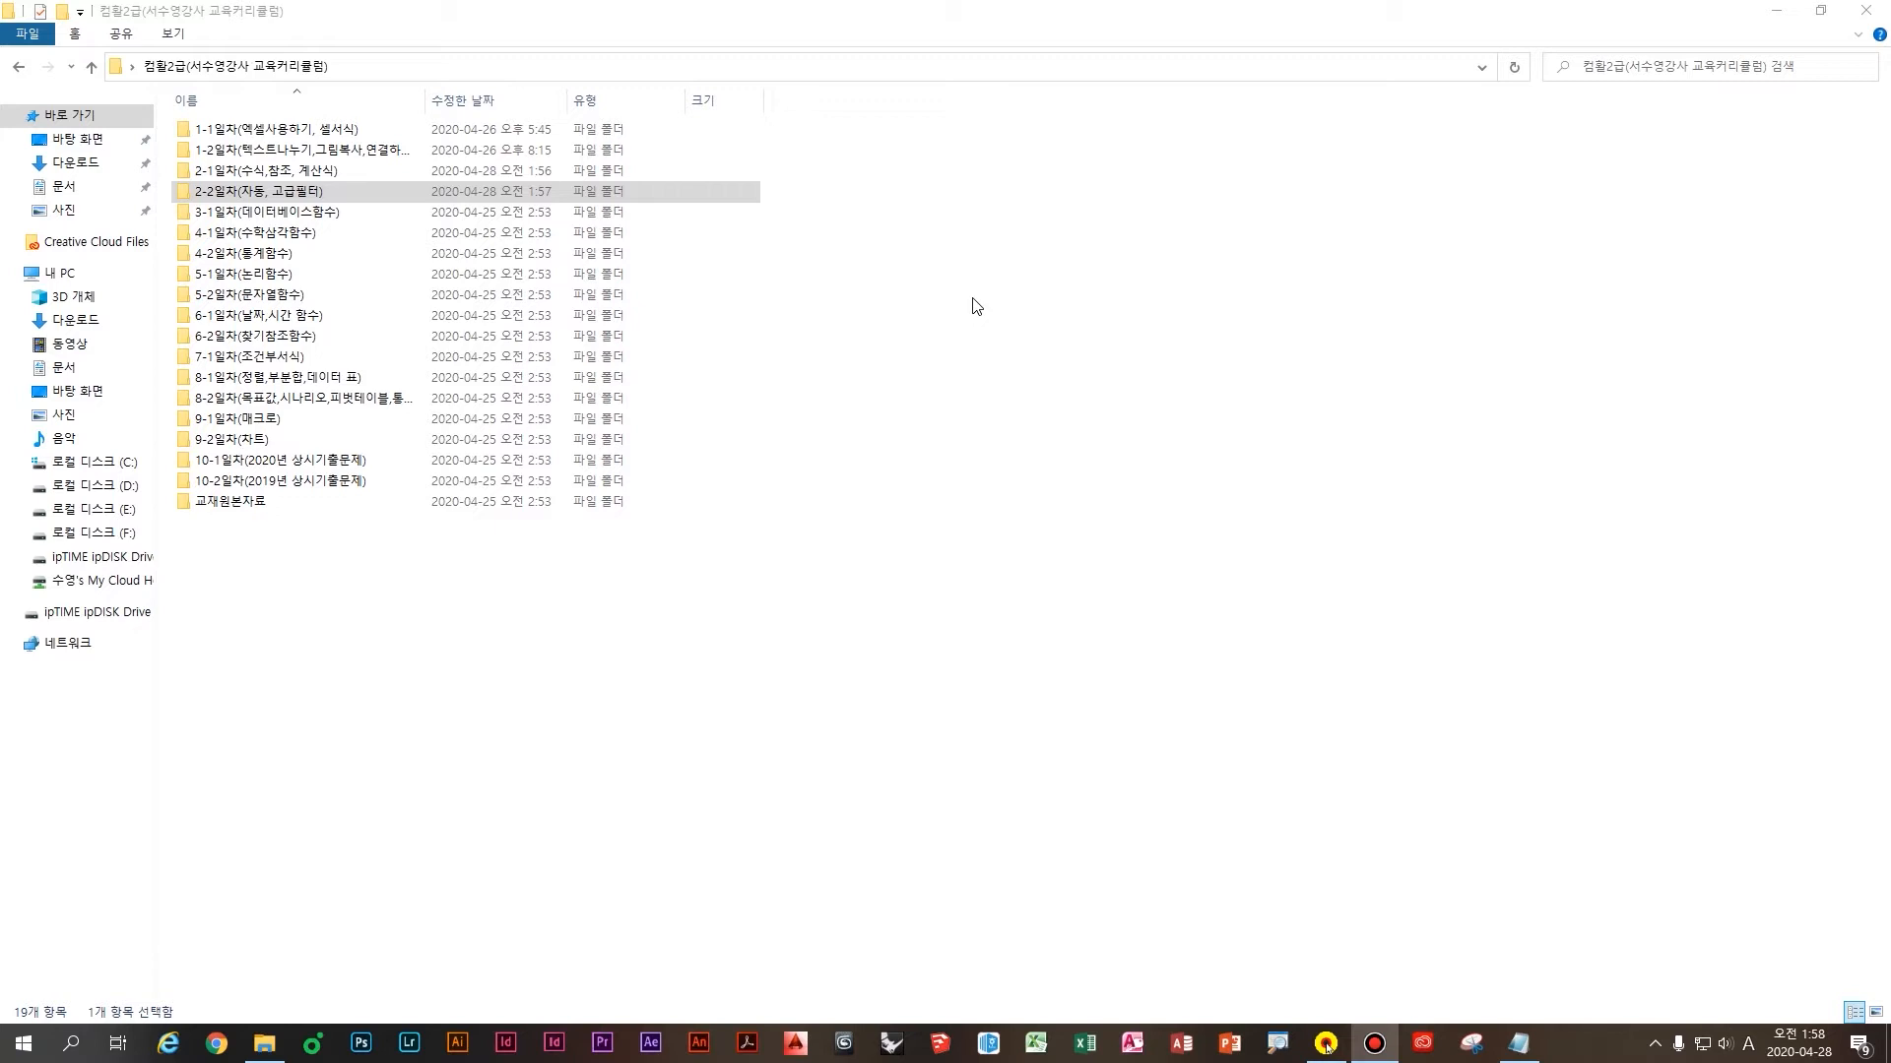
# Open the workbook 기본작업-4 수업(자동필터,고급필터).xlsx from the folder 2-2일차(자동, 고급필터)
pyautogui.click(973, 298)
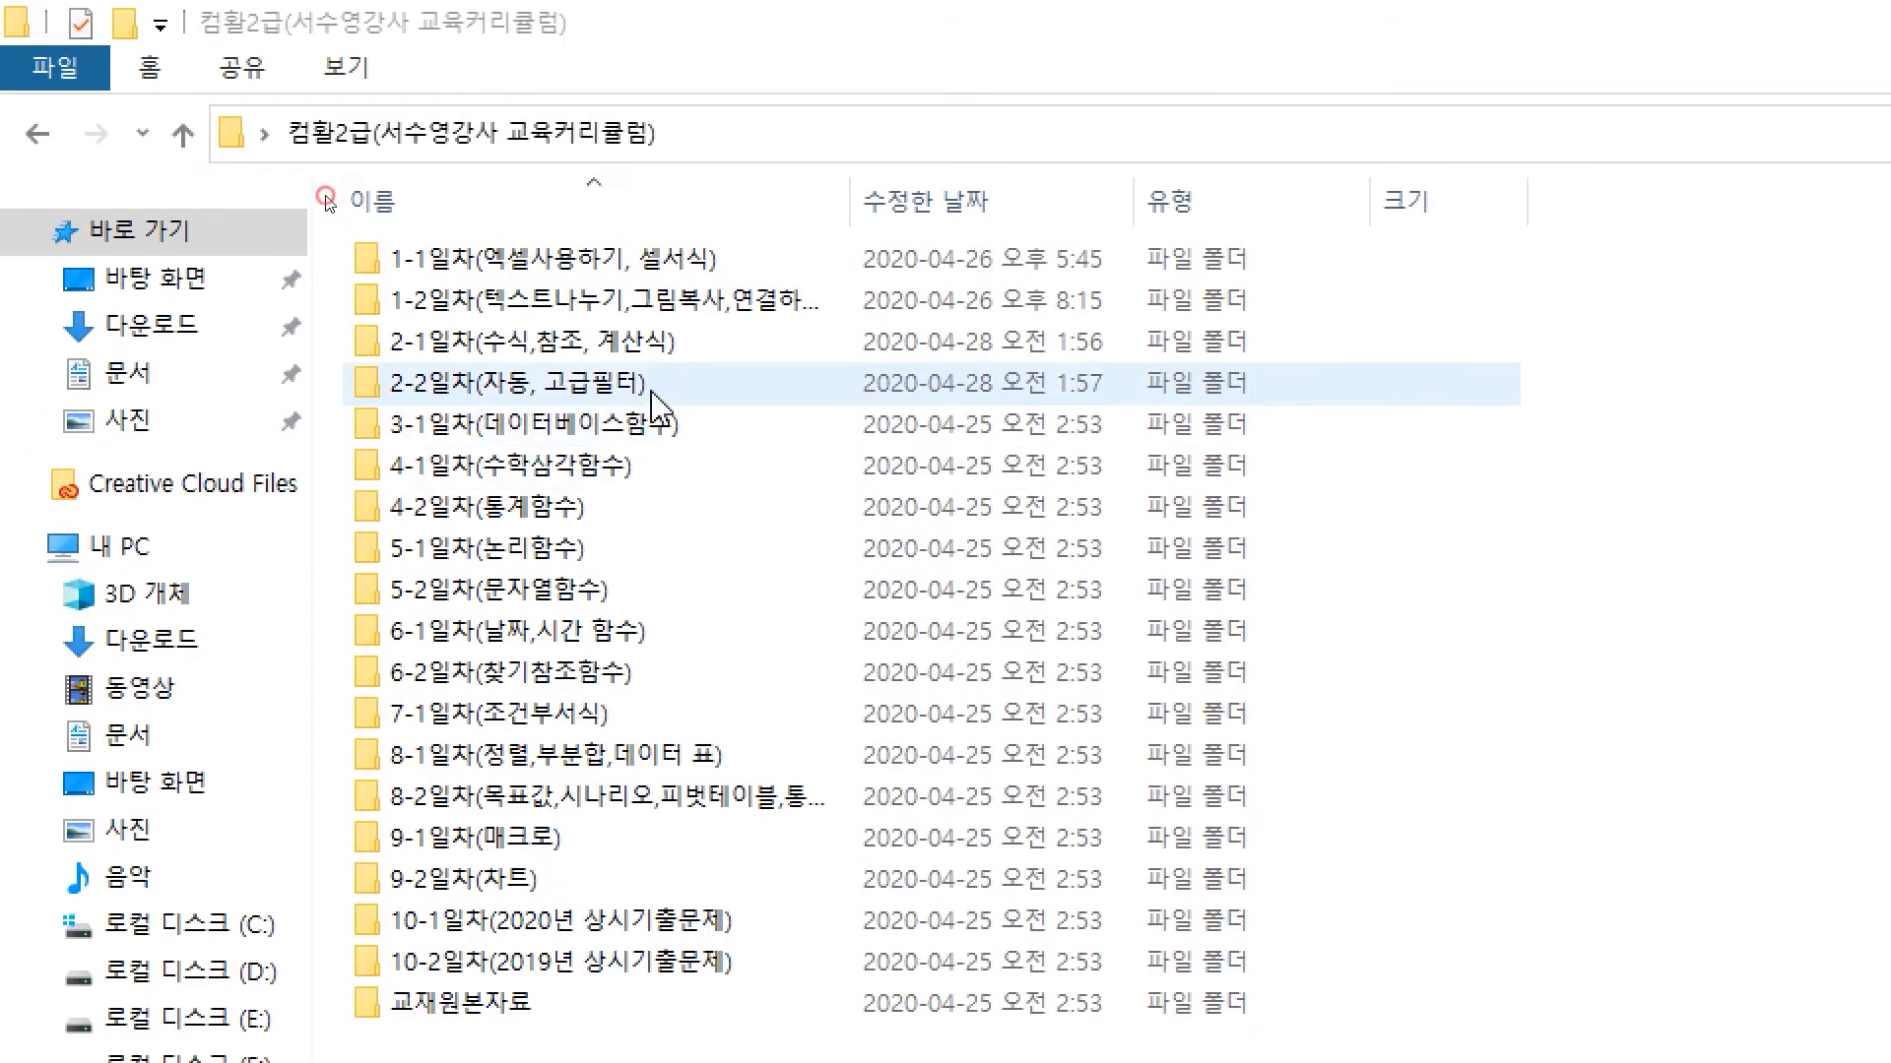
pyautogui.click(519, 347)
pyautogui.doubleClick(591, 398)
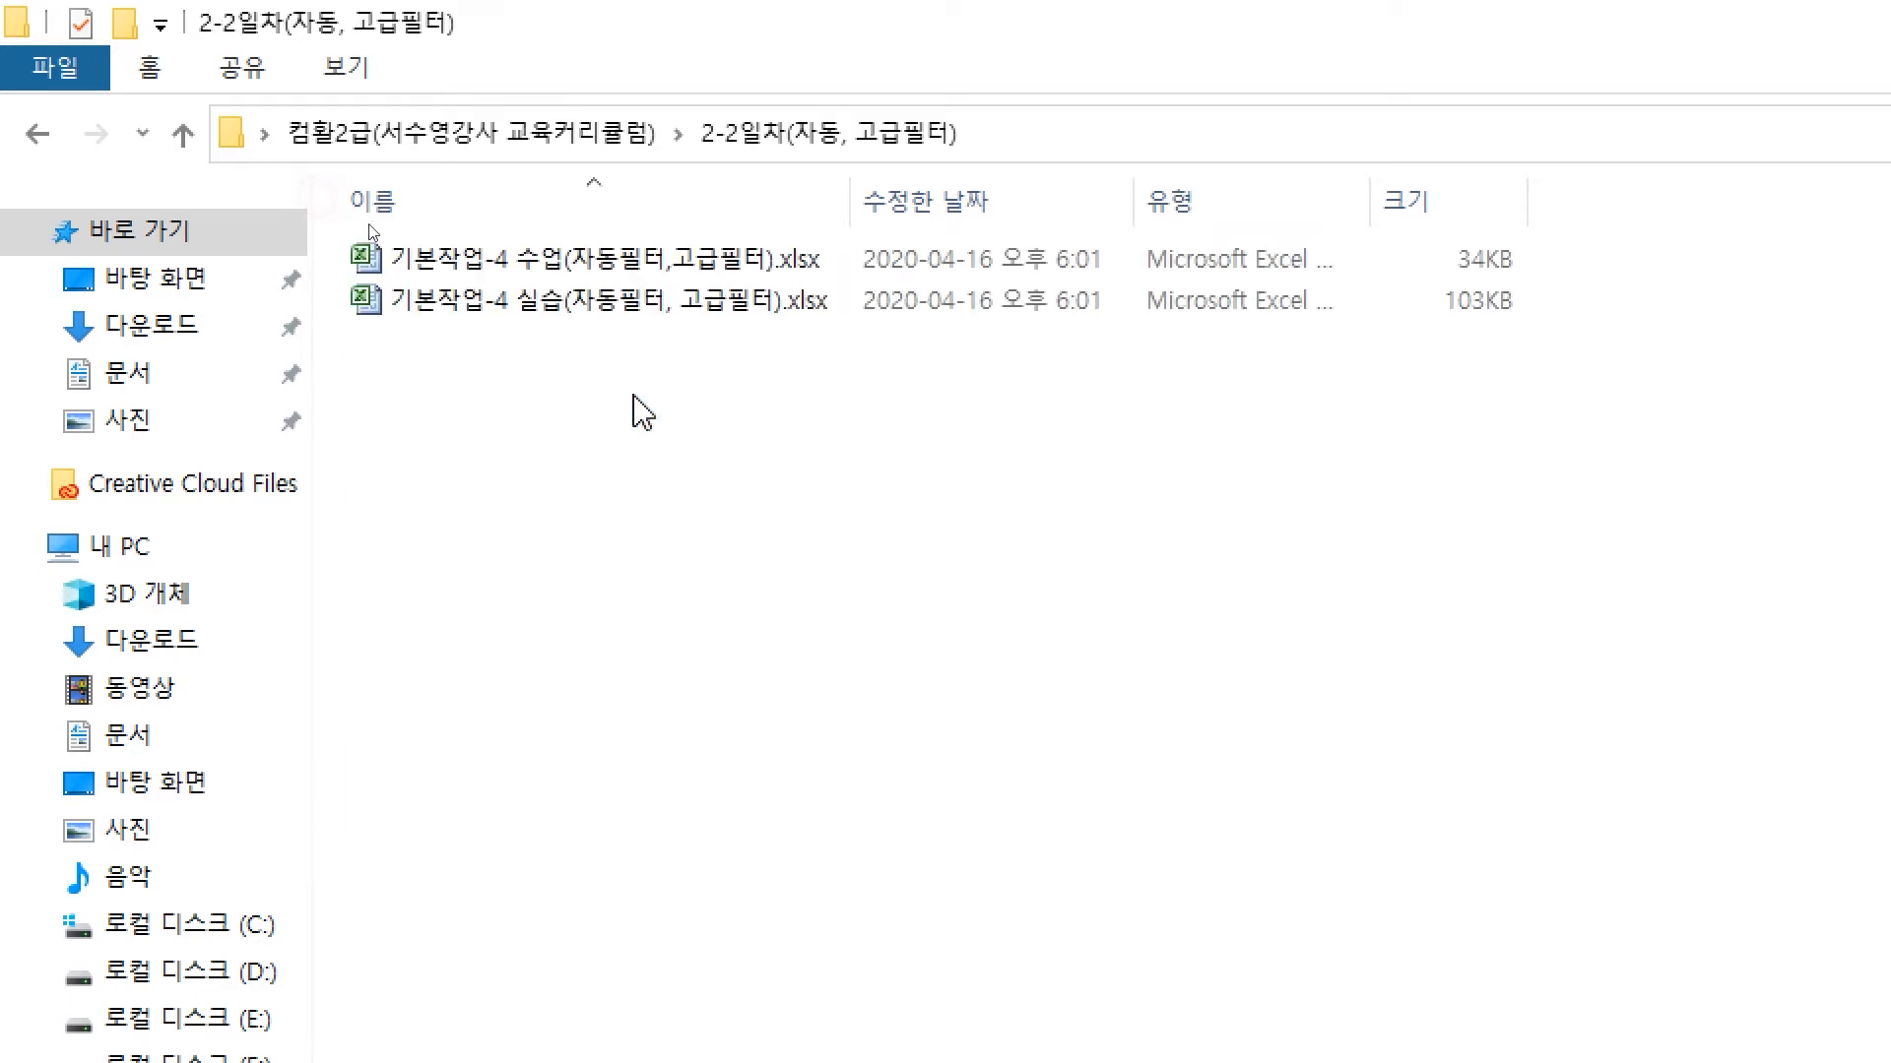
pyautogui.click(607, 267)
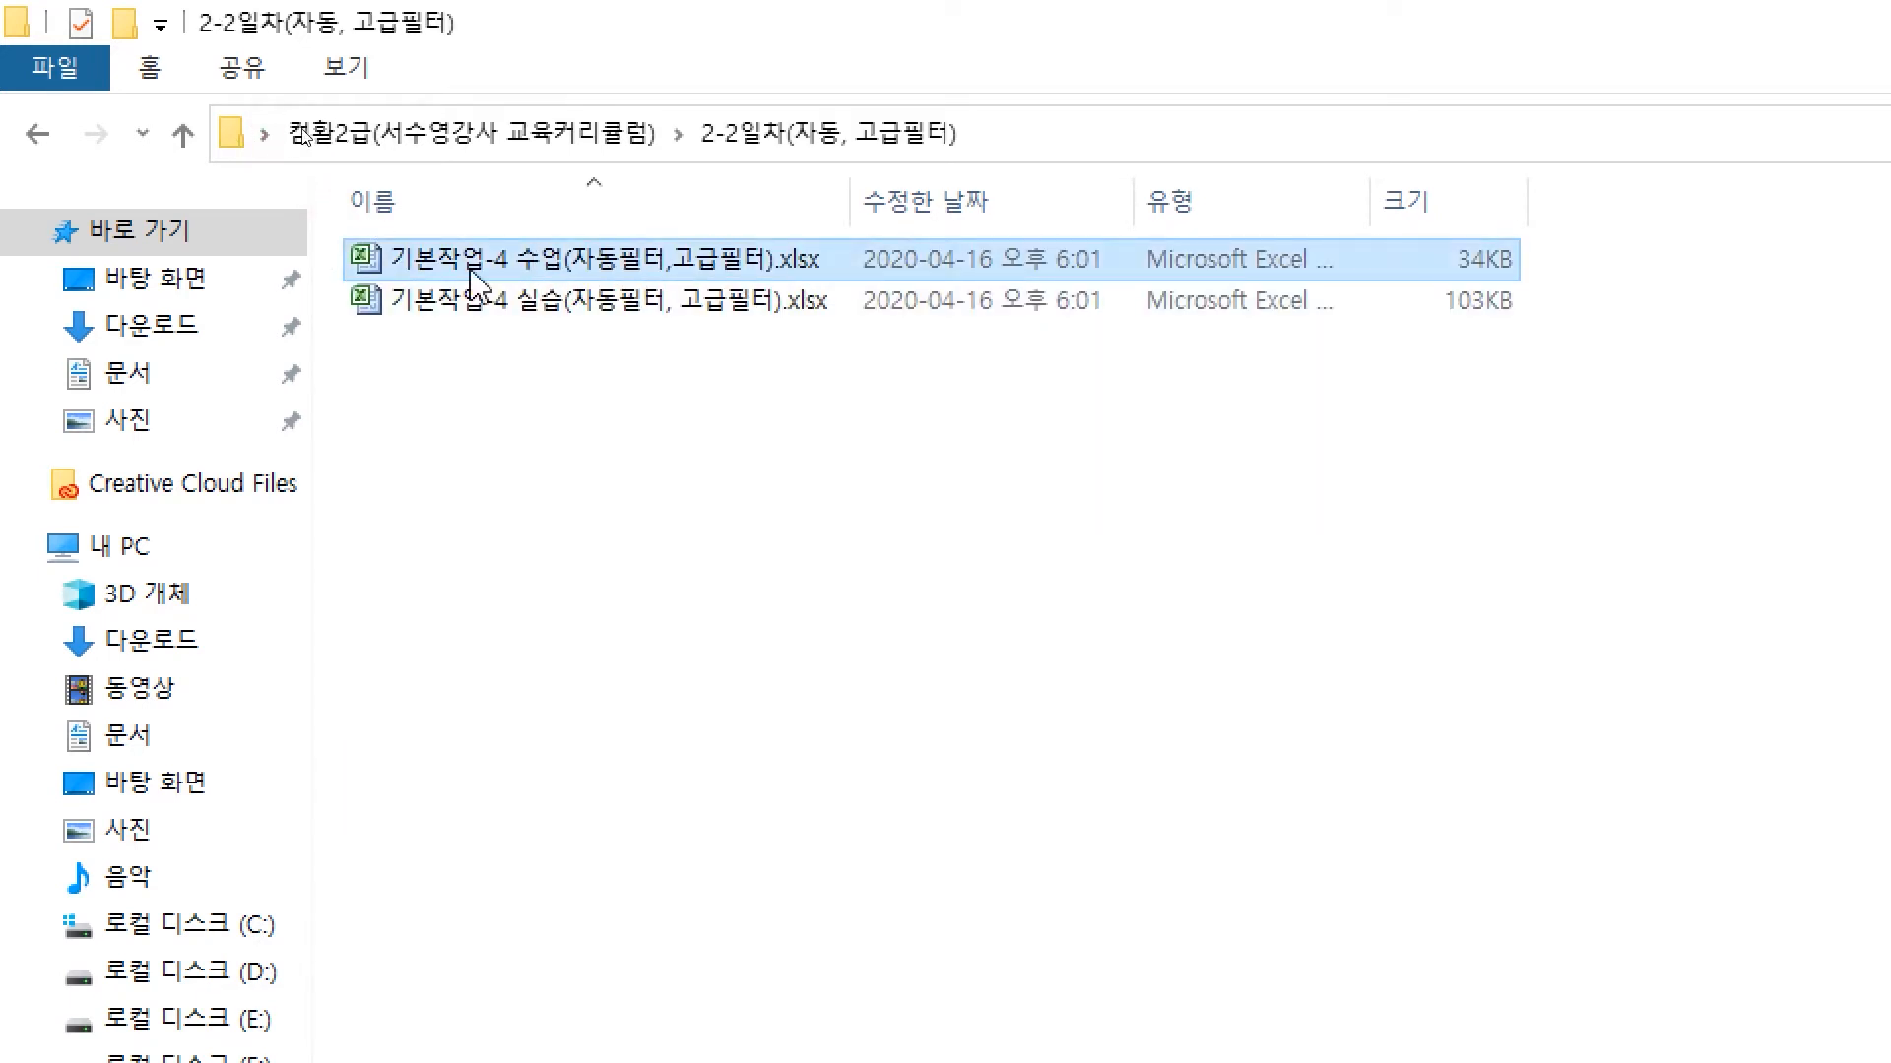
pyautogui.doubleClick(607, 267)
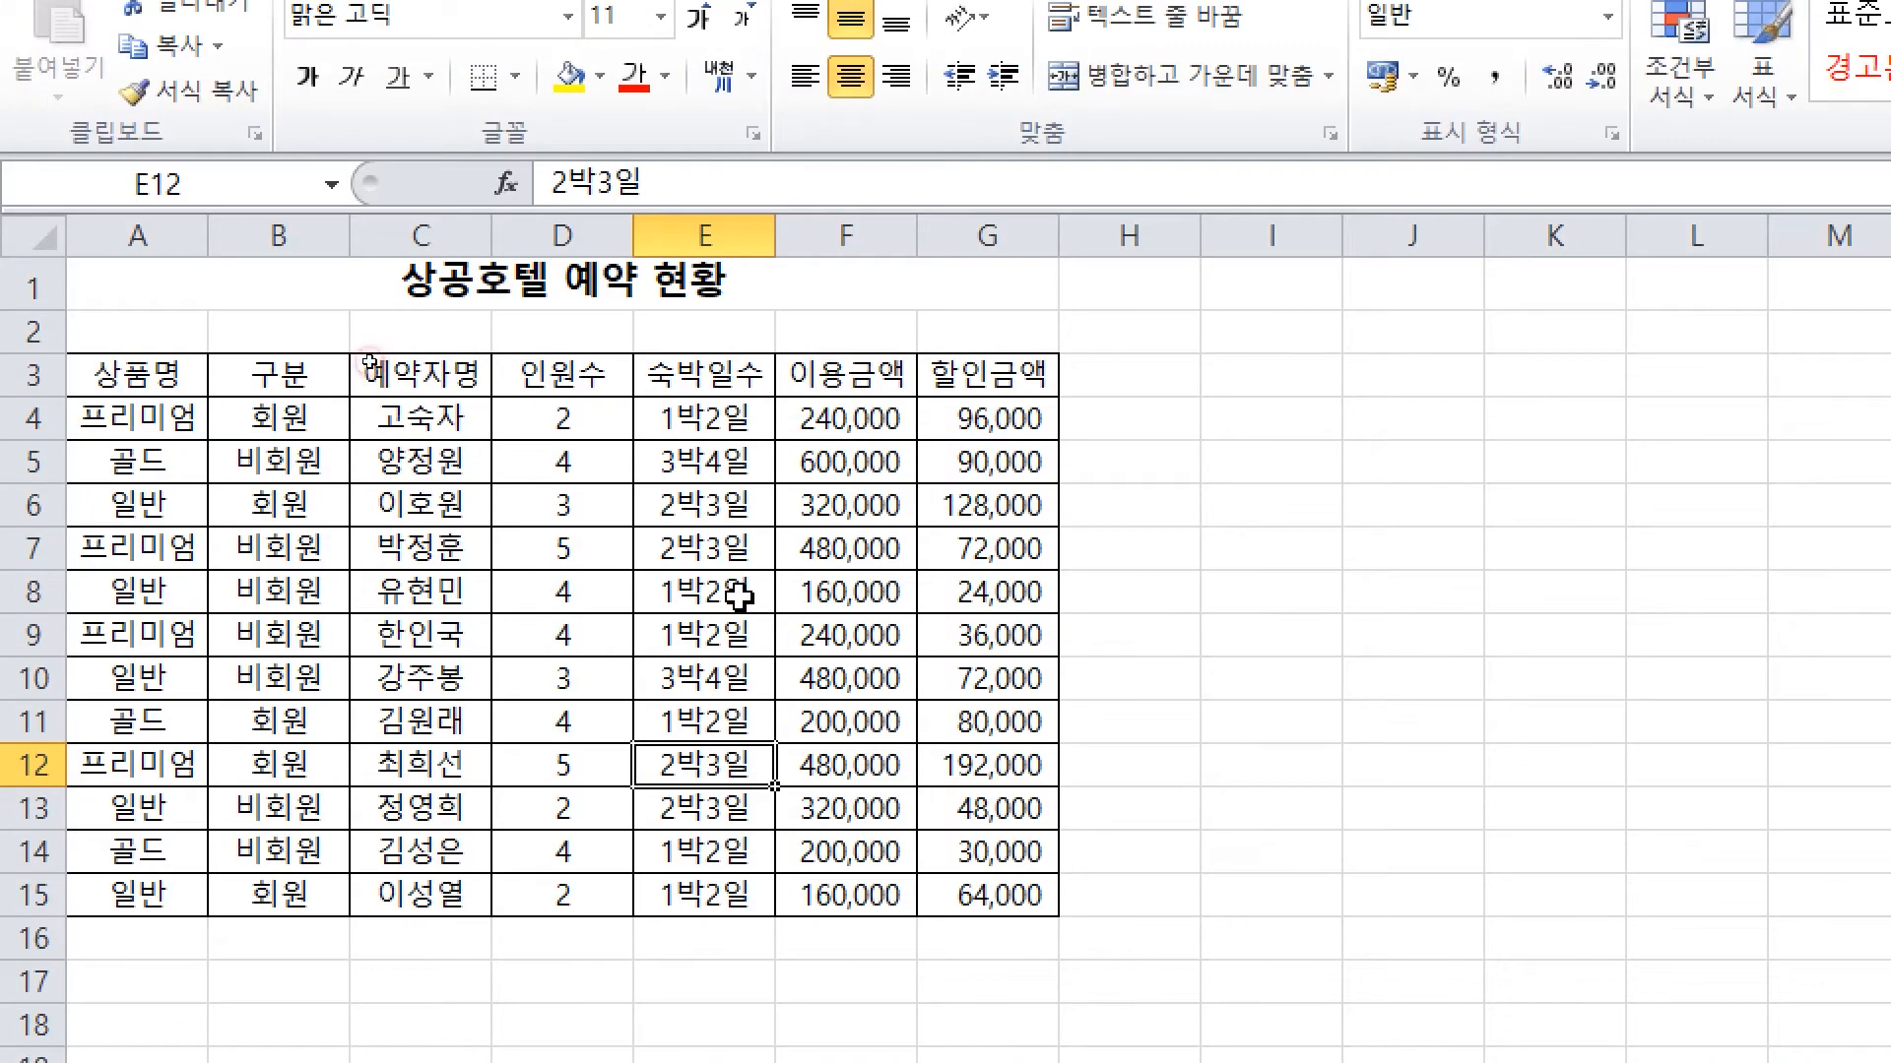
pyautogui.click(739, 722)
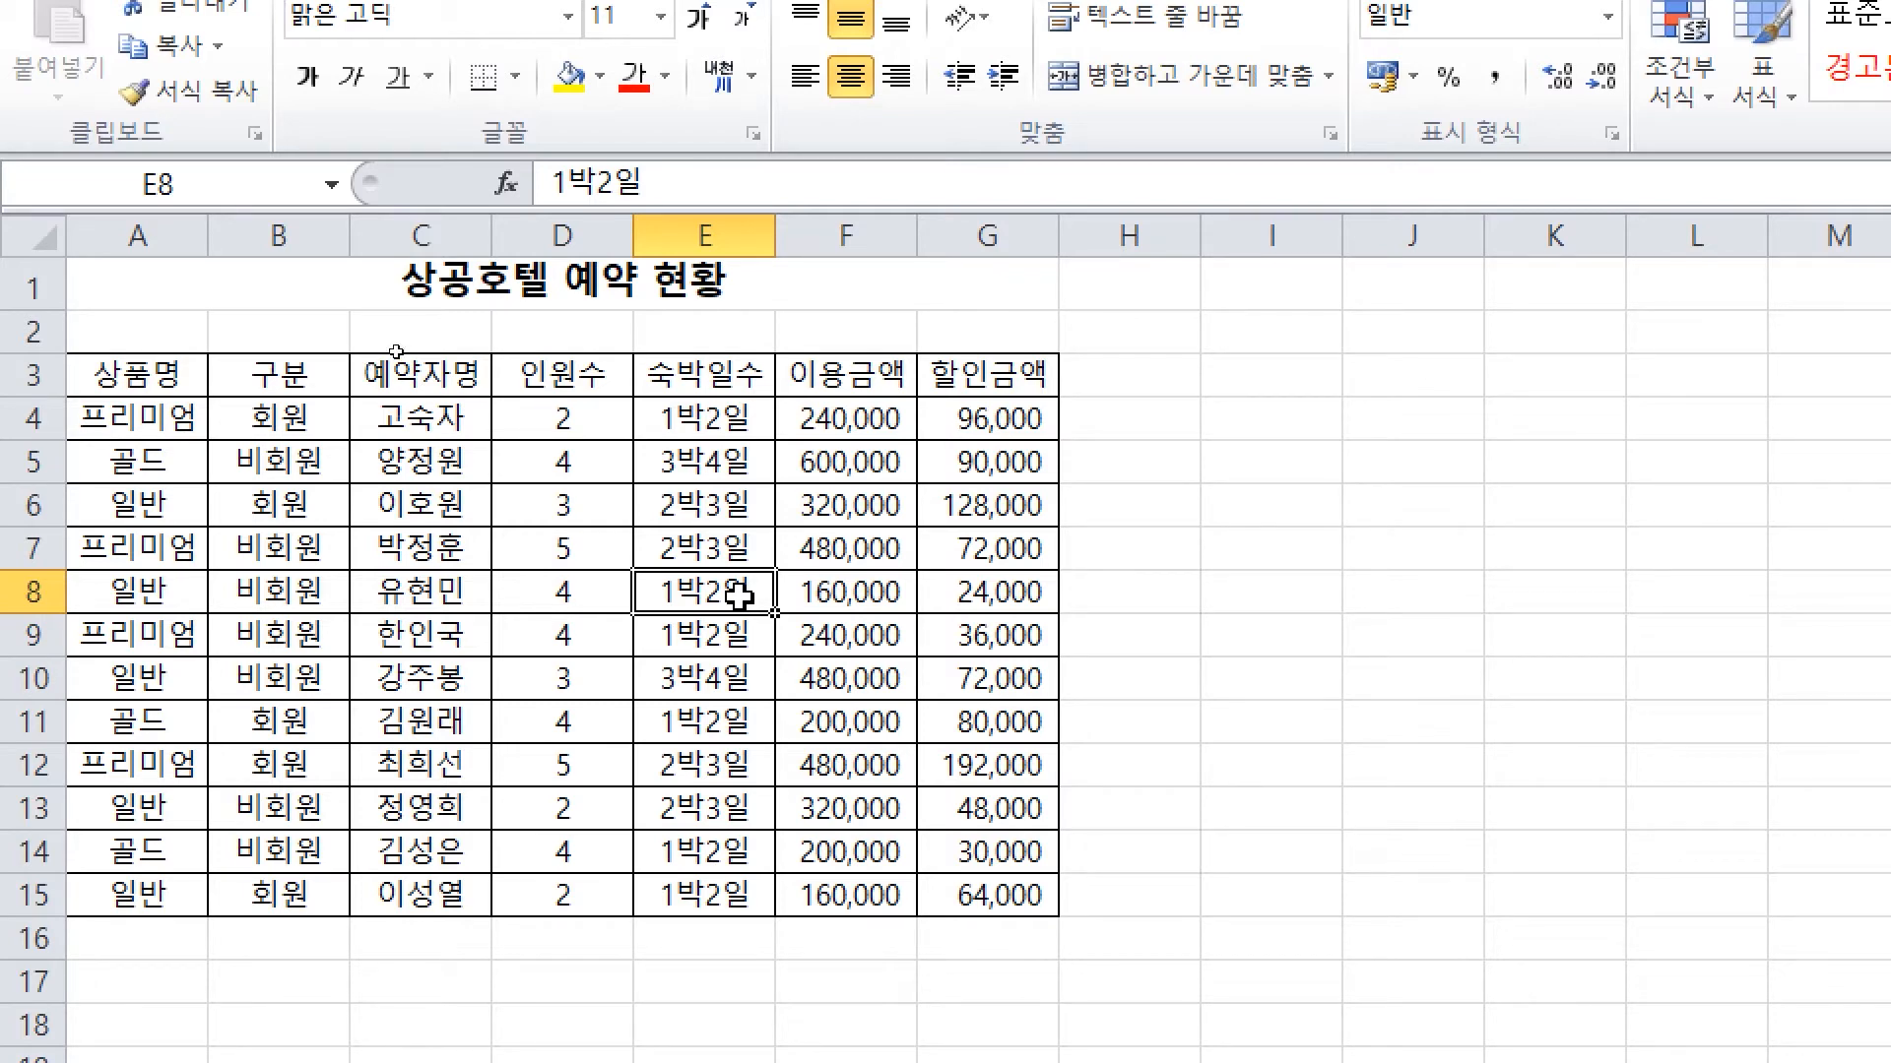
pyautogui.click(901, 476)
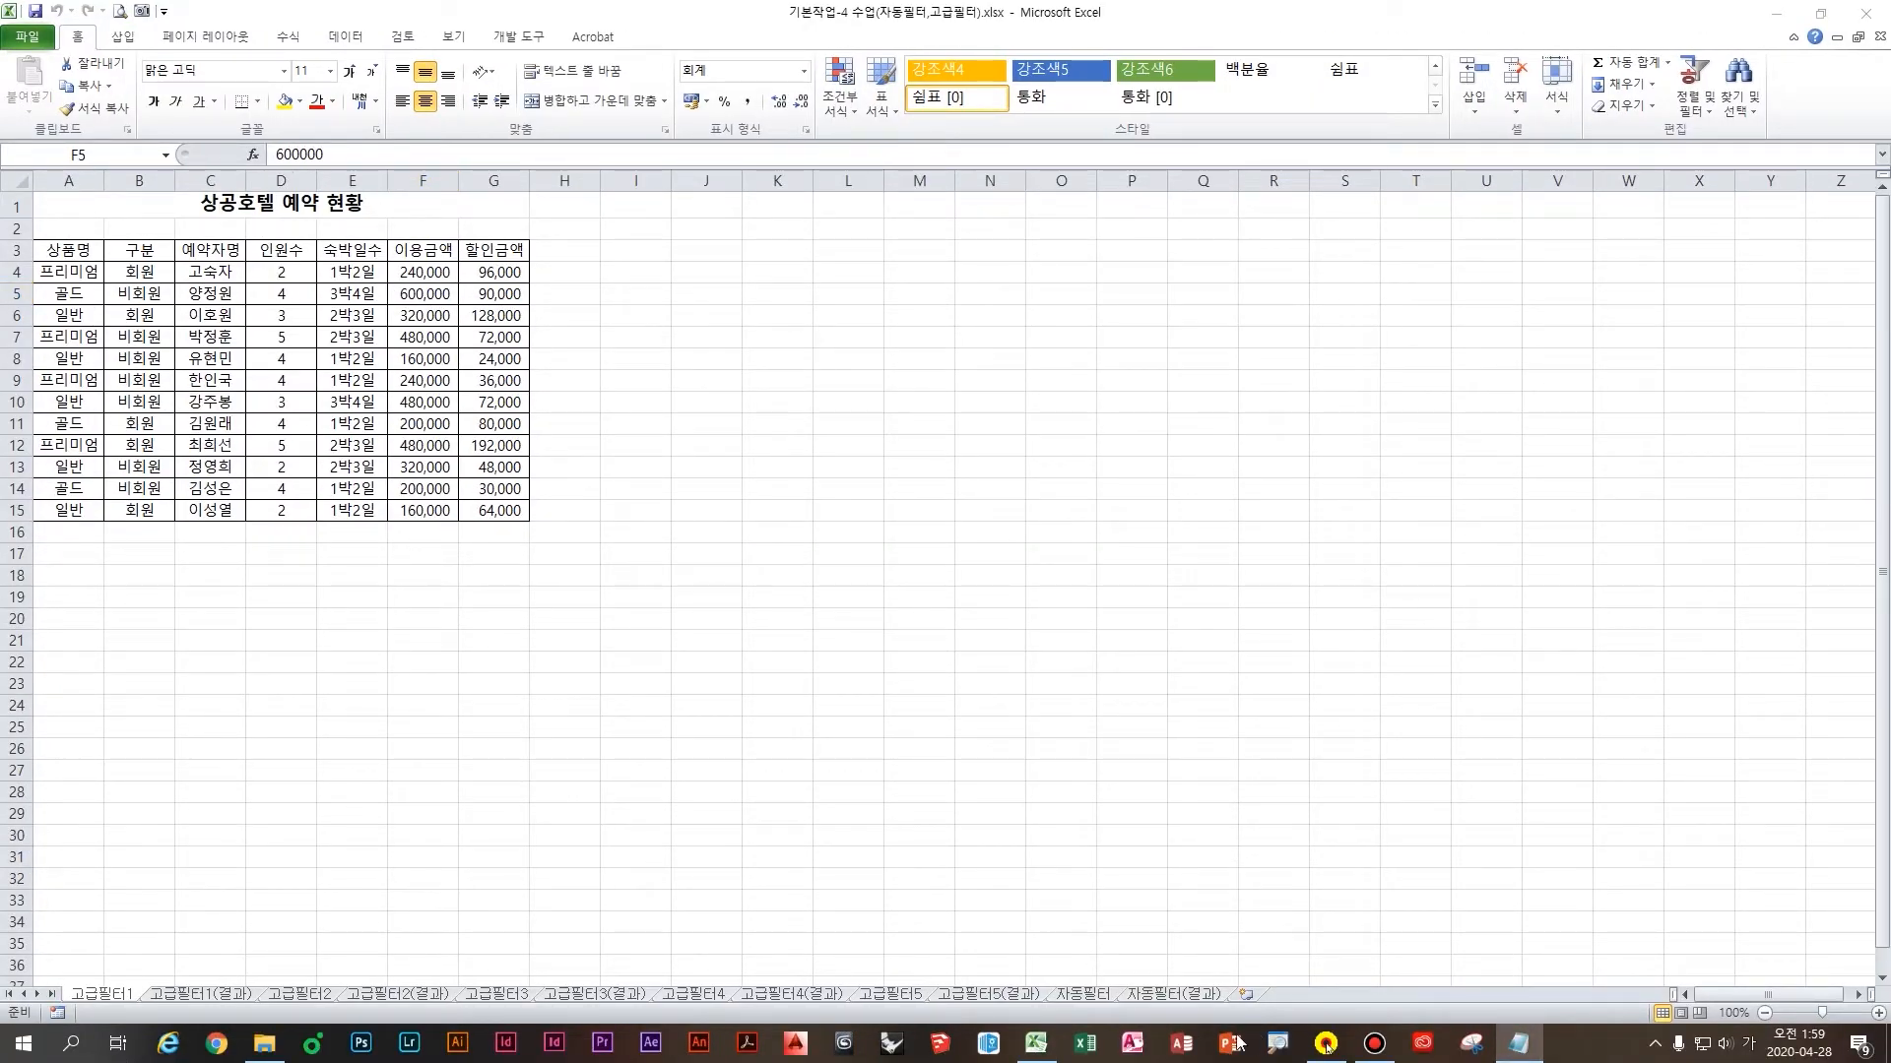
# Switch to a blank Notepad document and write the line "필터 : 걸러주다" followed by an empty line
pyautogui.press('super+r')
pyautogui.press('Return')
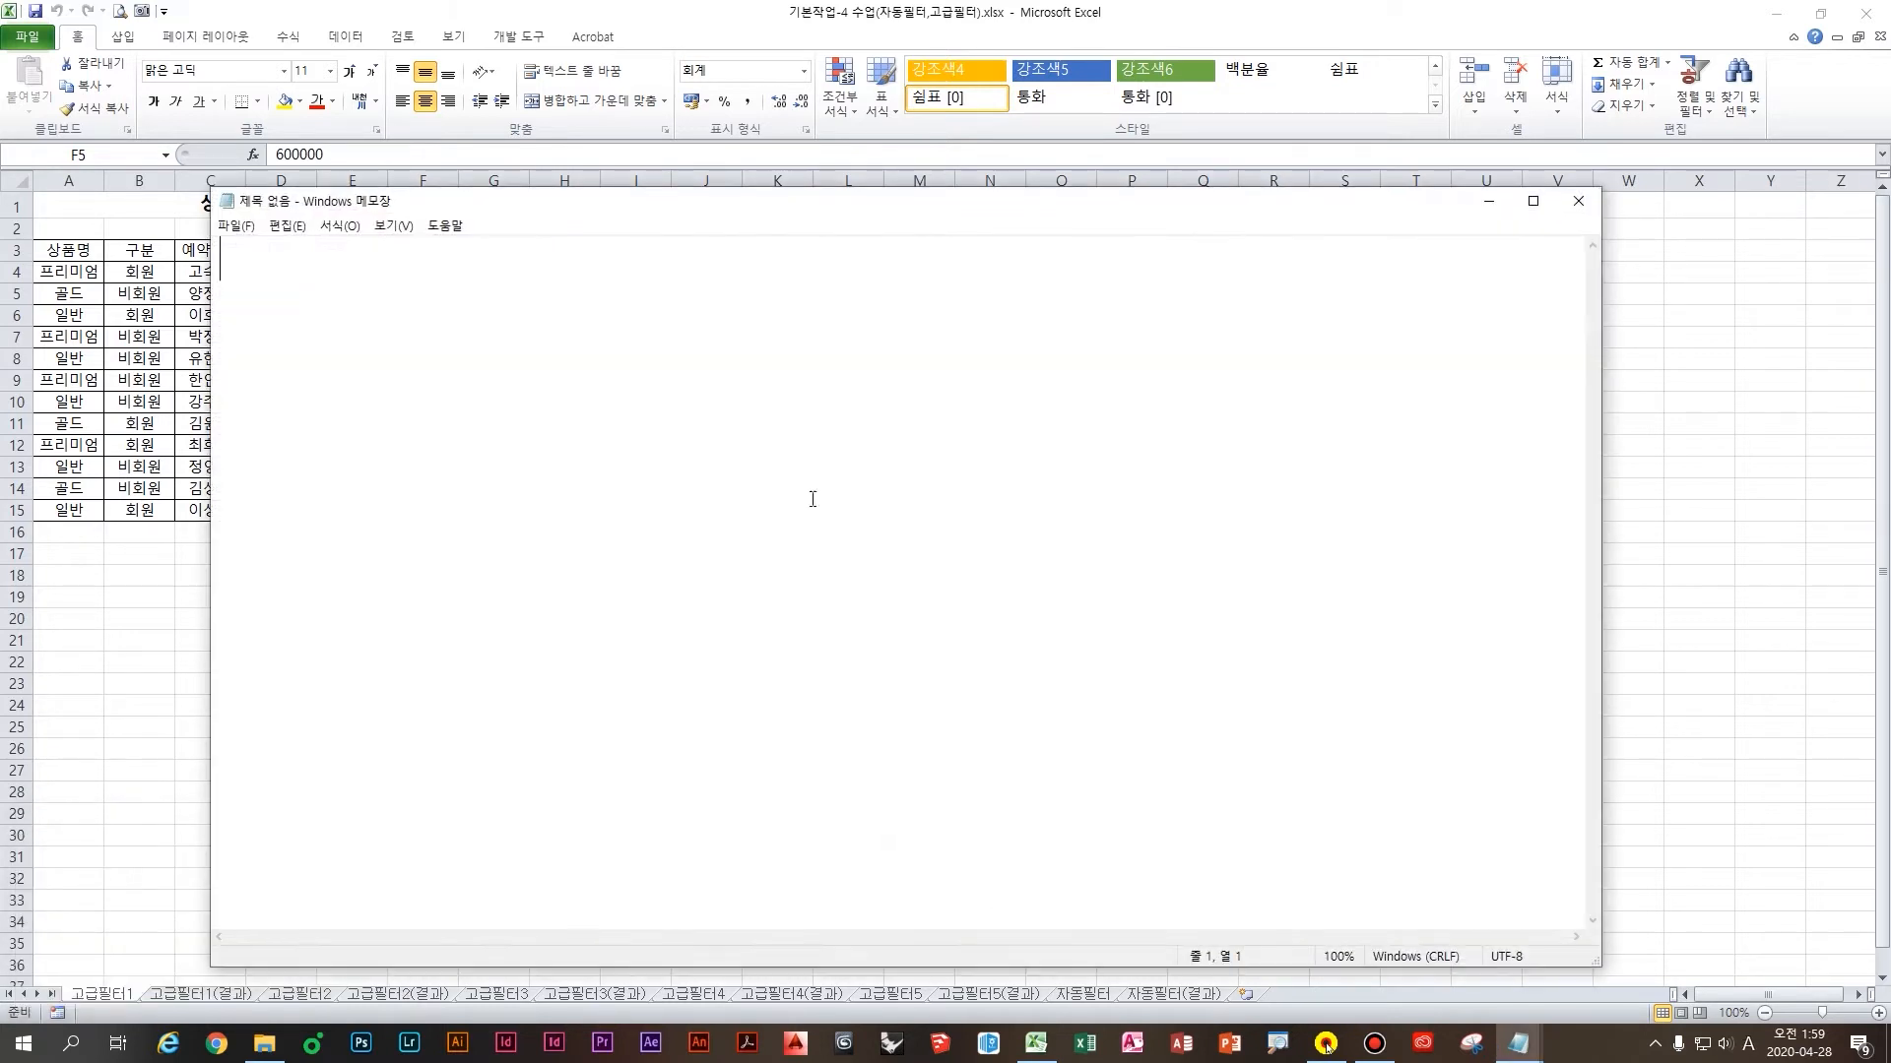
pyautogui.write('필터')
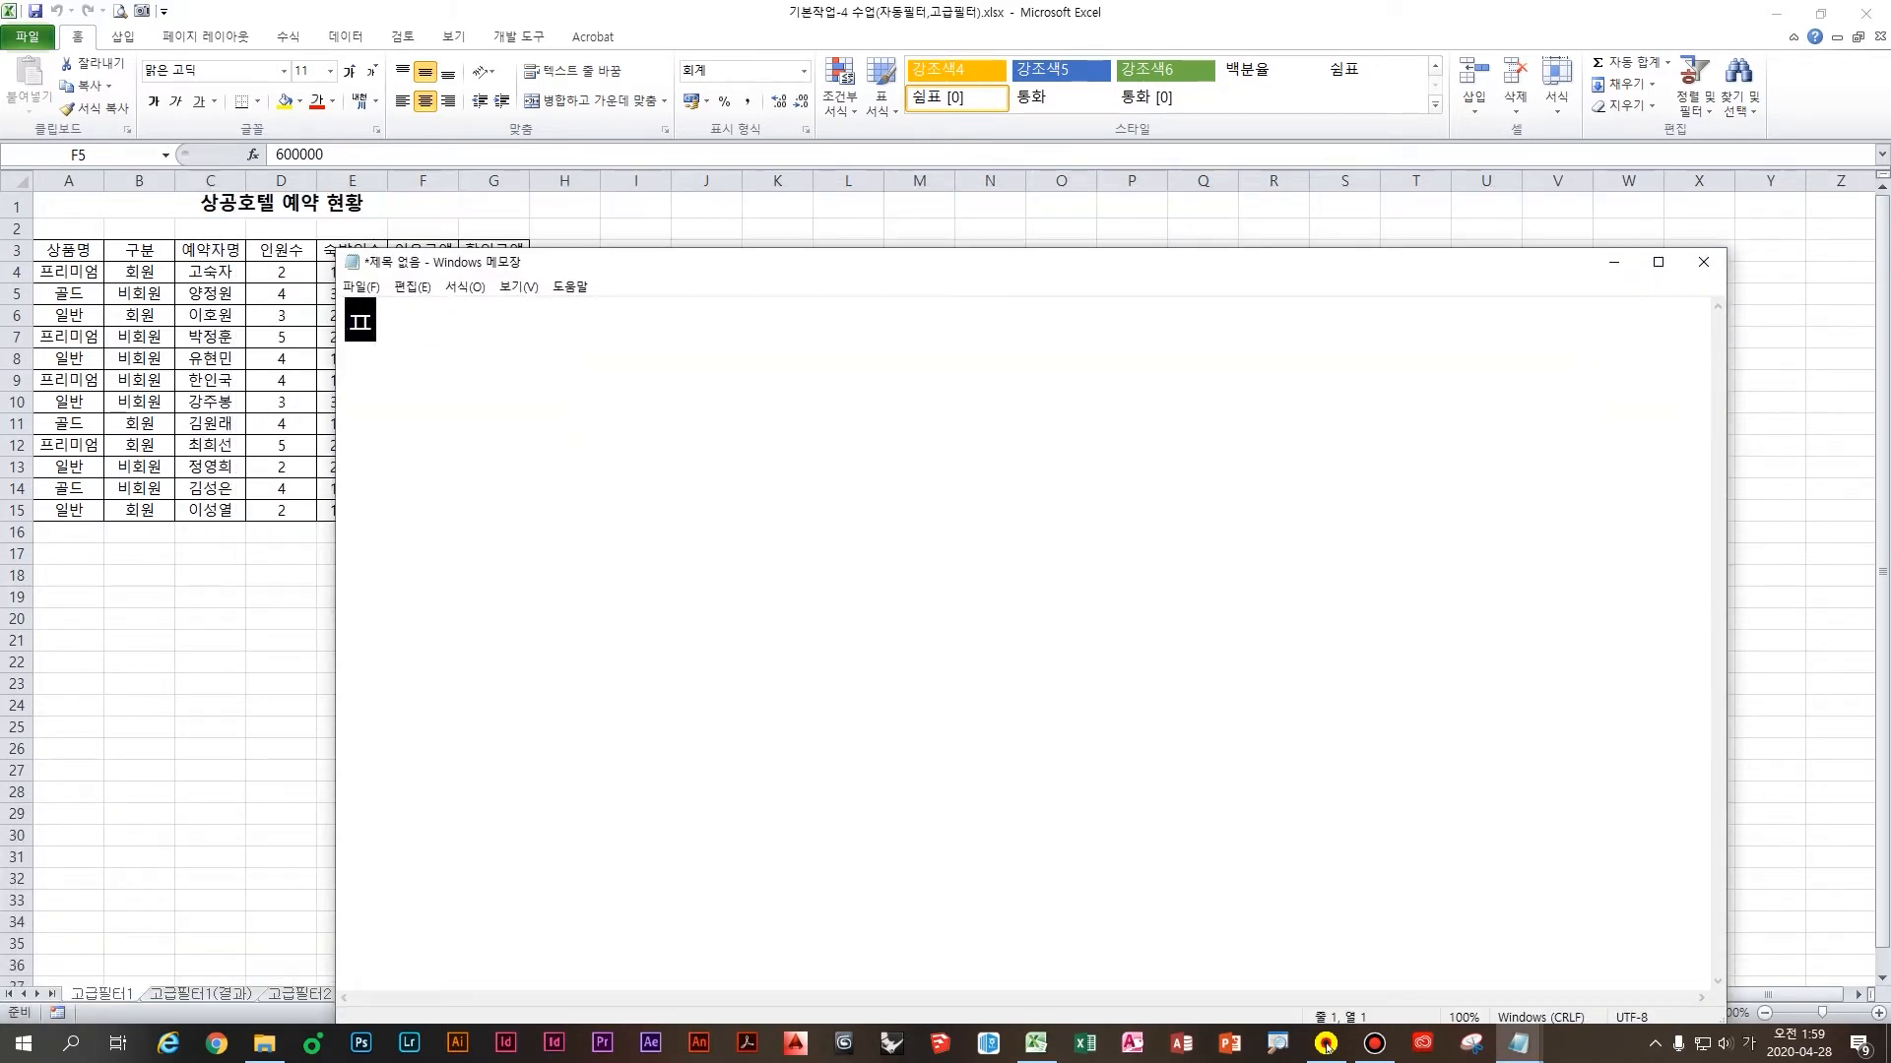
pyautogui.write(' : ㄱ')
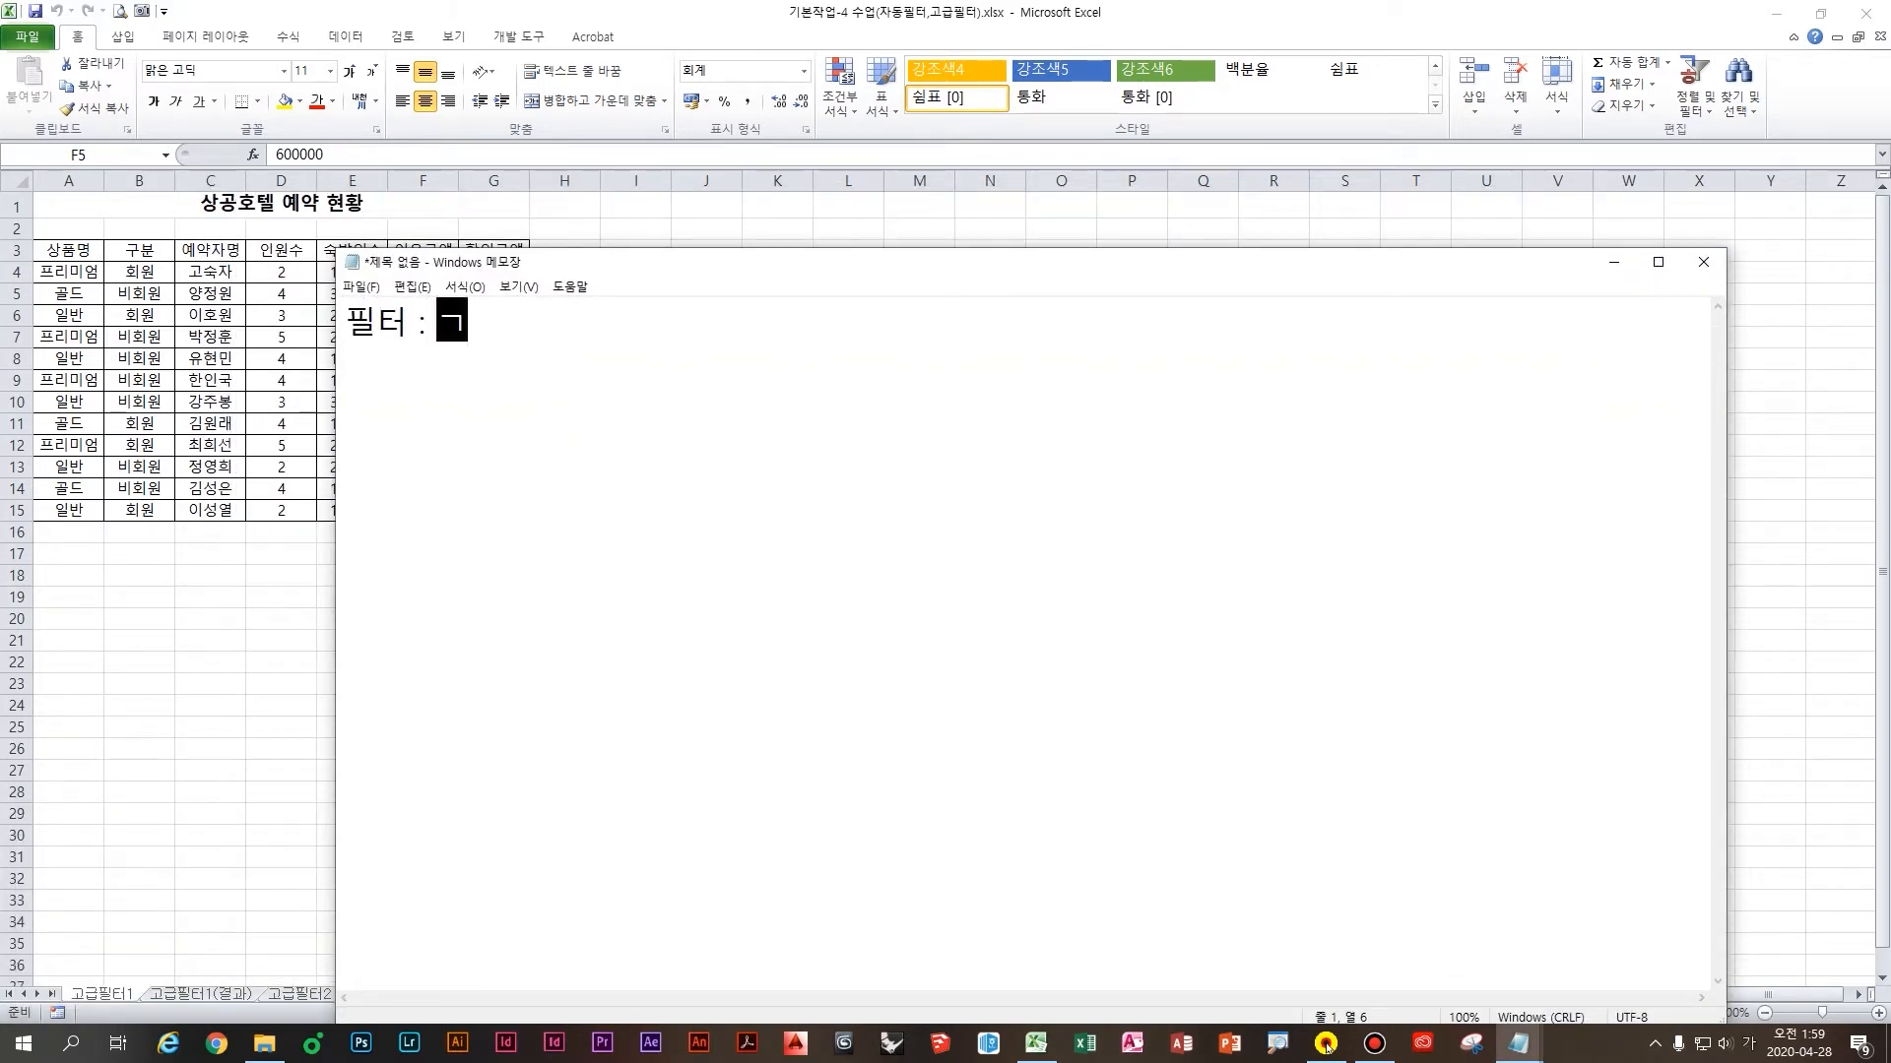
pyautogui.write('걸러주다')
pyautogui.press('Return')
pyautogui.press('Return')
# Write the line "엑셀에서는 필터(자동필터) / 고급(고급필터)" in the notes
pyautogui.write('ㅇ')
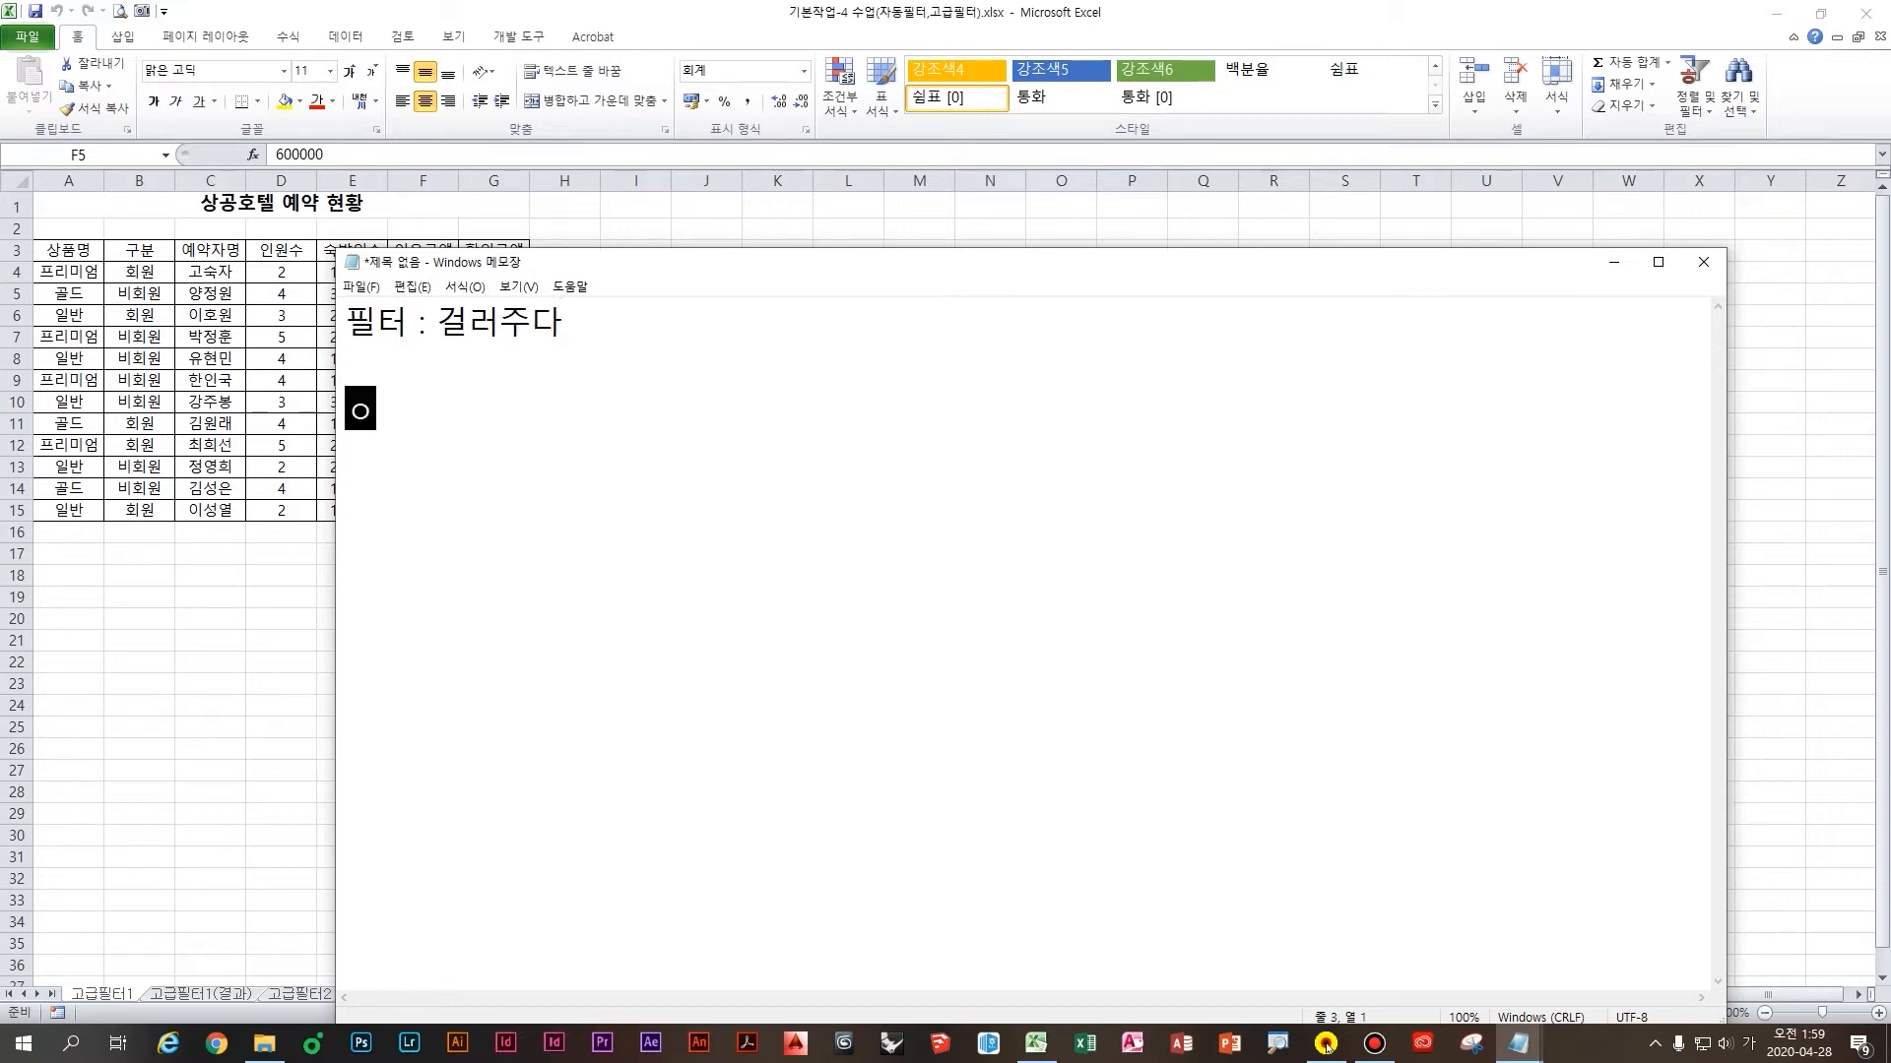
pyautogui.write('엑셀에서는 ')
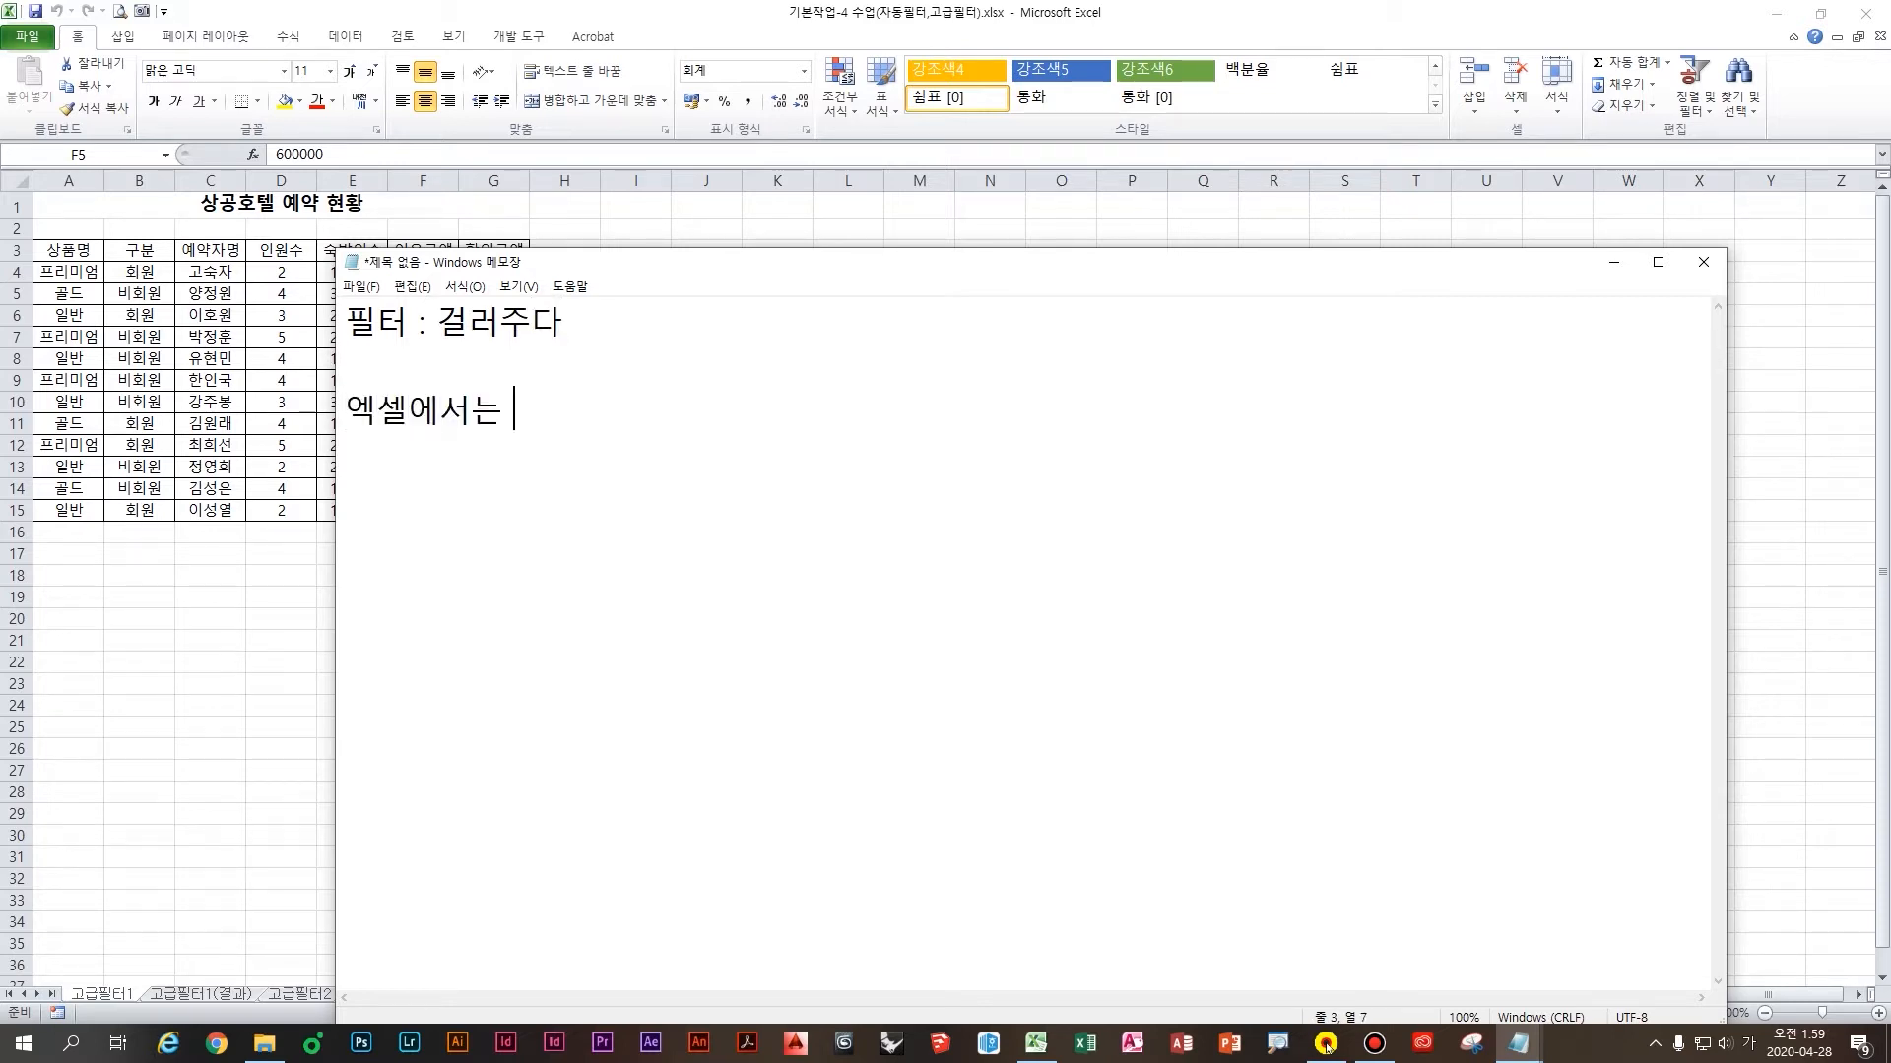
pyautogui.write('필터')
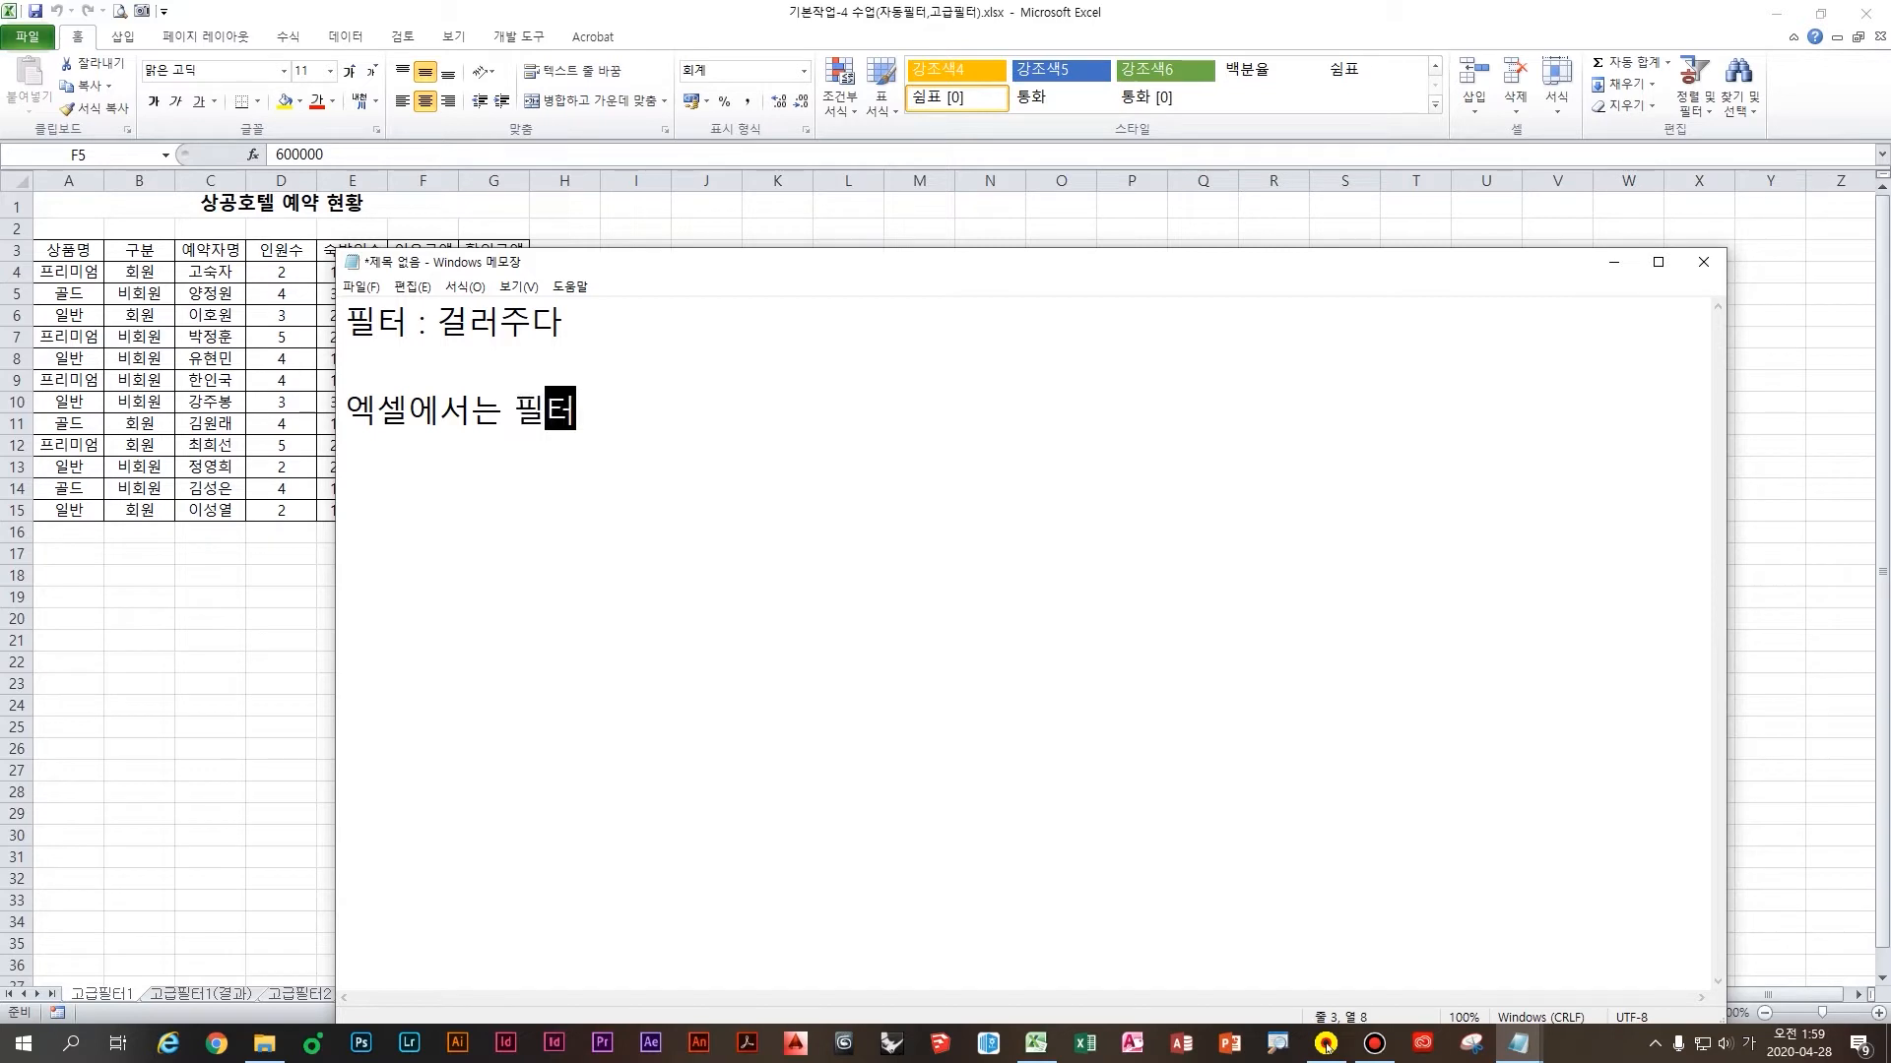
pyautogui.write('(자동필')
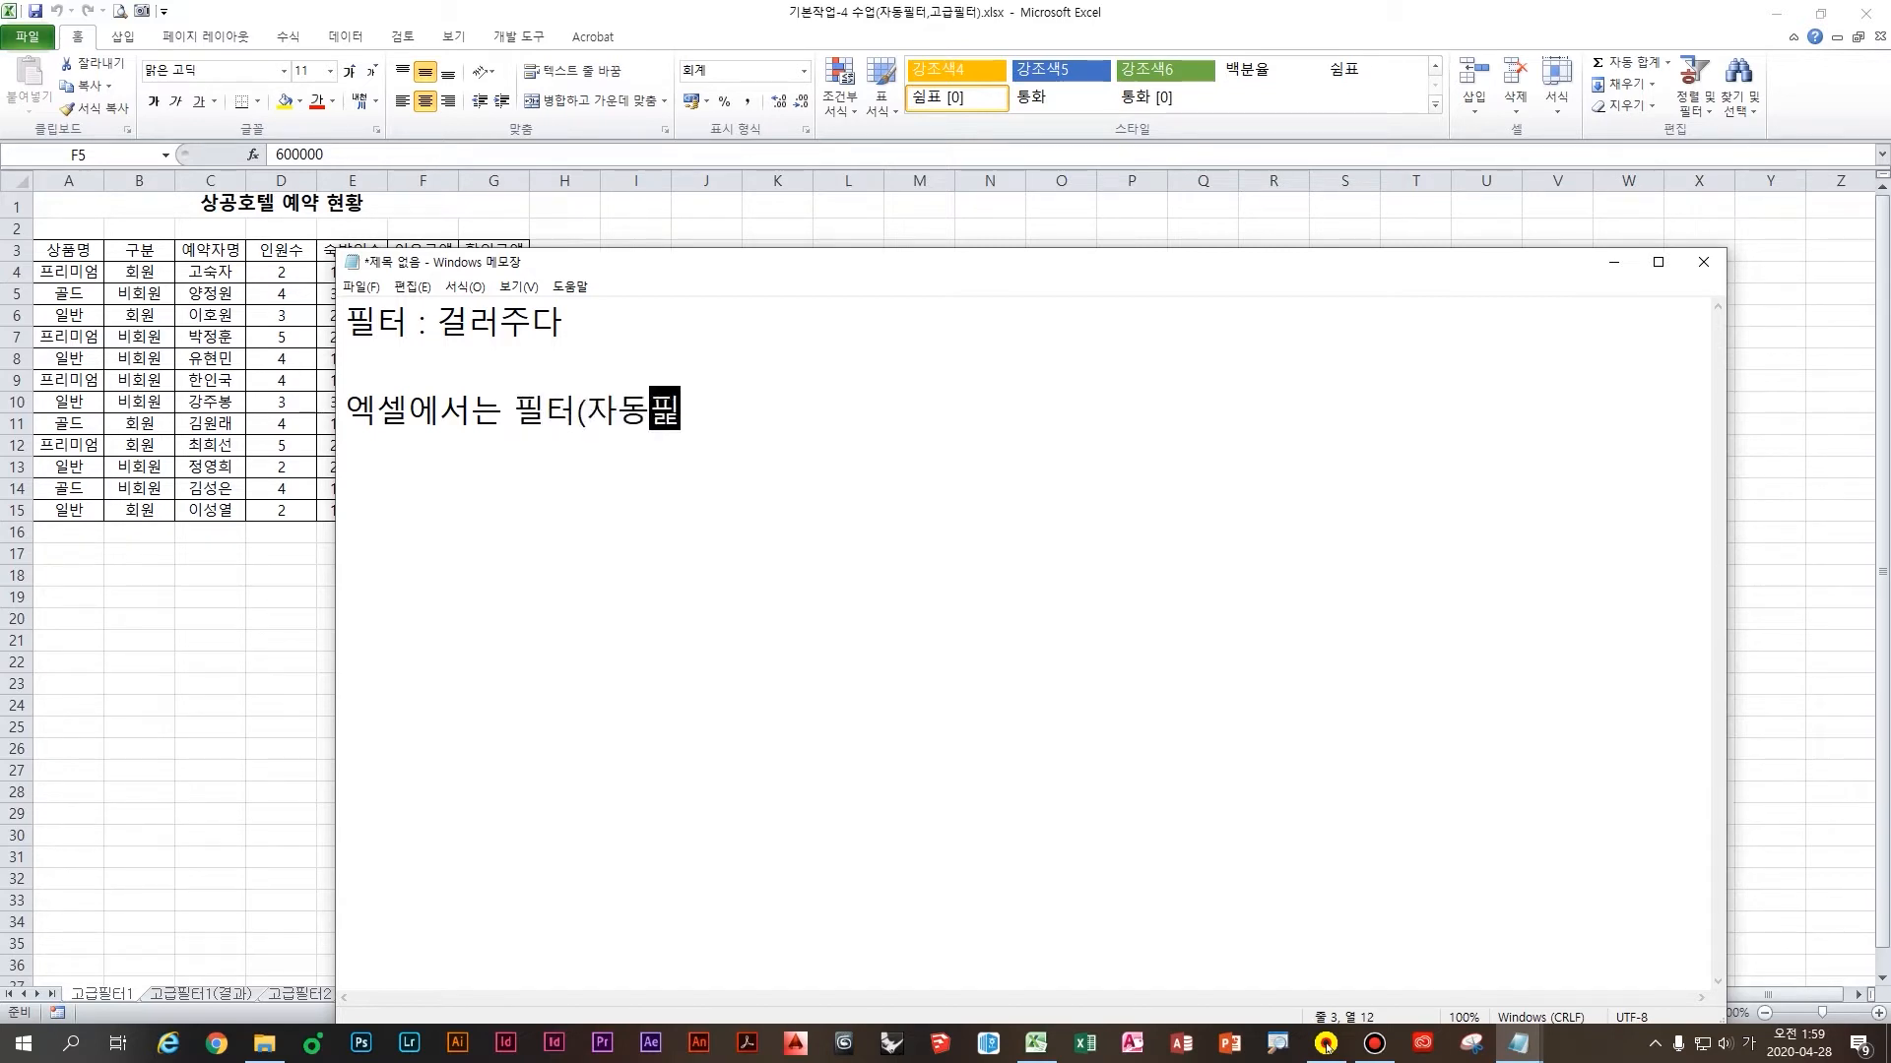
pyautogui.write('터) ')
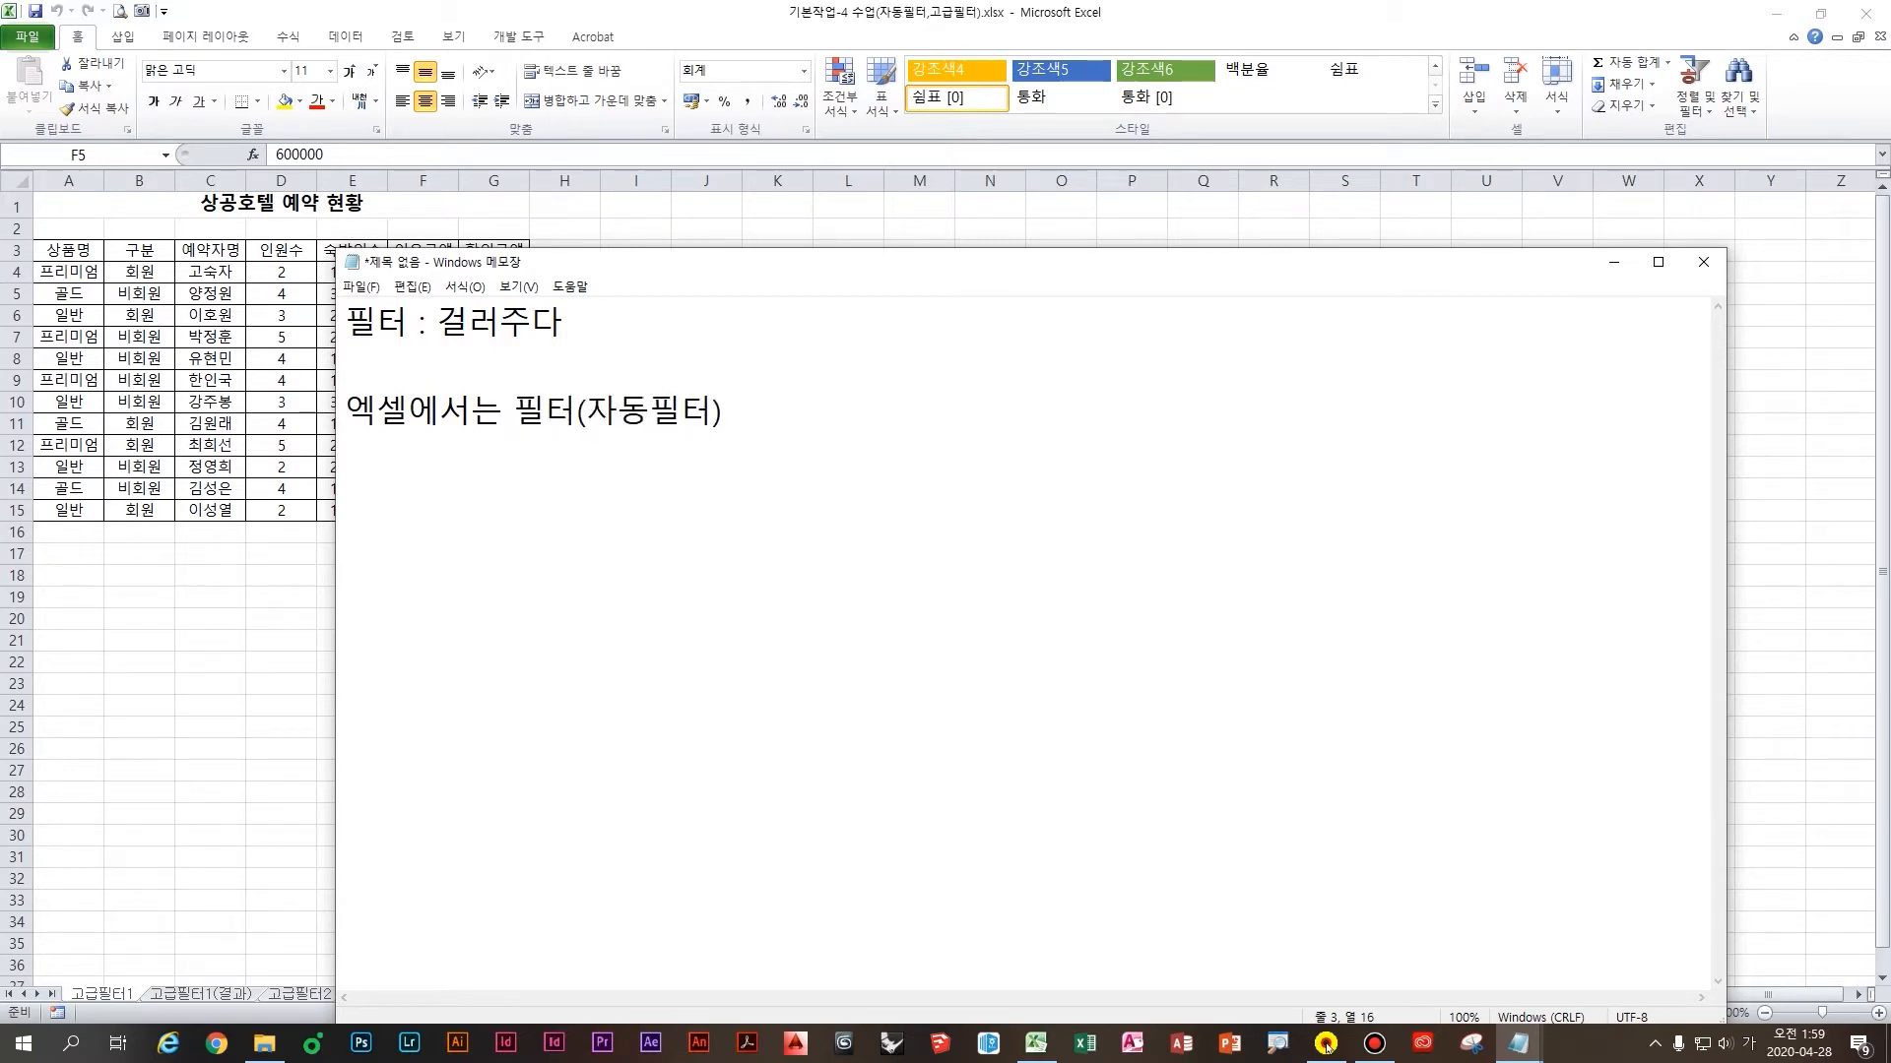
pyautogui.write('/ 고급')
pyautogui.write('(고급필터')
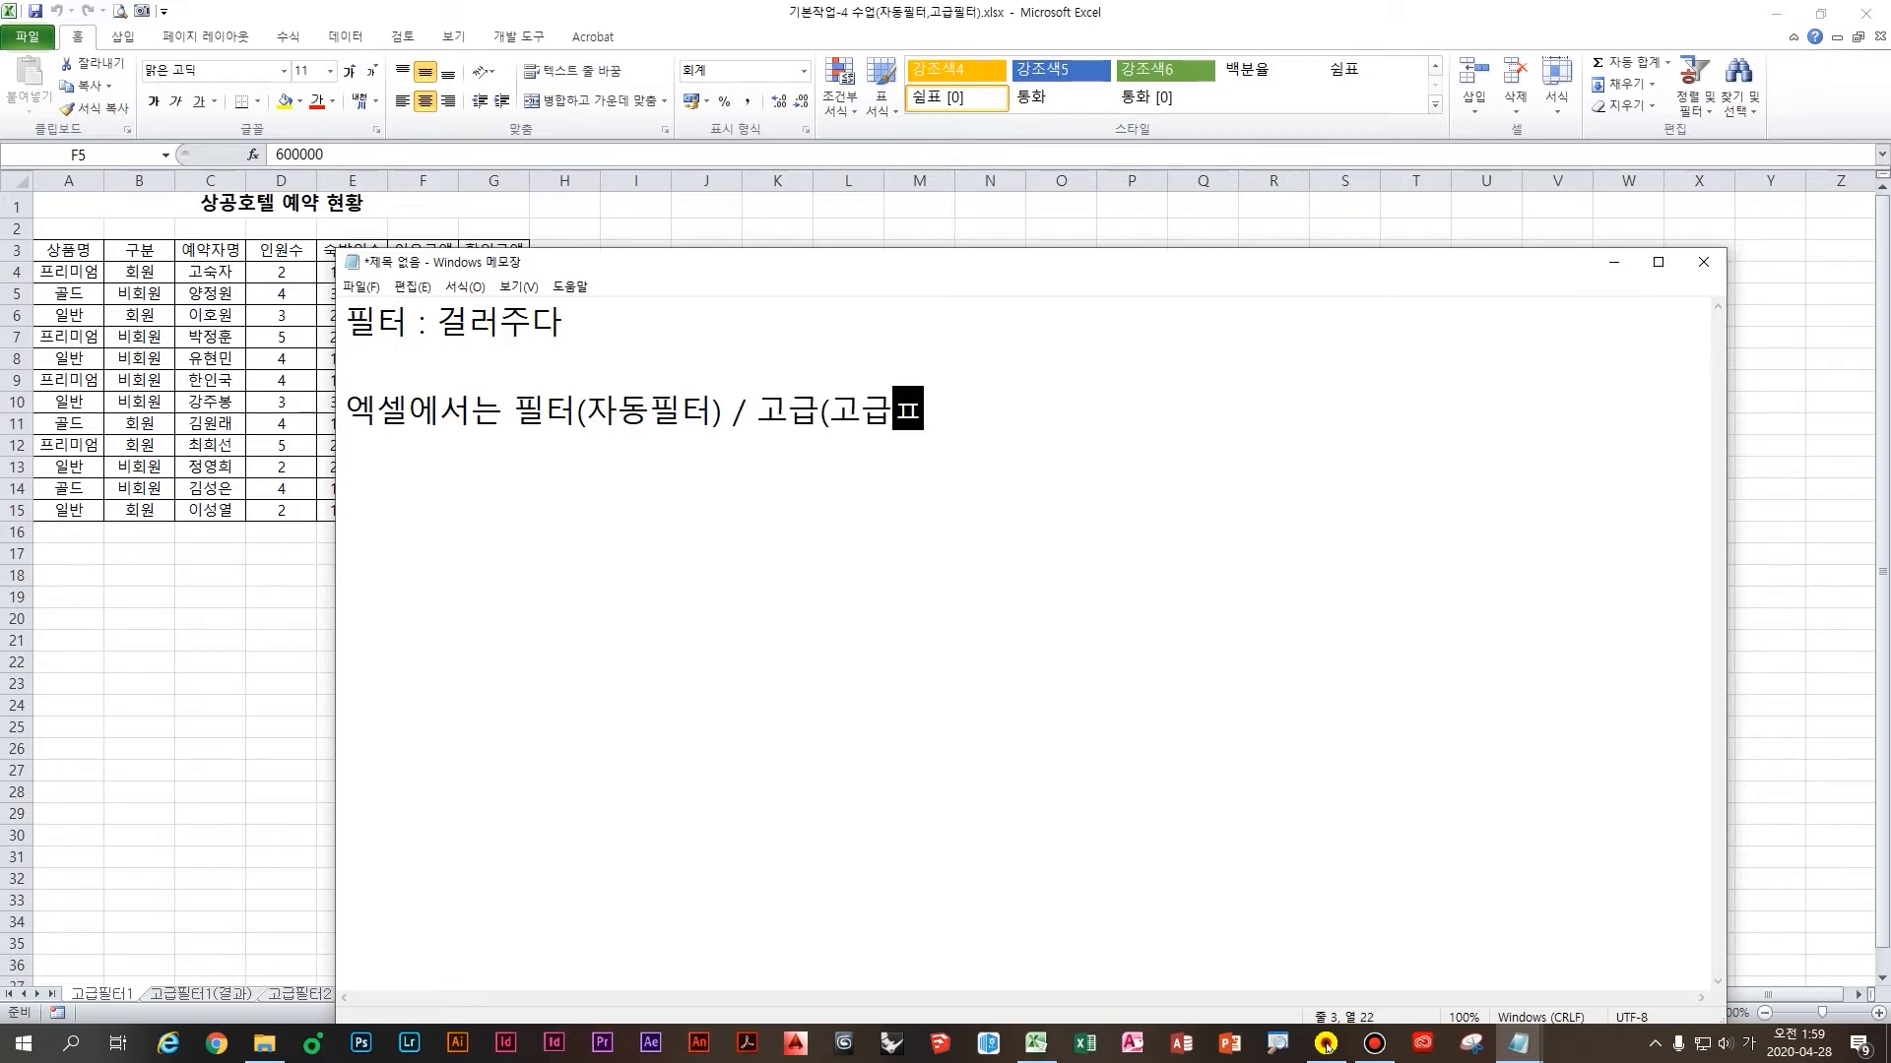
pyautogui.write(')')
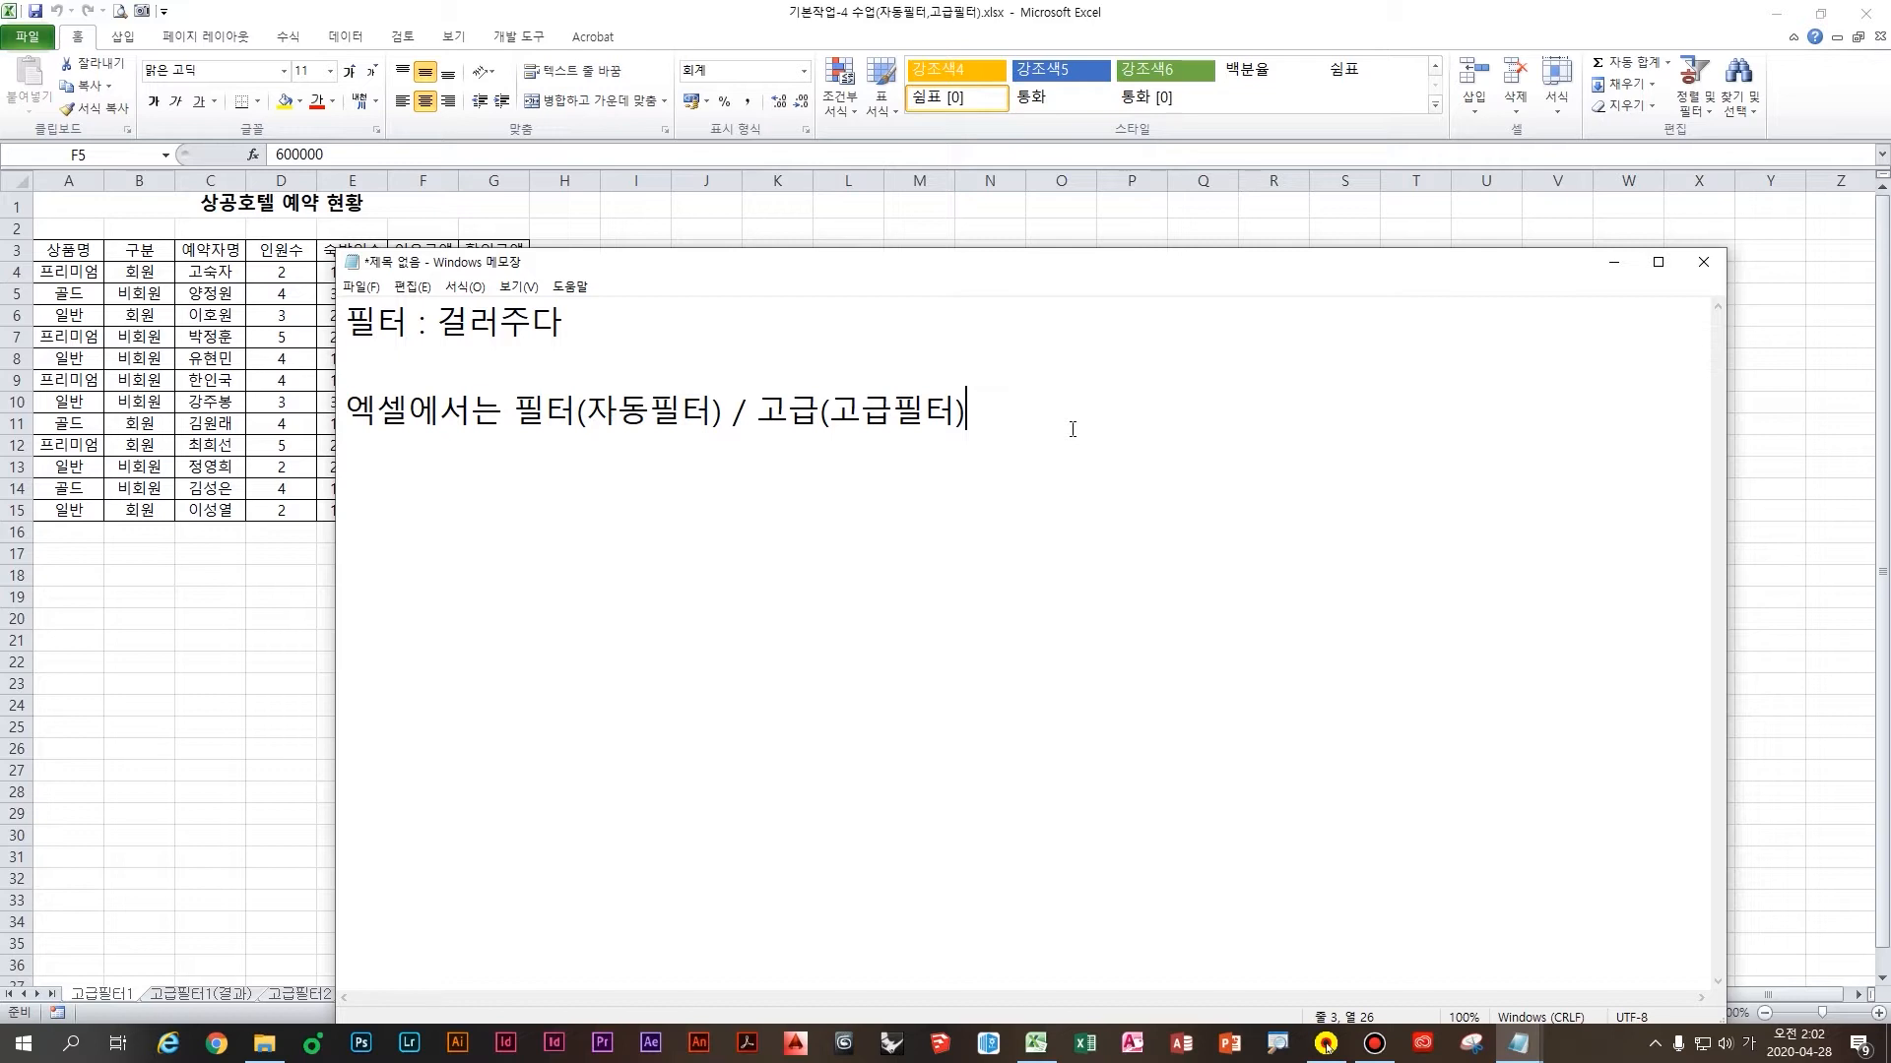
# Add the heading "고급필터 AND조건" after an empty line in the notes
pyautogui.press('Return')
pyautogui.press('Return')
pyautogui.write('고급필터')
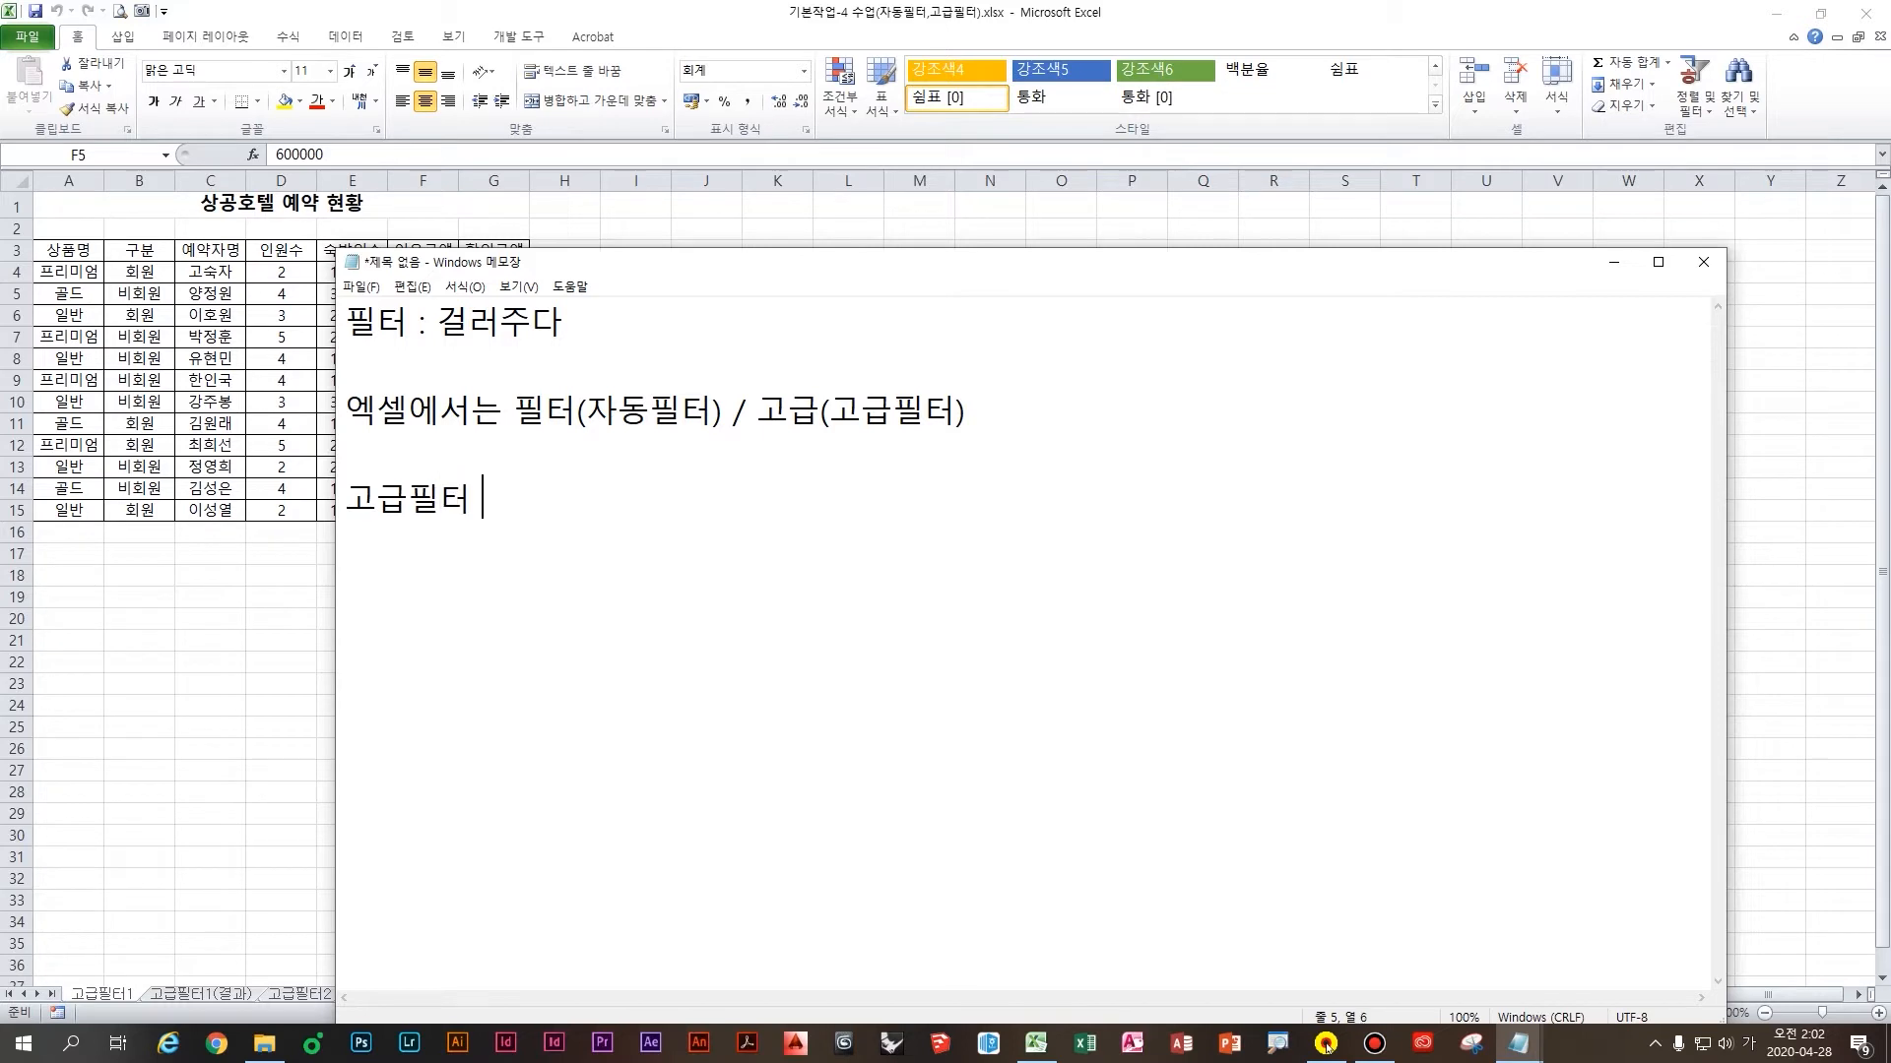
pyautogui.press('Hangul')
pyautogui.write('ANDㅈ')
pyautogui.press('Hangul')
pyautogui.write('조건')
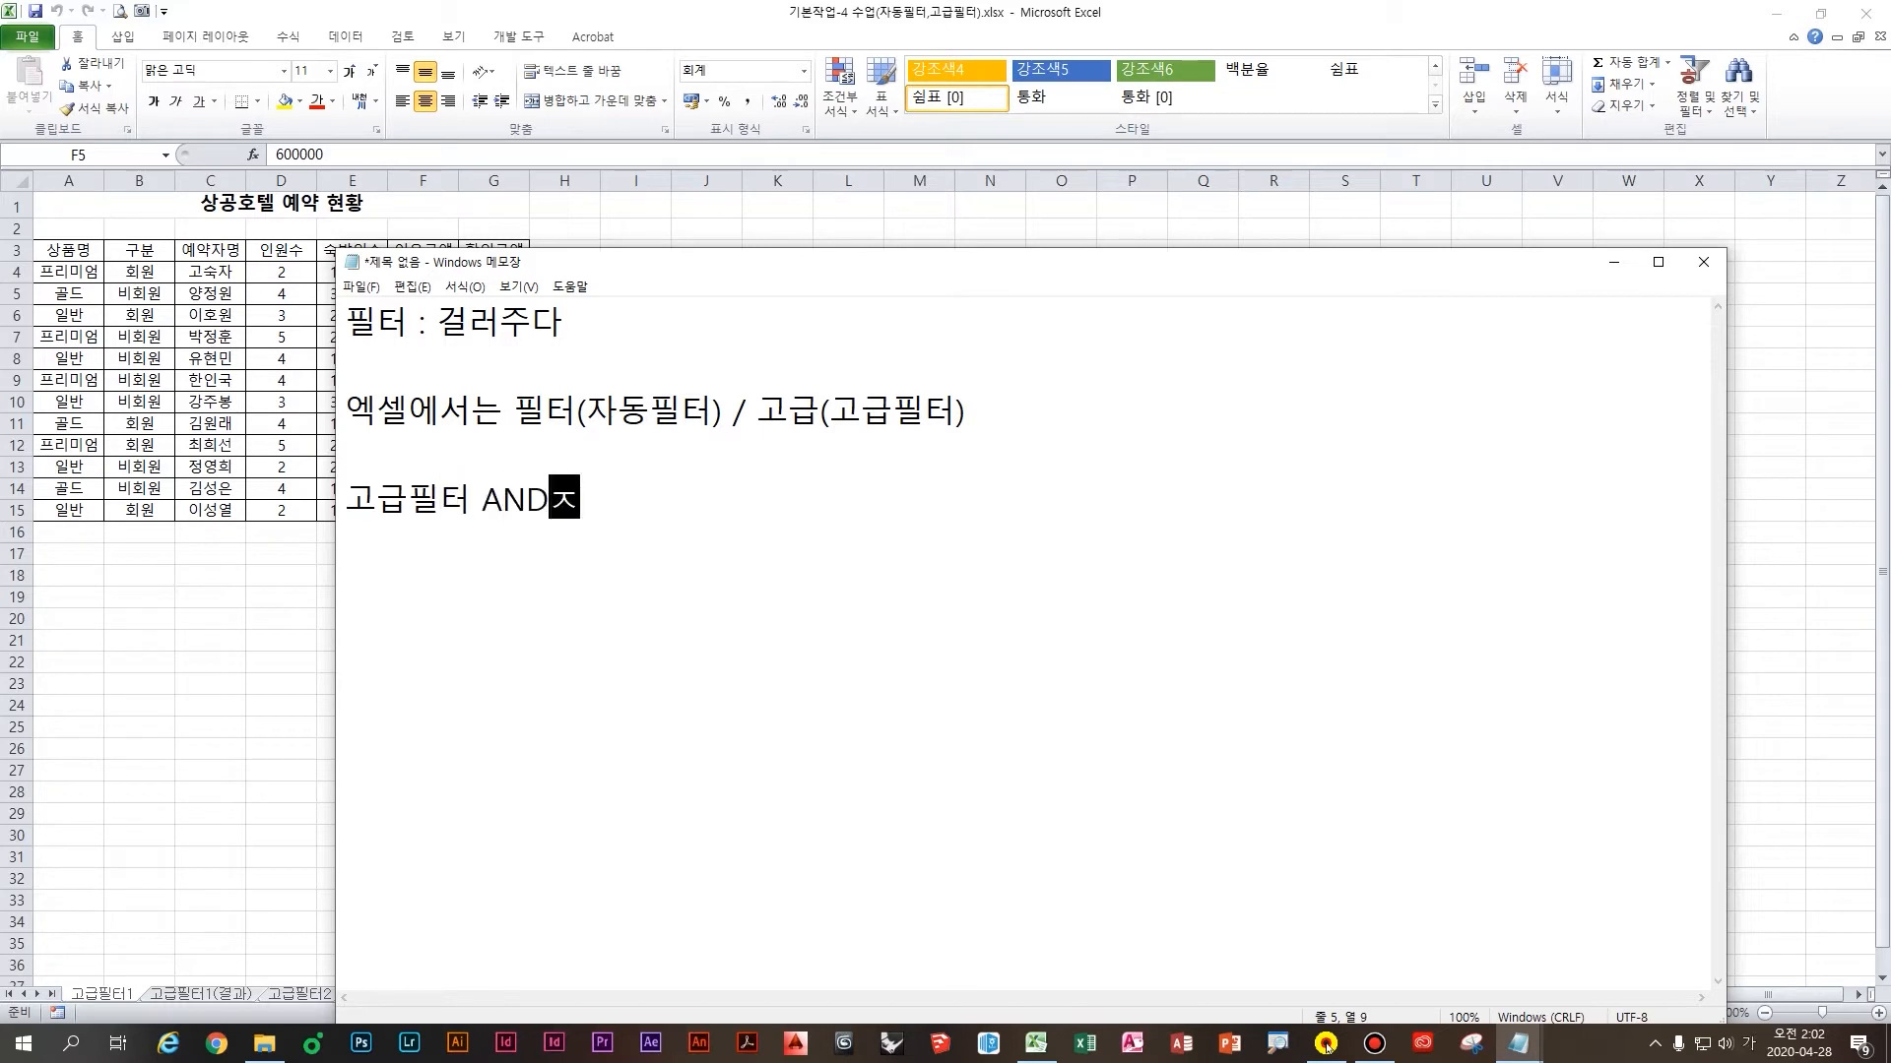
# Add the heading "고급필터 OR조건" after an empty line below the AND heading
pyautogui.press('Return')
pyautogui.press('Return')
pyautogui.write('고급필터')
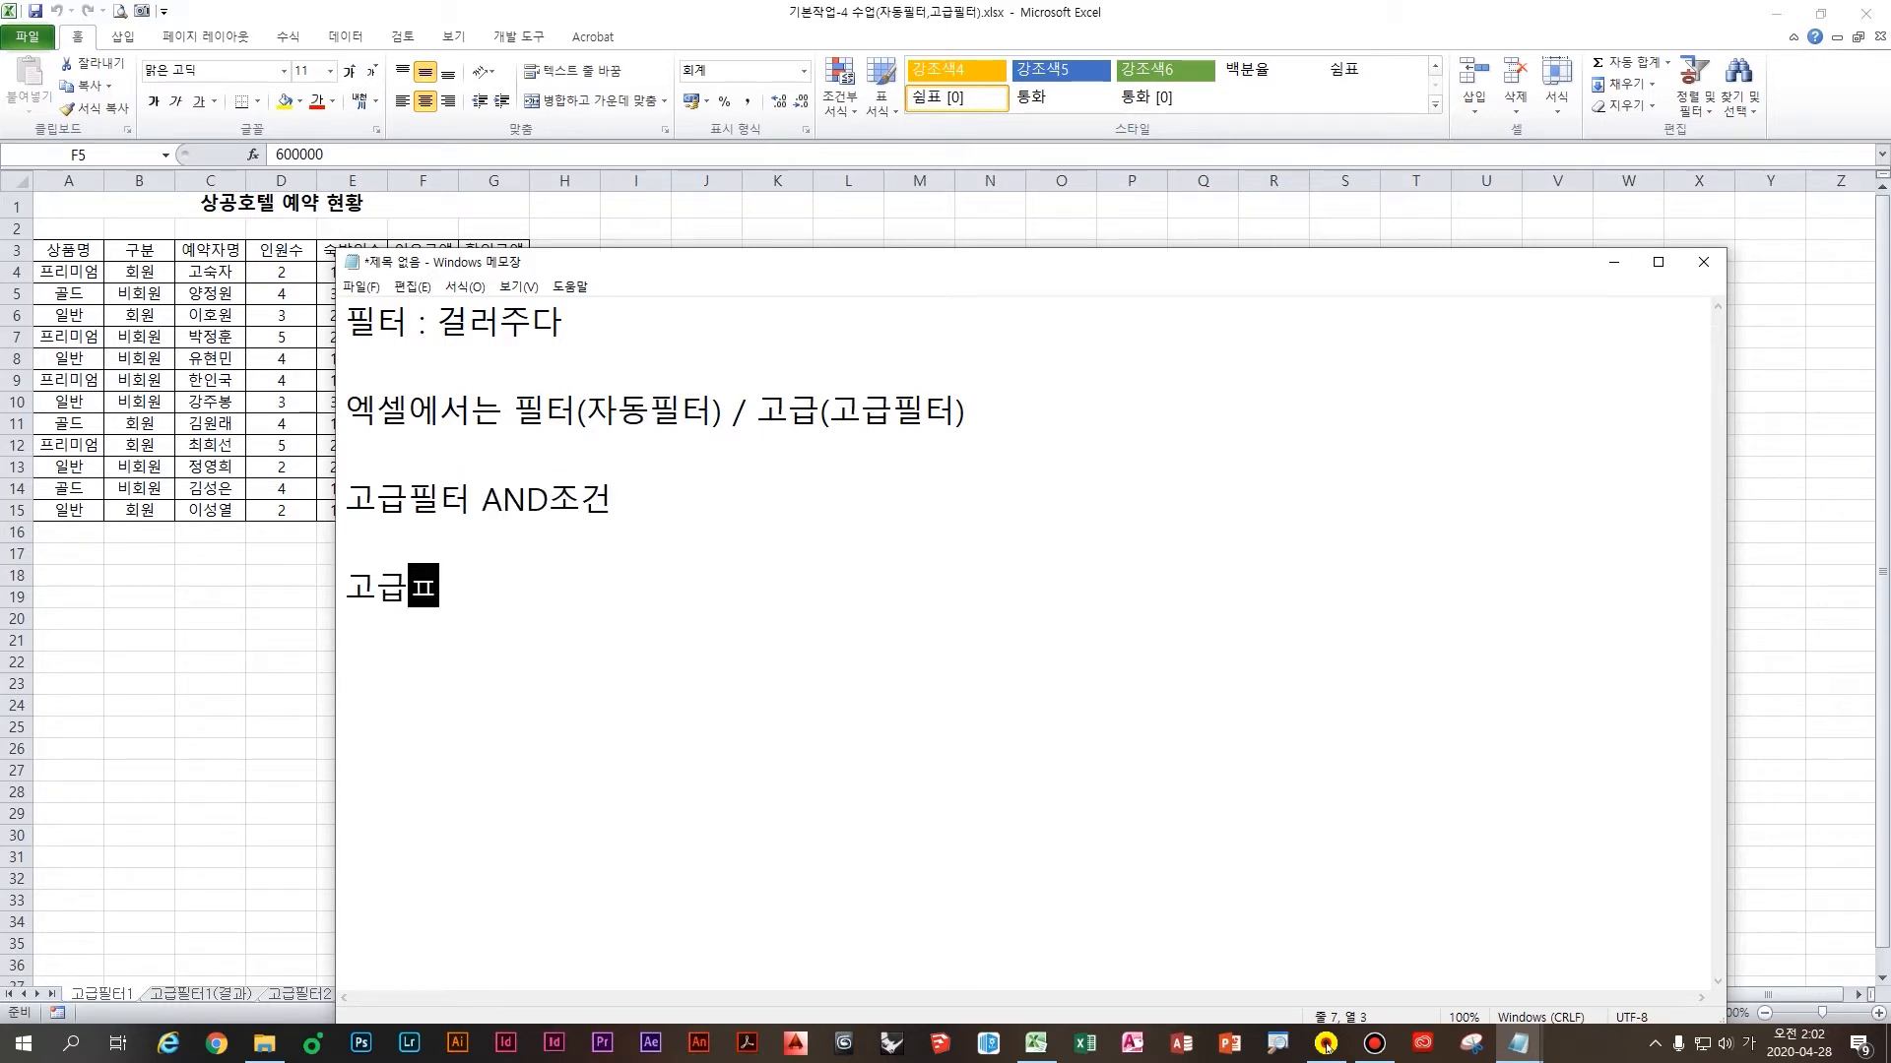
pyautogui.press('Hangul')
pyautogui.write('OR')
pyautogui.press('Hangul')
pyautogui.write('조건')
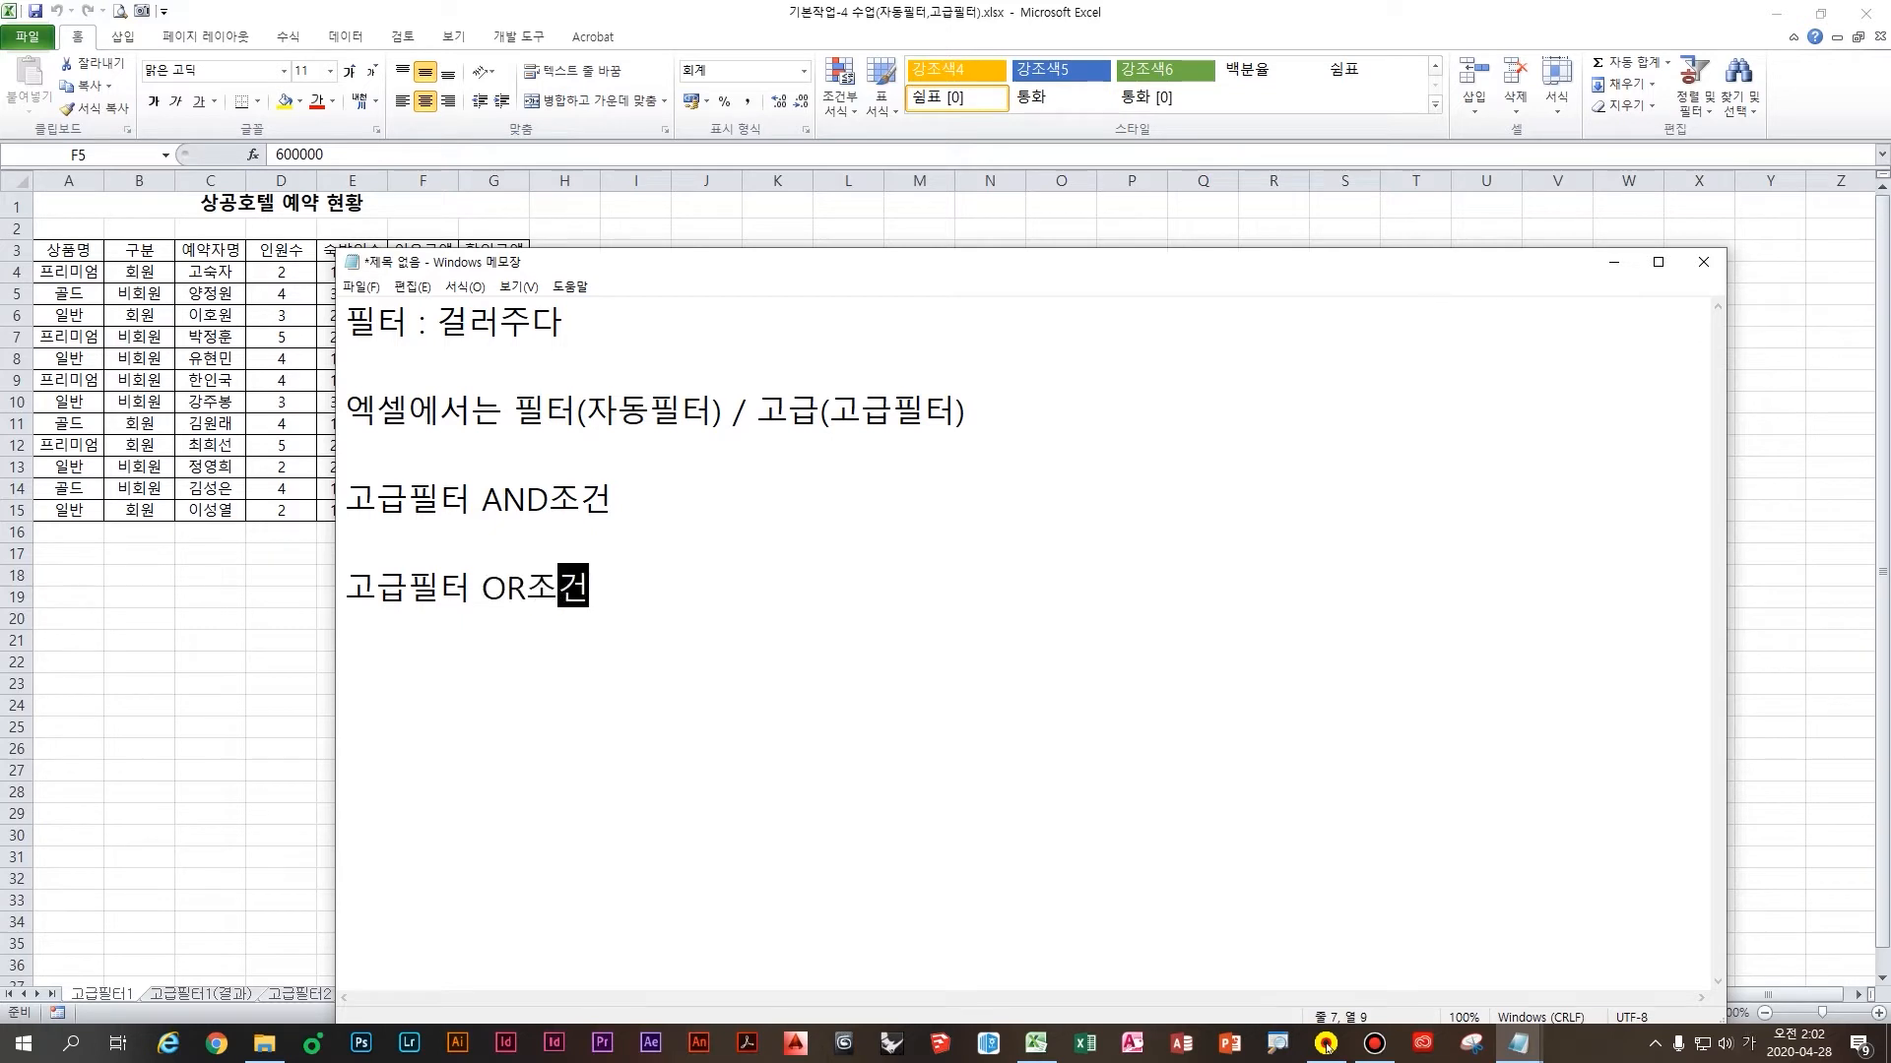
pyautogui.press('Return')
pyautogui.press('Return')
# Insert an extra line below the AND heading and write "~이면서 , ~이고" on the line directly under it
pyautogui.click(506, 532)
pyautogui.press('Return')
pyautogui.click(505, 533)
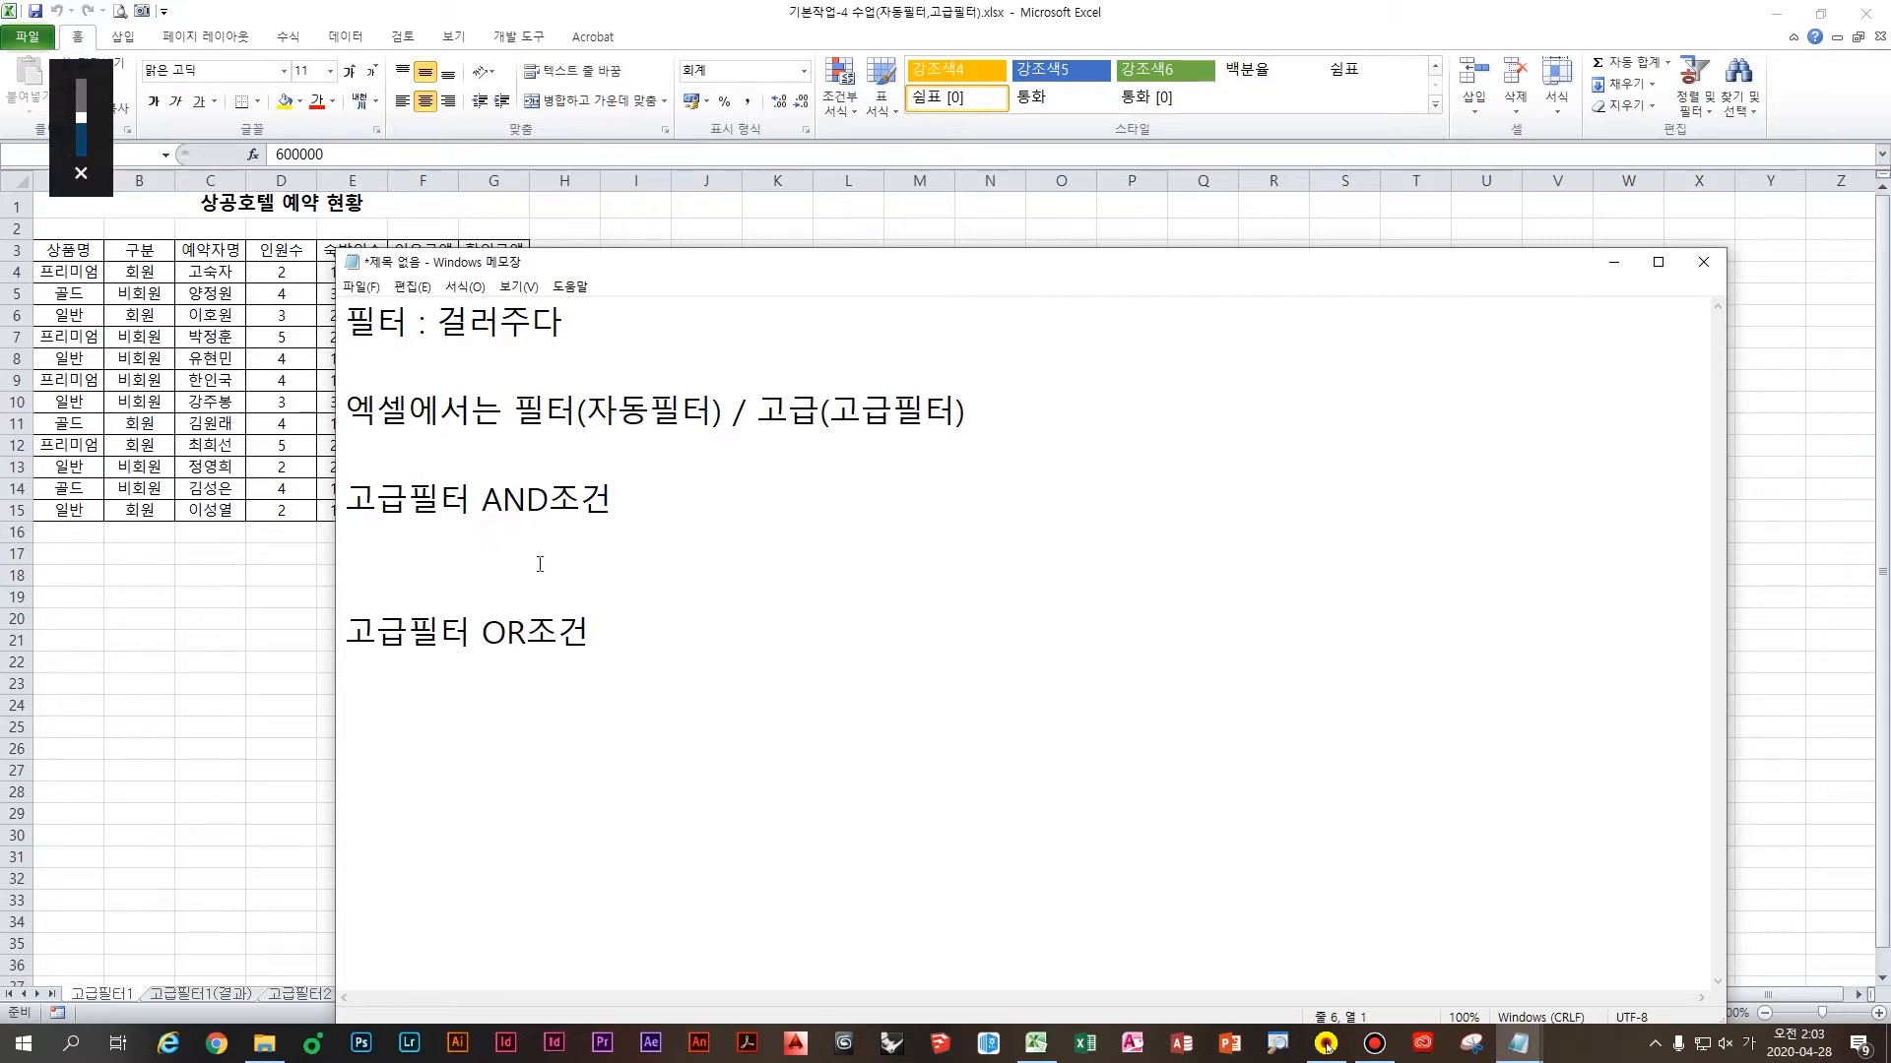
pyautogui.write('ㅇ')
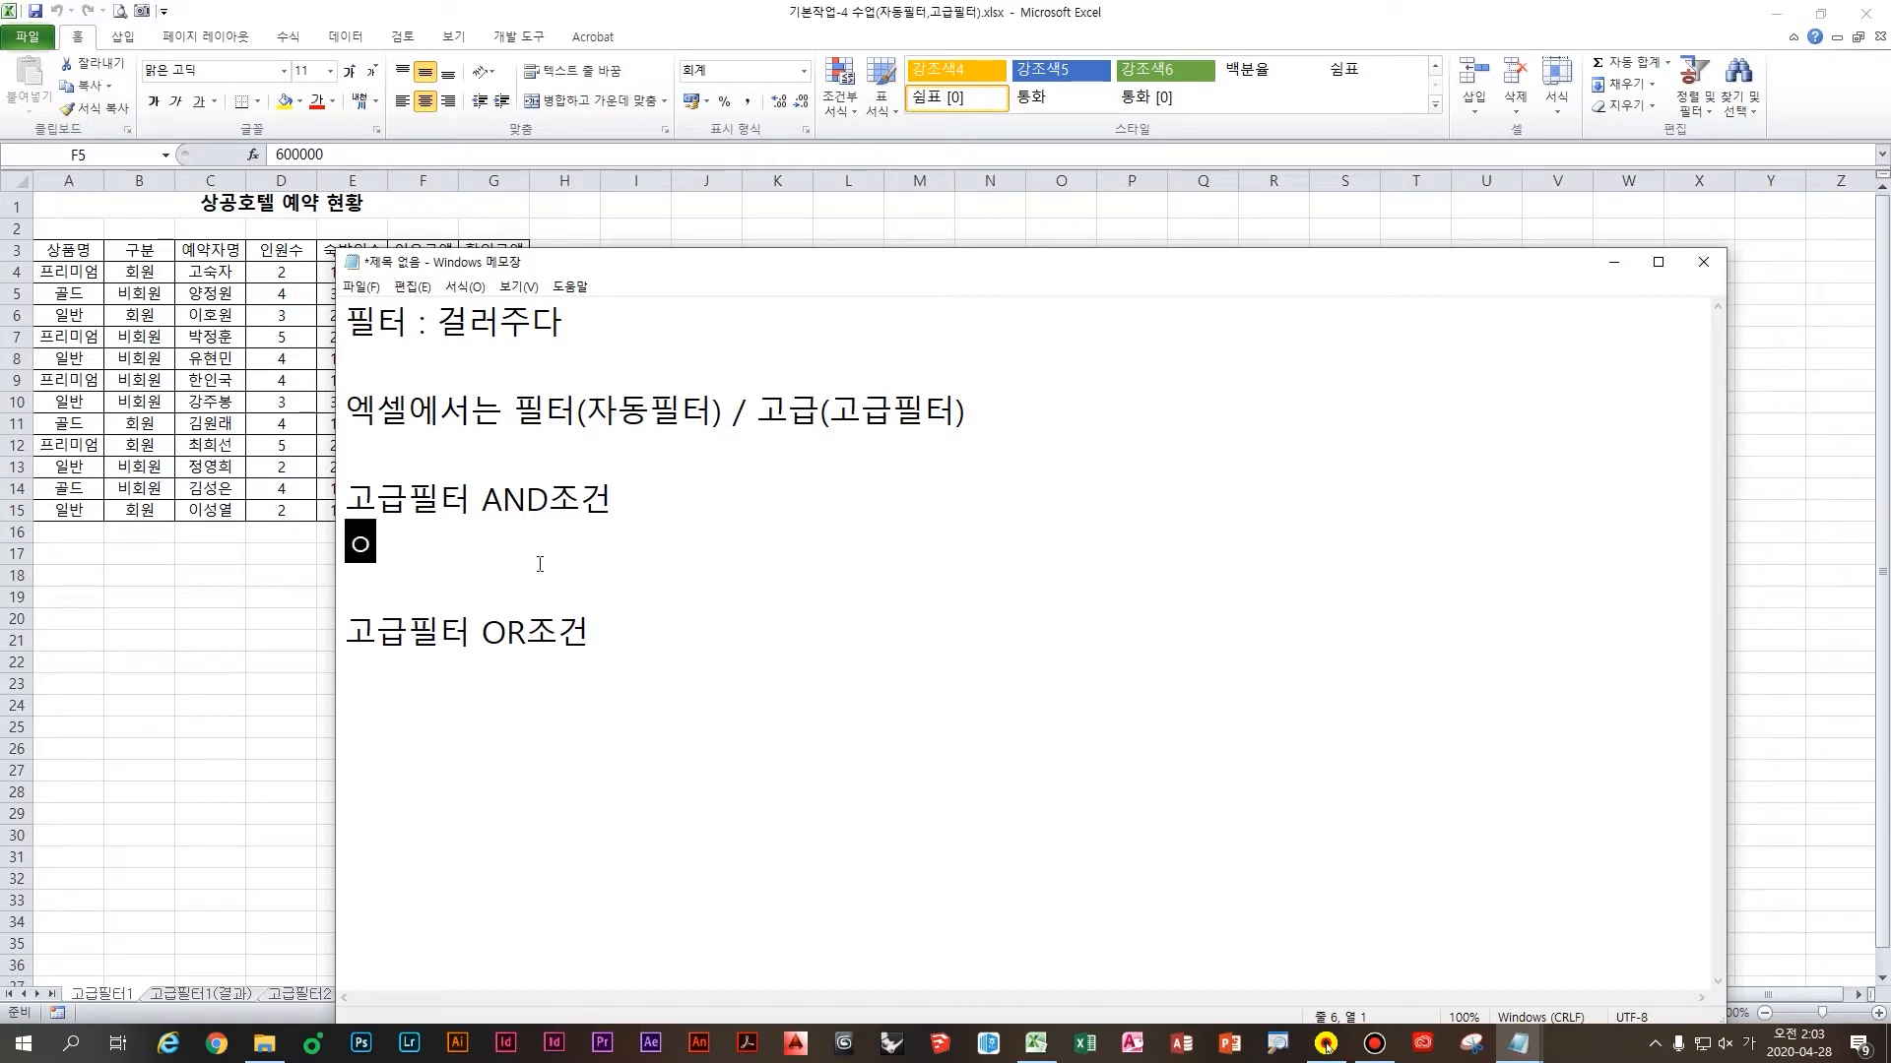
pyautogui.press('BackSpace')
pyautogui.write('~이면서')
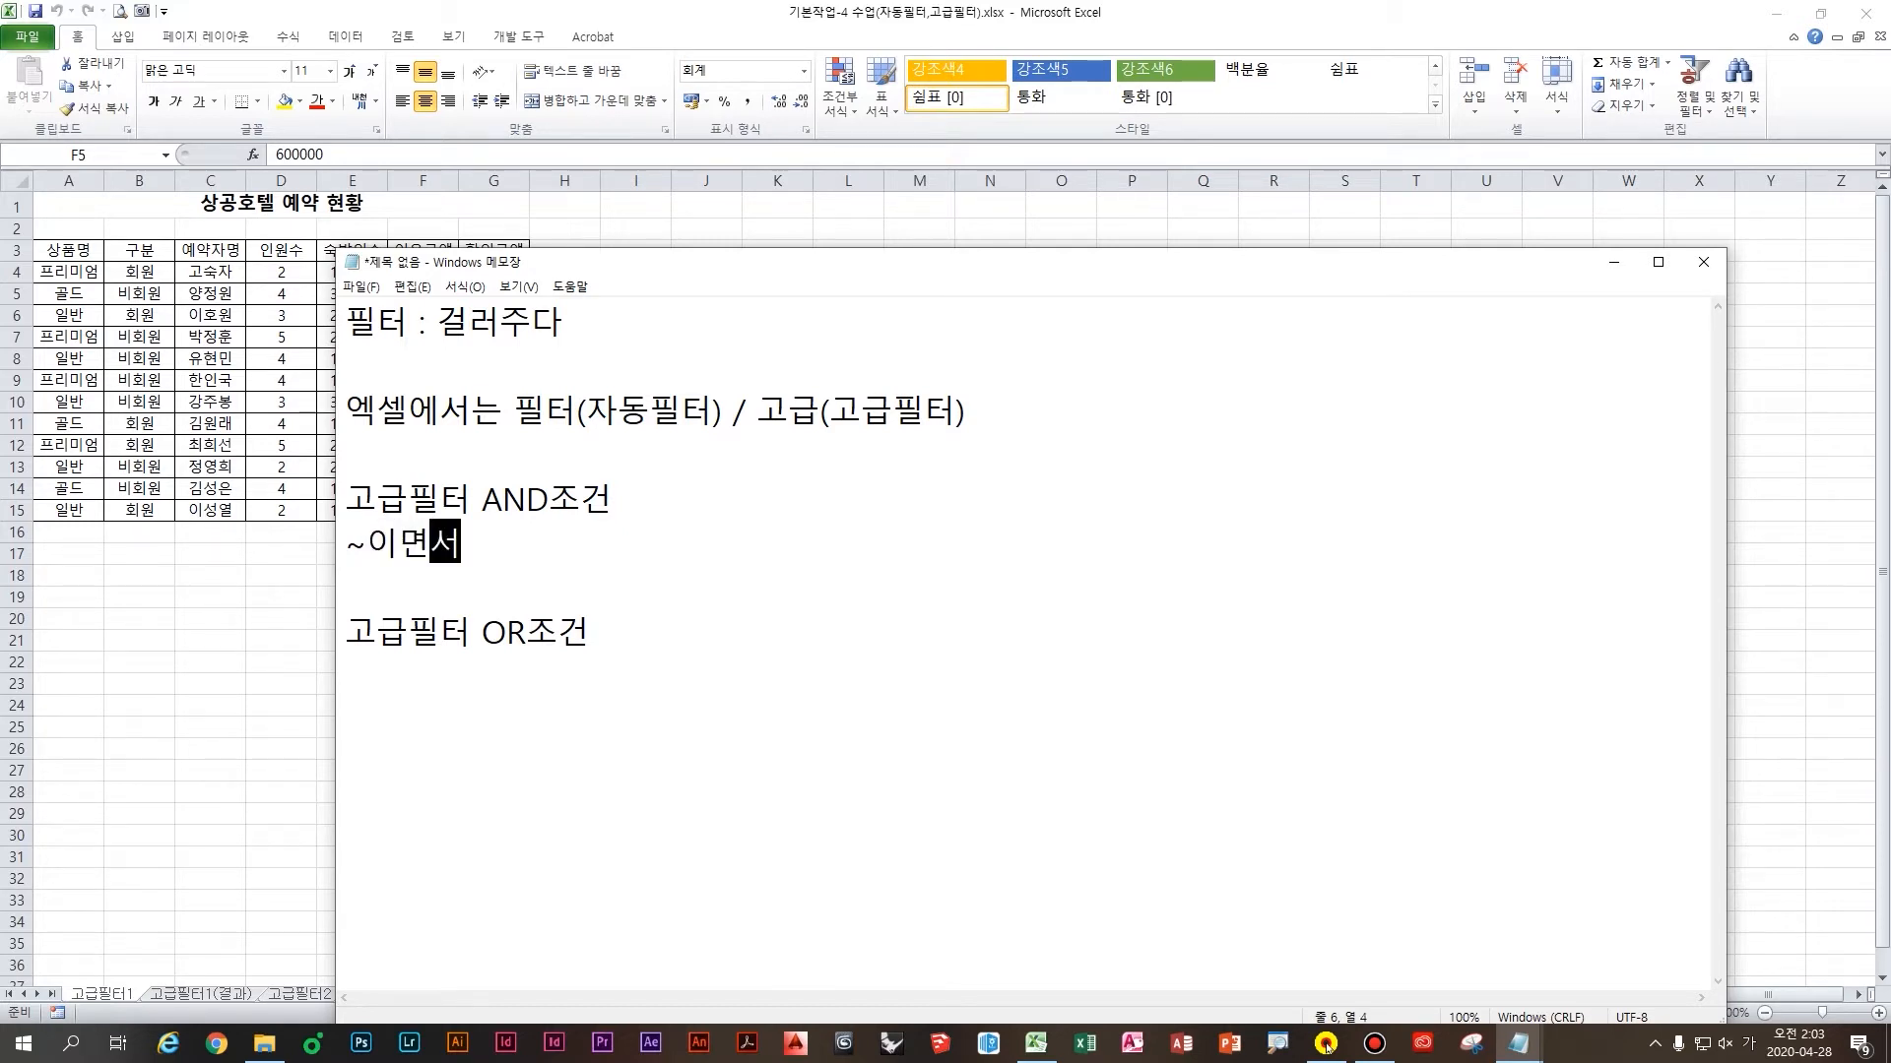
pyautogui.write(' , ~ㅇ')
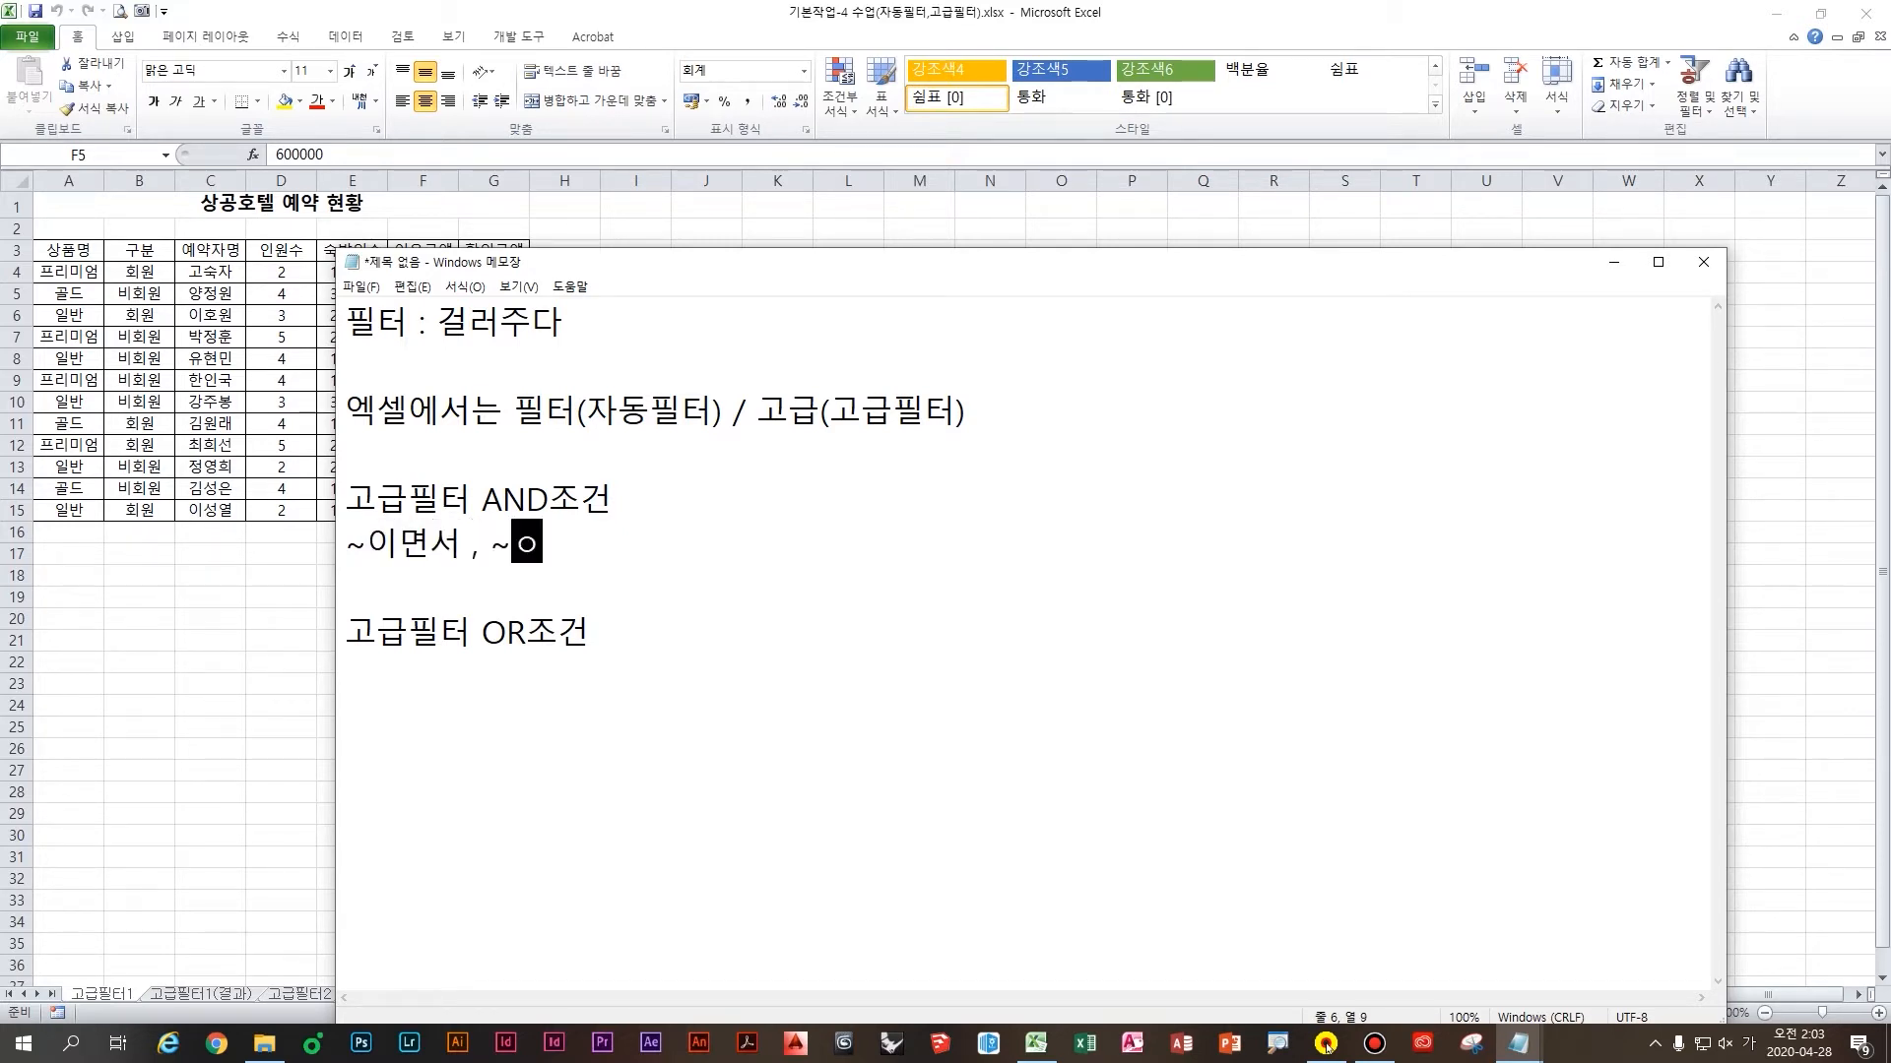
pyautogui.write('이고')
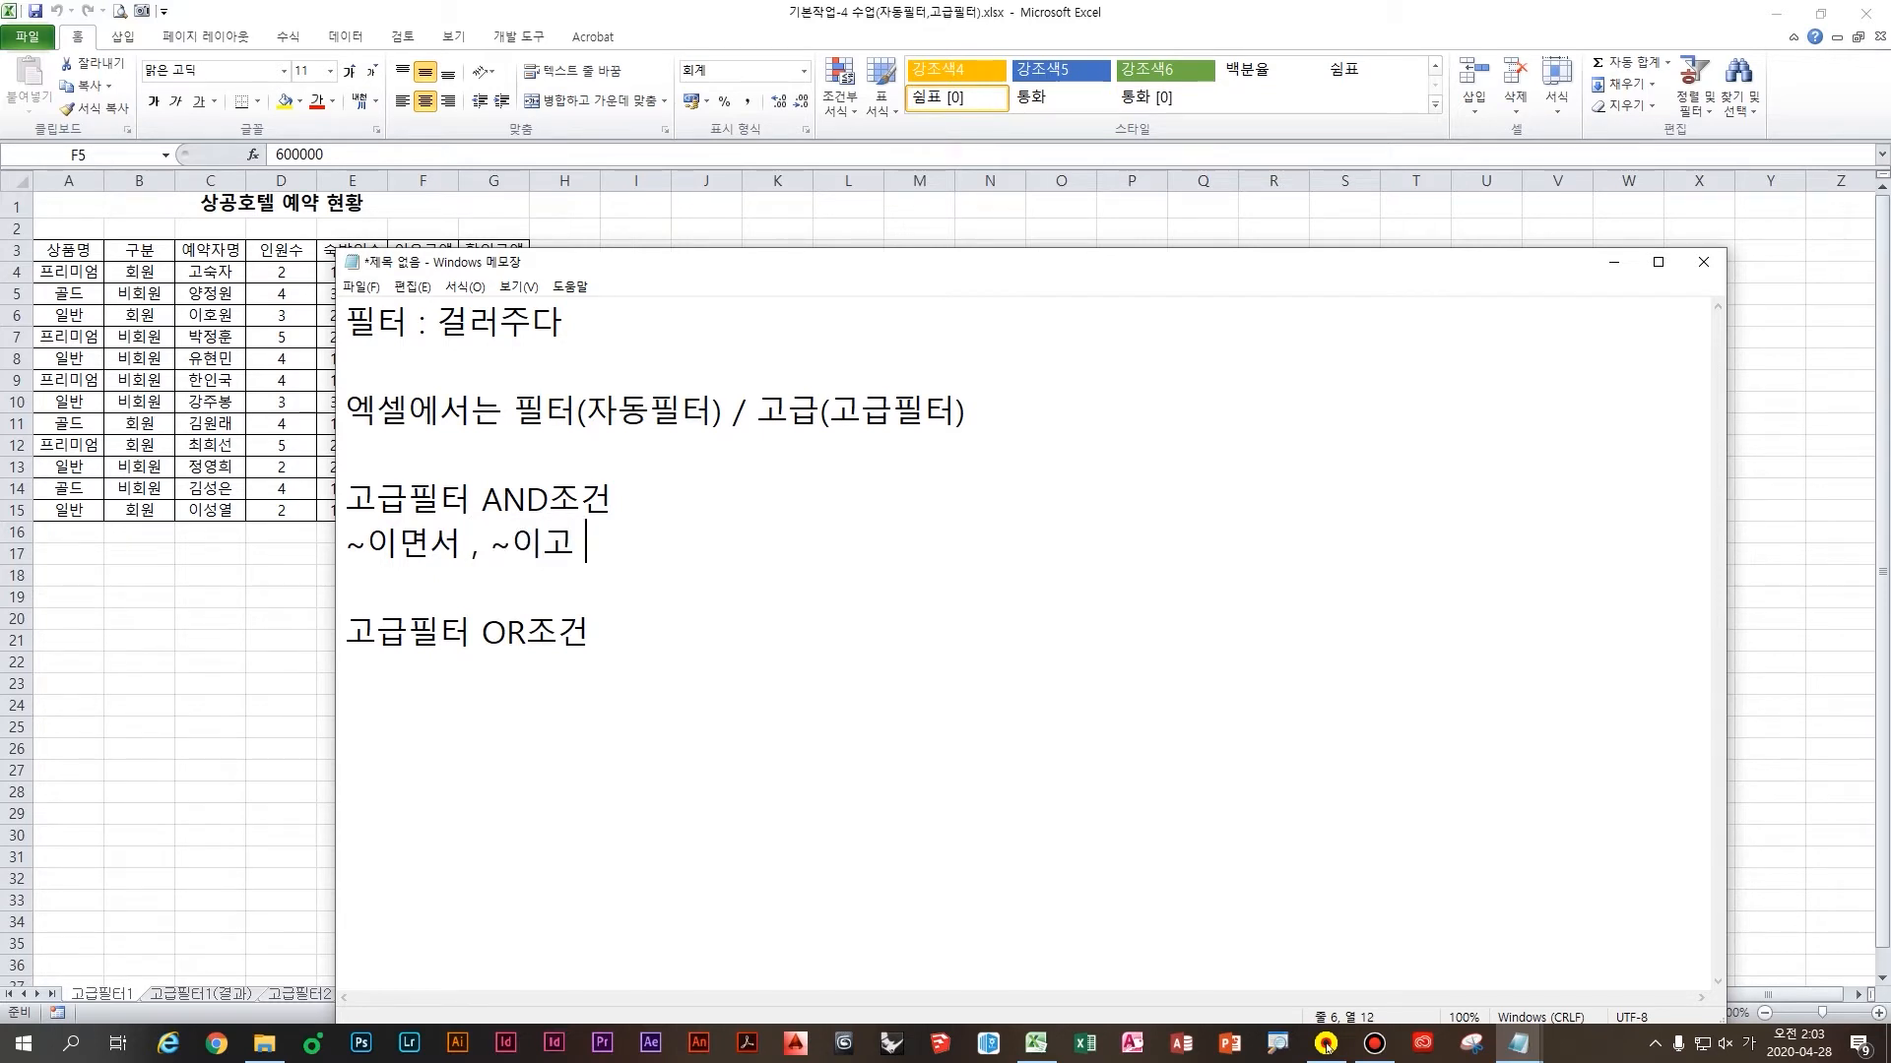
# Extend the AND condition line with ", A와B가, 모두, ~이면"
pyautogui.press('BackSpace')
pyautogui.write(', ')
pyautogui.write('A오')
pyautogui.press('BackSpace')
pyautogui.press('BackSpace')
pyautogui.write('와B가')
pyautogui.press('BackSpace')
pyautogui.write(', ')
pyautogui.write('ㅇ')
pyautogui.write('모두')
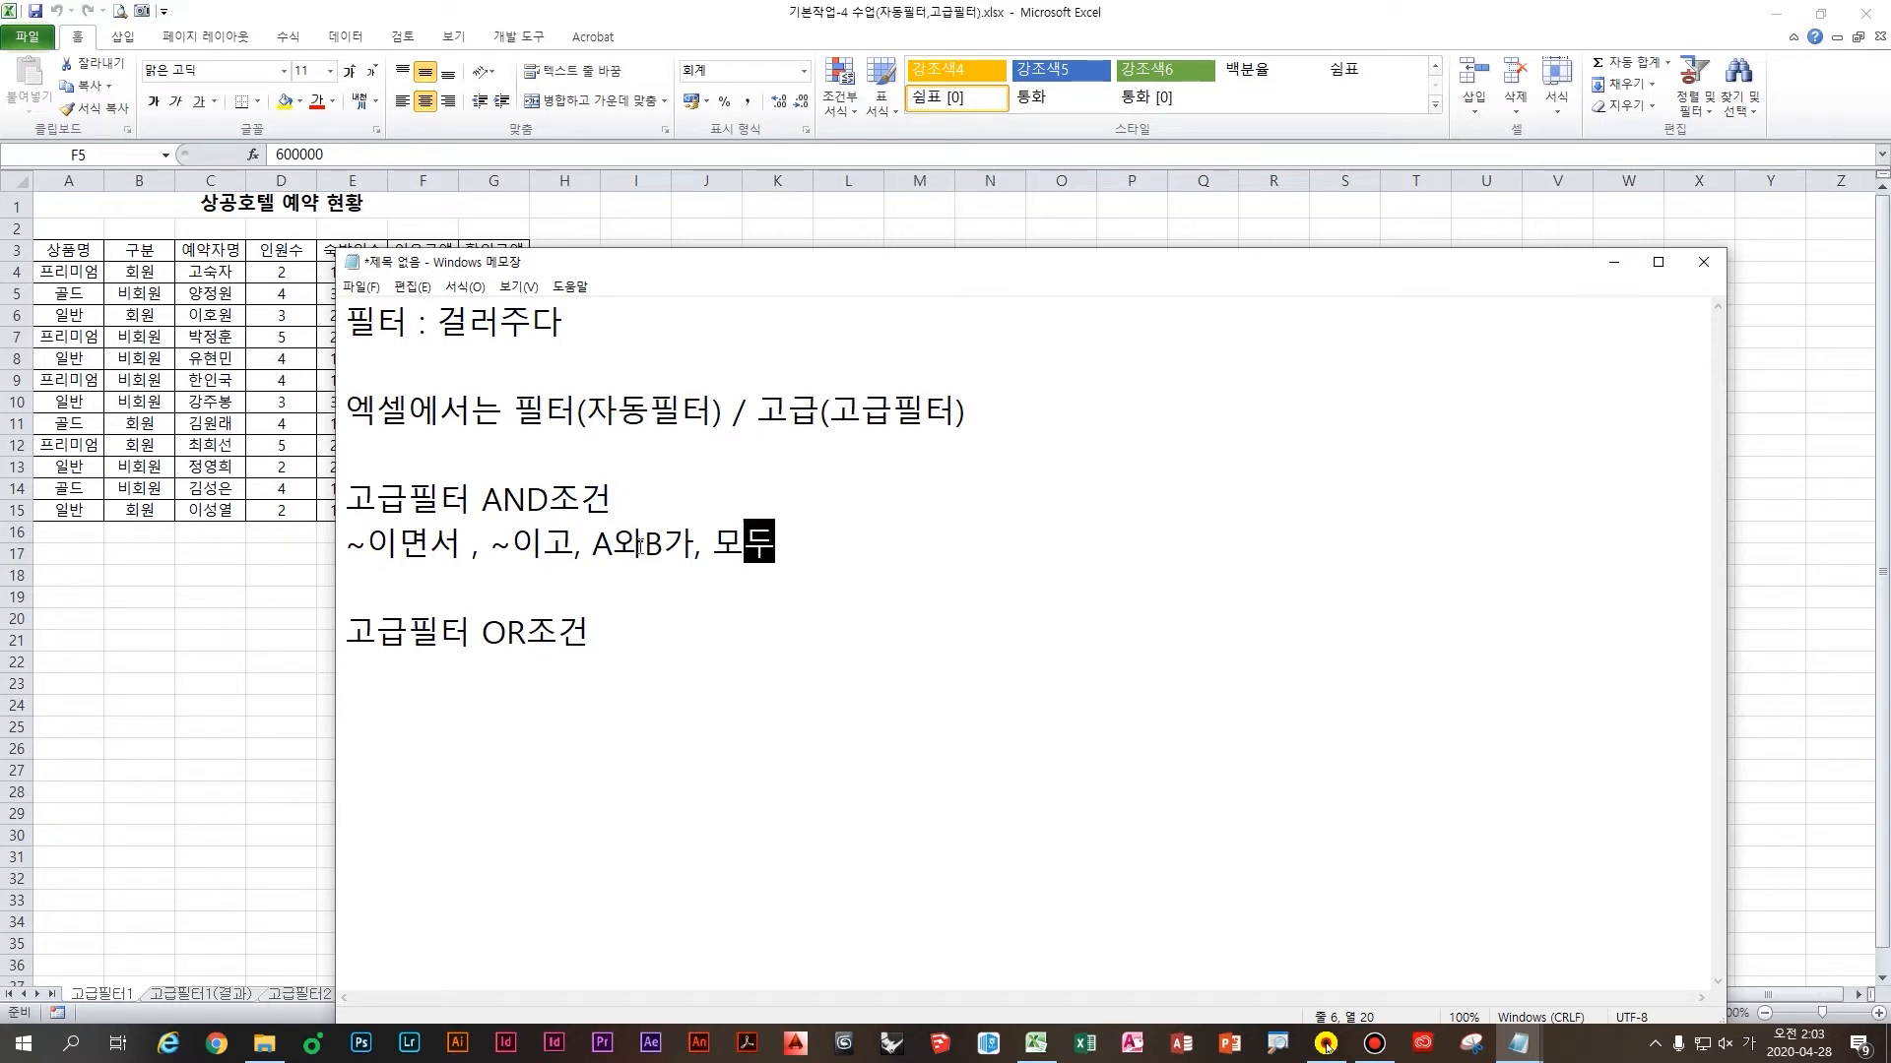
pyautogui.click(824, 546)
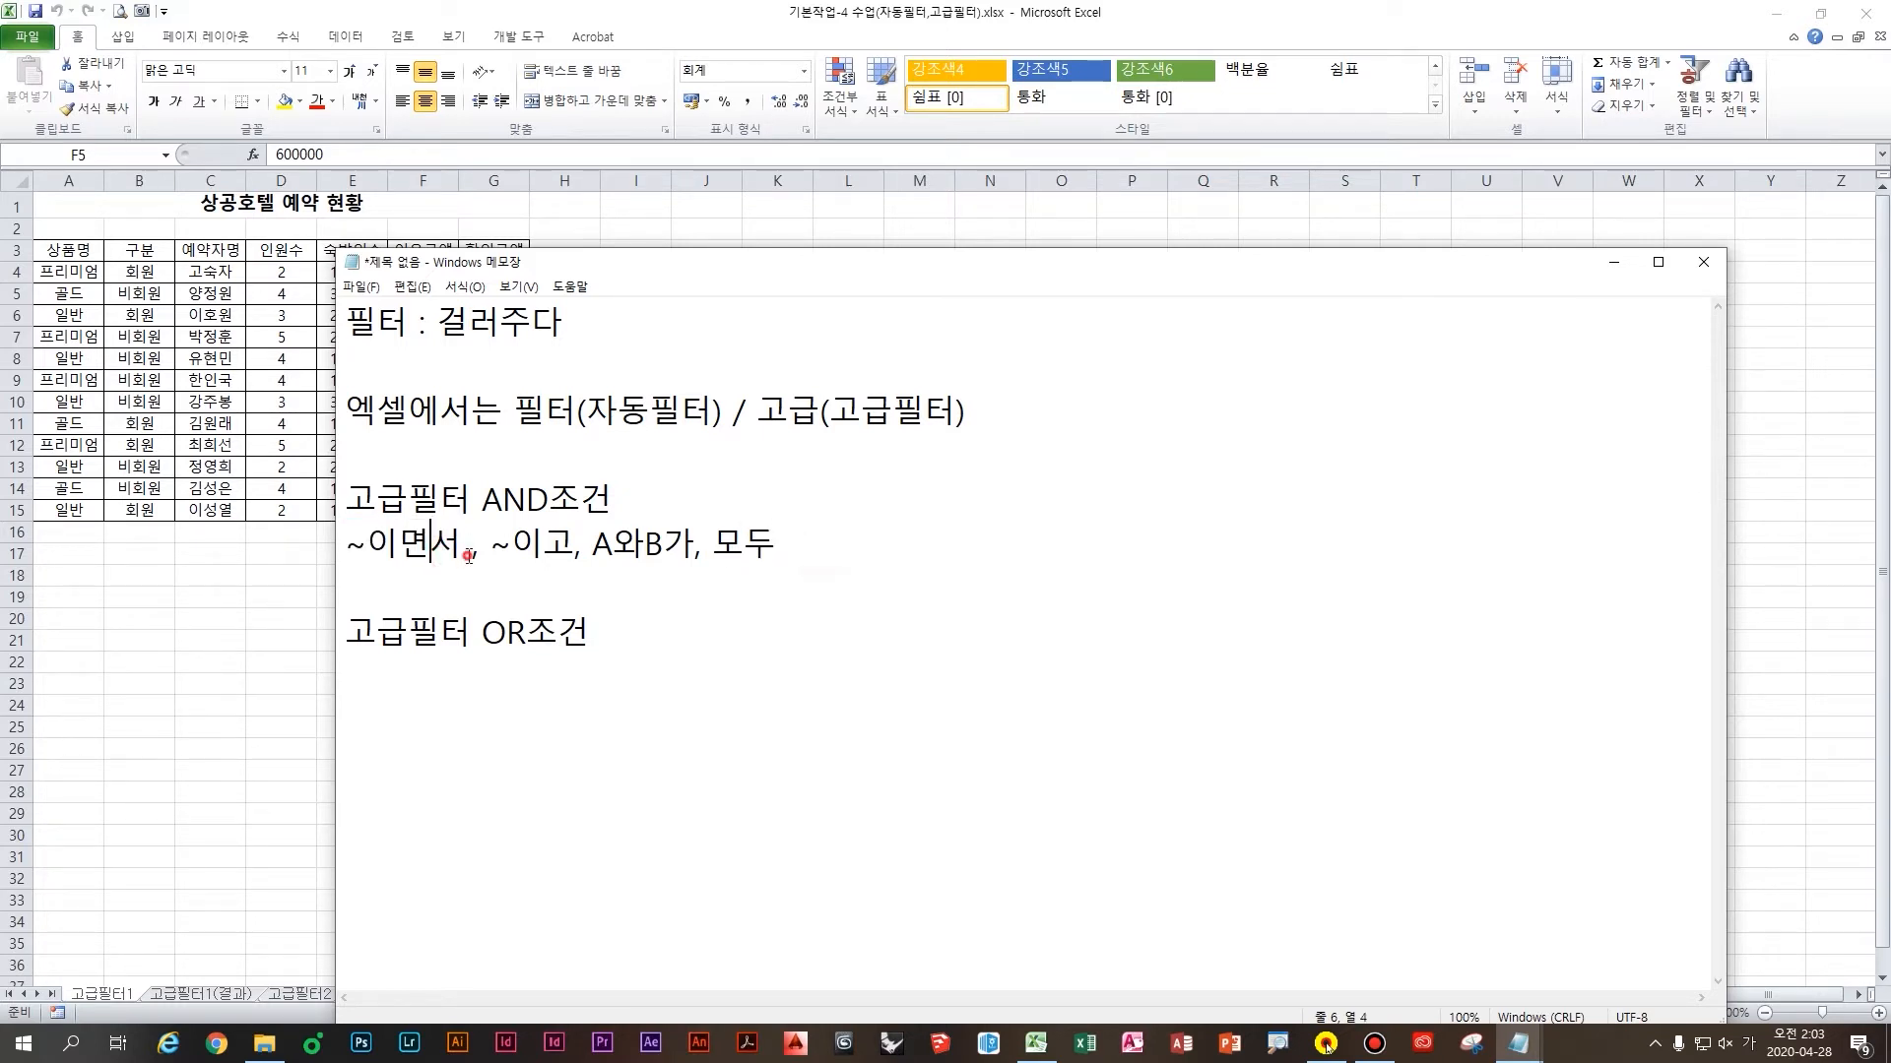
pyautogui.write(', ~이면')
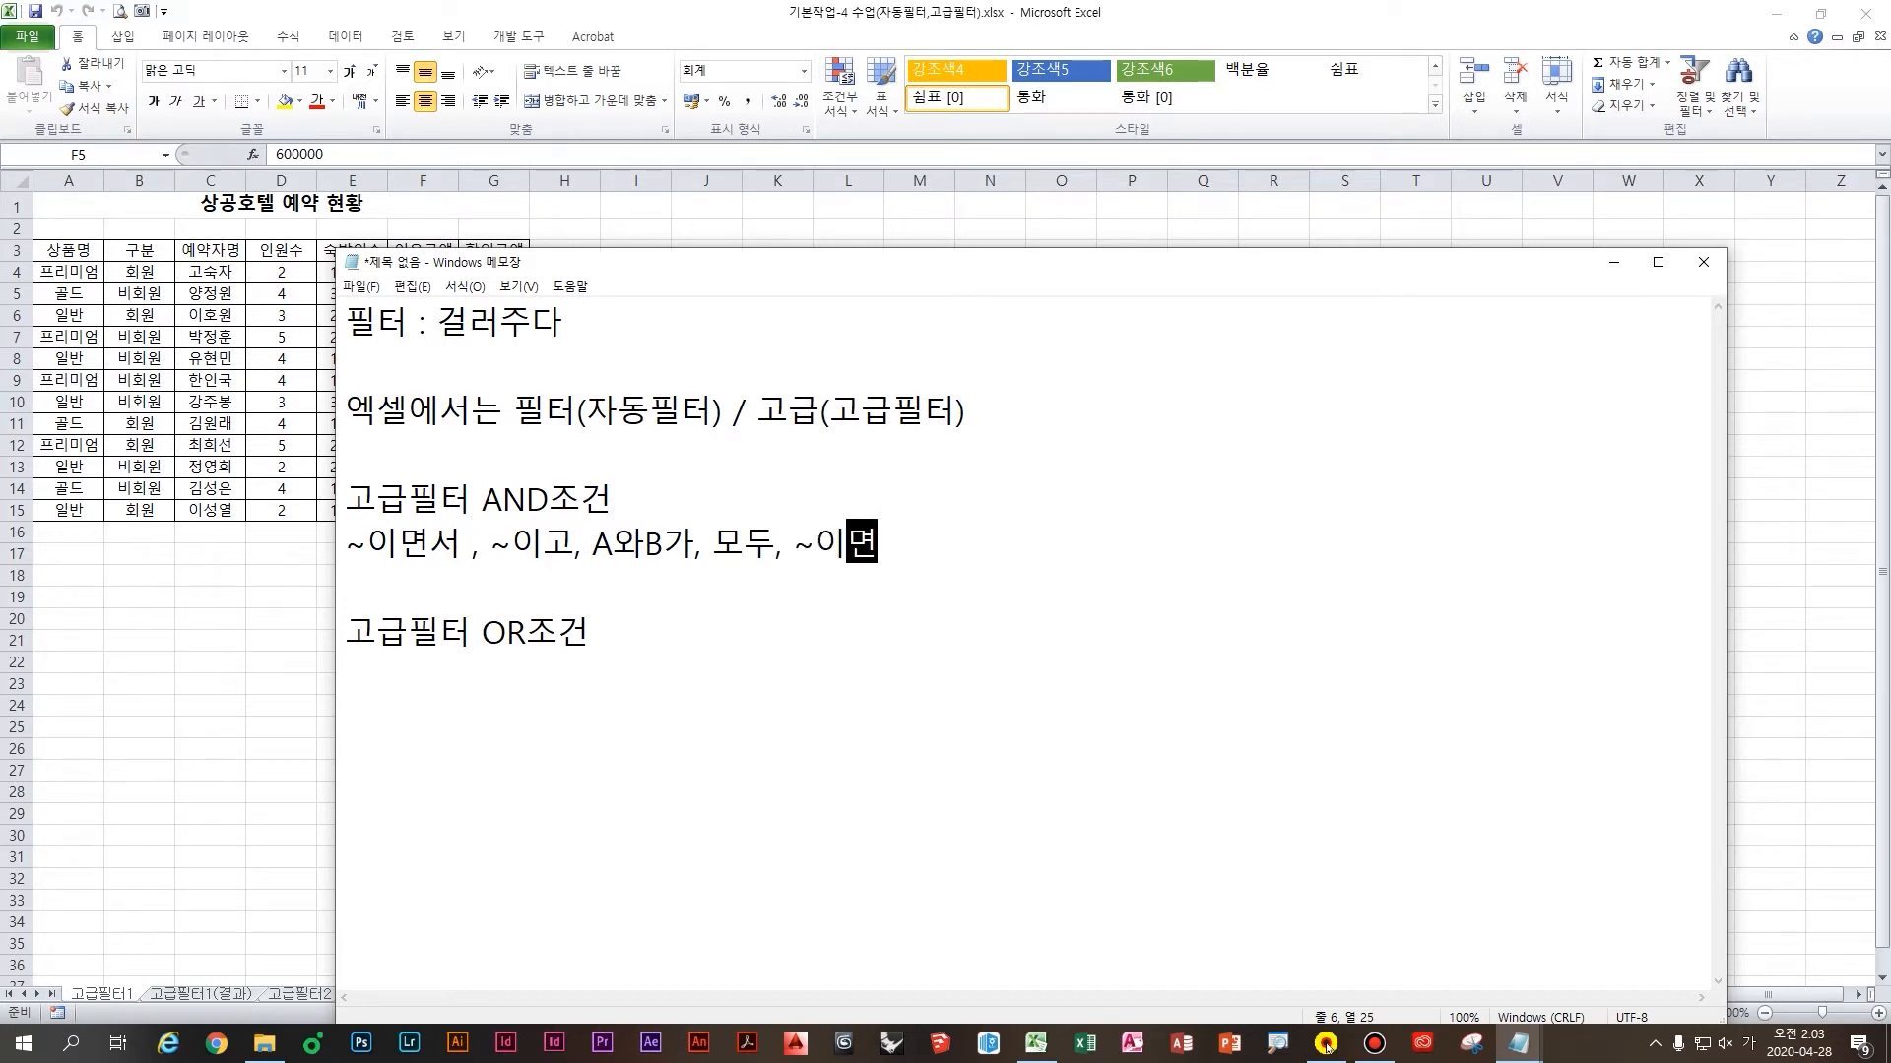
# Start the line under the OR heading with "~~이거나, 또는,"
pyautogui.click(786, 674)
pyautogui.write('~~이게')
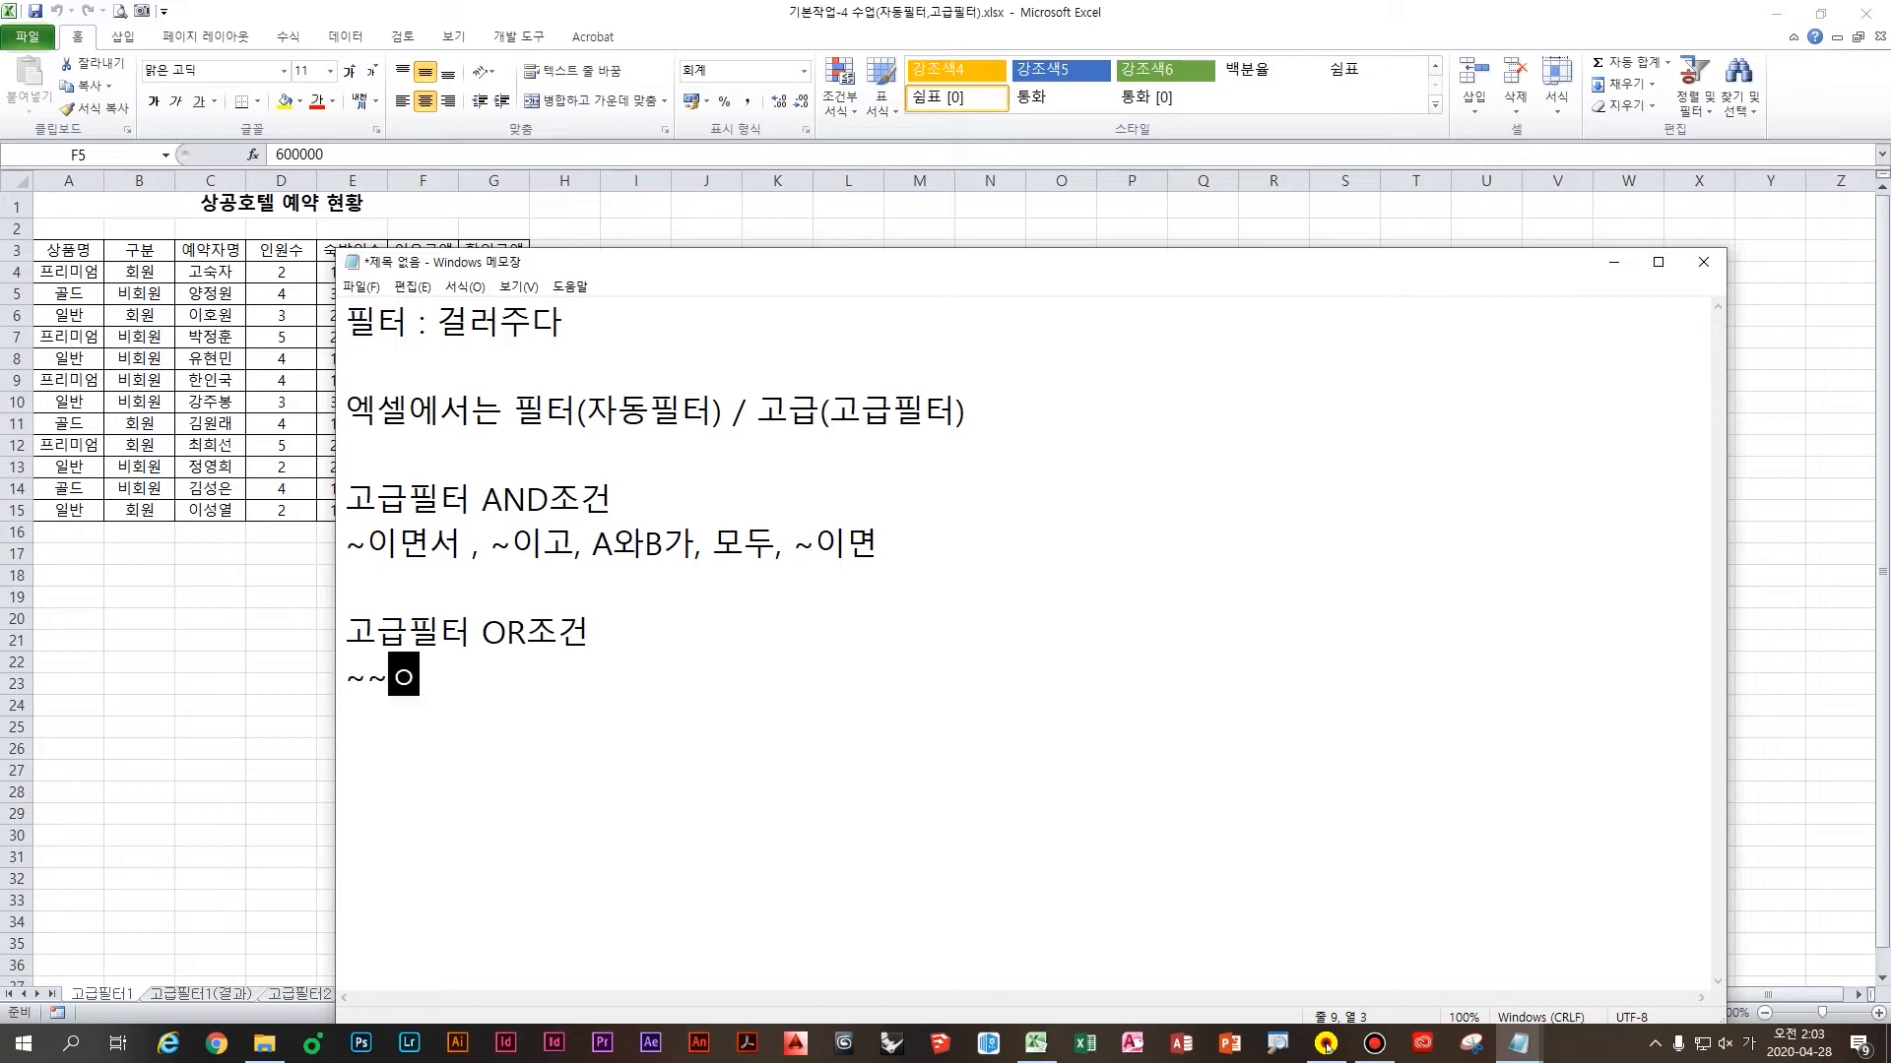
pyautogui.press('BackSpace')
pyautogui.write('거나,')
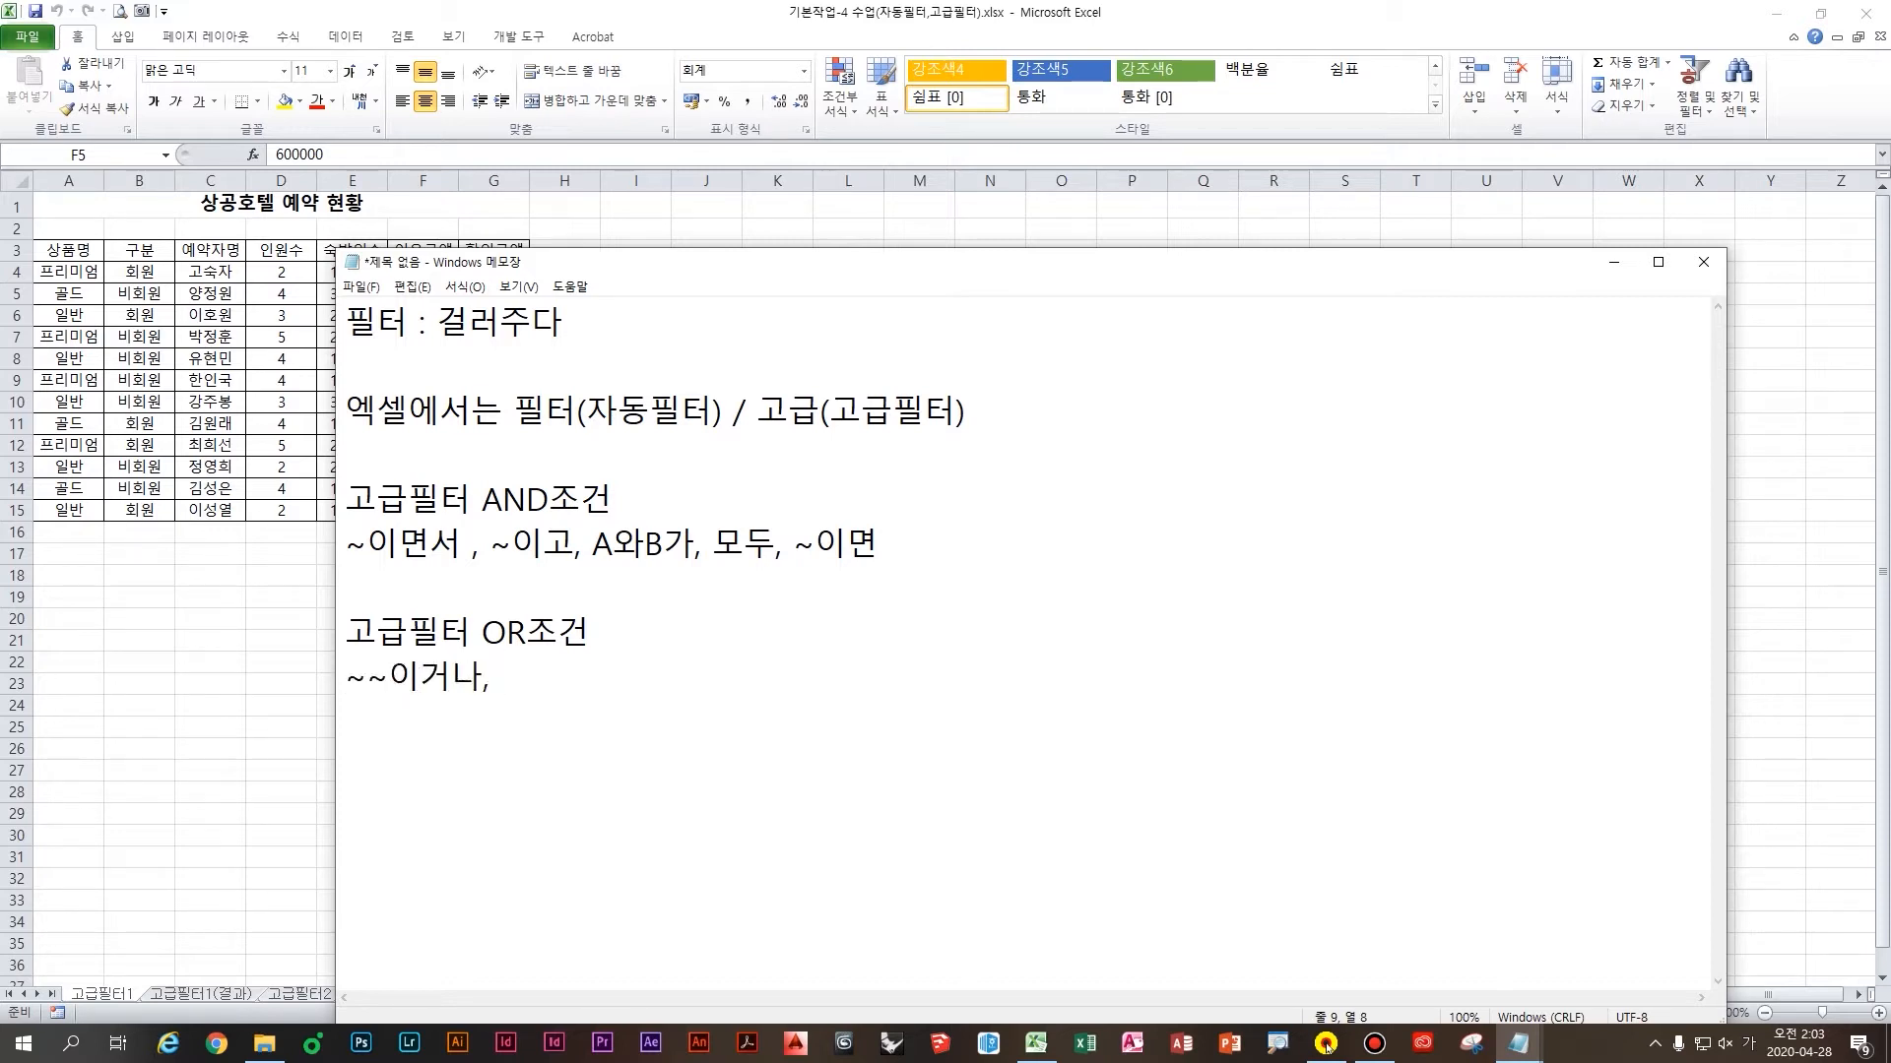
pyautogui.write(' ㄷ또는,')
# Complete the OR condition line with "A나B가, ~~~하나라도"
pyautogui.press('Hangul')
pyautogui.write('A')
pyautogui.press('Hangul')
pyautogui.write('오')
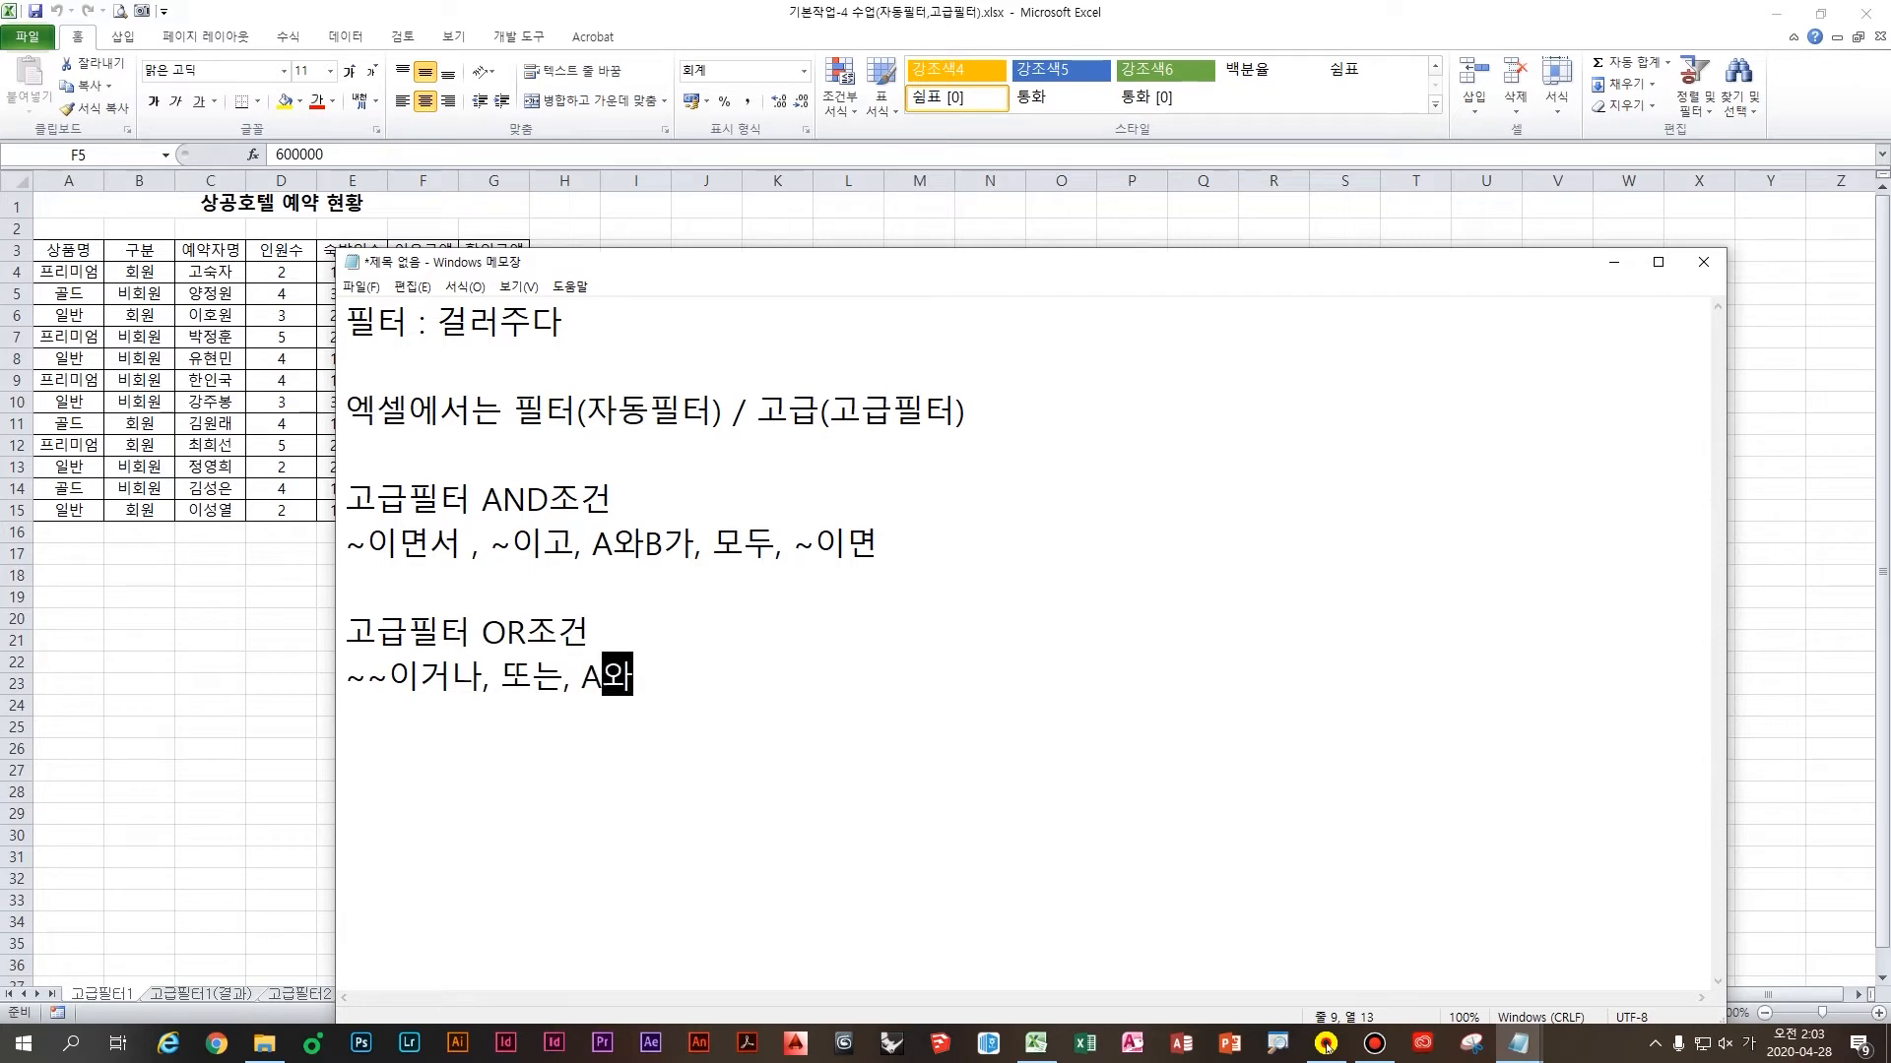
pyautogui.press('BackSpace')
pyautogui.write('나')
pyautogui.press('Hangul')
pyautogui.write('B가')
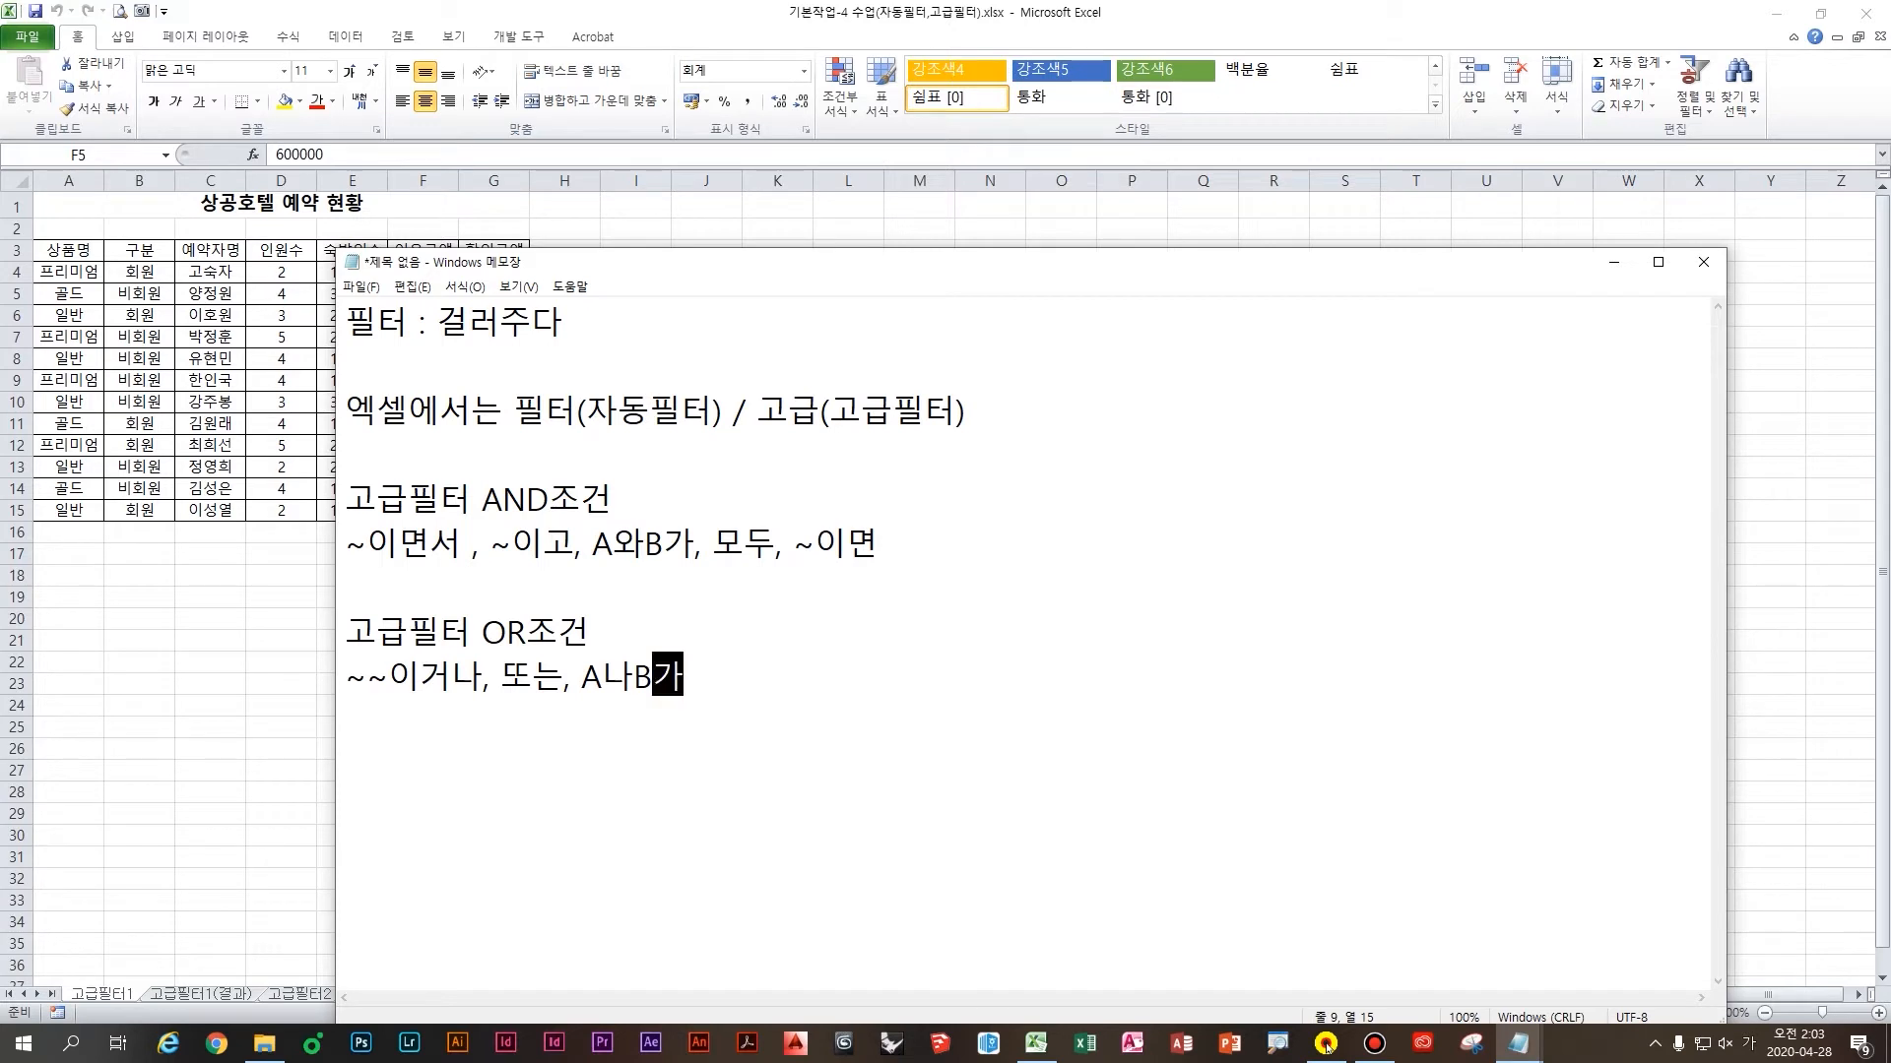
pyautogui.write(', ~~~')
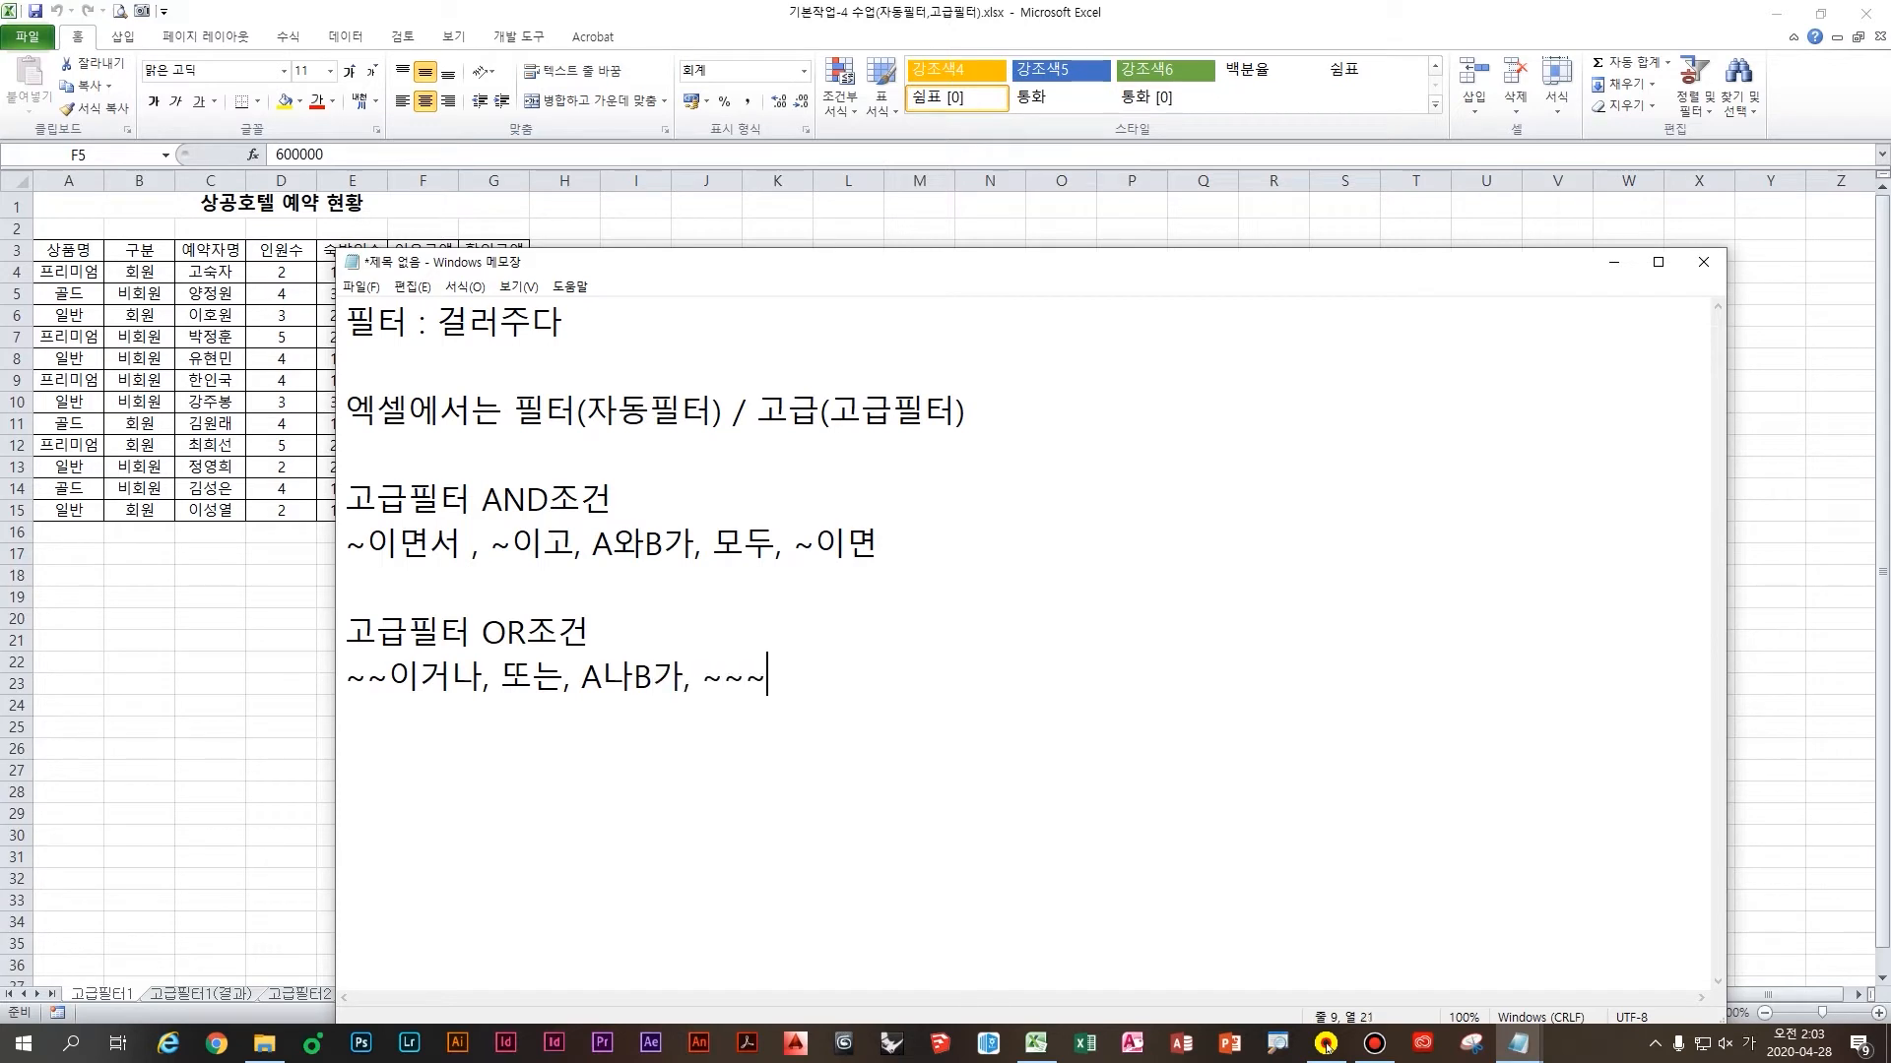
pyautogui.write('하나라도')
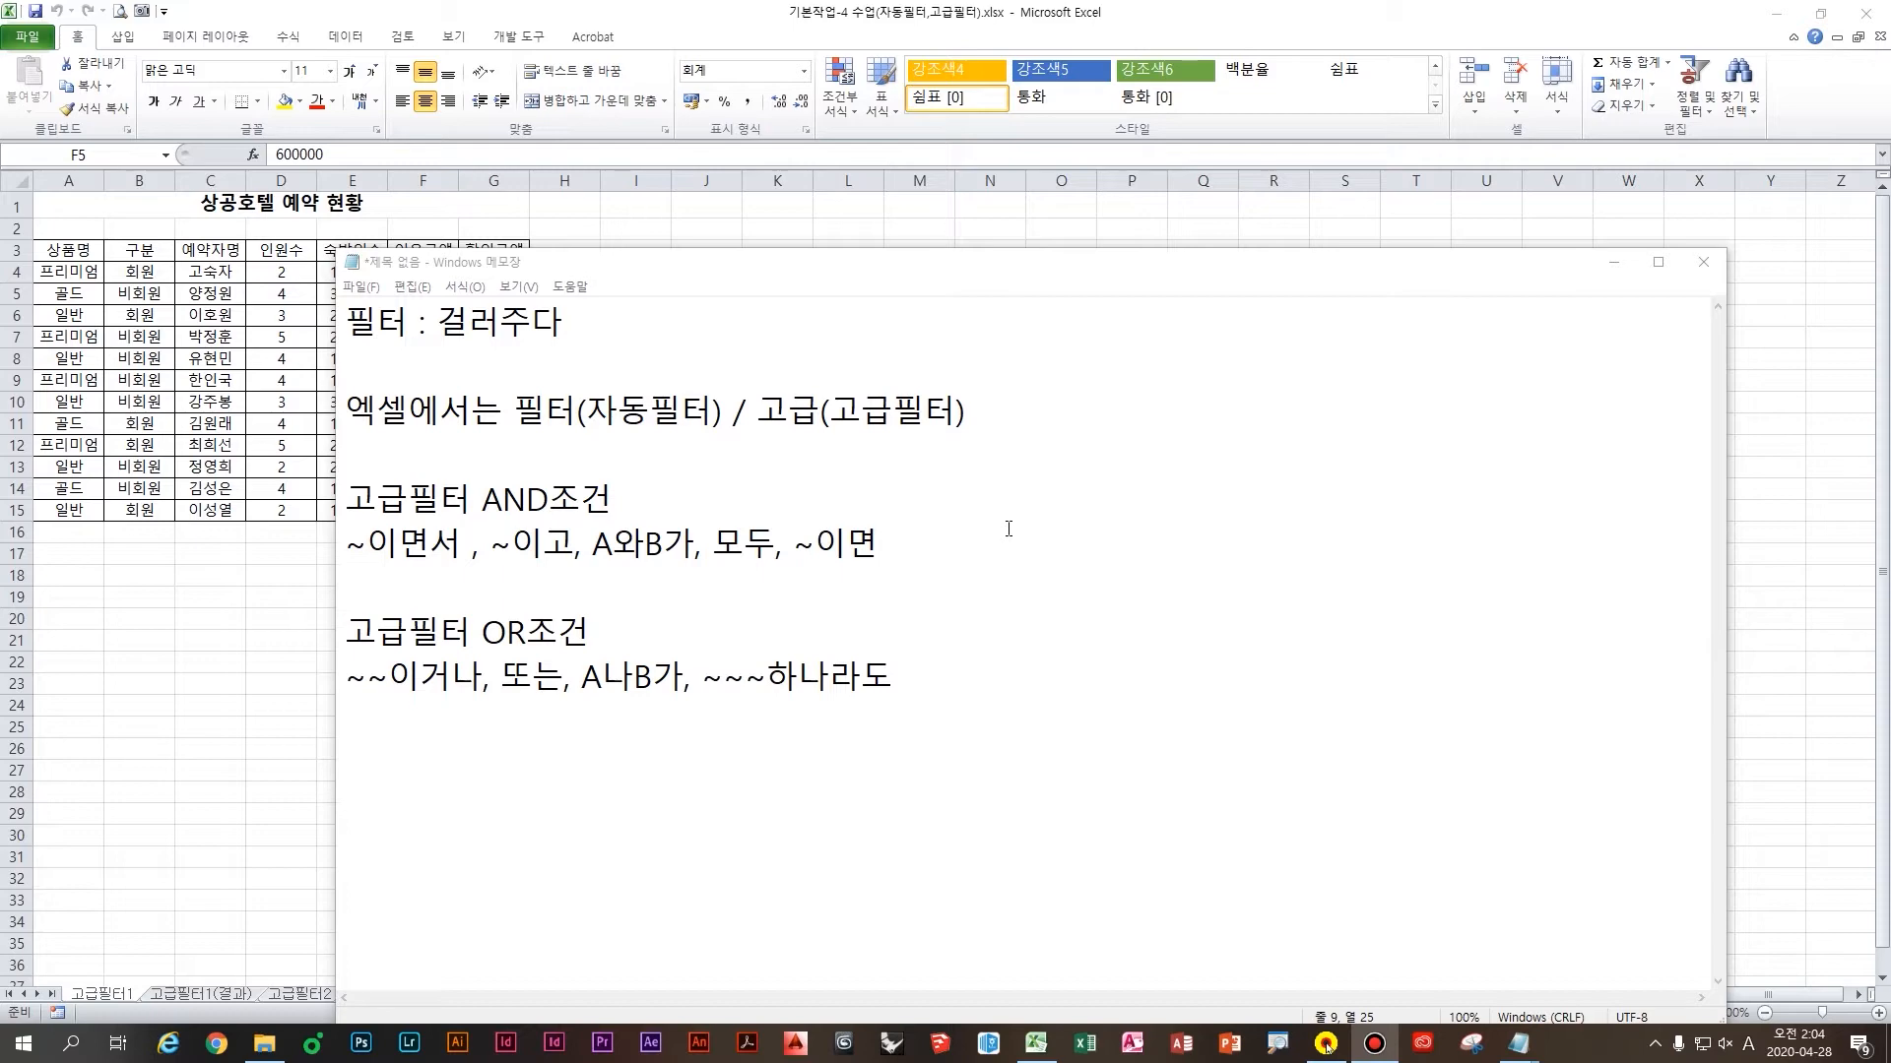
# Switch back to the hotel reservation worksheet in Excel
pyautogui.click(279, 359)
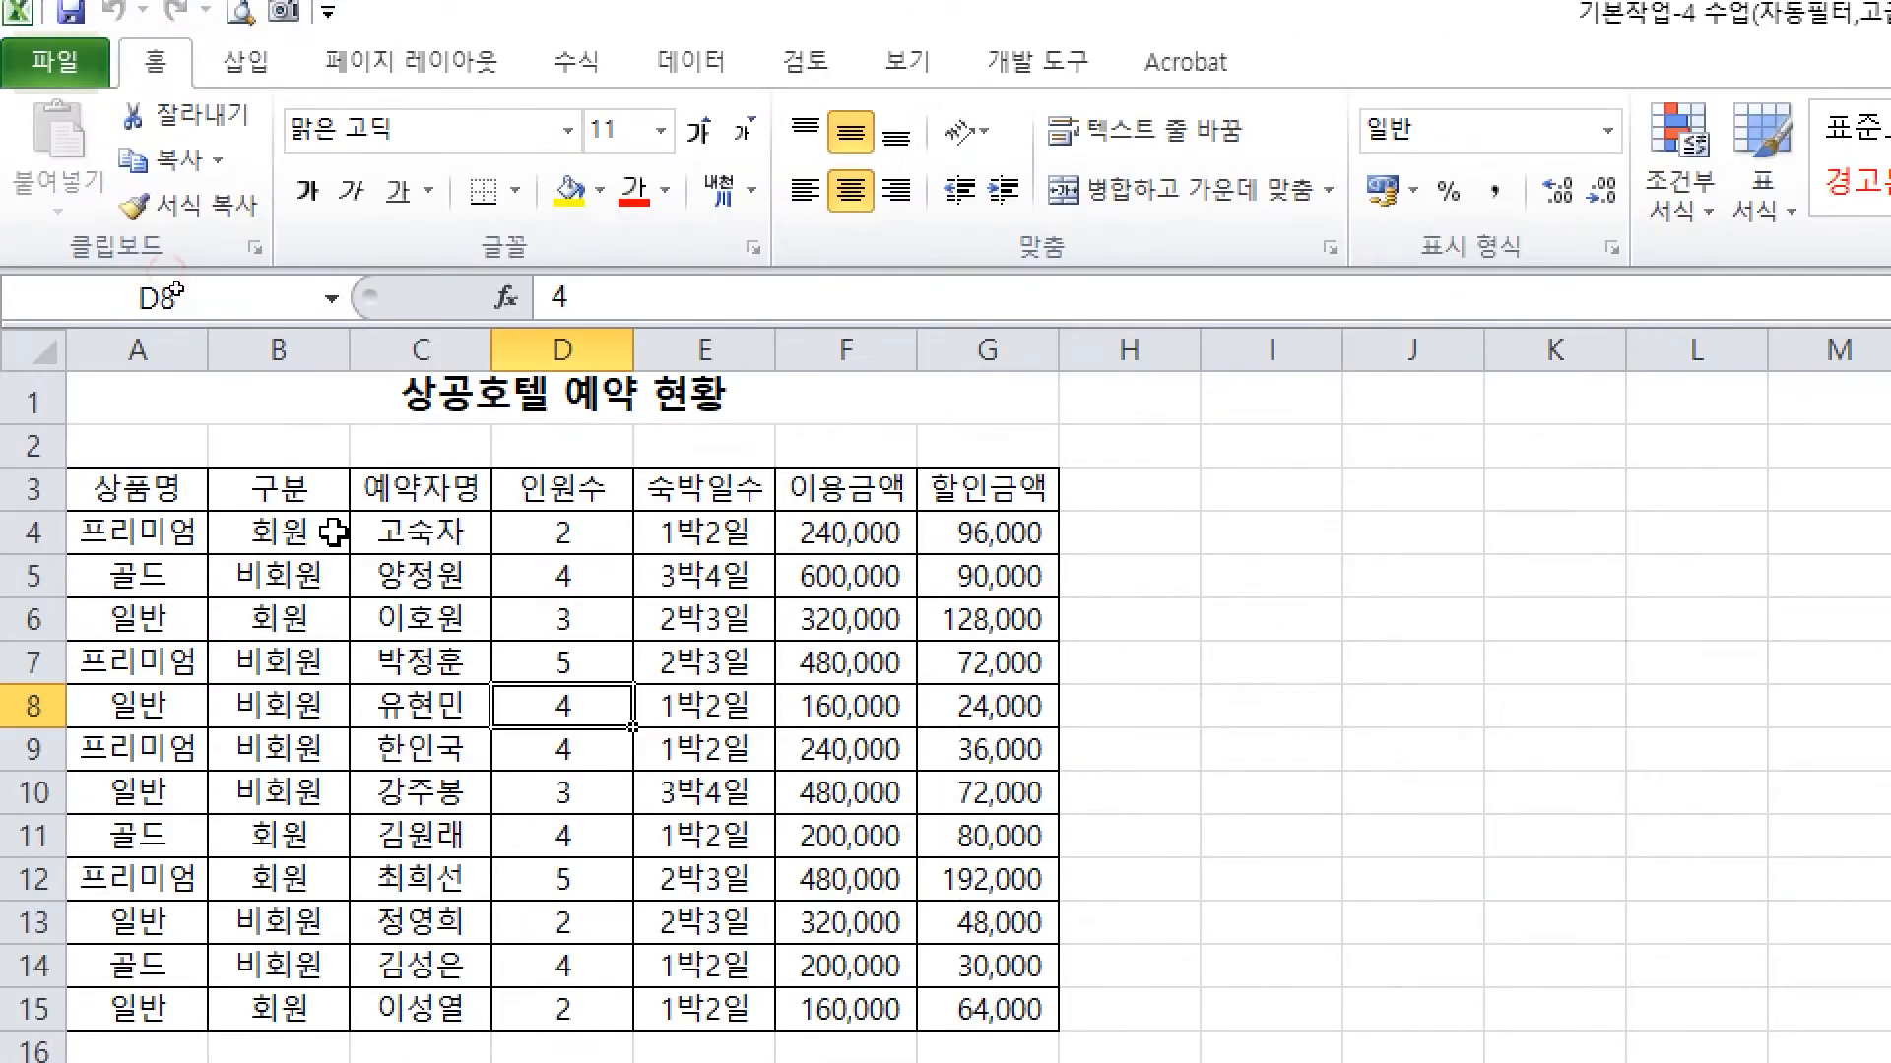
# Copy the 구분 and 할인금액 headers from row 3 into the cells starting at A18
pyautogui.click(128, 249)
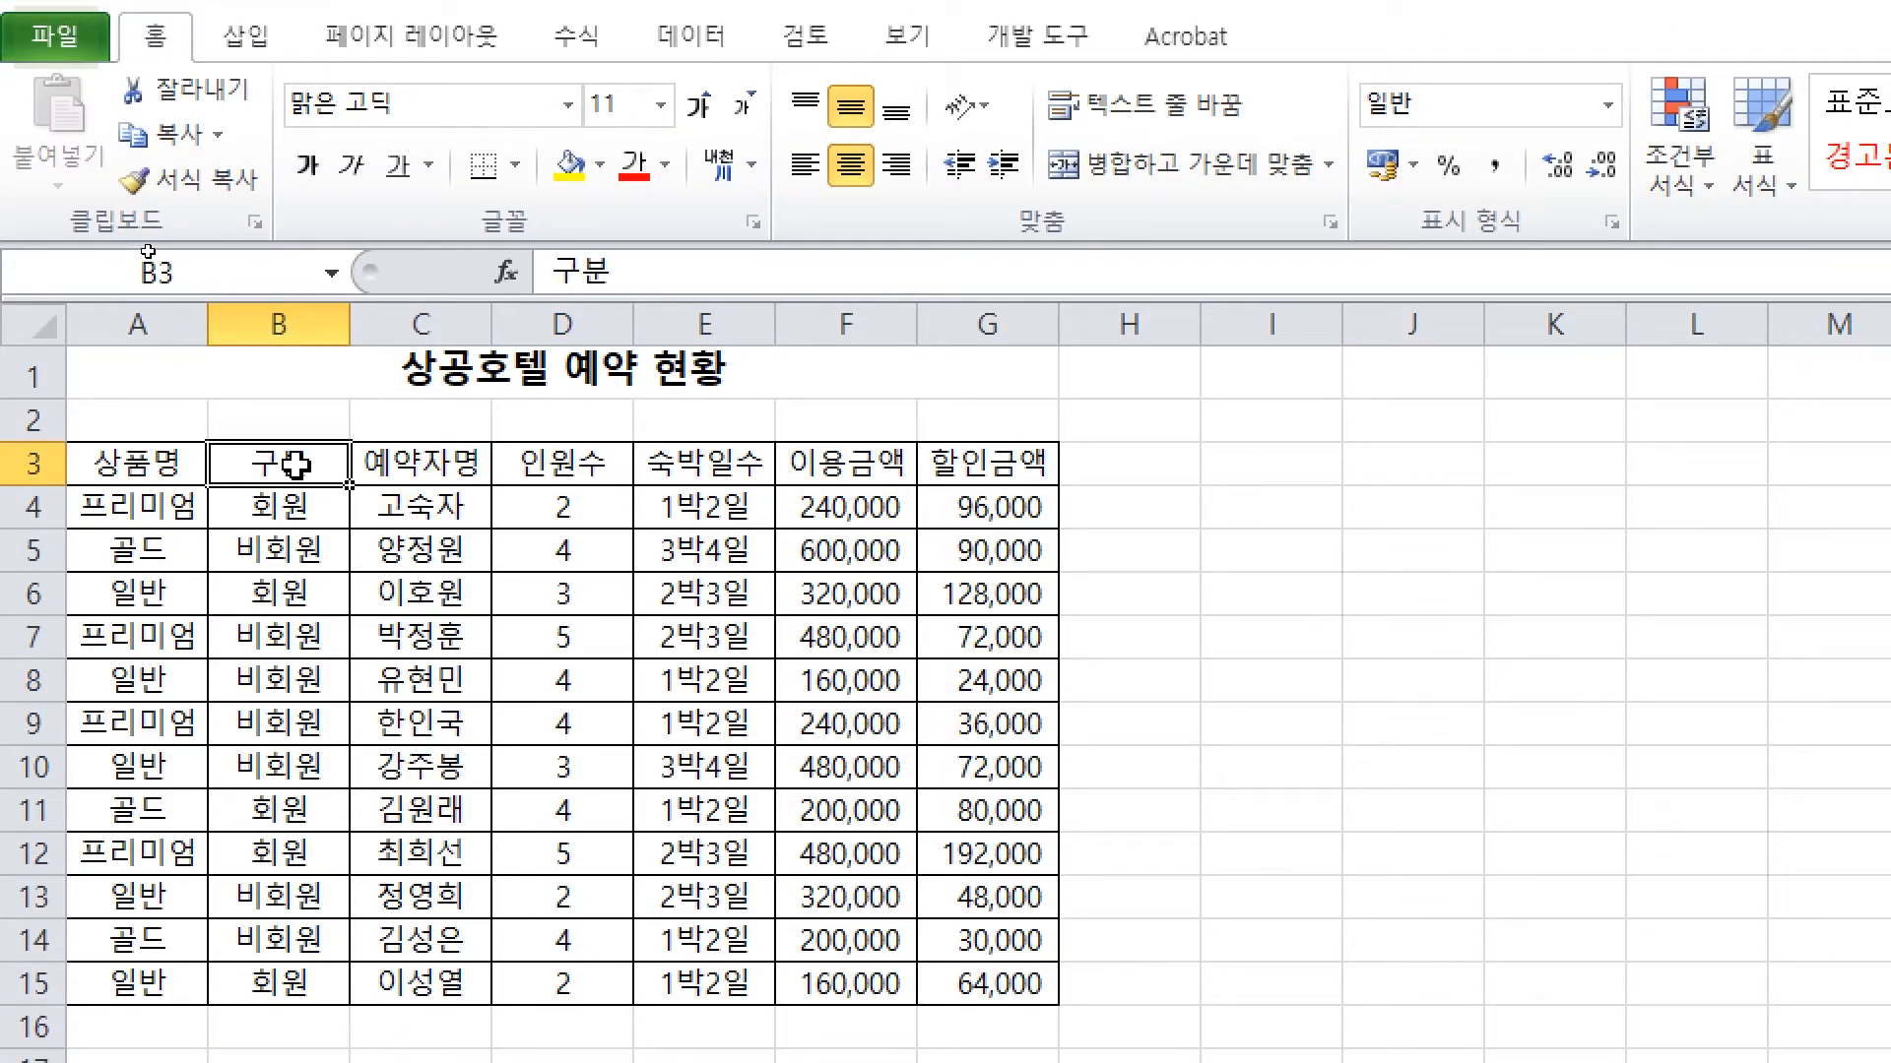
pyautogui.keyDown('ctrl'); pyautogui.click(1005, 467); pyautogui.keyUp('ctrl')
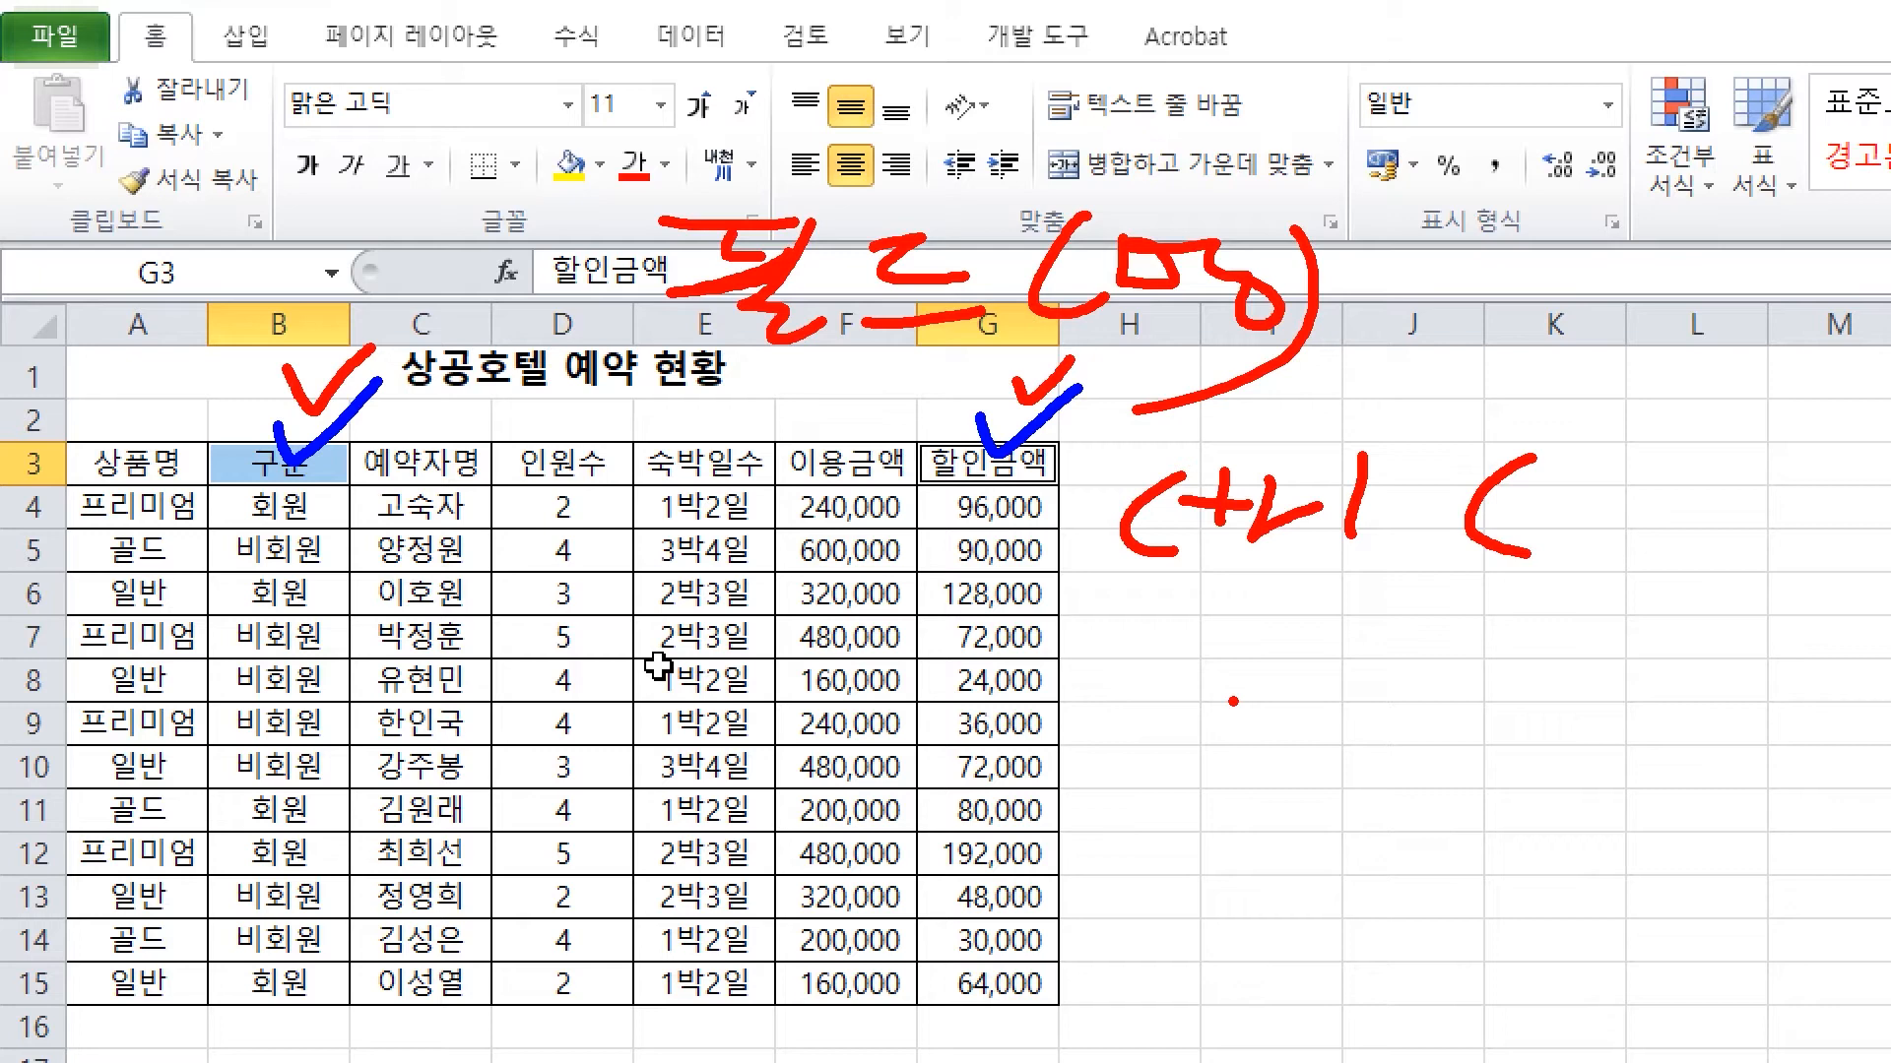
pyautogui.press('Escape')
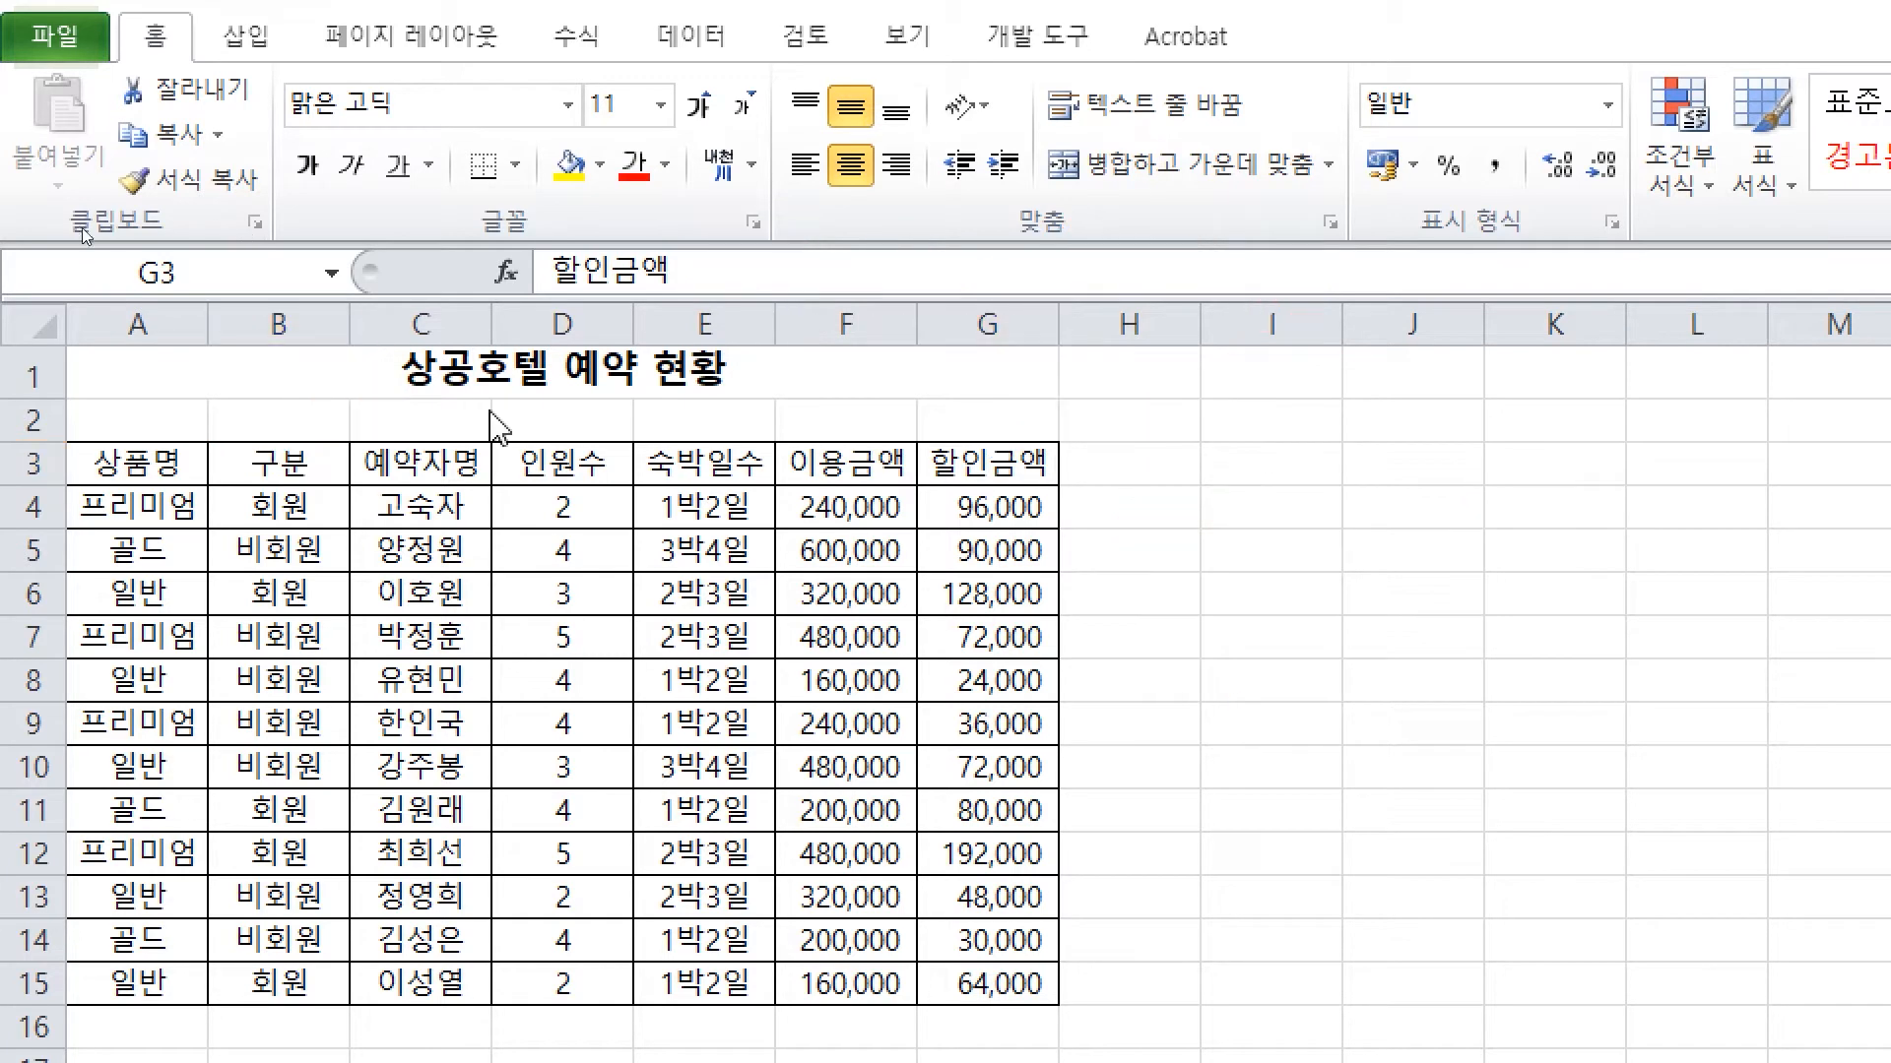
pyautogui.hotkey('ctrl', 'c')
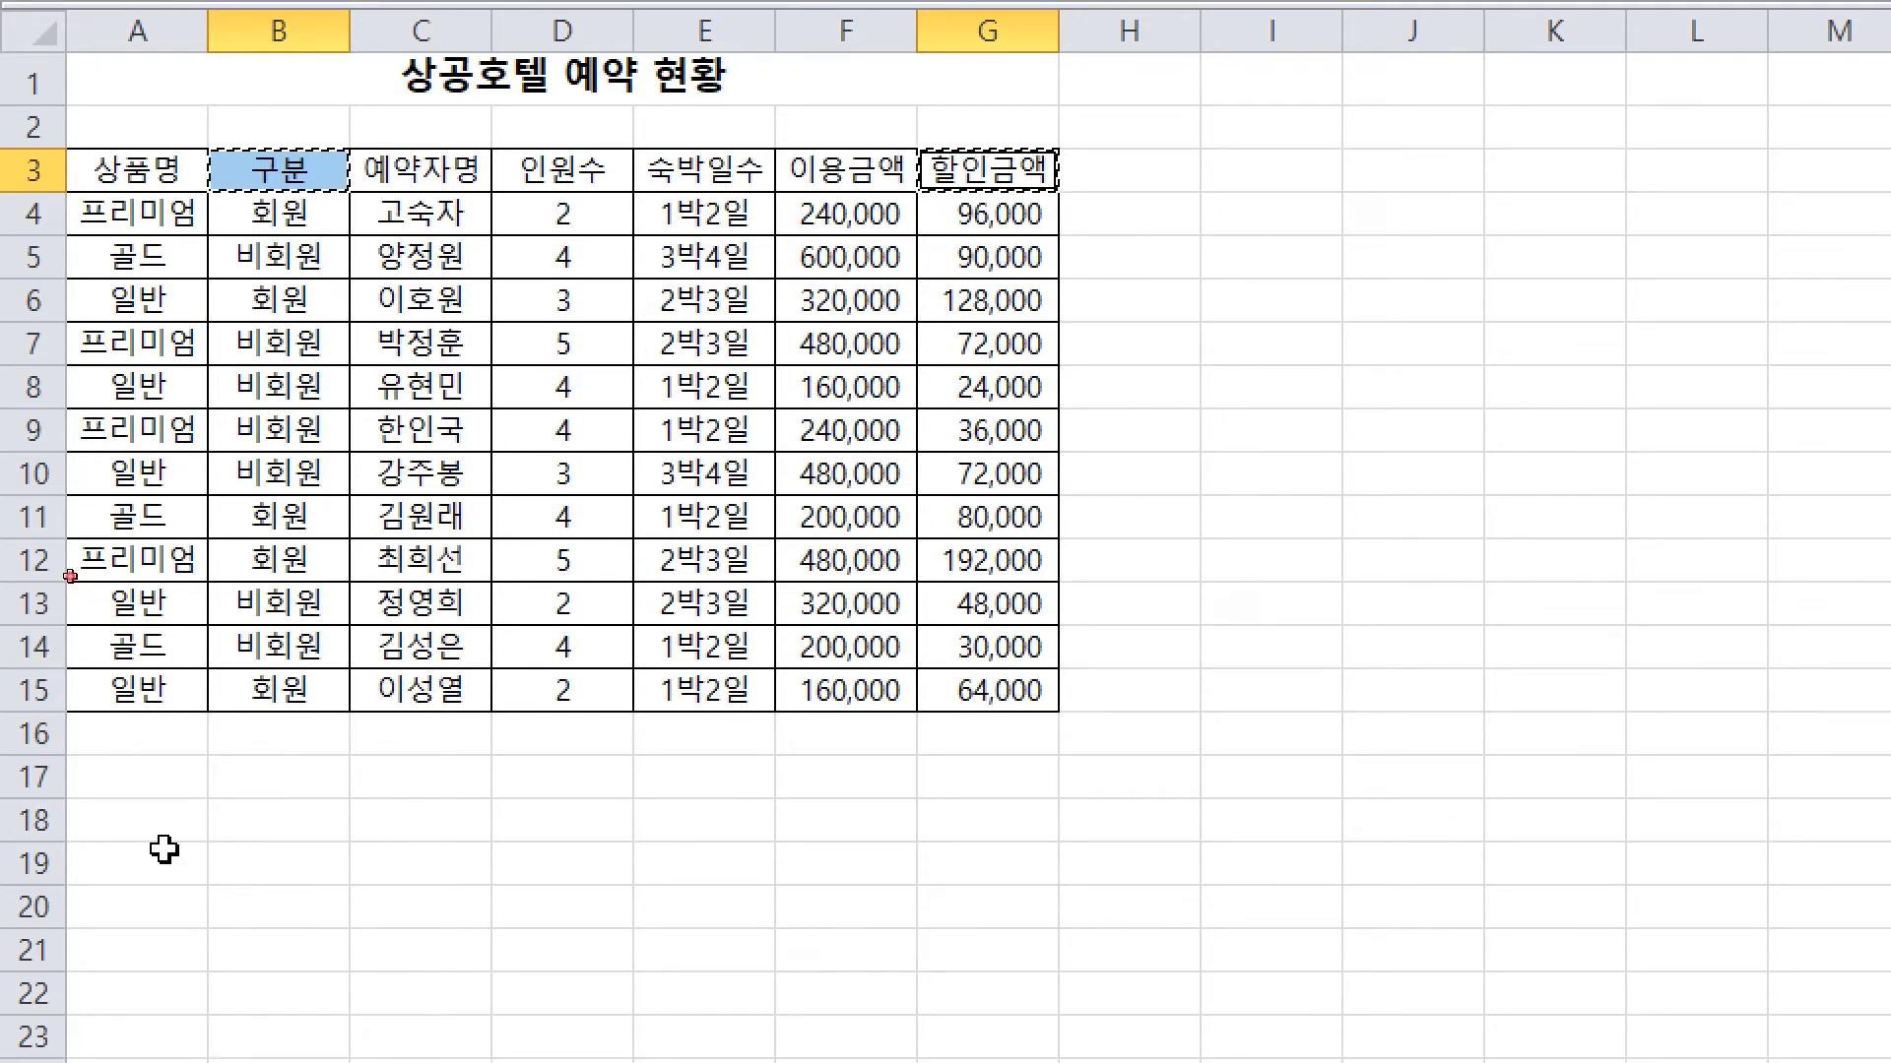
pyautogui.click(143, 906)
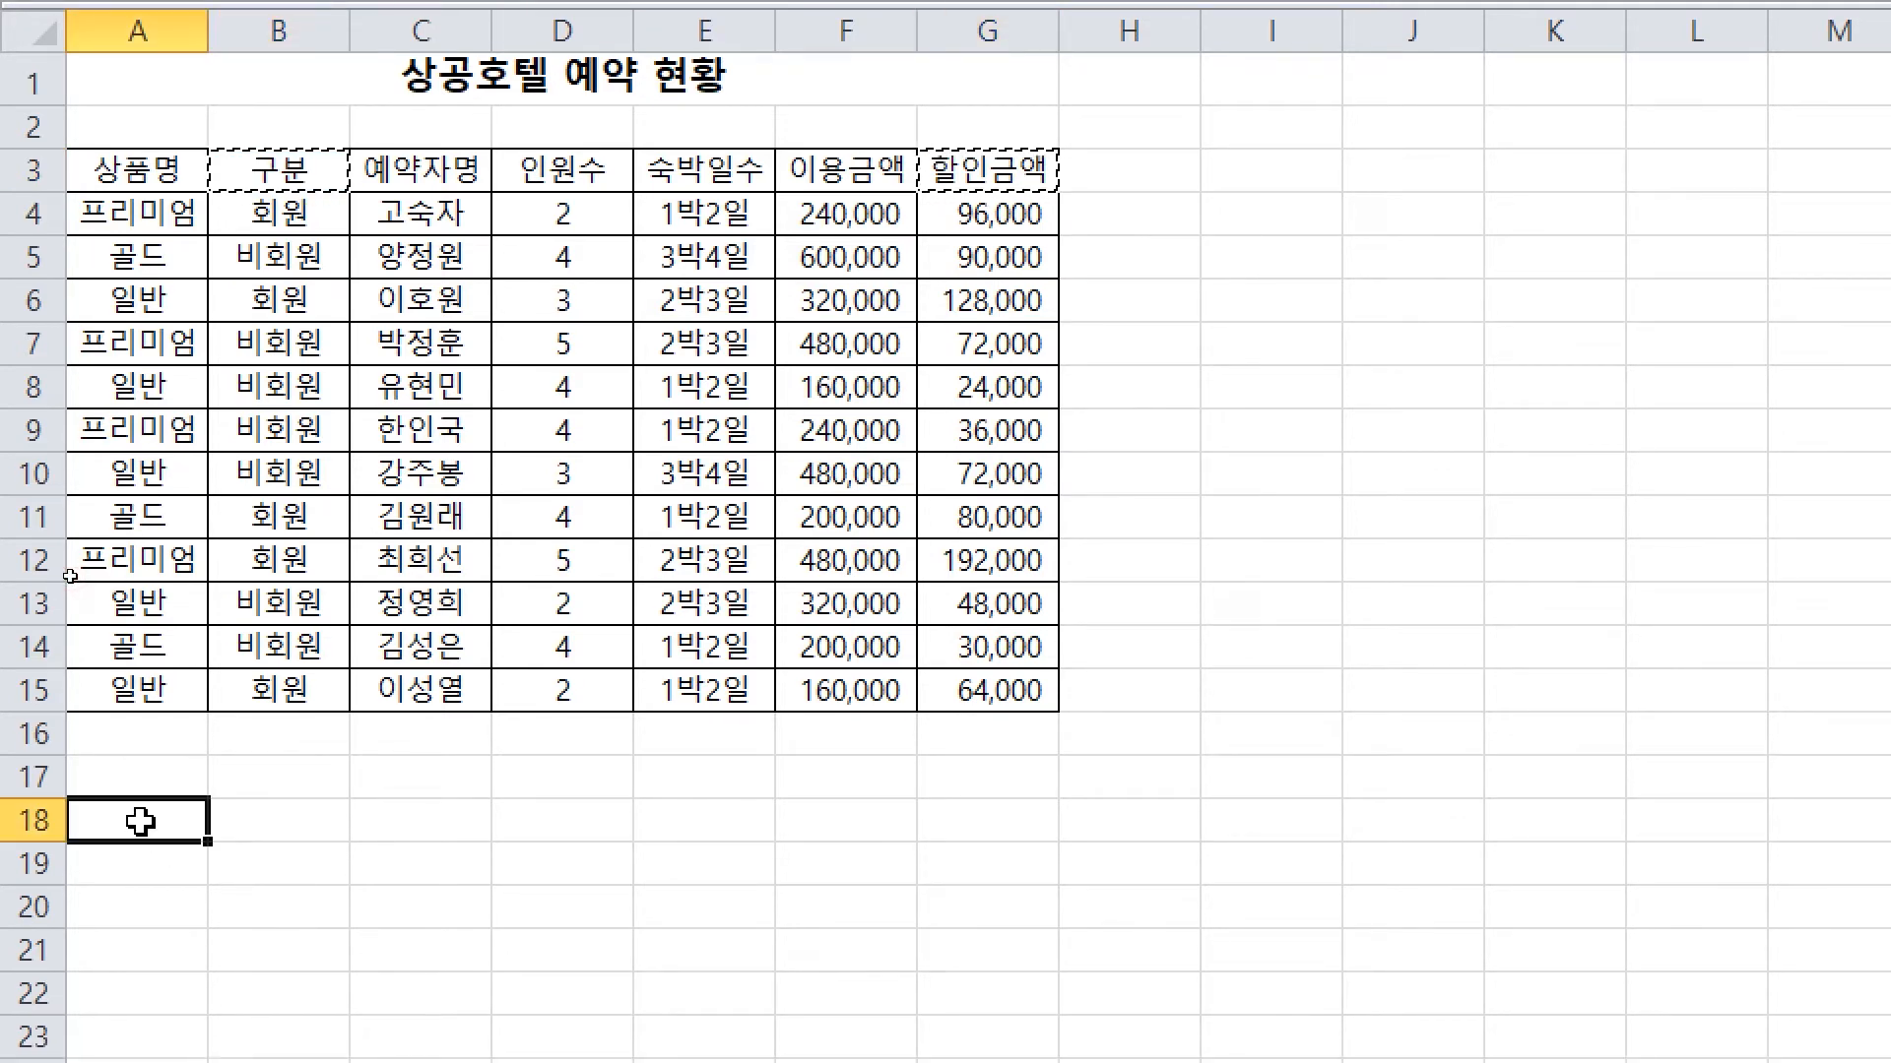
pyautogui.hotkey('ctrl', 'v')
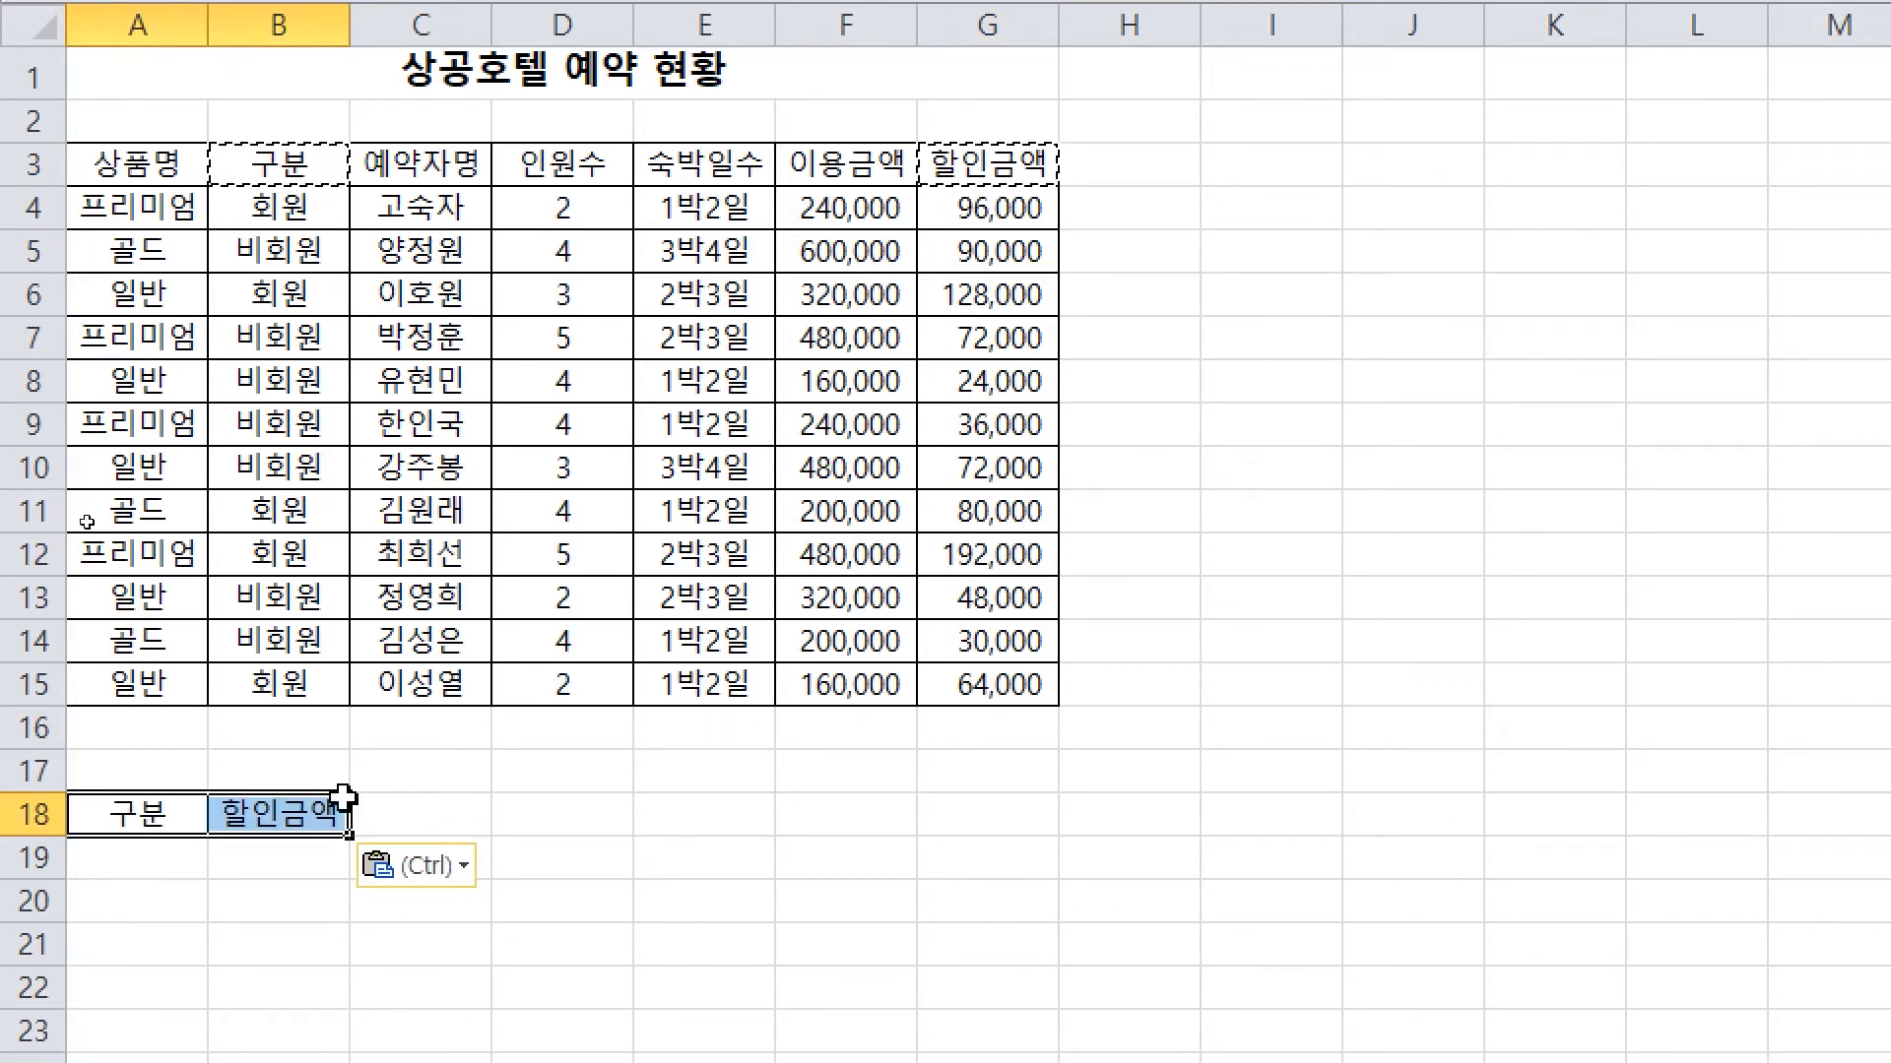
# Enter the AND criteria in row 19: 비회원 under 구분 and <=70000 under 할인금액
pyautogui.click(152, 861)
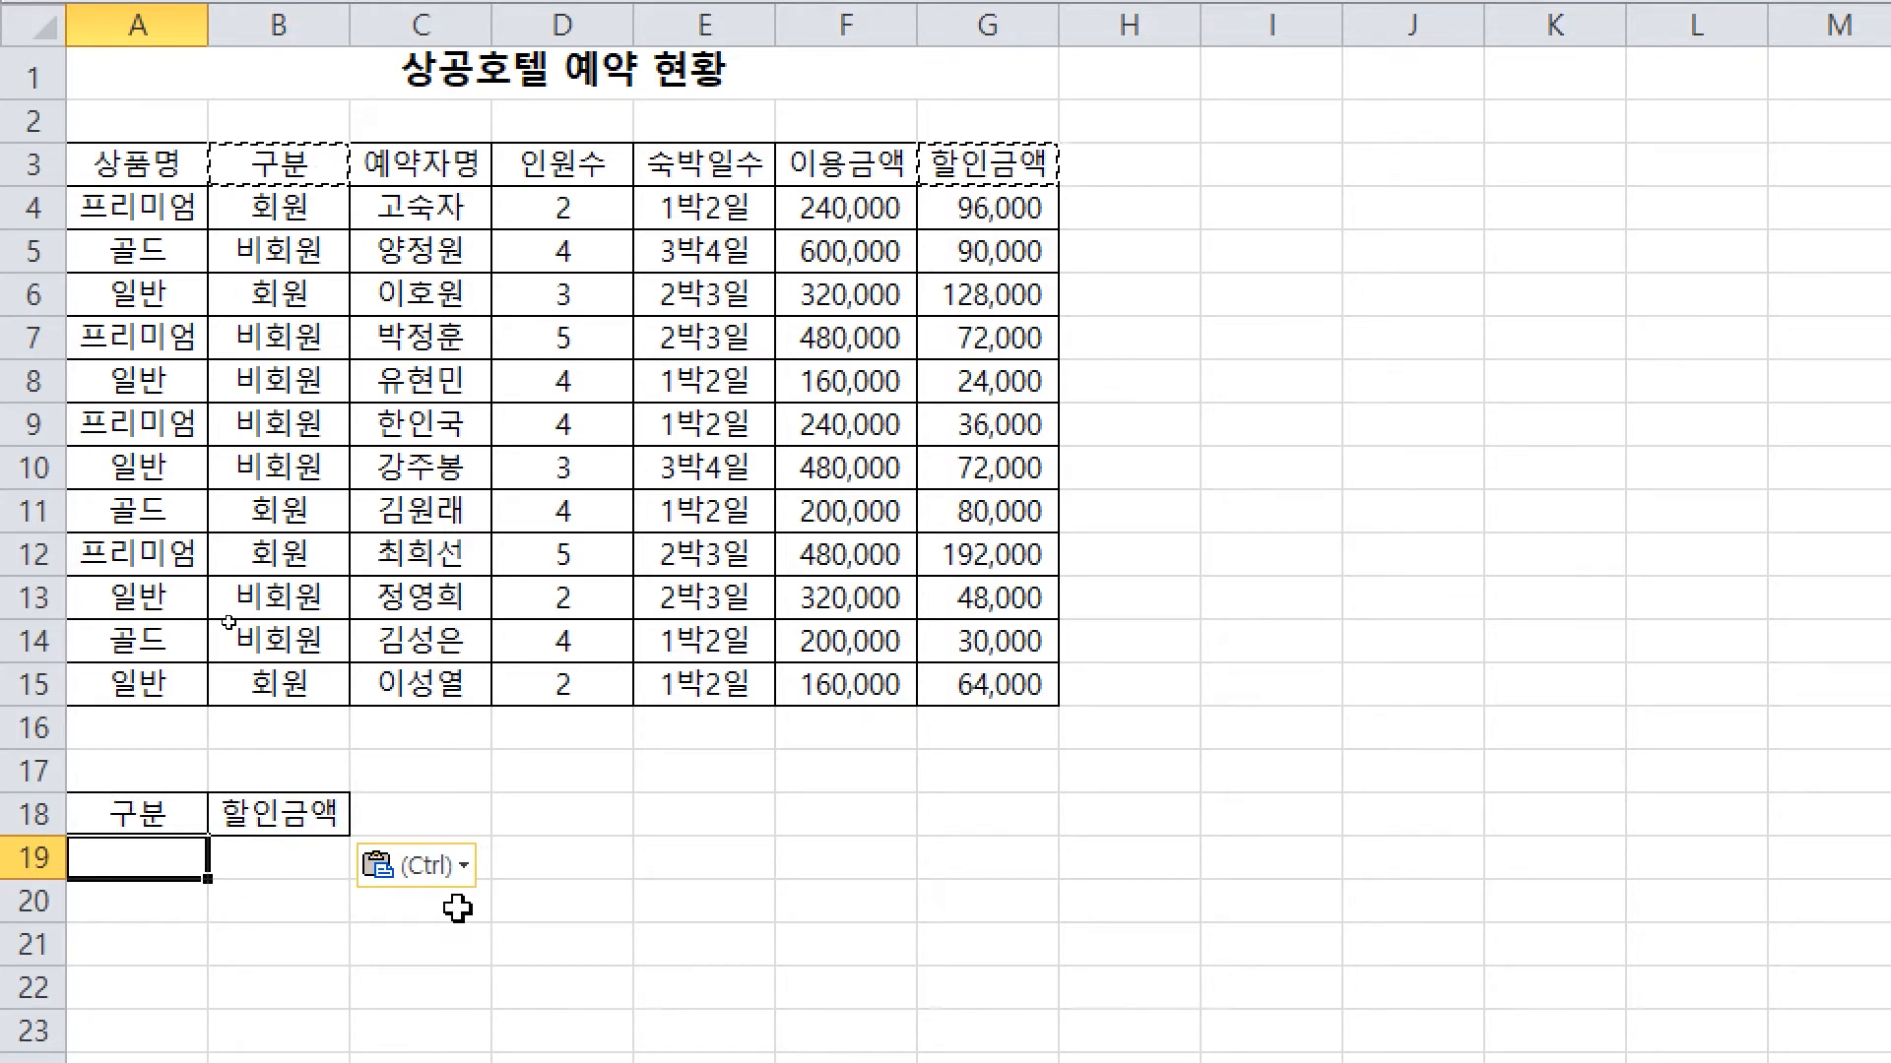
pyautogui.scroll(-2, 458, 909)
pyautogui.write('ㅇ')
pyautogui.press('BackSpace')
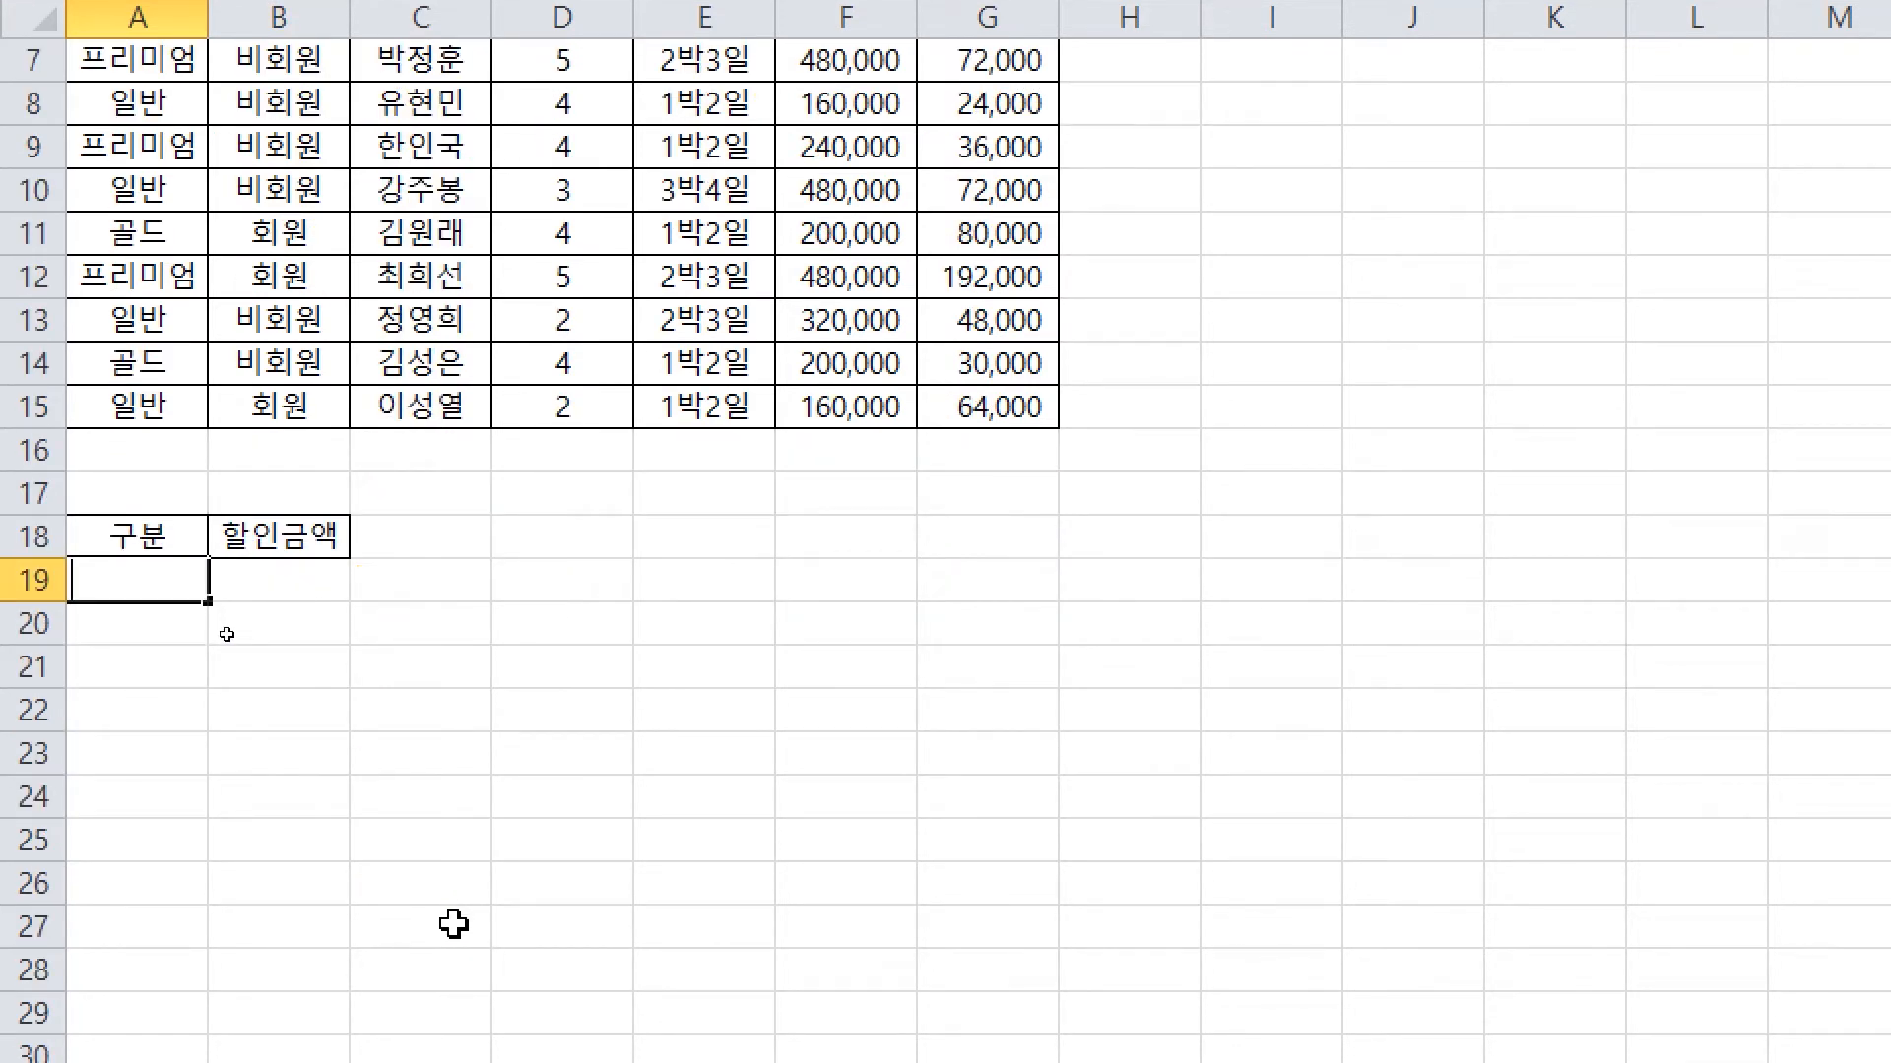
pyautogui.write('비회원')
pyautogui.press('Tab')
pyautogui.write('<=')
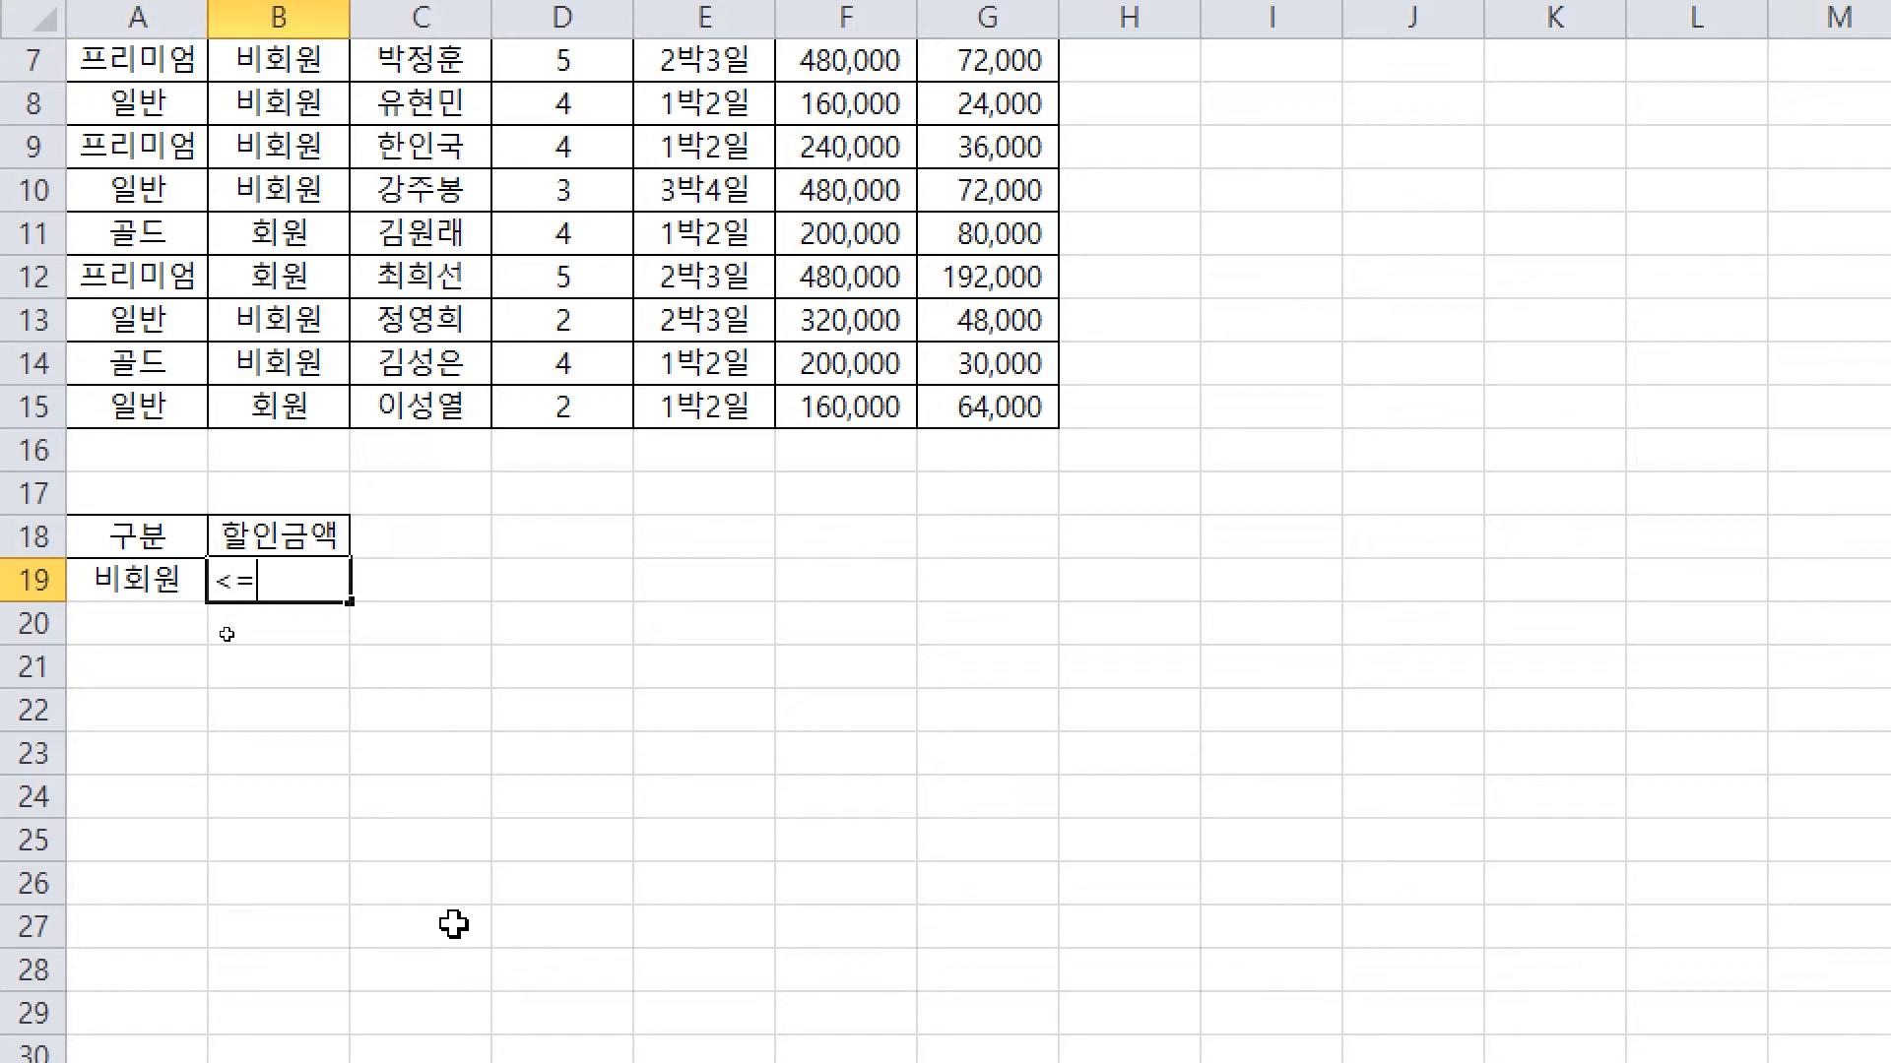
pyautogui.write('70000')
pyautogui.press('Return')
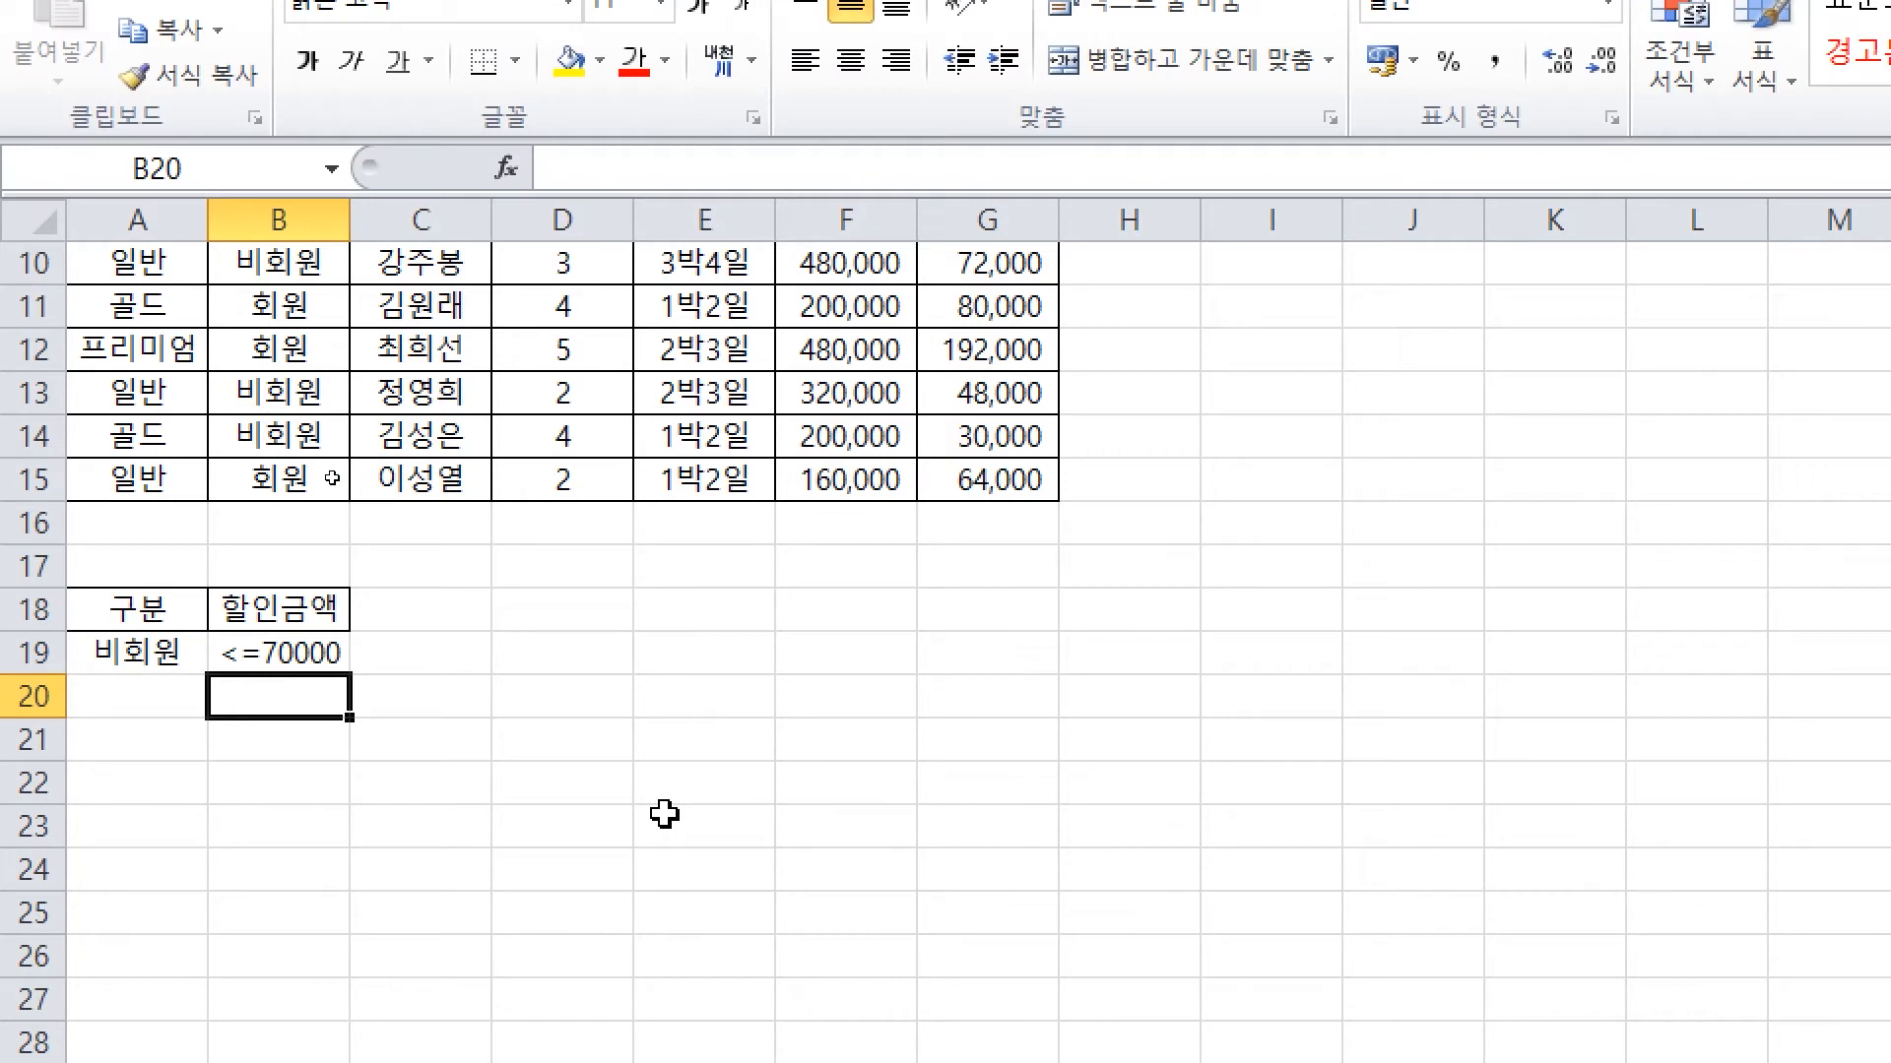
pyautogui.click(453, 837)
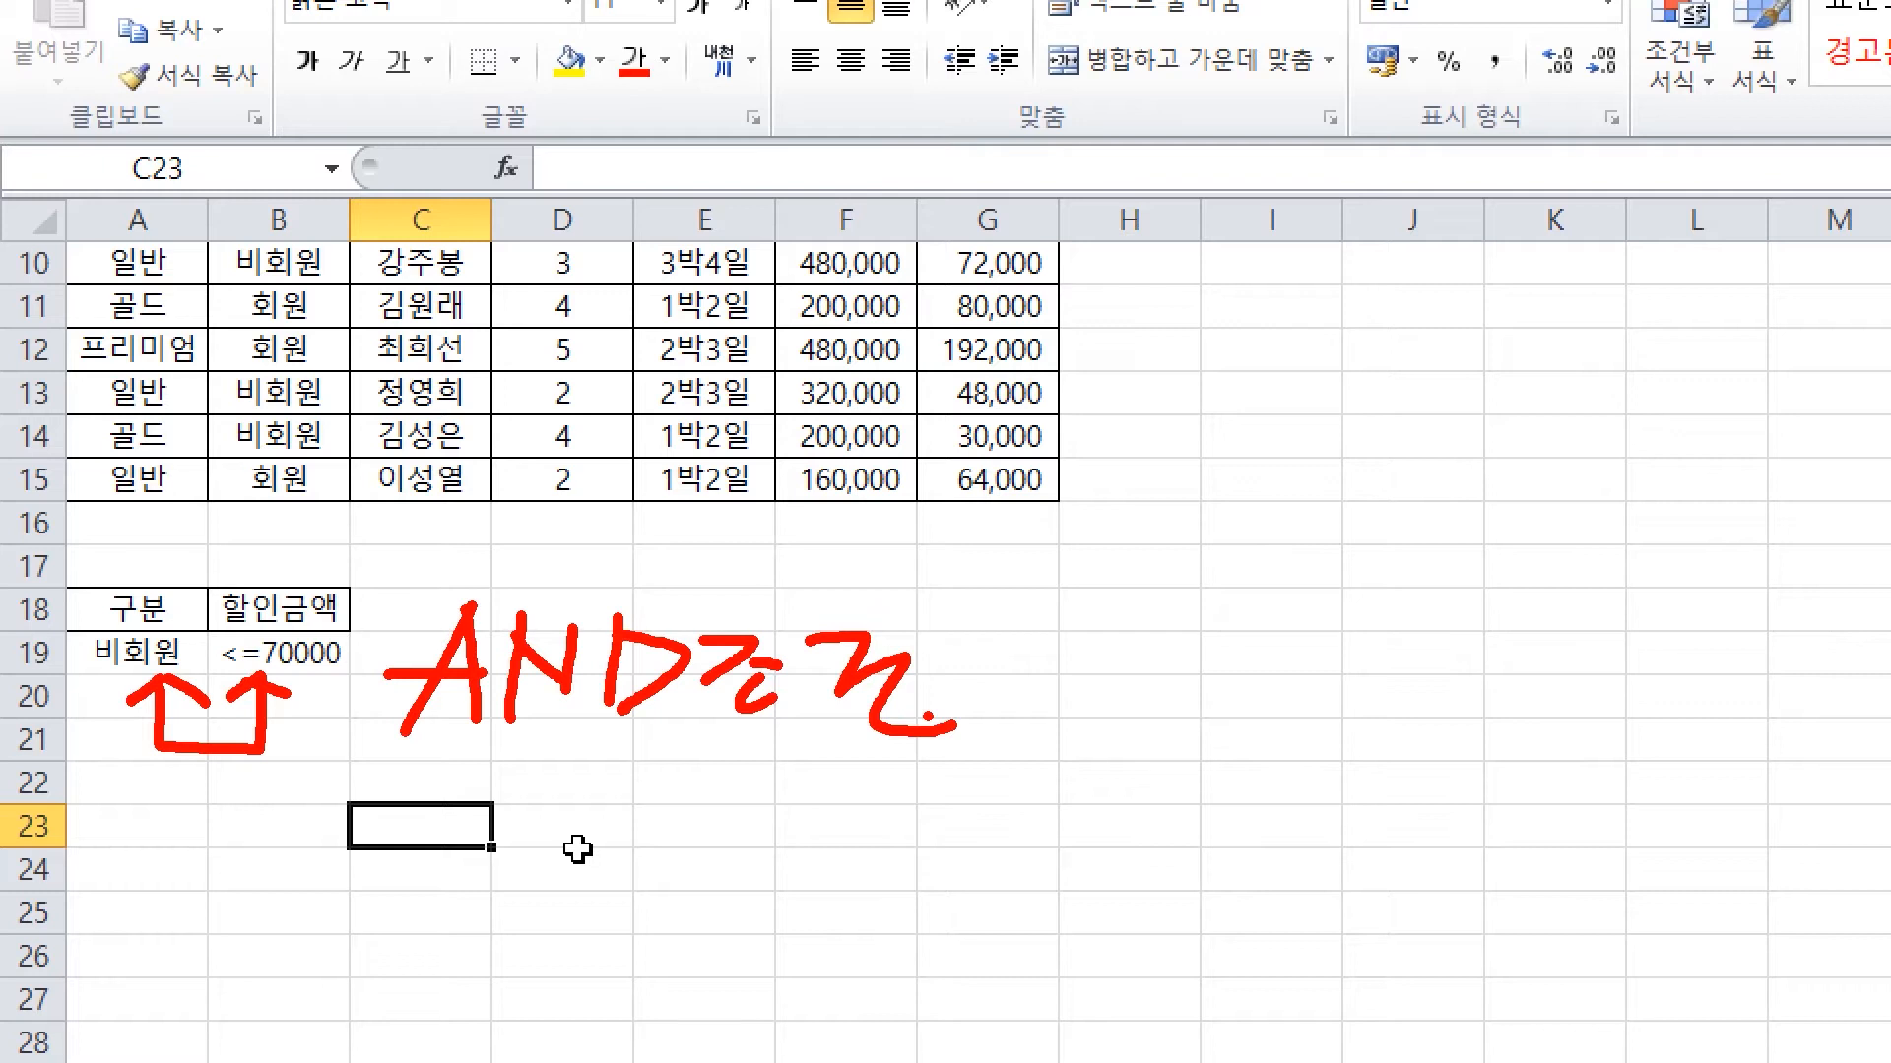
# Copy the criteria block A18:B19 to A22
pyautogui.click(393, 654)
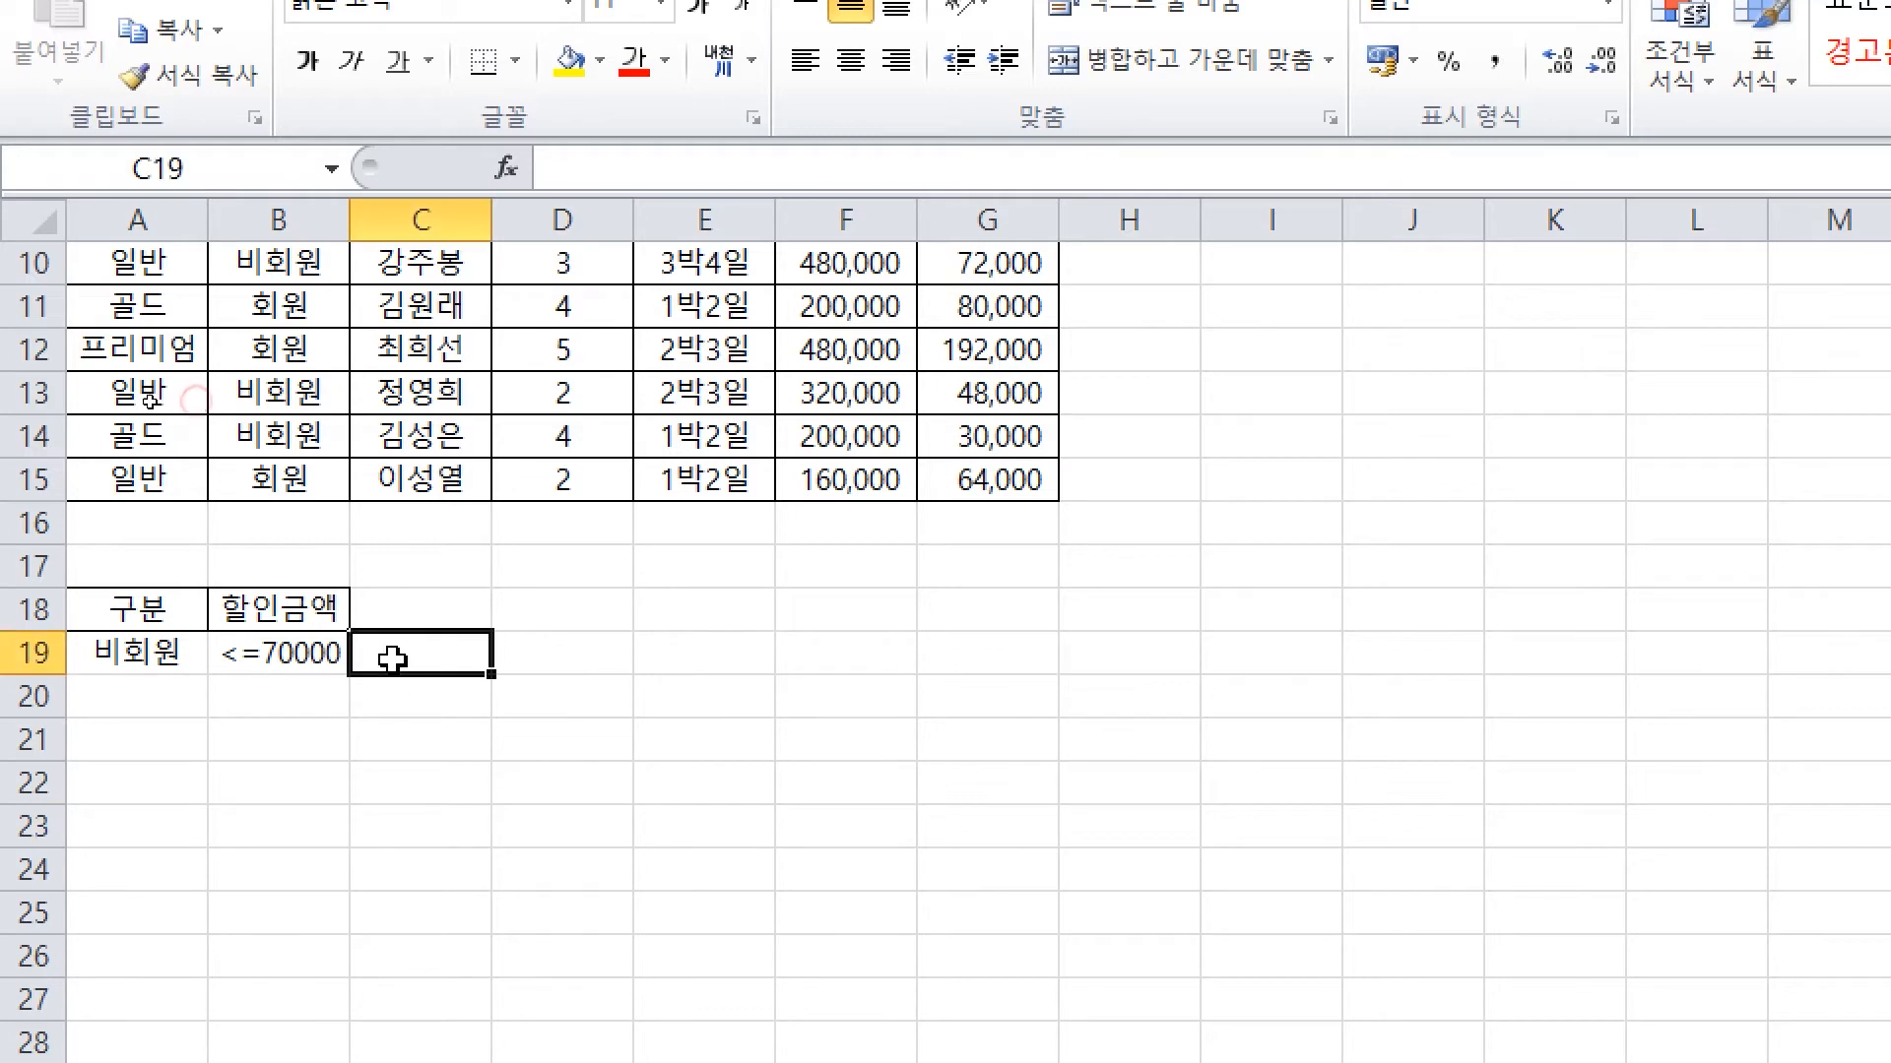
pyautogui.press('Left')
pyautogui.moveTo(138, 609); pyautogui.dragTo(275, 654)
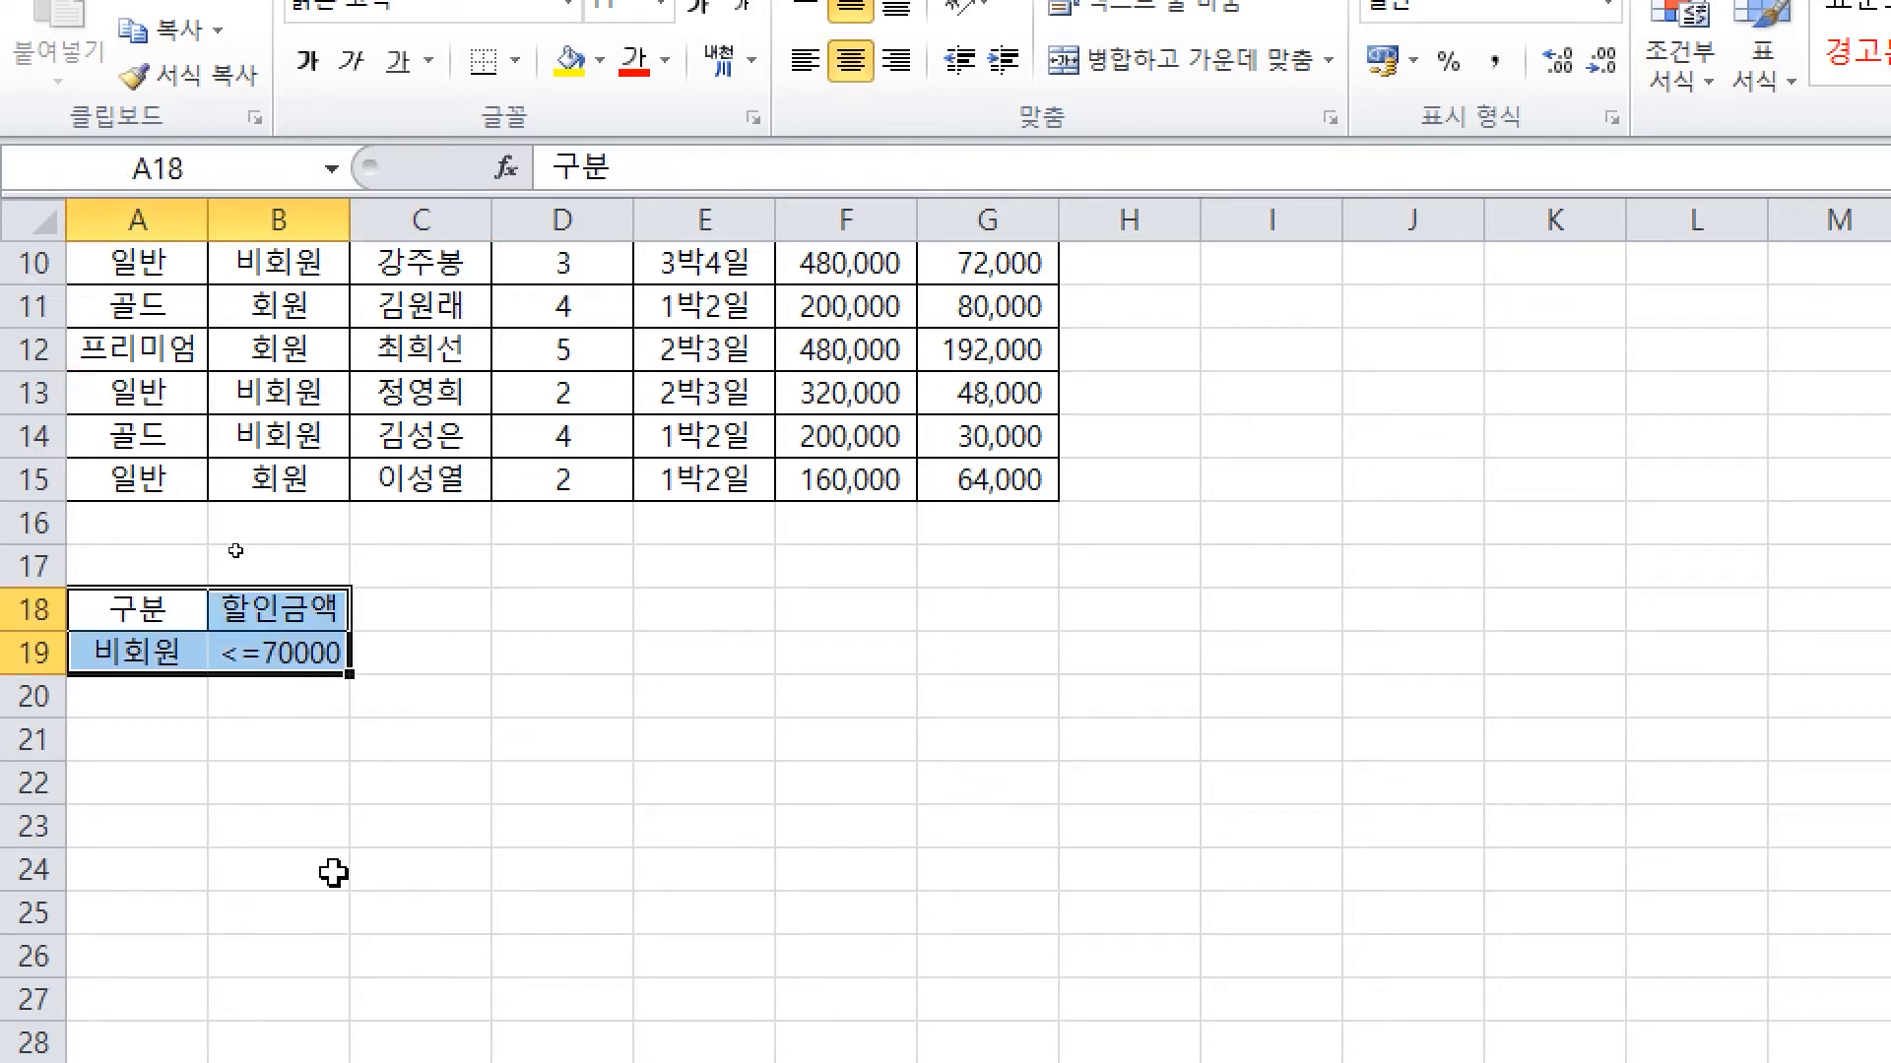
pyautogui.hotkey('ctrl', 'c')
pyautogui.click(204, 783)
pyautogui.hotkey('ctrl', 'v')
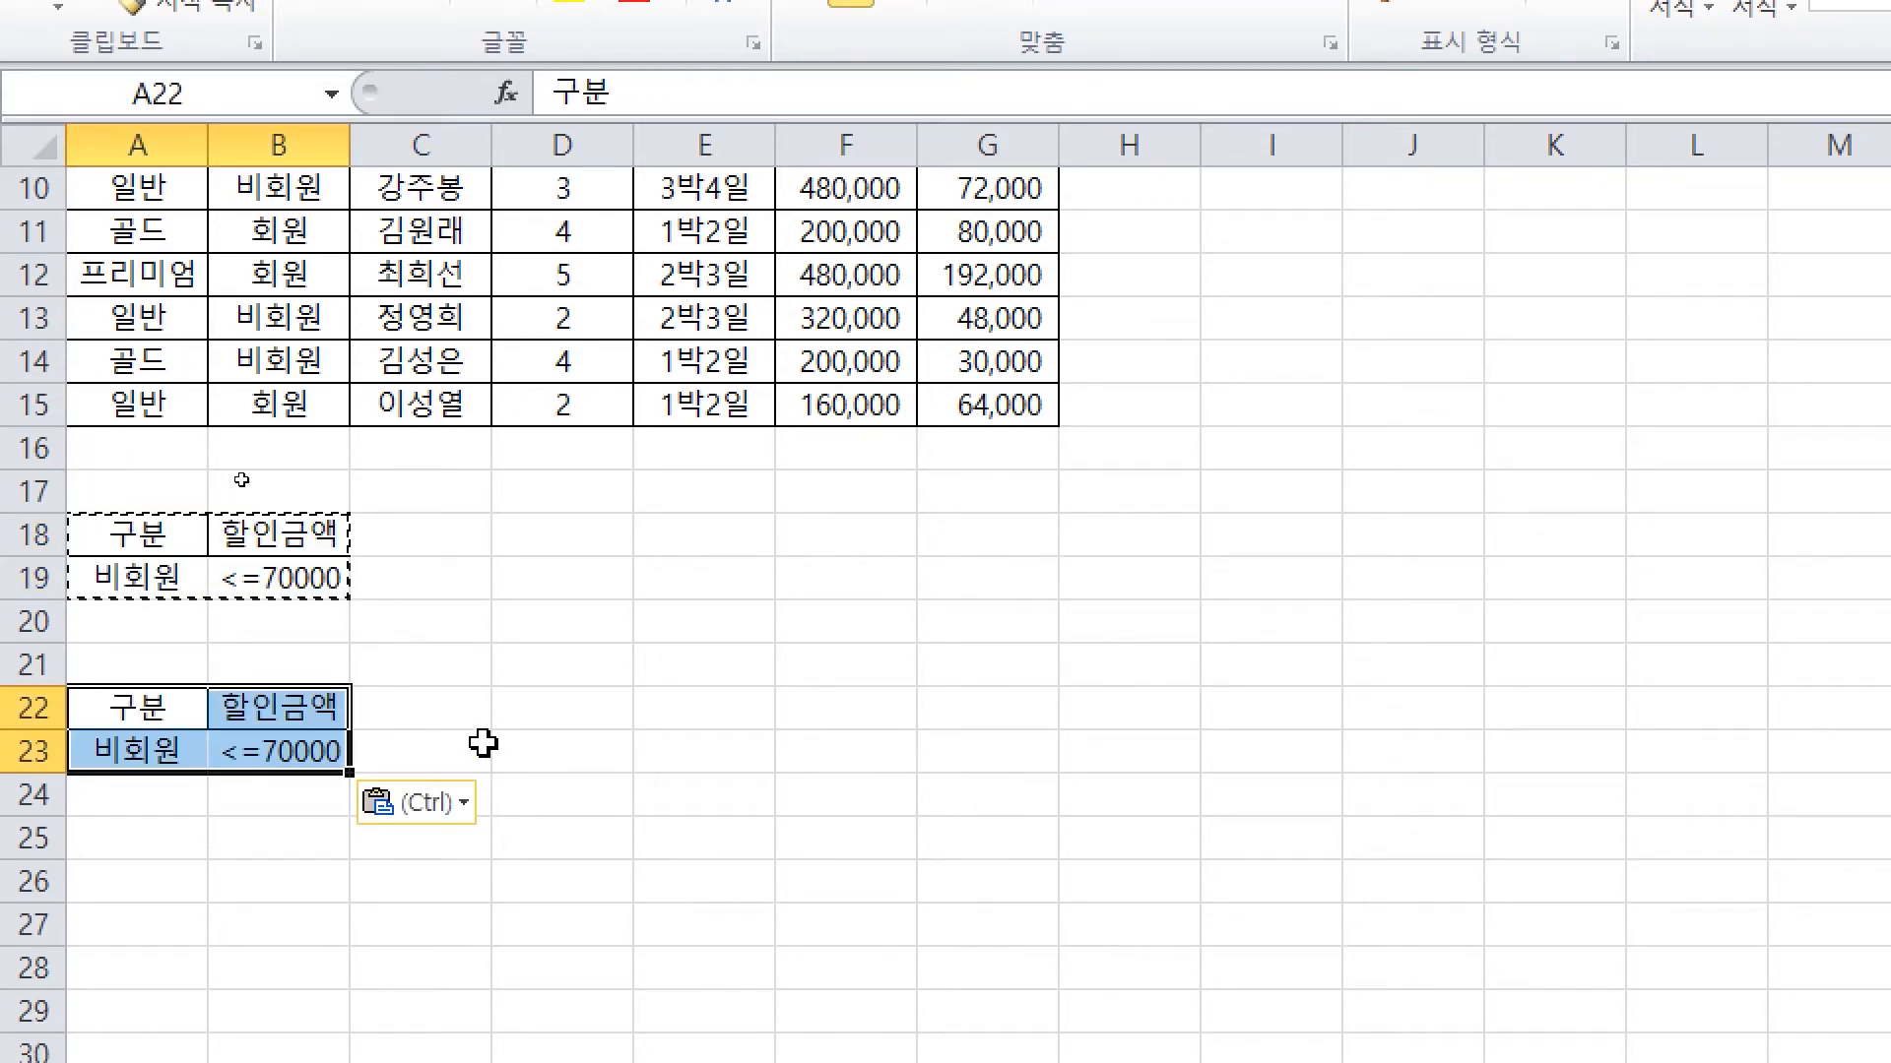
# Turn the copied criteria into an OR condition by moving <=70000 from B23 to B24
pyautogui.click(359, 751)
pyautogui.click(311, 766)
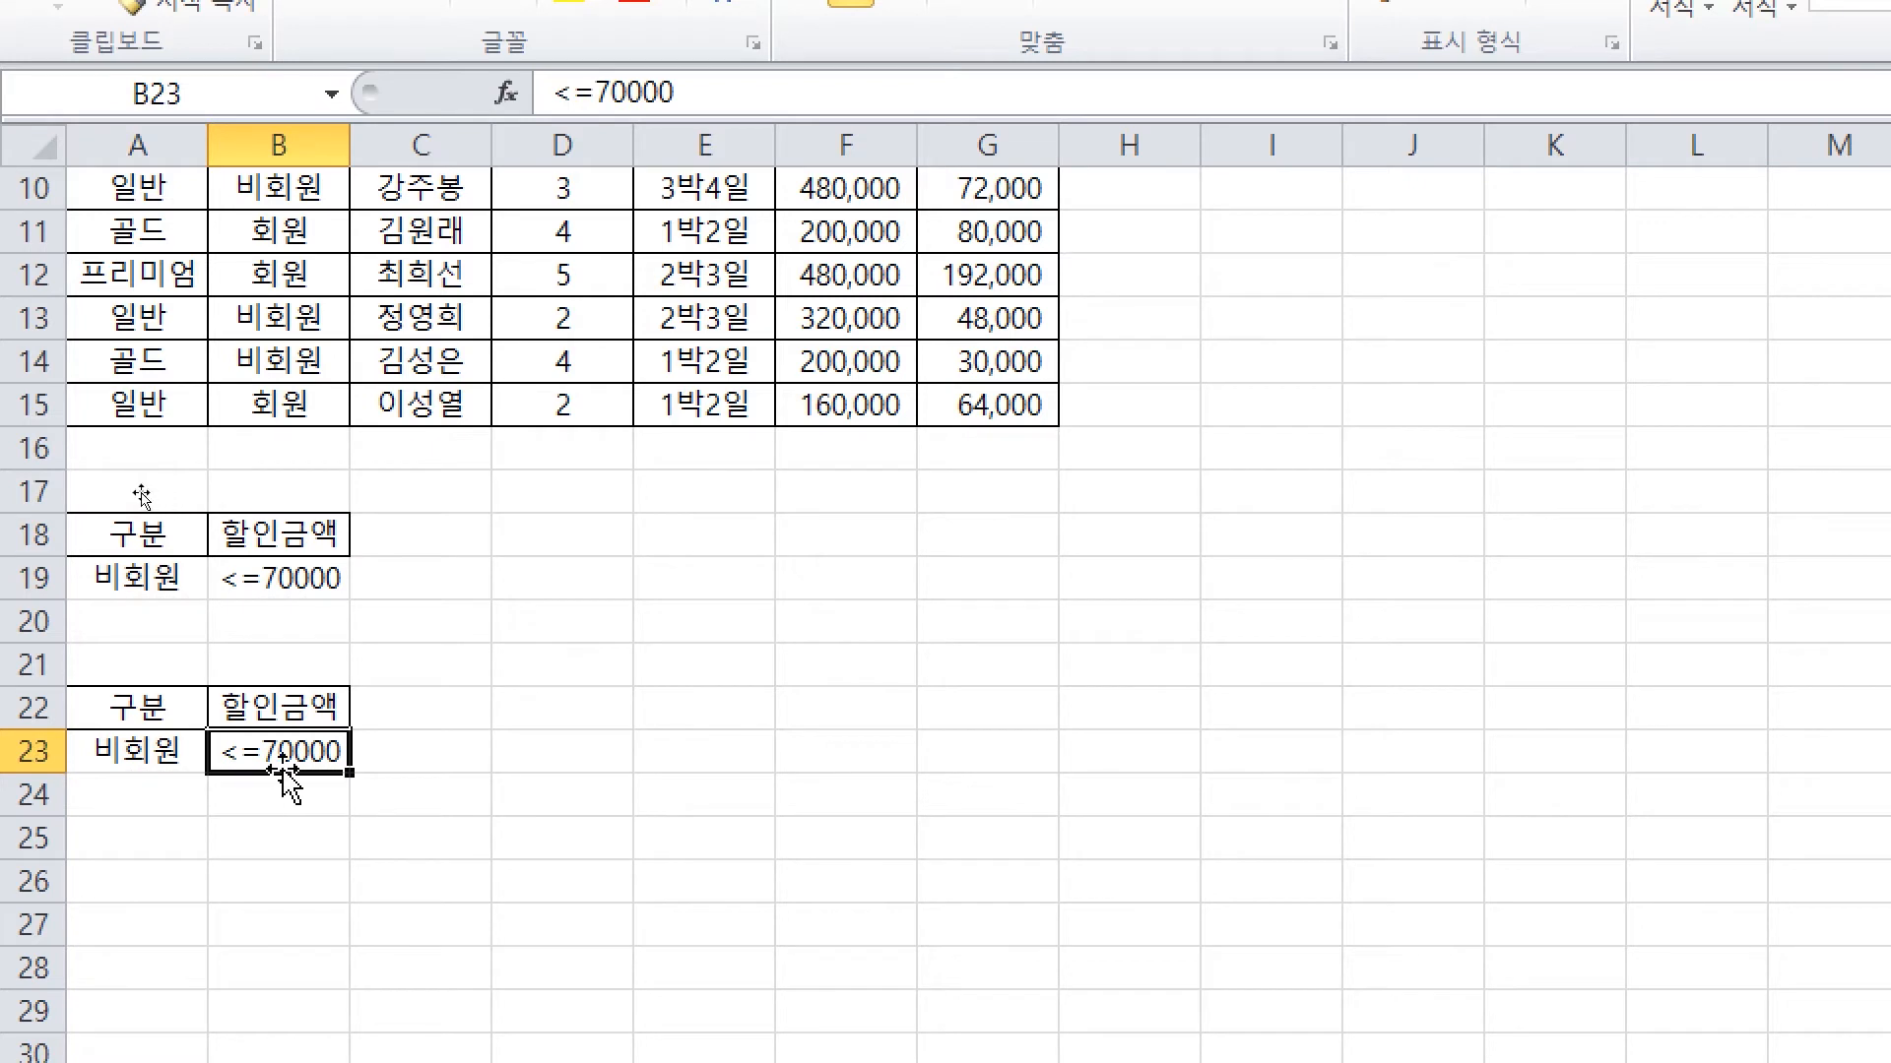
pyautogui.moveTo(278, 777); pyautogui.dragTo(286, 816)
pyautogui.click(563, 786)
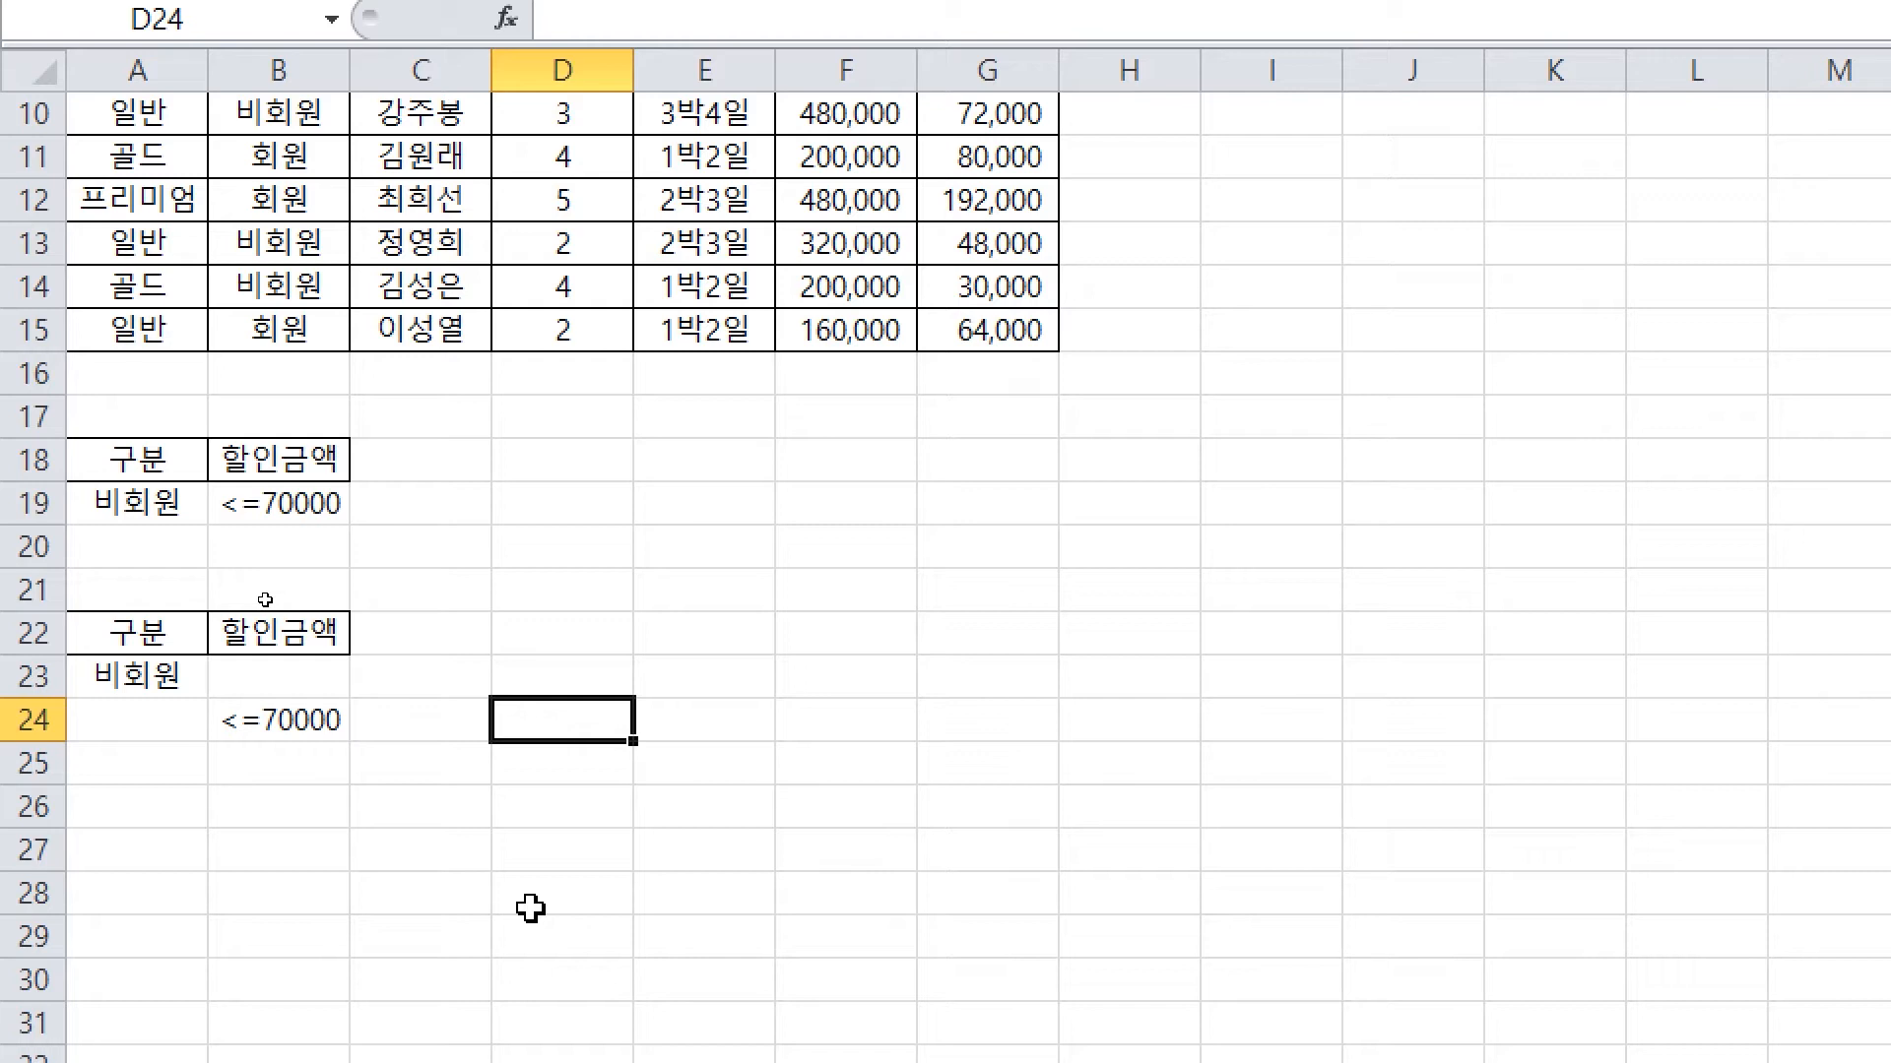
pyautogui.moveTo(299, 657)
pyautogui.mouseDown()
pyautogui.moveTo(309, 677)
pyautogui.moveTo(376, 599)
pyautogui.mouseUp()
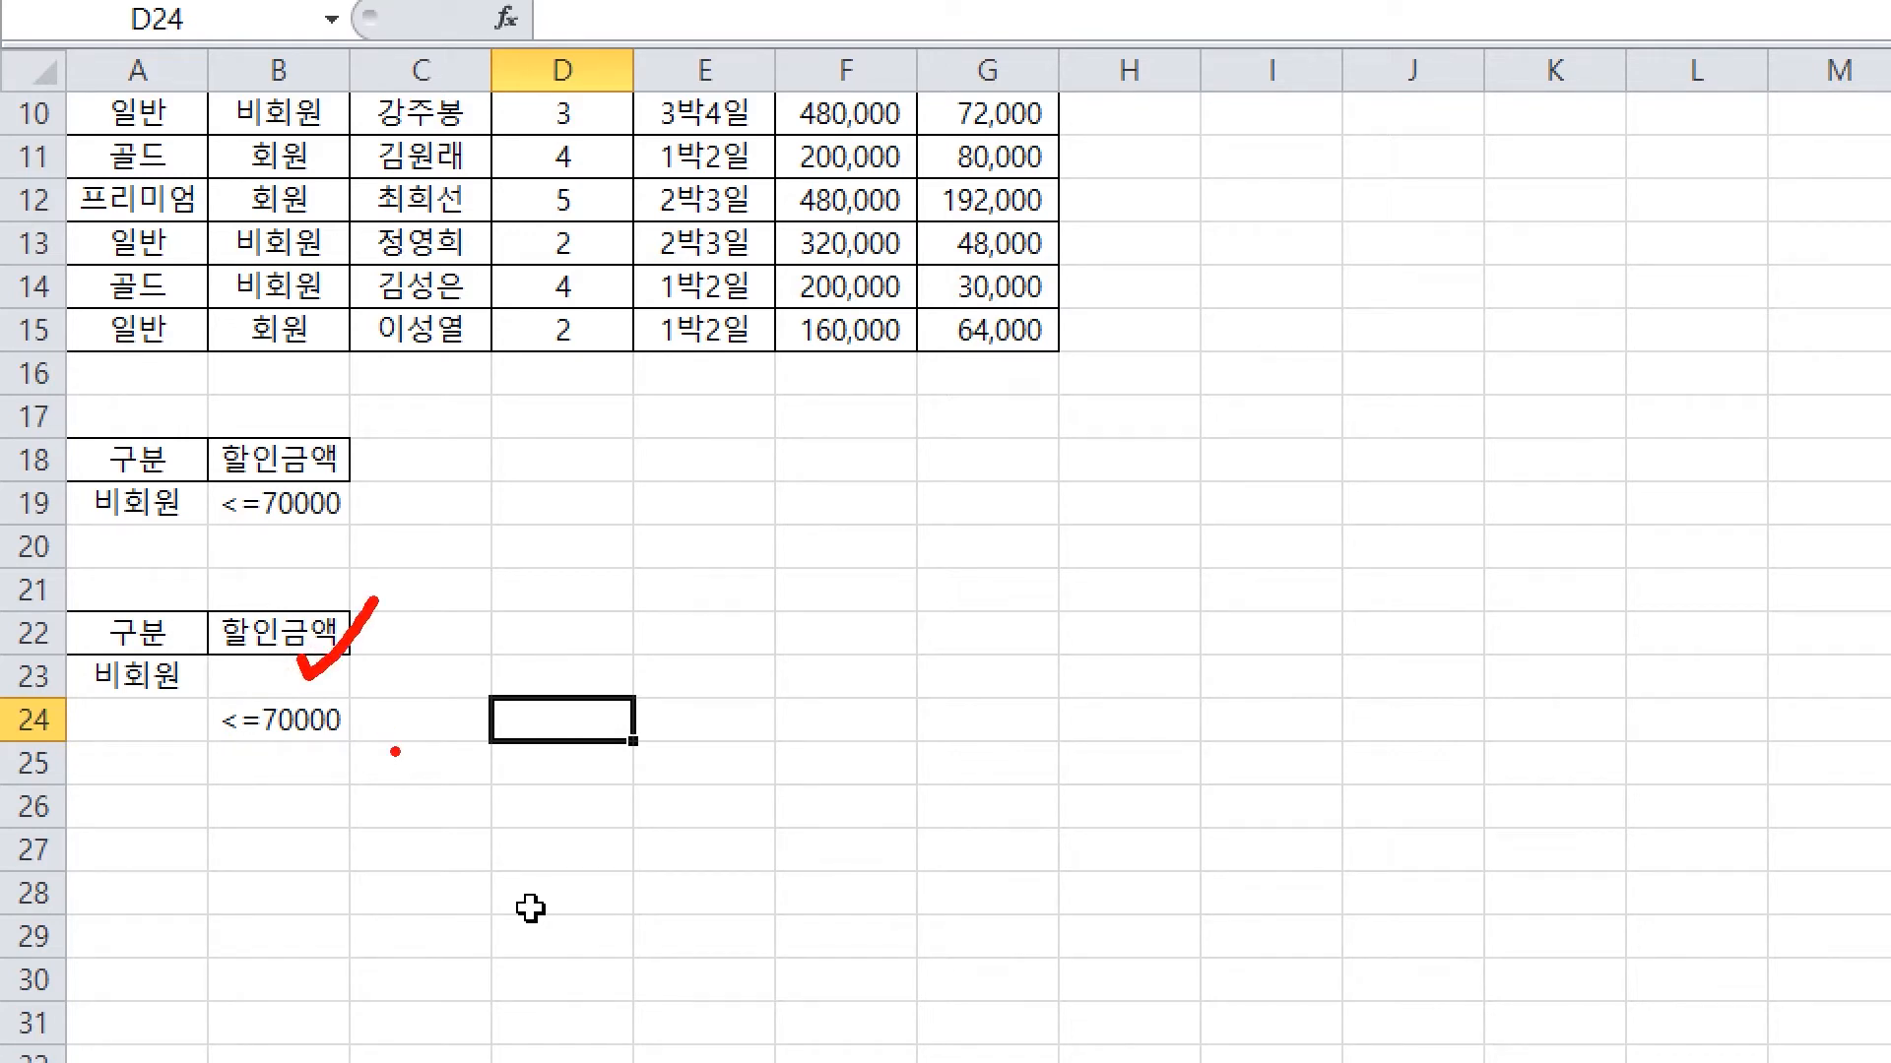
pyautogui.press('e')
pyautogui.moveTo(431, 538)
pyautogui.mouseDown()
pyautogui.moveTo(522, 407)
pyautogui.moveTo(552, 540)
pyautogui.mouseUp()
pyautogui.moveTo(461, 488)
pyautogui.mouseDown()
pyautogui.moveTo(566, 482)
pyautogui.moveTo(594, 518)
pyautogui.mouseUp()
pyautogui.moveTo(595, 439); pyautogui.dragTo(650, 488)
pyautogui.moveTo(645, 414); pyautogui.dragTo(648, 510)
pyautogui.moveTo(692, 412); pyautogui.dragTo(679, 514)
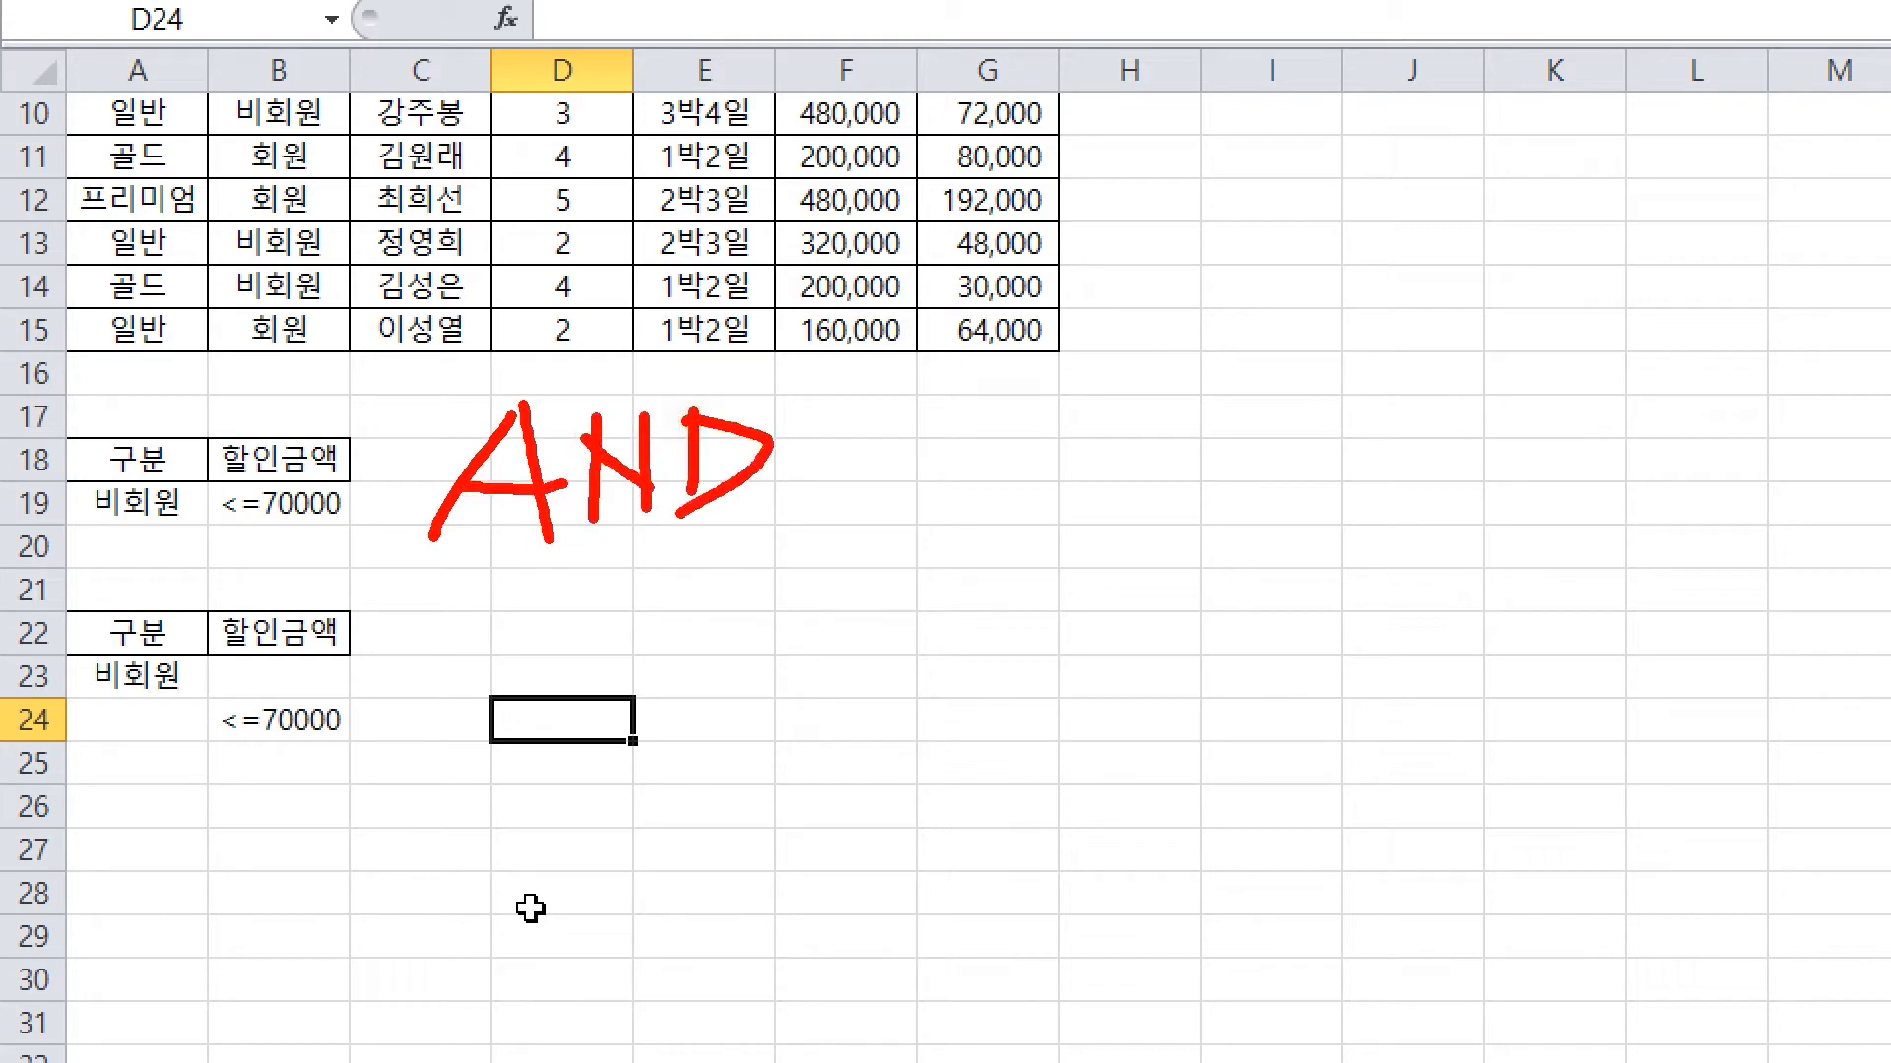
pyautogui.moveTo(168, 532)
pyautogui.mouseDown()
pyautogui.moveTo(172, 589)
pyautogui.moveTo(286, 511)
pyautogui.moveTo(346, 552)
pyautogui.moveTo(138, 558)
pyautogui.moveTo(215, 560)
pyautogui.mouseUp()
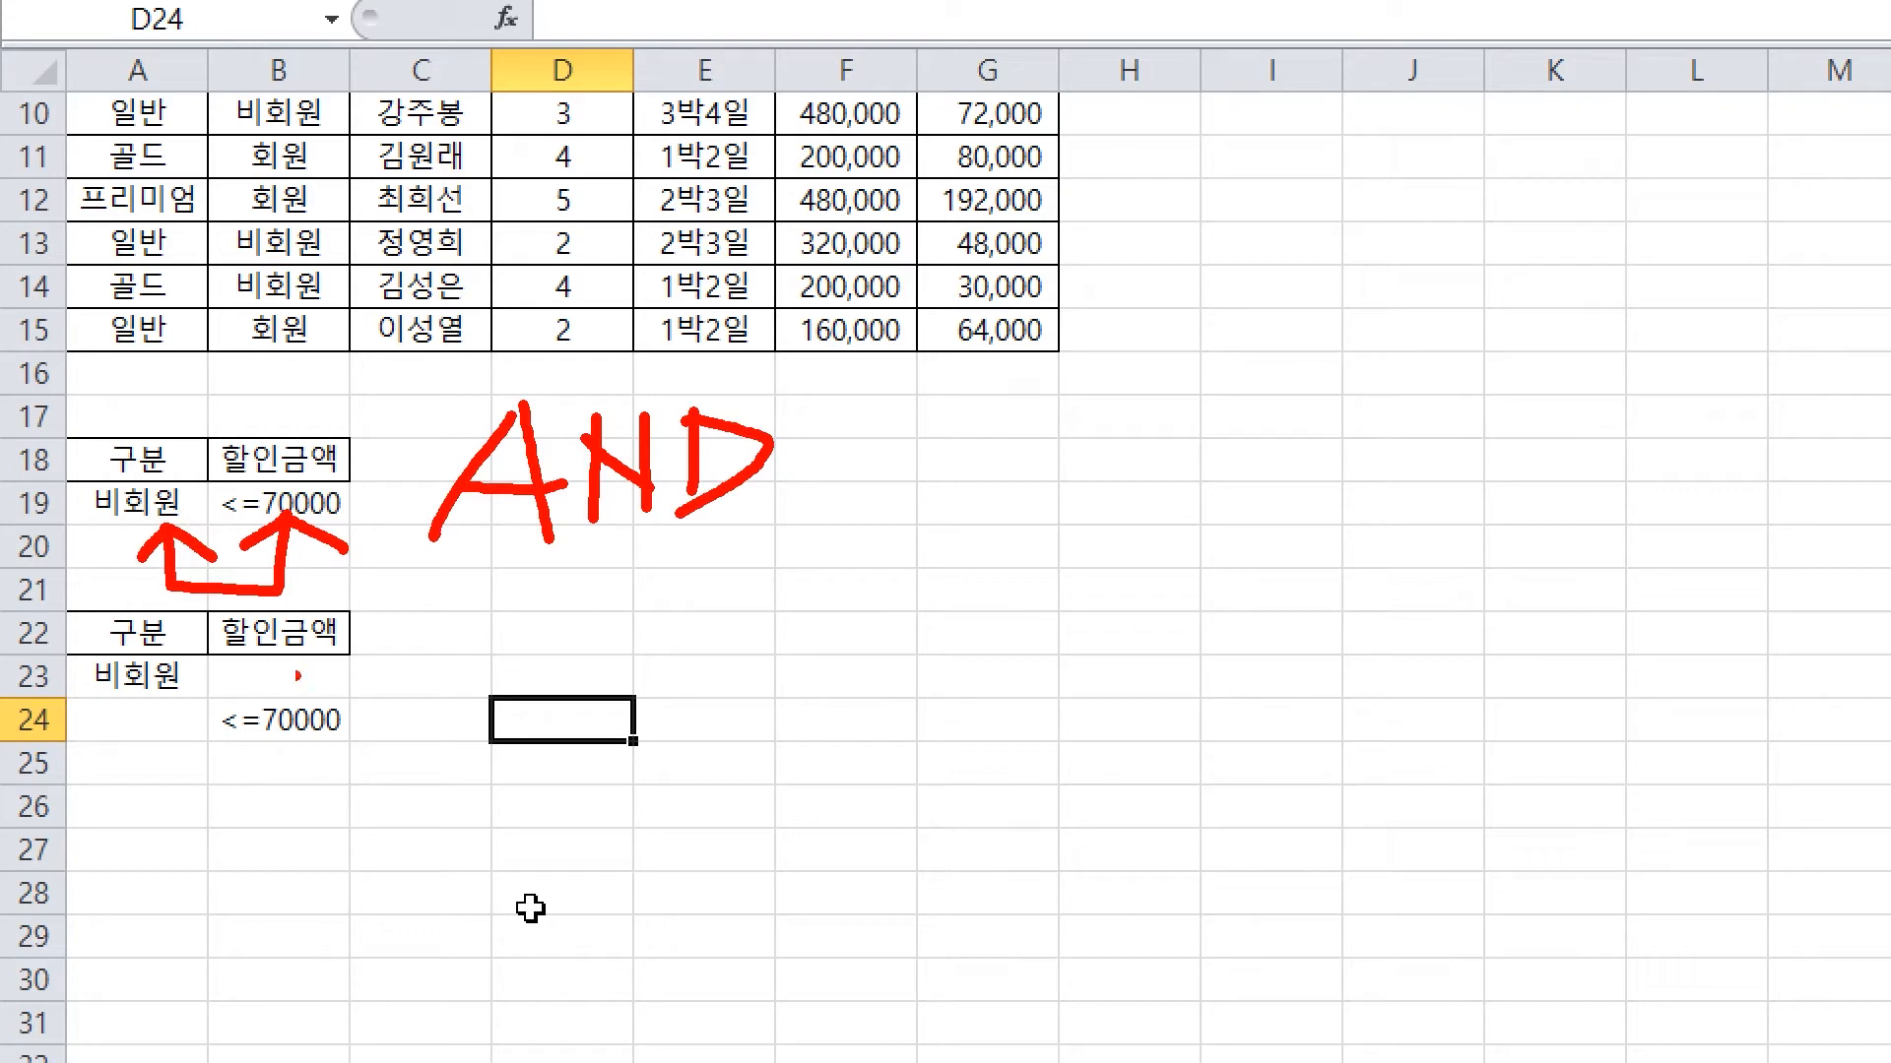
pyautogui.moveTo(268, 656)
pyautogui.mouseDown()
pyautogui.moveTo(290, 686)
pyautogui.moveTo(320, 647)
pyautogui.mouseUp()
pyautogui.moveTo(537, 633); pyautogui.dragTo(504, 630)
pyautogui.moveTo(606, 597)
pyautogui.mouseDown()
pyautogui.moveTo(591, 737)
pyautogui.moveTo(645, 689)
pyautogui.moveTo(701, 689)
pyautogui.moveTo(717, 714)
pyautogui.mouseUp()
pyautogui.moveTo(760, 649)
pyautogui.mouseDown()
pyautogui.moveTo(787, 691)
pyautogui.moveTo(878, 711)
pyautogui.mouseUp()
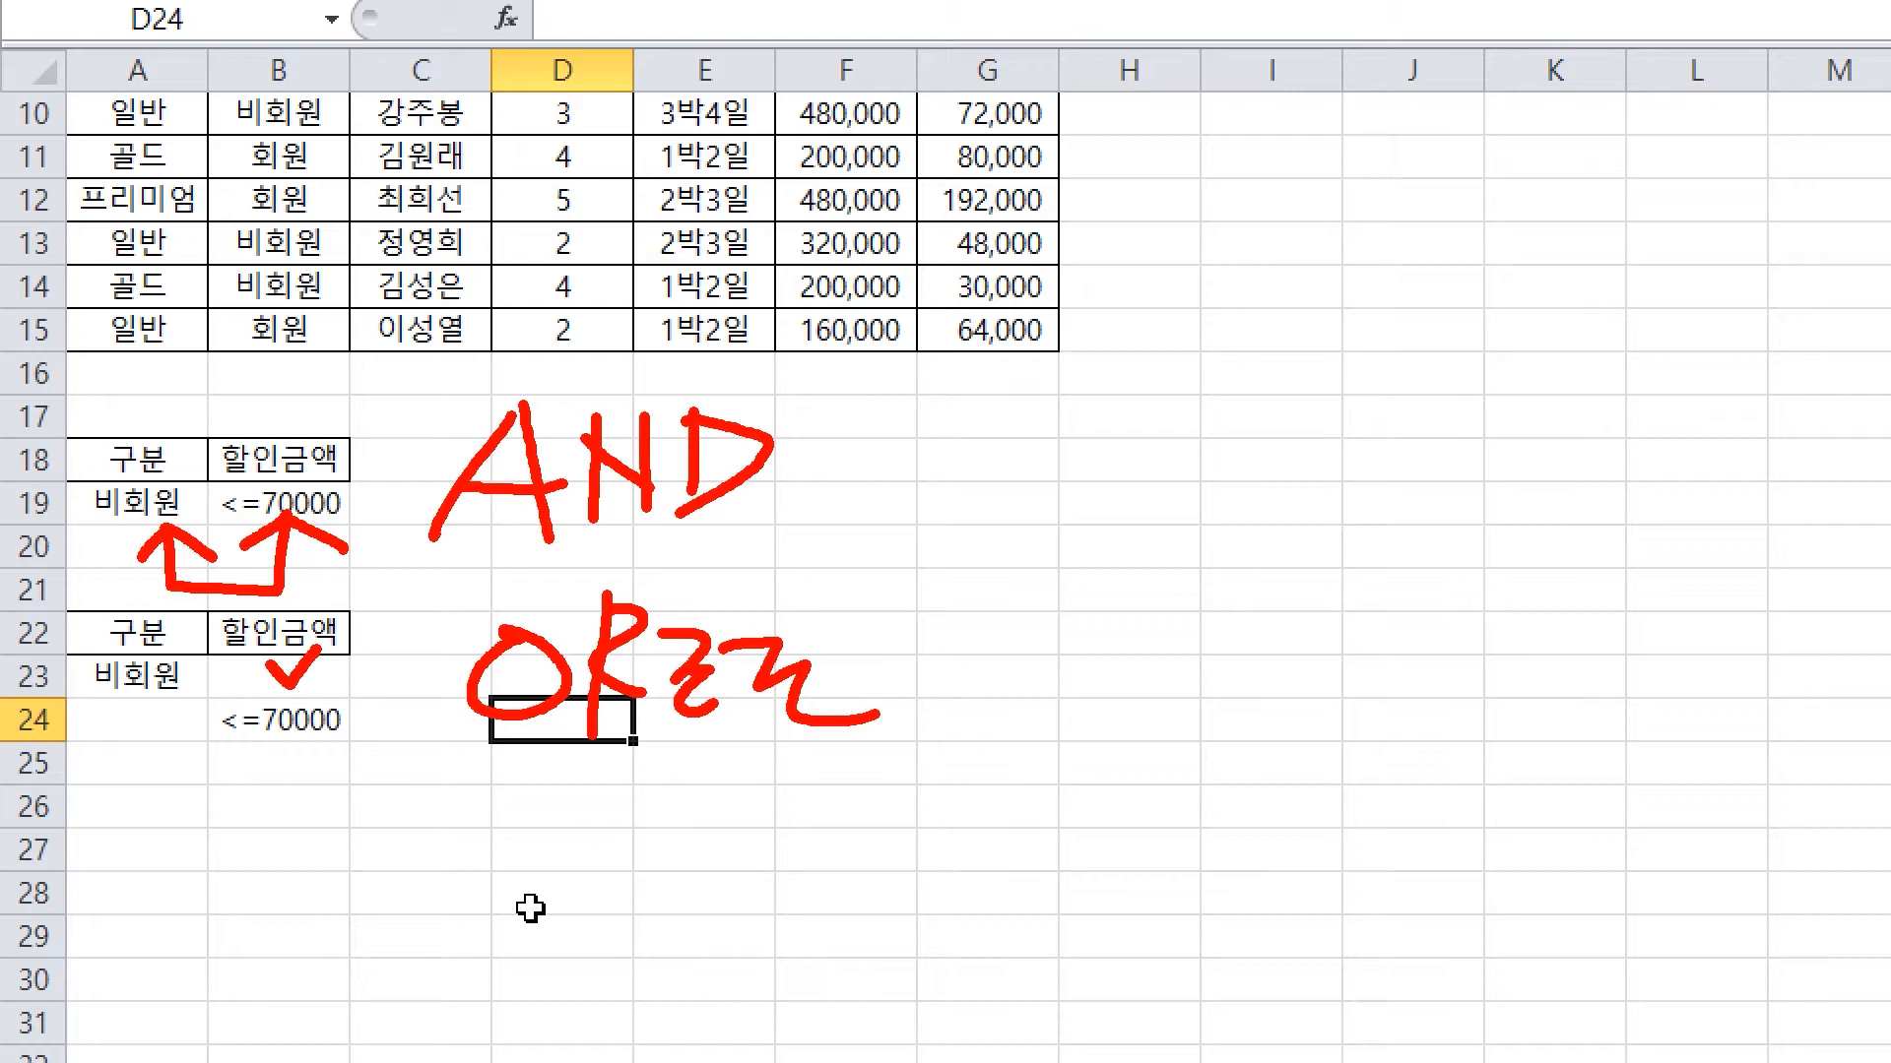
pyautogui.moveTo(173, 556)
pyautogui.mouseDown()
pyautogui.moveTo(300, 590)
pyautogui.moveTo(300, 541)
pyautogui.mouseUp()
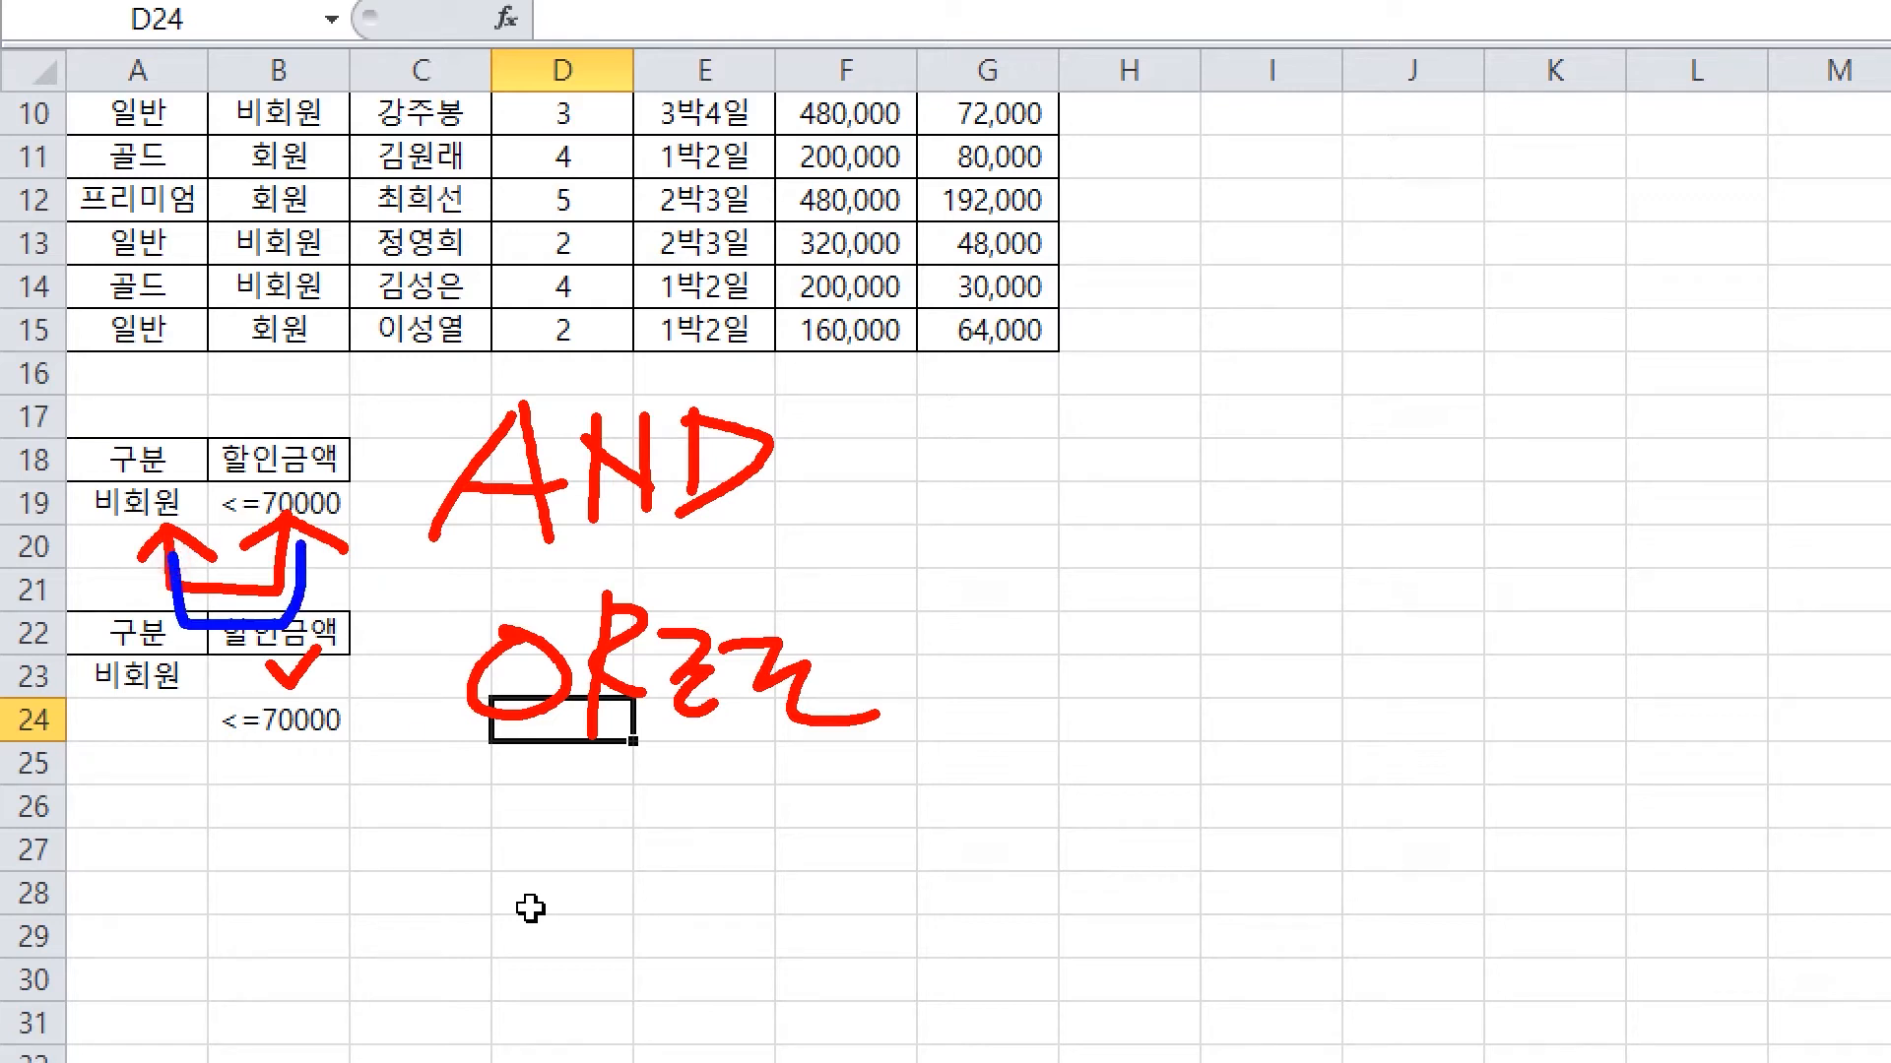
pyautogui.moveTo(256, 652); pyautogui.dragTo(422, 609)
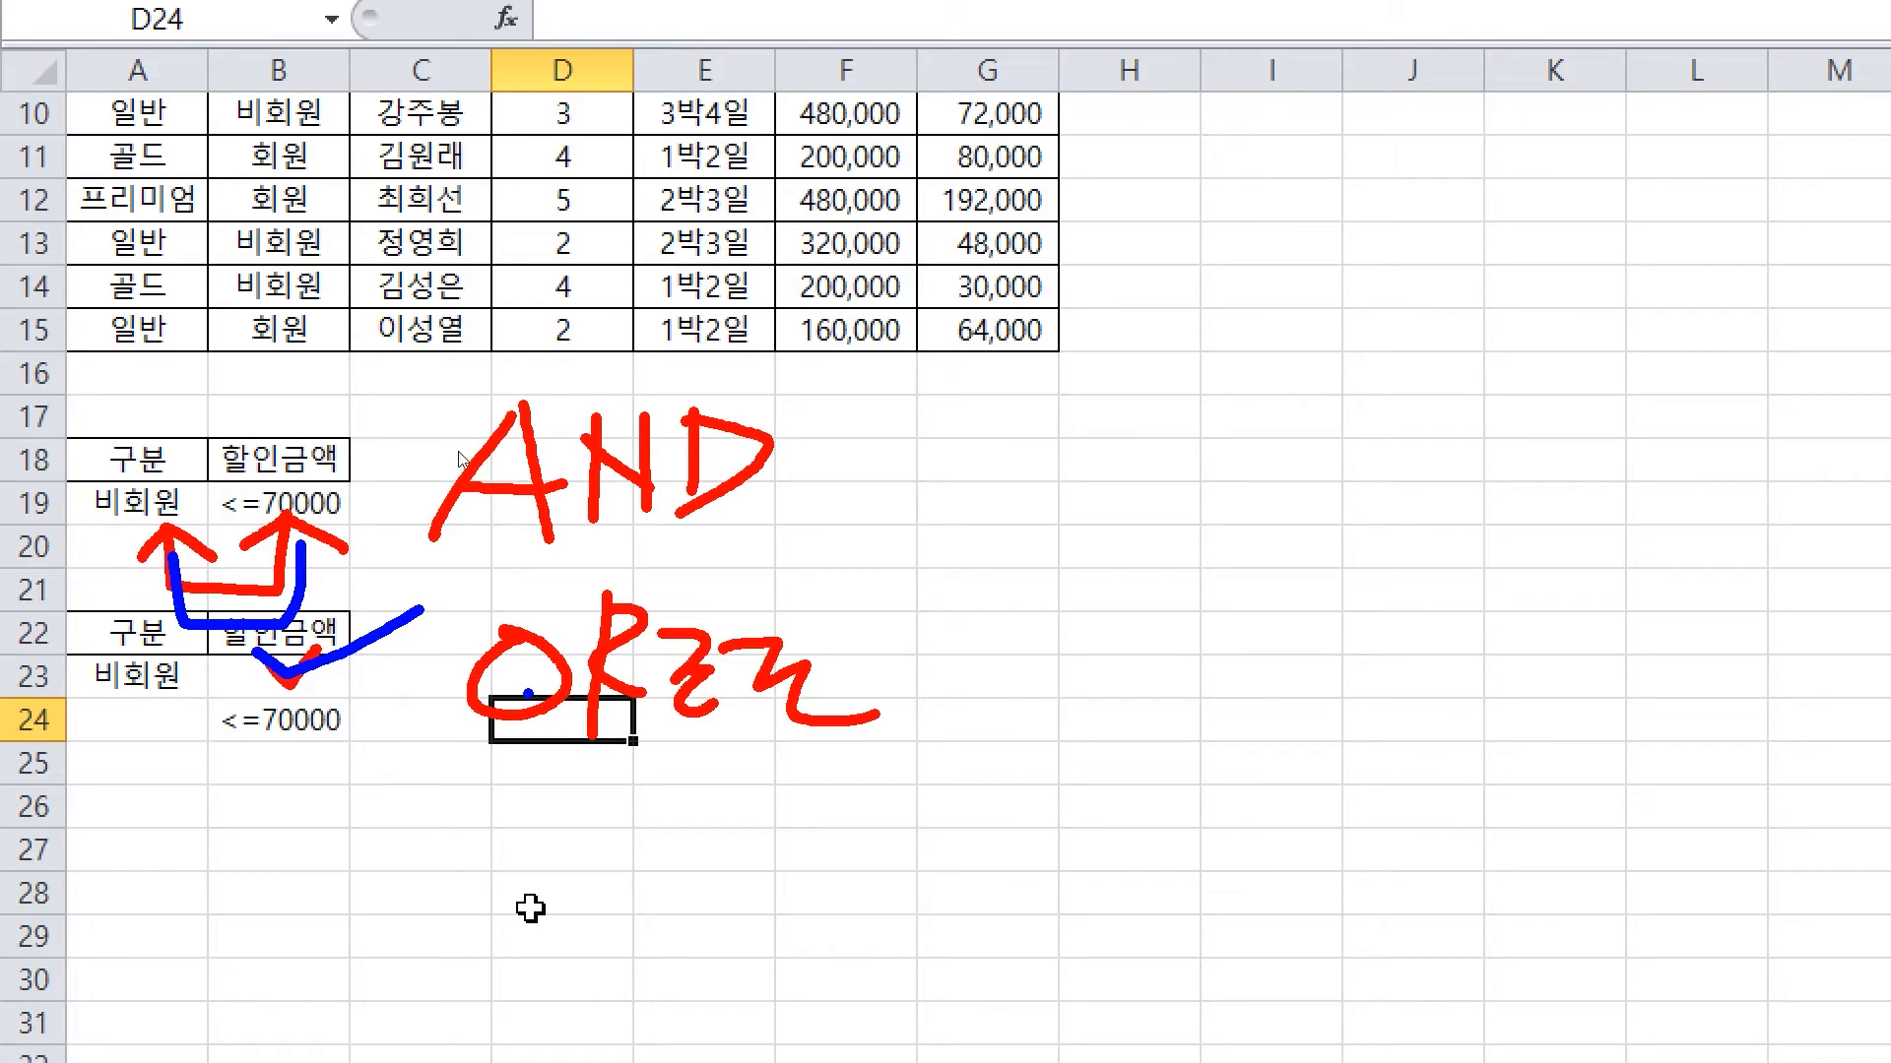
pyautogui.press('Escape')
# Delete rows 22 through 25 containing the OR criteria example
pyautogui.click(33, 632)
pyautogui.moveTo(32, 633); pyautogui.dragTo(34, 765)
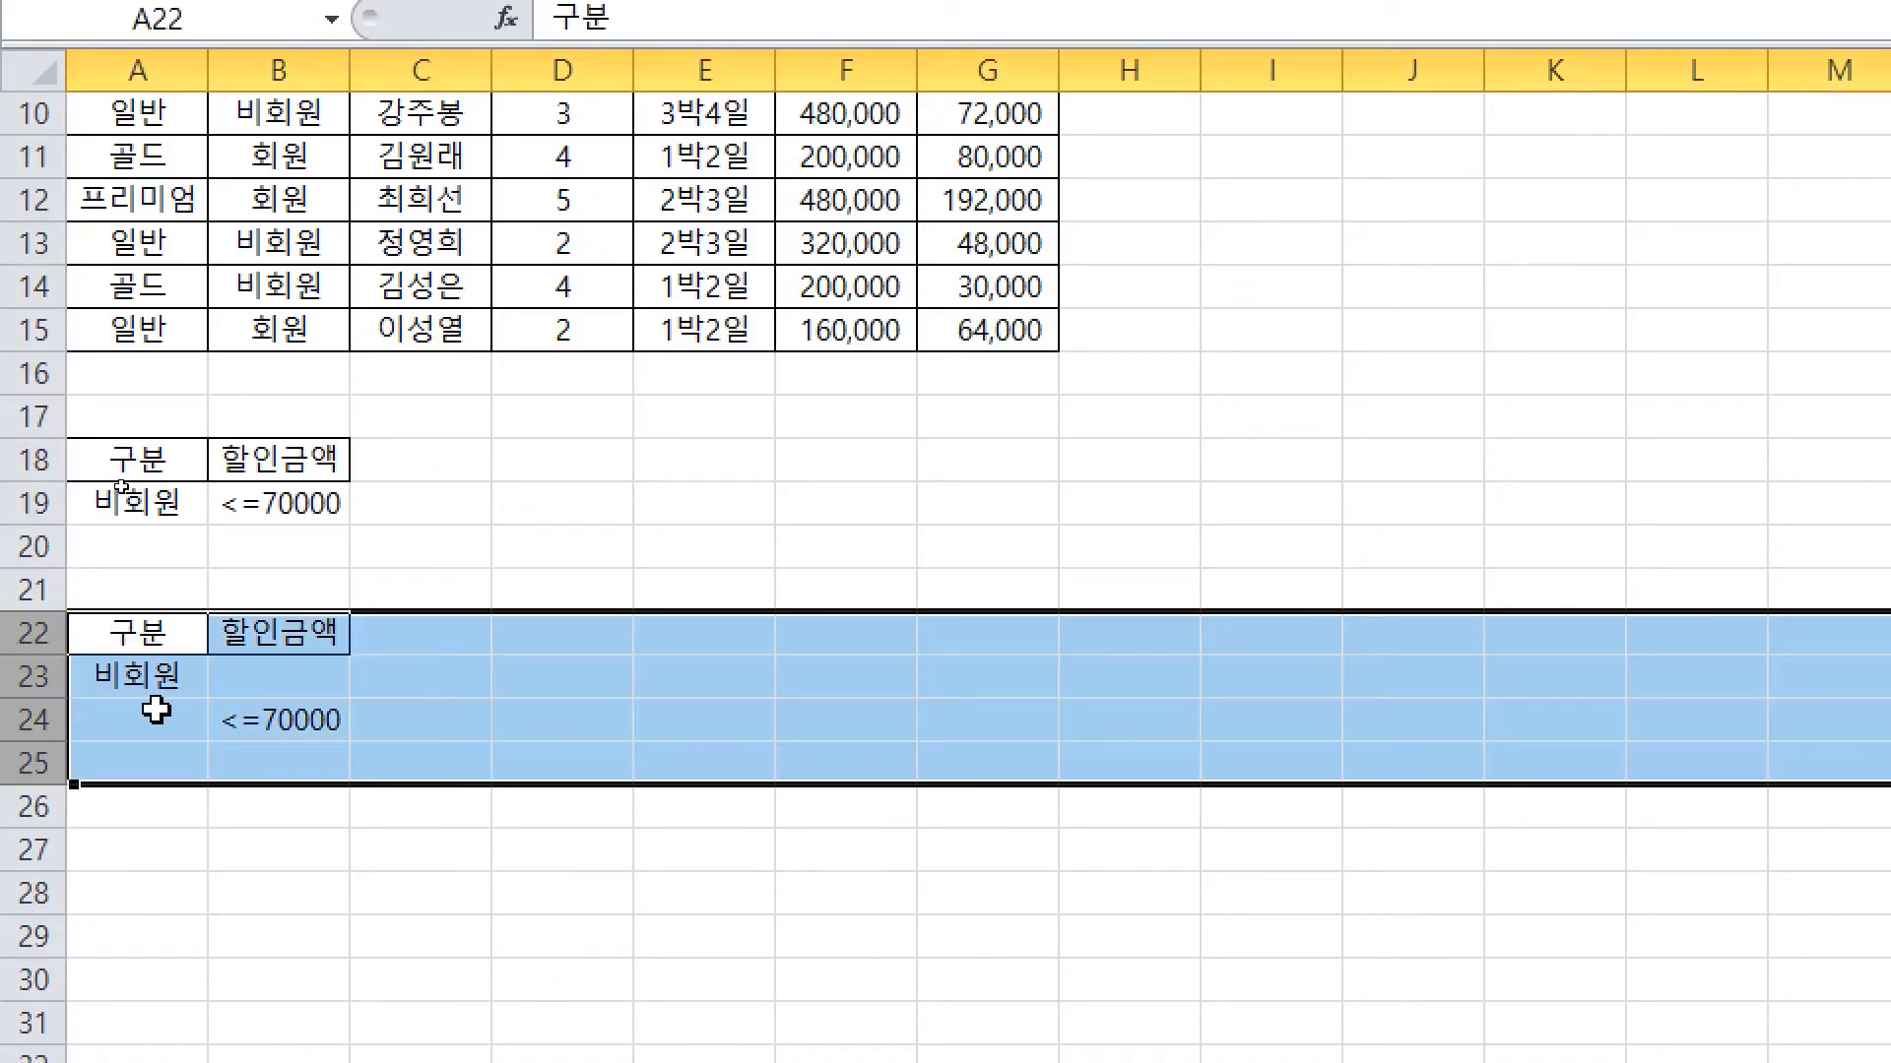
pyautogui.rightClick(242, 682)
pyautogui.press('d')
pyautogui.moveTo(138, 503); pyautogui.dragTo(266, 504)
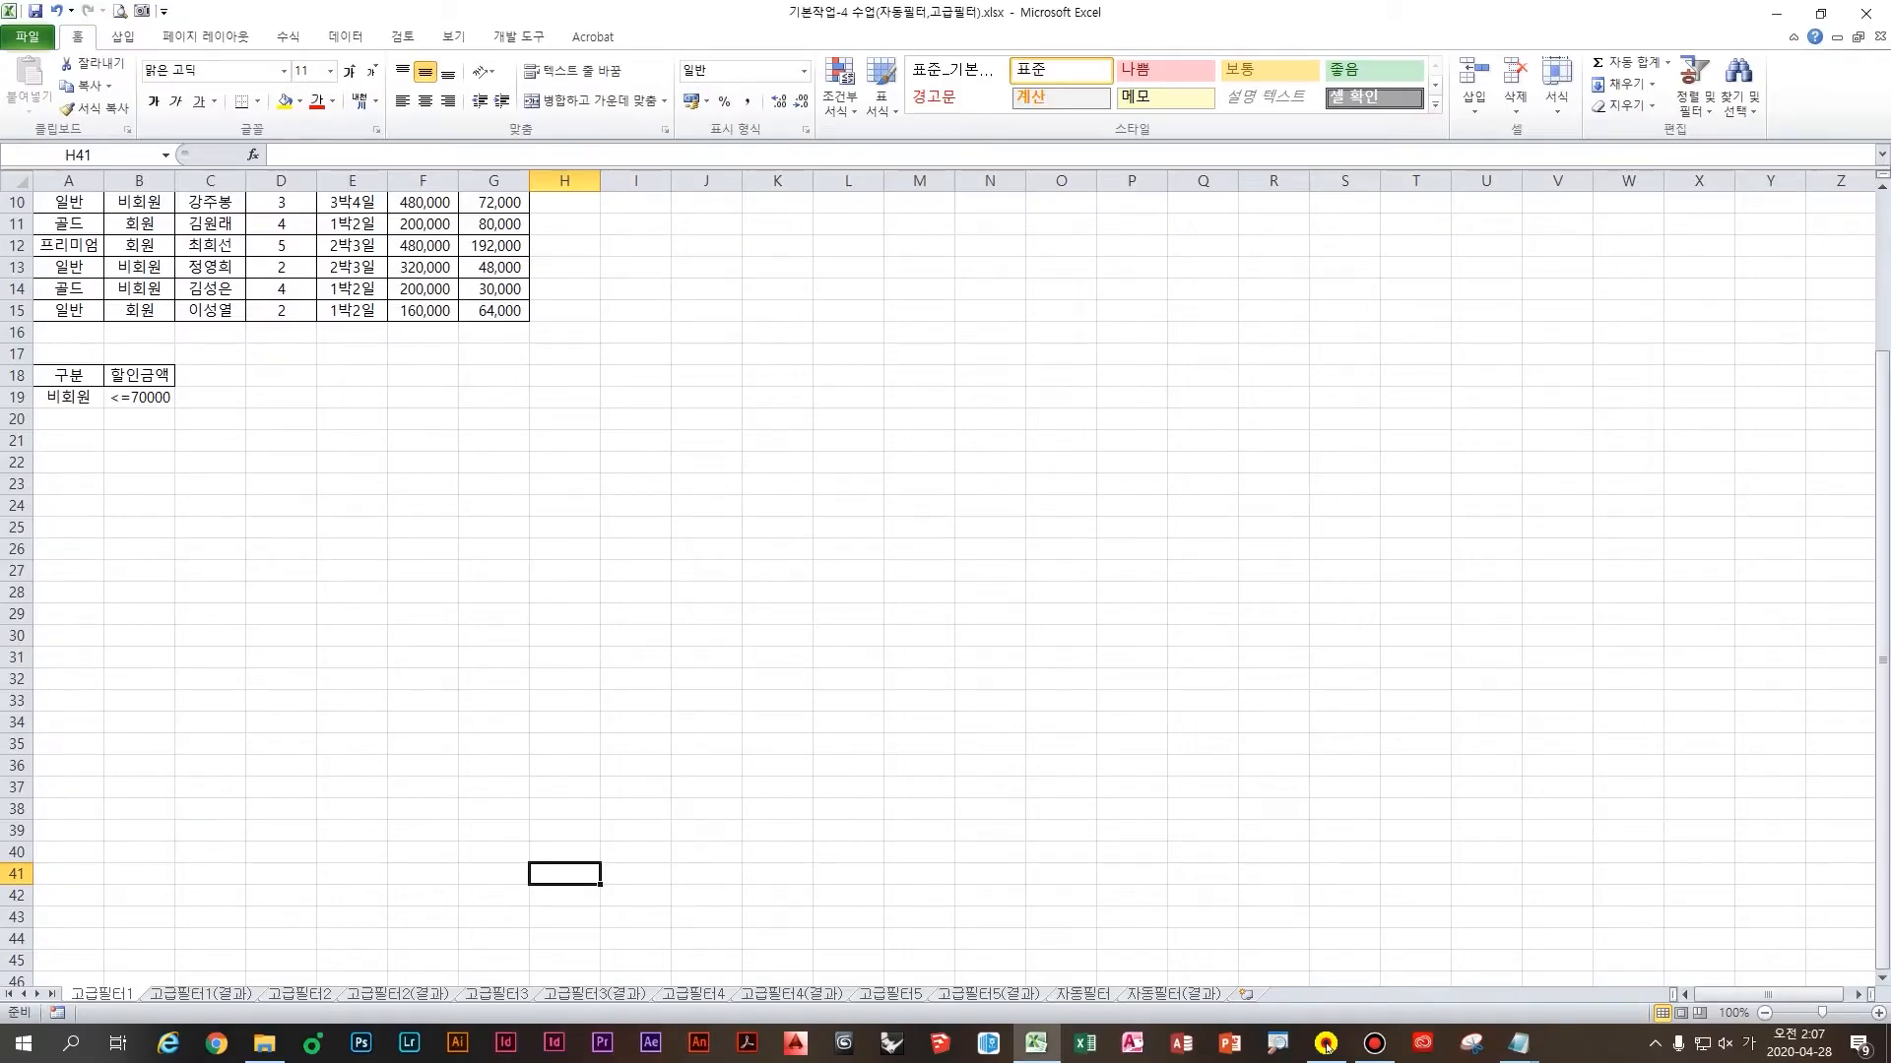
pyautogui.click(1682, 104)
pyautogui.scroll(3, 477, 528)
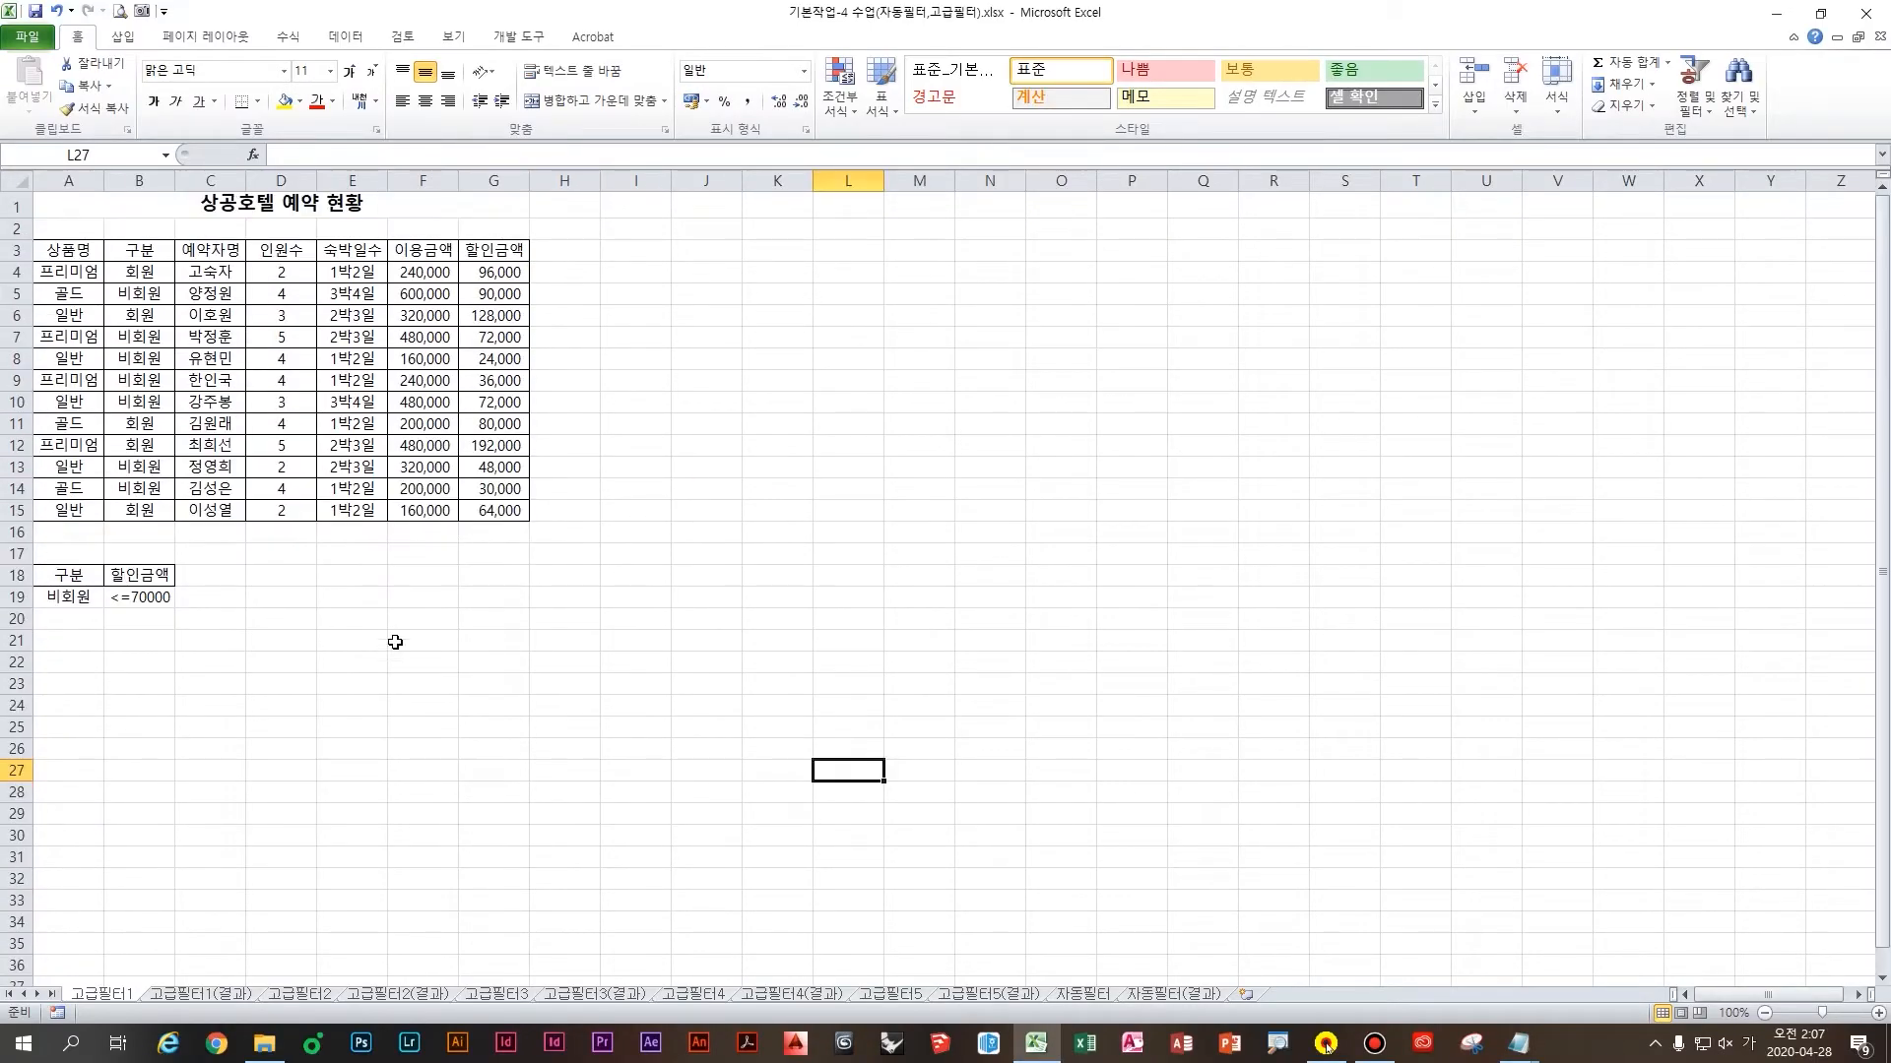
pyautogui.click(1060, 706)
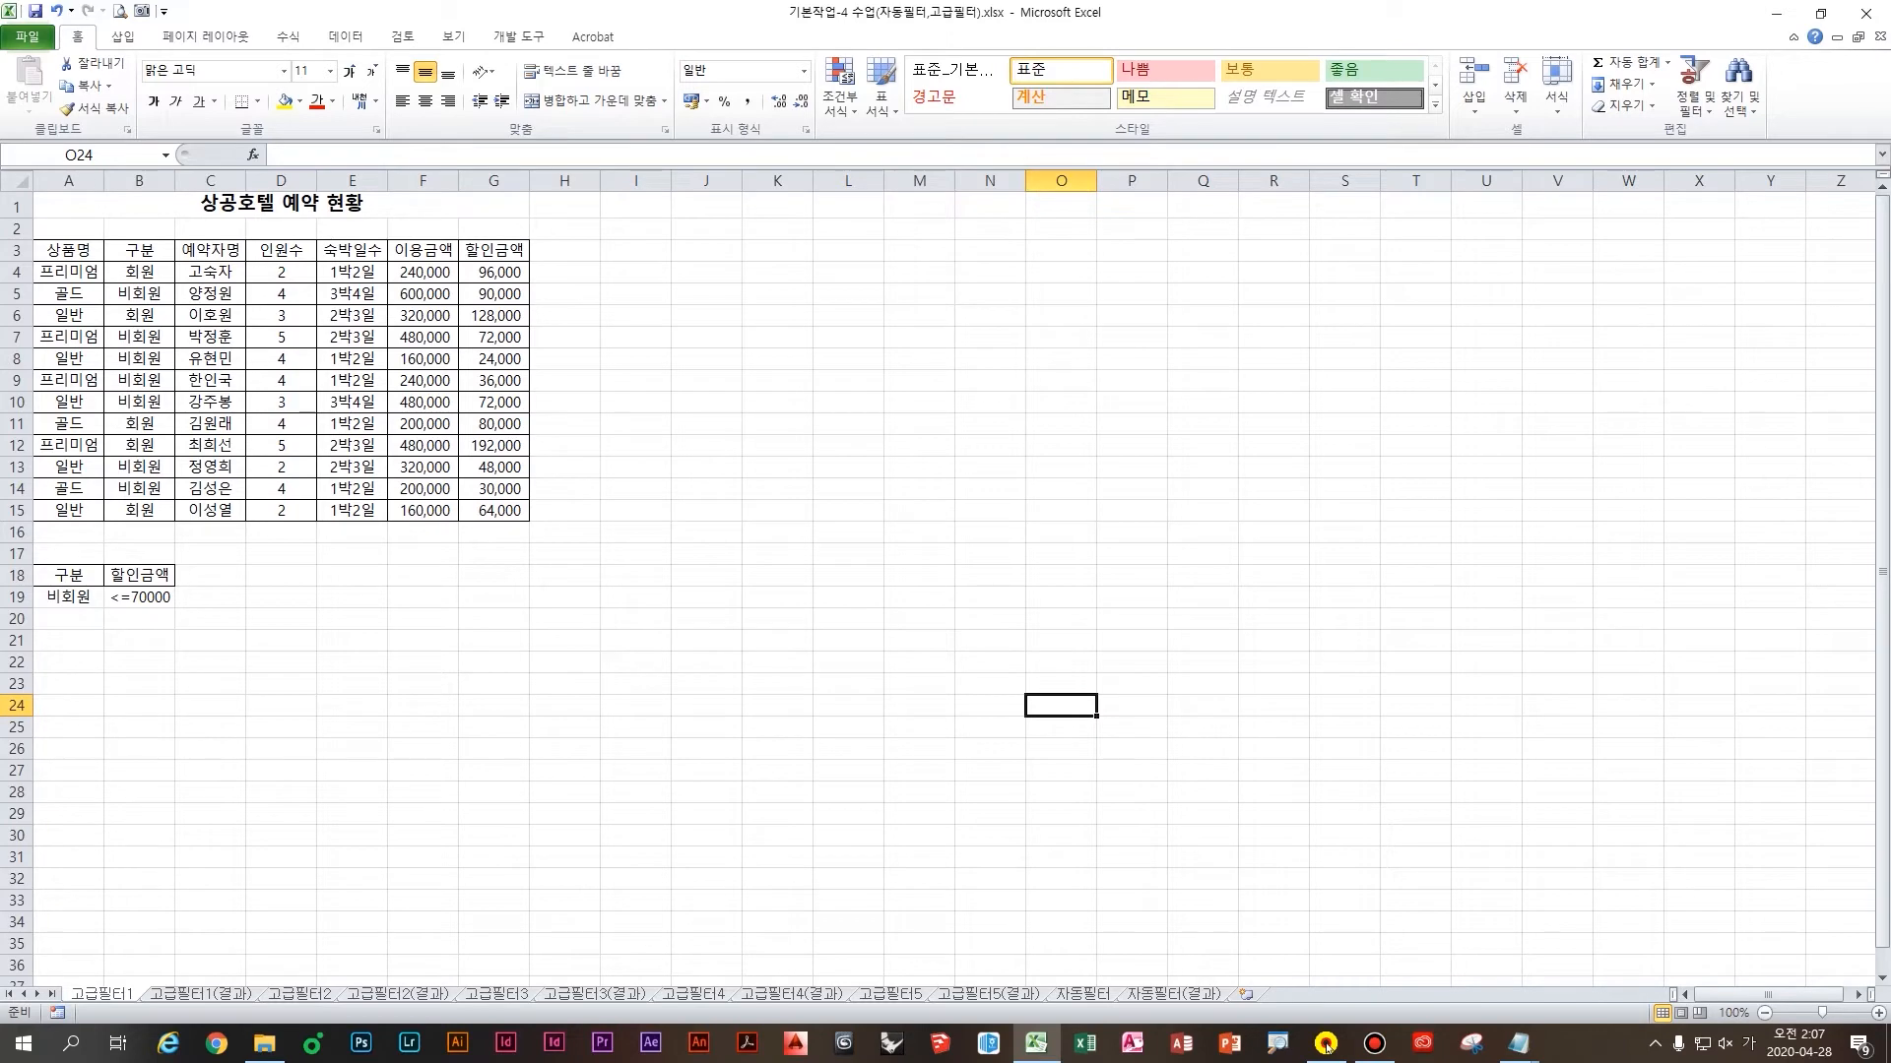
pyautogui.click(424, 511)
pyautogui.click(224, 340)
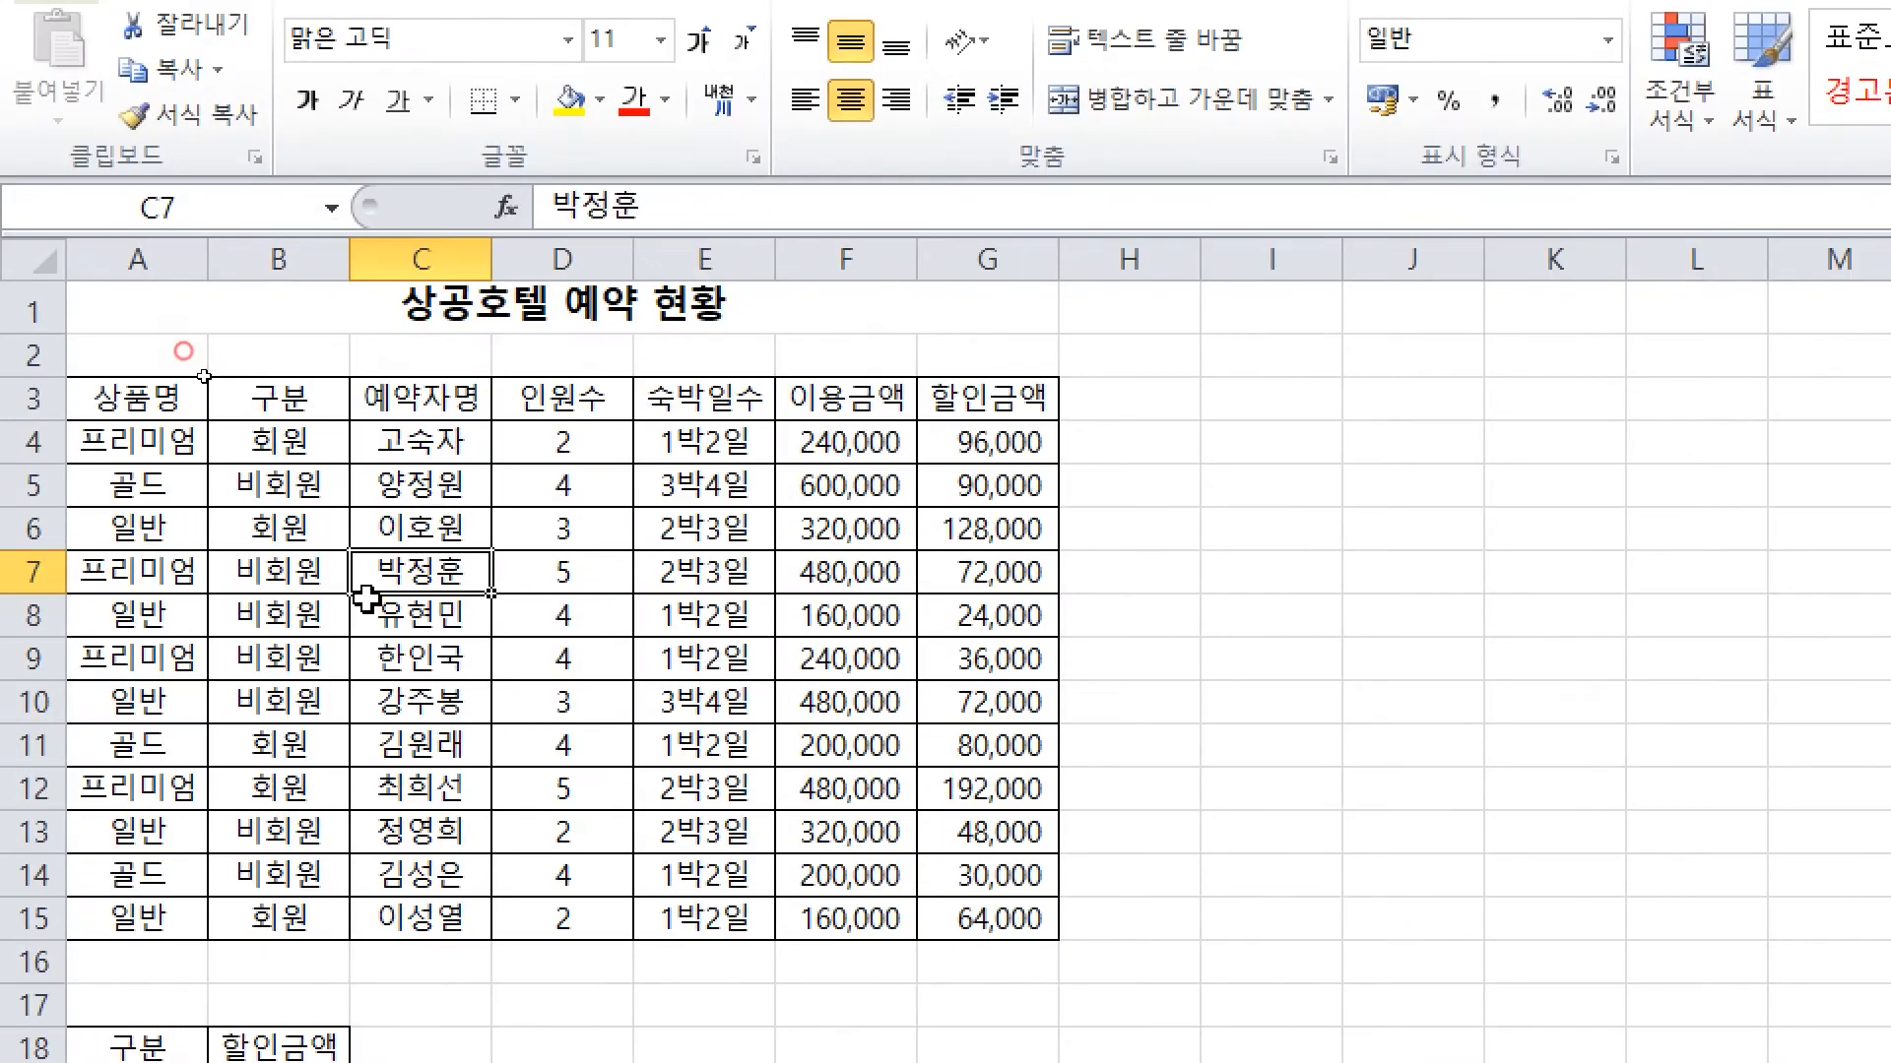
pyautogui.click(361, 379)
pyautogui.click(344, 437)
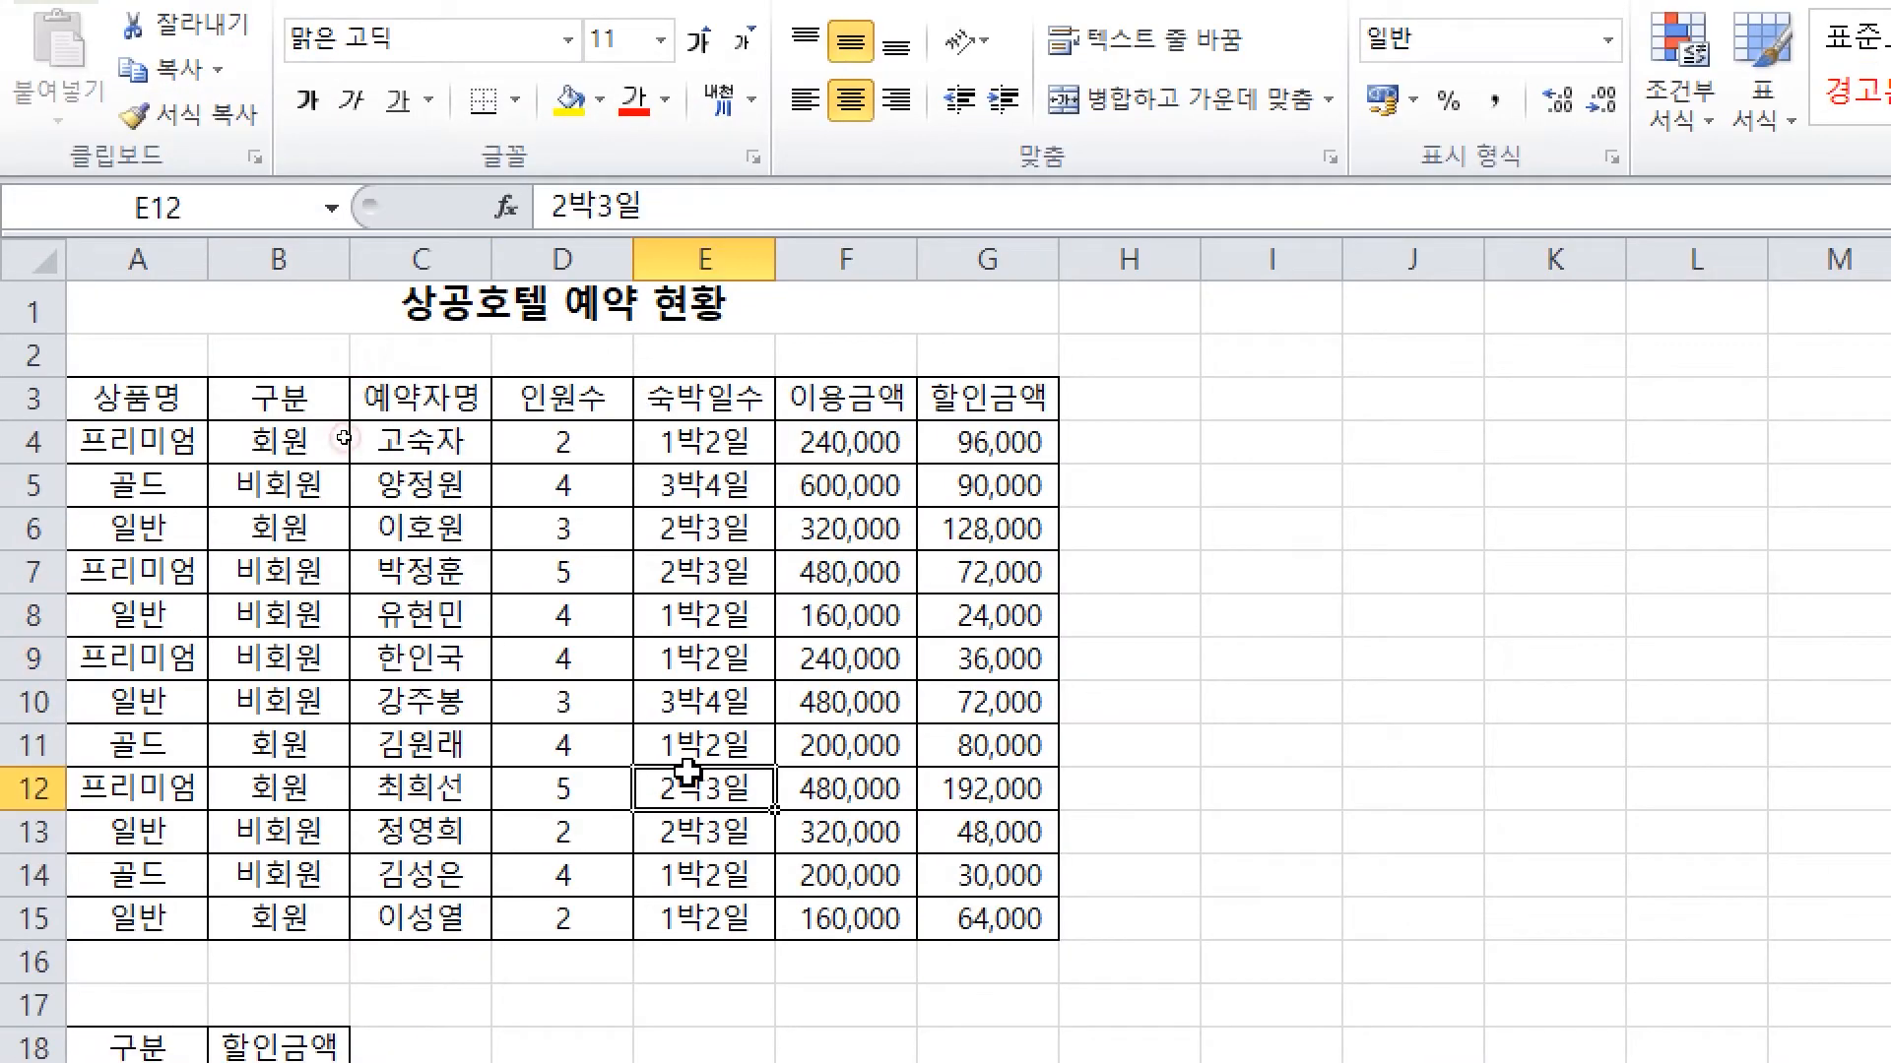
pyautogui.click(1221, 734)
pyautogui.click(1425, 671)
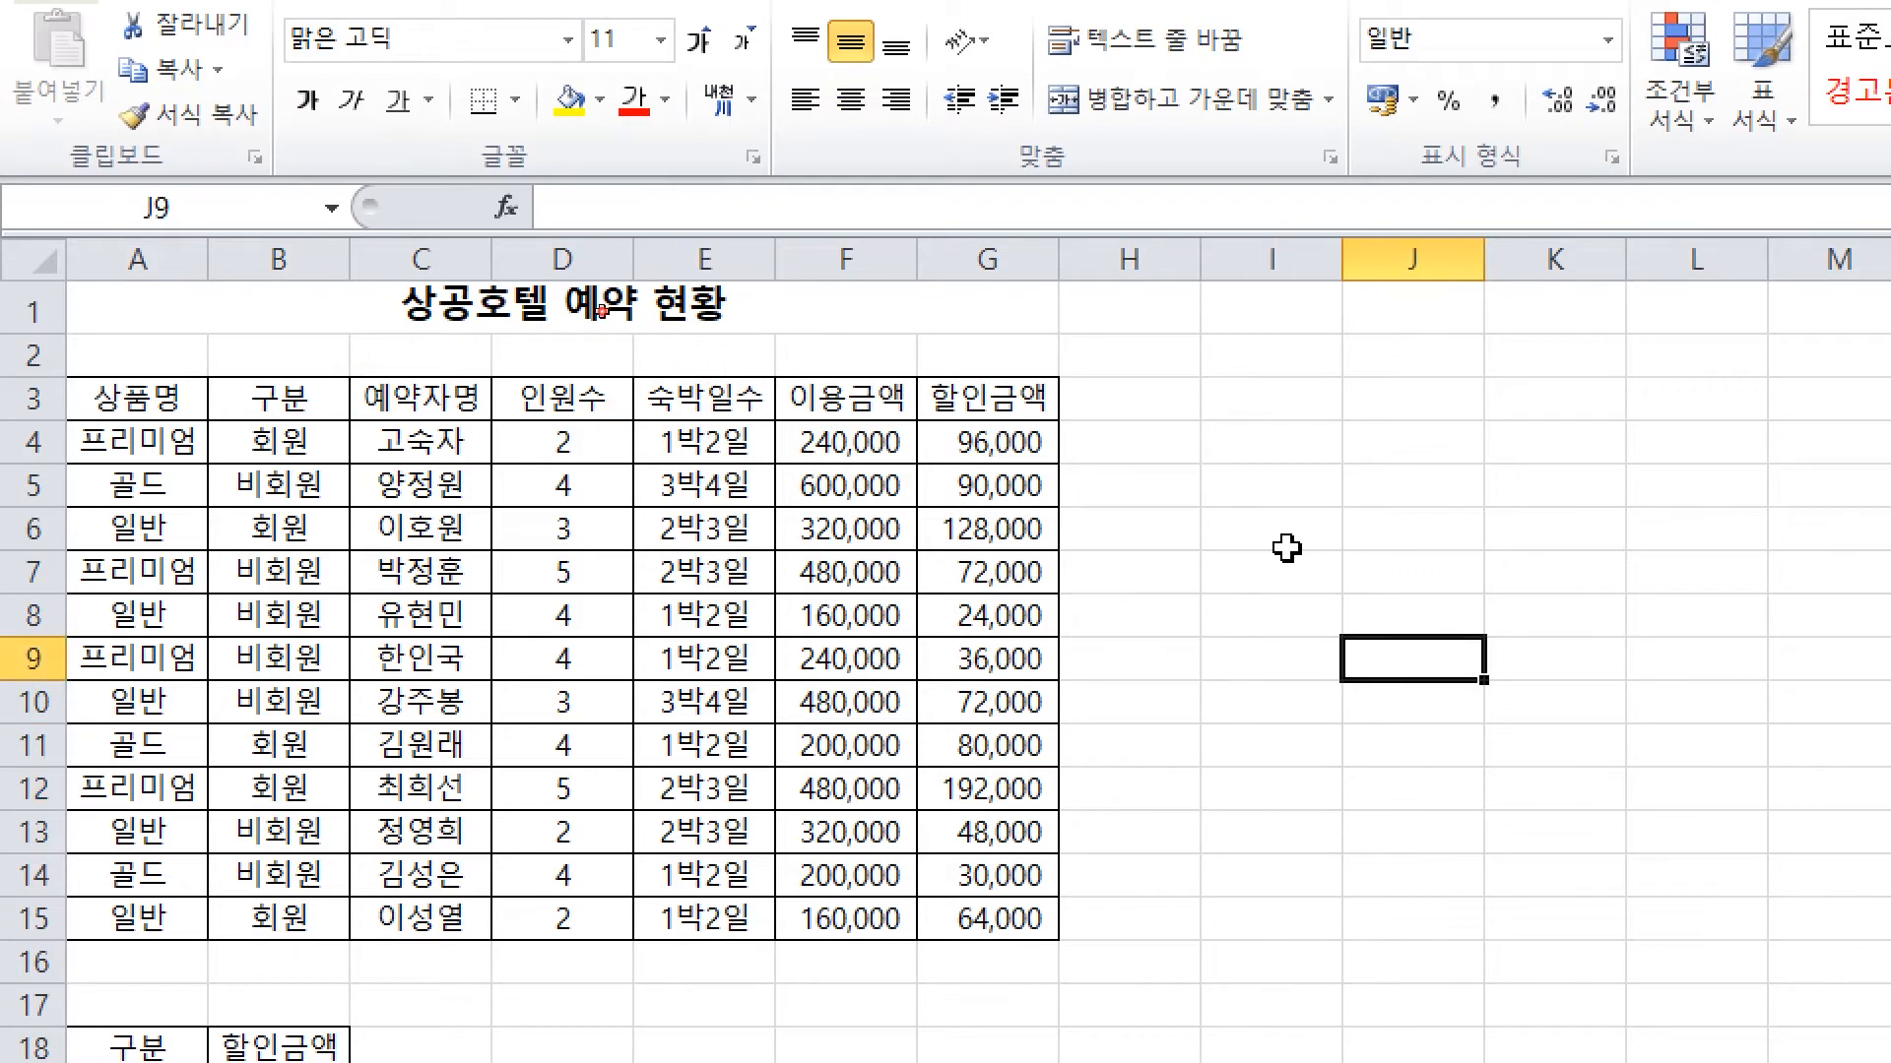
pyautogui.click(1283, 662)
pyautogui.click(1351, 569)
pyautogui.click(1290, 576)
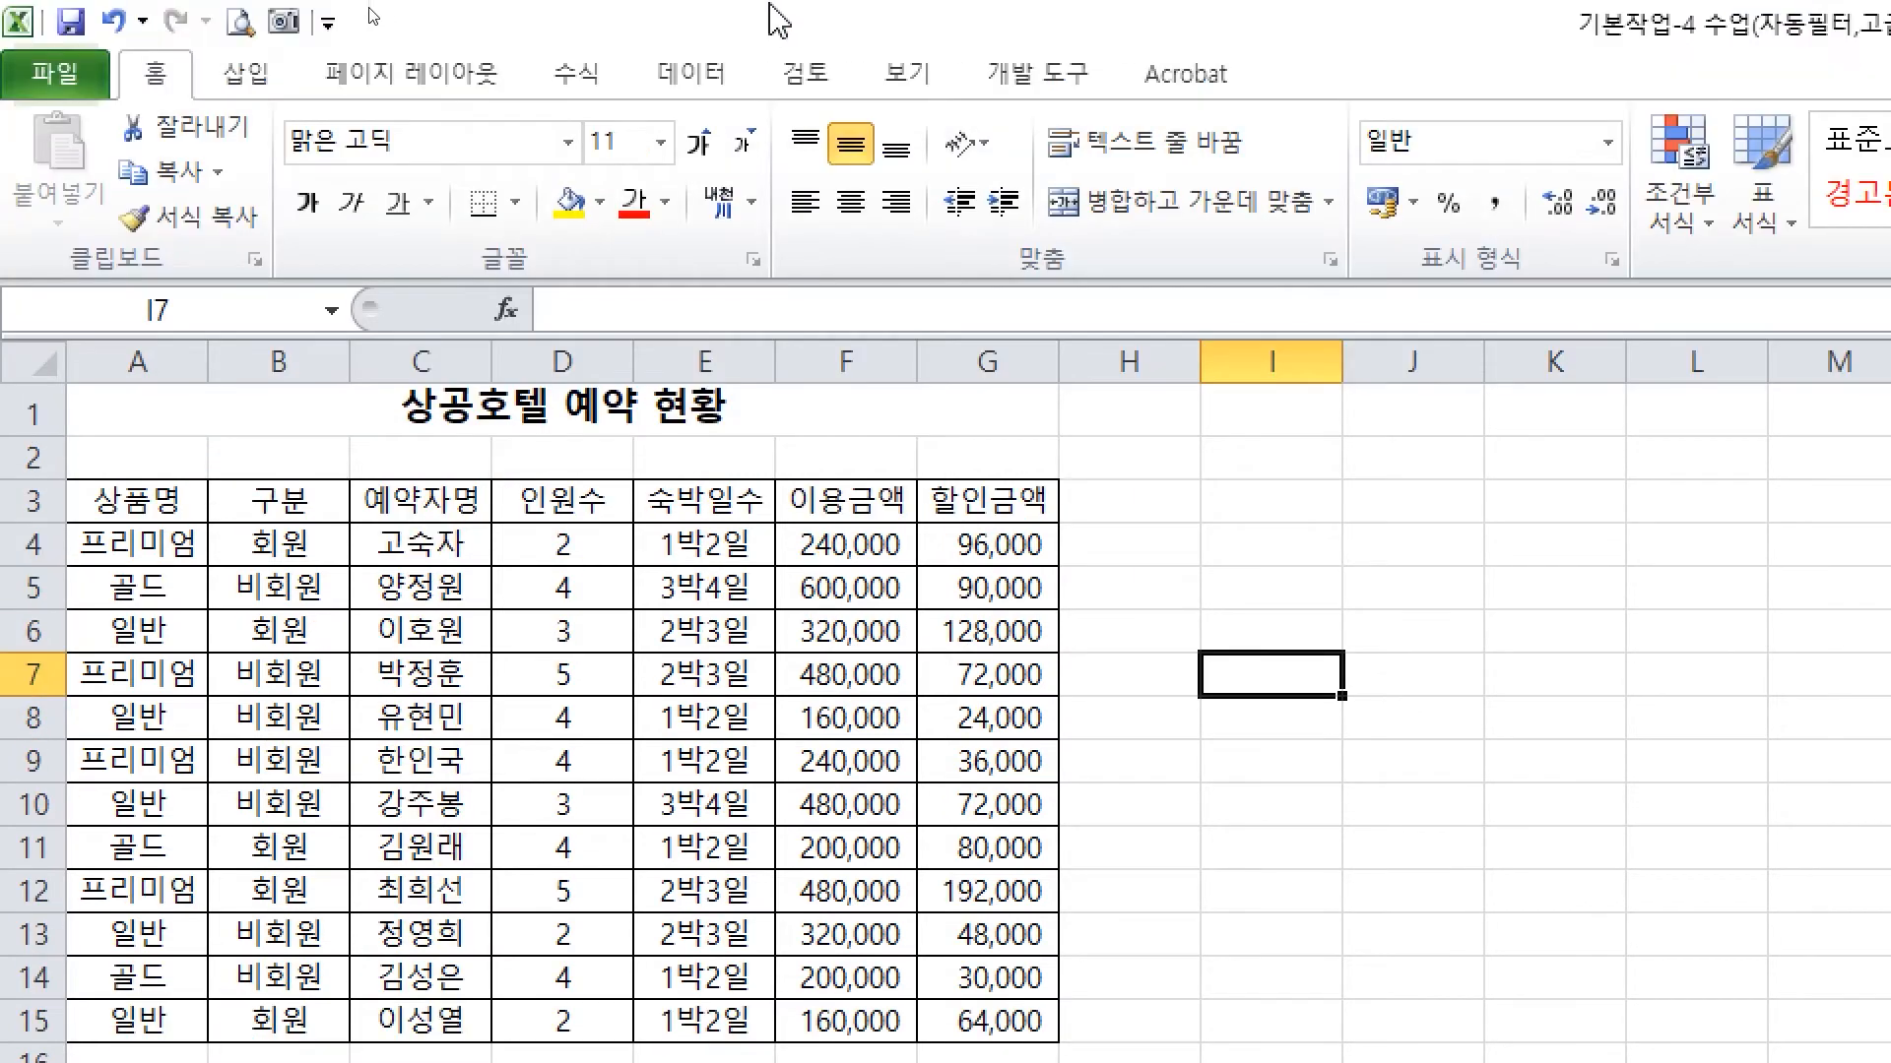
# Open the advanced filter settings and set the list range to the reservation table $A$3:$G$15
pyautogui.click(692, 71)
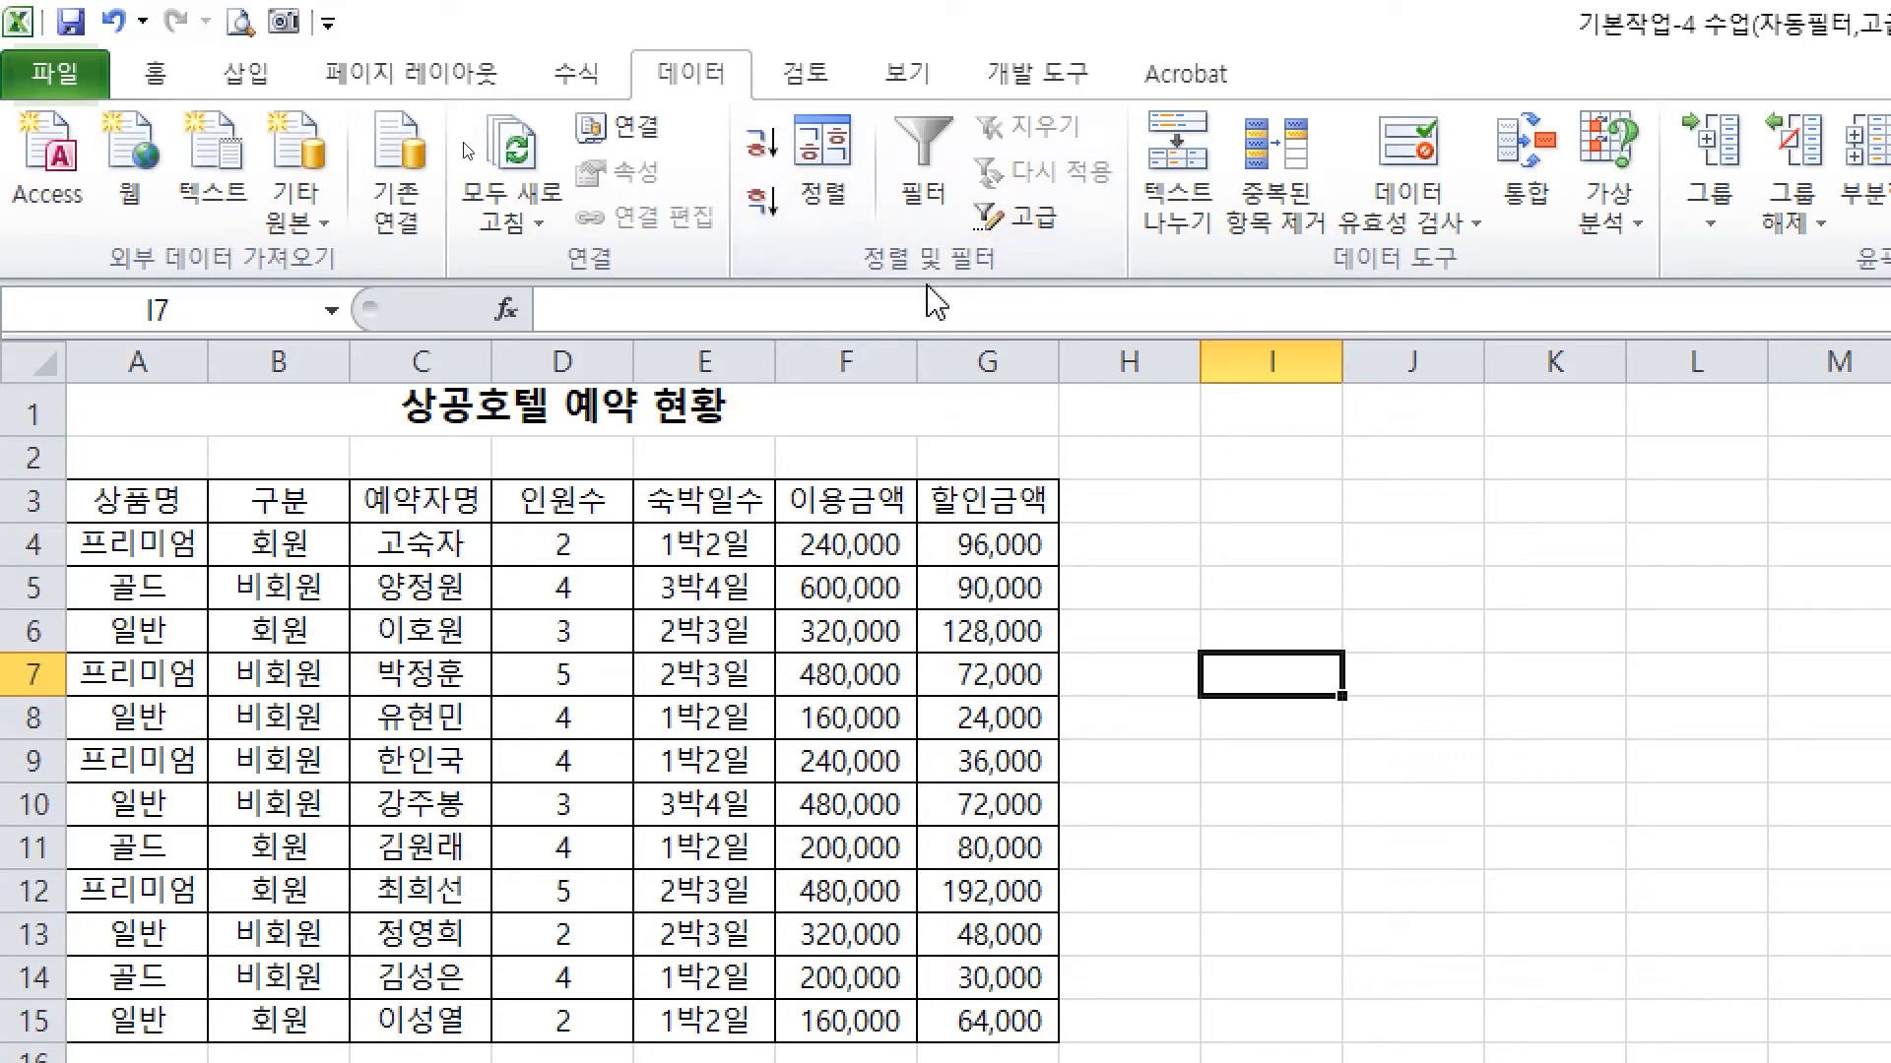
pyautogui.click(1018, 217)
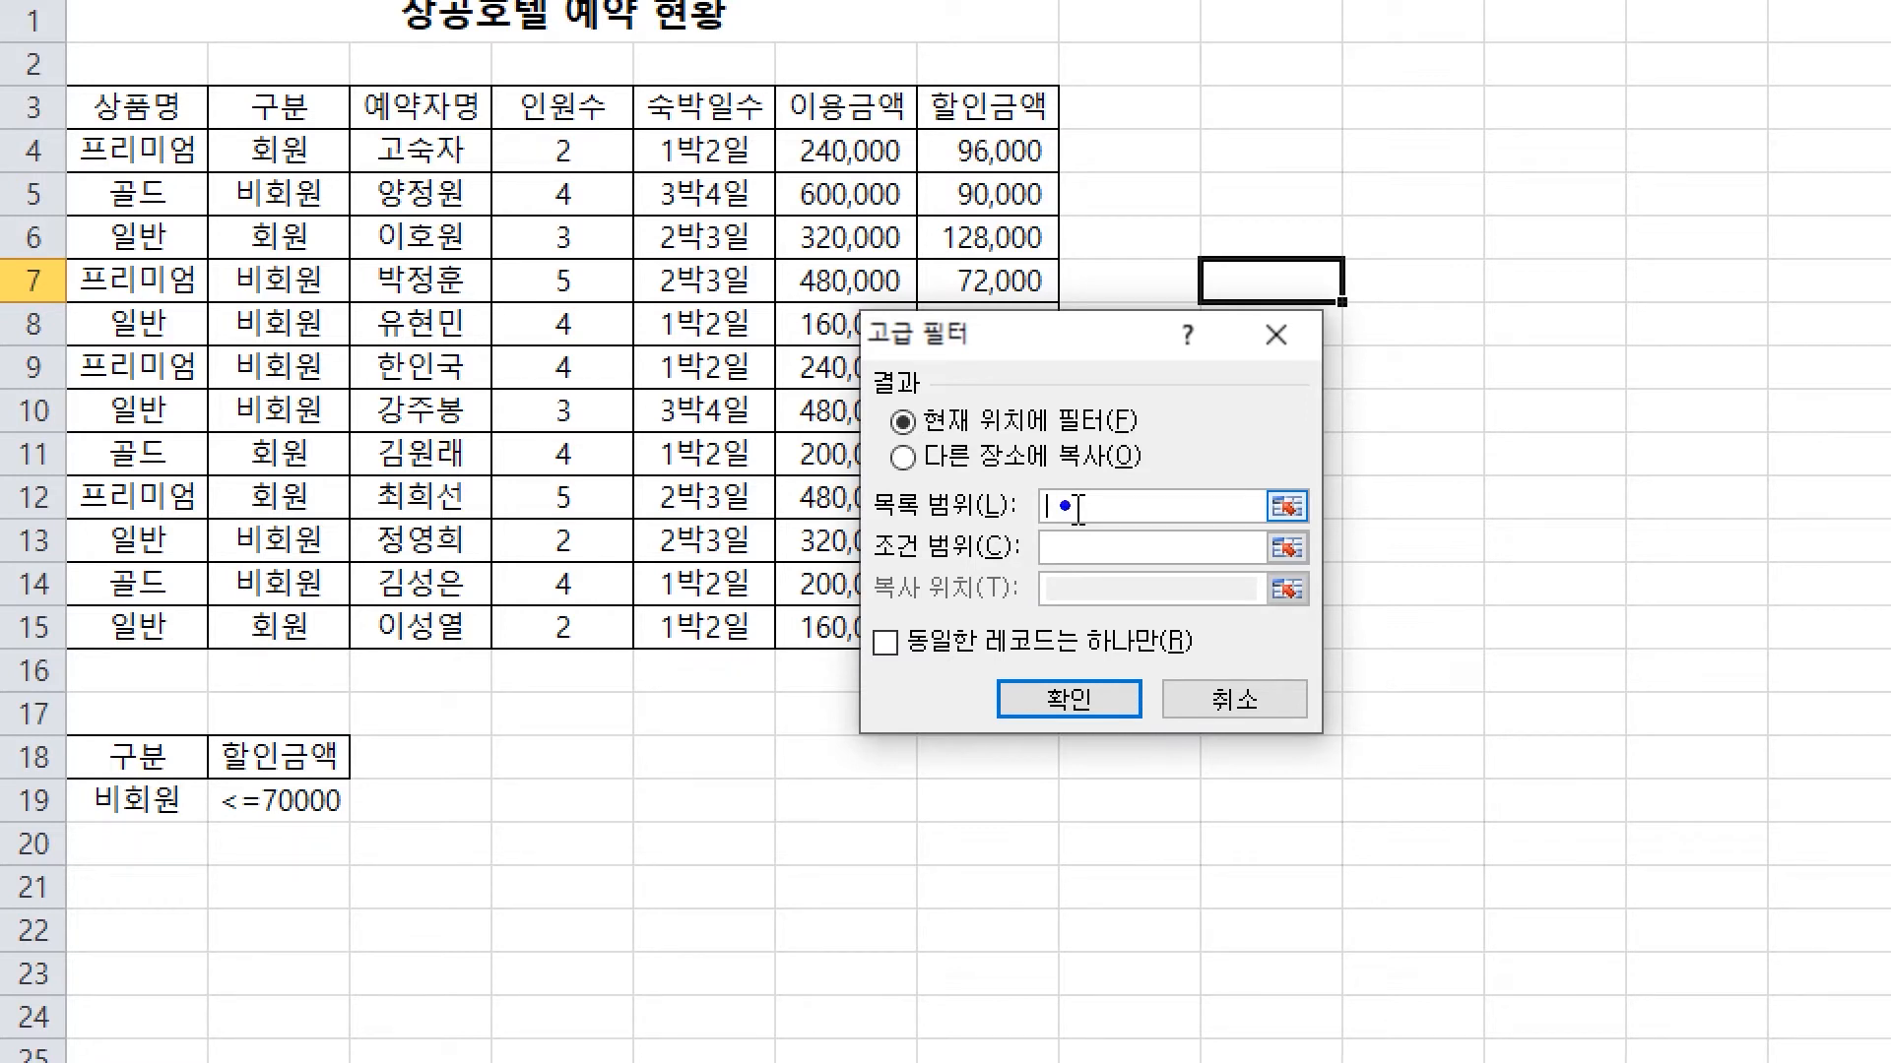
pyautogui.moveTo(93, 92)
pyautogui.mouseDown()
pyautogui.moveTo(994, 581)
pyautogui.moveTo(874, 647)
pyautogui.mouseUp()
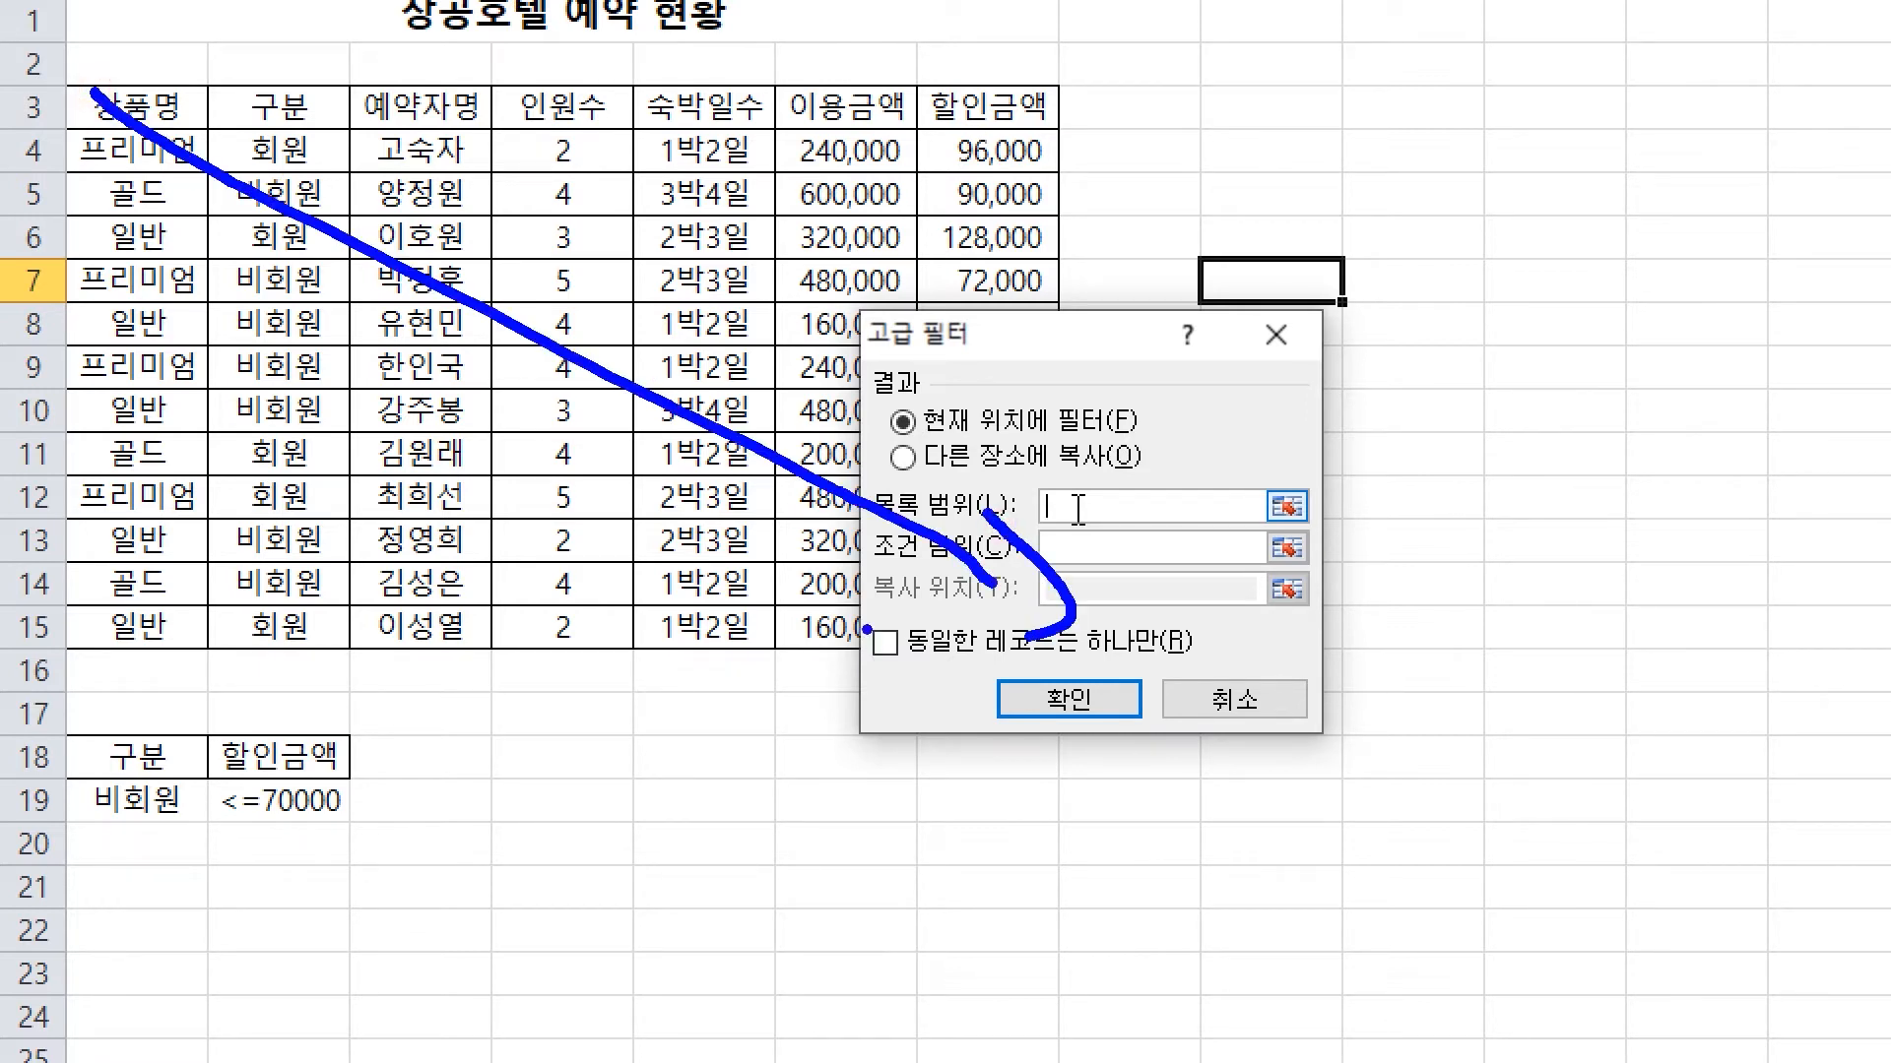
pyautogui.press('Escape')
pyautogui.moveTo(1014, 340); pyautogui.dragTo(1196, 246)
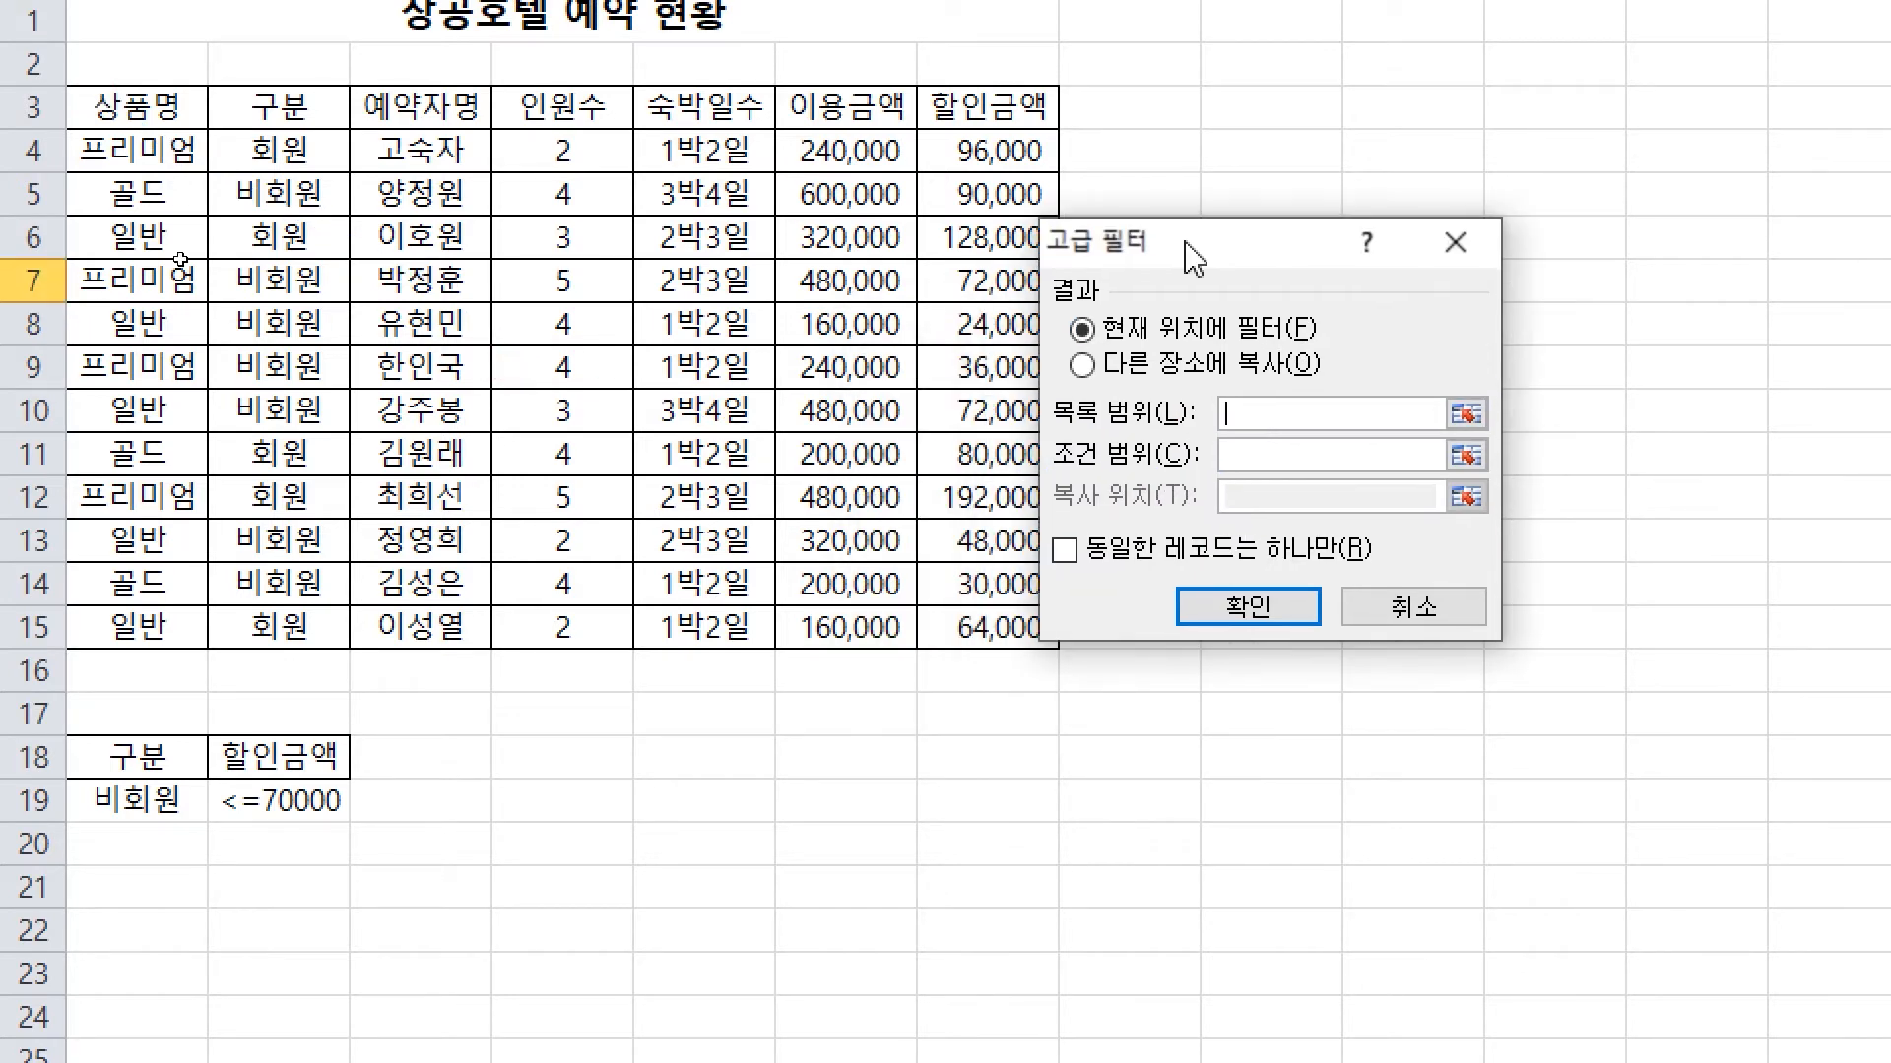
pyautogui.moveTo(153, 120); pyautogui.dragTo(980, 656)
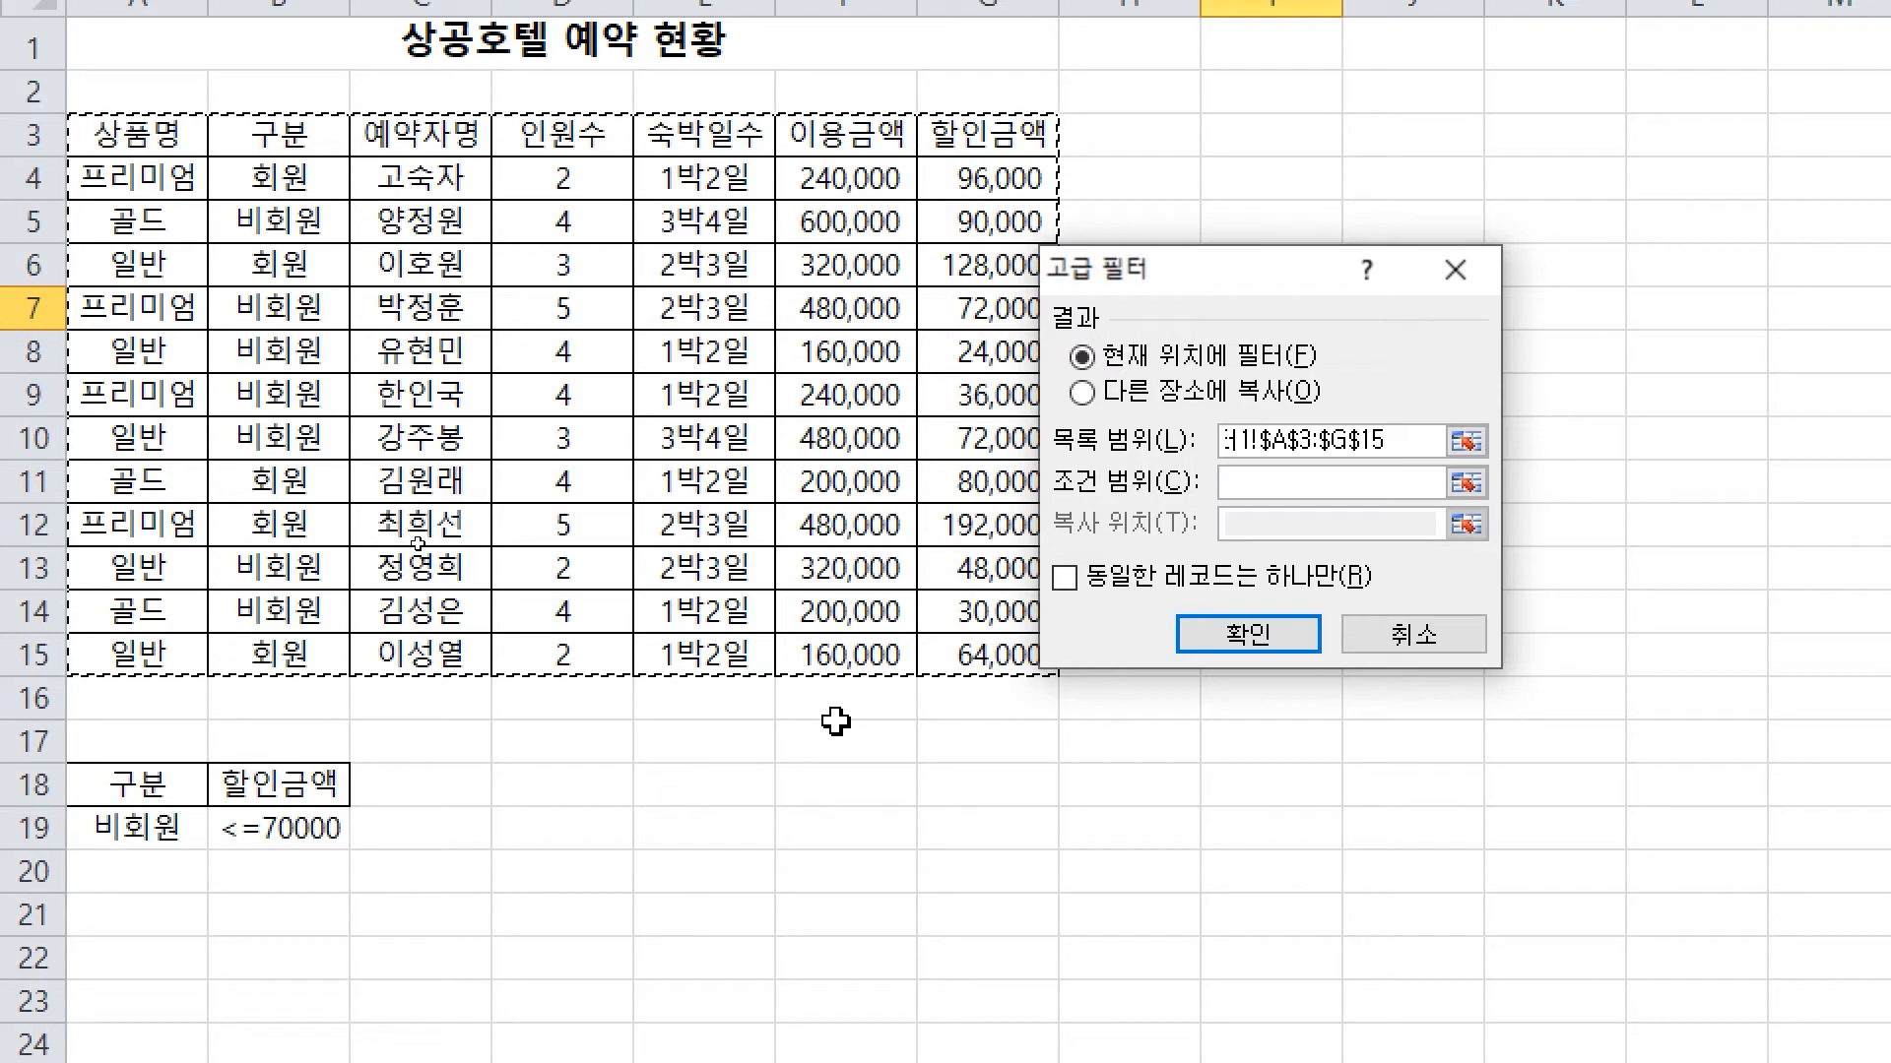
# Cancel the advanced filter settings and select a cell inside the hotel reservation table
pyautogui.press('Escape')
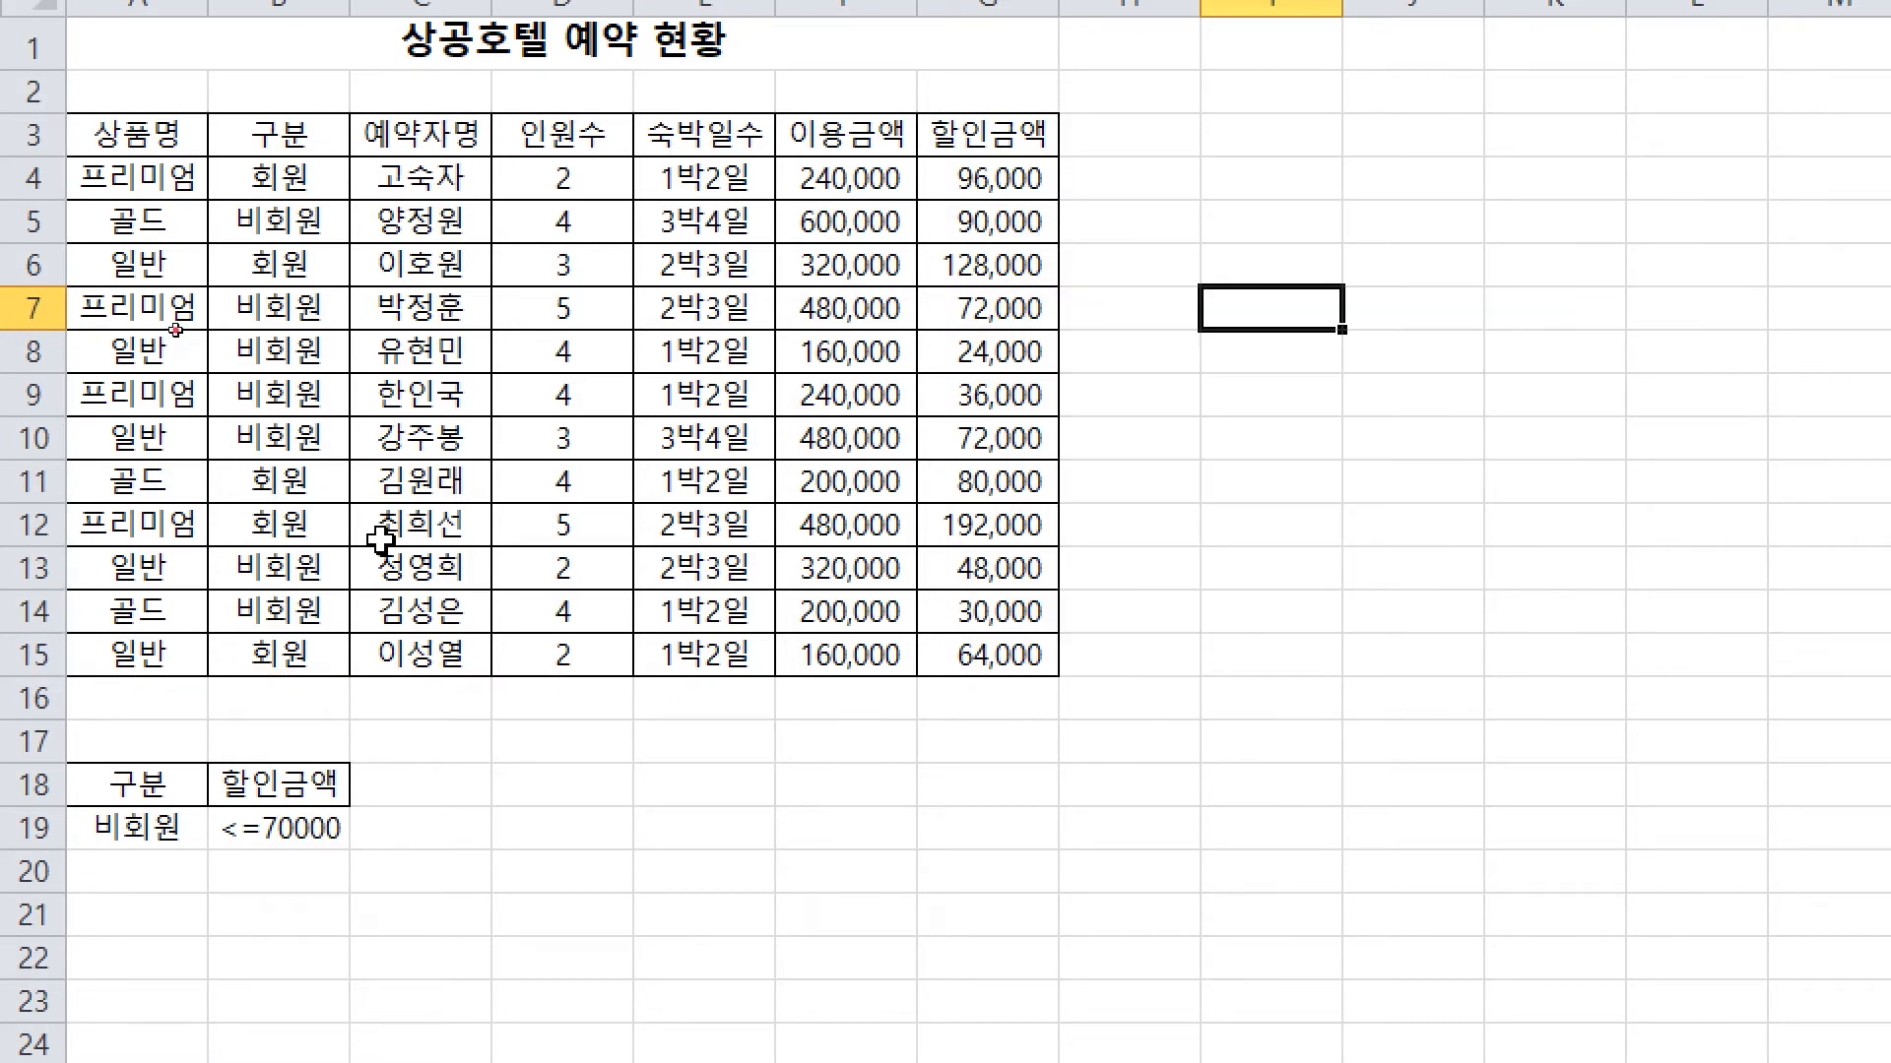
pyautogui.moveTo(363, 305); pyautogui.dragTo(342, 293)
pyautogui.click(689, 216)
pyautogui.click(320, 438)
pyautogui.click(252, 271)
pyautogui.click(595, 234)
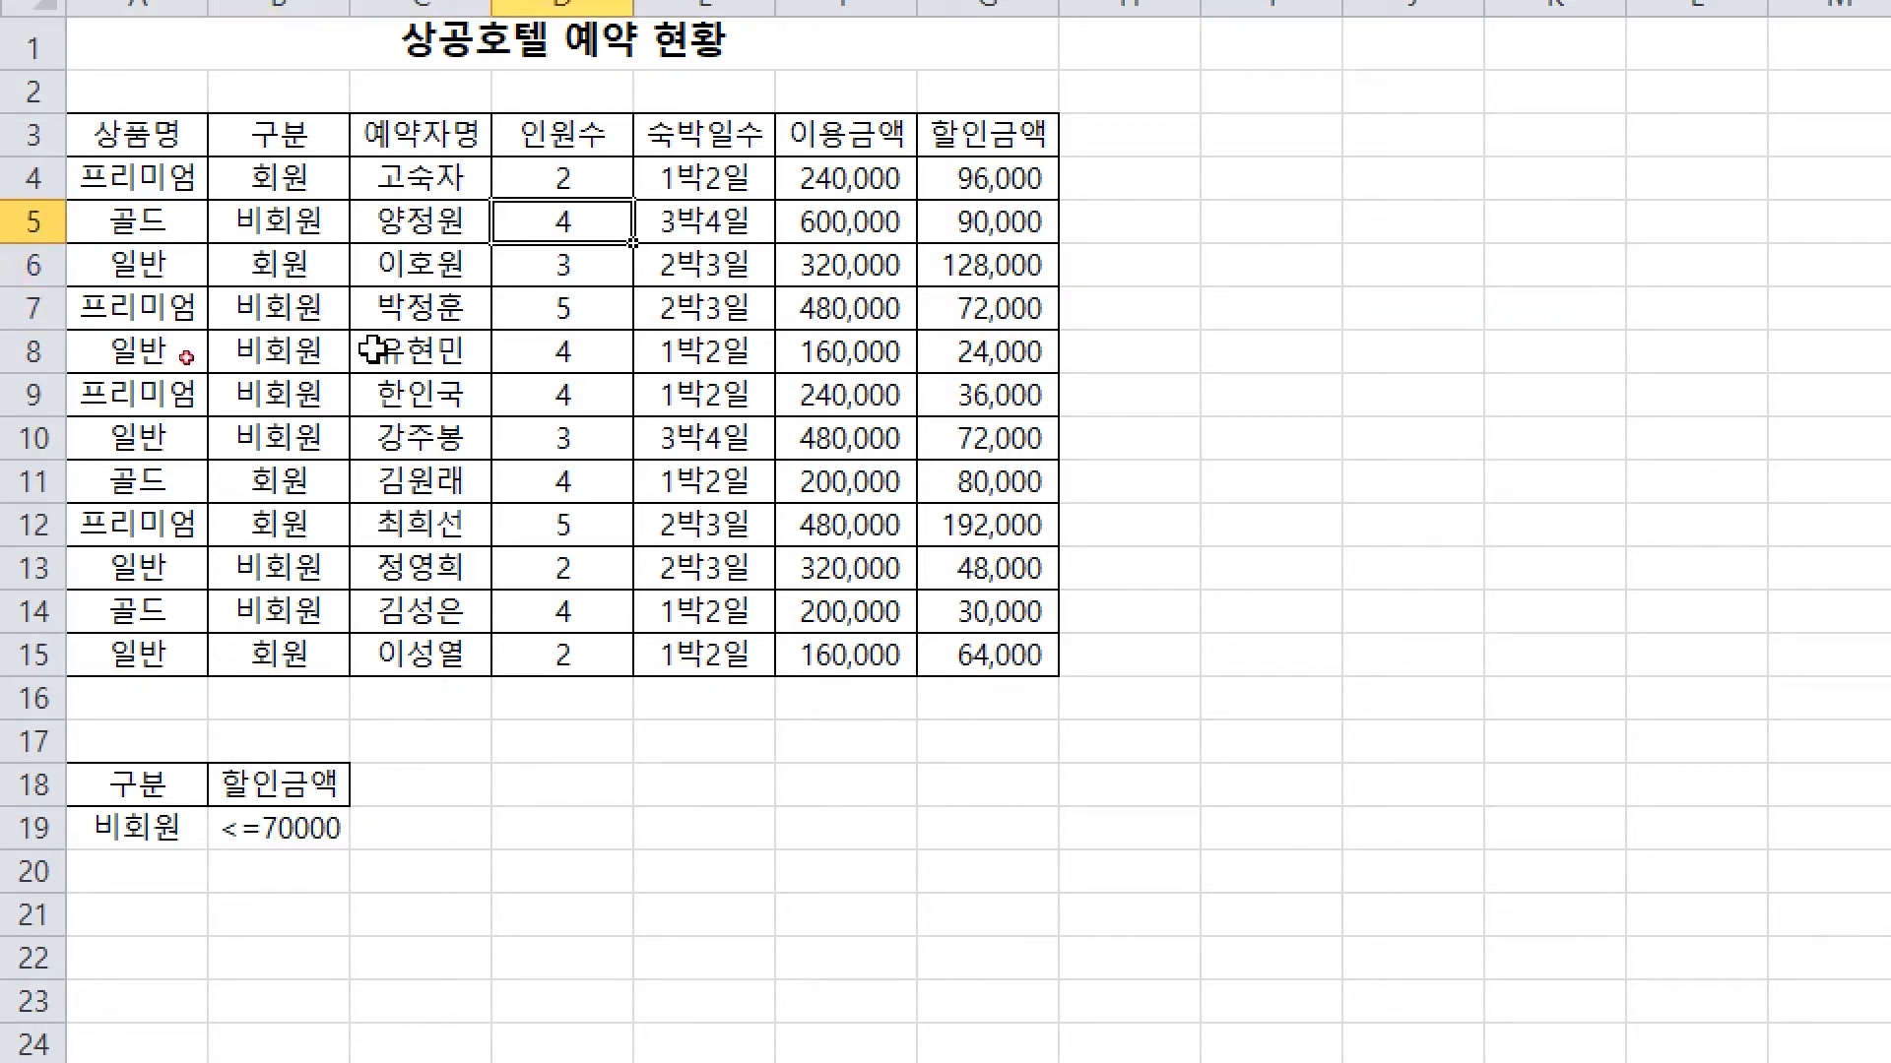
pyautogui.click(374, 351)
pyautogui.click(664, 473)
pyautogui.click(842, 346)
pyautogui.click(275, 187)
pyautogui.click(424, 395)
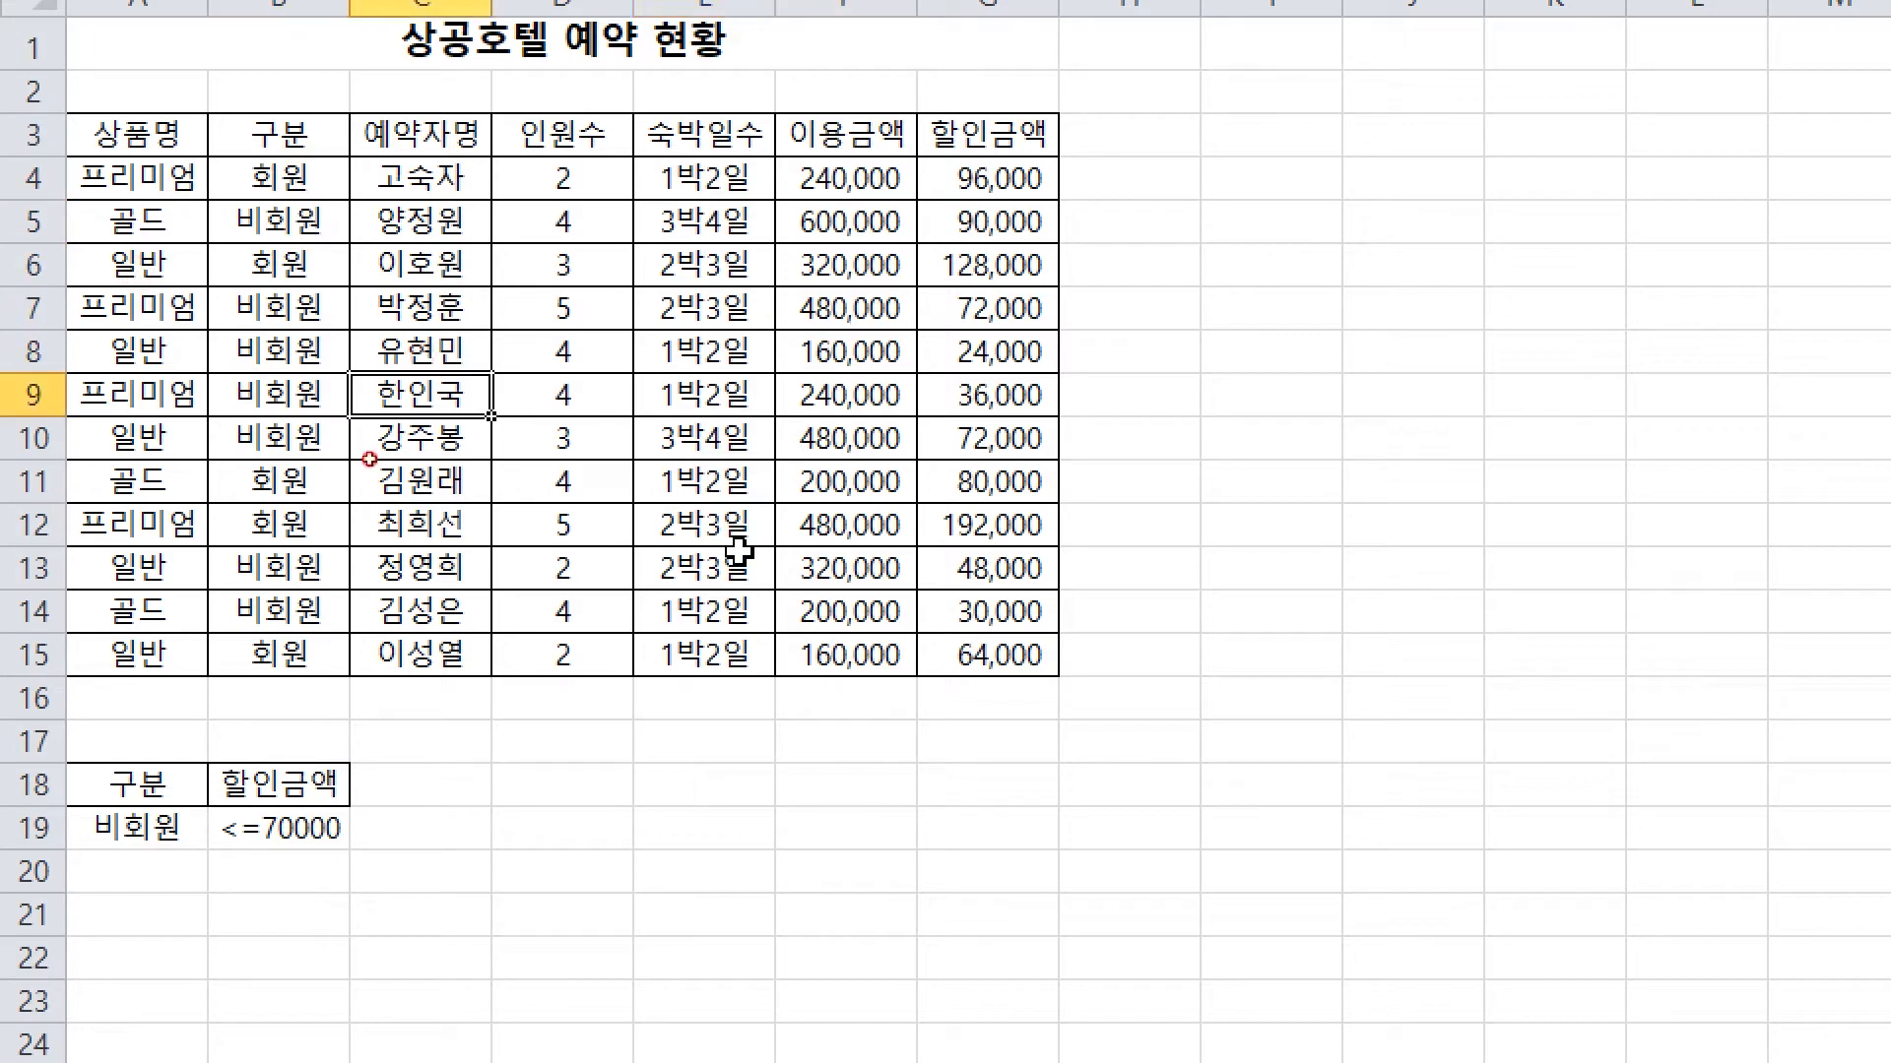
pyautogui.click(734, 556)
pyautogui.click(334, 364)
pyautogui.click(638, 293)
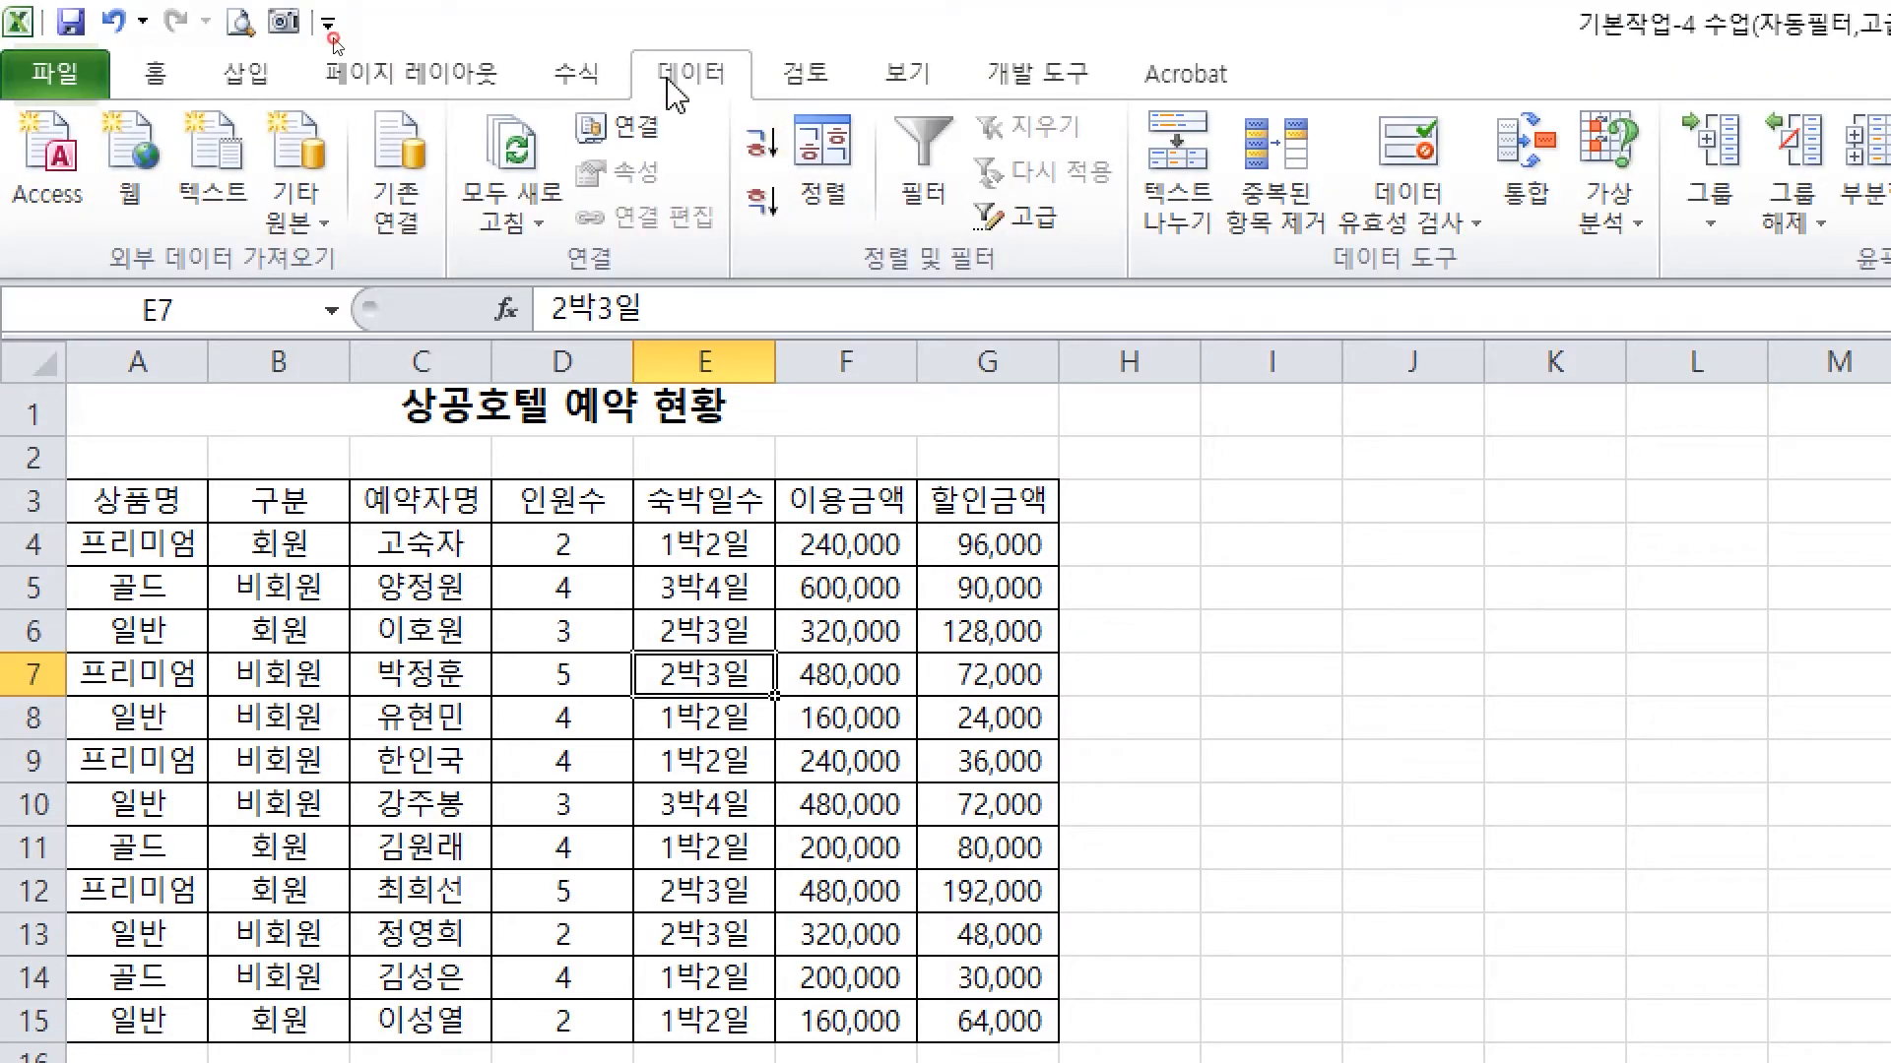
# Filter the reservation table in place with the advanced filter, using list range $A$3:$G$15 and criteria range $A$18:$B$19
pyautogui.click(1024, 216)
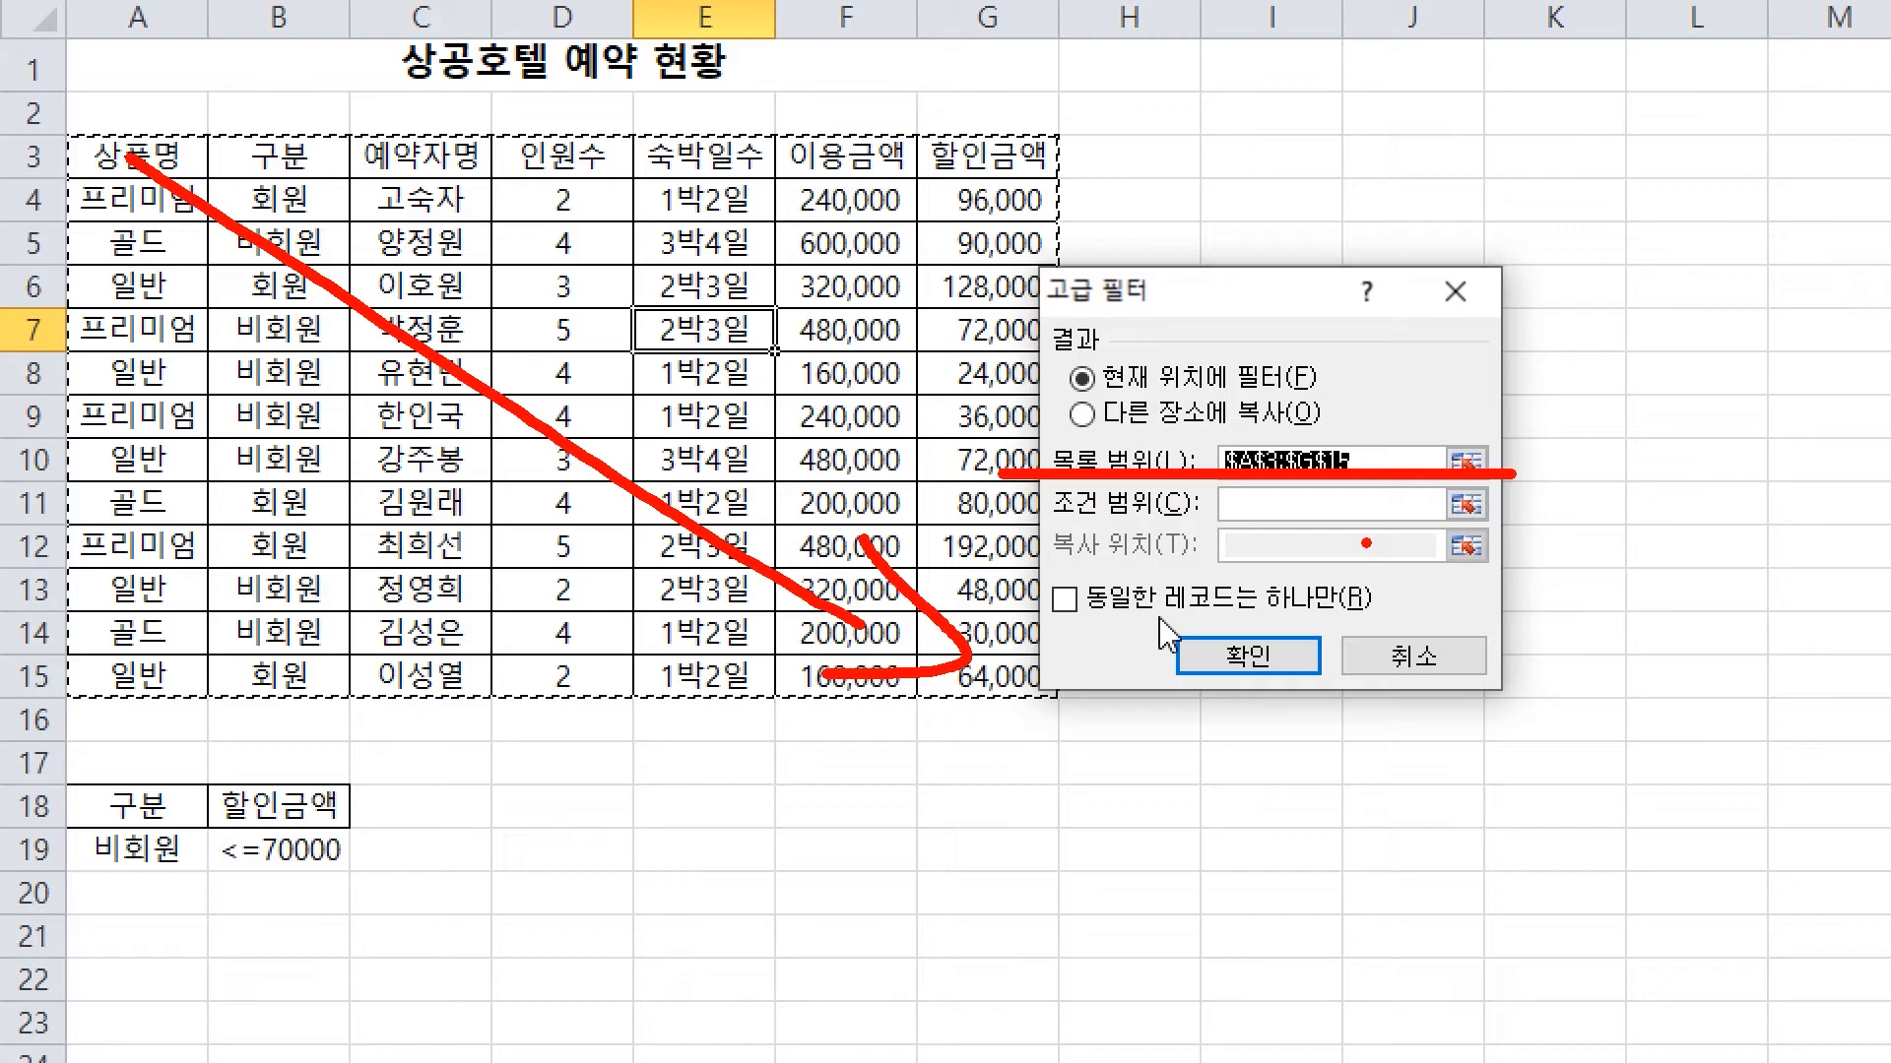
pyautogui.press('Escape')
pyautogui.click(1405, 461)
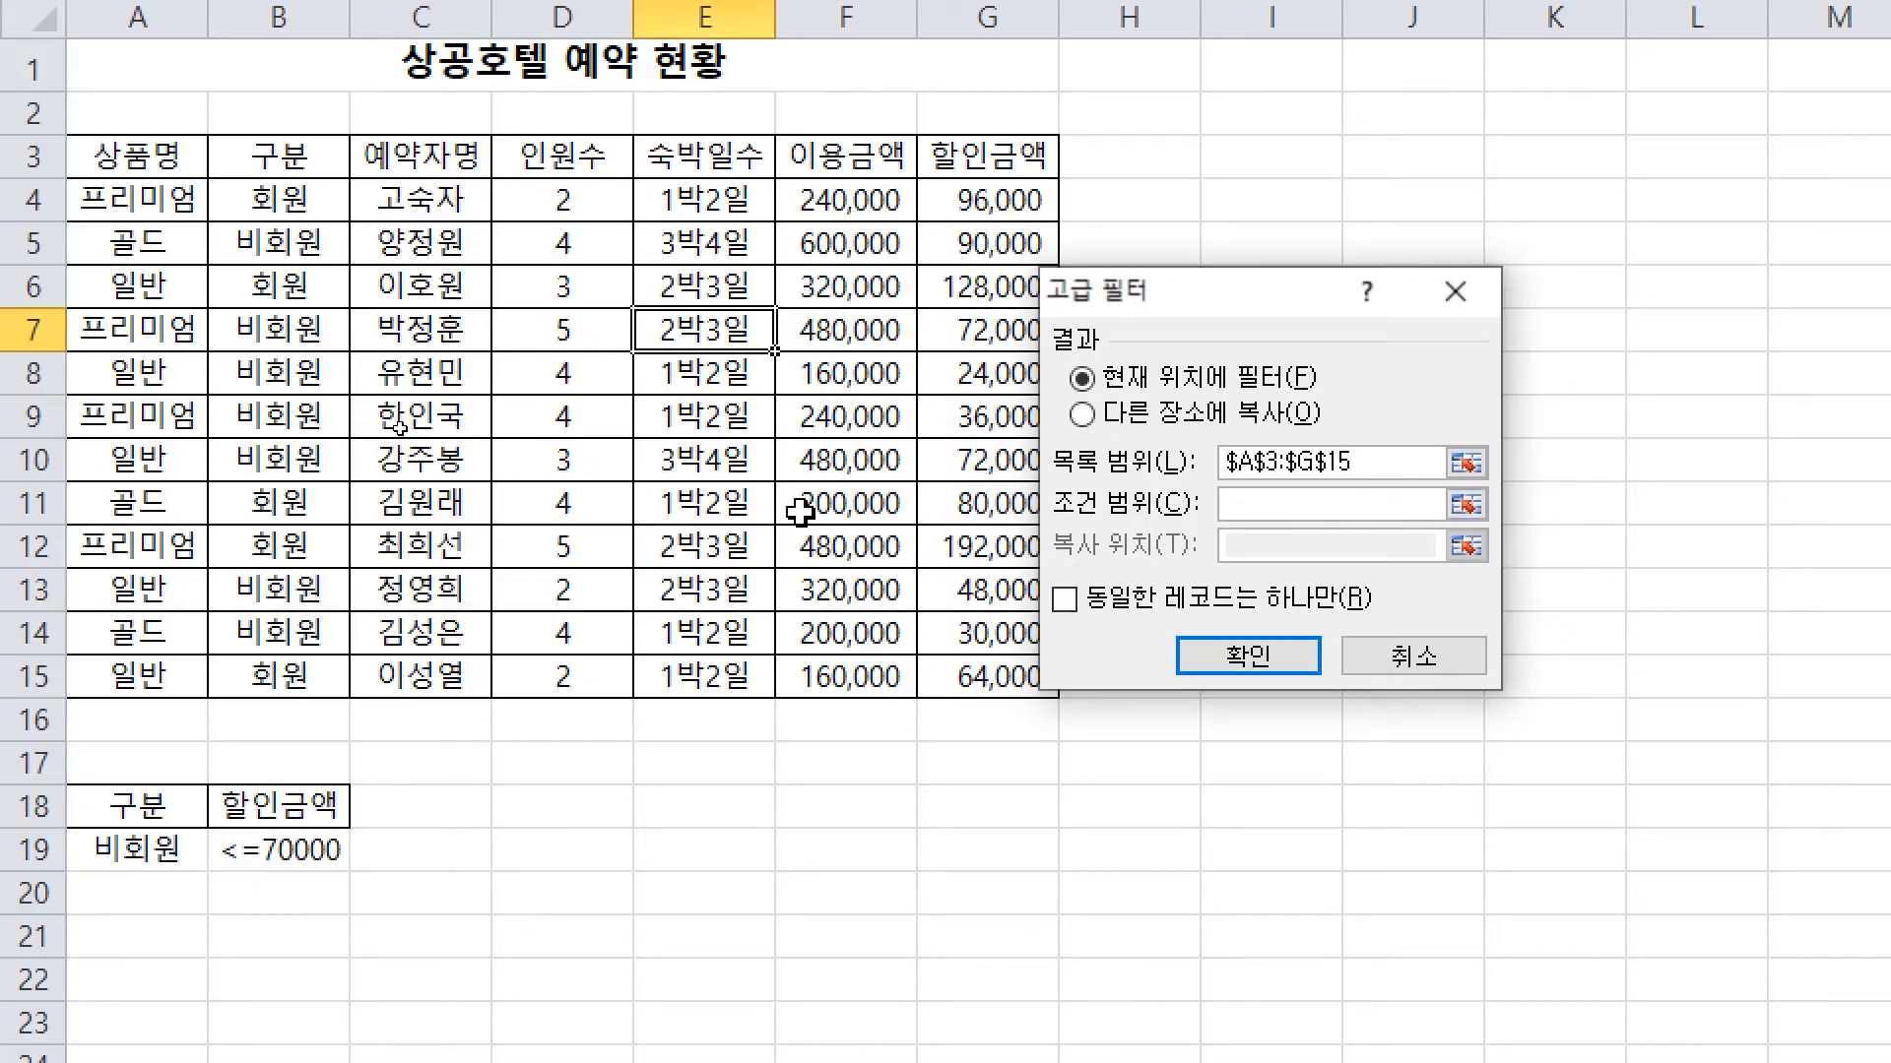
pyautogui.moveTo(1207, 329); pyautogui.dragTo(663, 367)
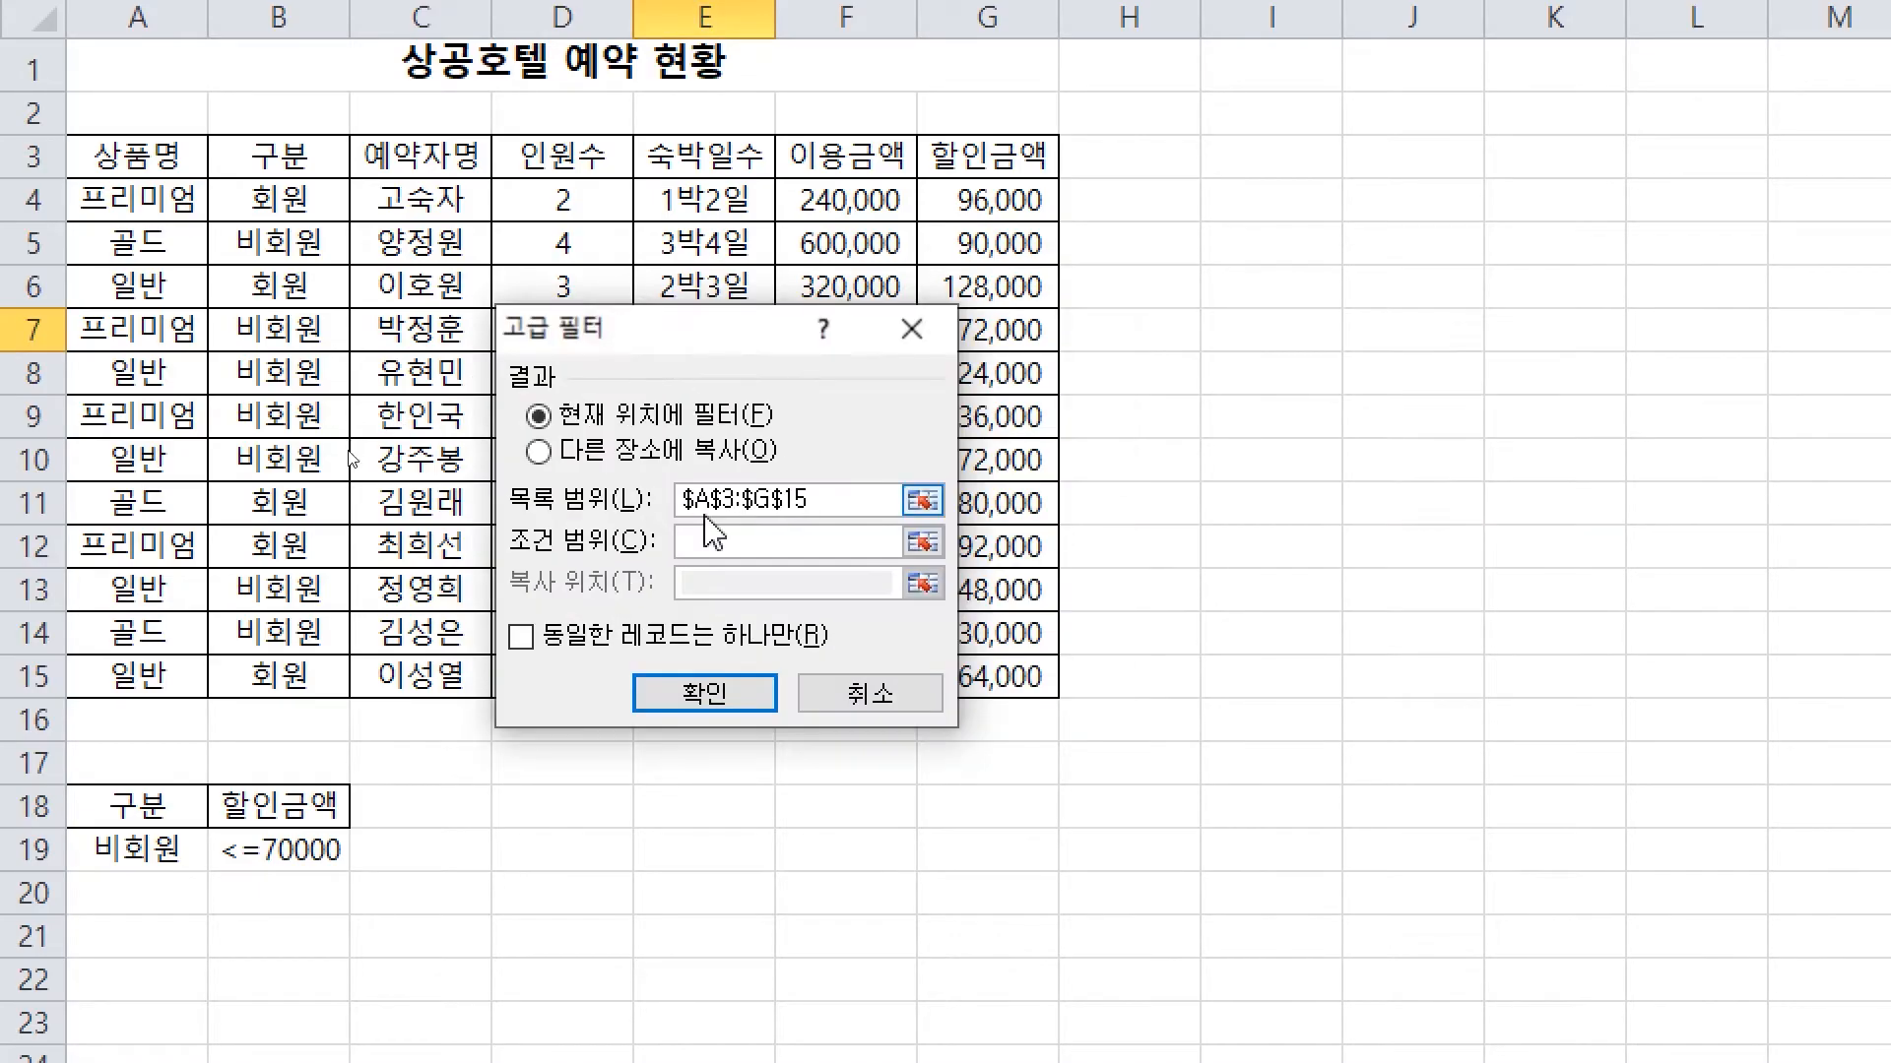
pyautogui.click(711, 539)
pyautogui.click(122, 806)
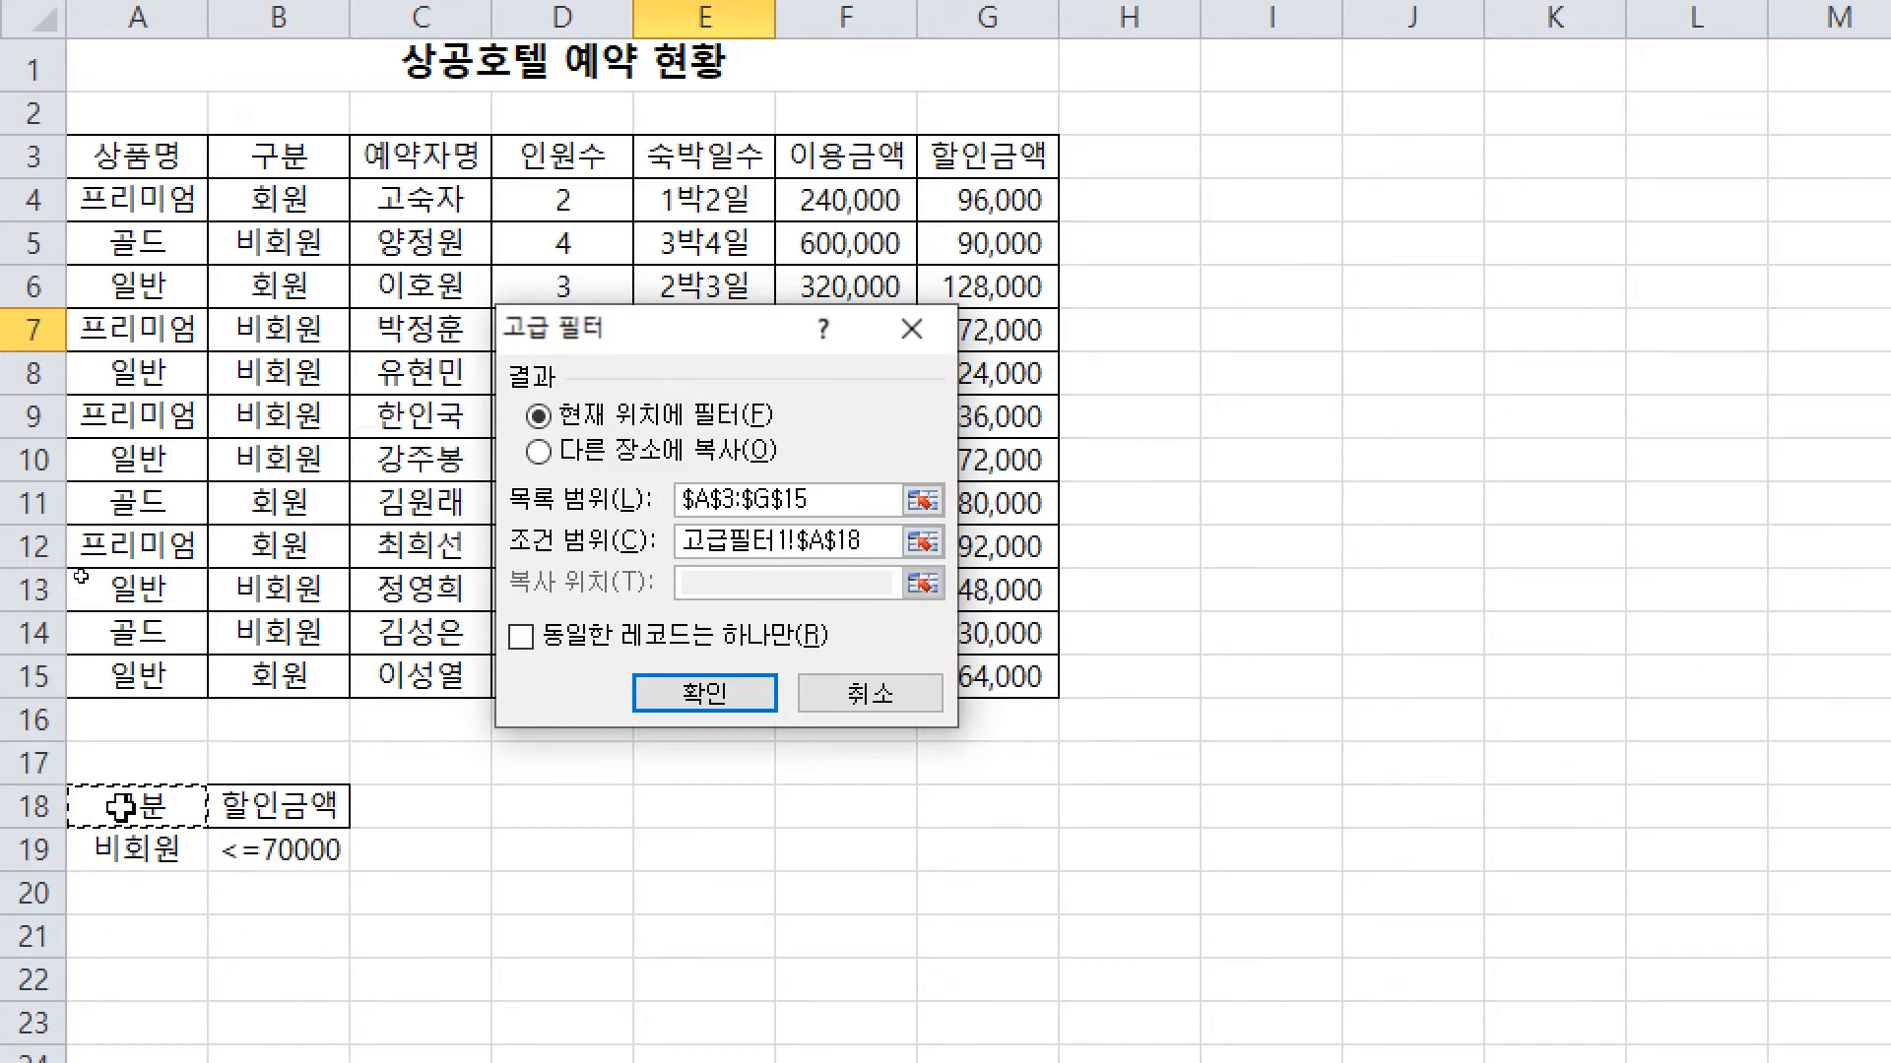
pyautogui.moveTo(122, 806); pyautogui.dragTo(275, 859)
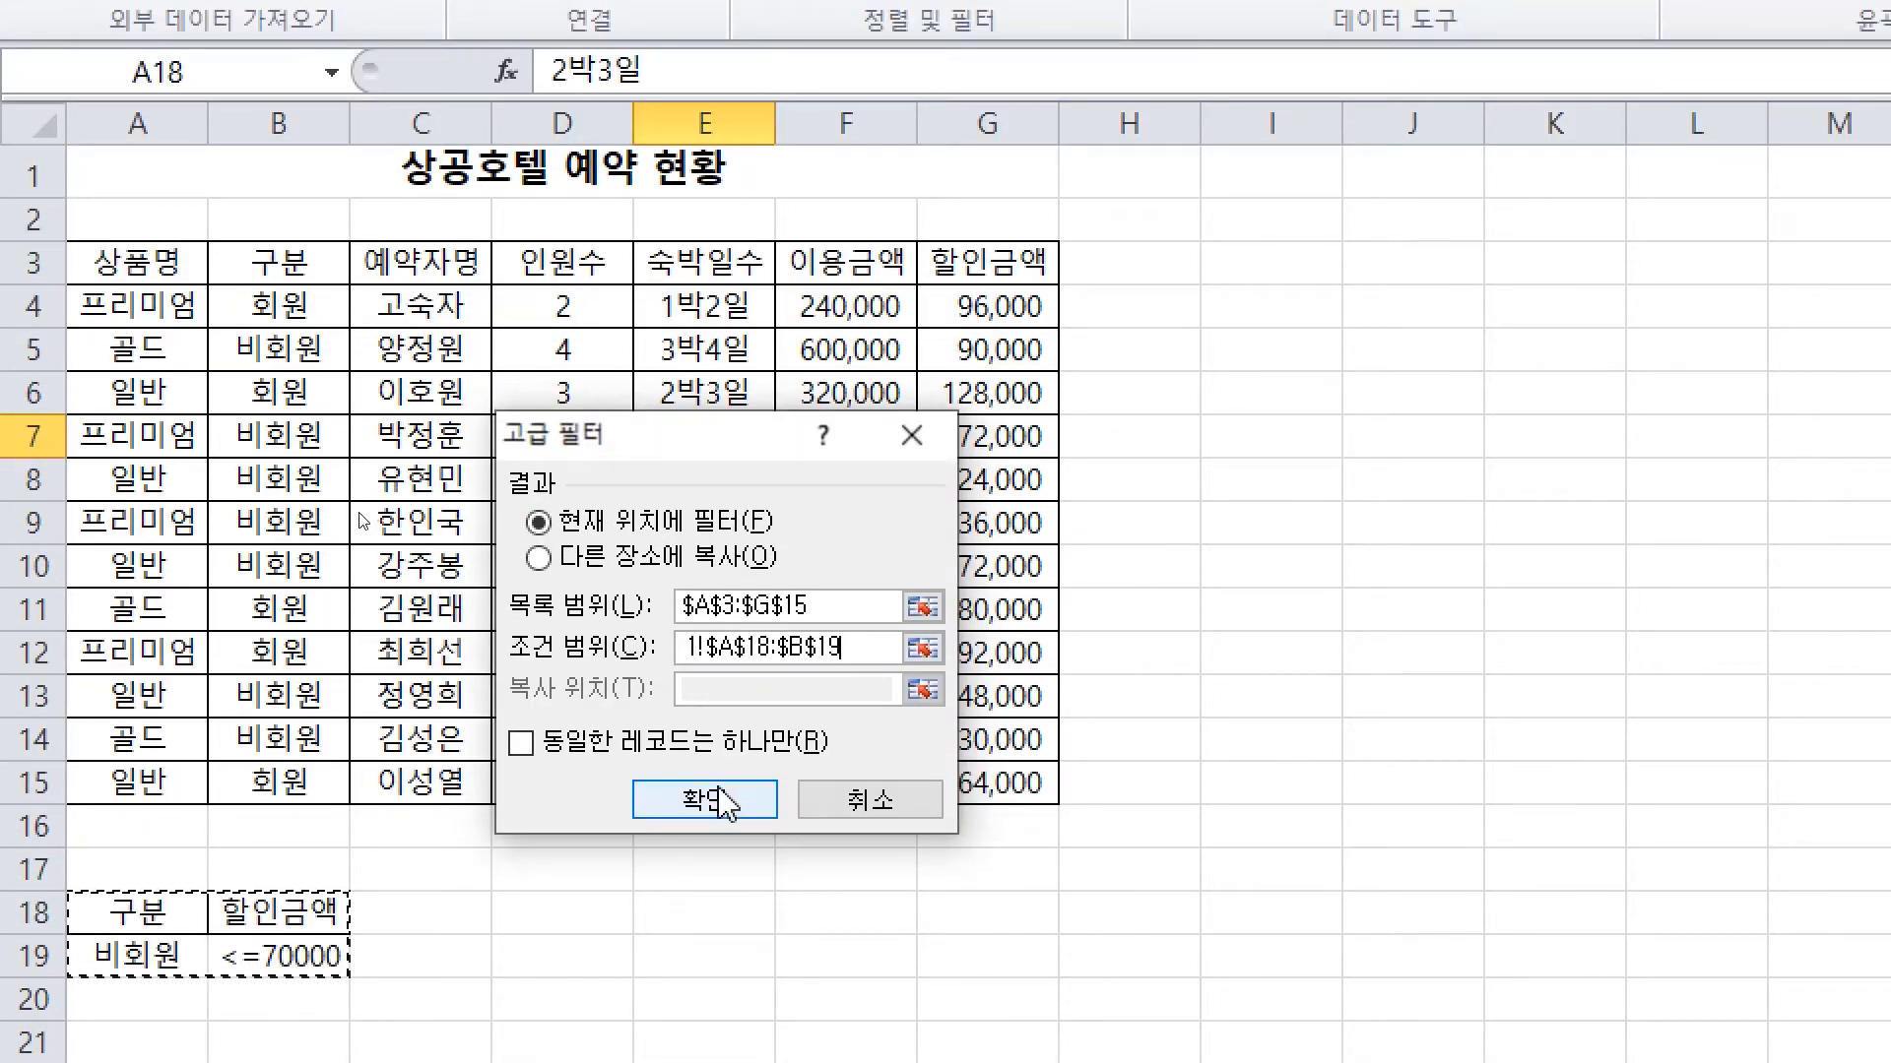
pyautogui.click(720, 801)
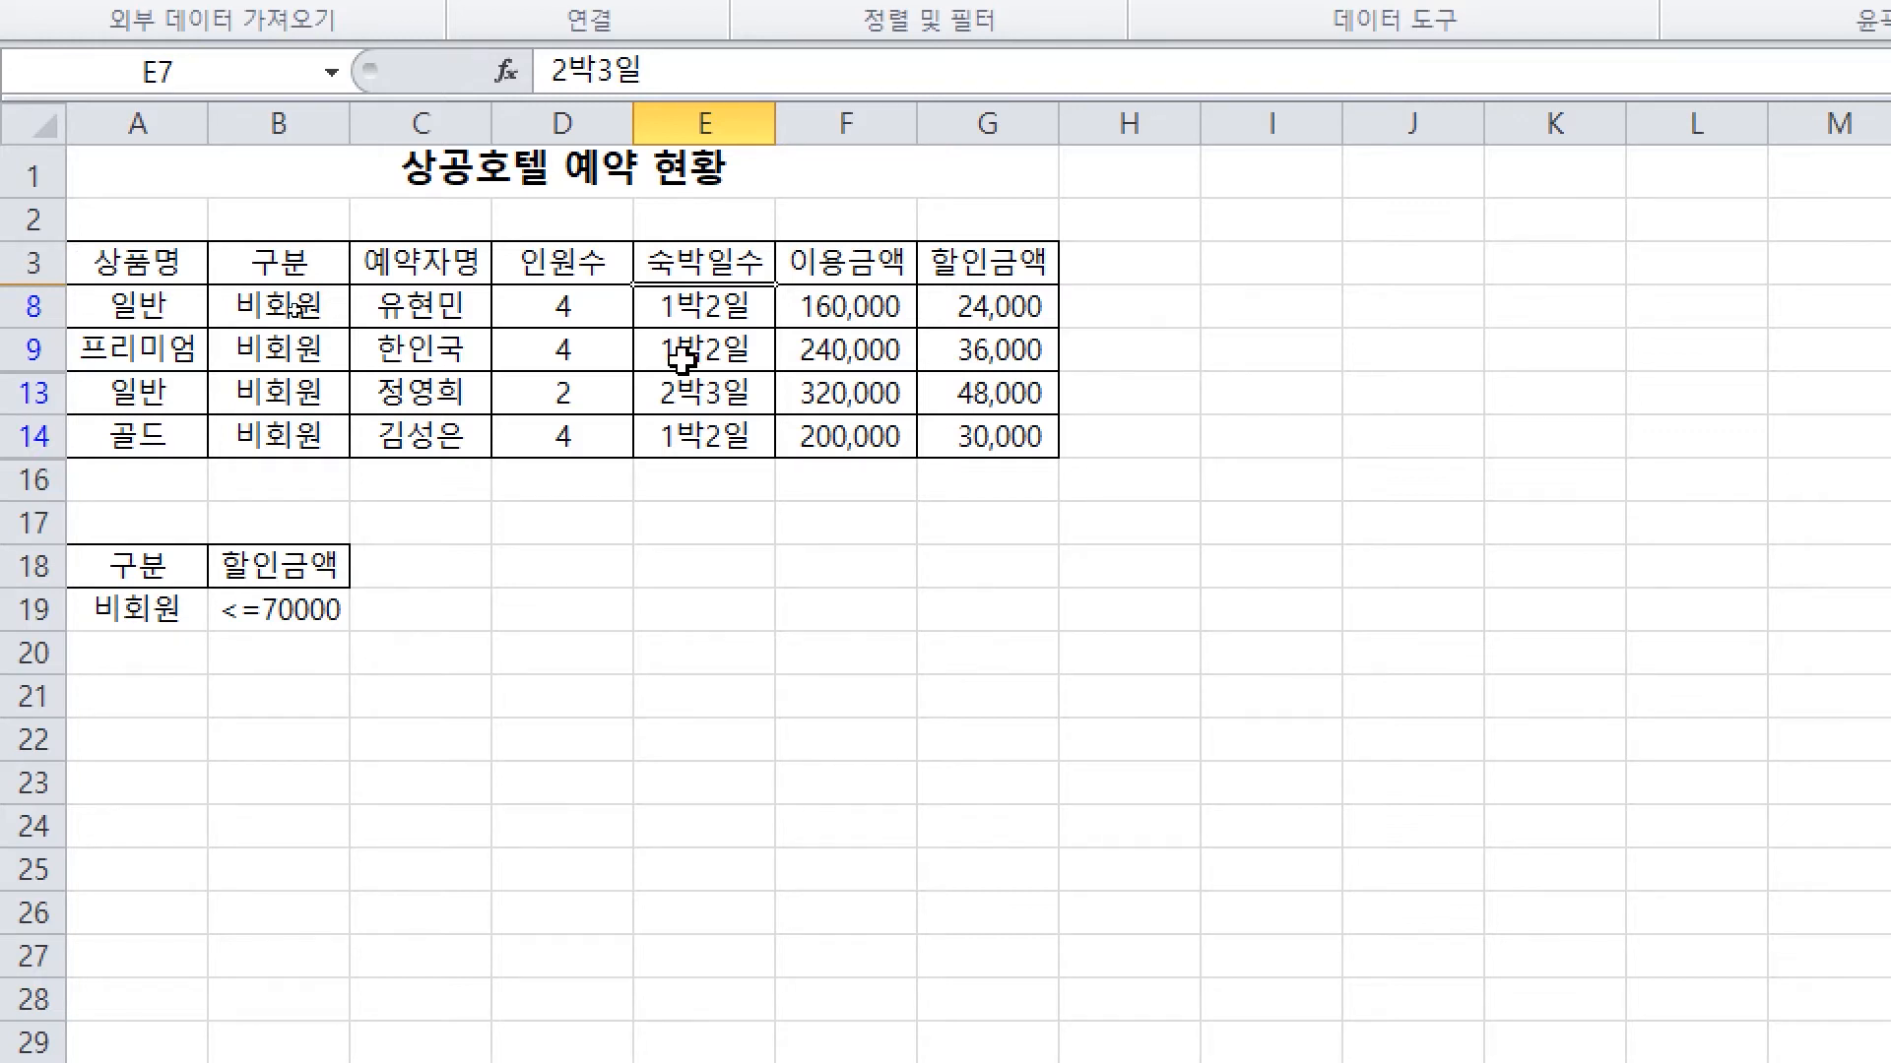
# Undo the in-place advanced filter on the reservation table
pyautogui.moveTo(34, 241); pyautogui.dragTo(1017, 537)
pyautogui.hotkey('ctrl', 'z')
pyautogui.click(104, 264)
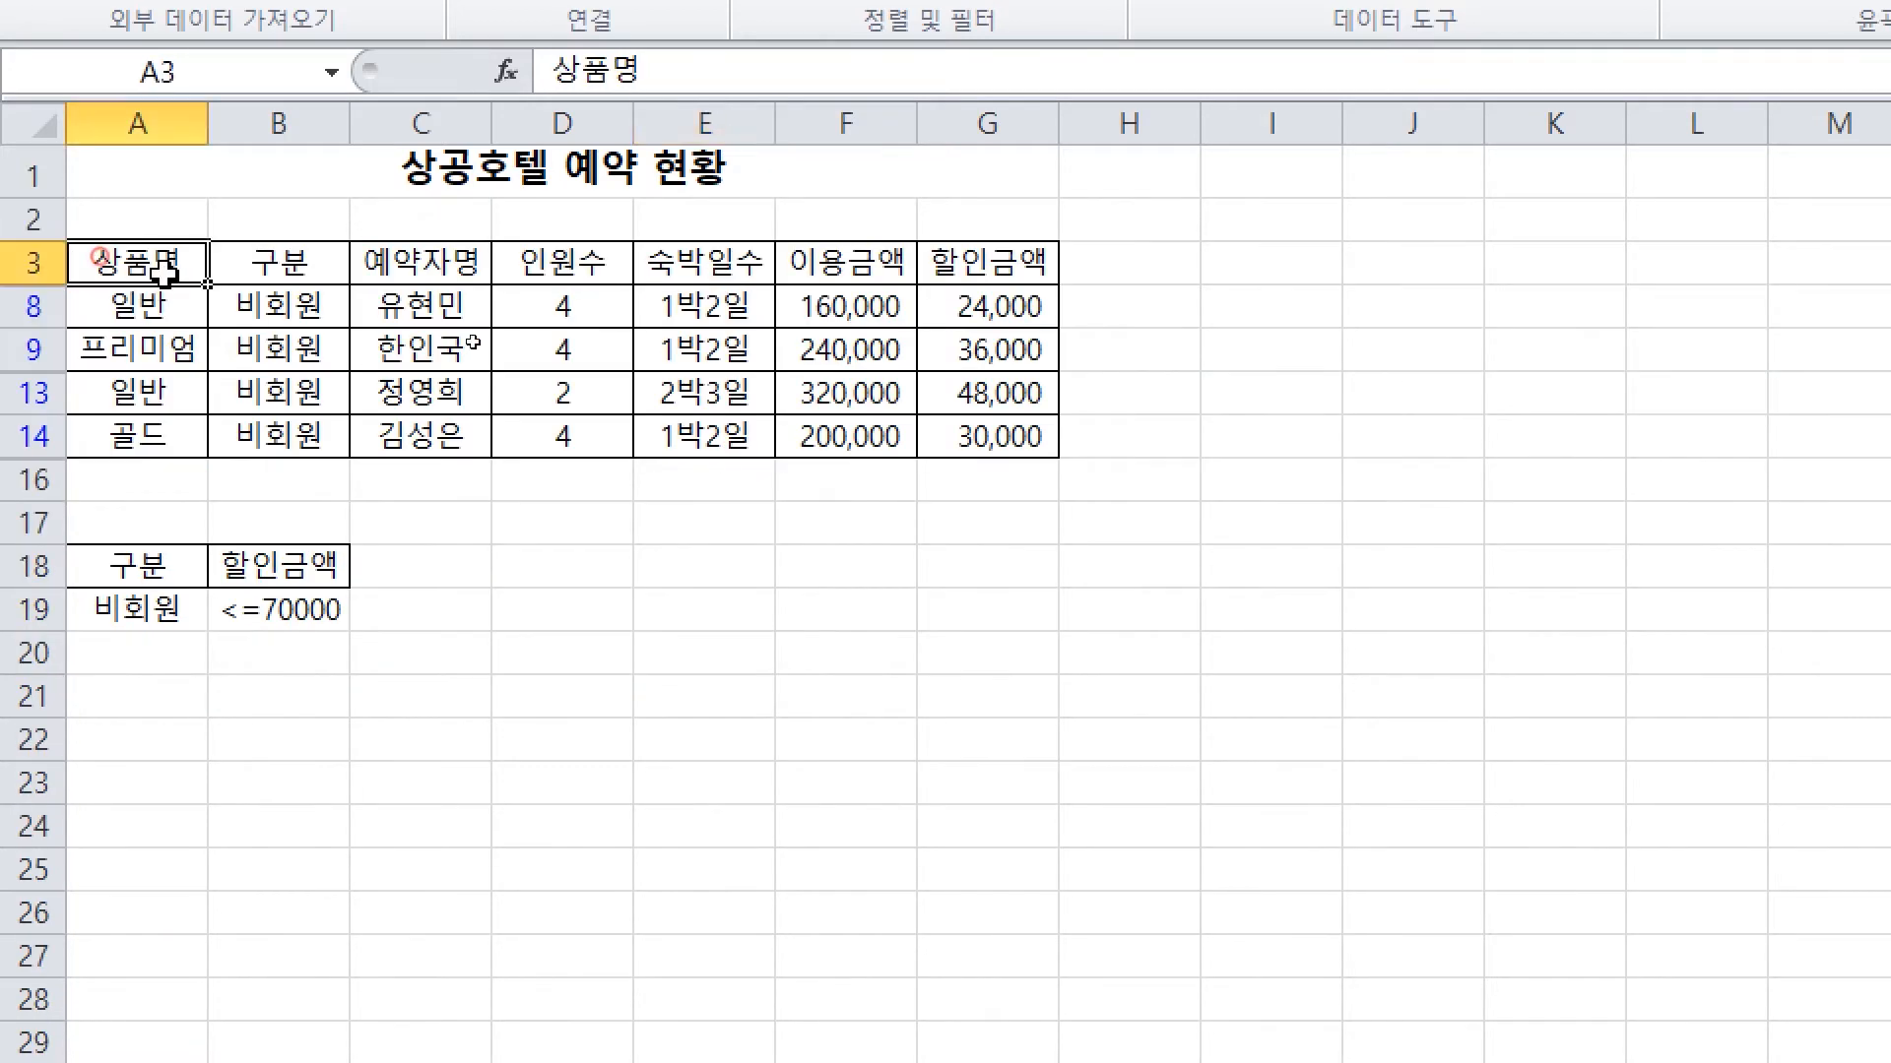
pyautogui.hotkey('ctrl', 'a')
pyautogui.click(1006, 571)
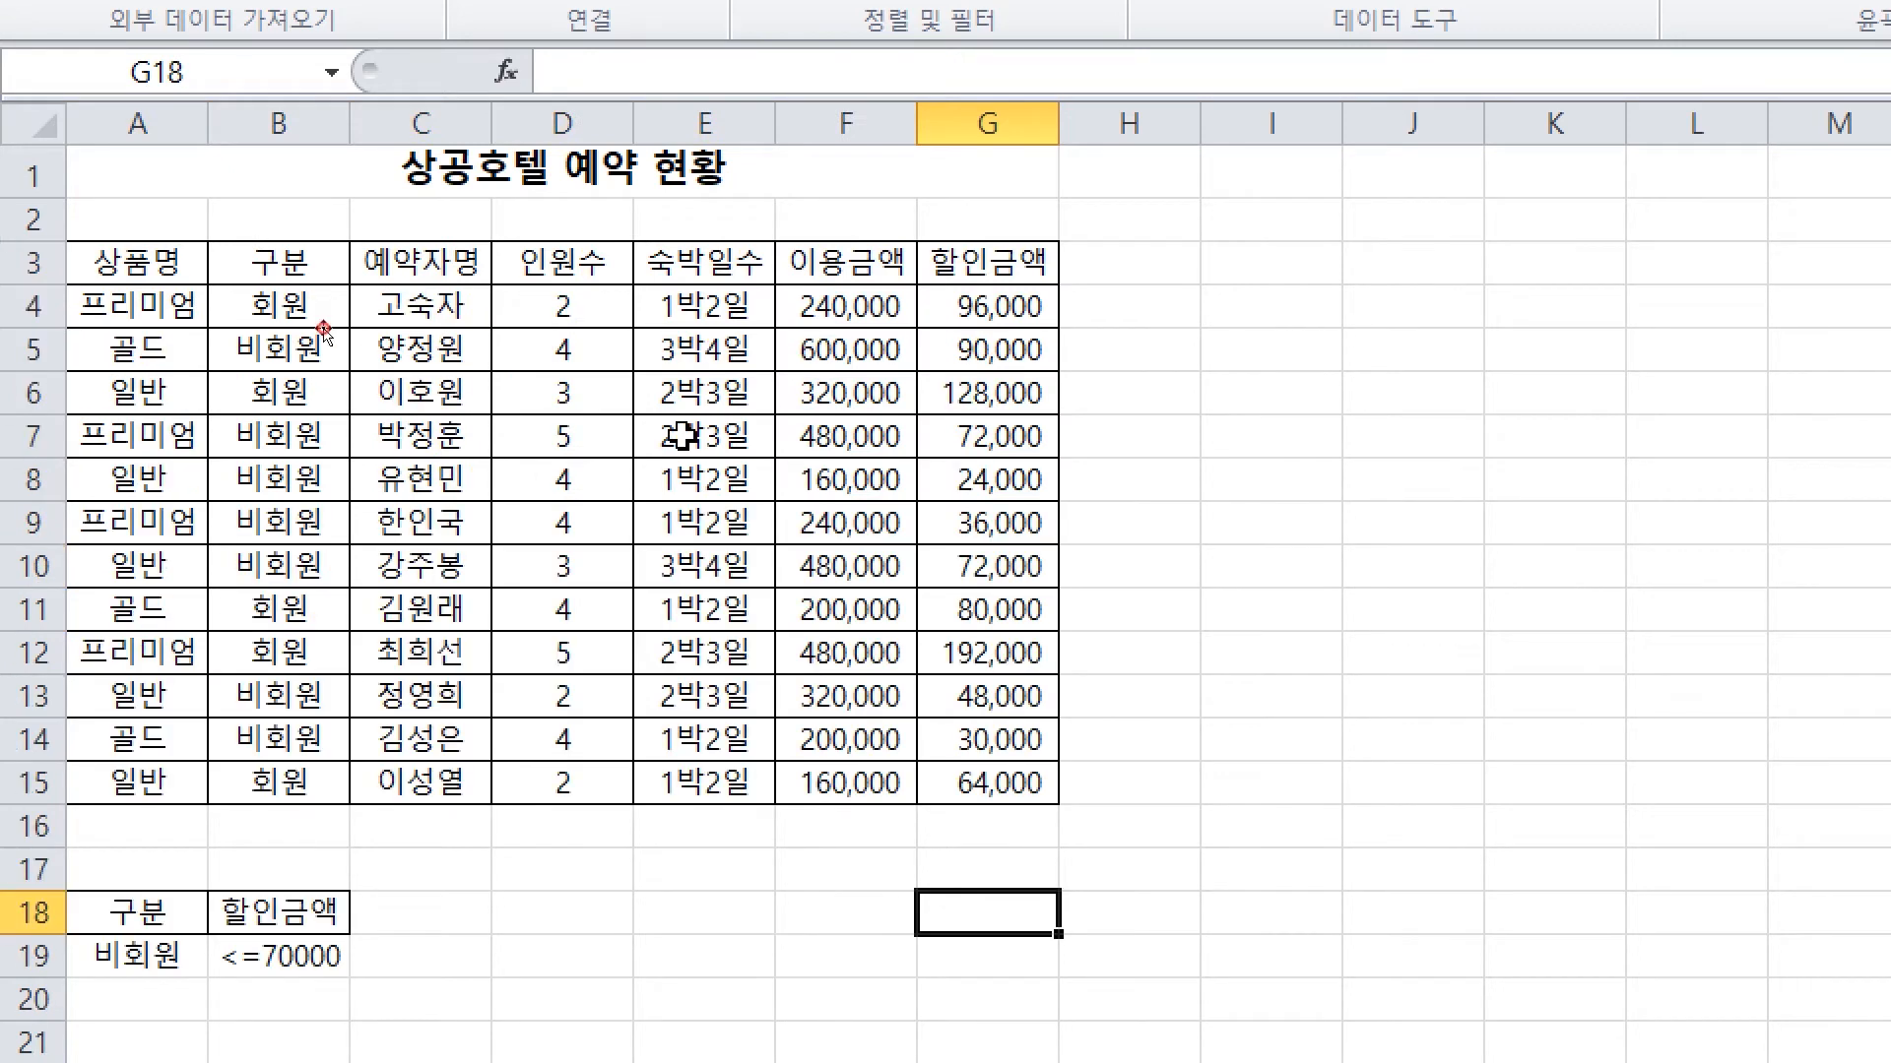
# Open the advanced filter for $A$3:$G$15, choose copying to another location, and set the criteria range to $A$18:$B$19
pyautogui.click(689, 437)
pyautogui.click(1000, 229)
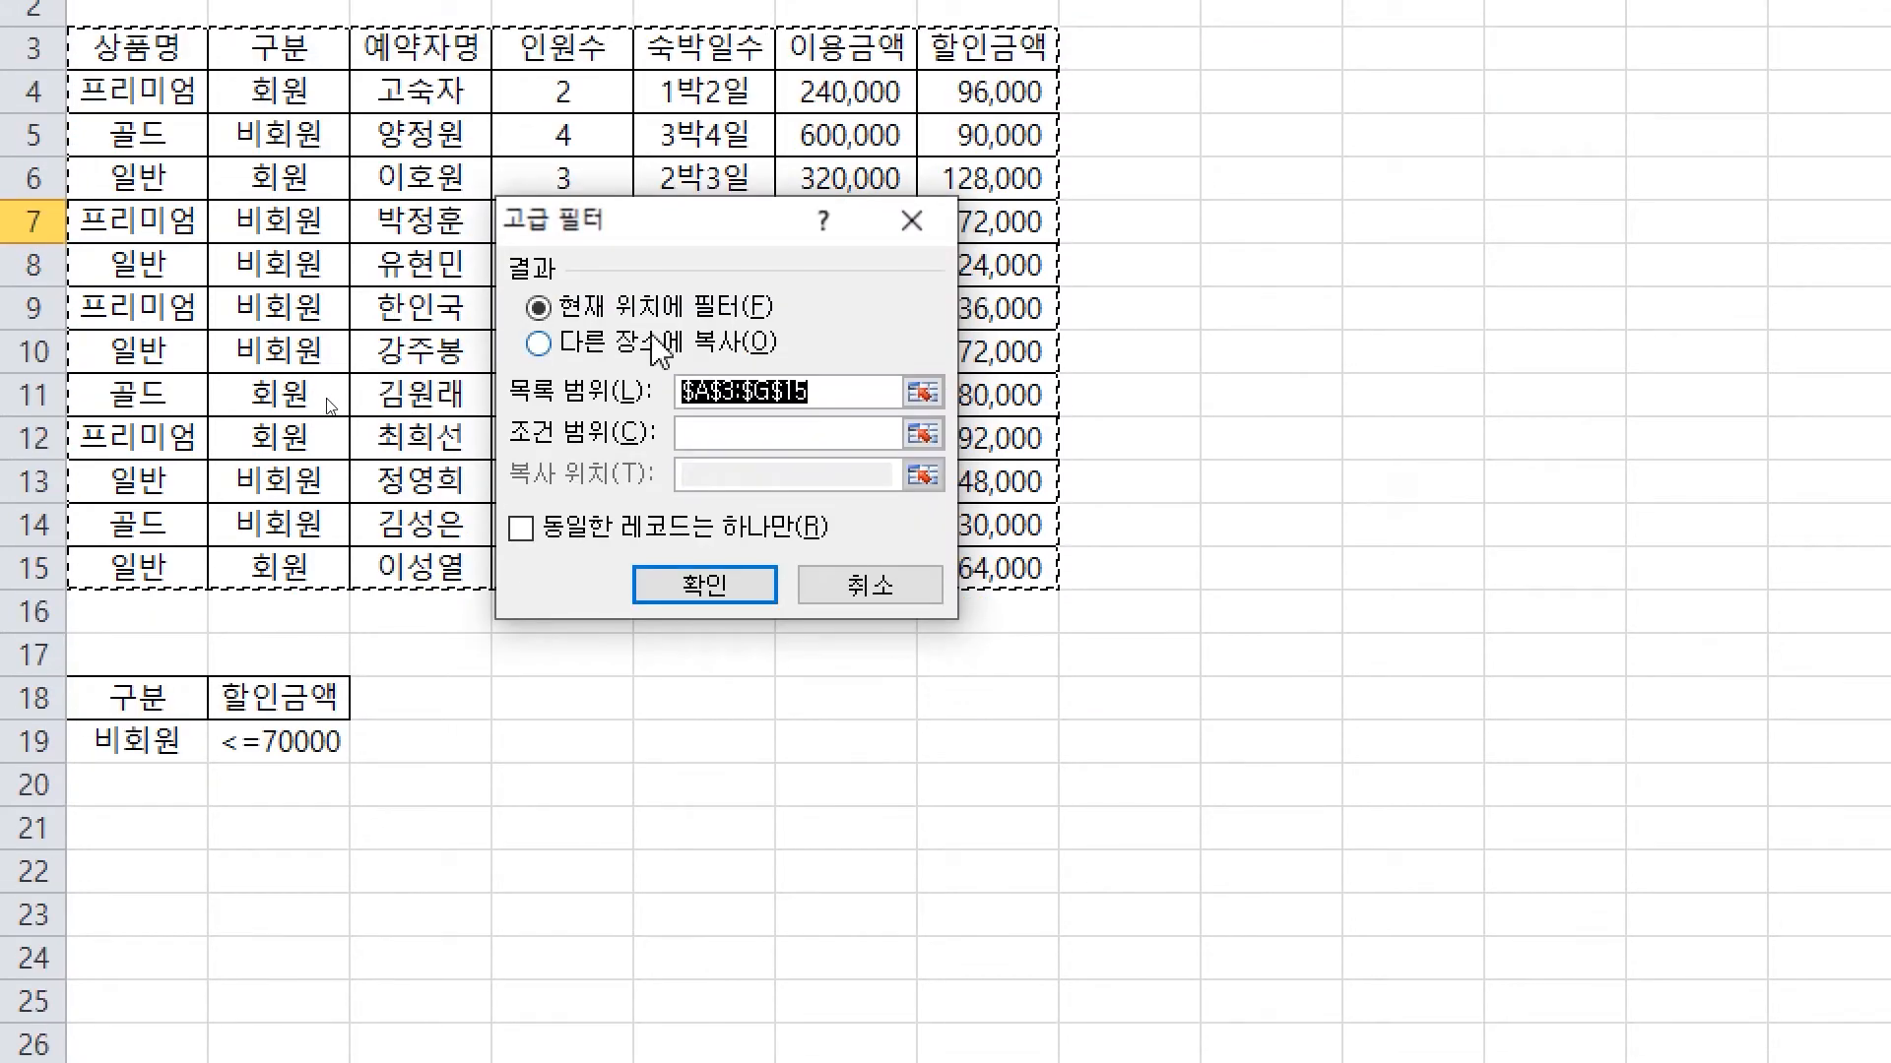
pyautogui.click(655, 503)
pyautogui.click(718, 434)
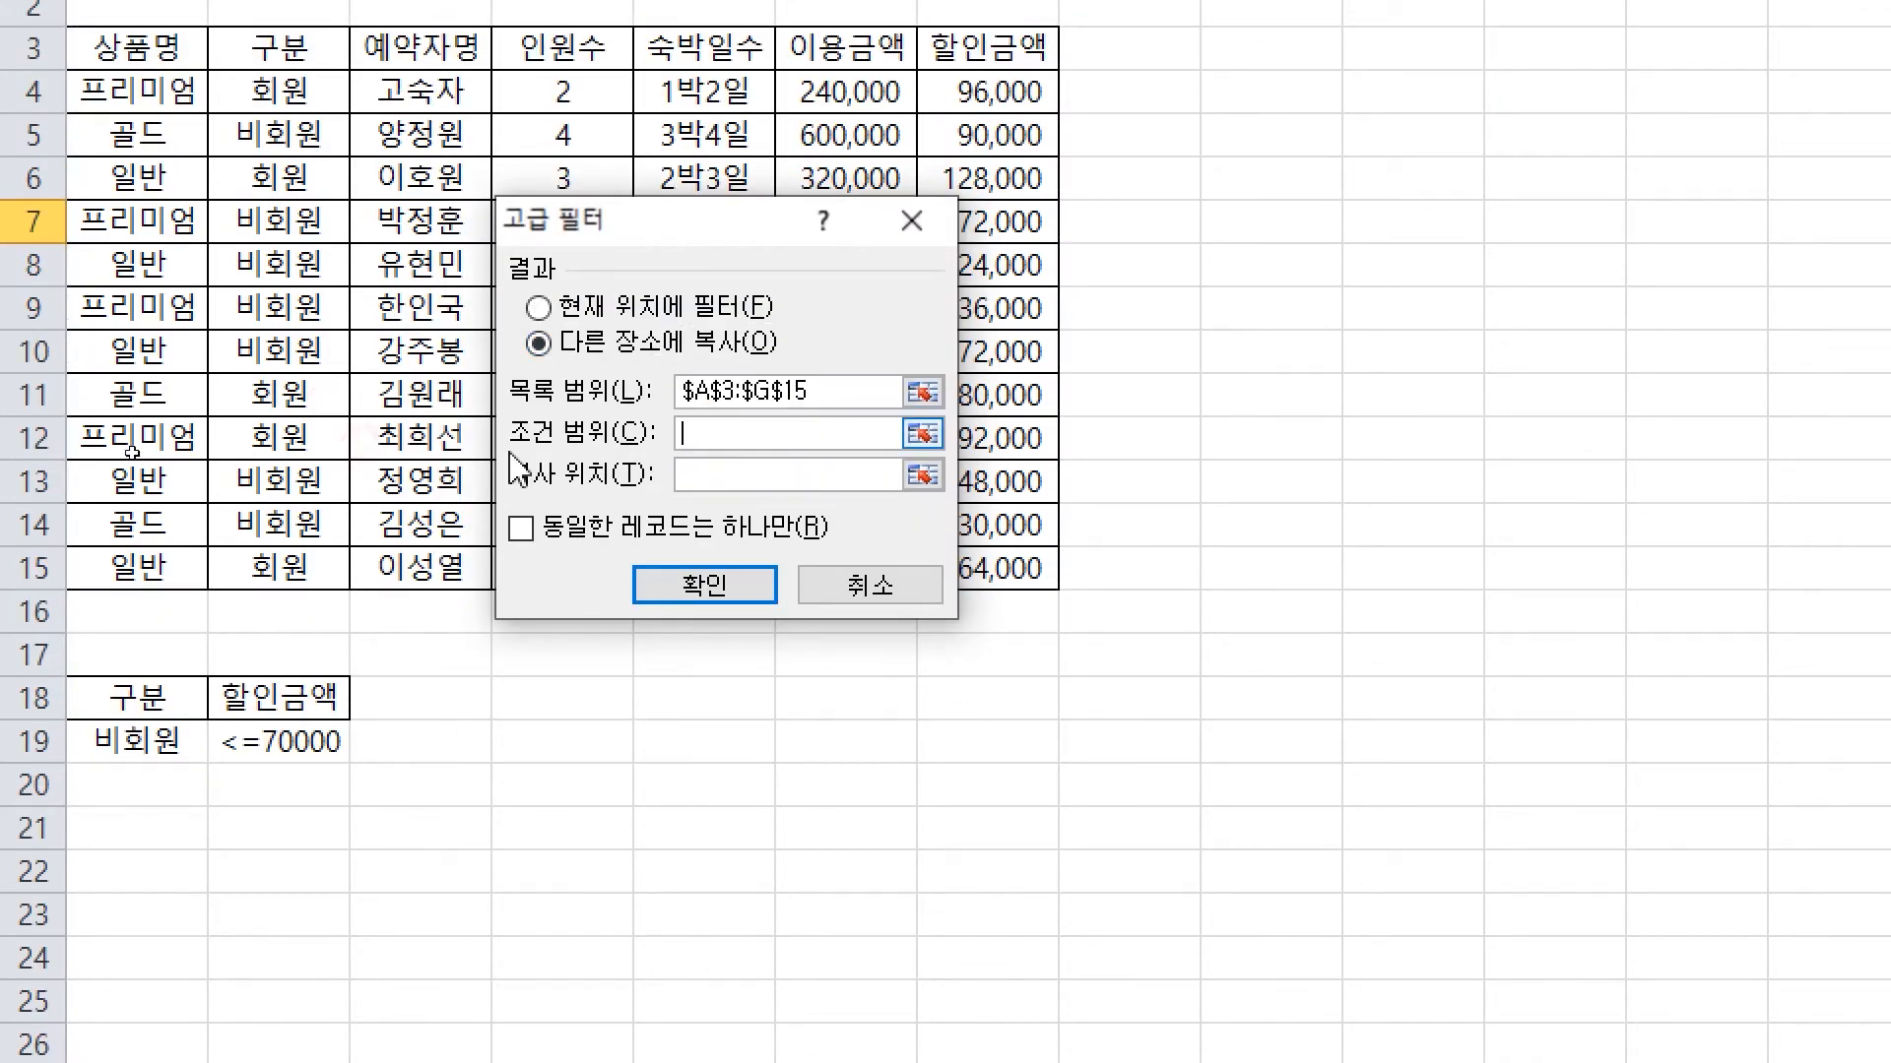
pyautogui.scroll(-1, 325, 433)
pyautogui.scroll(-1, 310, 433)
pyautogui.moveTo(158, 433); pyautogui.dragTo(282, 485)
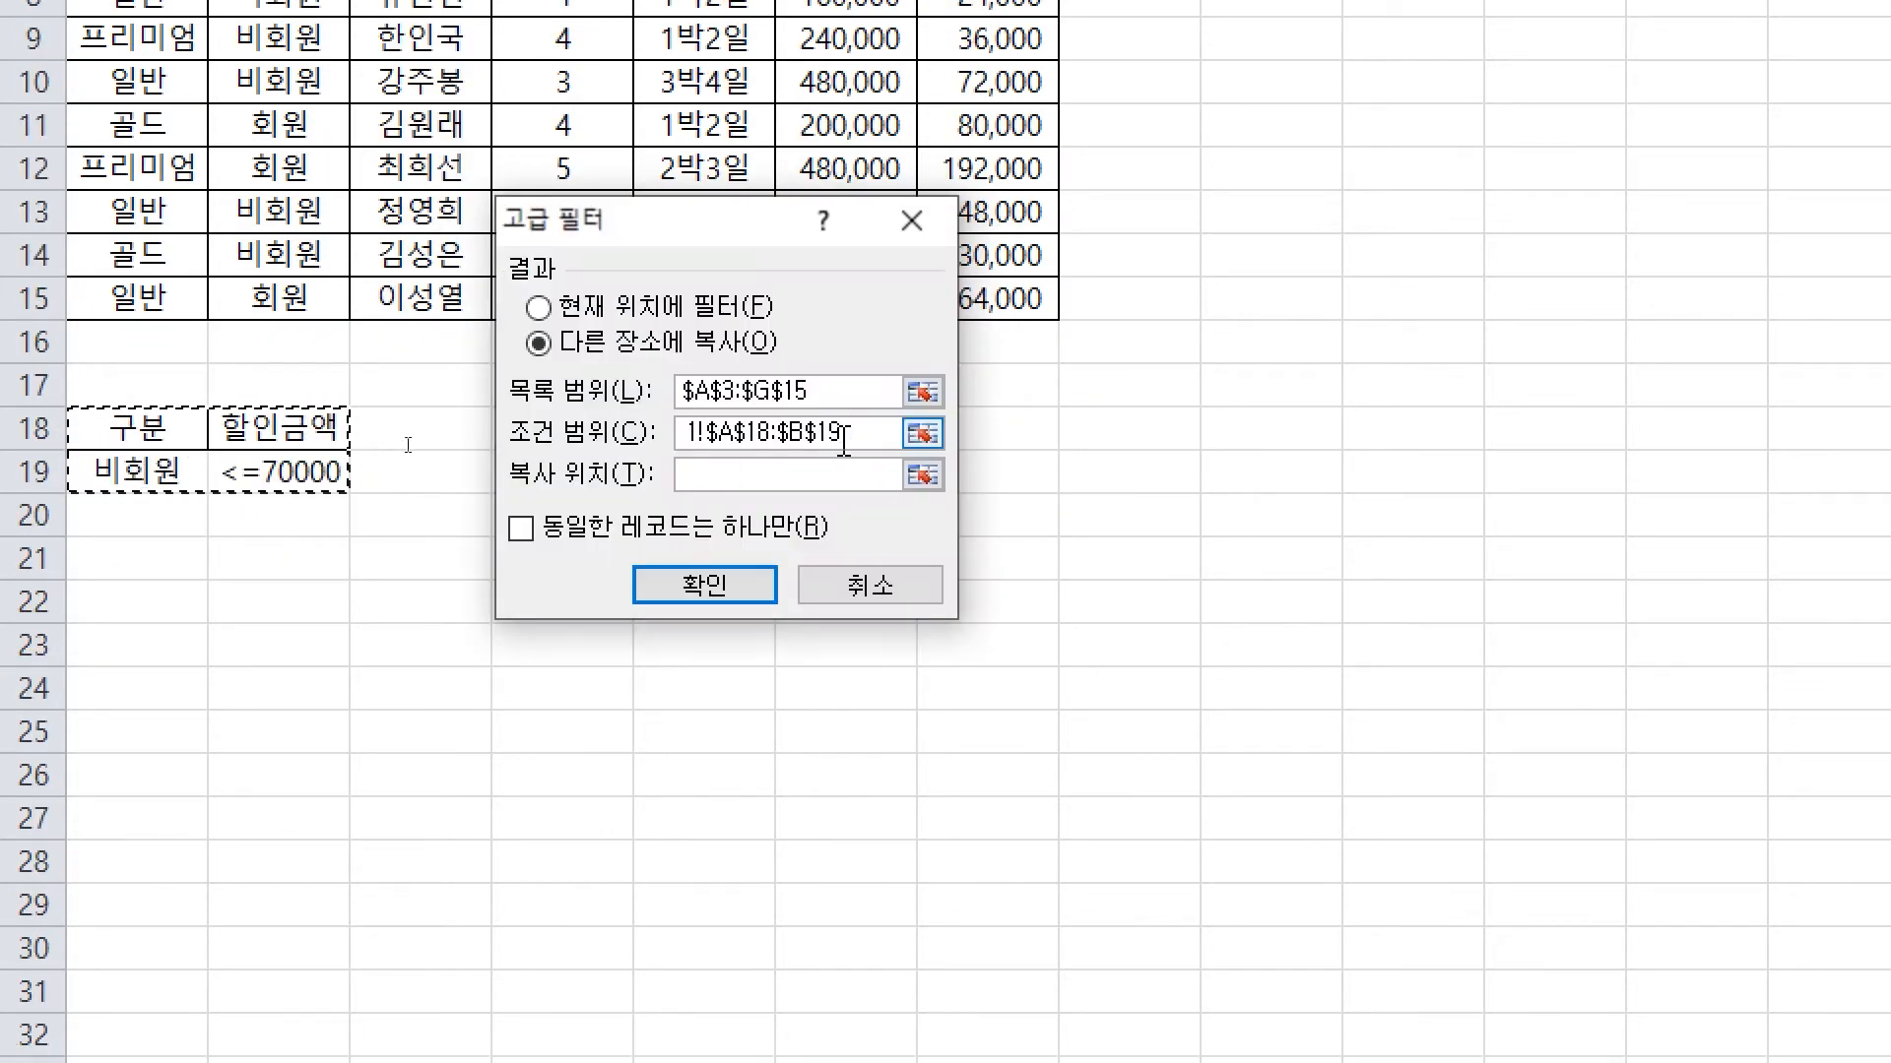
# Set the copy destination to $A$22 and apply the advanced filter
pyautogui.click(740, 490)
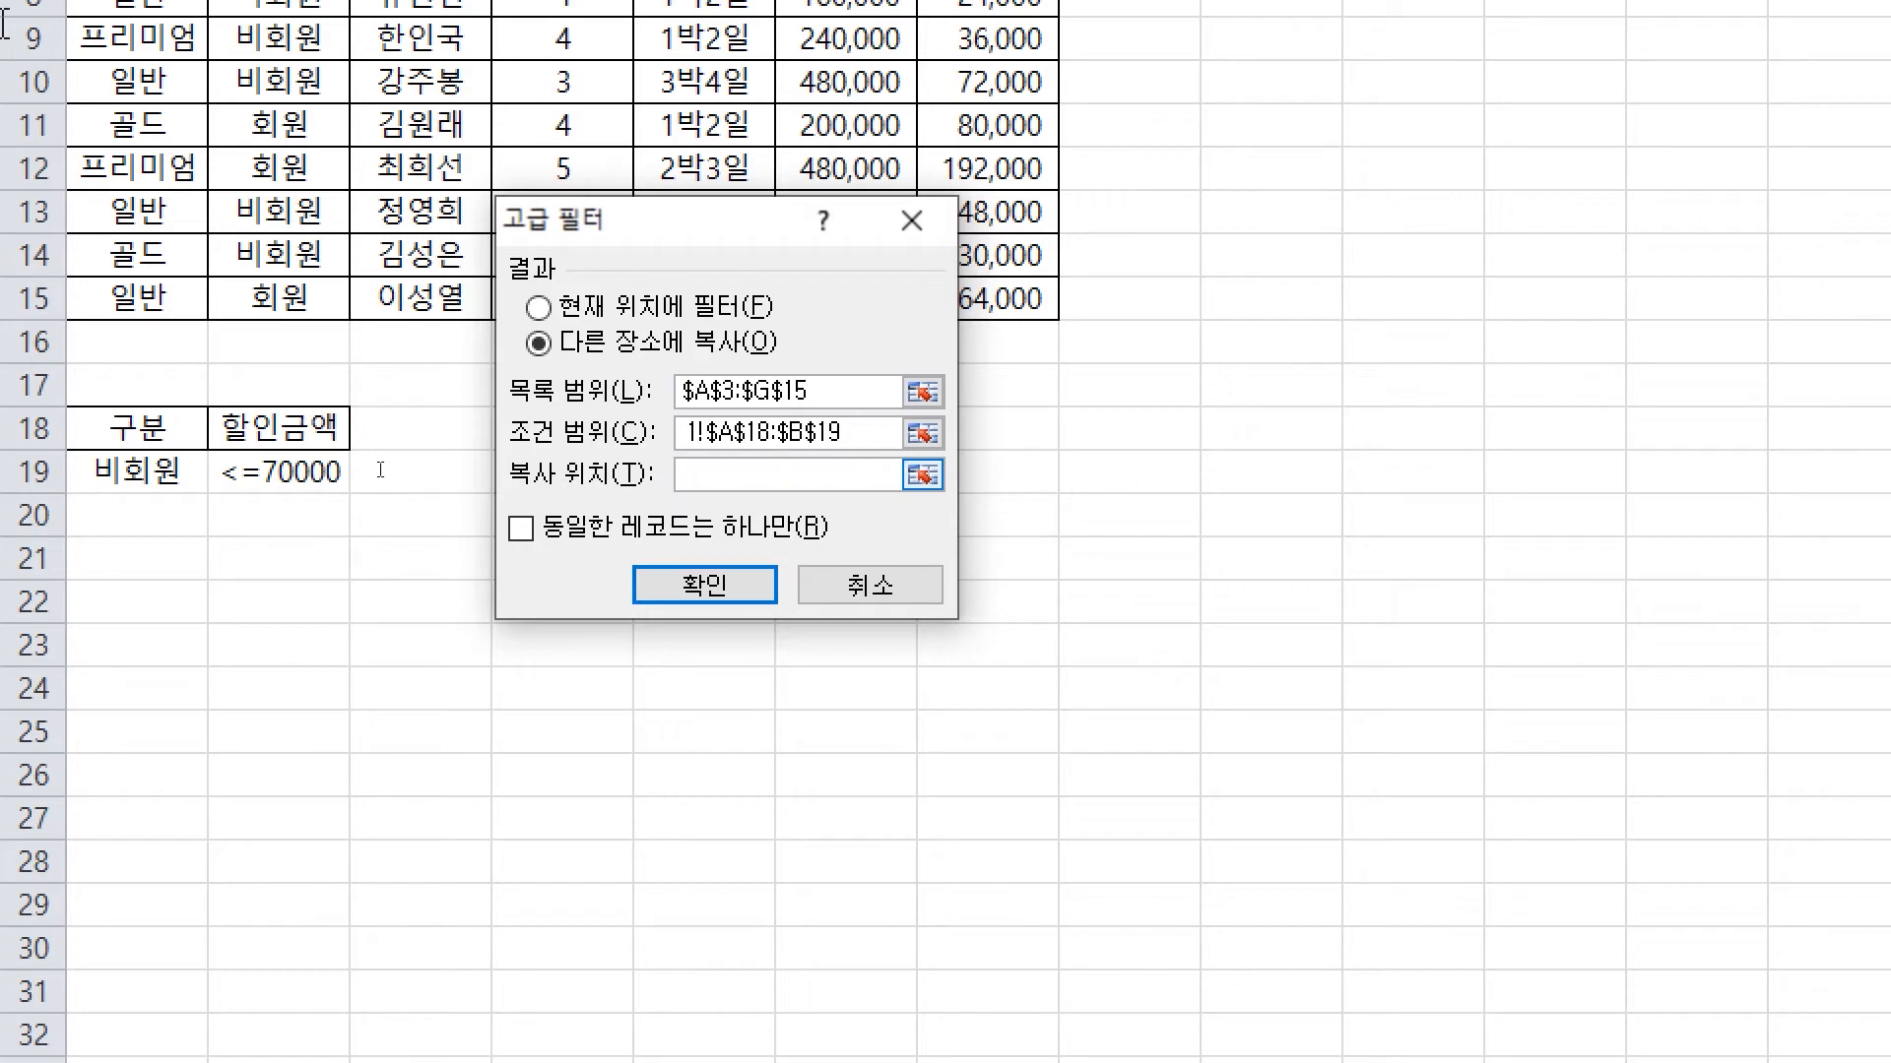
pyautogui.click(138, 611)
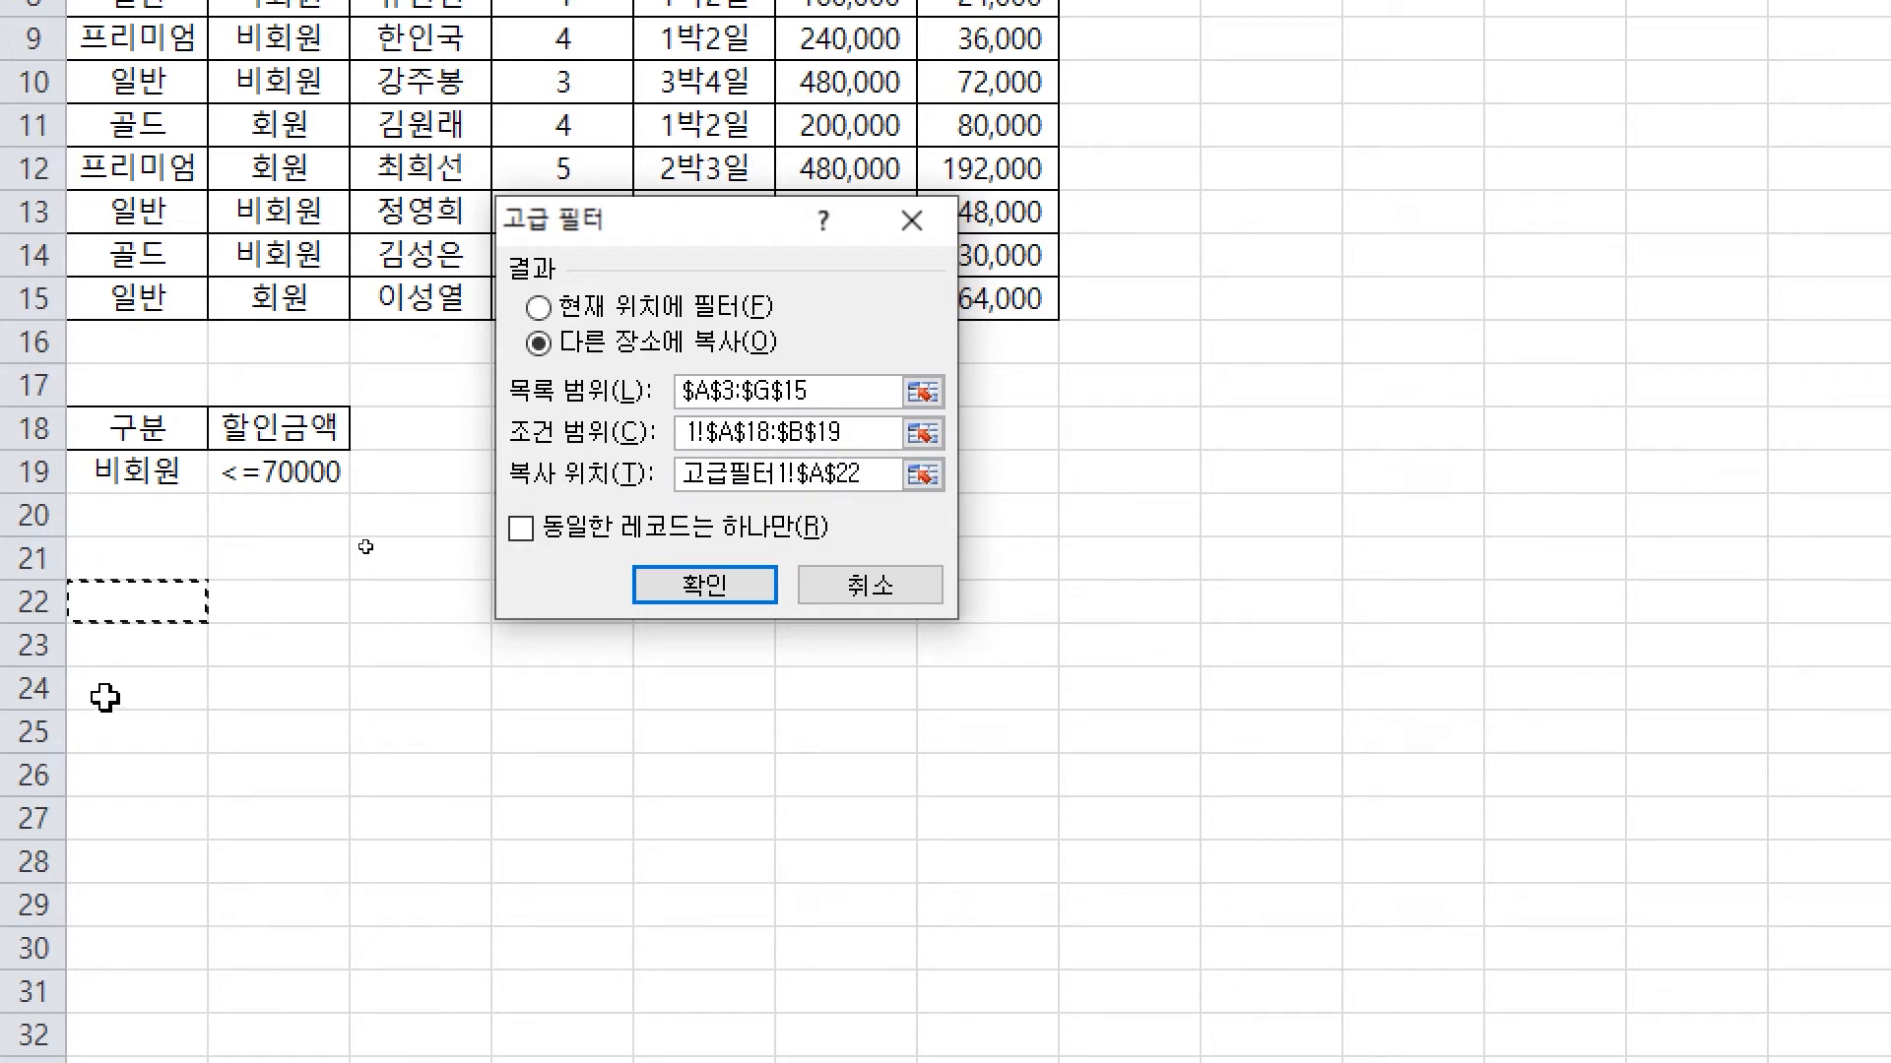
pyautogui.click(742, 599)
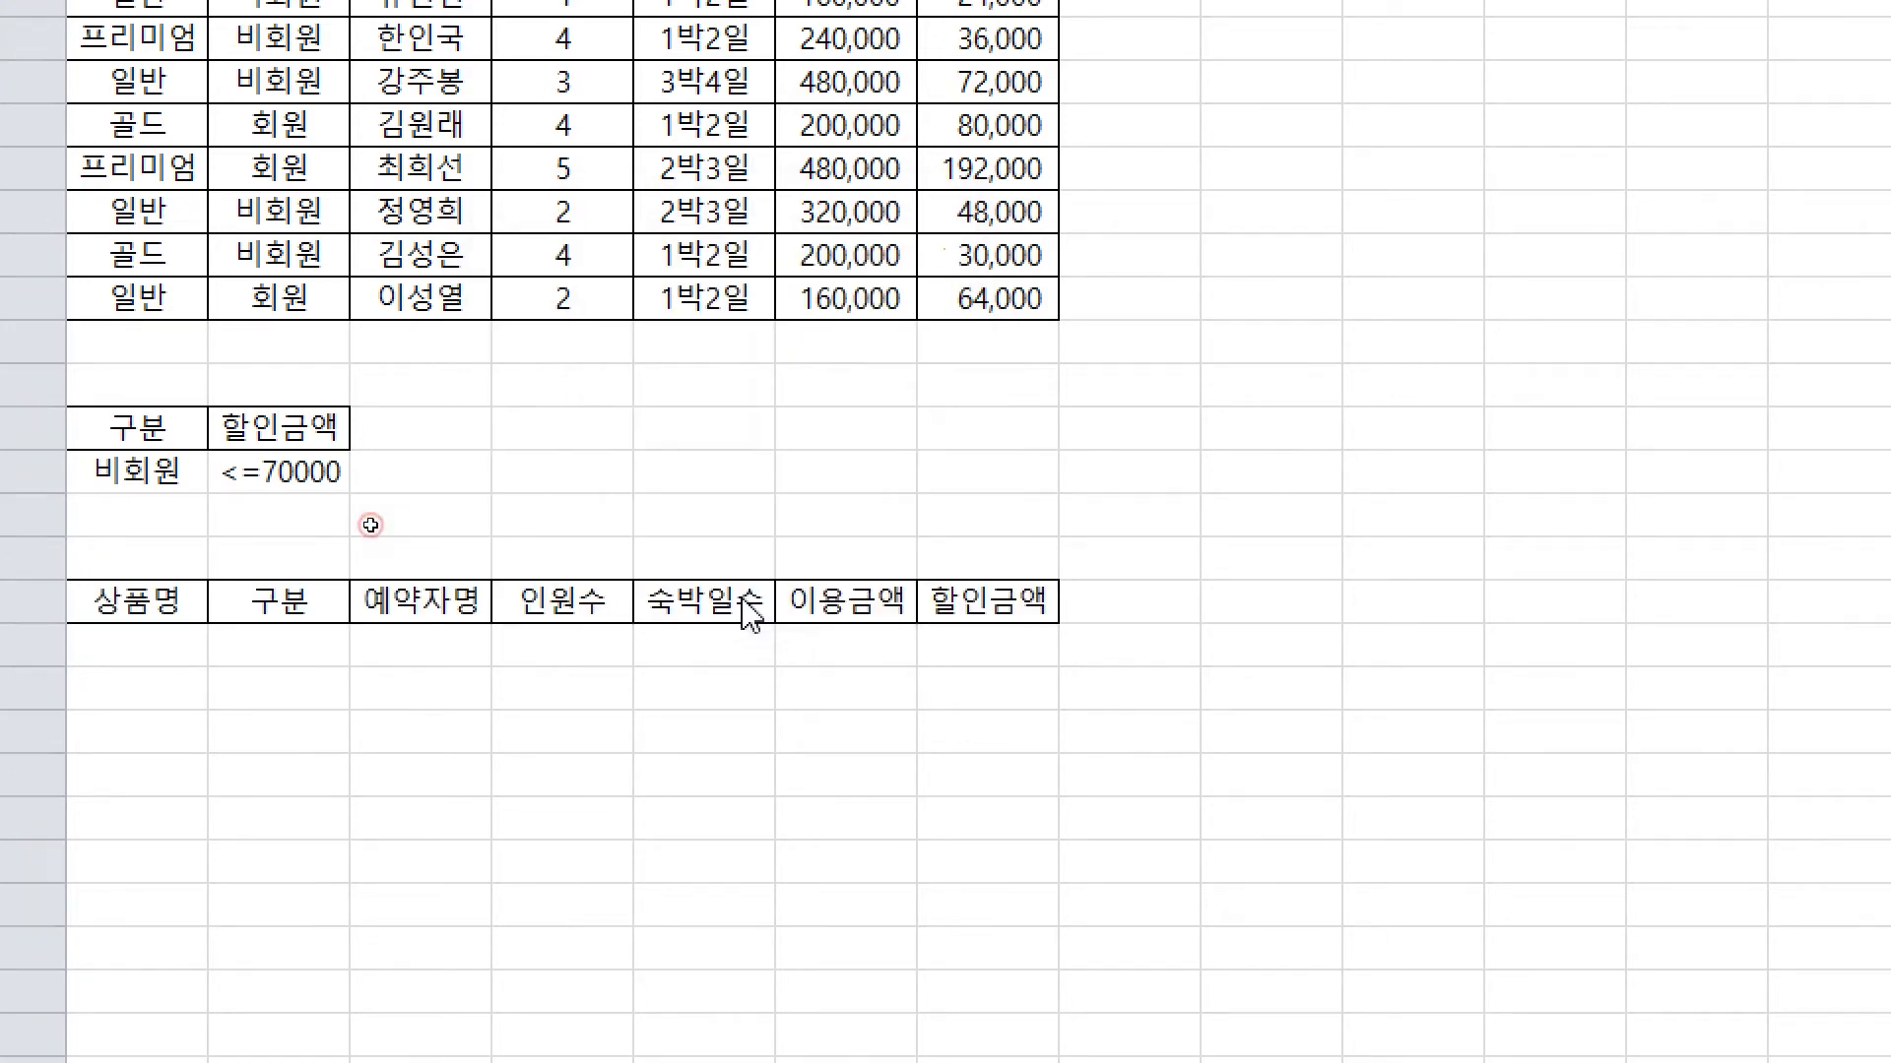
pyautogui.scroll(2, 1161, 473)
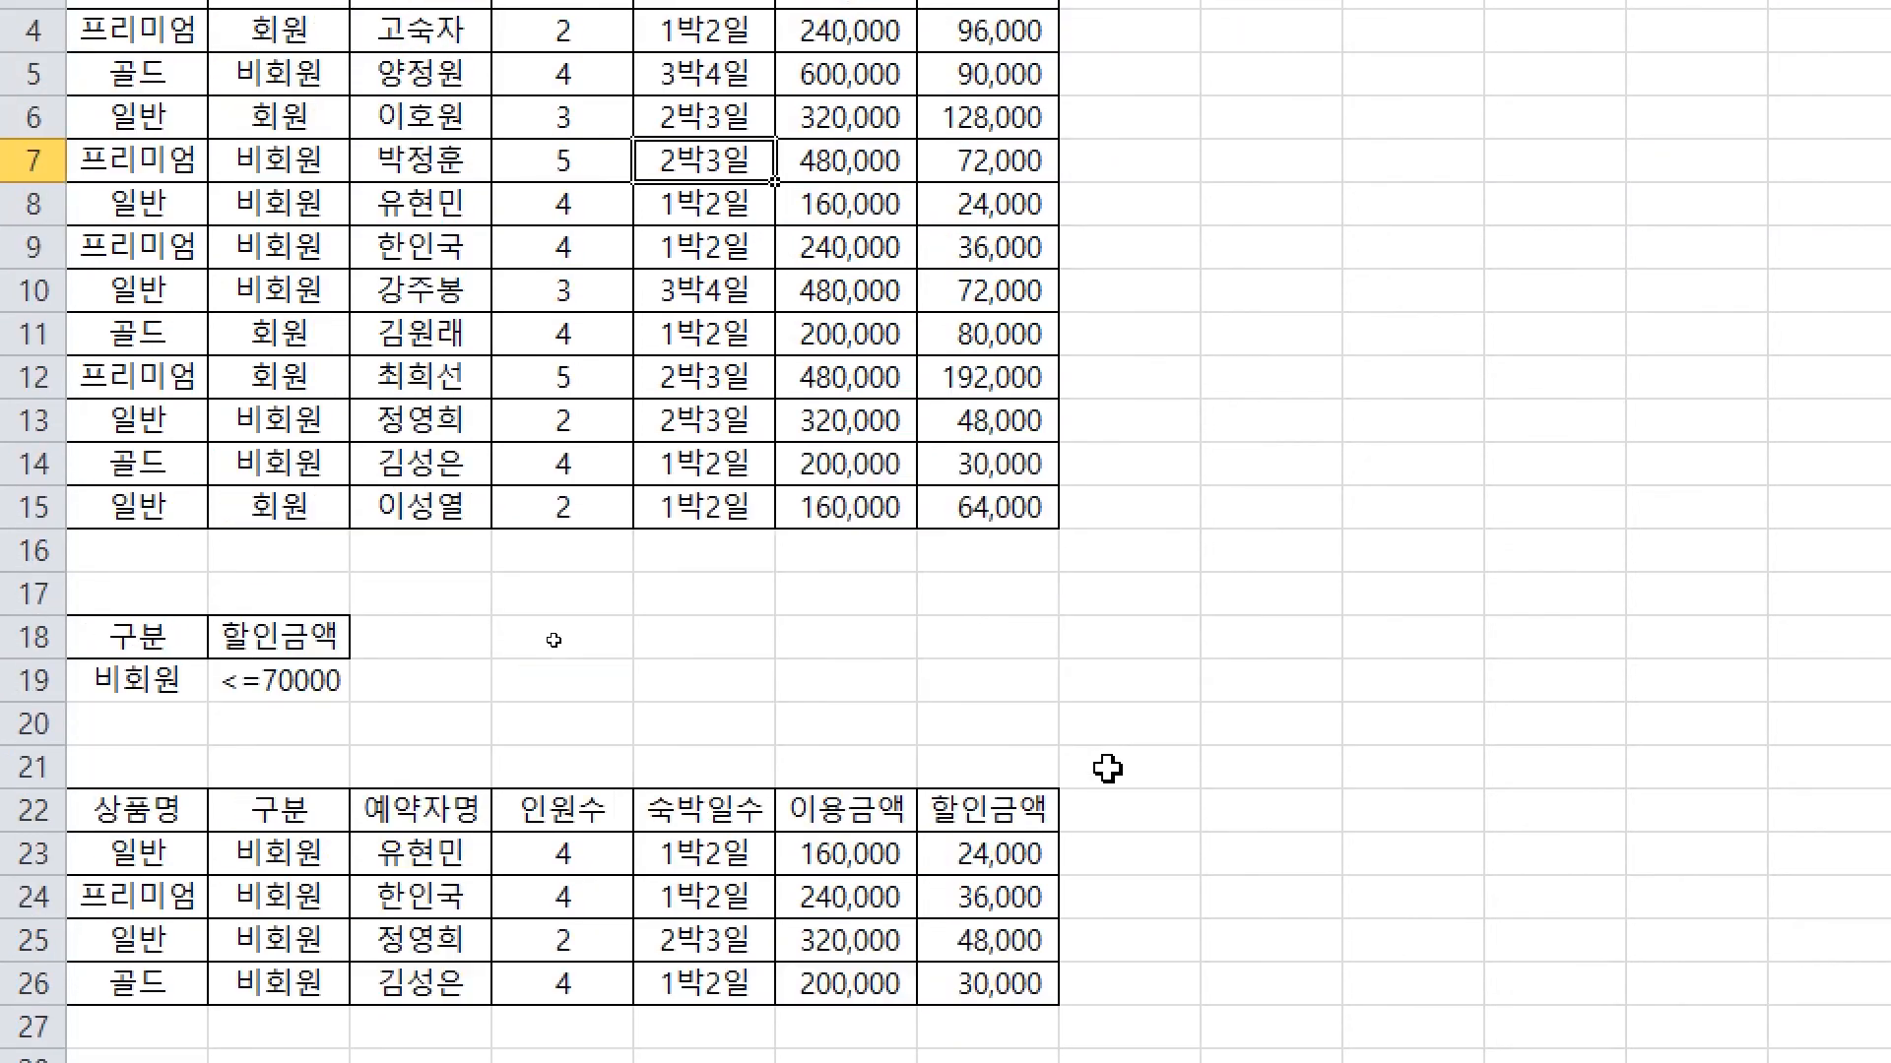
pyautogui.moveTo(1078, 438)
pyautogui.mouseDown()
pyautogui.moveTo(1046, 497)
pyautogui.moveTo(418, 623)
pyautogui.moveTo(414, 580)
pyautogui.moveTo(389, 665)
pyautogui.mouseUp()
pyautogui.click(463, 758)
pyautogui.moveTo(5, 741)
pyautogui.mouseDown()
pyautogui.moveTo(935, 1019)
pyautogui.moveTo(1123, 1032)
pyautogui.mouseUp()
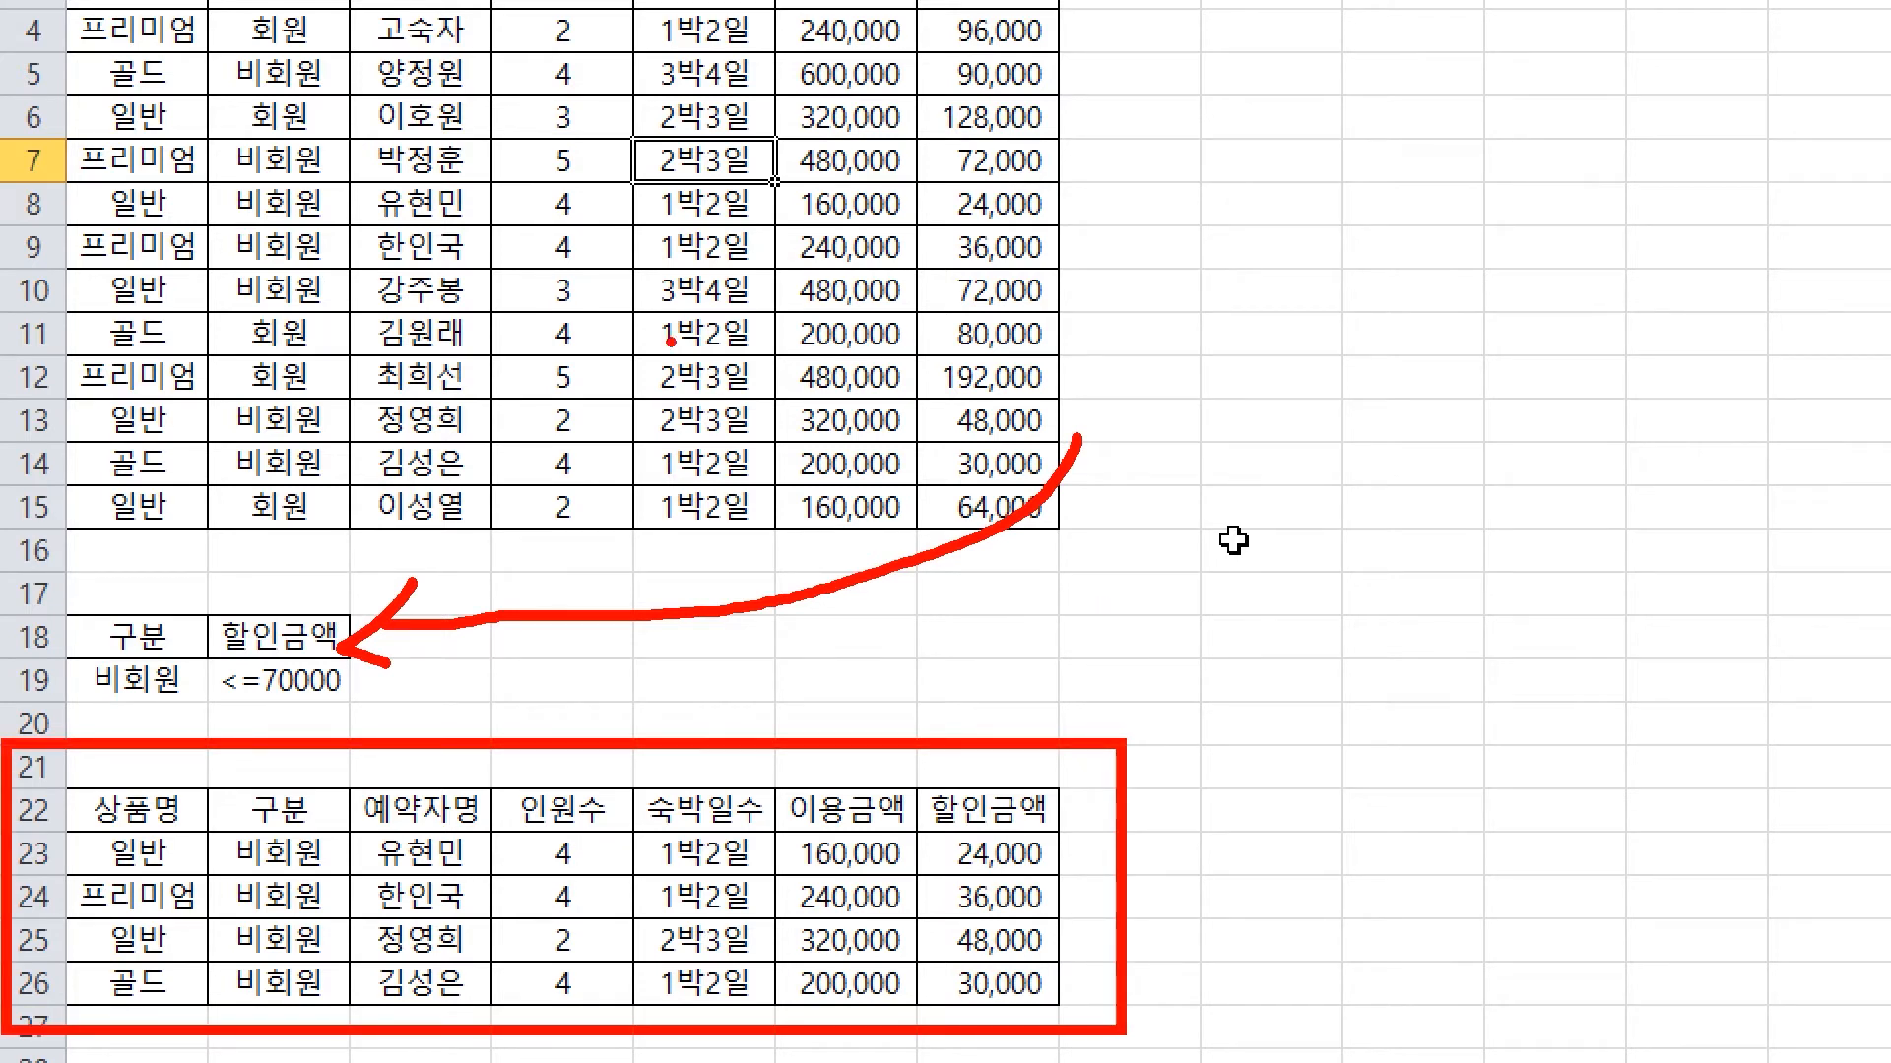
pyautogui.moveTo(606, 180); pyautogui.dragTo(813, 123)
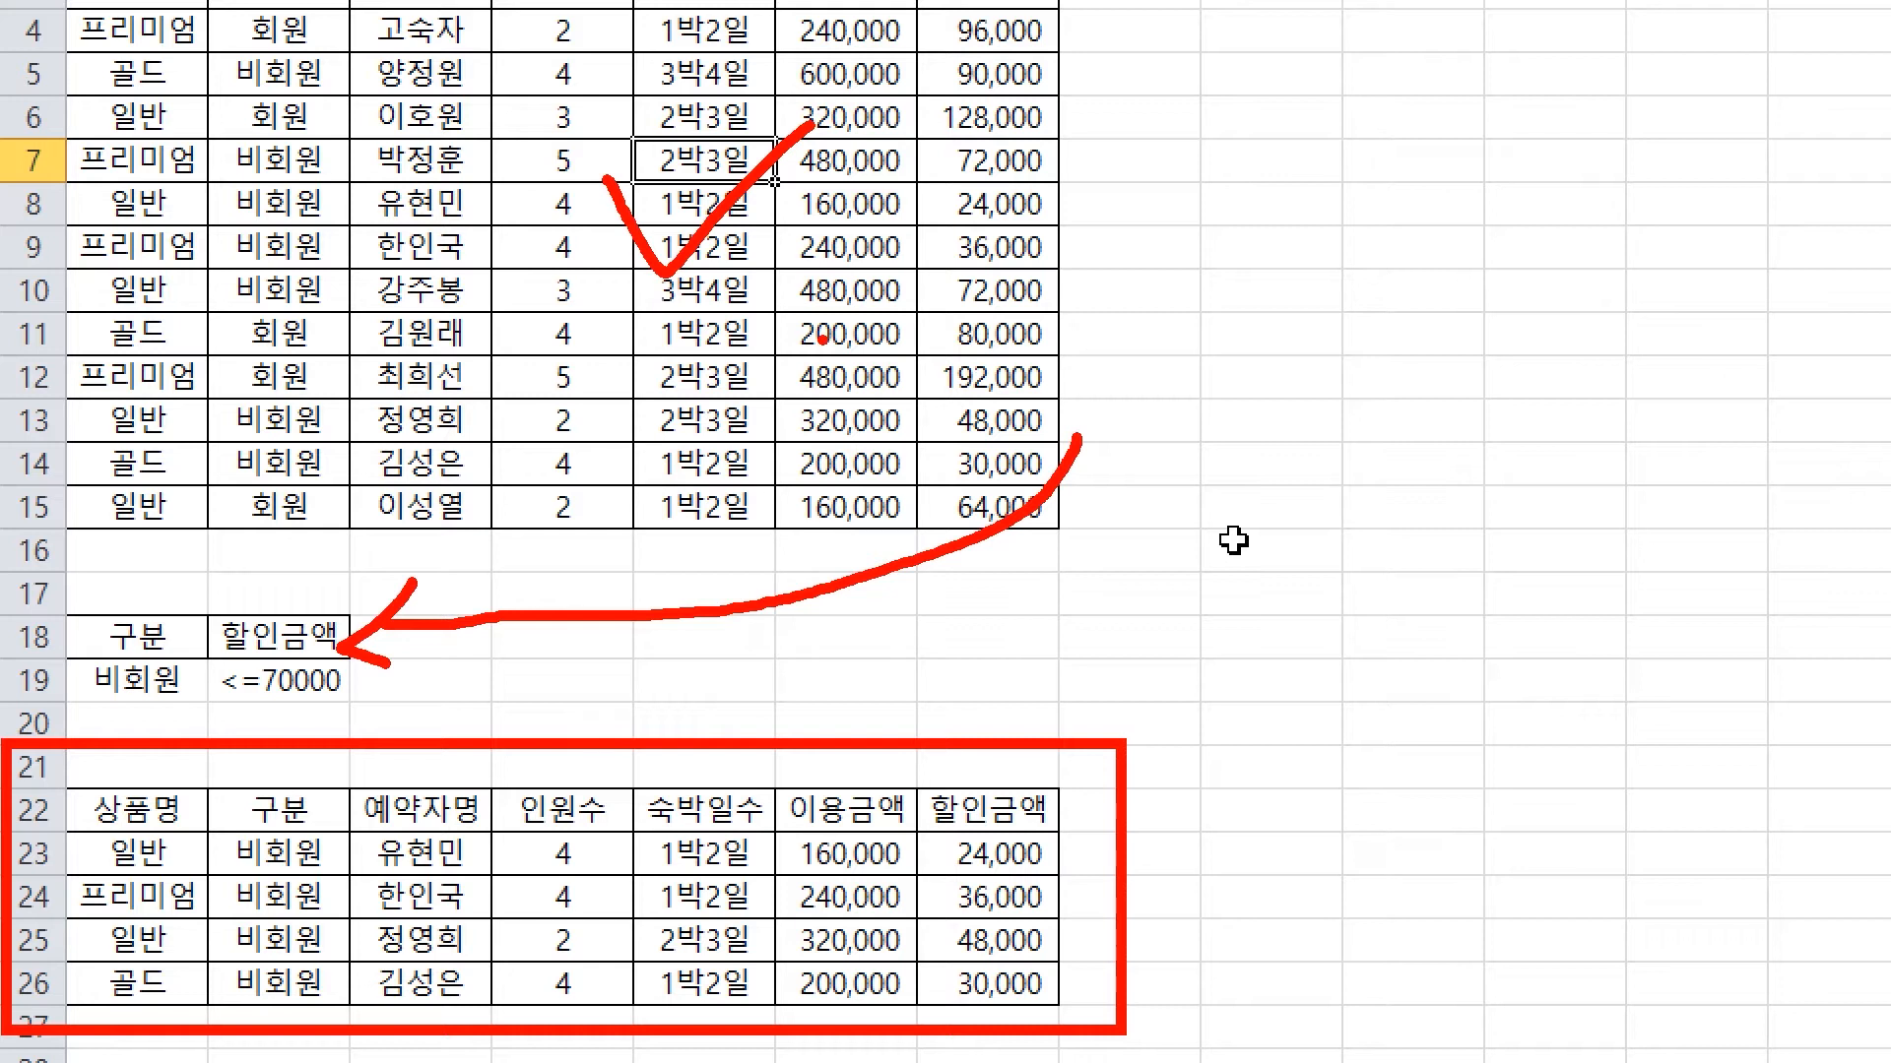
pyautogui.press('Escape')
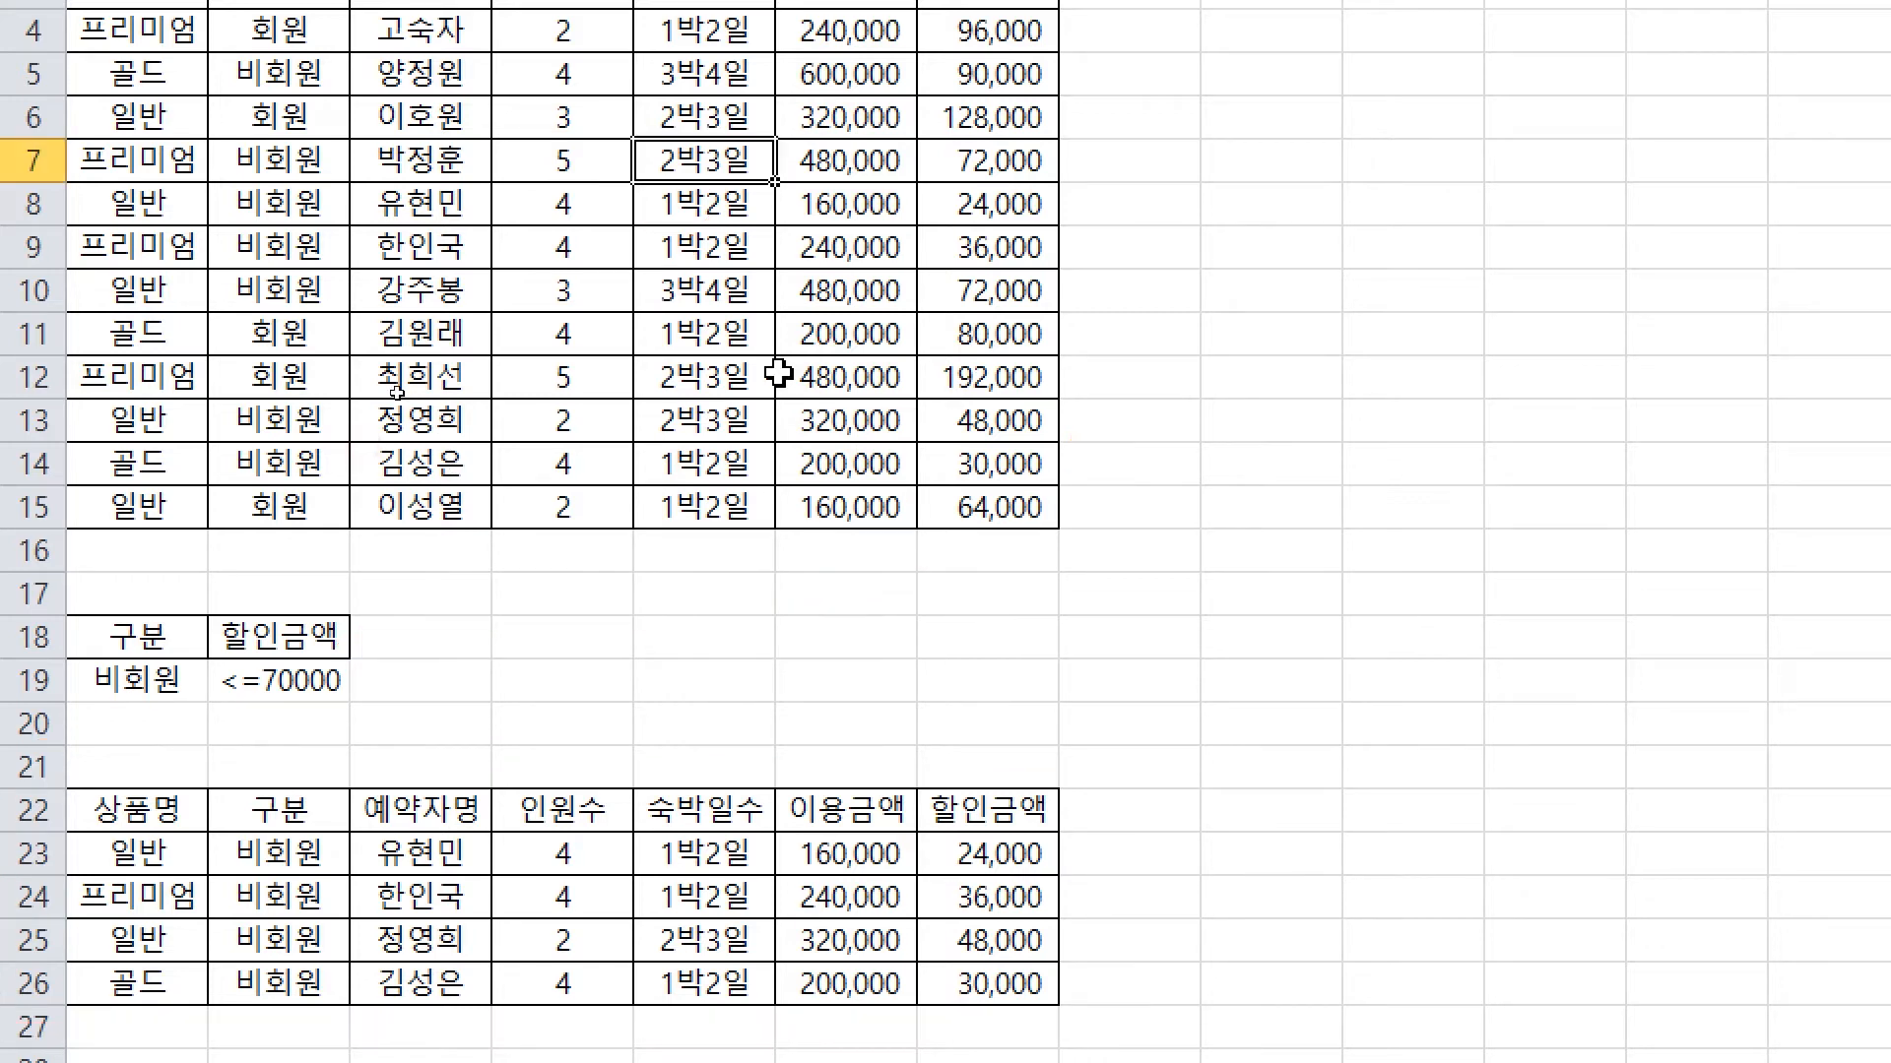
pyautogui.hotkey('ctrl', '4')
# Reopen the advanced filter settings from a cell inside the reservation table and switch to the Notepad notes
pyautogui.click(423, 400)
pyautogui.click(509, 110)
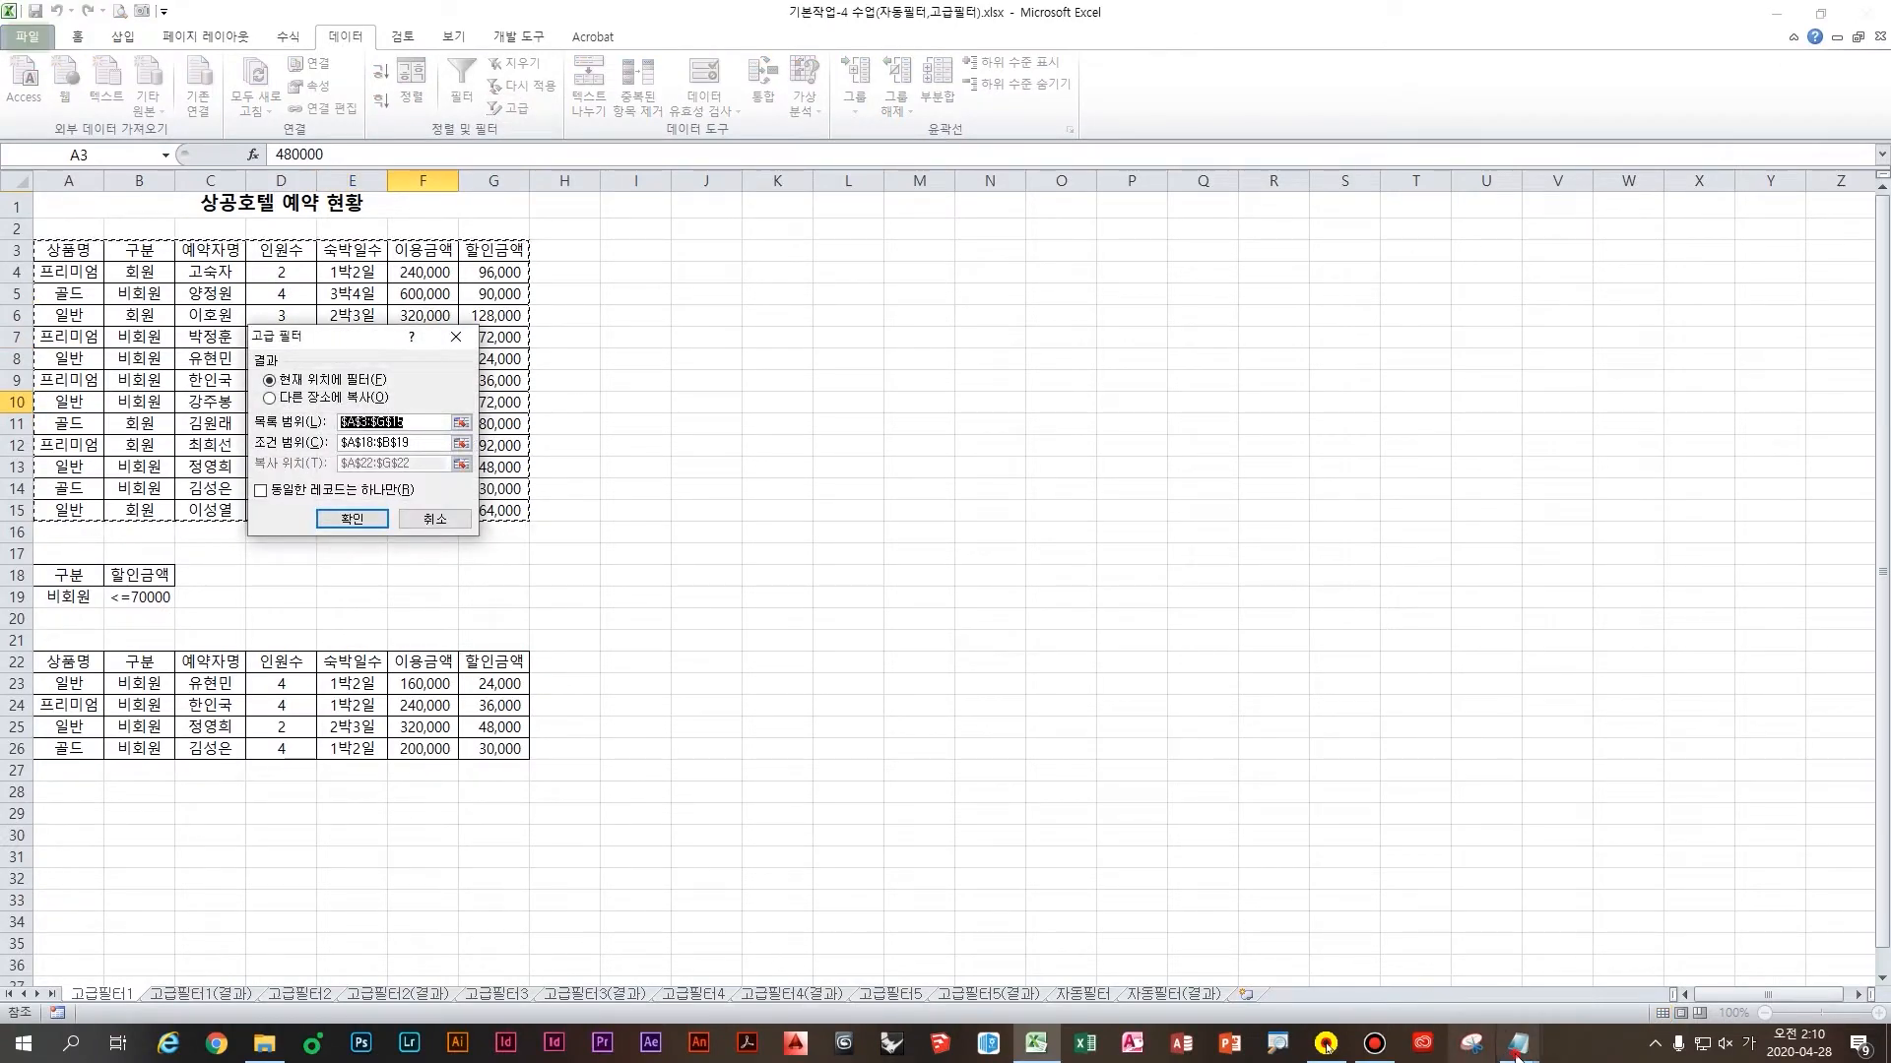
pyautogui.moveTo(1517, 1044)
pyautogui.click(1598, 968)
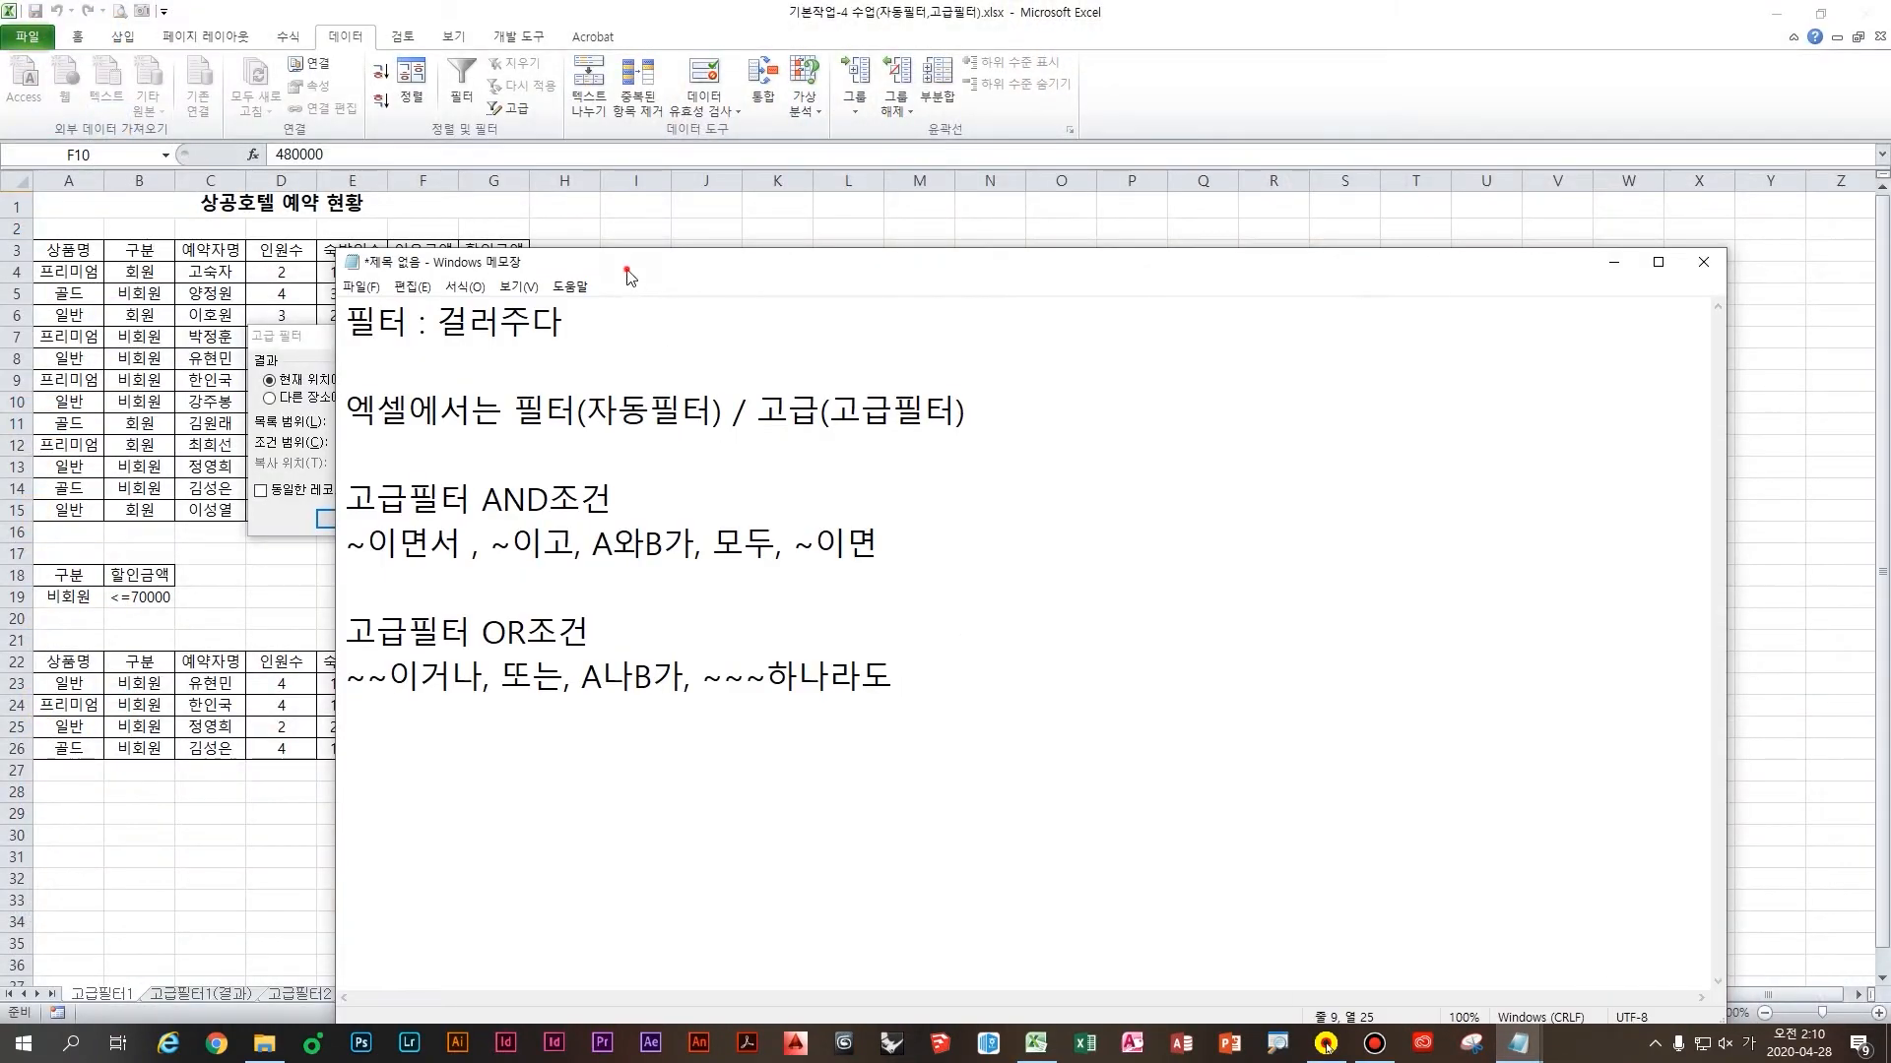
# Add the line "고급필터는 자동필터 역할도 할 수 있음" below the OR condition notes, separated by a blank line
pyautogui.press('Return')
pyautogui.press('Return')
pyautogui.write('고급필터는')
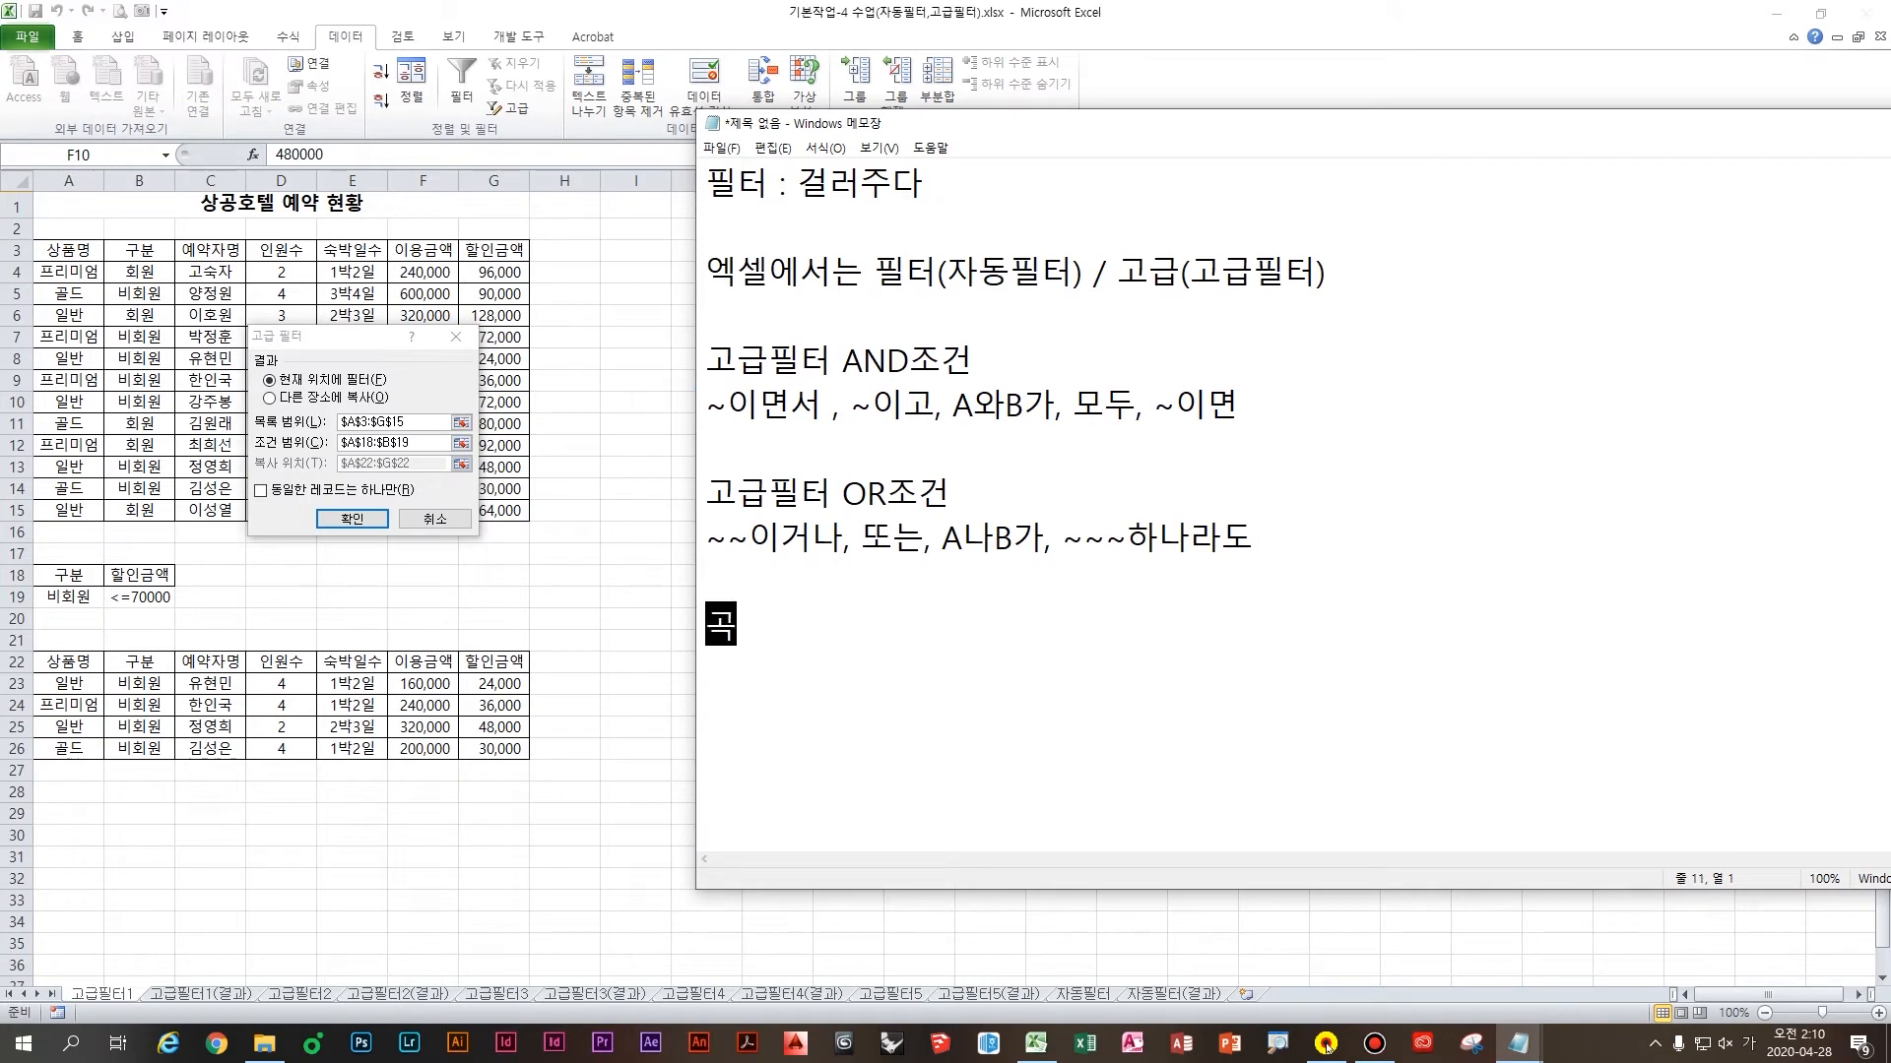
pyautogui.write(' 자동필터 역')
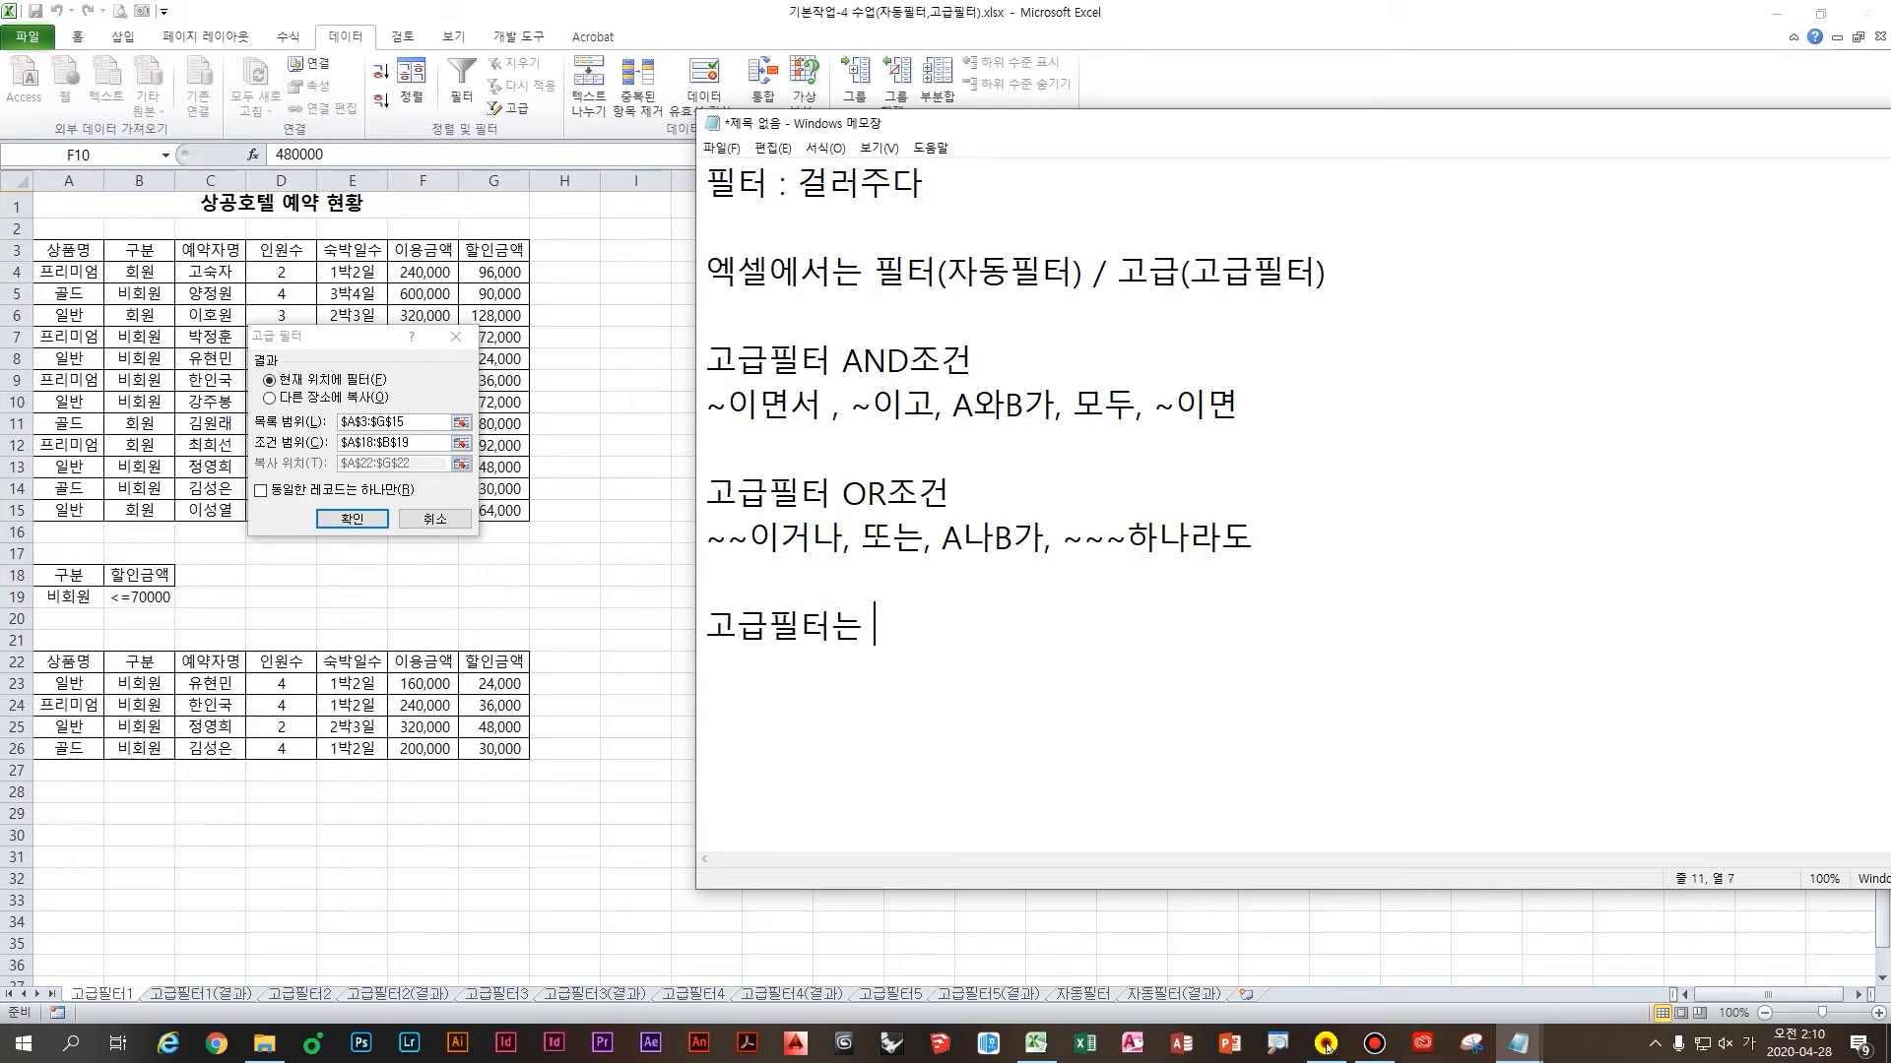
pyautogui.write('할도 할 수 있음')
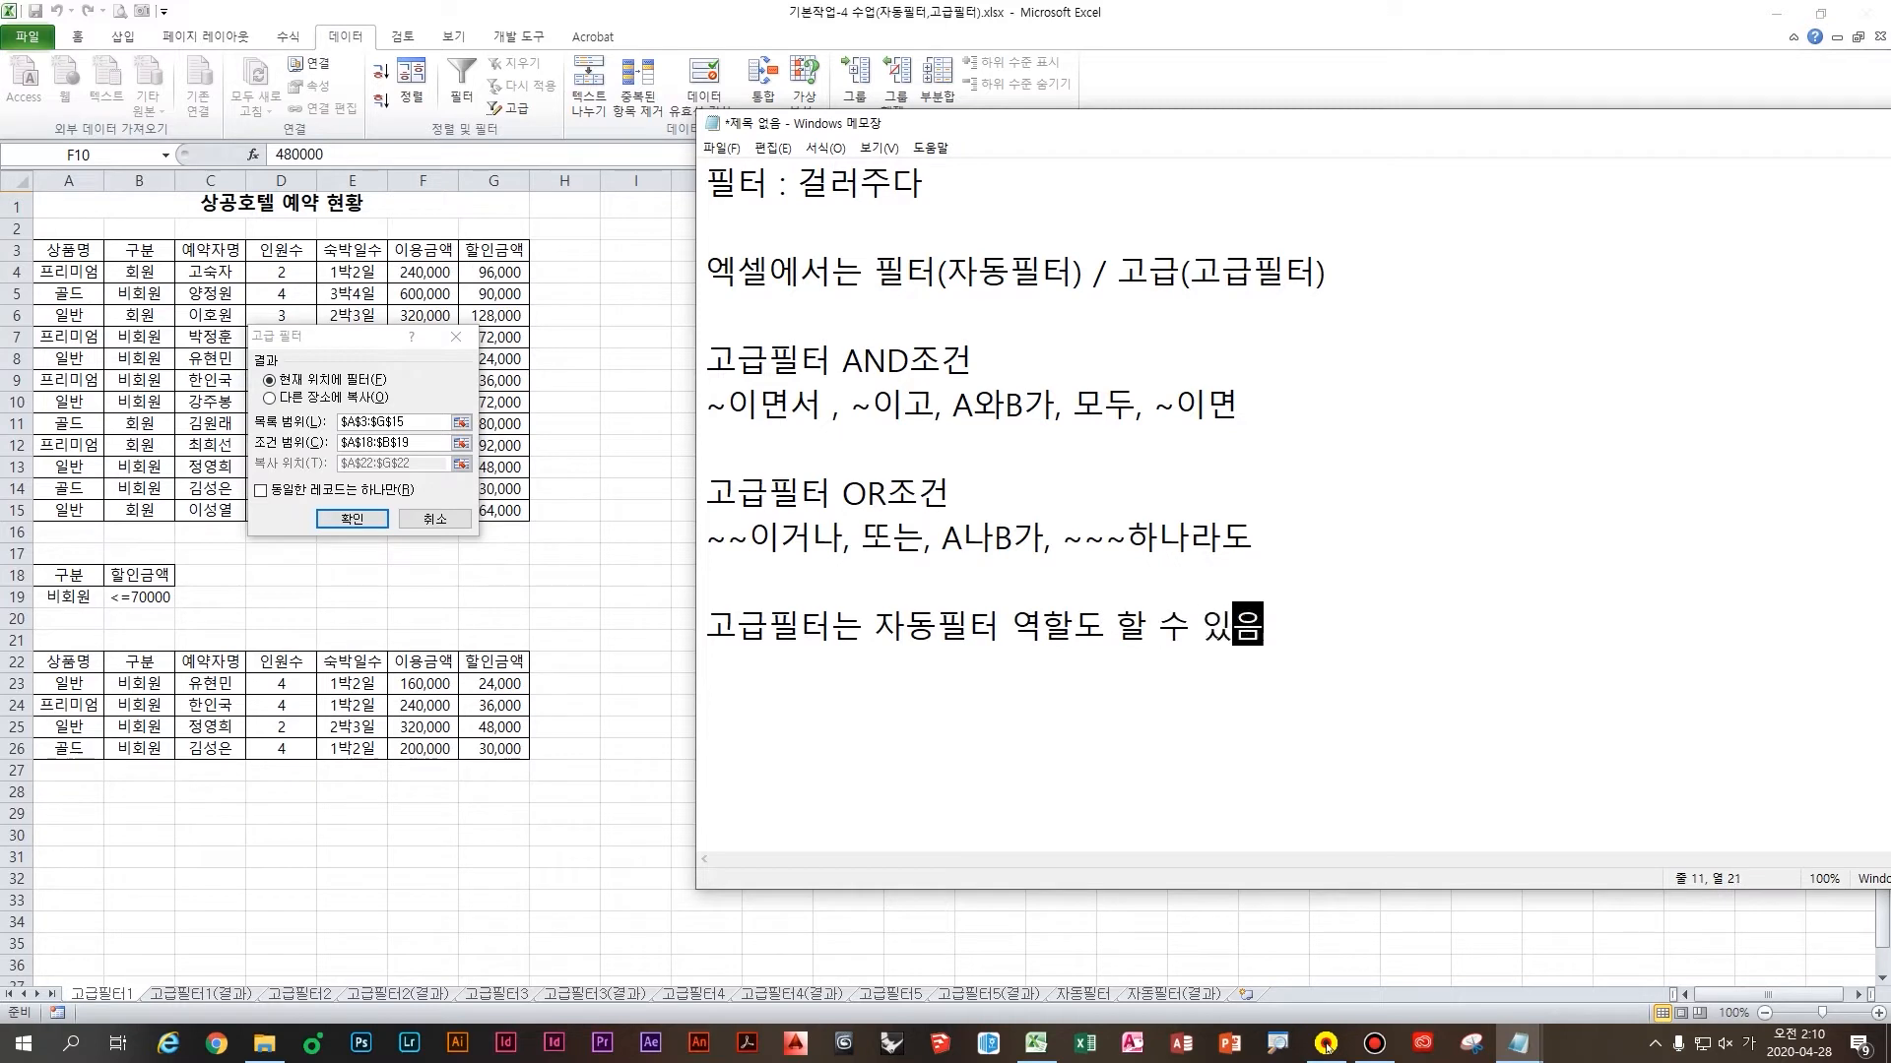
pyautogui.press('Return')
# Write the note "필수적으로 필요한 것은 목록범위 = 걸러질 표 원본" on the following line
pyautogui.click(1025, 133)
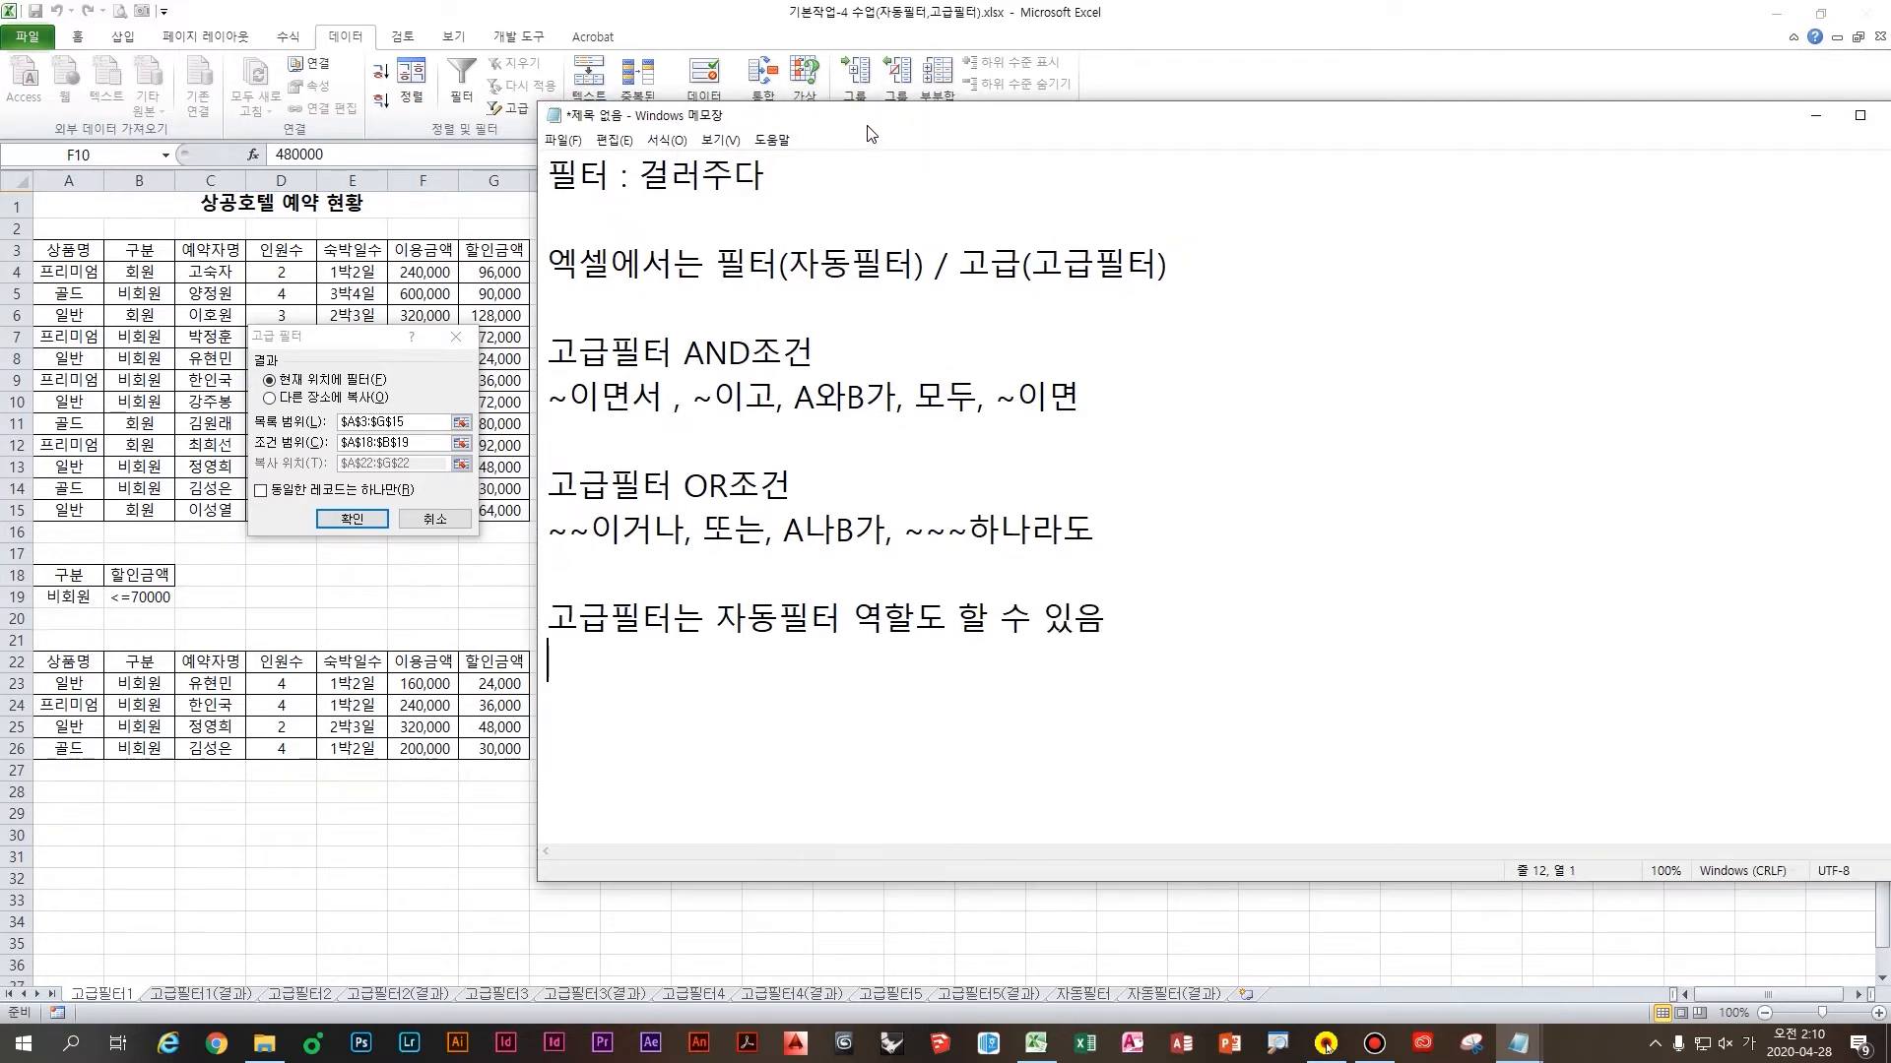
pyautogui.write('필수적으로 필요한')
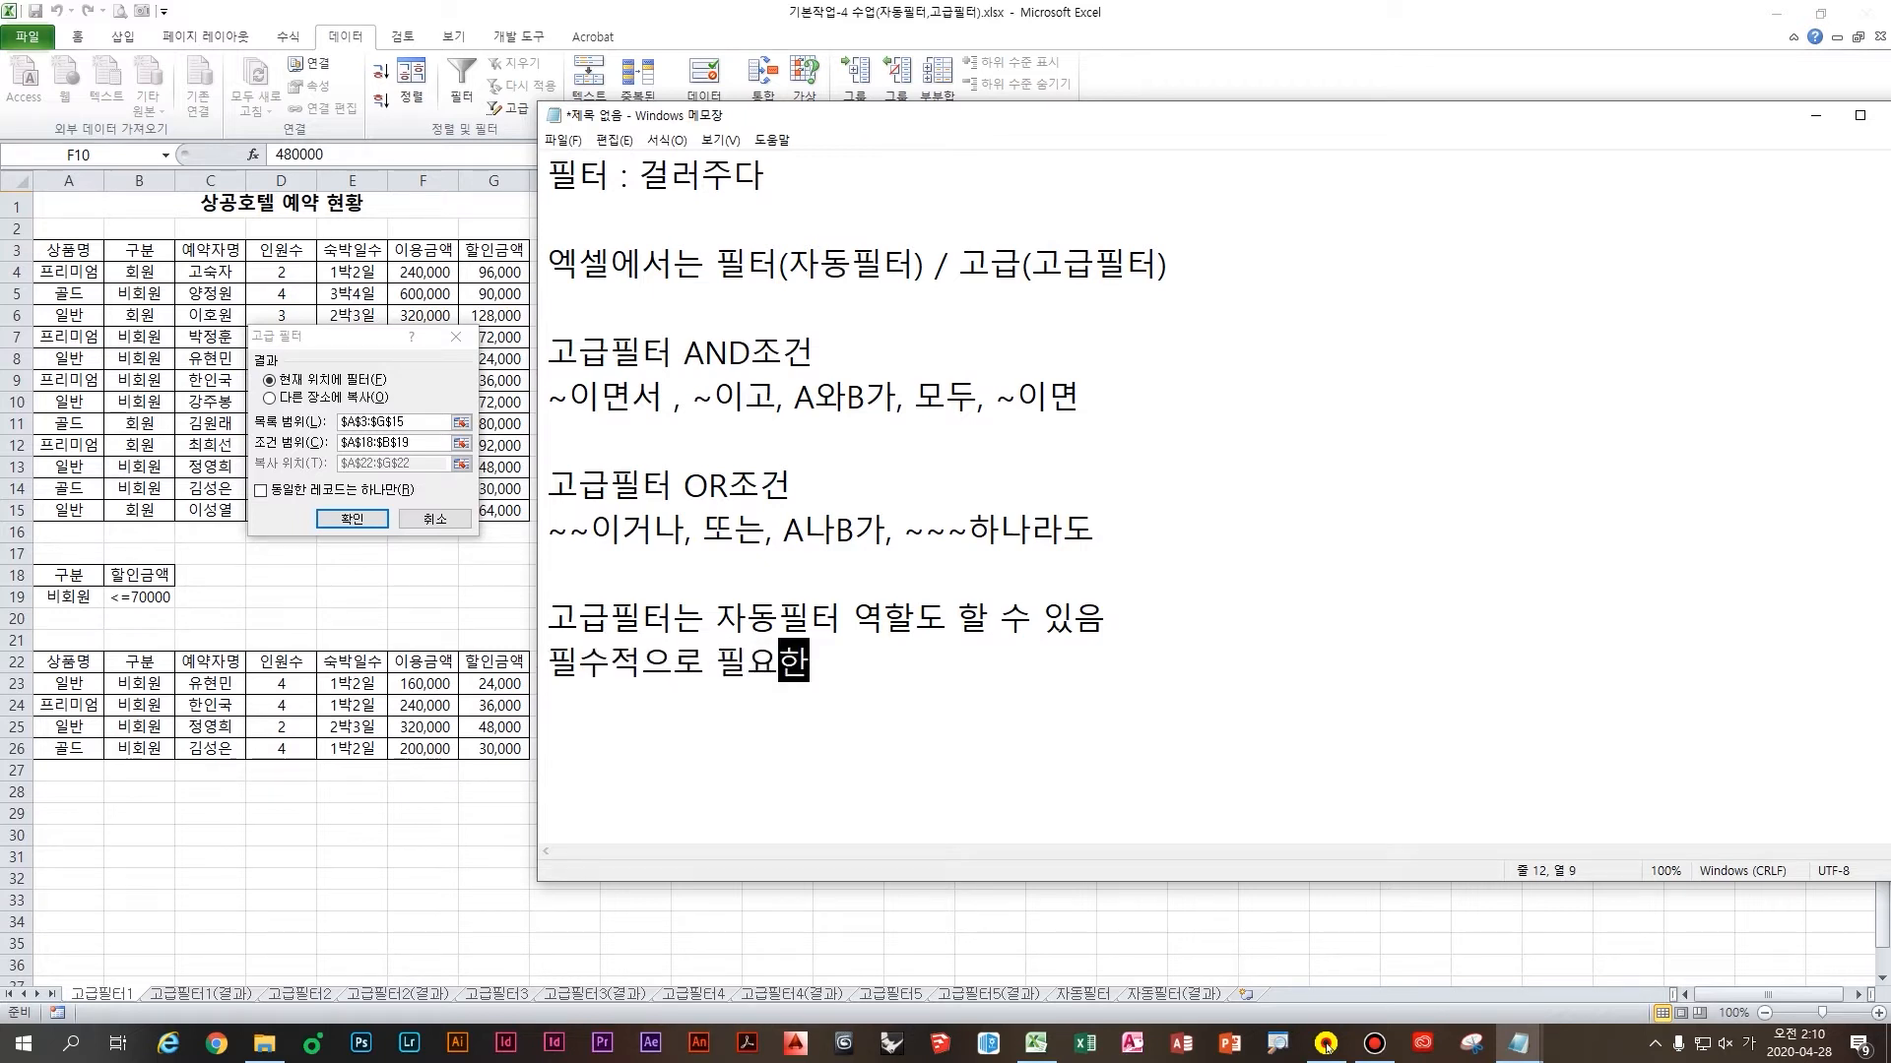
pyautogui.write(' 것은 목록버ㅁ위 = 걸러지')
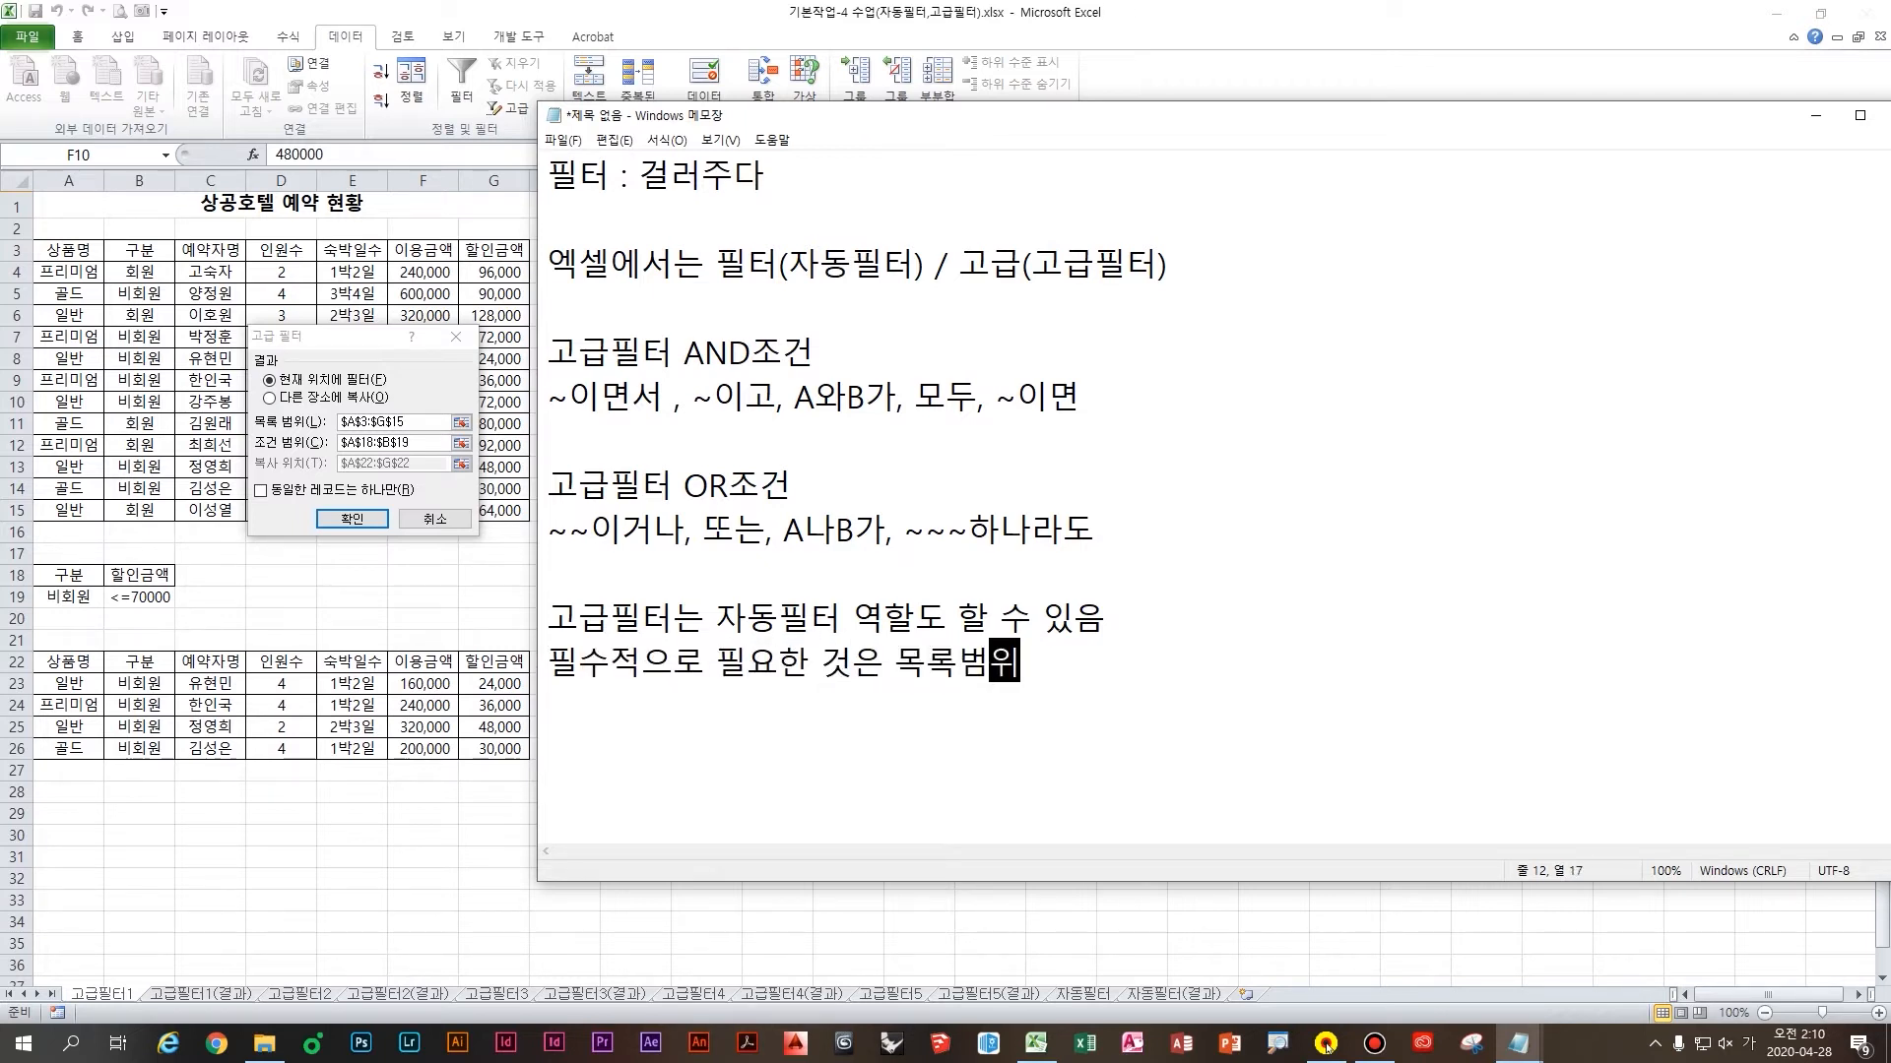
pyautogui.write('ㄹ 표 원본')
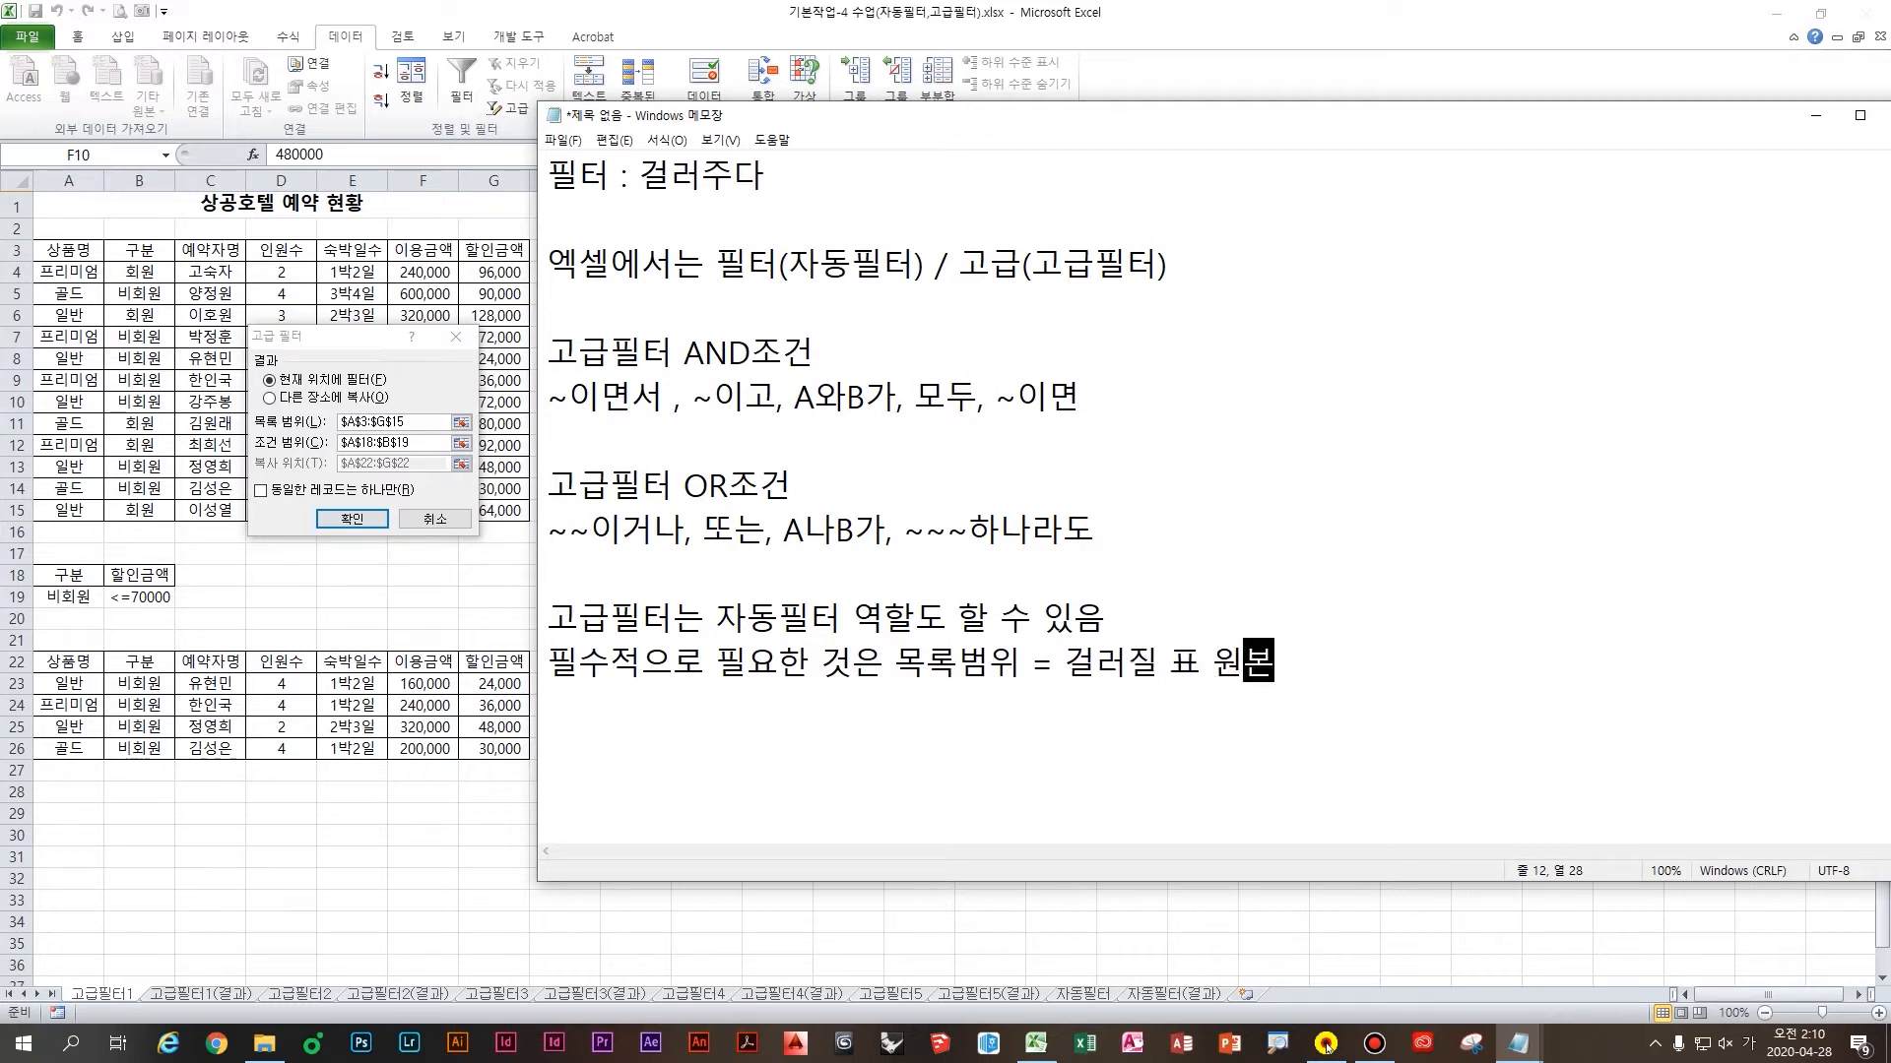
# Add the line "조건범위(AND, OR, 단일조건)" under the list range note
pyautogui.press('Return')
pyautogui.write('조건범우ㅣ(')
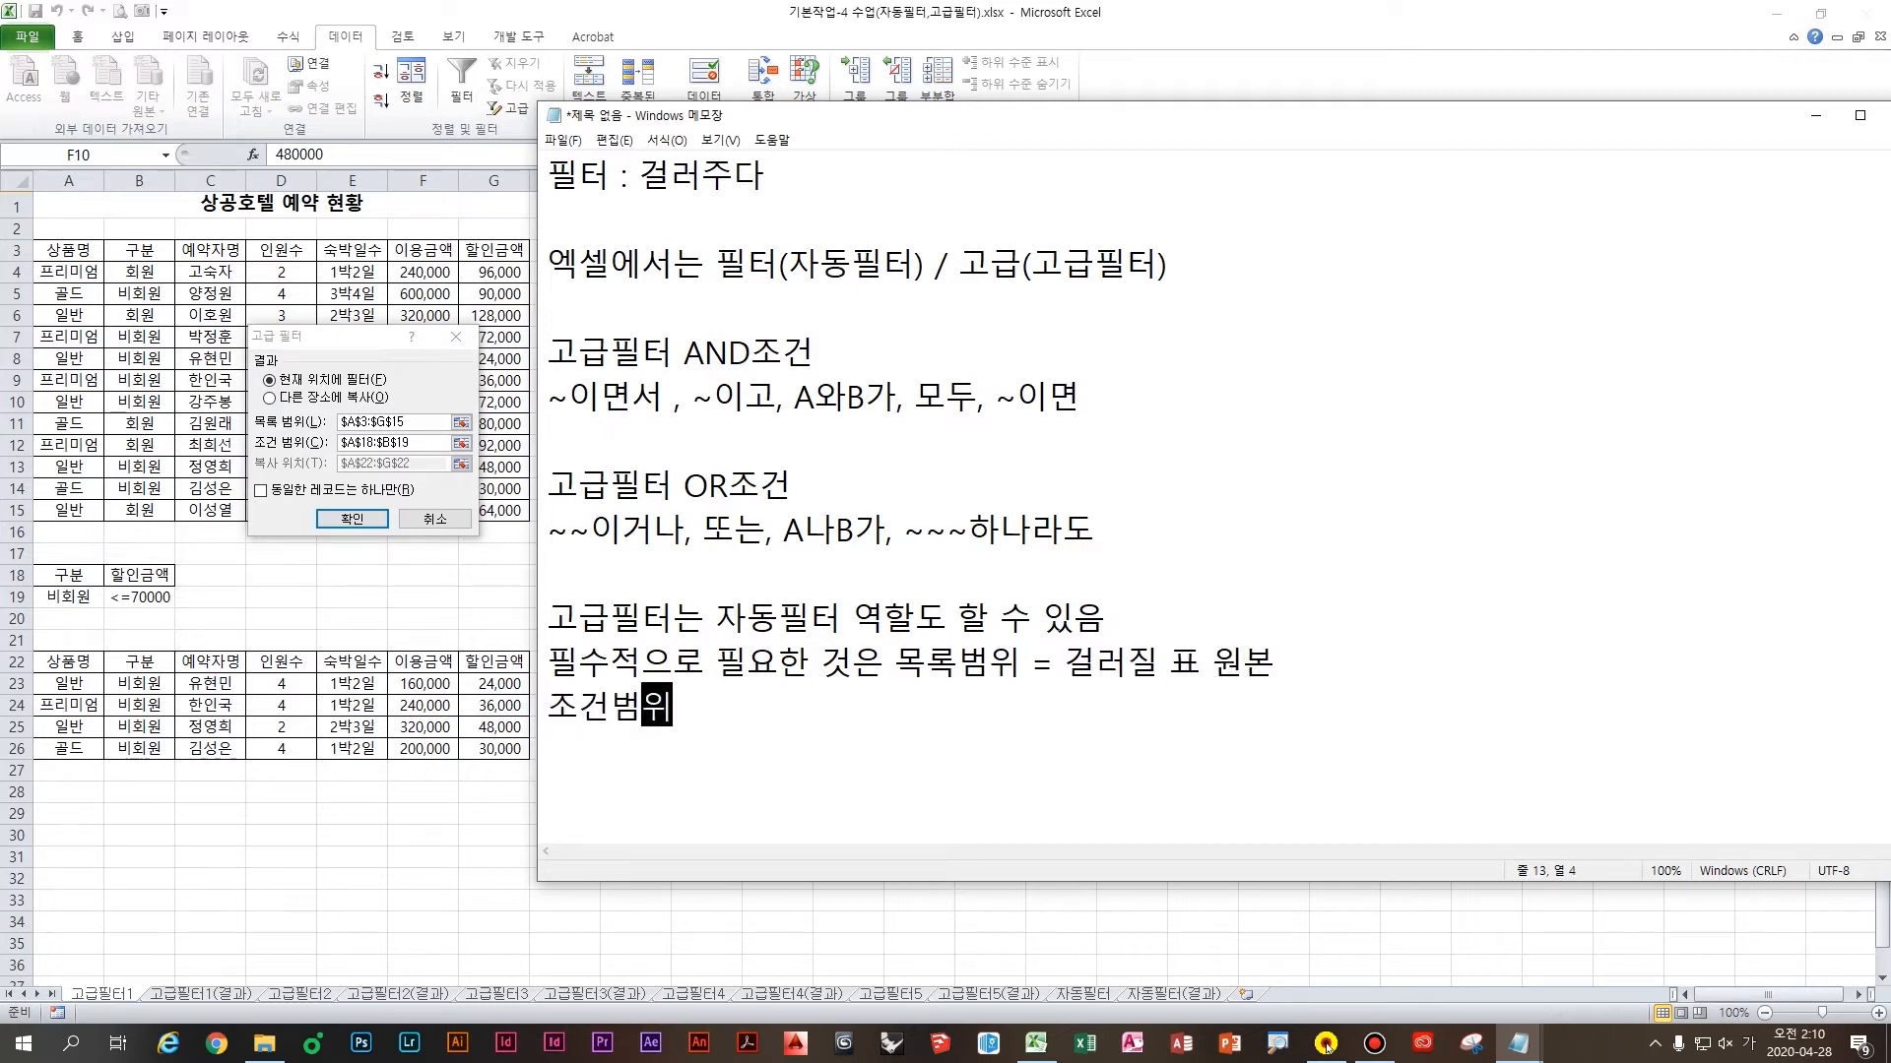
pyautogui.press('Hangul')
pyautogui.write('An')
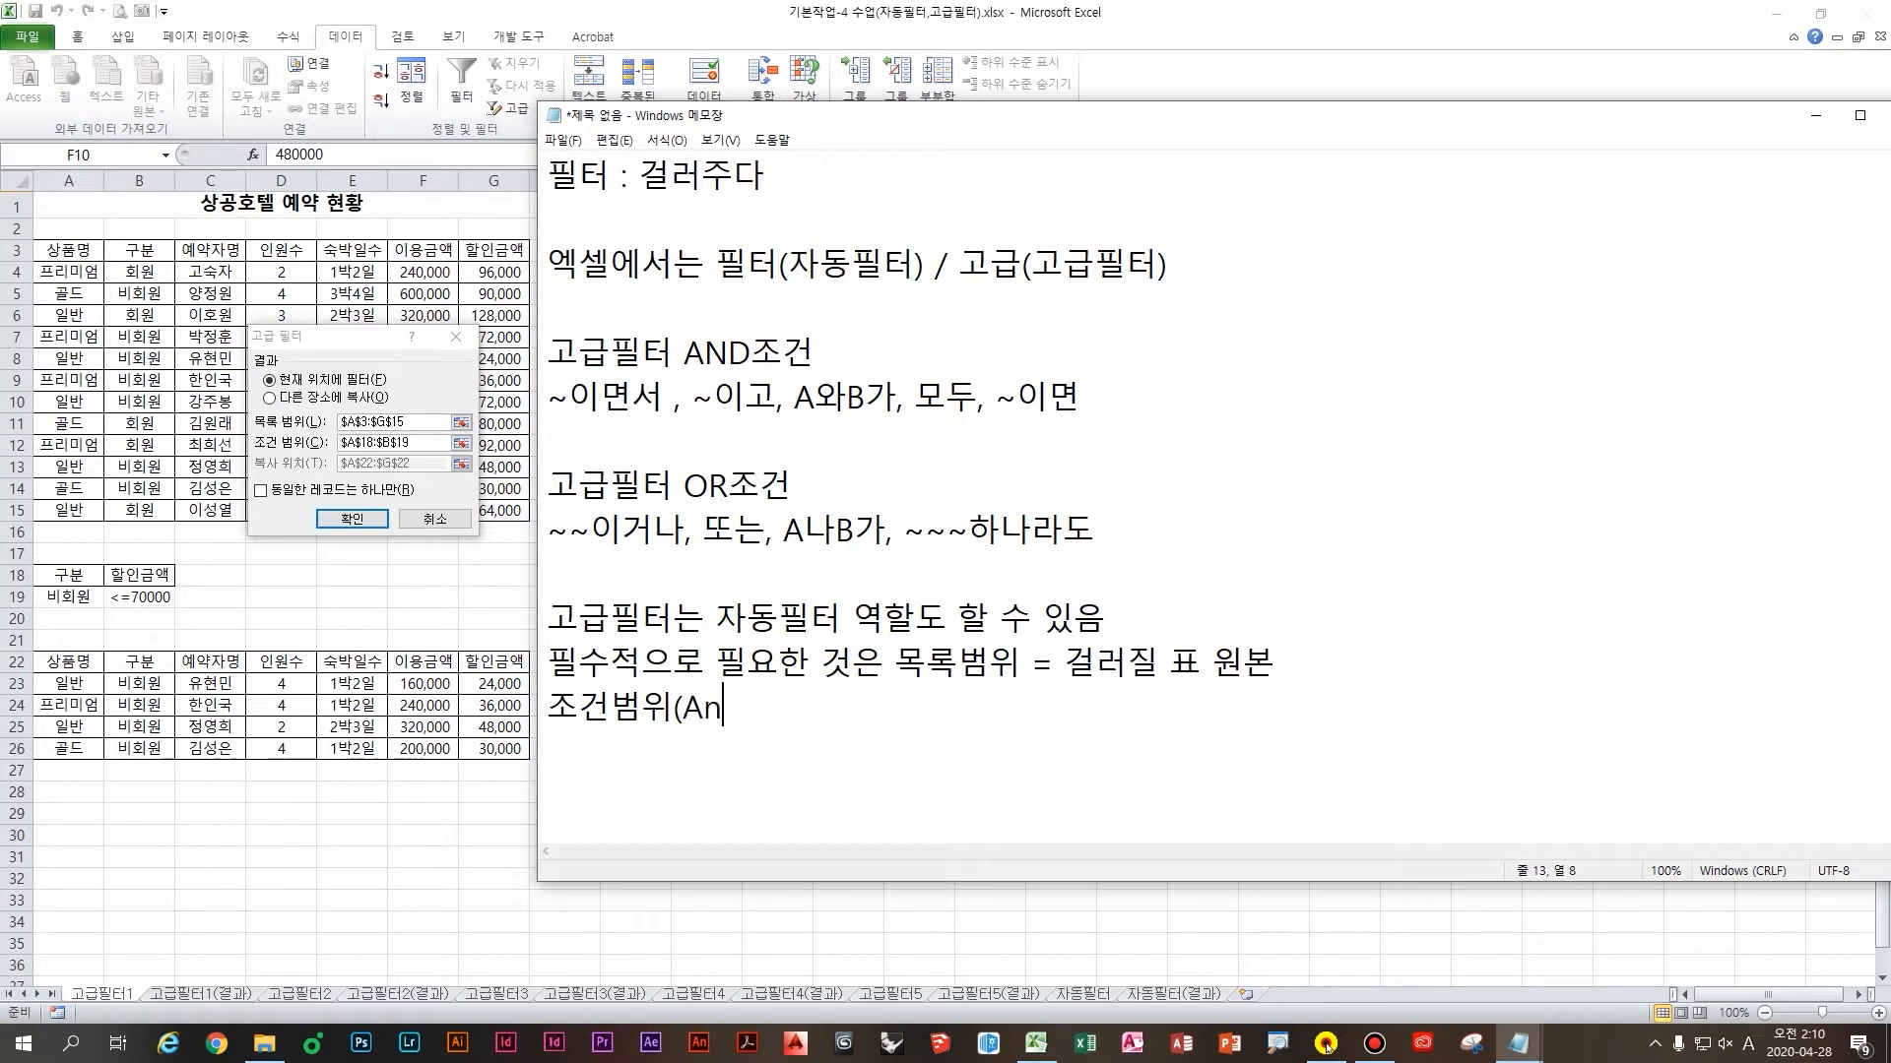
pyautogui.press('BackSpace')
pyautogui.write('ND, OR,')
pyautogui.press('Hangul')
pyautogui.write('ㄷㅏㄴㅇㅣㄹㅈㅗㄱㅓㄴ)')
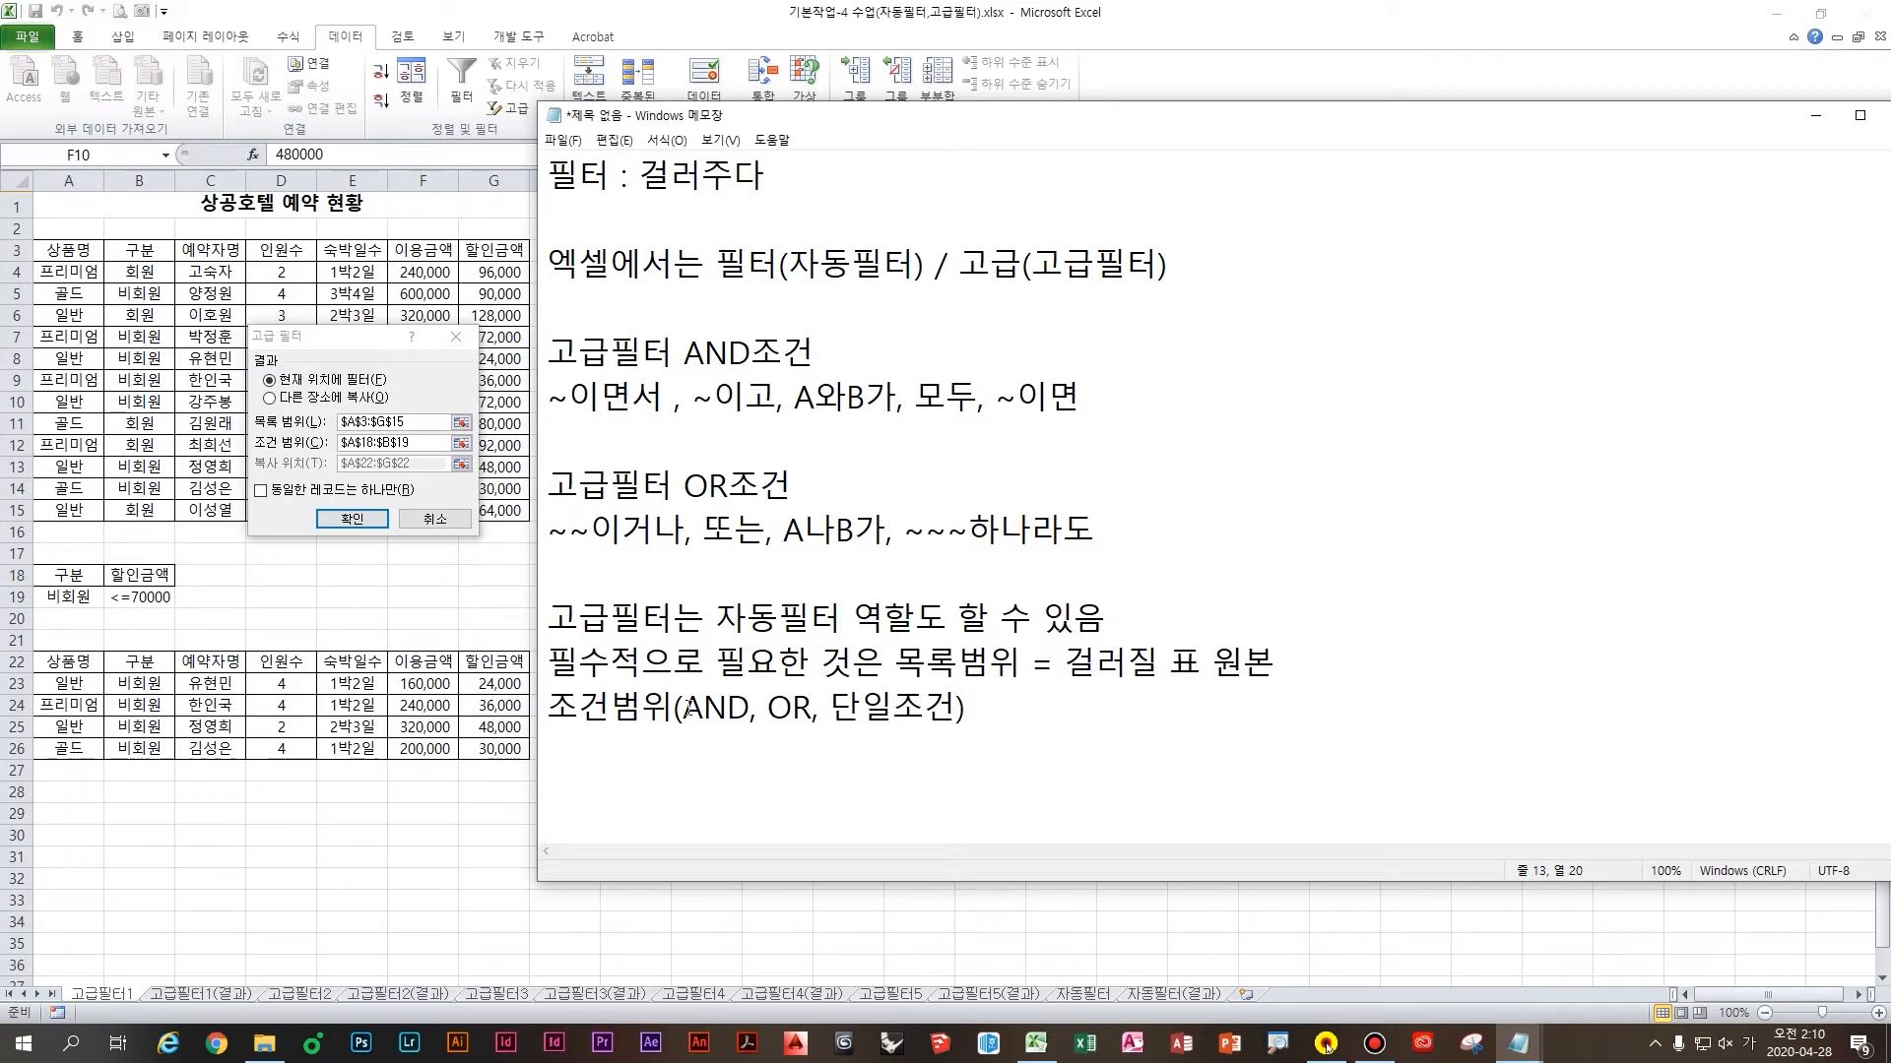
pyautogui.moveTo(957, 661); pyautogui.dragTo(1041, 726)
pyautogui.click(1041, 726)
# Add the line "옵션(선택사항) 복사위치" below the 조건범위 note, separated by a blank line
pyautogui.press('Return')
pyautogui.press('Return')
pyautogui.write('옵셔ㄴ(선택사')
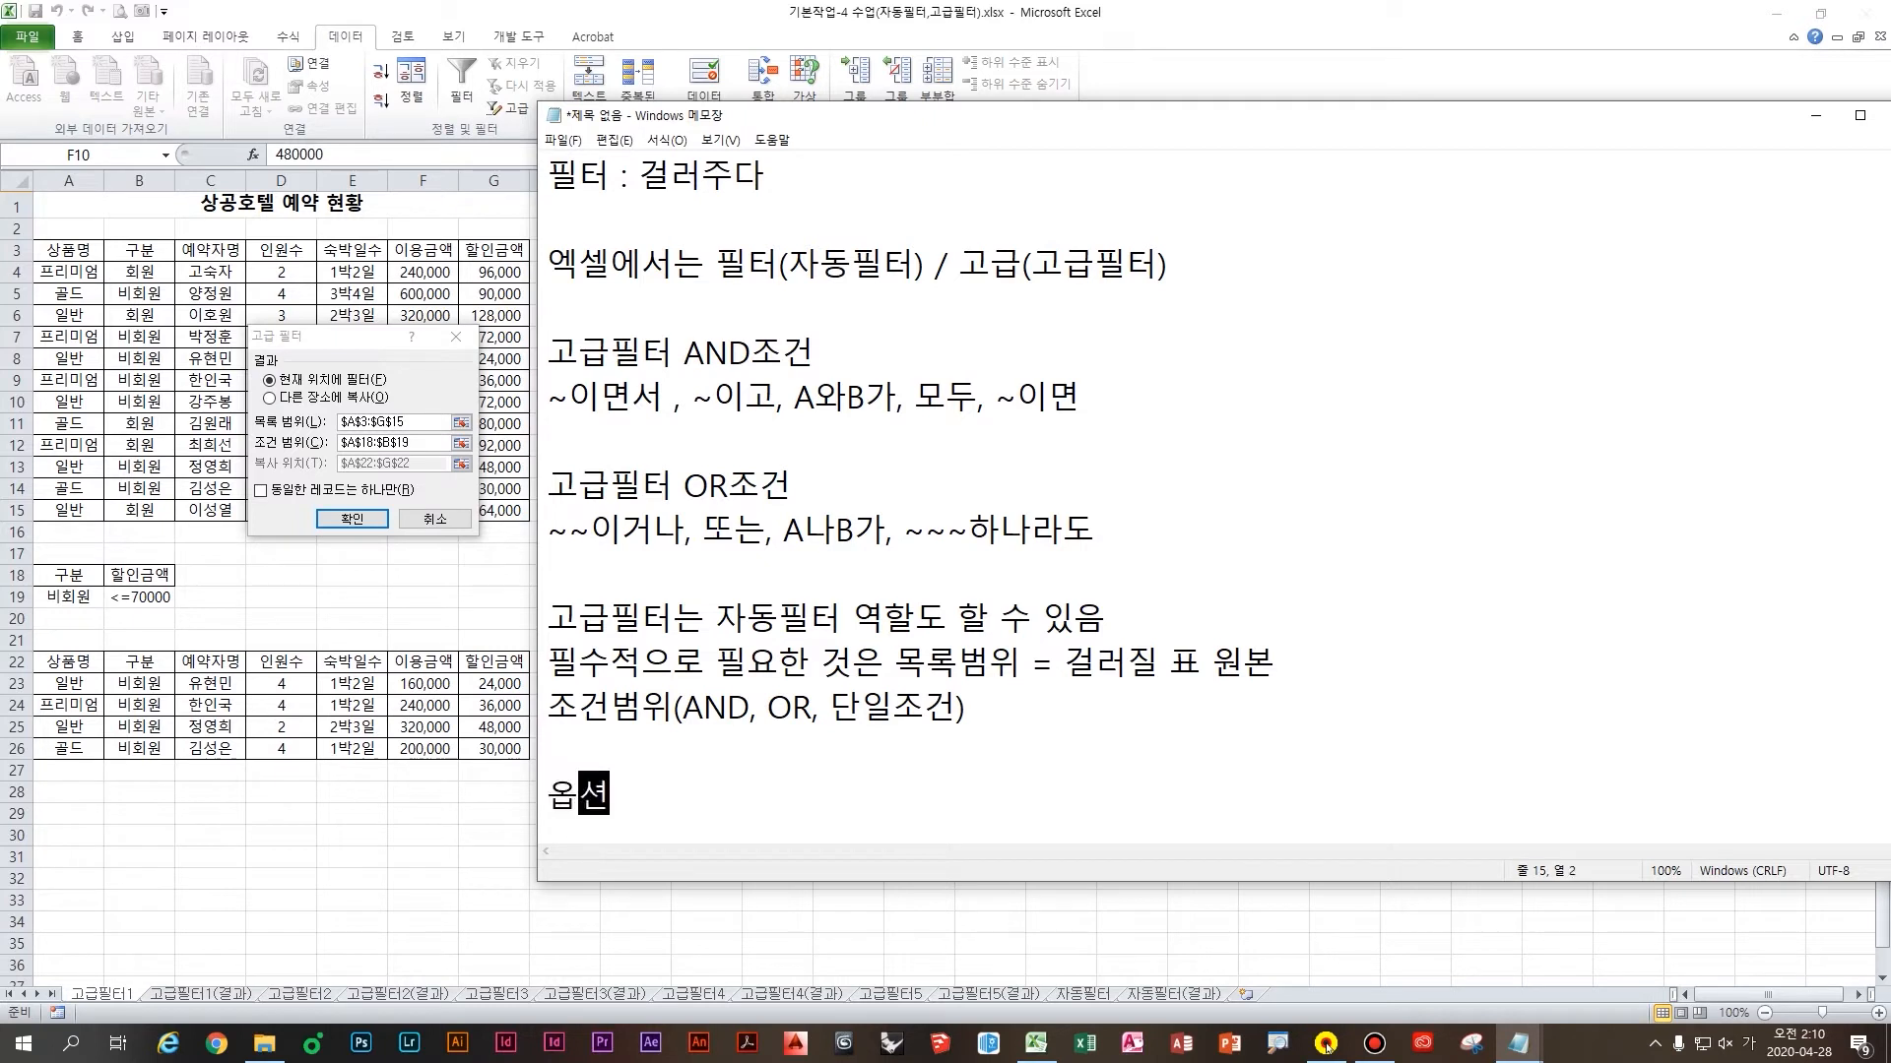
pyautogui.write('항')
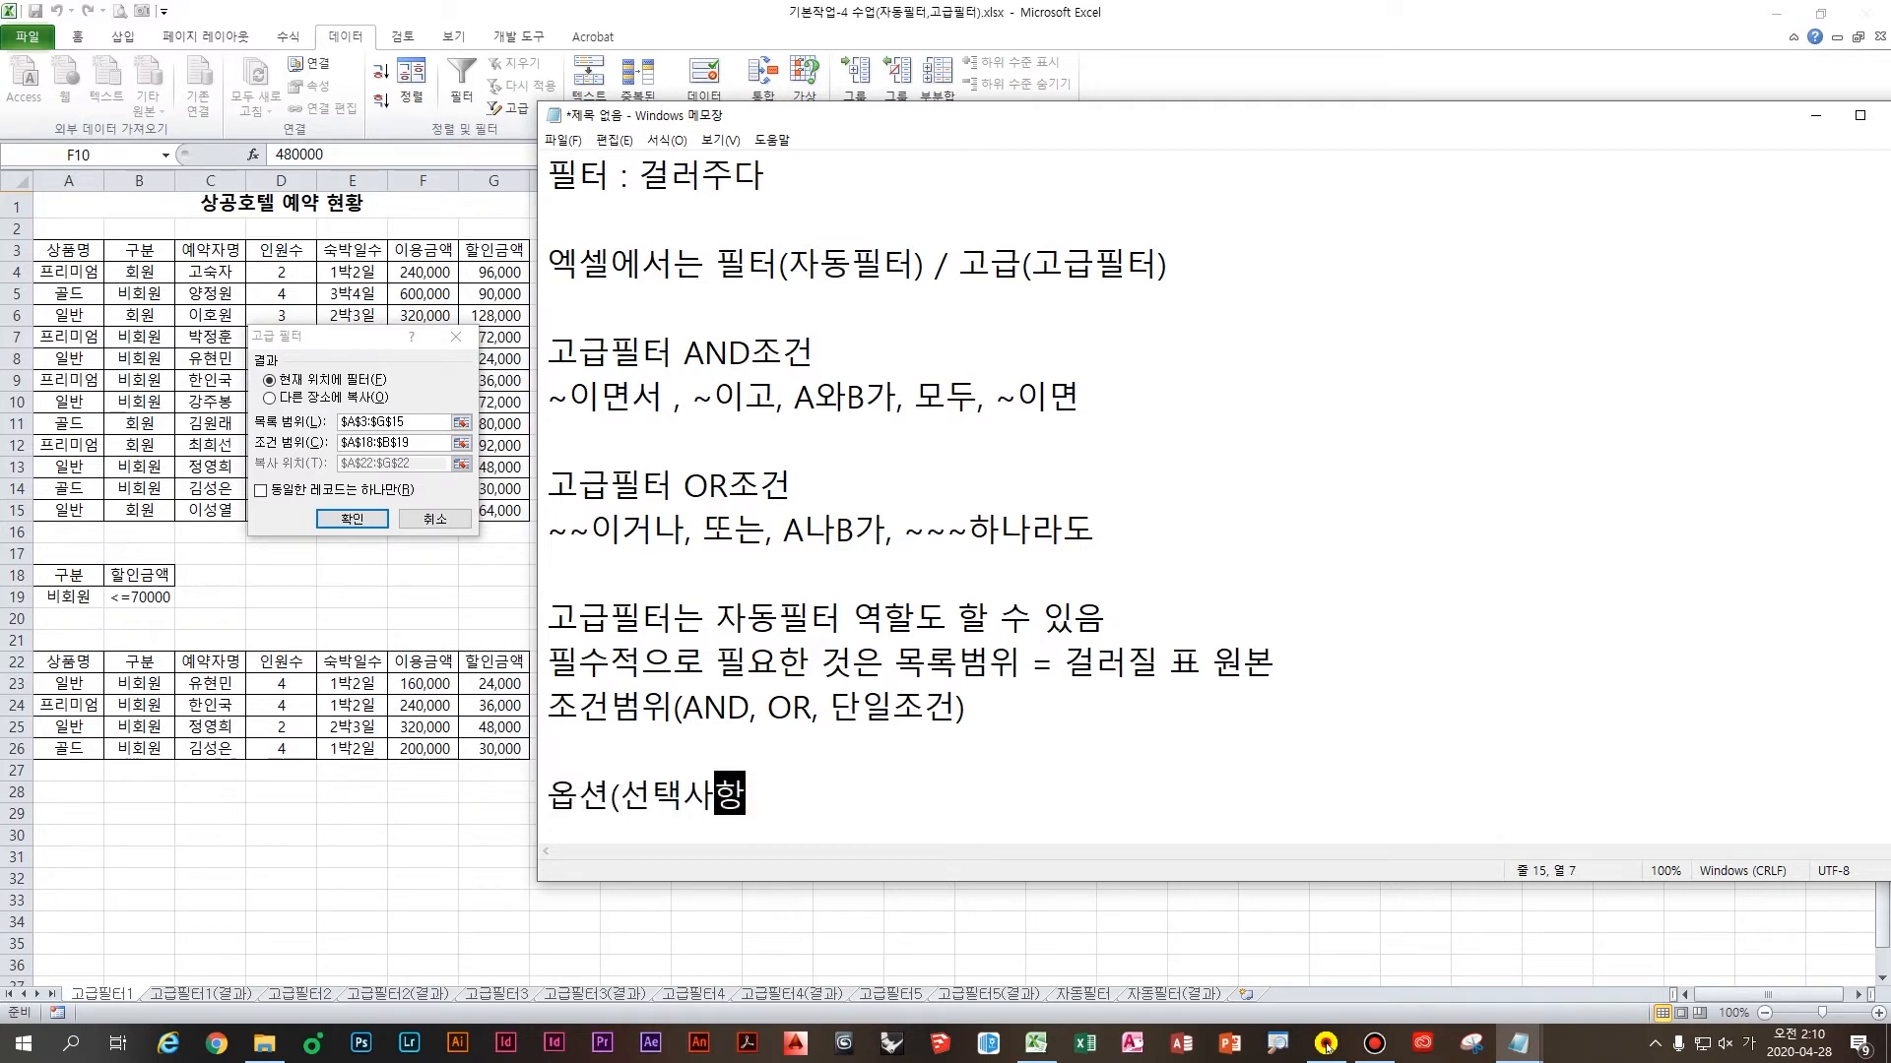
pyautogui.write(') 복상위치')
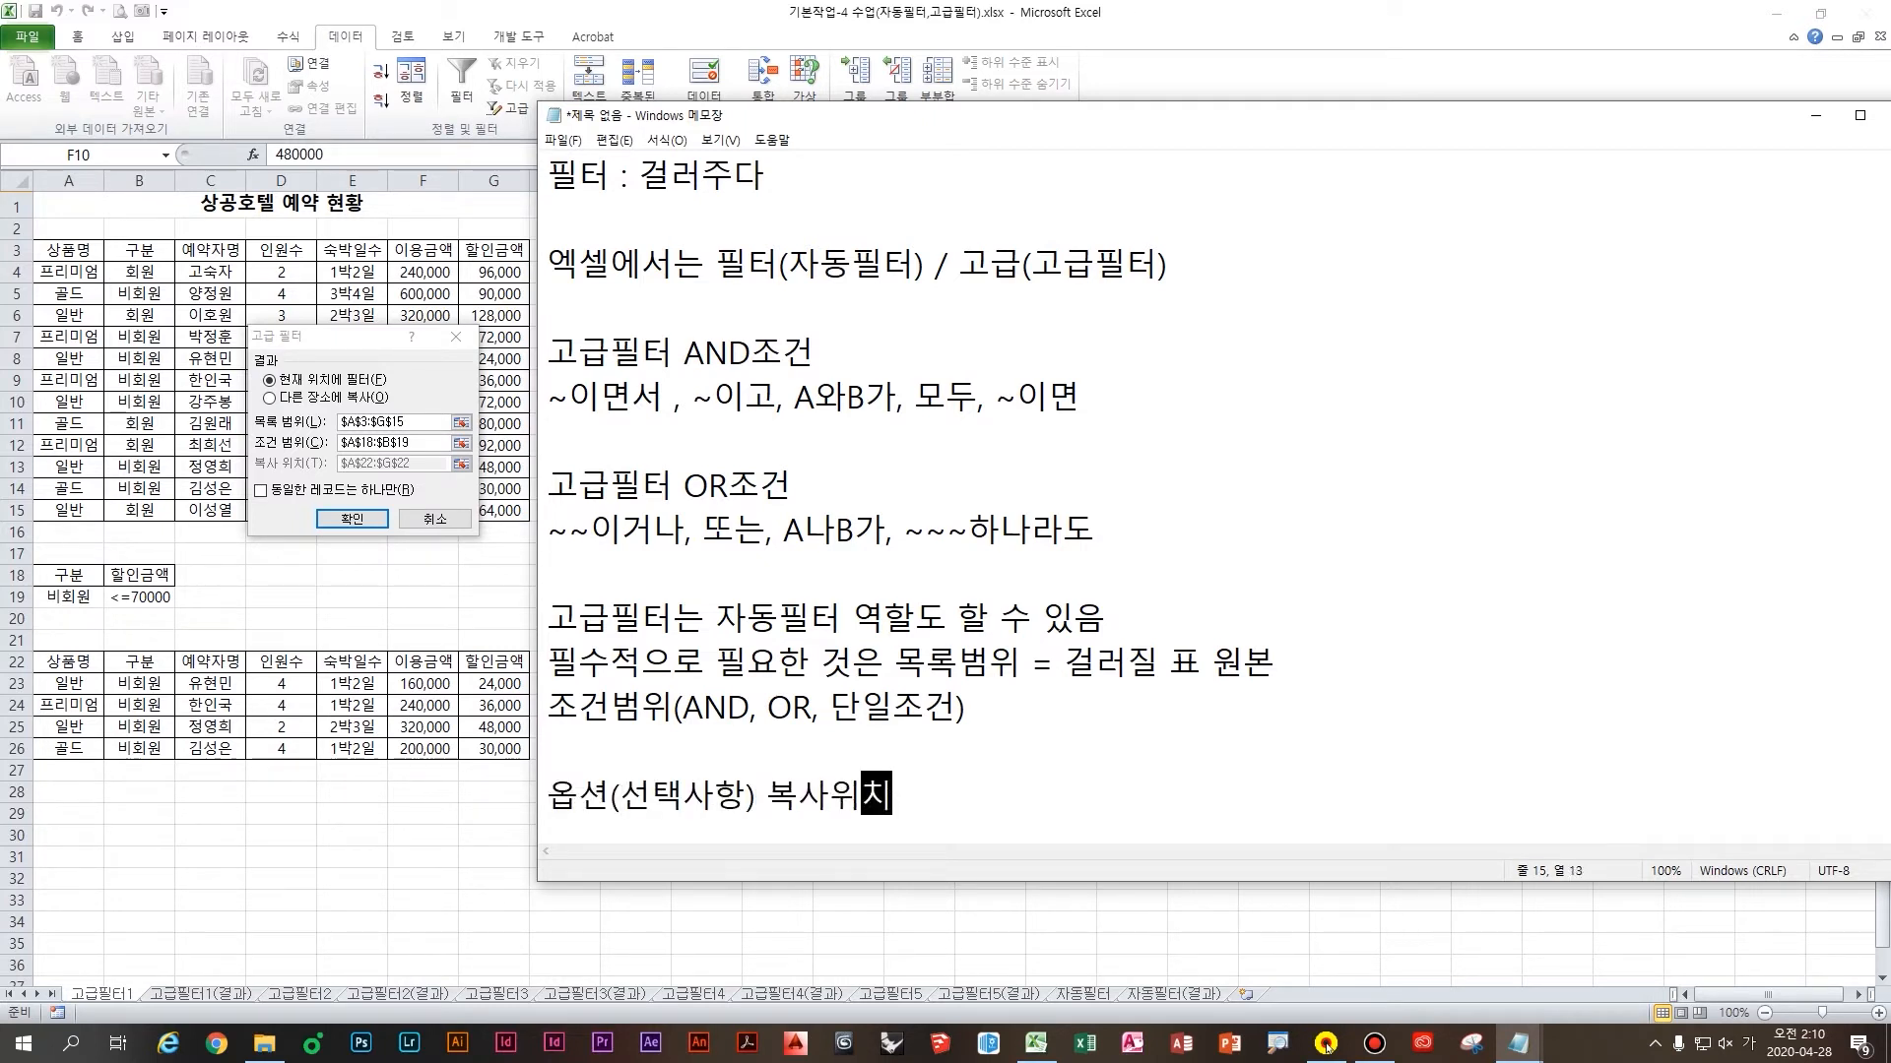
# Write the note "복사위치를 선택하게 되면 걸러진 데이터 값을 다른 곳에서도 볼 수가 있다." after a blank line, followed by another blank line
pyautogui.press('Return')
pyautogui.press('Return')
pyautogui.write('복사')
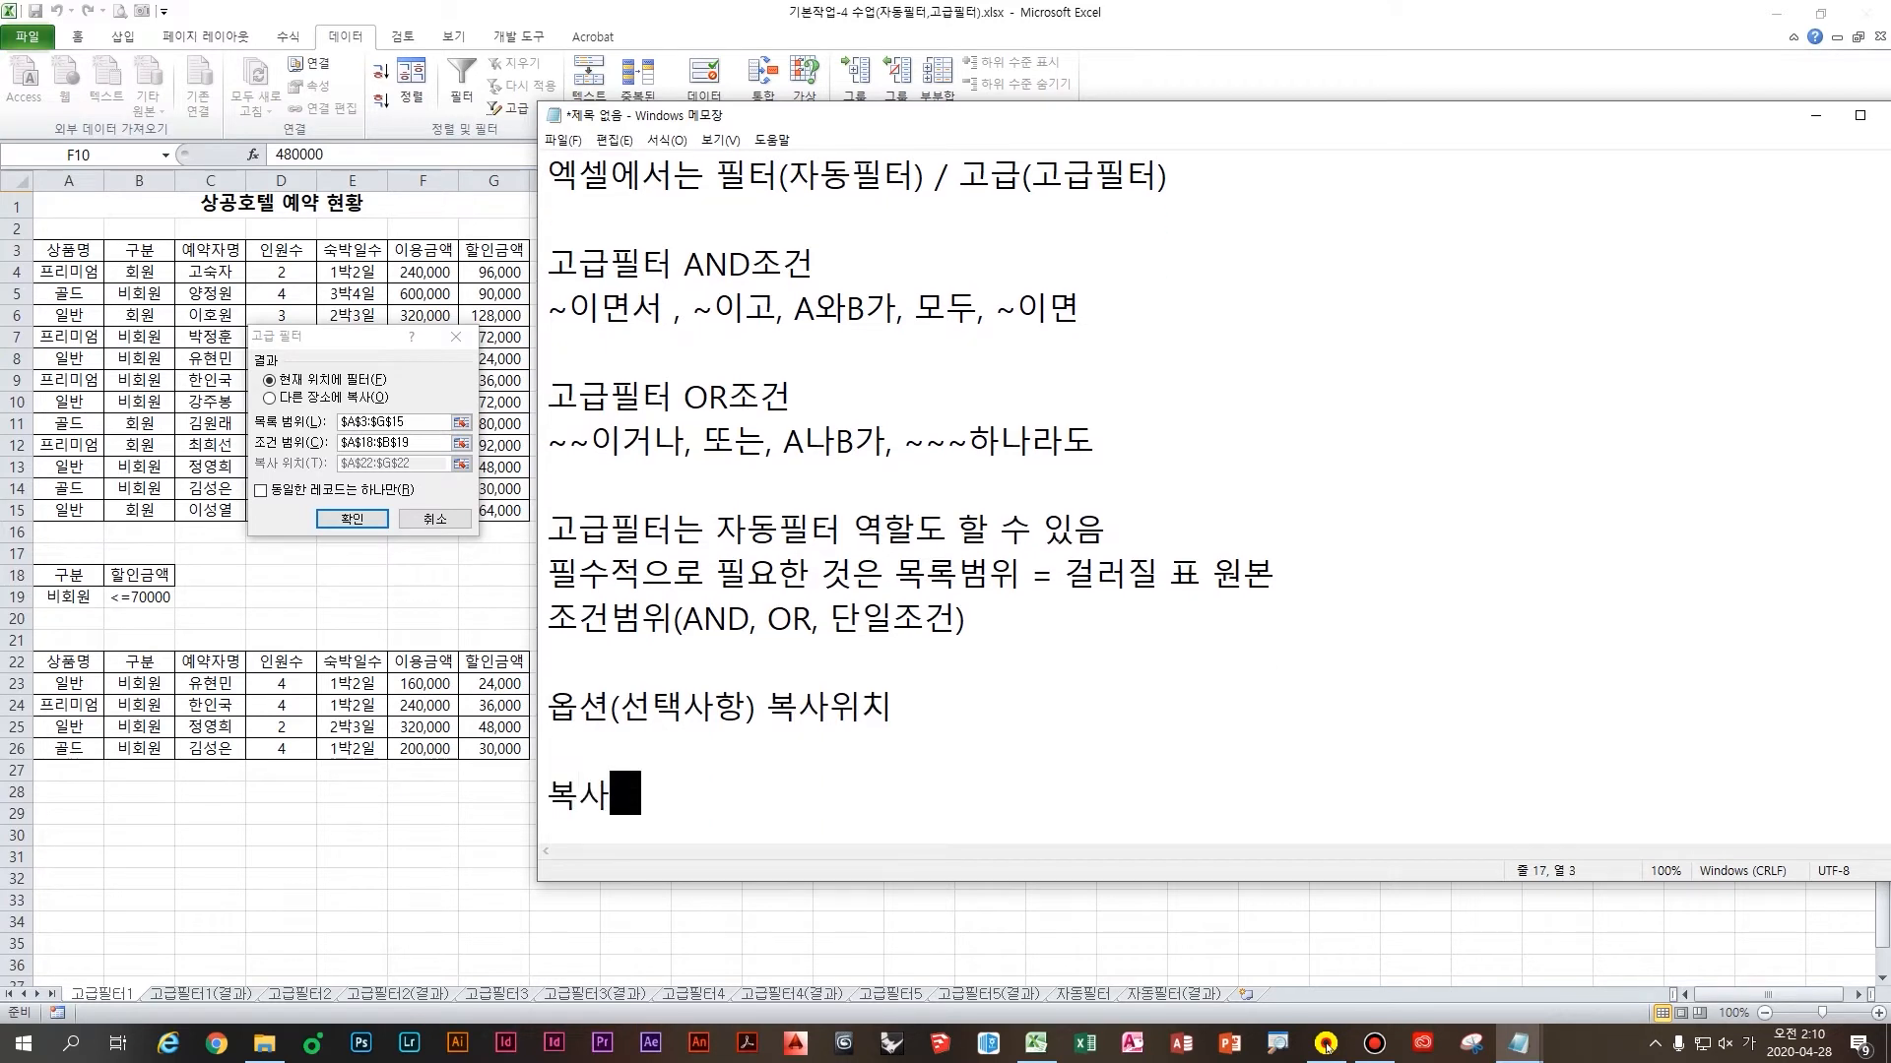
pyautogui.write('위치를 선택ㅎ하게 되면 걸')
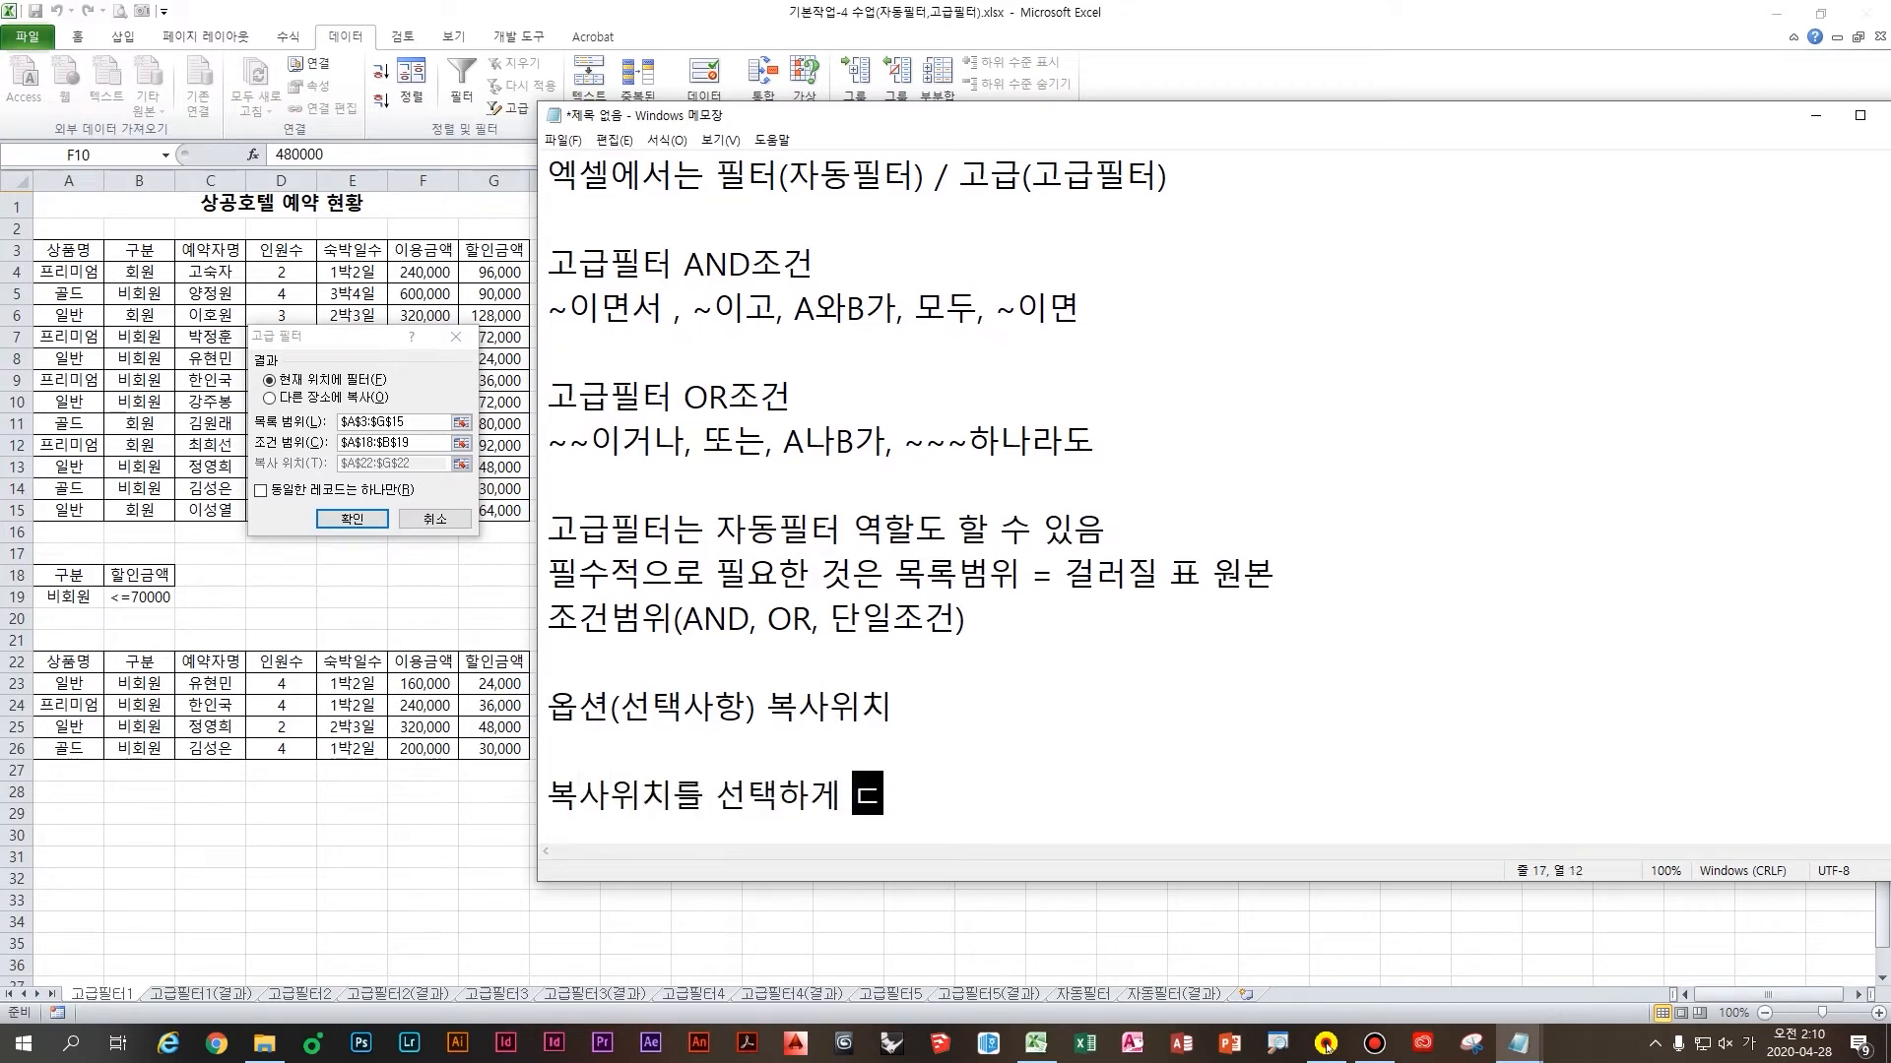
pyautogui.write('러진')
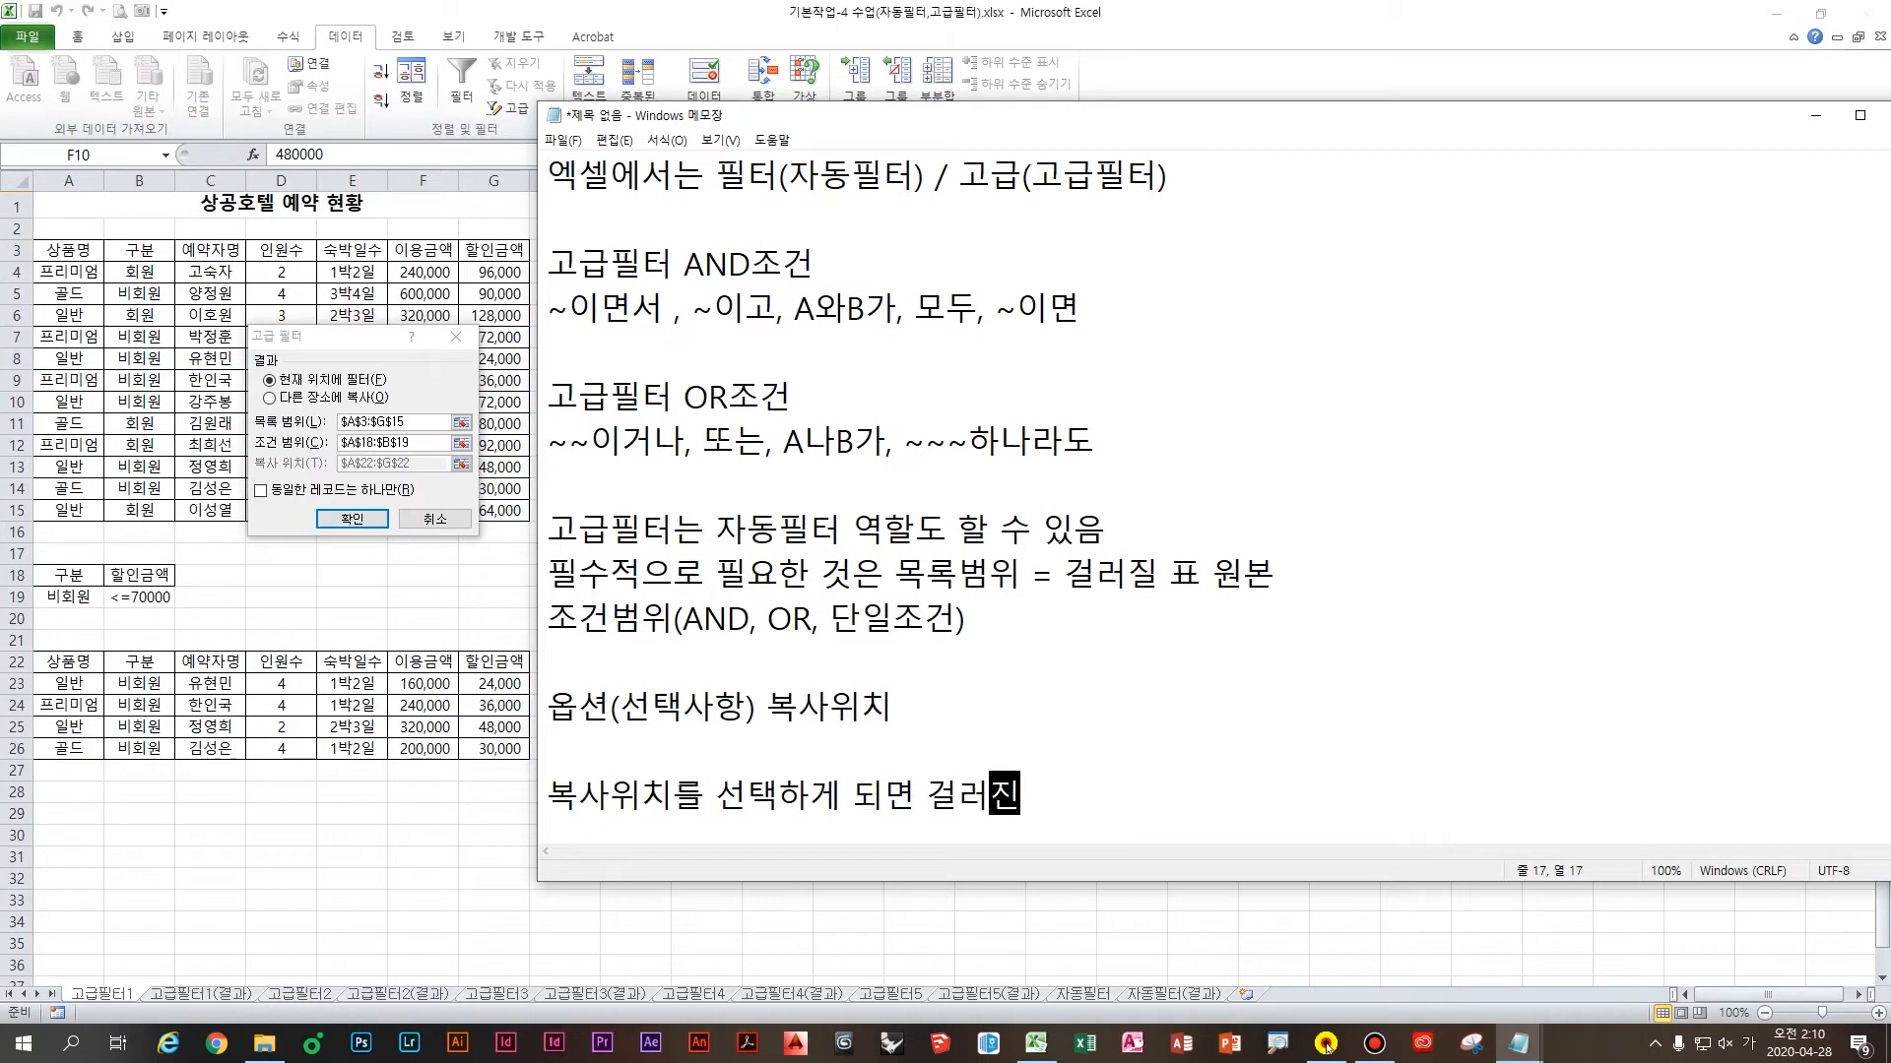
pyautogui.write(' 데이터 값을 다른 ')
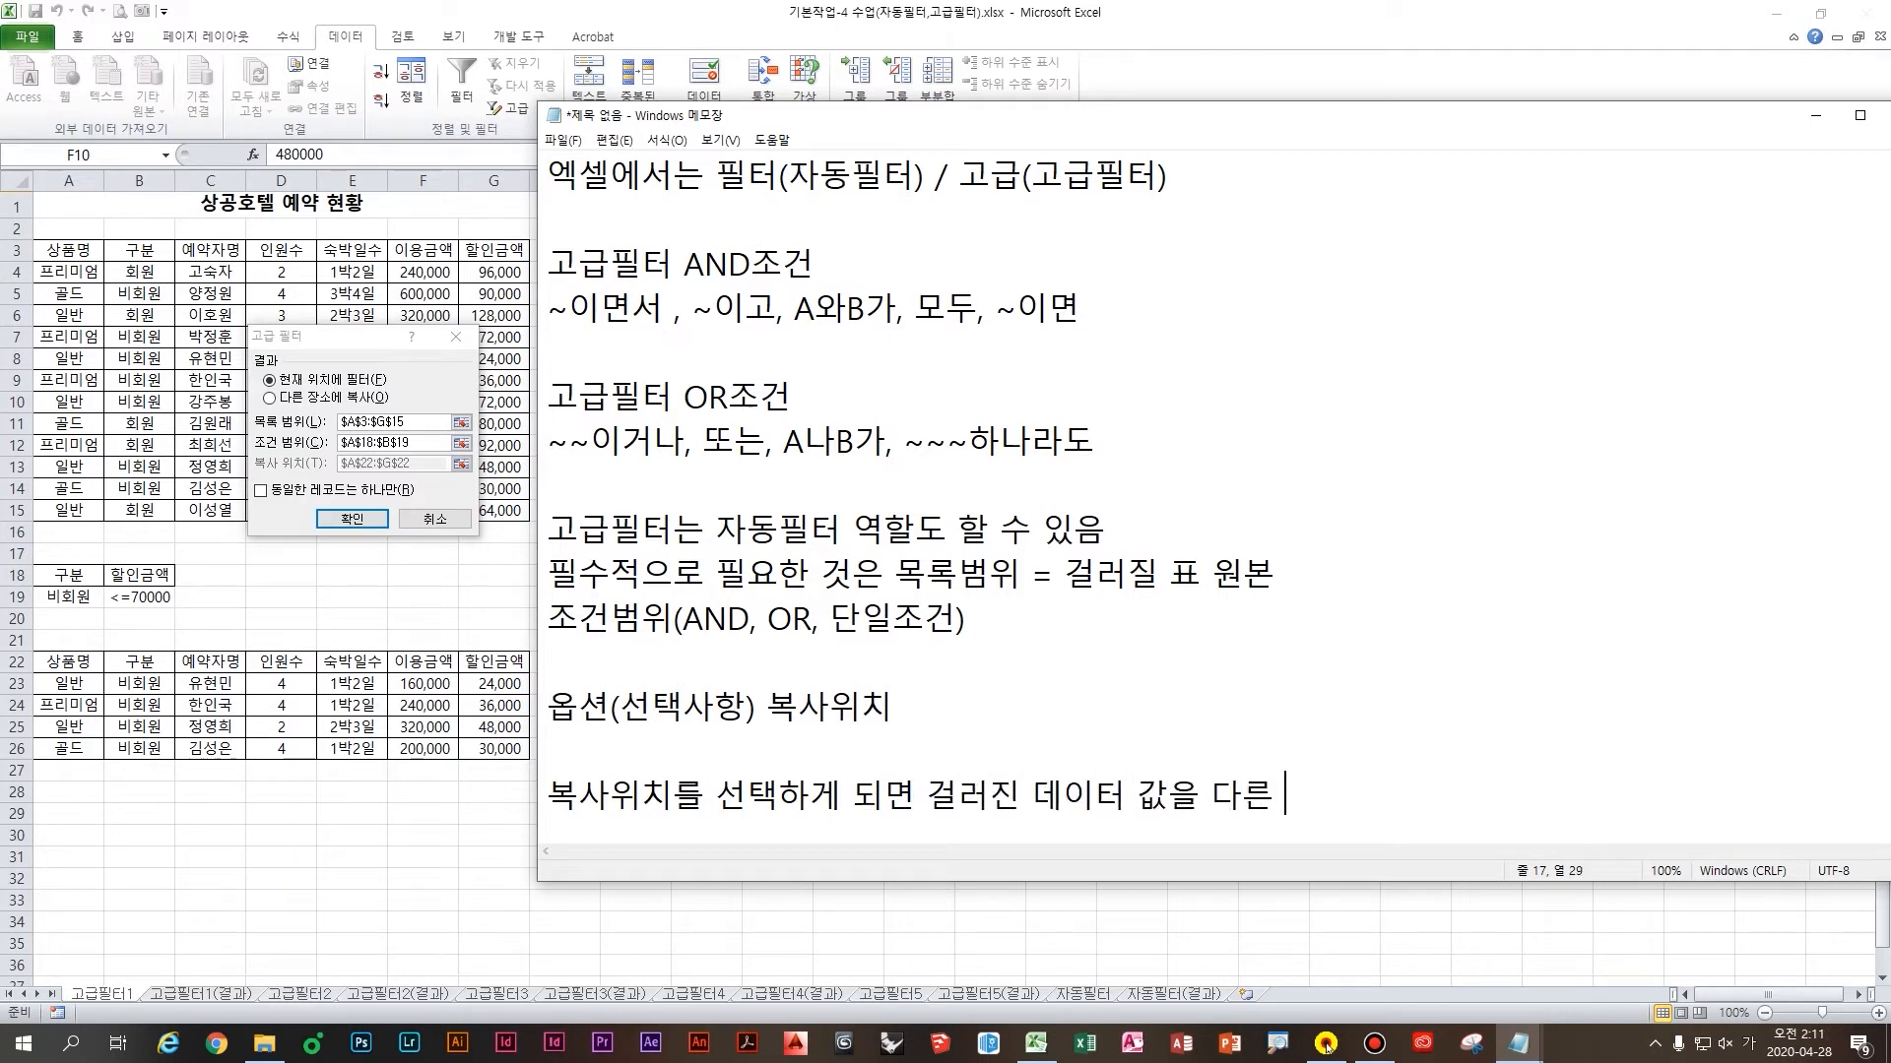
pyautogui.write('곳에서도 볼 수가 이ㅆ')
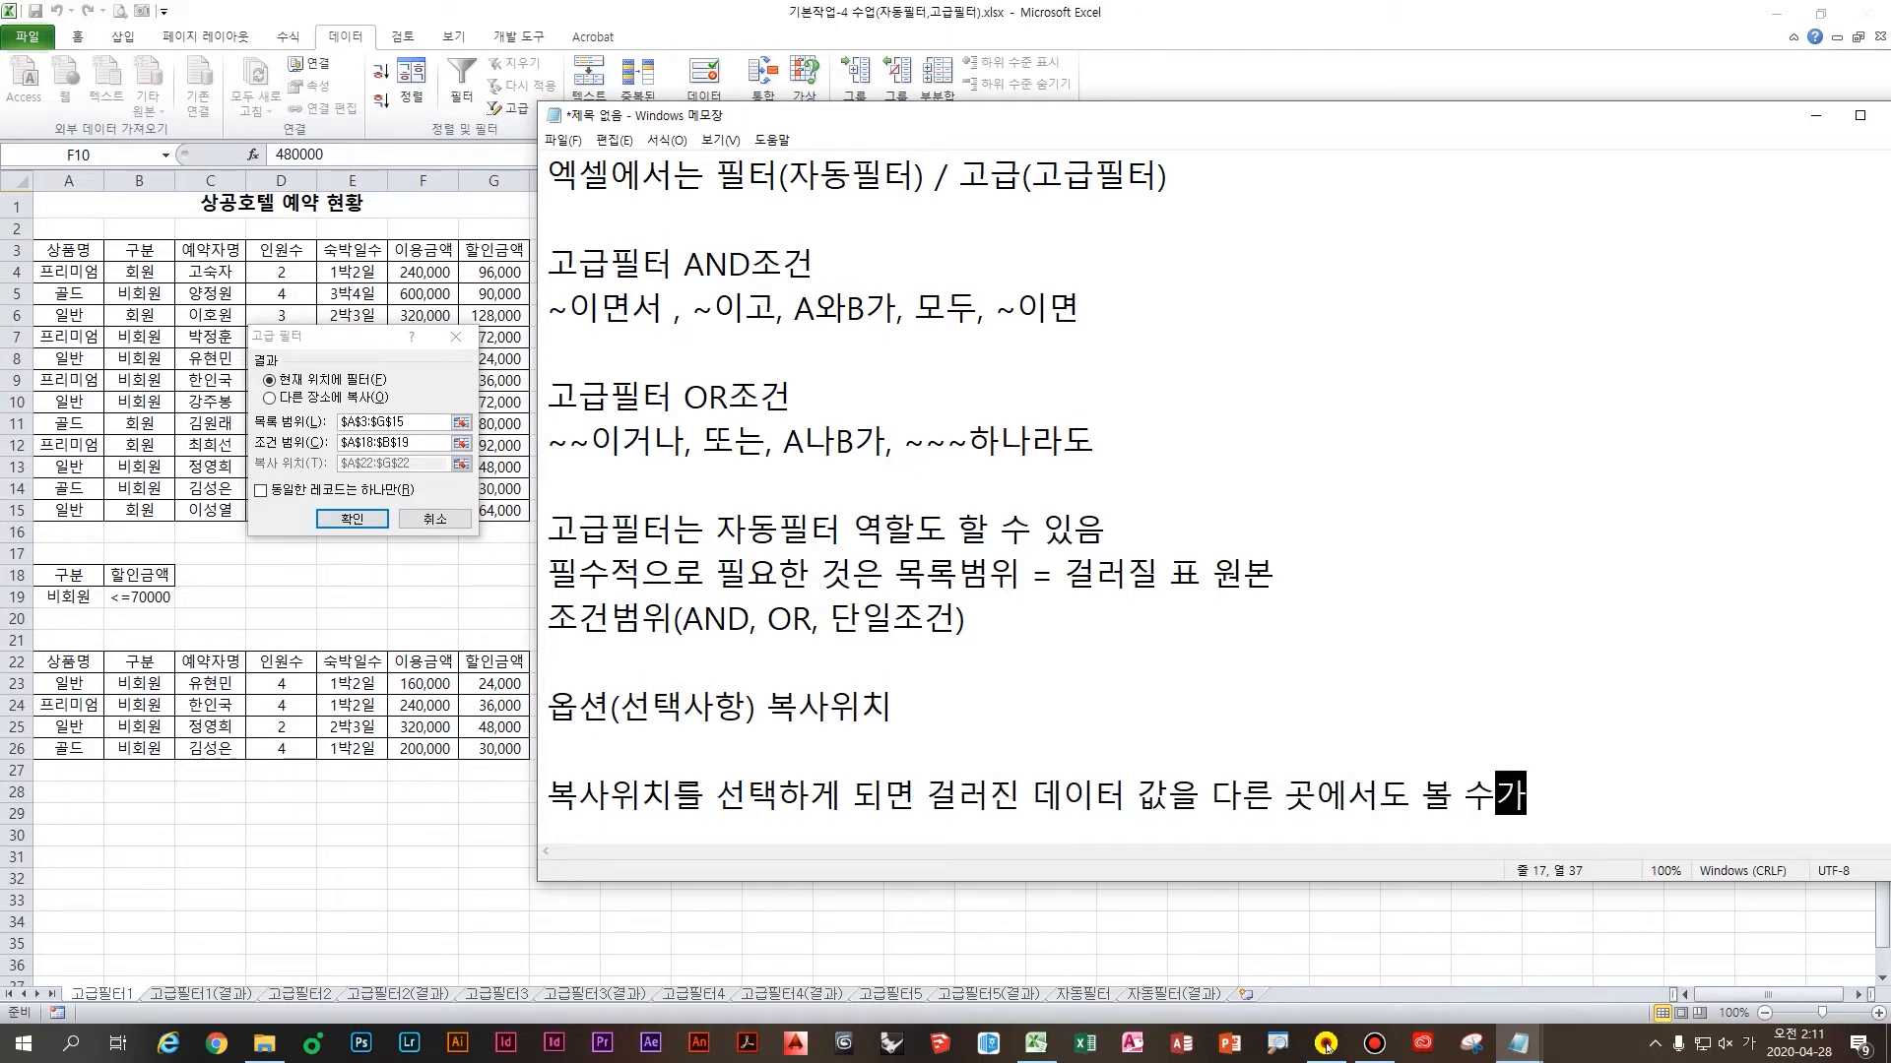
pyautogui.press('Menu')
pyautogui.press('Escape')
pyautogui.press('BackSpace')
pyautogui.press('BackSpace')
pyautogui.write('ㅇ있다.')
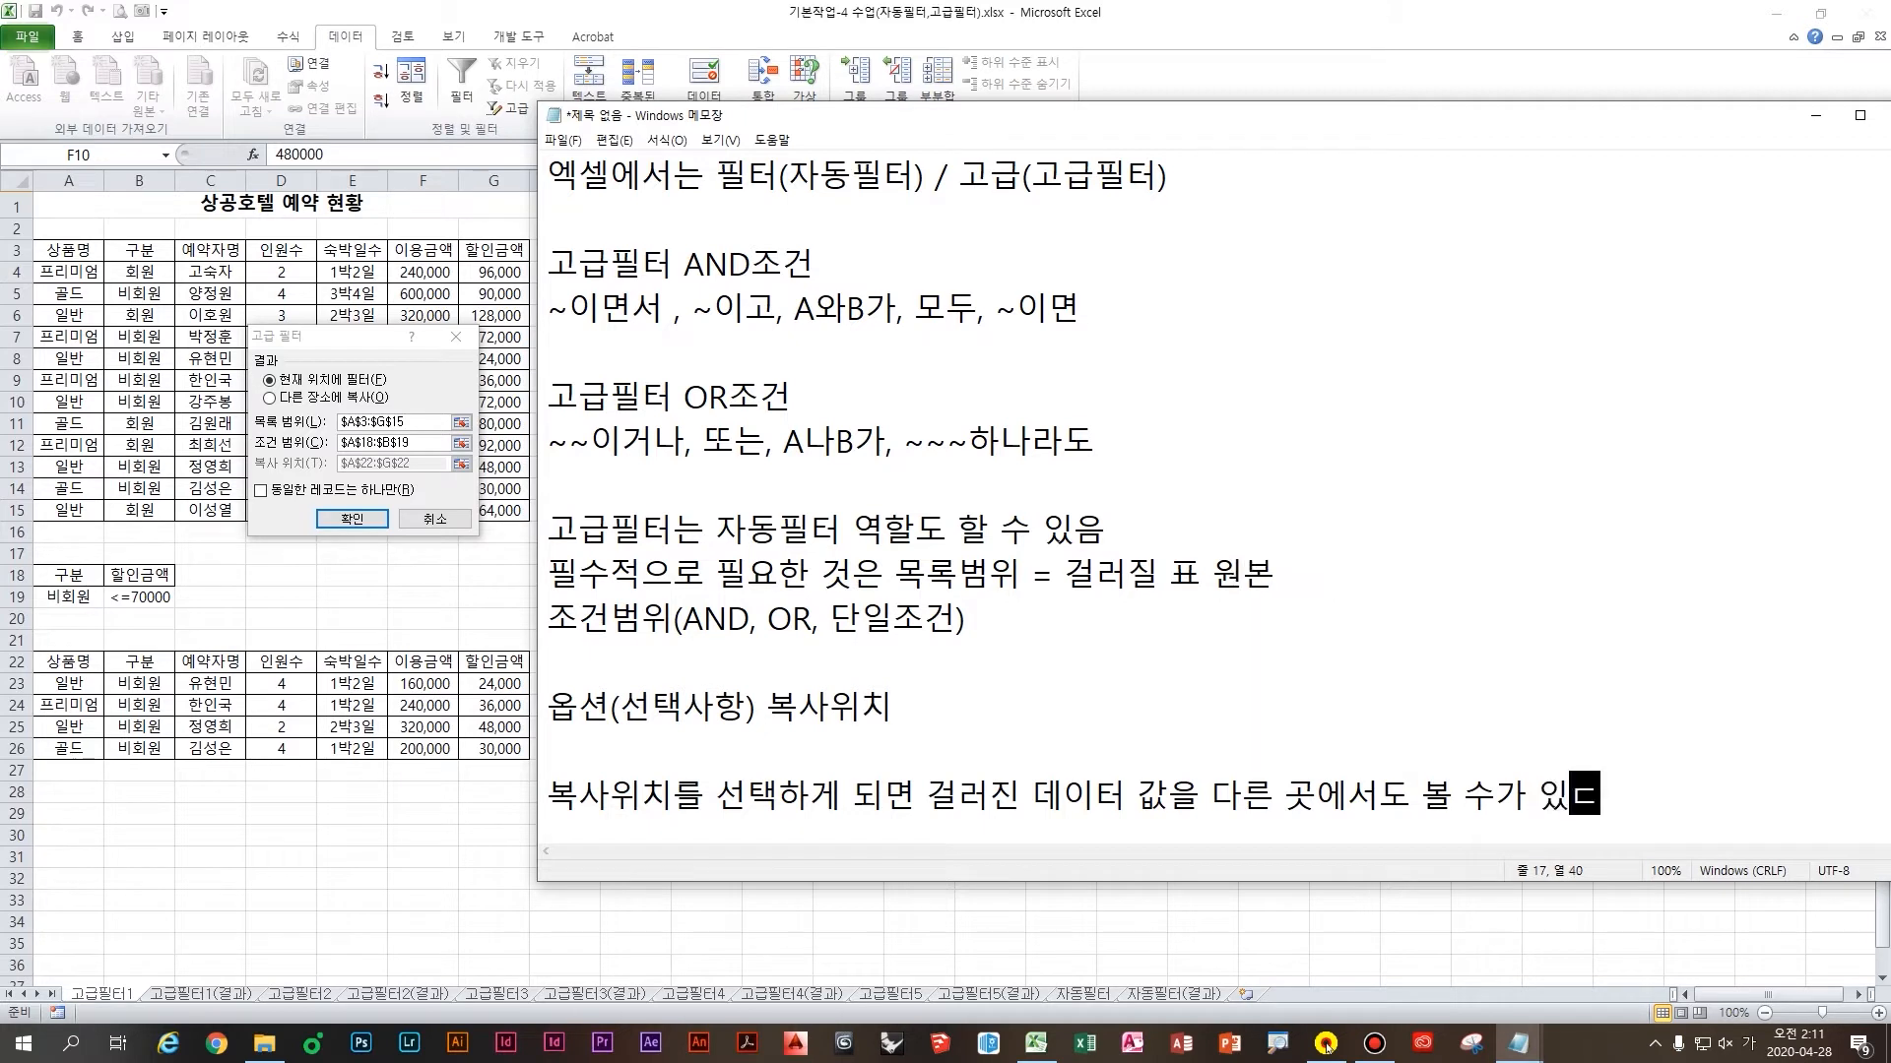
pyautogui.press('Return')
pyautogui.press('Return')
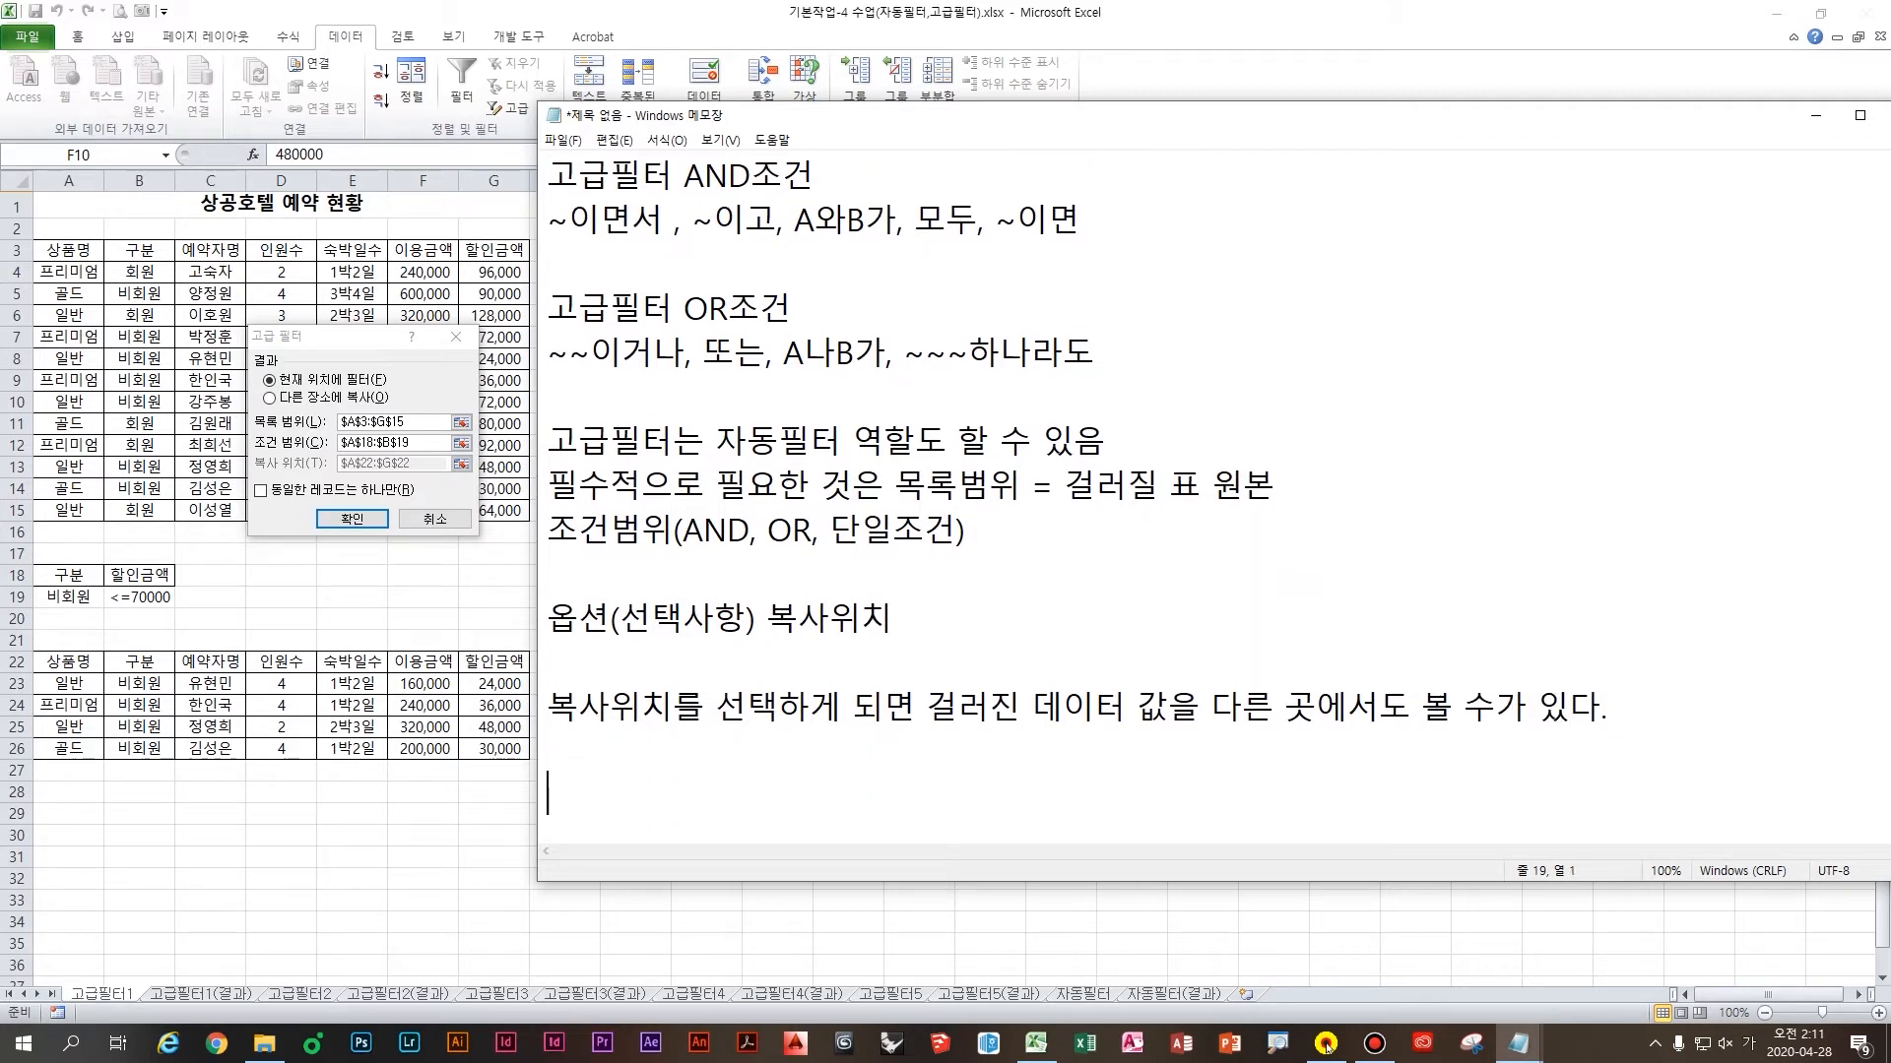
# Return to the Excel workbook, cancel the advanced filter settings, and open the 고급필터2 sheet
pyautogui.click(449, 518)
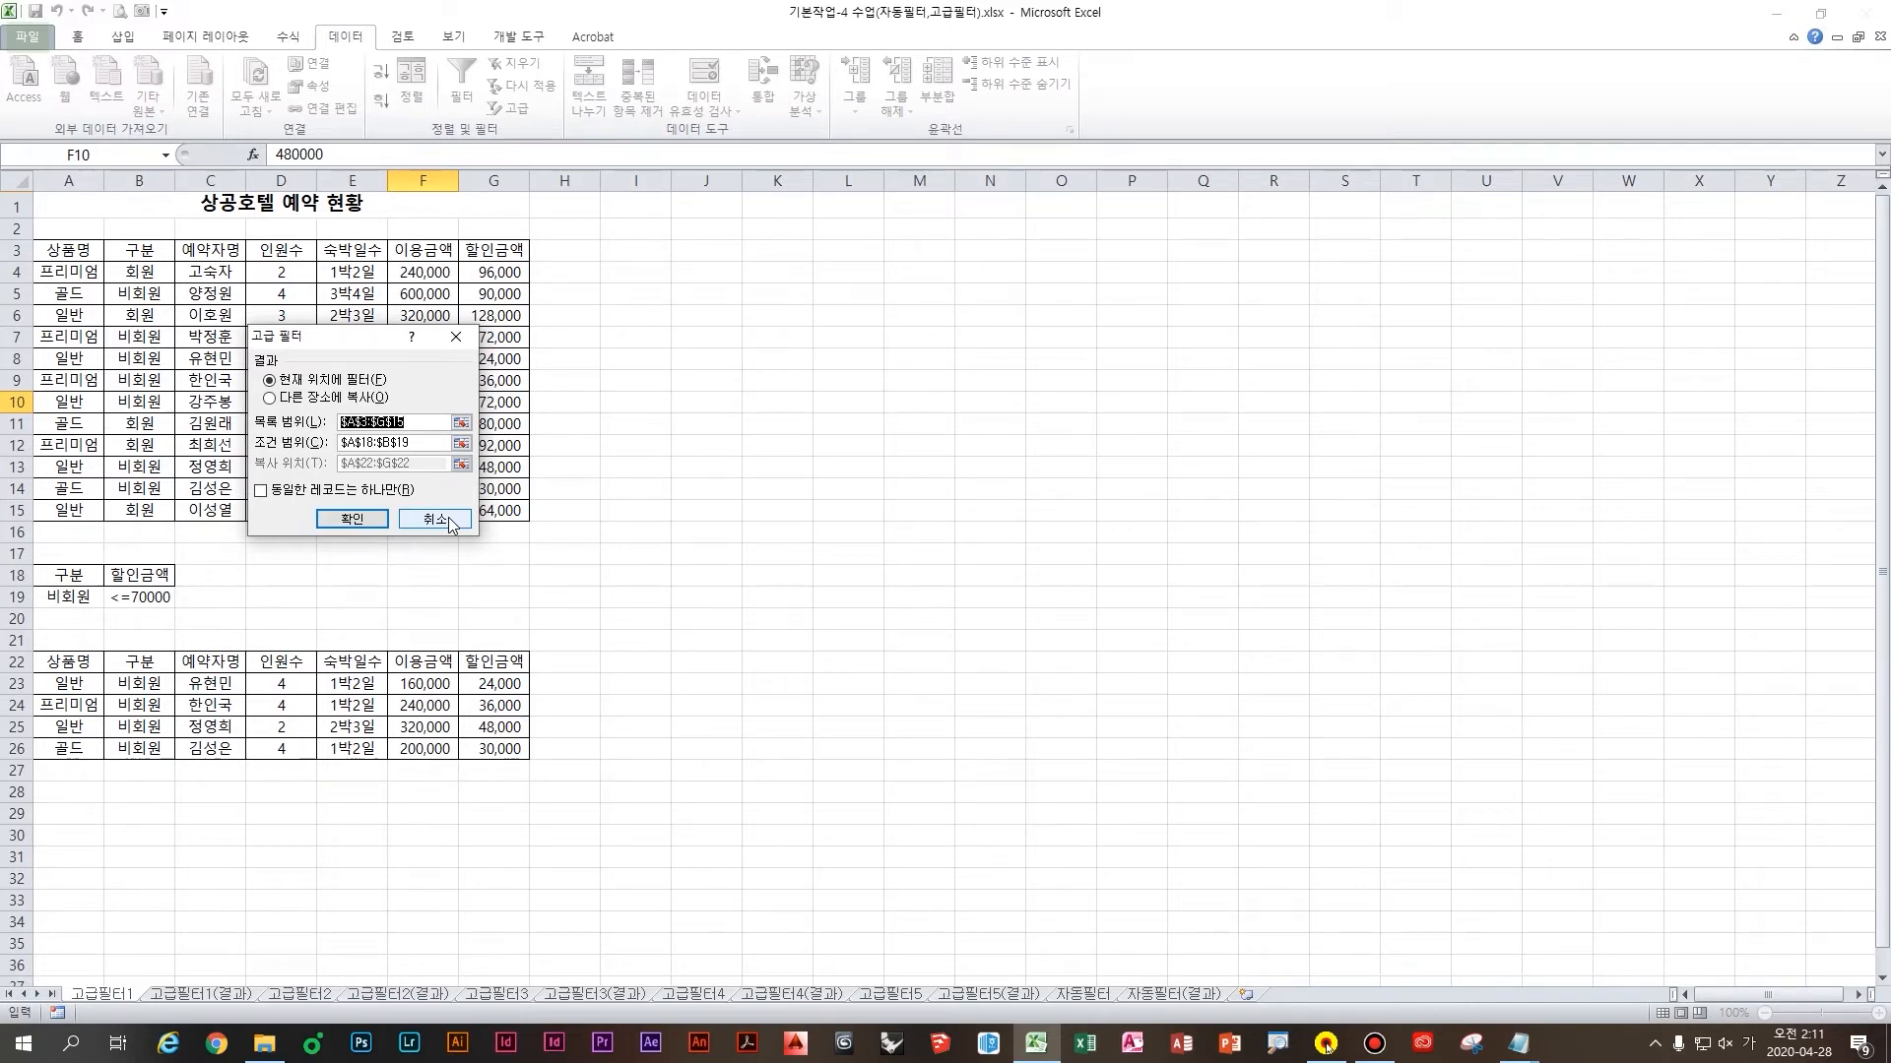
pyautogui.click(449, 519)
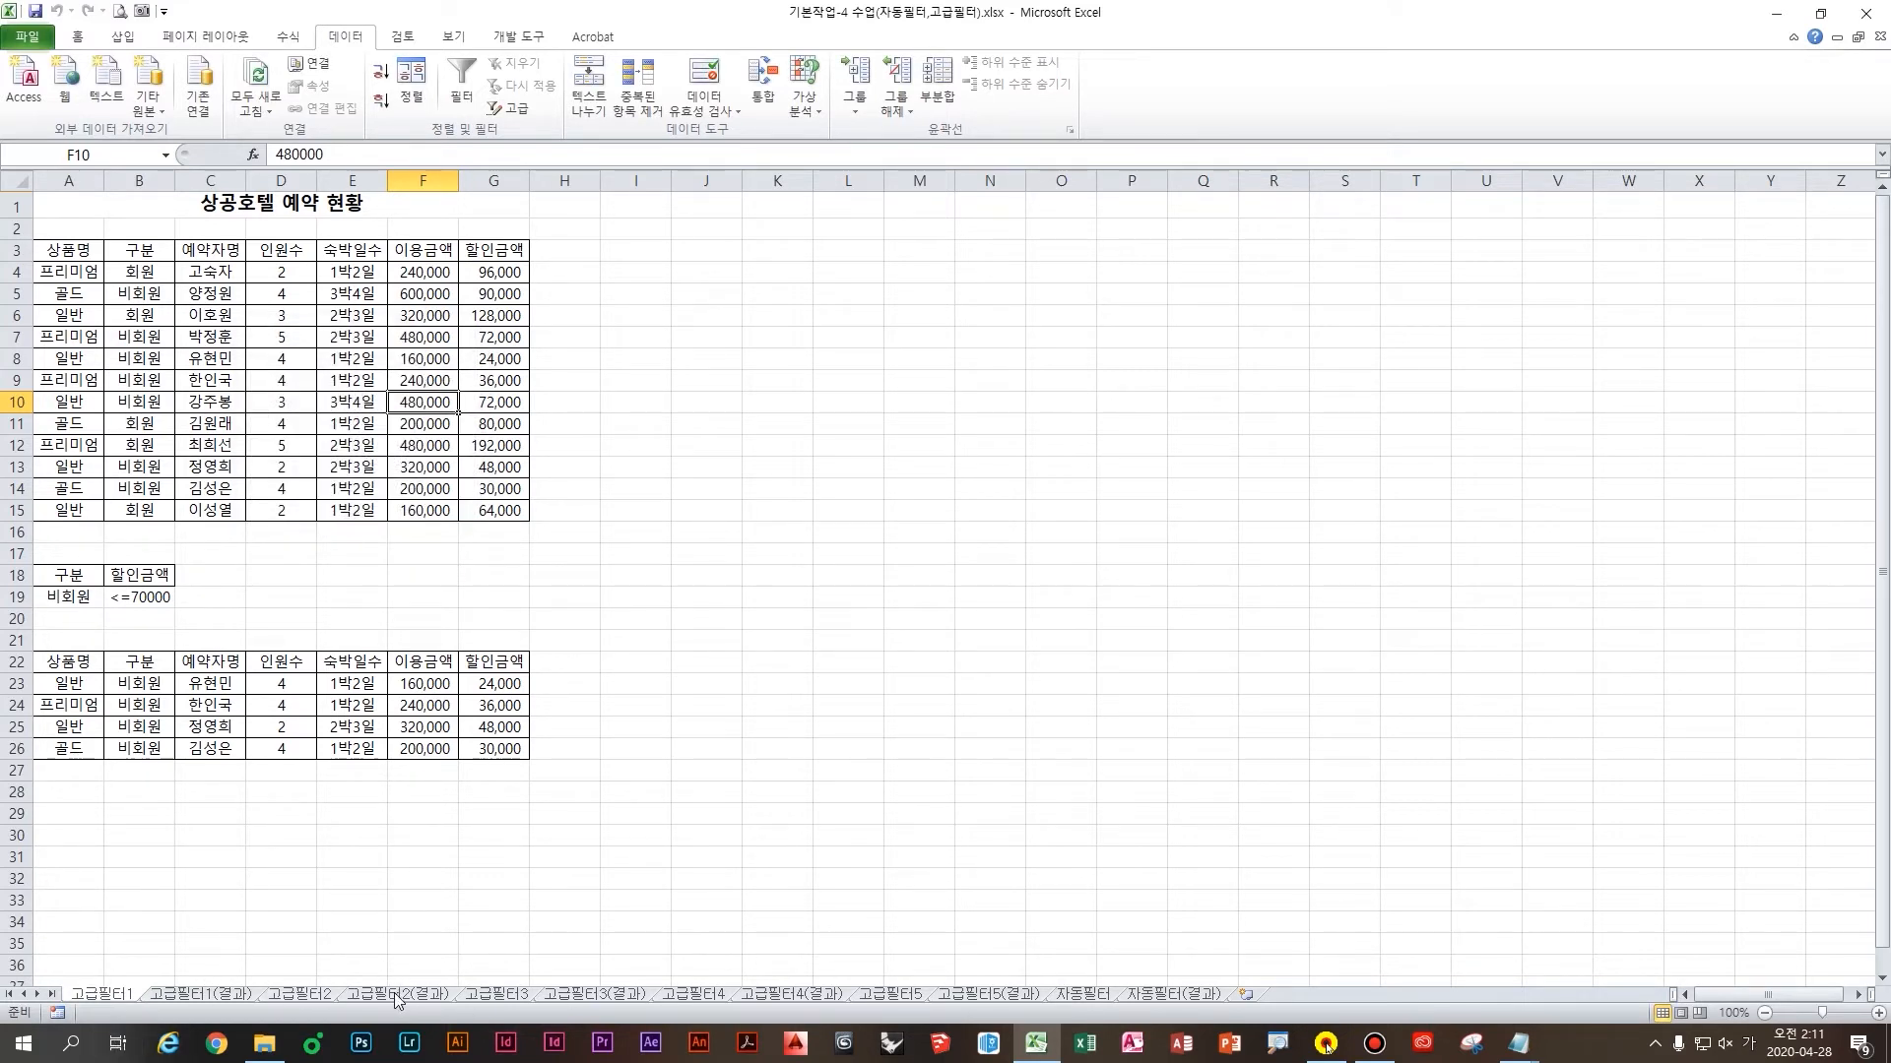
pyautogui.click(303, 994)
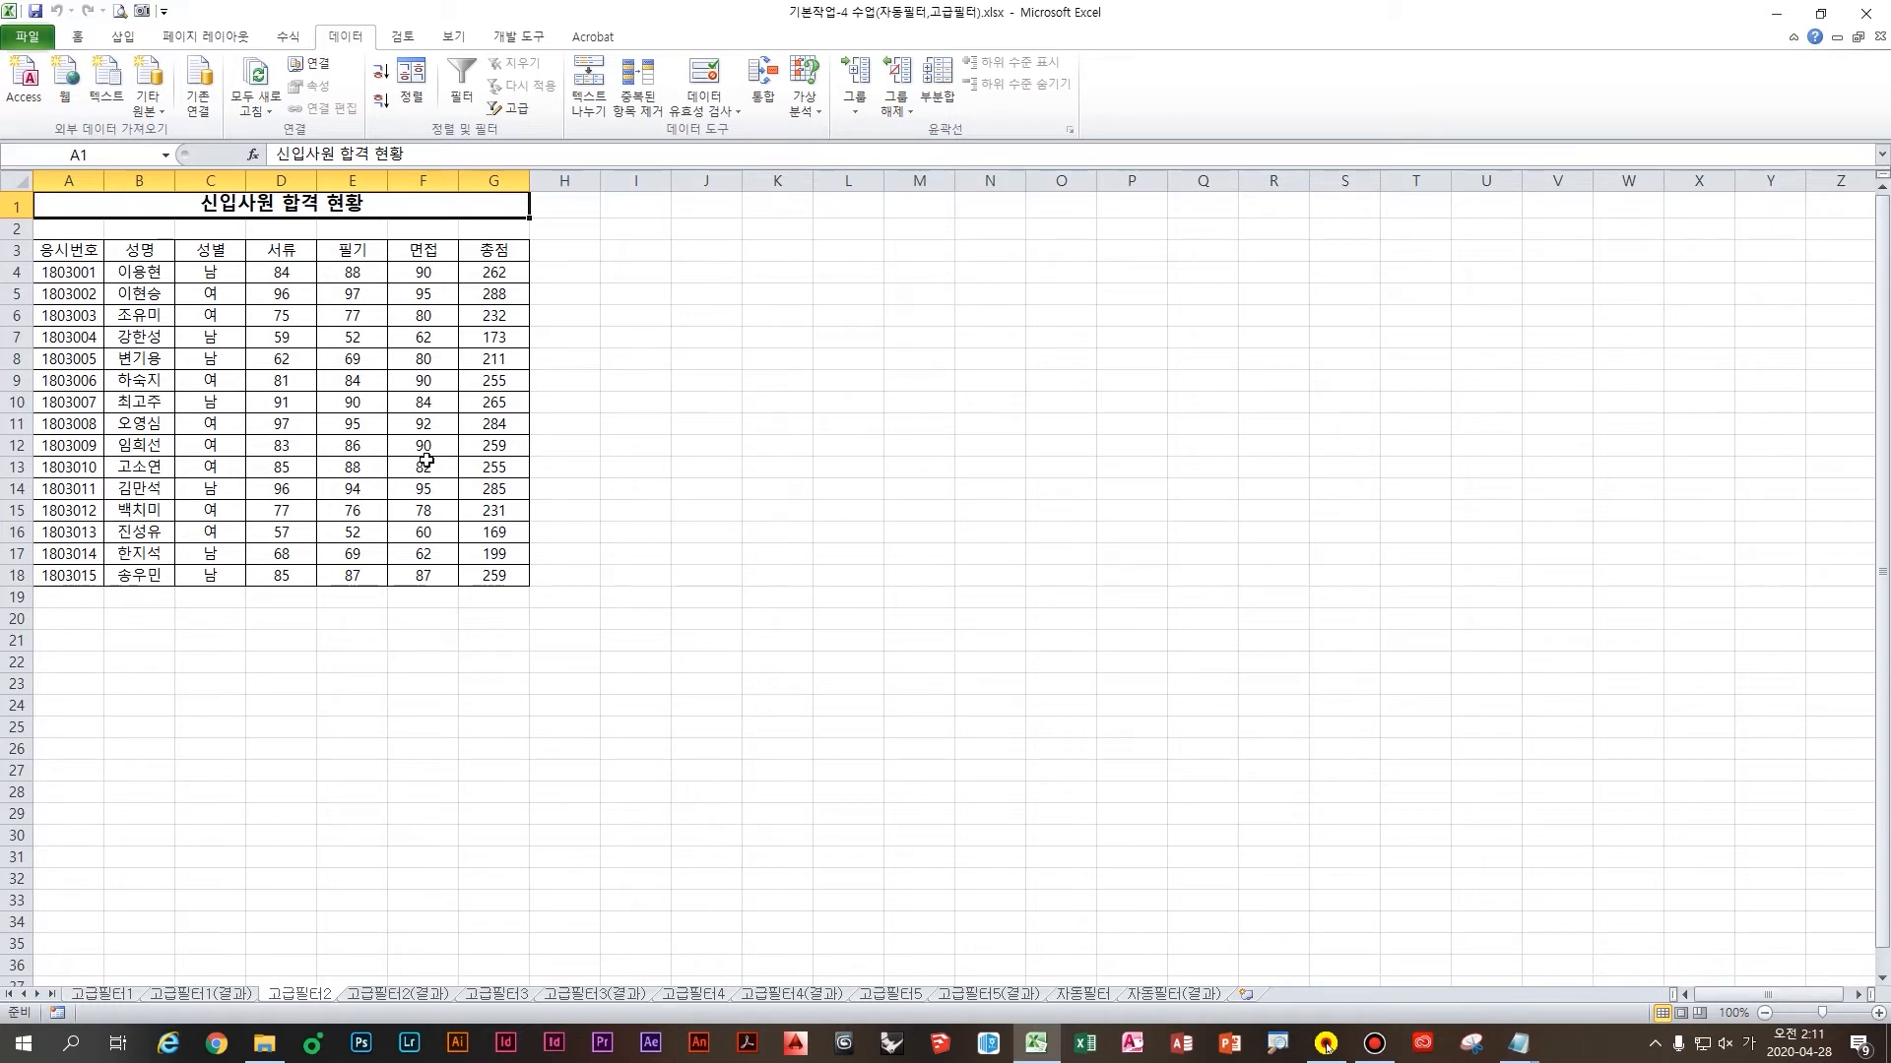
# Examine the 신입사원 합격 현황 table's column headings by selecting A3:G3
pyautogui.click(426, 460)
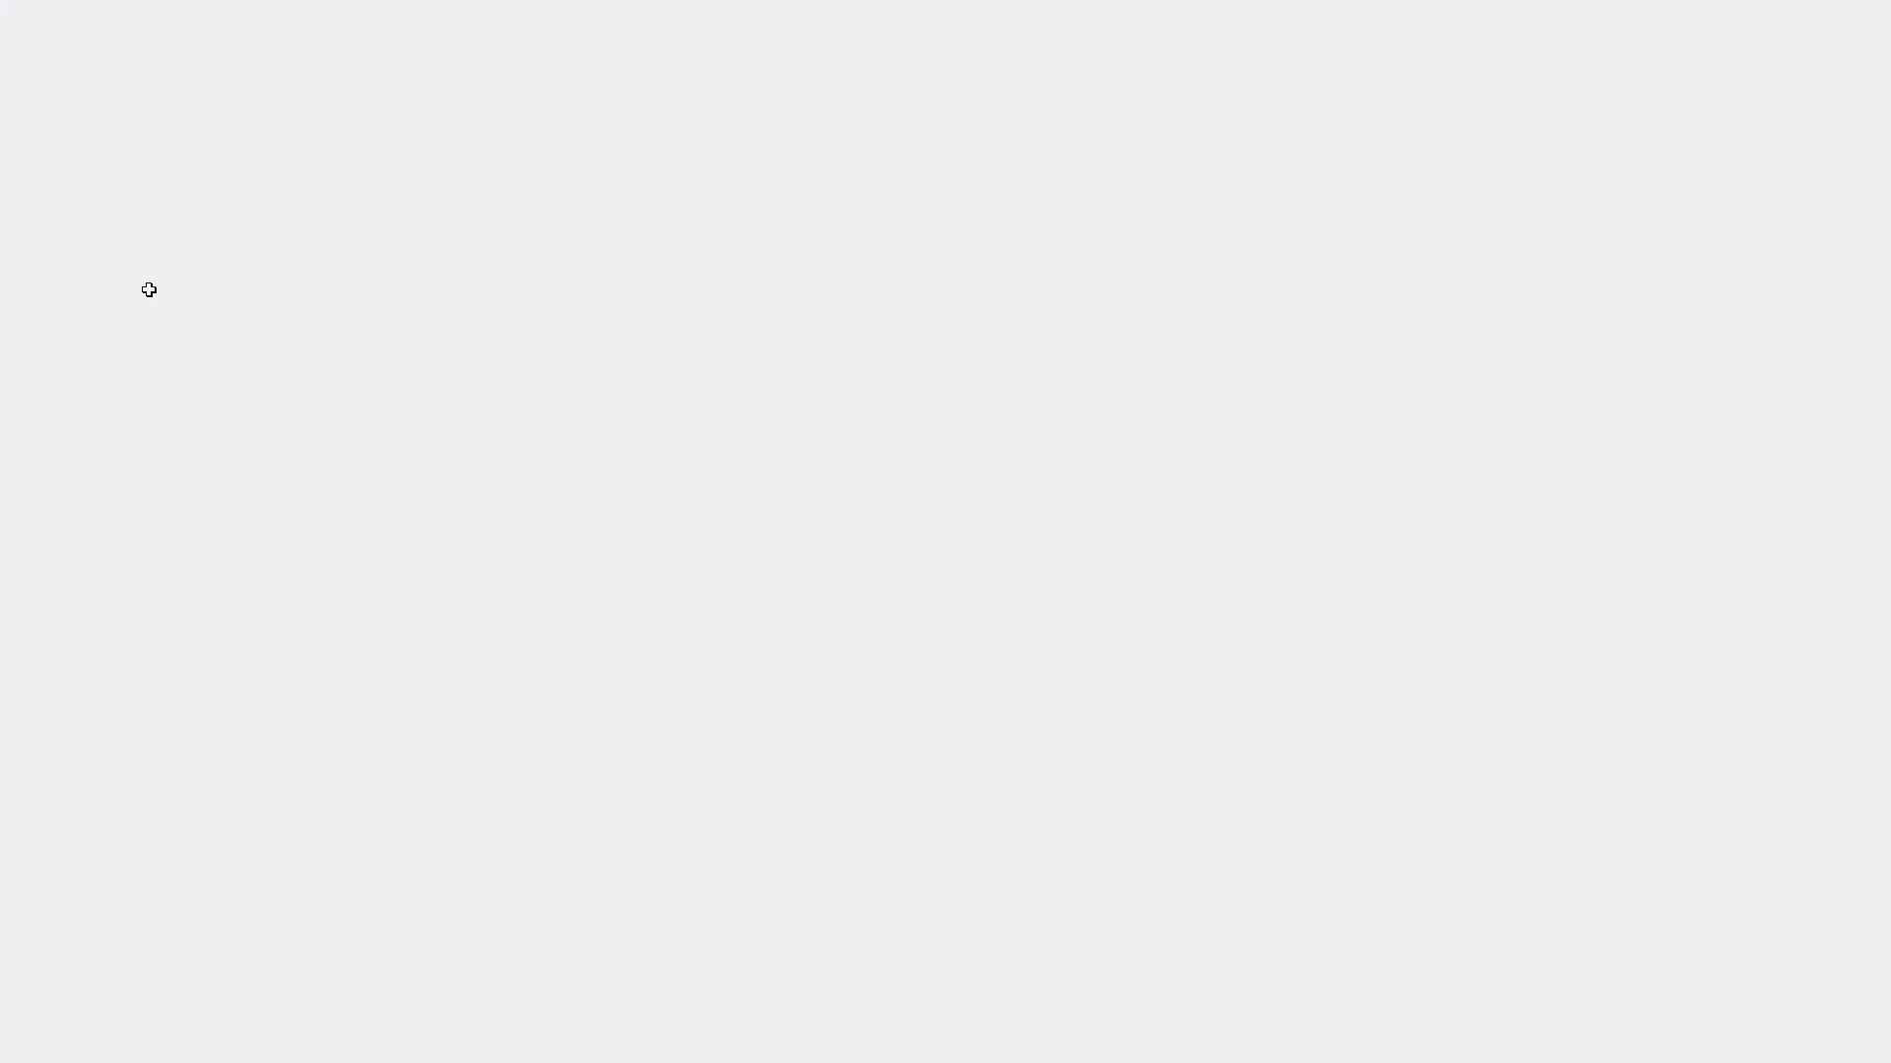
pyautogui.click(150, 290)
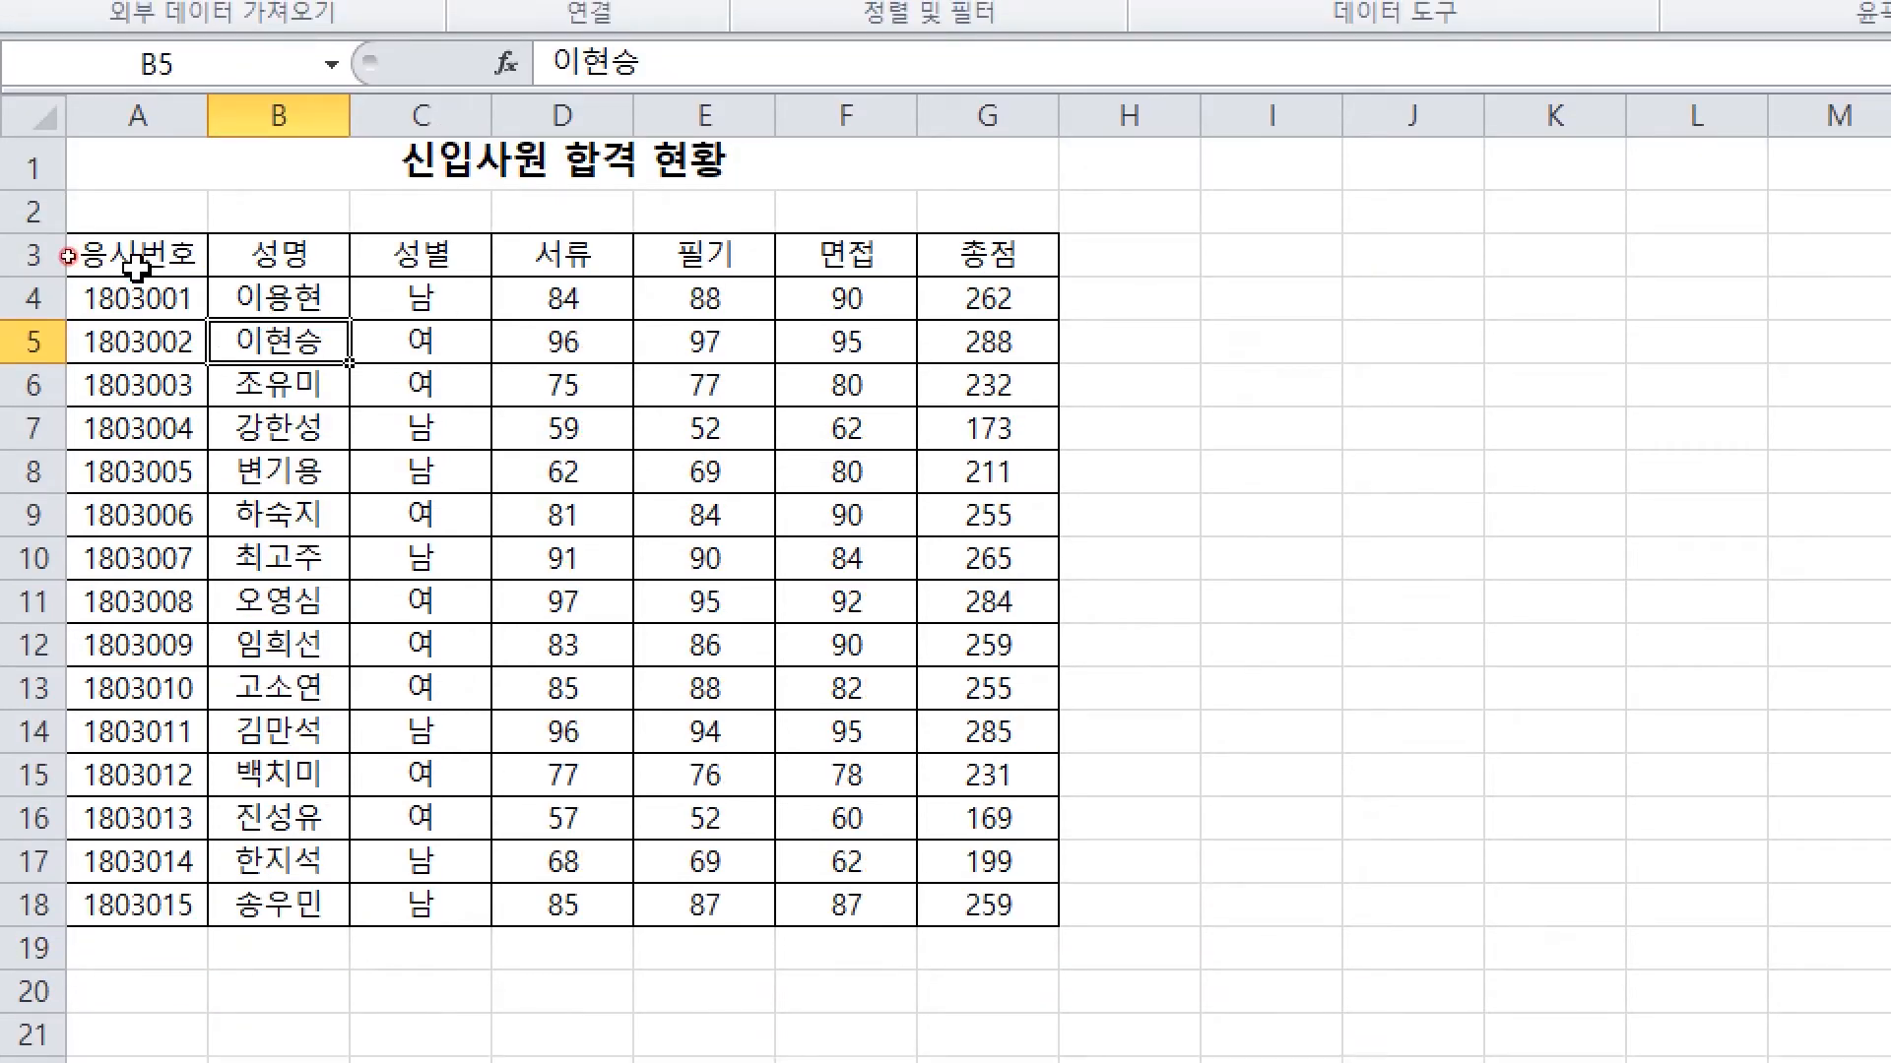
pyautogui.moveTo(136, 264); pyautogui.dragTo(987, 256)
pyautogui.moveTo(142, 276)
pyautogui.mouseDown()
pyautogui.moveTo(1019, 284)
pyautogui.moveTo(414, 202)
pyautogui.moveTo(197, 262)
pyautogui.mouseUp()
pyautogui.moveTo(853, 246); pyautogui.dragTo(875, 271)
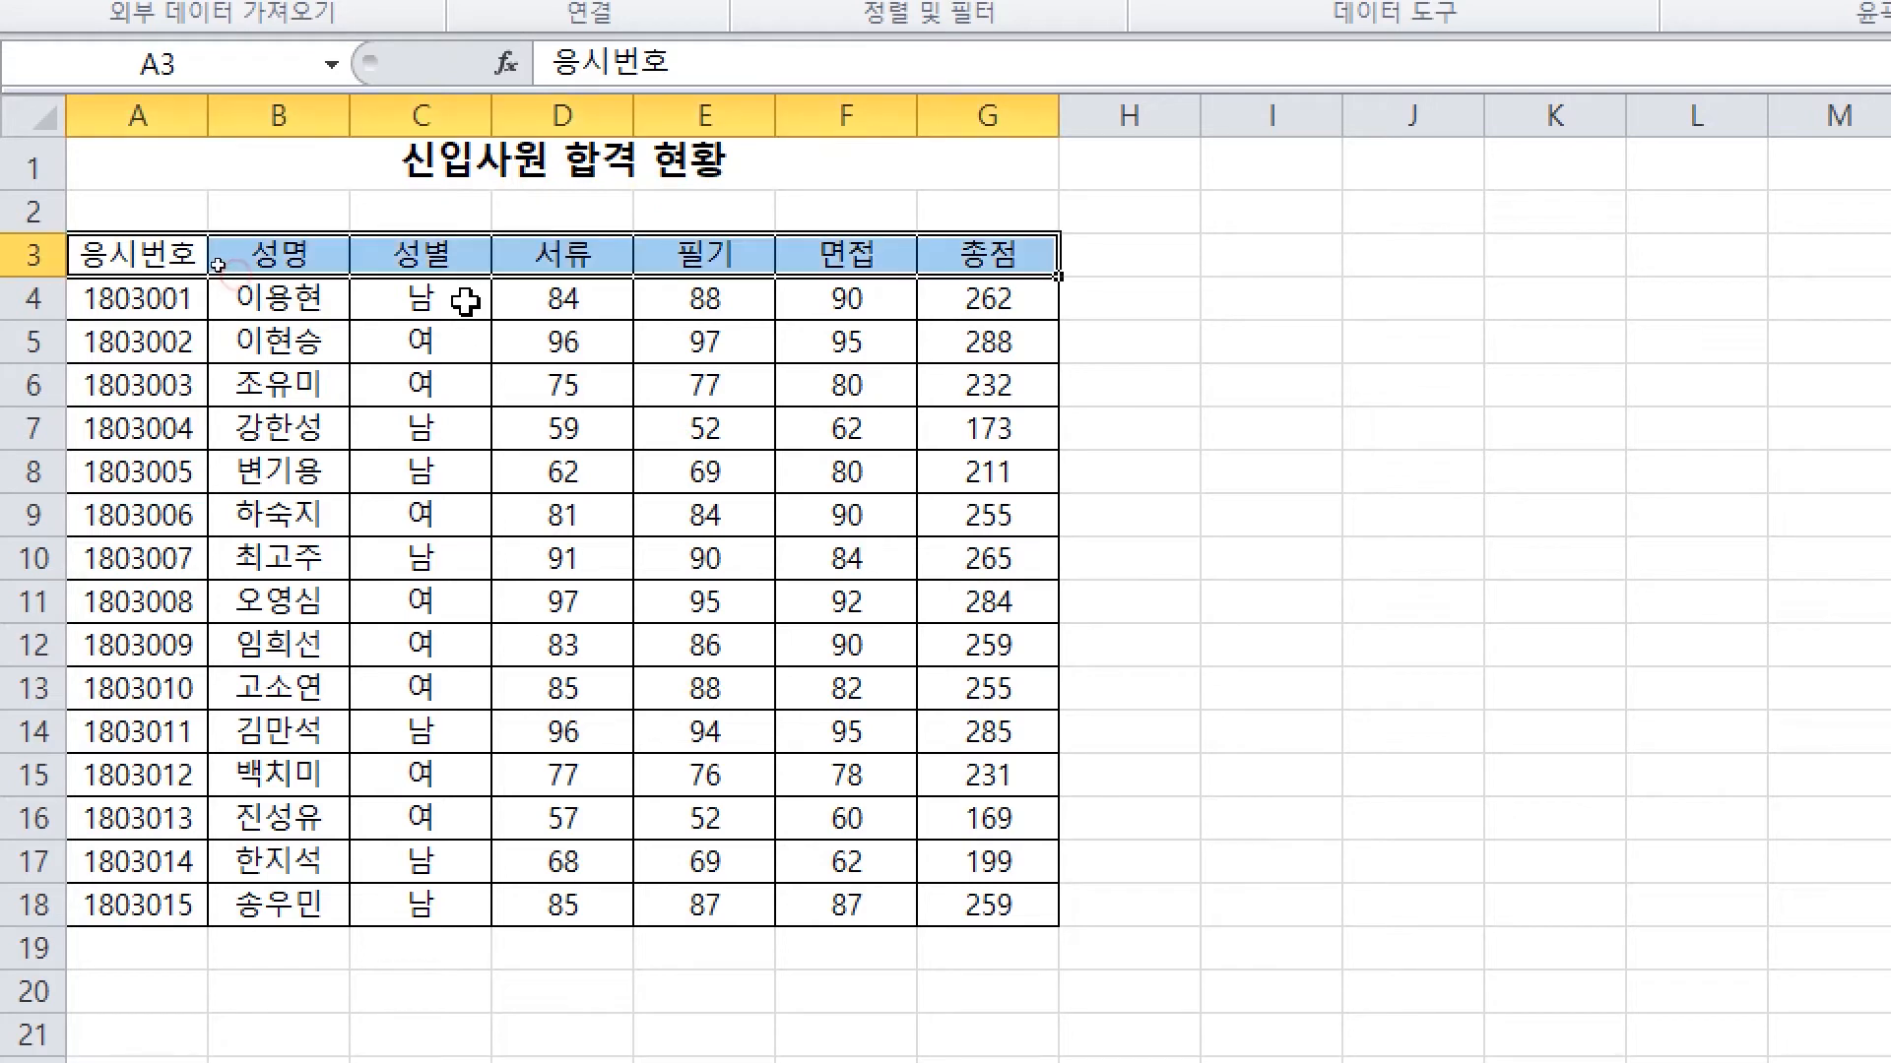
# Copy the 성별 and 총점 headings from the applicant table to A21:B21 as criteria headings
pyautogui.click(425, 264)
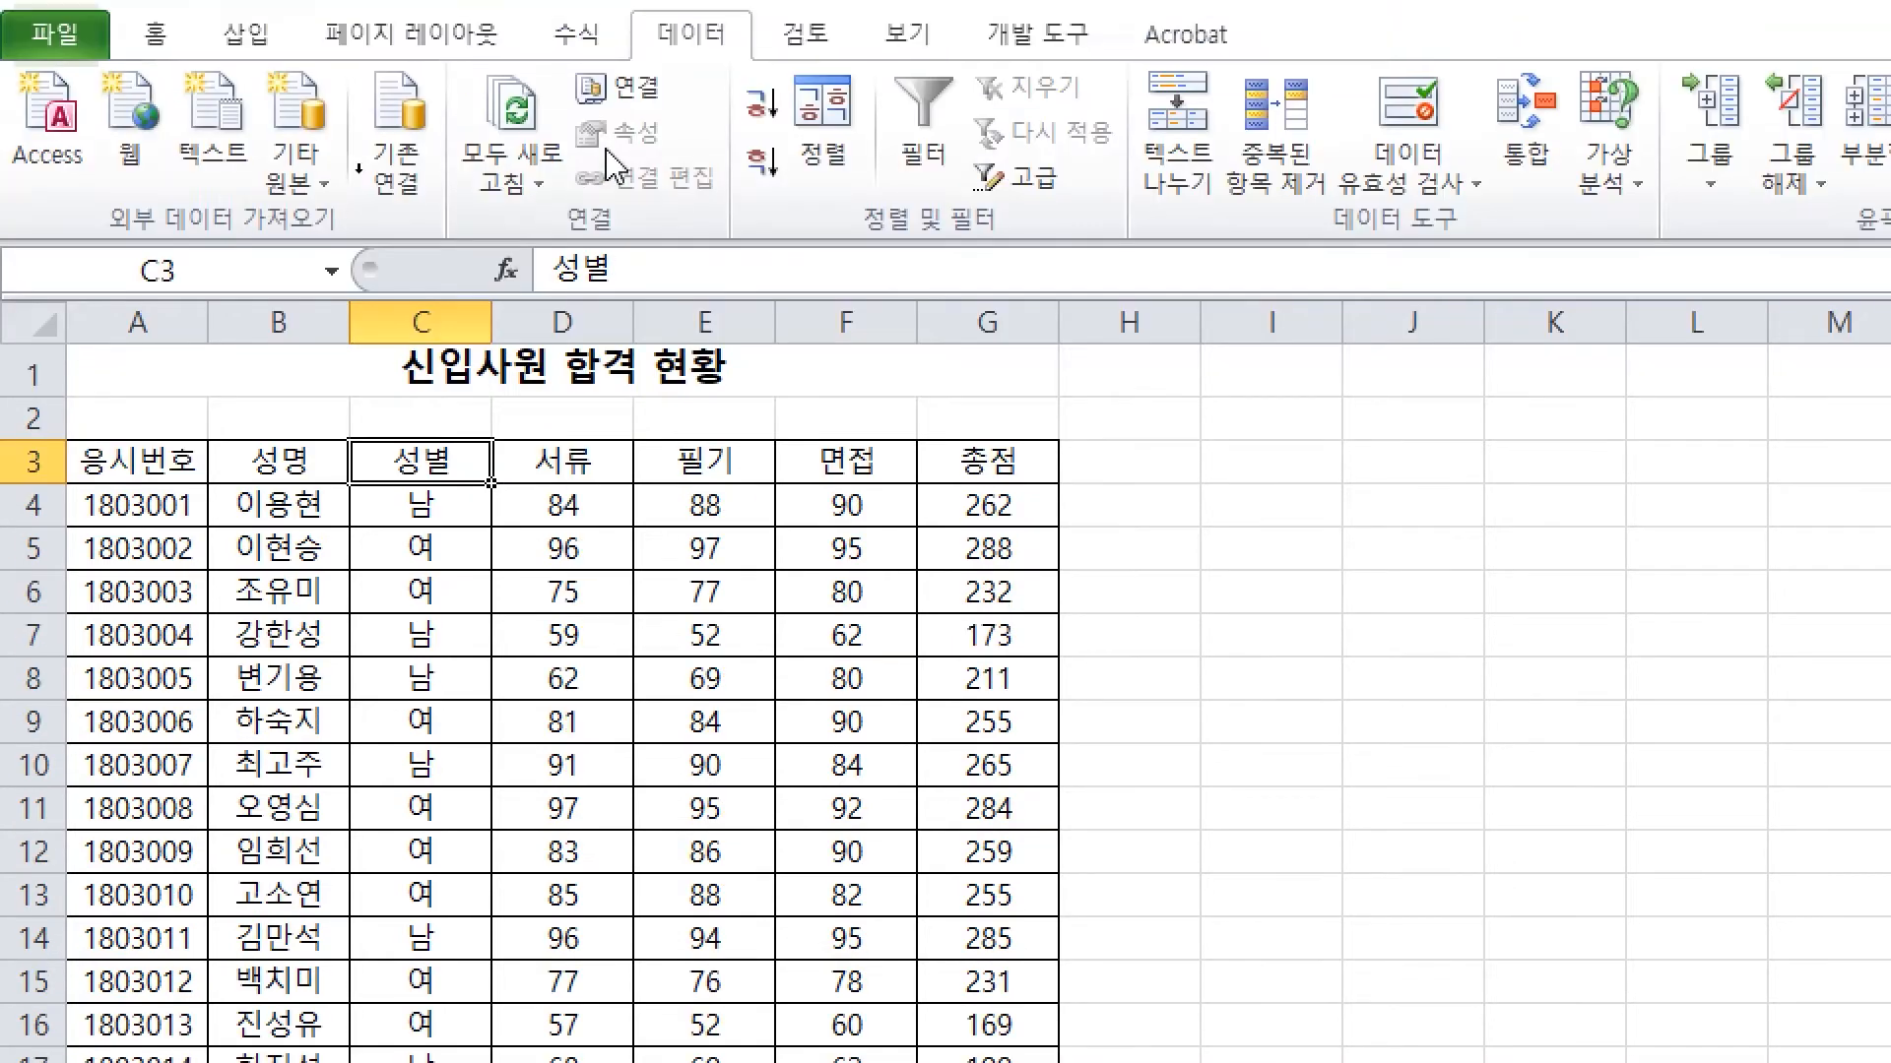
pyautogui.keyDown('ctrl'); pyautogui.click(1002, 260); pyautogui.keyUp('ctrl')
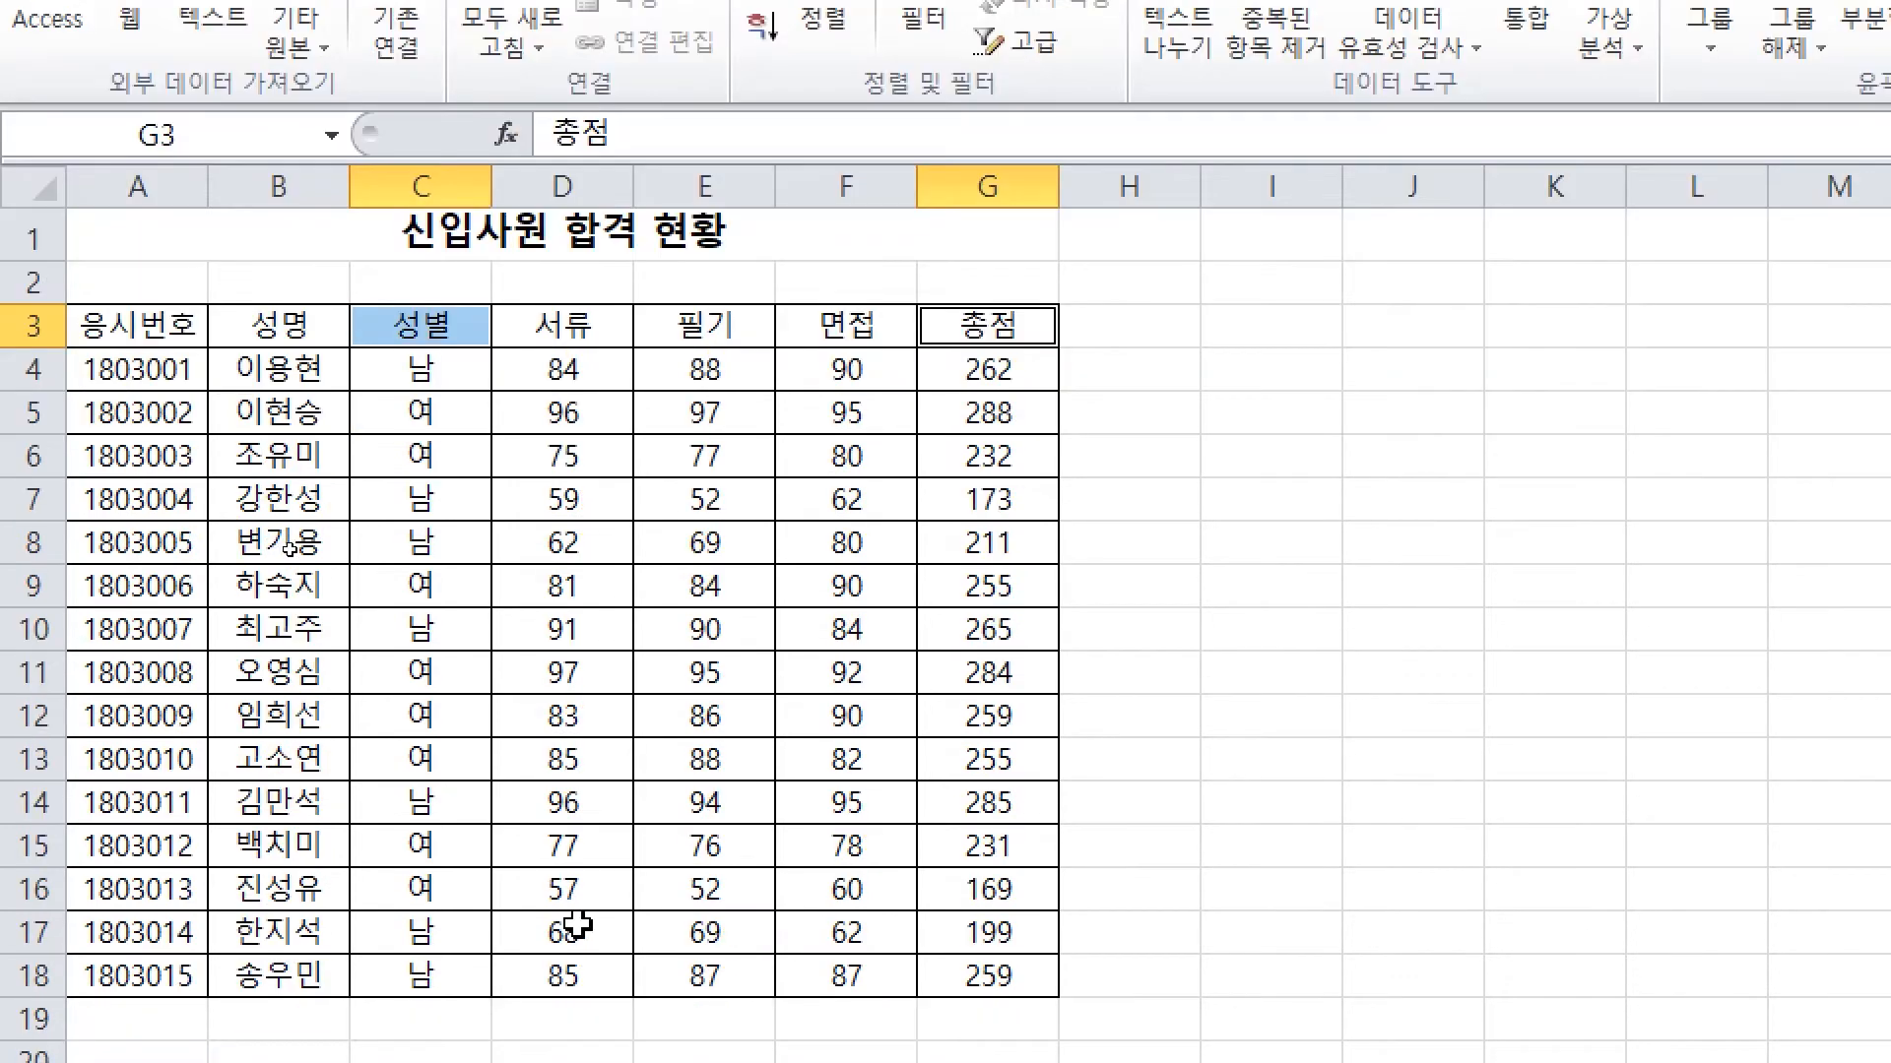
pyautogui.hotkey('ctrl', 'c')
pyautogui.scroll(-2, 414, 758)
pyautogui.click(150, 839)
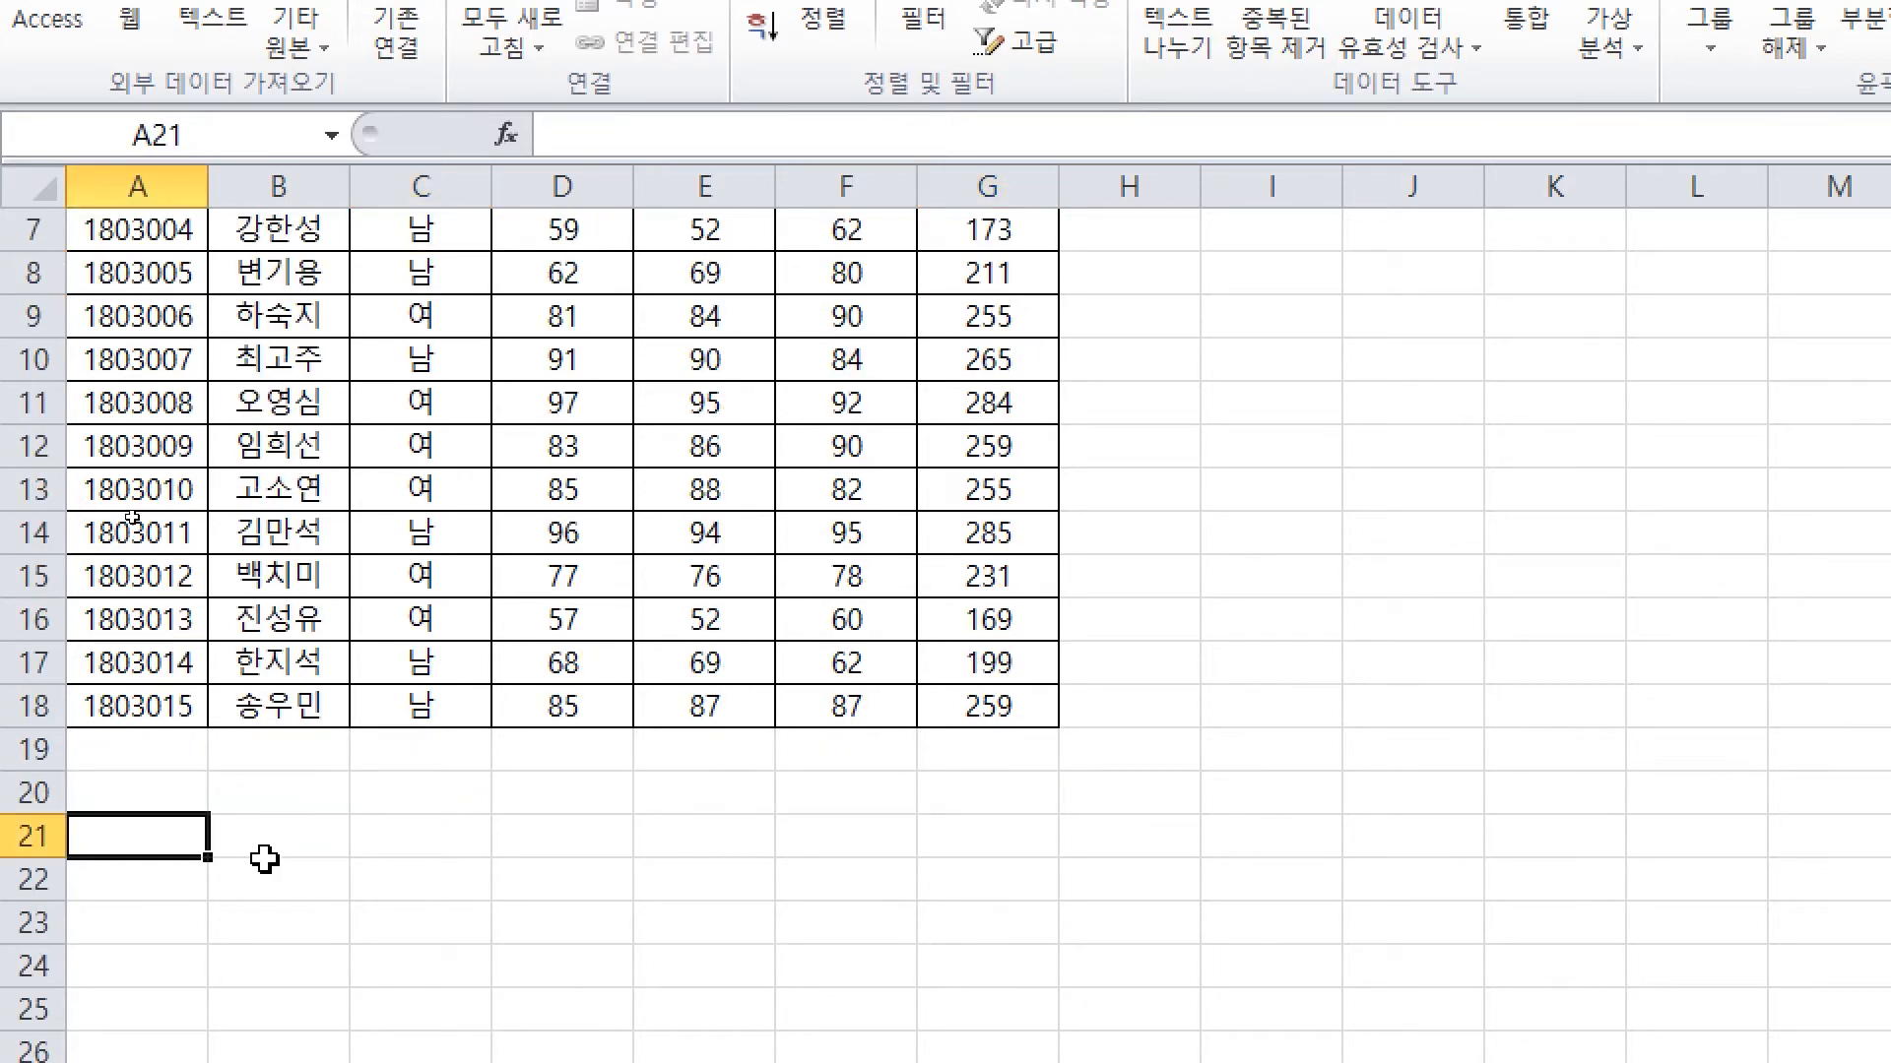
pyautogui.hotkey('ctrl', 'v')
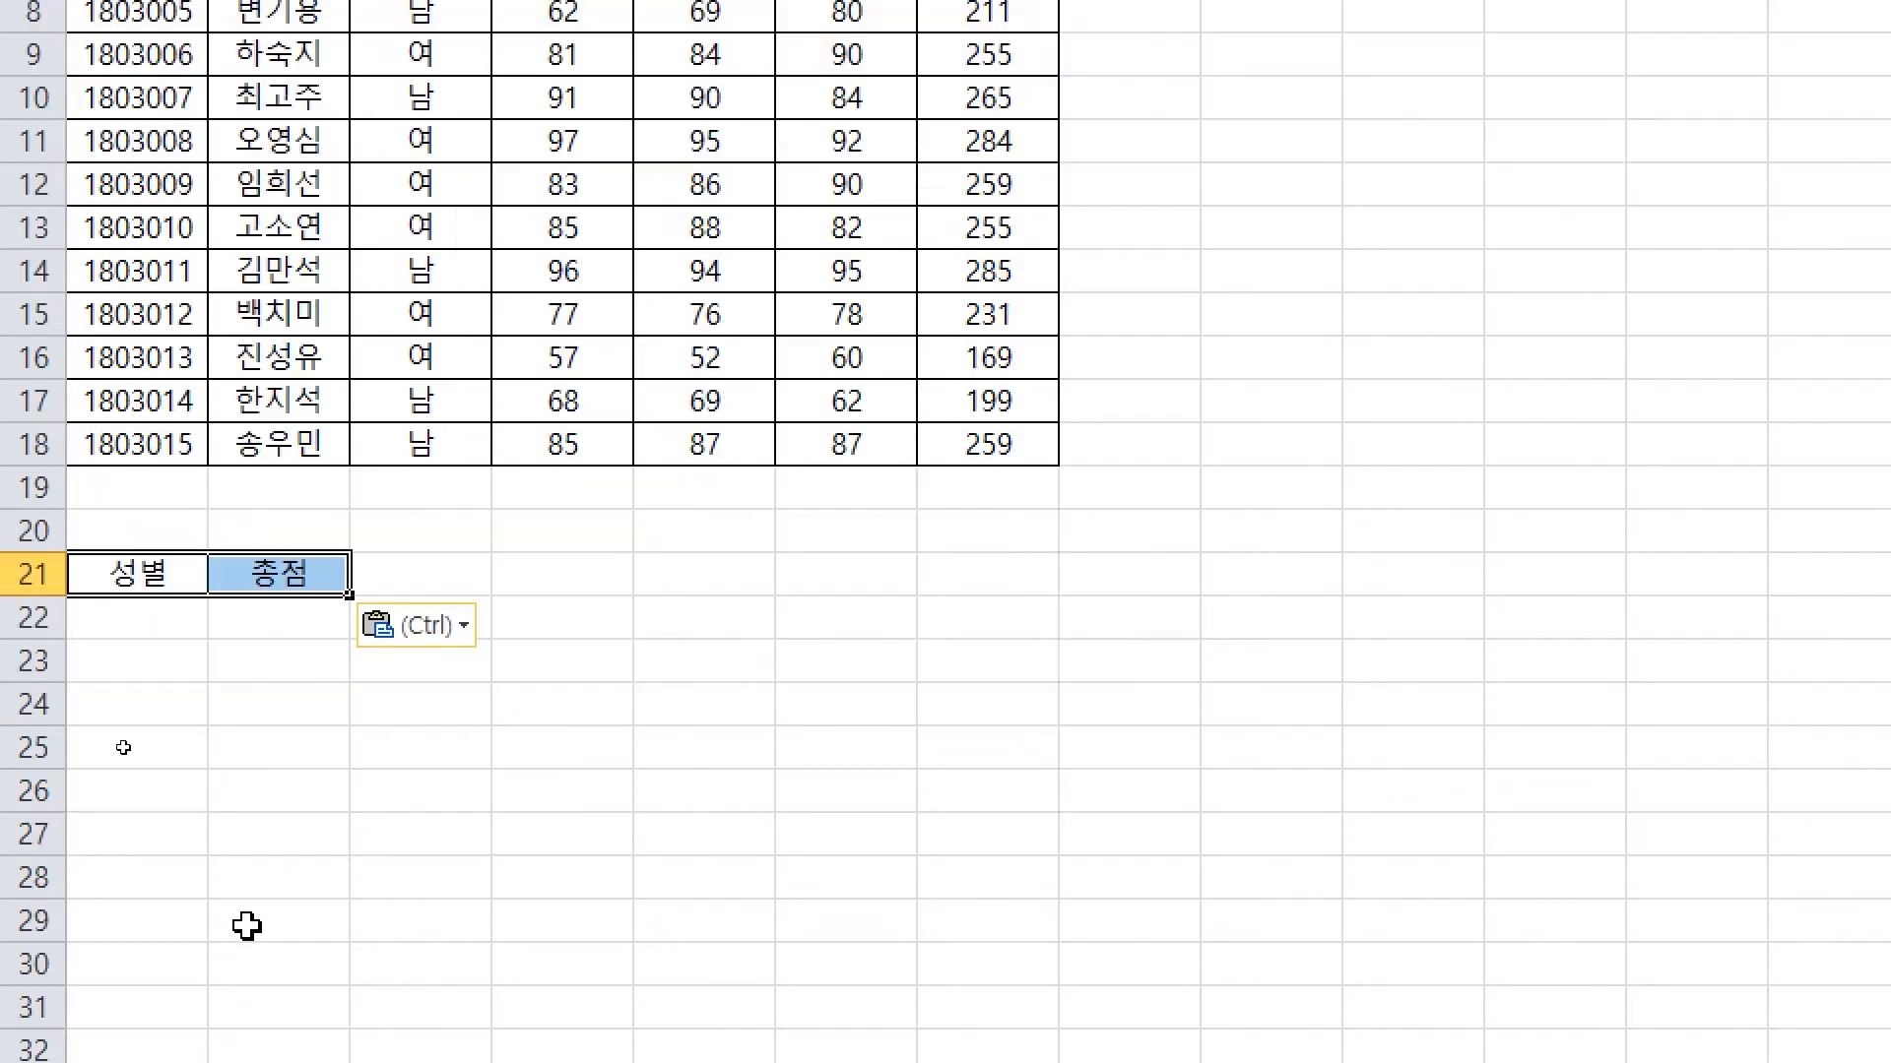
# Enter the AND criteria 남 under 성별 in A22 and >=250 under 총점 in B22
pyautogui.click(192, 891)
pyautogui.write('ㄴㅏㅁ')
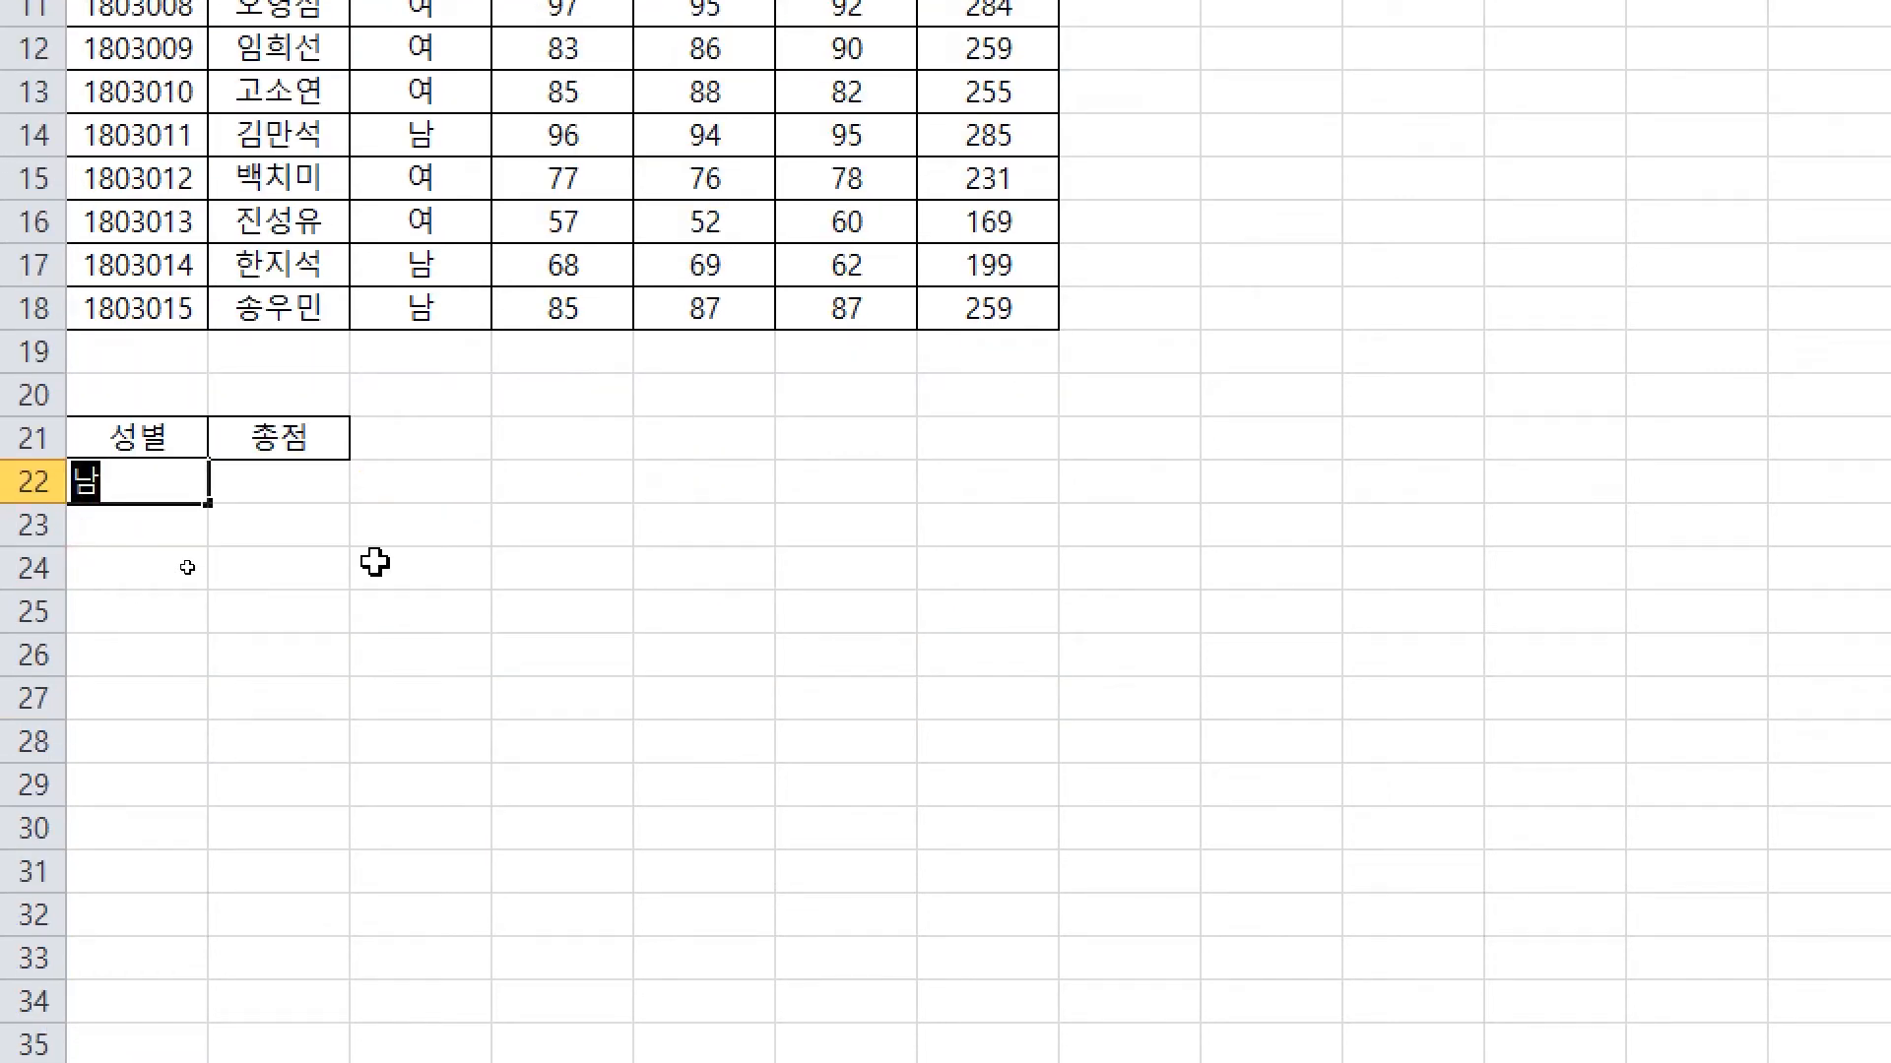
pyautogui.press('Tab')
pyautogui.write('>=250')
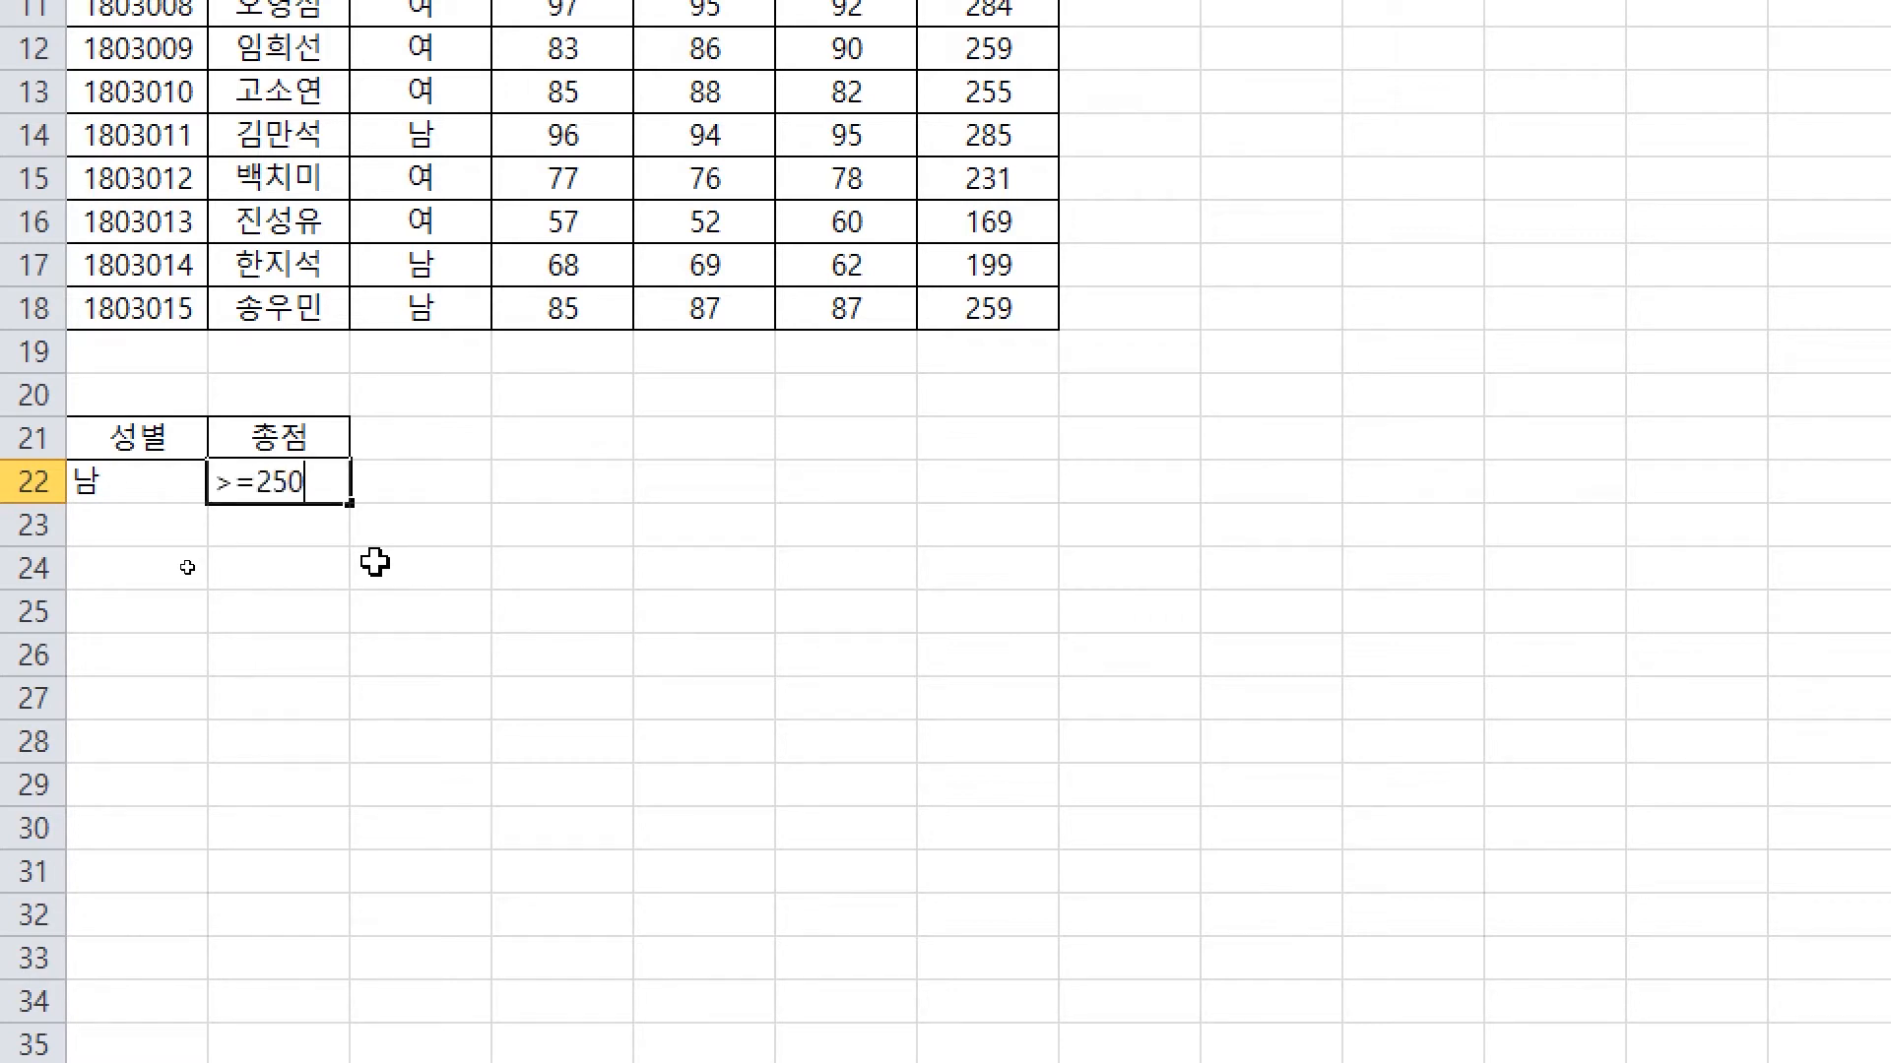
pyautogui.press('Return')
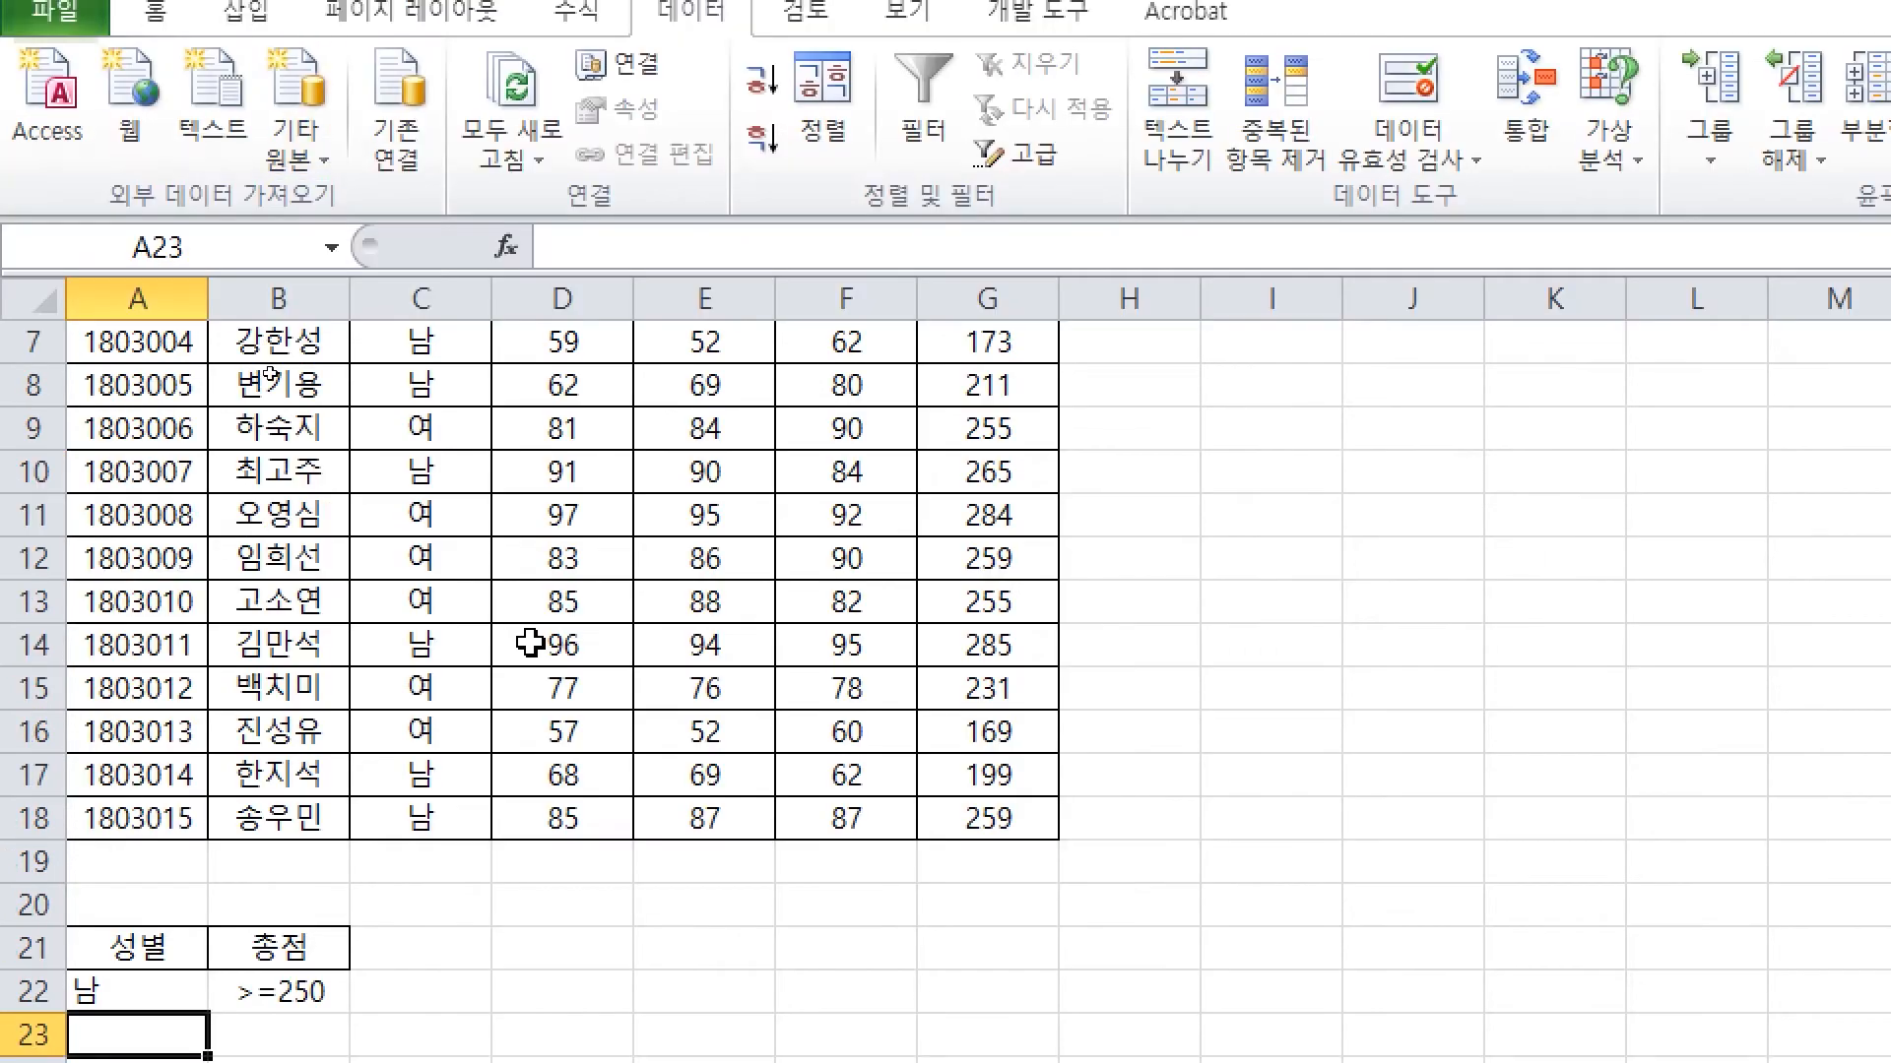
# Copy the 응시번호, 성명, 서류, 필기 and 면접 headings from the applicant table to the output row starting at A25
pyautogui.scroll(2, 536, 158)
pyautogui.click(283, 785)
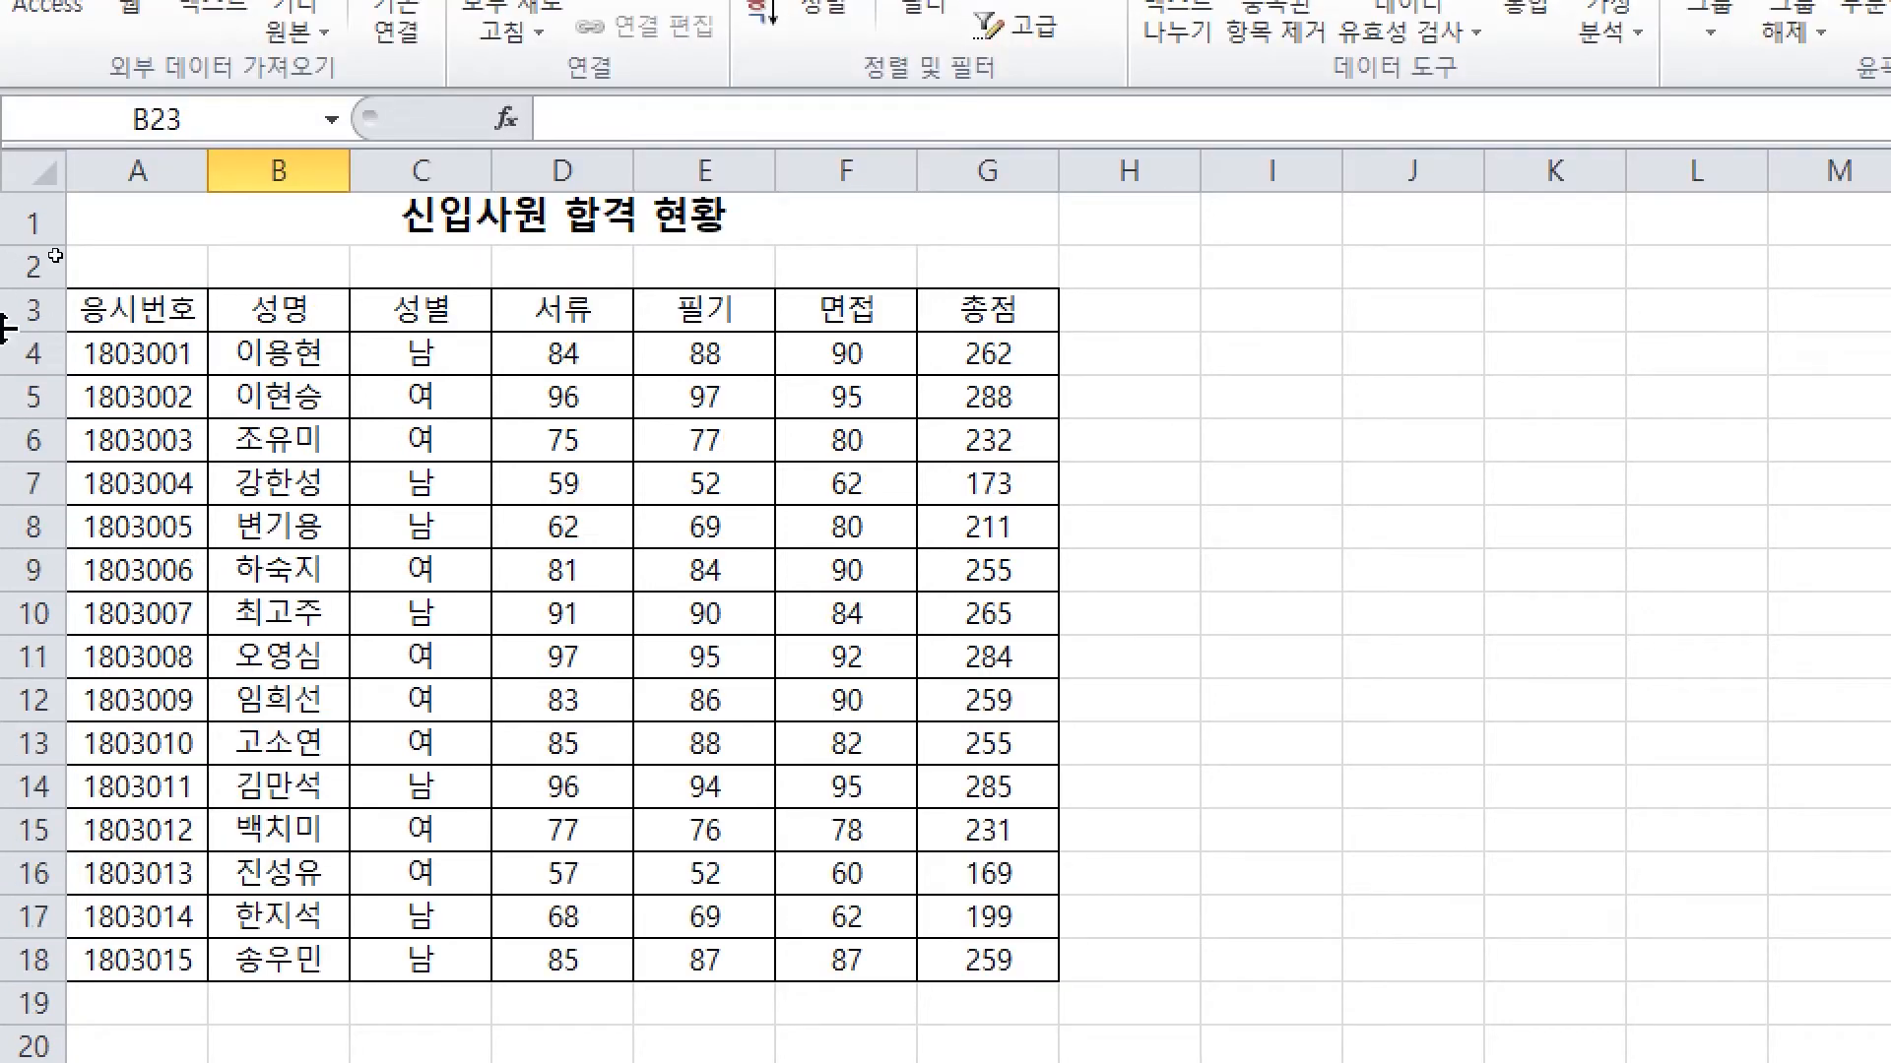
pyautogui.moveTo(116, 317); pyautogui.dragTo(298, 326)
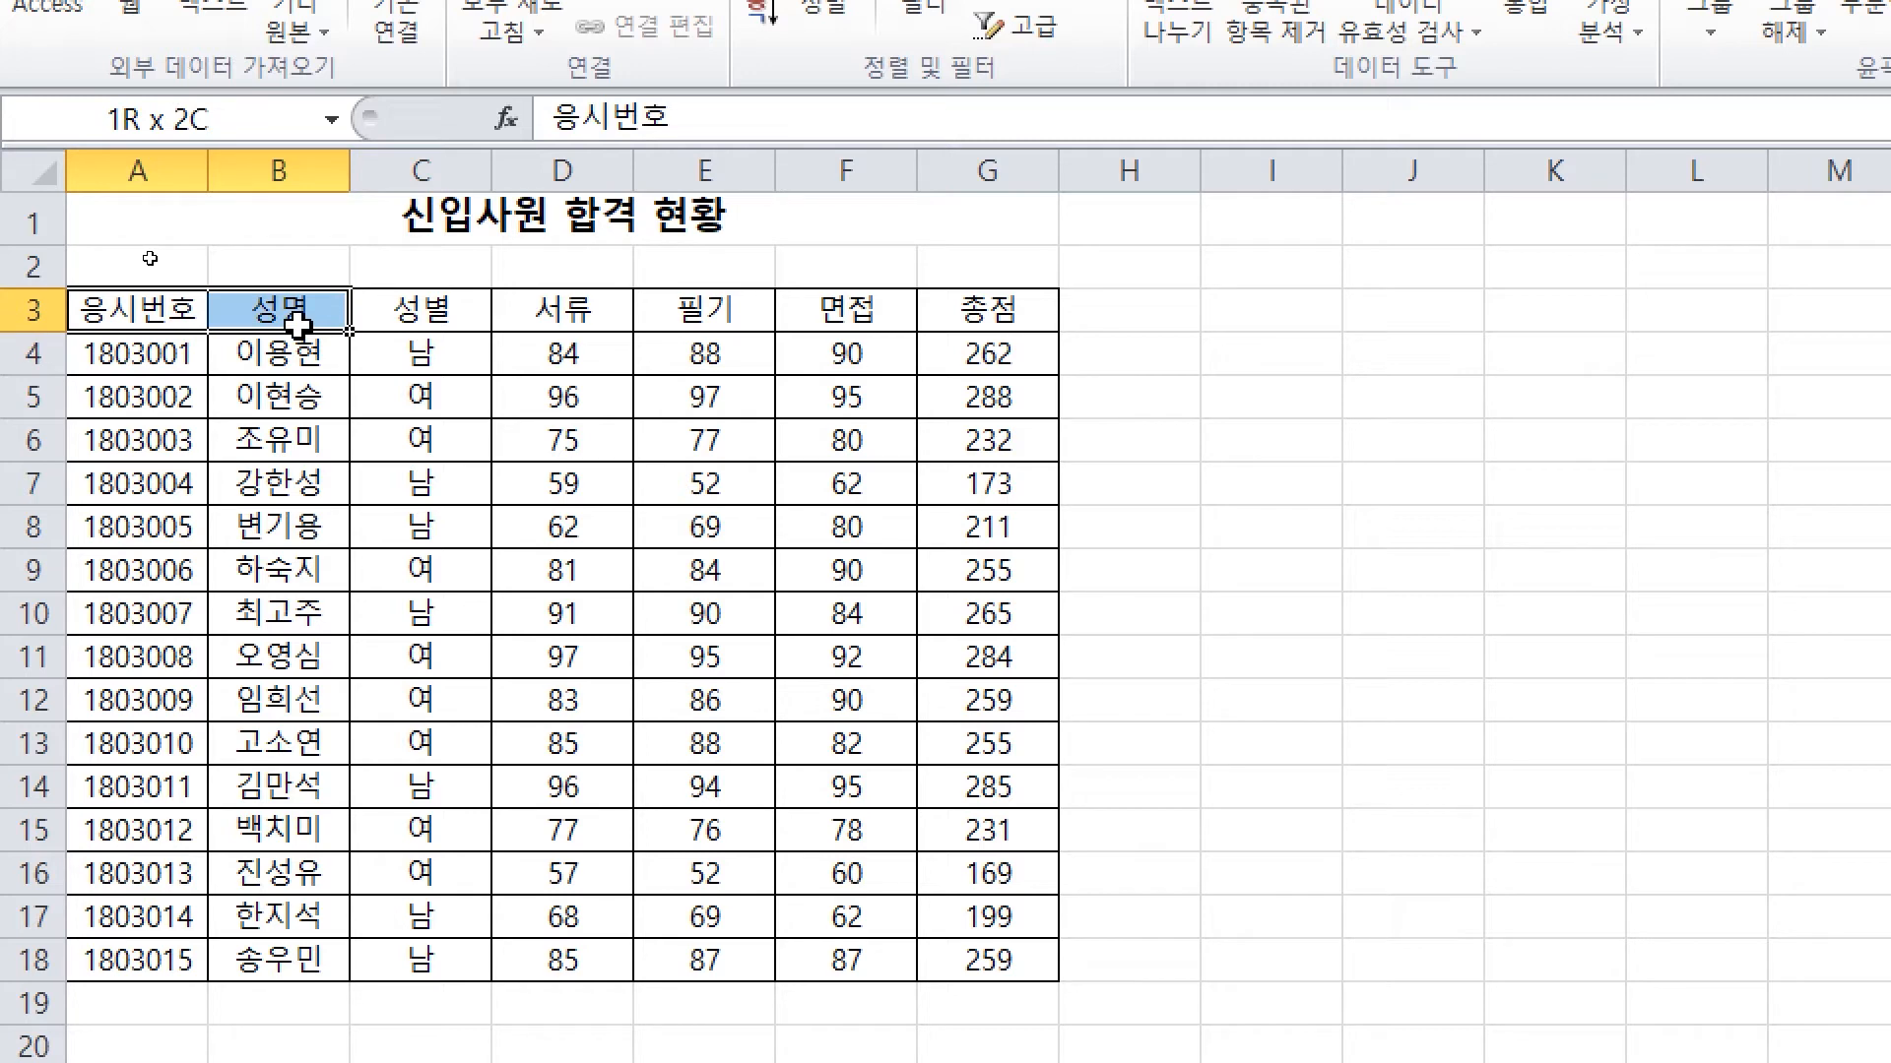
pyautogui.keyDown('ctrl'); pyautogui.click(571, 313); pyautogui.keyUp('ctrl')
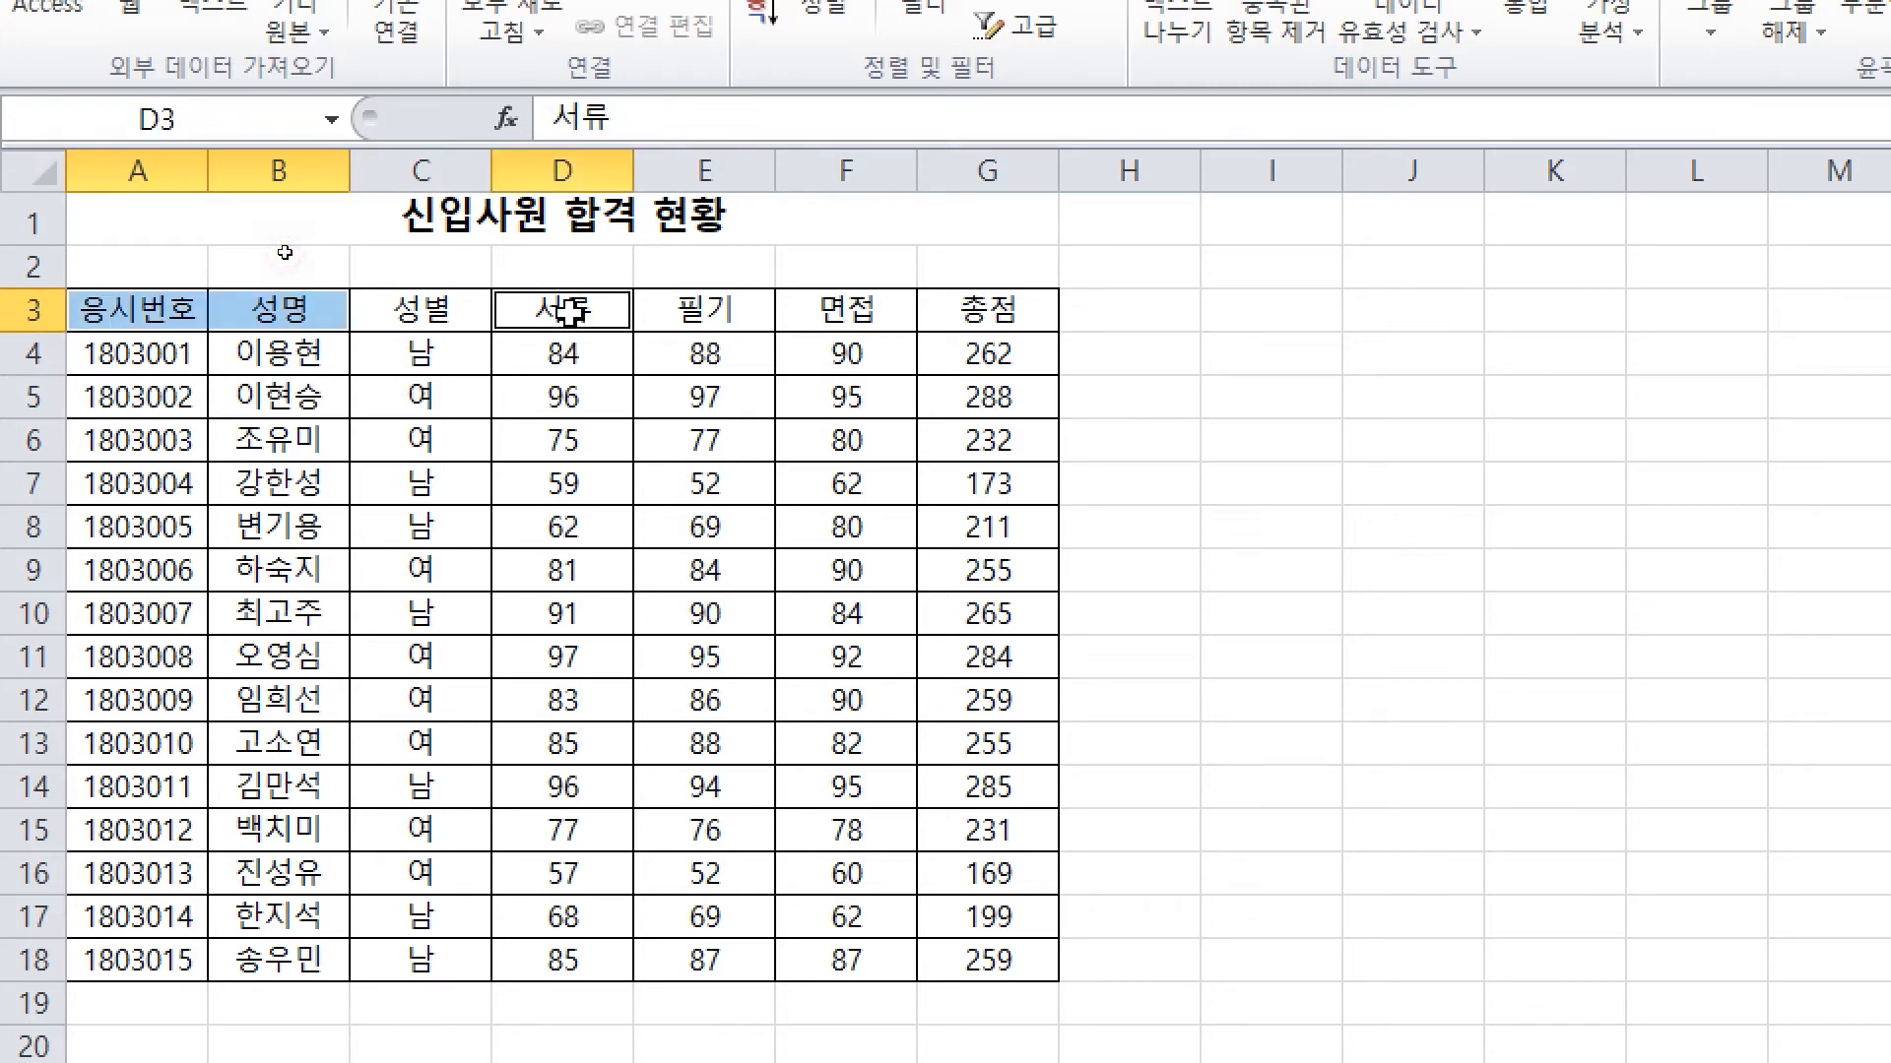
pyautogui.keyDown('ctrl'); pyautogui.click(754, 310); pyautogui.keyUp('ctrl')
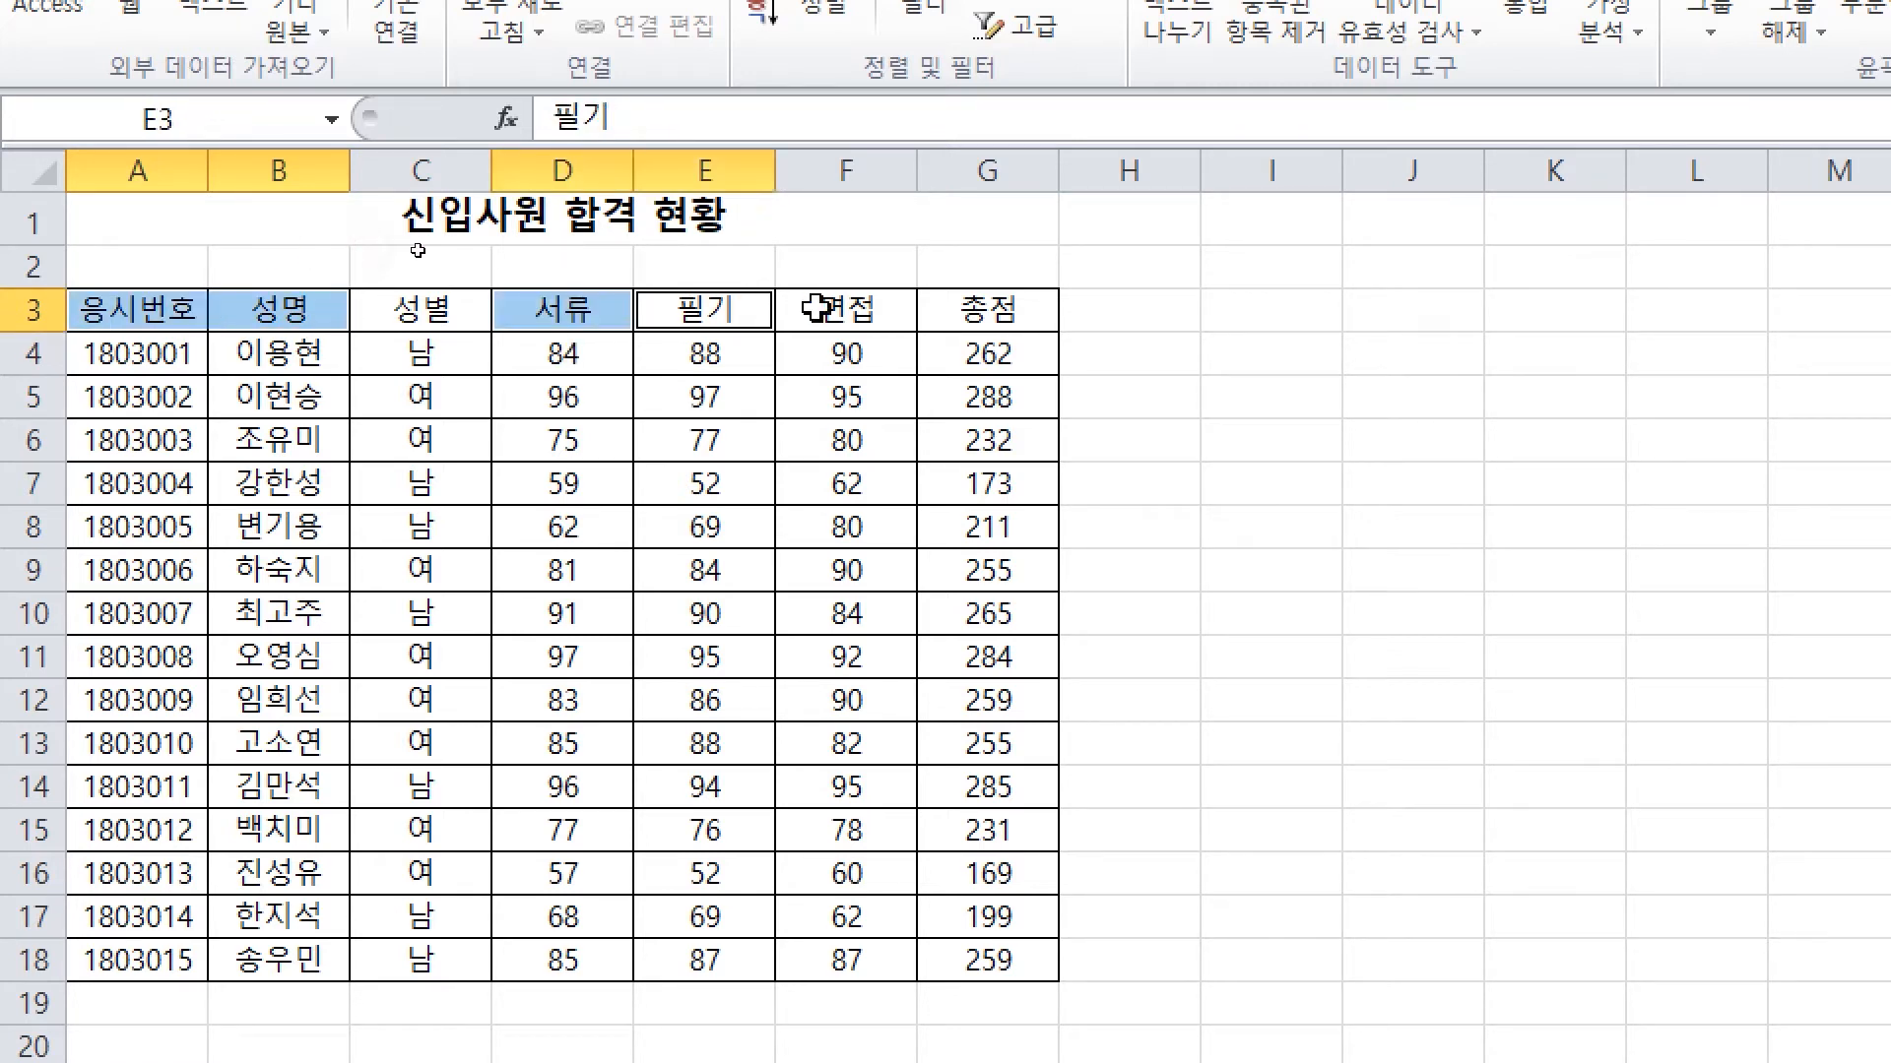
pyautogui.keyDown('ctrl'); pyautogui.click(825, 311); pyautogui.keyUp('ctrl')
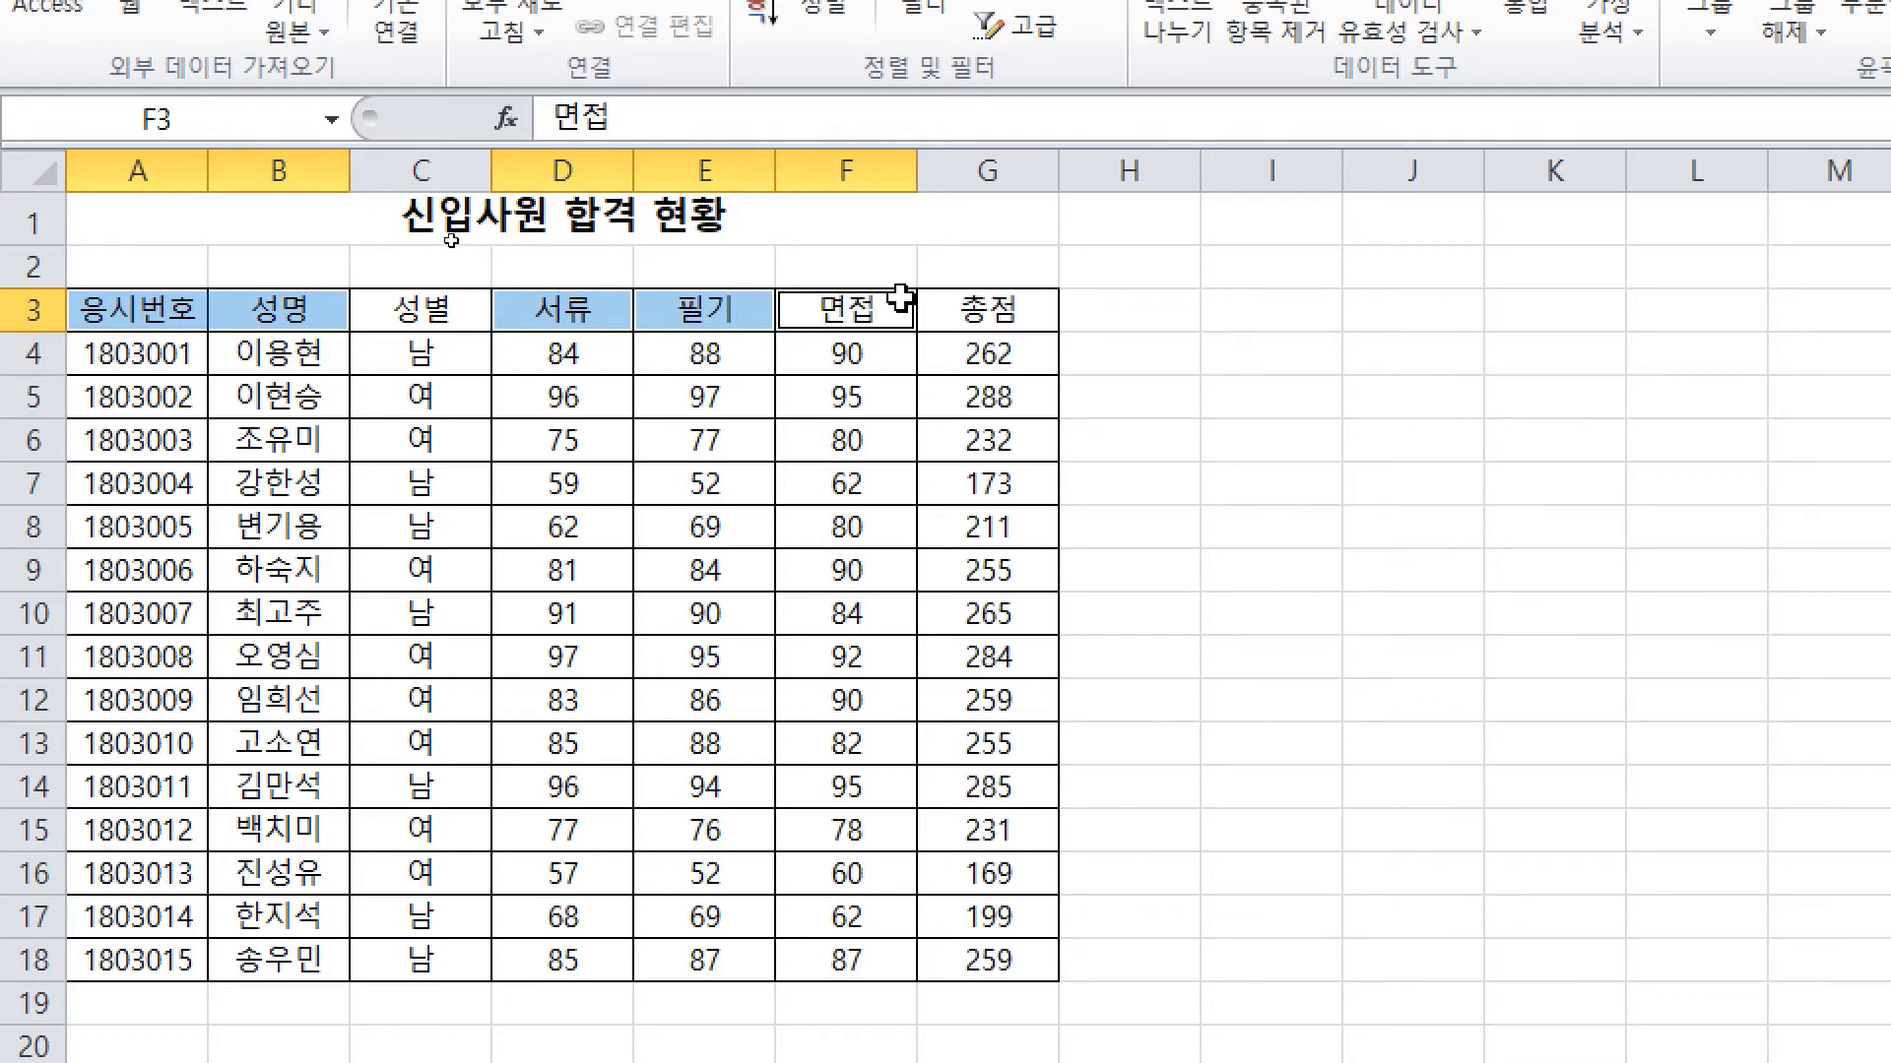
pyautogui.moveTo(119, 283)
pyautogui.mouseDown()
pyautogui.moveTo(213, 246)
pyautogui.moveTo(323, 262)
pyautogui.mouseUp()
pyautogui.moveTo(539, 278)
pyautogui.mouseDown()
pyautogui.moveTo(551, 311)
pyautogui.moveTo(586, 293)
pyautogui.mouseUp()
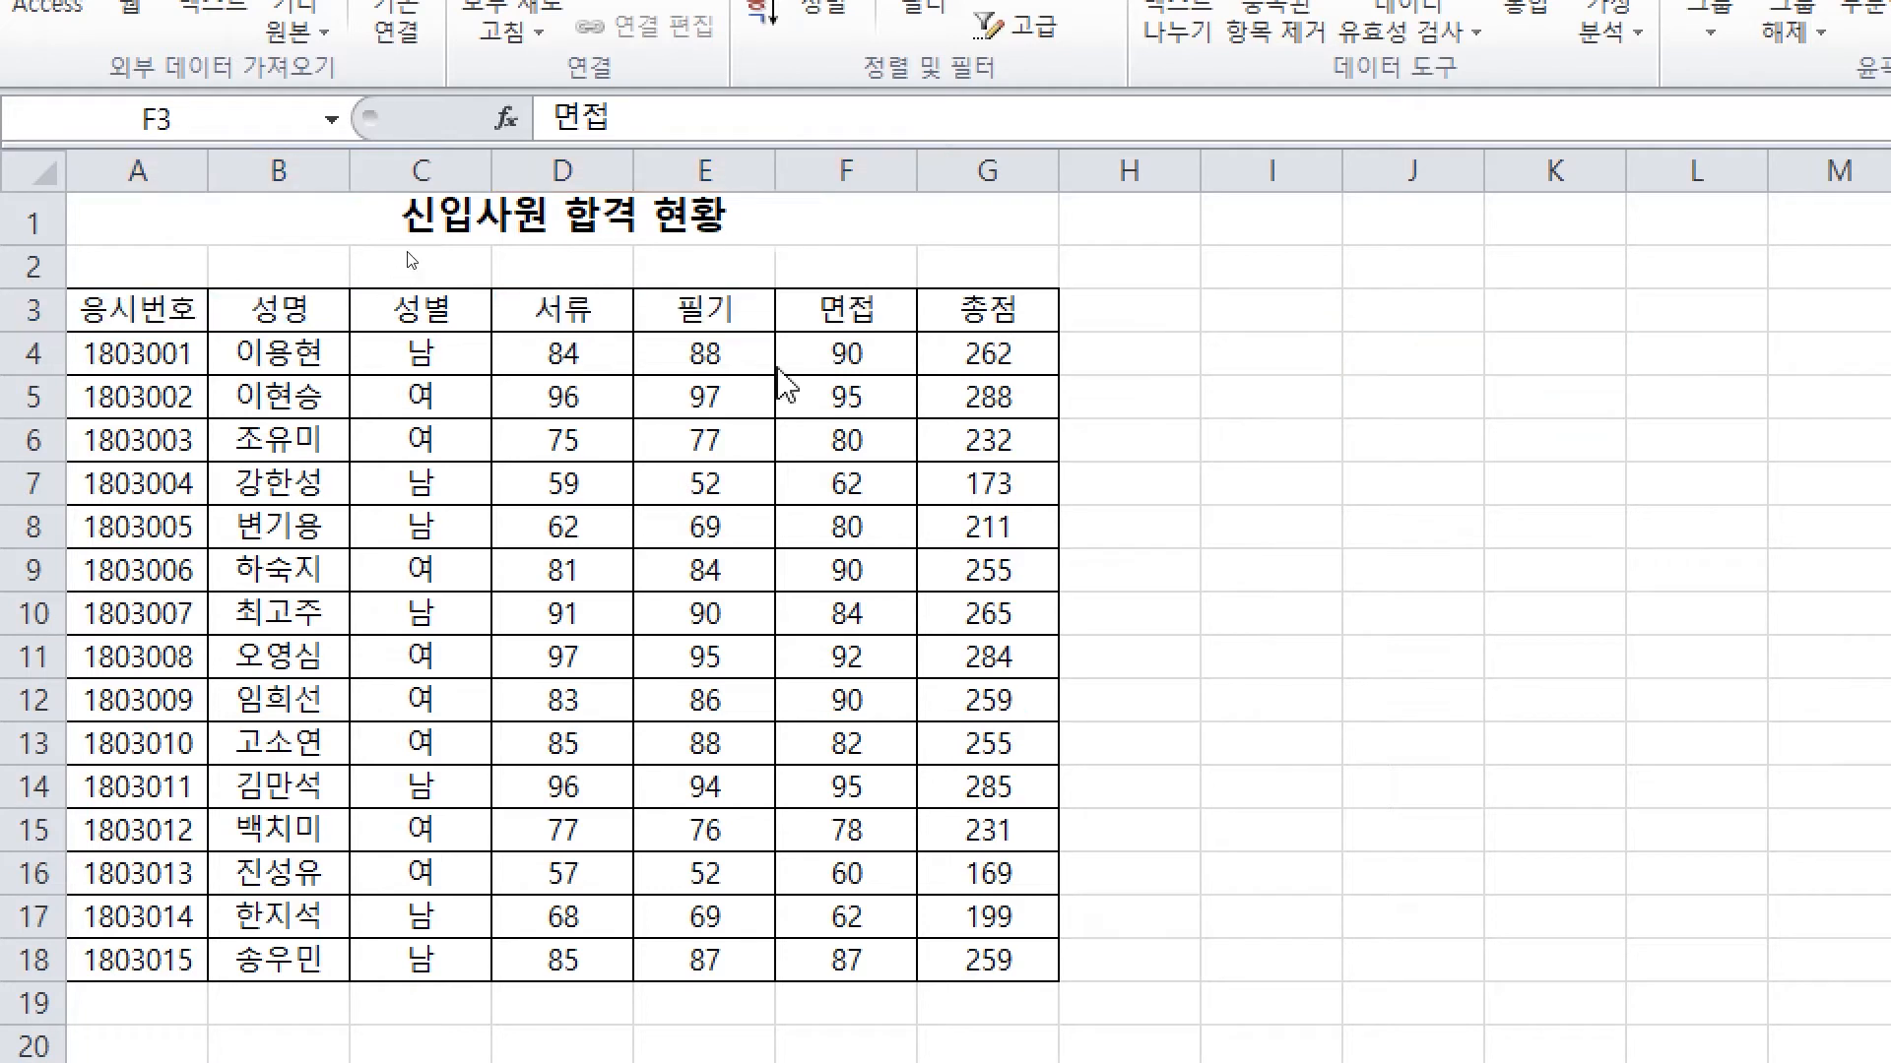
pyautogui.hotkey('ctrl', 'c')
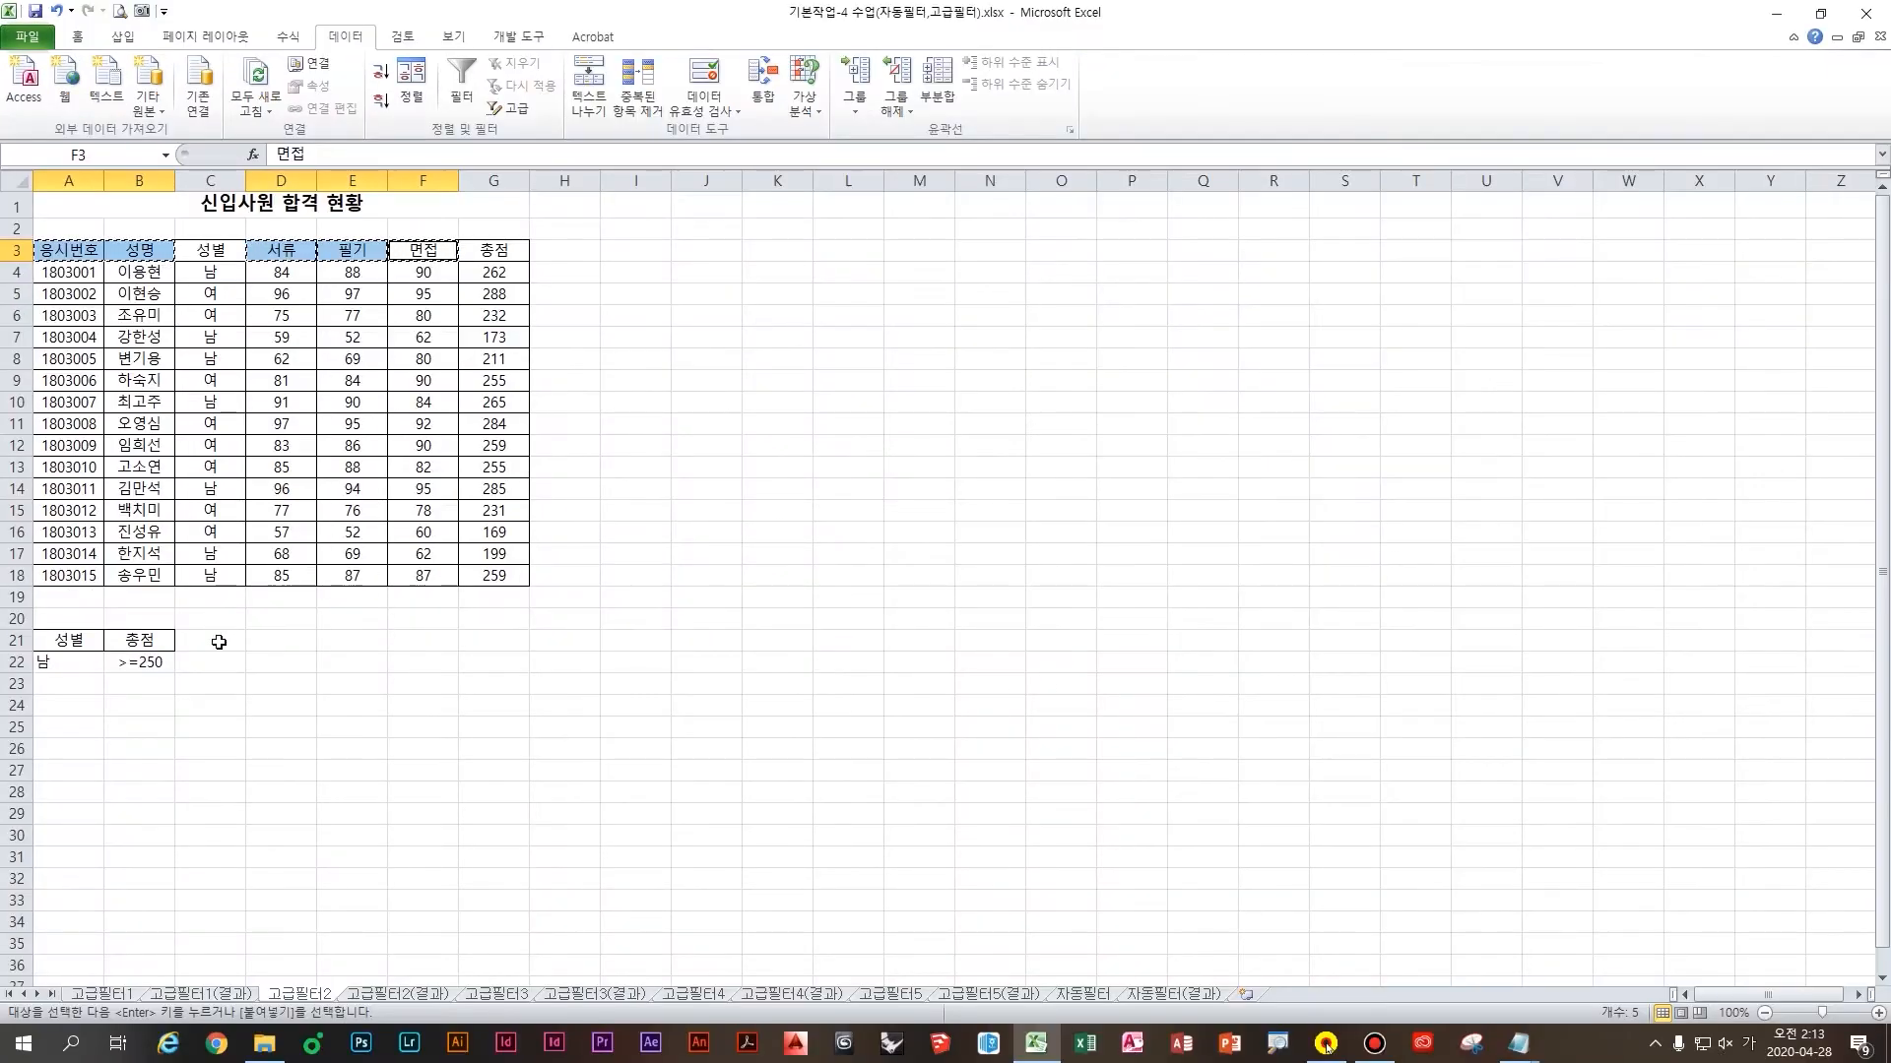
pyautogui.click(84, 731)
pyautogui.hotkey('ctrl', 'v')
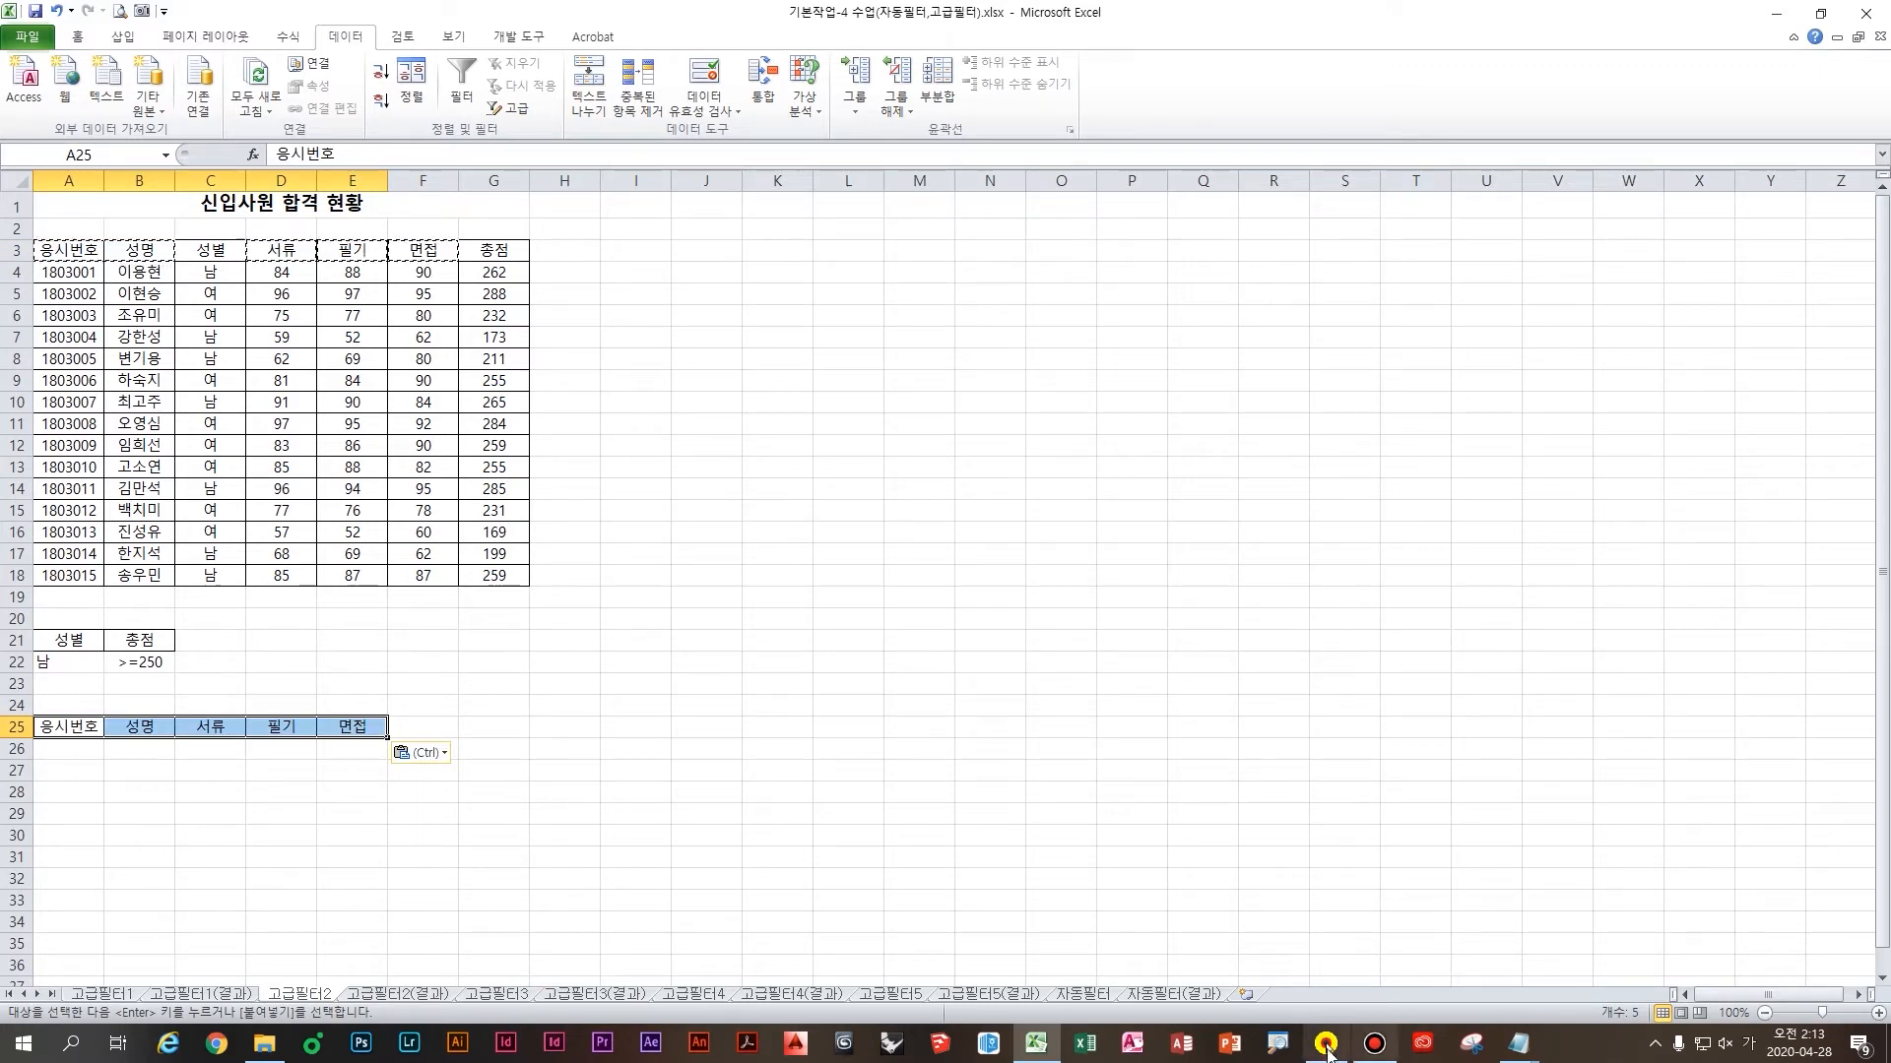
pyautogui.click(1326, 1043)
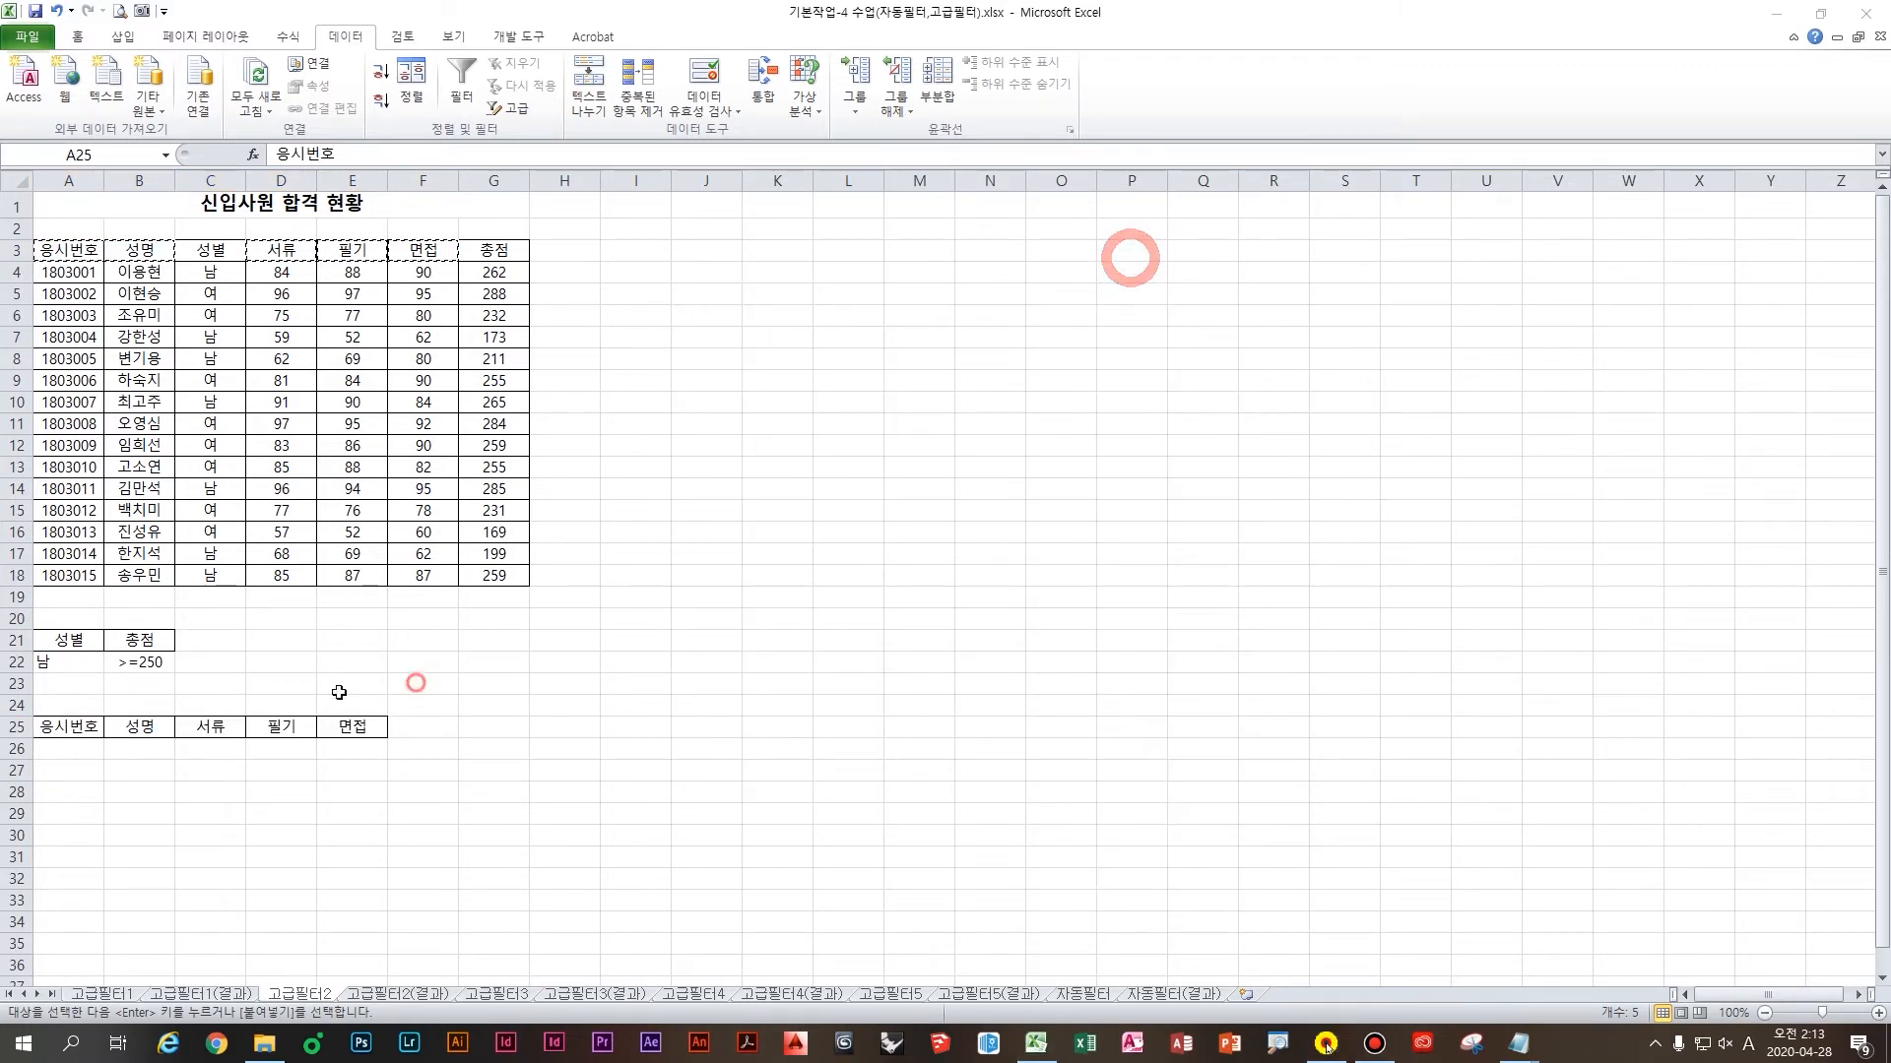
pyautogui.click(295, 683)
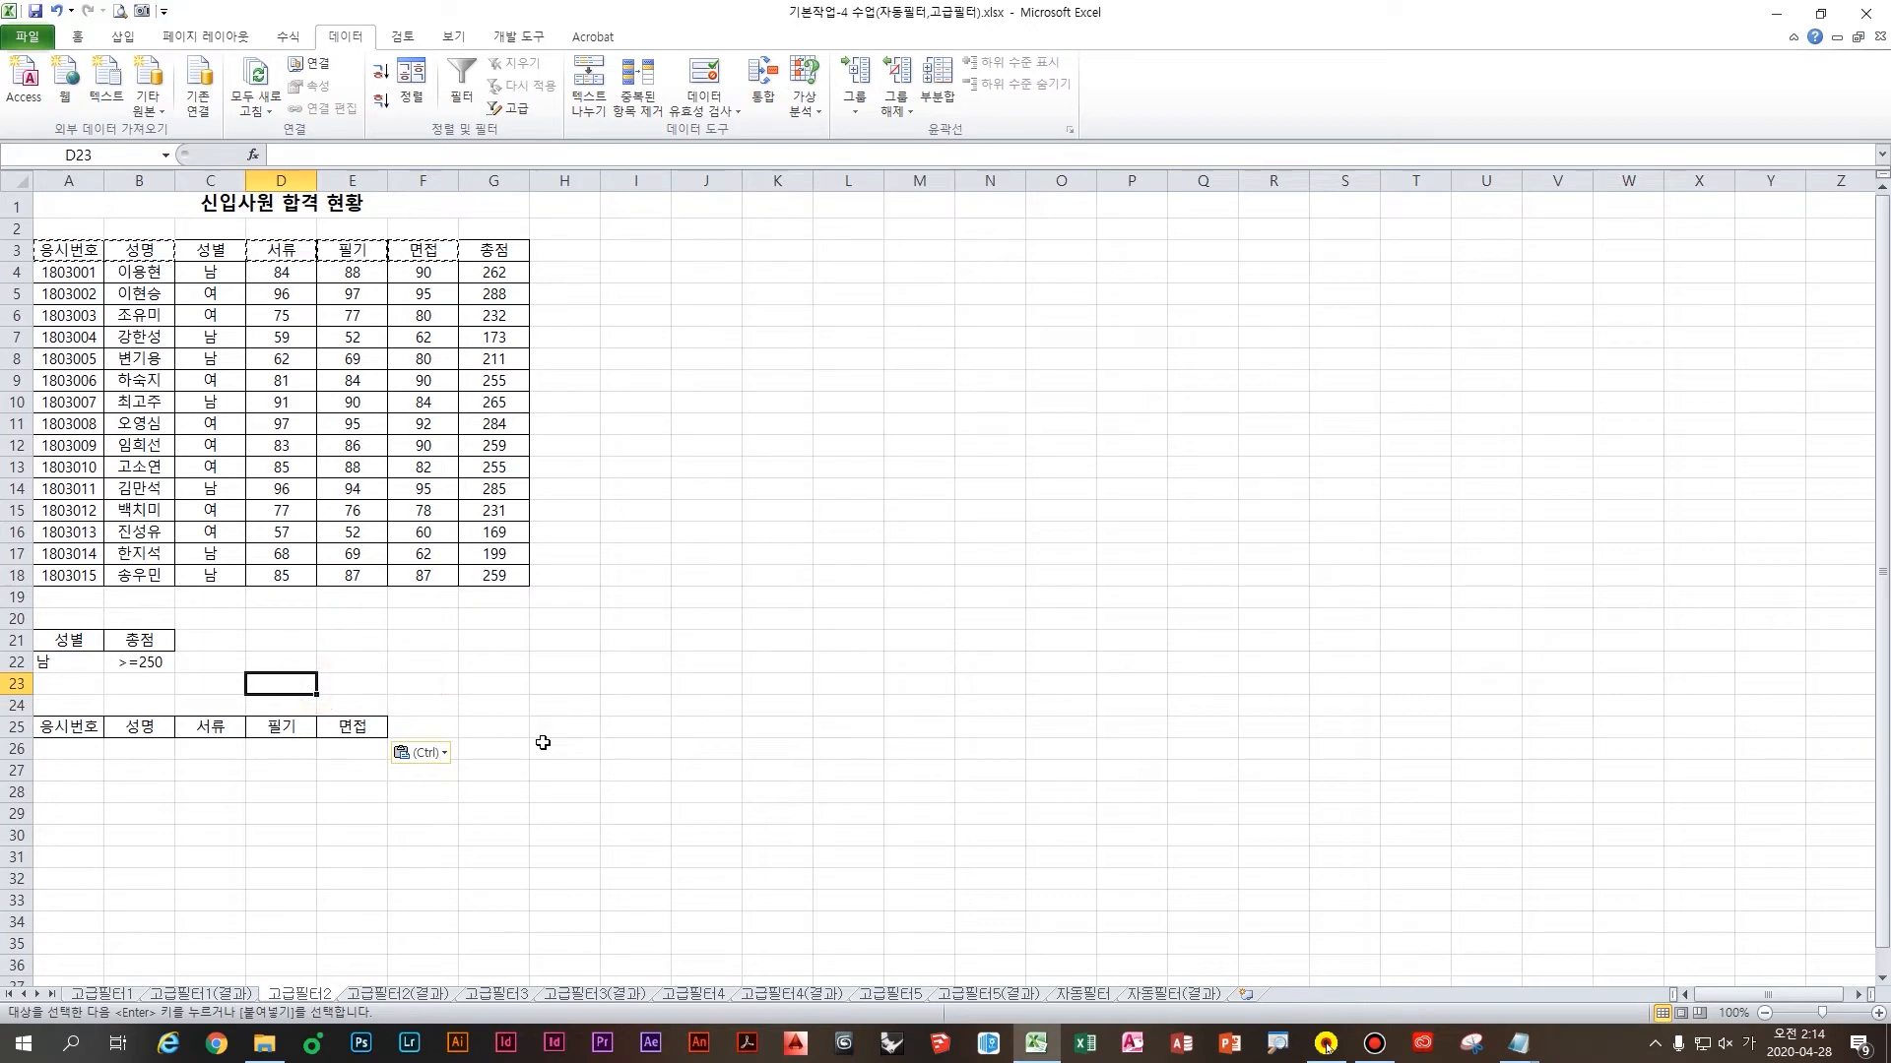
pyautogui.click(352, 402)
pyautogui.press('ctrl')
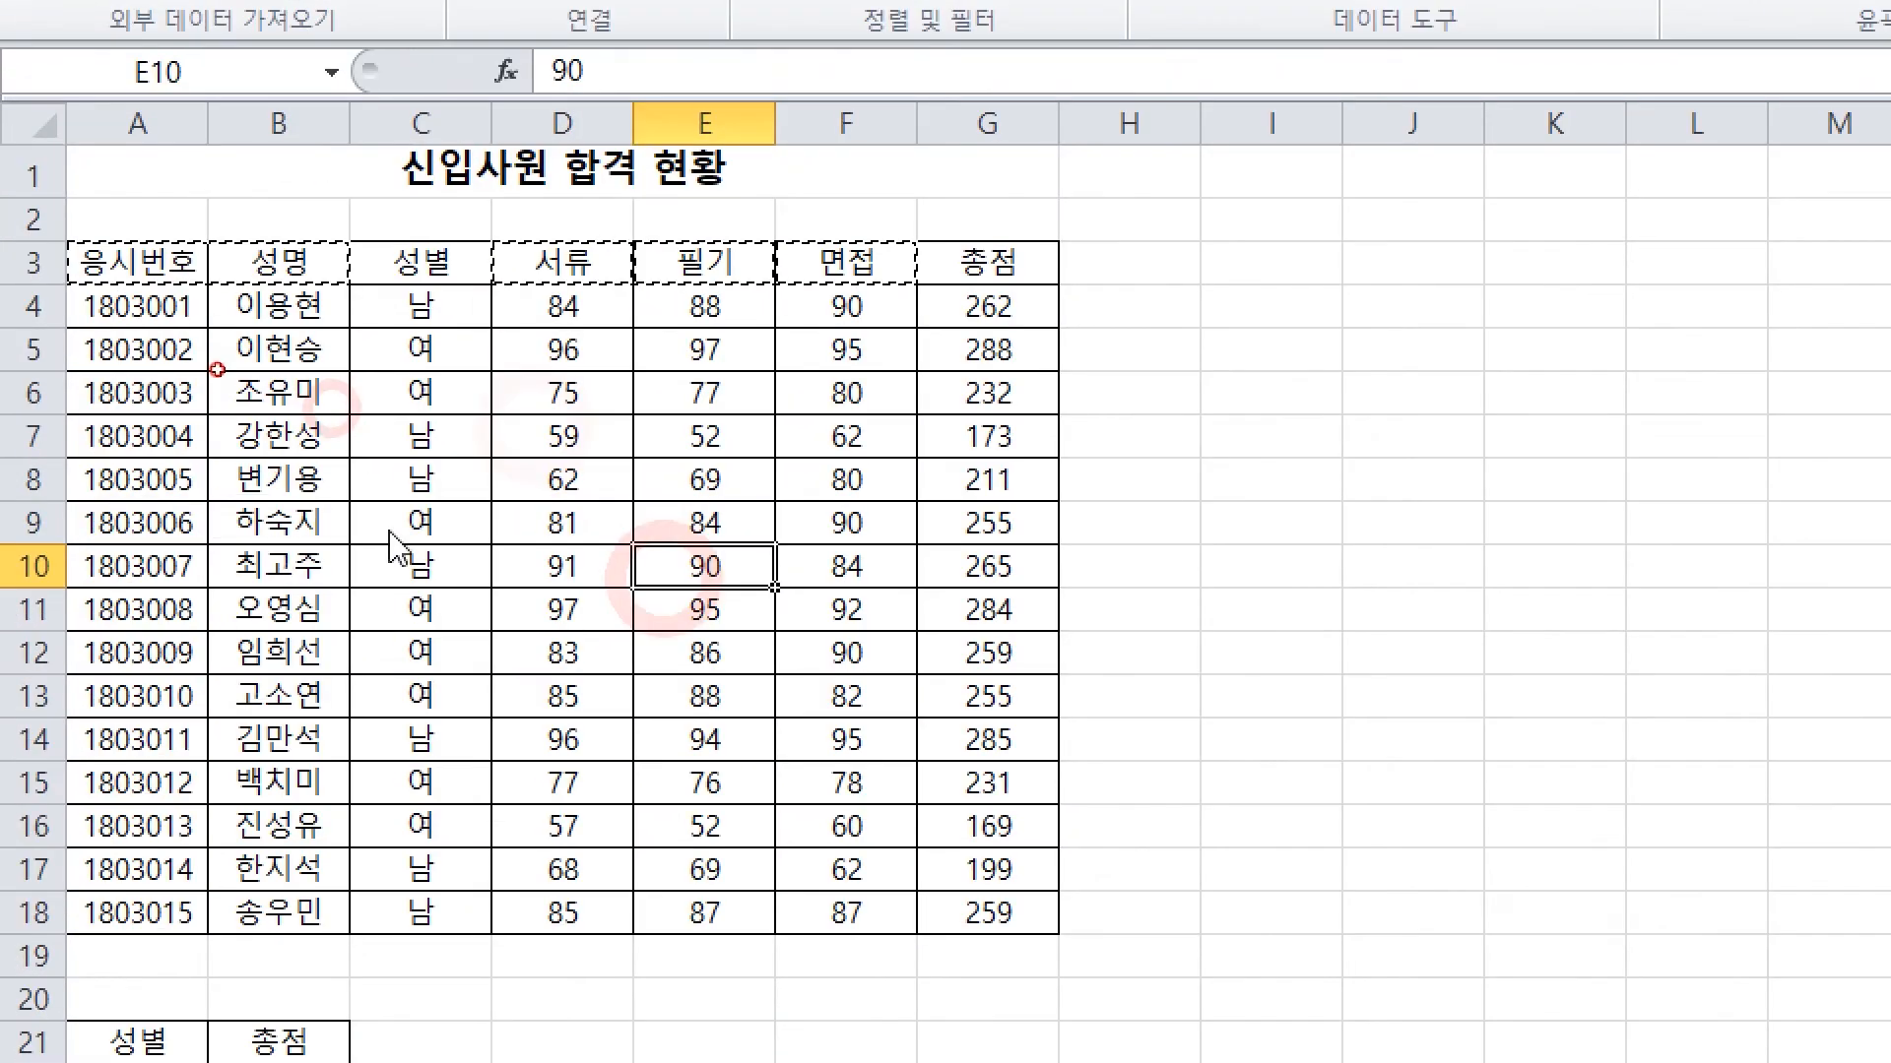
pyautogui.click(182, 401)
pyautogui.click(303, 431)
pyautogui.click(645, 428)
pyautogui.click(520, 654)
pyautogui.click(231, 543)
pyautogui.click(750, 454)
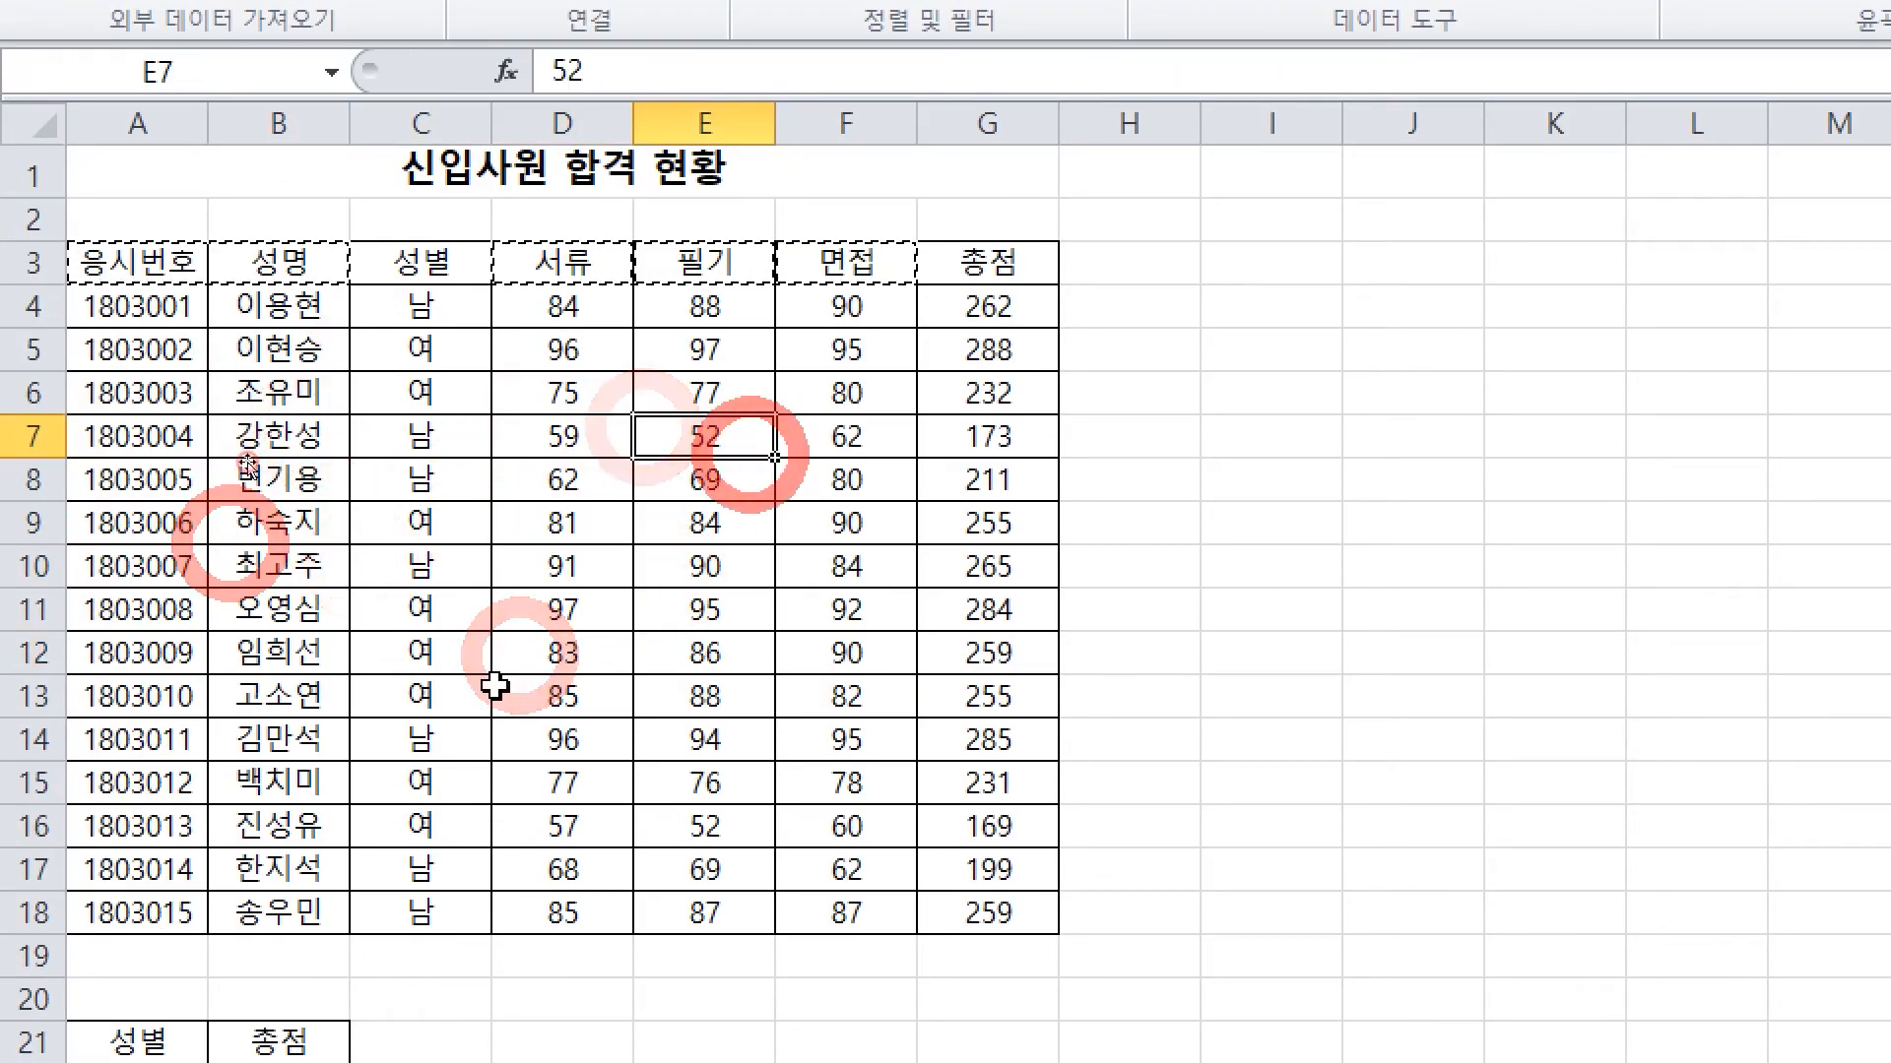
pyautogui.click(494, 685)
pyautogui.click(421, 487)
pyautogui.click(704, 472)
pyautogui.click(443, 633)
pyautogui.click(724, 615)
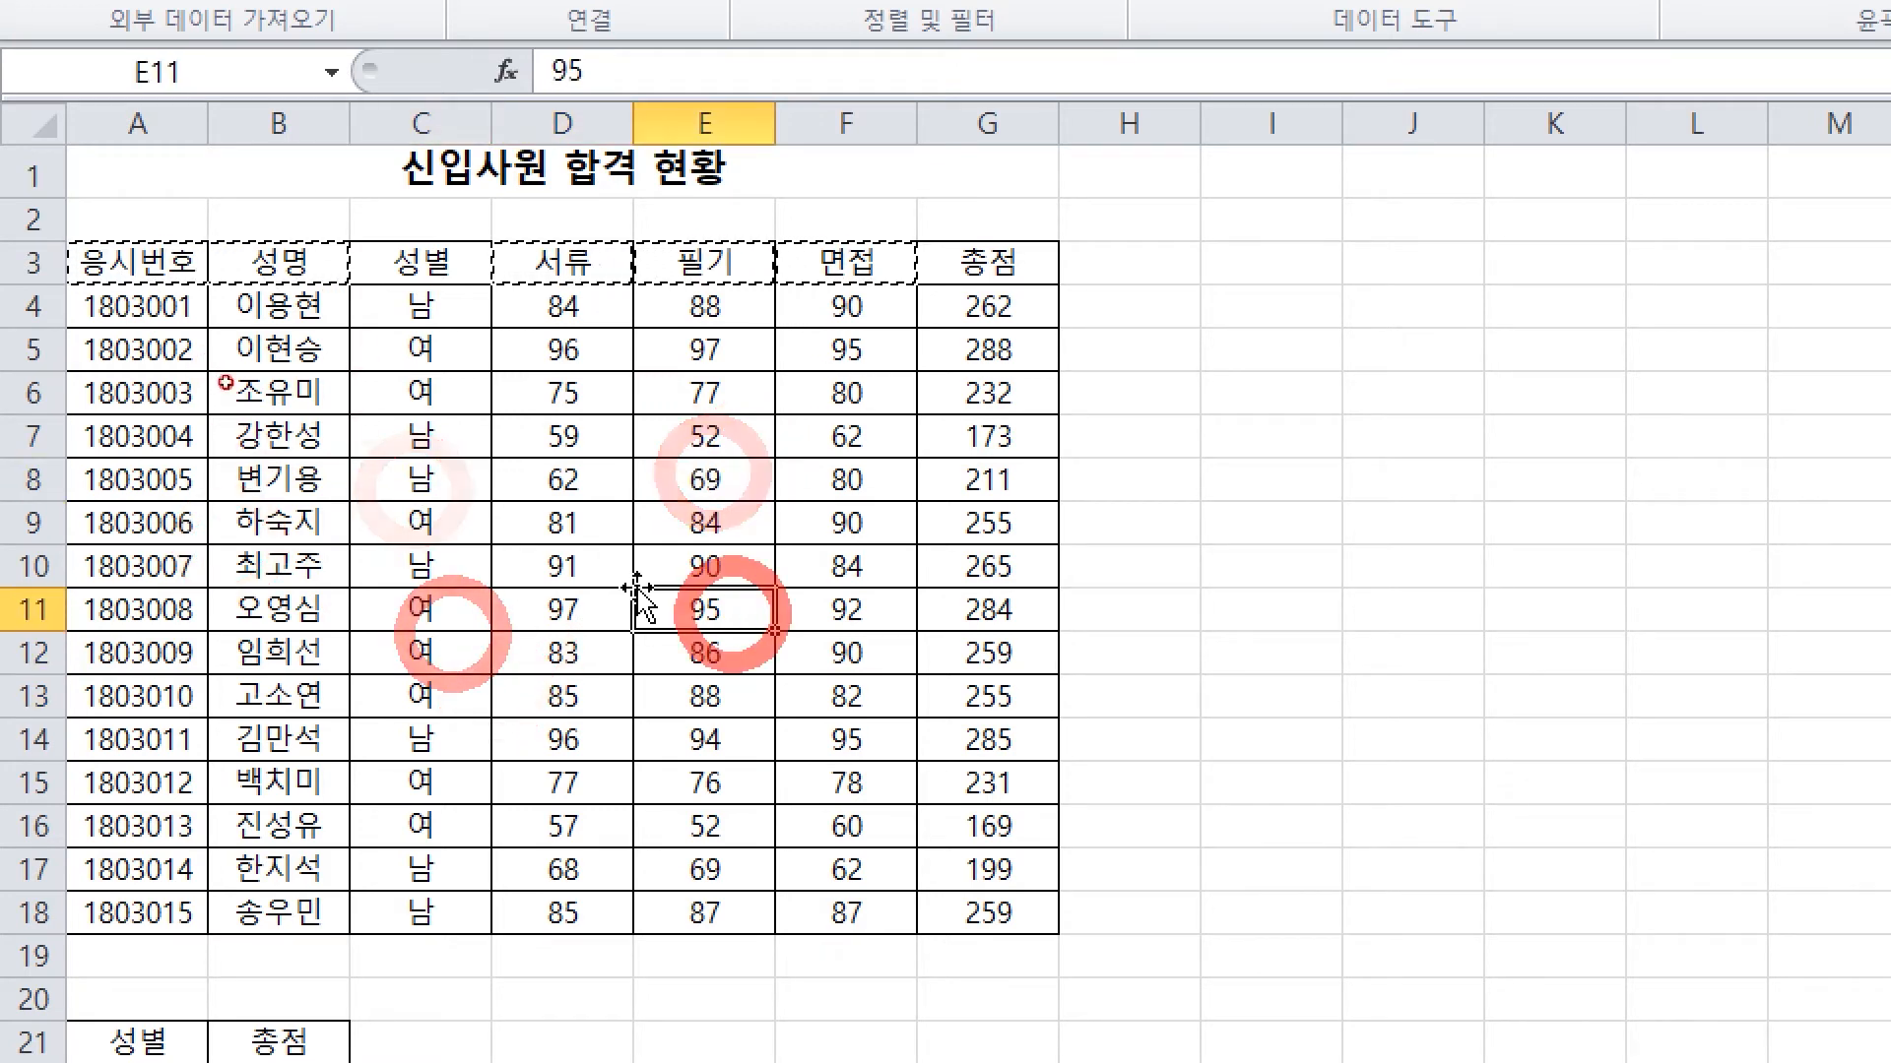
# Open the advanced filter from cell C9 of the 신입사원 합격 현황 table, using A3:G18 as the list range
pyautogui.click(450, 525)
pyautogui.click(689, 71)
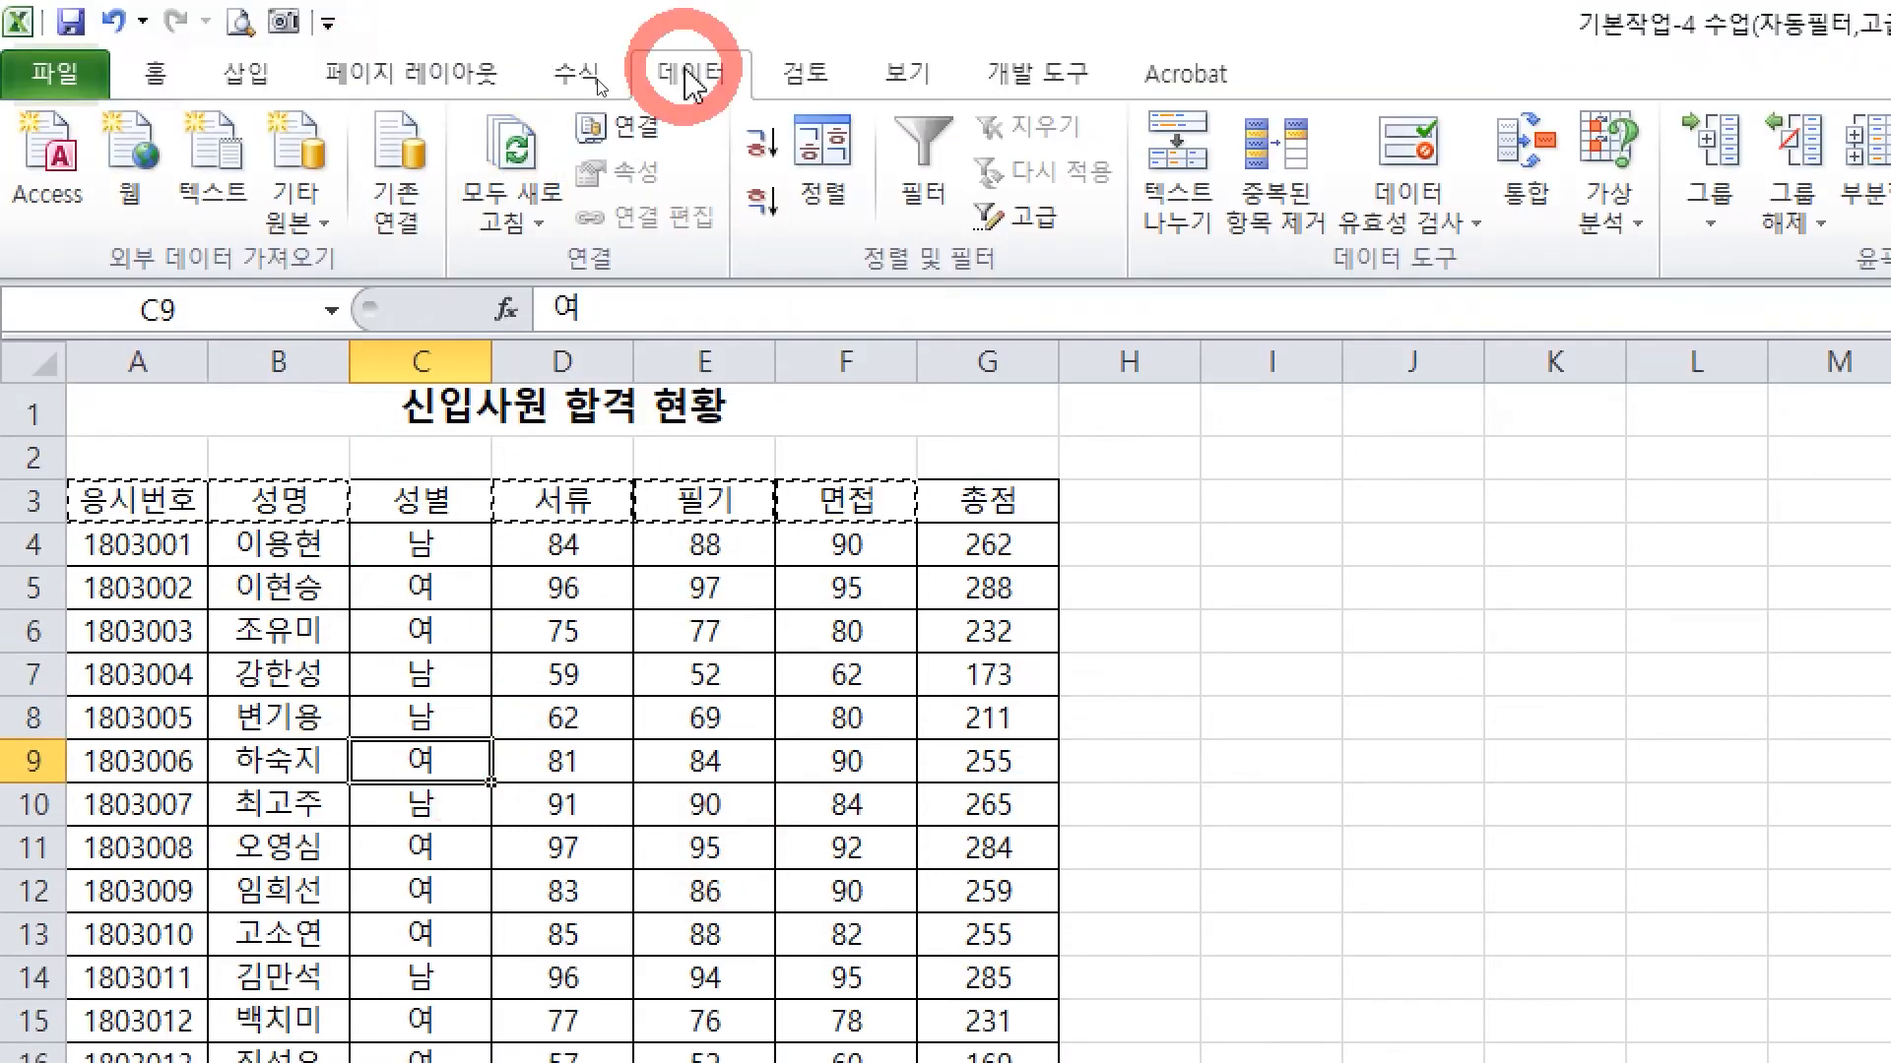
pyautogui.click(1034, 217)
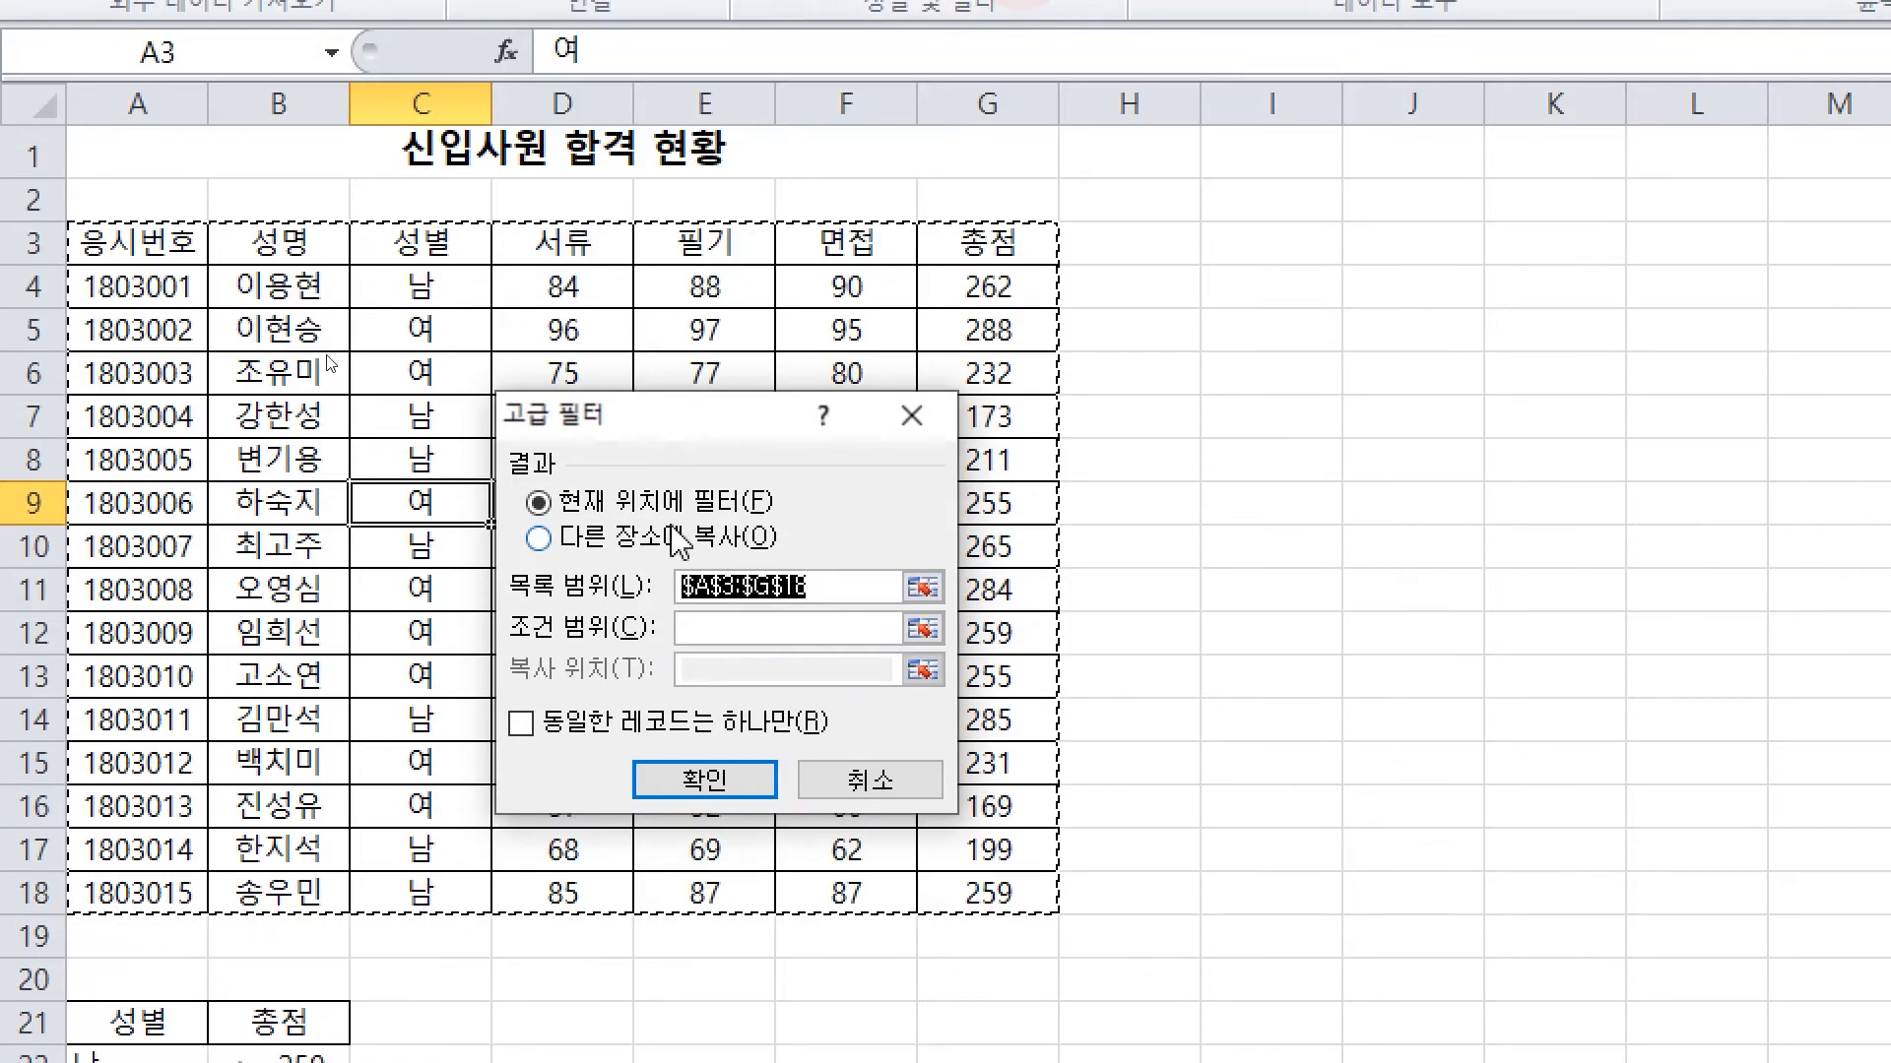
pyautogui.click(655, 693)
pyautogui.moveTo(657, 440); pyautogui.dragTo(1195, 399)
pyautogui.press('ctrl')
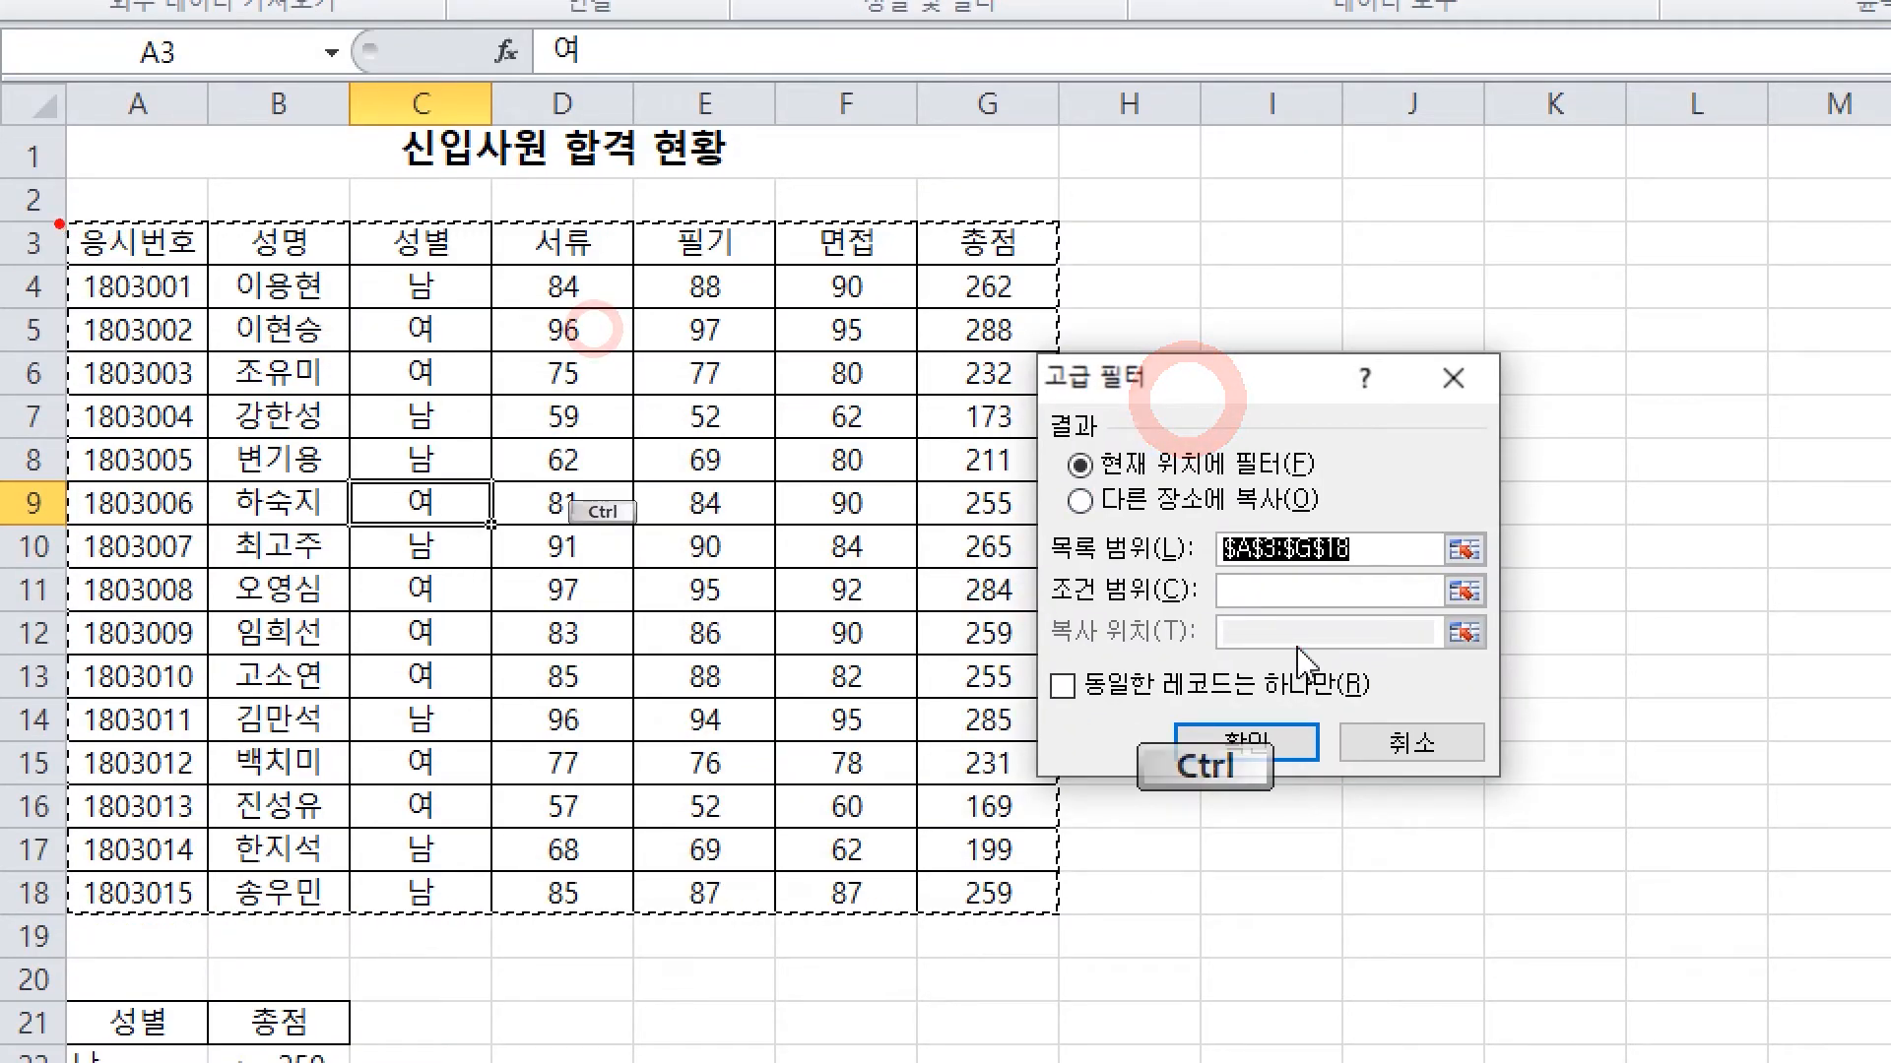
pyautogui.moveTo(59, 224)
pyautogui.mouseDown()
pyautogui.moveTo(768, 689)
pyautogui.moveTo(957, 848)
pyautogui.mouseUp()
pyautogui.click(960, 749)
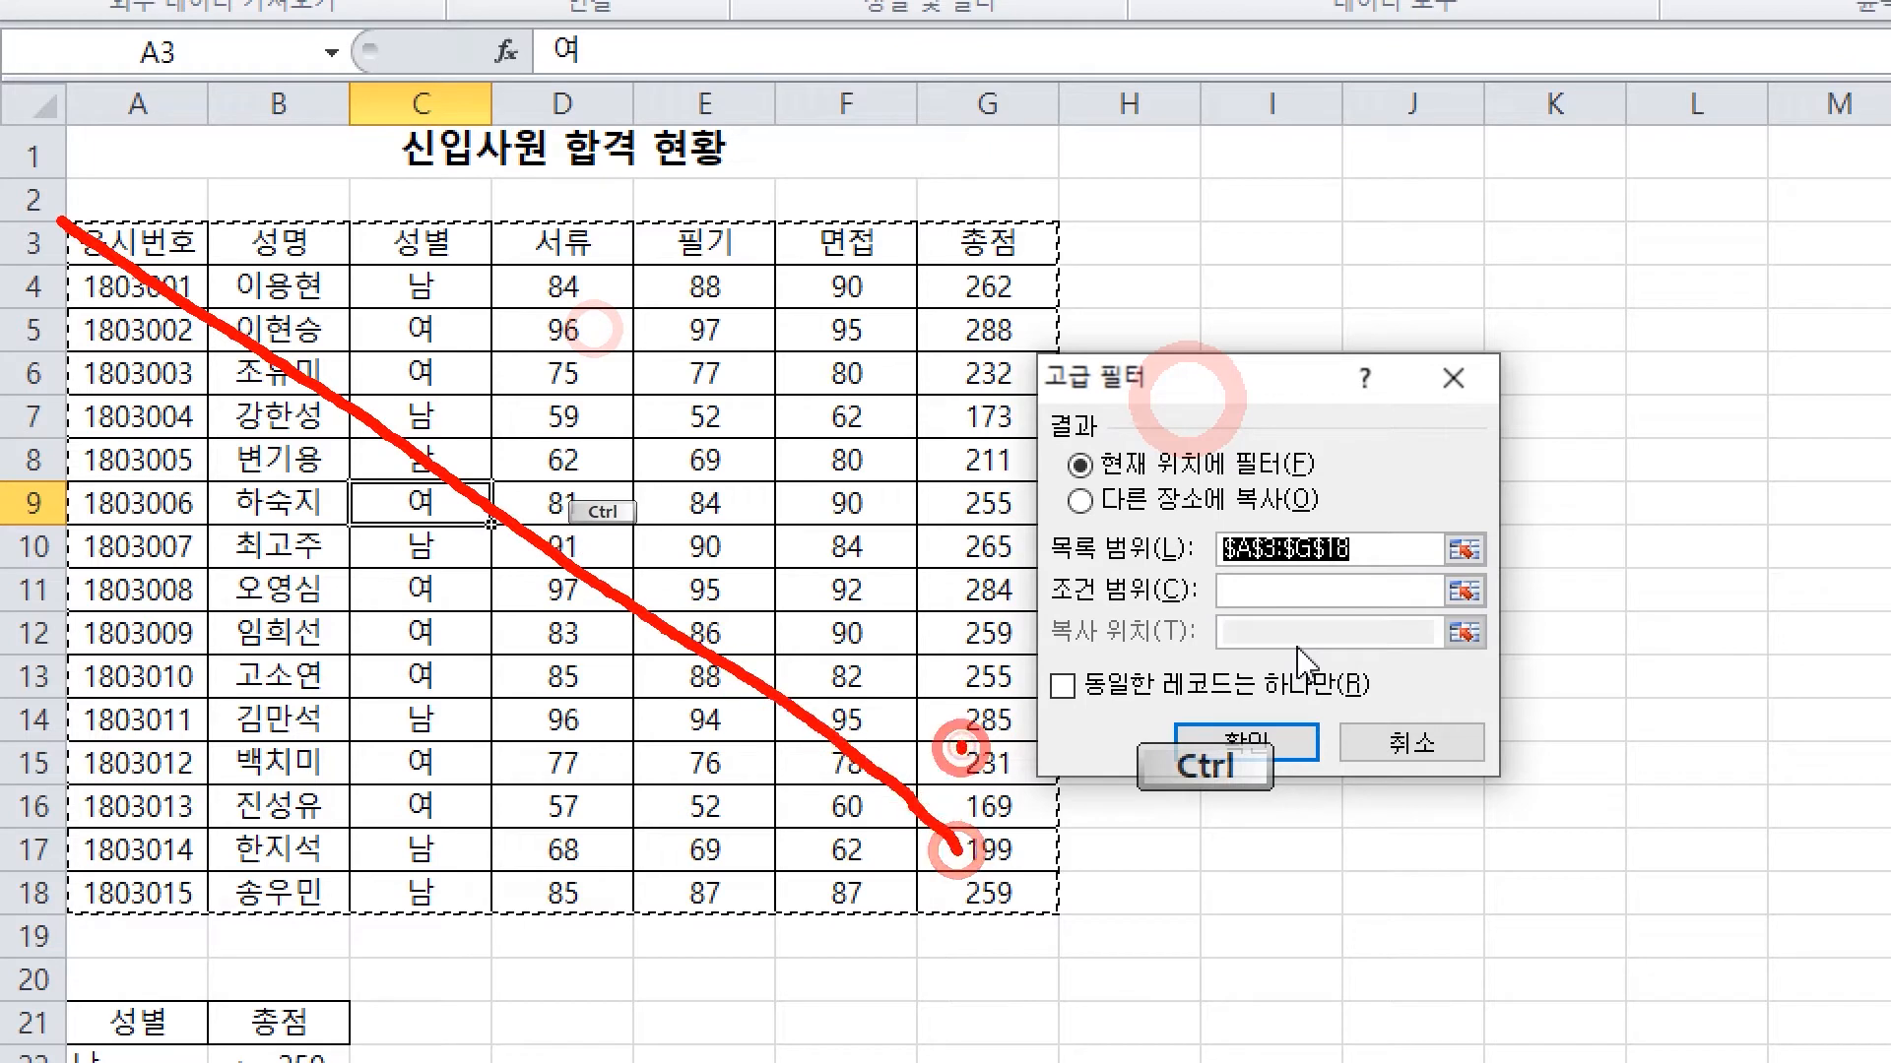
pyautogui.moveTo(960, 748); pyautogui.dragTo(825, 893)
pyautogui.moveTo(1017, 563); pyautogui.dragTo(1481, 578)
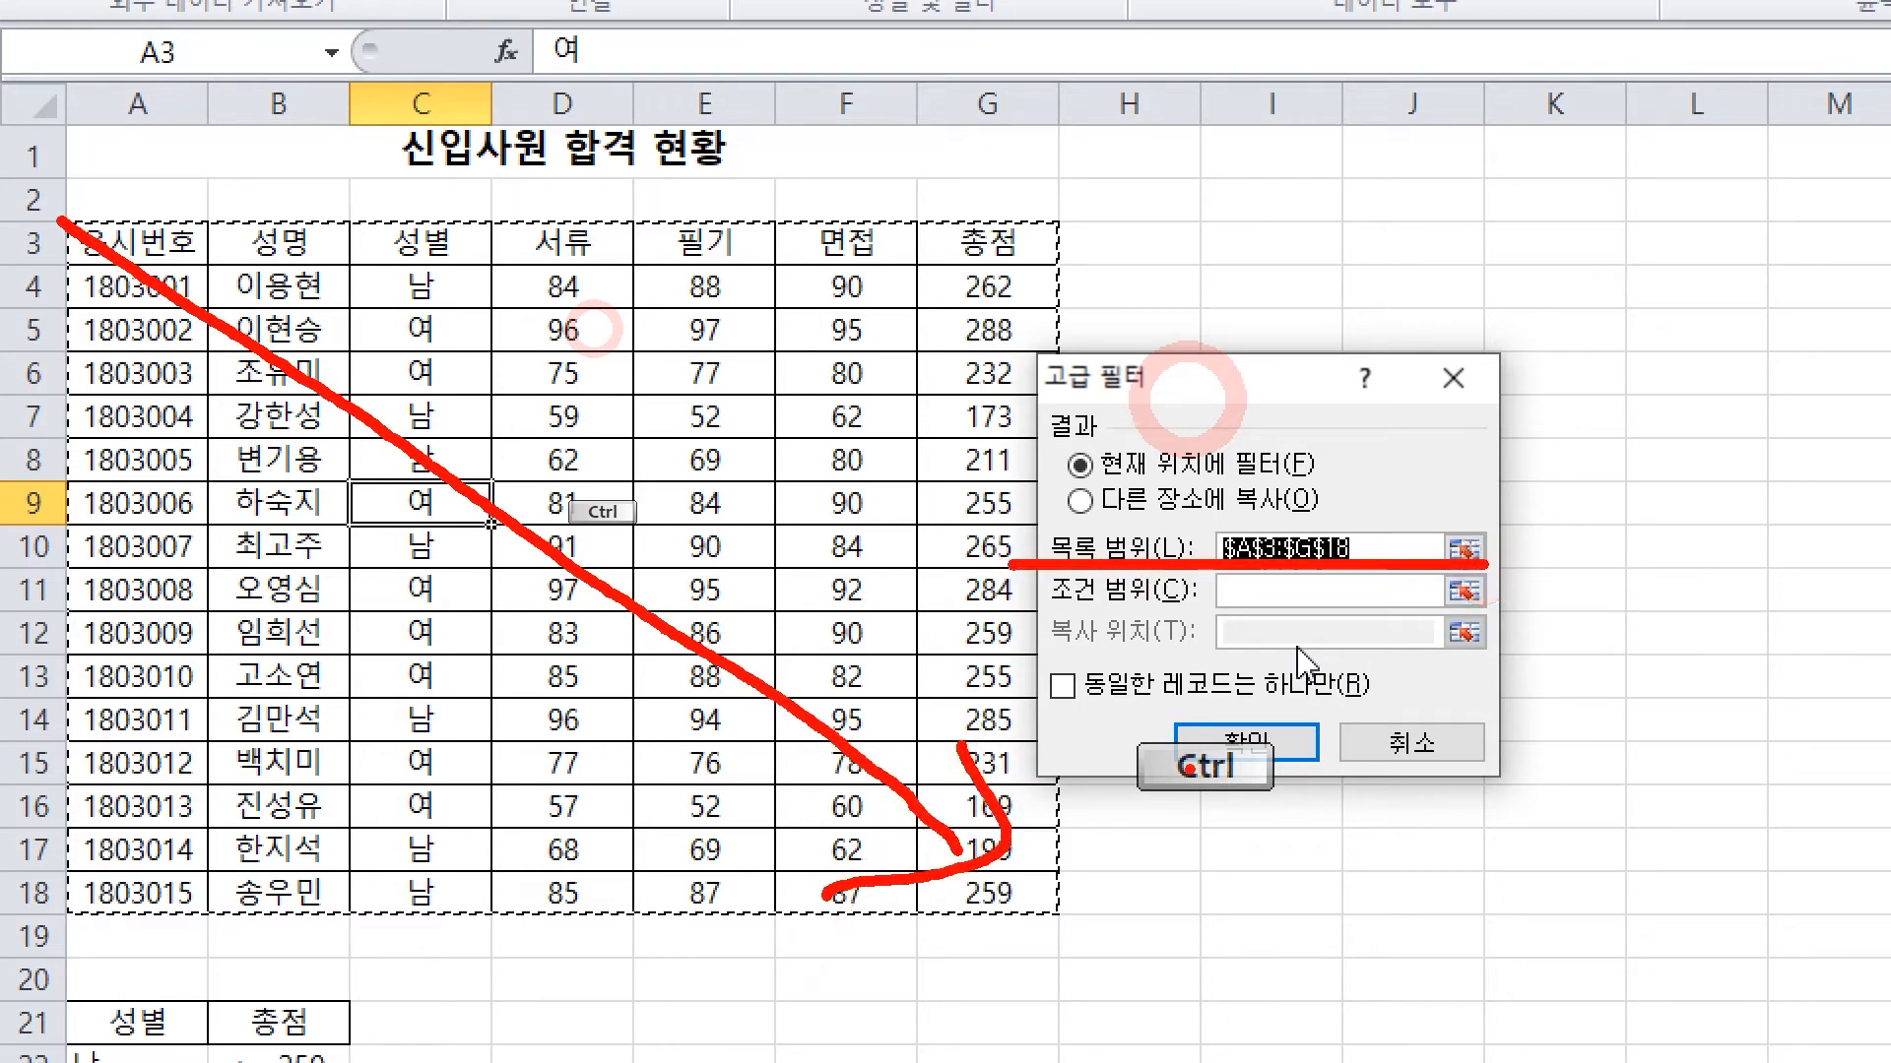
# Set the advanced filter's criteria range to A21:B22
pyautogui.click(1298, 587)
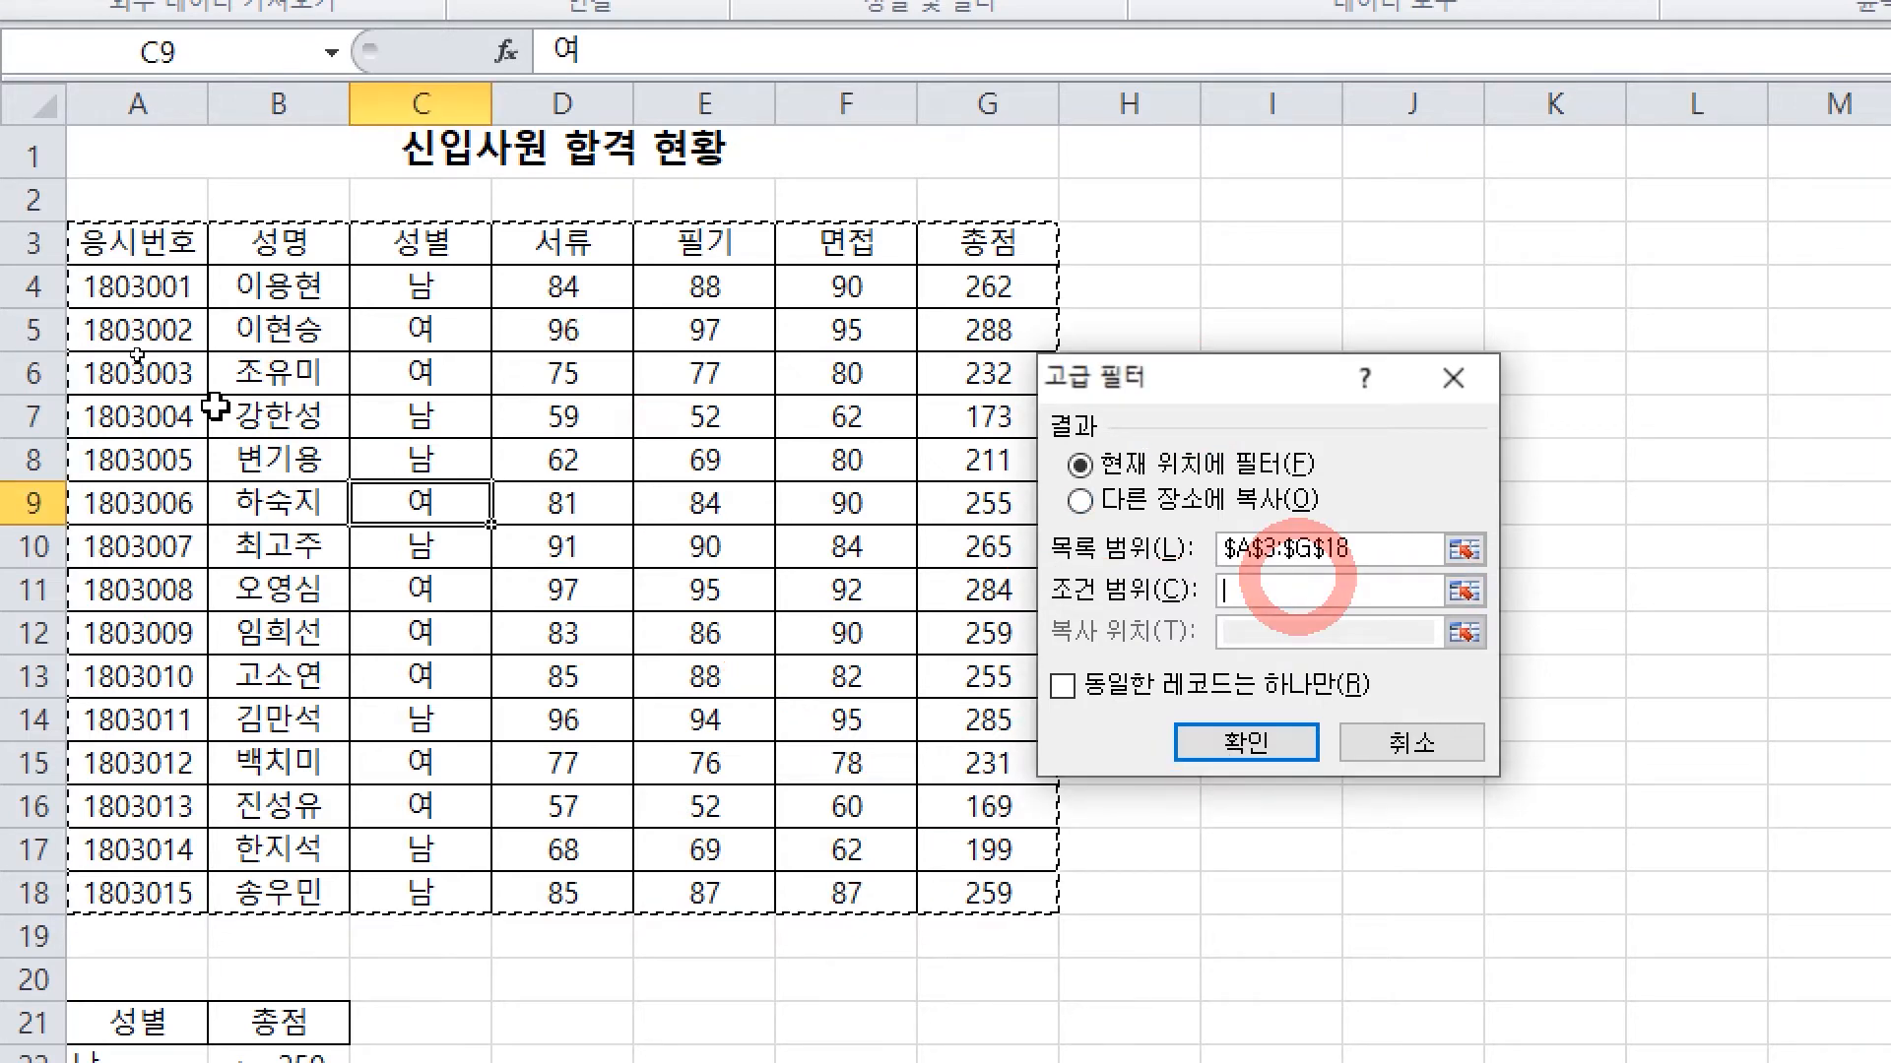
pyautogui.scroll(-4, 259, 533)
pyautogui.moveTo(127, 494); pyautogui.dragTo(256, 542)
pyautogui.moveTo(1169, 388); pyautogui.dragTo(564, 384)
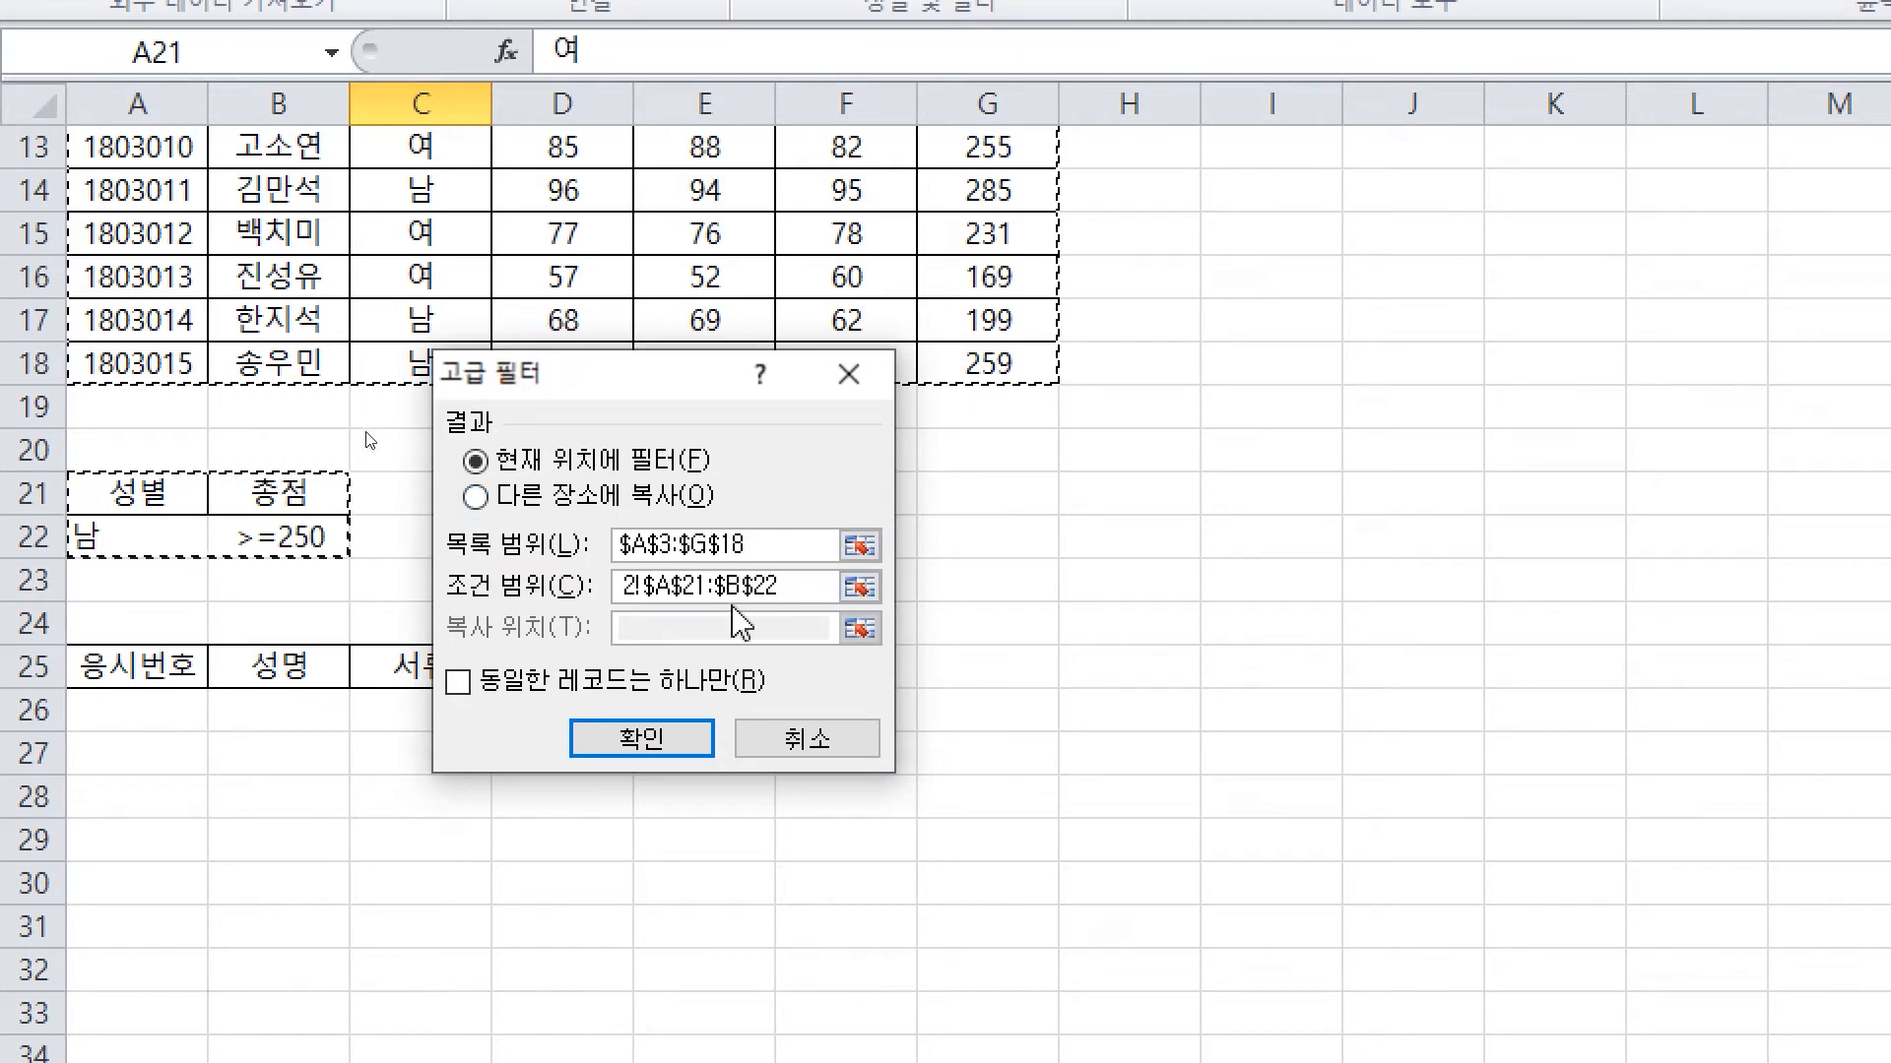
pyautogui.press('ctrl')
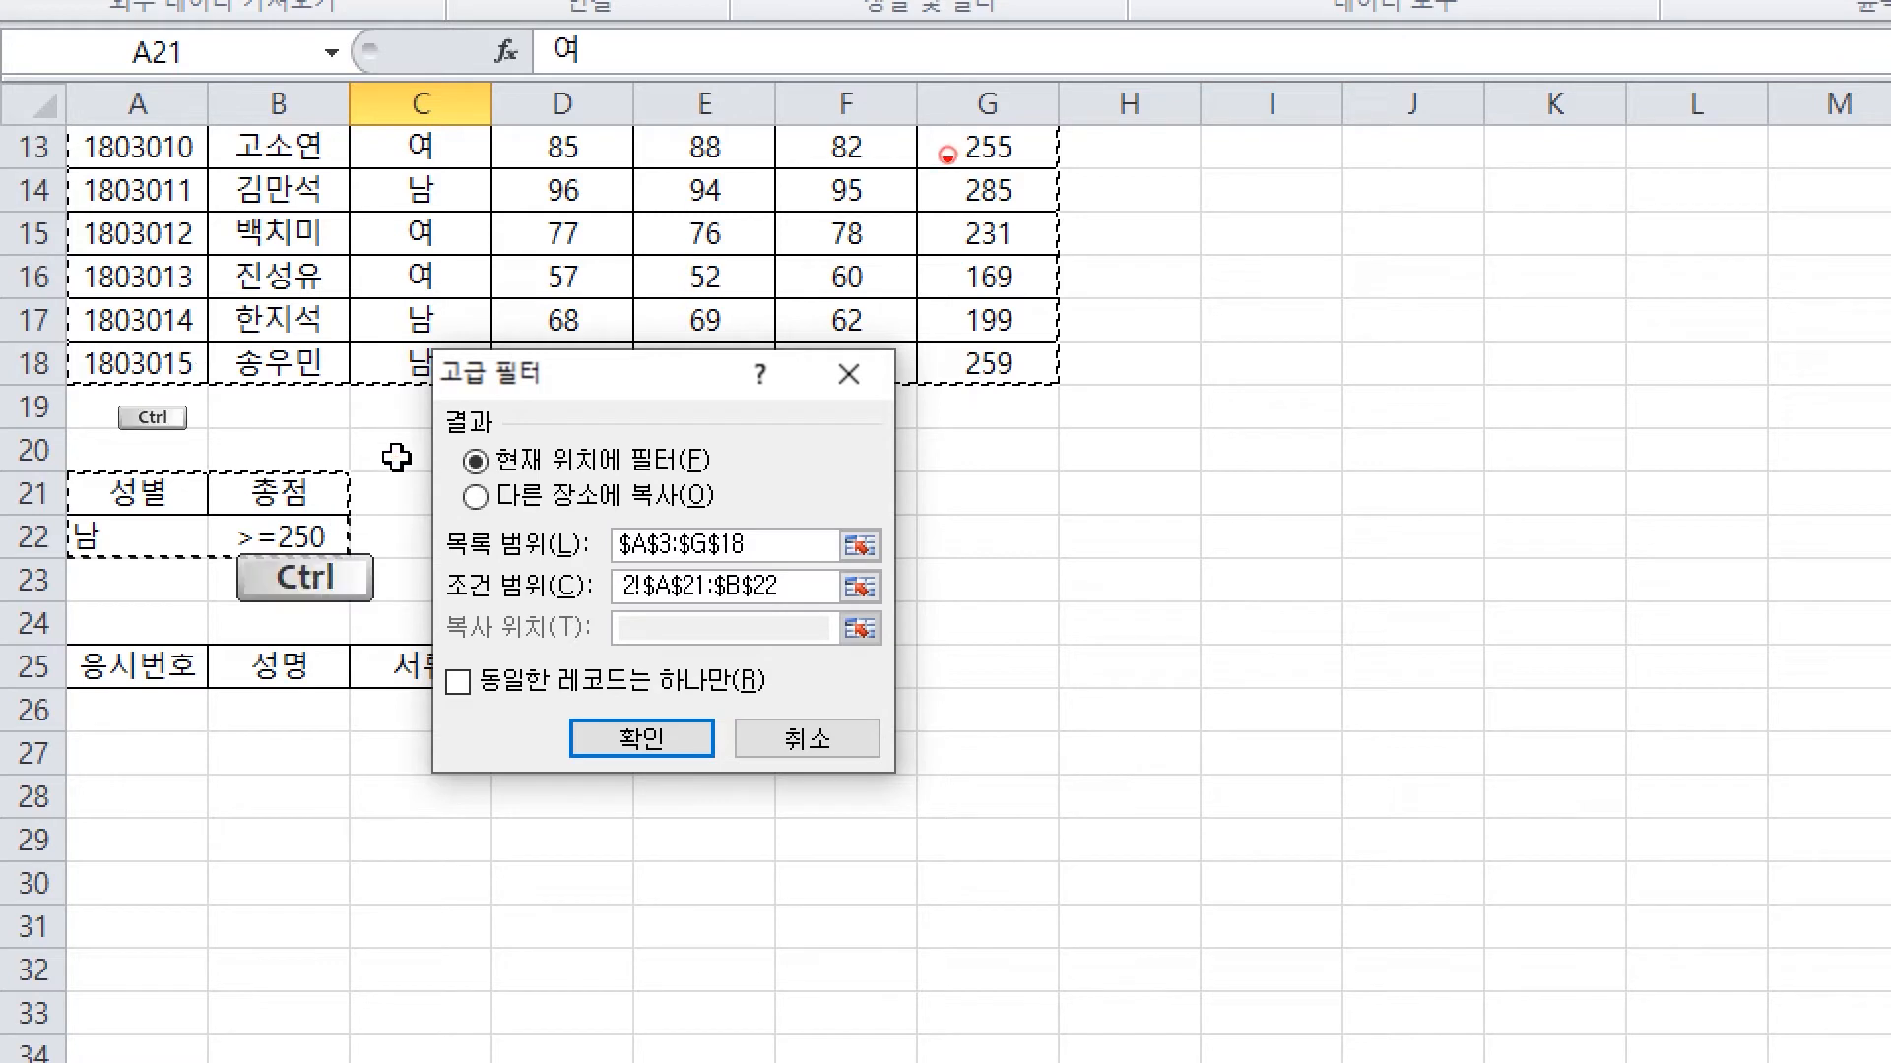
pyautogui.moveTo(947, 155); pyautogui.dragTo(800, 281)
pyautogui.moveTo(772, 158); pyautogui.dragTo(930, 347)
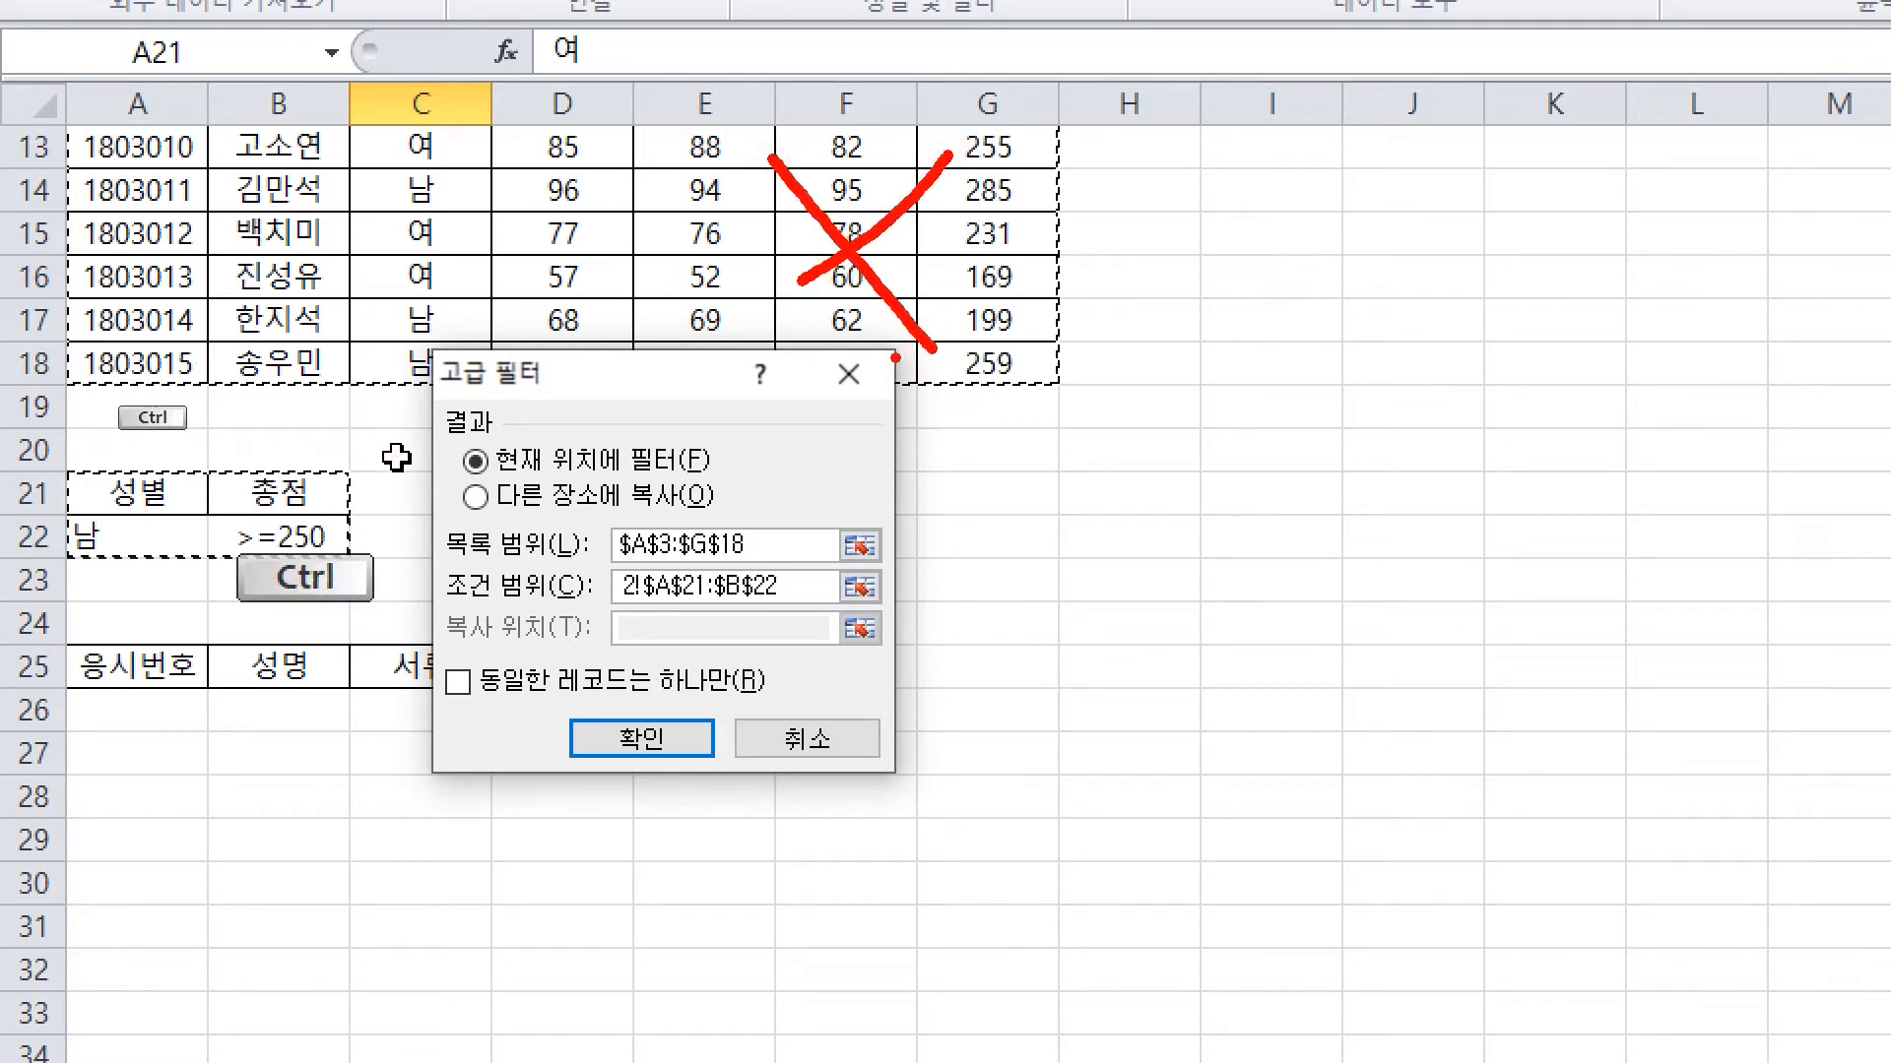
pyautogui.press('Escape')
# Choose to copy the results to another location, set A25 alone as the copy destination and run the filter
pyautogui.click(615, 494)
pyautogui.click(703, 642)
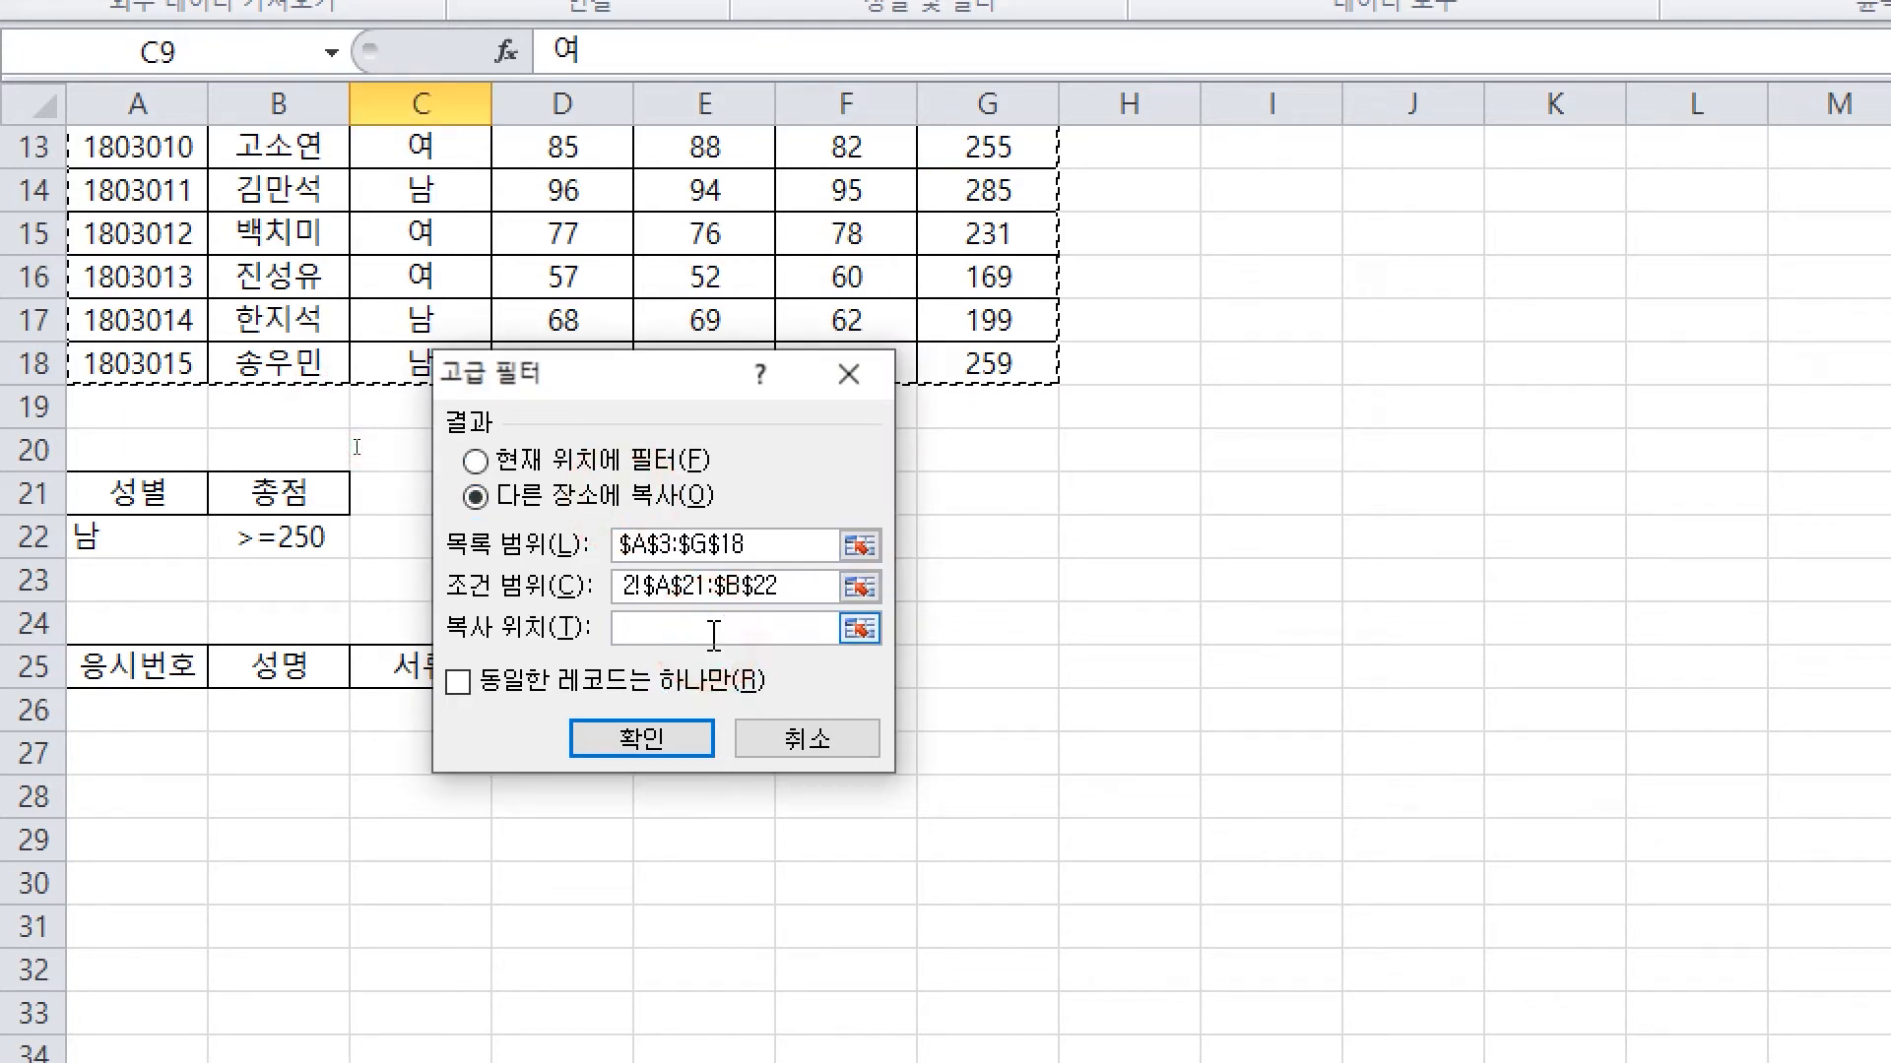
pyautogui.moveTo(603, 376); pyautogui.dragTo(1036, 300)
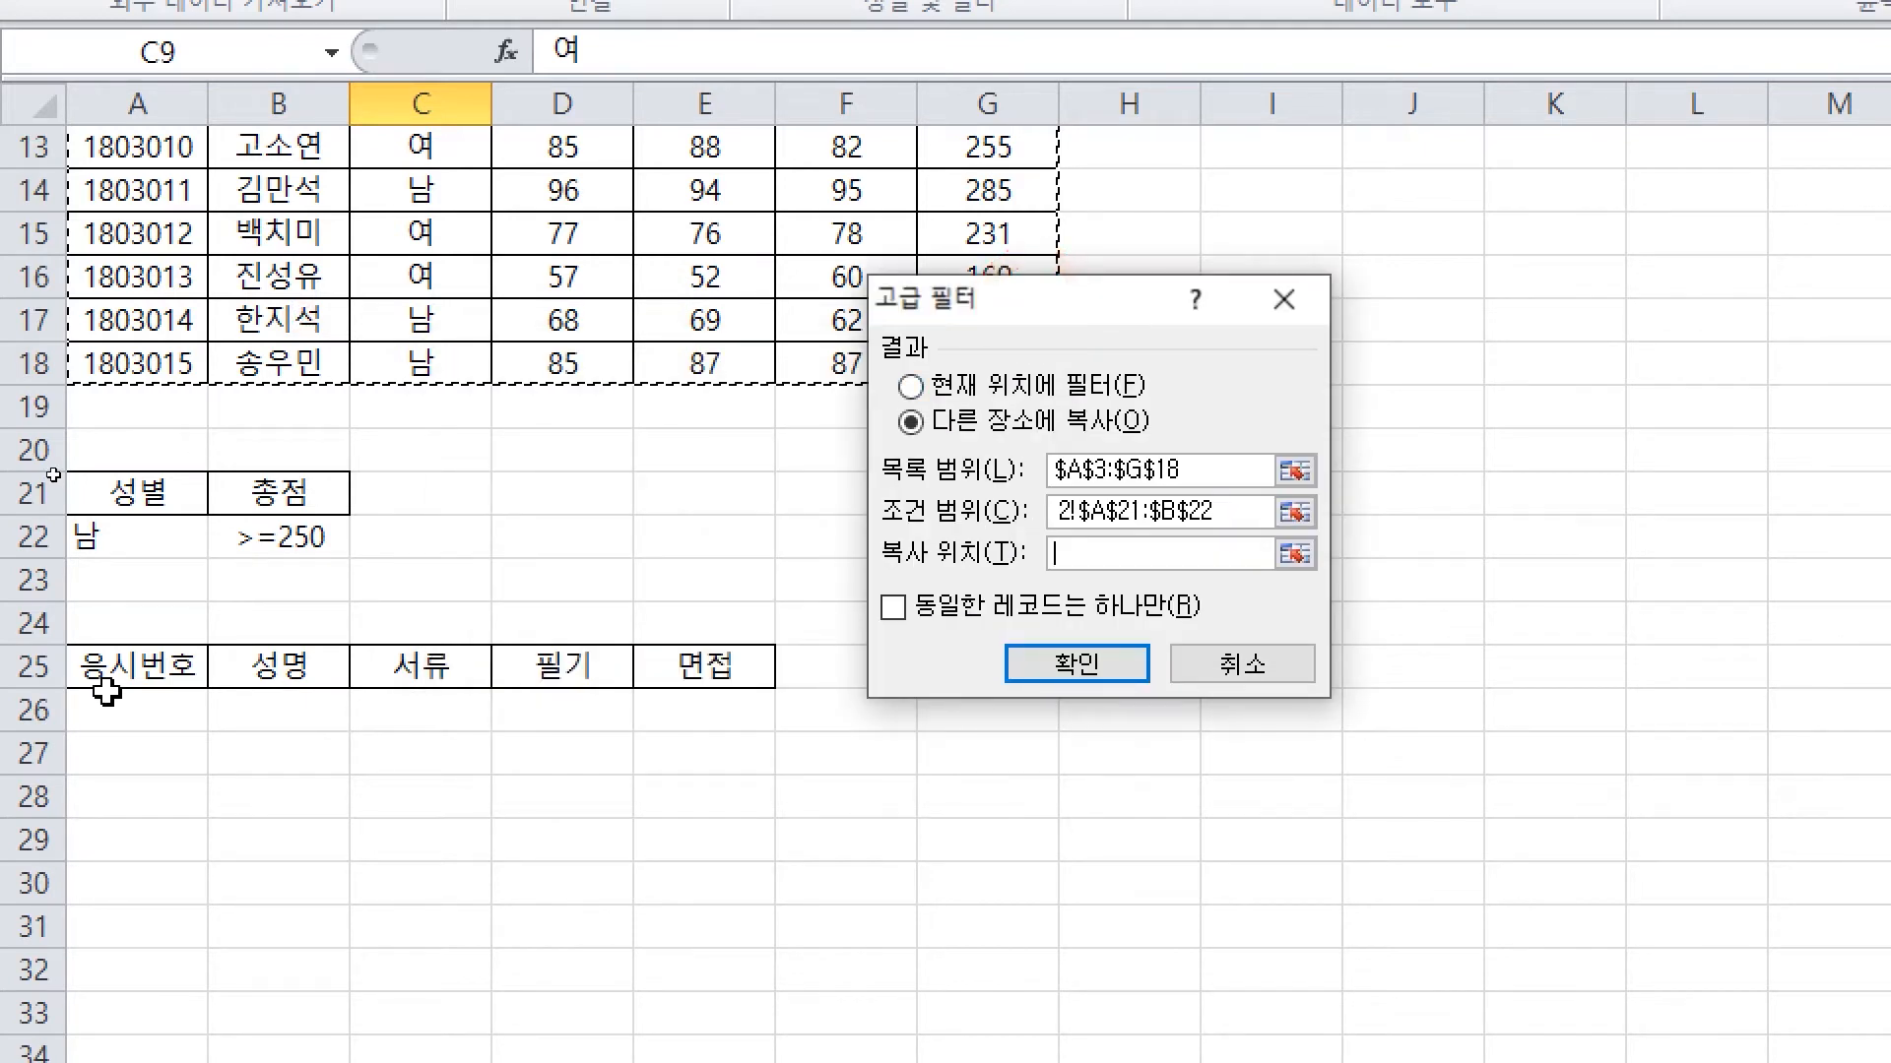
pyautogui.click(164, 674)
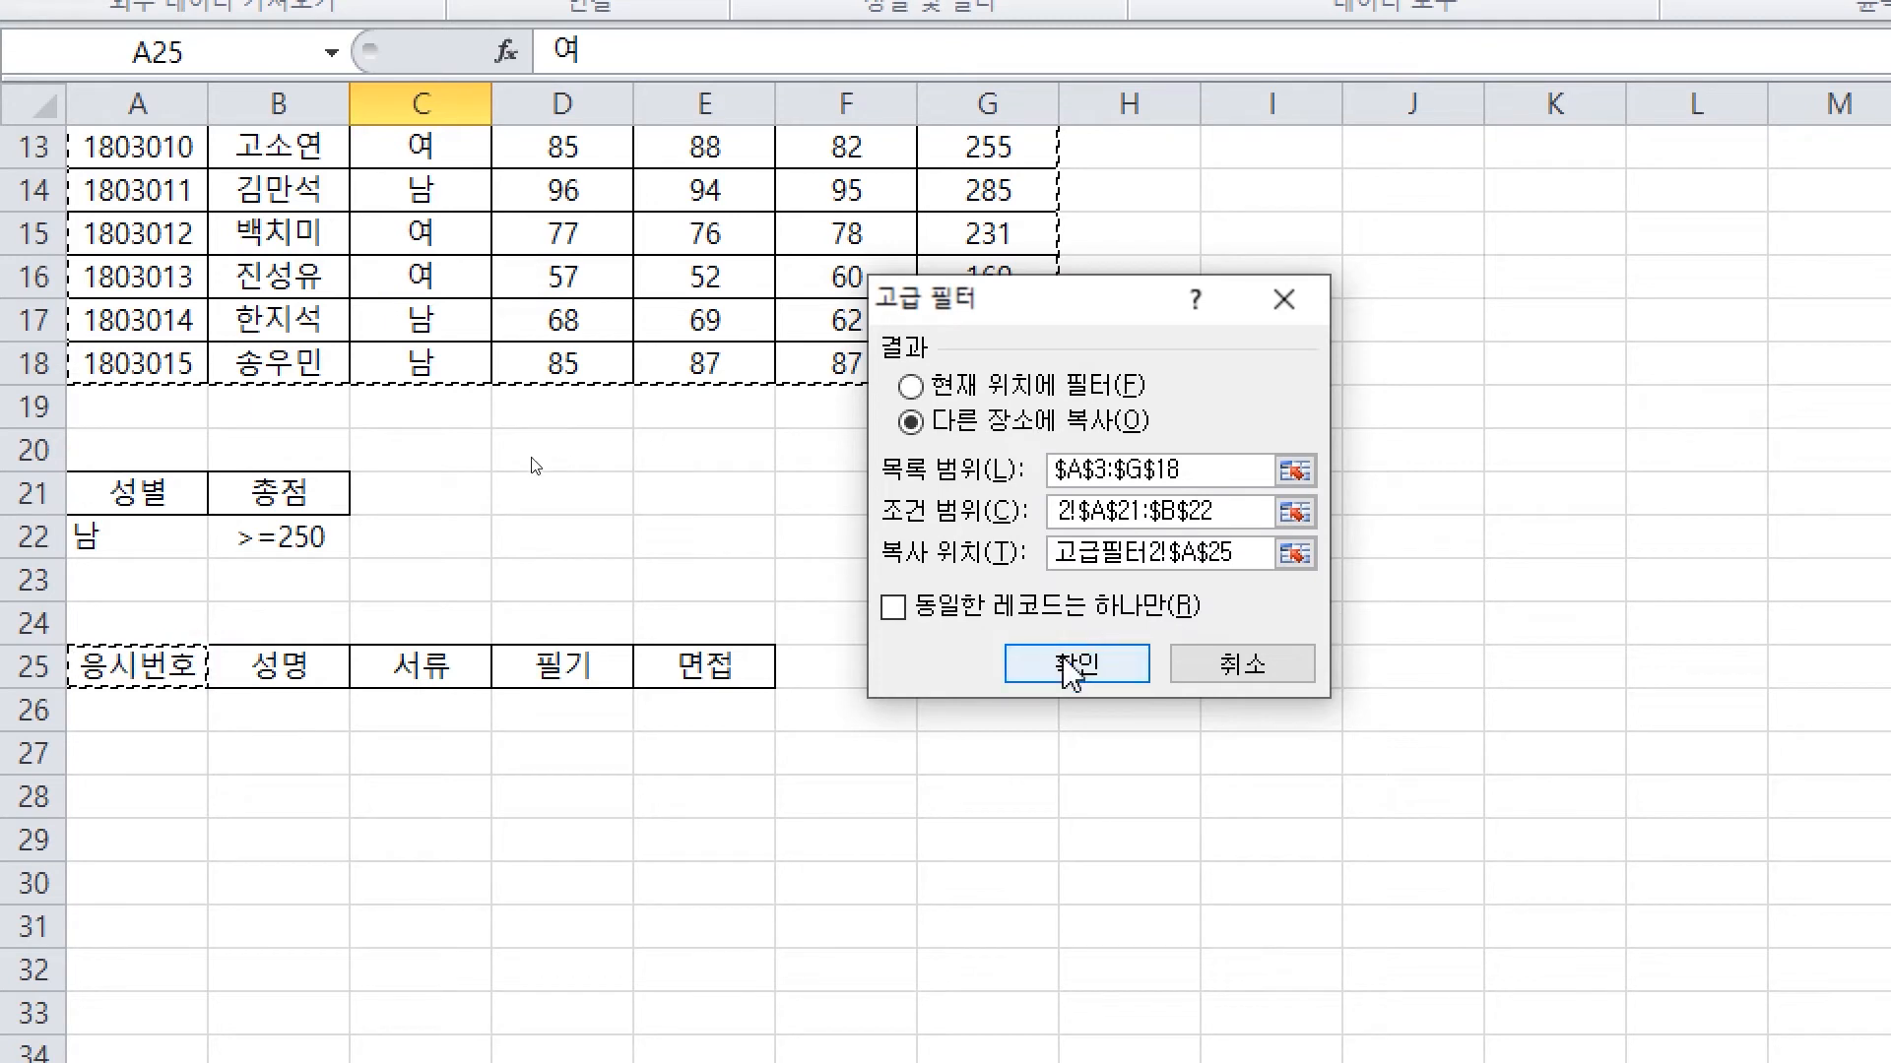
pyautogui.click(1076, 664)
# Delete the extracted result rows from row 26 down, keeping the output headings in row 25
pyautogui.click(113, 773)
pyautogui.keyDown('shift'); pyautogui.click(161, 911); pyautogui.keyUp('shift')
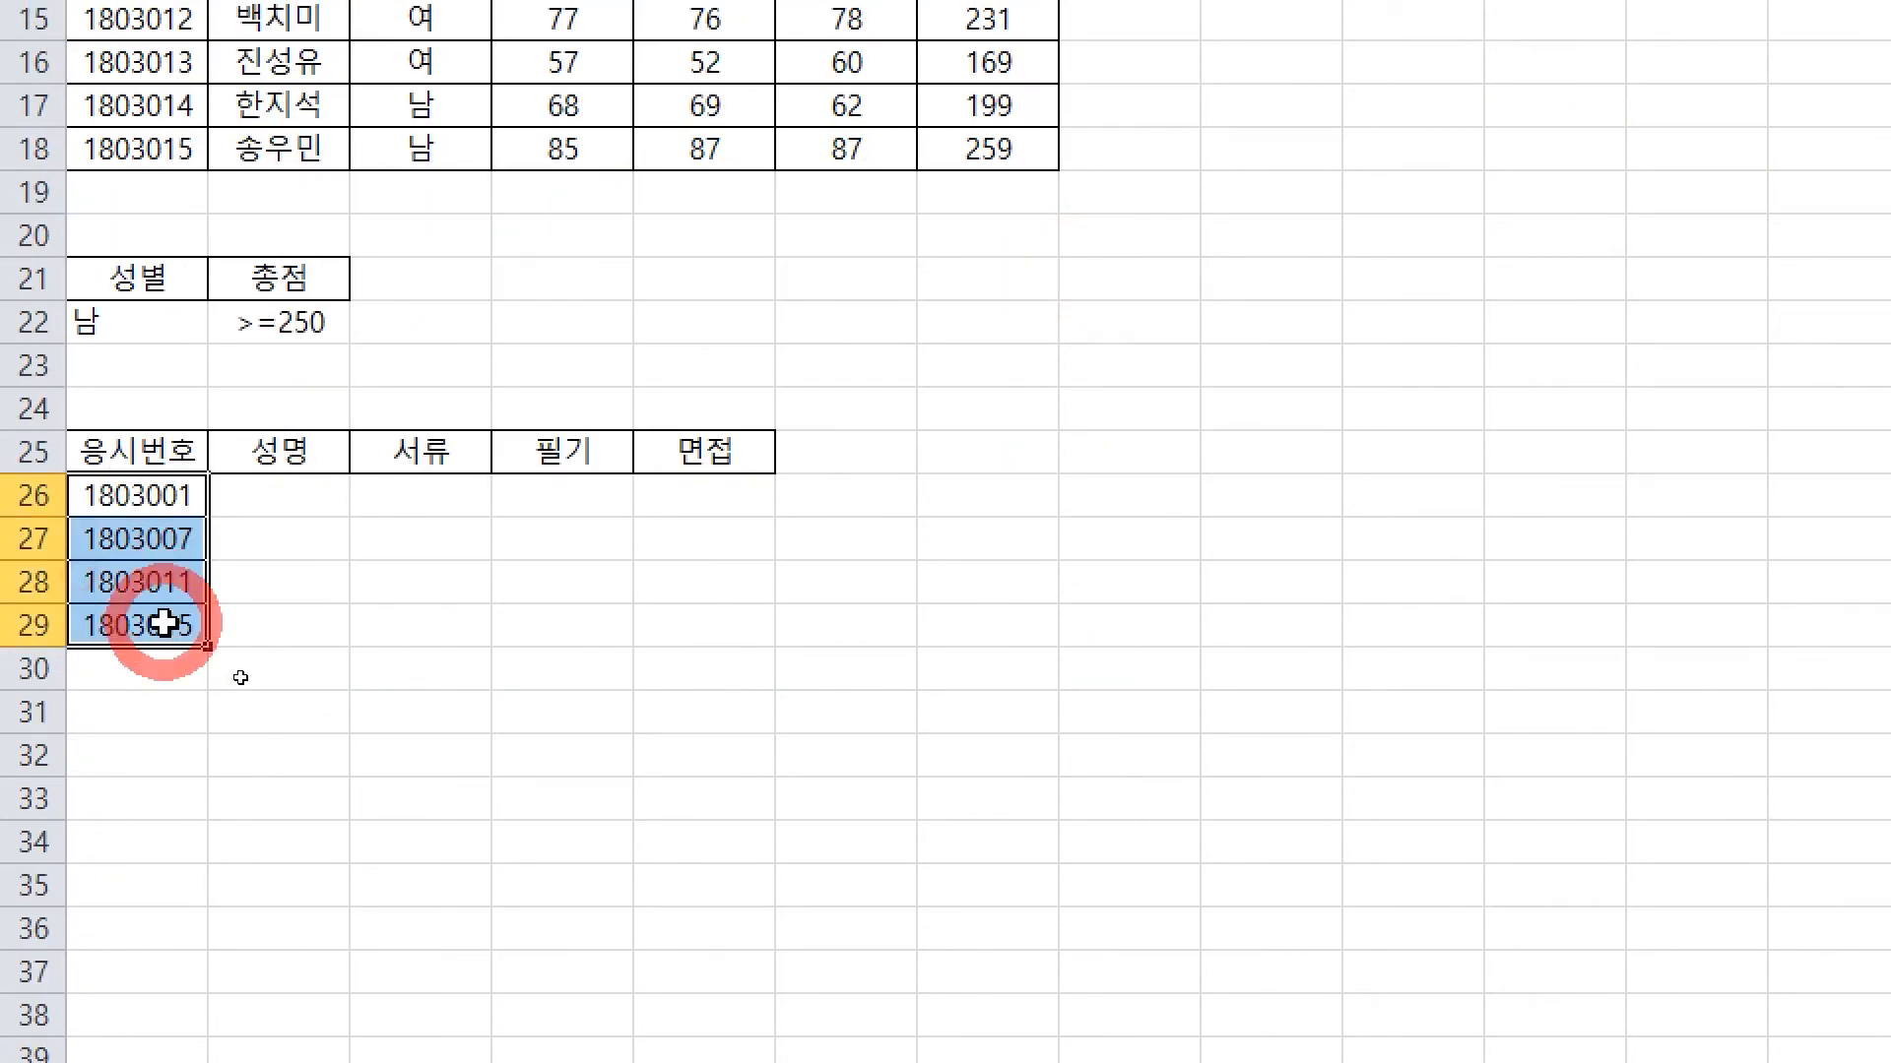
pyautogui.click(497, 669)
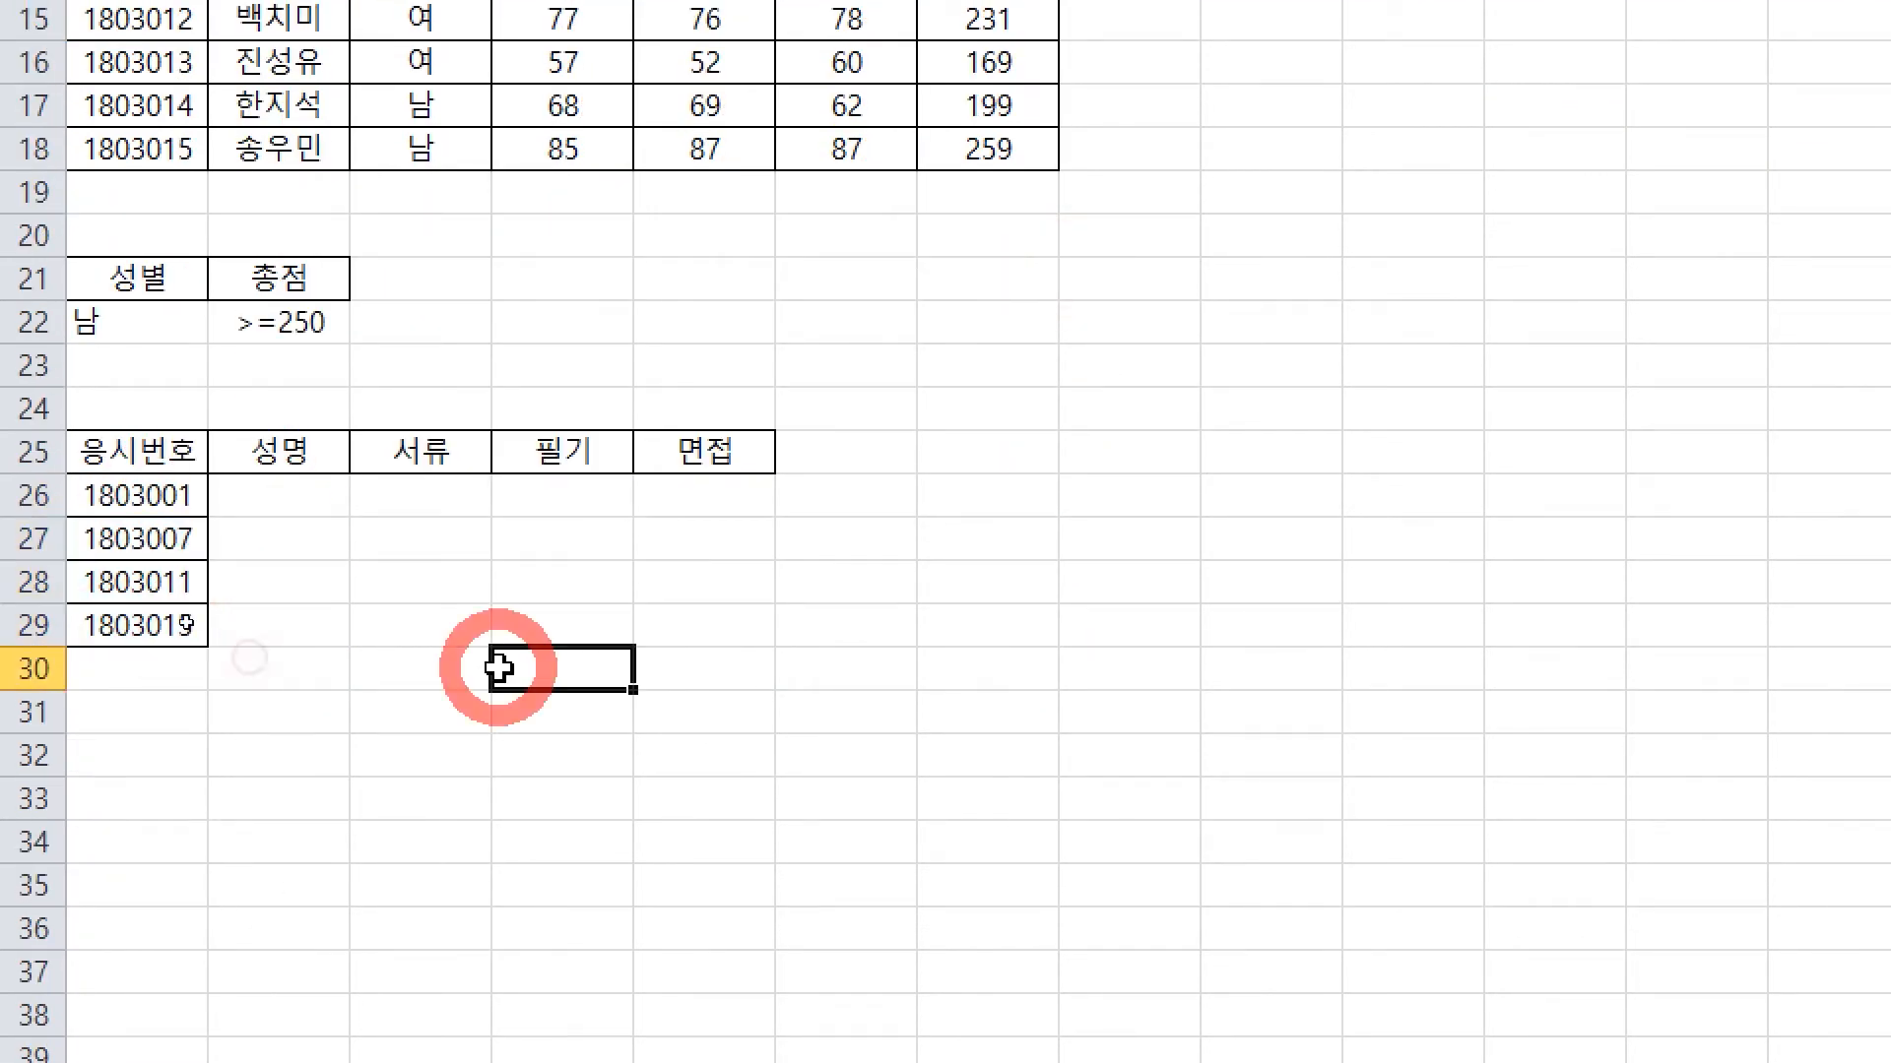
pyautogui.moveTo(117, 448)
pyautogui.mouseDown()
pyautogui.moveTo(120, 415)
pyautogui.moveTo(697, 443)
pyautogui.moveTo(245, 350)
pyautogui.moveTo(317, 344)
pyautogui.moveTo(668, 477)
pyautogui.mouseUp()
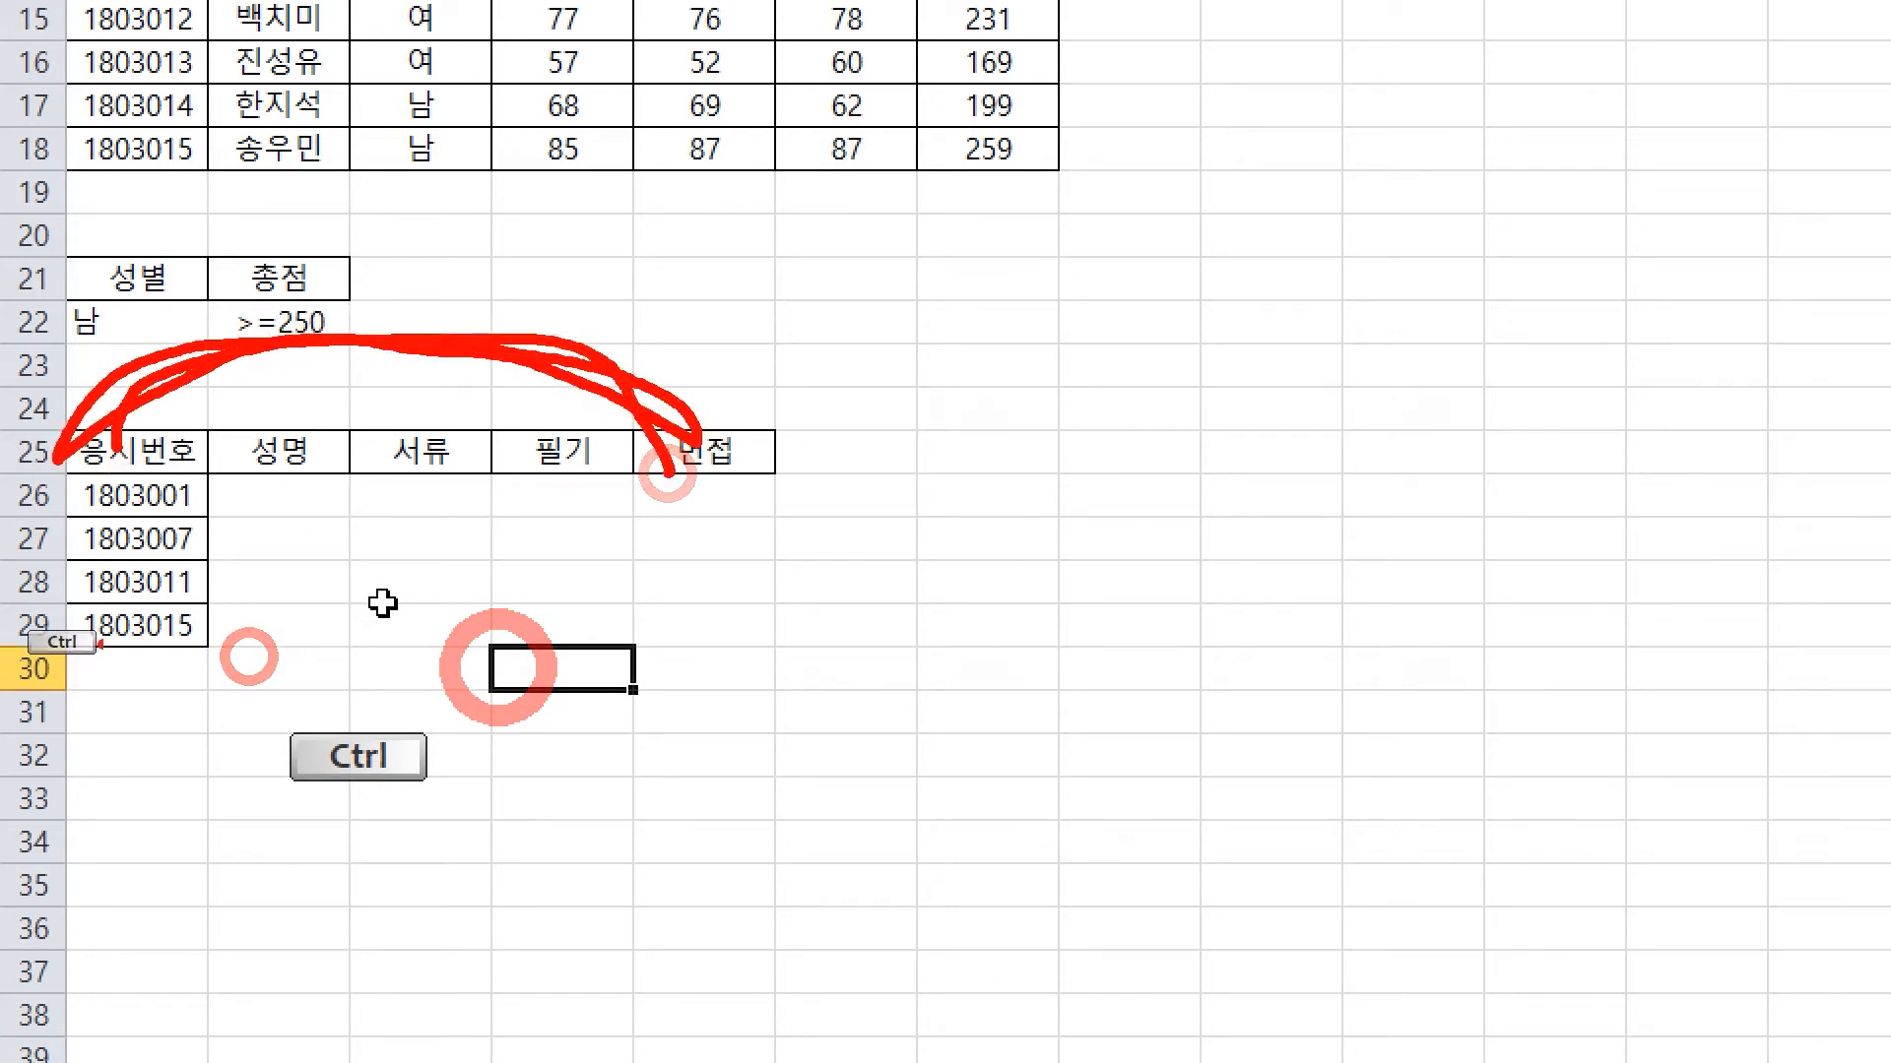
pyautogui.click(926, 642)
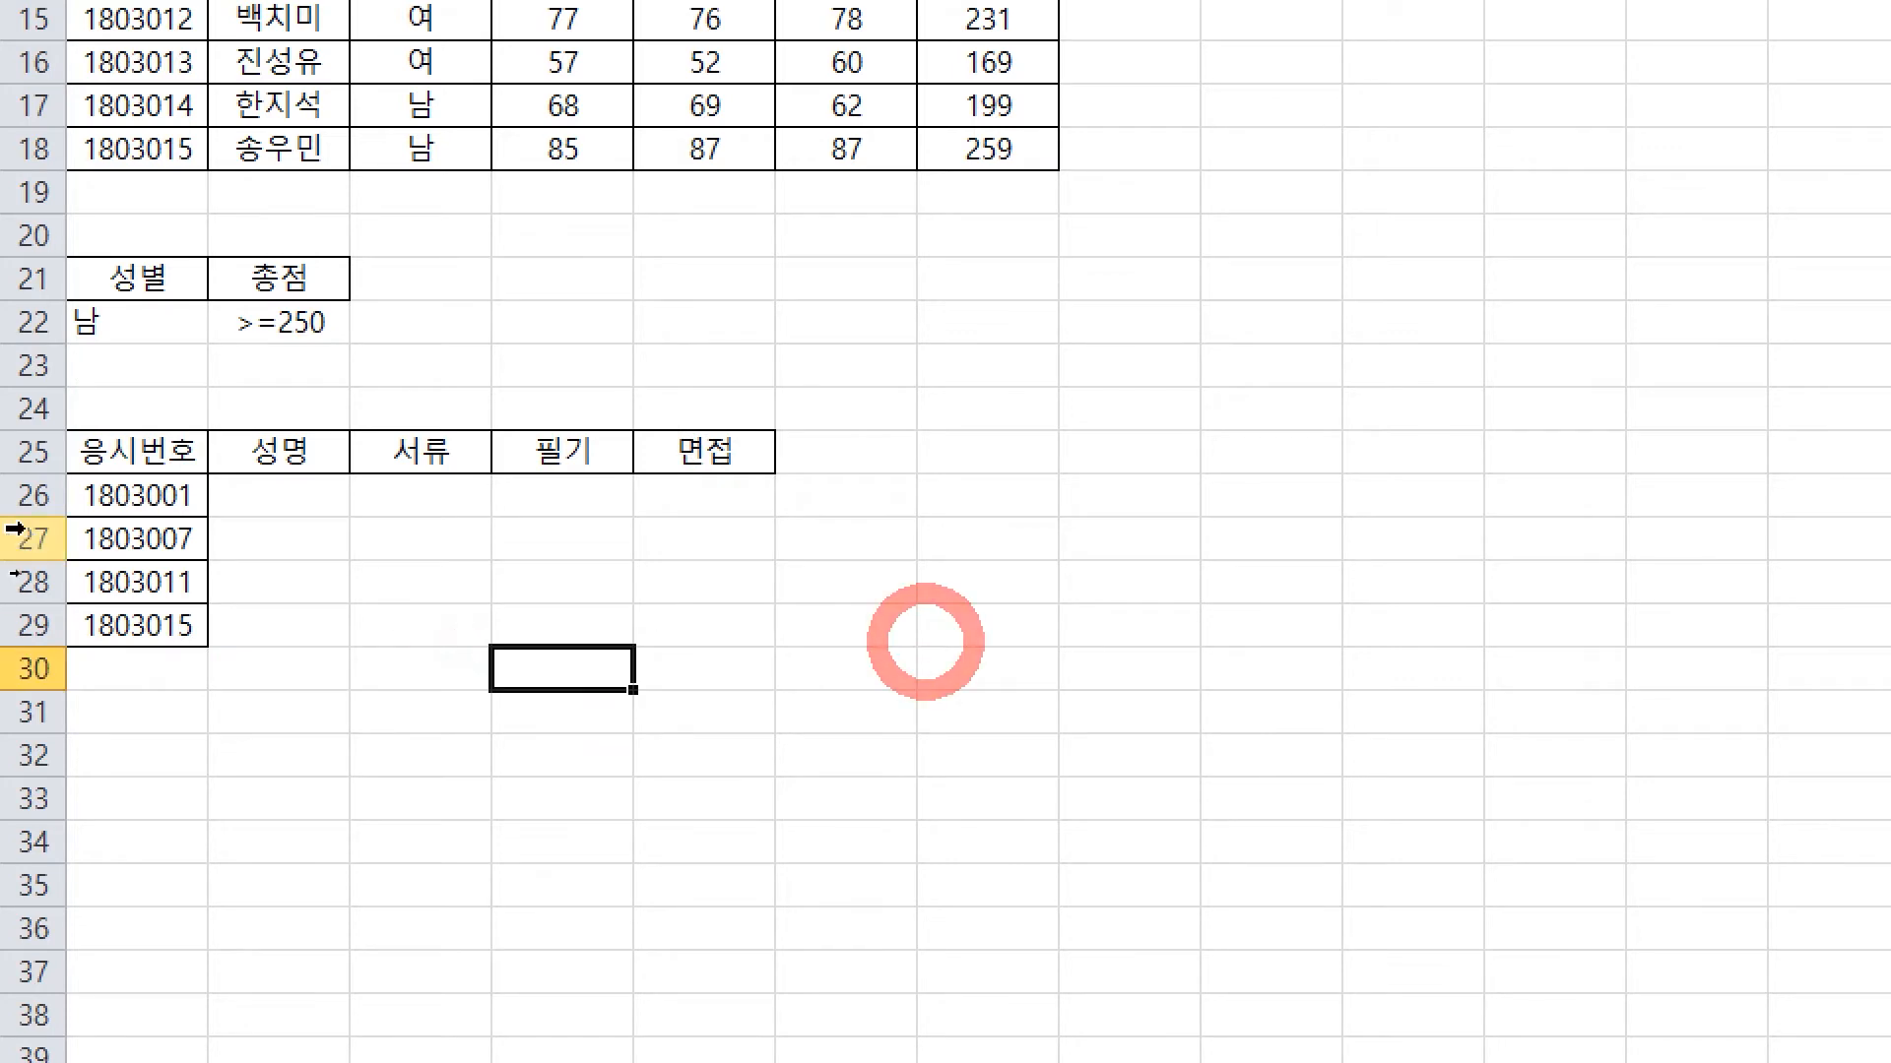
pyautogui.moveTo(30, 497); pyautogui.dragTo(35, 753)
pyautogui.rightClick(396, 610)
pyautogui.press('d')
# Rerun the advanced filter on A3:G18 with criteria A21:B22, copying the results to the heading range A25:E25
pyautogui.scroll(3, 486, 139)
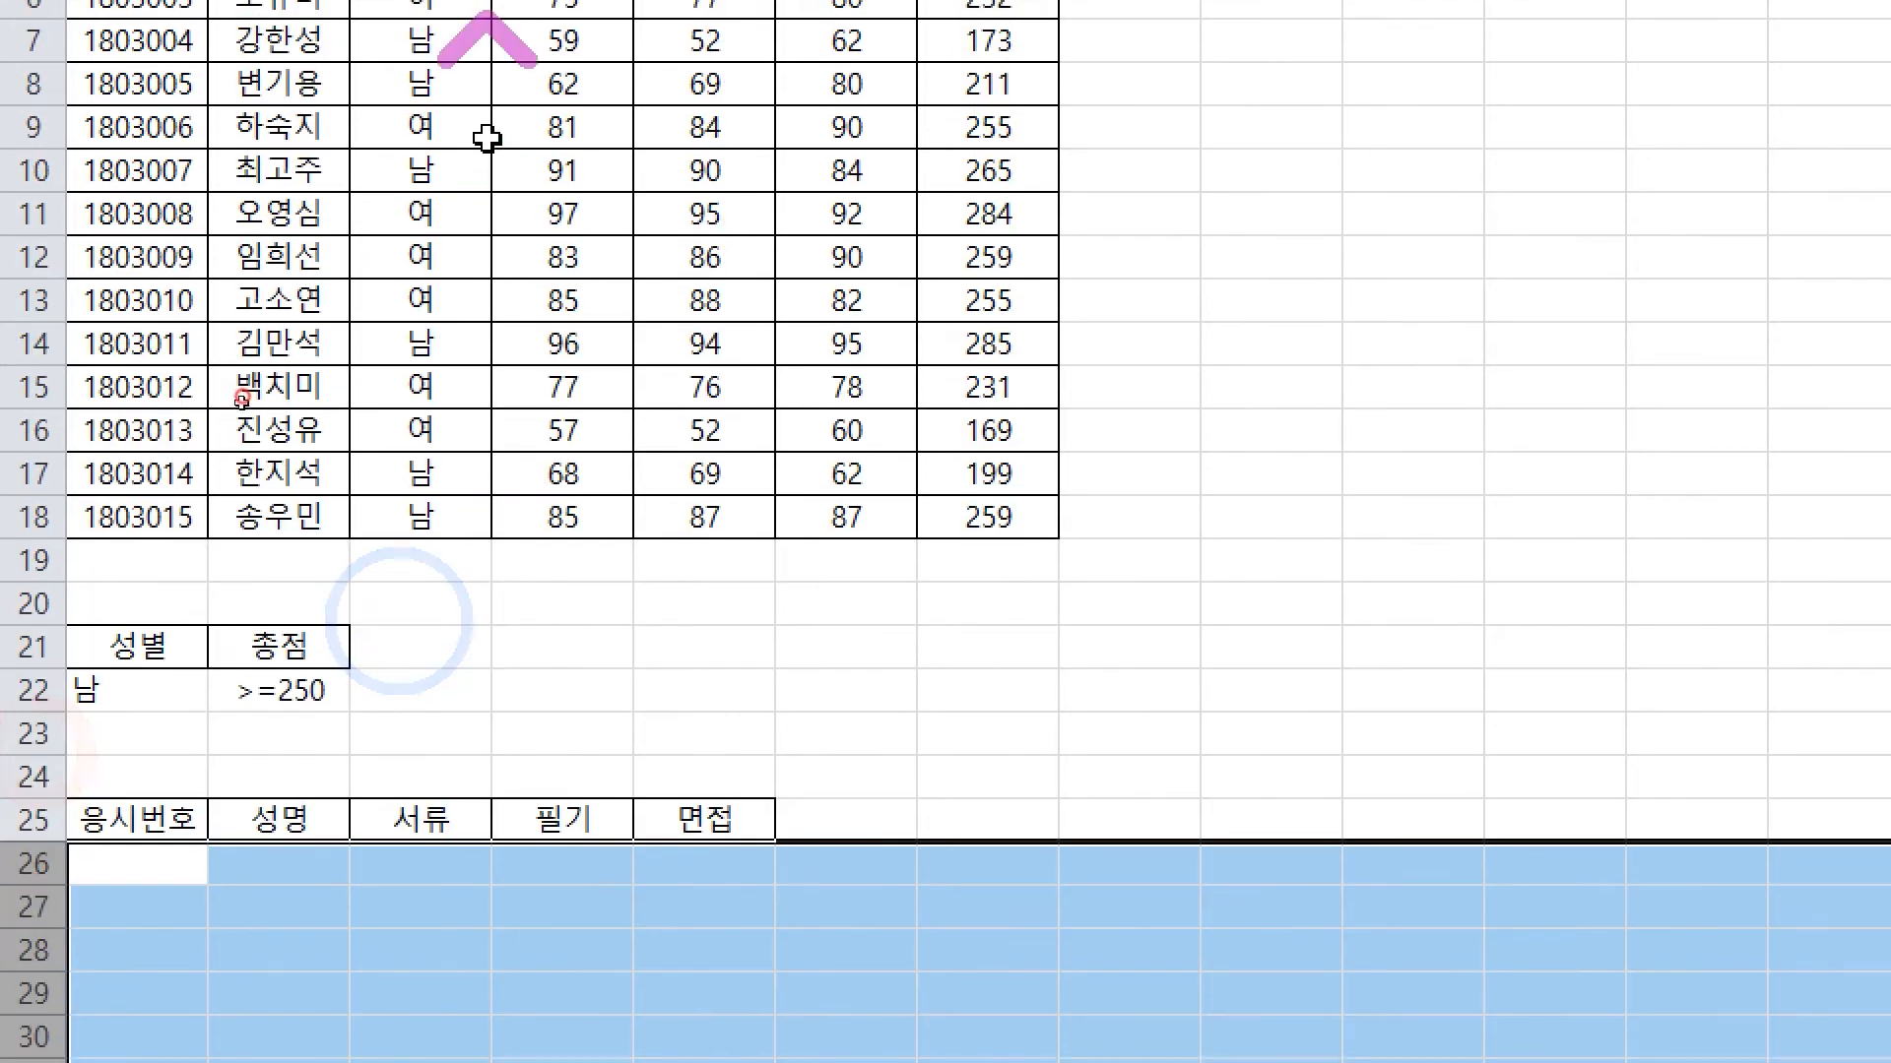
pyautogui.click(485, 158)
pyautogui.click(1012, 179)
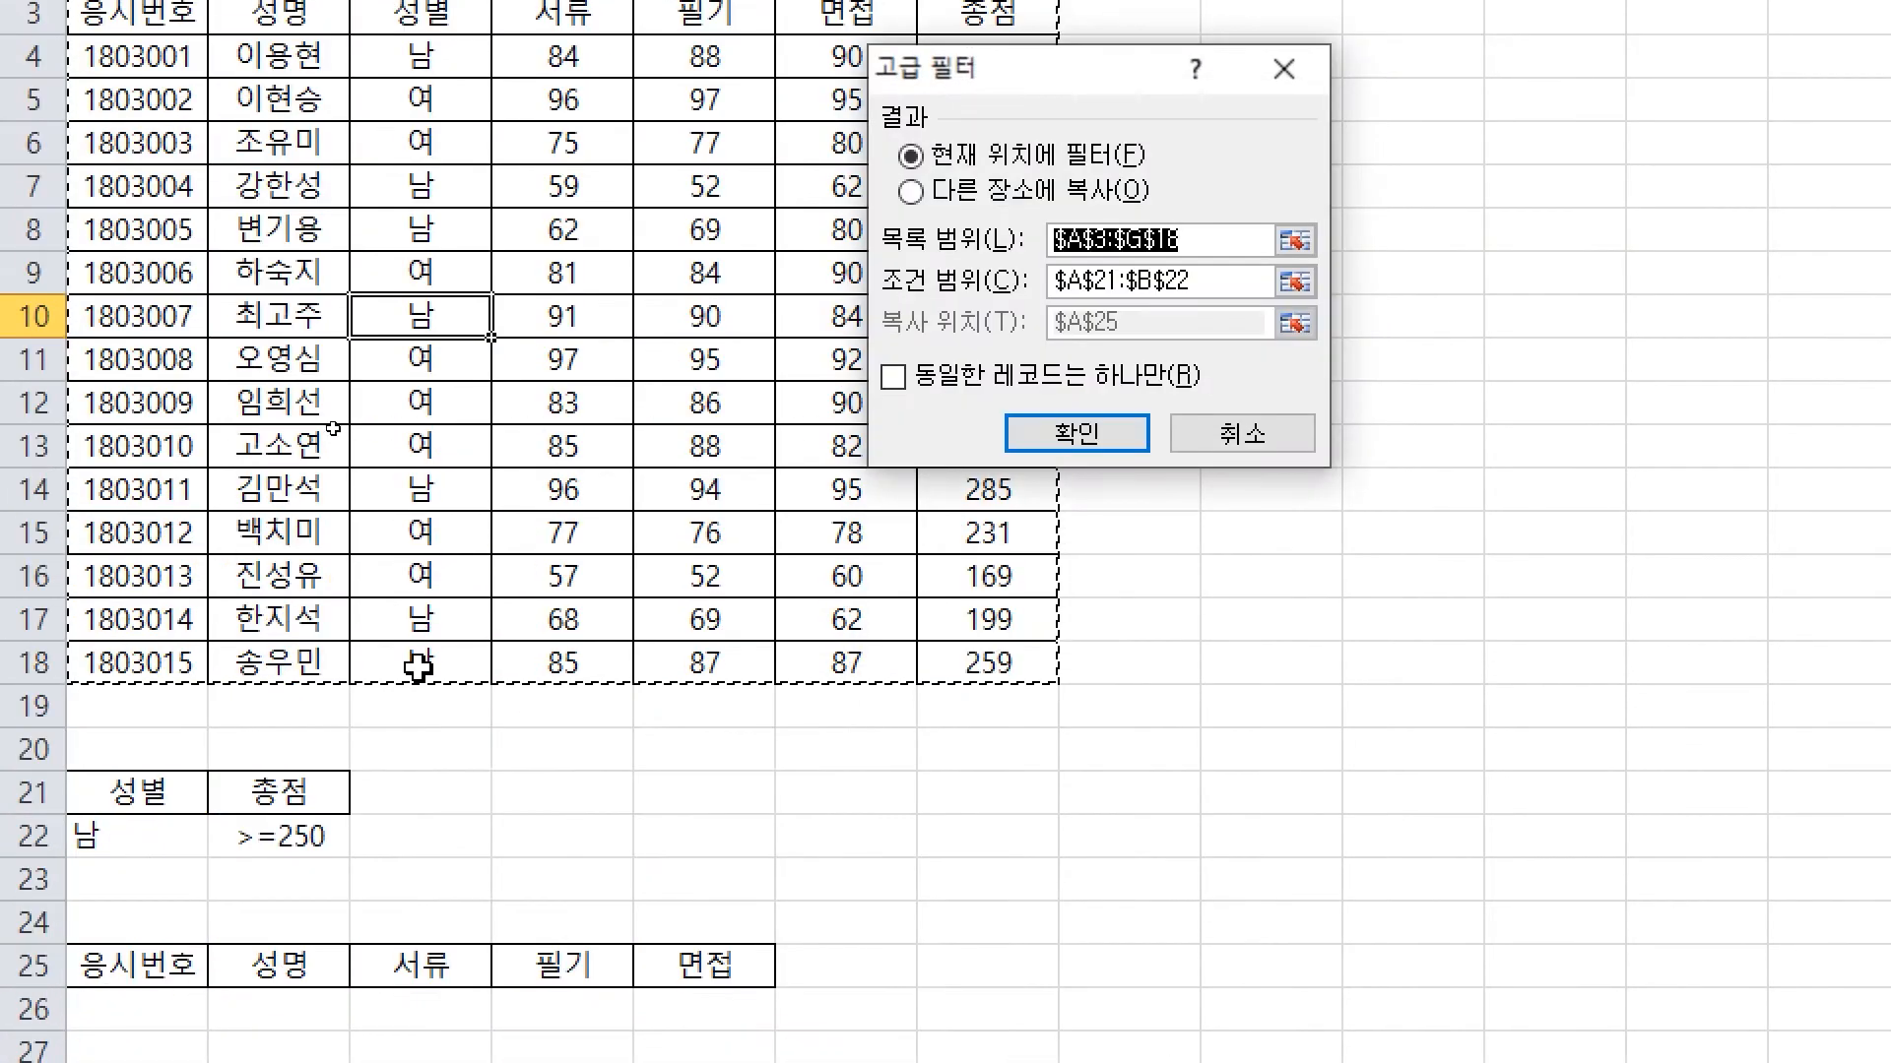
pyautogui.moveTo(1029, 147); pyautogui.dragTo(618, 522)
pyautogui.click(581, 612)
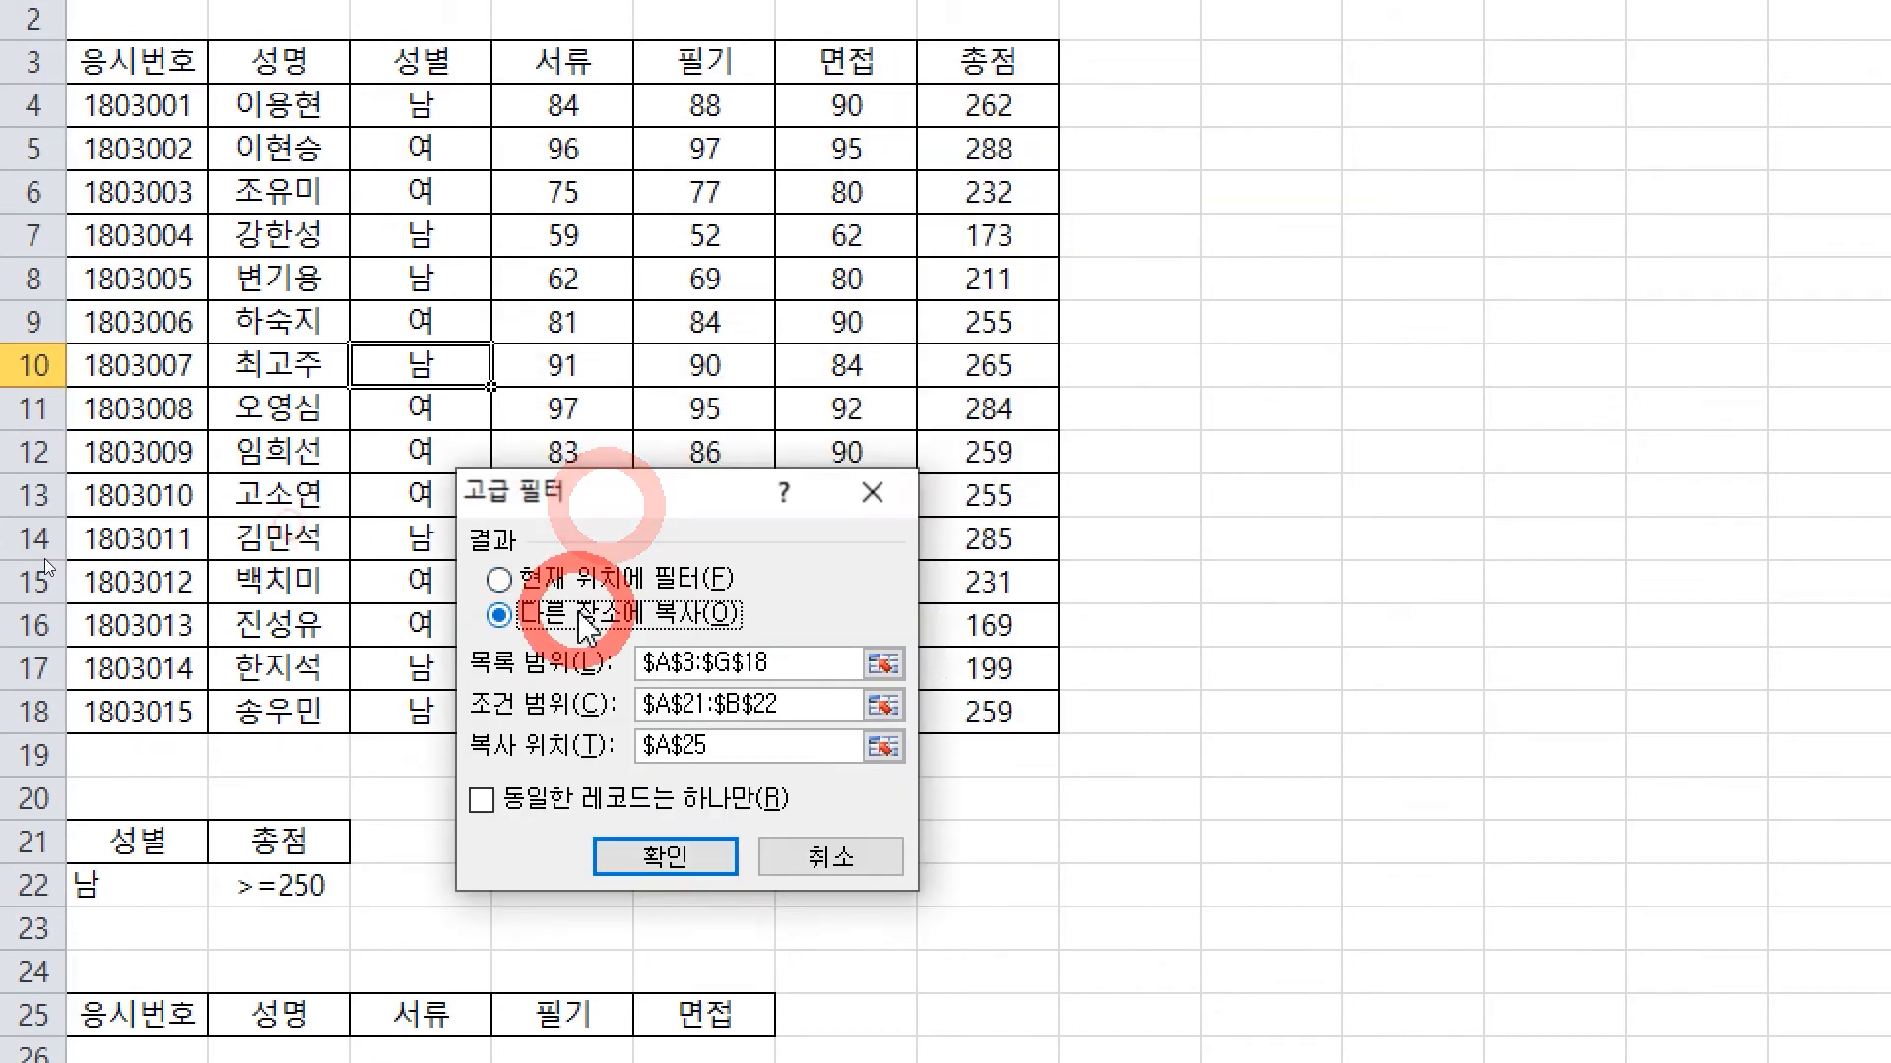
pyautogui.click(746, 752)
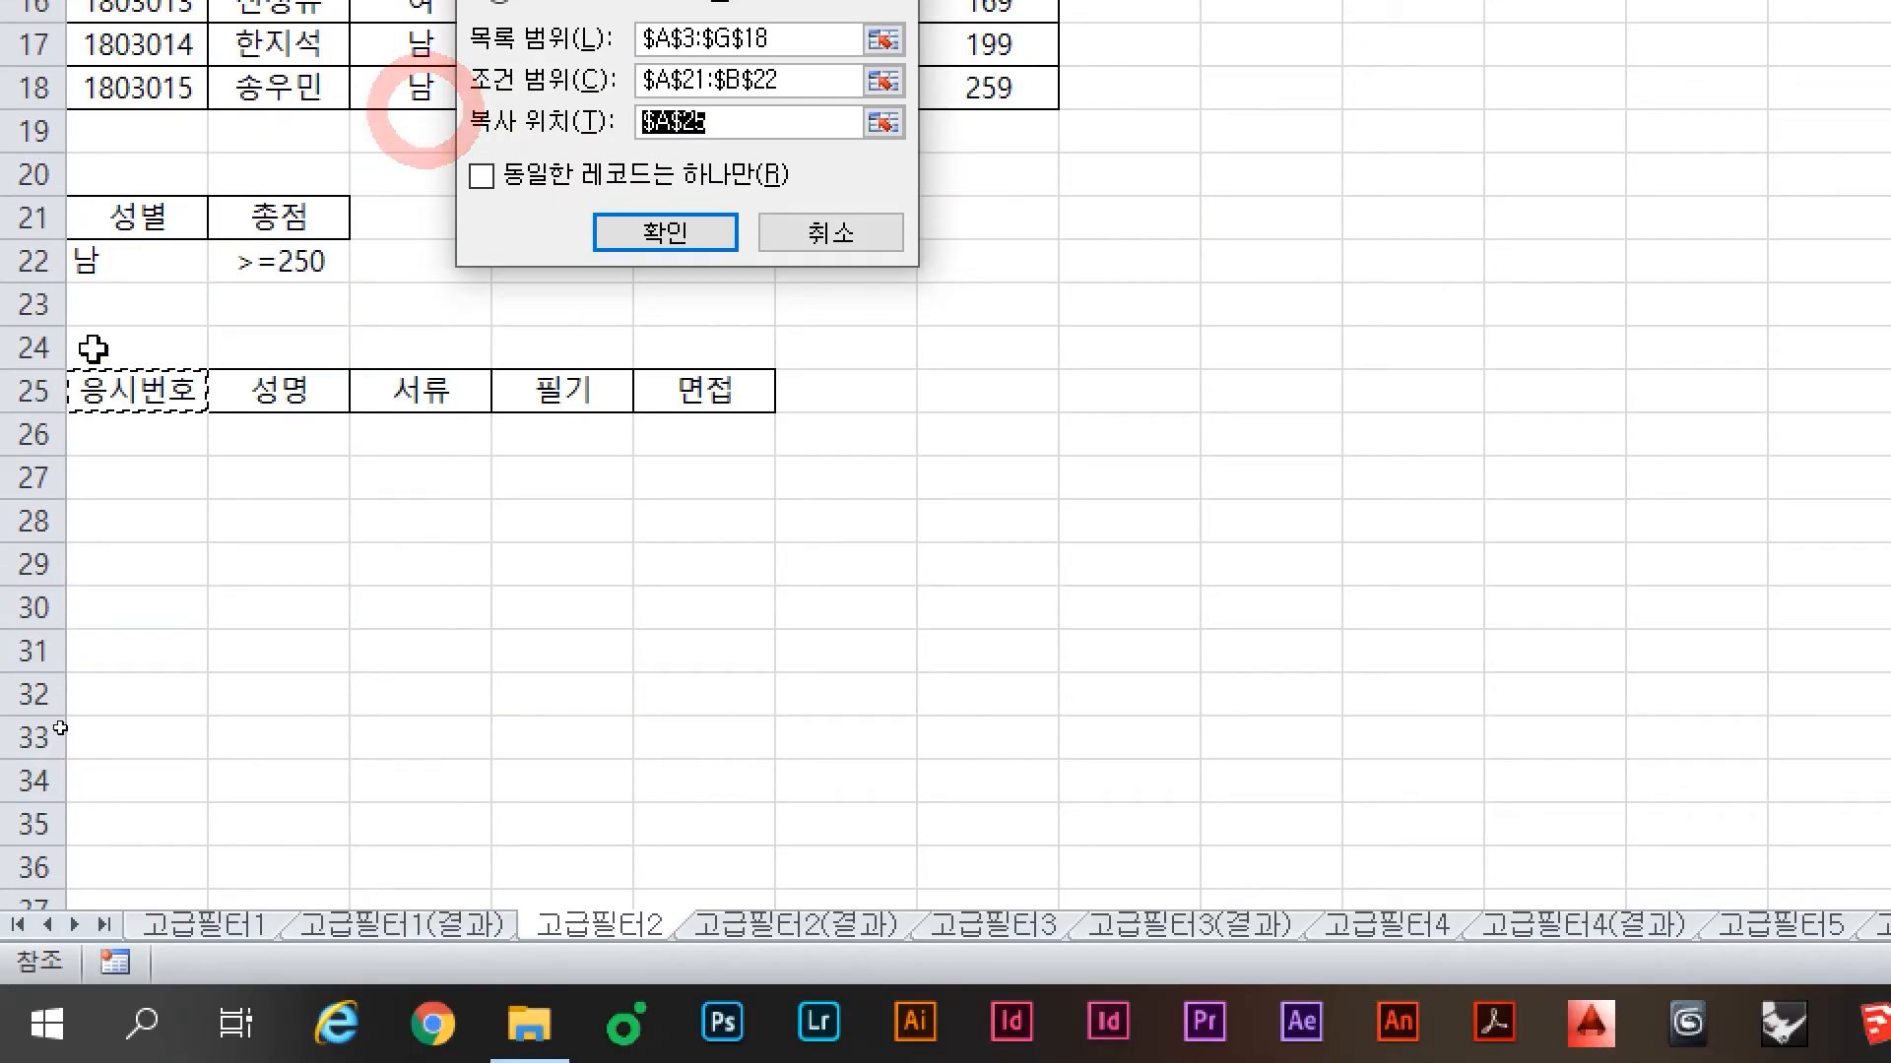
pyautogui.moveTo(116, 1015); pyautogui.dragTo(446, 1004)
pyautogui.moveTo(446, 379); pyautogui.dragTo(689, 392)
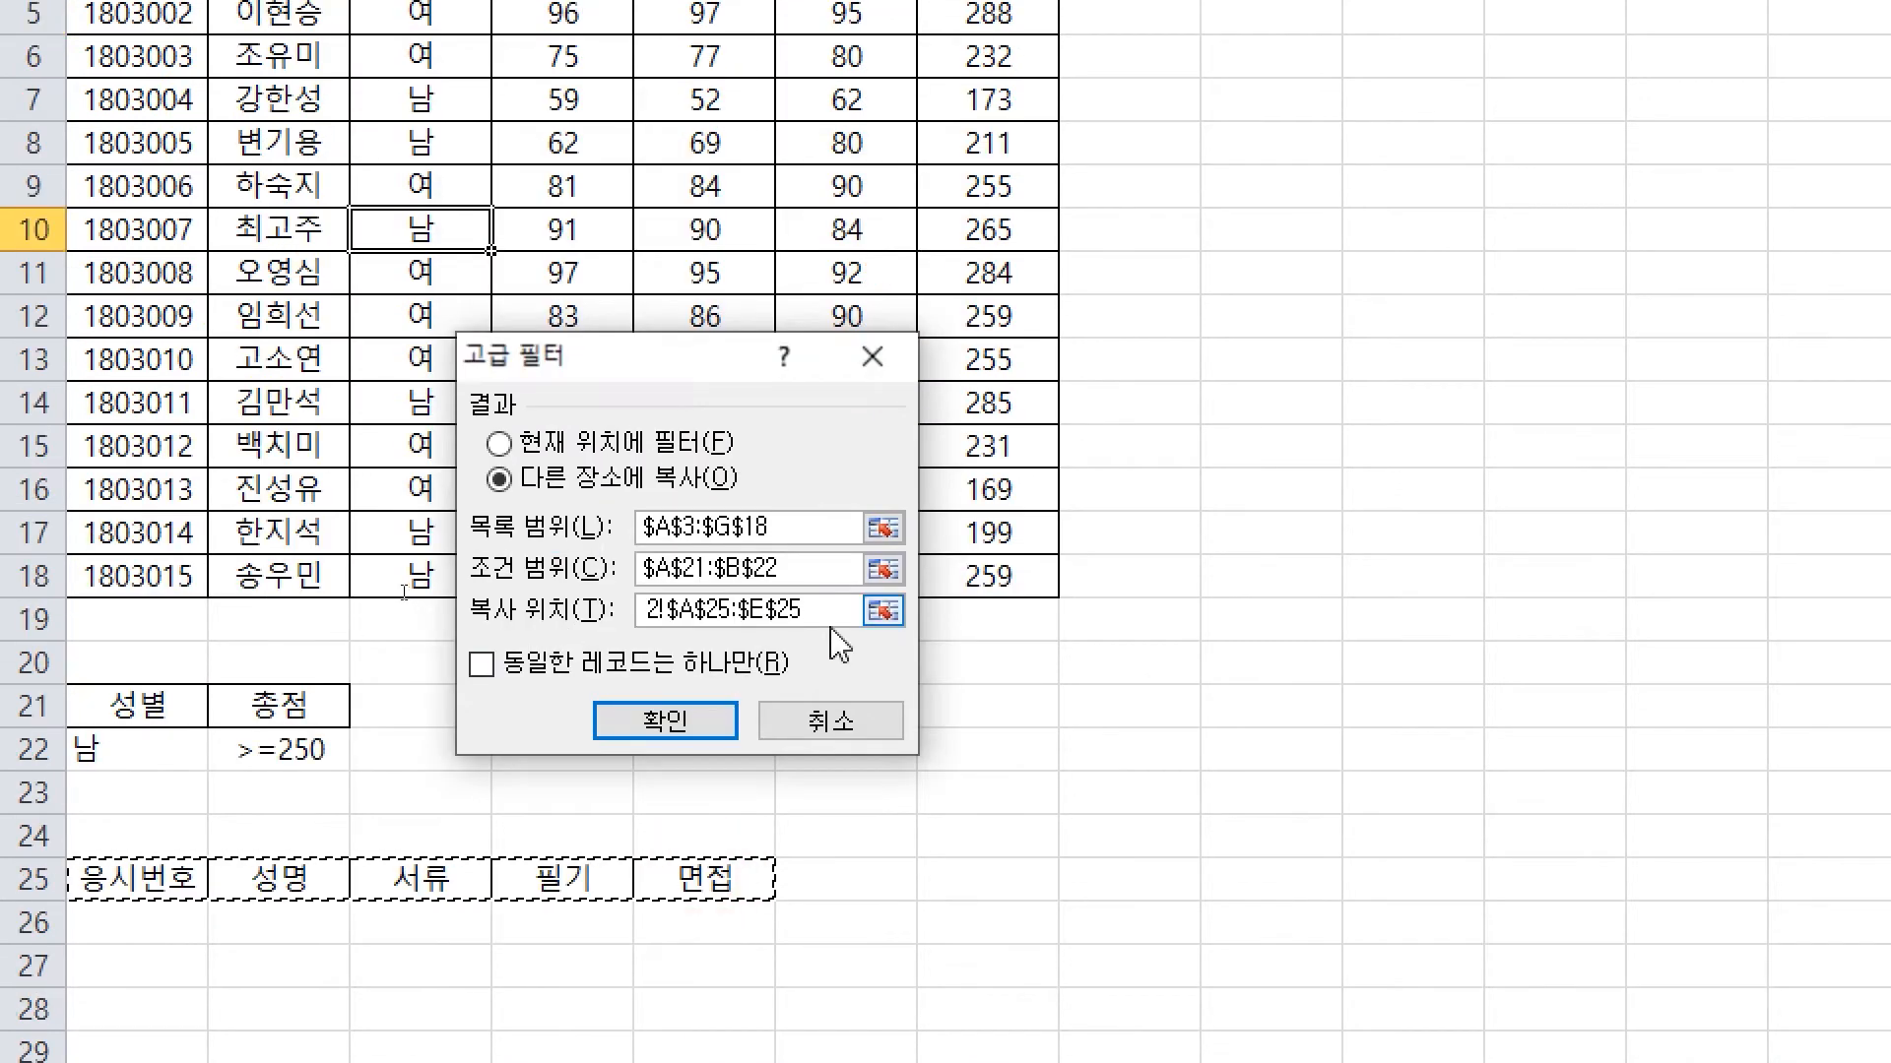
pyautogui.press('ctrl')
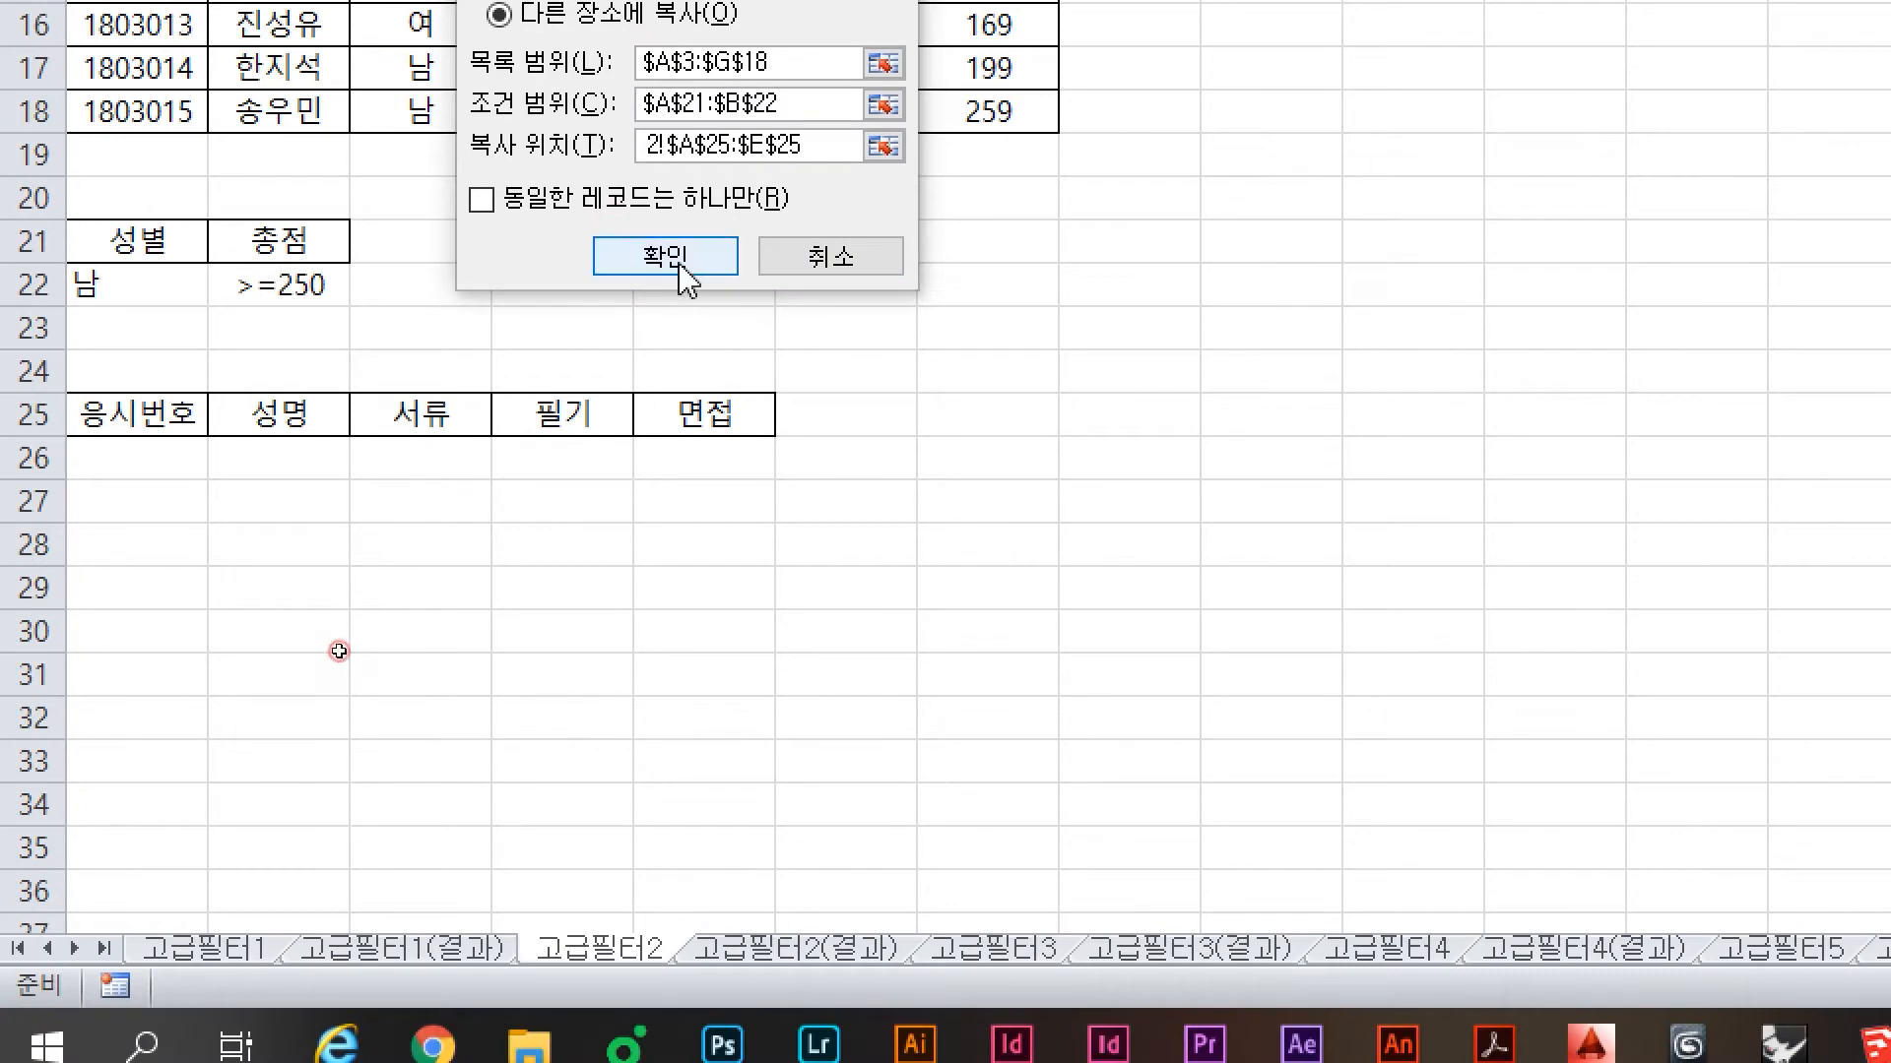
pyautogui.click(679, 264)
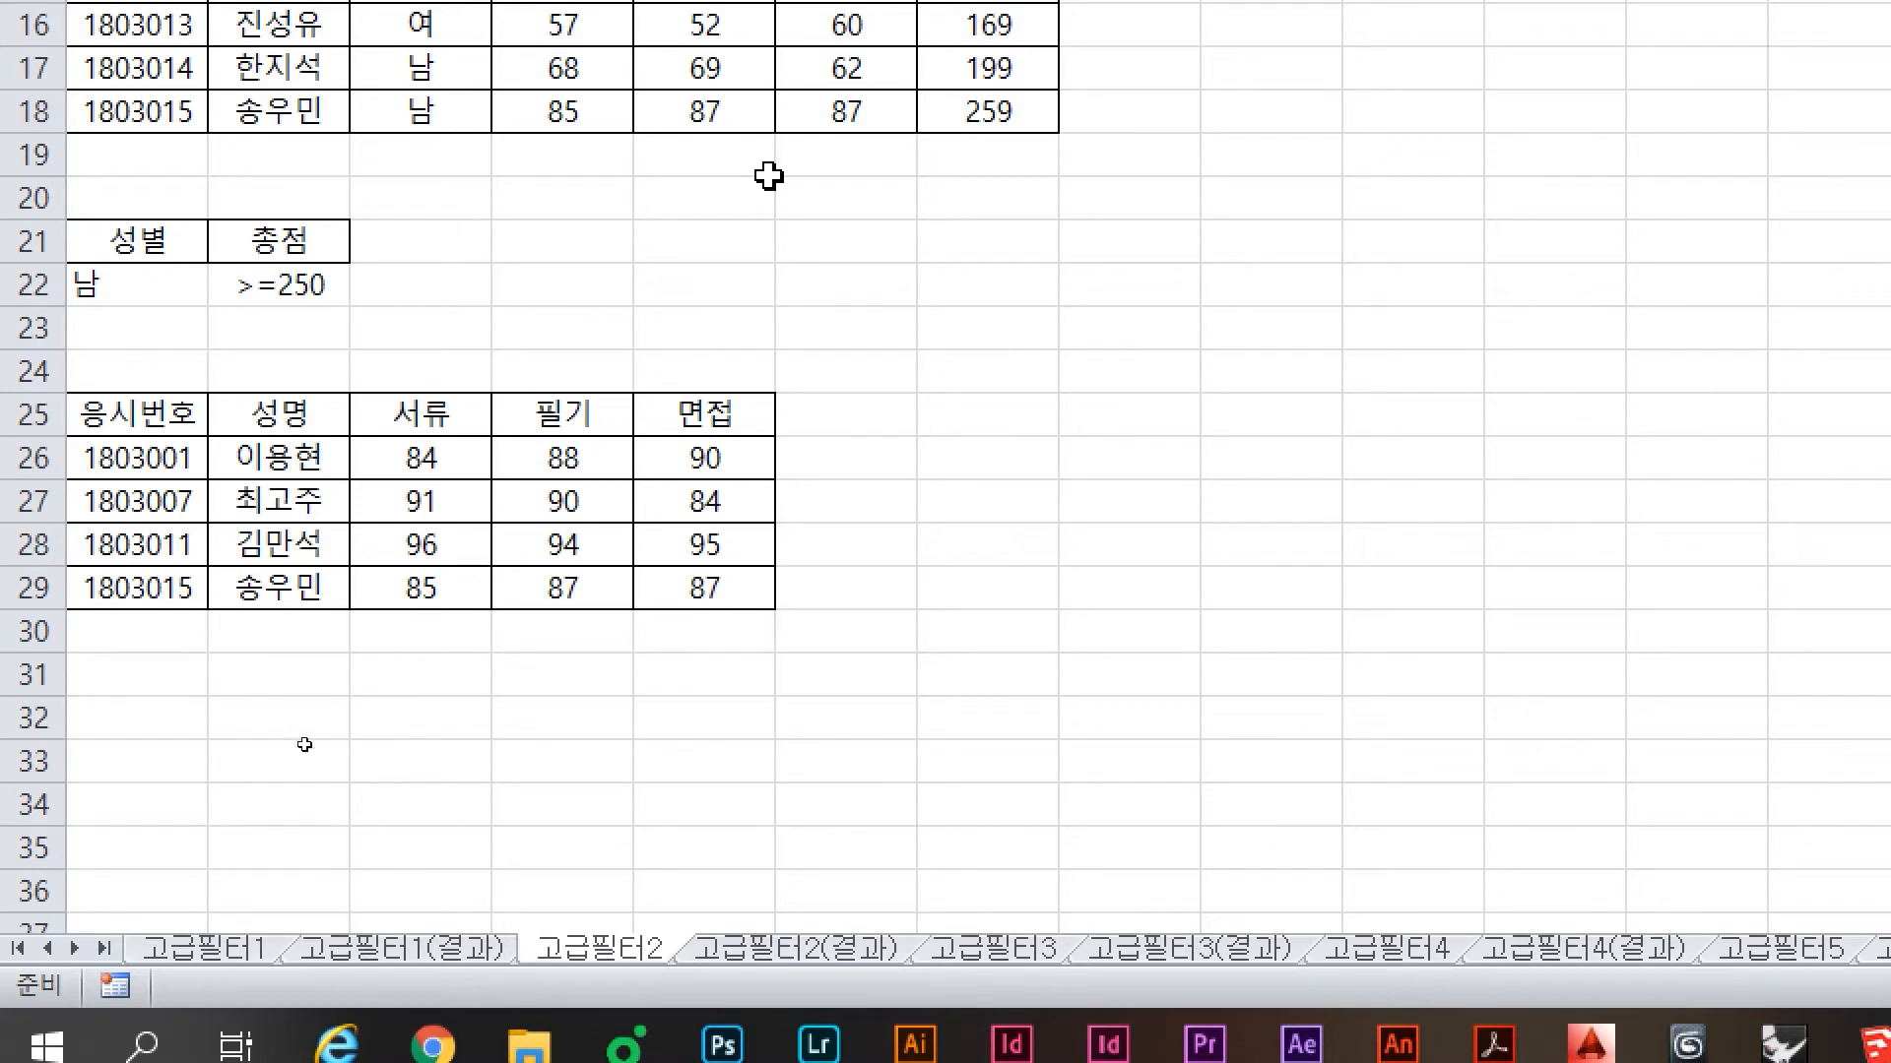
# Delete rows 25 to 31 containing the output headings and the extracted records
pyautogui.moveTo(8, 425); pyautogui.dragTo(12, 673)
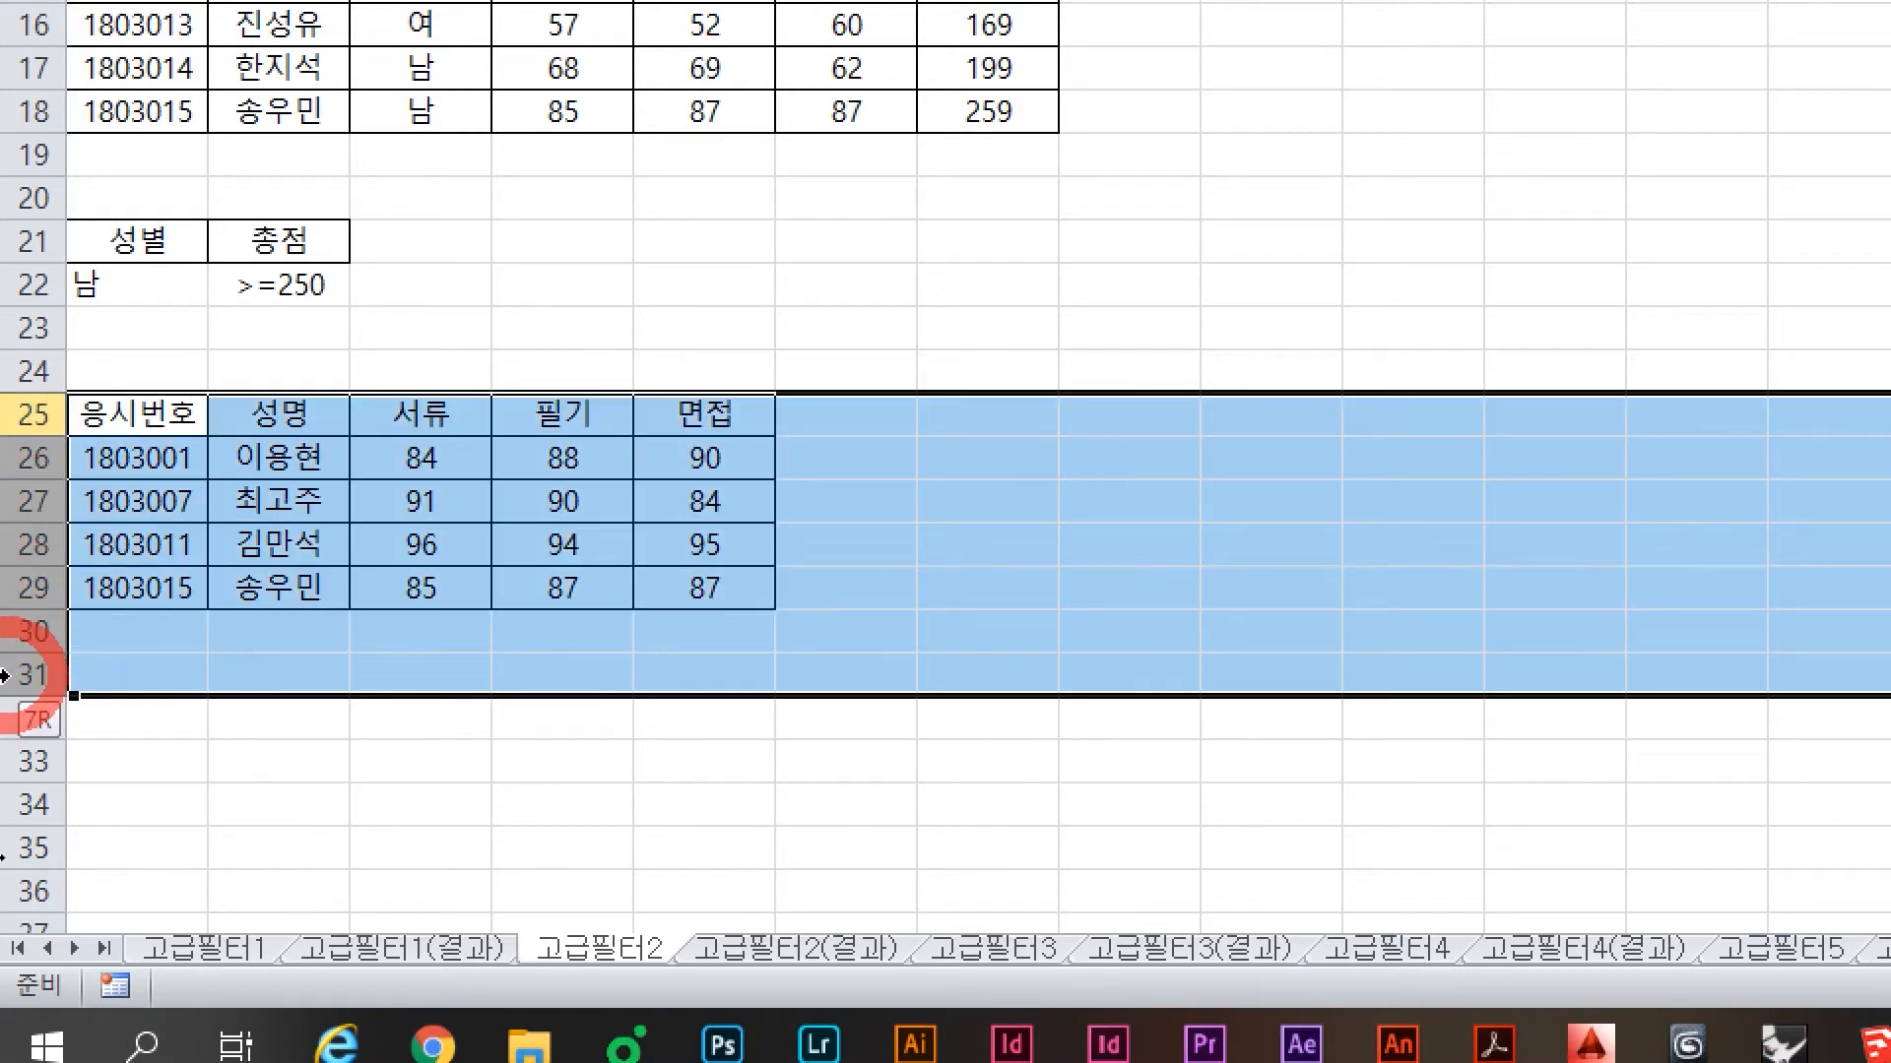
pyautogui.rightClick(672, 566)
pyautogui.click(759, 307)
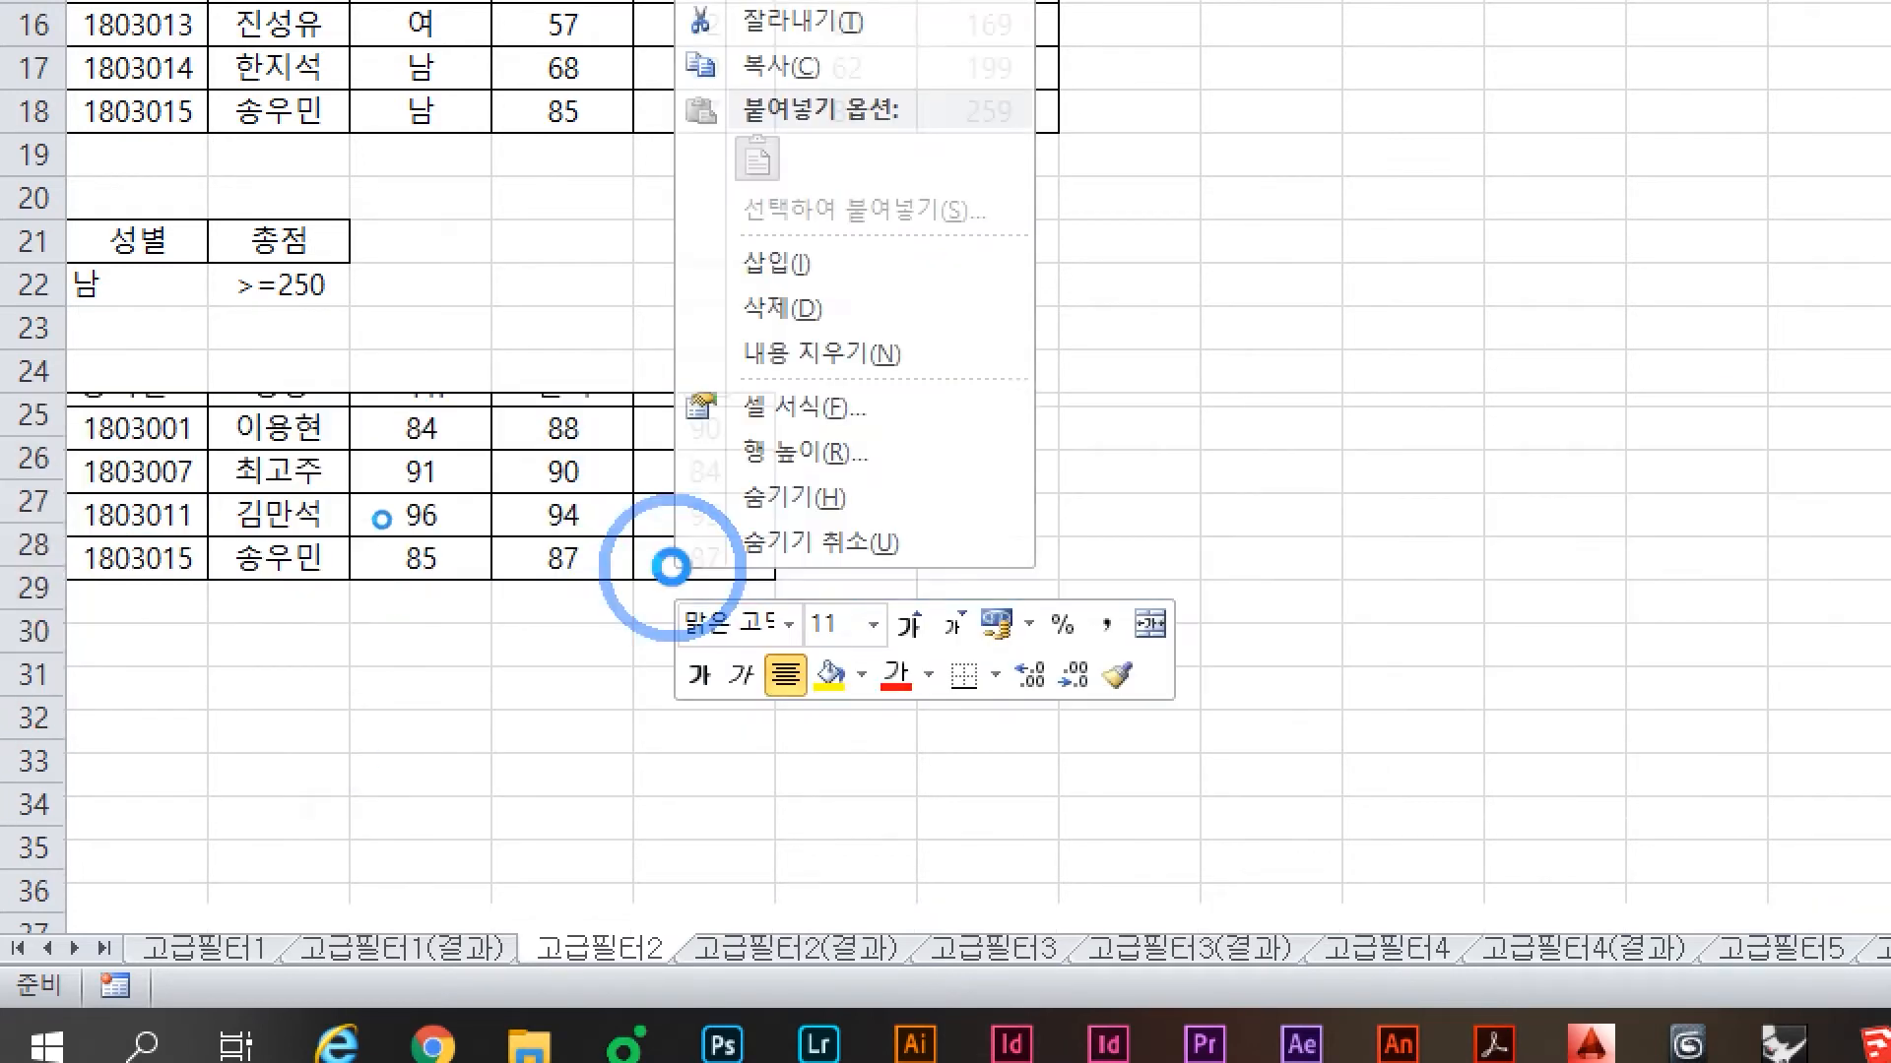
# Rerun the advanced filter on A3:G18 with criteria A21:B22, copying all columns to the empty cell A25
pyautogui.click(547, 104)
pyautogui.click(705, 379)
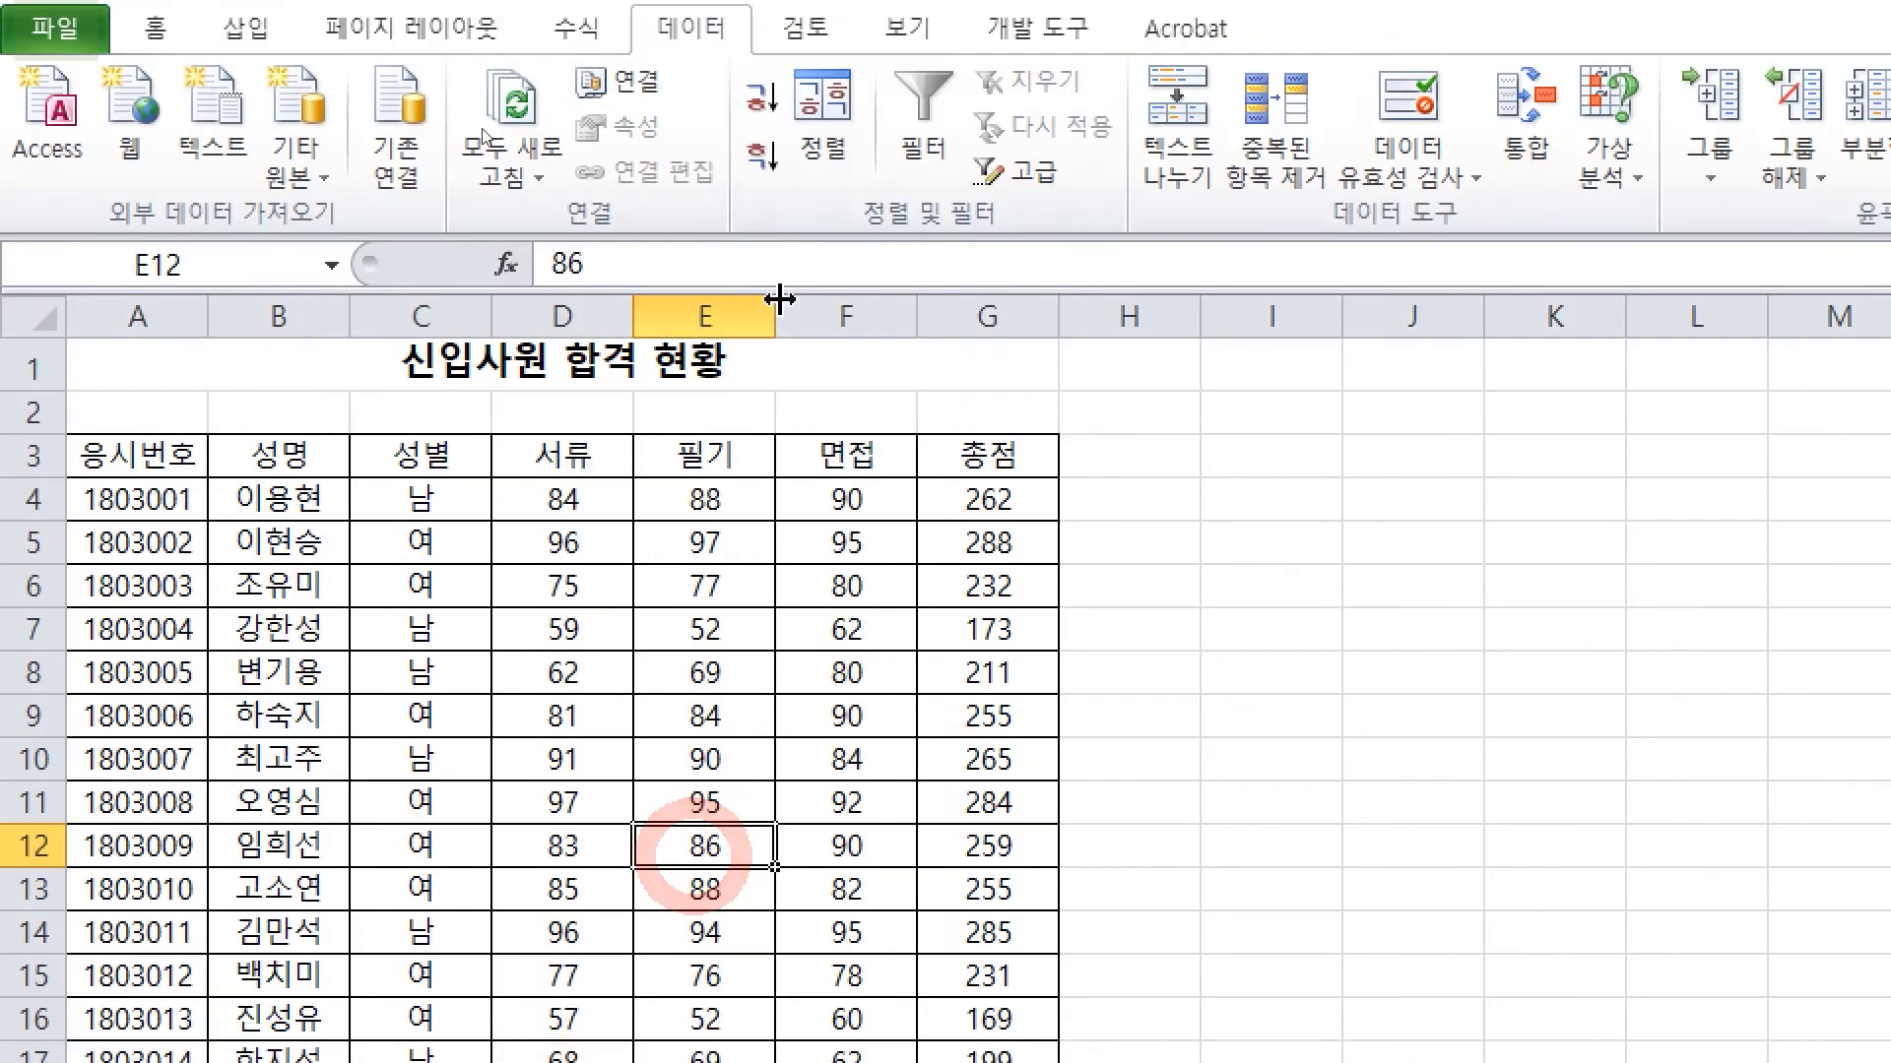
pyautogui.click(1025, 168)
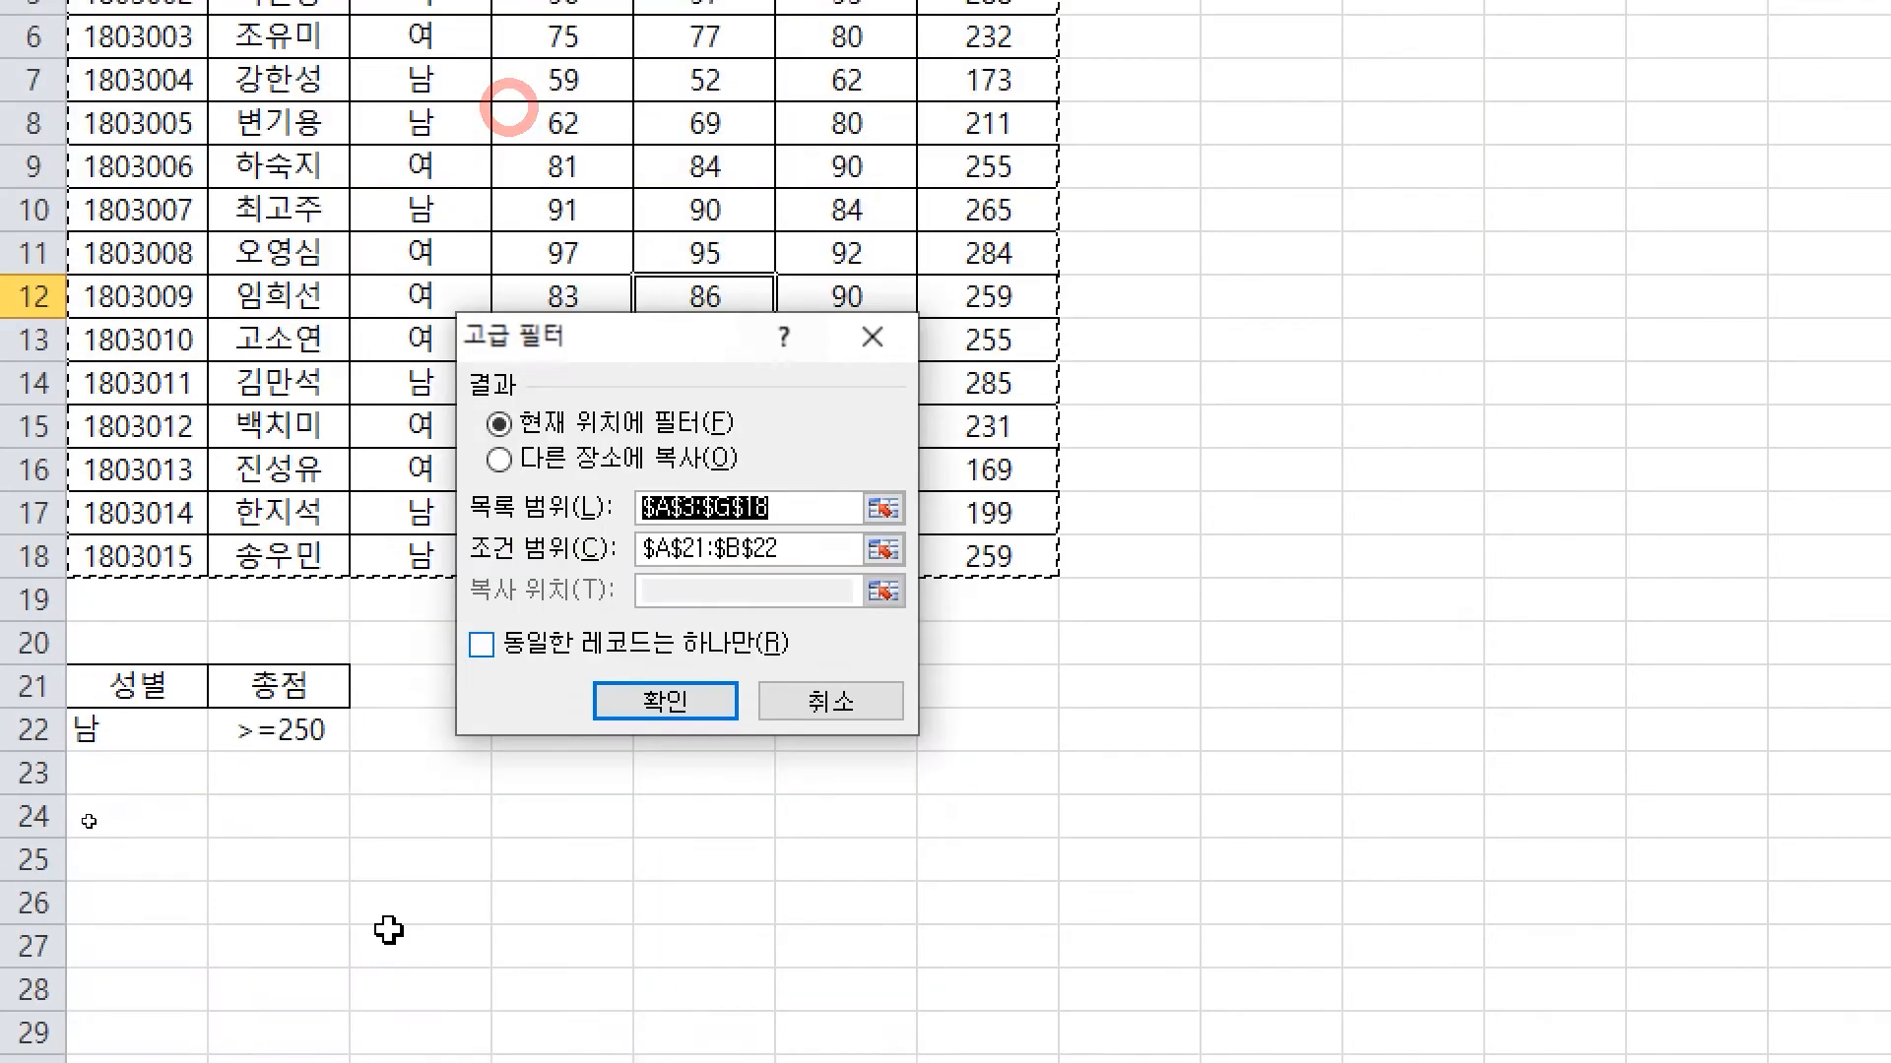
pyautogui.press('Tab')
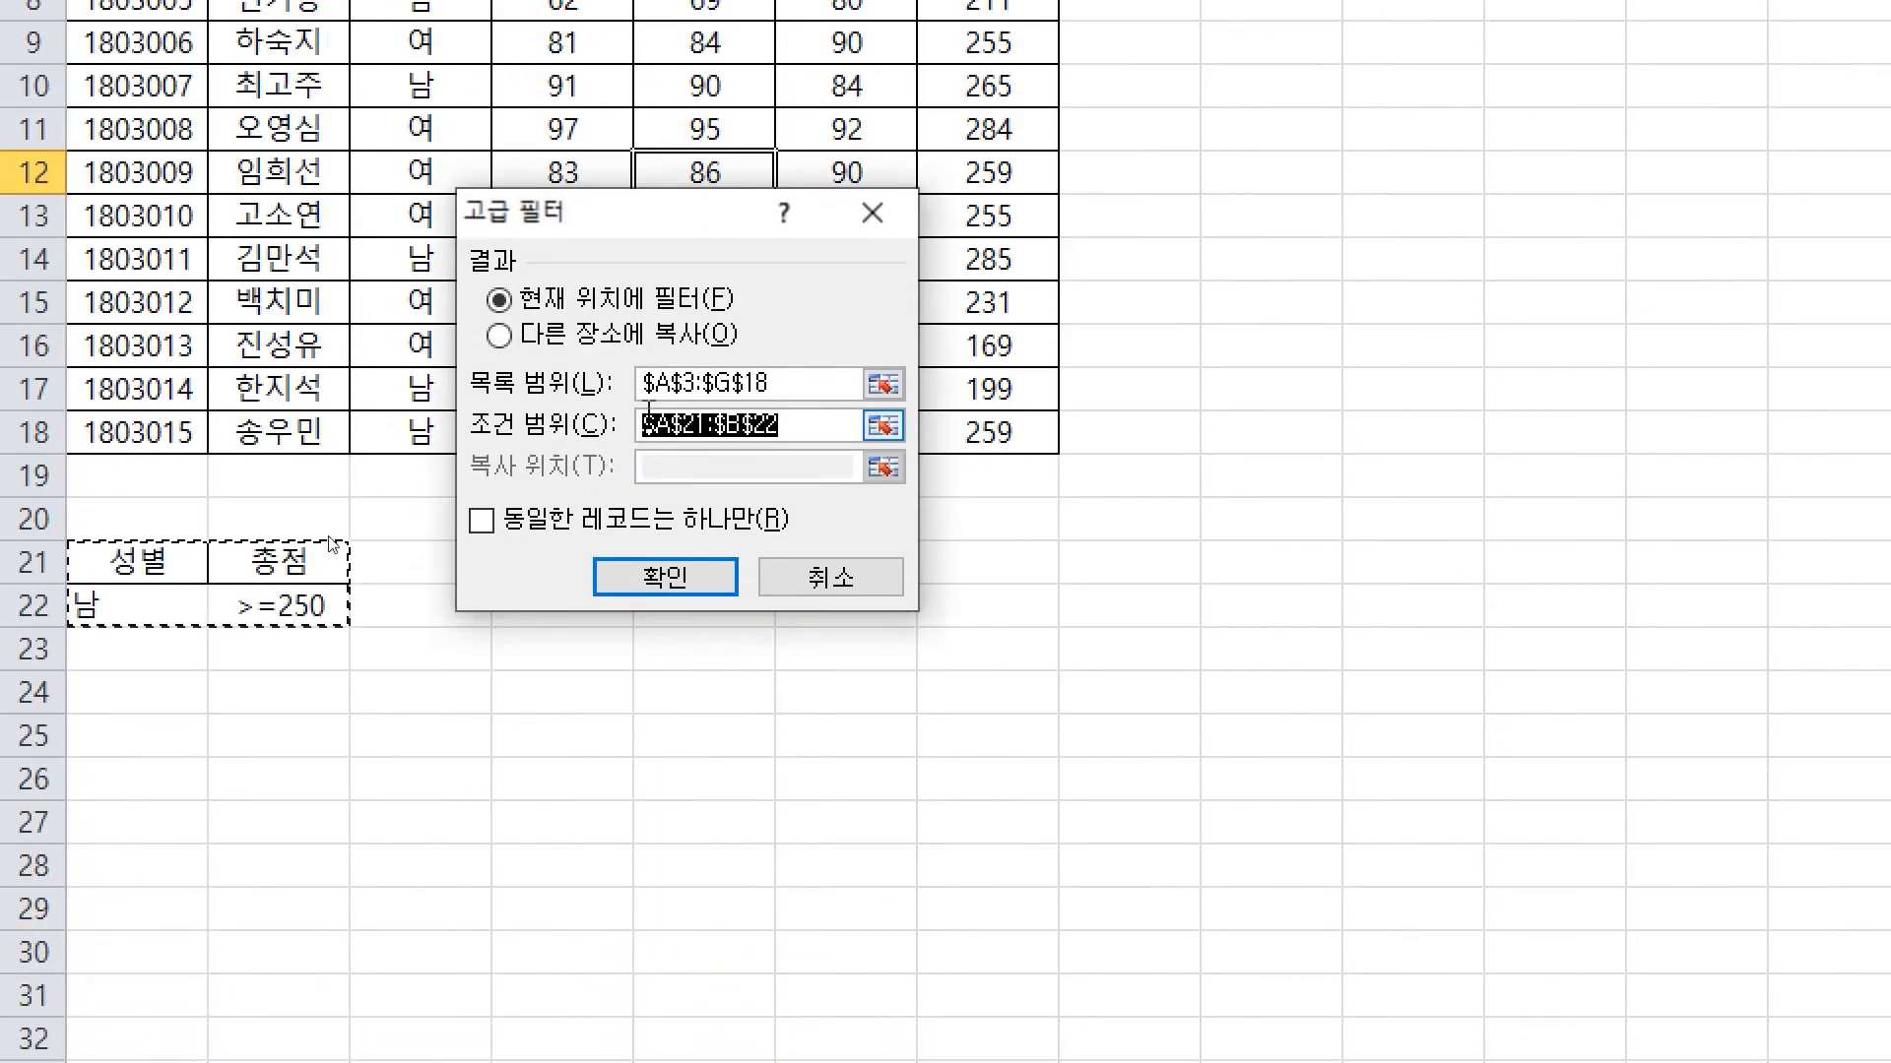
pyautogui.click(640, 459)
pyautogui.click(672, 468)
pyautogui.click(138, 741)
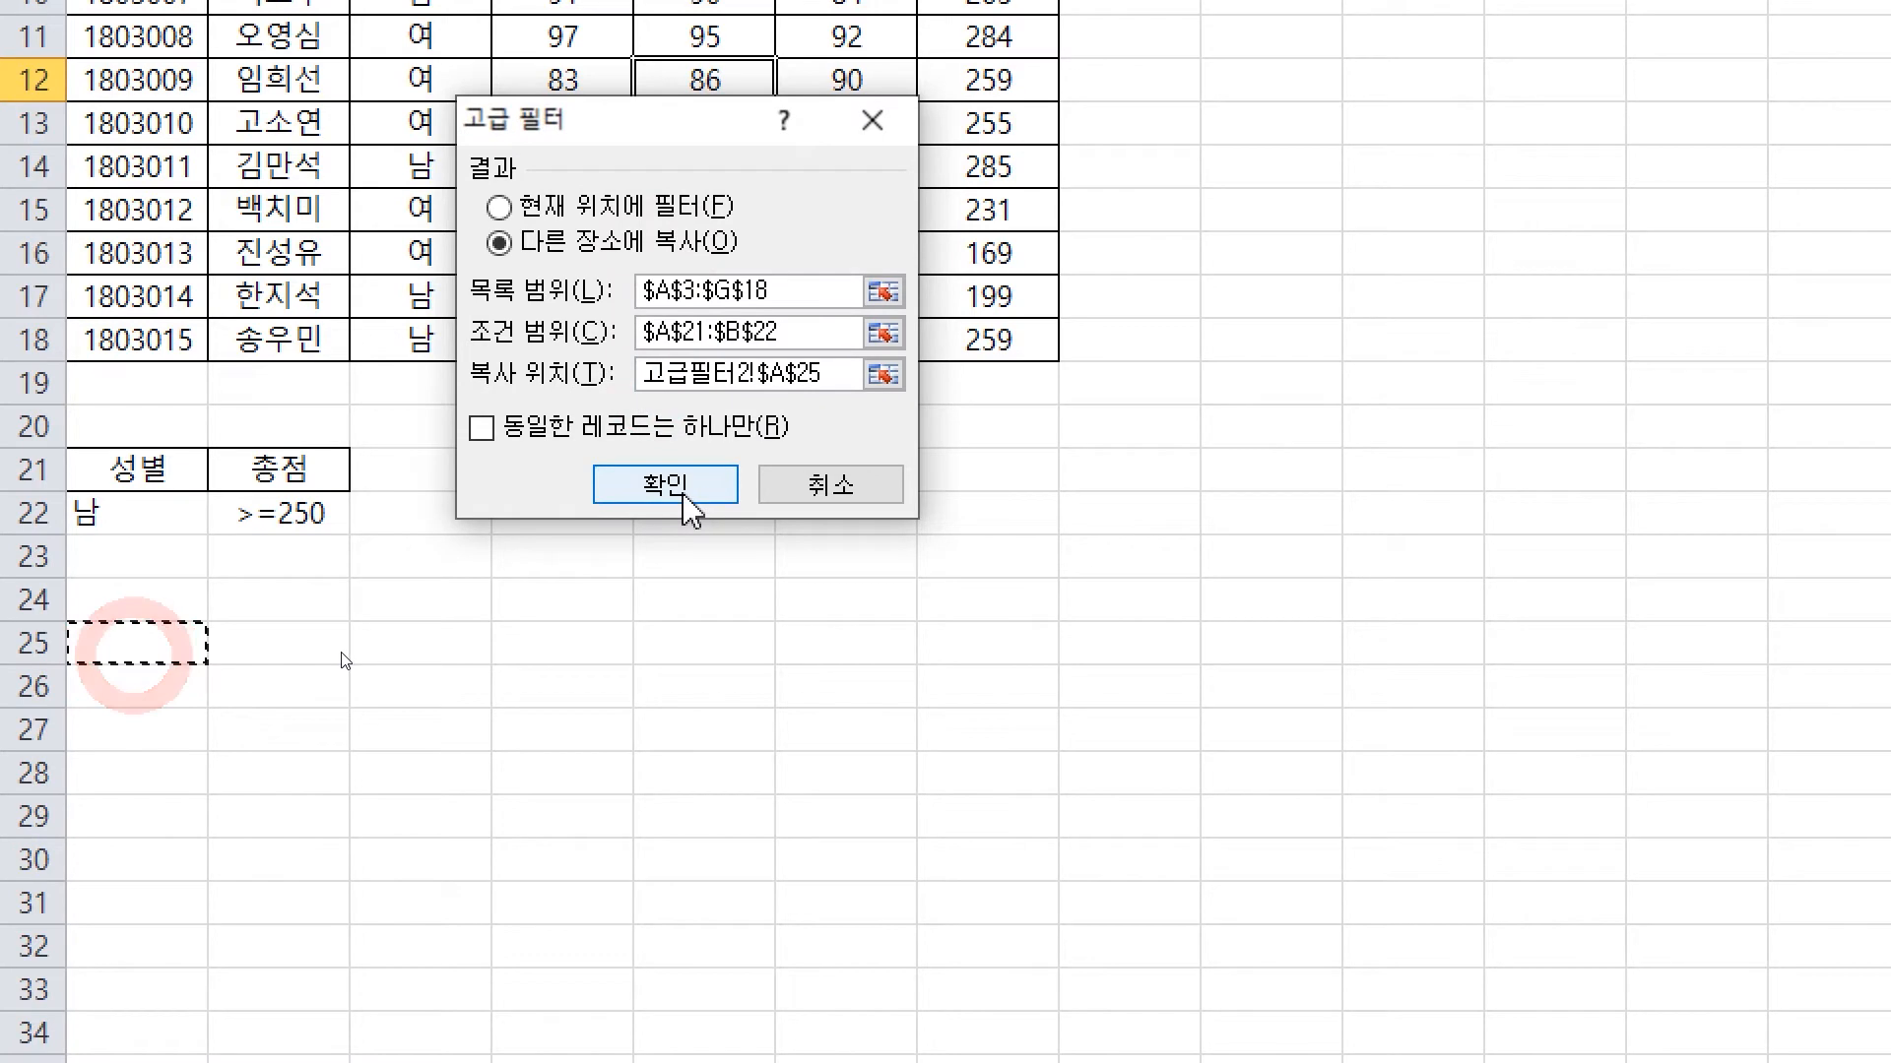
pyautogui.click(686, 497)
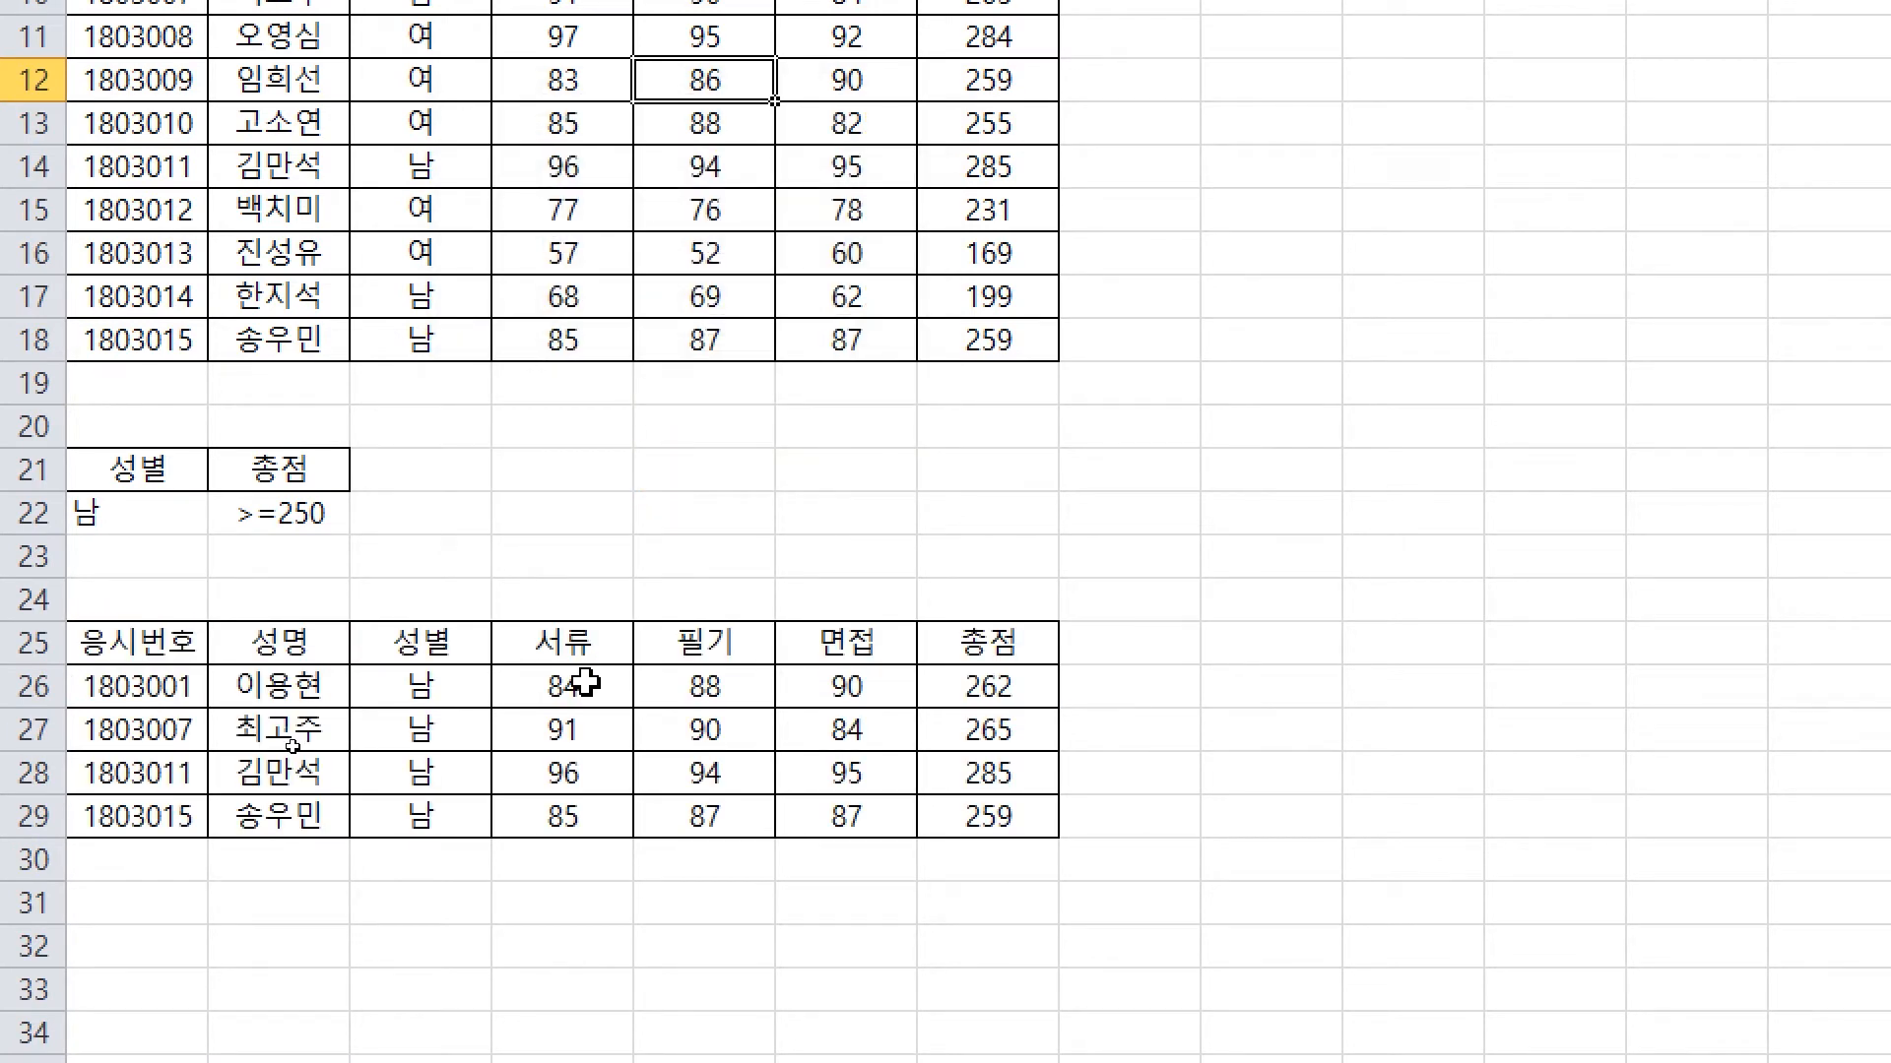
# Examine the extracted table by selecting its 성별 and 총점 columns together, C25:C29 and G25:G29
pyautogui.moveTo(157, 643); pyautogui.dragTo(264, 823)
pyautogui.click(421, 797)
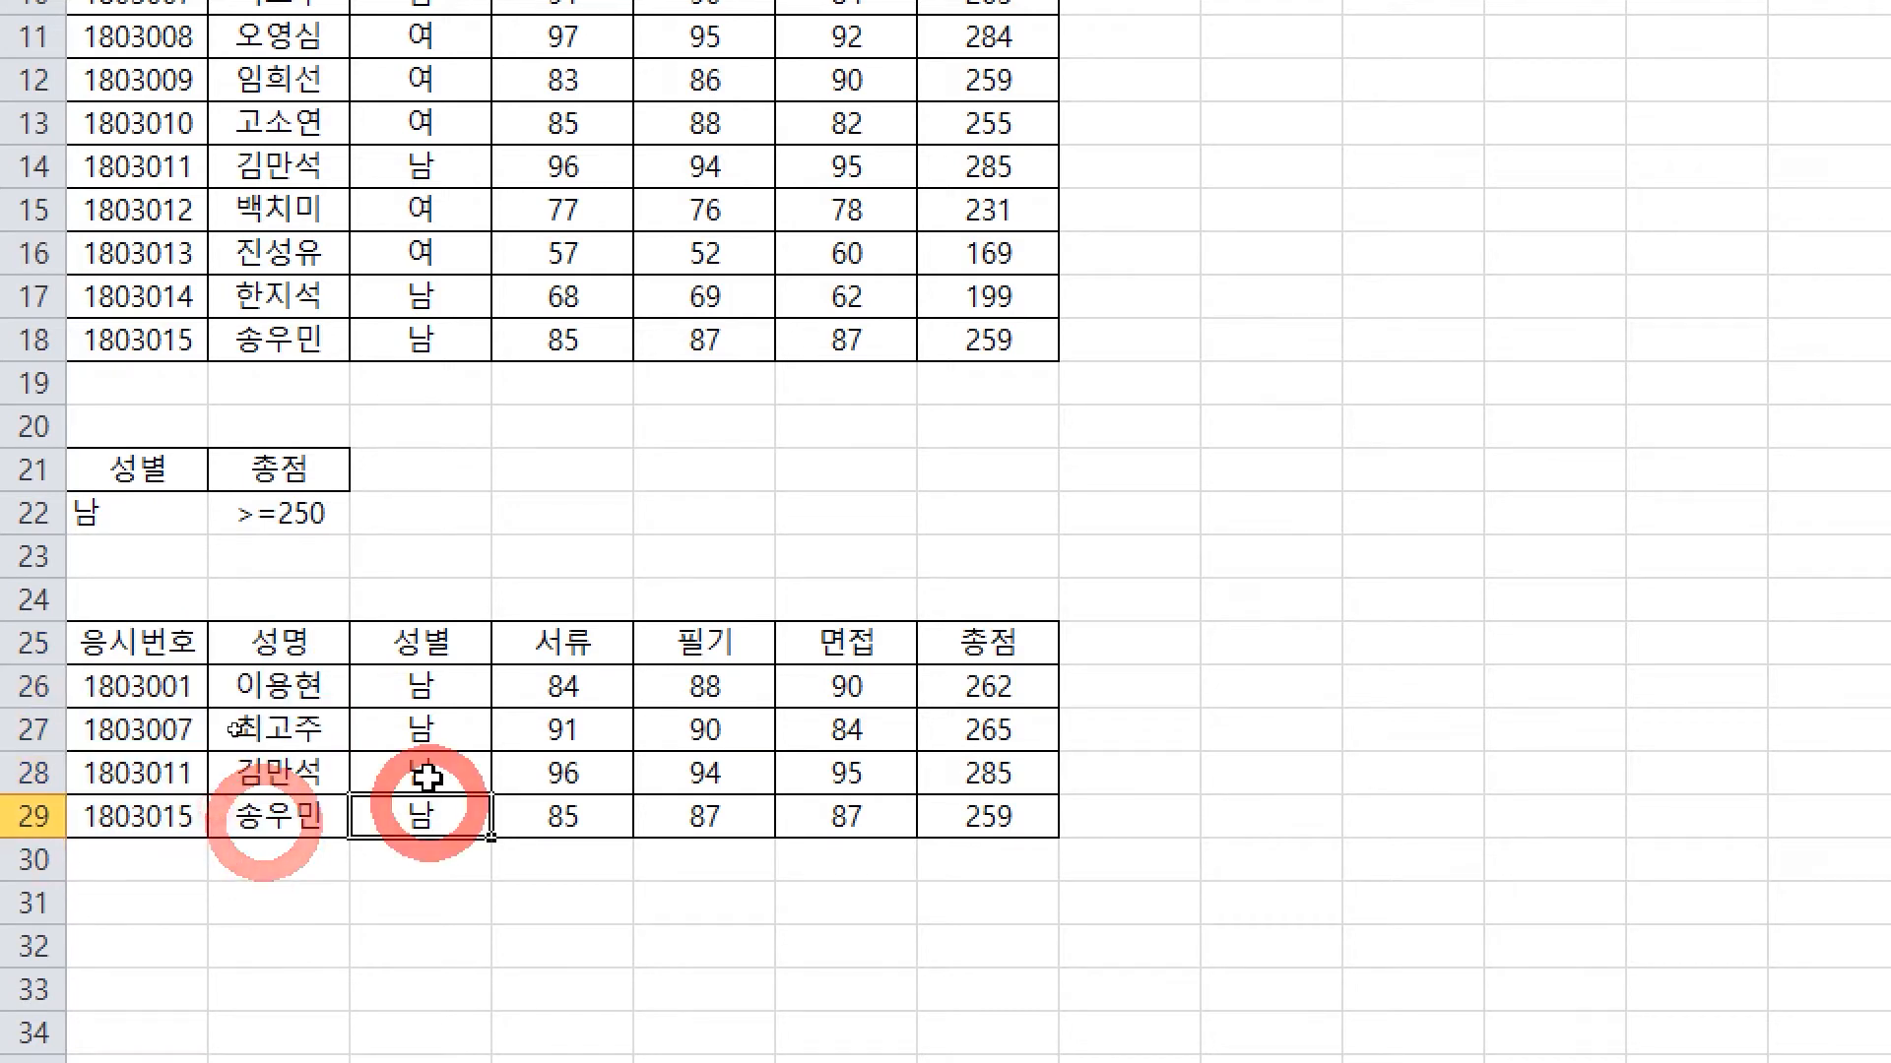
pyautogui.moveTo(434, 642); pyautogui.dragTo(426, 809)
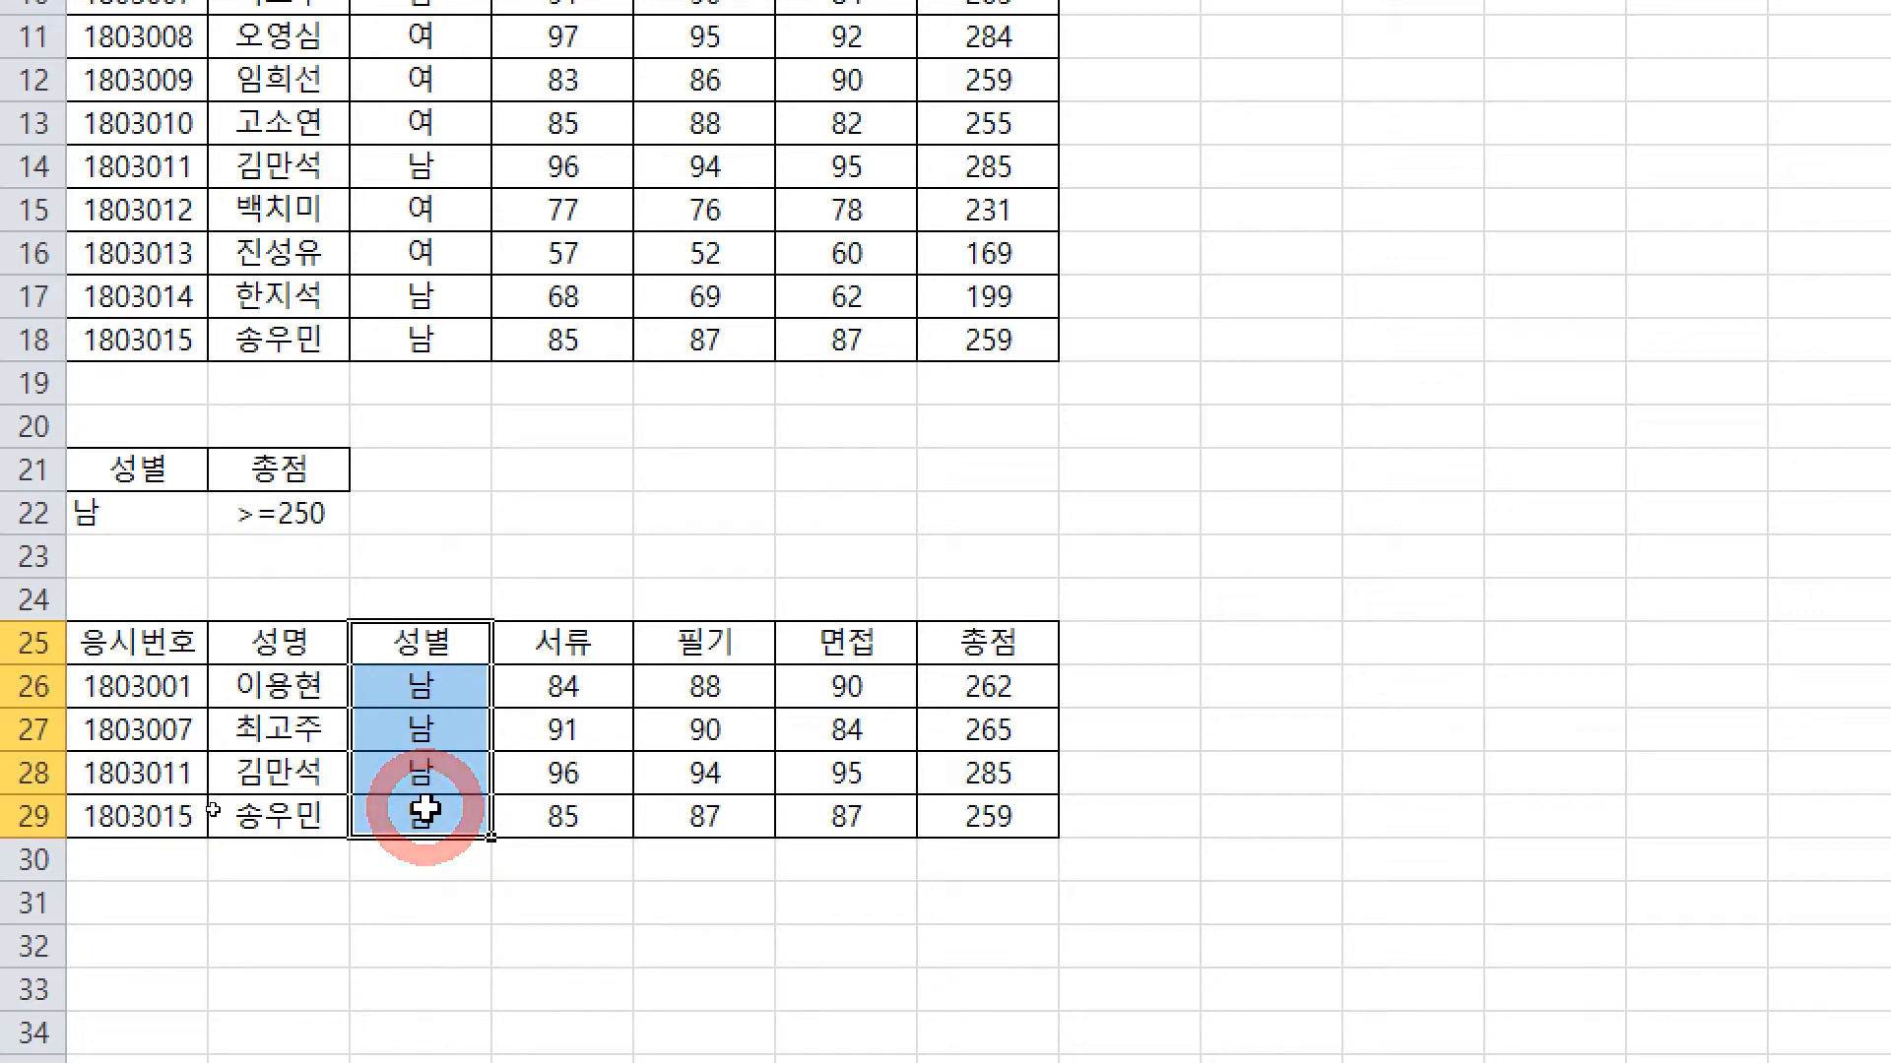
pyautogui.press('ctrl')
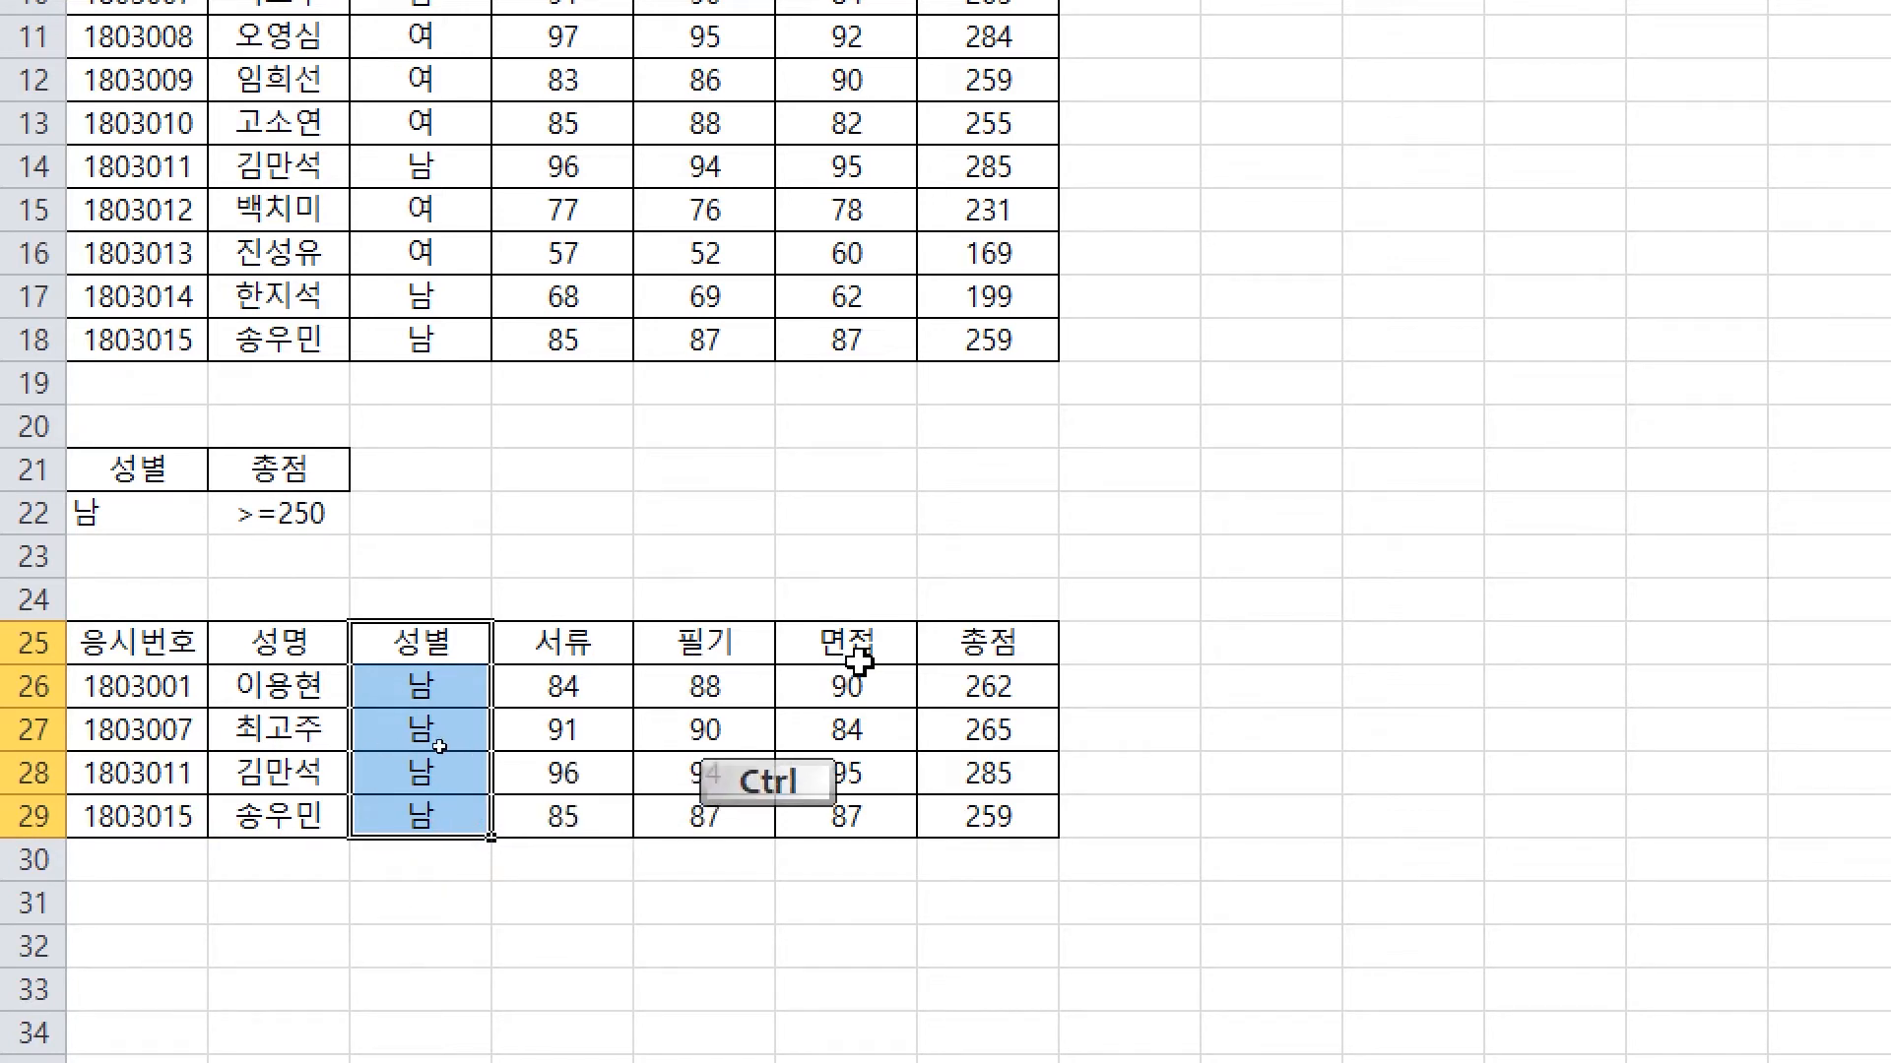
pyautogui.keyDown('ctrl'); pyautogui.moveTo(988, 652); pyautogui.dragTo(989, 823); pyautogui.keyUp('ctrl')
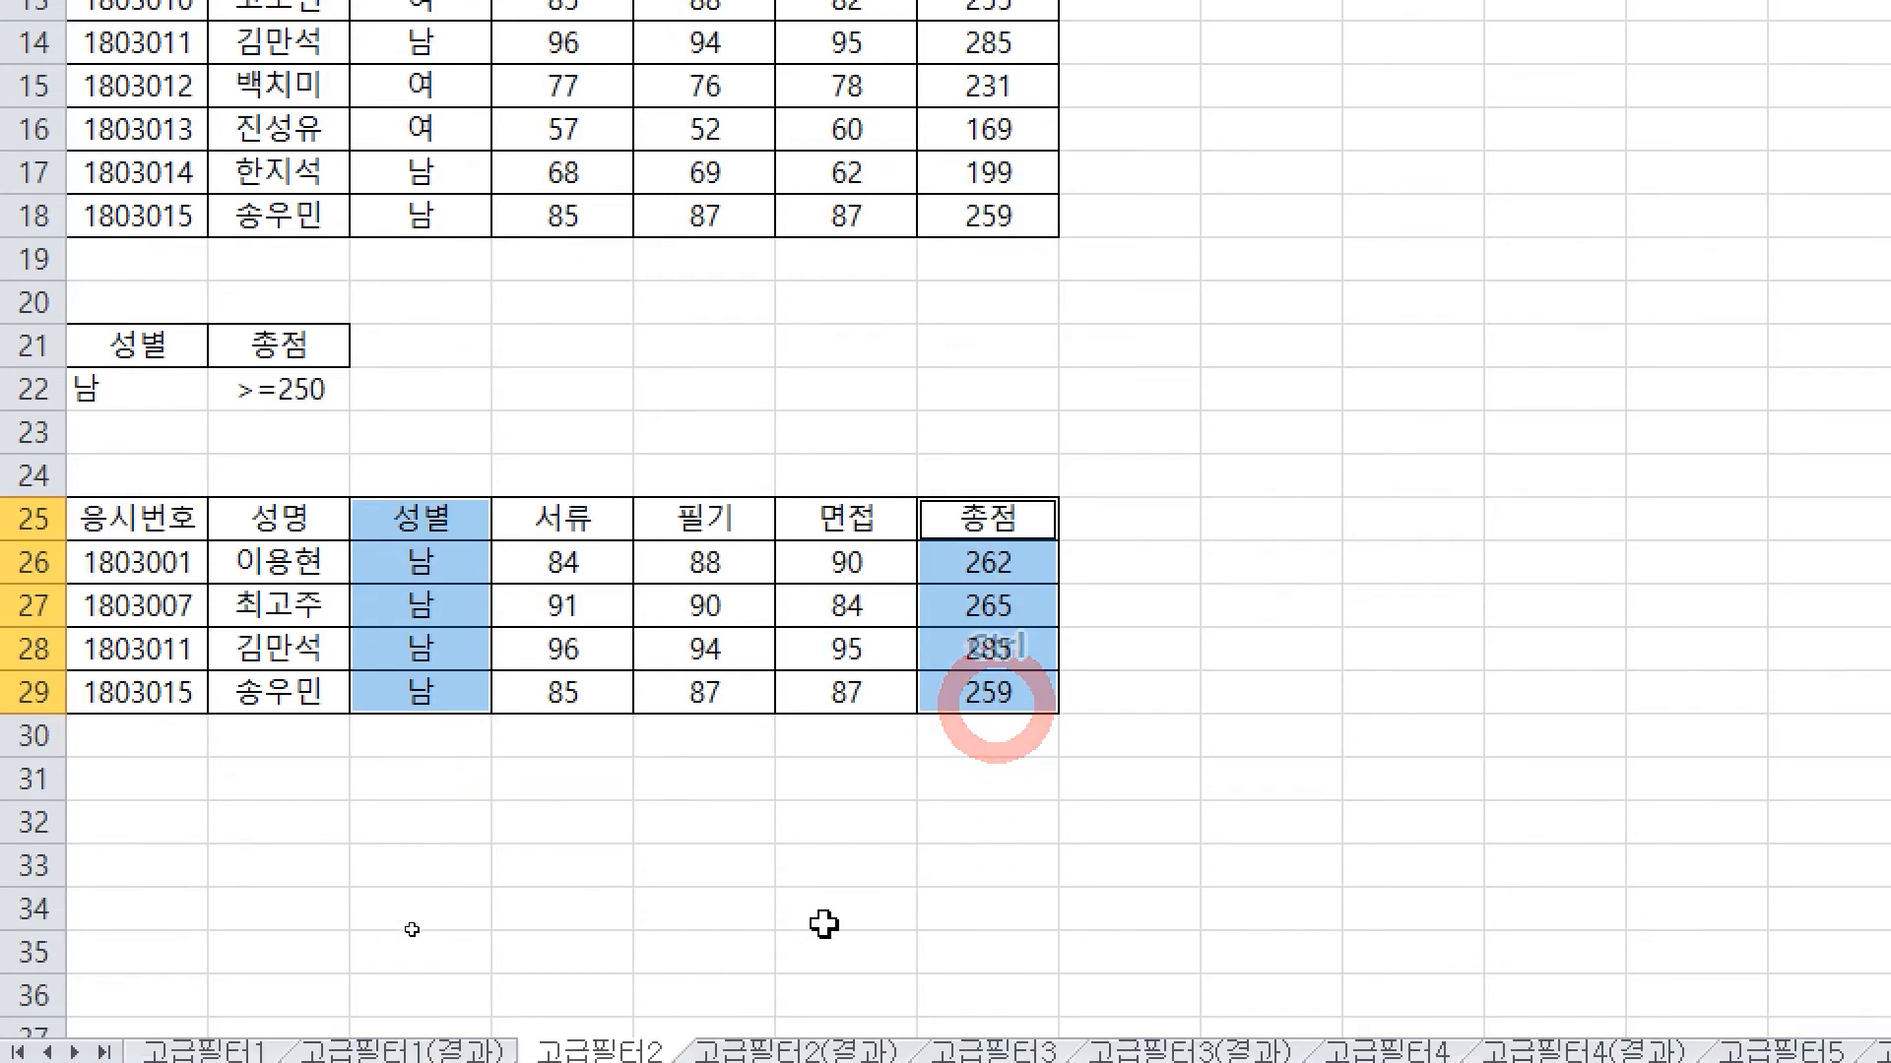
# Delete the selected 성별 and 총점 cells of the extracted table, C25:C29 and G25:G29, shifting the remaining cells left
pyautogui.rightClick(438, 542)
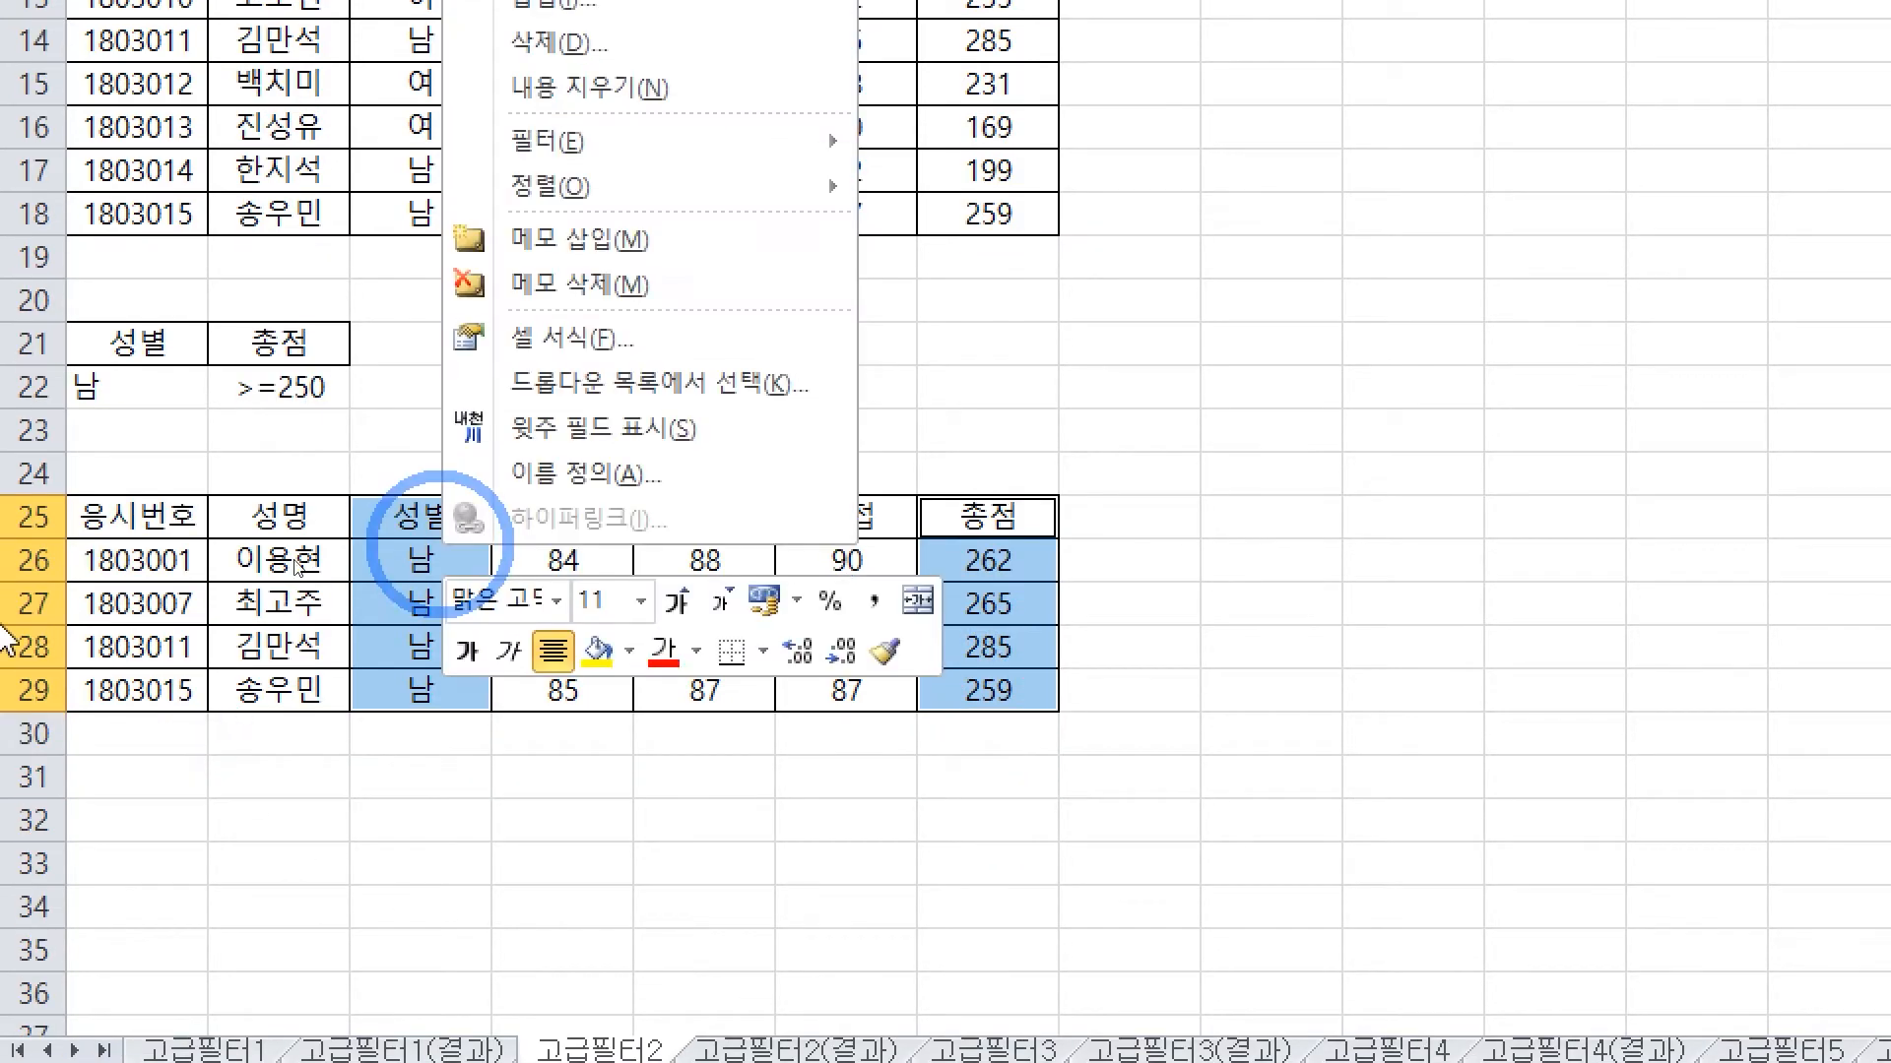
pyautogui.click(645, 44)
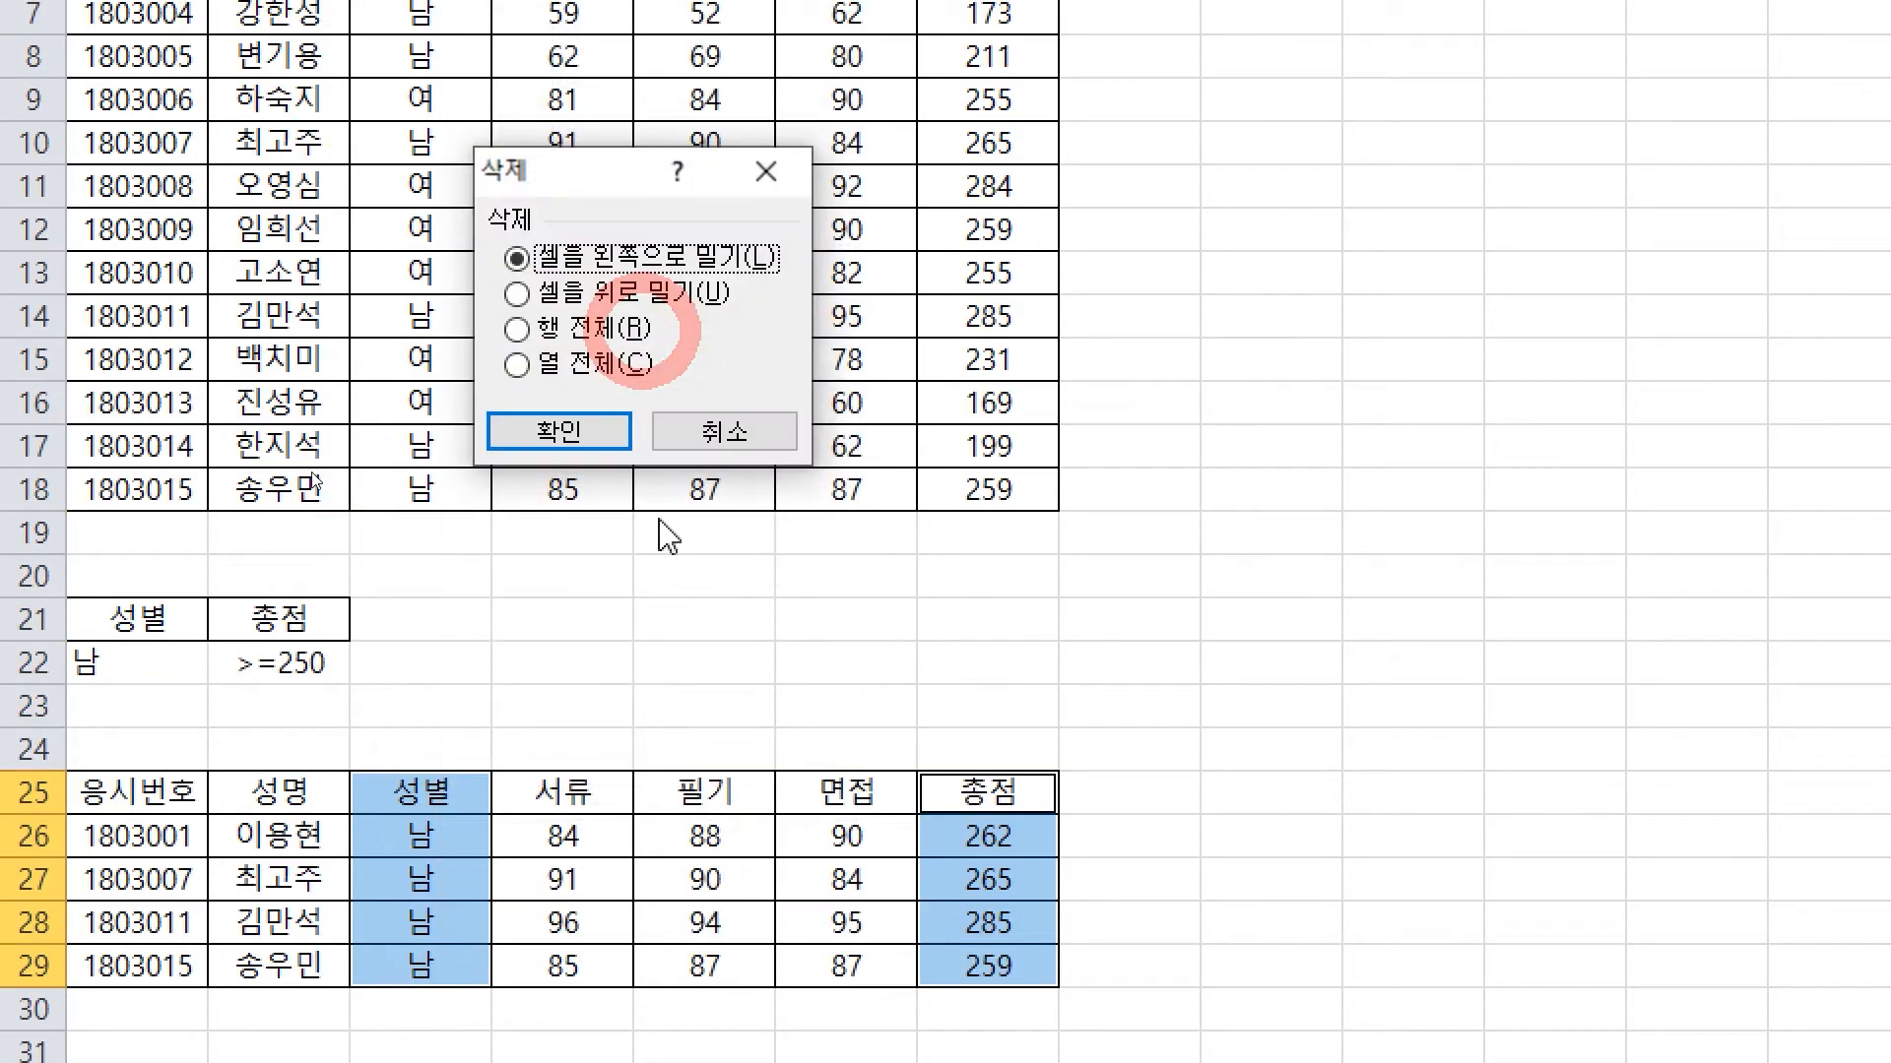
pyautogui.moveTo(582, 190); pyautogui.dragTo(638, 566)
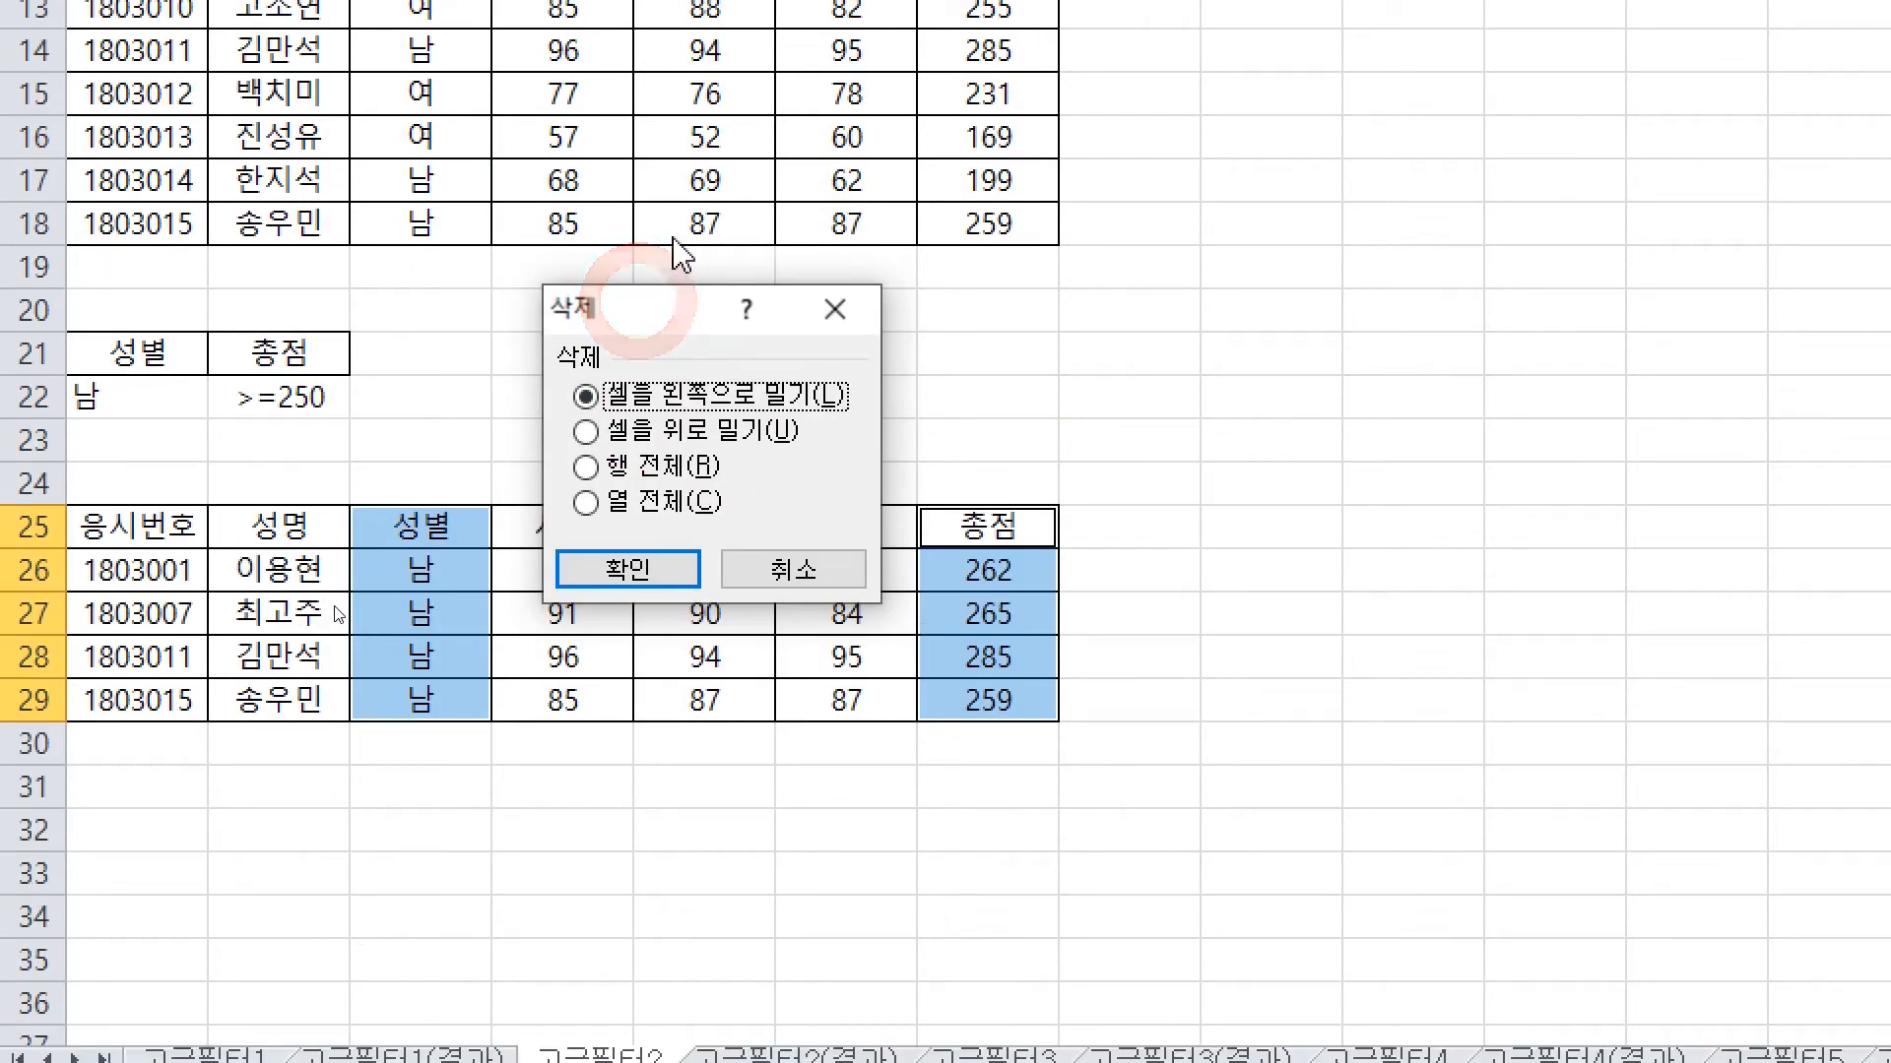
pyautogui.moveTo(638, 300); pyautogui.dragTo(876, 234)
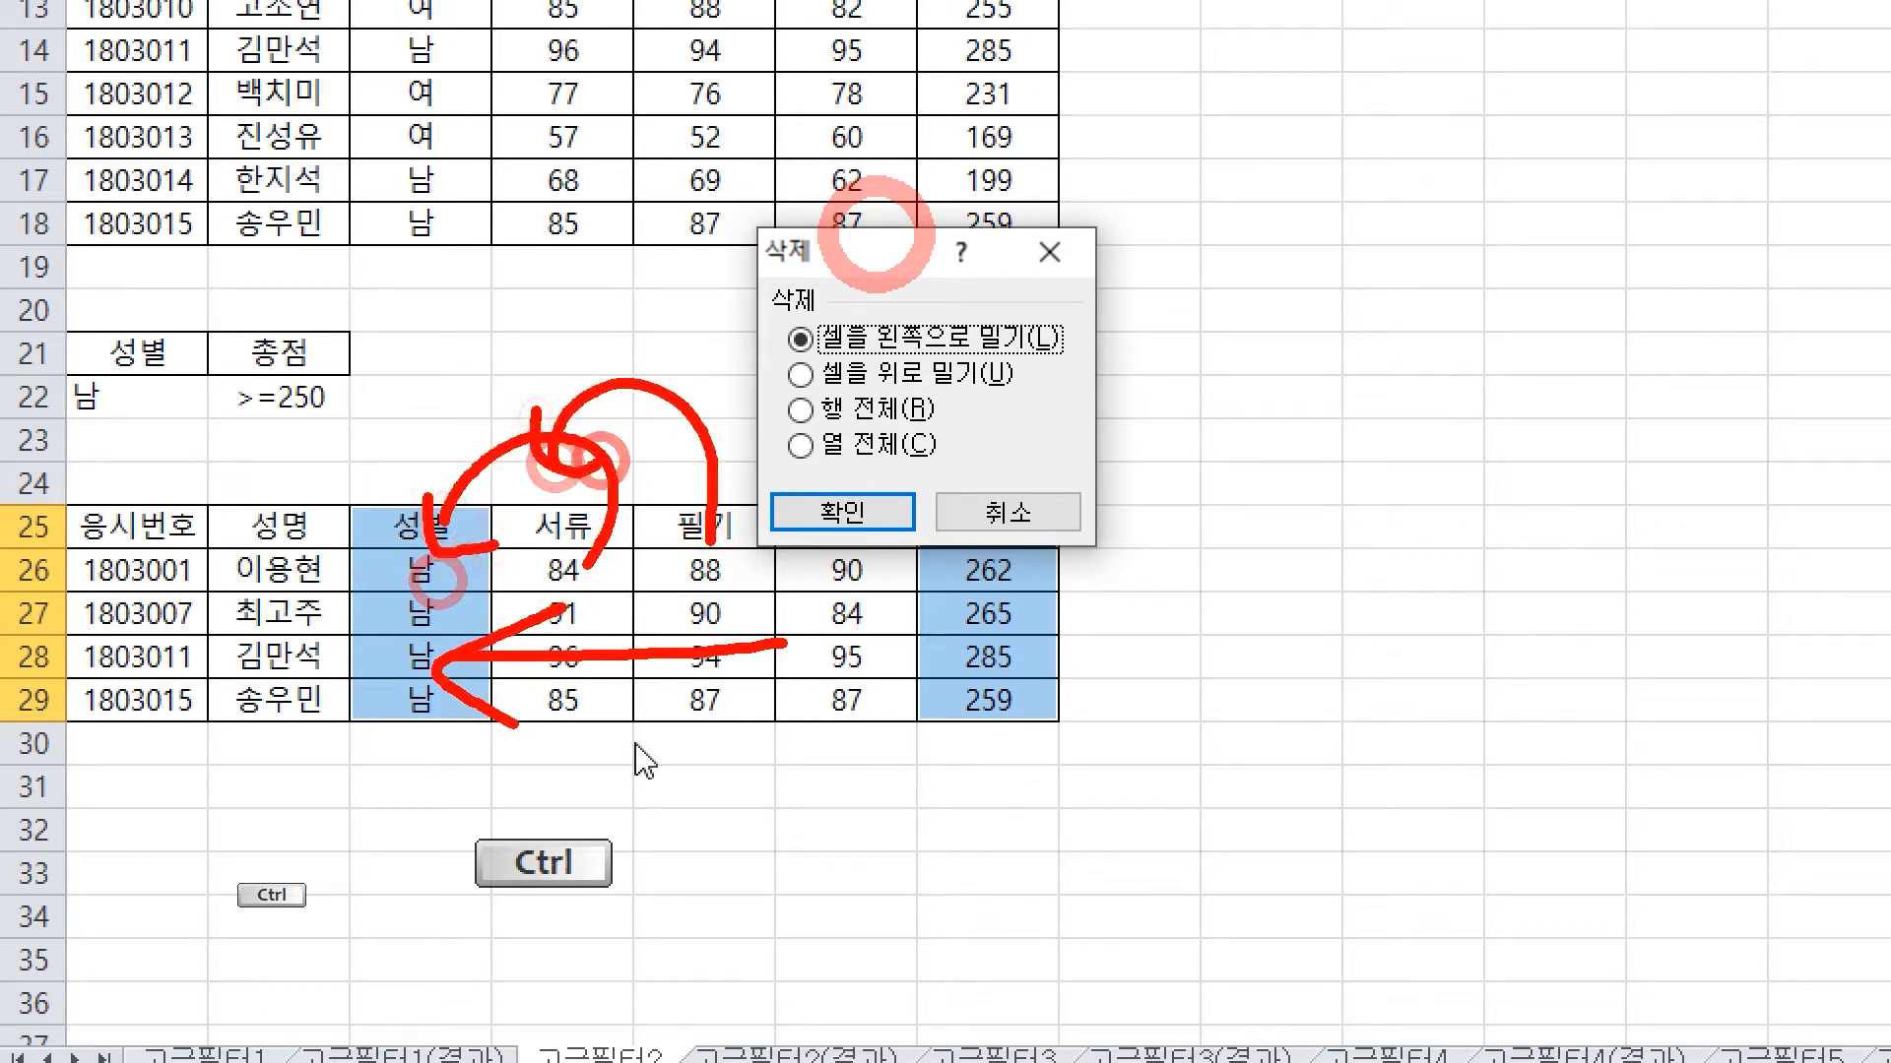
pyautogui.press('Escape')
pyautogui.click(862, 517)
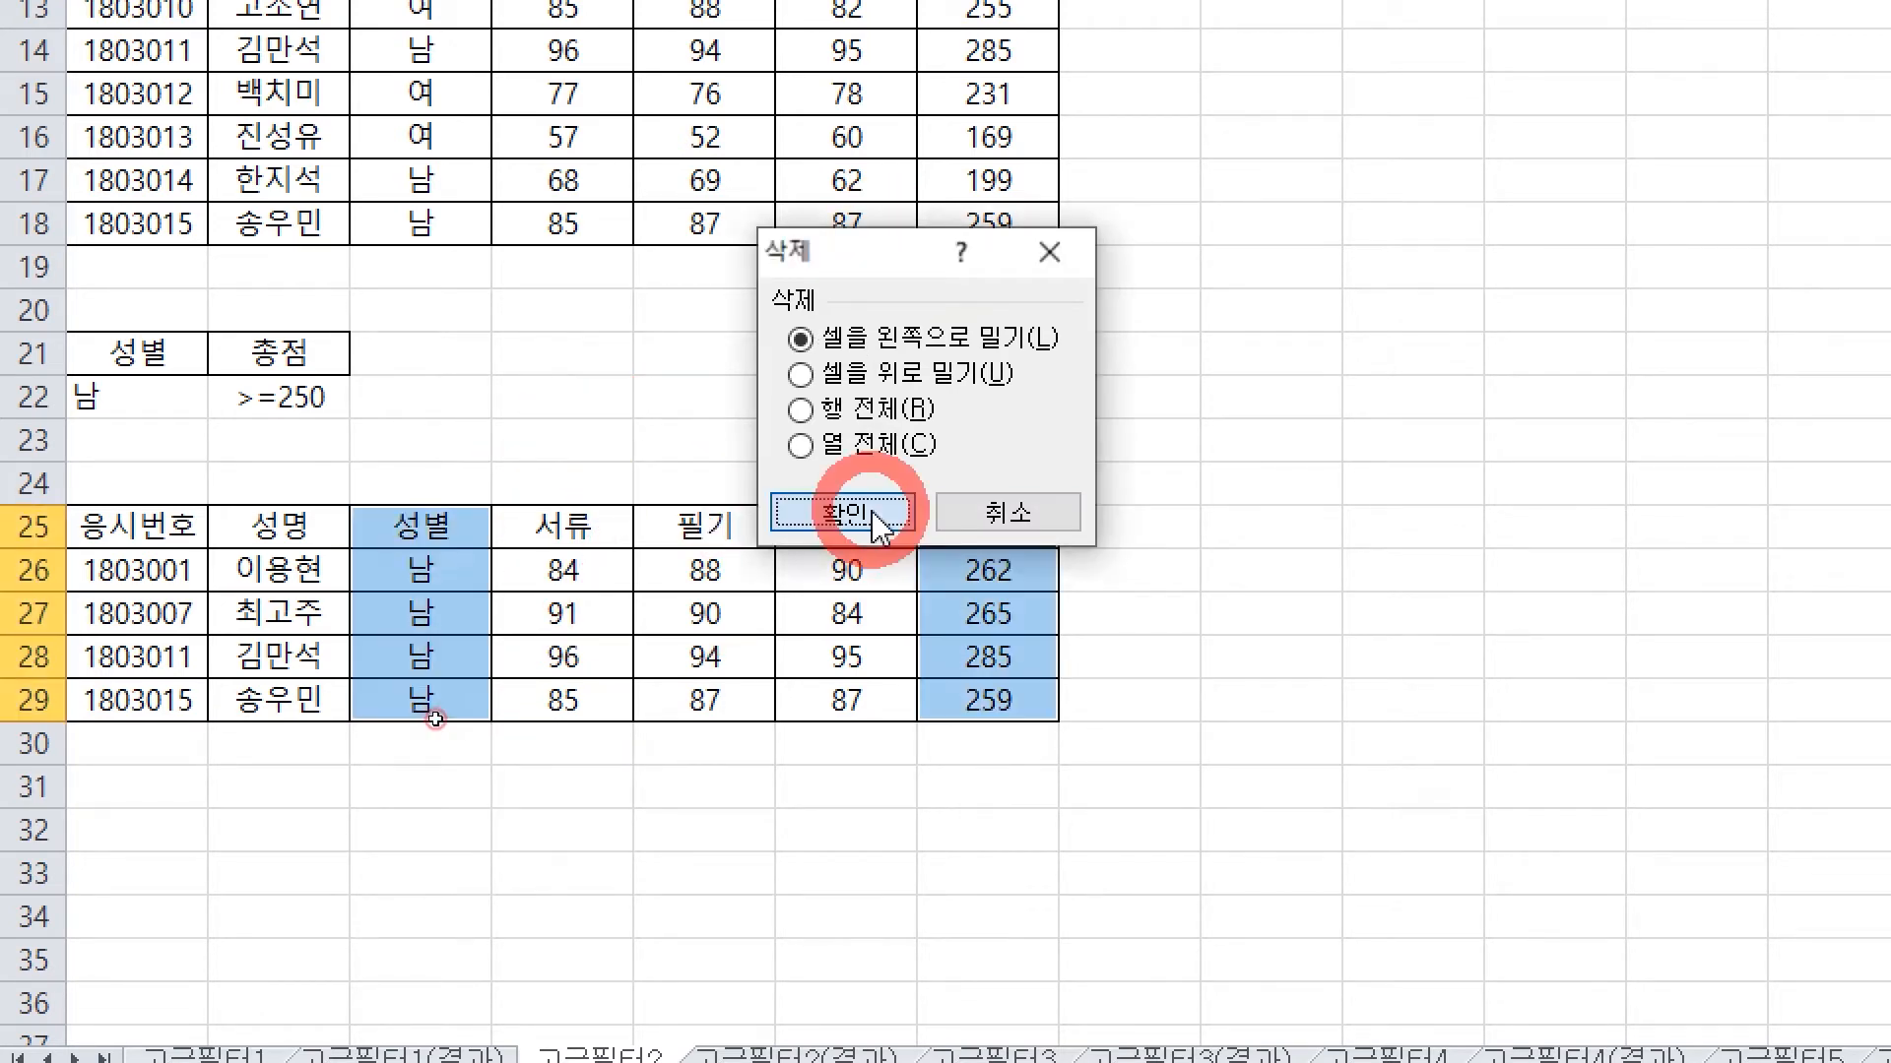
pyautogui.click(551, 642)
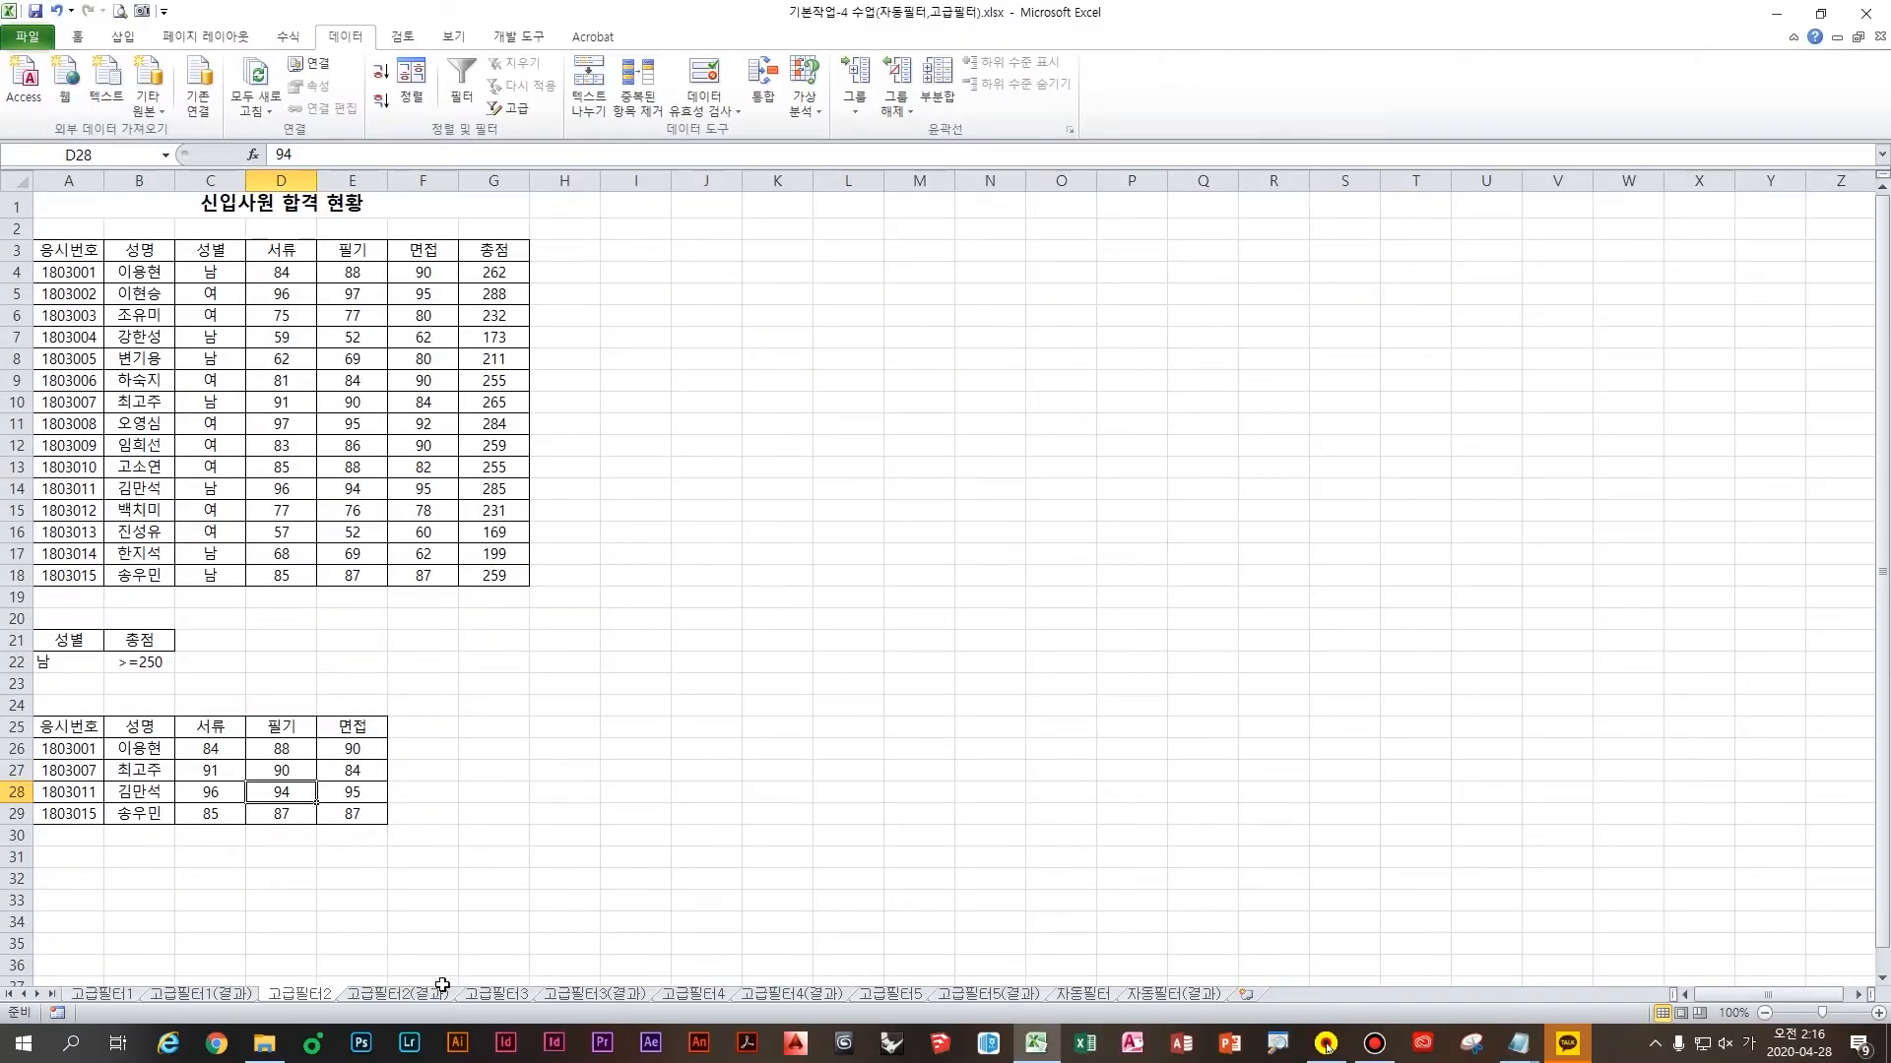
# On the 고급필터3 sheet, copy the 부서 and 급여 headings from C3 and F3 to A18:B18
pyautogui.click(502, 994)
pyautogui.click(713, 438)
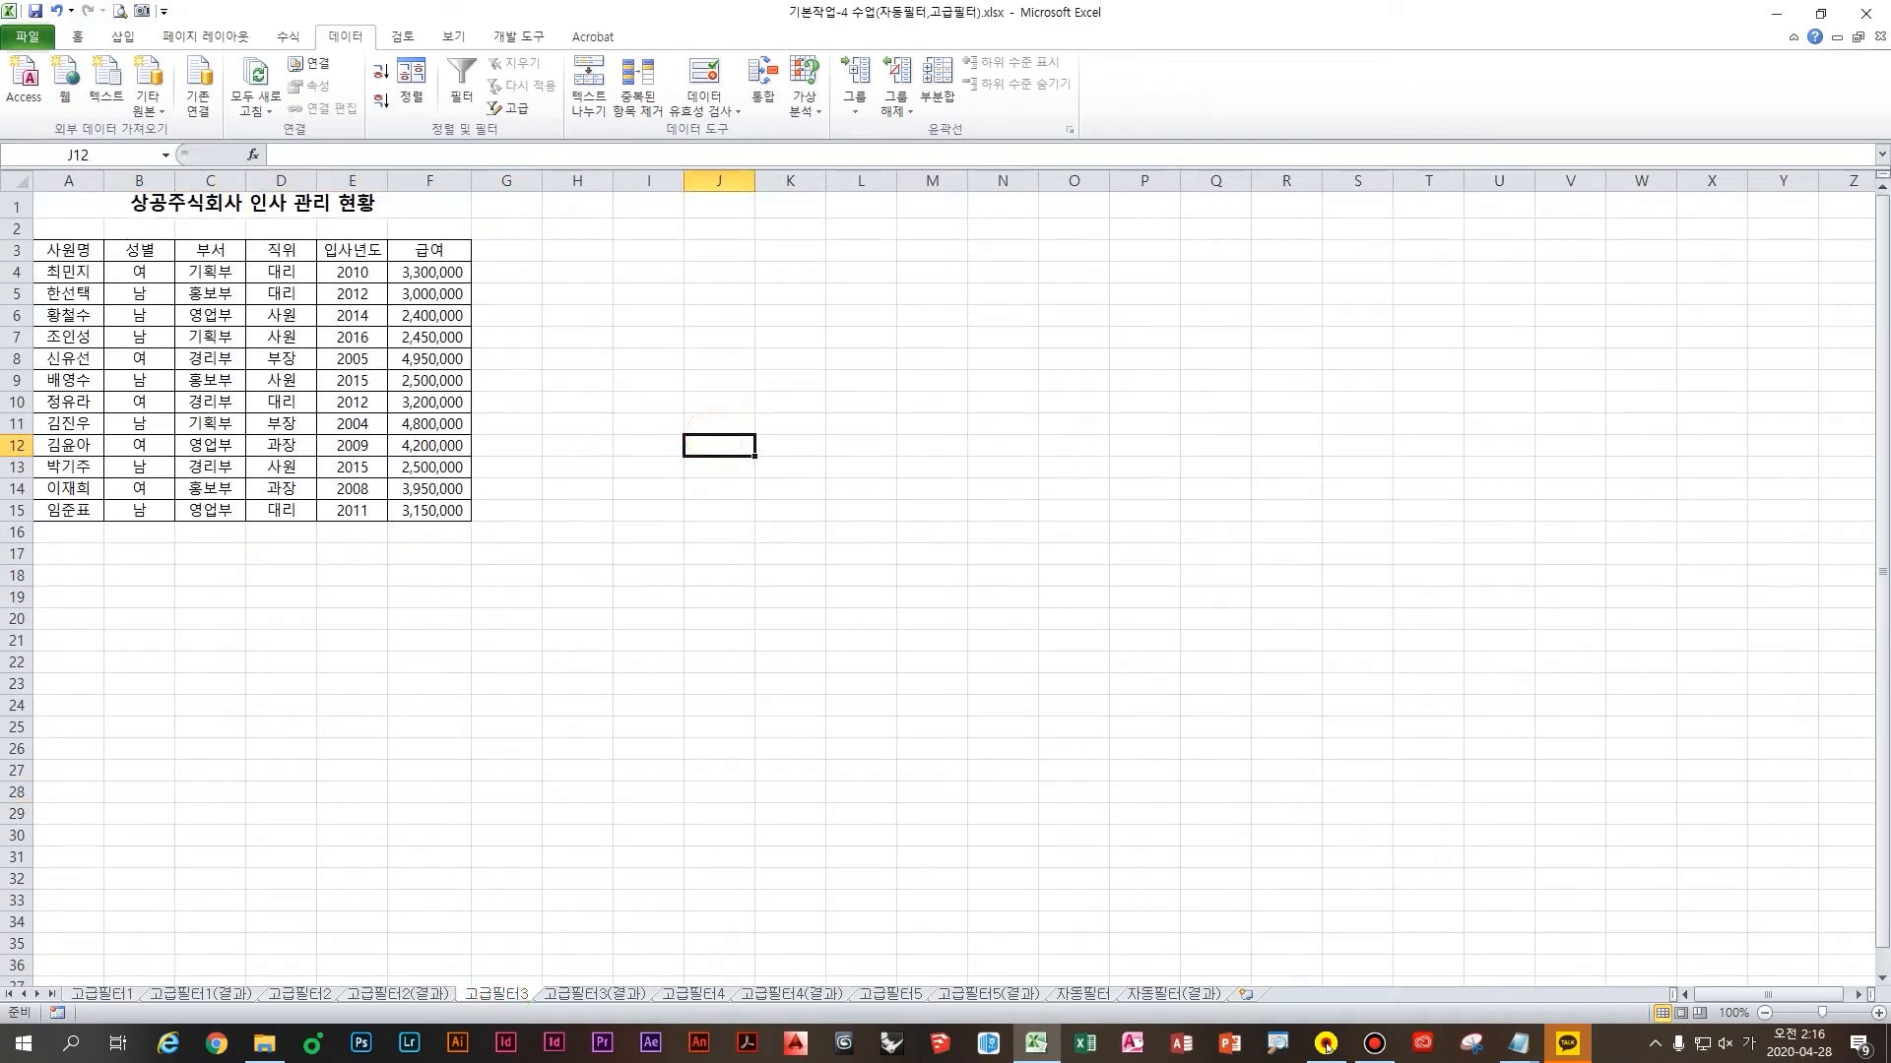
pyautogui.click(210, 337)
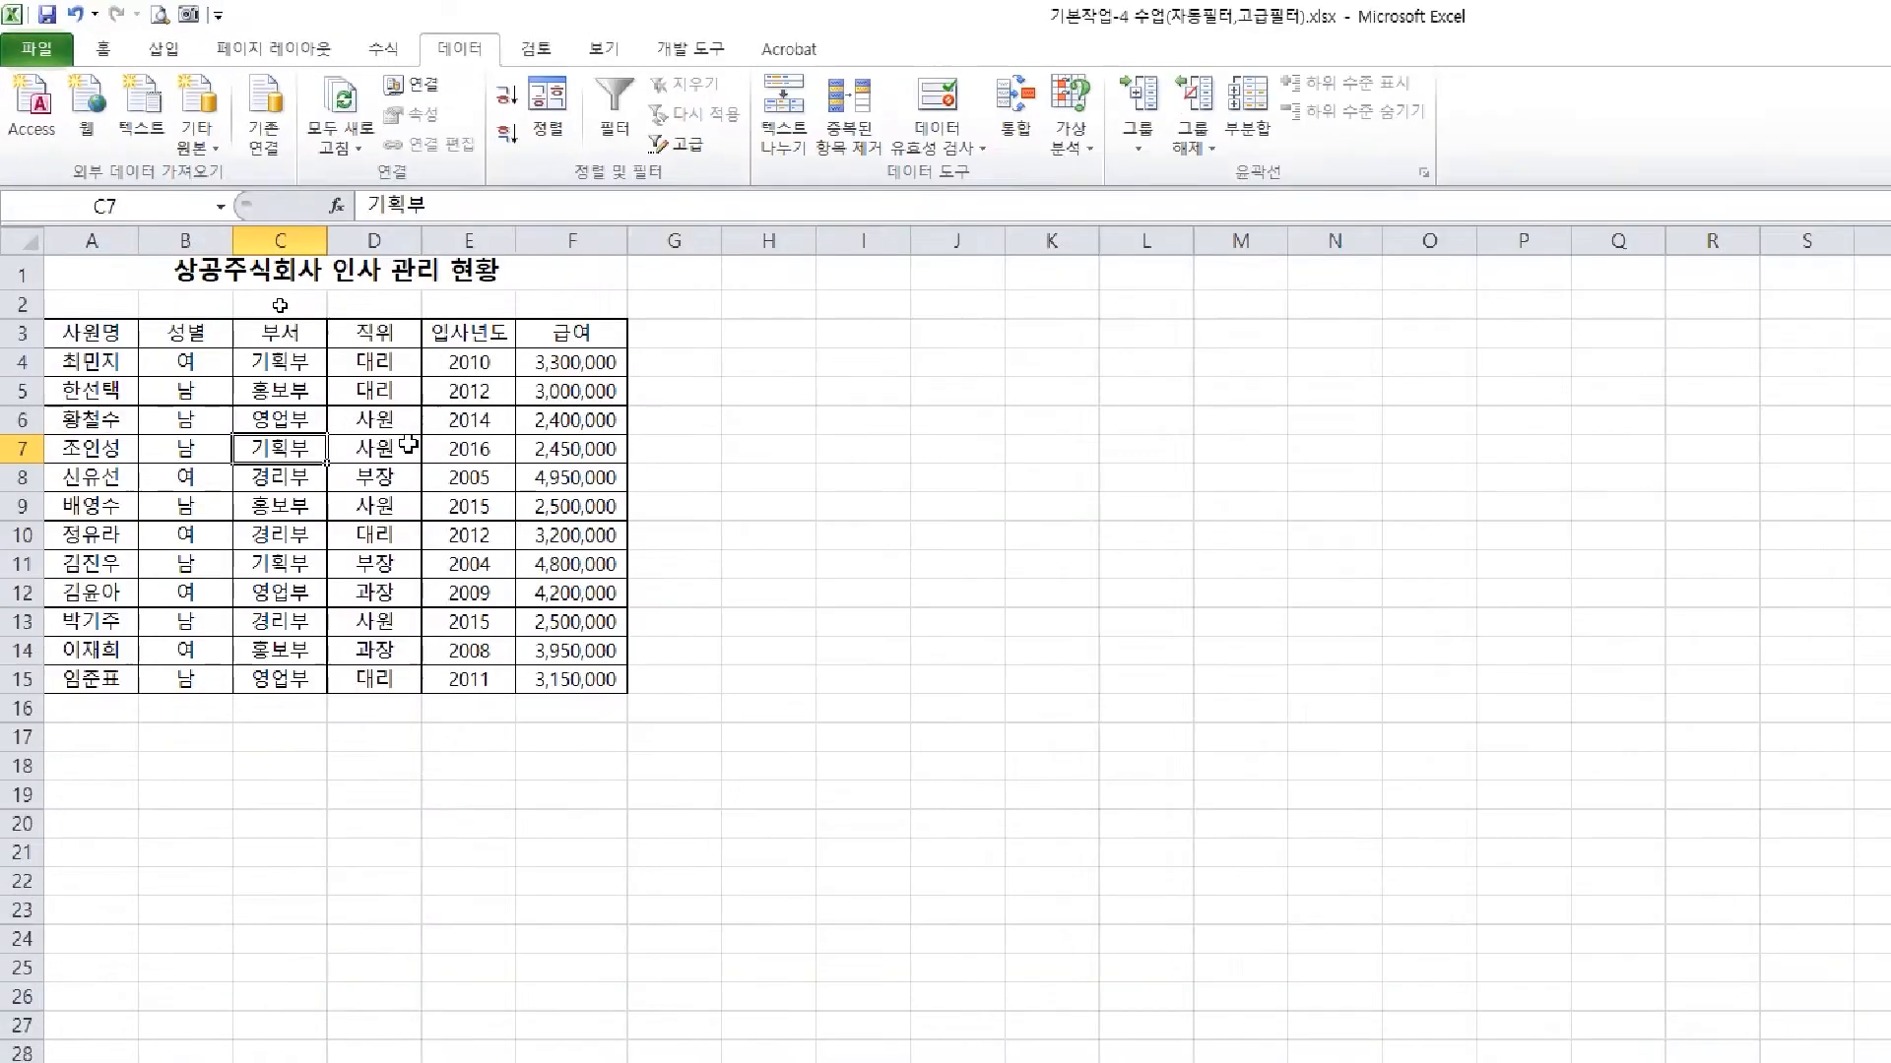
pyautogui.click(278, 313)
pyautogui.click(215, 252)
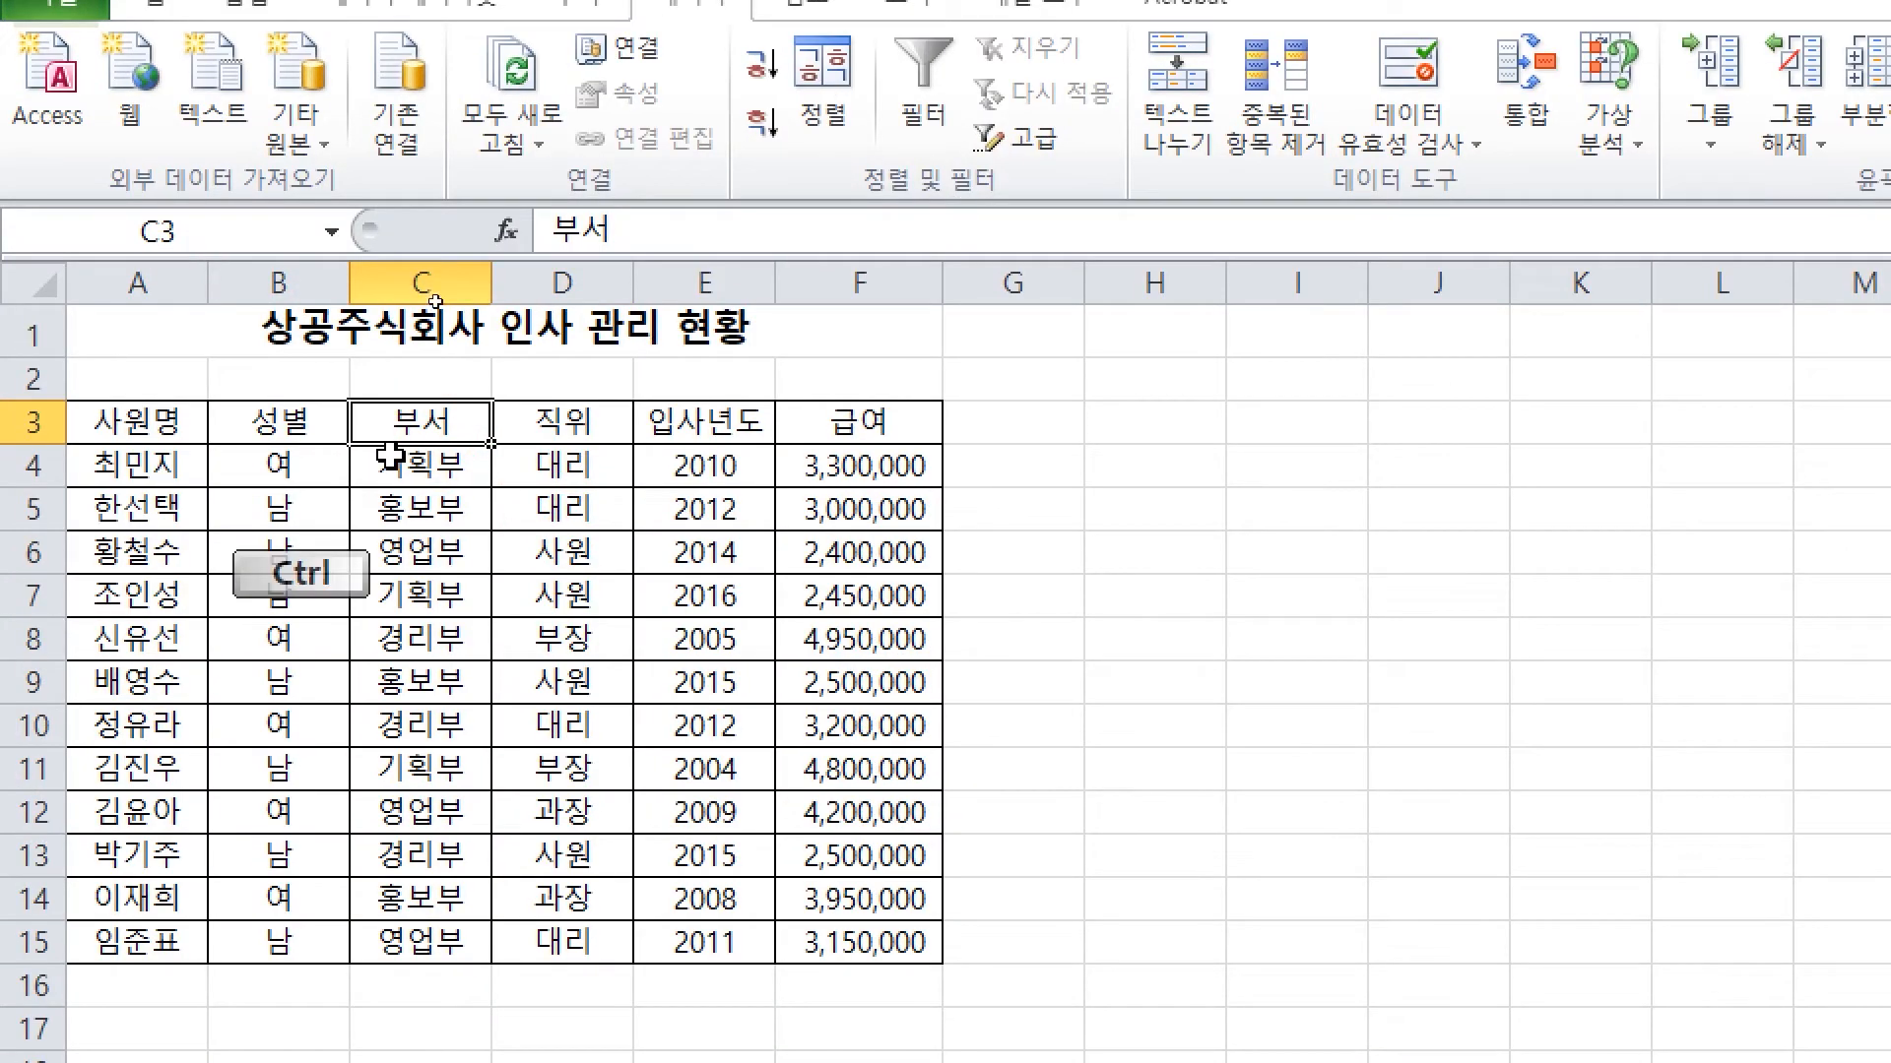
pyautogui.keyDown('ctrl'); pyautogui.click(861, 423); pyautogui.keyUp('ctrl')
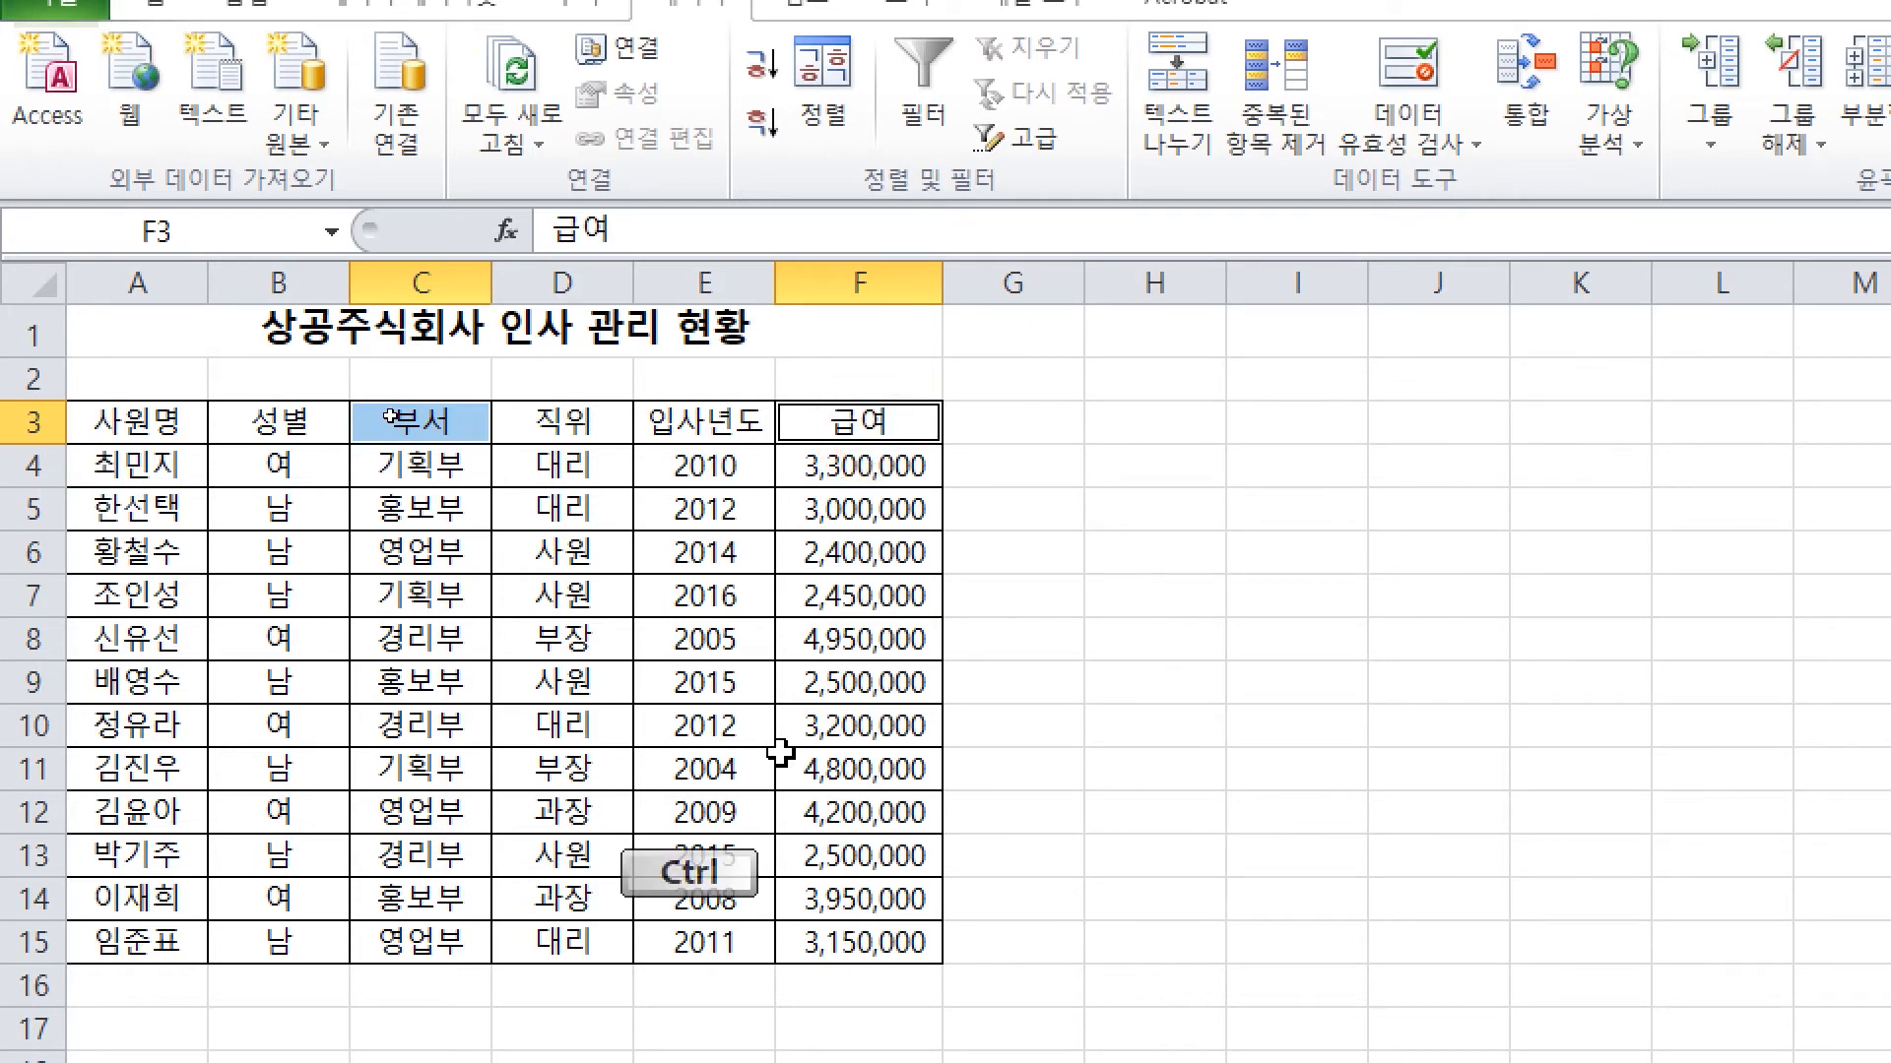
pyautogui.hotkey('ctrl', 'c')
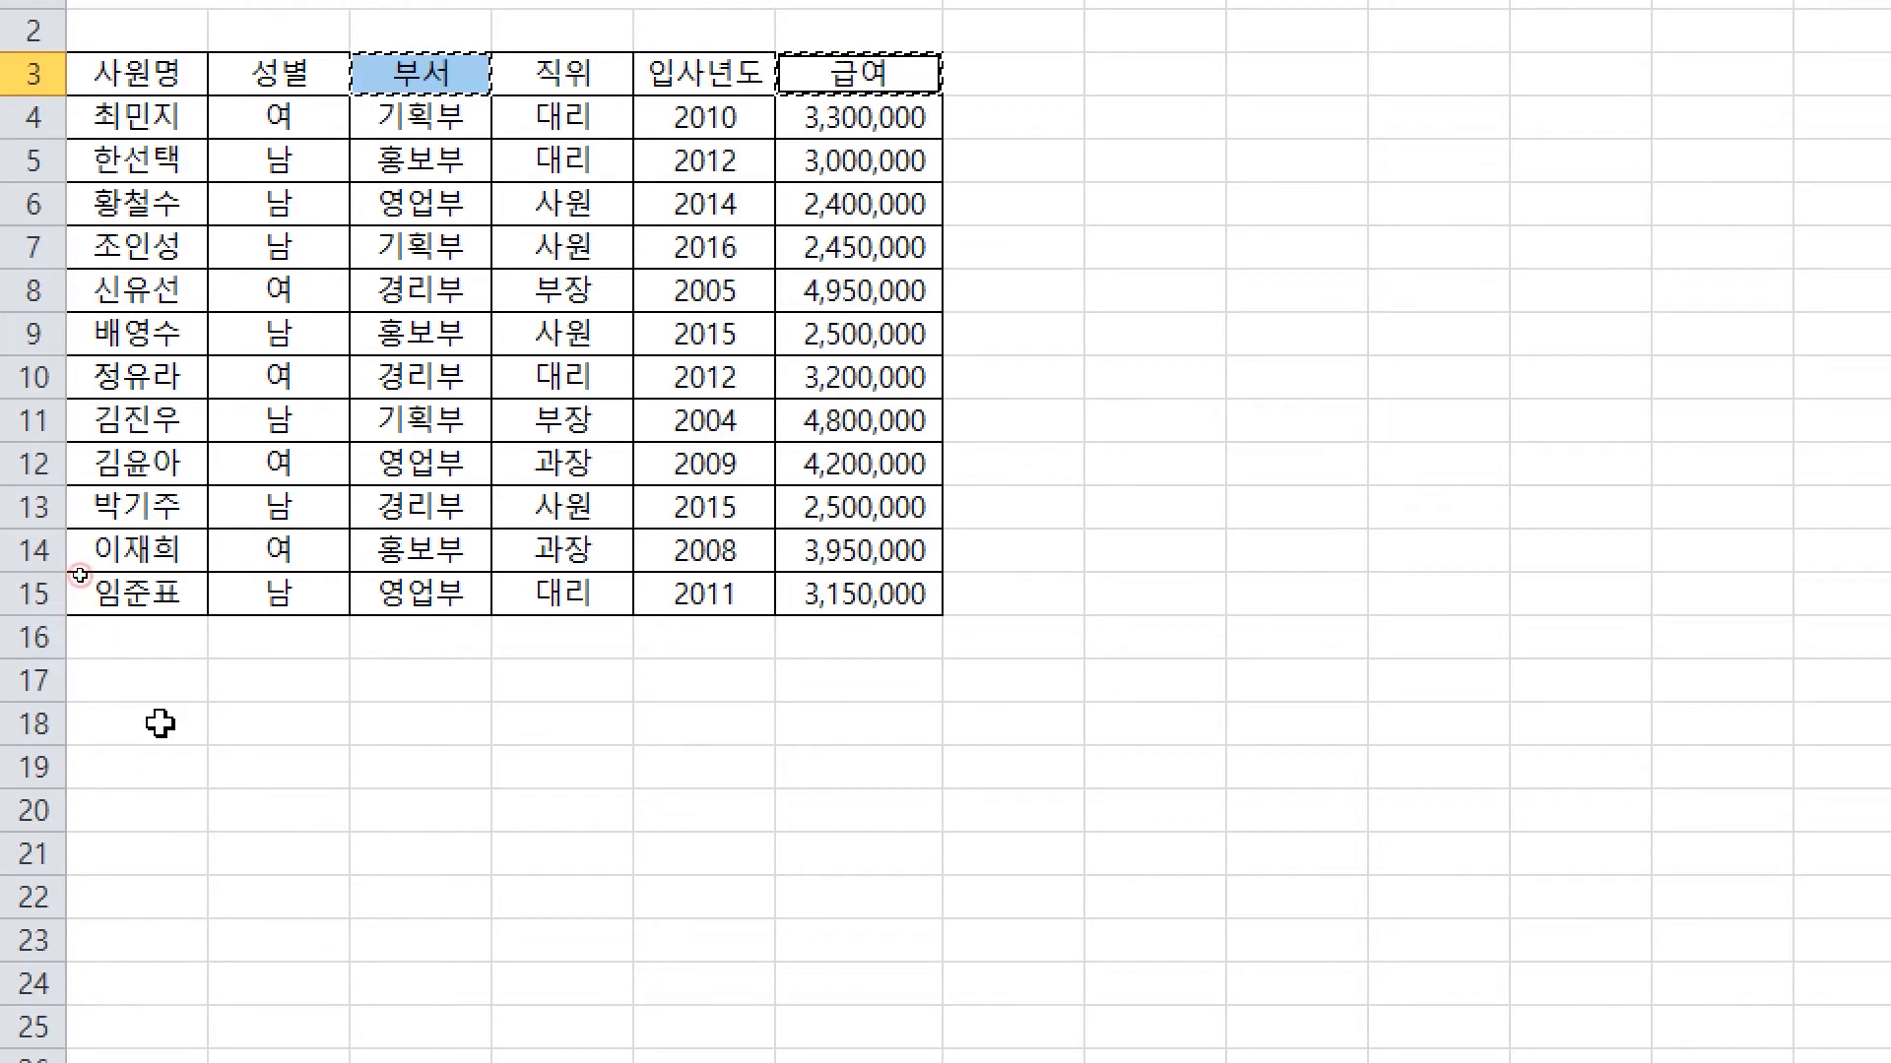
pyautogui.click(159, 724)
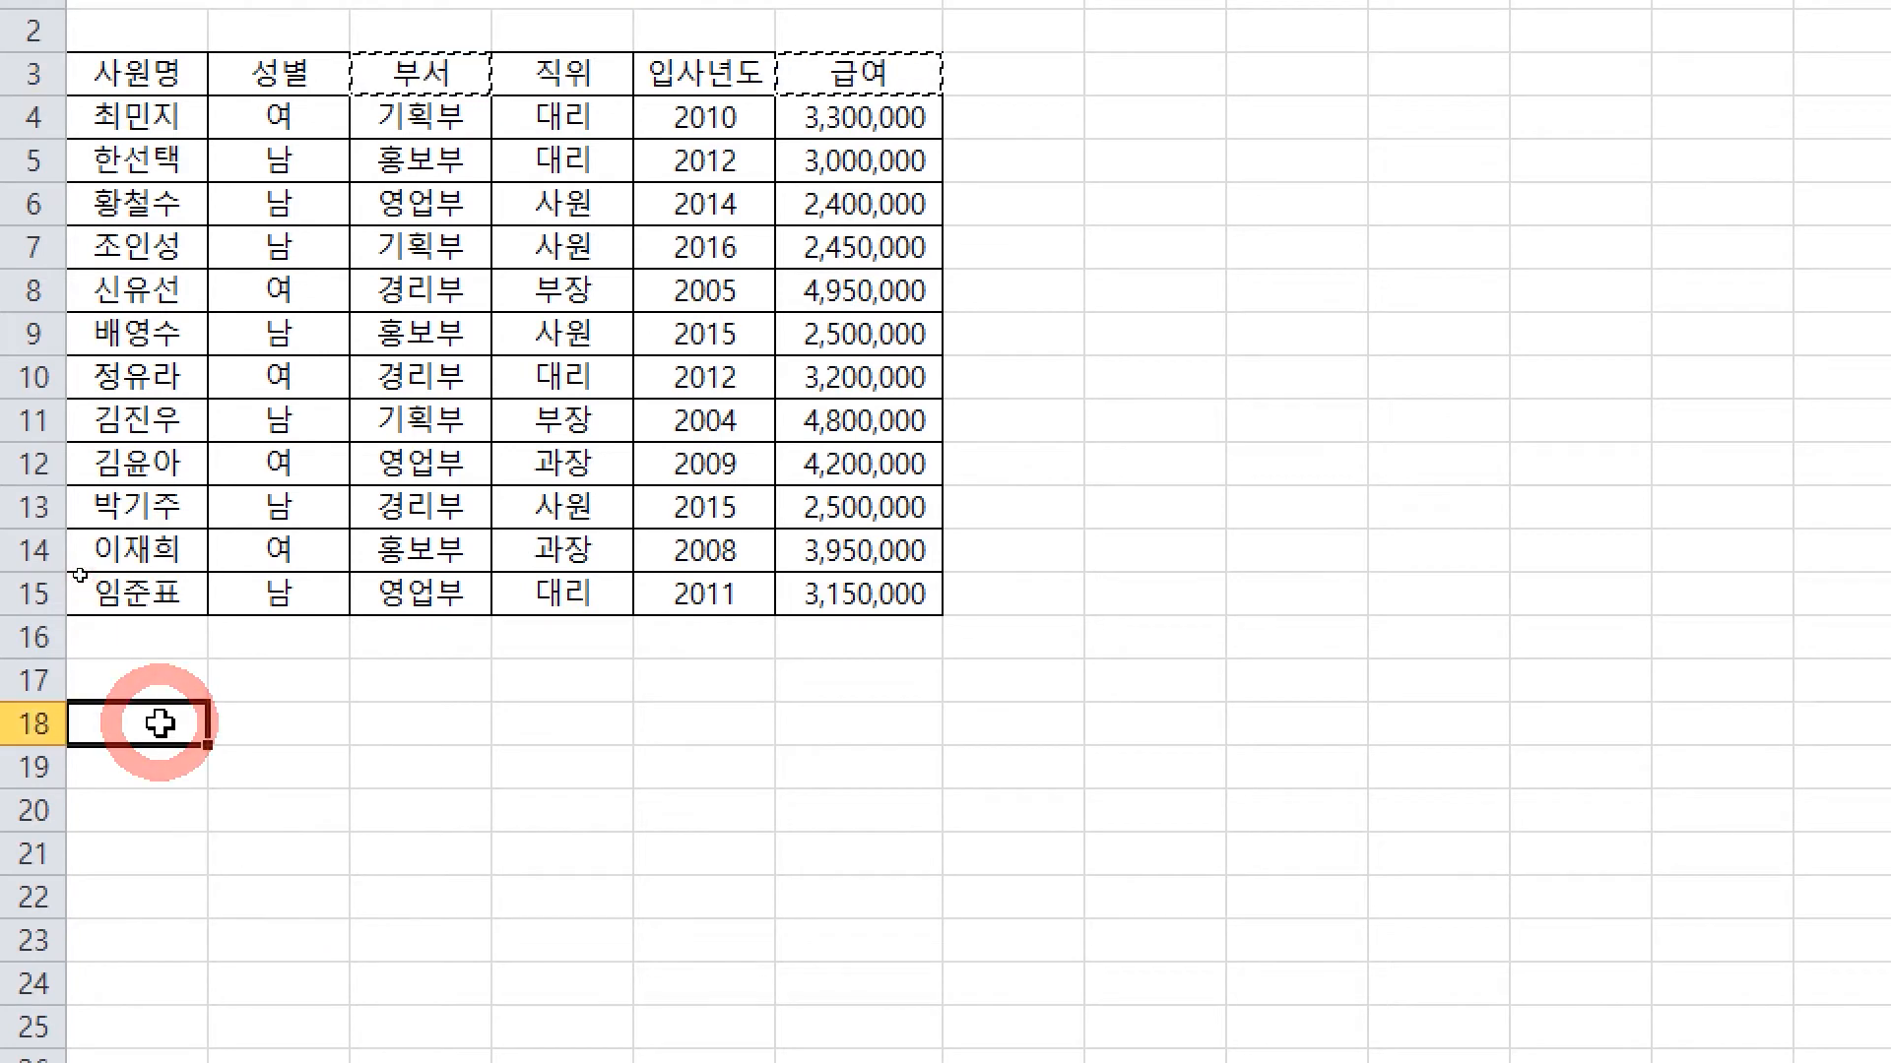
pyautogui.hotkey('ctrl', 'v')
pyautogui.press('Escape')
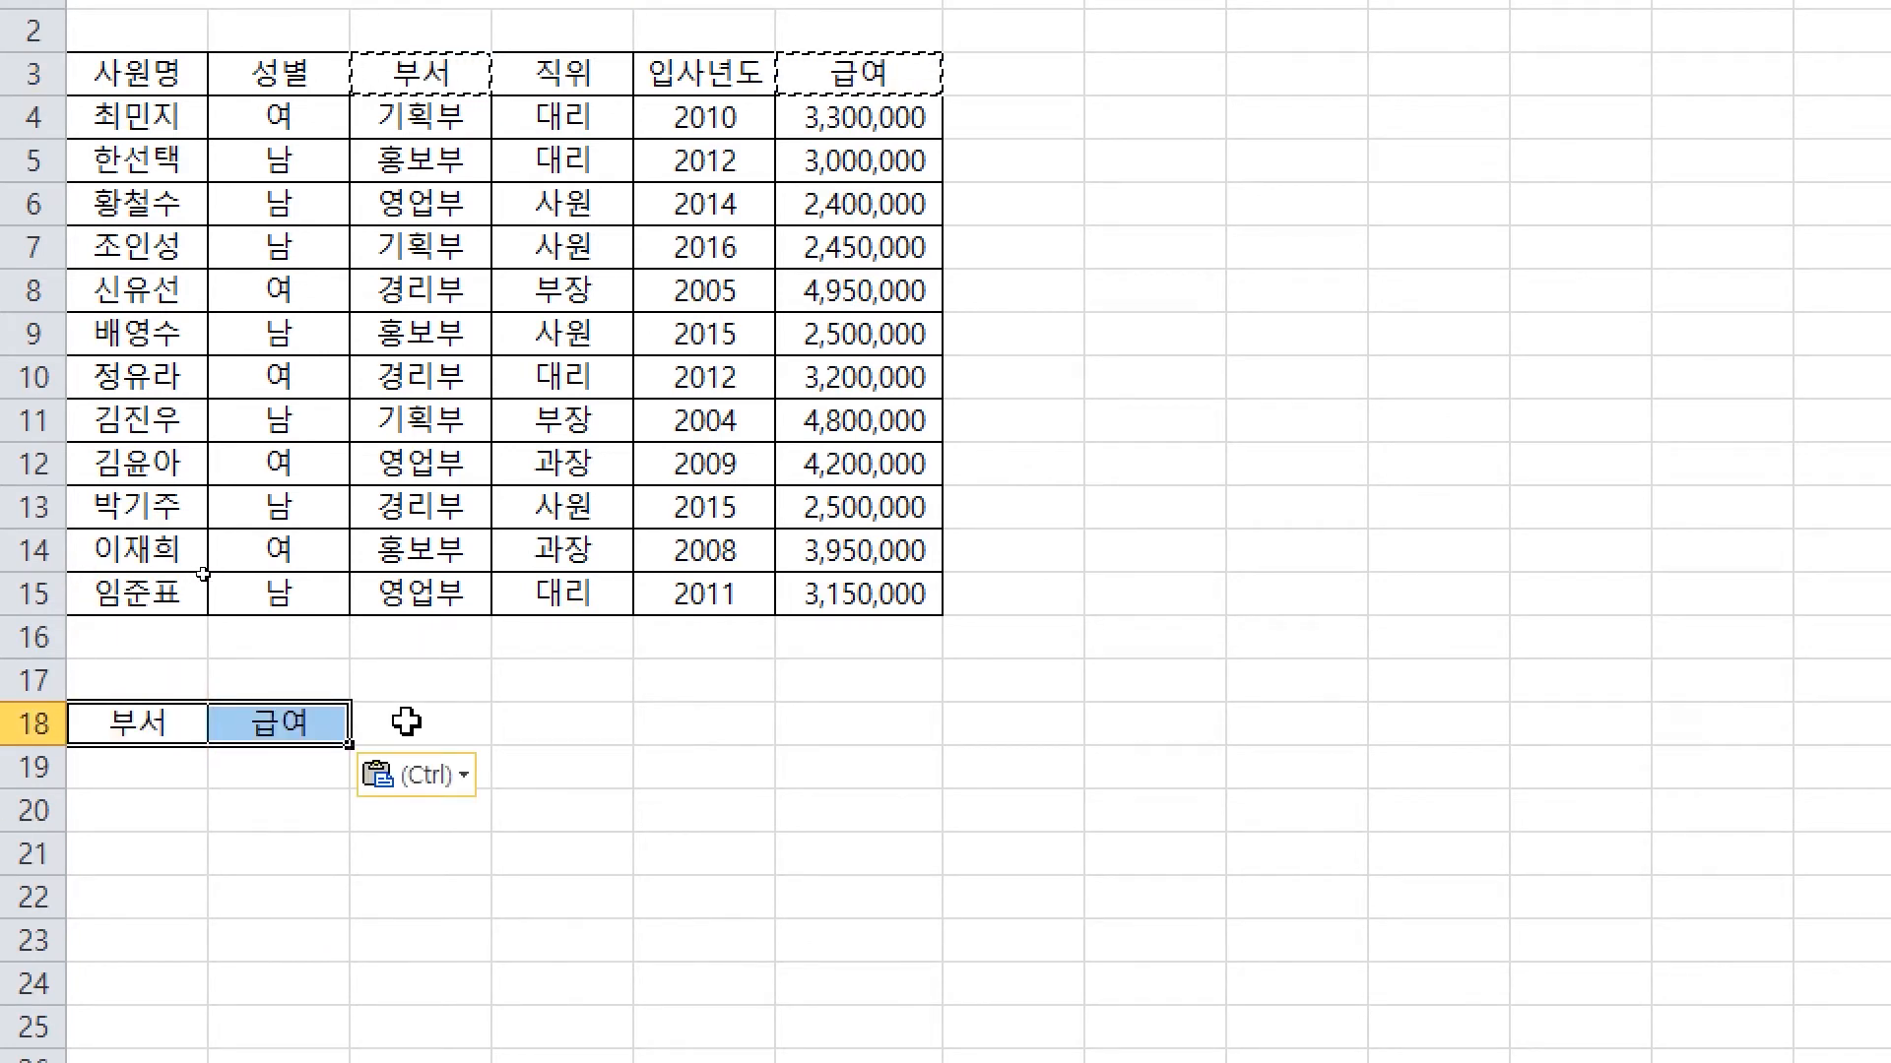
# Enter the OR criteria on separate rows: 경리부 in A19 under 부서 and >=4000000 in B20 under 급여
pyautogui.click(170, 757)
pyautogui.write('ㄱ경리부')
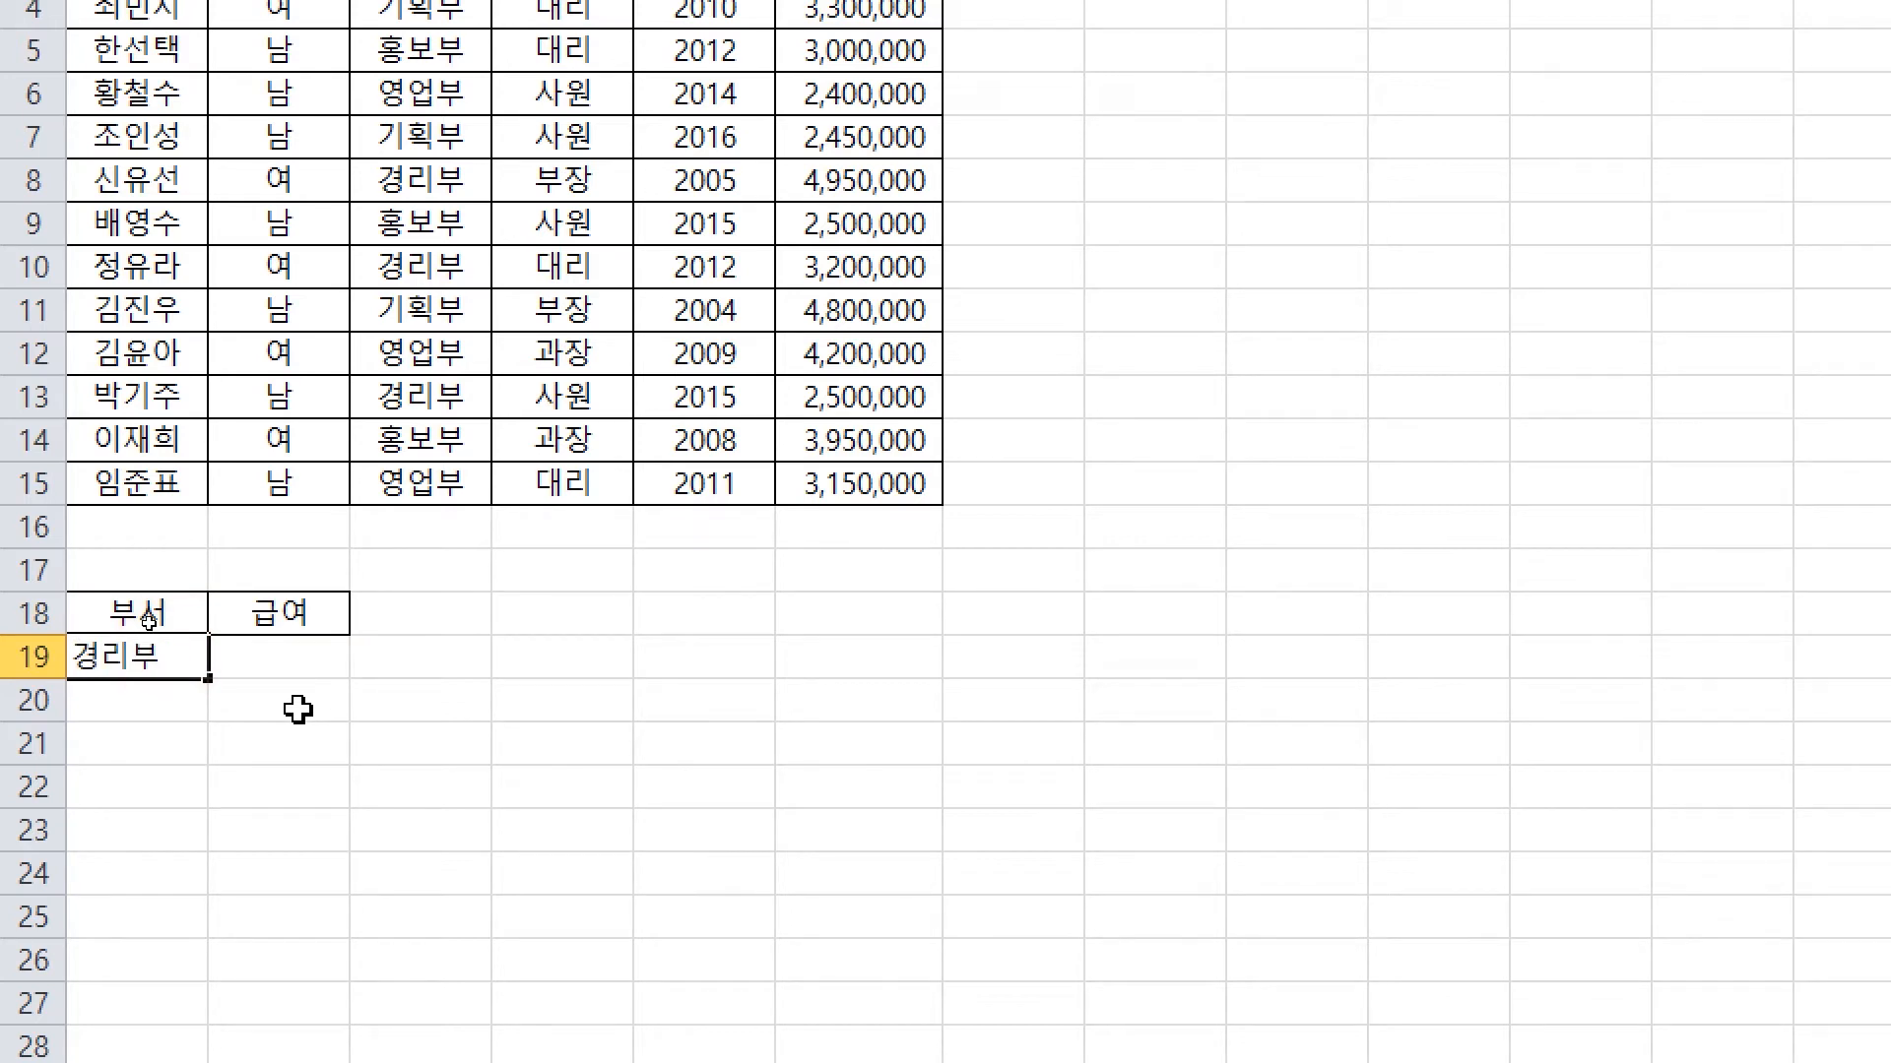
pyautogui.press('Tab')
pyautogui.click(298, 708)
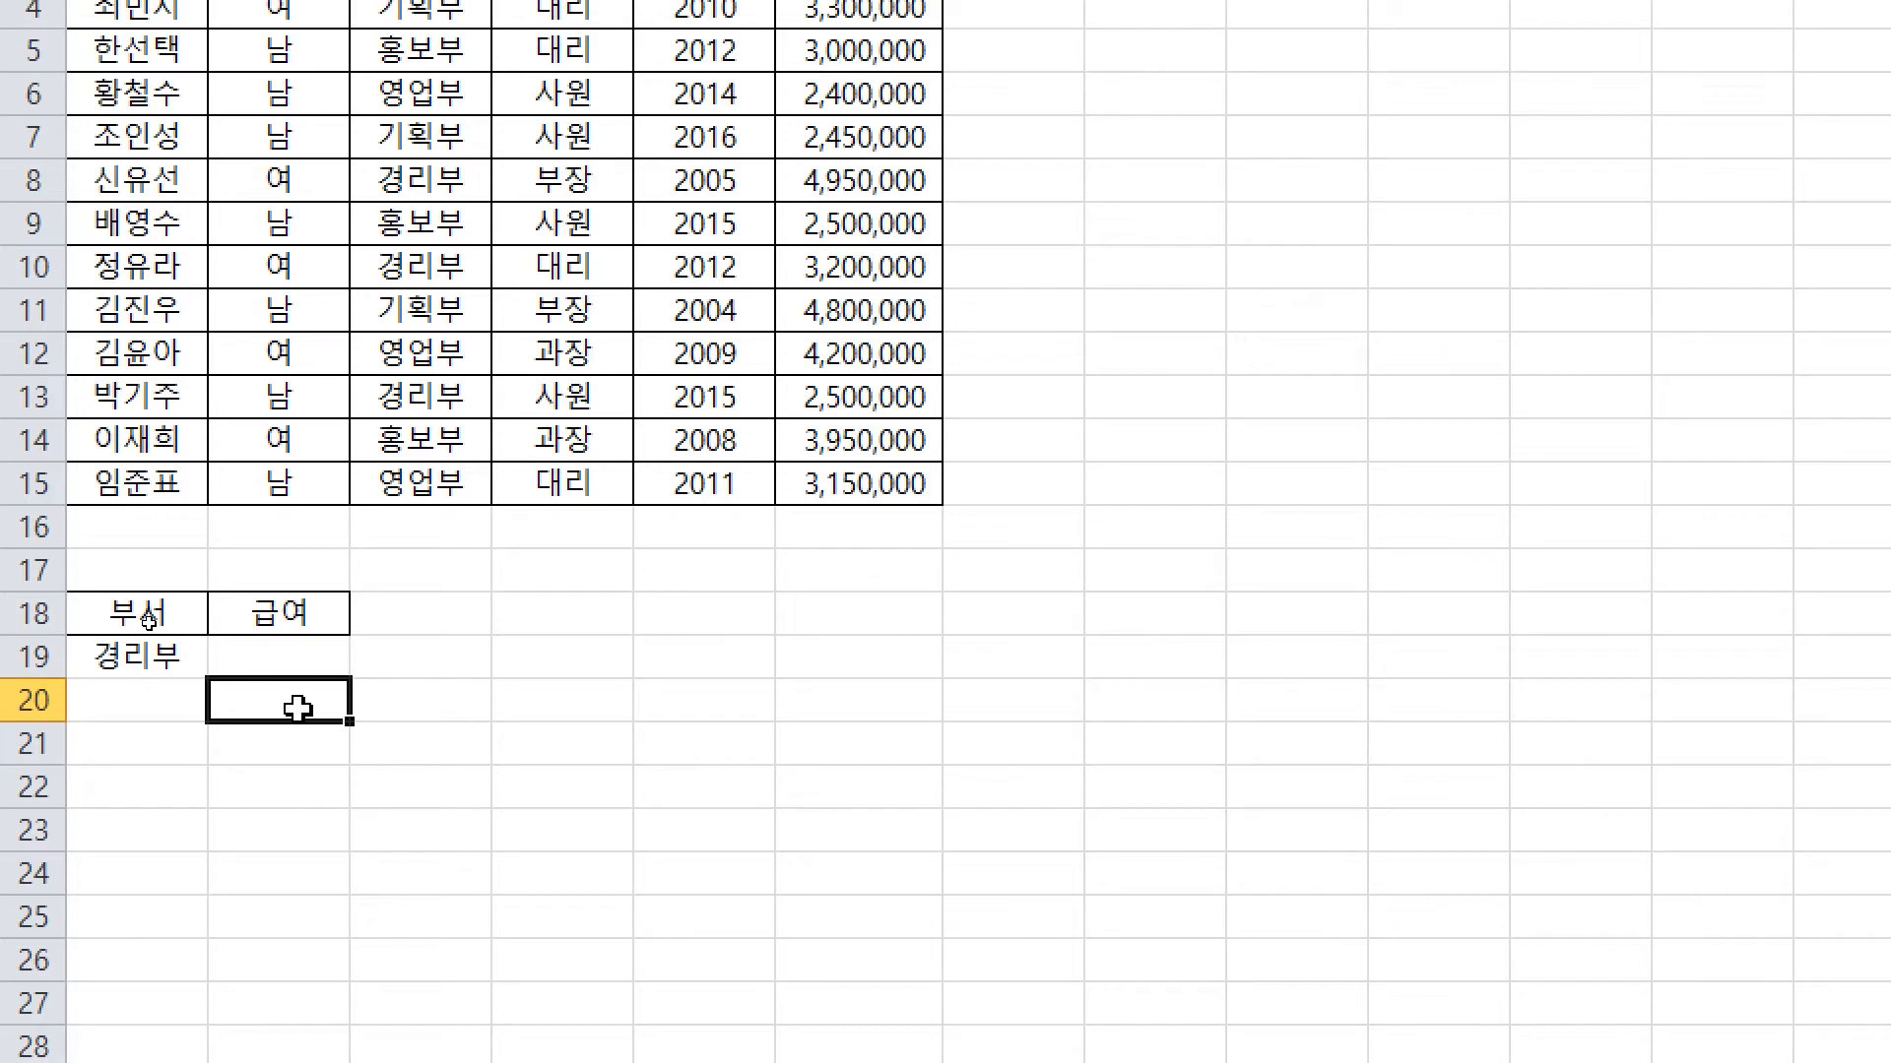
pyautogui.write('>=')
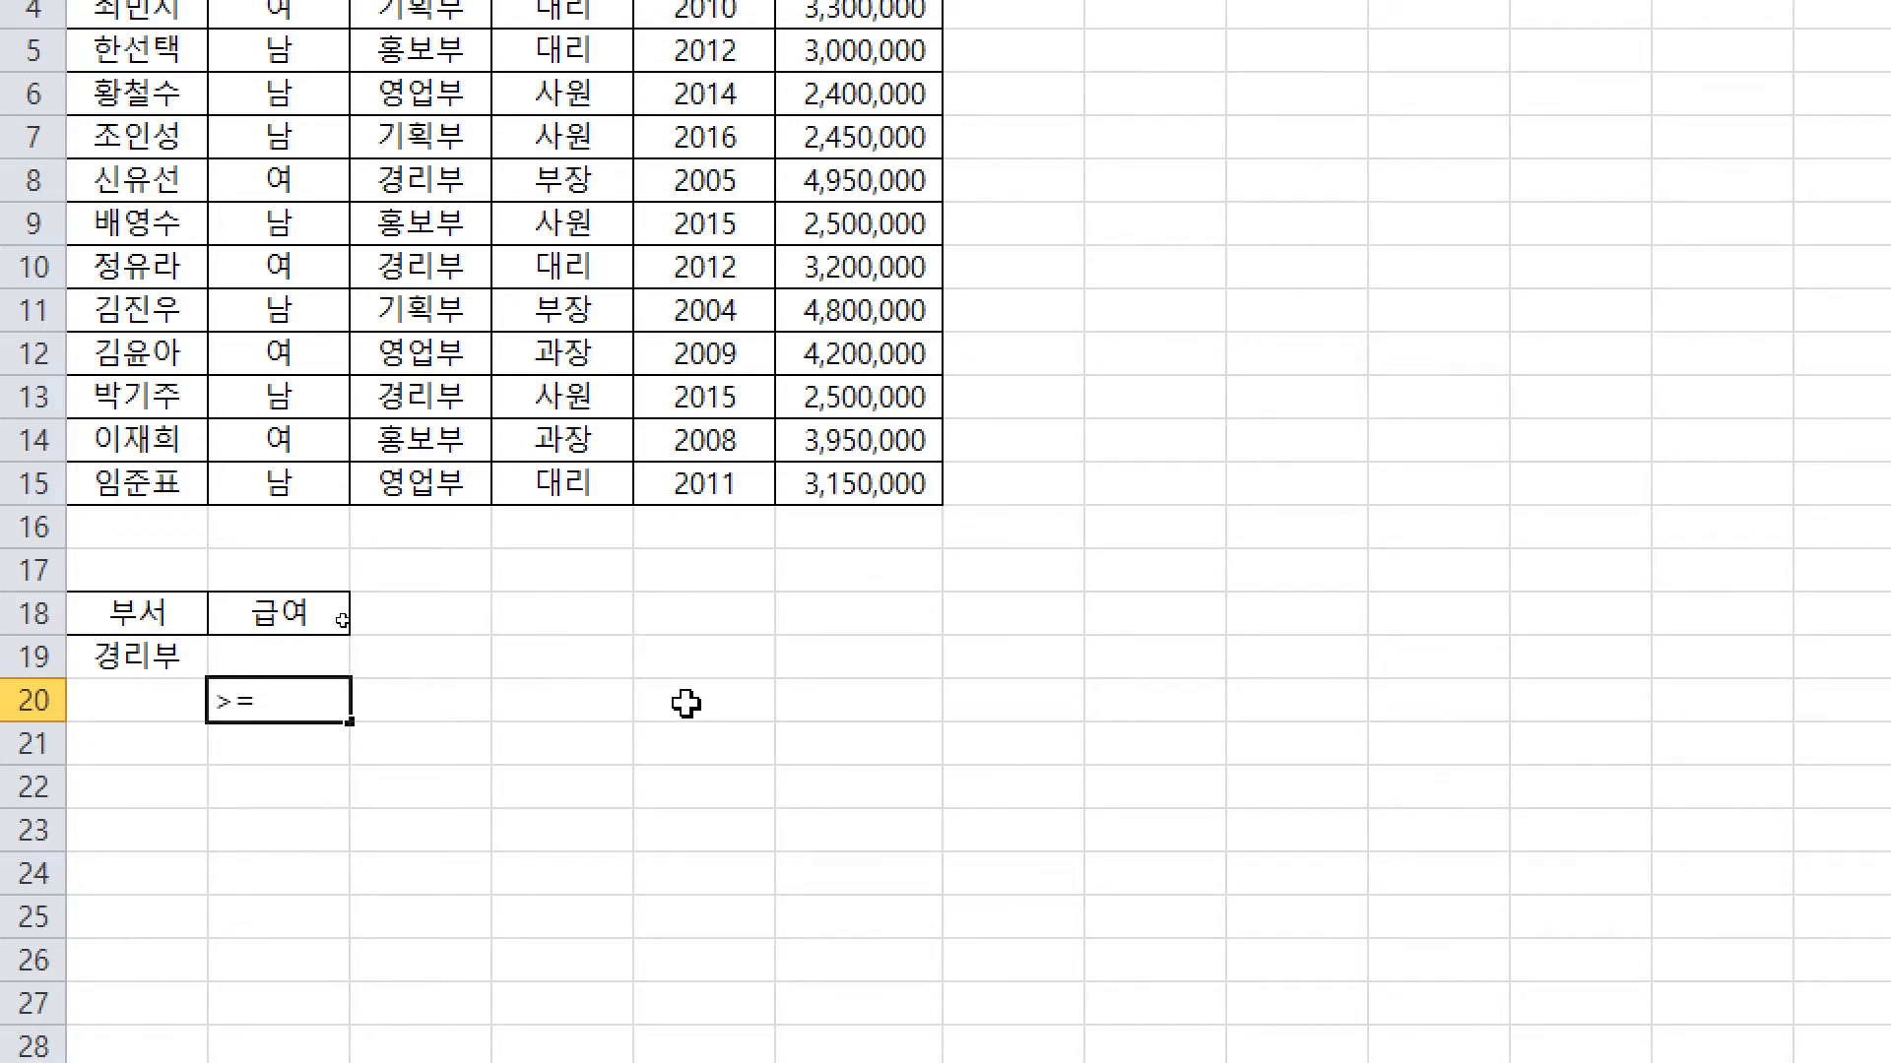
pyautogui.write('4000000')
pyautogui.press('Return')
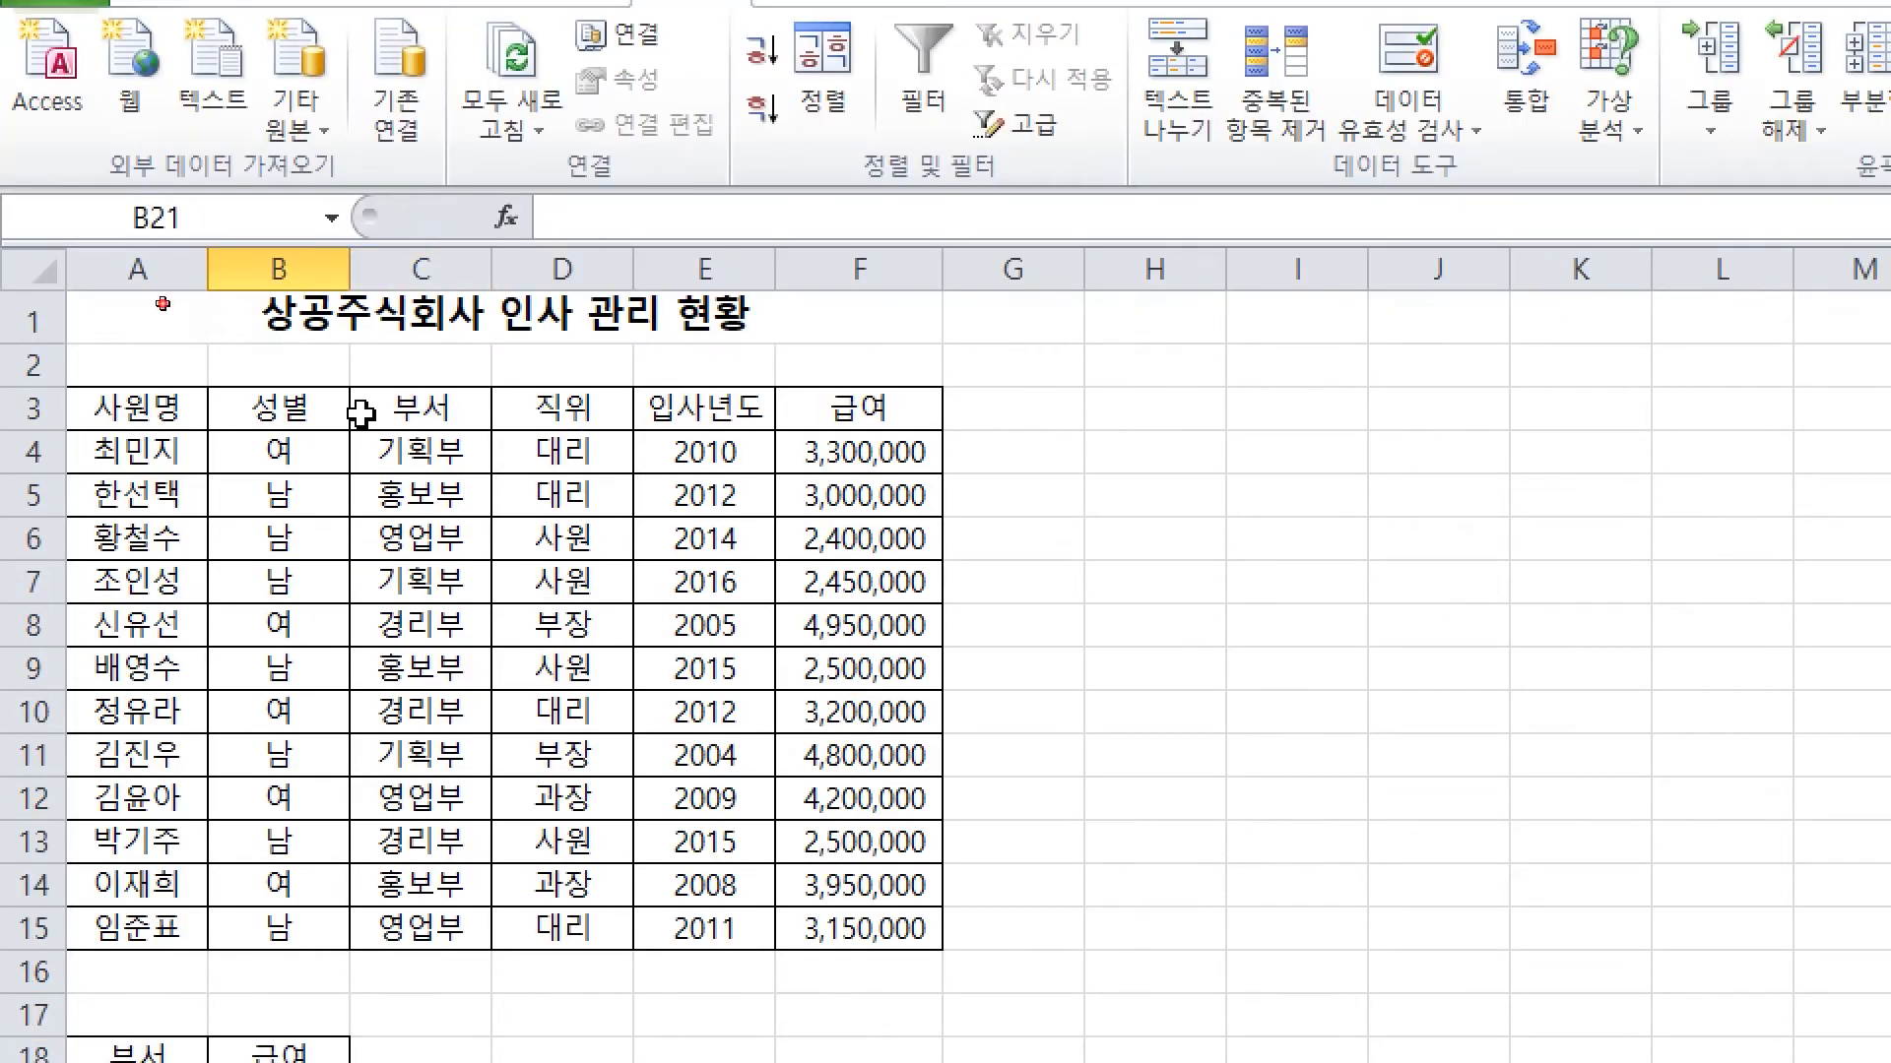
# Start an advanced filter on the list A3:F15 with A18:B20 as its criteria range
pyautogui.click(323, 69)
pyautogui.click(748, 148)
pyautogui.click(547, 296)
pyautogui.click(551, 583)
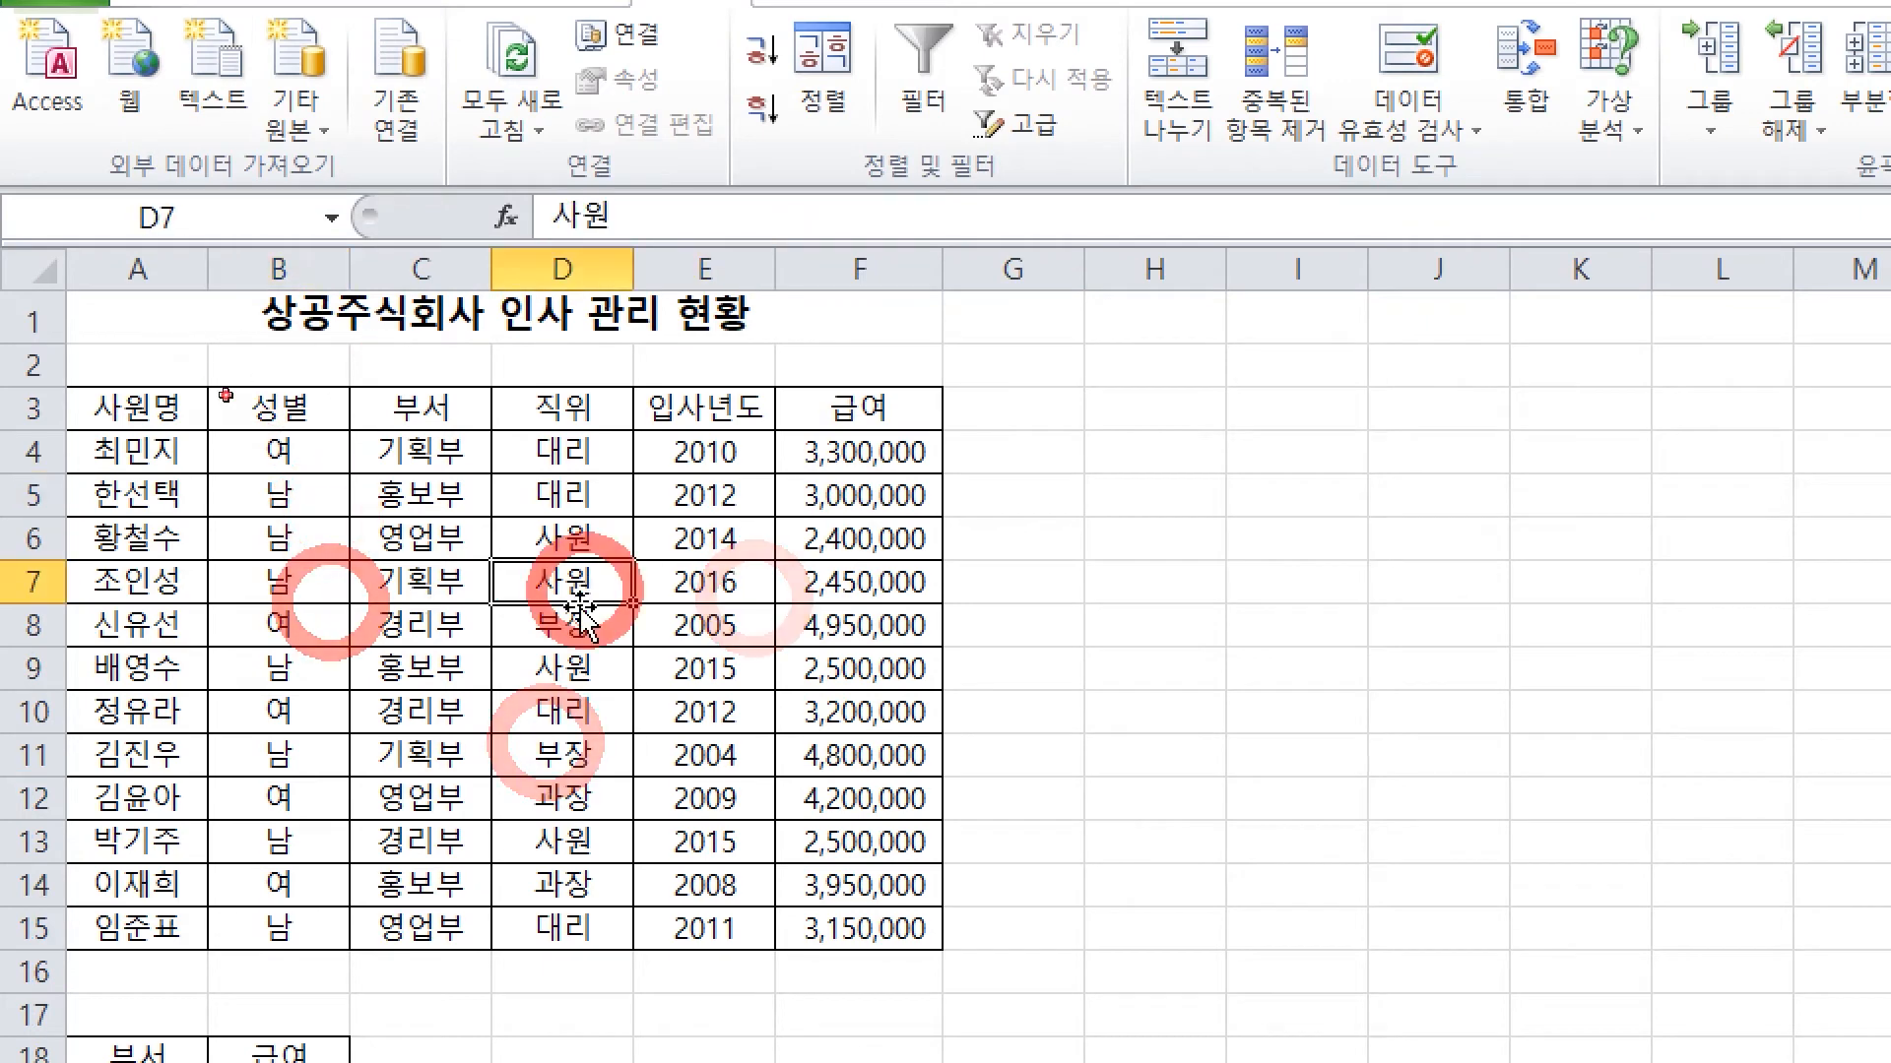
pyautogui.click(384, 581)
pyautogui.click(522, 581)
pyautogui.click(694, 74)
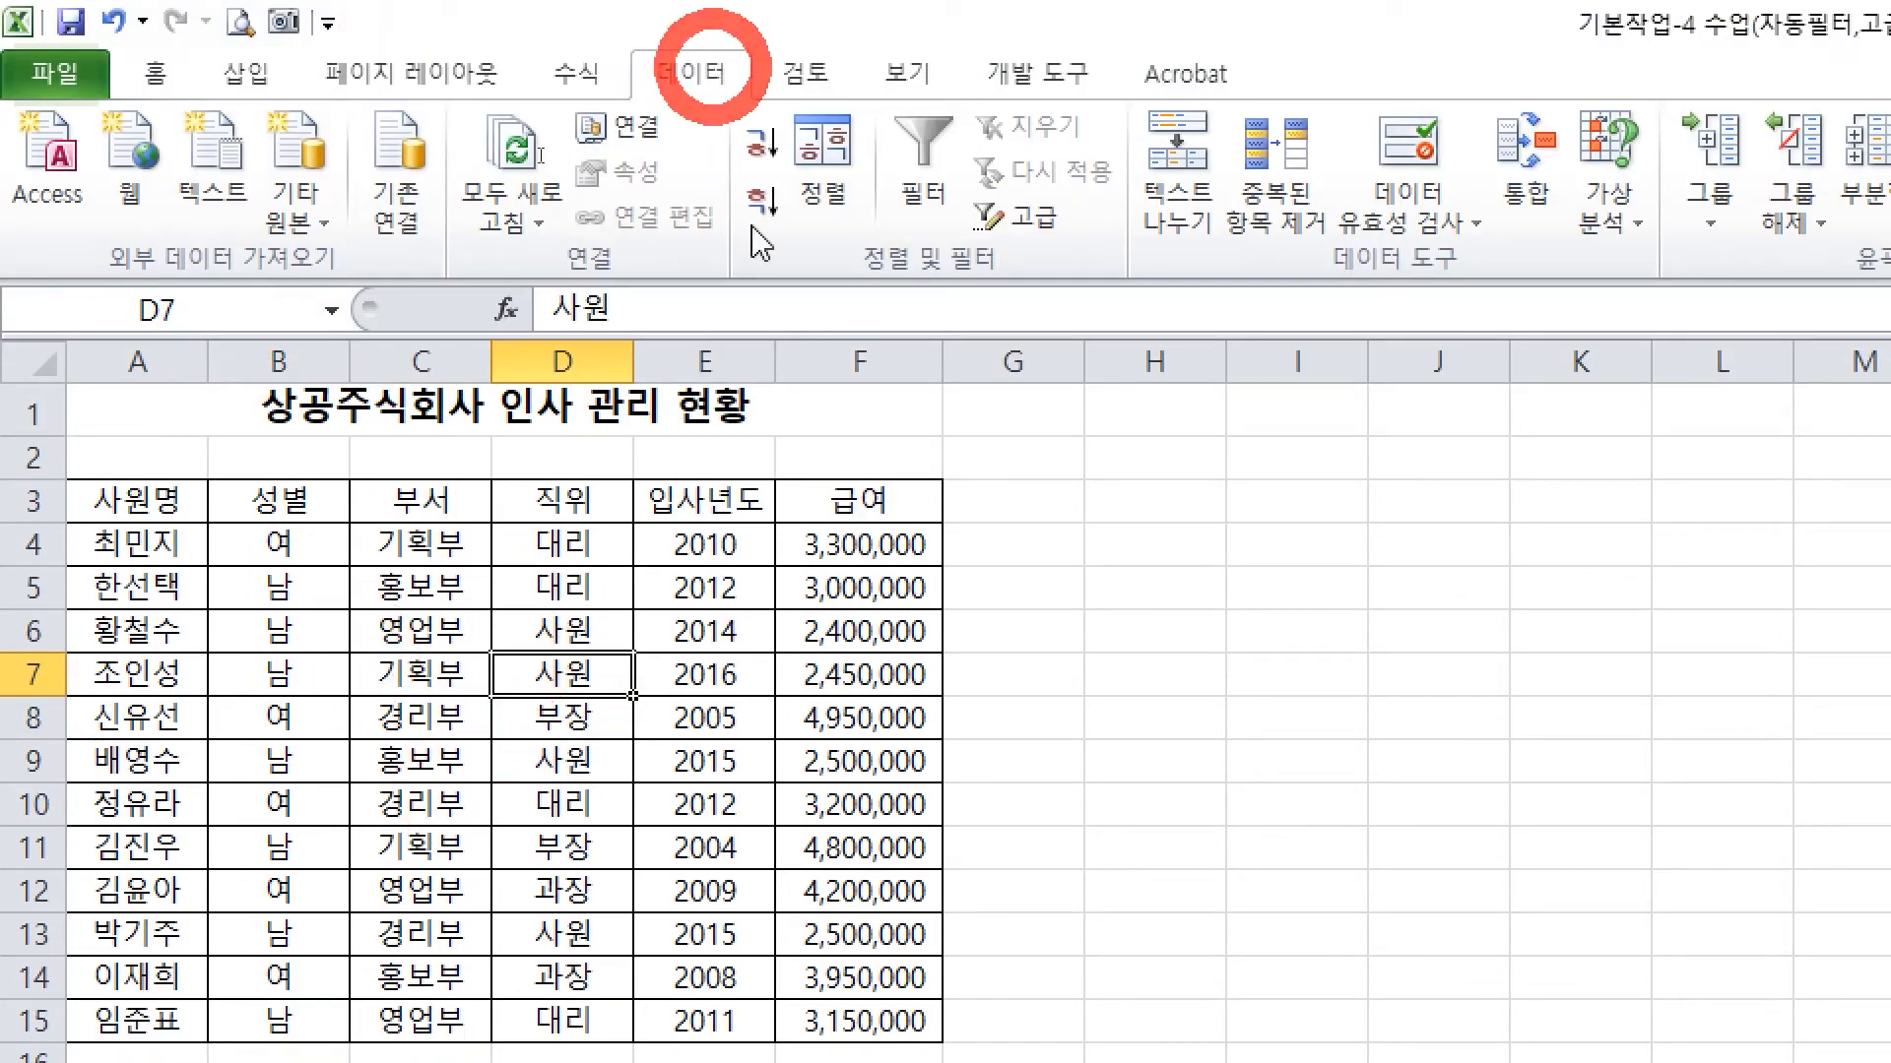
pyautogui.click(1031, 213)
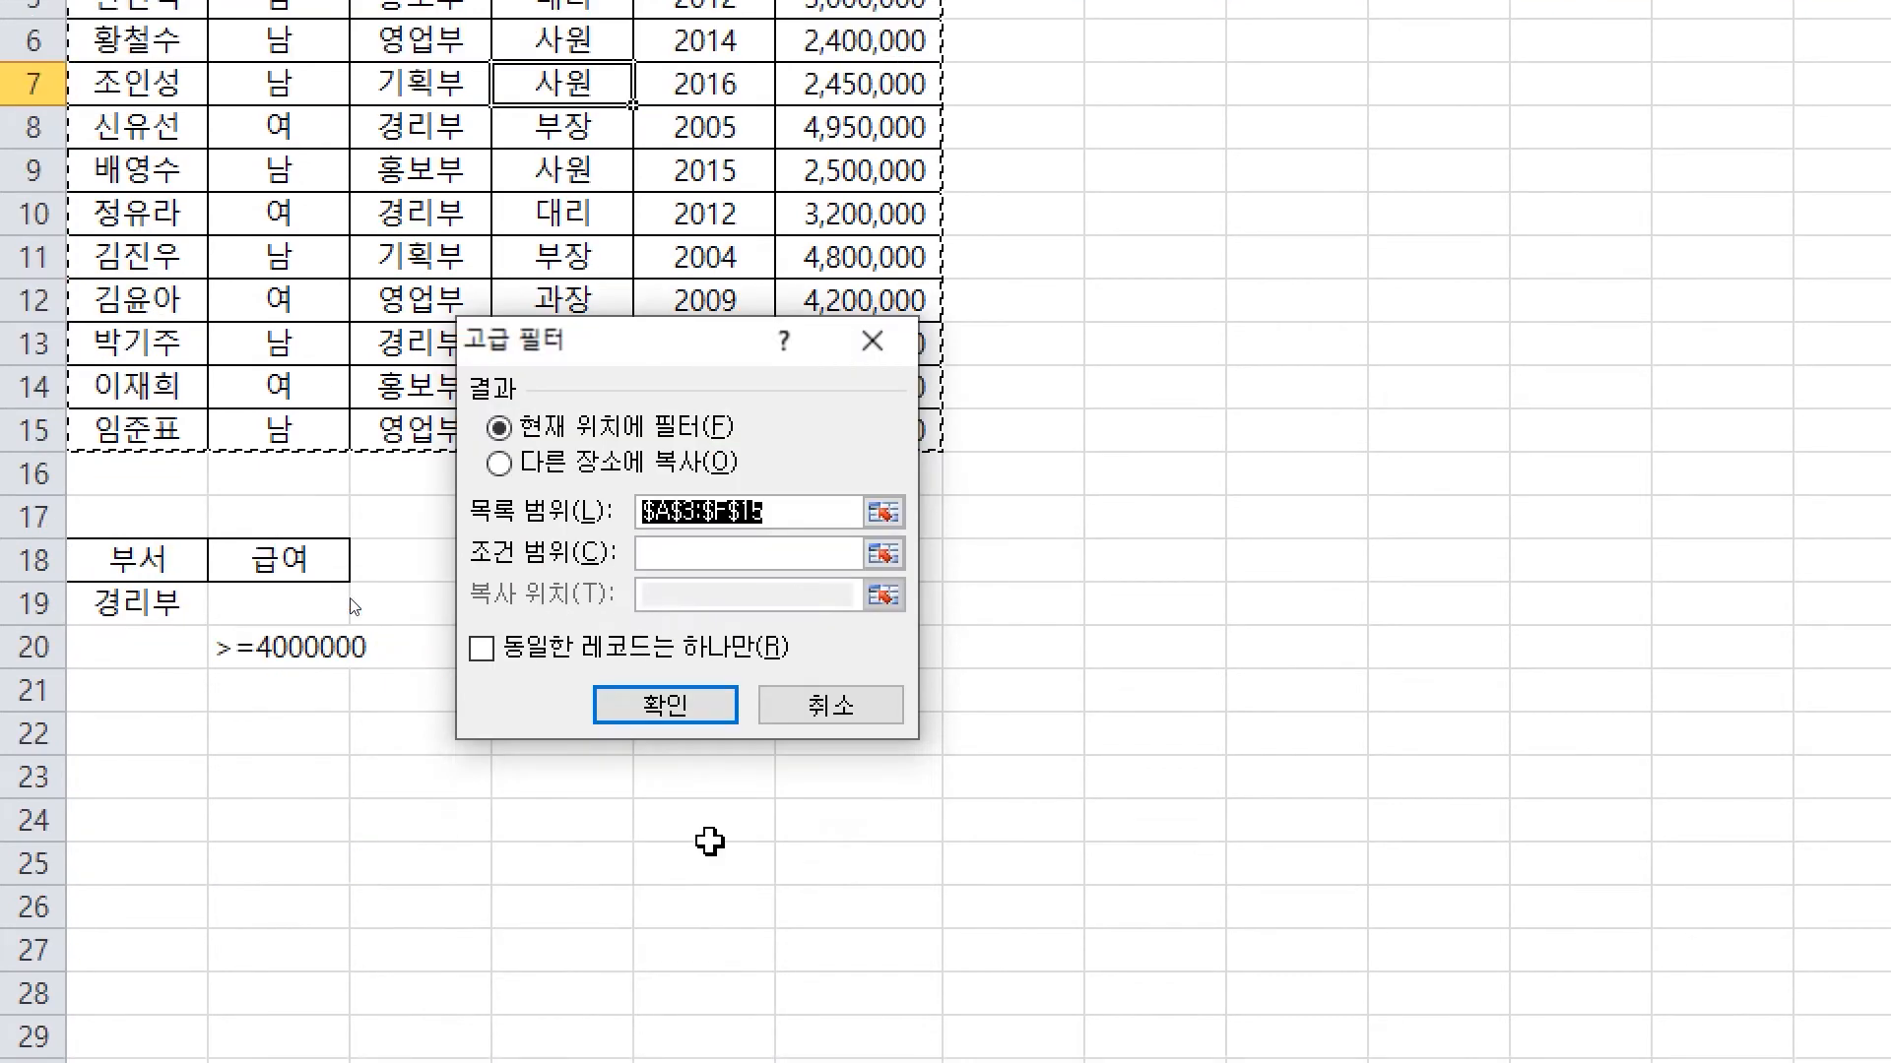
pyautogui.click(694, 795)
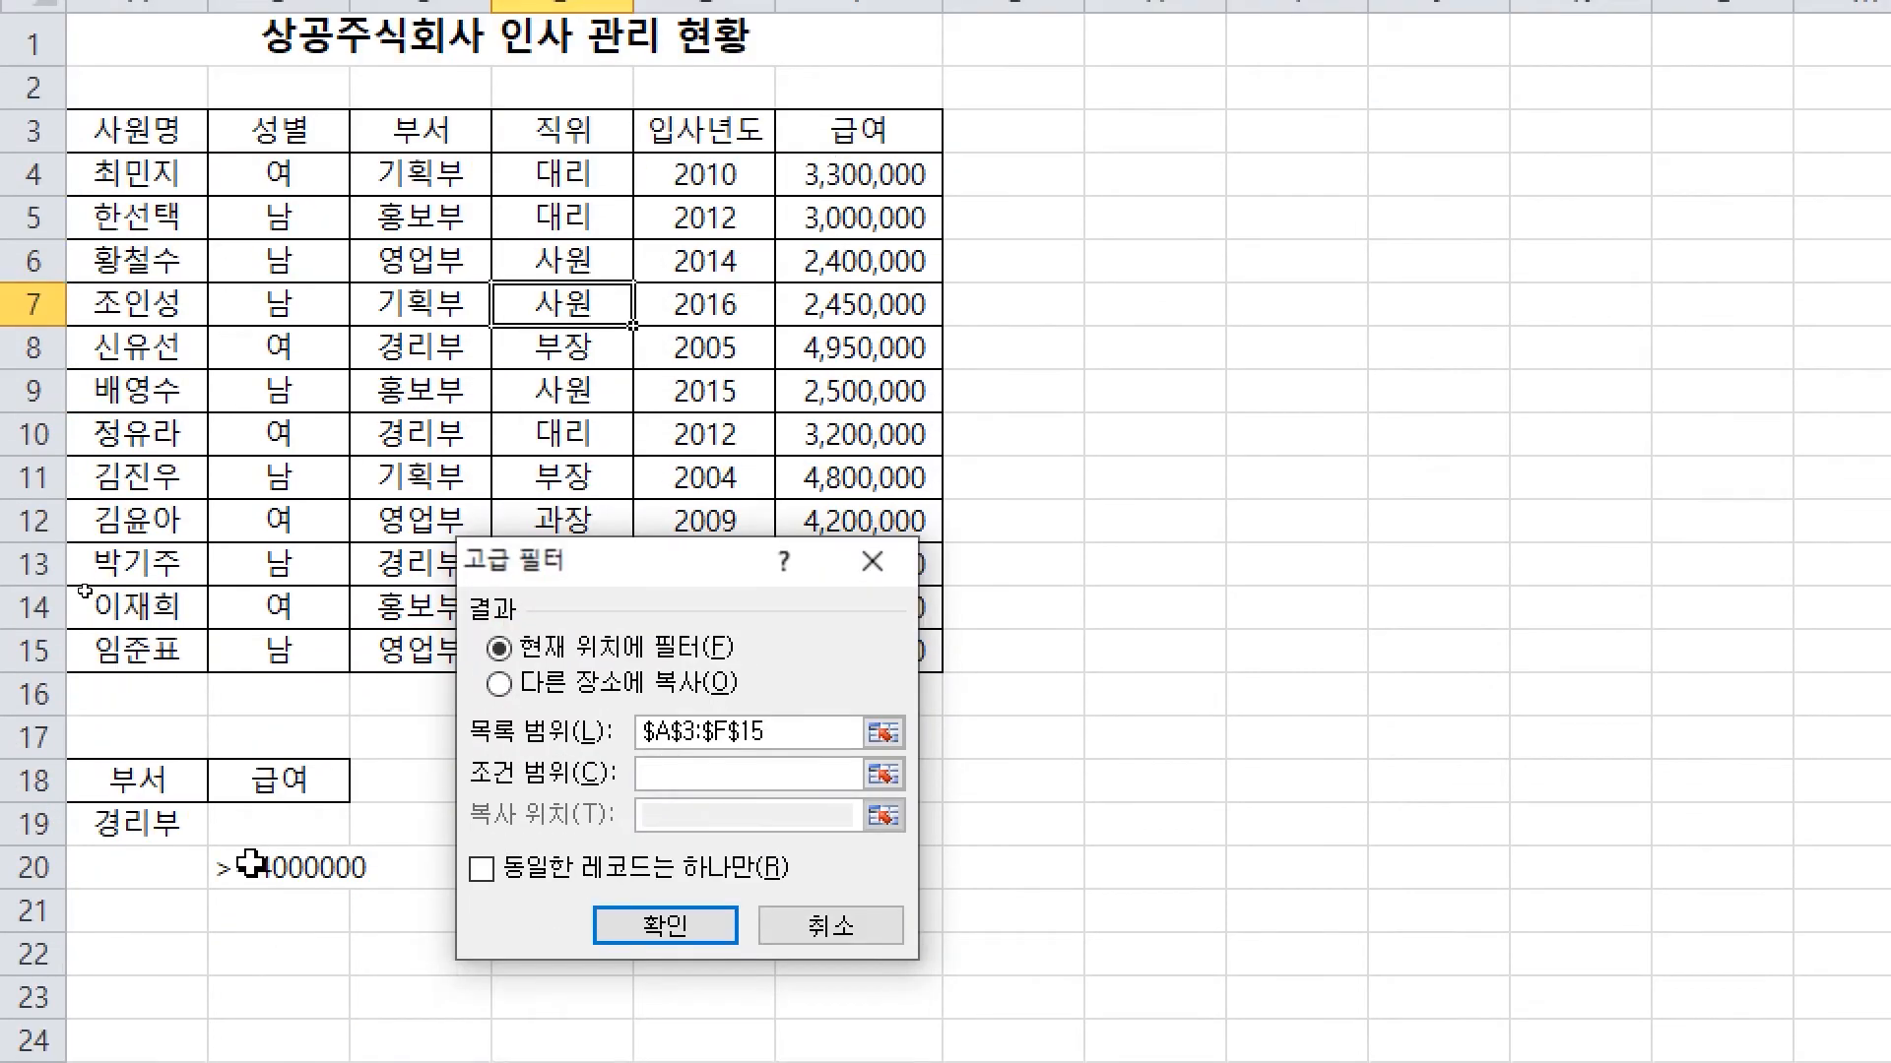
pyautogui.moveTo(148, 755); pyautogui.dragTo(290, 872)
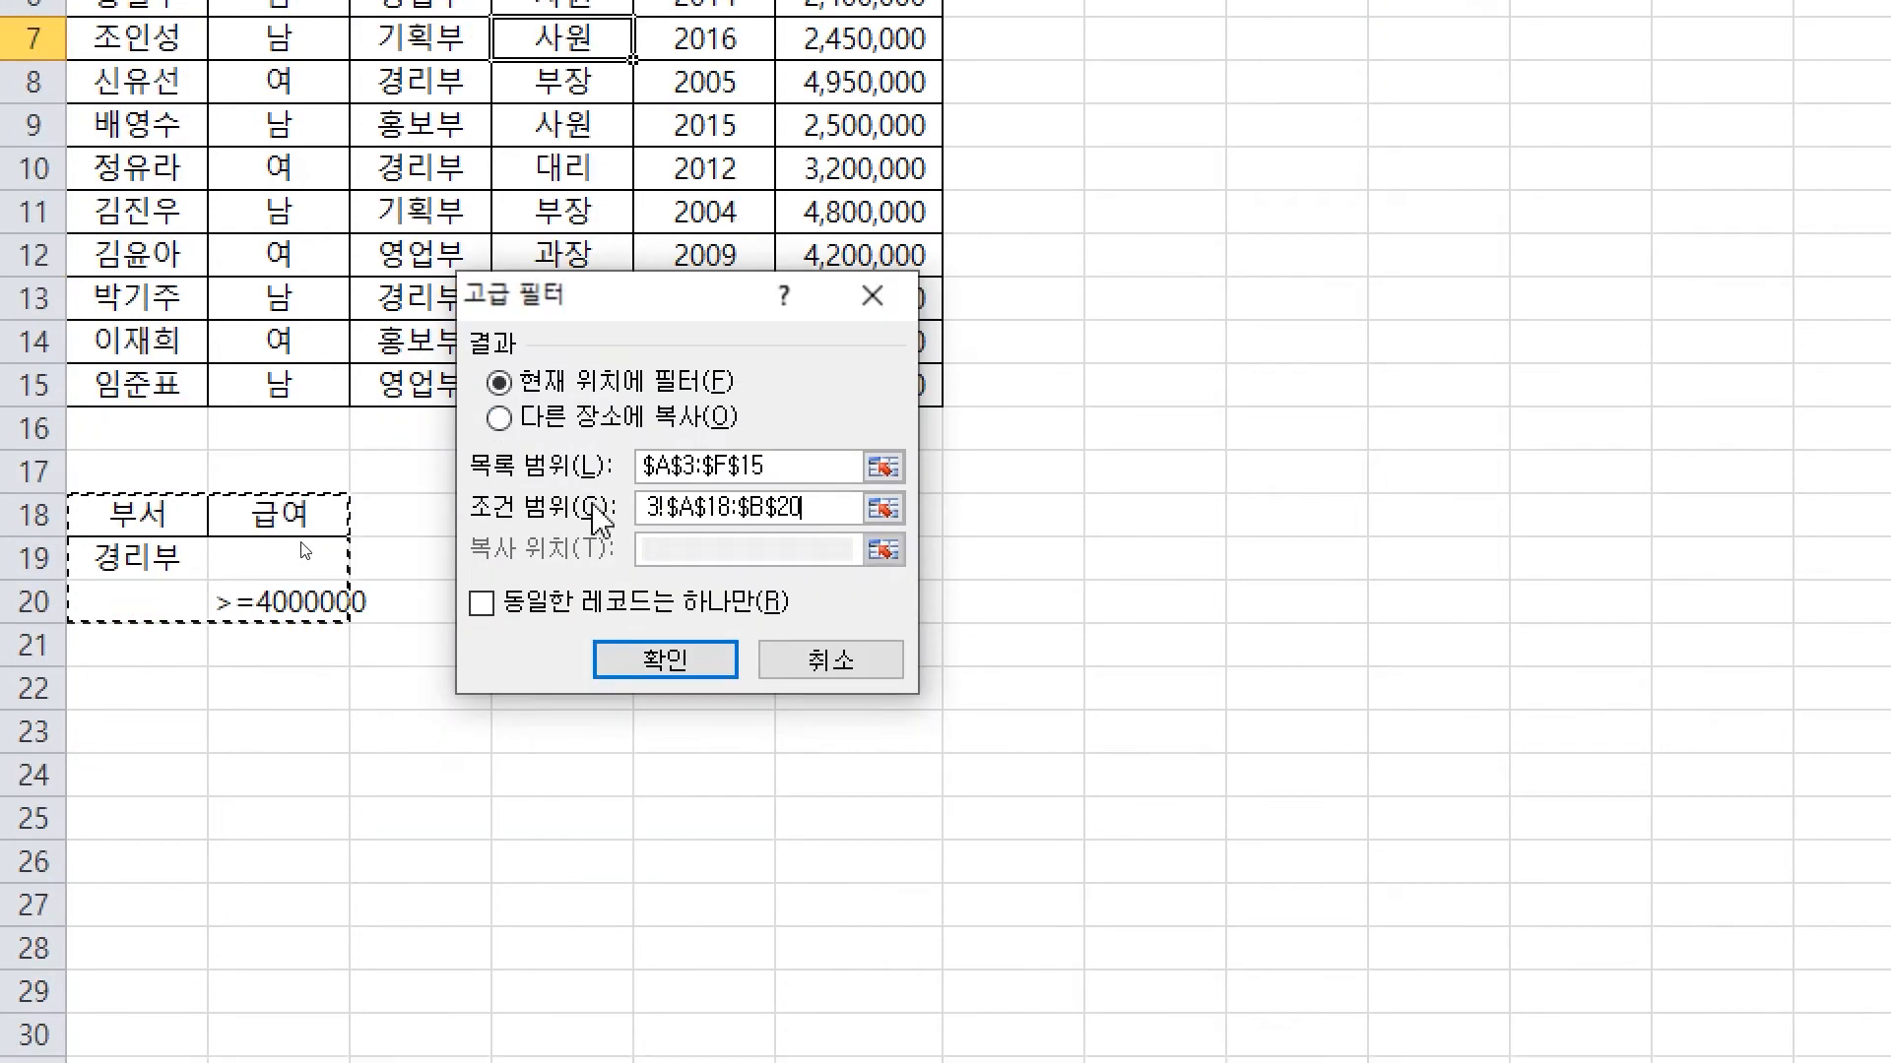
# Set the advanced filter to copy its results to another location at A23 and run it
pyautogui.click(611, 547)
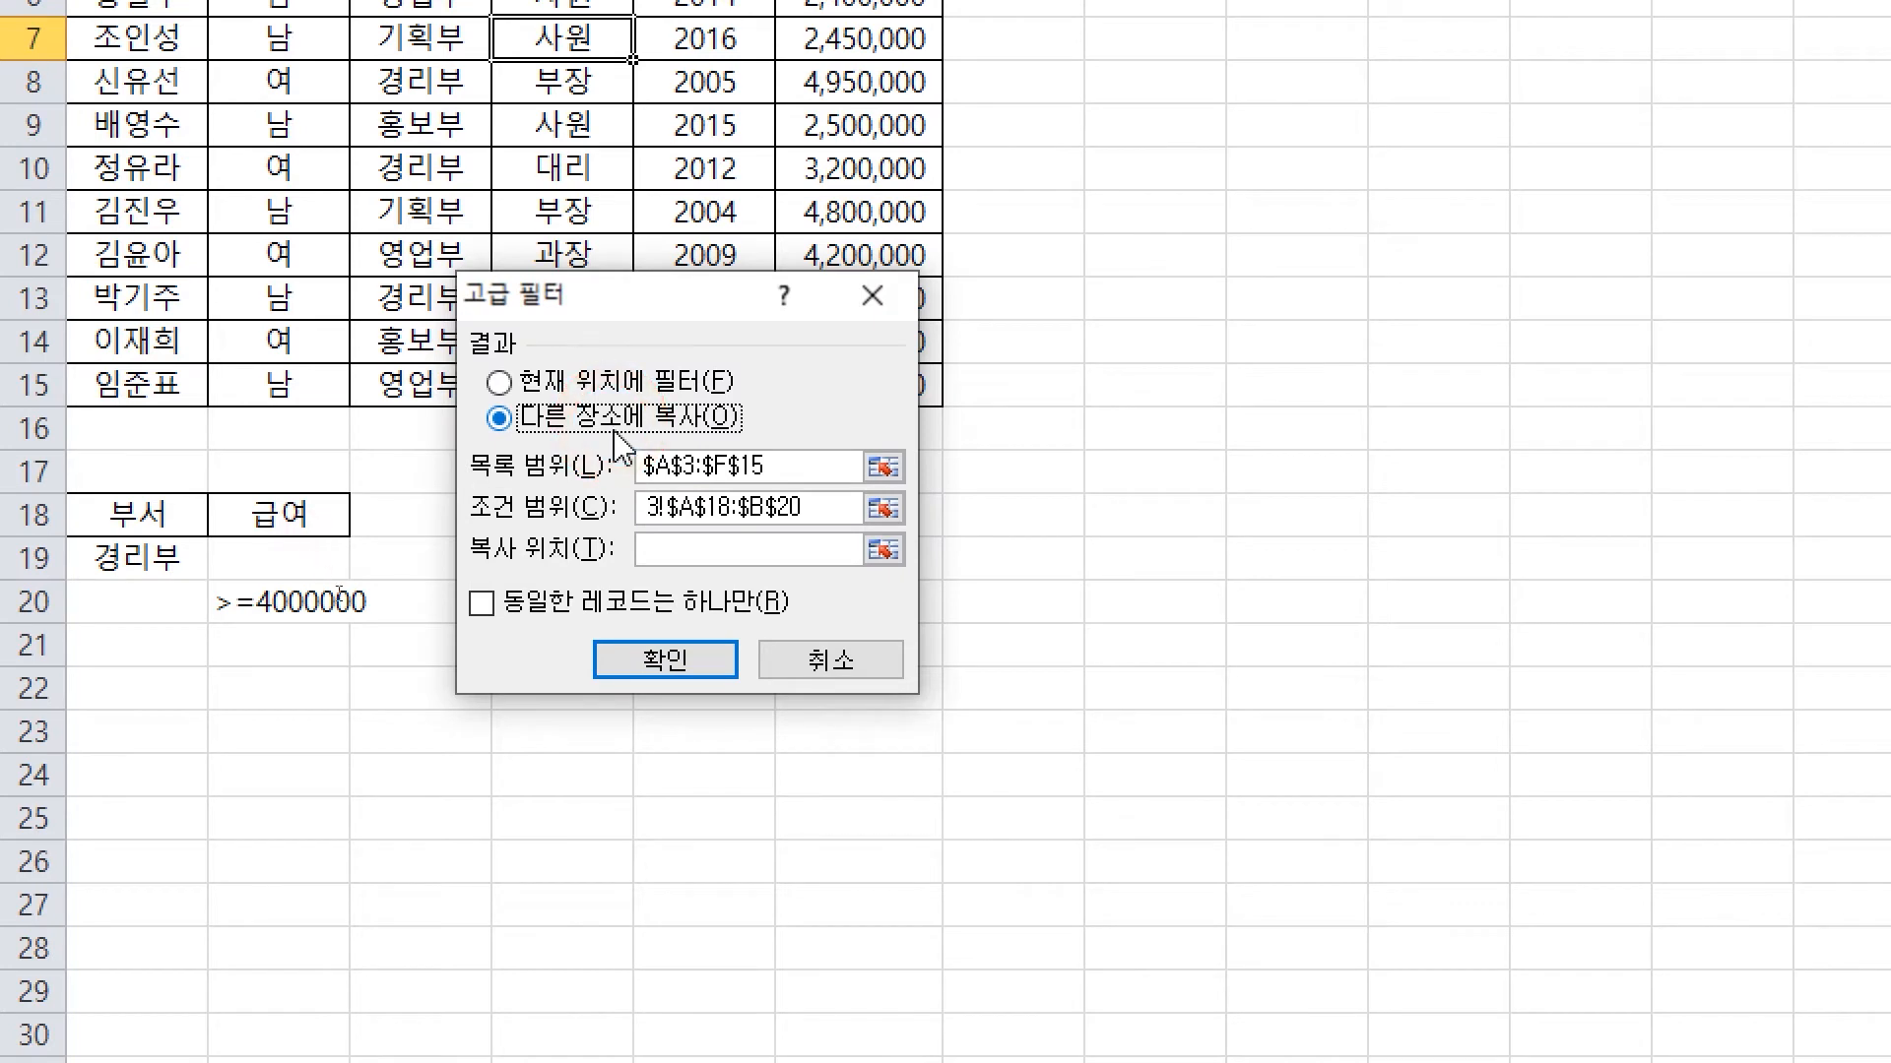
pyautogui.click(722, 547)
pyautogui.click(156, 747)
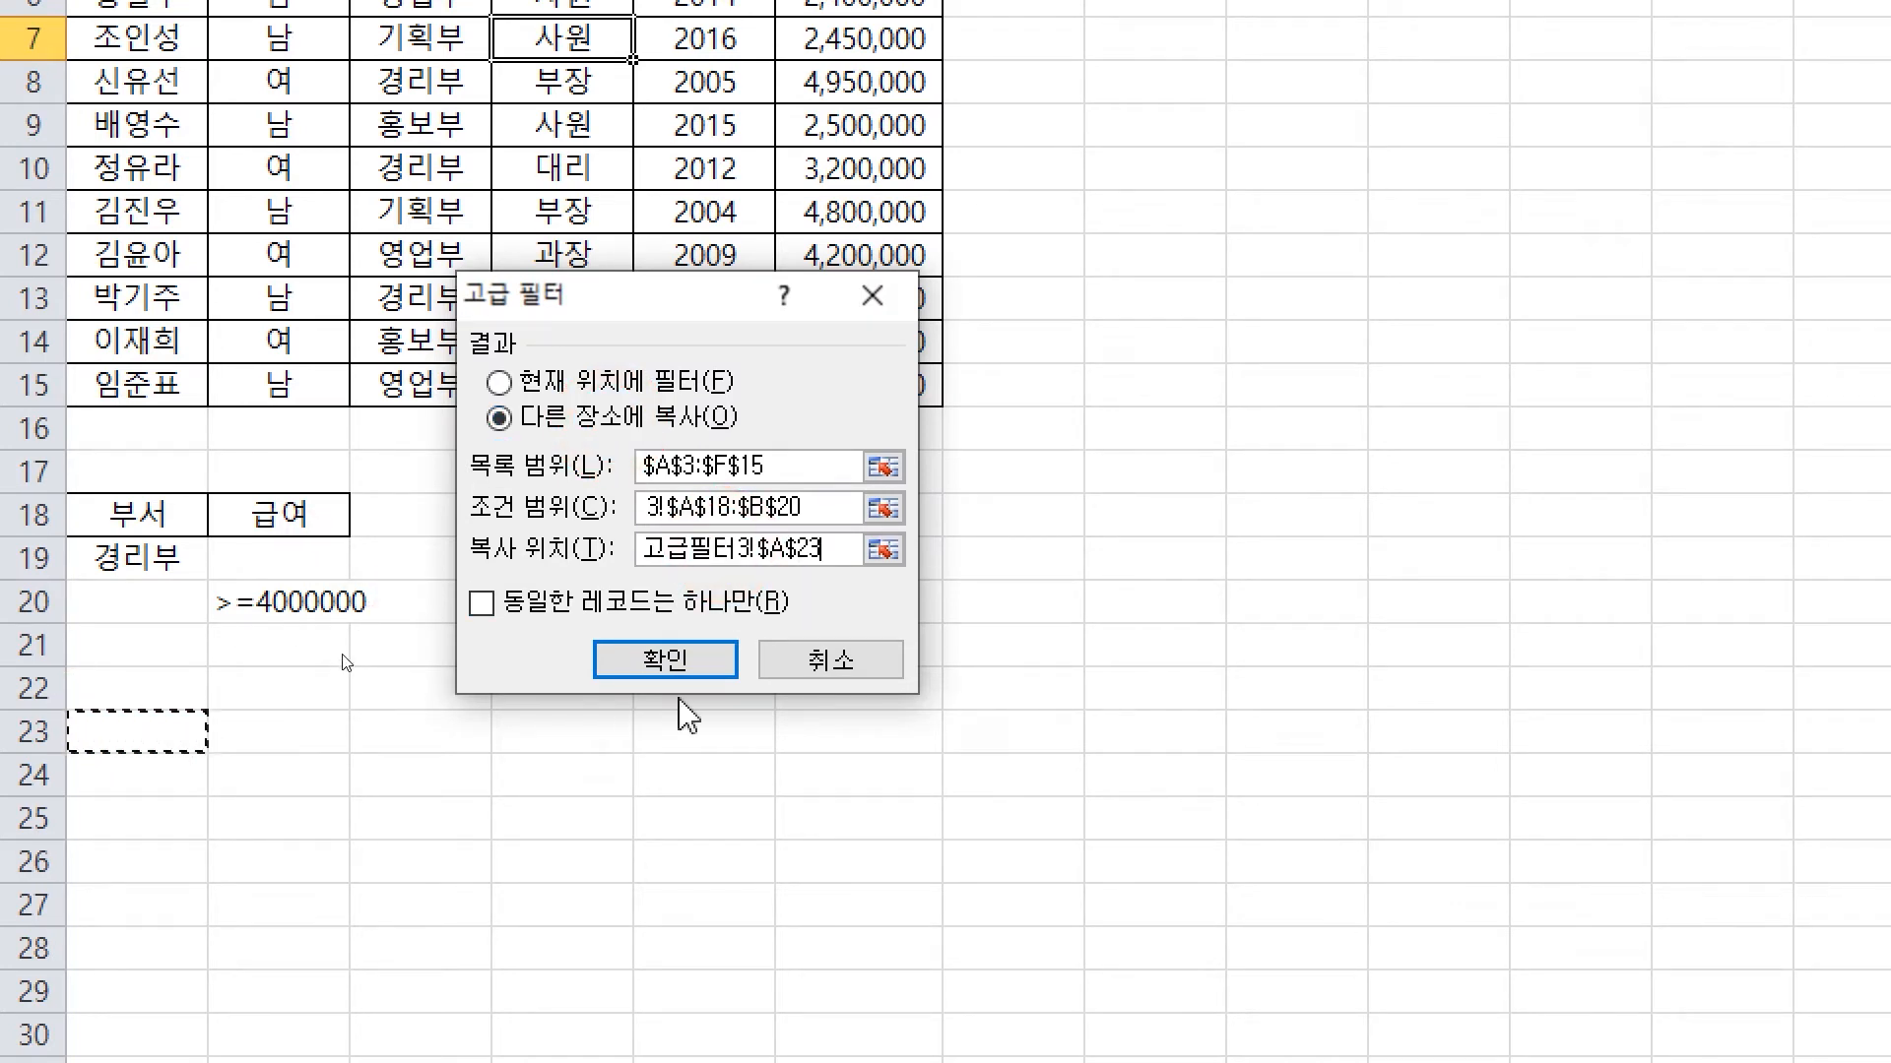
pyautogui.click(680, 658)
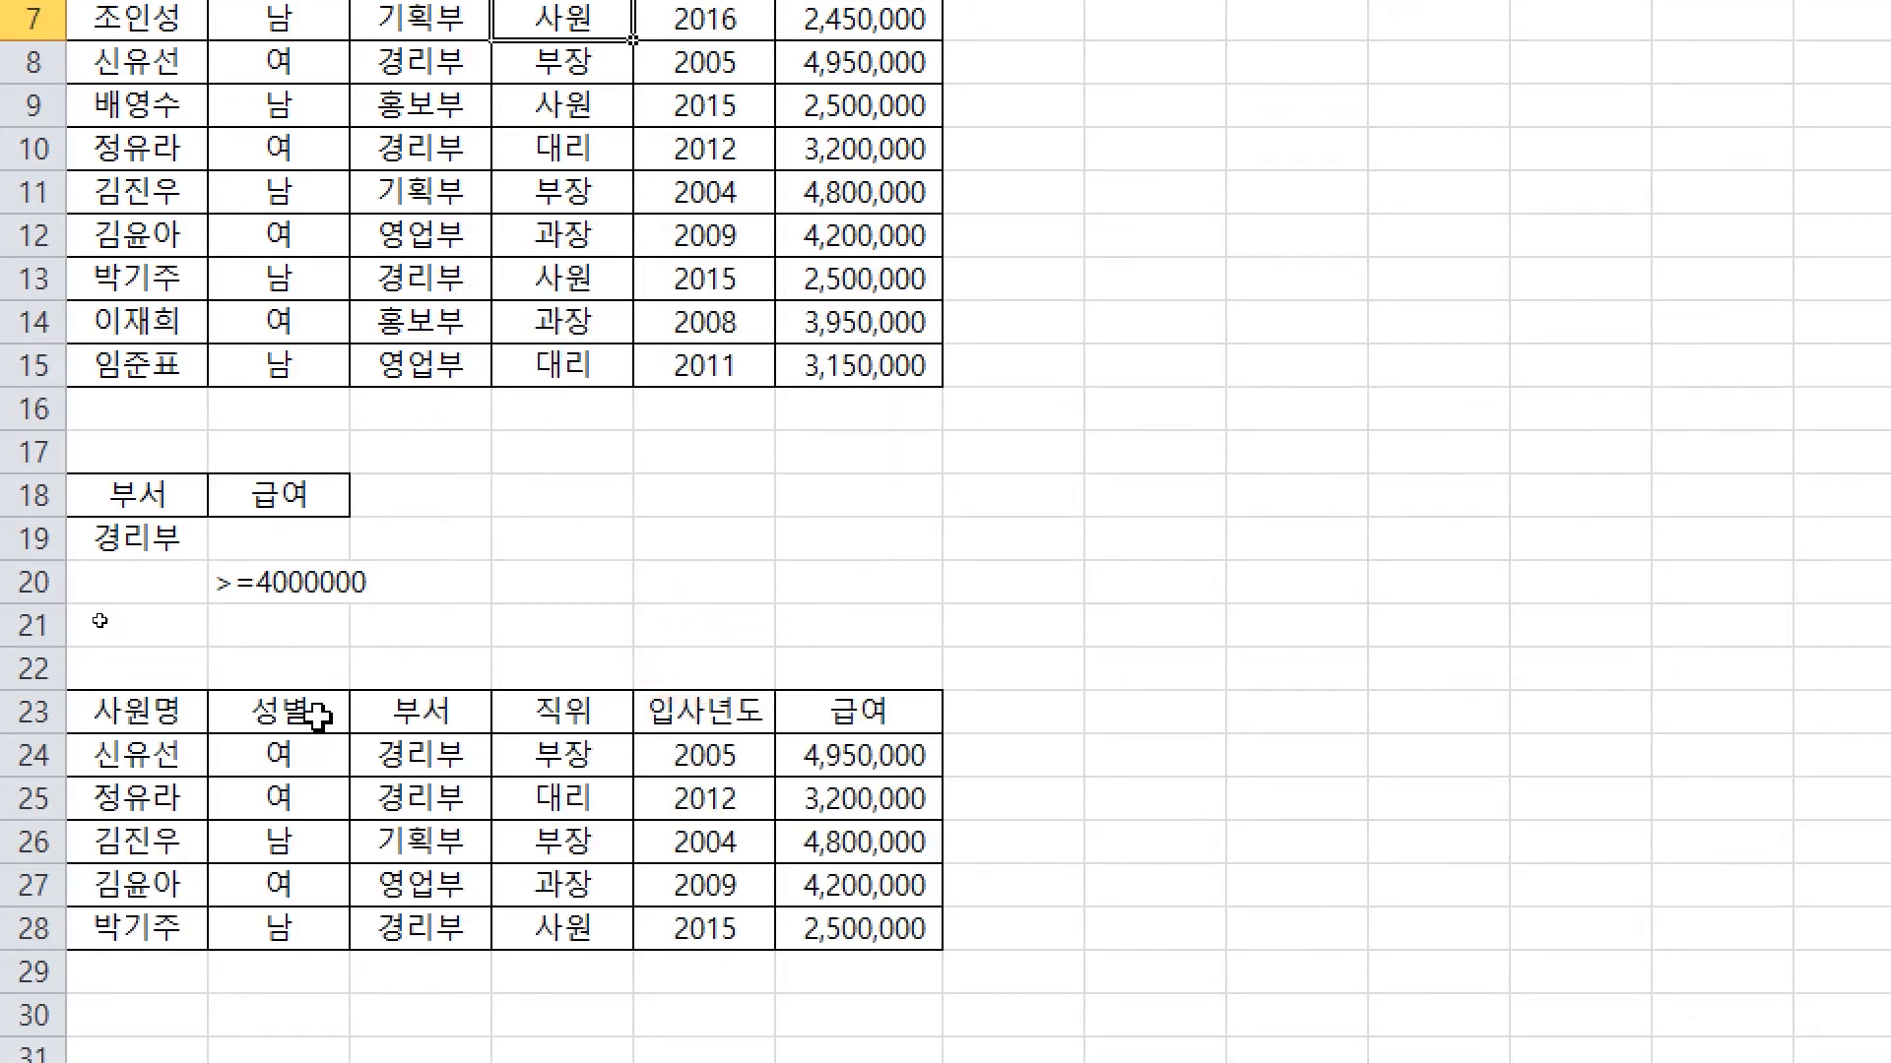
# Examine the criteria cells A19 and B20, marking up how conditions on different rows combine as OR
pyautogui.click(147, 539)
pyautogui.click(295, 582)
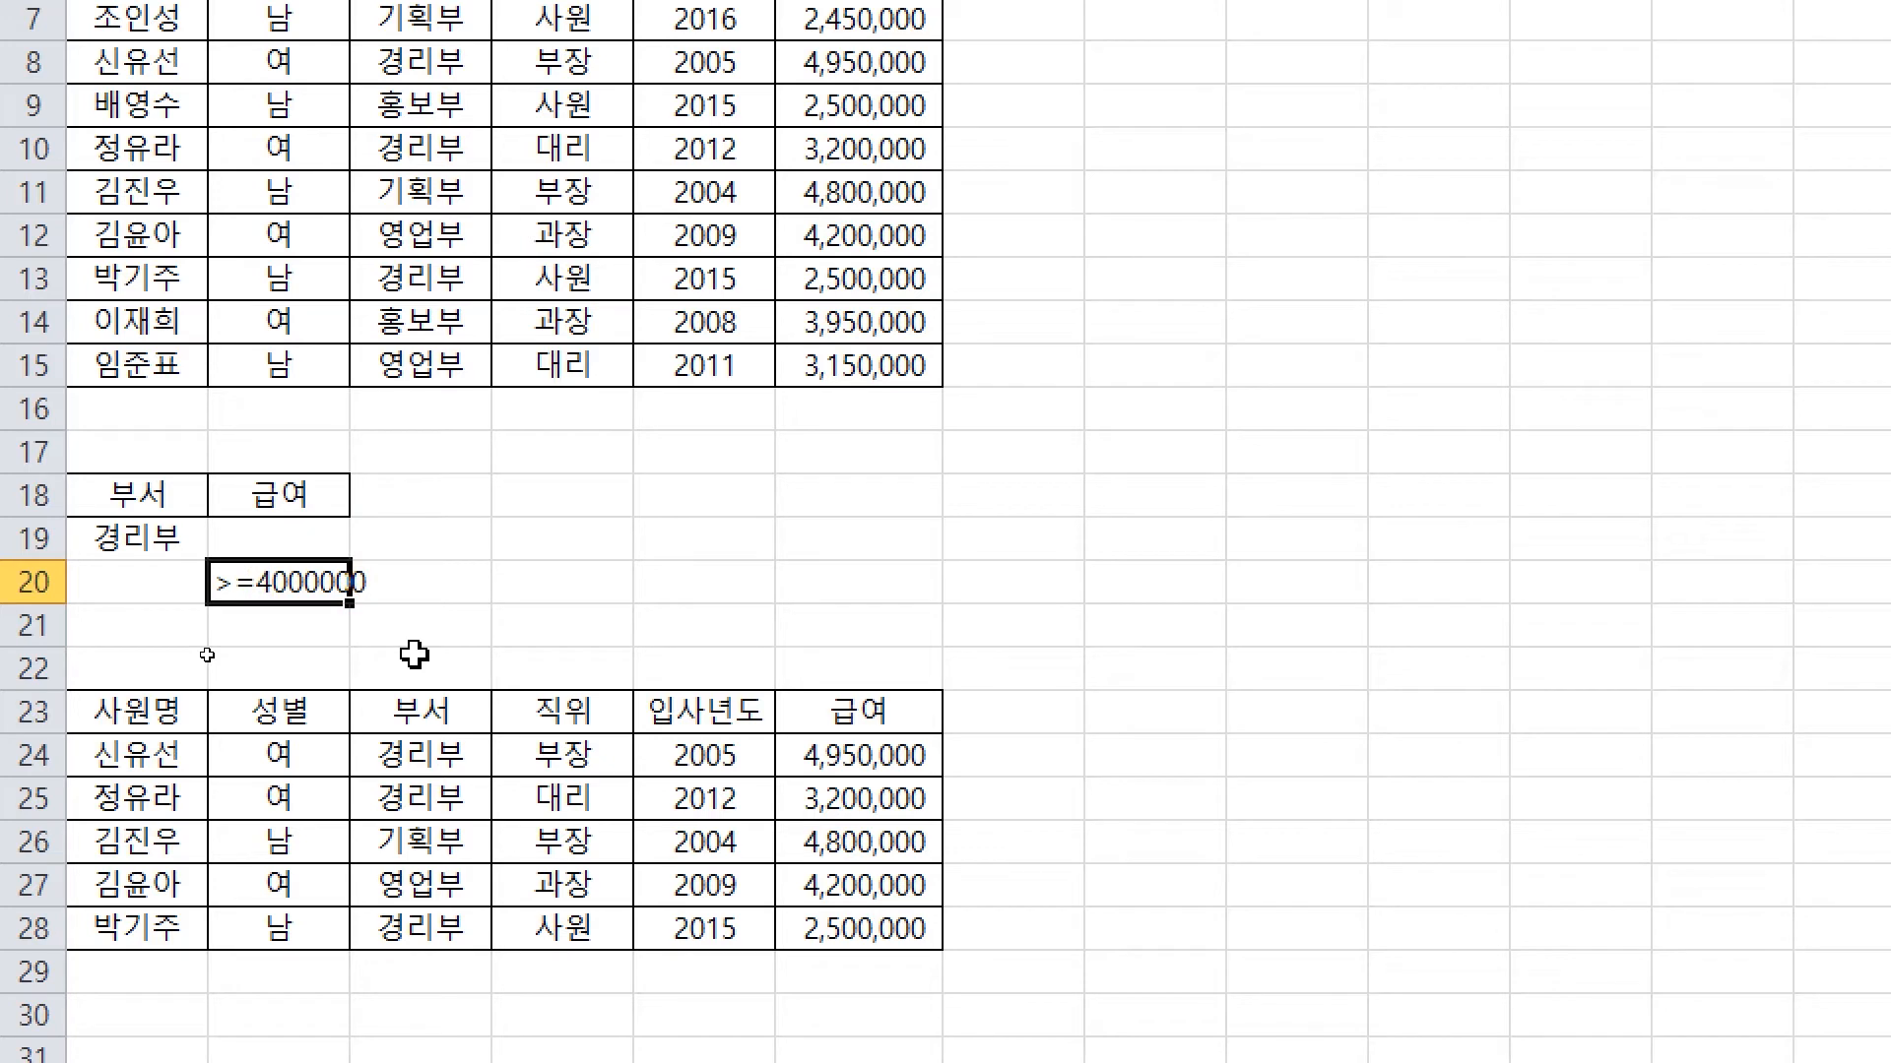
pyautogui.hotkey('ctrl', '2')
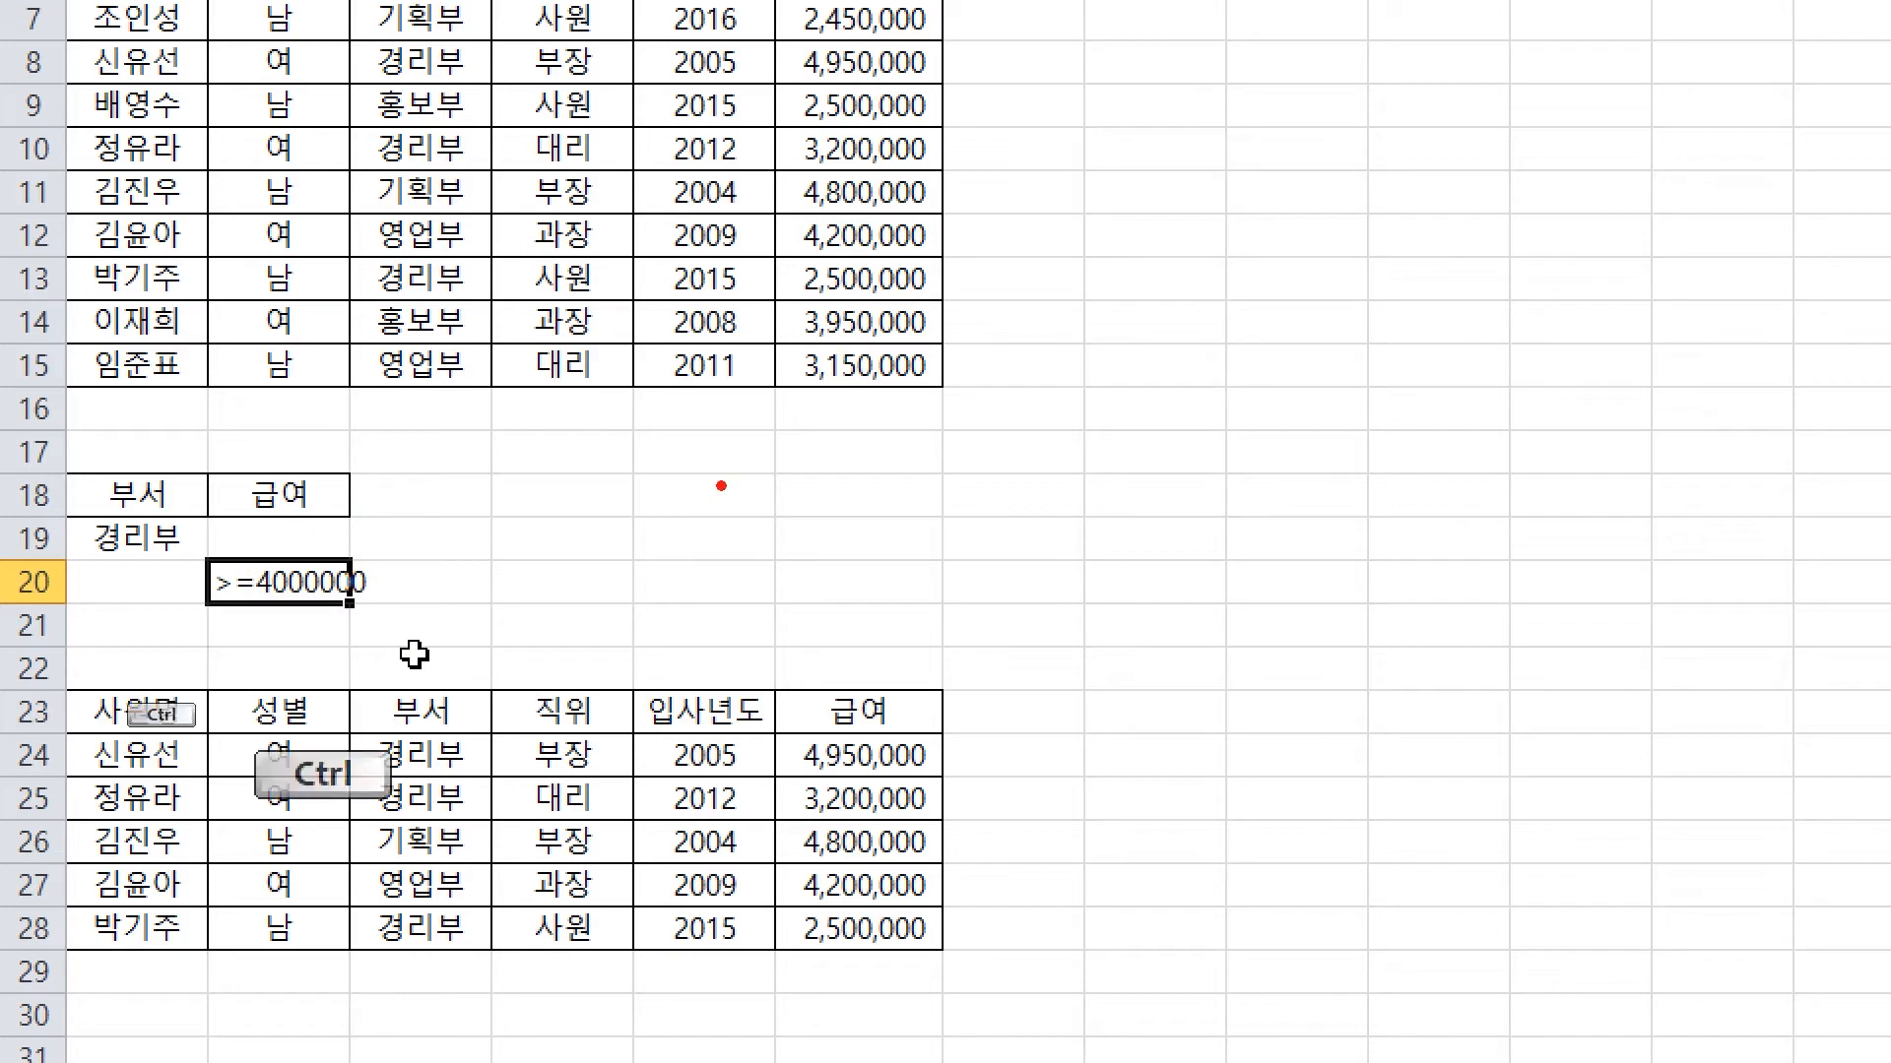
pyautogui.moveTo(656, 461)
pyautogui.mouseDown()
pyautogui.moveTo(599, 558)
pyautogui.moveTo(641, 491)
pyautogui.mouseUp()
pyautogui.moveTo(785, 413); pyautogui.dragTo(742, 645)
pyautogui.moveTo(759, 547)
pyautogui.mouseDown()
pyautogui.moveTo(864, 541)
pyautogui.moveTo(945, 587)
pyautogui.moveTo(1165, 631)
pyautogui.mouseUp()
pyautogui.moveTo(180, 519)
pyautogui.mouseDown()
pyautogui.moveTo(300, 499)
pyautogui.moveTo(392, 561)
pyautogui.moveTo(349, 627)
pyautogui.mouseUp()
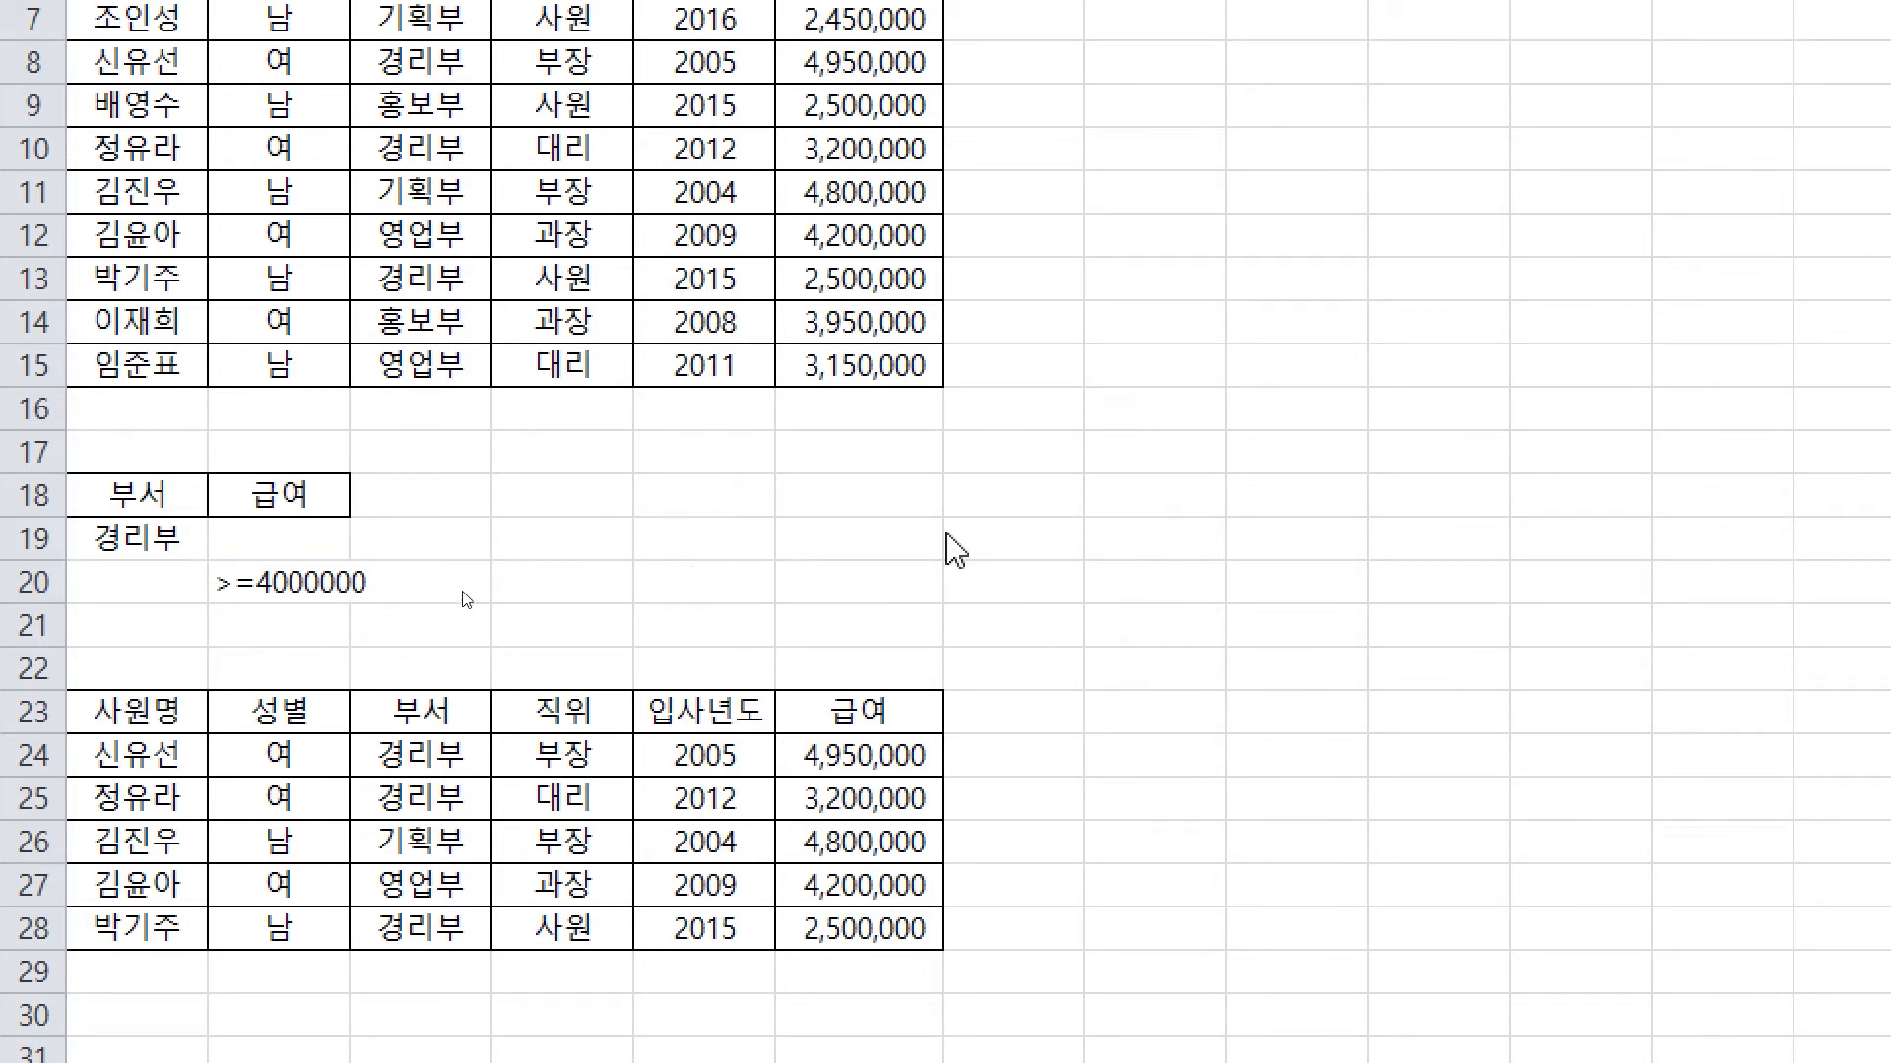
# Compare the 부서 and 급여 values of the extracted records in rows 25 and 26 with the criteria, marking the relevant cells
pyautogui.click(268, 509)
pyautogui.hotkey('ctrl', '2')
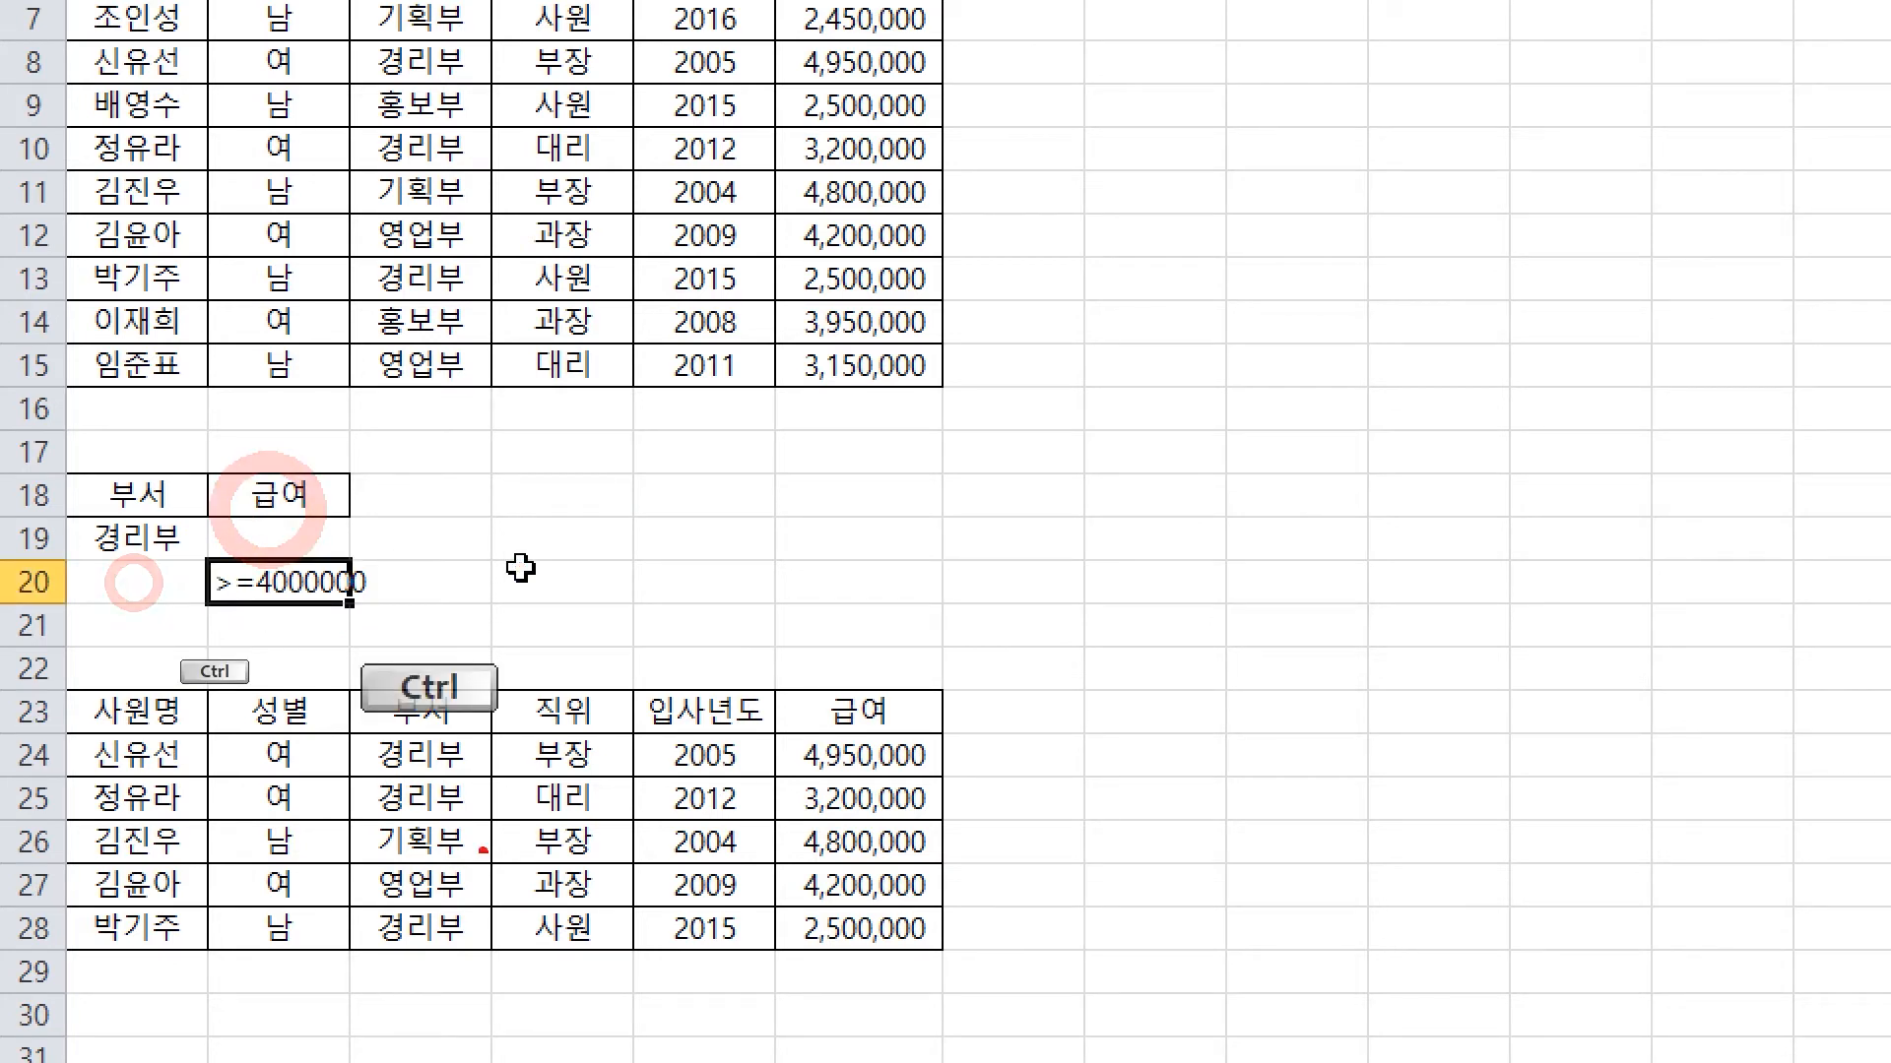
pyautogui.moveTo(467, 827); pyautogui.dragTo(512, 807)
pyautogui.moveTo(197, 583); pyautogui.dragTo(131, 618)
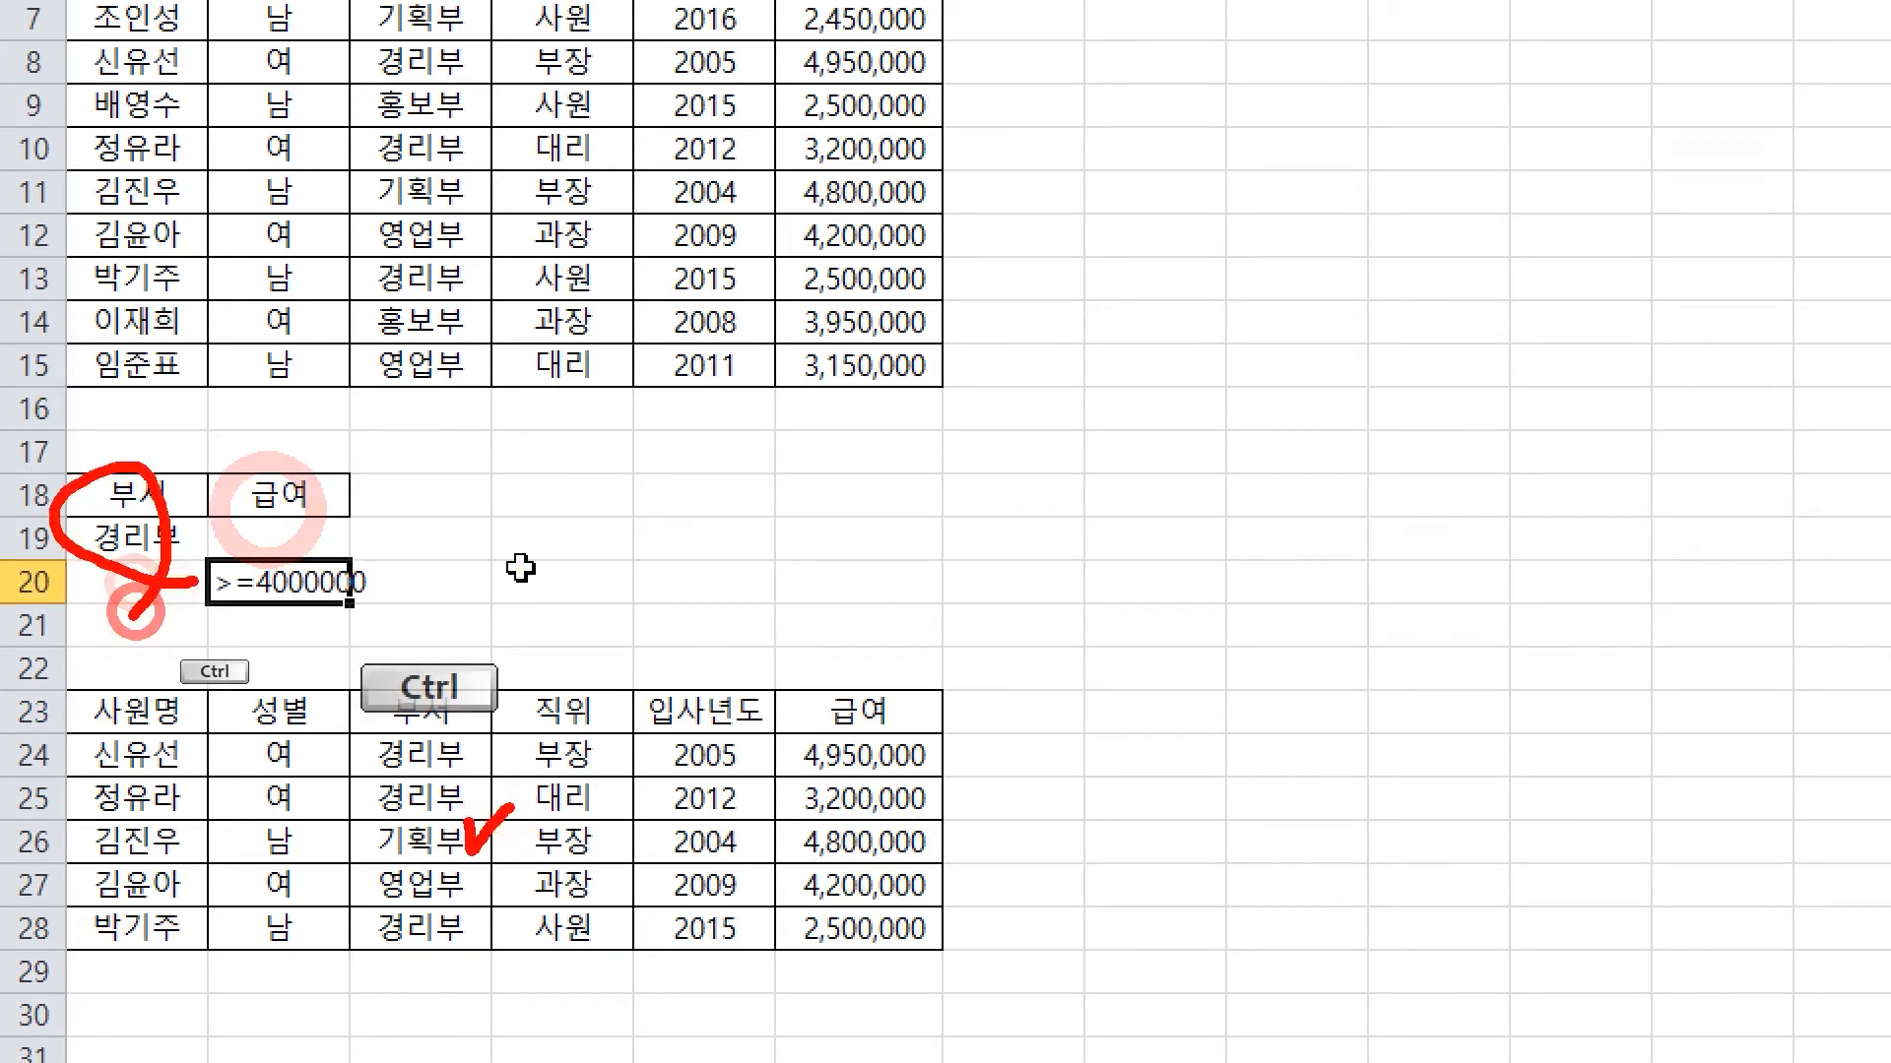
pyautogui.hotkey('ctrl', 'z')
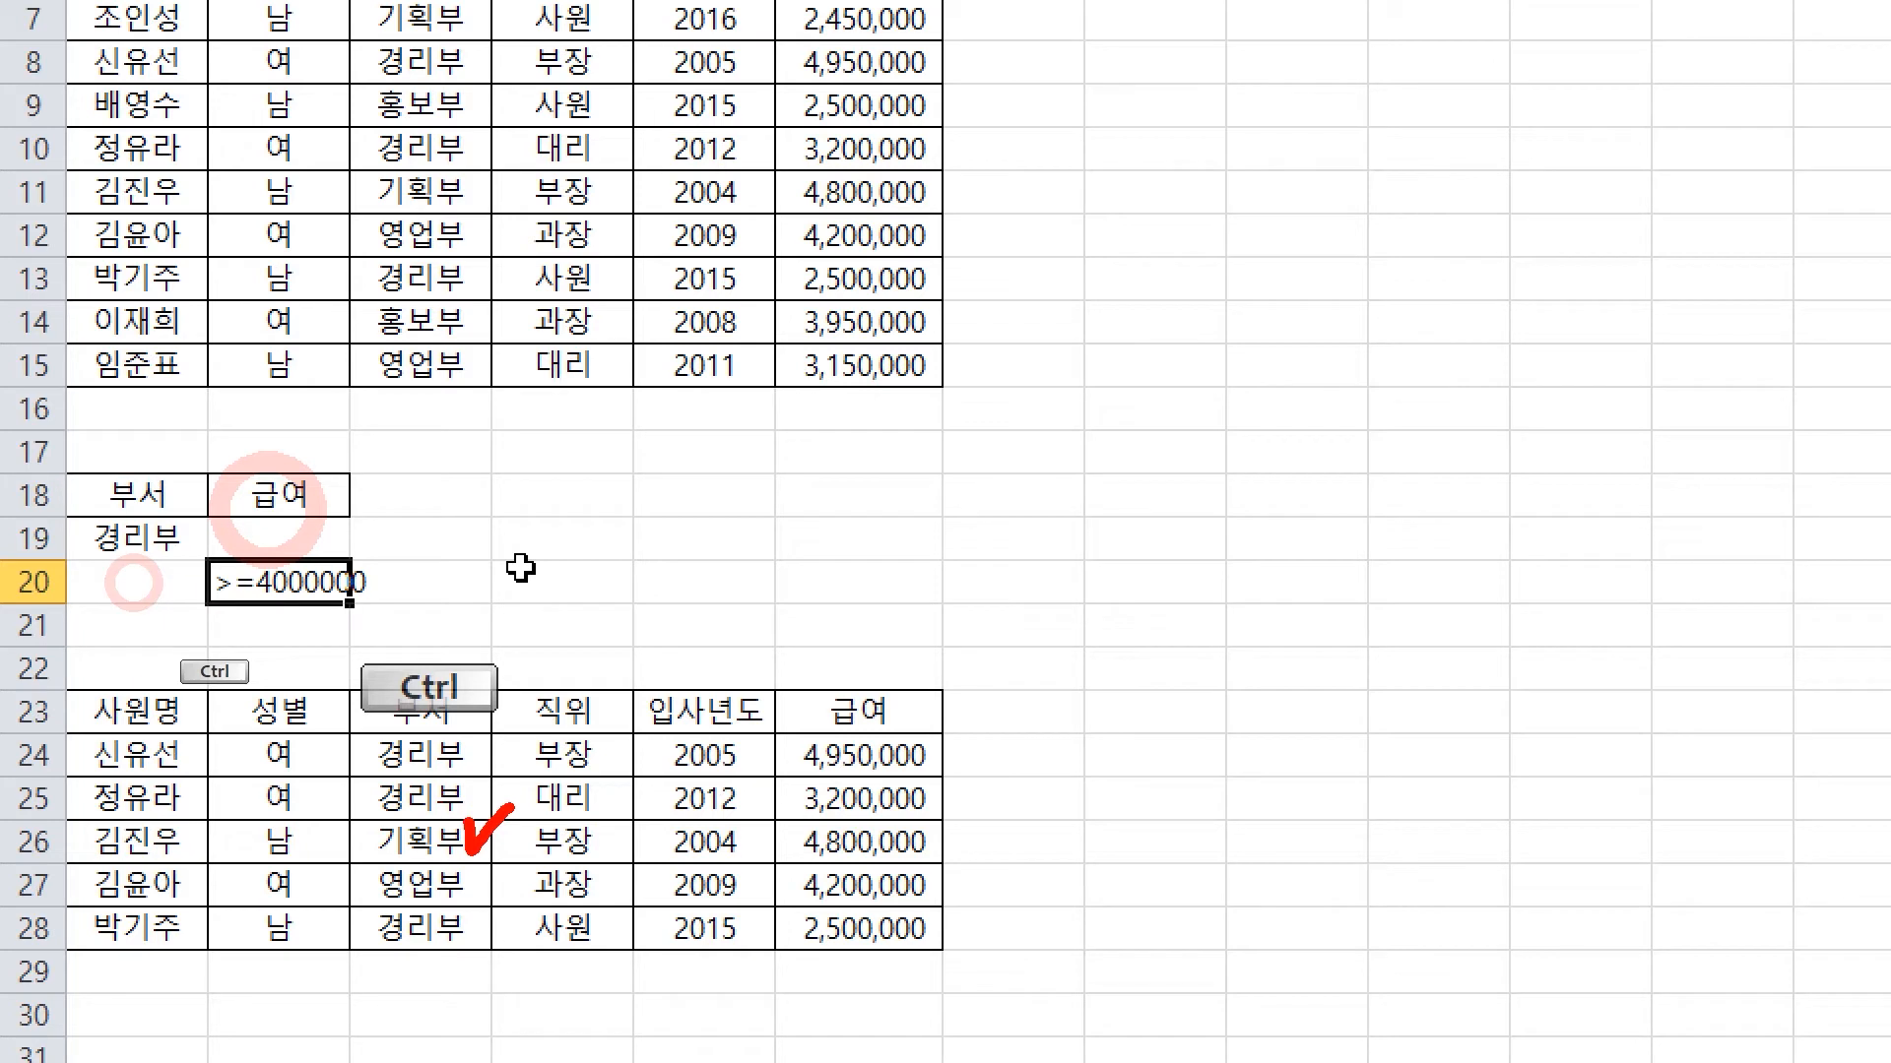
pyautogui.moveTo(778, 886)
pyautogui.mouseDown()
pyautogui.moveTo(768, 871)
pyautogui.moveTo(965, 795)
pyautogui.moveTo(780, 896)
pyautogui.mouseUp()
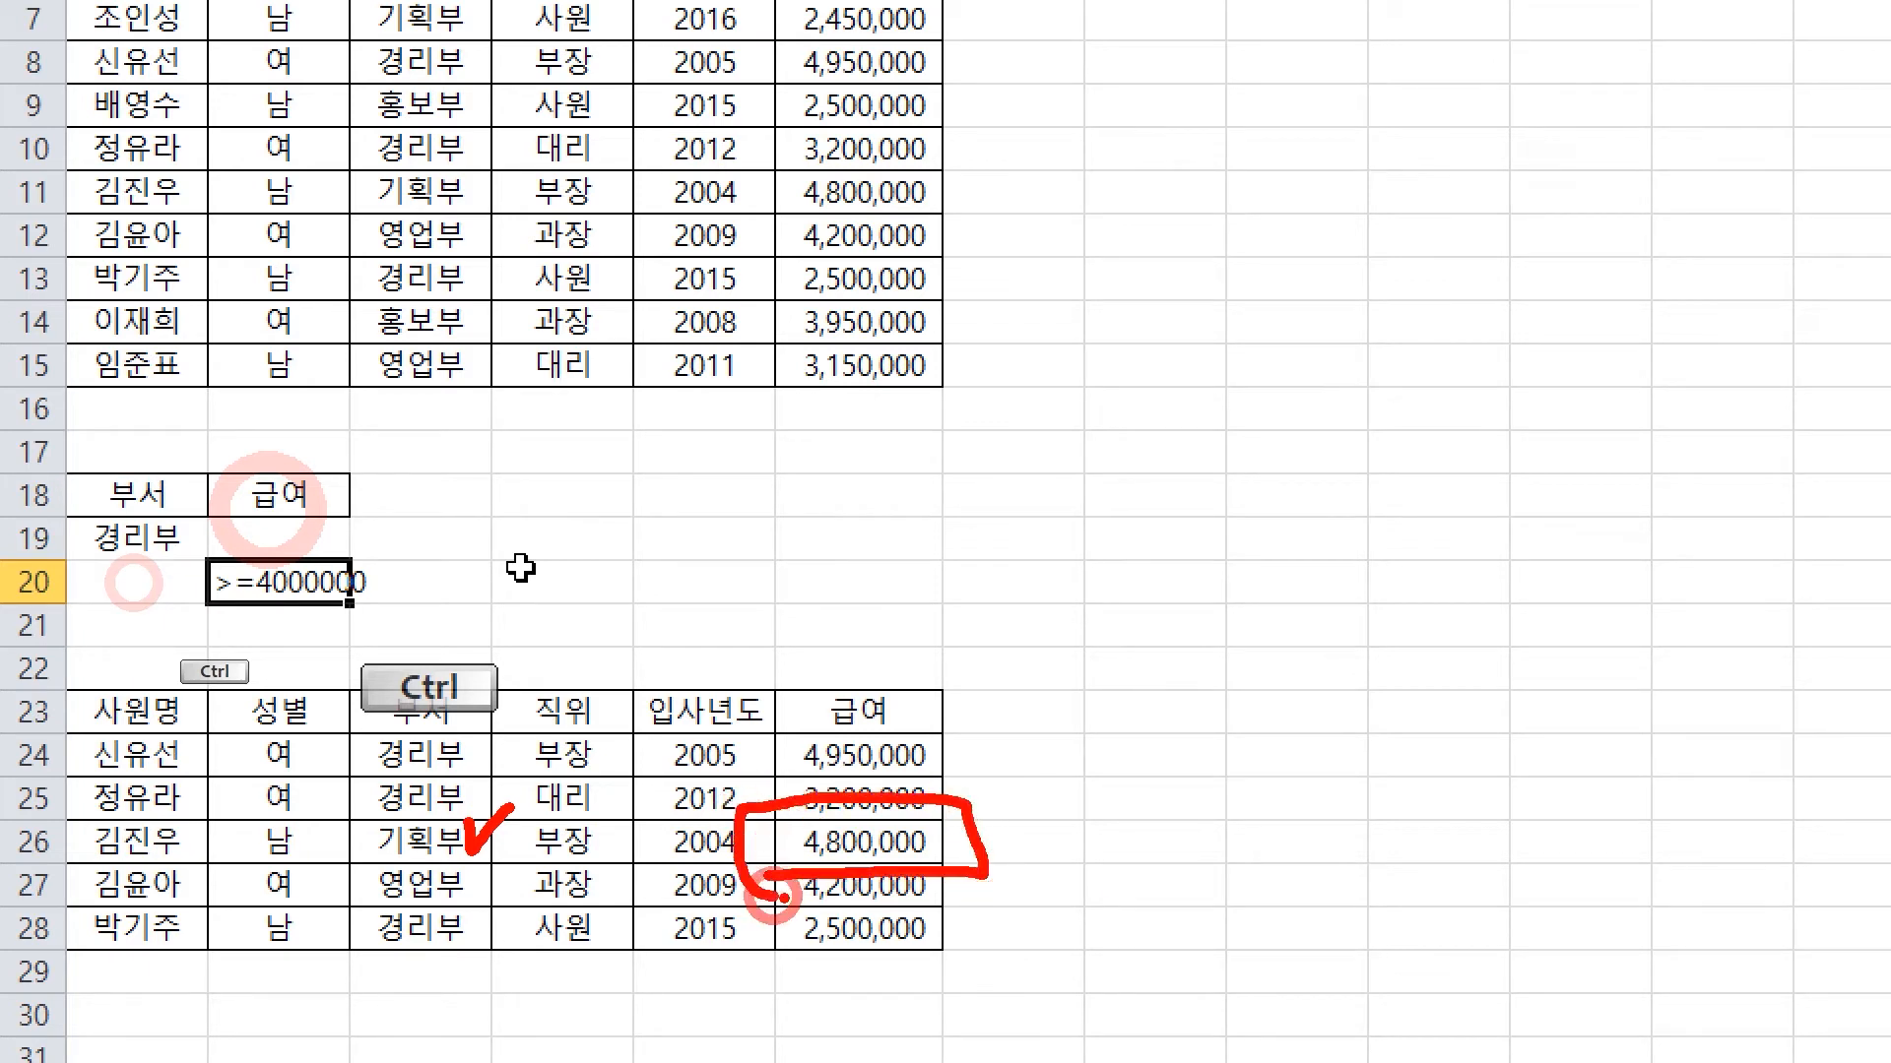
pyautogui.press('ctrl')
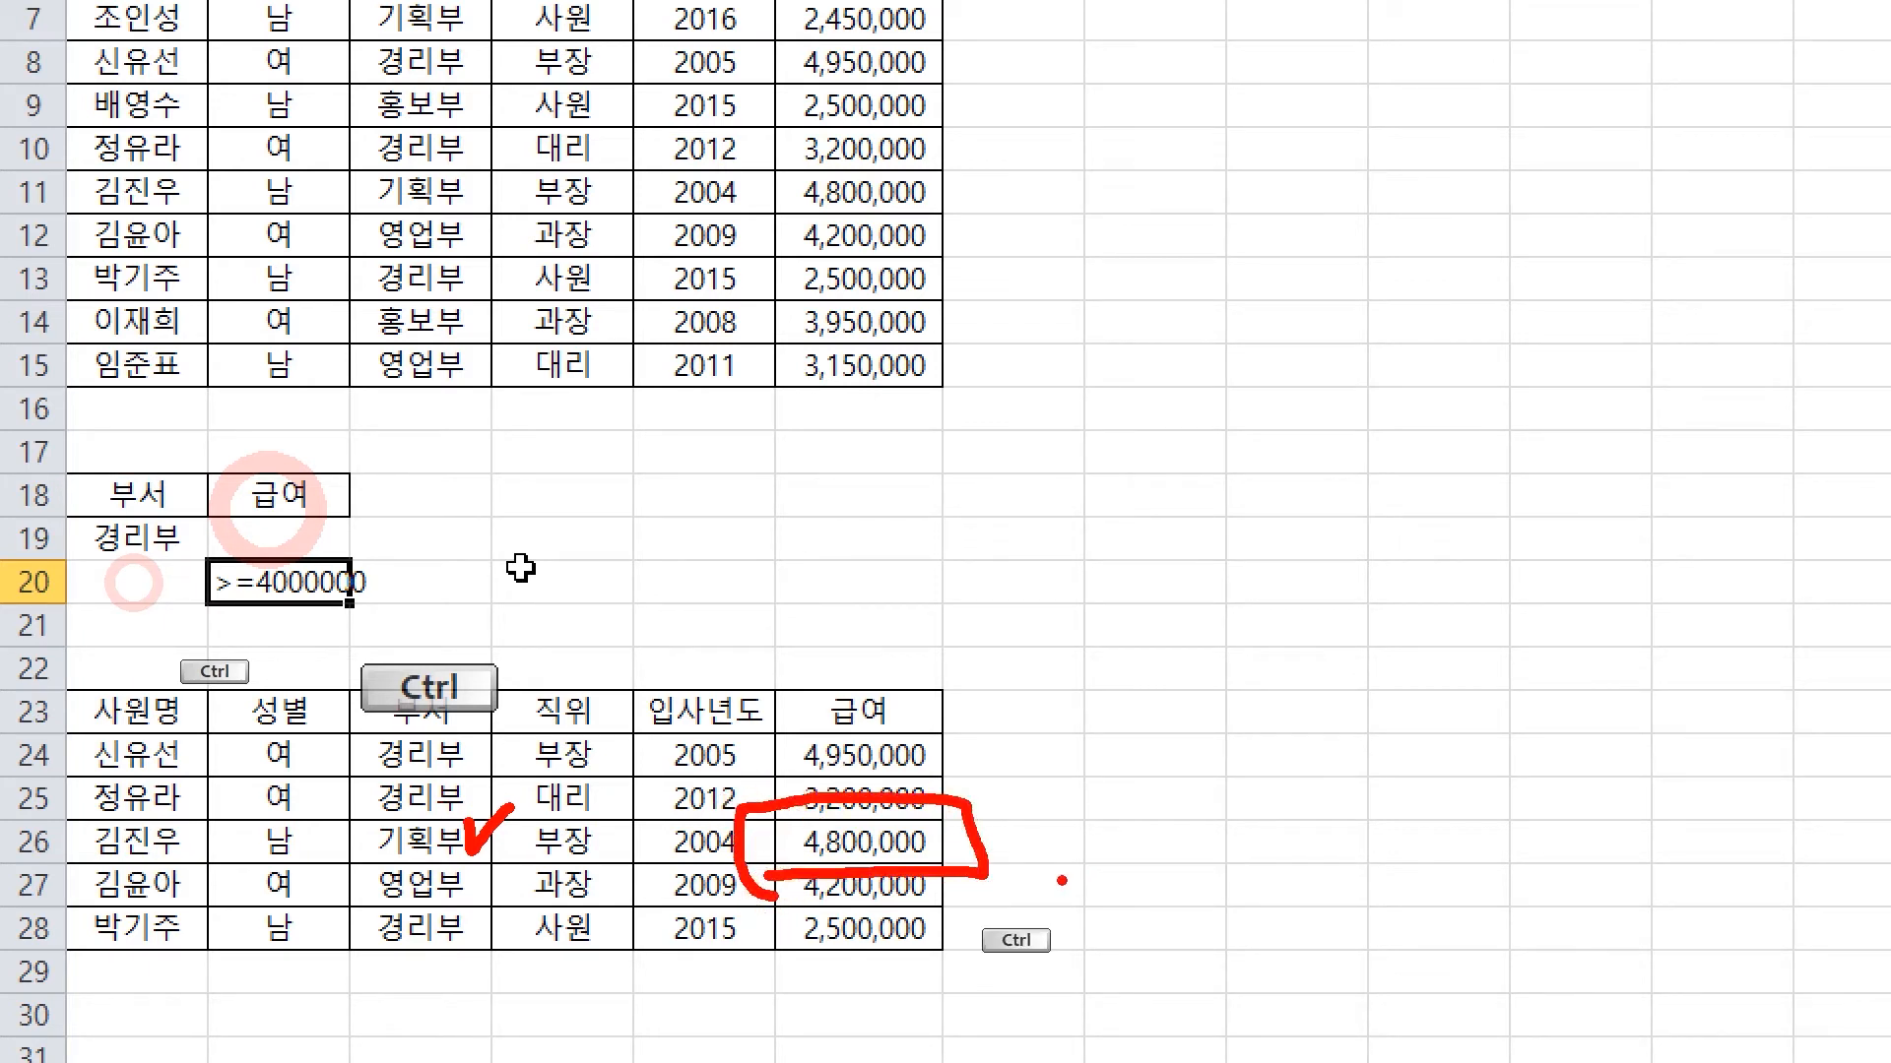
pyautogui.hotkey('ctrl', 'z')
pyautogui.hotkey('ctrl', 'z')
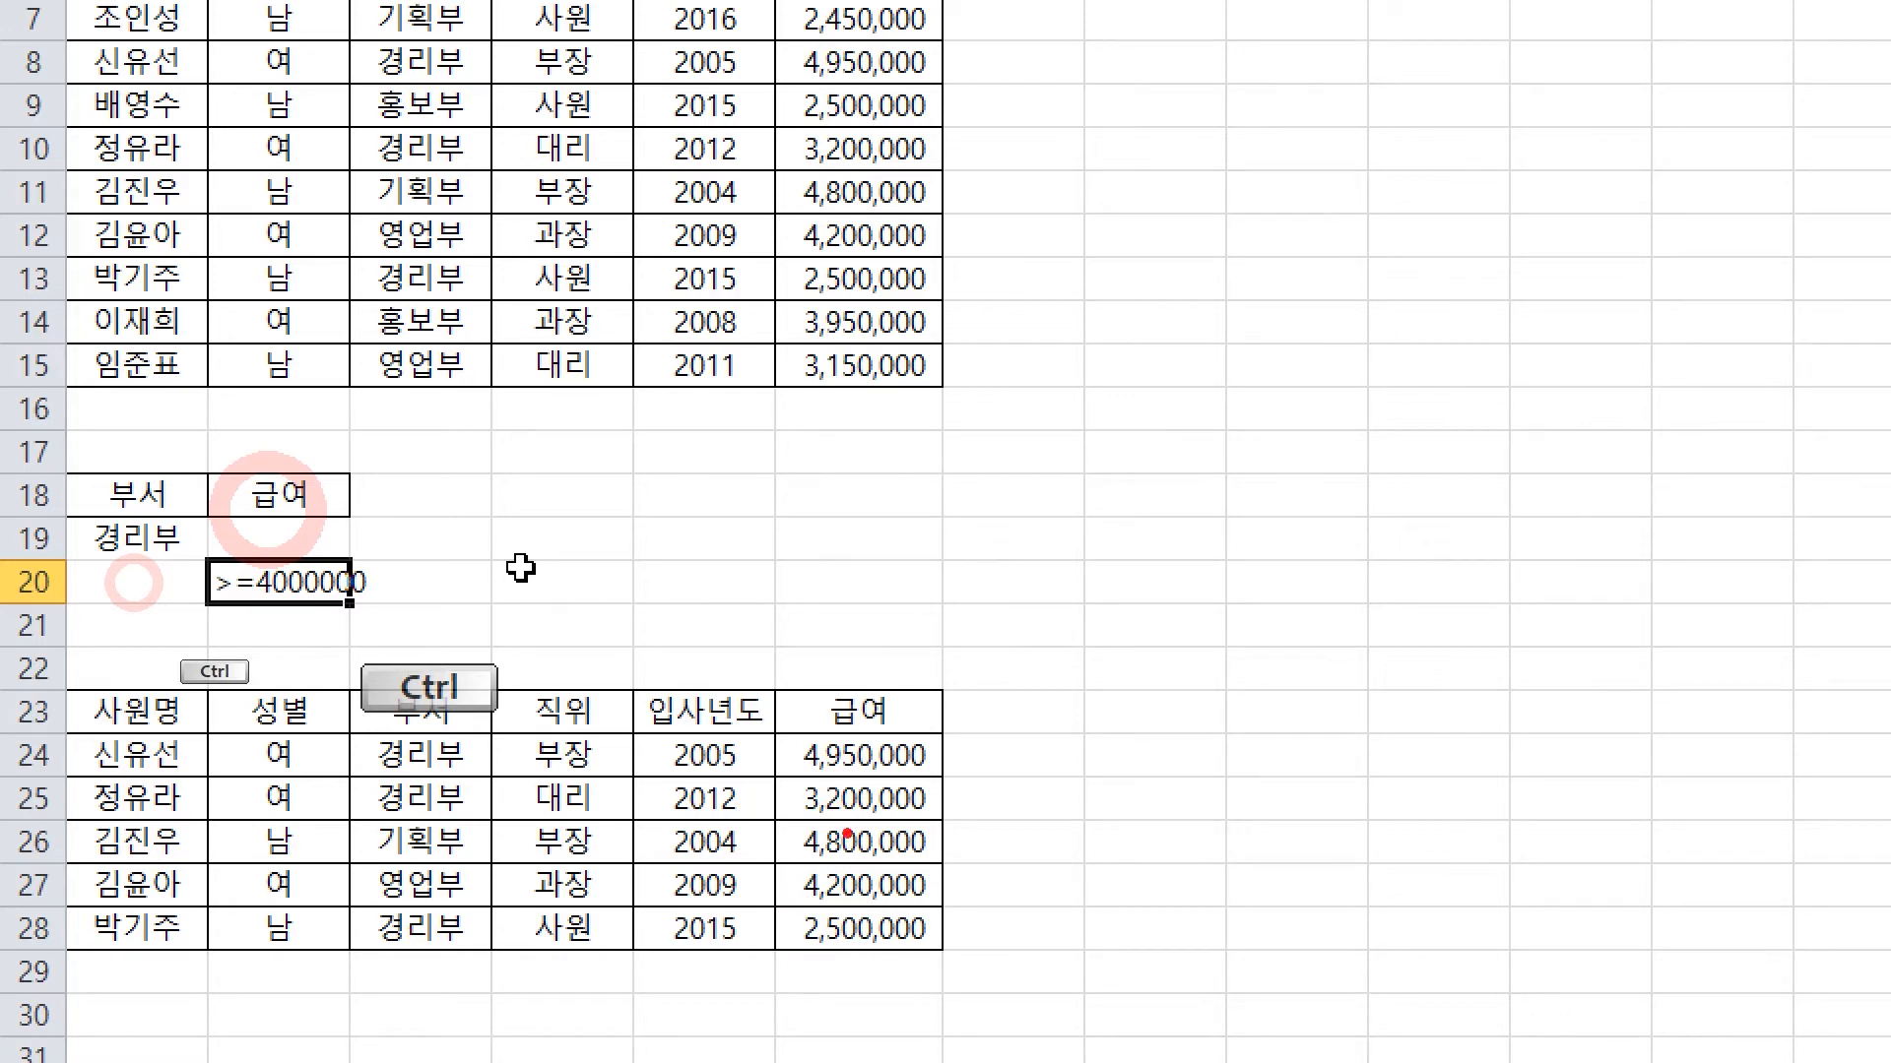
pyautogui.moveTo(790, 783); pyautogui.dragTo(981, 820)
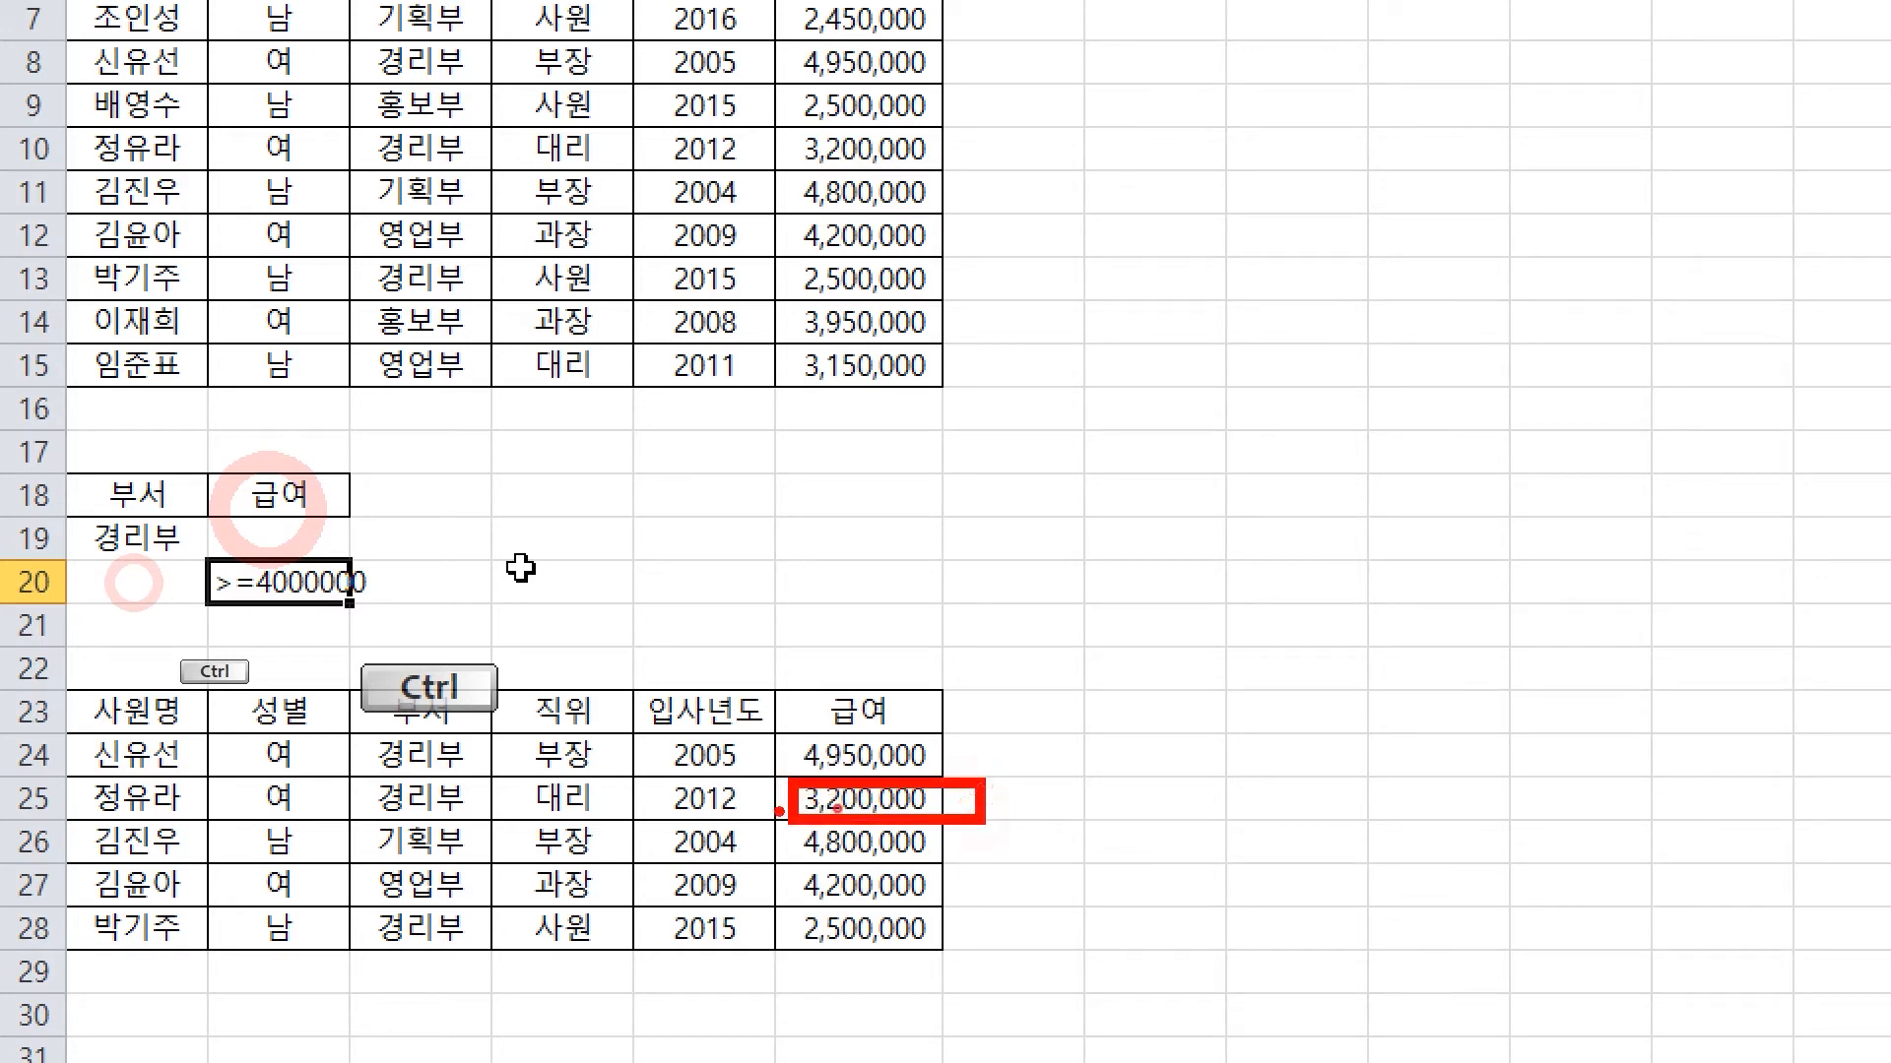
# Relate the 급여 value in row 25 back to its 부서 value with an arrow
pyautogui.moveTo(837, 808)
pyautogui.mouseDown()
pyautogui.moveTo(591, 684)
pyautogui.moveTo(485, 780)
pyautogui.moveTo(517, 788)
pyautogui.mouseUp()
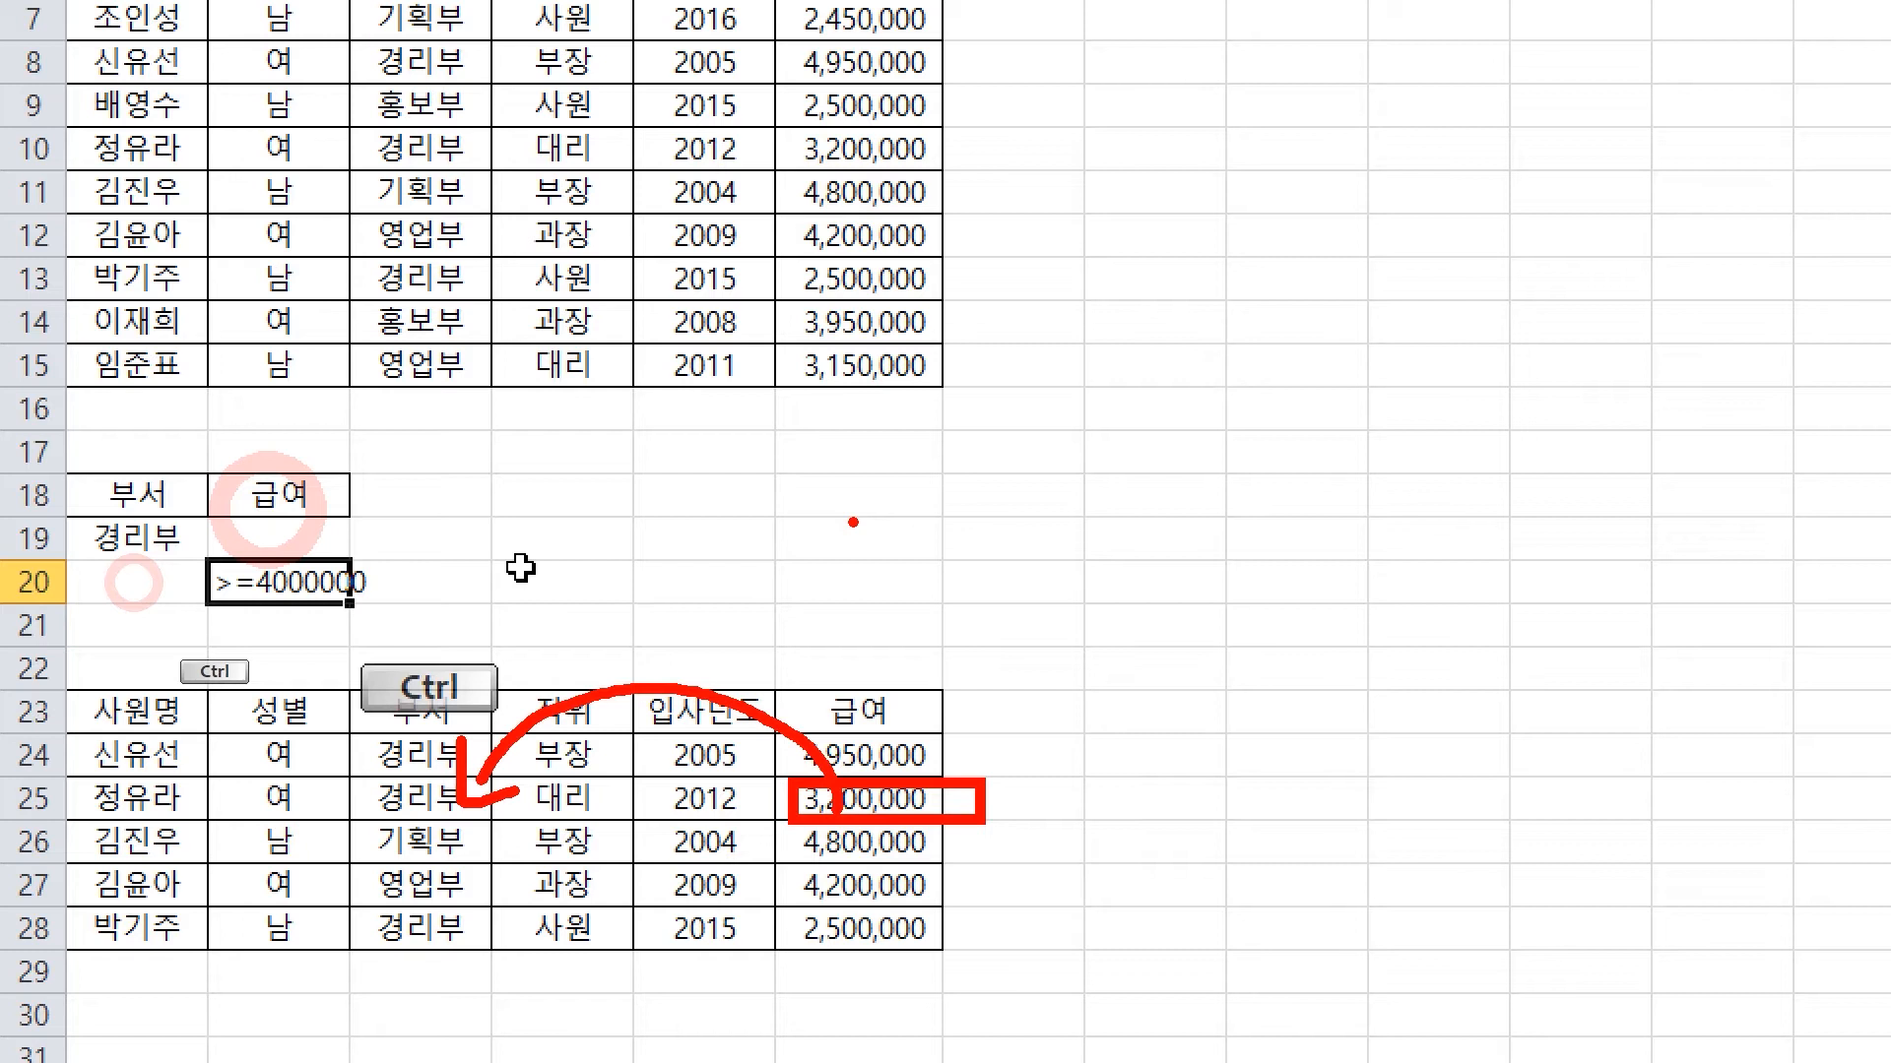
pyautogui.click(936, 529)
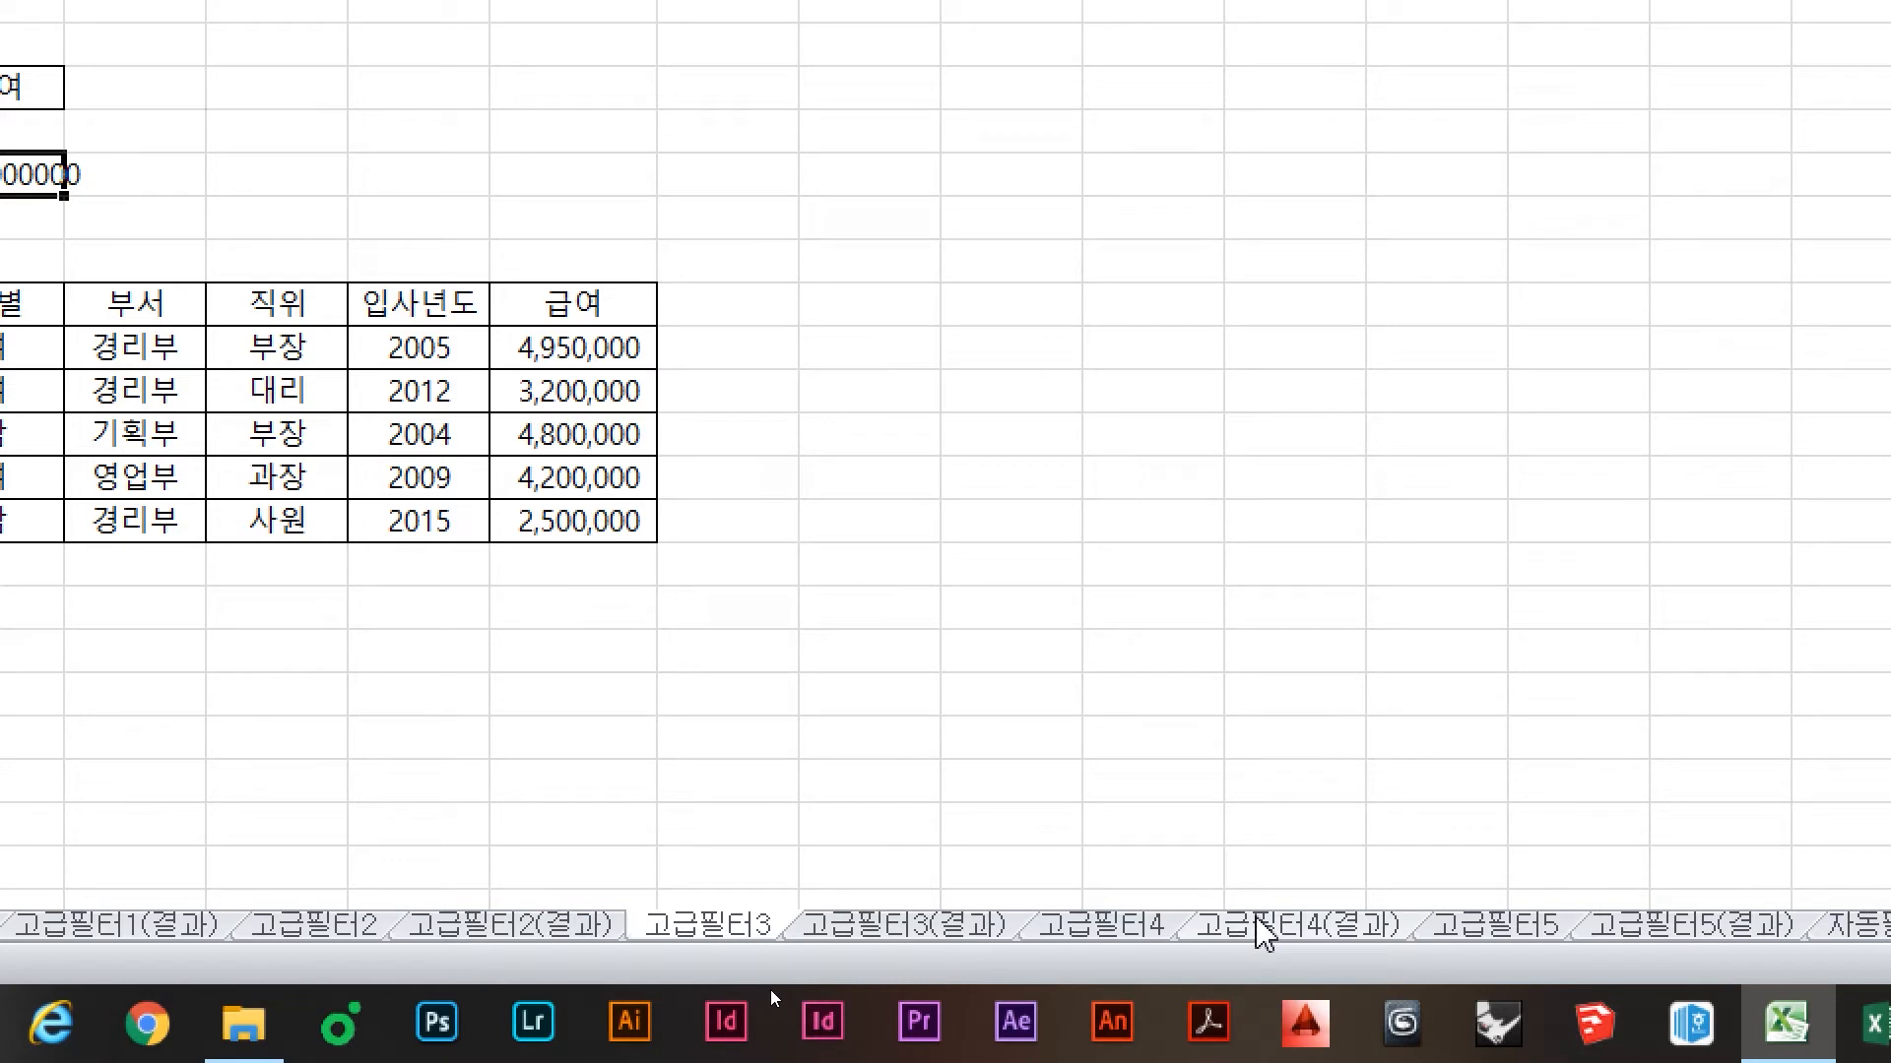
# Open the 고급필터4 worksheet and select an empty cell below the exam score table
pyautogui.click(1131, 928)
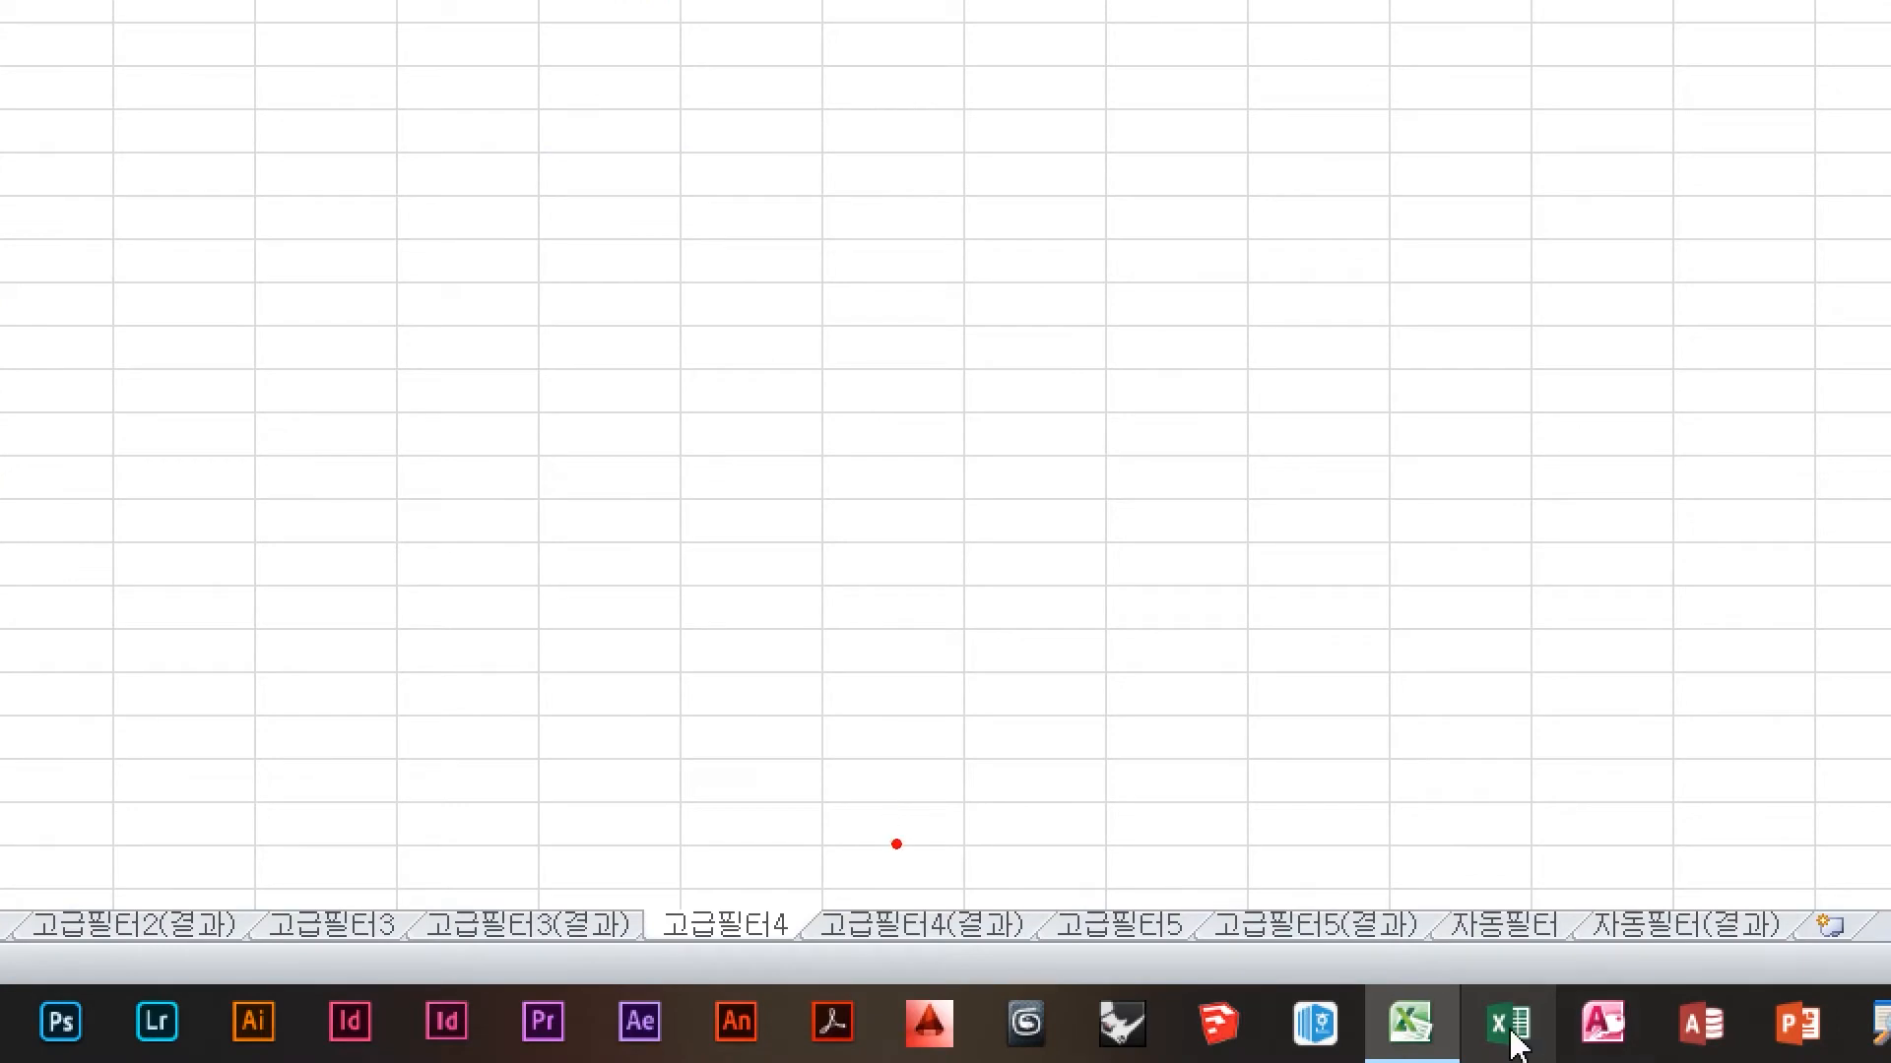
pyautogui.moveTo(759, 925)
pyautogui.mouseDown()
pyautogui.moveTo(1148, 912)
pyautogui.moveTo(738, 842)
pyautogui.moveTo(1217, 950)
pyautogui.mouseUp()
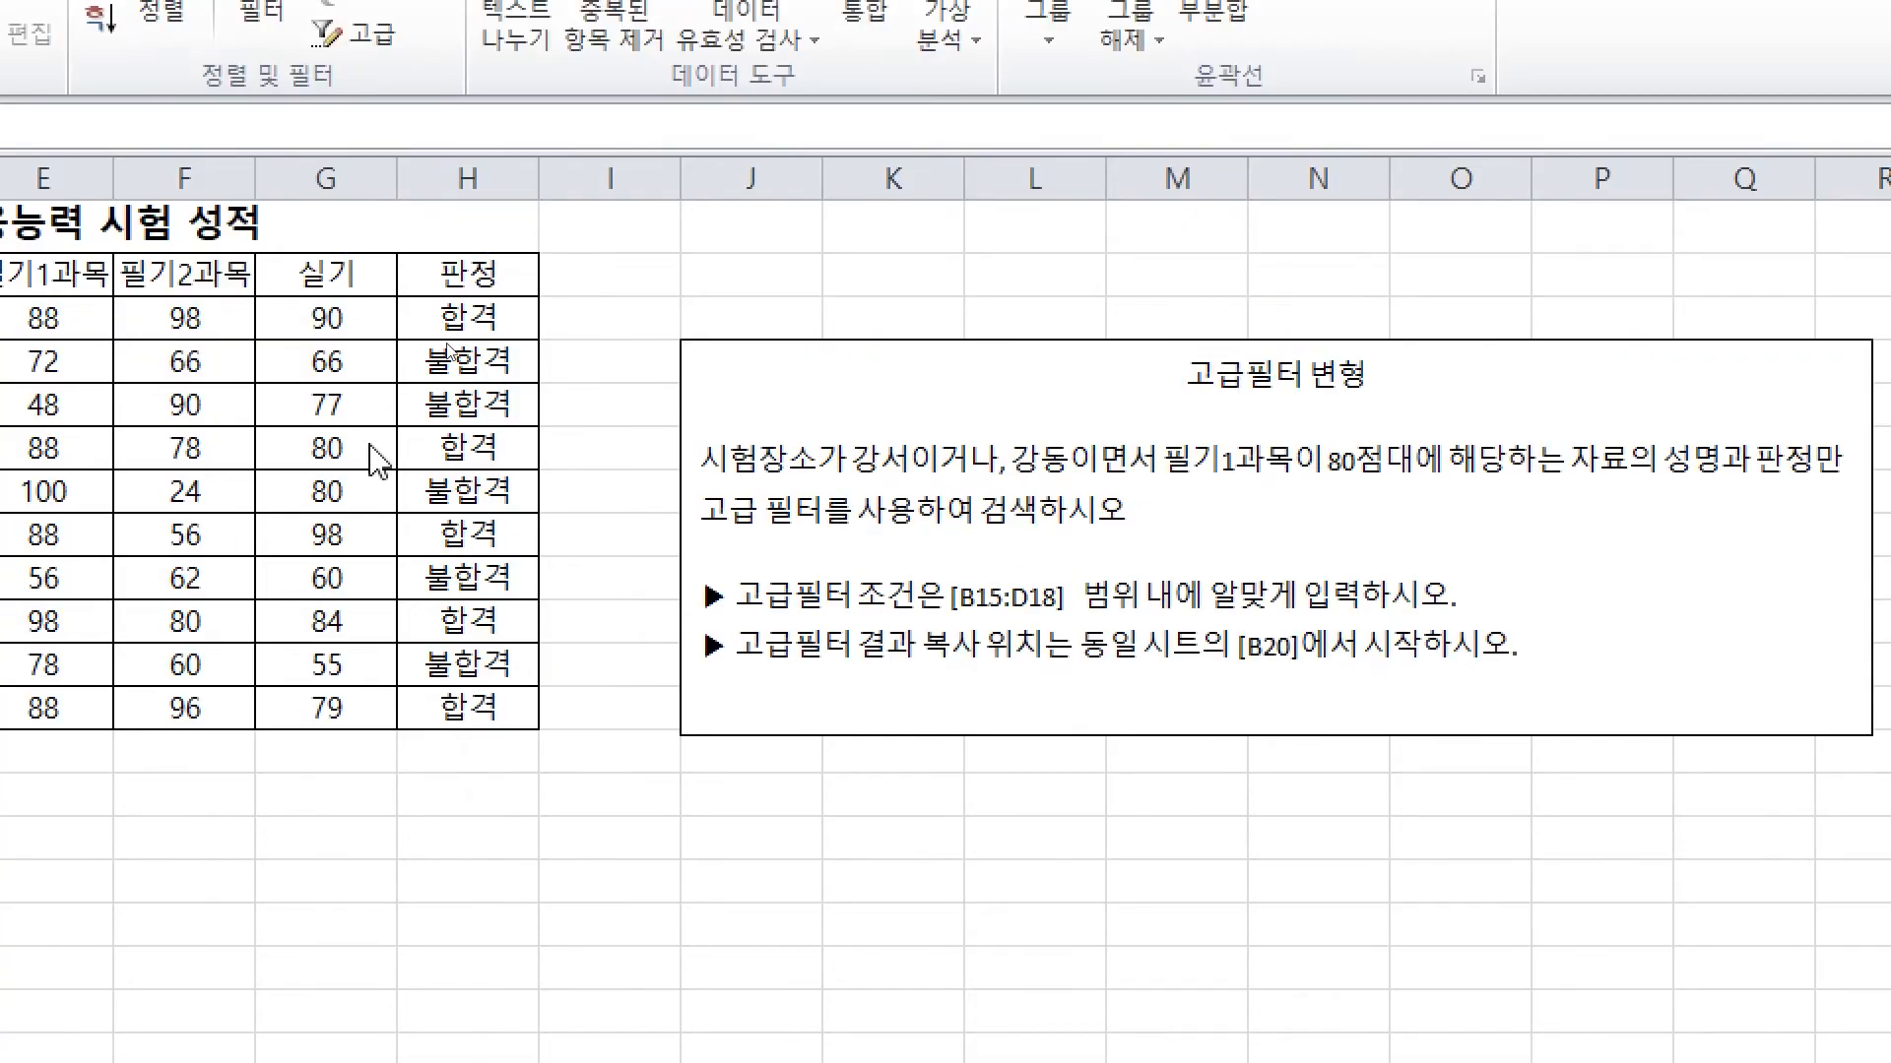
pyautogui.click(750, 733)
pyautogui.click(695, 907)
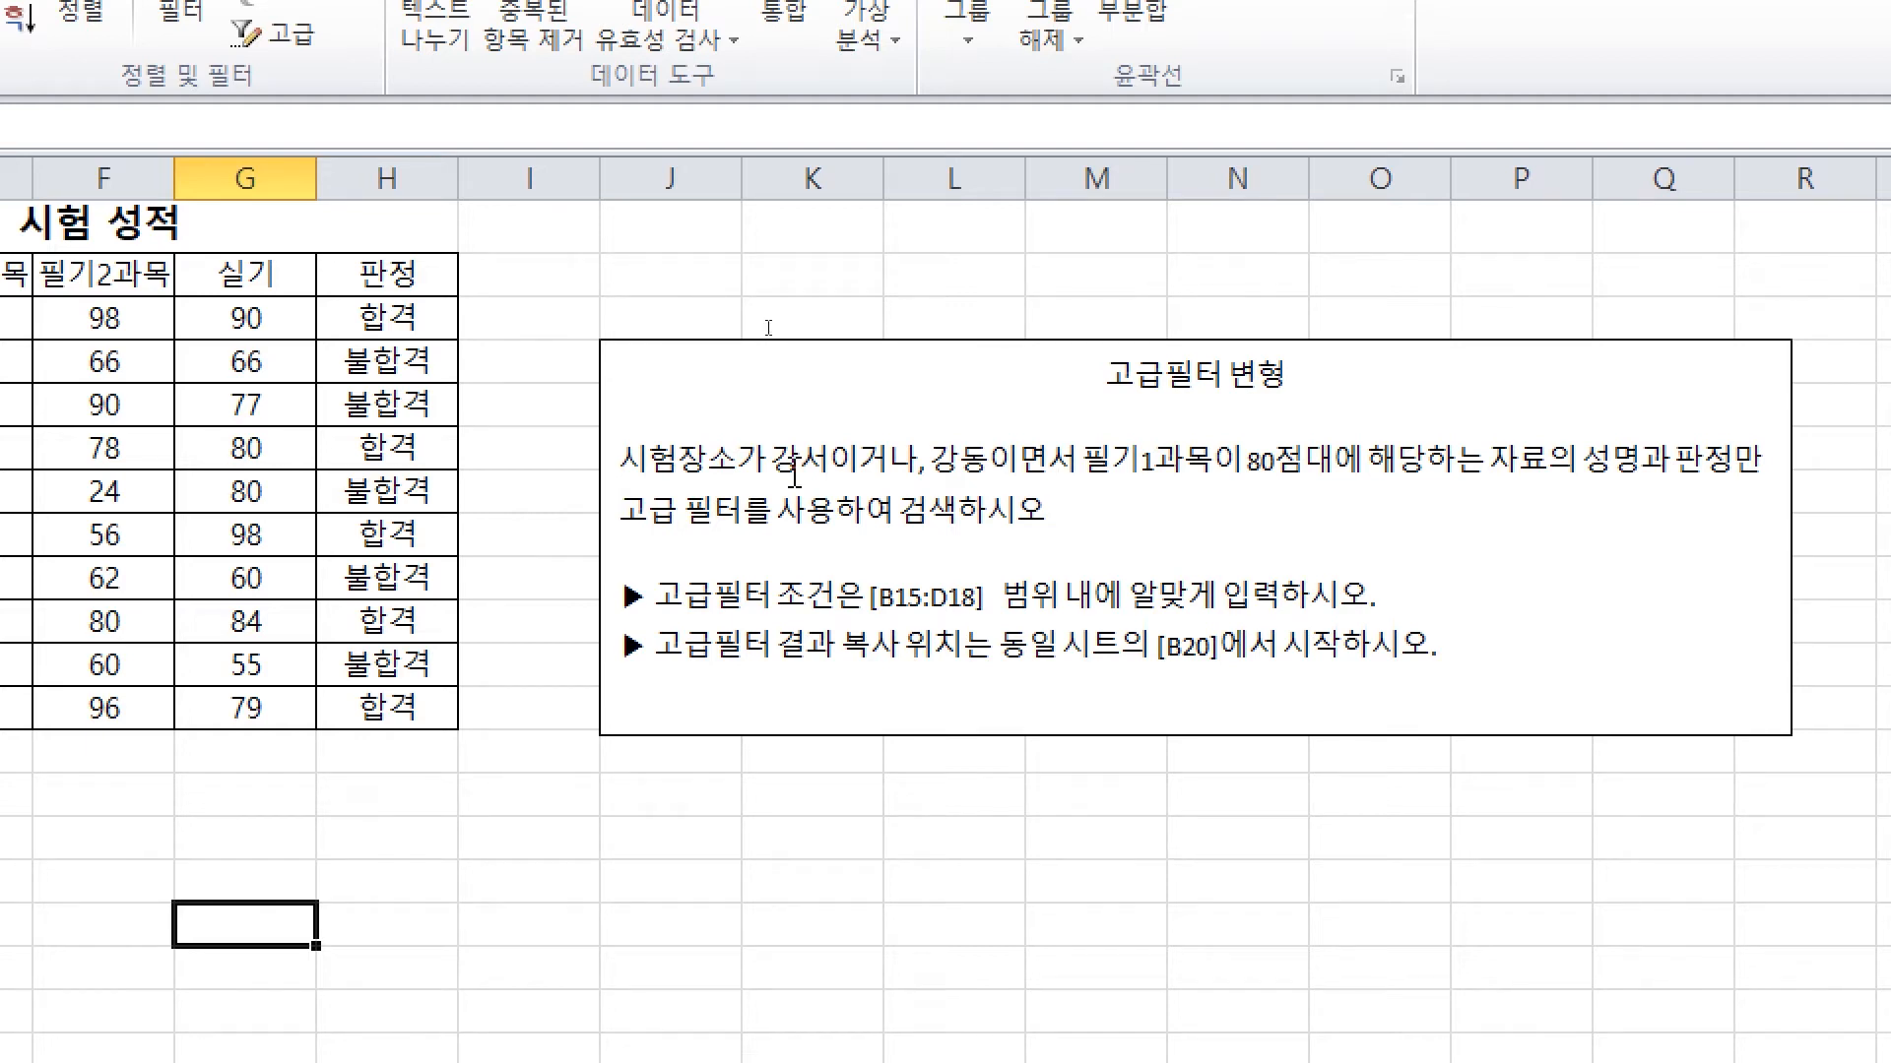
# Examine the filter task text, marking 강서이거나 as an OR condition and 이면서 as an AND condition
pyautogui.hotkey('ctrl', '2')
pyautogui.moveTo(953, 490)
pyautogui.mouseDown()
pyautogui.moveTo(854, 503)
pyautogui.moveTo(945, 384)
pyautogui.moveTo(937, 510)
pyautogui.mouseUp()
pyautogui.moveTo(749, 222); pyautogui.dragTo(737, 231)
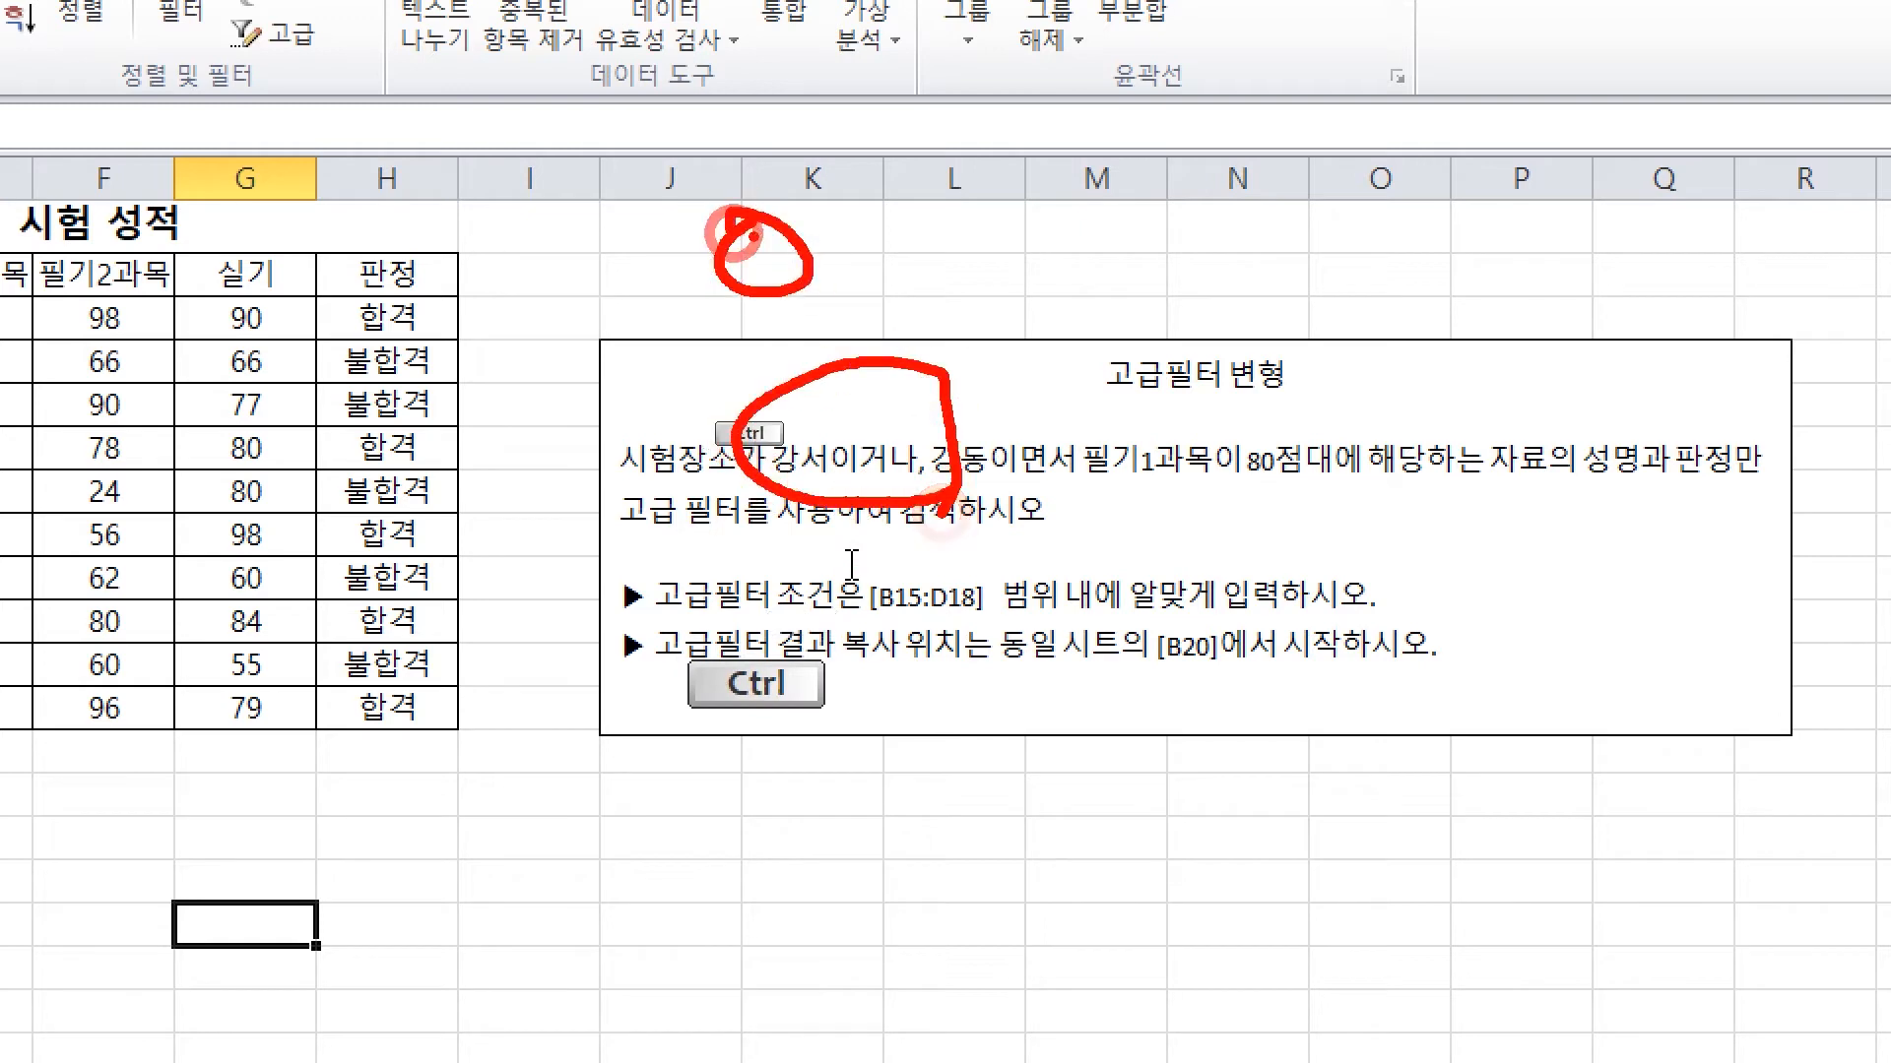
pyautogui.moveTo(857, 170)
pyautogui.mouseDown()
pyautogui.moveTo(832, 303)
pyautogui.moveTo(906, 293)
pyautogui.mouseUp()
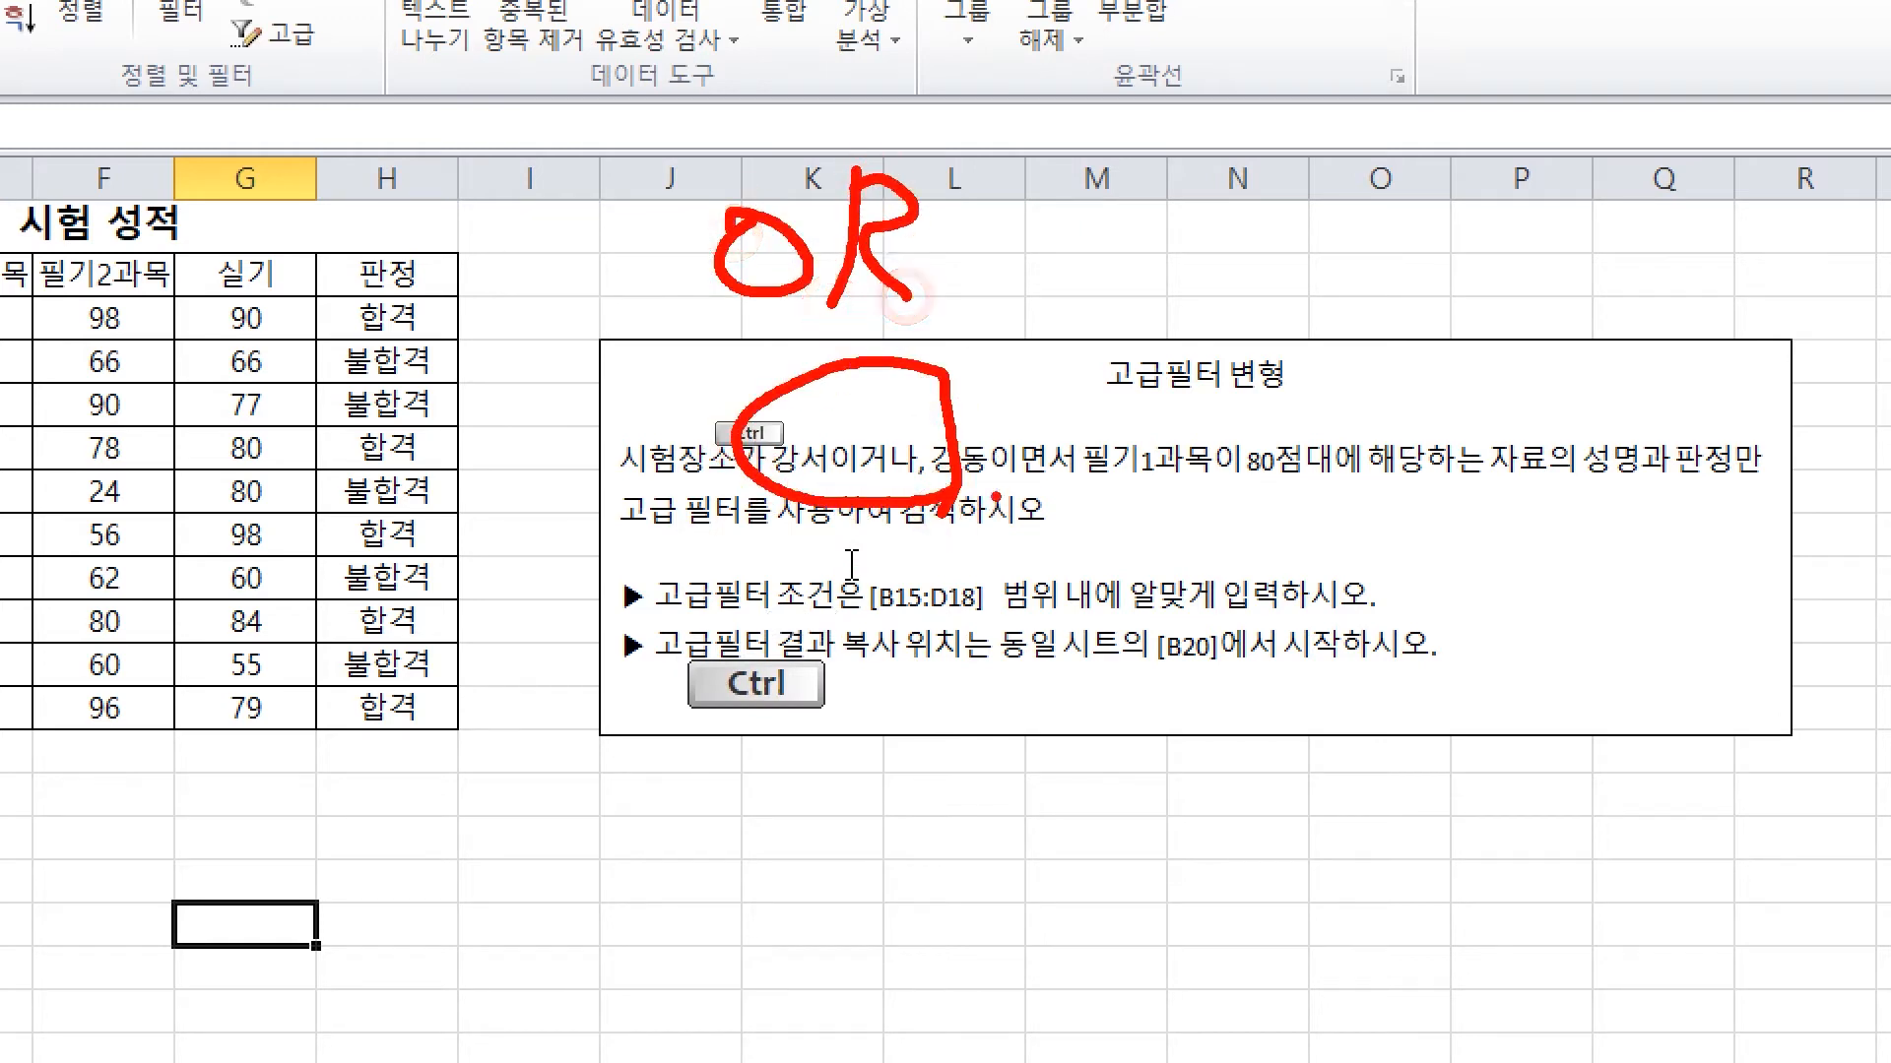
pyautogui.moveTo(1002, 485)
pyautogui.mouseDown()
pyautogui.moveTo(1152, 490)
pyautogui.moveTo(1079, 502)
pyautogui.mouseUp()
pyautogui.moveTo(1034, 343)
pyautogui.mouseDown()
pyautogui.moveTo(1103, 236)
pyautogui.moveTo(1142, 352)
pyautogui.moveTo(1125, 282)
pyautogui.mouseUp()
pyautogui.moveTo(1147, 355)
pyautogui.mouseDown()
pyautogui.moveTo(1160, 251)
pyautogui.moveTo(1231, 234)
pyautogui.moveTo(1226, 345)
pyautogui.mouseUp()
pyautogui.moveTo(1221, 236); pyautogui.dragTo(1231, 335)
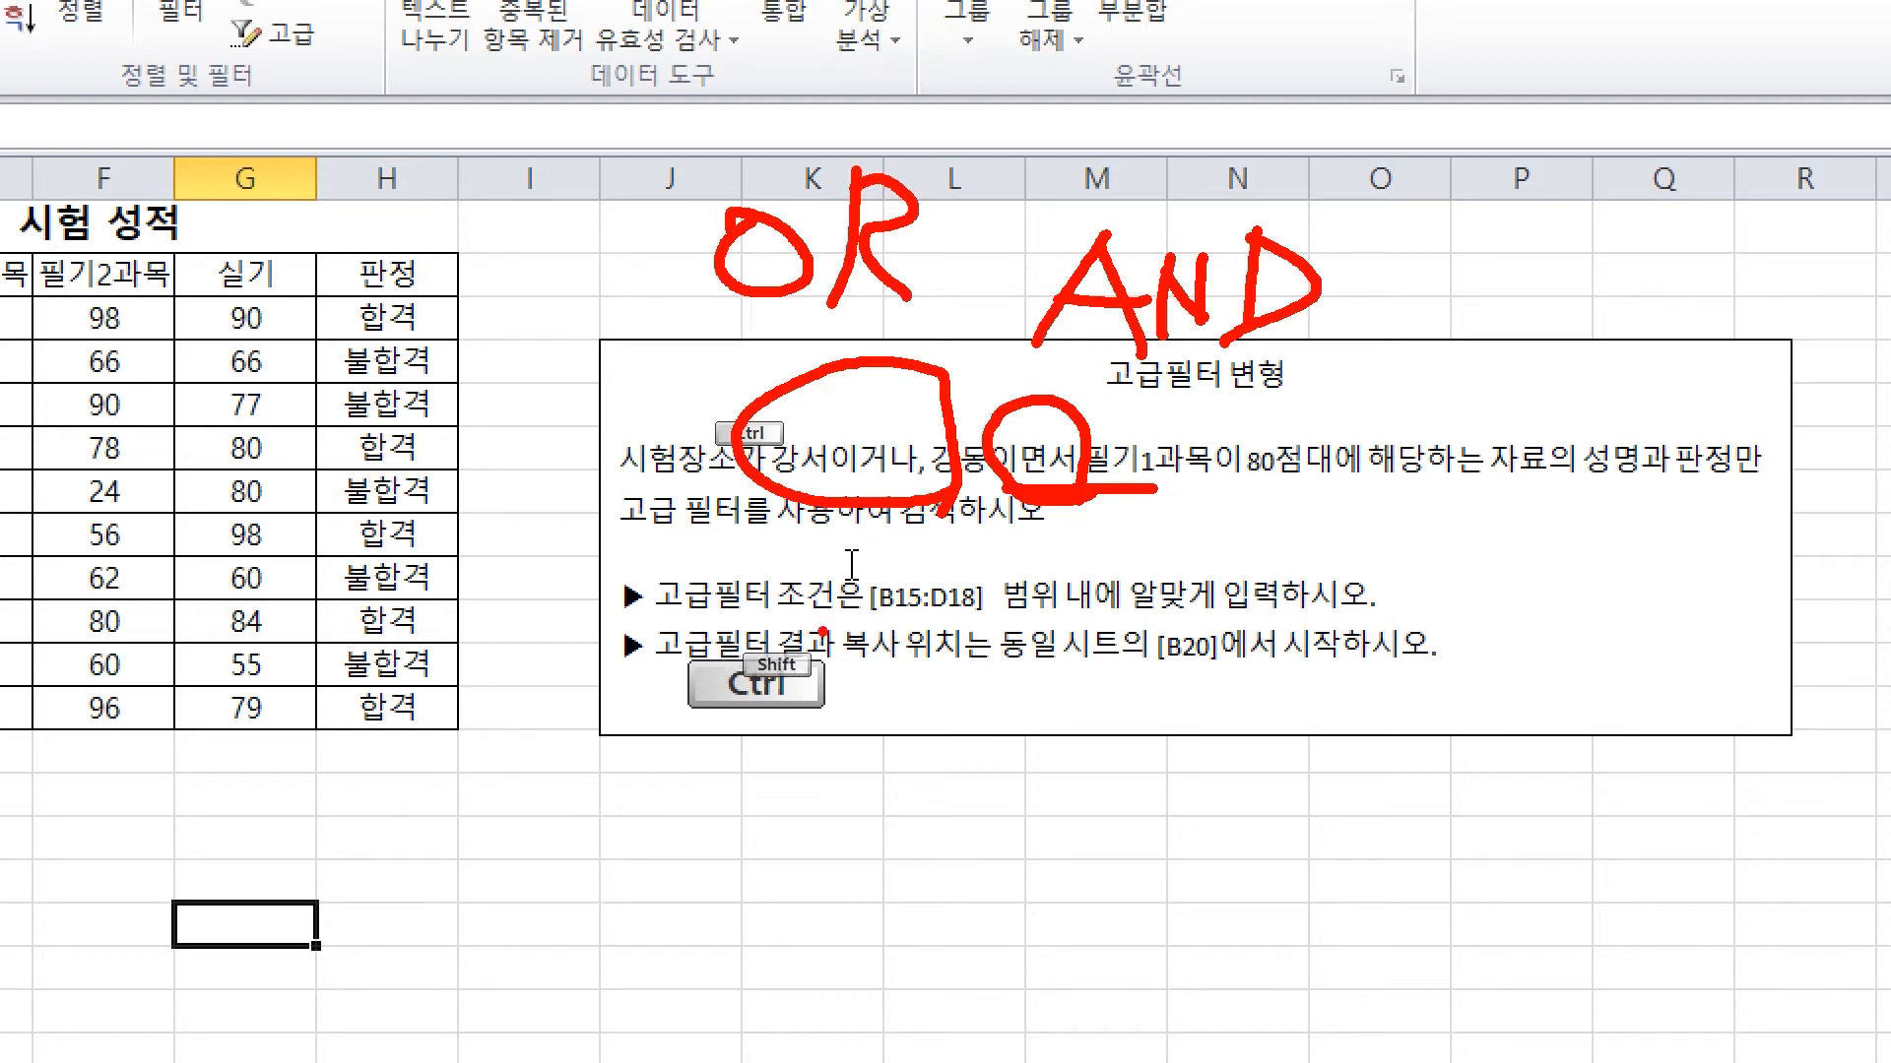
# Review the instruction to enter the filter criteria within B15:D18, underlining and circling it
pyautogui.moveTo(804, 619); pyautogui.dragTo(1061, 620)
pyautogui.moveTo(1368, 625); pyautogui.dragTo(1415, 618)
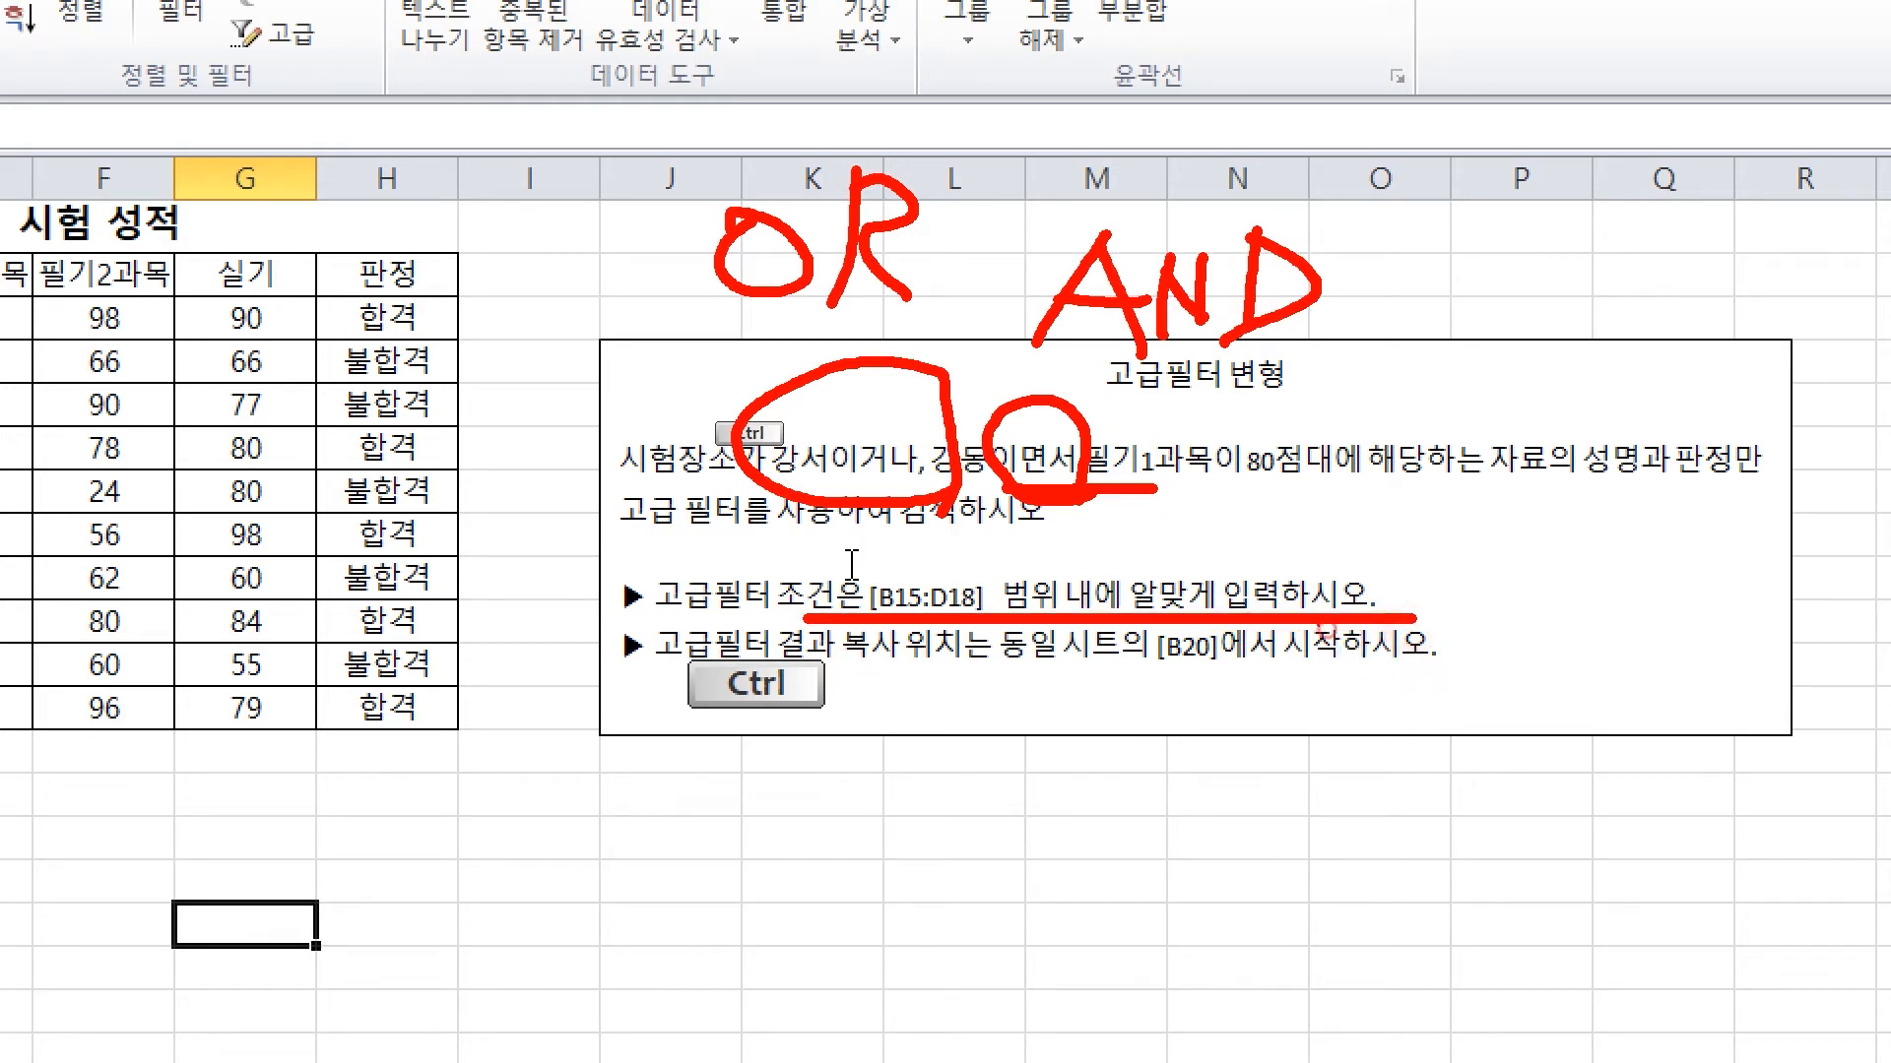
pyautogui.moveTo(1280, 679)
pyautogui.mouseDown()
pyautogui.moveTo(633, 604)
pyautogui.moveTo(1266, 557)
pyautogui.moveTo(1129, 711)
pyautogui.mouseUp()
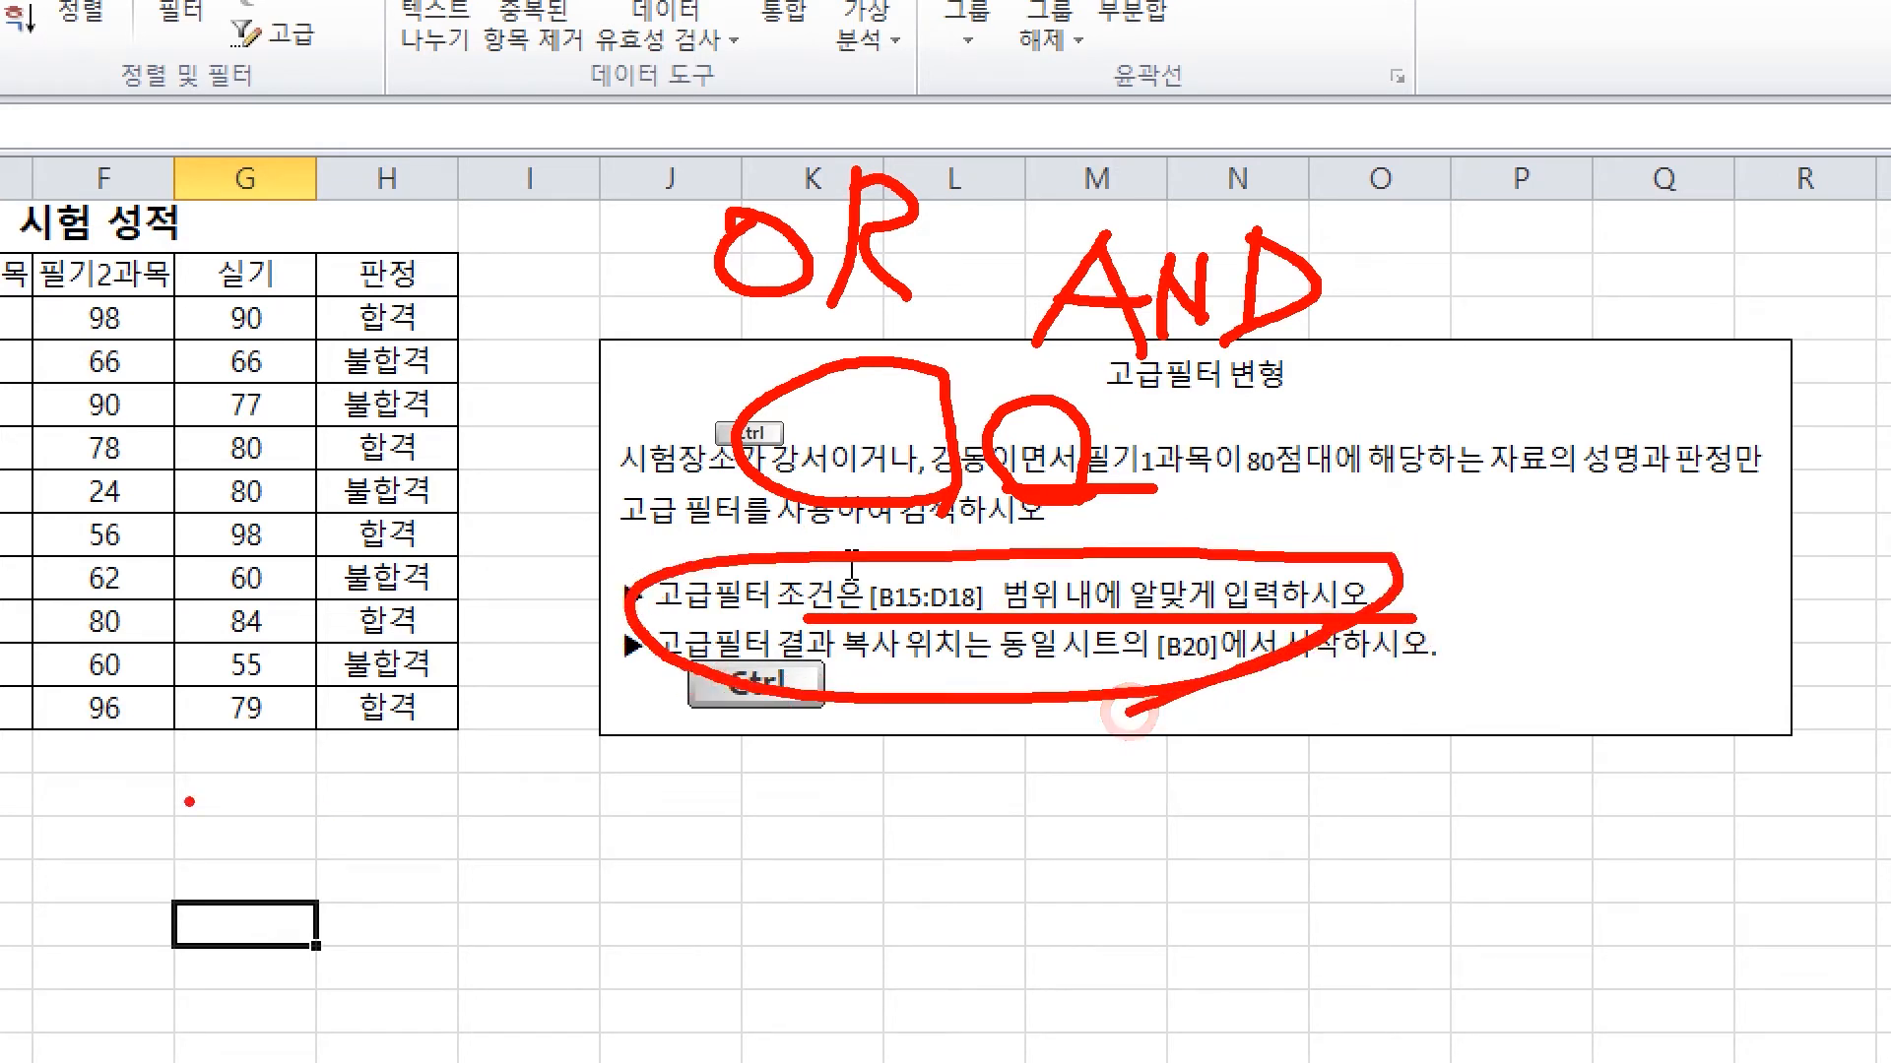
pyautogui.press('Escape')
pyautogui.click(750, 550)
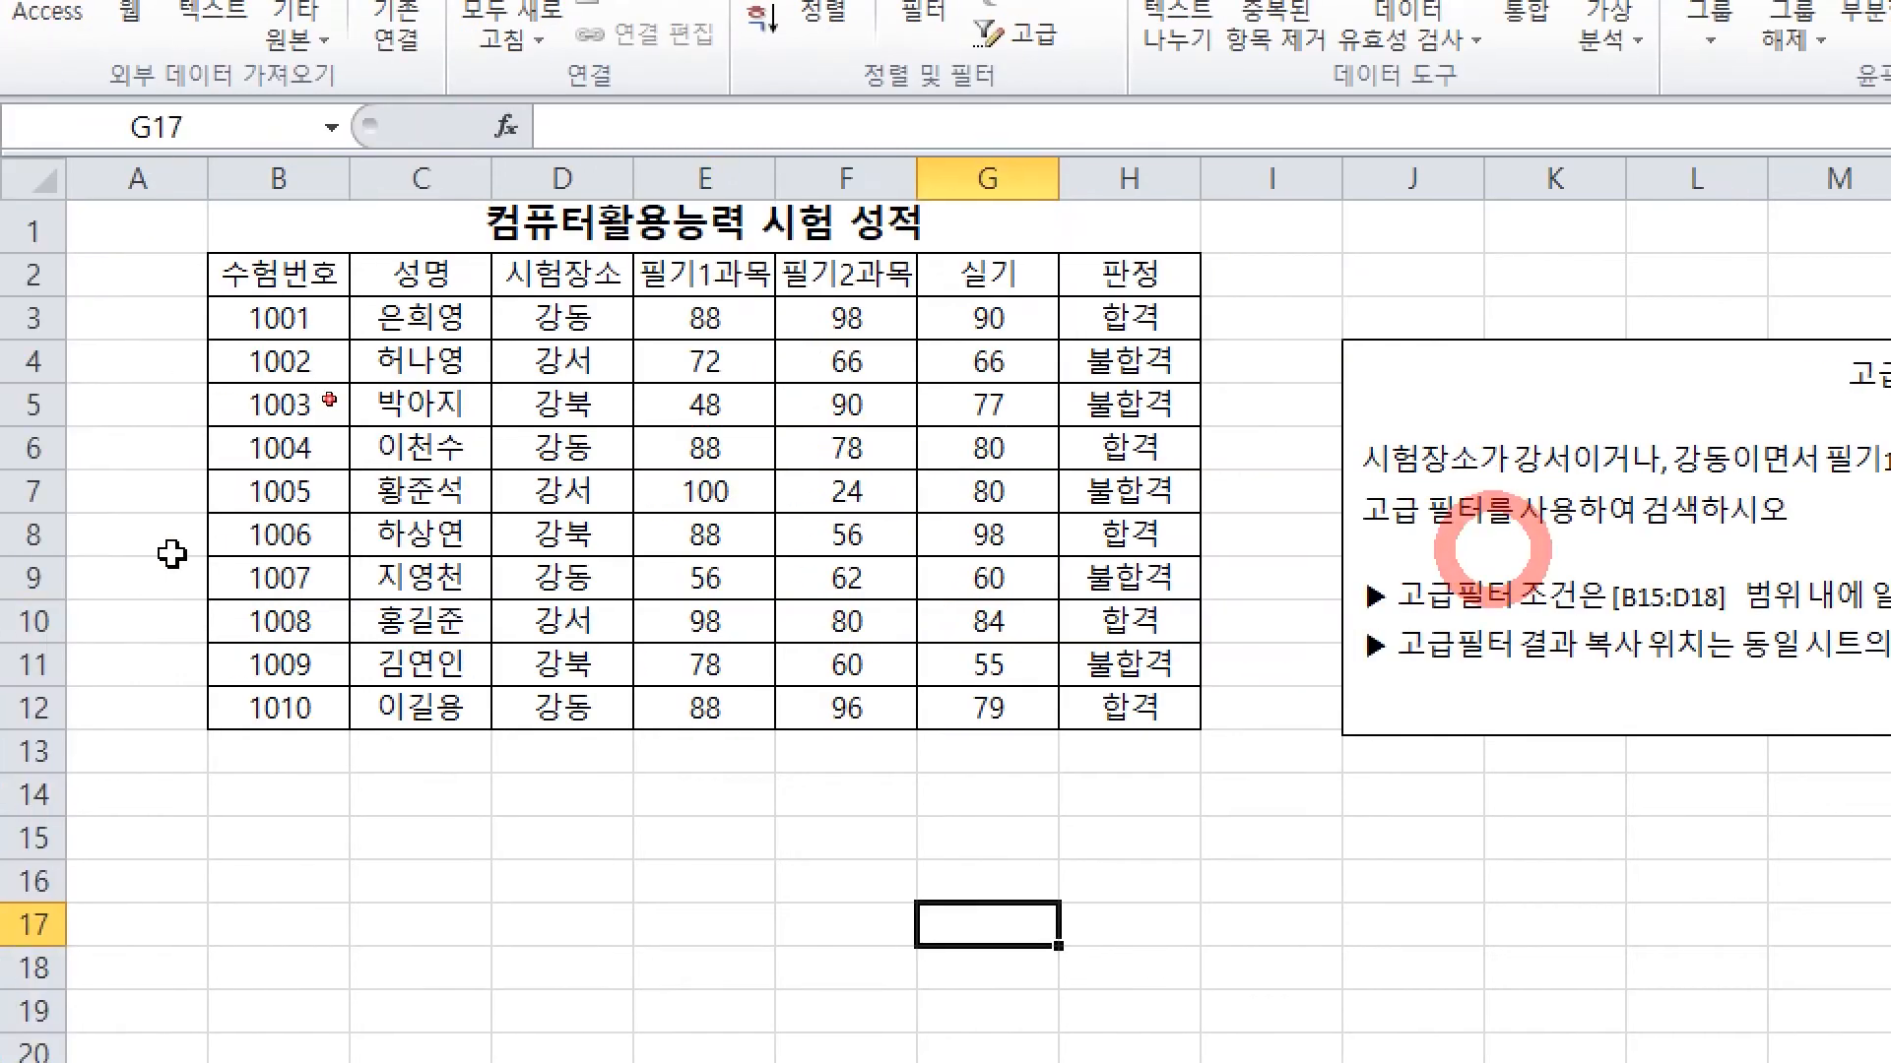
# Copy the 시험장소 and 필기1과목 headers from D2:E2 to B15 as the criteria headers
pyautogui.click(657, 615)
pyautogui.click(622, 277)
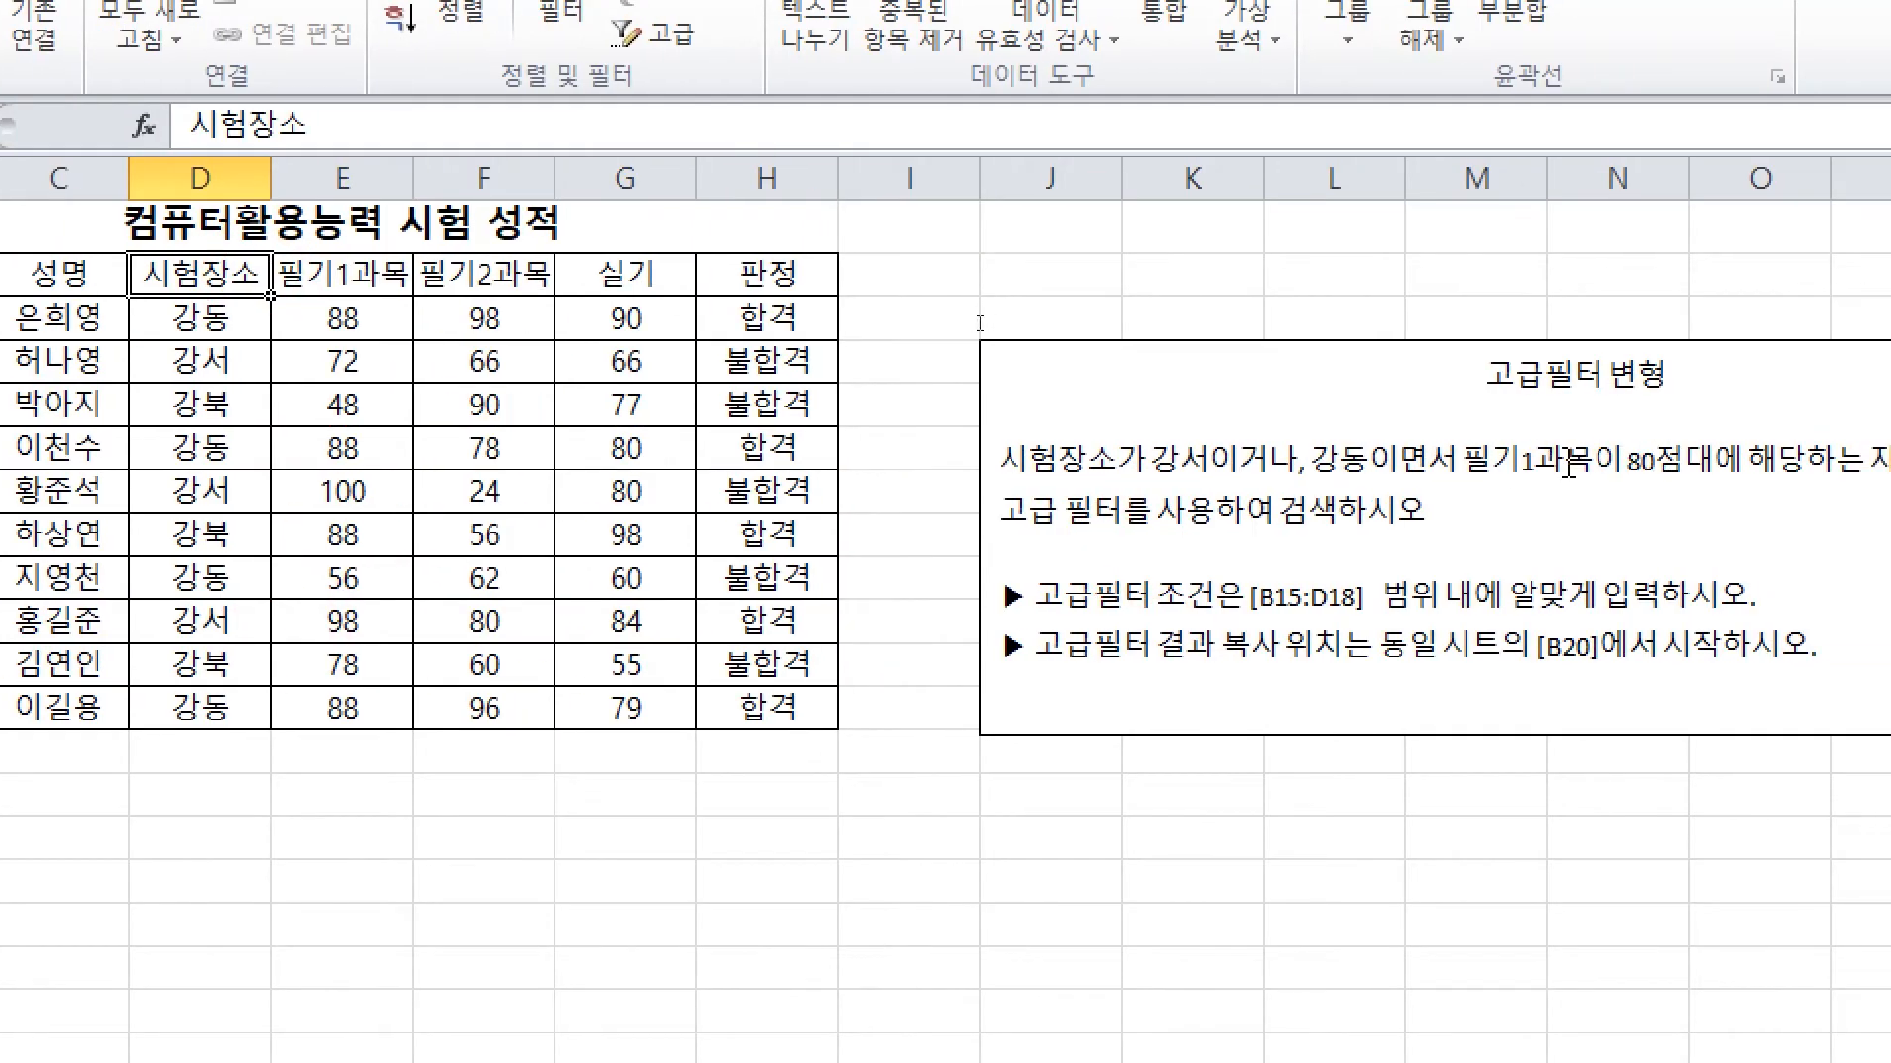
pyautogui.moveTo(200, 275); pyautogui.dragTo(345, 276)
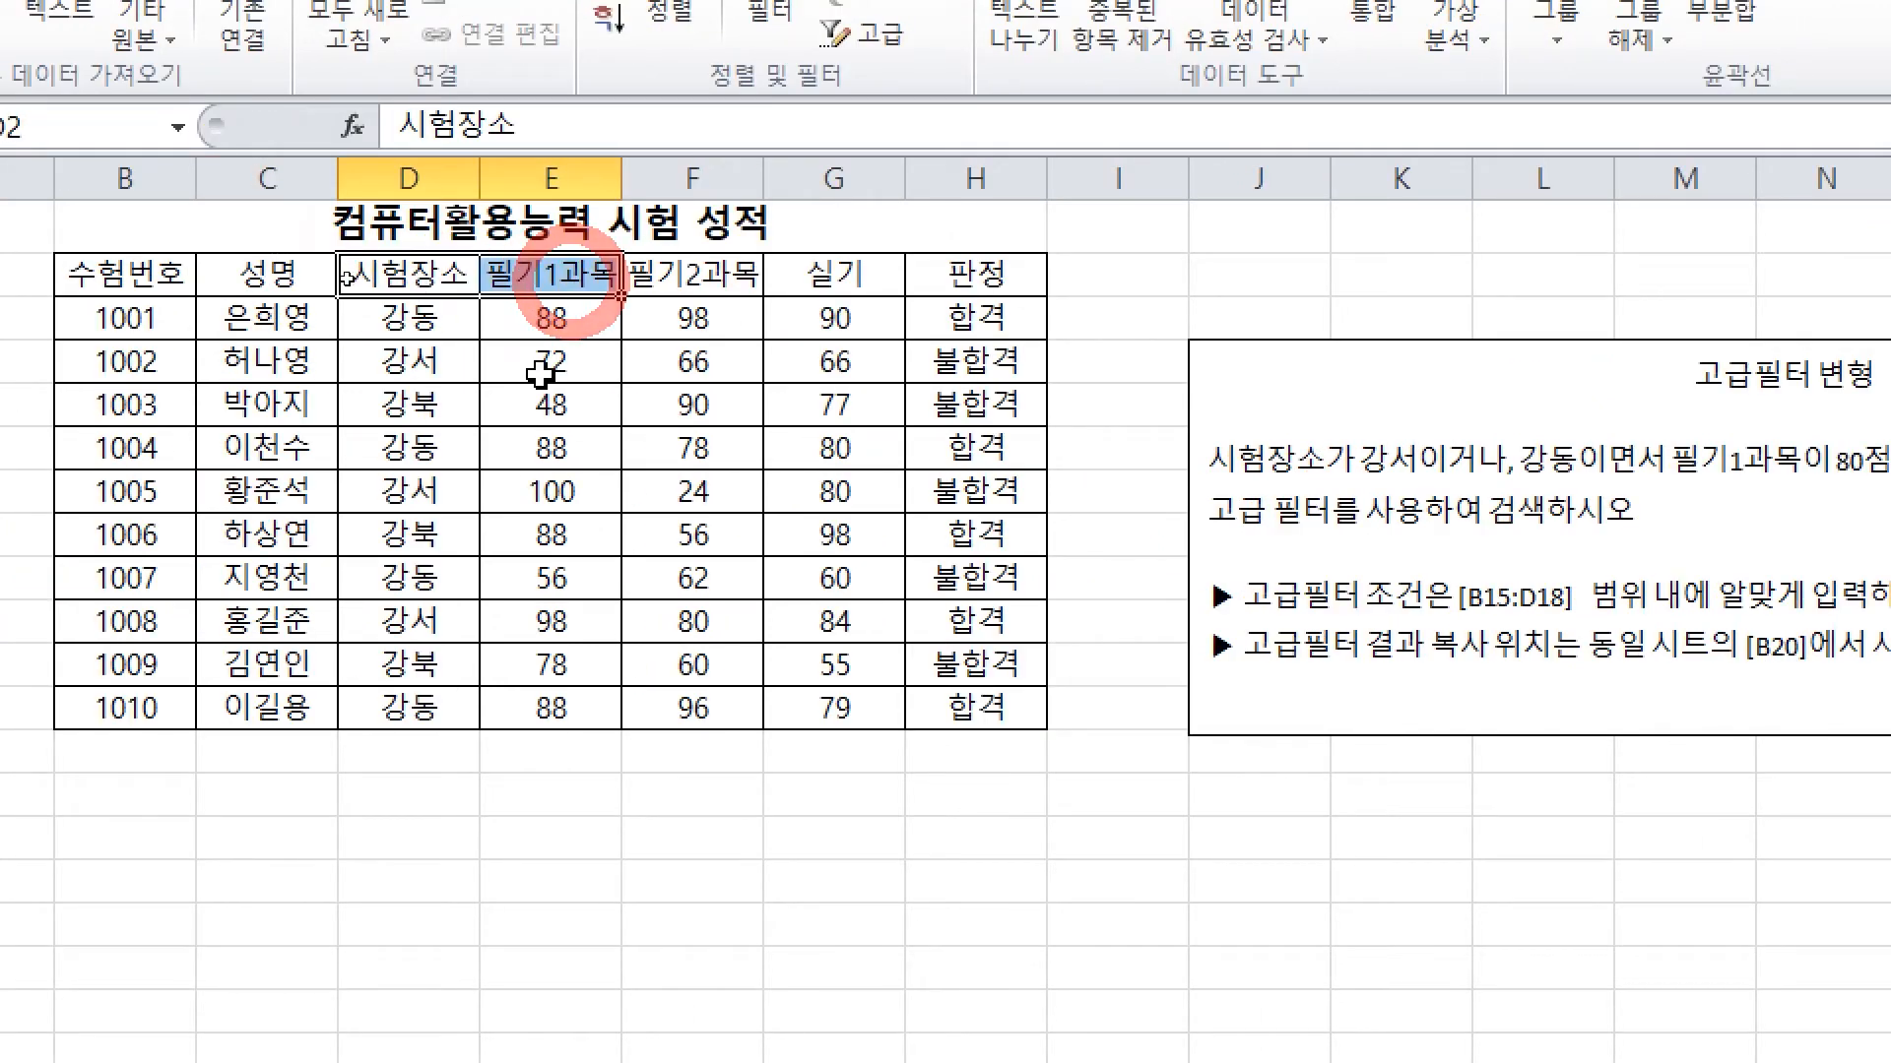
pyautogui.hotkey('ctrl', 'c')
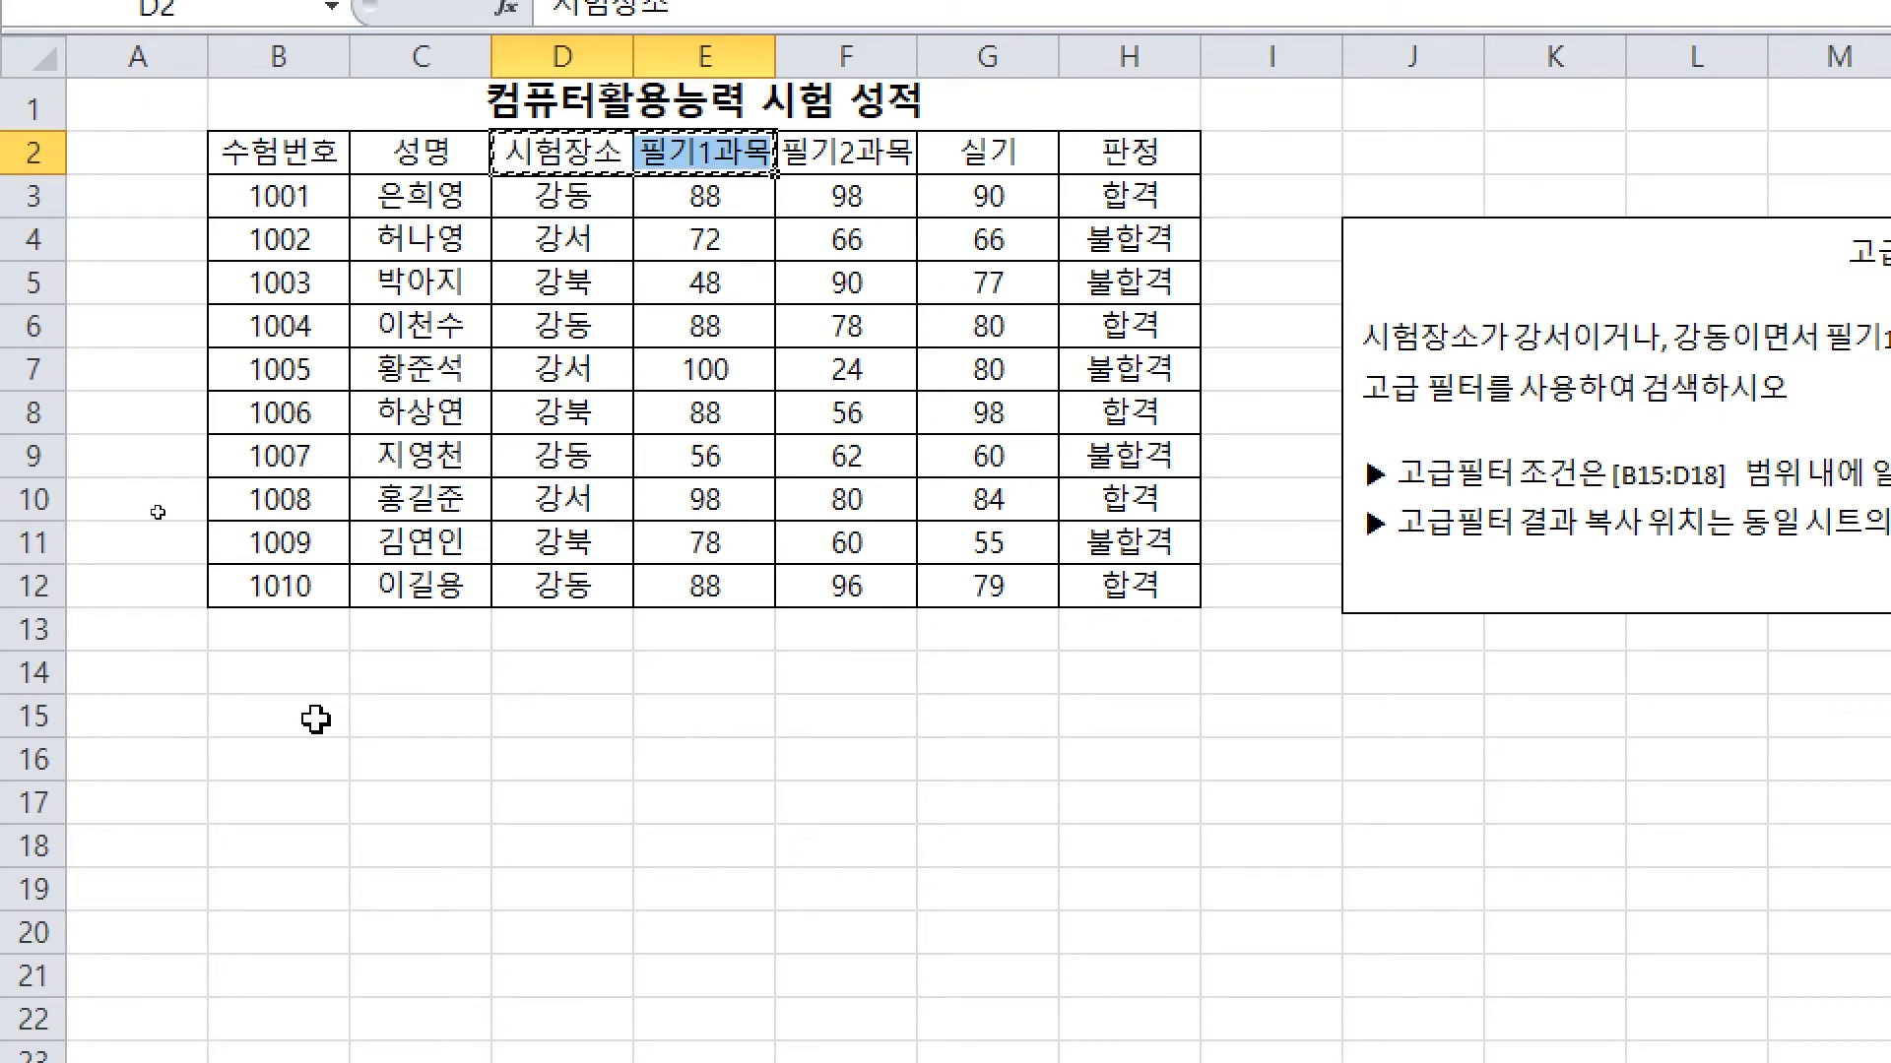
pyautogui.click(316, 720)
pyautogui.hotkey('ctrl', 'v')
pyautogui.click(616, 690)
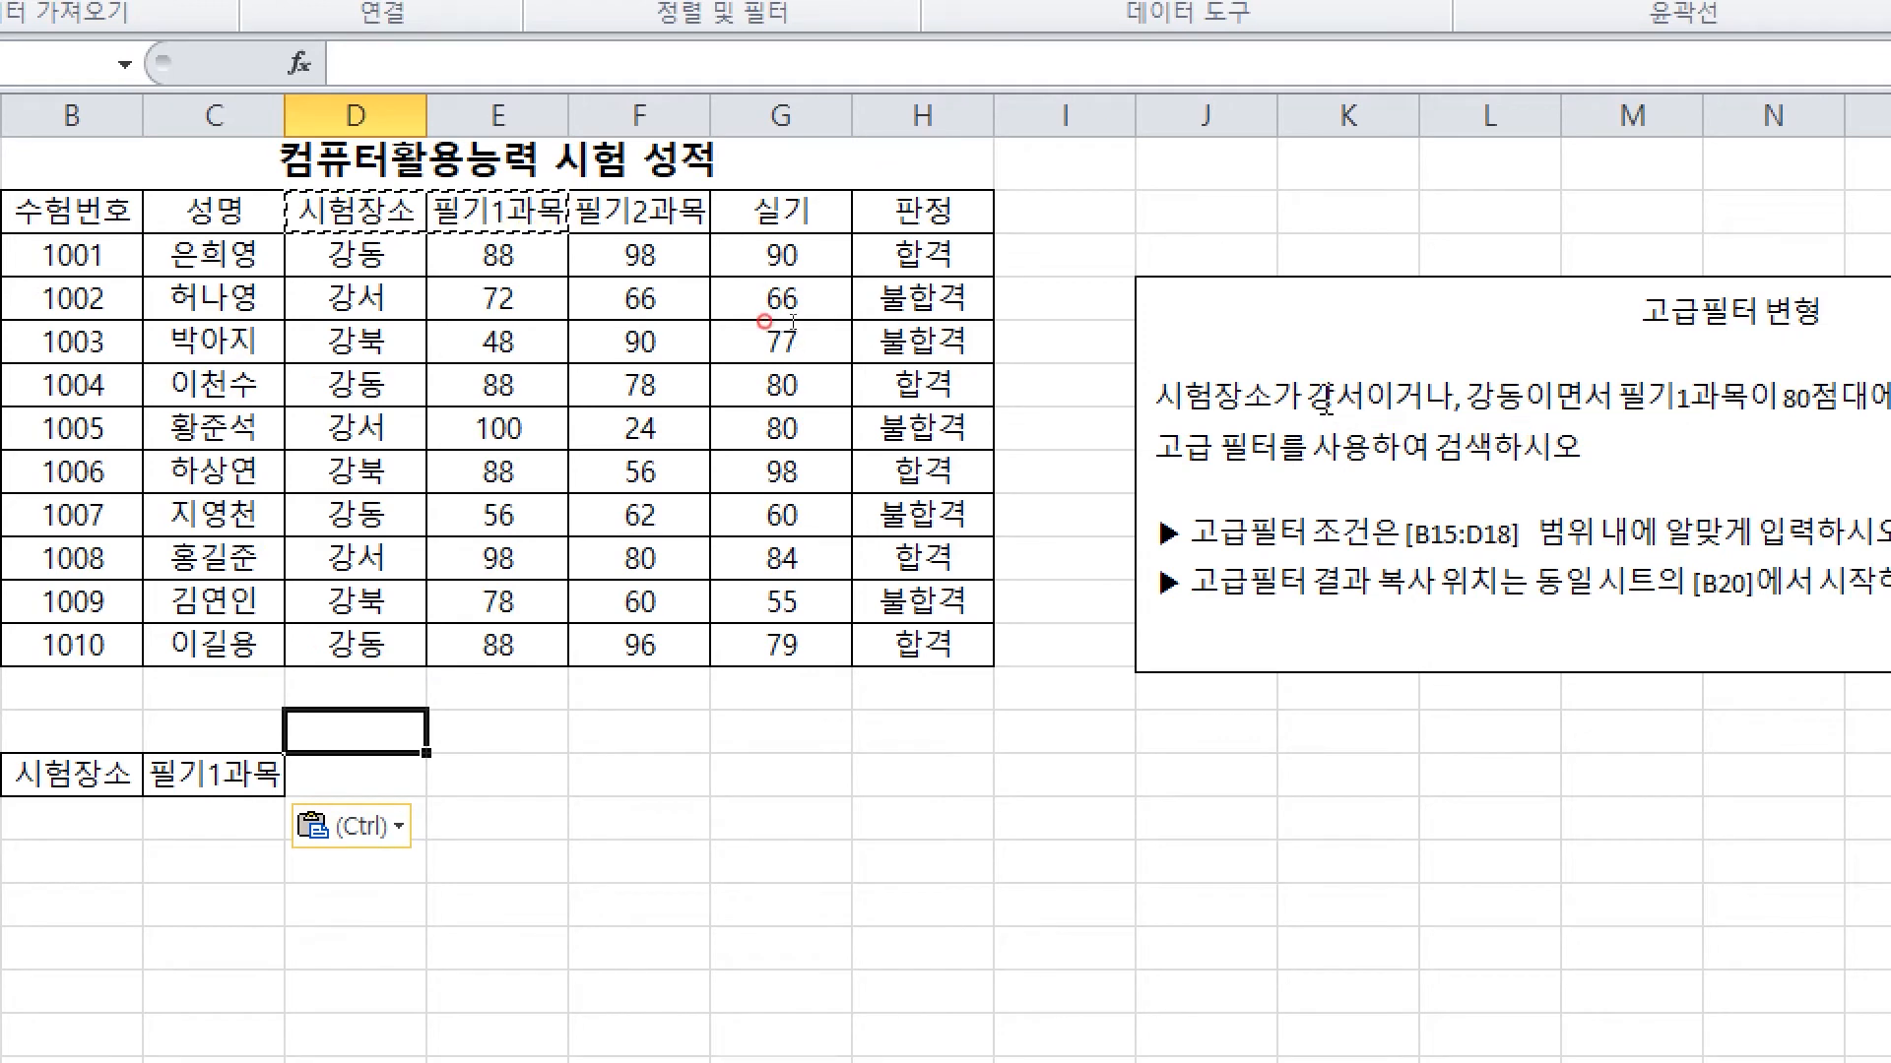
# Examine the 시험장소 condition, annotating beside the criteria headers how OR conditions work within one field
pyautogui.moveTo(1318, 396); pyautogui.dragTo(1575, 396)
pyautogui.click(630, 849)
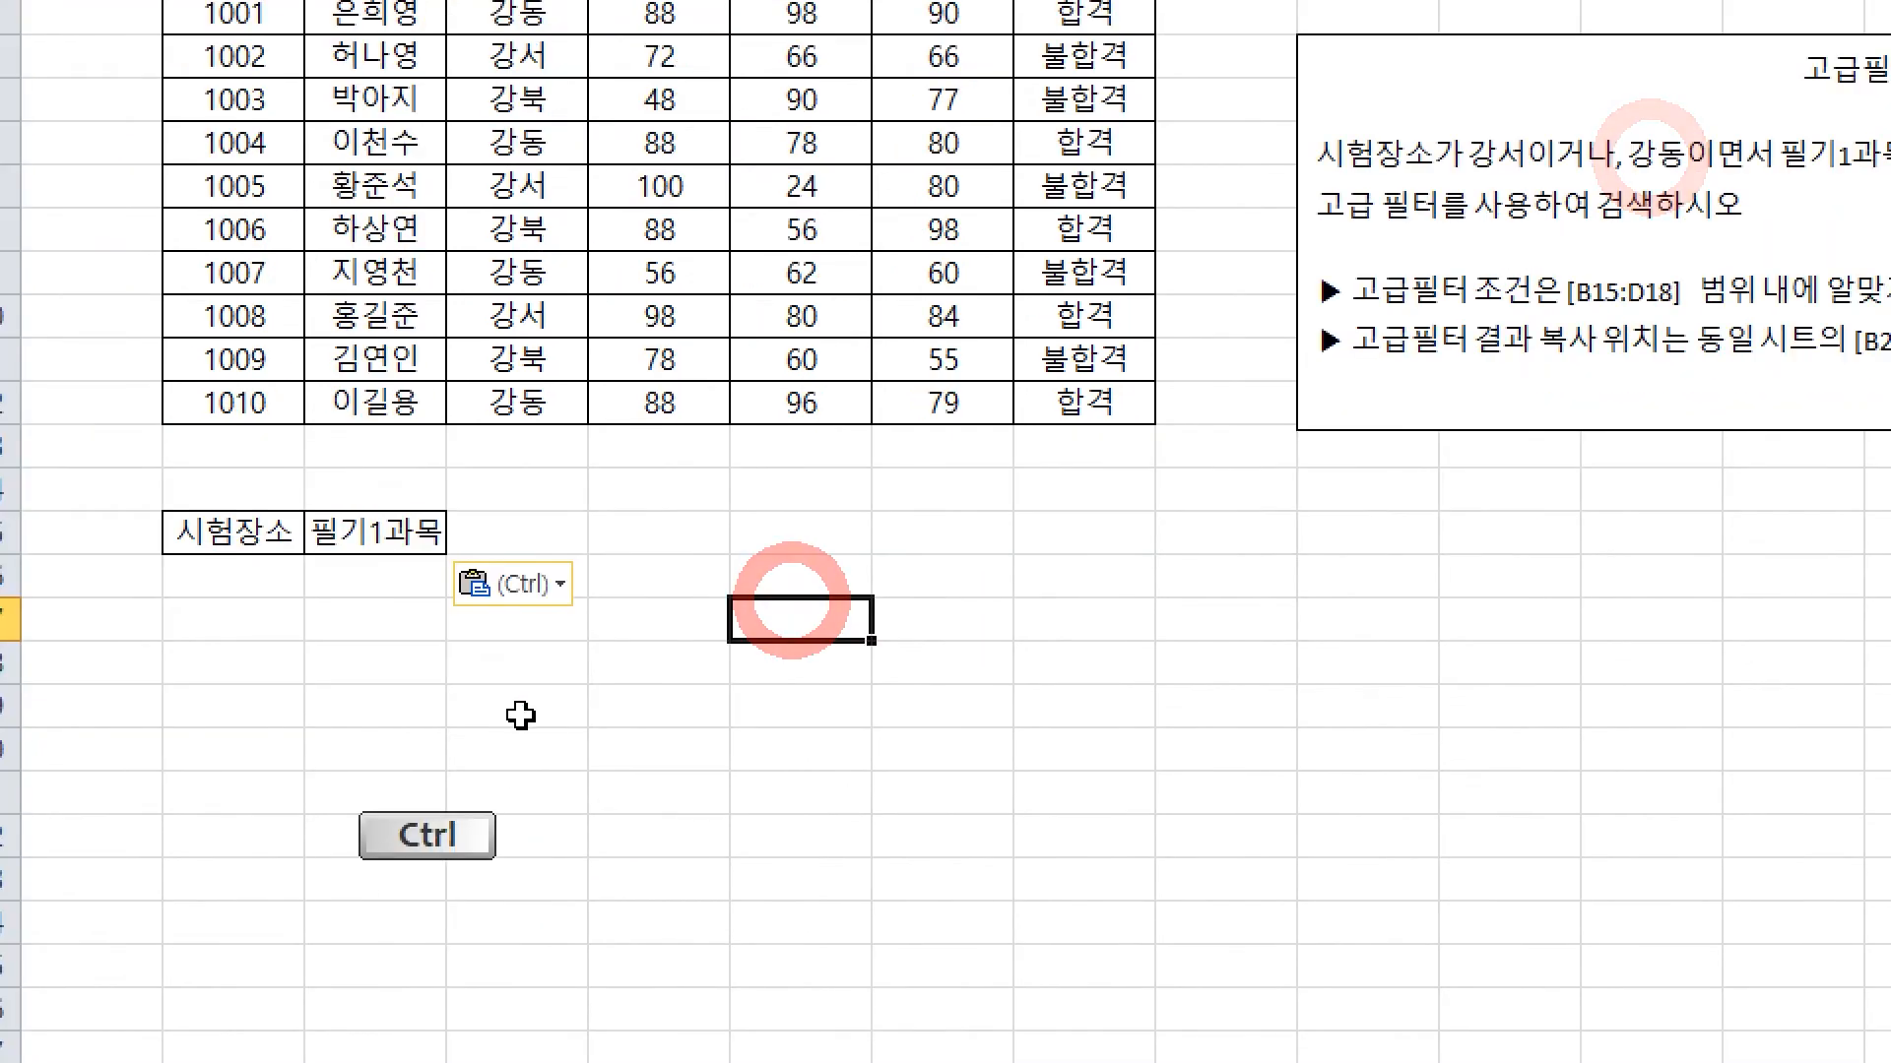
pyautogui.moveTo(621, 451); pyautogui.dragTo(593, 580)
pyautogui.moveTo(661, 463); pyautogui.dragTo(745, 470)
pyautogui.moveTo(707, 478); pyautogui.dragTo(756, 503)
pyautogui.moveTo(781, 456); pyautogui.dragTo(785, 579)
pyautogui.moveTo(807, 508); pyautogui.dragTo(881, 569)
pyautogui.click(822, 593)
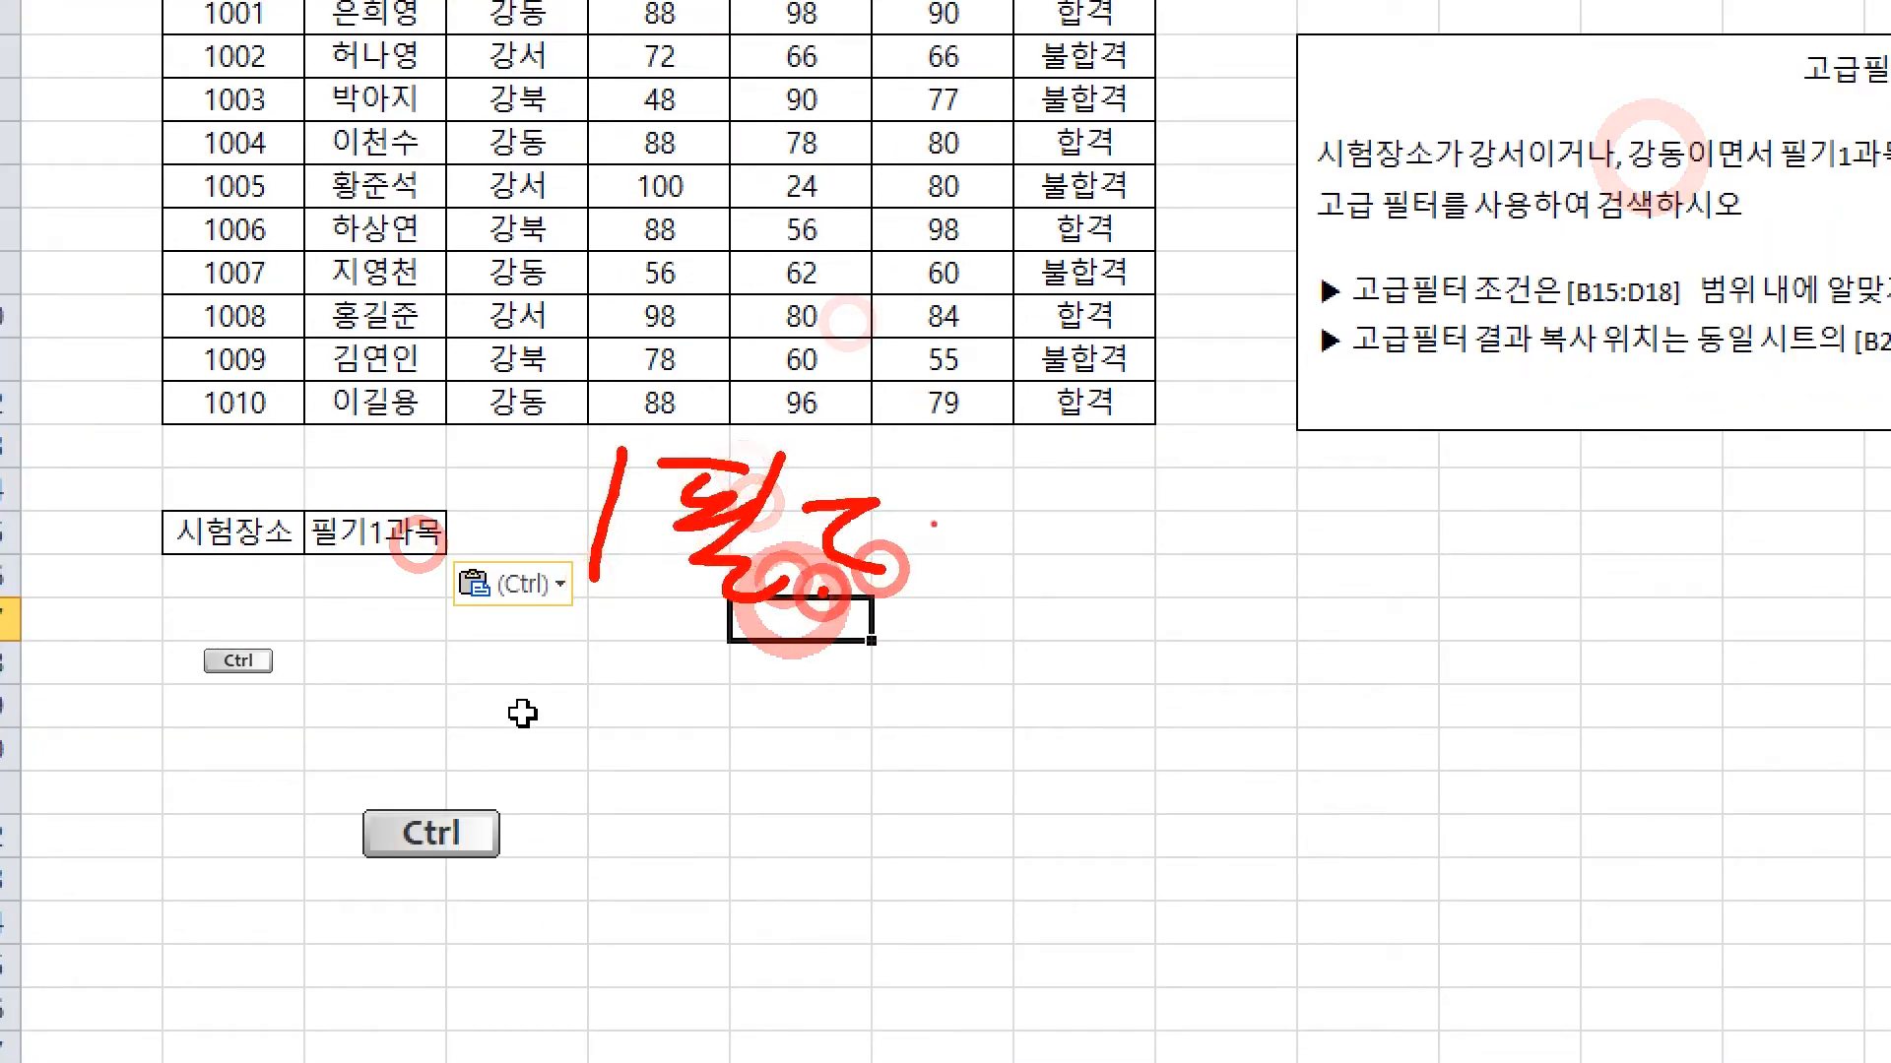
pyautogui.moveTo(731, 591); pyautogui.dragTo(925, 596)
pyautogui.moveTo(923, 517); pyautogui.dragTo(990, 571)
pyautogui.moveTo(1026, 463); pyautogui.dragTo(1030, 581)
pyautogui.moveTo(1095, 494); pyautogui.dragTo(1117, 583)
pyautogui.moveTo(1143, 492); pyautogui.dragTo(1147, 591)
pyautogui.moveTo(1280, 512); pyautogui.dragTo(1270, 517)
pyautogui.moveTo(1364, 478); pyautogui.dragTo(1357, 650)
pyautogui.moveTo(1365, 492); pyautogui.dragTo(1428, 586)
pyautogui.moveTo(1451, 520)
pyautogui.mouseDown()
pyautogui.moveTo(1502, 591)
pyautogui.moveTo(1575, 600)
pyautogui.moveTo(1637, 642)
pyautogui.mouseUp()
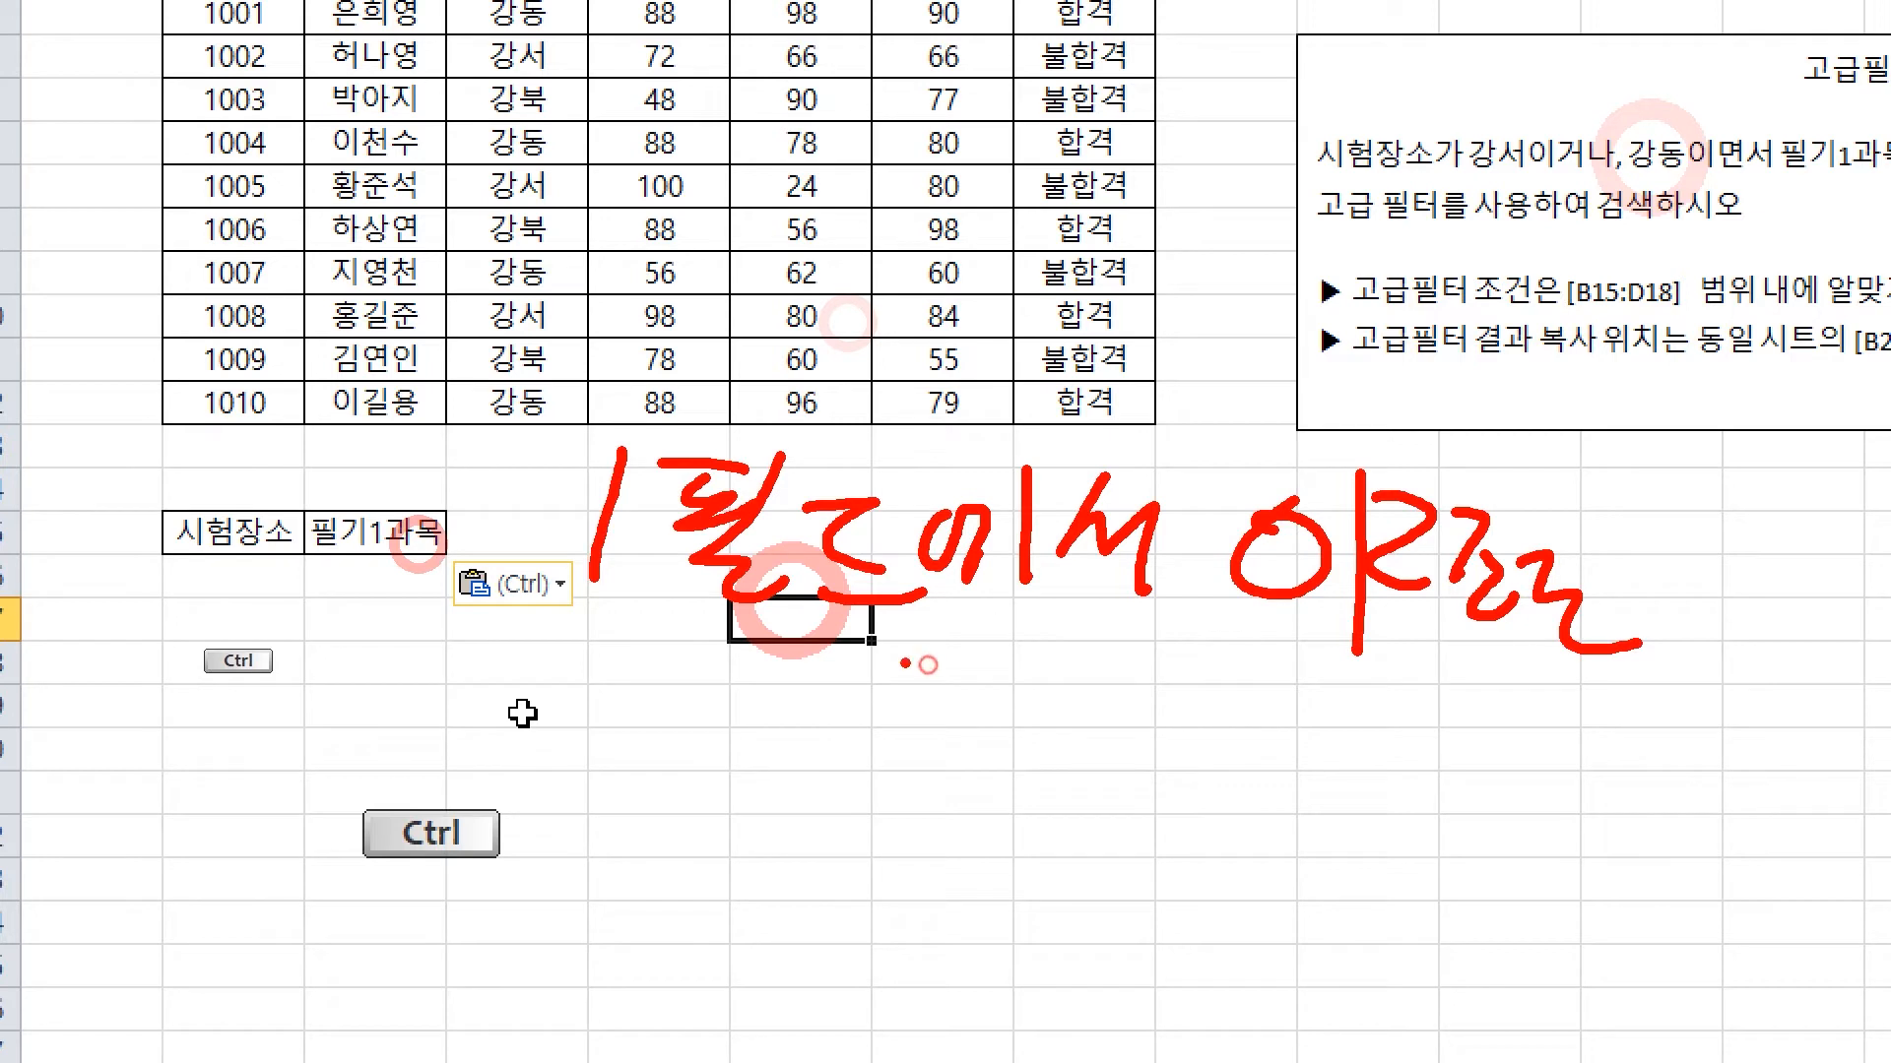
pyautogui.moveTo(905, 663)
pyautogui.mouseDown()
pyautogui.moveTo(985, 758)
pyautogui.moveTo(1063, 777)
pyautogui.moveTo(1162, 709)
pyautogui.moveTo(1251, 783)
pyautogui.moveTo(1280, 777)
pyautogui.mouseUp()
pyautogui.moveTo(970, 891)
pyautogui.mouseDown()
pyautogui.moveTo(1053, 950)
pyautogui.moveTo(1201, 857)
pyautogui.moveTo(1201, 975)
pyautogui.mouseUp()
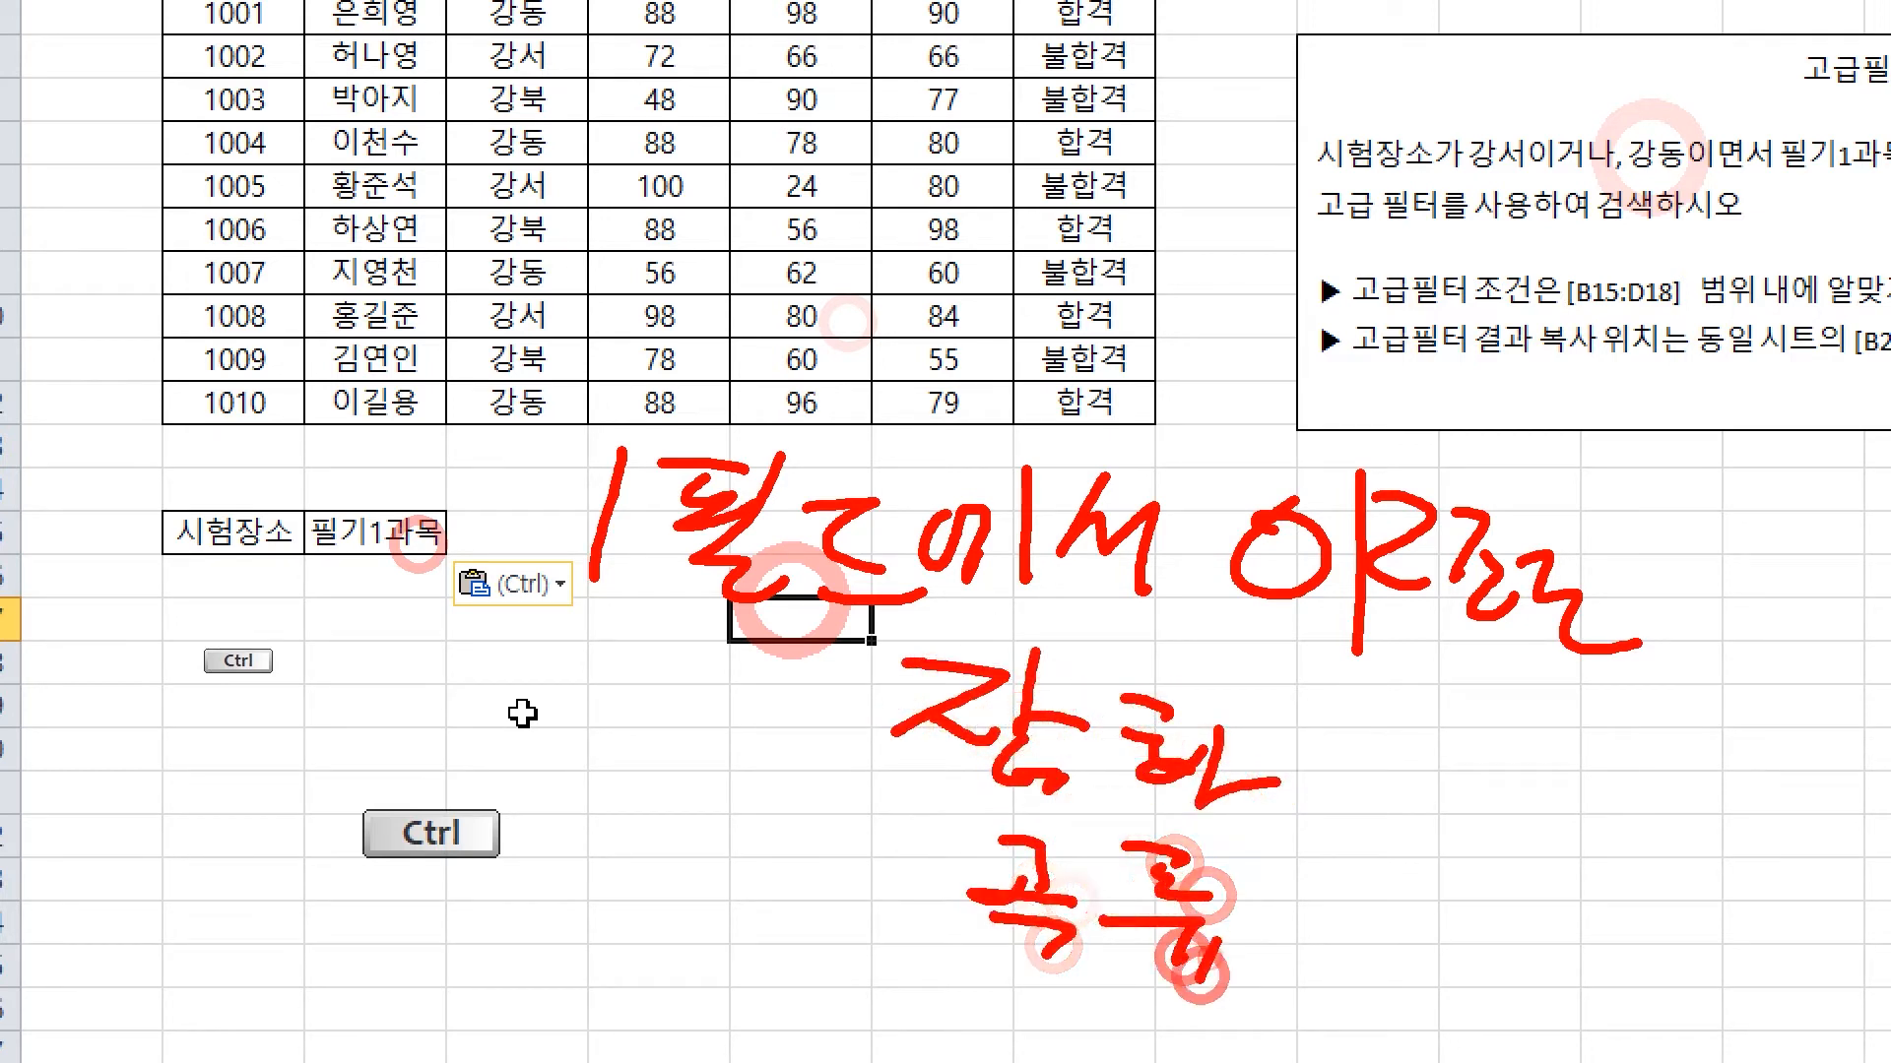
pyautogui.moveTo(1319, 745)
pyautogui.mouseDown()
pyautogui.moveTo(1309, 970)
pyautogui.moveTo(1378, 856)
pyautogui.moveTo(1221, 973)
pyautogui.mouseUp()
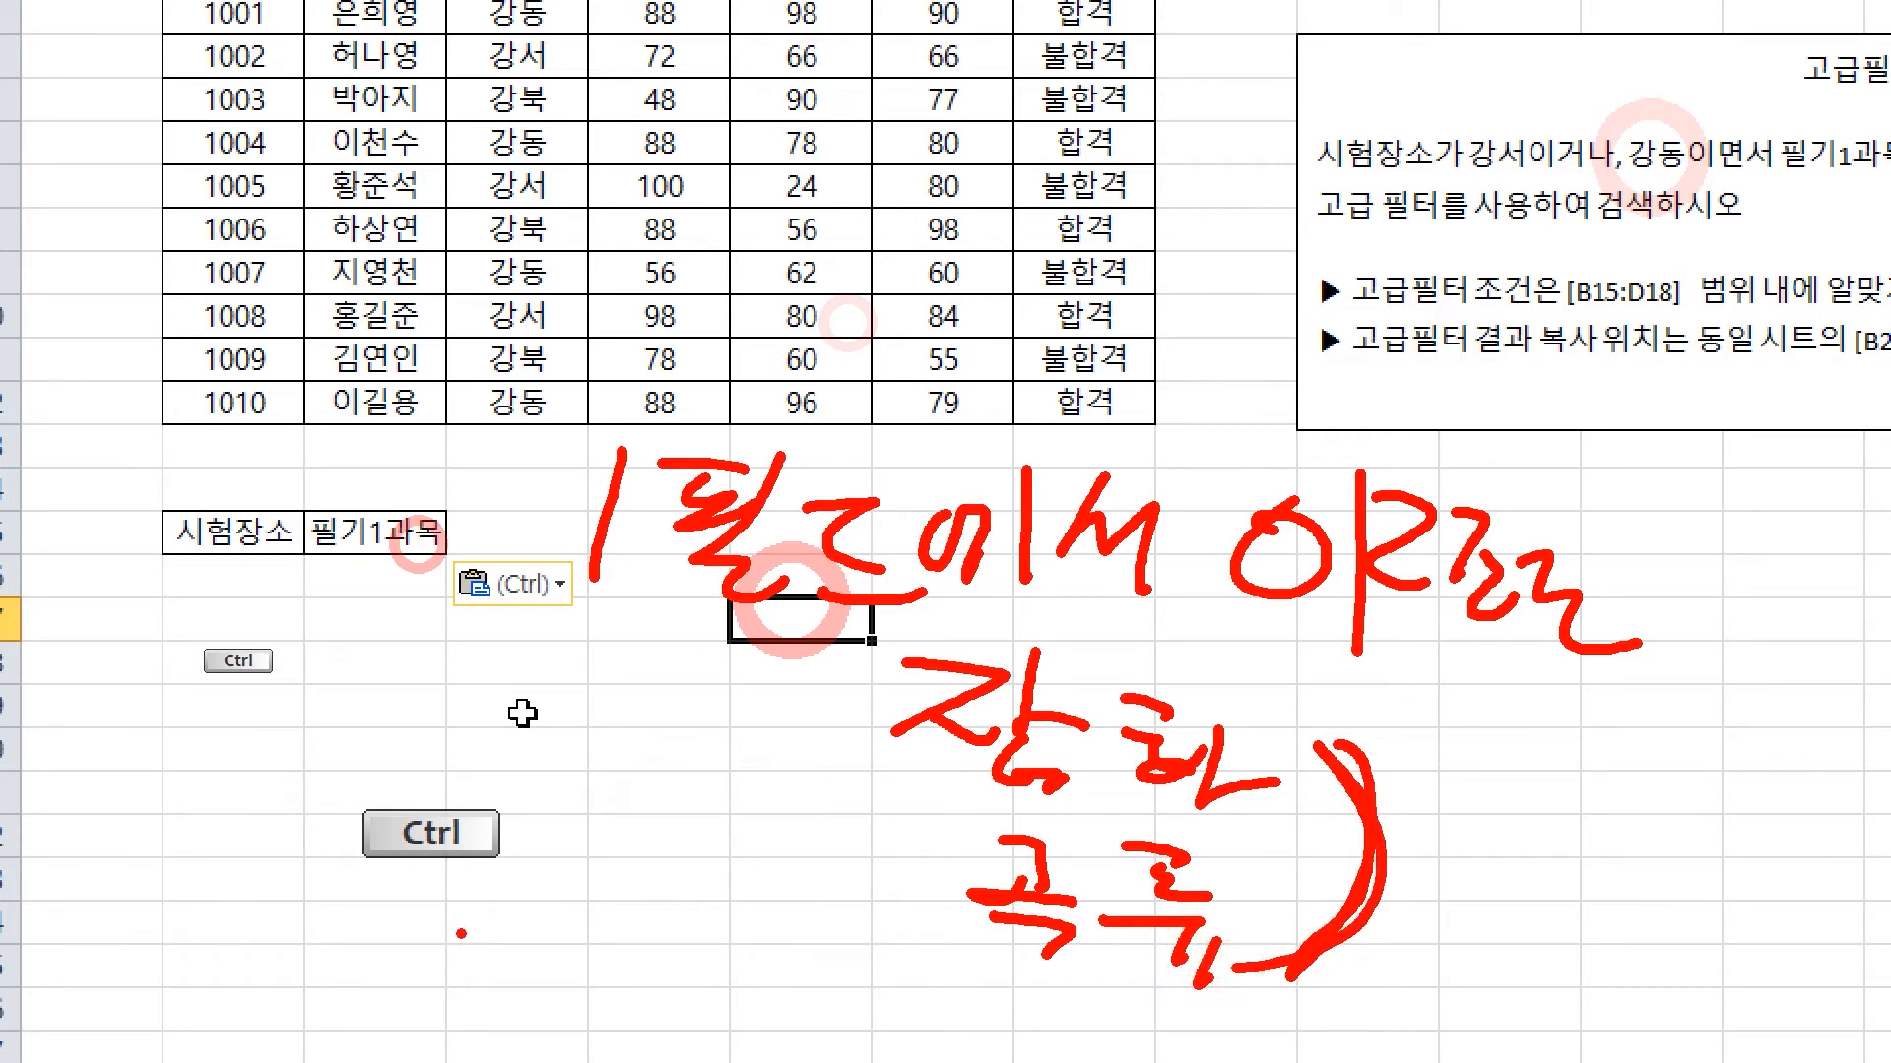
pyautogui.press('Escape')
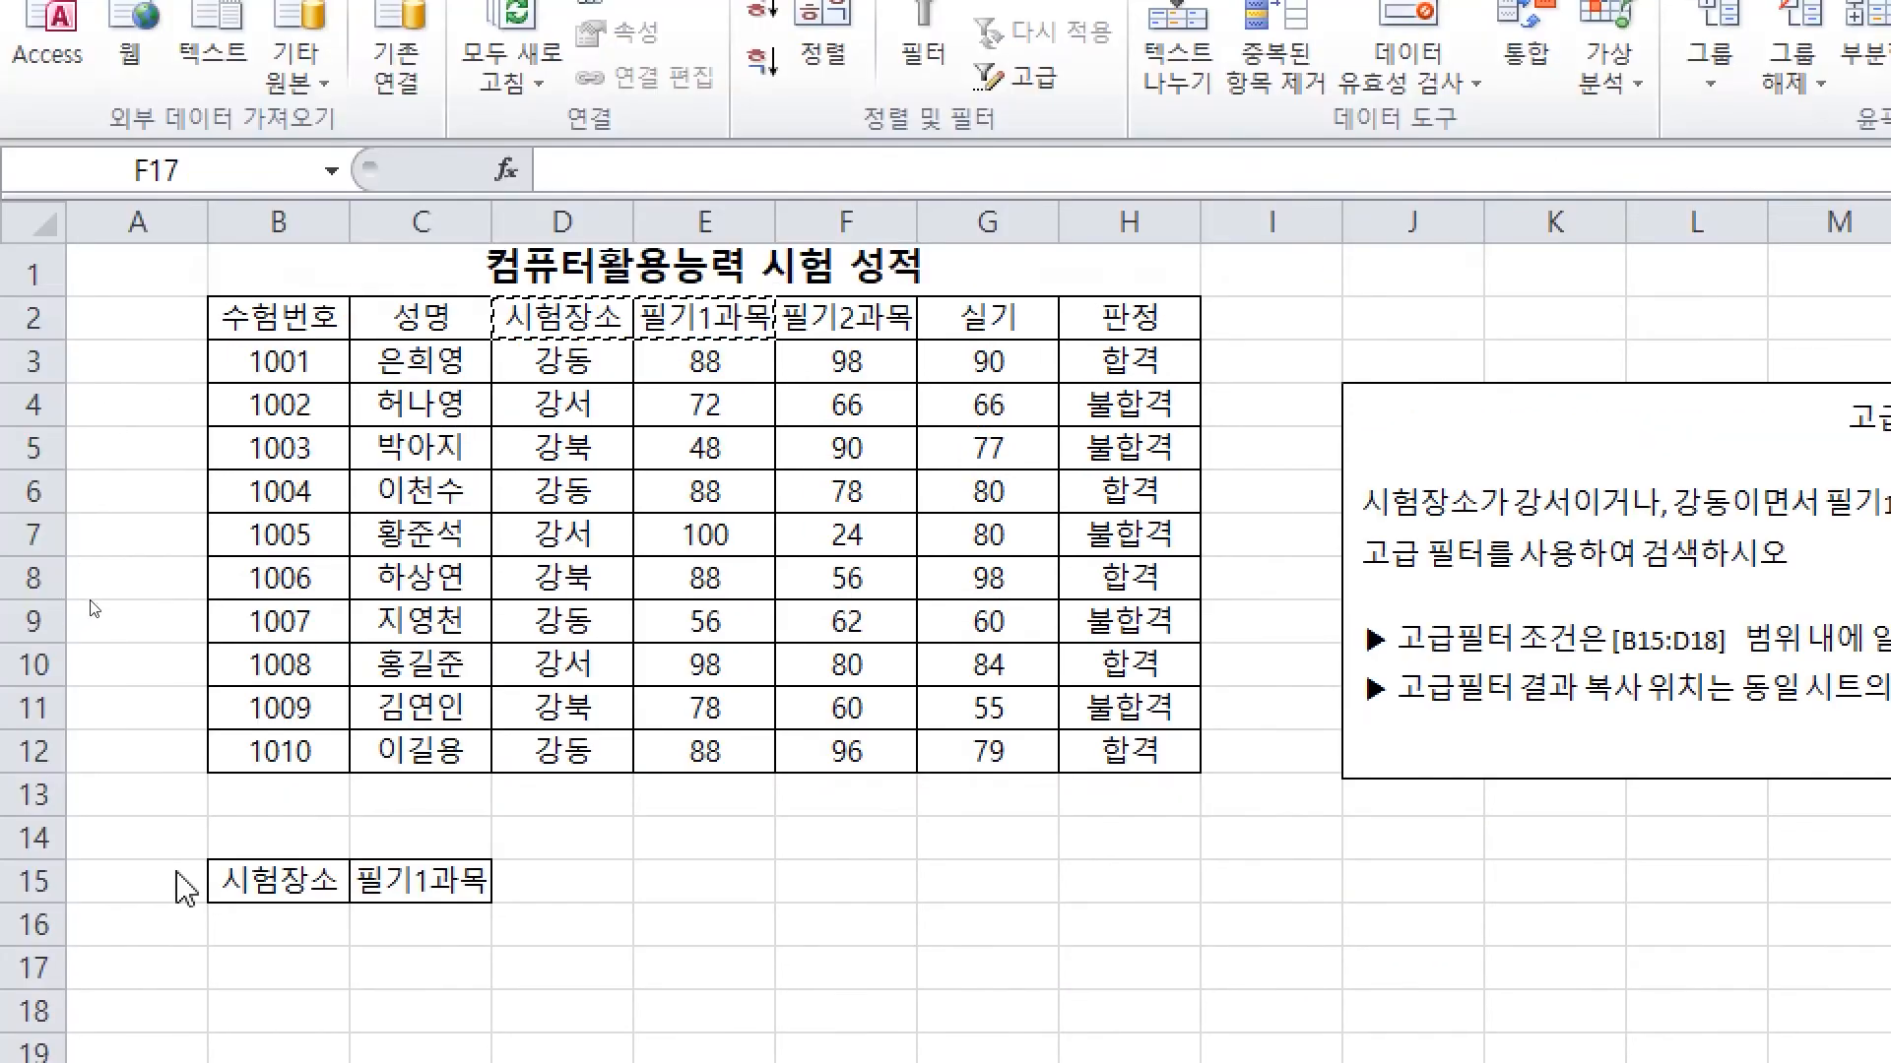
# Enter 강서 in B16 and 강동 in B17 as the 시험장소 criteria
pyautogui.click(279, 916)
pyautogui.write('강서')
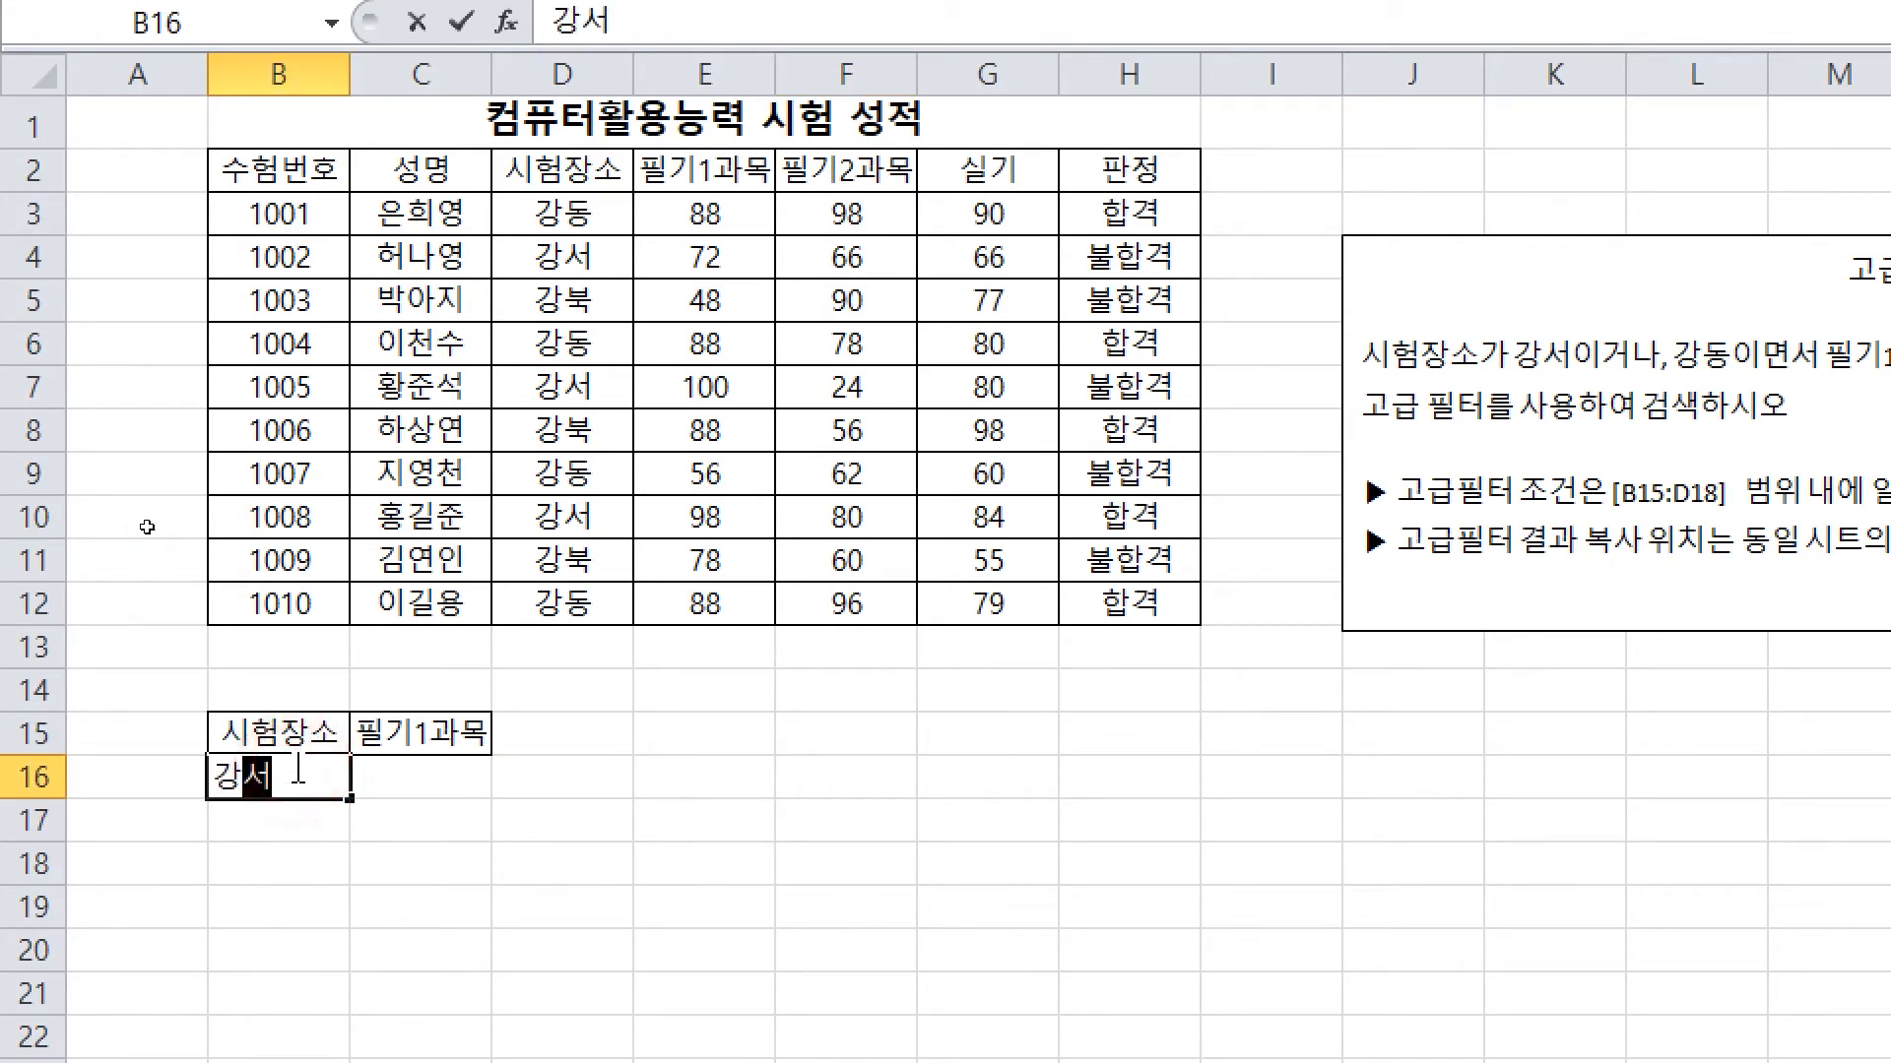
pyautogui.press('Return')
pyautogui.write('강동')
pyautogui.press('Return')
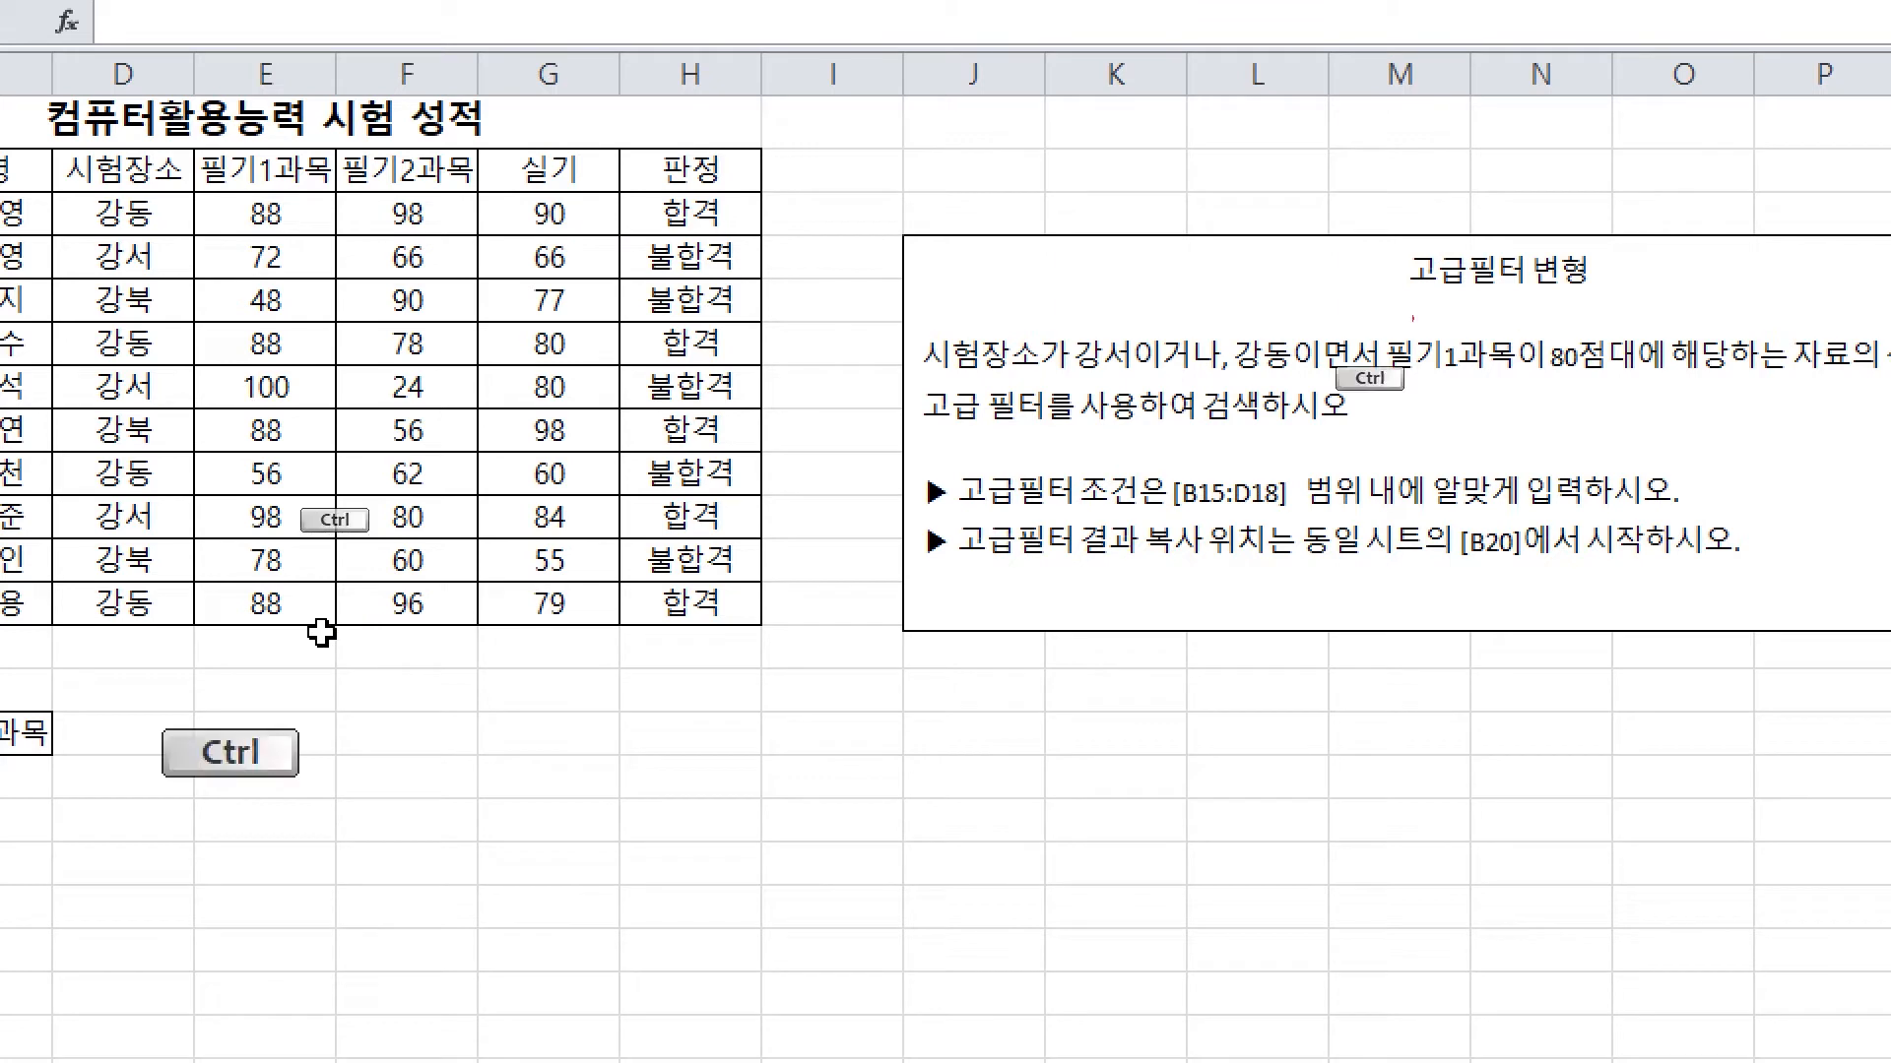
# Examine which 시험장소 the 필기1과목 80점대 condition applies to, linking it to 강동 and crossing out 강서
pyautogui.moveTo(1379, 311)
pyautogui.mouseDown()
pyautogui.moveTo(1448, 358)
pyautogui.moveTo(1704, 403)
pyautogui.mouseUp()
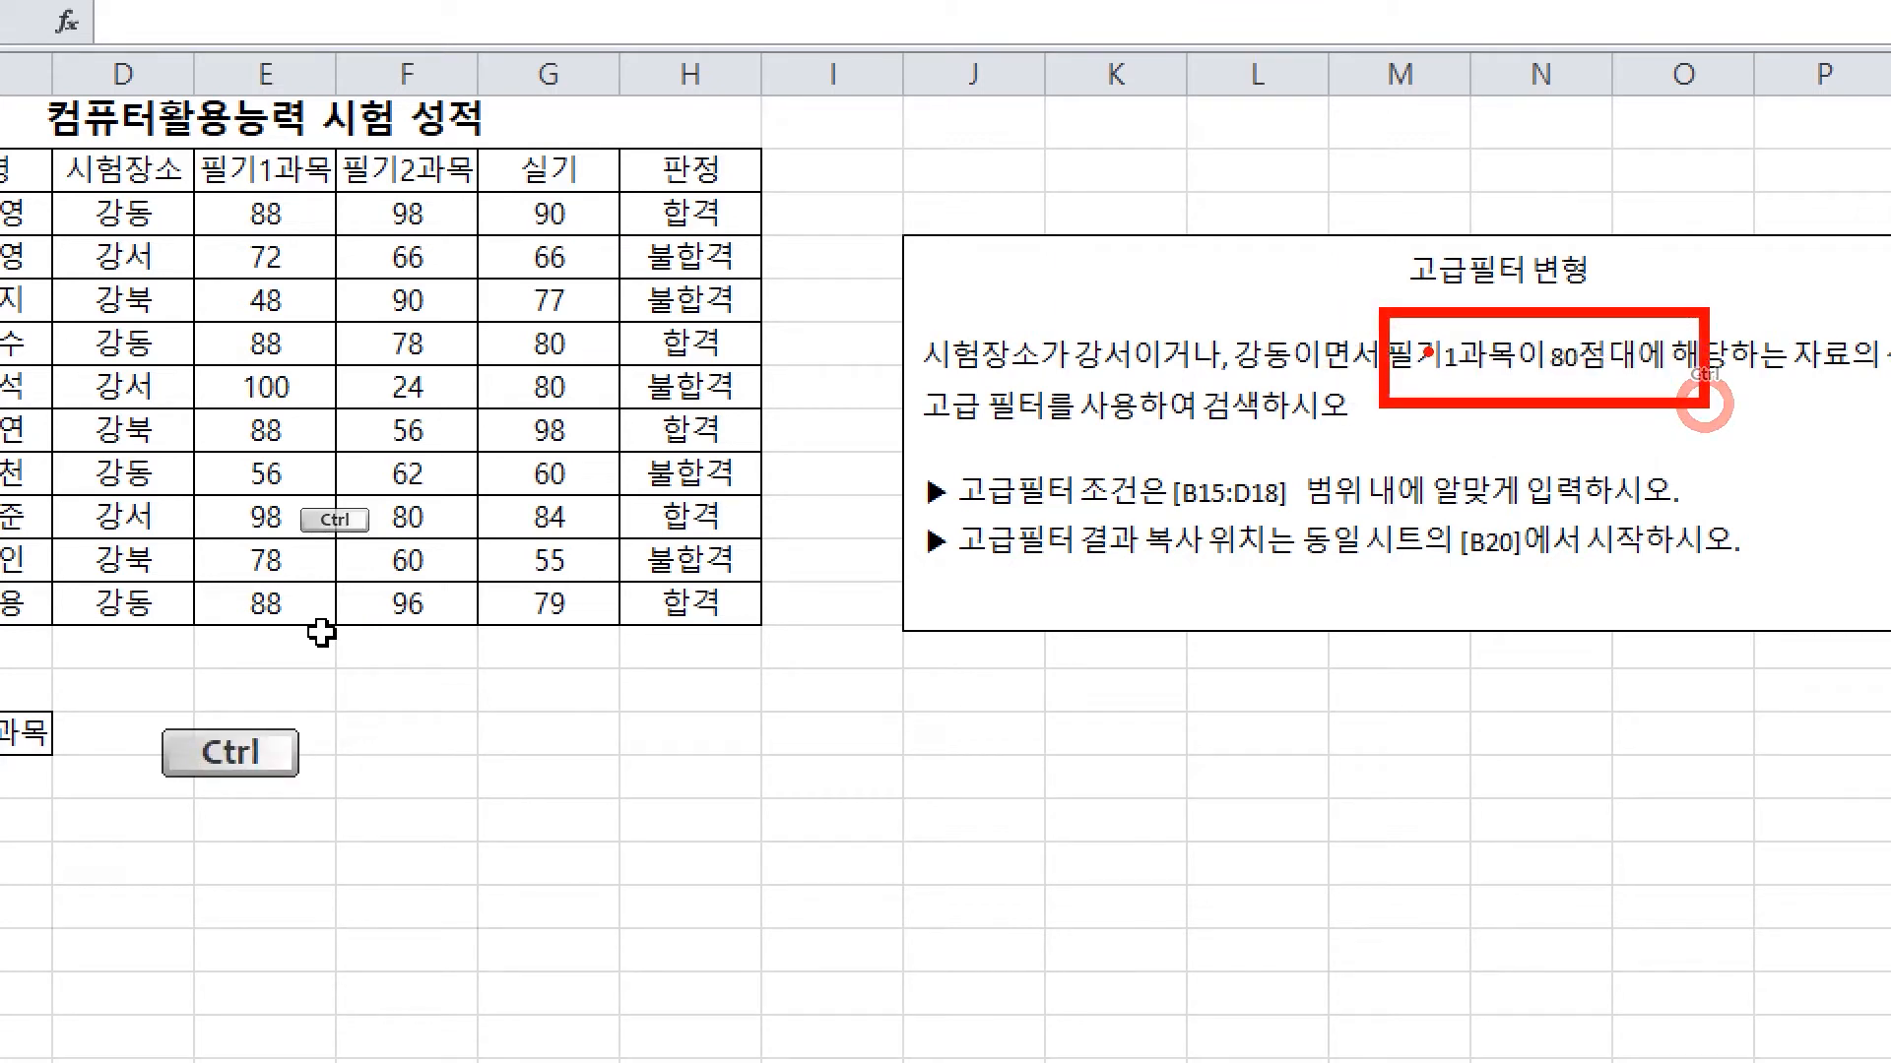
pyautogui.moveTo(1553, 346)
pyautogui.mouseDown()
pyautogui.moveTo(1448, 201)
pyautogui.moveTo(1278, 335)
pyautogui.mouseUp()
pyautogui.moveTo(1269, 310)
pyautogui.mouseDown()
pyautogui.moveTo(1297, 330)
pyautogui.moveTo(1324, 317)
pyautogui.mouseUp()
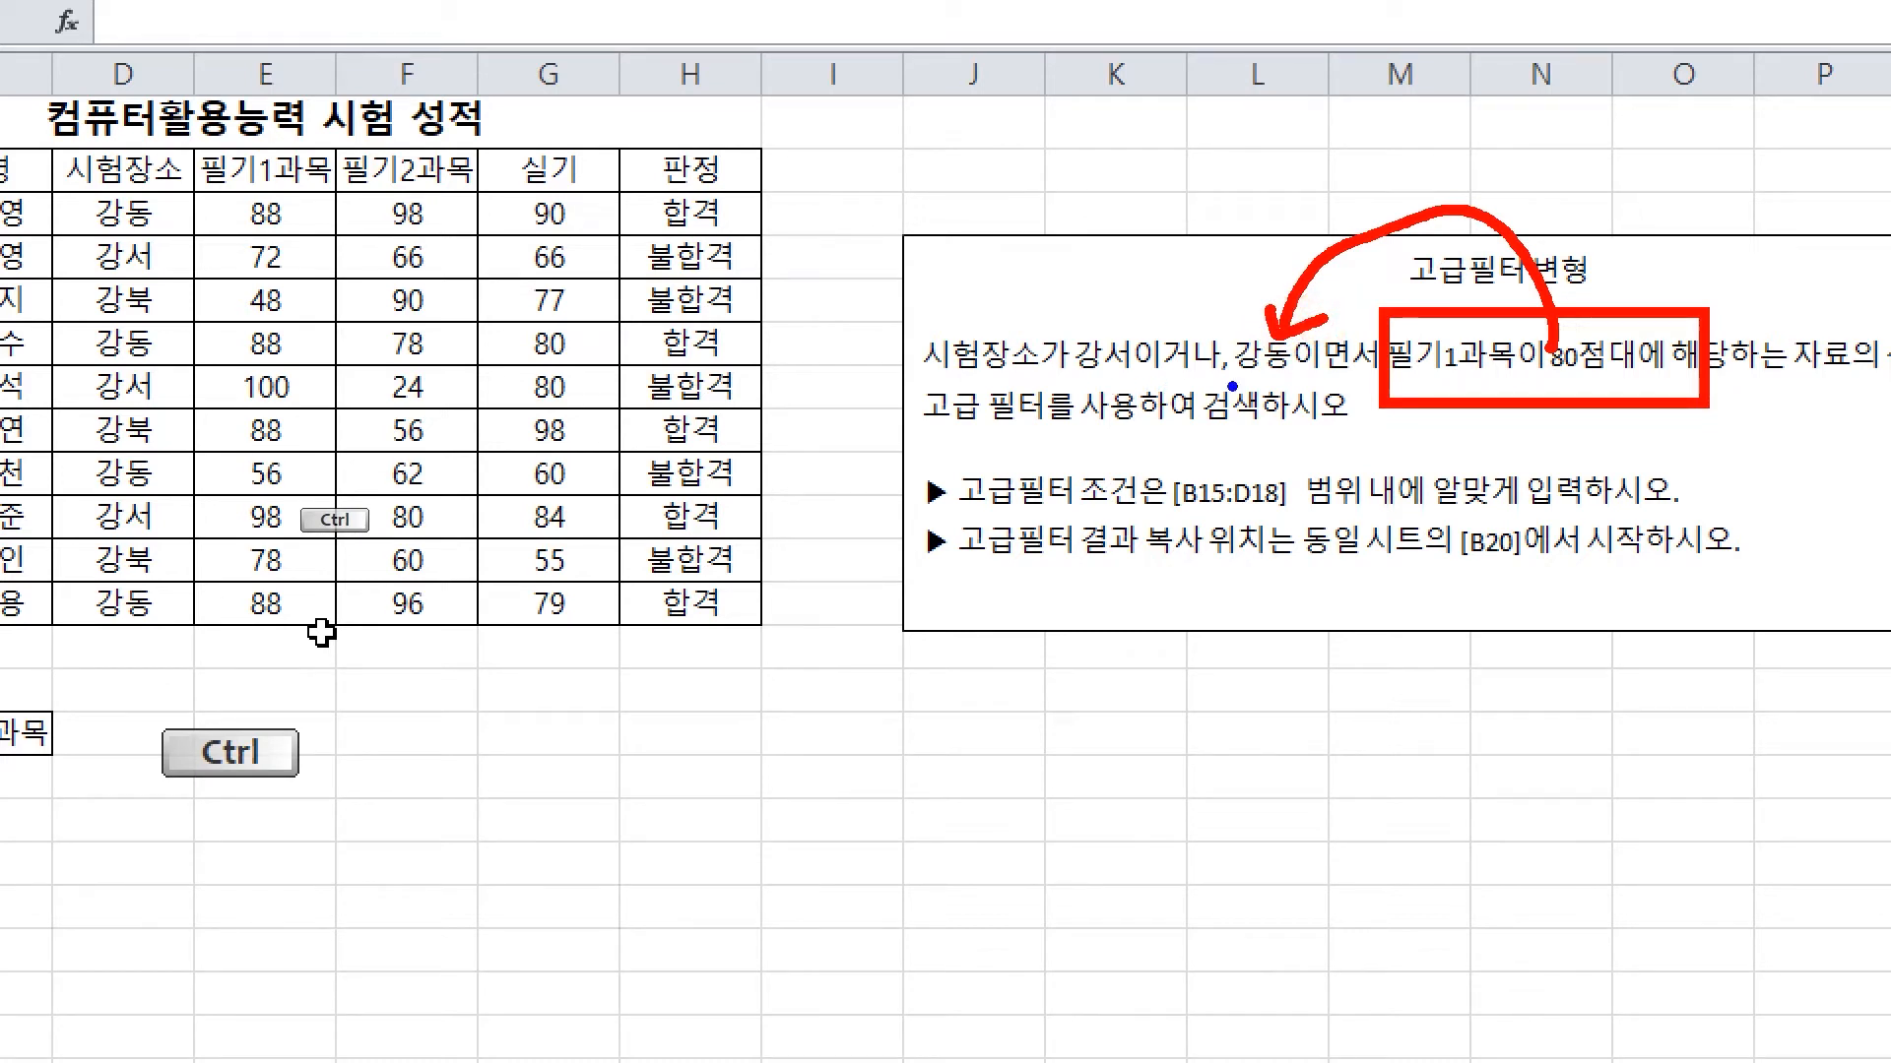
pyautogui.moveTo(1178, 379); pyautogui.dragTo(1248, 380)
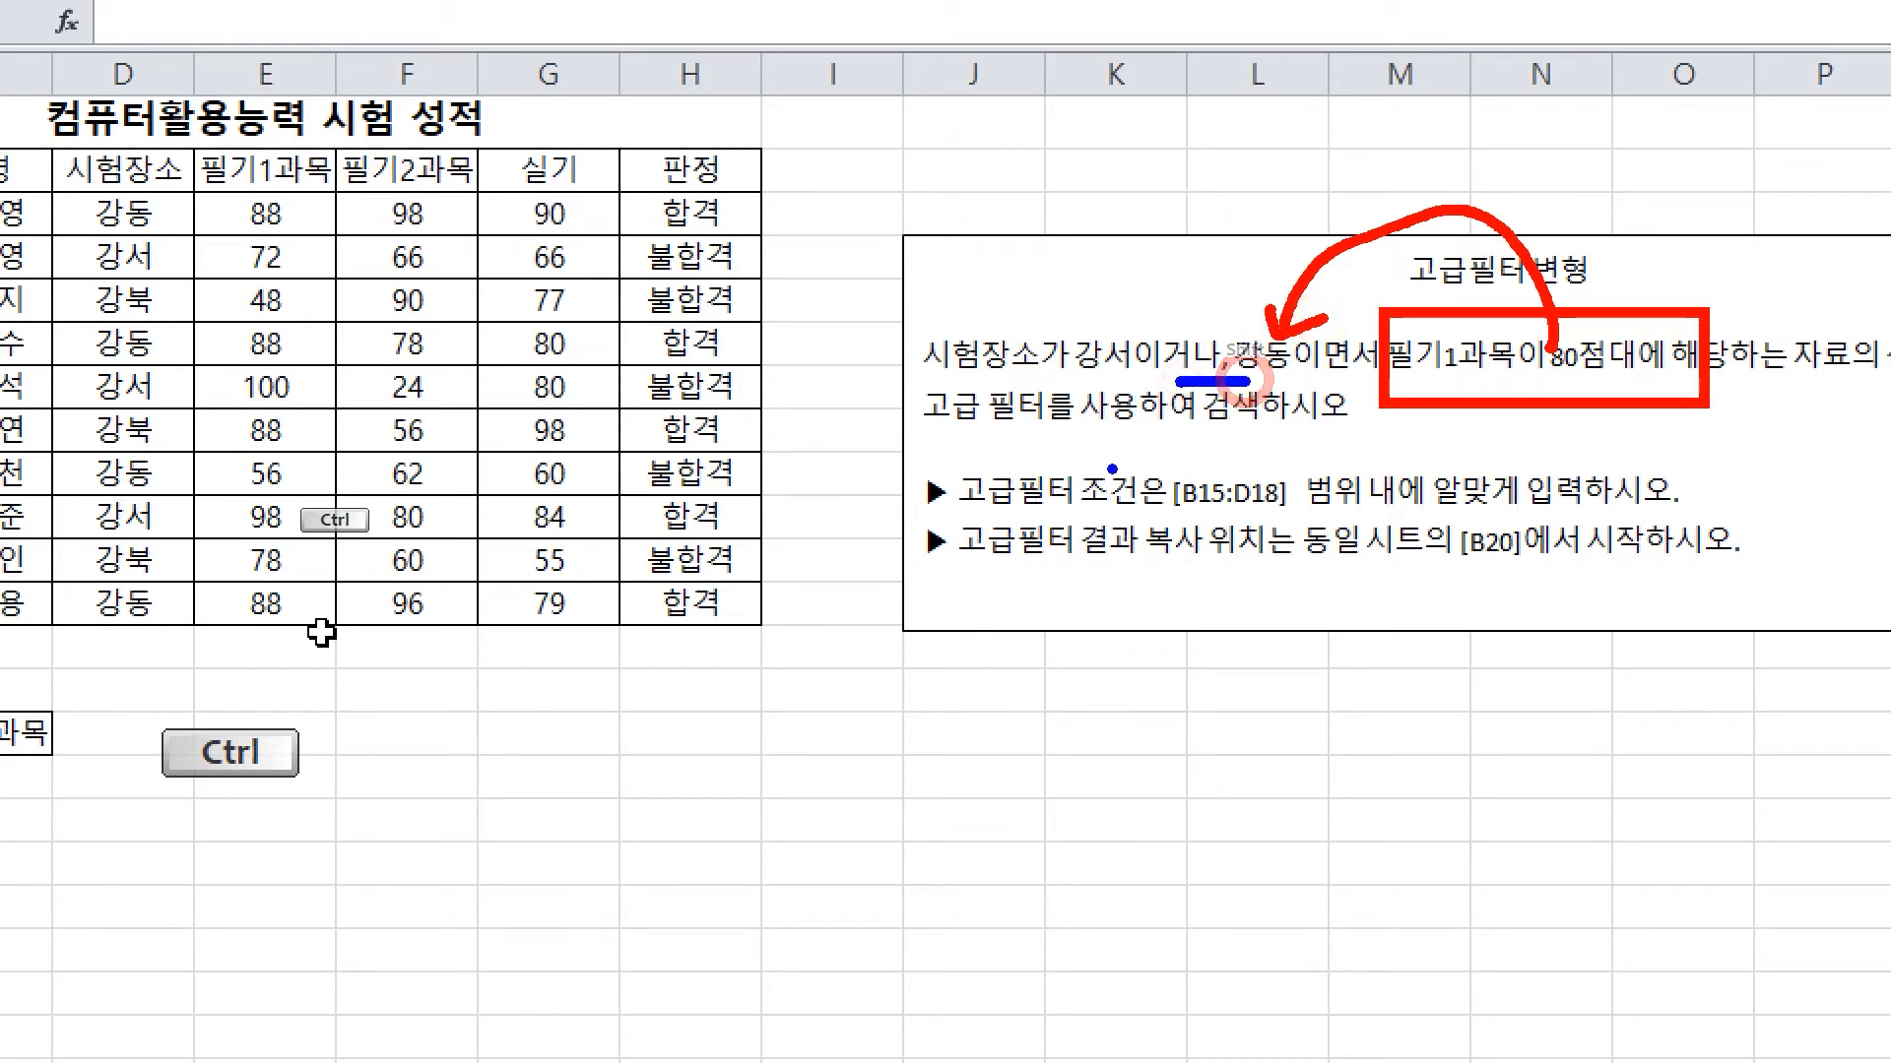
pyautogui.moveTo(1177, 290); pyautogui.dragTo(1067, 411)
pyautogui.moveTo(1019, 288); pyautogui.dragTo(1167, 409)
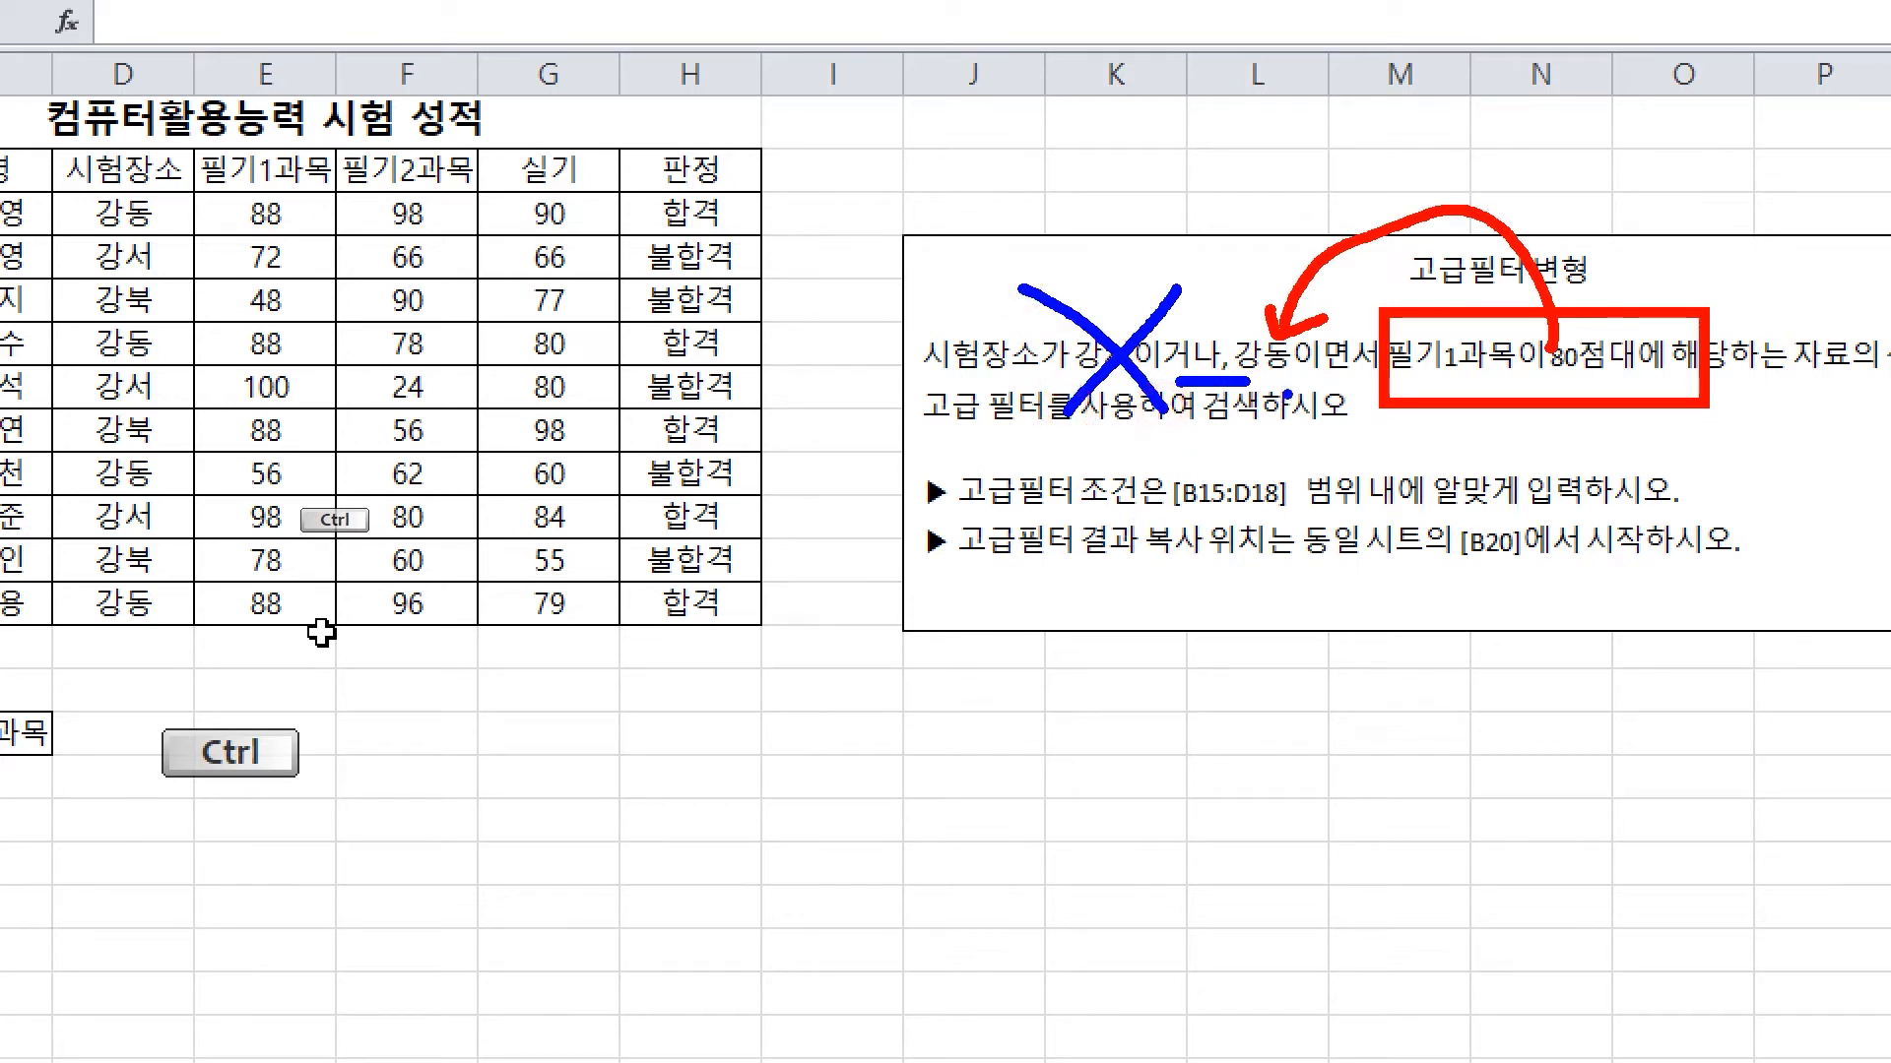
pyautogui.moveTo(1294, 390)
pyautogui.mouseDown()
pyautogui.moveTo(1300, 463)
pyautogui.moveTo(1499, 483)
pyautogui.moveTo(1497, 376)
pyautogui.mouseUp()
pyautogui.moveTo(1446, 411)
pyautogui.mouseDown()
pyautogui.moveTo(1492, 378)
pyautogui.moveTo(1551, 433)
pyautogui.mouseUp()
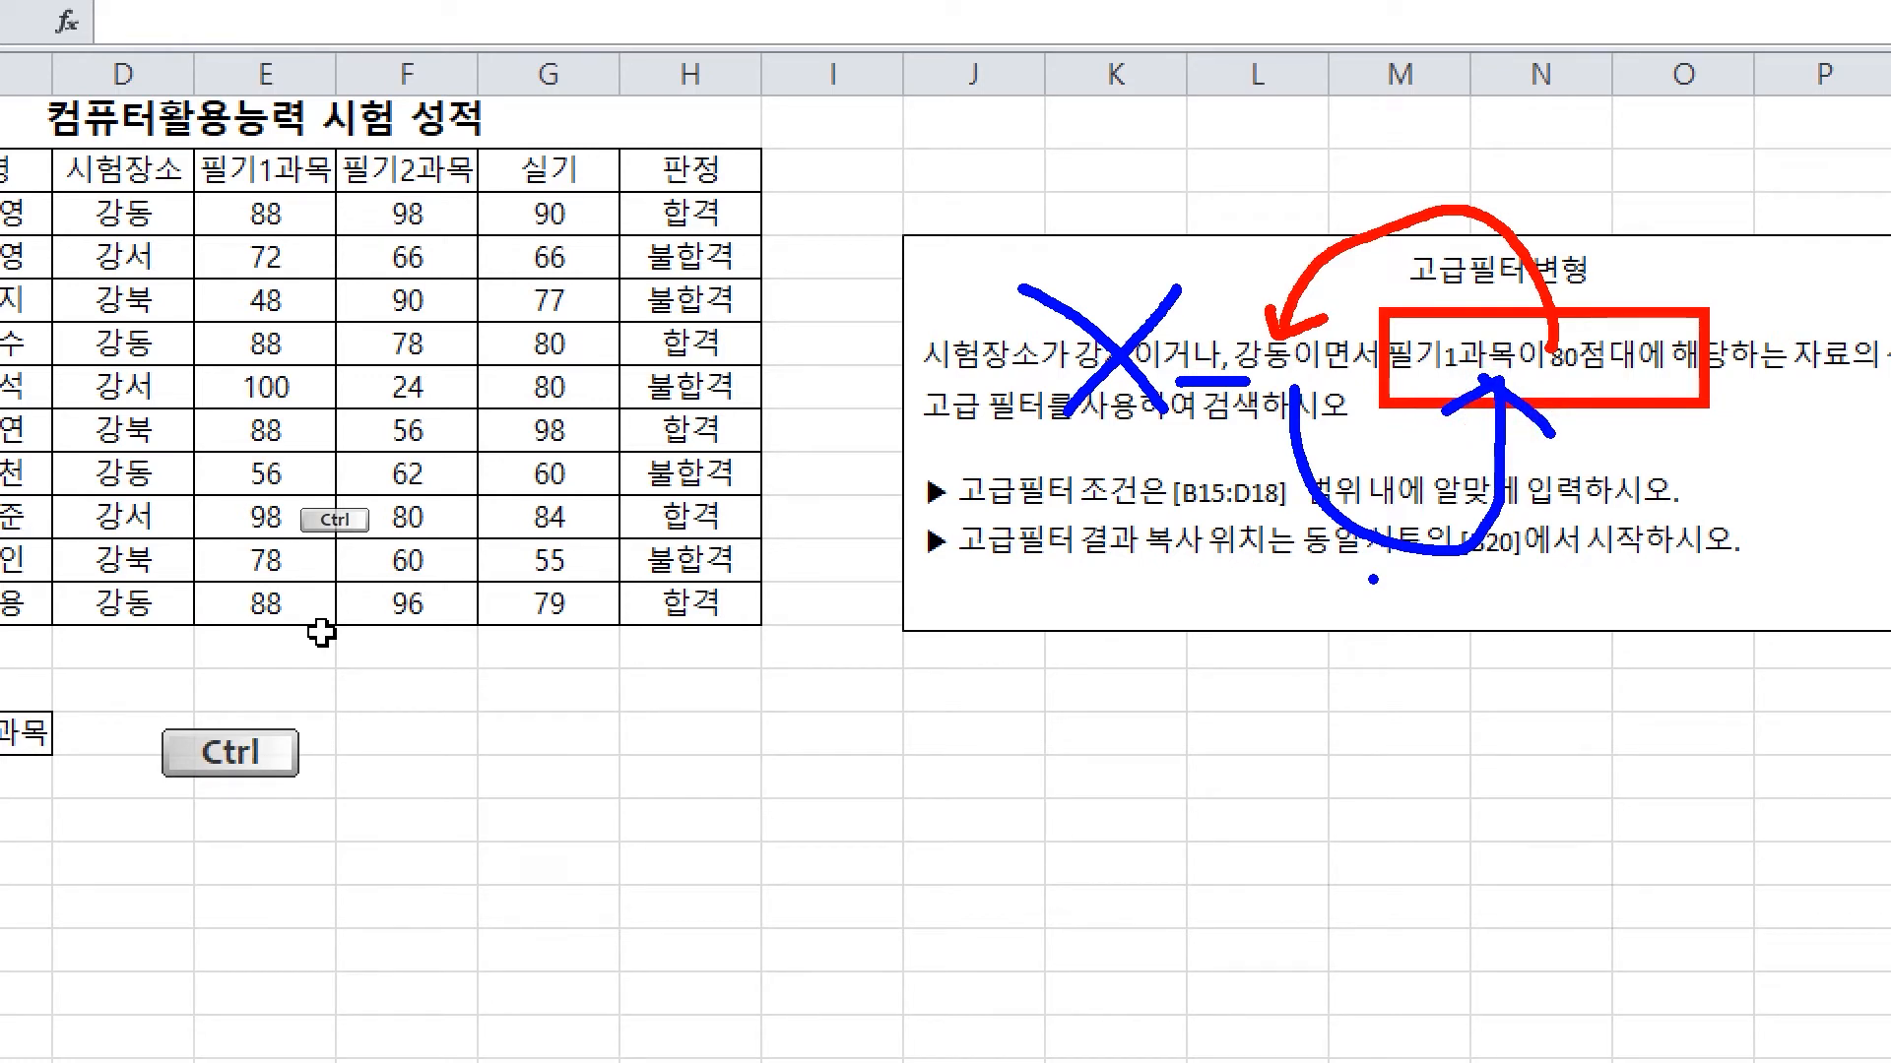
pyautogui.press('Escape')
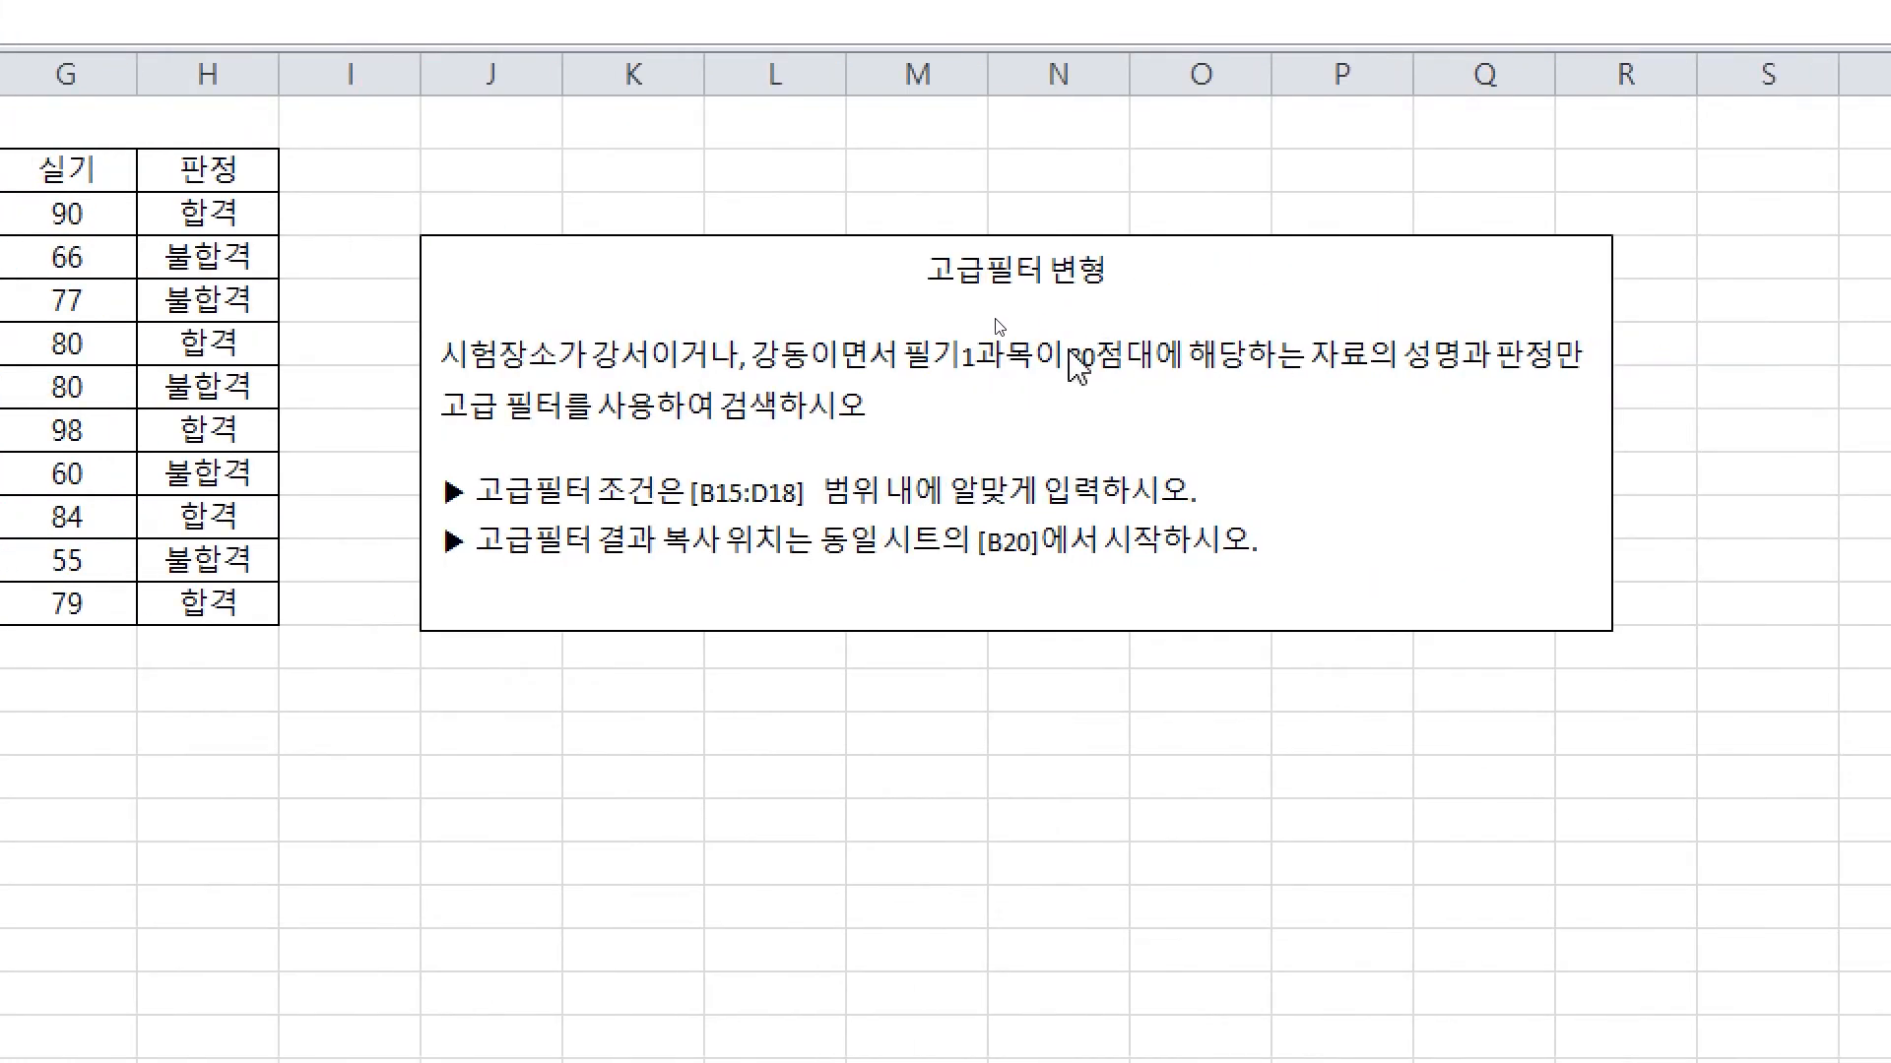
# Work out what 80점대 covers, noting the range 80-89 and the decimal examples 80.5 and 89.9
pyautogui.press('ctrl')
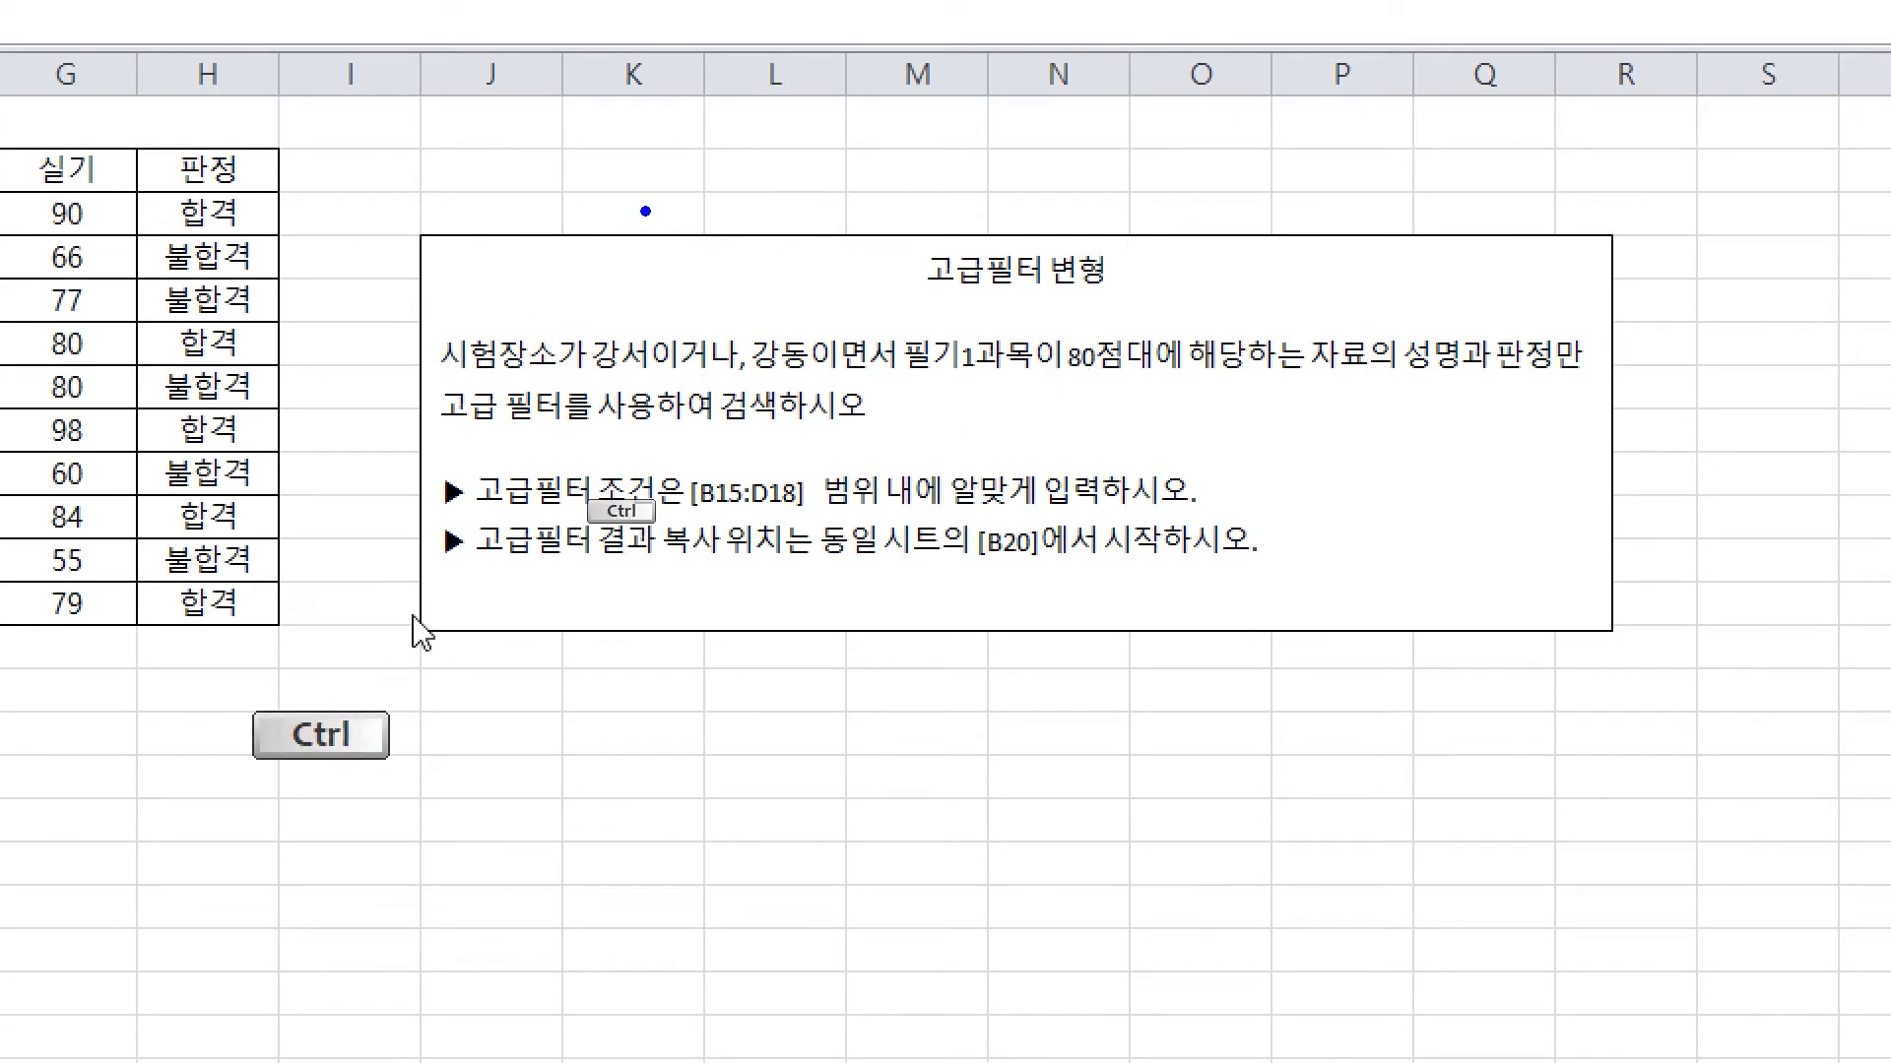
pyautogui.moveTo(774, 105)
pyautogui.mouseDown()
pyautogui.moveTo(688, 211)
pyautogui.moveTo(827, 168)
pyautogui.moveTo(803, 127)
pyautogui.mouseUp()
pyautogui.moveTo(891, 167); pyautogui.dragTo(1020, 153)
pyautogui.moveTo(1083, 98)
pyautogui.mouseDown()
pyautogui.moveTo(1097, 169)
pyautogui.moveTo(1162, 148)
pyautogui.mouseUp()
pyautogui.moveTo(1251, 100); pyautogui.dragTo(1228, 236)
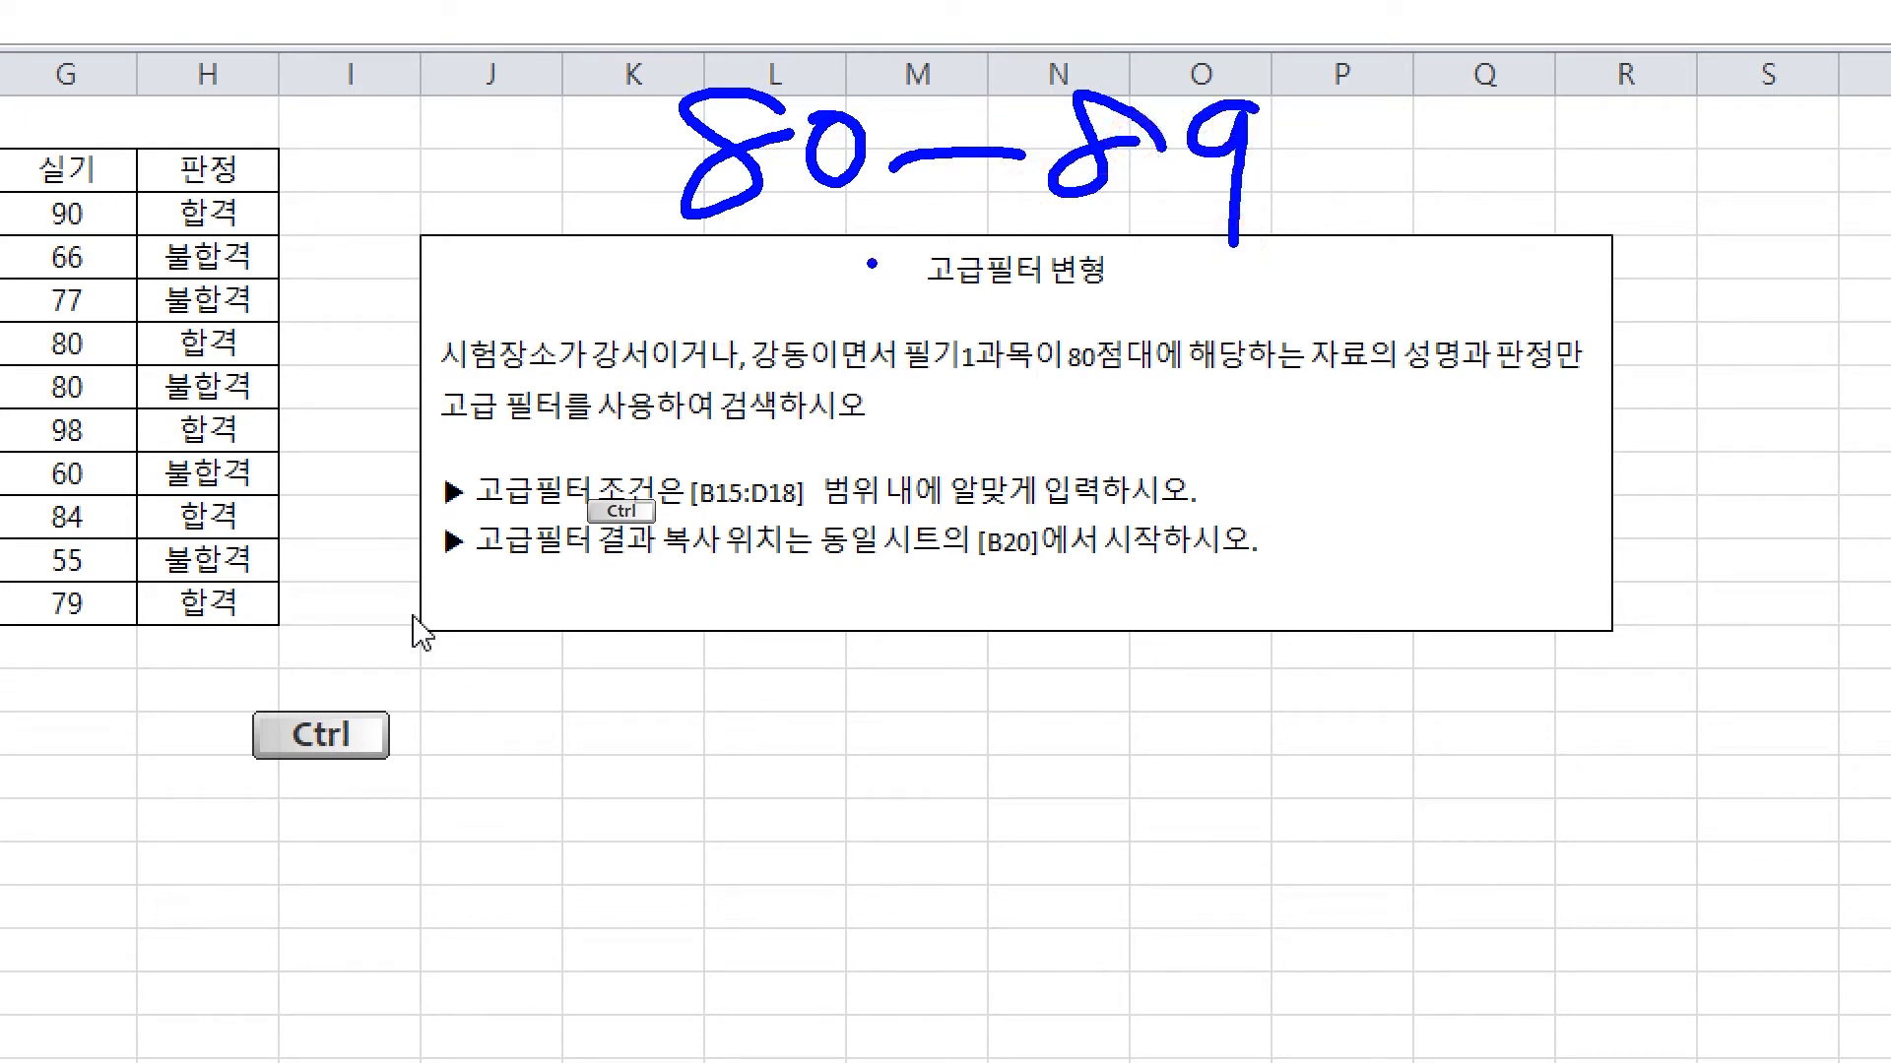
pyautogui.moveTo(734, 591)
pyautogui.mouseDown()
pyautogui.moveTo(739, 630)
pyautogui.moveTo(825, 634)
pyautogui.mouseUp()
pyautogui.click(938, 705)
pyautogui.moveTo(978, 615); pyautogui.dragTo(950, 695)
pyautogui.moveTo(978, 618); pyautogui.dragTo(1024, 620)
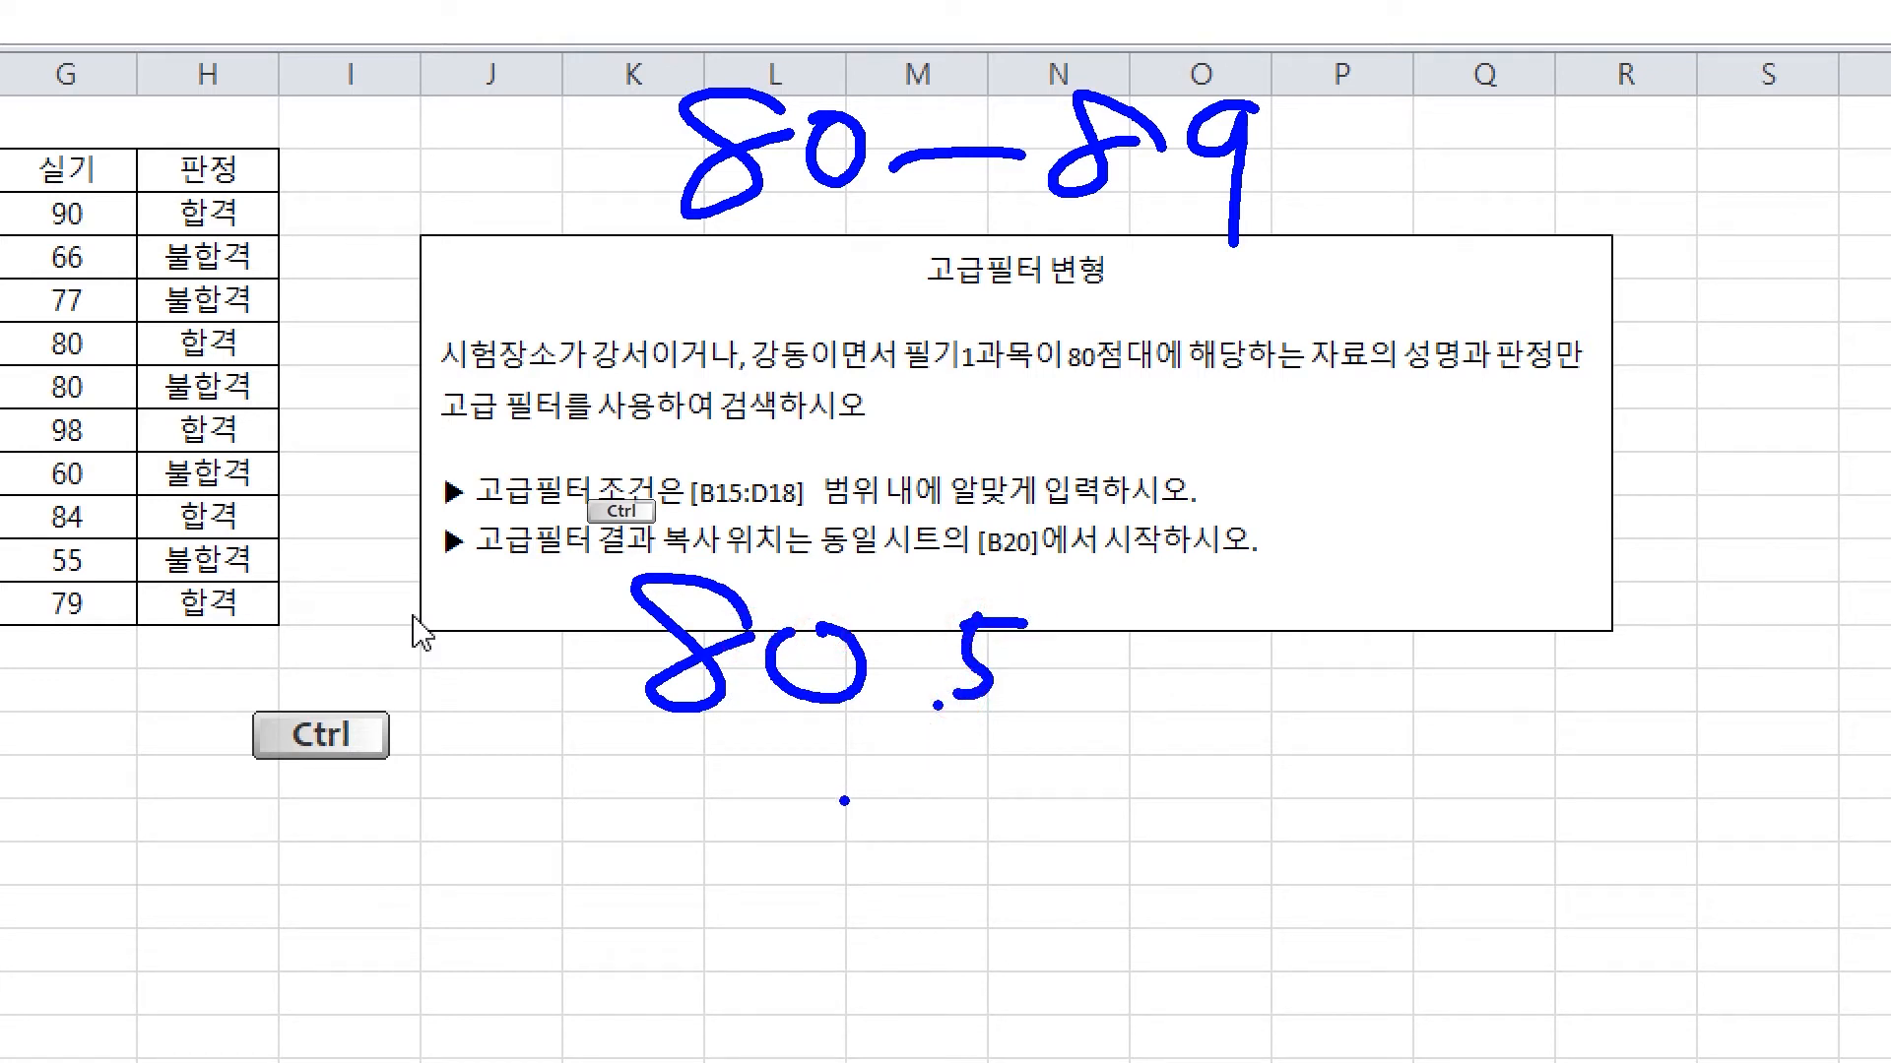
pyautogui.moveTo(831, 764); pyautogui.dragTo(906, 867)
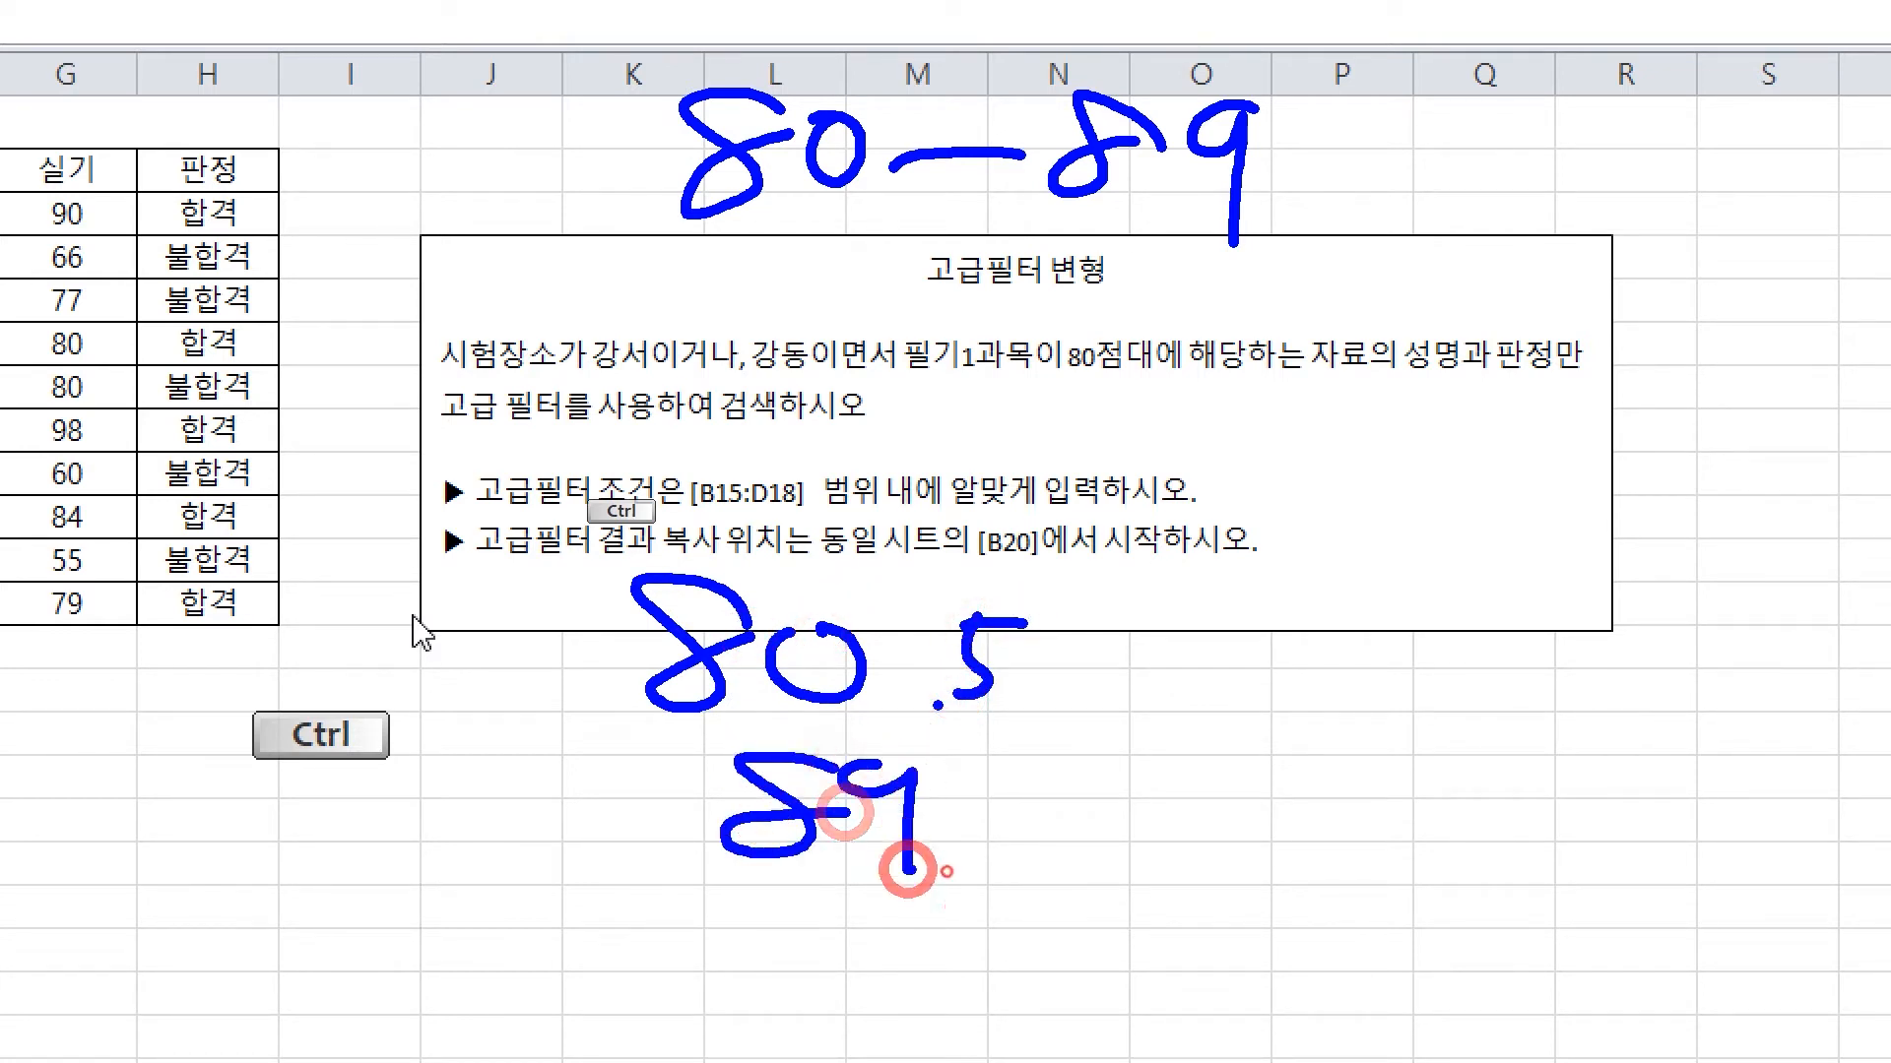
pyautogui.click(945, 871)
pyautogui.moveTo(1030, 775); pyautogui.dragTo(1046, 911)
pyautogui.click(839, 880)
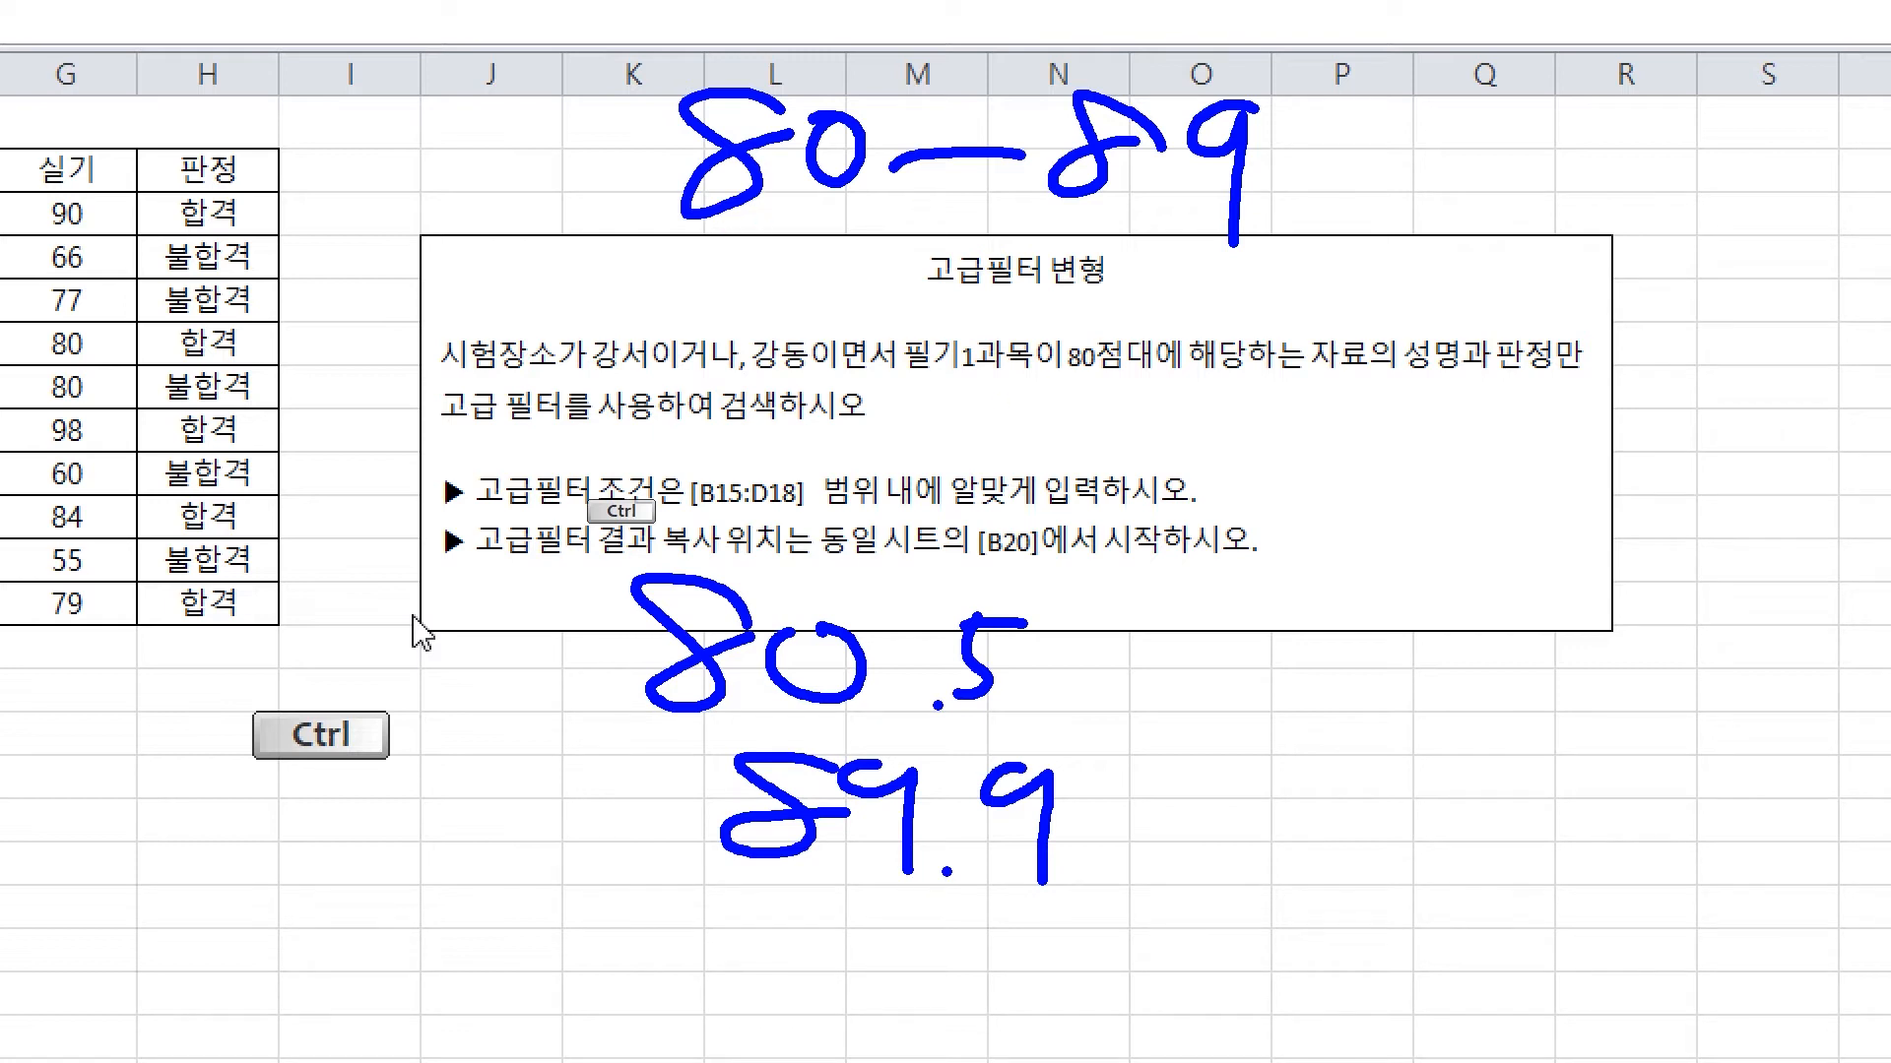
# Work out how to express 80점대 as two comparisons, noting >=80 and <90 beside the decimal examples
pyautogui.moveTo(1206, 419)
pyautogui.mouseDown()
pyautogui.moveTo(1255, 434)
pyautogui.moveTo(1147, 532)
pyautogui.mouseUp()
pyautogui.moveTo(1317, 463); pyautogui.dragTo(1357, 458)
pyautogui.moveTo(1315, 510); pyautogui.dragTo(1364, 509)
pyautogui.moveTo(1433, 434)
pyautogui.mouseDown()
pyautogui.moveTo(1378, 493)
pyautogui.moveTo(1432, 458)
pyautogui.moveTo(1456, 507)
pyautogui.moveTo(1477, 453)
pyautogui.mouseUp()
pyautogui.moveTo(1259, 616); pyautogui.dragTo(1265, 718)
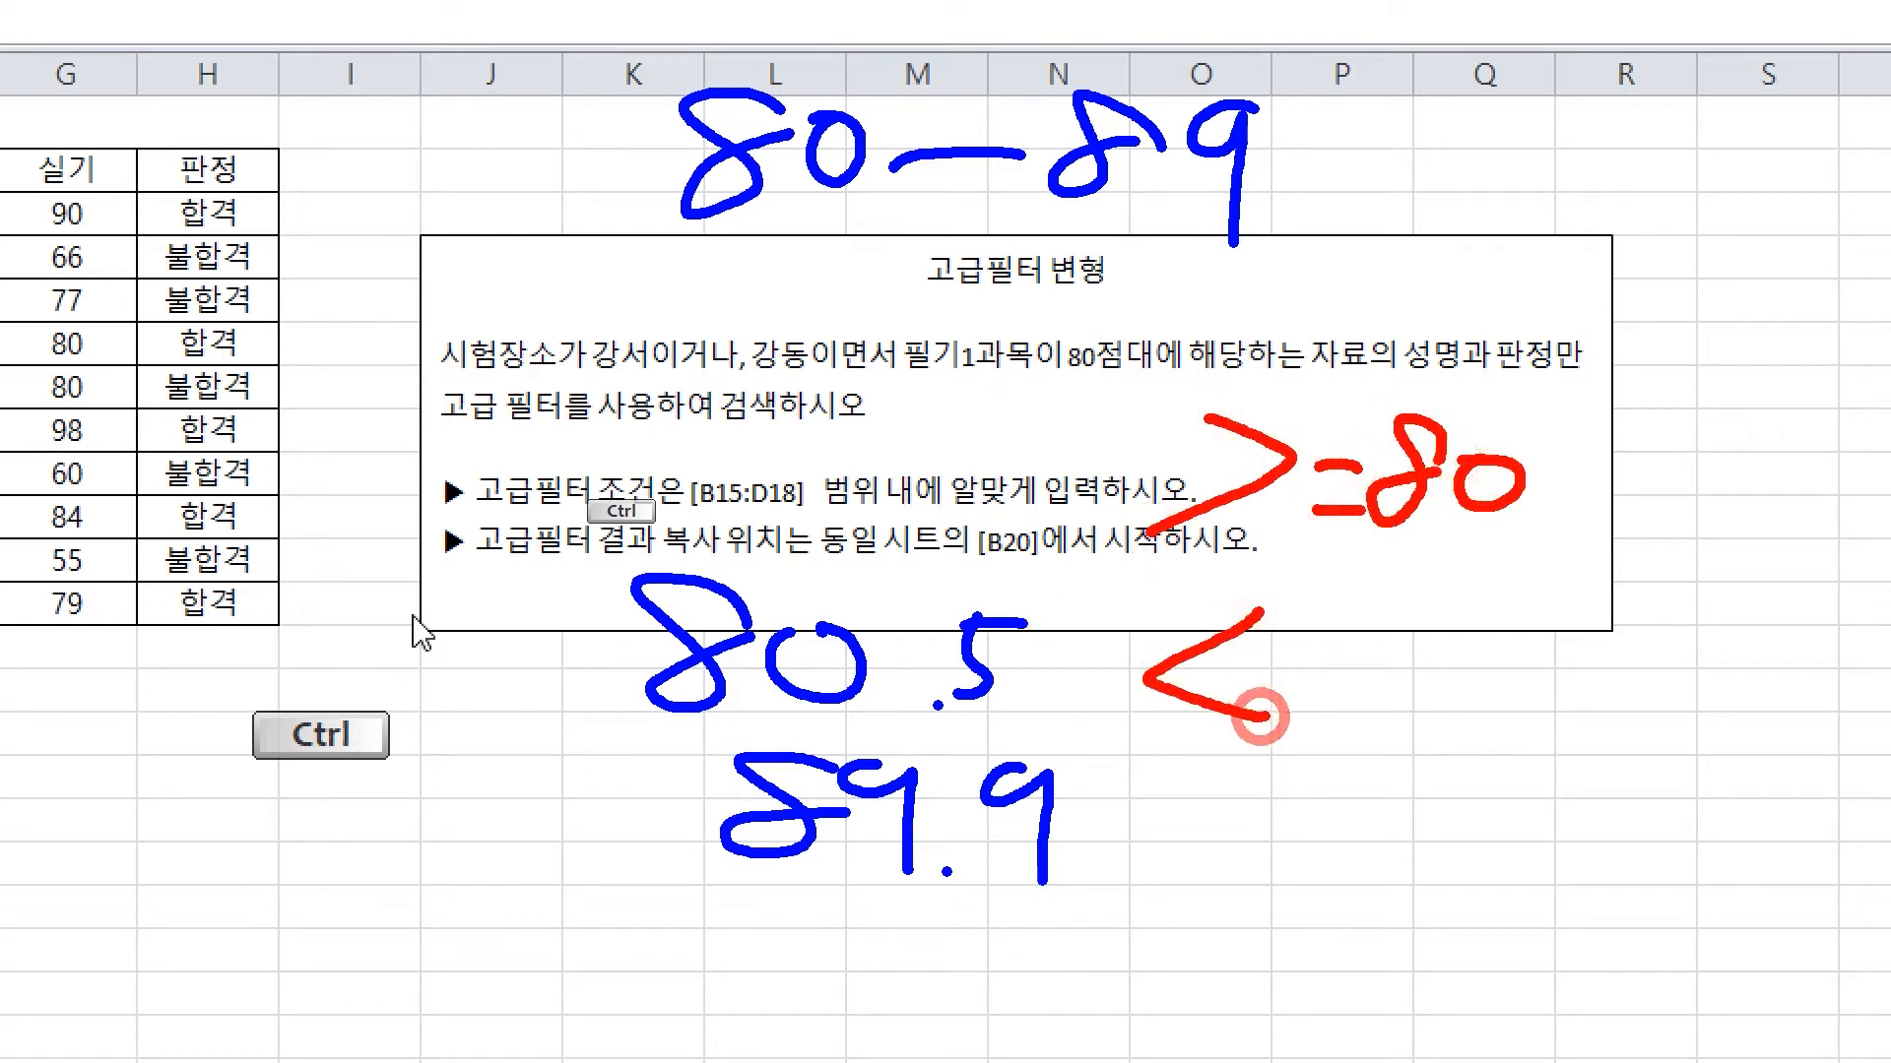
pyautogui.moveTo(1398, 616)
pyautogui.mouseDown()
pyautogui.moveTo(1330, 650)
pyautogui.moveTo(1387, 709)
pyautogui.moveTo(1440, 645)
pyautogui.mouseUp()
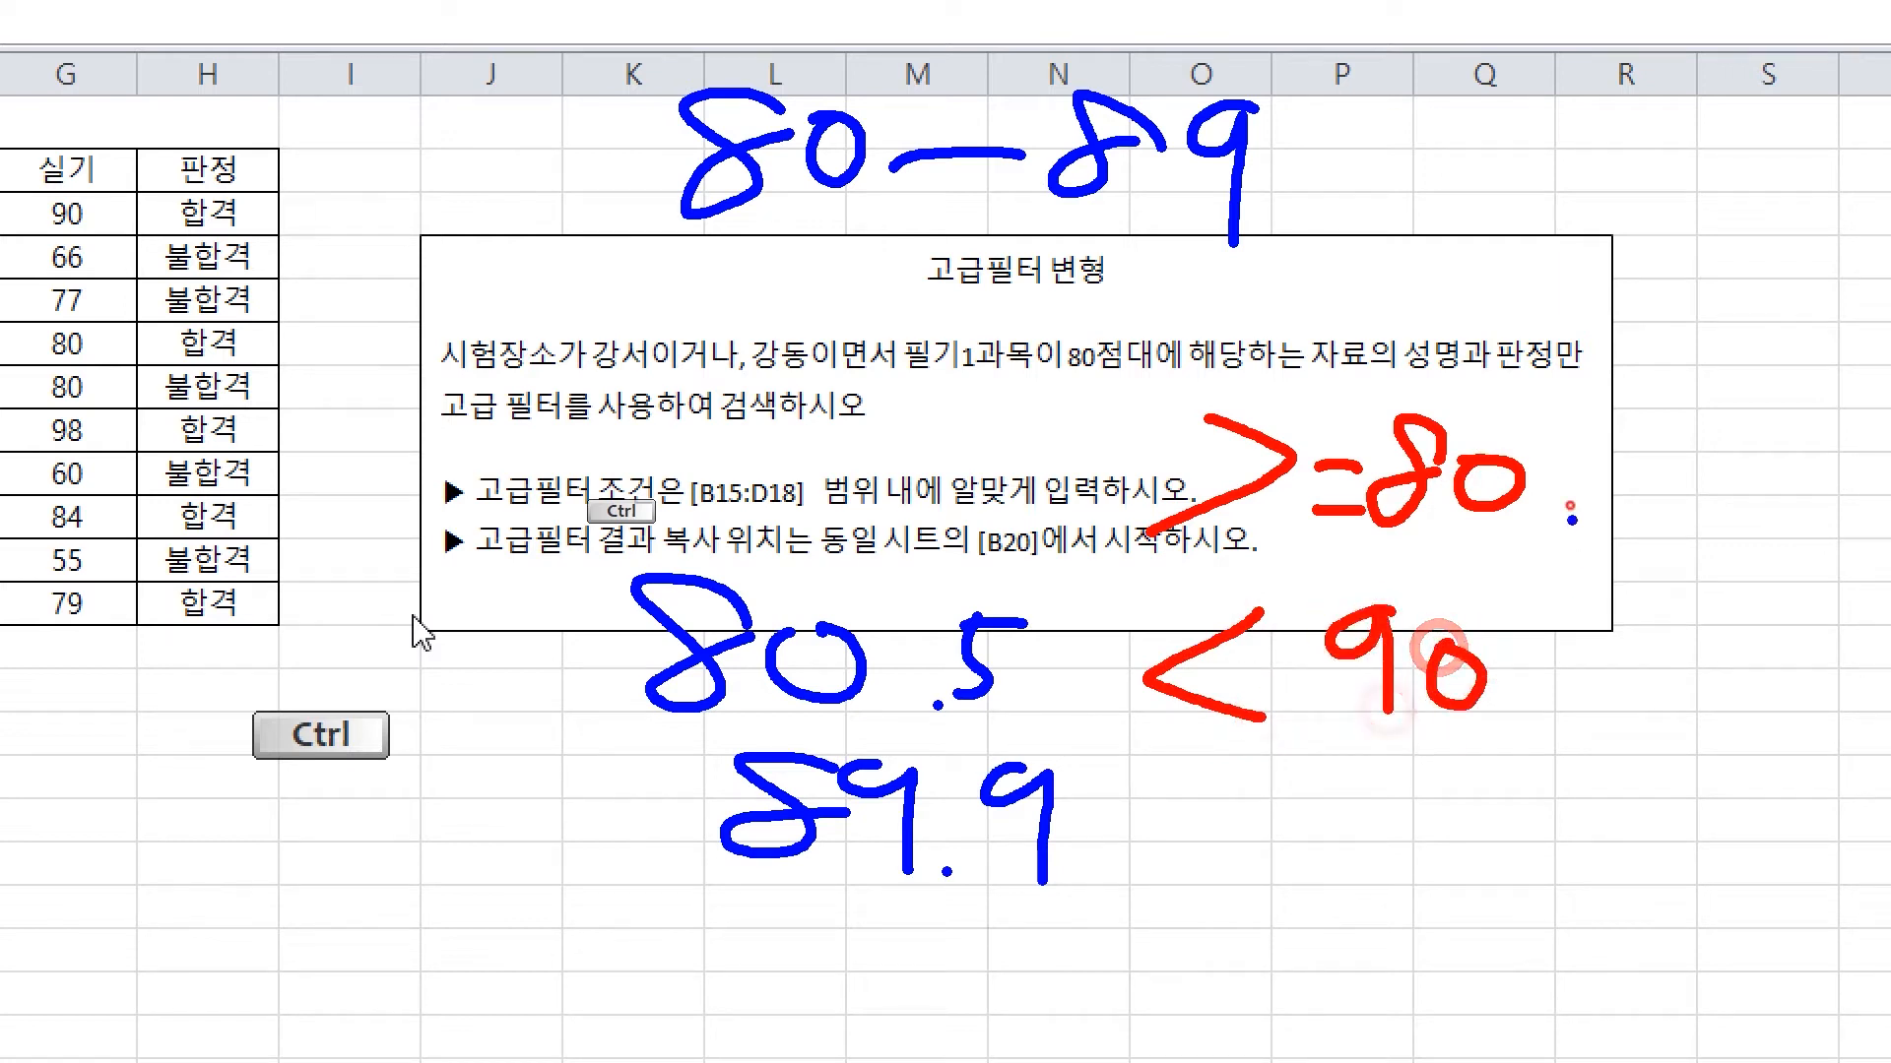
# Examine how the two score comparisons combine, bracketing them and noting AND and 이면서, then clear the annotations
pyautogui.moveTo(1568, 497)
pyautogui.mouseDown()
pyautogui.moveTo(1553, 634)
pyautogui.moveTo(1570, 591)
pyautogui.moveTo(1538, 657)
pyautogui.mouseUp()
pyautogui.click(1502, 654)
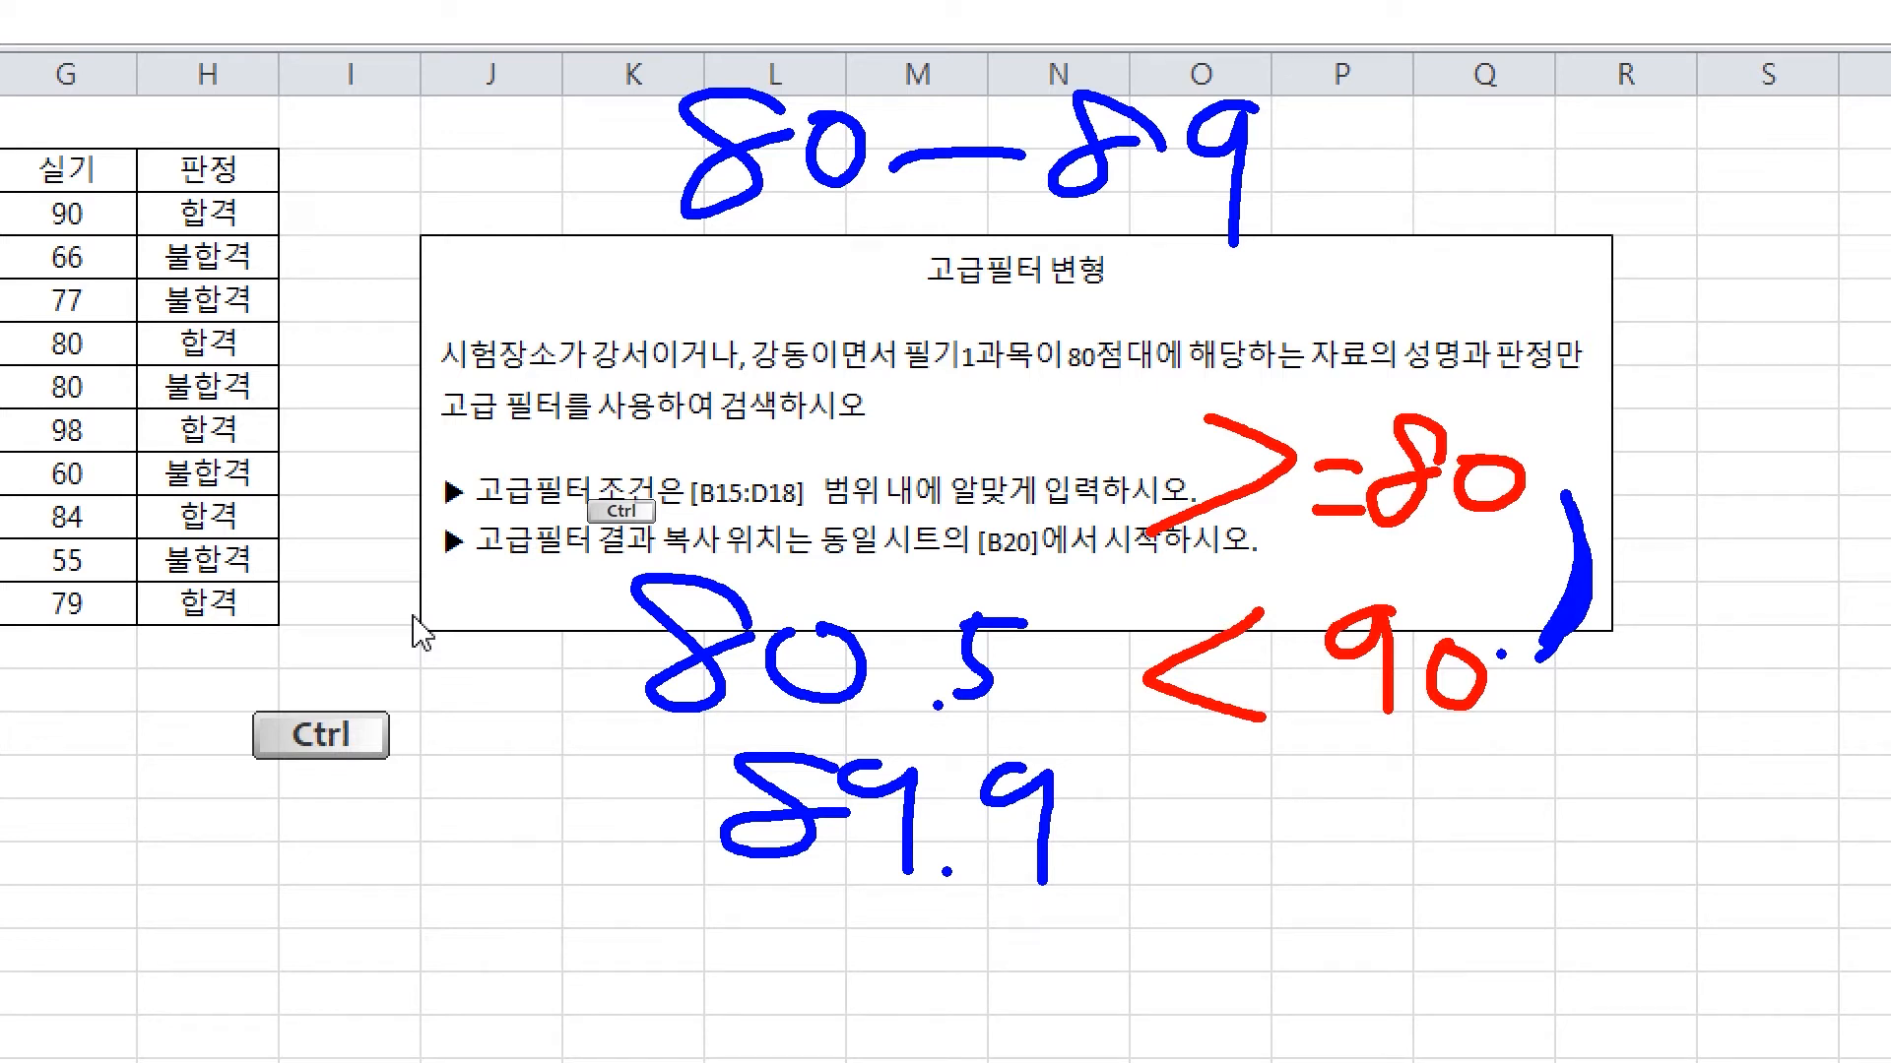
pyautogui.moveTo(1566, 501); pyautogui.dragTo(1536, 663)
pyautogui.moveTo(1456, 752)
pyautogui.mouseDown()
pyautogui.moveTo(1390, 853)
pyautogui.moveTo(1466, 854)
pyautogui.mouseUp()
pyautogui.moveTo(1420, 830); pyautogui.dragTo(1476, 823)
pyautogui.moveTo(1515, 762); pyautogui.dragTo(1508, 863)
pyautogui.moveTo(1499, 794); pyautogui.dragTo(1555, 835)
pyautogui.moveTo(1554, 771); pyautogui.dragTo(1554, 849)
pyautogui.moveTo(1564, 756); pyautogui.dragTo(1560, 852)
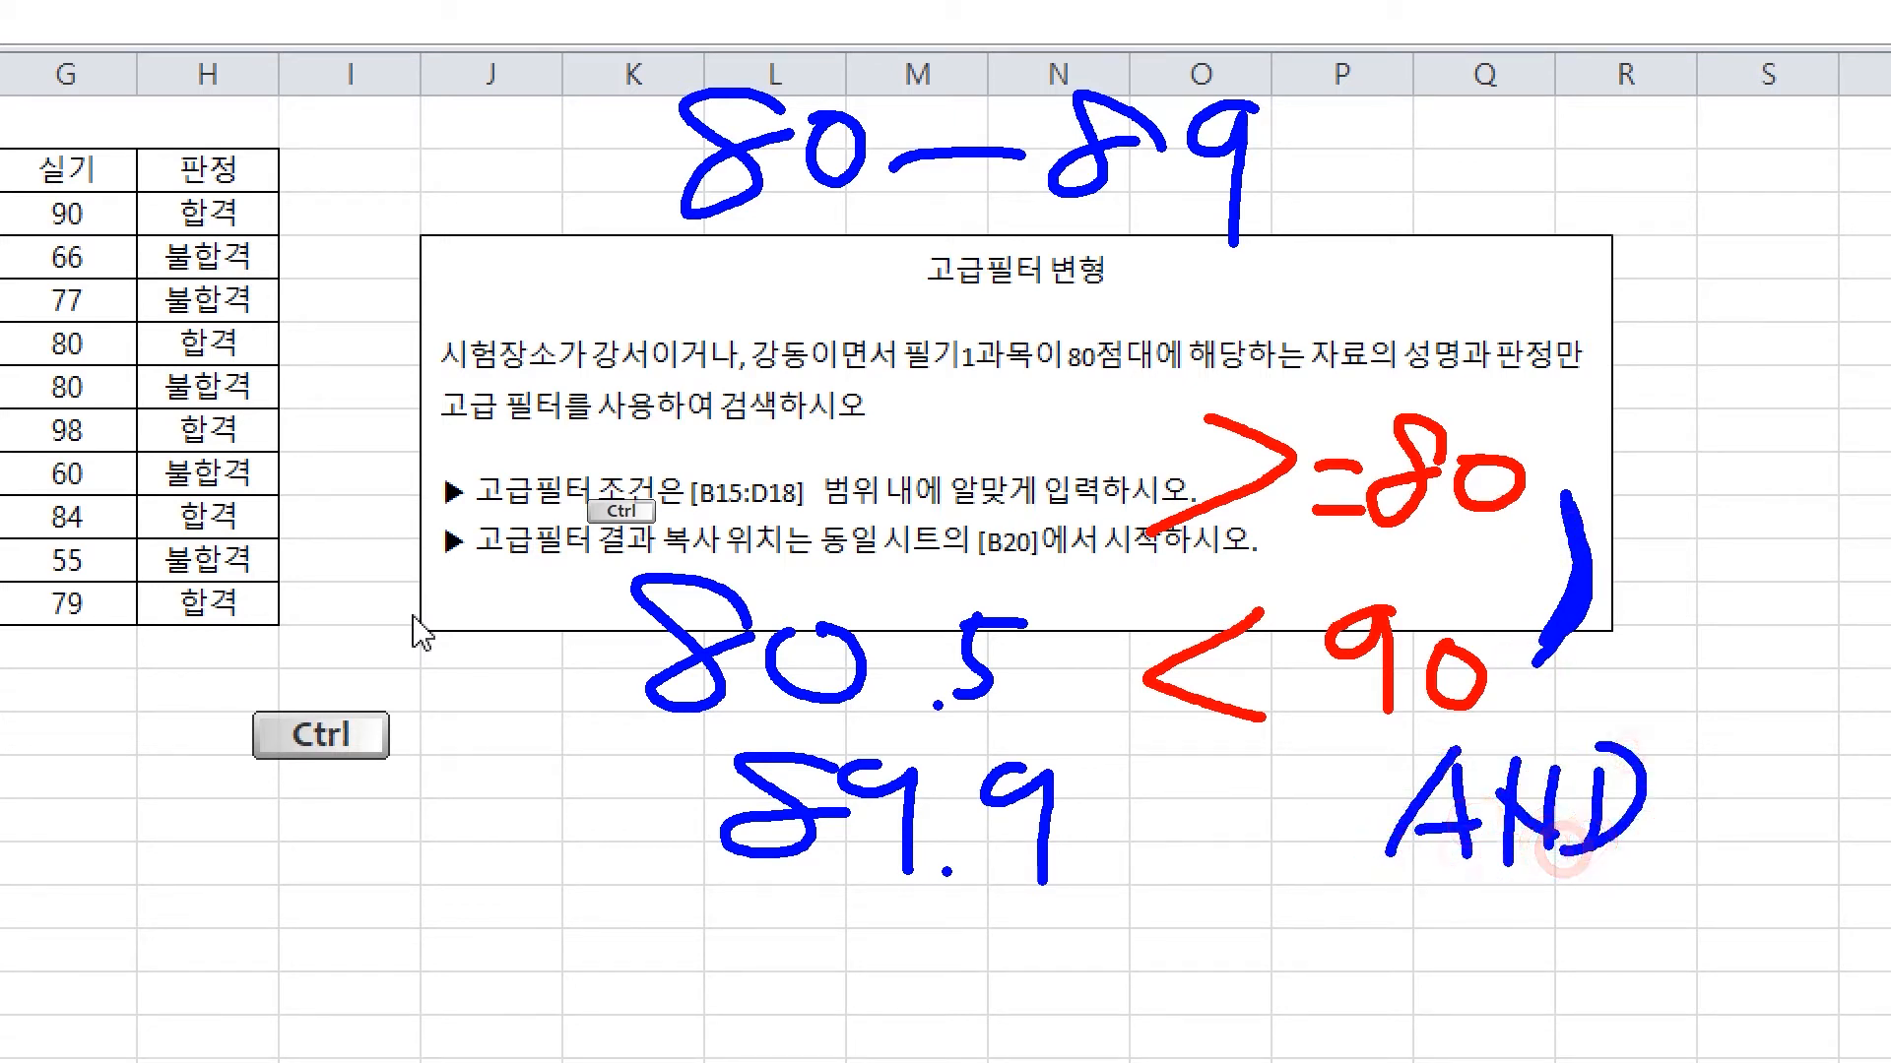
pyautogui.moveTo(1655, 514)
pyautogui.mouseDown()
pyautogui.moveTo(1643, 566)
pyautogui.moveTo(1772, 537)
pyautogui.moveTo(1763, 590)
pyautogui.moveTo(1819, 605)
pyautogui.moveTo(1816, 645)
pyautogui.mouseUp()
pyautogui.click(1790, 637)
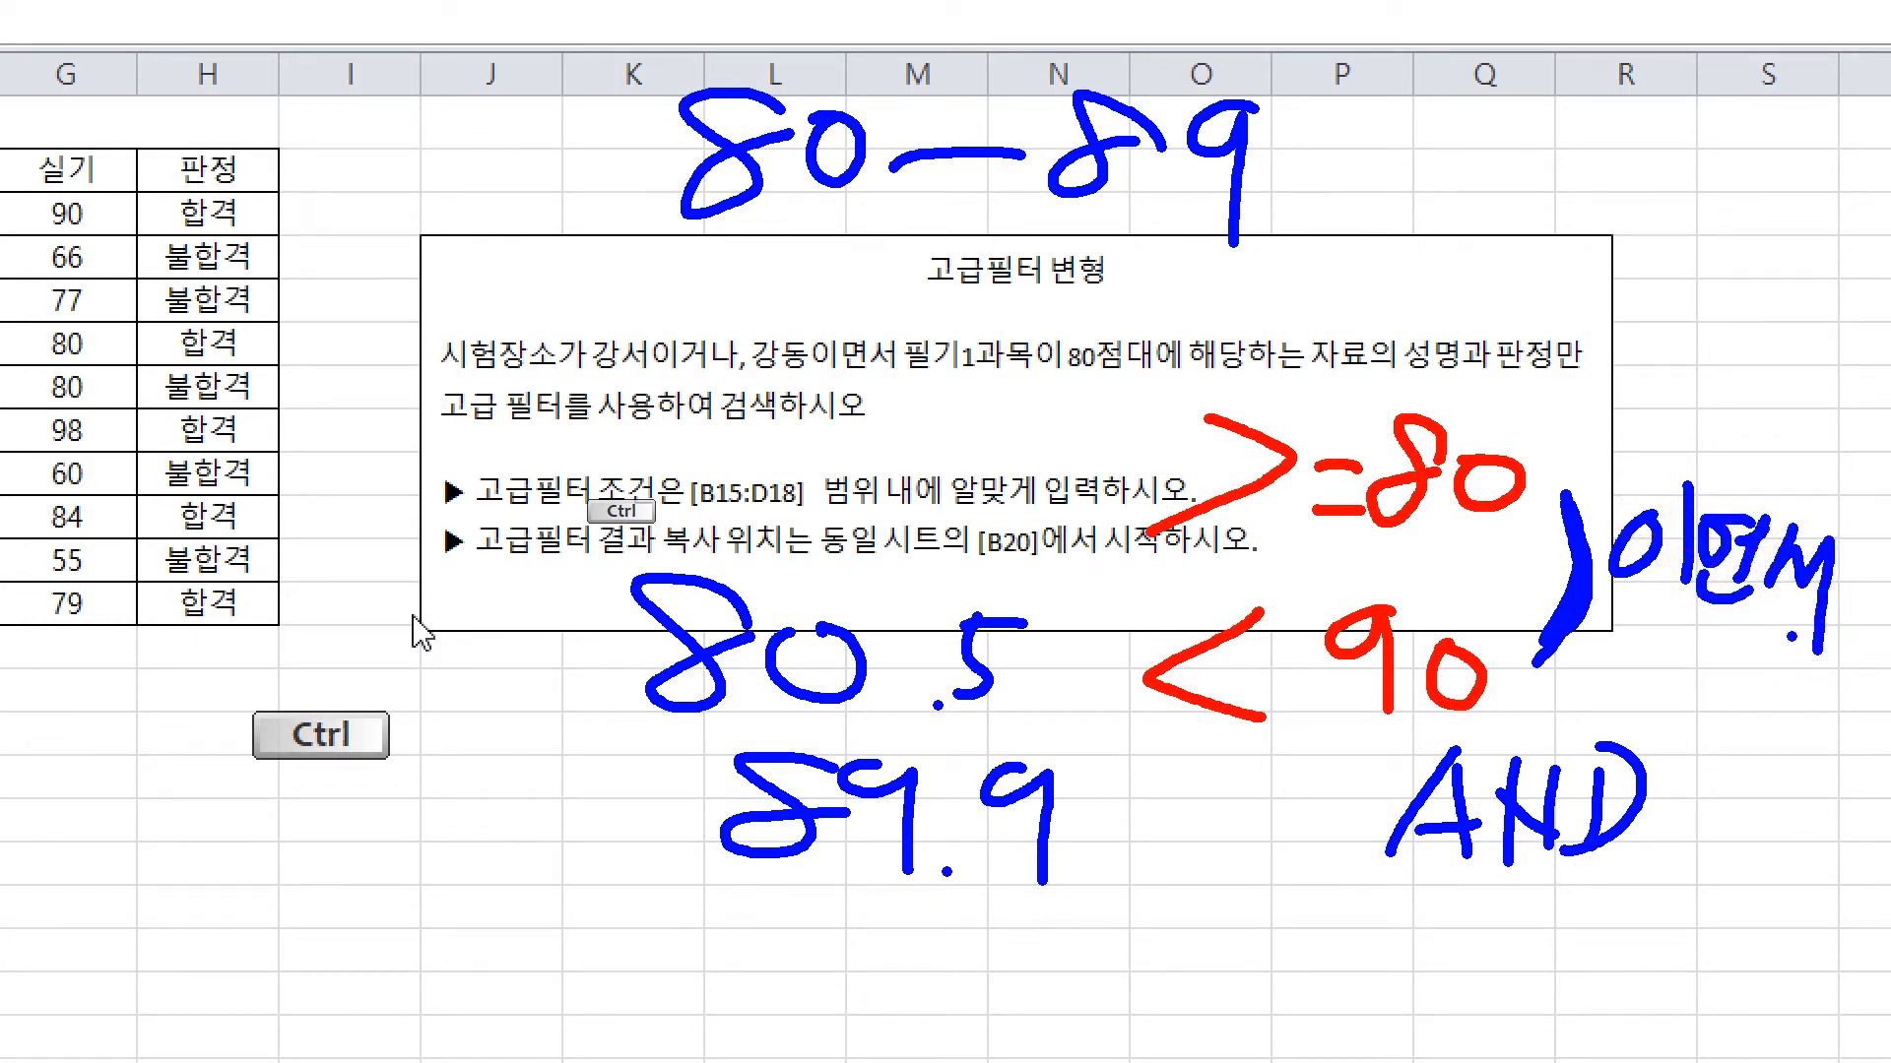
pyautogui.press('Escape')
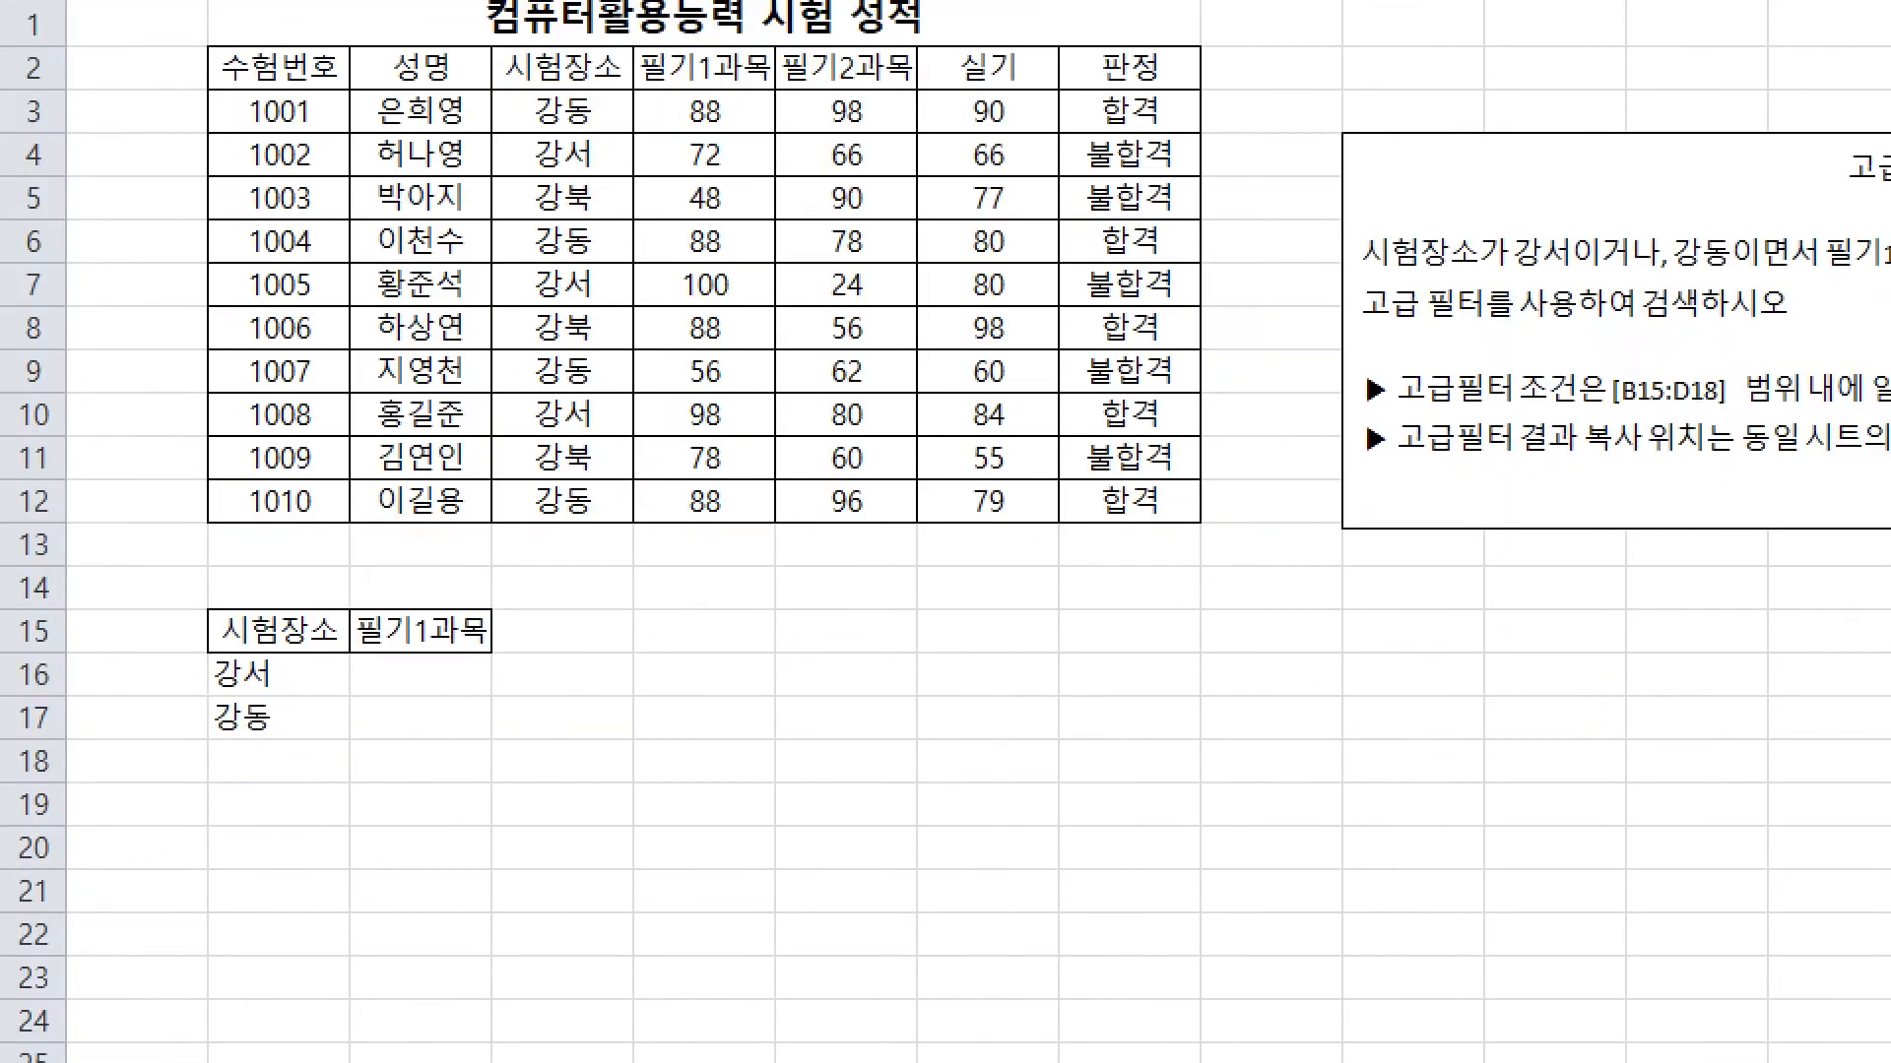
# Copy the 필기1과목 criteria header from C15 into D15
pyautogui.click(421, 764)
pyautogui.click(461, 623)
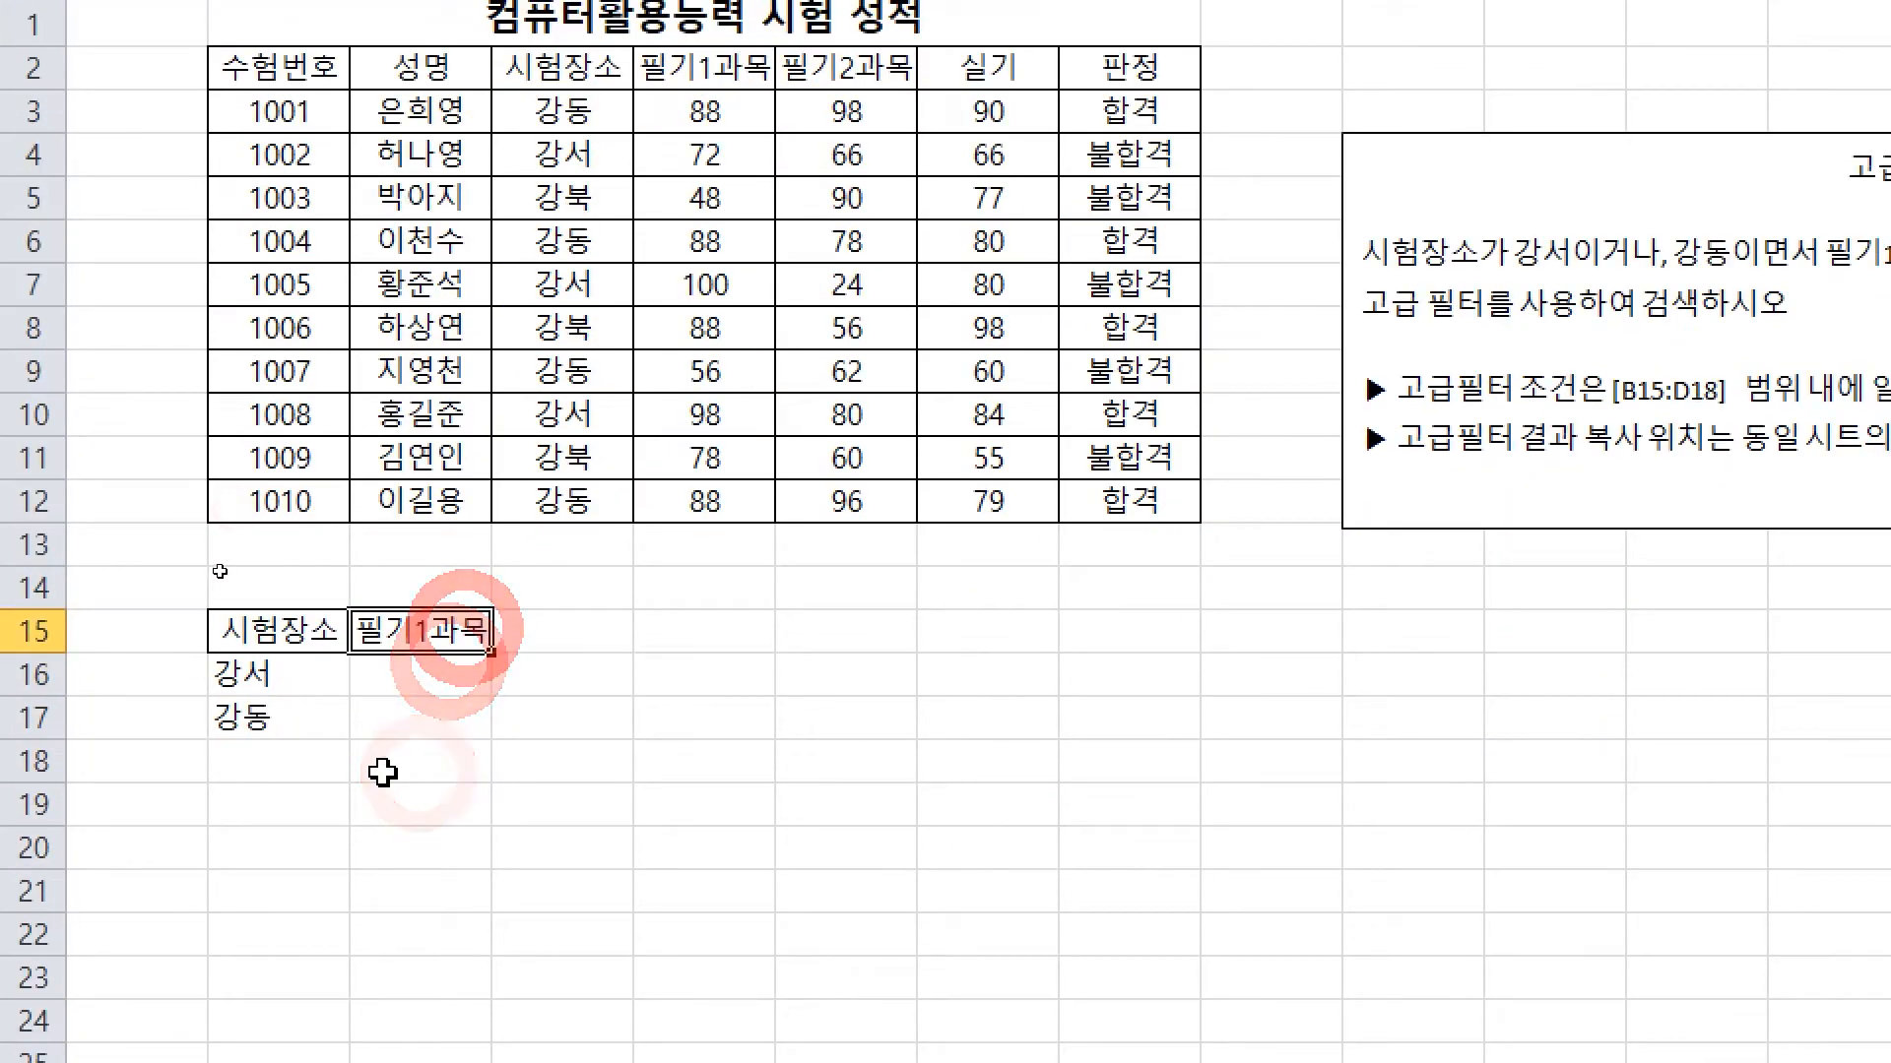
pyautogui.hotkey('ctrl', 'c')
pyautogui.click(567, 628)
pyautogui.hotkey('ctrl', 'v')
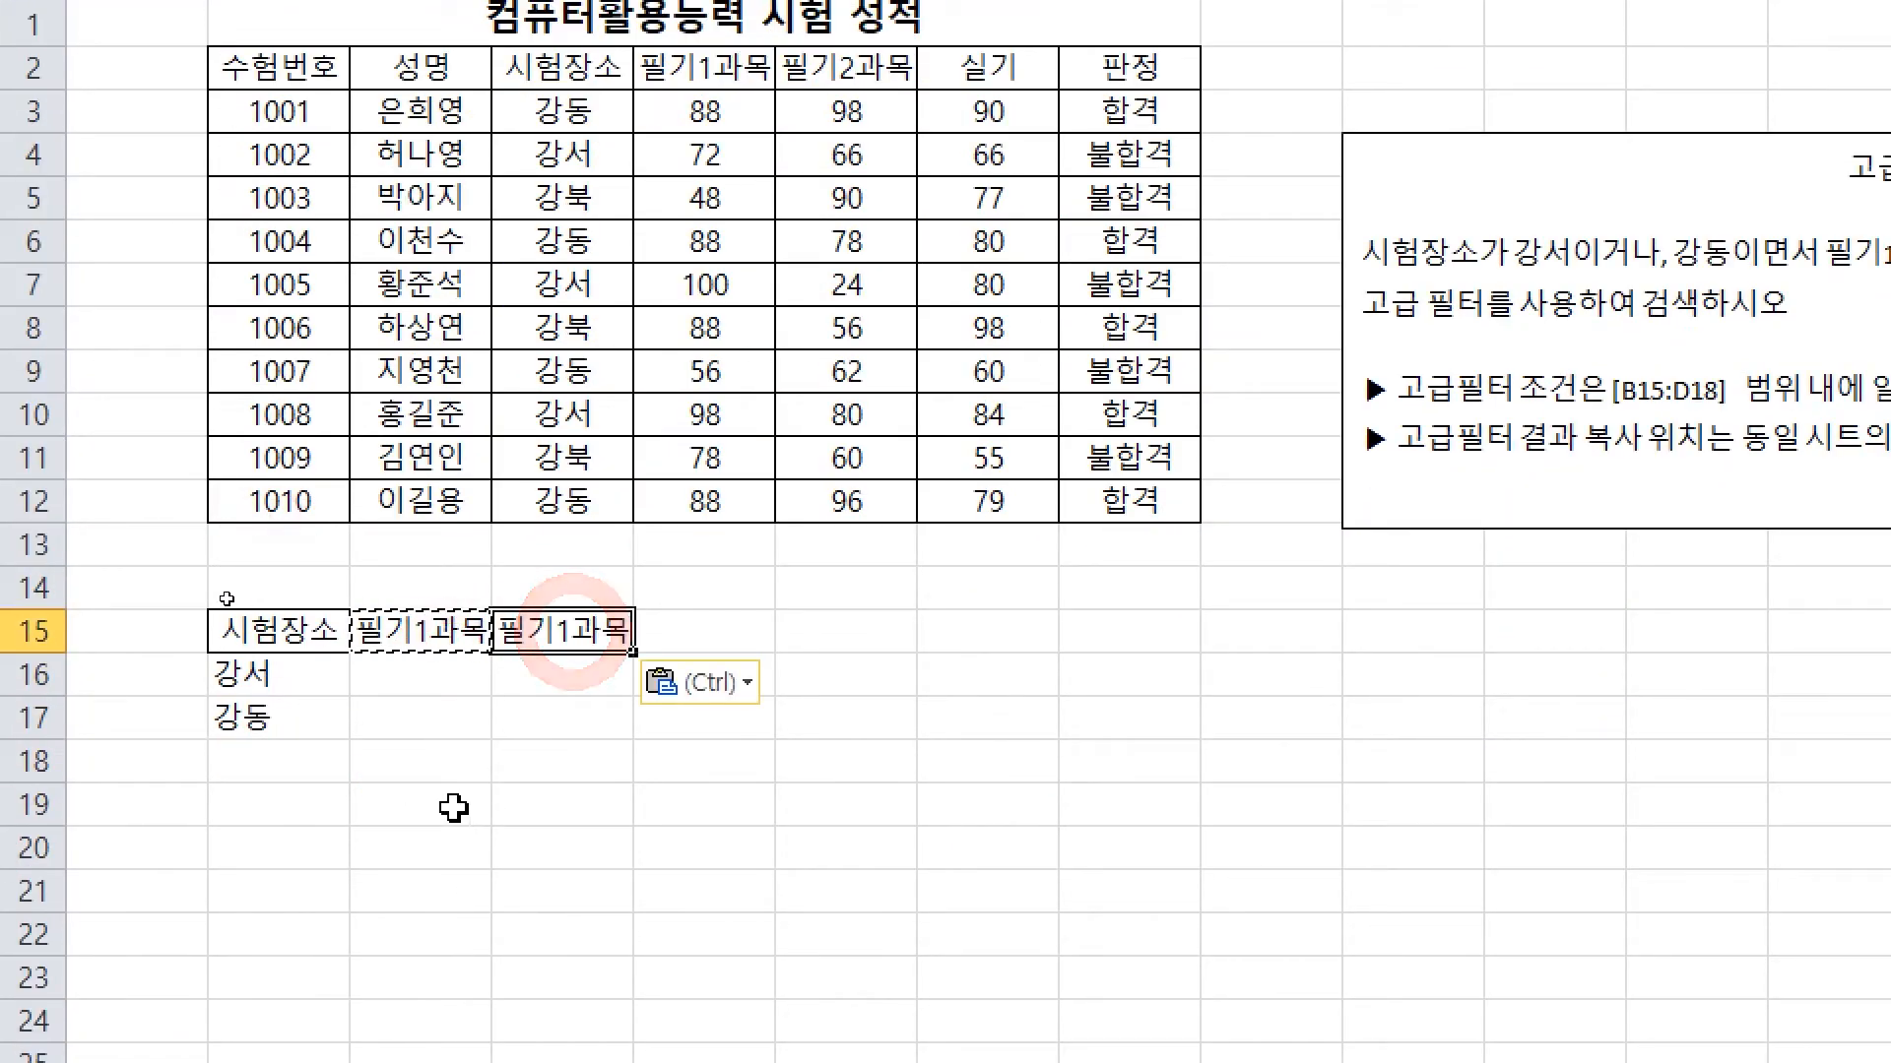
pyautogui.press('Escape')
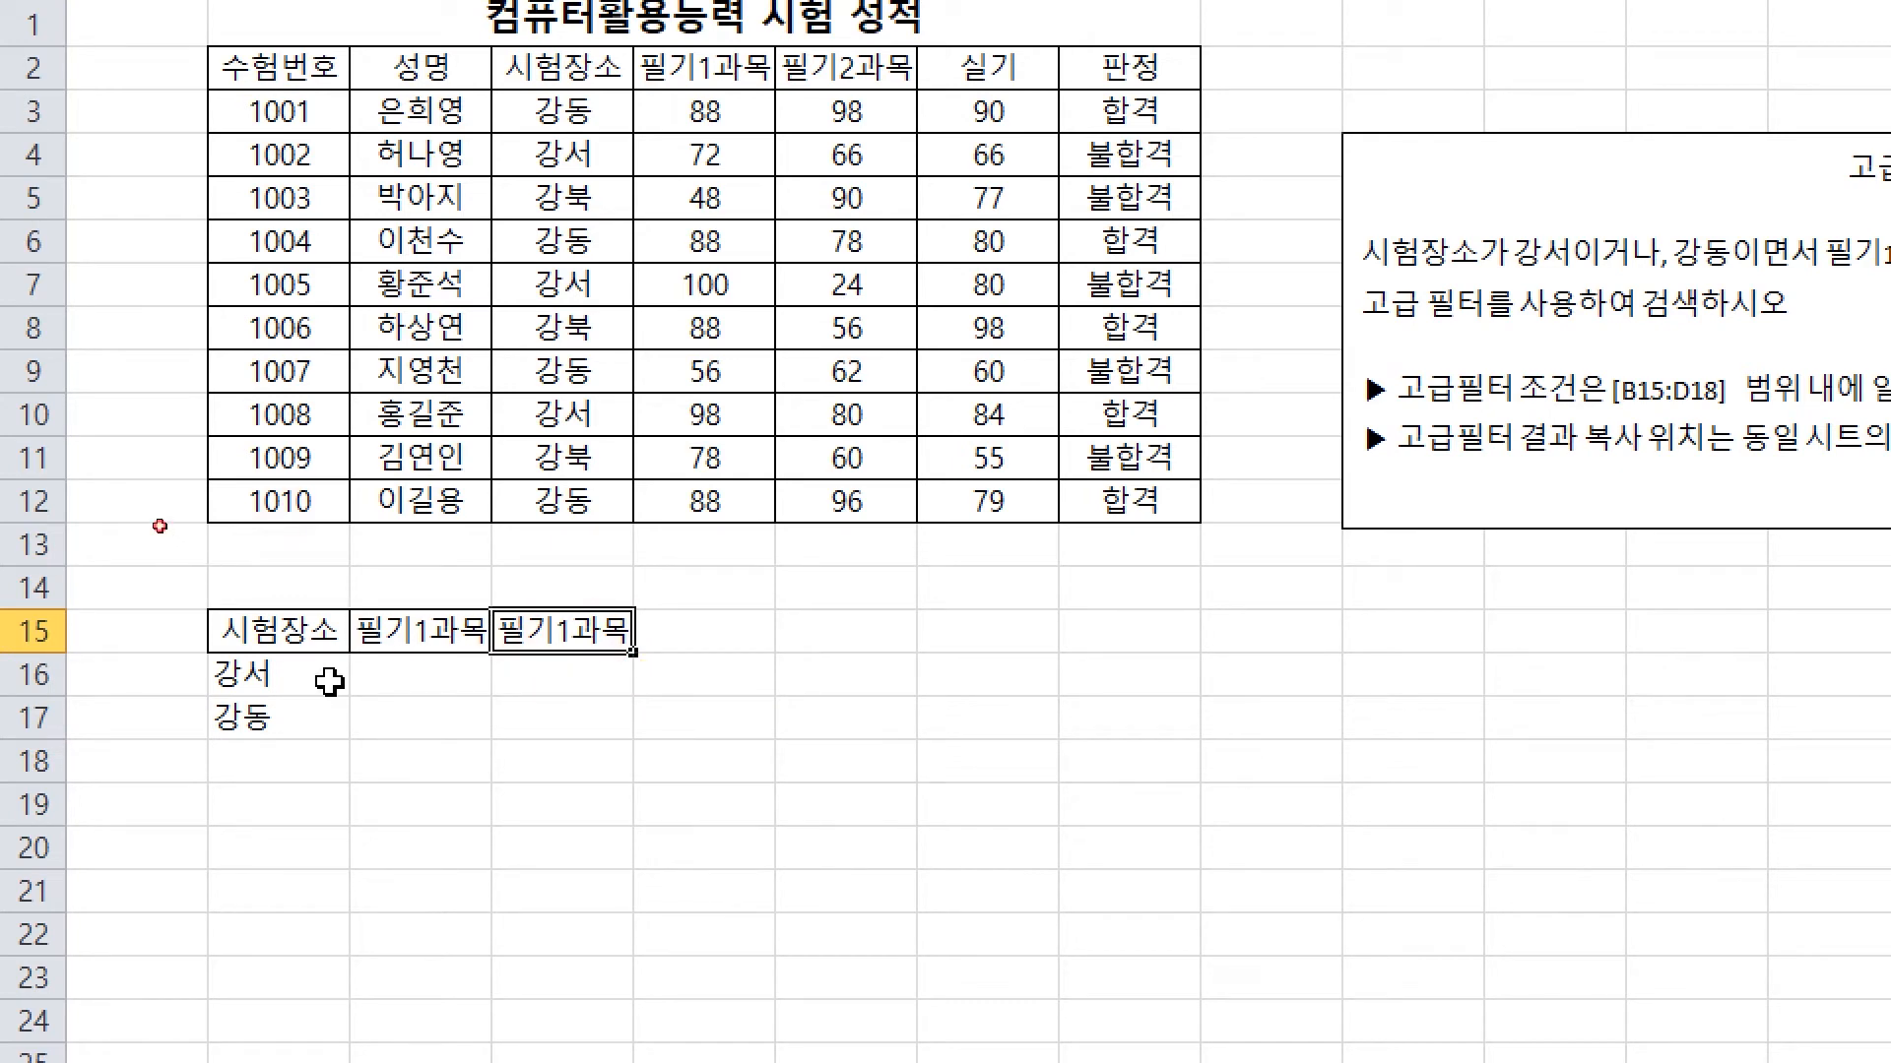
# Enter >=80 in C17 and <90 in D17 as the 필기1과목 criteria on the 강동 row
pyautogui.click(394, 677)
pyautogui.click(389, 678)
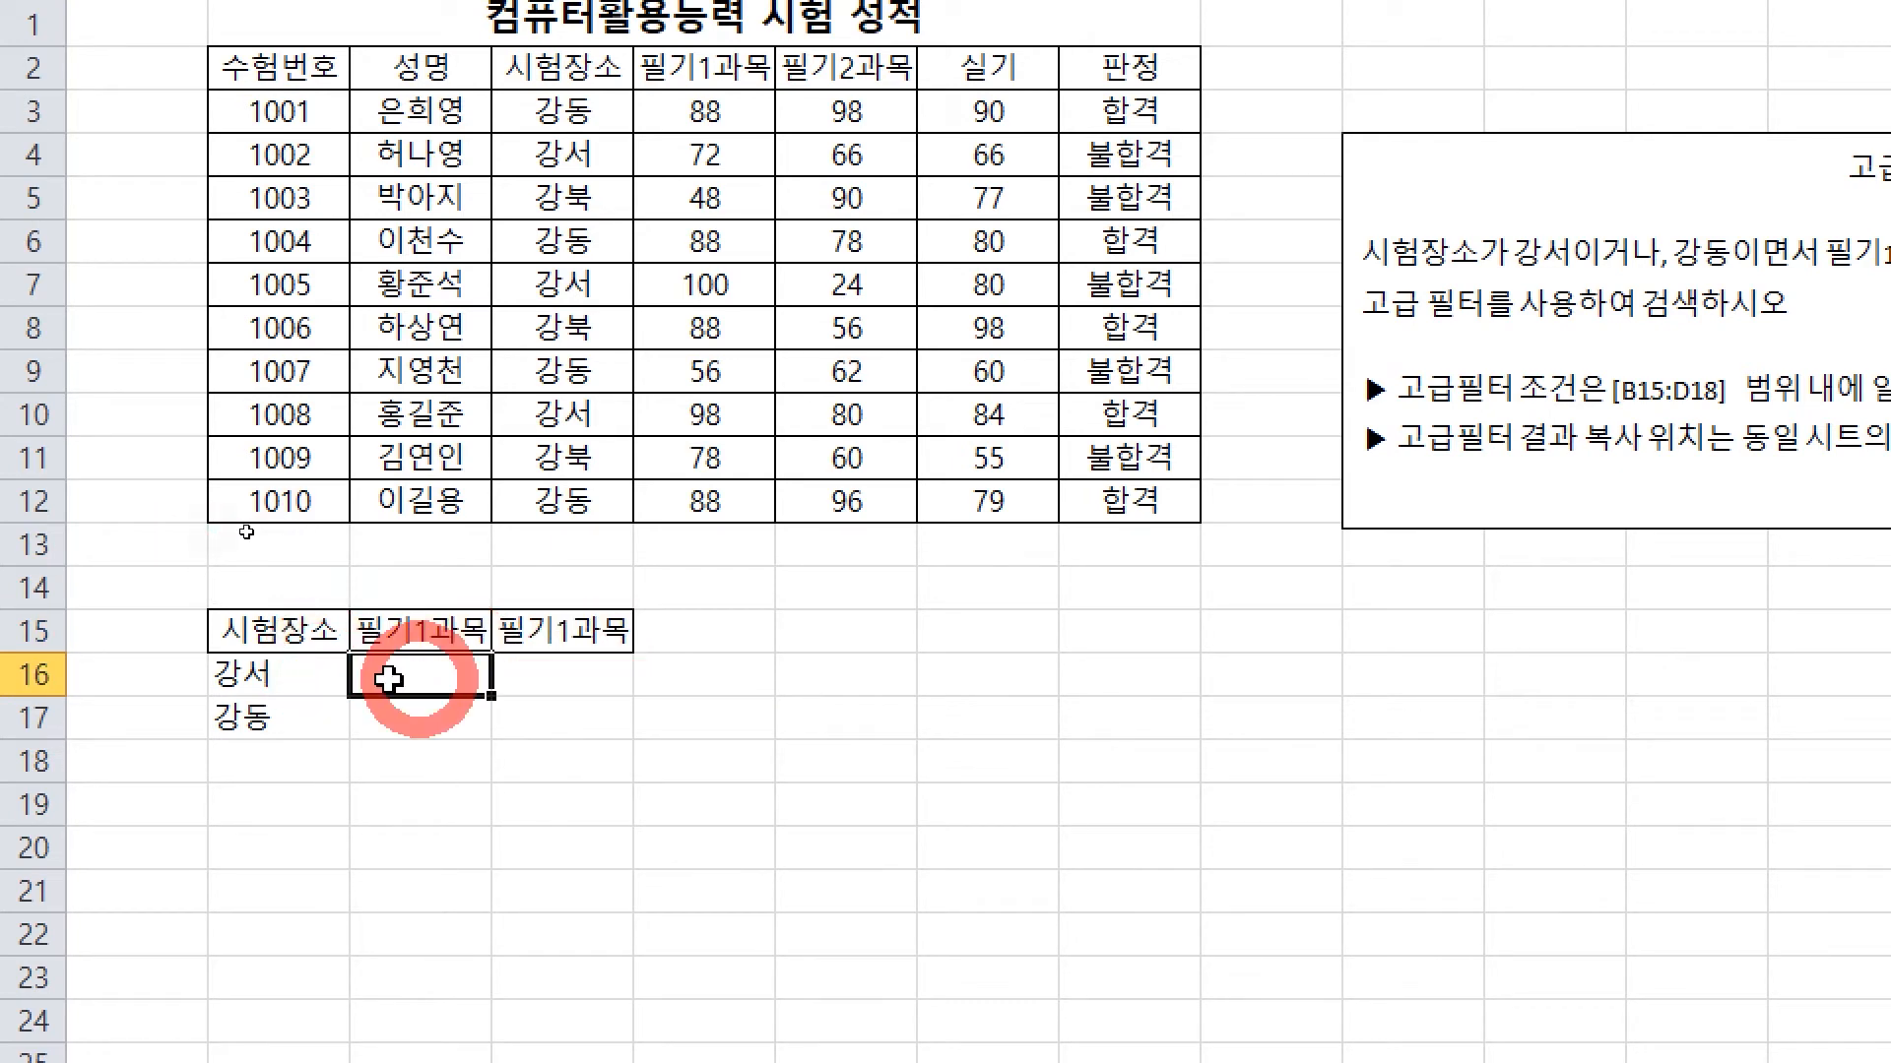
pyautogui.moveTo(389, 679); pyautogui.dragTo(523, 663)
pyautogui.click(439, 715)
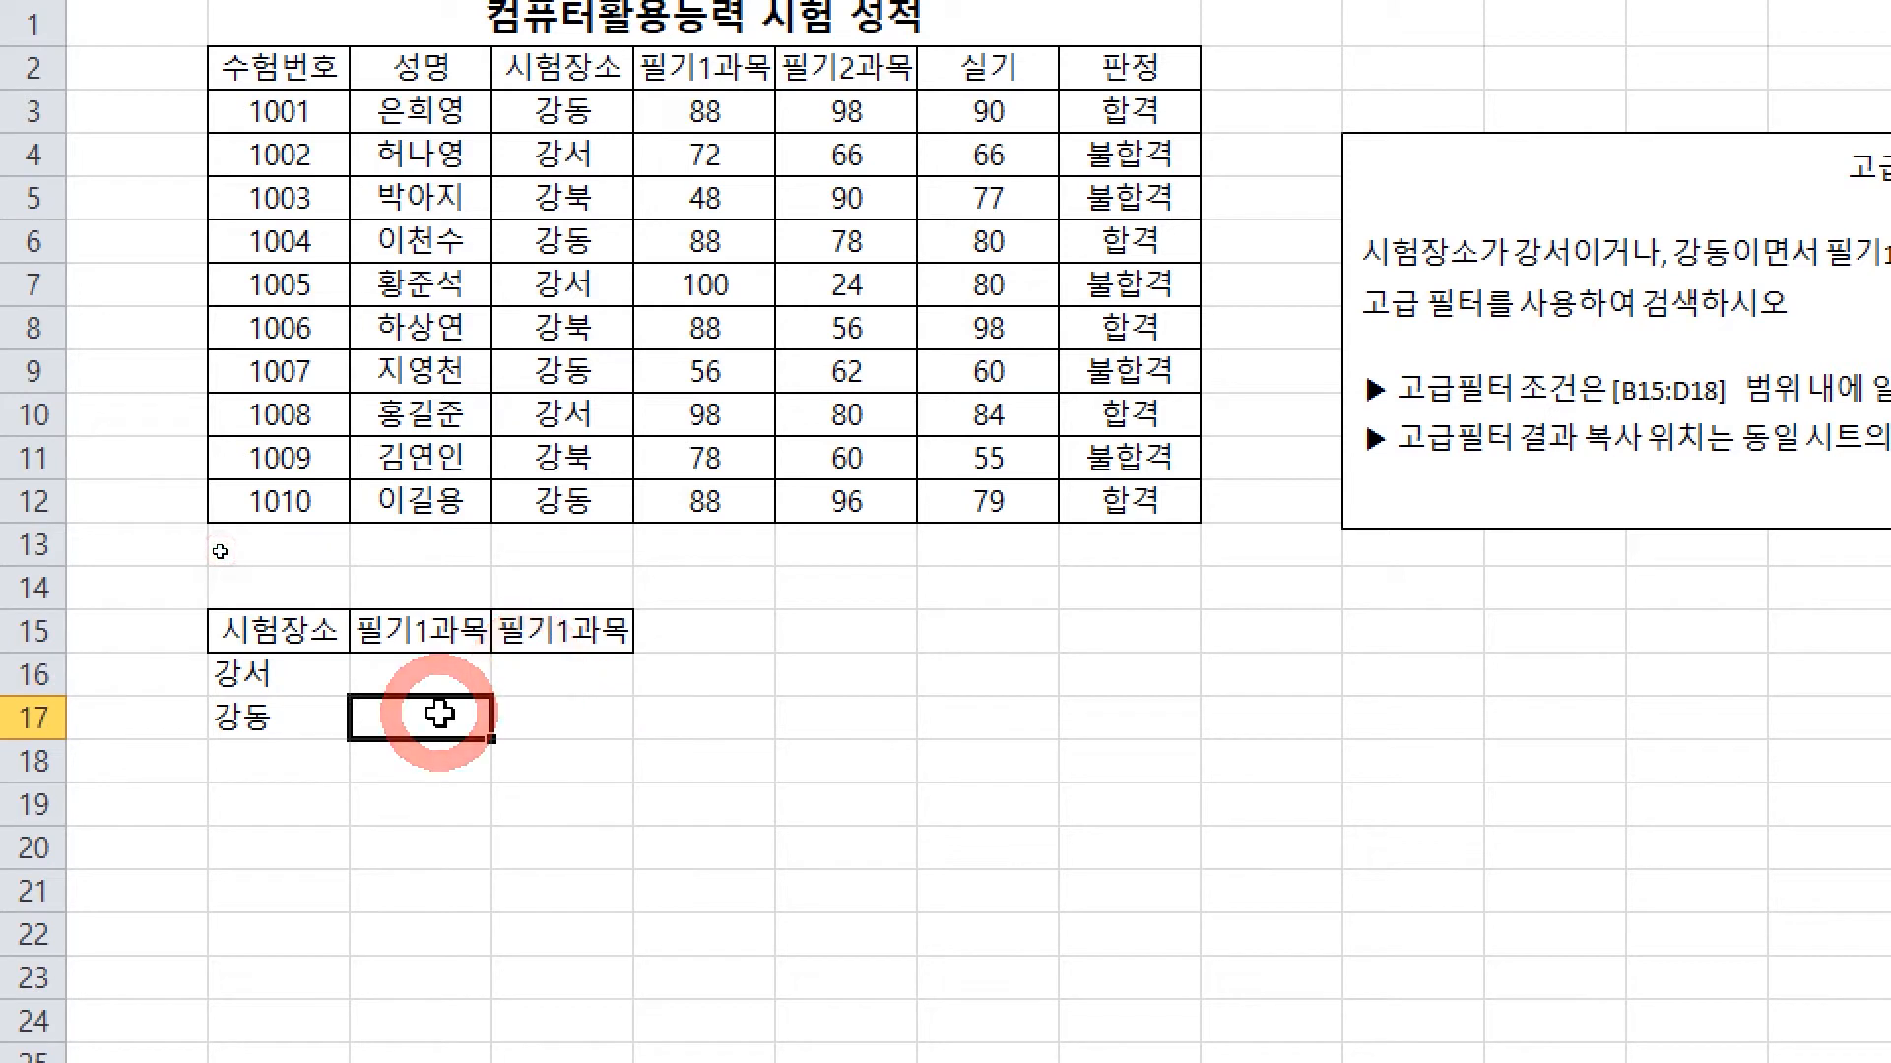
pyautogui.write('>=8')
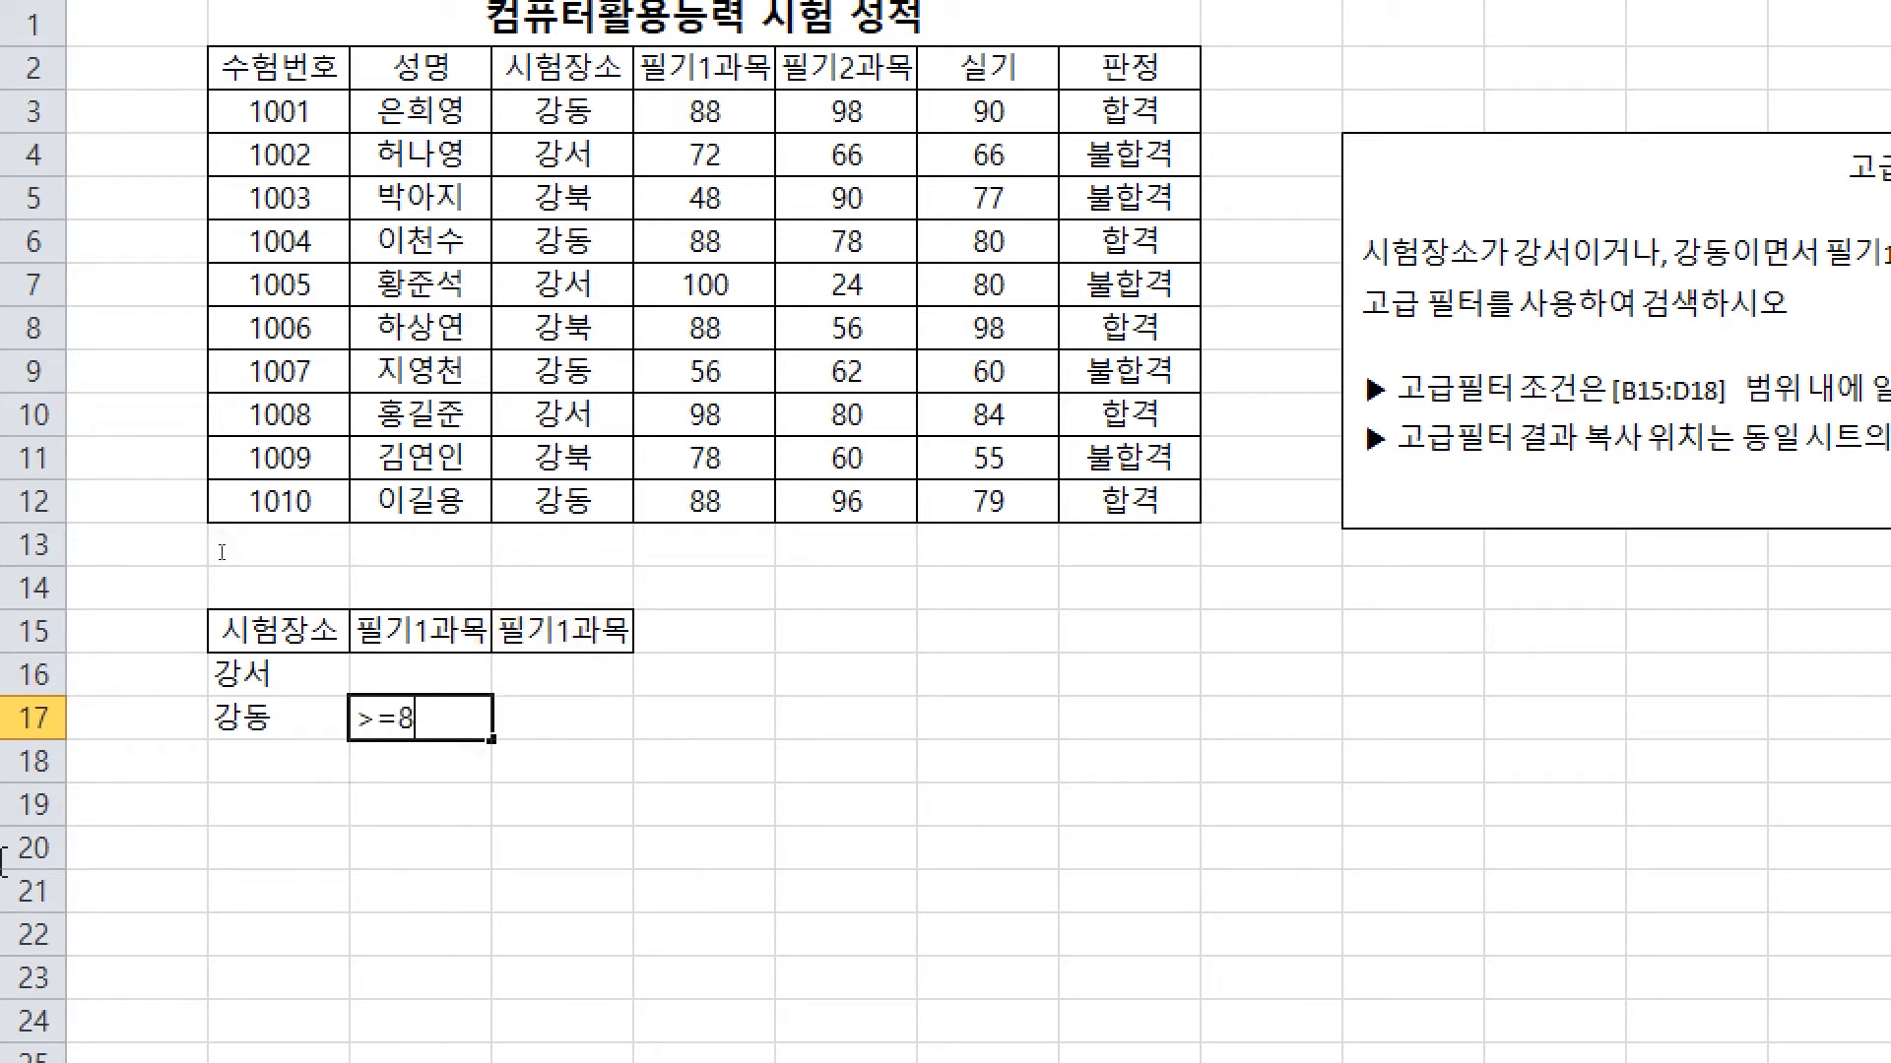
pyautogui.write('0')
pyautogui.press('Tab')
pyautogui.write('<')
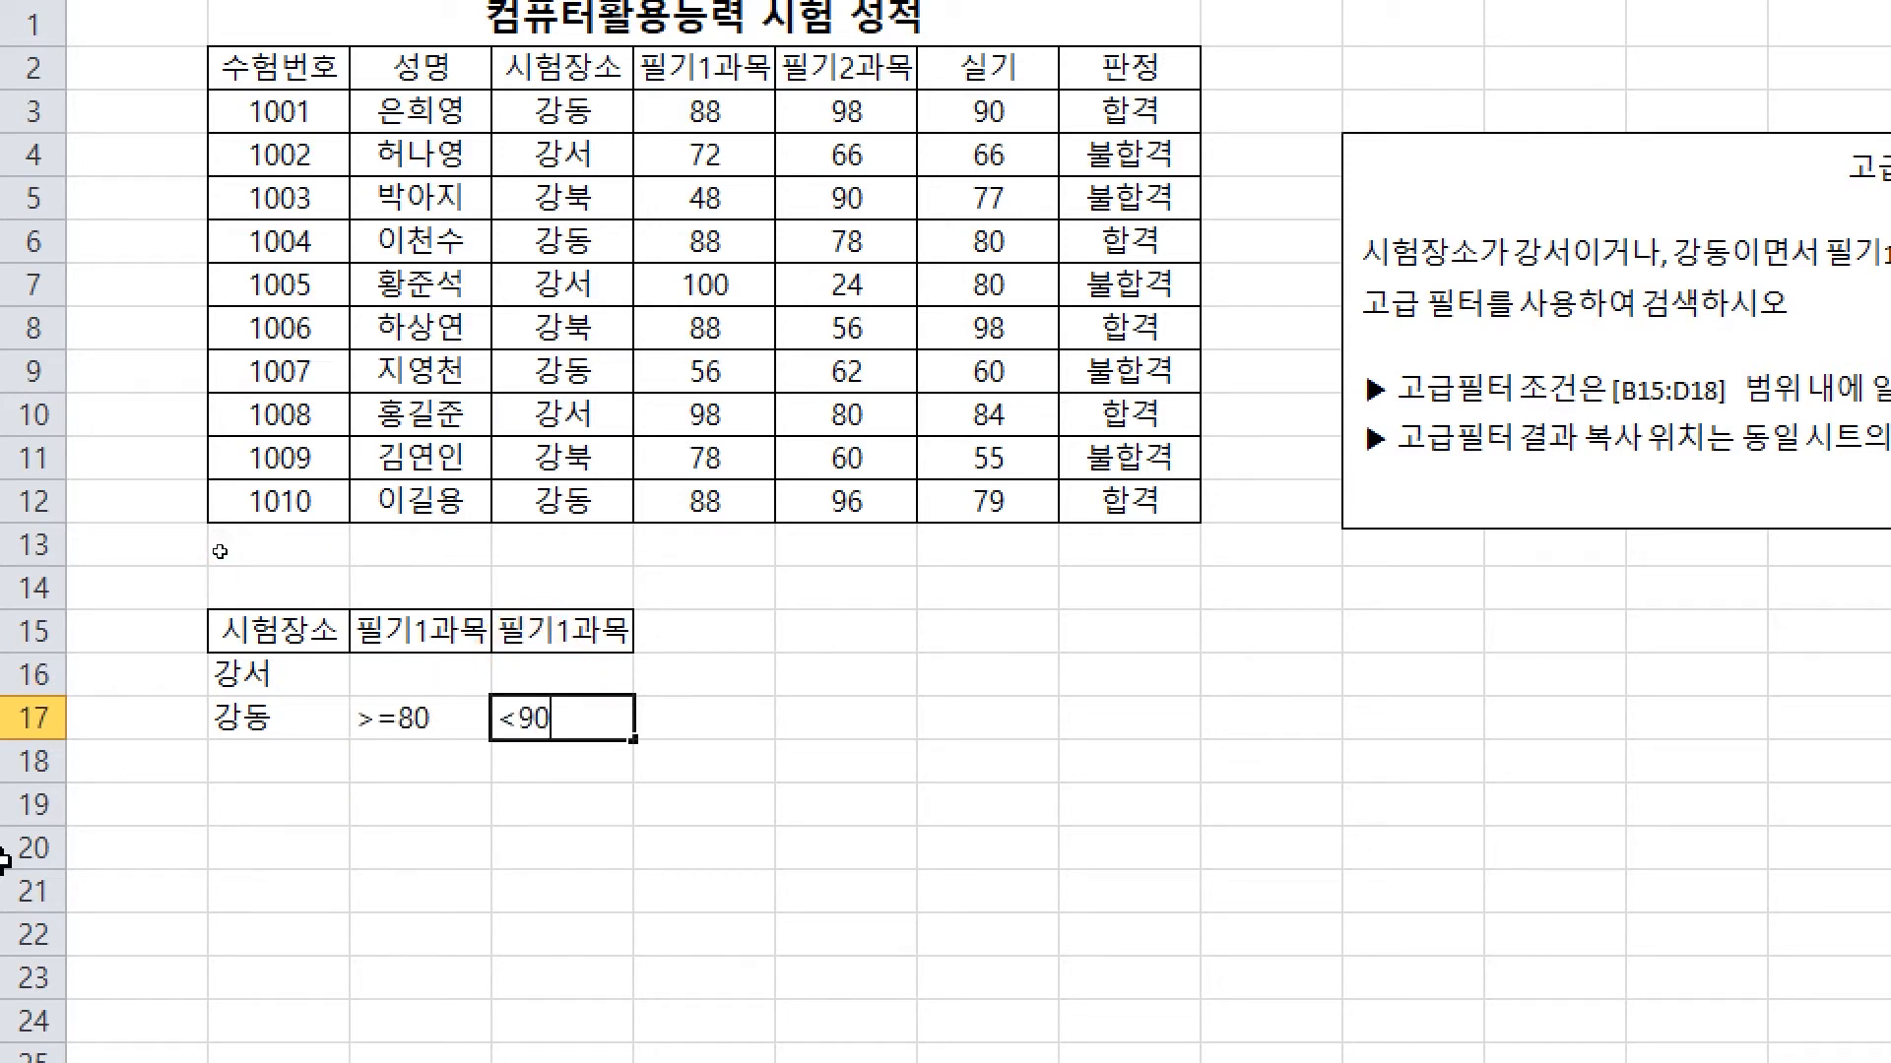
pyautogui.write('90')
pyautogui.press('Return')
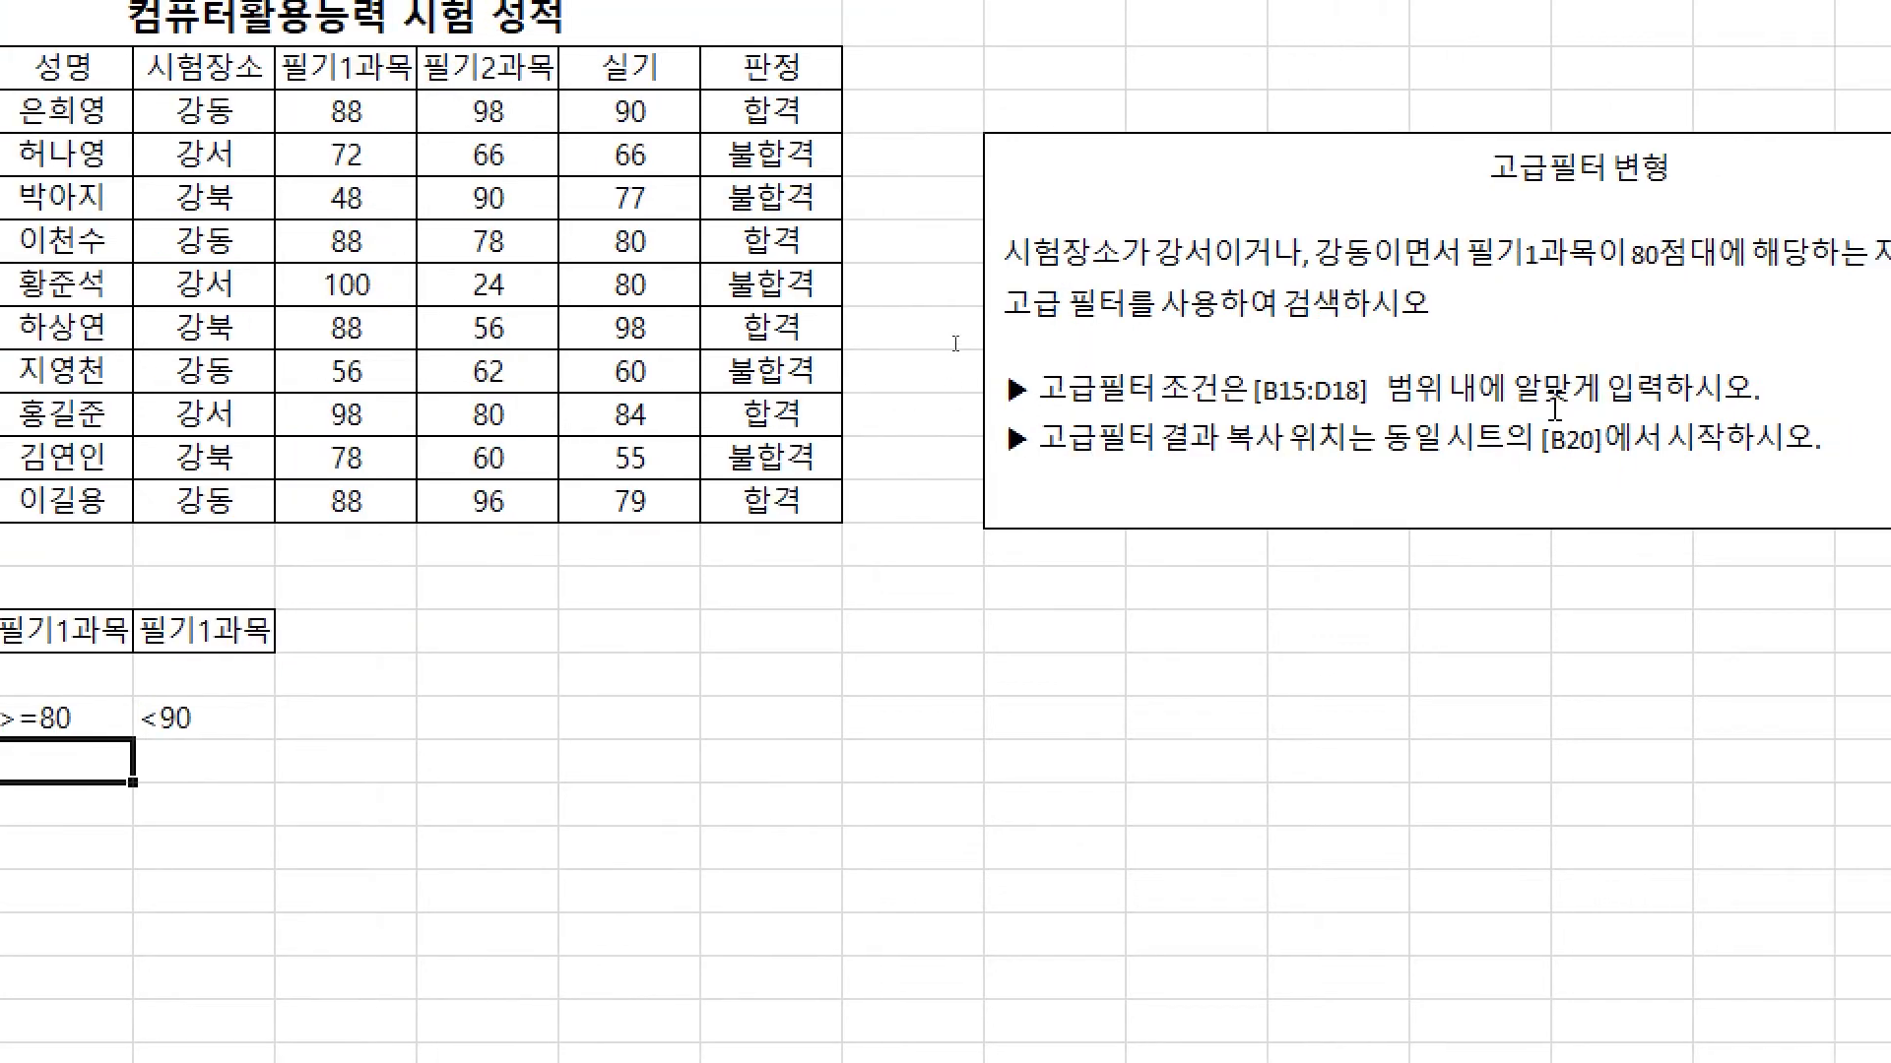
# Copy the 성명 and 판정 headers from the source table to B20 as the output headings
pyautogui.moveTo(1473, 253); pyautogui.dragTo(1603, 254)
pyautogui.moveTo(1053, 438); pyautogui.dragTo(1106, 439)
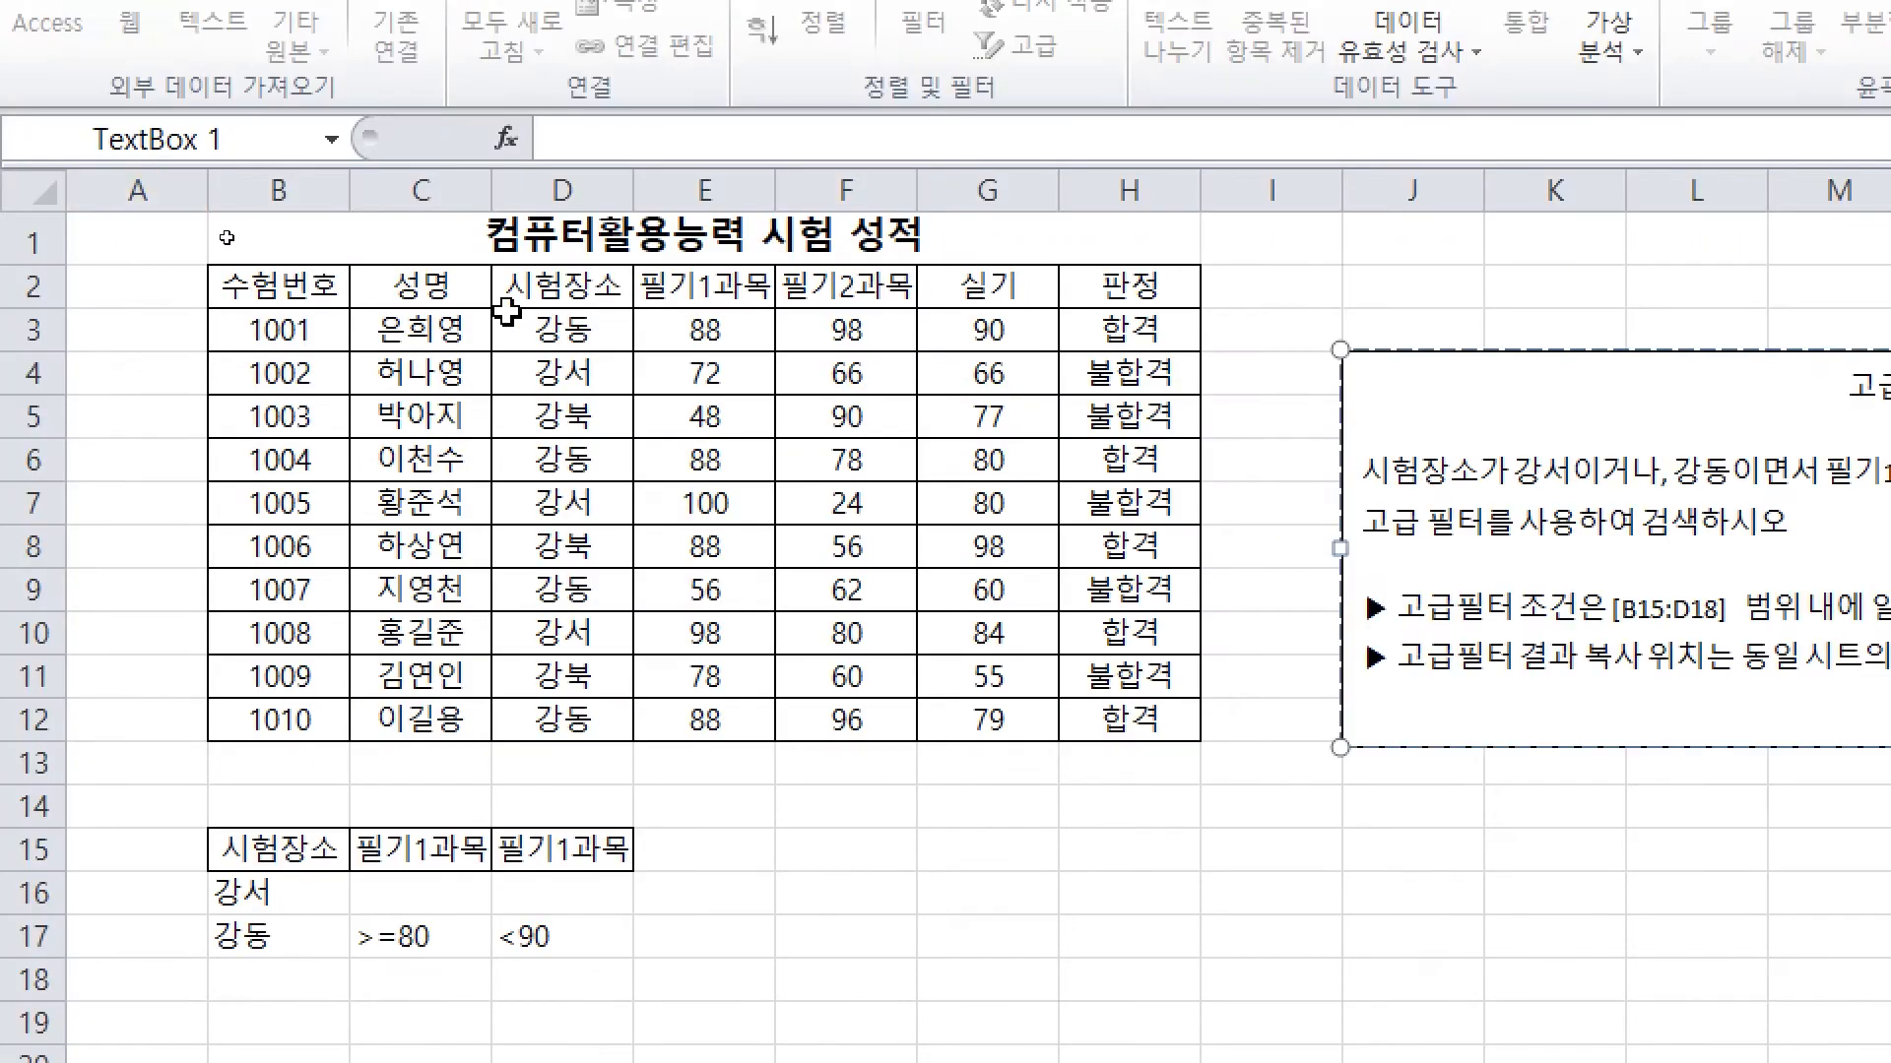
pyautogui.click(433, 296)
pyautogui.keyDown('ctrl'); pyautogui.click(1130, 287); pyautogui.keyUp('ctrl')
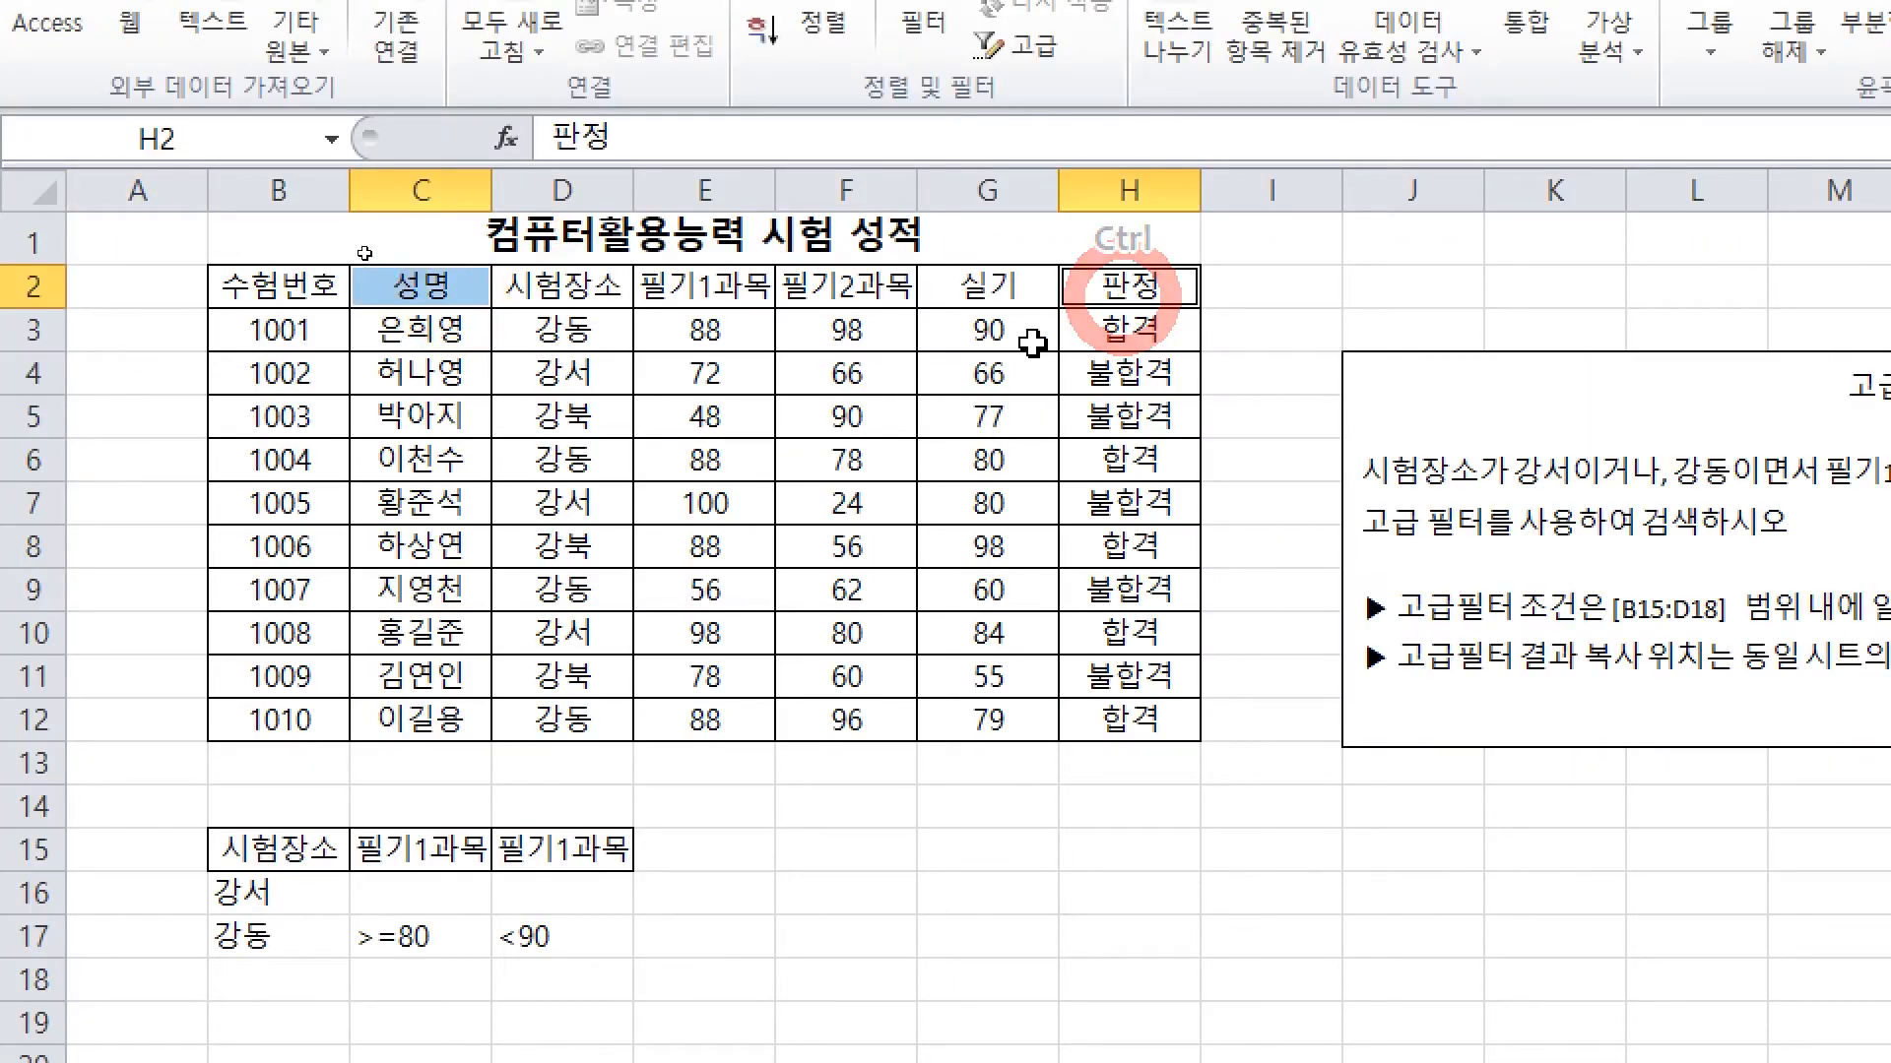
pyautogui.hotkey('ctrl', 'c')
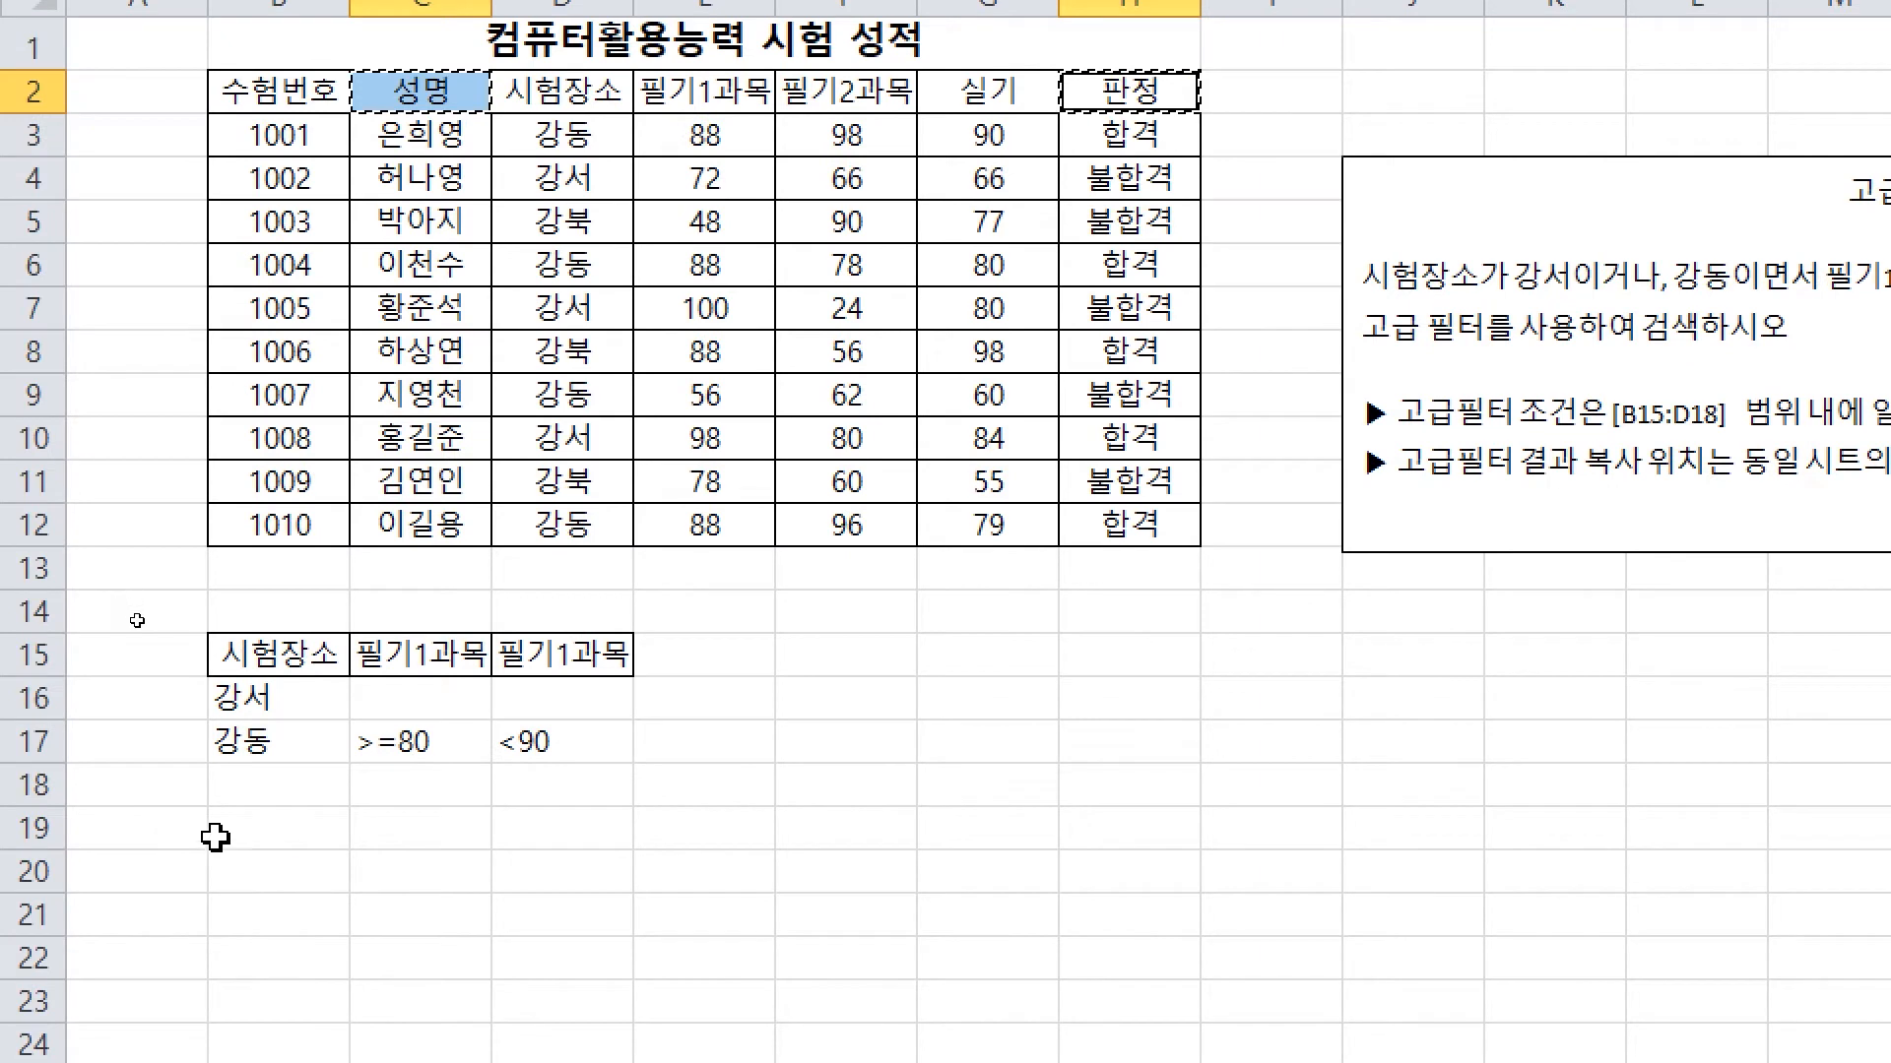
pyautogui.click(270, 871)
pyautogui.hotkey('ctrl', 'v')
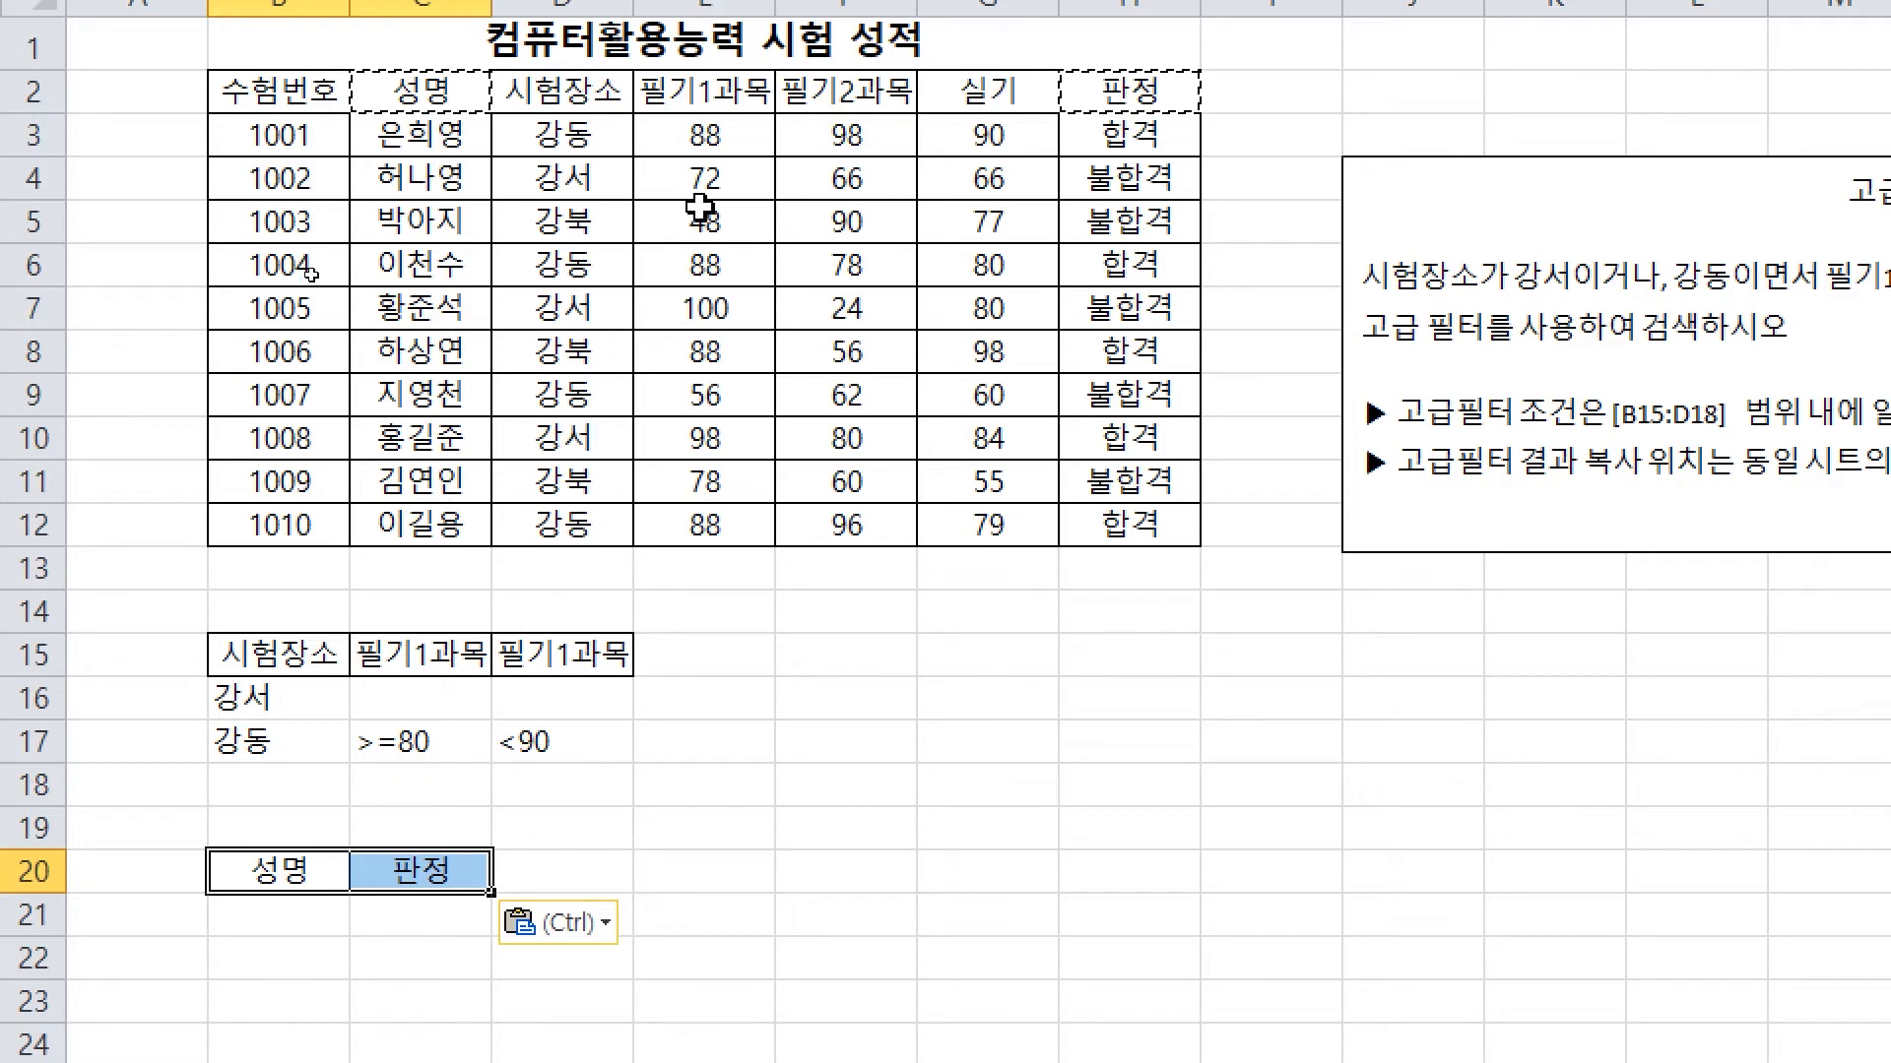
# Start an advanced filter on the score table B2:H12 and set B15:D17 as its criteria range
pyautogui.click(561, 395)
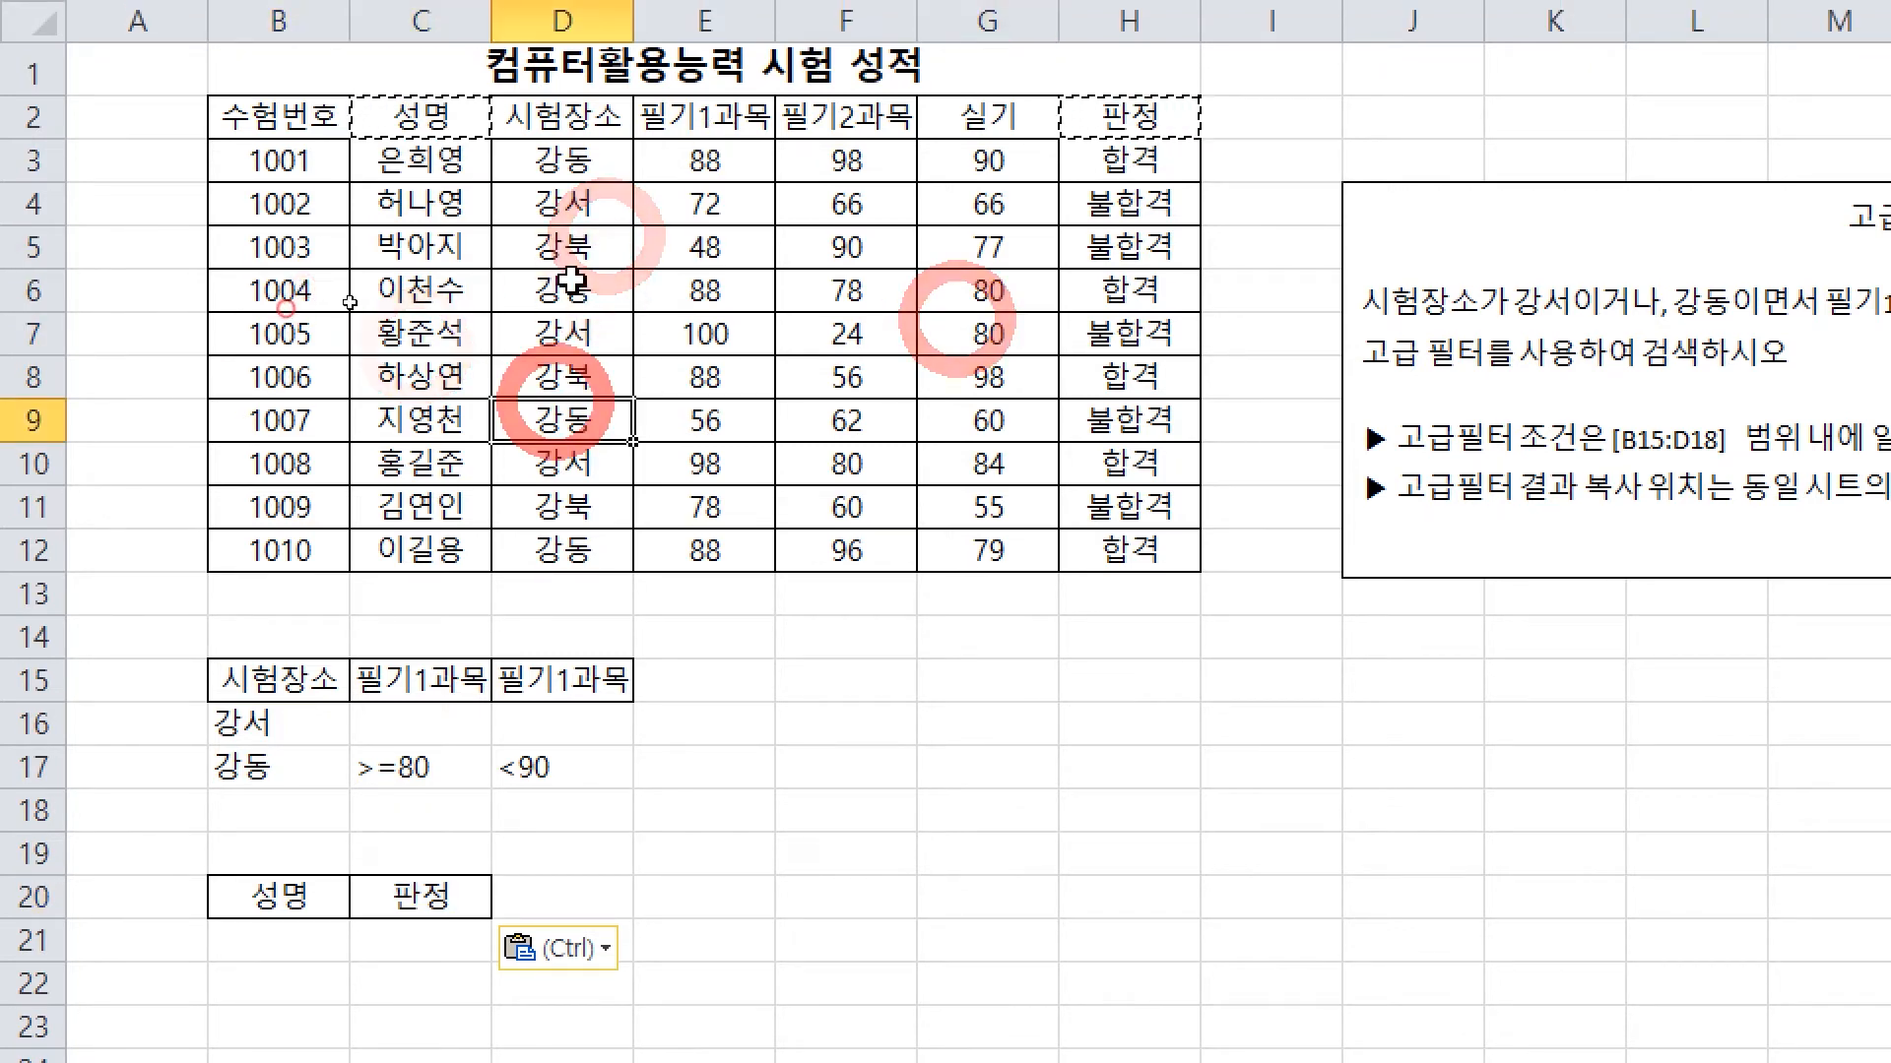
pyautogui.click(705, 333)
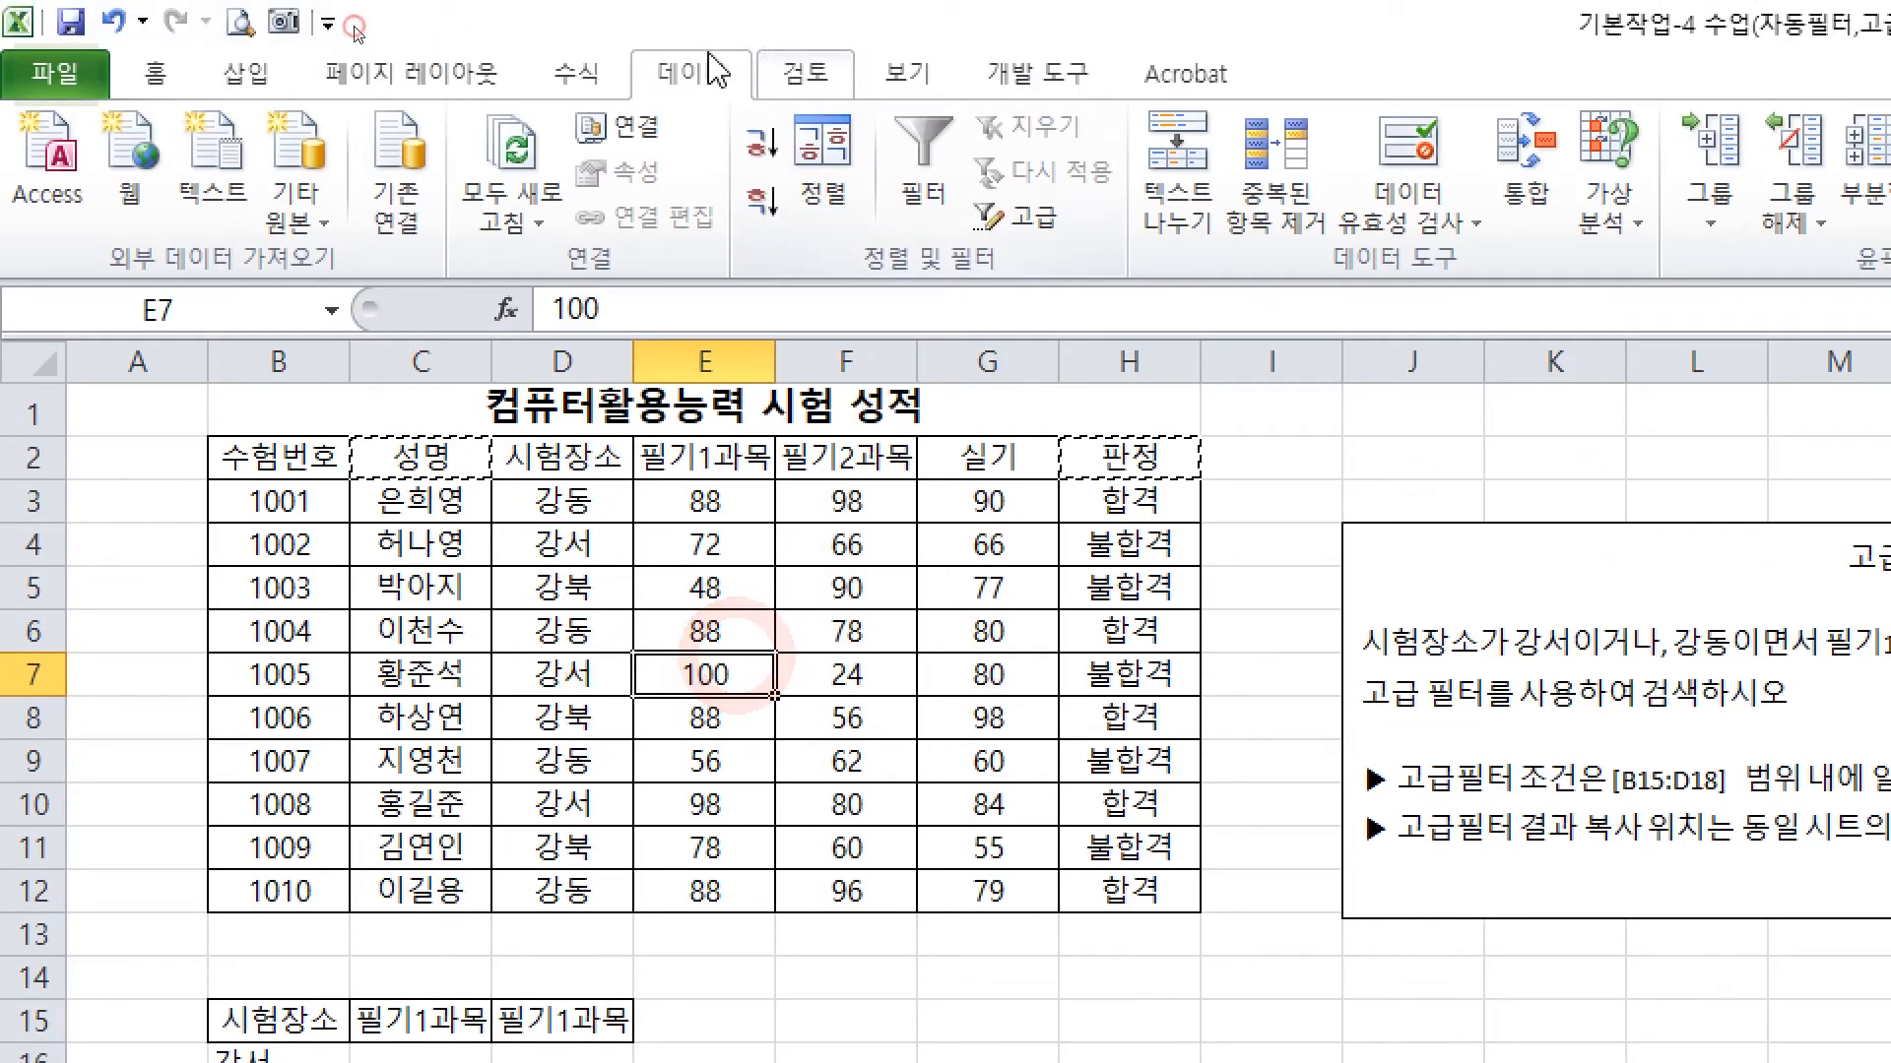
pyautogui.click(717, 70)
pyautogui.click(1024, 216)
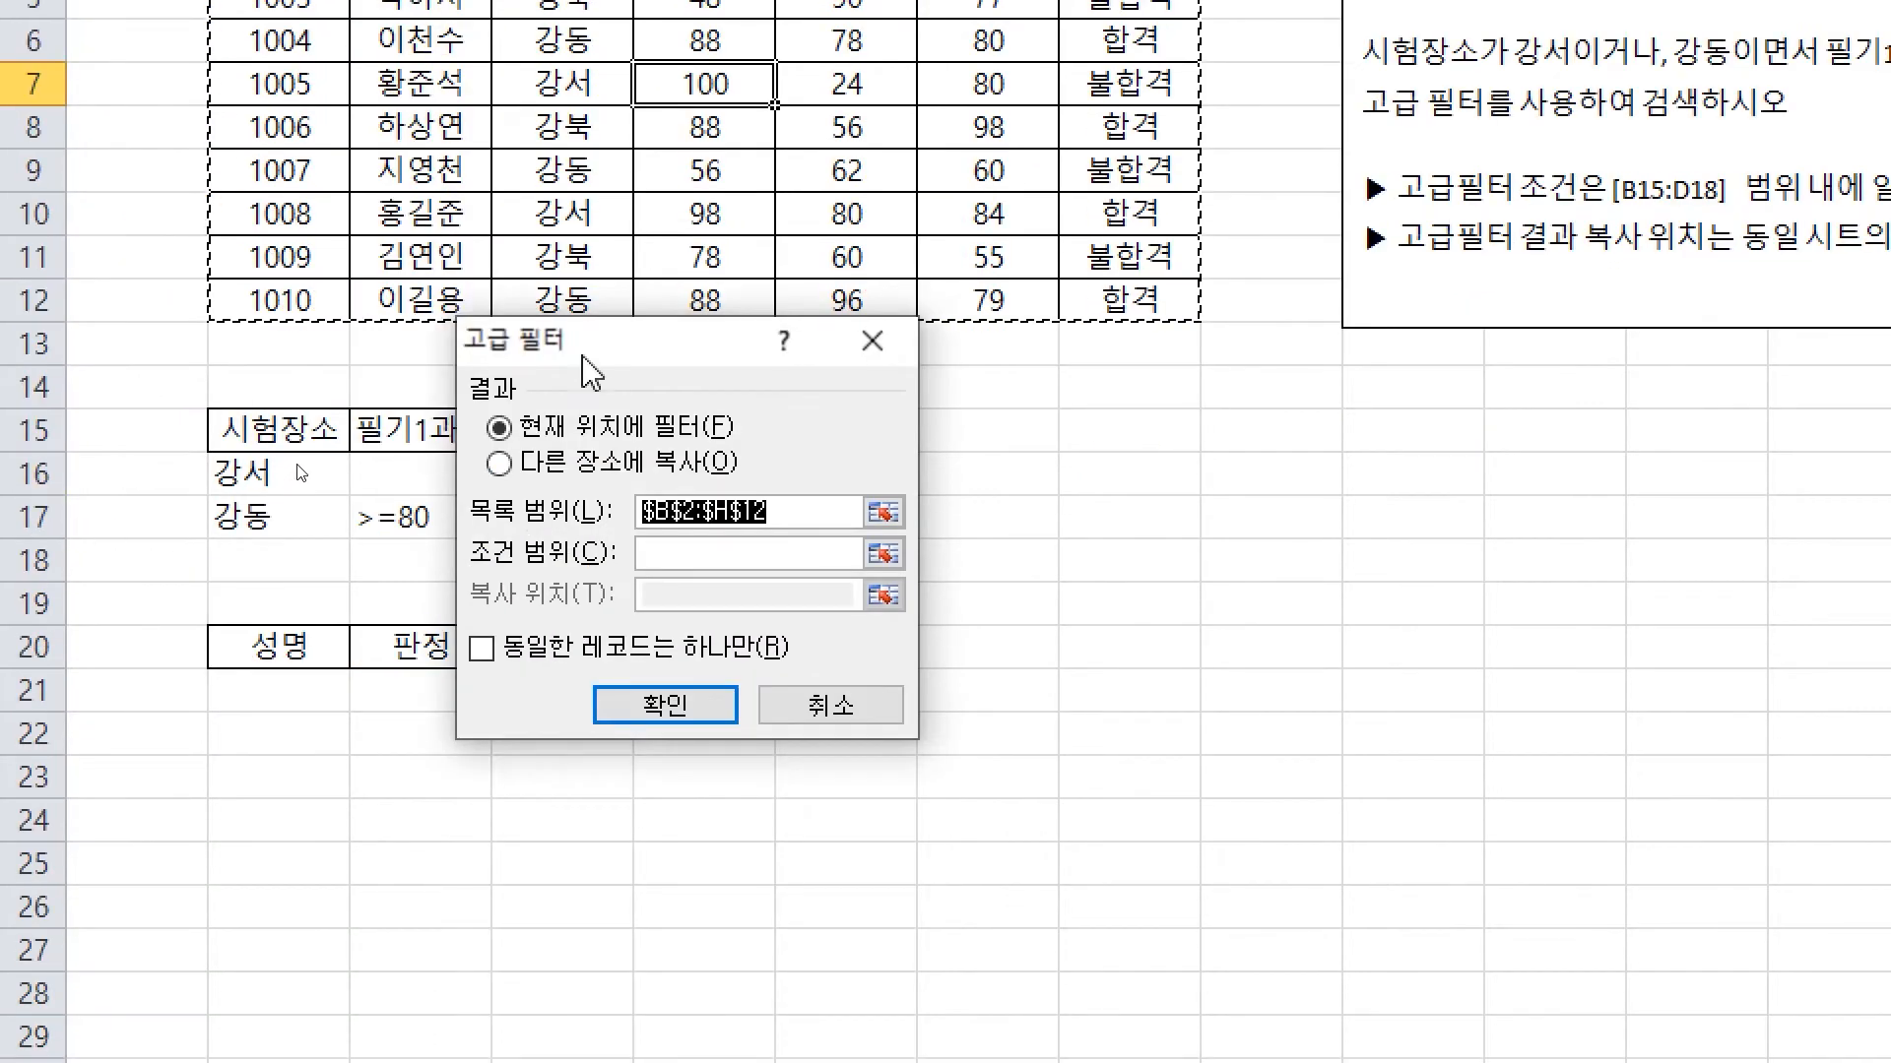
pyautogui.moveTo(139, 624); pyautogui.dragTo(359, 623)
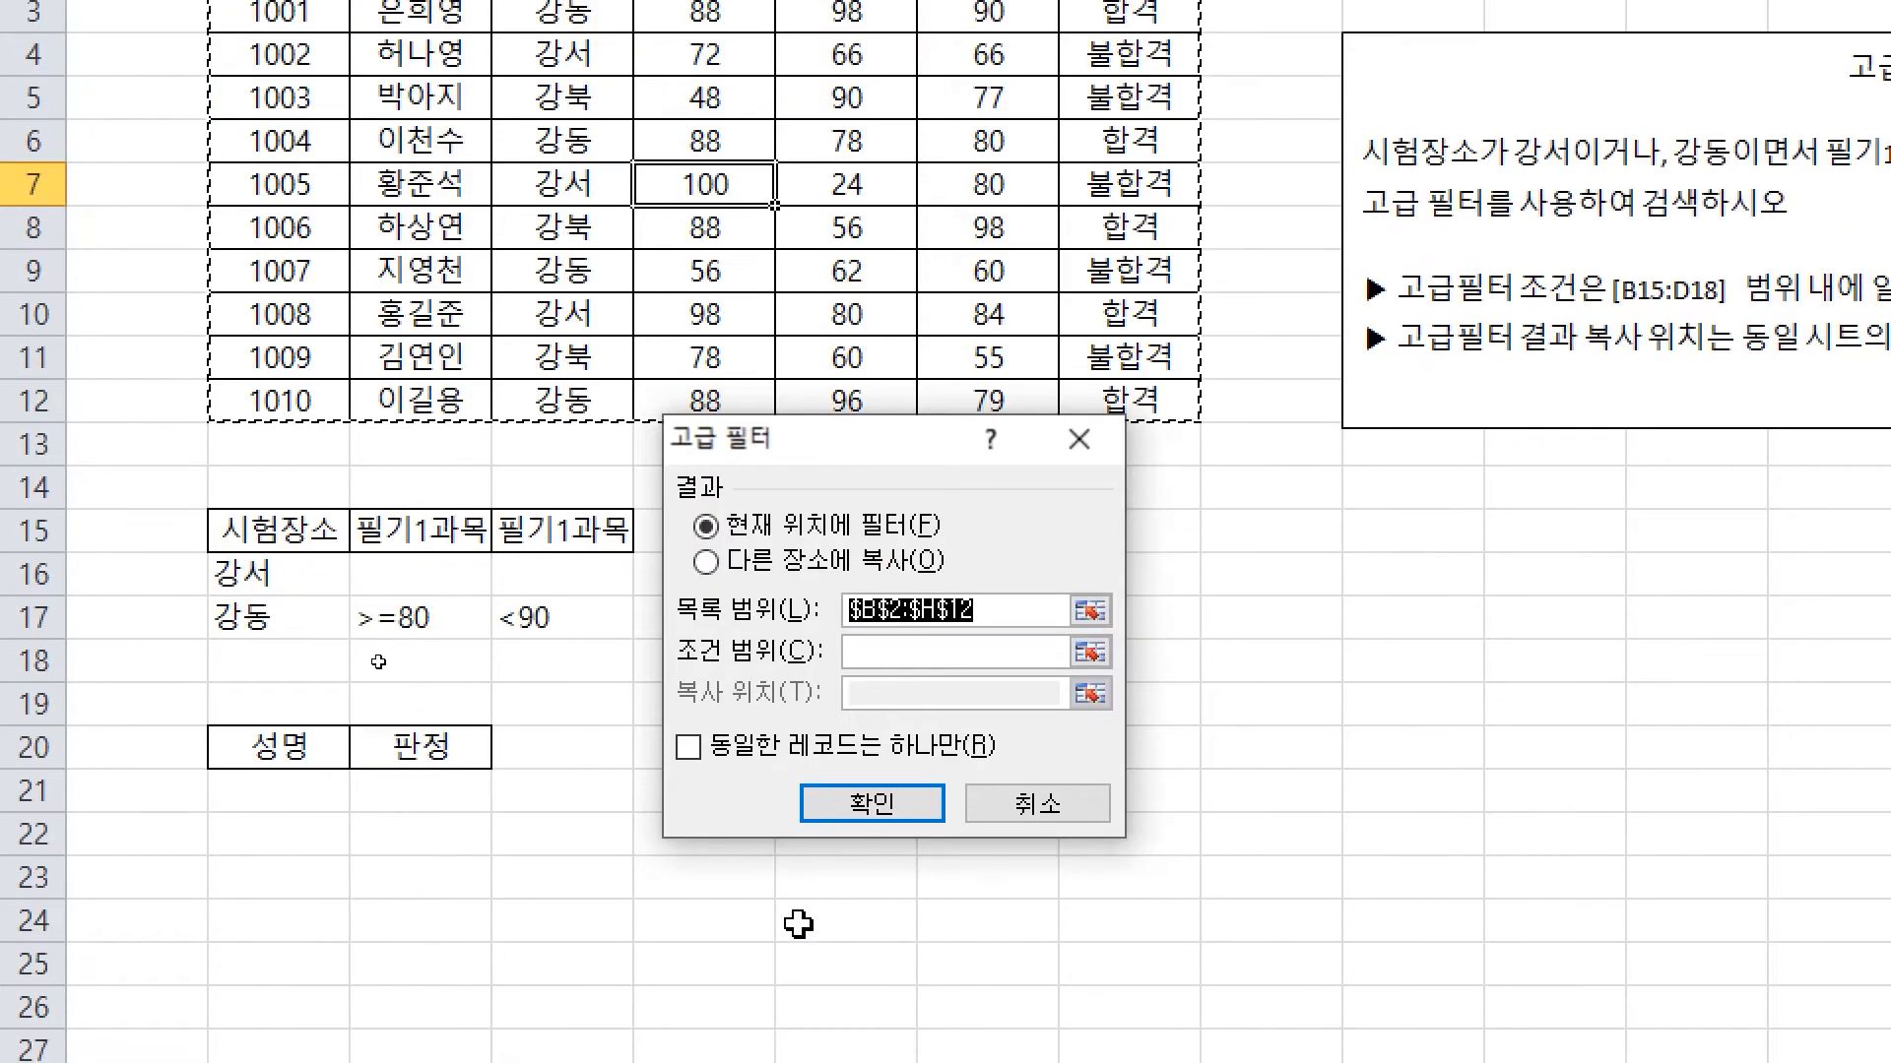
pyautogui.press('Tab')
pyautogui.click(288, 728)
pyautogui.moveTo(287, 522); pyautogui.dragTo(595, 622)
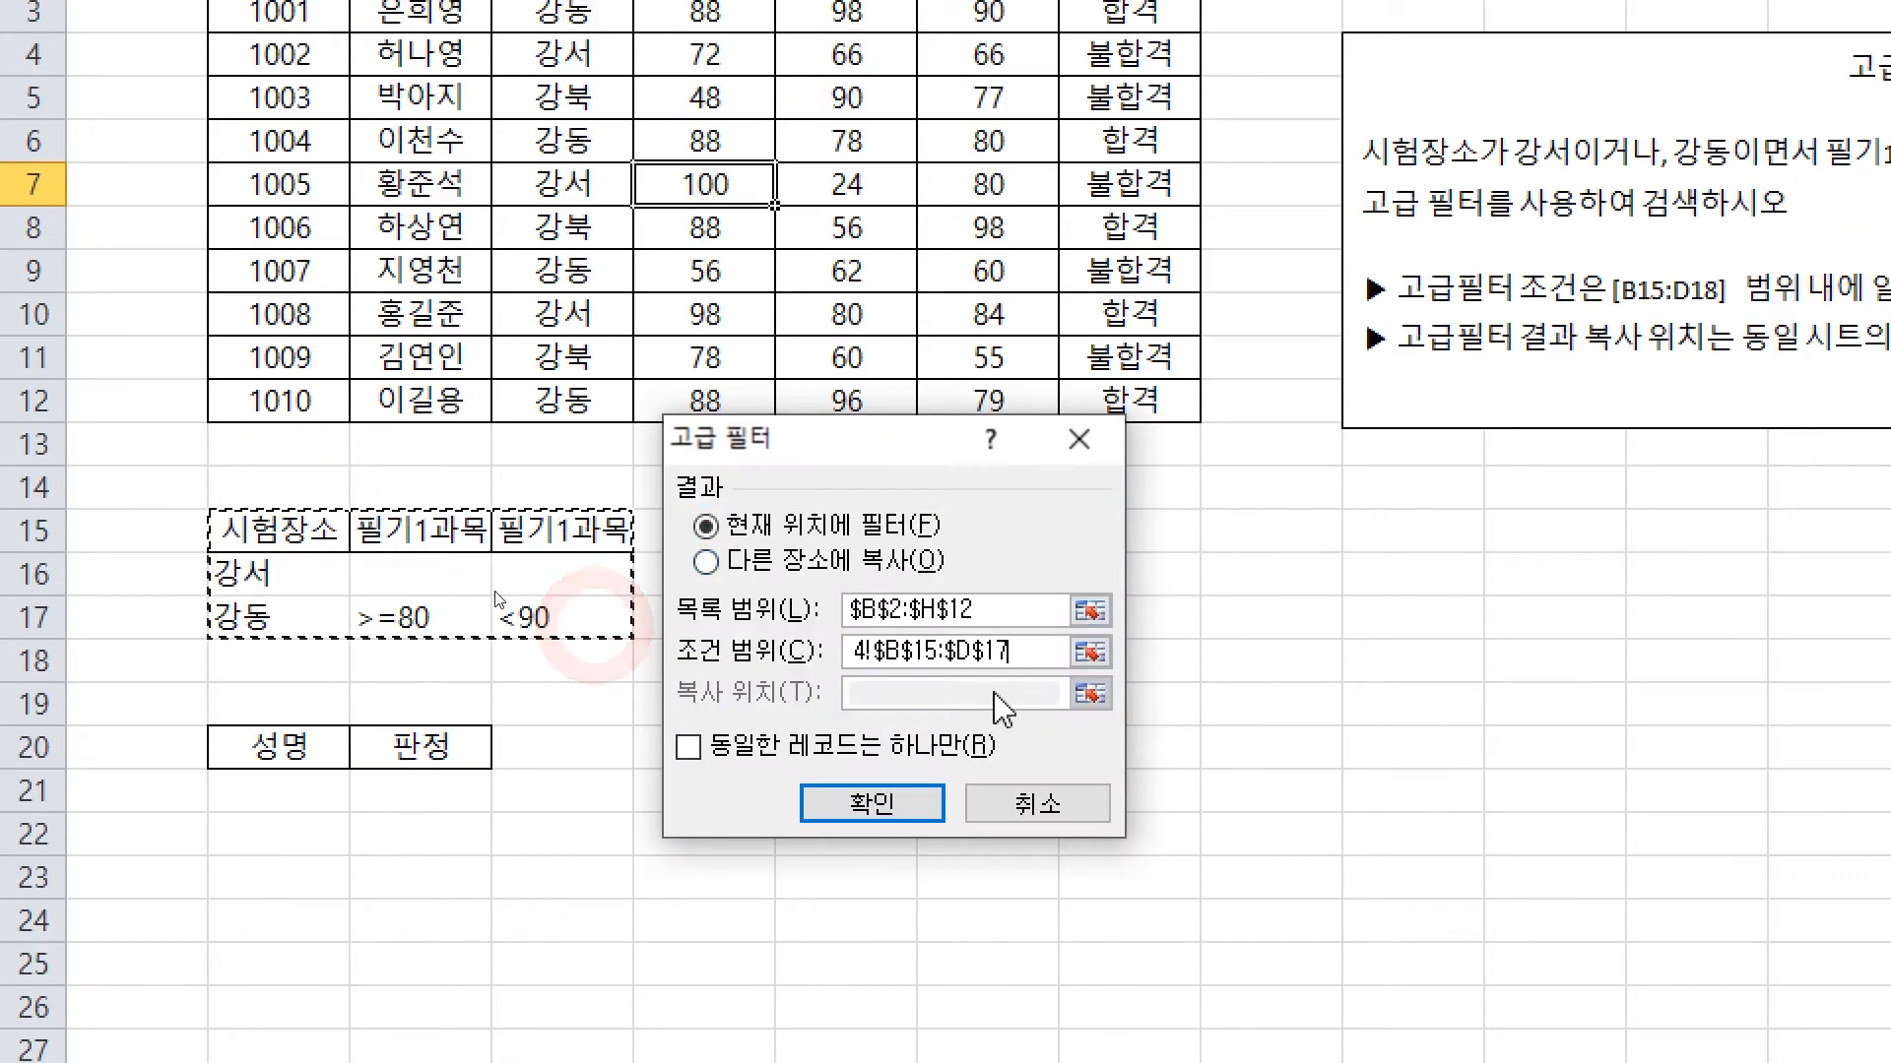
# Set the filter to copy its results to another location, B20:C20, and run it
pyautogui.click(866, 566)
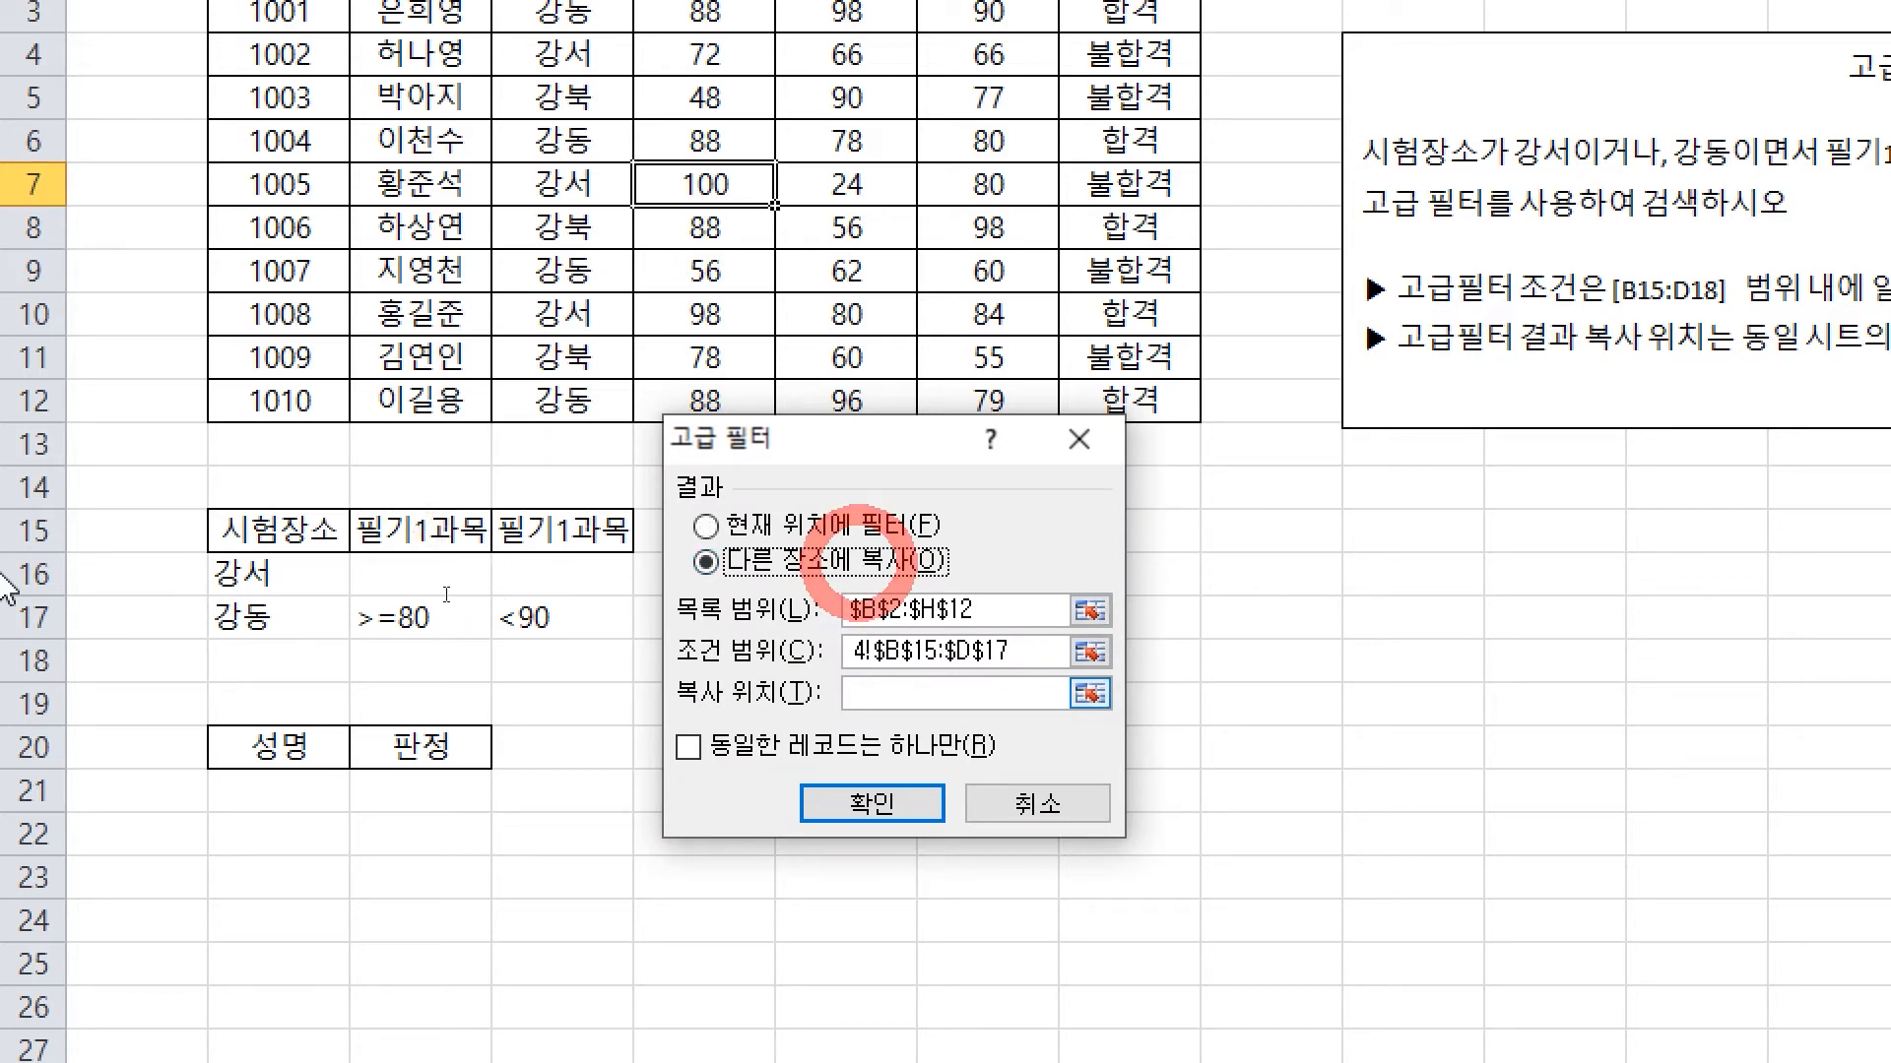
pyautogui.click(886, 695)
pyautogui.moveTo(295, 605); pyautogui.dragTo(409, 606)
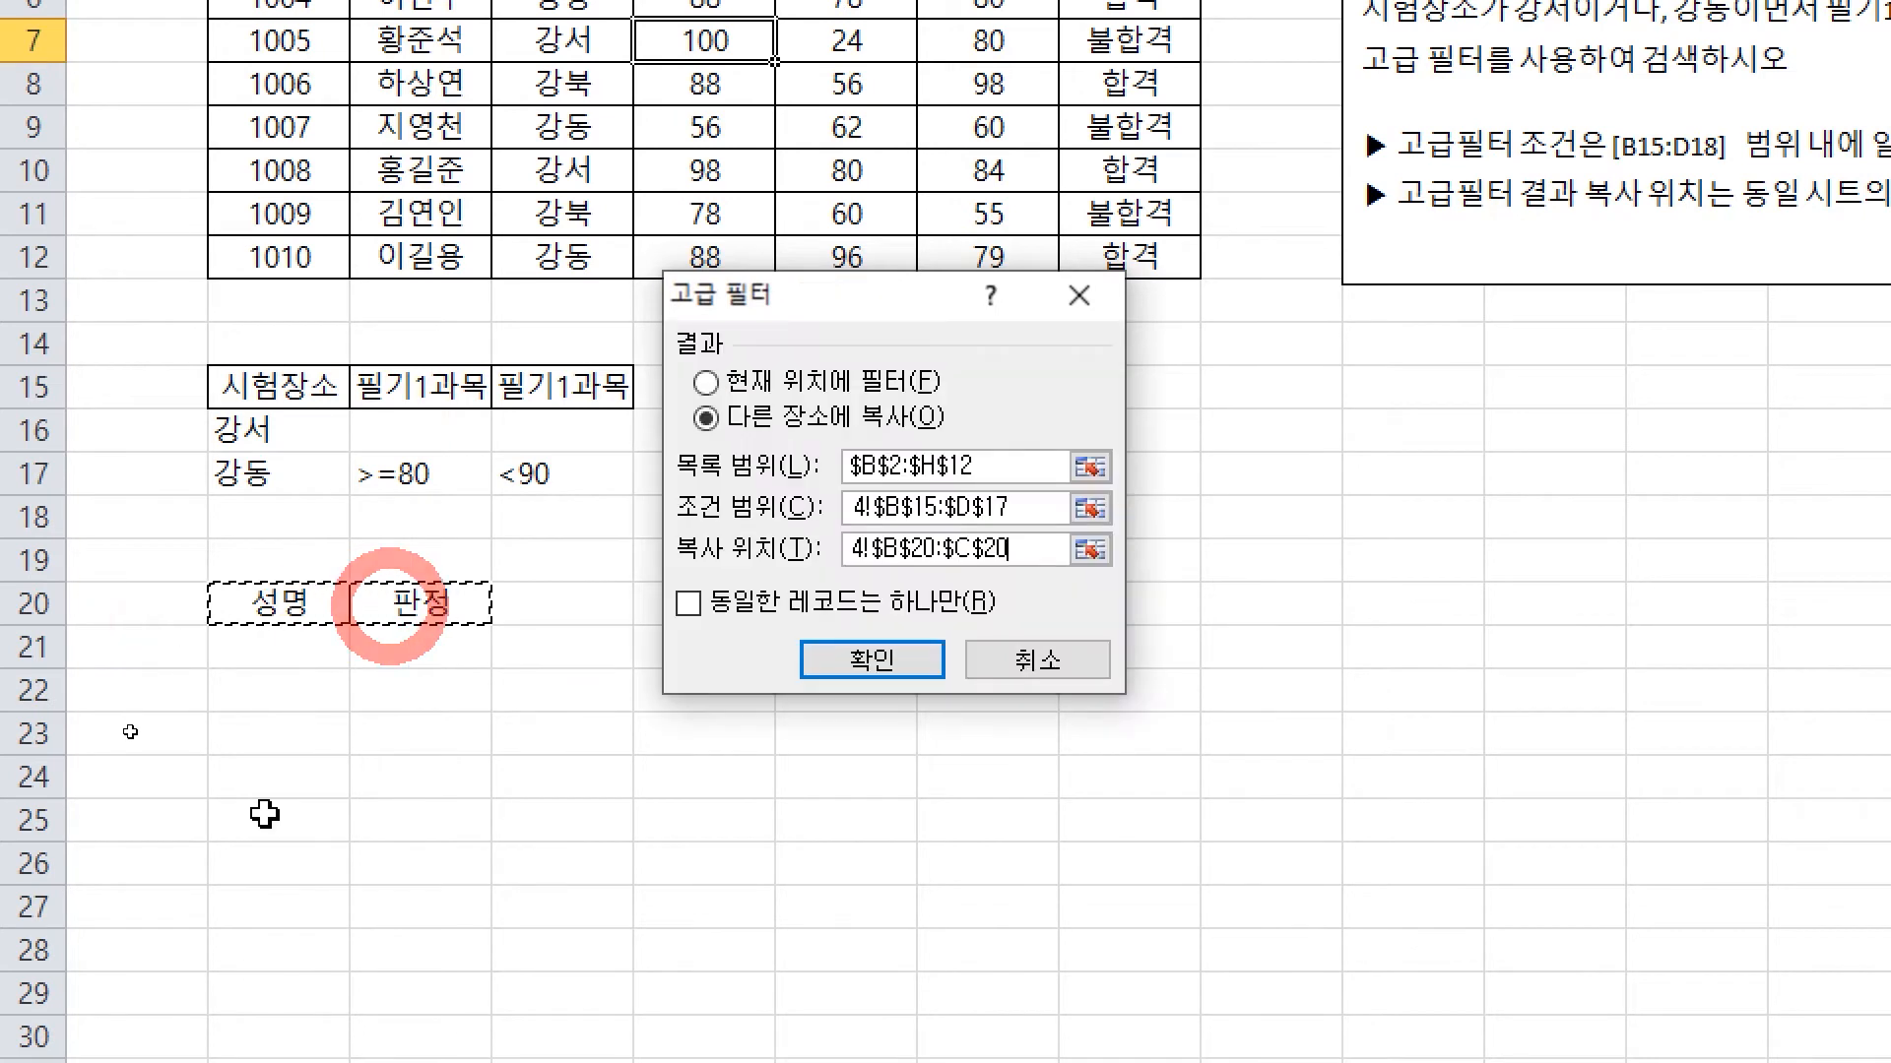
pyautogui.click(886, 660)
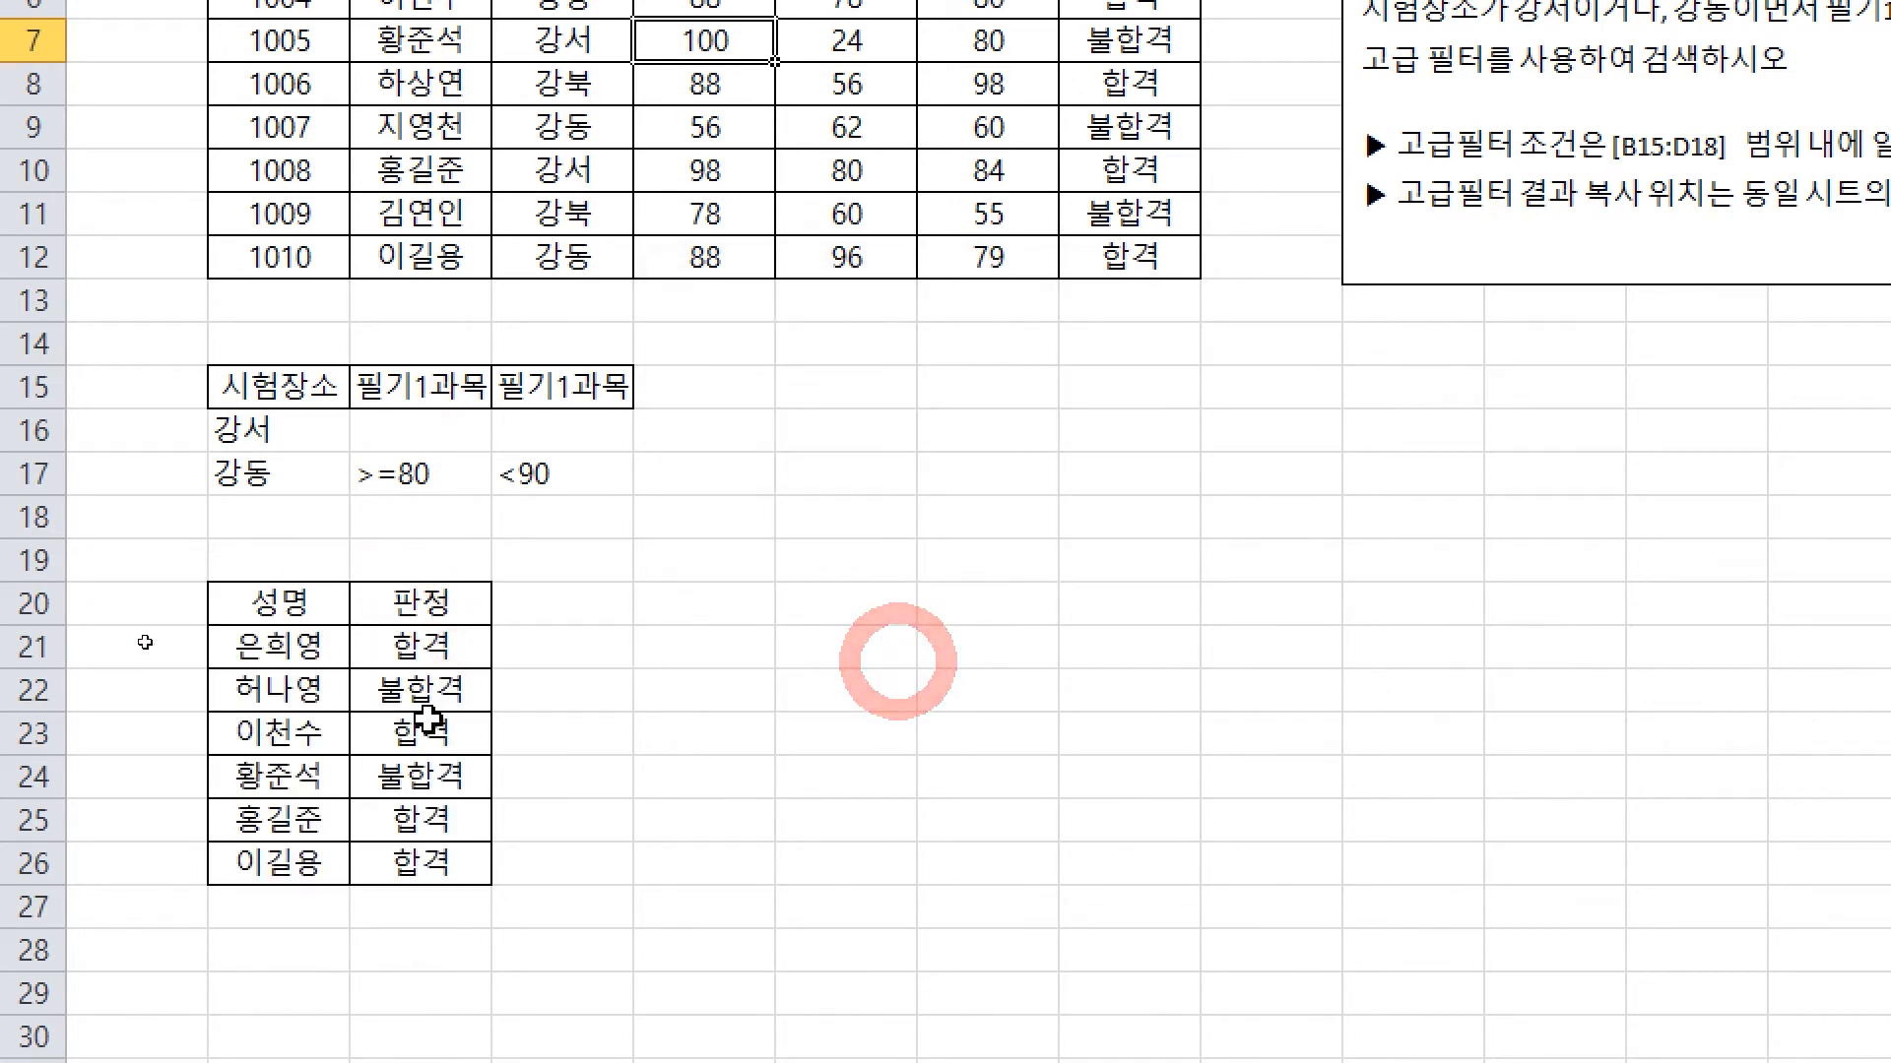
# Review the extracted 성명 and 판정 records in rows 21 to 26 one by one
pyautogui.moveTo(264, 647); pyautogui.dragTo(418, 646)
pyautogui.moveTo(268, 863); pyautogui.dragTo(439, 861)
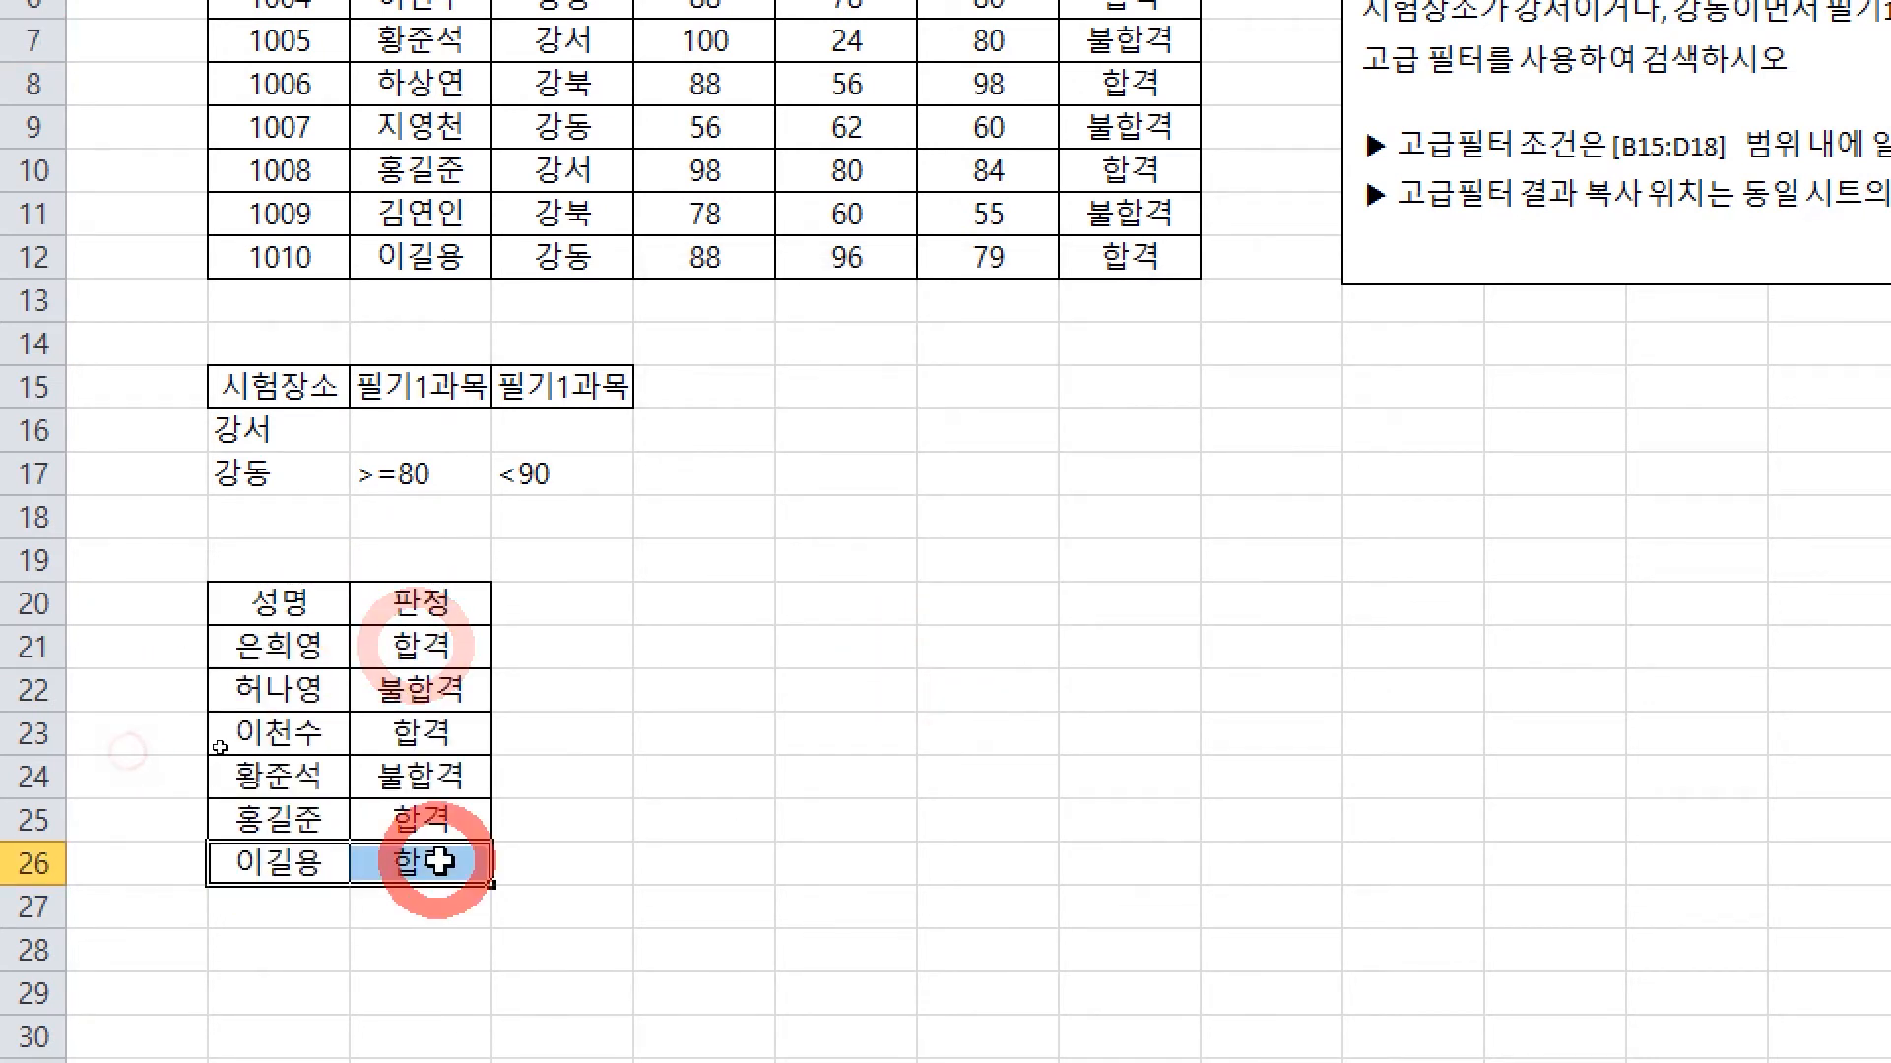
pyautogui.click(448, 643)
pyautogui.click(451, 690)
pyautogui.click(458, 734)
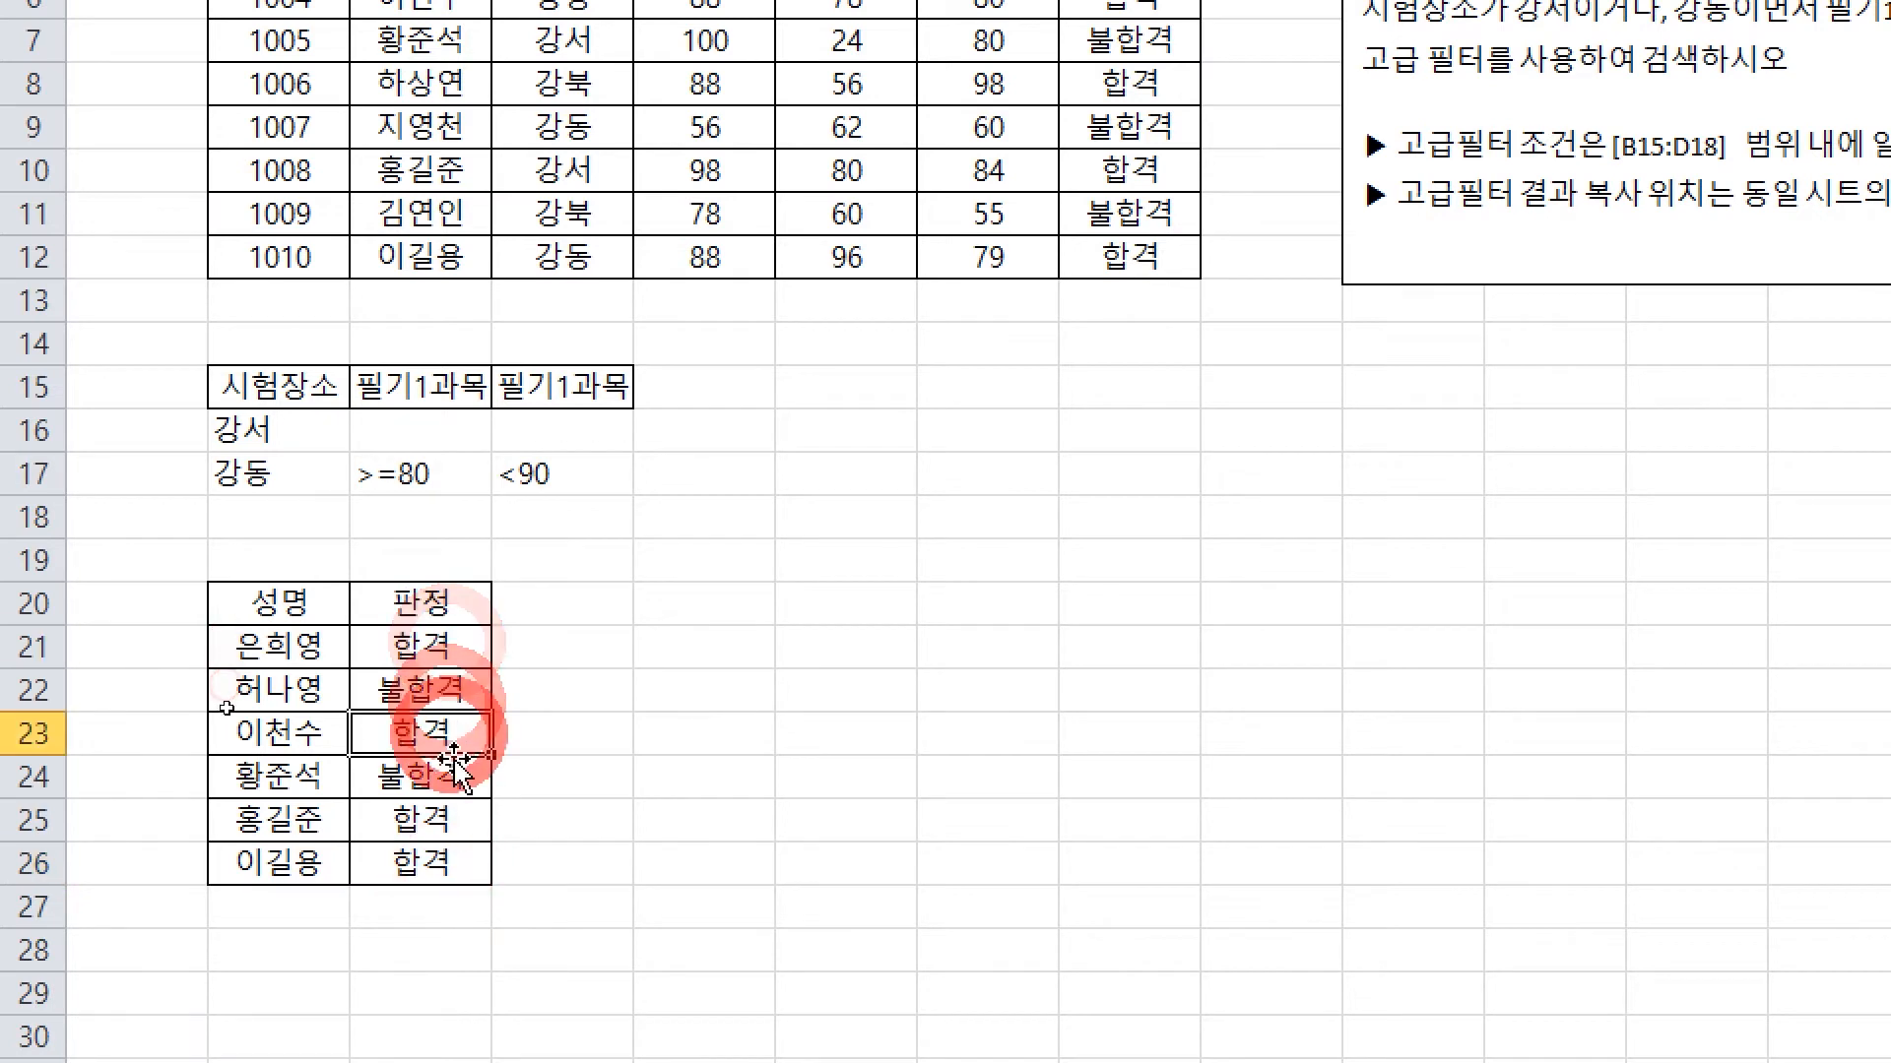
pyautogui.click(461, 778)
pyautogui.click(441, 820)
pyautogui.click(441, 872)
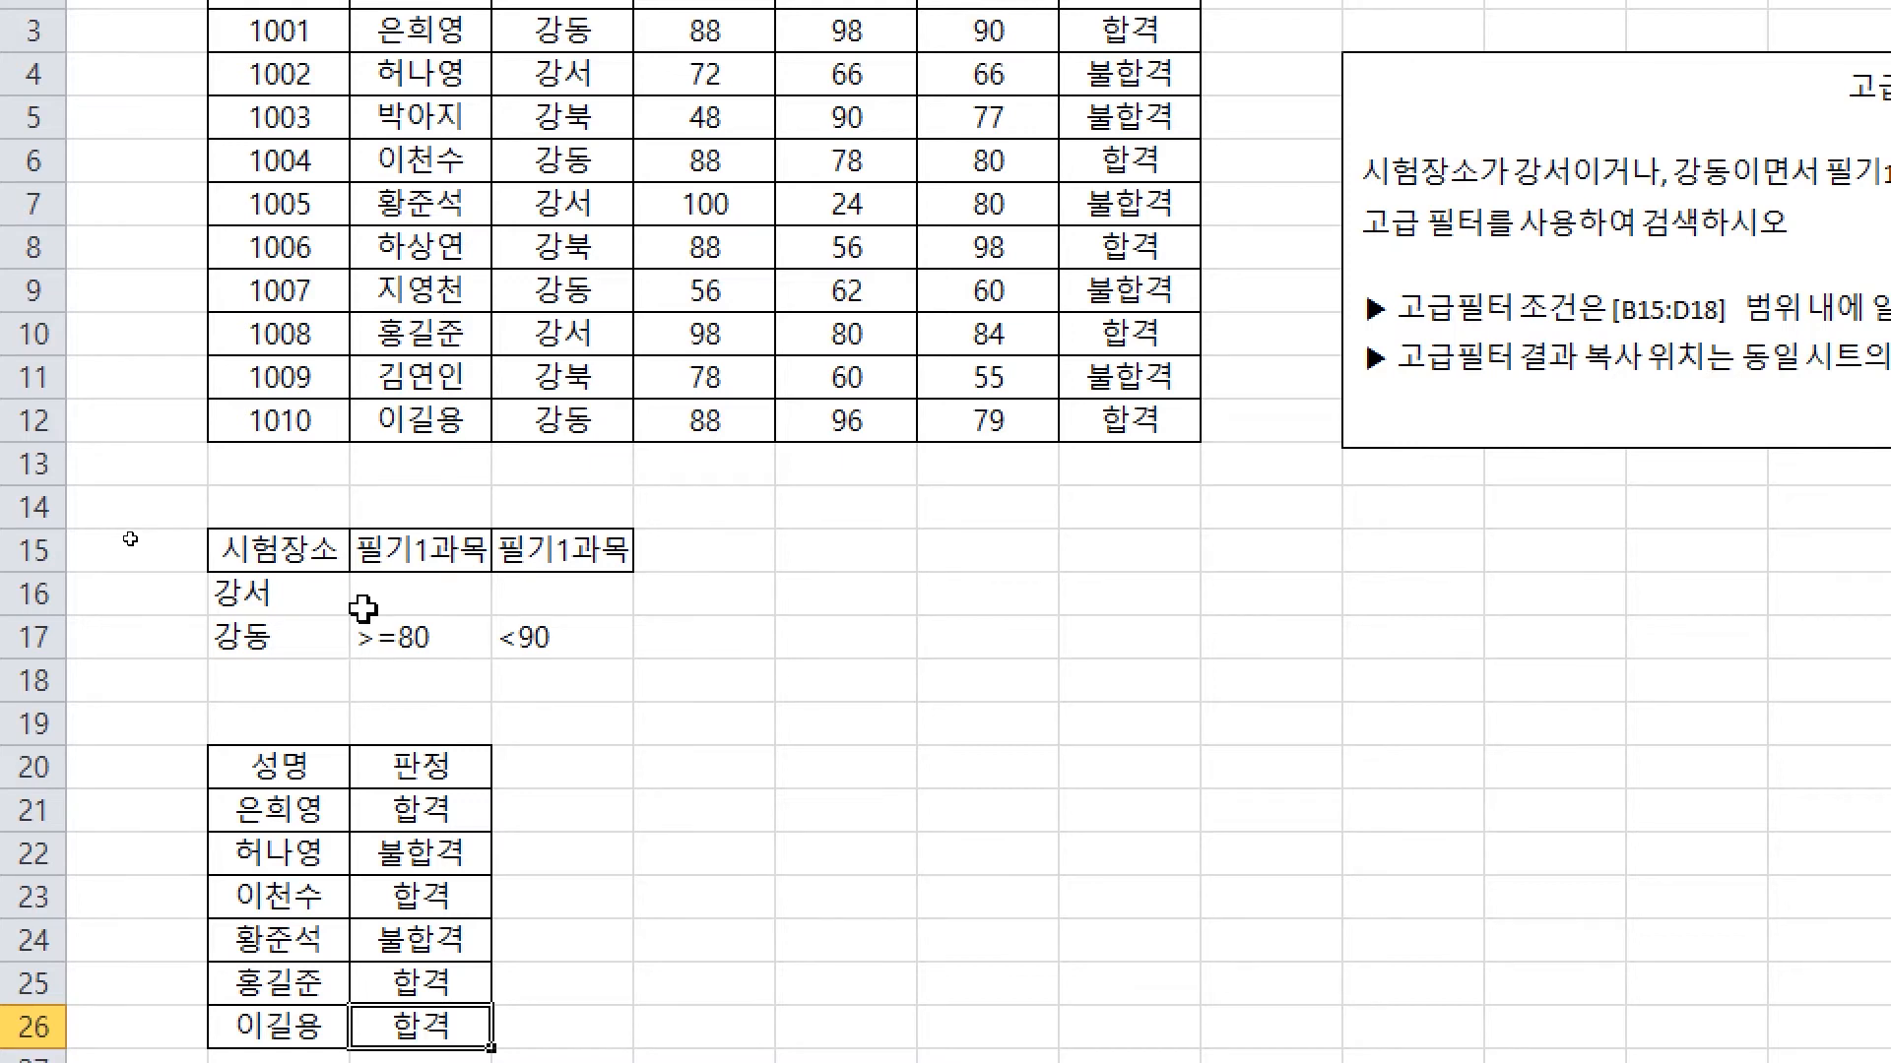
# Examine the criteria rows 16 and 17 together with the extracted records in B21:C26
pyautogui.click(252, 595)
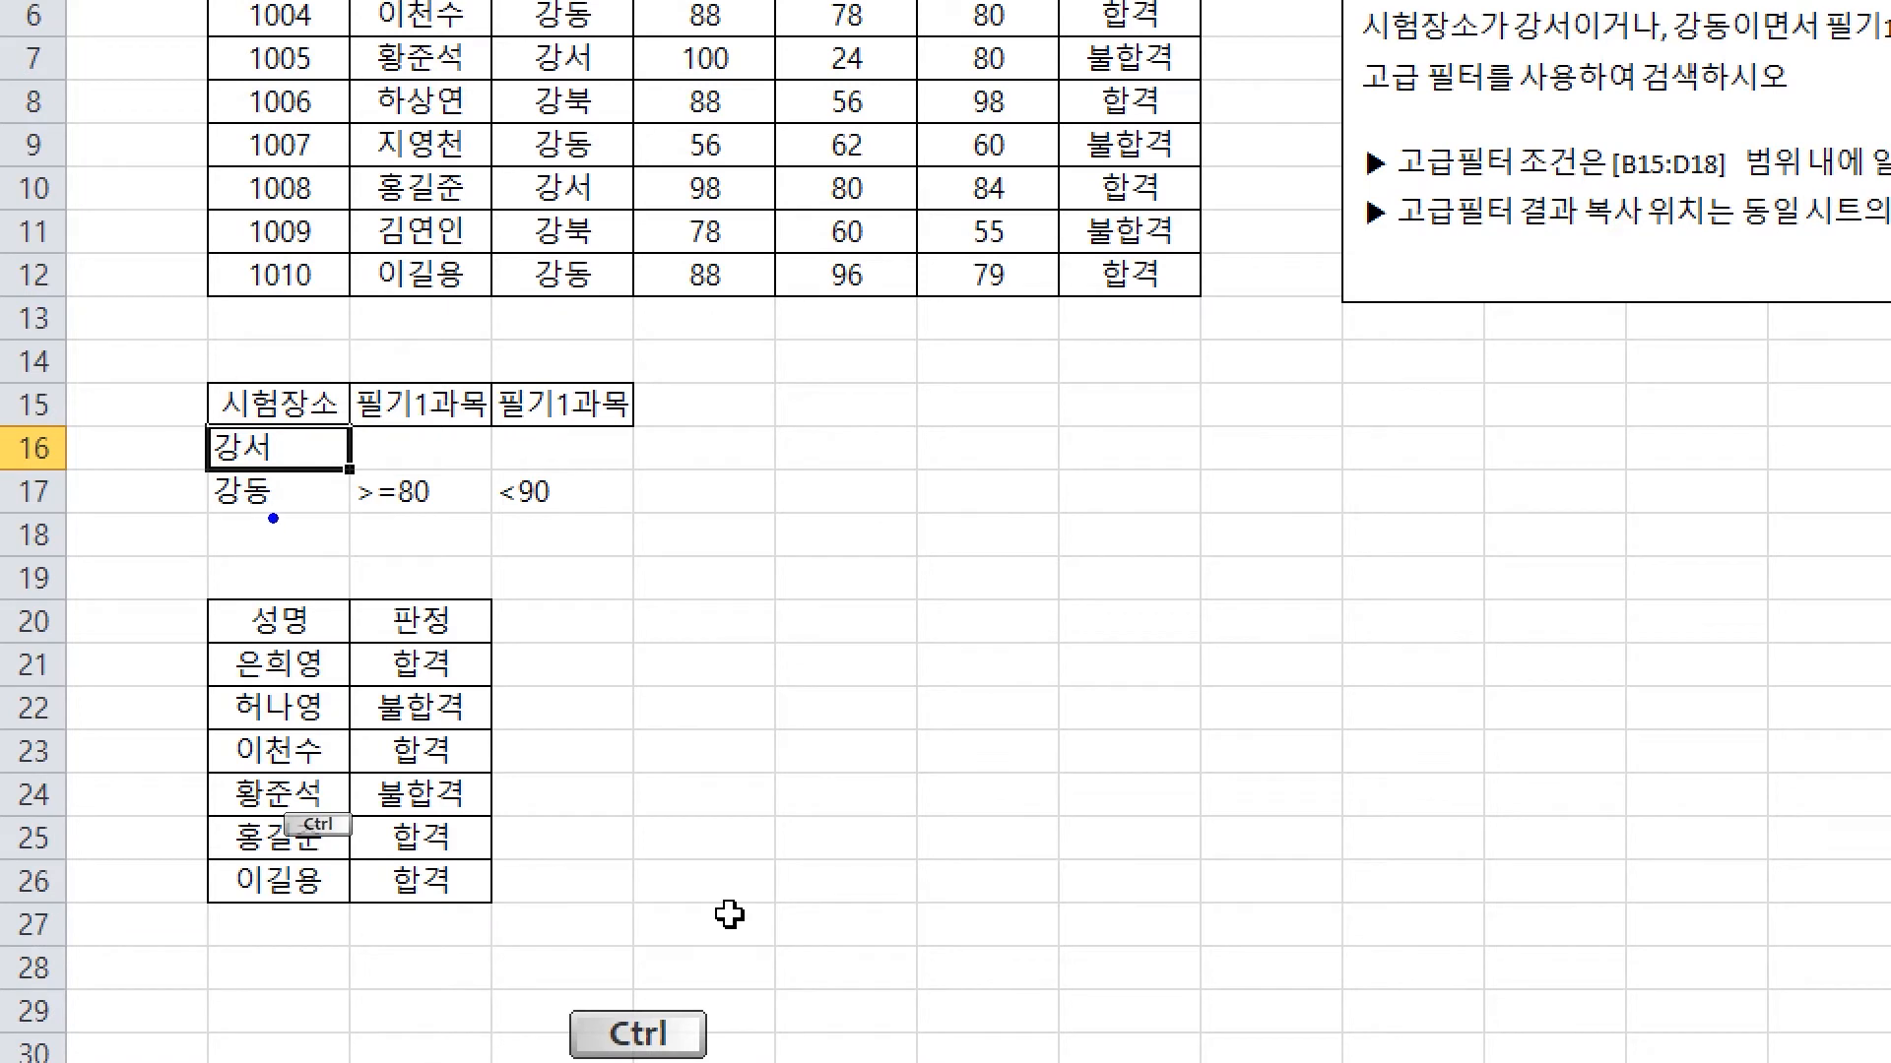
pyautogui.moveTo(273, 518)
pyautogui.mouseDown()
pyautogui.moveTo(275, 576)
pyautogui.moveTo(528, 515)
pyautogui.moveTo(527, 578)
pyautogui.moveTo(299, 592)
pyautogui.moveTo(287, 521)
pyautogui.moveTo(328, 515)
pyautogui.mouseUp()
pyautogui.hotkey('ctrl', 'z')
pyautogui.moveTo(292, 412); pyautogui.dragTo(371, 351)
pyautogui.hotkey('ctrl', 'z')
pyautogui.click(608, 489)
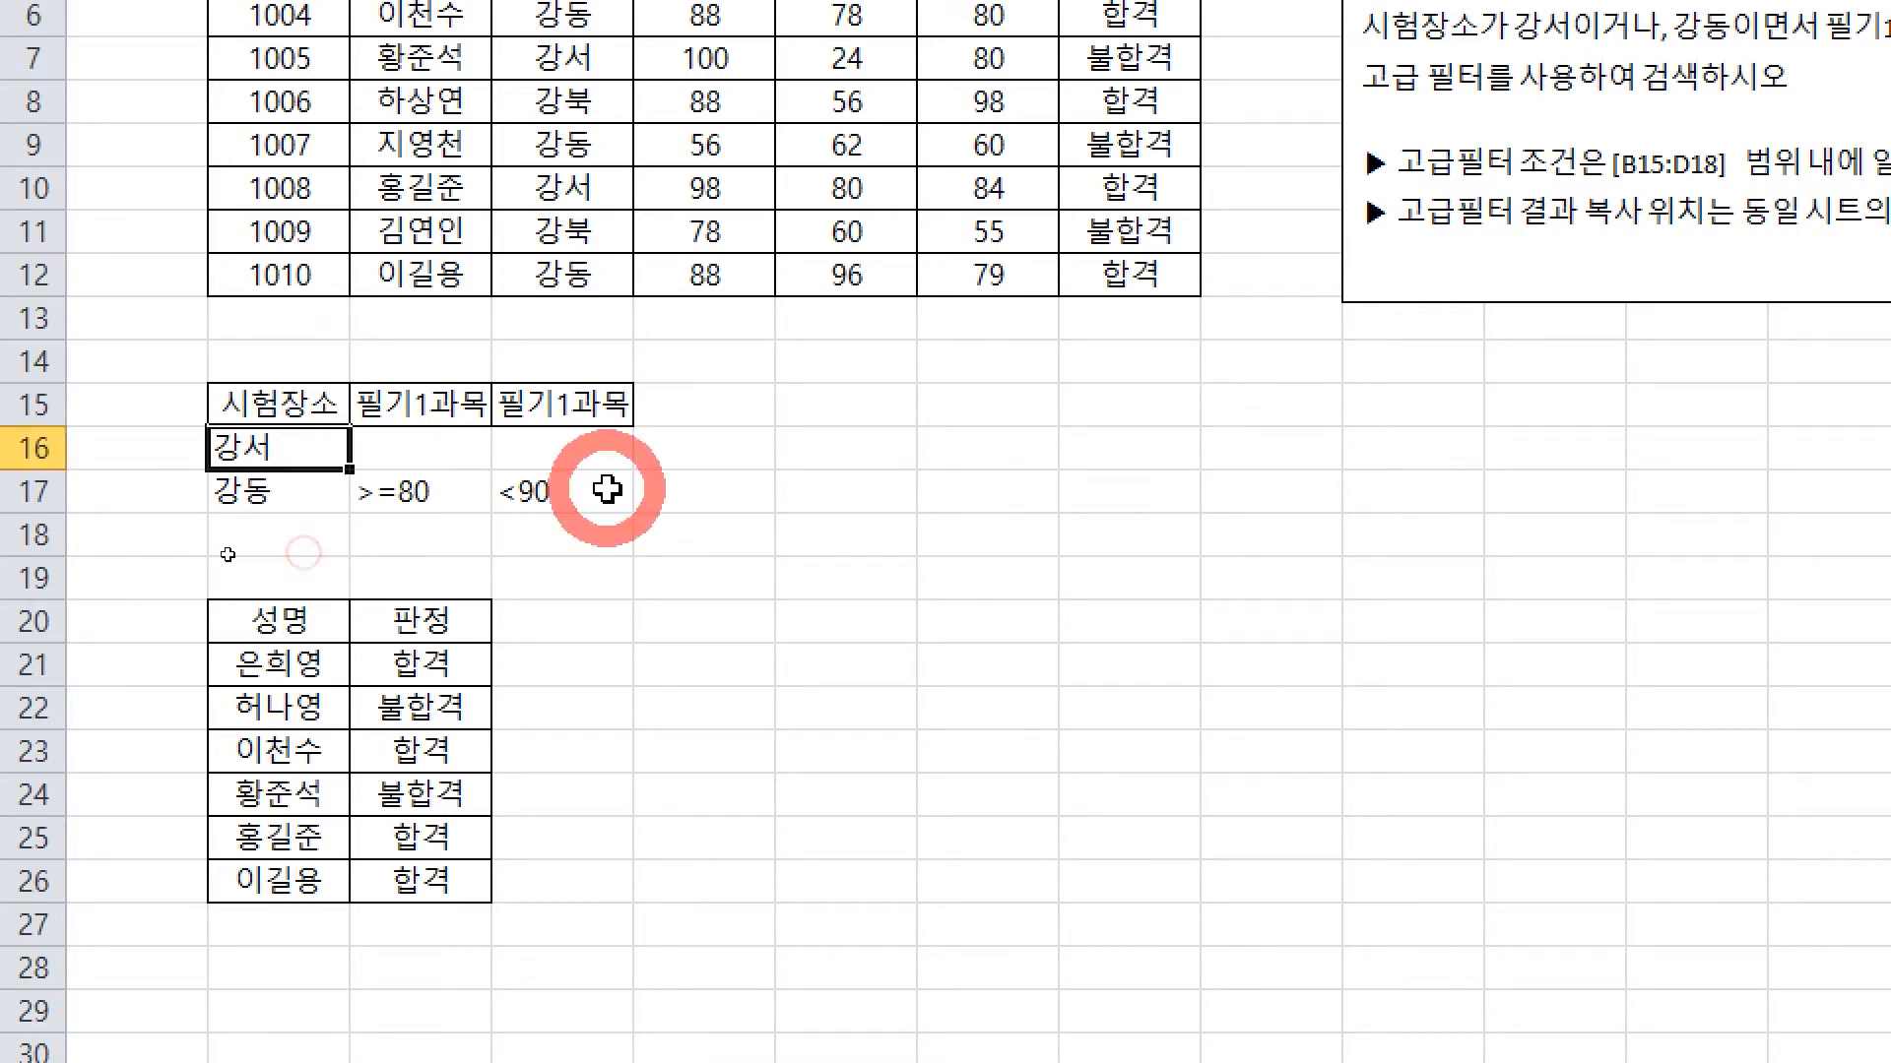
pyautogui.moveTo(241, 662); pyautogui.dragTo(434, 876)
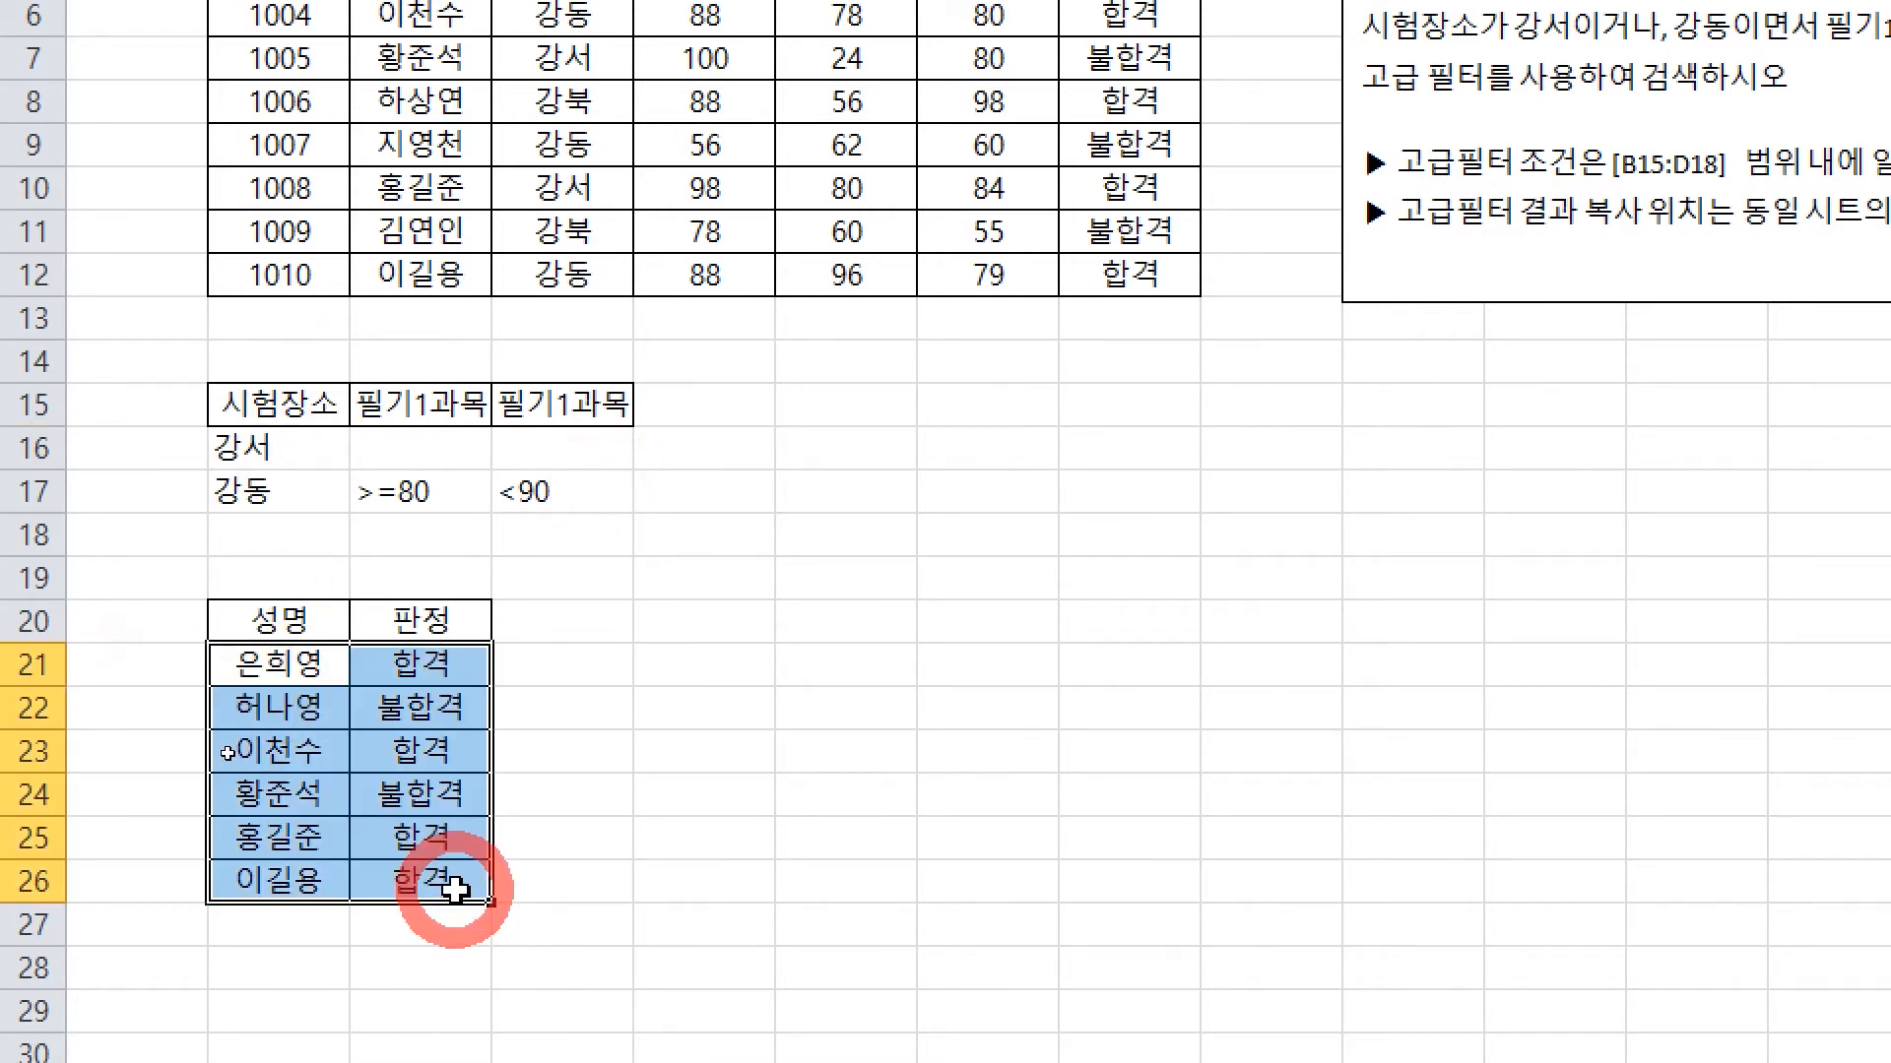
pyautogui.hotkey('ctrl', 'c')
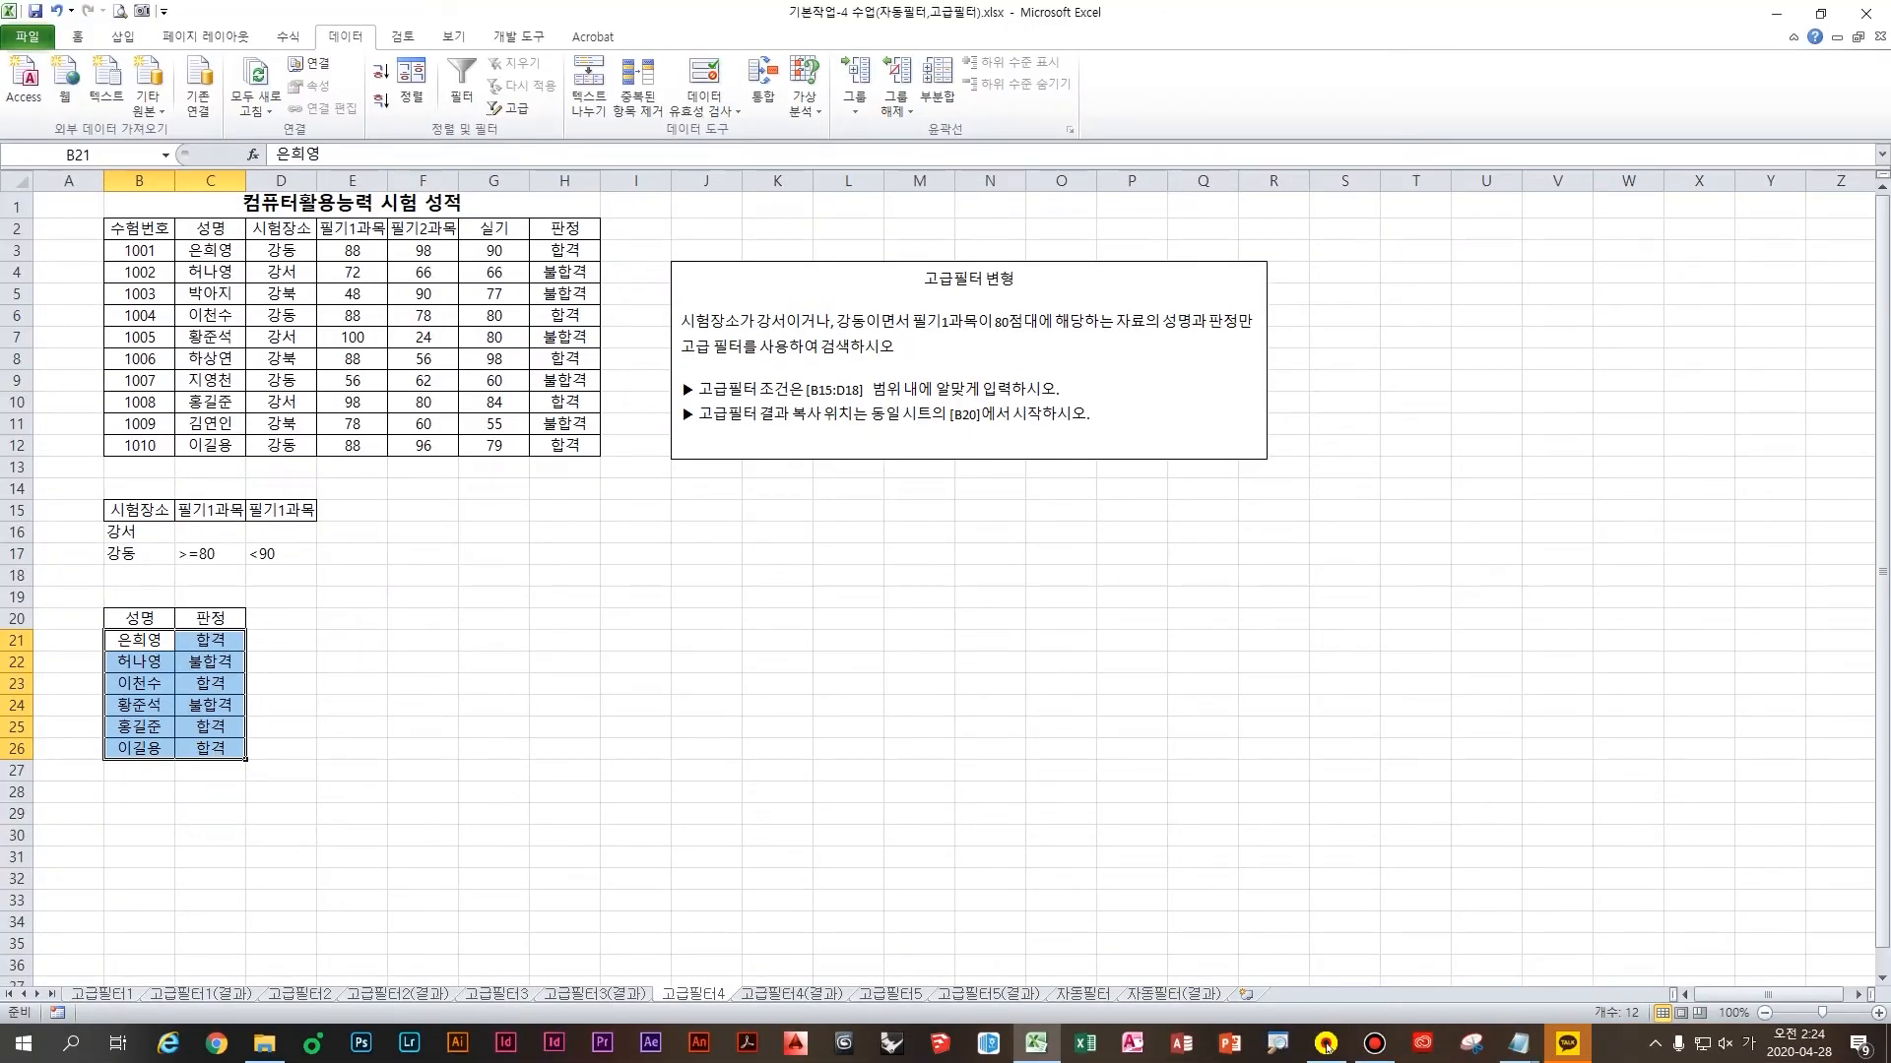
# Deselect the extracted records and open the 고급필터5 sheet
pyautogui.click(653, 555)
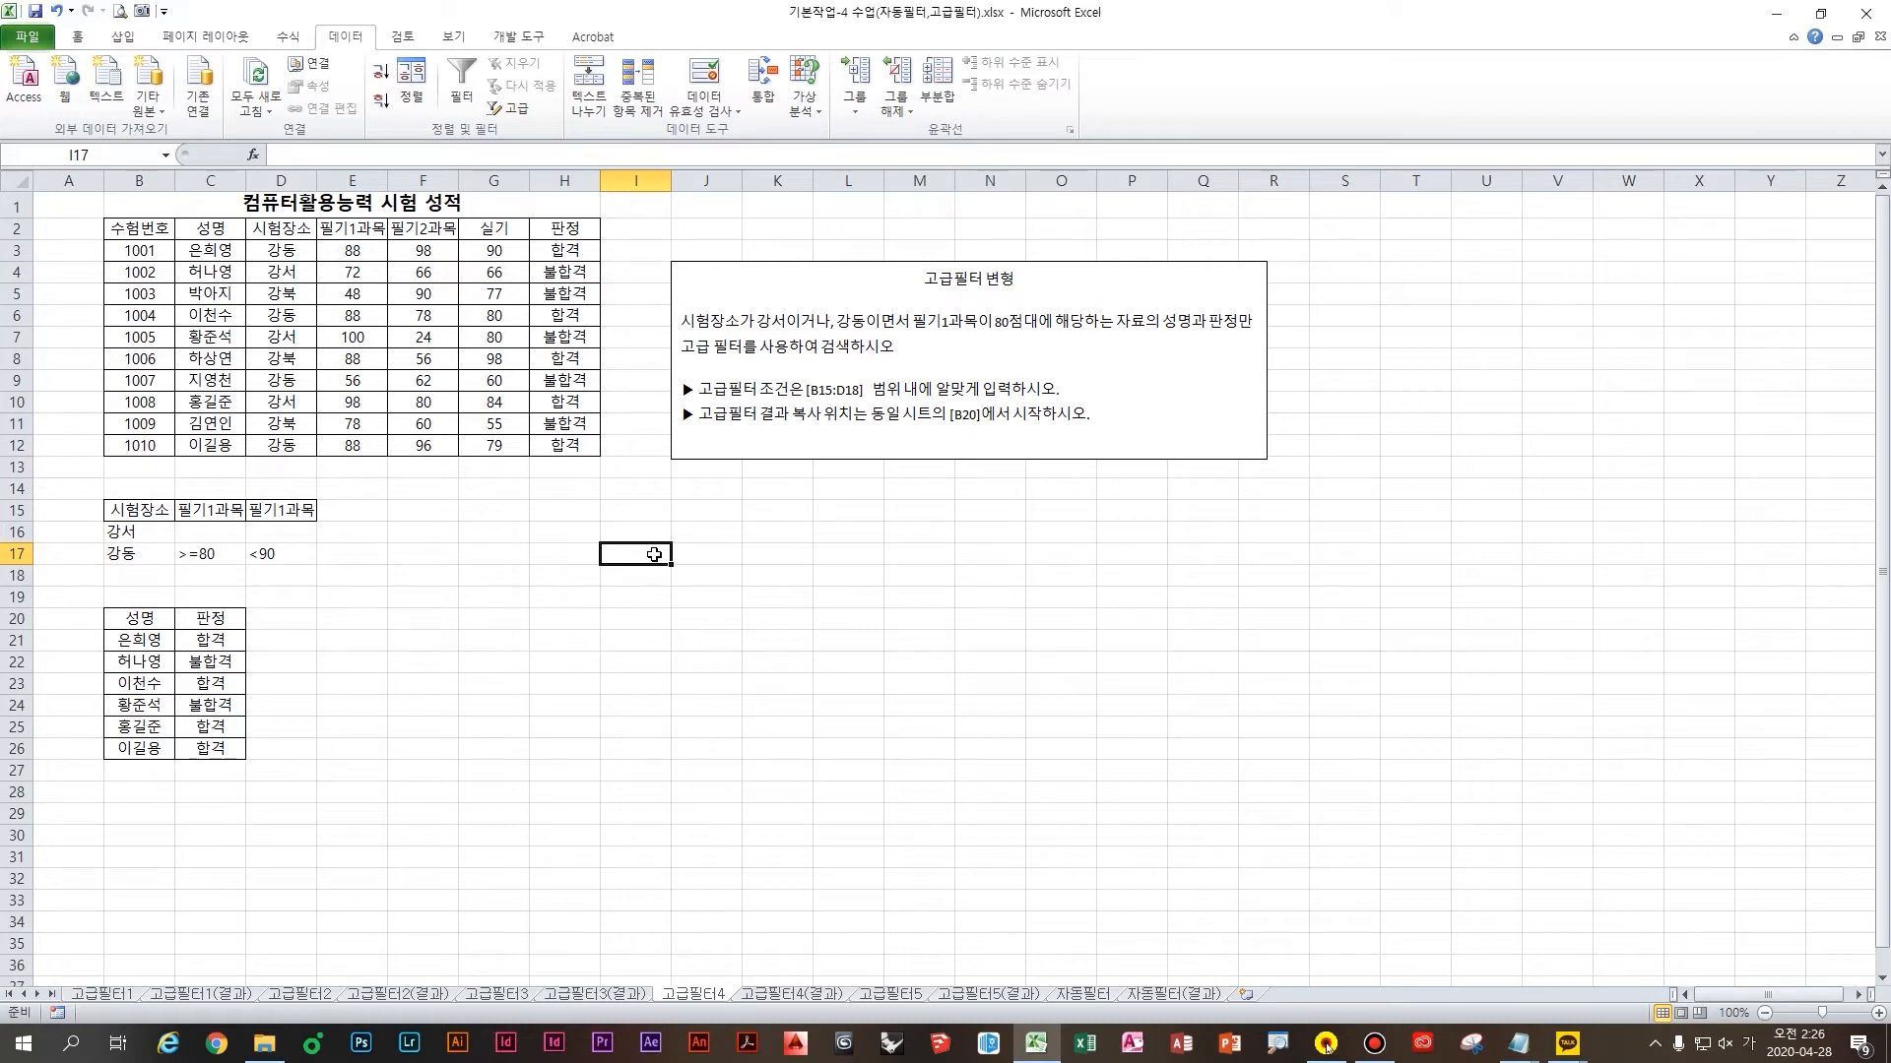
pyautogui.click(904, 995)
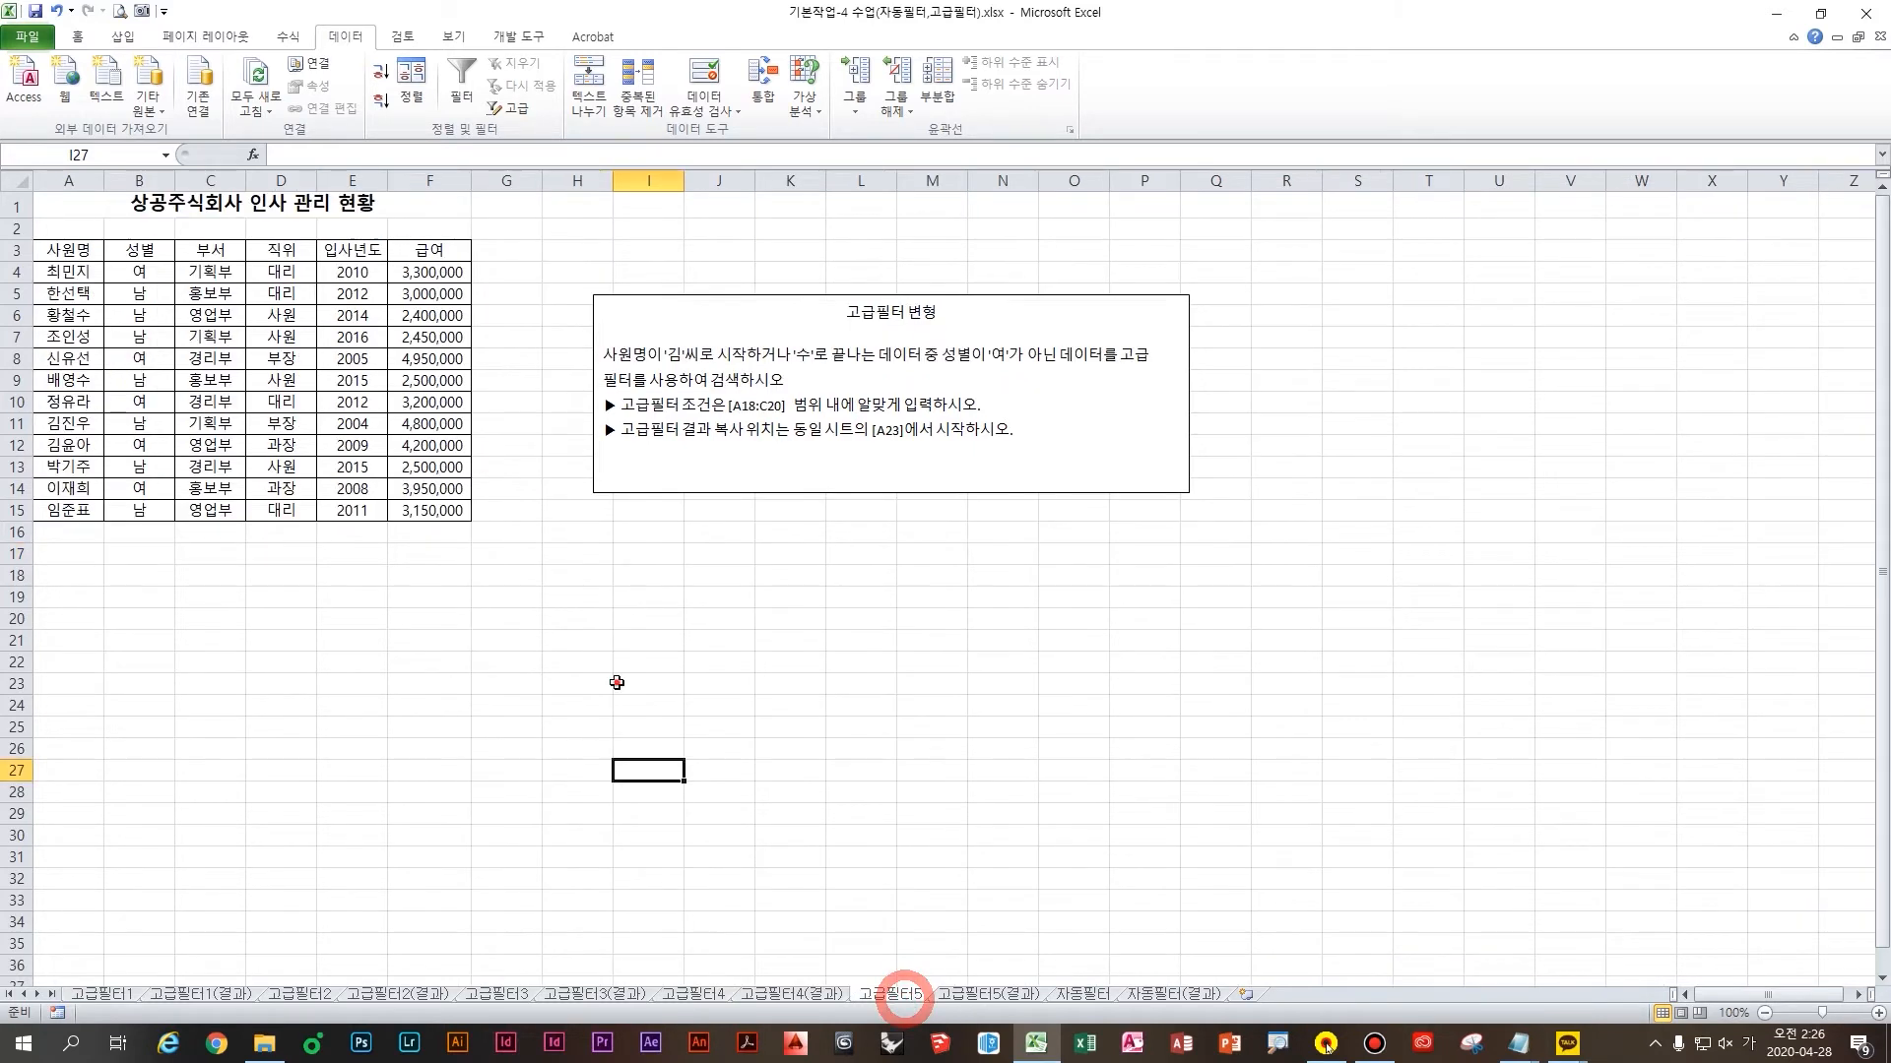
pyautogui.click(618, 679)
pyautogui.click(731, 515)
pyautogui.click(688, 564)
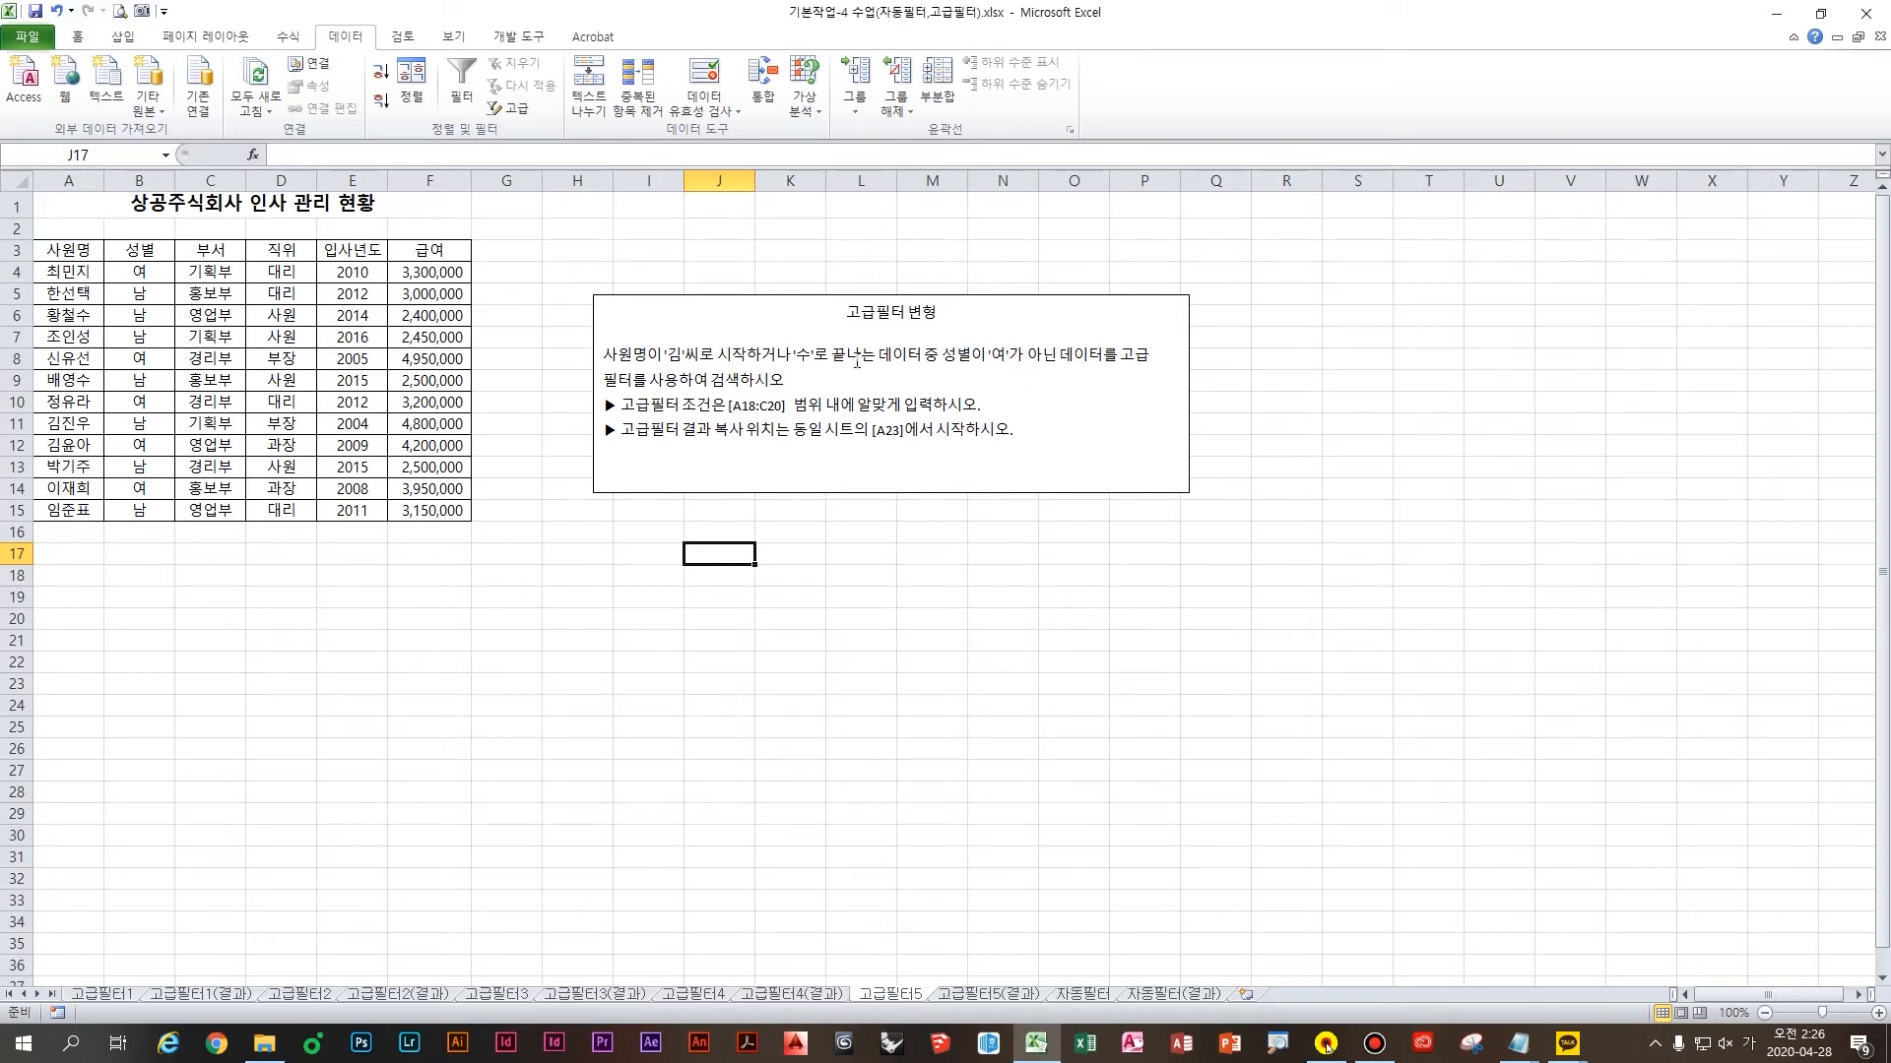
pyautogui.press('ctrl')
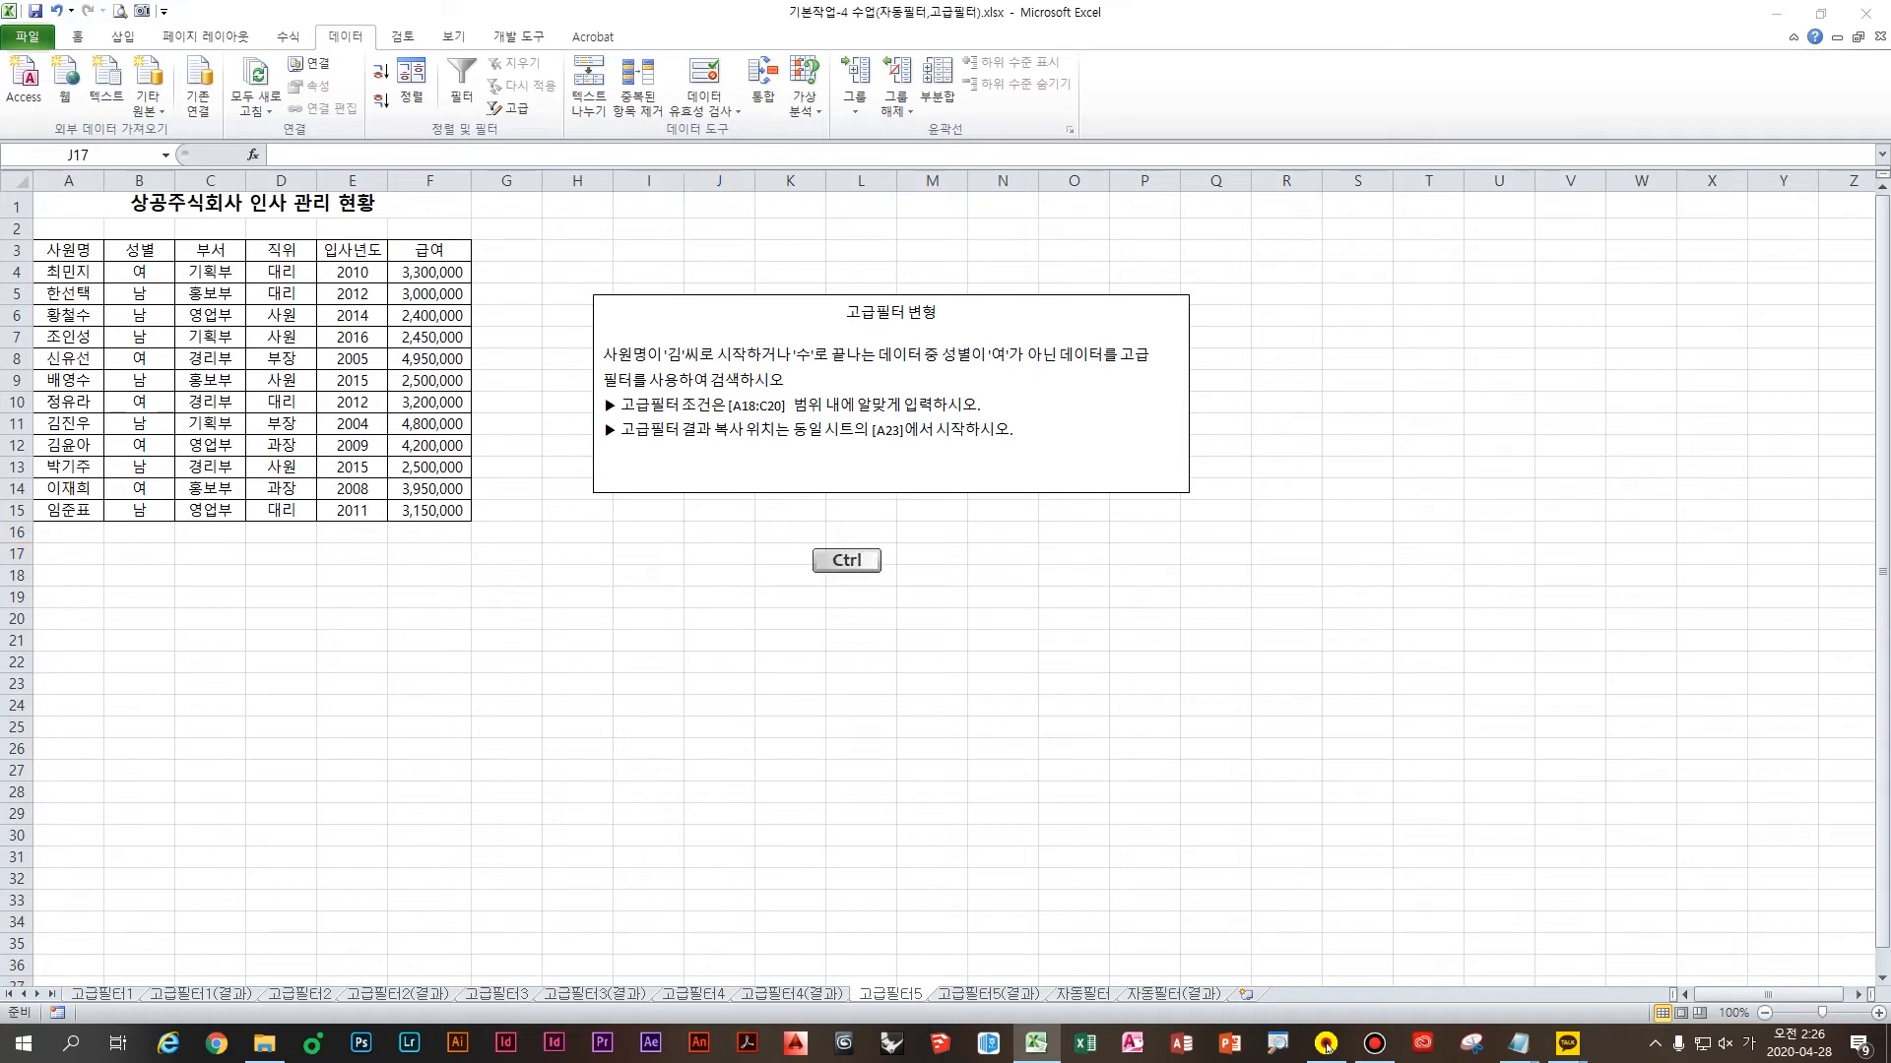
pyautogui.moveTo(923, 369); pyautogui.dragTo(1269, 367)
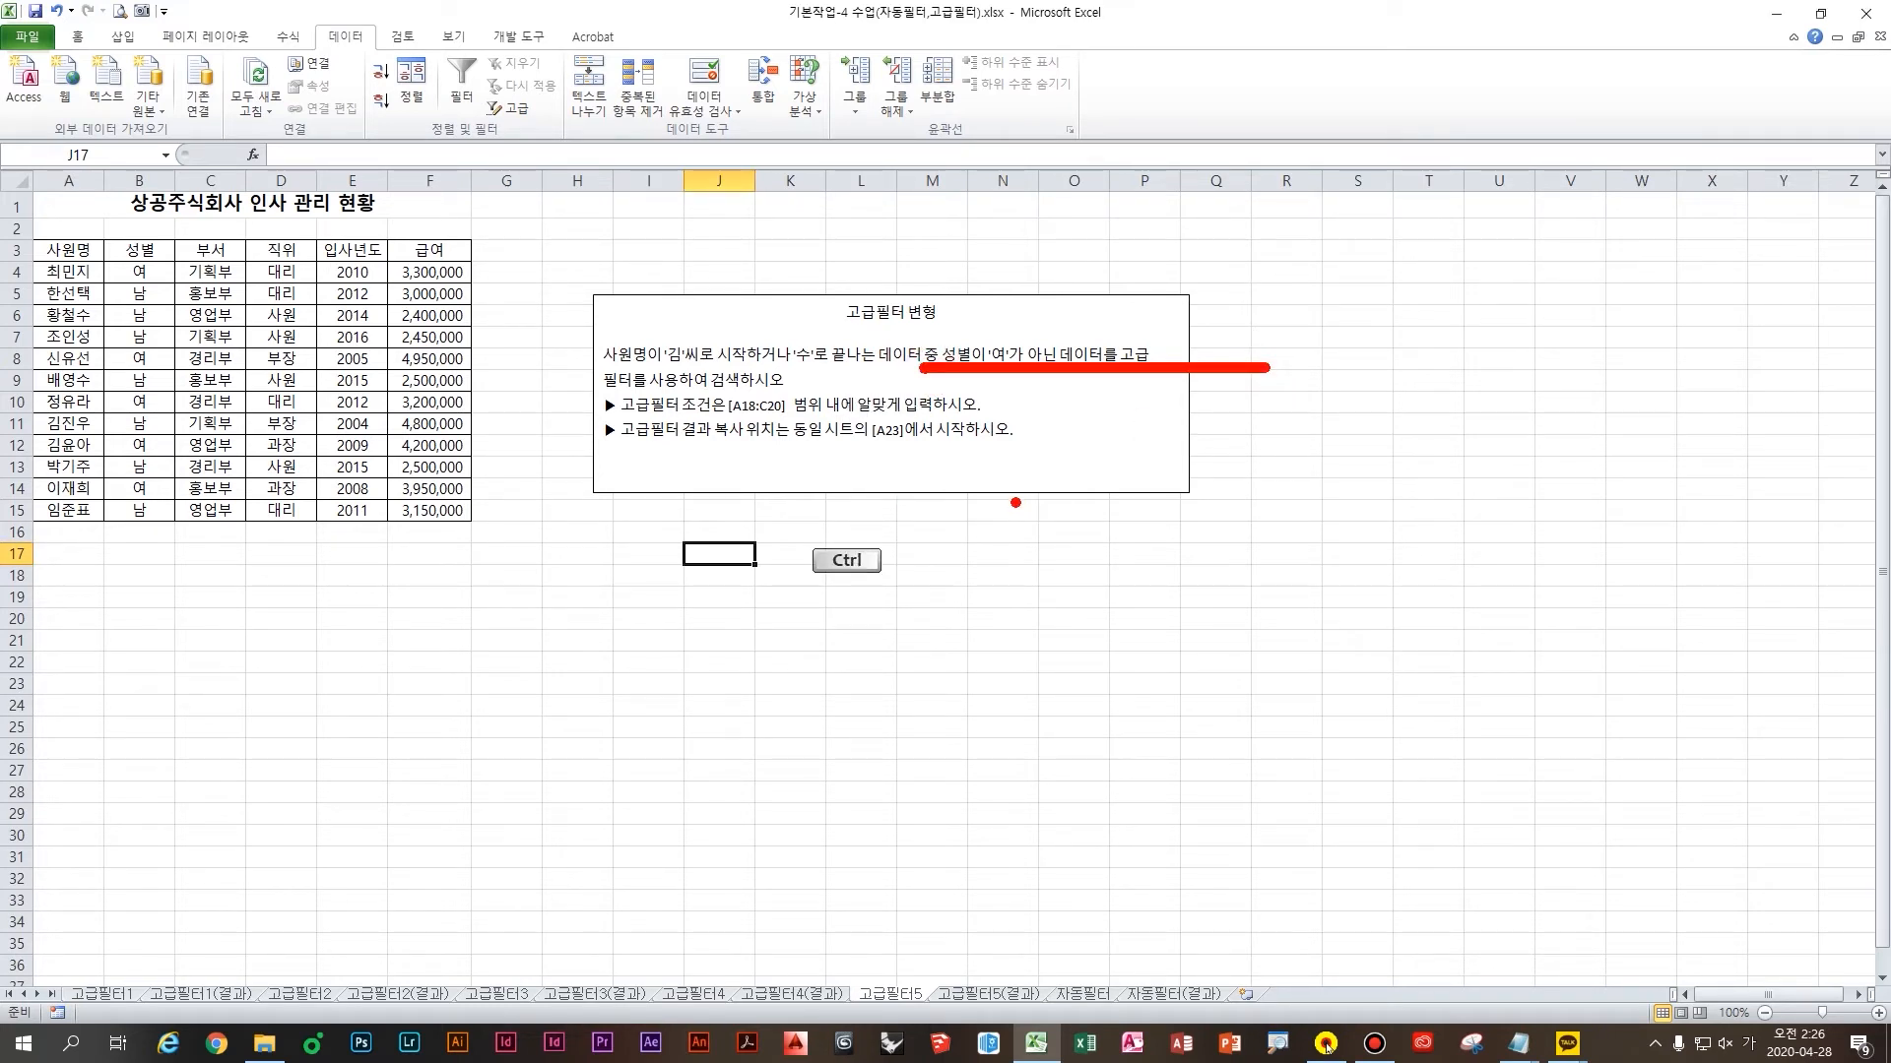
# Copy the 사원명 and 성별 headers from row 3 to A18:B18 as the criteria headings
pyautogui.click(83, 571)
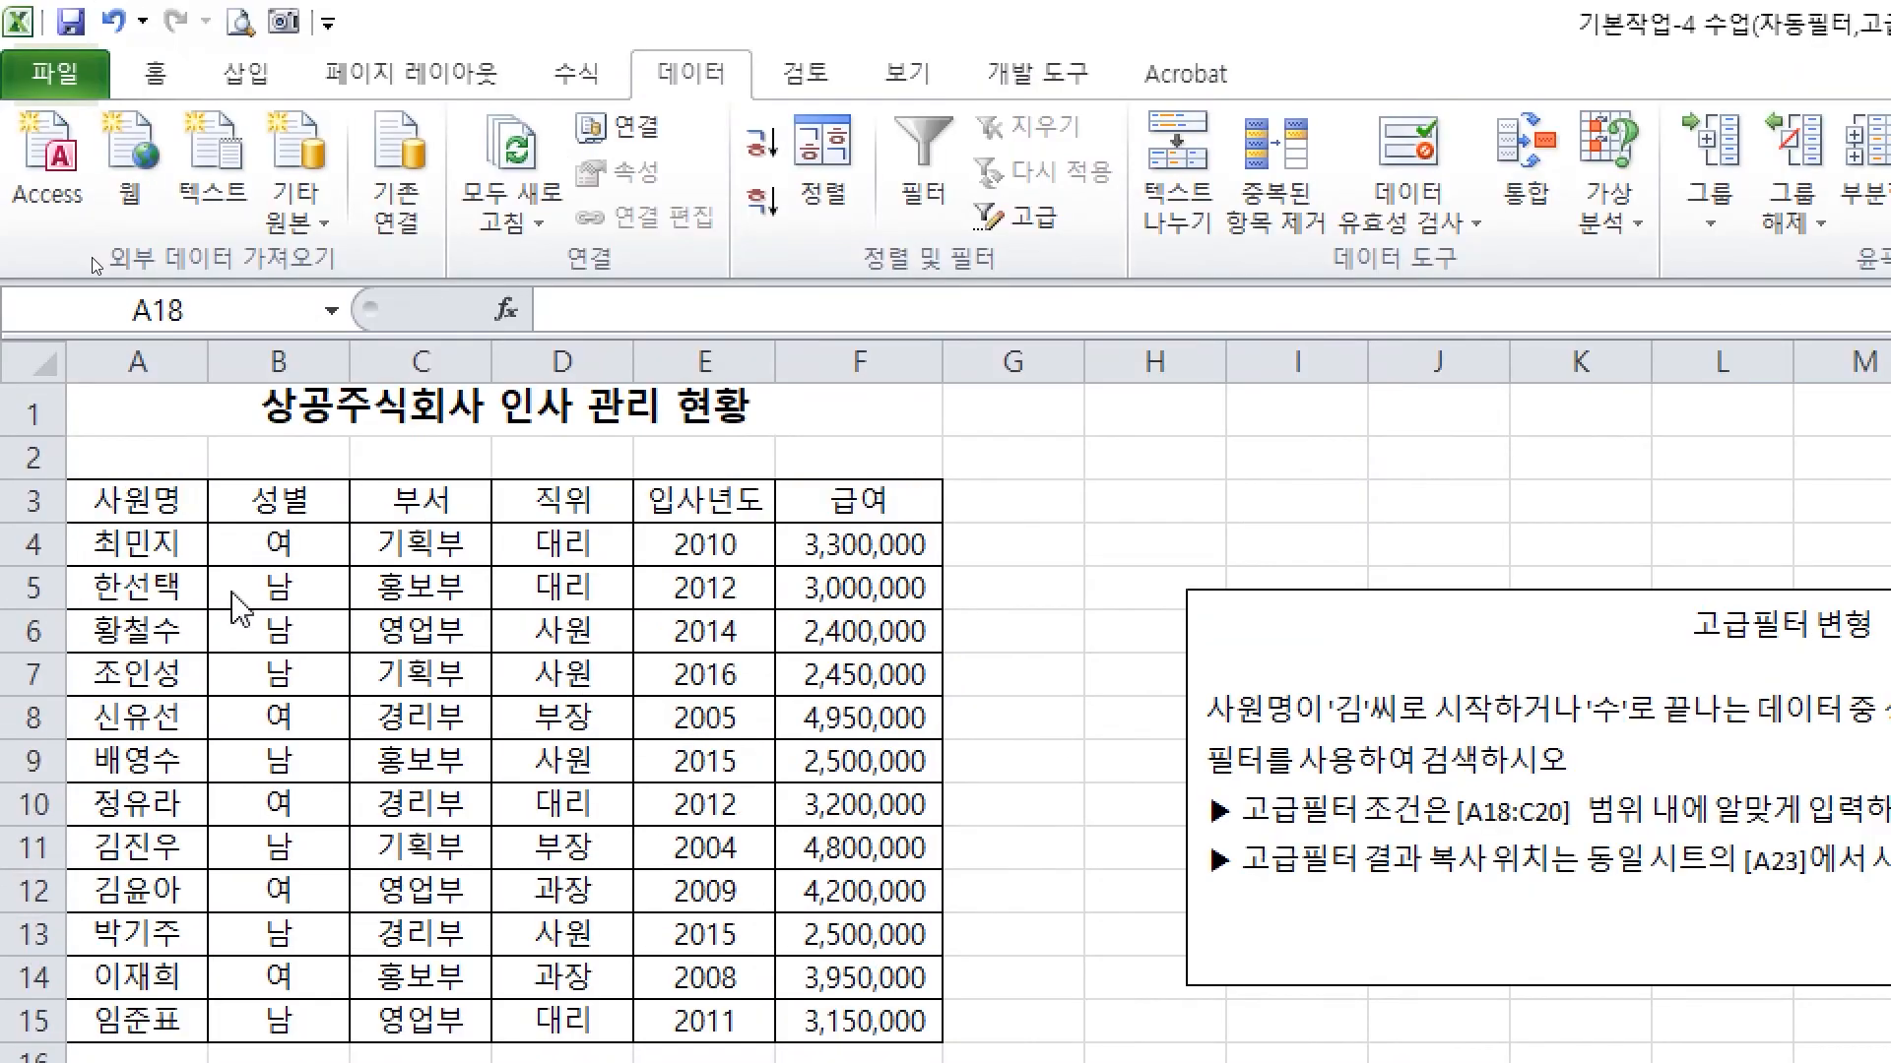
pyautogui.click(89, 256)
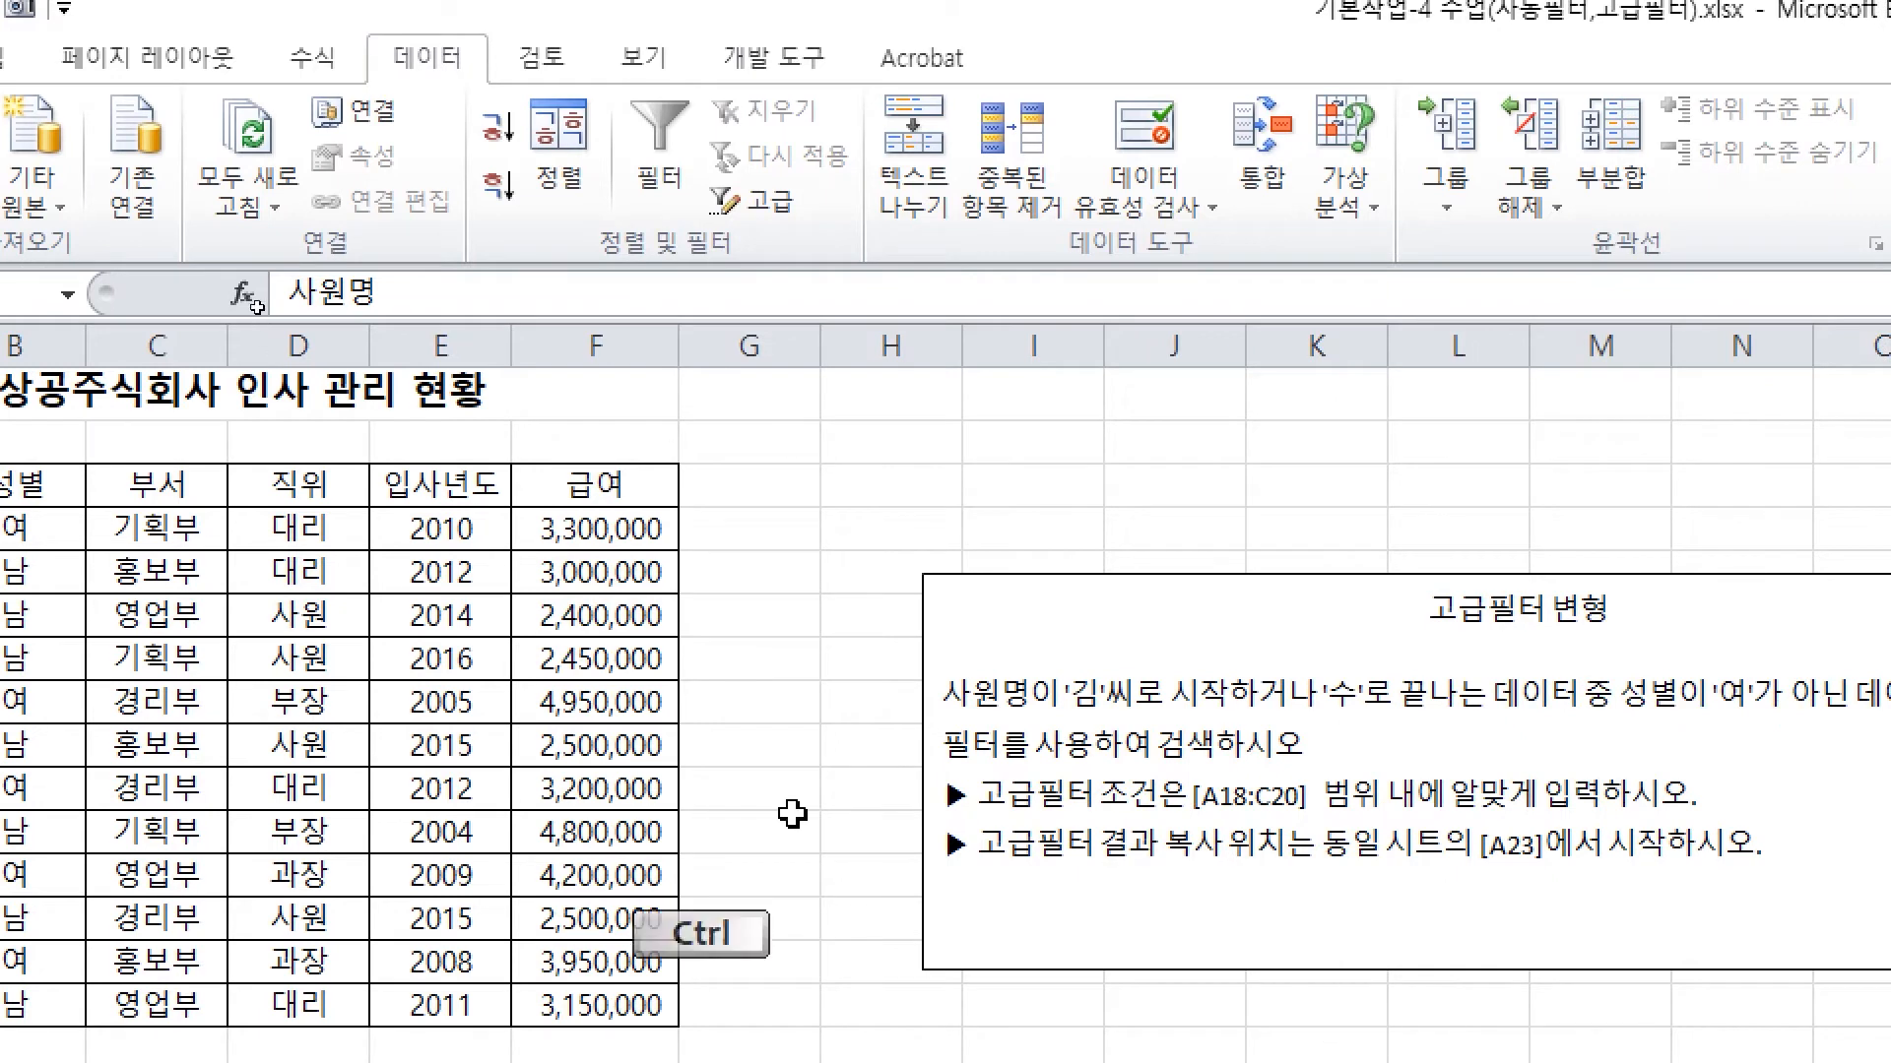
pyautogui.keyDown('ctrl'); pyautogui.click(279, 484); pyautogui.keyUp('ctrl')
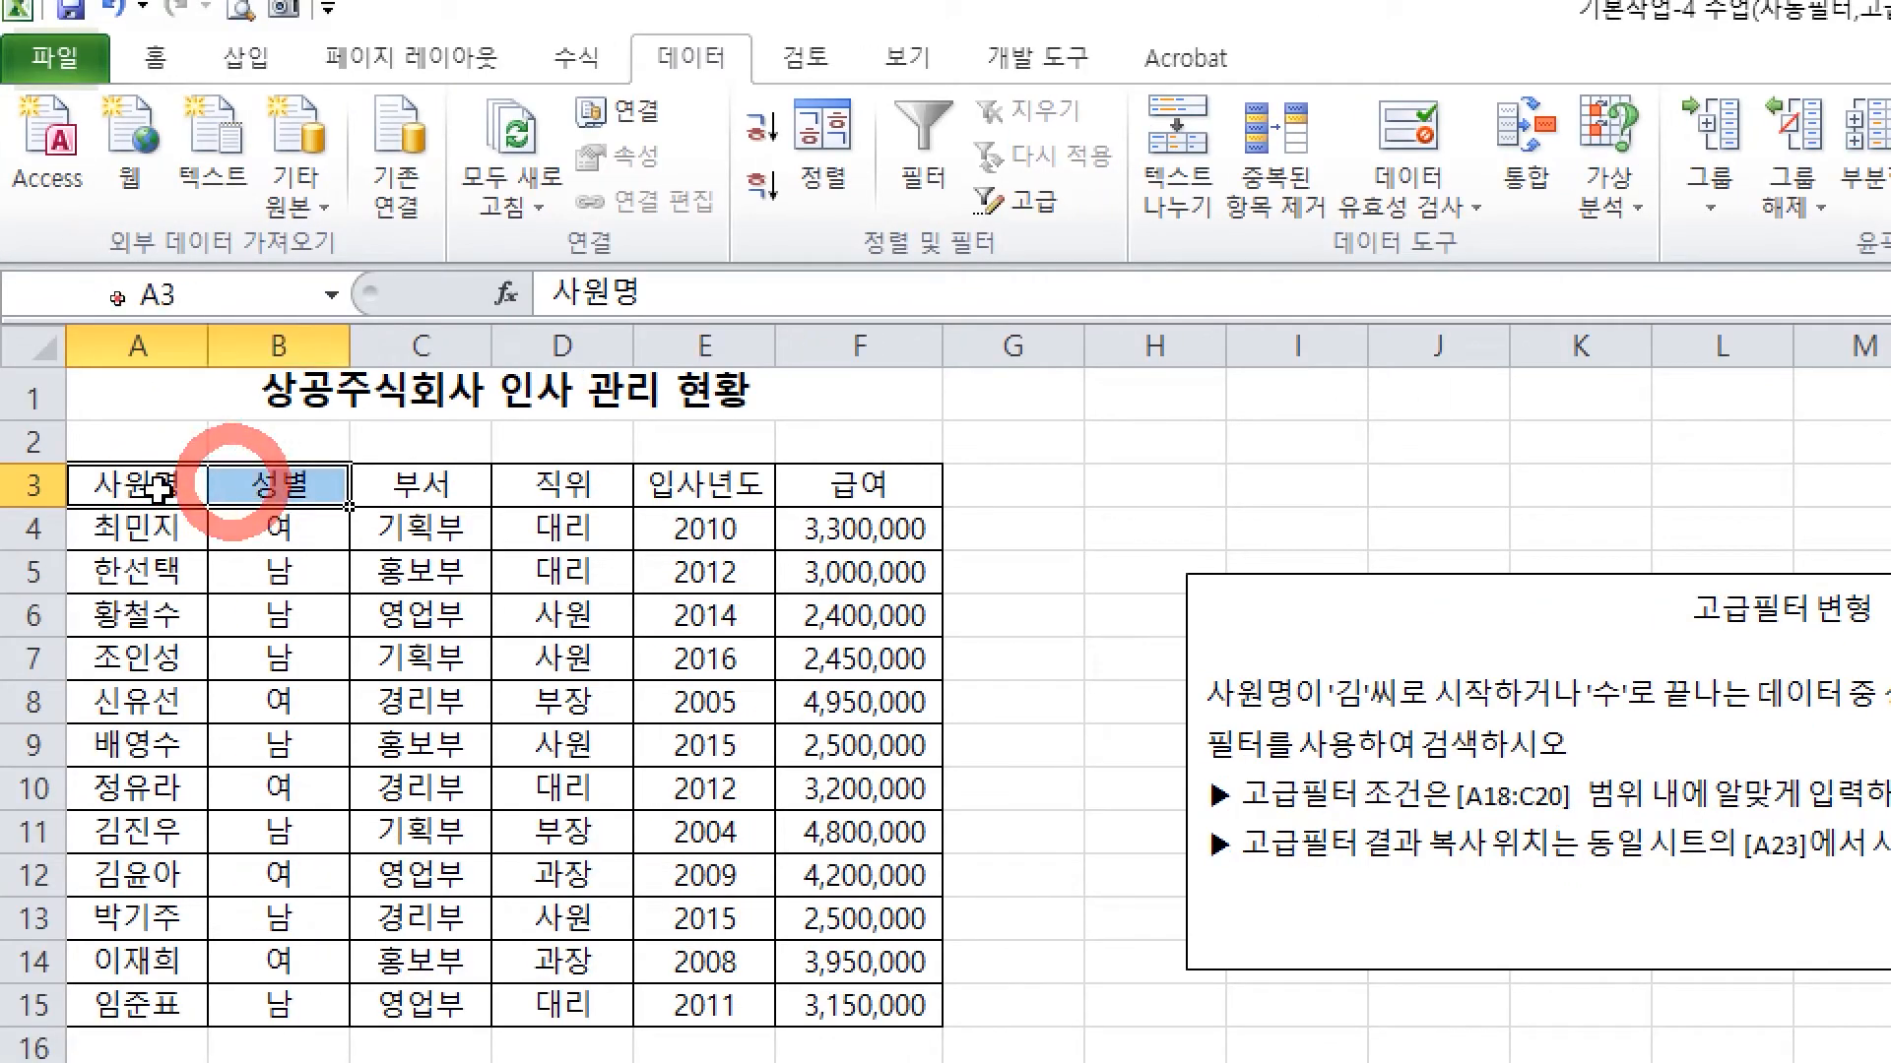
pyautogui.click(278, 571)
pyautogui.click(123, 488)
pyautogui.keyDown('ctrl'); pyautogui.click(278, 485); pyautogui.keyUp('ctrl')
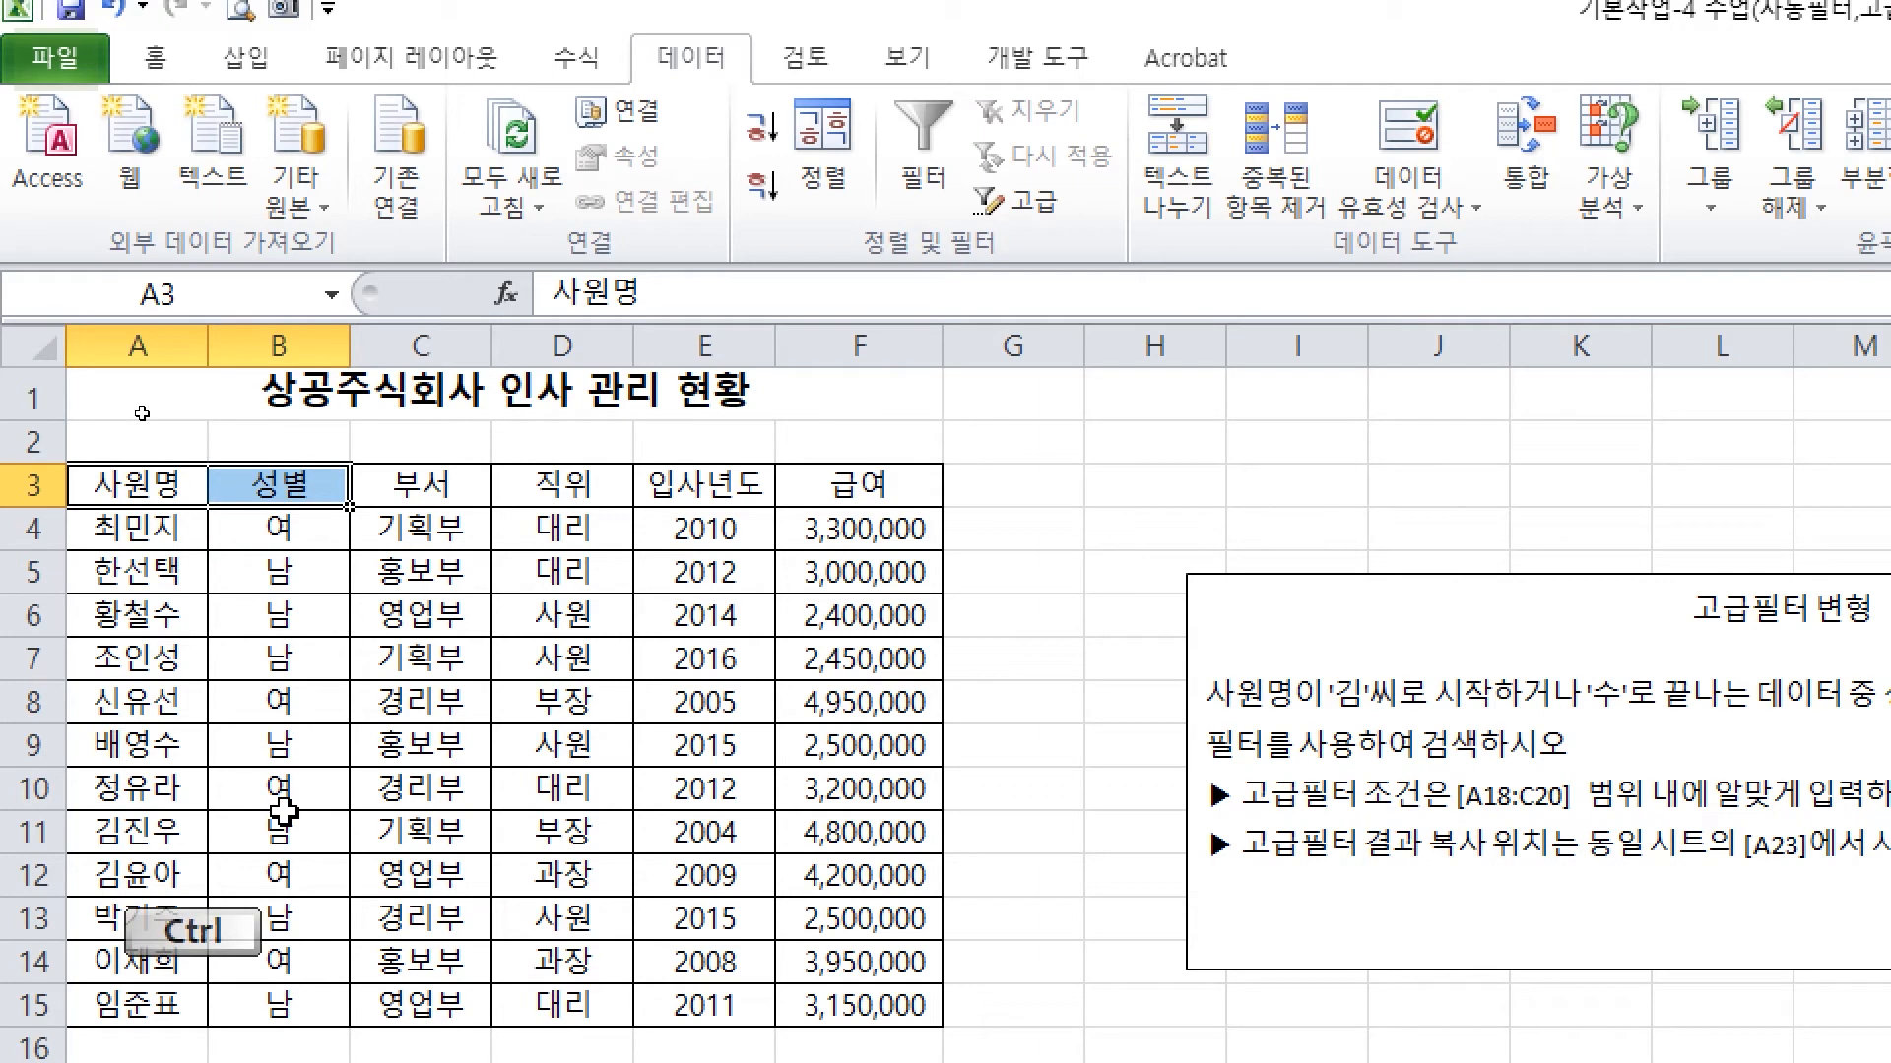
pyautogui.hotkey('ctrl', 'c')
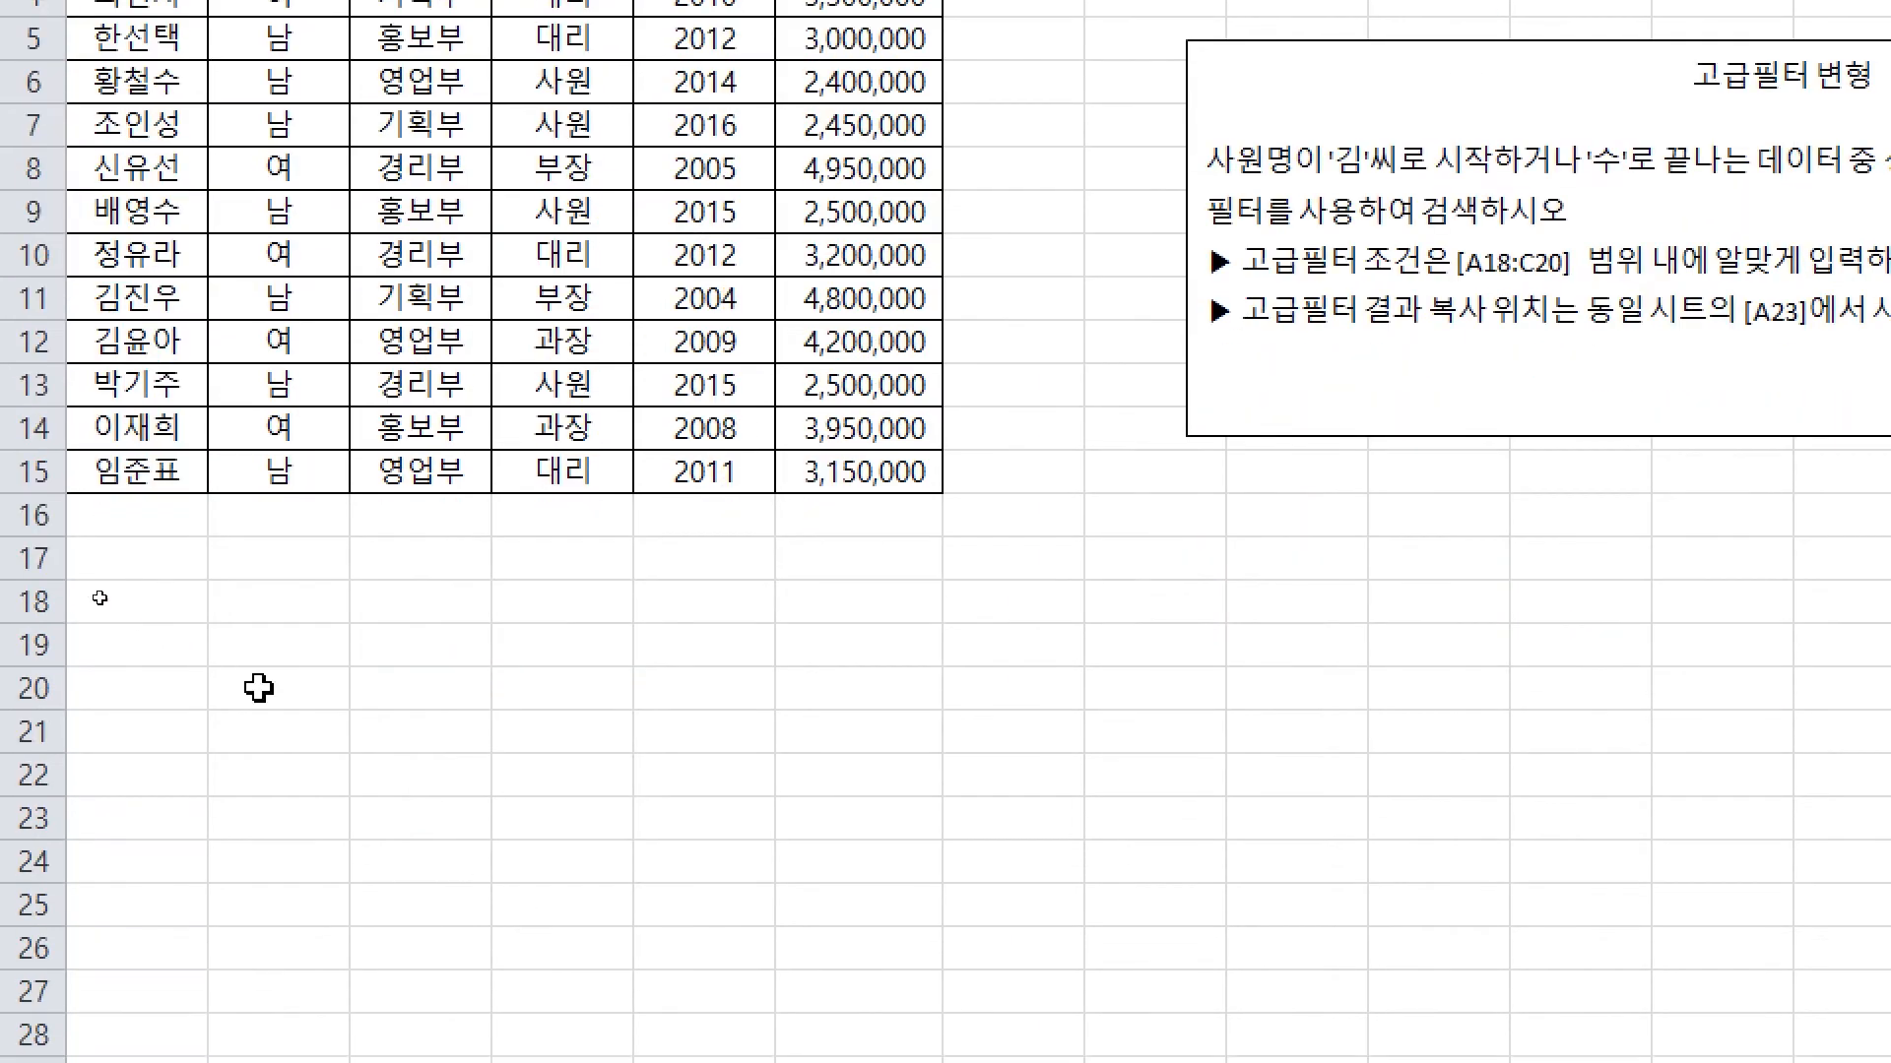
pyautogui.click(169, 635)
pyautogui.click(170, 601)
pyautogui.hotkey('ctrl', 'v')
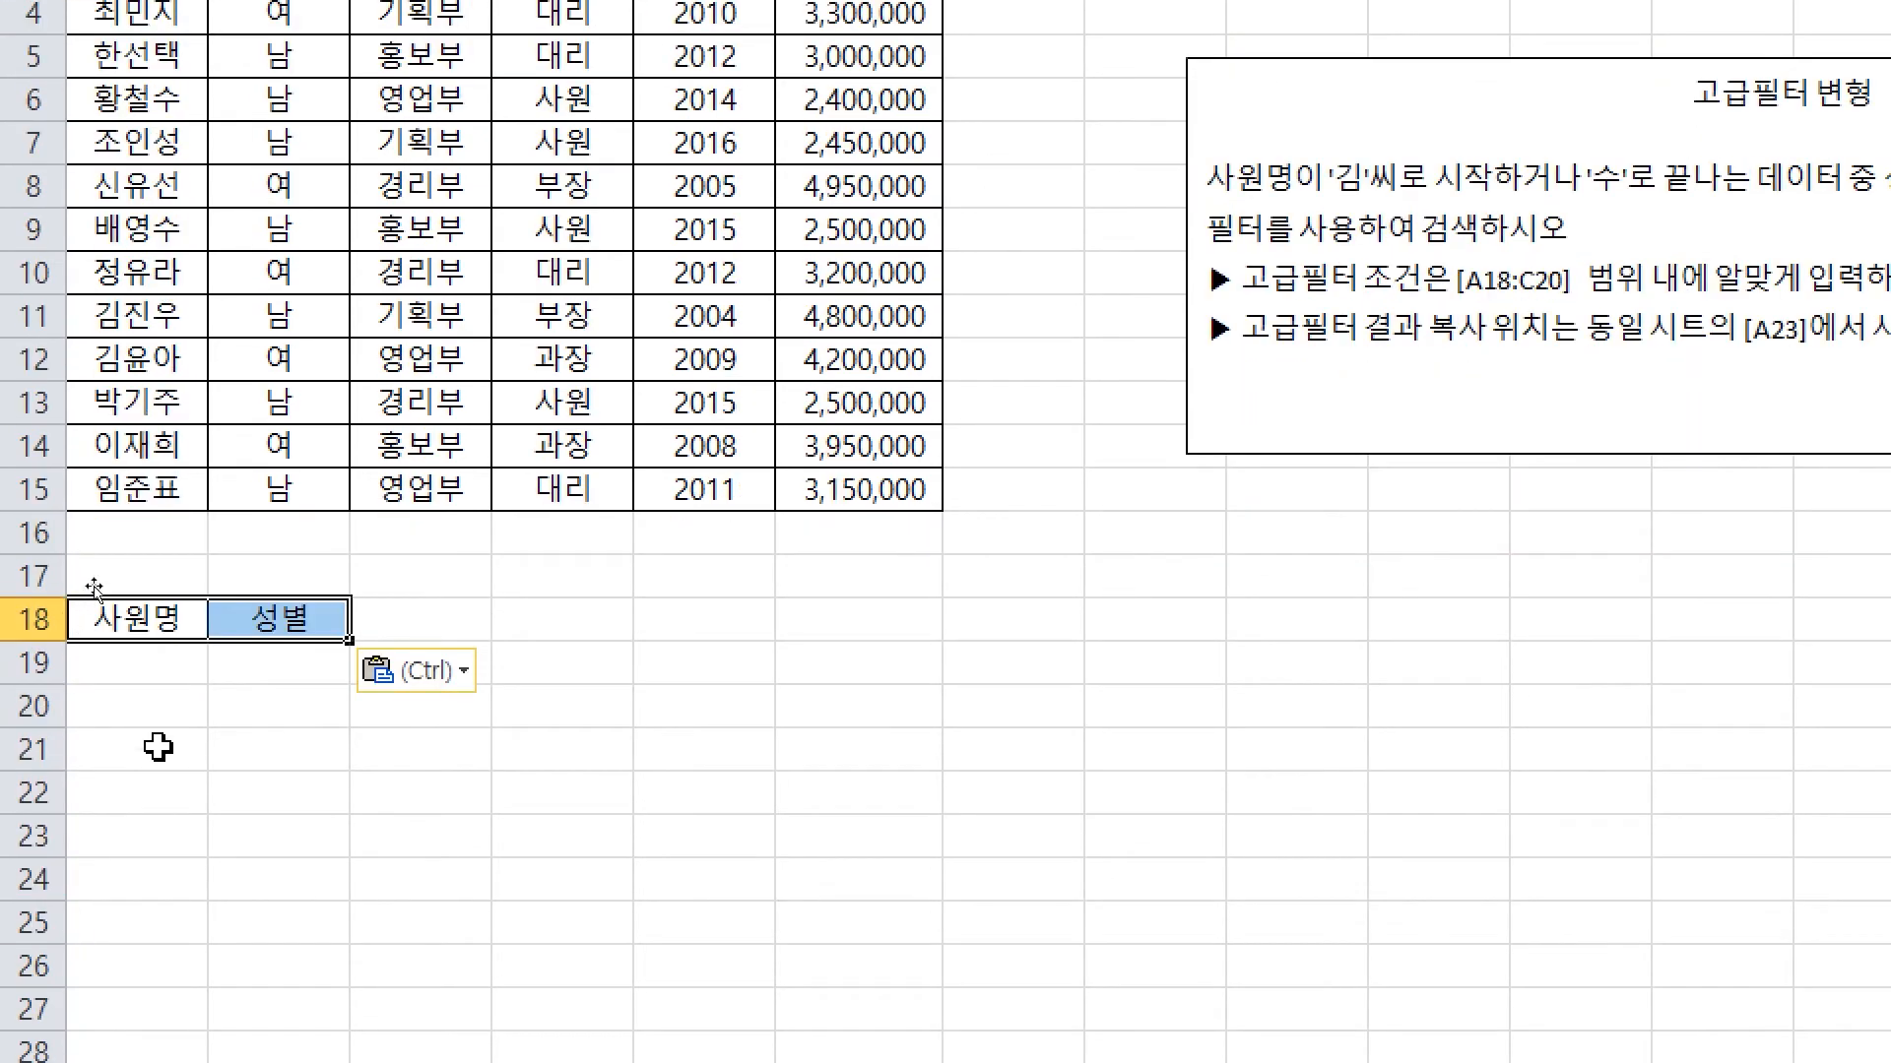
# Enter the plain-text condition 김씨로 시작한다 under the 사원명 criteria heading in A19
pyautogui.click(182, 840)
pyautogui.click(168, 666)
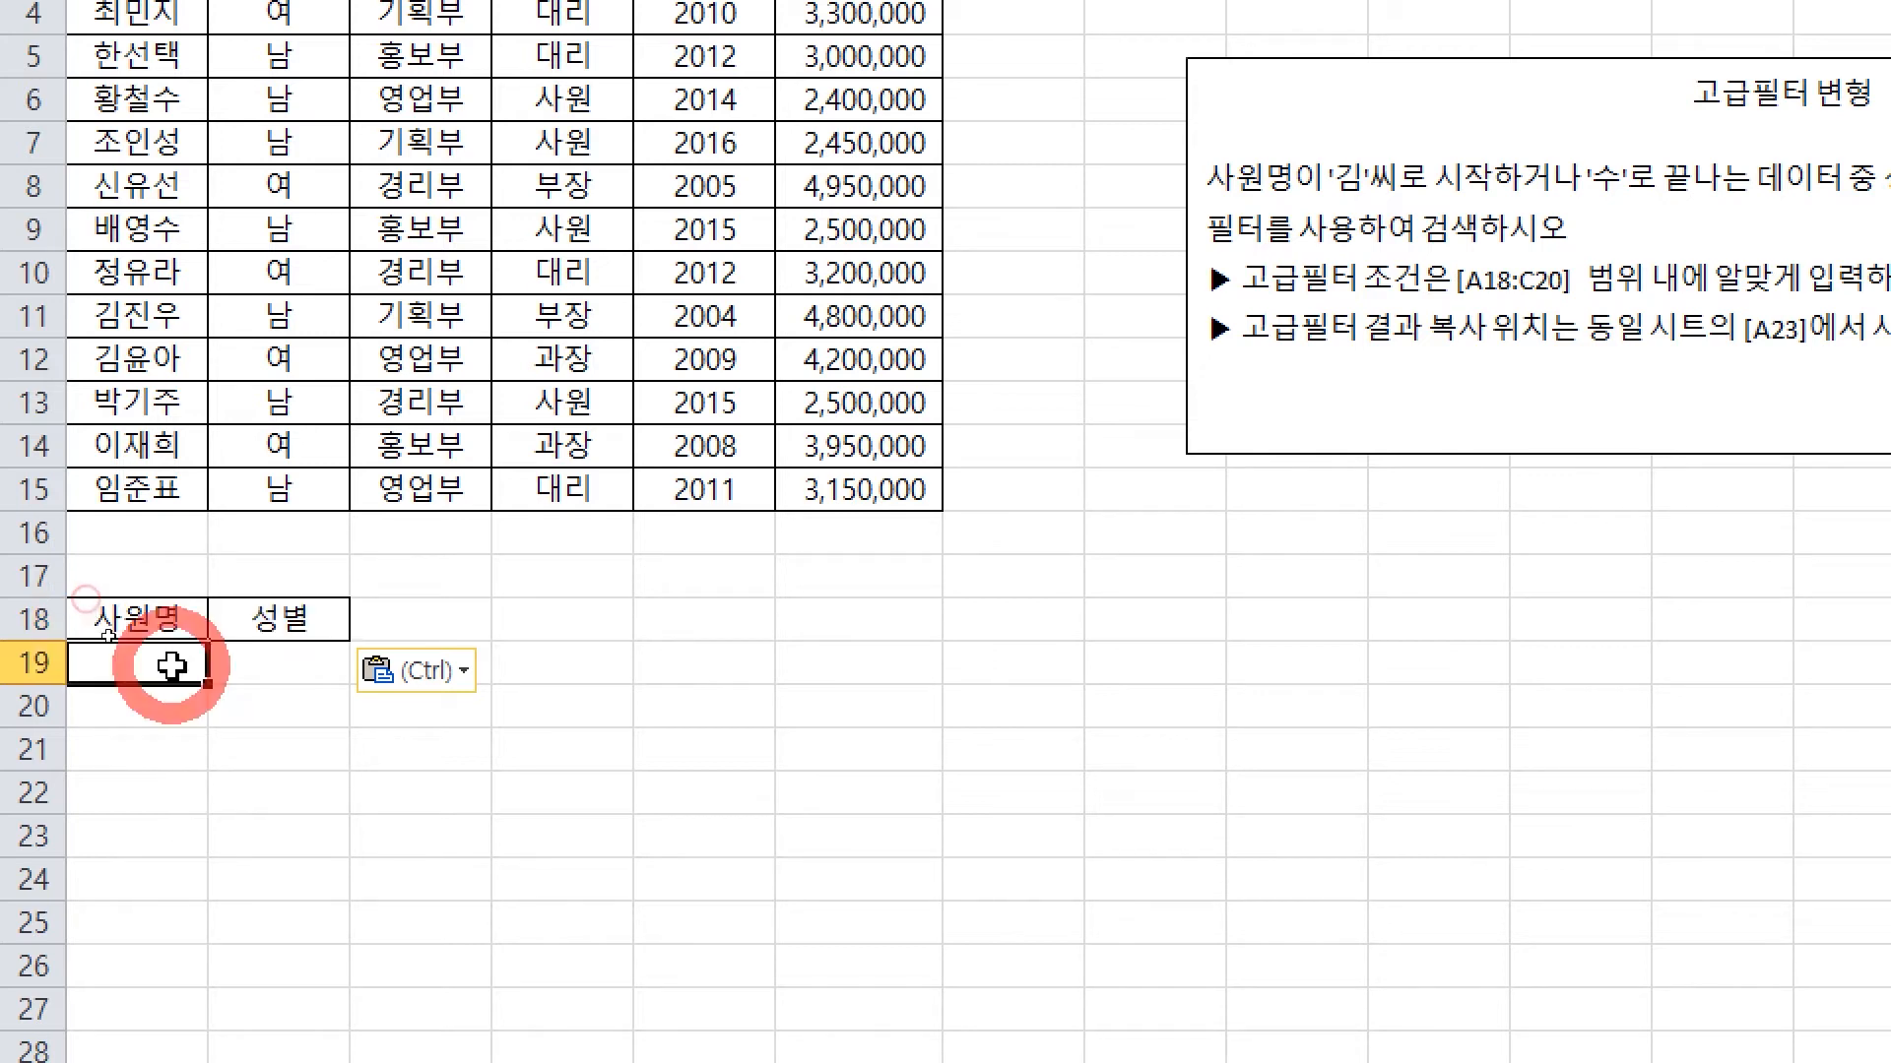
pyautogui.write('ㅇ')
pyautogui.press('BackSpace')
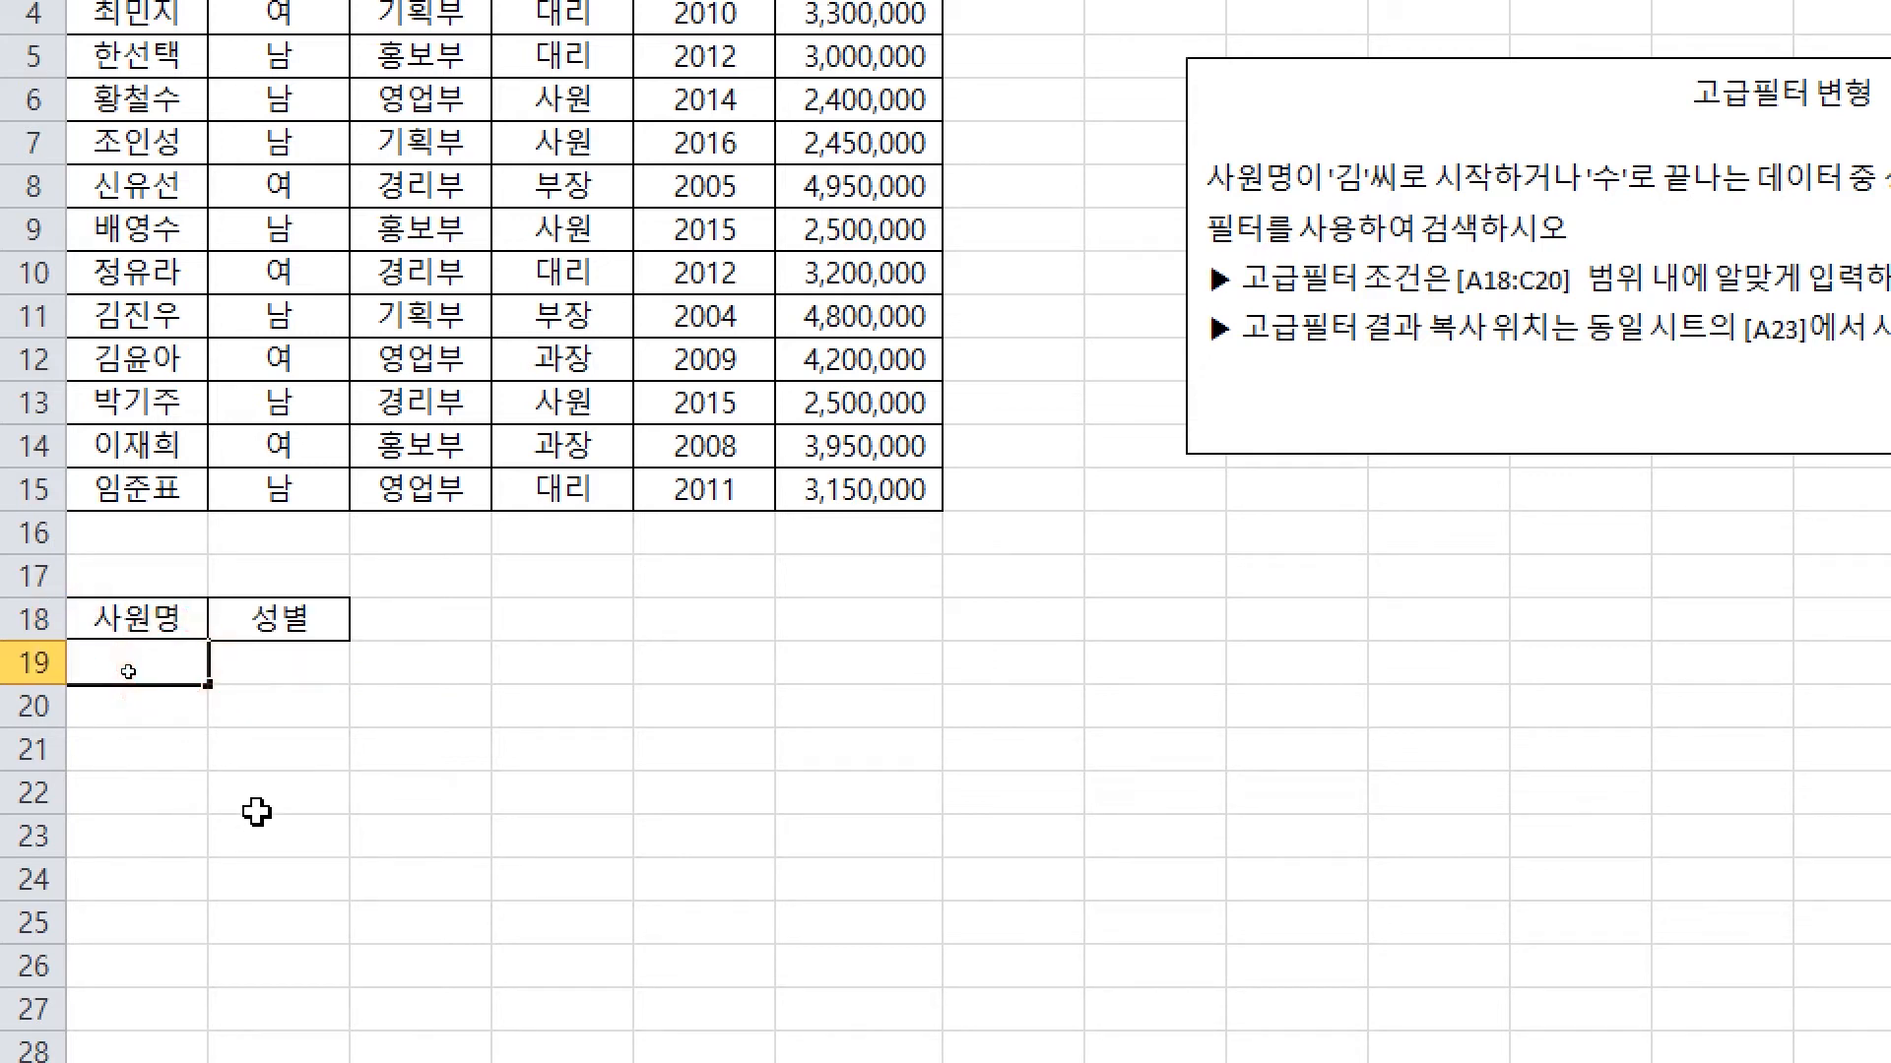
pyautogui.write('김씨로 시작한다')
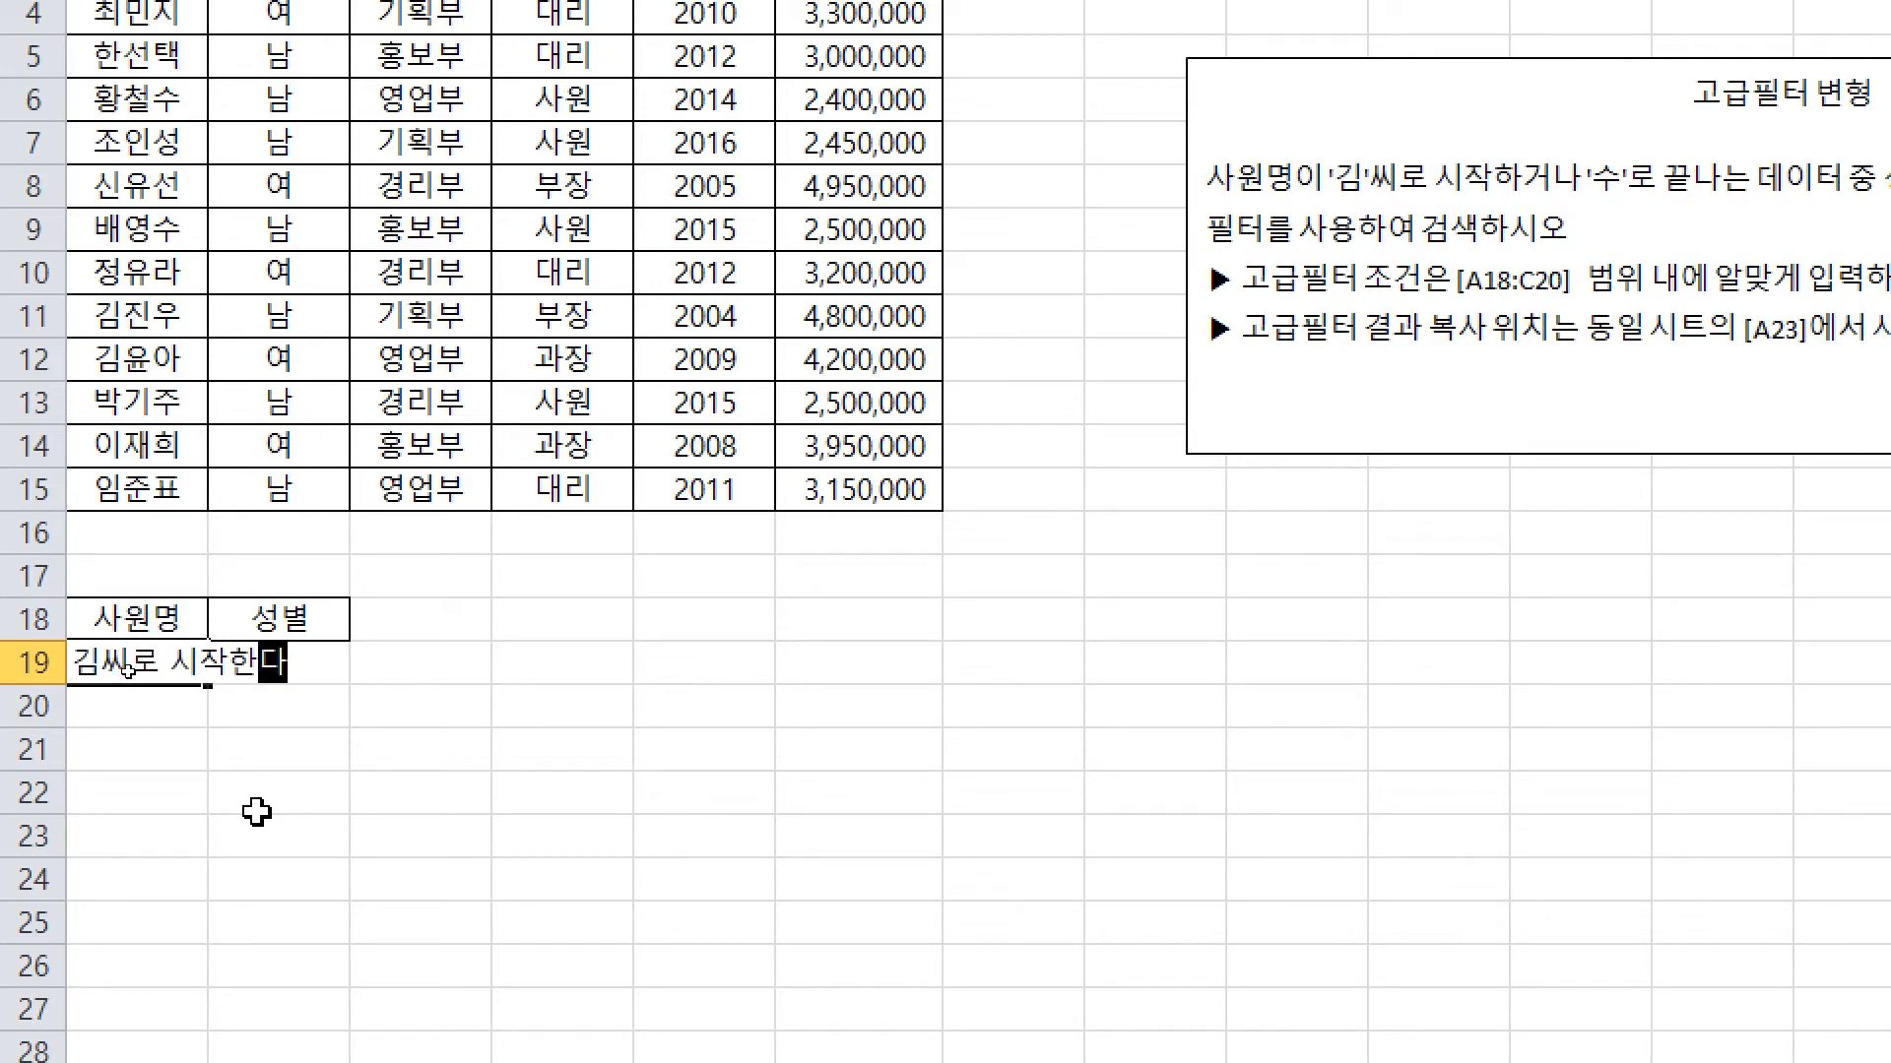
pyautogui.press('Return')
pyautogui.press('Up')
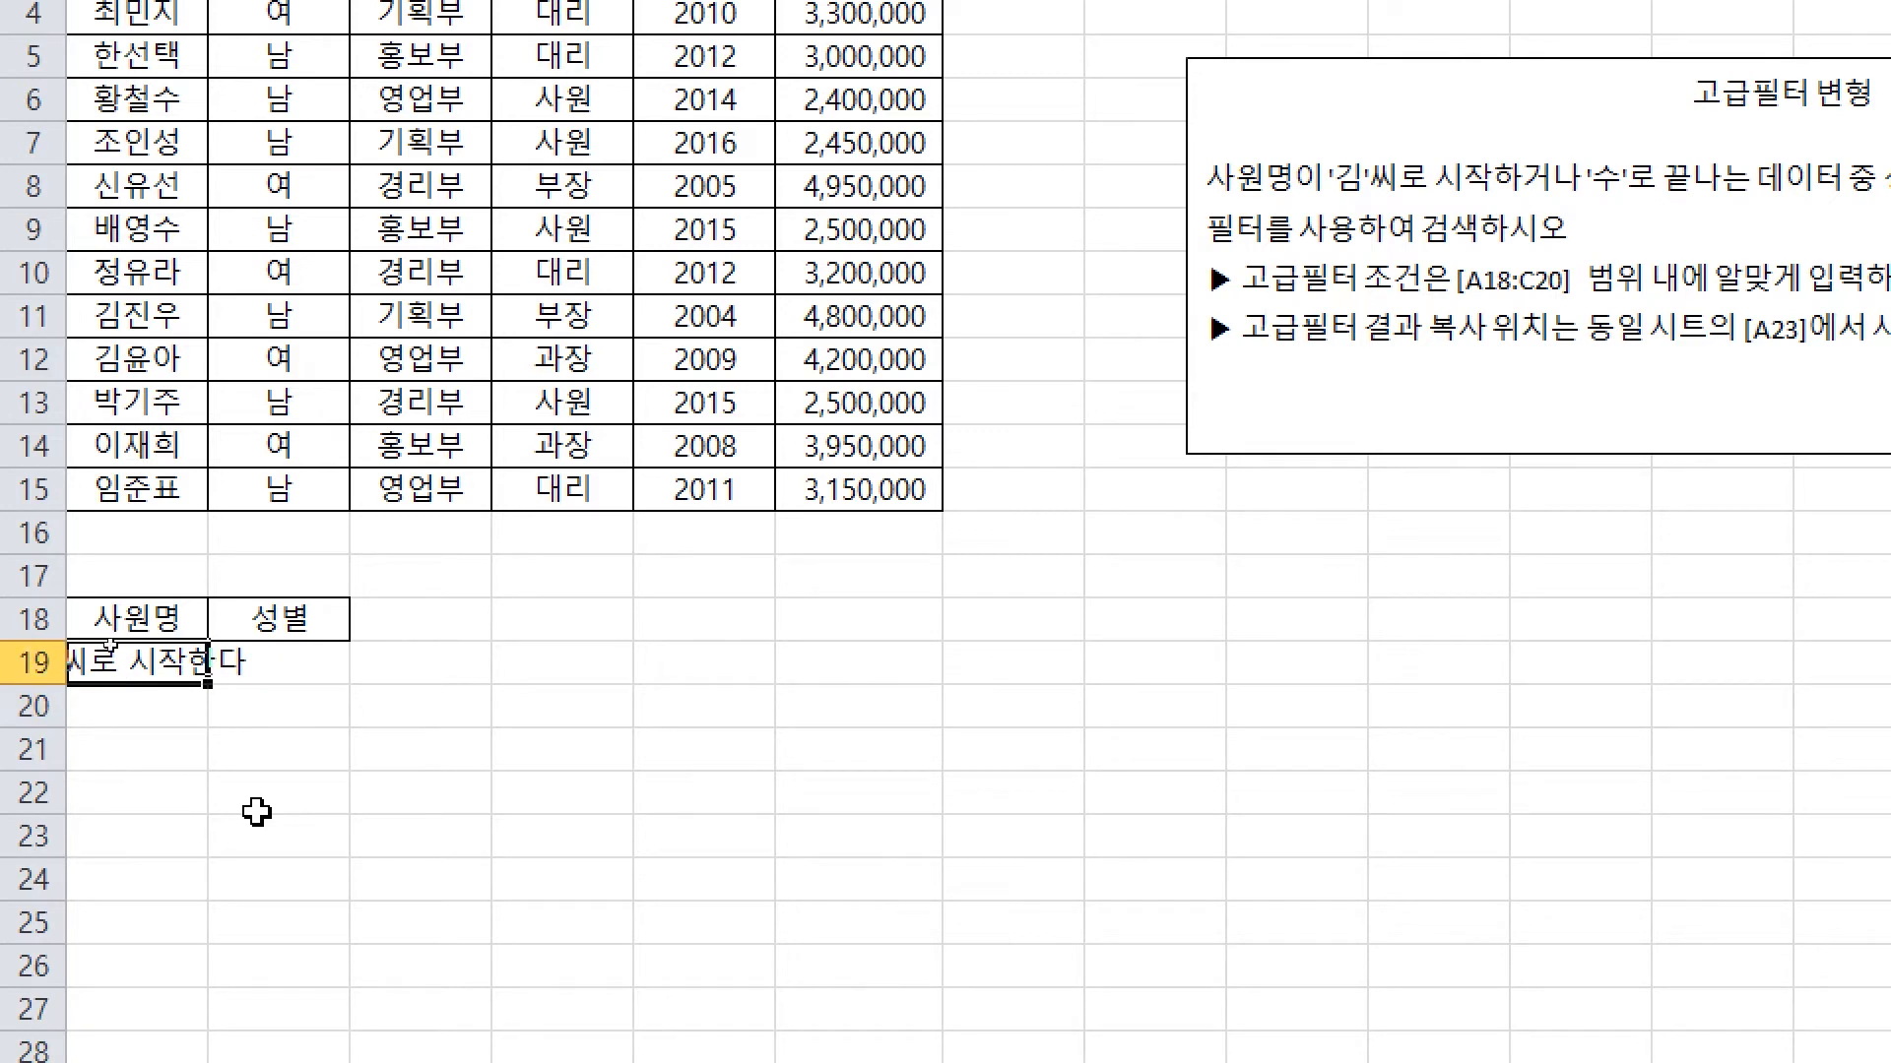
# Enter the 사원명 wildcard criteria 김* in A19 and *수 in A20
pyautogui.scroll(1, 243, 482)
pyautogui.write('기')
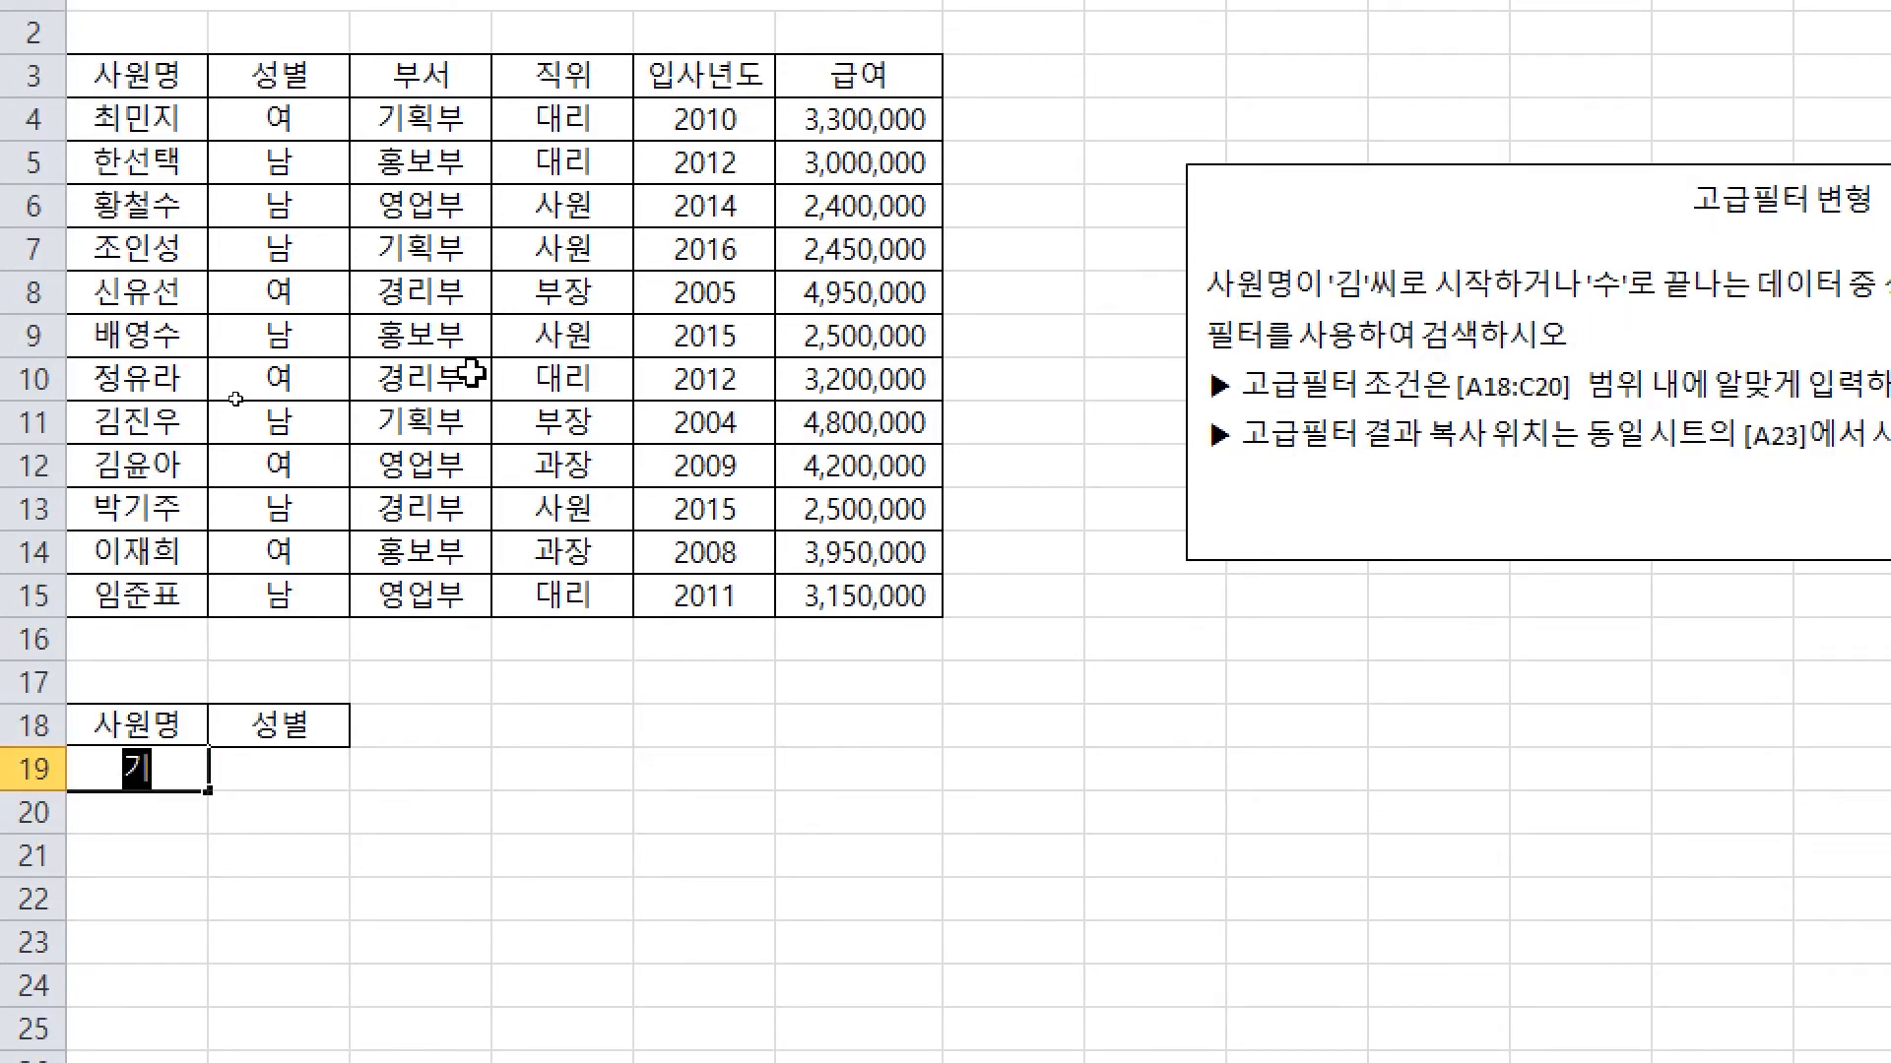
pyautogui.write('*')
pyautogui.press('Return')
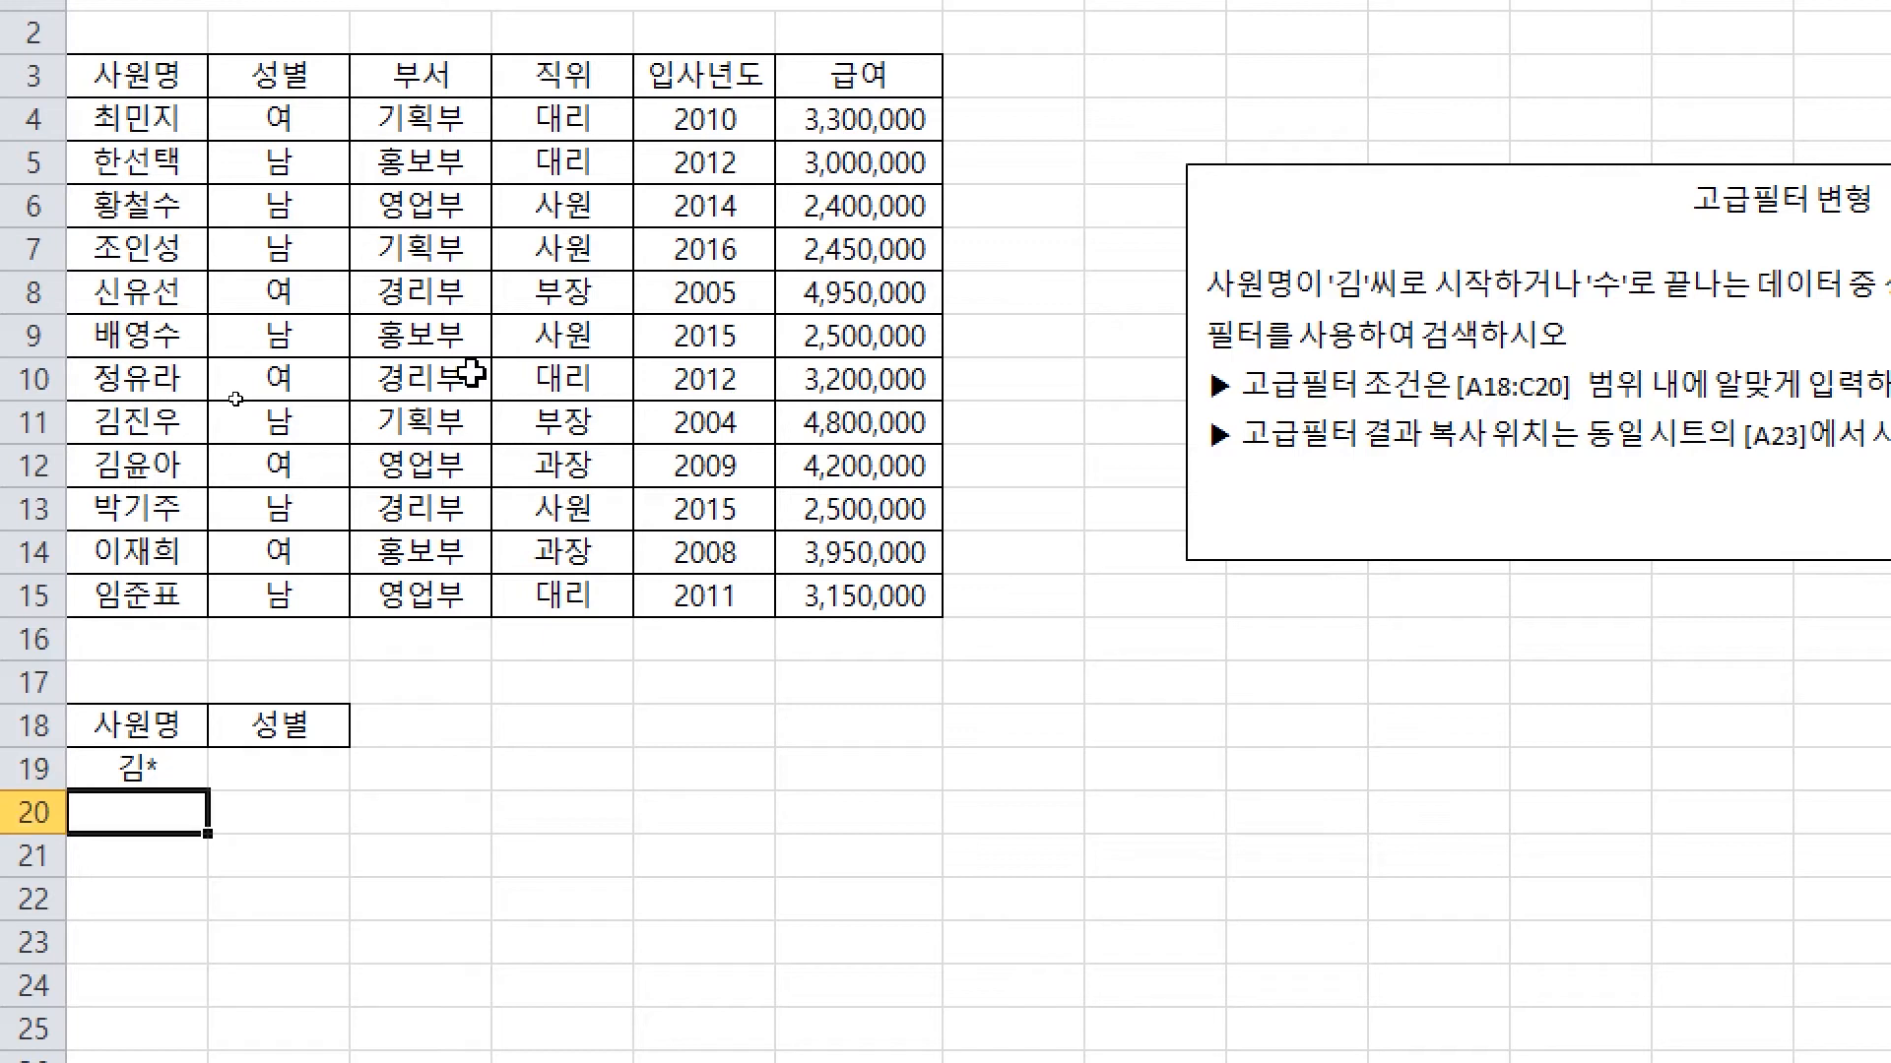
pyautogui.write('*ㅅ')
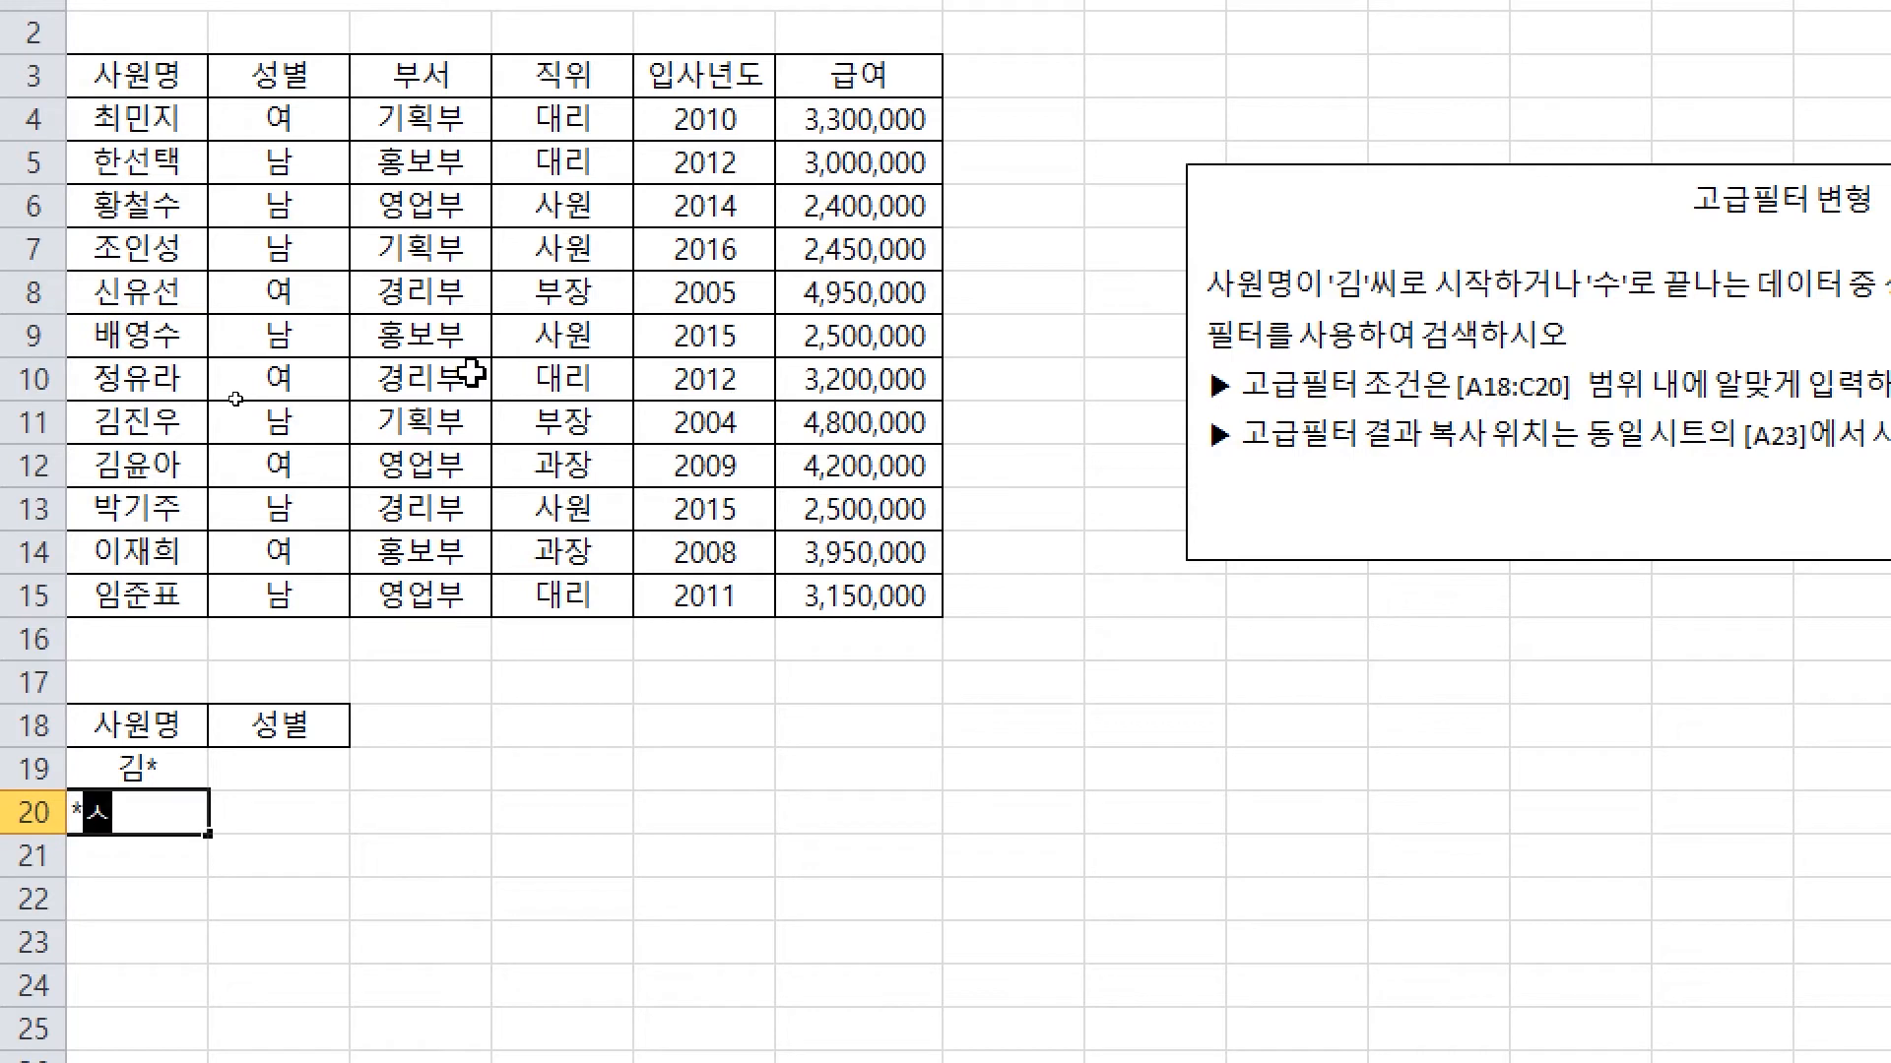
pyautogui.press('Return')
pyautogui.press('Right')
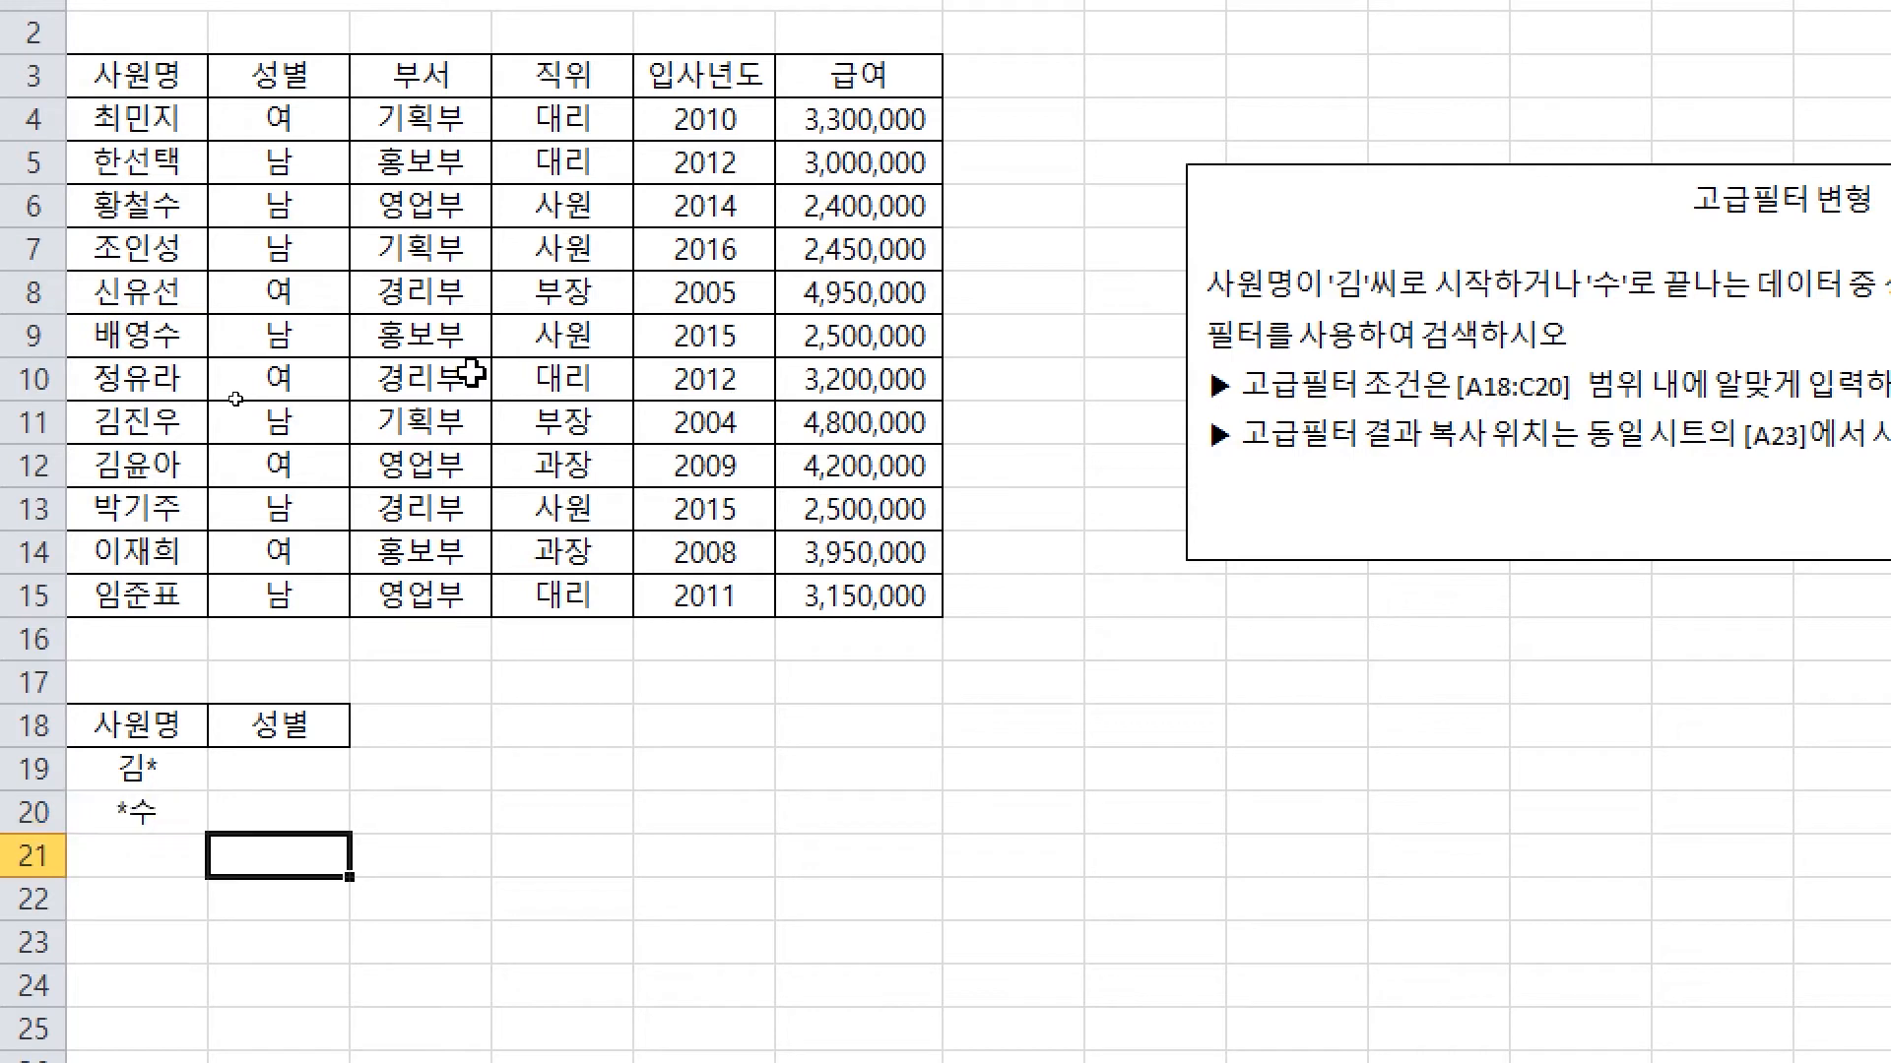
# Examine the task description's condition that 성별 is not '여' and how it applies to both name conditions
pyautogui.press('Up')
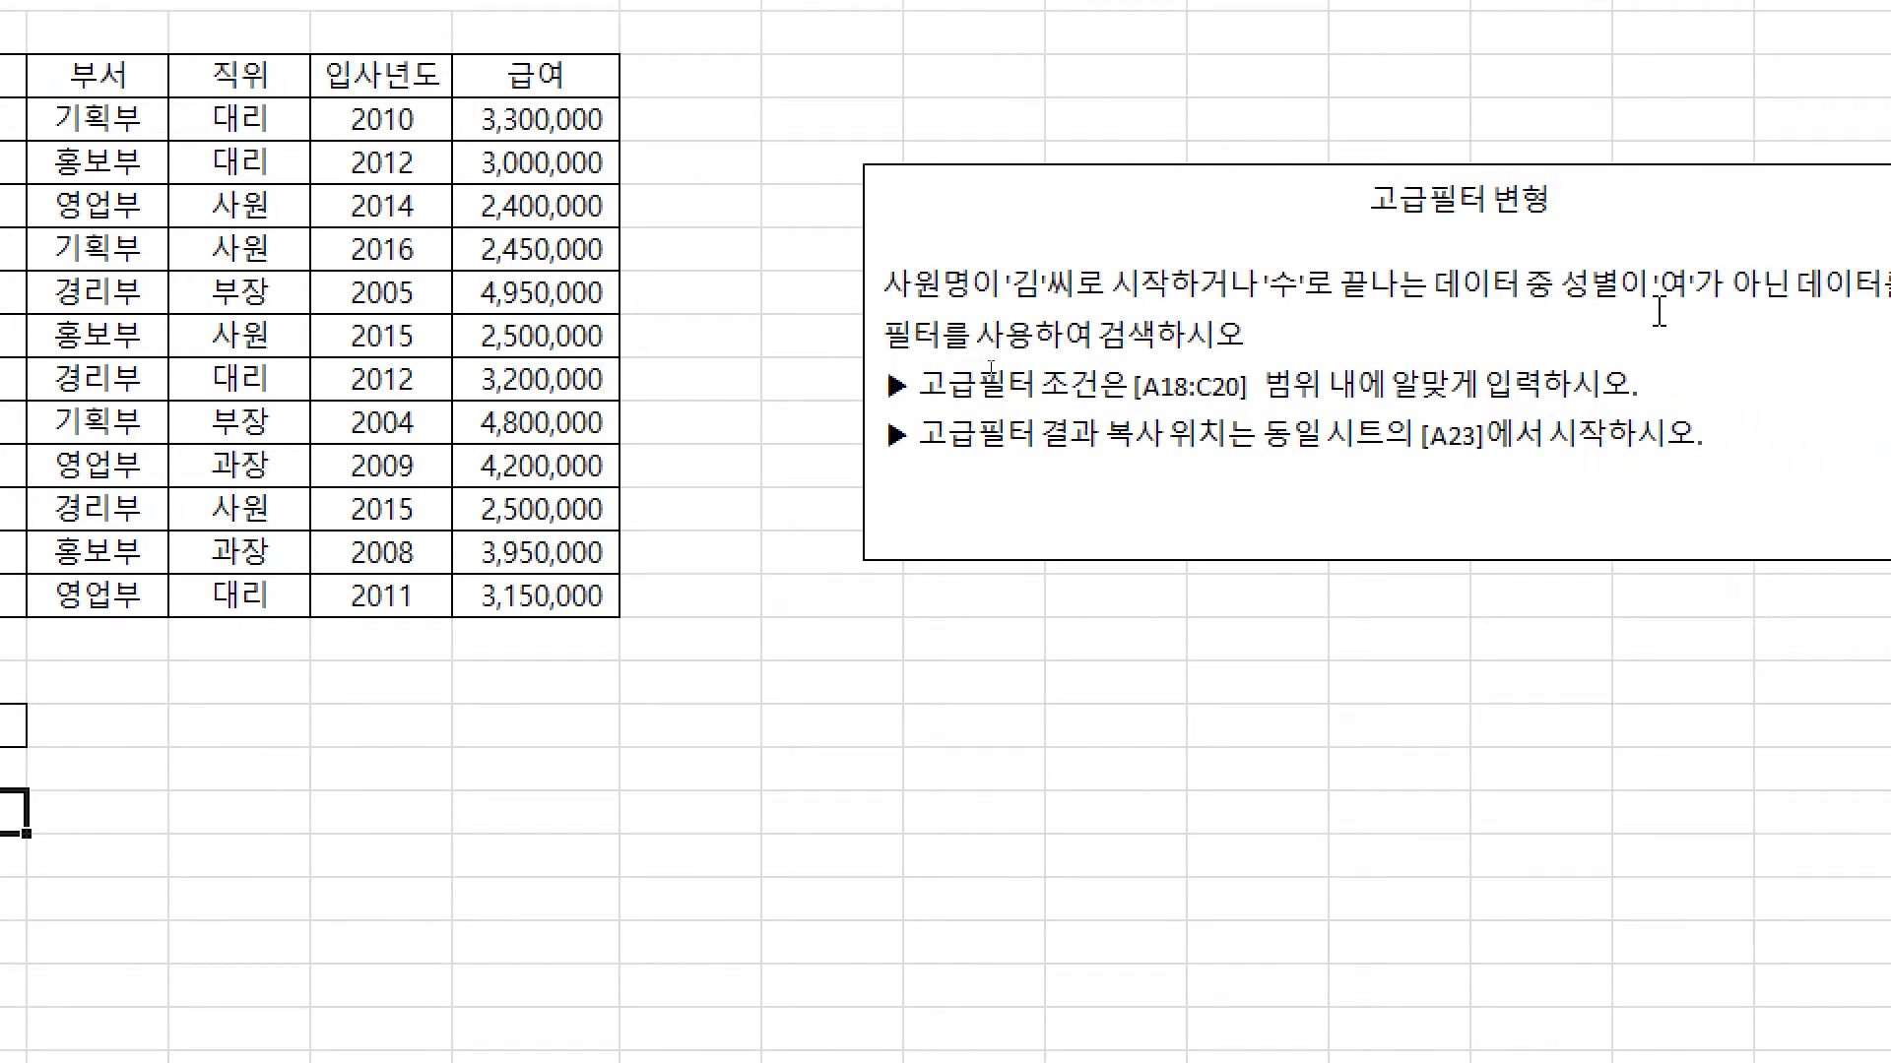
pyautogui.hotkey('ctrl', '4')
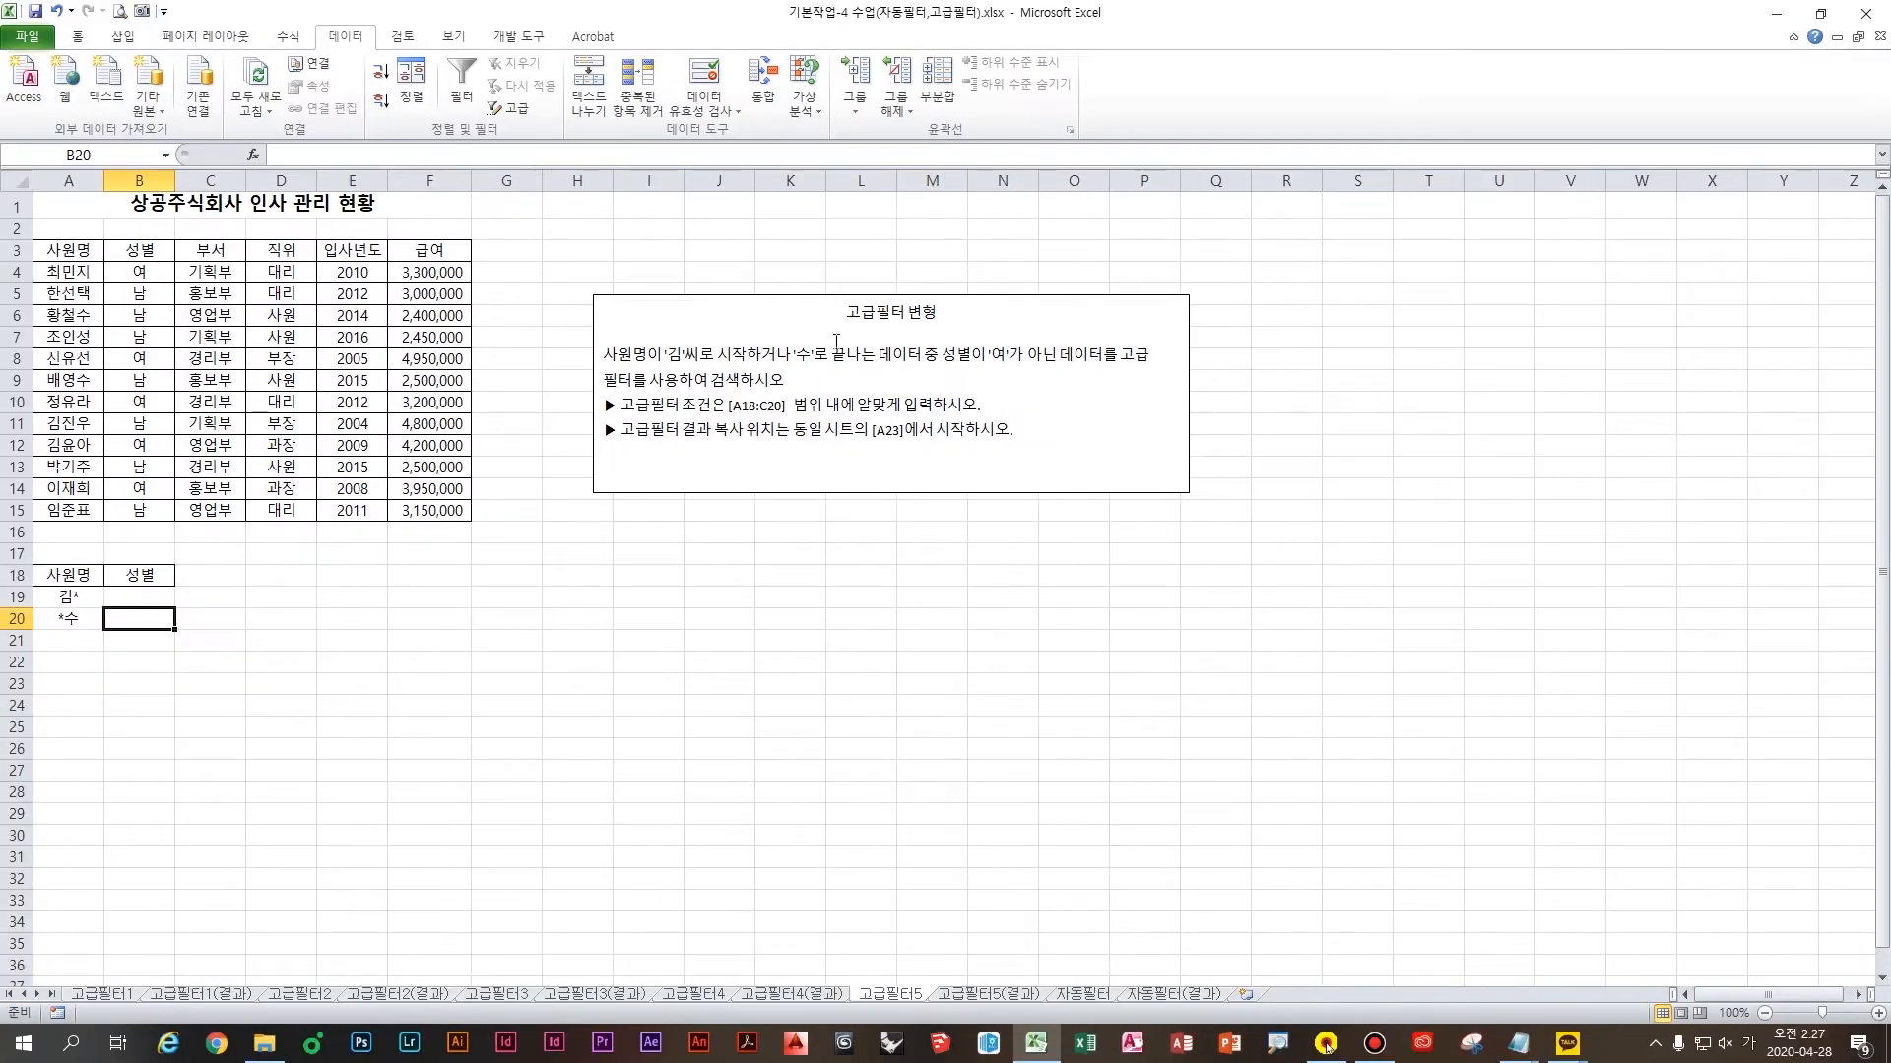
pyautogui.moveTo(940, 354); pyautogui.dragTo(1120, 355)
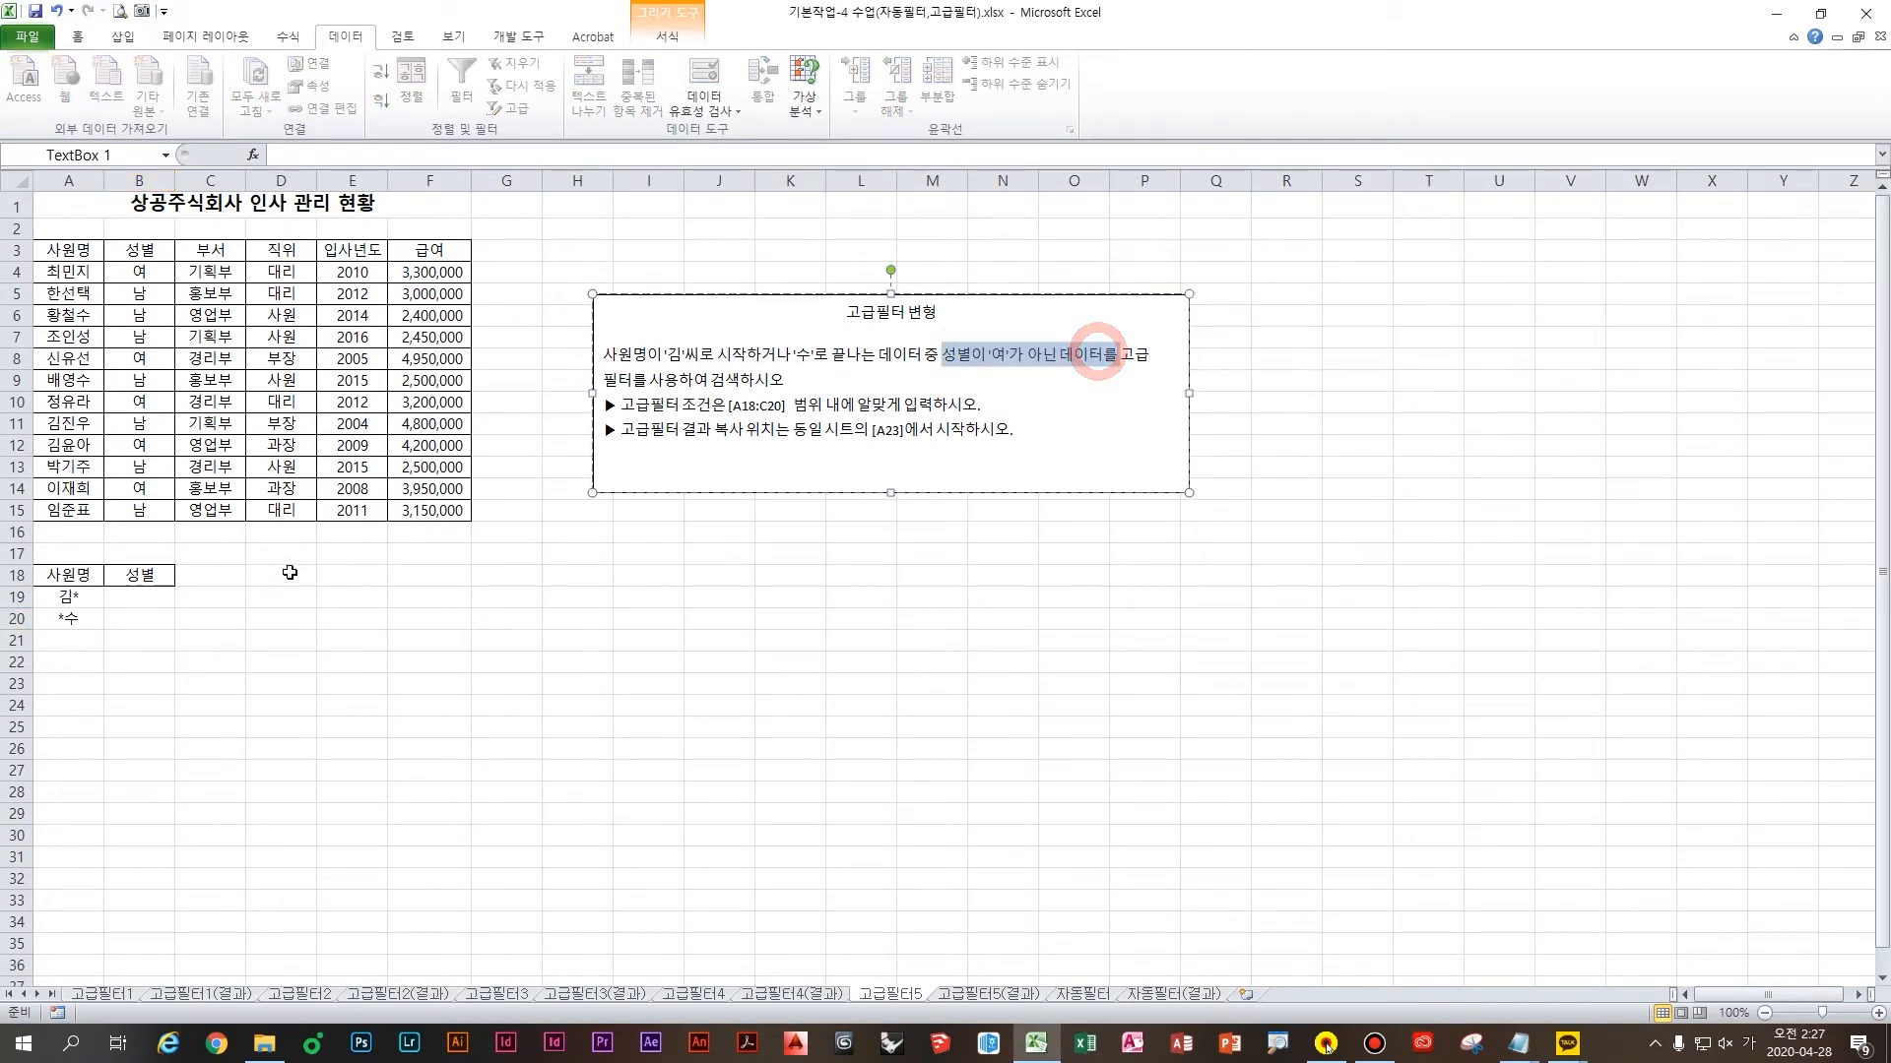
pyautogui.click(253, 599)
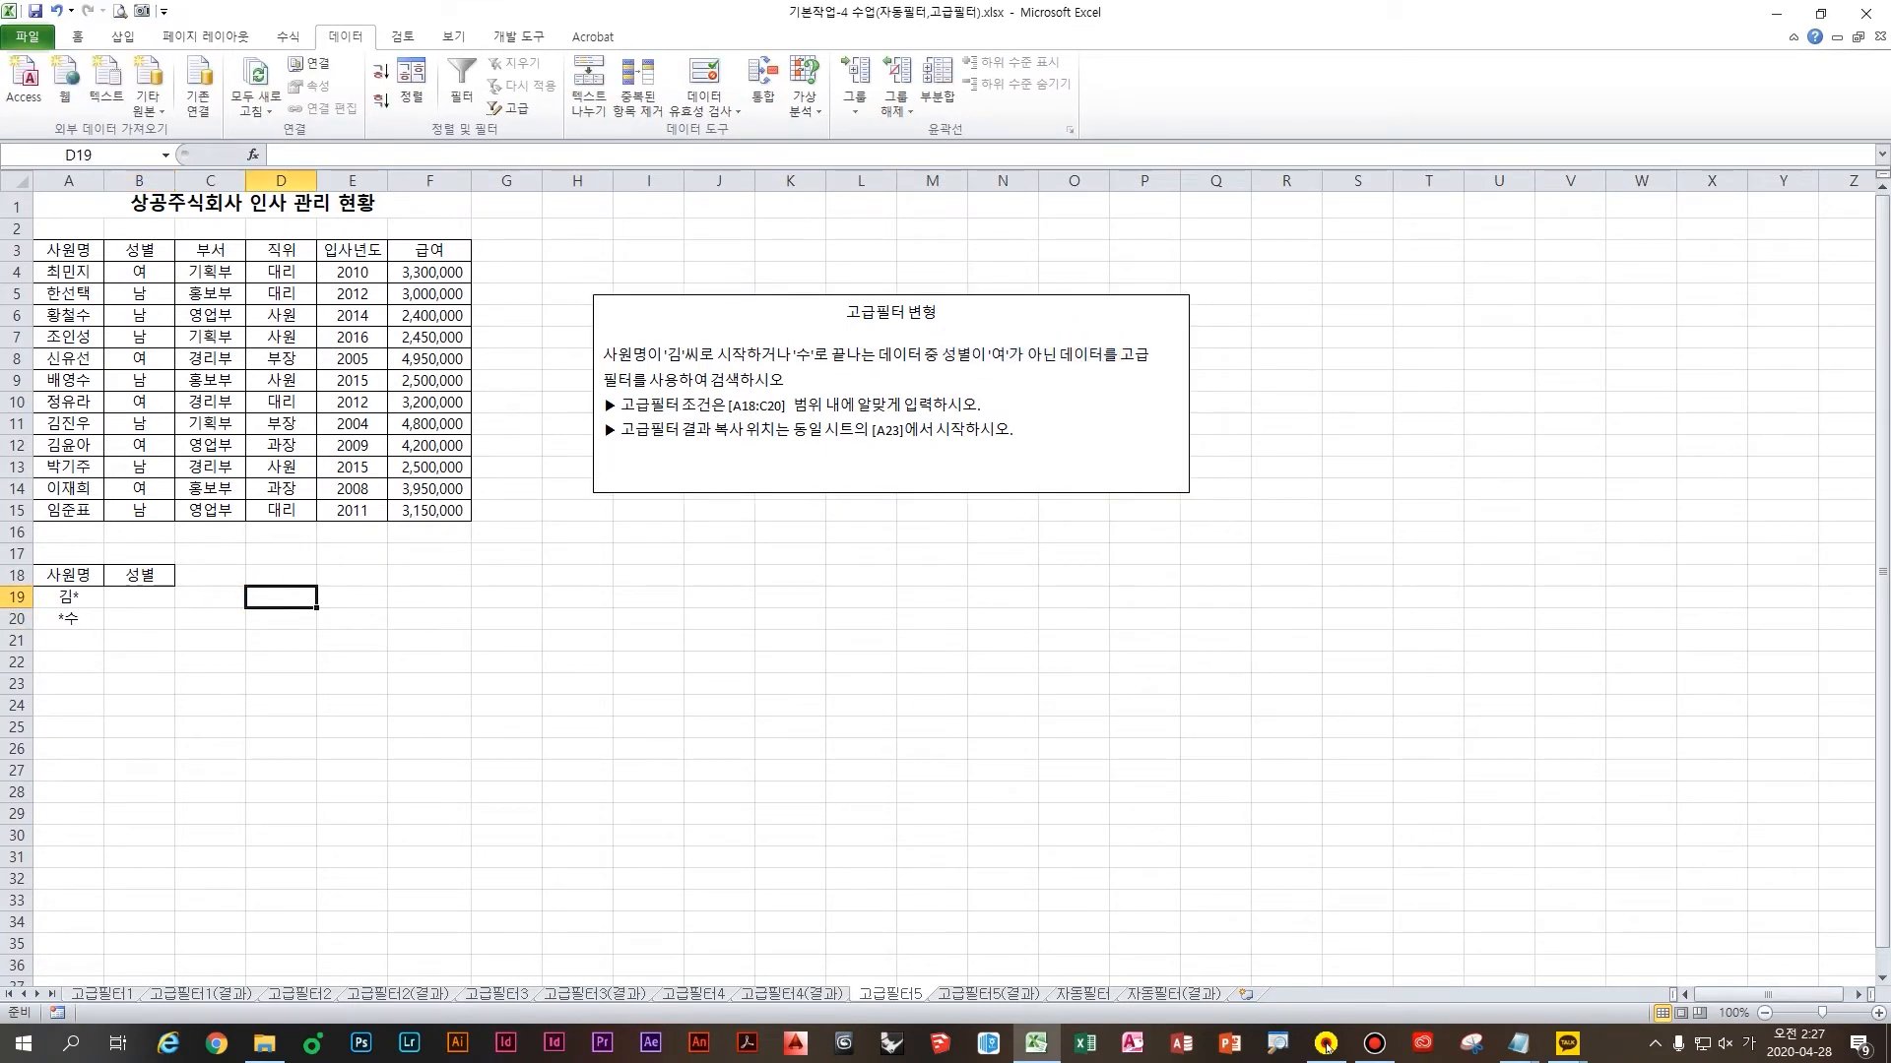
pyautogui.click(171, 579)
pyautogui.click(328, 579)
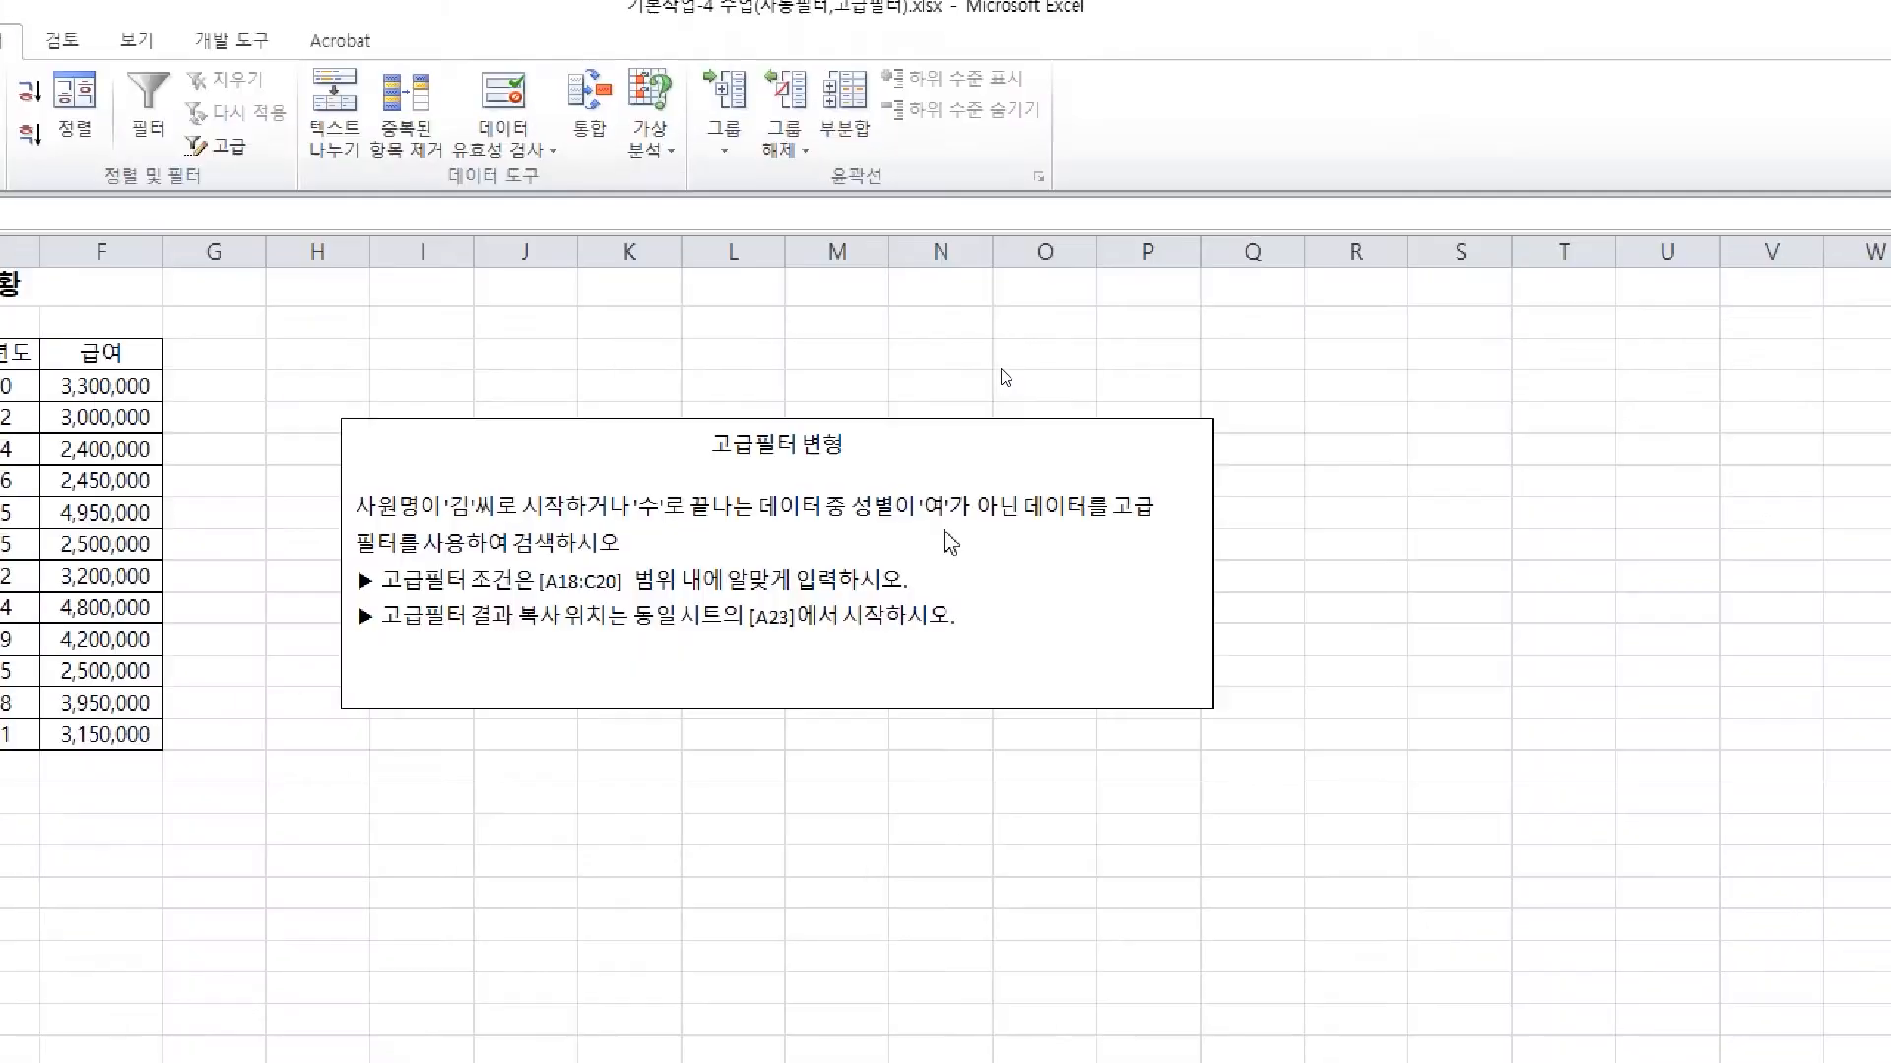
pyautogui.moveTo(1001, 362); pyautogui.dragTo(1030, 356)
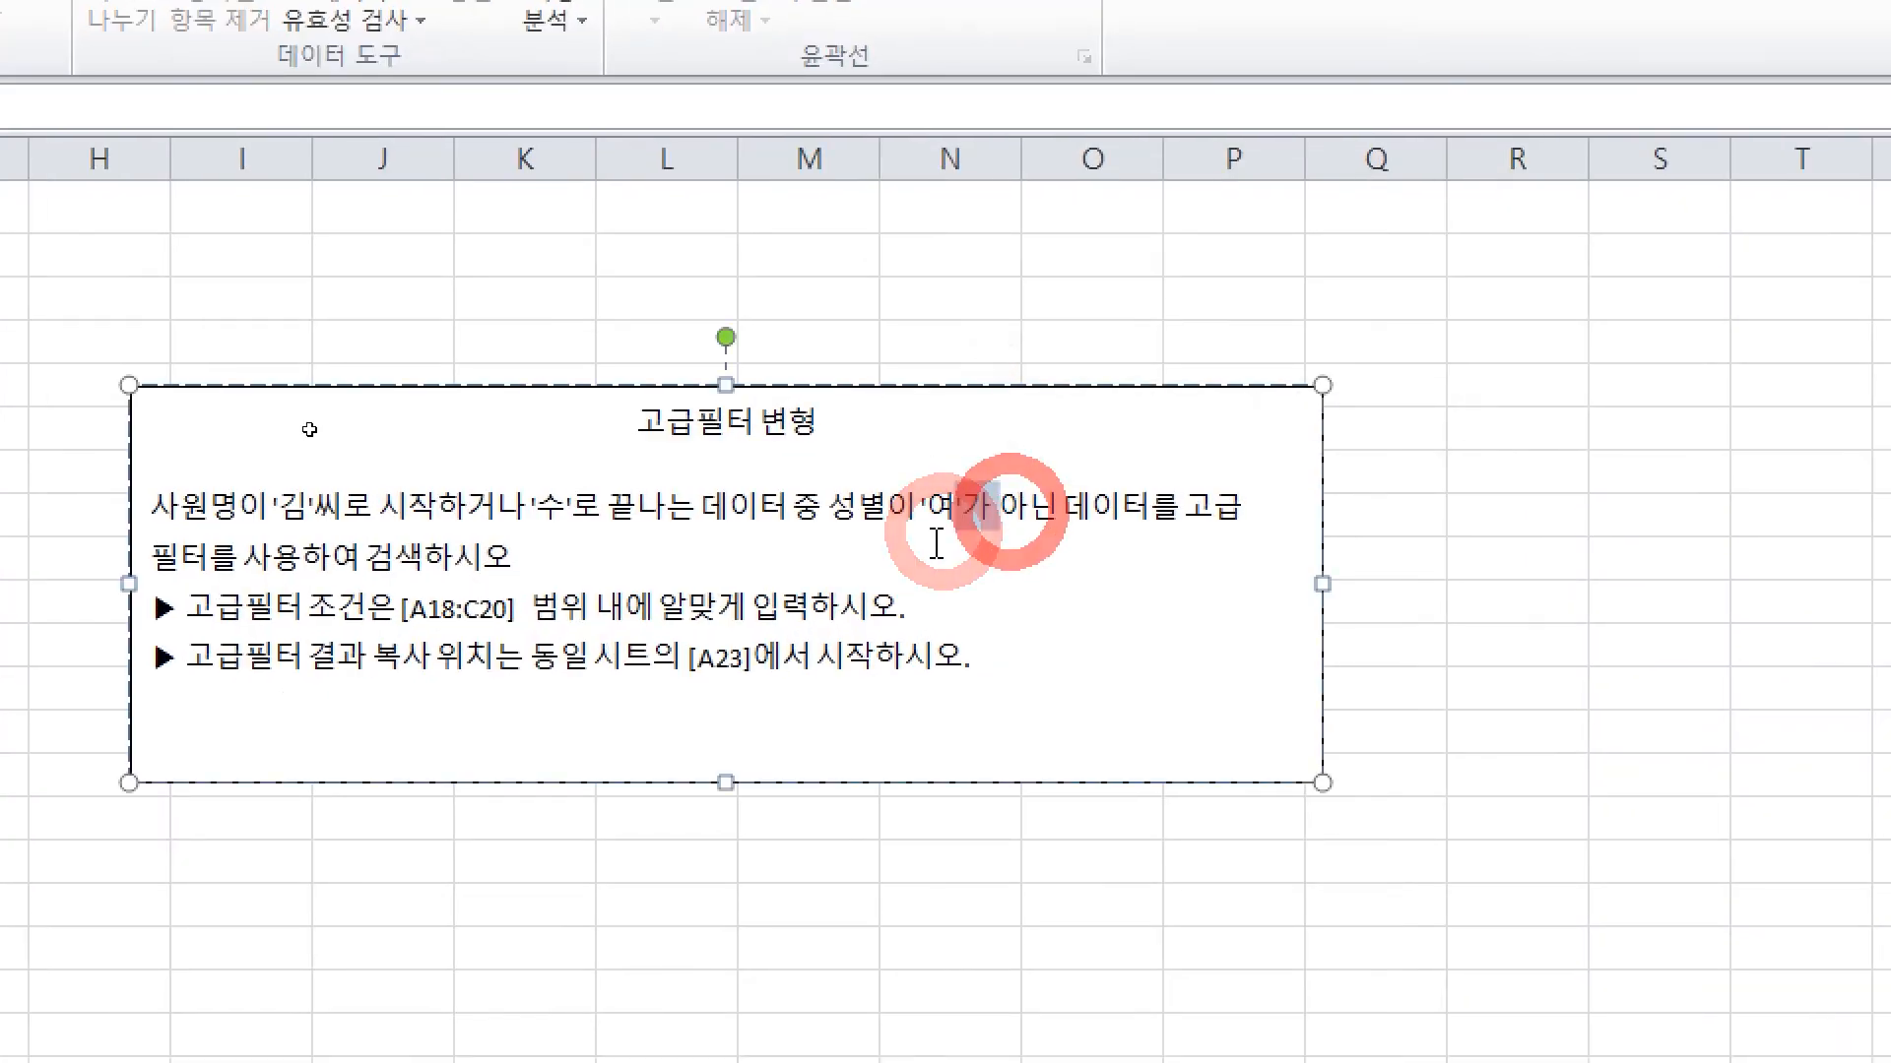
pyautogui.press('ctrl')
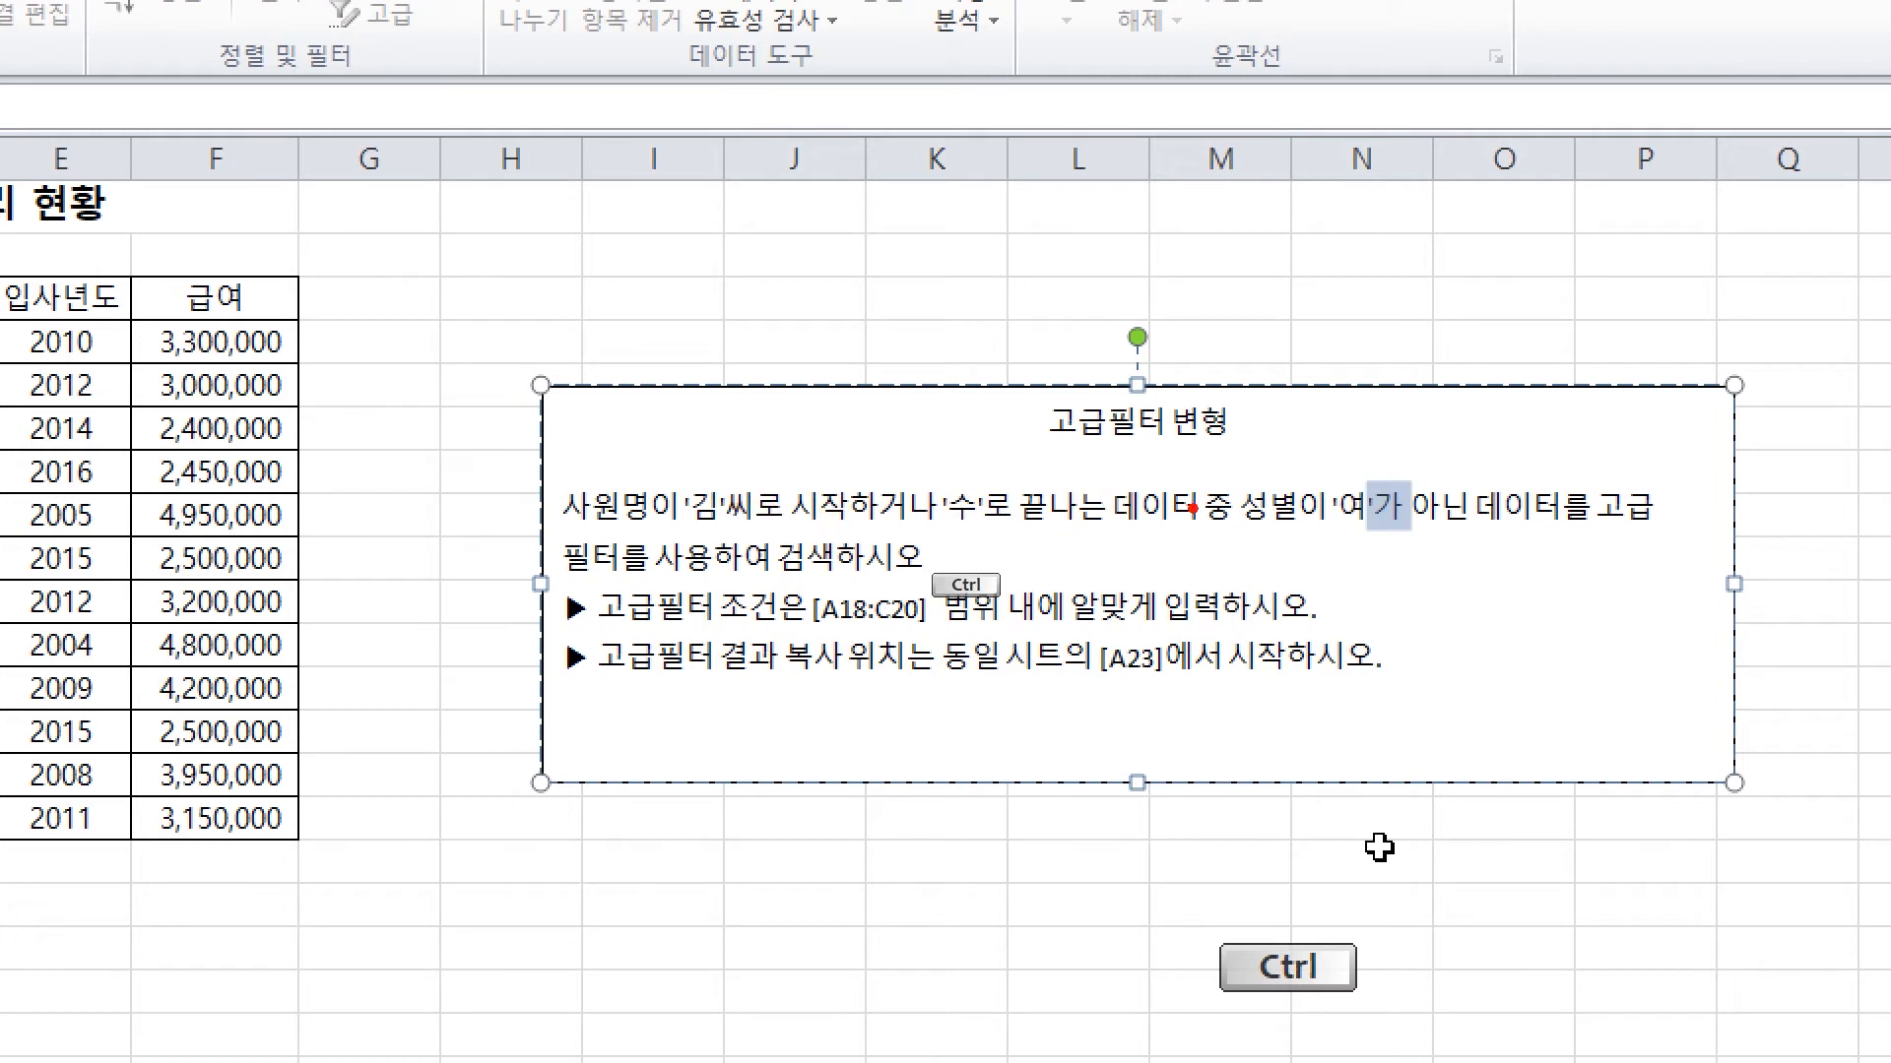
pyautogui.moveTo(749, 497)
pyautogui.mouseDown()
pyautogui.moveTo(930, 389)
pyautogui.moveTo(1285, 455)
pyautogui.mouseUp()
pyautogui.moveTo(925, 494)
pyautogui.mouseDown()
pyautogui.moveTo(1122, 451)
pyautogui.moveTo(1332, 482)
pyautogui.mouseUp()
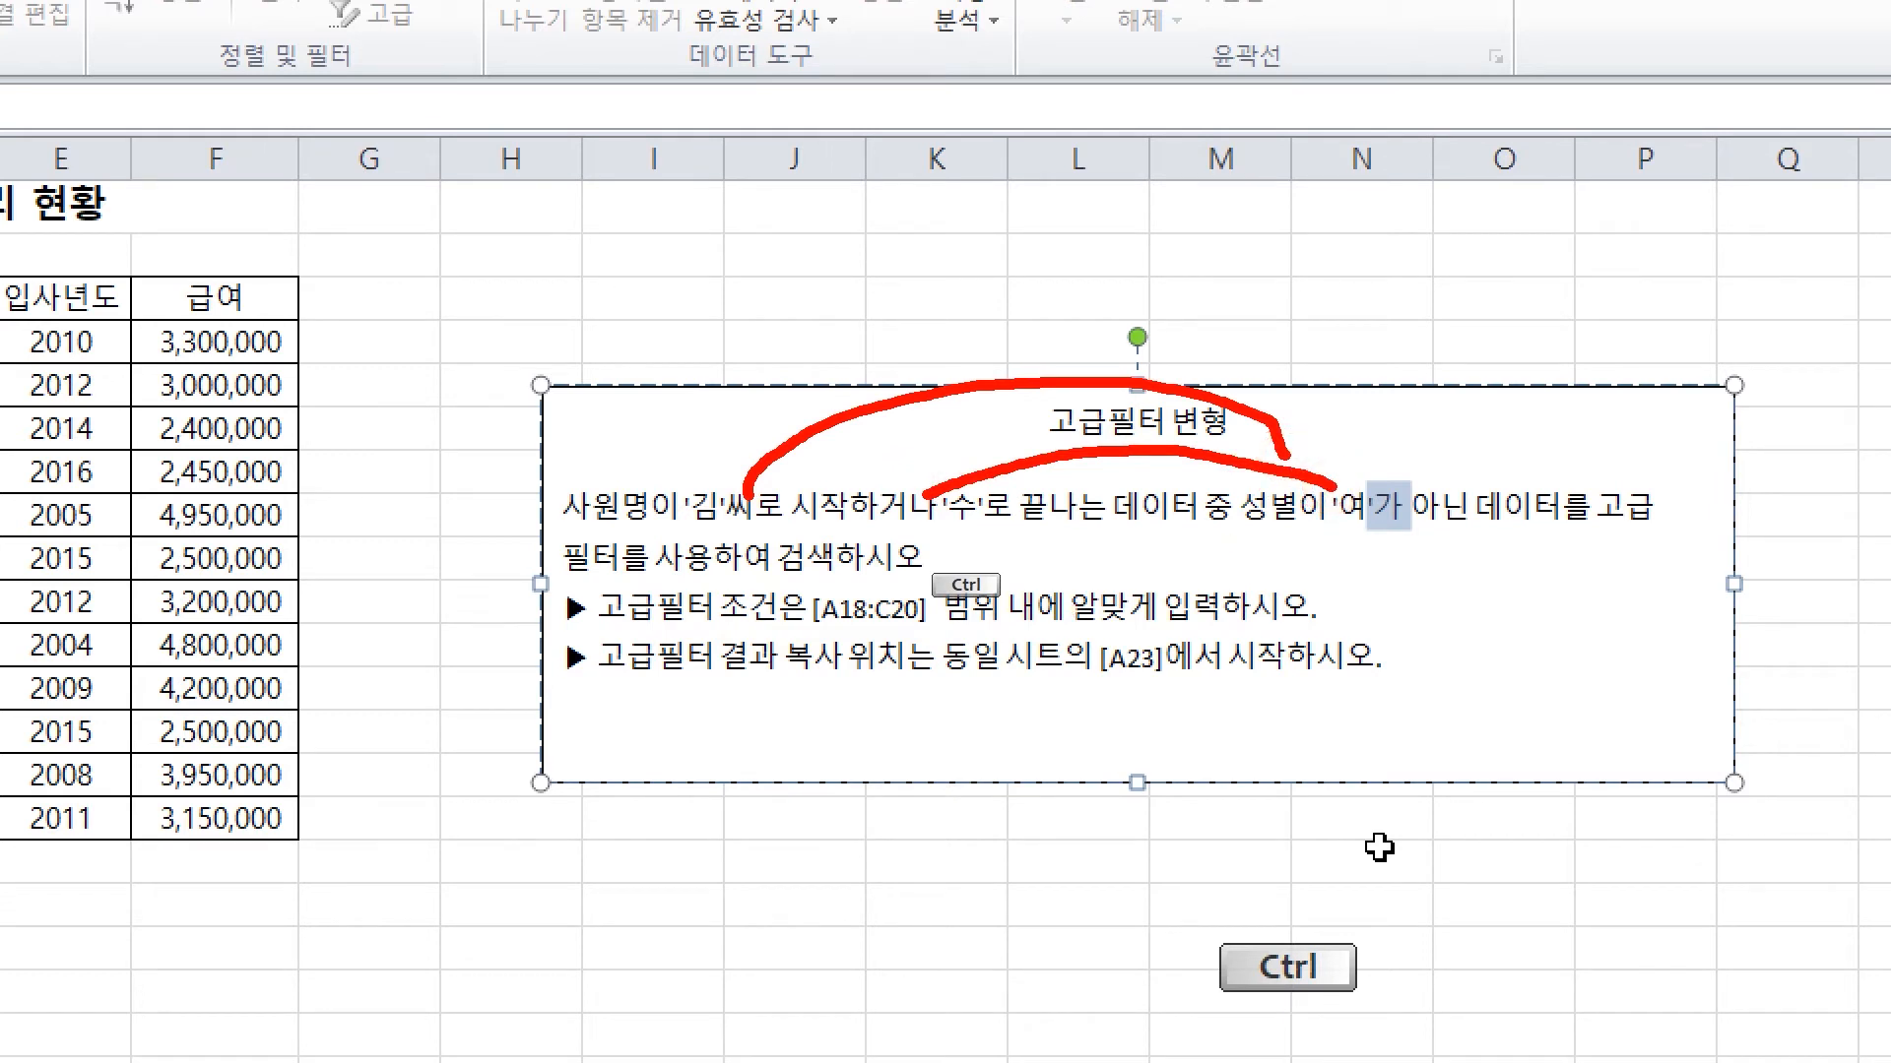
pyautogui.press('Escape')
# Enter the criterion <>여 under 성별 in B19 and B20, beside the 김* and *수 conditions
pyautogui.click(243, 817)
pyautogui.click(267, 738)
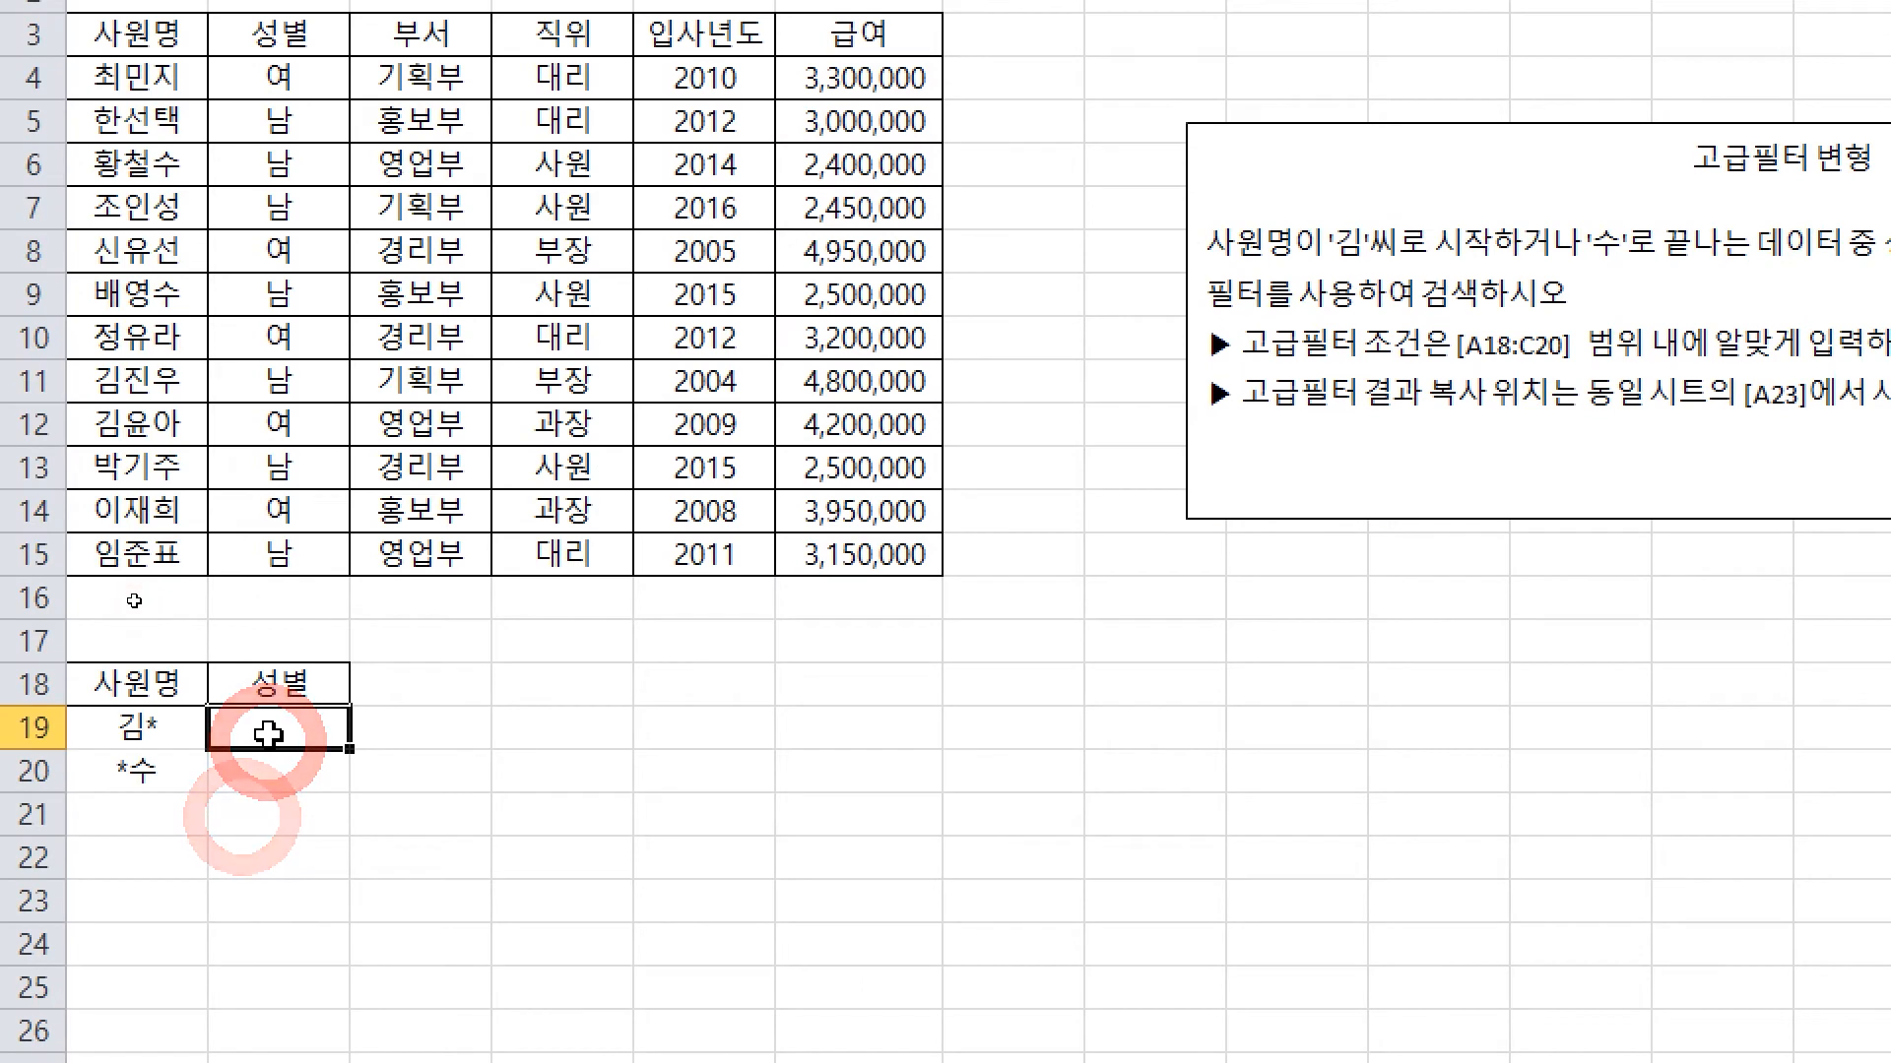
pyautogui.write('<>')
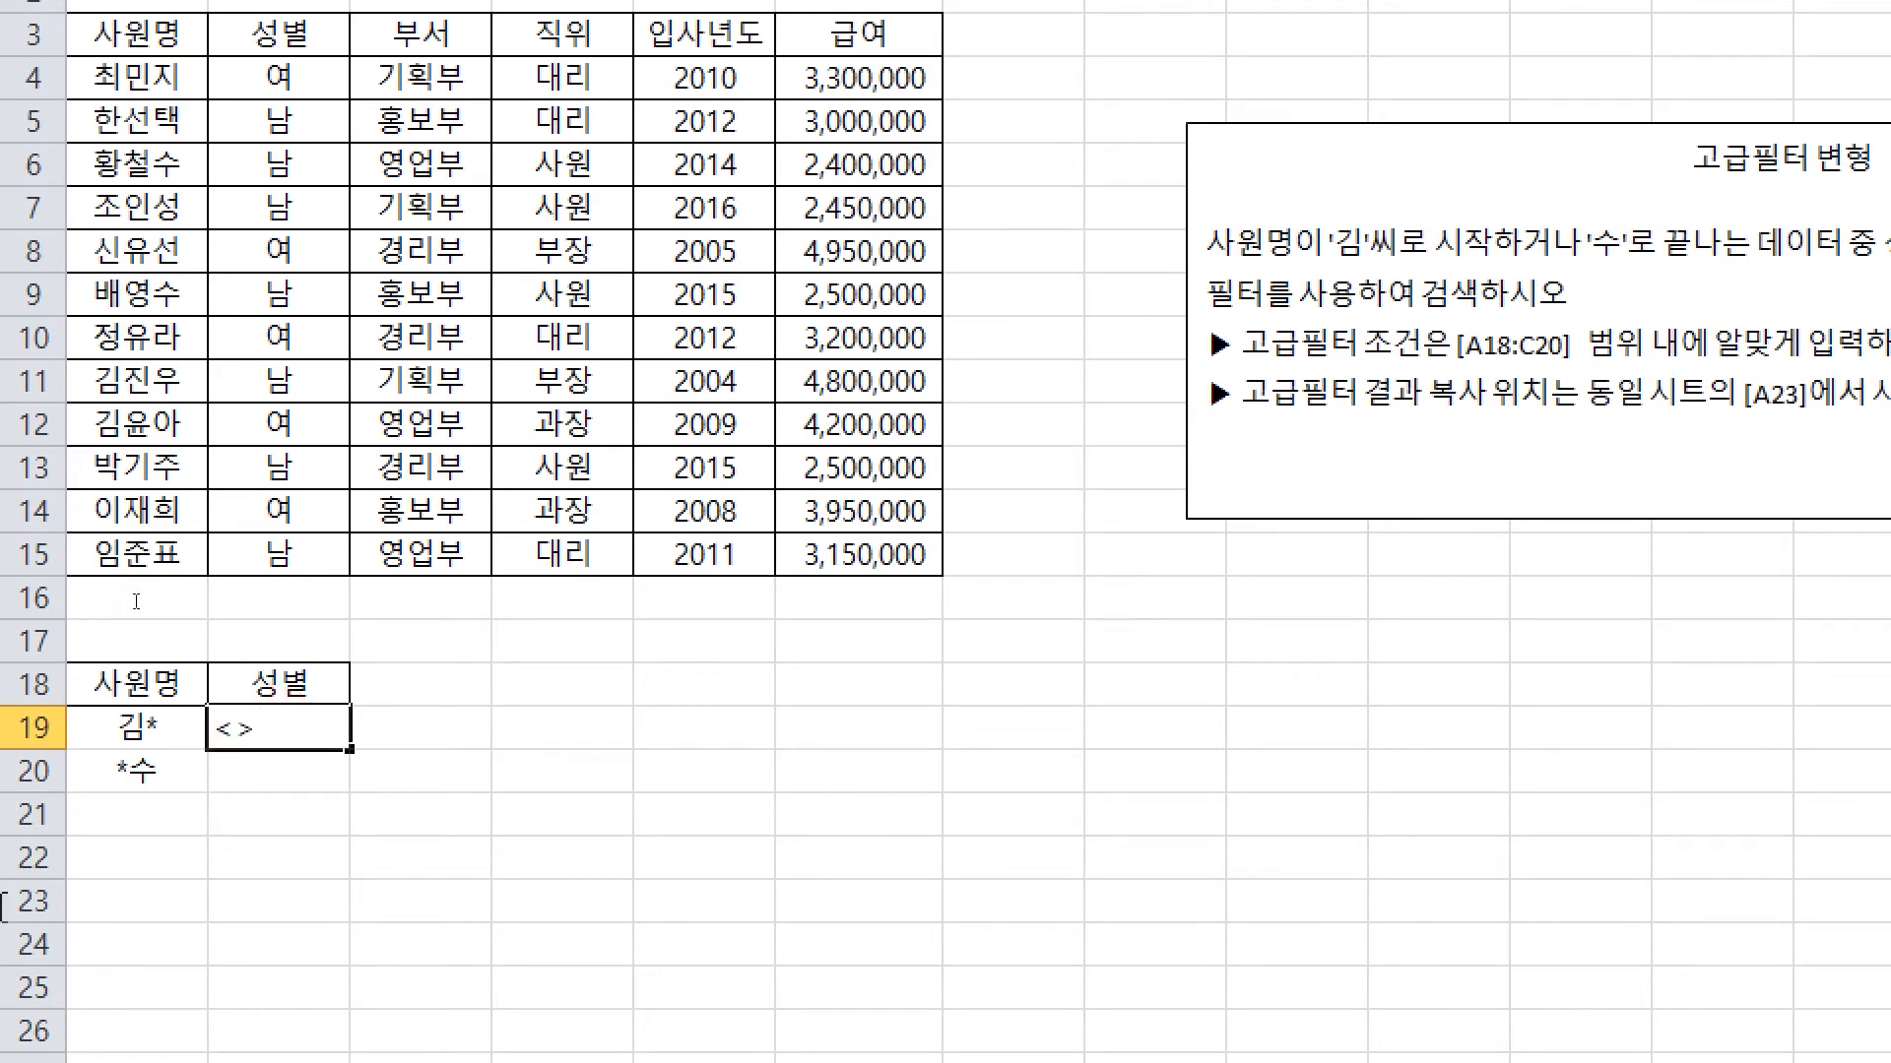
pyautogui.write('여')
pyautogui.press('Return')
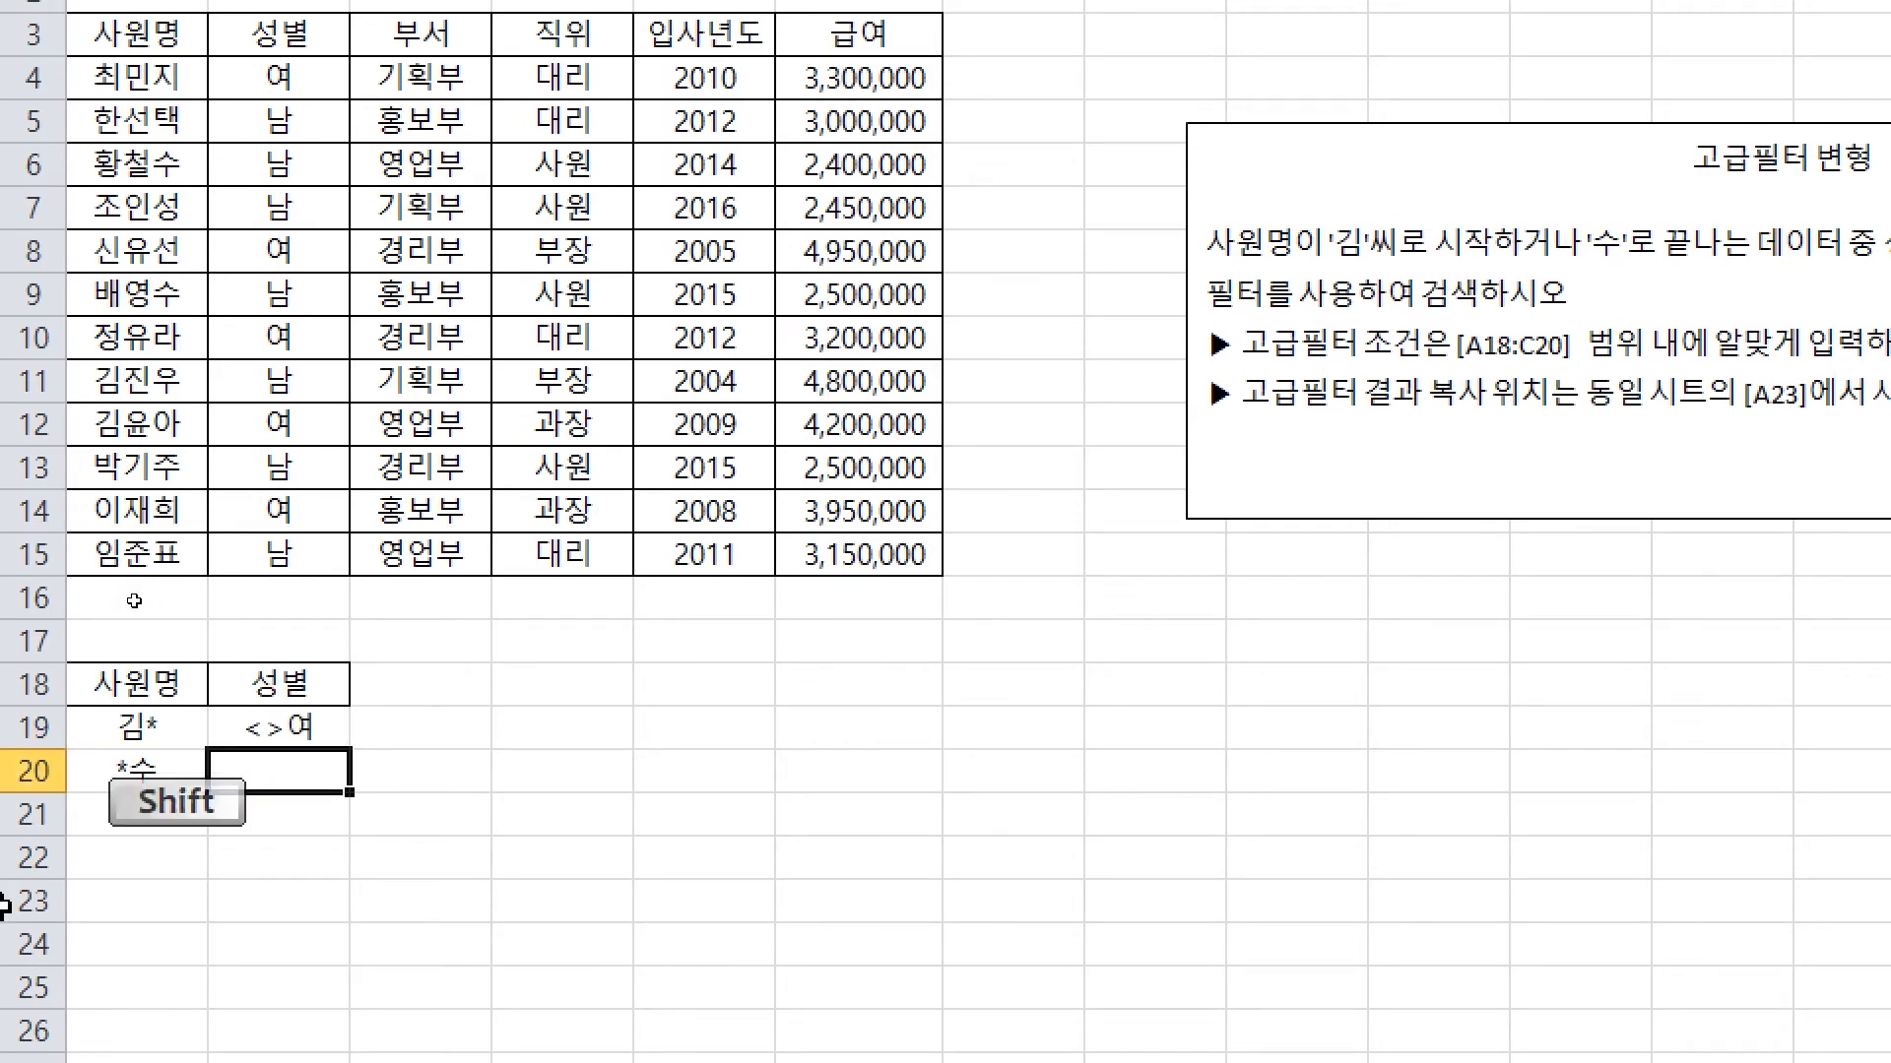
pyautogui.write('<>여')
pyautogui.press('Return')
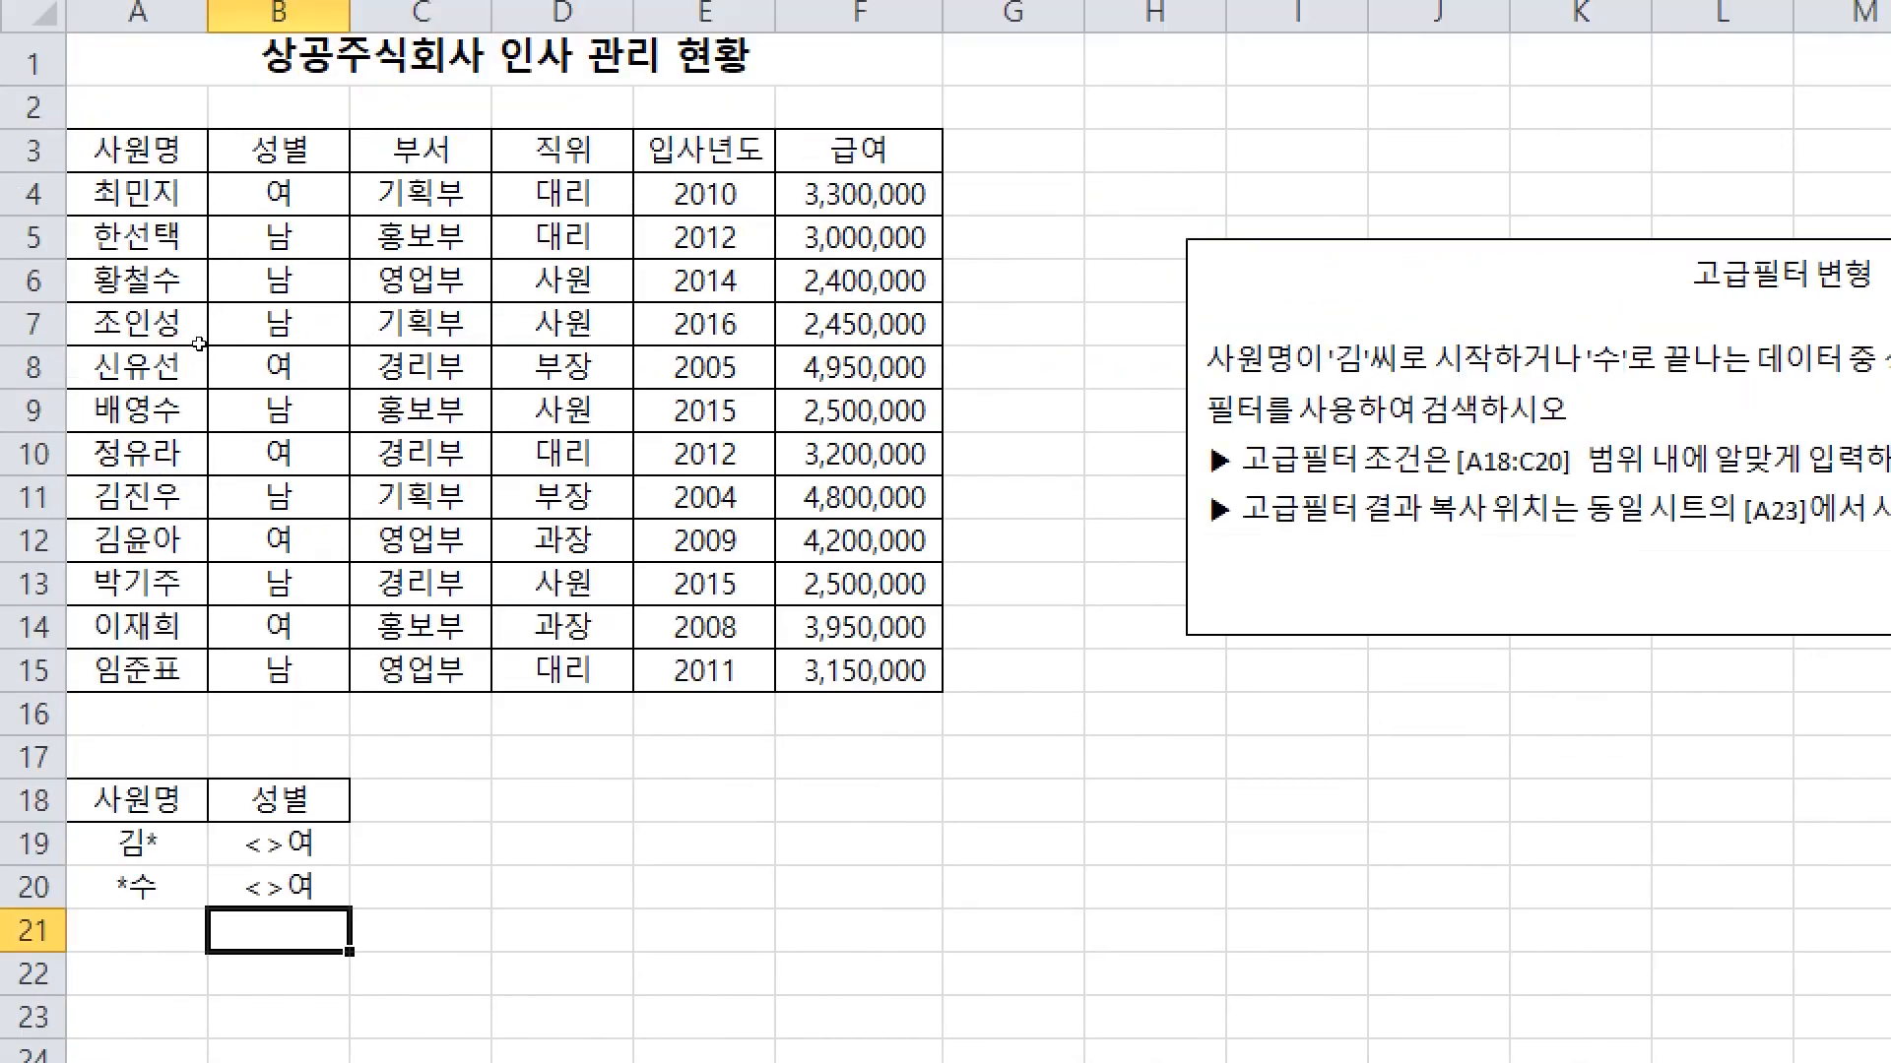
# Open the Advanced Filter settings for the employee table with A3:F15 as the list range
pyautogui.click(394, 325)
pyautogui.click(603, 440)
pyautogui.click(340, 563)
pyautogui.click(253, 375)
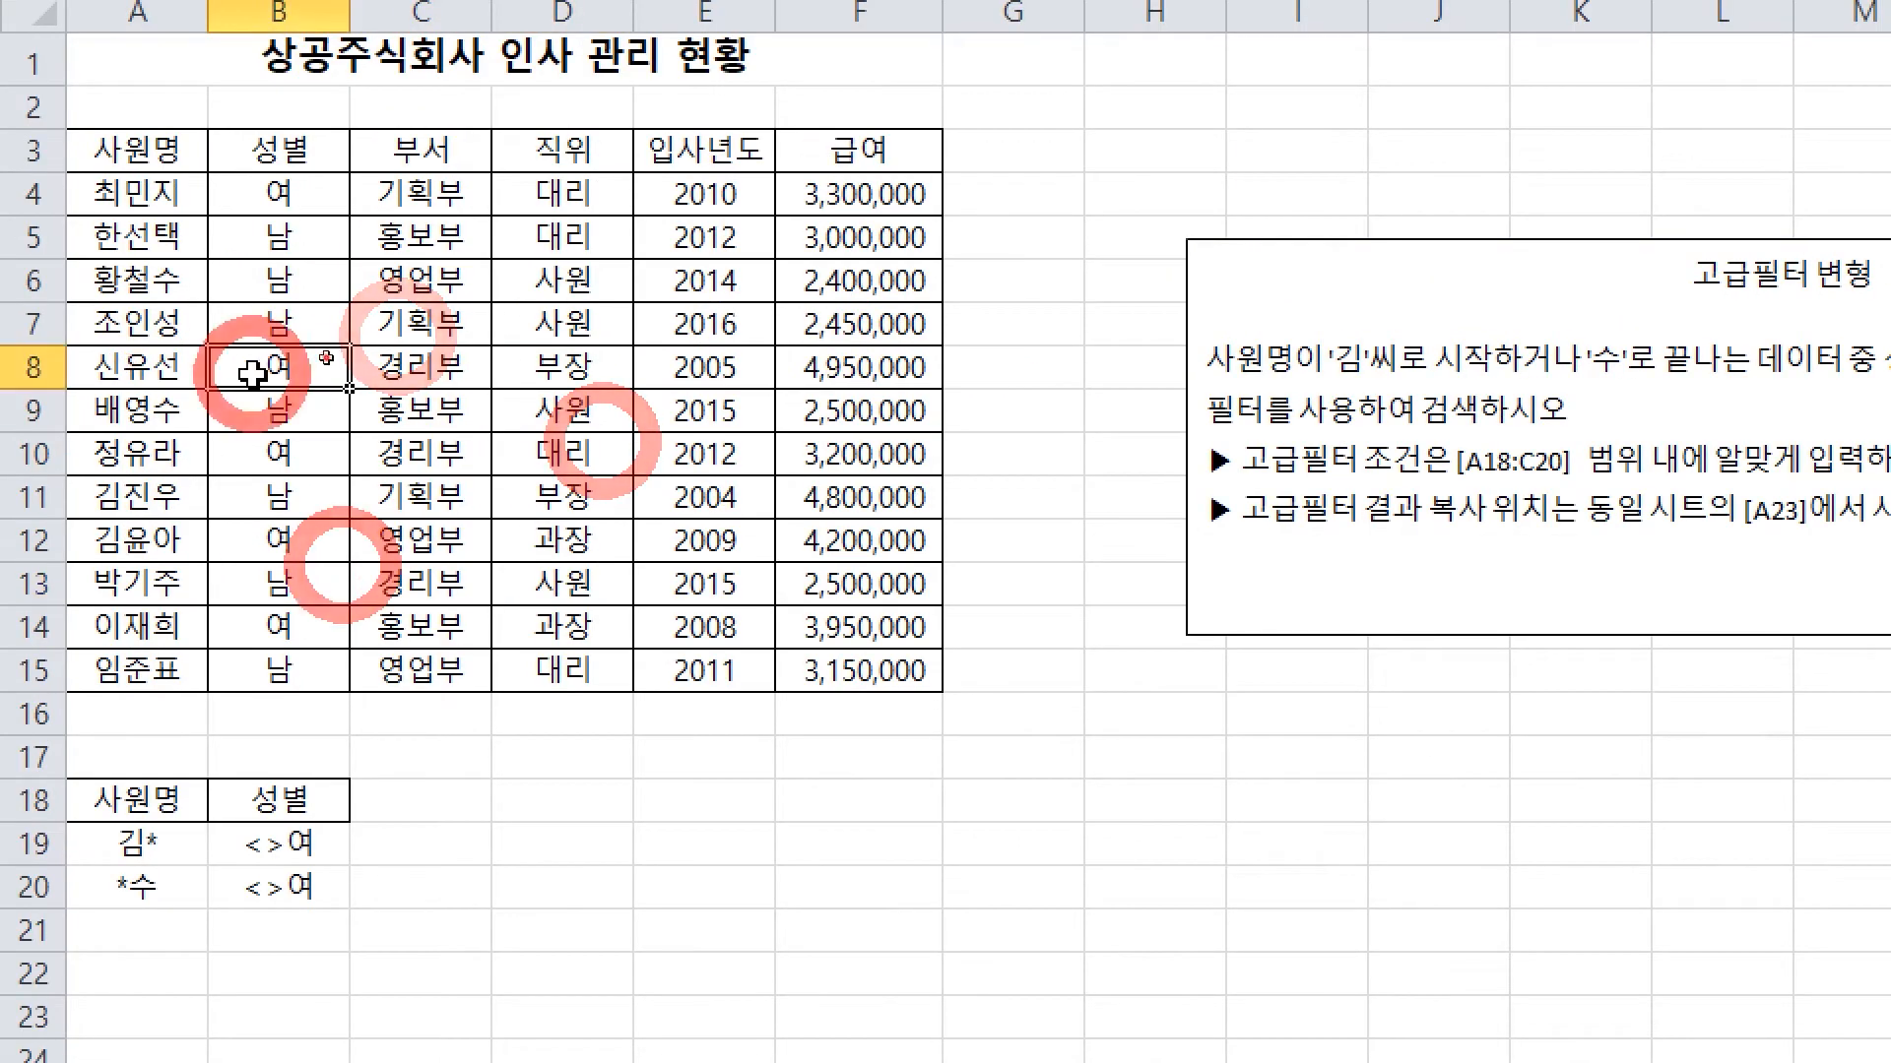
pyautogui.click(661, 360)
pyautogui.click(498, 490)
pyautogui.click(271, 320)
pyautogui.click(726, 316)
pyautogui.click(384, 478)
pyautogui.click(380, 278)
pyautogui.click(605, 365)
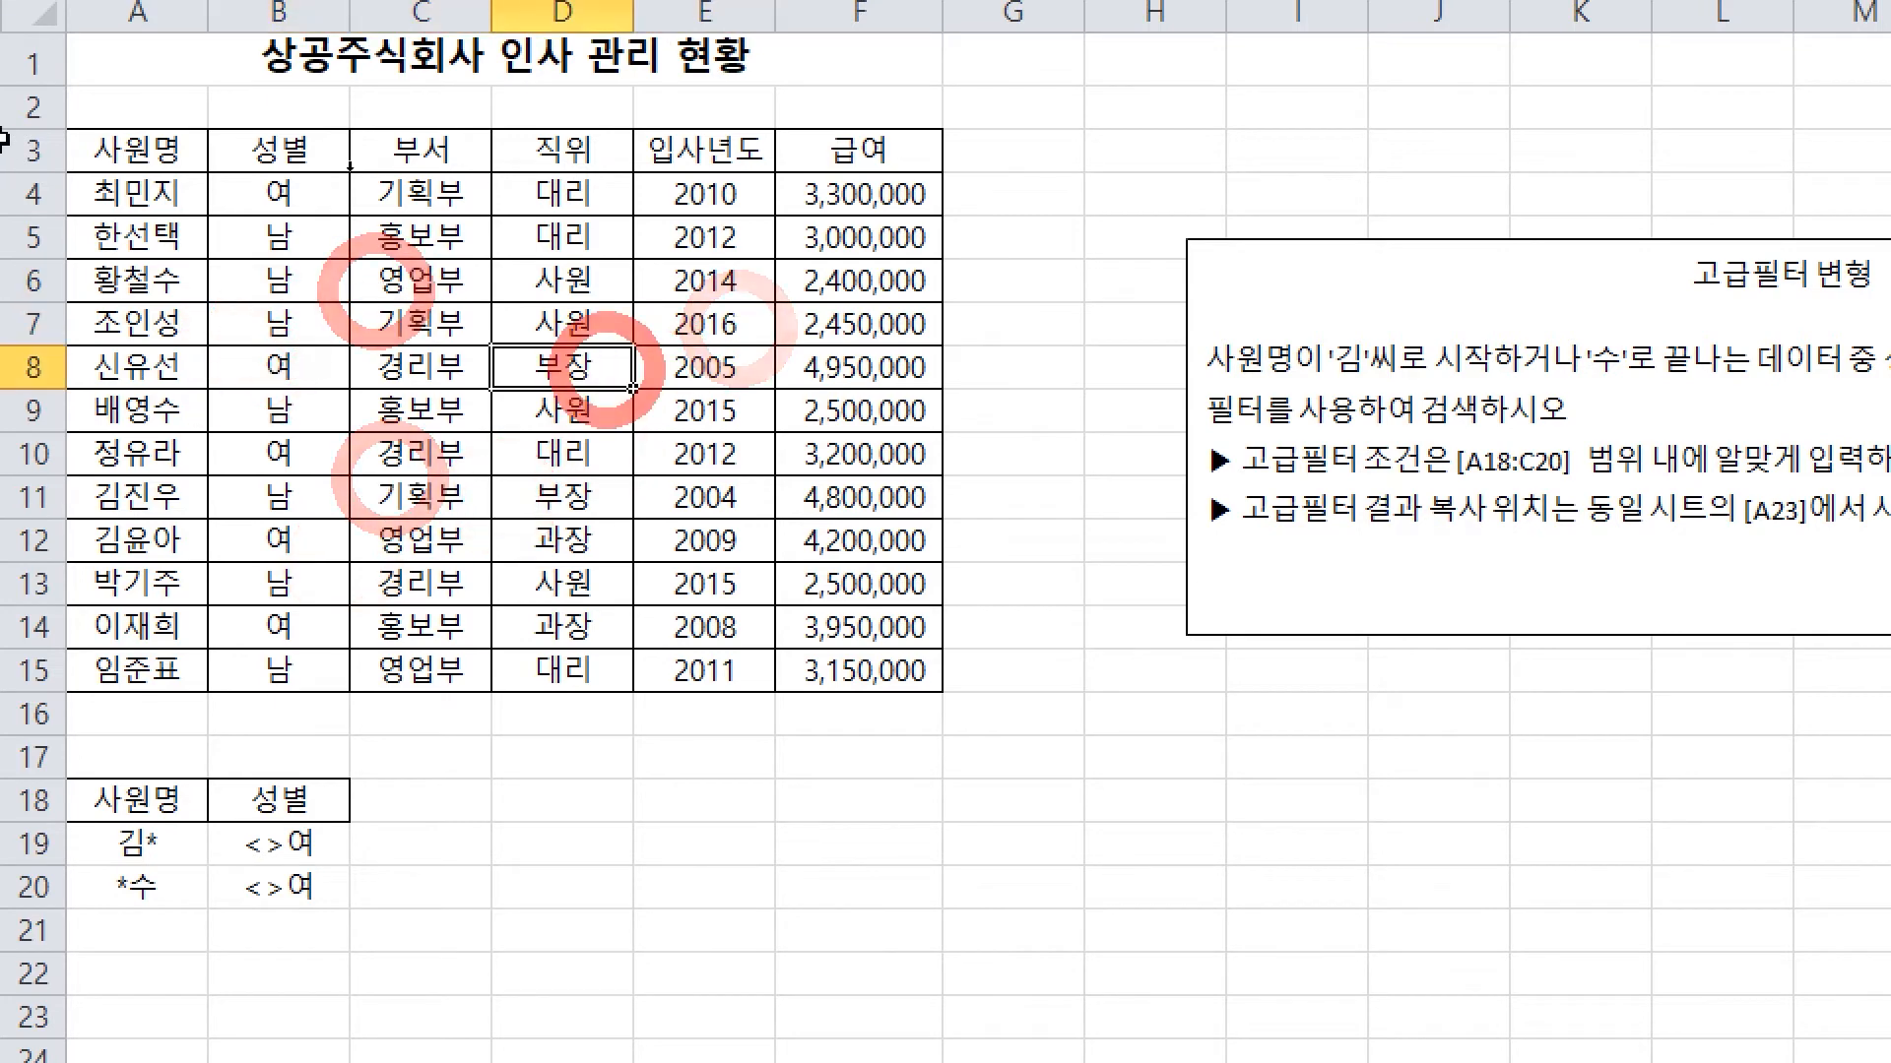
pyautogui.click(772, 59)
pyautogui.click(1028, 210)
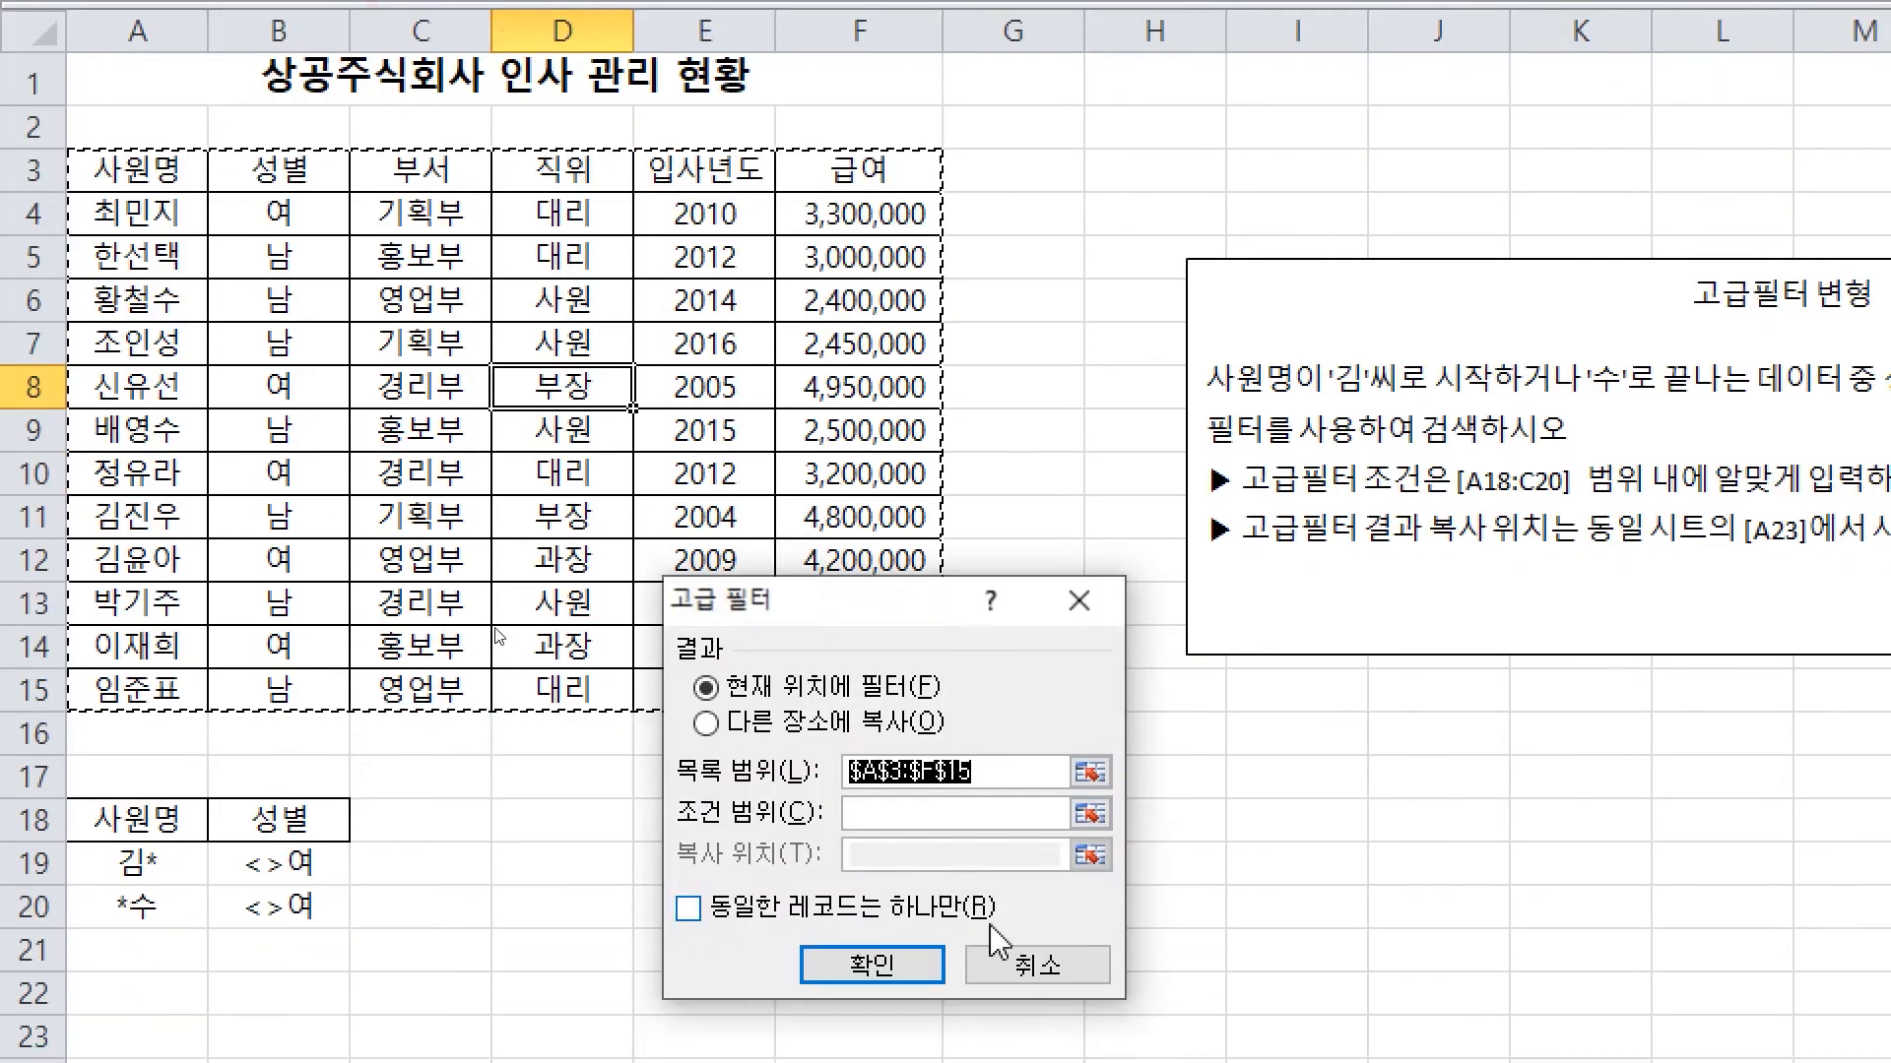
# Run the Advanced Filter with criteria range A18:B20, copying the results to another location starting at A23
pyautogui.press('Tab')
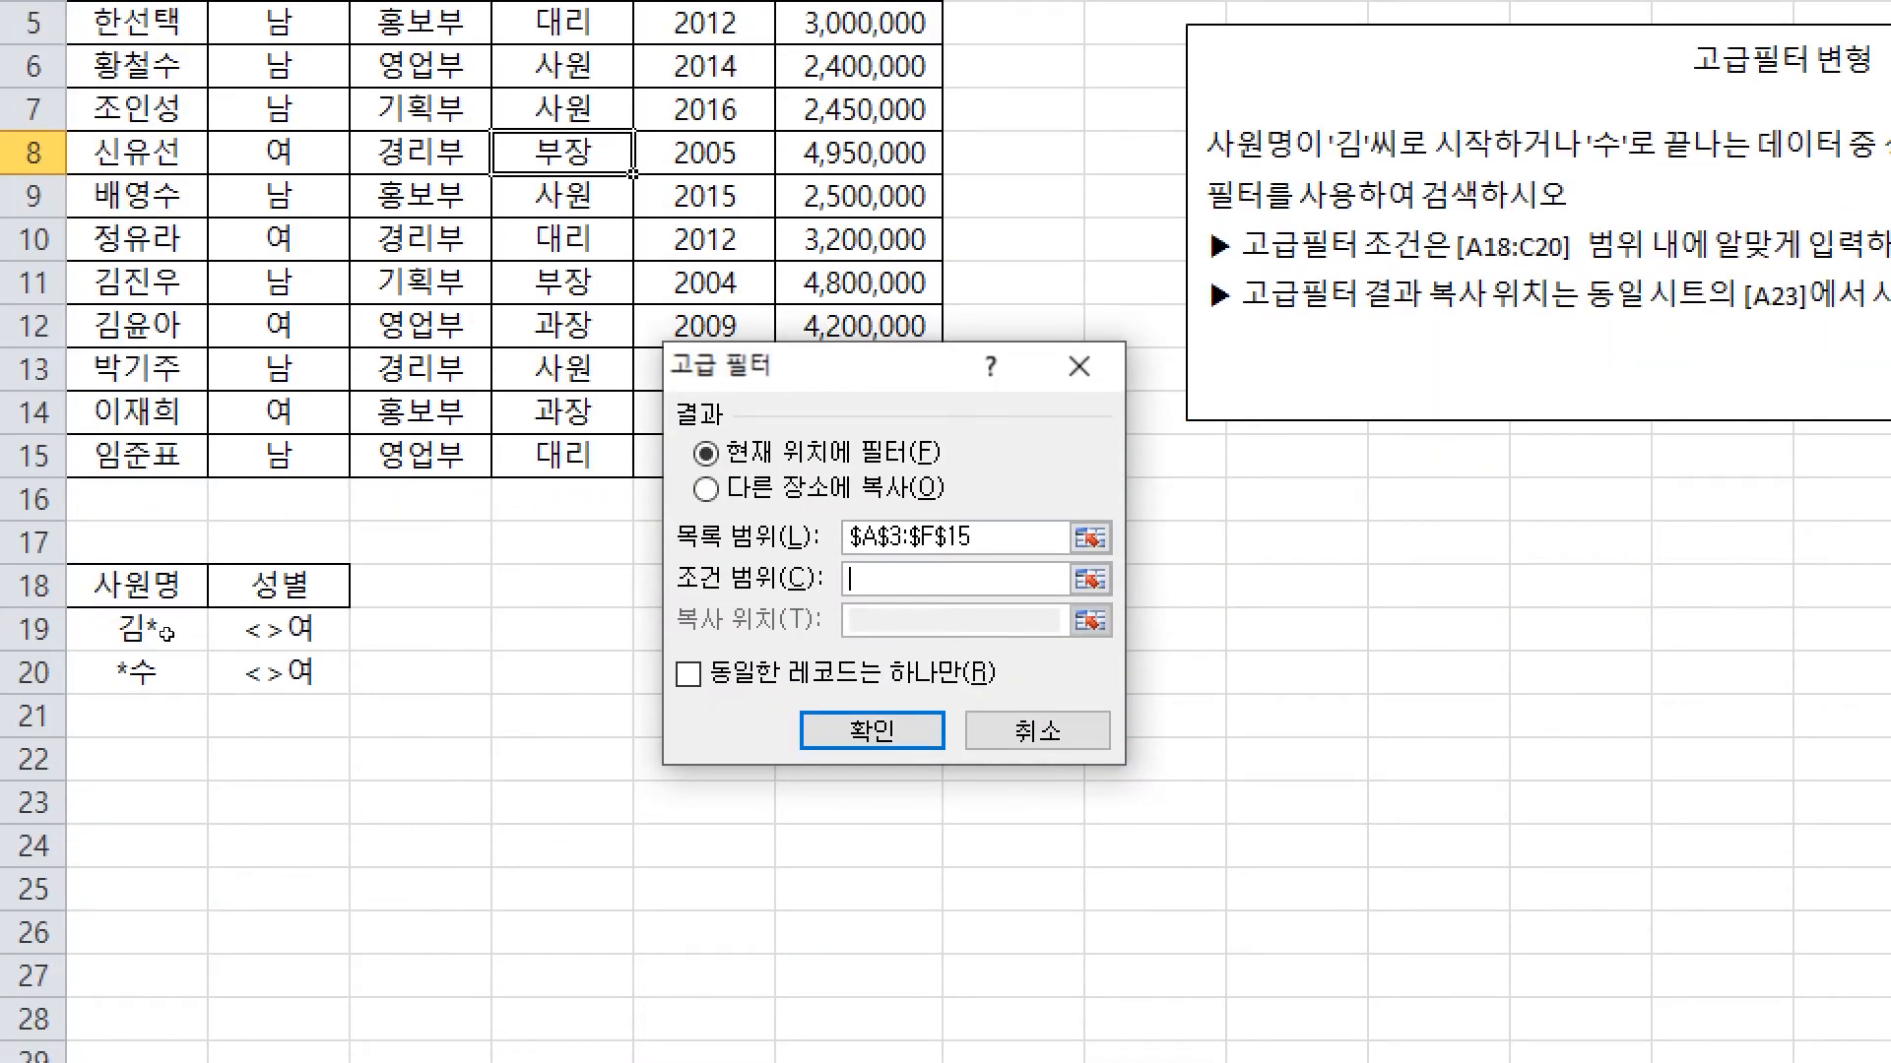
pyautogui.moveTo(139, 581); pyautogui.dragTo(251, 671)
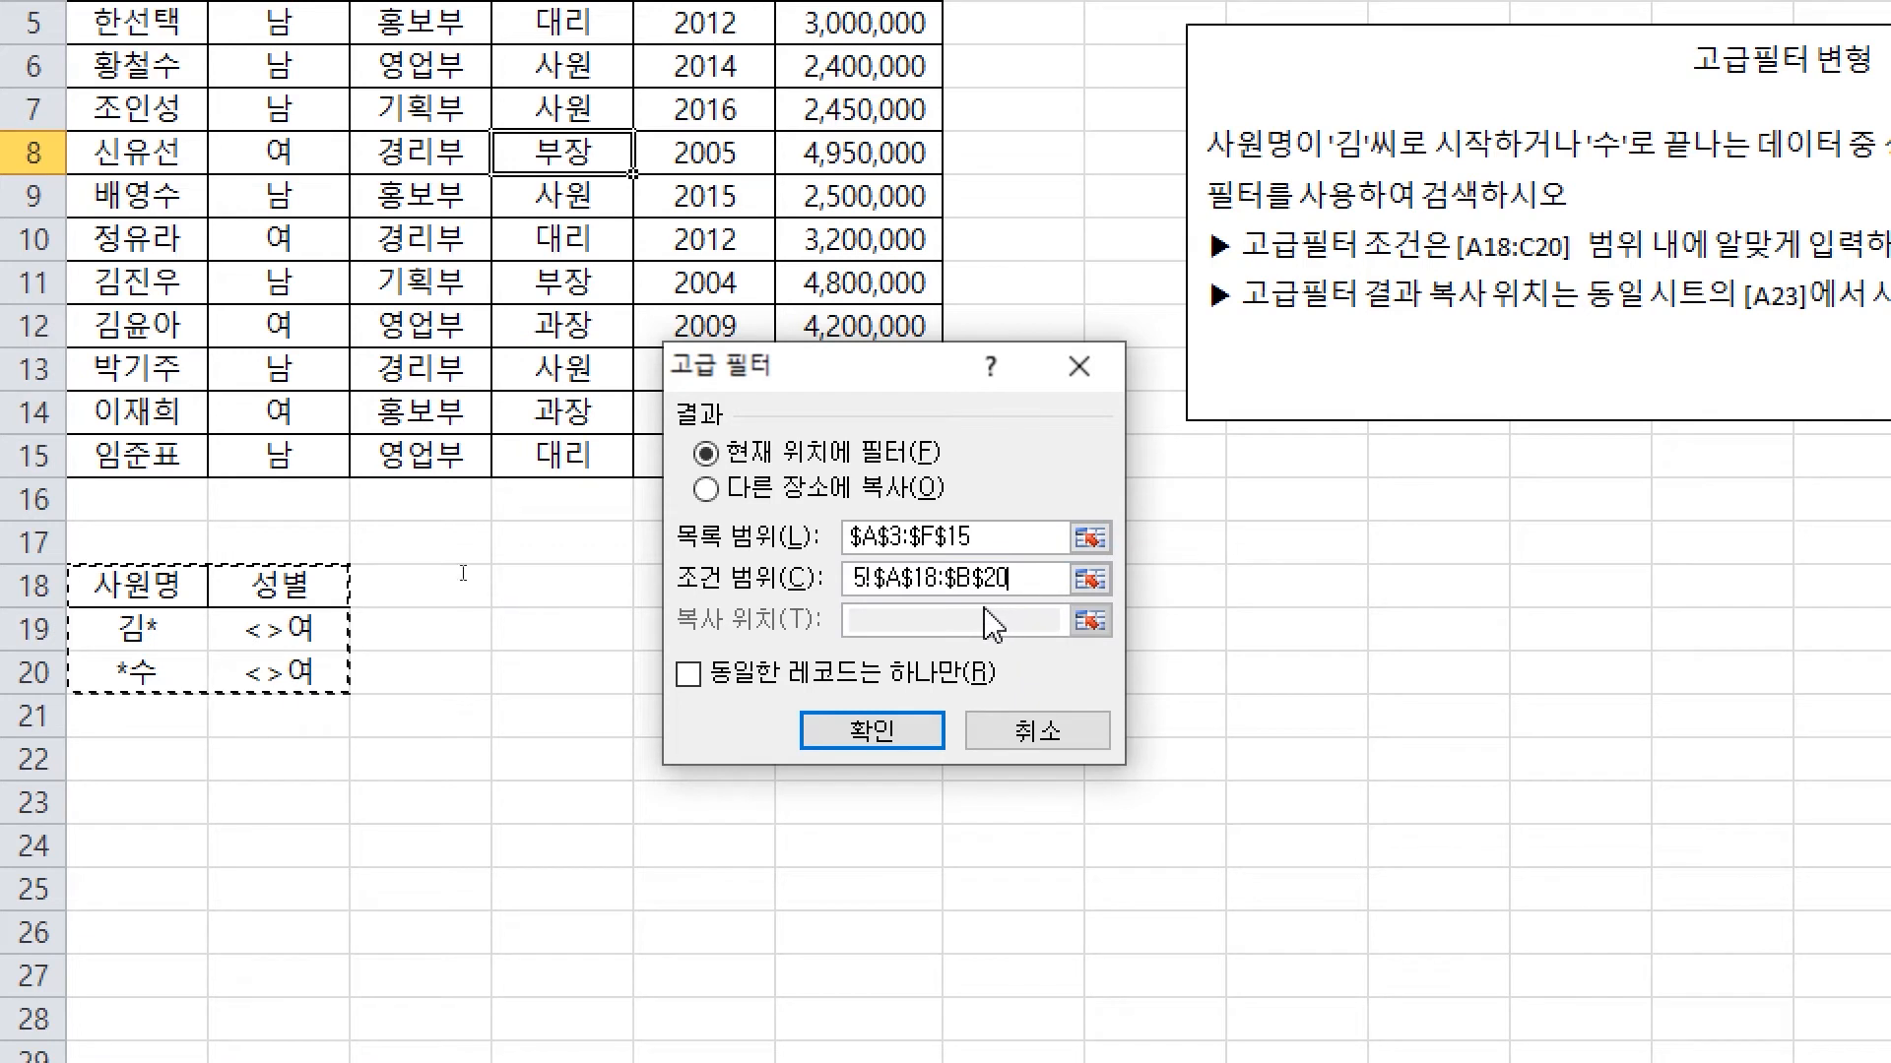
pyautogui.click(861, 496)
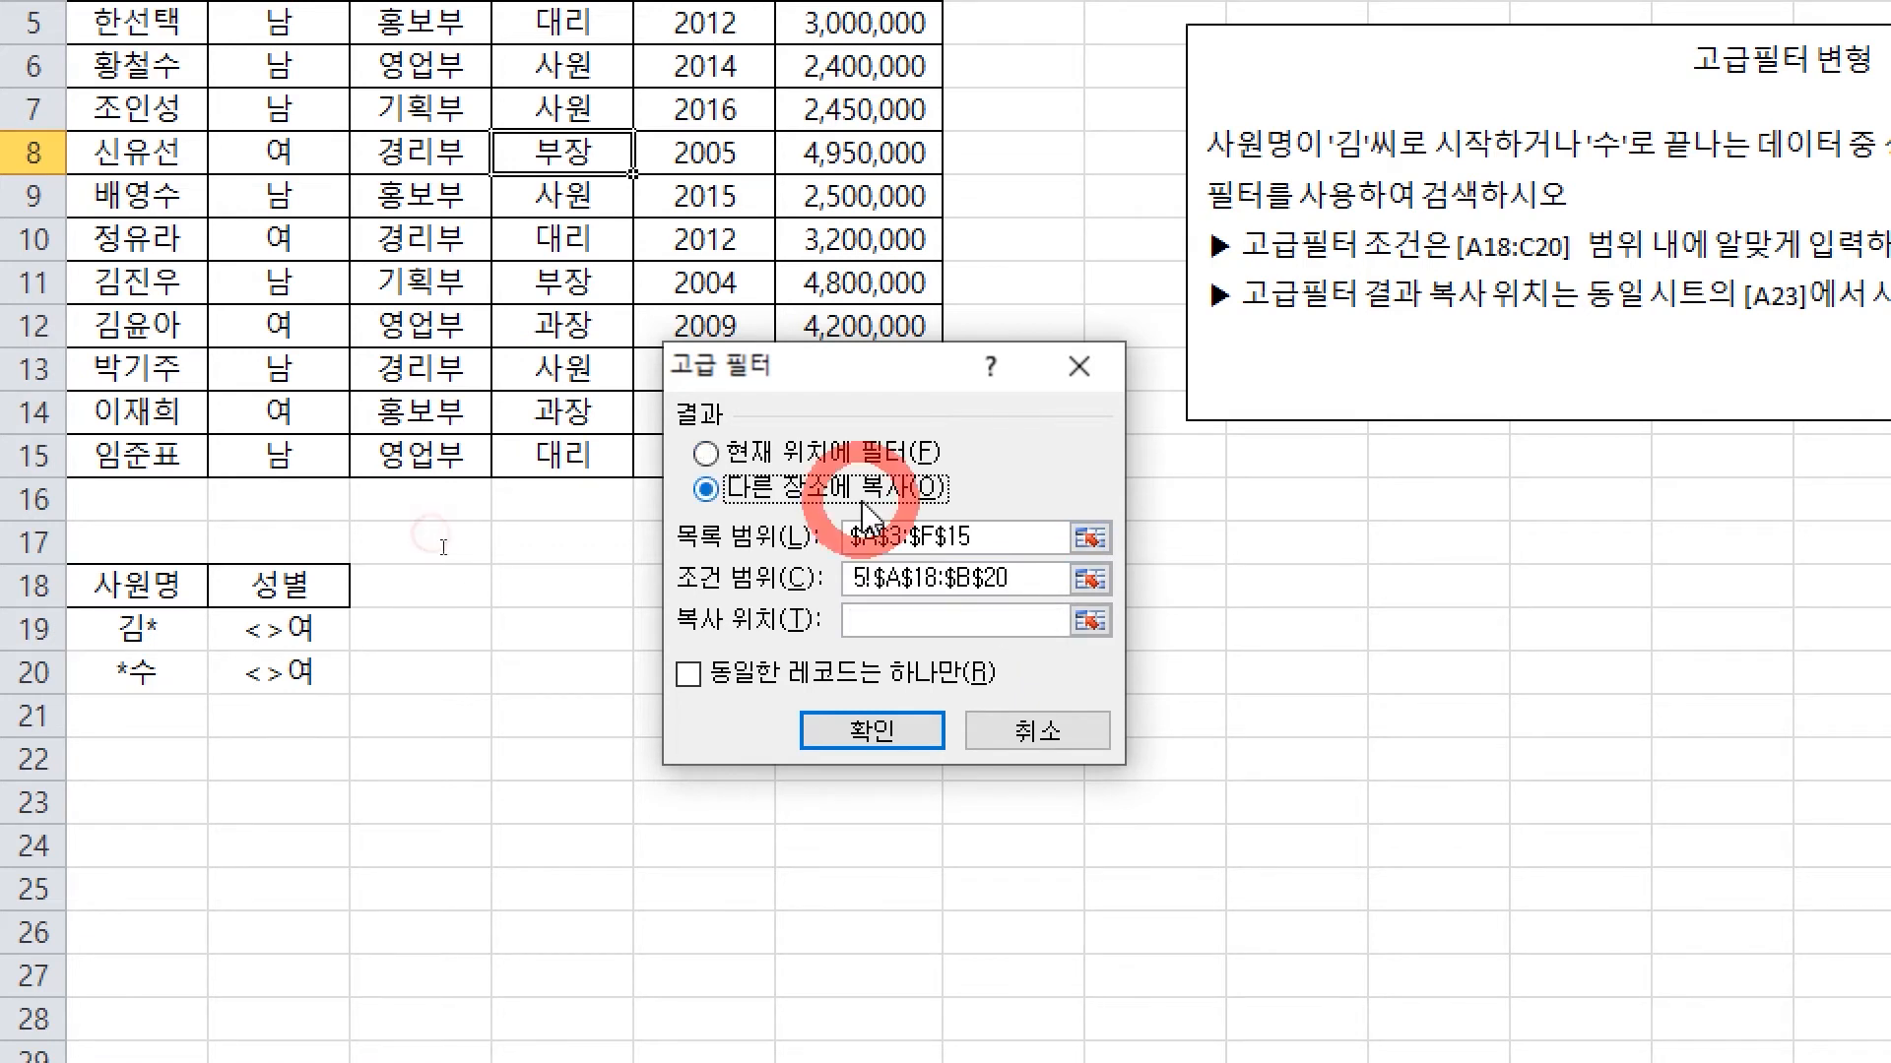
pyautogui.click(924, 620)
pyautogui.click(118, 812)
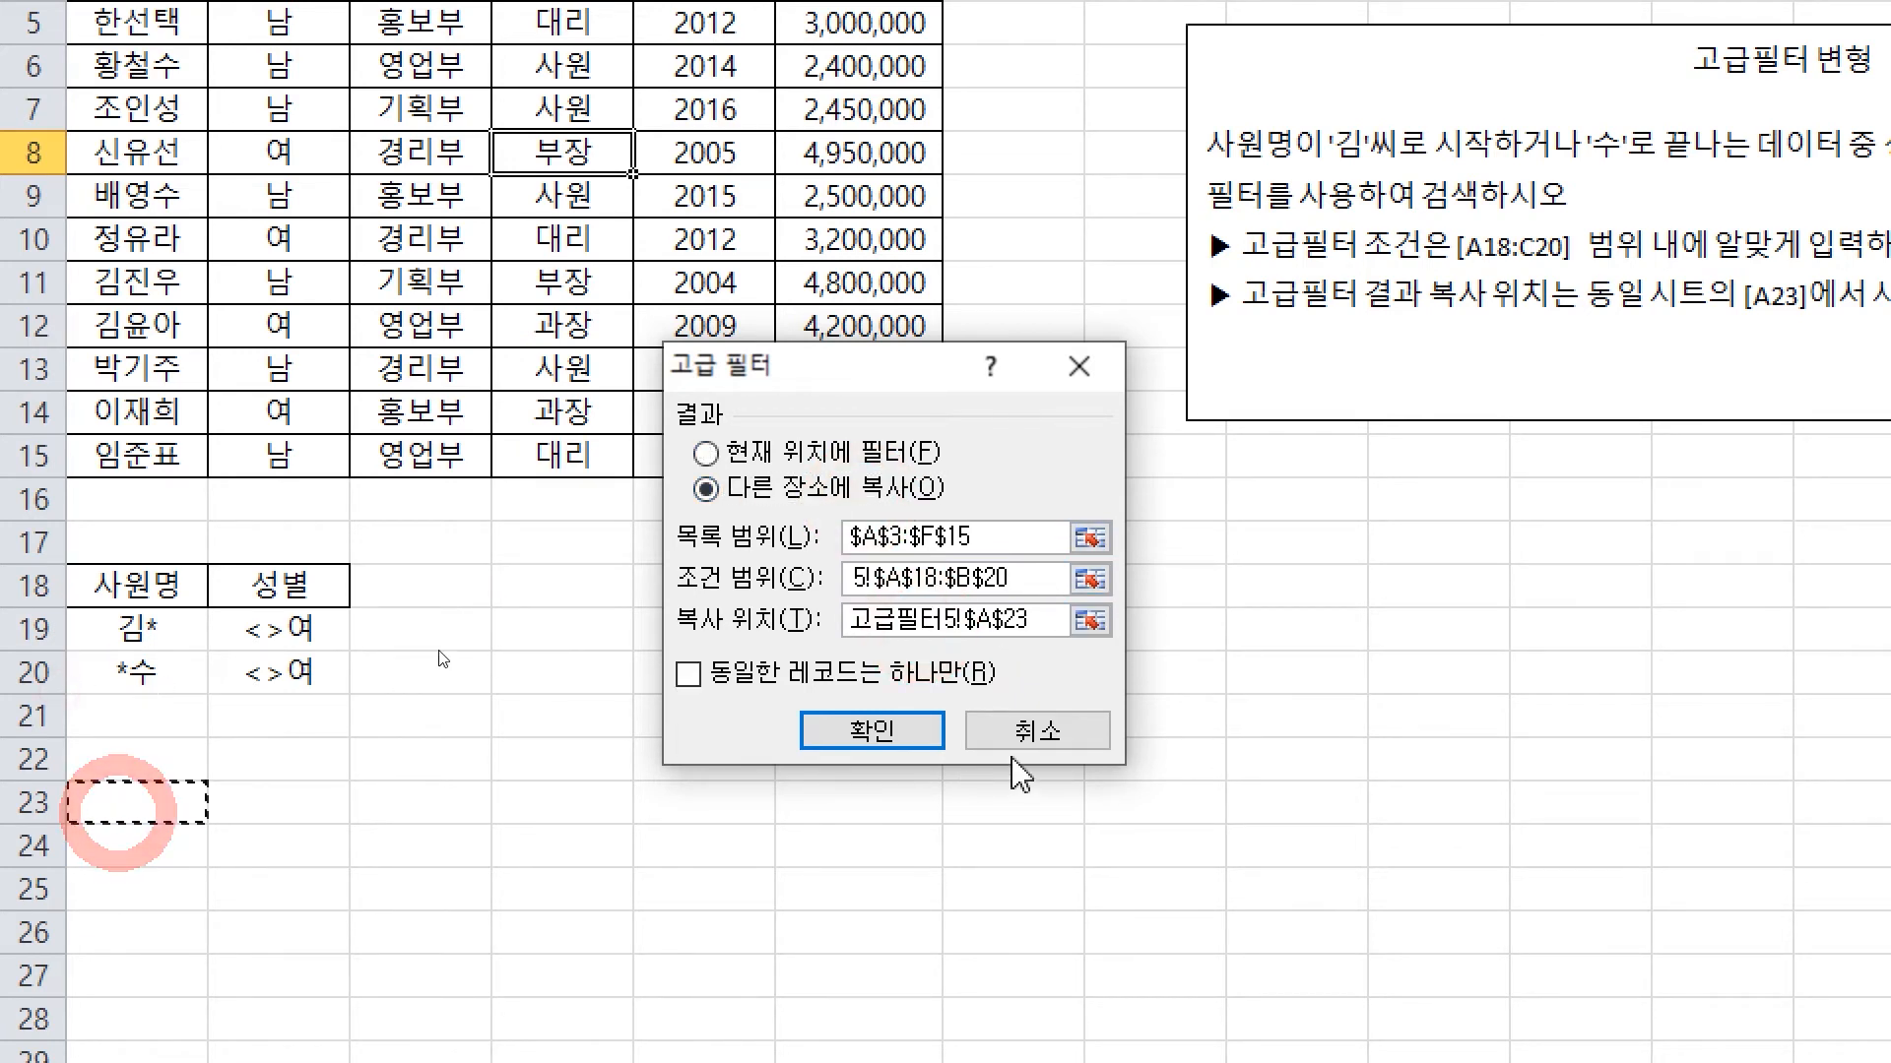
pyautogui.click(871, 730)
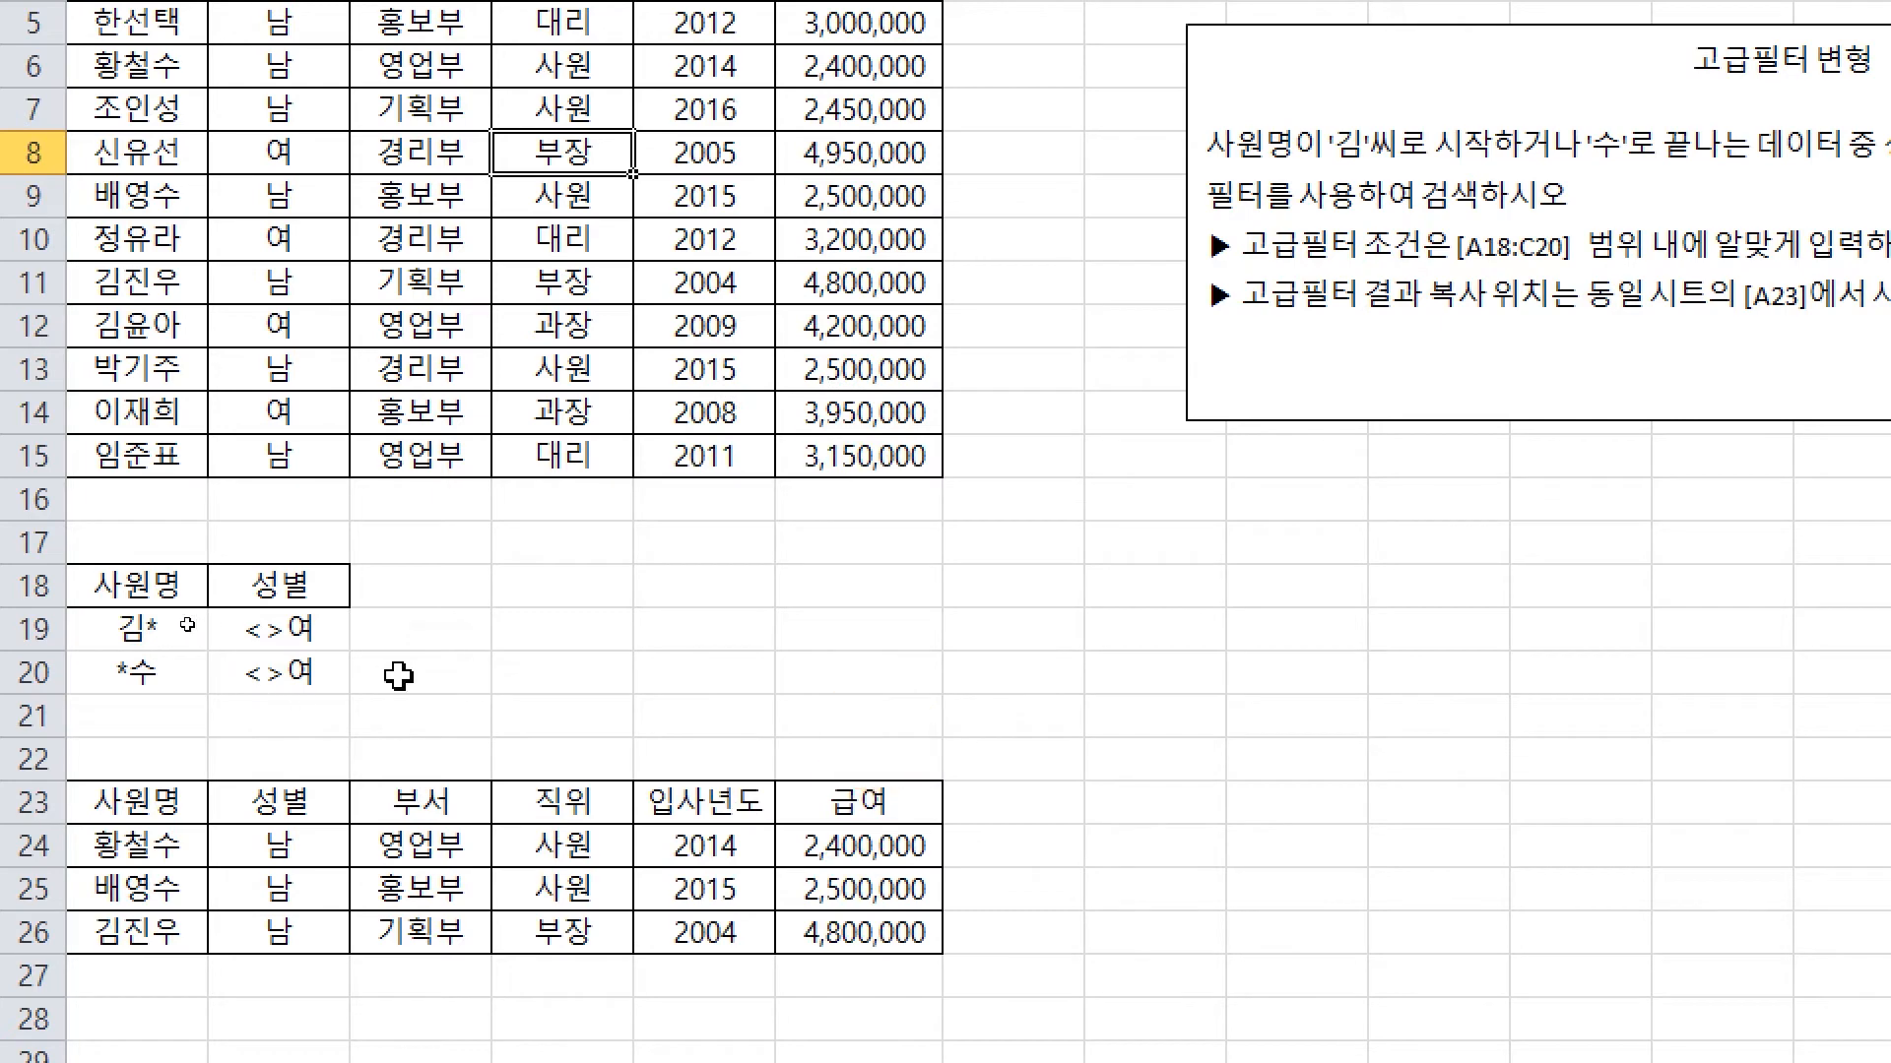
# Circle the gender condition in the task text and handwrite 남 김* in red below the text box
pyautogui.press('ctrl')
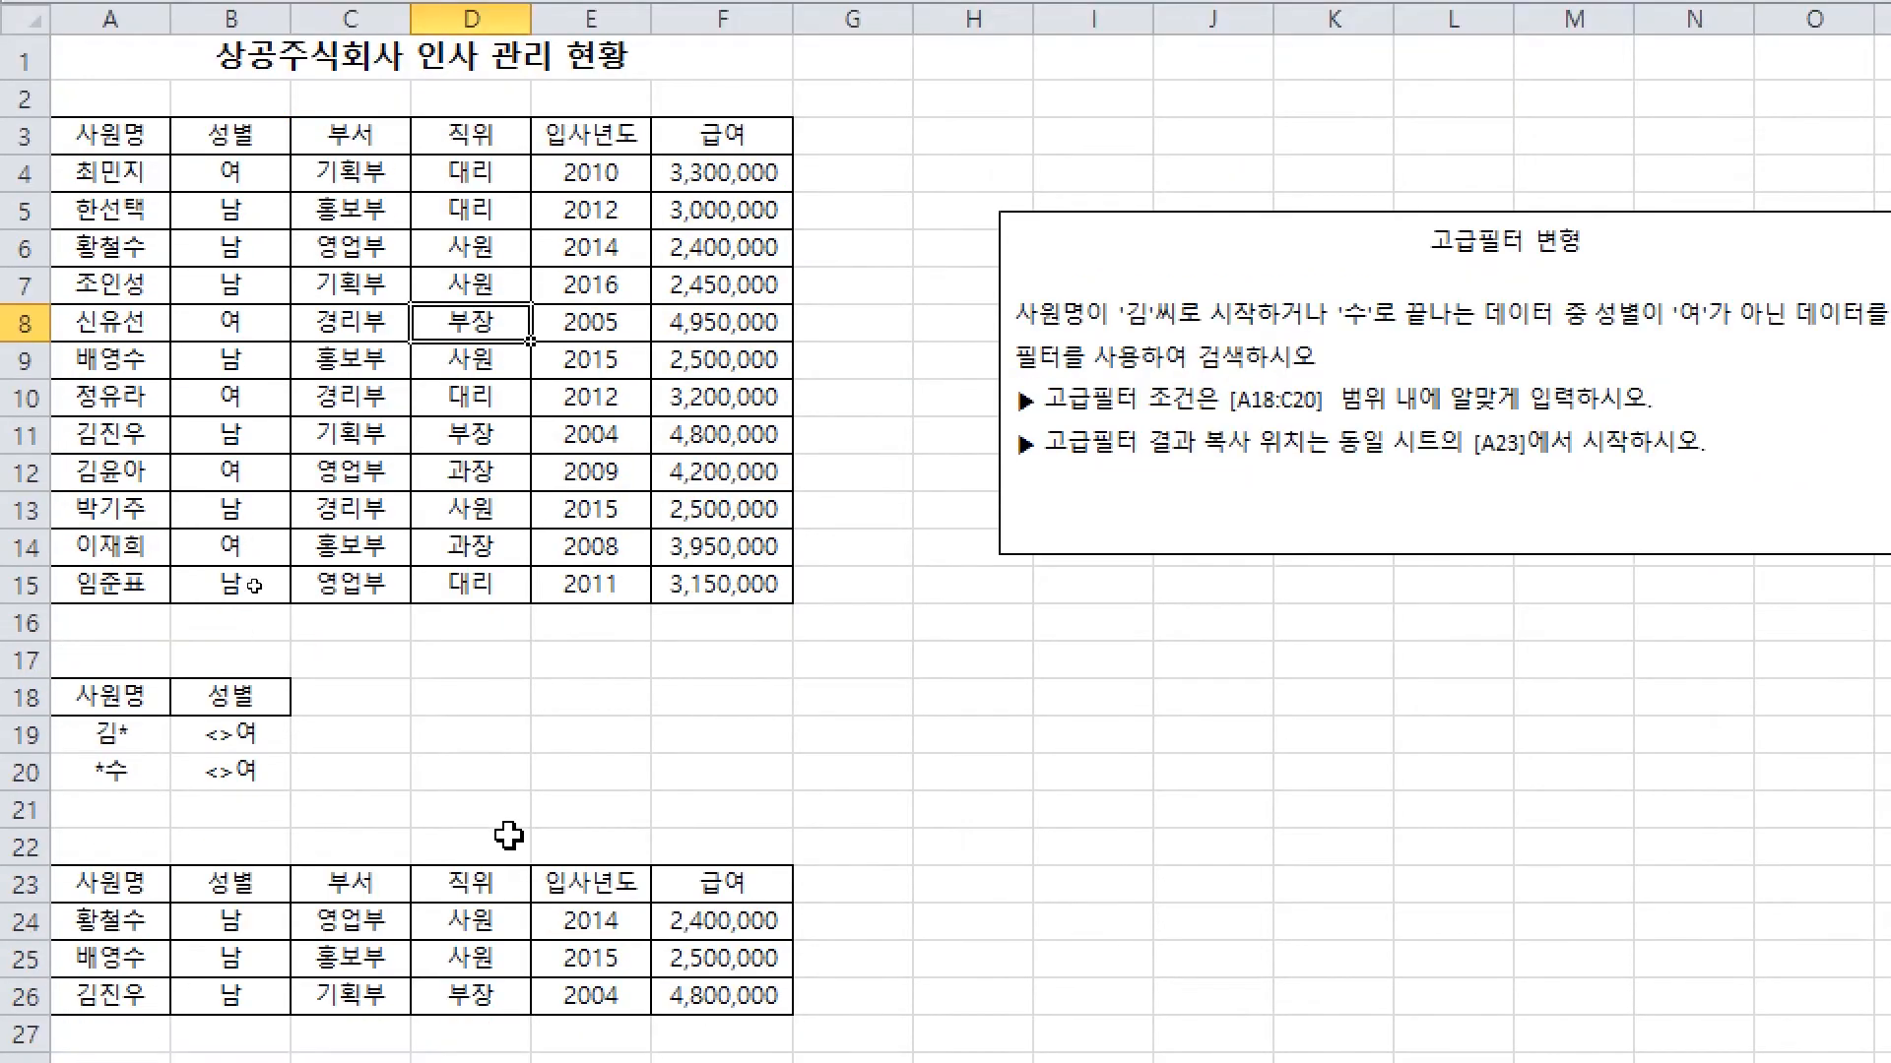
pyautogui.press('ctrl')
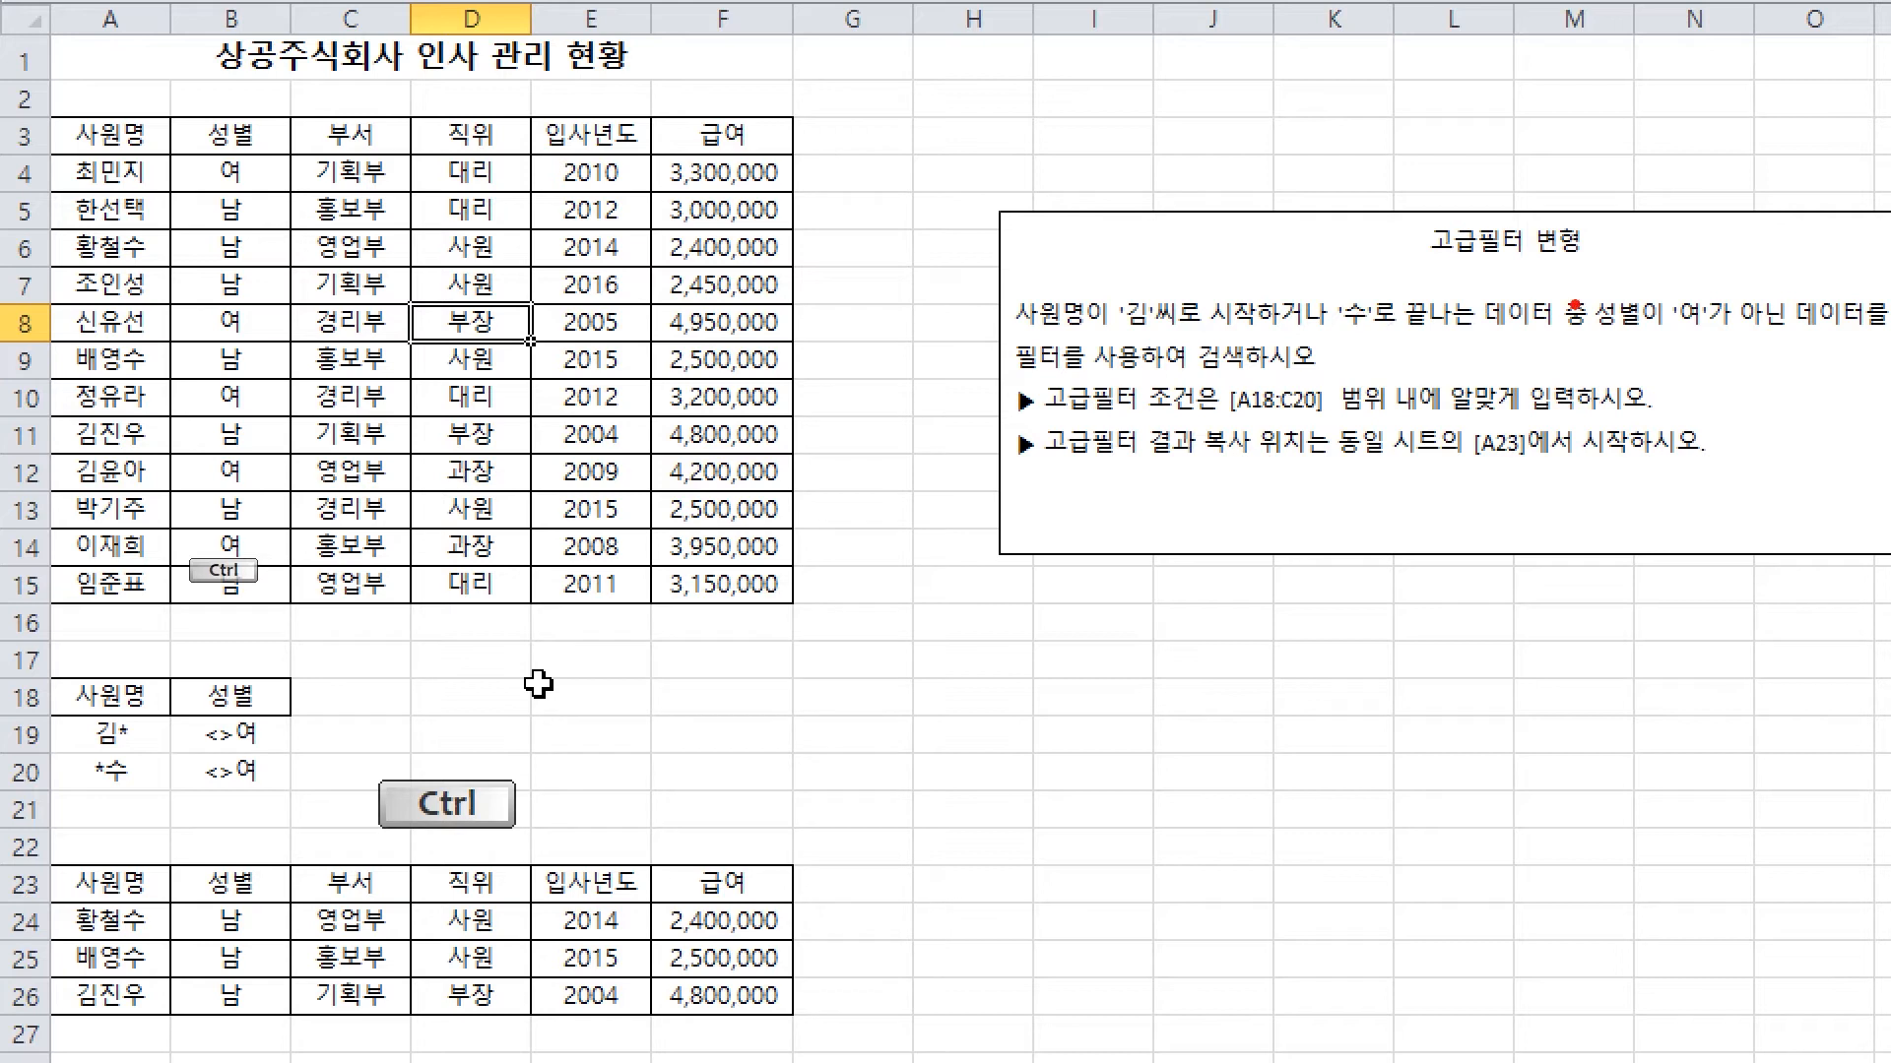
pyautogui.moveTo(1696, 317)
pyautogui.mouseDown()
pyautogui.moveTo(1588, 258)
pyautogui.moveTo(1718, 354)
pyautogui.mouseUp()
pyautogui.moveTo(1010, 576)
pyautogui.mouseDown()
pyautogui.moveTo(1024, 606)
pyautogui.moveTo(1111, 608)
pyautogui.mouseUp()
pyautogui.moveTo(1155, 544); pyautogui.dragTo(1140, 652)
pyautogui.moveTo(1160, 615); pyautogui.dragTo(1225, 617)
pyautogui.moveTo(1065, 672); pyautogui.dragTo(1026, 672)
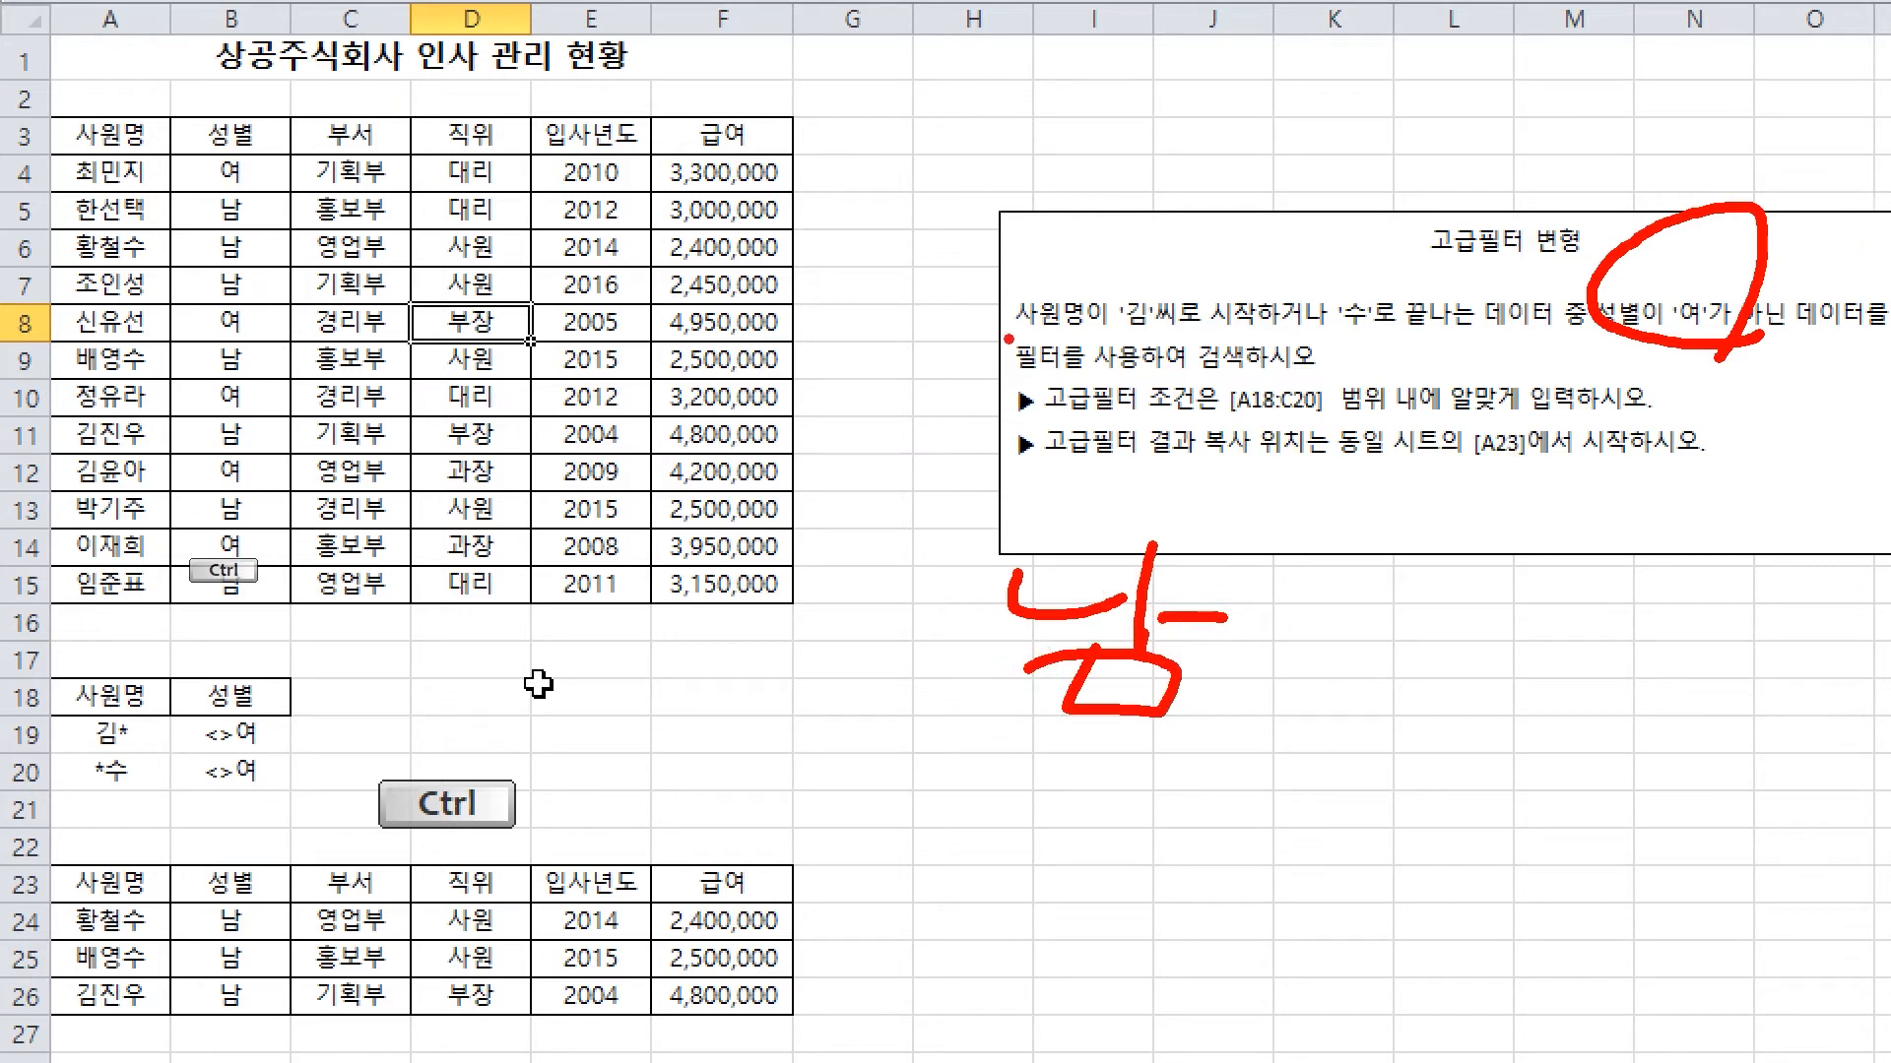
pyautogui.moveTo(1352, 612); pyautogui.dragTo(1364, 665)
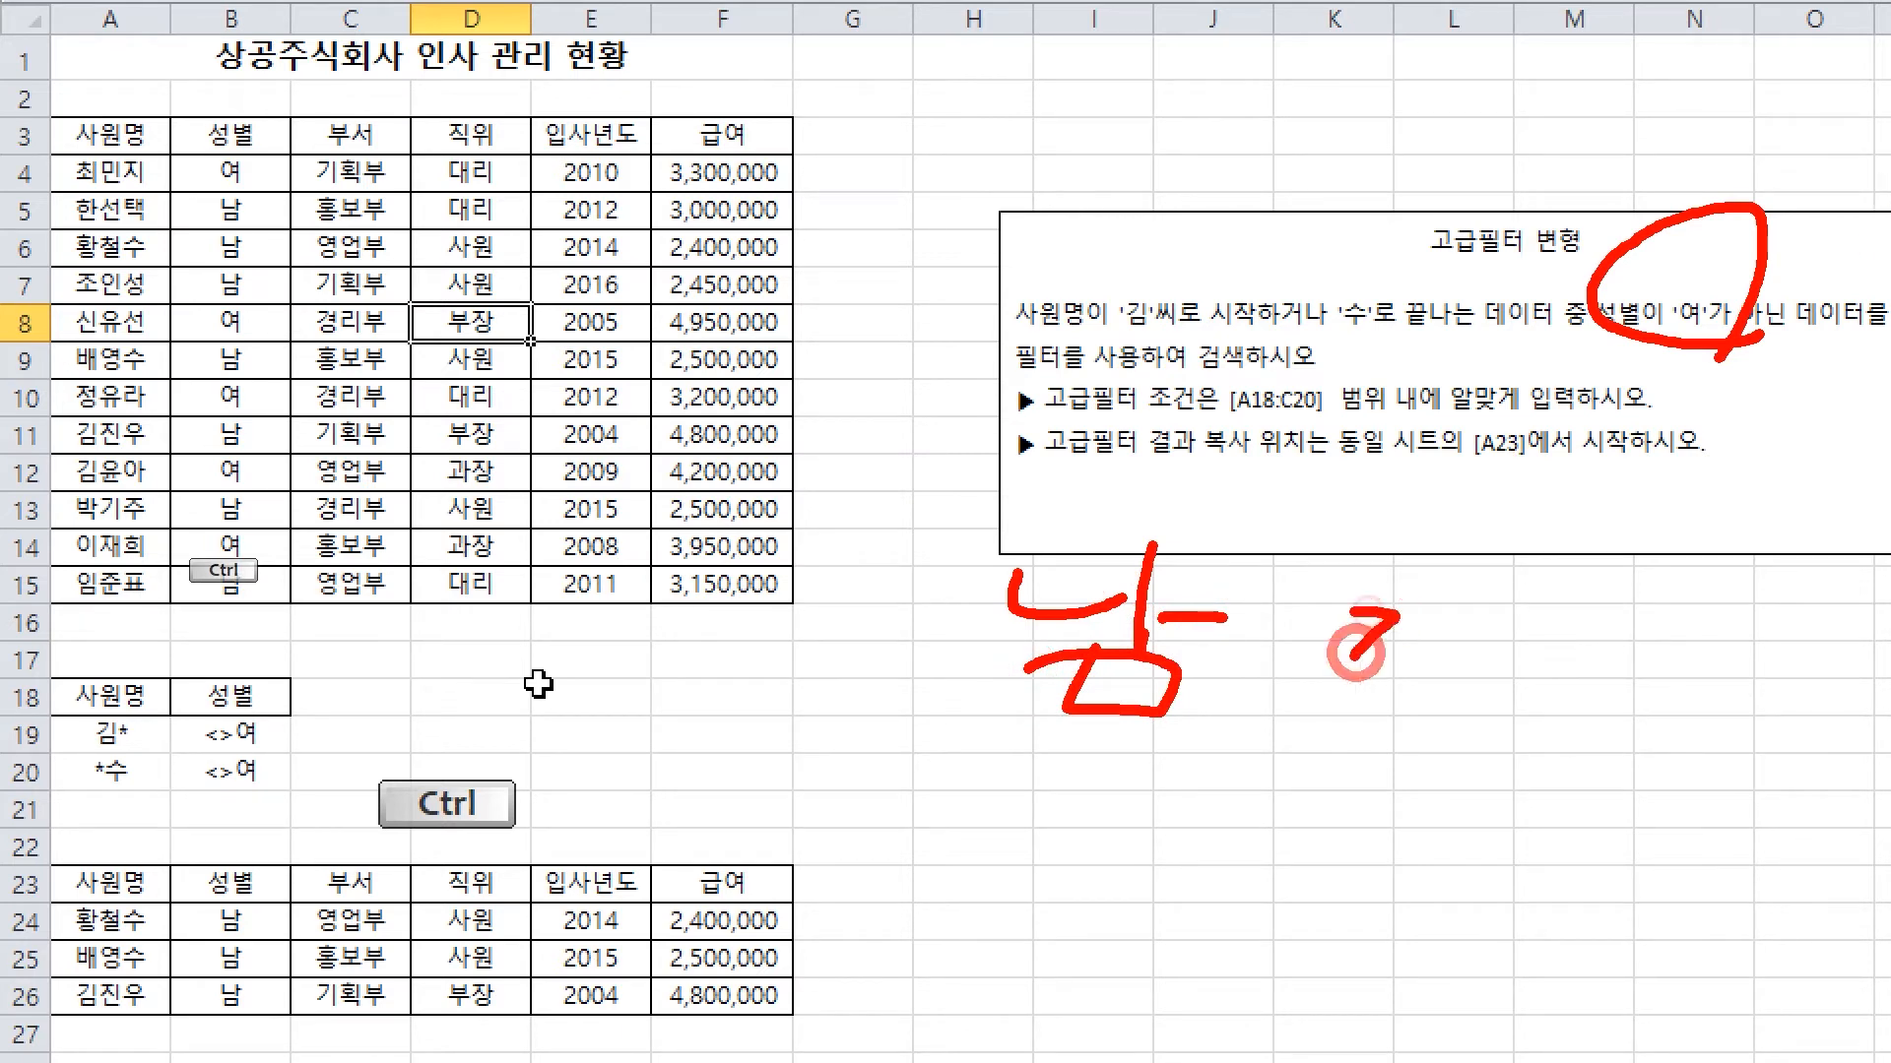
pyautogui.moveTo(1436, 591)
pyautogui.mouseDown()
pyautogui.moveTo(1429, 659)
pyautogui.moveTo(1379, 734)
pyautogui.mouseUp()
pyautogui.moveTo(1514, 620); pyautogui.dragTo(1462, 729)
pyautogui.moveTo(1485, 670)
pyautogui.mouseDown()
pyautogui.moveTo(1512, 734)
pyautogui.moveTo(1608, 650)
pyautogui.mouseUp()
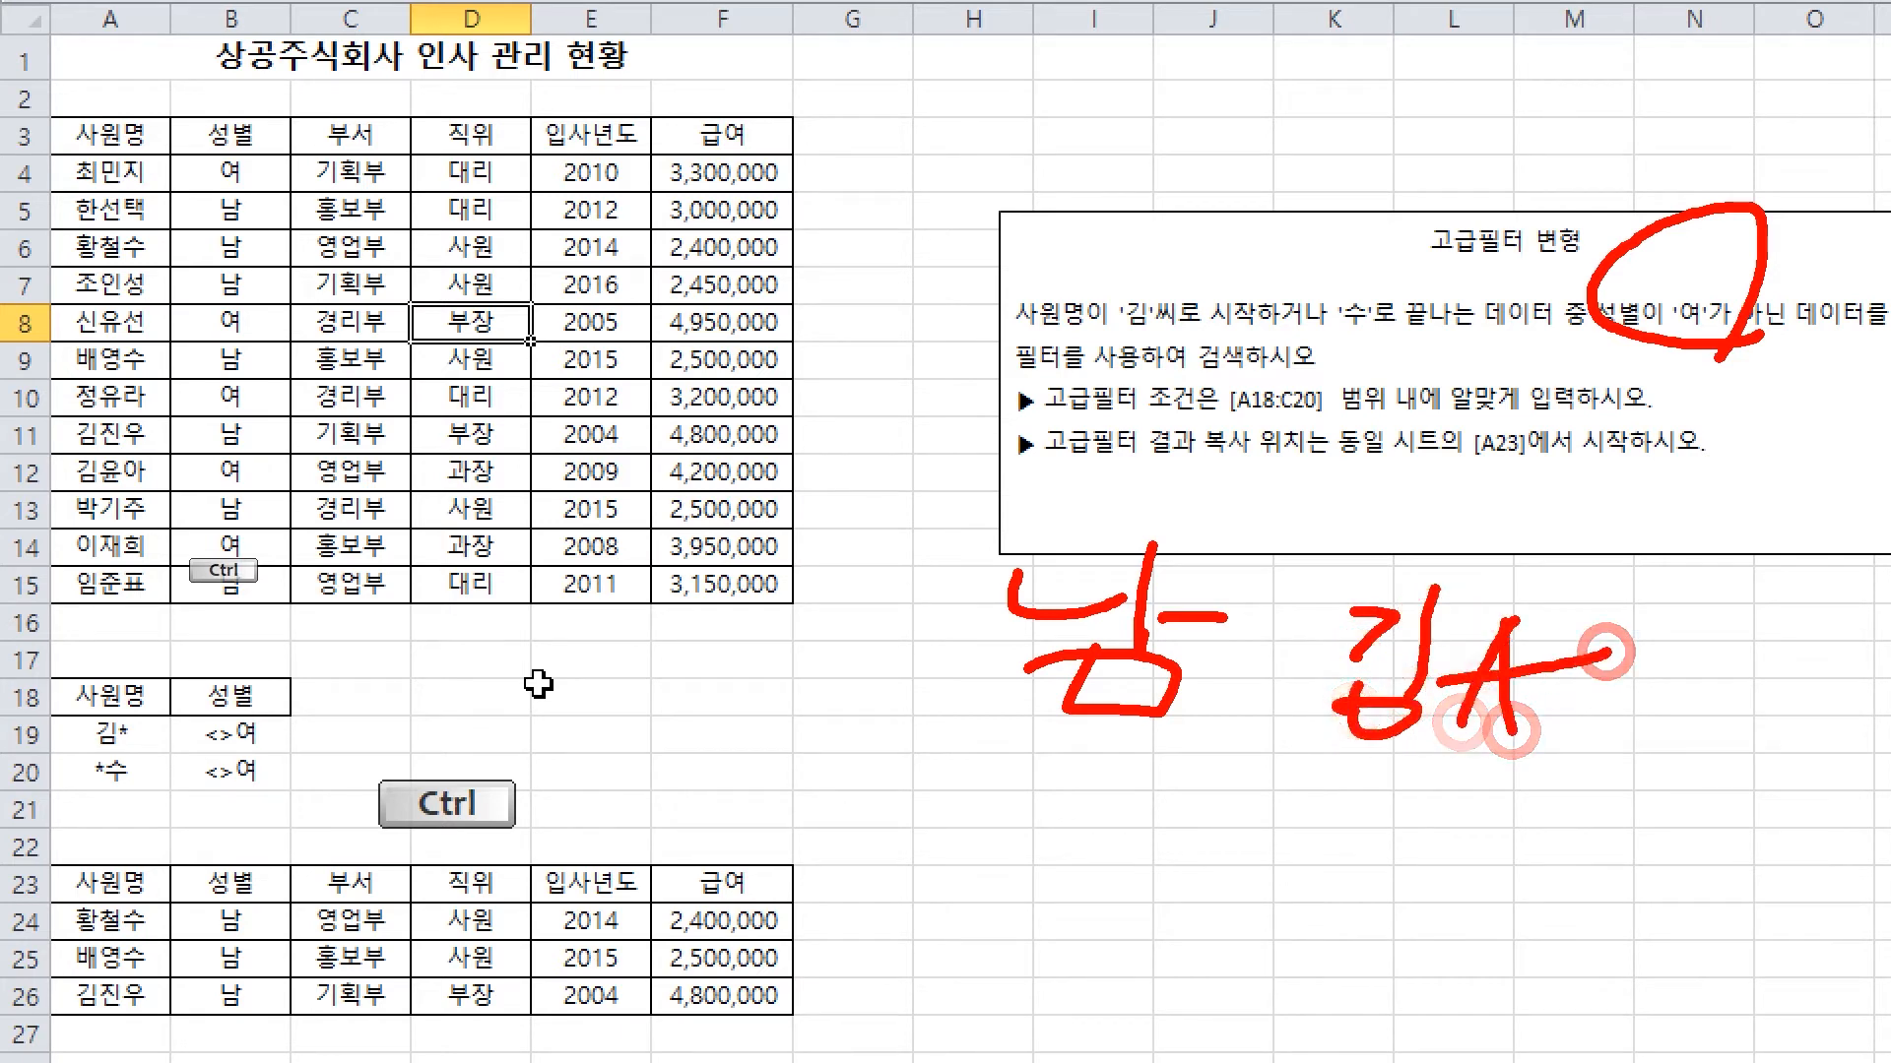
# Handwrite 남 *수 in red beneath the first handwritten condition
pyautogui.click(1091, 825)
pyautogui.moveTo(1051, 819); pyautogui.dragTo(1164, 874)
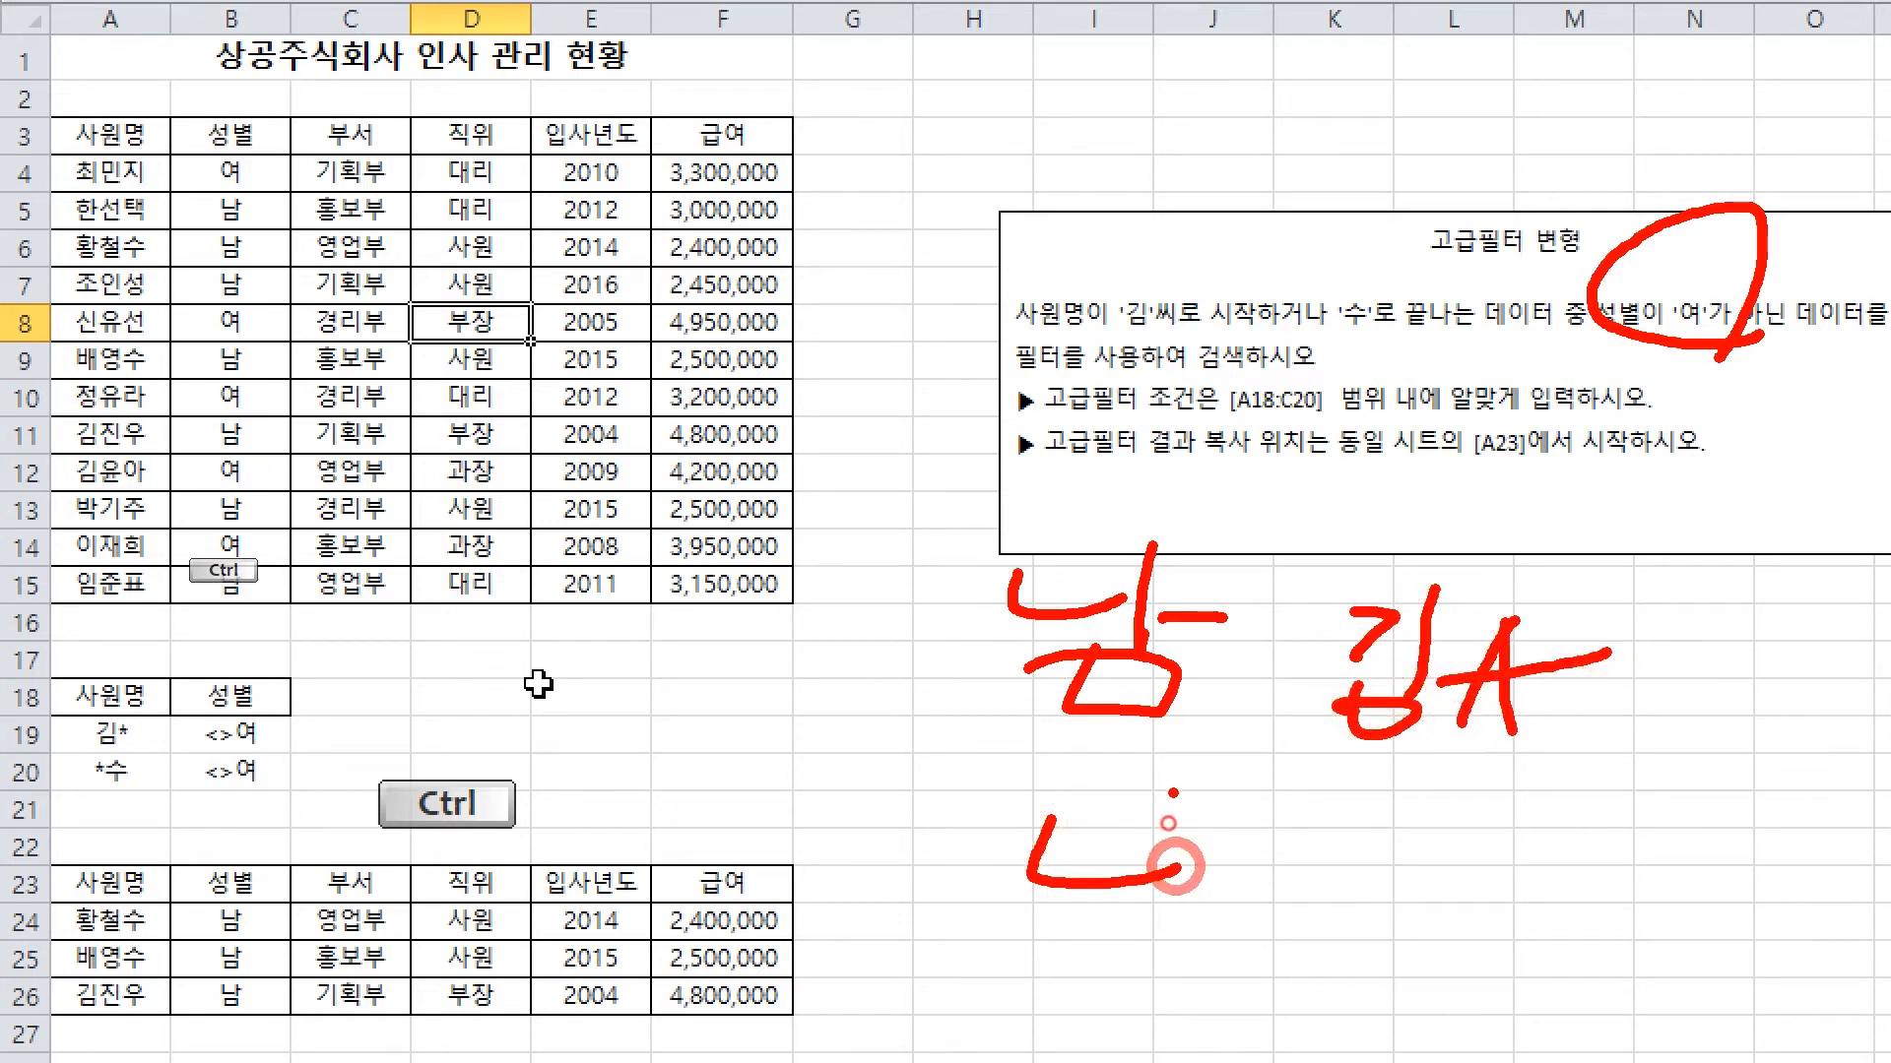
pyautogui.moveTo(1173, 793); pyautogui.dragTo(1261, 883)
pyautogui.moveTo(1162, 905)
pyautogui.mouseDown()
pyautogui.moveTo(1141, 955)
pyautogui.moveTo(1174, 923)
pyautogui.mouseUp()
pyautogui.moveTo(1373, 823); pyautogui.dragTo(1333, 909)
pyautogui.moveTo(1373, 825)
pyautogui.mouseDown()
pyautogui.moveTo(1392, 914)
pyautogui.moveTo(1407, 877)
pyautogui.mouseUp()
pyautogui.moveTo(1482, 825)
pyautogui.mouseDown()
pyautogui.moveTo(1437, 904)
pyautogui.moveTo(1544, 889)
pyautogui.mouseUp()
pyautogui.moveTo(1422, 931); pyautogui.dragTo(1540, 931)
pyautogui.moveTo(1526, 933); pyautogui.dragTo(1523, 1008)
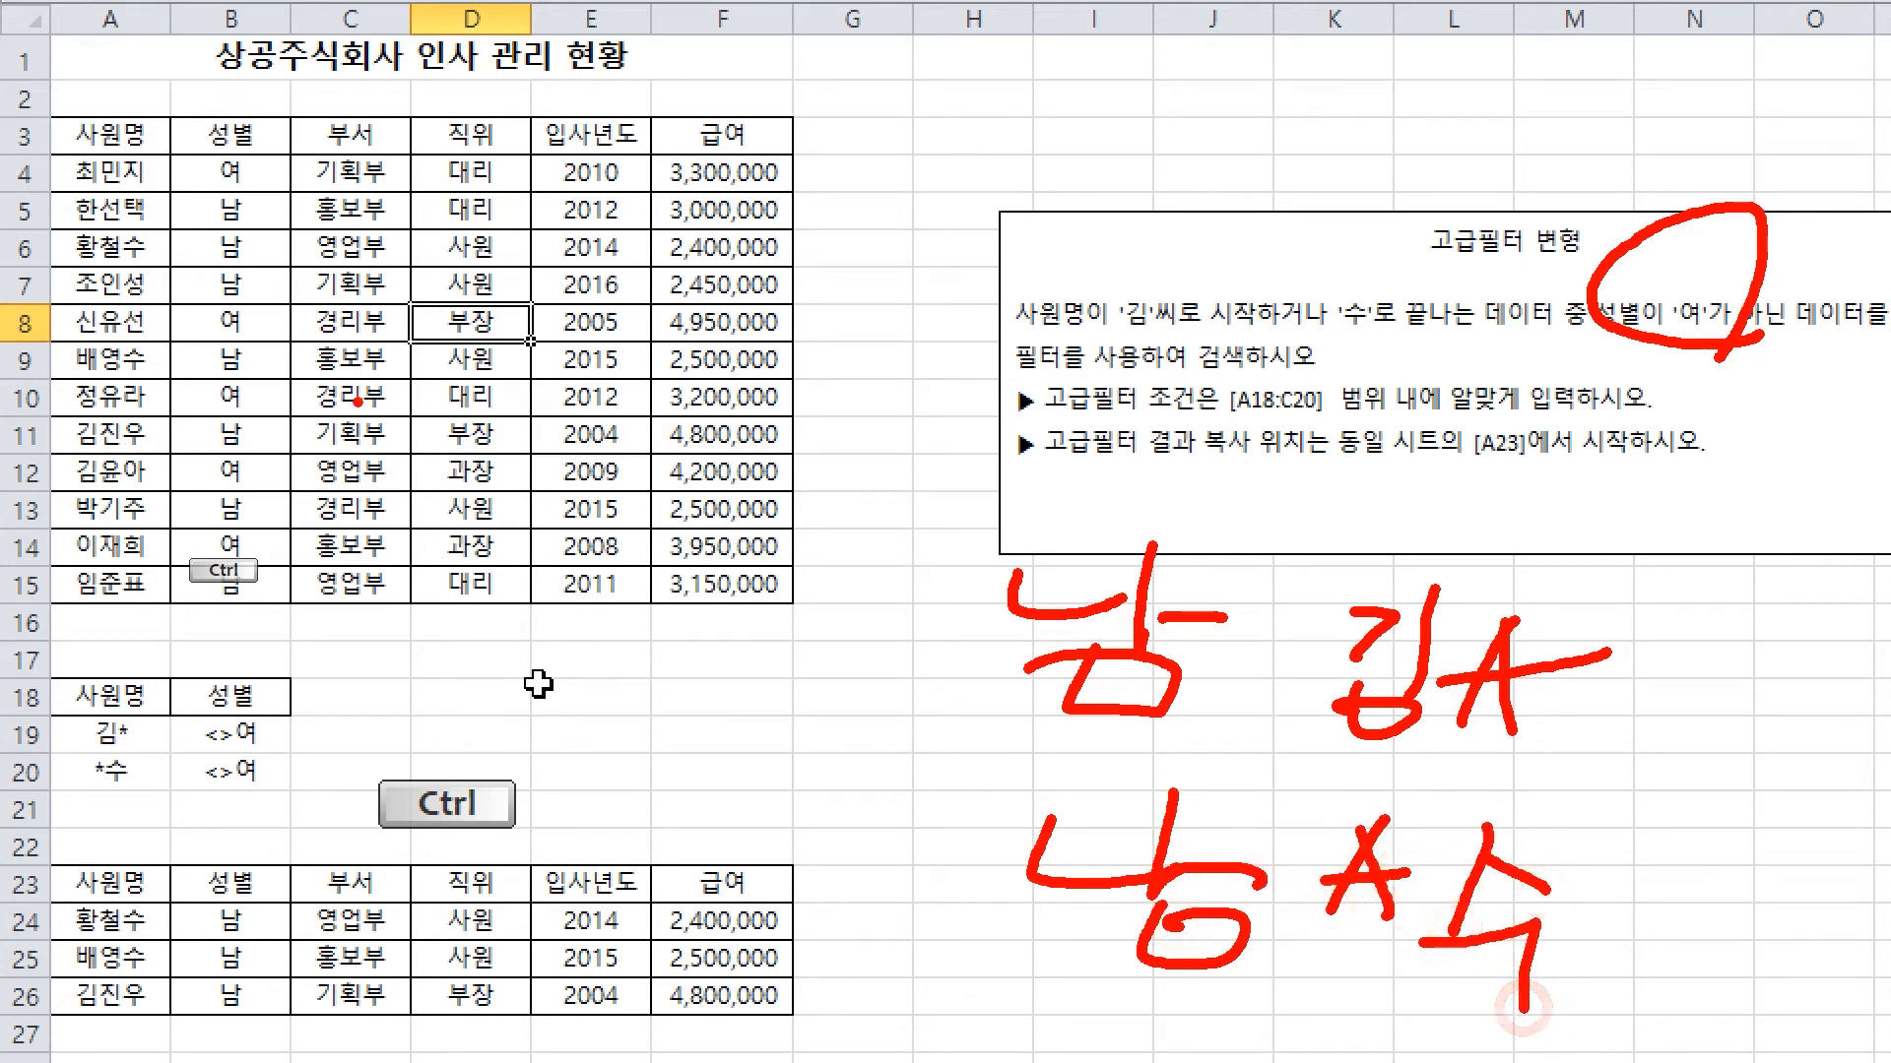
# Strike through the 여 entries in the employee table's 성별 column with red lines
pyautogui.moveTo(188, 160); pyautogui.dragTo(303, 155)
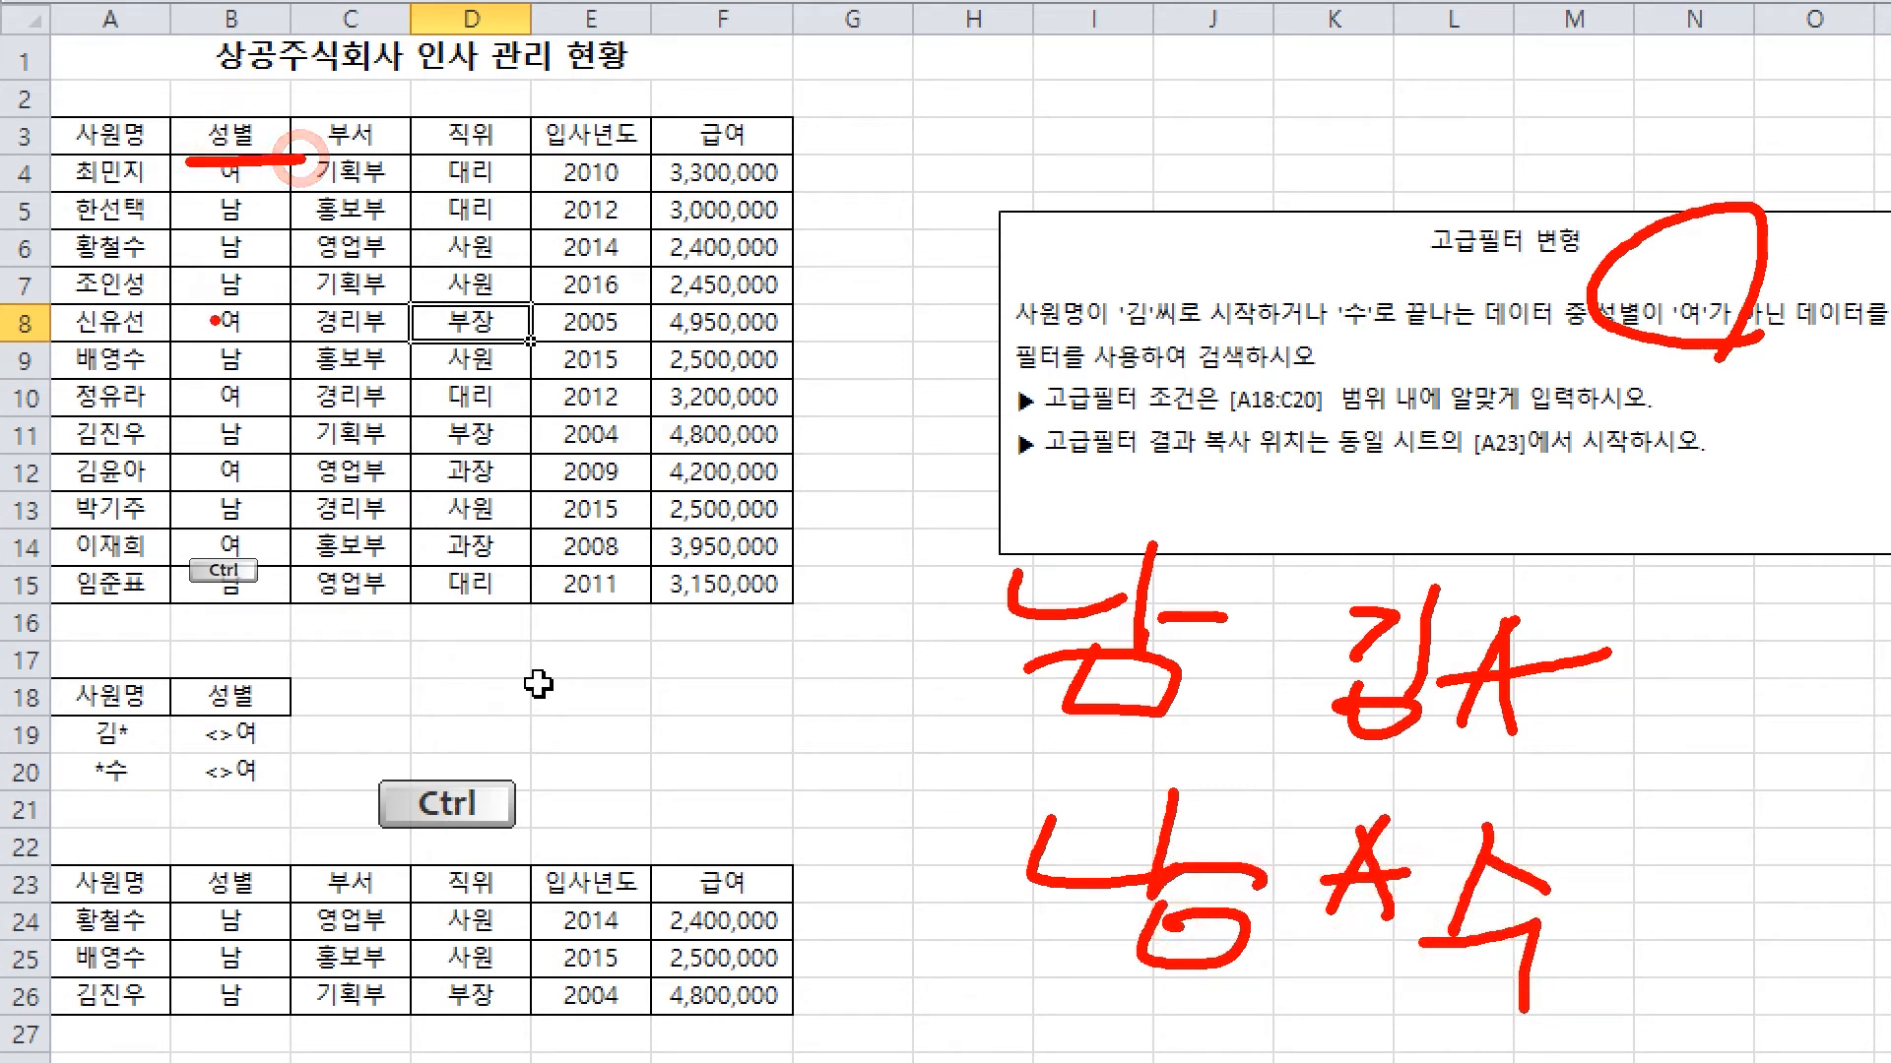
pyautogui.moveTo(209, 319); pyautogui.dragTo(317, 326)
pyautogui.moveTo(204, 398); pyautogui.dragTo(288, 398)
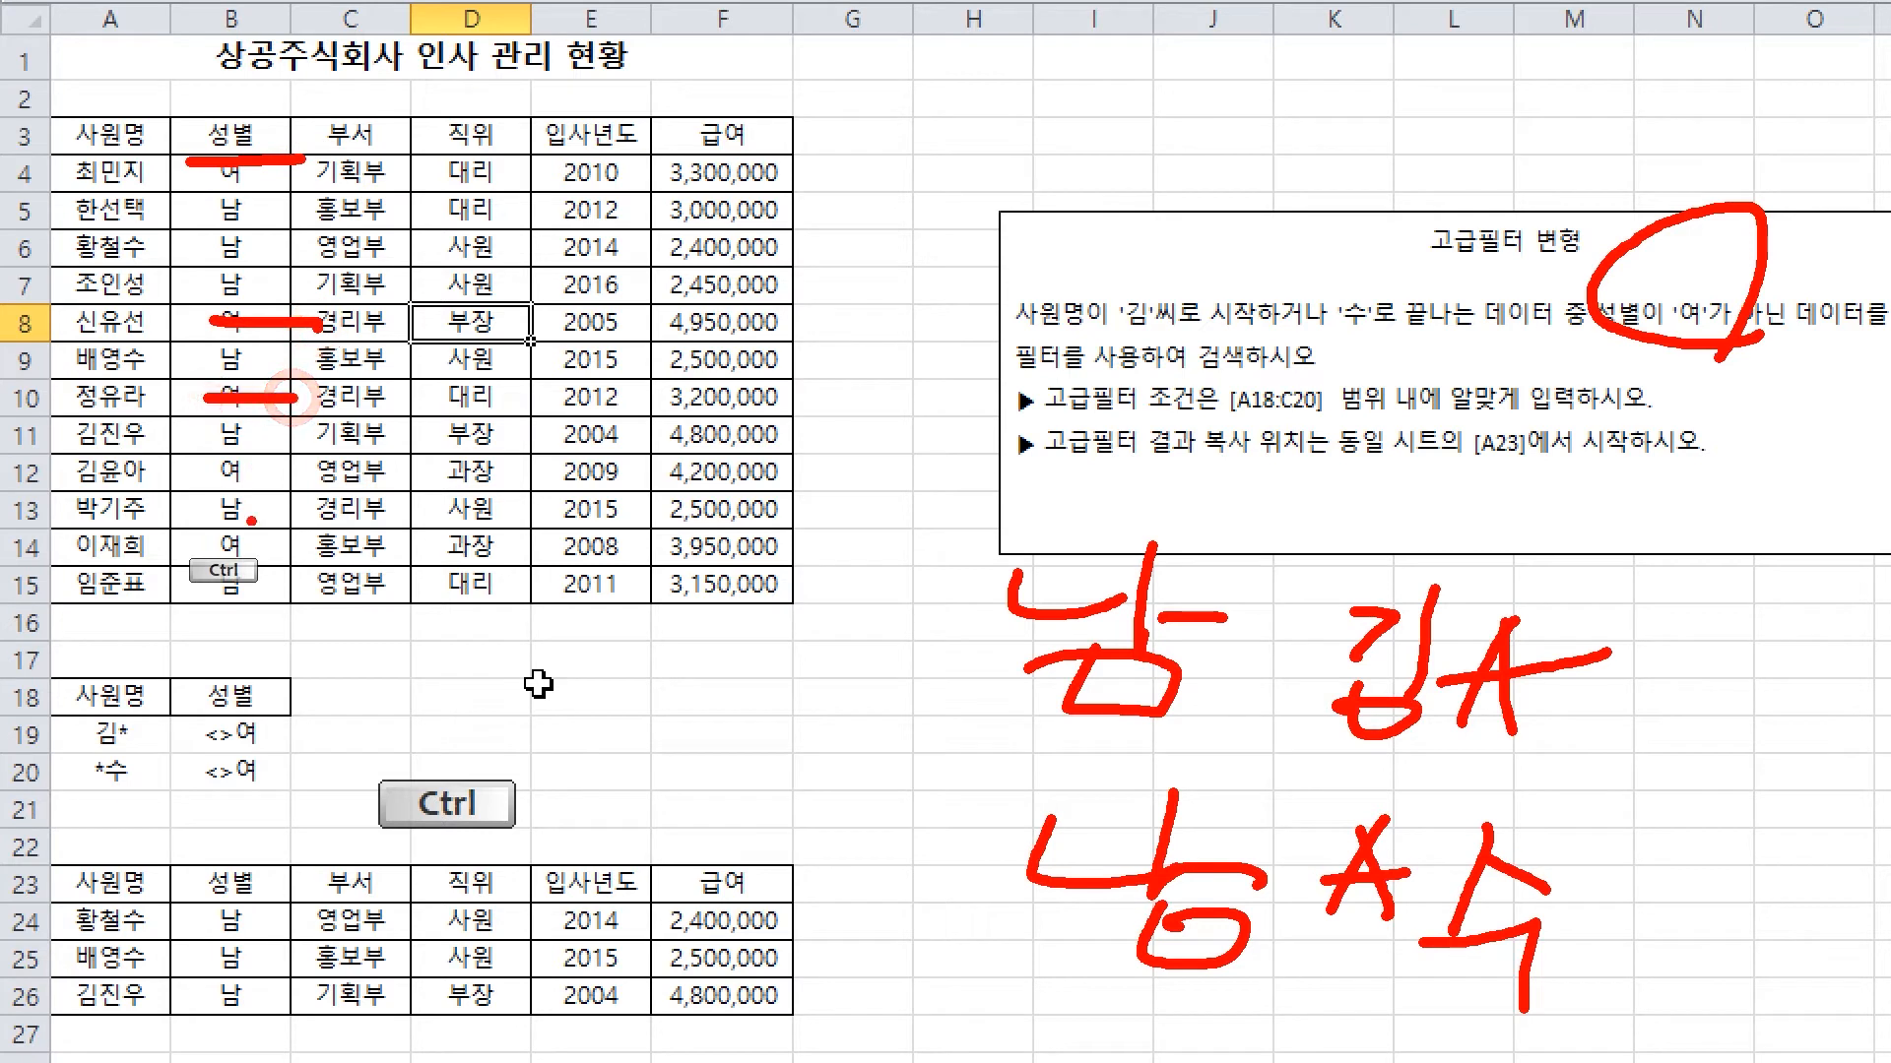
pyautogui.moveTo(212, 473); pyautogui.dragTo(271, 470)
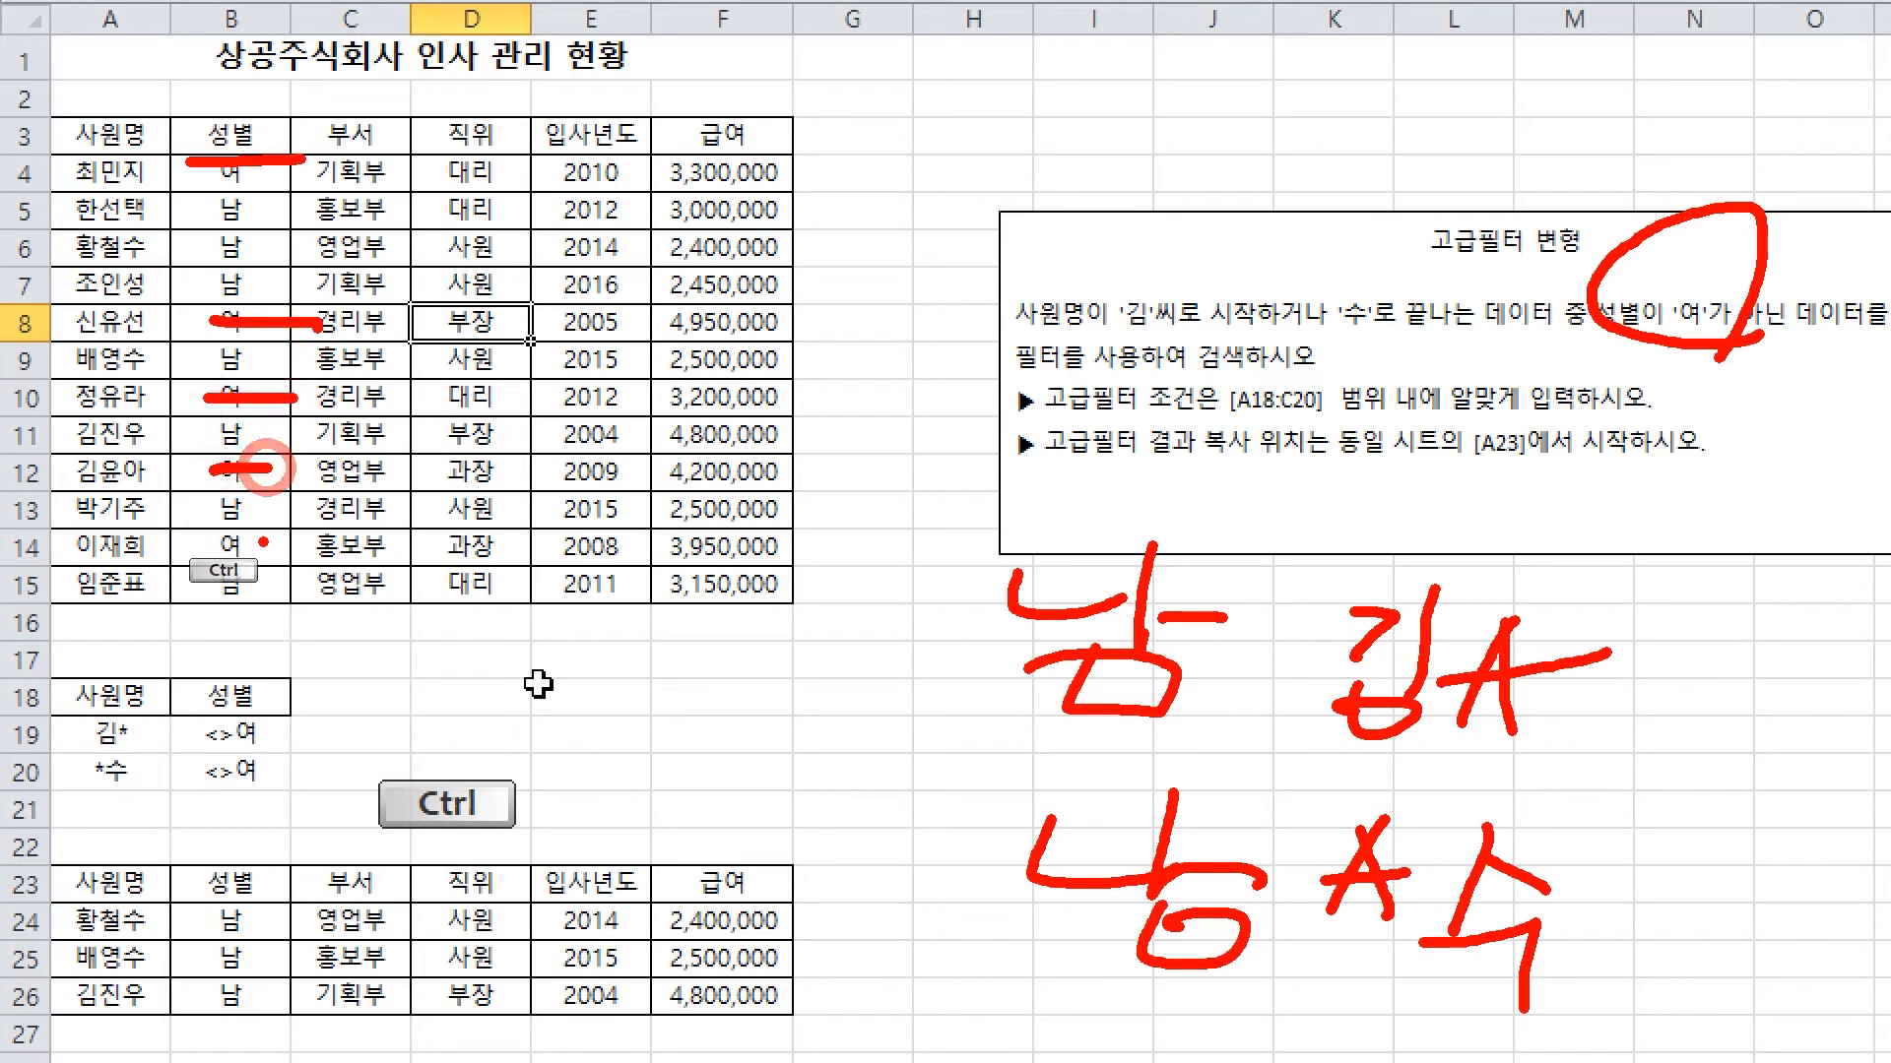
pyautogui.moveTo(193, 542); pyautogui.dragTo(296, 547)
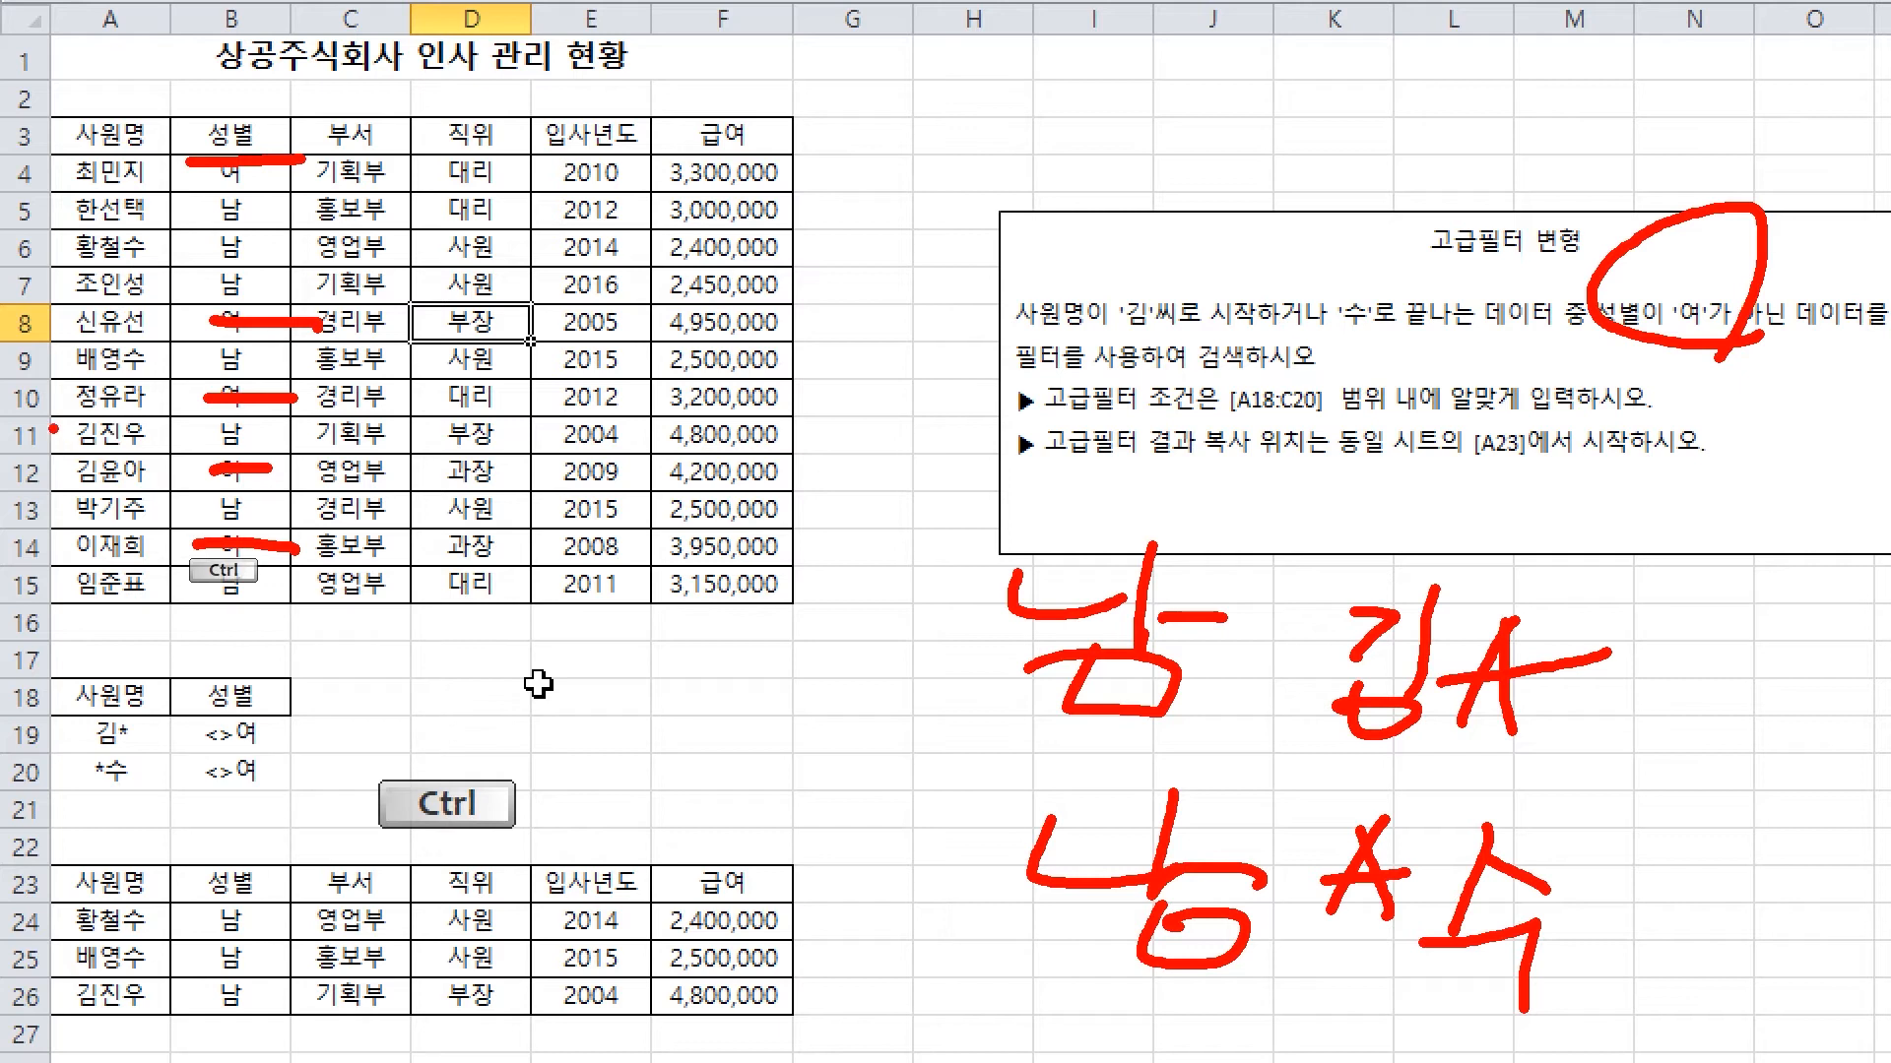
# Mark the 김 employee in row 11 with a red stroke and the names in rows 6 and 9 with blue check marks
pyautogui.moveTo(38, 416); pyautogui.dragTo(48, 440)
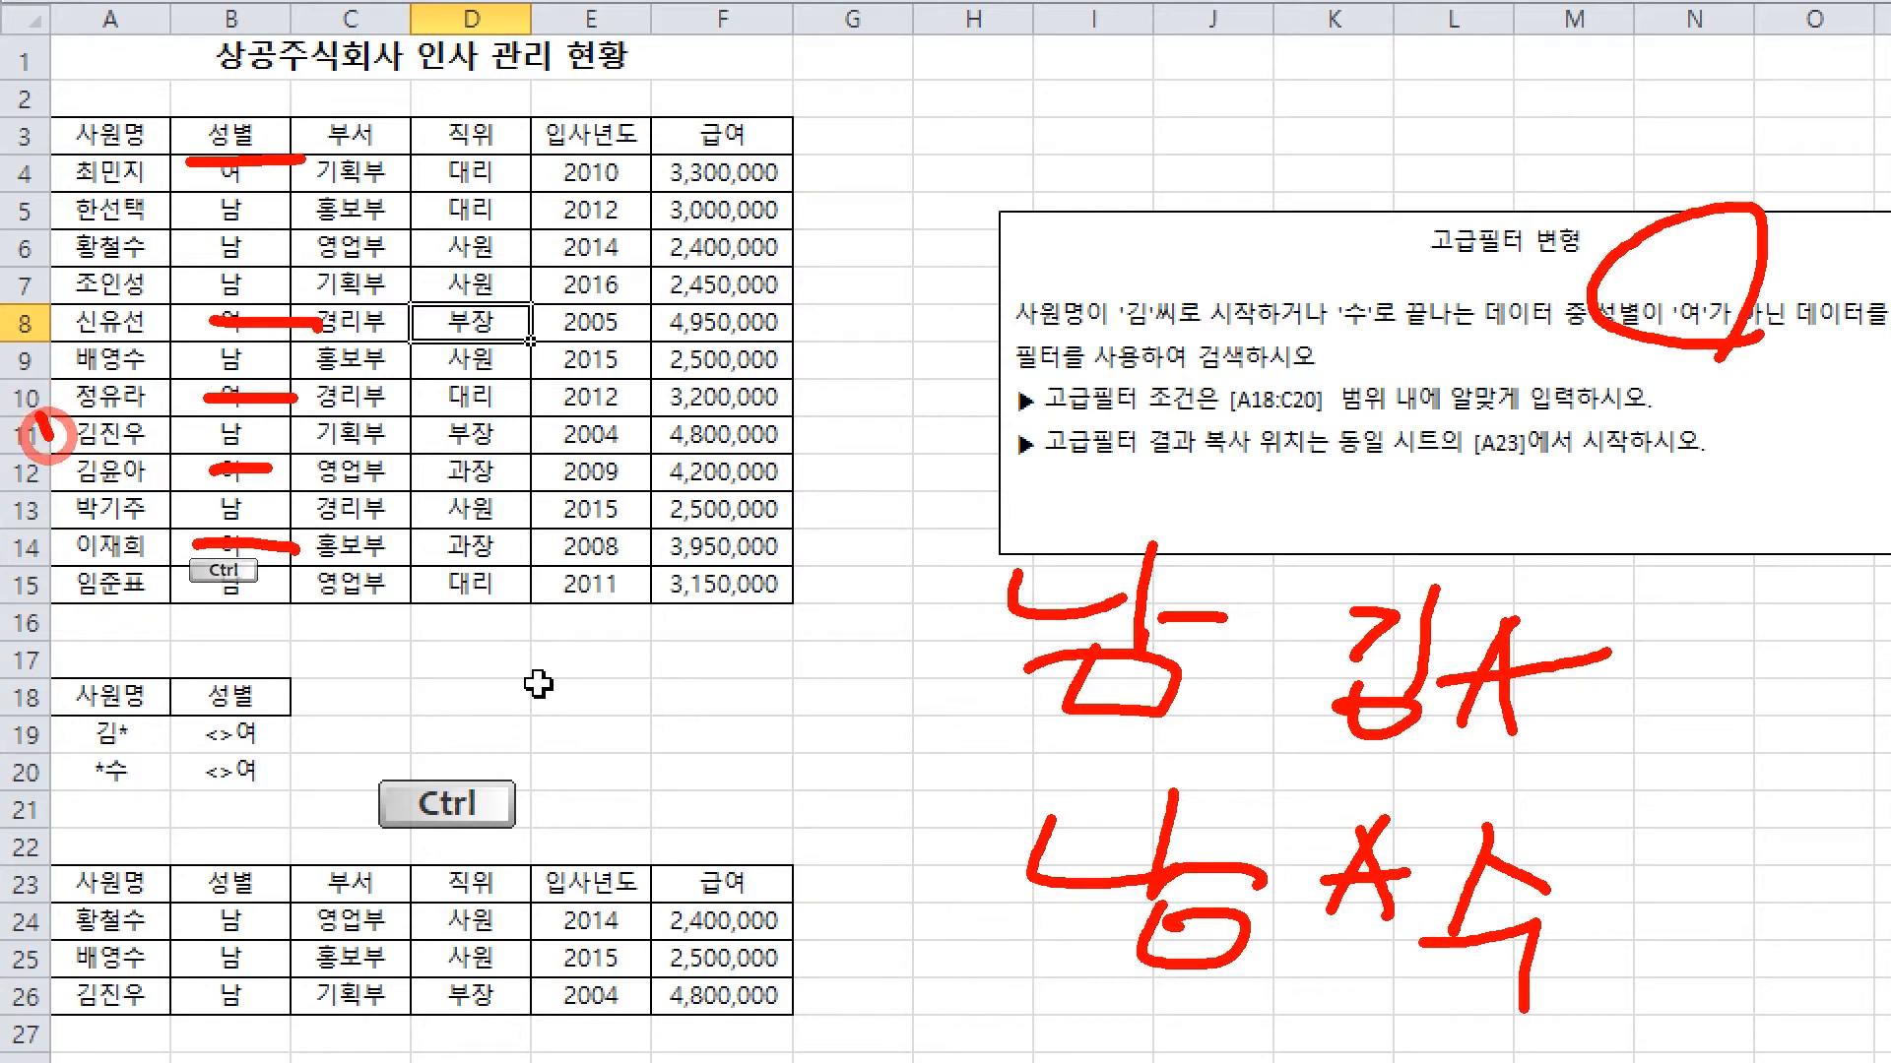
pyautogui.moveTo(47, 439); pyautogui.dragTo(61, 354)
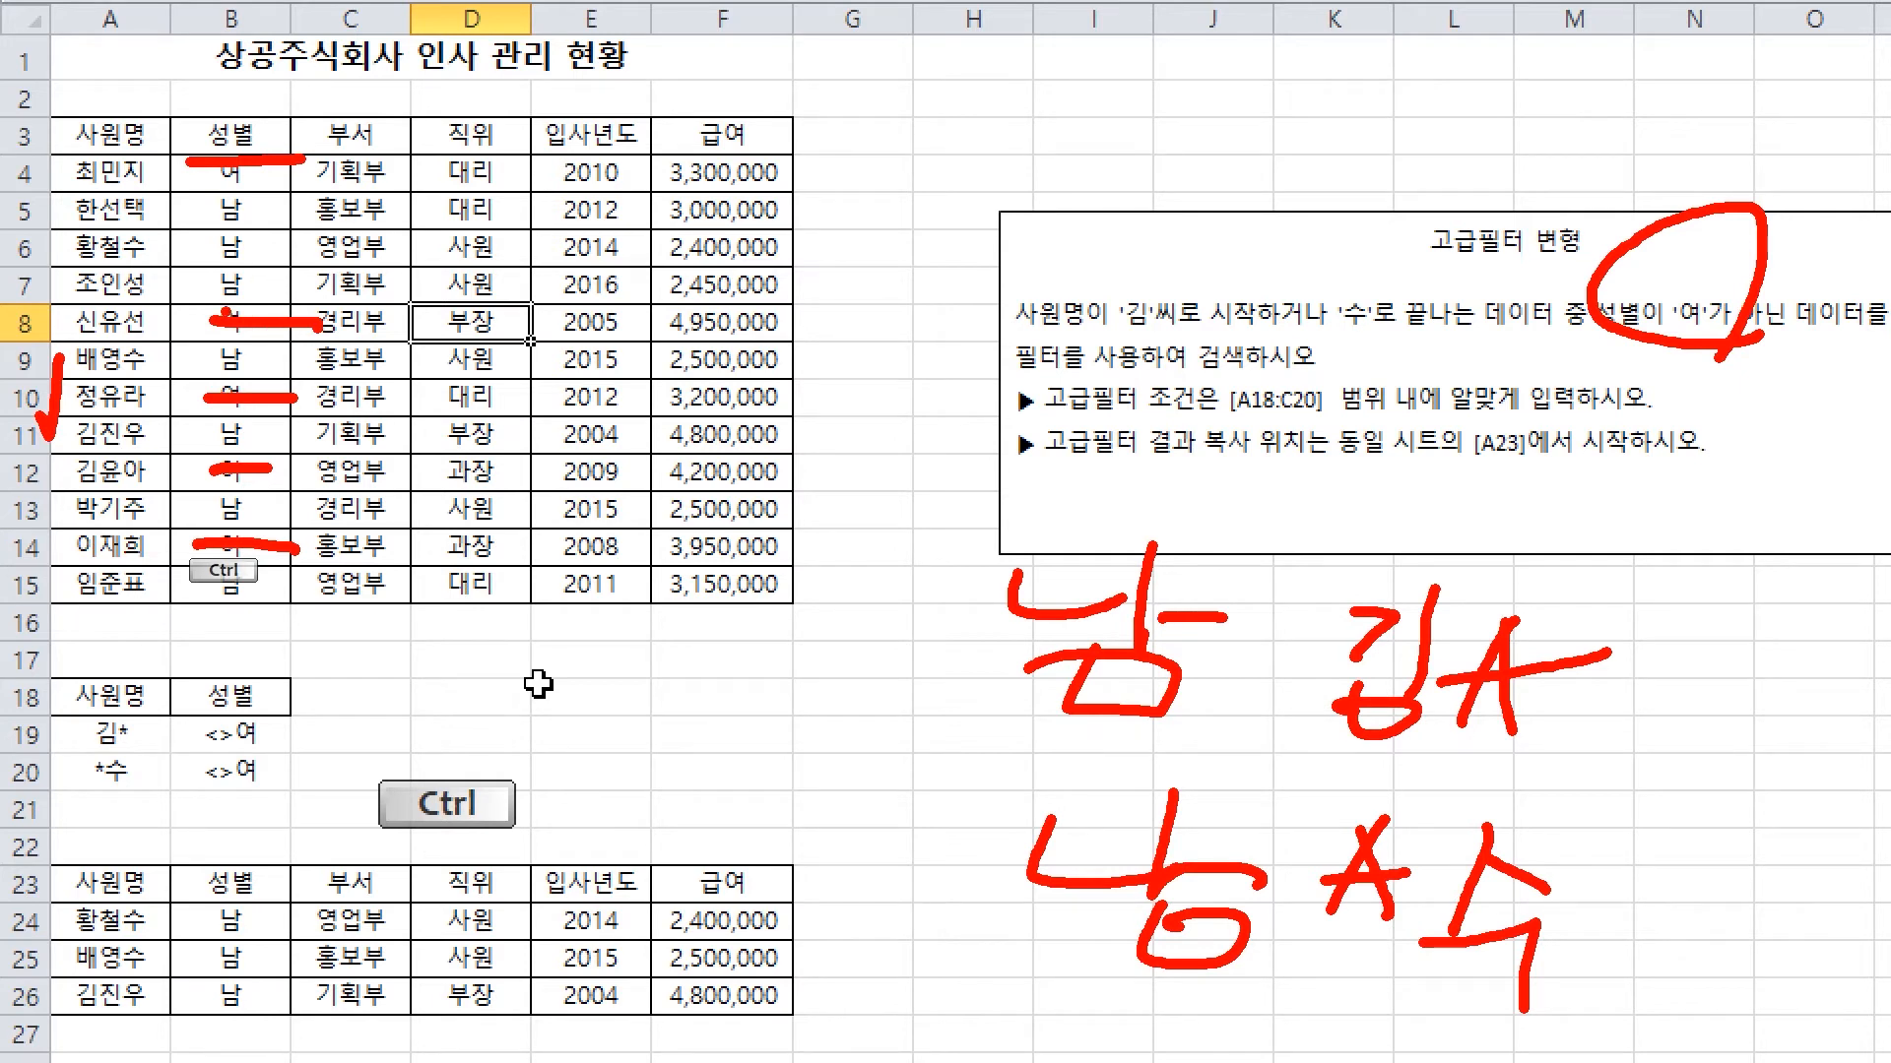
pyautogui.moveTo(155, 231); pyautogui.dragTo(200, 210)
pyautogui.moveTo(137, 338); pyautogui.dragTo(177, 331)
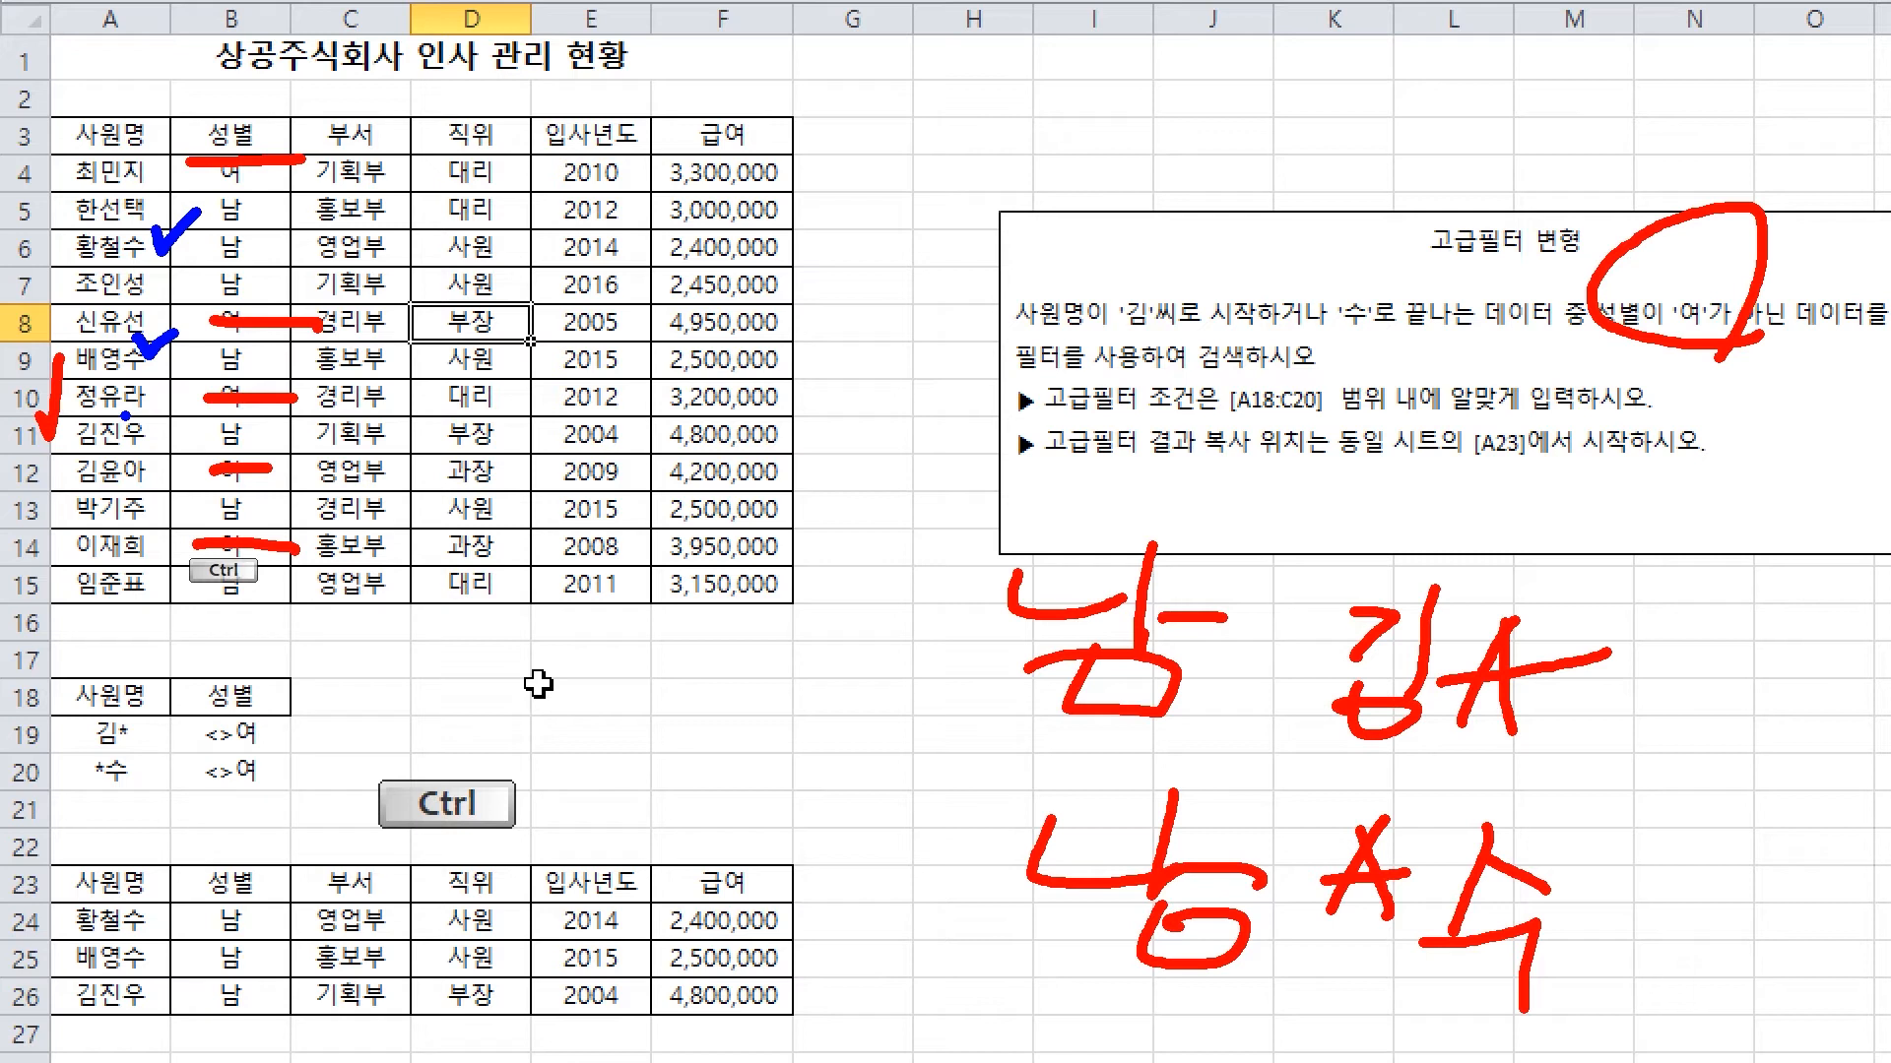
# Mark the three names in the filtered result table with blue strokes and clear all annotations
pyautogui.moveTo(133, 921); pyautogui.dragTo(206, 899)
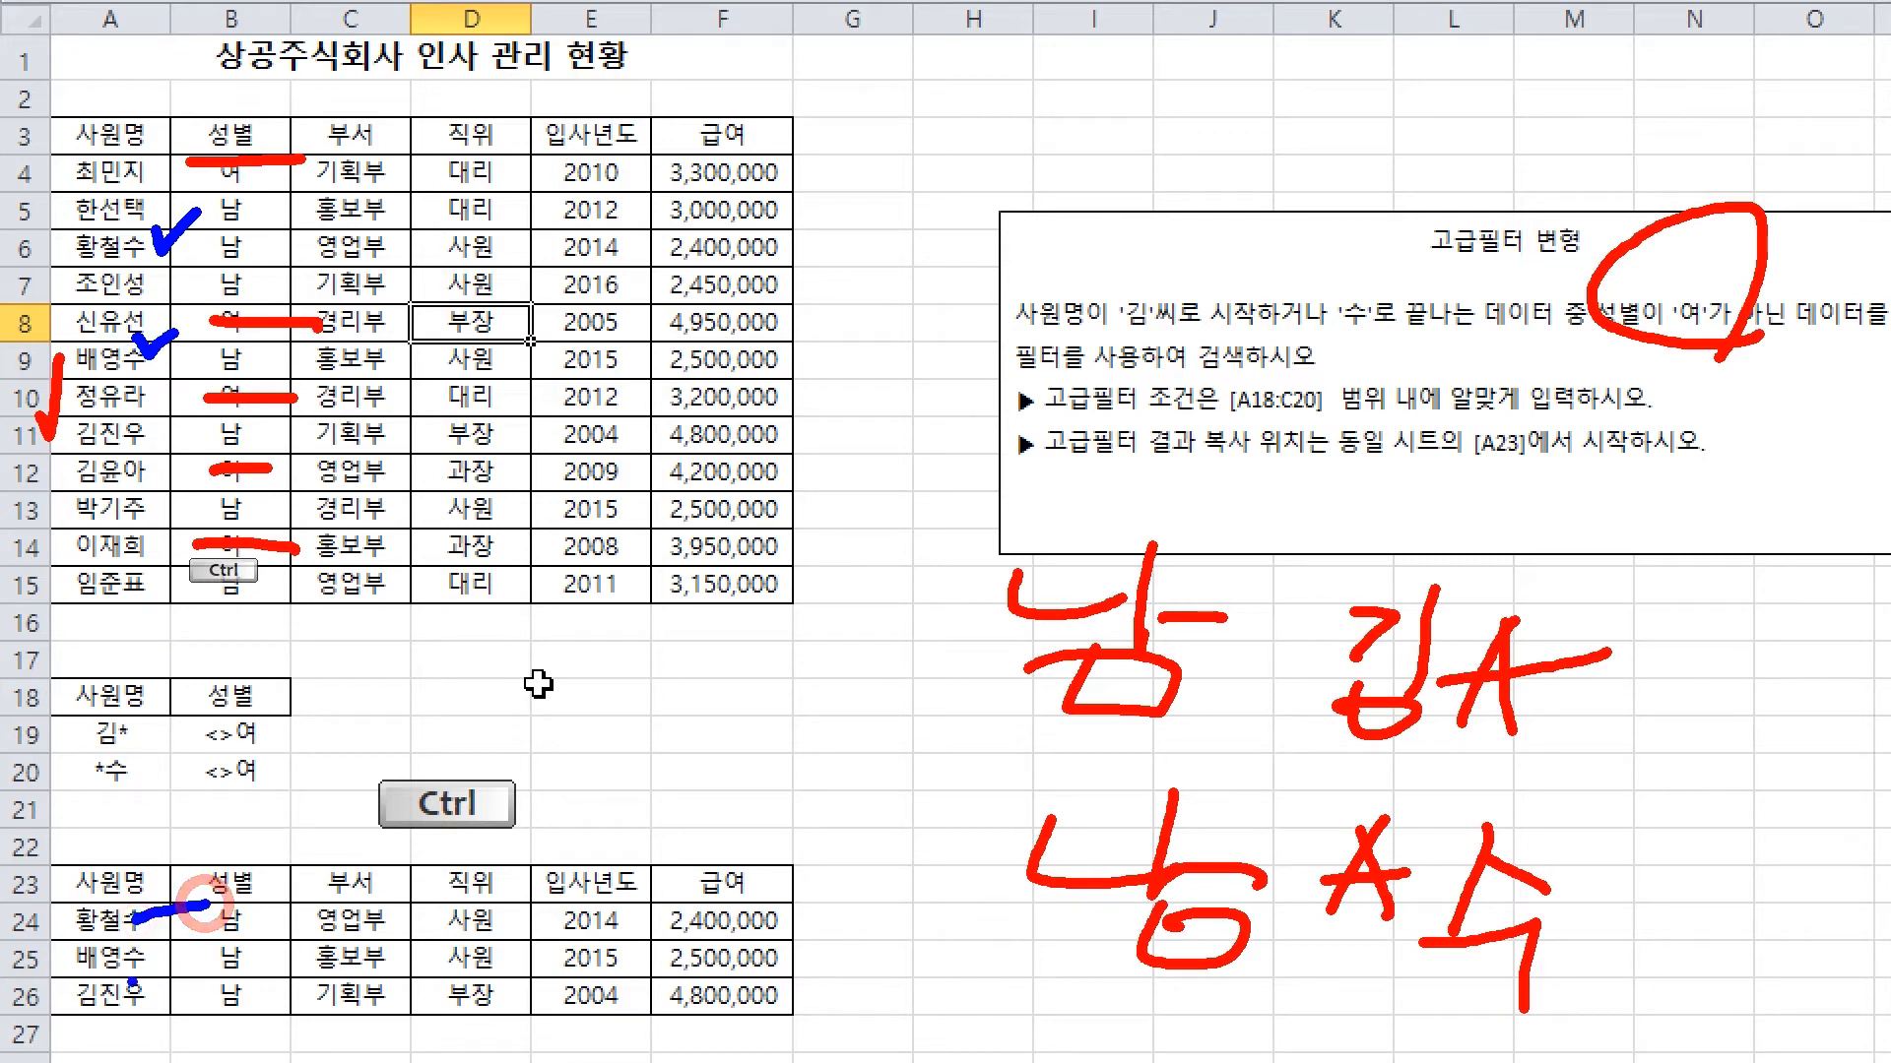
pyautogui.click(138, 953)
pyautogui.moveTo(137, 953)
pyautogui.mouseDown()
pyautogui.moveTo(167, 951)
pyautogui.moveTo(153, 993)
pyautogui.mouseUp()
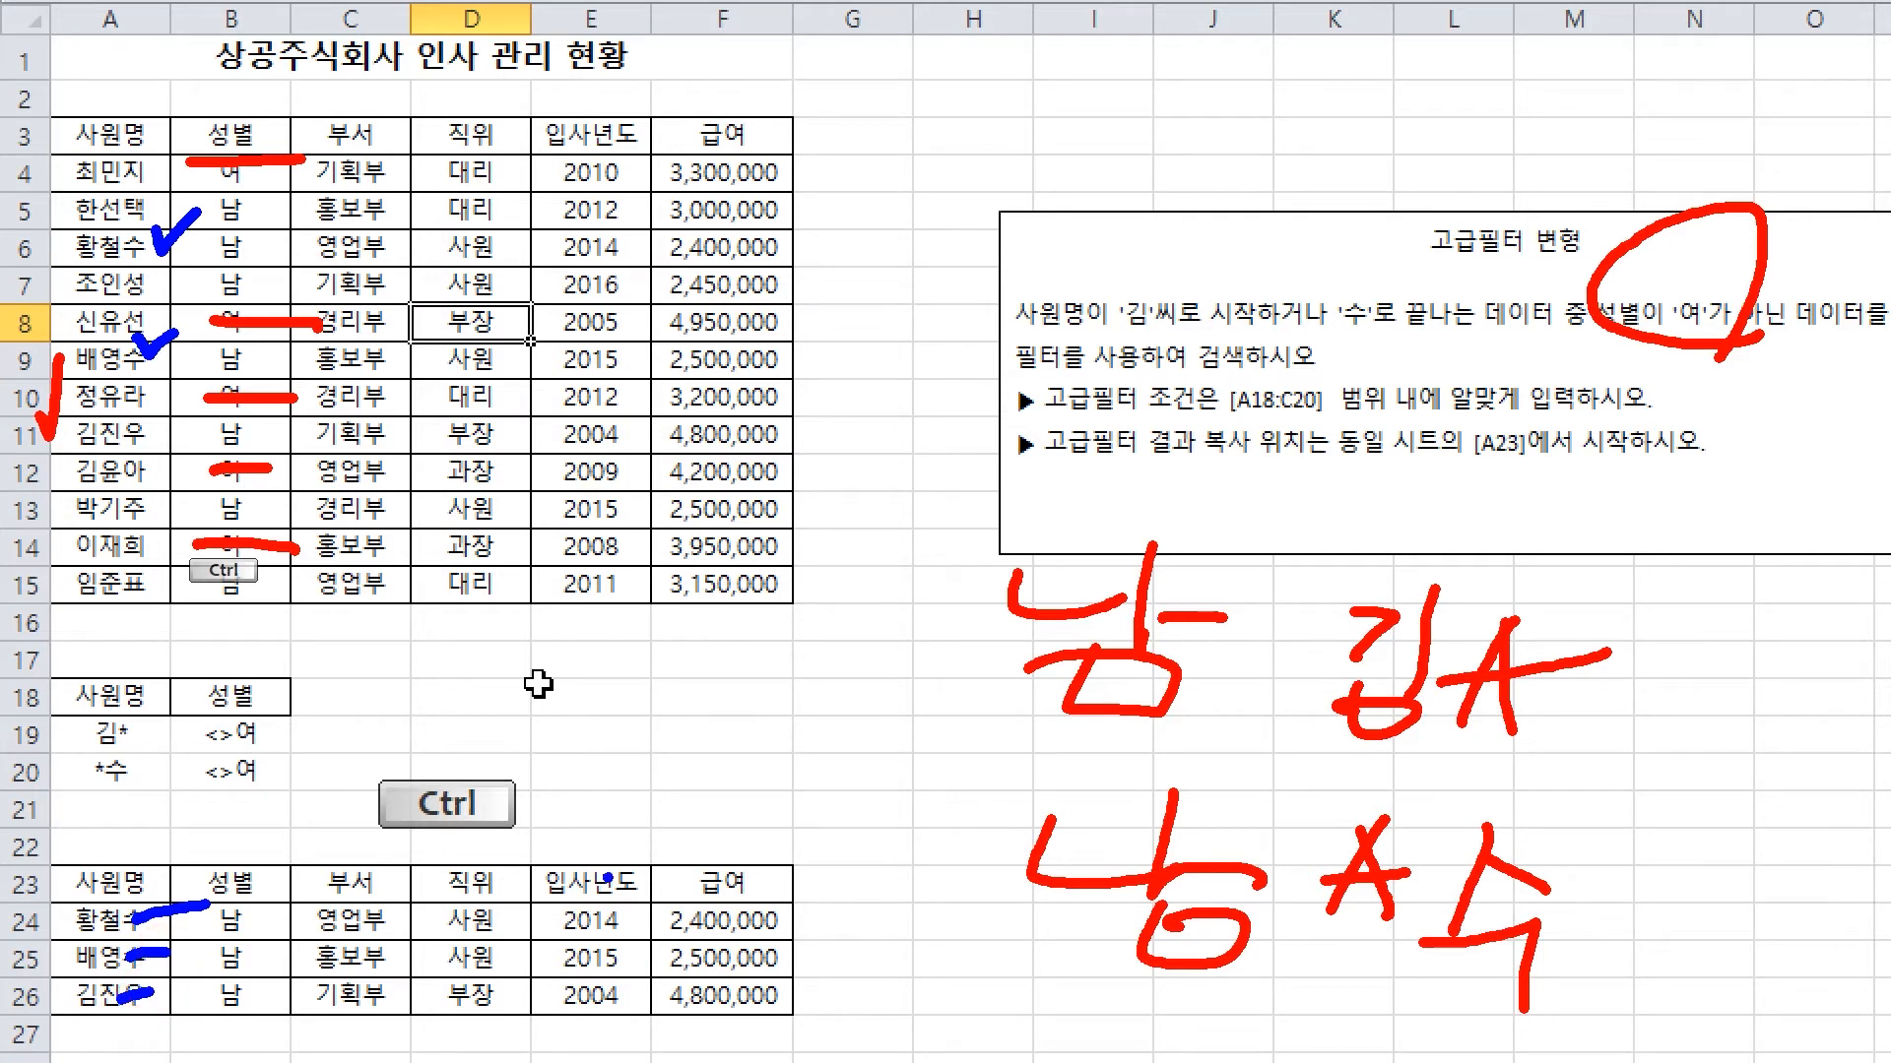
pyautogui.rightClick(1093, 549)
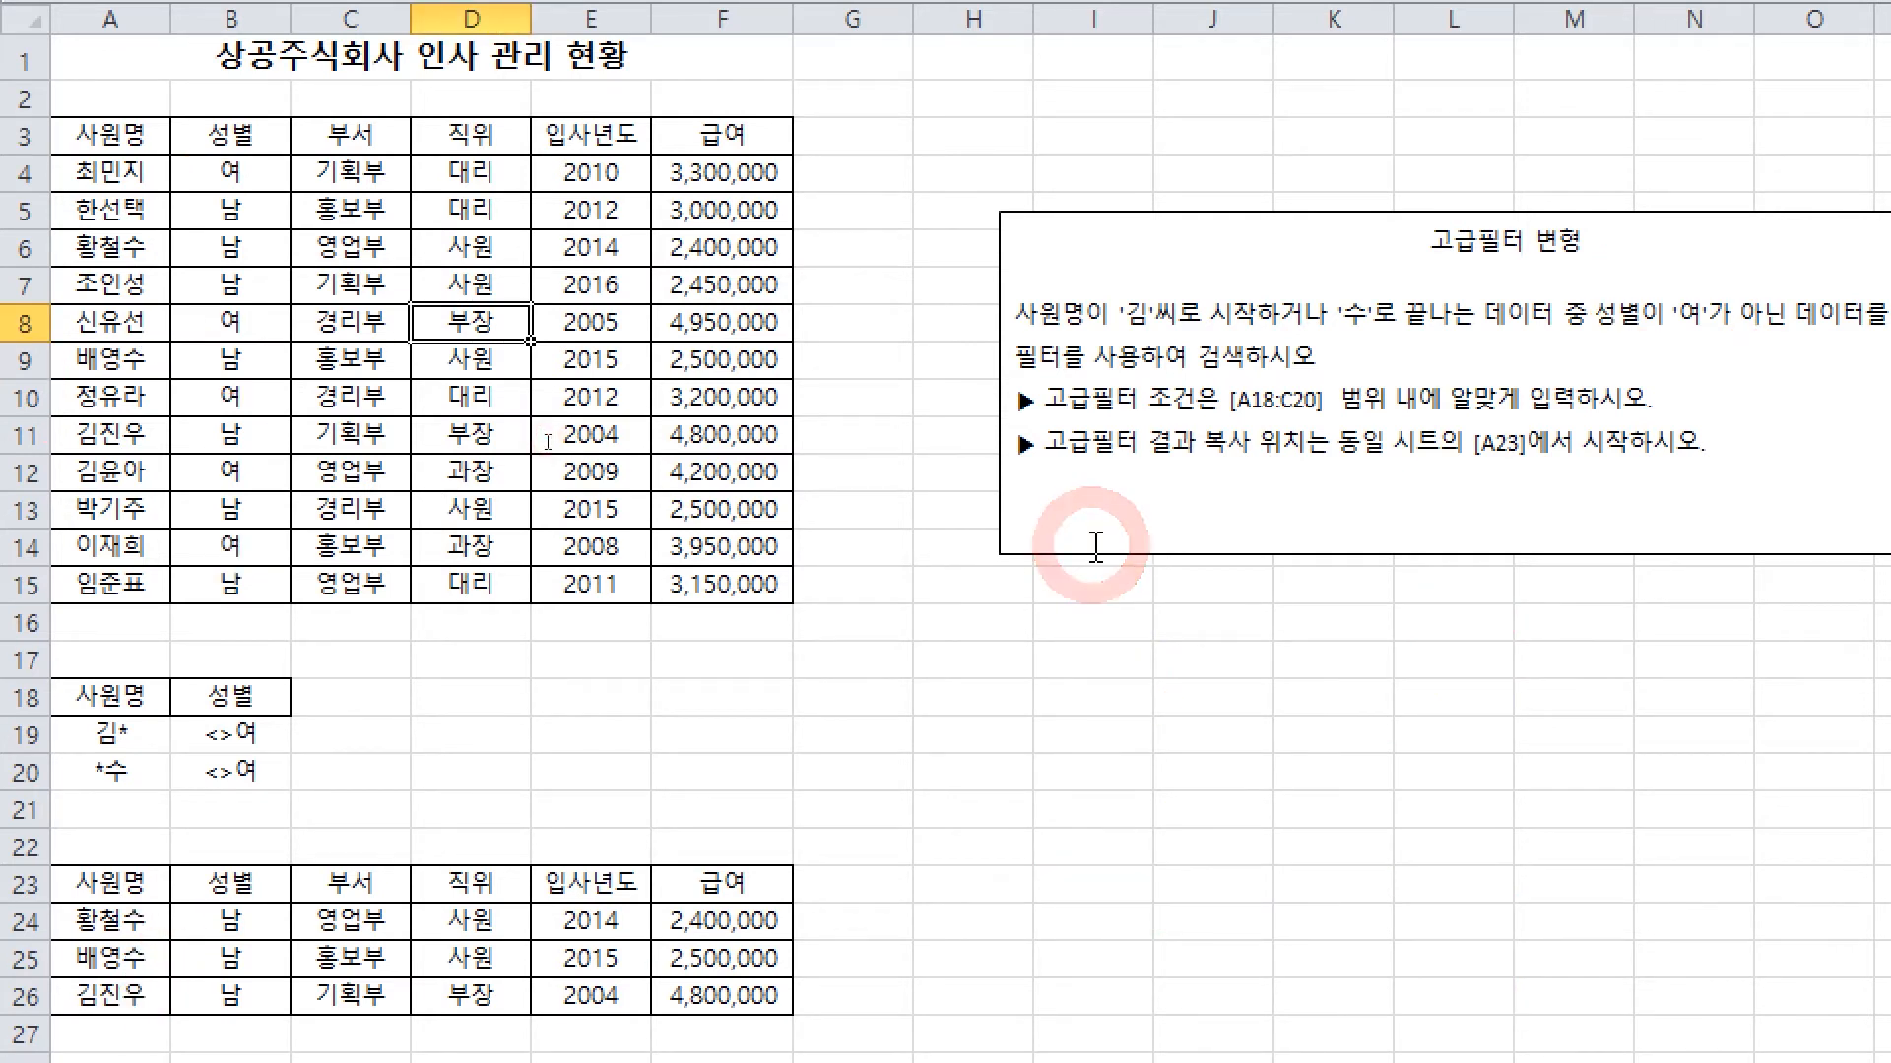
pyautogui.hotkey('ctrl', '4')
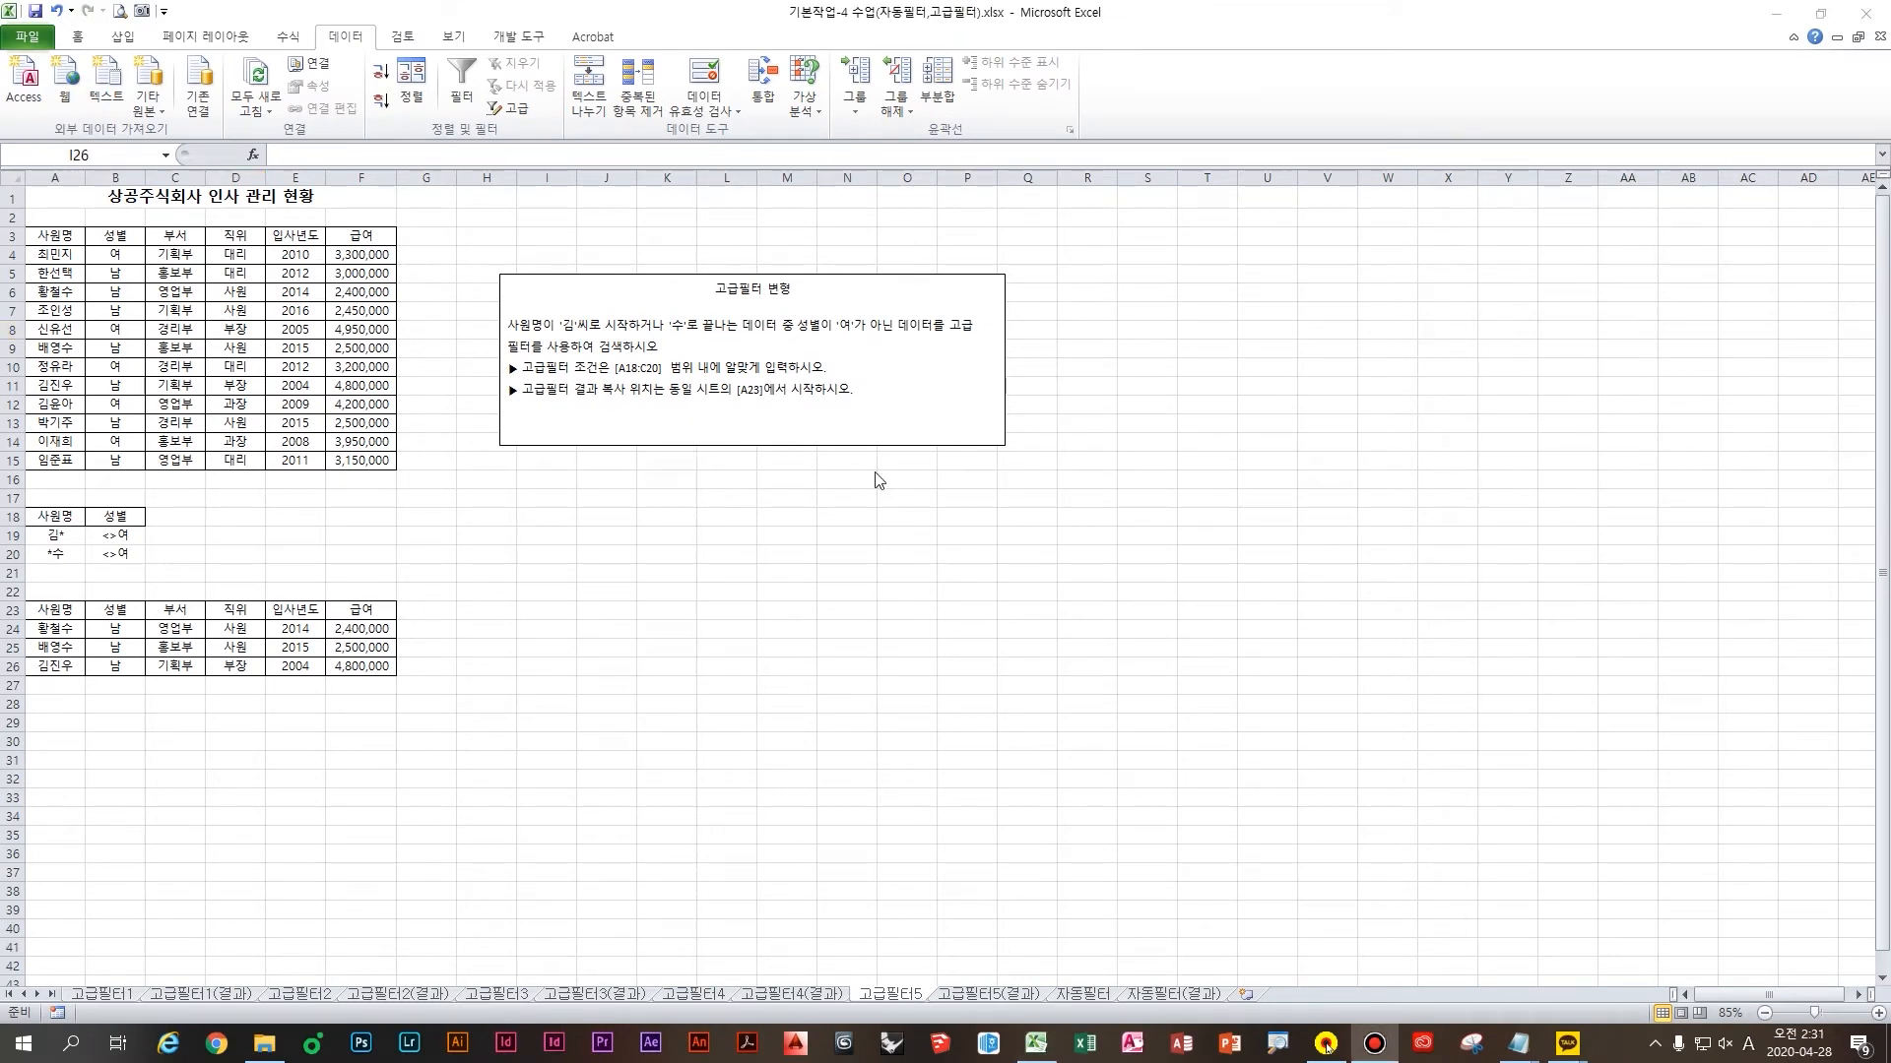
# Switch to the 자동필터 worksheet and select a 총점 cell in the 합격 현황 table
pyautogui.click(767, 521)
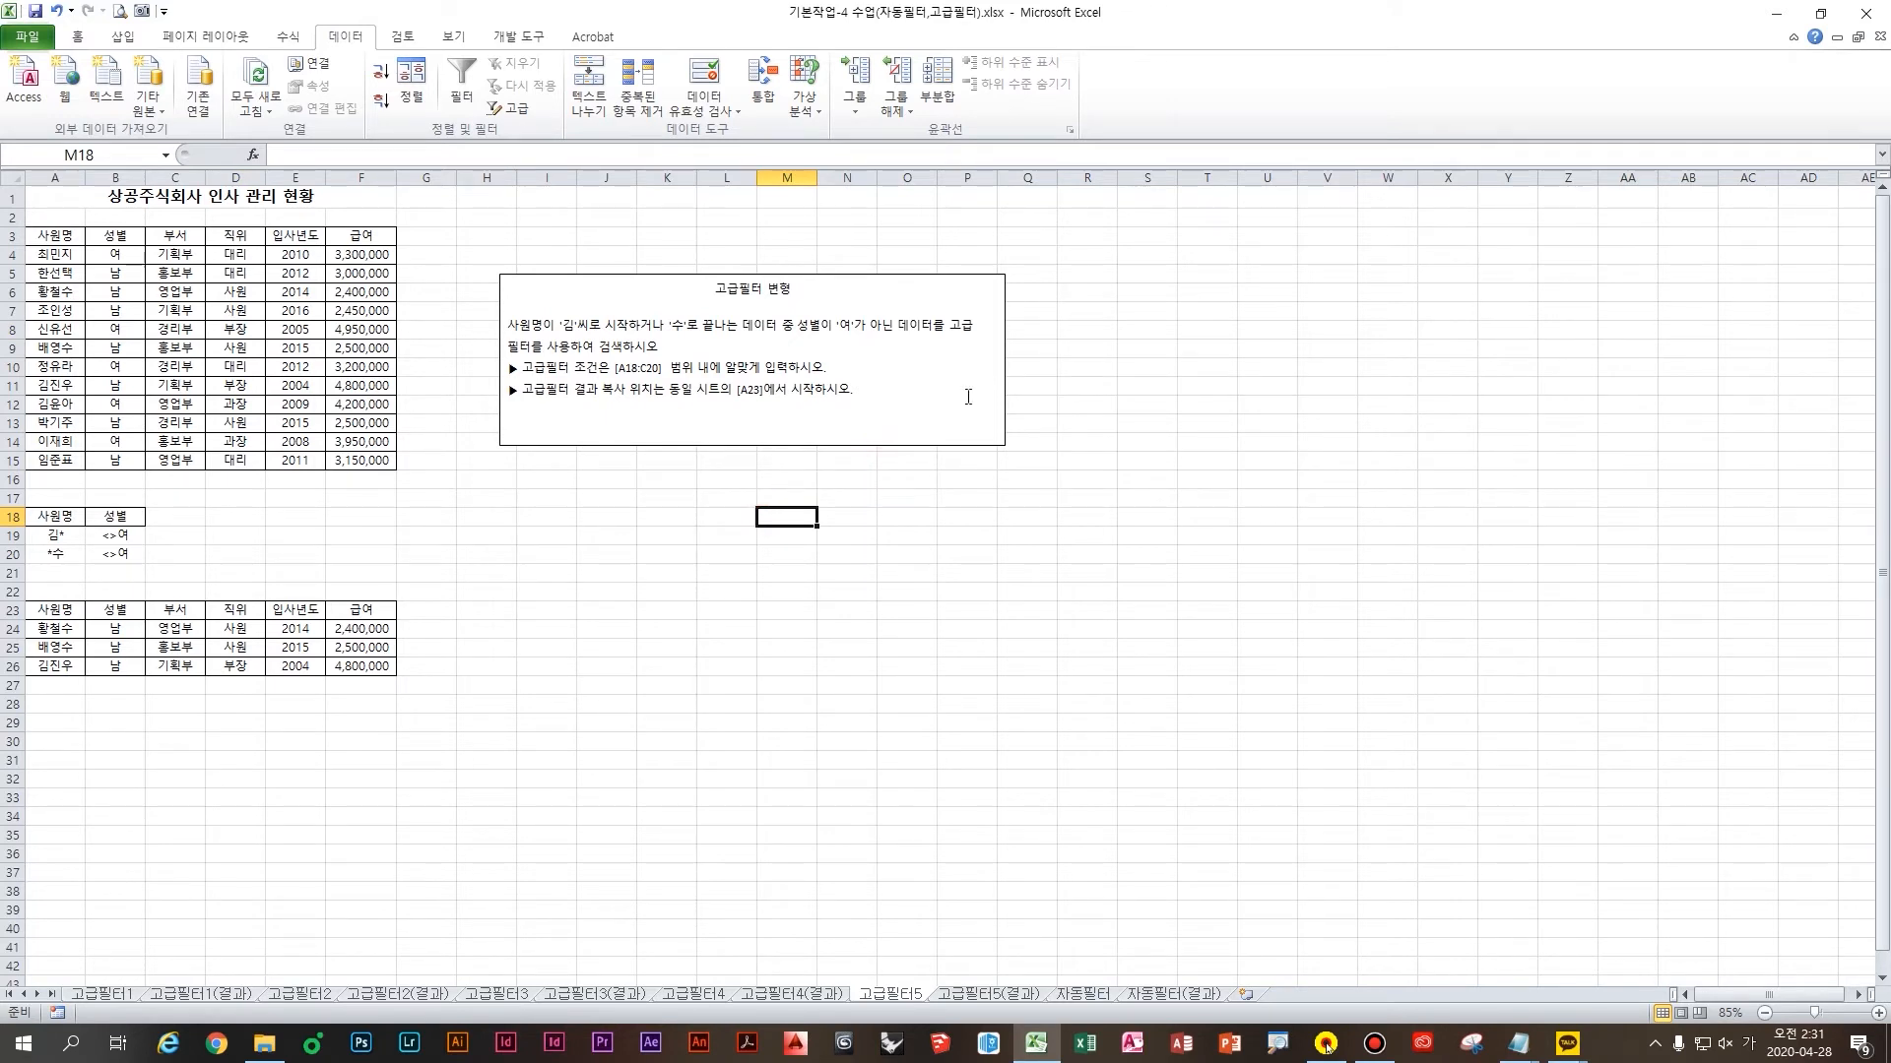
pyautogui.click(1088, 994)
pyautogui.click(513, 386)
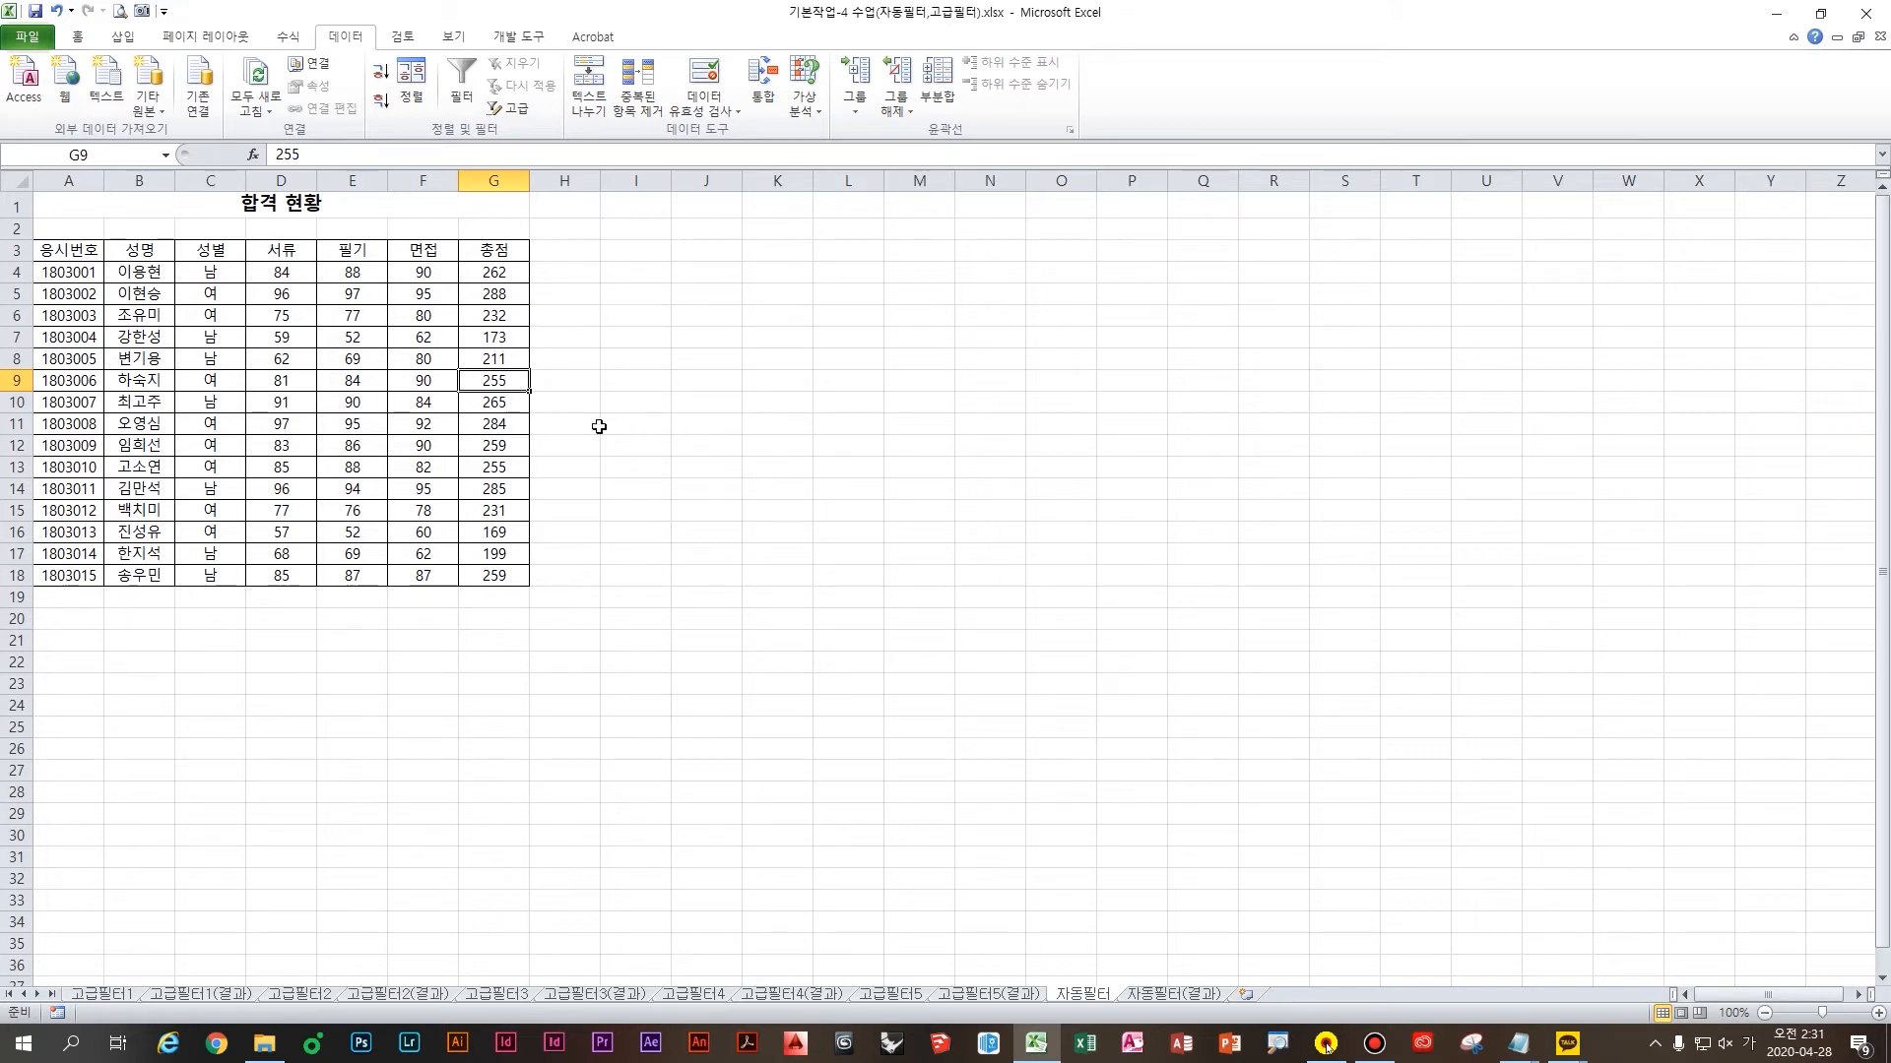
pyautogui.moveTo(498, 422); pyautogui.dragTo(358, 401)
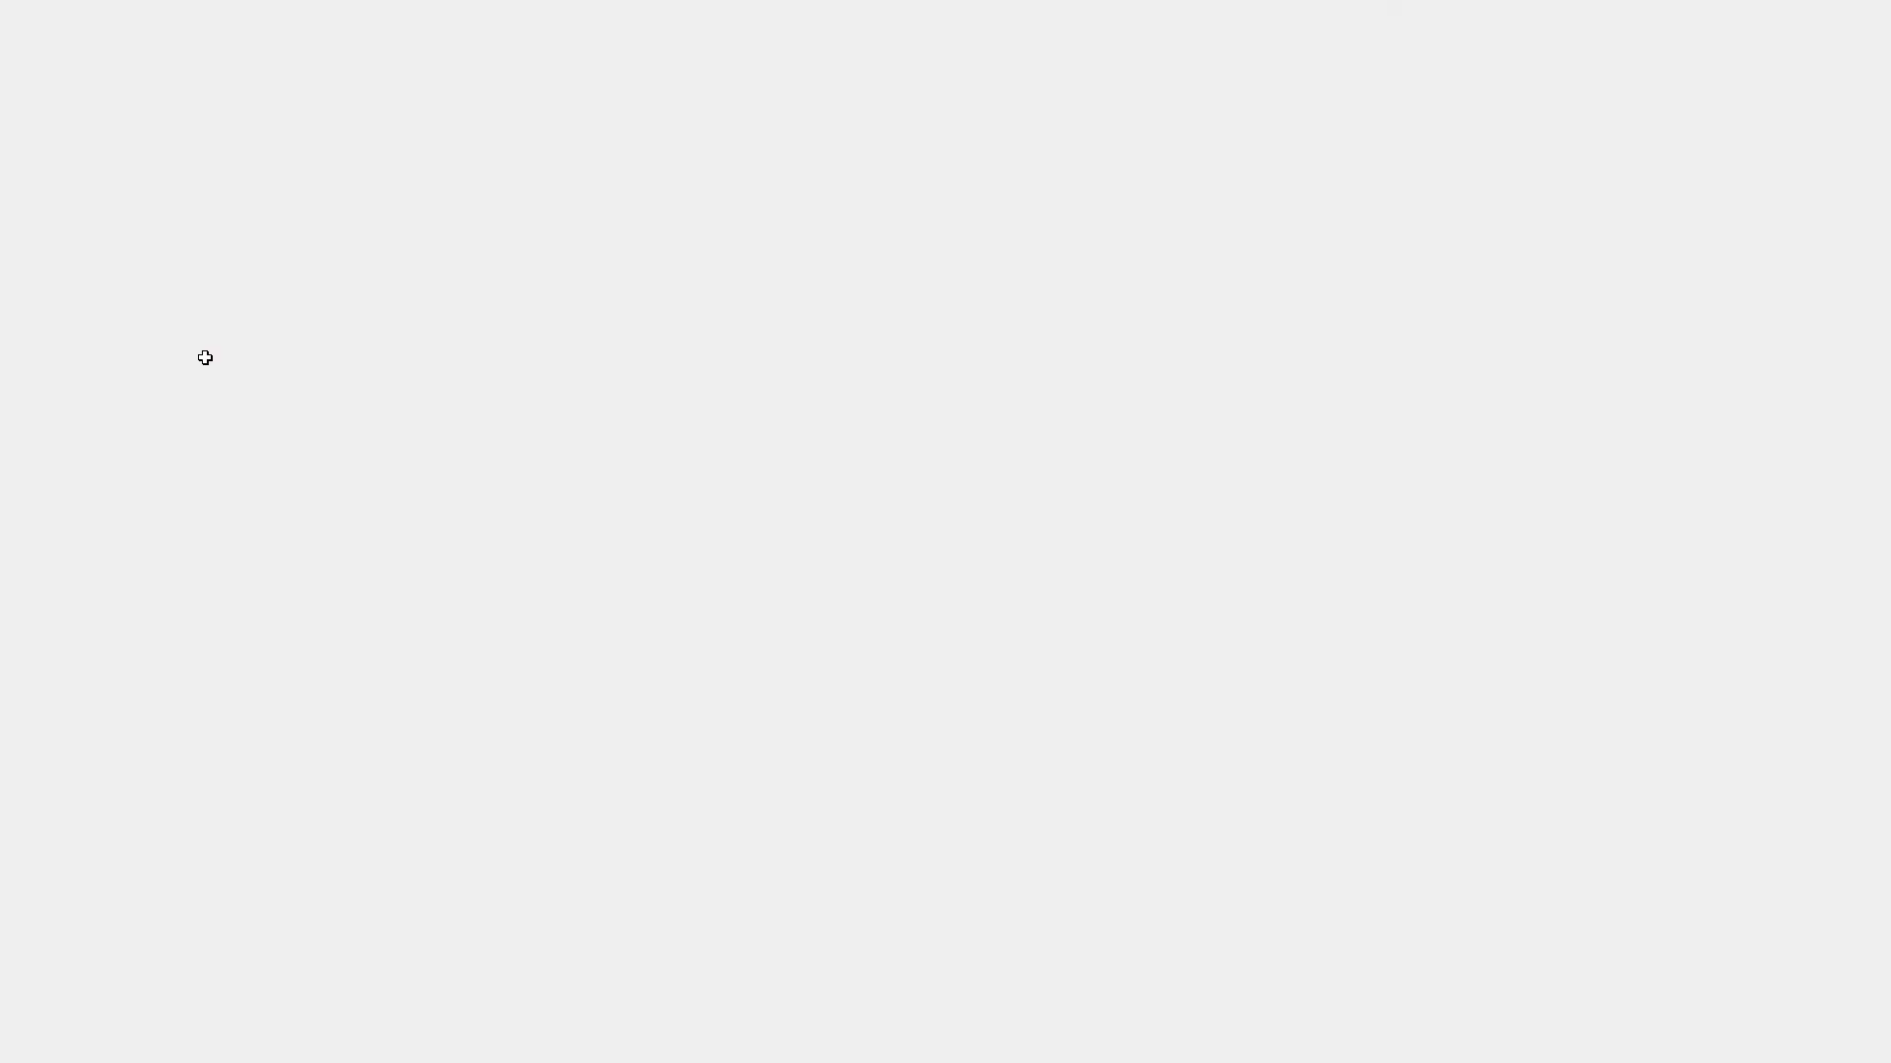
pyautogui.click(423, 540)
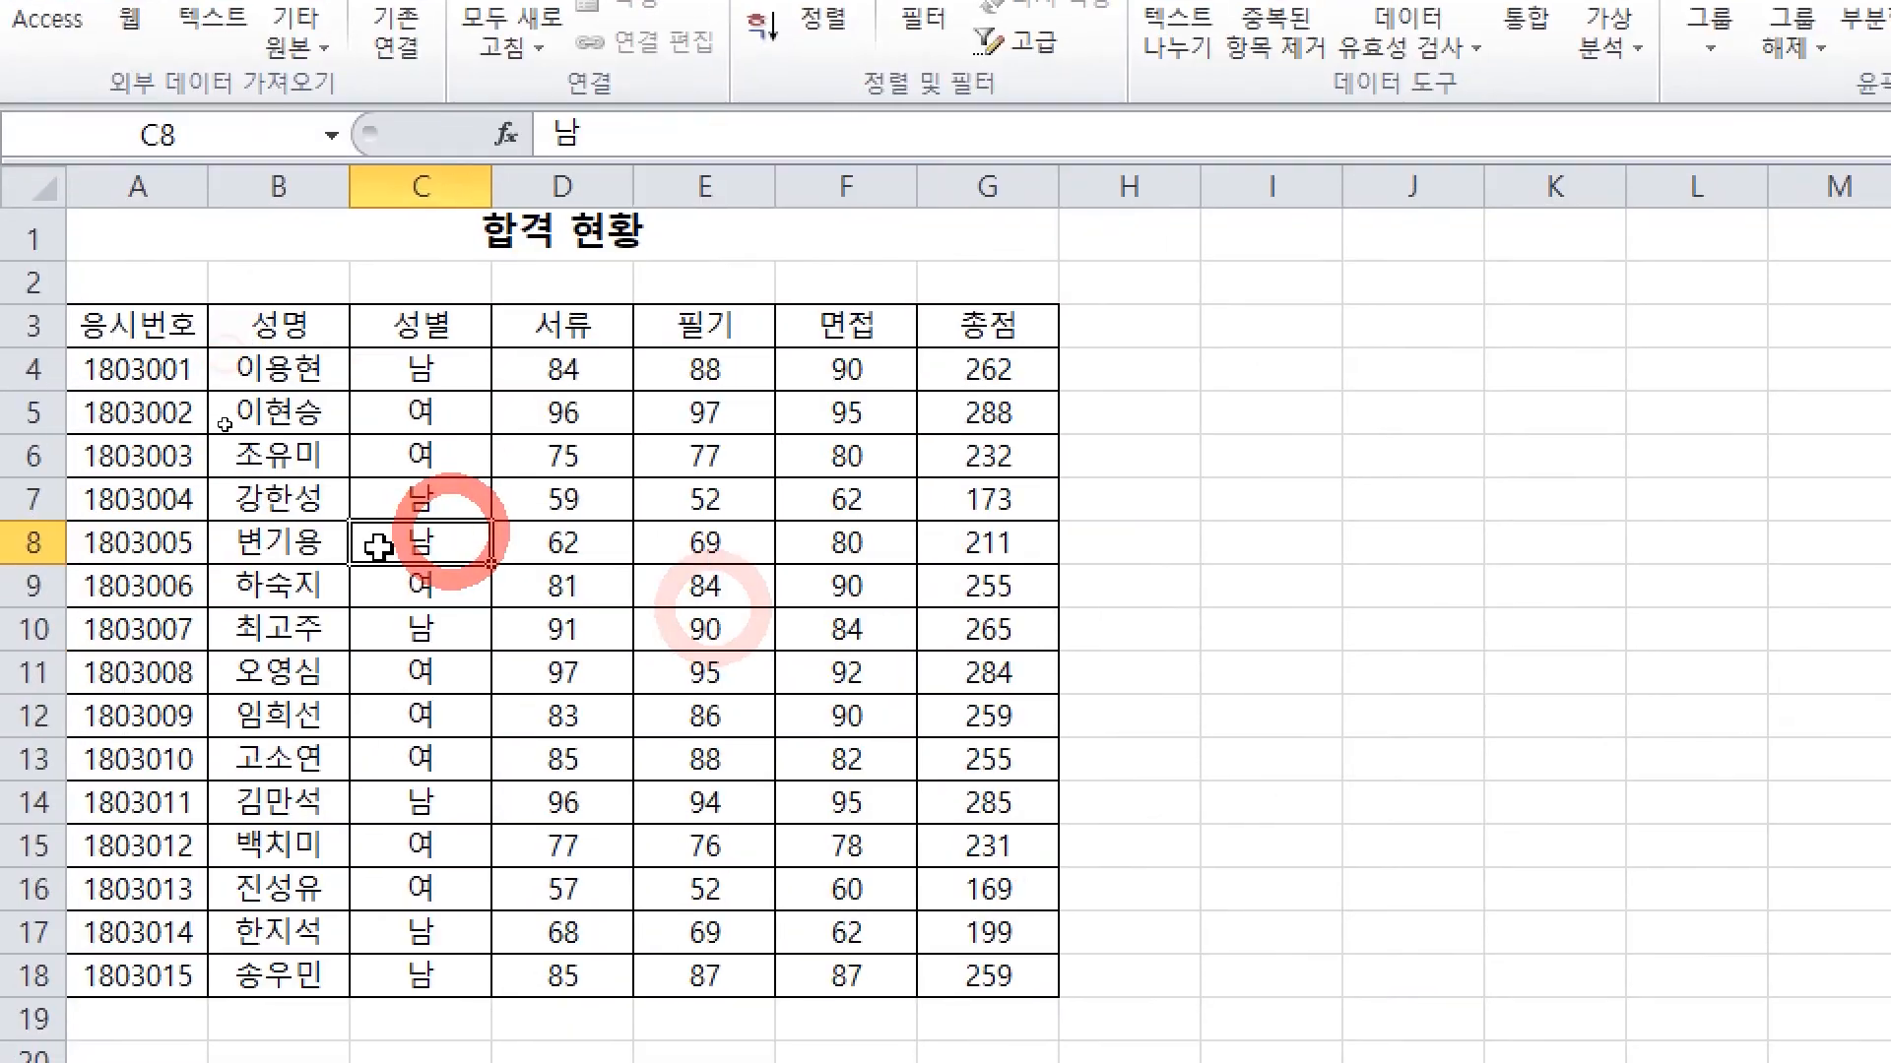
pyautogui.click(611, 753)
pyautogui.click(291, 475)
pyautogui.click(626, 424)
pyautogui.click(808, 507)
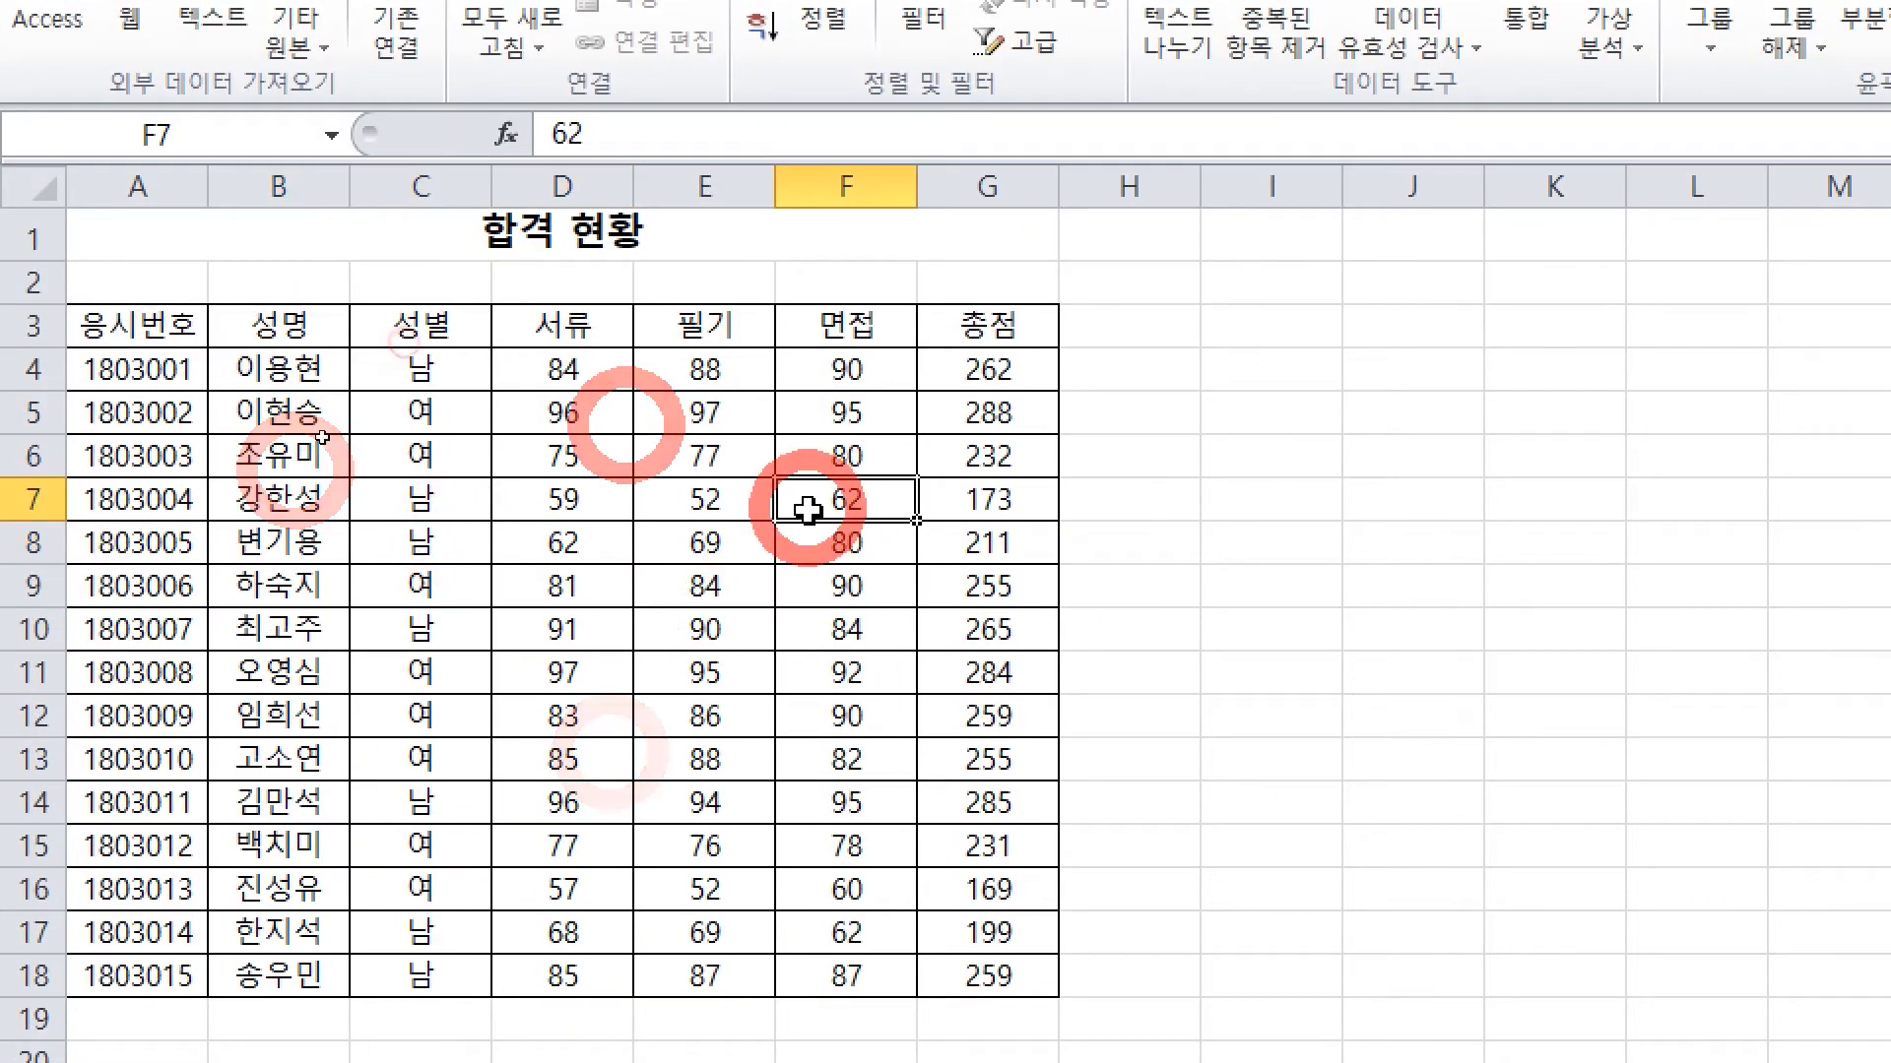
pyautogui.click(265, 542)
pyautogui.click(595, 489)
pyautogui.click(785, 619)
# Turn on the automatic filter for the 합격 현황 table from cell C9
pyautogui.click(395, 580)
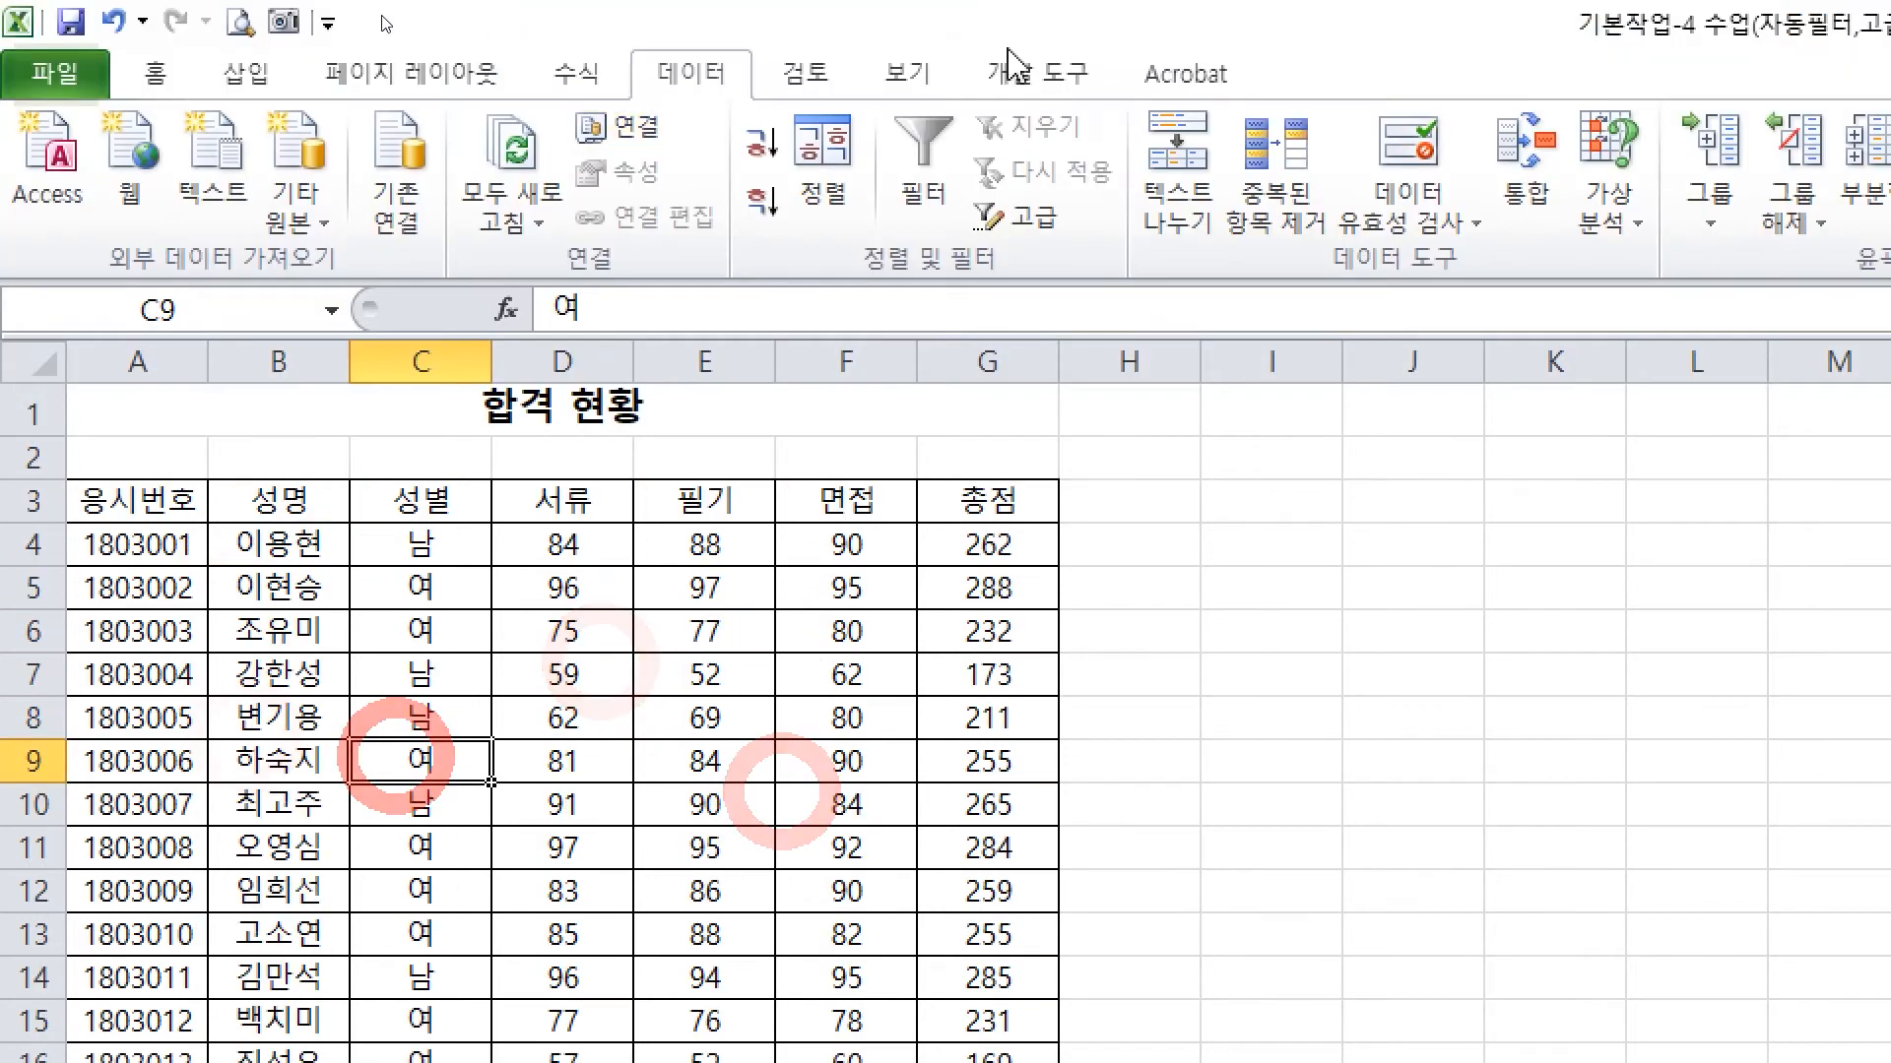
pyautogui.click(688, 67)
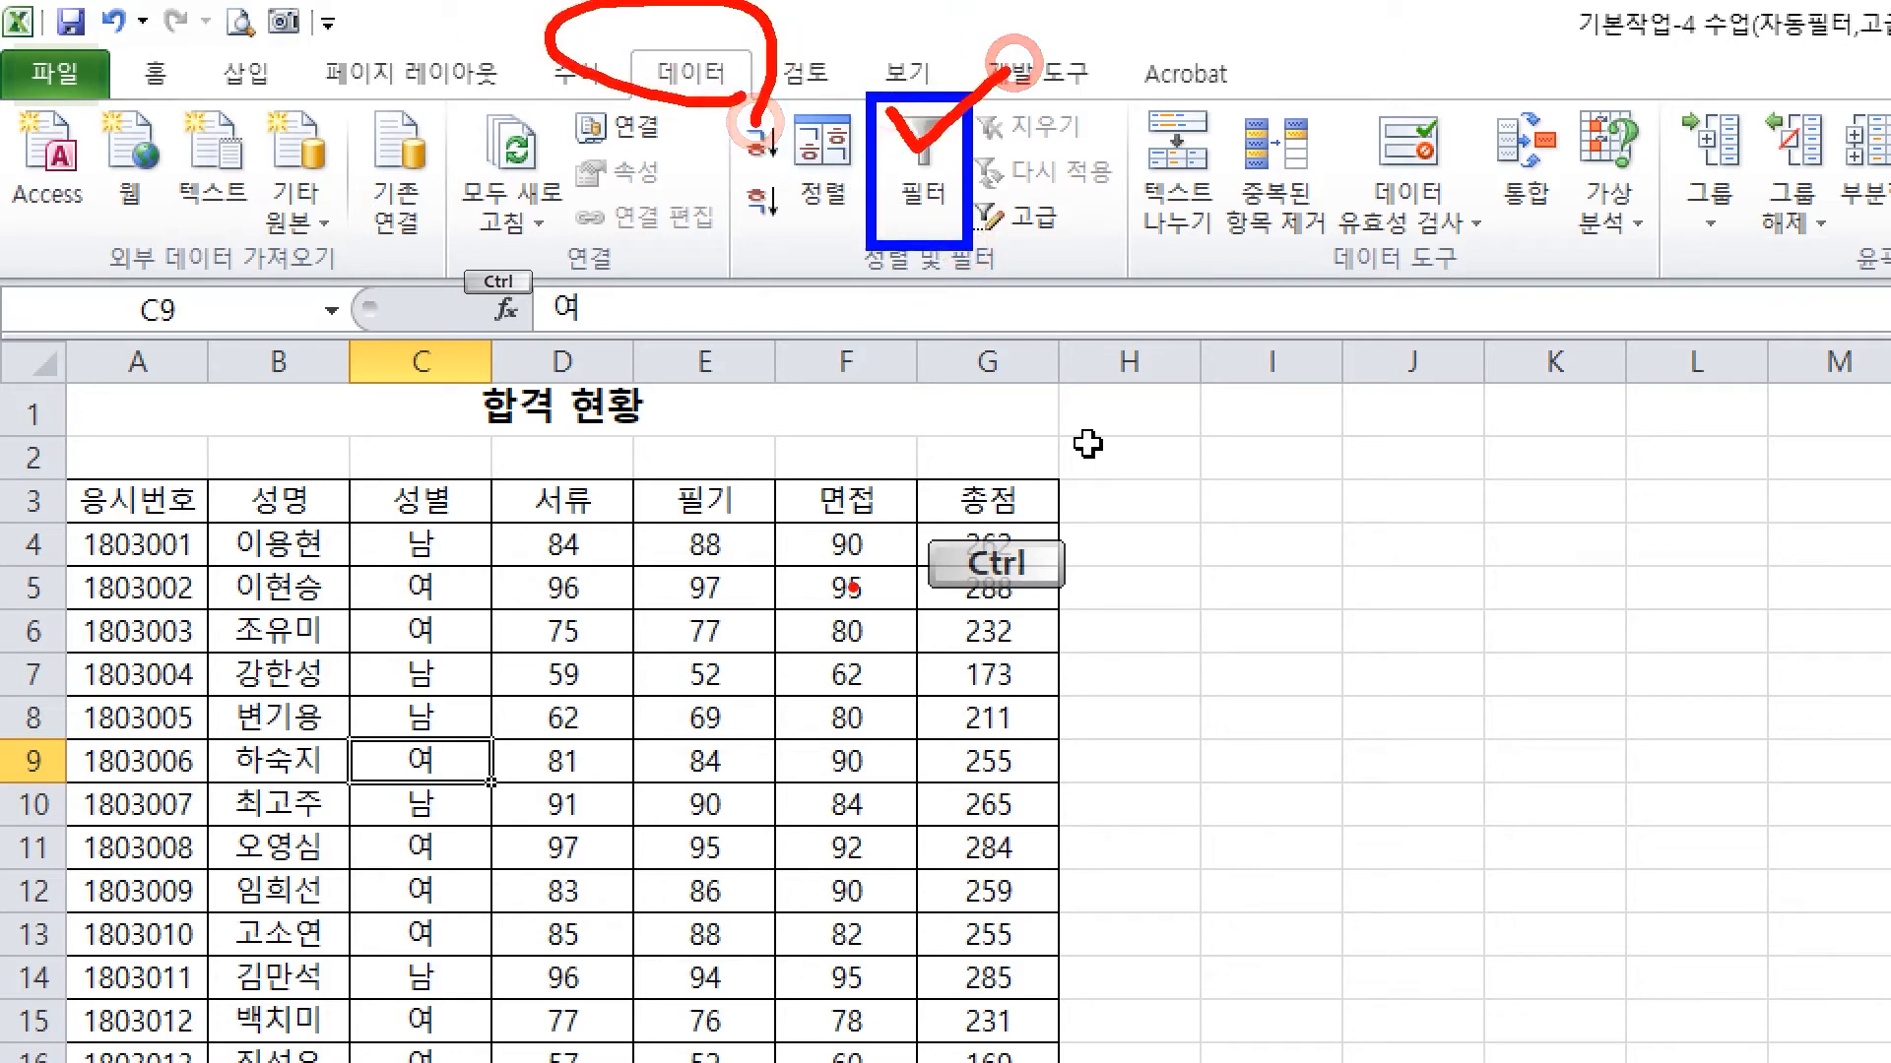
pyautogui.click(925, 182)
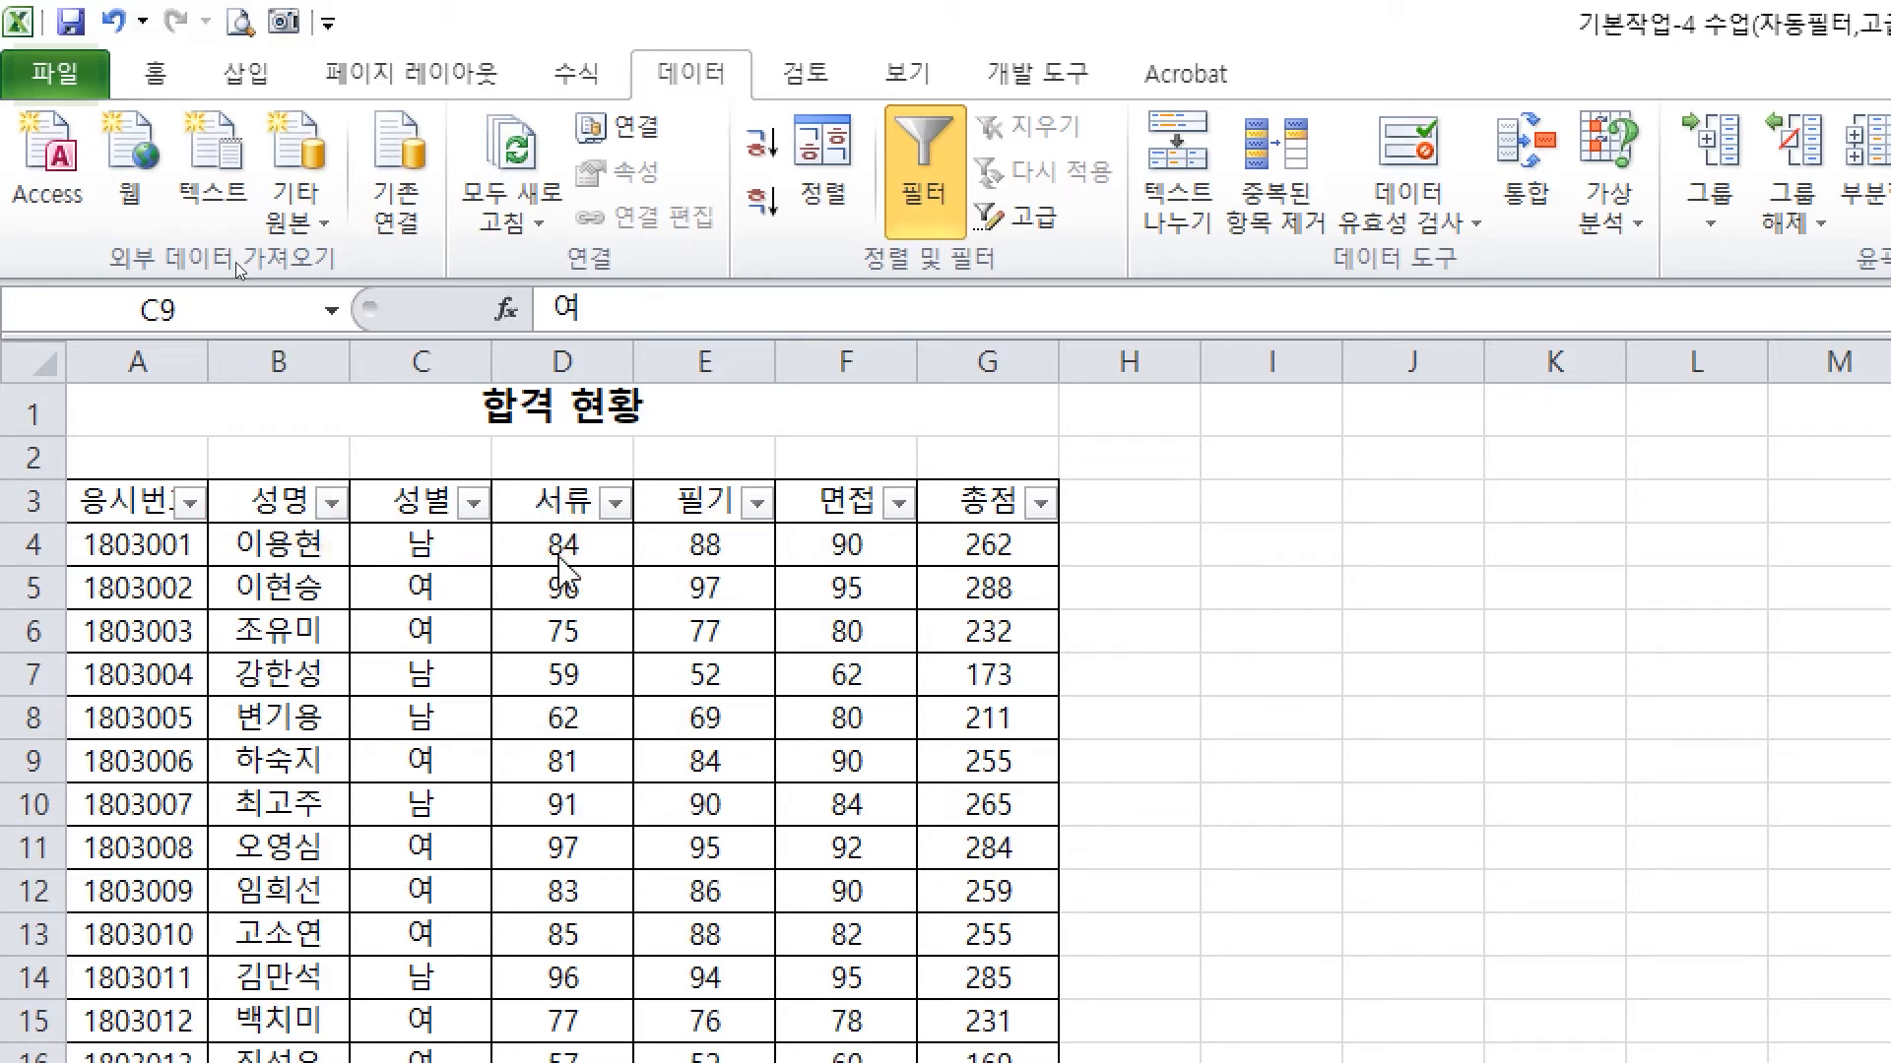
# Filter the 성별 column to show only 여
pyautogui.click(473, 504)
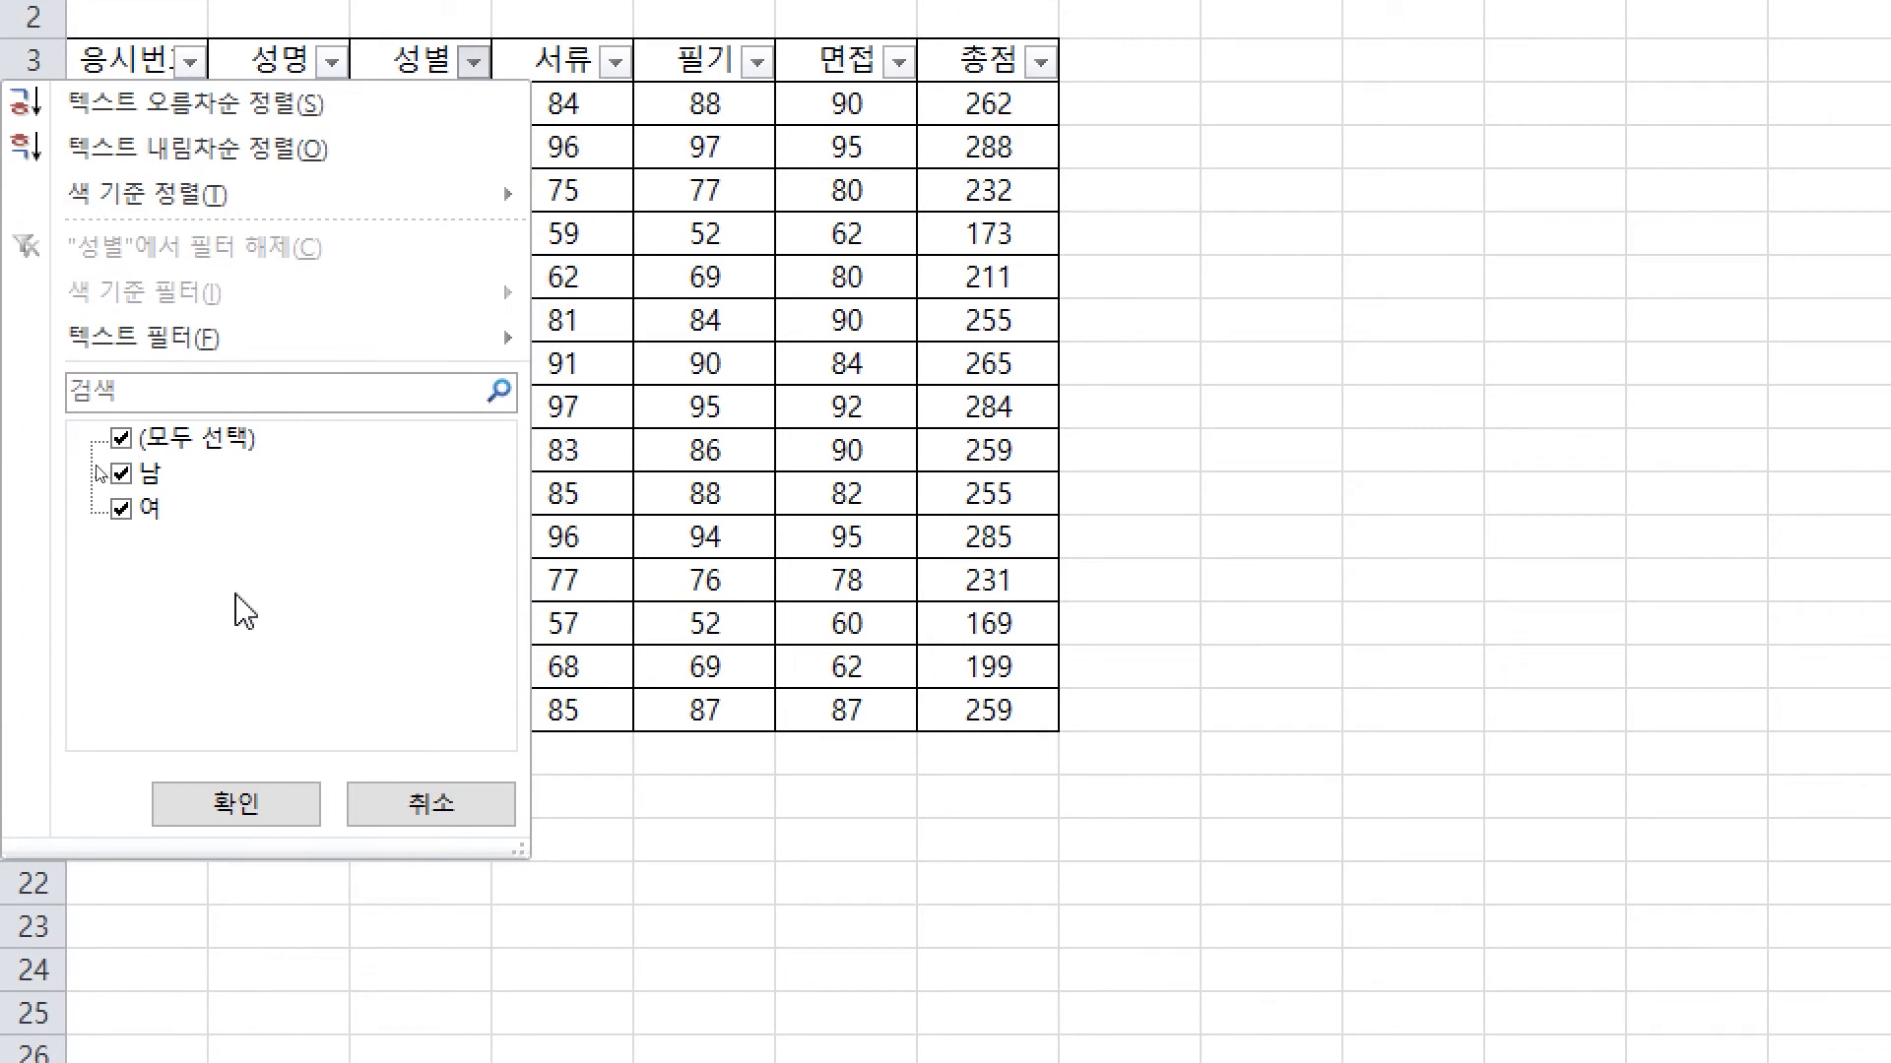
pyautogui.click(120, 438)
pyautogui.click(120, 508)
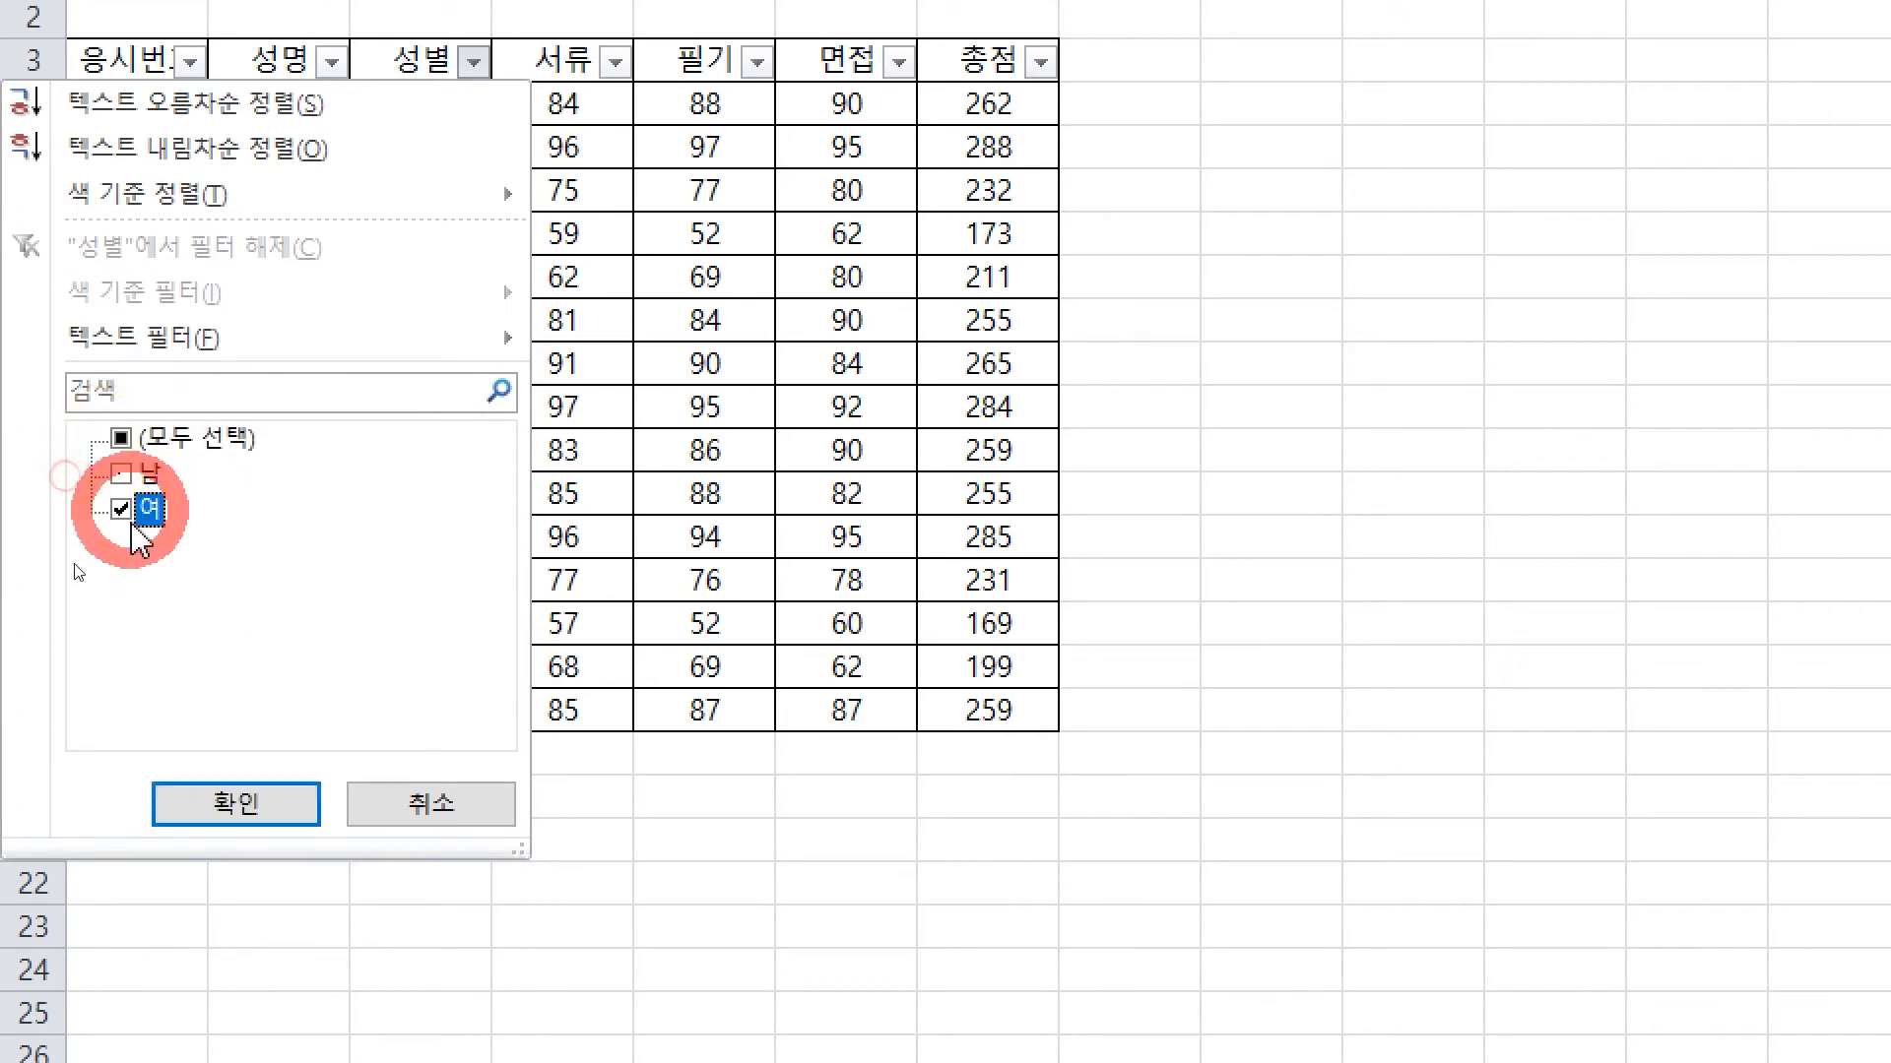
pyautogui.click(237, 804)
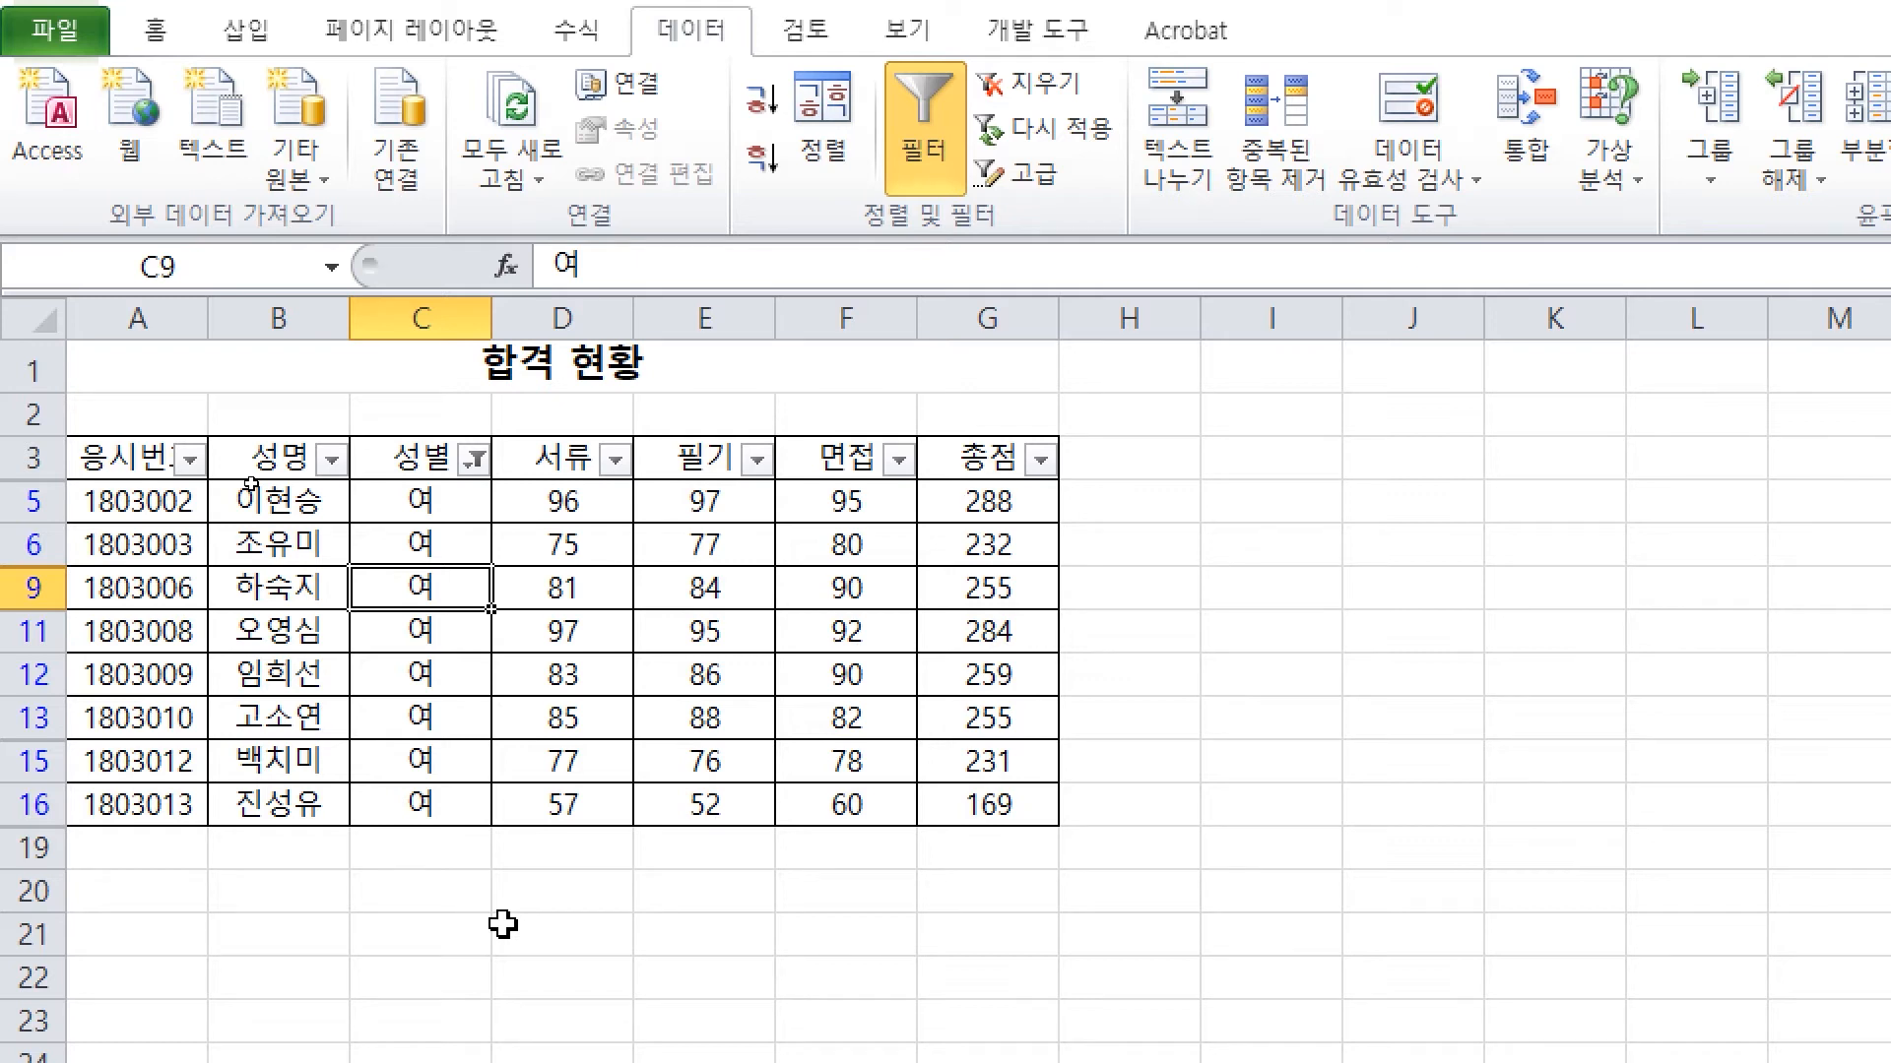
# Try to filter the 총점 column by keeping only the values 255, 259, 284 and 288 ticked
pyautogui.click(1040, 459)
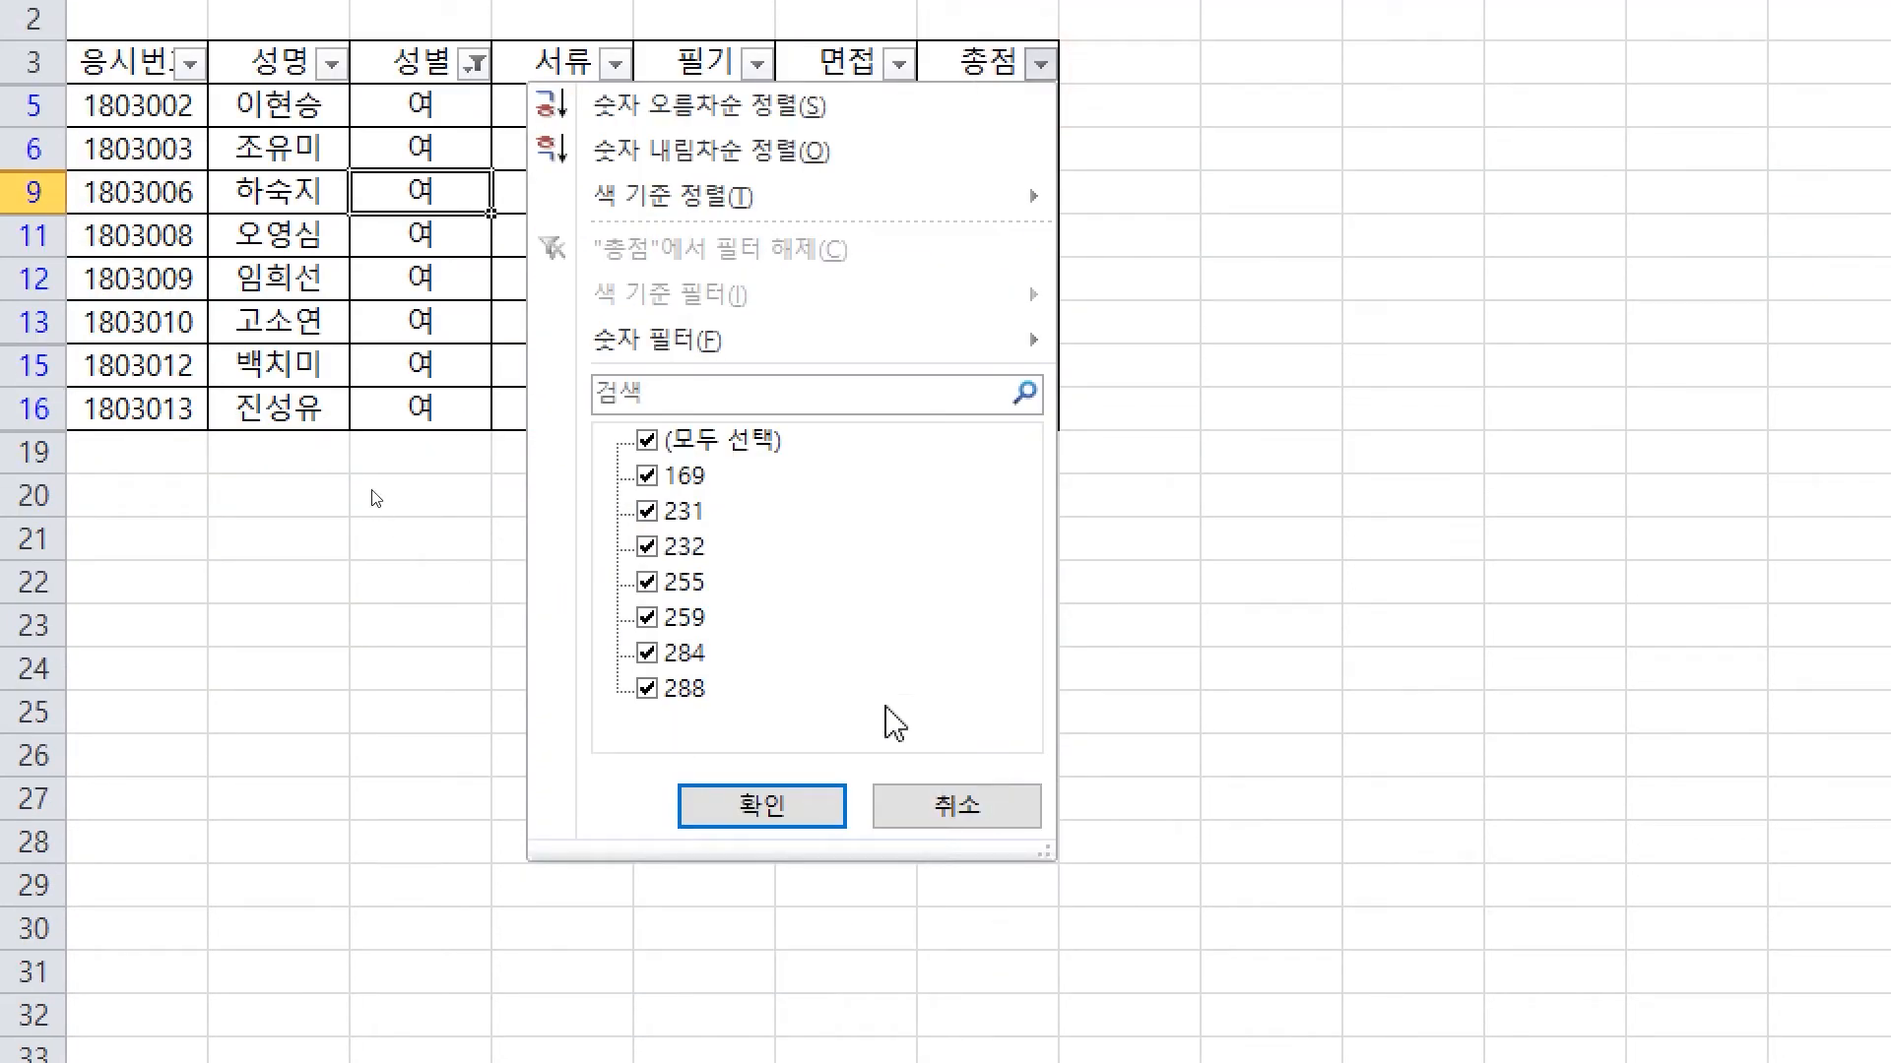
pyautogui.click(650, 441)
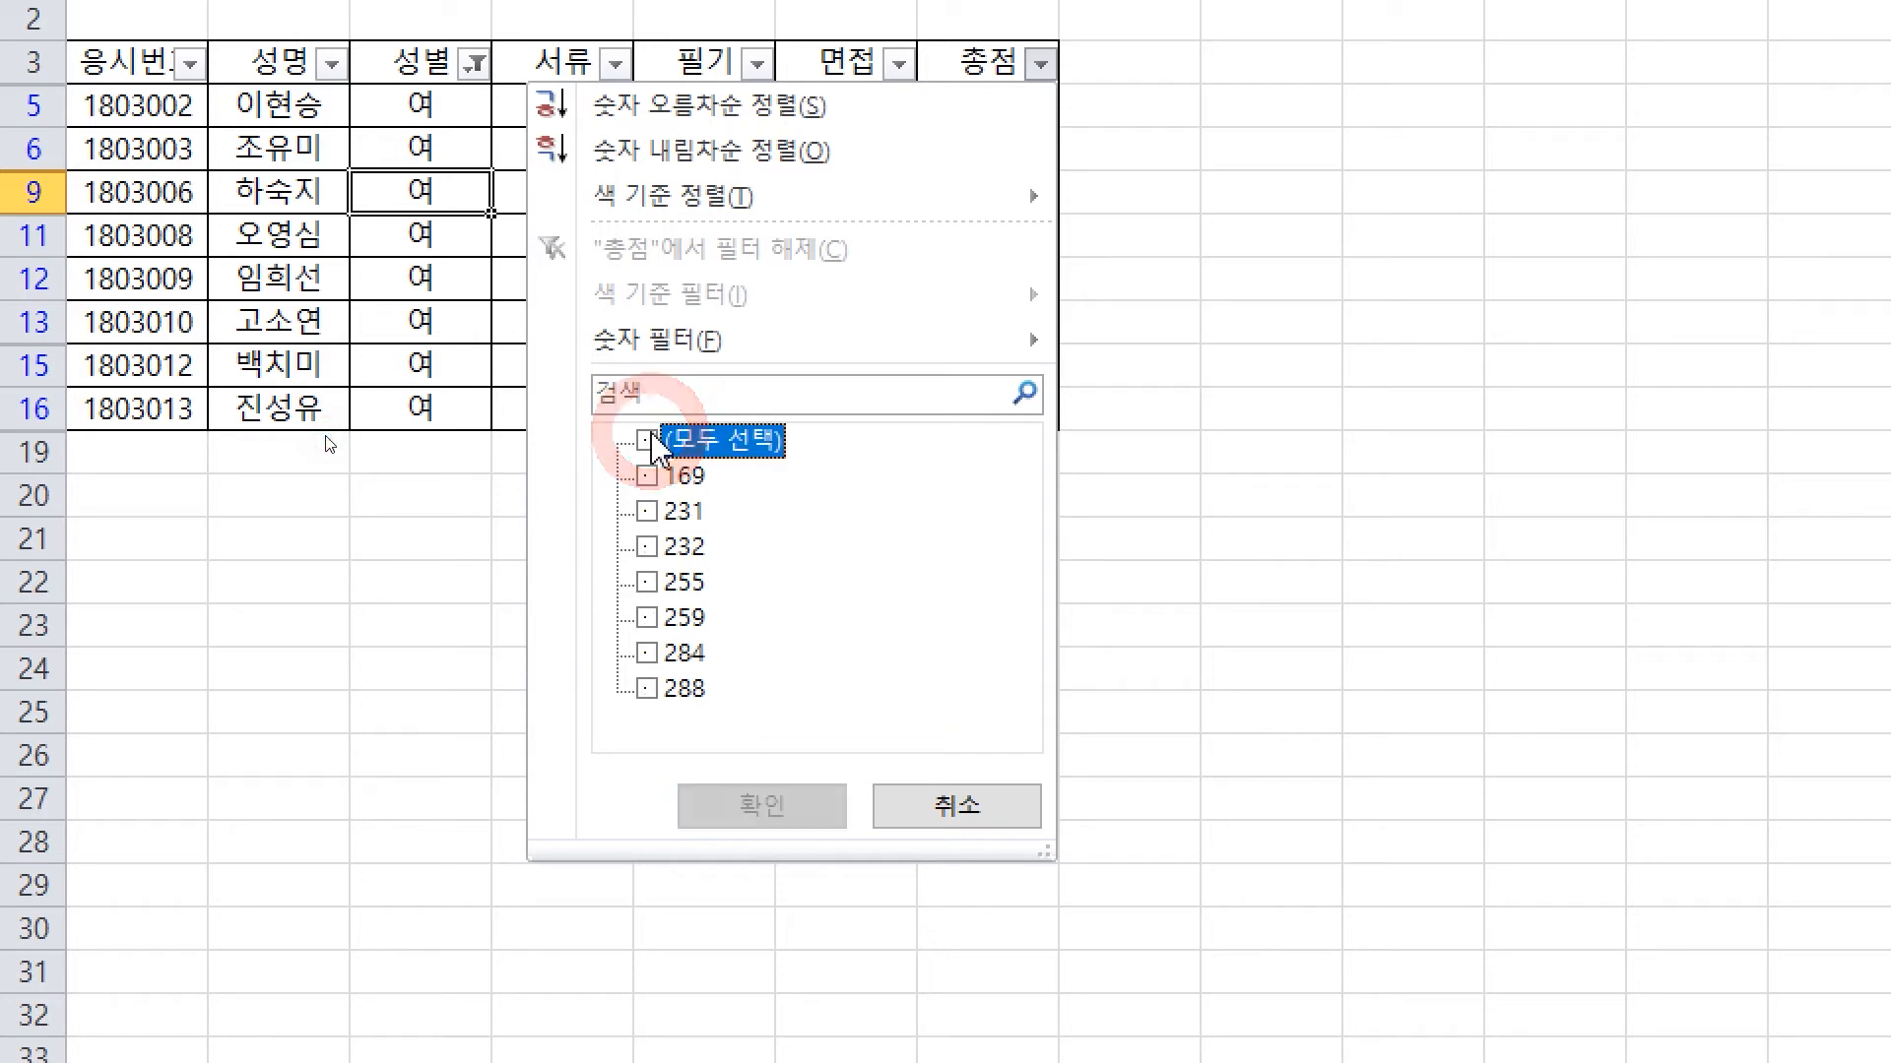
pyautogui.click(654, 582)
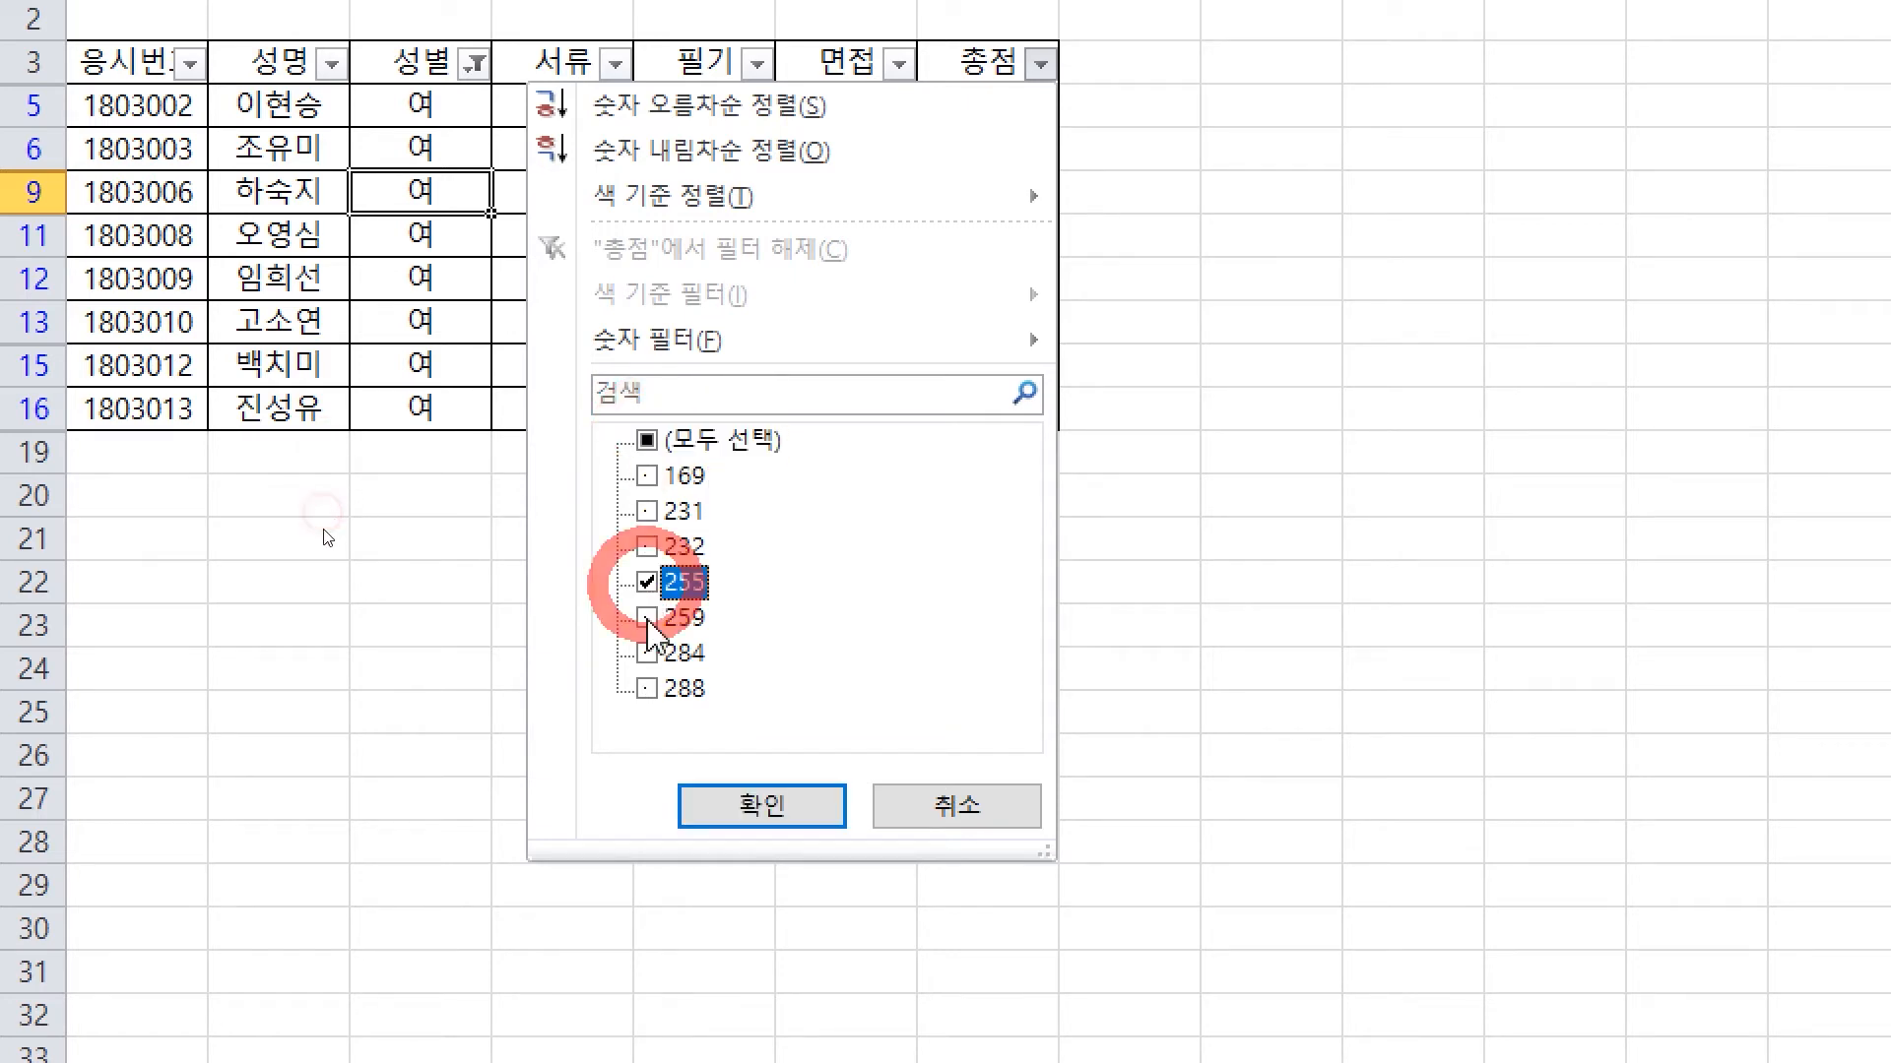
pyautogui.click(654, 617)
pyautogui.click(654, 653)
pyautogui.click(654, 689)
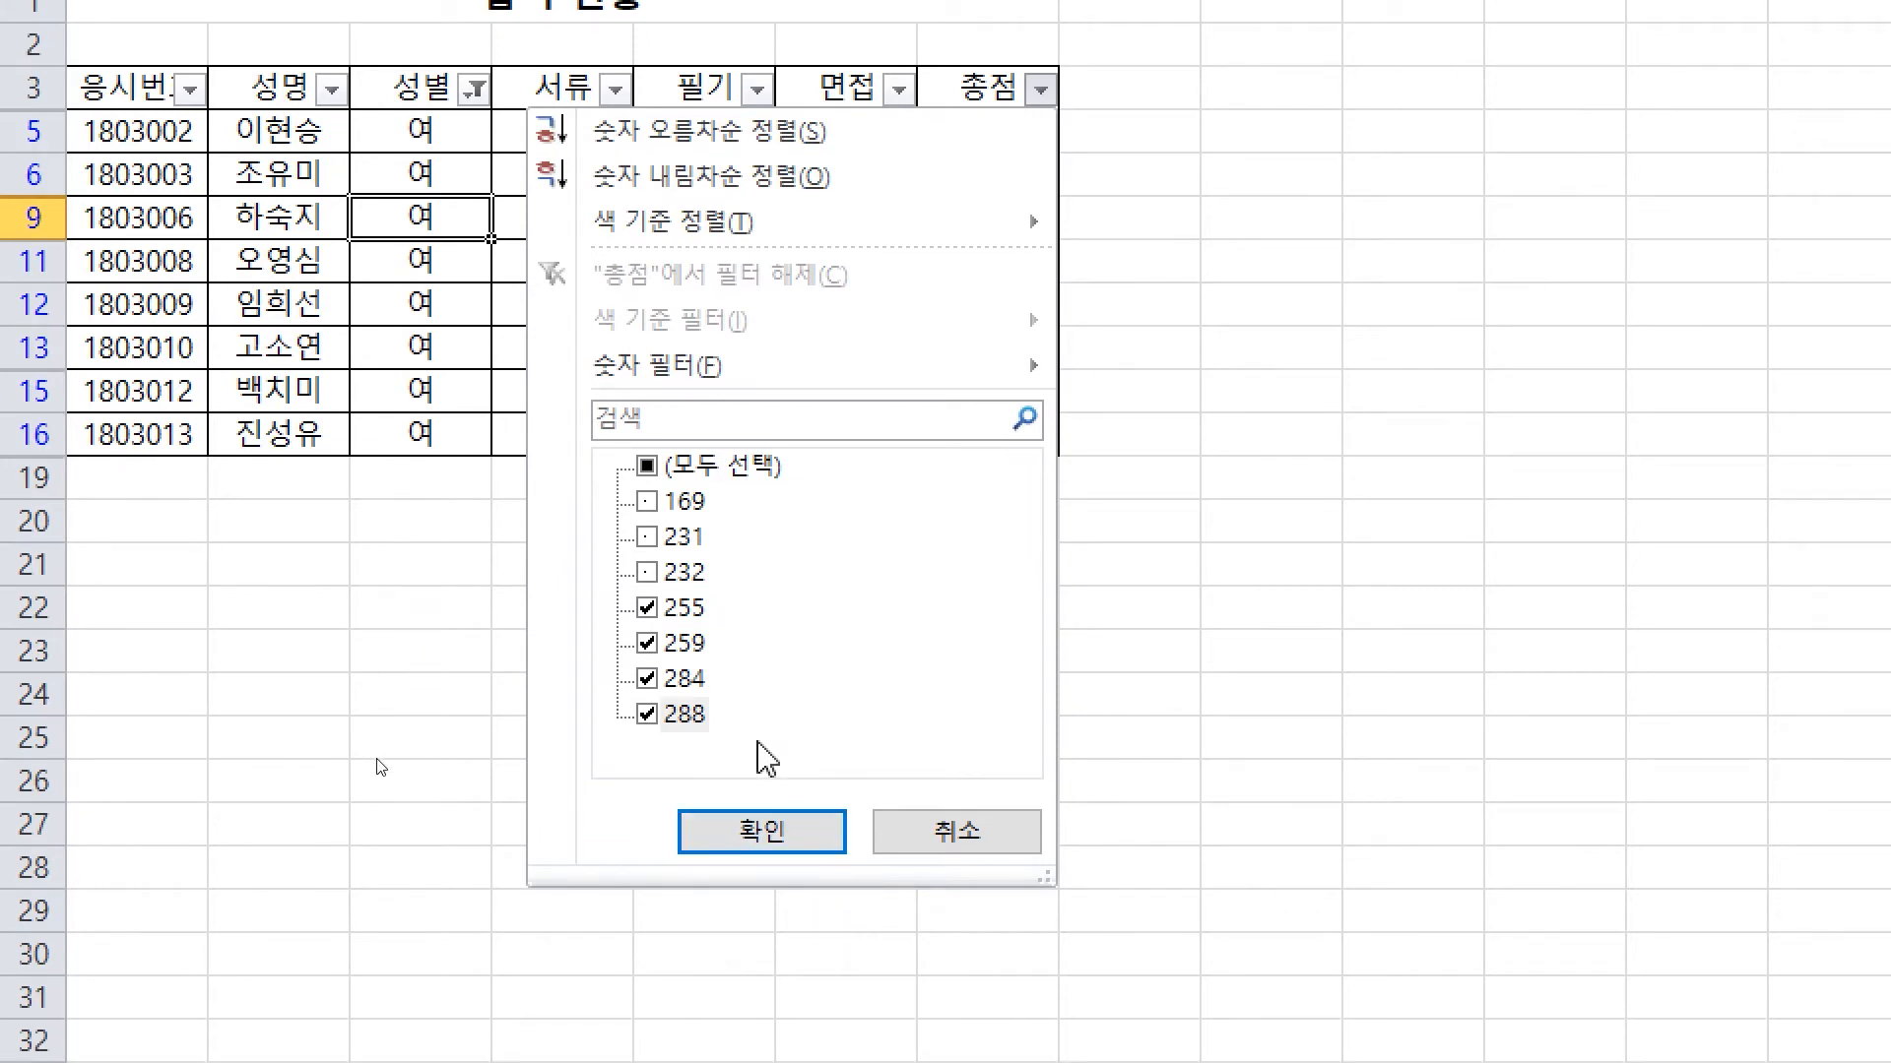
# Draw red lines beside the ticked 총점 values and close the filter list without applying it
pyautogui.press('ctrl')
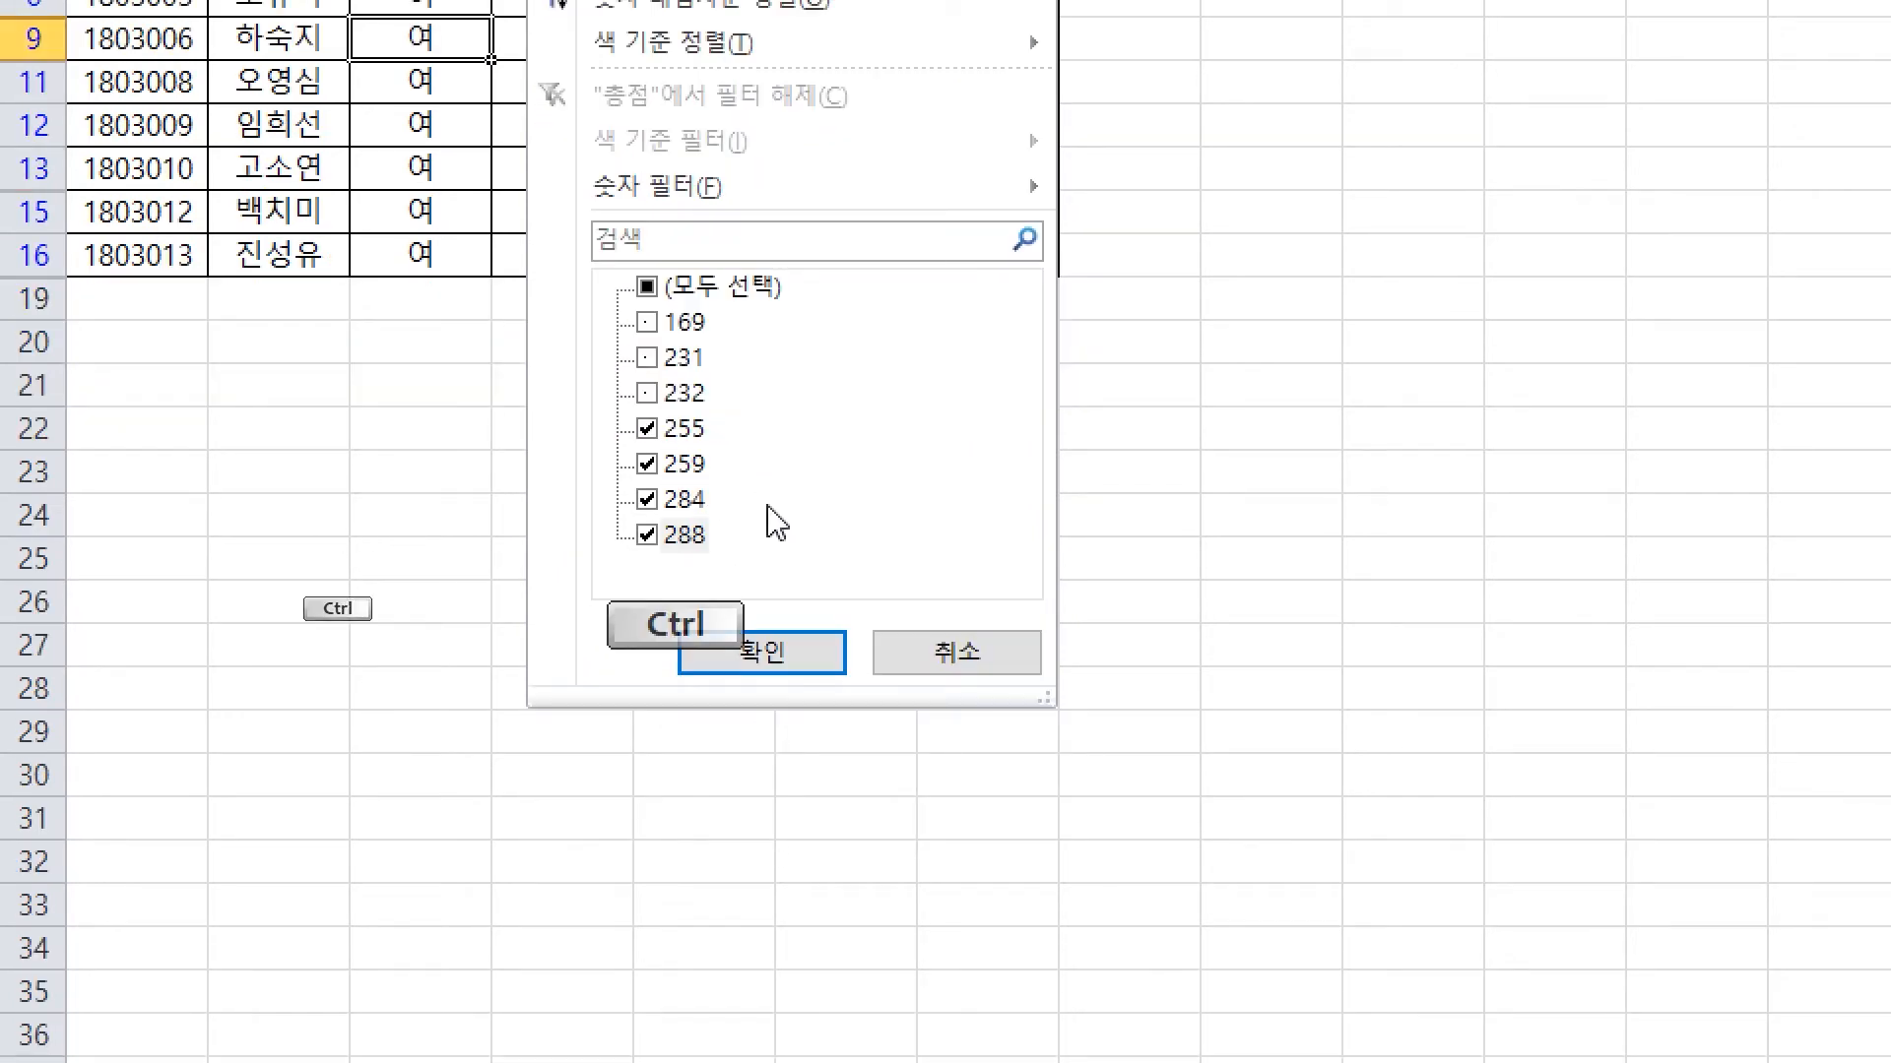
pyautogui.moveTo(707, 431)
pyautogui.mouseDown()
pyautogui.moveTo(782, 419)
pyautogui.moveTo(766, 499)
pyautogui.mouseUp()
pyautogui.moveTo(701, 538); pyautogui.dragTo(807, 541)
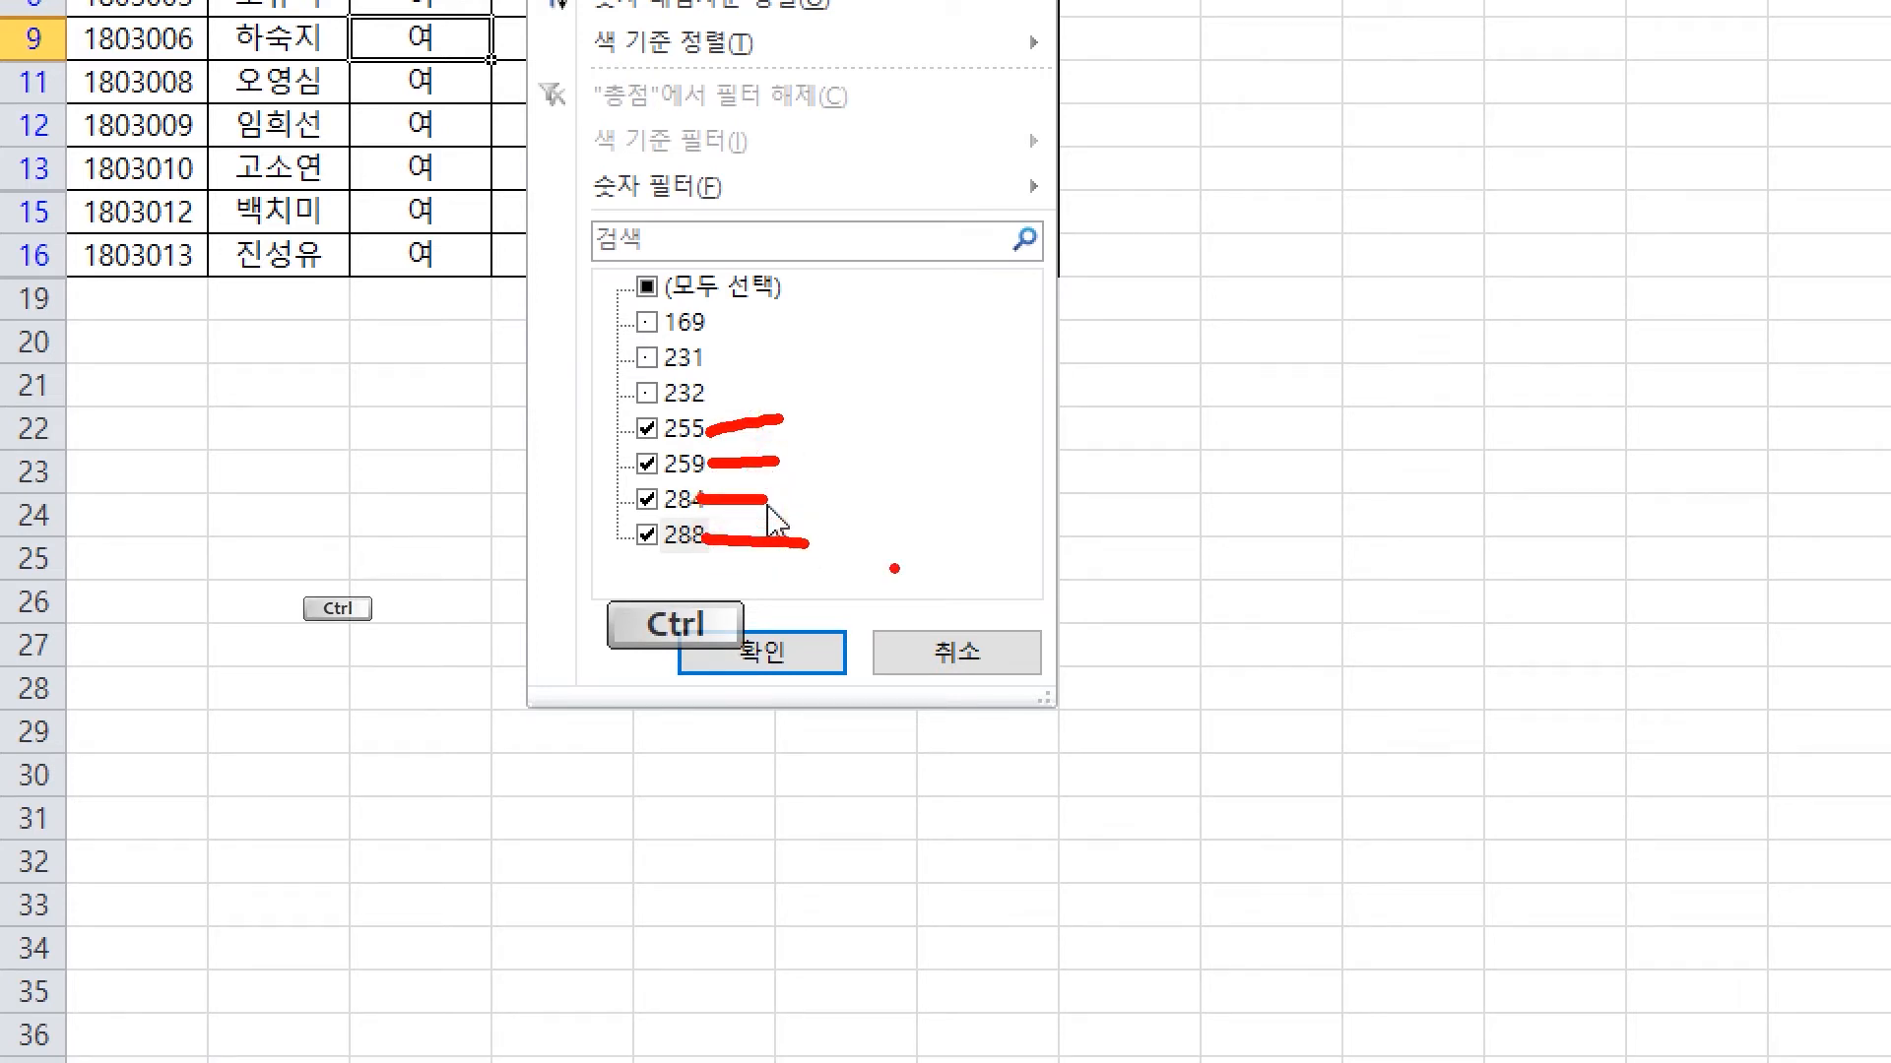
pyautogui.press('Escape')
pyautogui.click(827, 84)
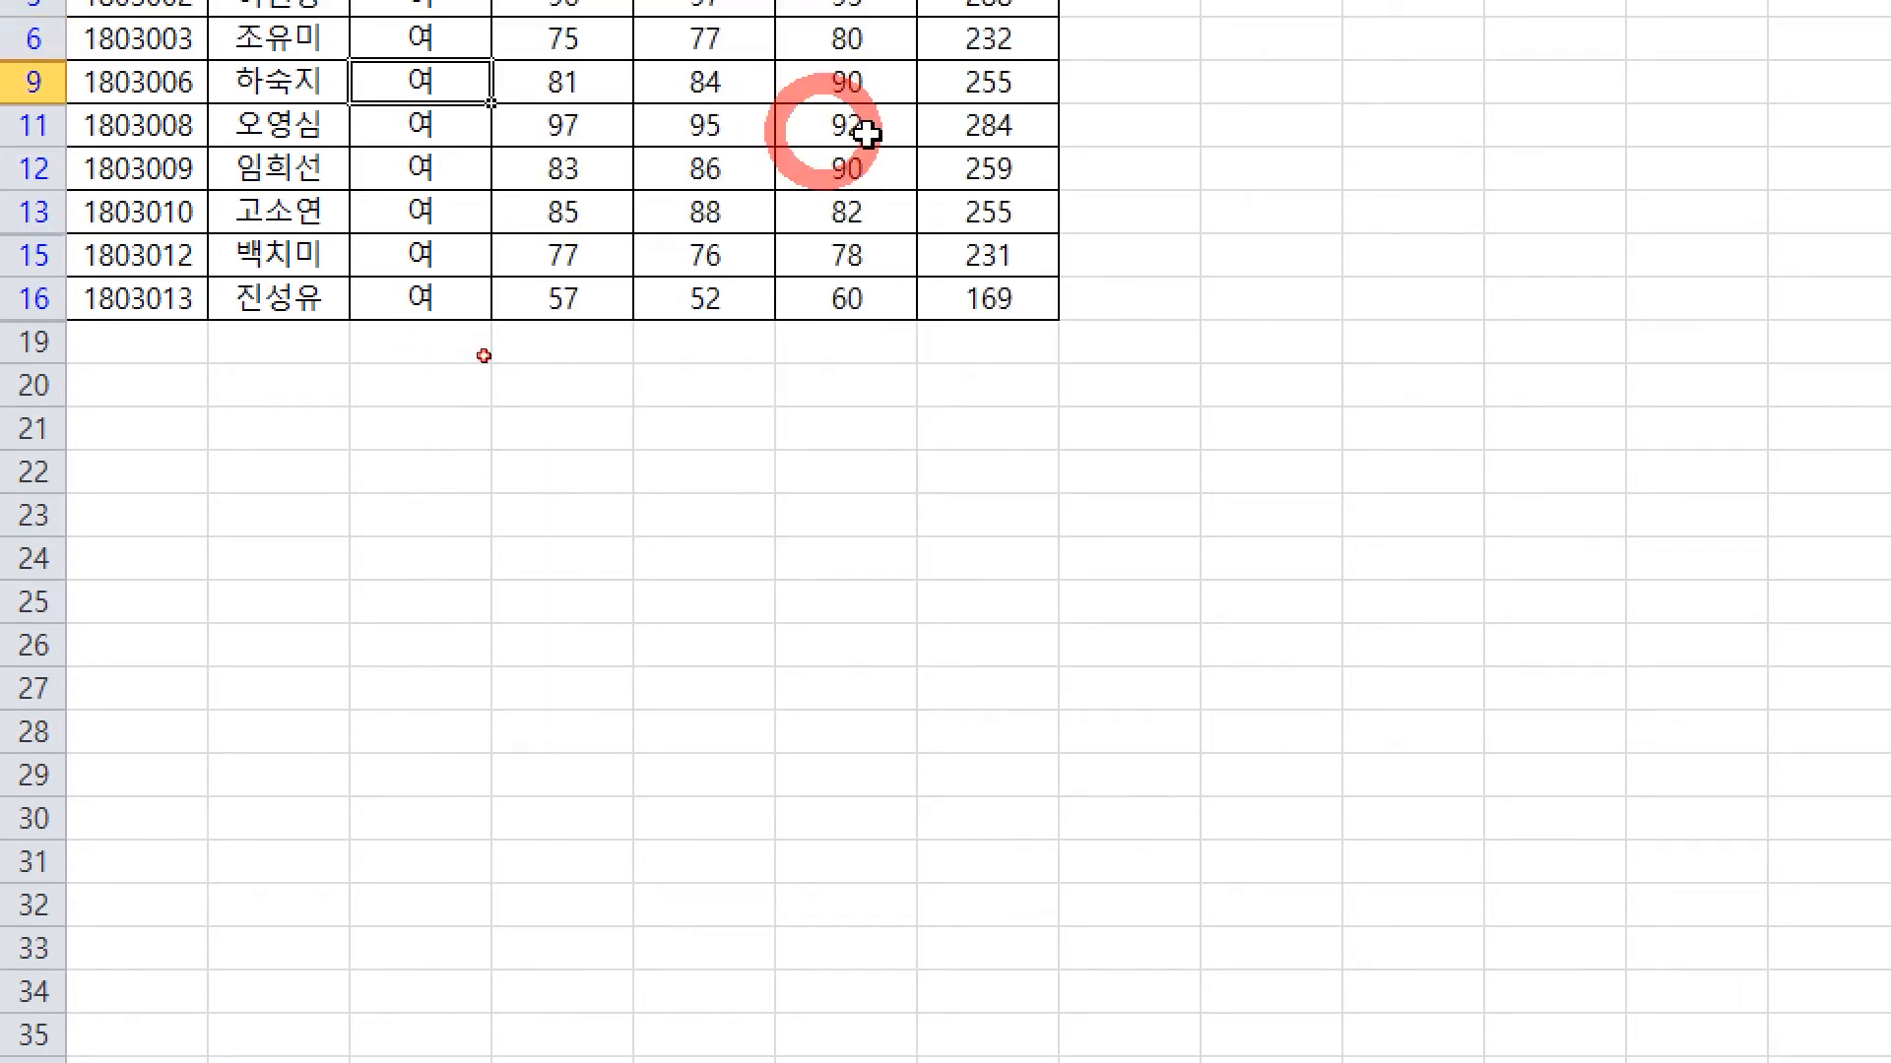
# Open the number filter conditions for the 총점 column
pyautogui.click(988, 125)
pyautogui.click(988, 321)
pyautogui.click(994, 588)
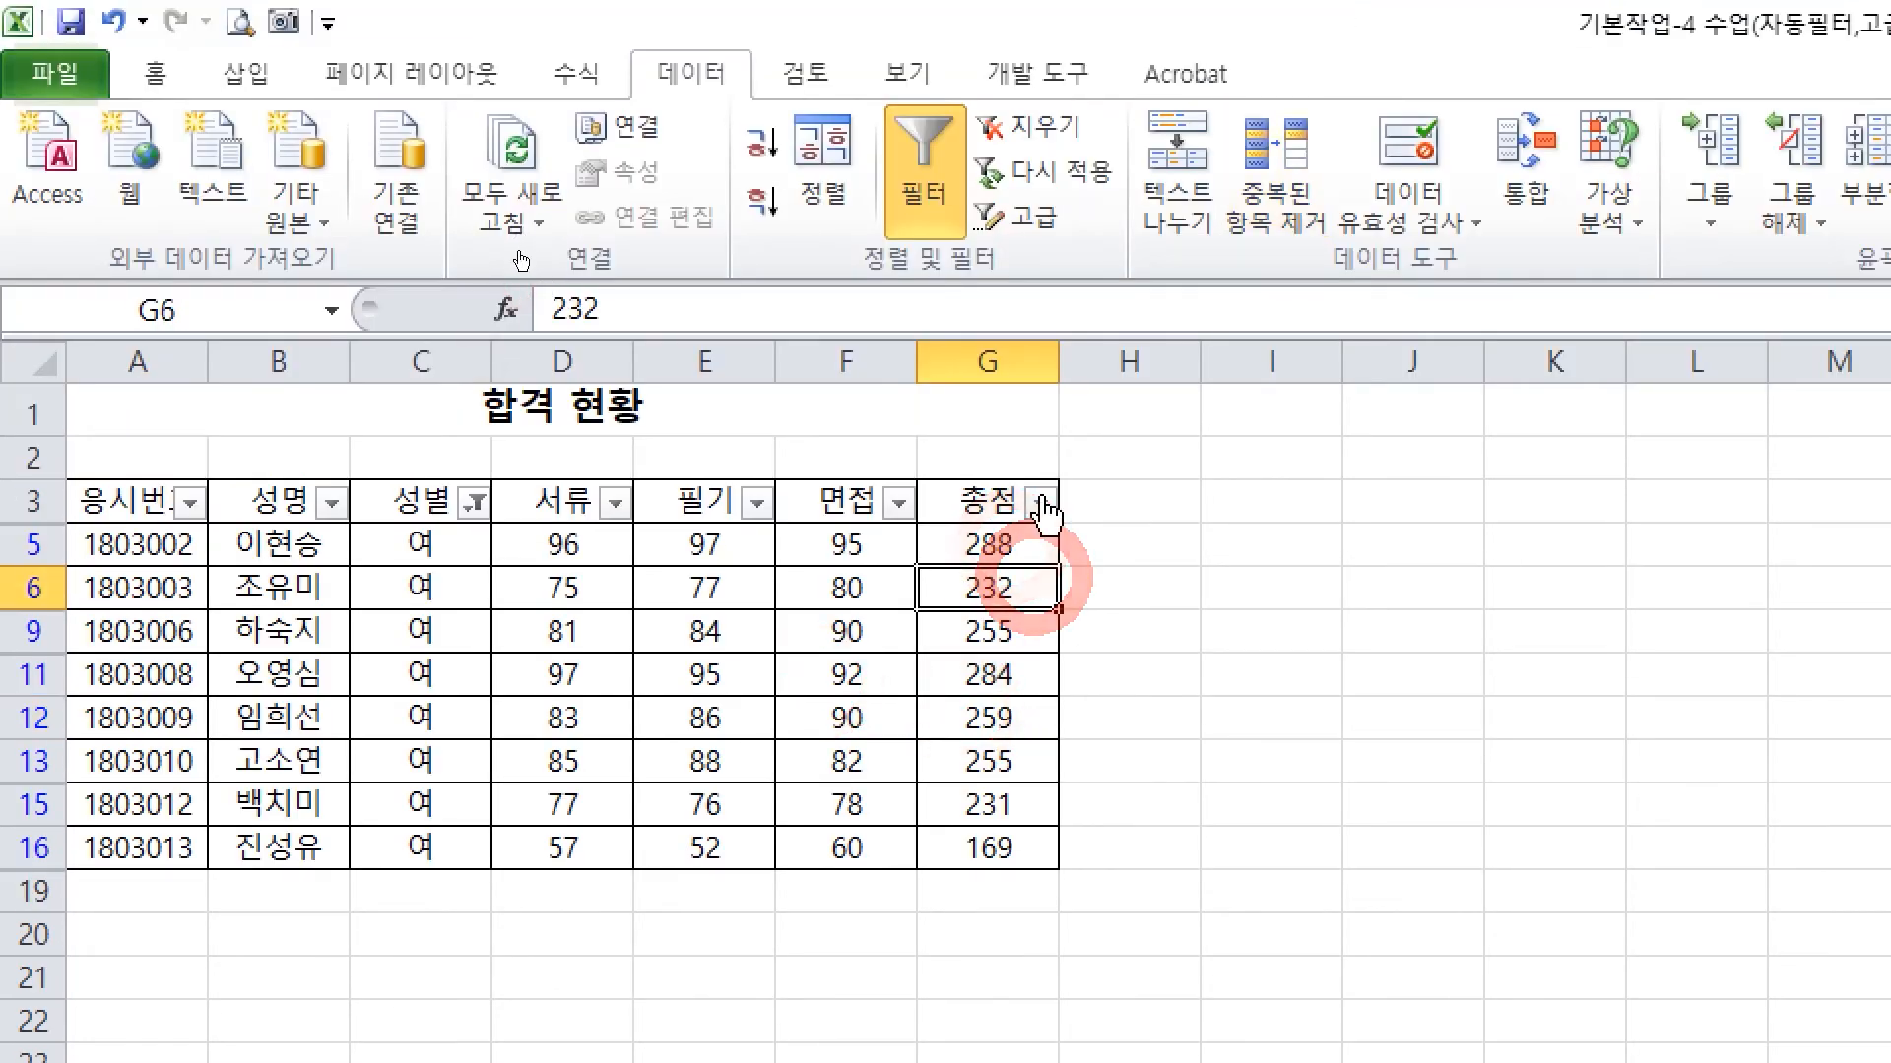
pyautogui.click(1040, 503)
pyautogui.click(1041, 503)
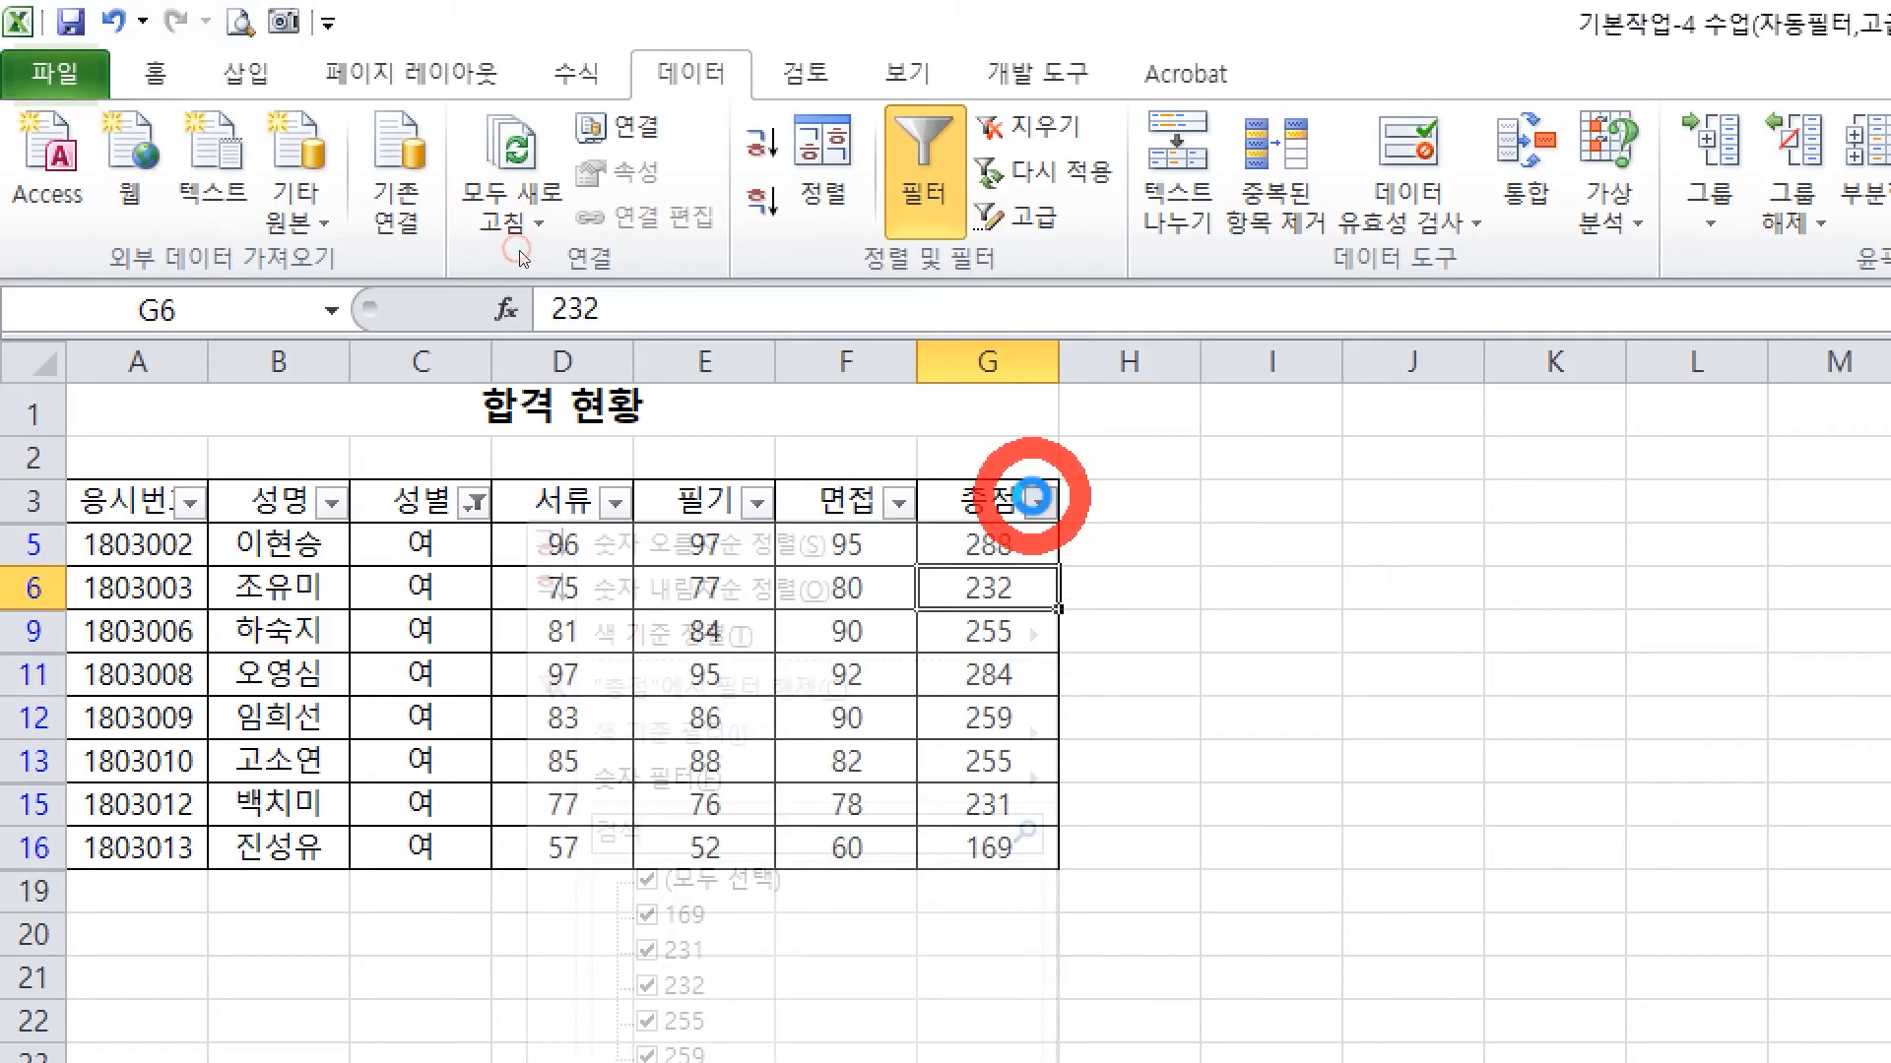
pyautogui.click(1041, 503)
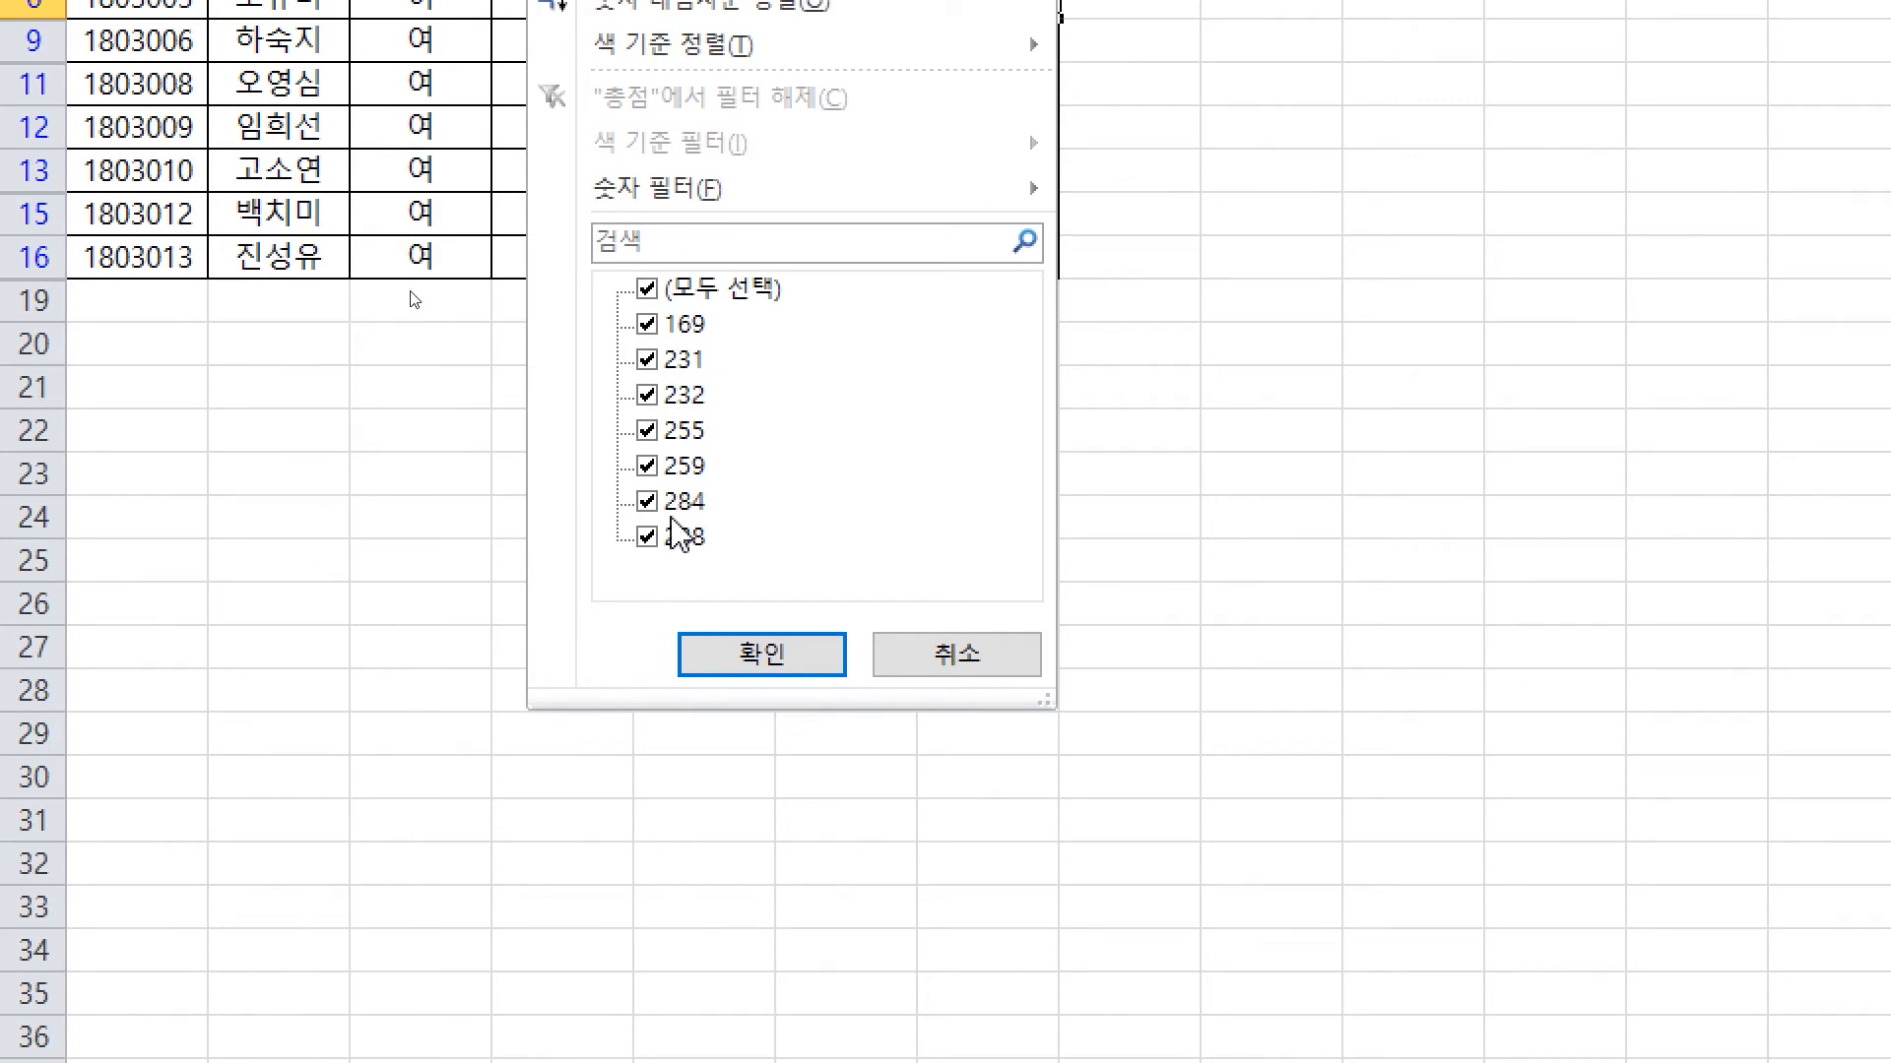
pyautogui.moveTo(793, 197)
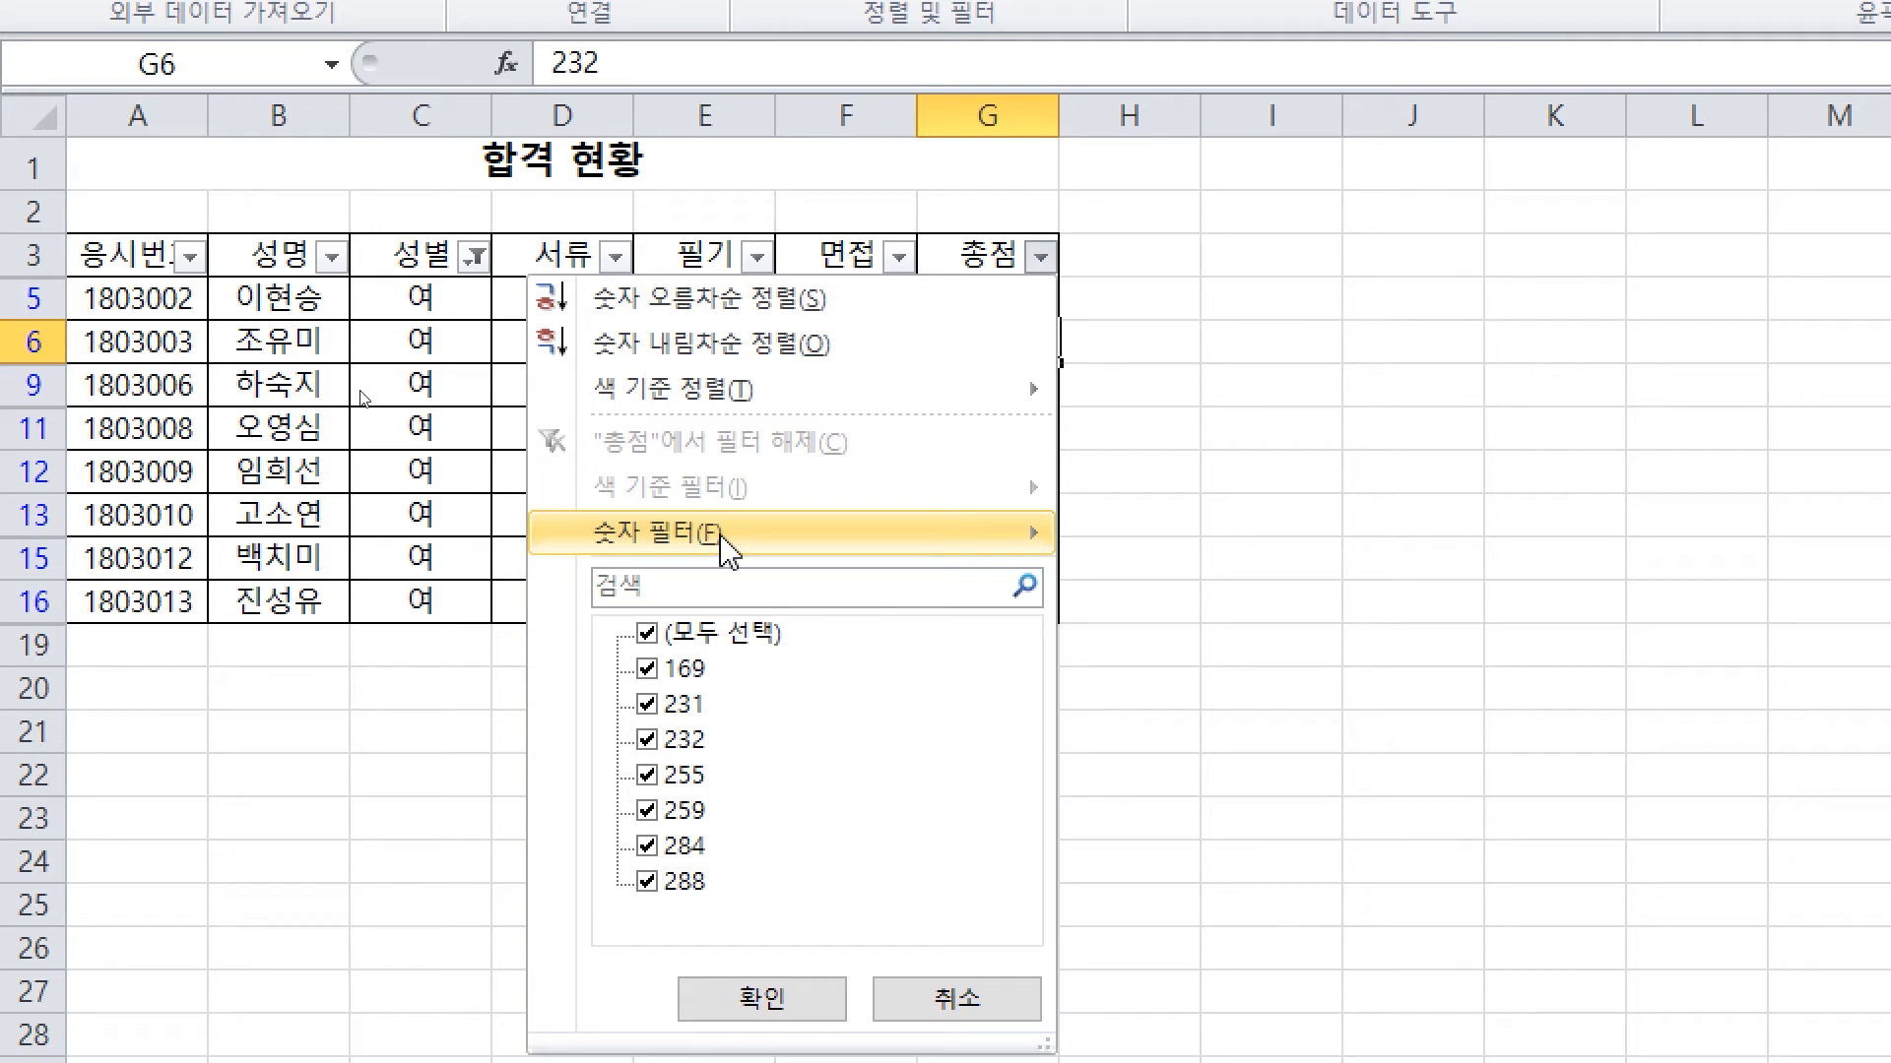
pyautogui.click(723, 536)
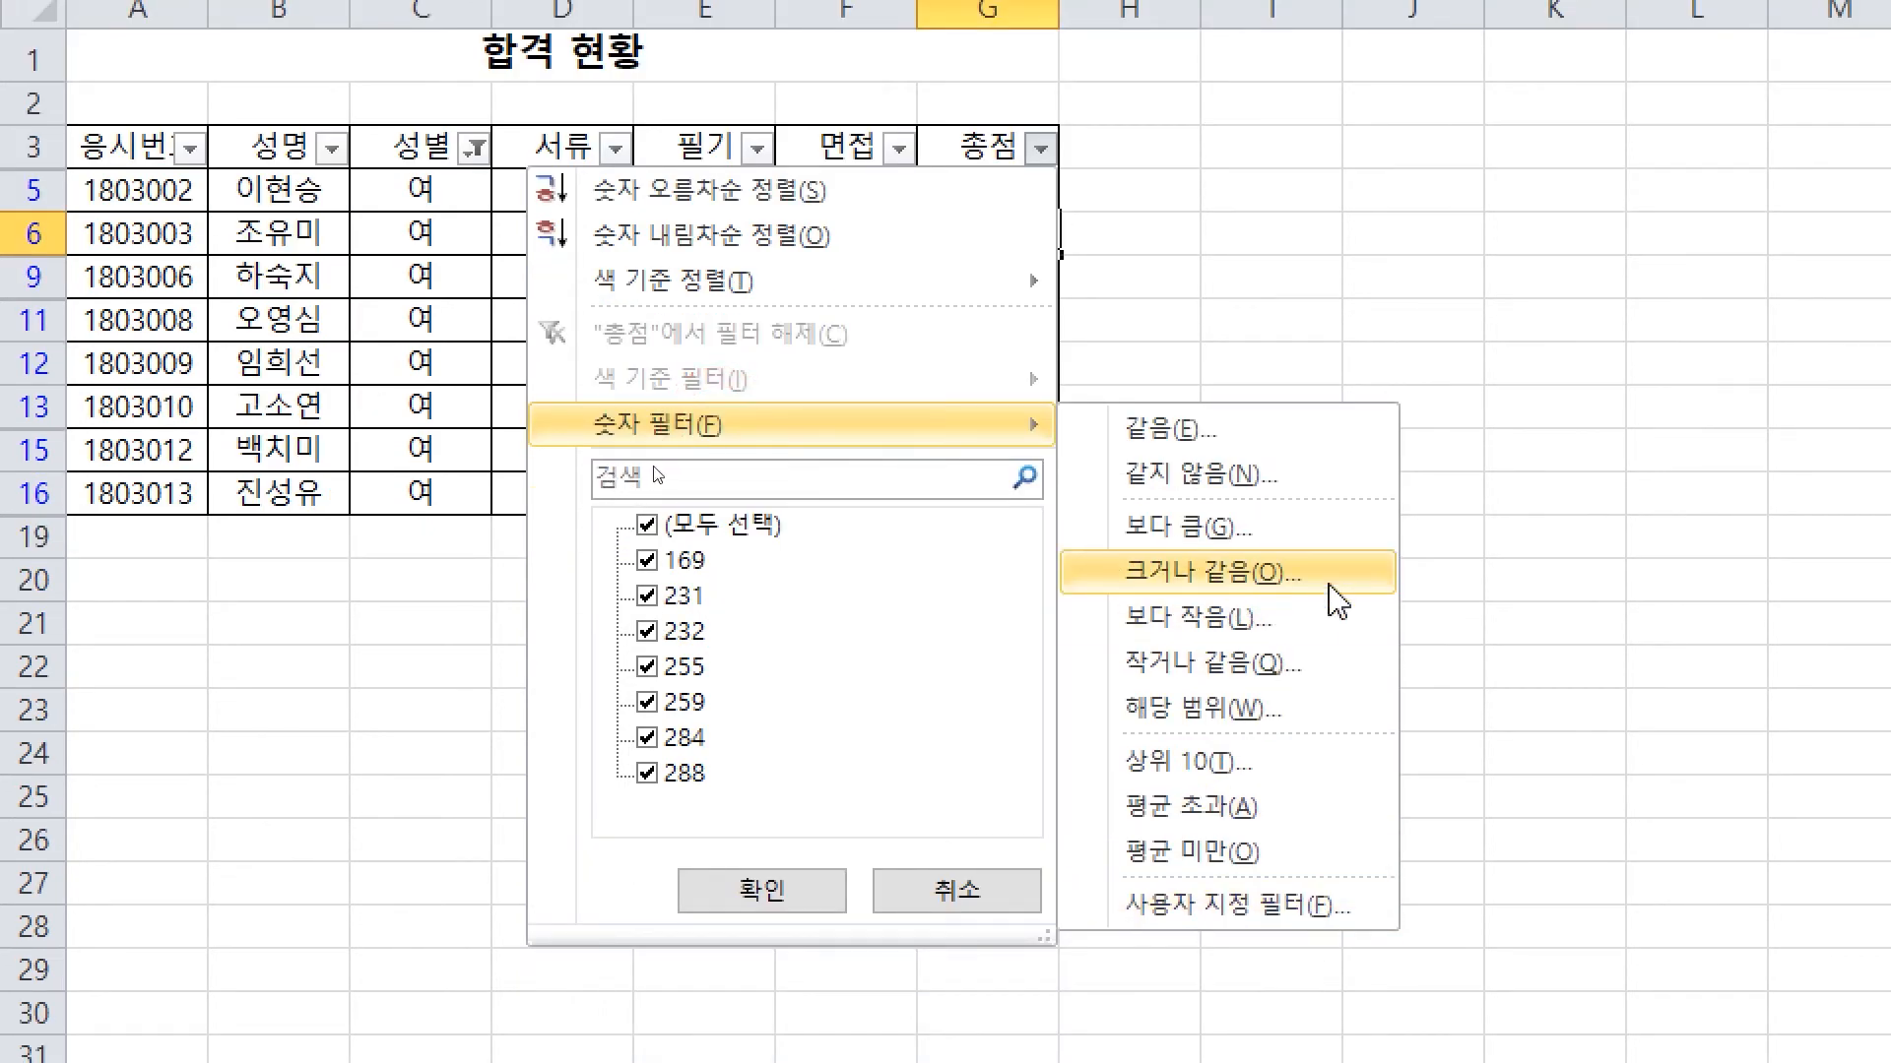
# Handwrite the example values 250, 251 and 252 in red beside the number filter conditions
pyautogui.press('ctrl')
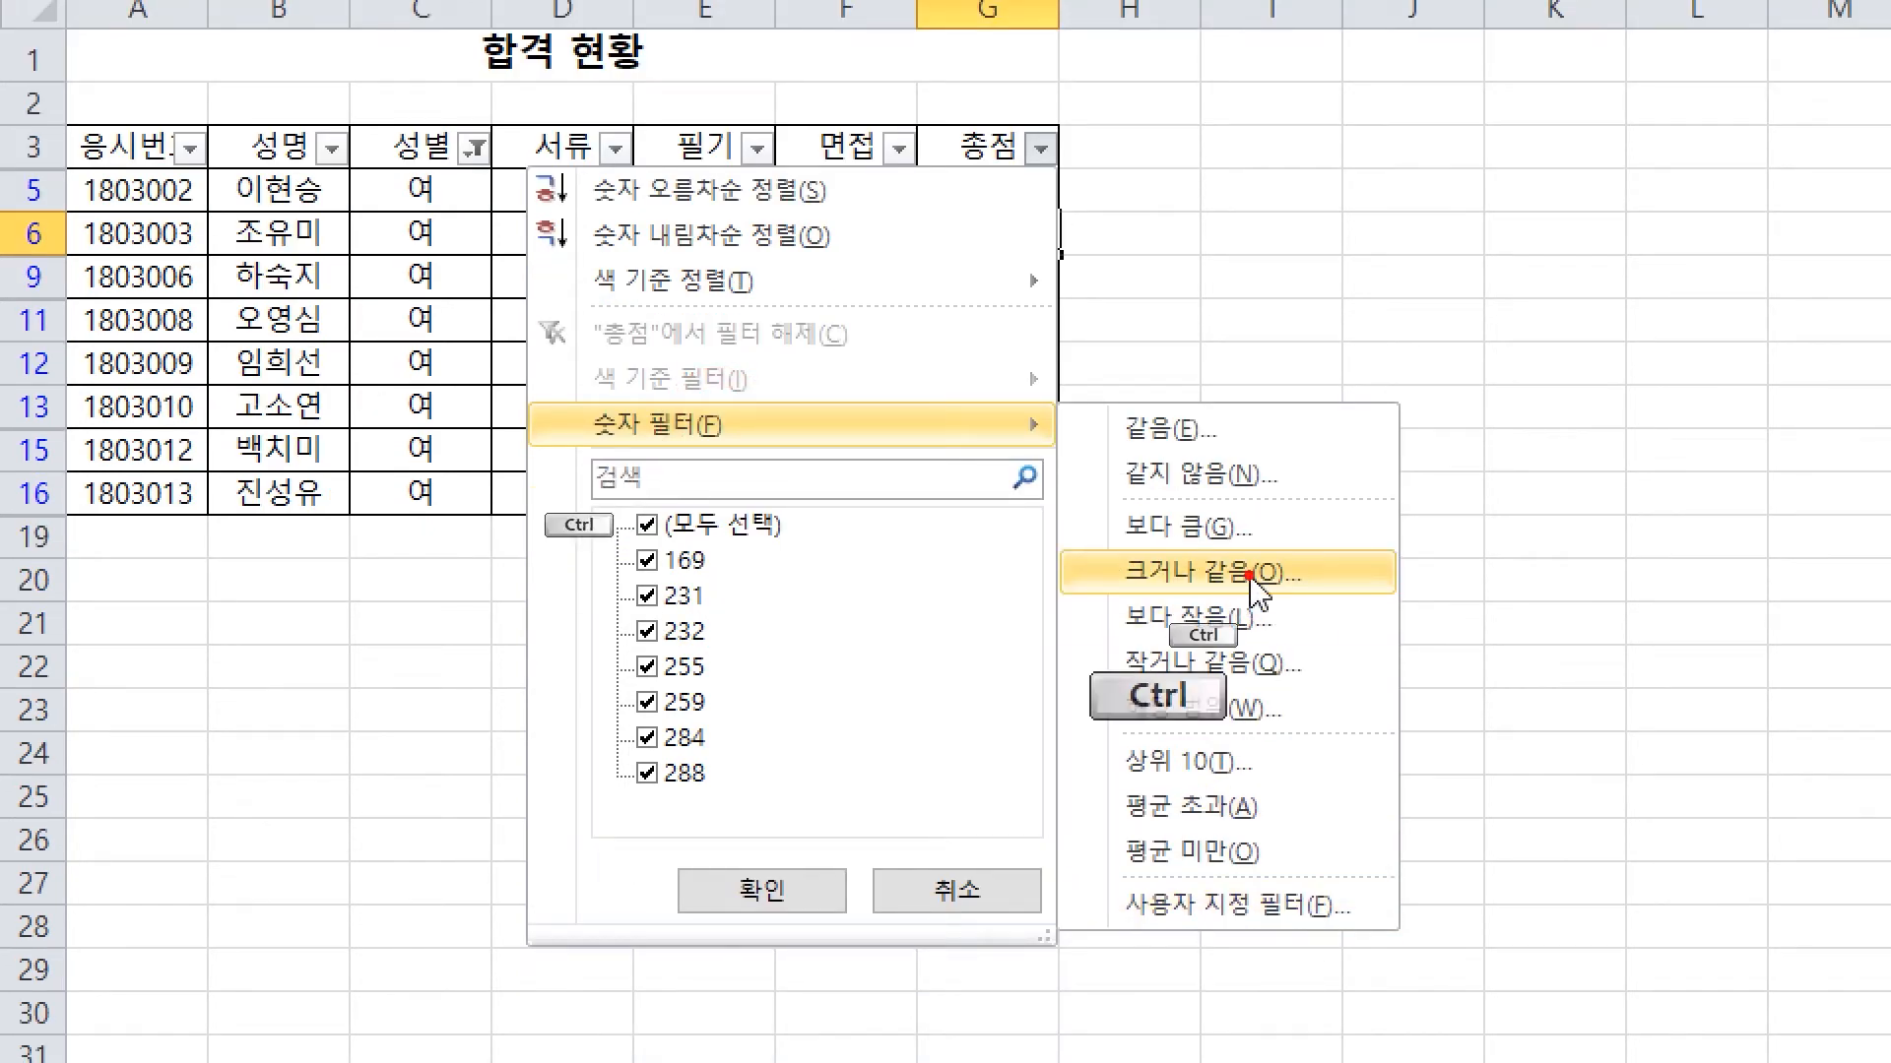
pyautogui.moveTo(1344, 376); pyautogui.dragTo(1426, 422)
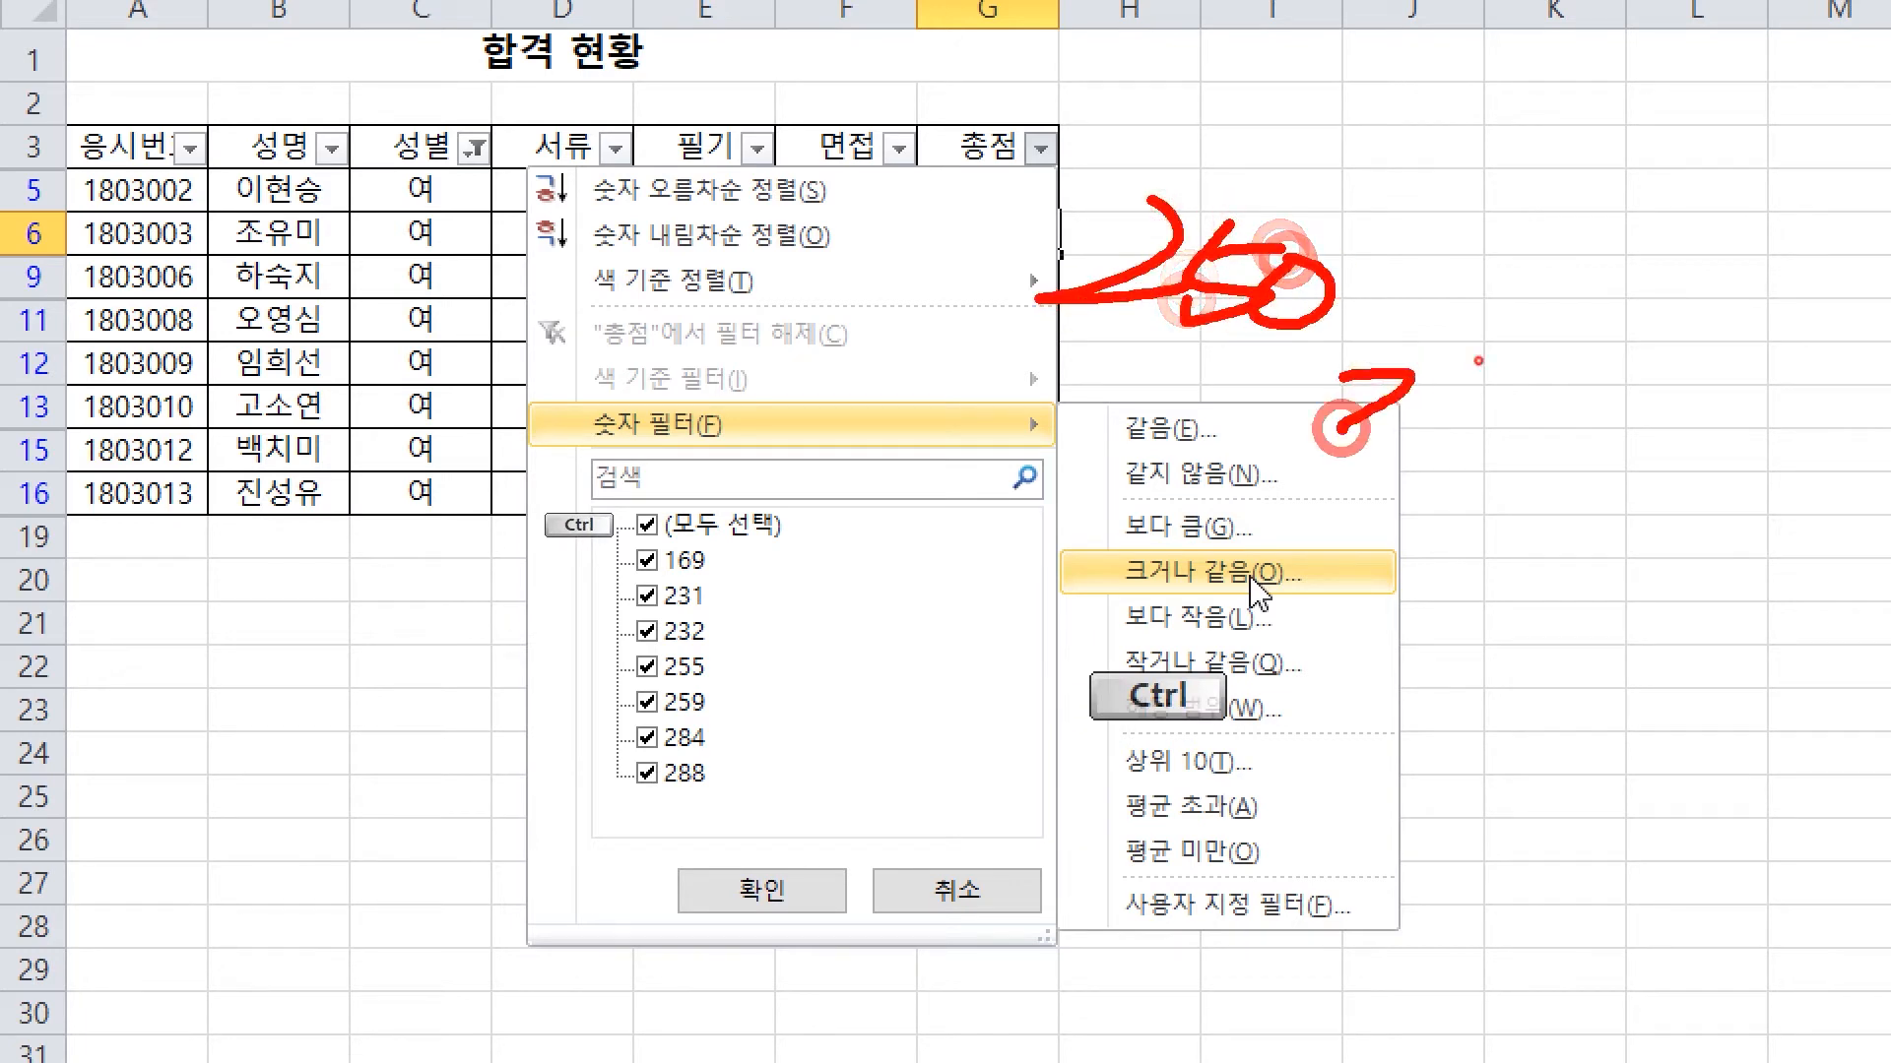
pyautogui.moveTo(1485, 353); pyautogui.dragTo(1439, 444)
pyautogui.moveTo(1442, 385)
pyautogui.mouseDown()
pyautogui.moveTo(1546, 382)
pyautogui.moveTo(1557, 496)
pyautogui.mouseUp()
pyautogui.moveTo(1359, 596)
pyautogui.mouseDown()
pyautogui.moveTo(1474, 643)
pyautogui.moveTo(1448, 664)
pyautogui.moveTo(1537, 628)
pyautogui.mouseUp()
pyautogui.moveTo(1553, 631); pyautogui.dragTo(1691, 696)
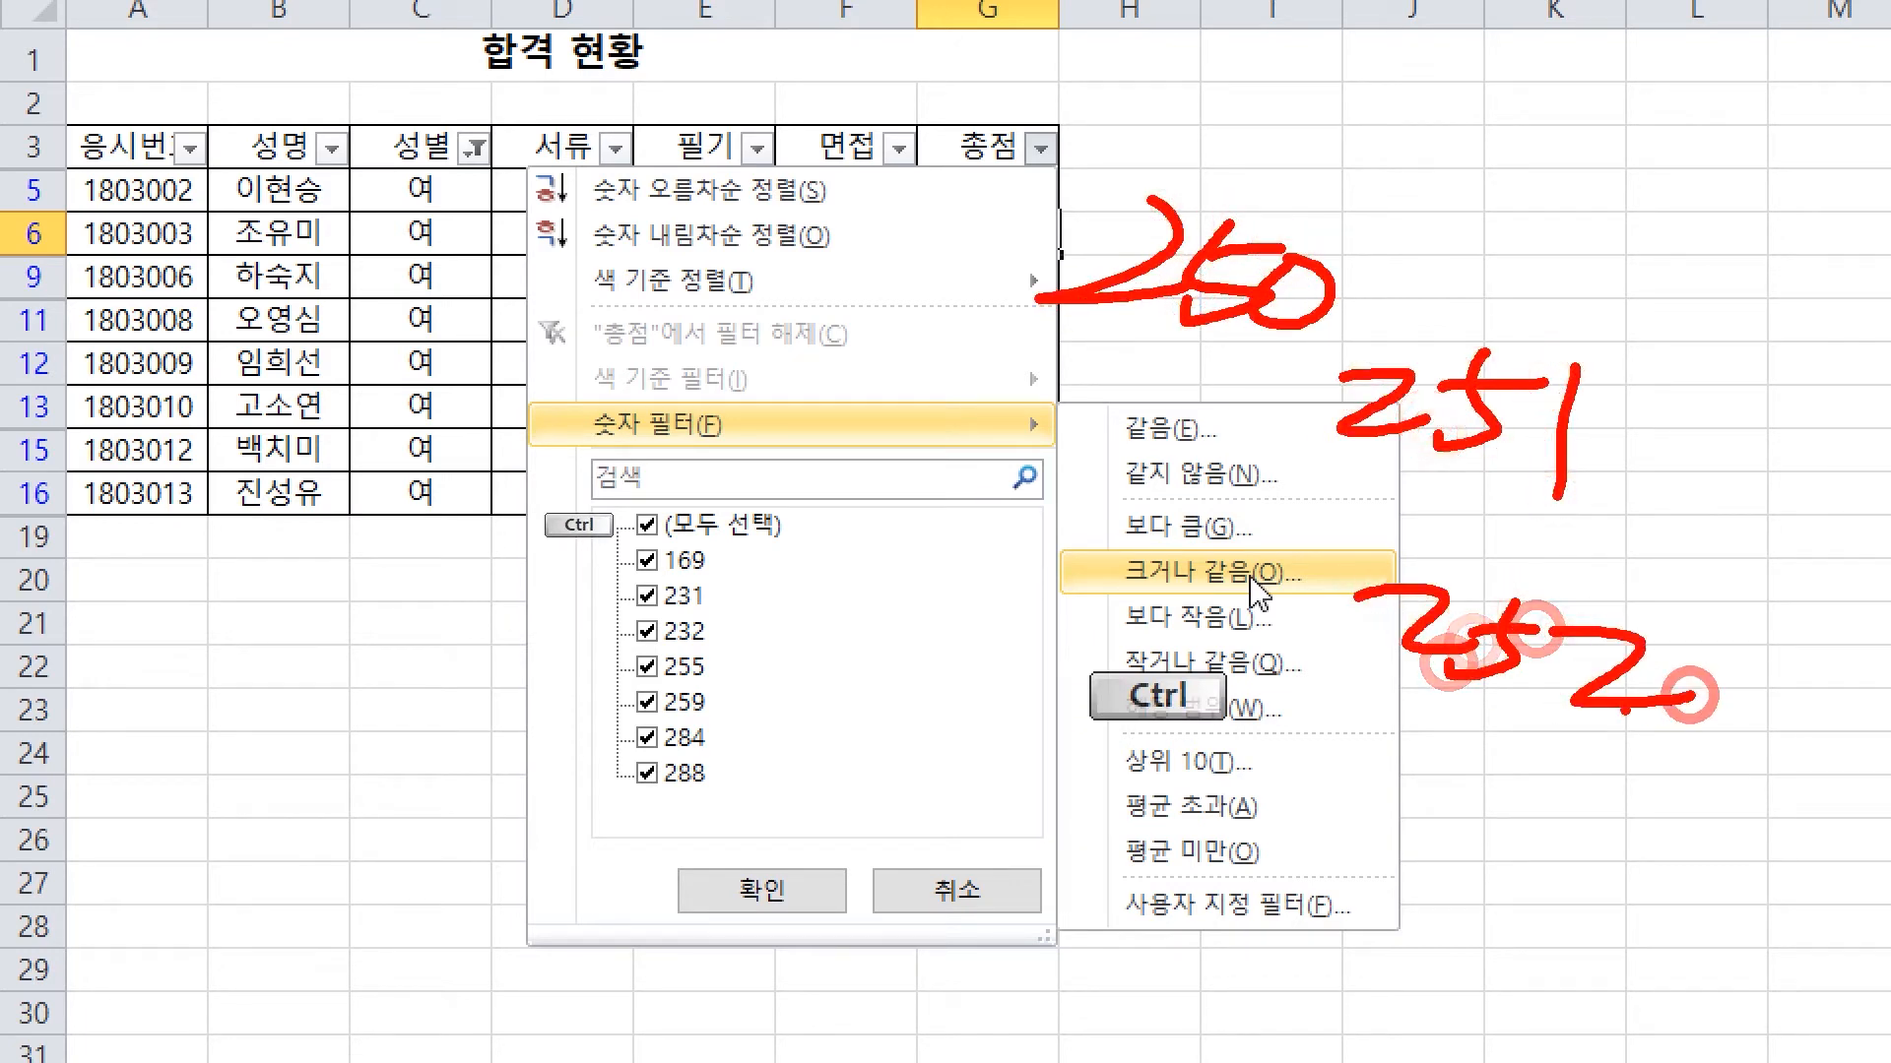
# Draw a blue triangular mark beside the handwritten 250 and underline the 크거나 같음 condition in blue
pyautogui.press('b')
pyautogui.moveTo(1387, 256)
pyautogui.mouseDown()
pyautogui.moveTo(1361, 238)
pyautogui.moveTo(1432, 248)
pyautogui.mouseUp()
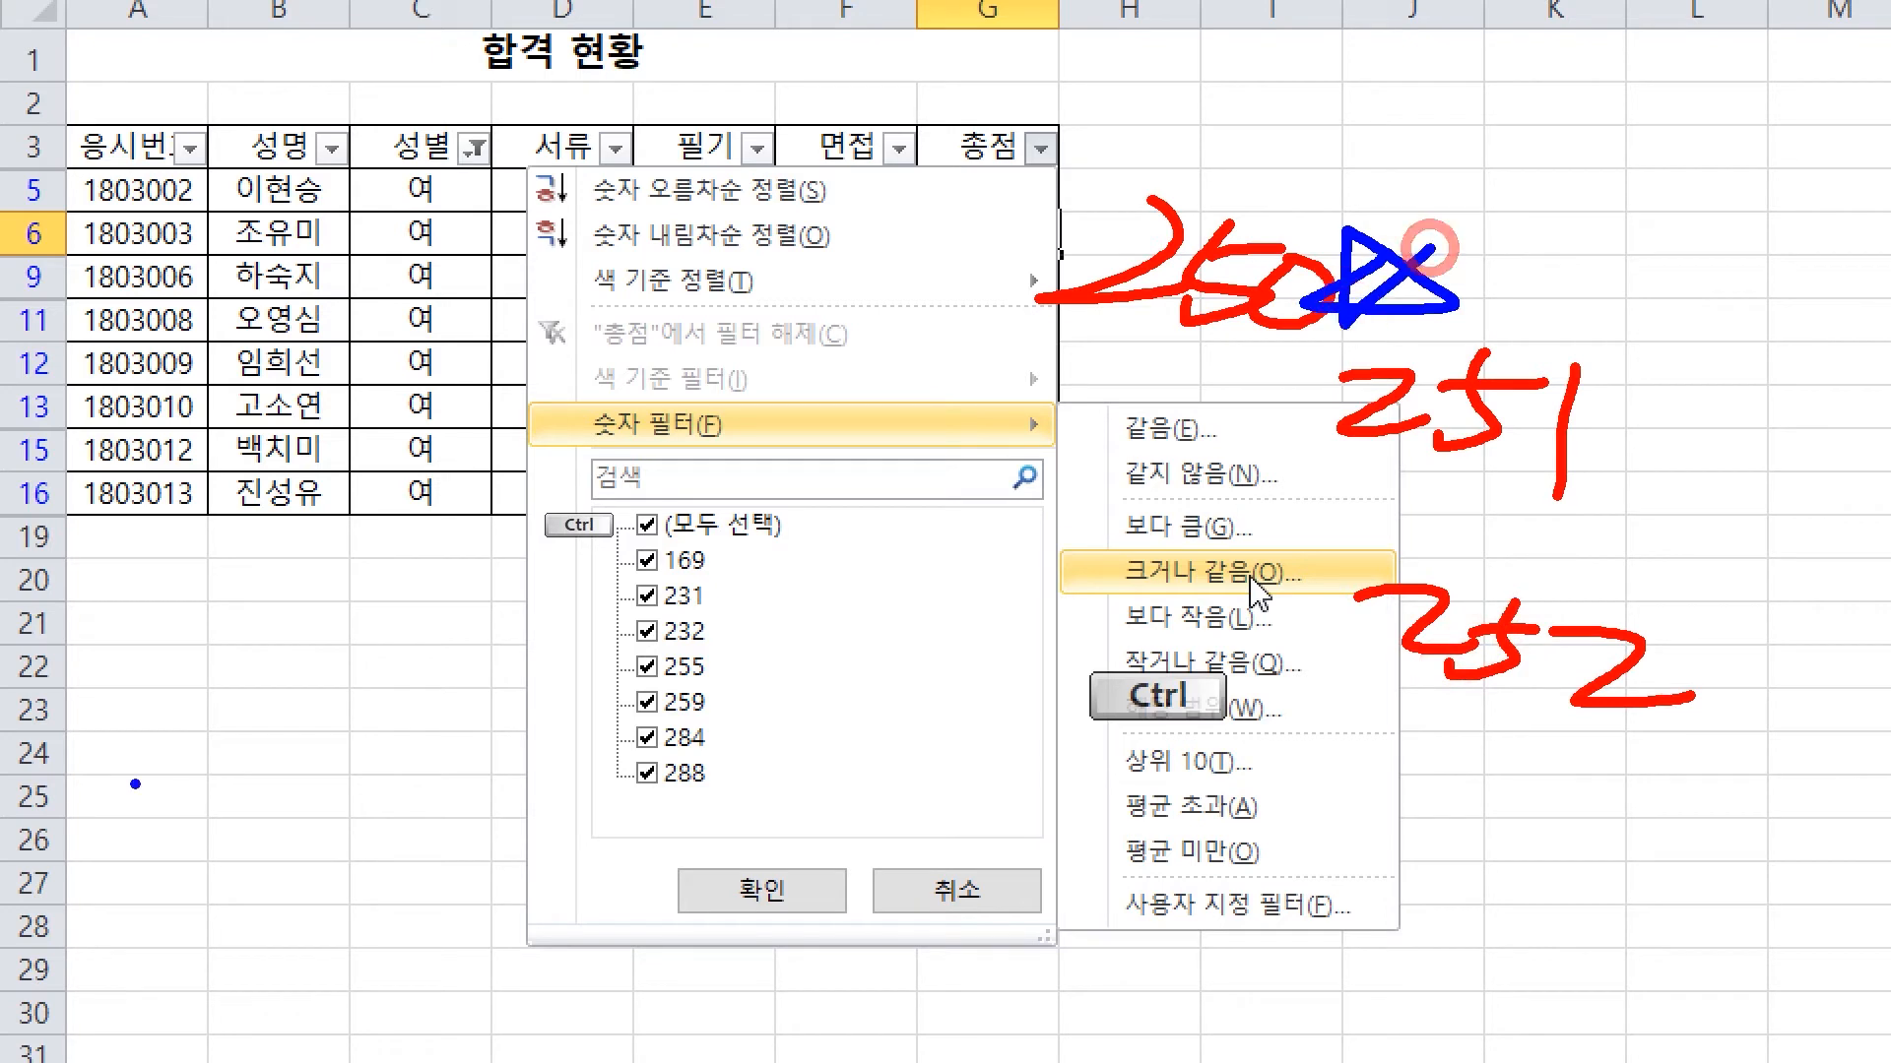
pyautogui.moveTo(1061, 584); pyautogui.dragTo(1309, 584)
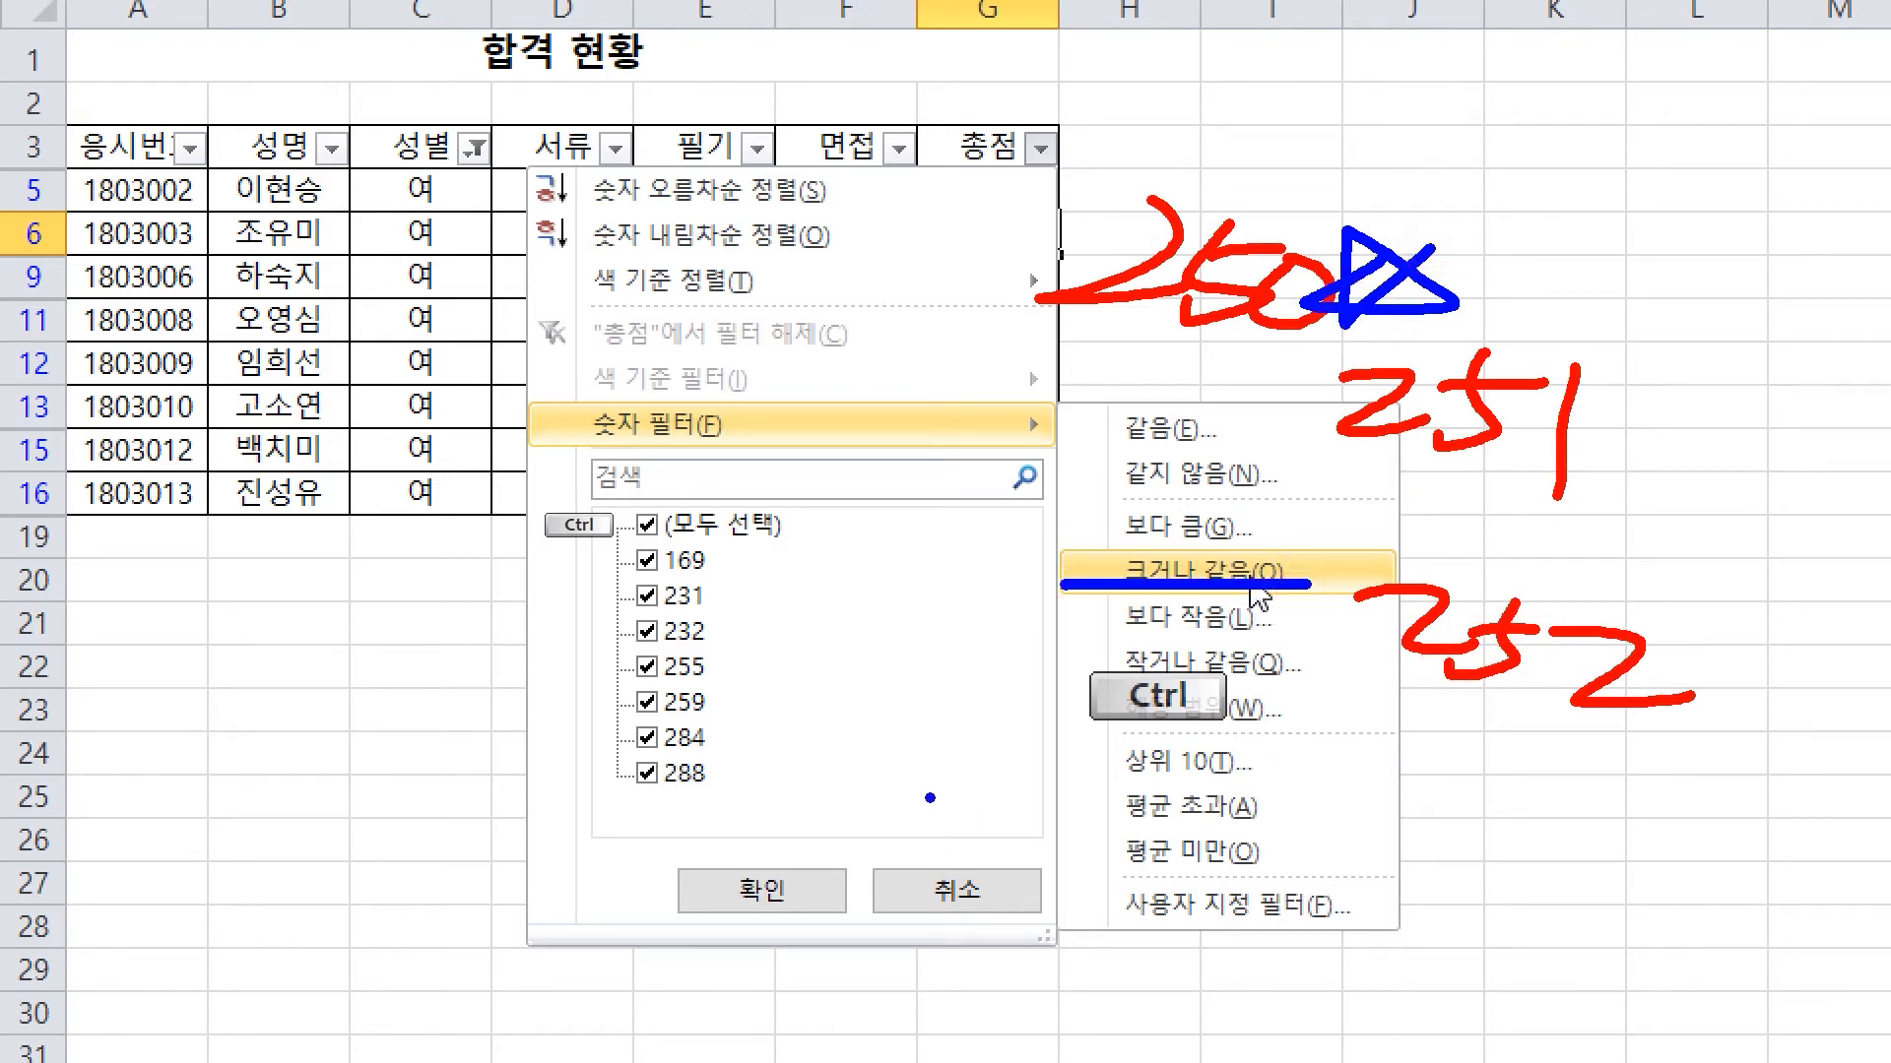
# Filter the 총점 column with the 크거나 같음 number condition set to 250
pyautogui.press('Escape')
pyautogui.click(1040, 148)
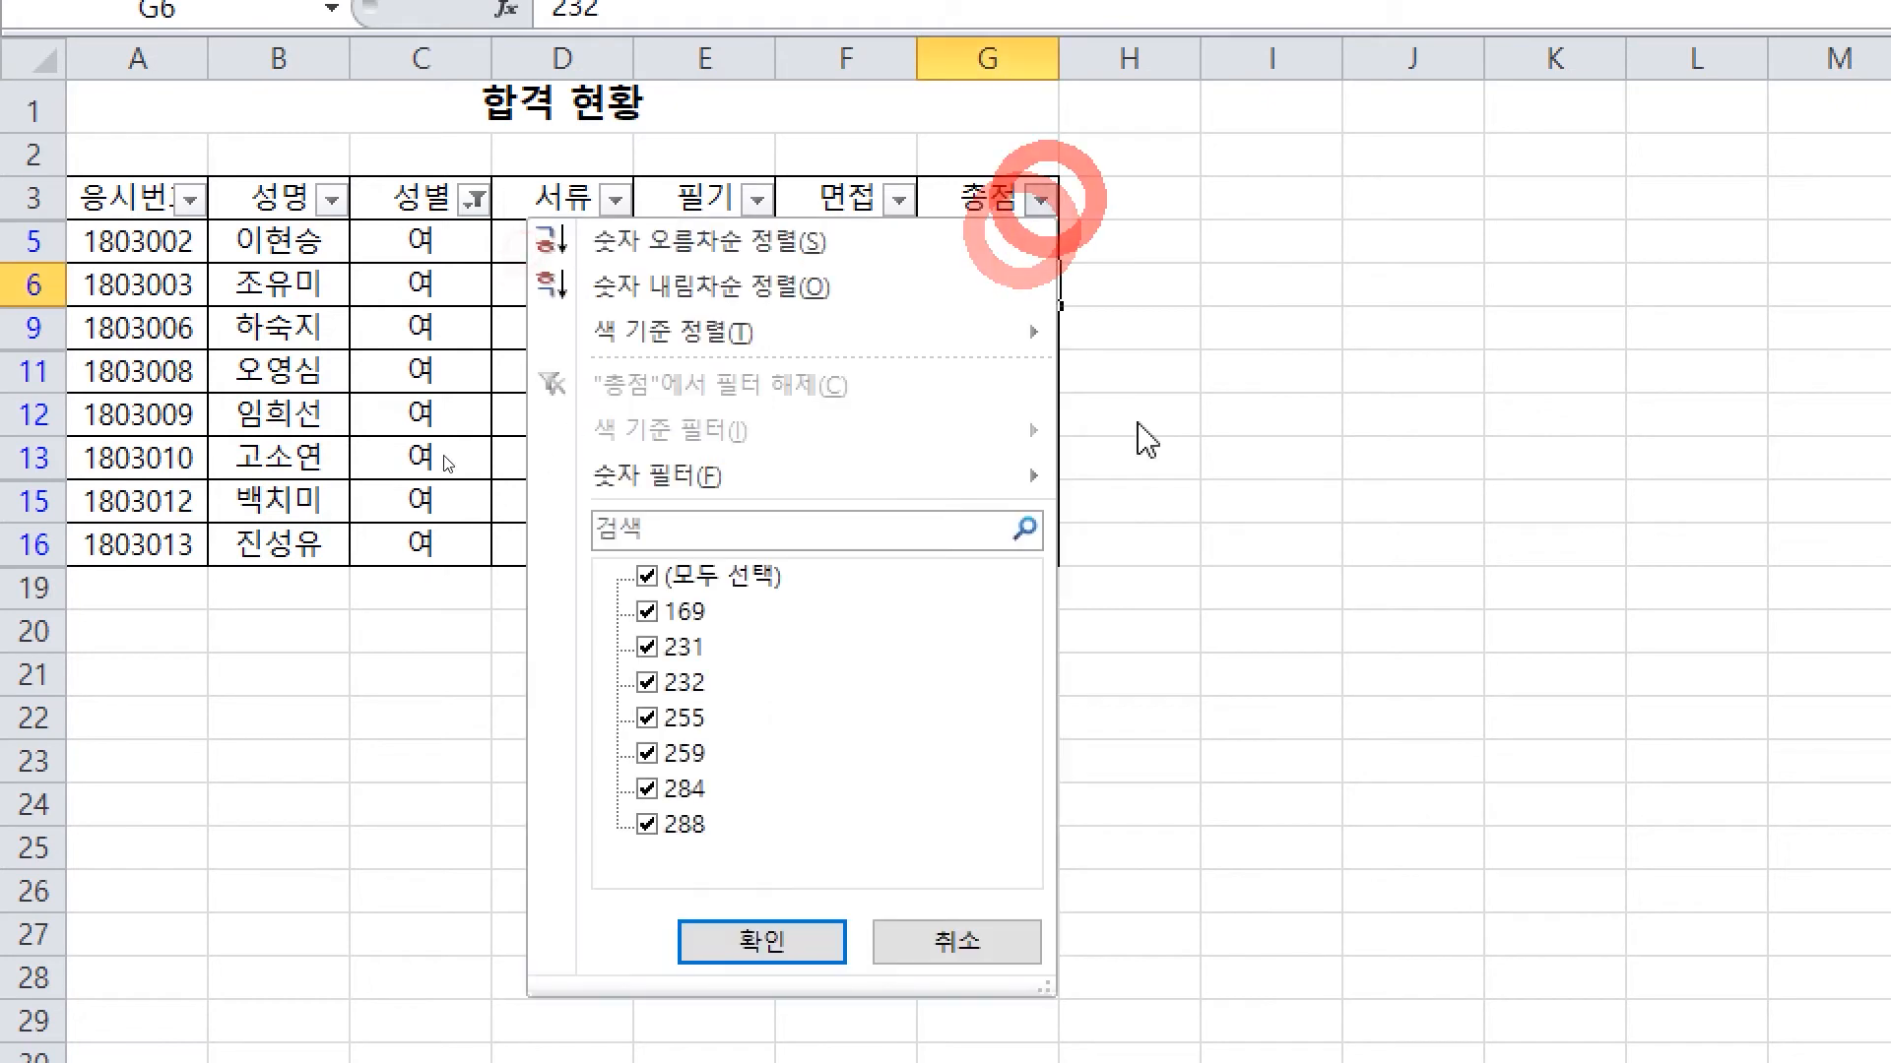
pyautogui.click(871, 484)
pyautogui.click(1275, 626)
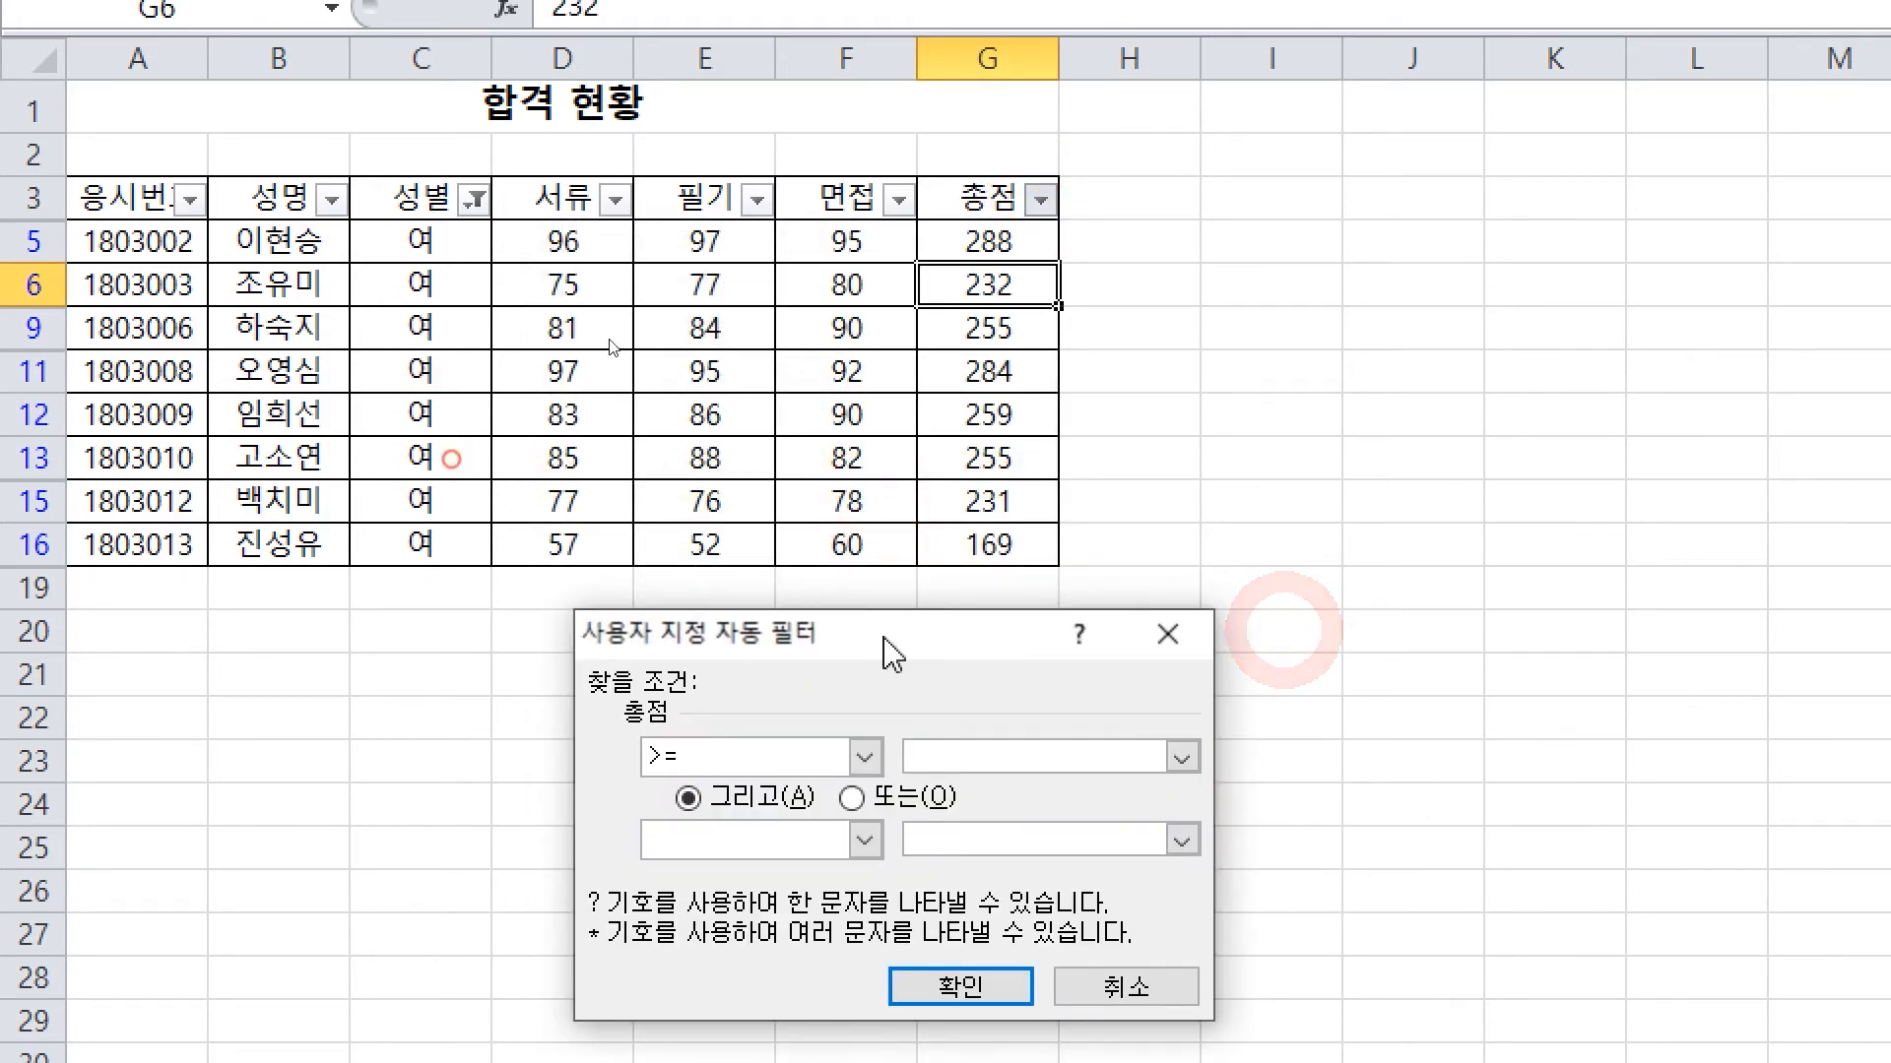
pyautogui.moveTo(884, 640); pyautogui.dragTo(1210, 390)
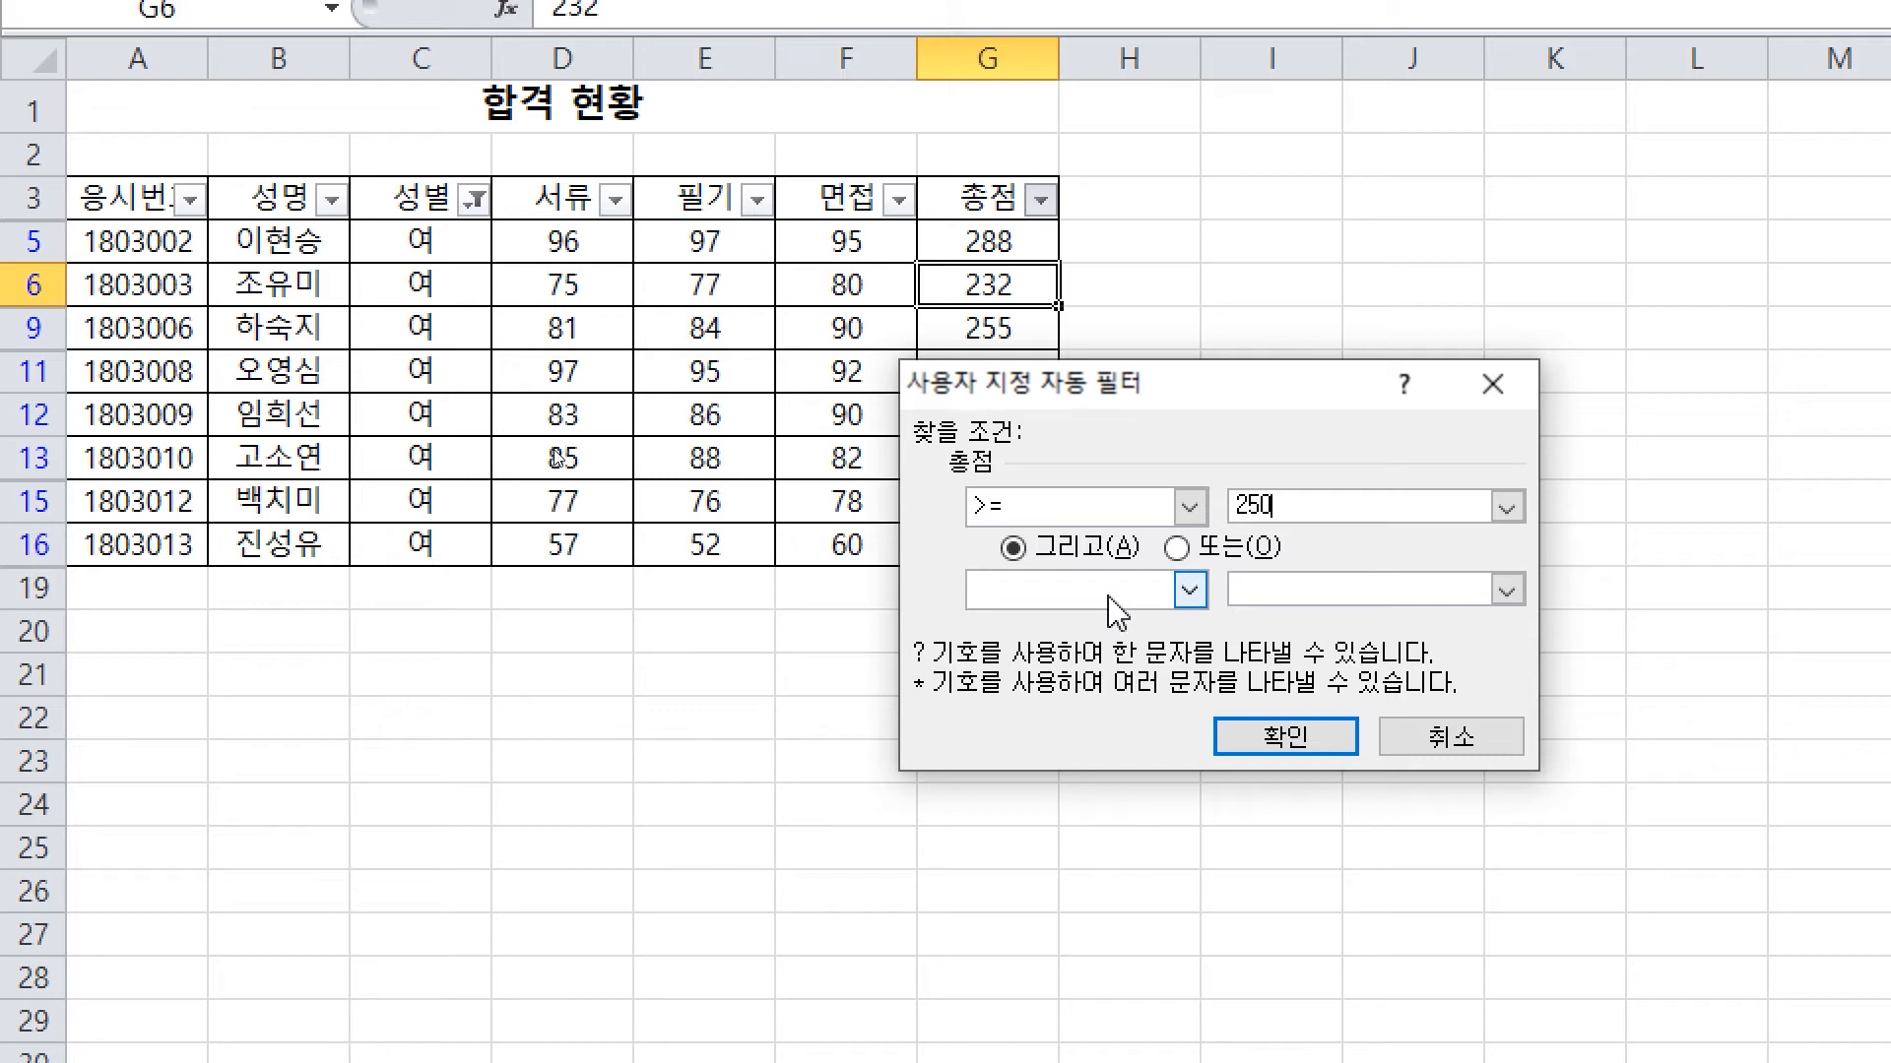
pyautogui.click(1261, 737)
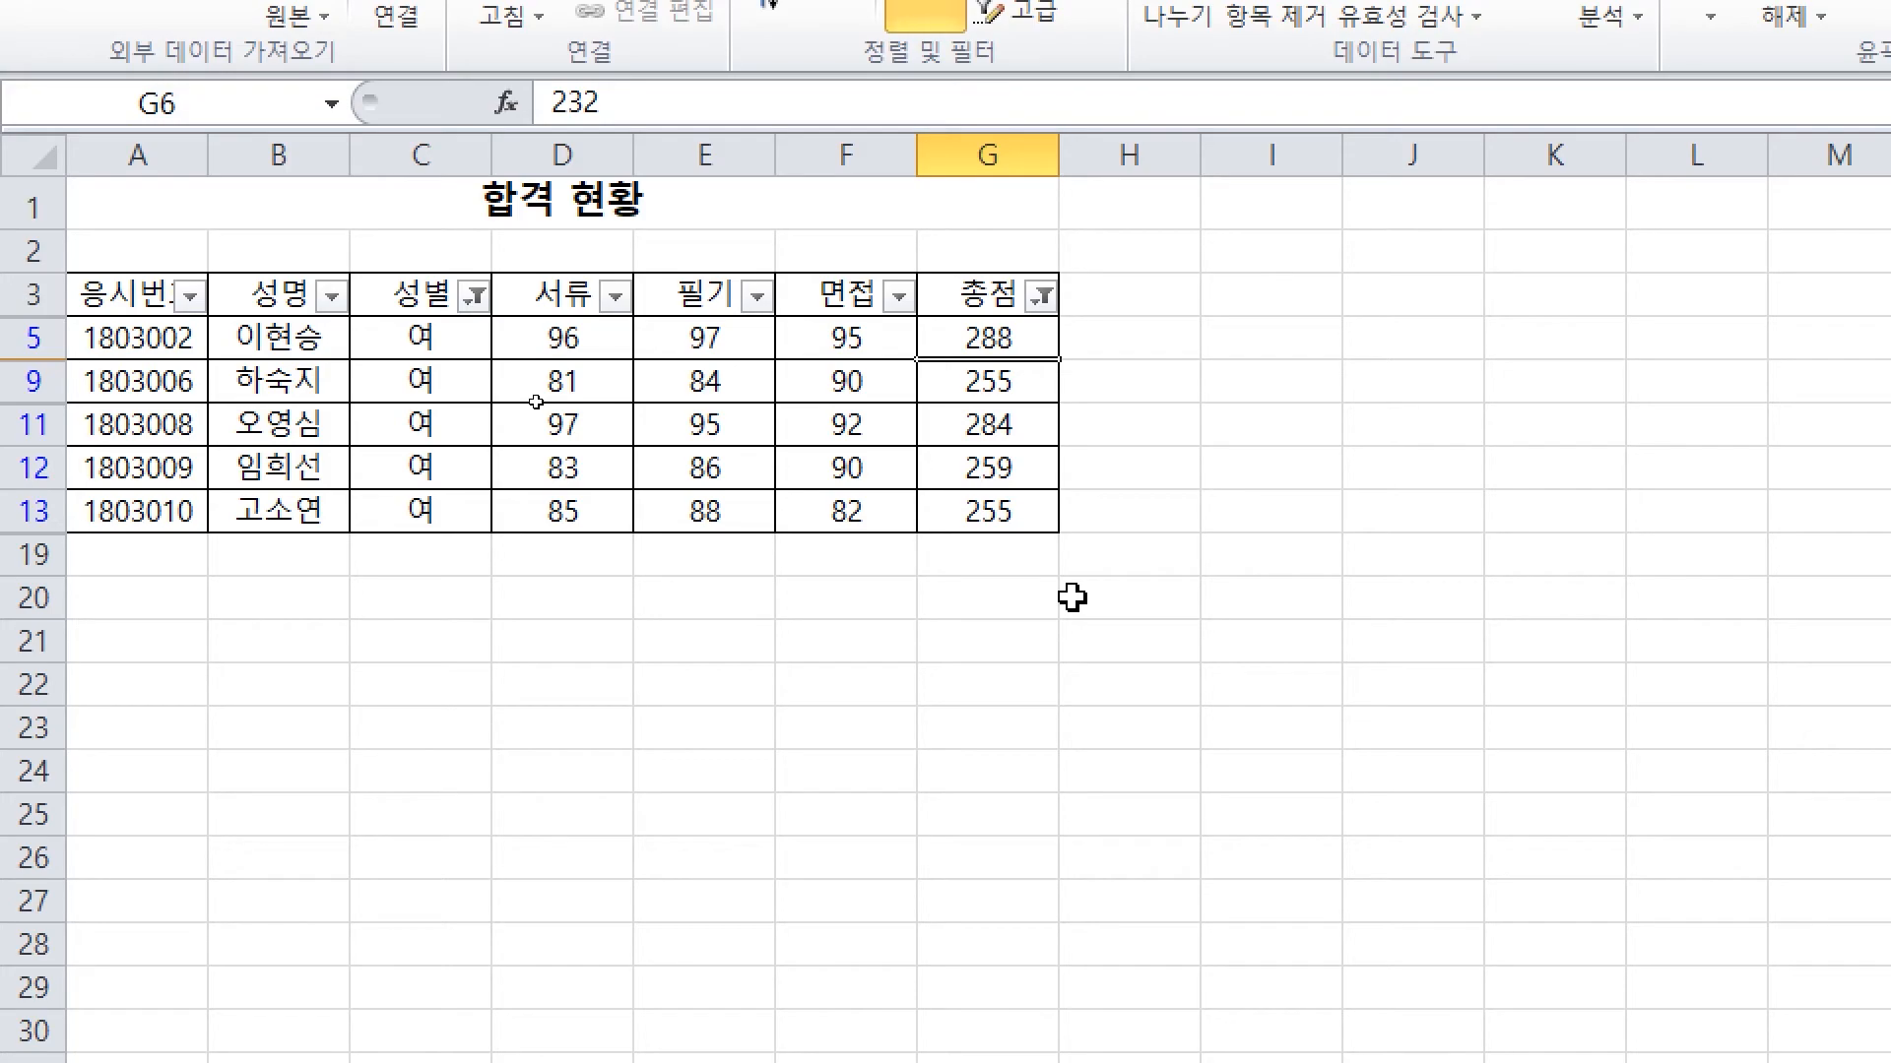
# Switch to the untitled Notepad notes and maximize the window
pyautogui.press('ctrl')
pyautogui.moveTo(1517, 1044)
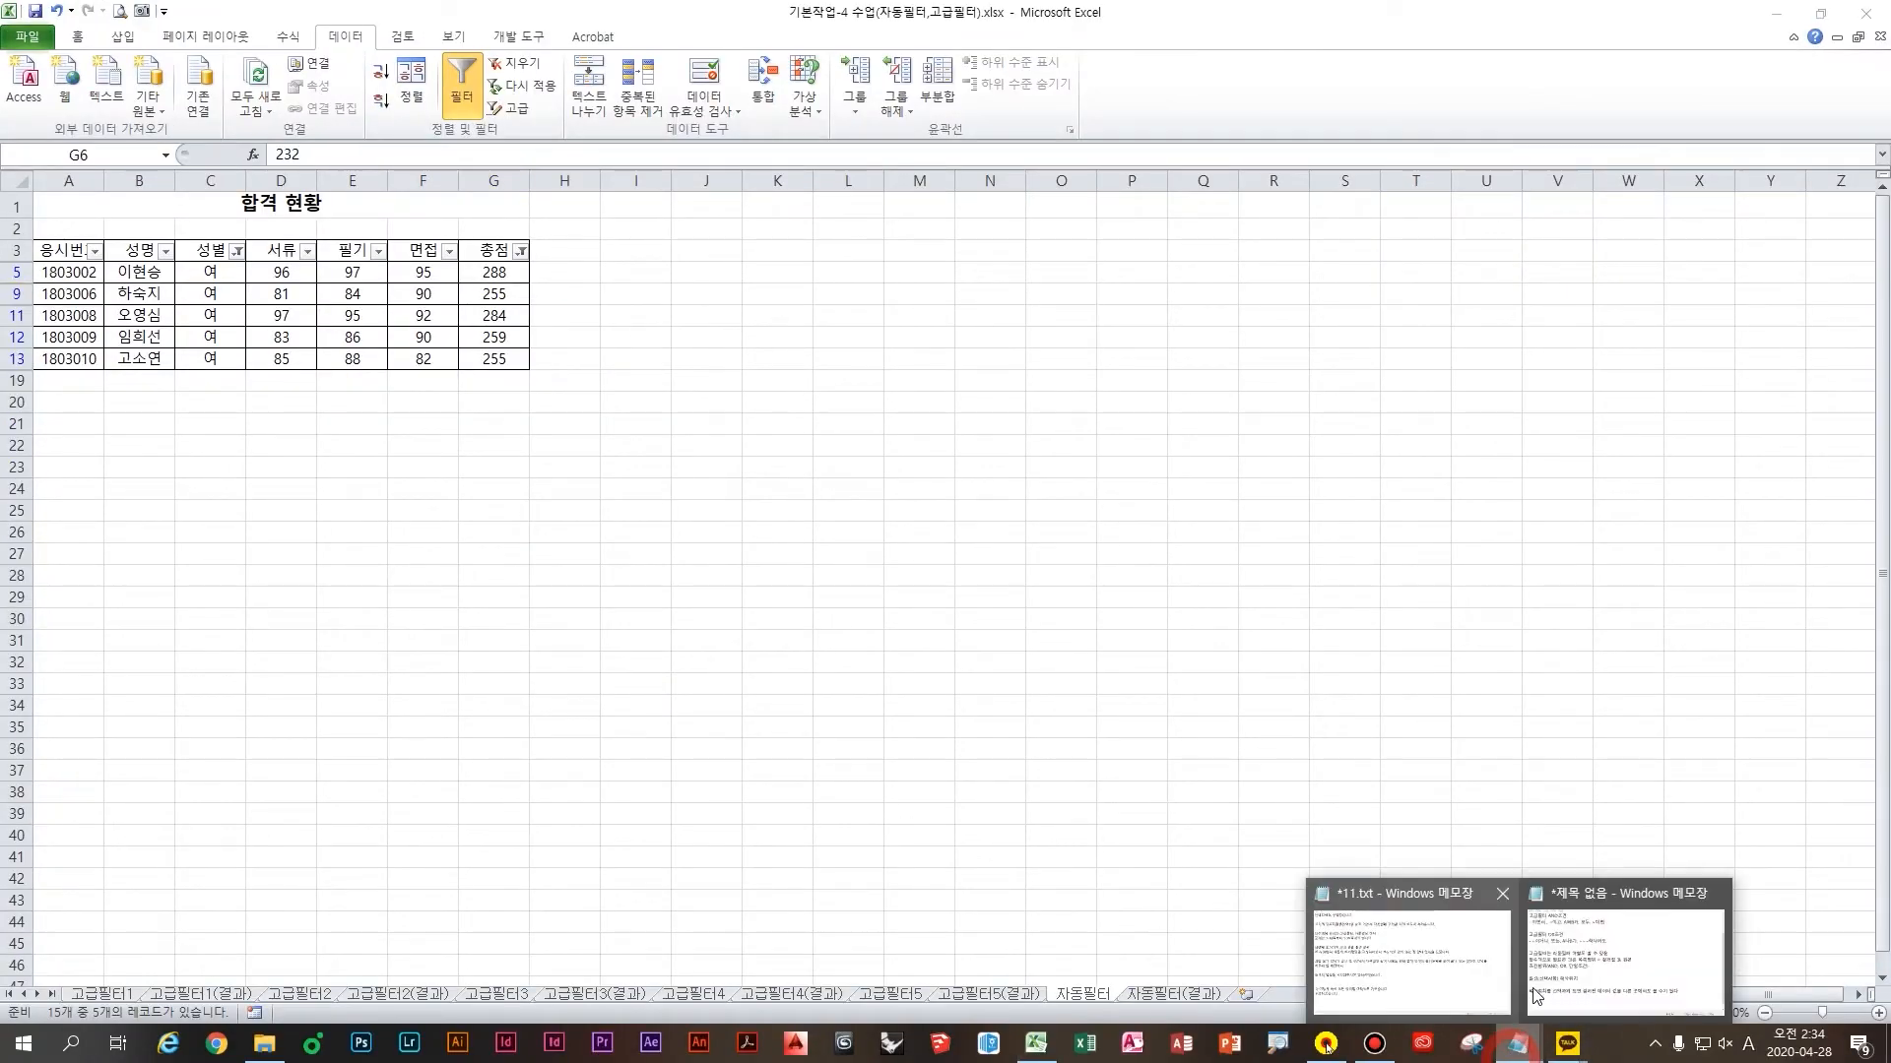
pyautogui.click(1536, 996)
pyautogui.doubleClick(659, 125)
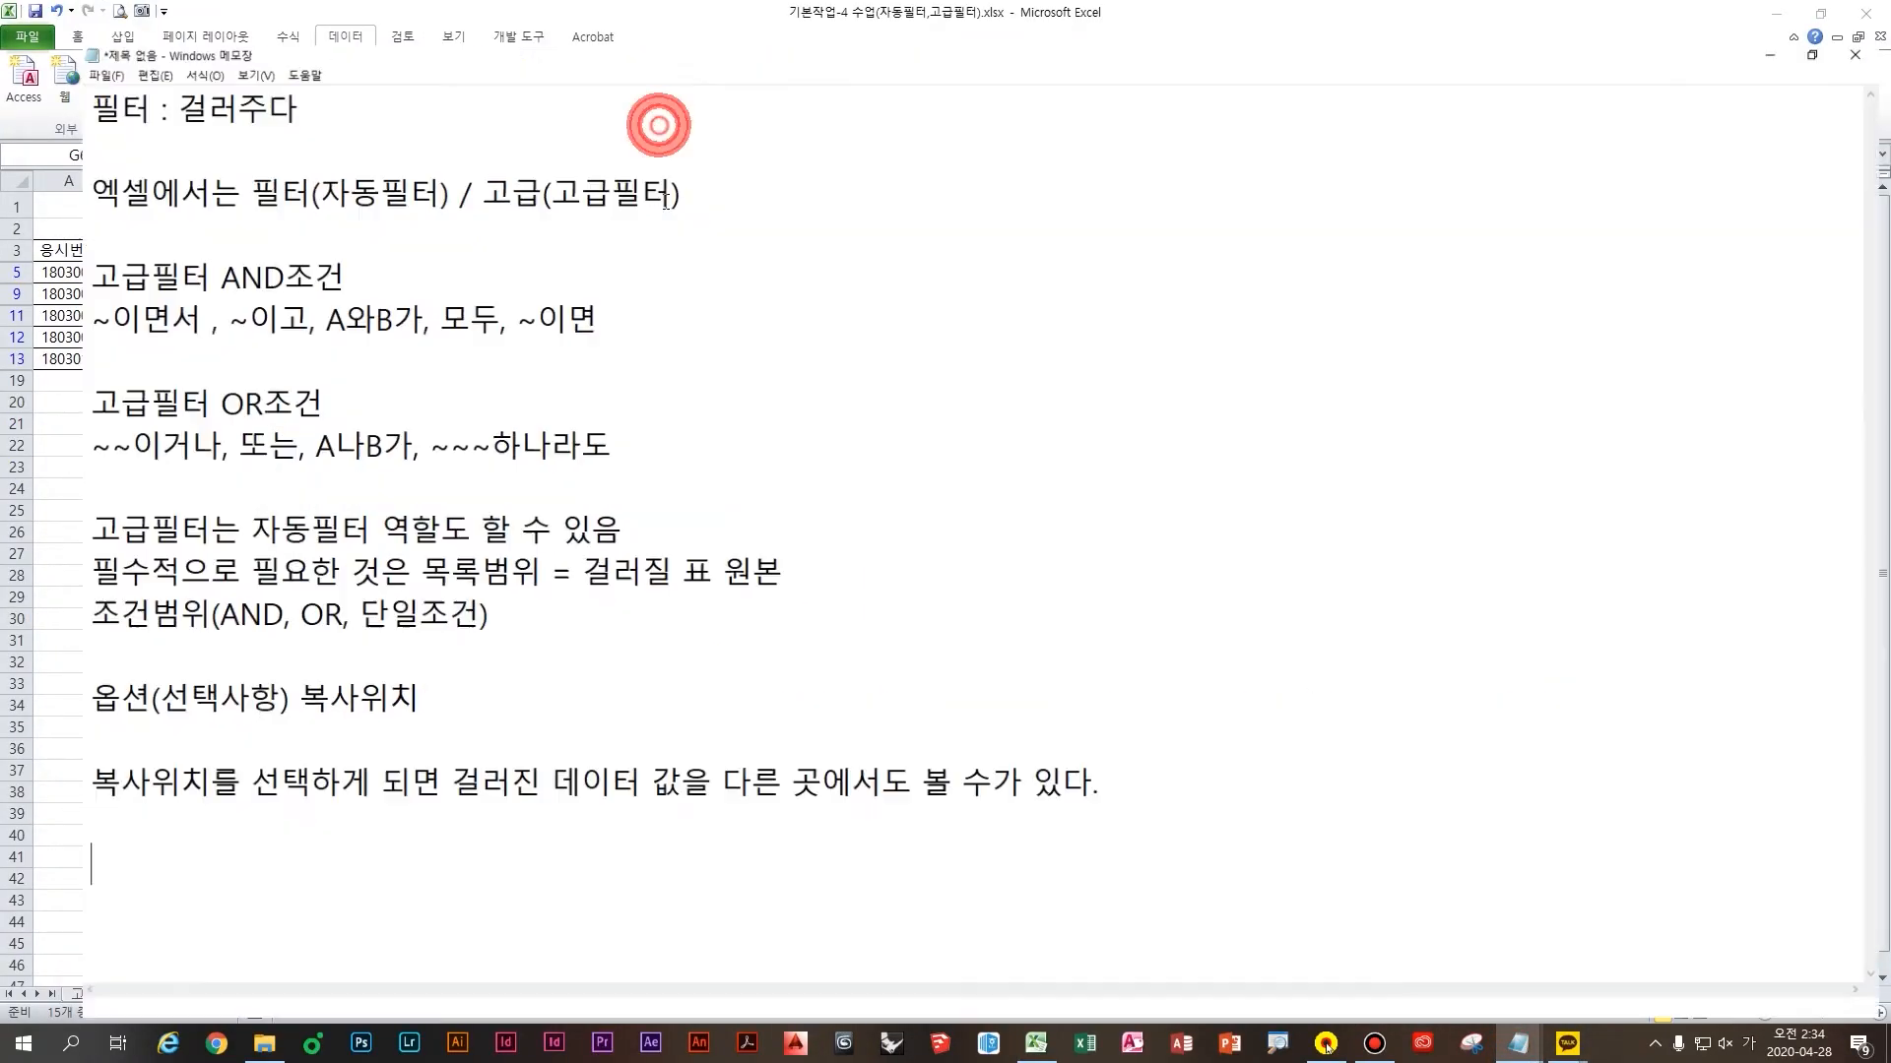
# Begin a new line at the end of the notes with "자동필터는 걸러지게 되면 표 원본"
pyautogui.write('자동피')
pyautogui.press('BackSpace')
pyautogui.press('BackSpace')
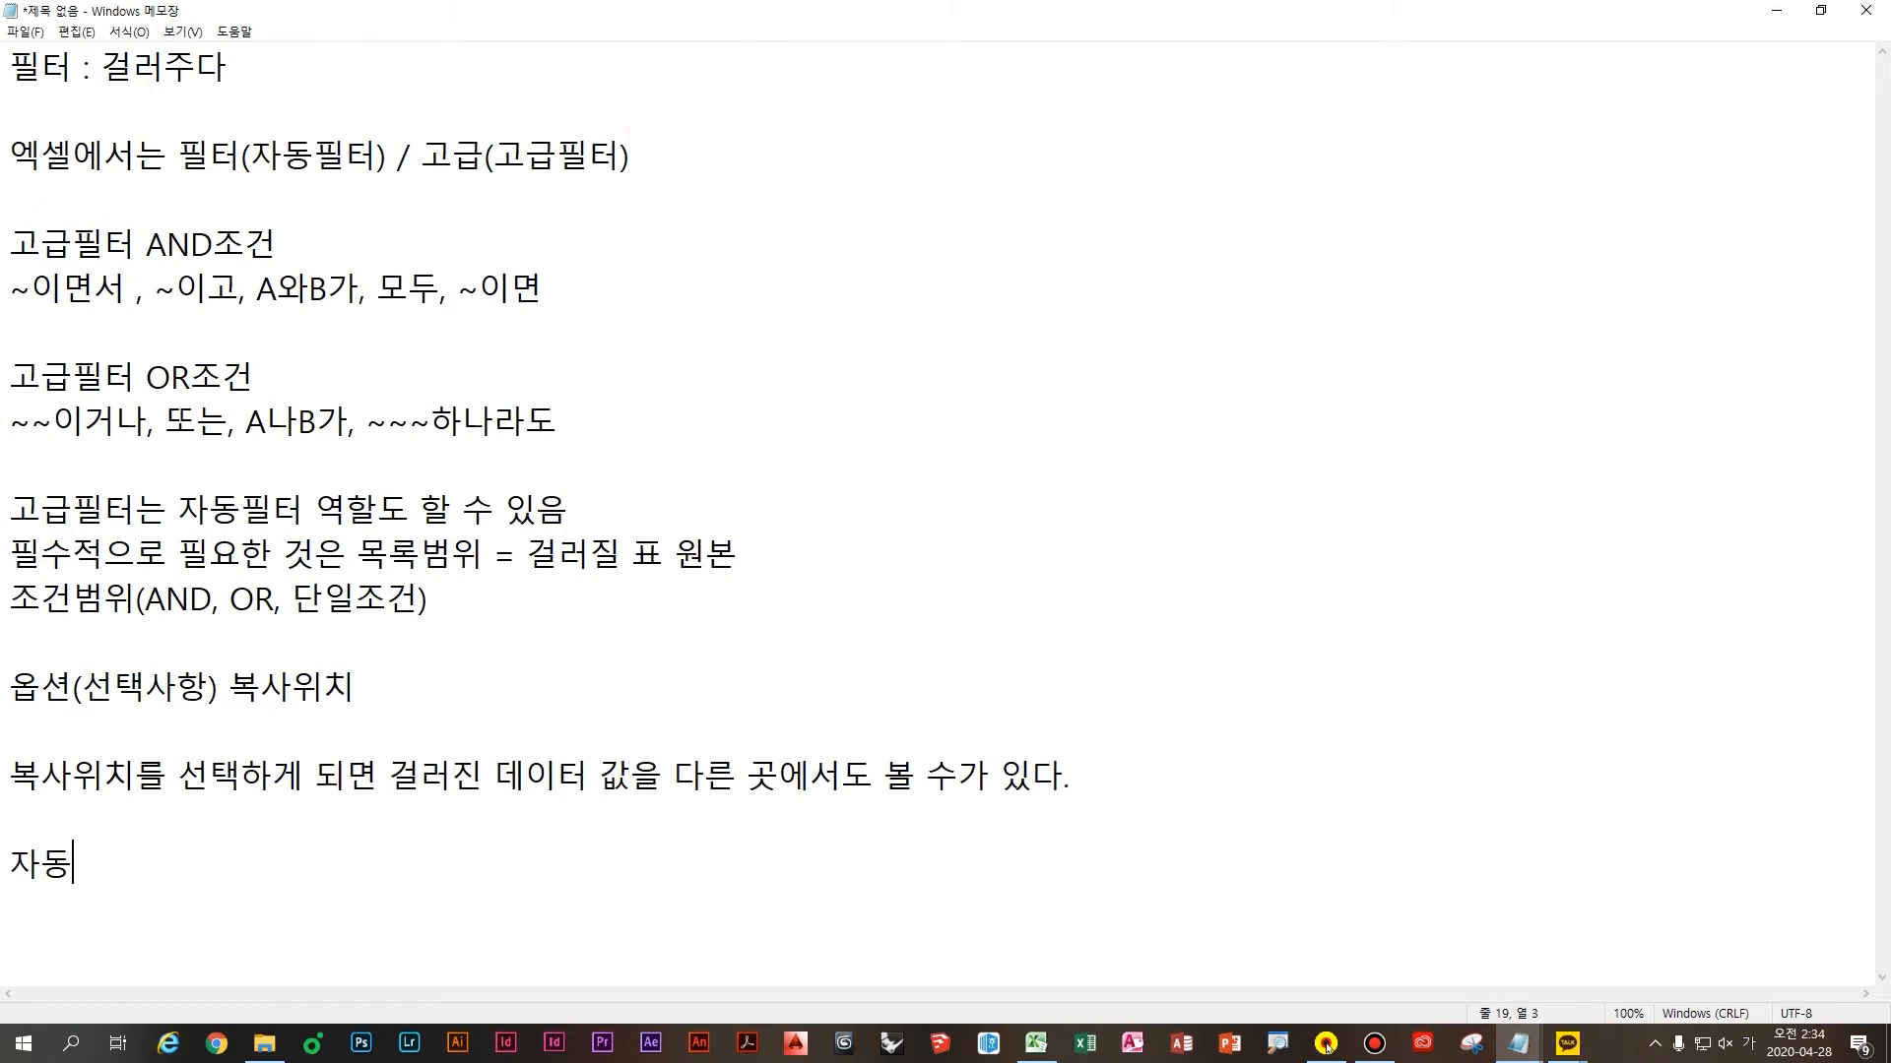
pyautogui.write('필터는 걸')
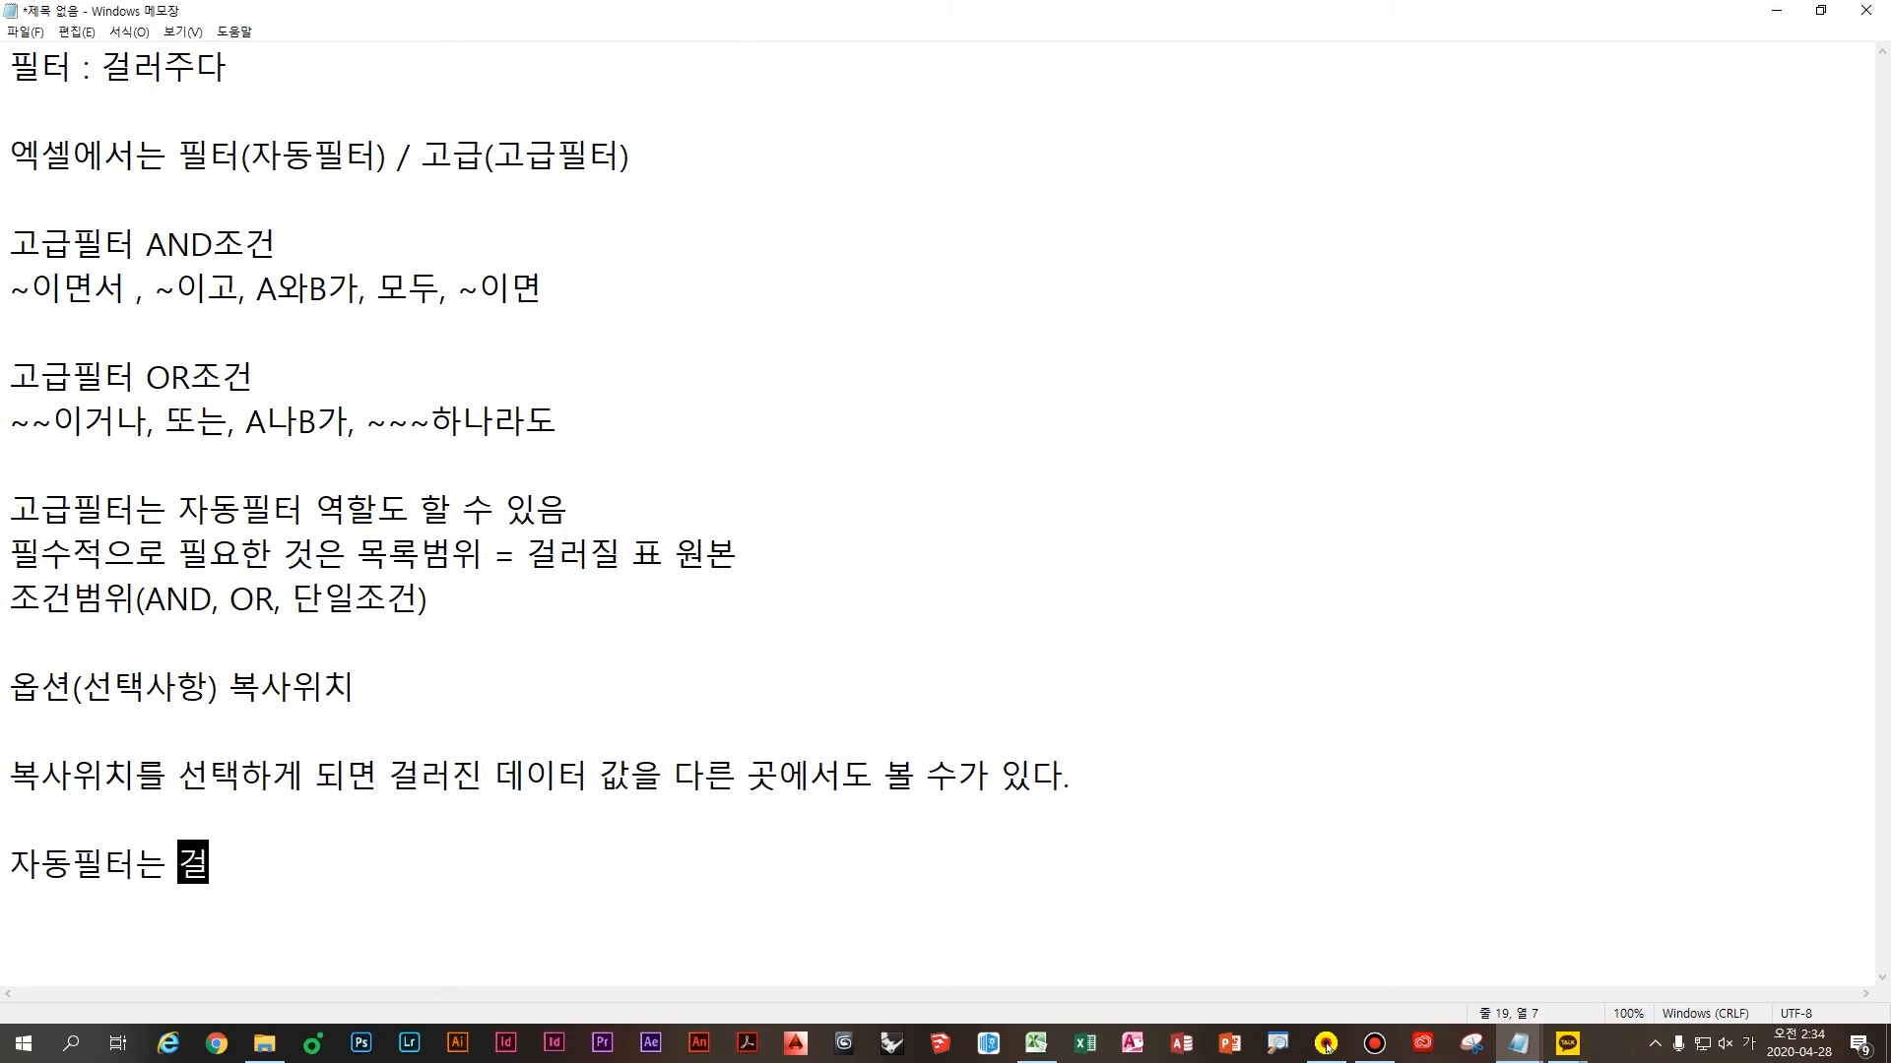
pyautogui.write('러지게 되면 표 ')
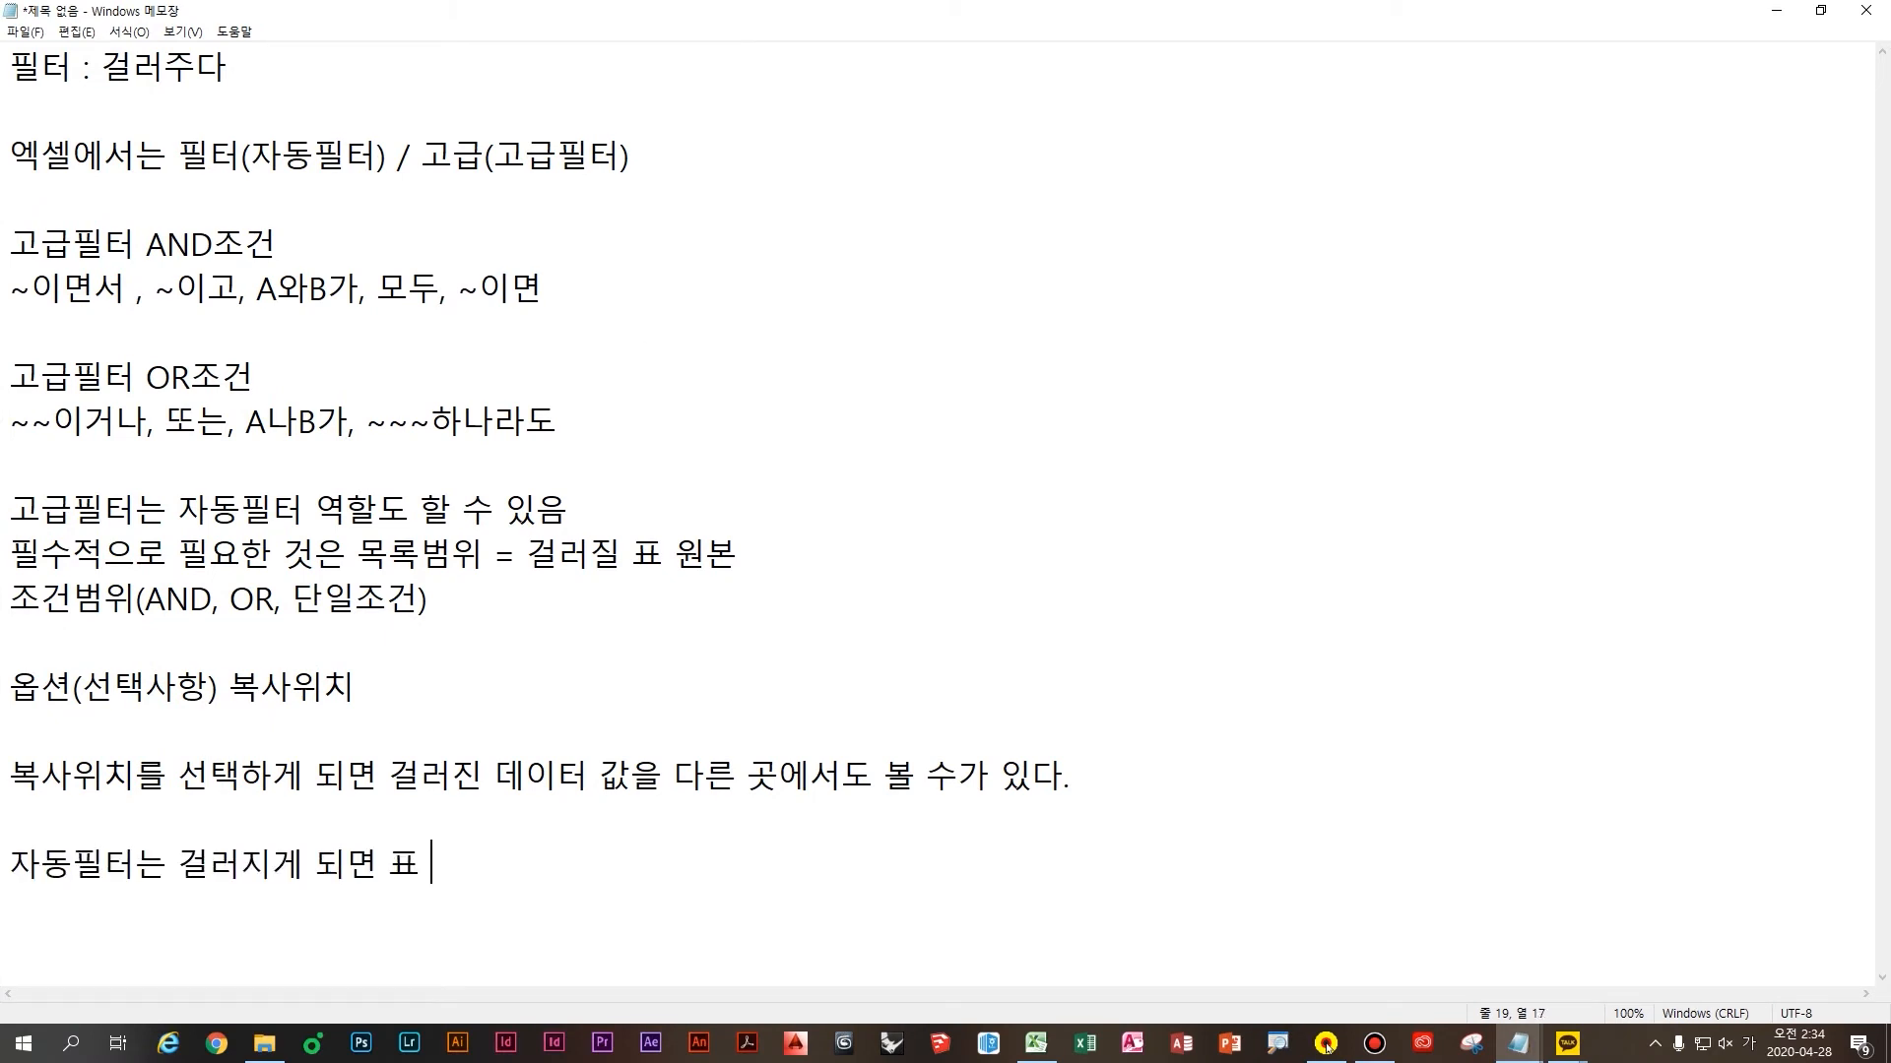
pyautogui.write('워')
pyautogui.press('BackSpace')
pyautogui.write('원본')
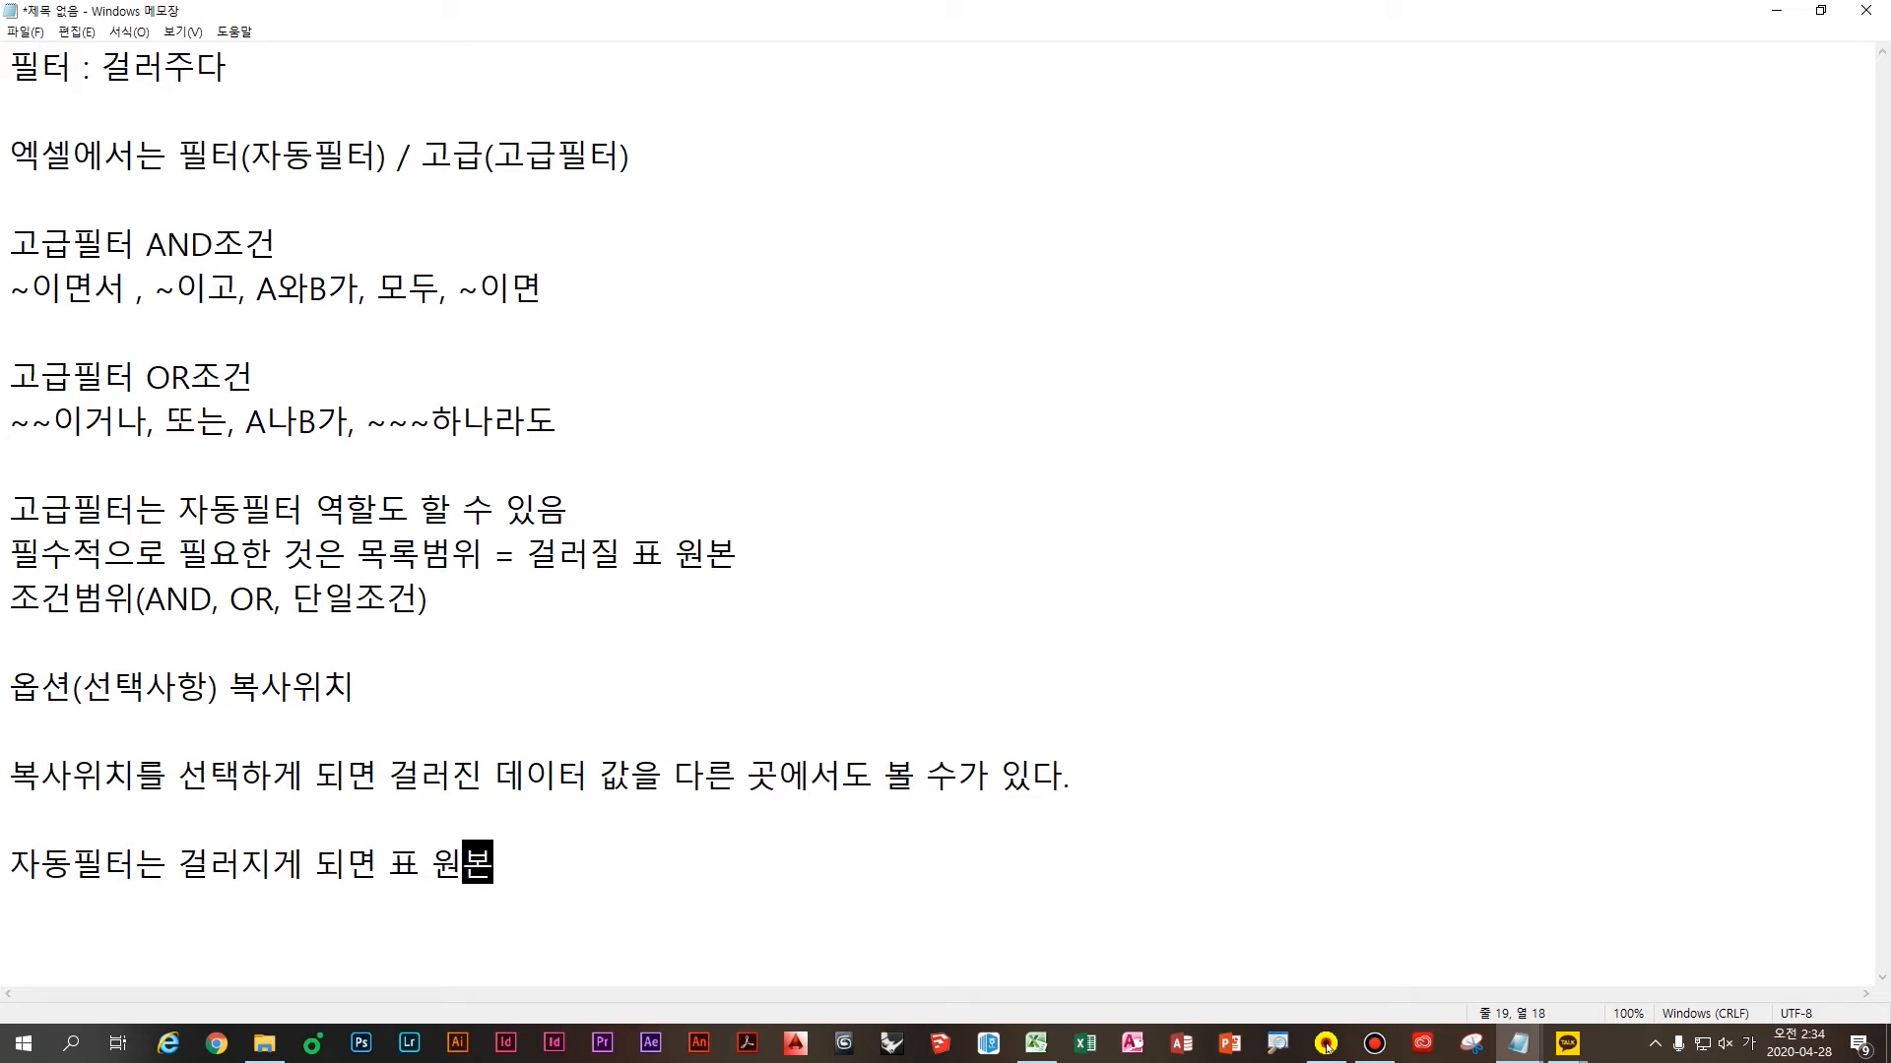
# Continue the 자동필터 line with "에서 변경됨을 알 수가 있고,"
pyautogui.write('에서 변경됨을 ㅇ')
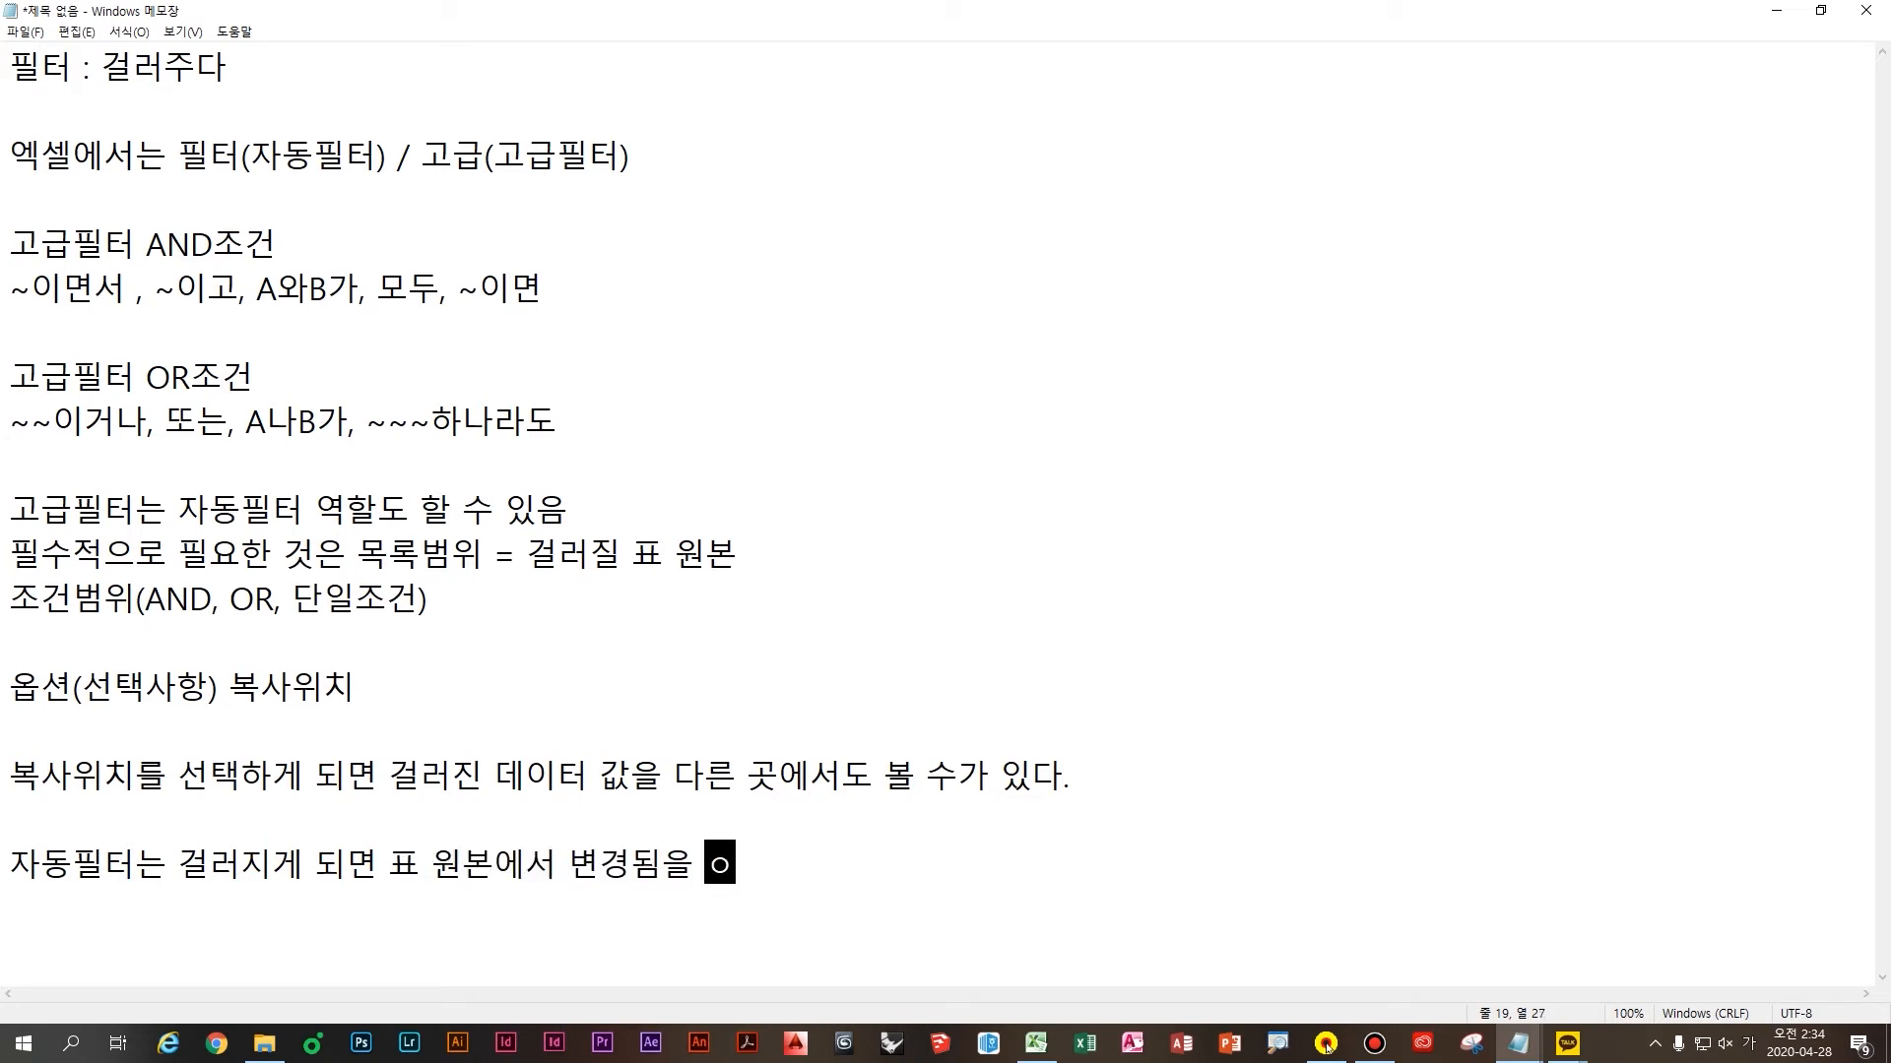
pyautogui.write('ㅏㄹ ㅅ두가 ㅇ')
pyautogui.press('BackSpace')
pyautogui.press('BackSpace')
pyautogui.press('BackSpace')
pyautogui.press('BackSpace')
pyautogui.press('BackSpace')
pyautogui.write('숙')
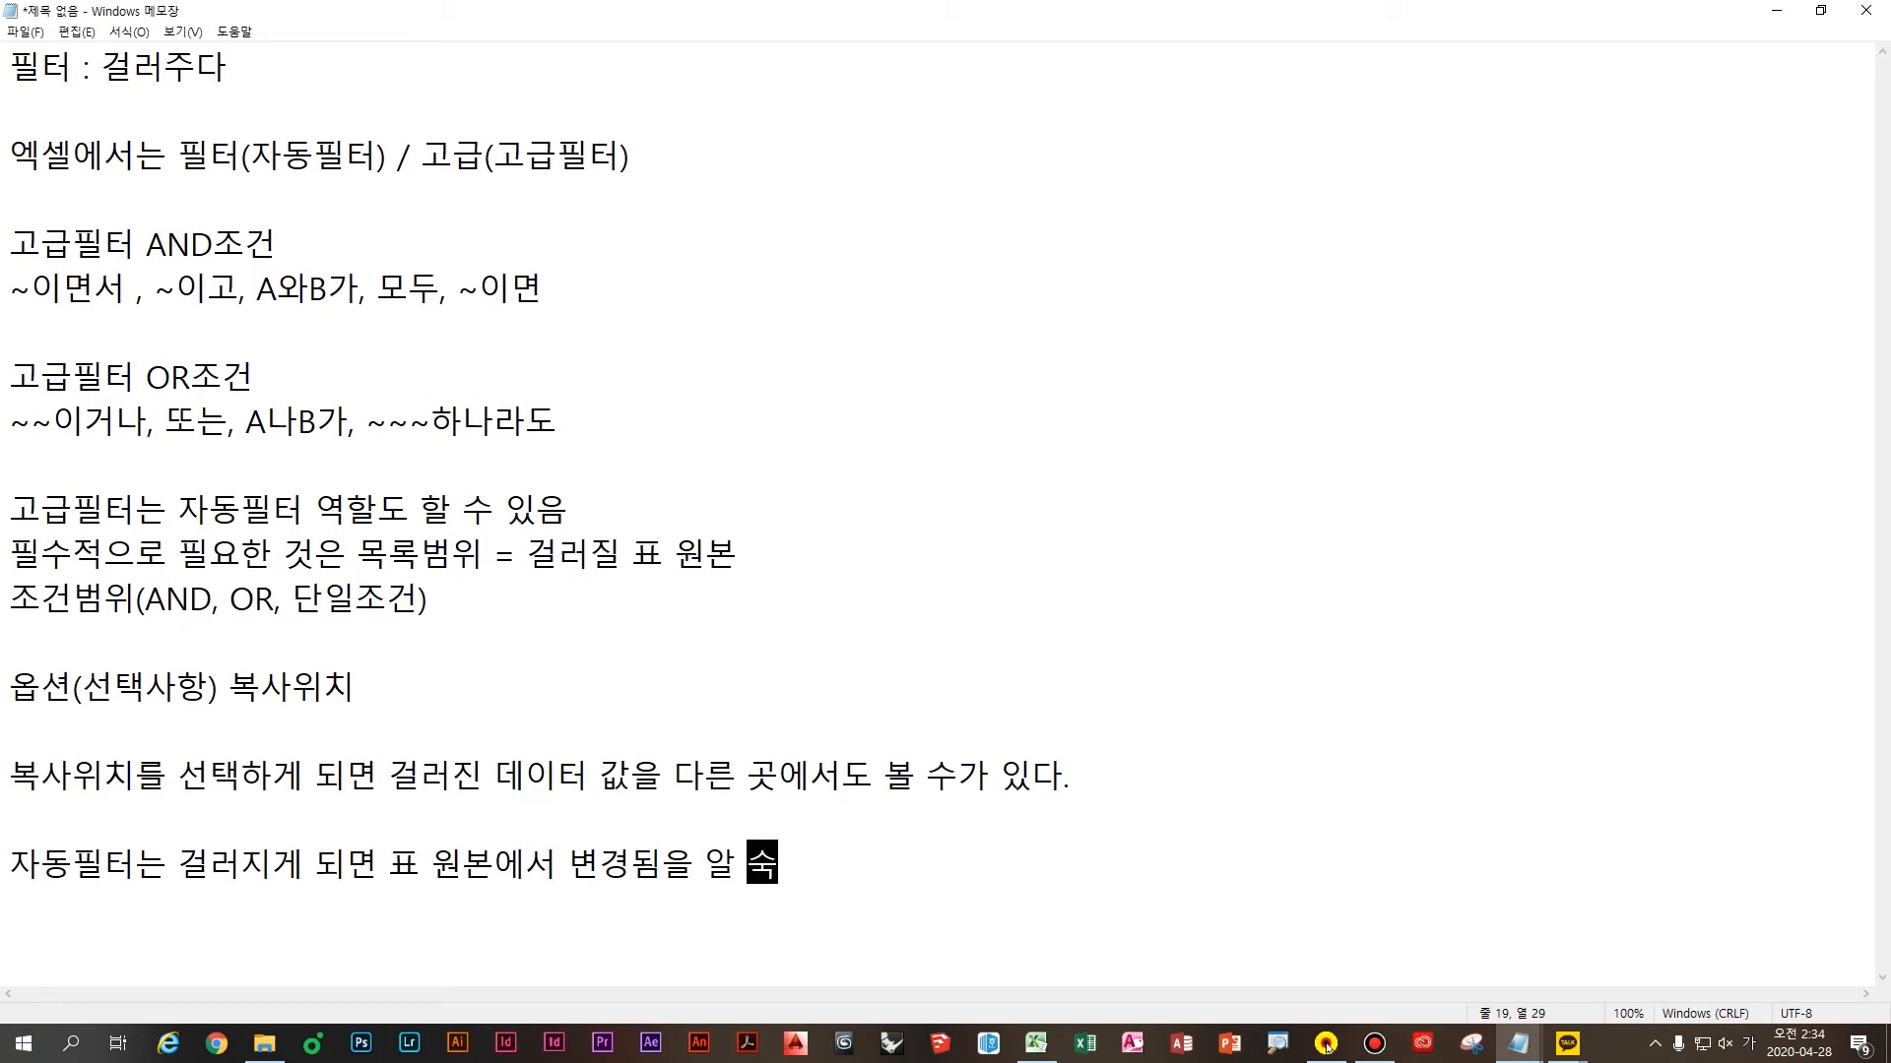
pyautogui.write('ㅏ 있고,')
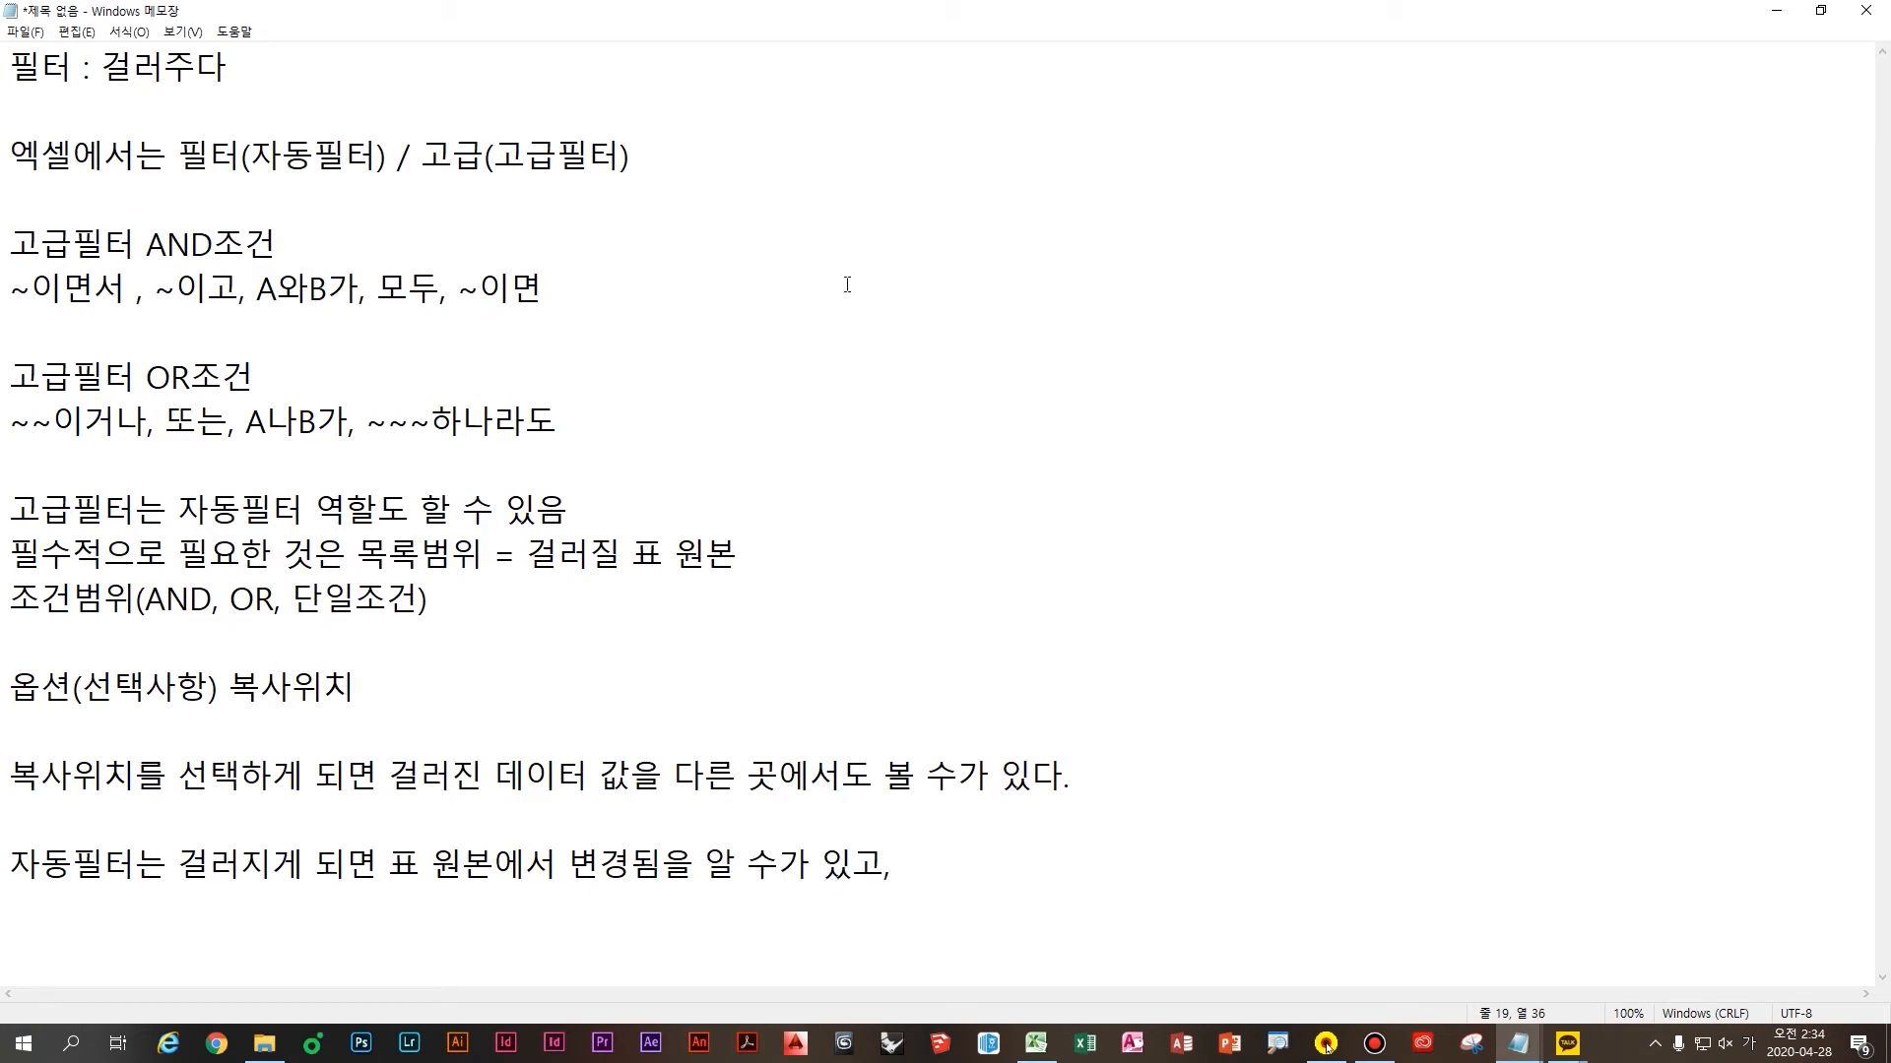
# Return to the Excel workbook and examine the filtered rows and their row numbers in the 합격 현황 table
pyautogui.hotkey('alt', 'Tab')
pyautogui.click(565, 375)
pyautogui.press('super+plus')
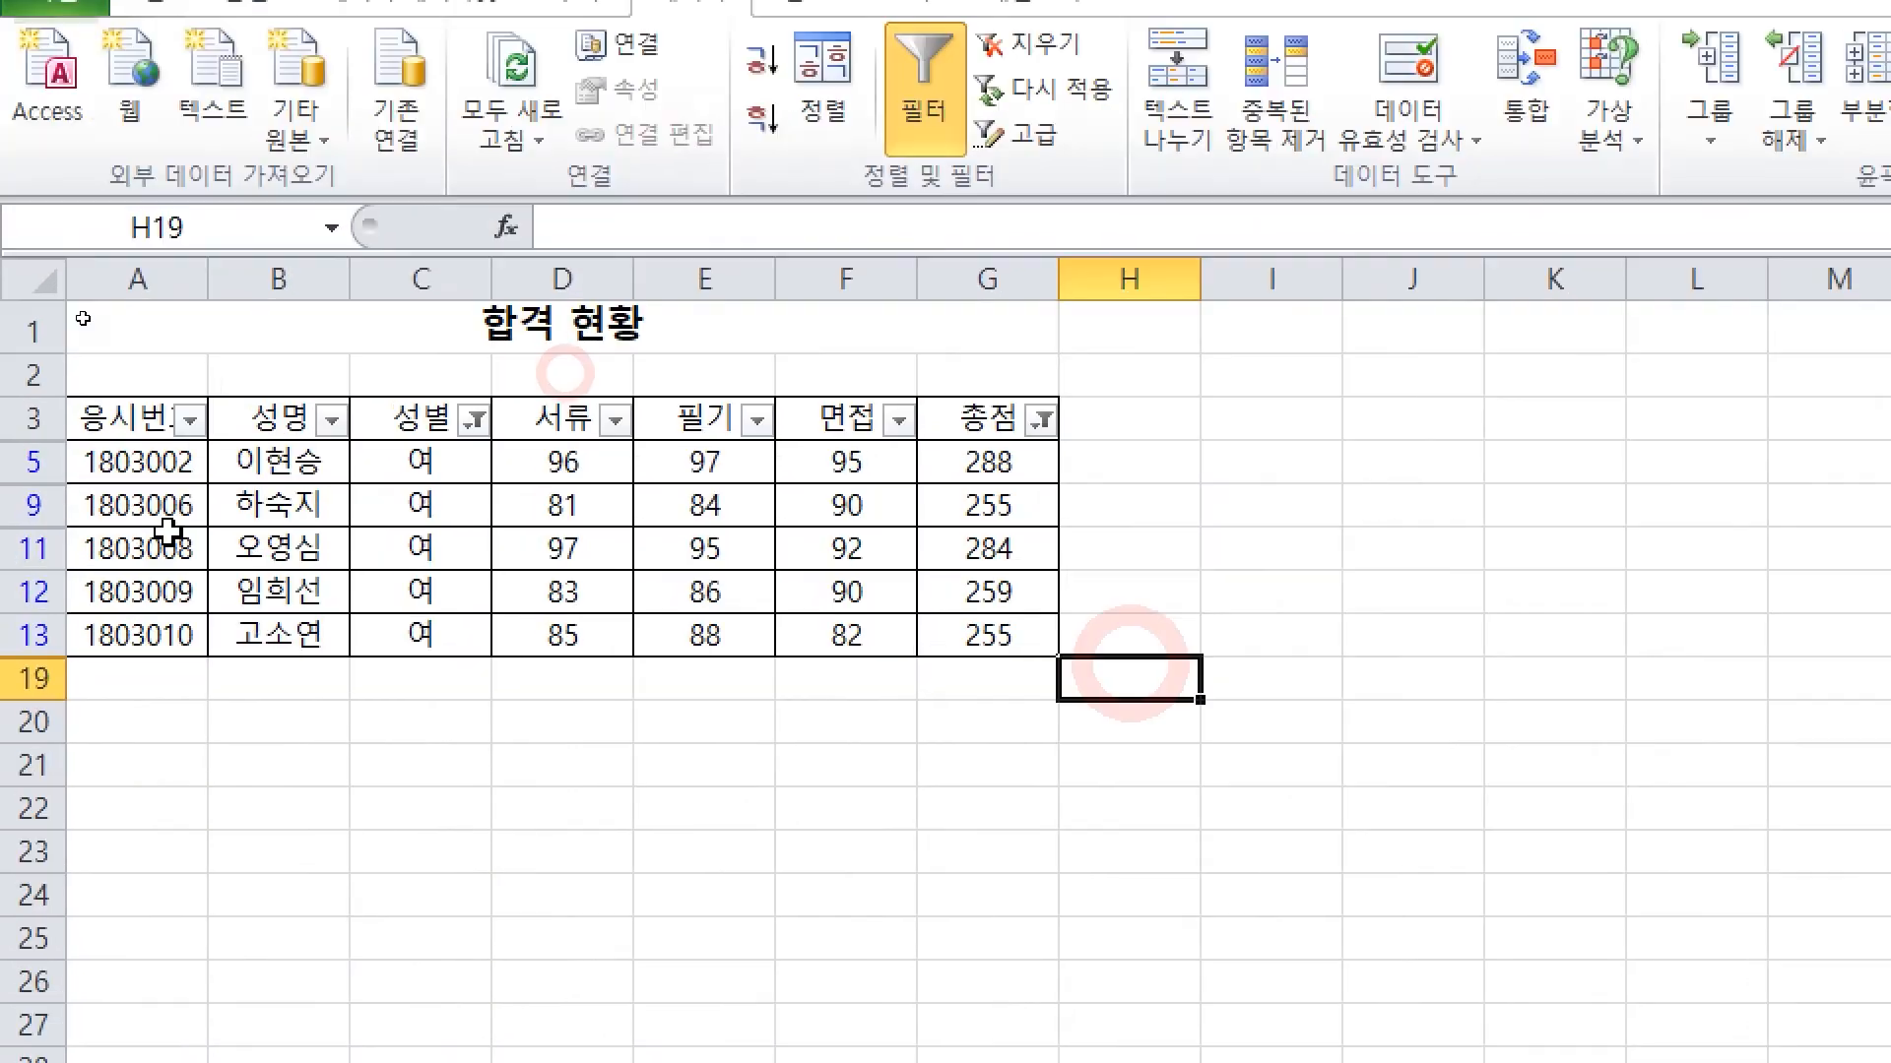
pyautogui.click(166, 552)
pyautogui.moveTo(120, 478); pyautogui.dragTo(138, 591)
pyautogui.click(279, 590)
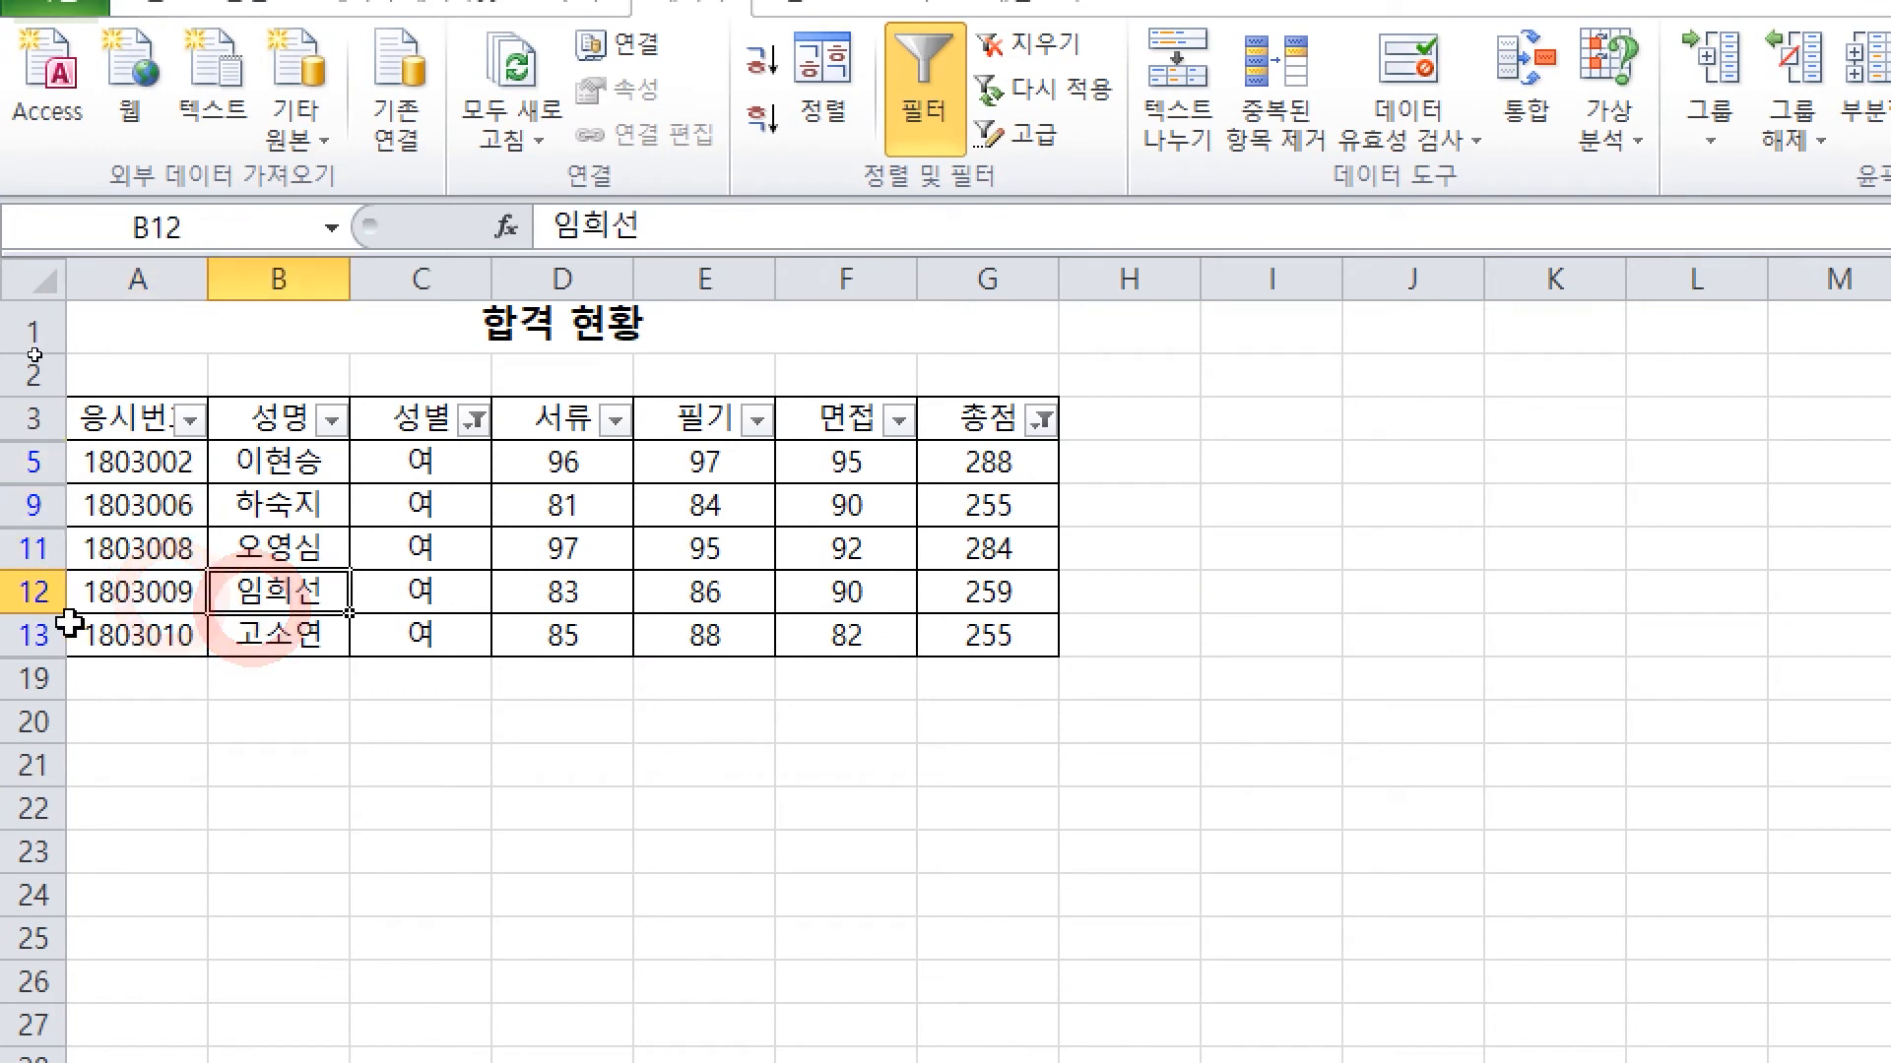
pyautogui.click(276, 591)
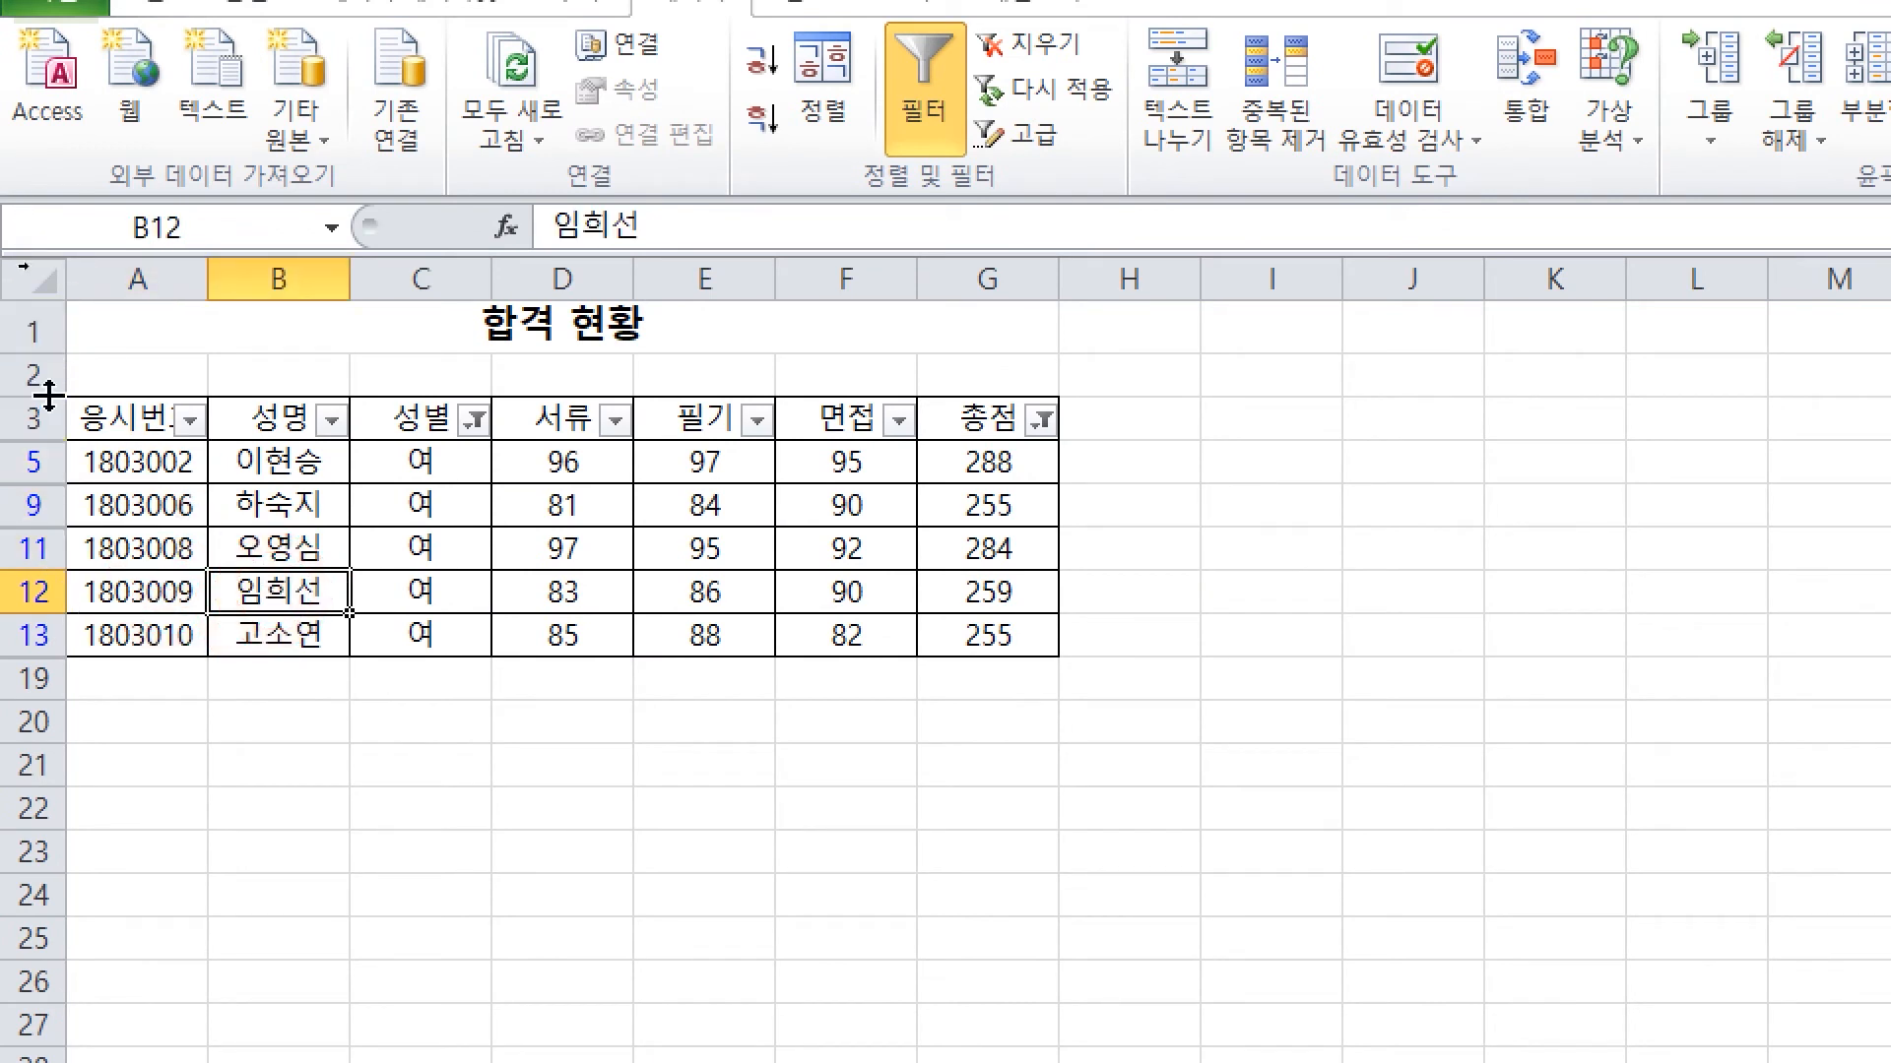
# Handwrite the row numbers 4, 5 and 6 in blue across the filtered table
pyautogui.press('ctrl')
pyautogui.moveTo(512, 507)
pyautogui.mouseDown()
pyautogui.moveTo(478, 561)
pyautogui.moveTo(650, 576)
pyautogui.mouseUp()
pyautogui.moveTo(616, 526); pyautogui.dragTo(556, 618)
pyautogui.moveTo(866, 522)
pyautogui.mouseDown()
pyautogui.moveTo(802, 611)
pyautogui.moveTo(709, 640)
pyautogui.mouseUp()
pyautogui.moveTo(733, 569); pyautogui.dragTo(1004, 576)
pyautogui.moveTo(1176, 551)
pyautogui.mouseDown()
pyautogui.moveTo(1236, 504)
pyautogui.moveTo(1026, 640)
pyautogui.mouseUp()
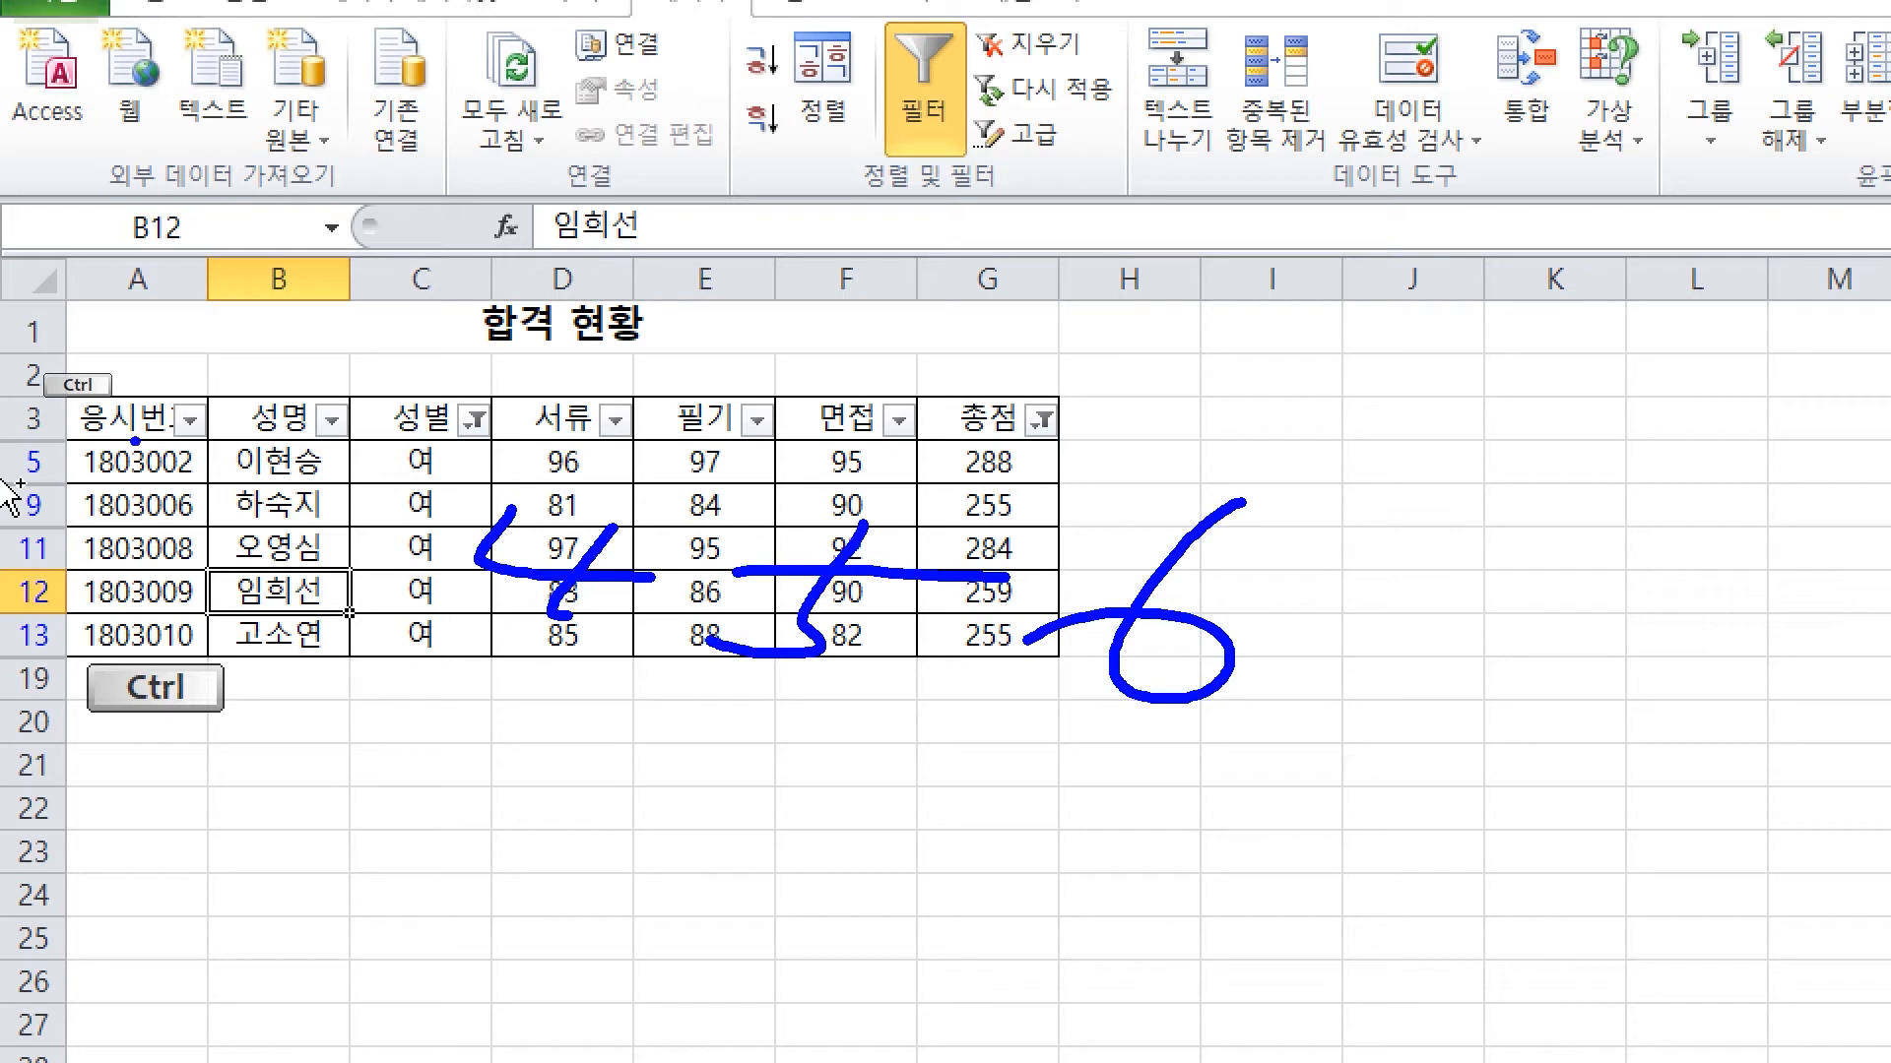
# Handwrite example row numbers including 4, 8, 10 and 12 in blue beside the table, and leave the annotation mode
pyautogui.moveTo(1270, 462)
pyautogui.mouseDown()
pyautogui.moveTo(1700, 468)
pyautogui.moveTo(1652, 463)
pyautogui.mouseUp()
pyautogui.hotkey('ctrl', '2')
pyautogui.moveTo(1238, 399)
pyautogui.mouseDown()
pyautogui.moveTo(1273, 459)
pyautogui.moveTo(1302, 459)
pyautogui.mouseUp()
pyautogui.moveTo(1279, 418); pyautogui.dragTo(1231, 496)
pyautogui.moveTo(1384, 519)
pyautogui.mouseDown()
pyautogui.moveTo(1342, 578)
pyautogui.moveTo(1389, 527)
pyautogui.mouseUp()
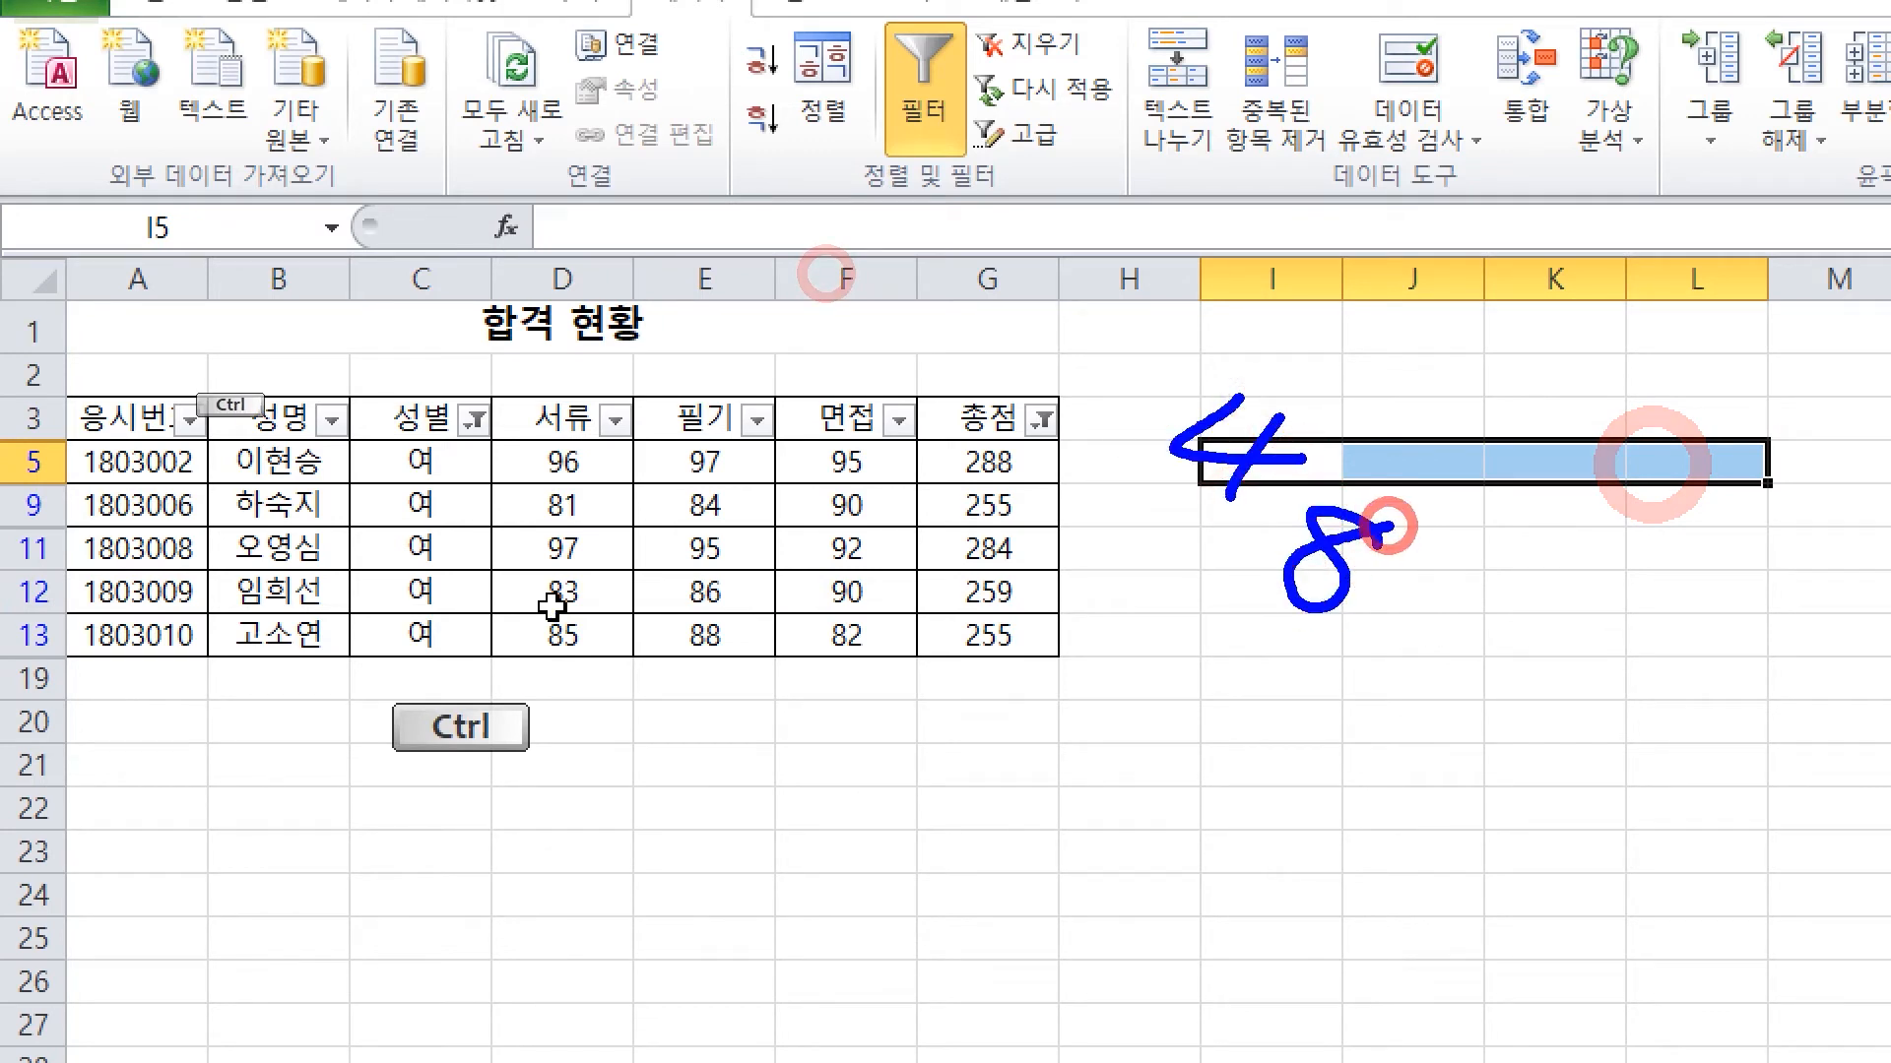
pyautogui.moveTo(1527, 535); pyautogui.dragTo(1452, 628)
pyautogui.moveTo(1541, 576); pyautogui.dragTo(1544, 571)
pyautogui.moveTo(1443, 692); pyautogui.dragTo(1313, 750)
pyautogui.moveTo(1453, 697); pyautogui.dragTo(1416, 756)
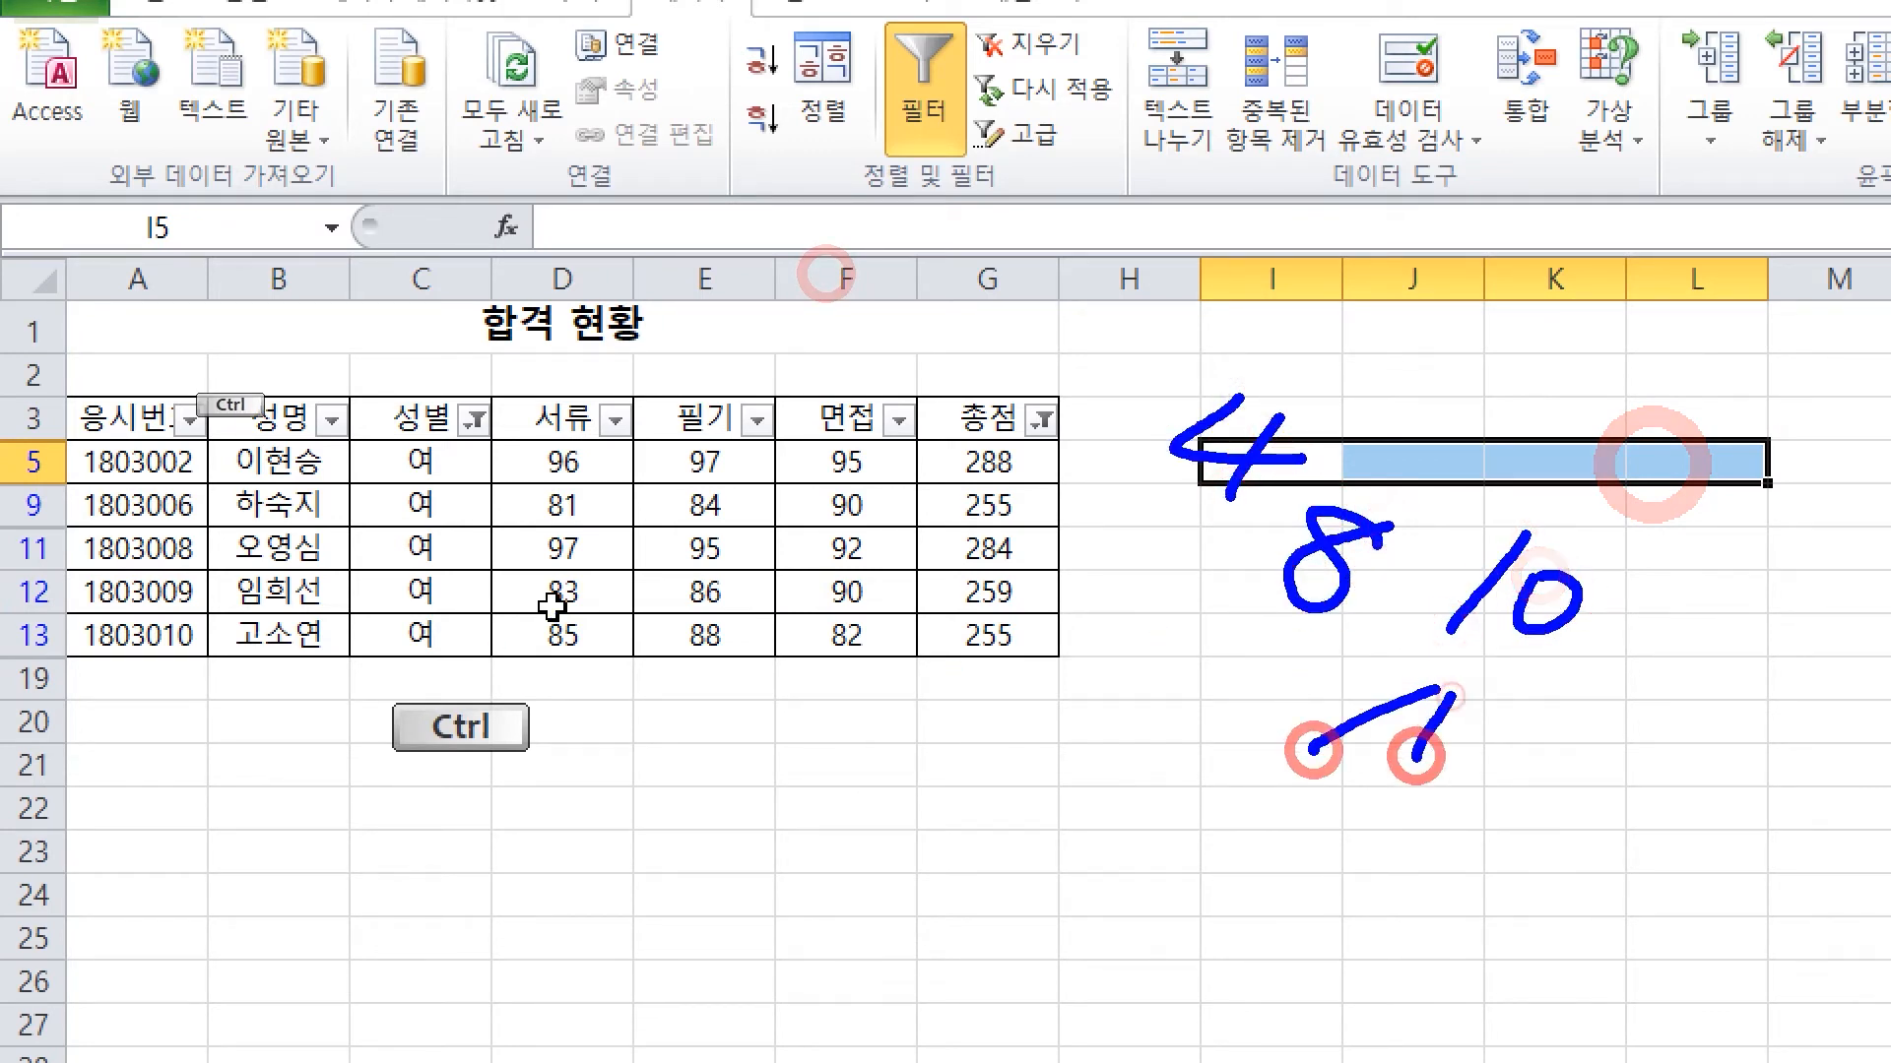
pyautogui.moveTo(1608, 701); pyautogui.dragTo(1544, 792)
pyautogui.moveTo(1666, 723)
pyautogui.mouseDown()
pyautogui.moveTo(1674, 778)
pyautogui.moveTo(1787, 789)
pyautogui.mouseUp()
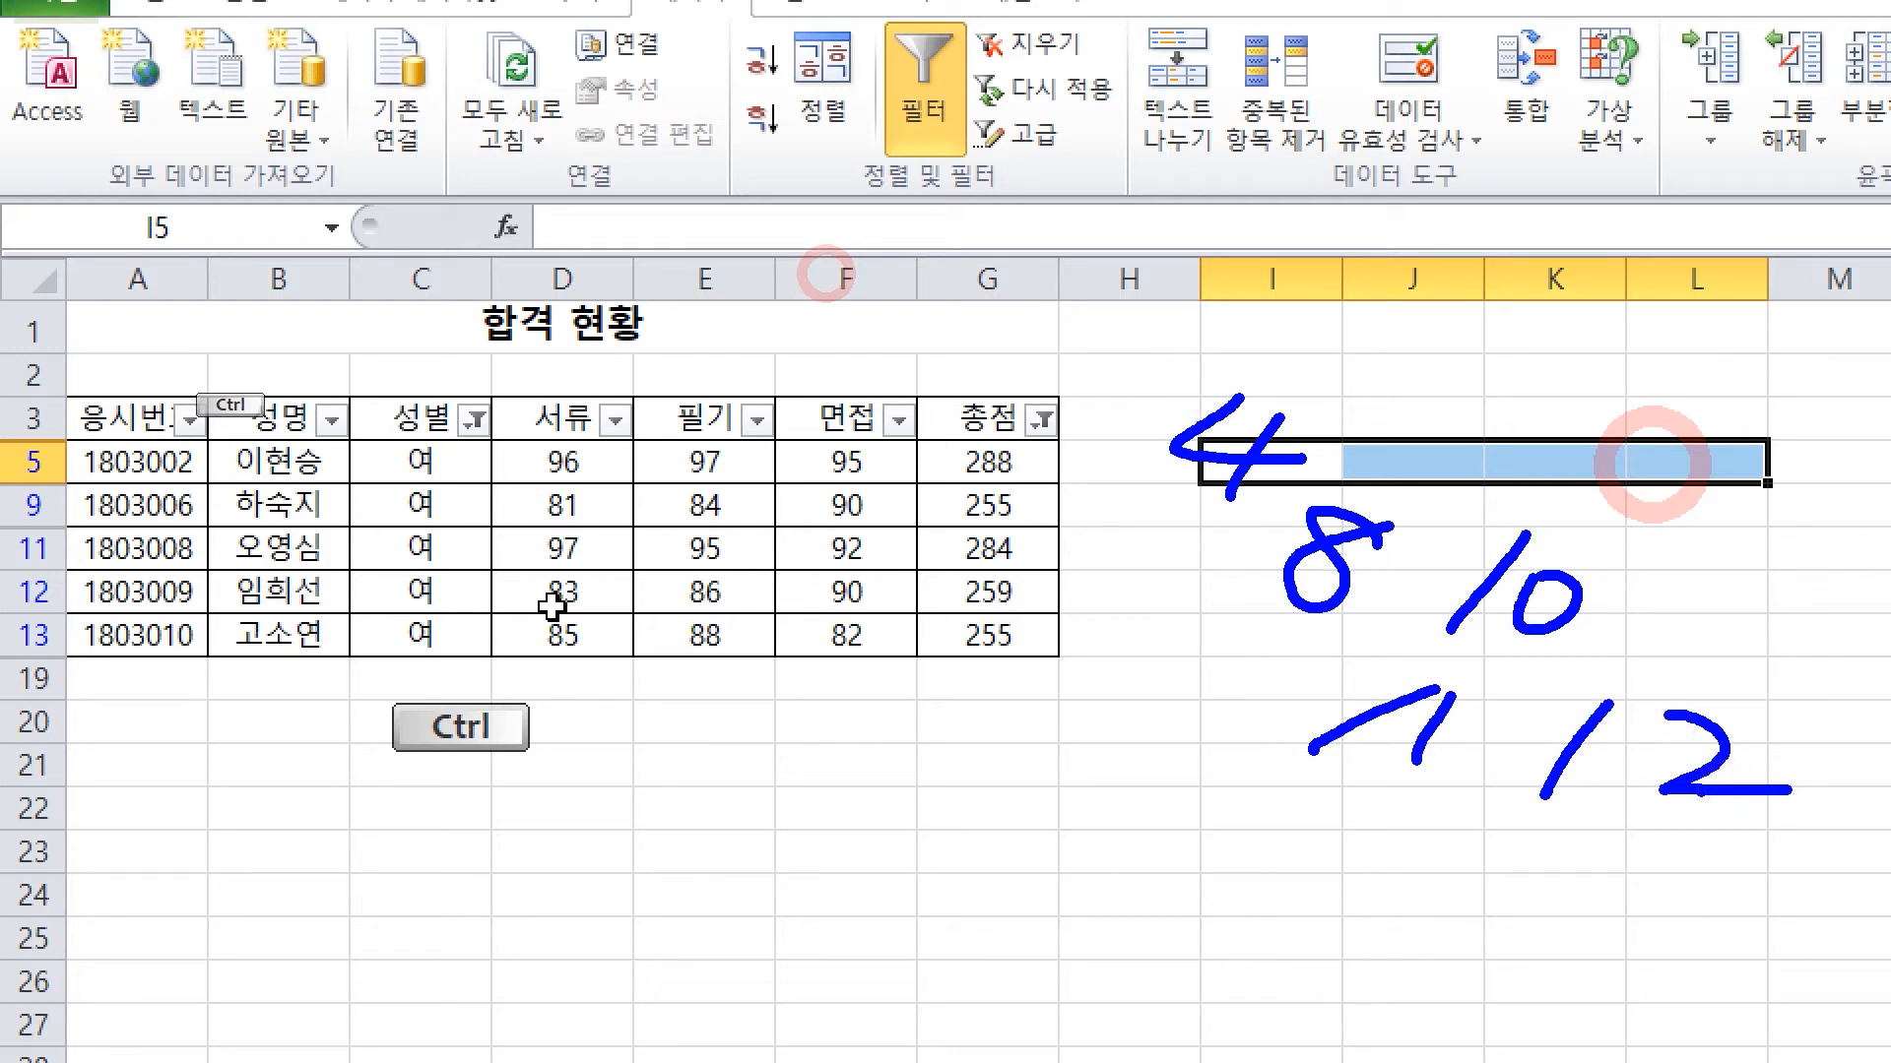
pyautogui.press('Escape')
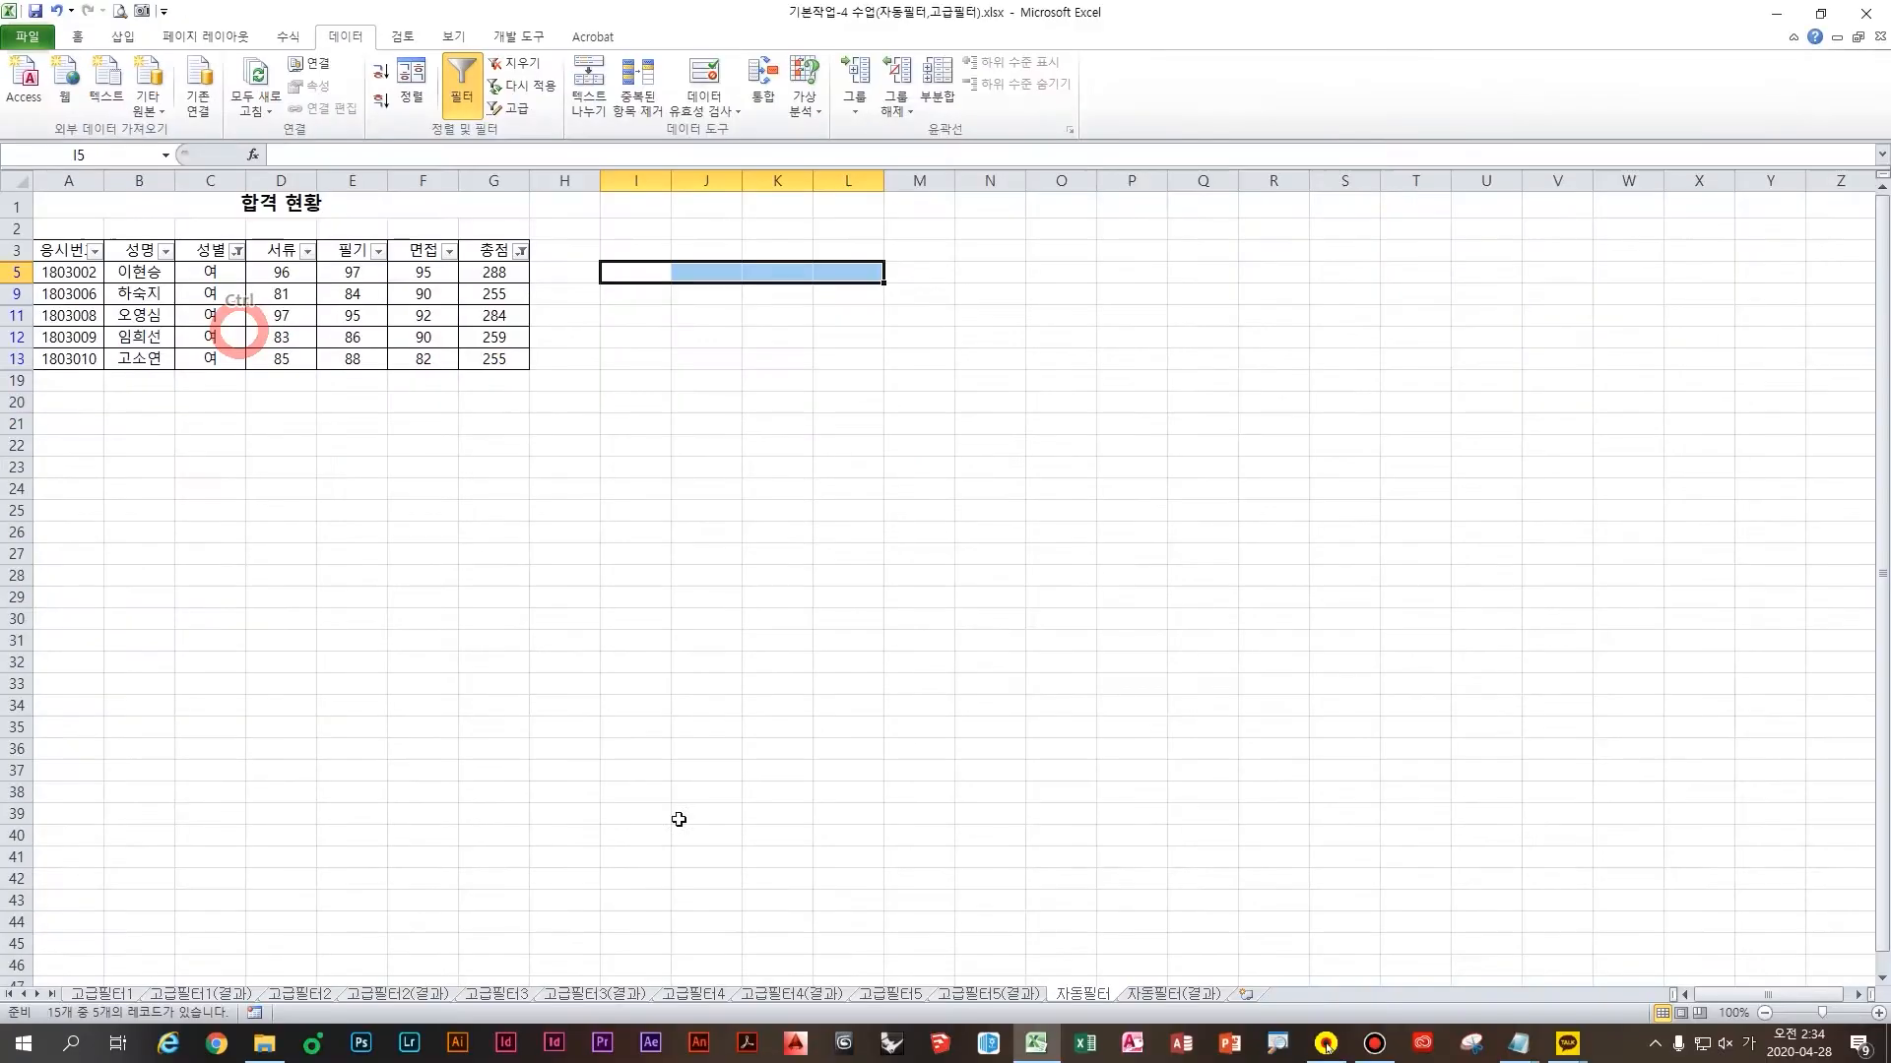
# Switch to the untitled Notepad notes, complete the 자동필터 line with "걸러지게 되면 해당하는 행들이 숨겨짐" and add blank lines below
pyautogui.moveTo(1543, 1054)
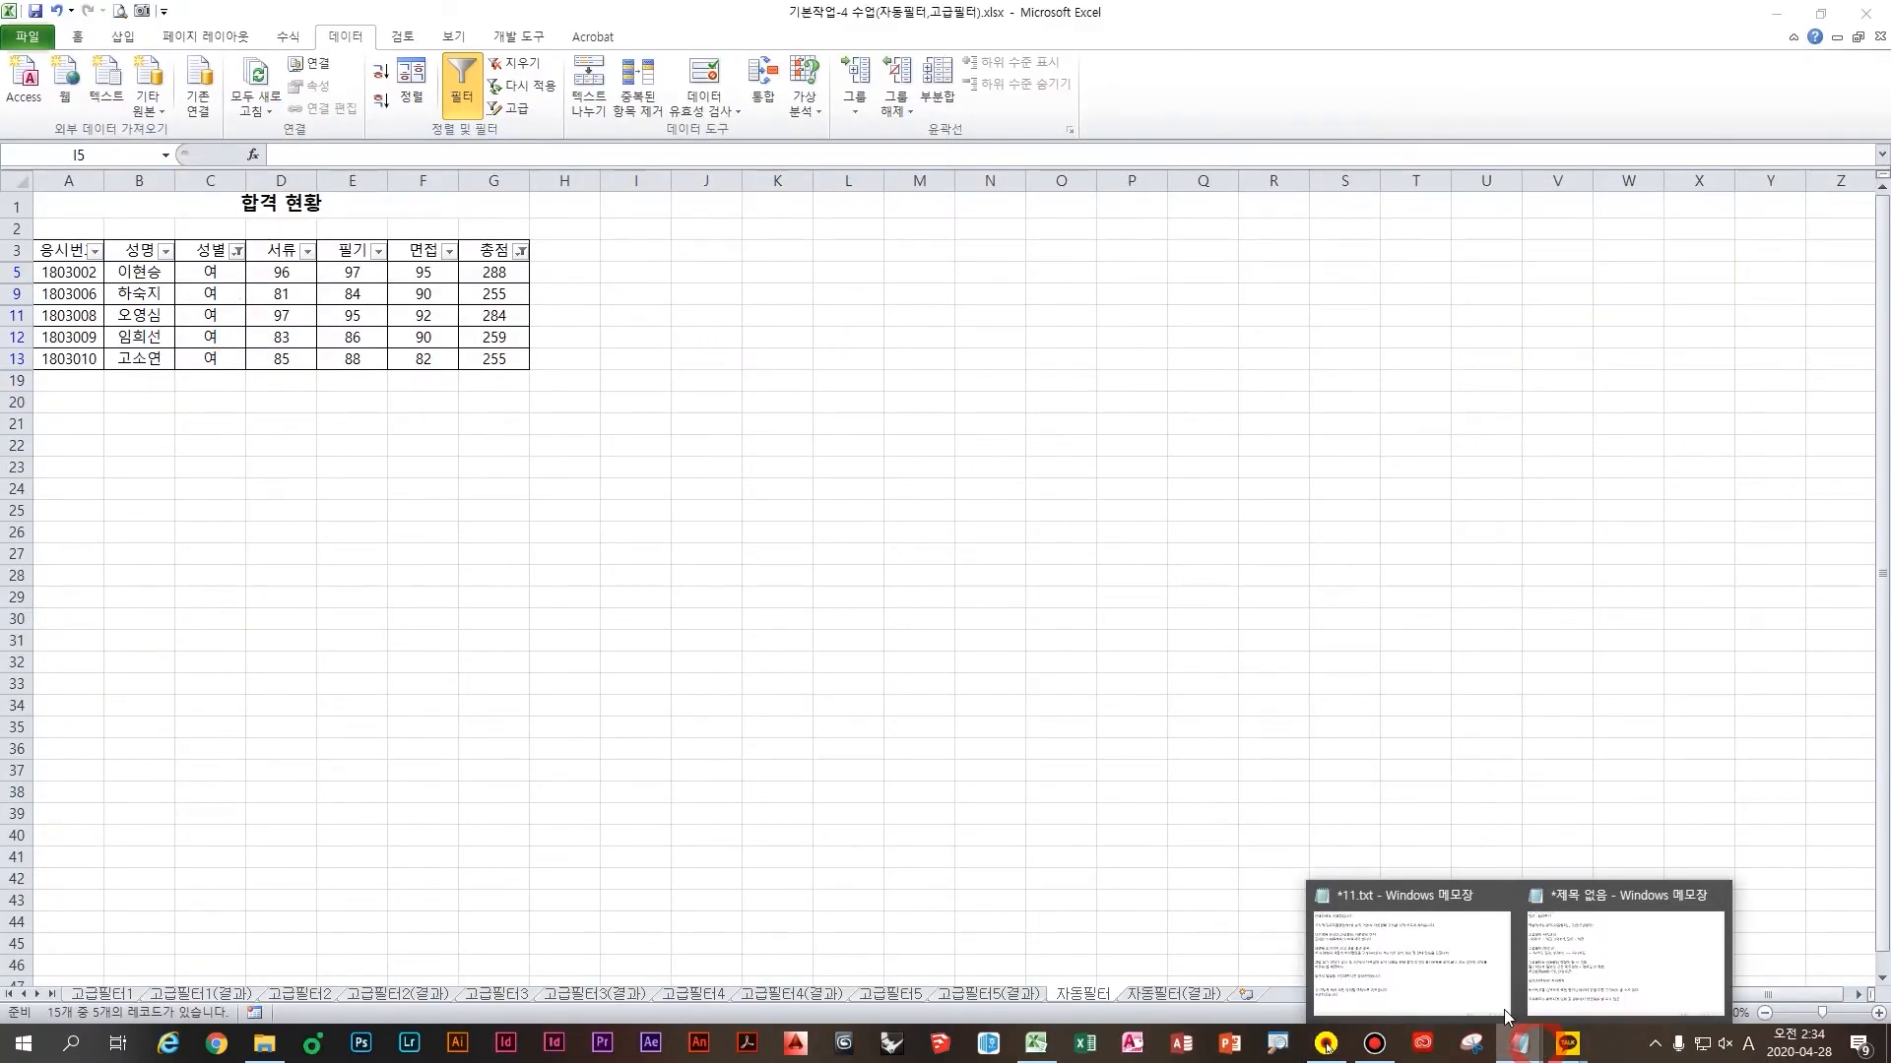
pyautogui.click(1610, 960)
pyautogui.write('ㅇ')
pyautogui.press('BackSpace')
pyautogui.press('BackSpace')
pyautogui.write('걸러지게 되면')
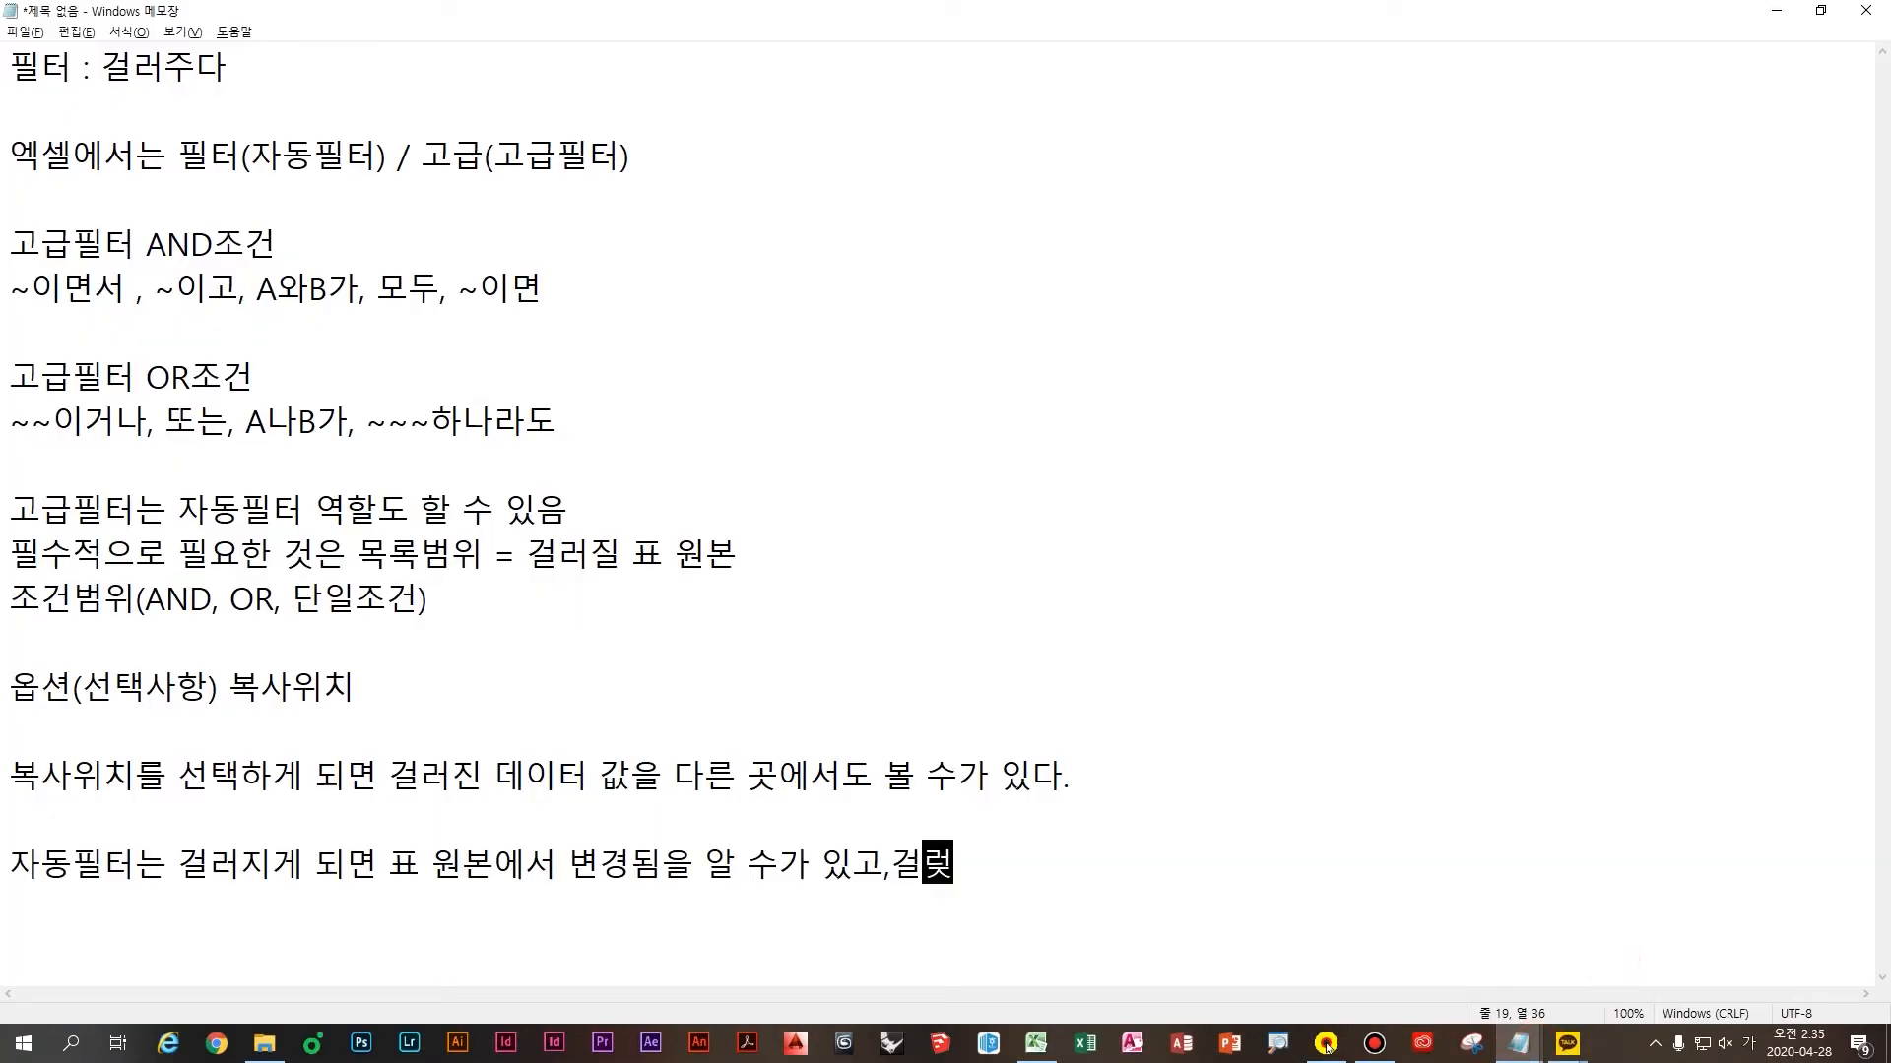
pyautogui.write(' 해당하는 ')
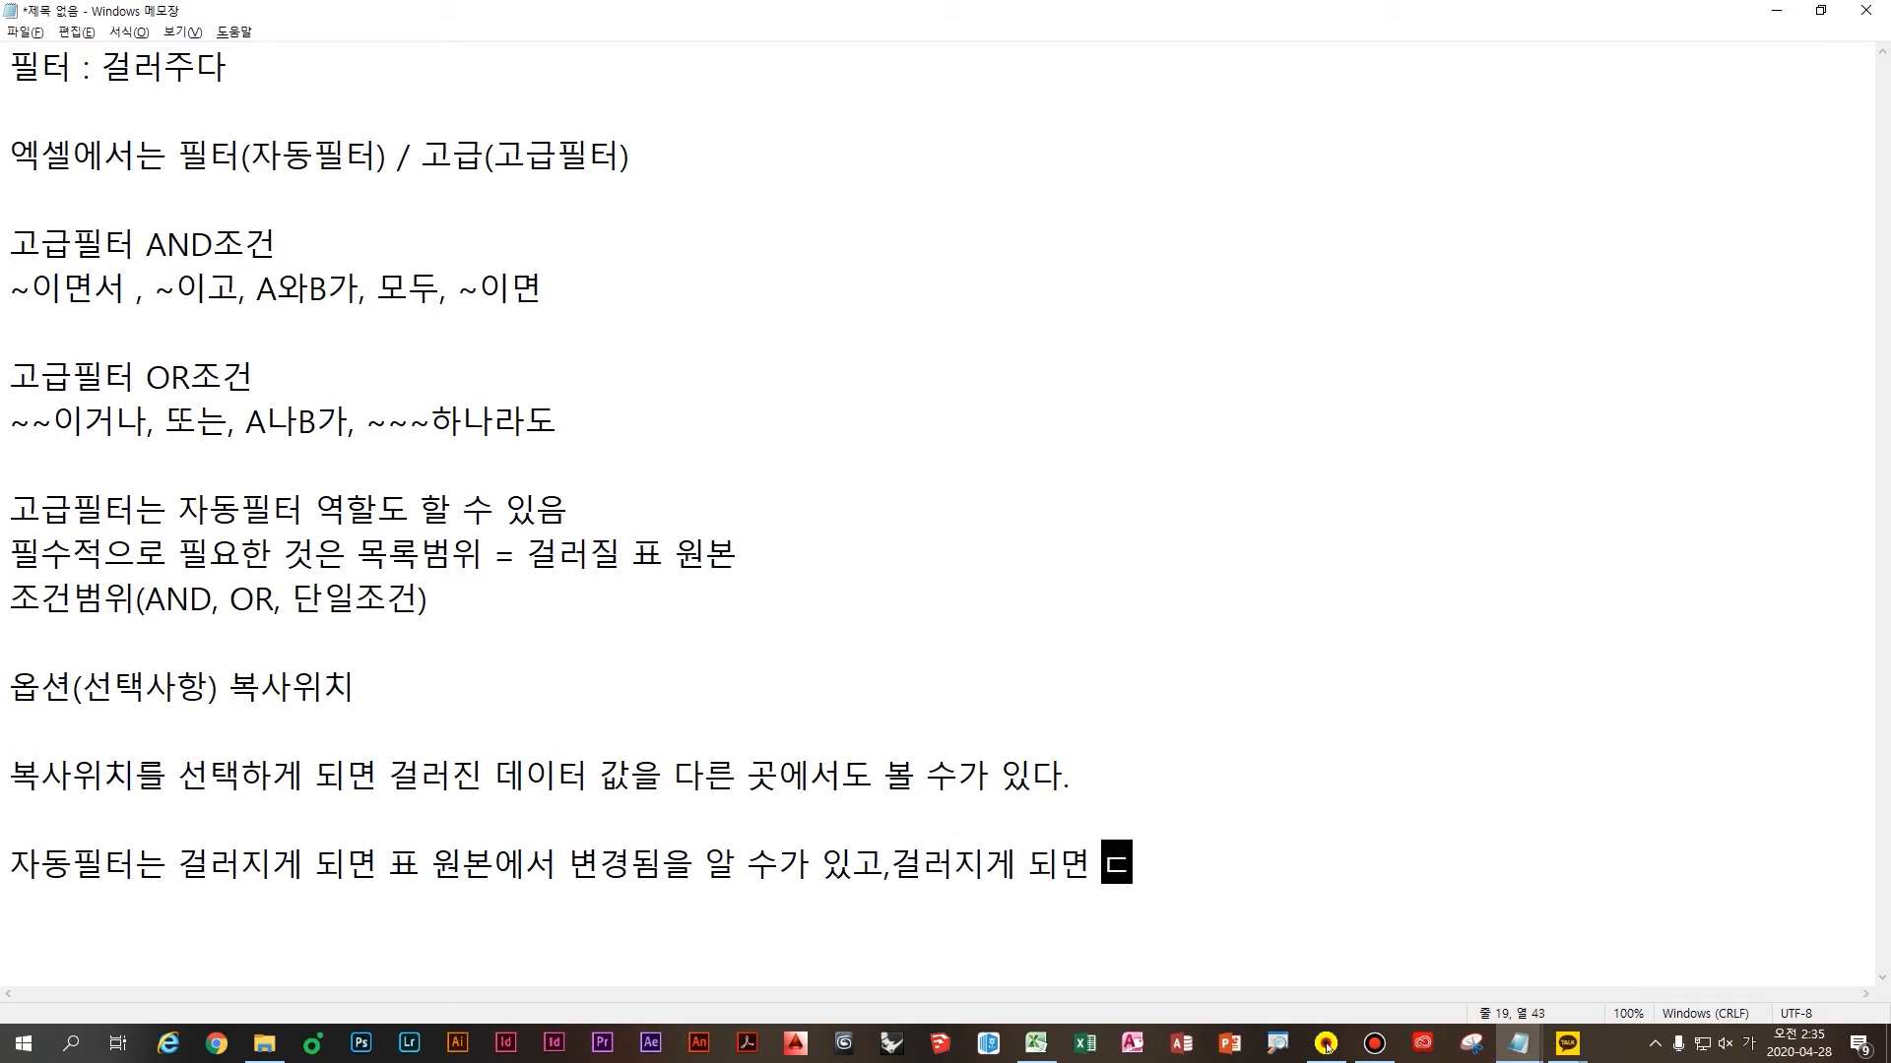
pyautogui.write('행들이 숨겨짐')
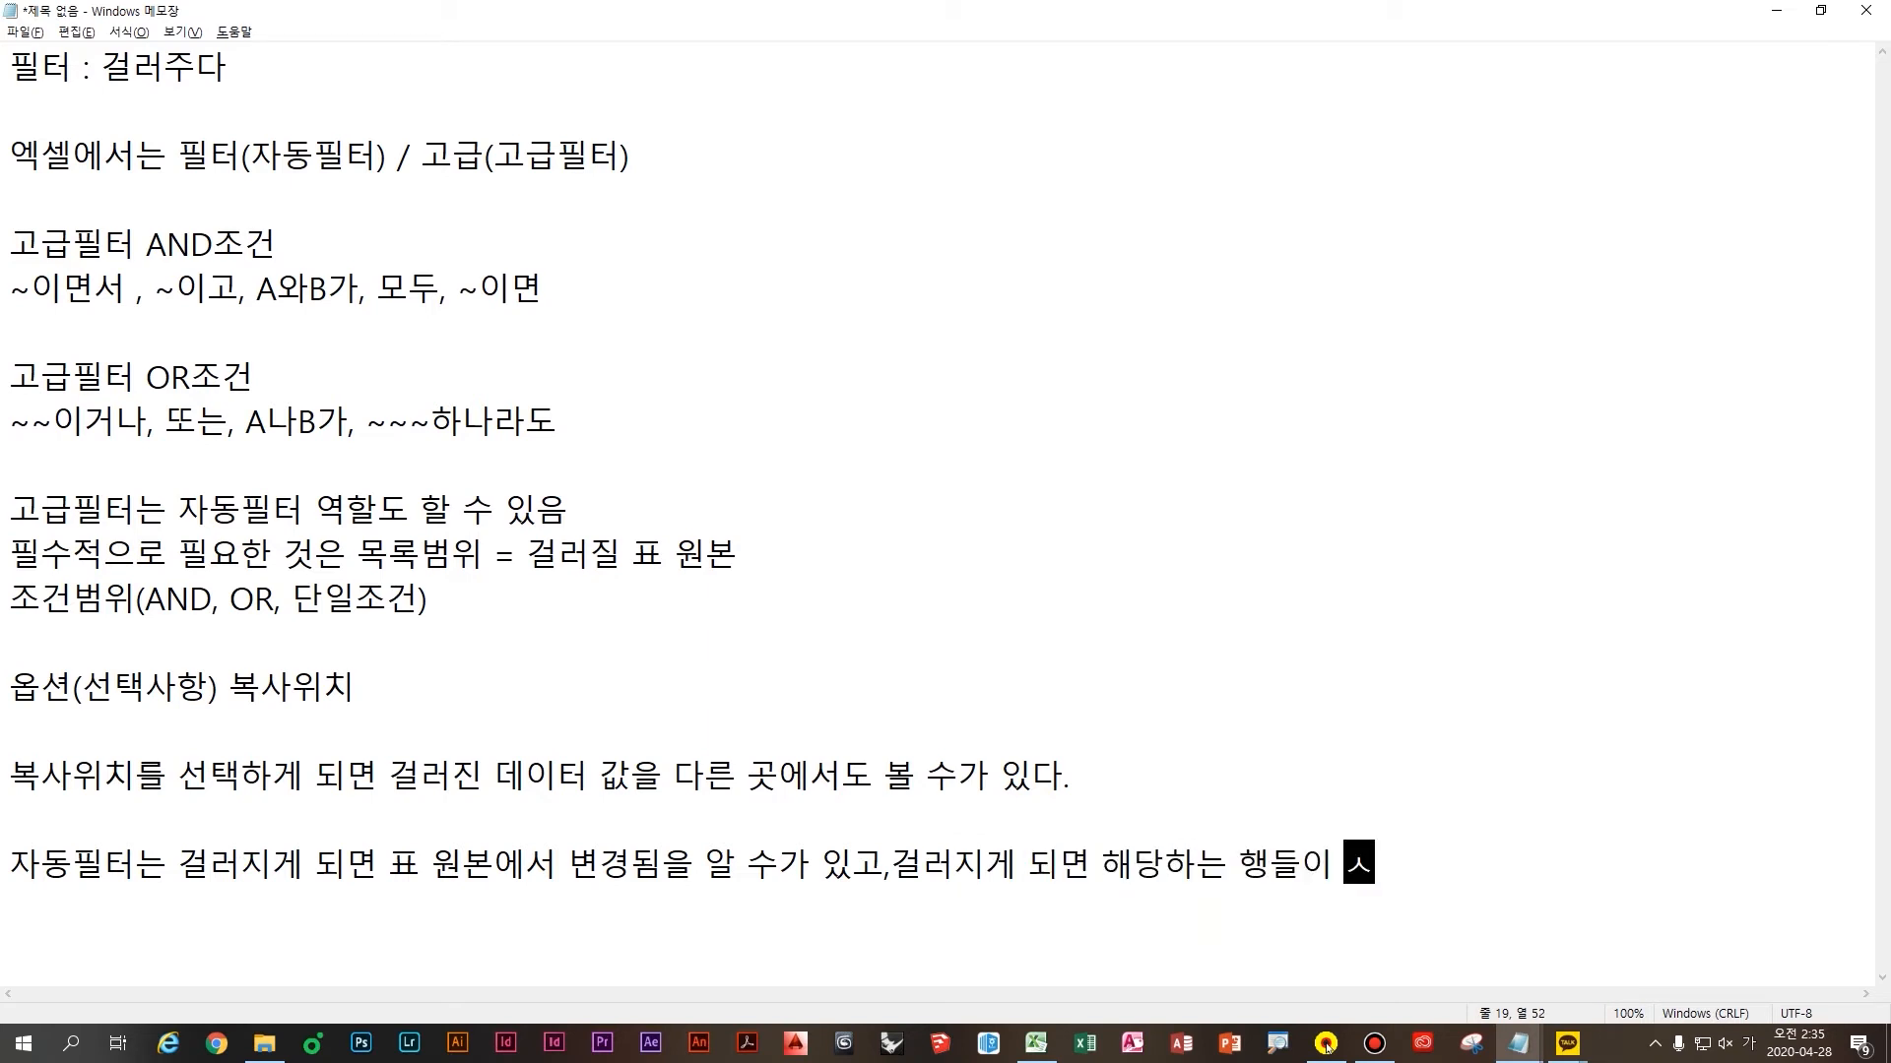
pyautogui.press('Return')
pyautogui.press('Return')
pyautogui.press('Return')
pyautogui.press('Return')
pyautogui.press('Return')
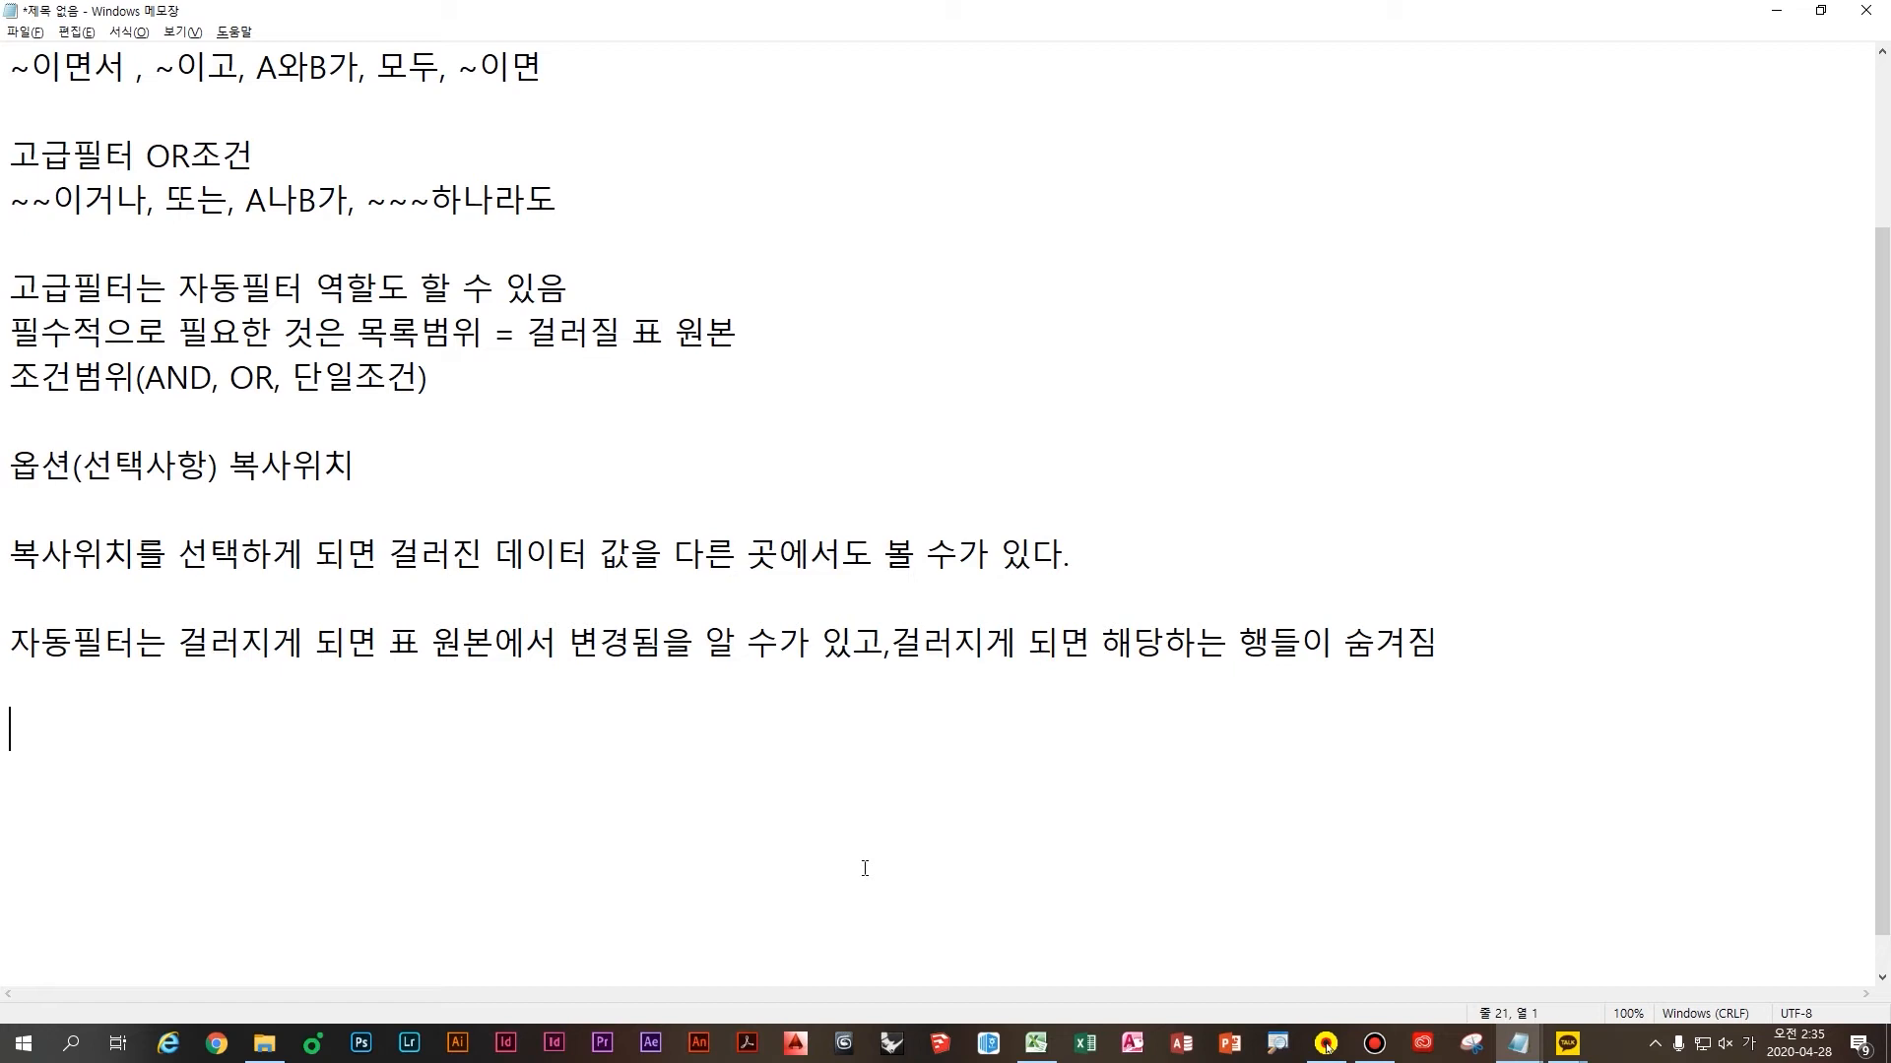
pyautogui.click(474, 799)
pyautogui.click(456, 760)
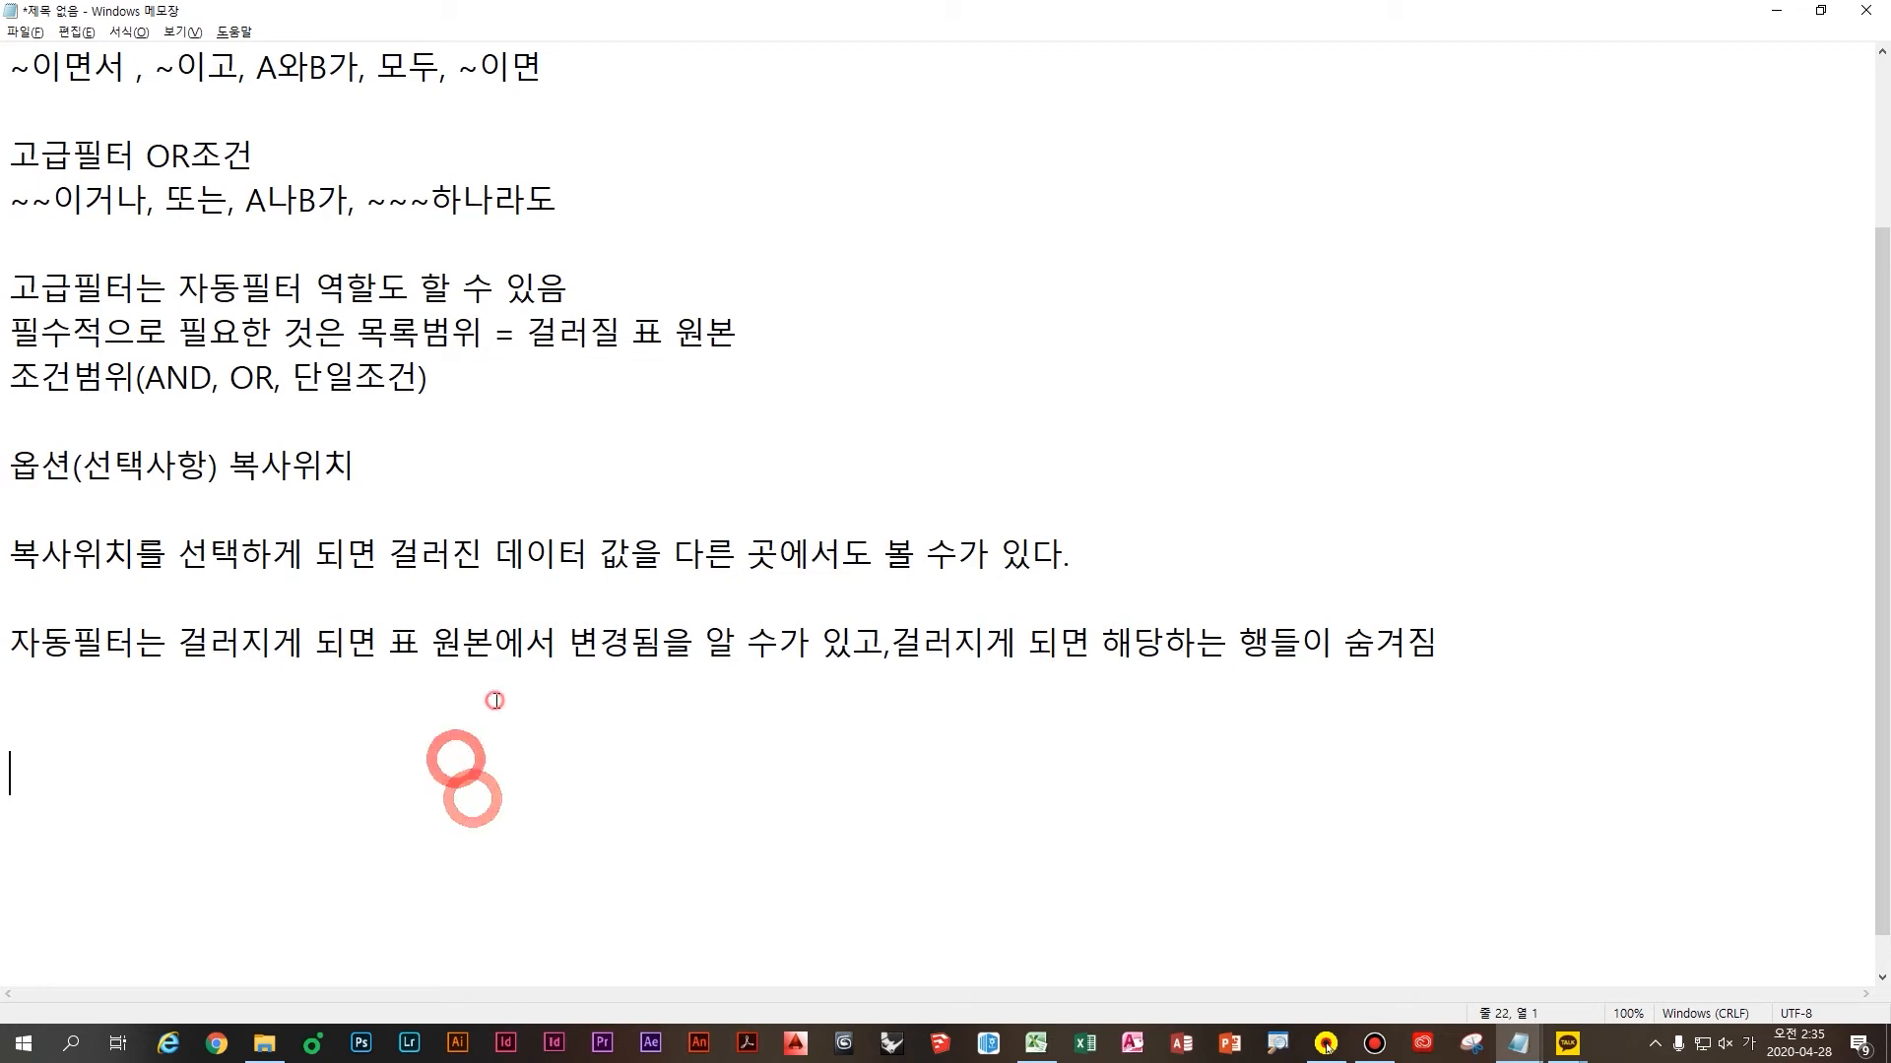
pyautogui.click(493, 700)
pyautogui.click(499, 724)
# Switch to the Excel workbook and turn off the automatic filter on the 합격 현황 table
pyautogui.hotkey('alt', 'Tab')
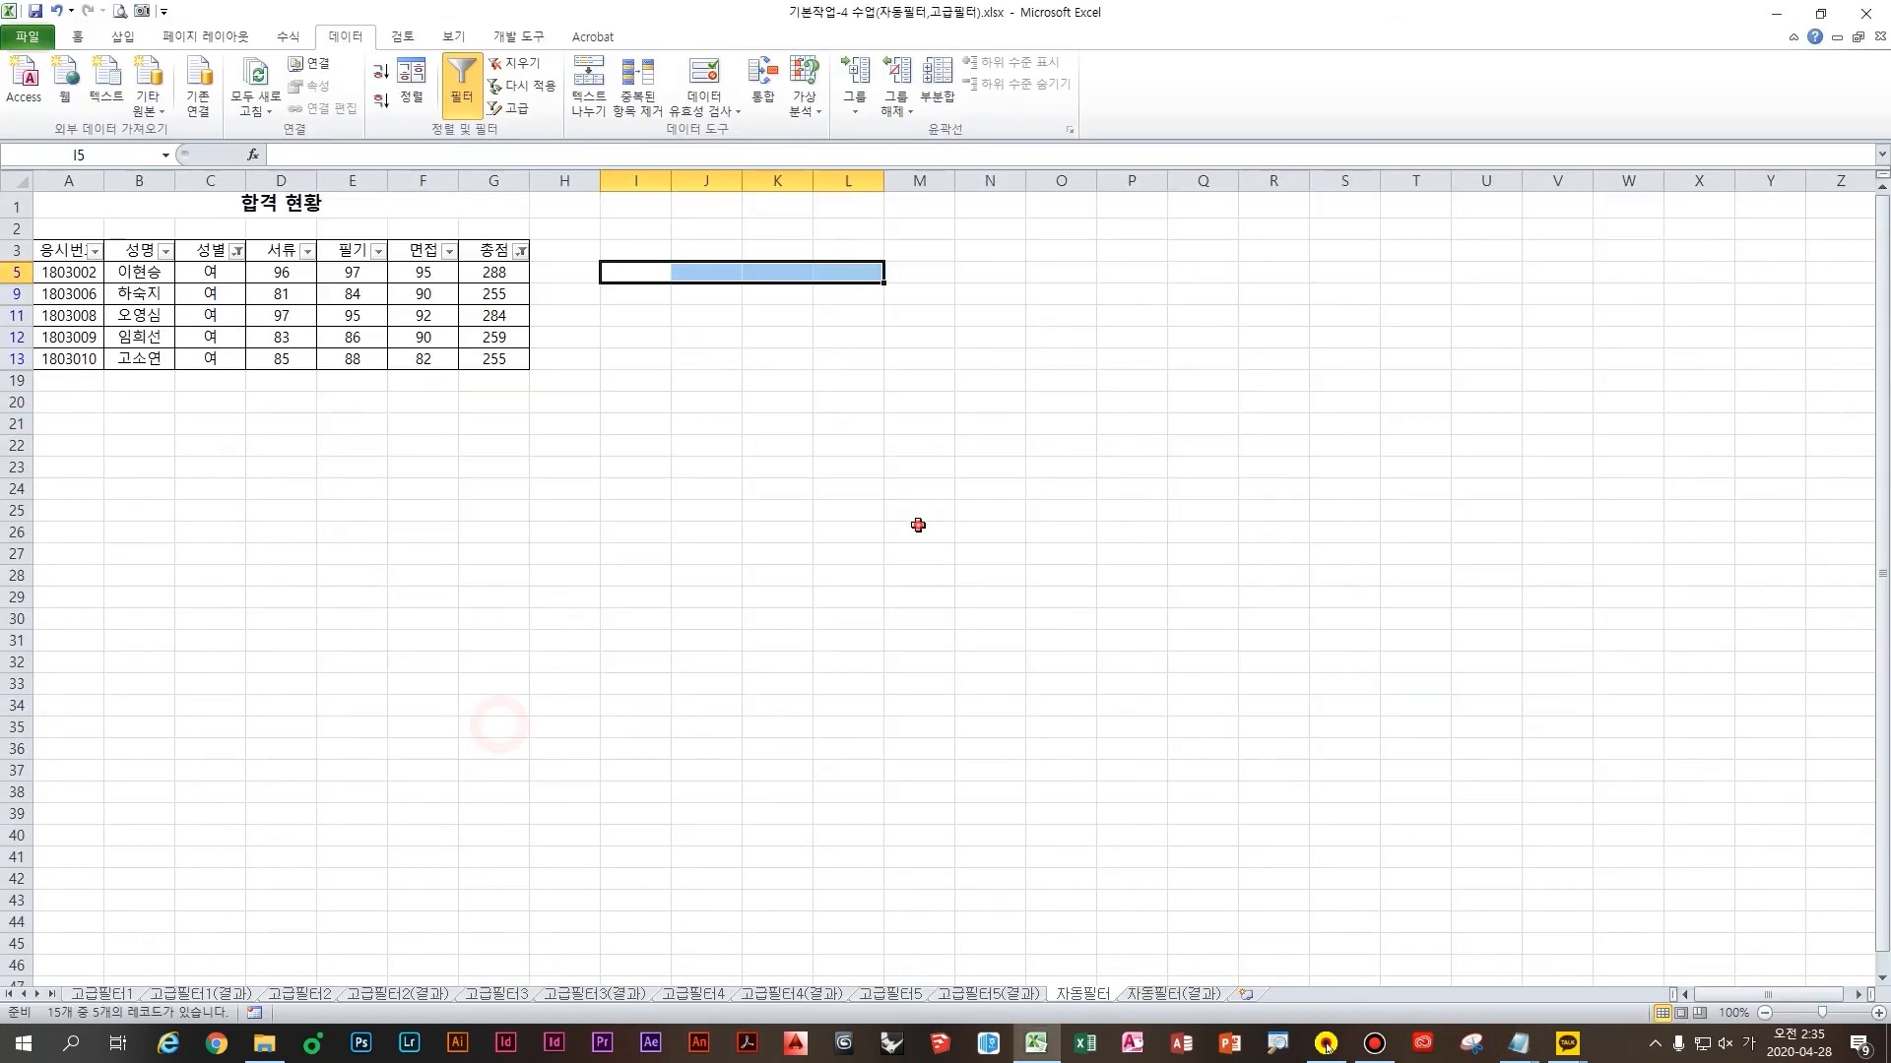
pyautogui.click(916, 529)
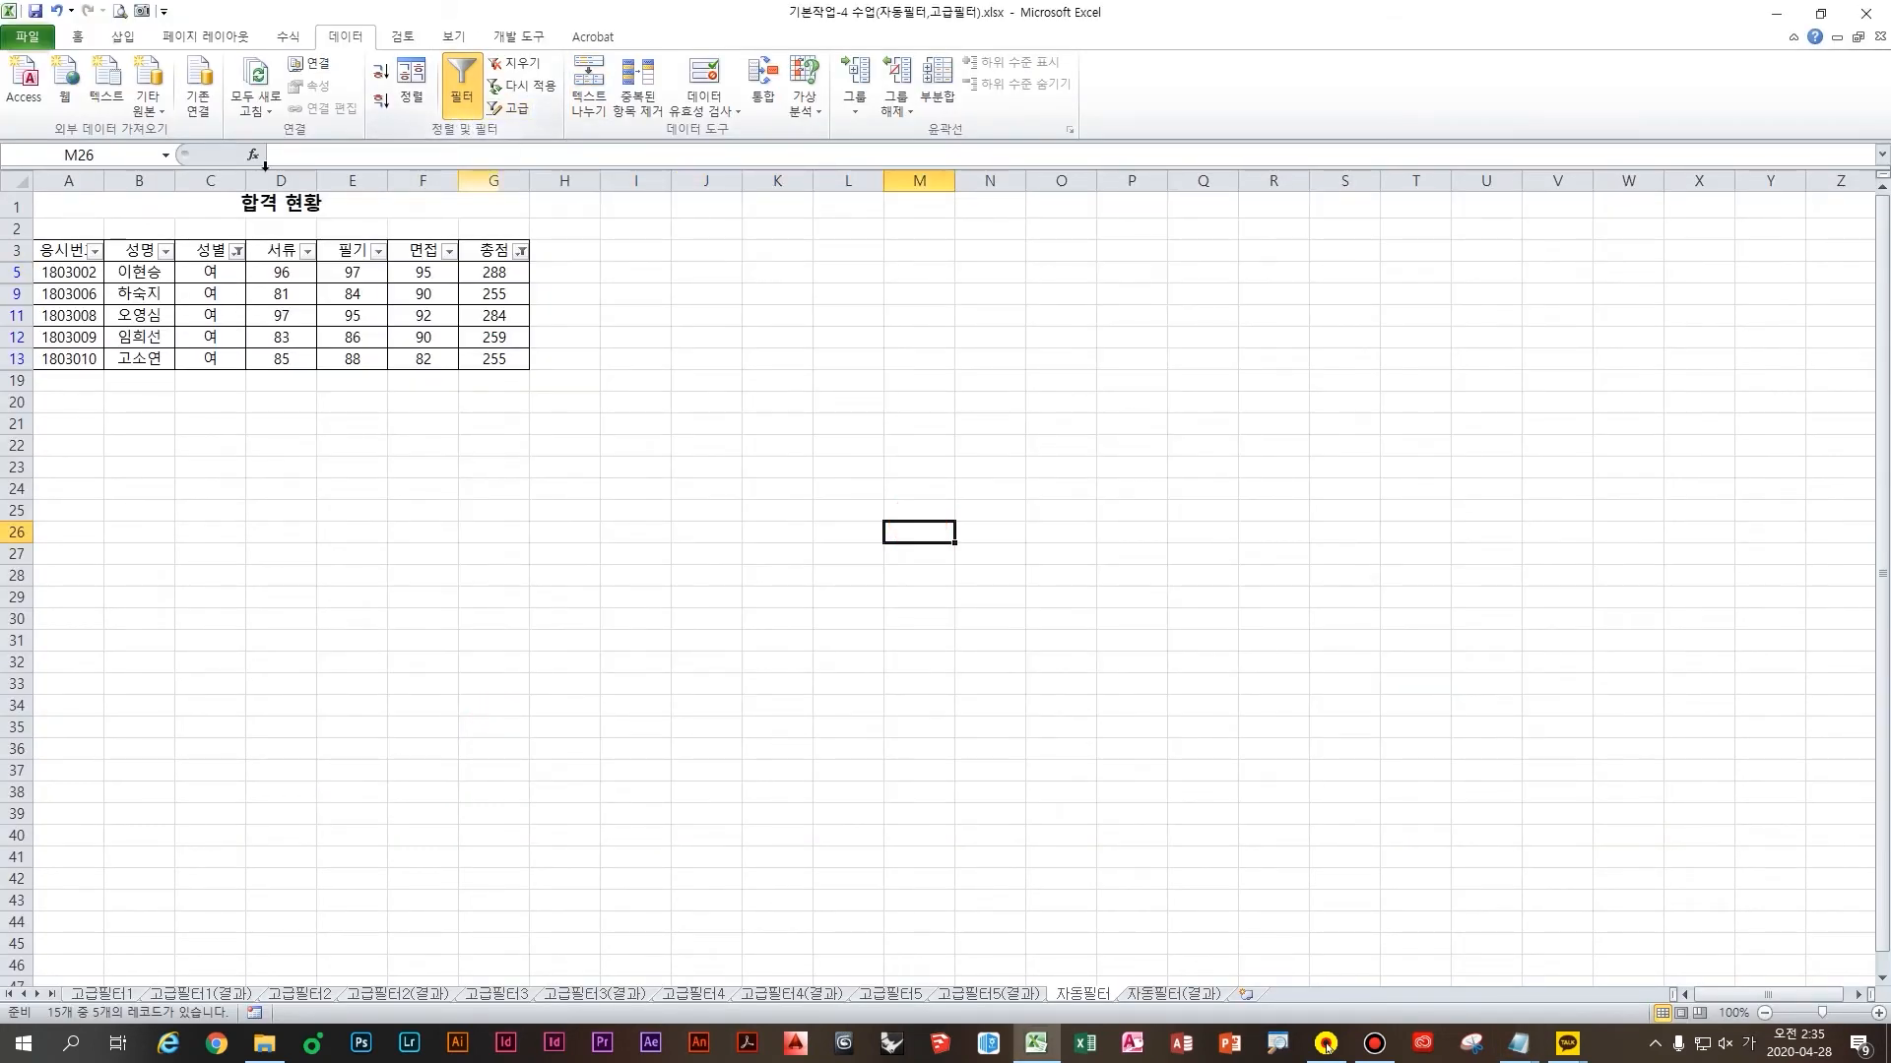
pyautogui.click(323, 296)
pyautogui.click(373, 314)
pyautogui.click(225, 286)
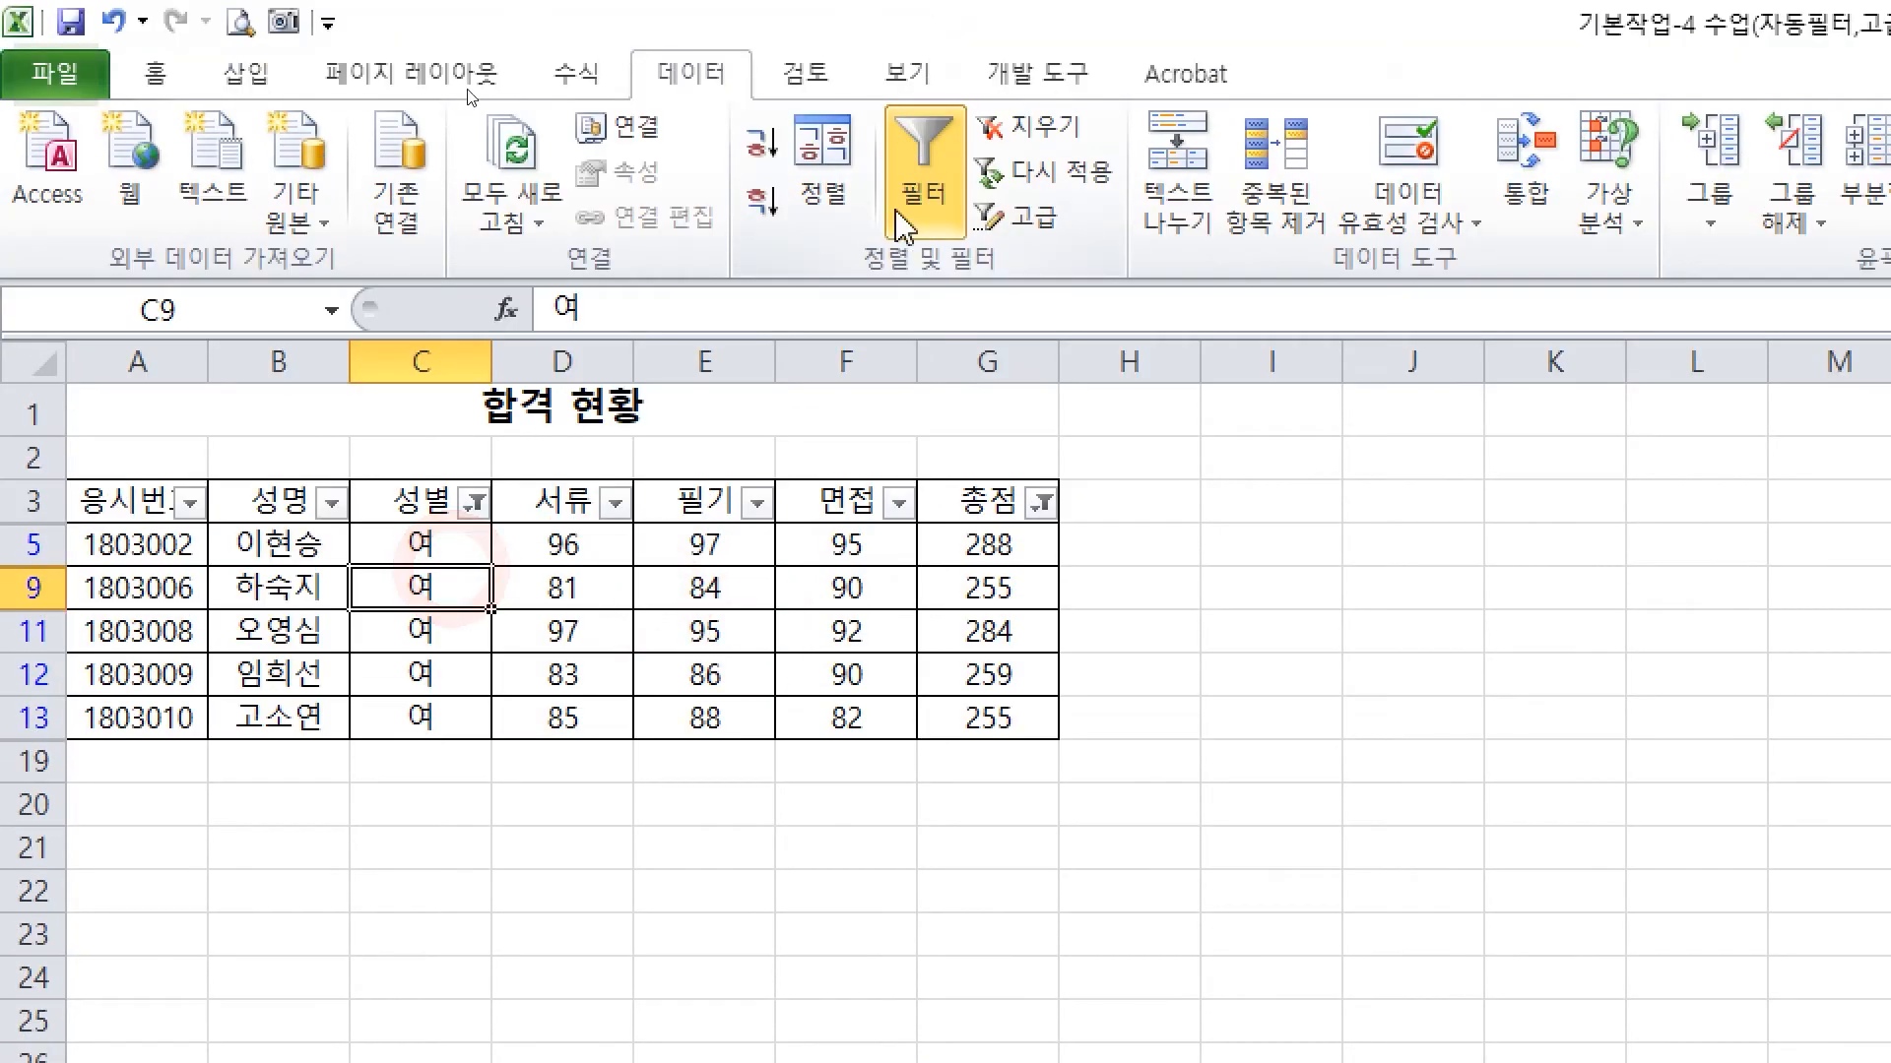
pyautogui.click(929, 123)
pyautogui.click(667, 632)
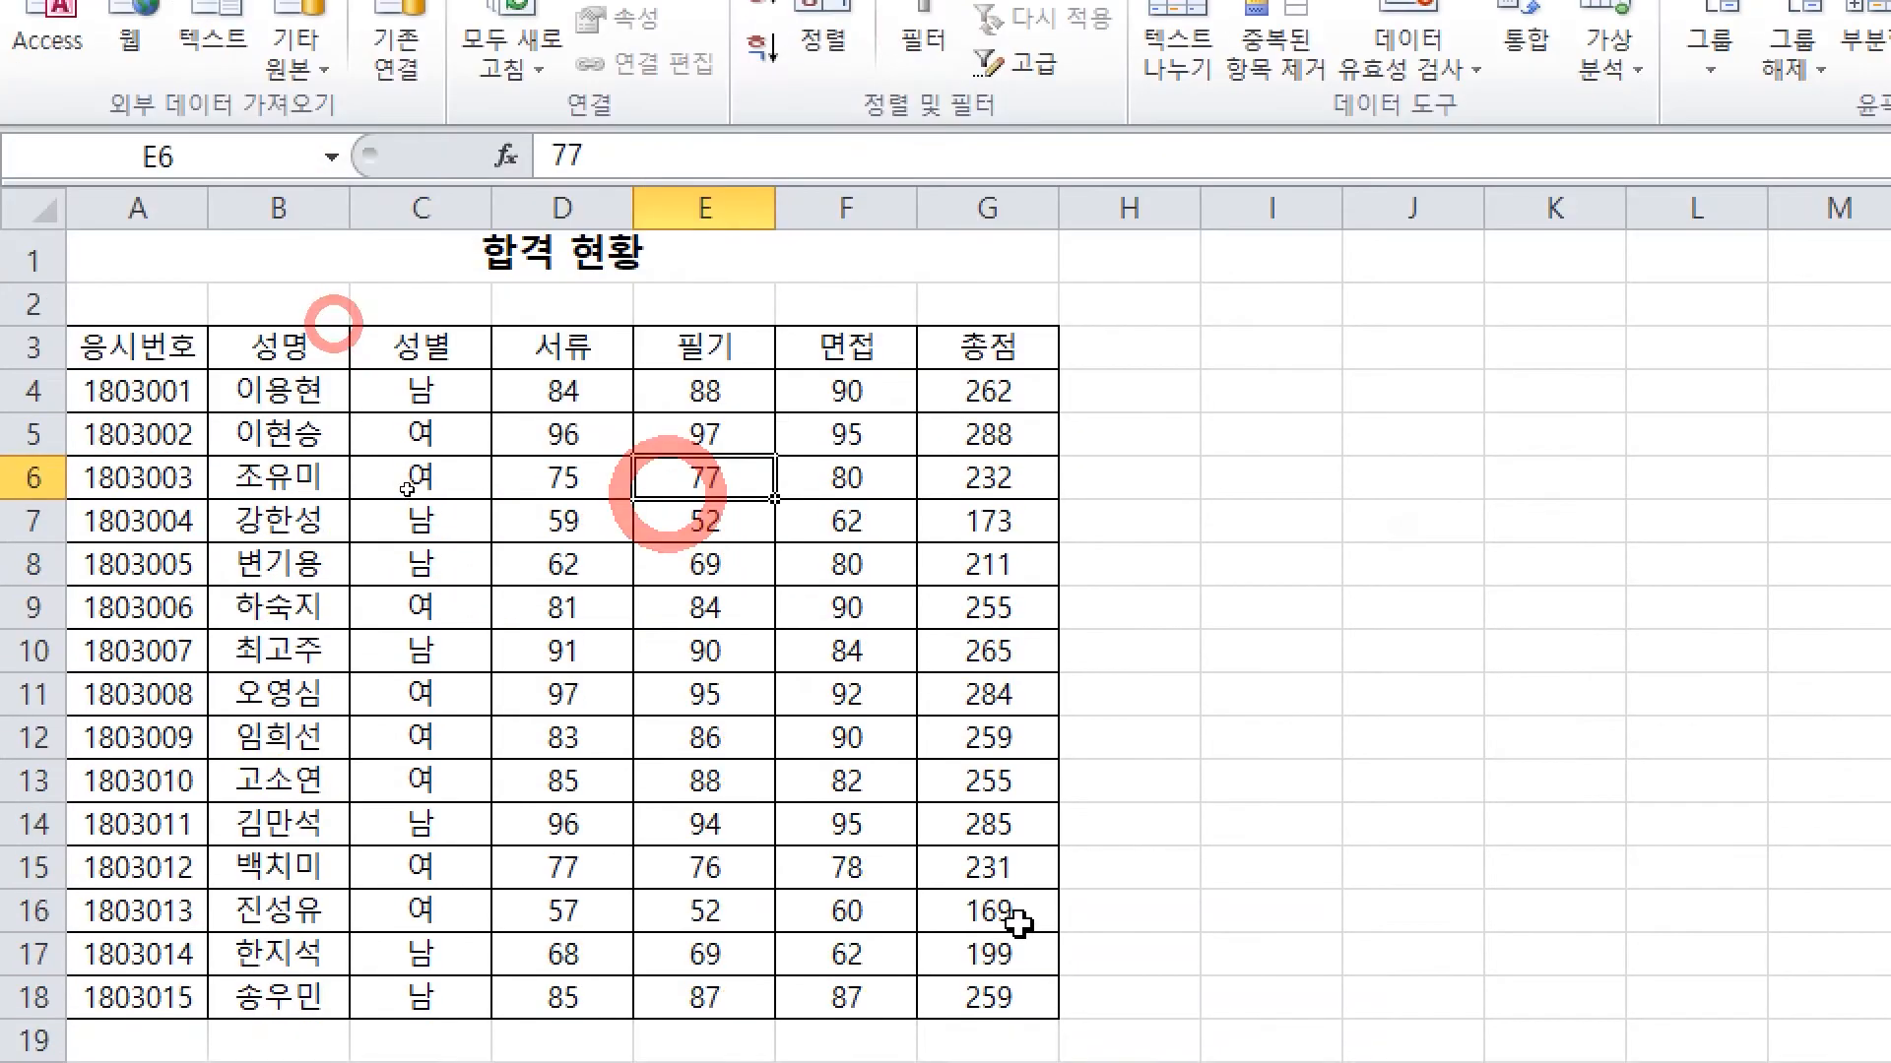
pyautogui.click(603, 842)
pyautogui.click(799, 816)
pyautogui.click(1240, 699)
# Merge and center the cells J7:O14 beside the table
pyautogui.moveTo(1413, 290); pyautogui.dragTo(1890, 601)
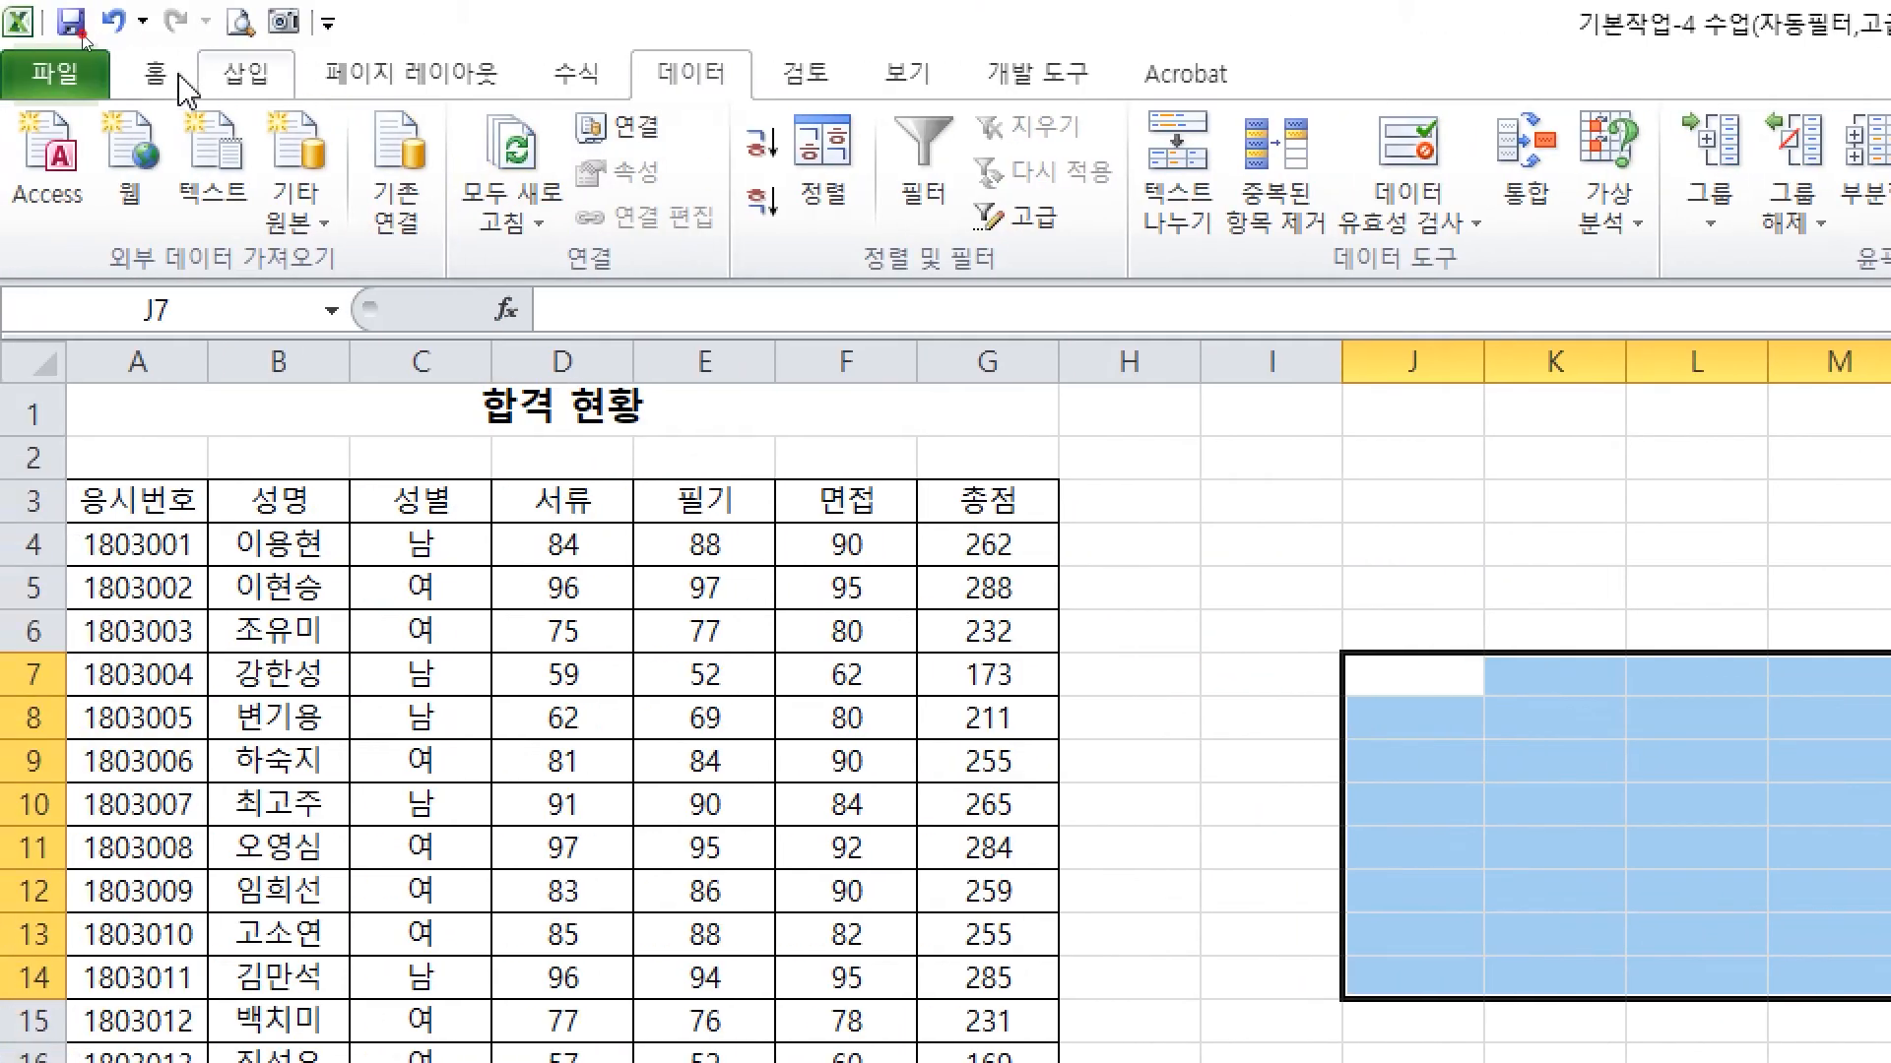
pyautogui.click(157, 74)
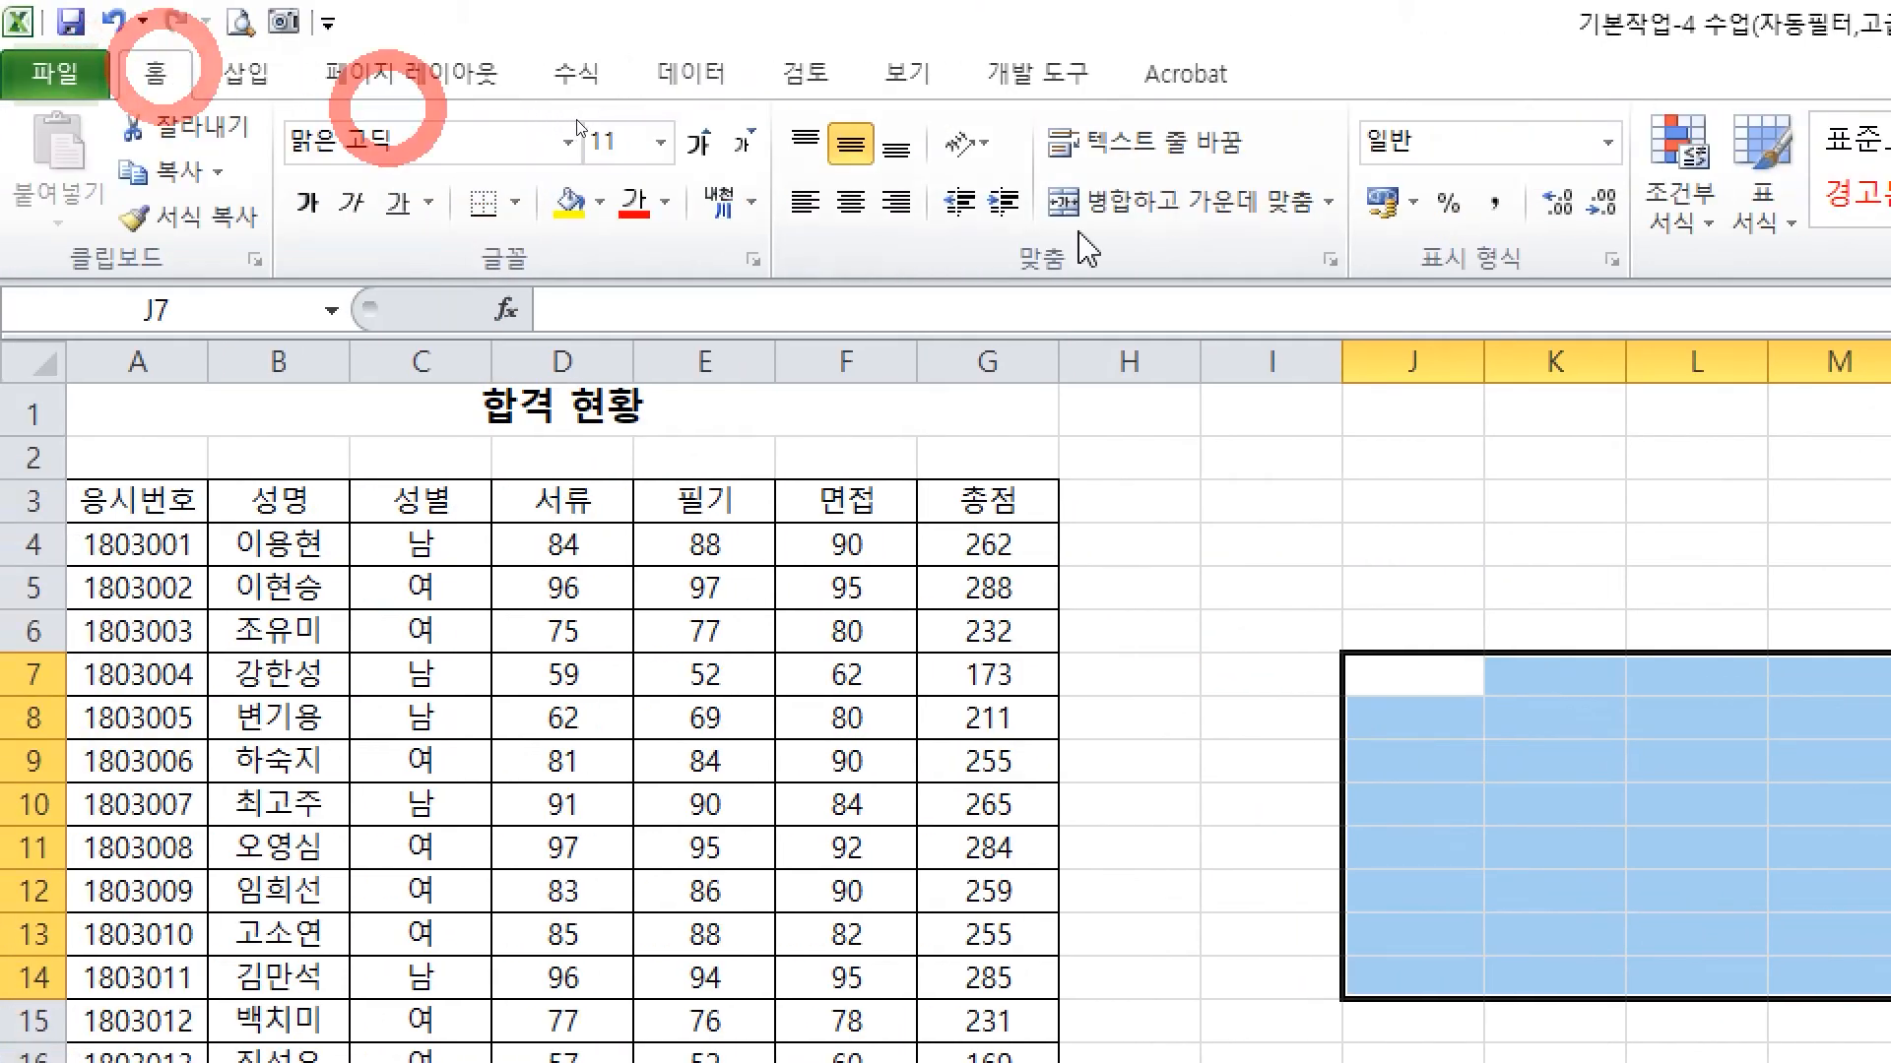
pyautogui.click(1172, 202)
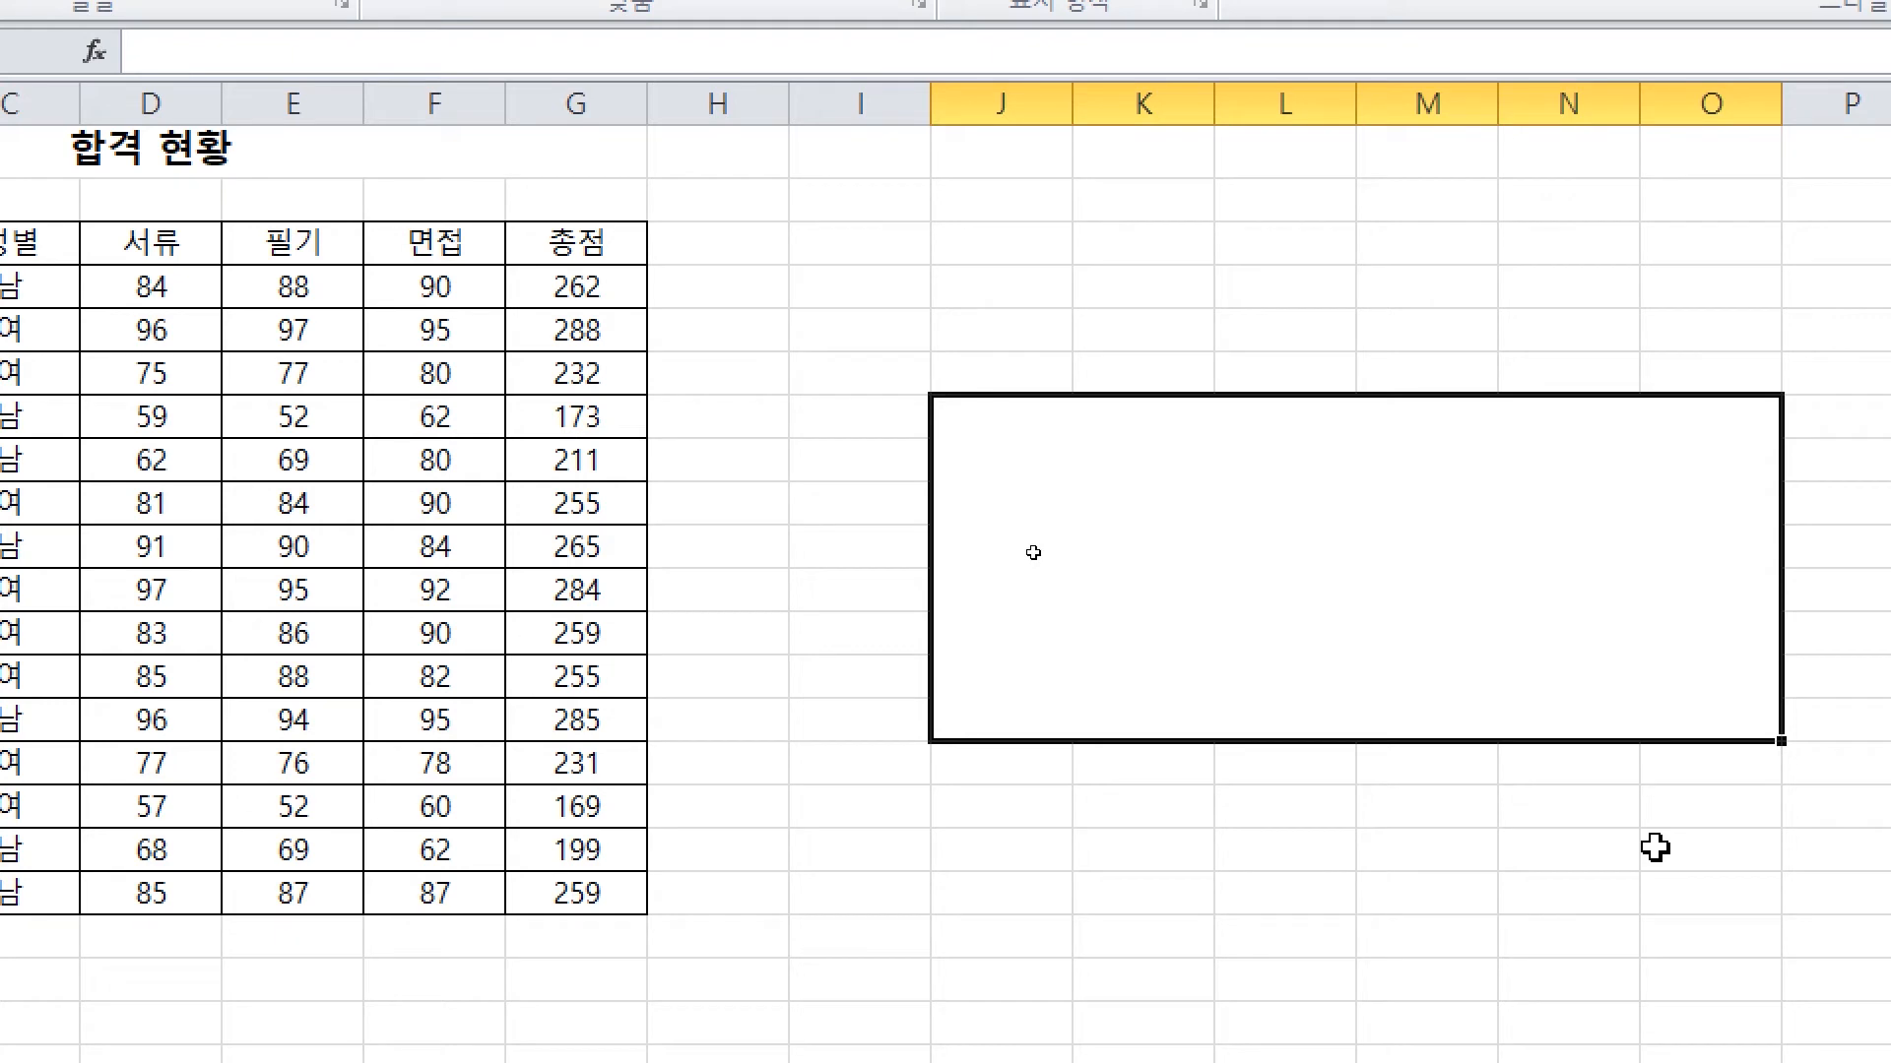
# Write the condition "성별이 여 이거나" with "총점이 250이상" on a second line in the merged cell J7
pyautogui.write('ㅇ')
pyautogui.press('BackSpace')
pyautogui.write('성별이 ㅇ')
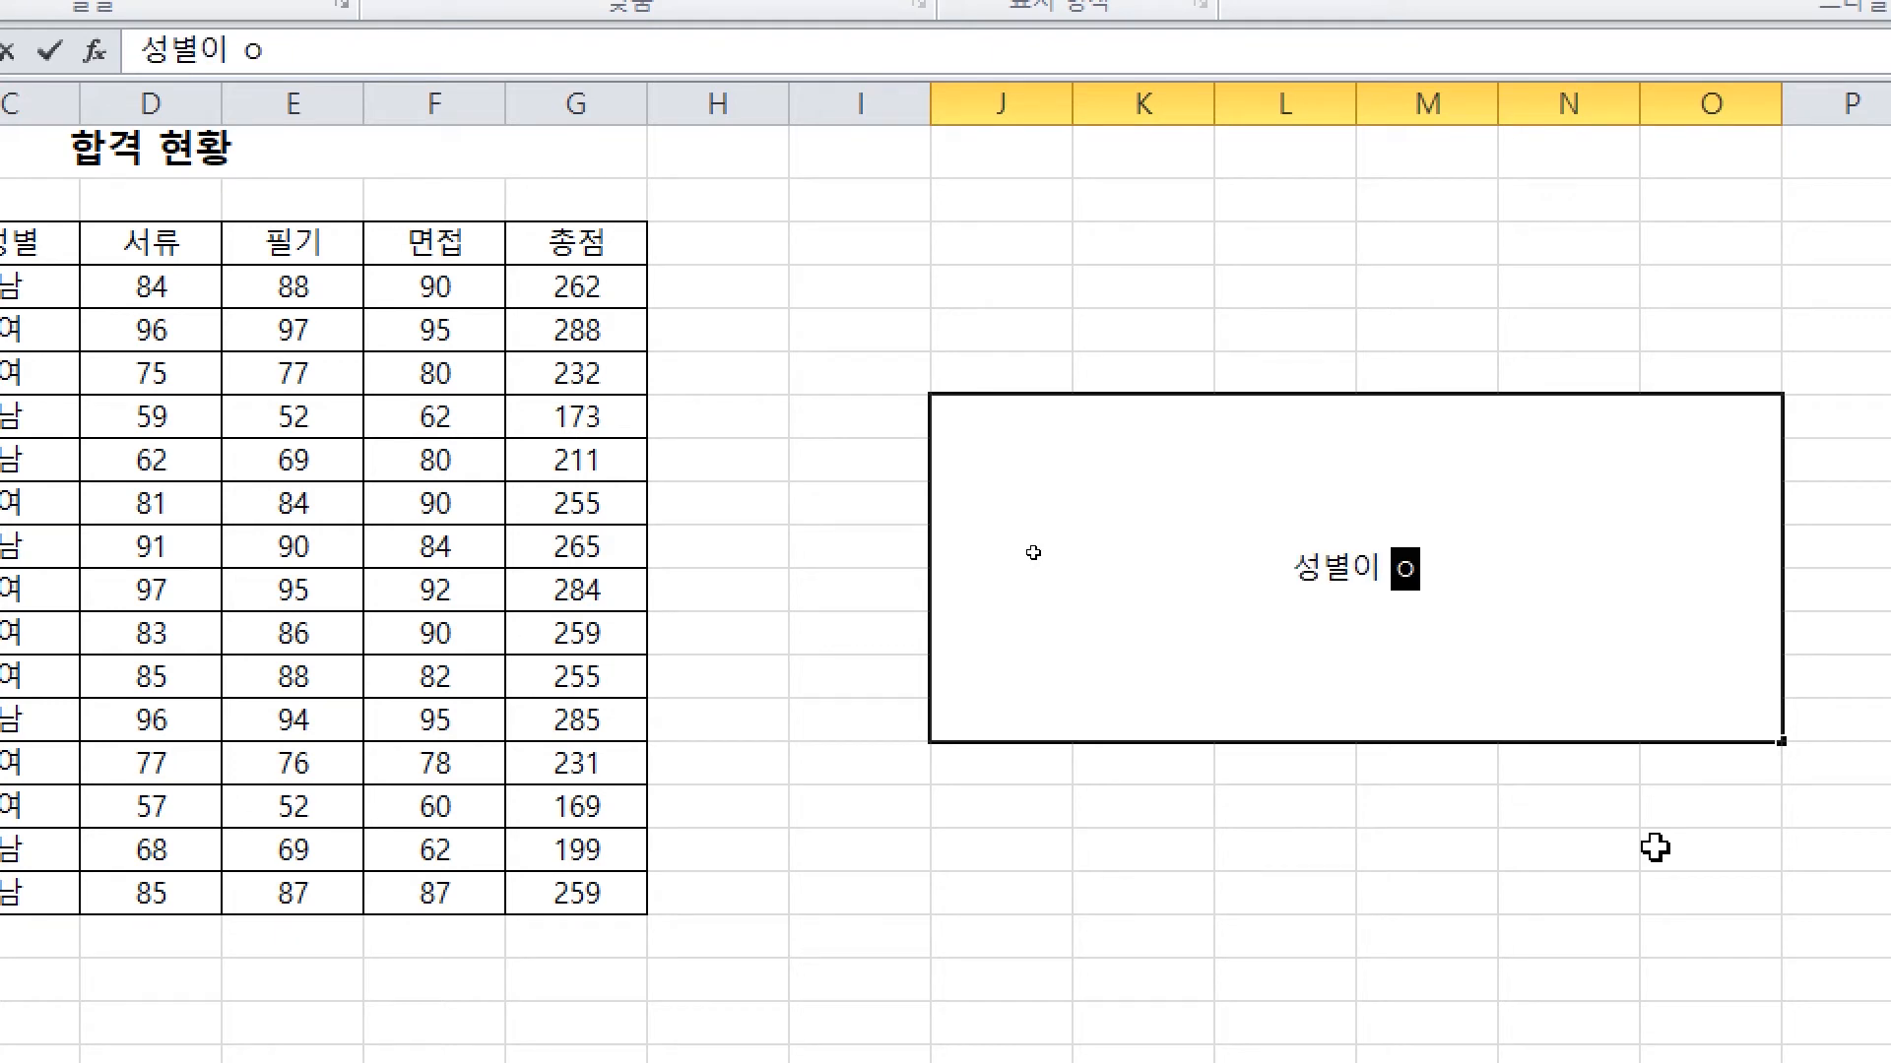
pyautogui.write(' 이거나')
pyautogui.hotkey('alt', 'Return')
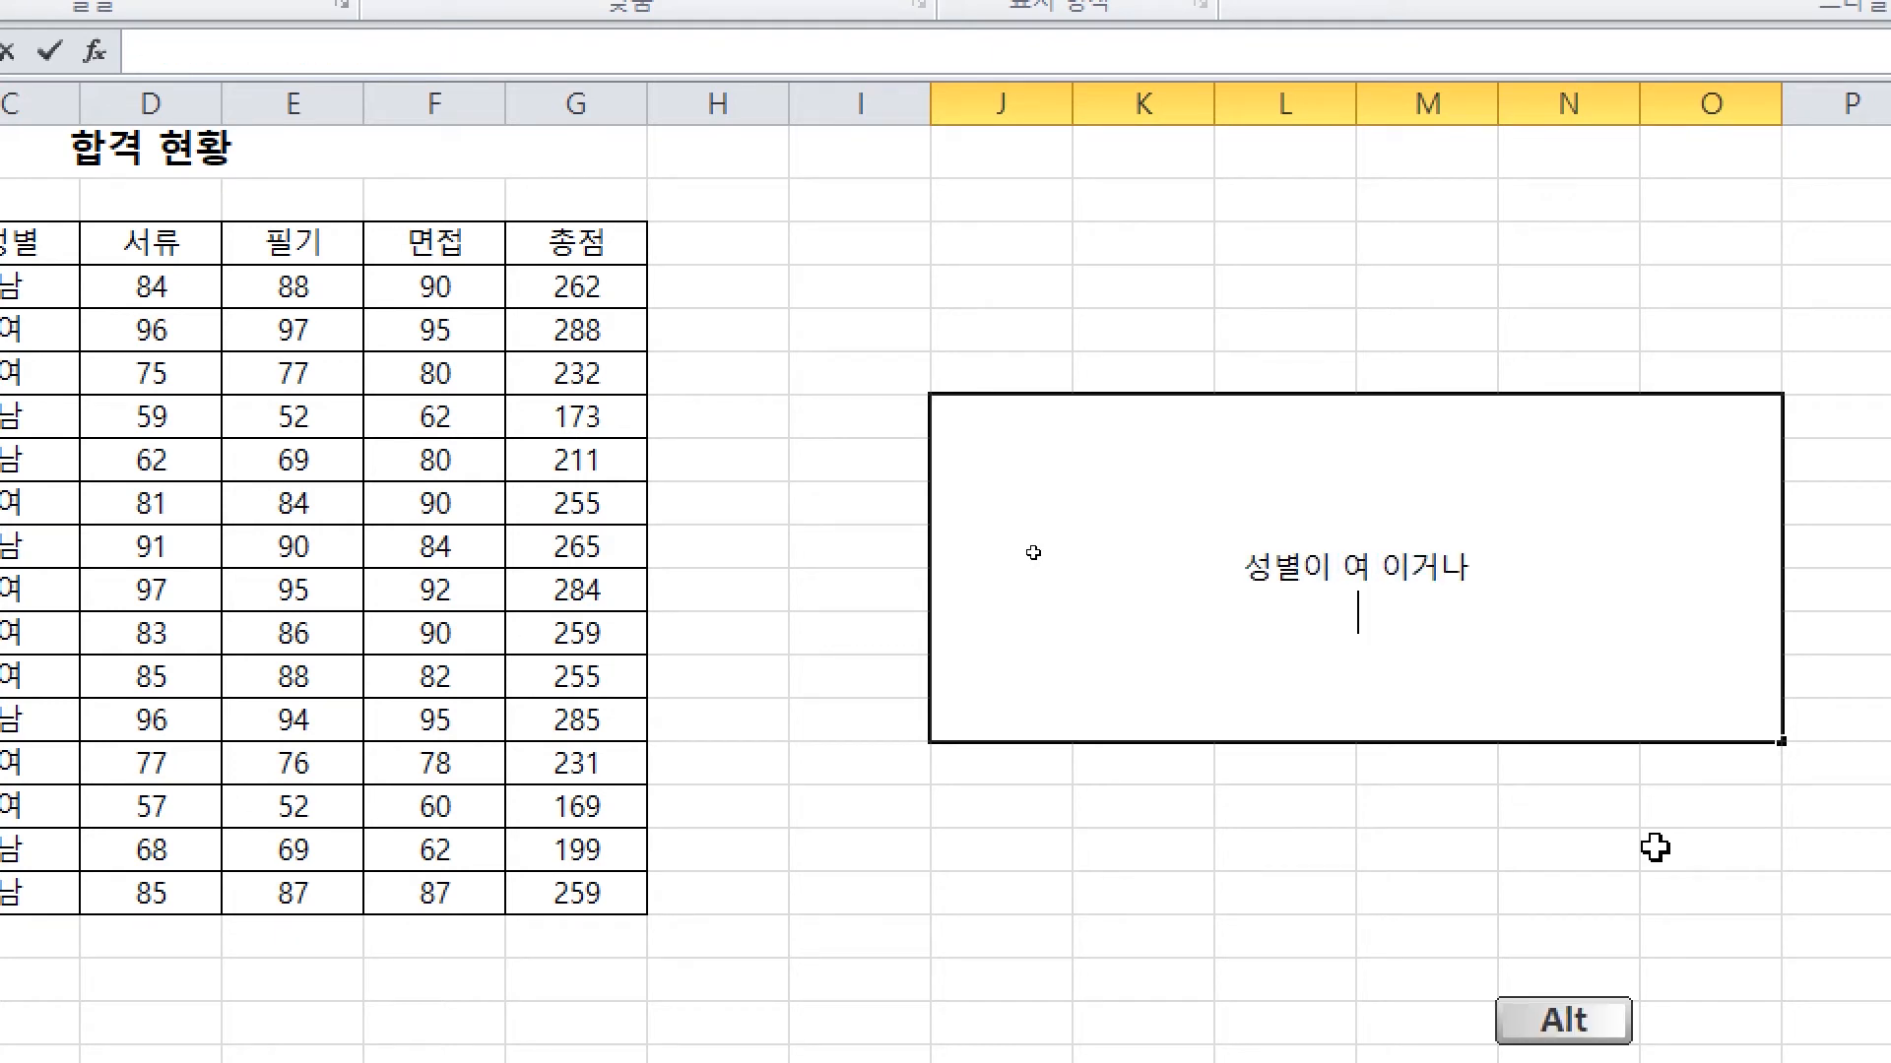
pyautogui.write('총ㅈ점이 250잇')
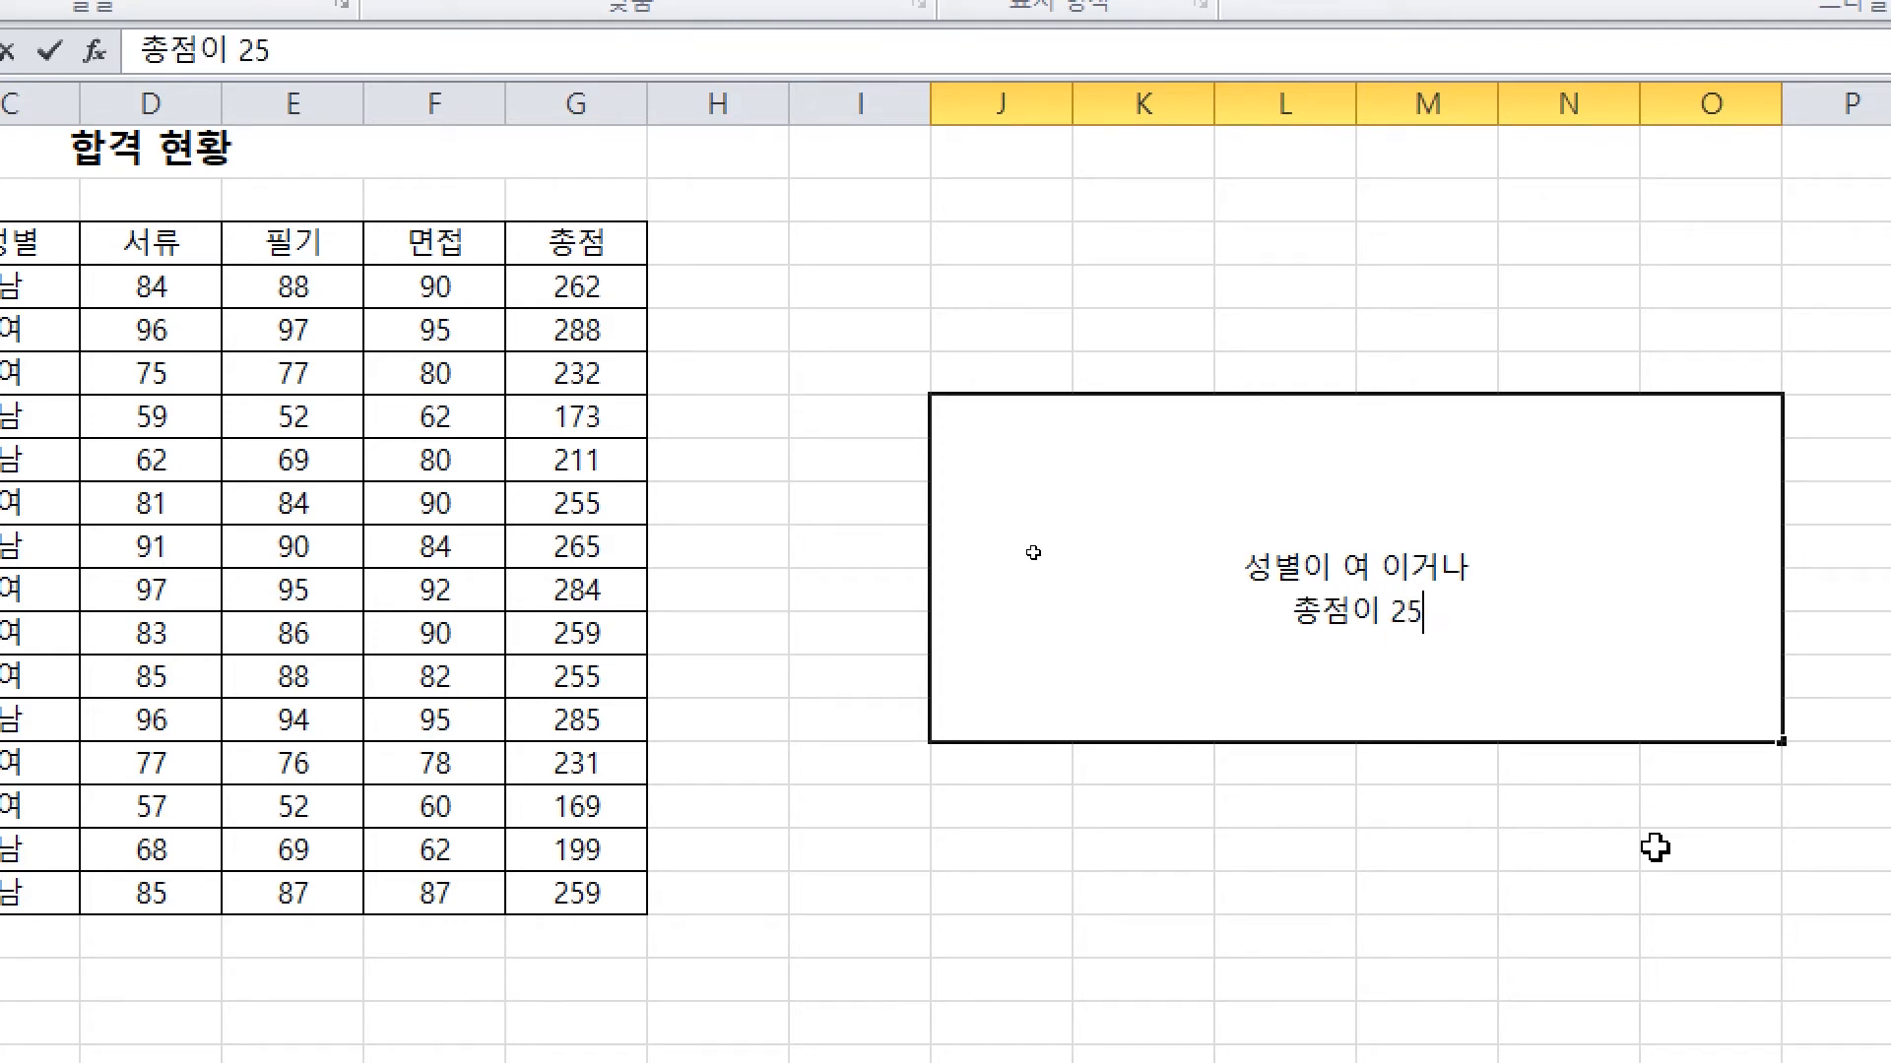
pyautogui.write('상')
pyautogui.press('Return')
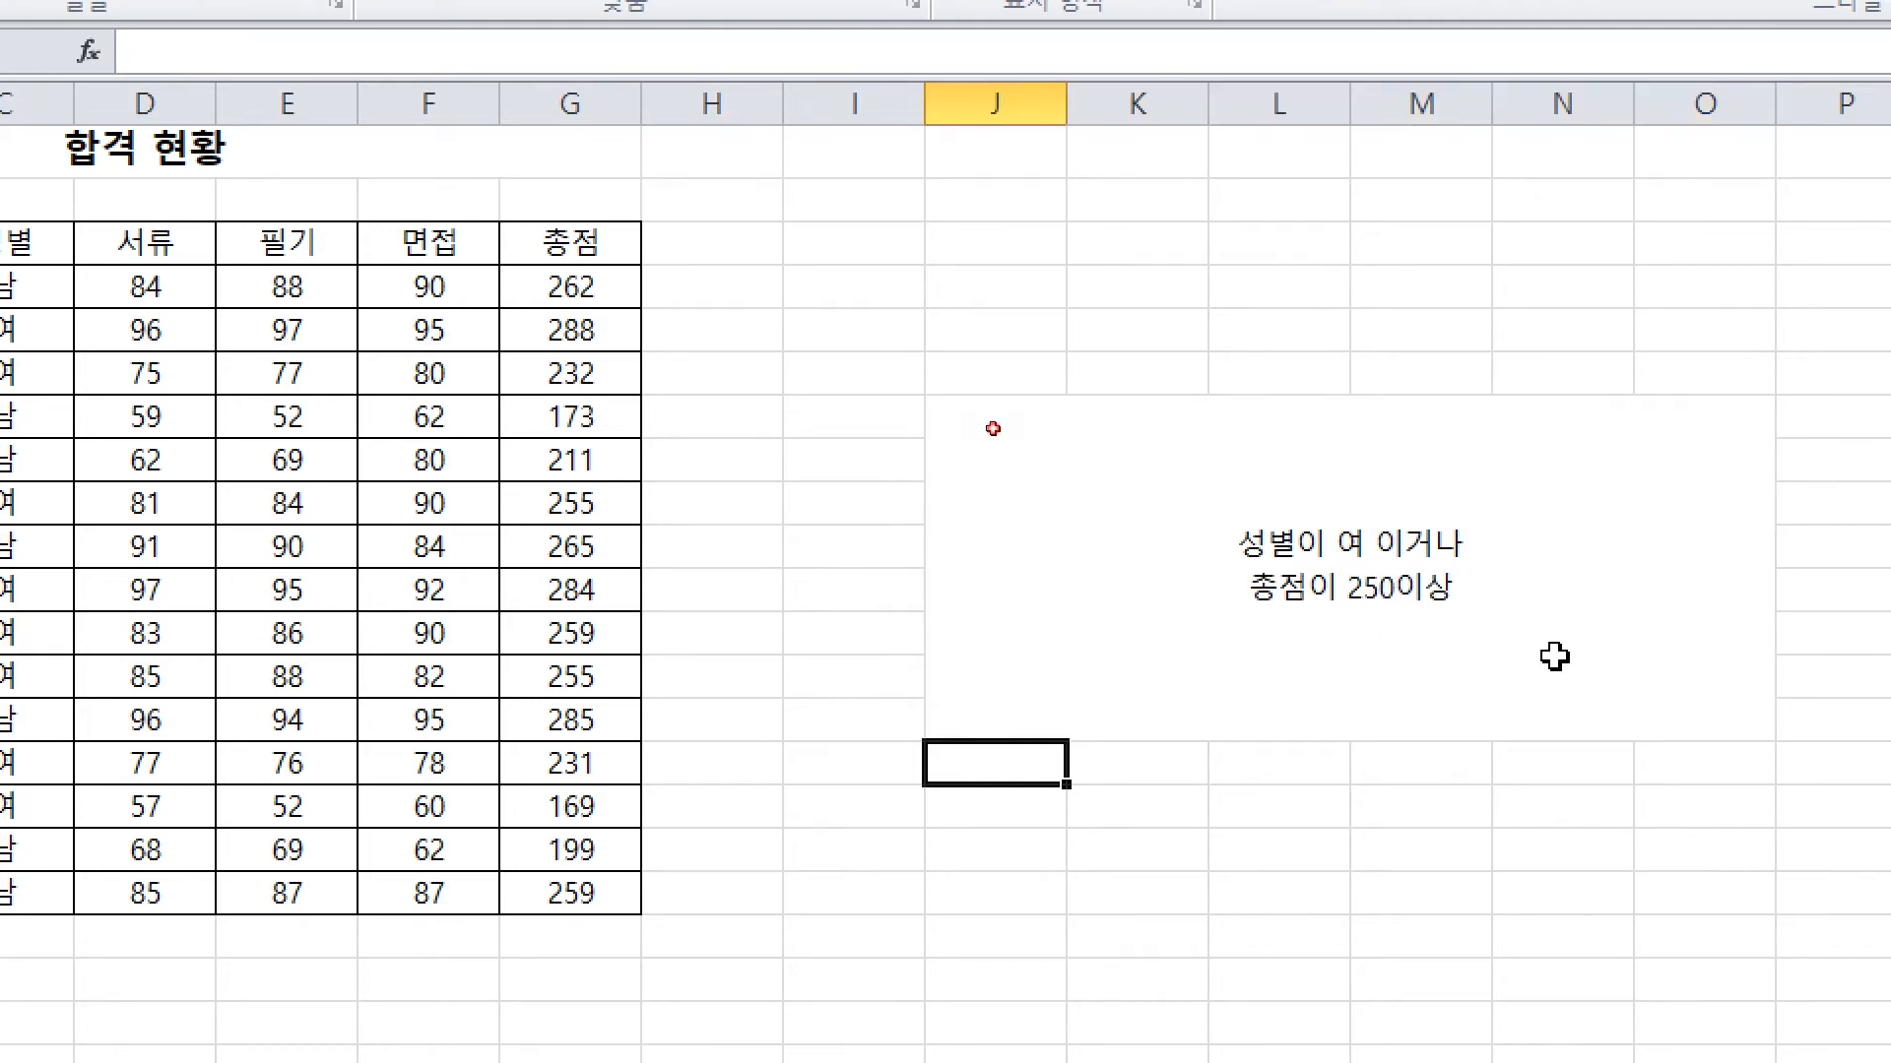
# Below the condition in J7, leave a blank line and list the applicant names from rows 4, 5, 6 and 9, separated by commas
pyautogui.click(1573, 599)
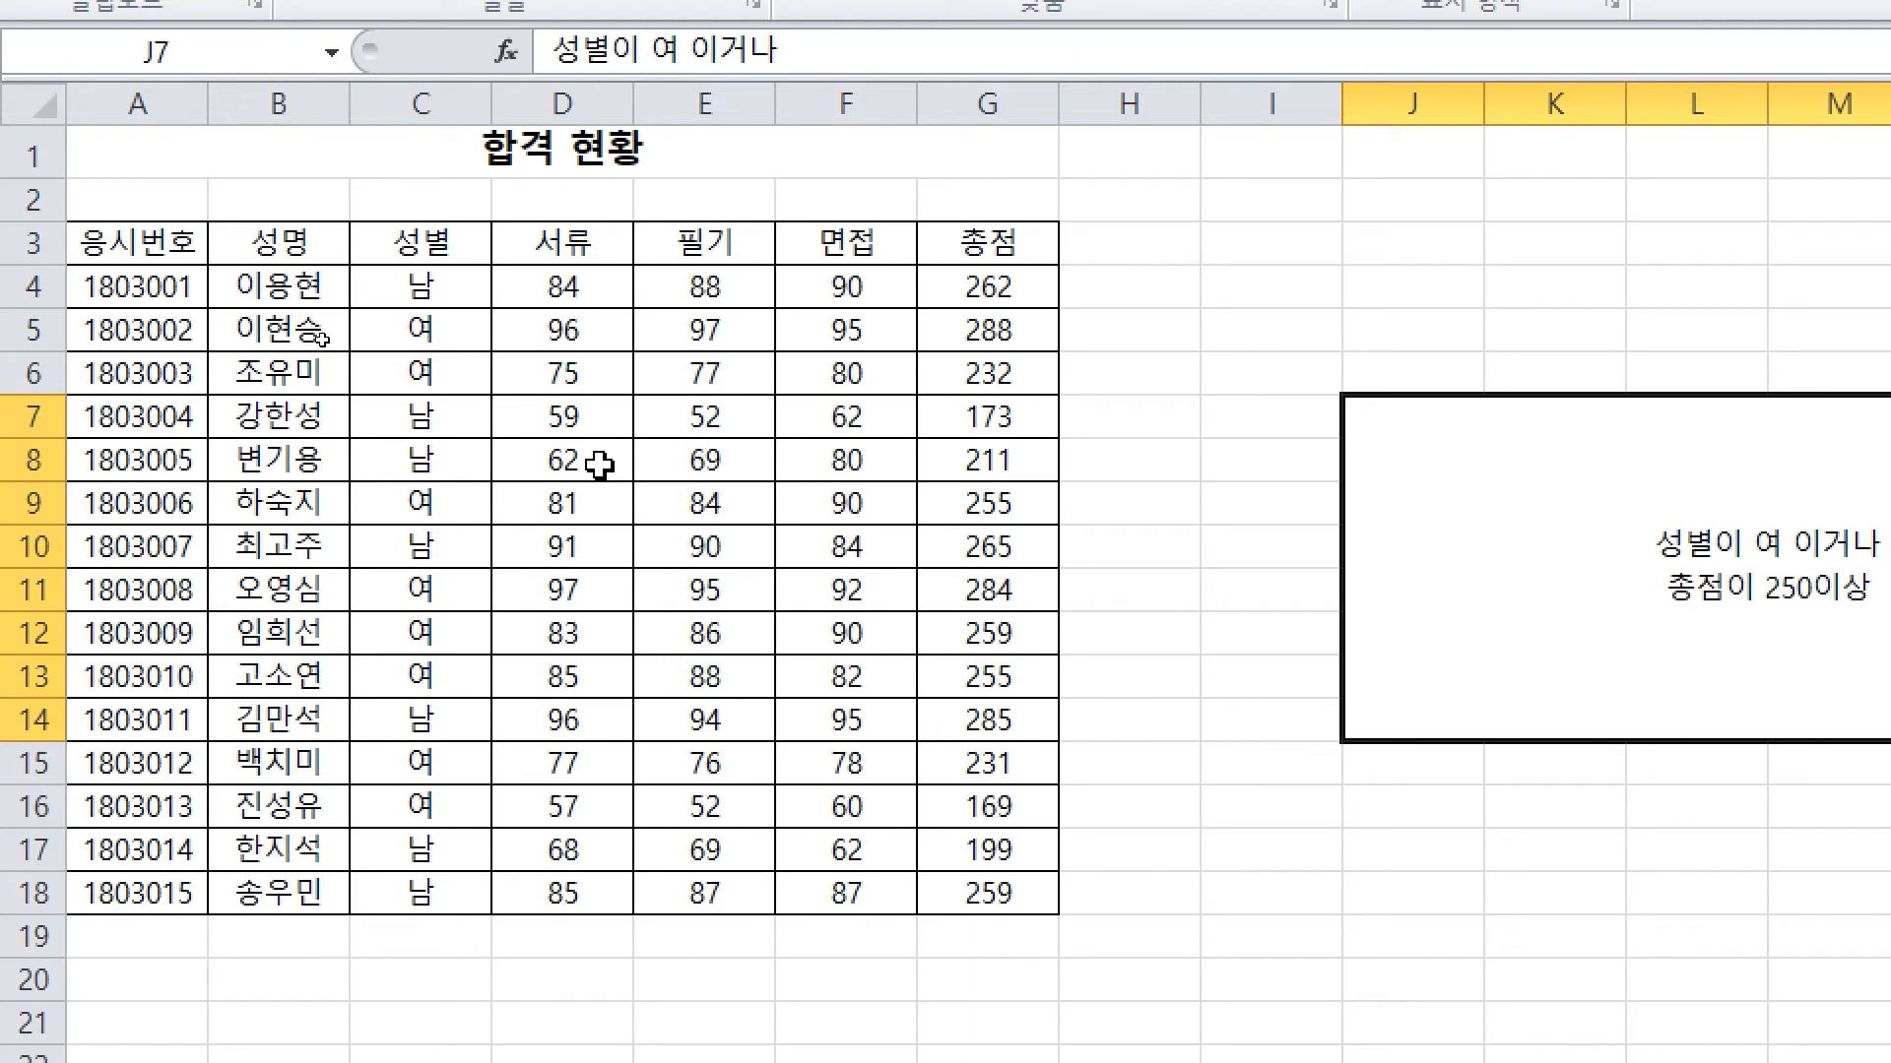
pyautogui.keyDown('ctrl'); pyautogui.scroll(-1, 857, 448); pyautogui.keyUp('ctrl')
pyautogui.click(1631, 505)
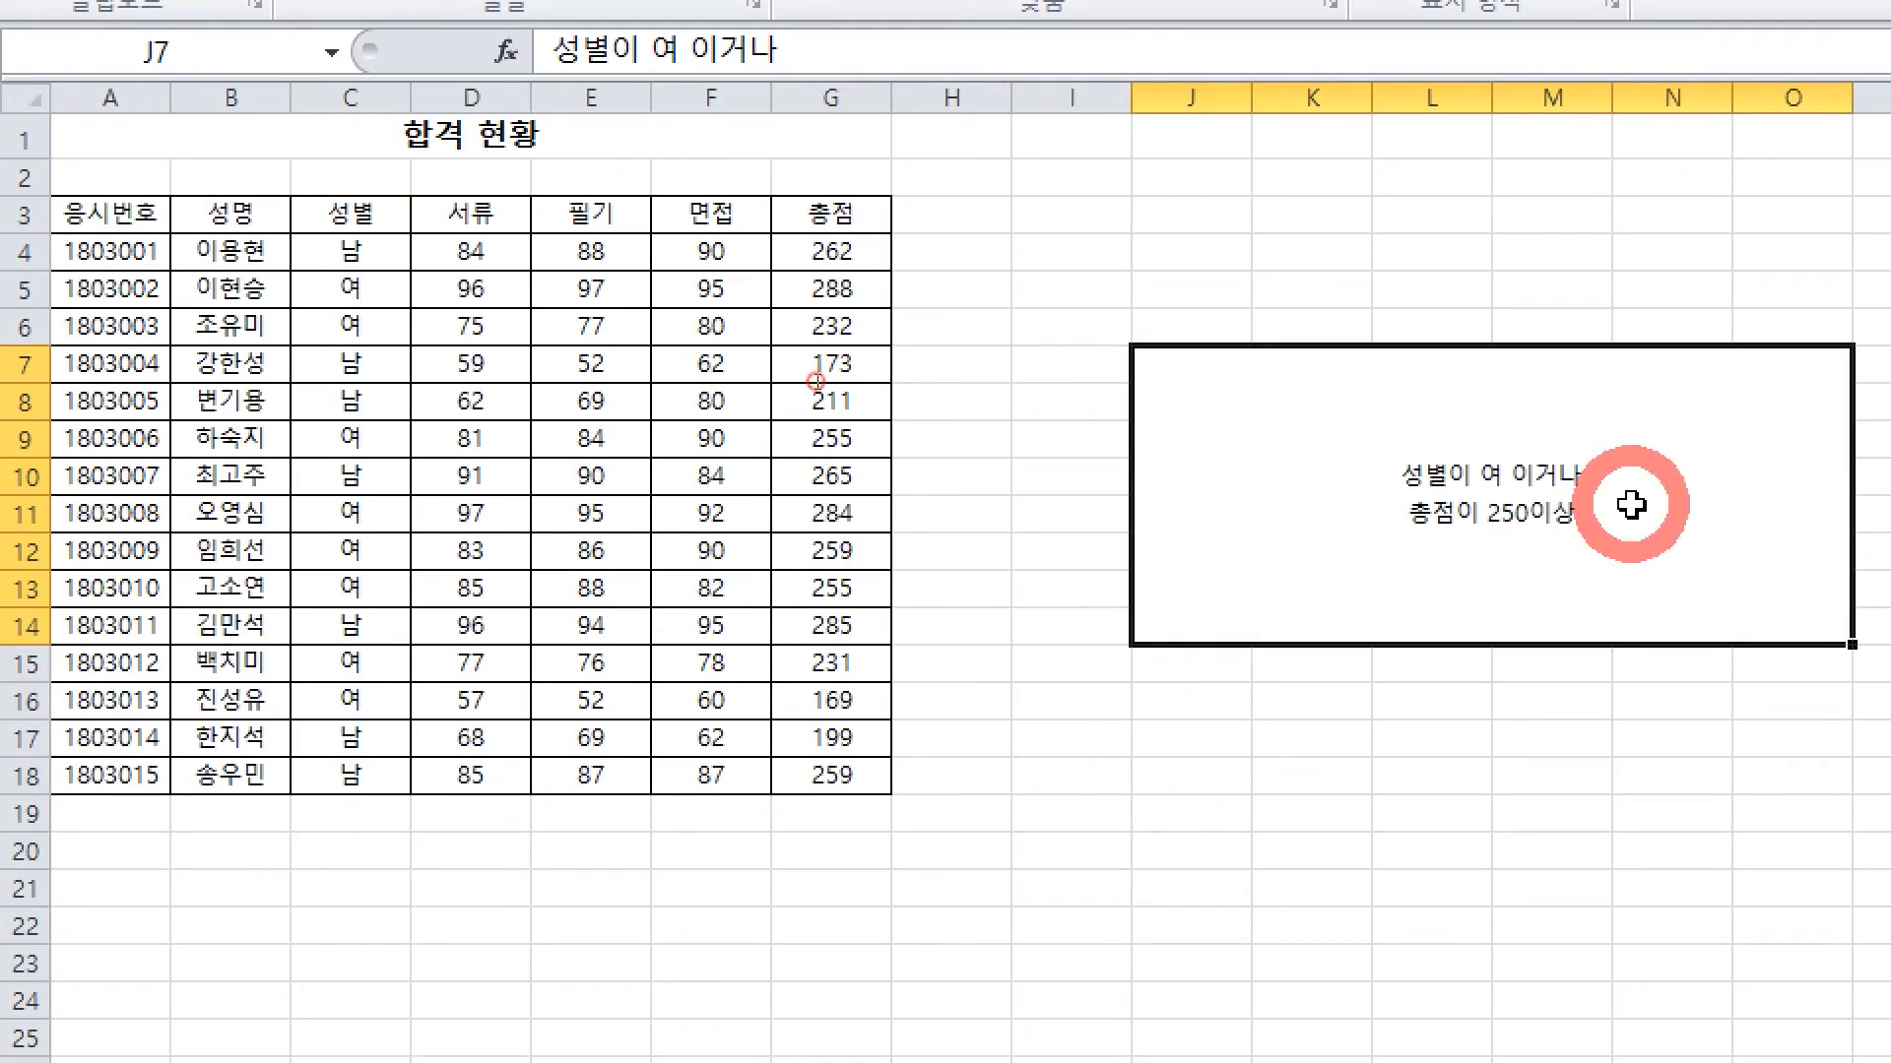
pyautogui.doubleClick(1632, 506)
pyautogui.hotkey('alt', 'Return')
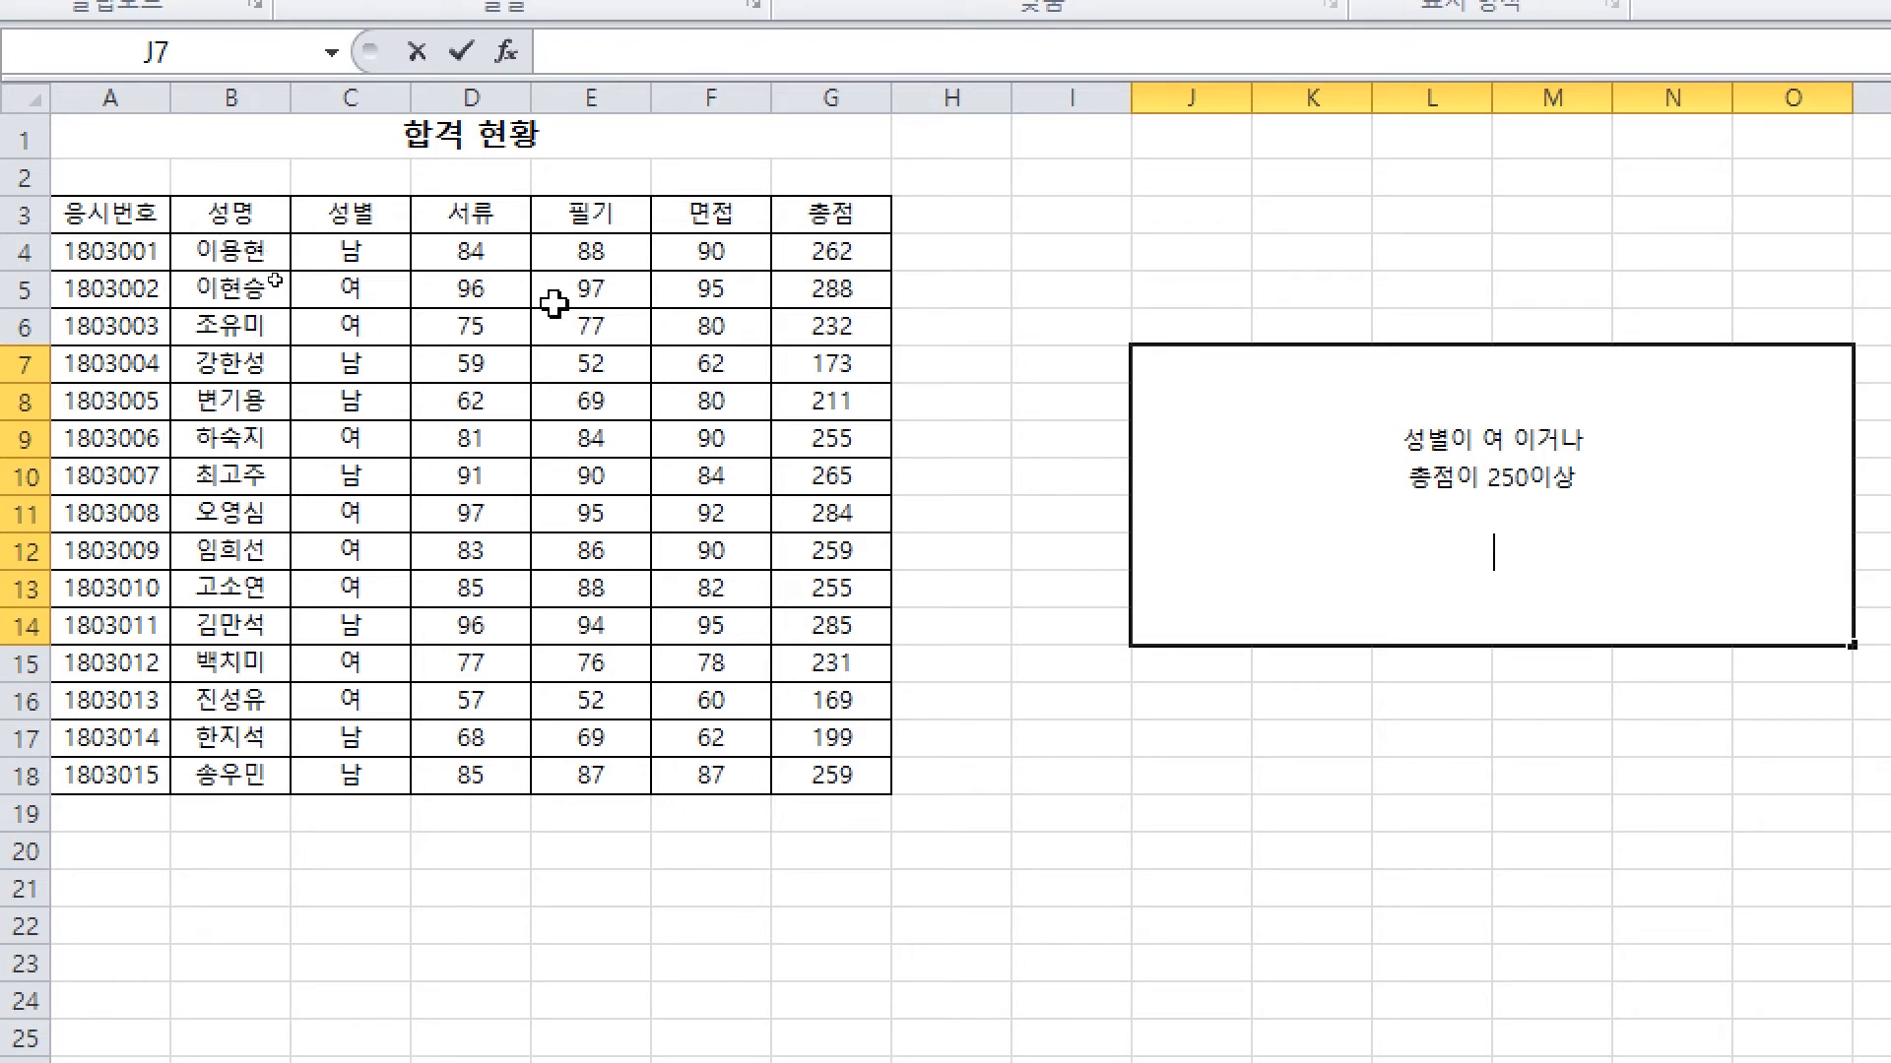
pyautogui.write('잉')
pyautogui.write('용현,')
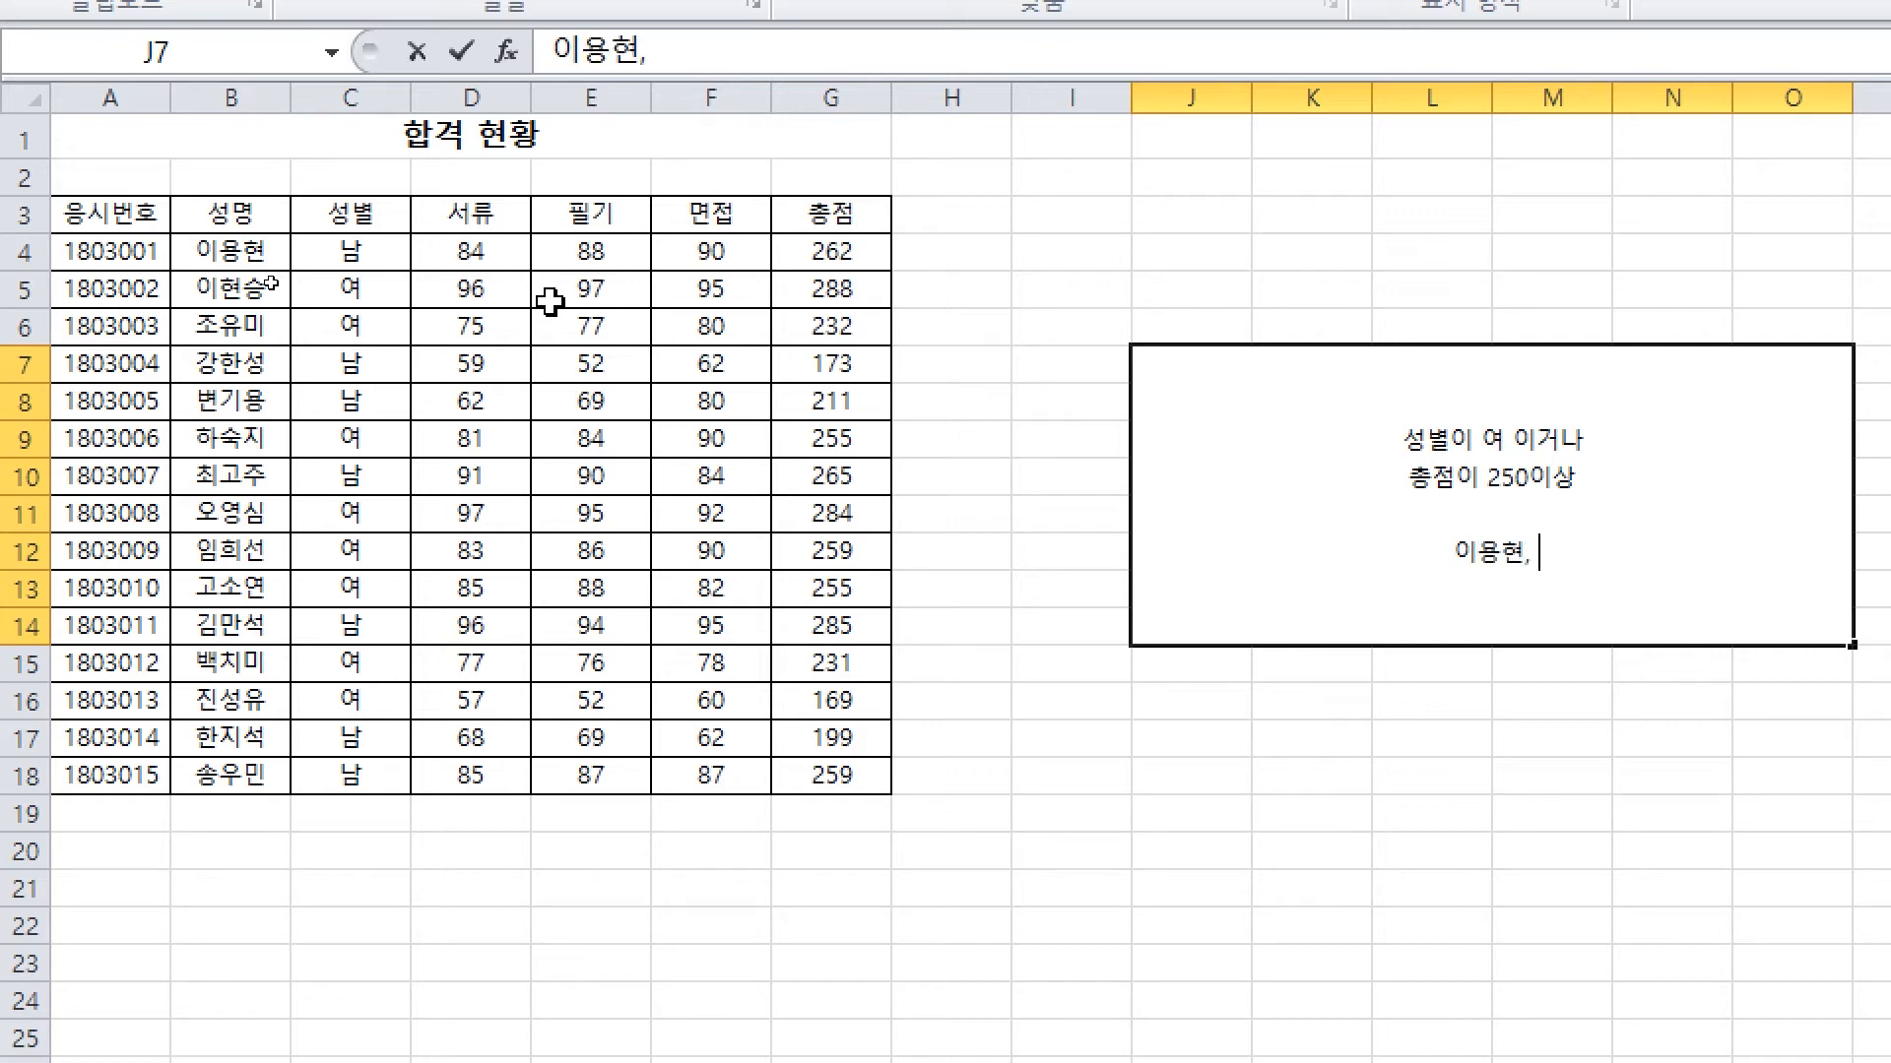
pyautogui.write(' ㅇ')
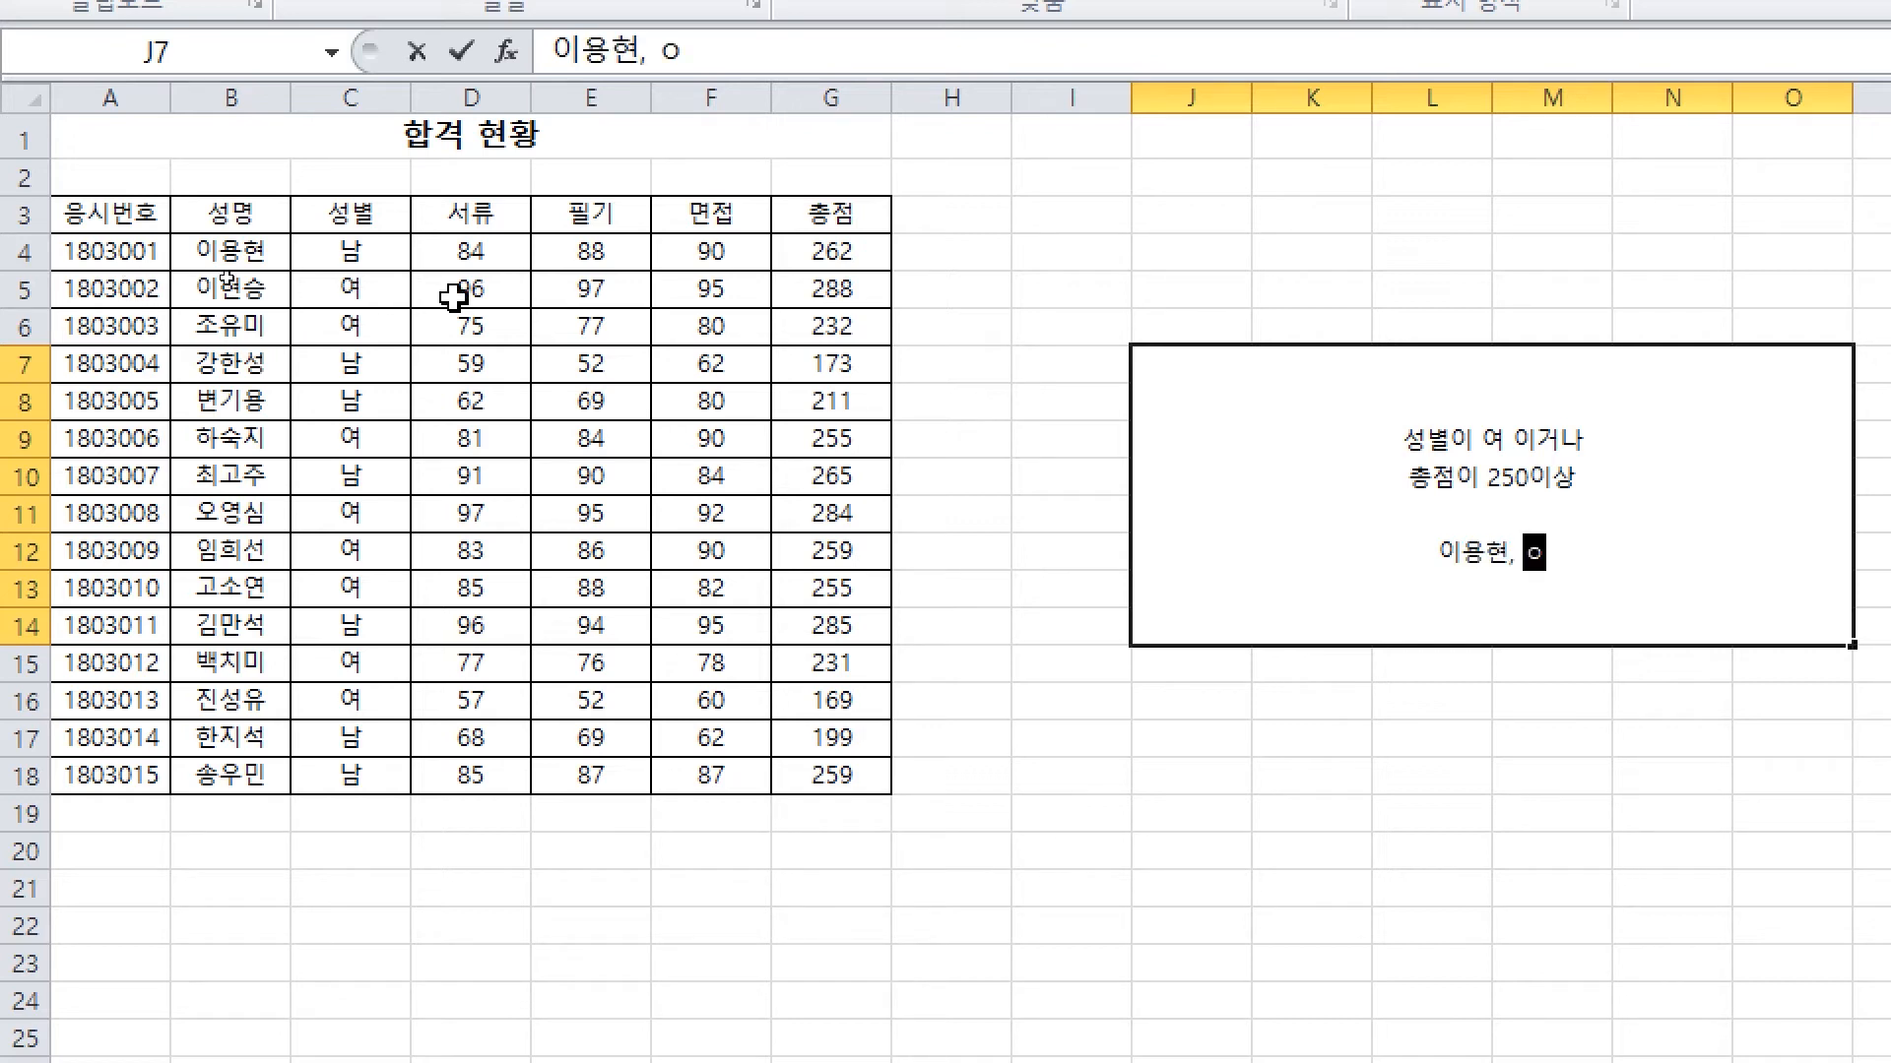
pyautogui.write('이현승, ')
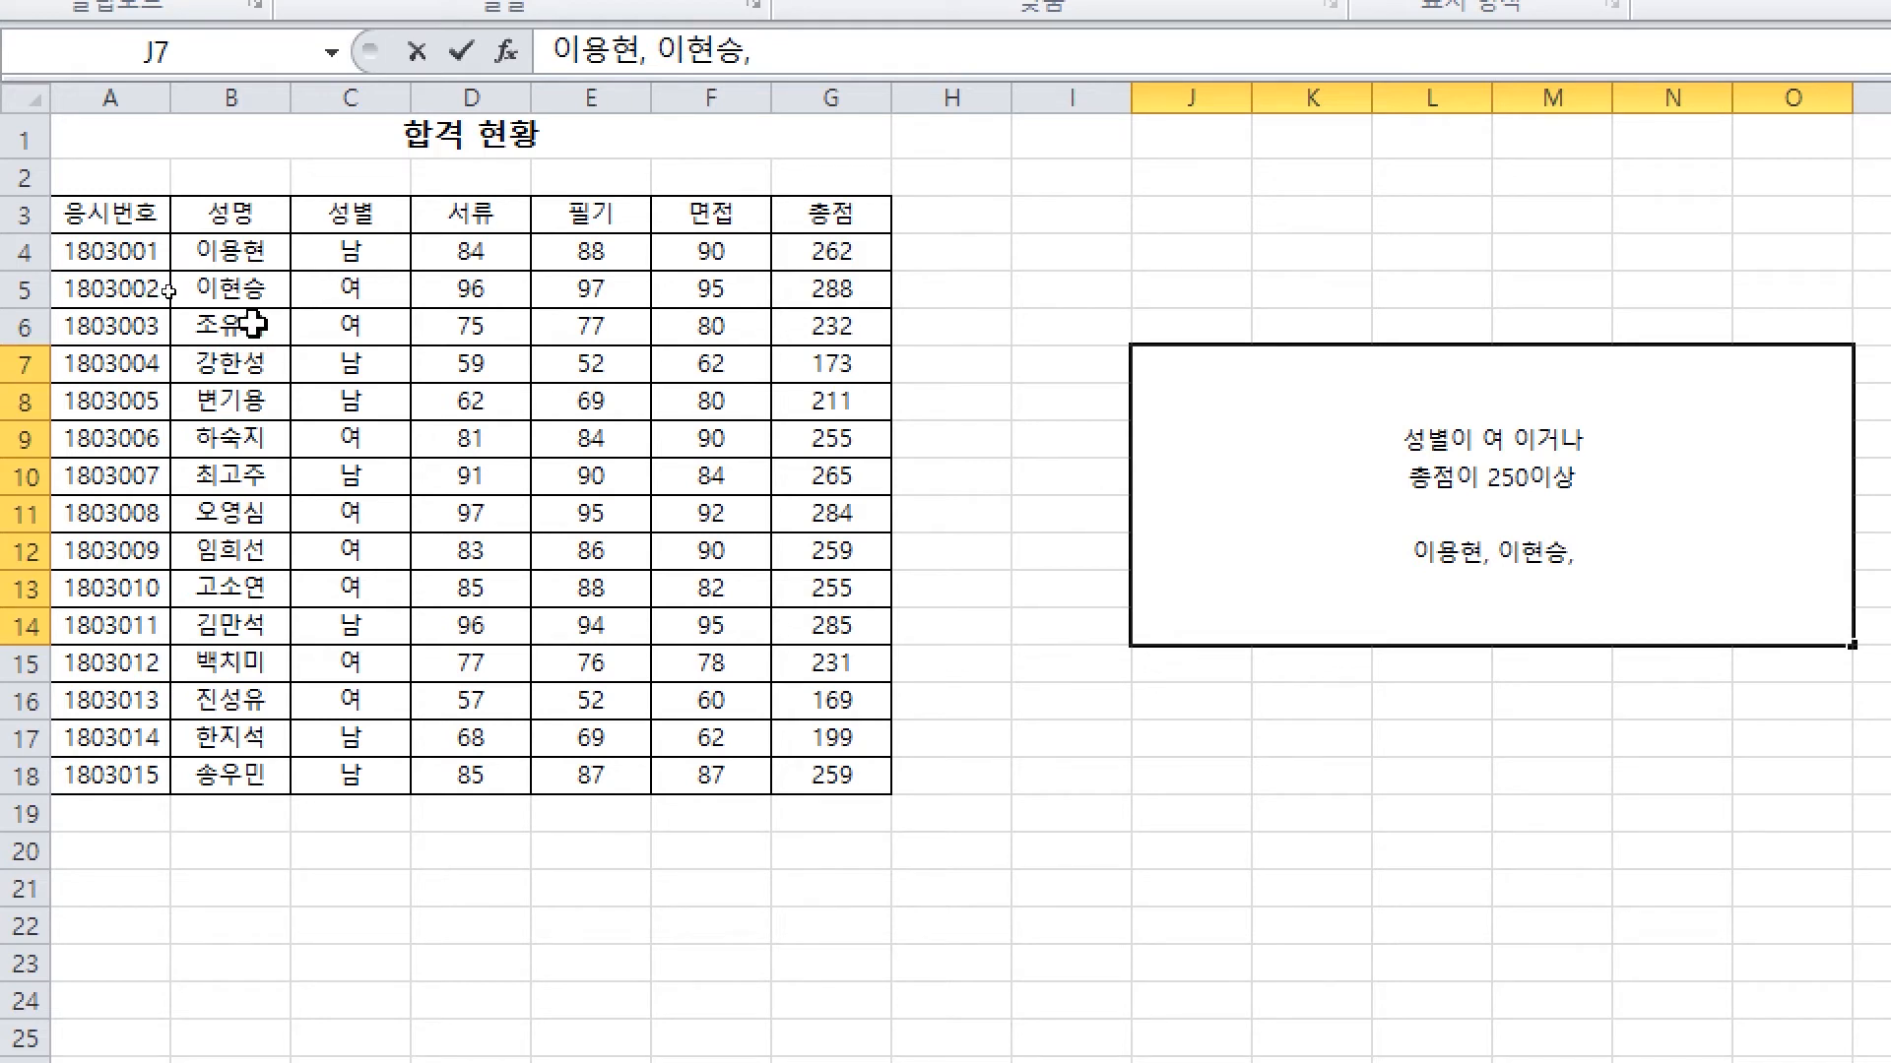
pyautogui.write('조유미,')
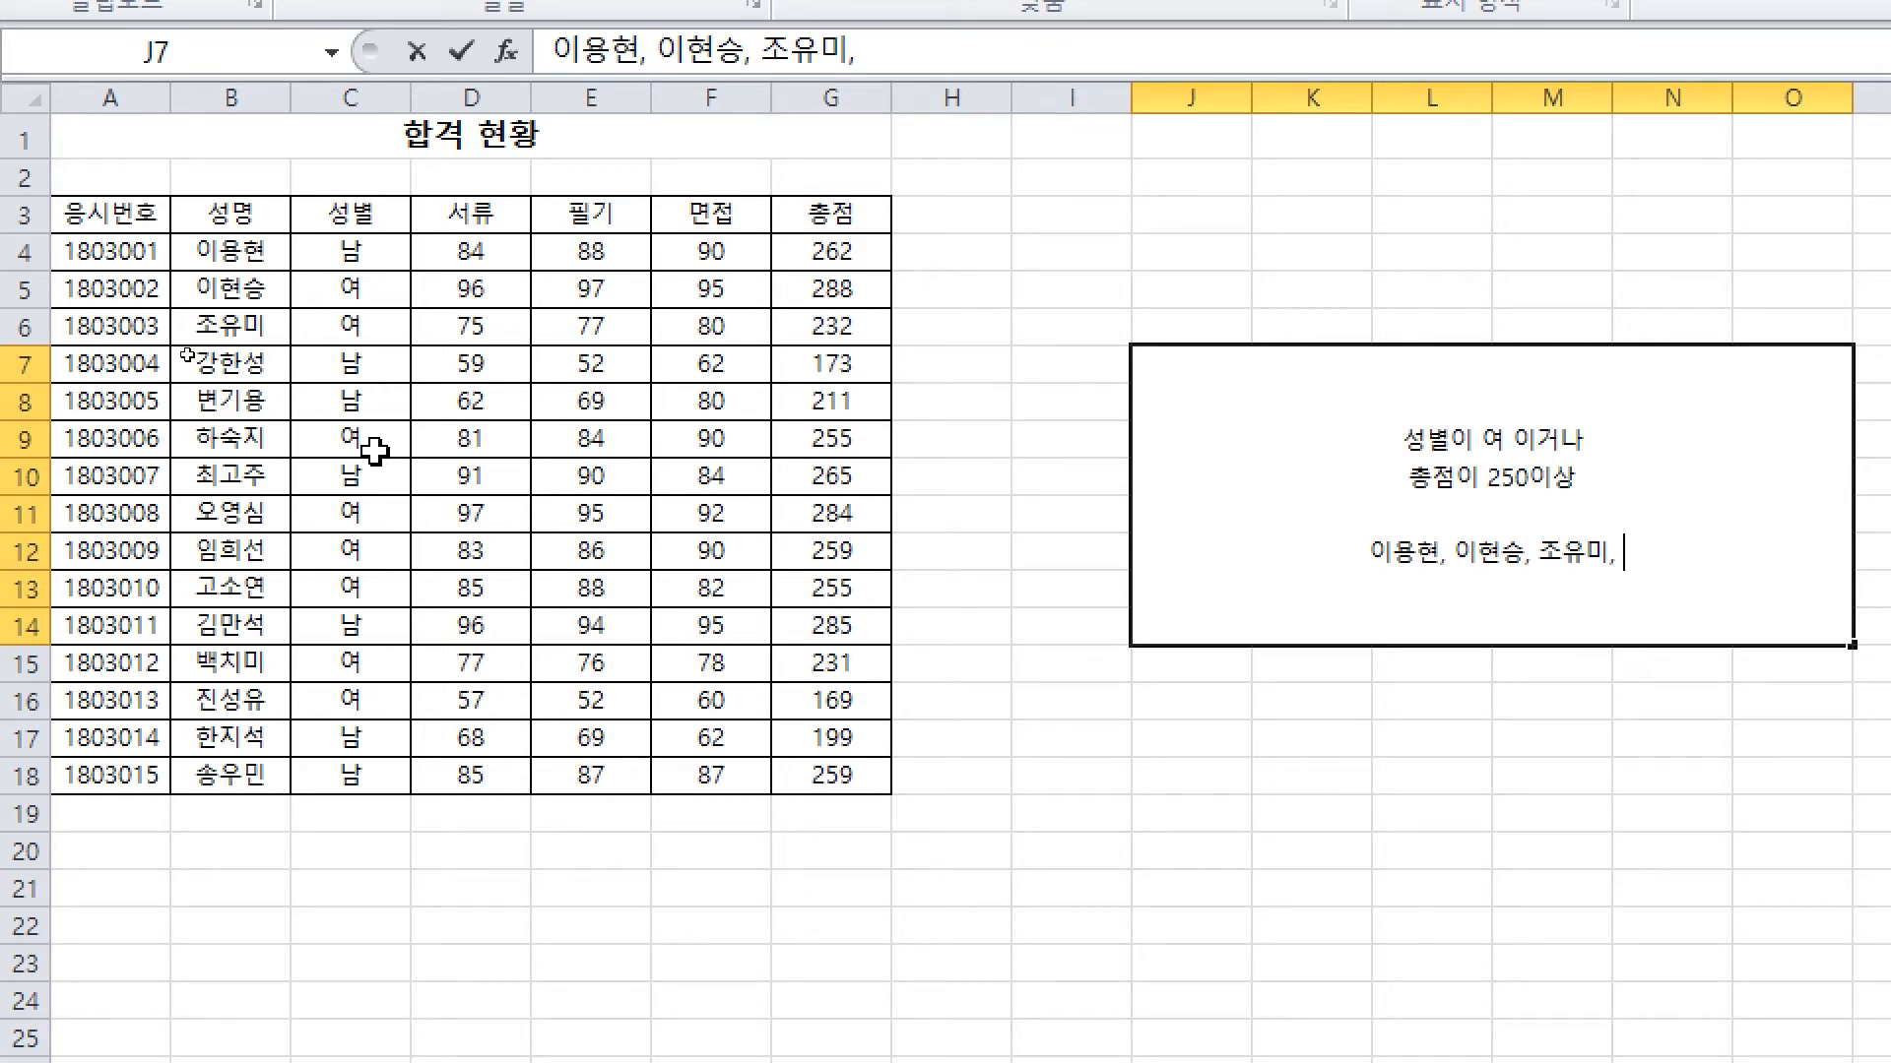
pyautogui.write('하숙지,')
pyautogui.hotkey('alt', 'Return')
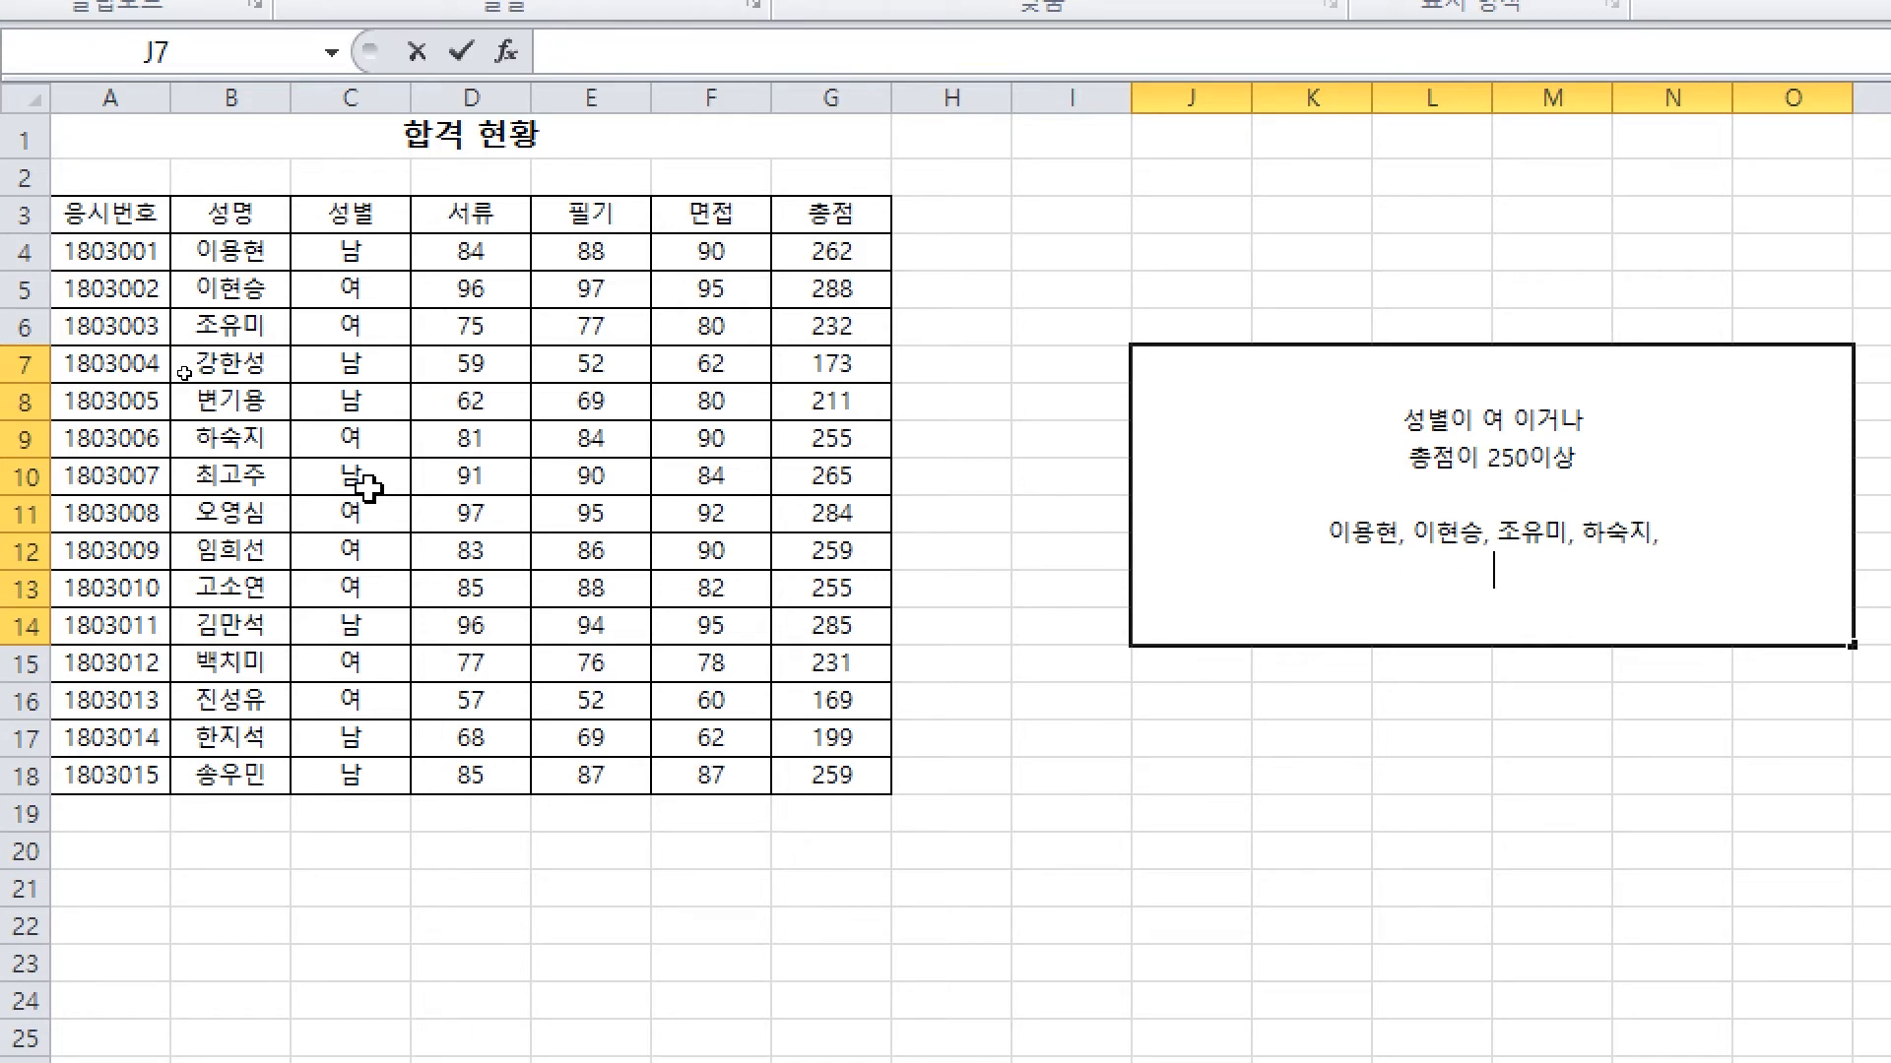
# Continue the list in J7 with a line of the applicant names from rows 10, 11, 12 and 13
pyautogui.write('최고주, ')
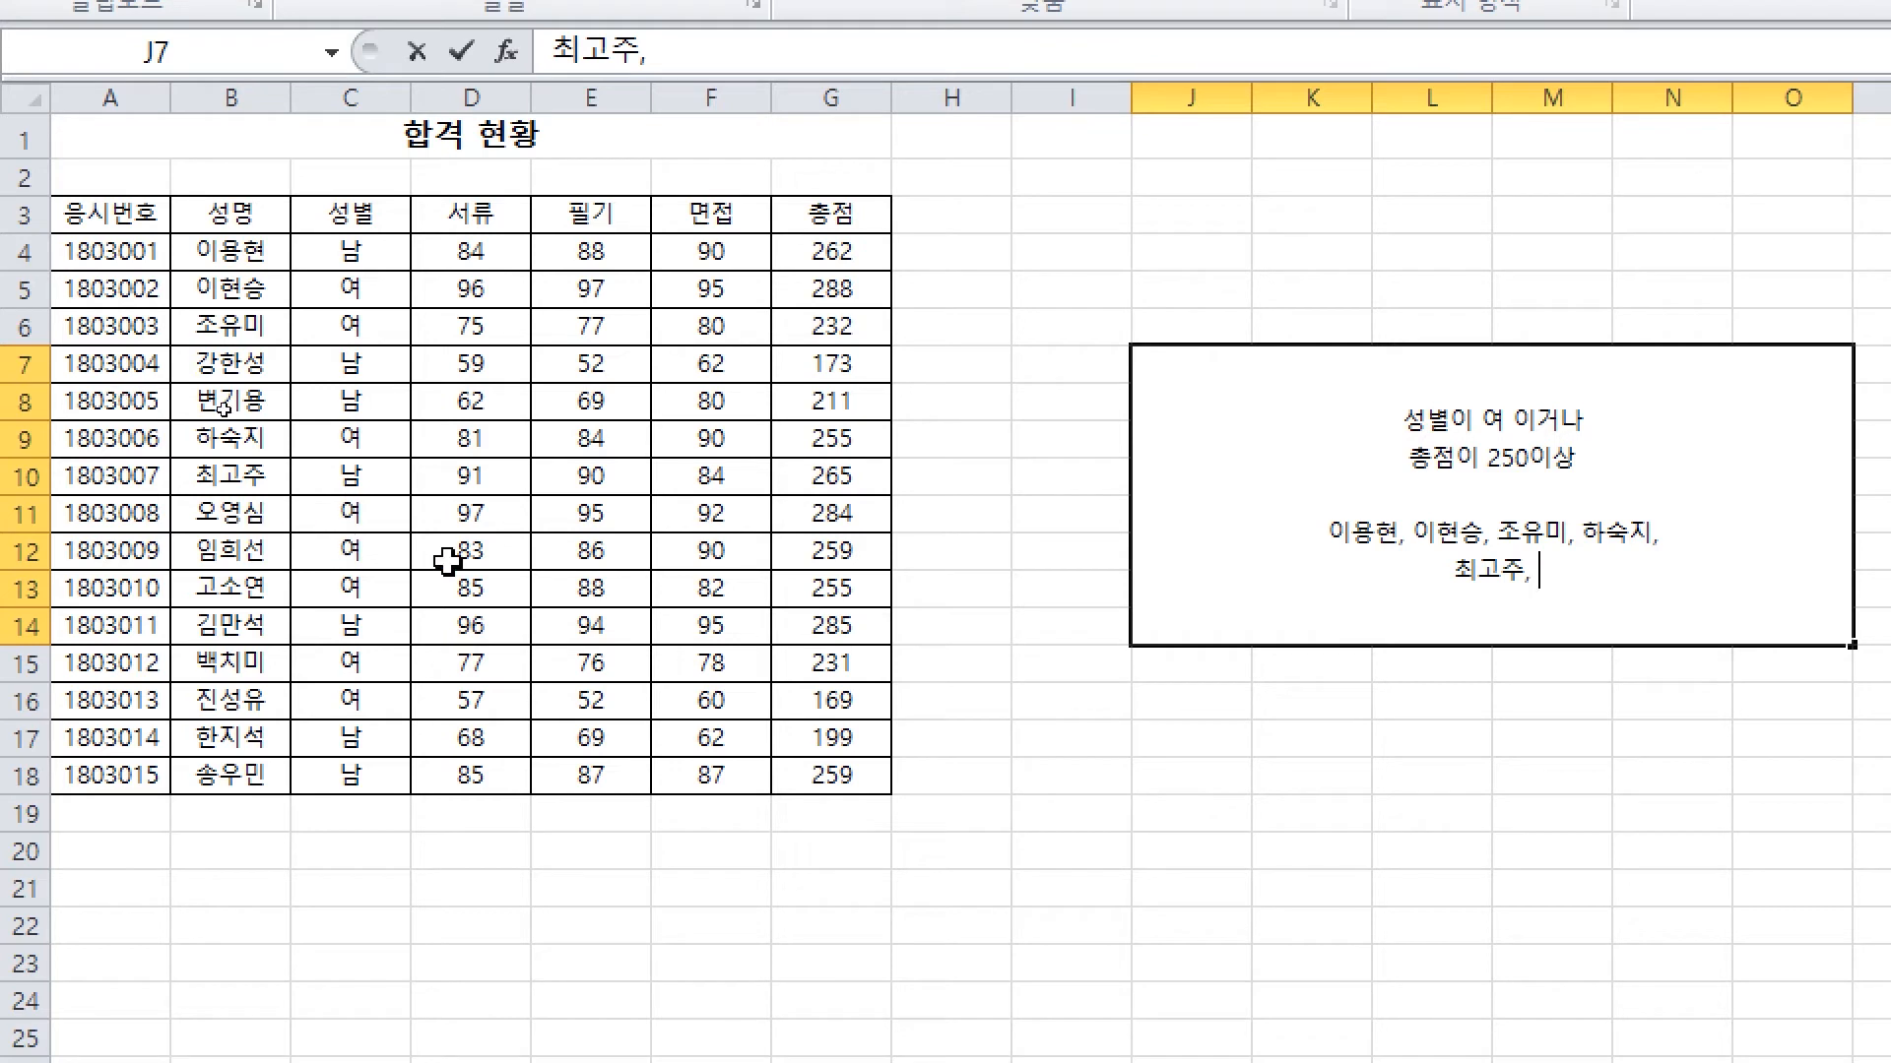
pyautogui.write('오영심, 임힛')
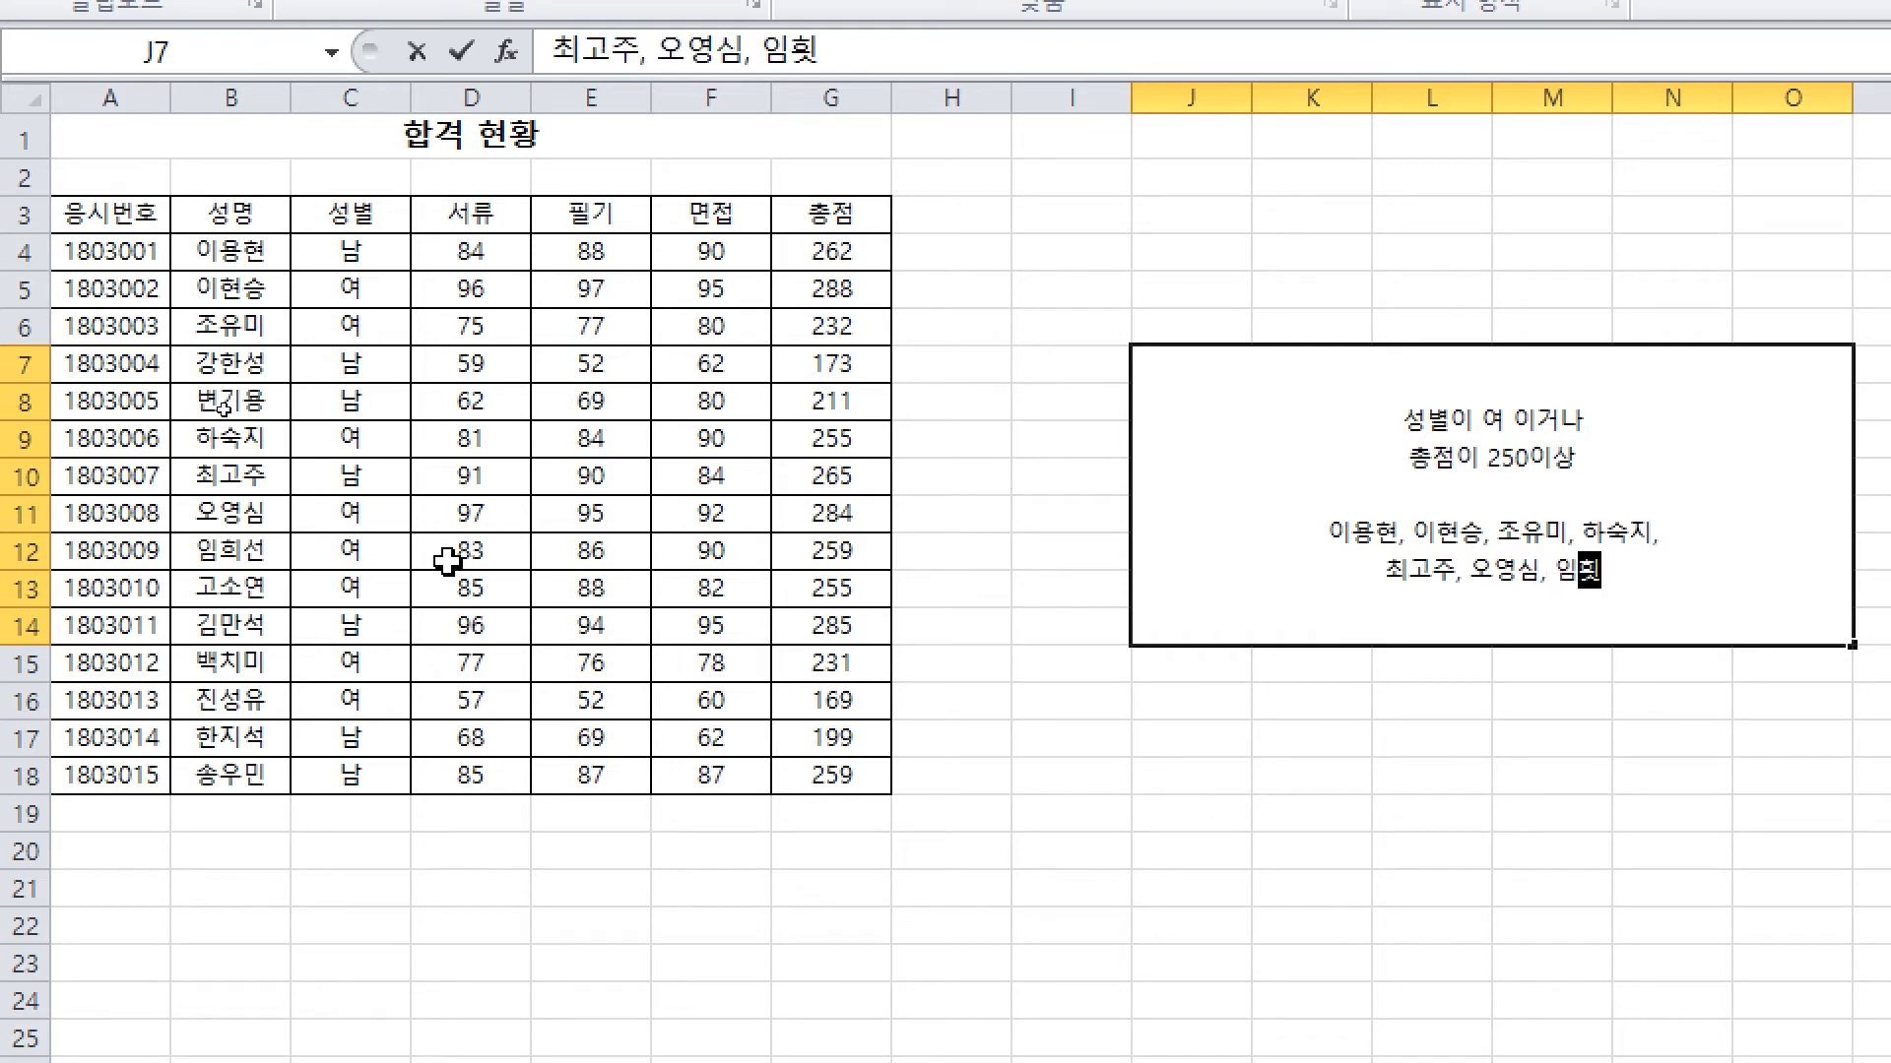
pyautogui.write('선, 고소연')
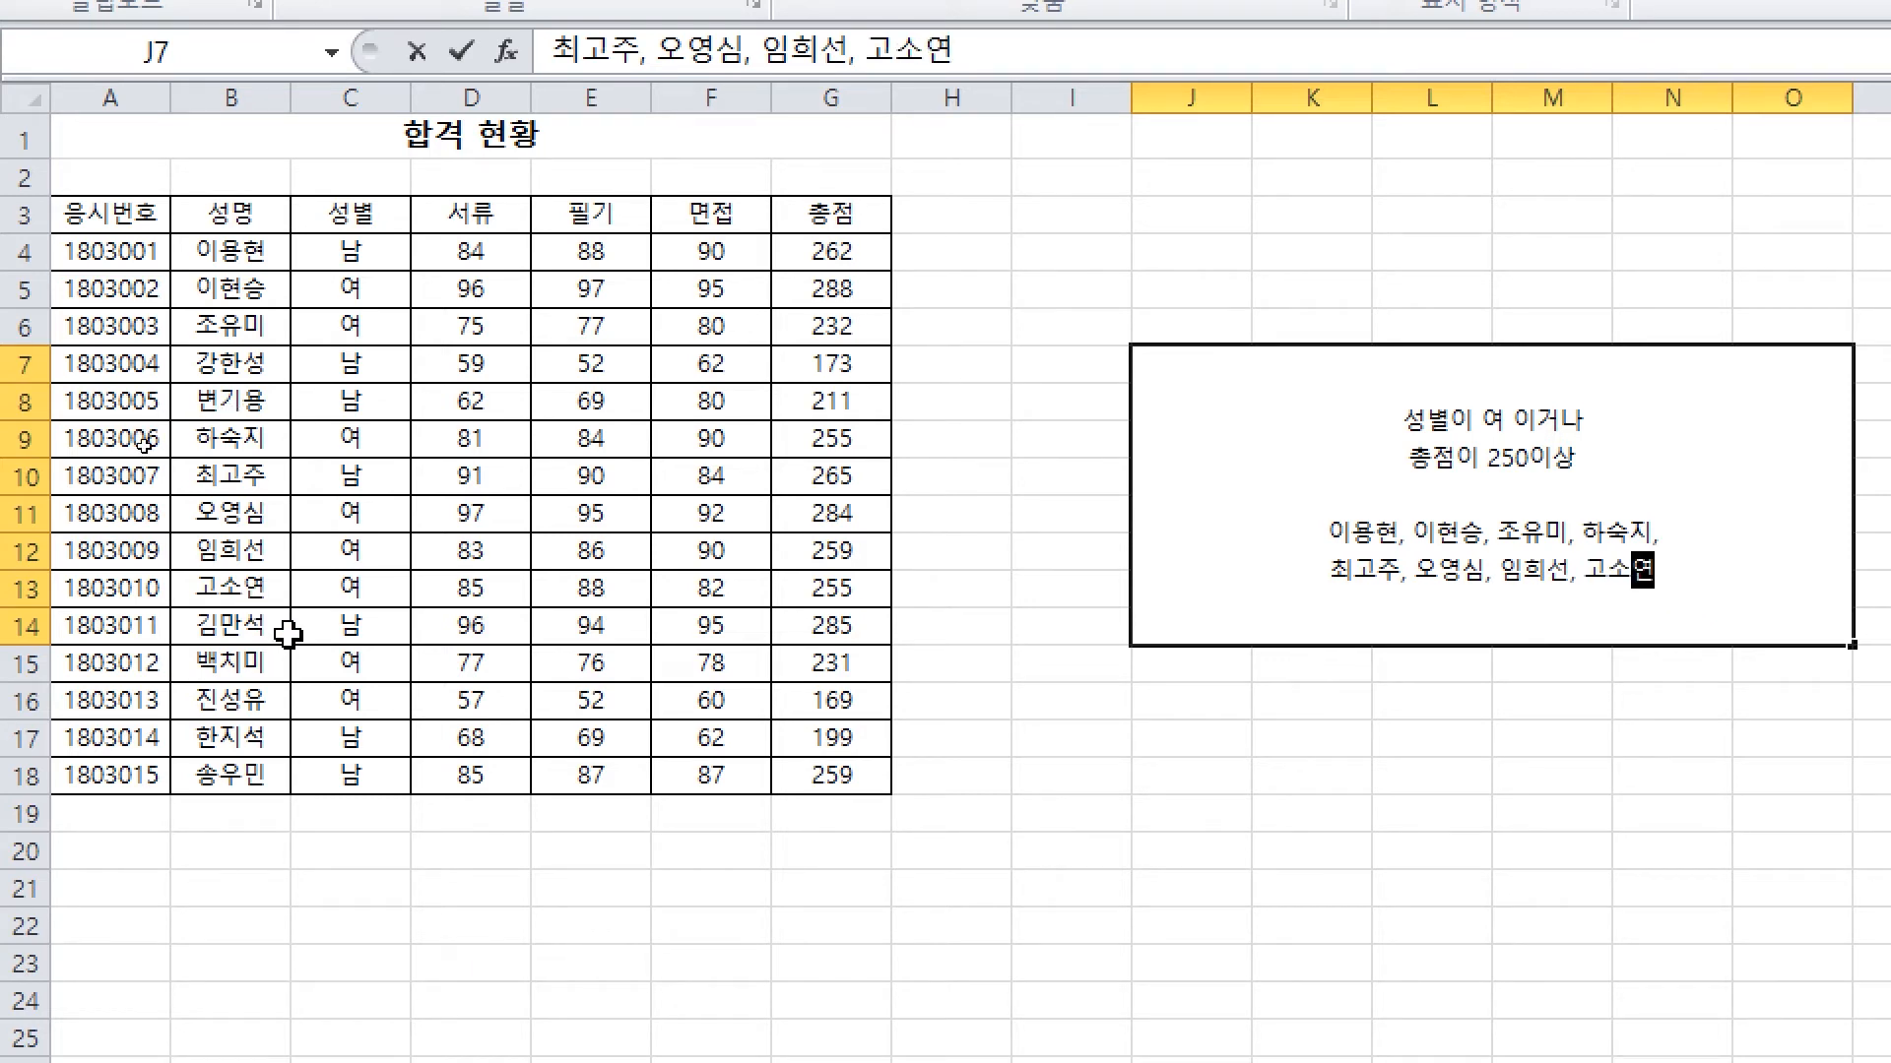
pyautogui.hotkey('alt', 'Return')
# Finish the list in J7 with a line of the applicant names from rows 14, 15, 16 and 18
pyautogui.write('ㄱ')
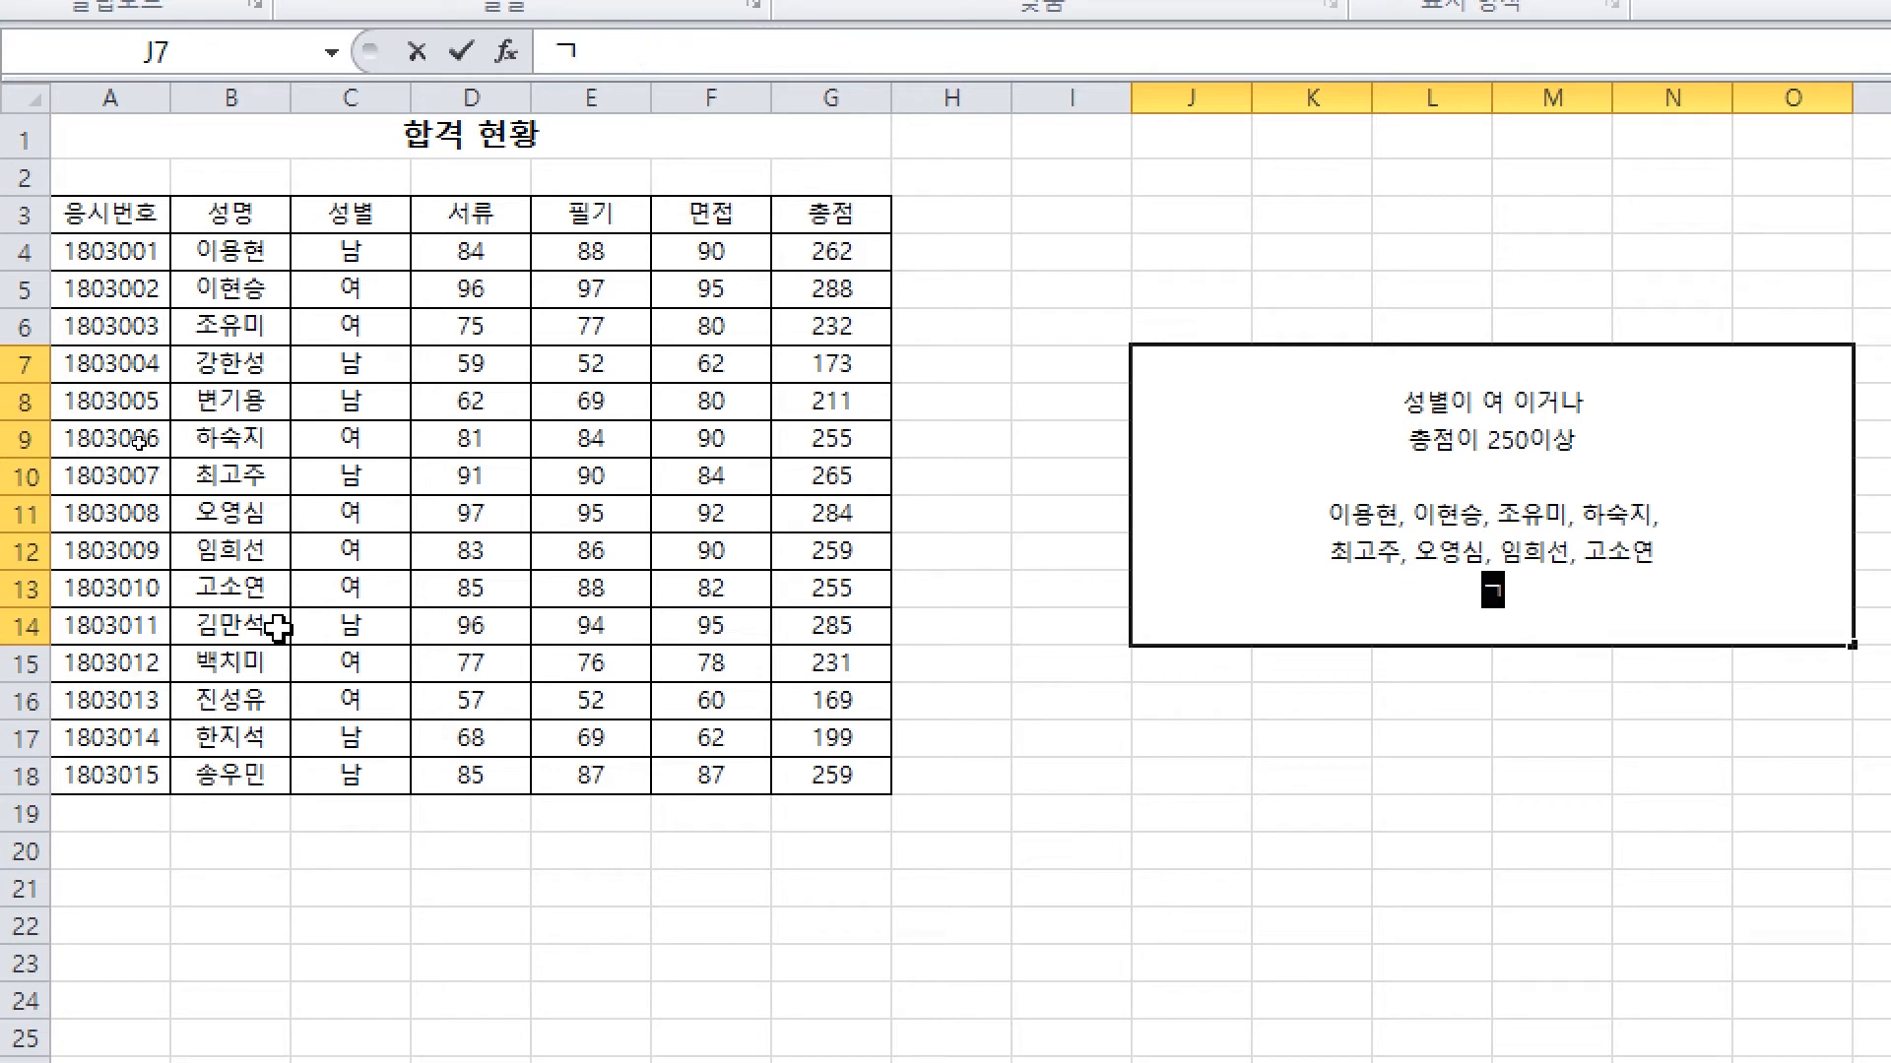
pyautogui.write('김만석,ㅡ')
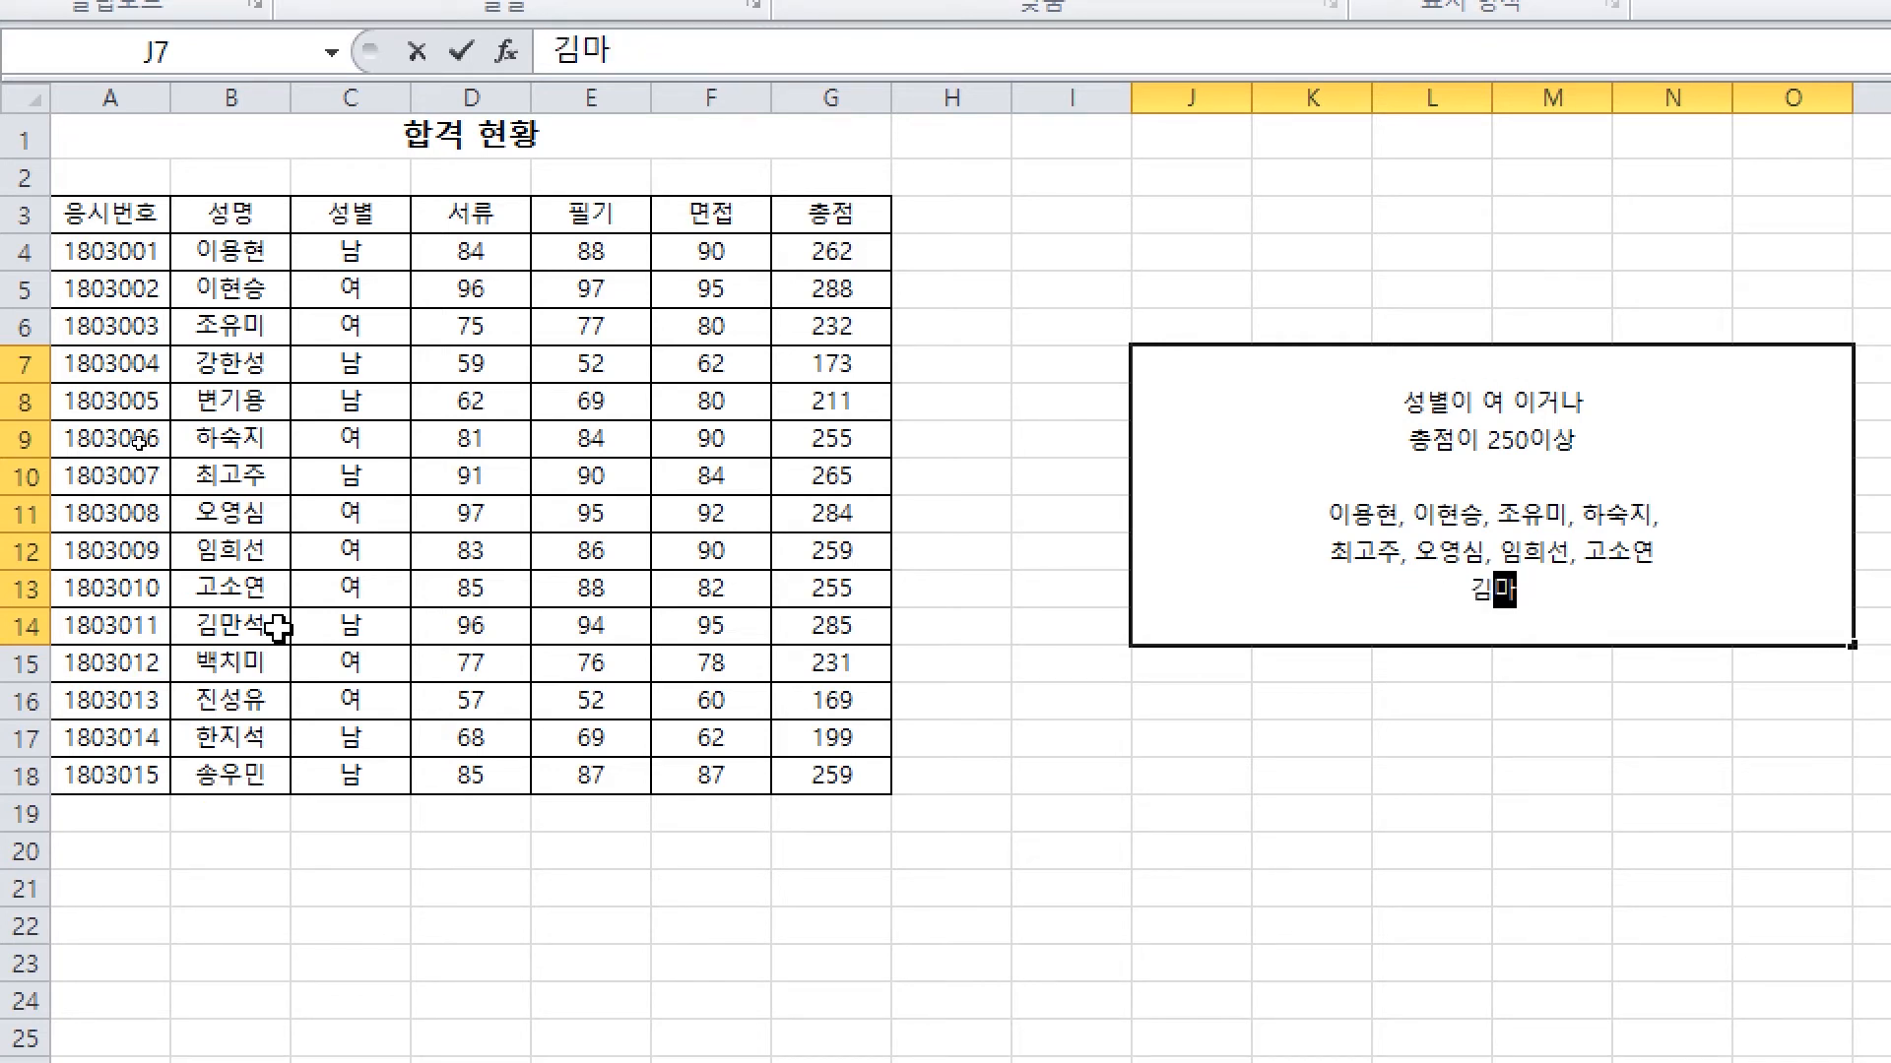
pyautogui.press('BackSpace')
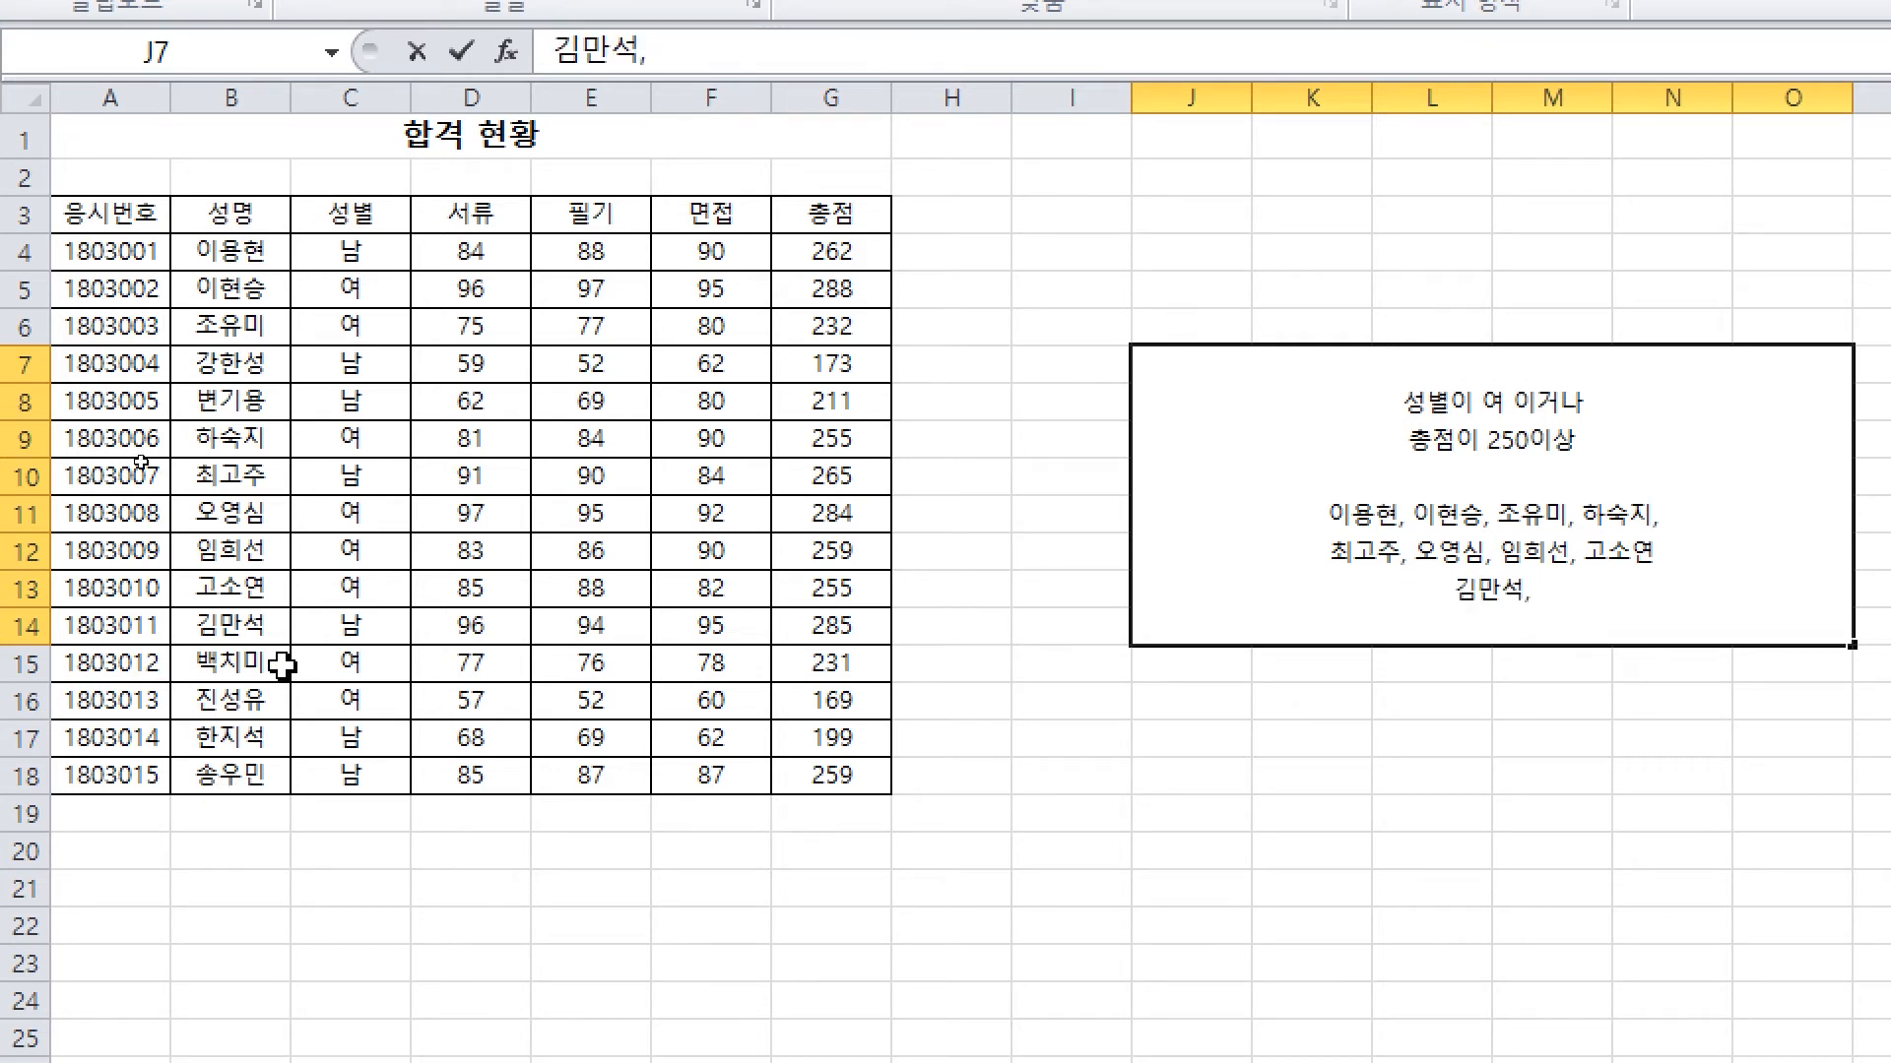
pyautogui.write('백치미')
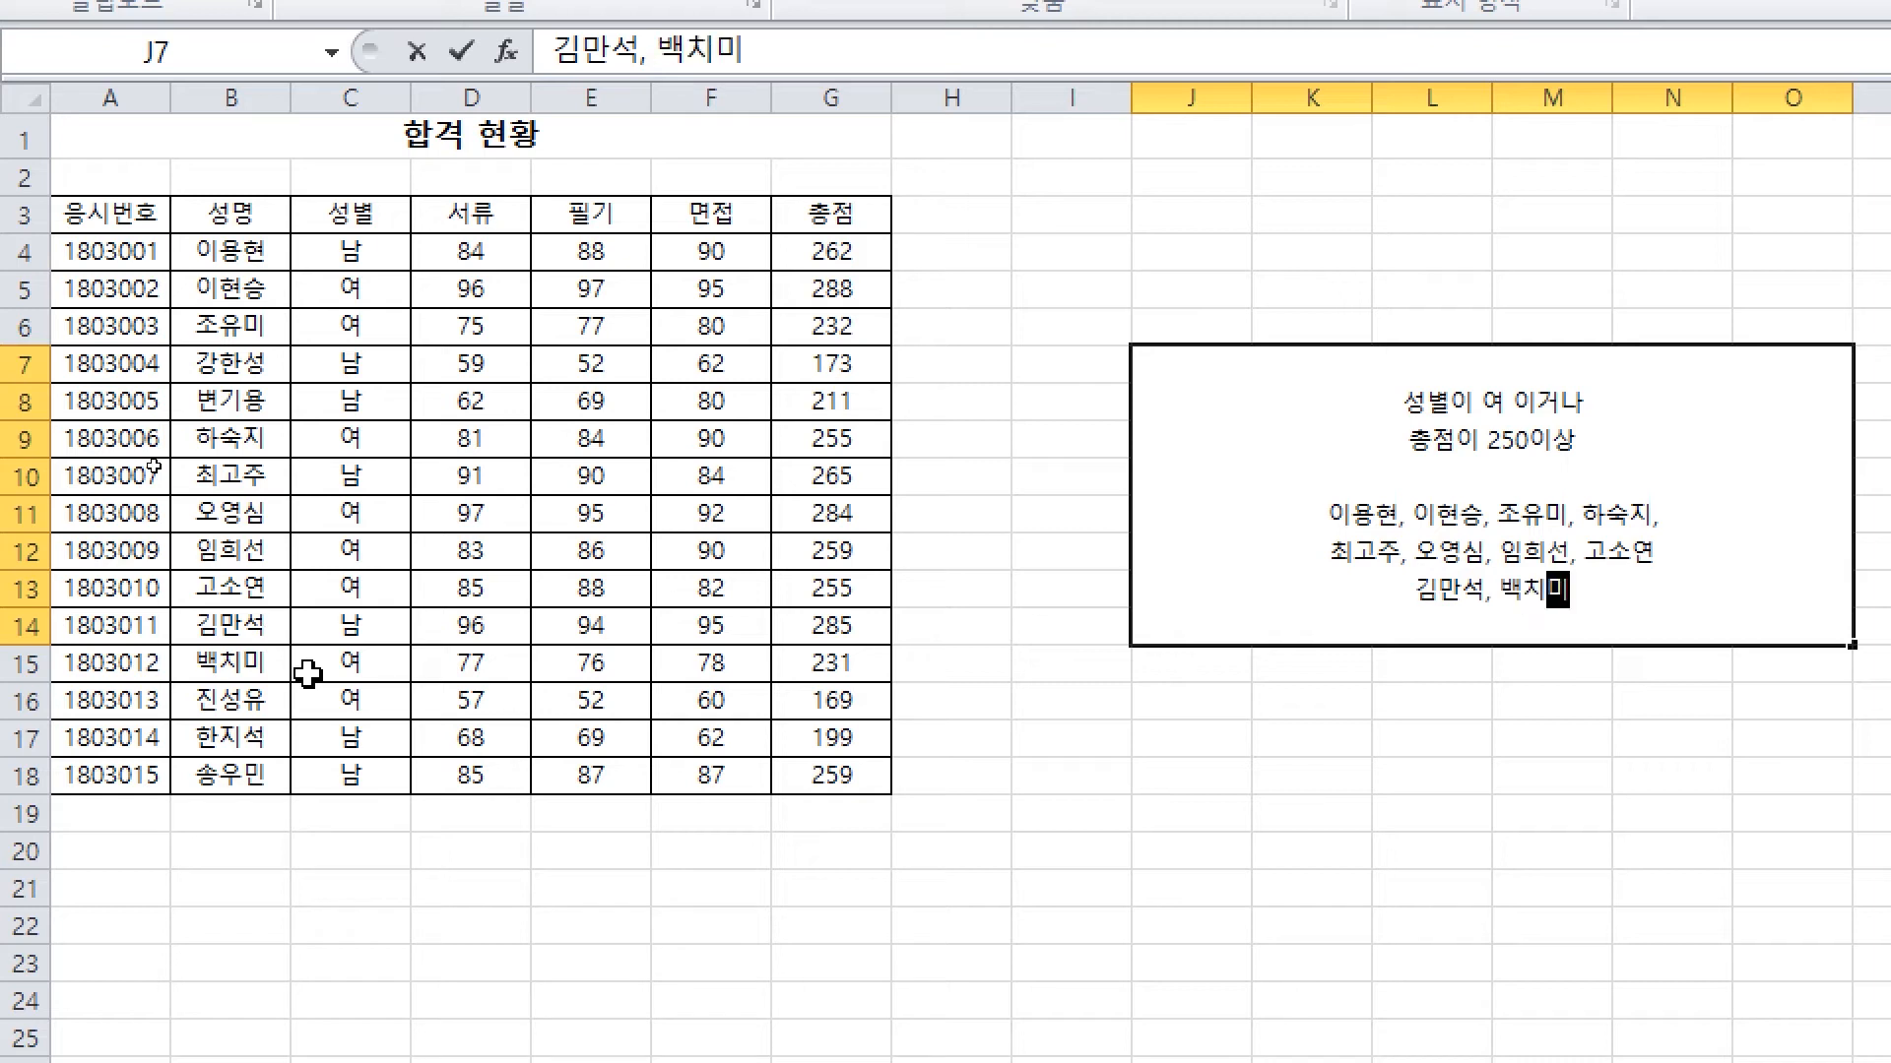
pyautogui.write(', 직성유, ')
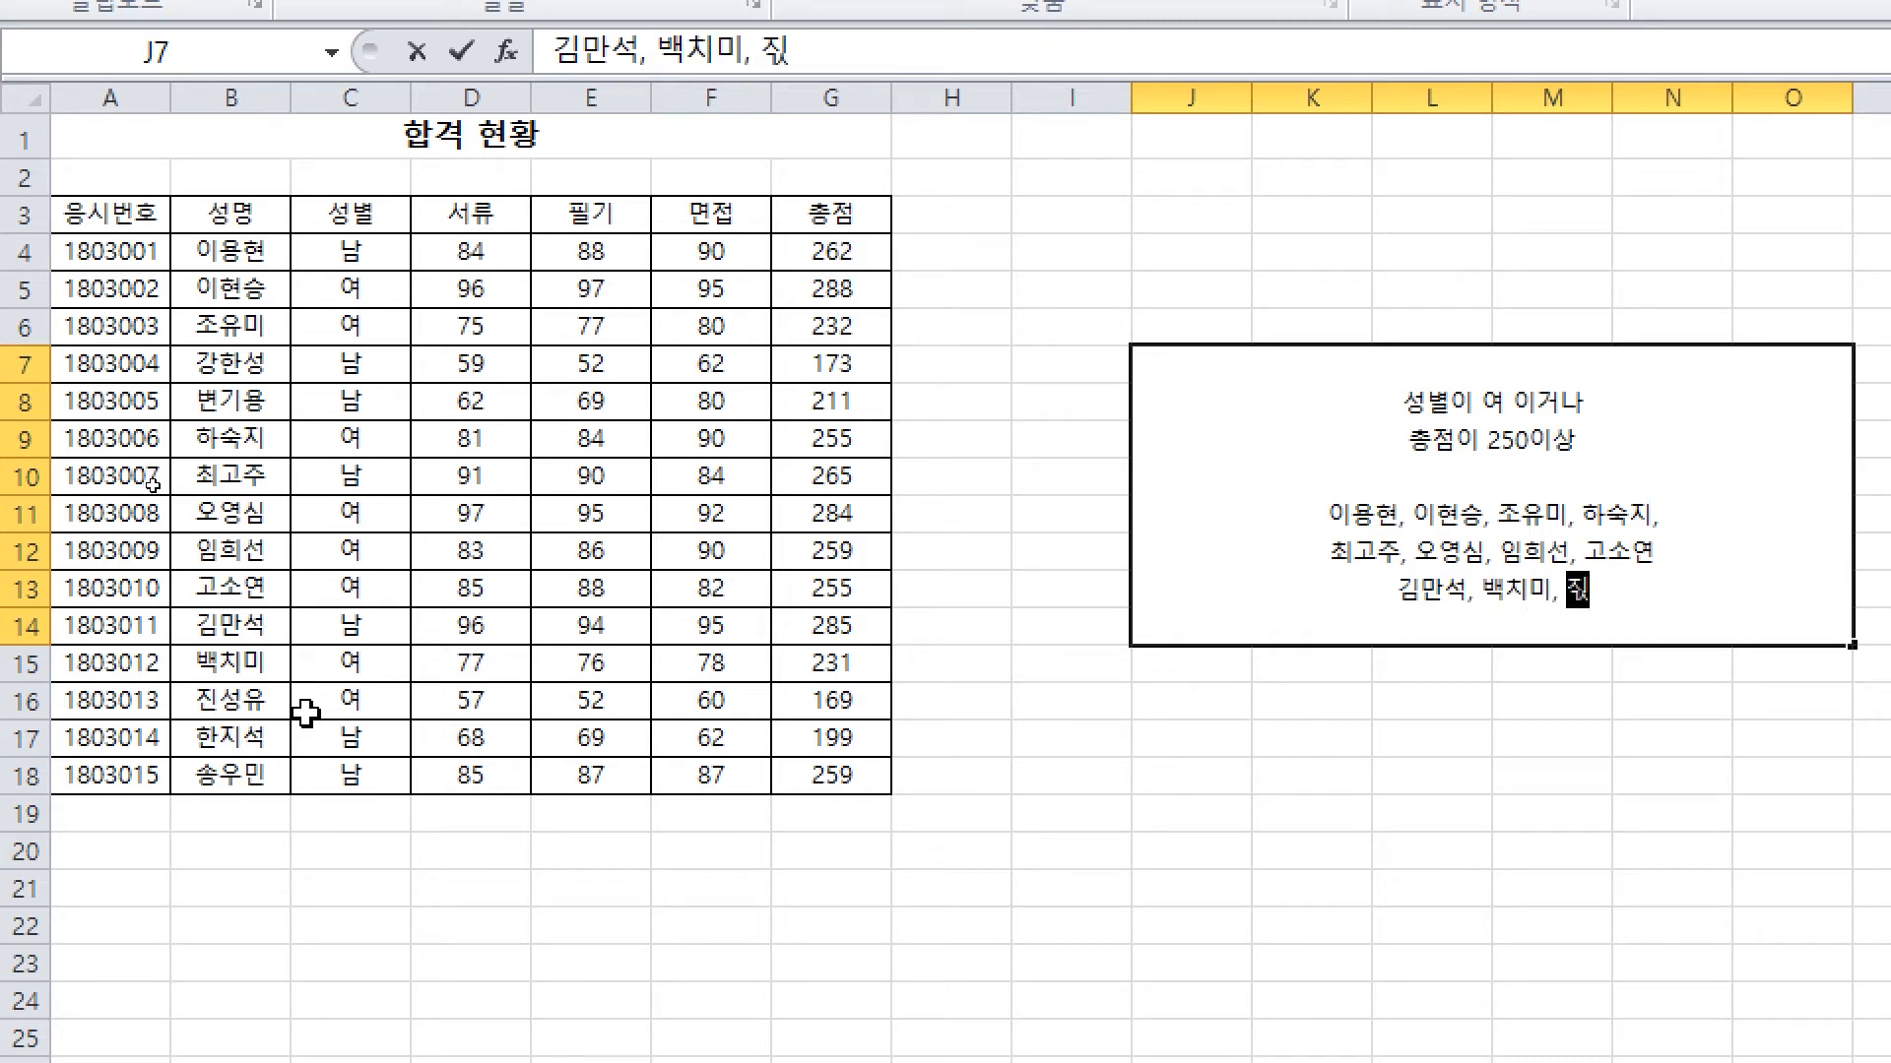
pyautogui.write('송우민')
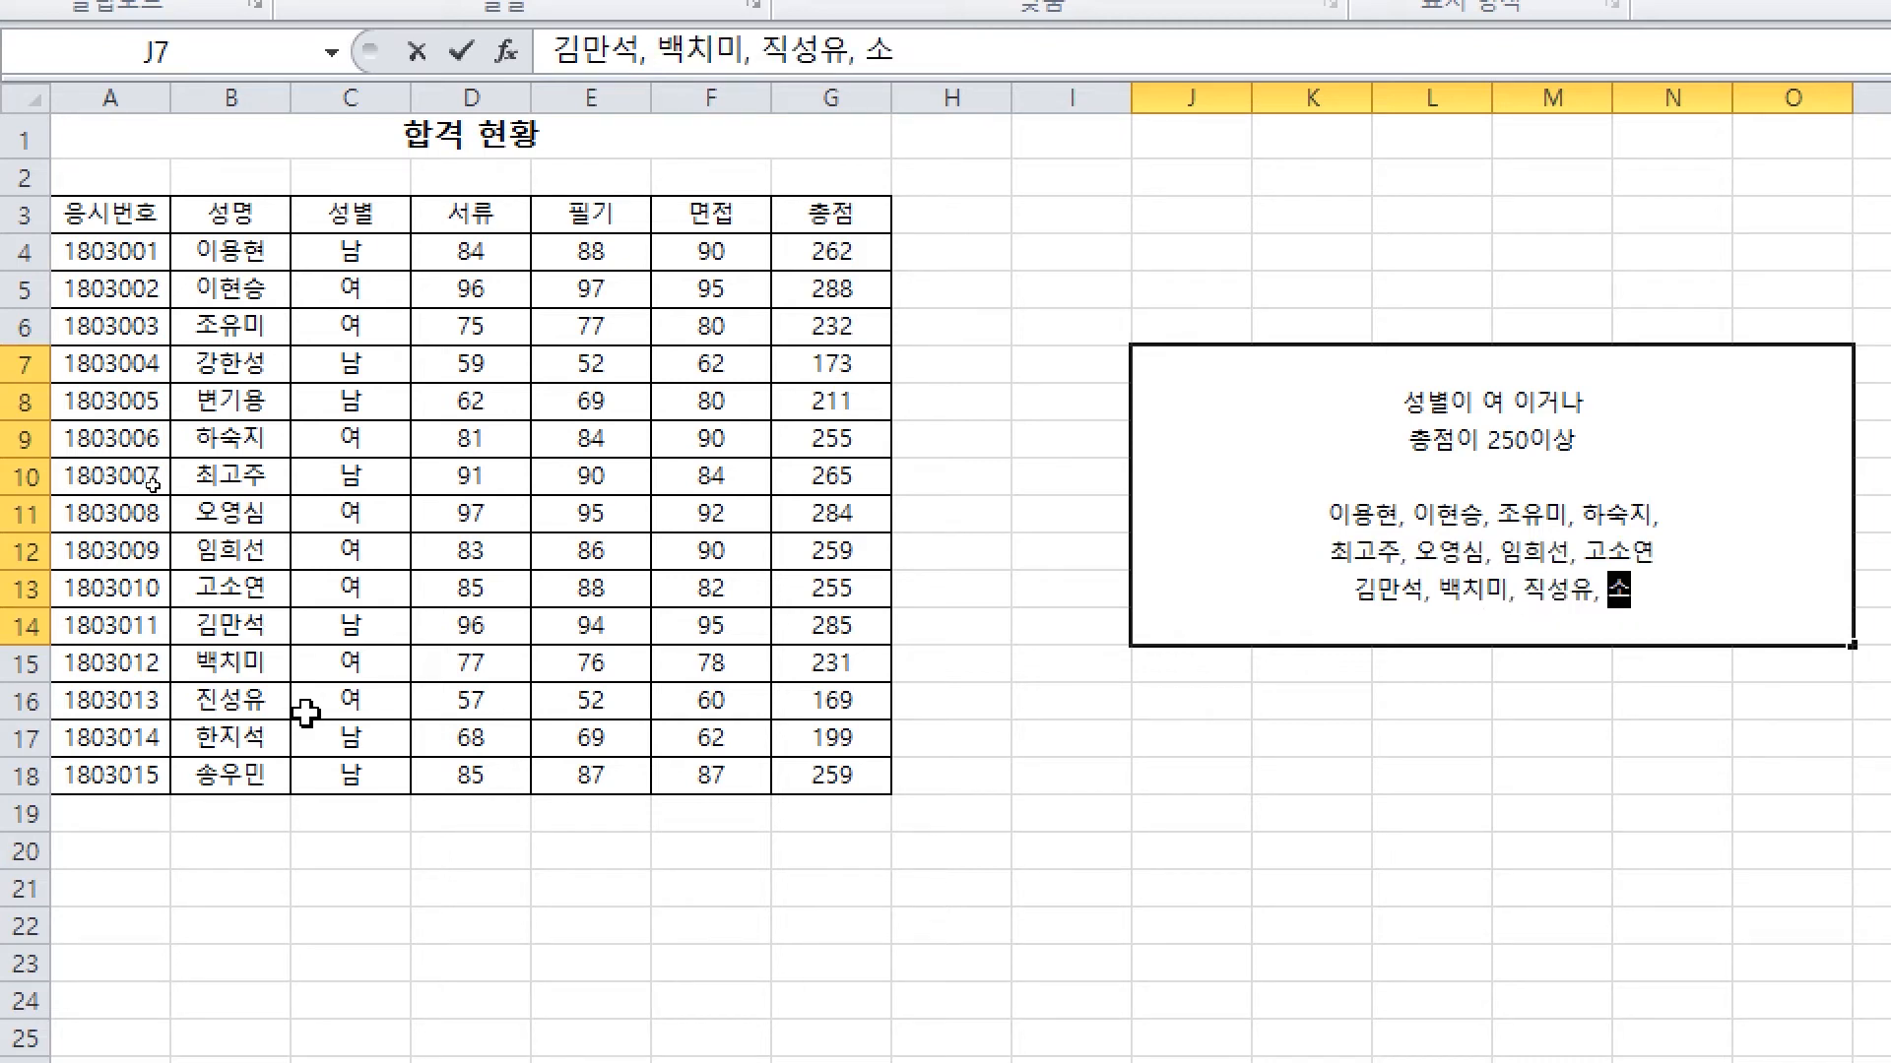
pyautogui.press('Return')
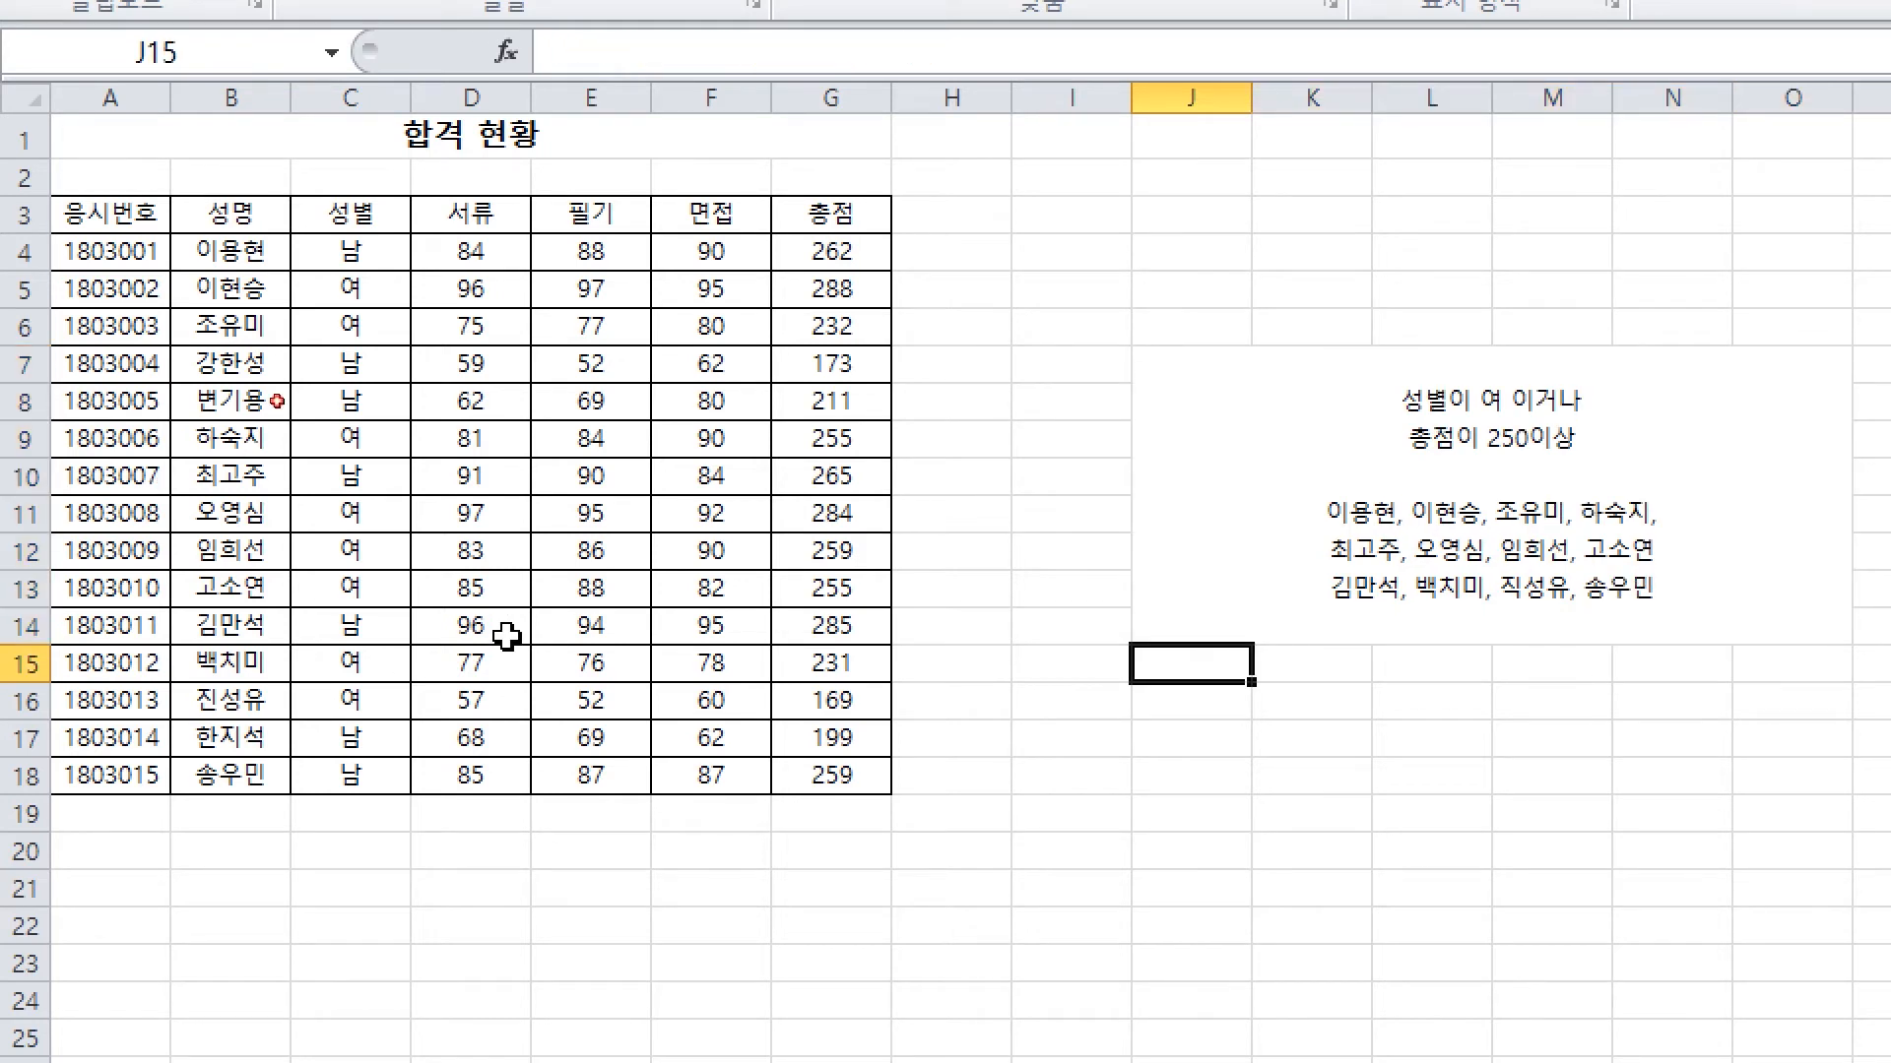
# Add a blank line and the remark "서로 다른 필드간의 or조건을 성립 x" at the end of the note in J7
pyautogui.click(581, 547)
pyautogui.click(1443, 482)
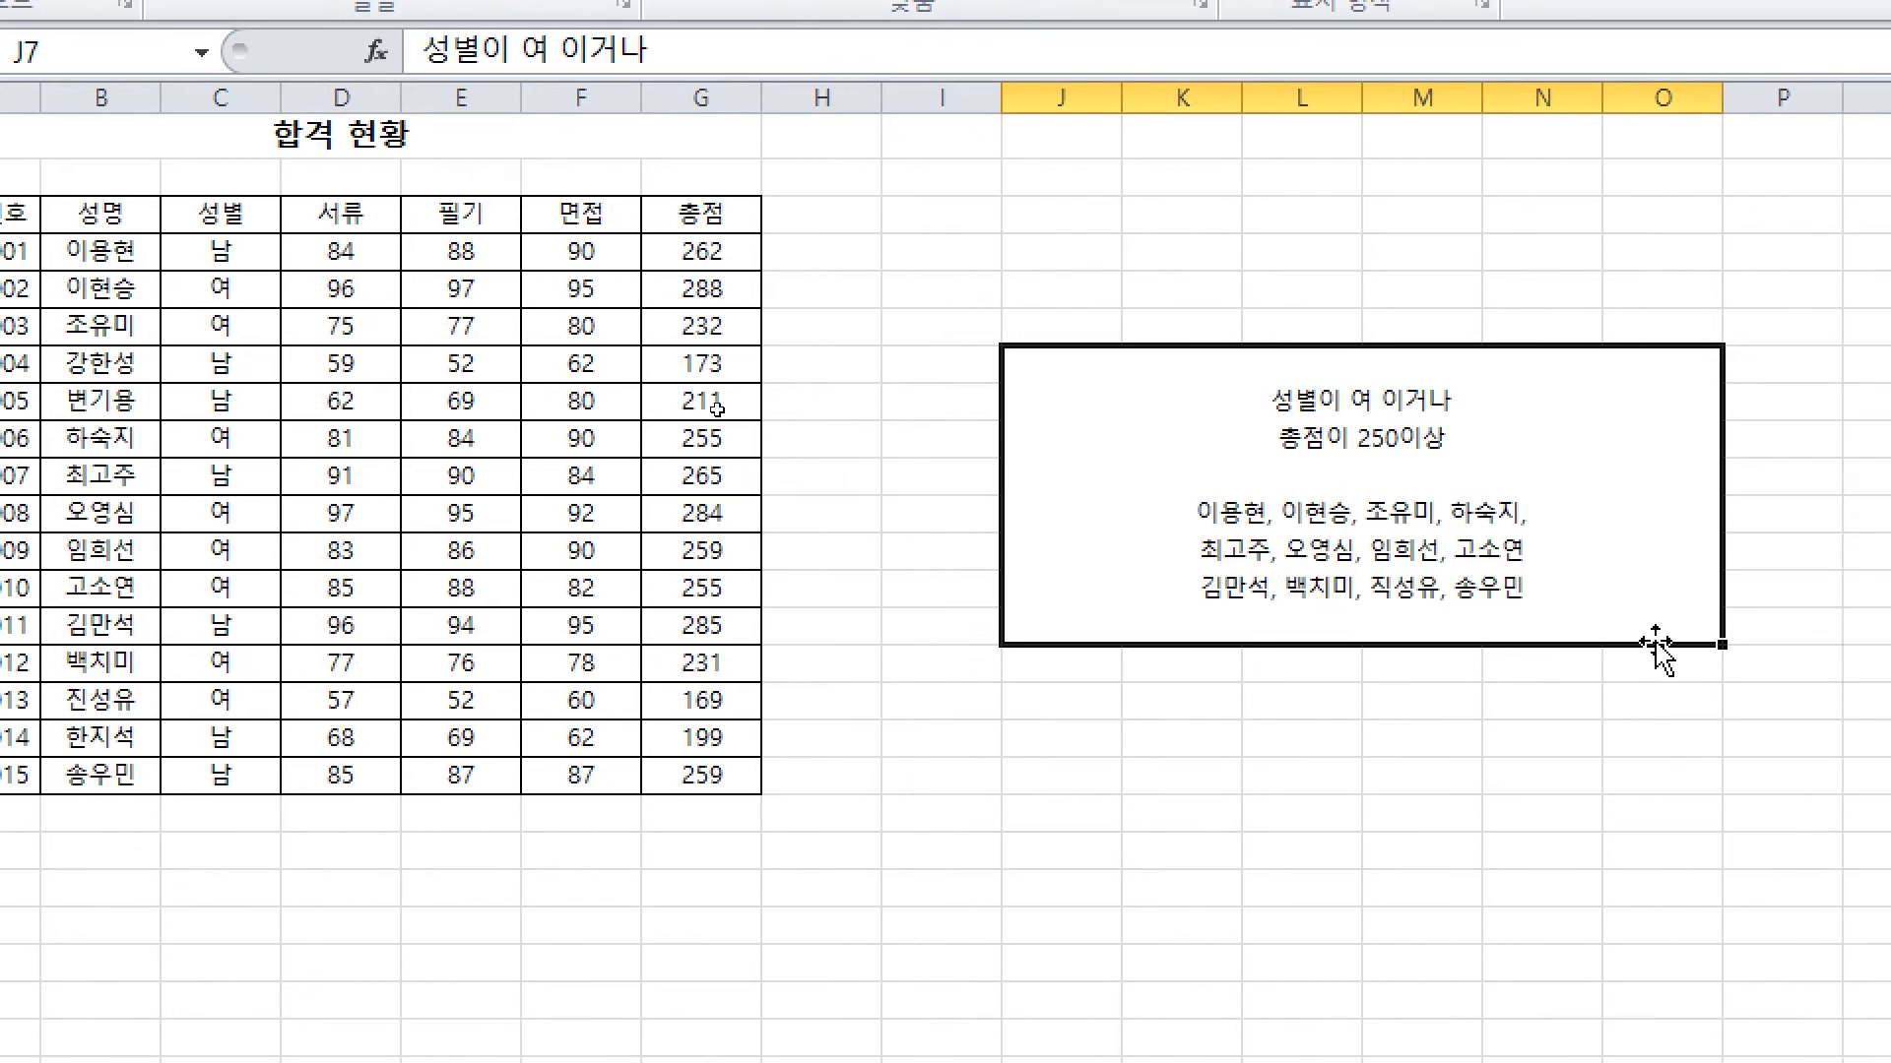
pyautogui.doubleClick(1736, 598)
pyautogui.hotkey('alt', 'Return')
pyautogui.press('BackSpace')
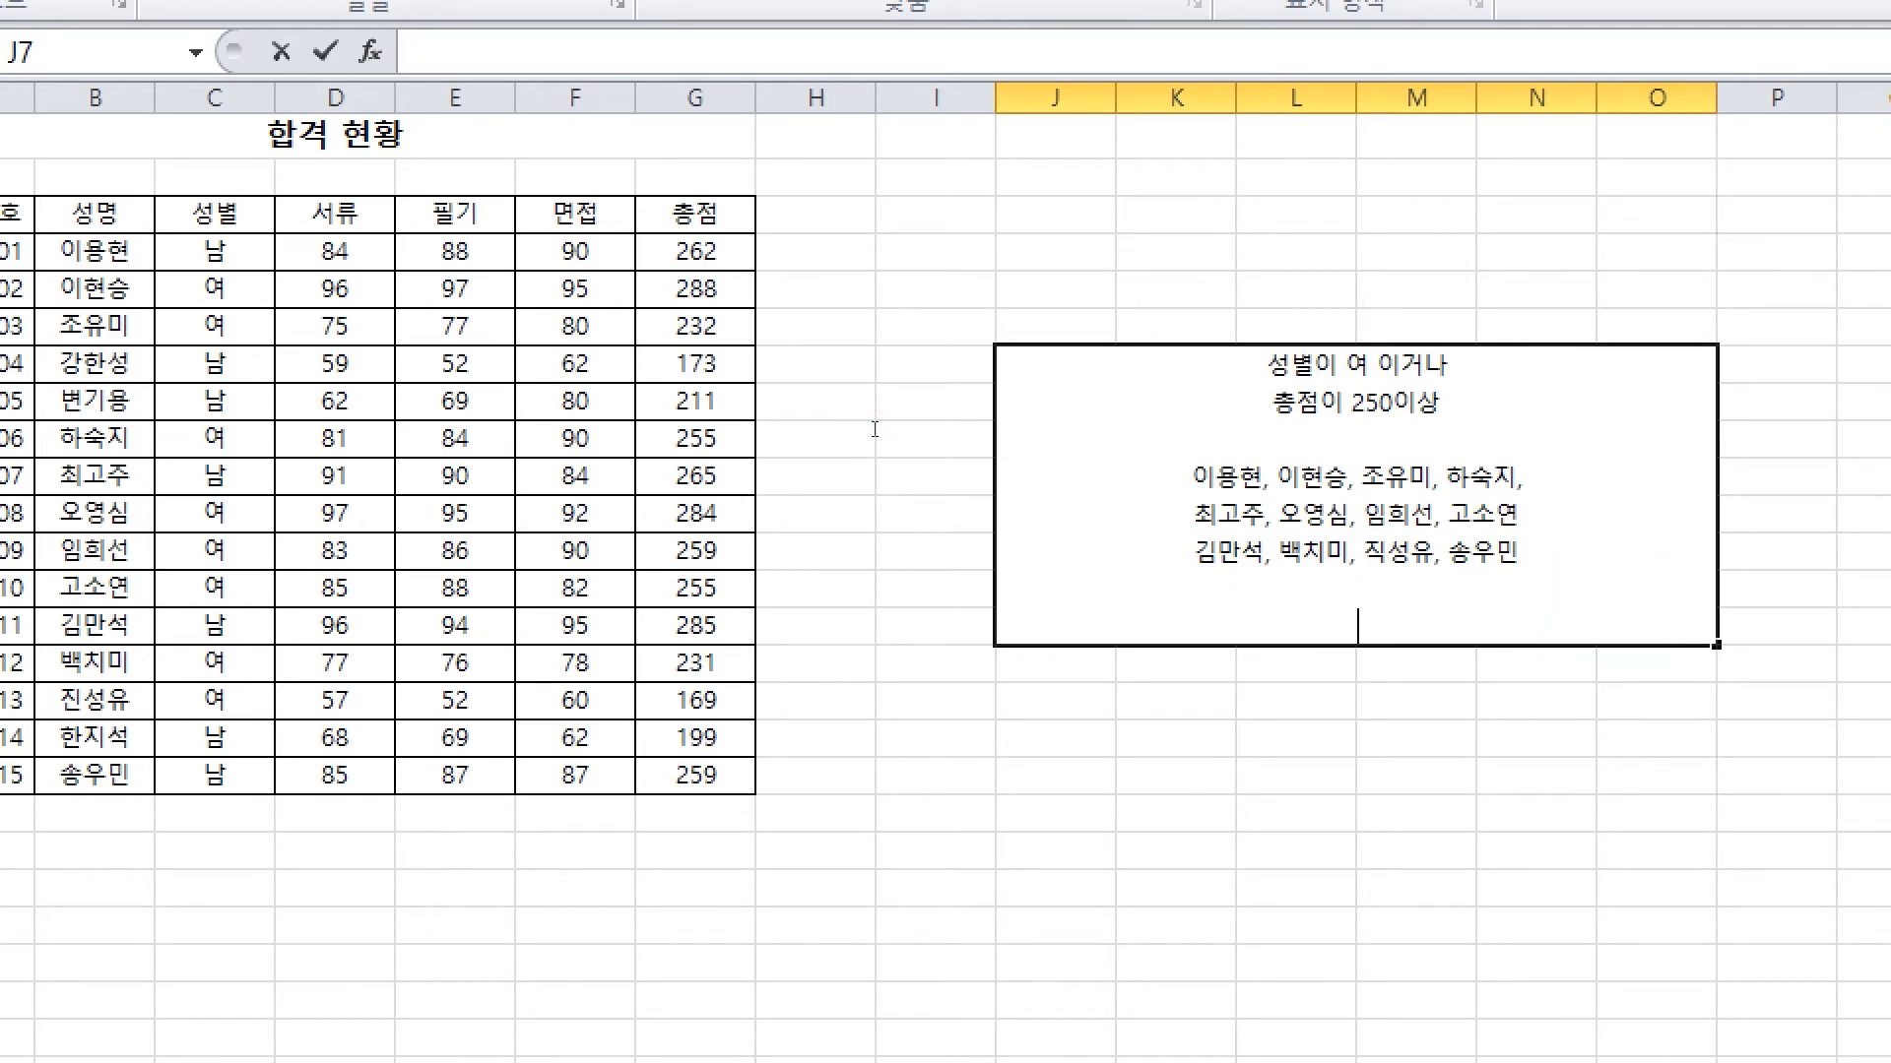
pyautogui.write('서로 다른 필드간ㅇ')
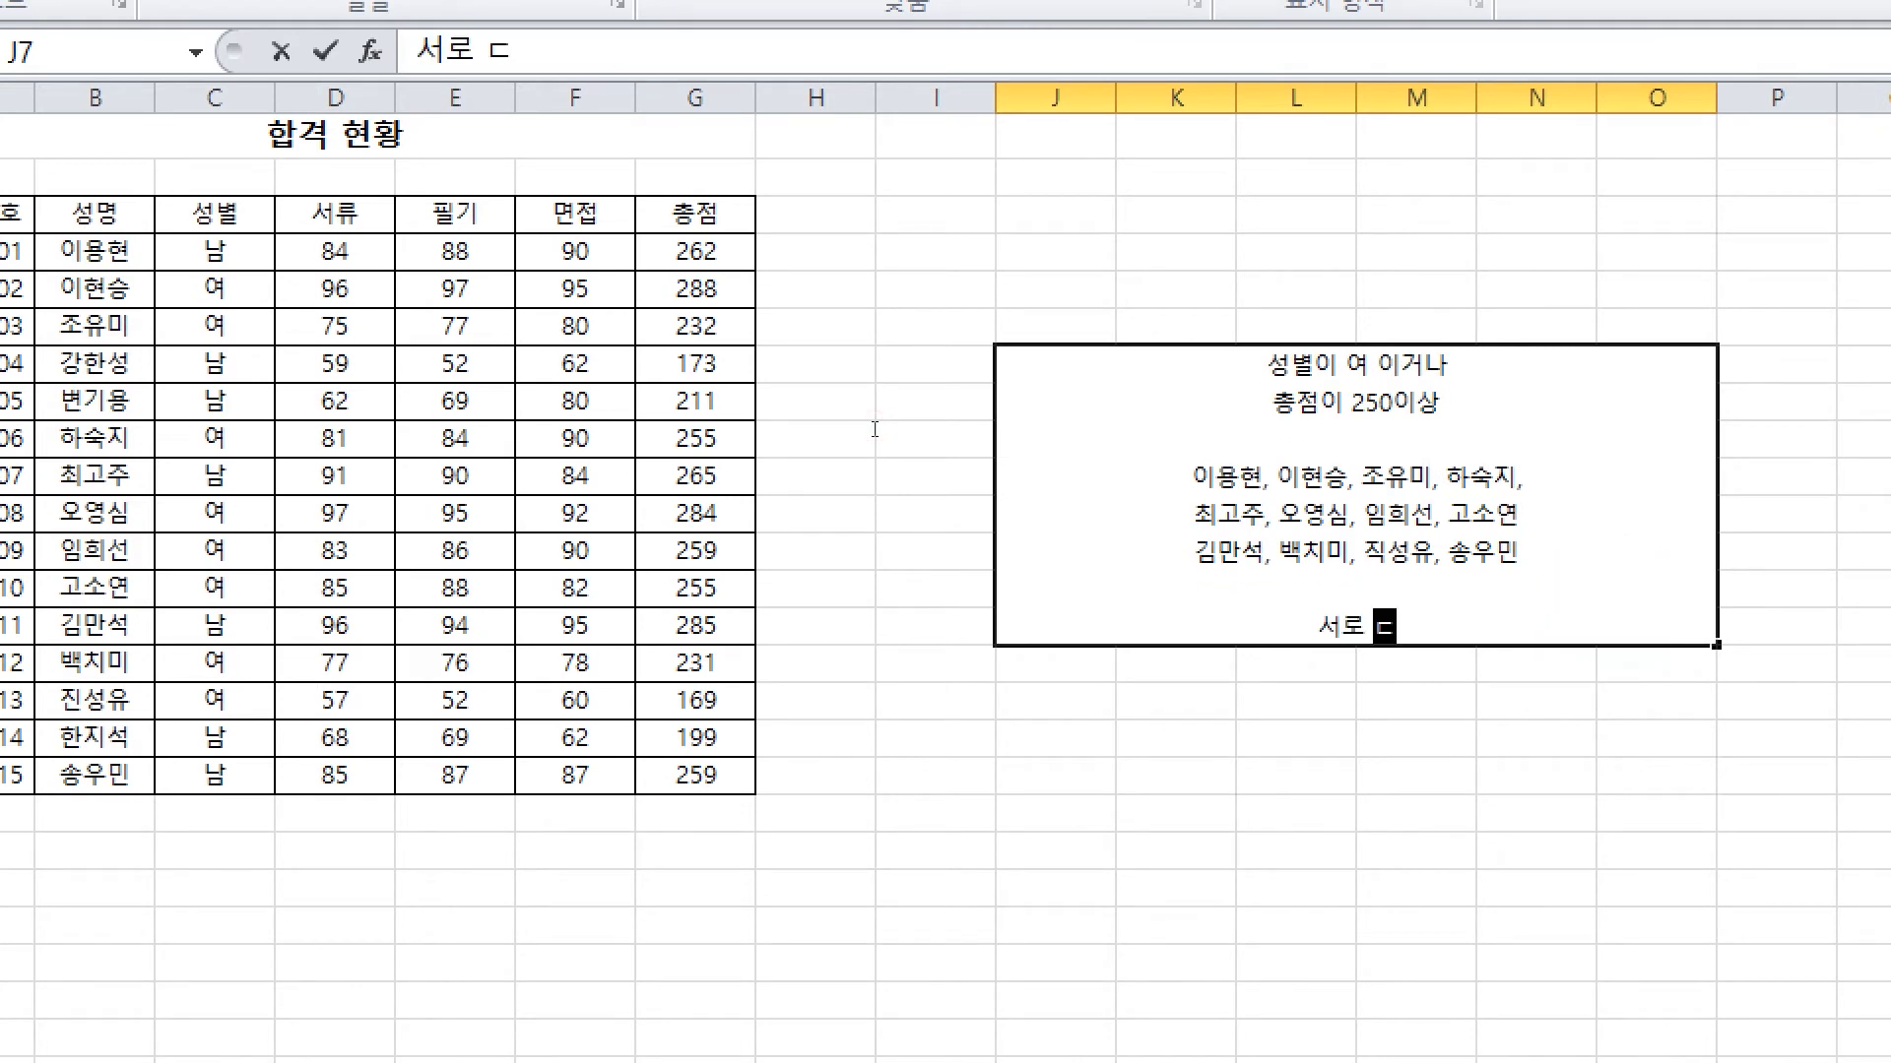
pyautogui.write('ㅢ')
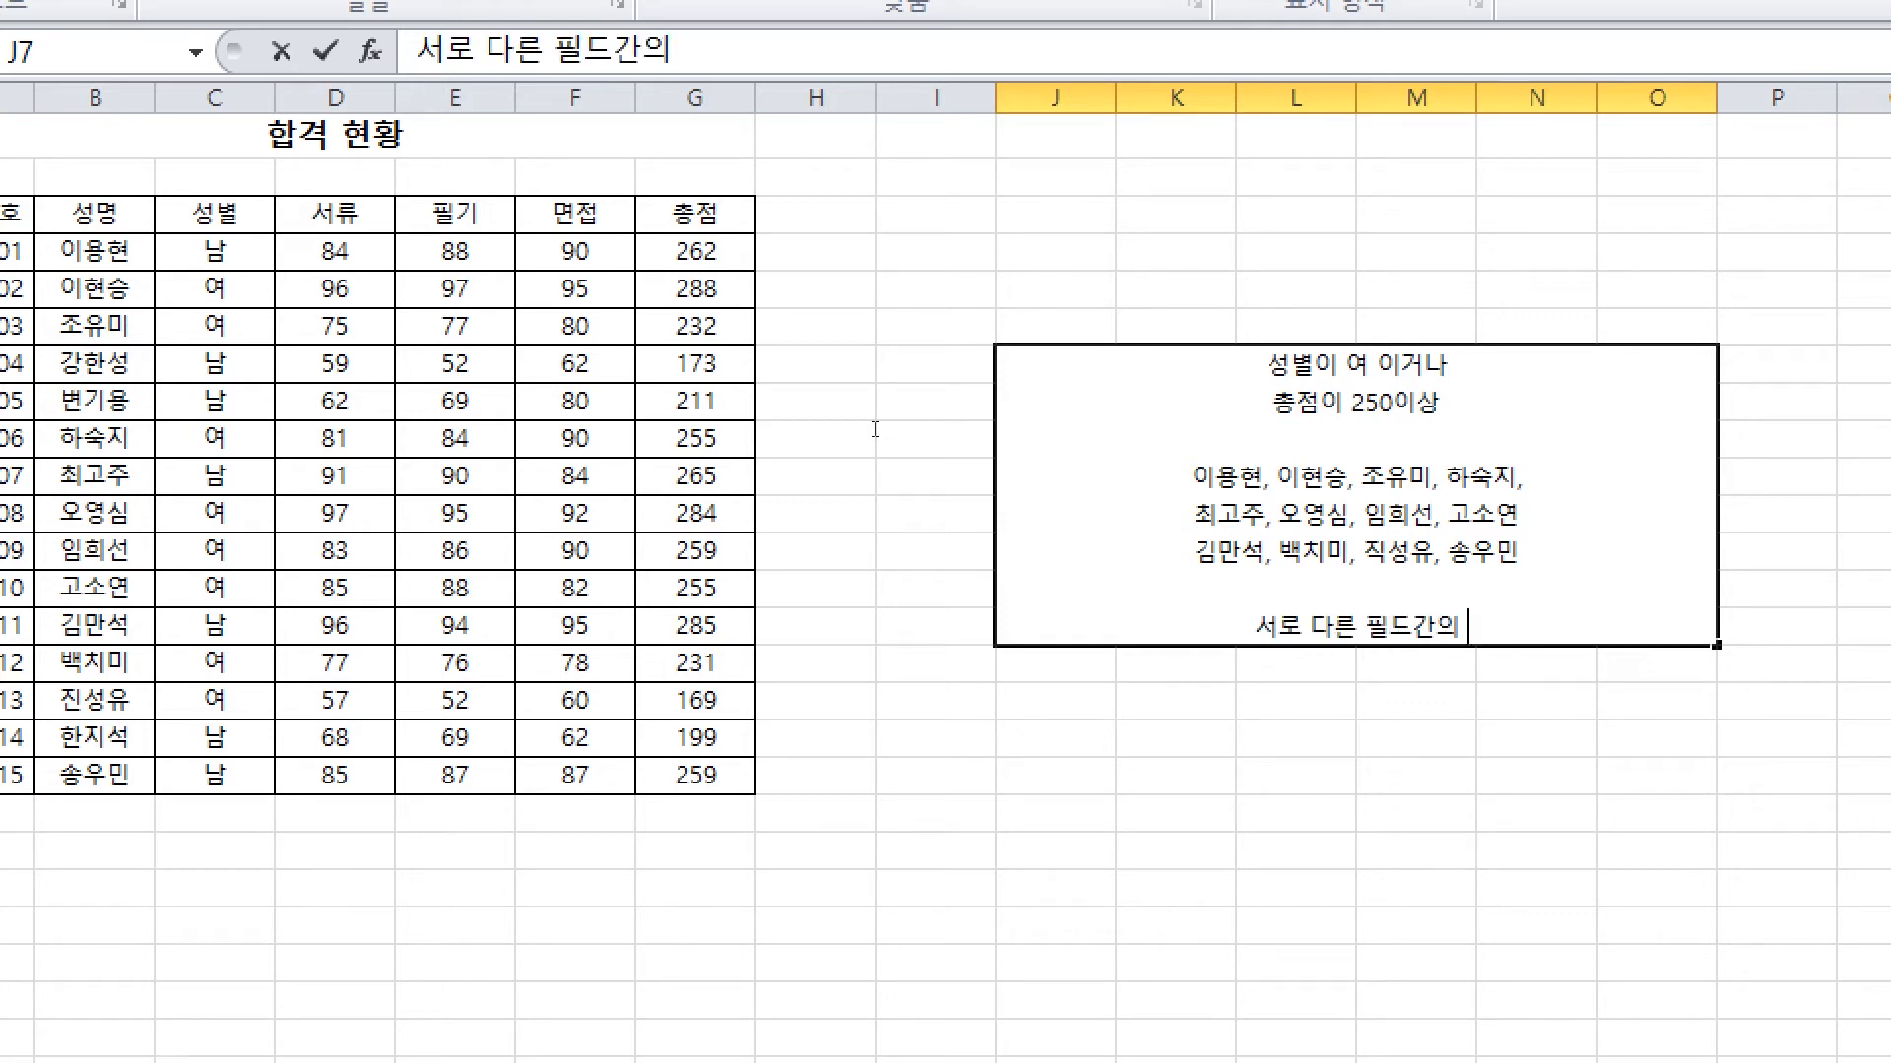
pyautogui.hotkey('shift', 'space')
pyautogui.write('or')
pyautogui.hotkey('shift', 'space')
pyautogui.write('ㅈ')
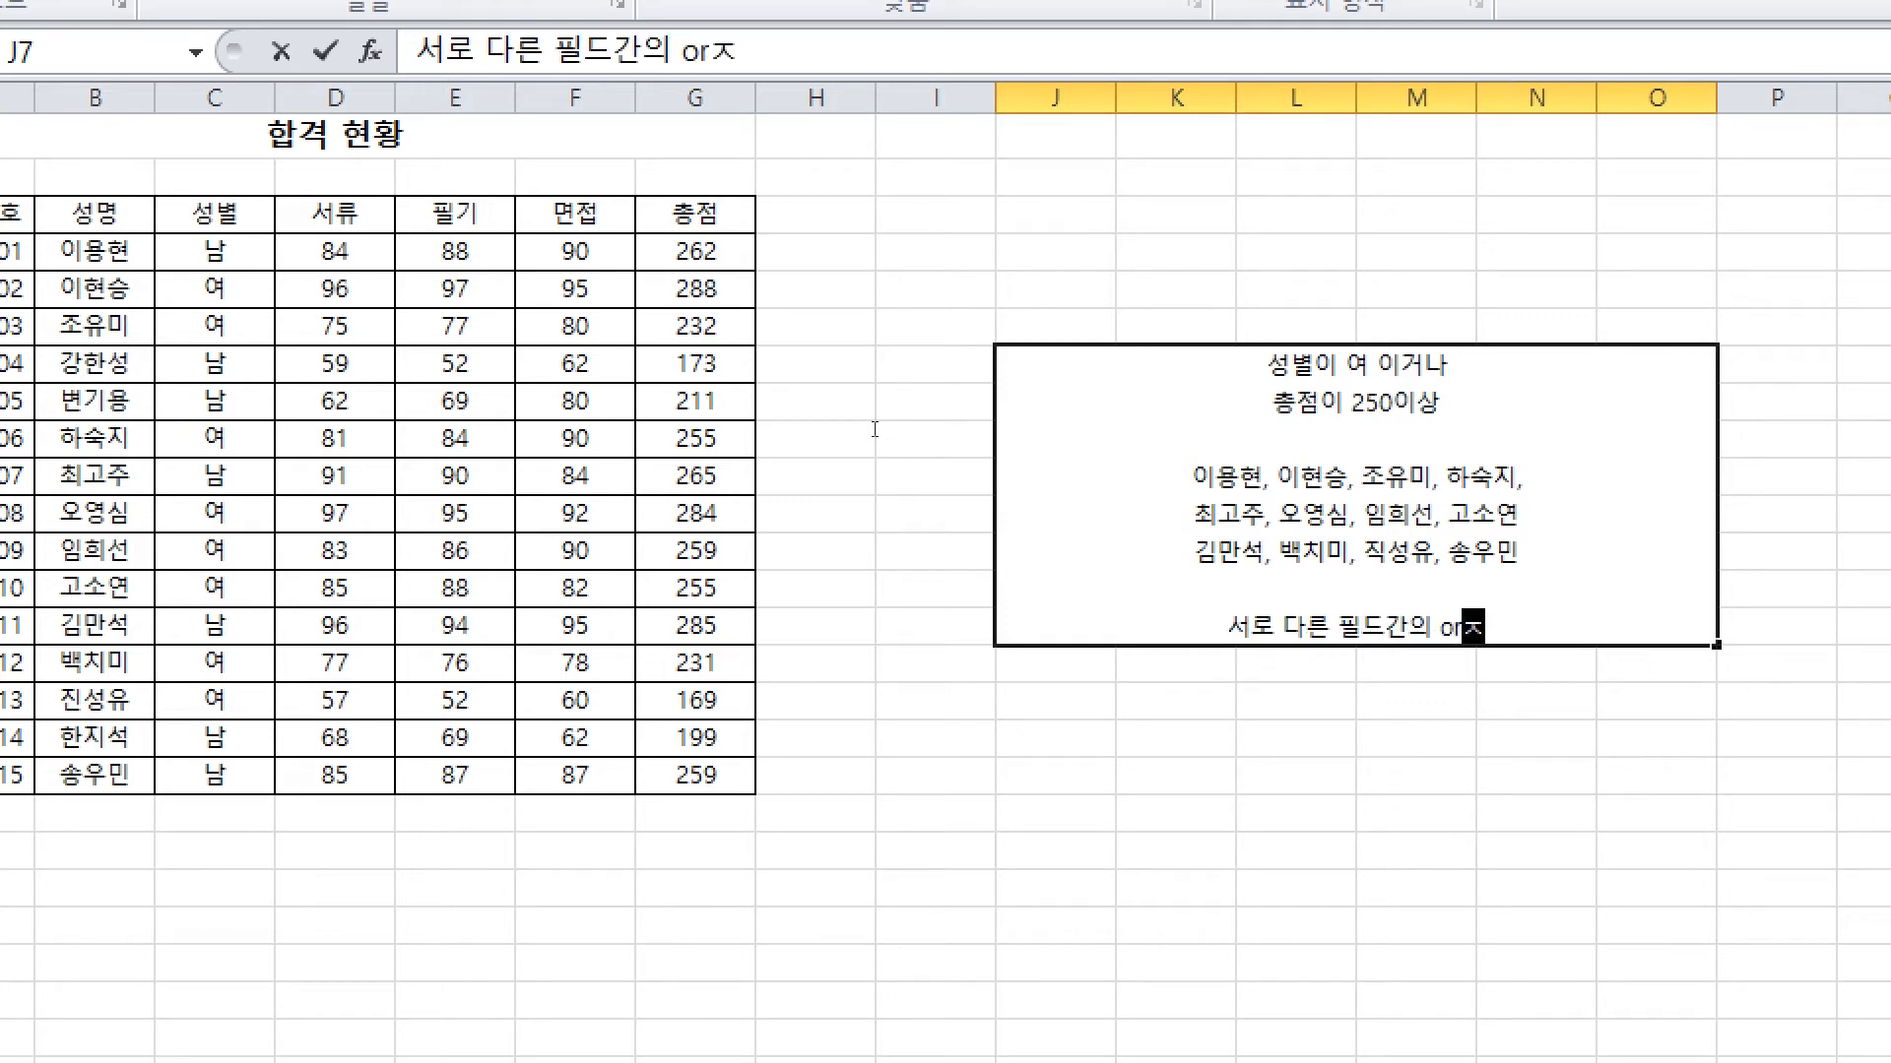
pyautogui.write('ㅗ건을 성립 ')
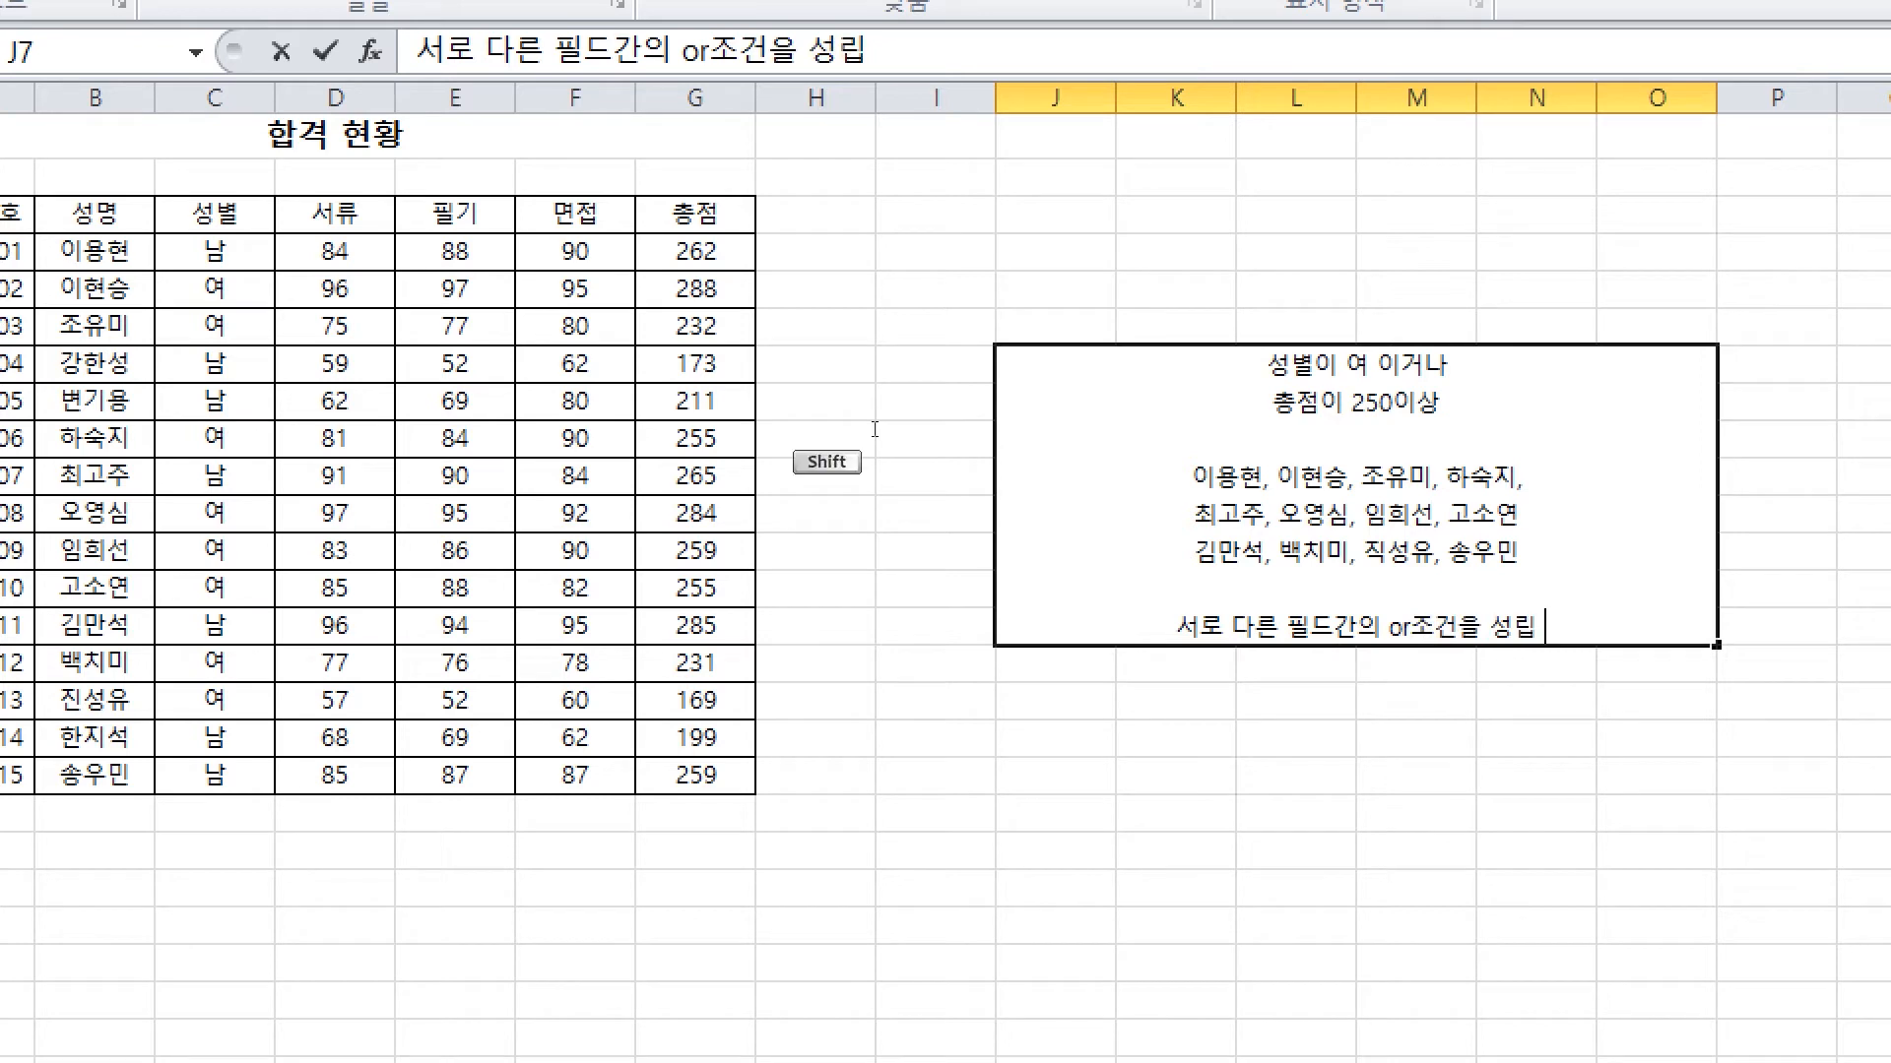
pyautogui.write('x')
pyautogui.press('Return')
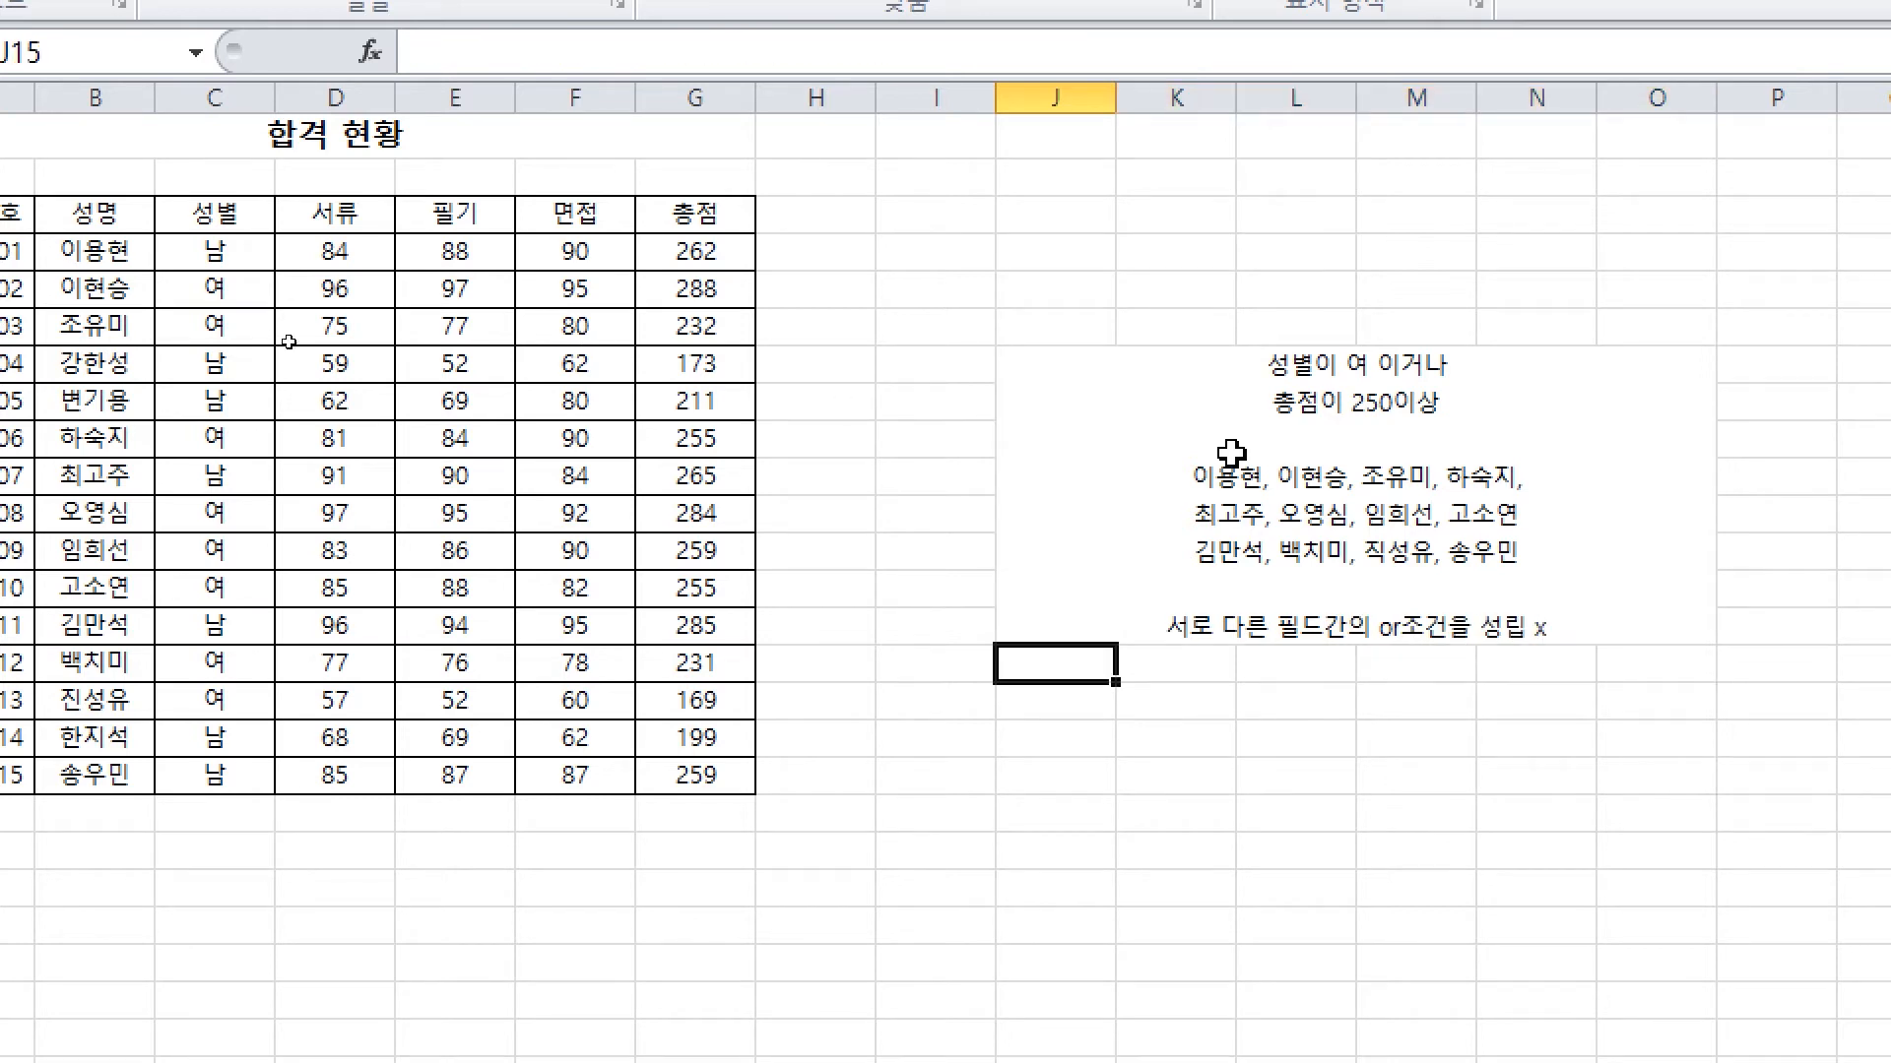
# Turn on the automatic filter for the 합격 현황 table
pyautogui.click(334, 438)
pyautogui.click(726, 72)
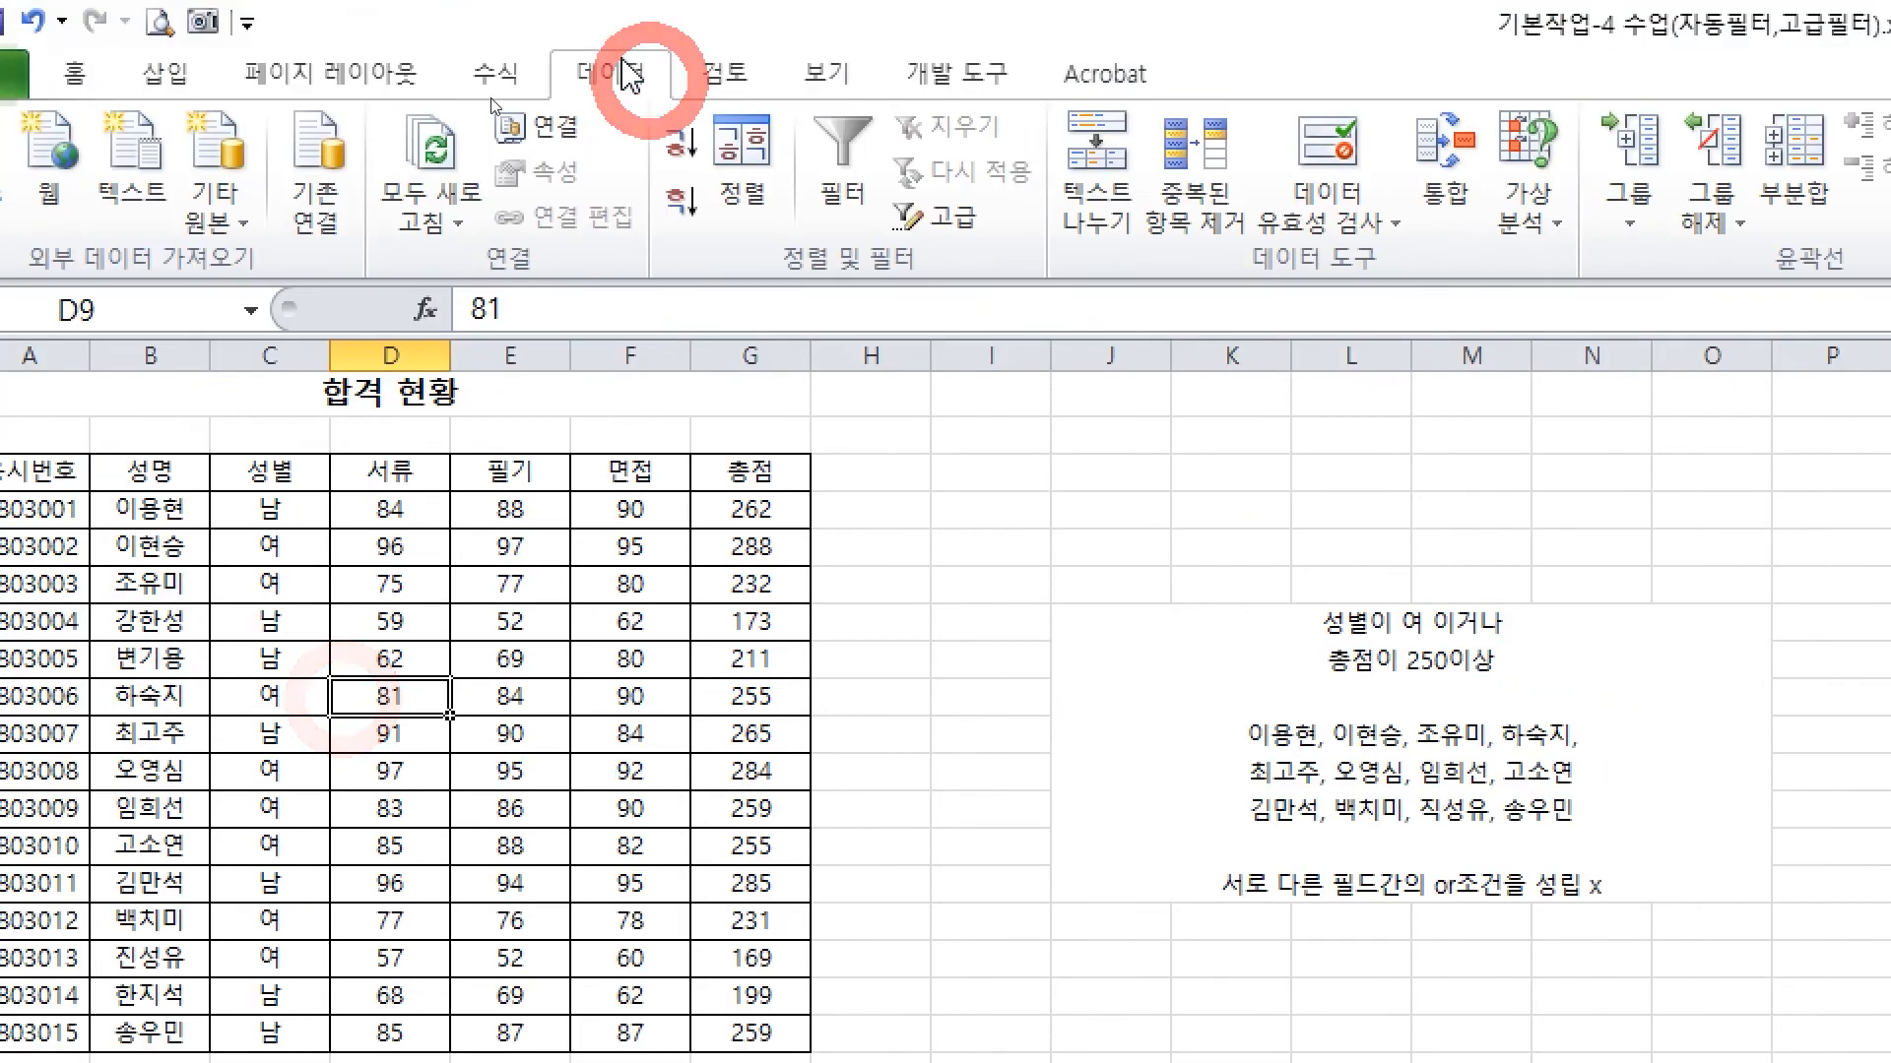
pyautogui.click(866, 201)
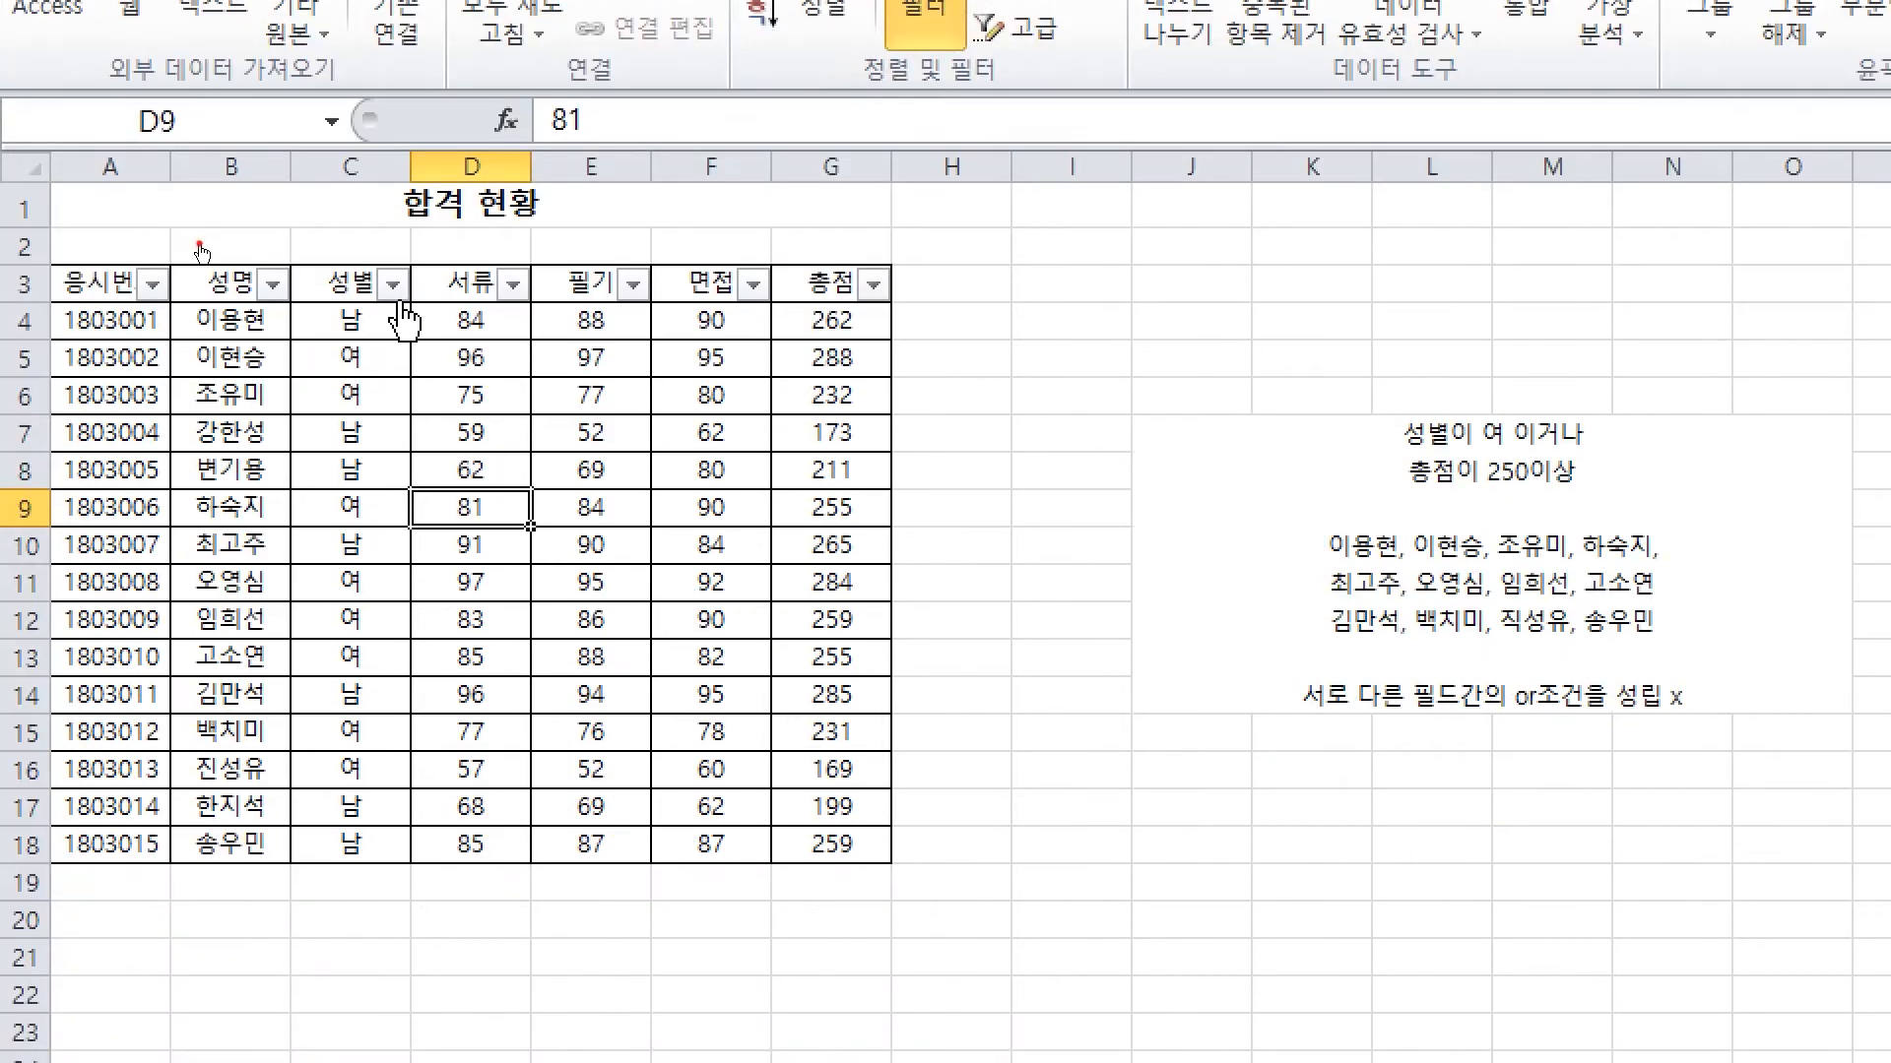
# Filter the 성별 column to show only 여
pyautogui.click(393, 284)
pyautogui.click(120, 660)
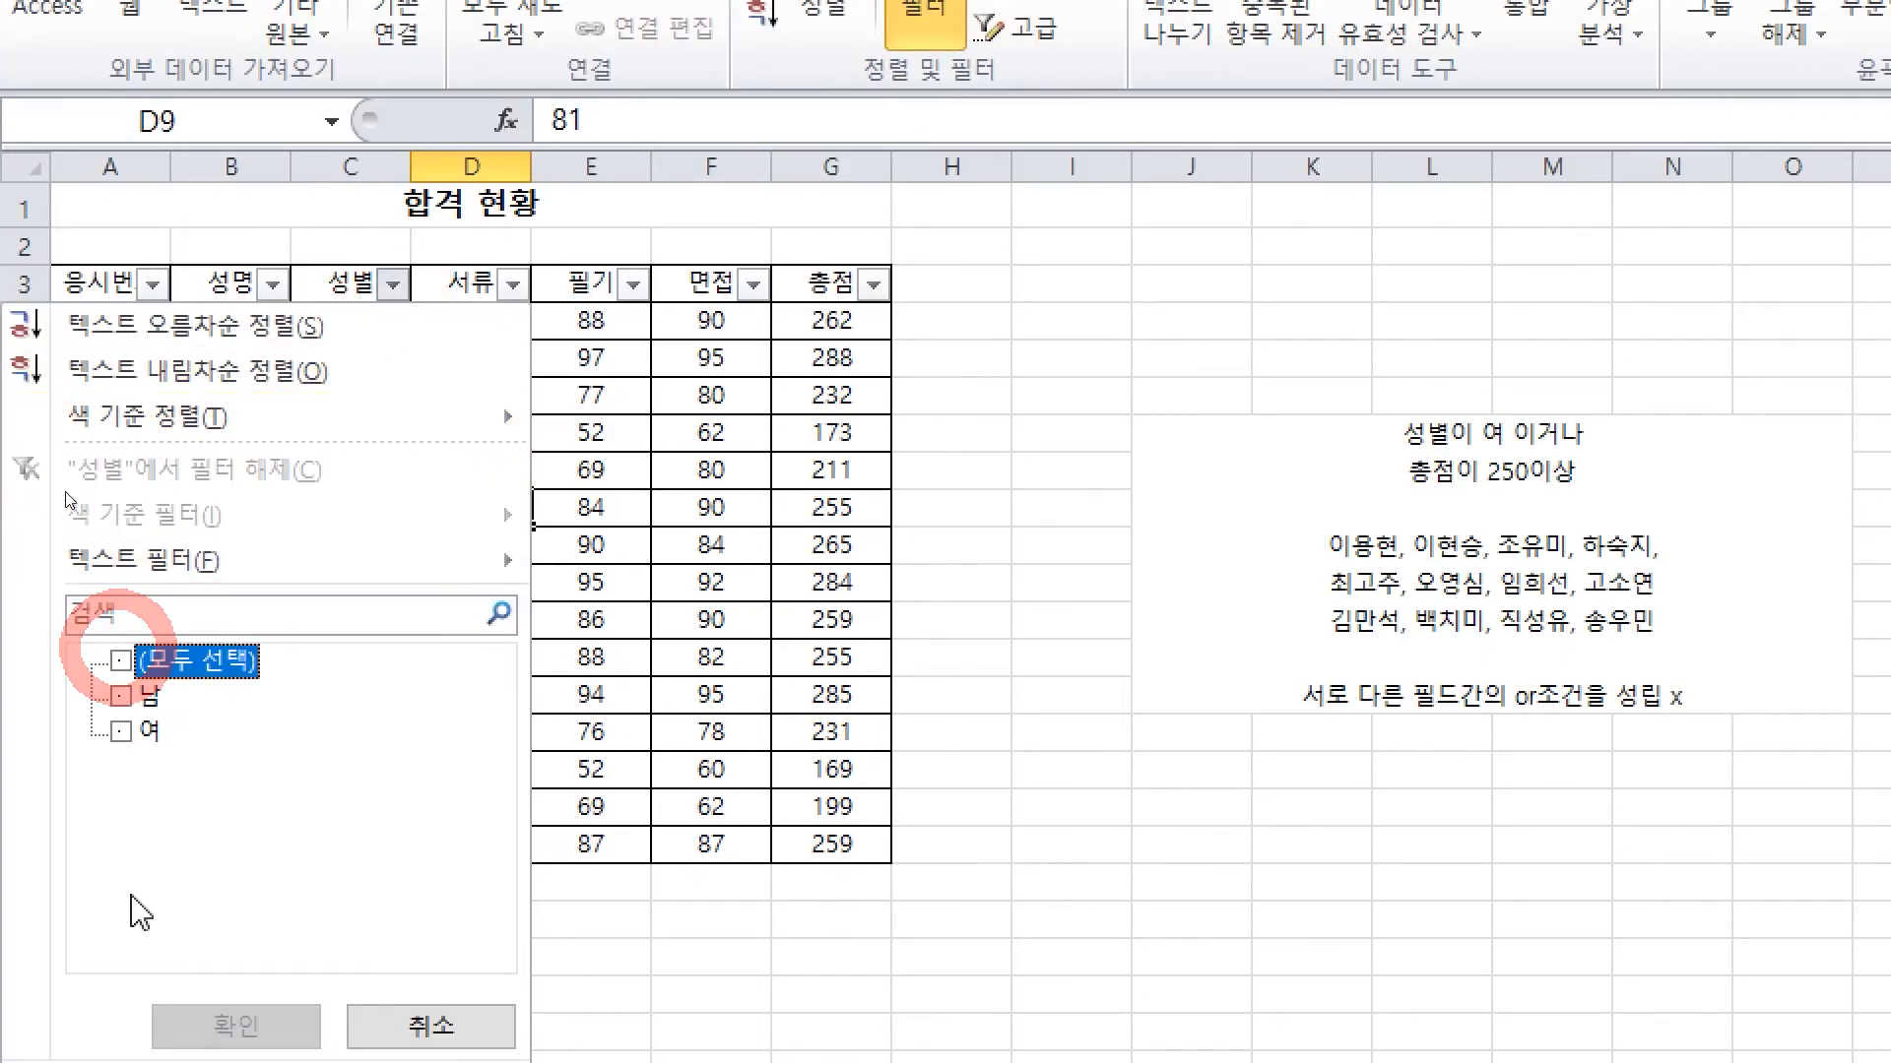
pyautogui.click(121, 731)
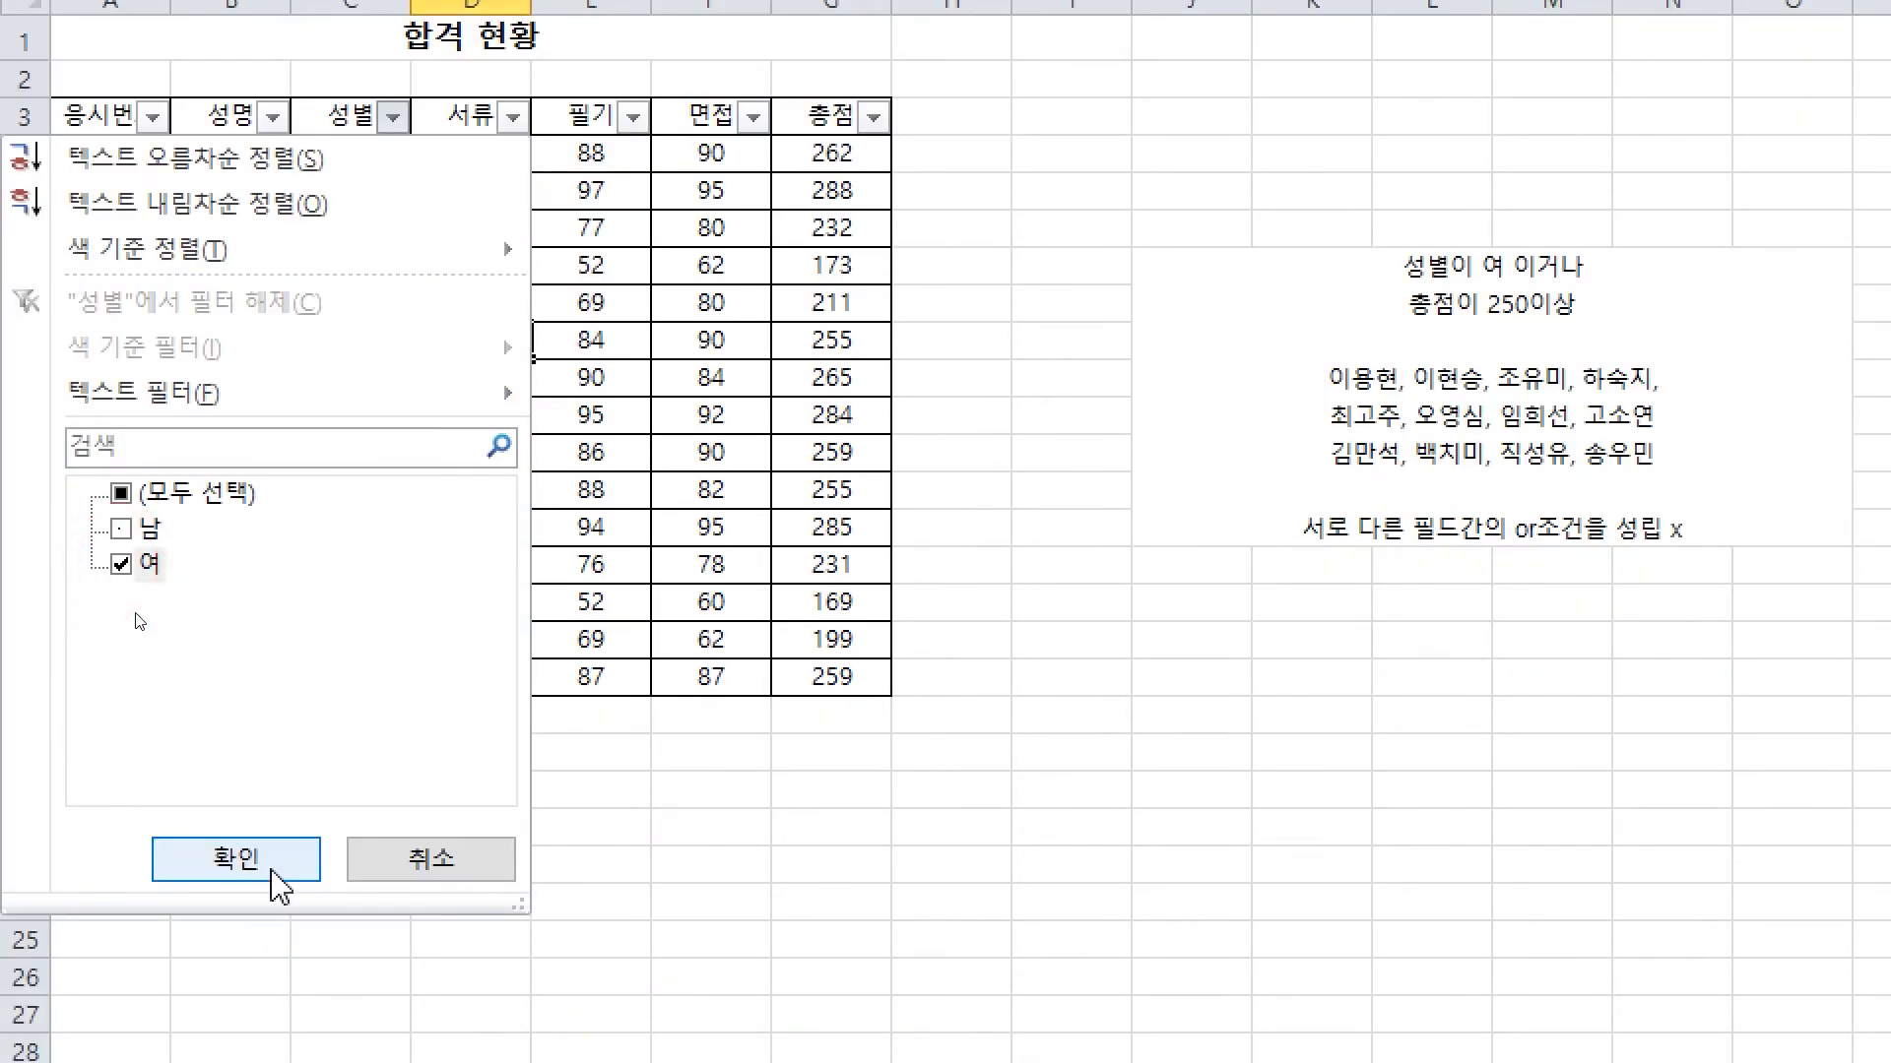
pyautogui.click(276, 882)
# Highlight the 성별 column from its header down to the last filtered row to examine the remaining values
pyautogui.moveTo(349, 190); pyautogui.dragTo(353, 490)
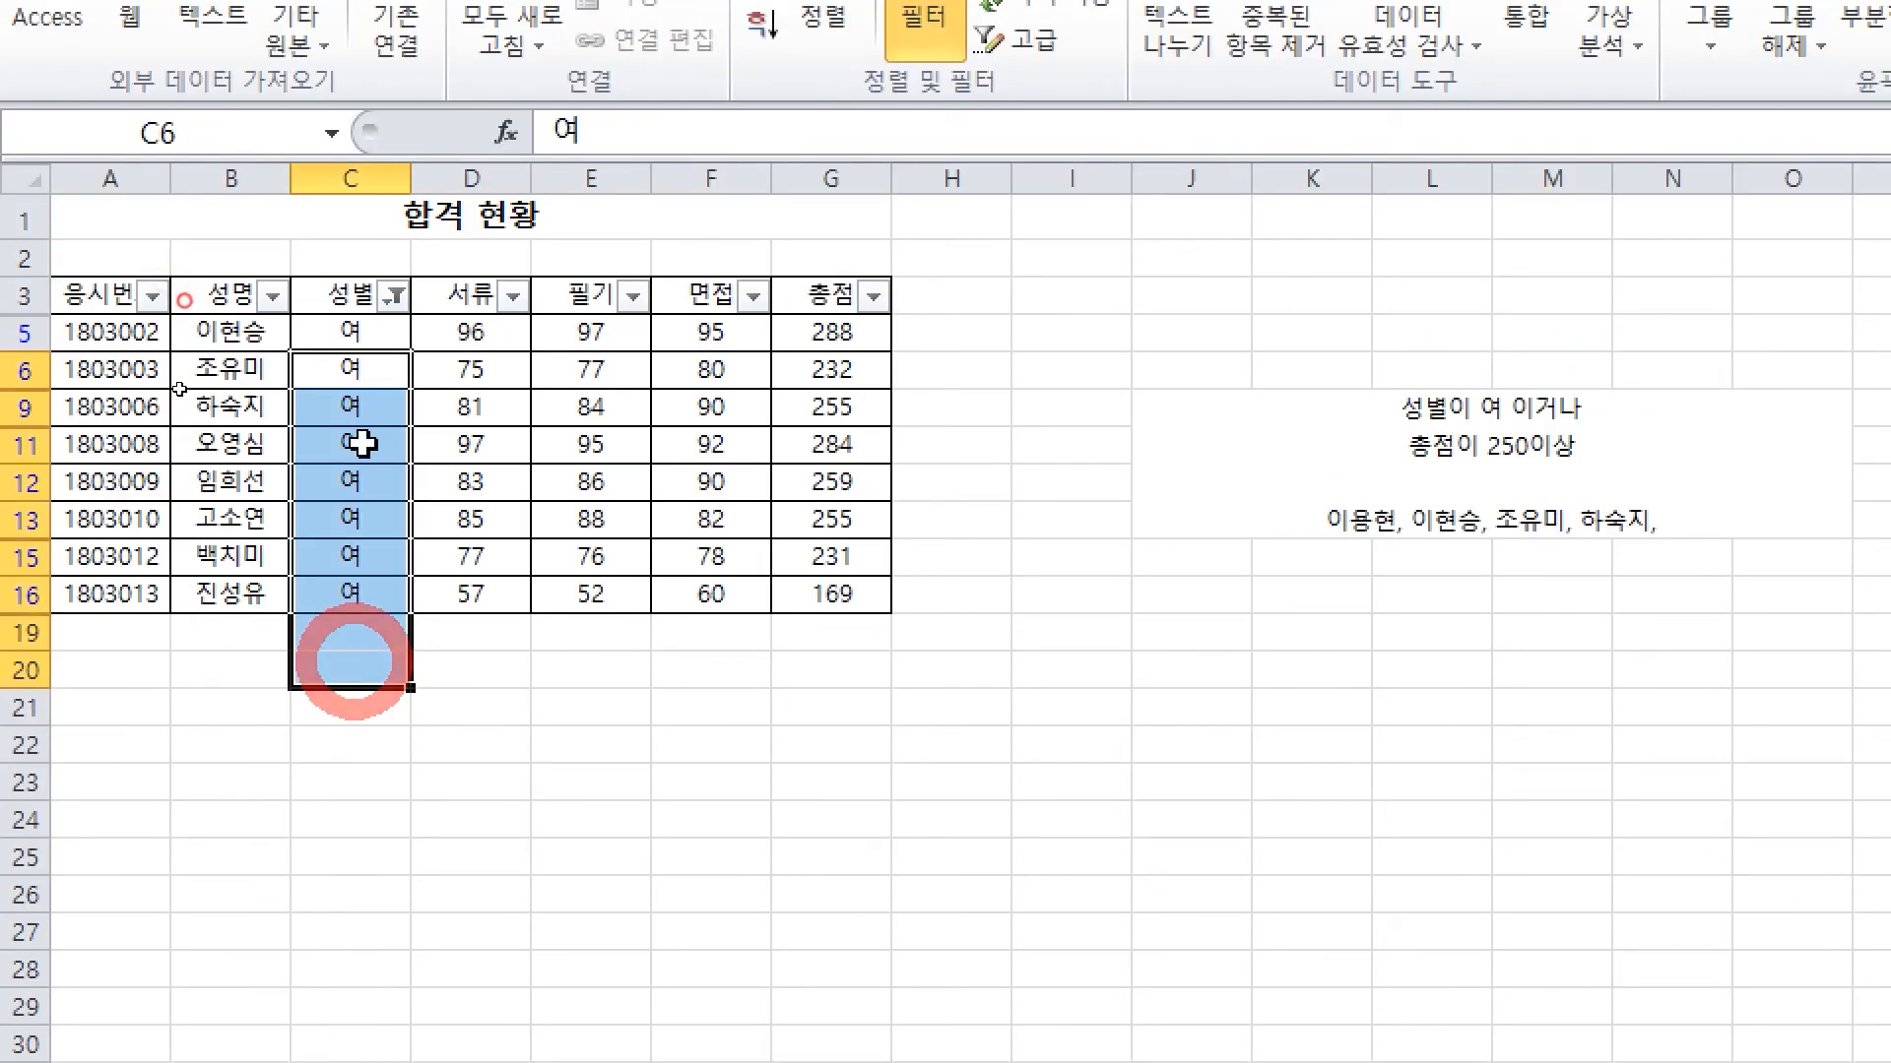
pyautogui.moveTo(360, 409); pyautogui.dragTo(326, 479)
pyautogui.moveTo(340, 298); pyautogui.dragTo(341, 586)
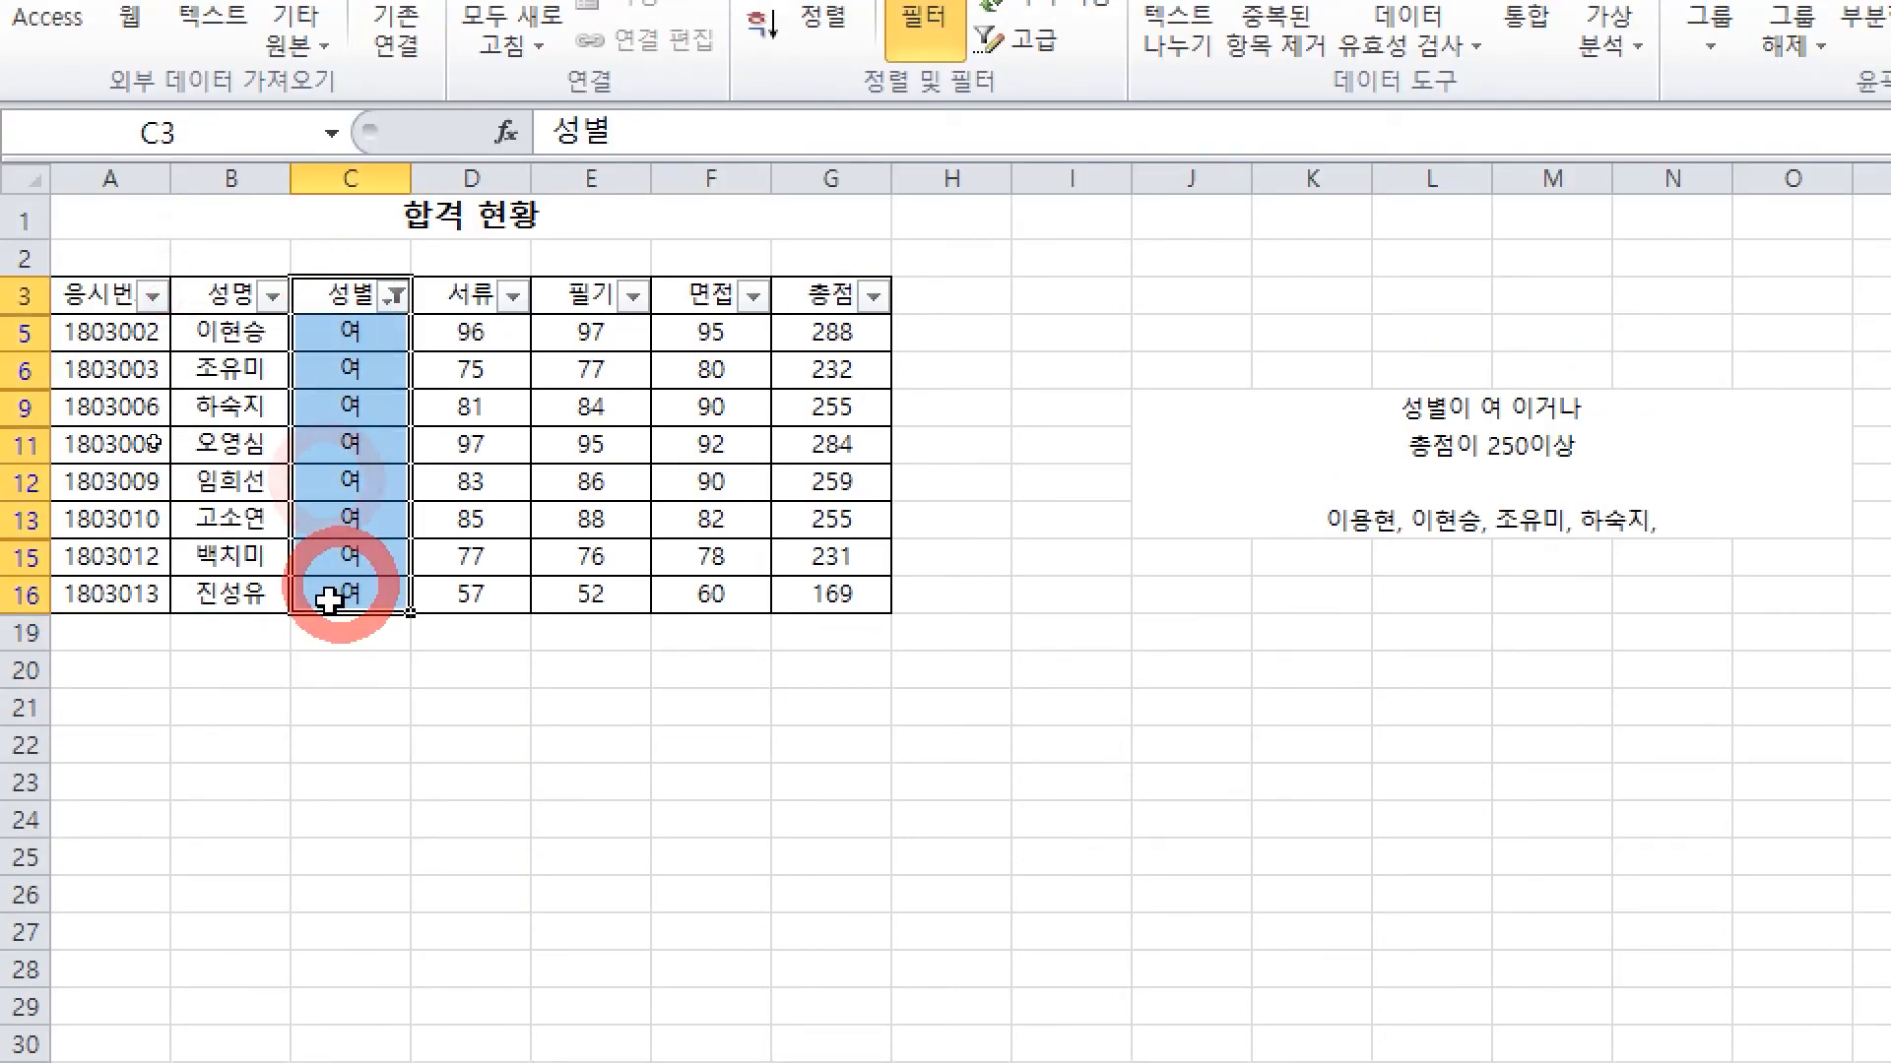
# Undo the 여 filter on the 성별 column and review the OR condition in the note in J7
pyautogui.click(307, 705)
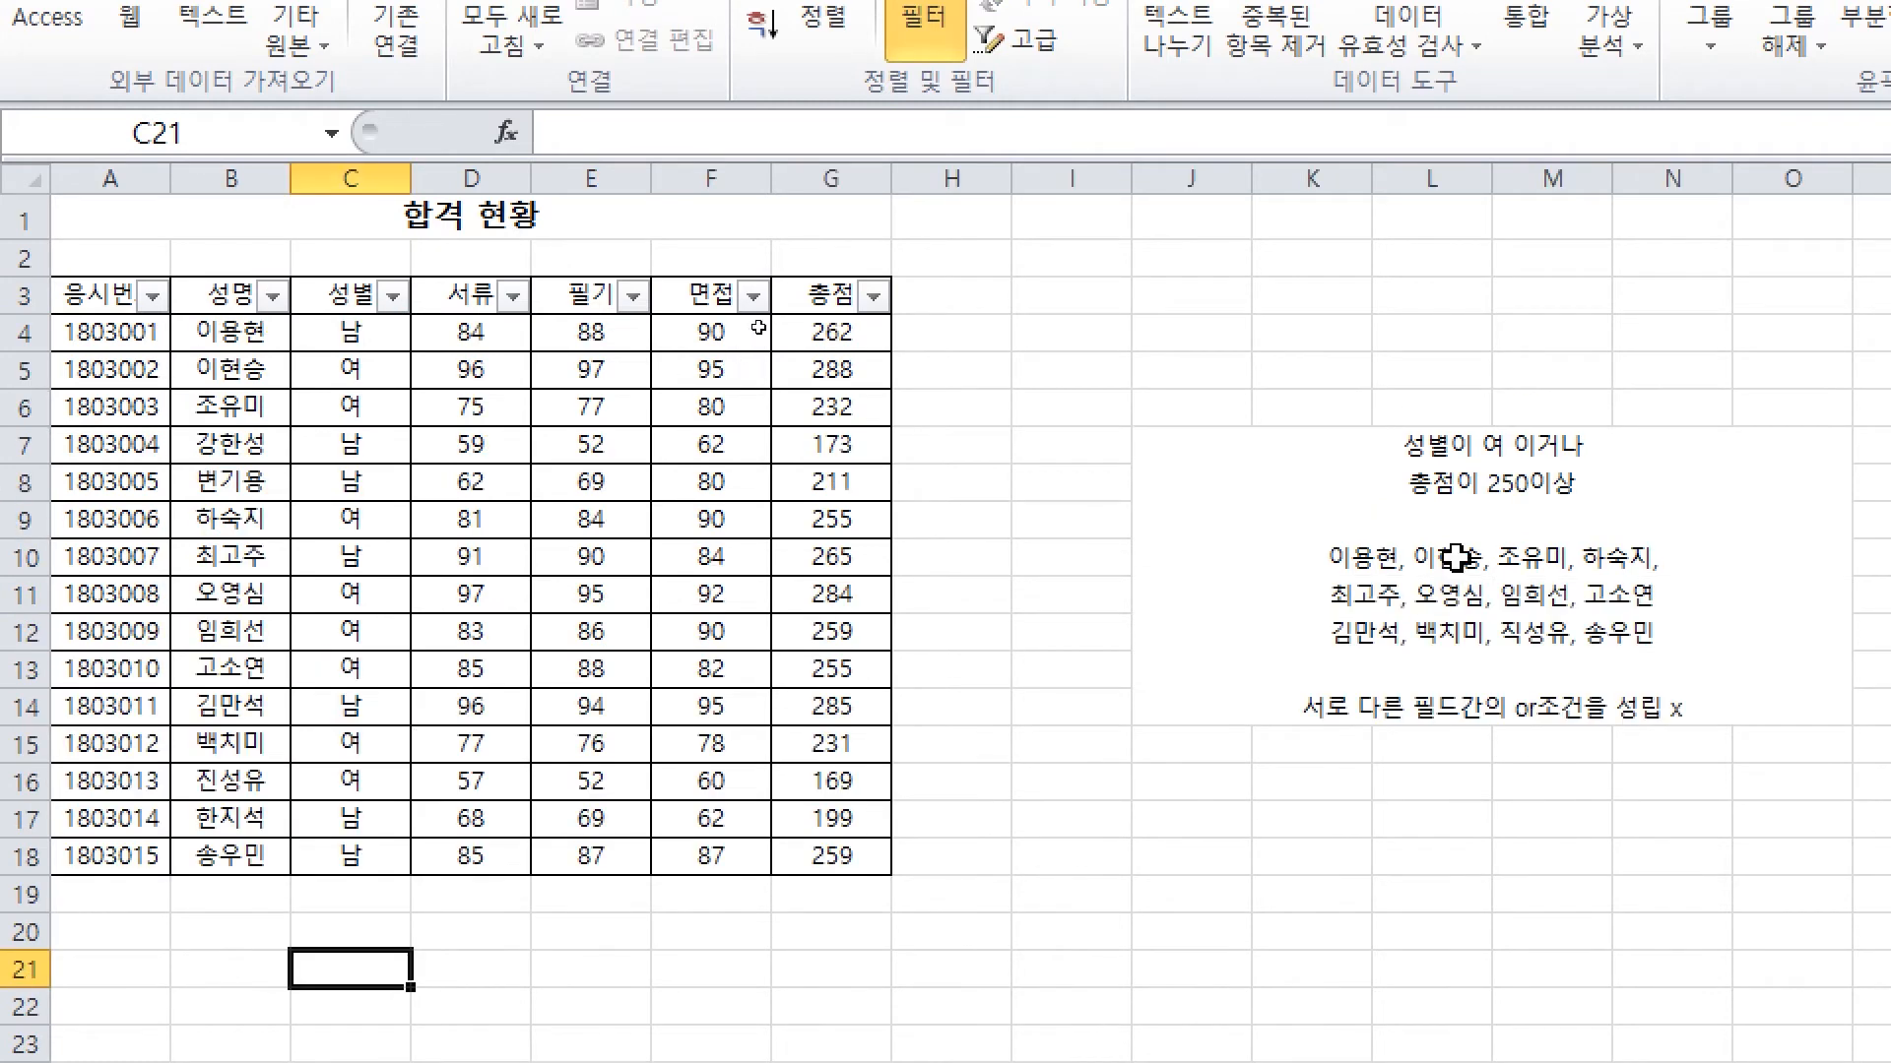
pyautogui.click(1516, 483)
pyautogui.press('ctrl')
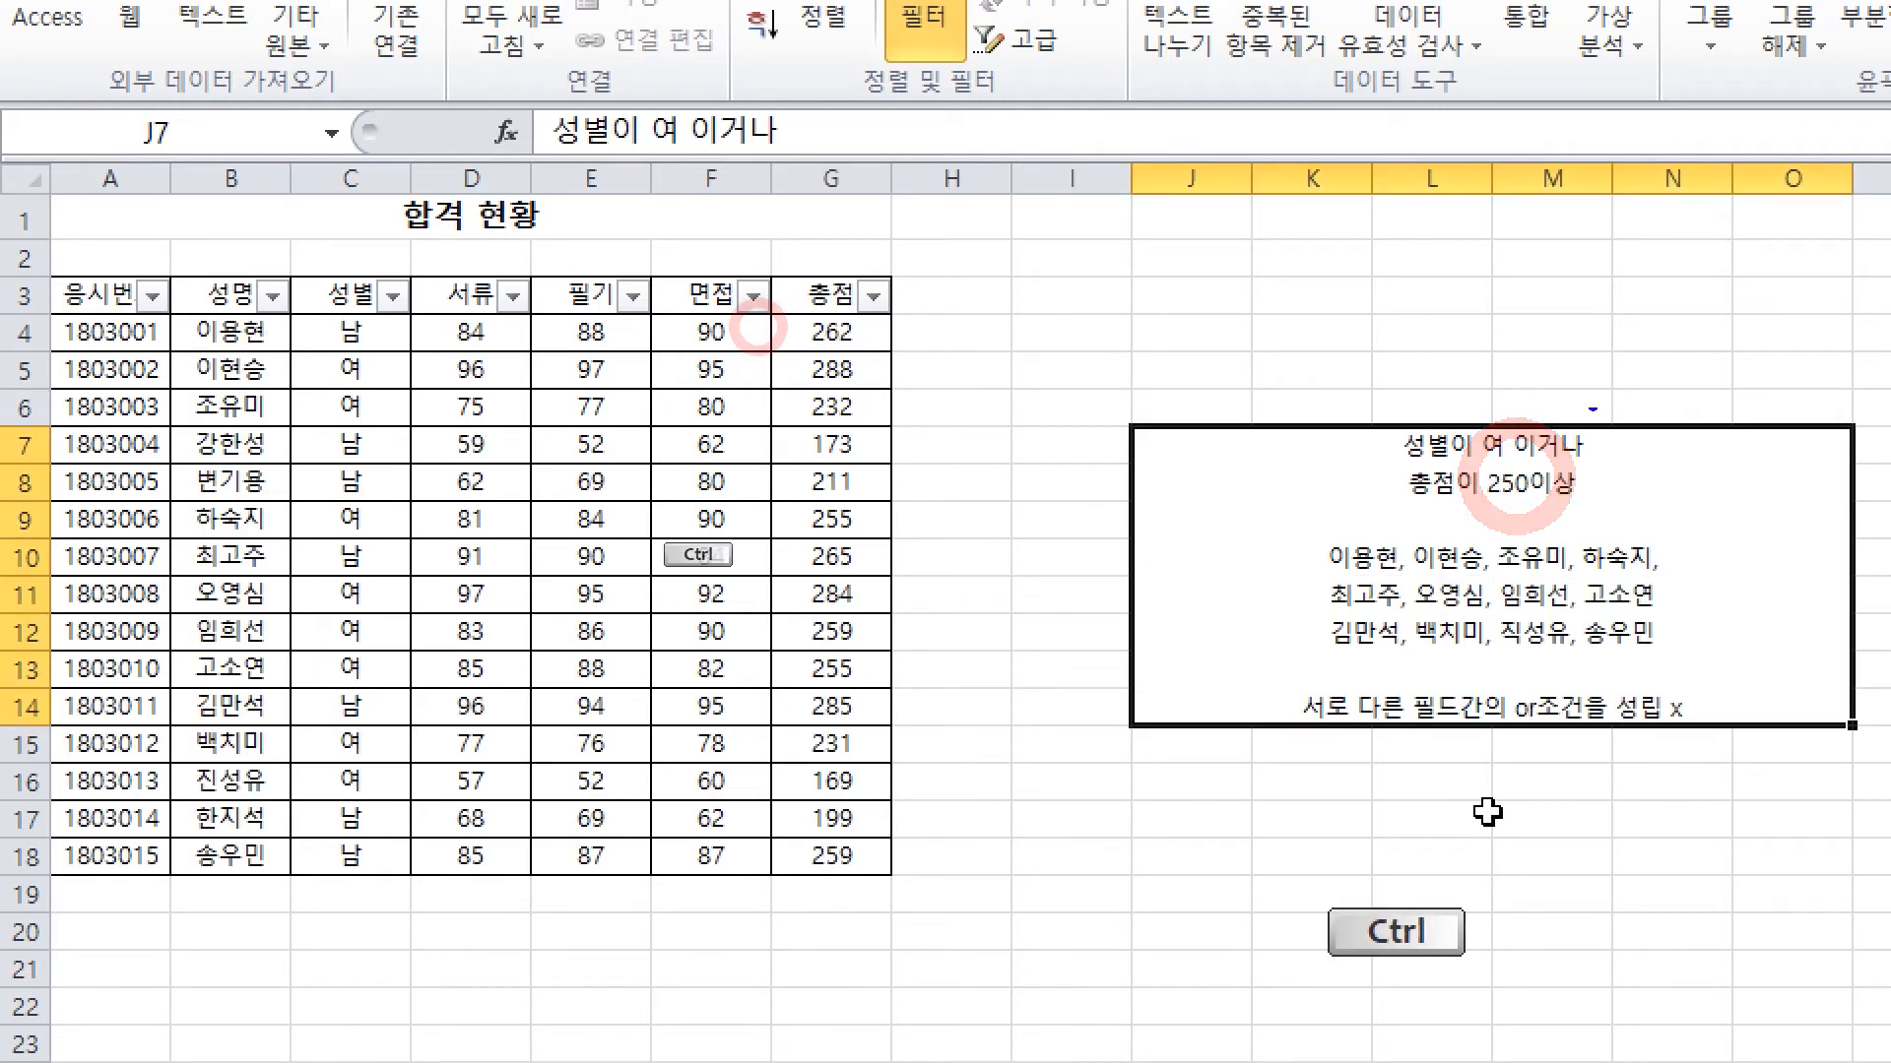
pyautogui.moveTo(1535, 394)
pyautogui.mouseDown()
pyautogui.moveTo(1477, 458)
pyautogui.moveTo(1541, 458)
pyautogui.mouseUp()
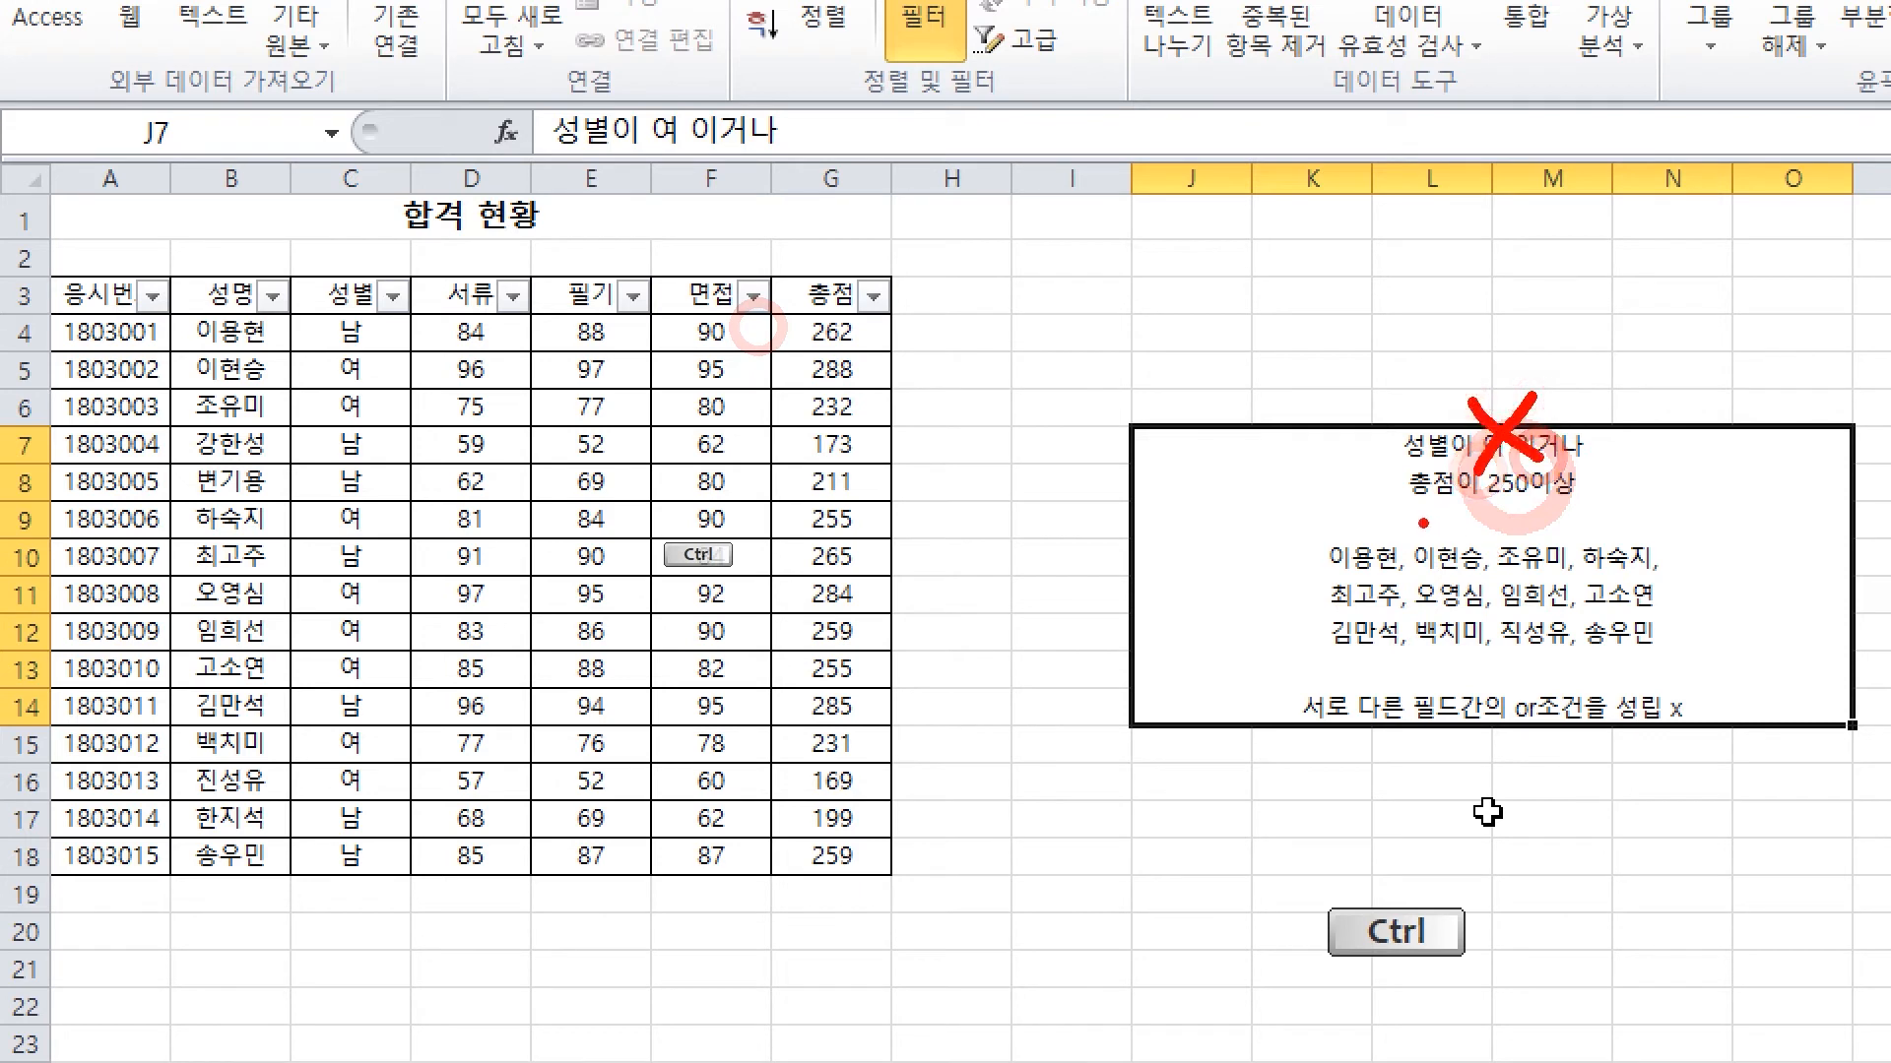
pyautogui.keyDown('shift'); pyautogui.click(1381, 501); pyautogui.keyUp('shift')
pyautogui.keyDown('shift'); pyautogui.click(1680, 502); pyautogui.keyUp('shift')
pyautogui.click(1482, 642)
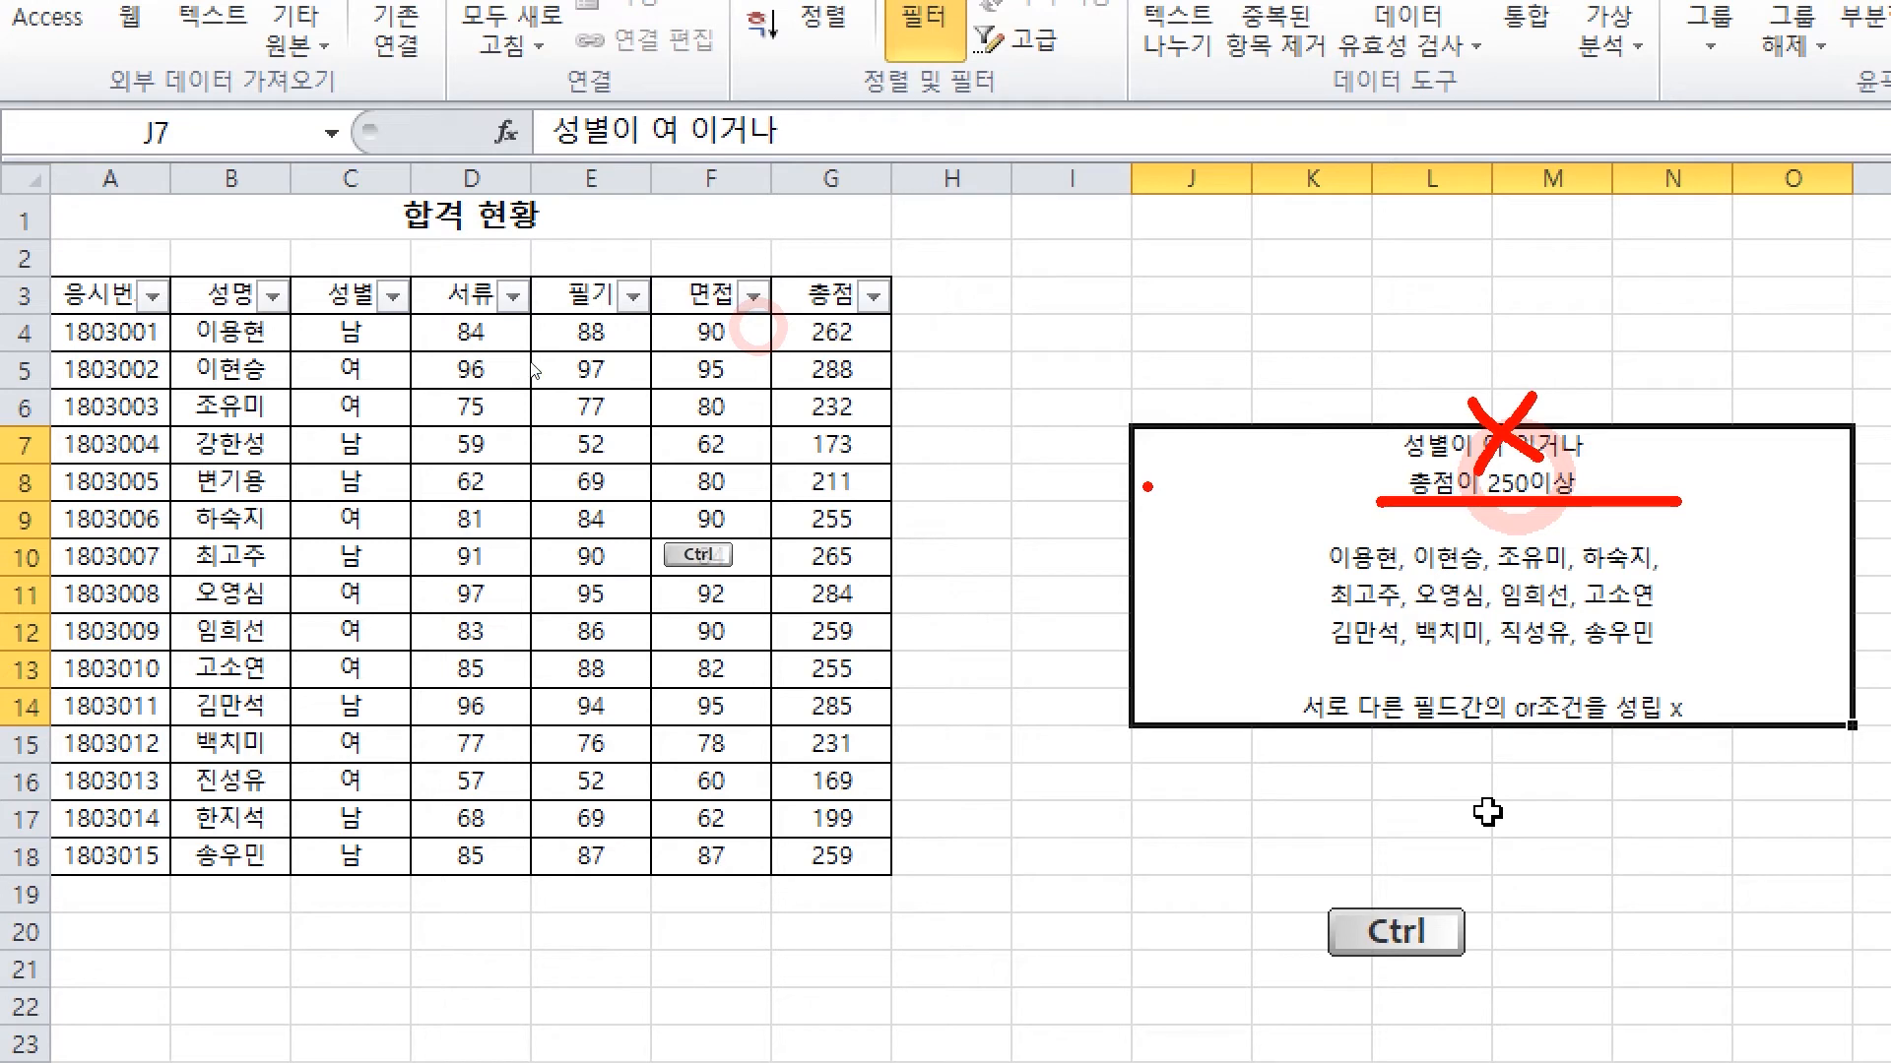
pyautogui.press('Escape')
pyautogui.click(1324, 585)
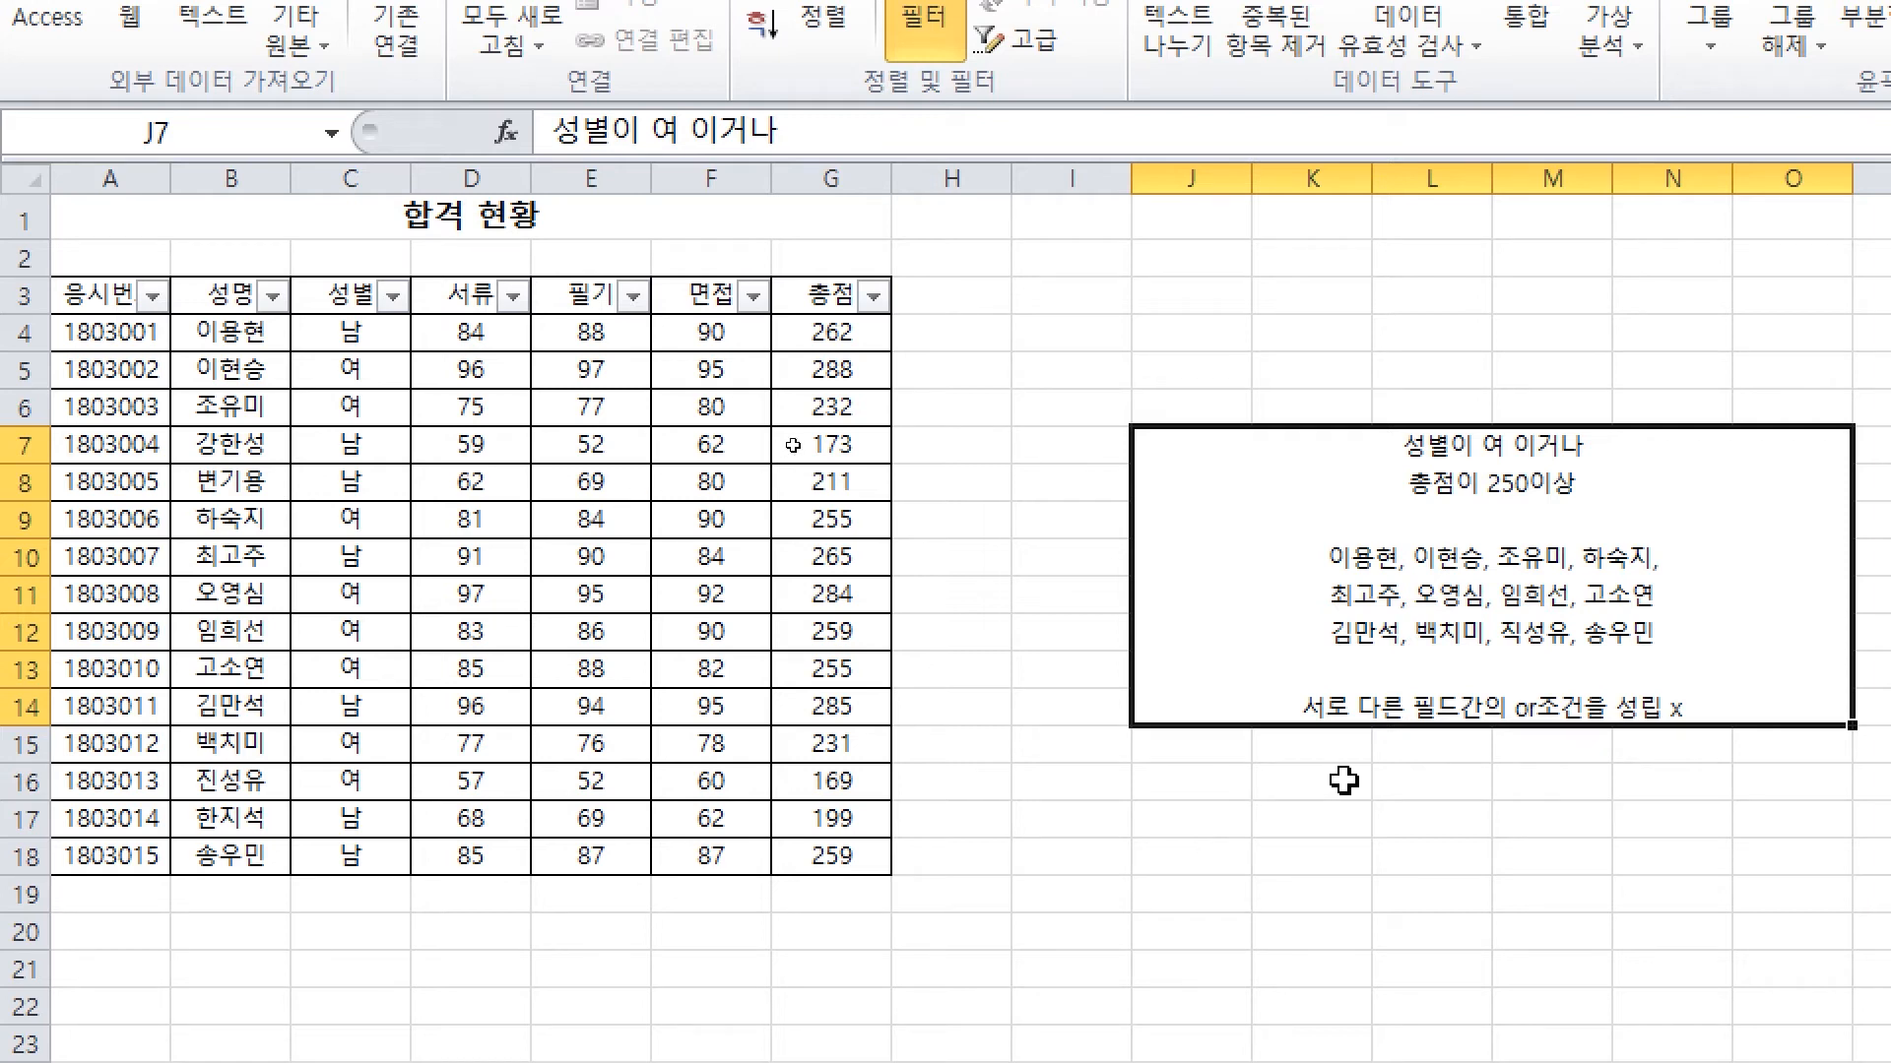
# Merge and center the cells J15:N19 directly below the existing note
pyautogui.click(1194, 782)
pyautogui.moveTo(1194, 754); pyautogui.dragTo(1625, 889)
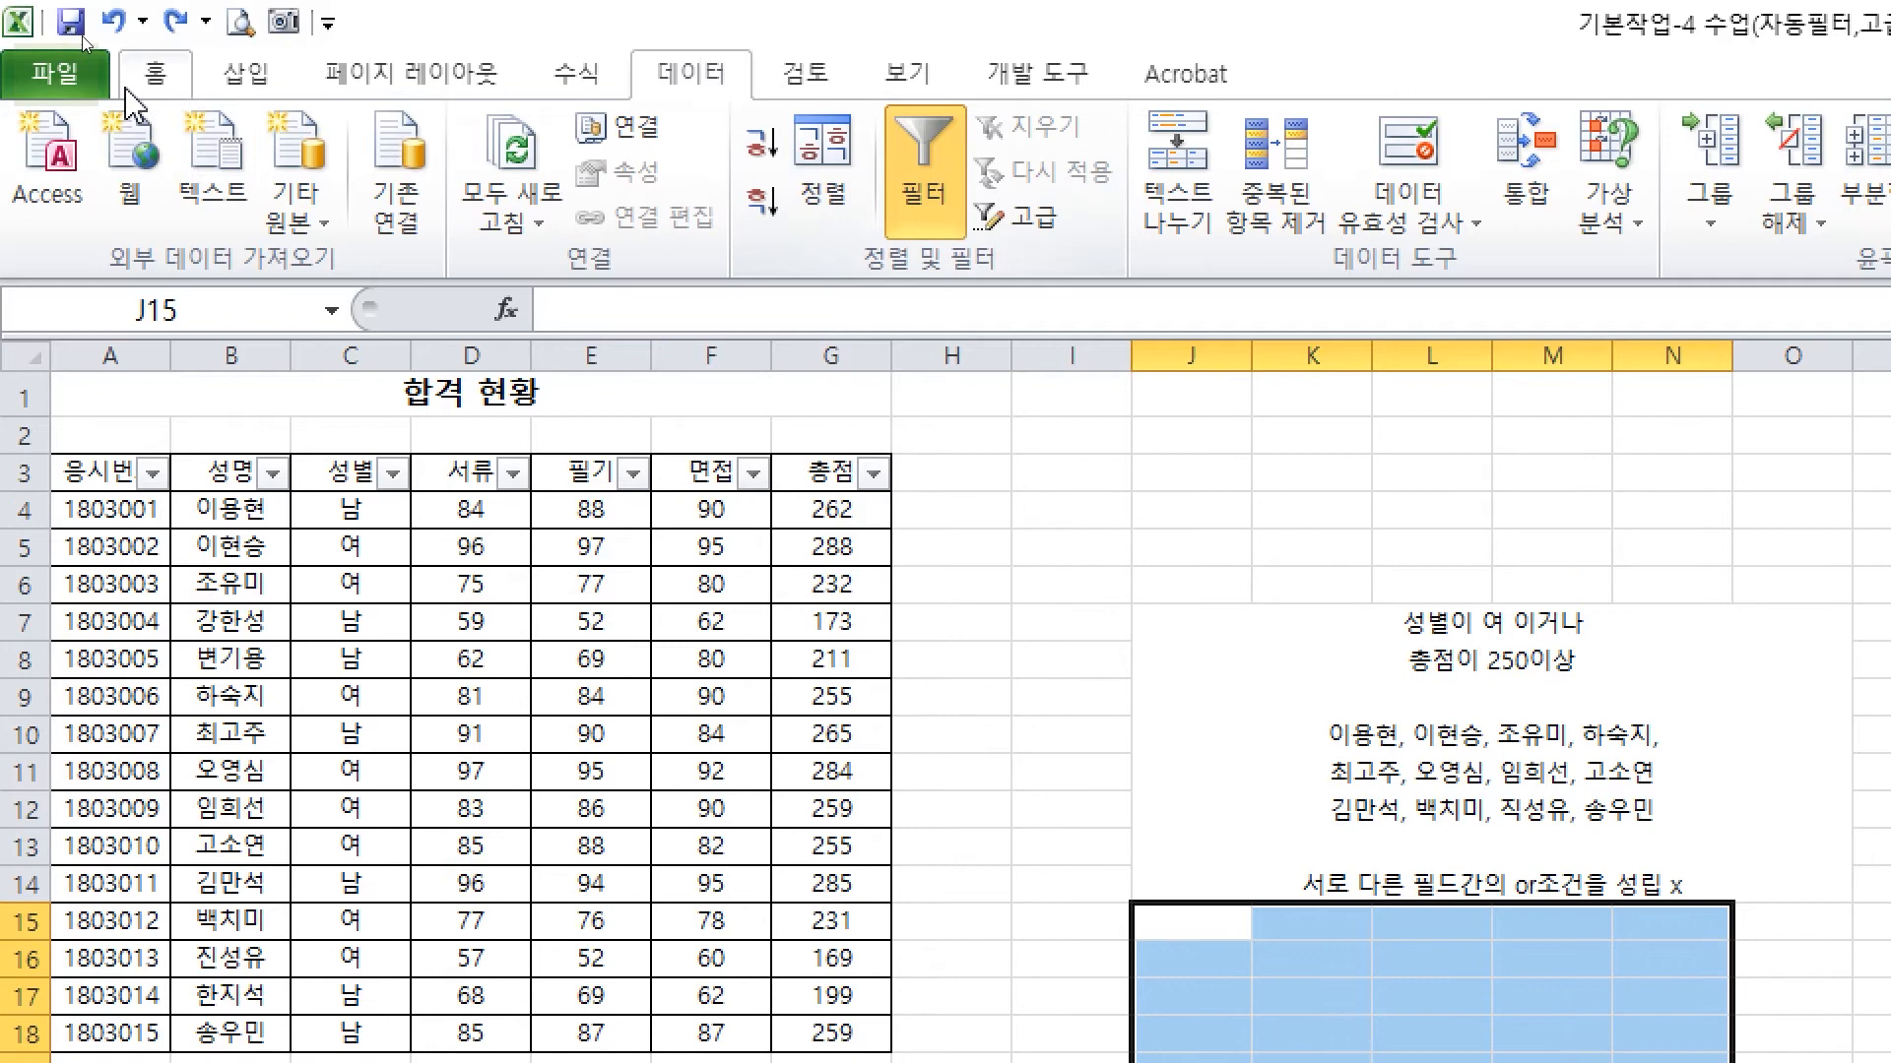
pyautogui.click(154, 73)
pyautogui.click(870, 176)
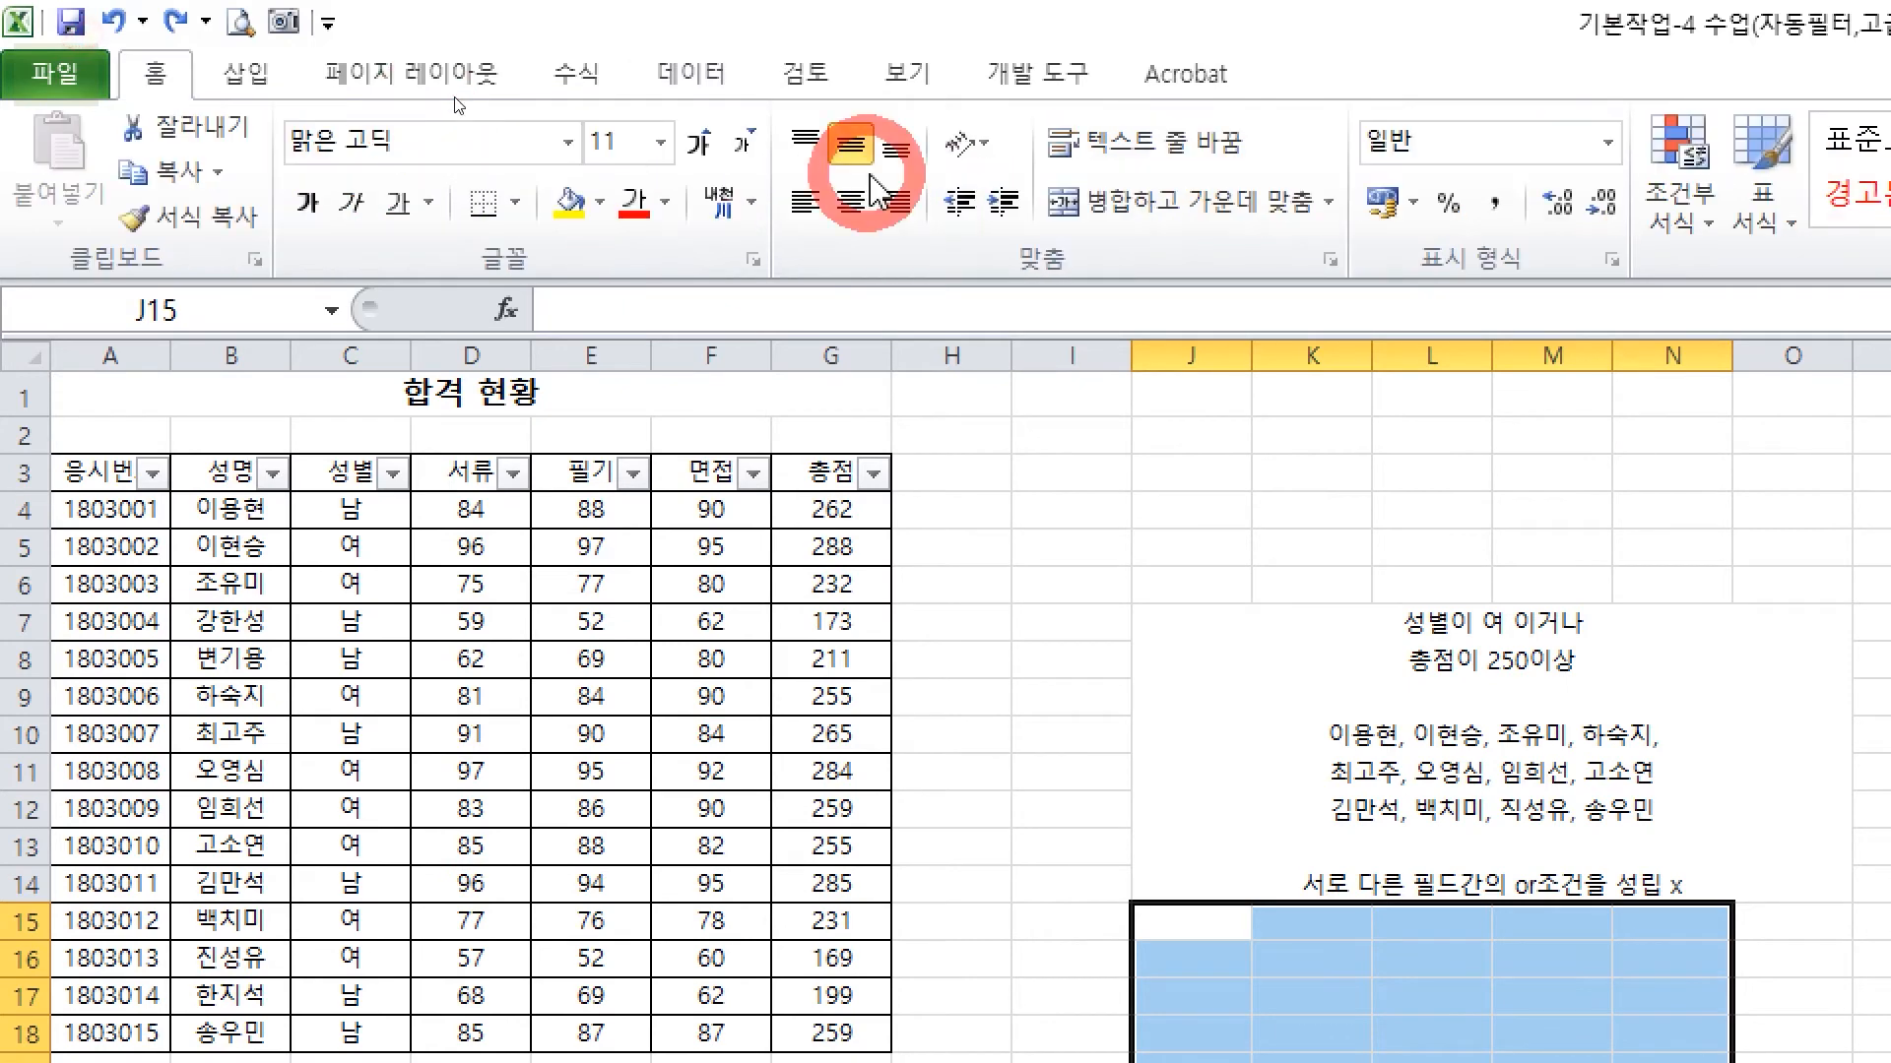
pyautogui.click(1187, 201)
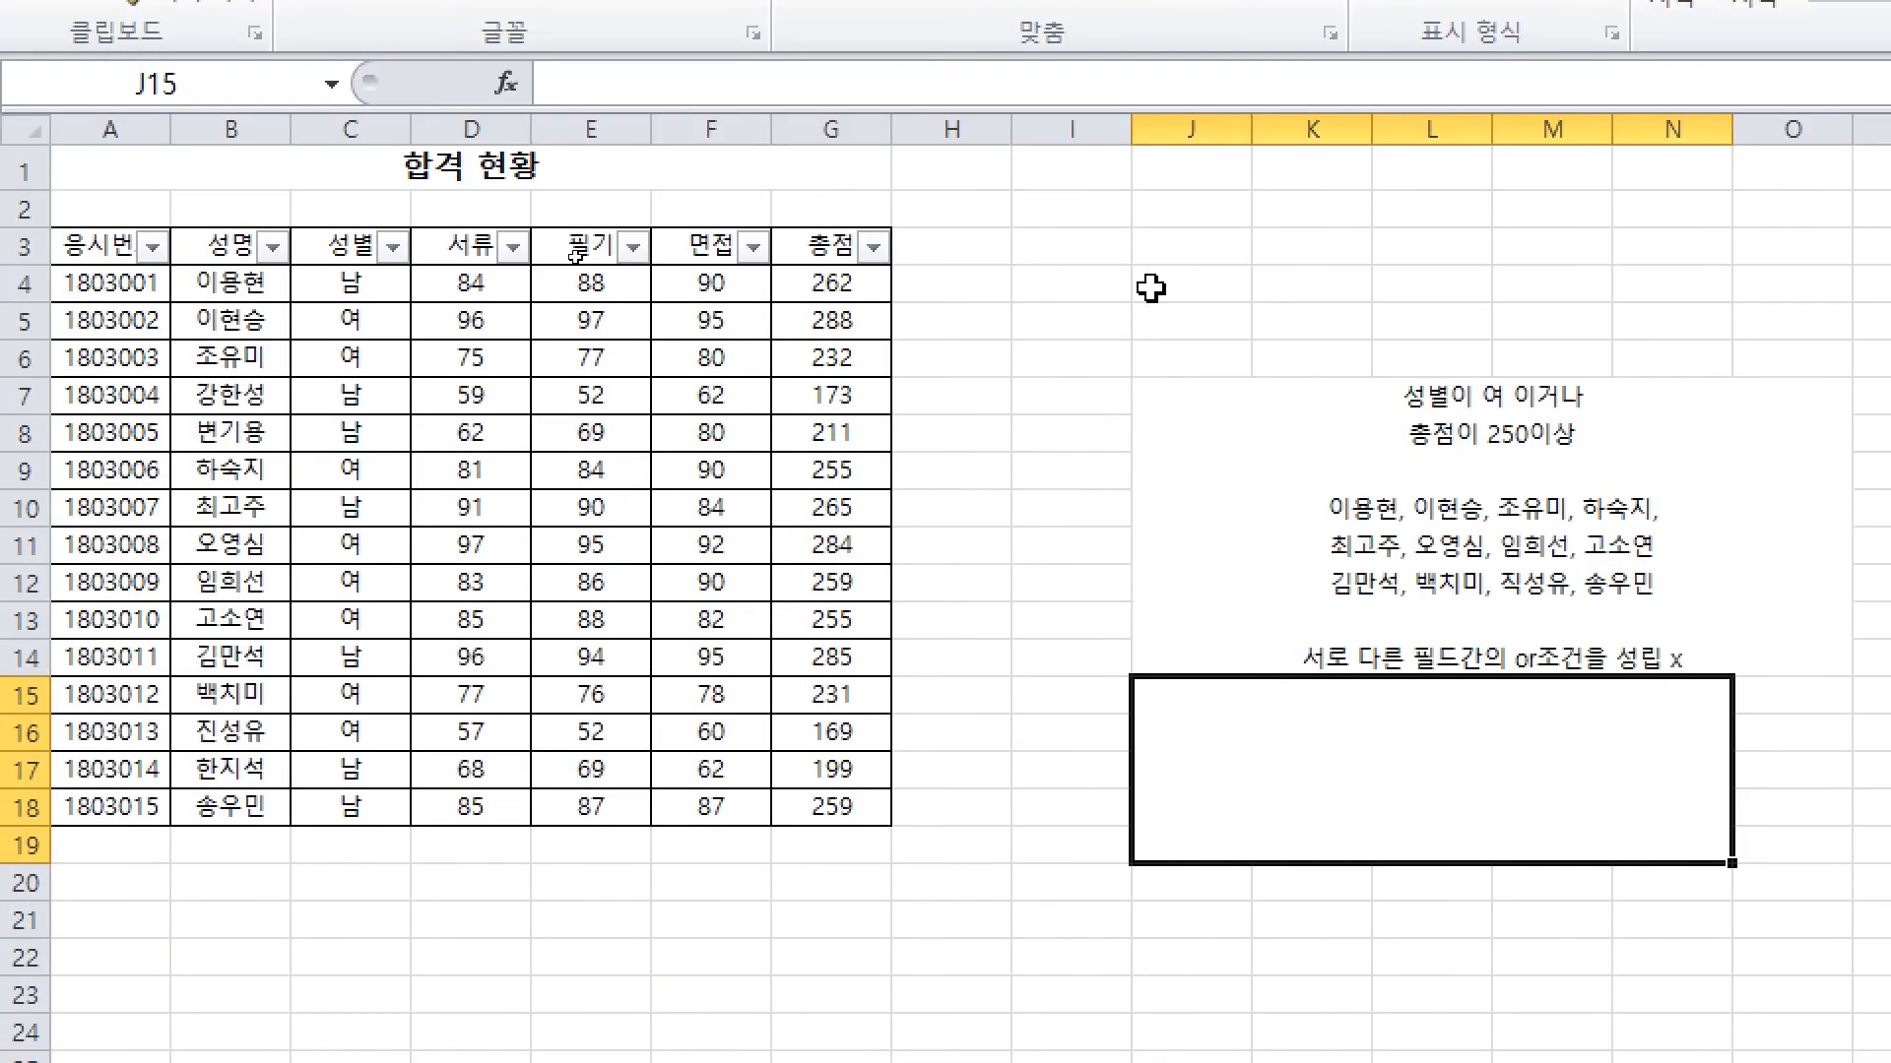
# Enter the two-line note "성명이" and "이씨이거나 김씨성을 가진 사람만 추출" in the merged cell J15
pyautogui.write('D')
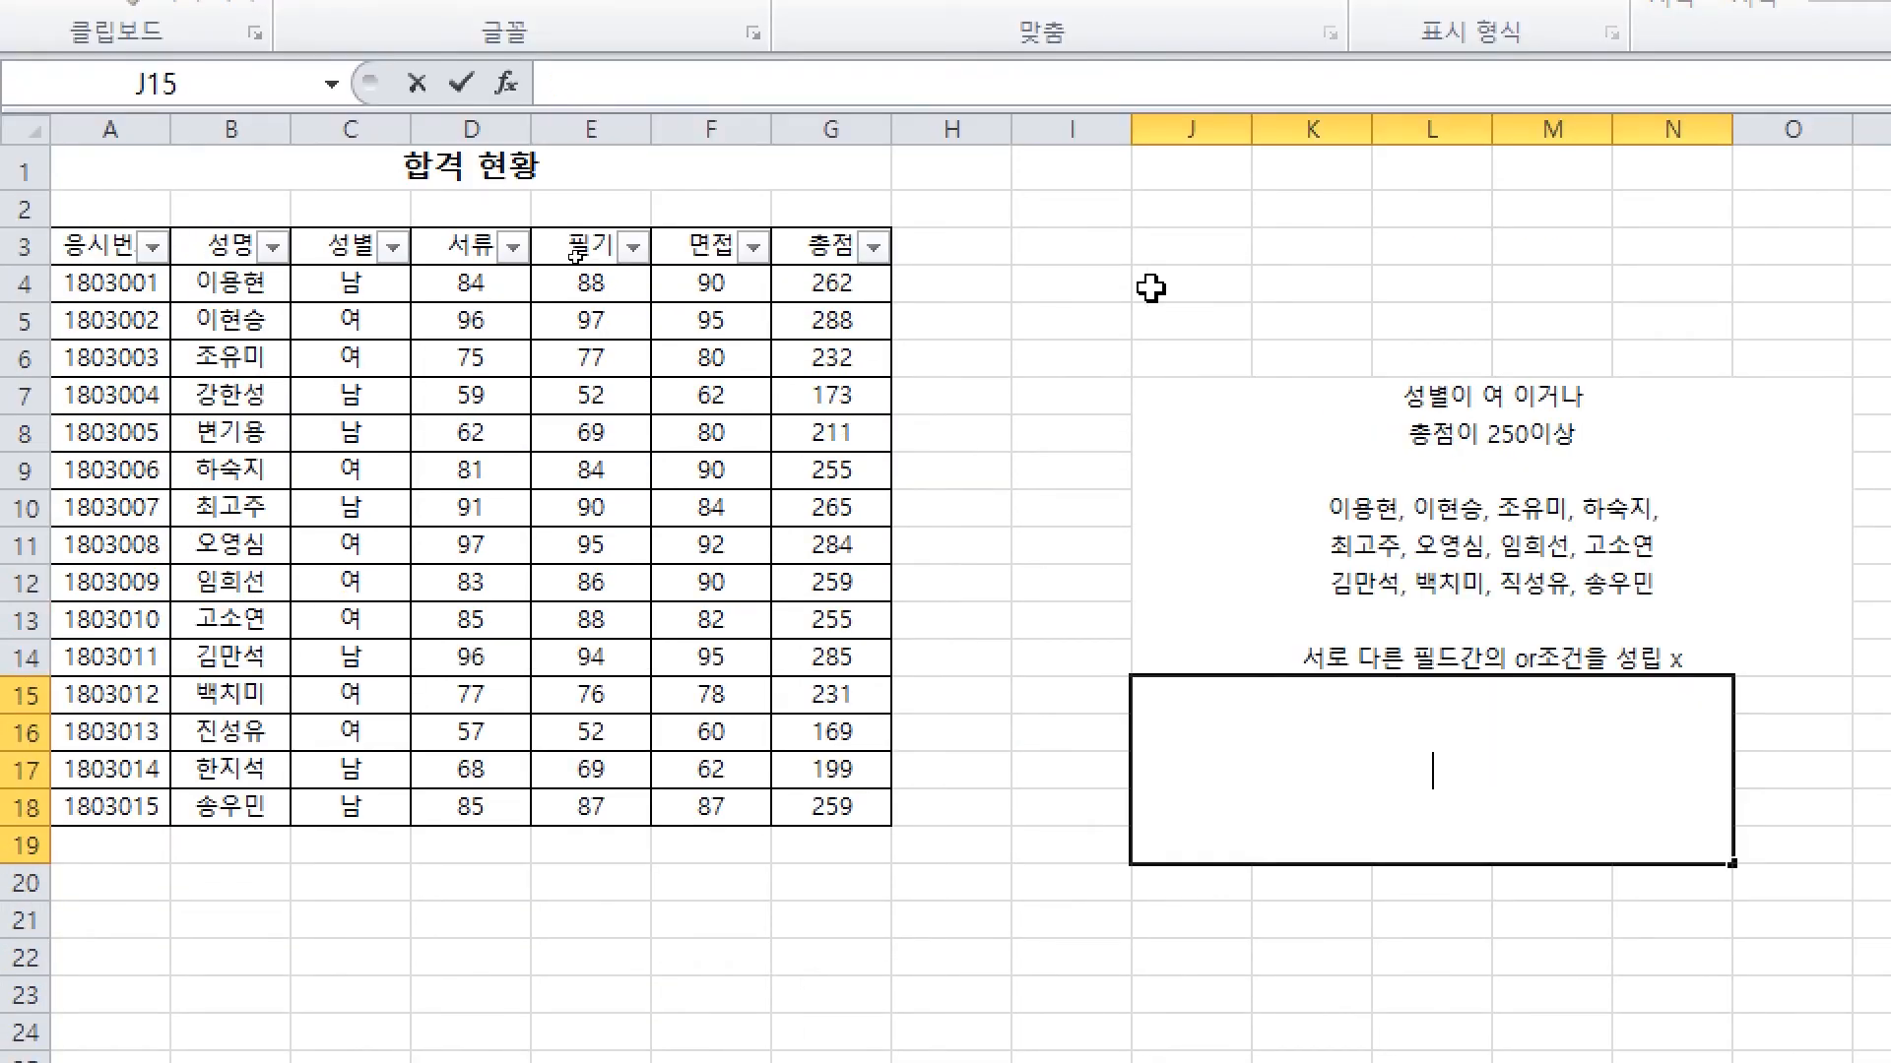
pyautogui.write('성며ㅇㅇ')
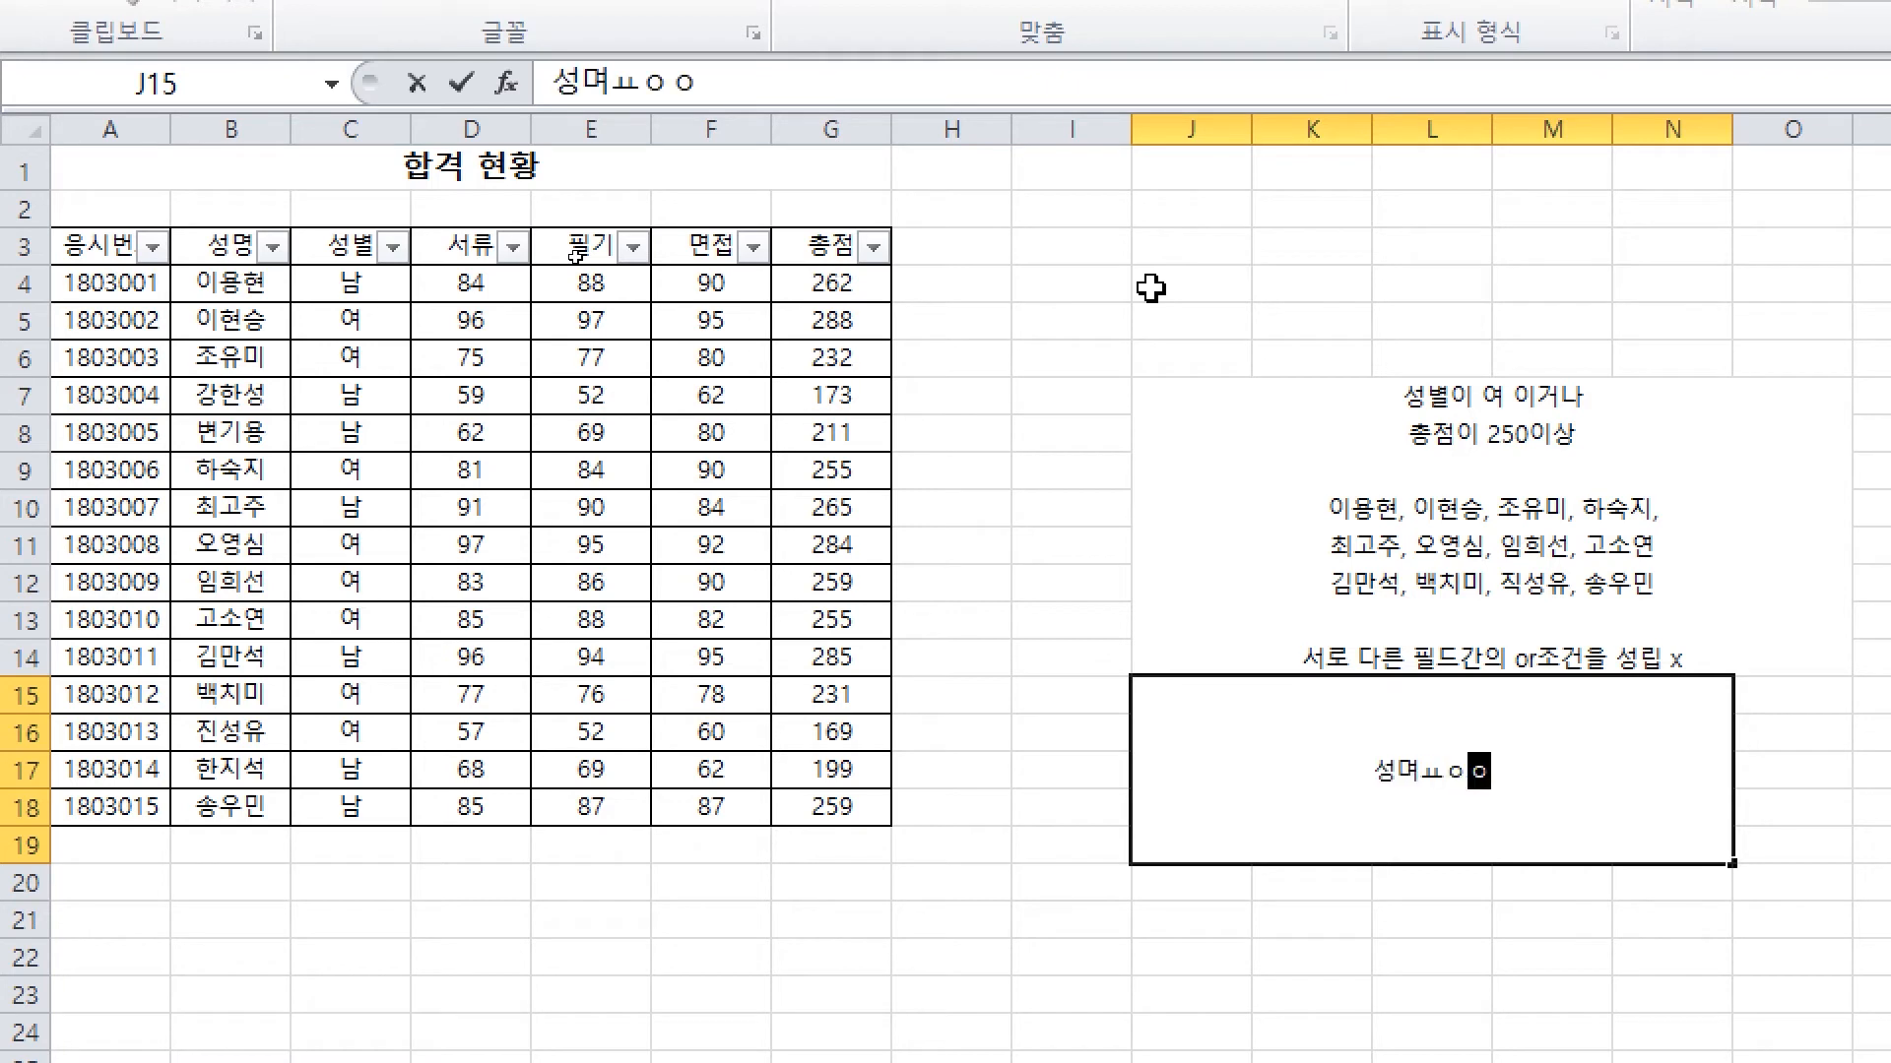
pyautogui.press('BackSpace')
pyautogui.press('BackSpace')
pyautogui.press('BackSpace')
pyautogui.write('명ㅇㅣ')
pyautogui.hotkey('alt', 'Return')
pyautogui.write('이씨이건')
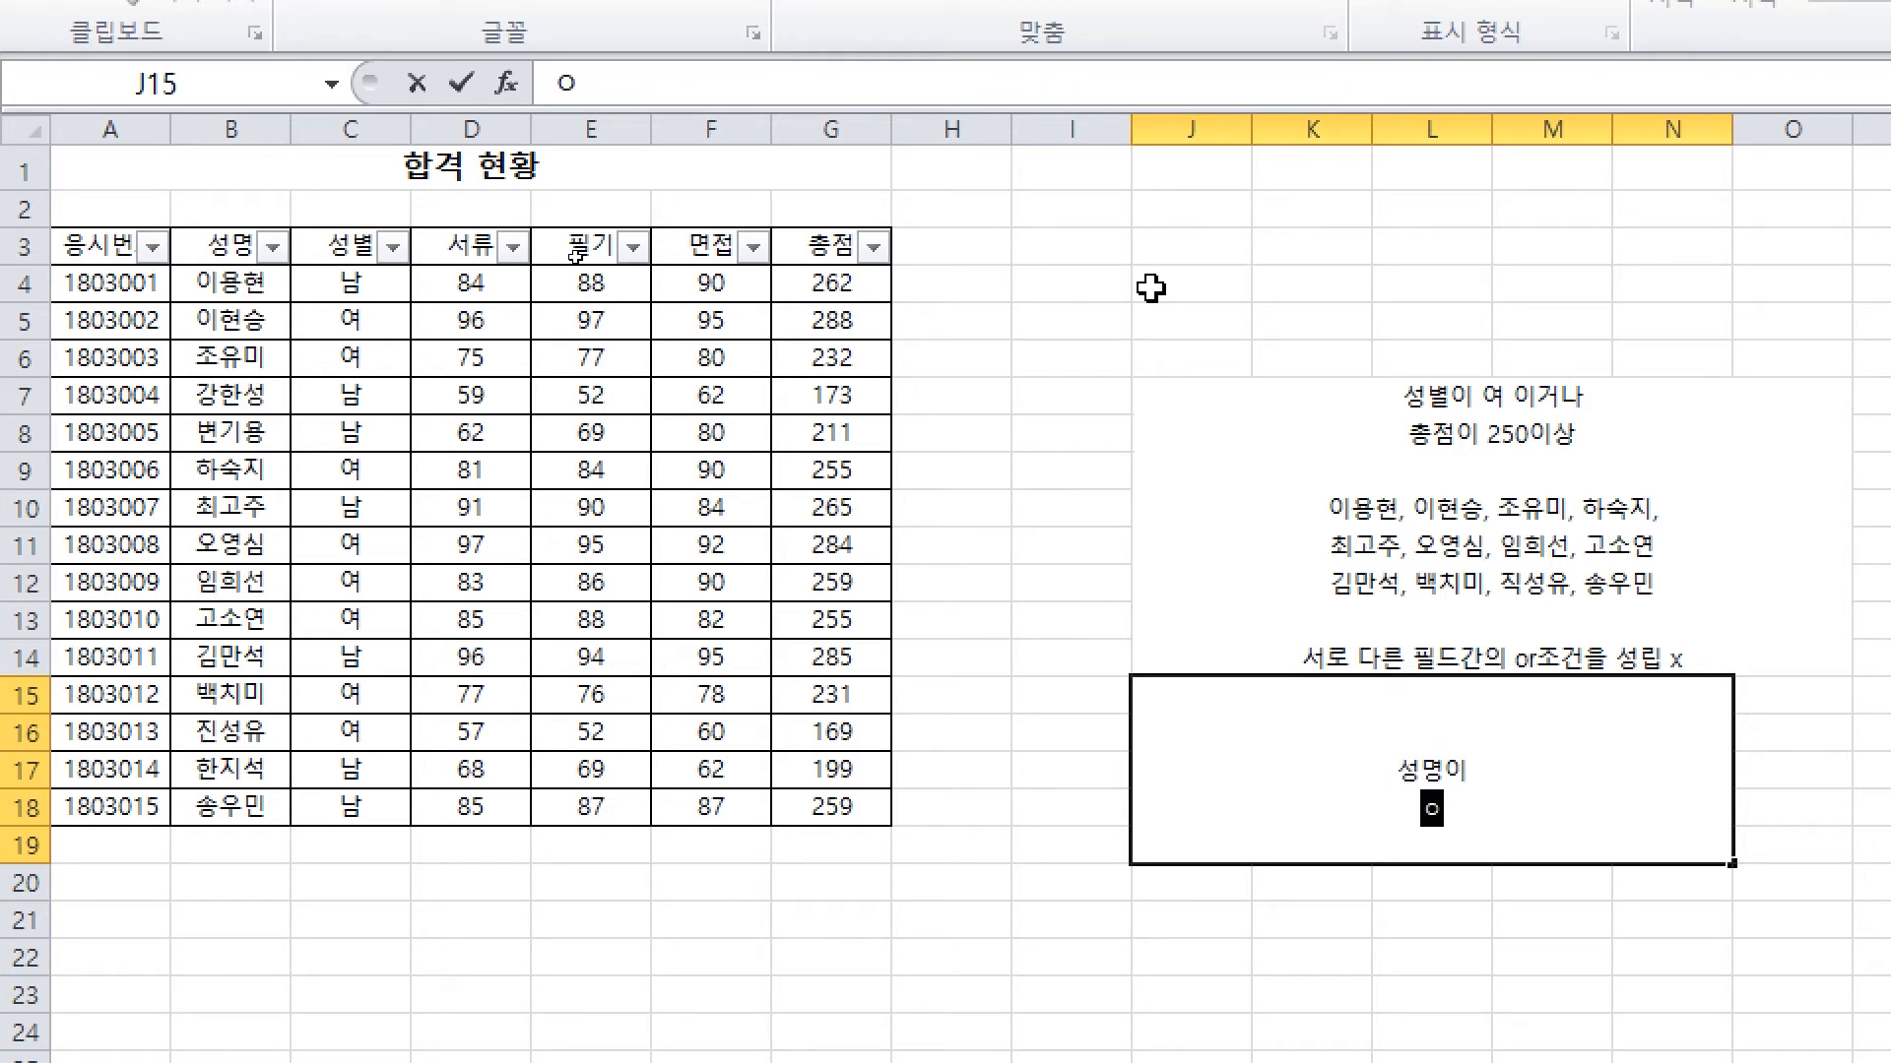
pyautogui.write('ㅏ ')
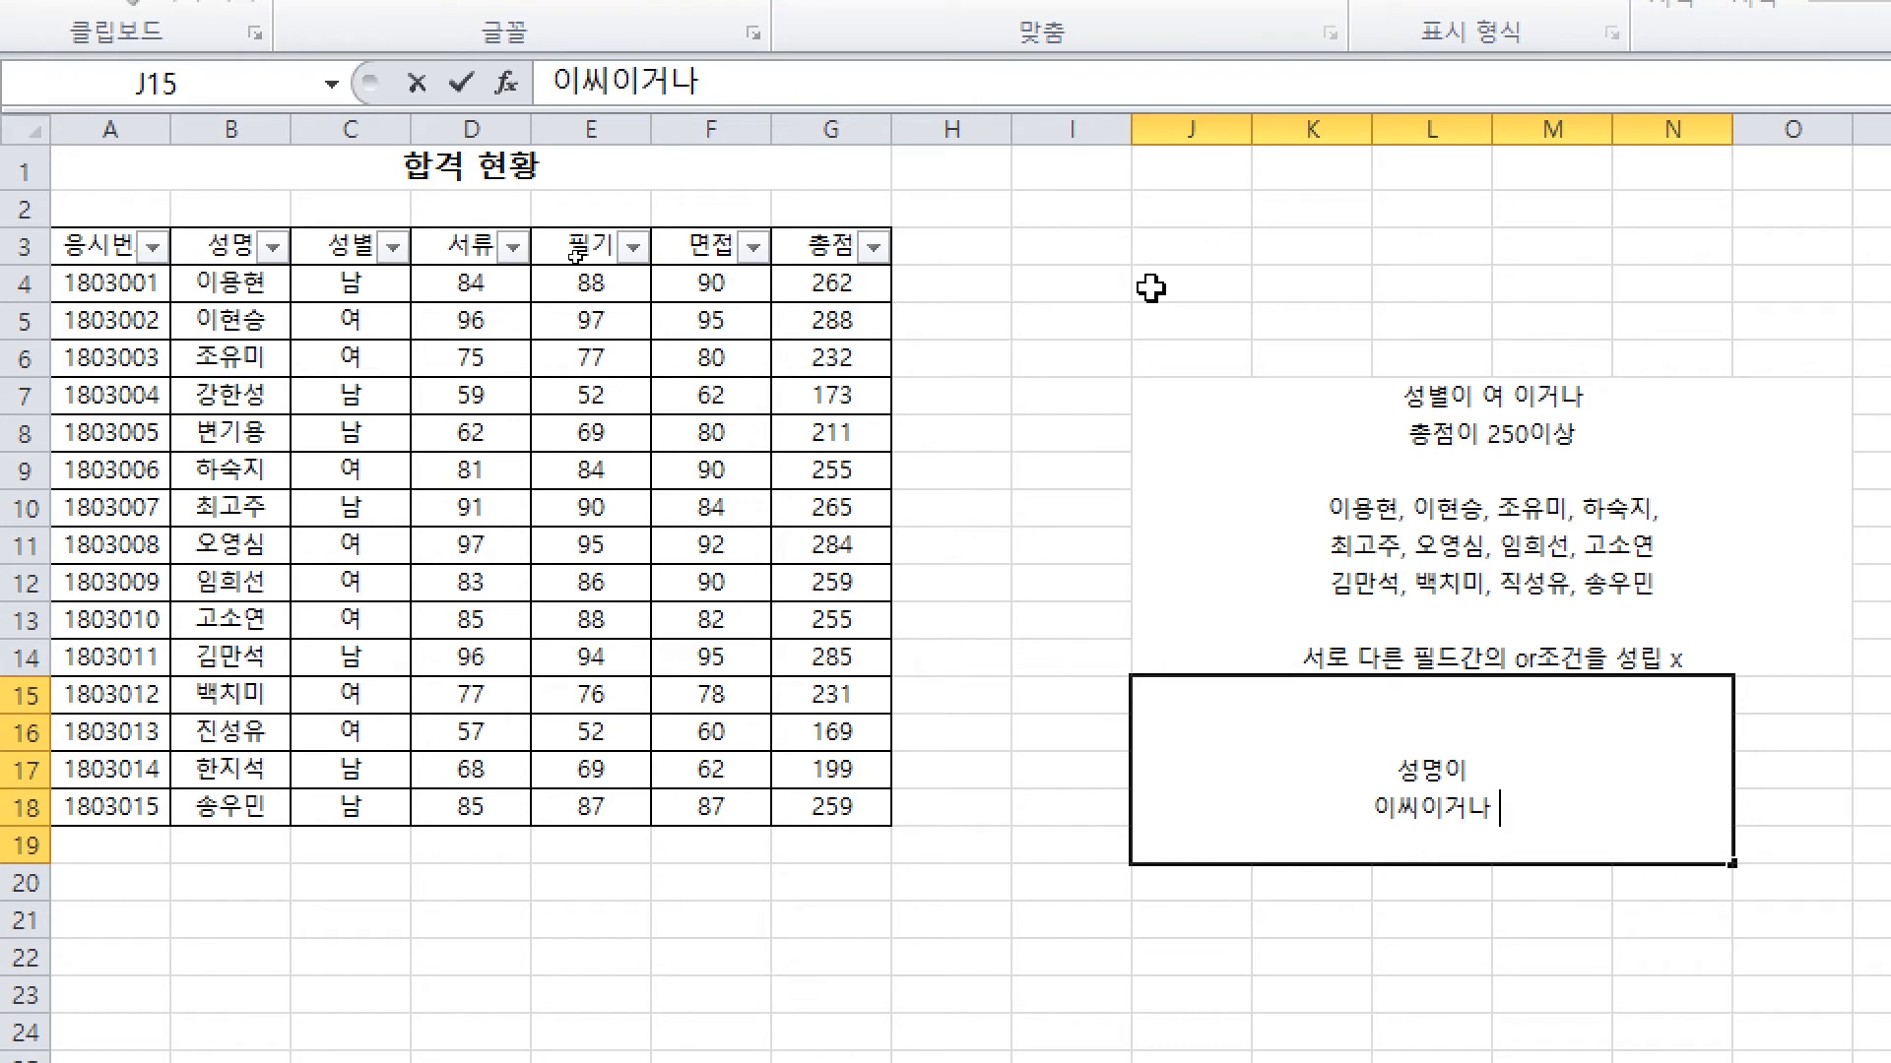
pyautogui.write('ㄱ')
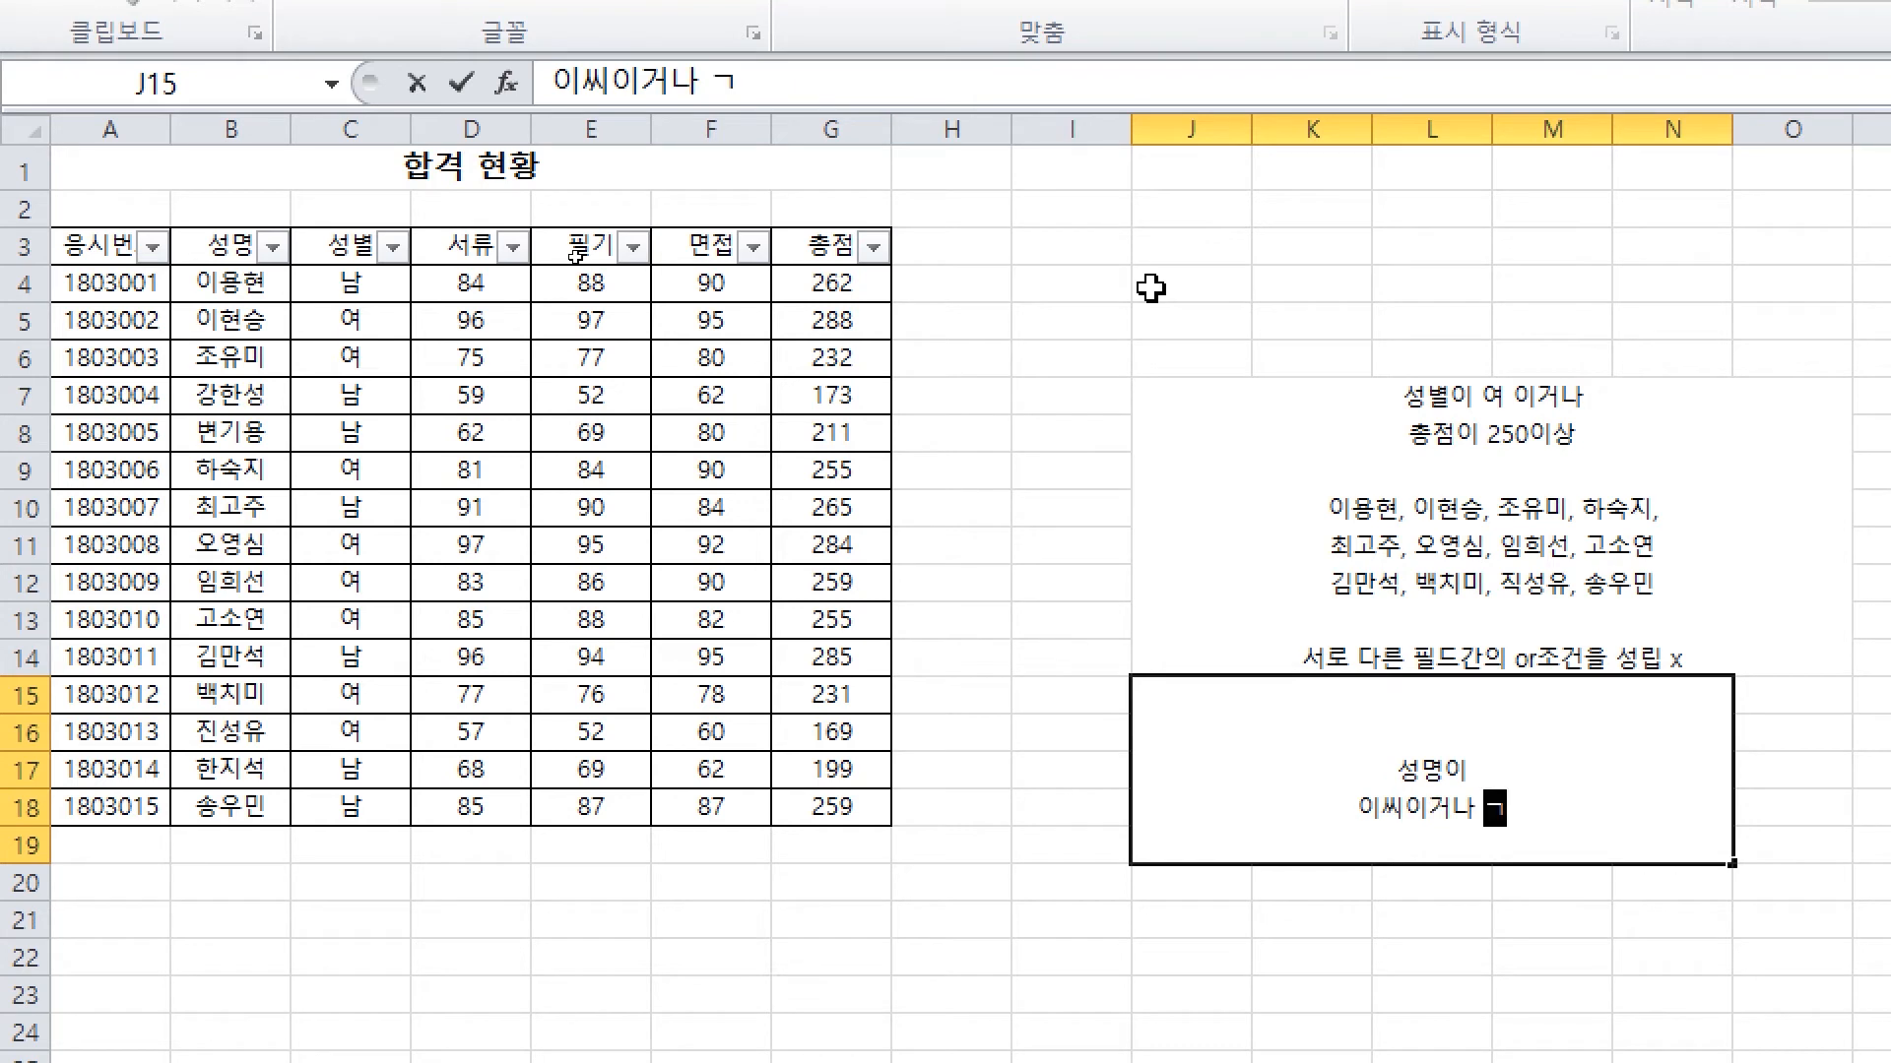
pyautogui.write('씨성을 가진 살')
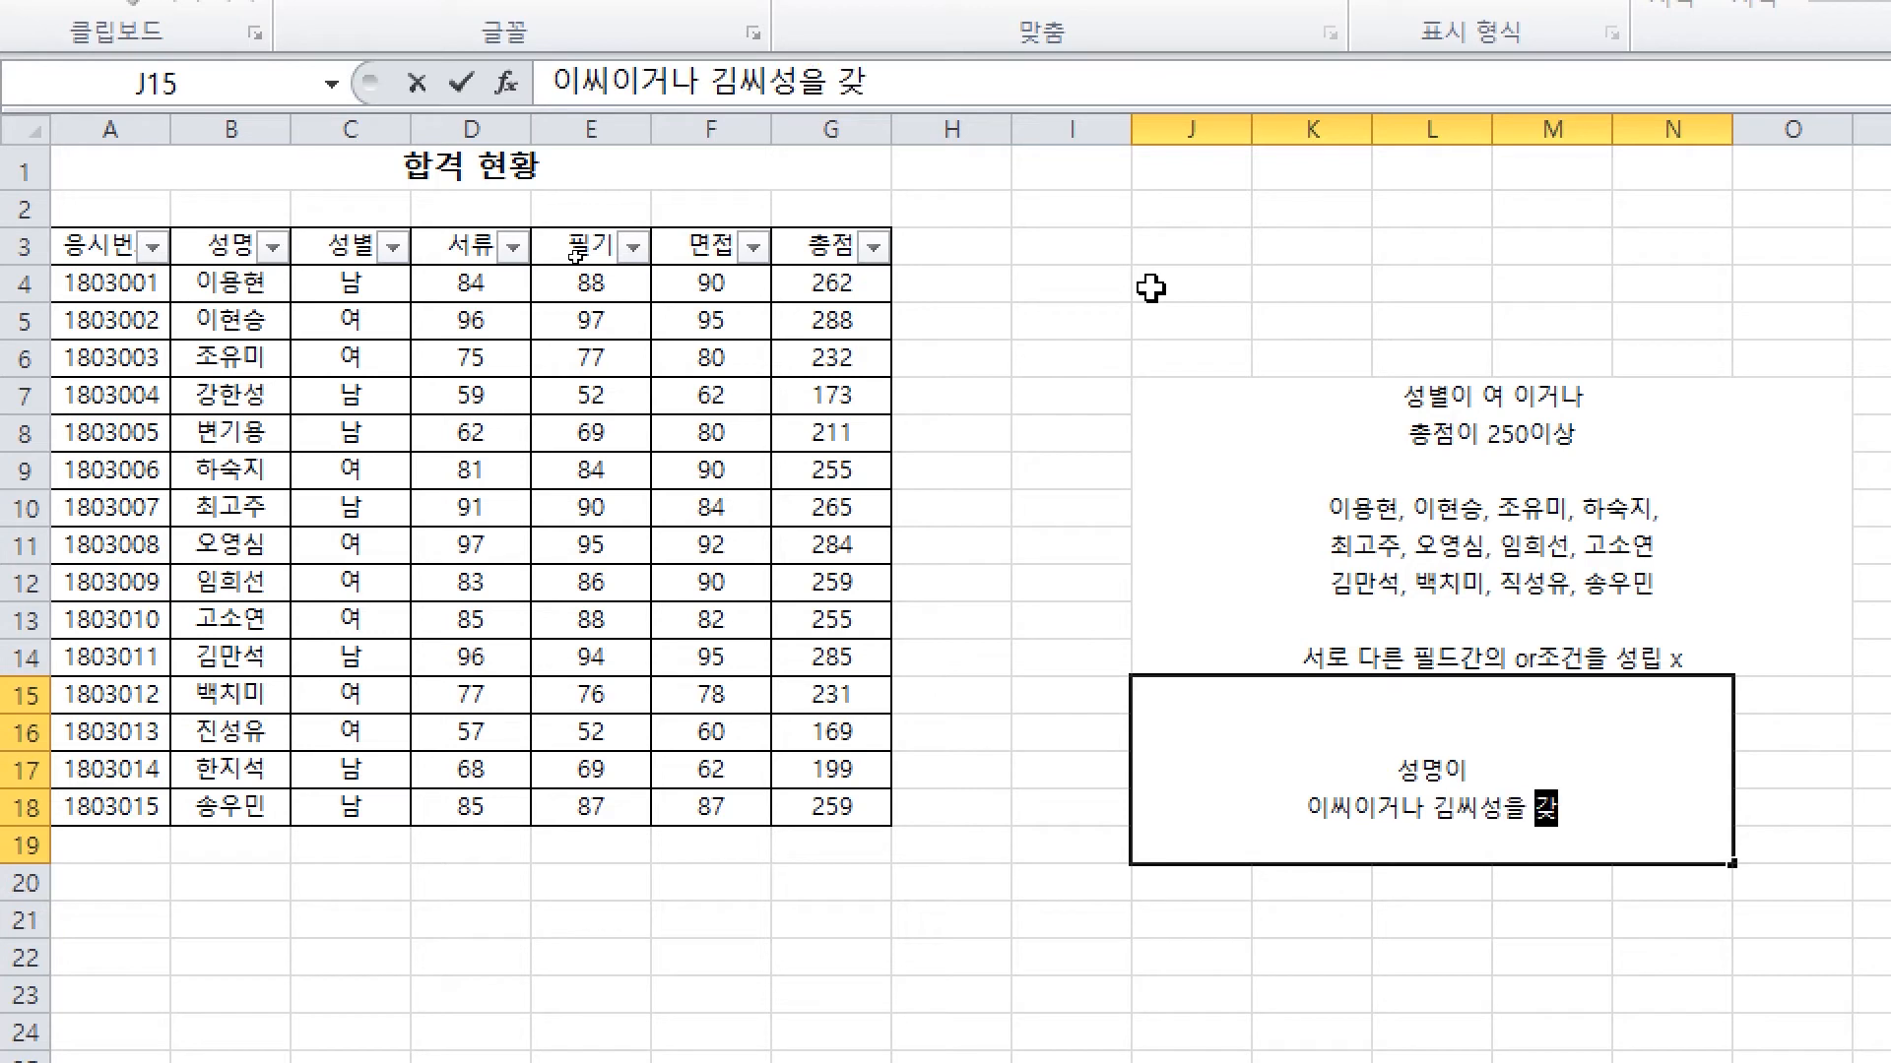
pyautogui.write('ㅏㅁ만 추출')
pyautogui.press('Return')
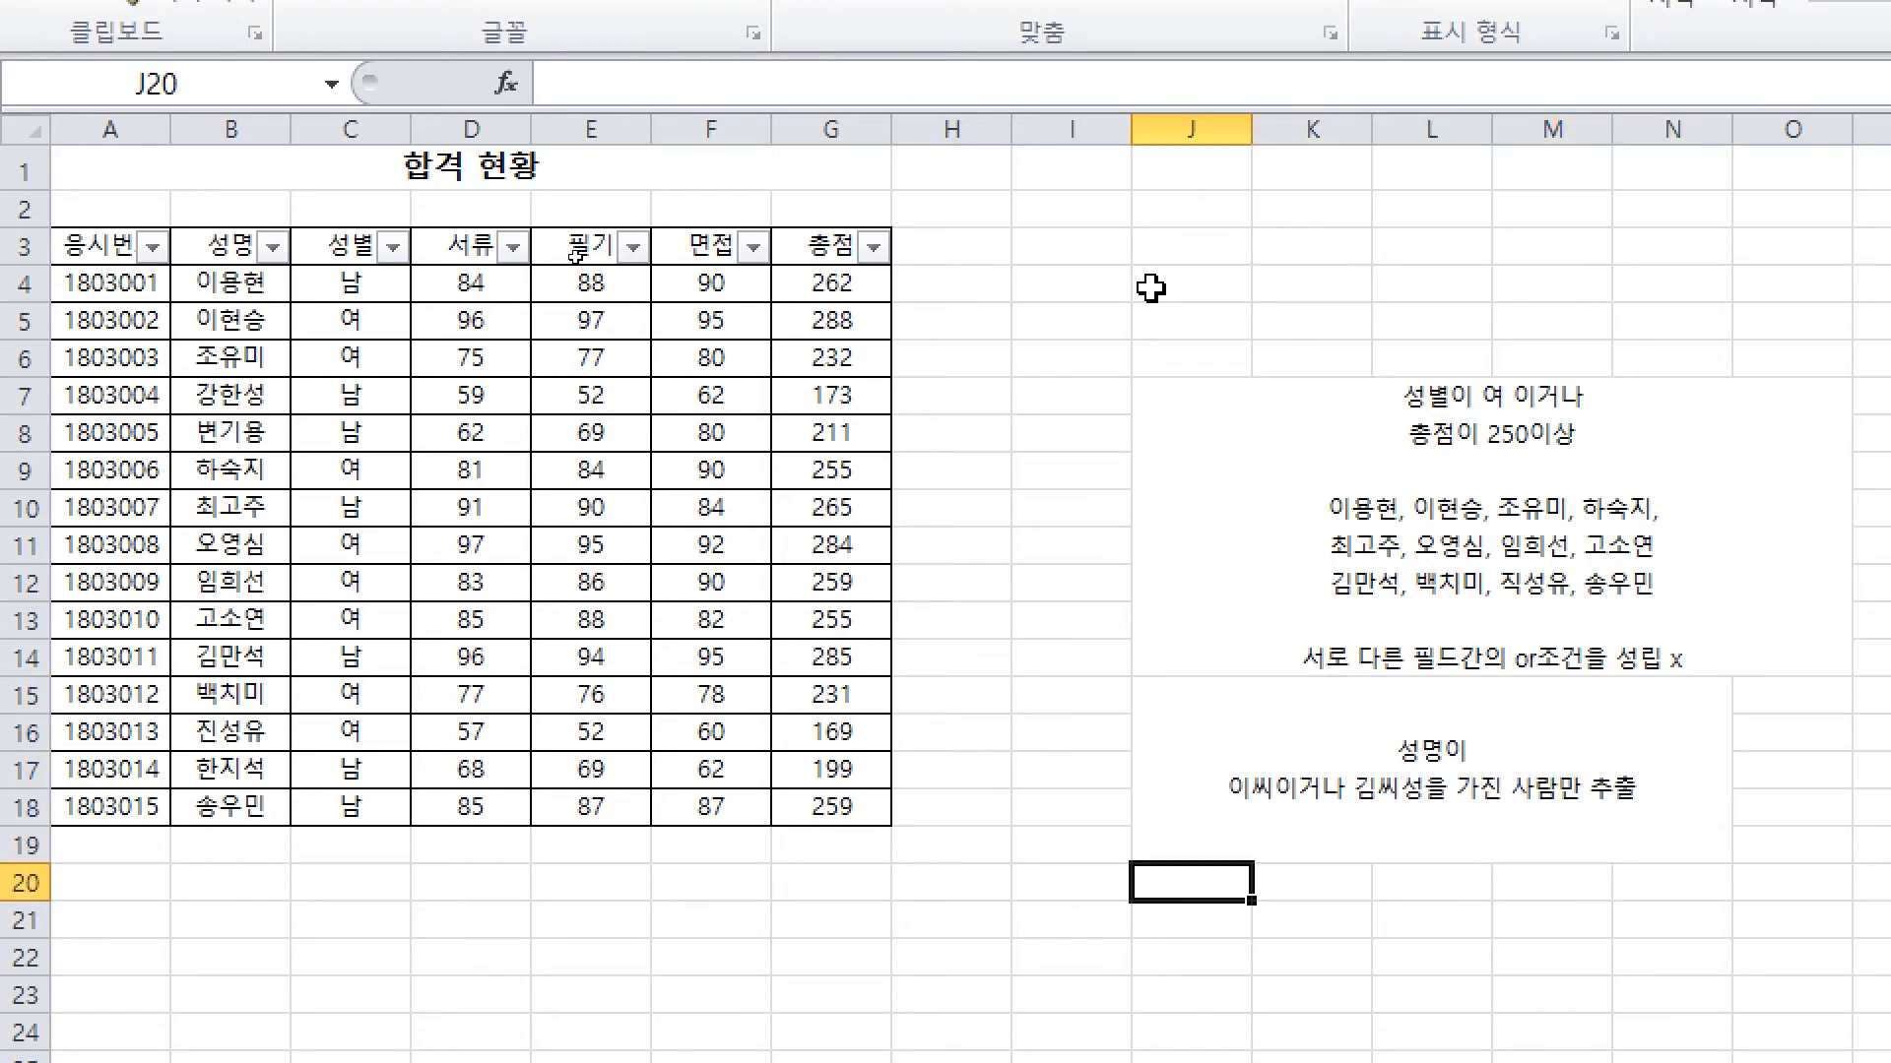
# Add a blank line and the remark "같은 필드간의 or조건은 성립 O" at the end of the note in J15
pyautogui.click(1542, 793)
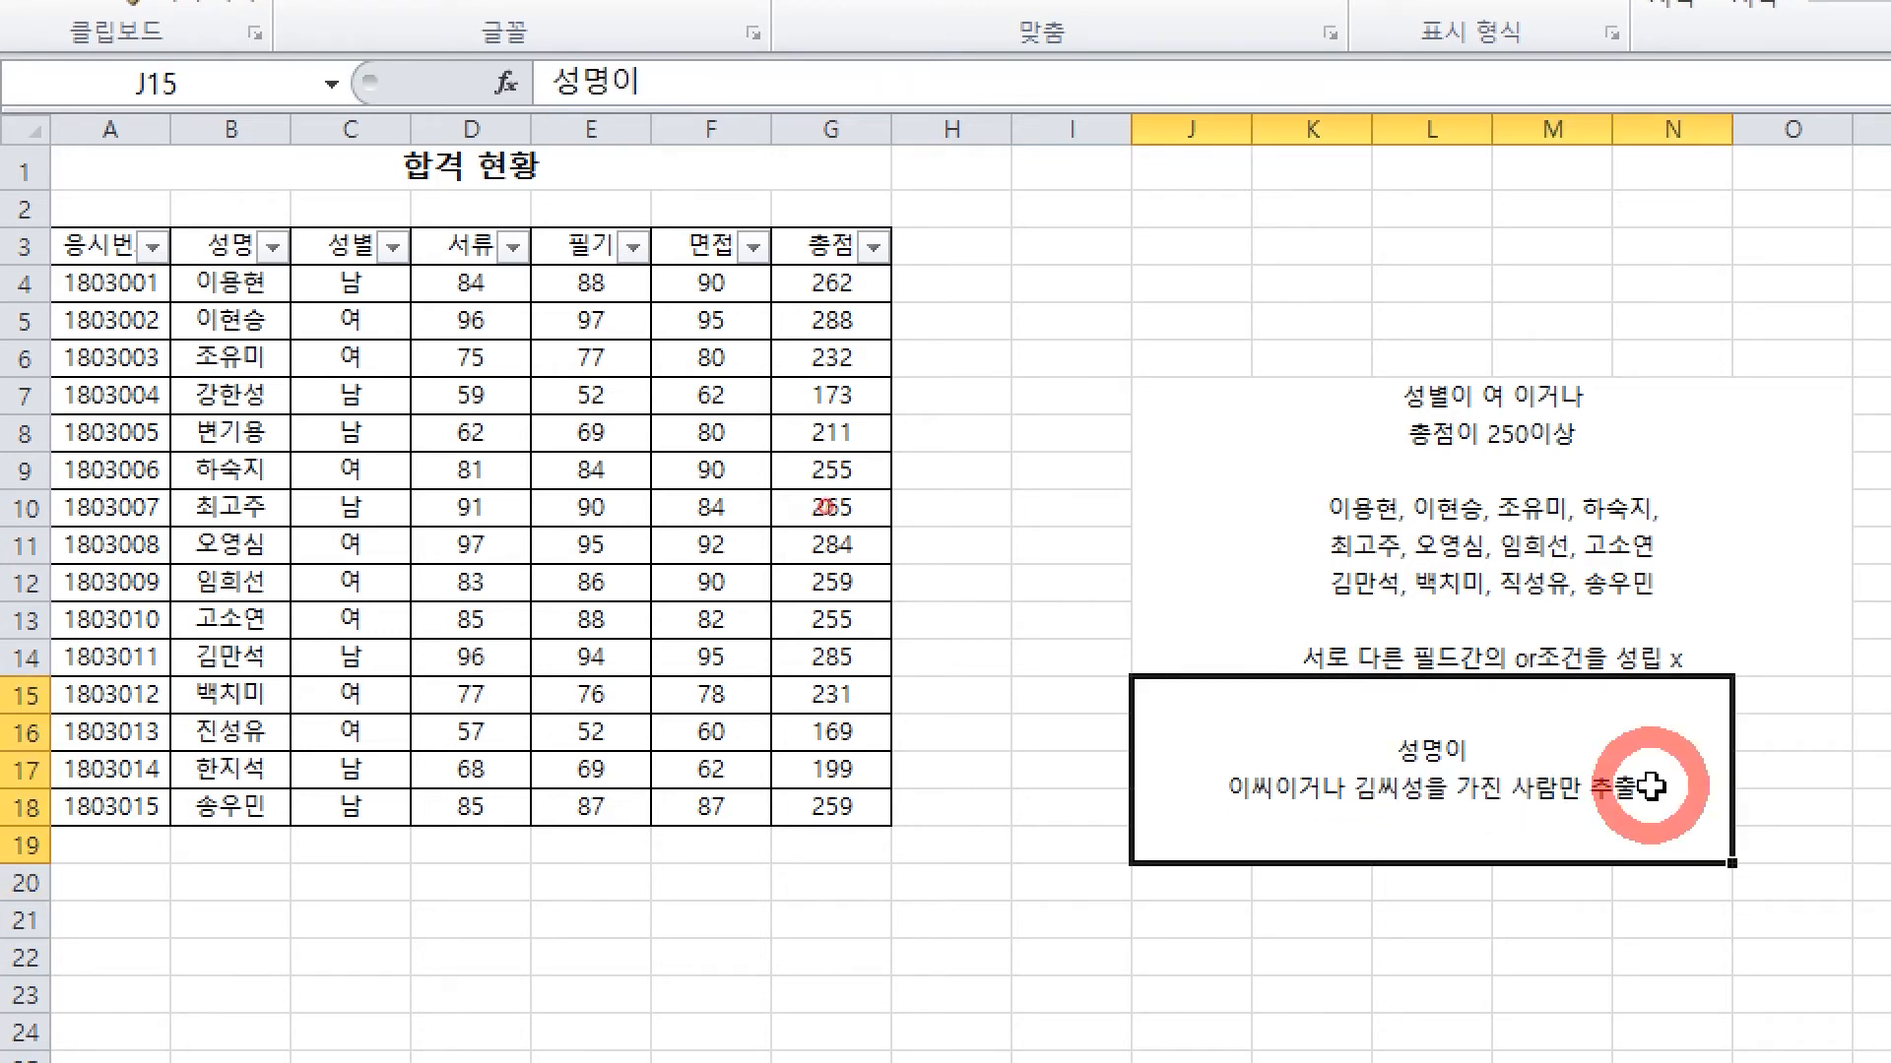
pyautogui.doubleClick(1644, 788)
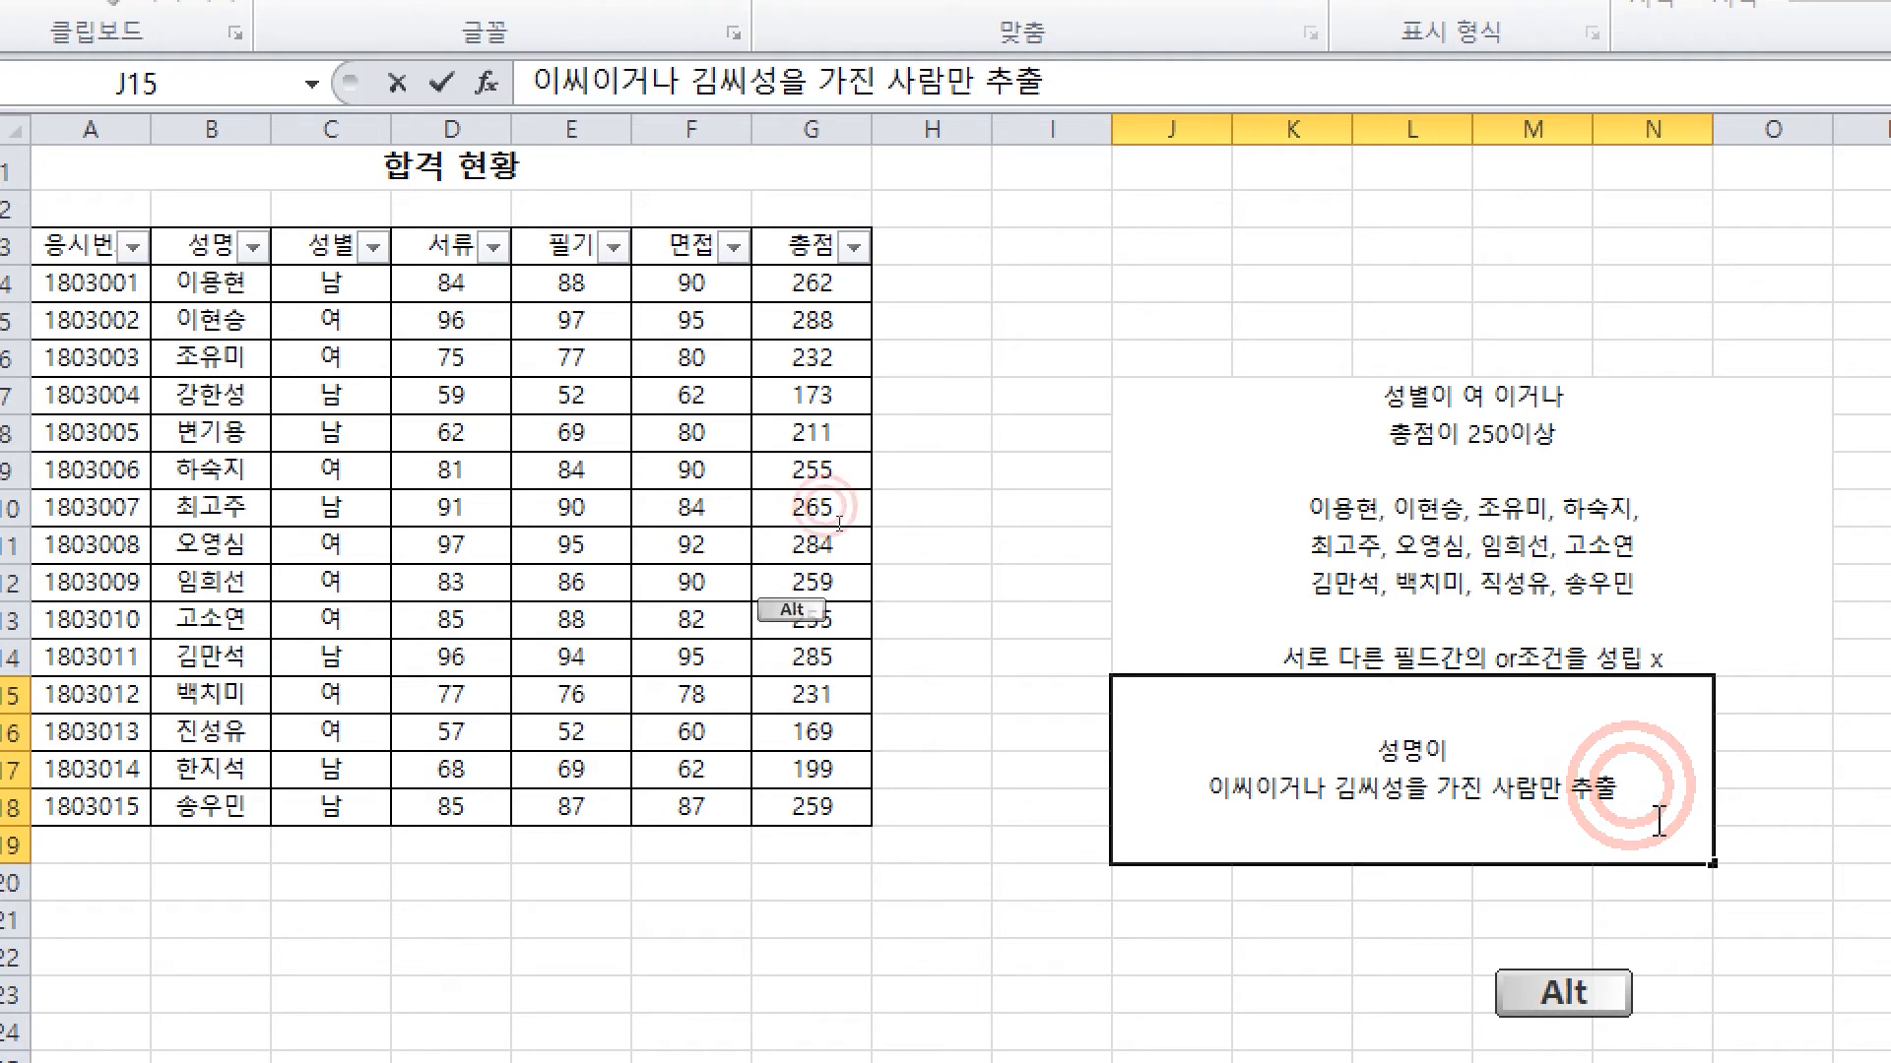
pyautogui.hotkey('alt', 'Return')
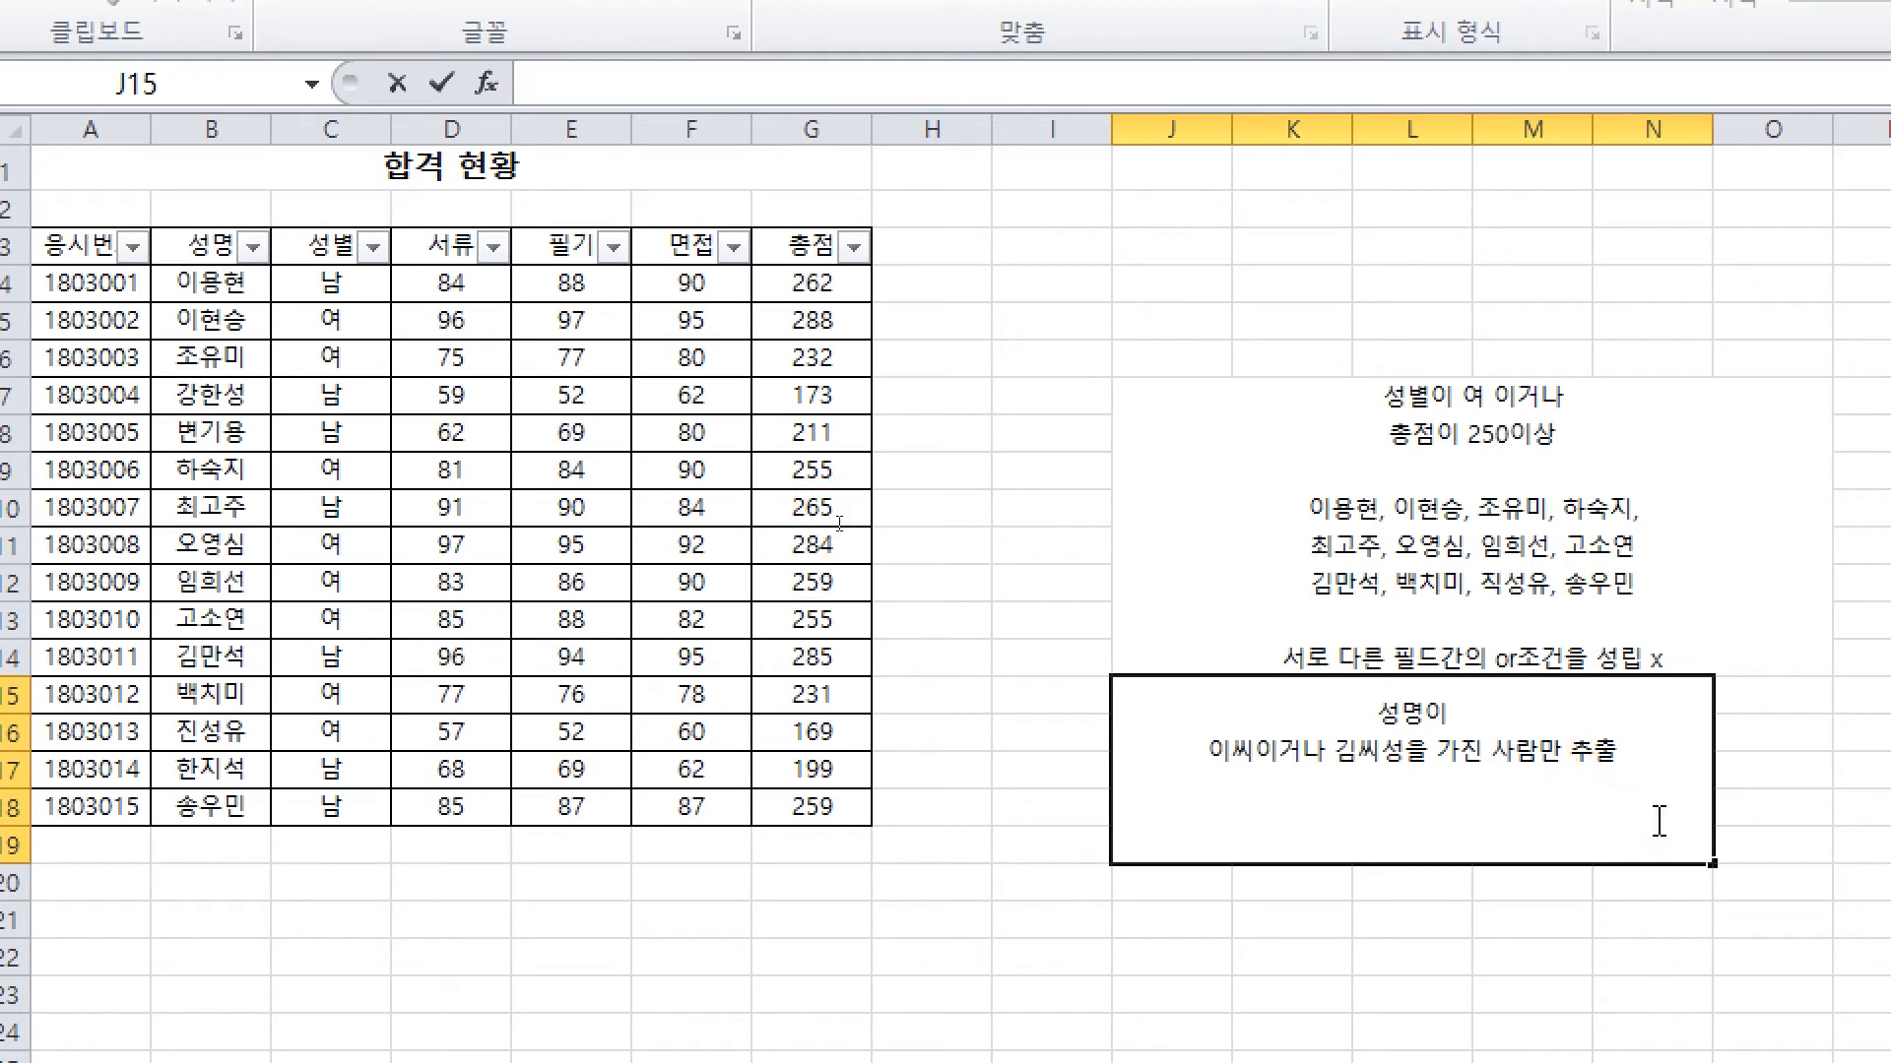
pyautogui.write('같은 필드간ㅇ')
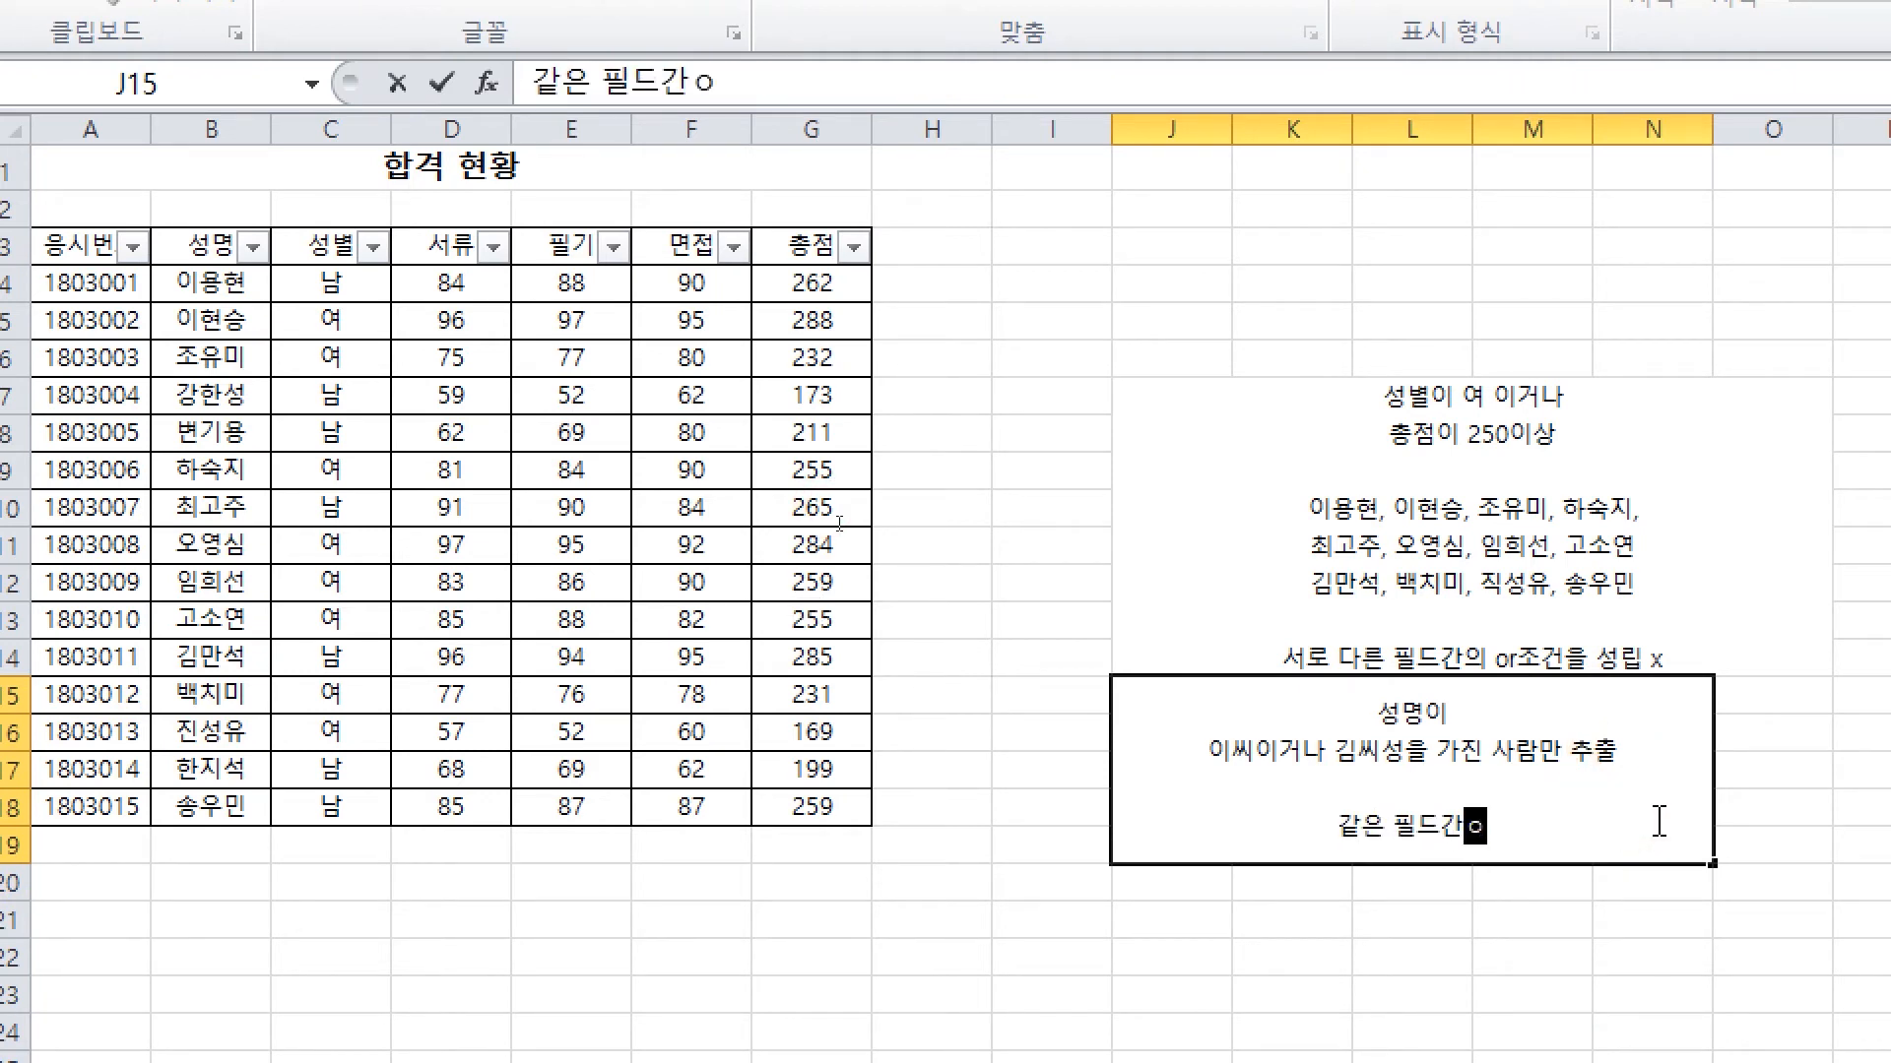
pyautogui.write(' or조건은 서')
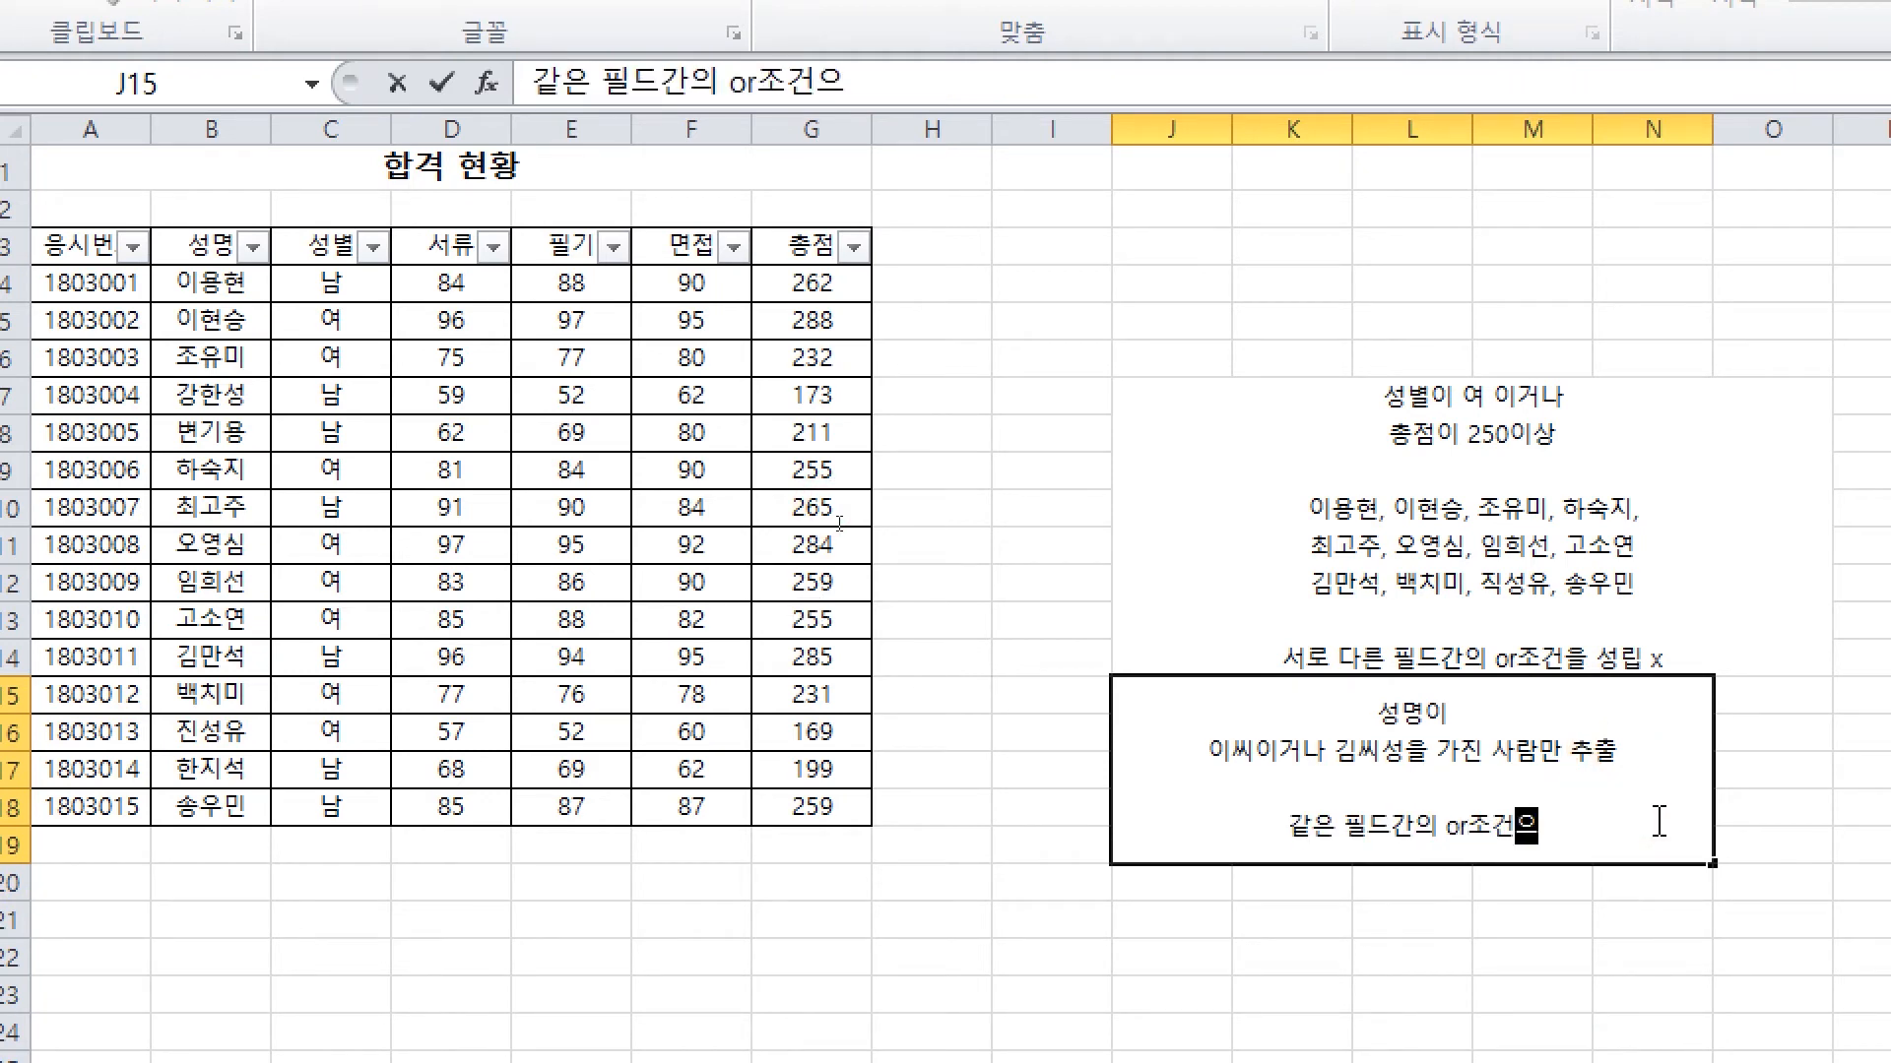
pyautogui.write('ㅇ립')
pyautogui.hotkey('shift', 'space')
pyautogui.write('o')
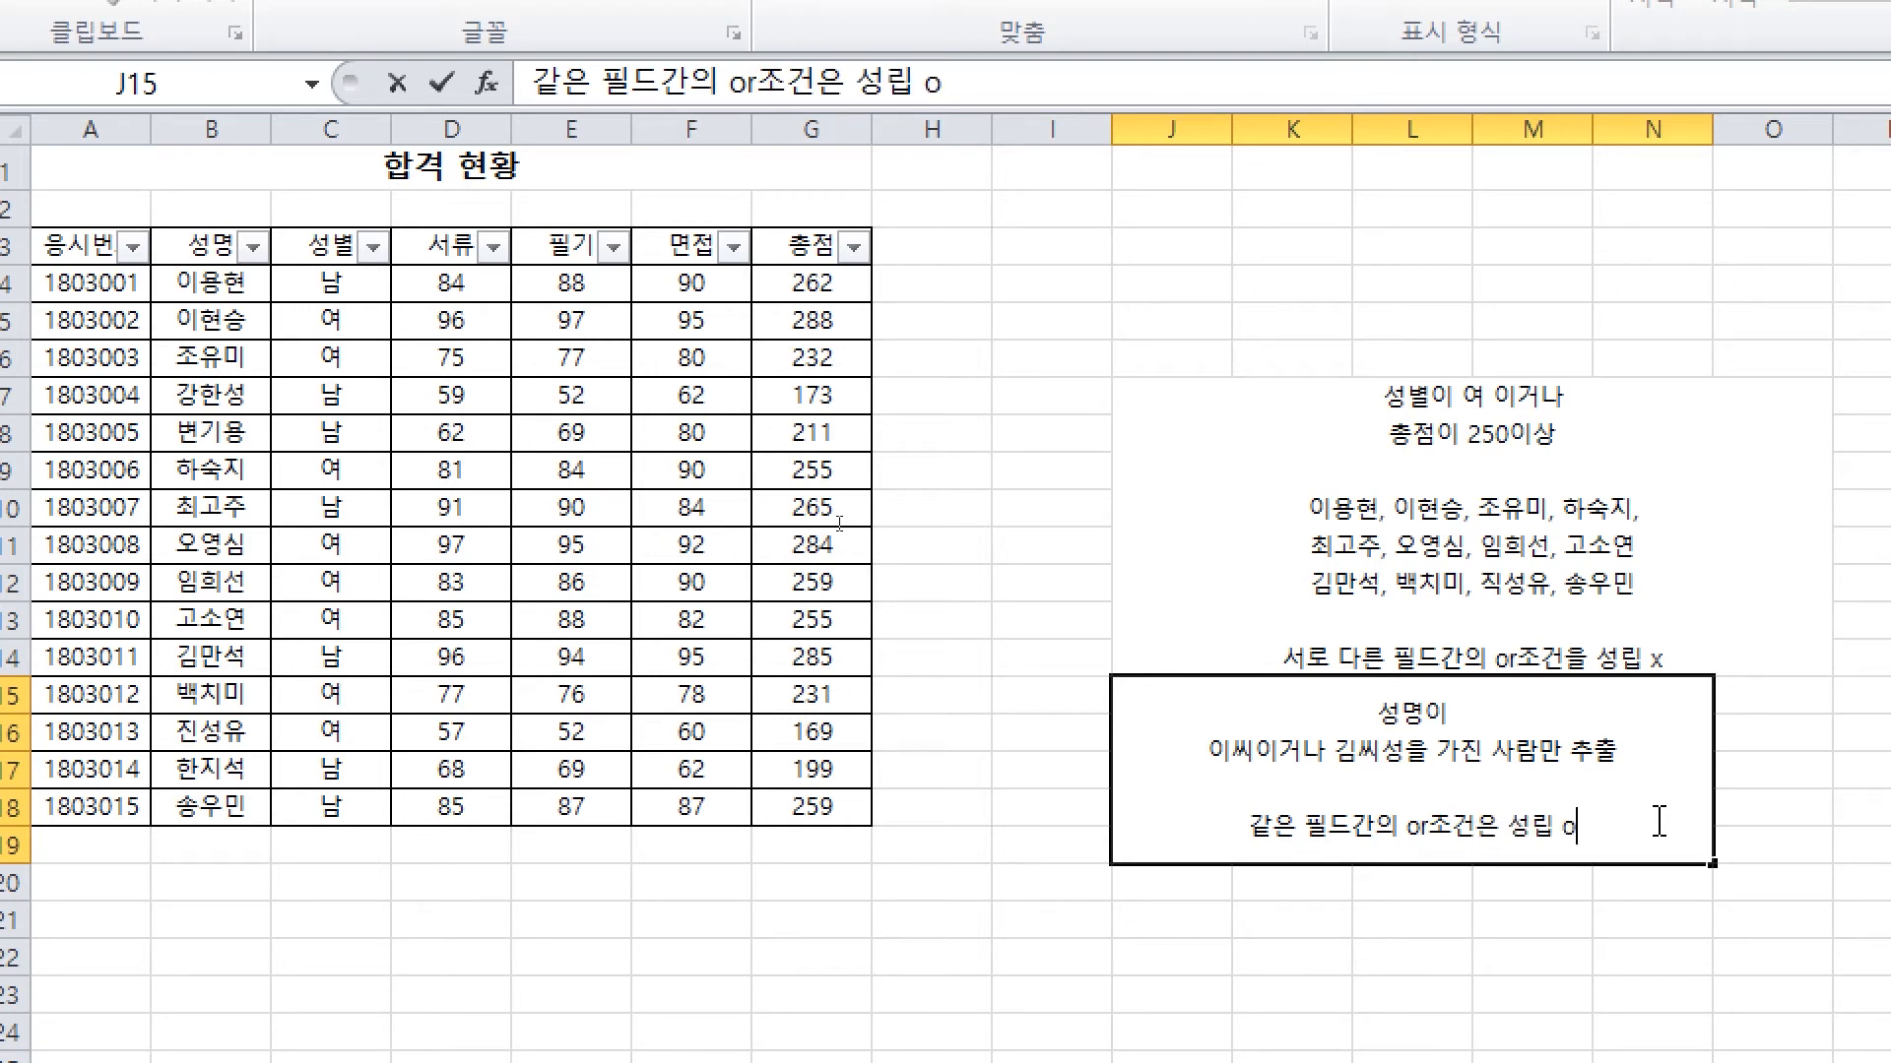
pyautogui.press('BackSpace')
pyautogui.write('O')
pyautogui.press('Return')
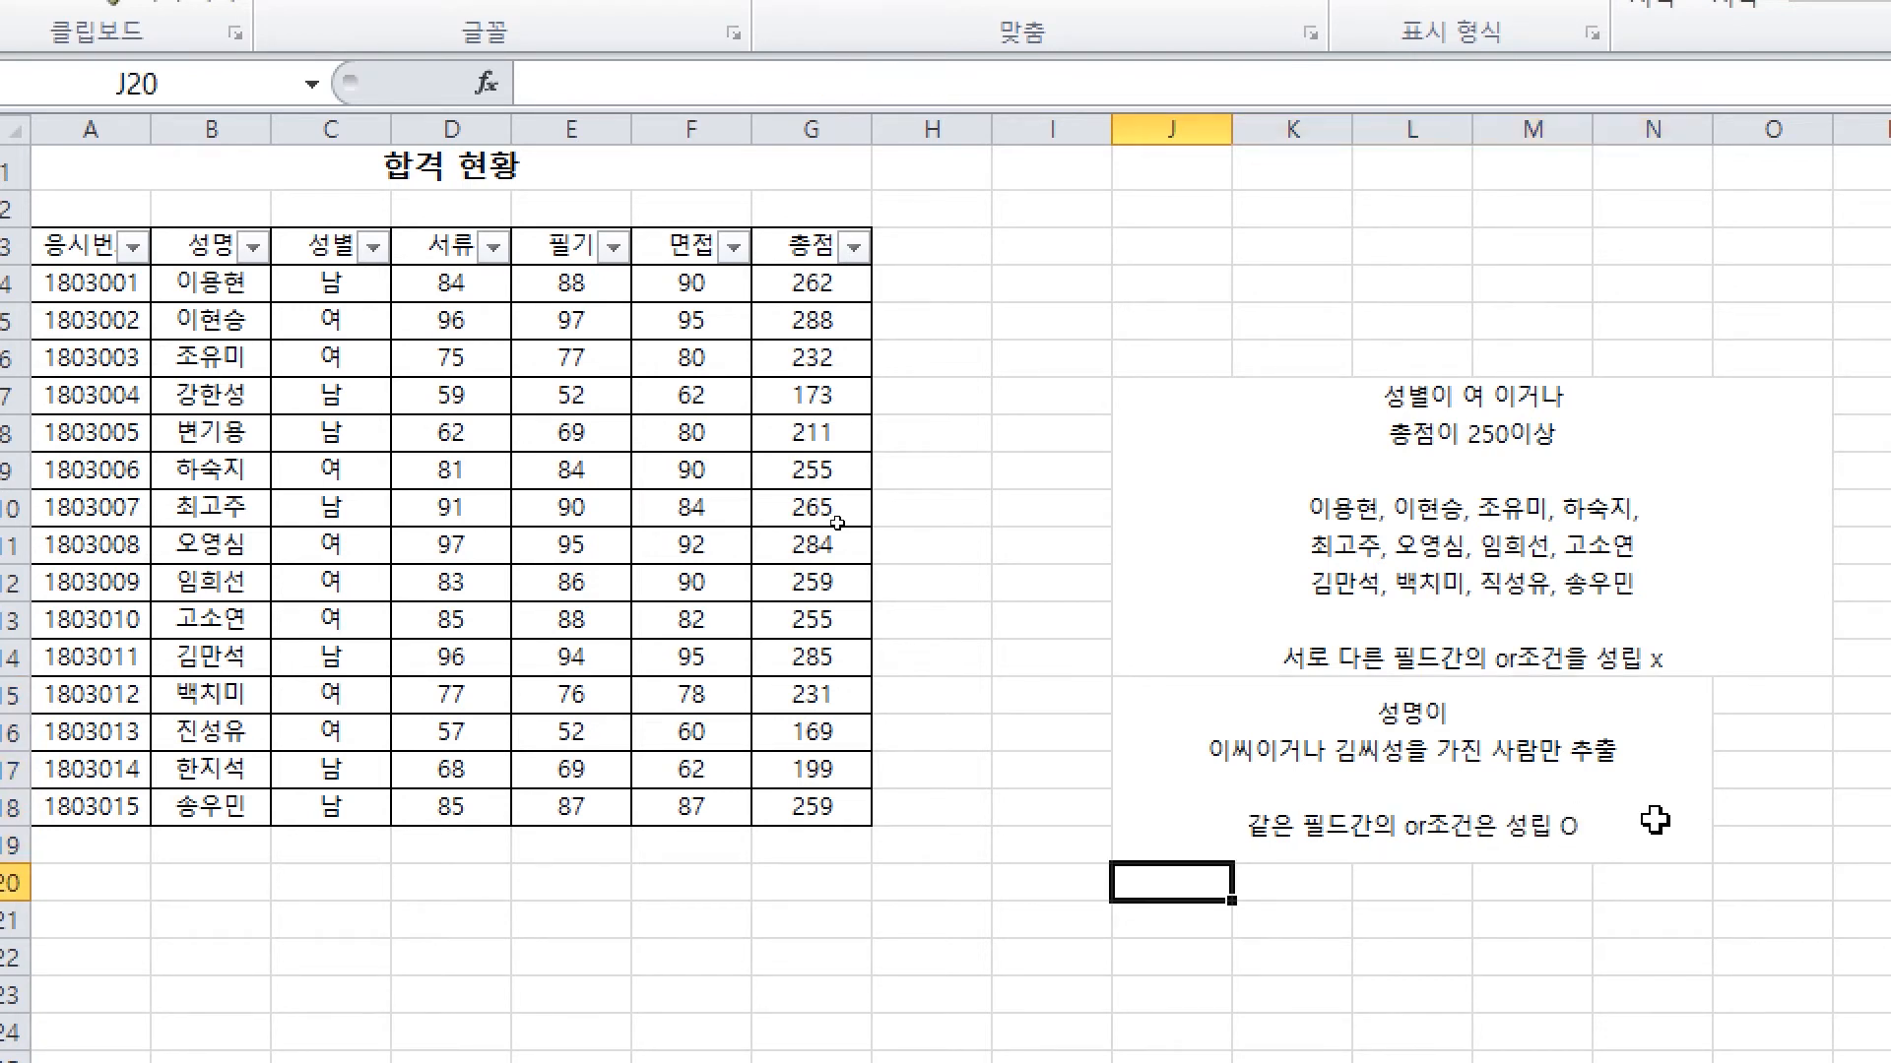
# Start a custom text filter on the 성명 column with the first condition 시작 문자 이, joined by 또는
pyautogui.click(285, 361)
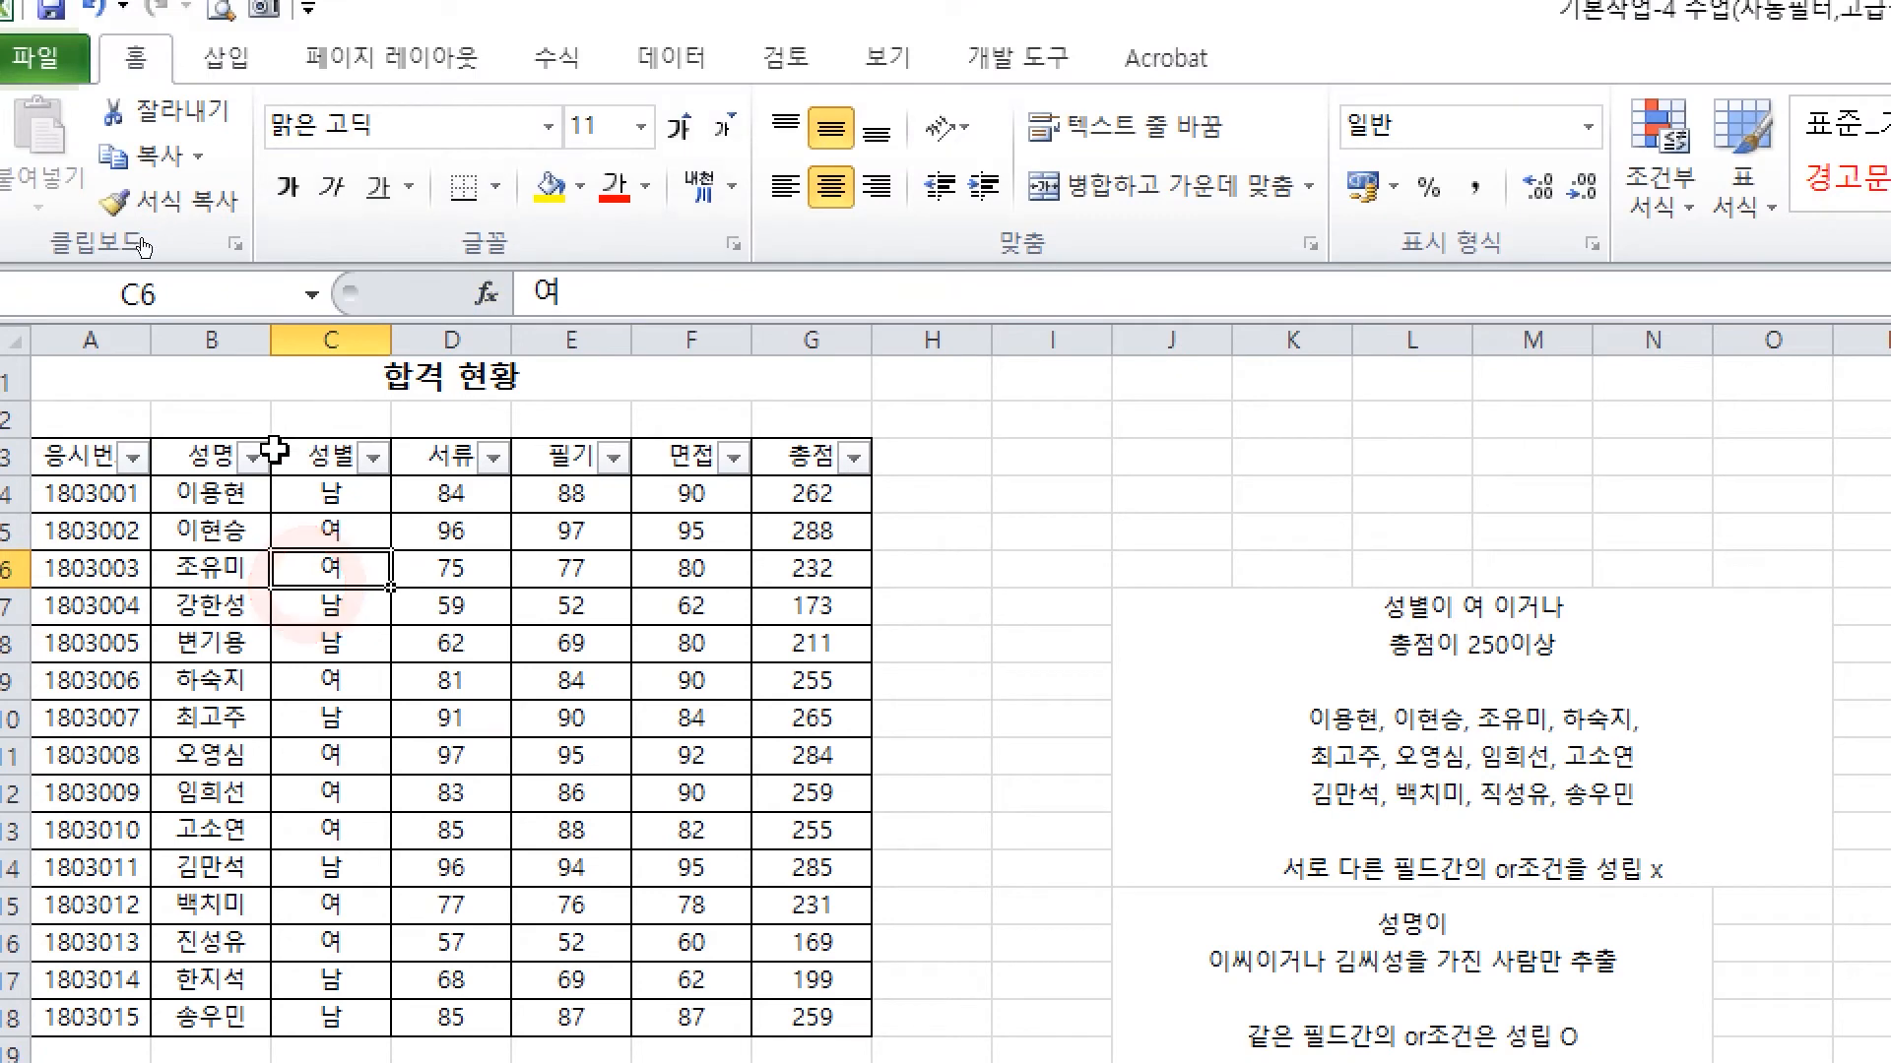
pyautogui.click(253, 245)
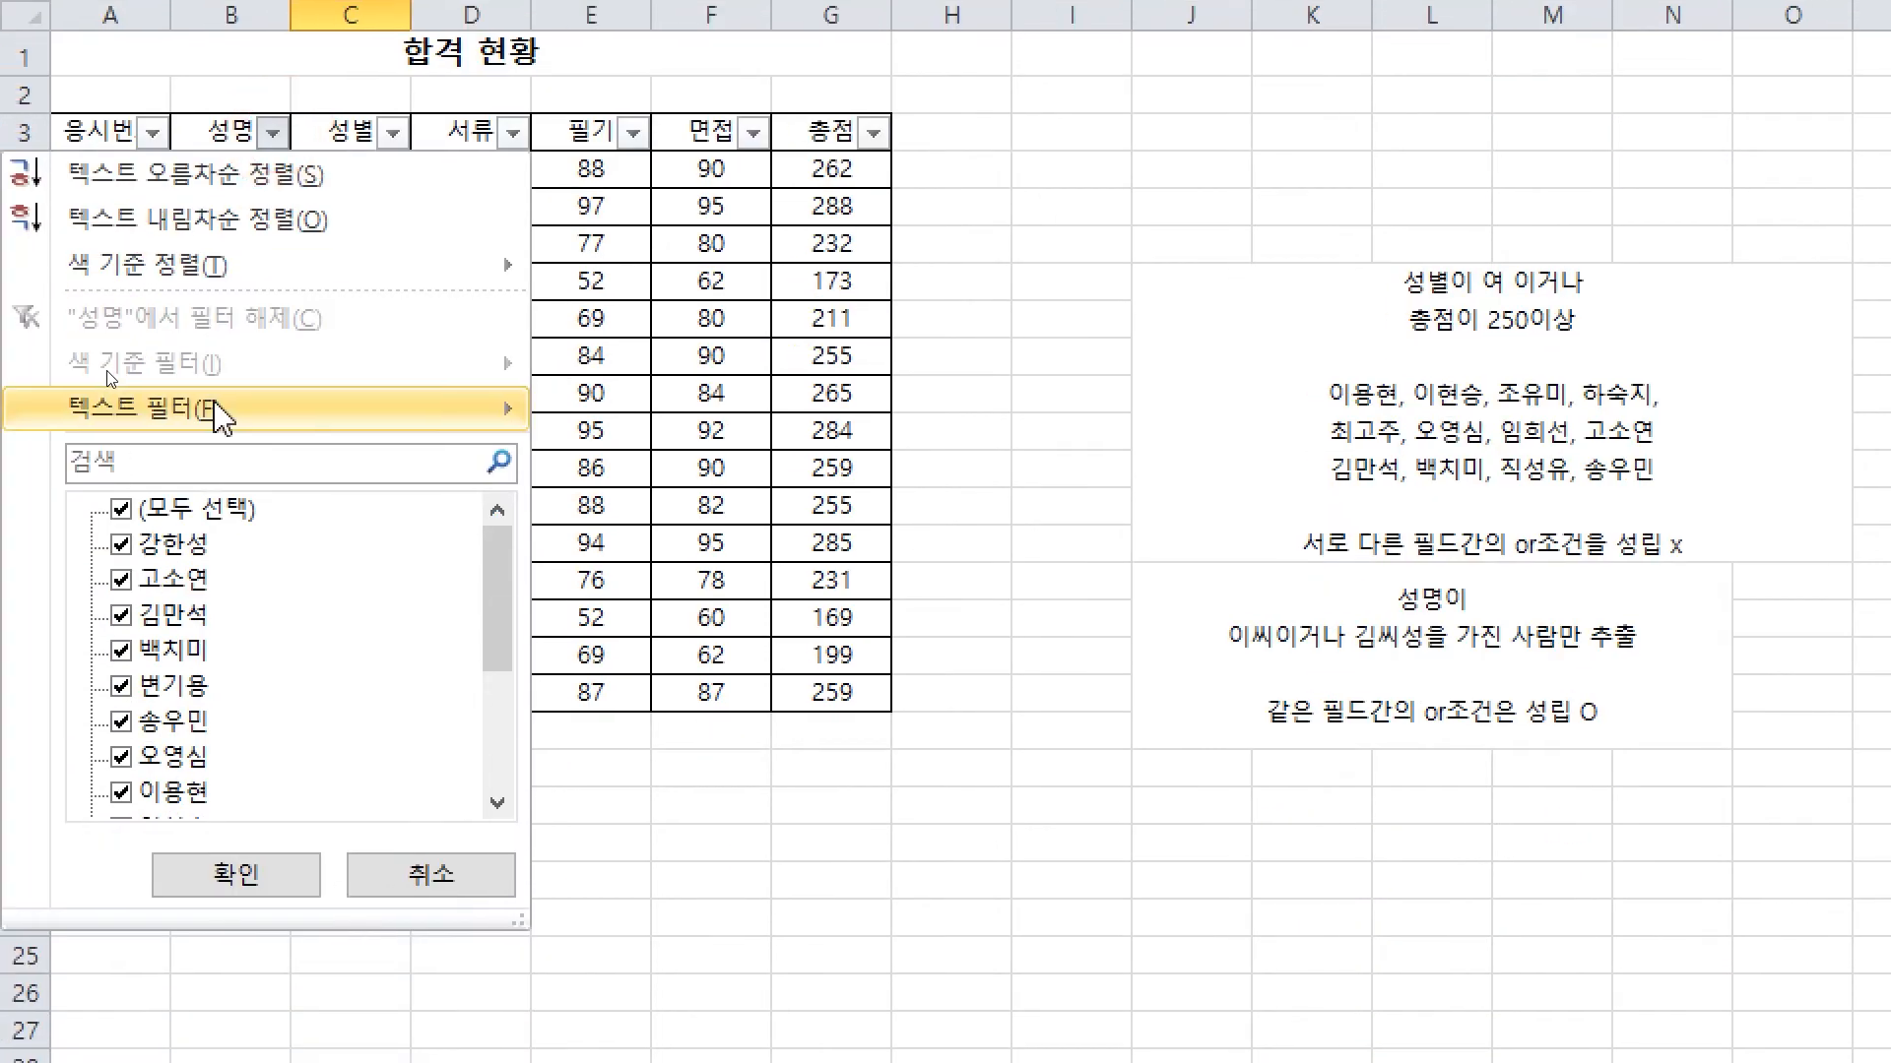
pyautogui.moveTo(202, 743)
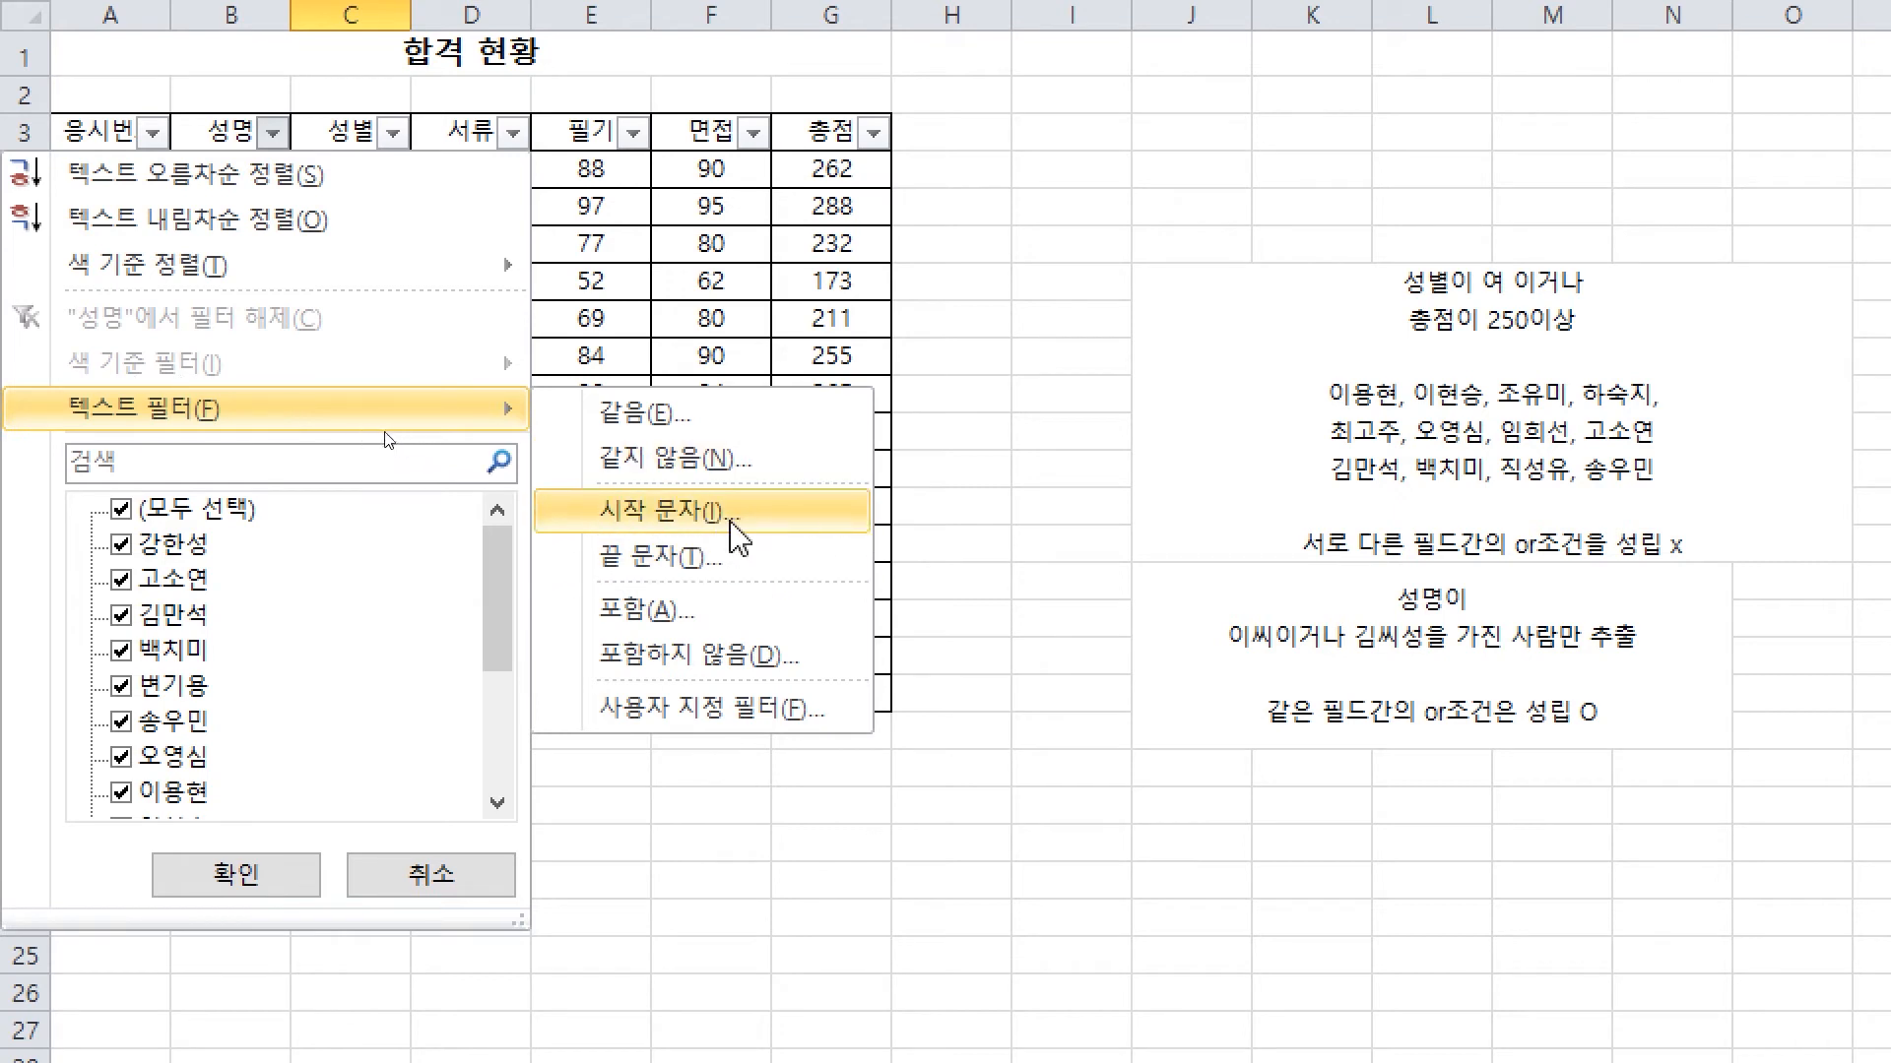
pyautogui.click(753, 512)
pyautogui.write('이')
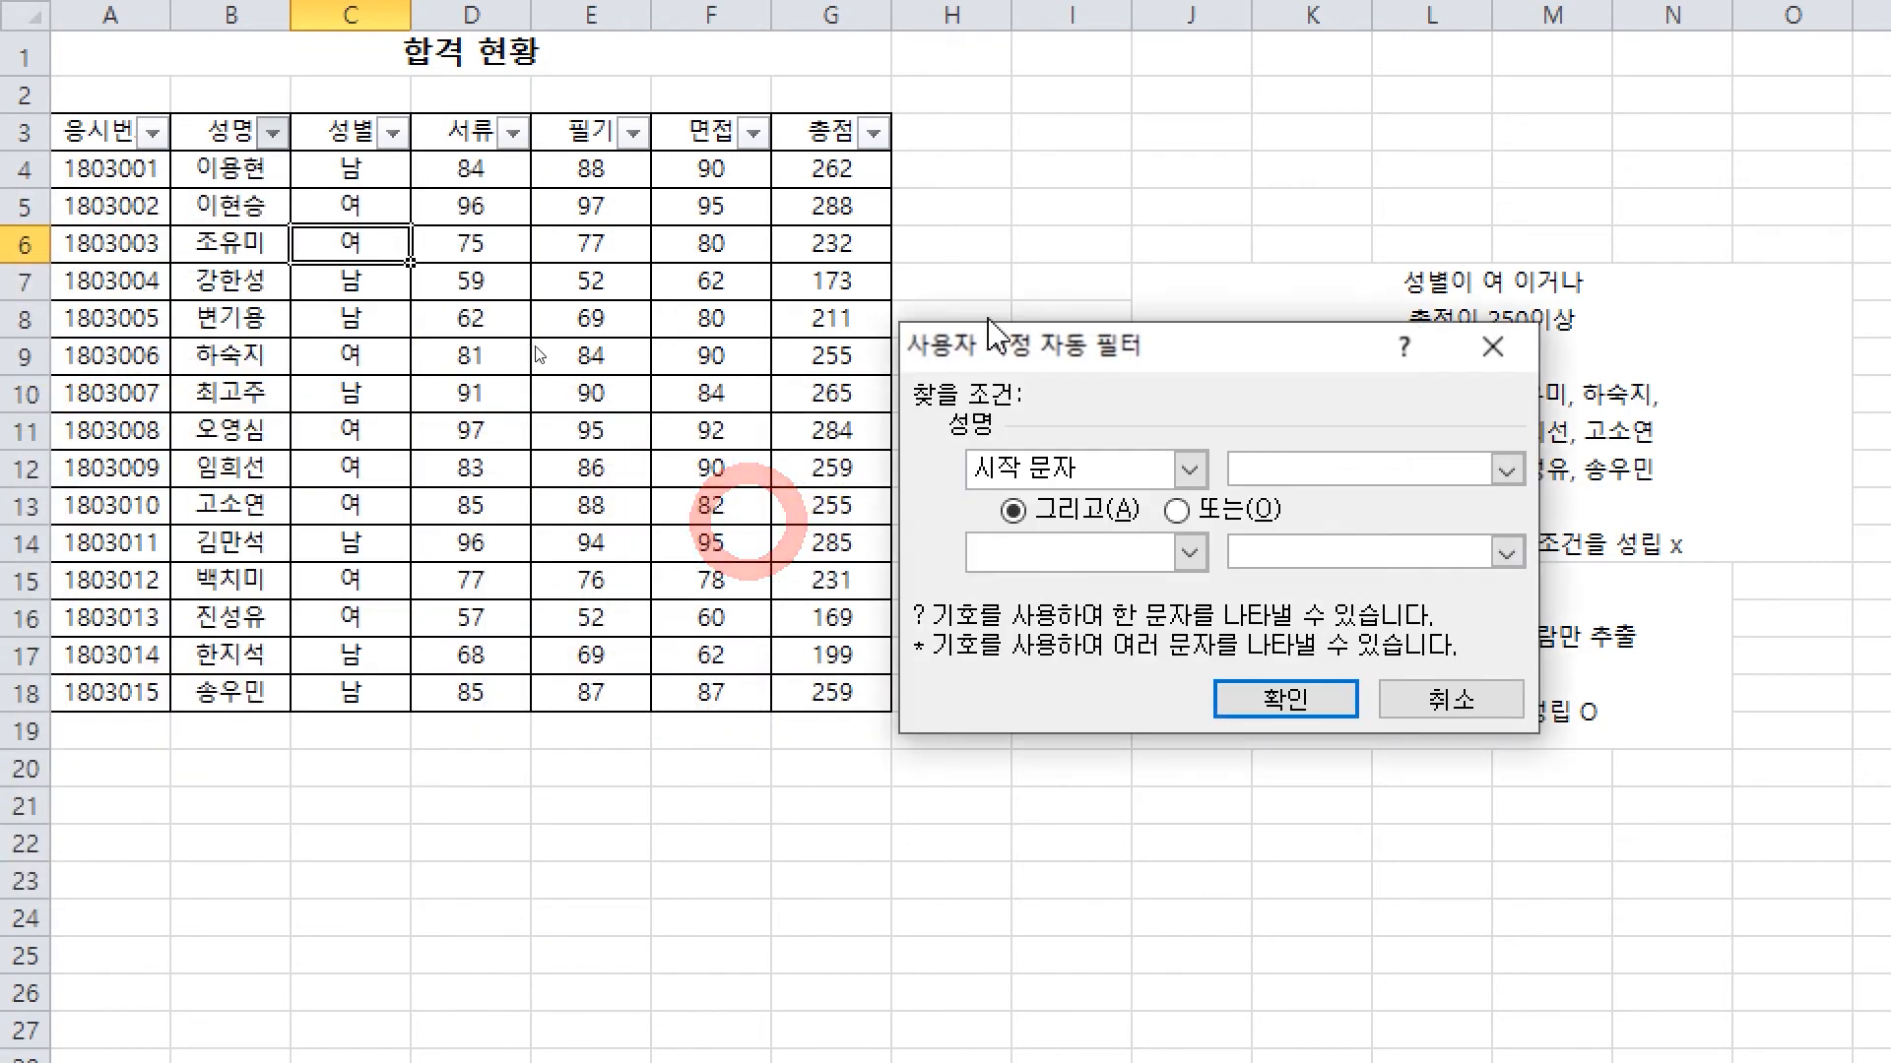
pyautogui.moveTo(1080, 349); pyautogui.dragTo(855, 178)
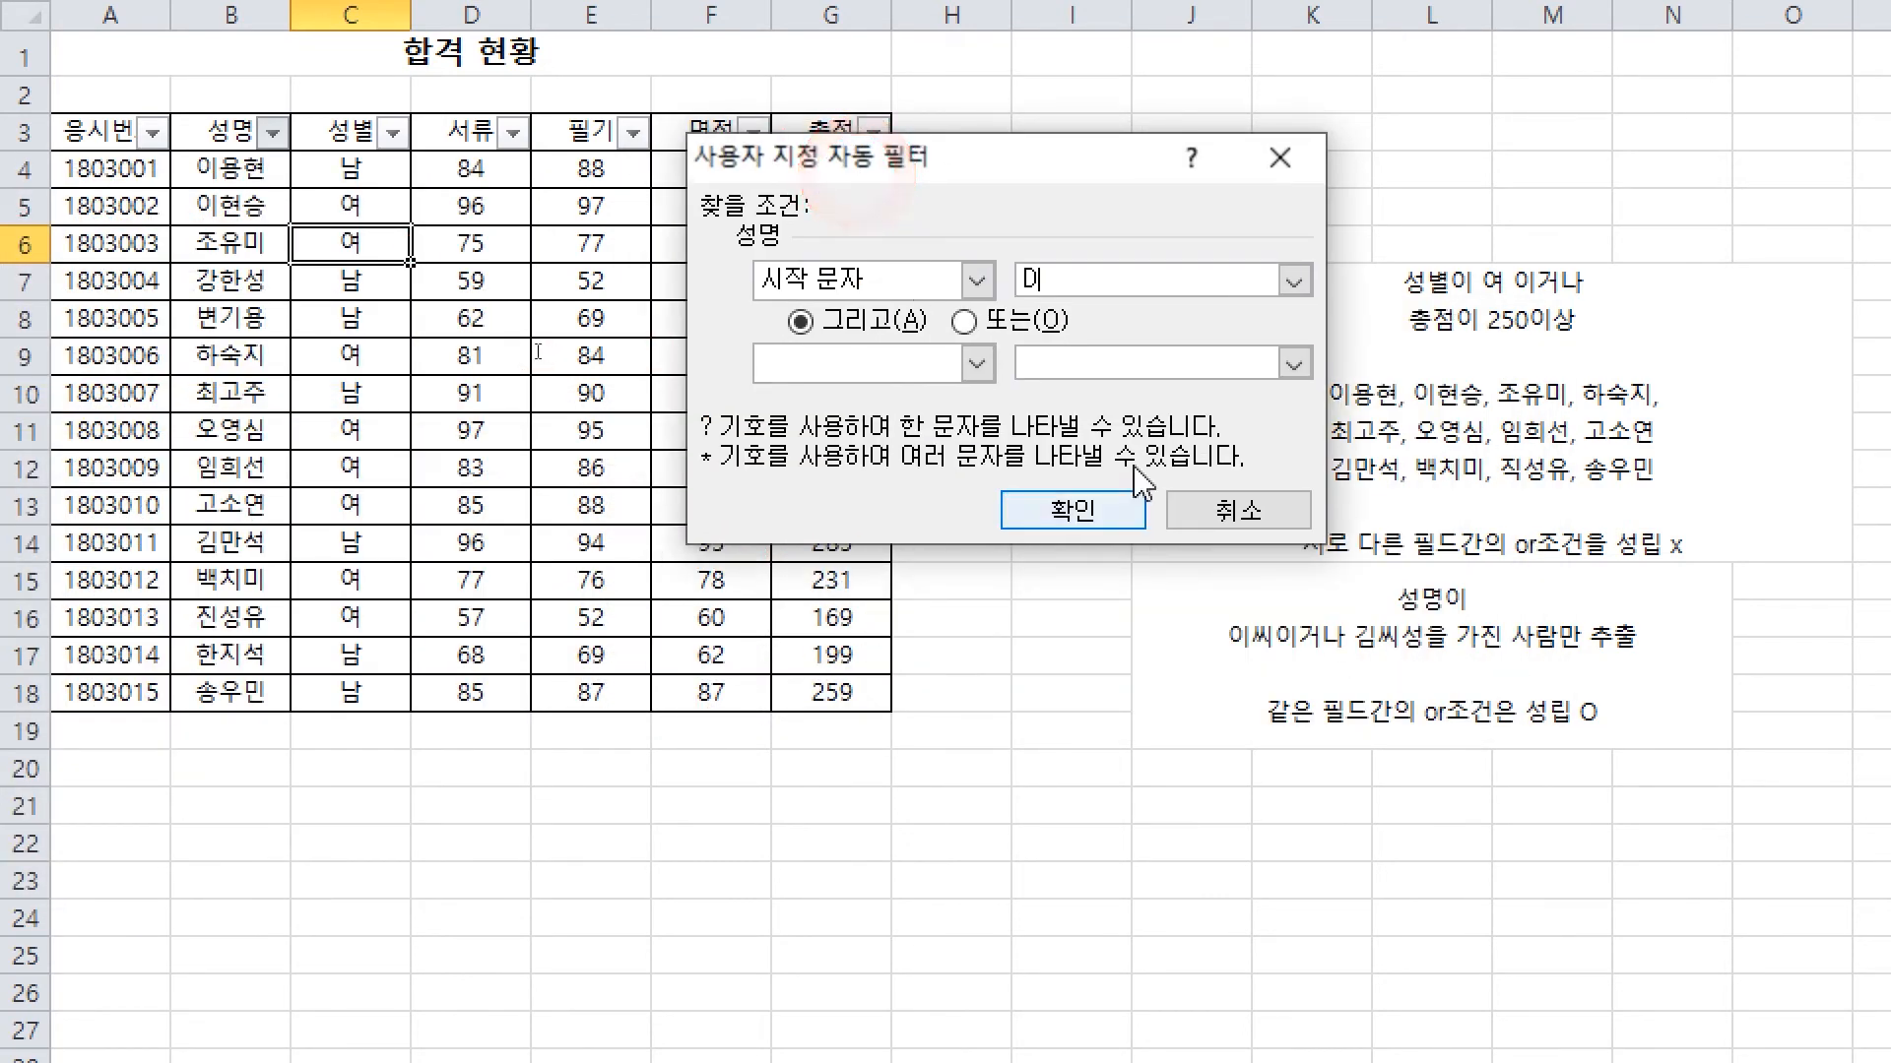
pyautogui.click(1019, 321)
pyautogui.click(1029, 281)
pyautogui.write('이')
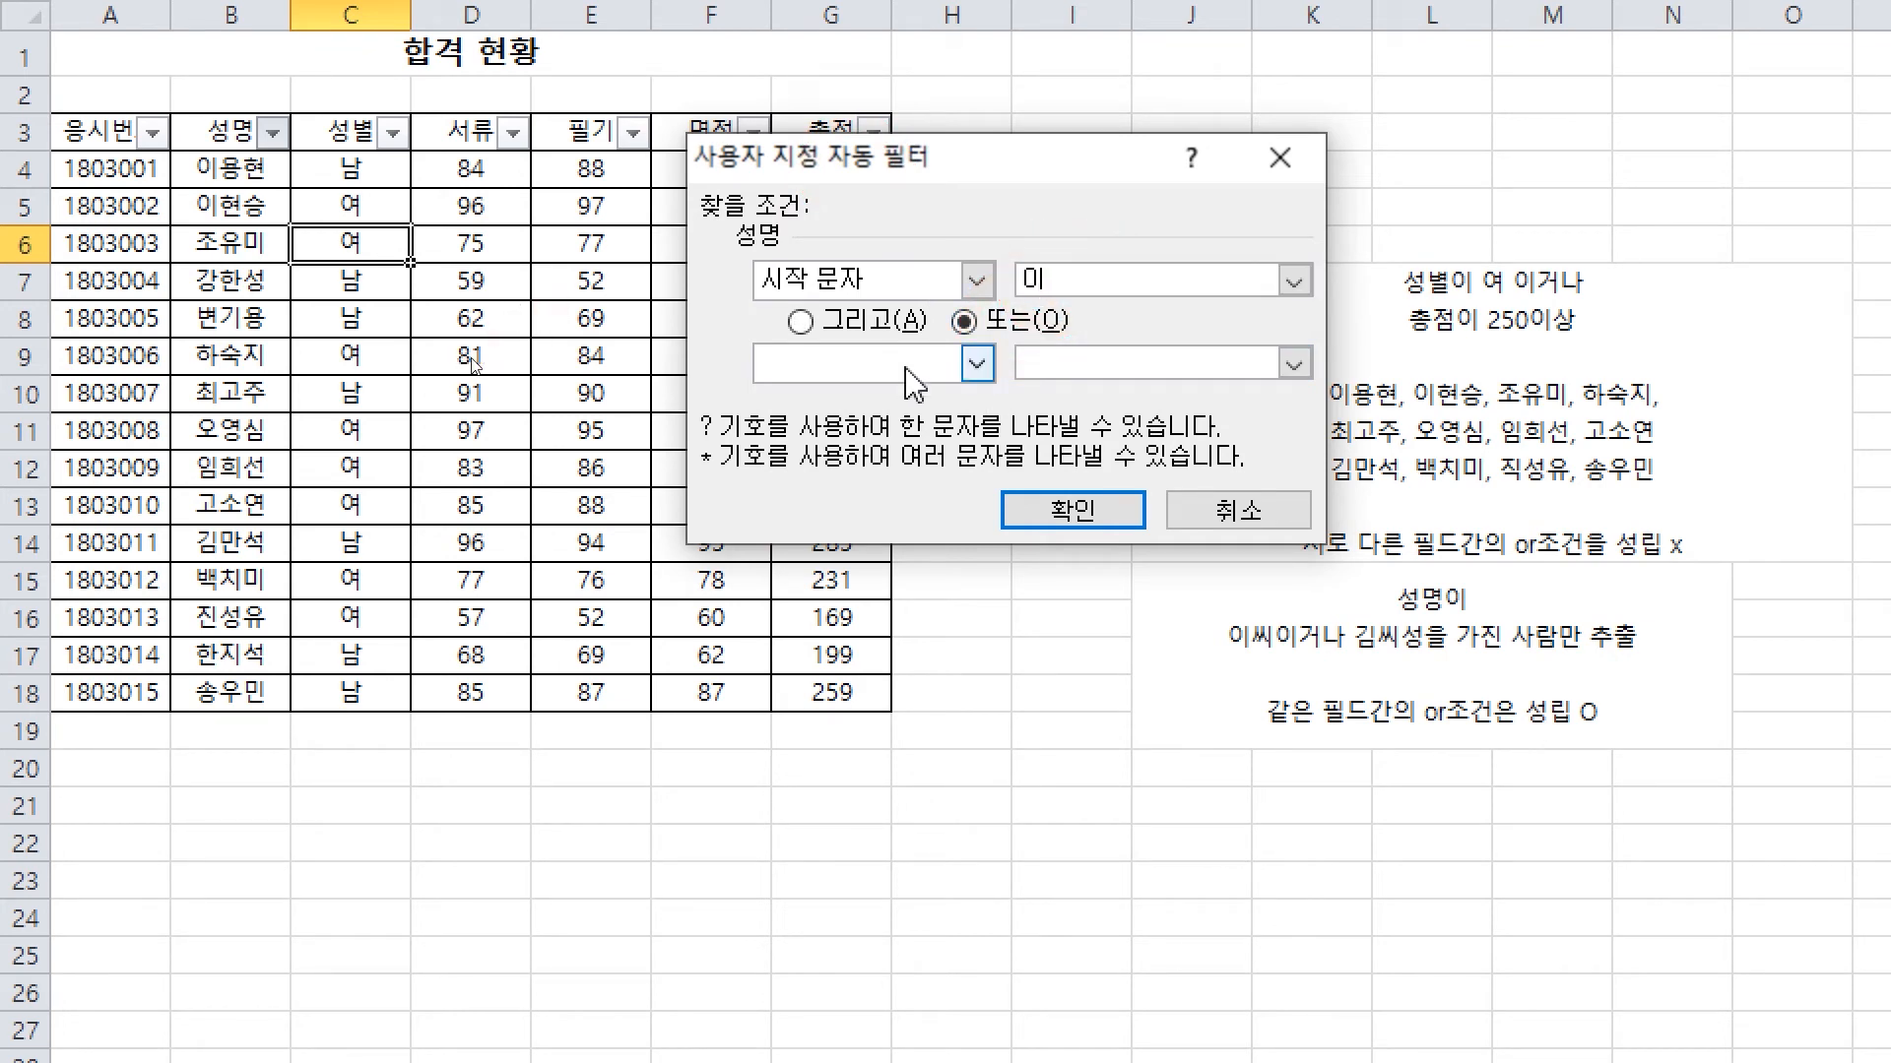
# Set the second condition of the 성명 filter to 시작 문자 김 and apply the filter
pyautogui.click(976, 363)
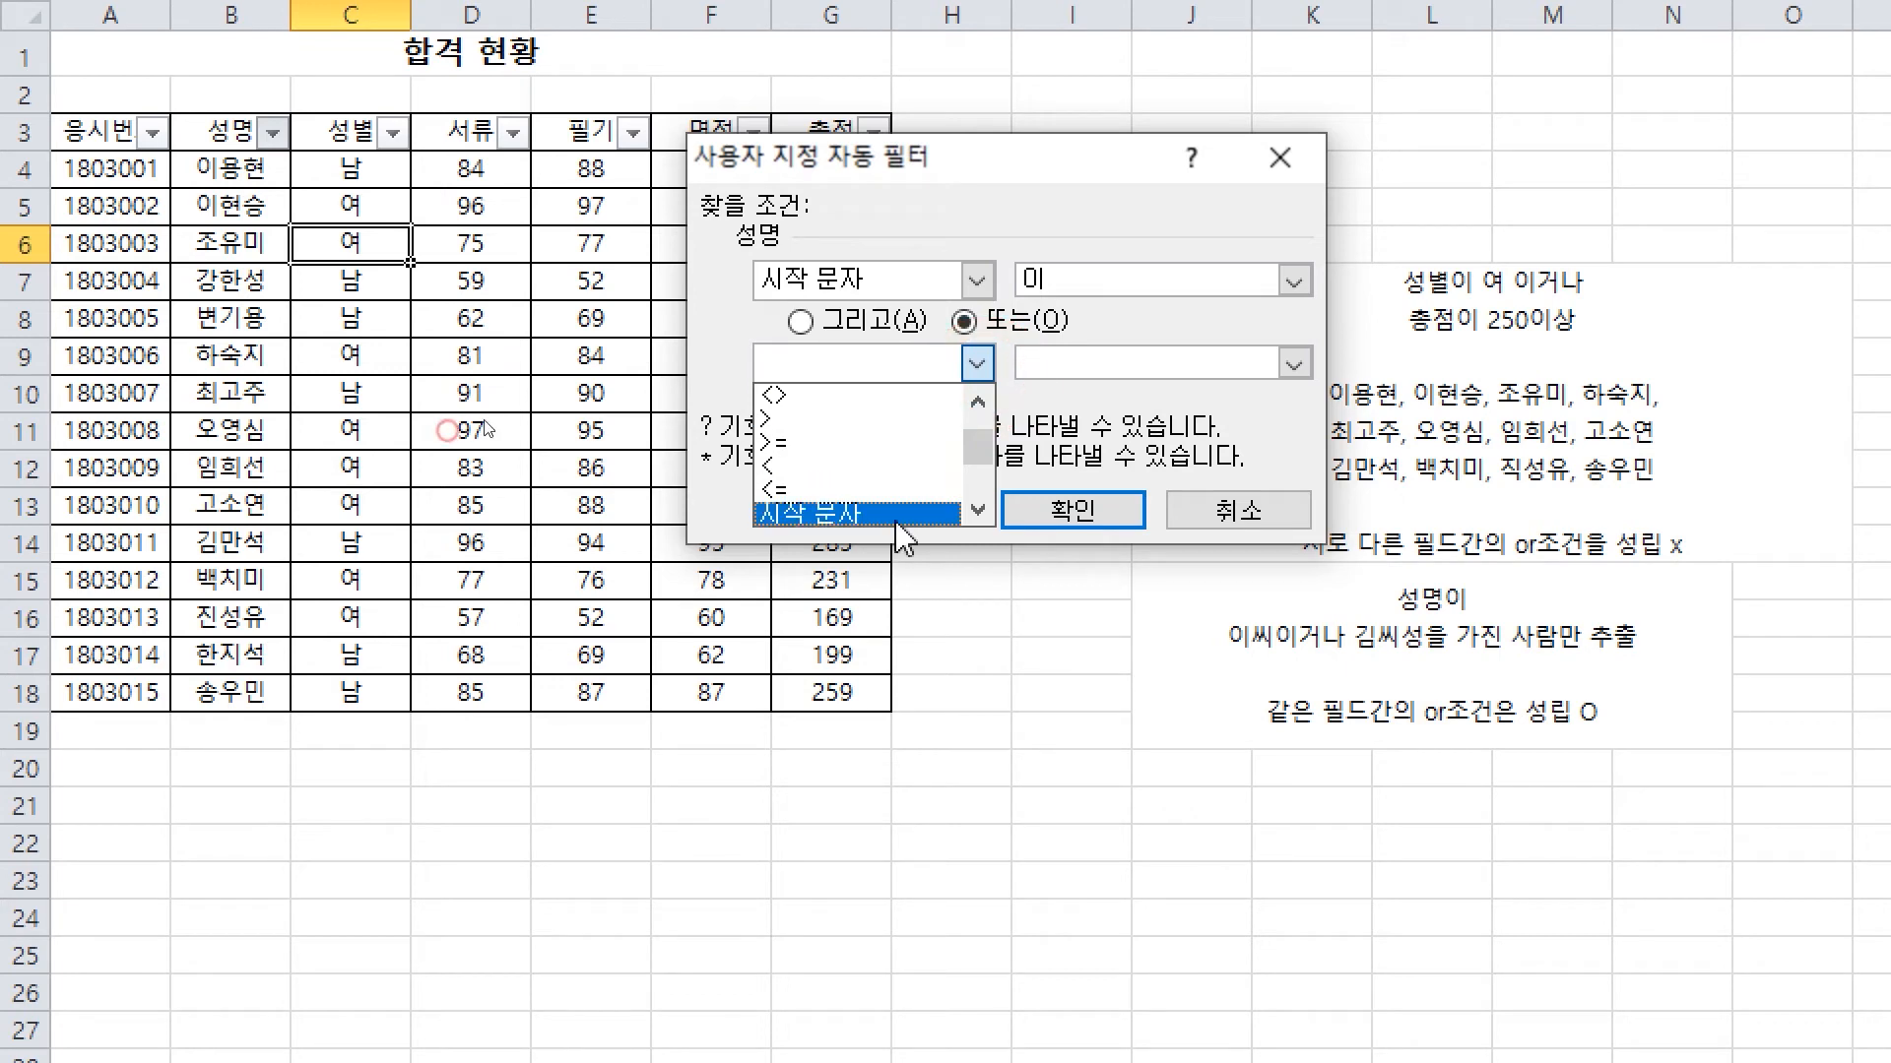
pyautogui.click(891, 514)
pyautogui.click(1108, 374)
pyautogui.write('ㄱㅣㅁ')
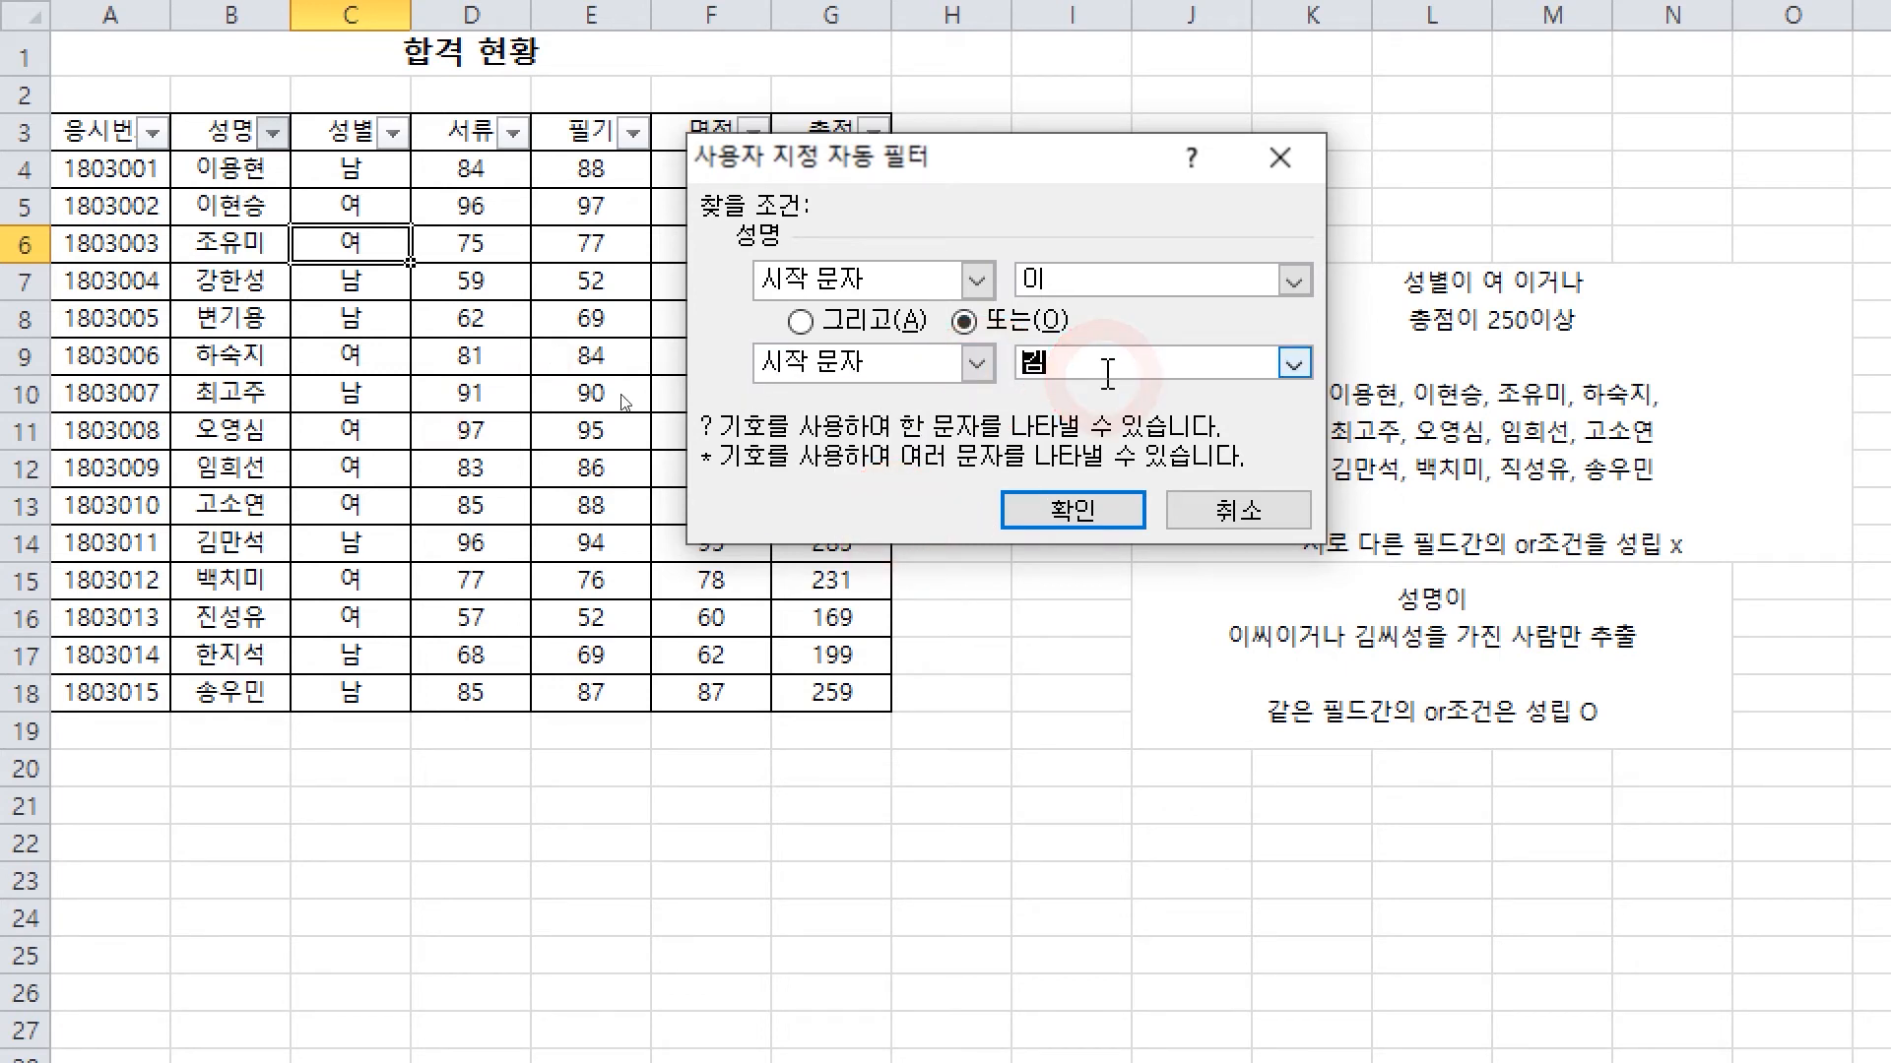
pyautogui.press('ctrl')
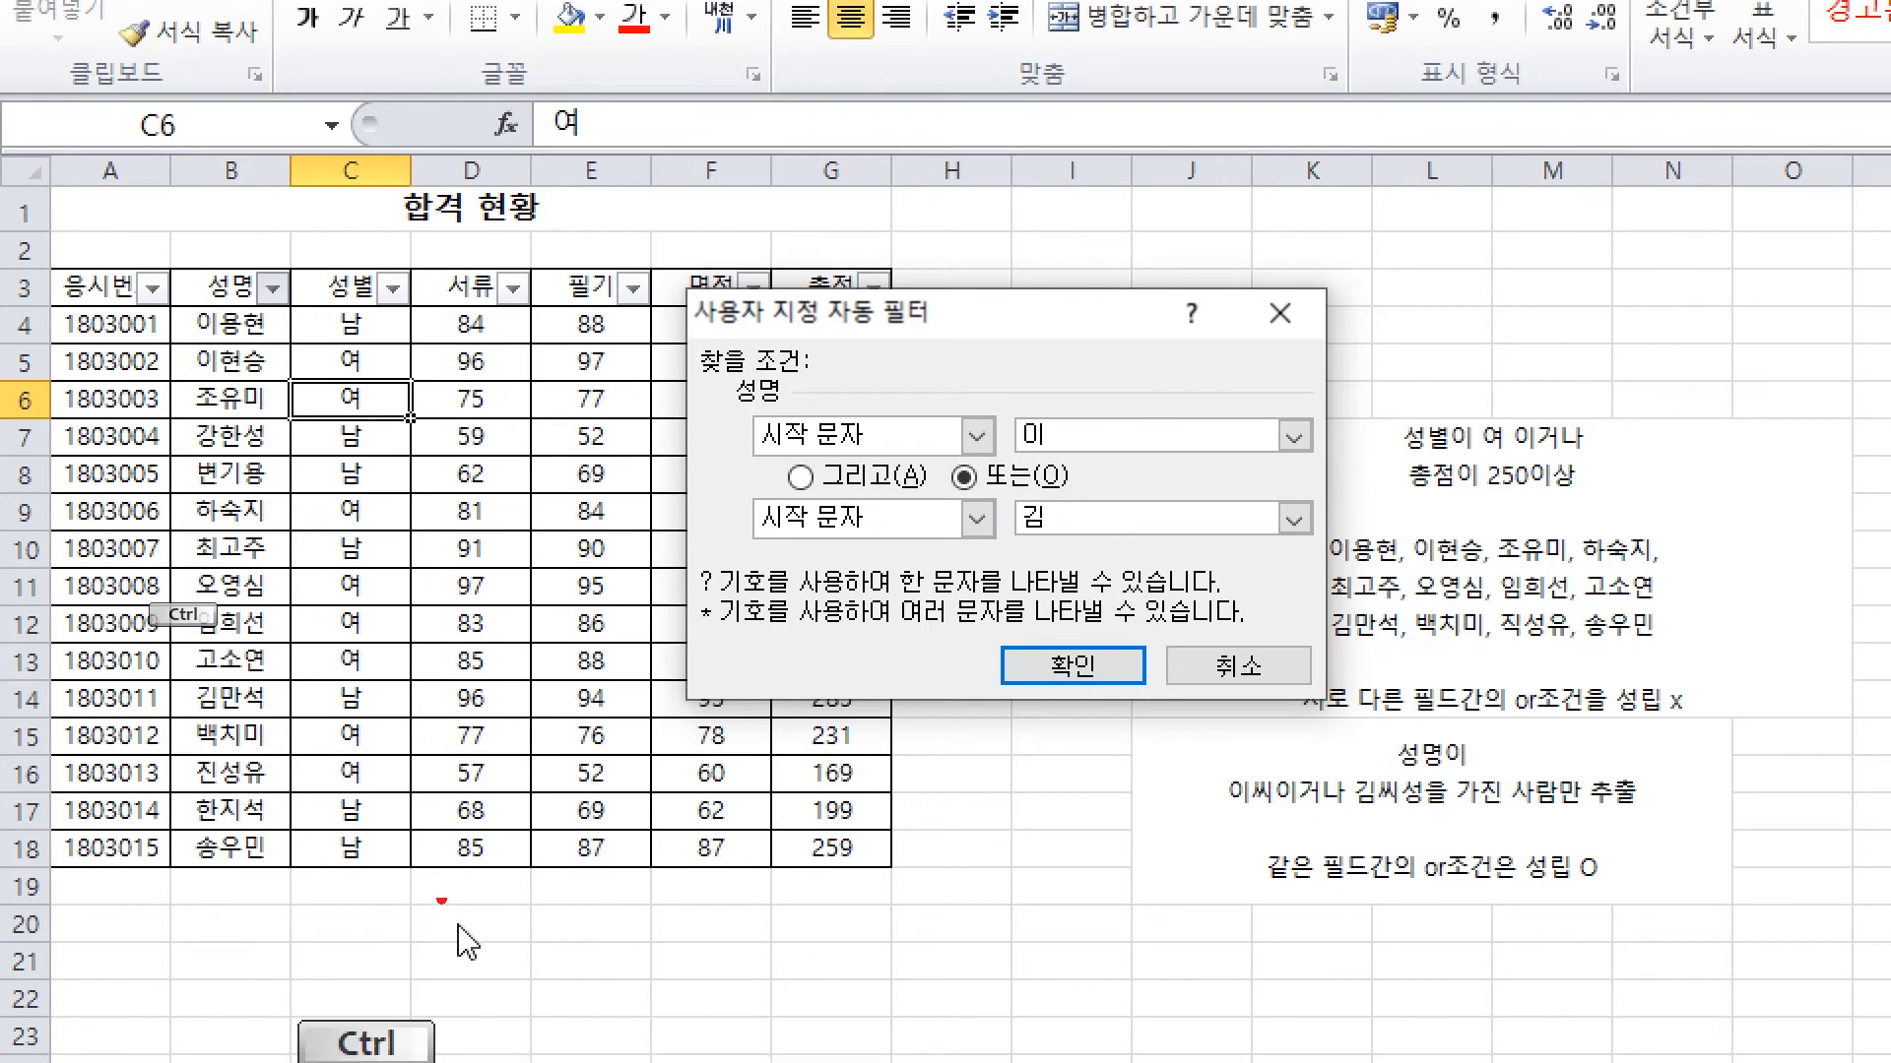
pyautogui.moveTo(288, 313)
pyautogui.mouseDown()
pyautogui.moveTo(331, 317)
pyautogui.moveTo(372, 358)
pyautogui.mouseUp()
pyautogui.moveTo(307, 700); pyautogui.dragTo(367, 694)
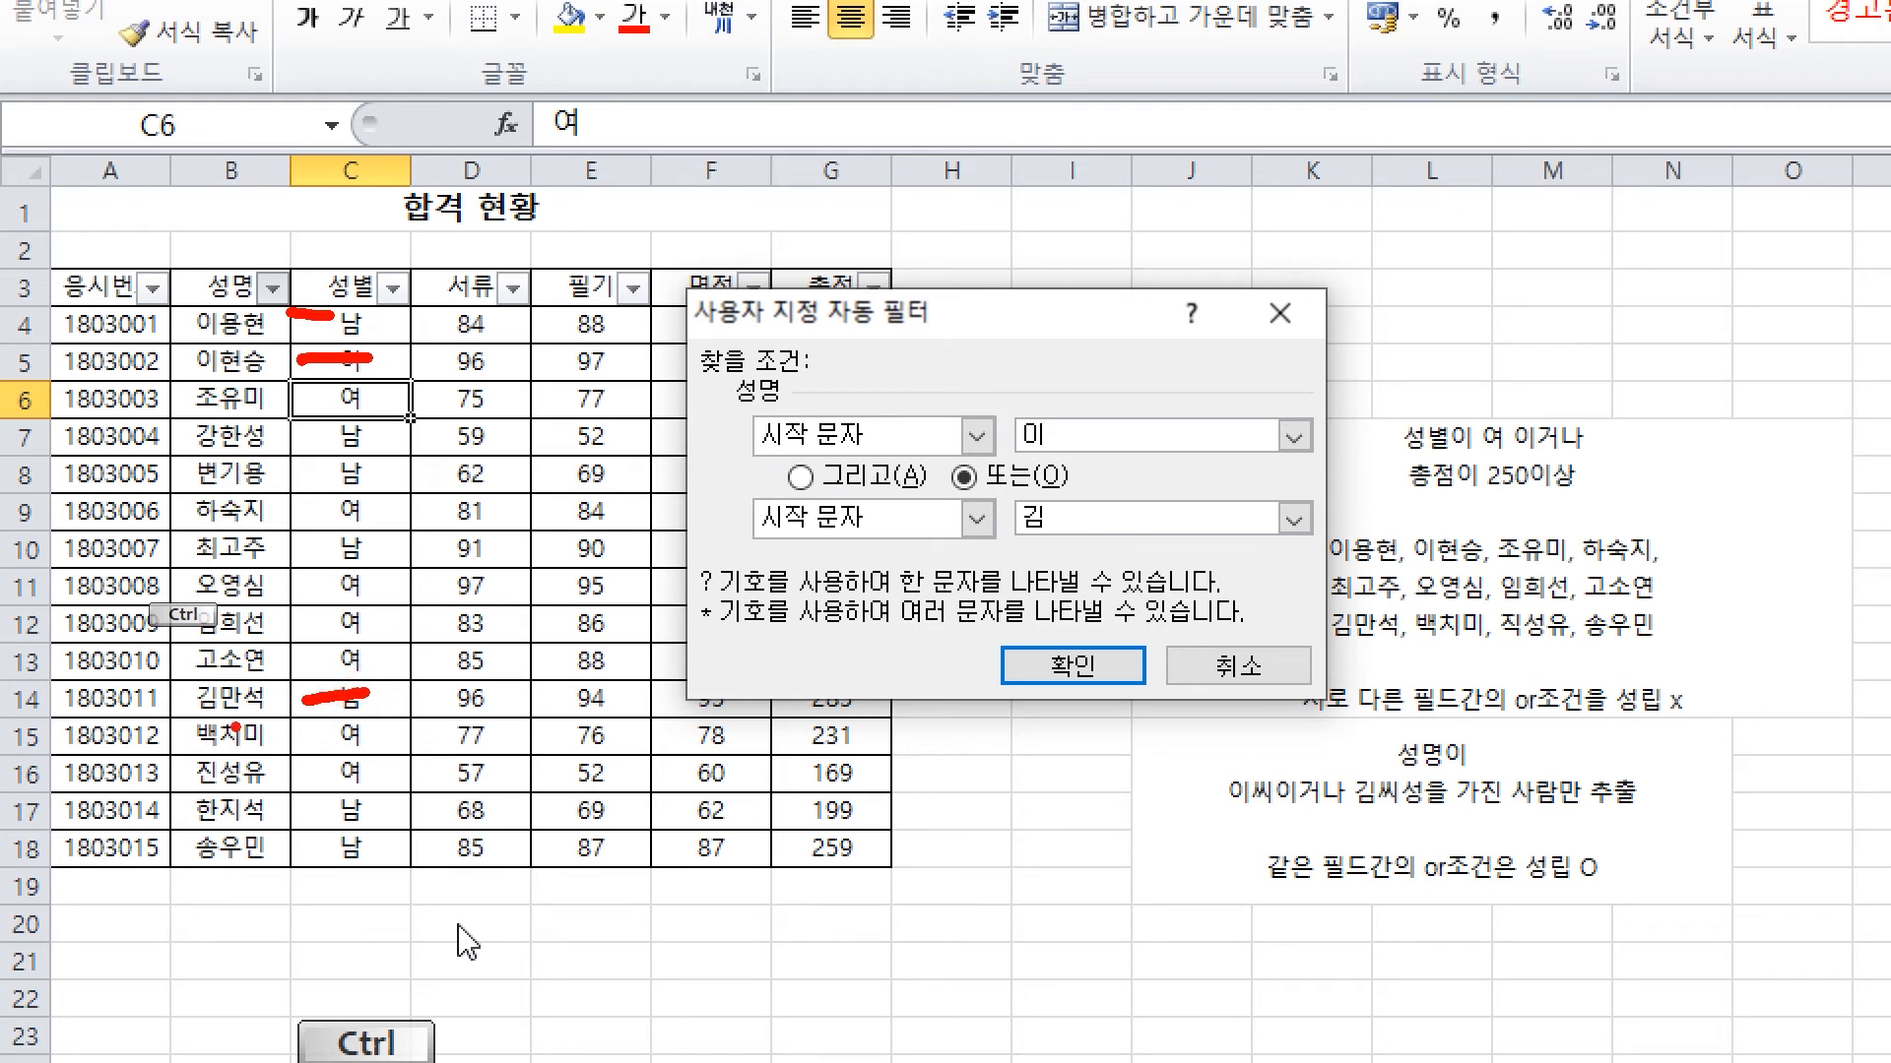
pyautogui.click(1081, 668)
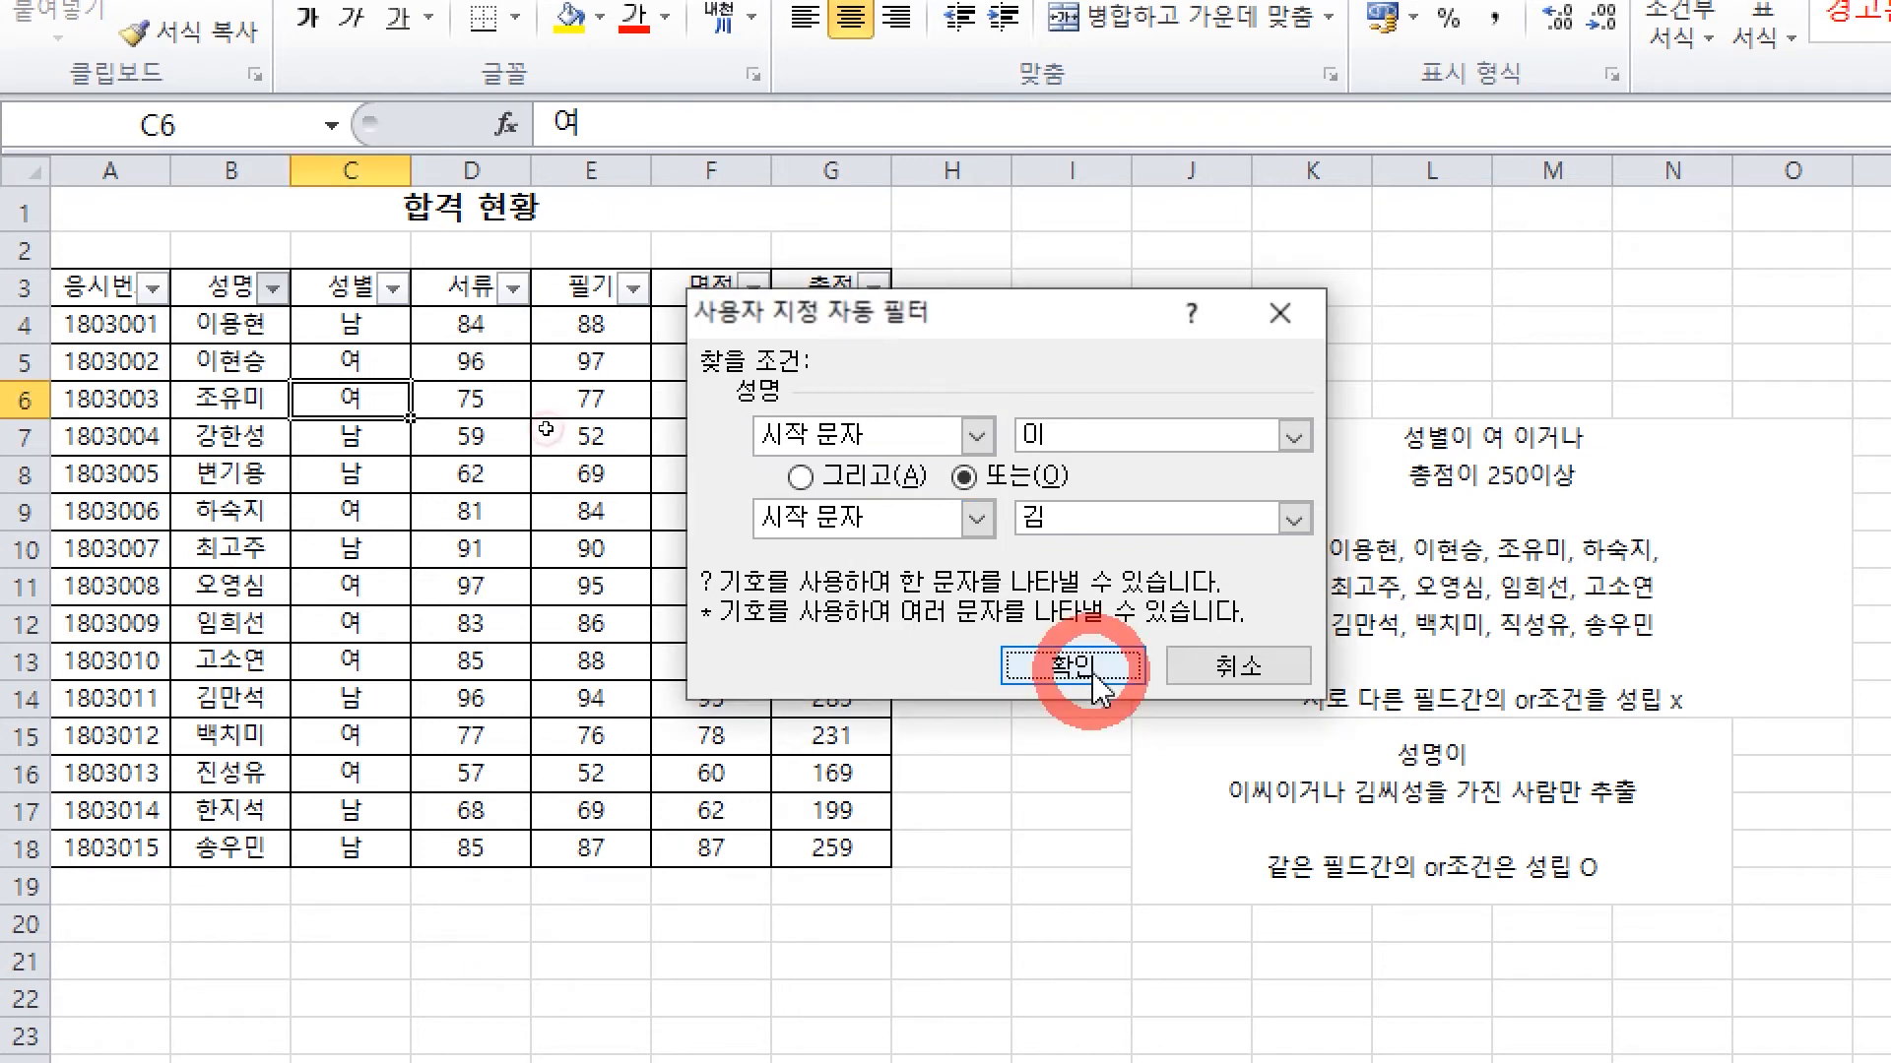
# Highlight the filtered cells from the 성명 header to the second 서류 value and undo the 성명 filter
pyautogui.moveTo(225, 288); pyautogui.dragTo(471, 362)
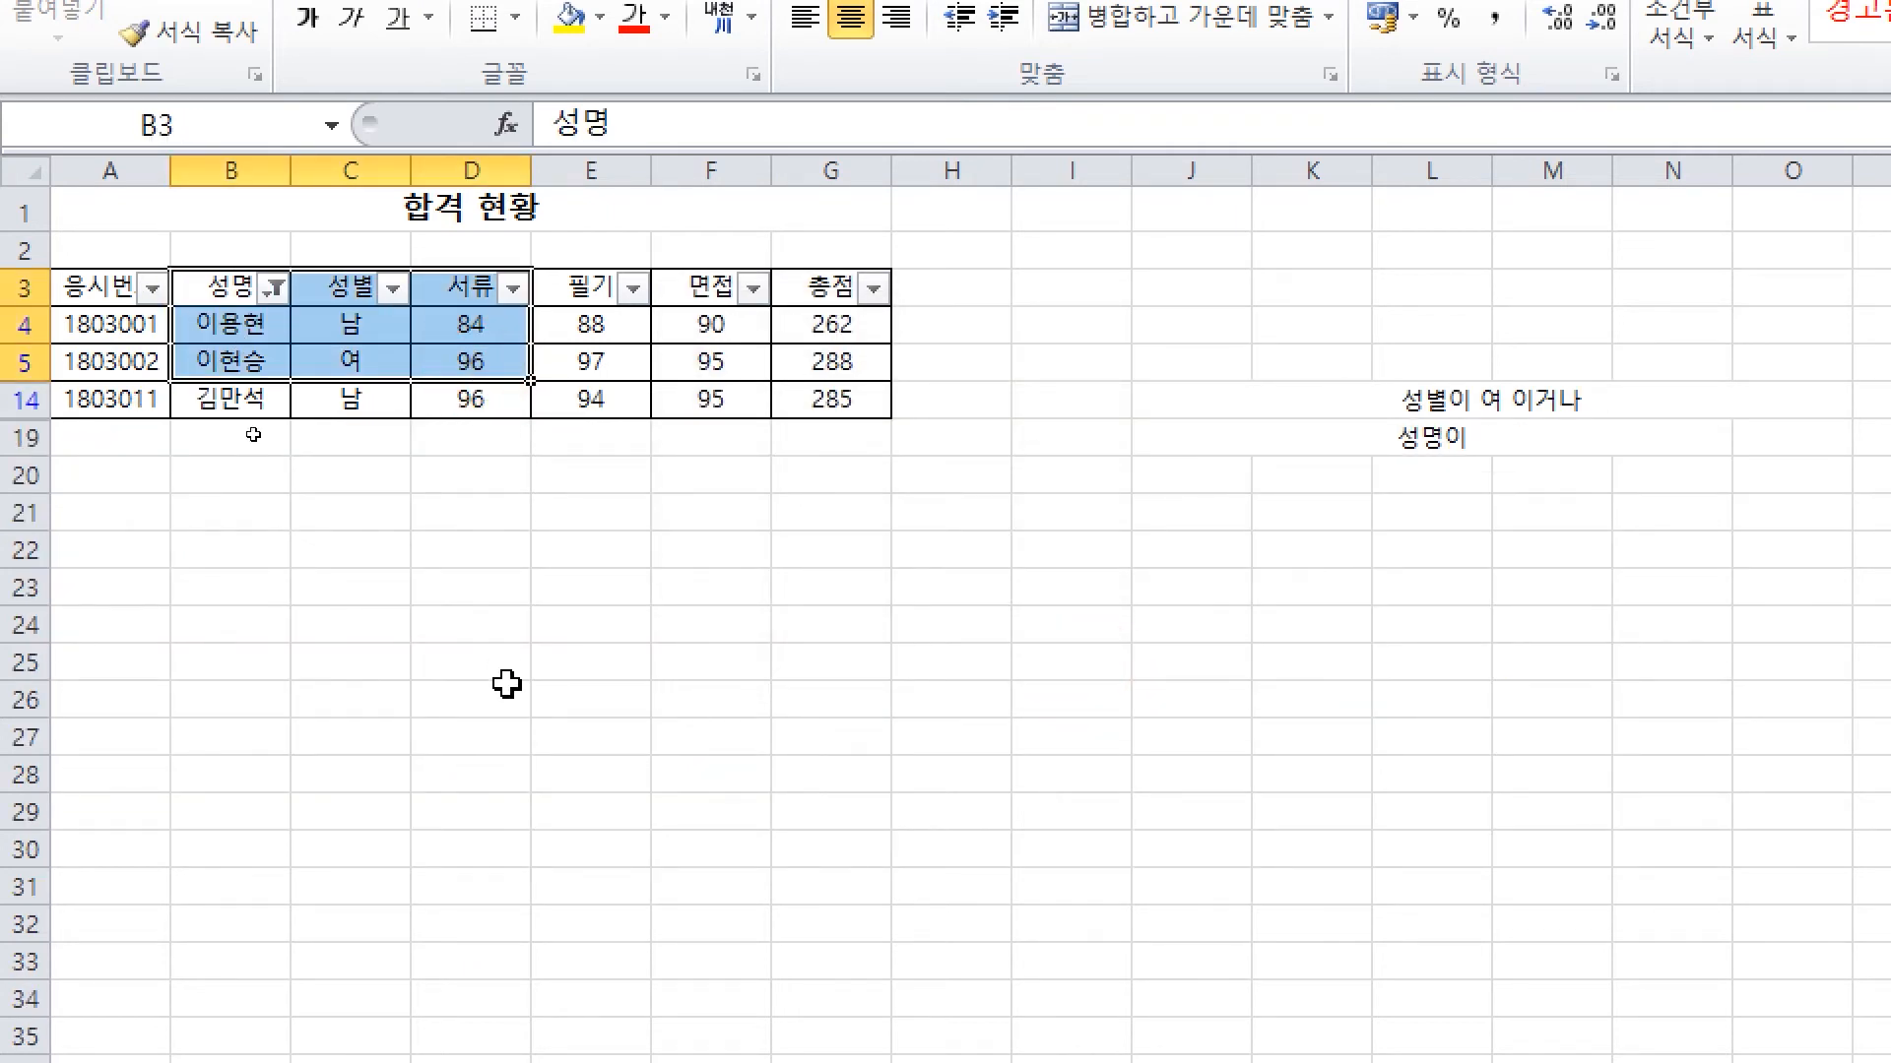
pyautogui.hotkey('ctrl', 'z')
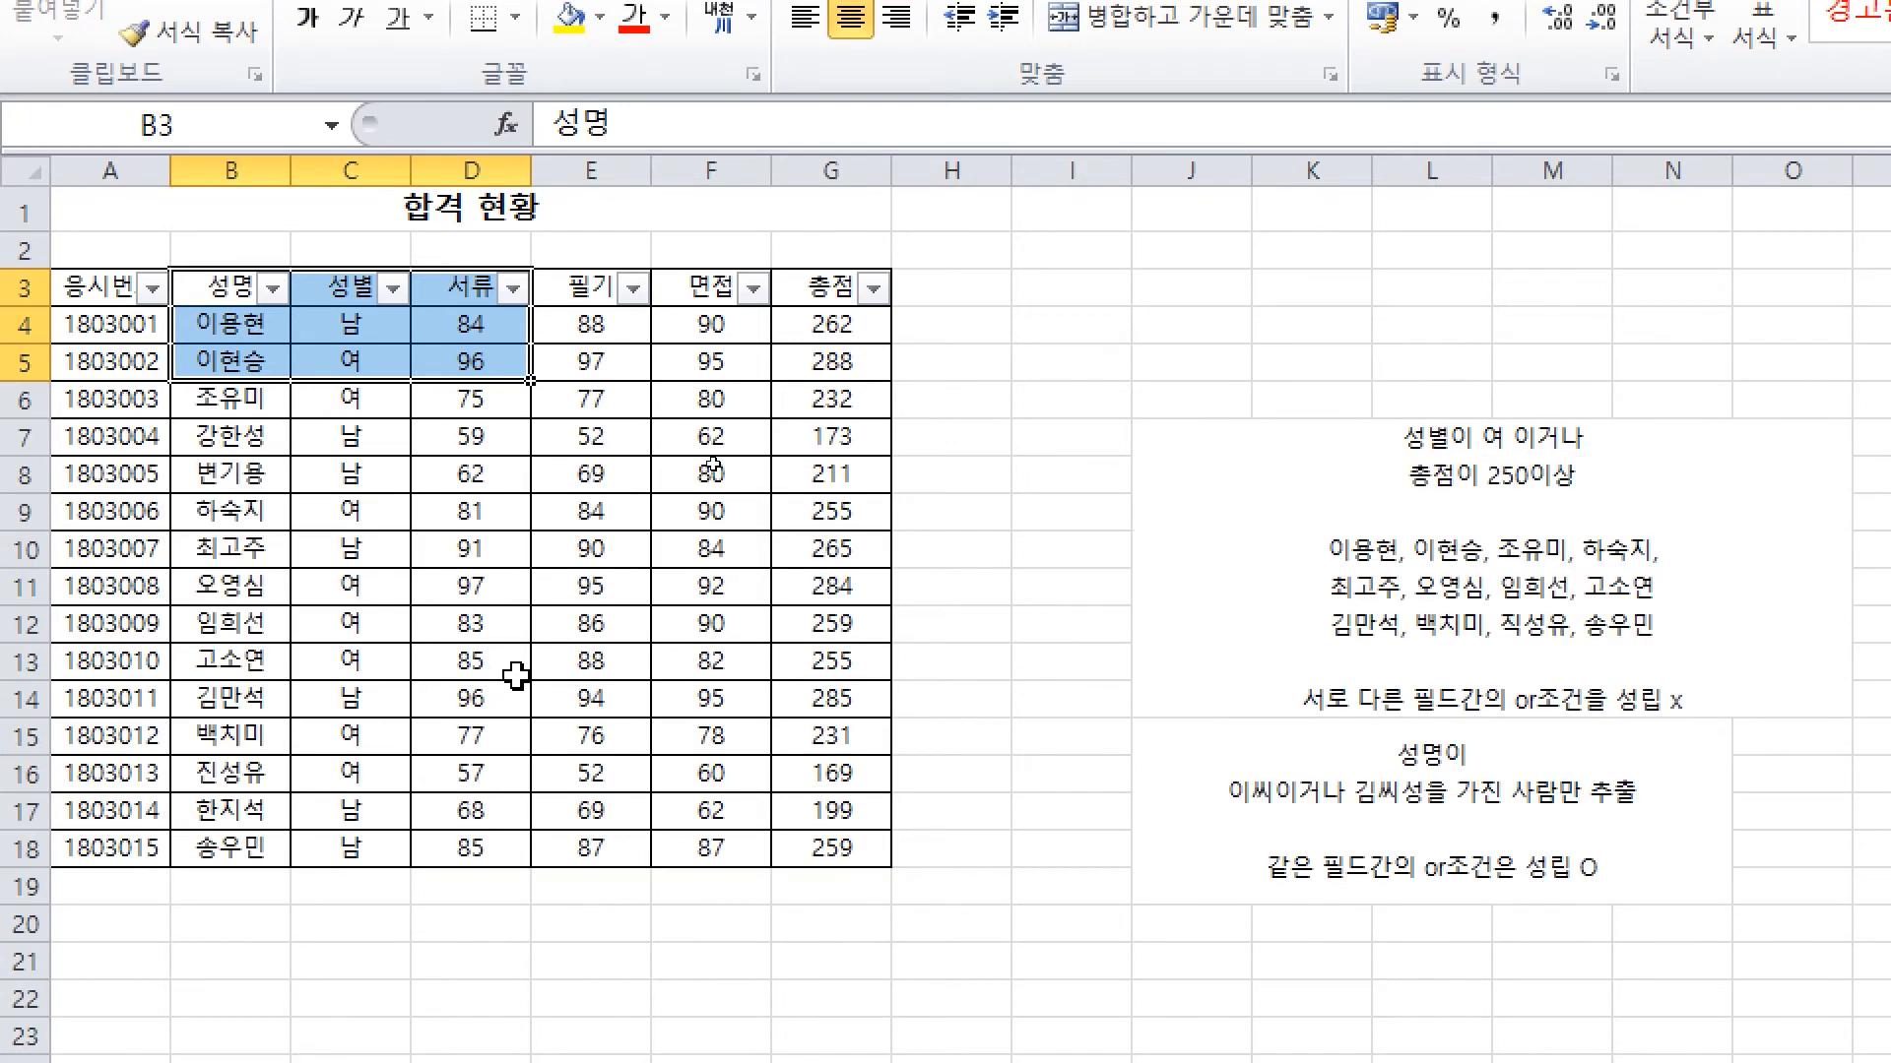
pyautogui.click(1548, 623)
pyautogui.press('ctrl')
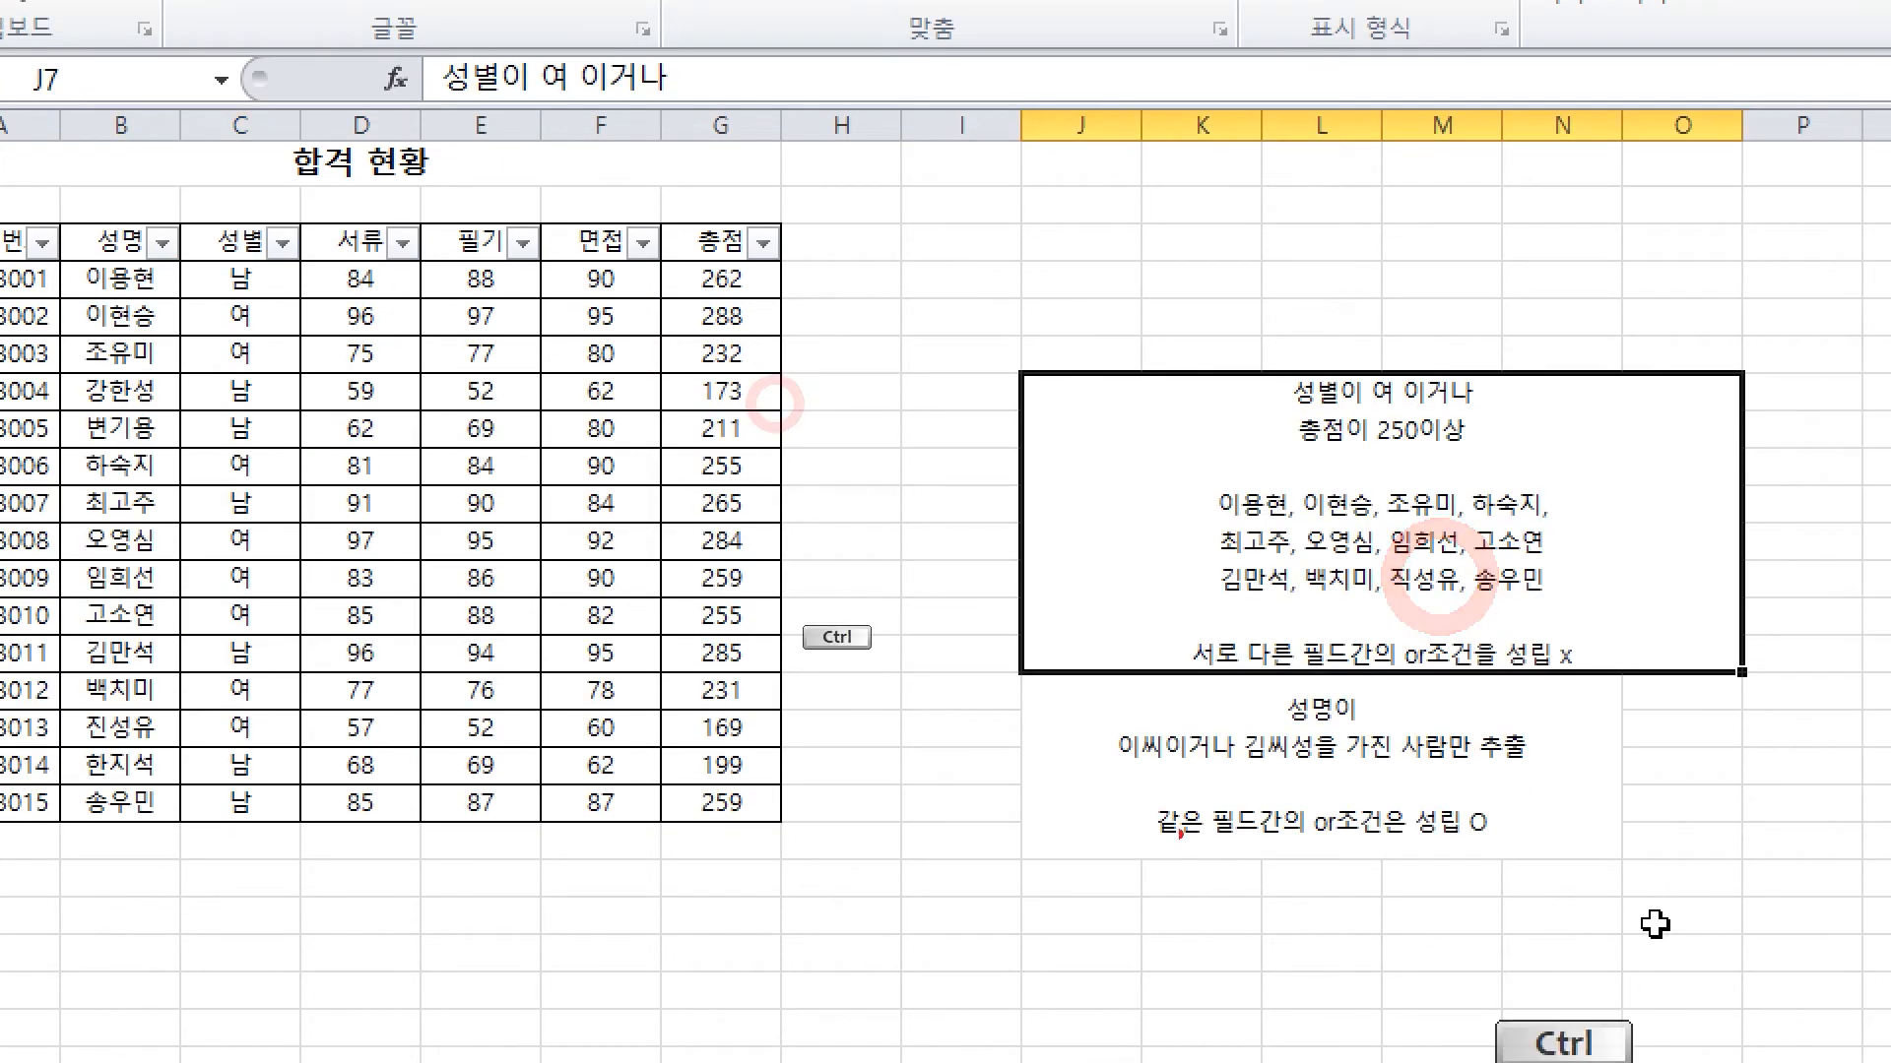
pyautogui.moveTo(1346, 836)
pyautogui.mouseDown()
pyautogui.moveTo(1280, 829)
pyautogui.moveTo(1351, 899)
pyautogui.mouseUp()
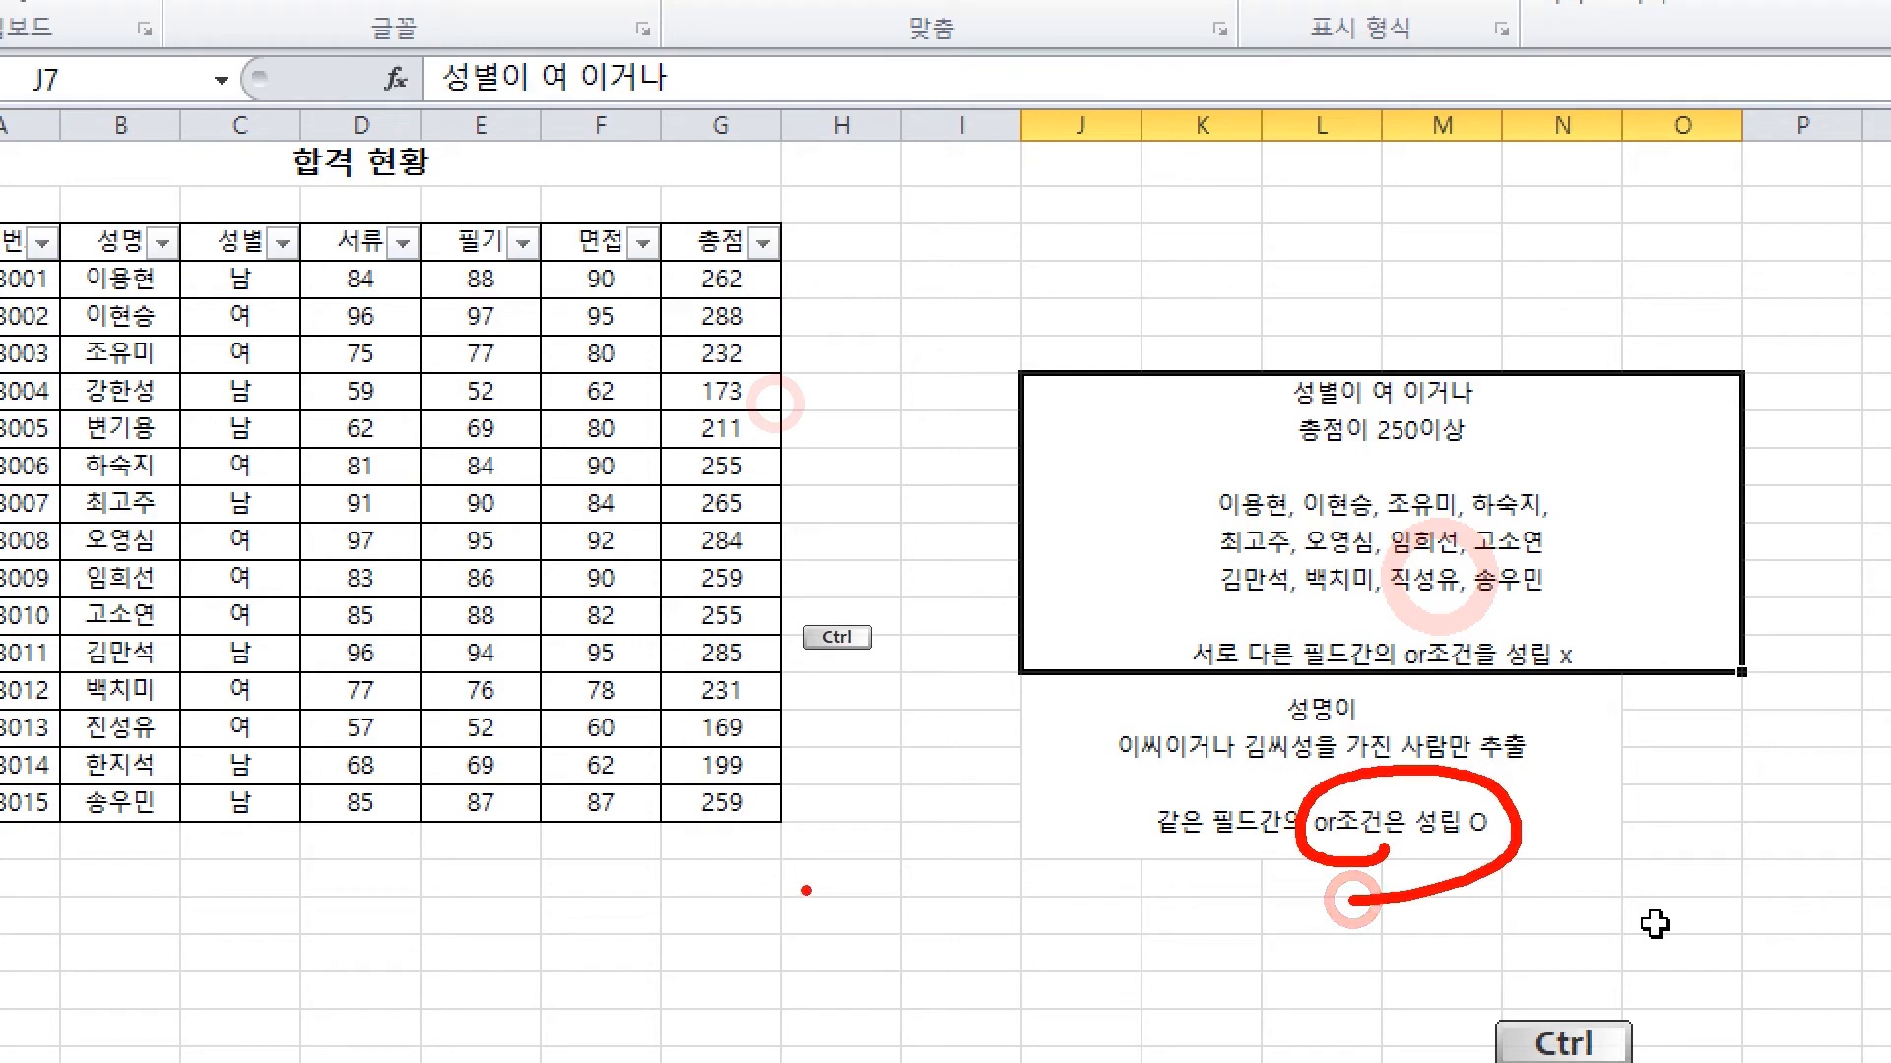
pyautogui.click(1132, 566)
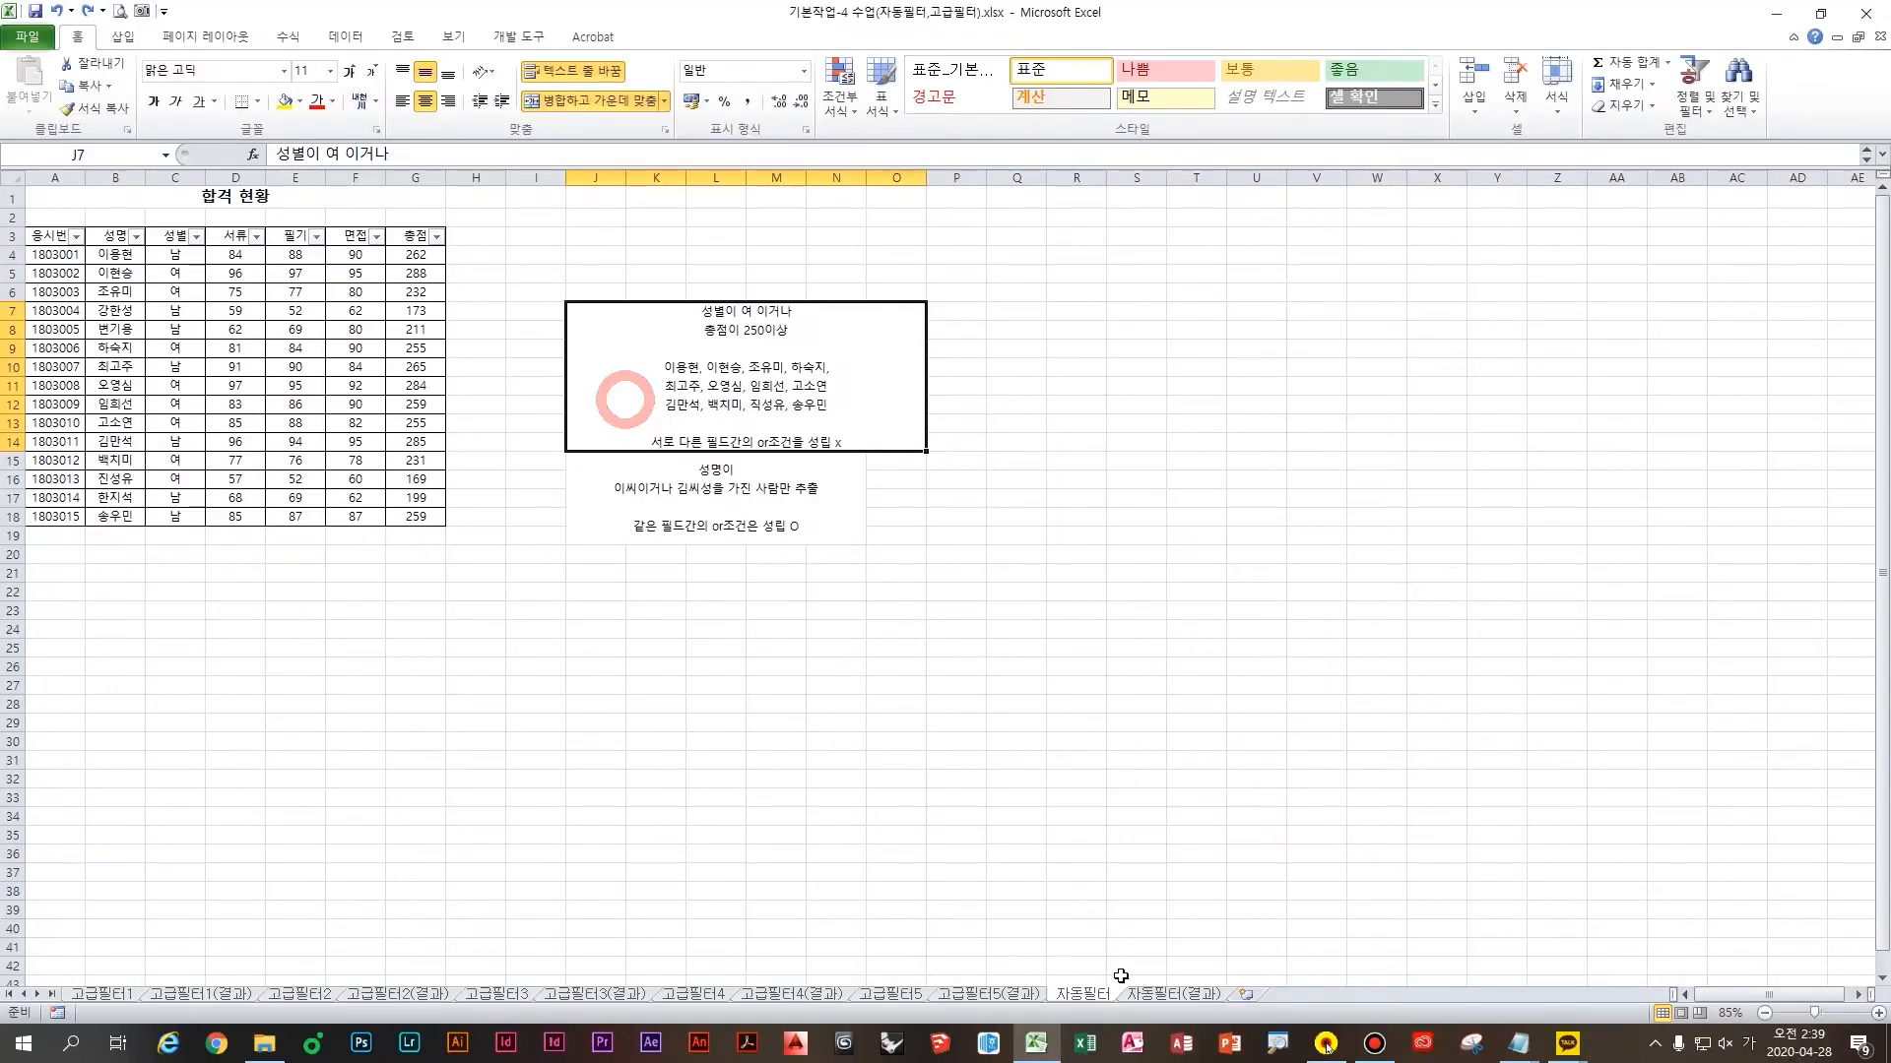
# Switch to the untitled Notepad notes and write "자동필터는 서로 다른 필드간의 or조건은 성립을 할 수가 없지만," below the last line
pyautogui.moveTo(1522, 1051)
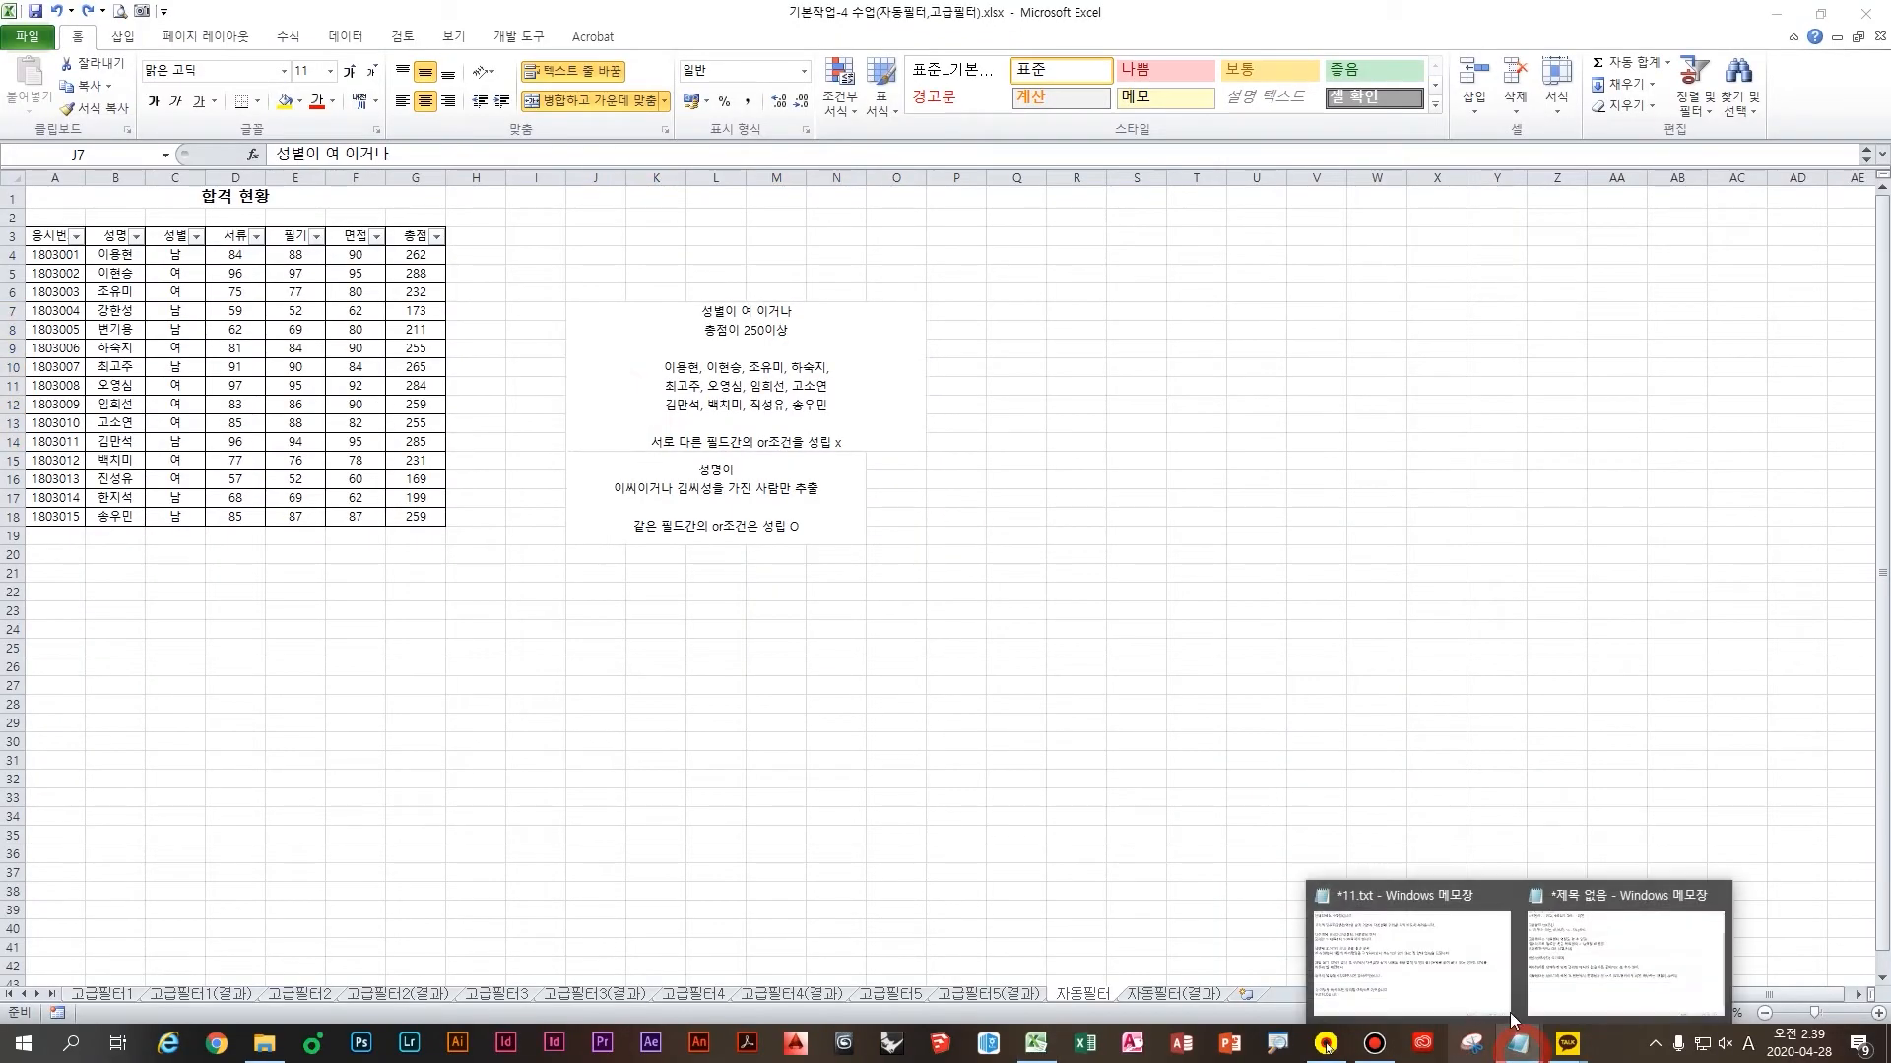
pyautogui.click(1644, 978)
pyautogui.write('ㅇ')
pyautogui.press('BackSpace')
pyautogui.write('ㅈ')
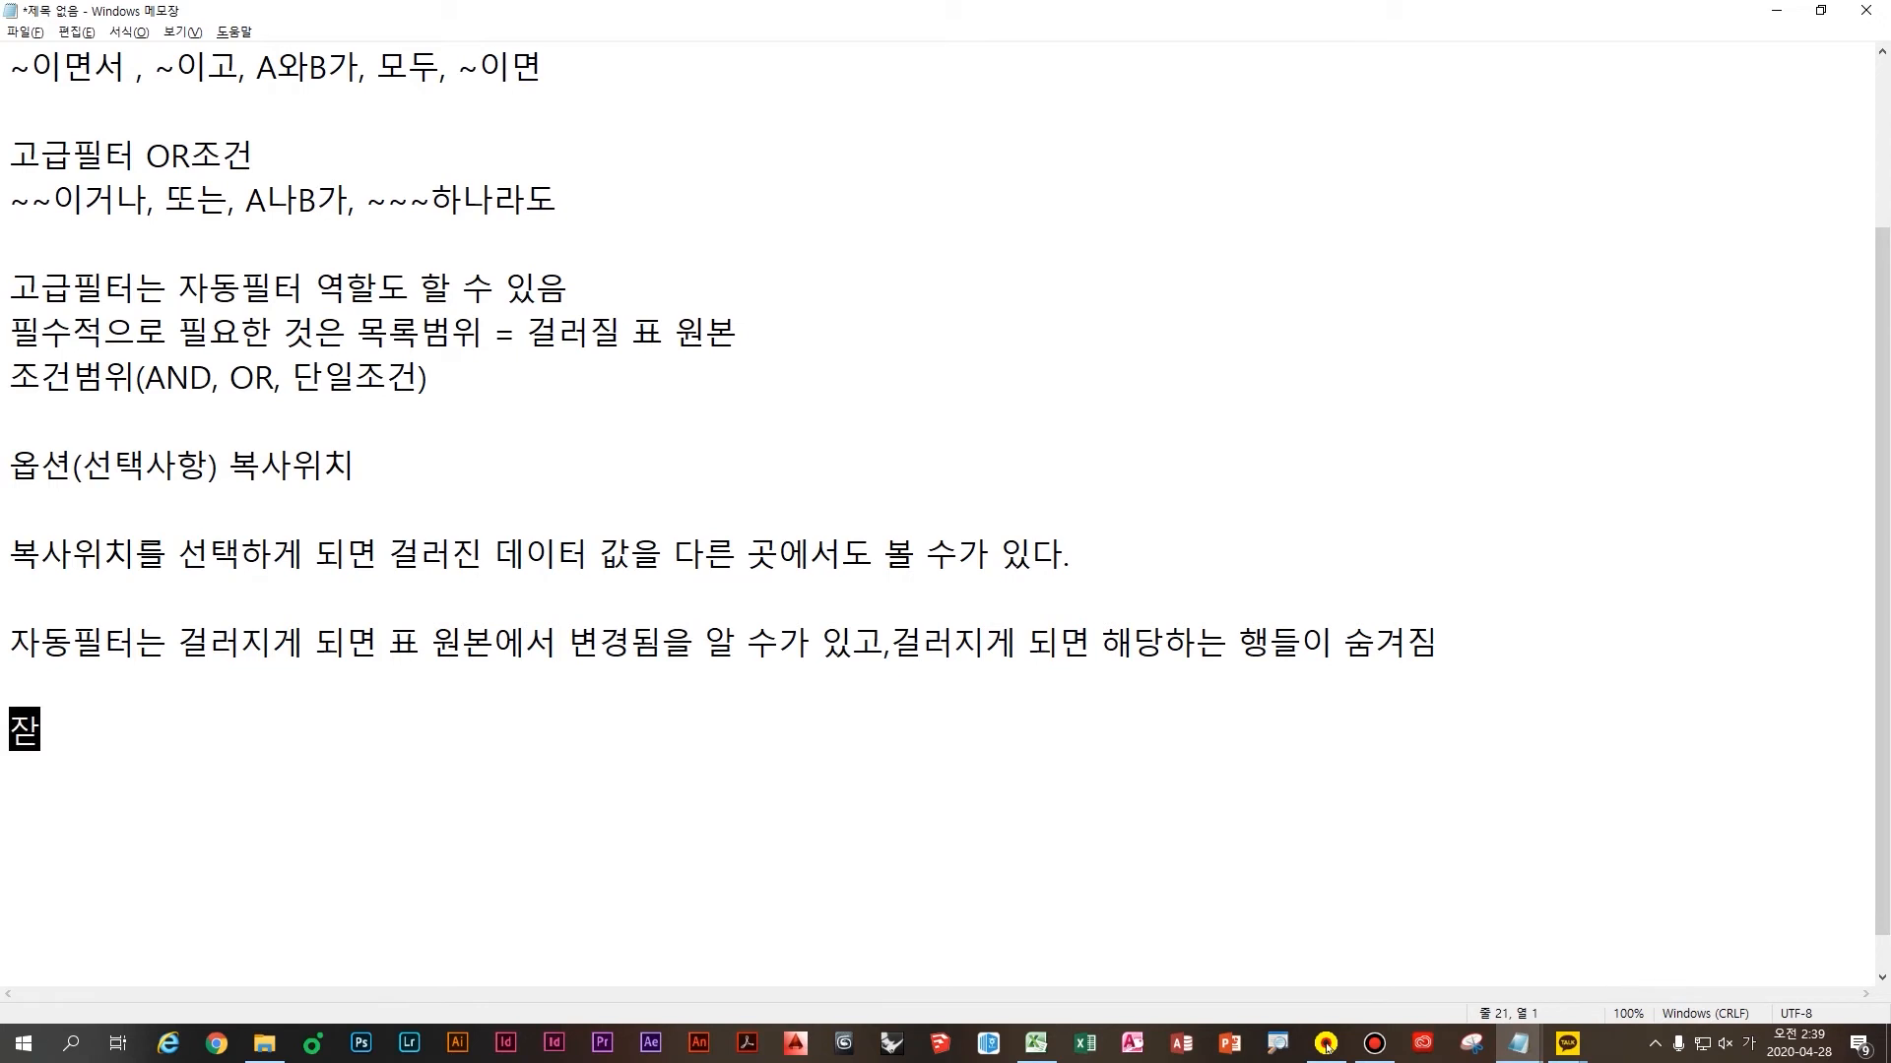
pyautogui.write('동필')
pyautogui.write('터는 서로 다른 필드간으')
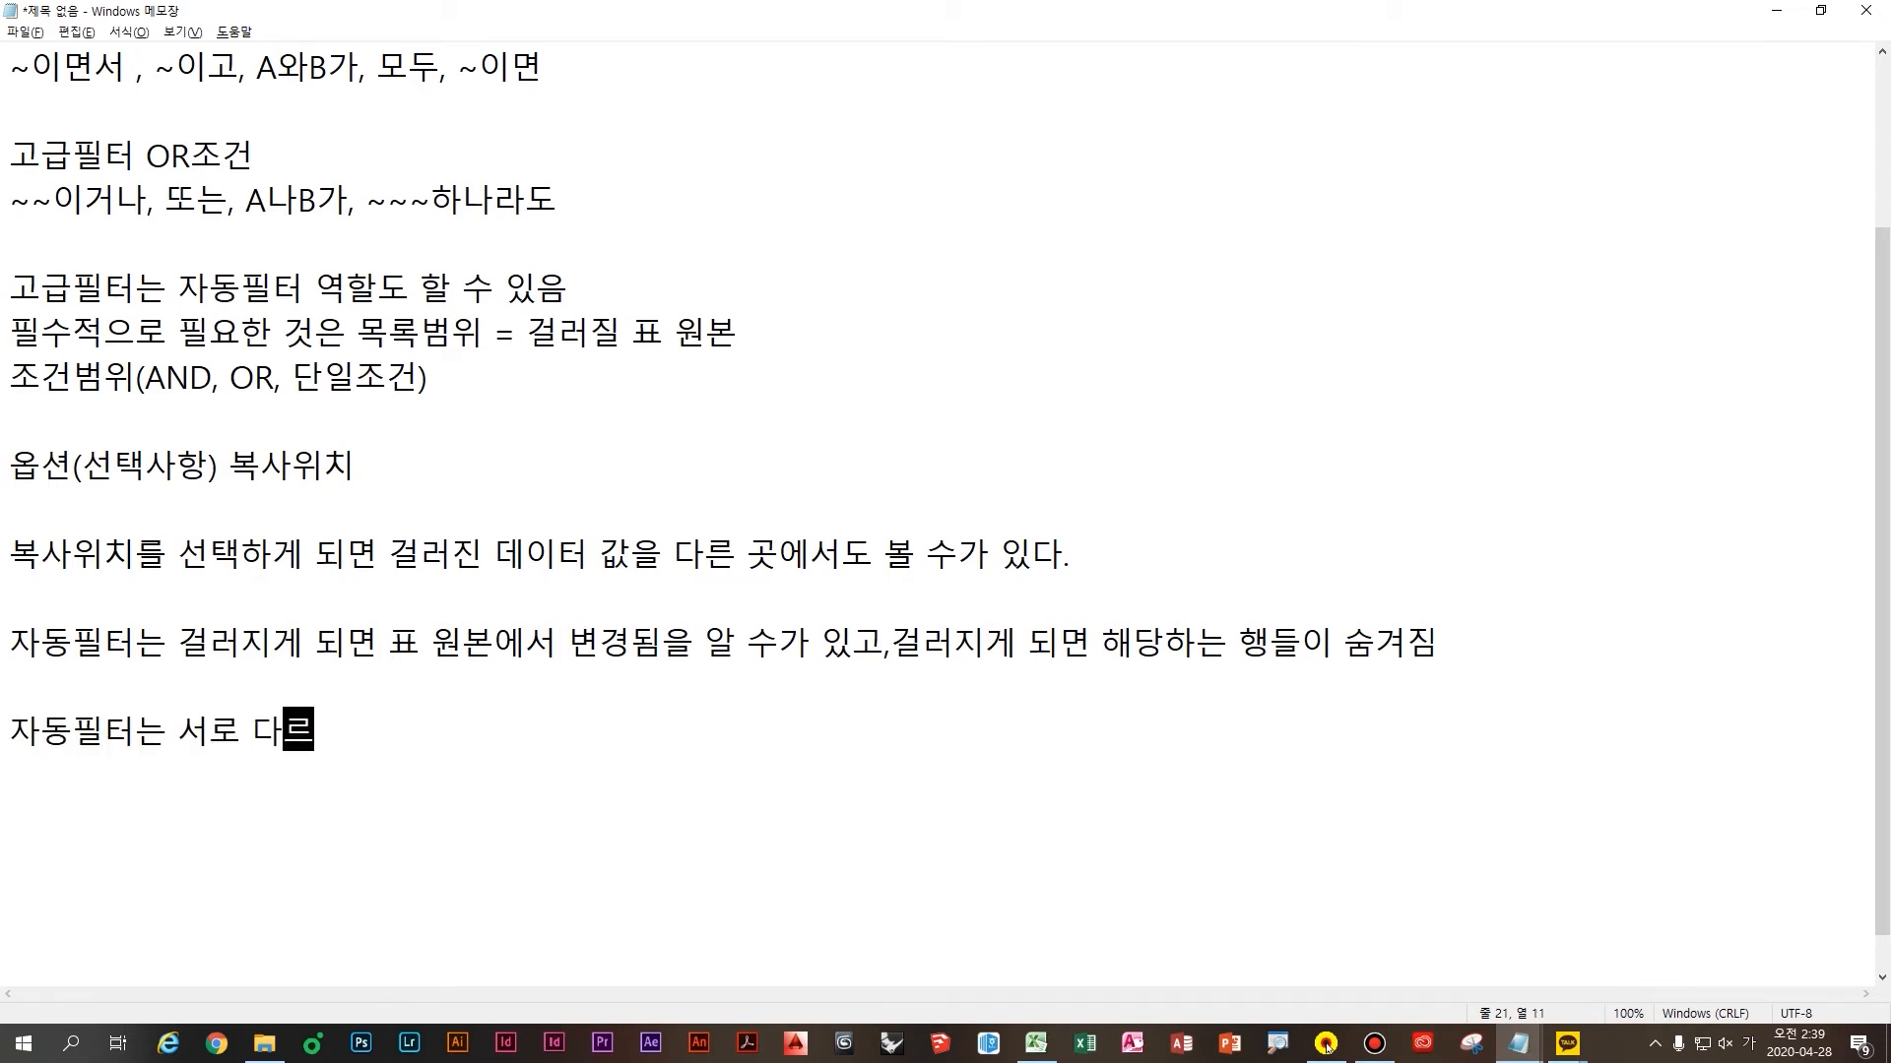
pyautogui.write(' or')
pyautogui.press('Hangul')
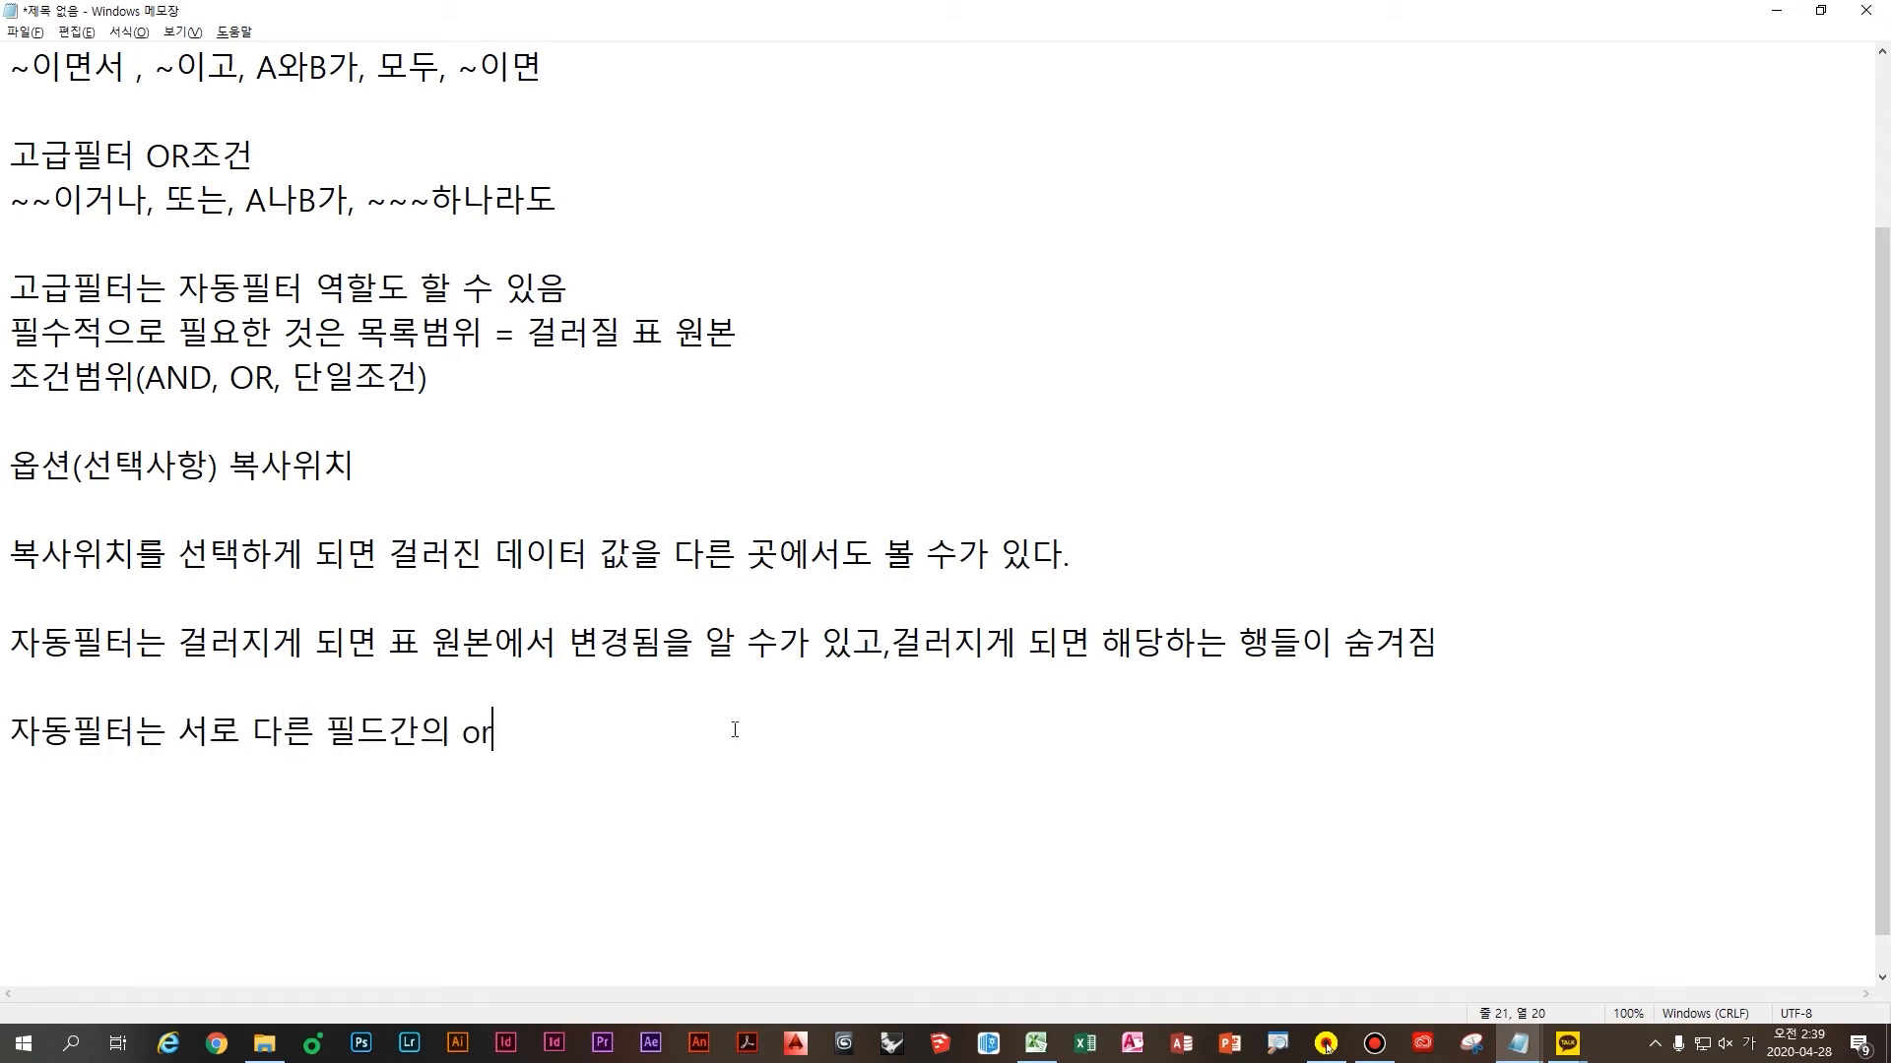
pyautogui.write('조건은 성리')
pyautogui.write('ㅂ을 할 수가 없지')
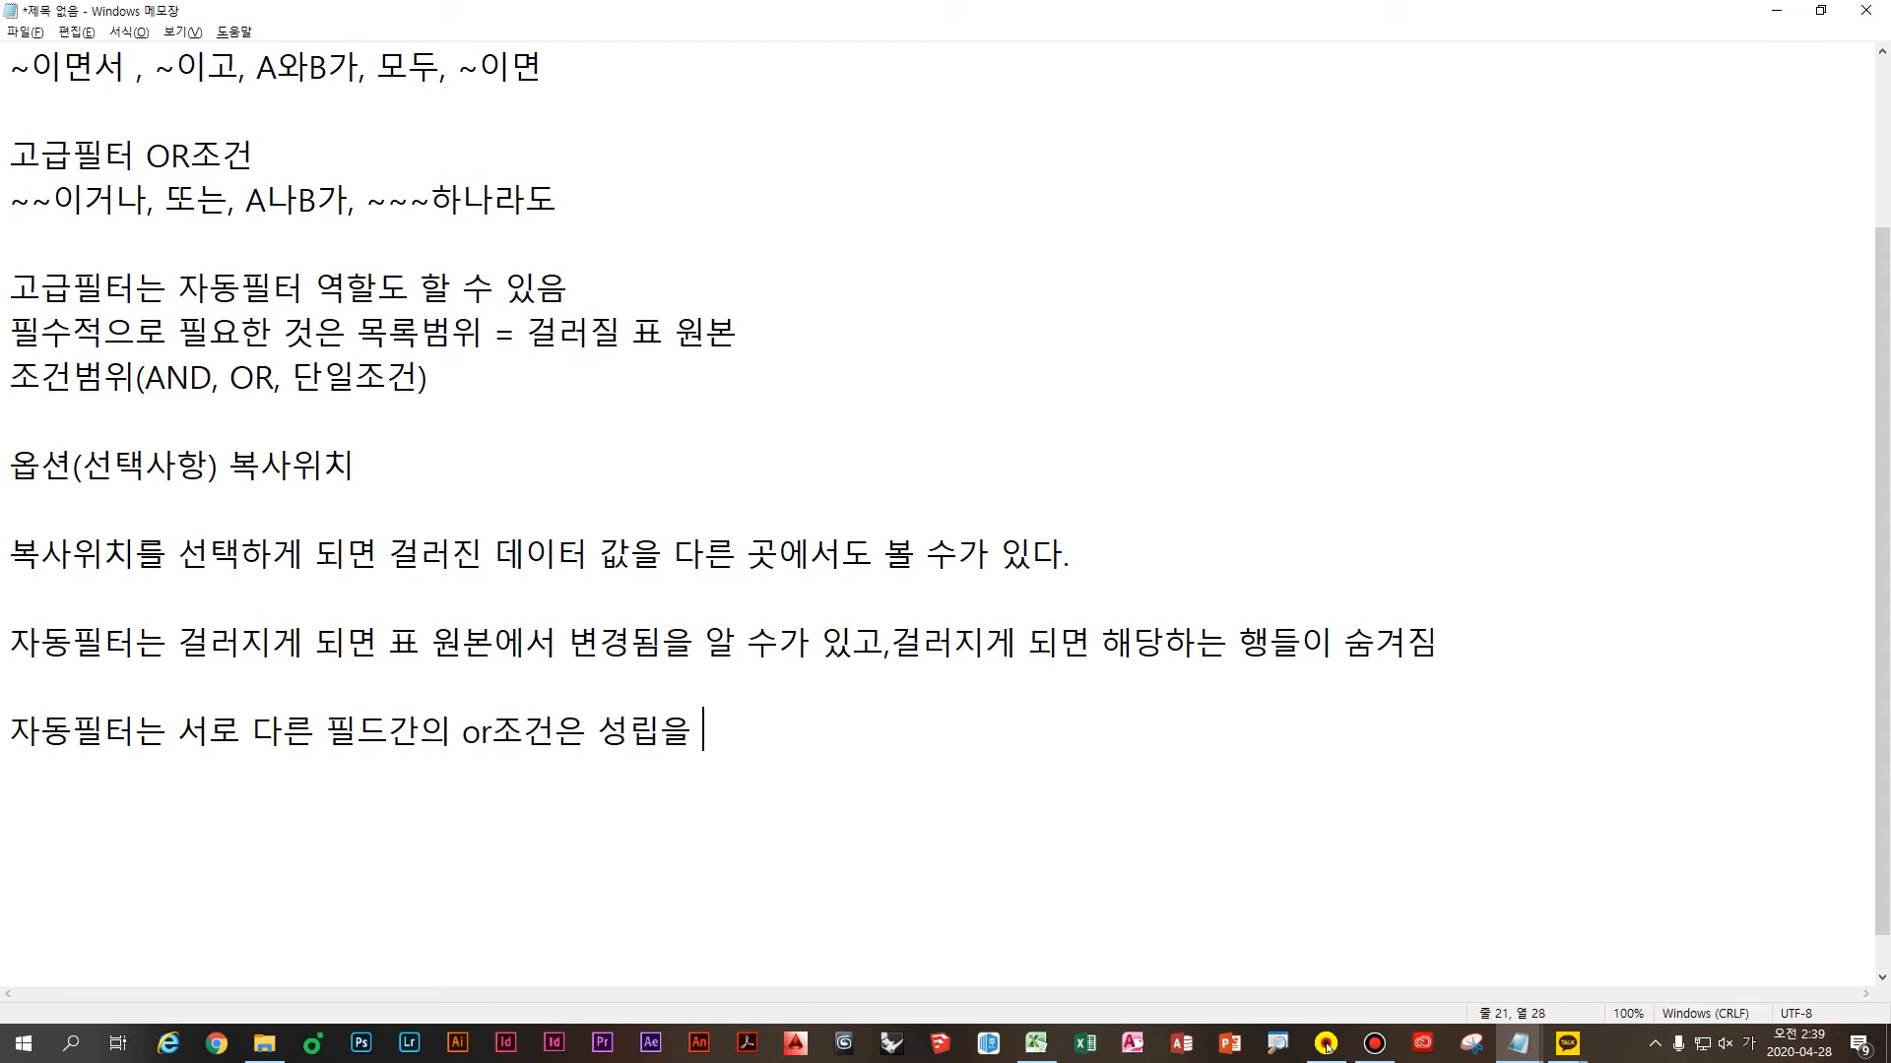
pyautogui.write('만, ')
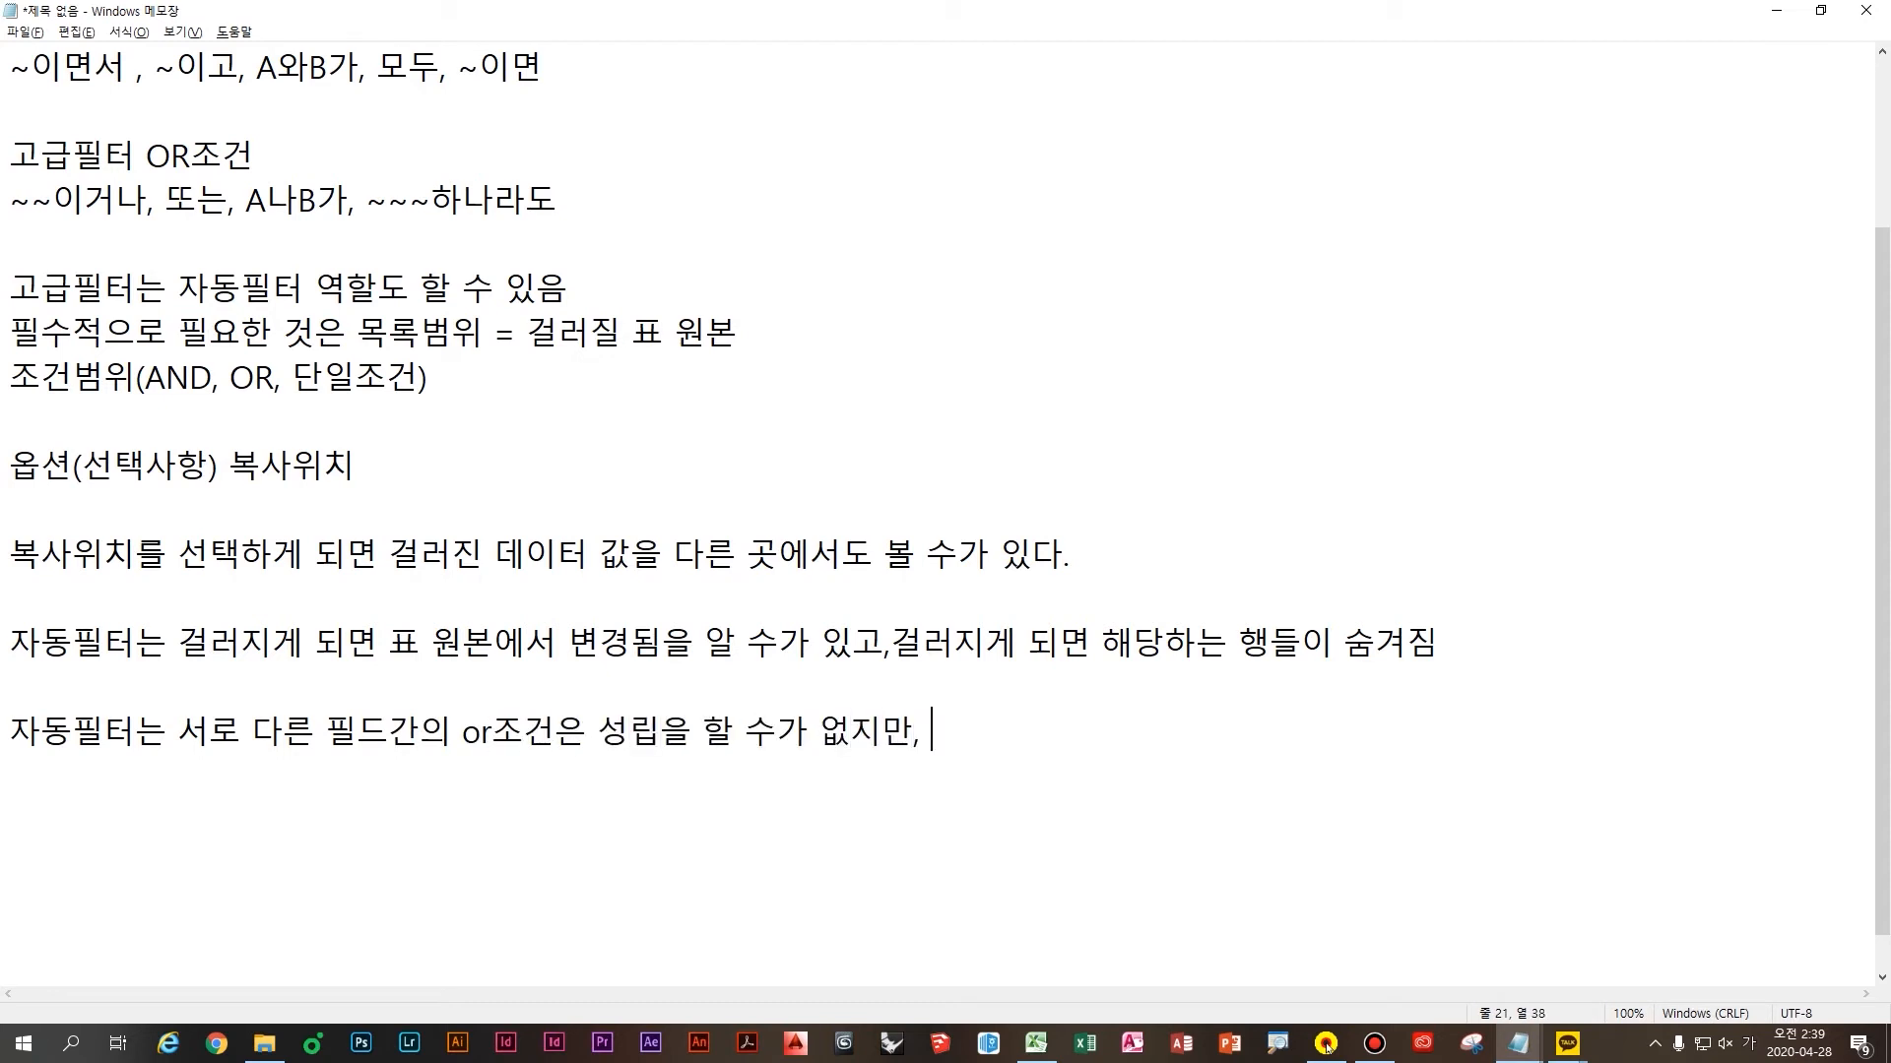
# Complete the sentence in the notes with "같은 필드간에서는 OR조건을 성립을 한다."
pyautogui.write('같은 피ㄹ드간에')
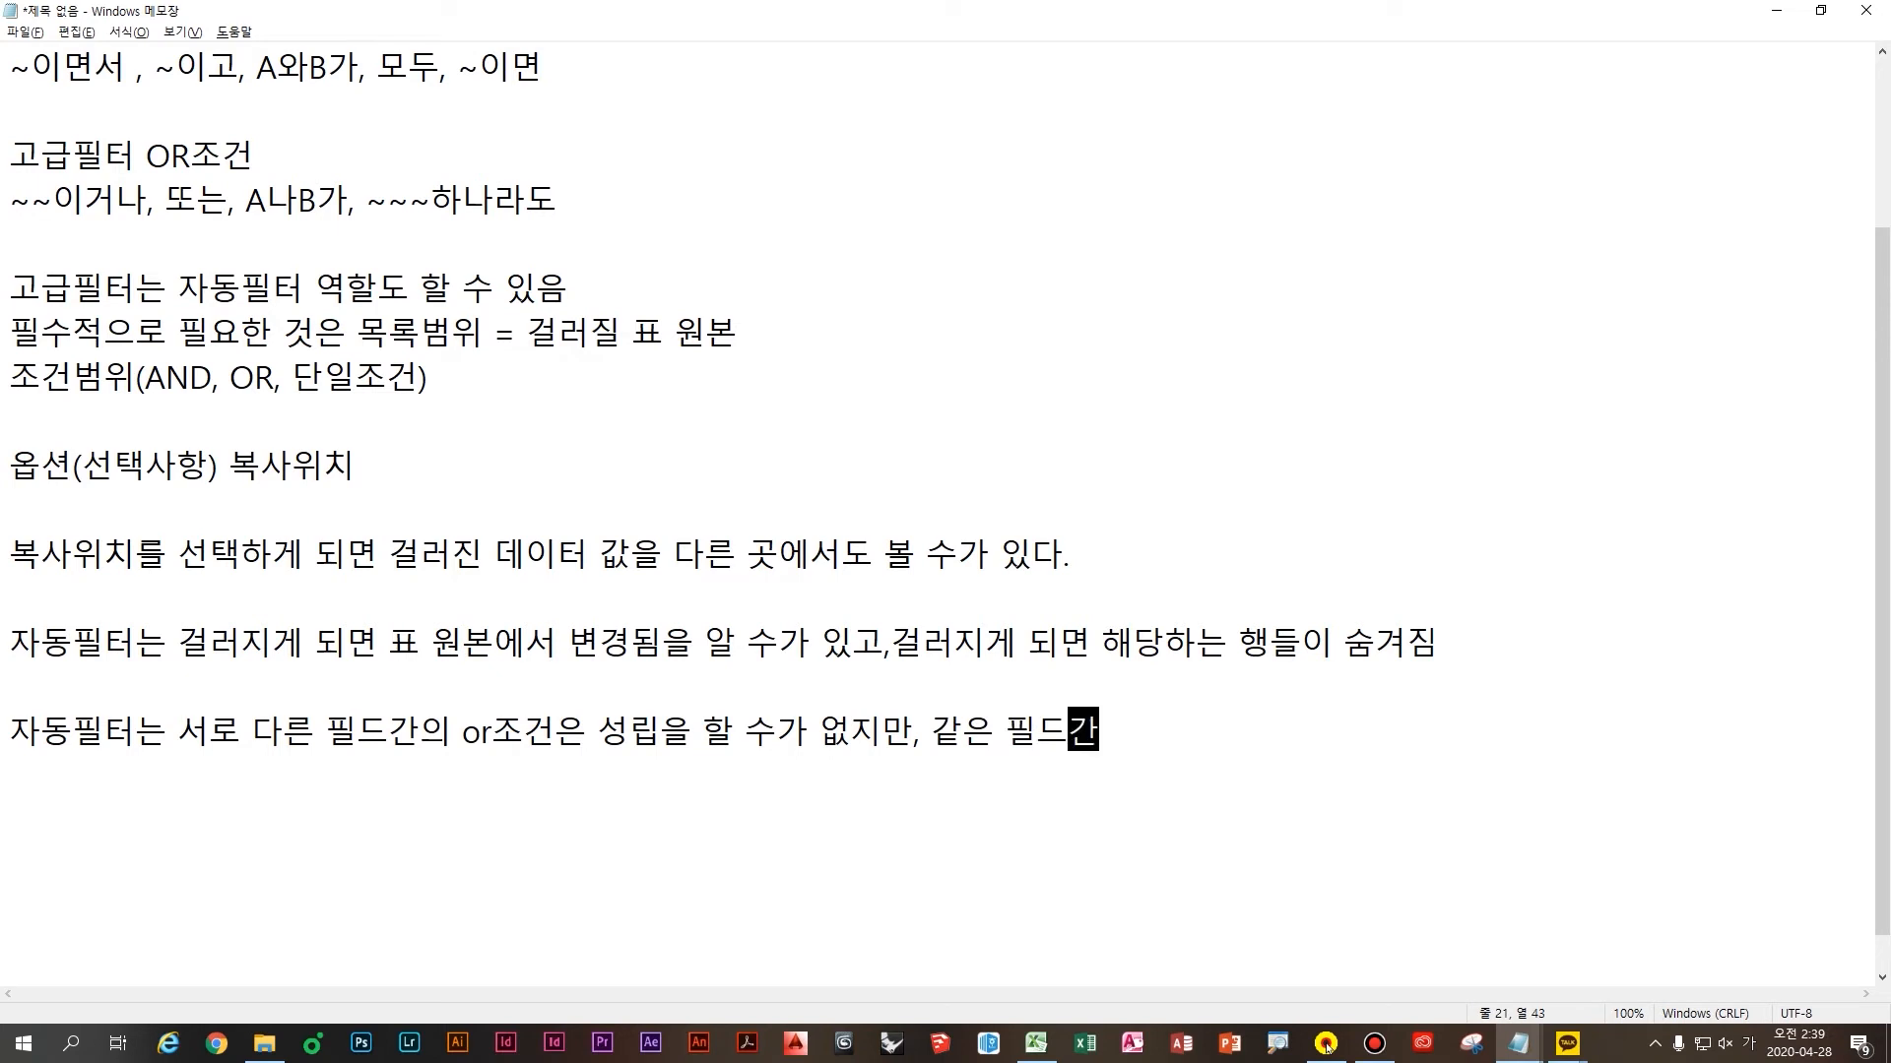
pyautogui.write('서는 ')
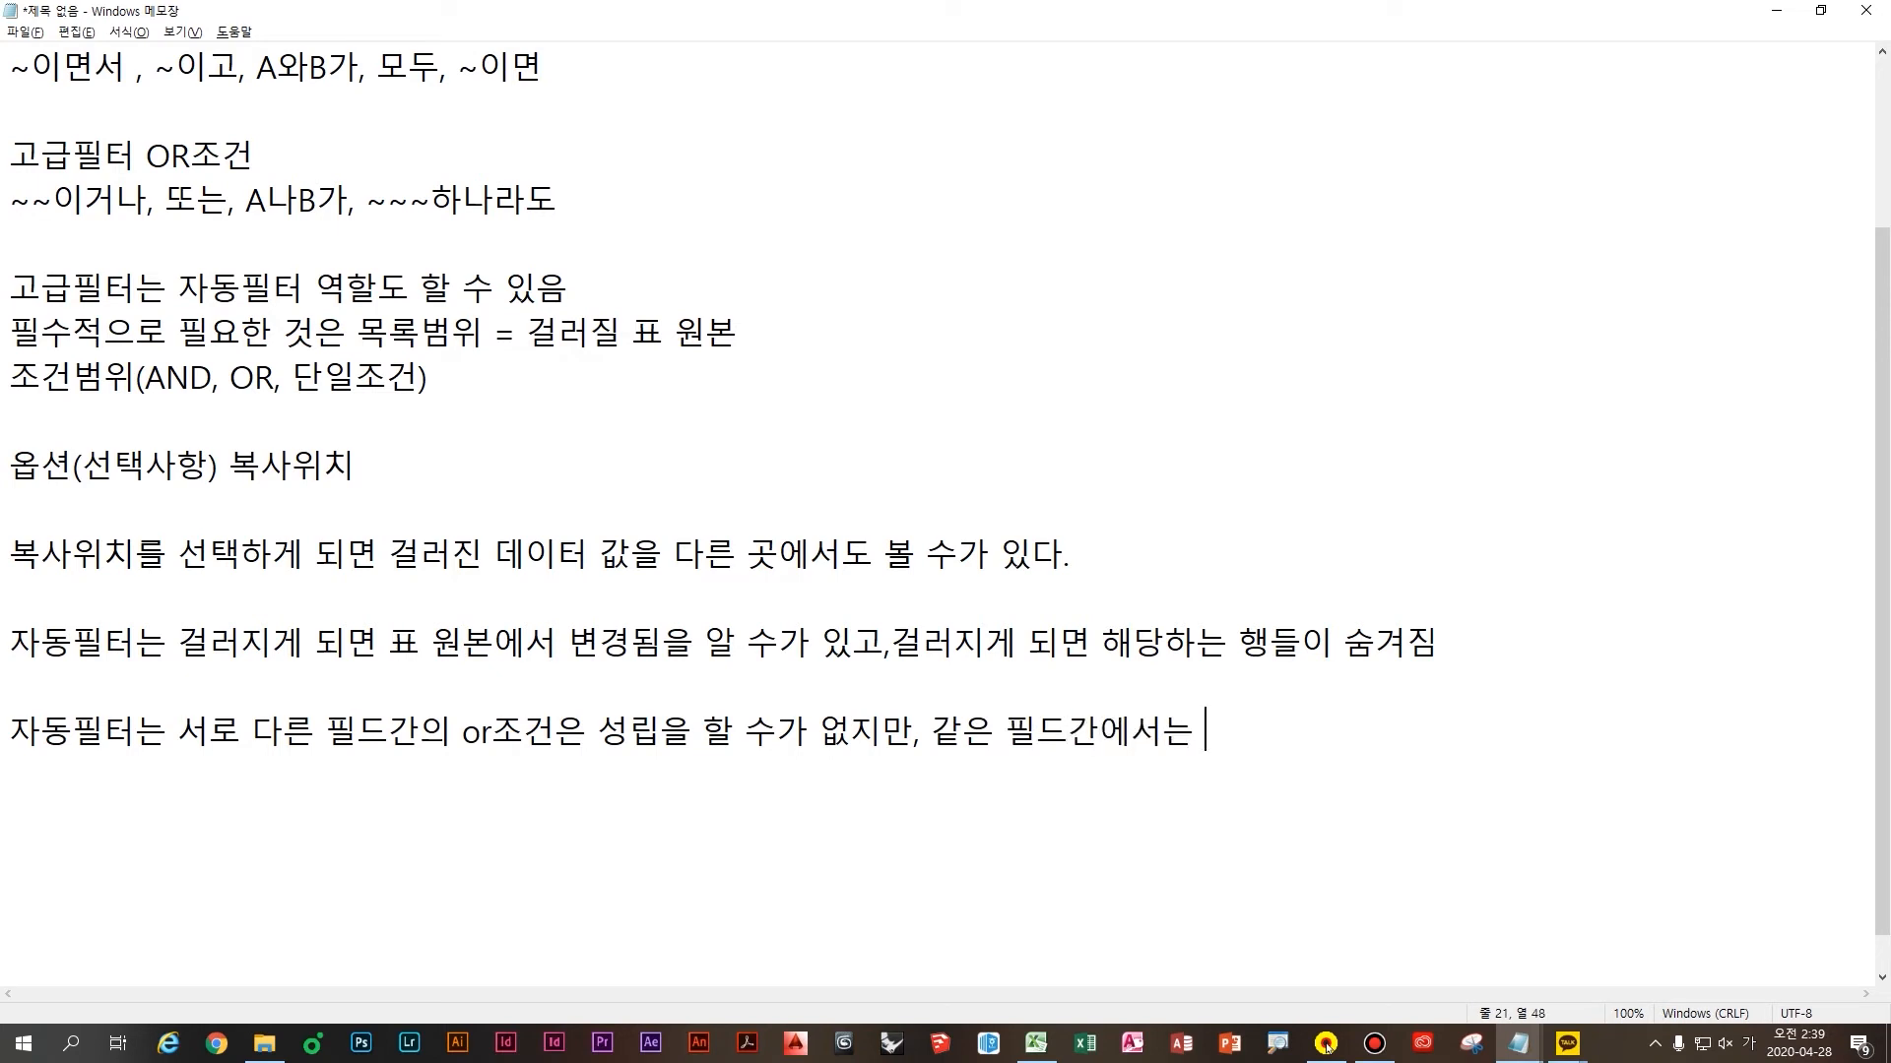
pyautogui.write('OR조건이')
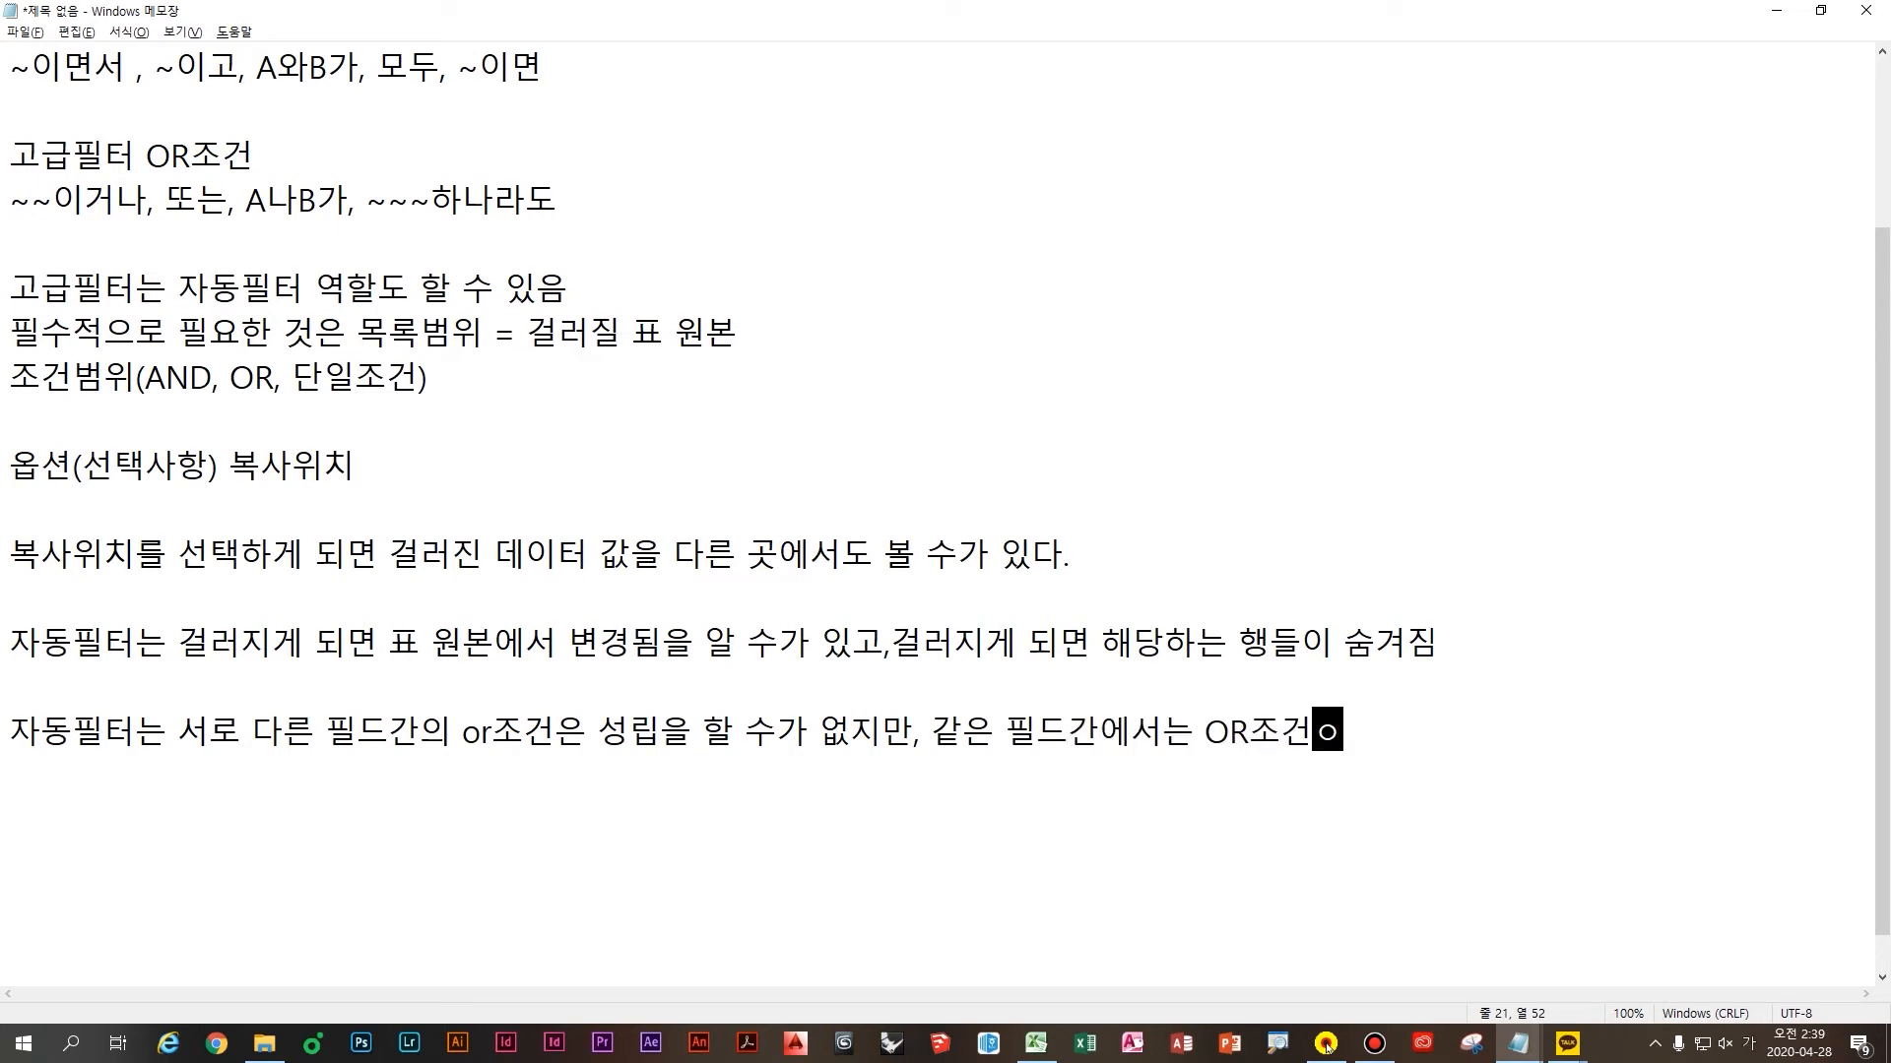
pyautogui.write('ㅡㄹ 성립을 한다')
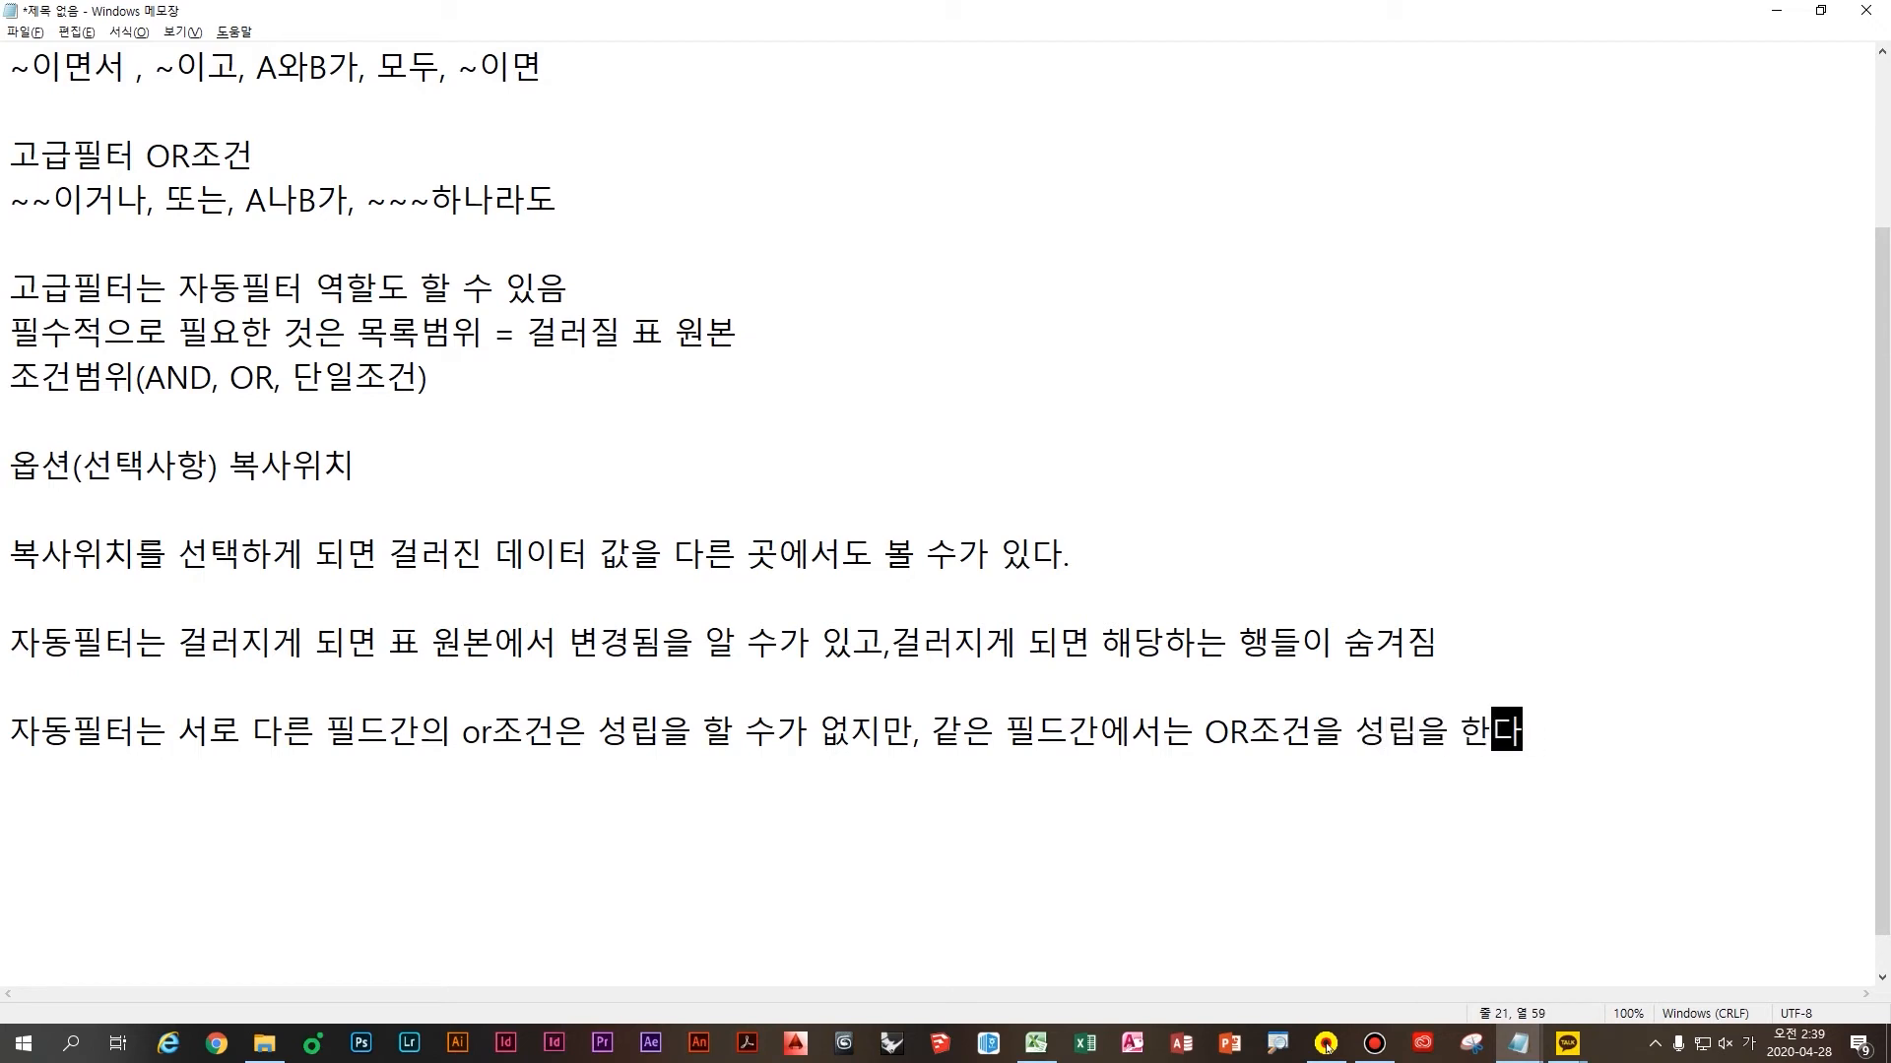
pyautogui.write('.')
pyautogui.press('ctrl')
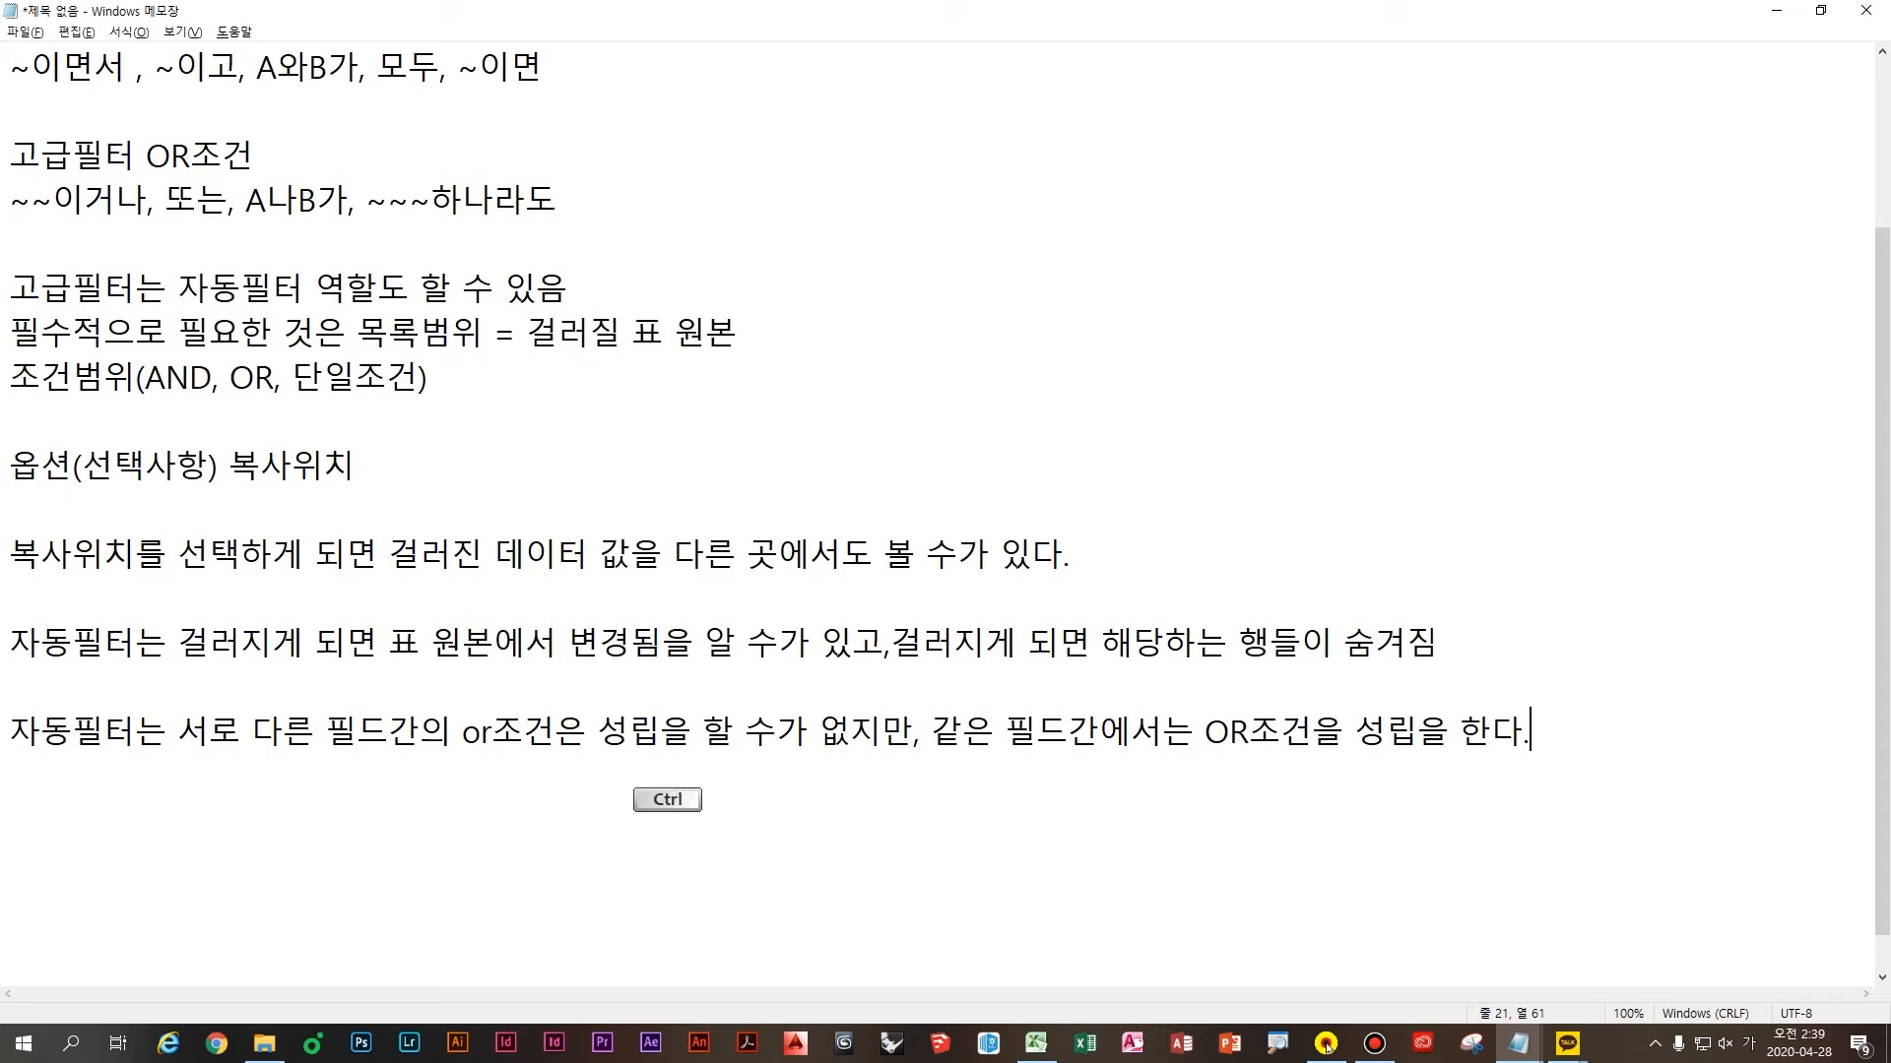
pyautogui.moveTo(21, 760); pyautogui.dragTo(1626, 769)
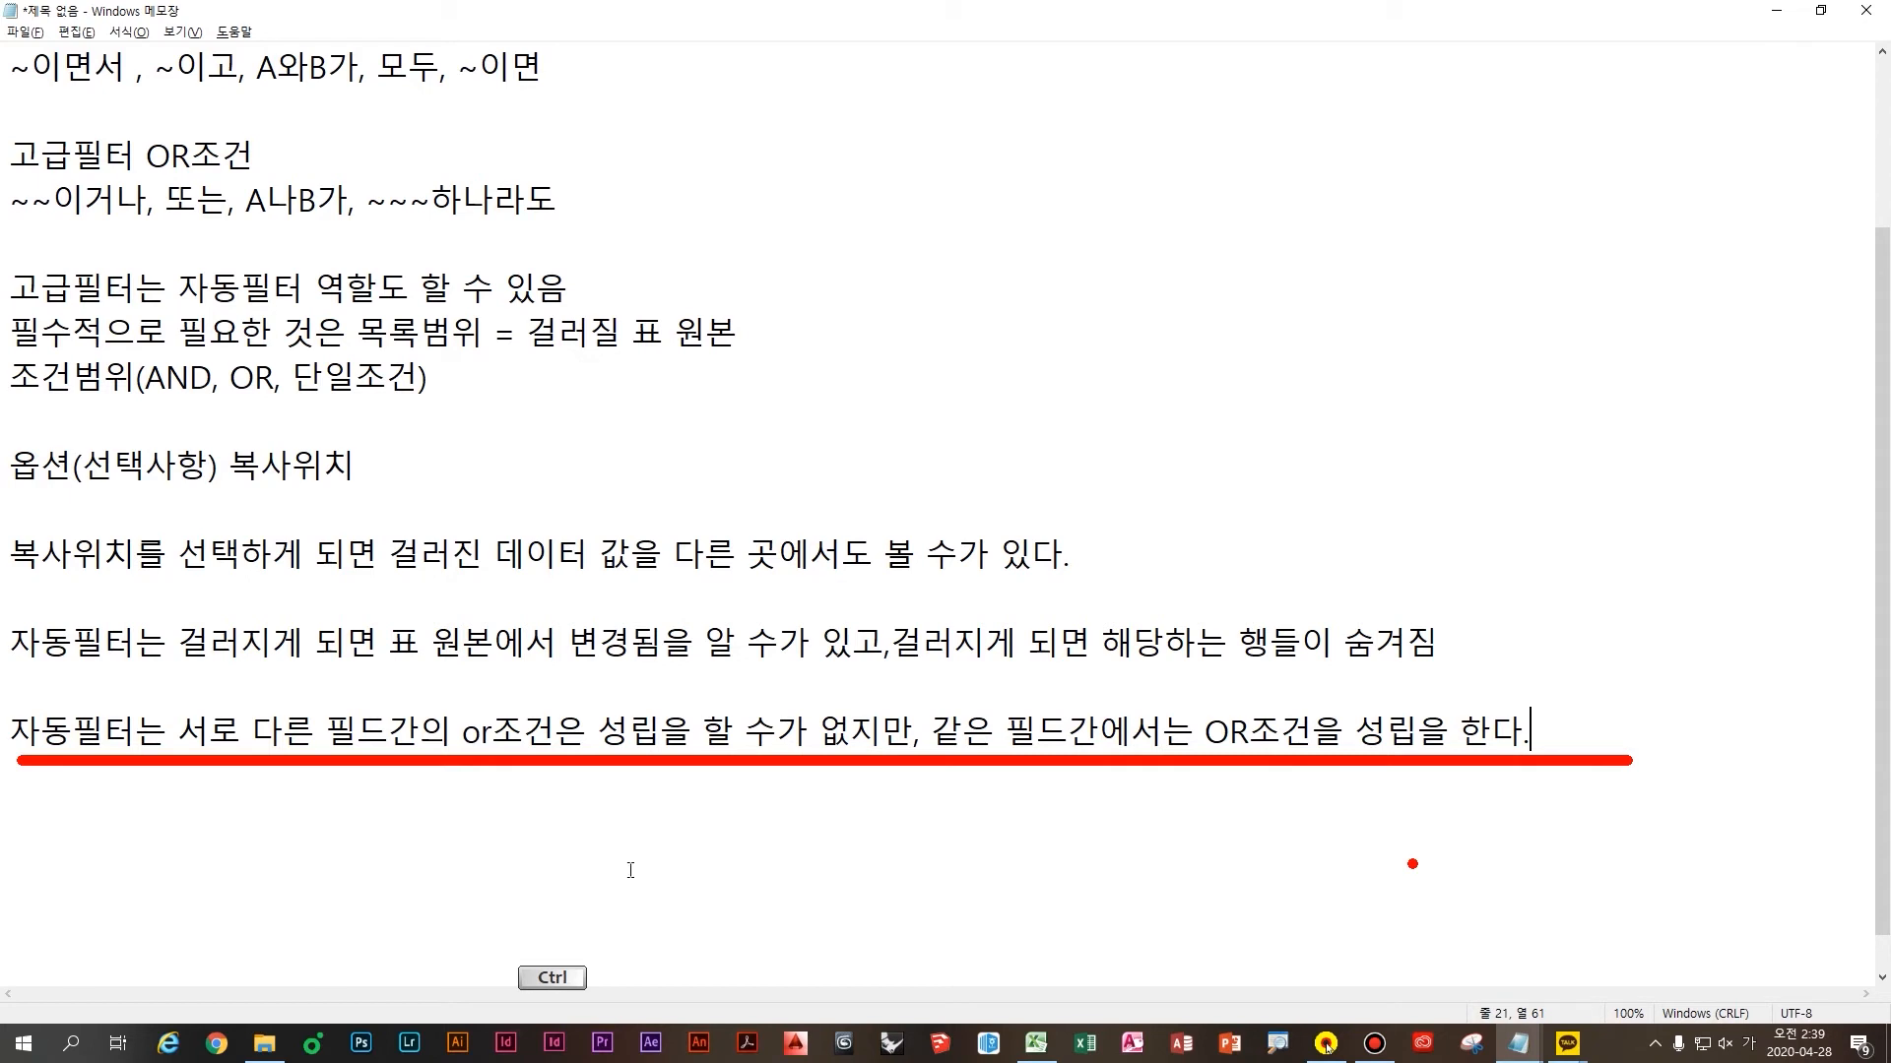
pyautogui.click(377, 709)
pyautogui.click(434, 753)
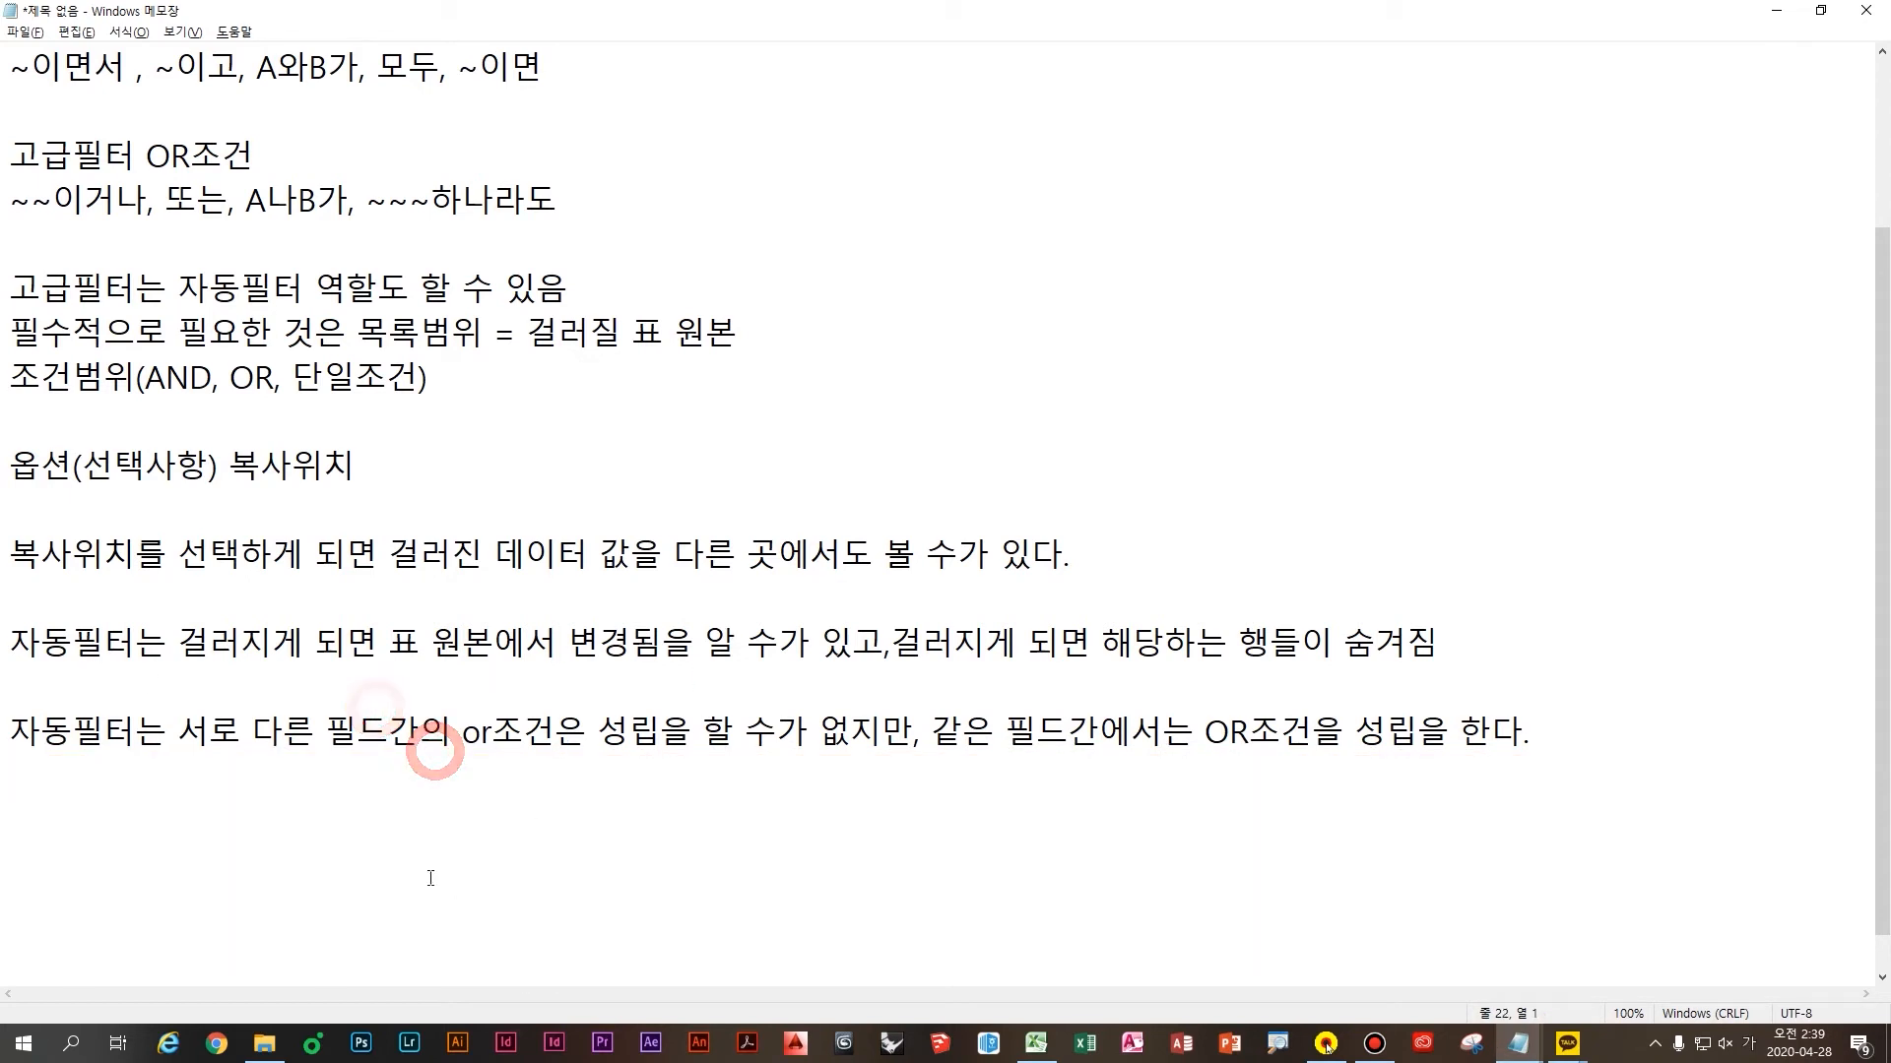
pyautogui.click(451, 731)
# Switch to File Explorer and open the workbook 기본작업-4 실습(자동필터, 고급필터).xlsx from the 2-2일차(자동, 고급필터) folder
pyautogui.click(264, 1044)
pyautogui.click(1794, 36)
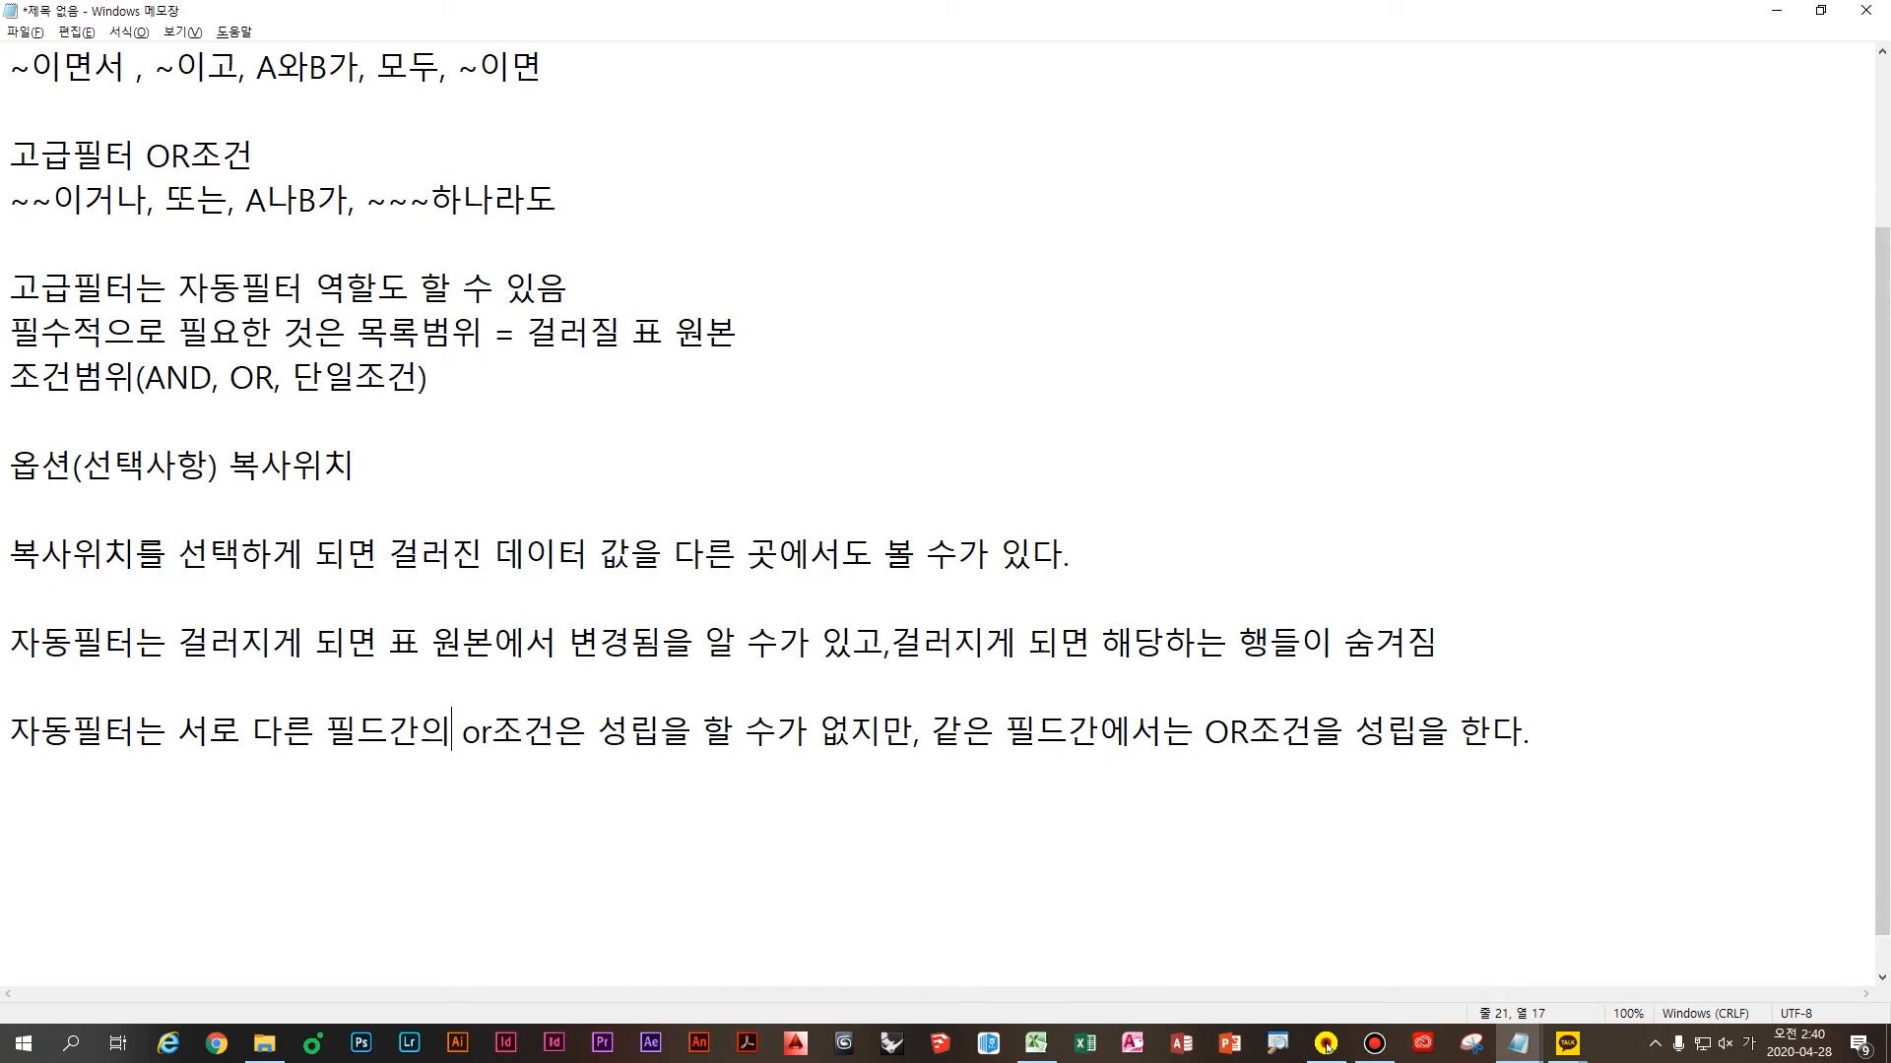
pyautogui.hotkey('alt', 'Tab')
pyautogui.click(637, 452)
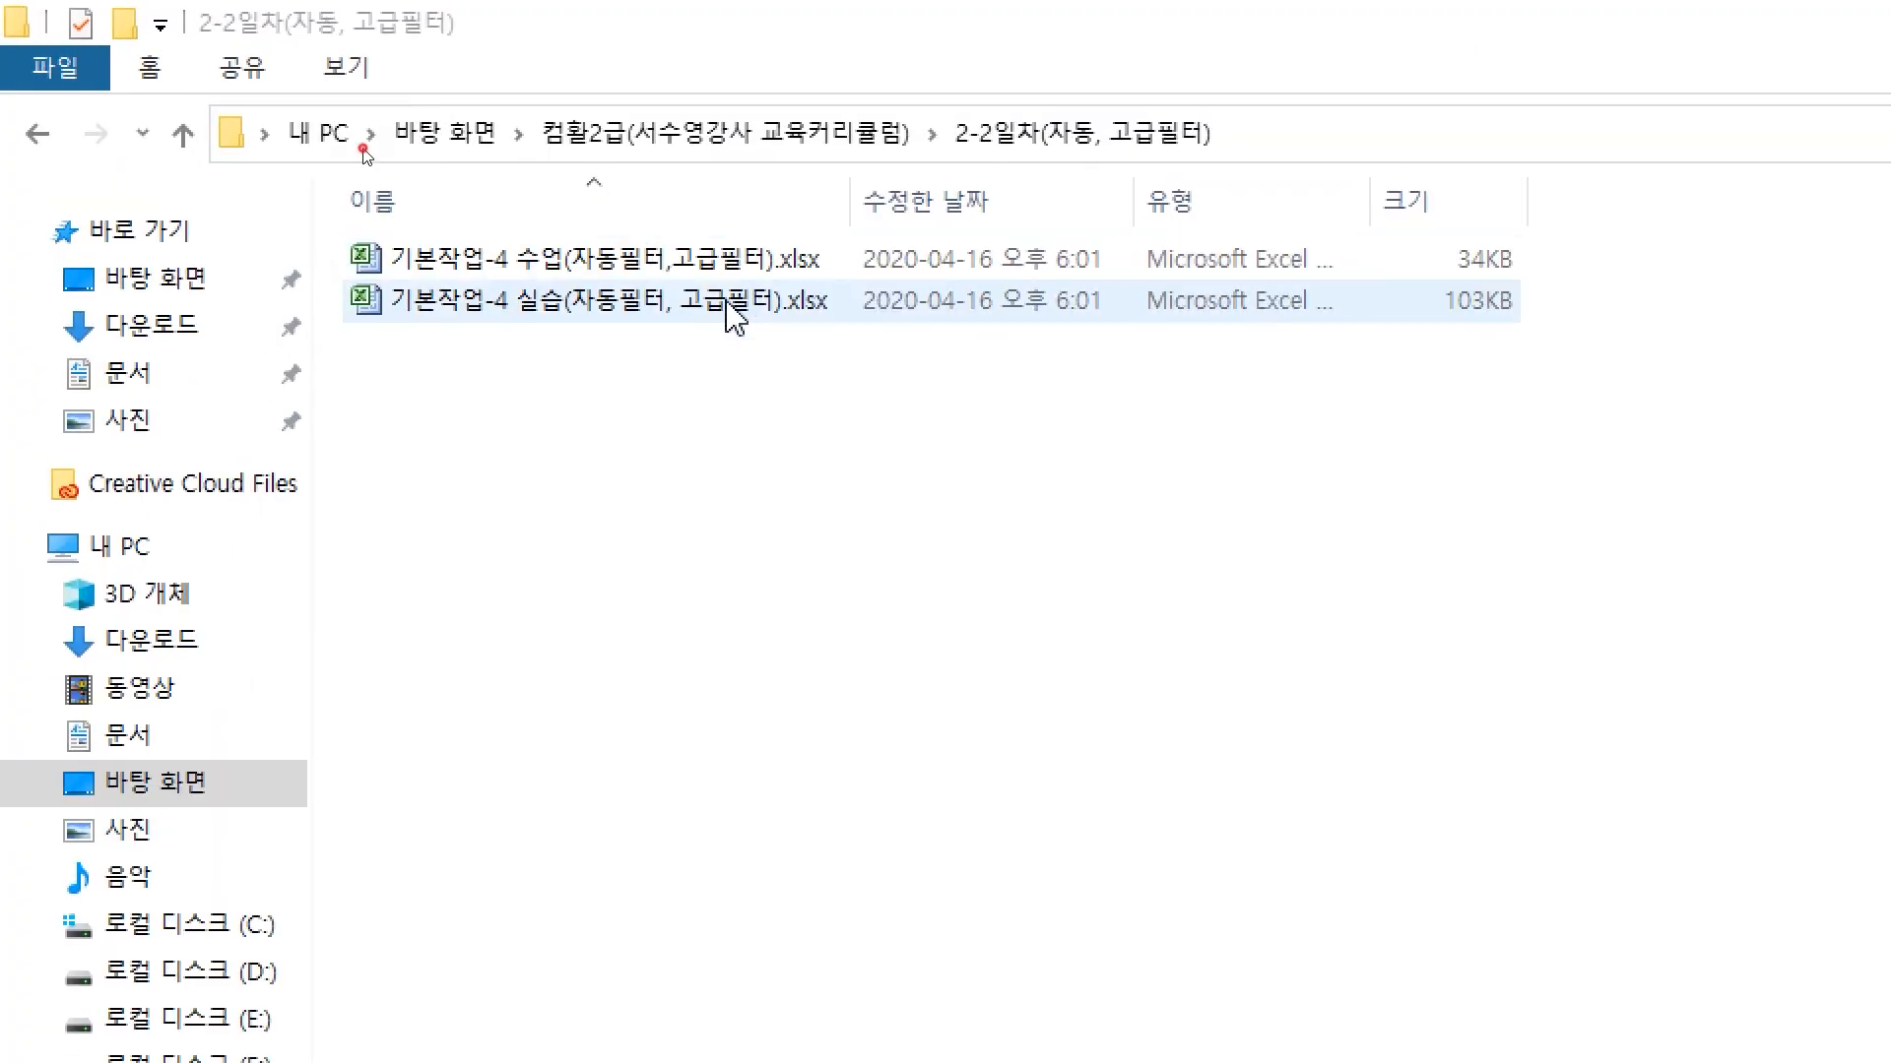
pyautogui.click(363, 149)
pyautogui.doubleClick(752, 321)
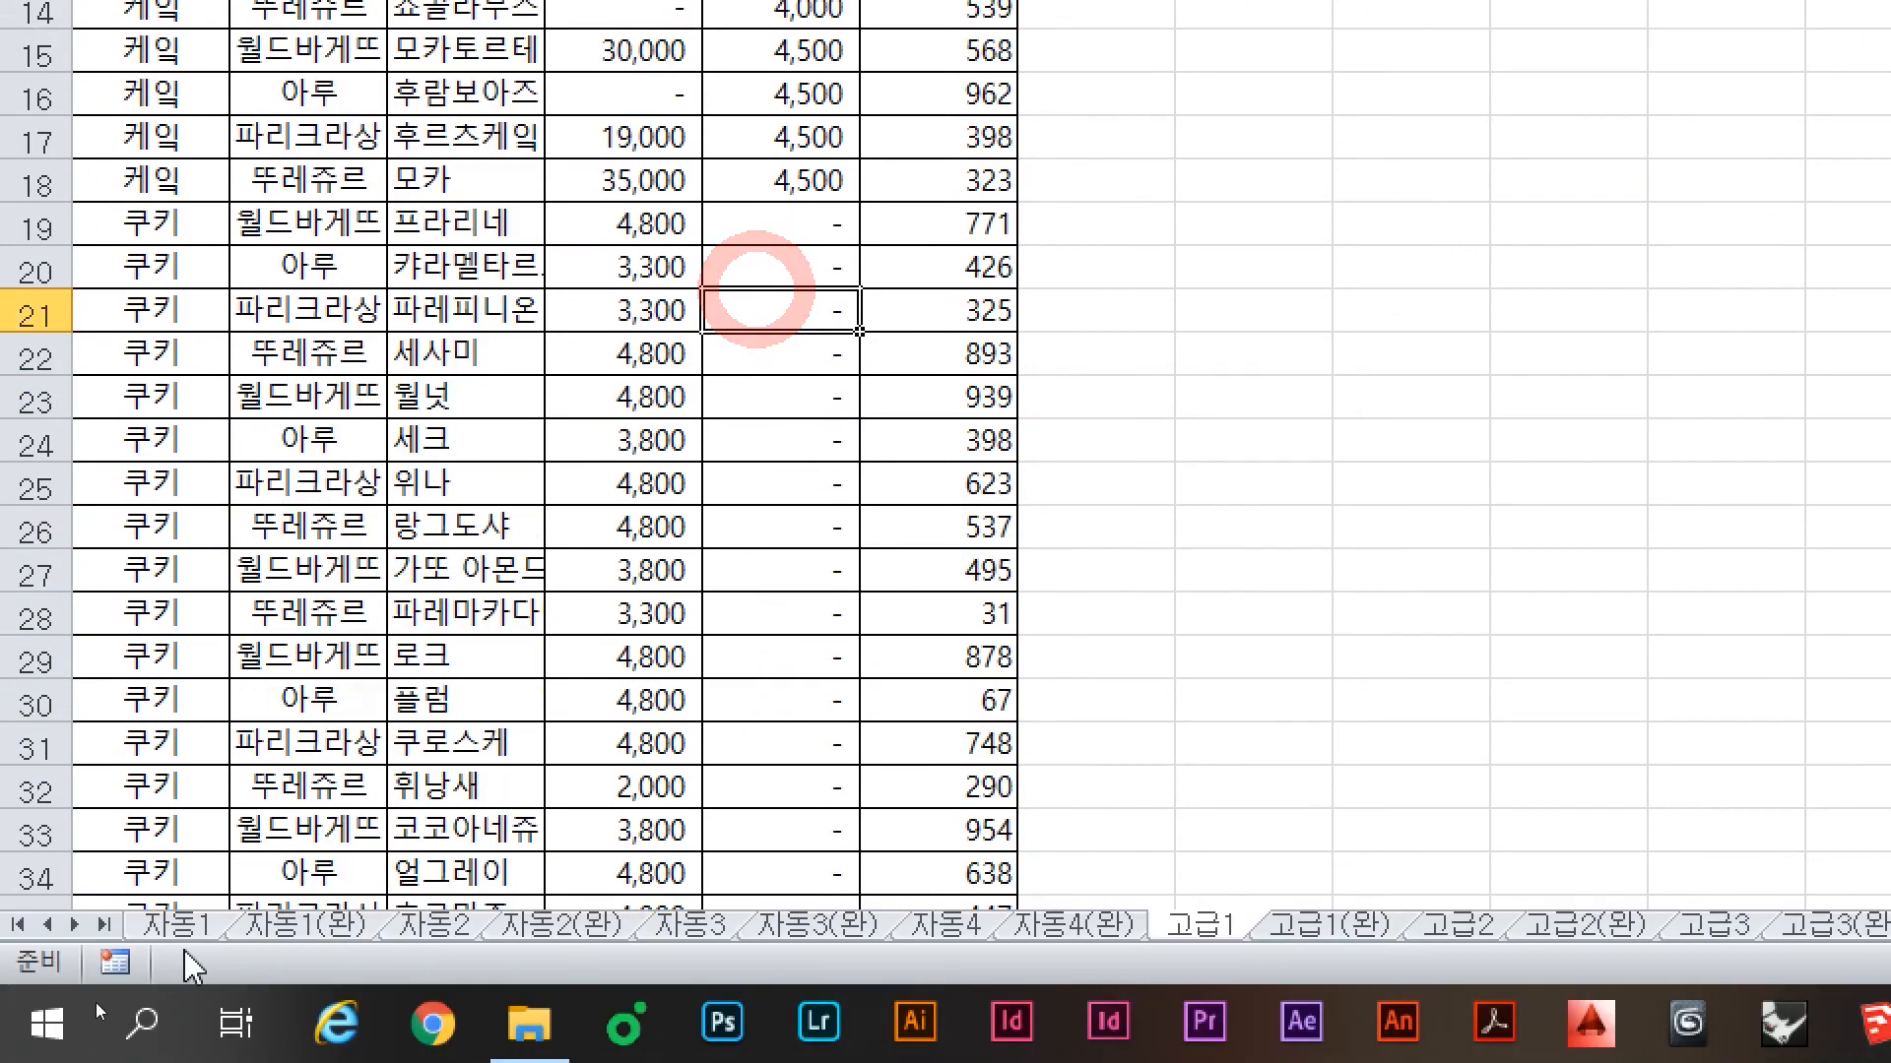
# Go to the 자동1 sheet and turn on filtering for its 자동필터 예제 table
pyautogui.click(184, 924)
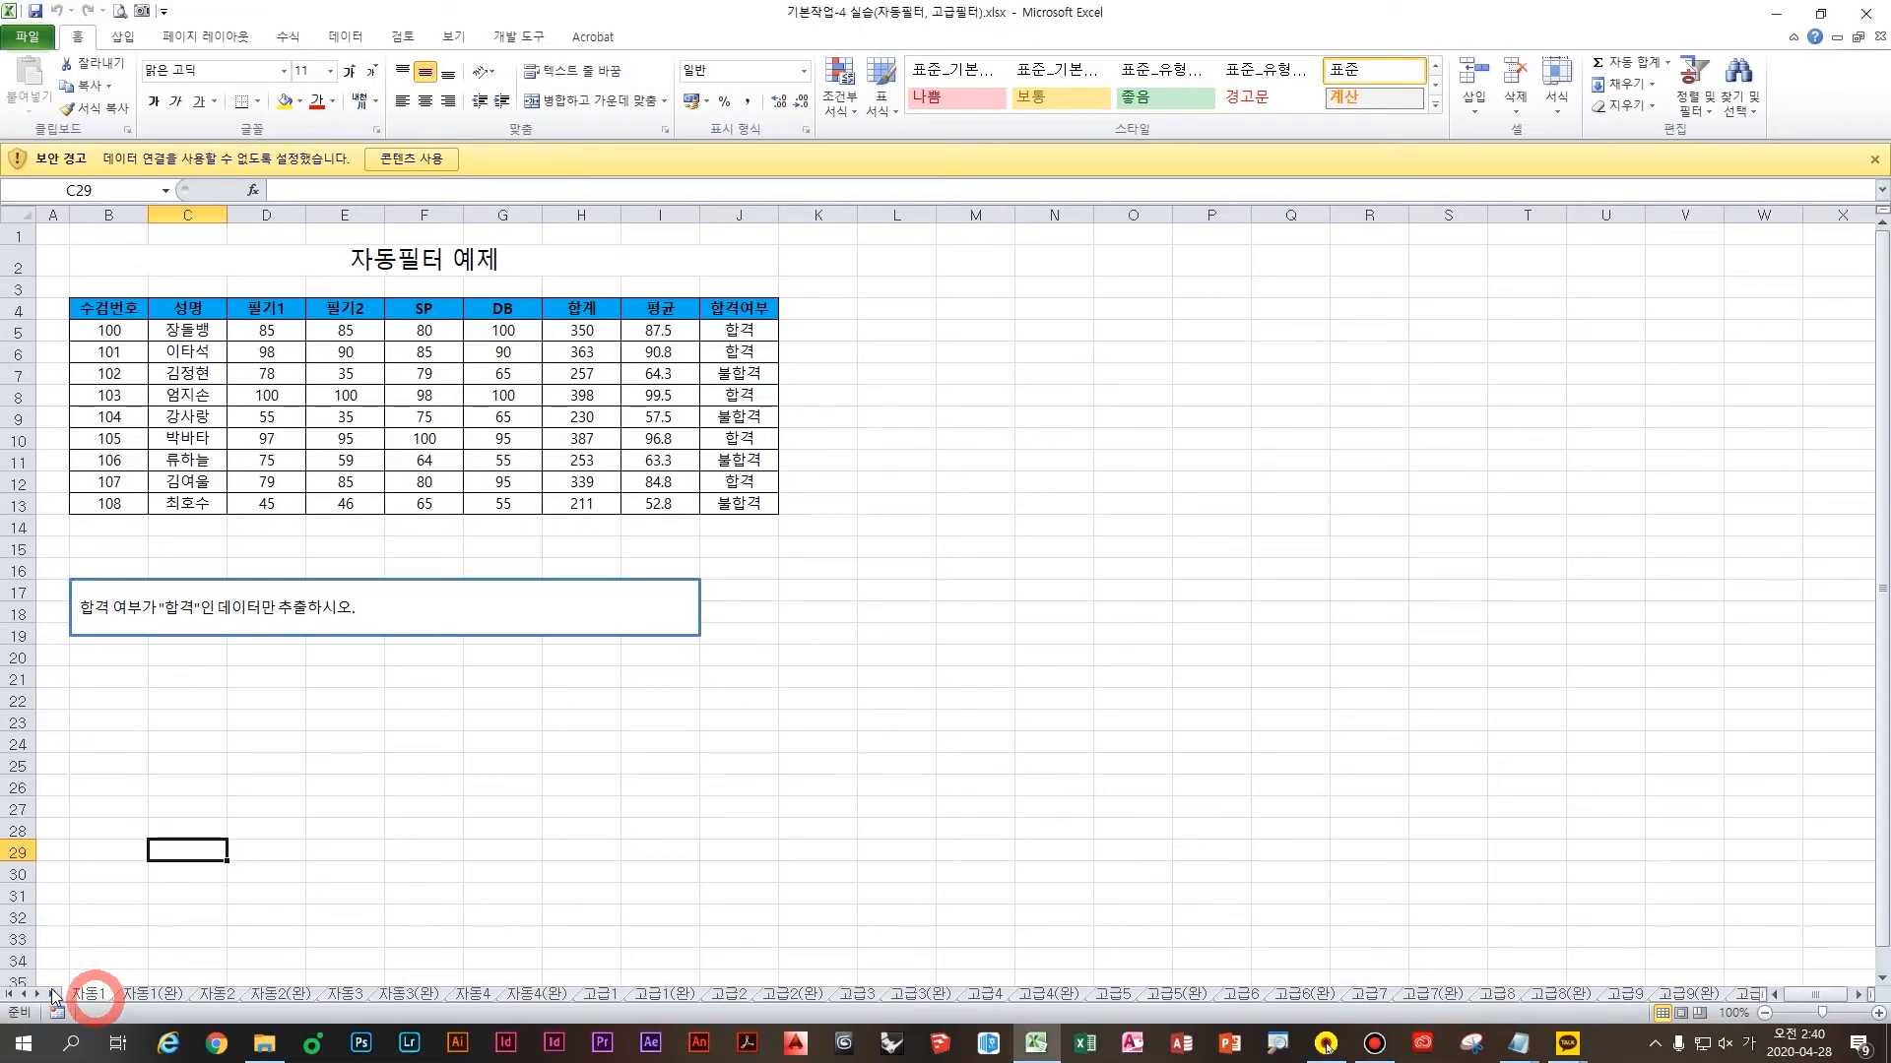
pyautogui.click(53, 995)
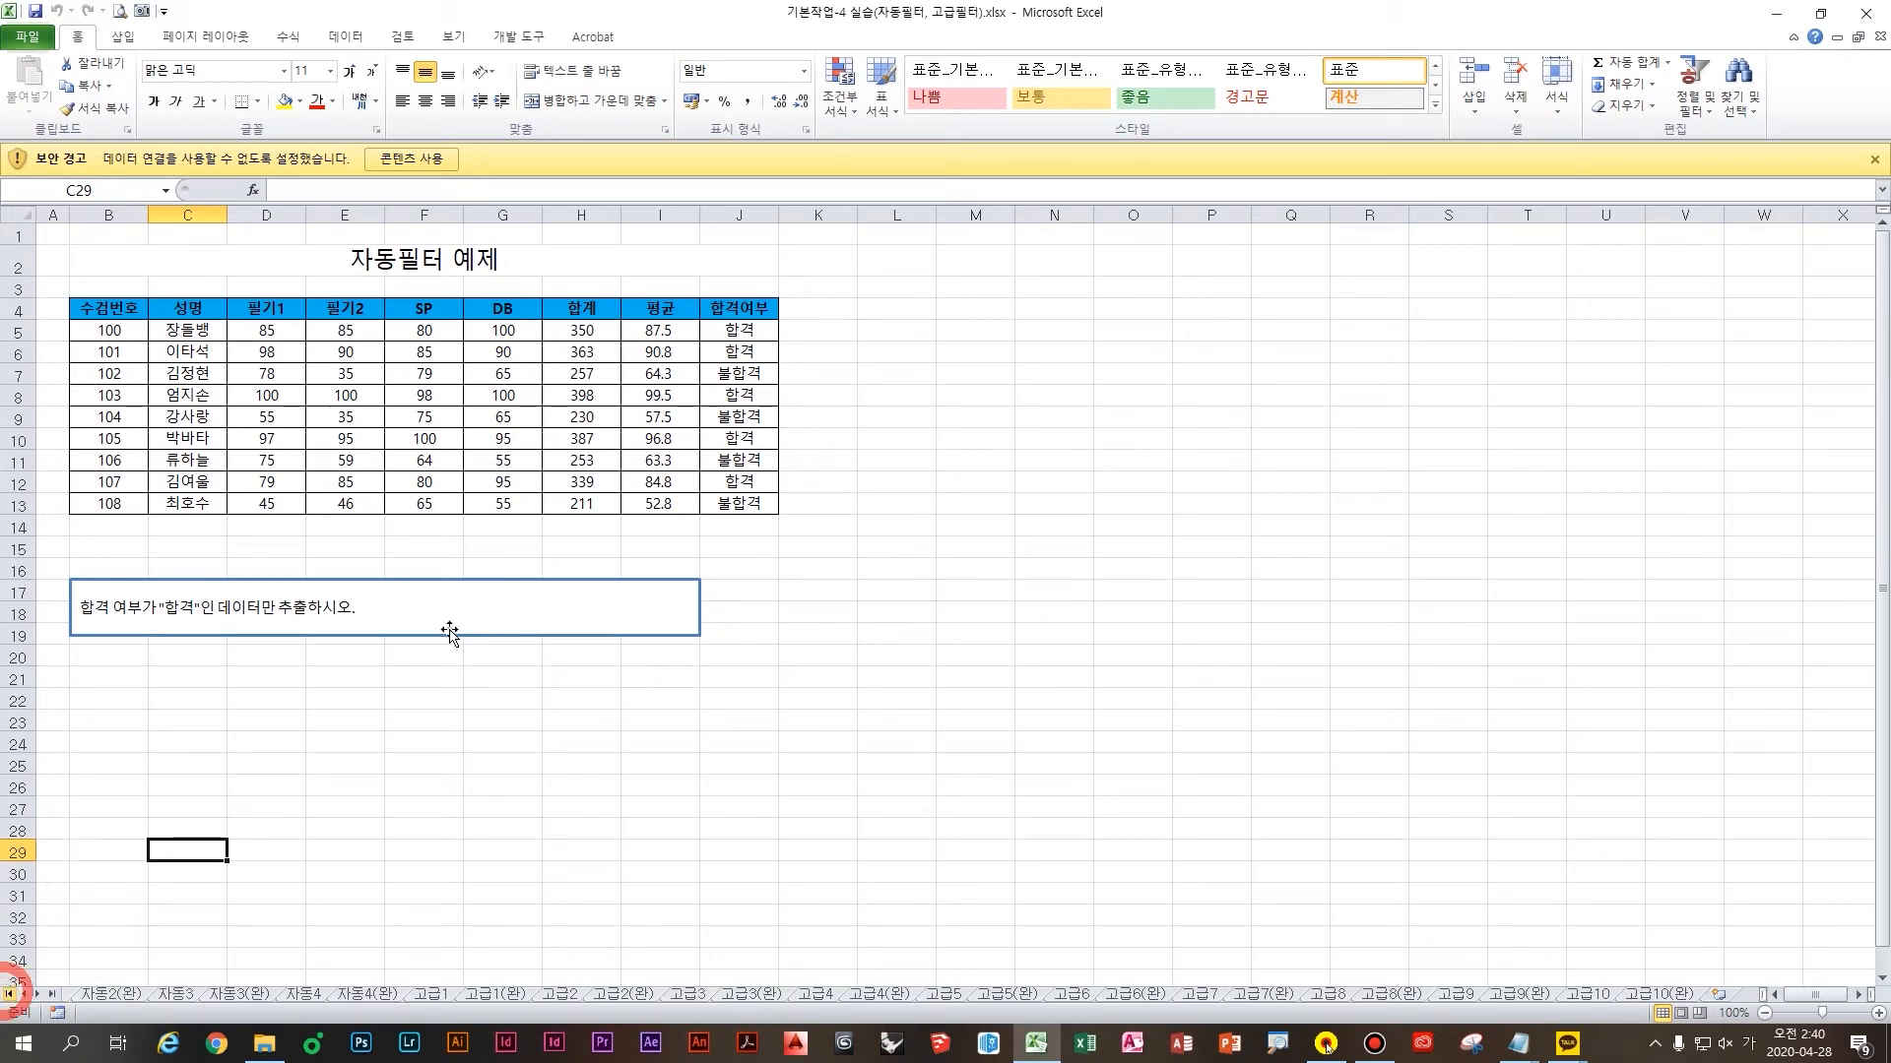
pyautogui.click(10, 994)
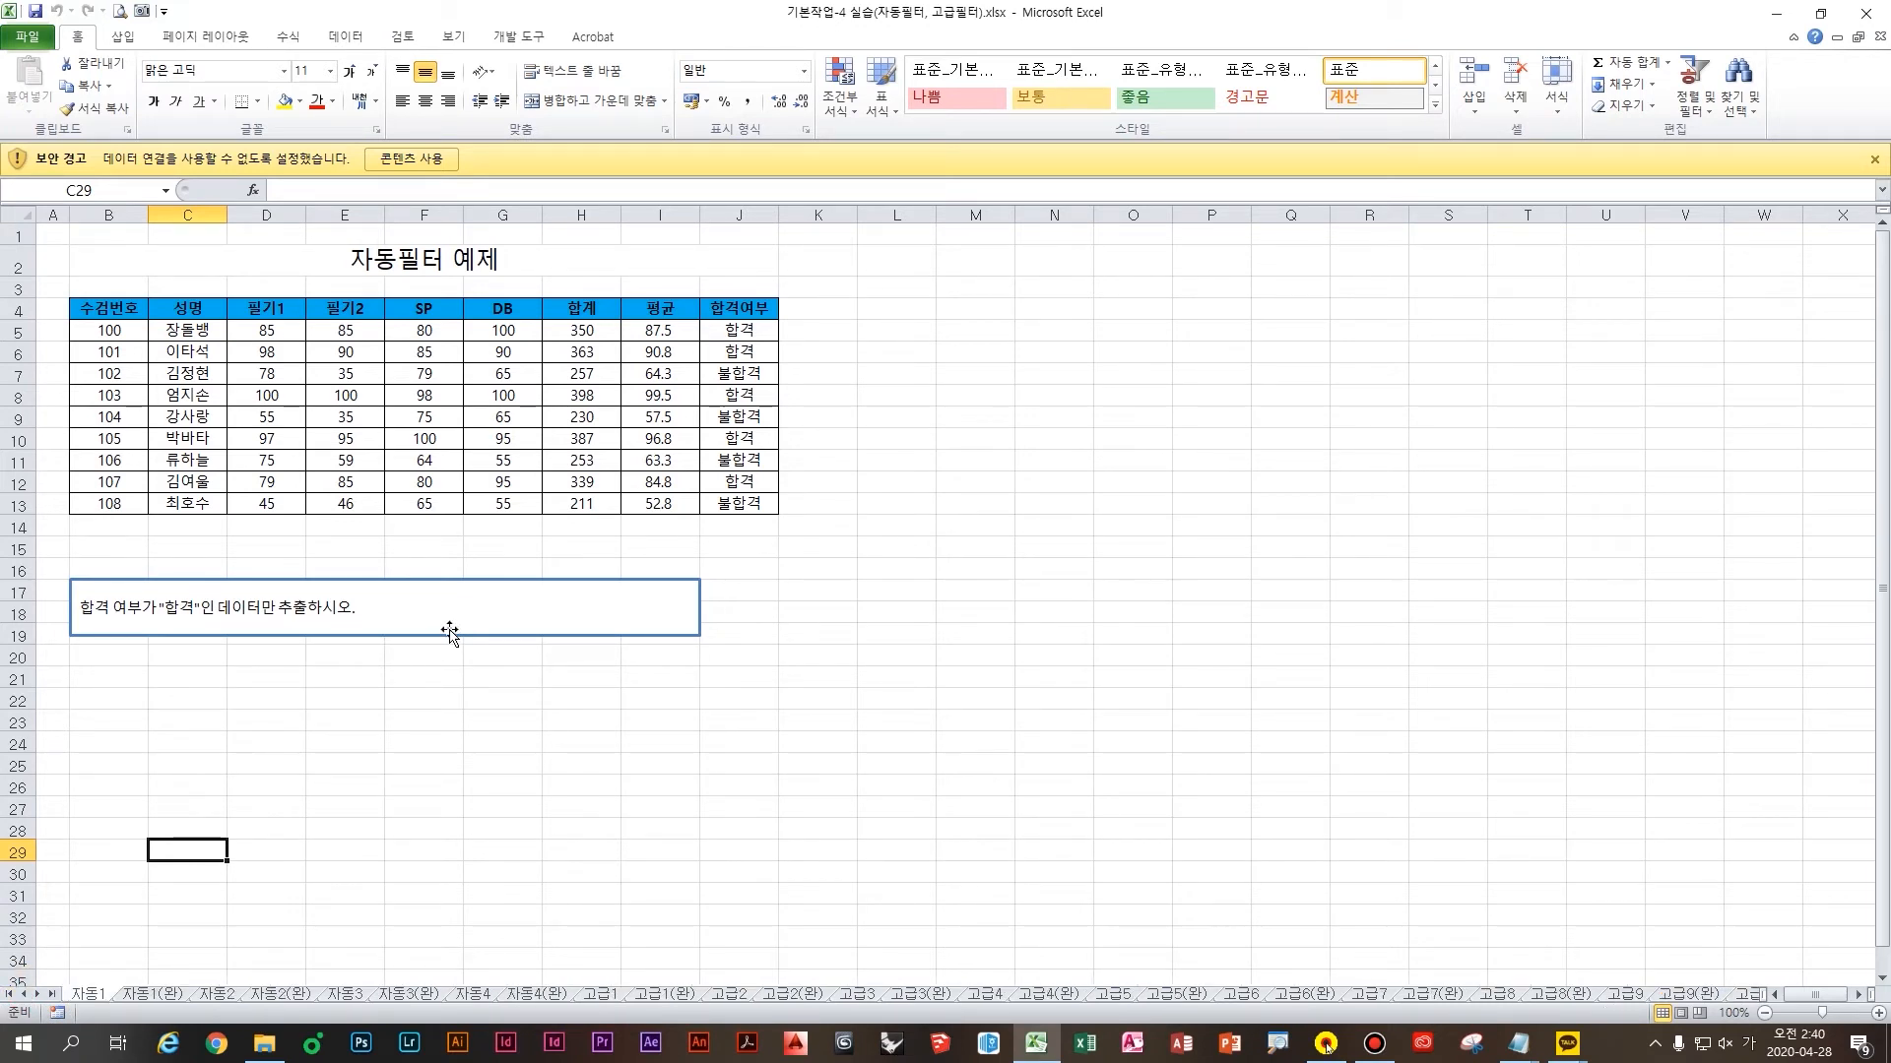
pyautogui.click(351, 438)
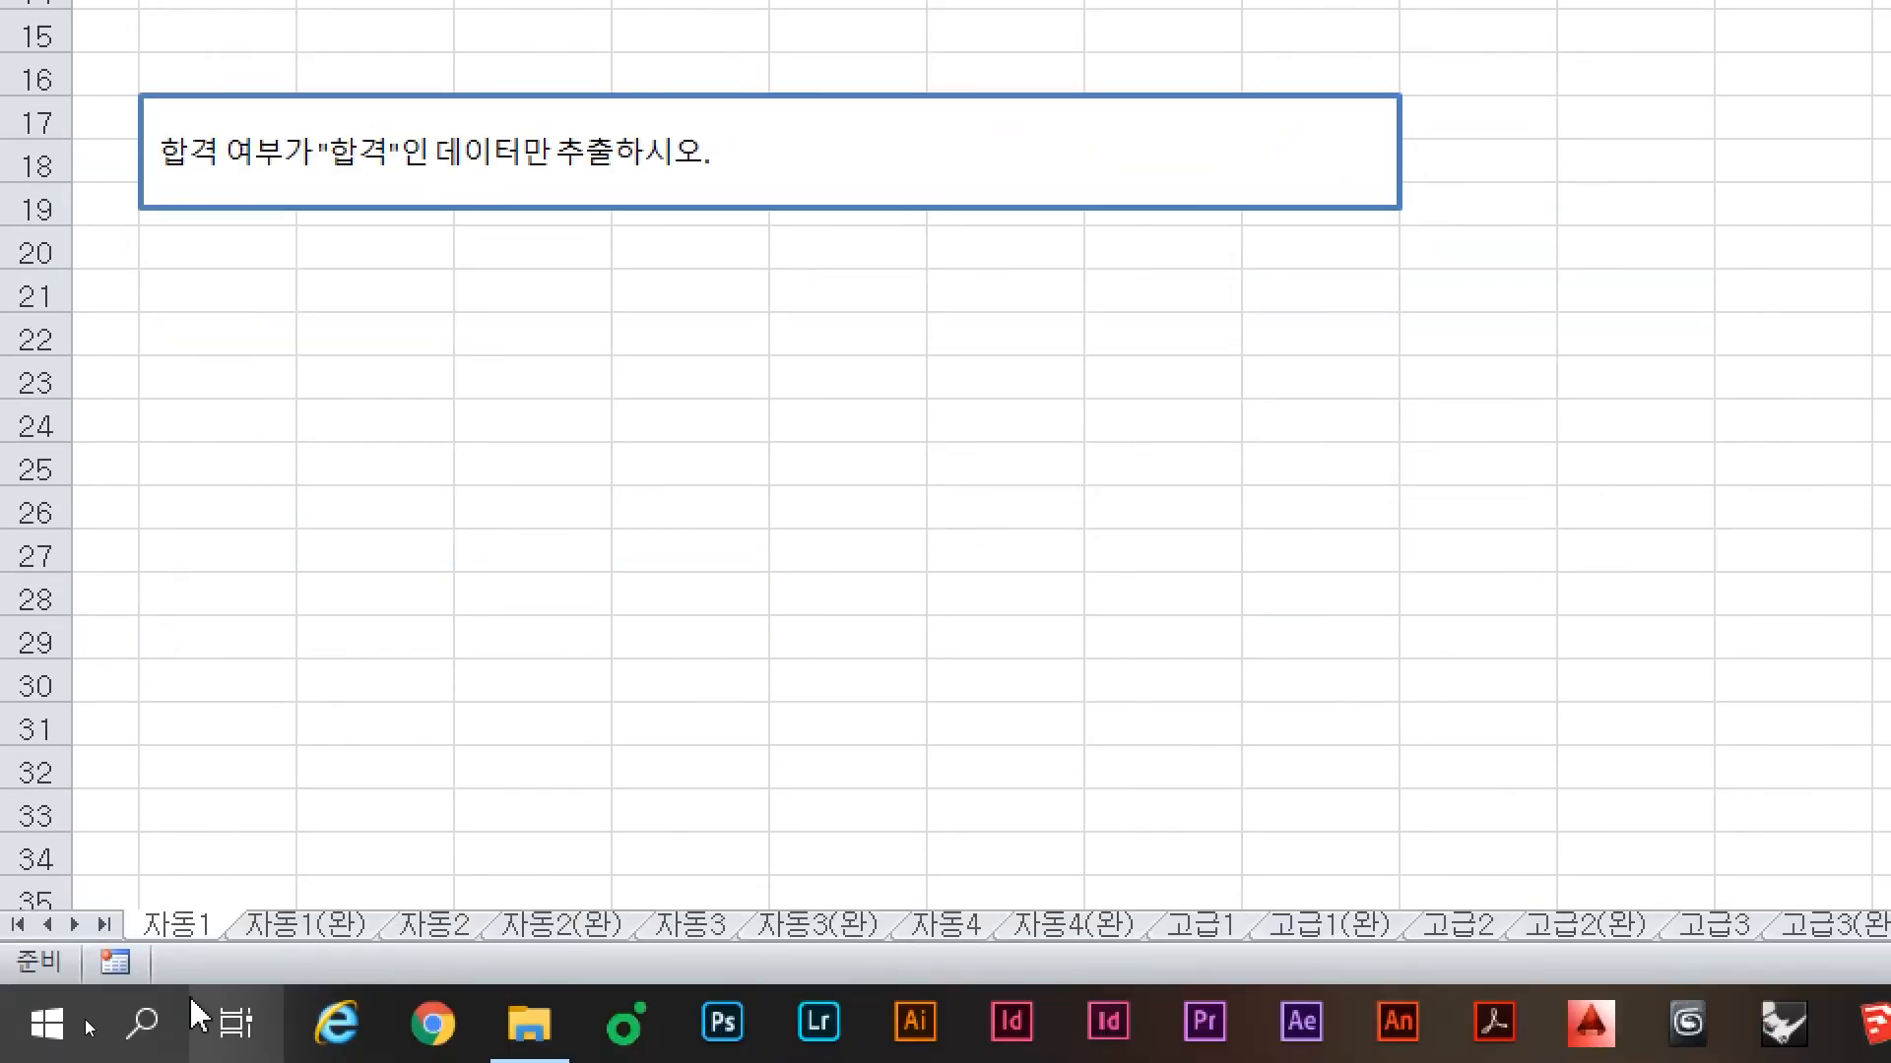
pyautogui.click(808, 876)
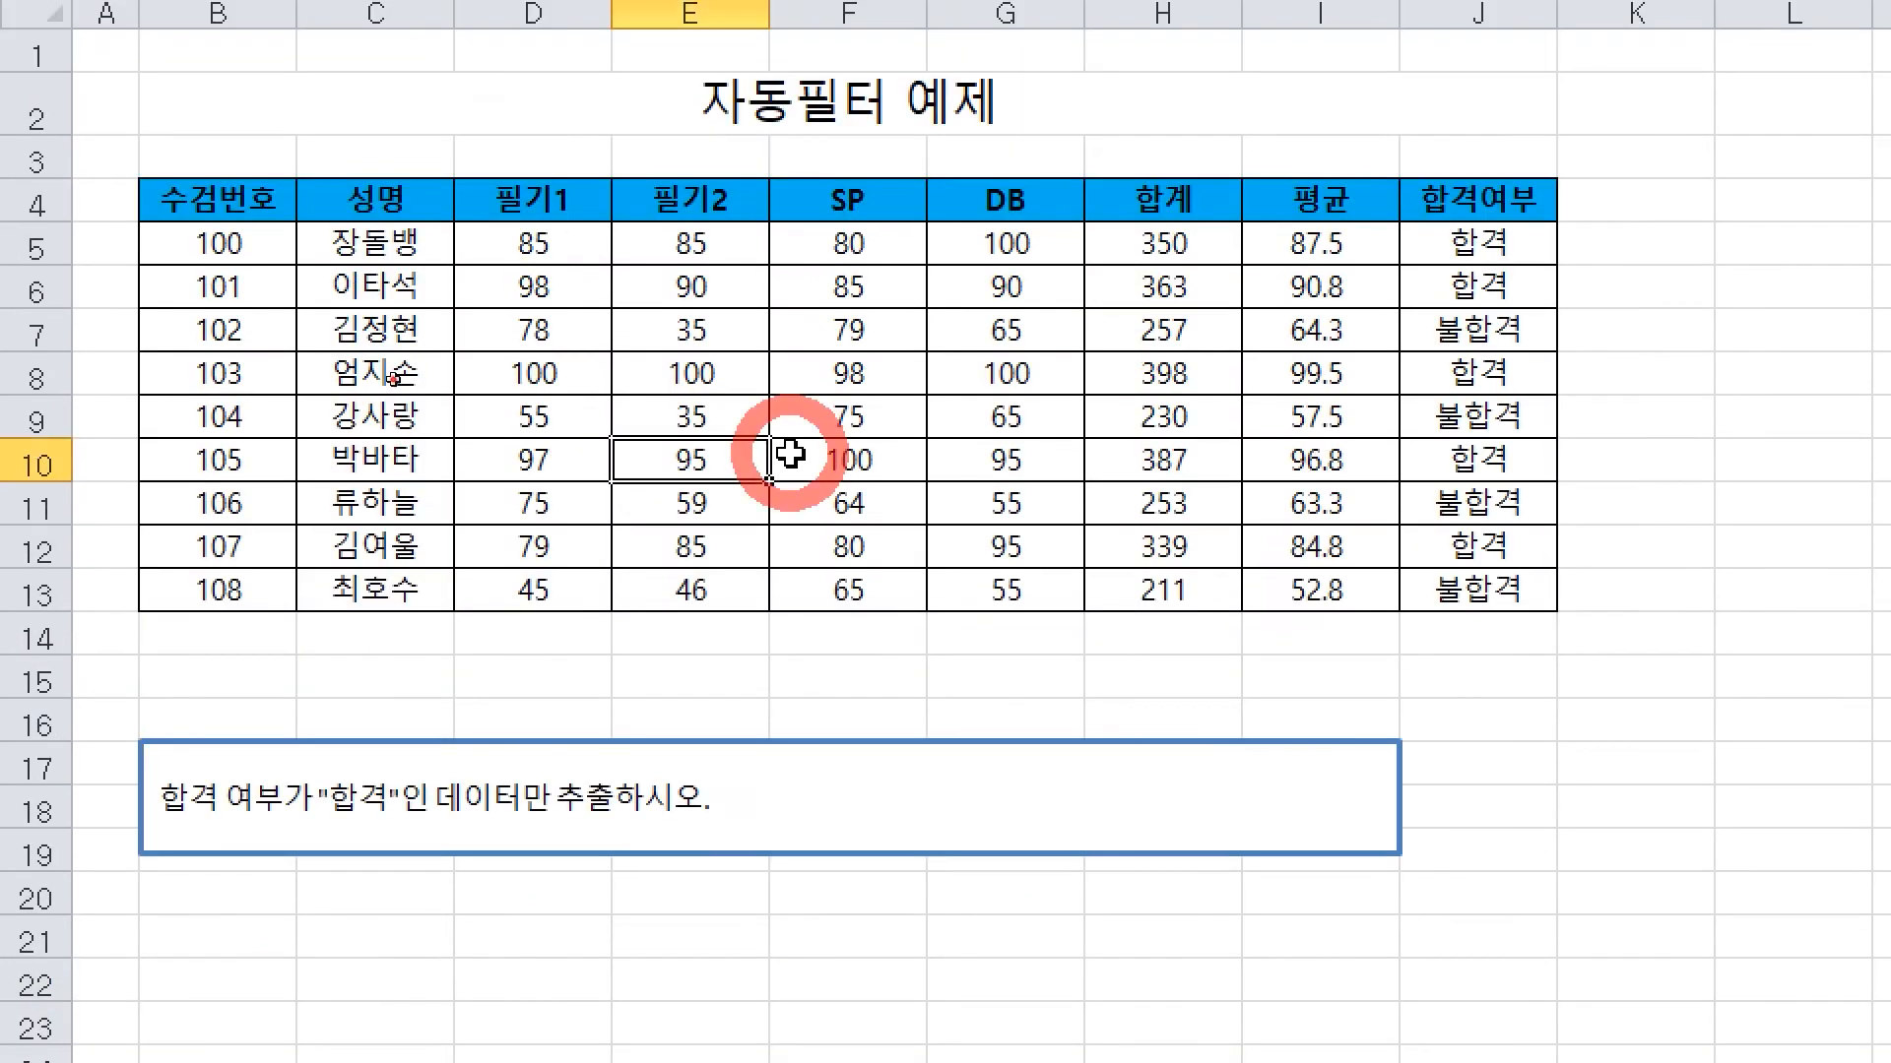
pyautogui.click(847, 748)
pyautogui.click(681, 71)
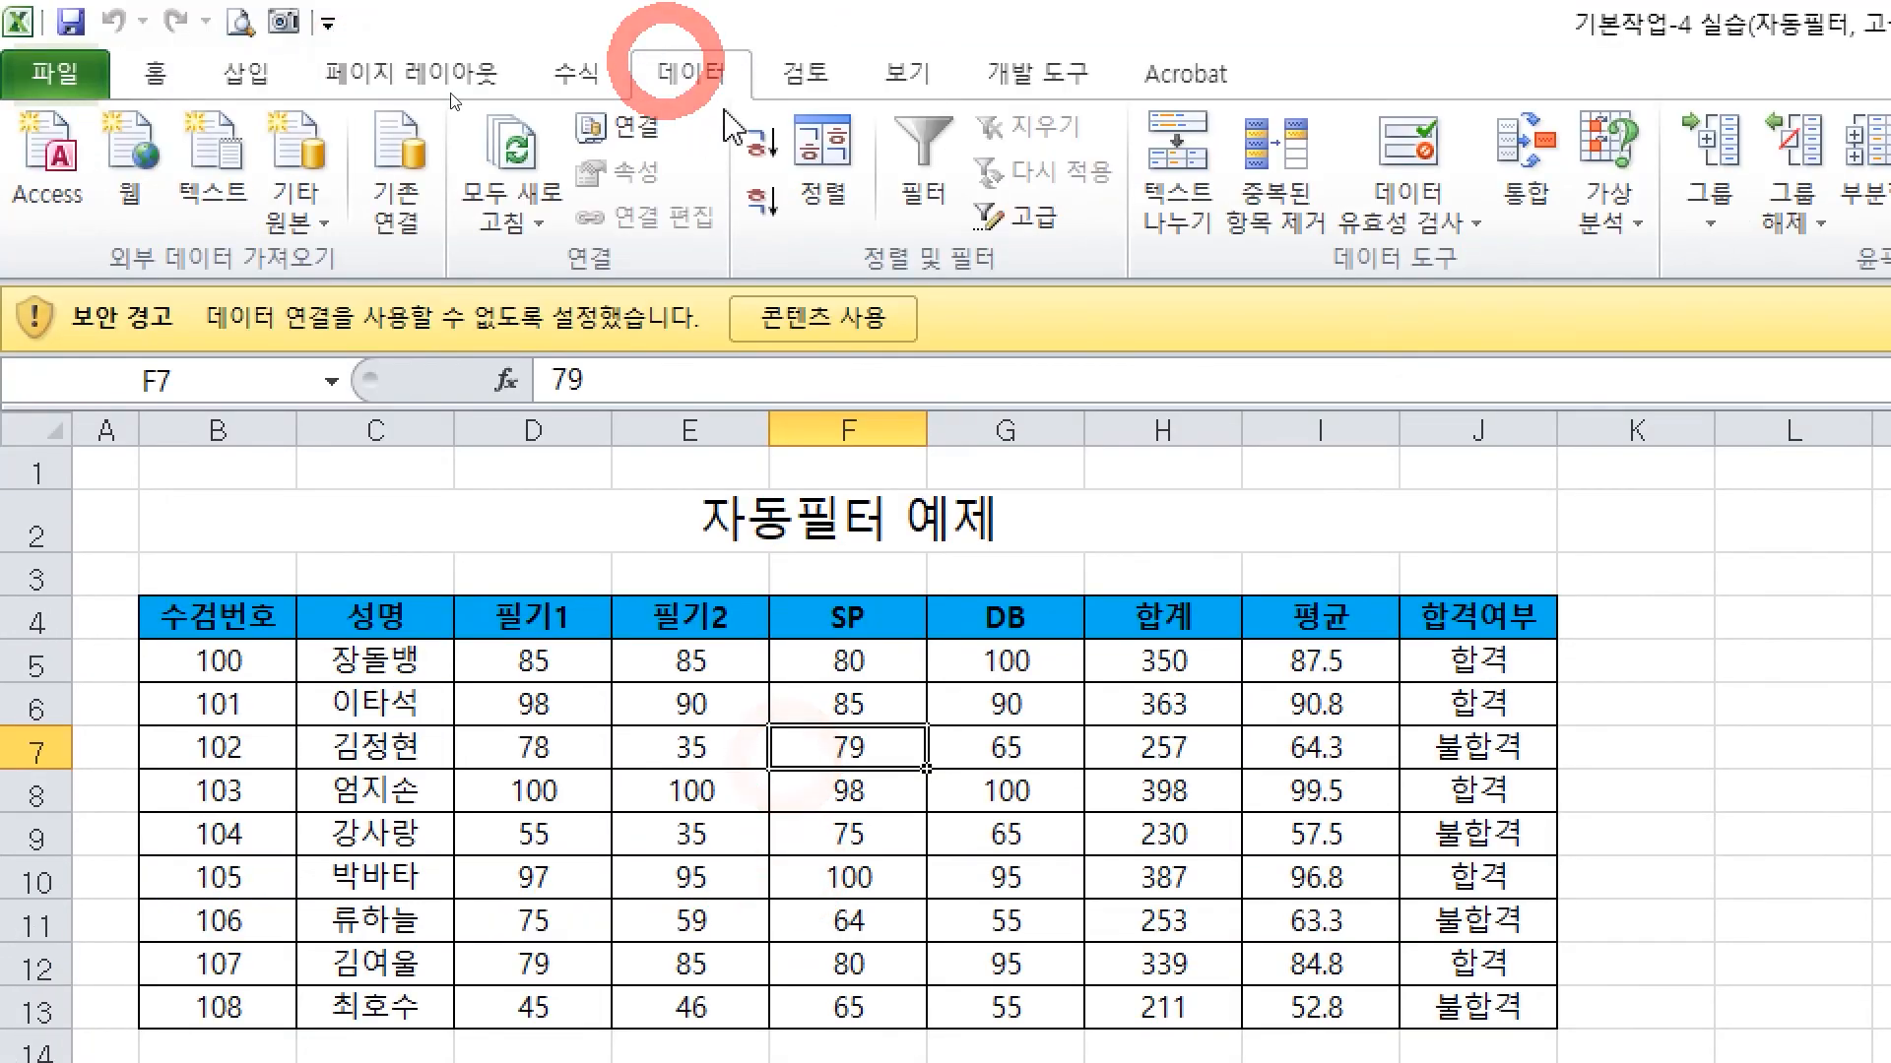
pyautogui.click(923, 211)
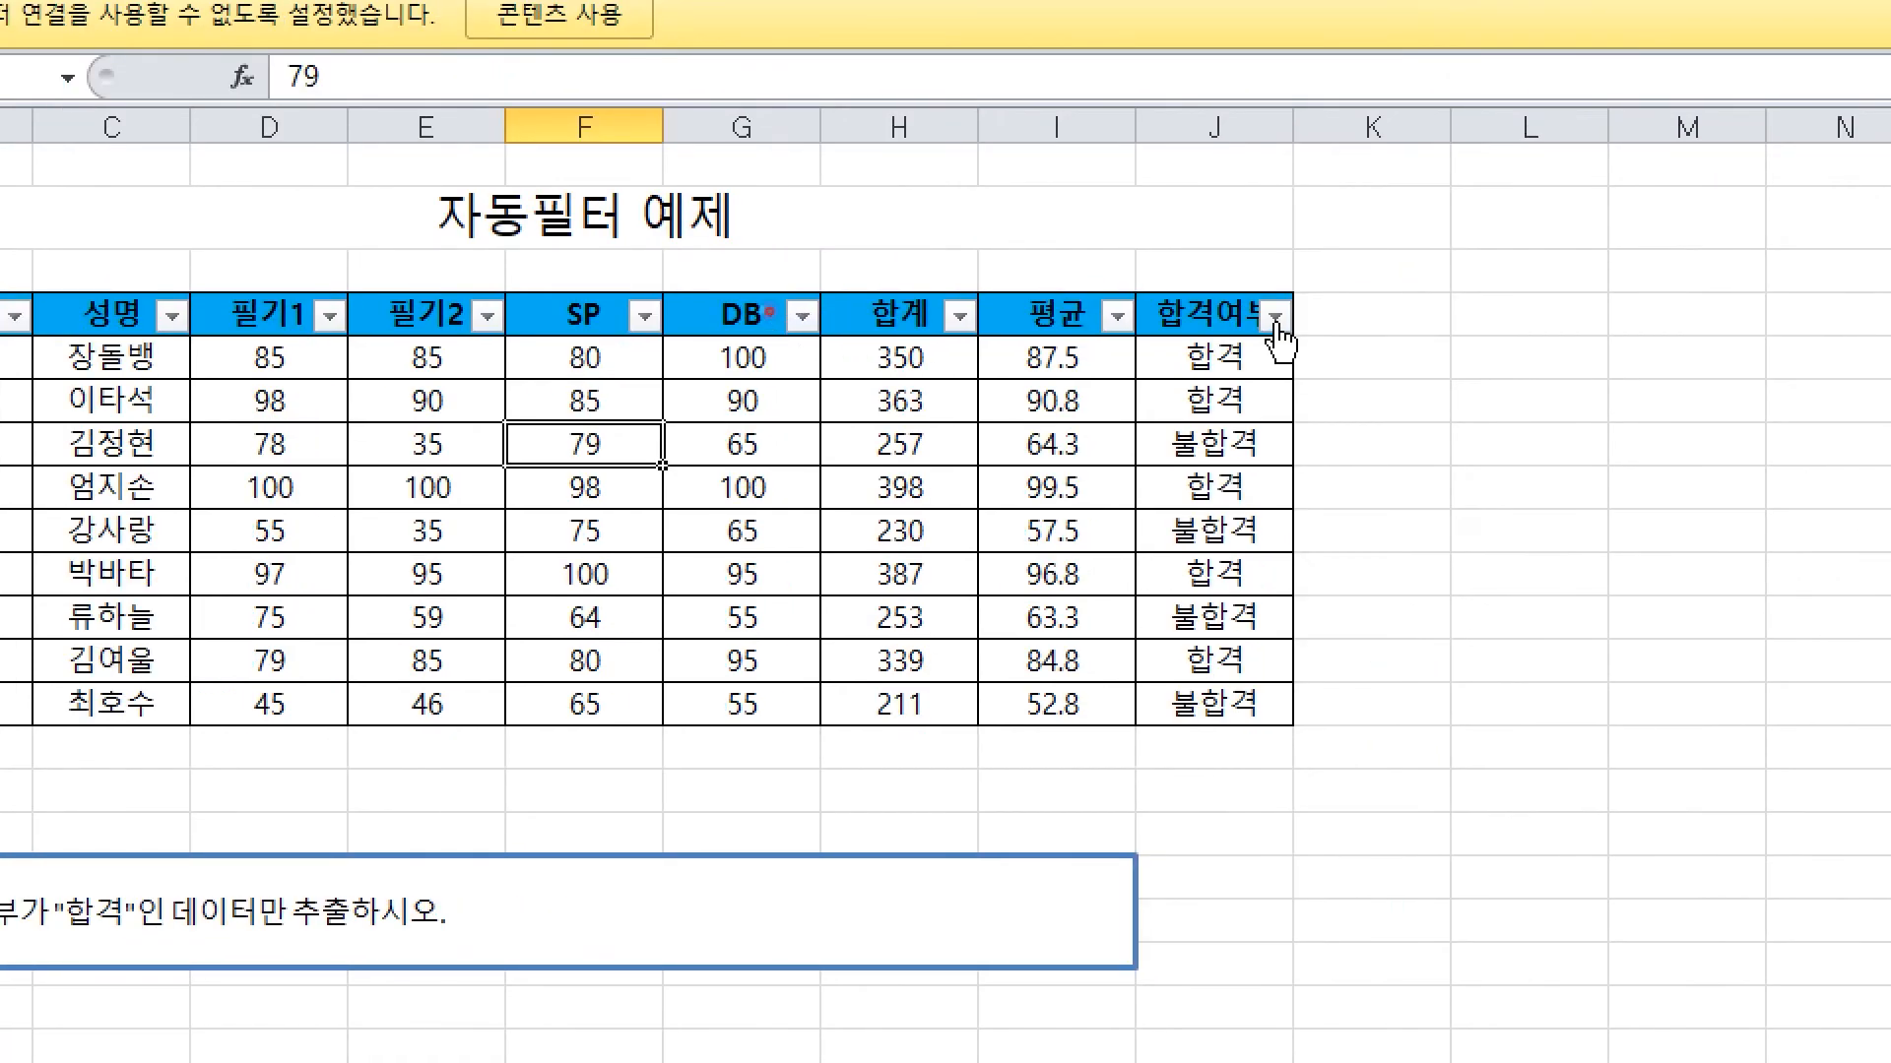
# Filter the 합격여부 column to show only 합격
pyautogui.click(1277, 315)
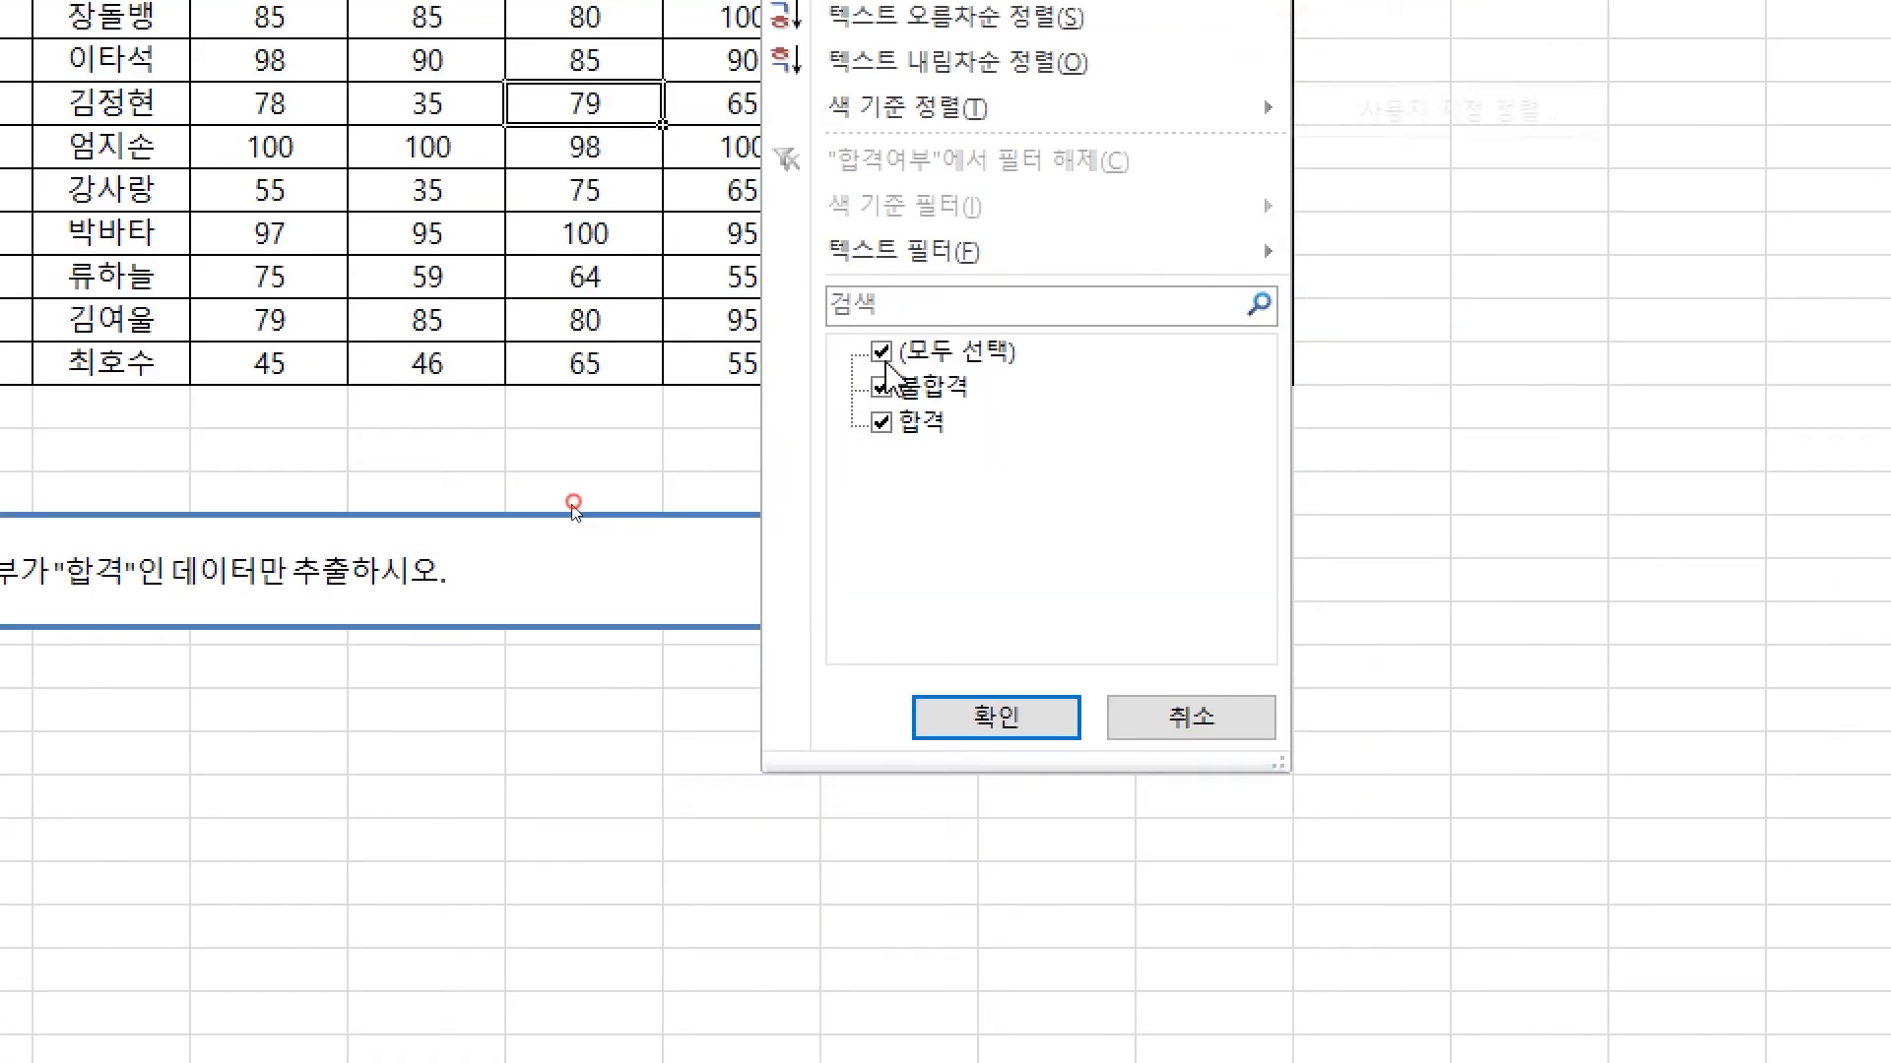
pyautogui.click(883, 354)
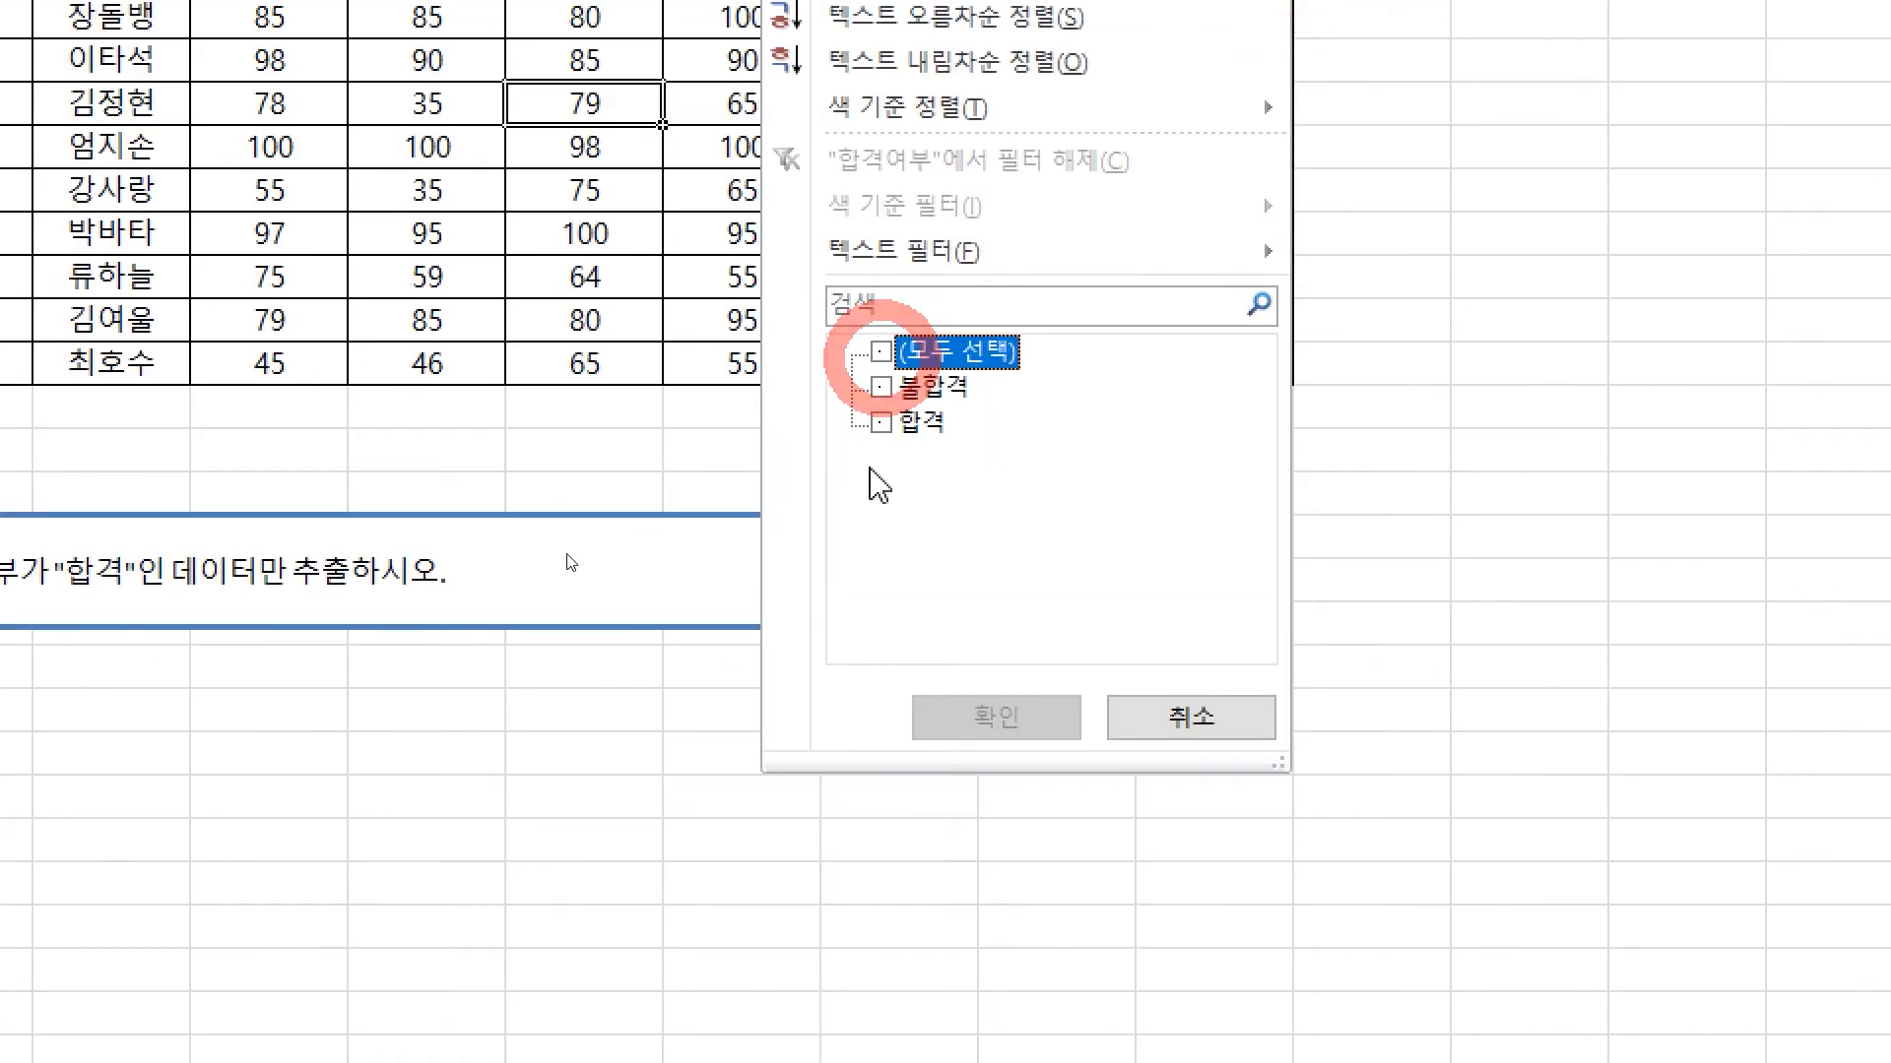
pyautogui.click(881, 423)
pyautogui.click(999, 701)
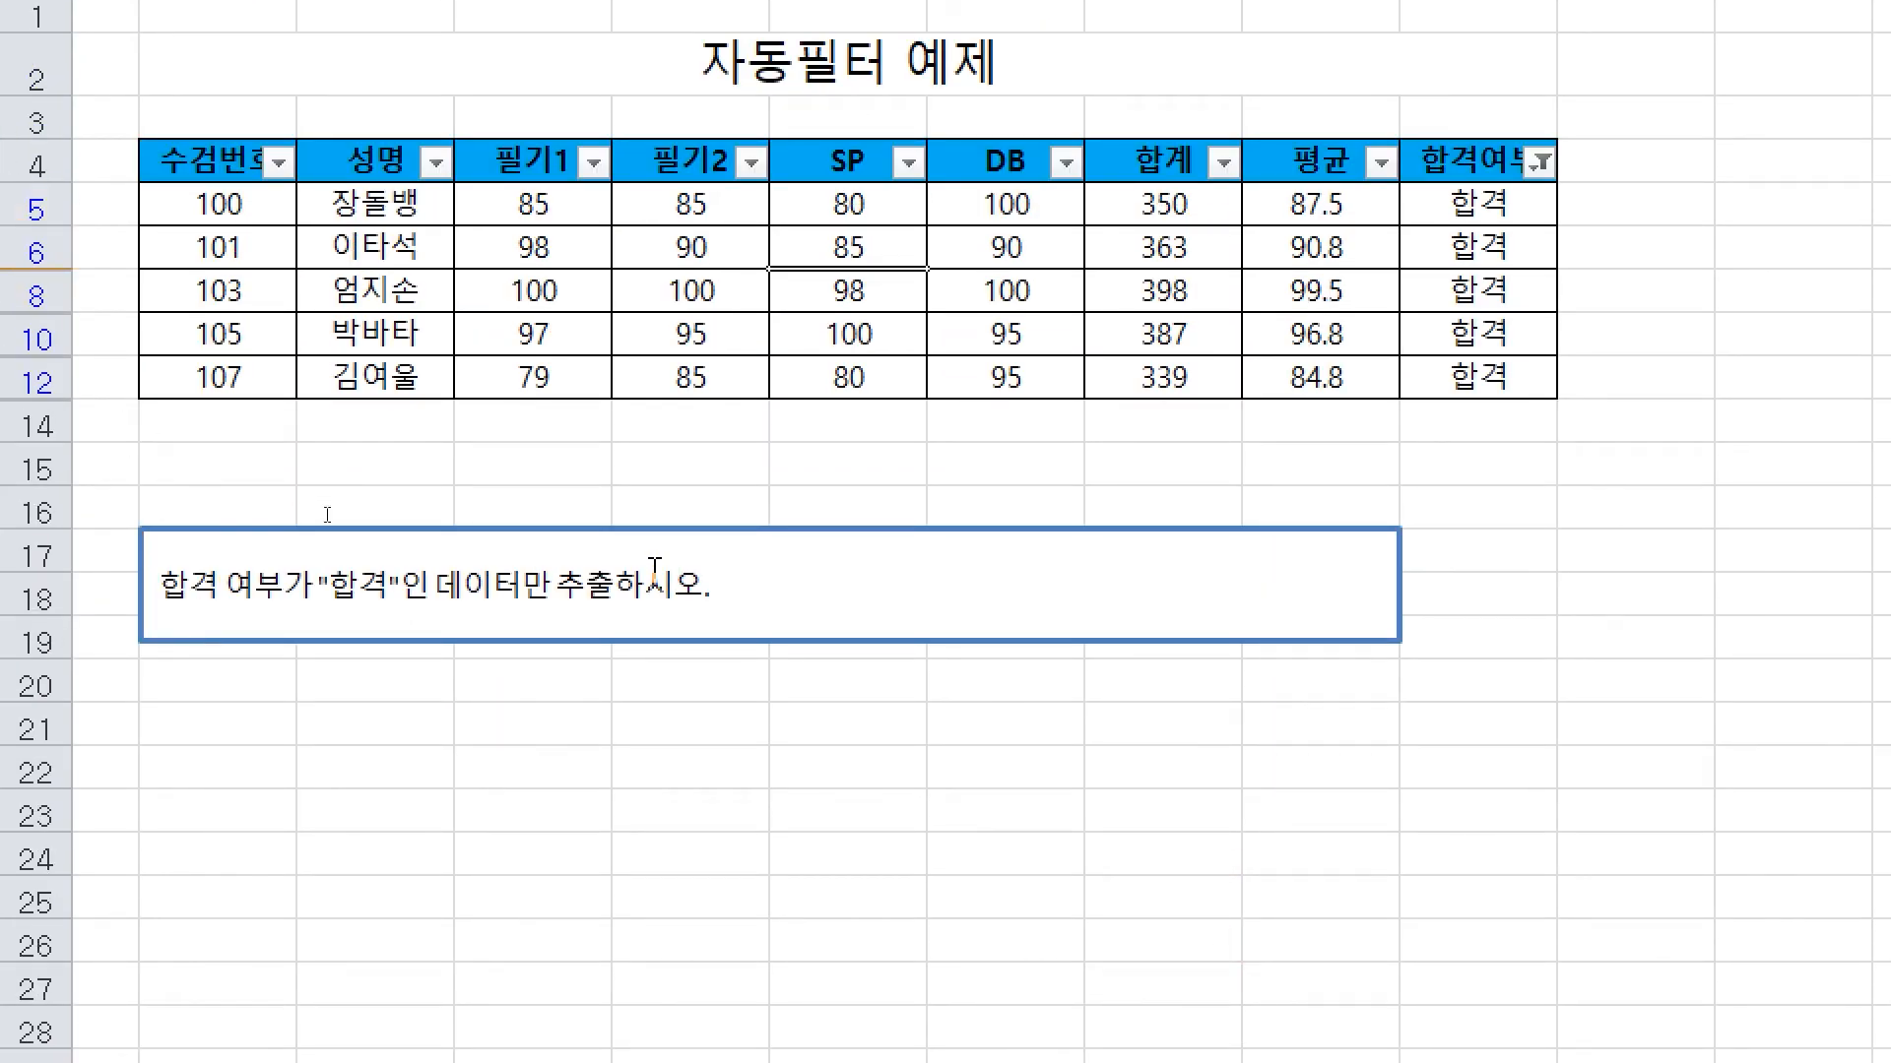
# Go to the 자동2 sheet and turn on filtering for the 대리점별 보트 판매현황 table
pyautogui.click(425, 931)
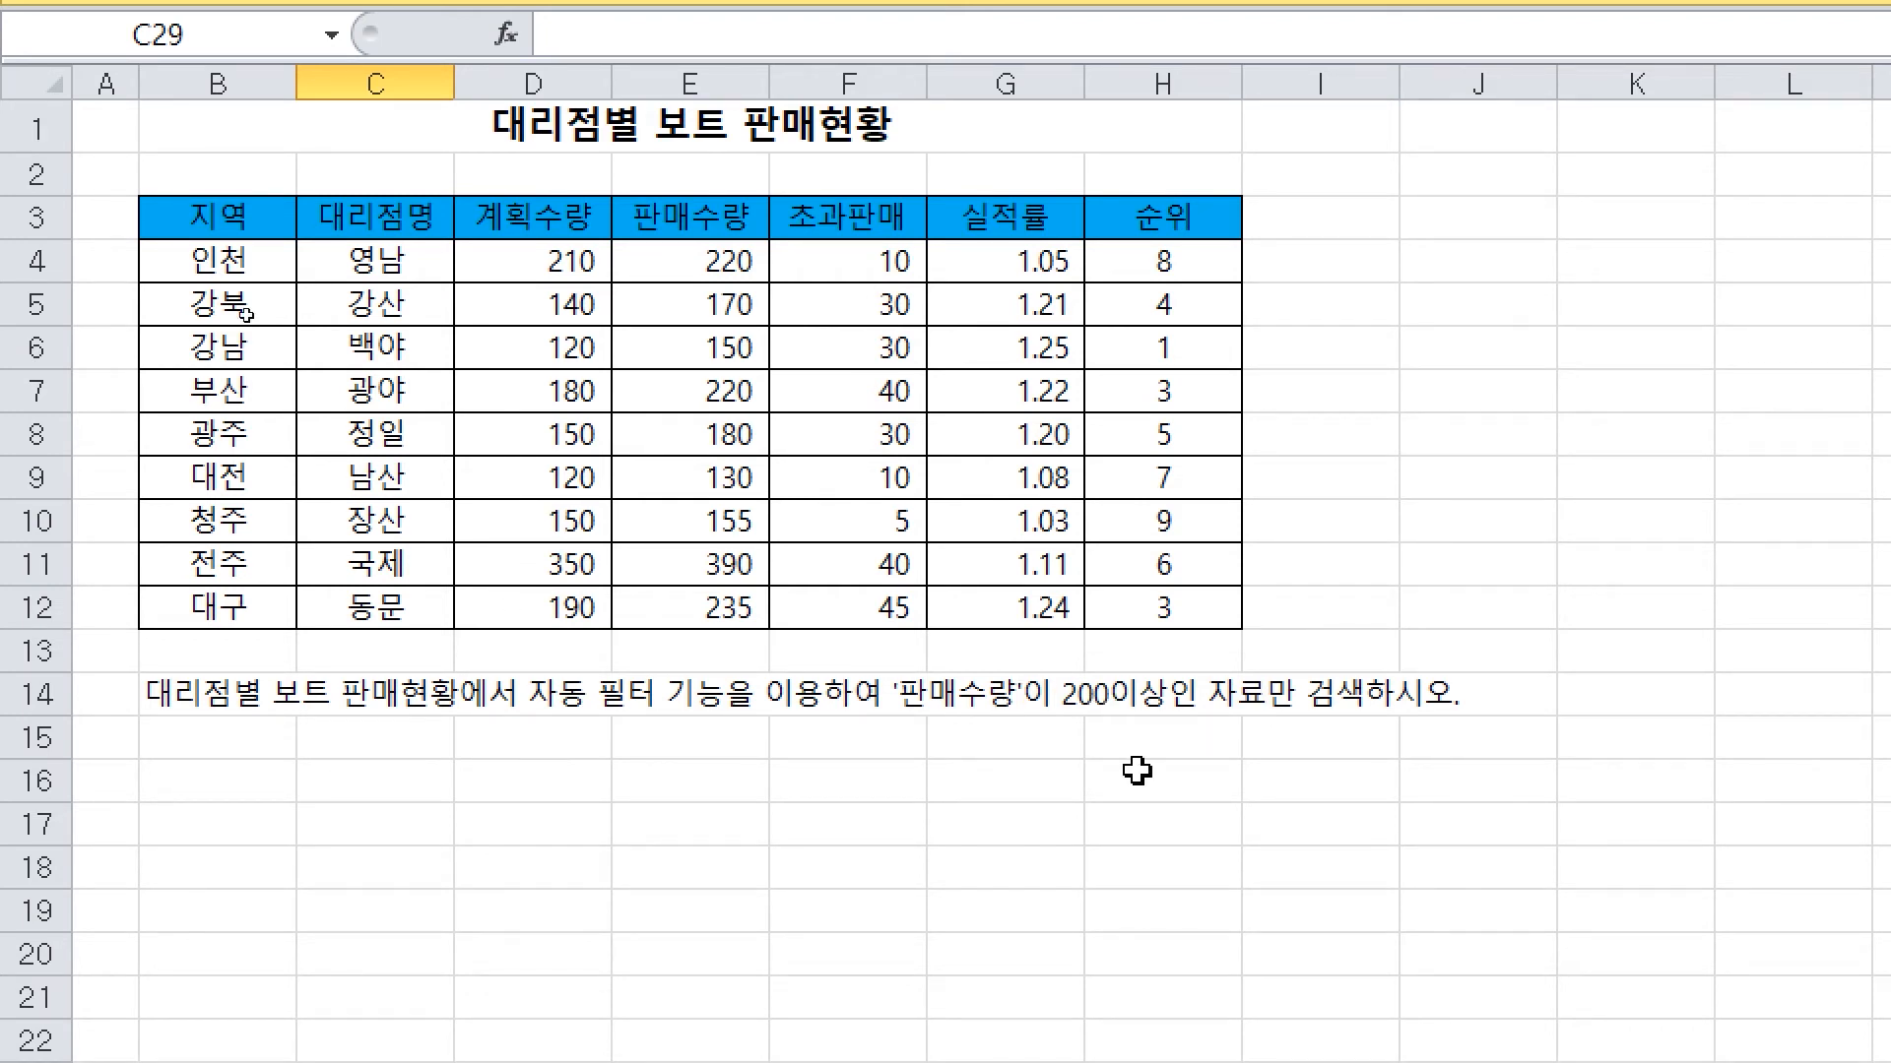
pyautogui.click(424, 340)
pyautogui.click(1044, 433)
pyautogui.click(620, 391)
pyautogui.click(451, 468)
pyautogui.click(463, 278)
pyautogui.click(785, 301)
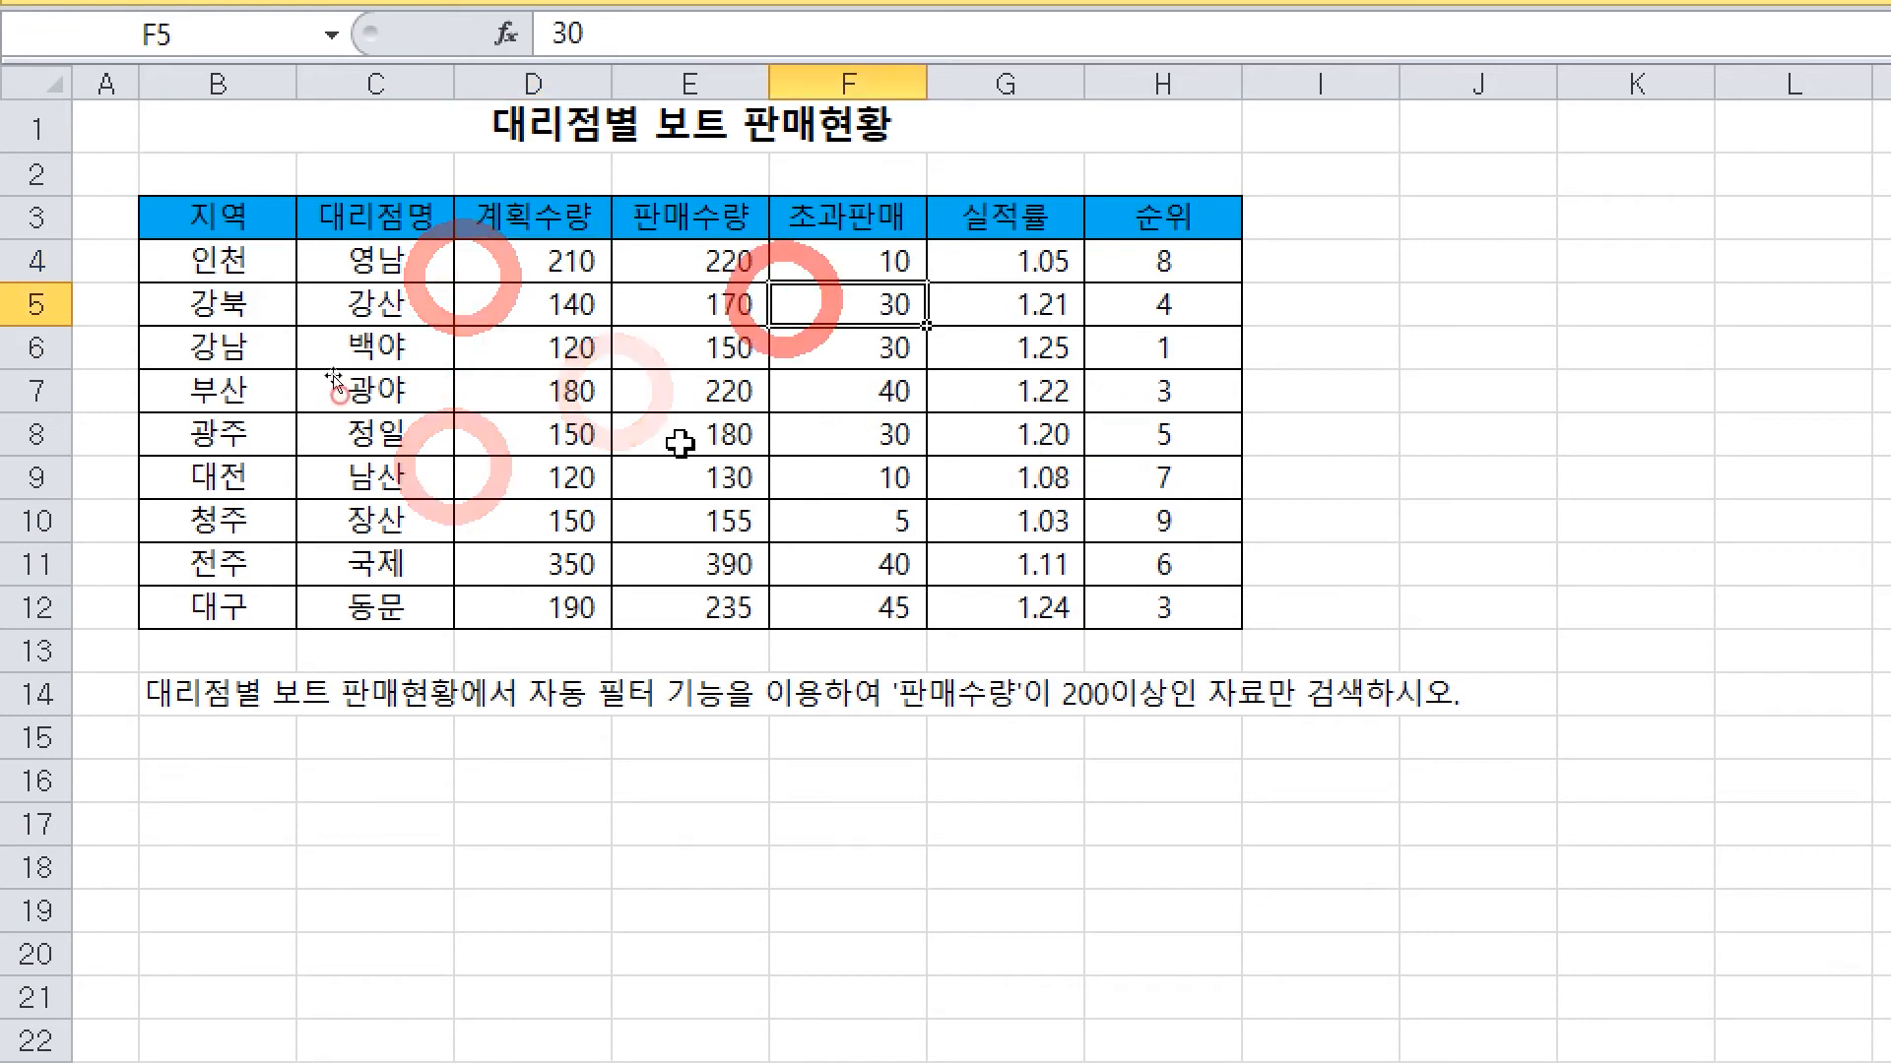
pyautogui.click(689, 347)
pyautogui.click(694, 73)
pyautogui.click(927, 197)
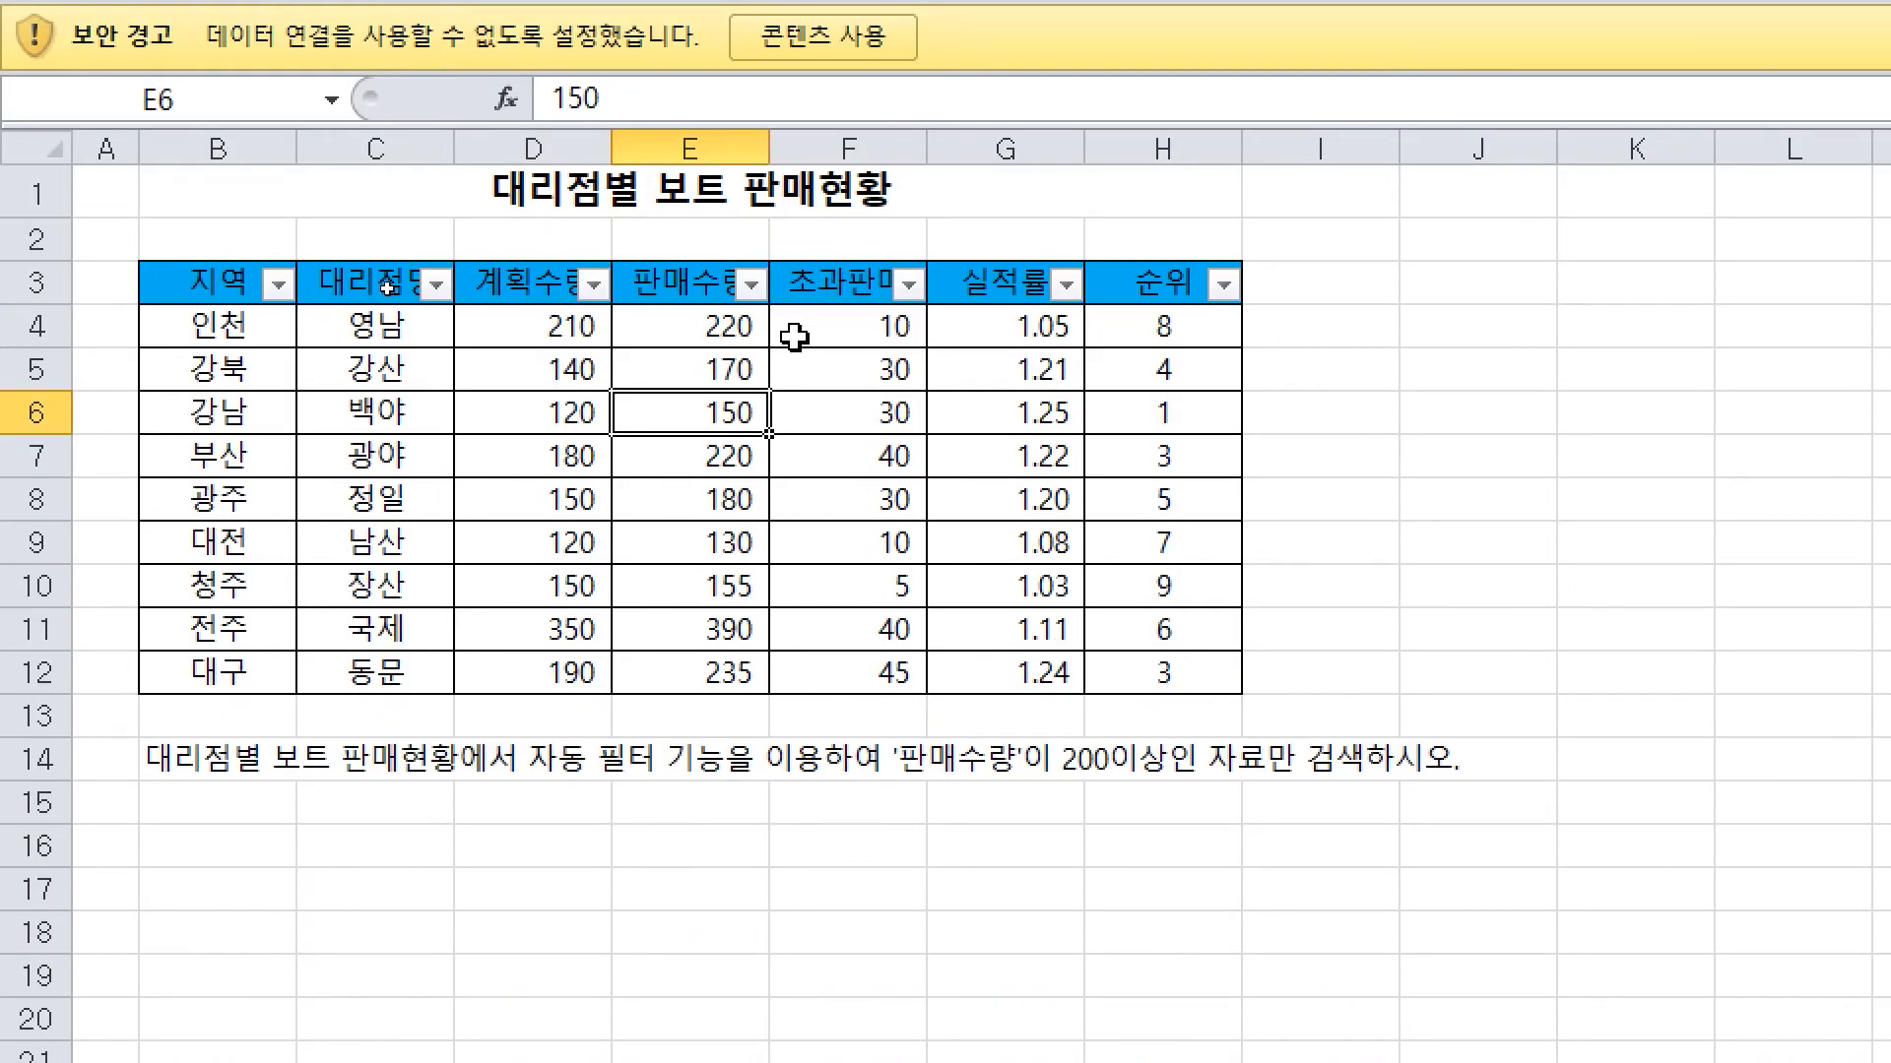
# Filter the 판매수량 column to show only values greater than or equal to 200
pyautogui.click(754, 286)
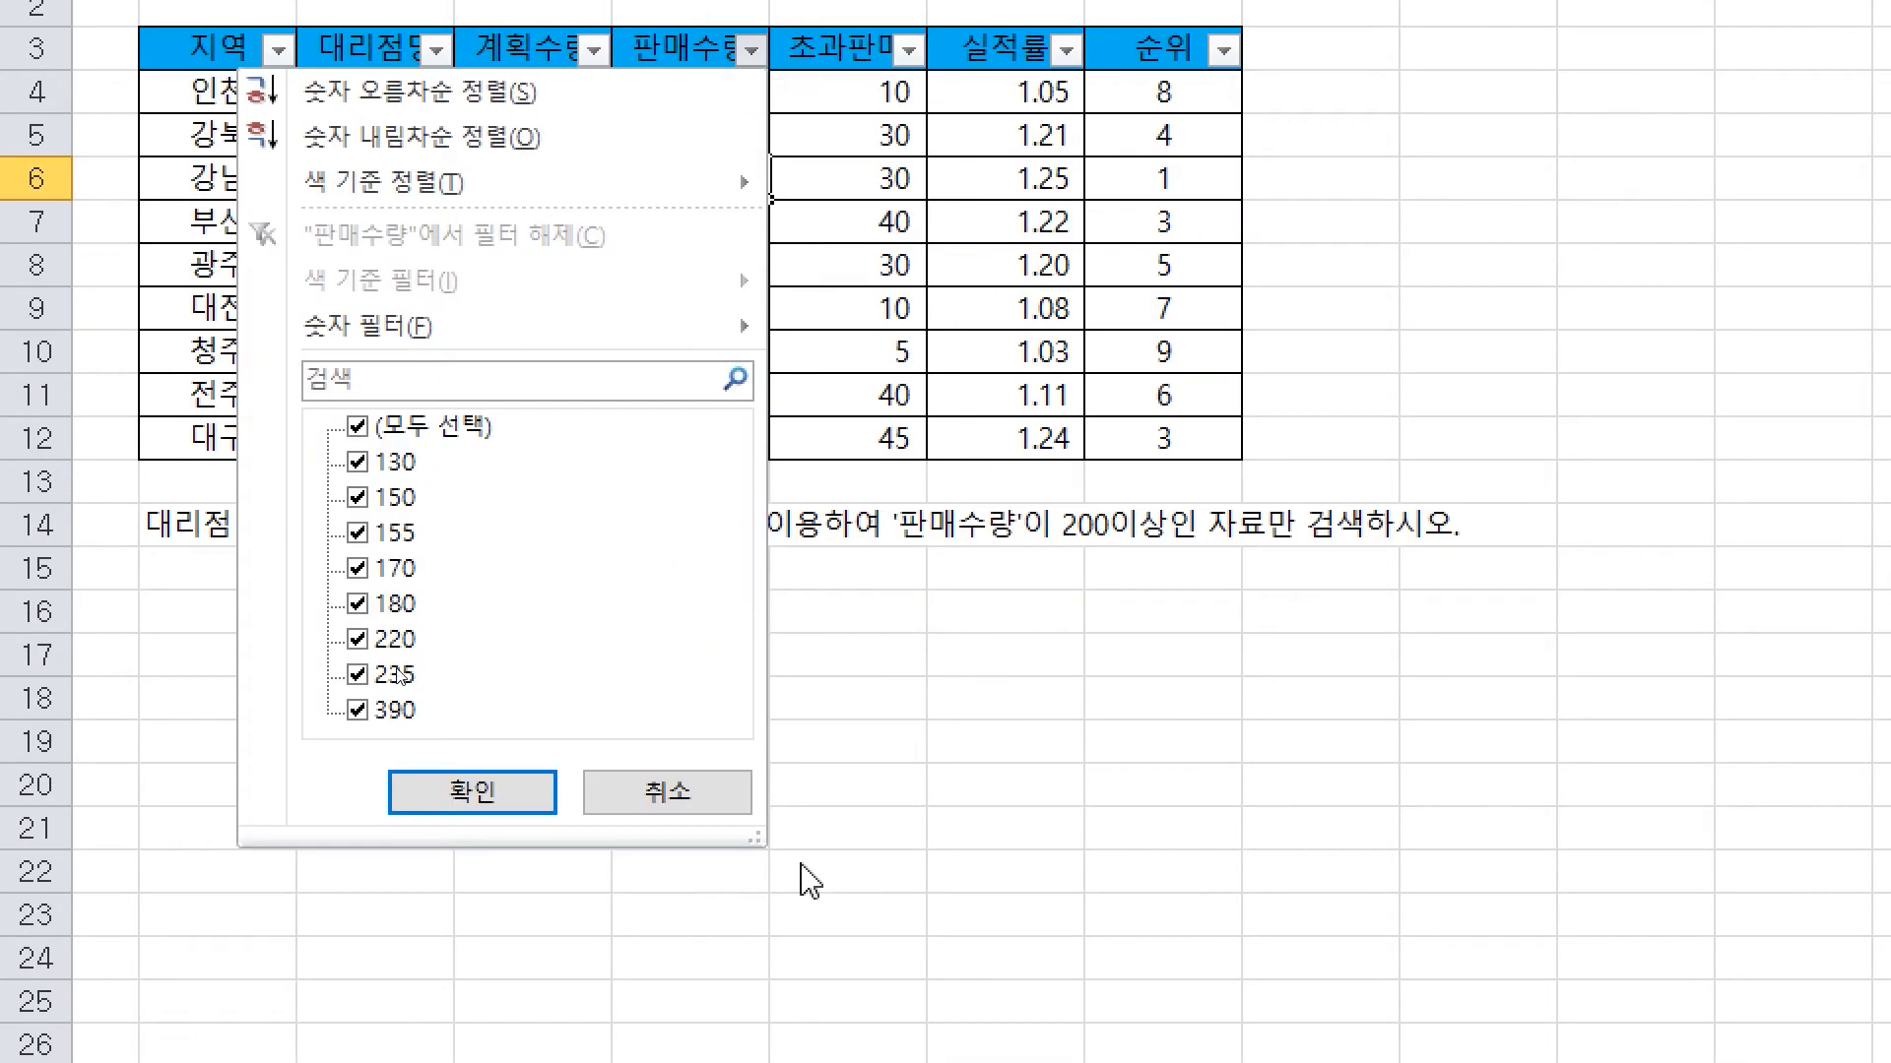
pyautogui.moveTo(654, 351)
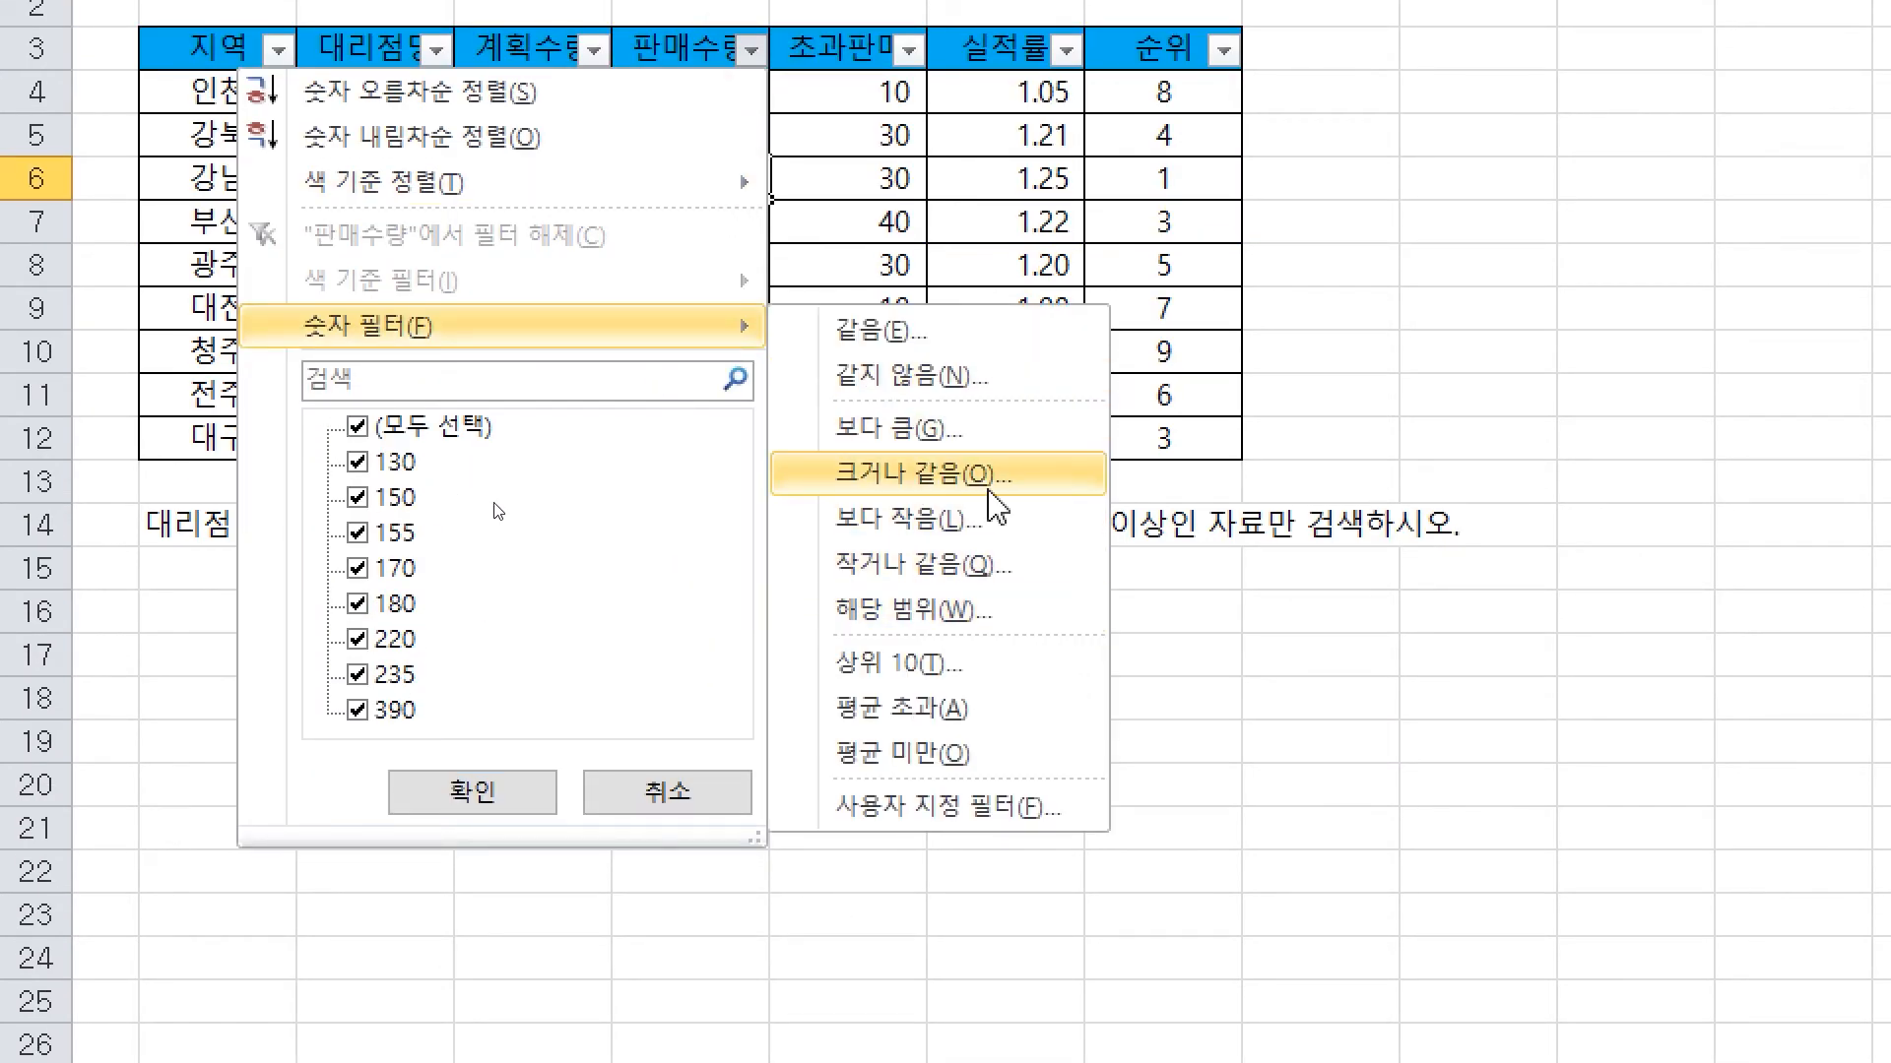
pyautogui.click(955, 474)
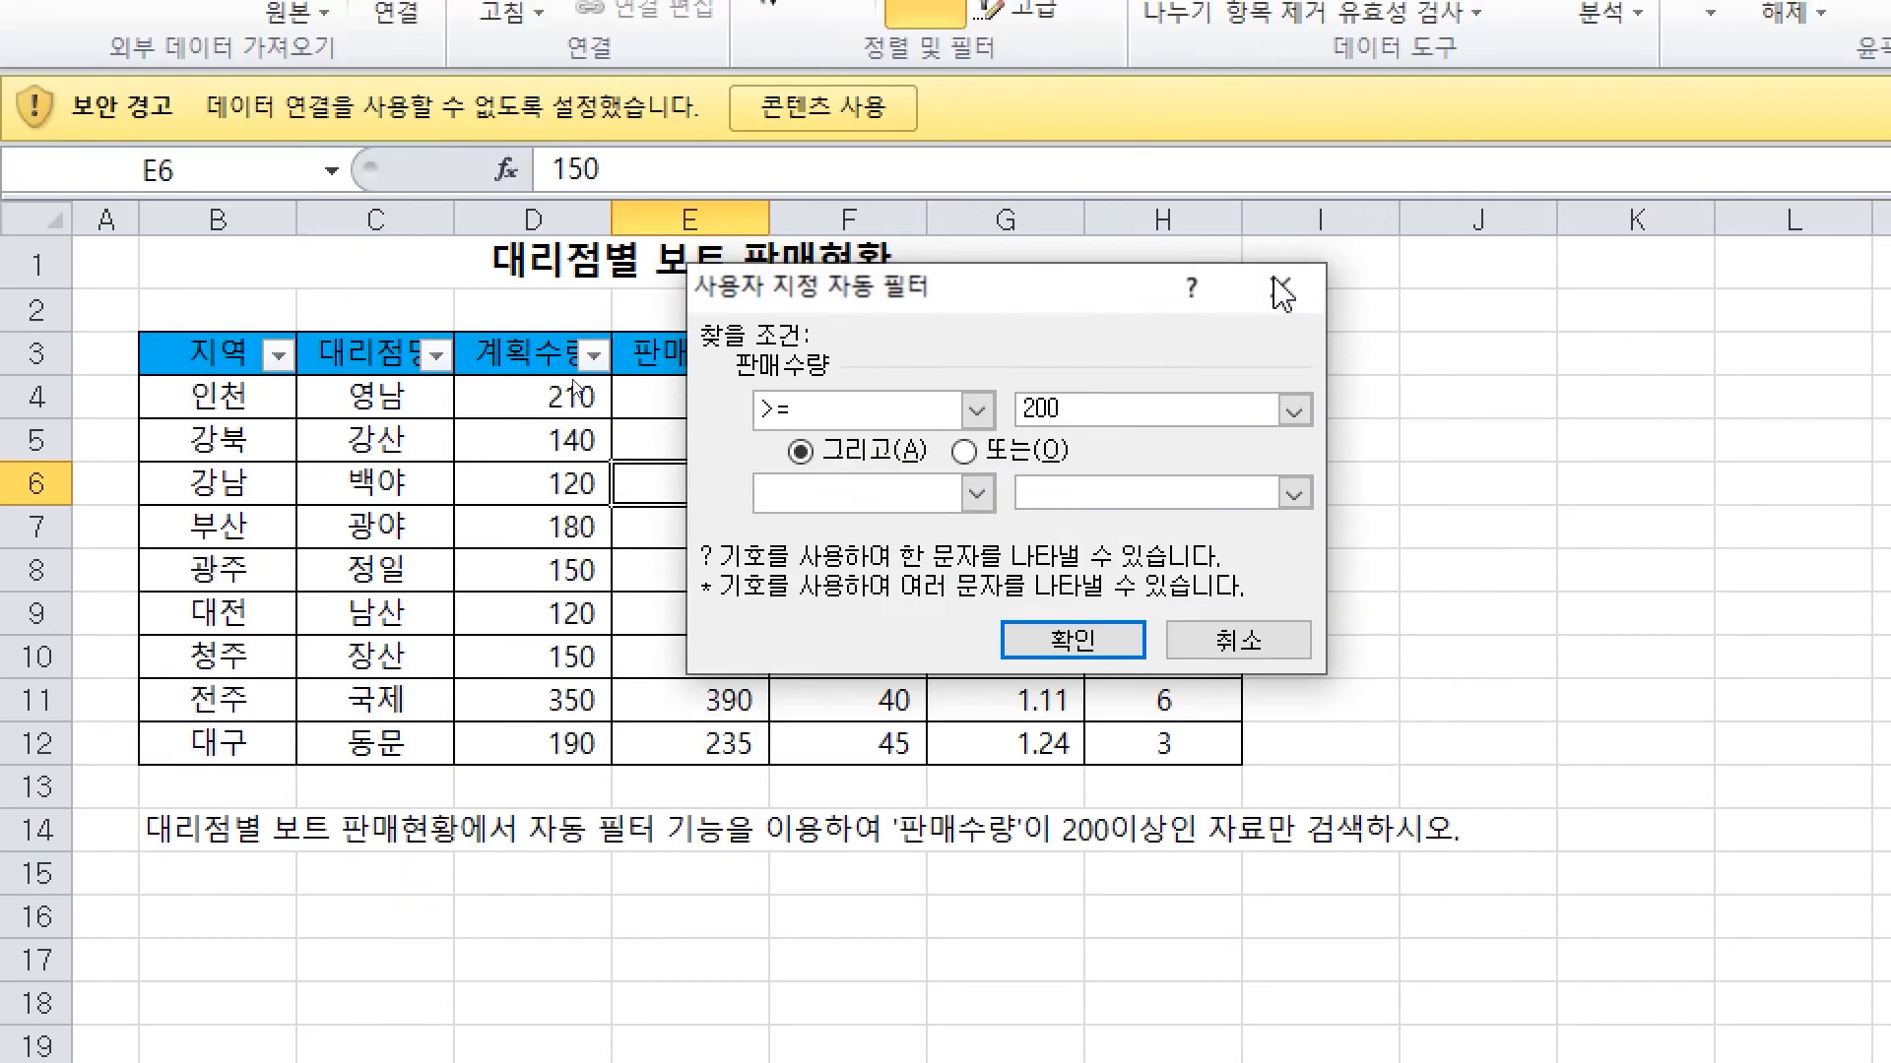
pyautogui.click(1024, 332)
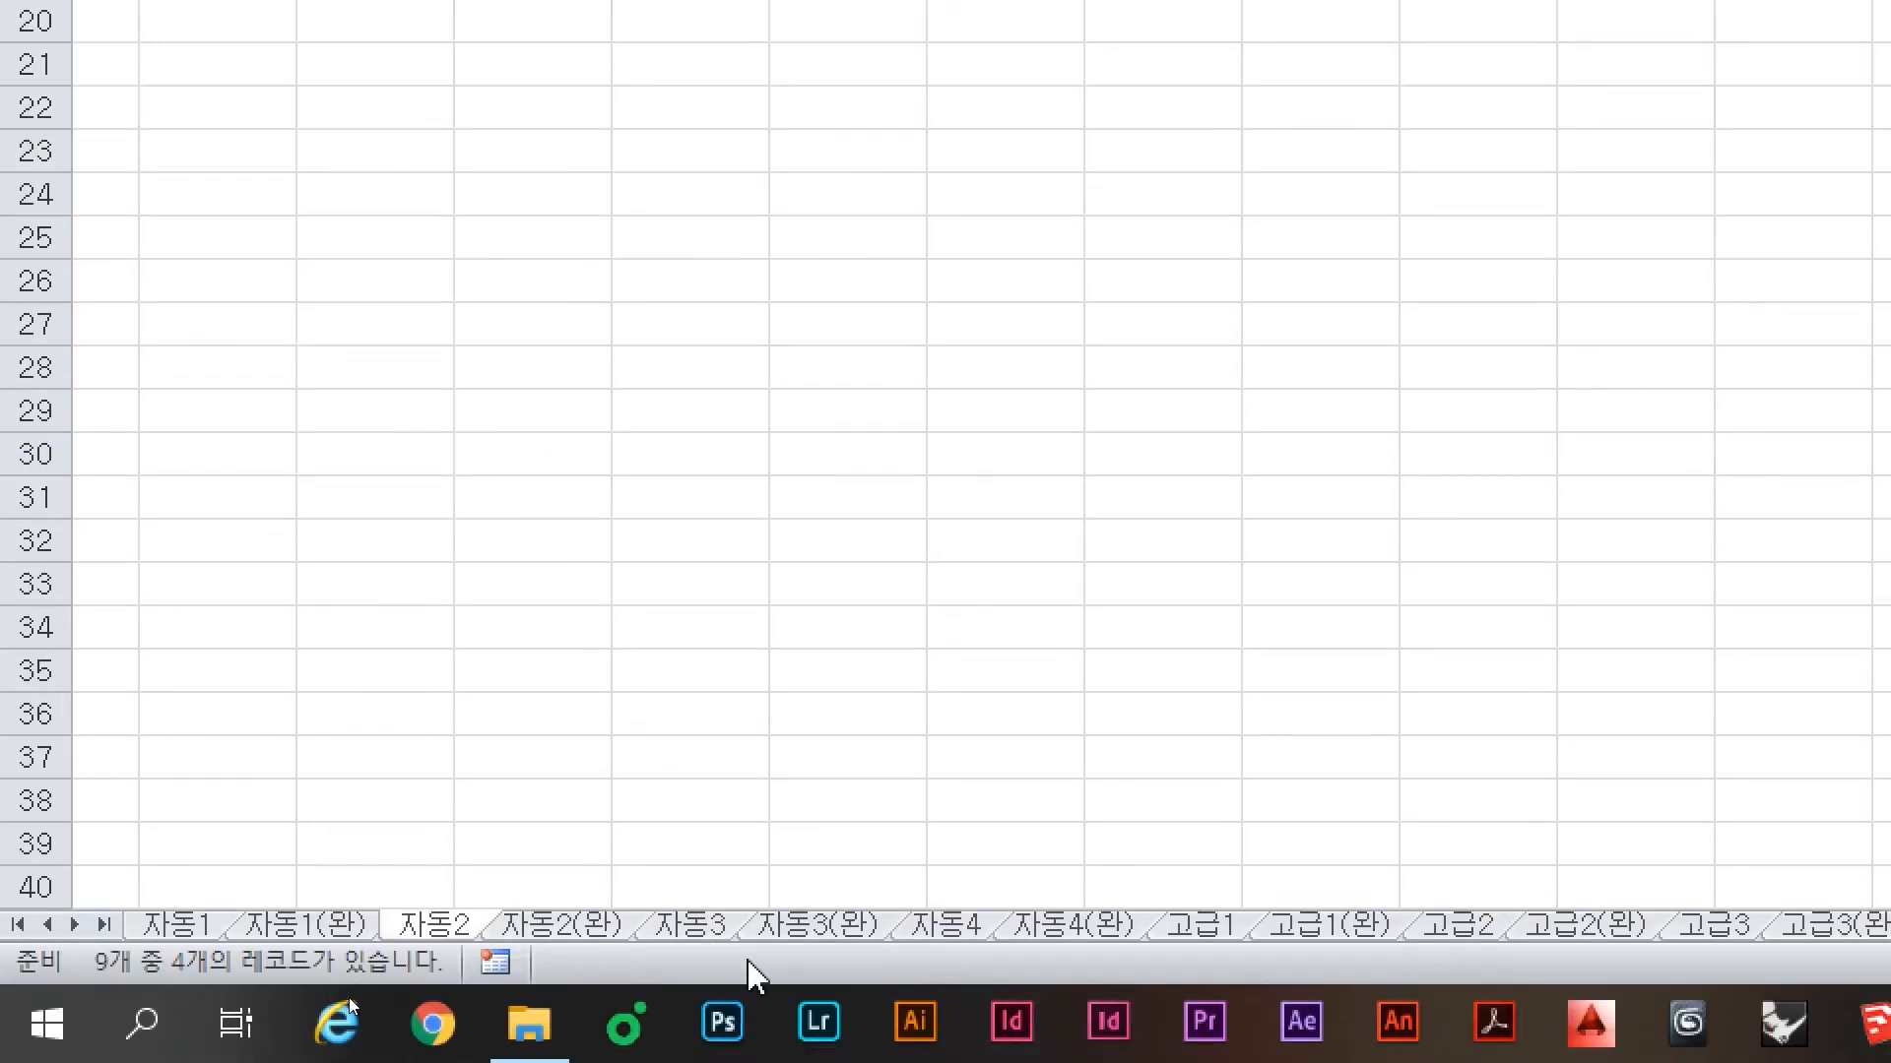
# Go to the 자동3 sheet and turn on filtering for the ㈜대한상사 수입/지출 명세서 table
pyautogui.click(694, 929)
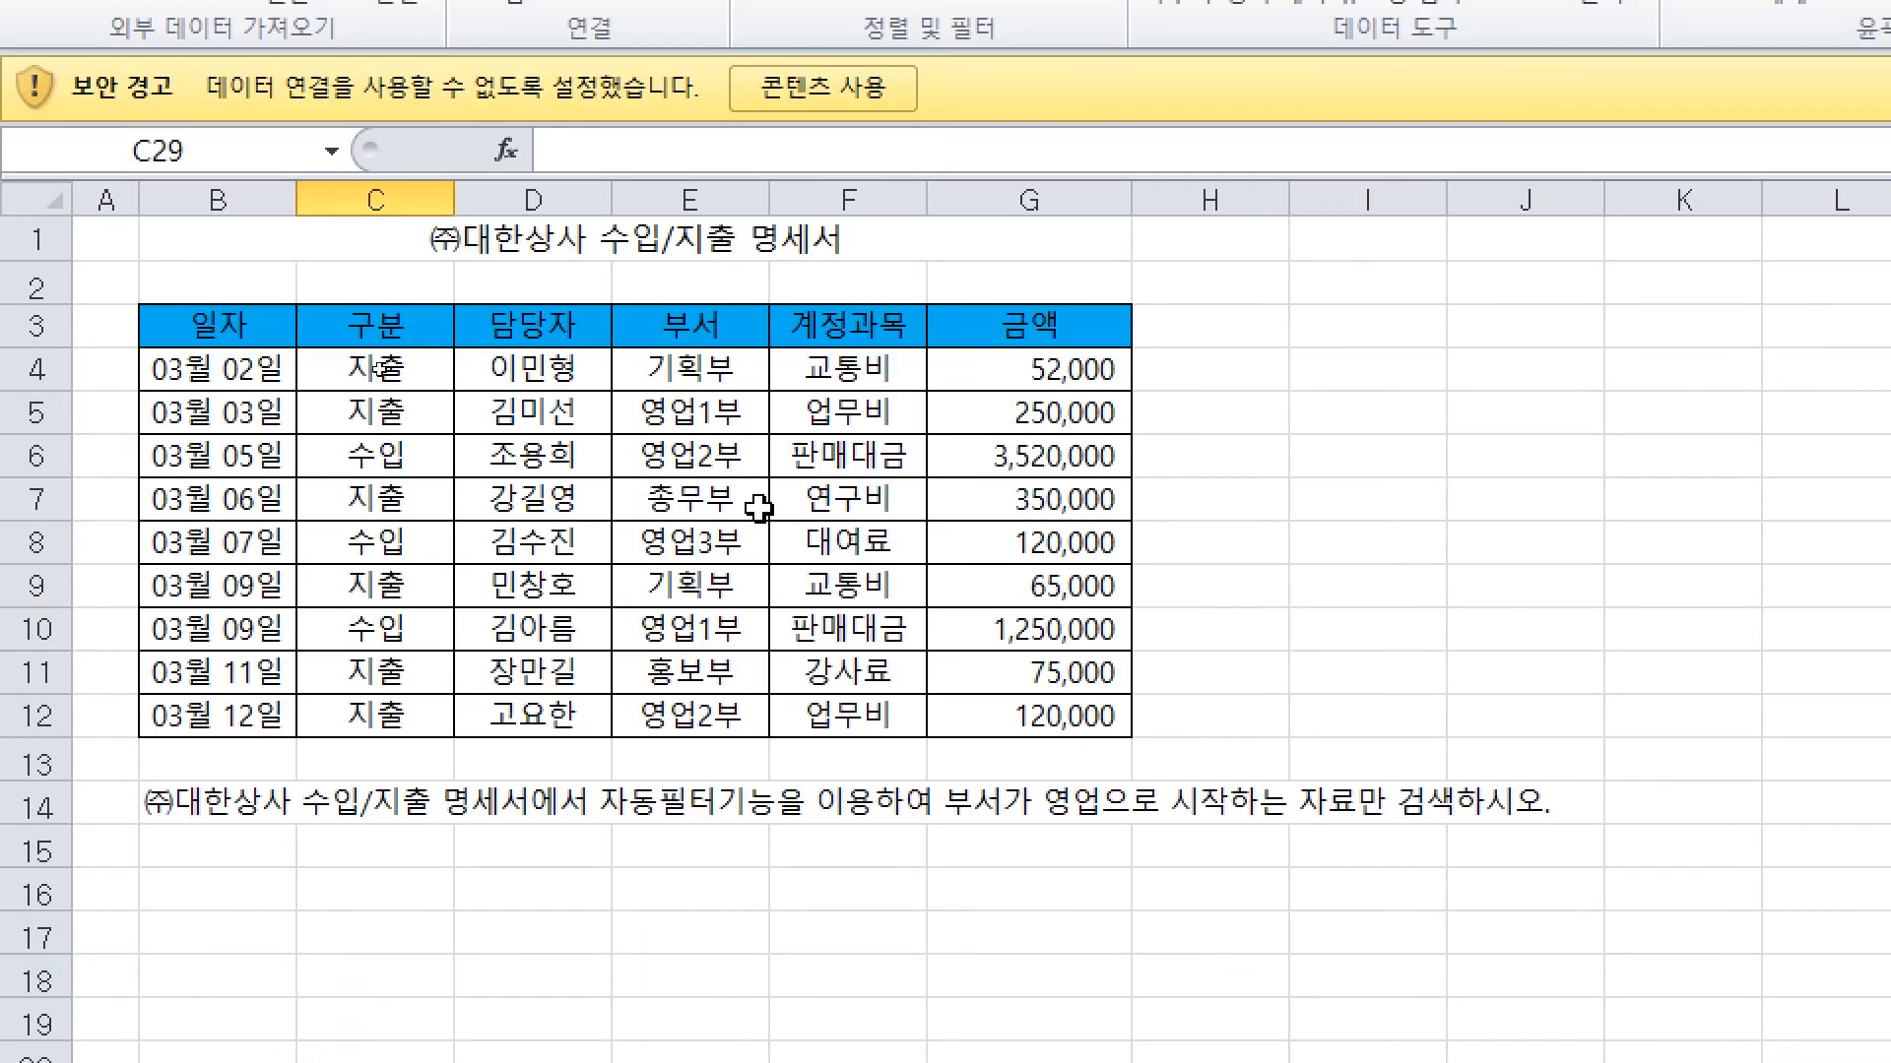
pyautogui.moveTo(674, 804); pyautogui.dragTo(1196, 802)
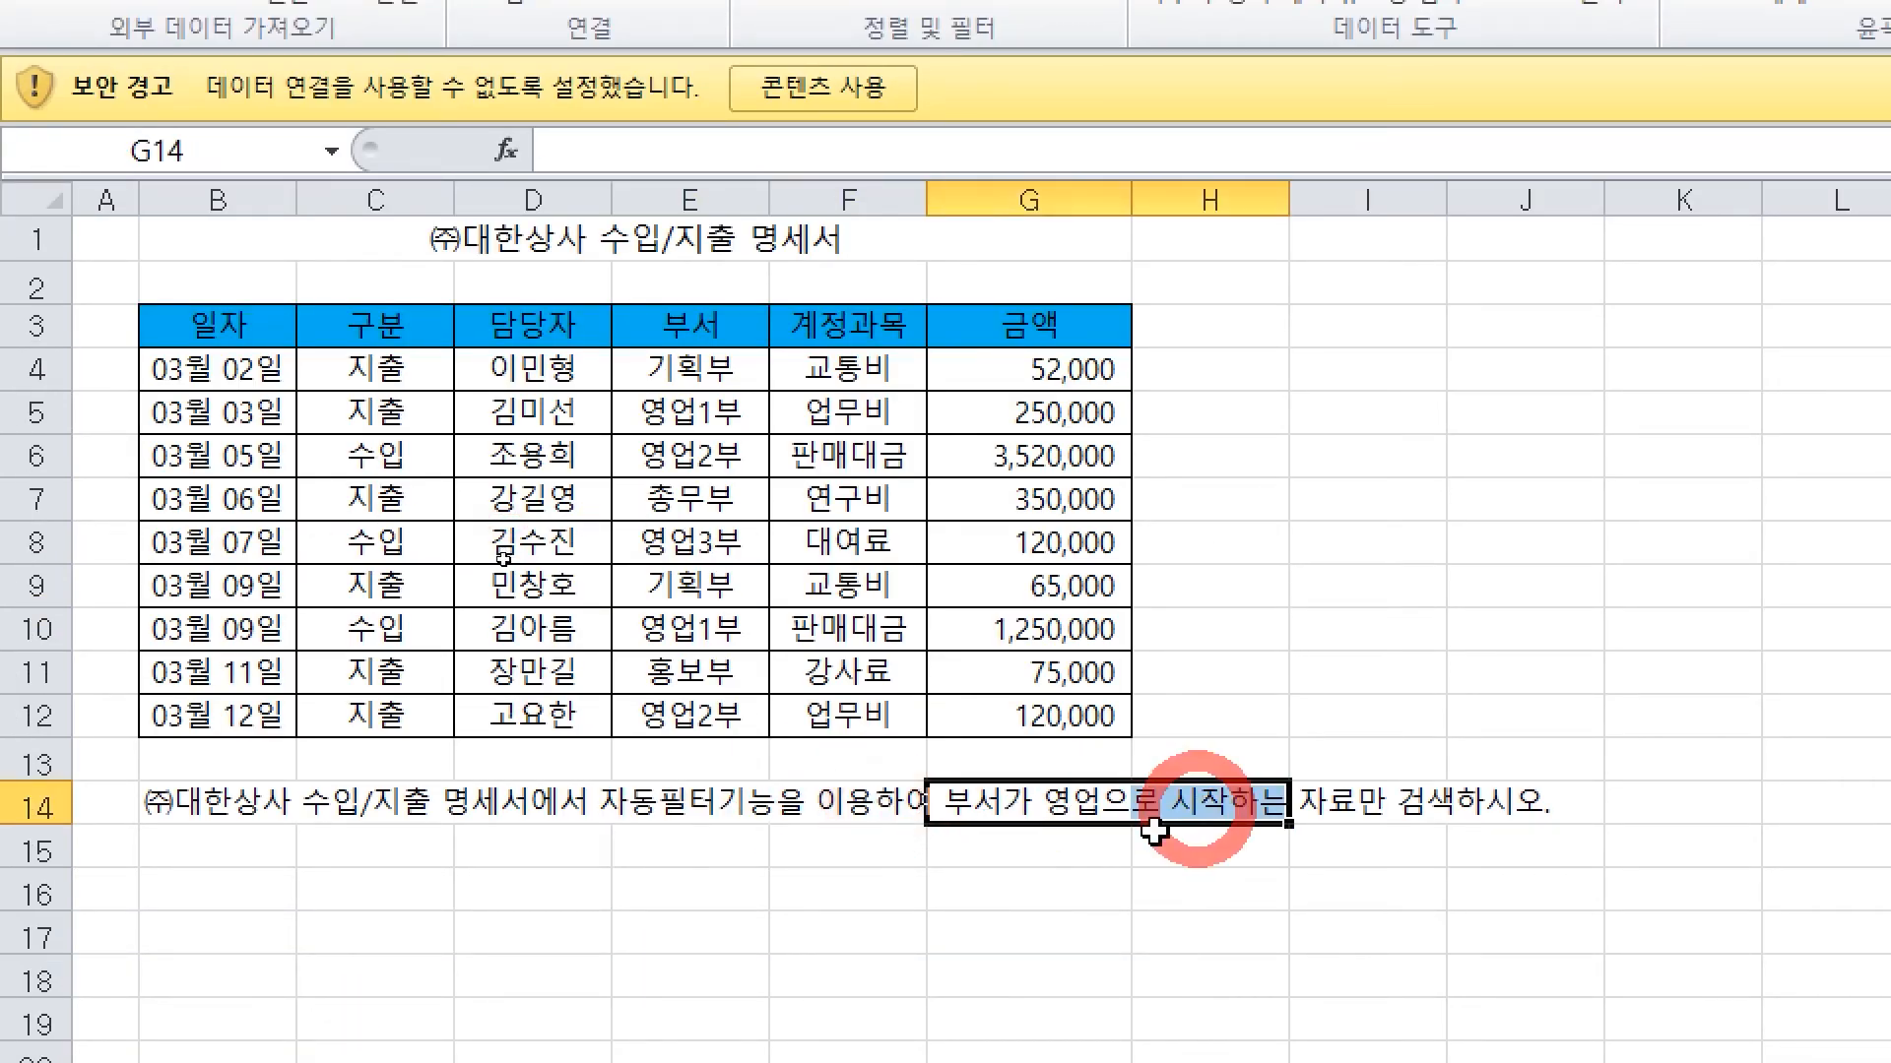
pyautogui.click(650, 543)
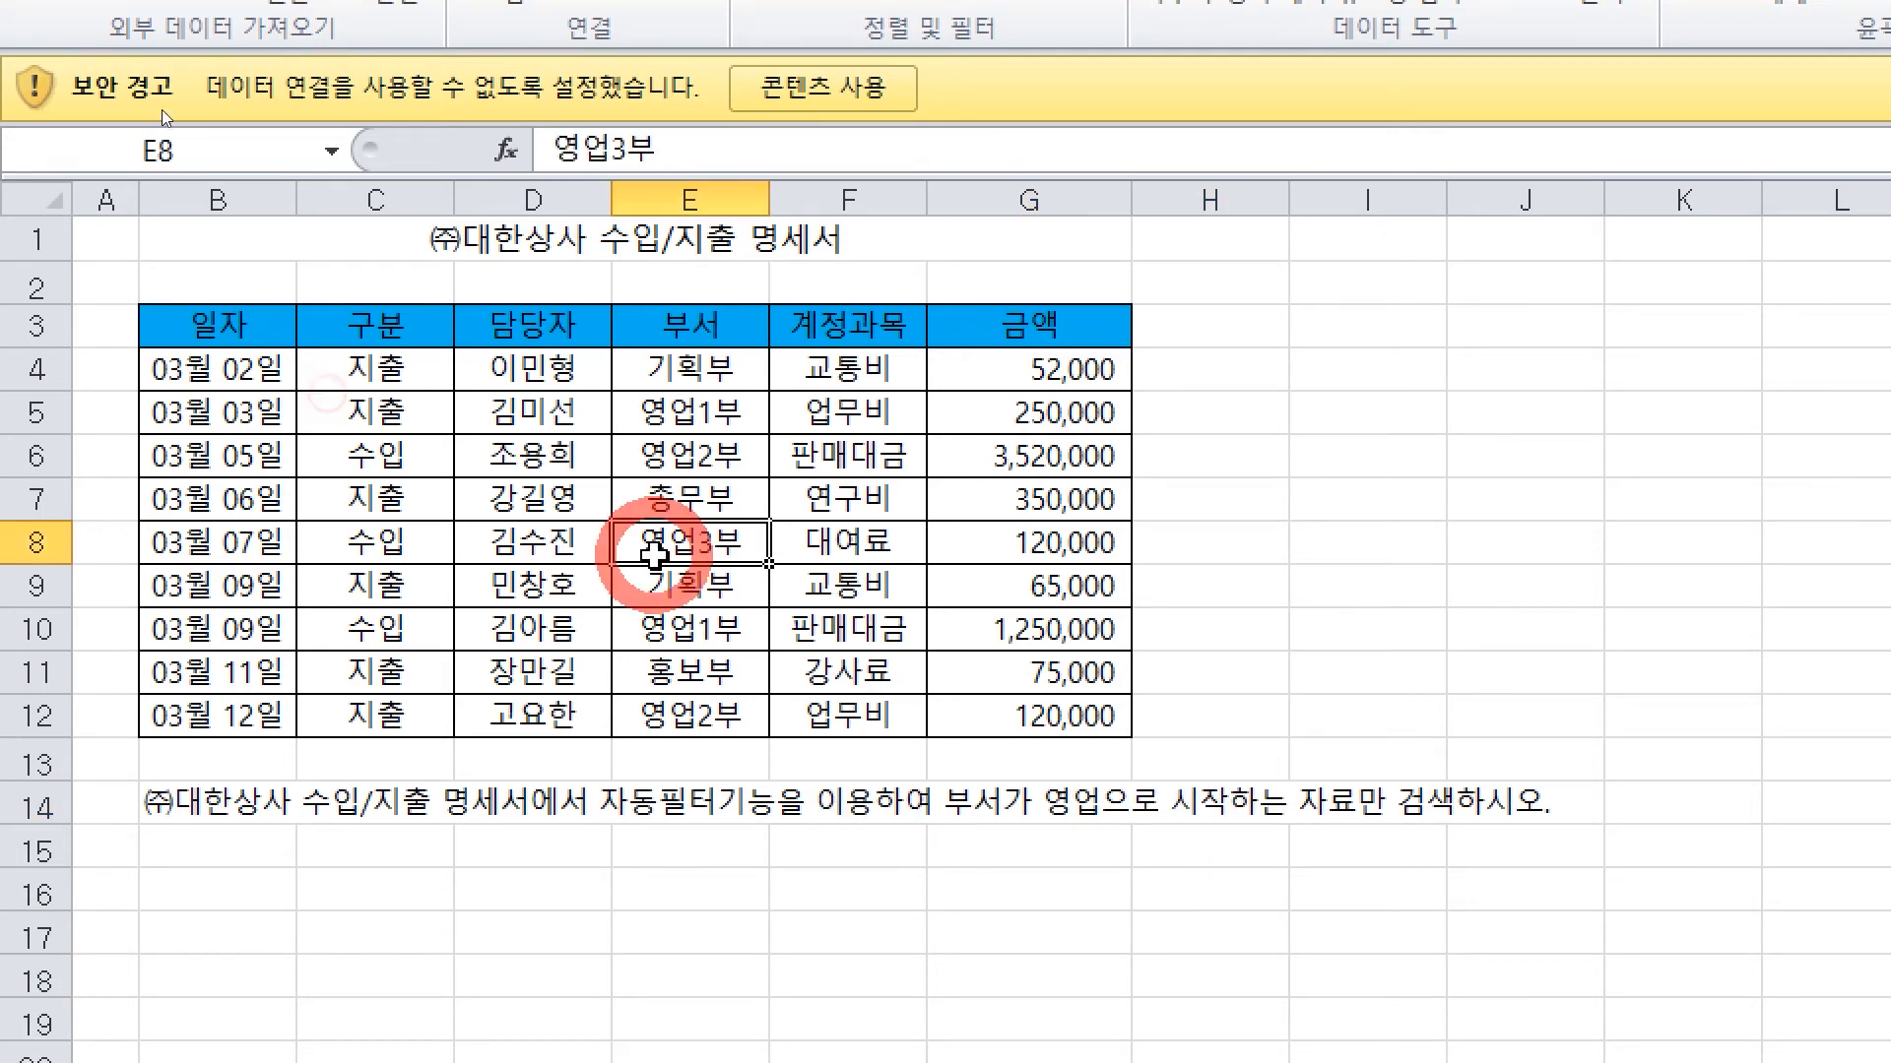
pyautogui.click(691, 75)
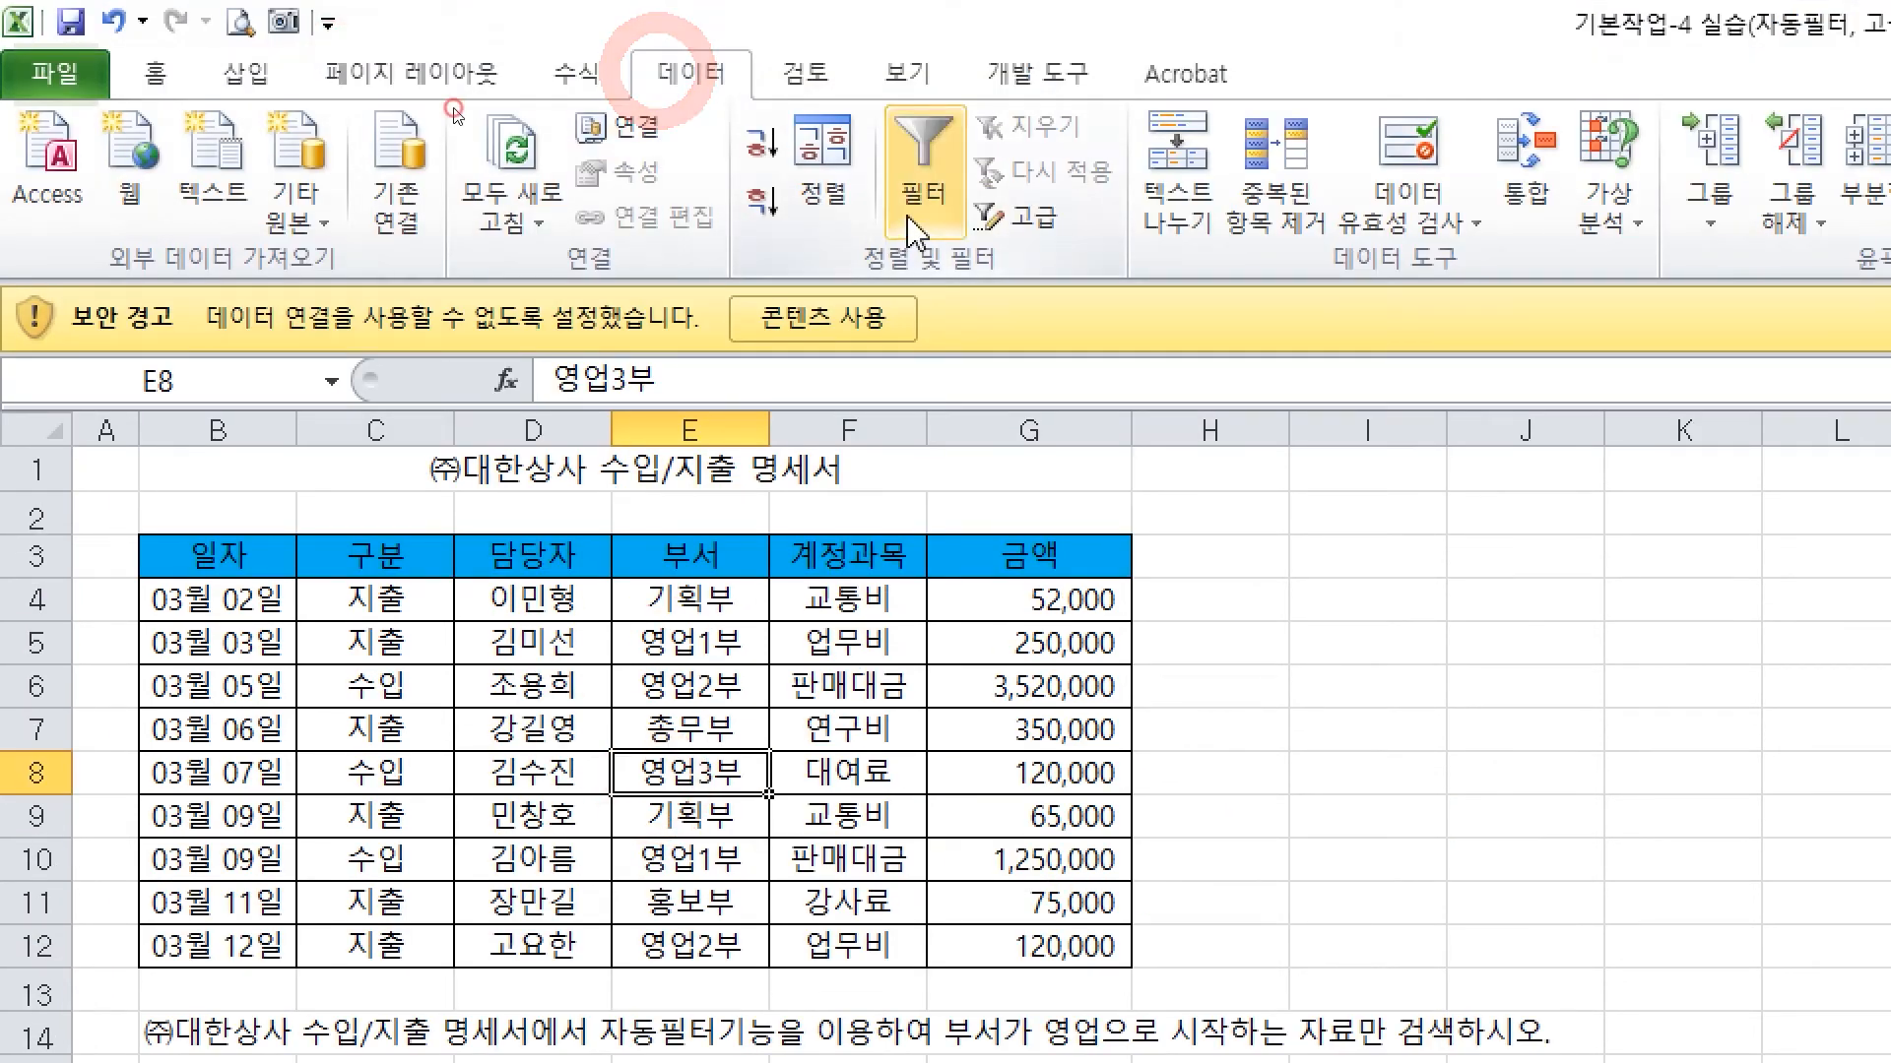
pyautogui.click(920, 187)
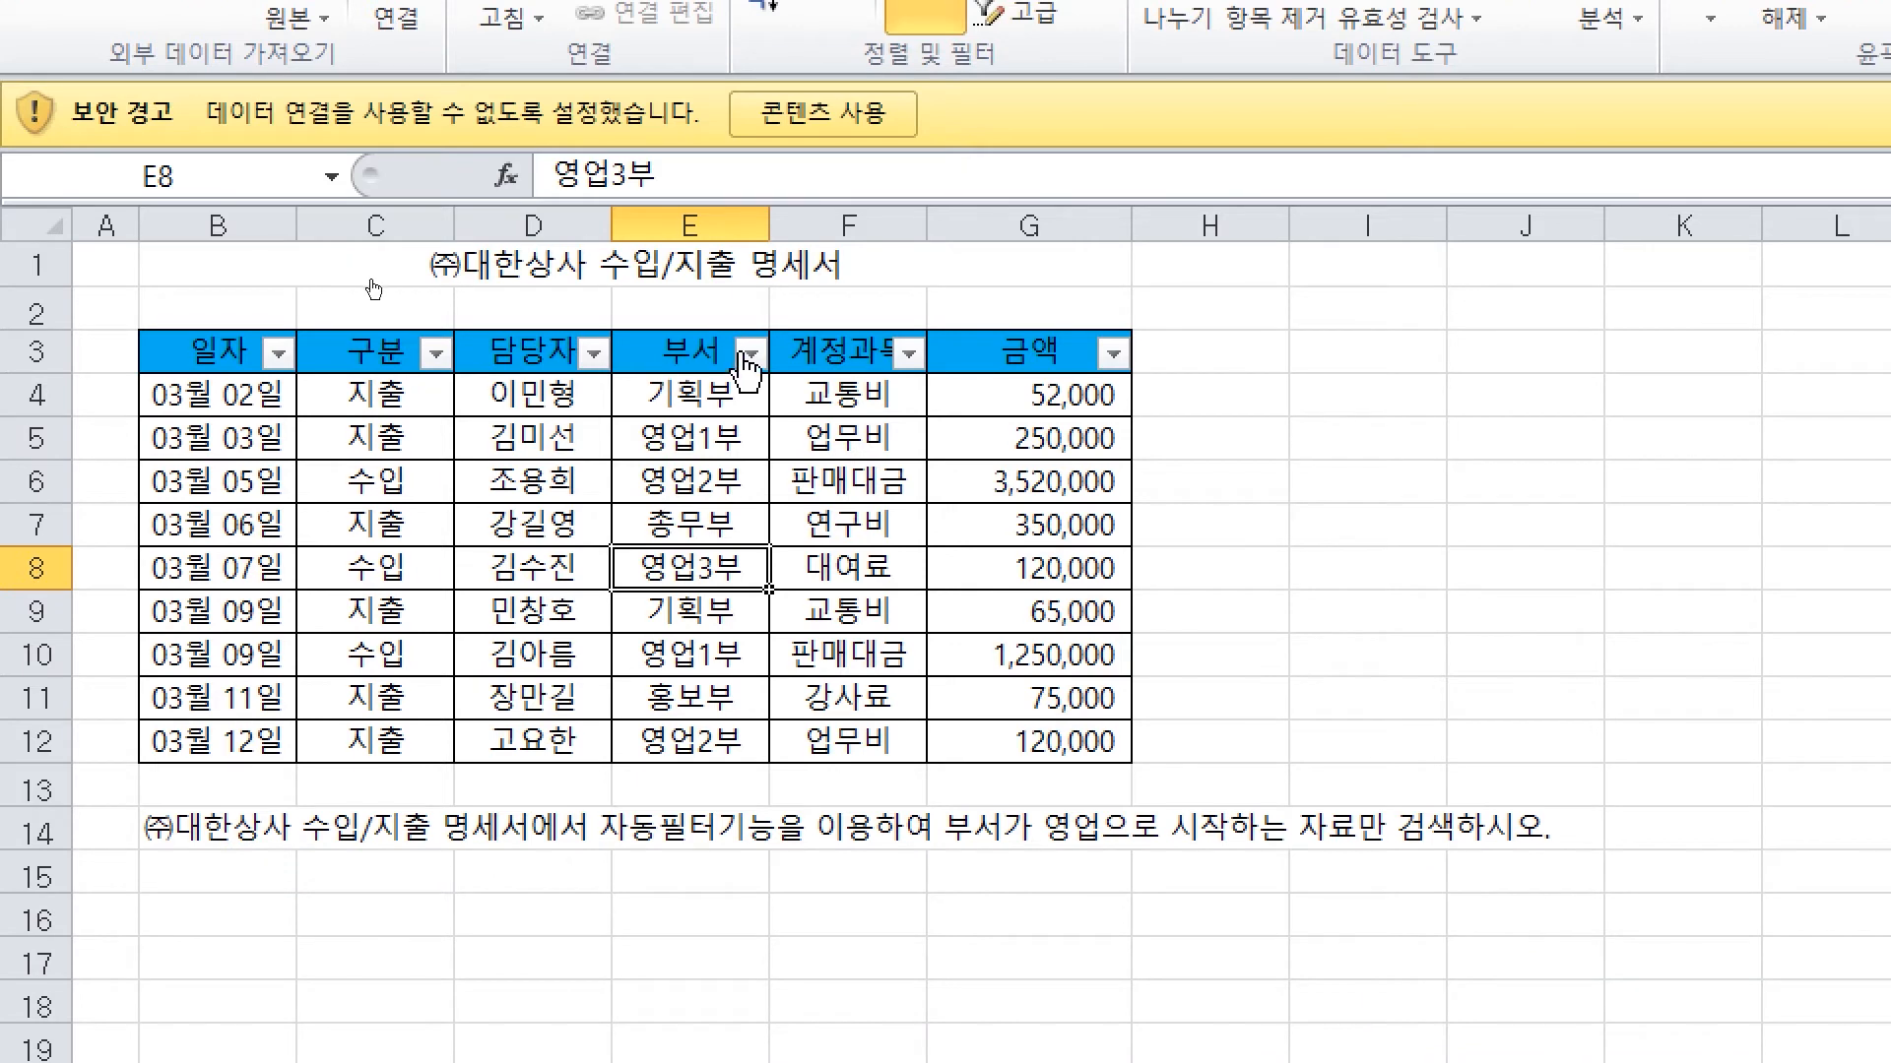
pyautogui.click(748, 356)
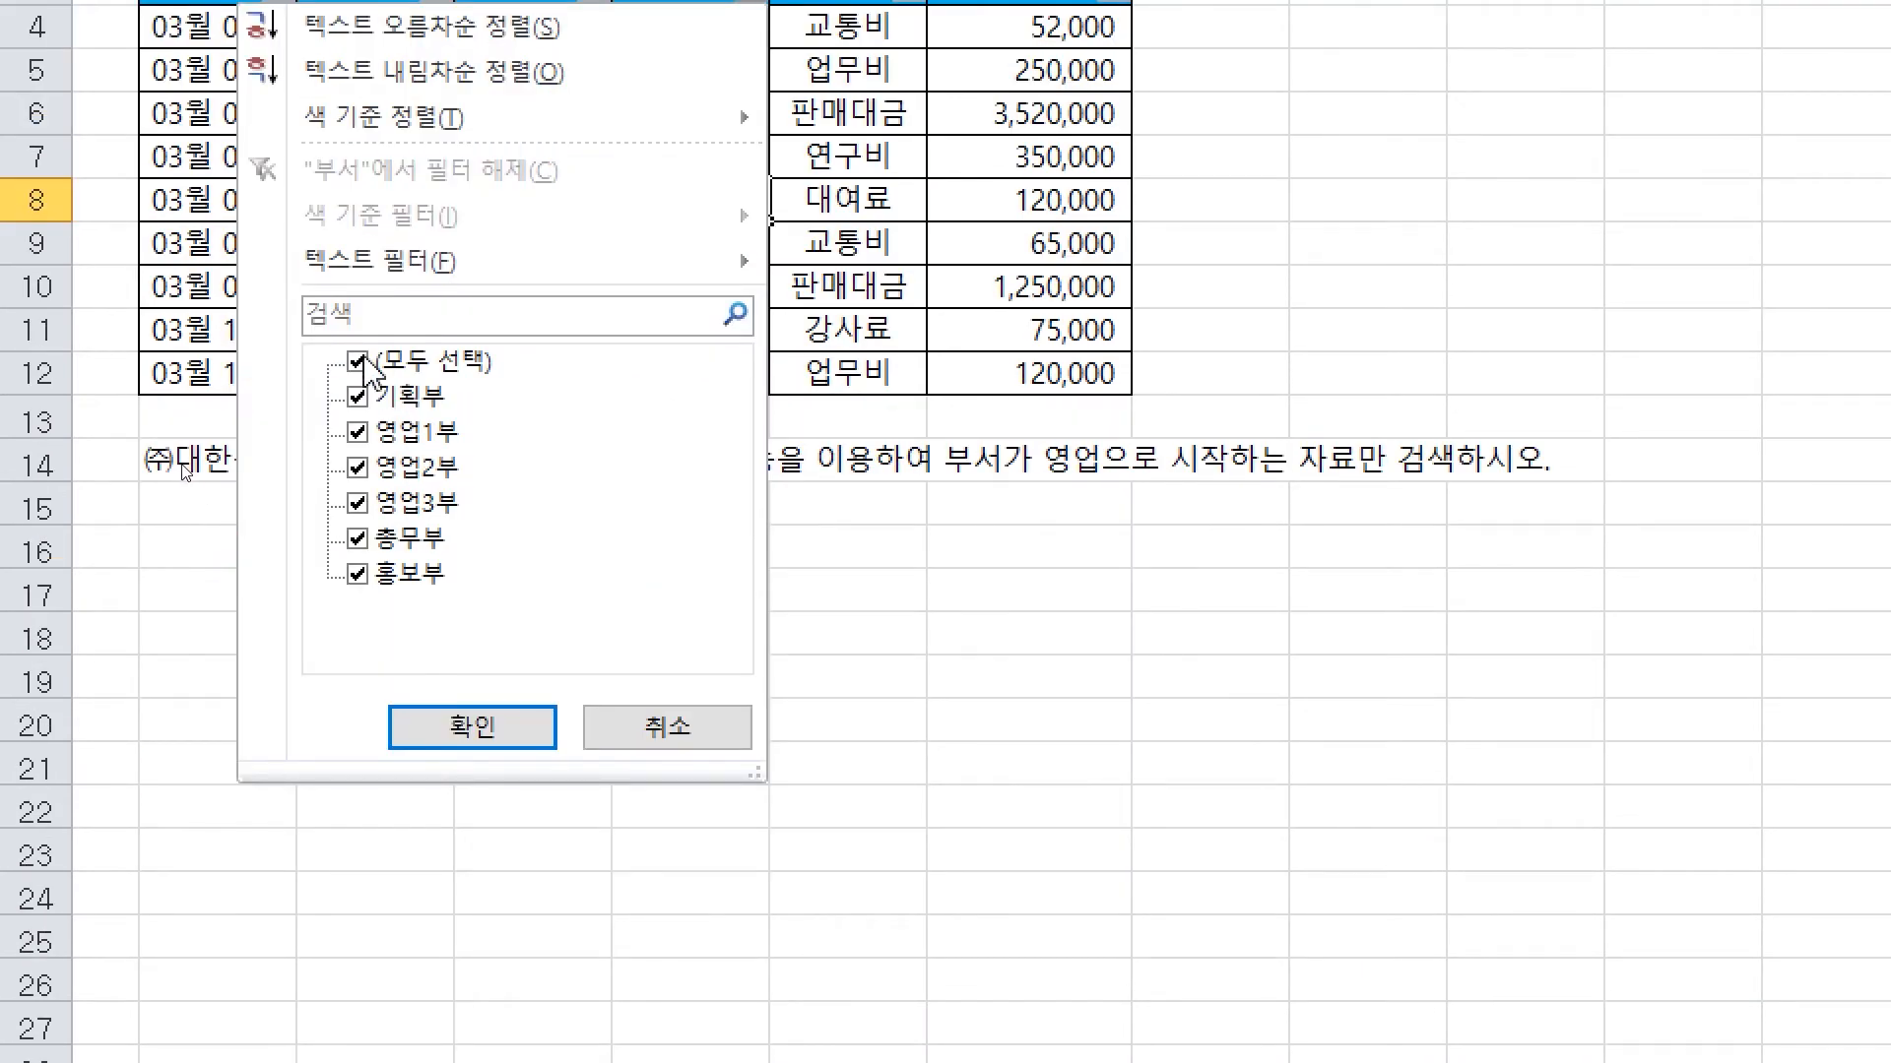
pyautogui.click(357, 363)
pyautogui.click(358, 431)
pyautogui.click(357, 467)
pyautogui.click(357, 503)
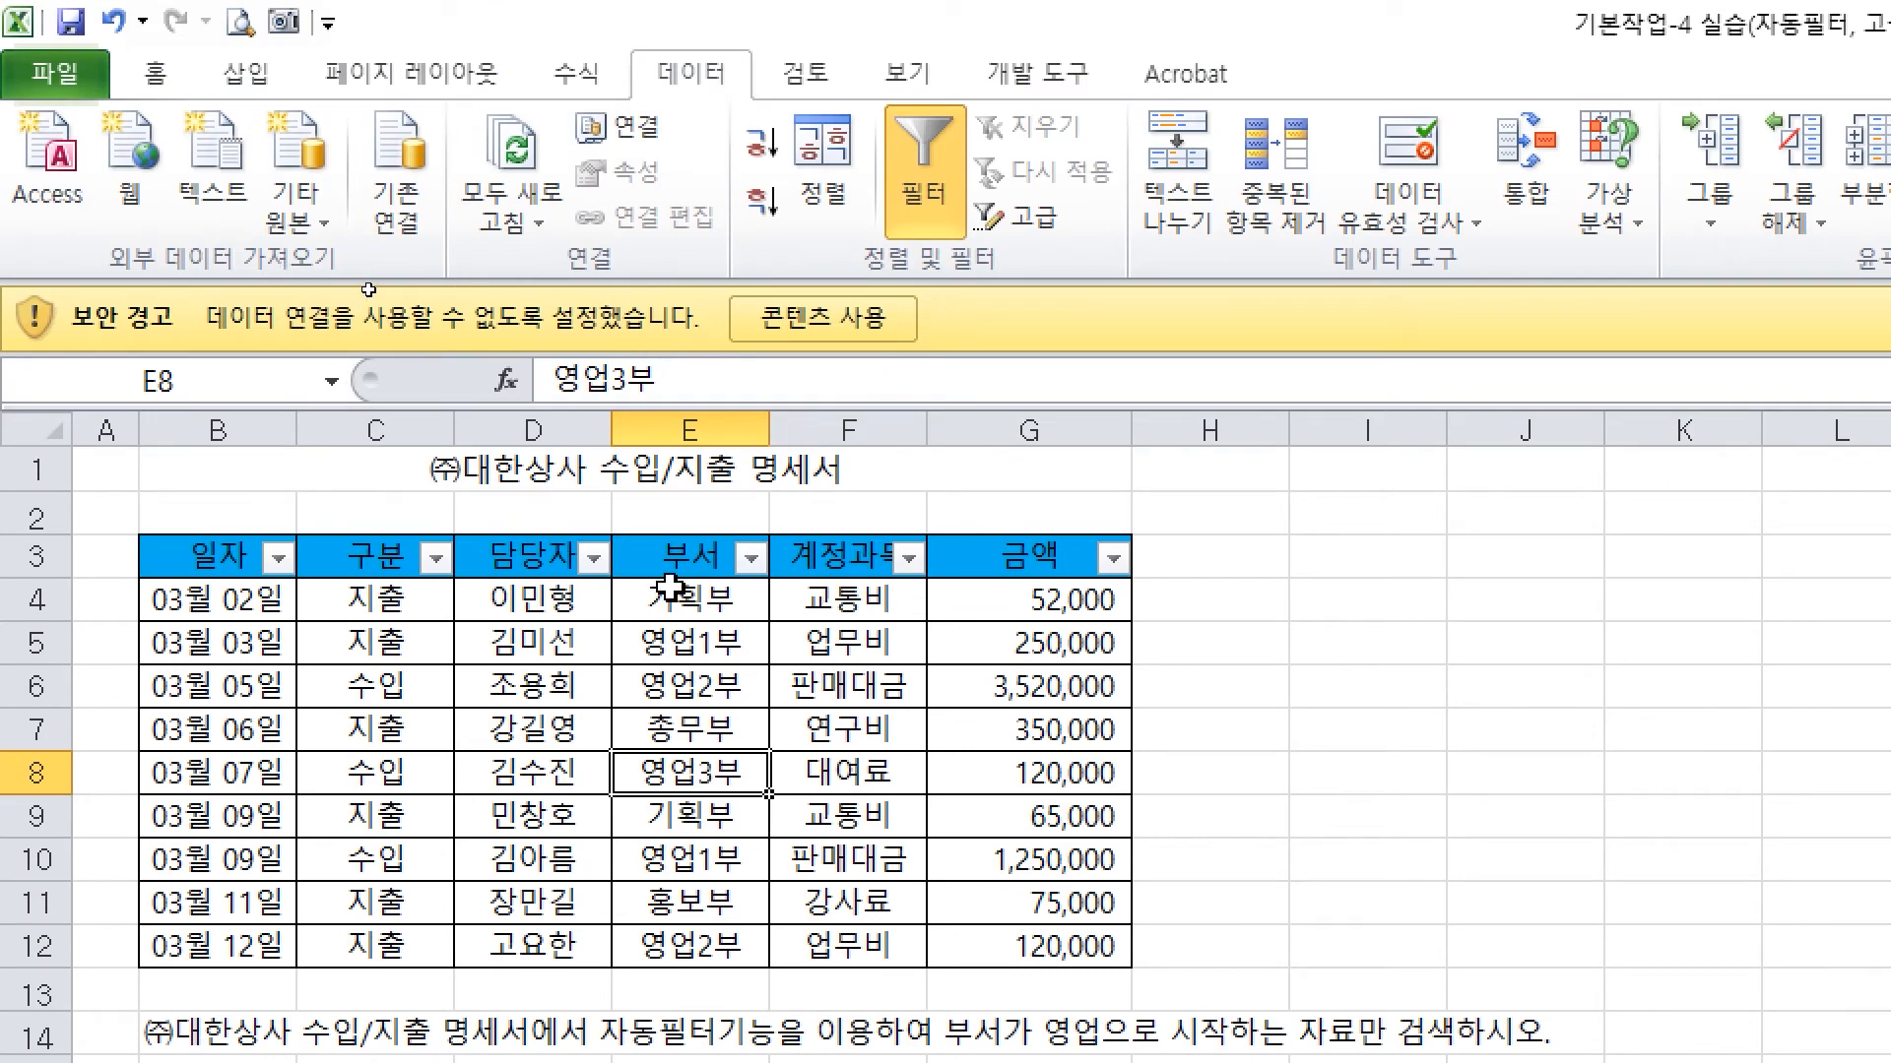
# Filter the 부서 column with a text filter for entries that begin with 영업
pyautogui.click(753, 559)
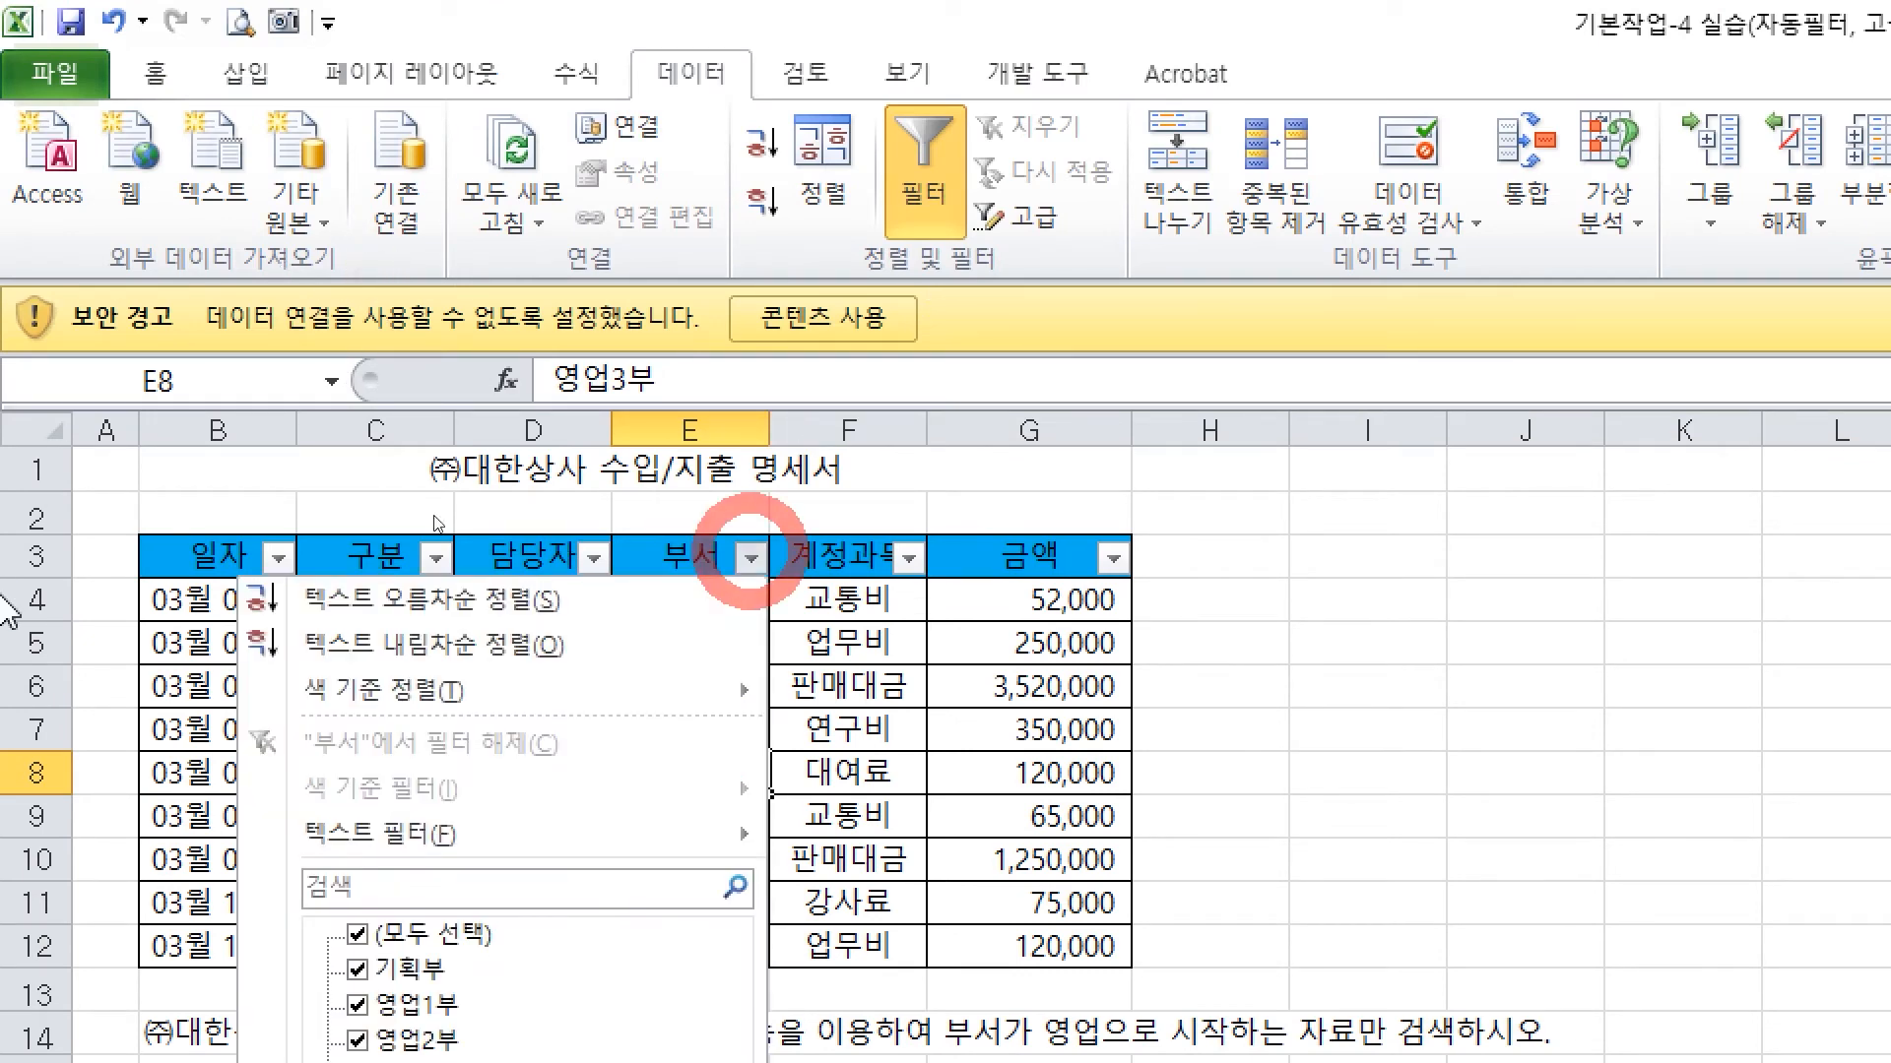
pyautogui.moveTo(571, 291)
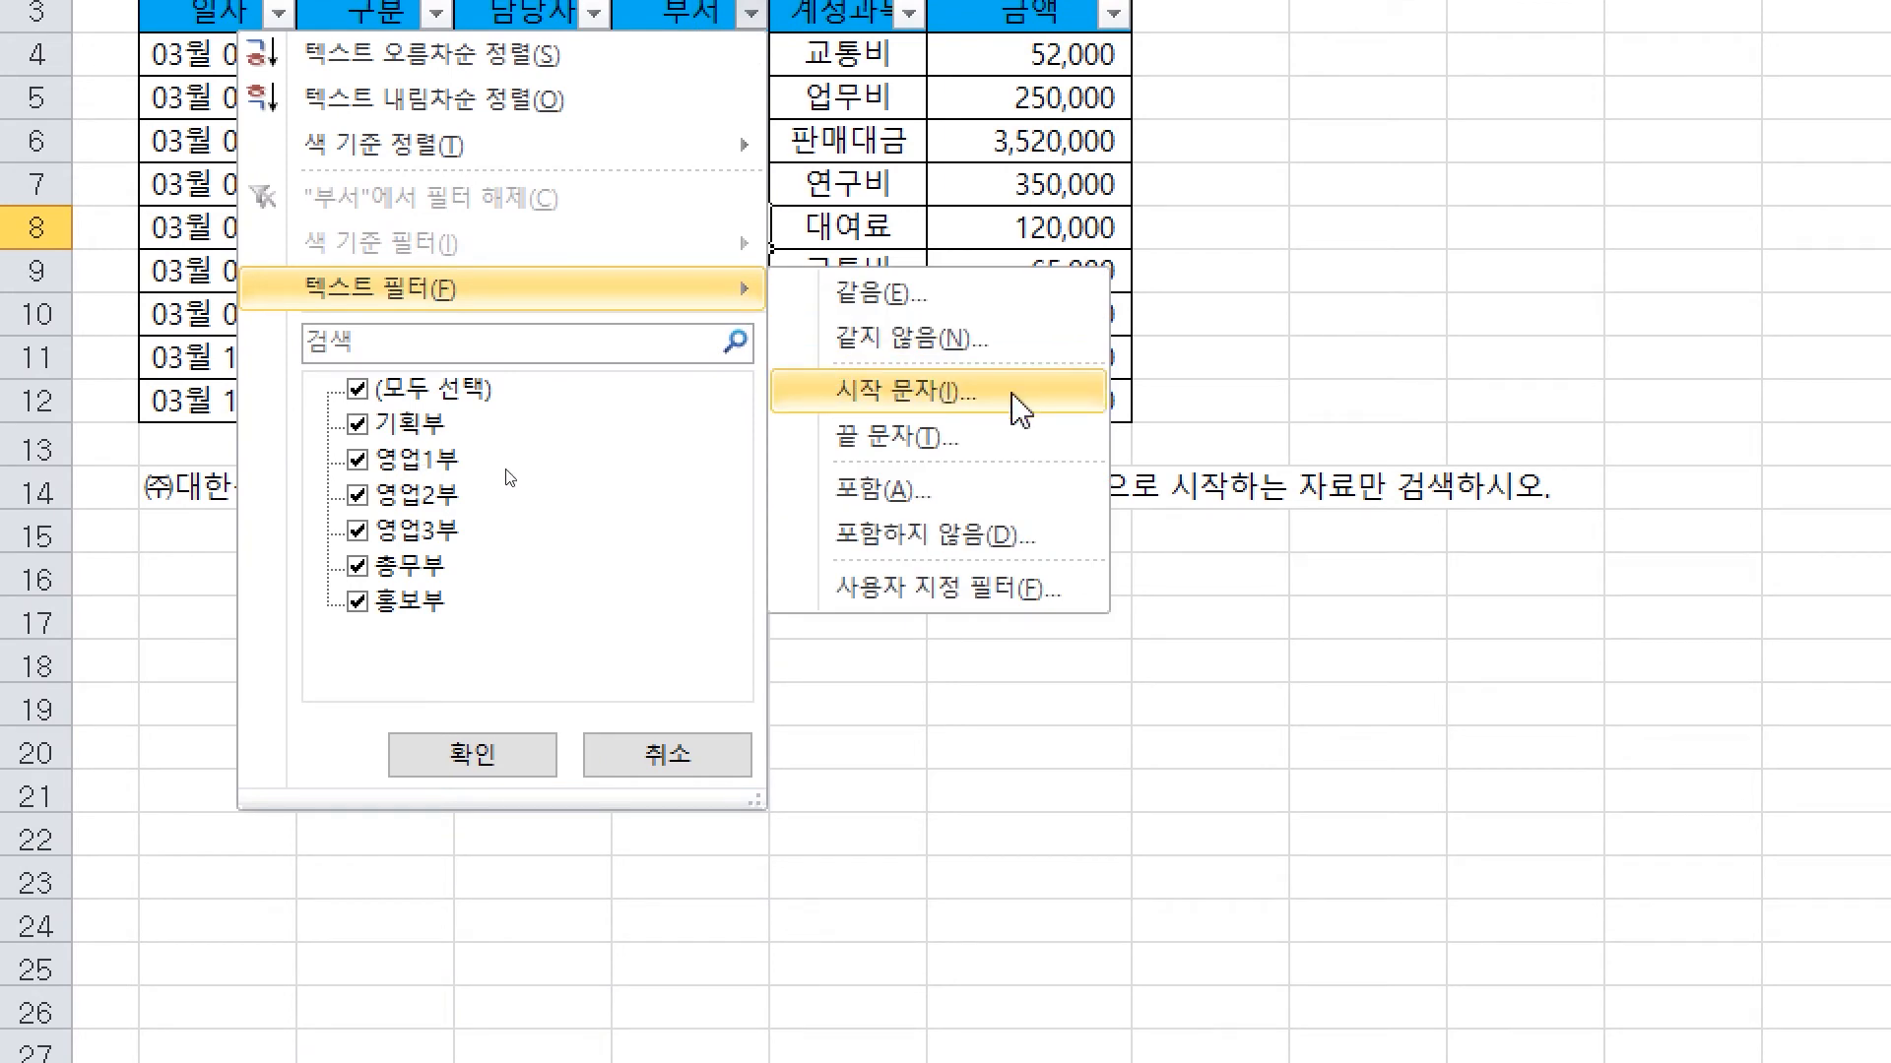
pyautogui.click(952, 397)
pyautogui.write('ㅇ')
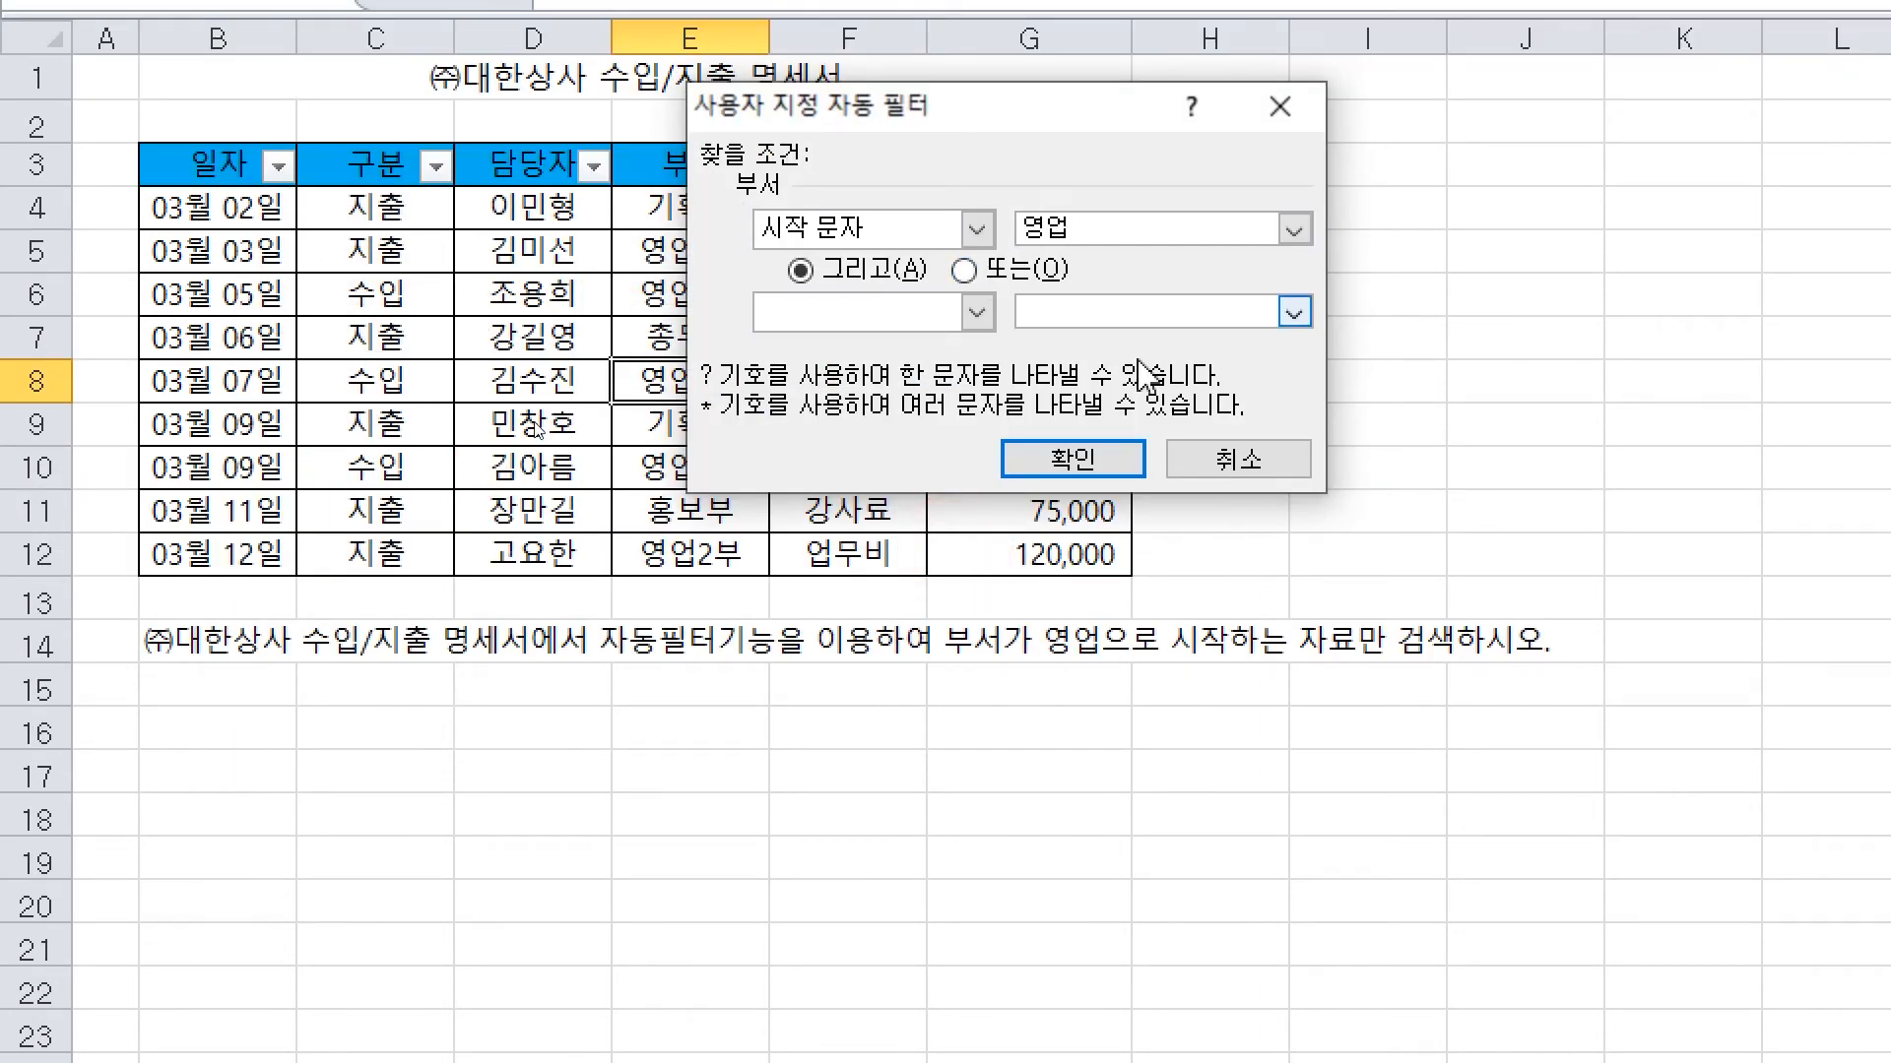
pyautogui.click(1072, 459)
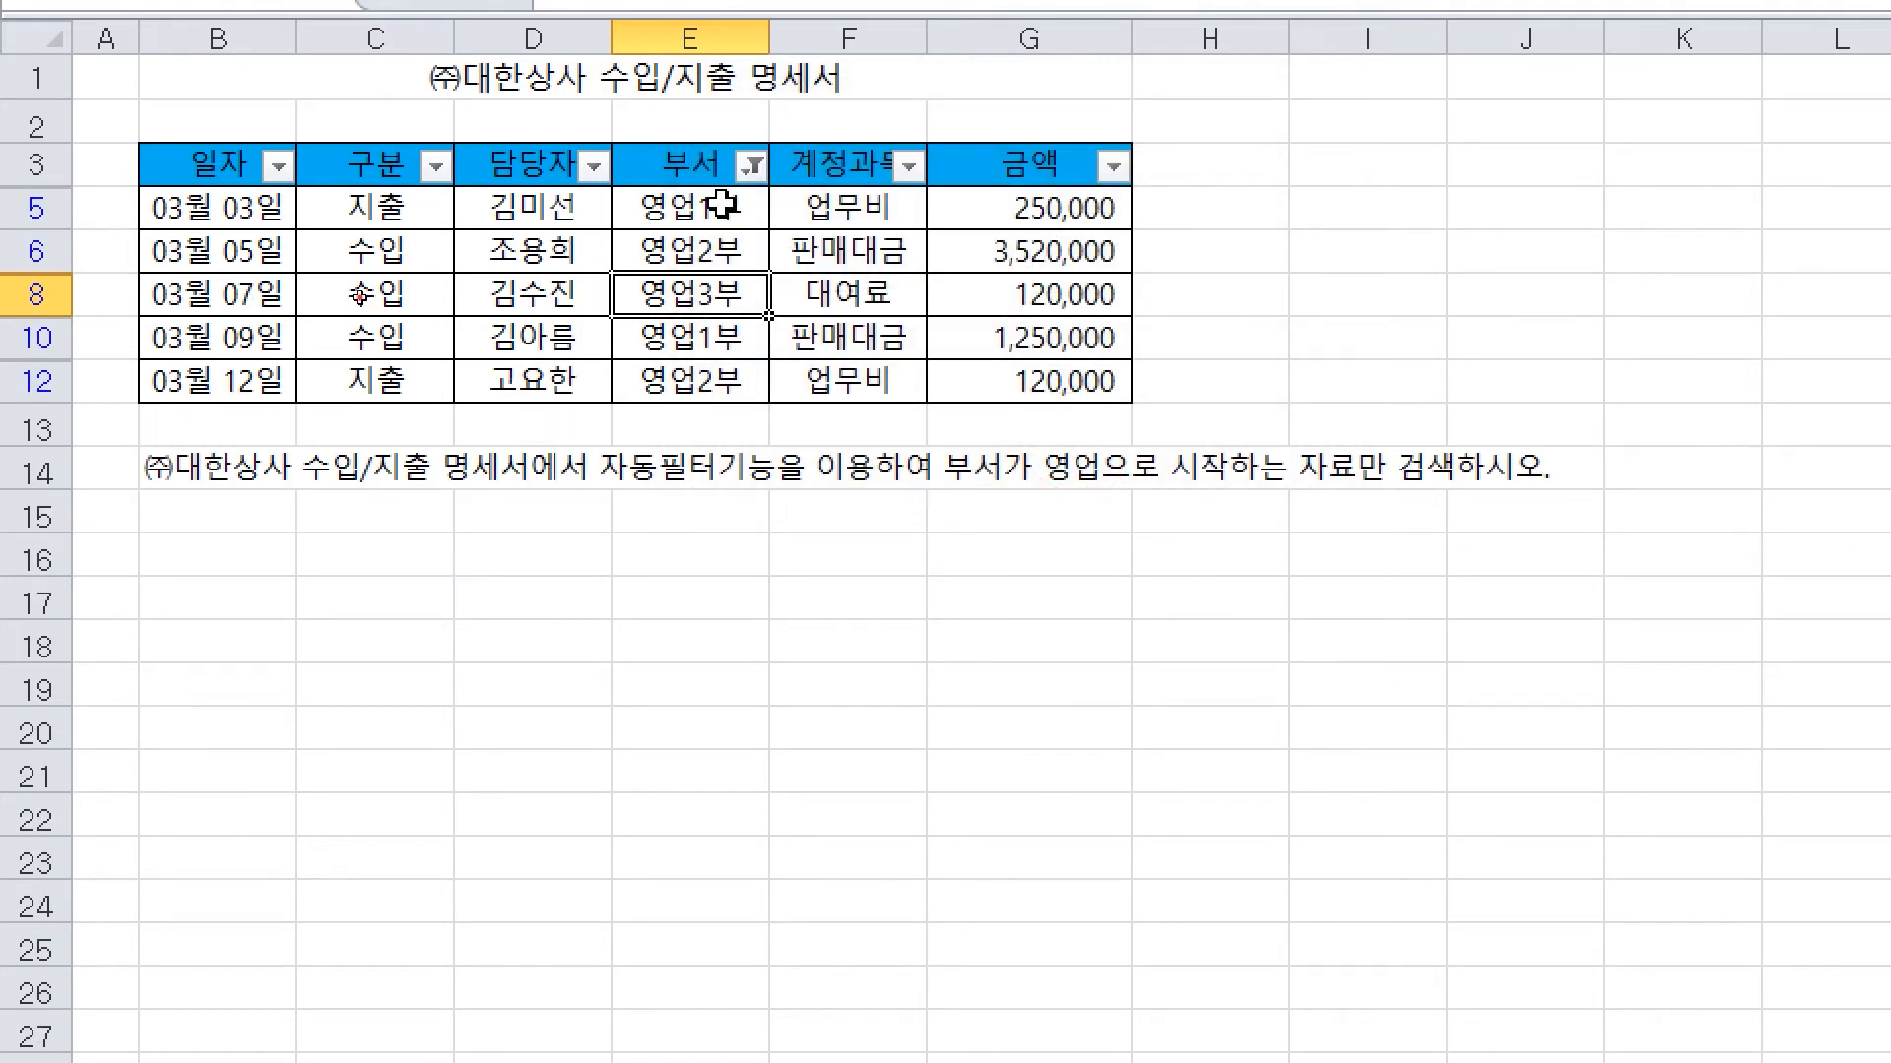
pyautogui.moveTo(724, 203); pyautogui.dragTo(709, 390)
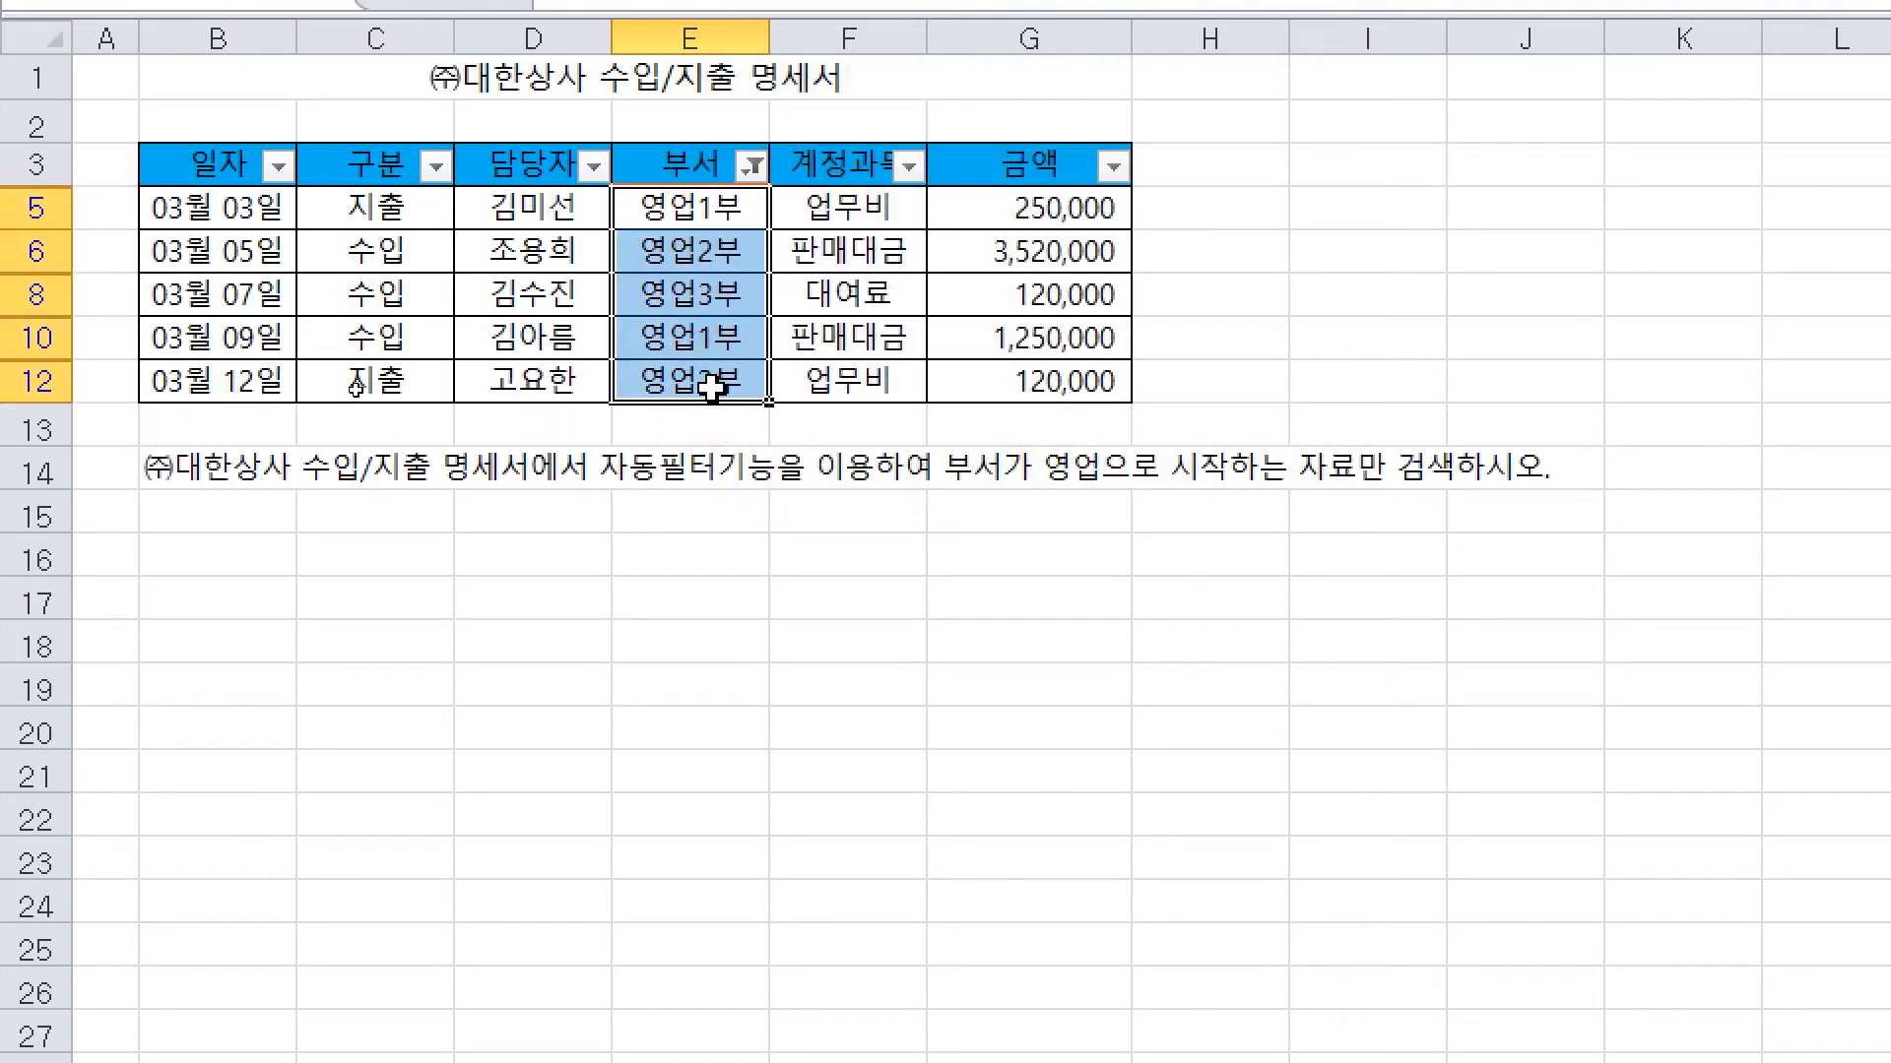
pyautogui.click(689, 337)
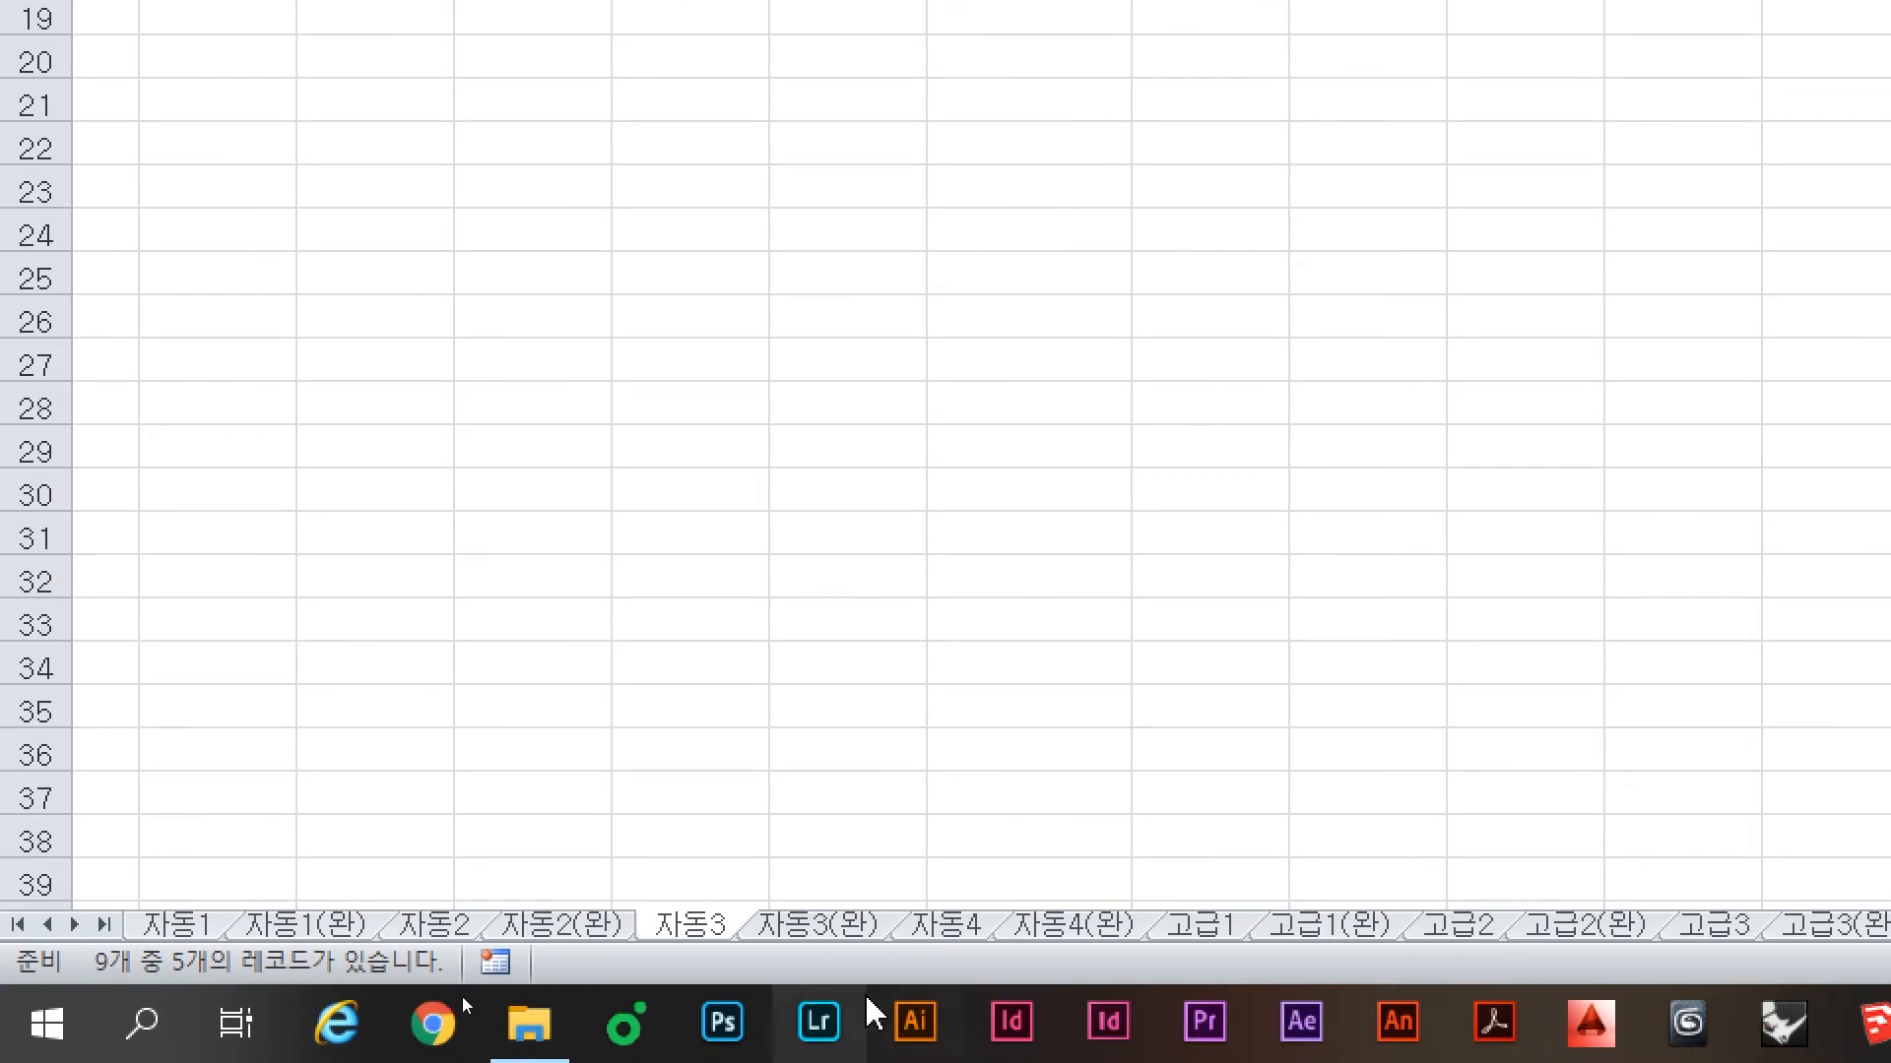
# Go to the 자동4 sheet and turn on filtering for the 신입사원합격자 명단 table
pyautogui.click(945, 926)
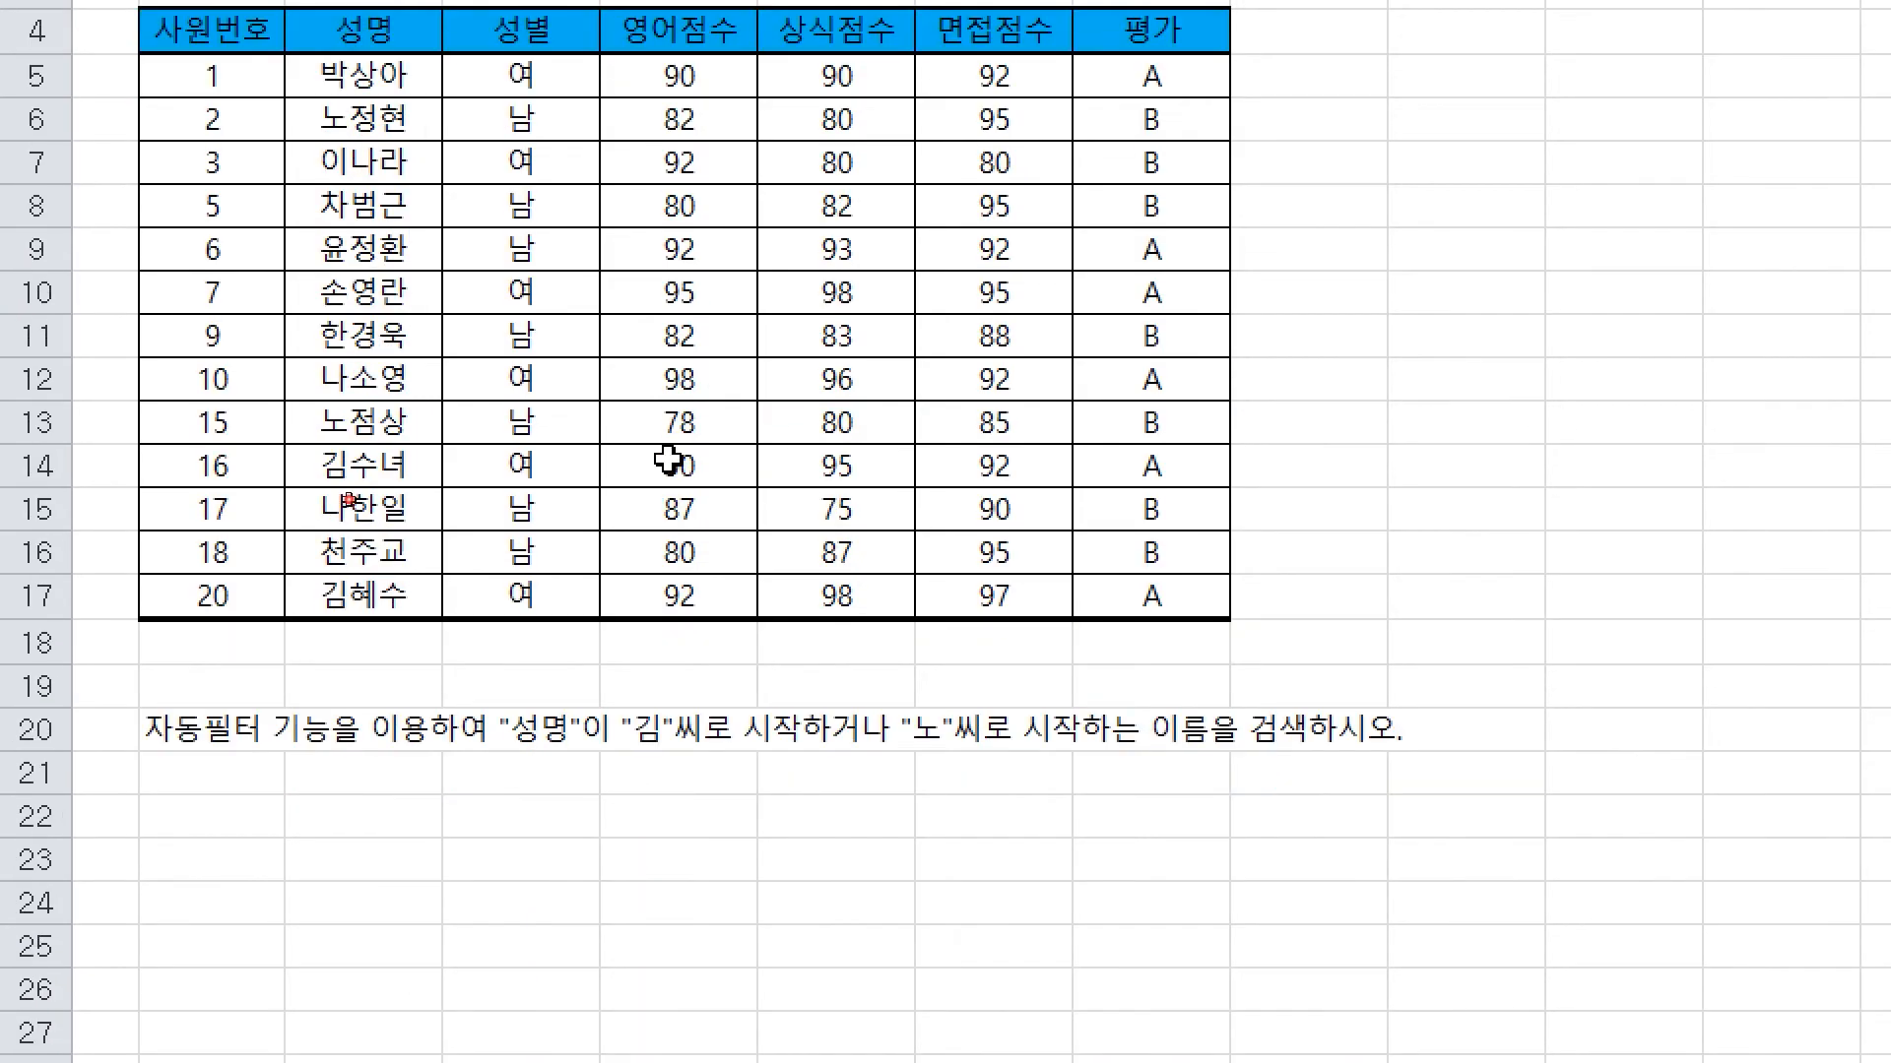
pyautogui.click(679, 419)
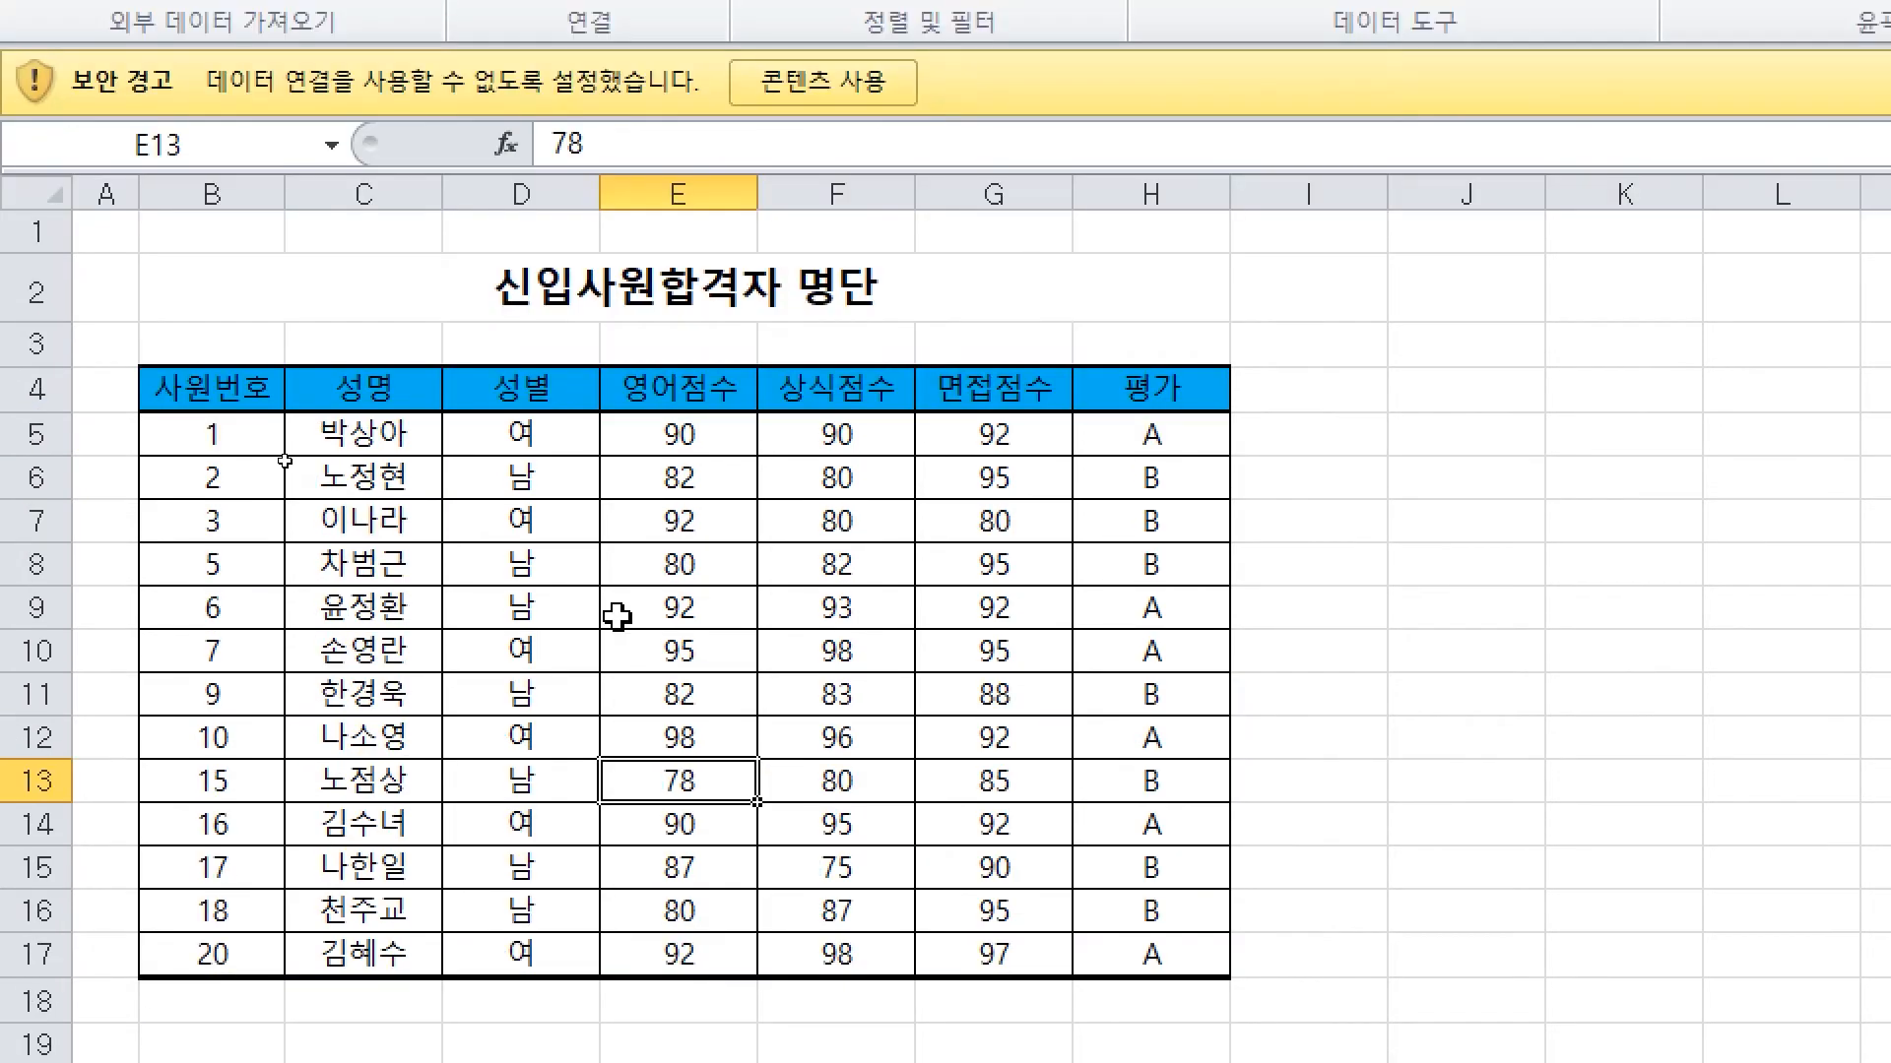
pyautogui.click(325, 124)
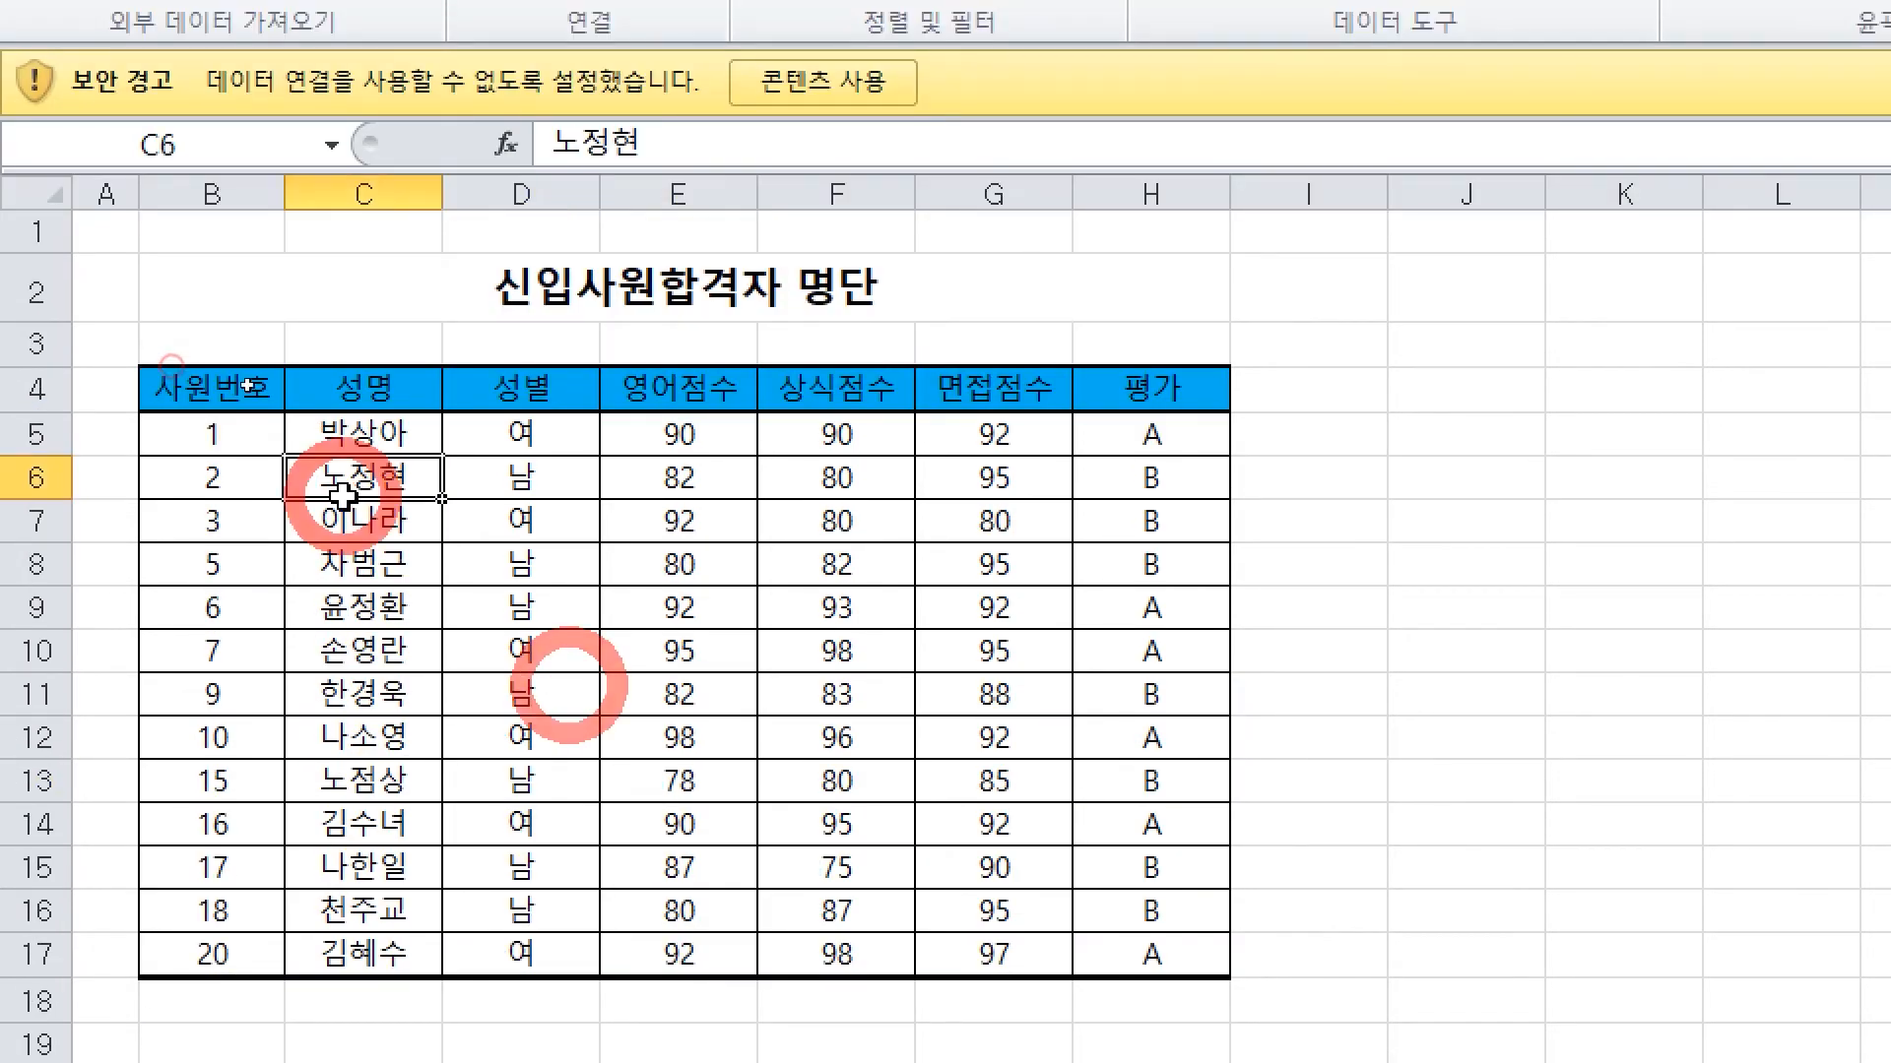
pyautogui.click(566, 203)
pyautogui.click(745, 277)
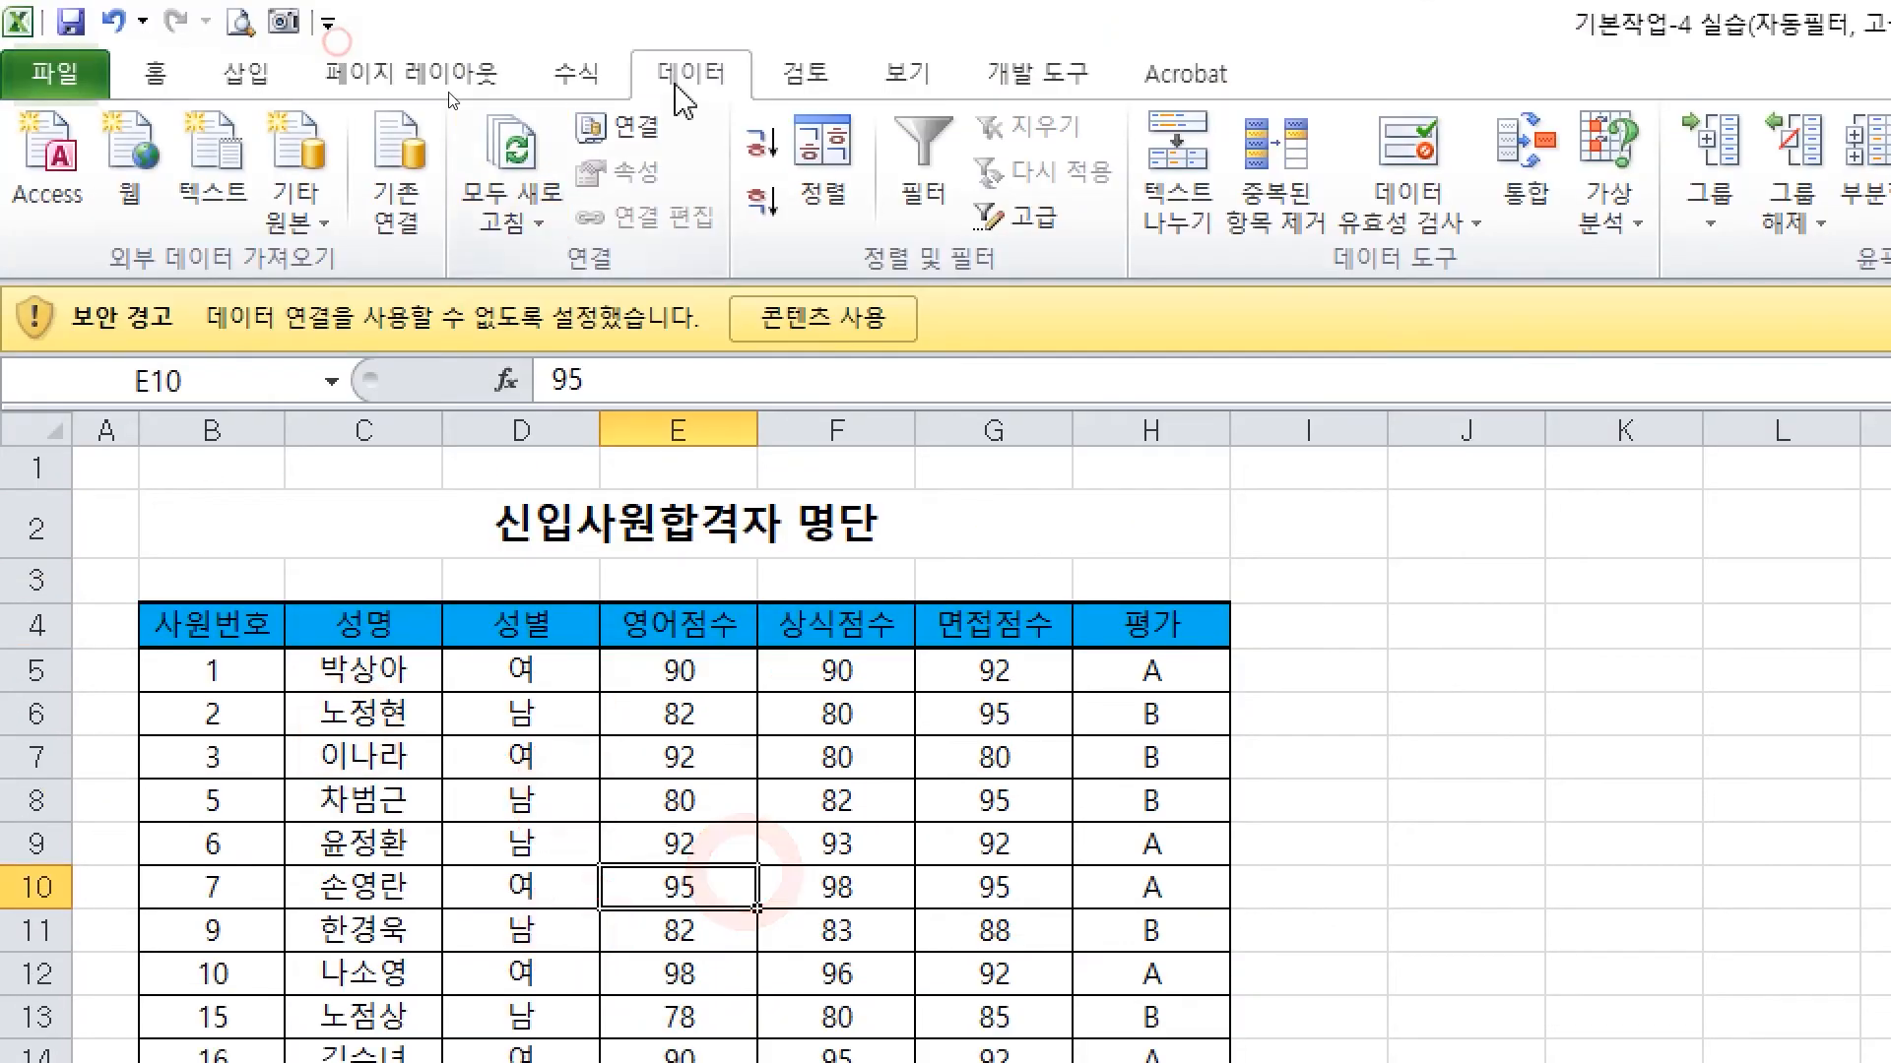
pyautogui.click(689, 72)
pyautogui.click(926, 187)
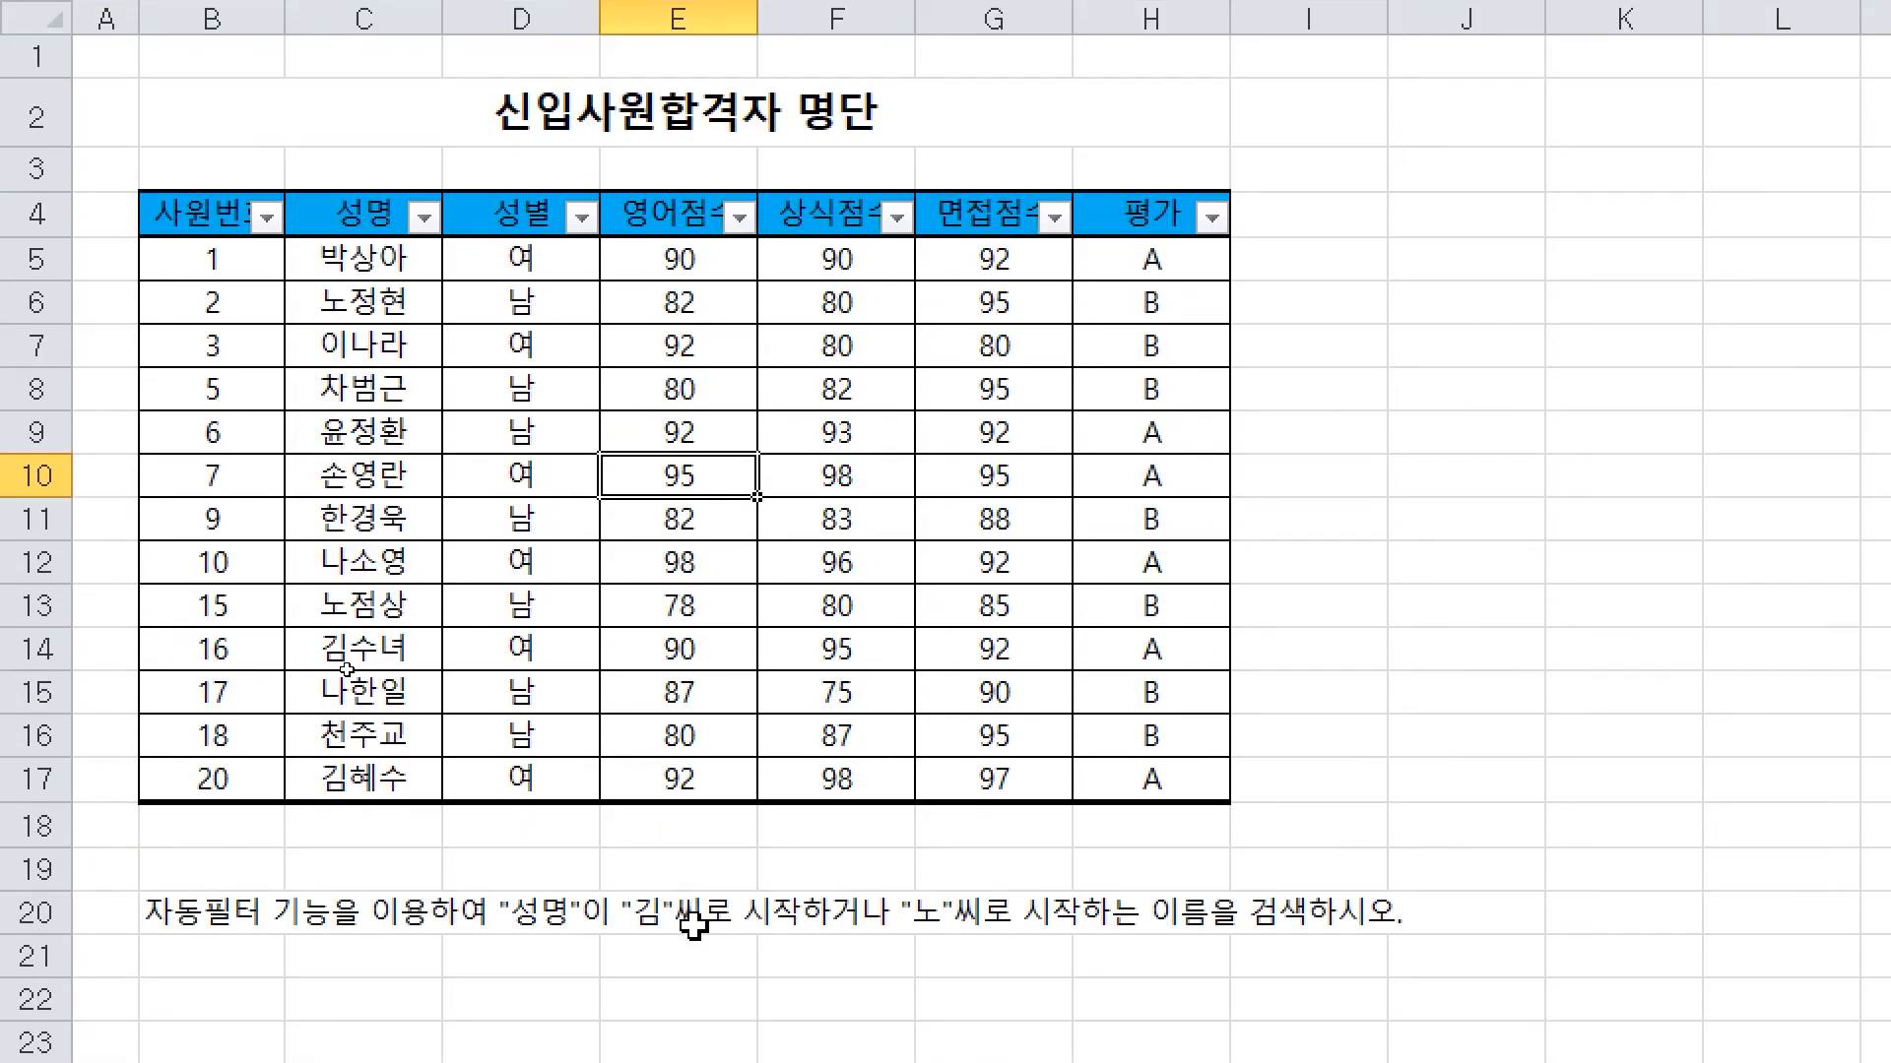
# Filter the 성명 column with a custom text filter for names beginning with 김 or (또는) beginning with 노
pyautogui.click(426, 211)
pyautogui.moveTo(362, 507)
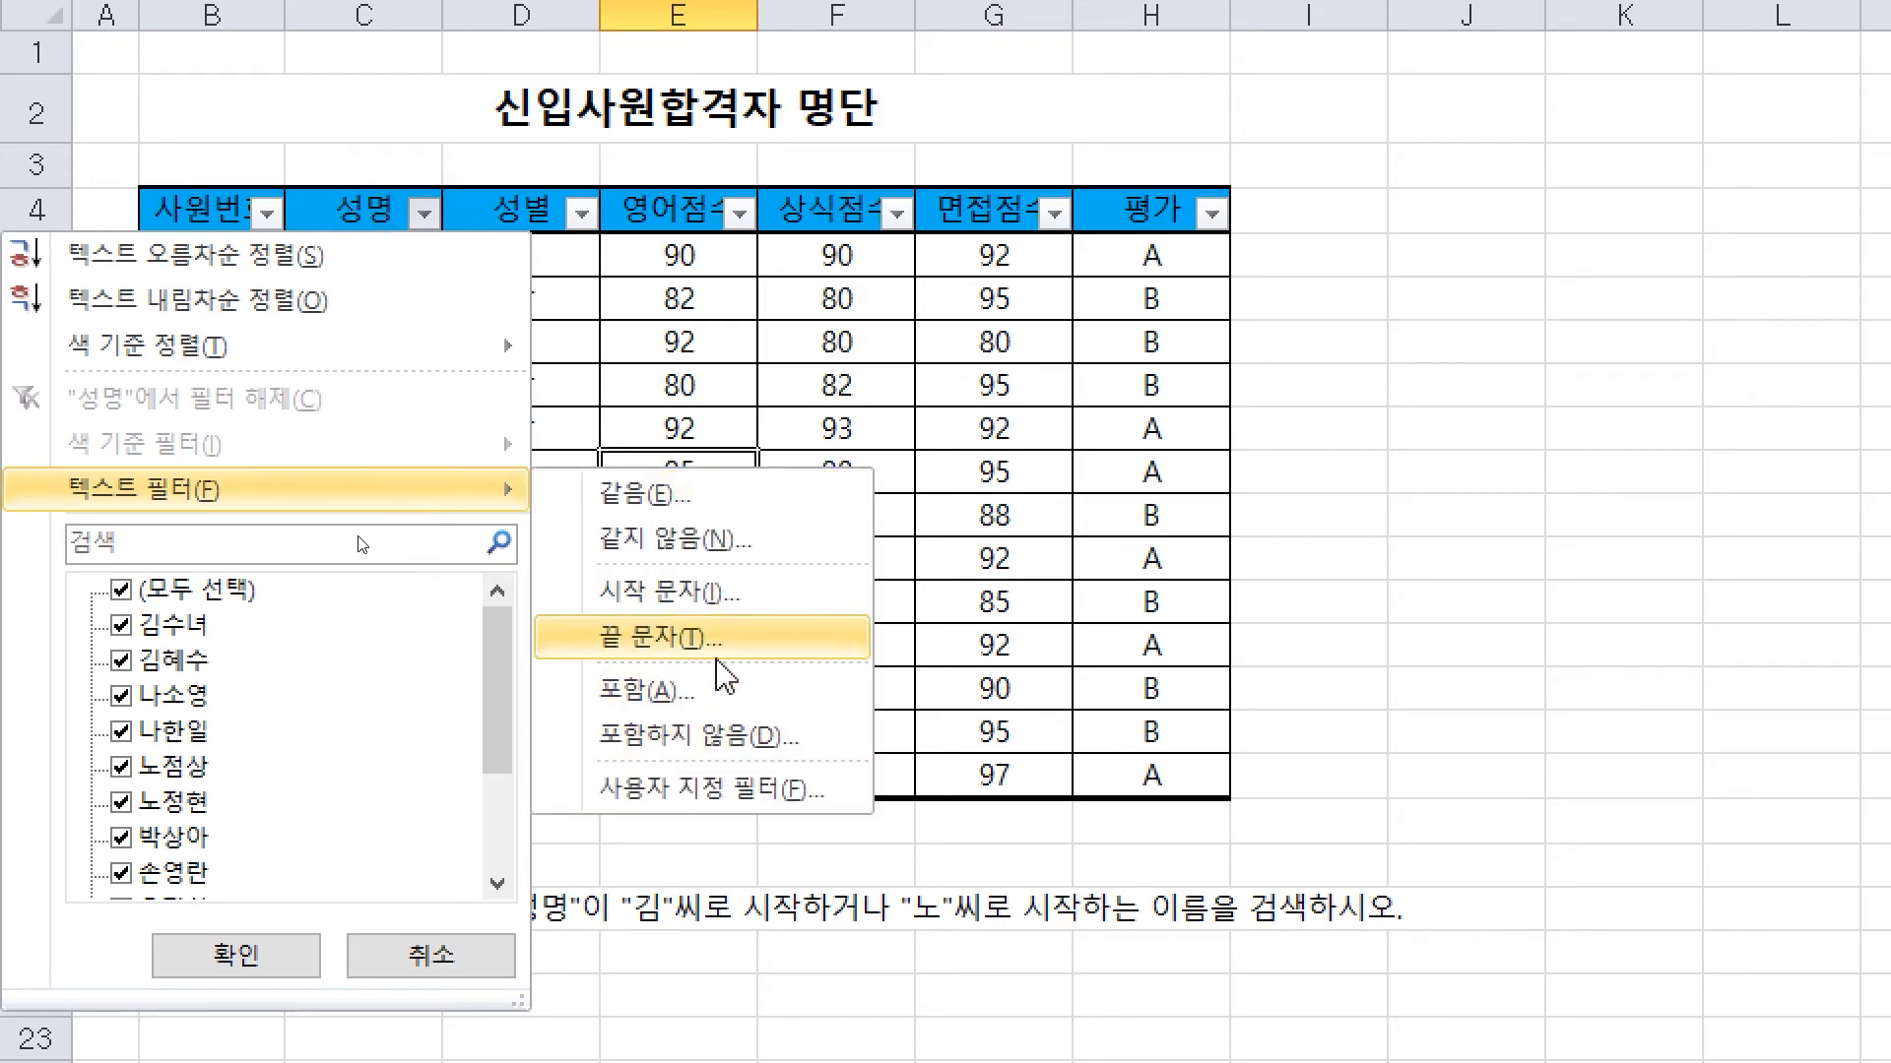
pyautogui.click(781, 591)
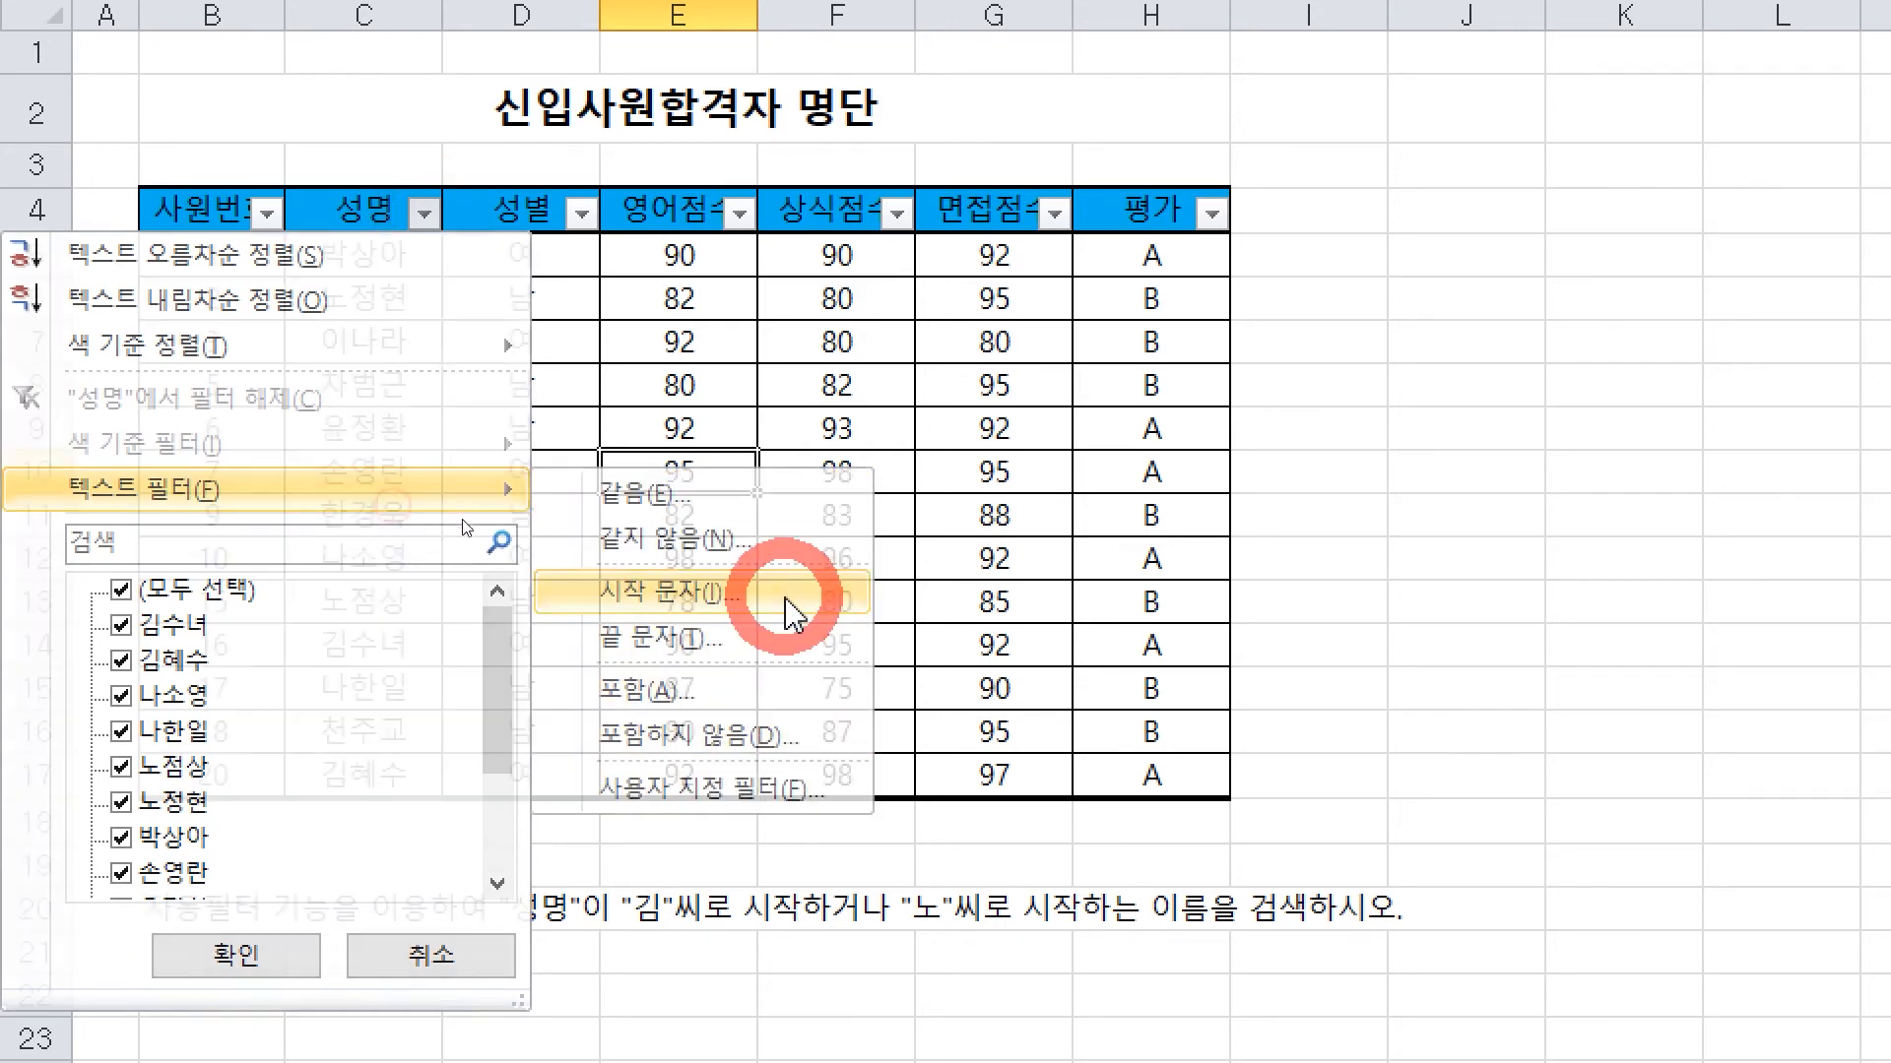
pyautogui.write('김')
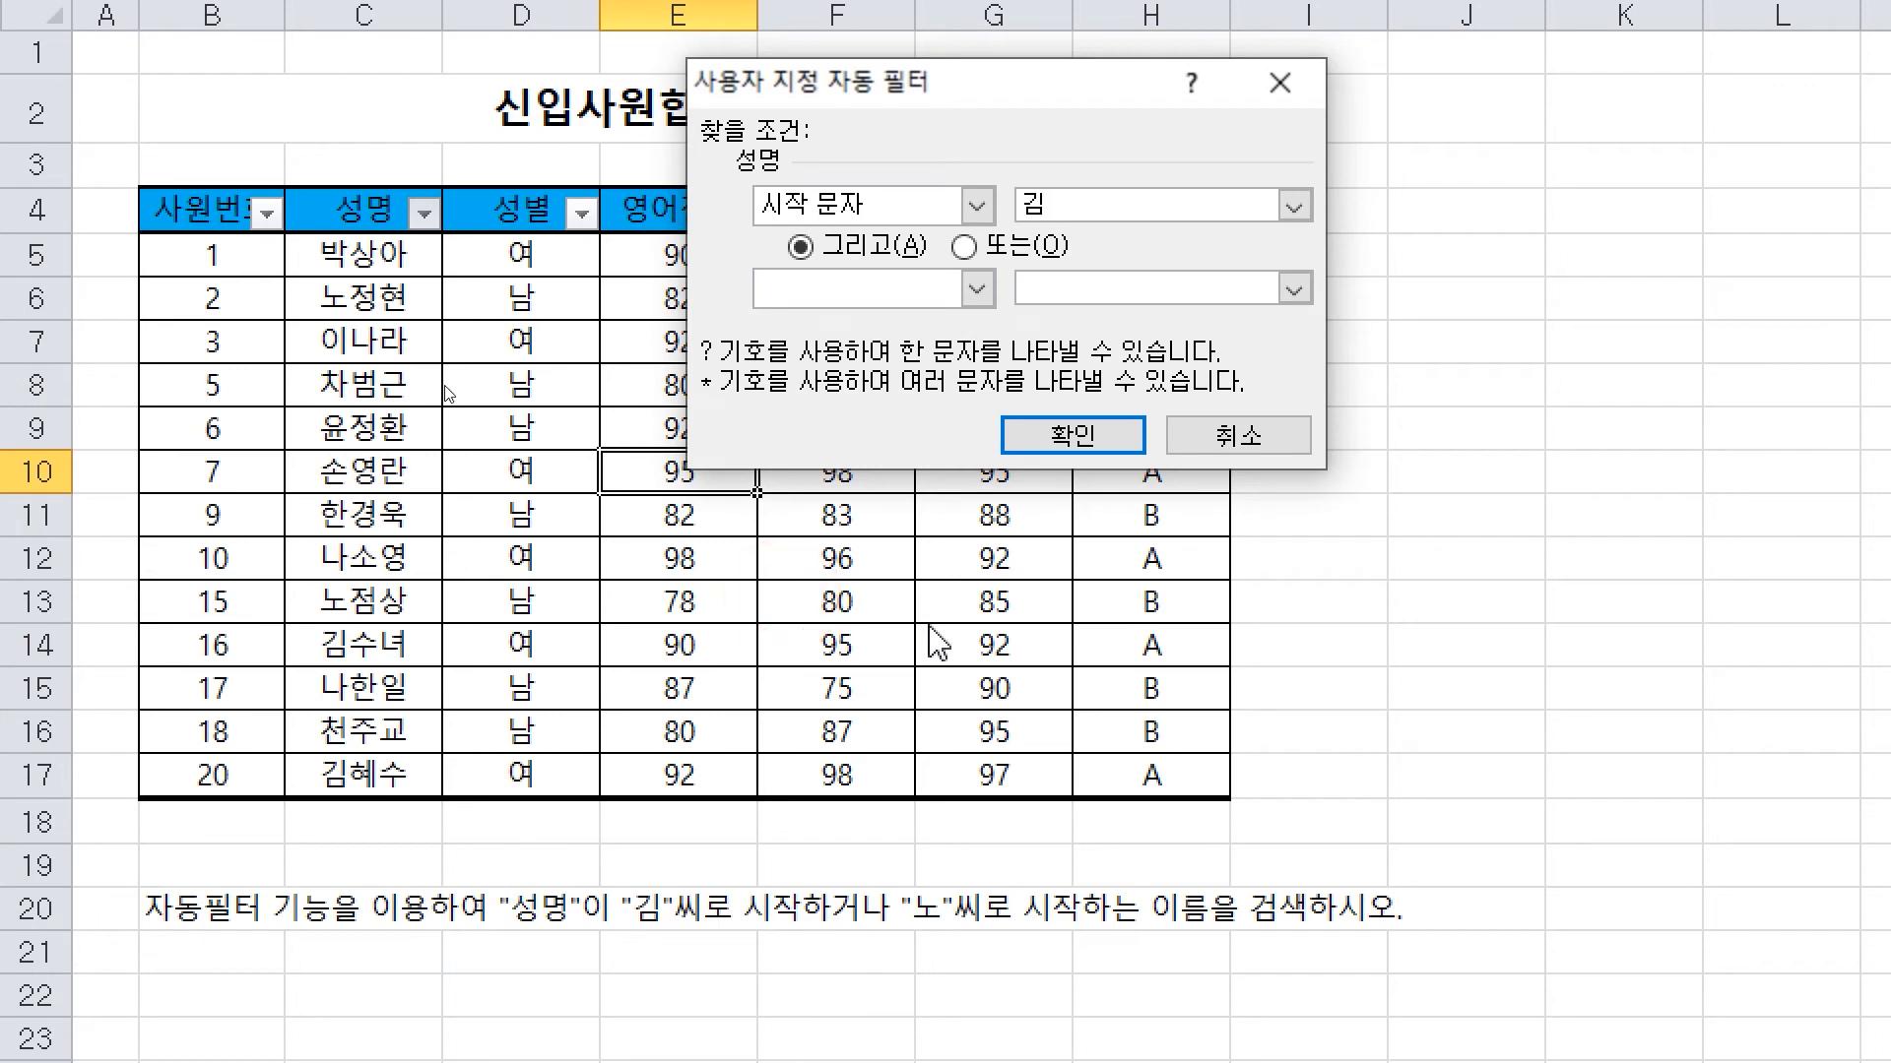
pyautogui.click(965, 248)
pyautogui.click(976, 288)
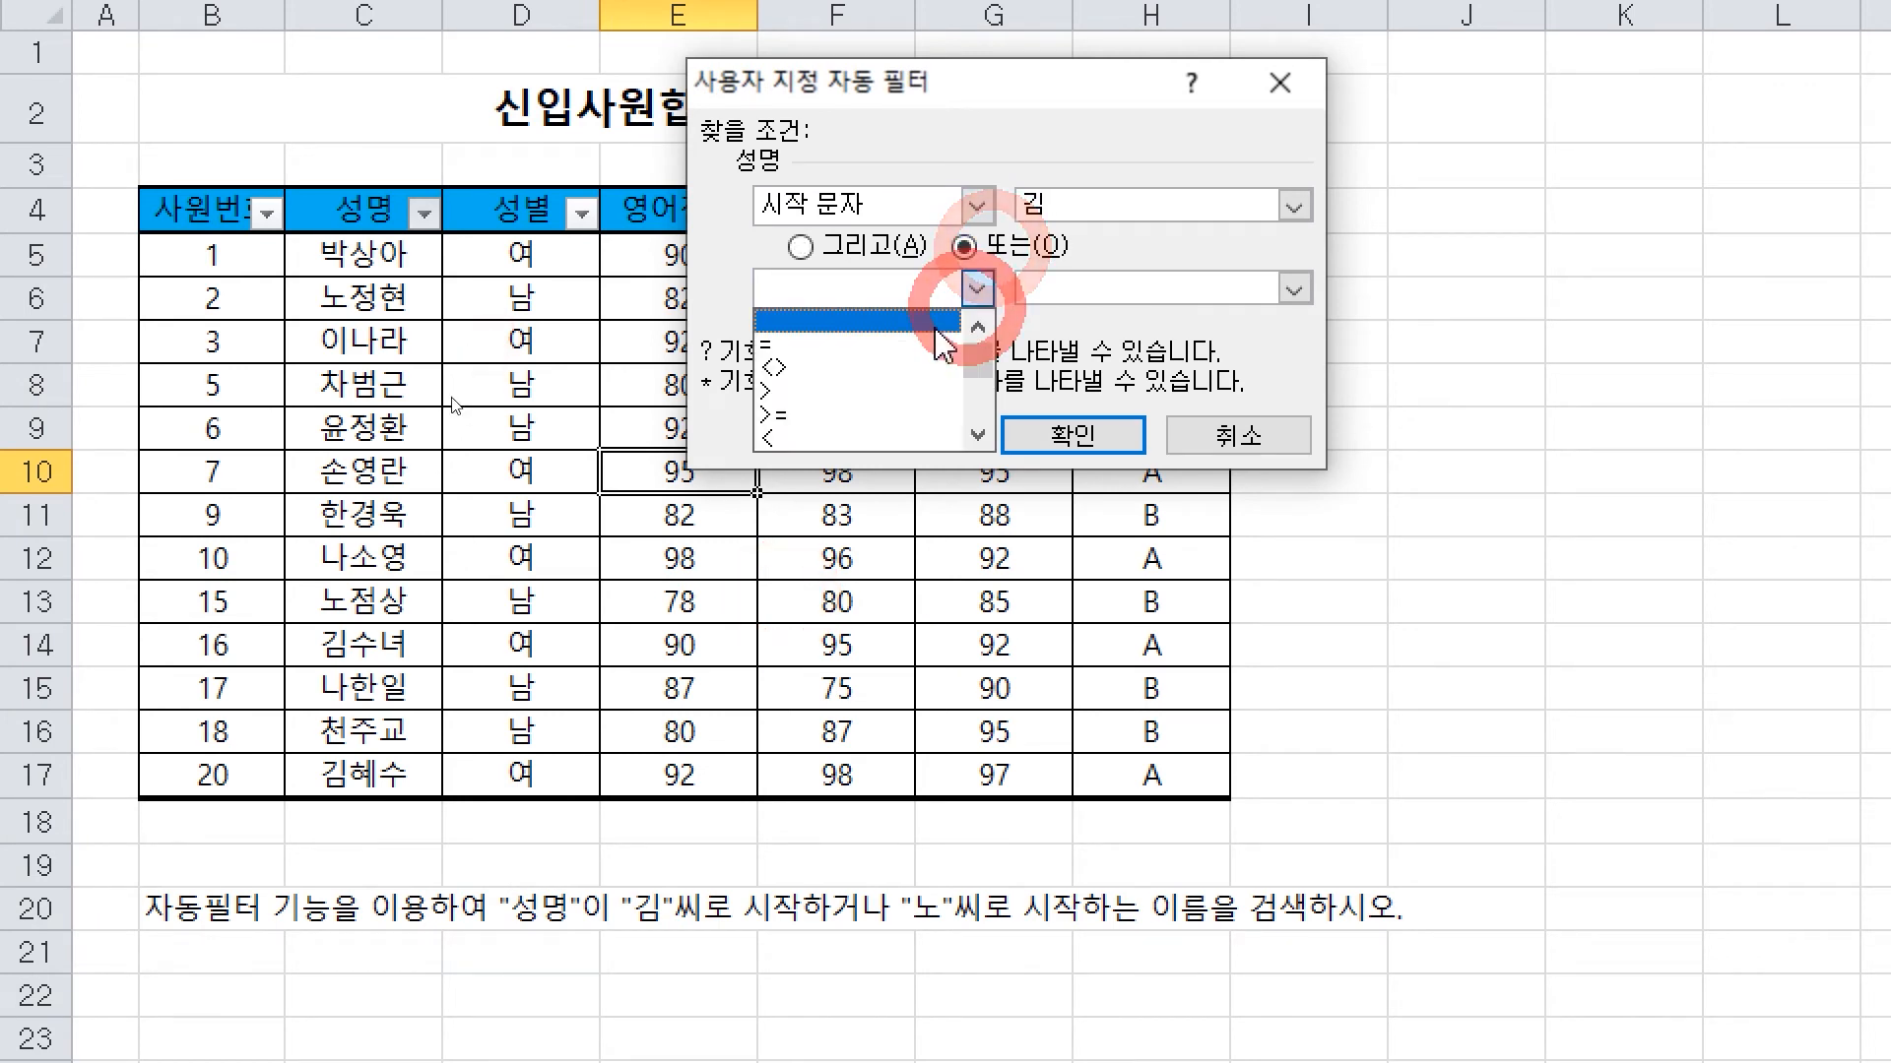
pyautogui.click(860, 440)
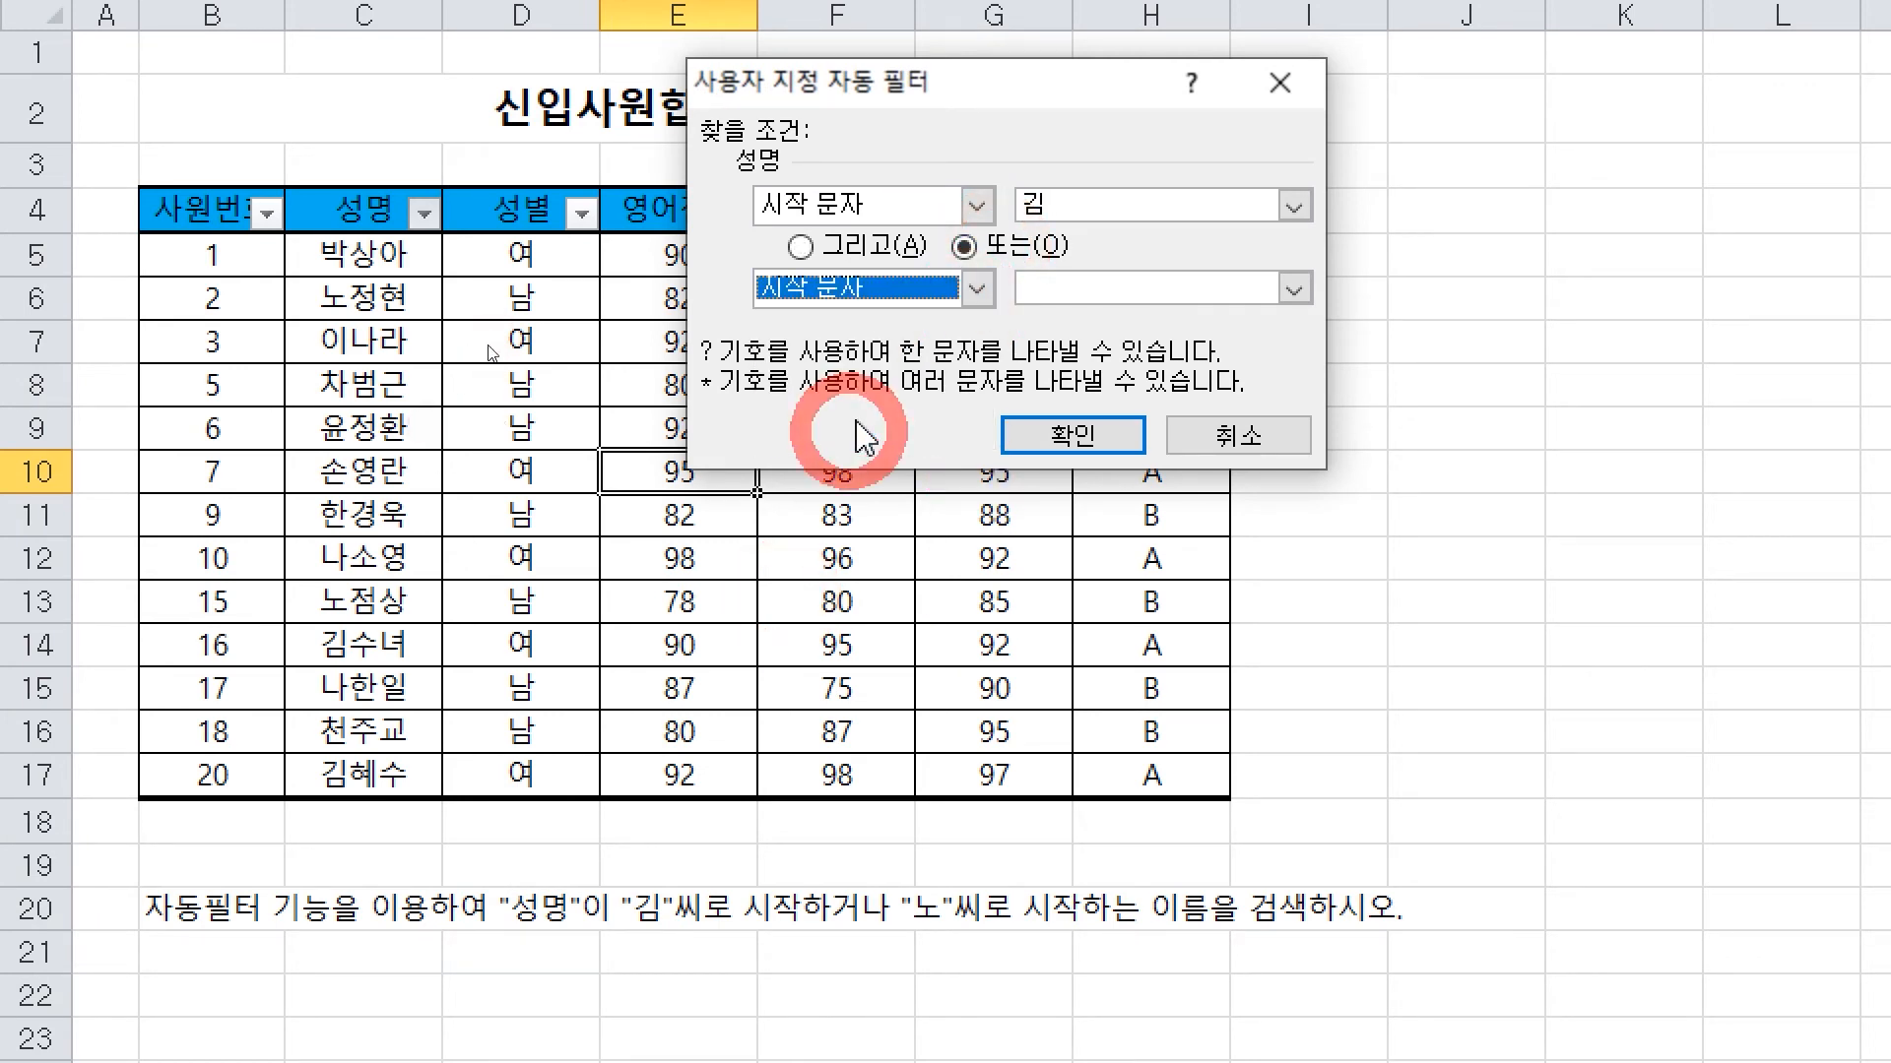
pyautogui.click(1047, 285)
pyautogui.write('노')
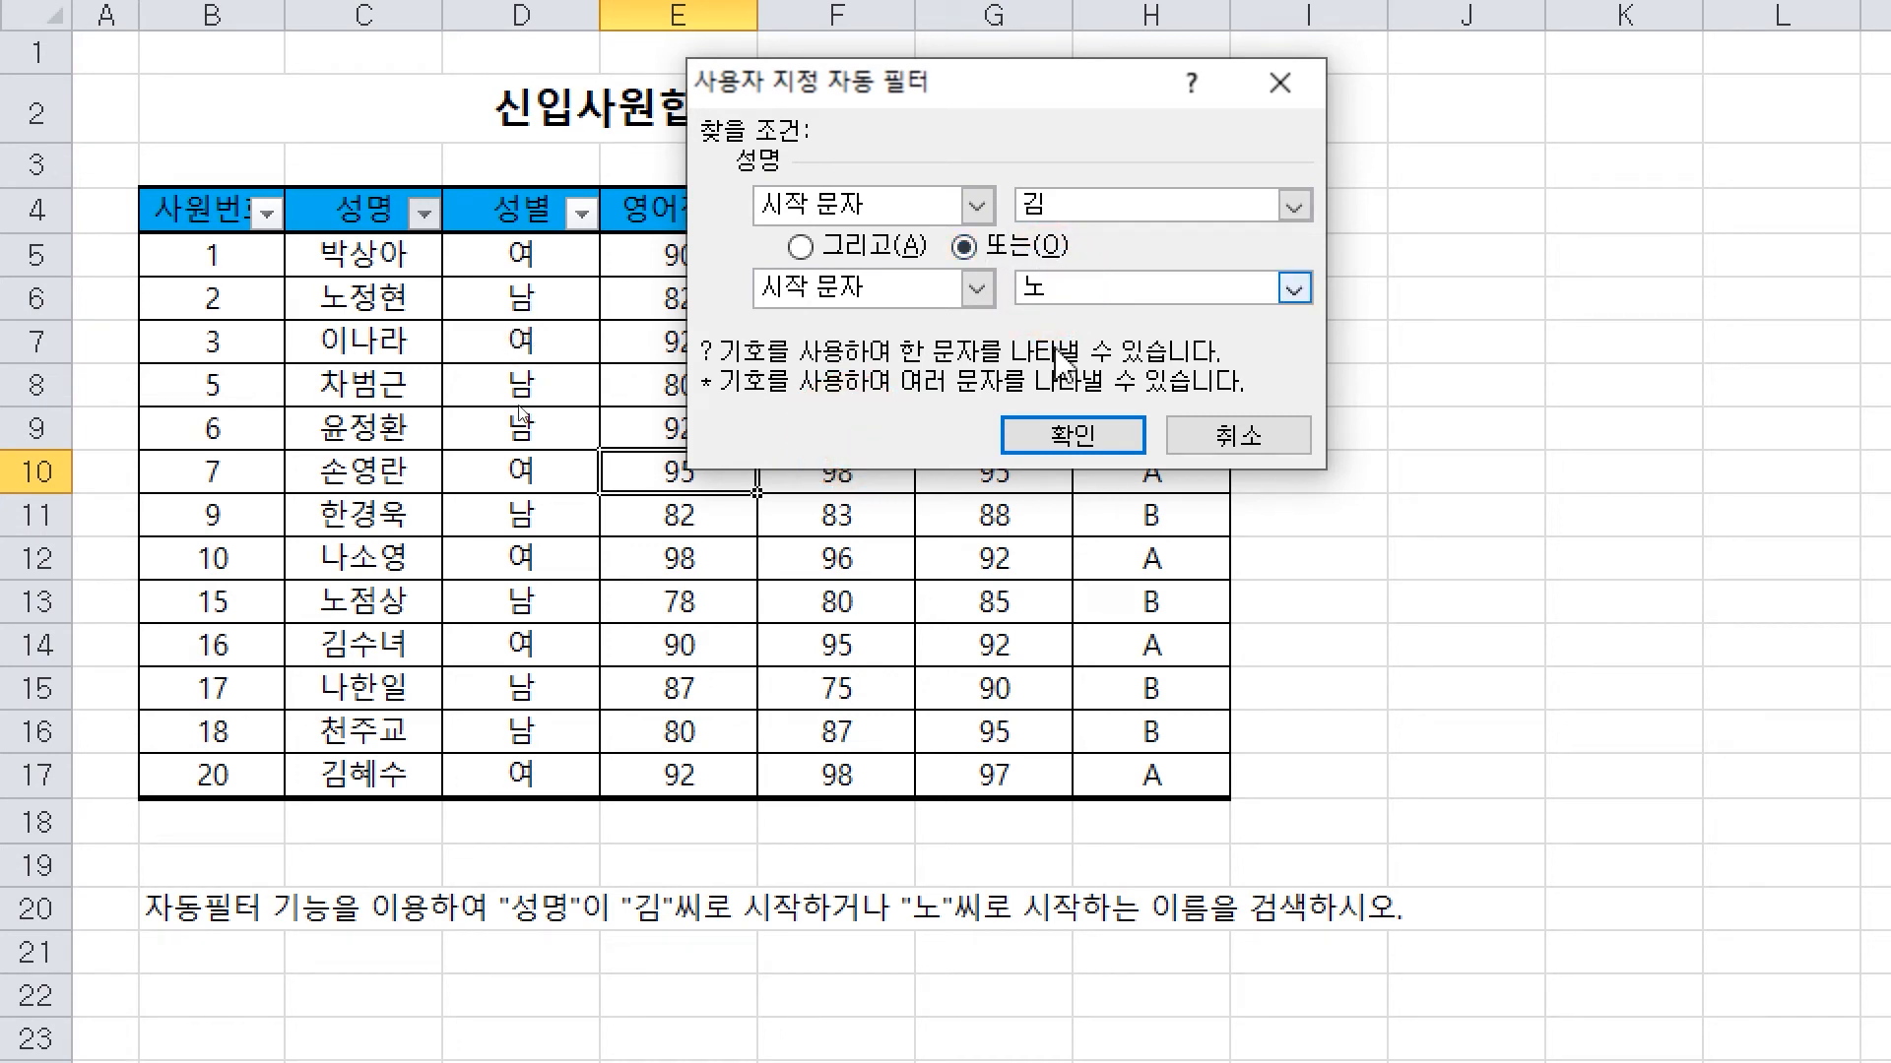
pyautogui.click(1051, 439)
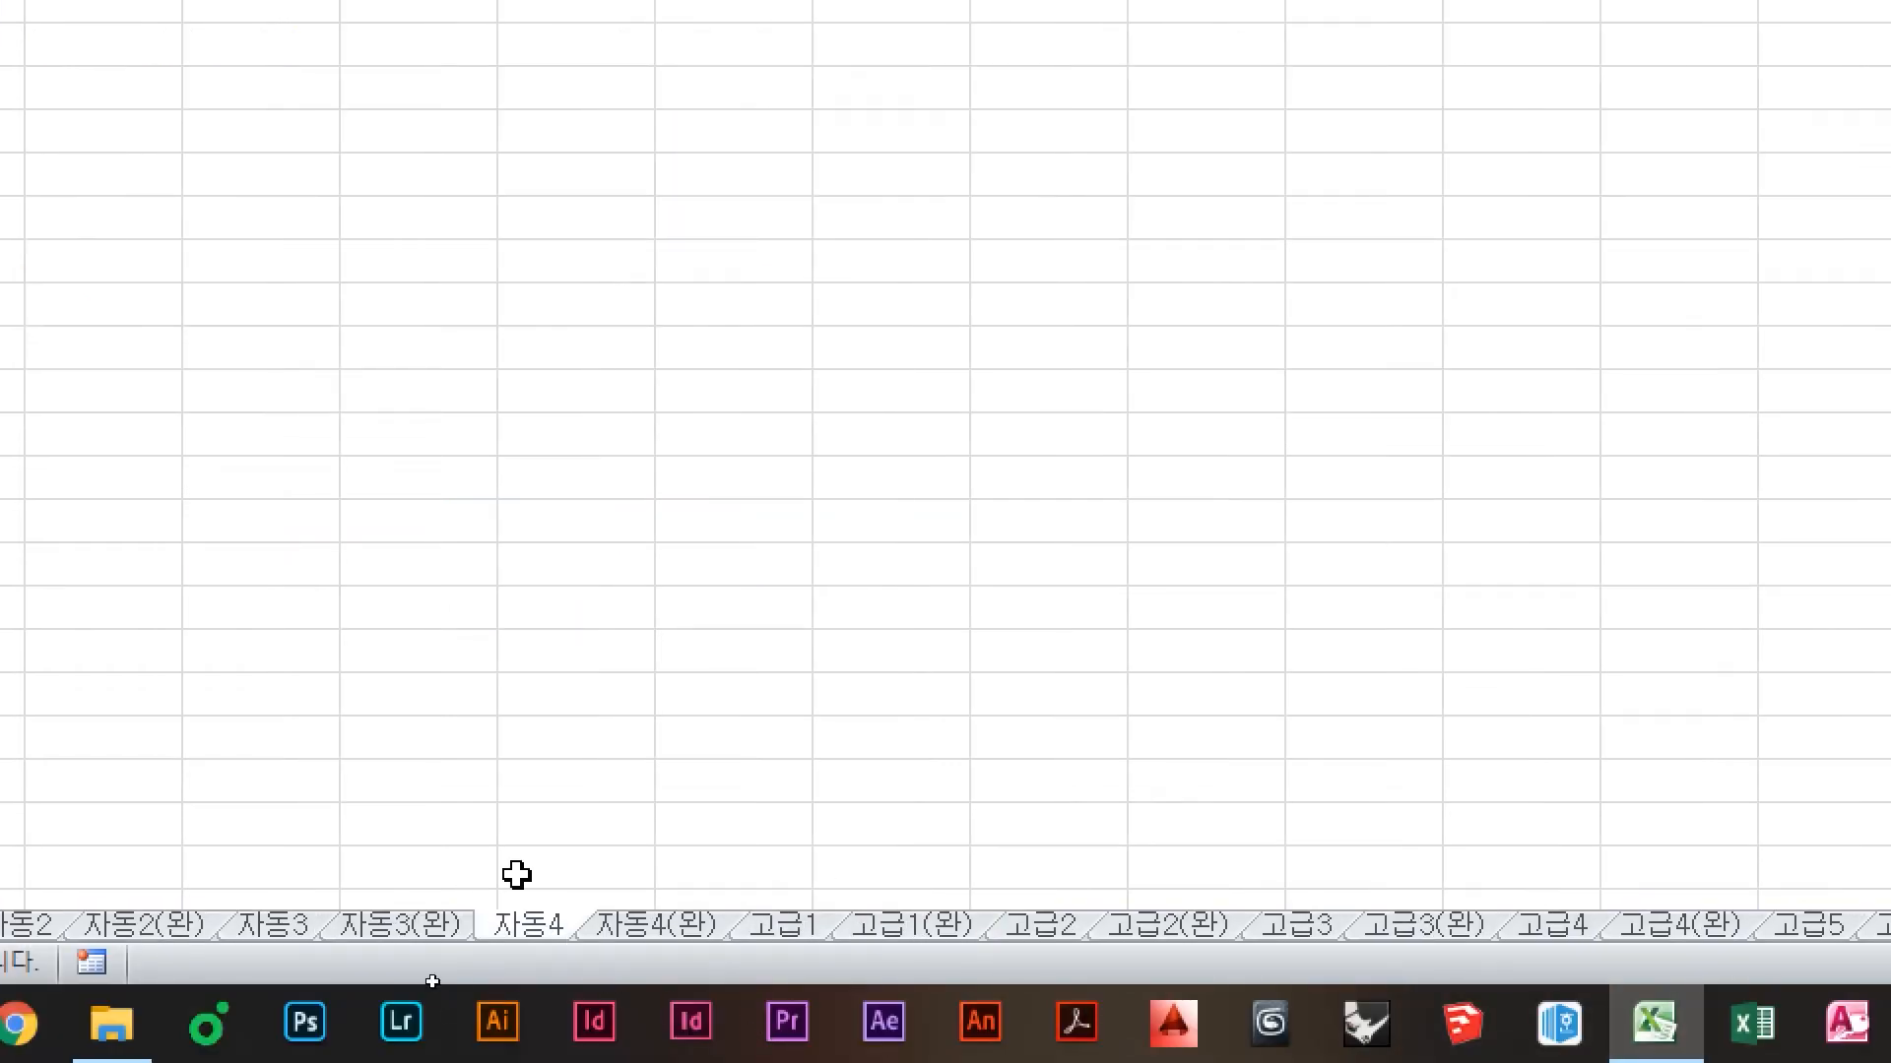
# On the 고급1 sheet, build the 고급필터 criteria by copying the 입고처 header into H9 and entering 아루 in H10
pyautogui.click(795, 930)
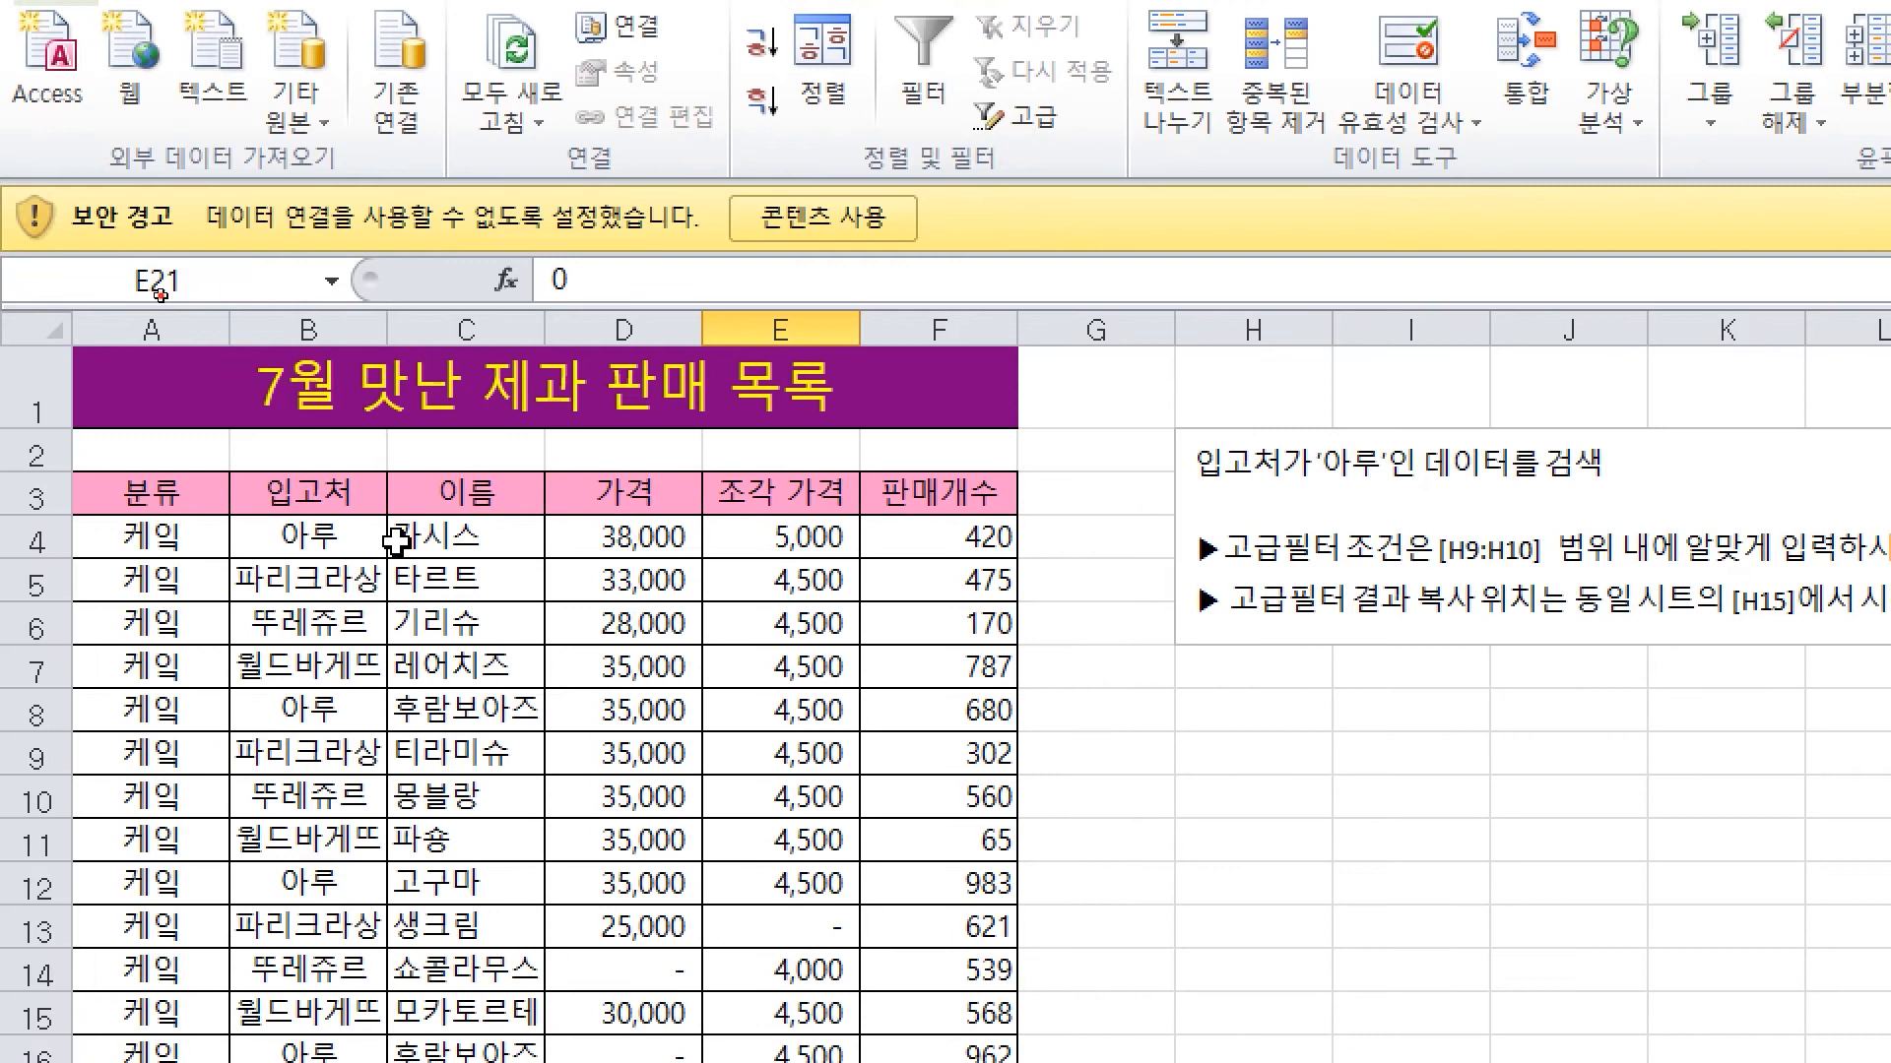
pyautogui.click(301, 492)
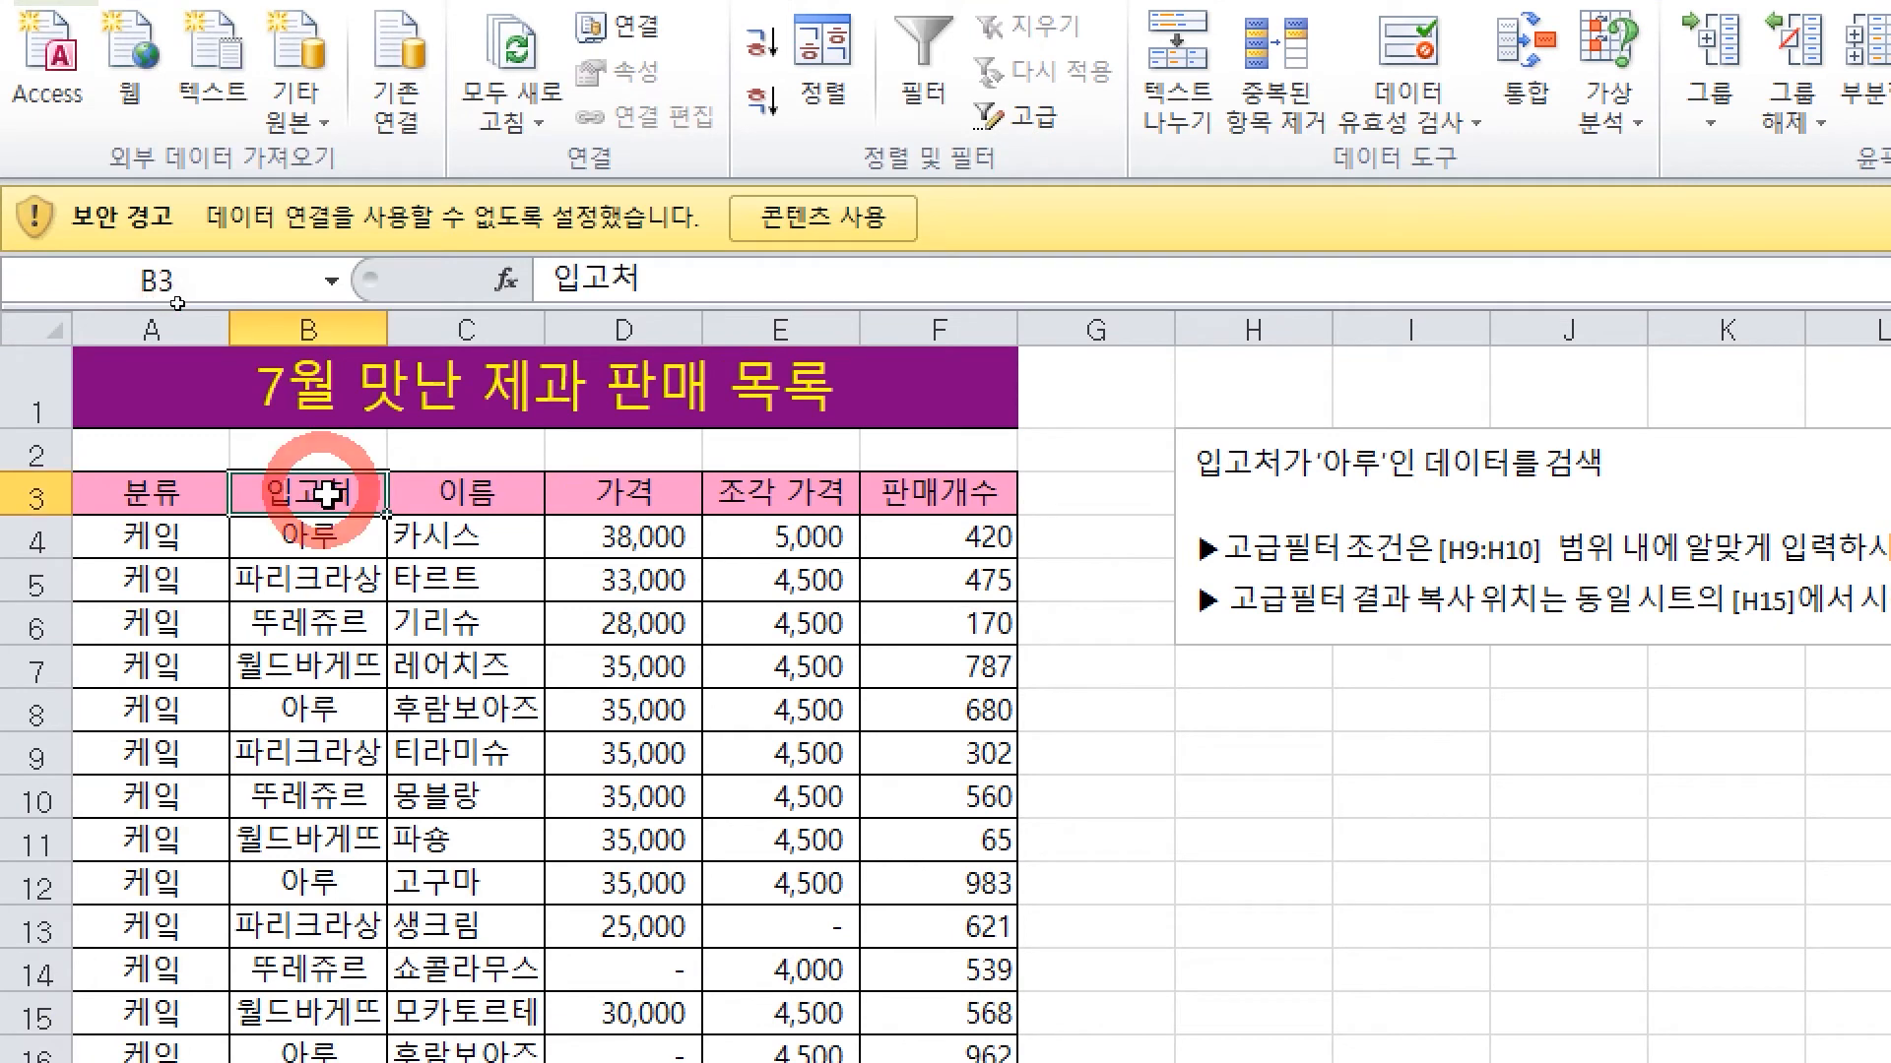
pyautogui.hotkey('ctrl', 'c')
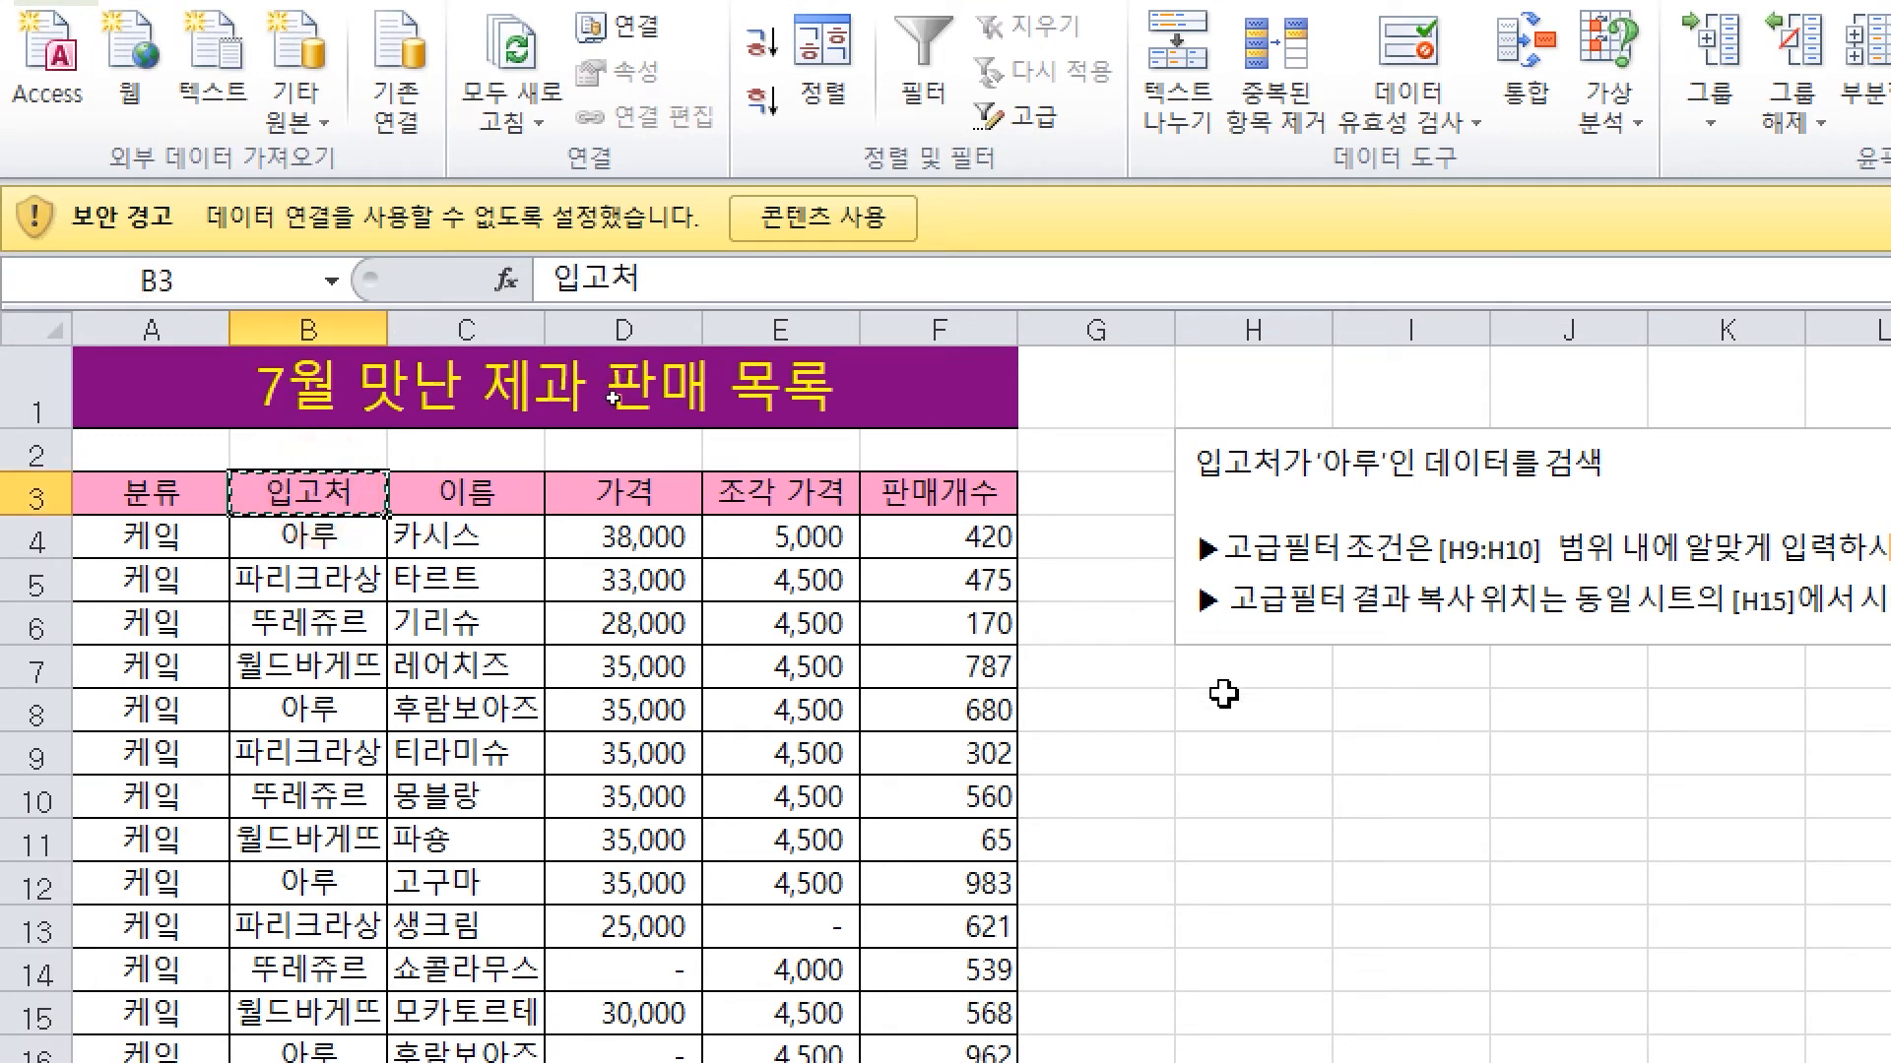
pyautogui.click(1236, 758)
pyautogui.hotkey('ctrl', 'v')
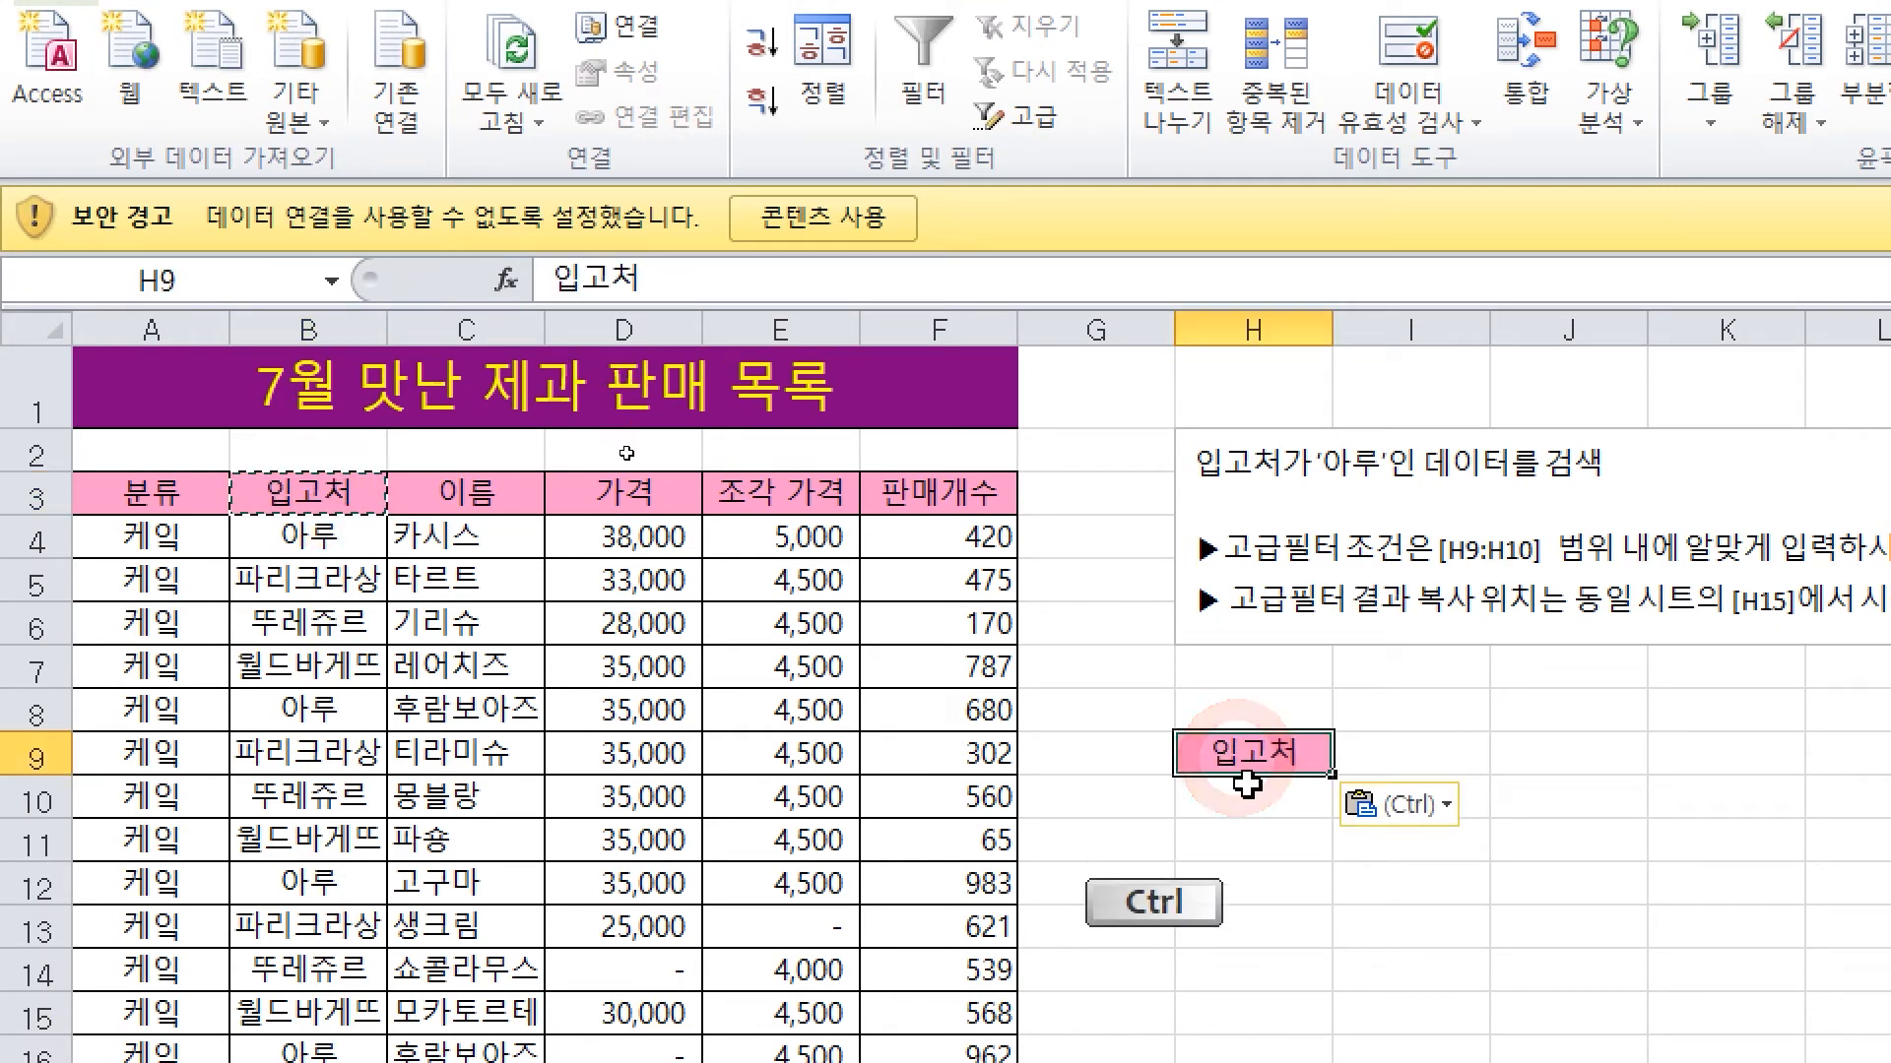
pyautogui.click(1252, 808)
pyautogui.write('아루')
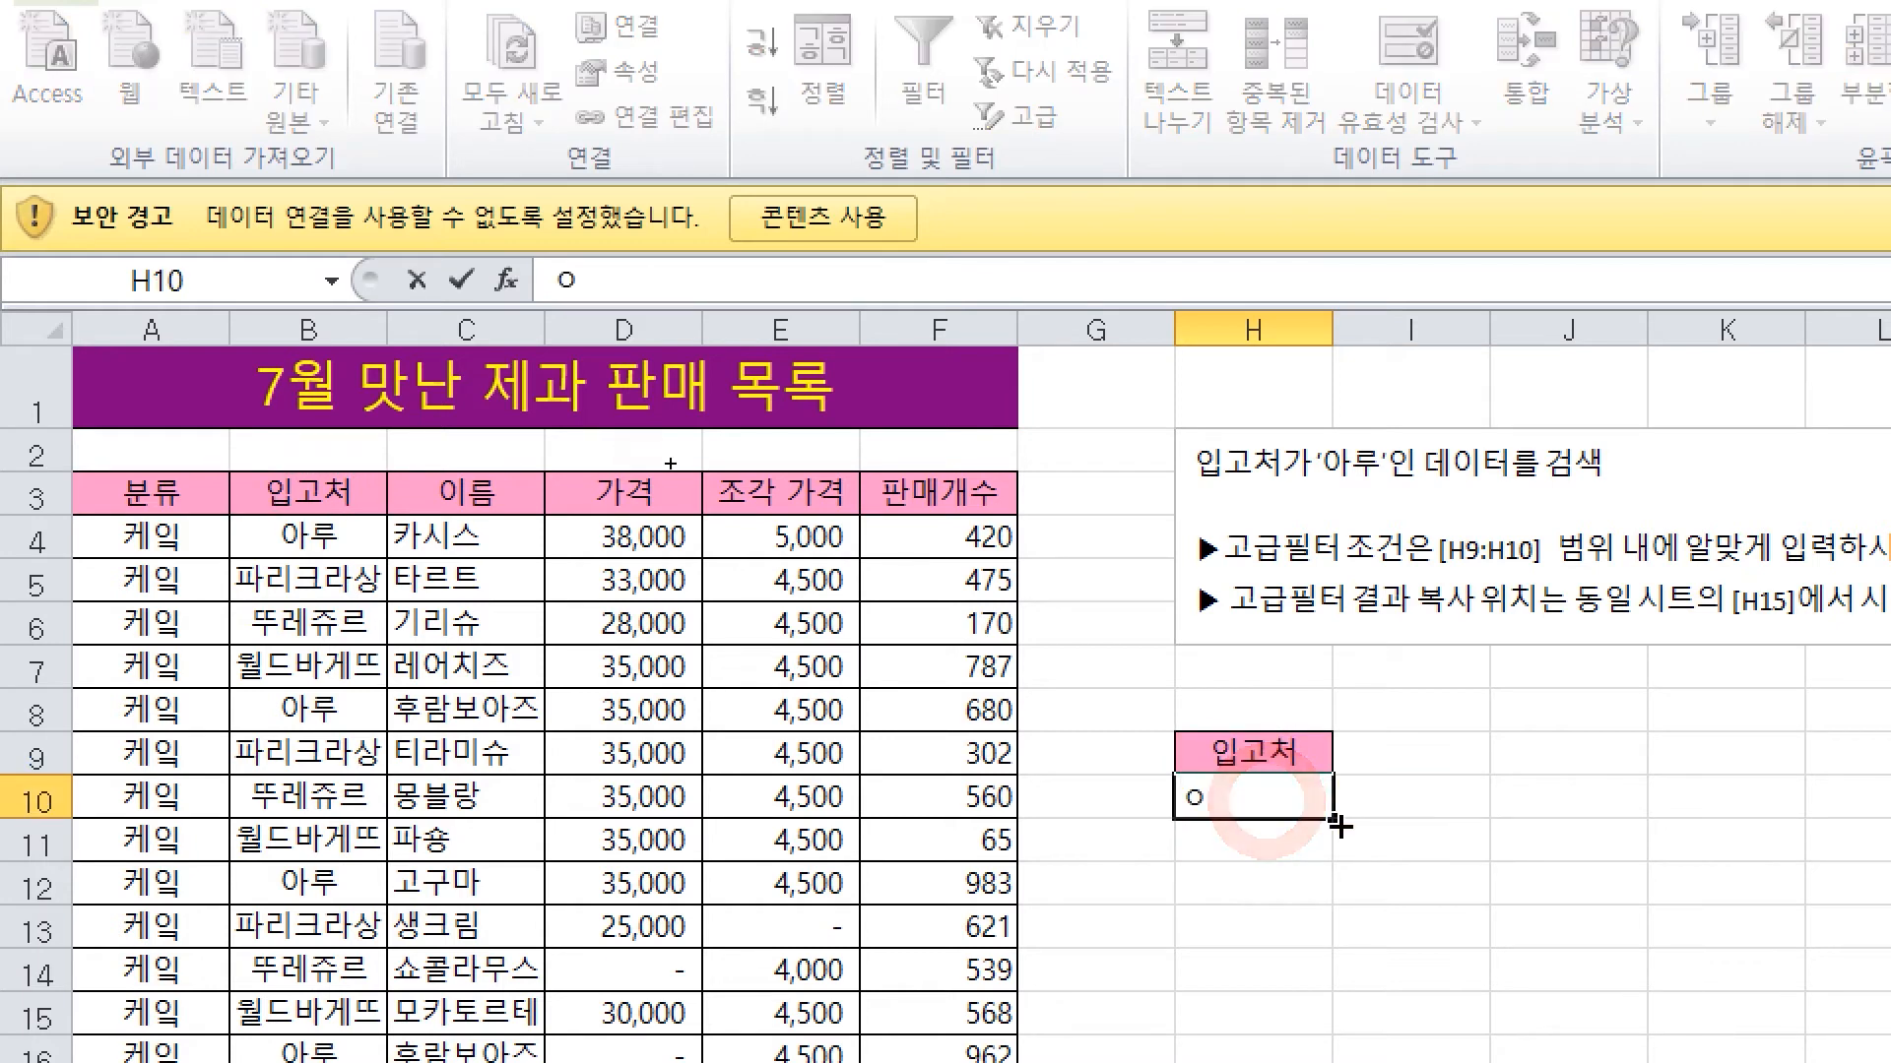
pyautogui.press('Up')
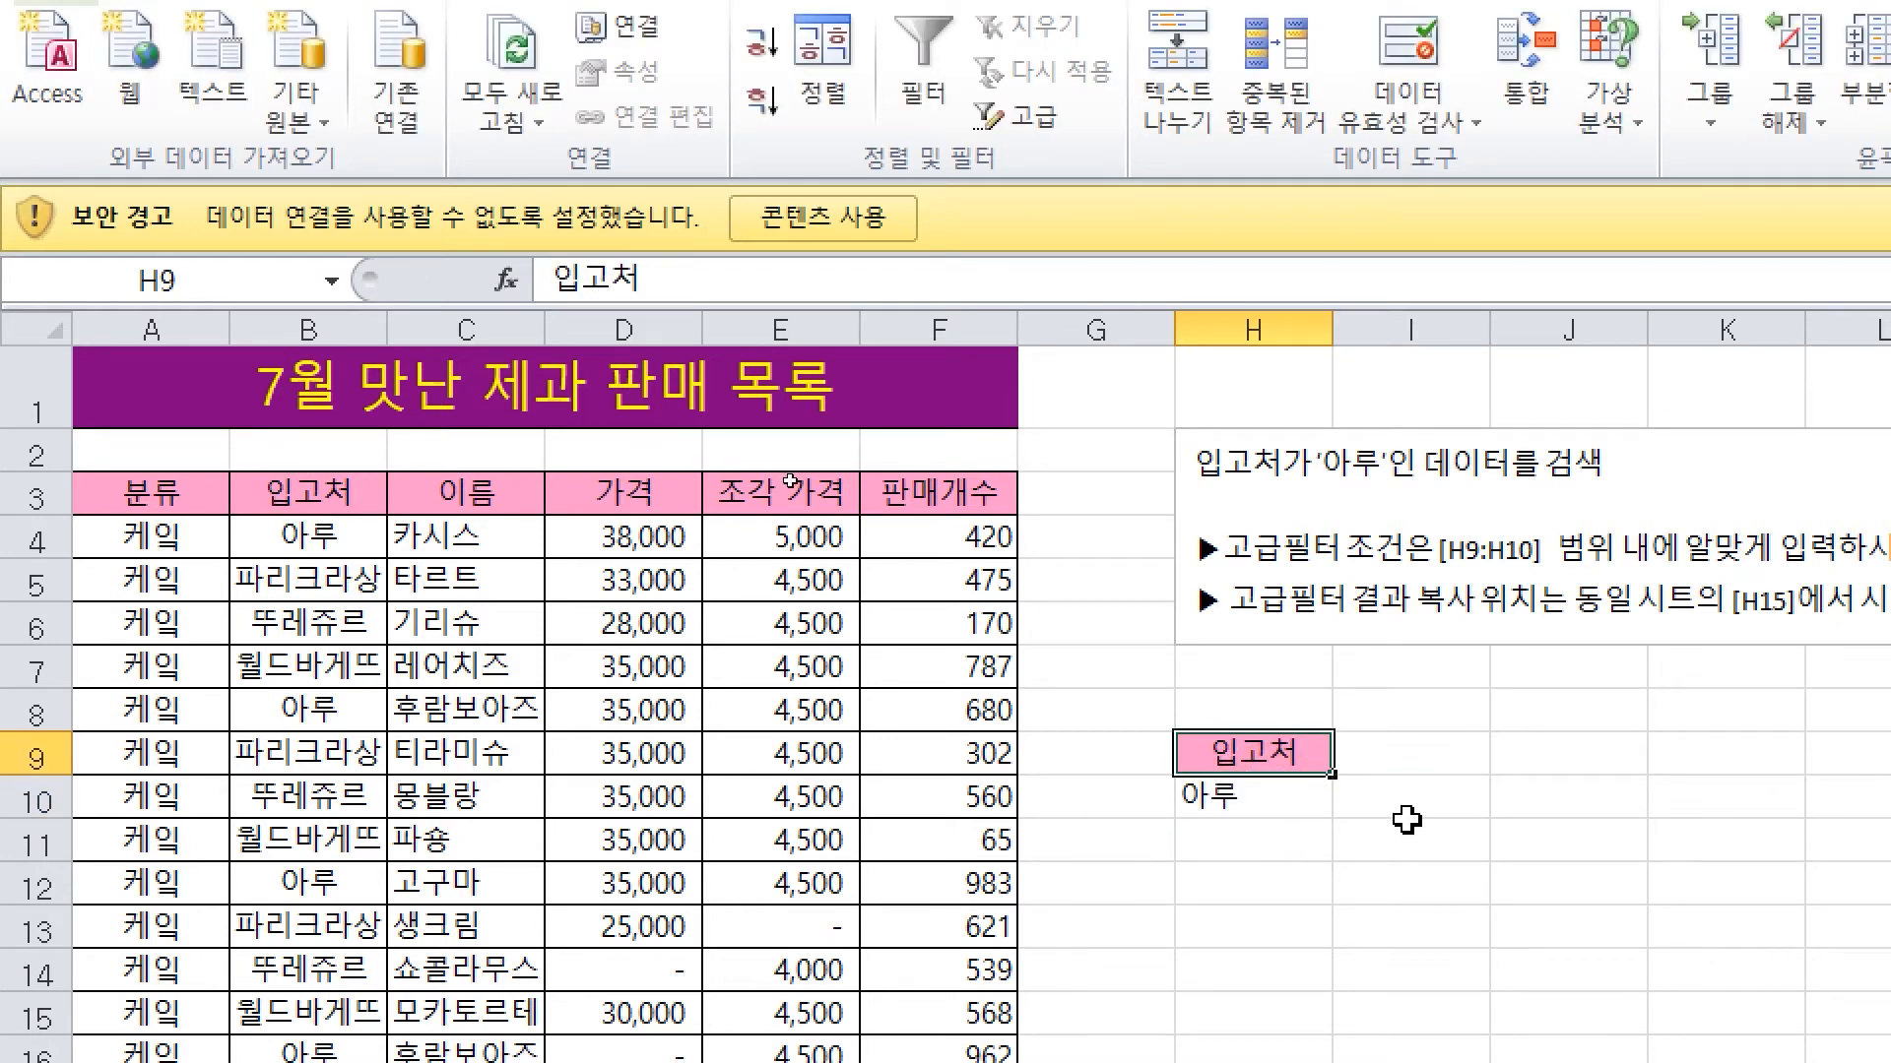
# Open 고급 필터 for the 7월 맛난 제과 판매 목록 table and check its list range A3:F43
pyautogui.click(1570, 883)
pyautogui.click(633, 725)
pyautogui.click(532, 677)
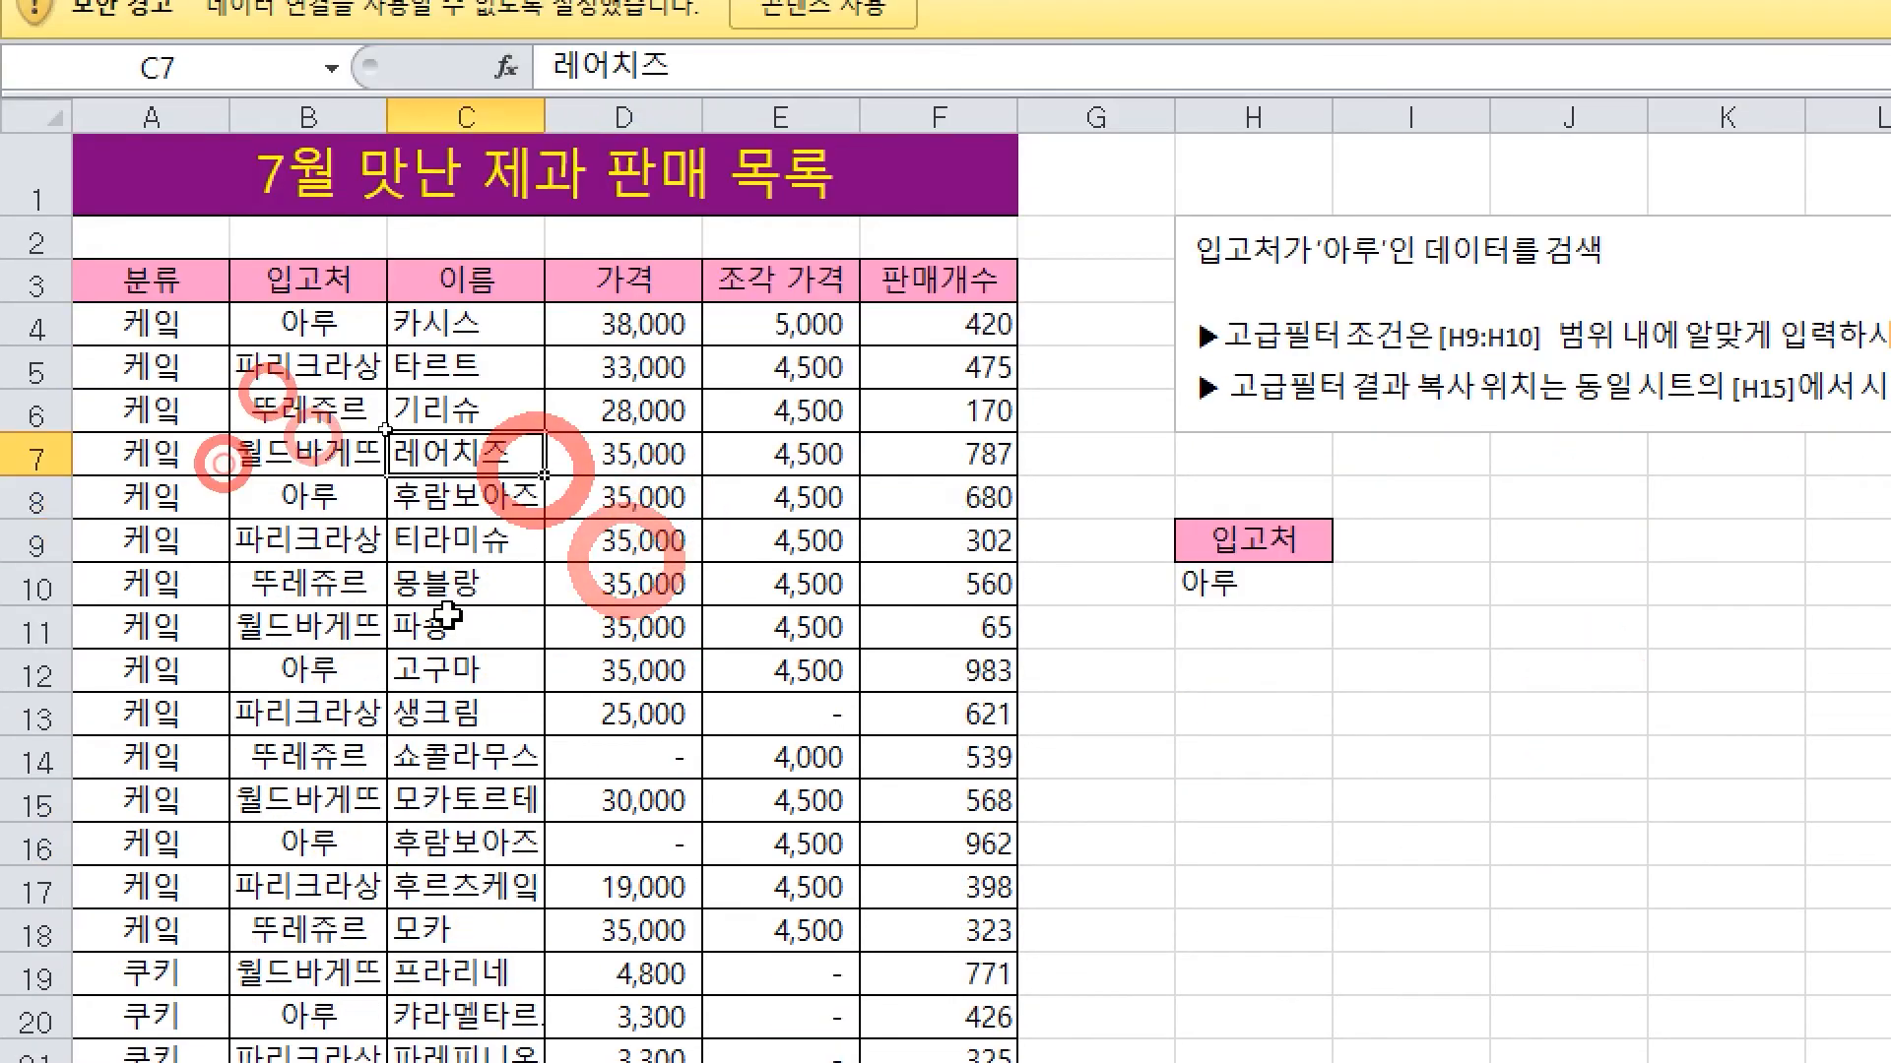
pyautogui.click(763, 541)
pyautogui.click(468, 584)
pyautogui.click(740, 540)
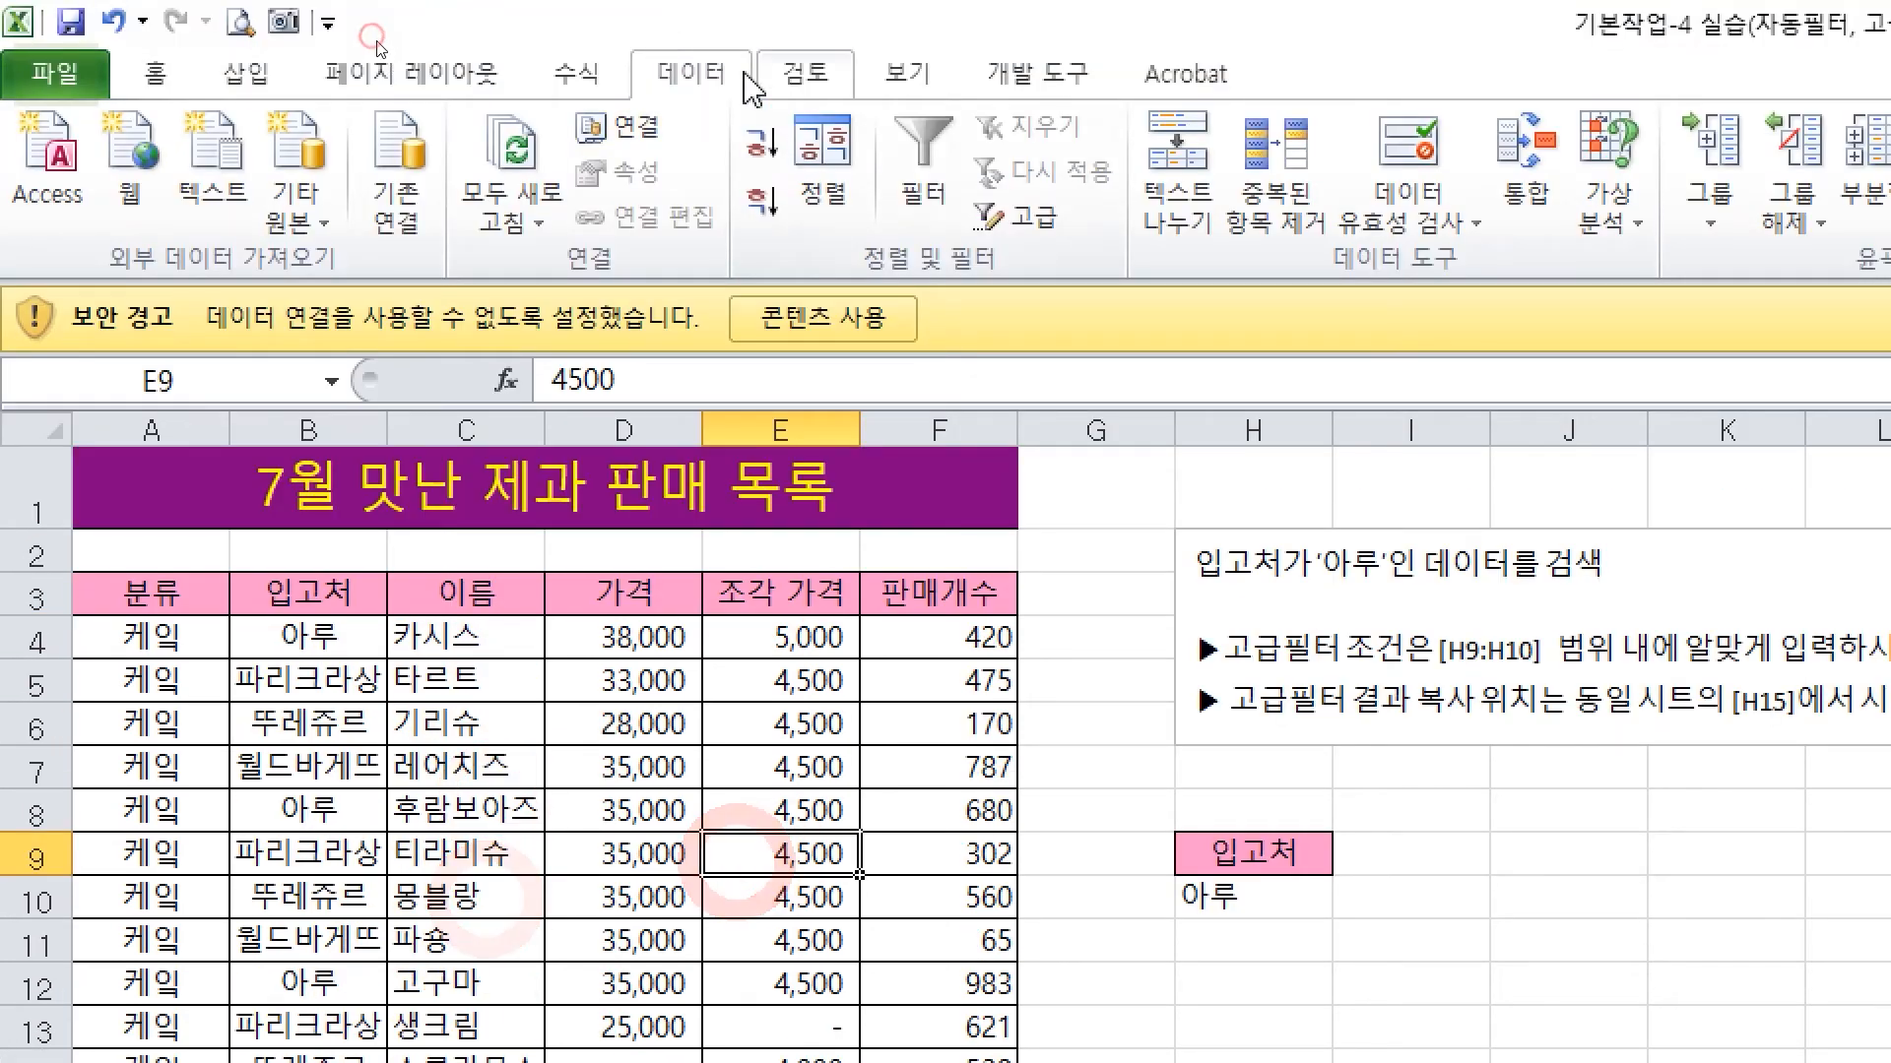
pyautogui.click(746, 75)
pyautogui.click(1024, 214)
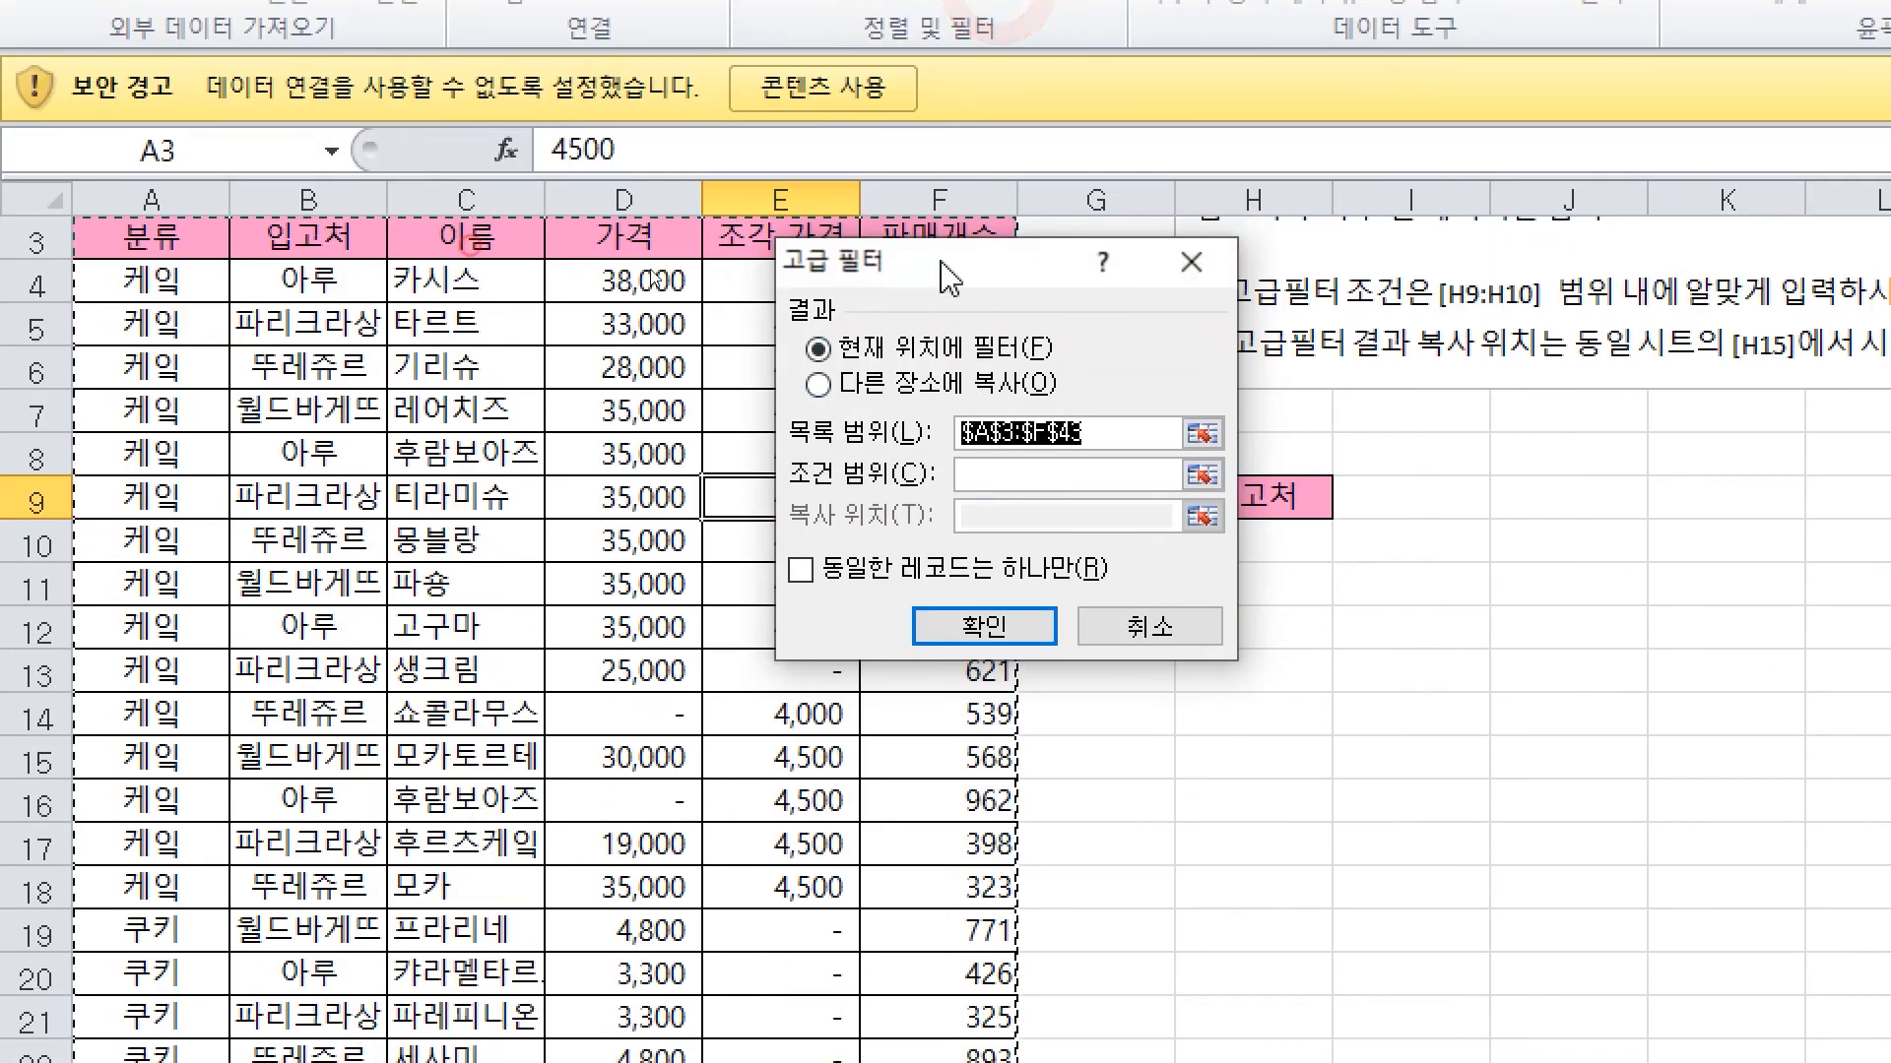
pyautogui.moveTo(941, 279); pyautogui.dragTo(1516, 300)
pyautogui.scroll(1, 727, 367)
pyautogui.scroll(-5, 389, 360)
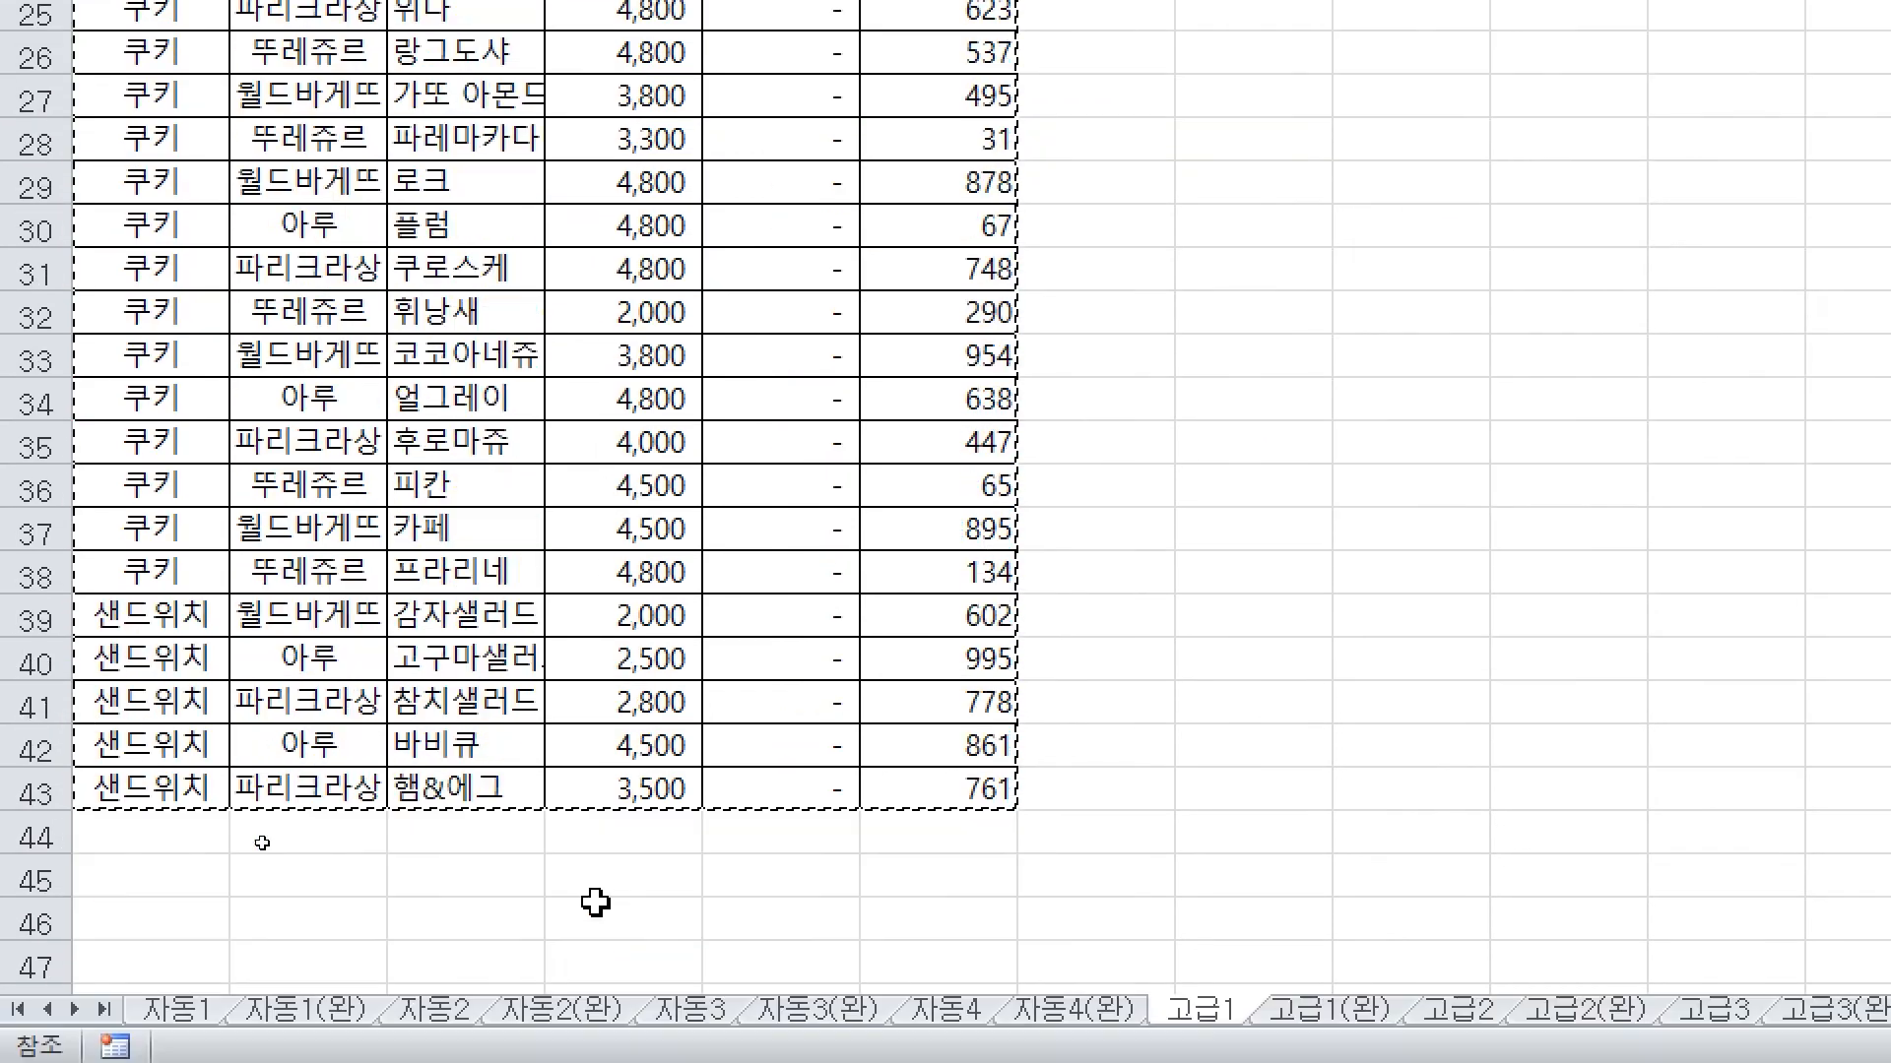
pyautogui.scroll(-2, 494, 634)
pyautogui.scroll(6, 676, 622)
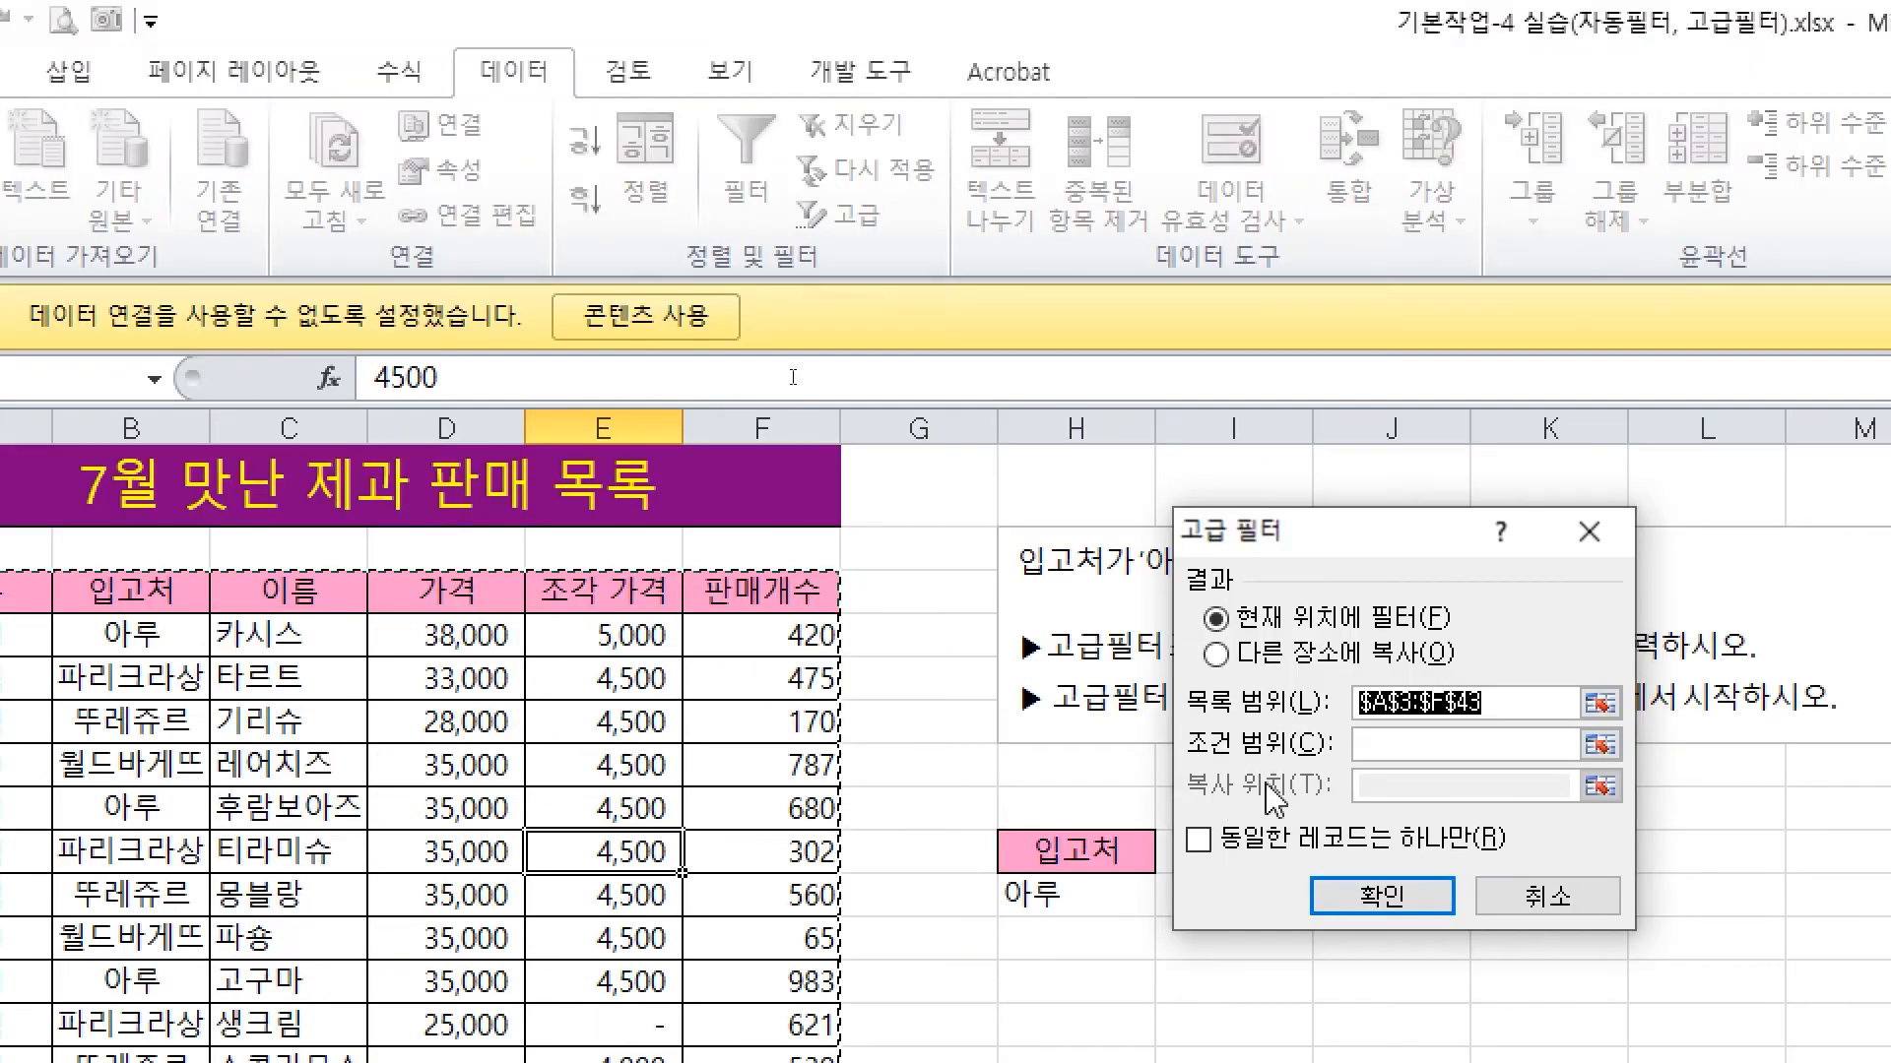
# Set the 고급 필터 criteria range to H9:H10
pyautogui.click(1585, 246)
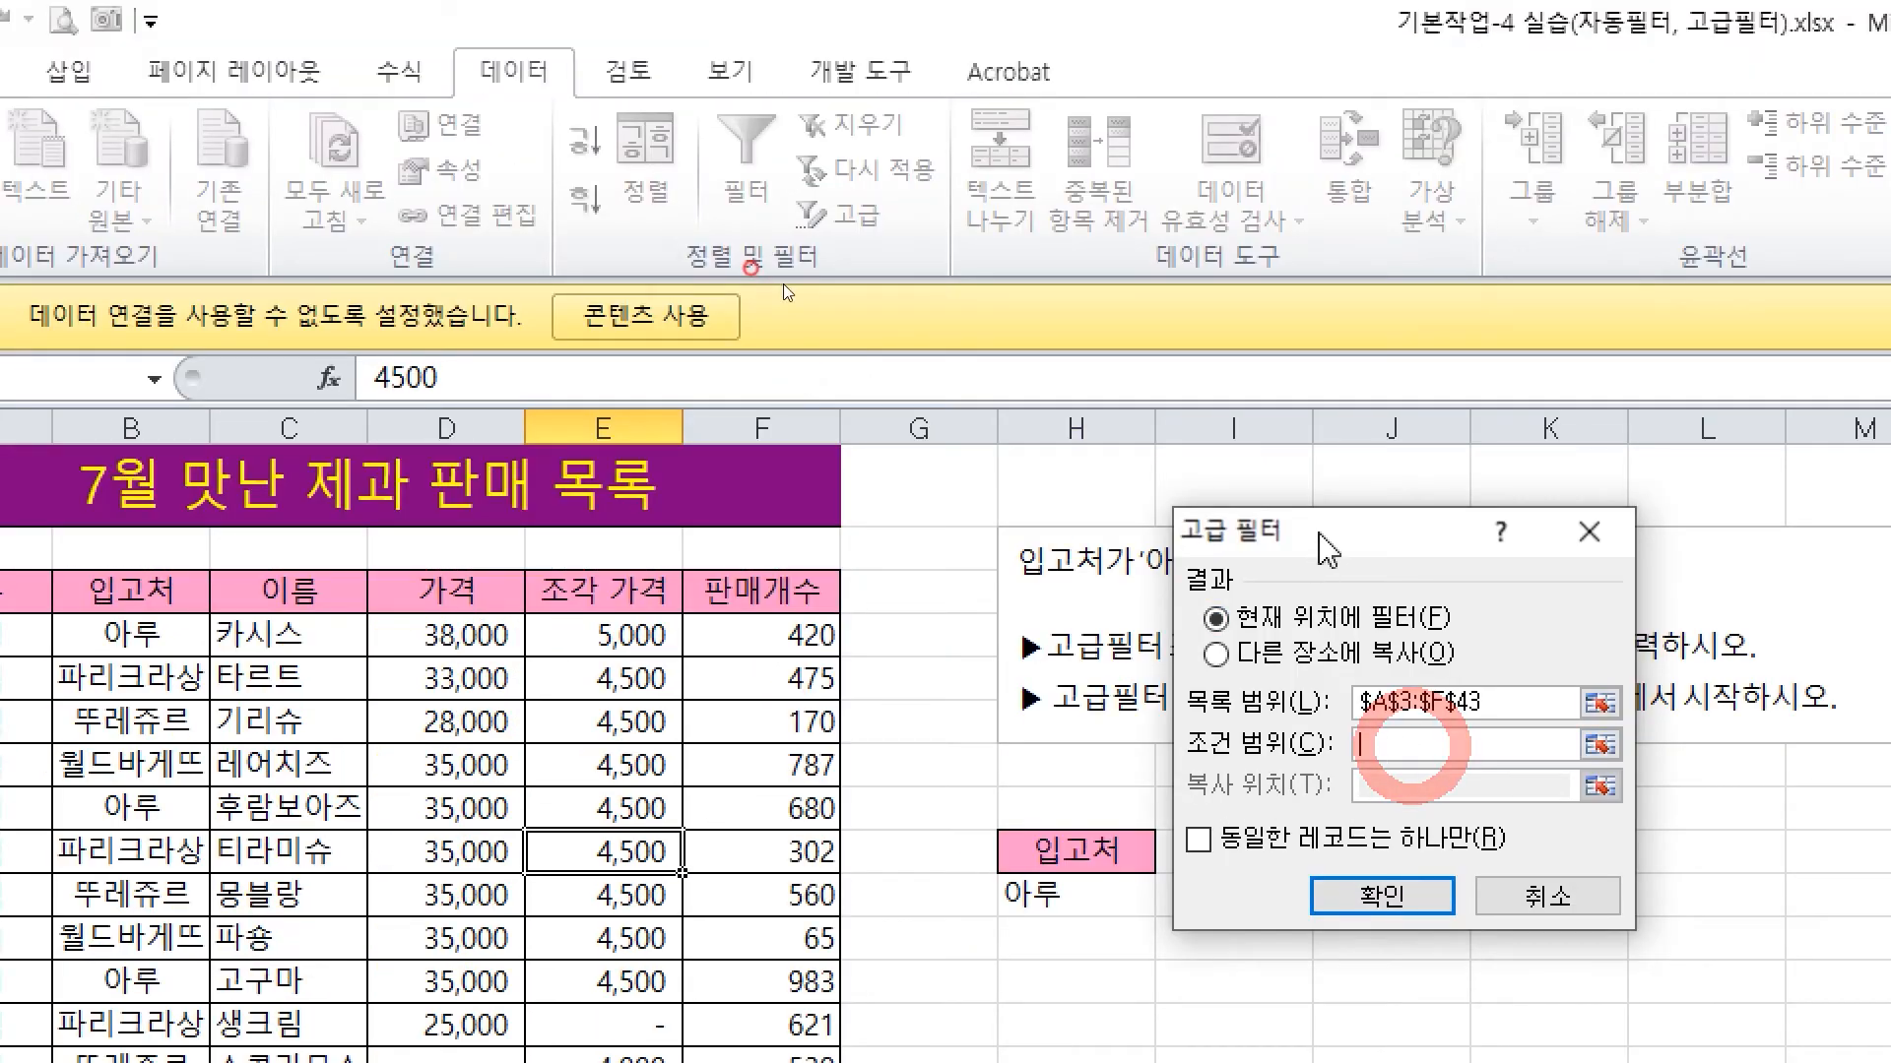
pyautogui.moveTo(1406, 552); pyautogui.dragTo(1509, 597)
pyautogui.moveTo(1076, 849); pyautogui.dragTo(1076, 896)
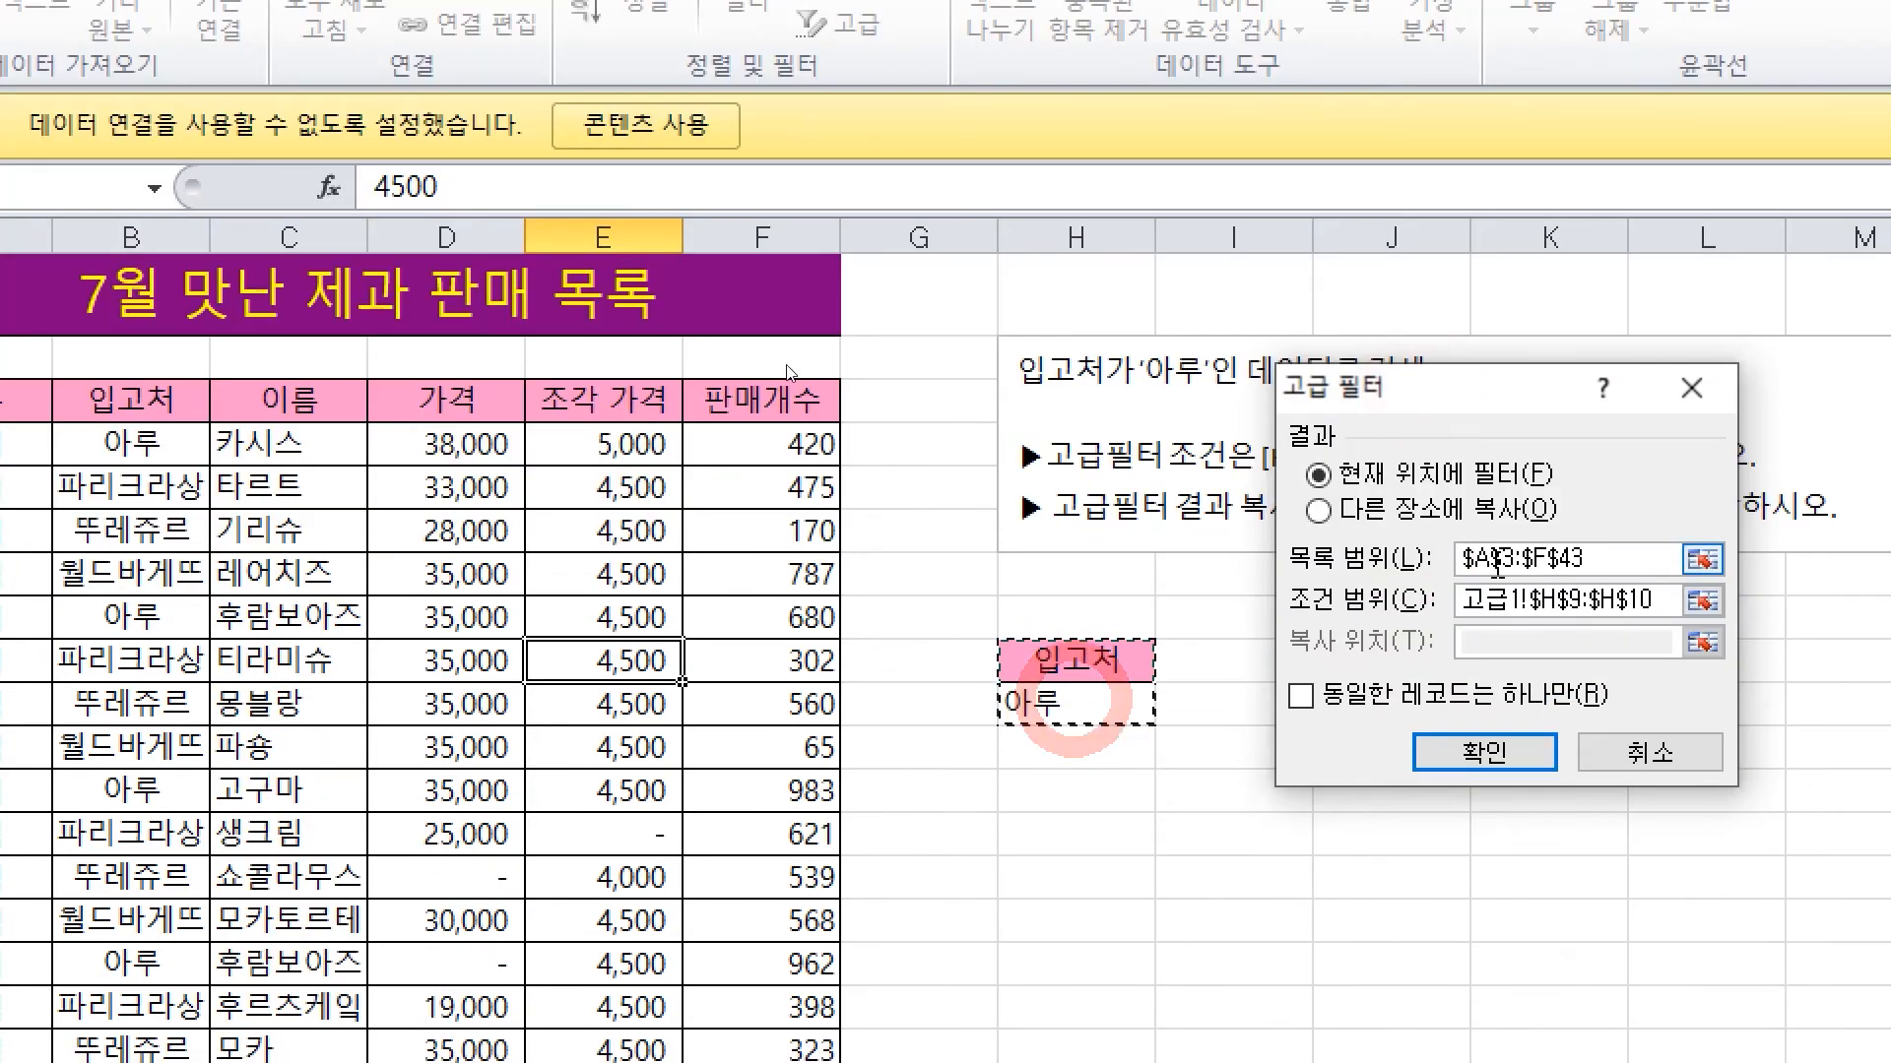
# Choose 다른 장소에 복사 with H15 as the copy location, run the filter and select the extracted records
pyautogui.click(1398, 509)
pyautogui.moveTo(1474, 394); pyautogui.dragTo(455, 442)
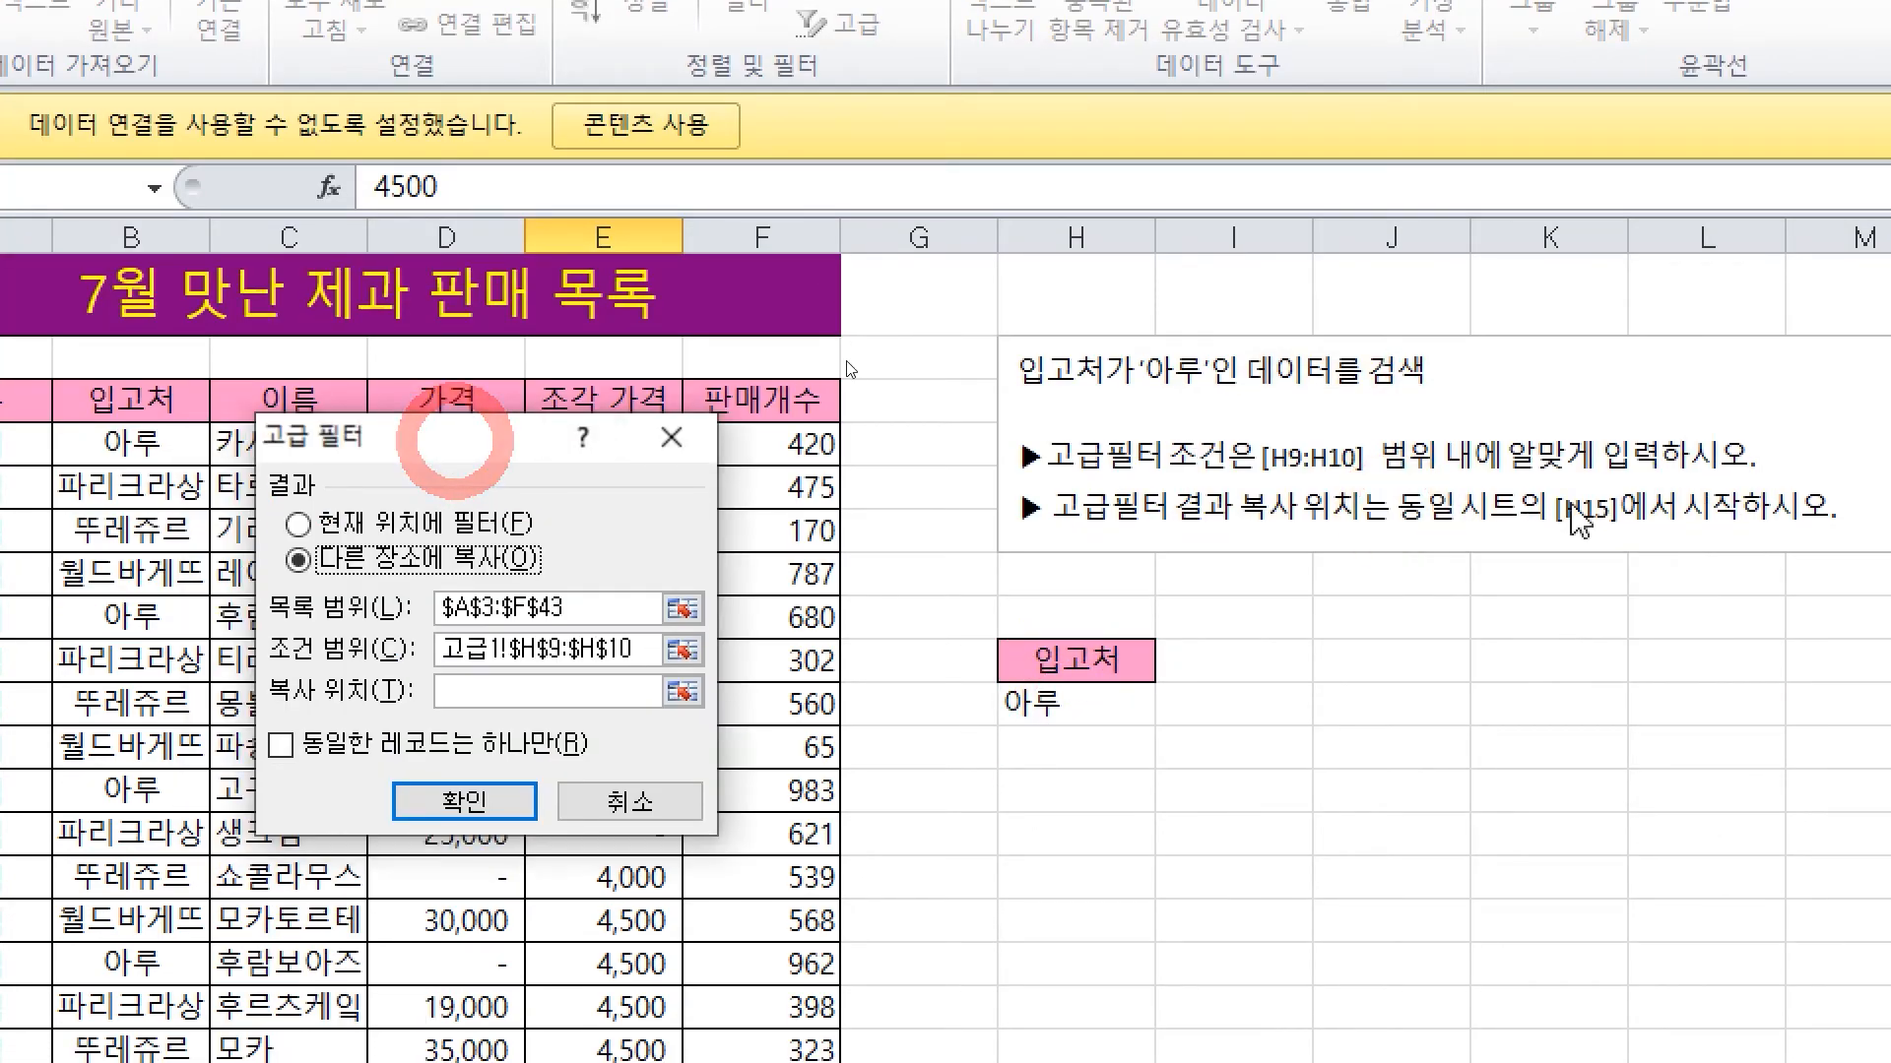
pyautogui.click(594, 692)
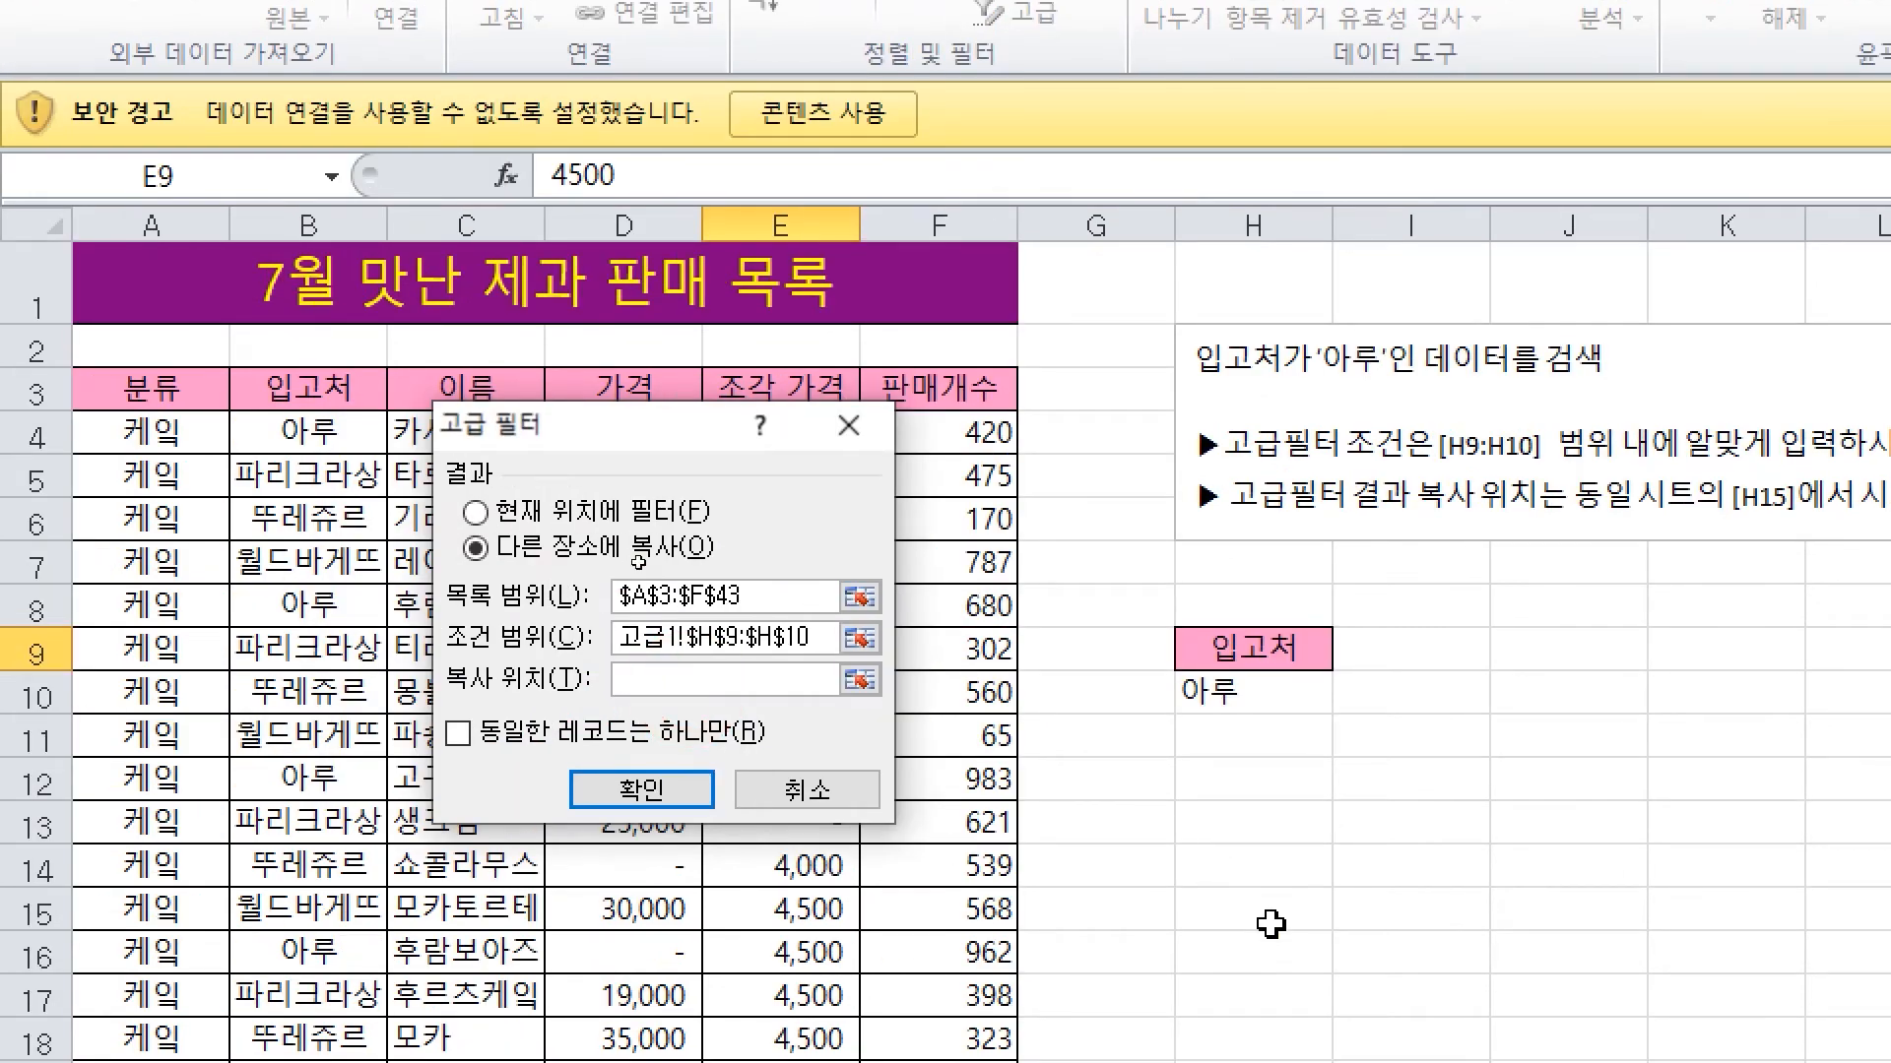
pyautogui.click(1255, 911)
pyautogui.click(598, 802)
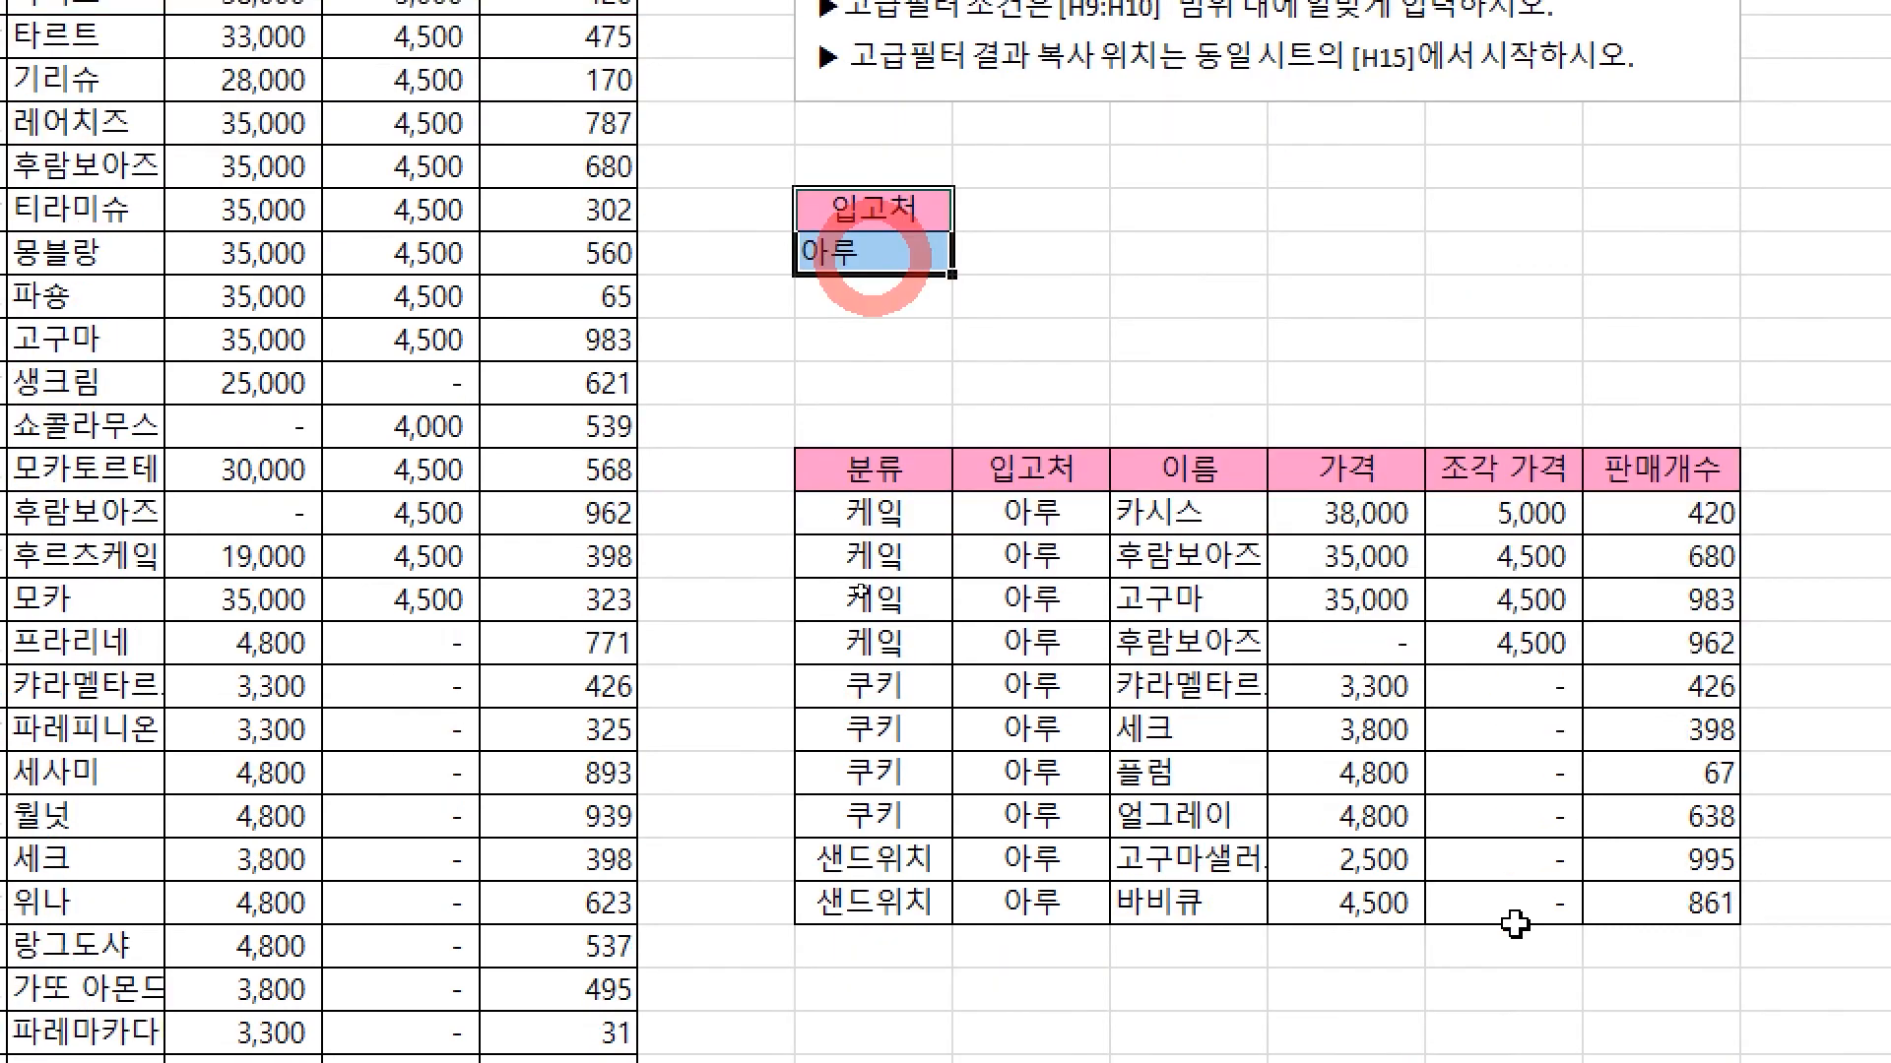
pyautogui.moveTo(874, 727); pyautogui.dragTo(1654, 896)
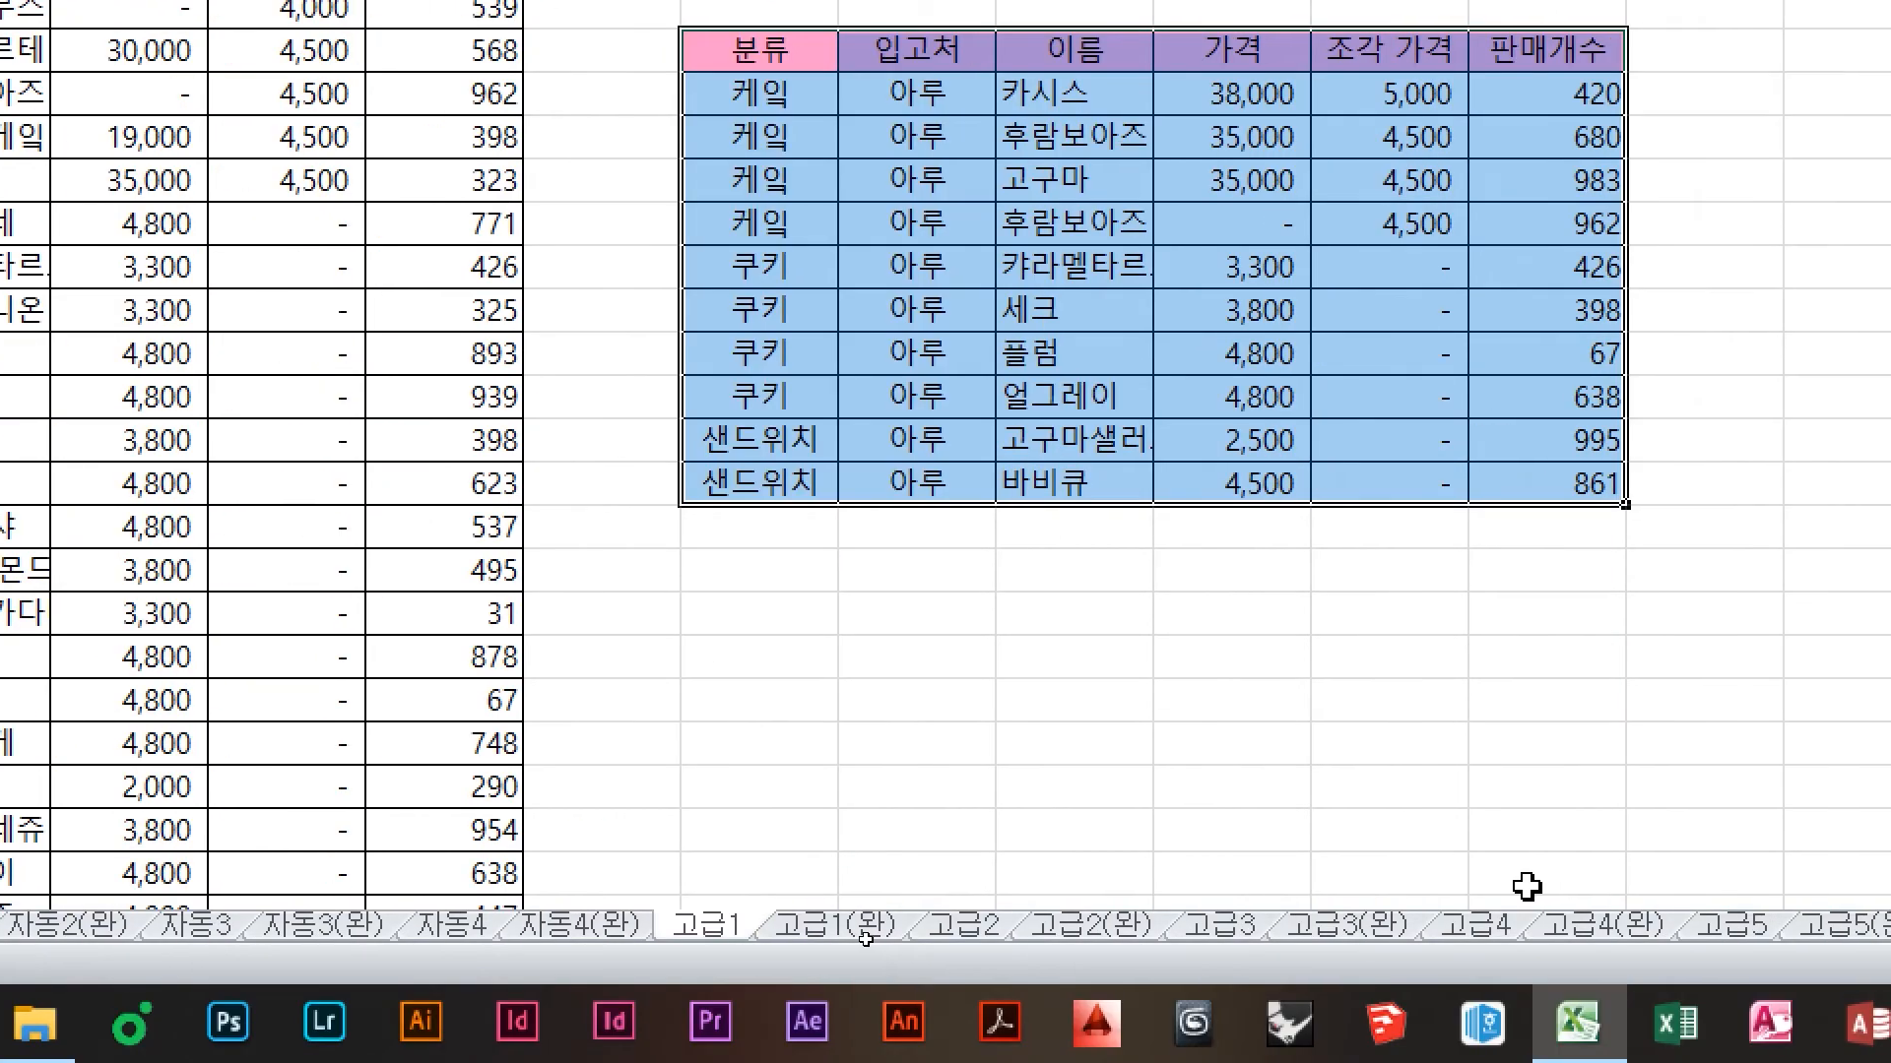
# Go to the 고급2 sheet and read the 고급필터 task, including its criteria range and copy location
pyautogui.hotkey('ctrl', 'pagedown')
pyautogui.hotkey('ctrl', 'pagedown')
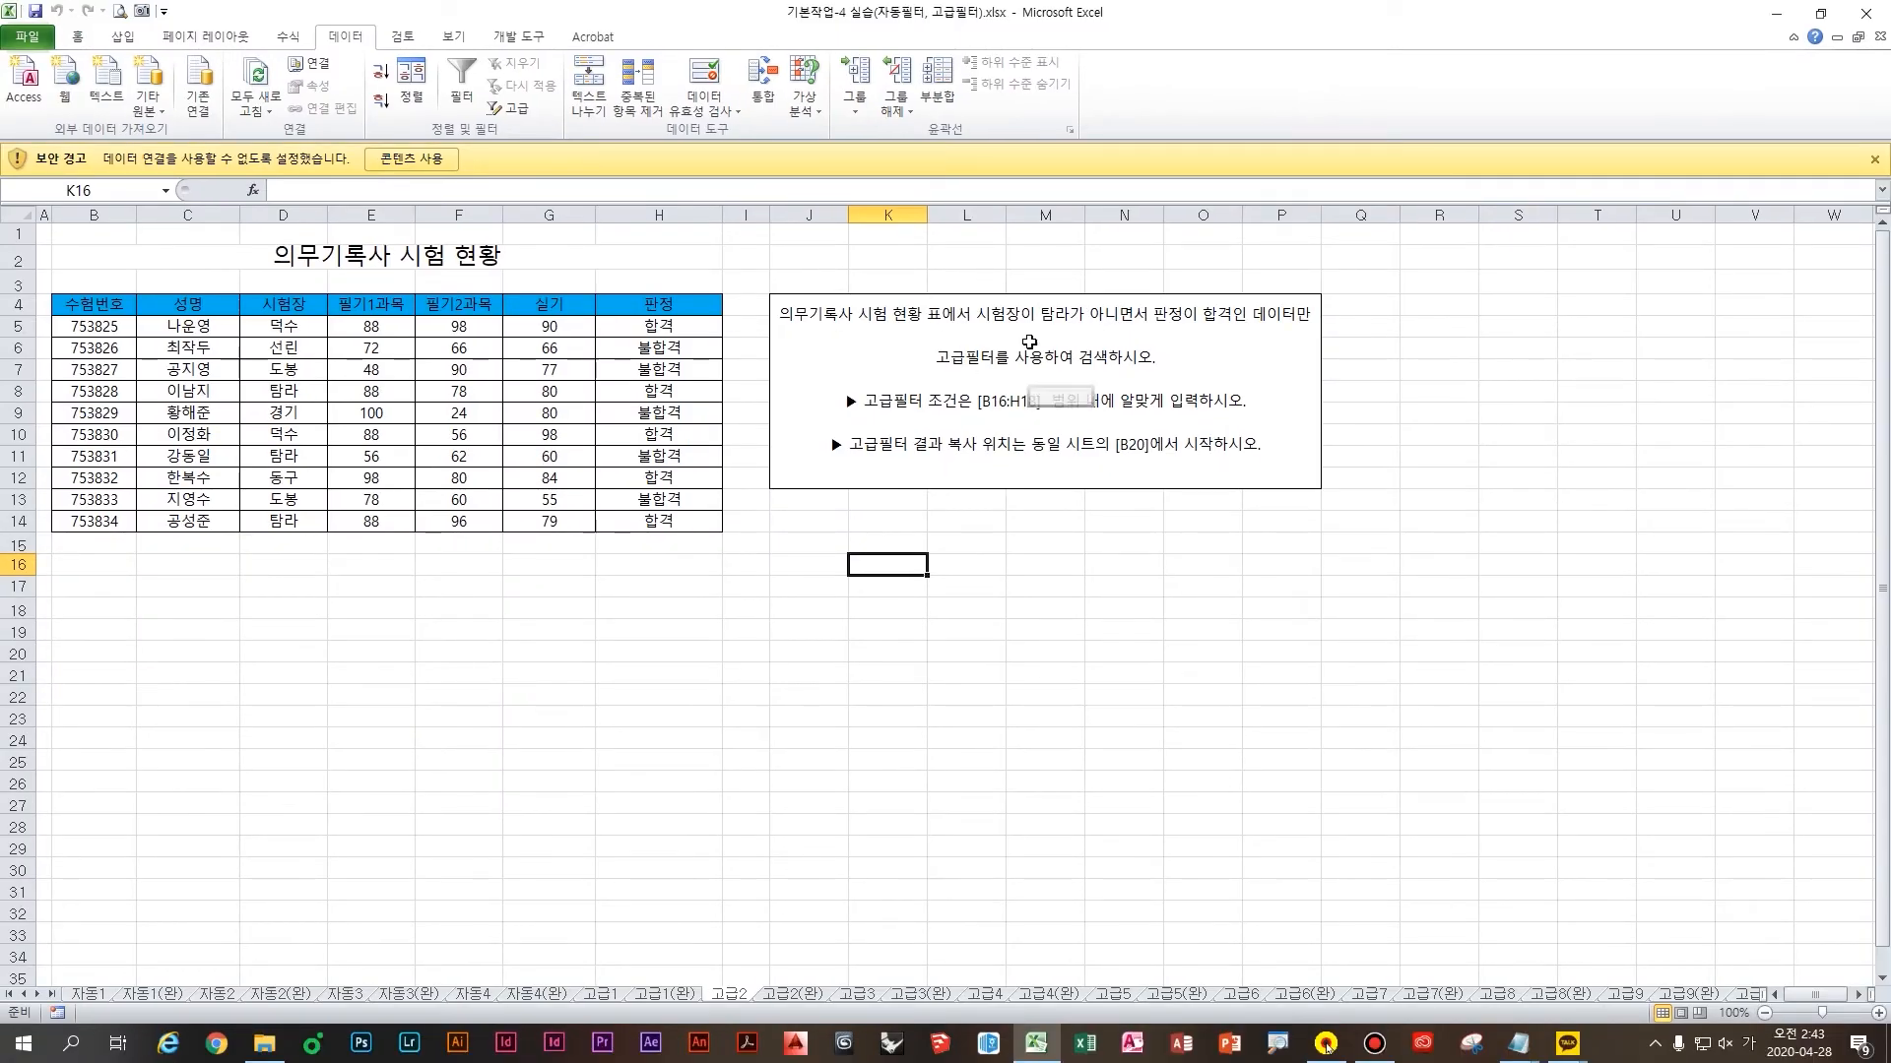
pyautogui.keyDown('ctrl'); pyautogui.scroll(1, 1029, 342); pyautogui.keyUp('ctrl')
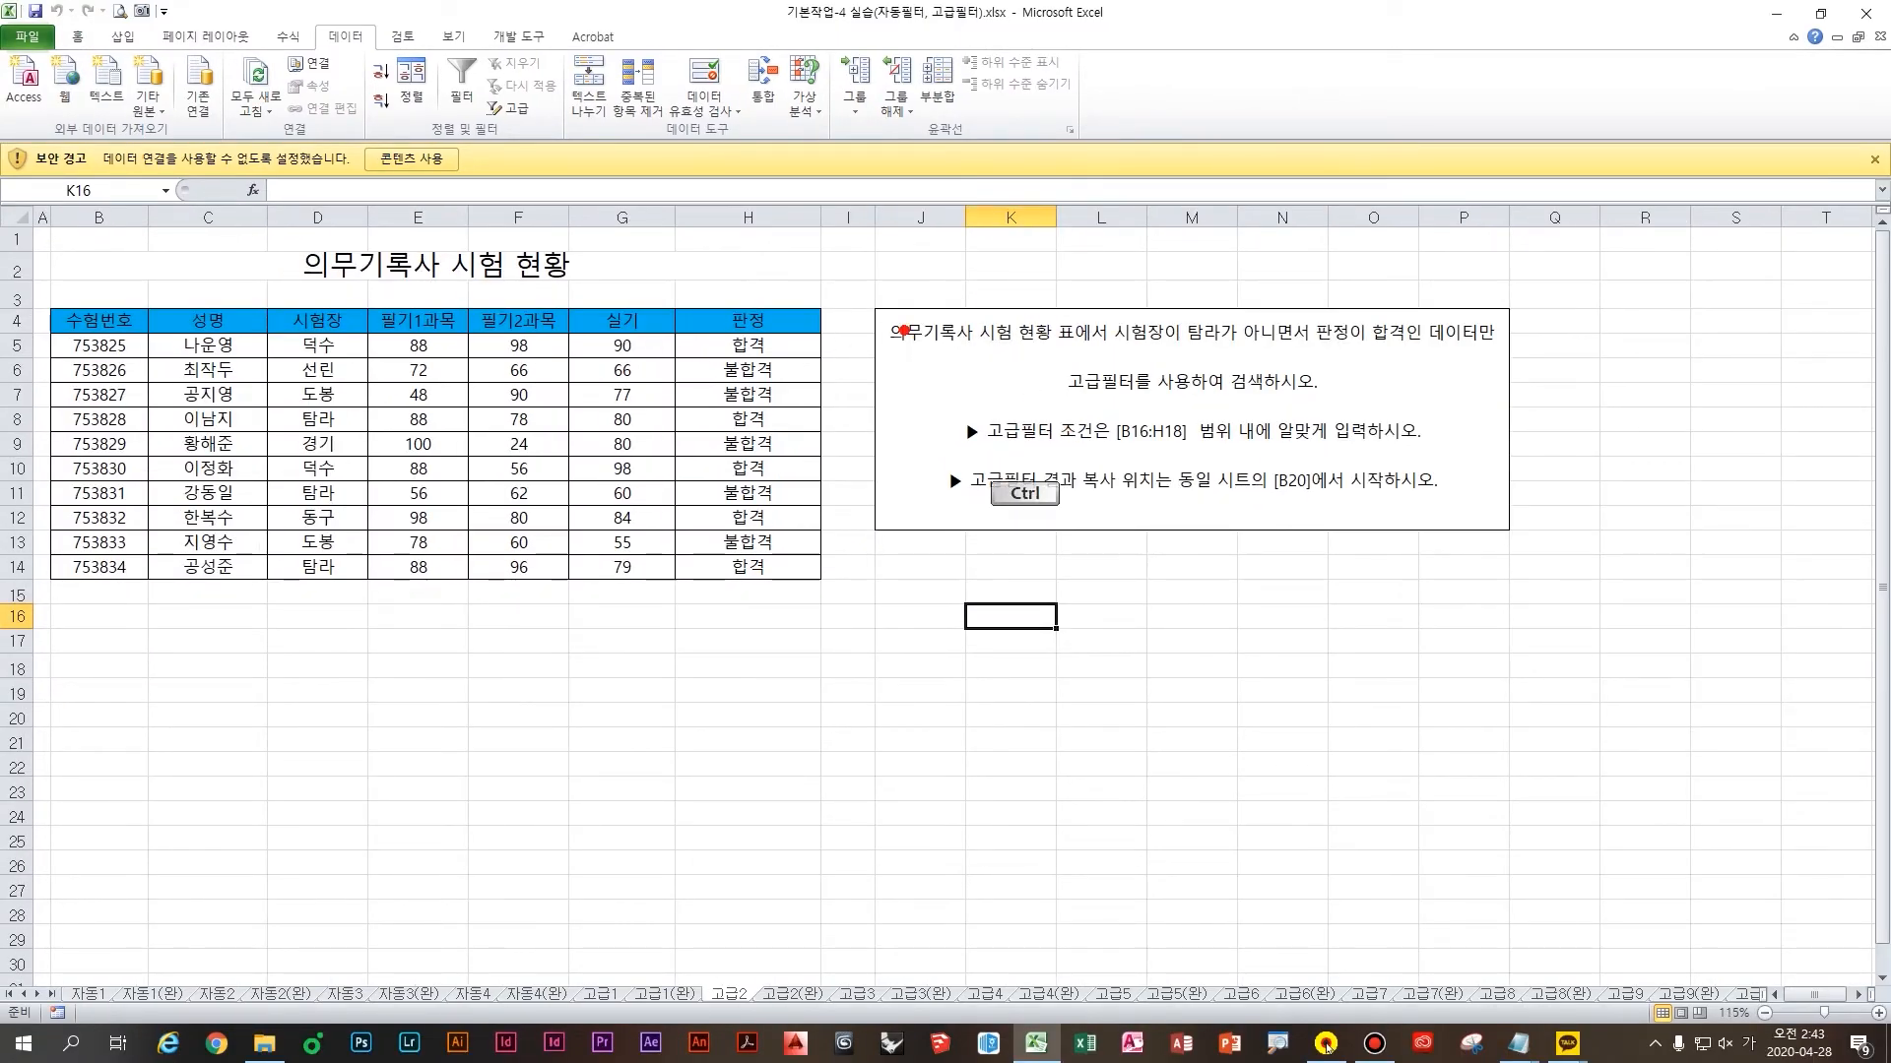
pyautogui.moveTo(869, 348)
pyautogui.keyDown('shift'); pyautogui.mouseDown()
pyautogui.moveTo(1090, 346)
pyautogui.moveTo(1016, 316)
pyautogui.moveTo(1049, 392)
pyautogui.mouseUp(); pyautogui.keyUp('shift')
pyautogui.press('Escape')
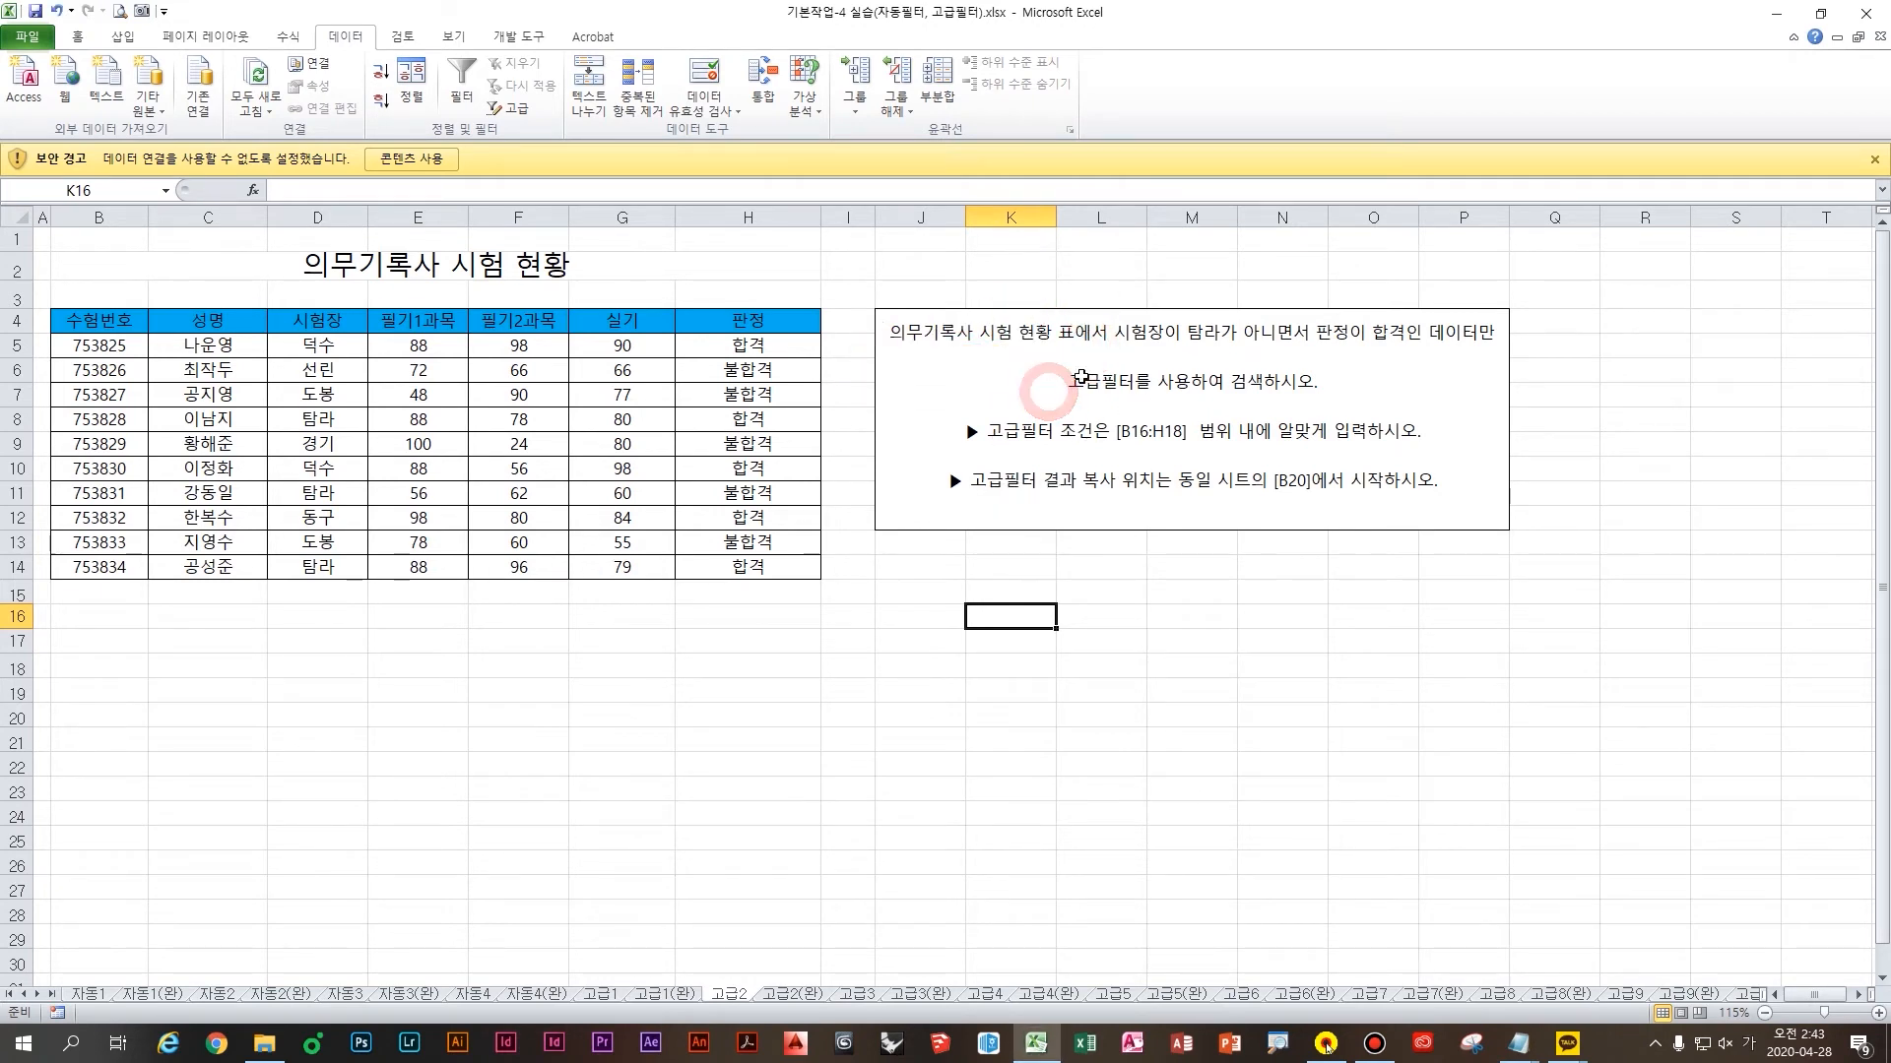
pyautogui.click(1146, 345)
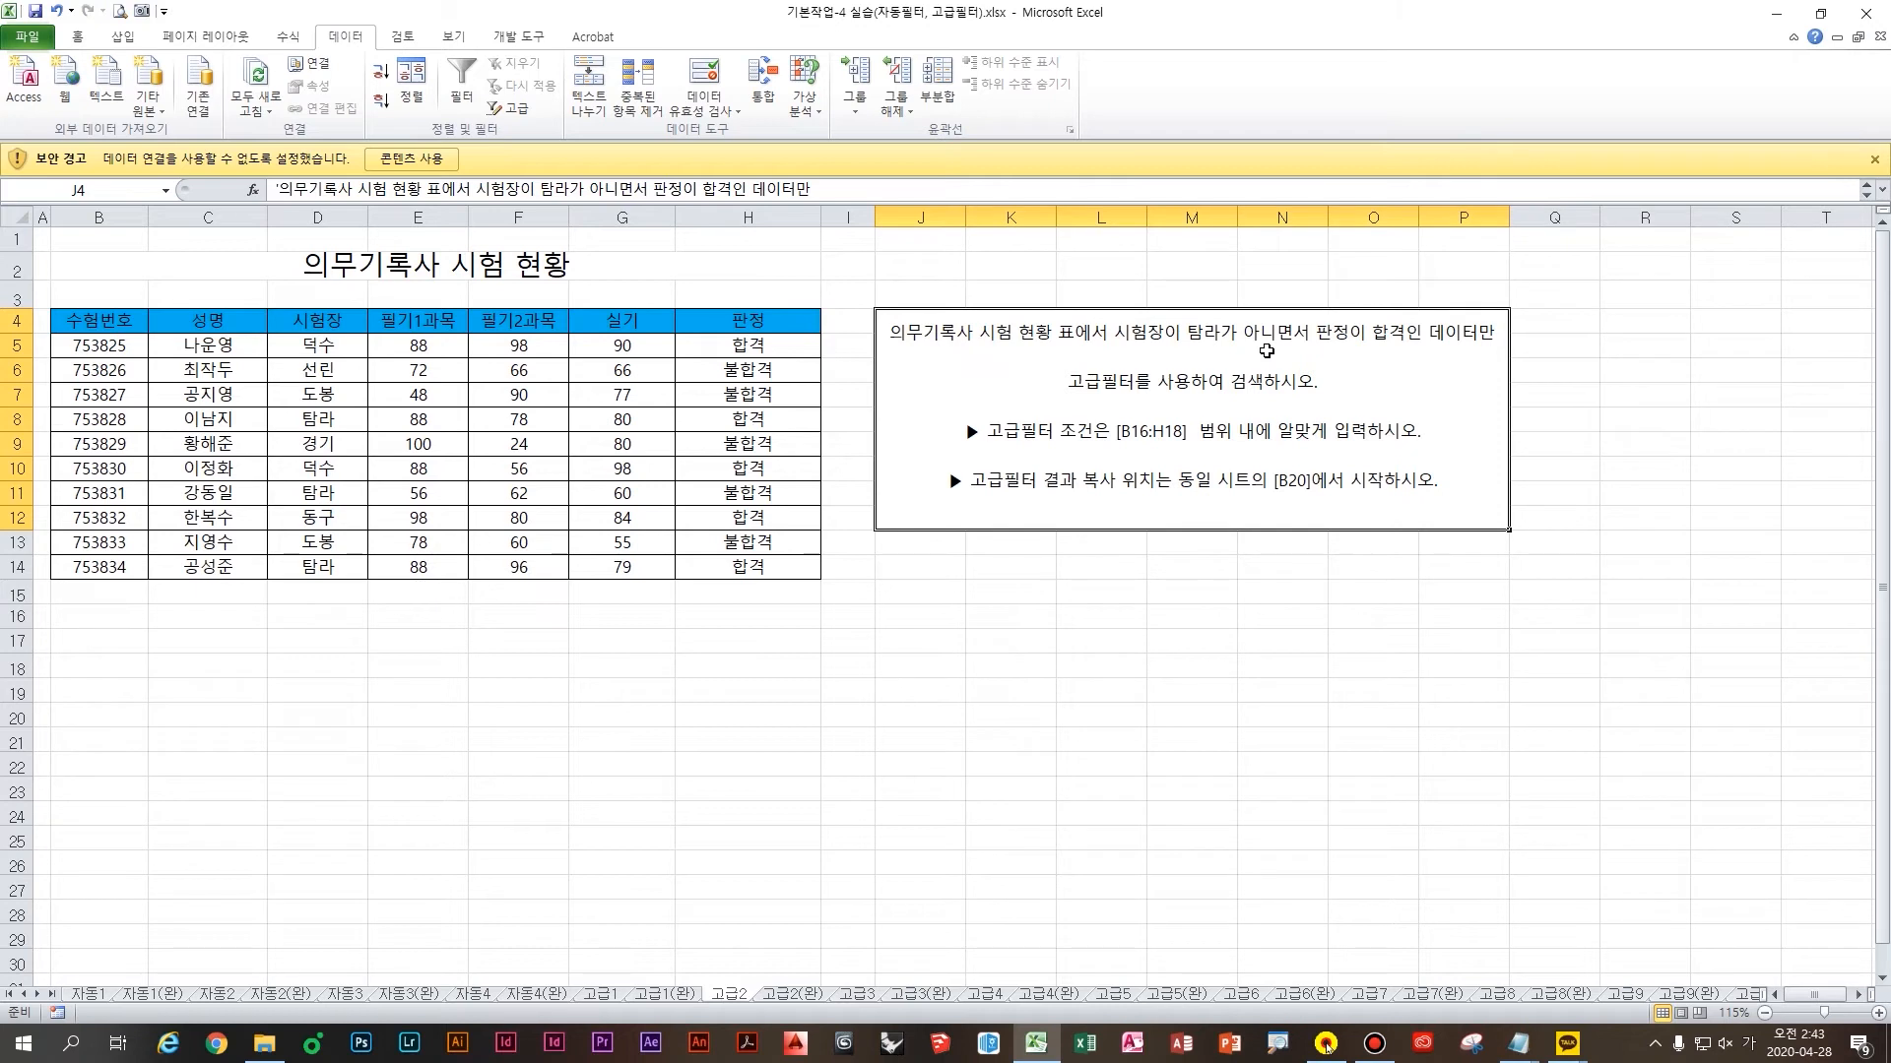
pyautogui.moveTo(1026, 411); pyautogui.dragTo(1403, 369)
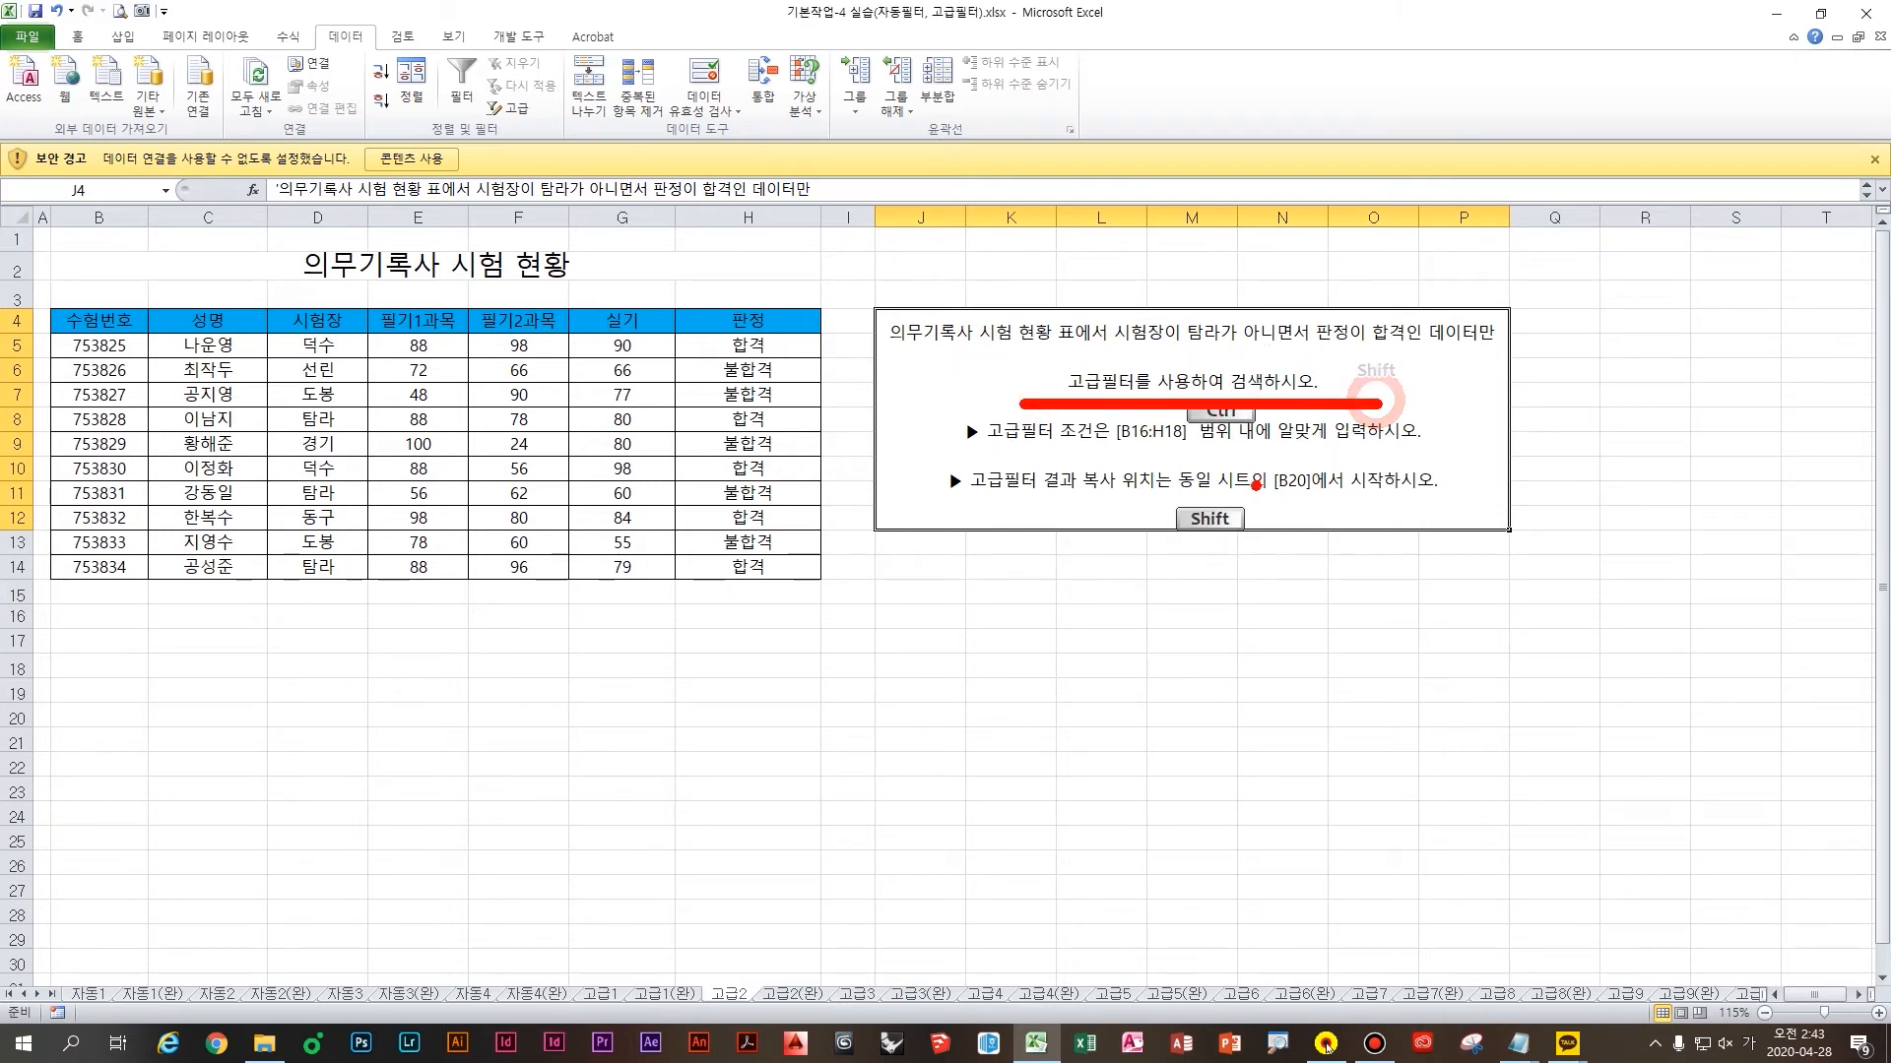
pyautogui.press('Escape')
# Copy the 시험장 and 판정 headers from the 의무기록사 시험 현황 table into B16:C16
pyautogui.click(335, 320)
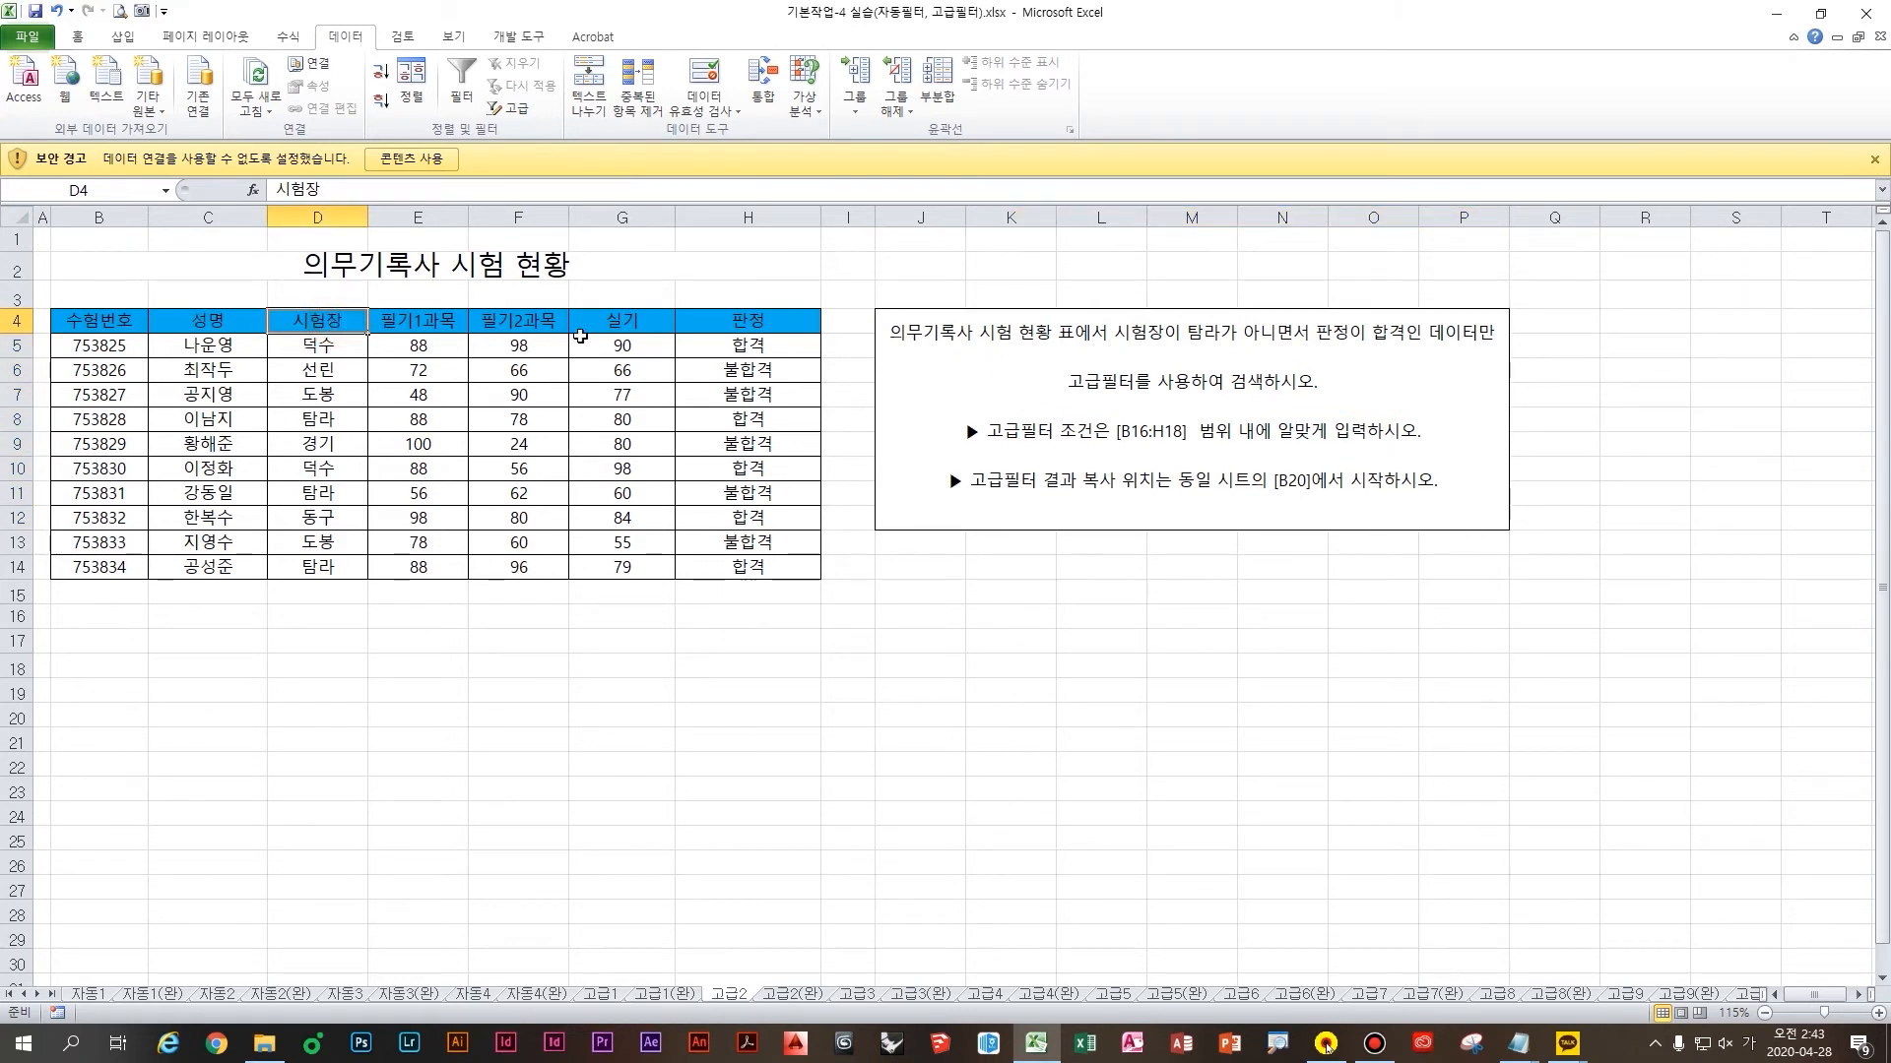
pyautogui.keyDown('ctrl'); pyautogui.click(753, 325); pyautogui.keyUp('ctrl')
pyautogui.hotkey('ctrl', 'c')
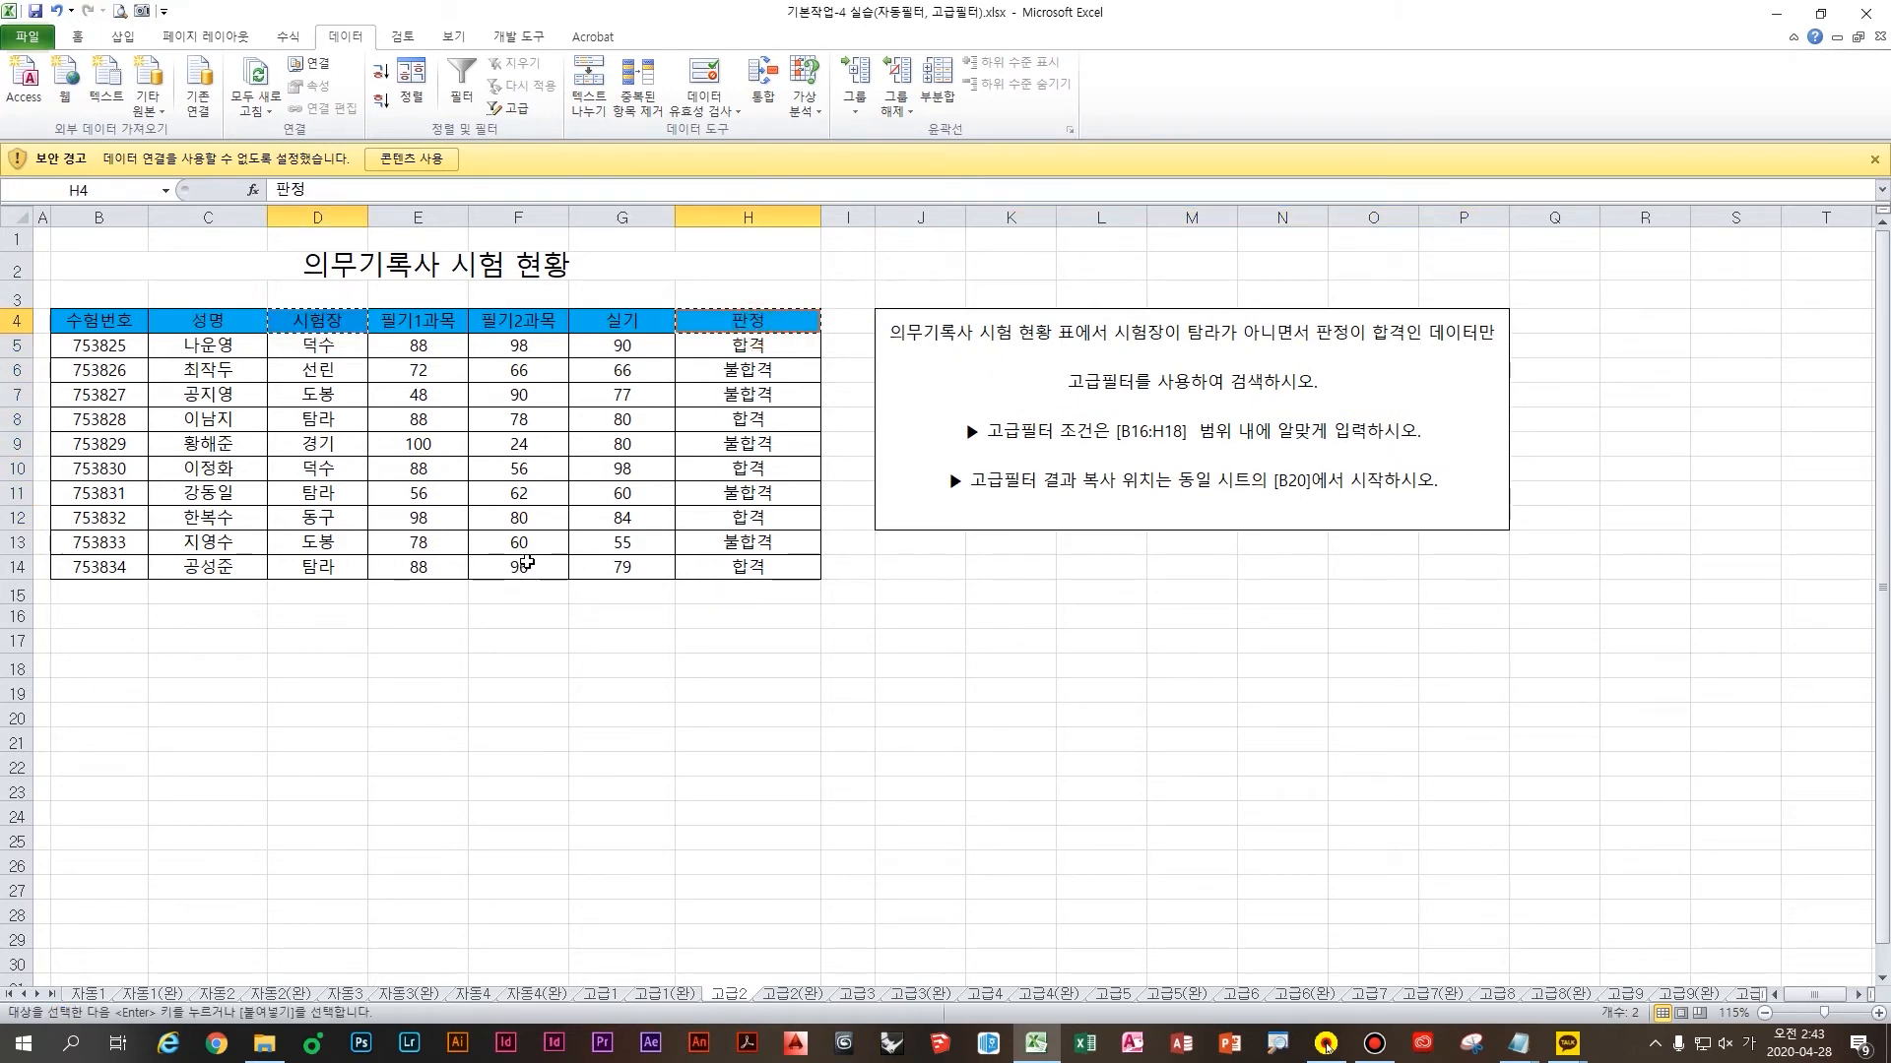
pyautogui.click(107, 618)
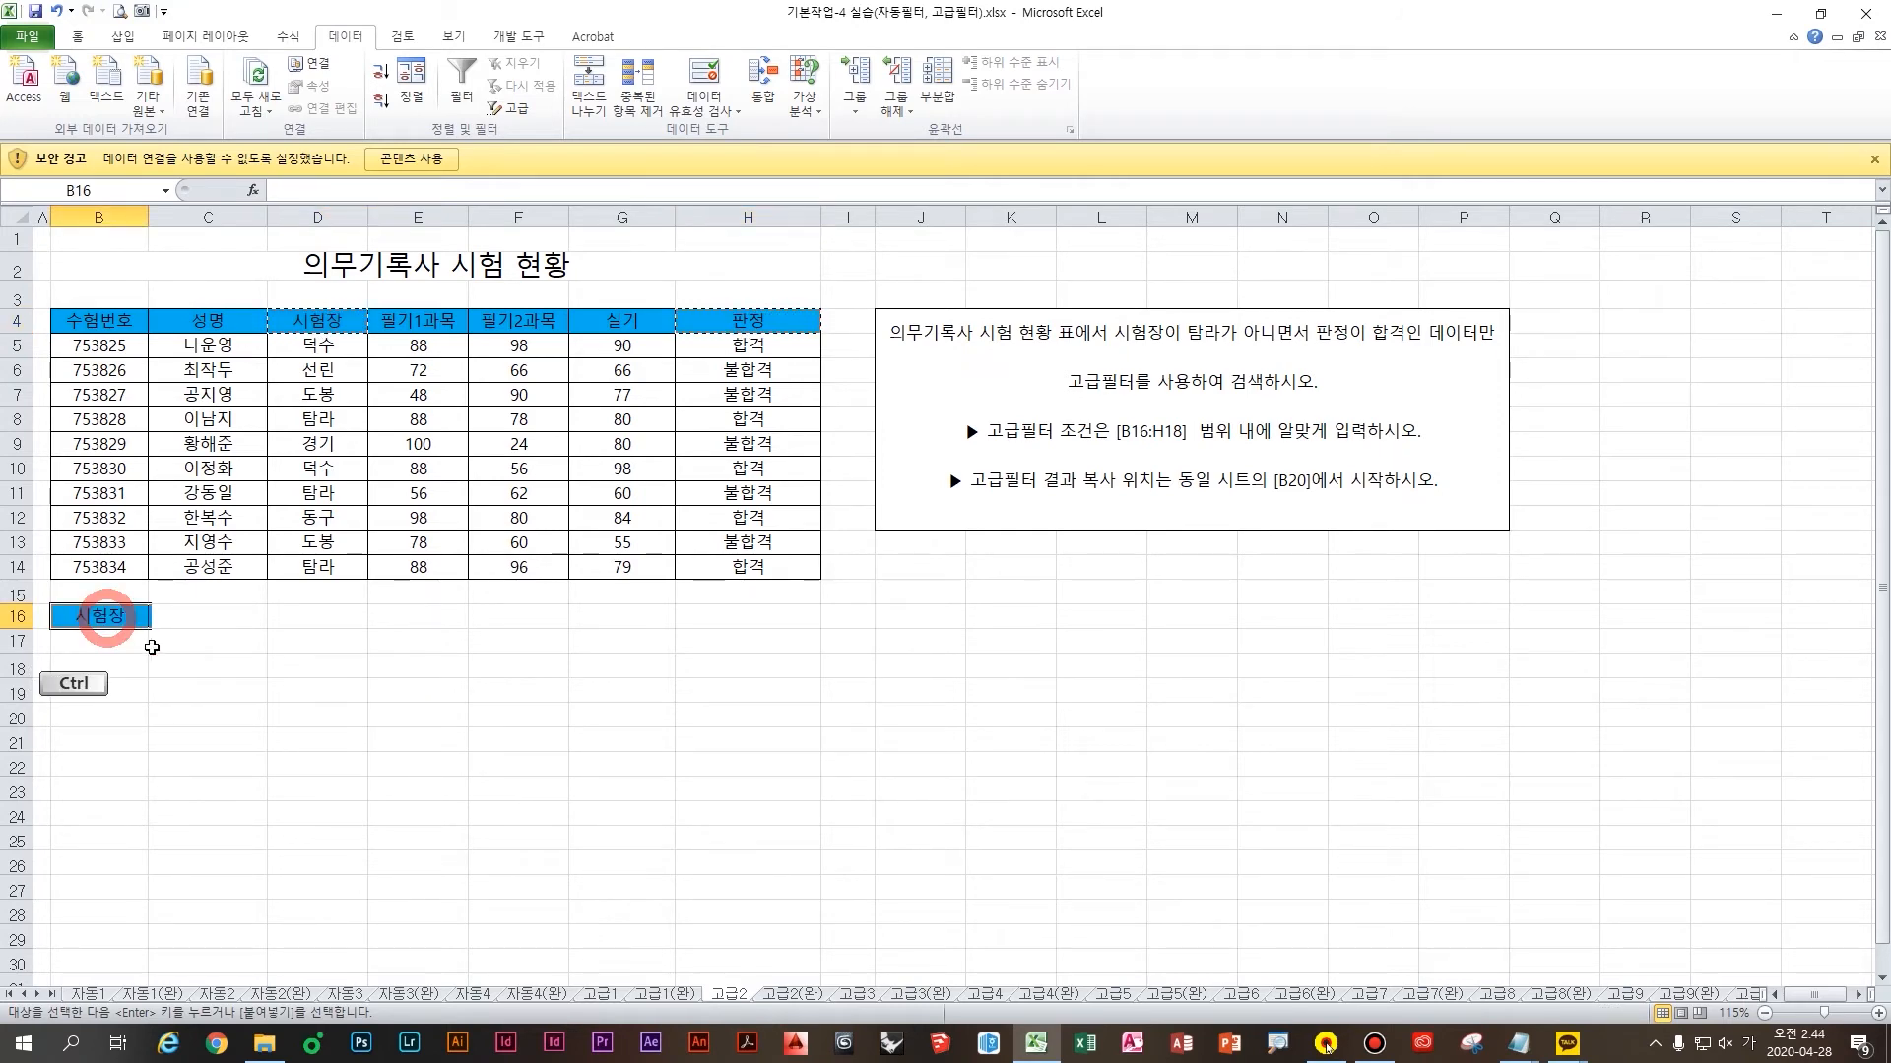
pyautogui.hotkey('ctrl', 'v')
# Enter the condition <>탐라 under the 시험장 criteria header in B17
pyautogui.click(152, 647)
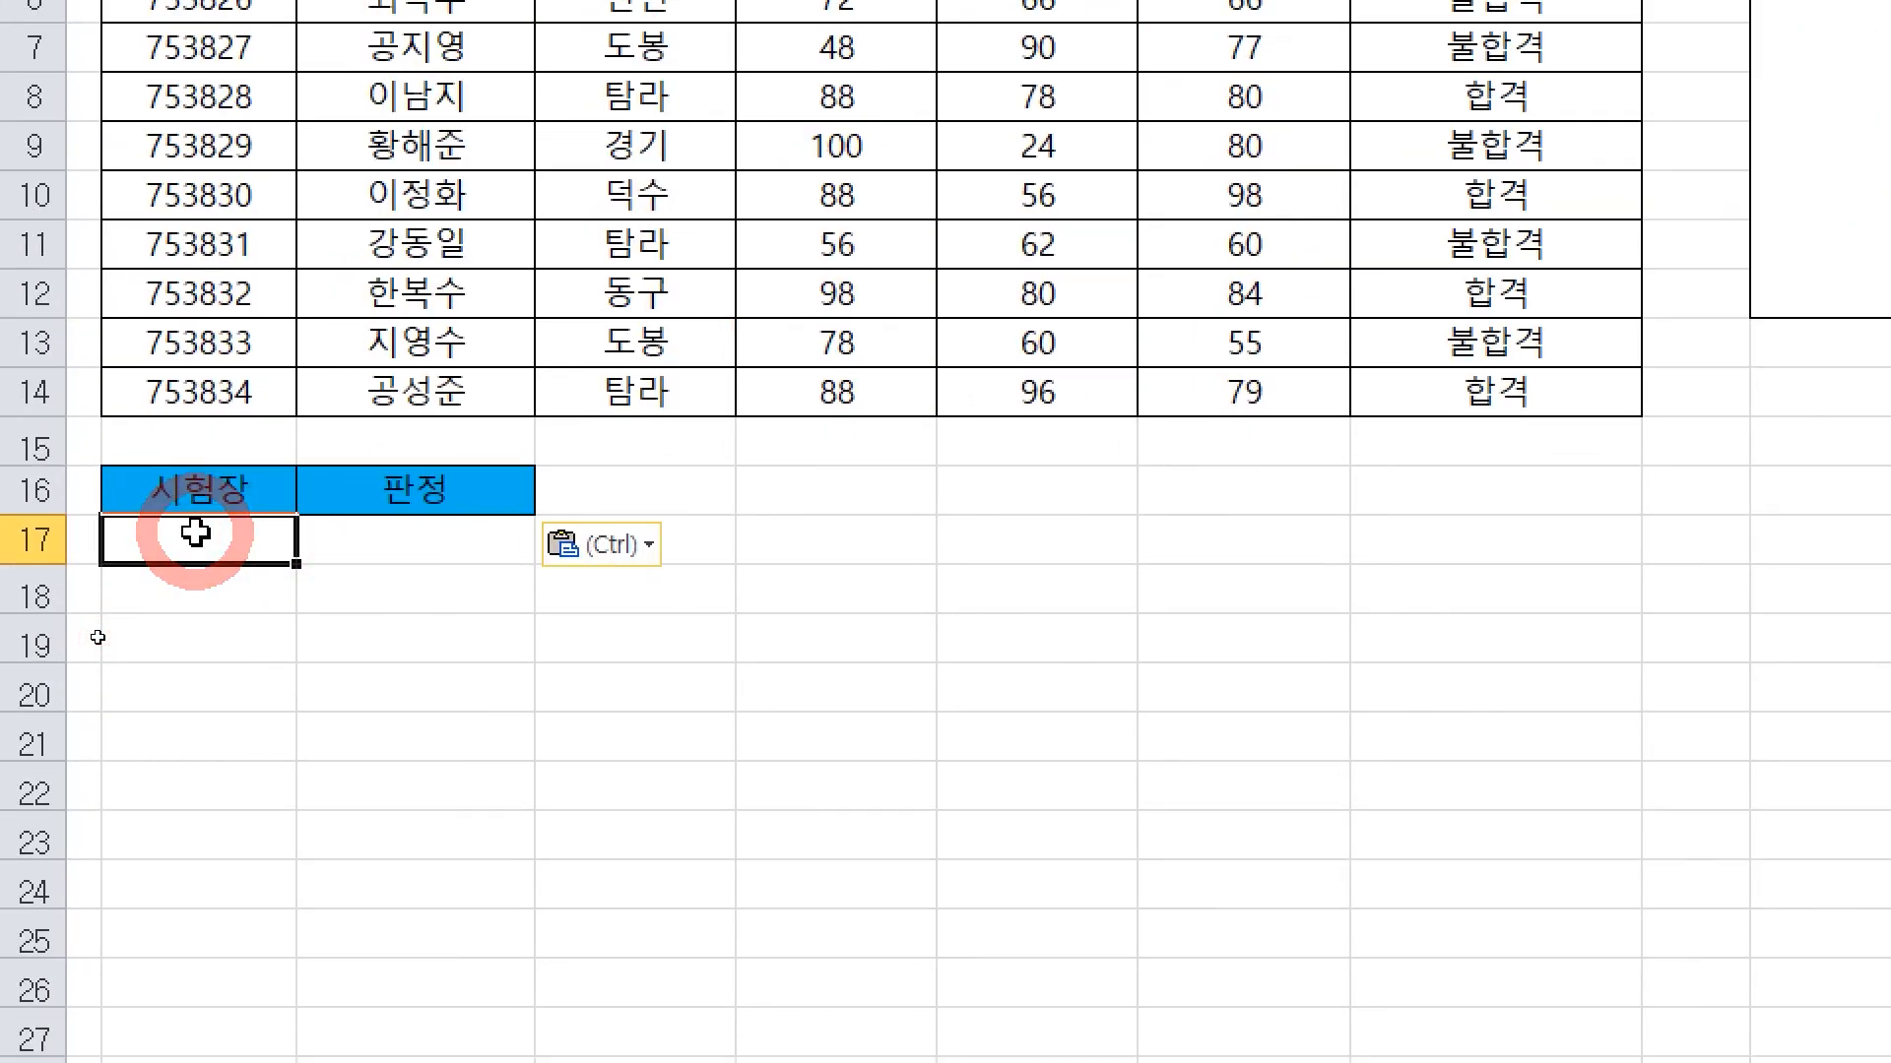
pyautogui.write('<>')
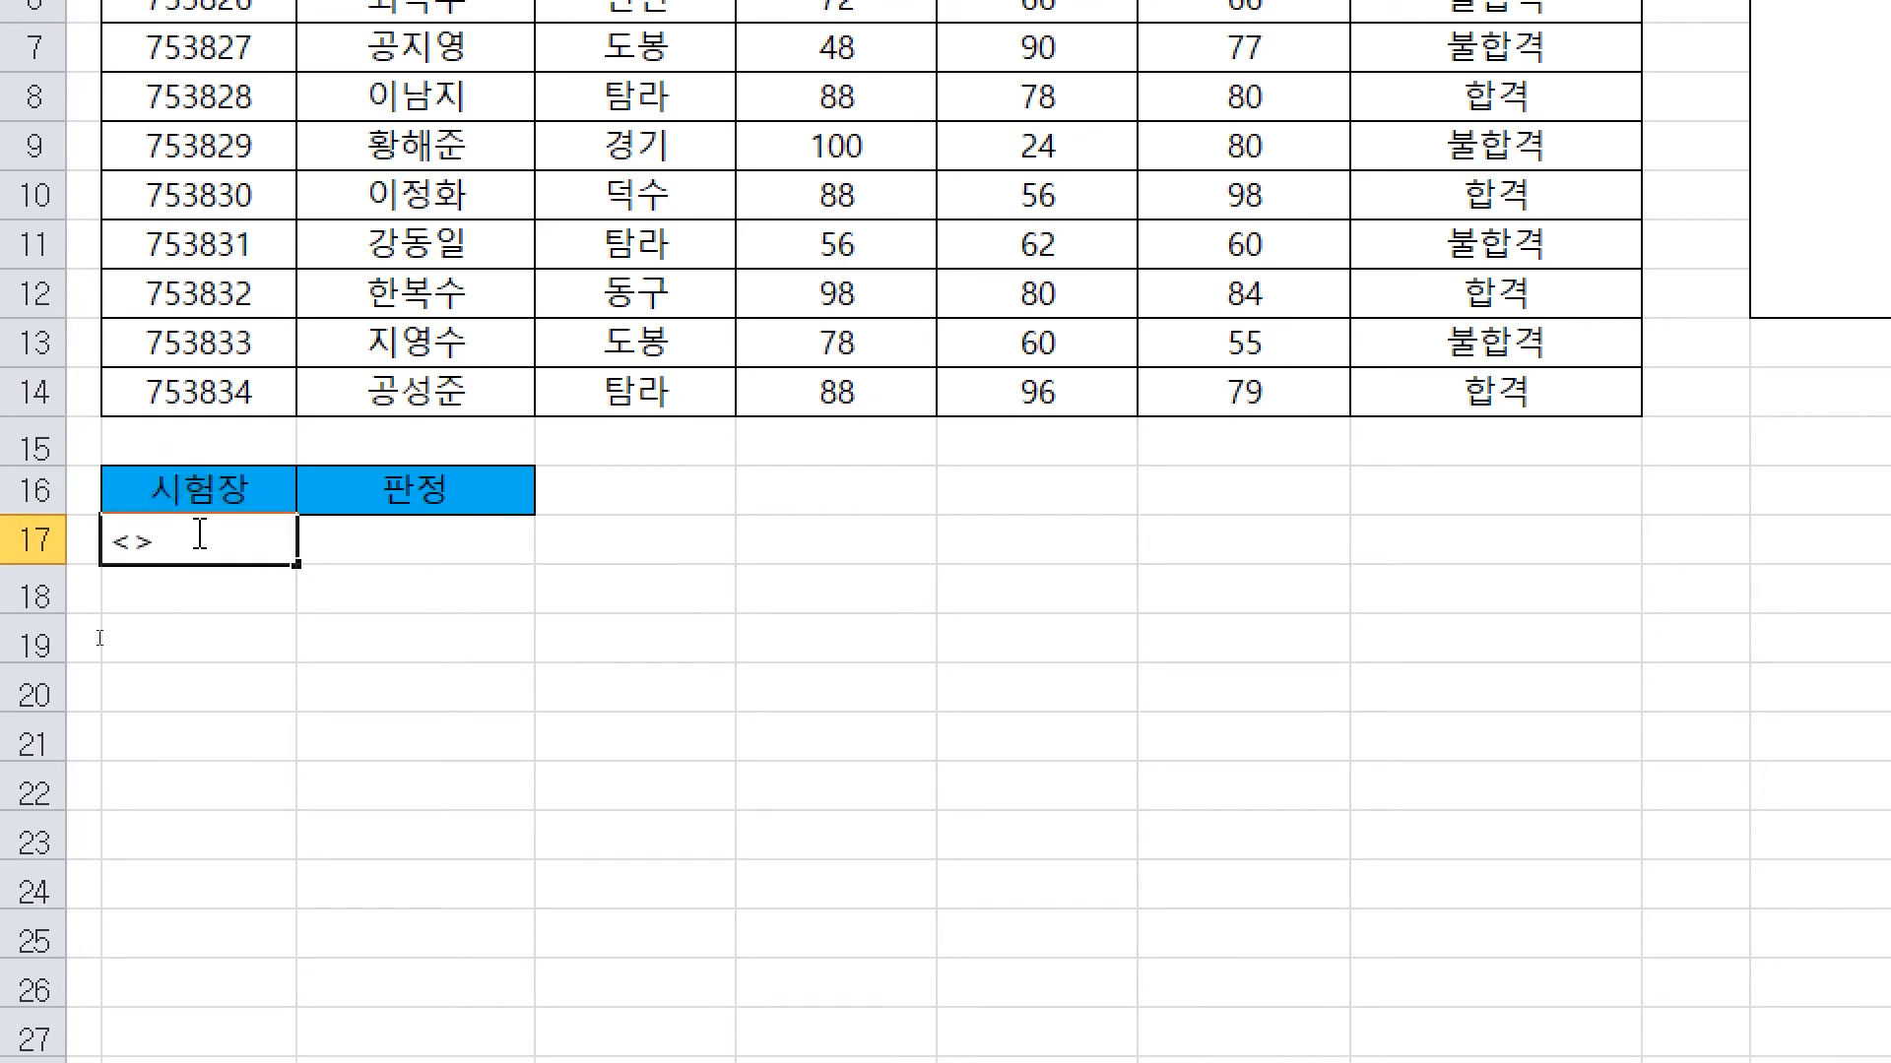
pyautogui.write('탐라')
pyautogui.press('Tab')
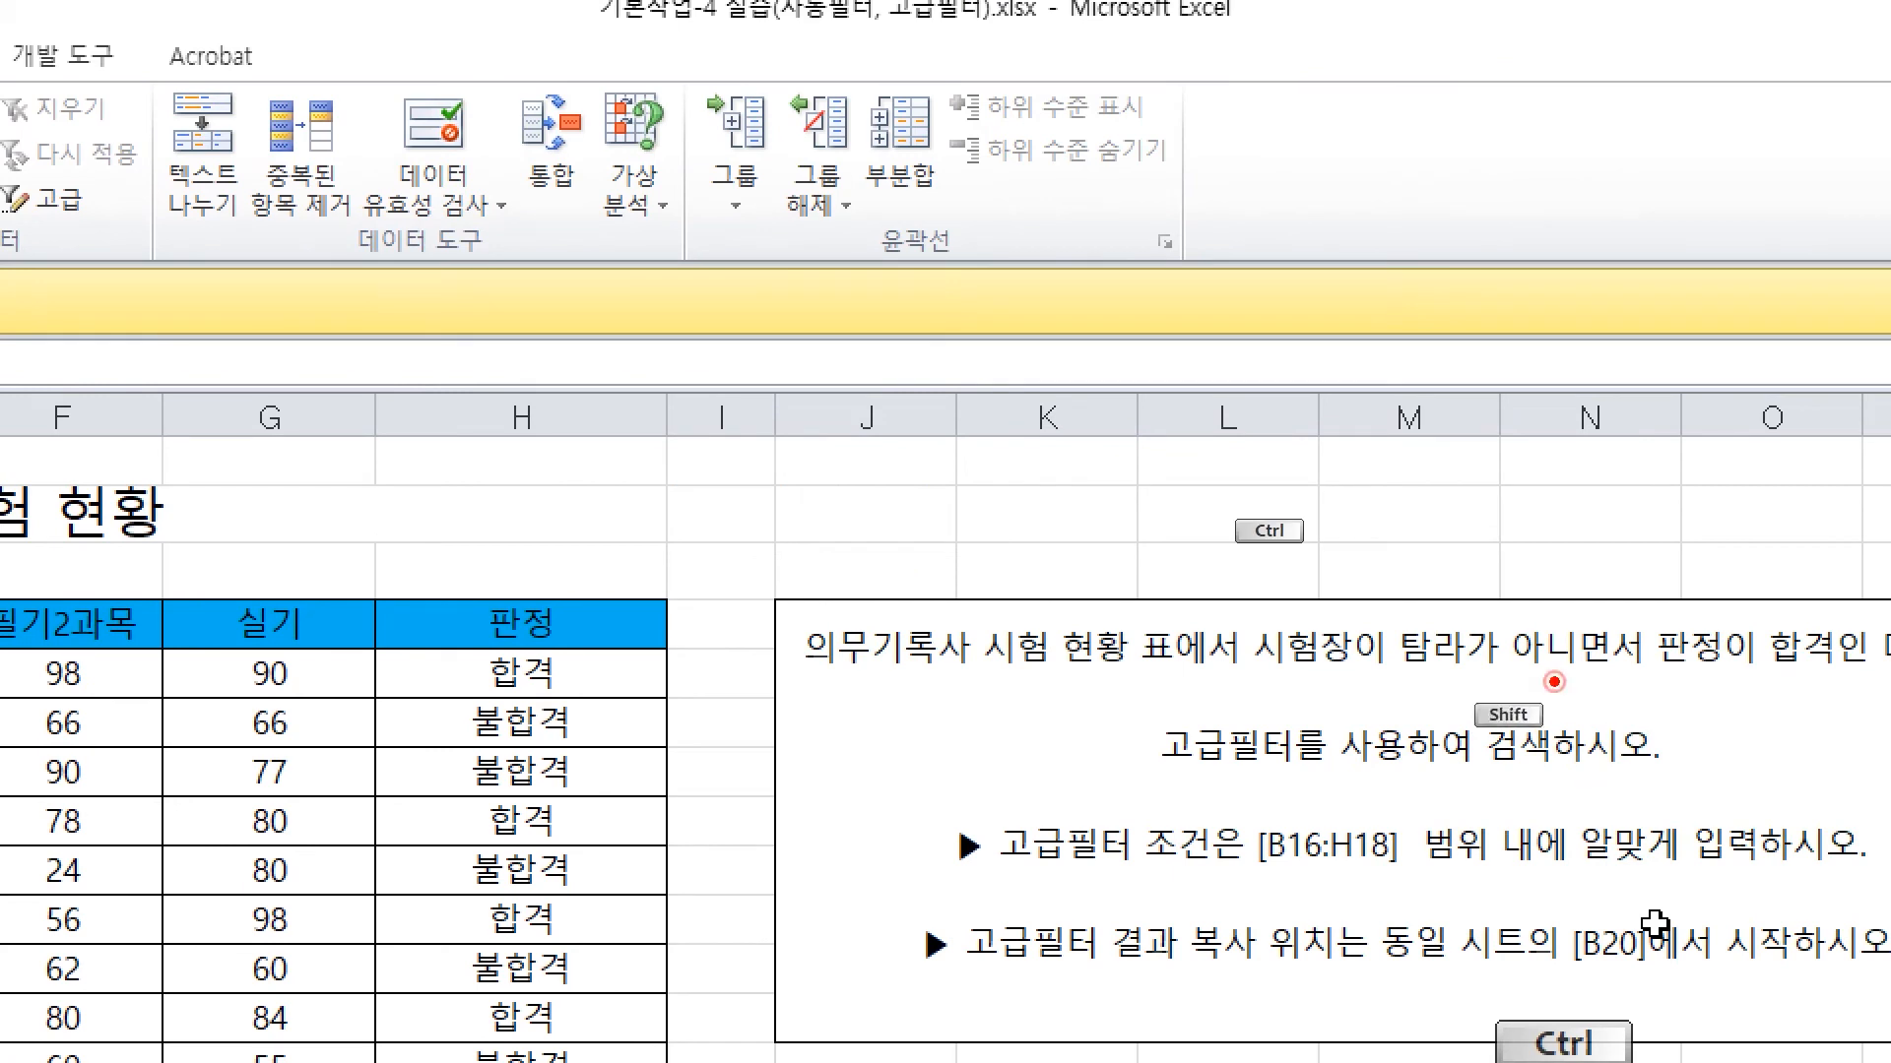
pyautogui.moveTo(1554, 682); pyautogui.dragTo(1699, 682)
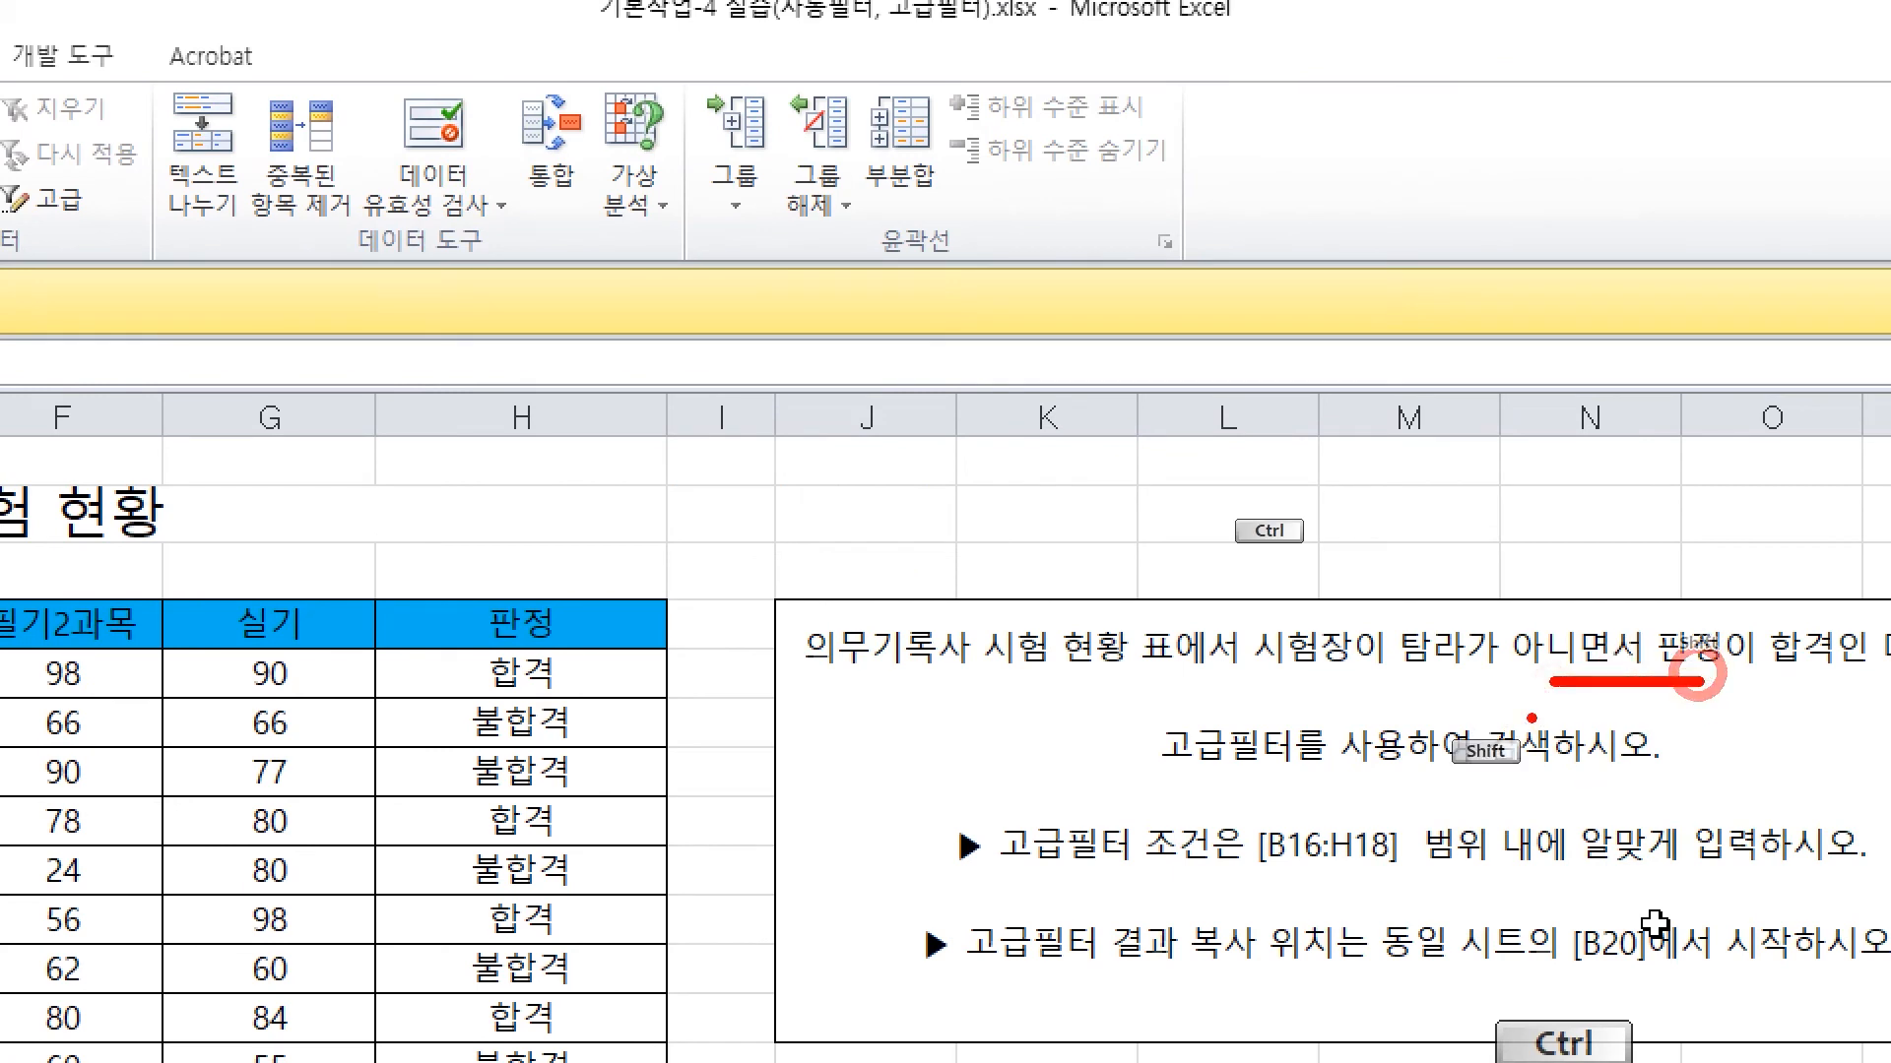
pyautogui.moveTo(1488, 464)
pyautogui.mouseDown()
pyautogui.moveTo(1446, 564)
pyautogui.moveTo(1520, 547)
pyautogui.mouseUp()
pyautogui.moveTo(1464, 516)
pyautogui.mouseDown()
pyautogui.moveTo(1533, 515)
pyautogui.moveTo(1547, 558)
pyautogui.mouseUp()
pyautogui.moveTo(1549, 492)
pyautogui.mouseDown()
pyautogui.moveTo(1595, 523)
pyautogui.moveTo(1585, 564)
pyautogui.mouseUp()
pyautogui.moveTo(1636, 481); pyautogui.dragTo(1615, 551)
pyautogui.moveTo(1629, 491)
pyautogui.mouseDown()
pyautogui.moveTo(1672, 512)
pyautogui.moveTo(1607, 556)
pyautogui.mouseUp()
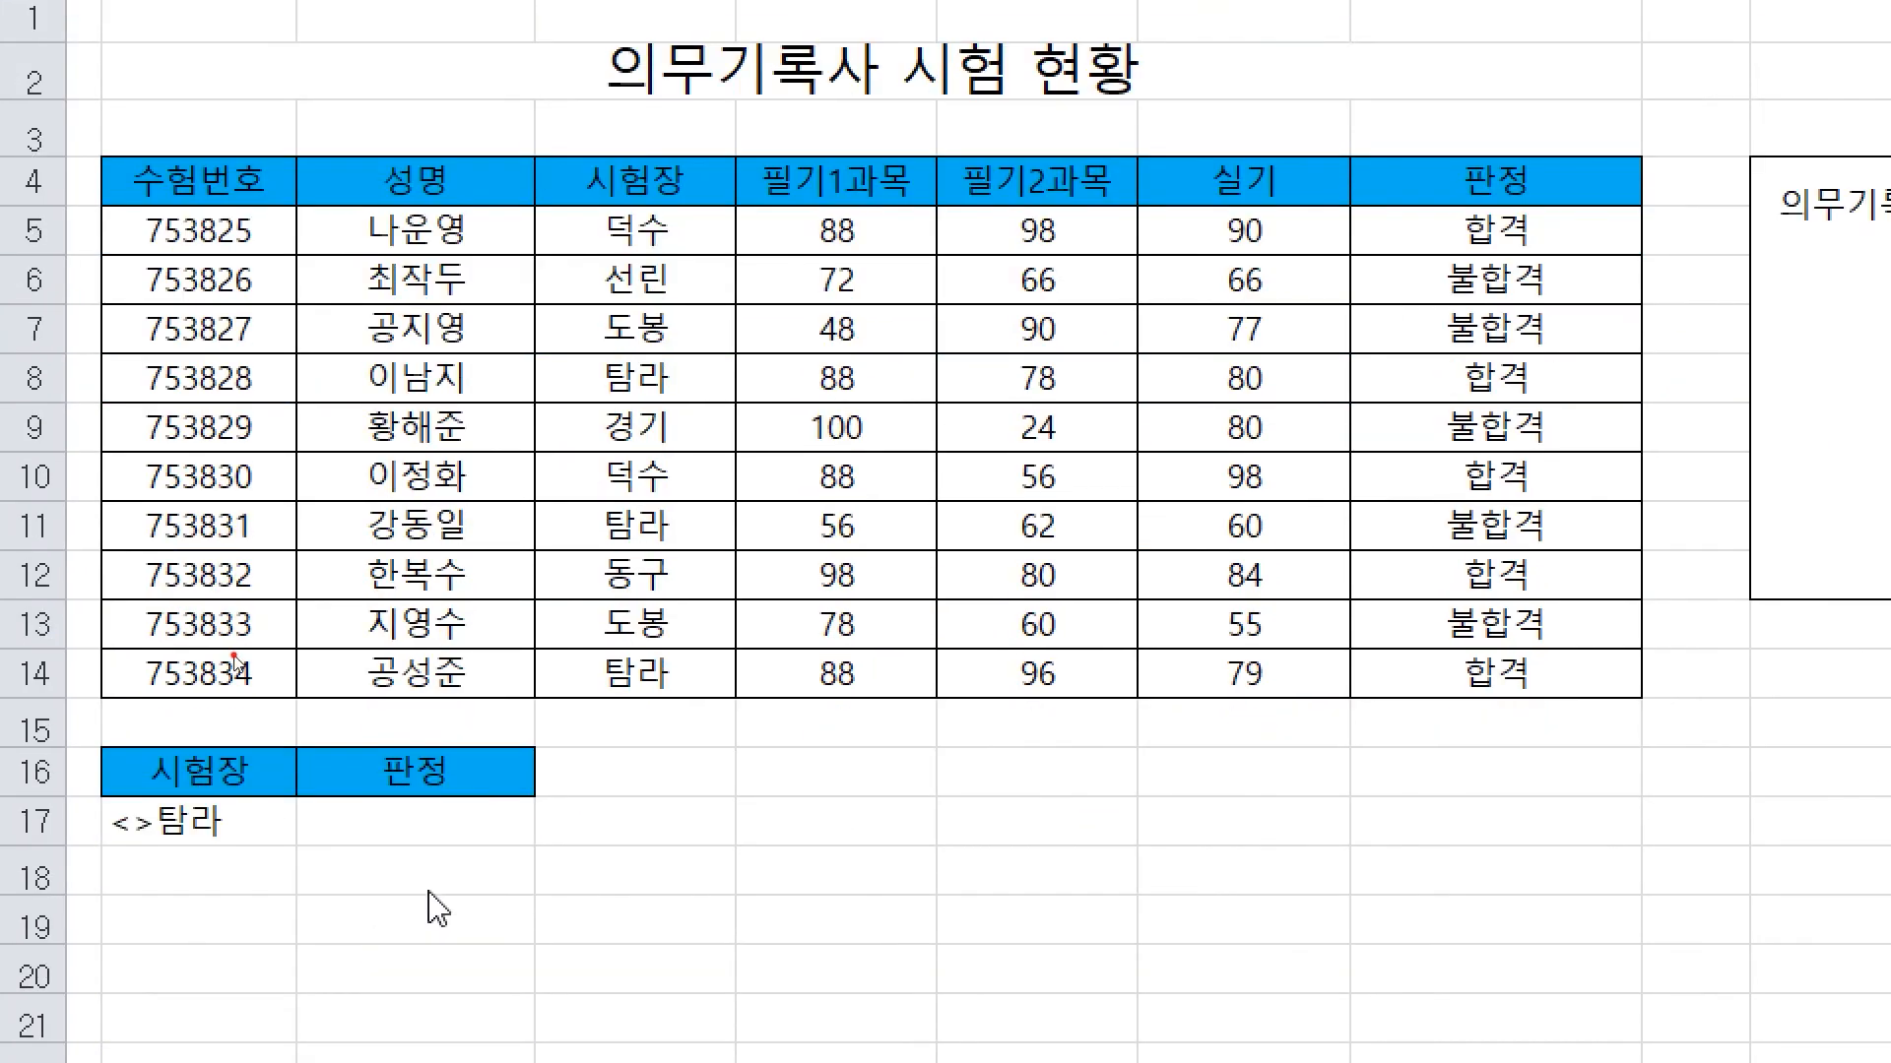
# Enter 합격 under the 판정 criteria header in C17
pyautogui.click(434, 847)
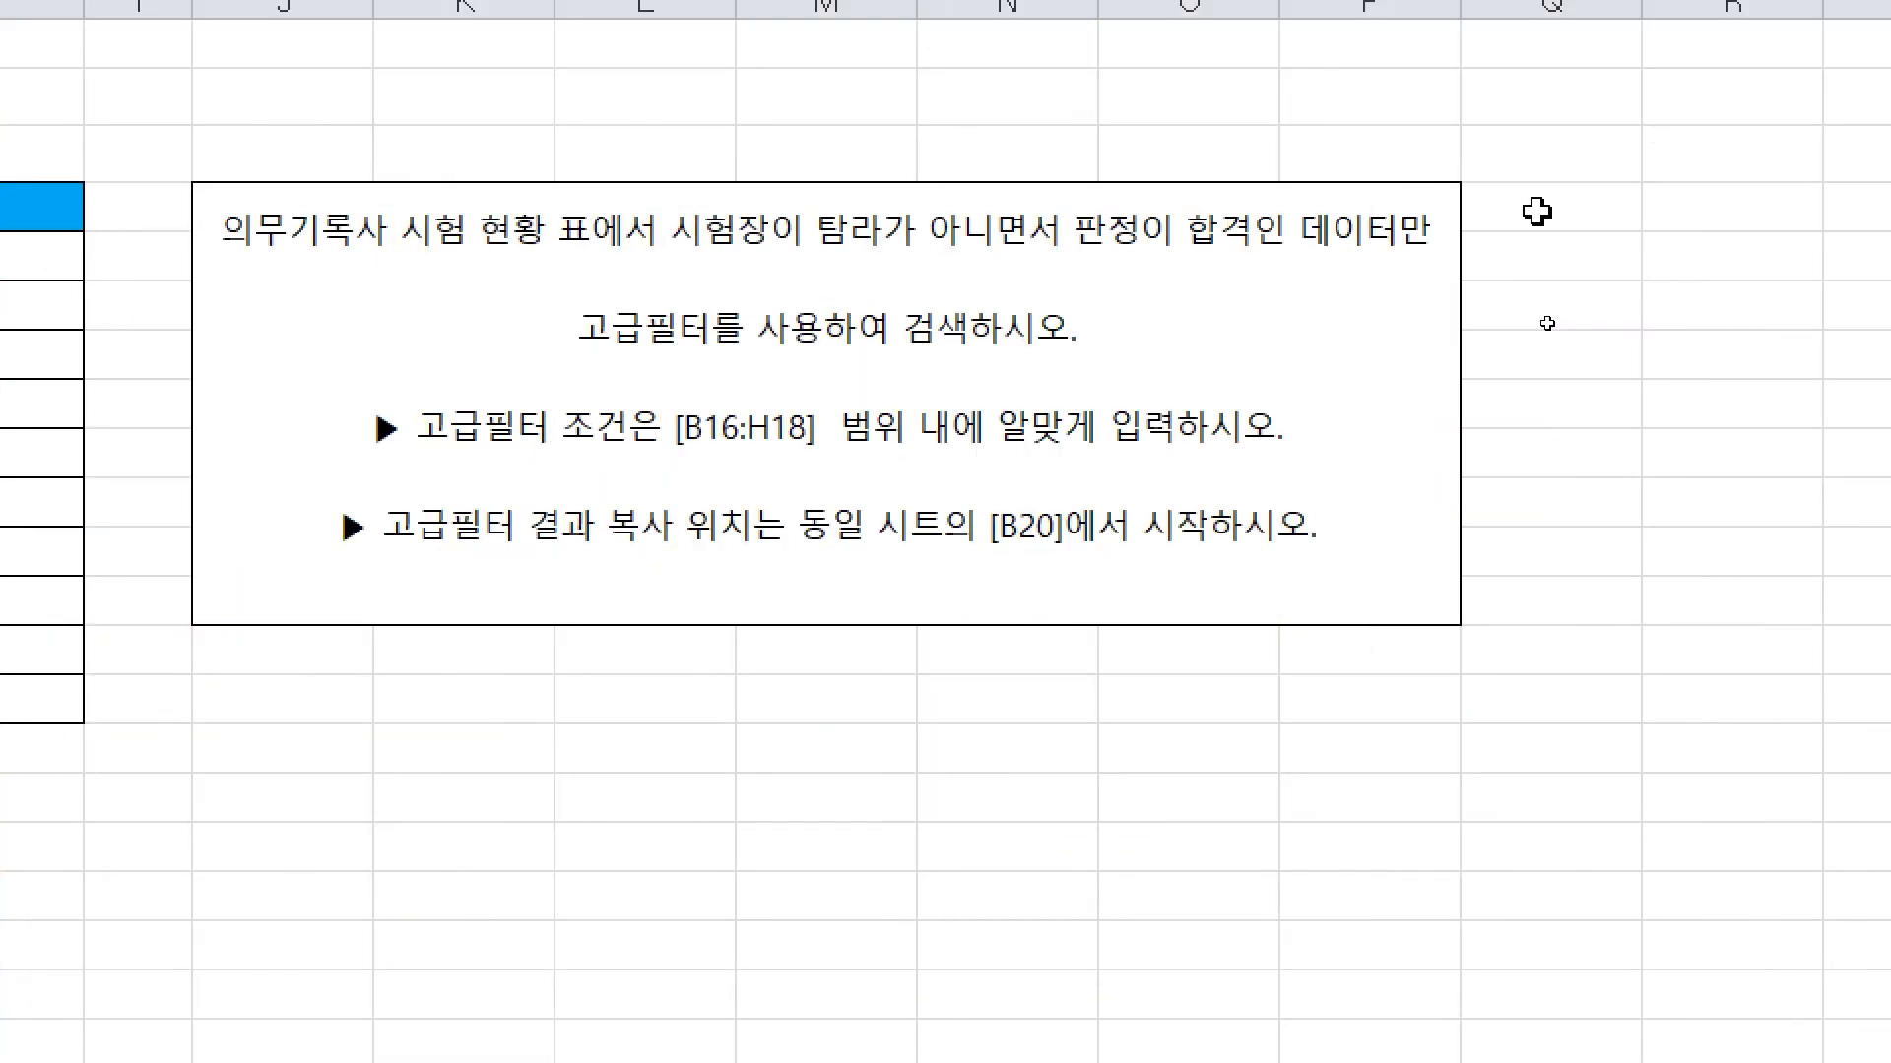
pyautogui.write('합격')
pyautogui.click(197, 896)
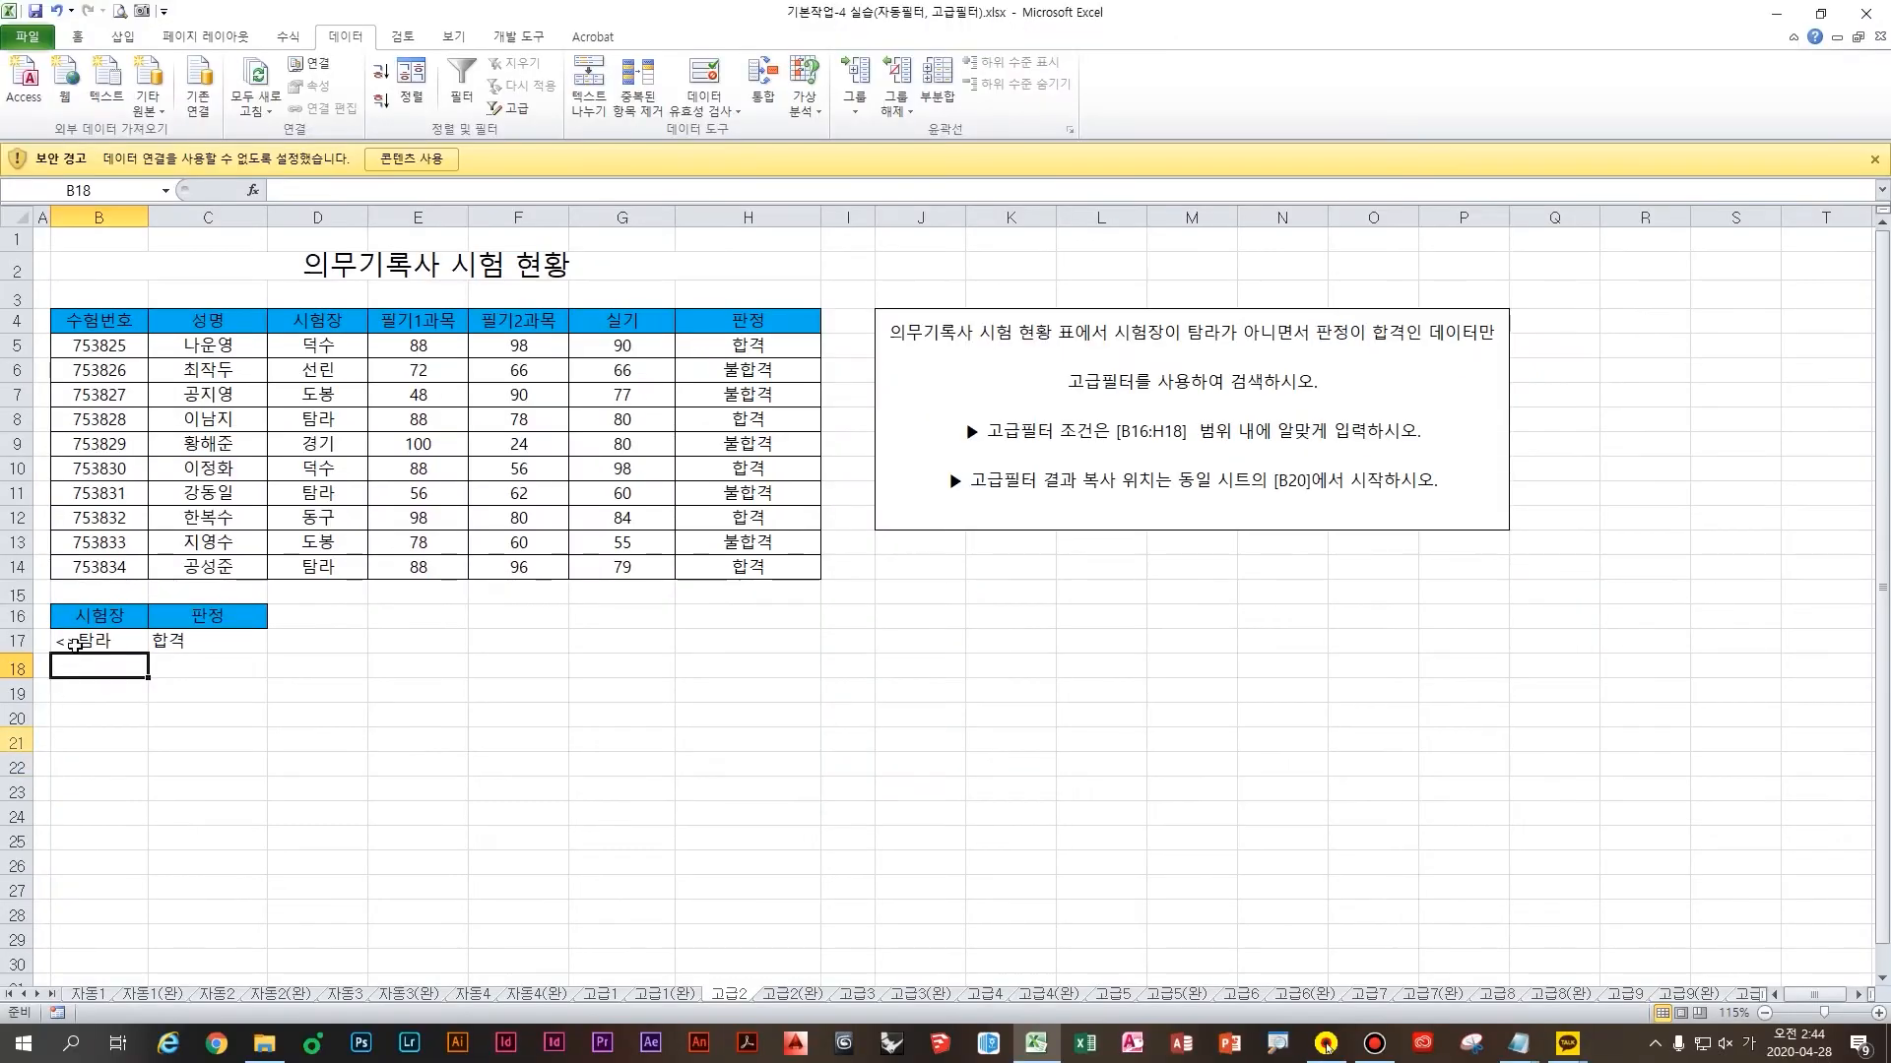
pyautogui.click(497, 850)
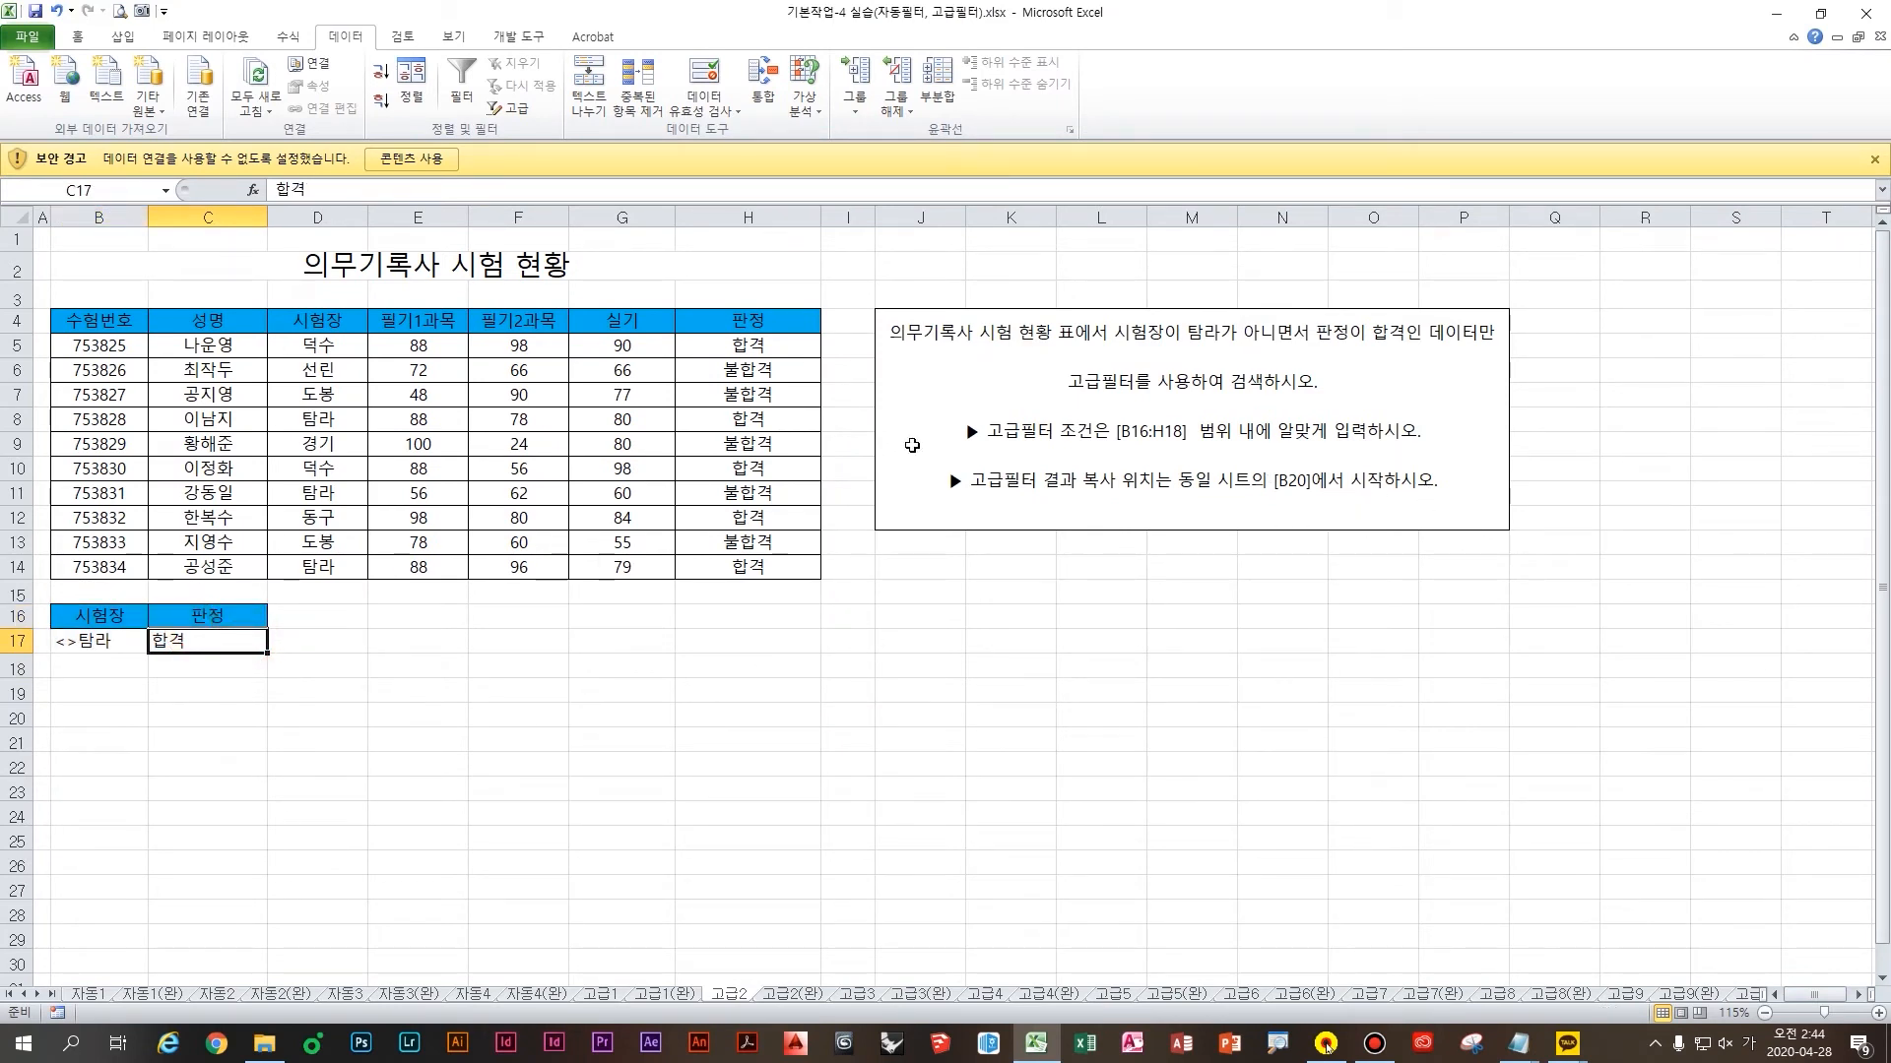
# Open 고급 필터 for the 의무기록사 시험 현황 table B4:H14 and set the criteria range to B16:C17
pyautogui.click(337, 415)
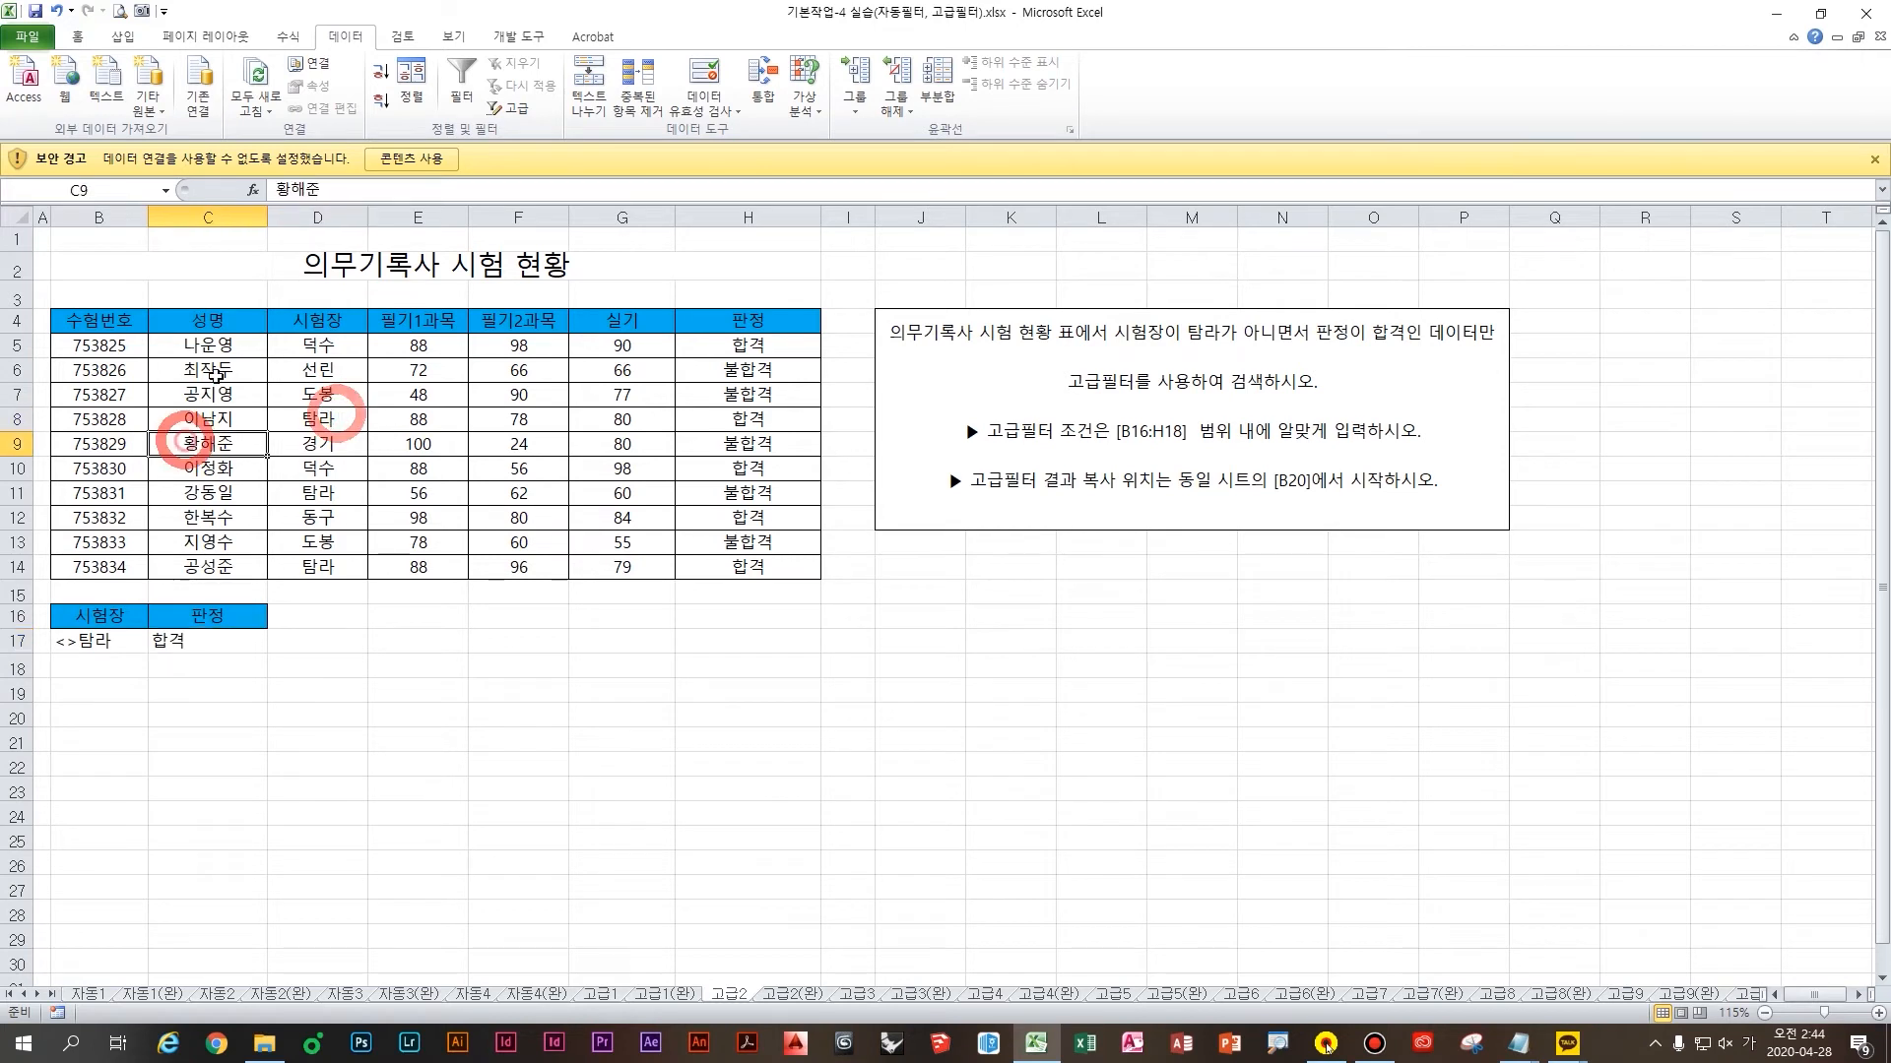
pyautogui.click(345, 37)
pyautogui.click(514, 107)
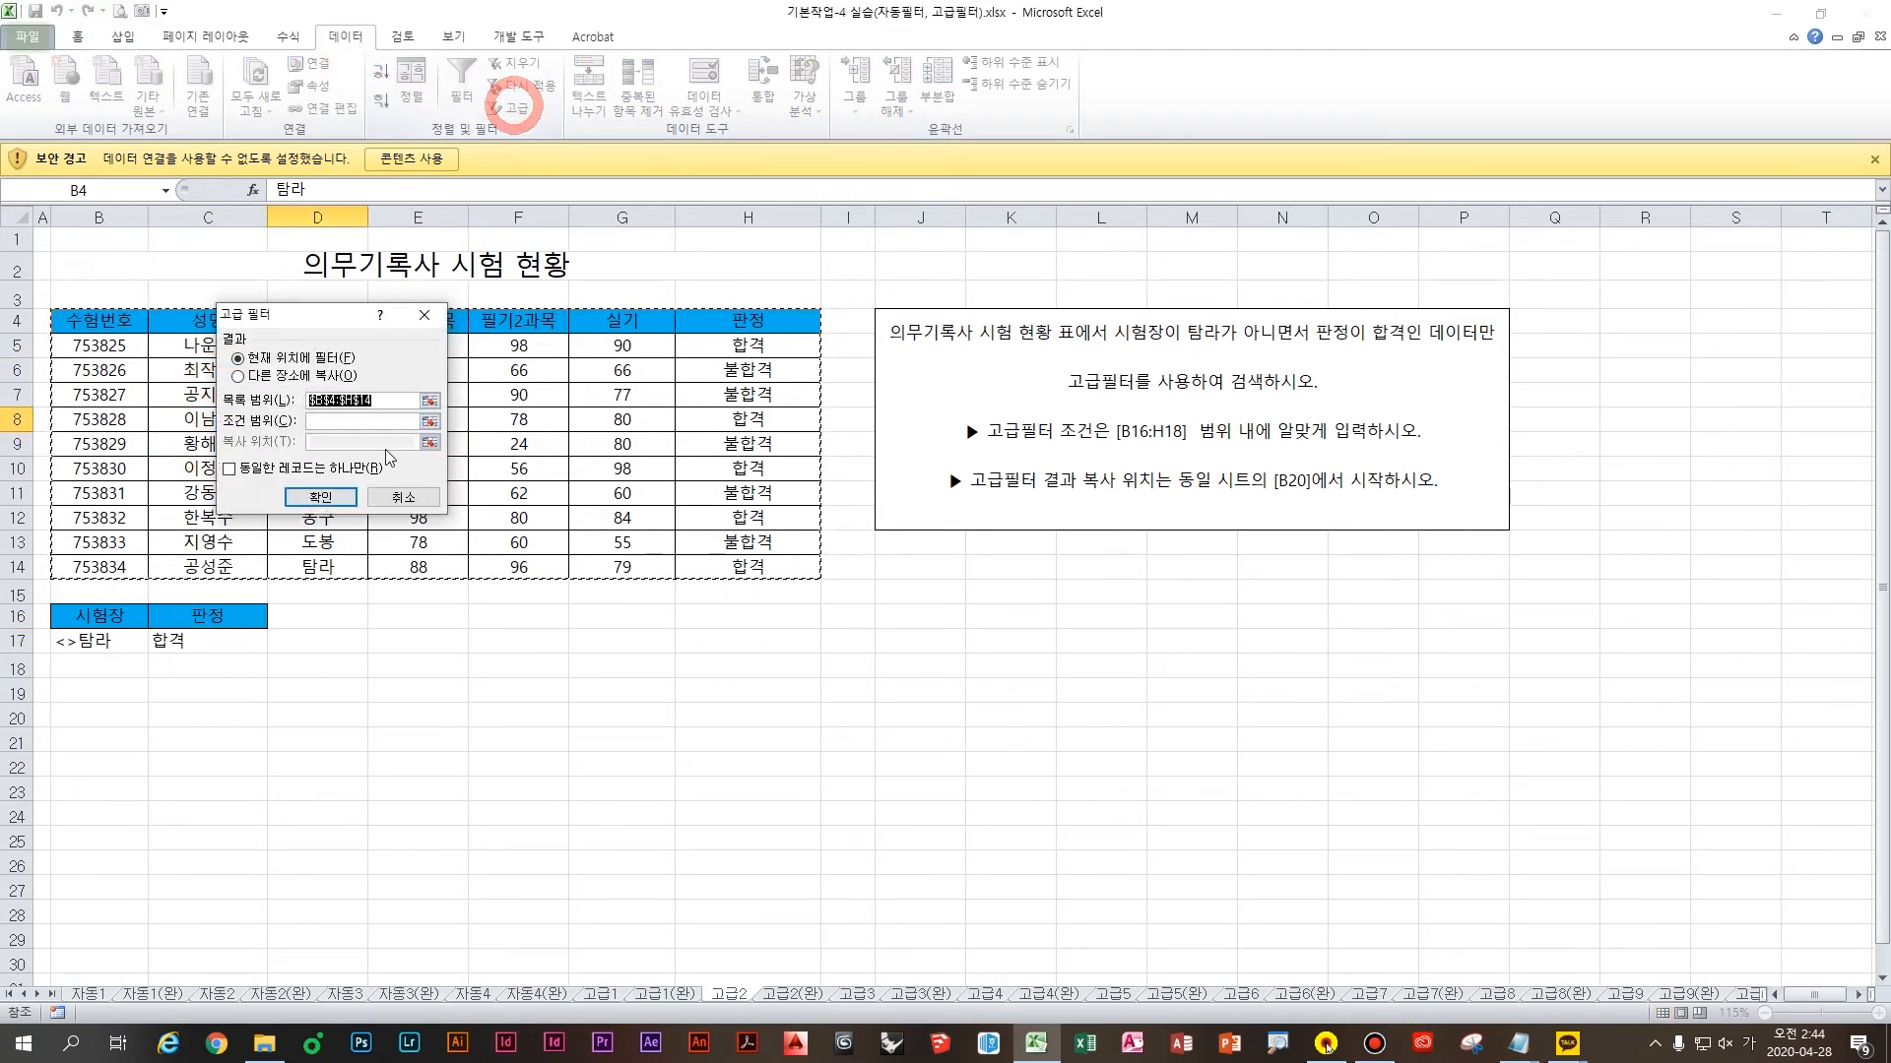
pyautogui.moveTo(286, 304); pyautogui.dragTo(487, 509)
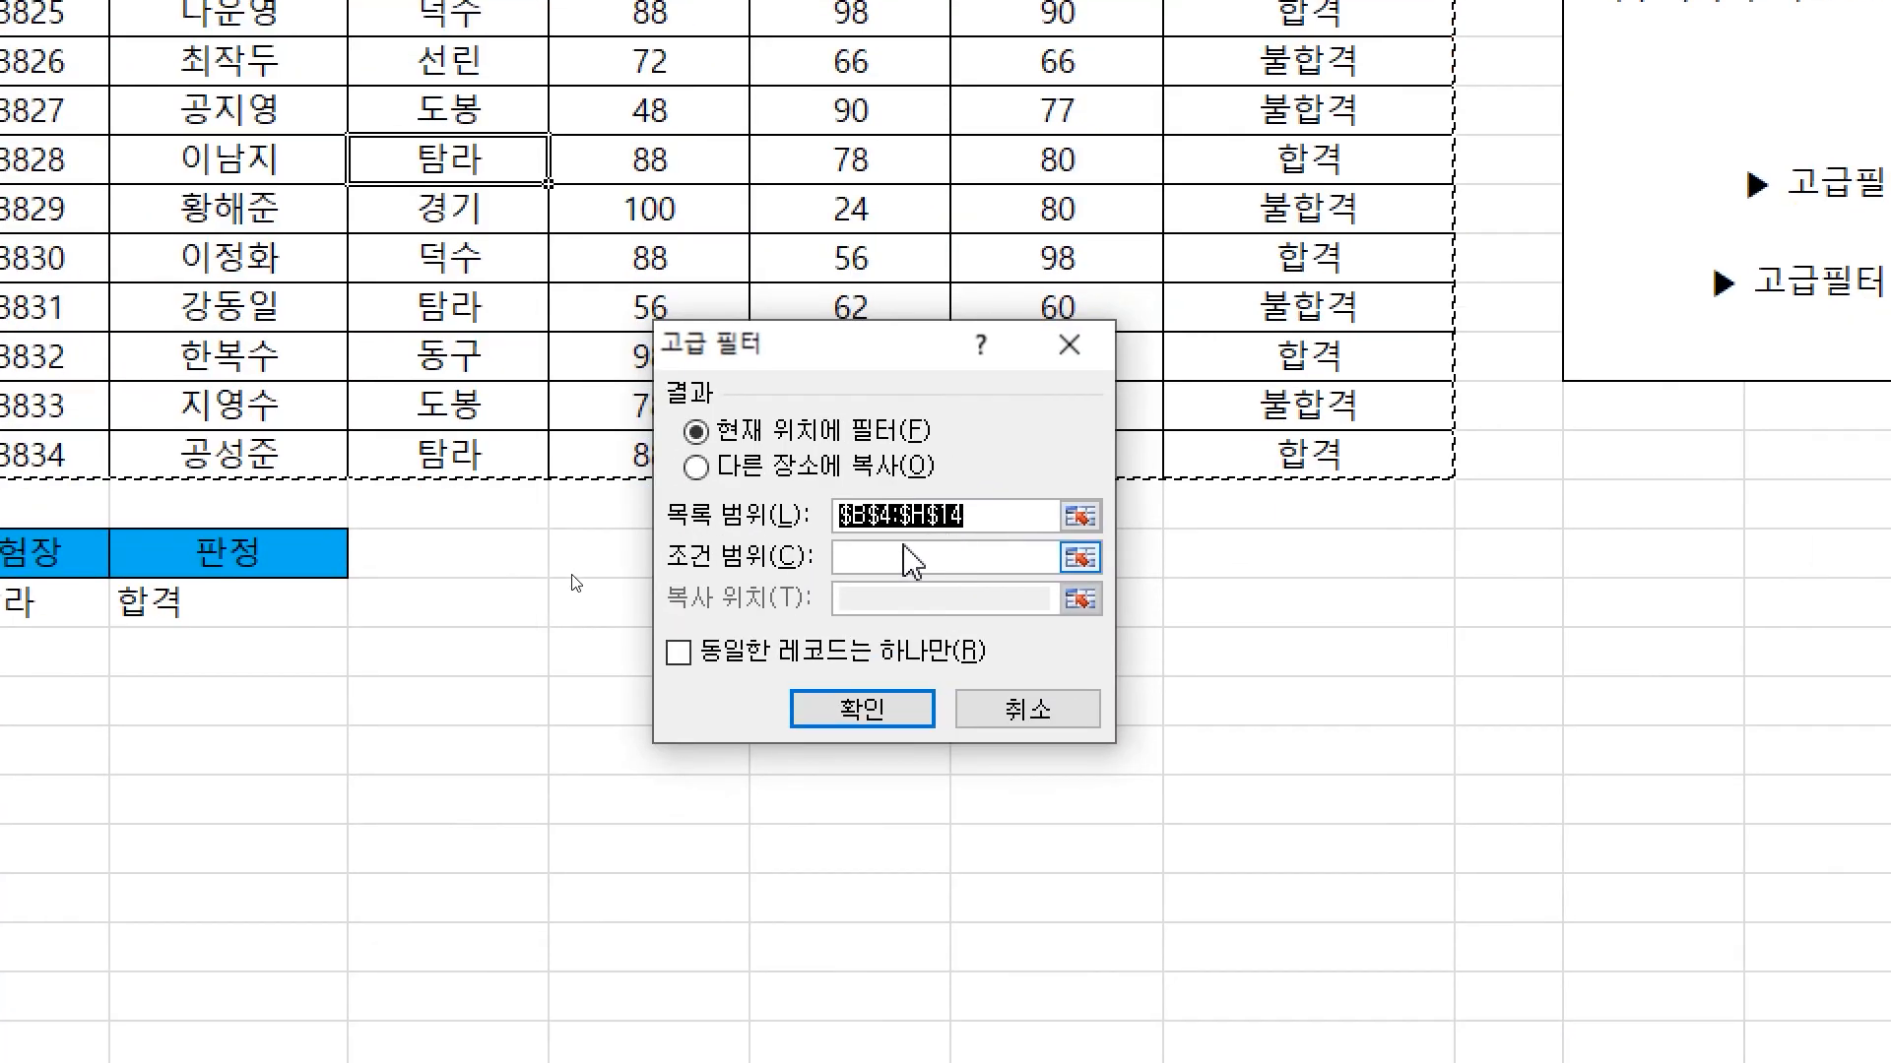
pyautogui.click(975, 523)
pyautogui.moveTo(861, 350); pyautogui.dragTo(758, 320)
pyautogui.click(770, 527)
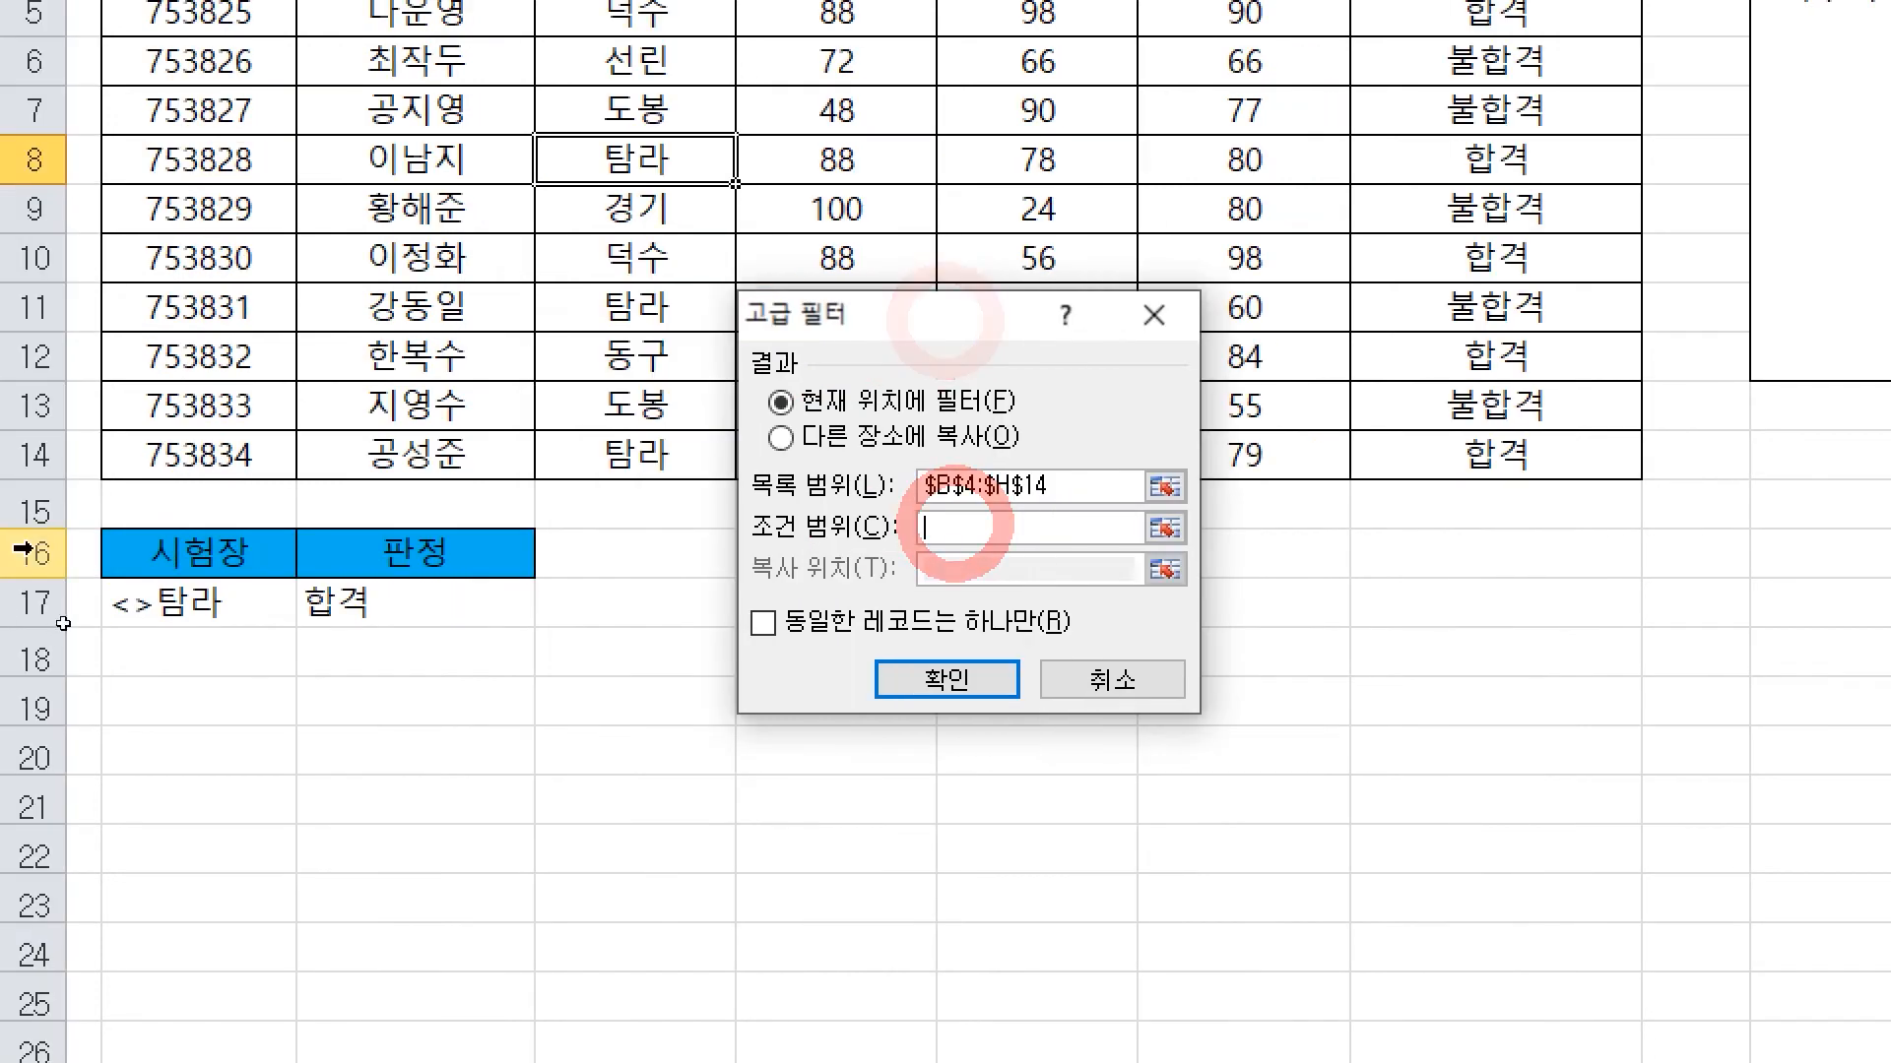
pyautogui.moveTo(99, 552); pyautogui.dragTo(340, 621)
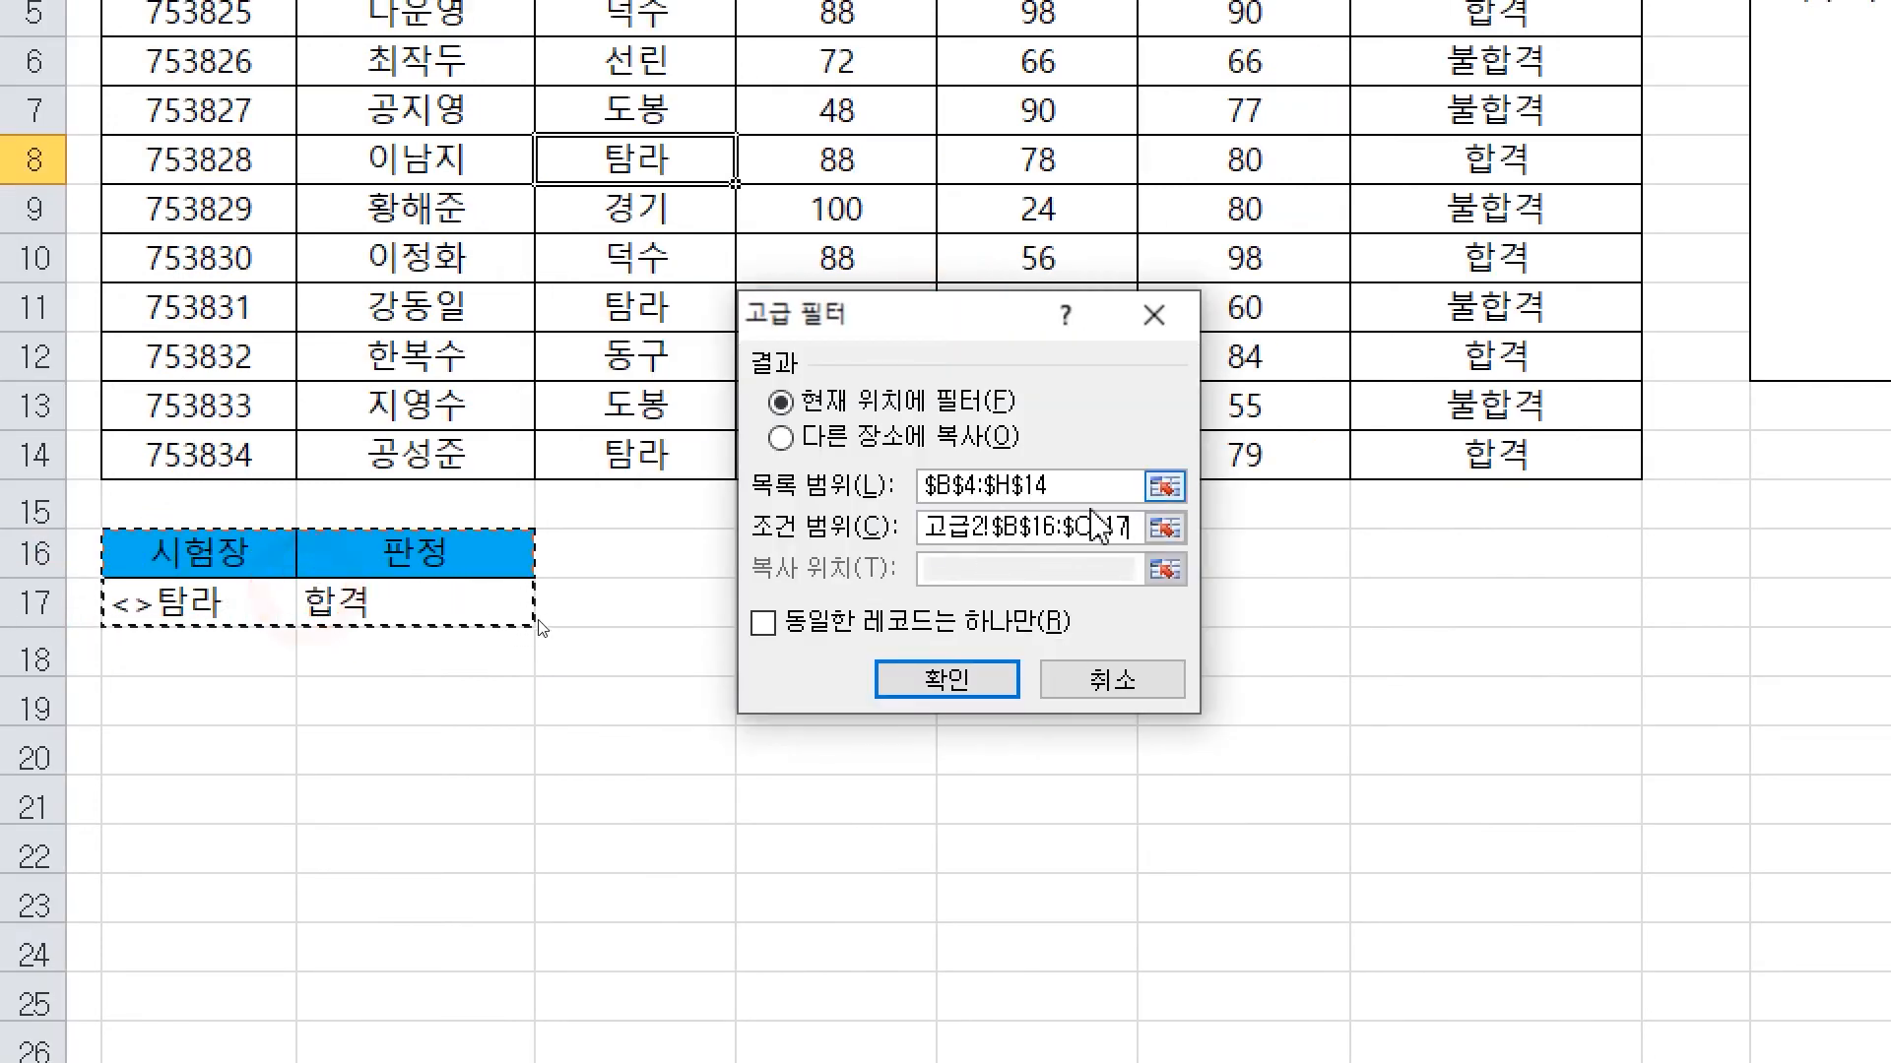
# Choose 다른 장소에 복사, set the copy location to B20 and run the filter
pyautogui.click(781, 438)
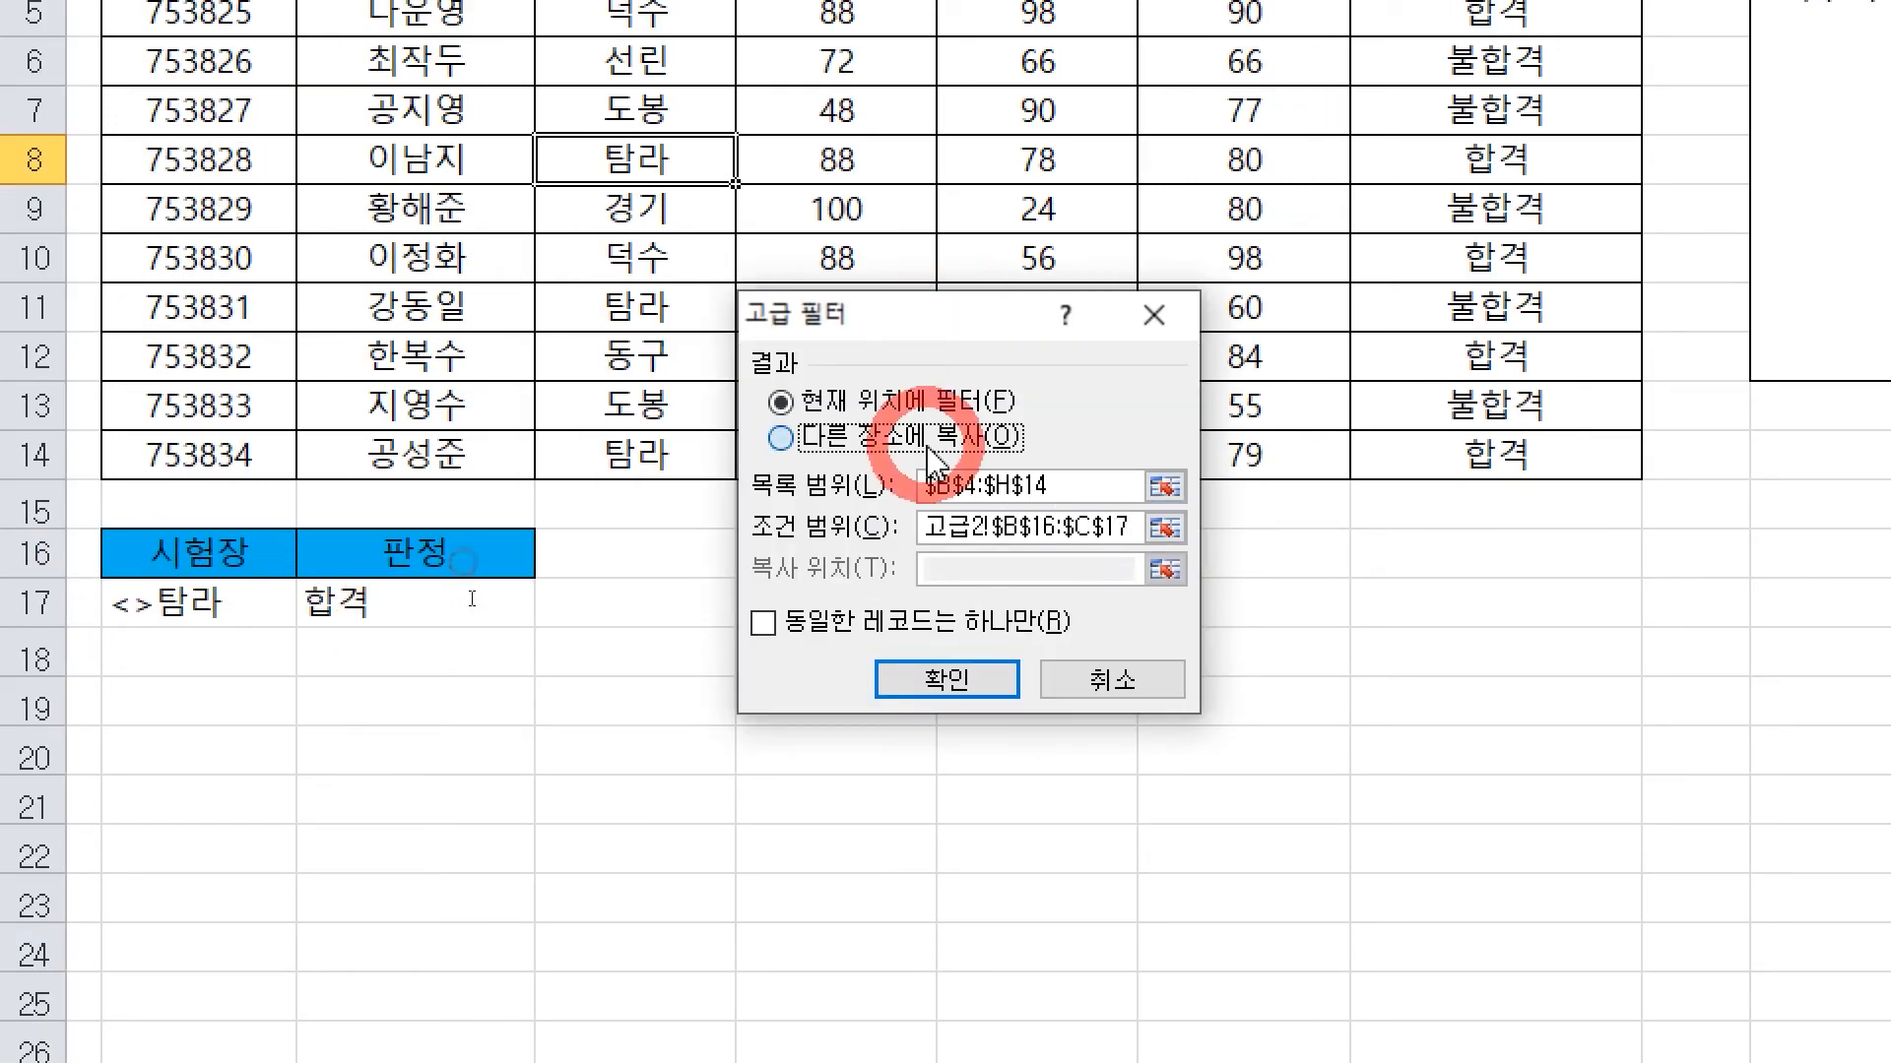
pyautogui.click(999, 570)
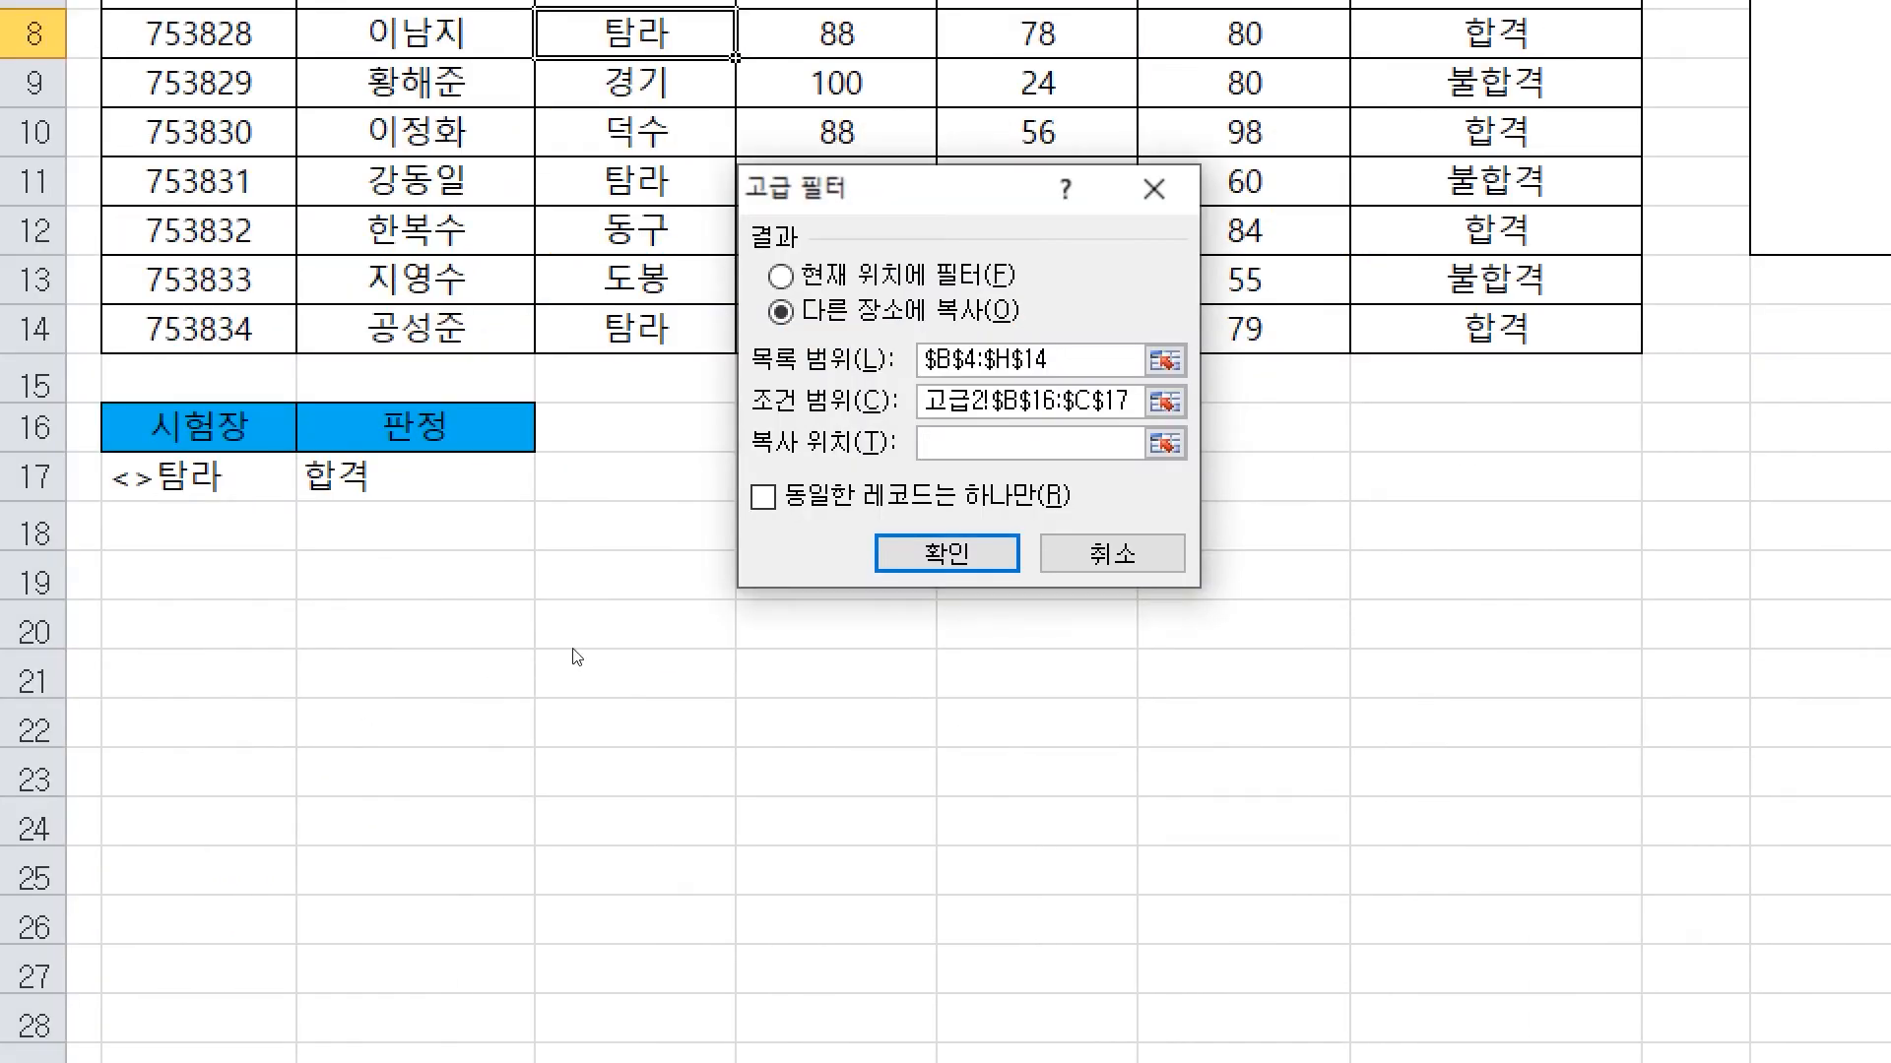
pyautogui.click(158, 610)
pyautogui.click(897, 554)
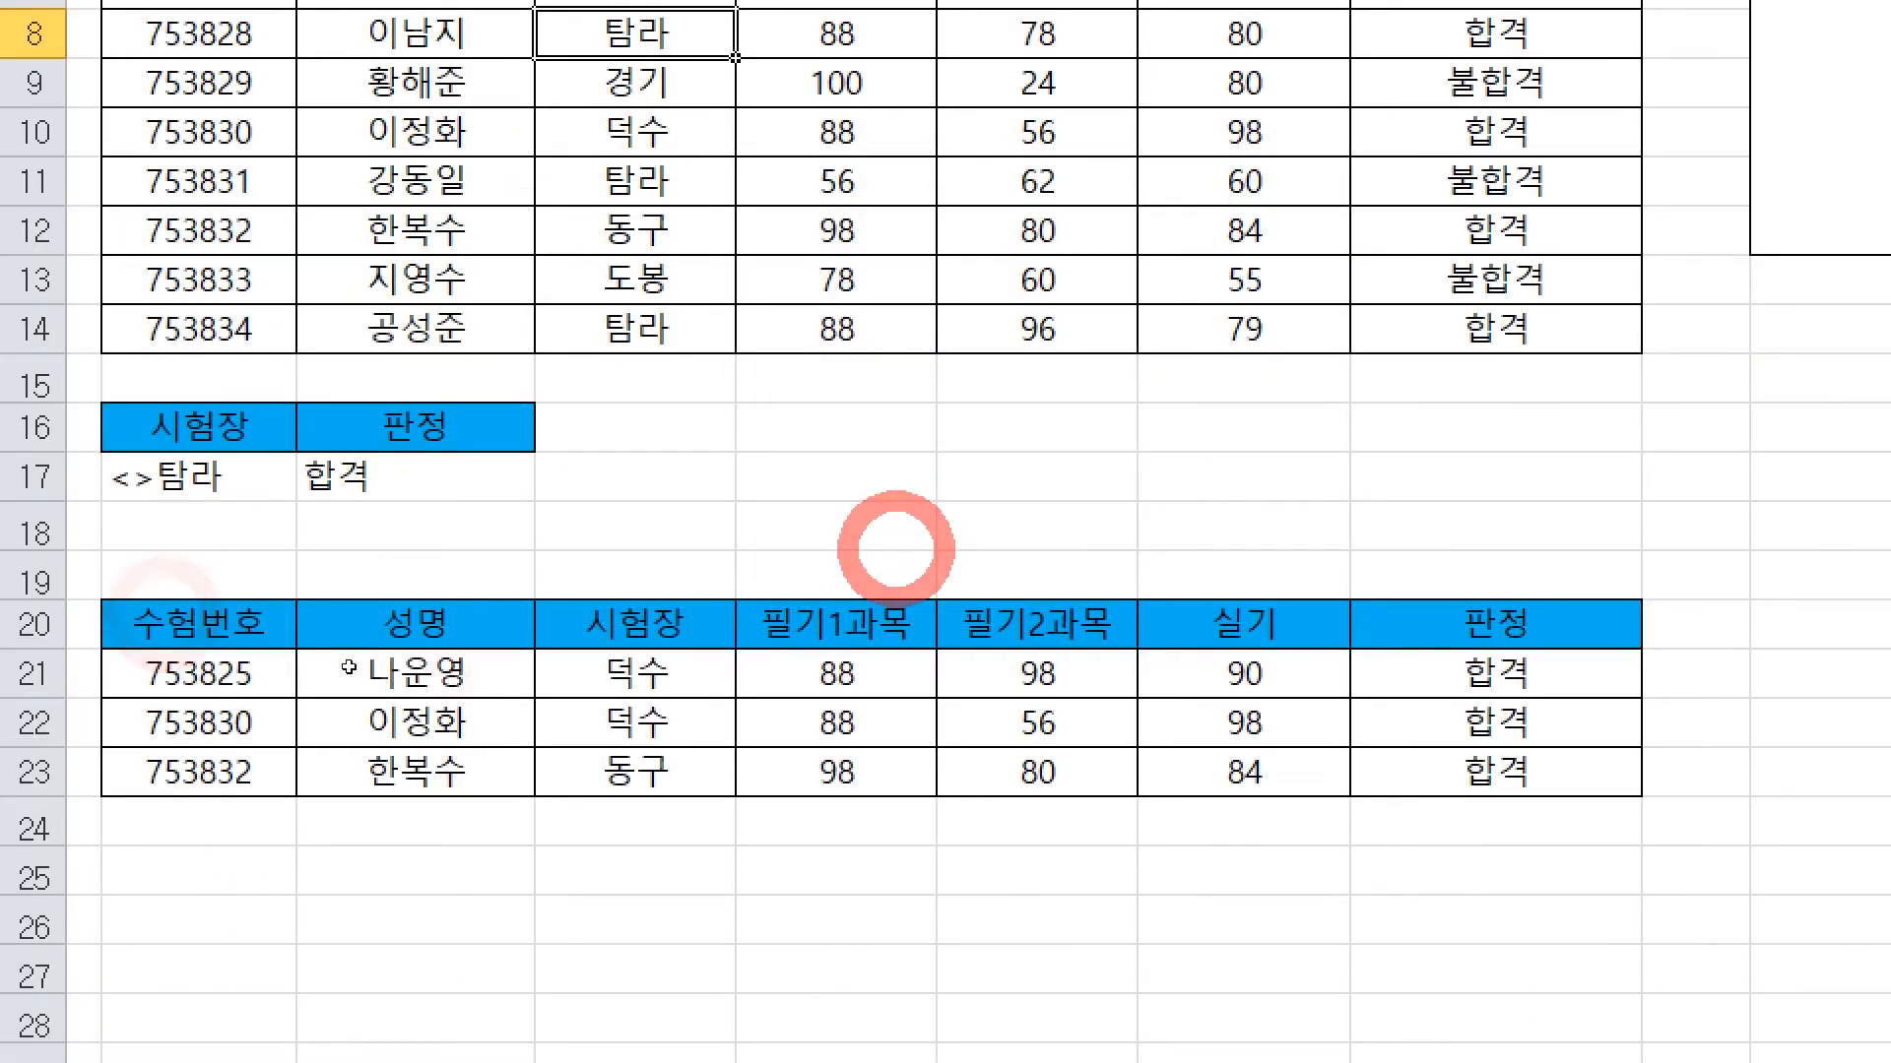
pyautogui.click(434, 676)
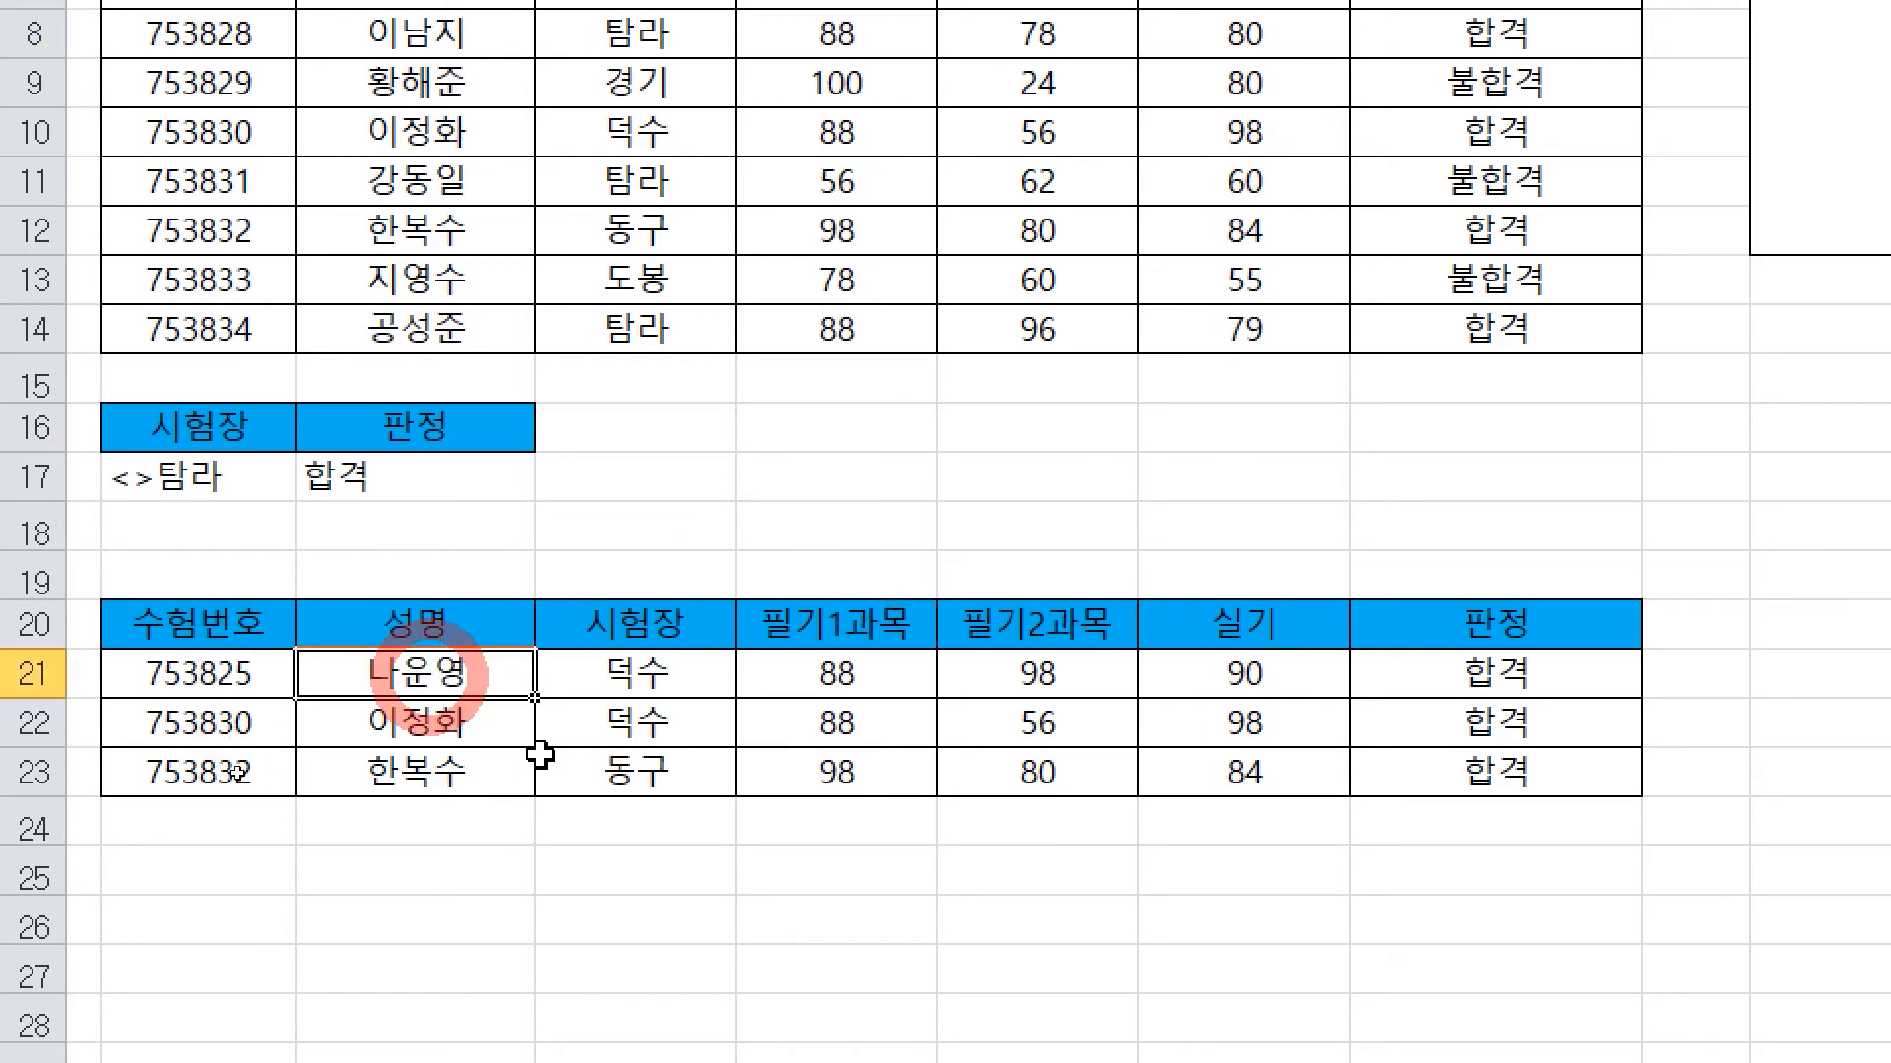
pyautogui.click(445, 725)
pyautogui.click(466, 781)
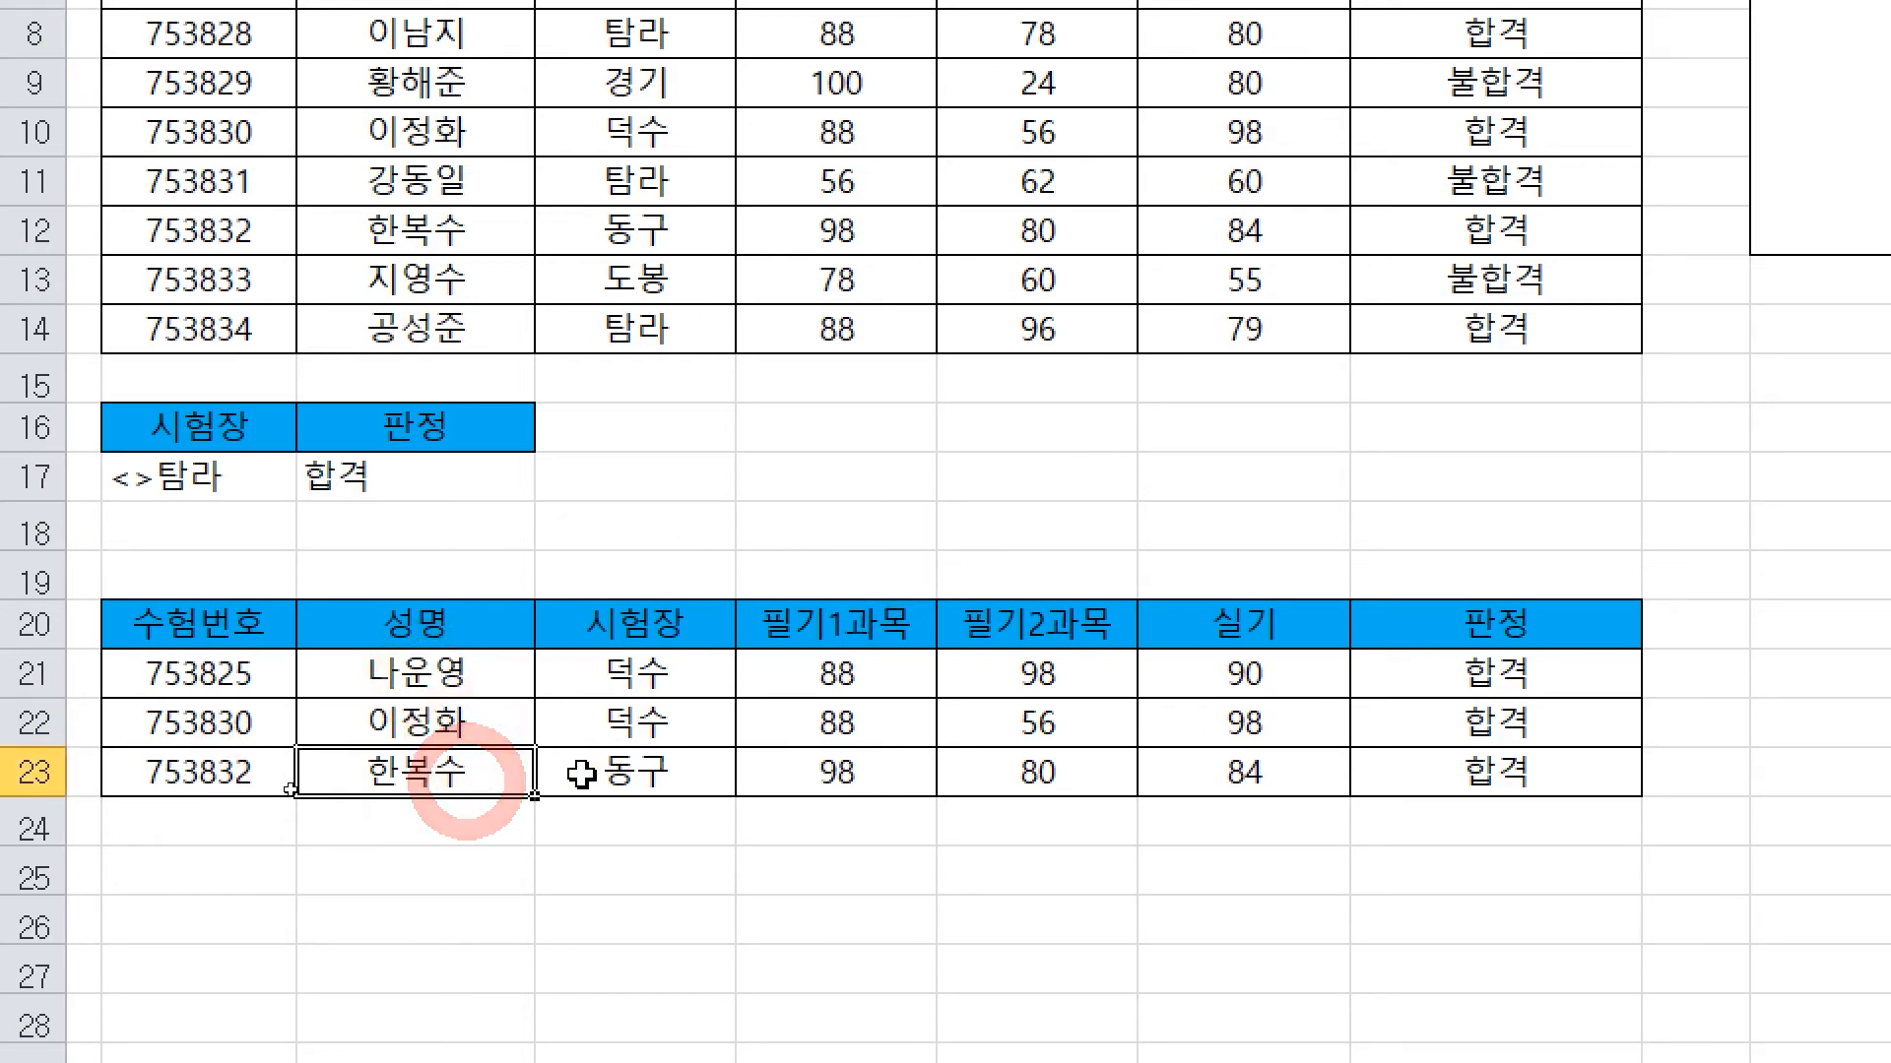
pyautogui.press('ctrl')
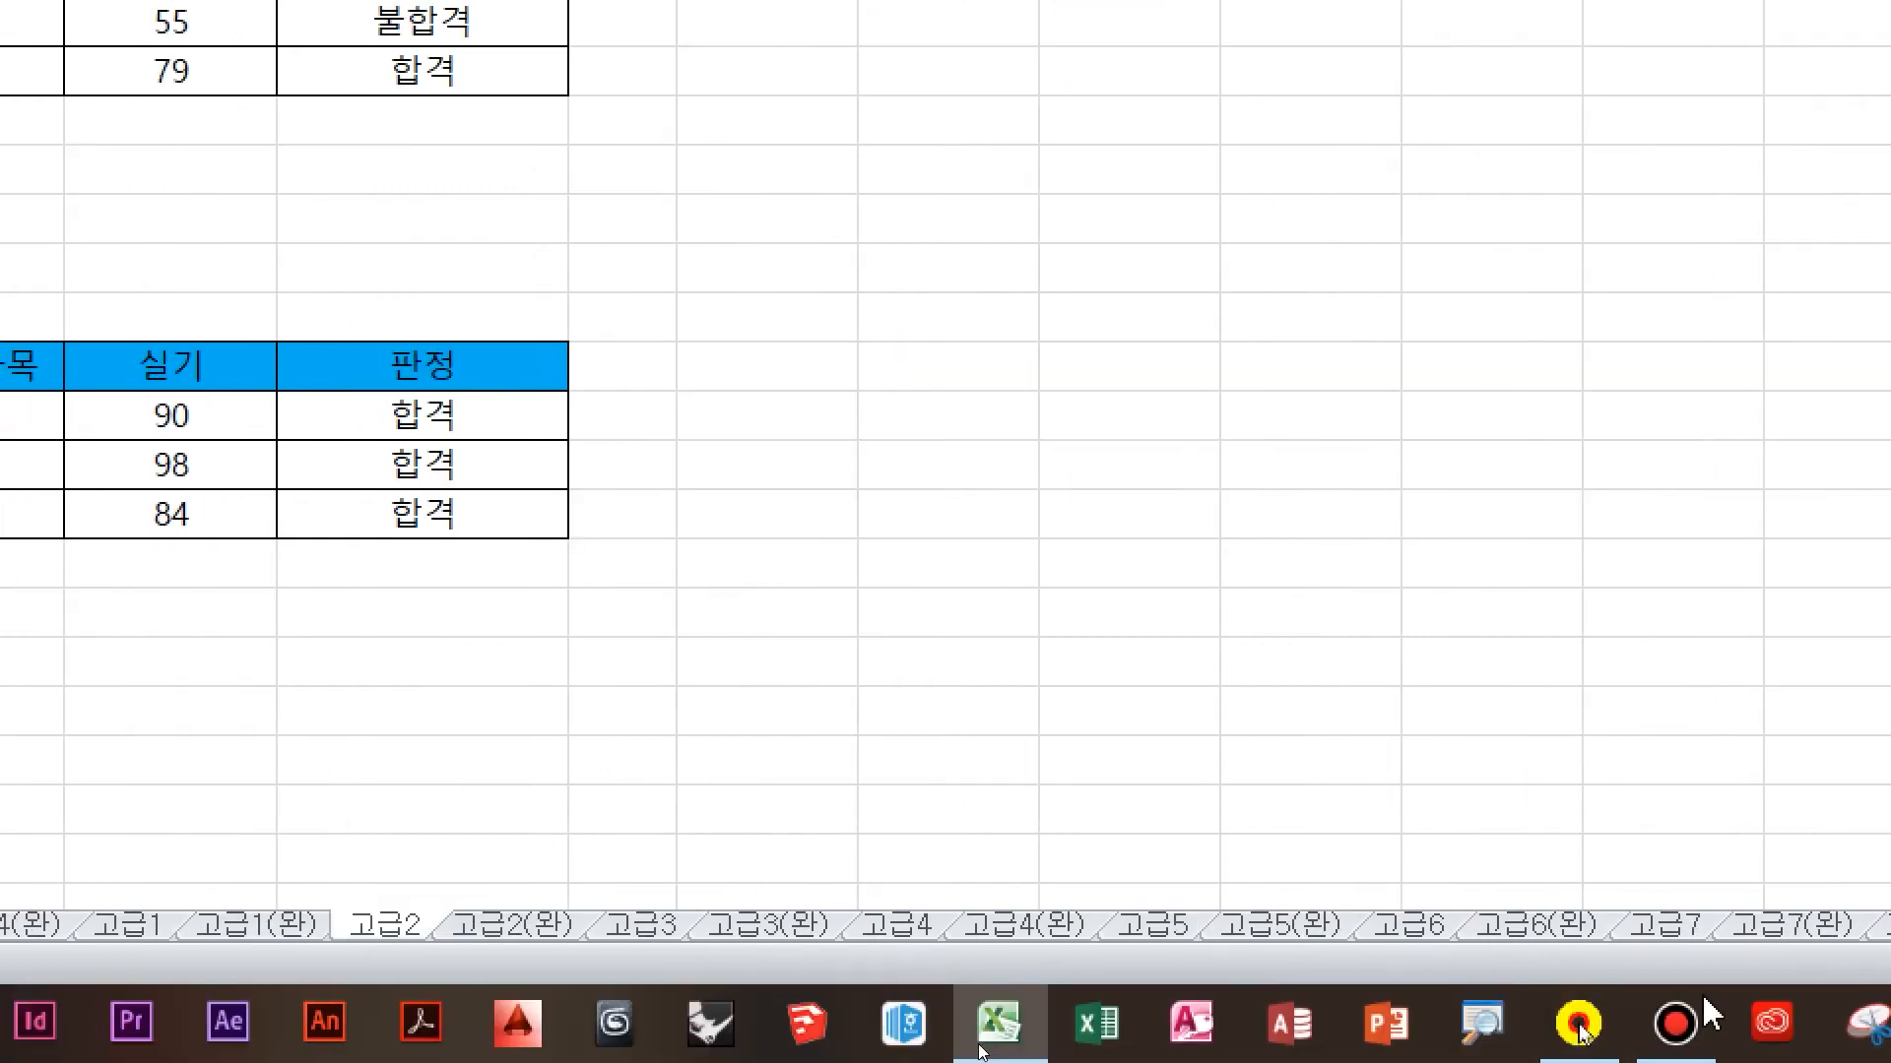
# On the 고급3 sheet, copy the 성별 and 직책 headers from D3:E3 to the criteria area starting at B14
pyautogui.click(601, 930)
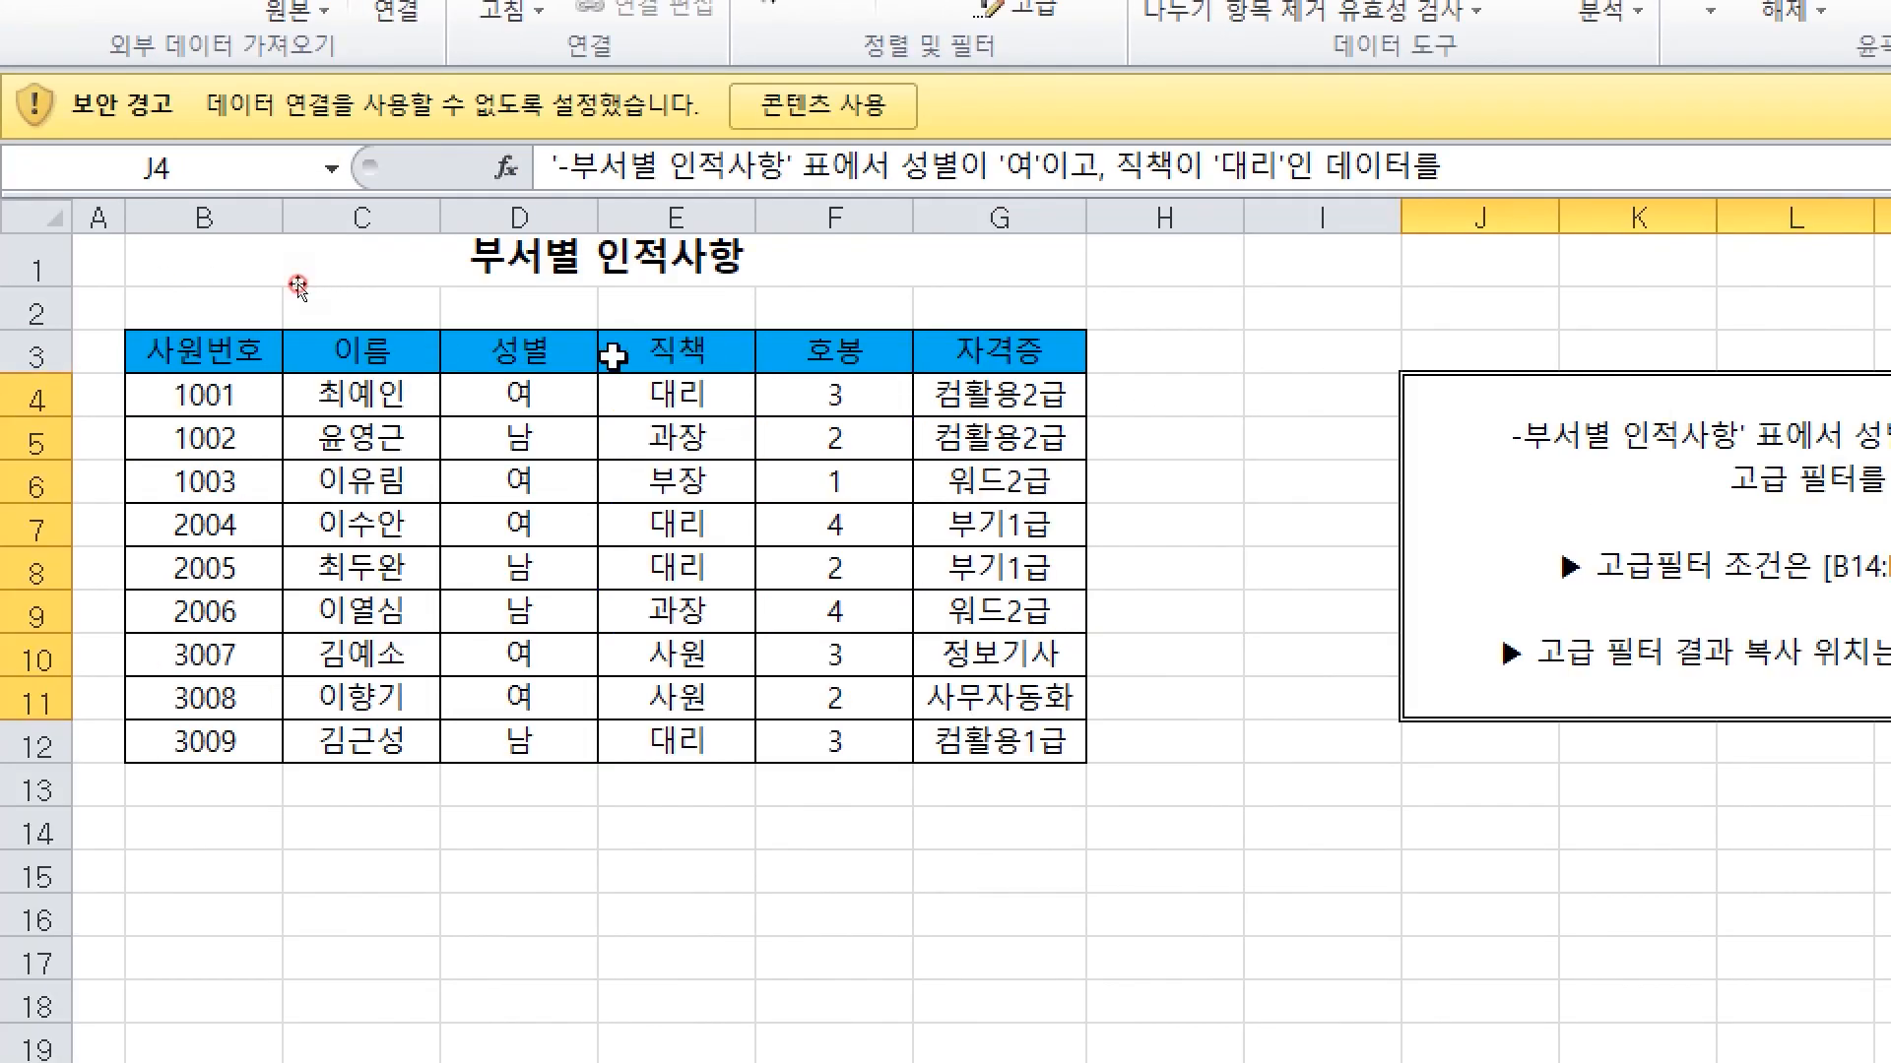
pyautogui.click(512, 344)
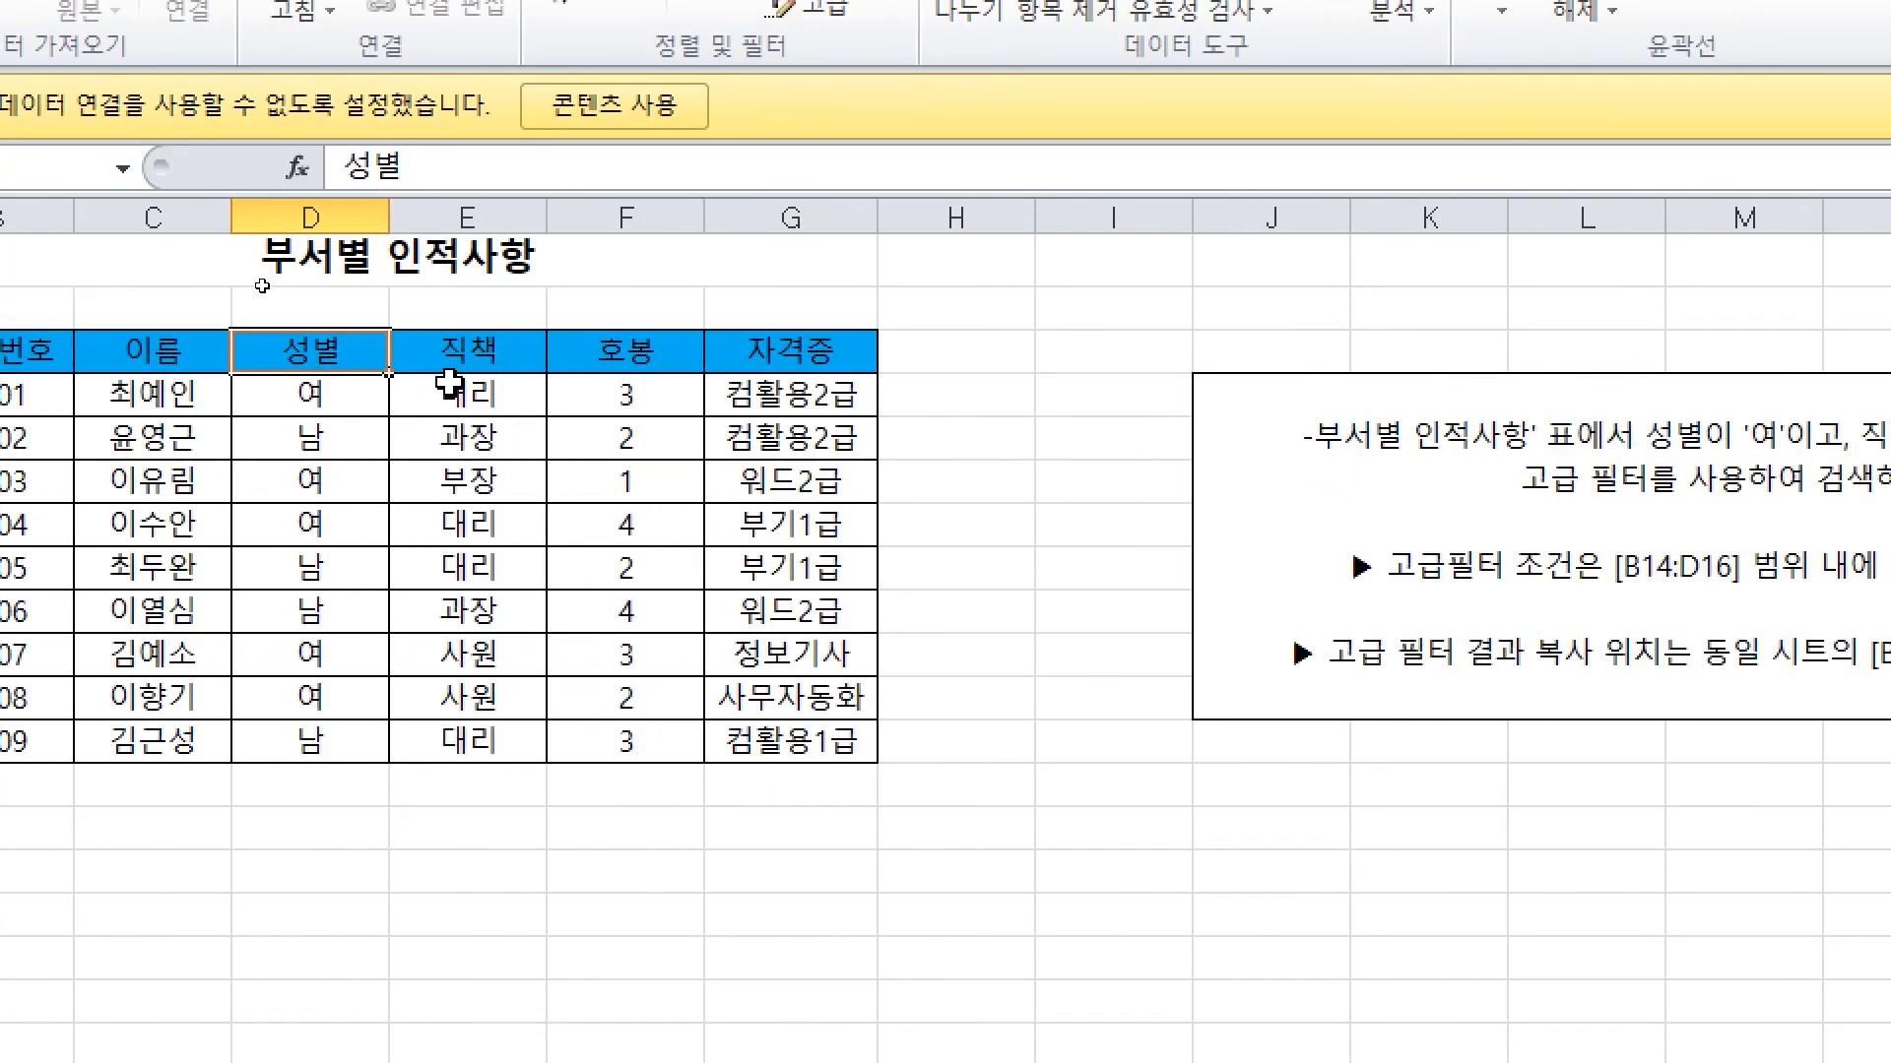
pyautogui.moveTo(312, 354); pyautogui.dragTo(452, 354)
pyautogui.hotkey('ctrl', 'c')
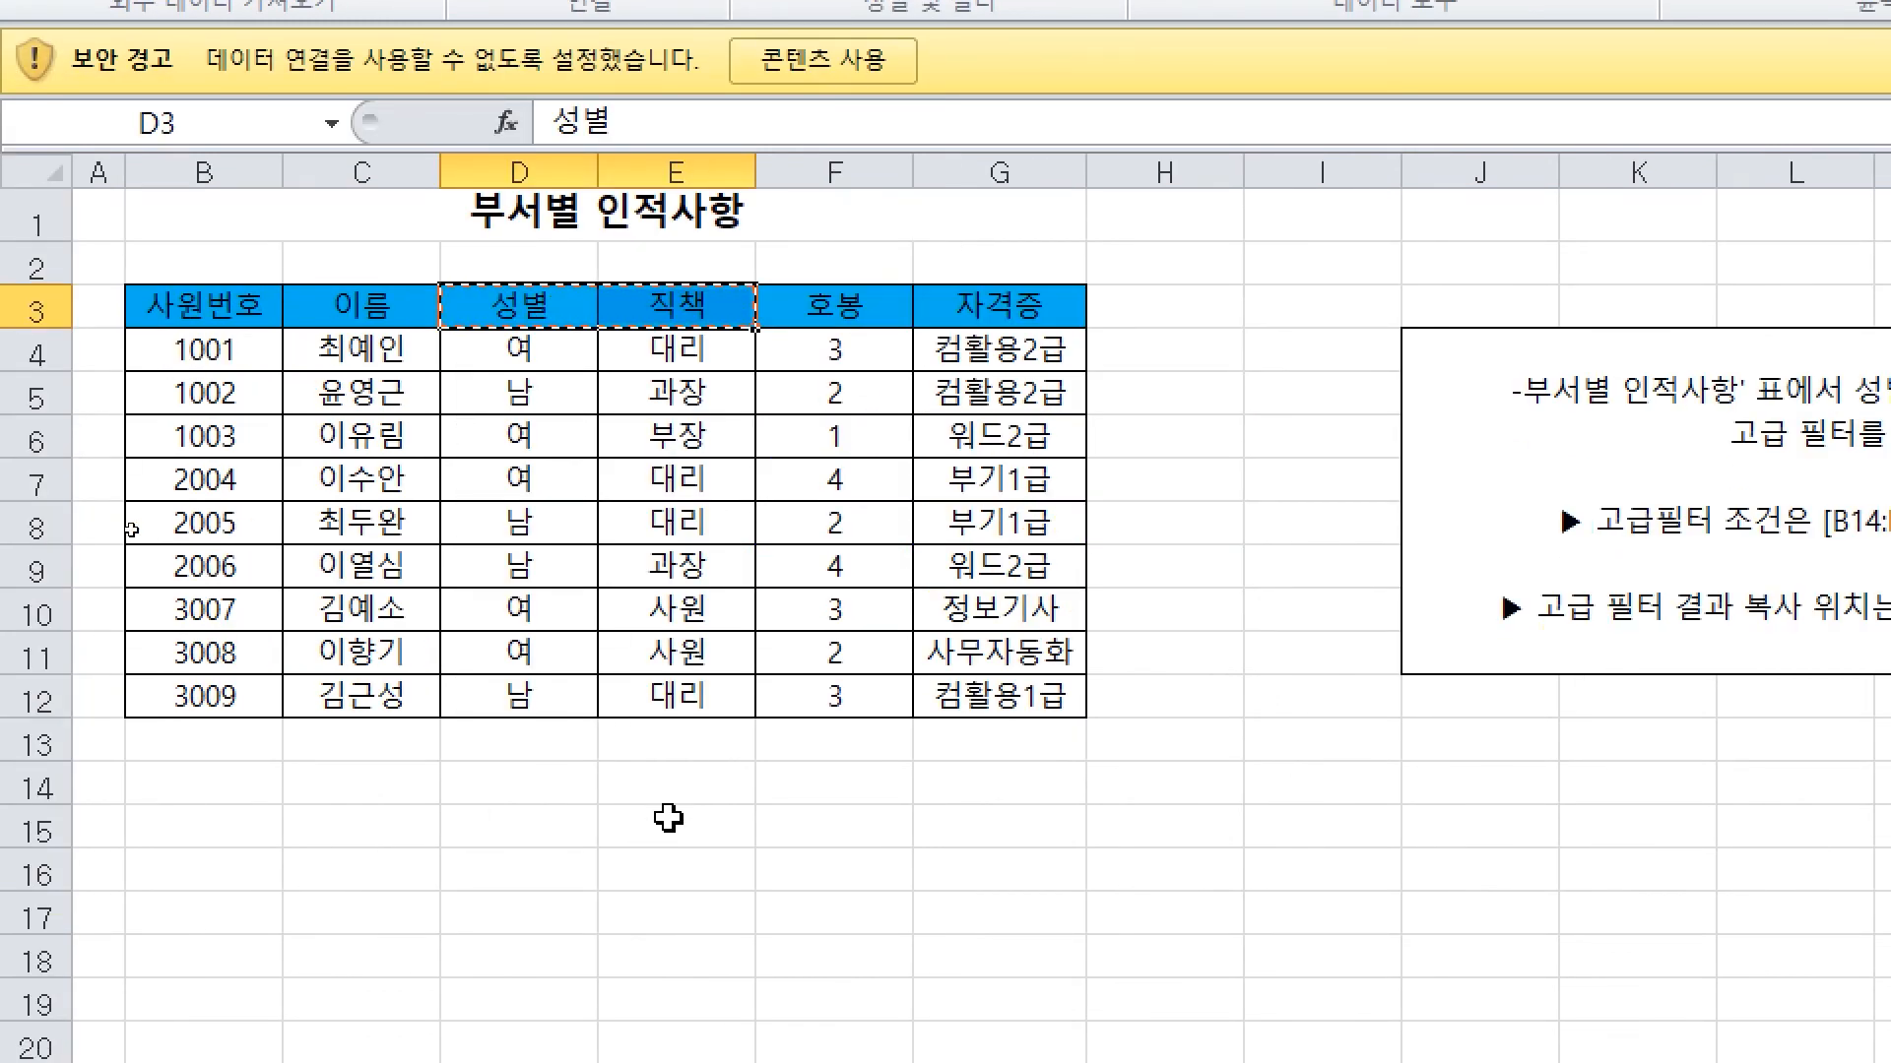
pyautogui.click(262, 829)
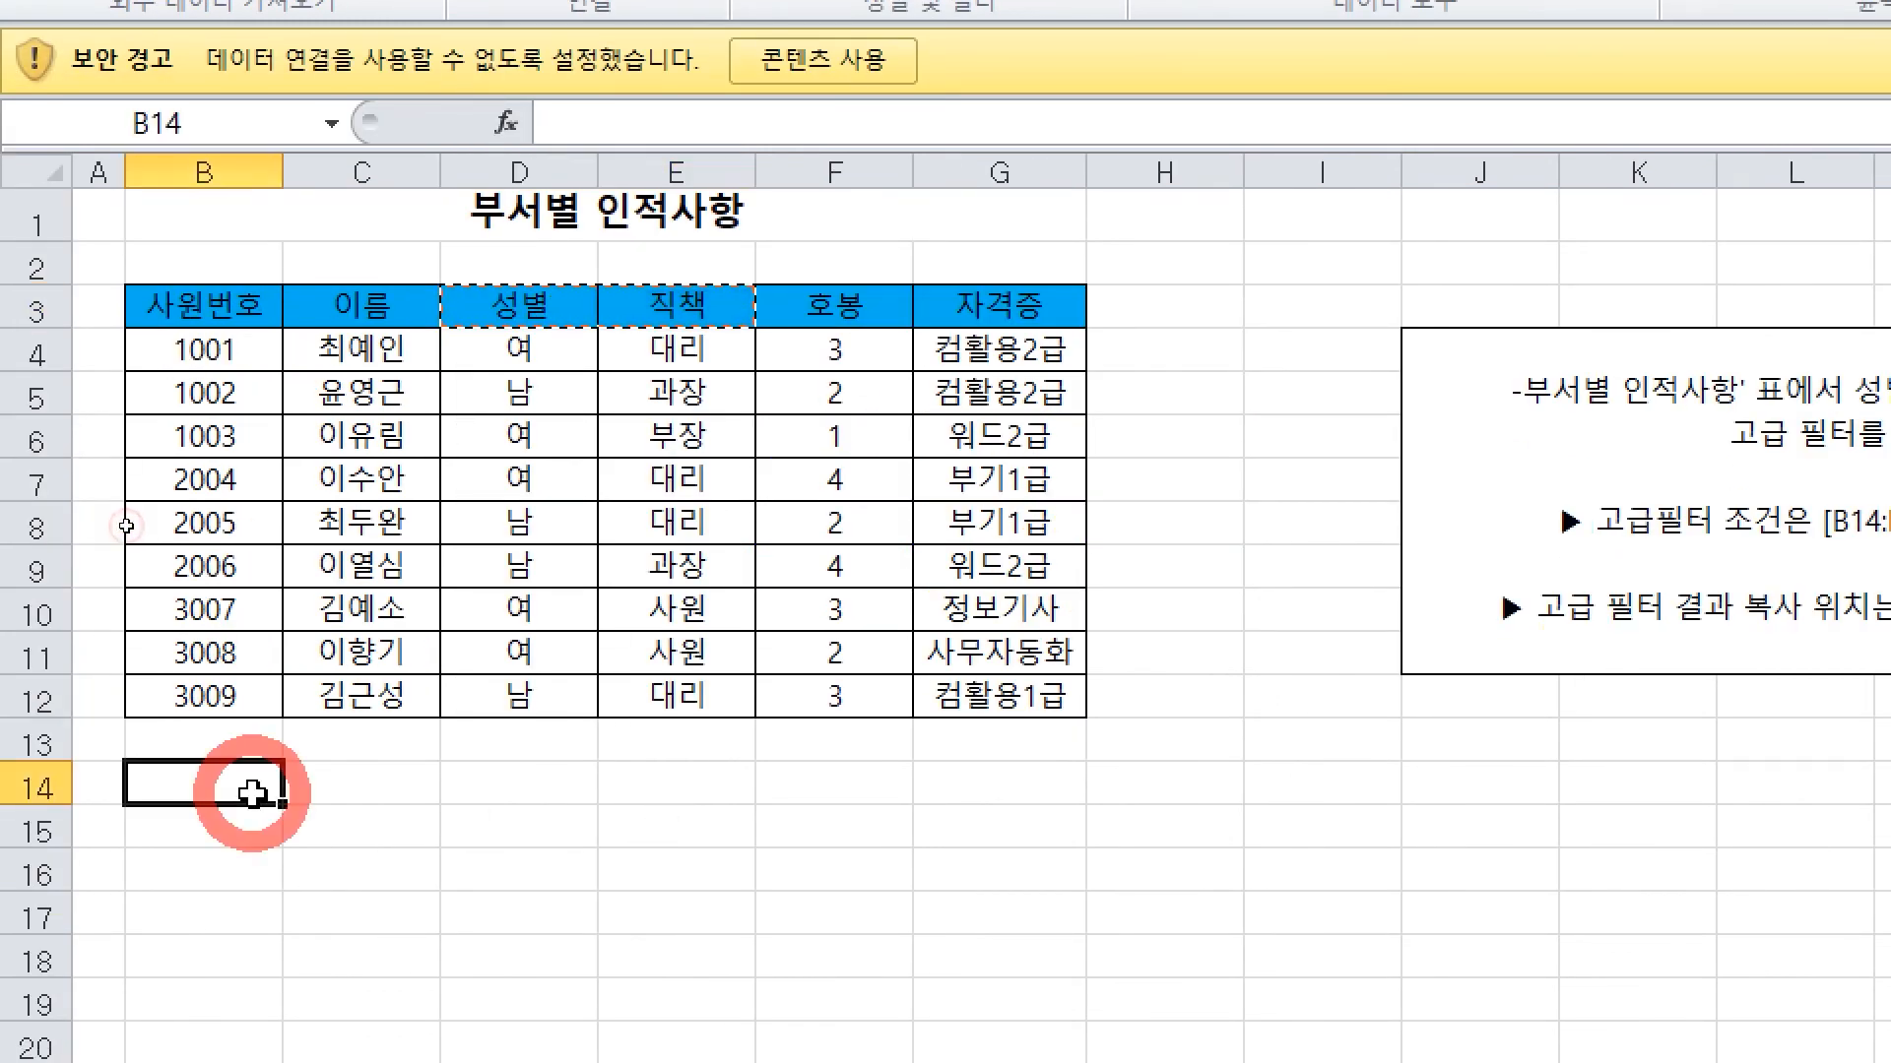
pyautogui.hotkey('ctrl', 'v')
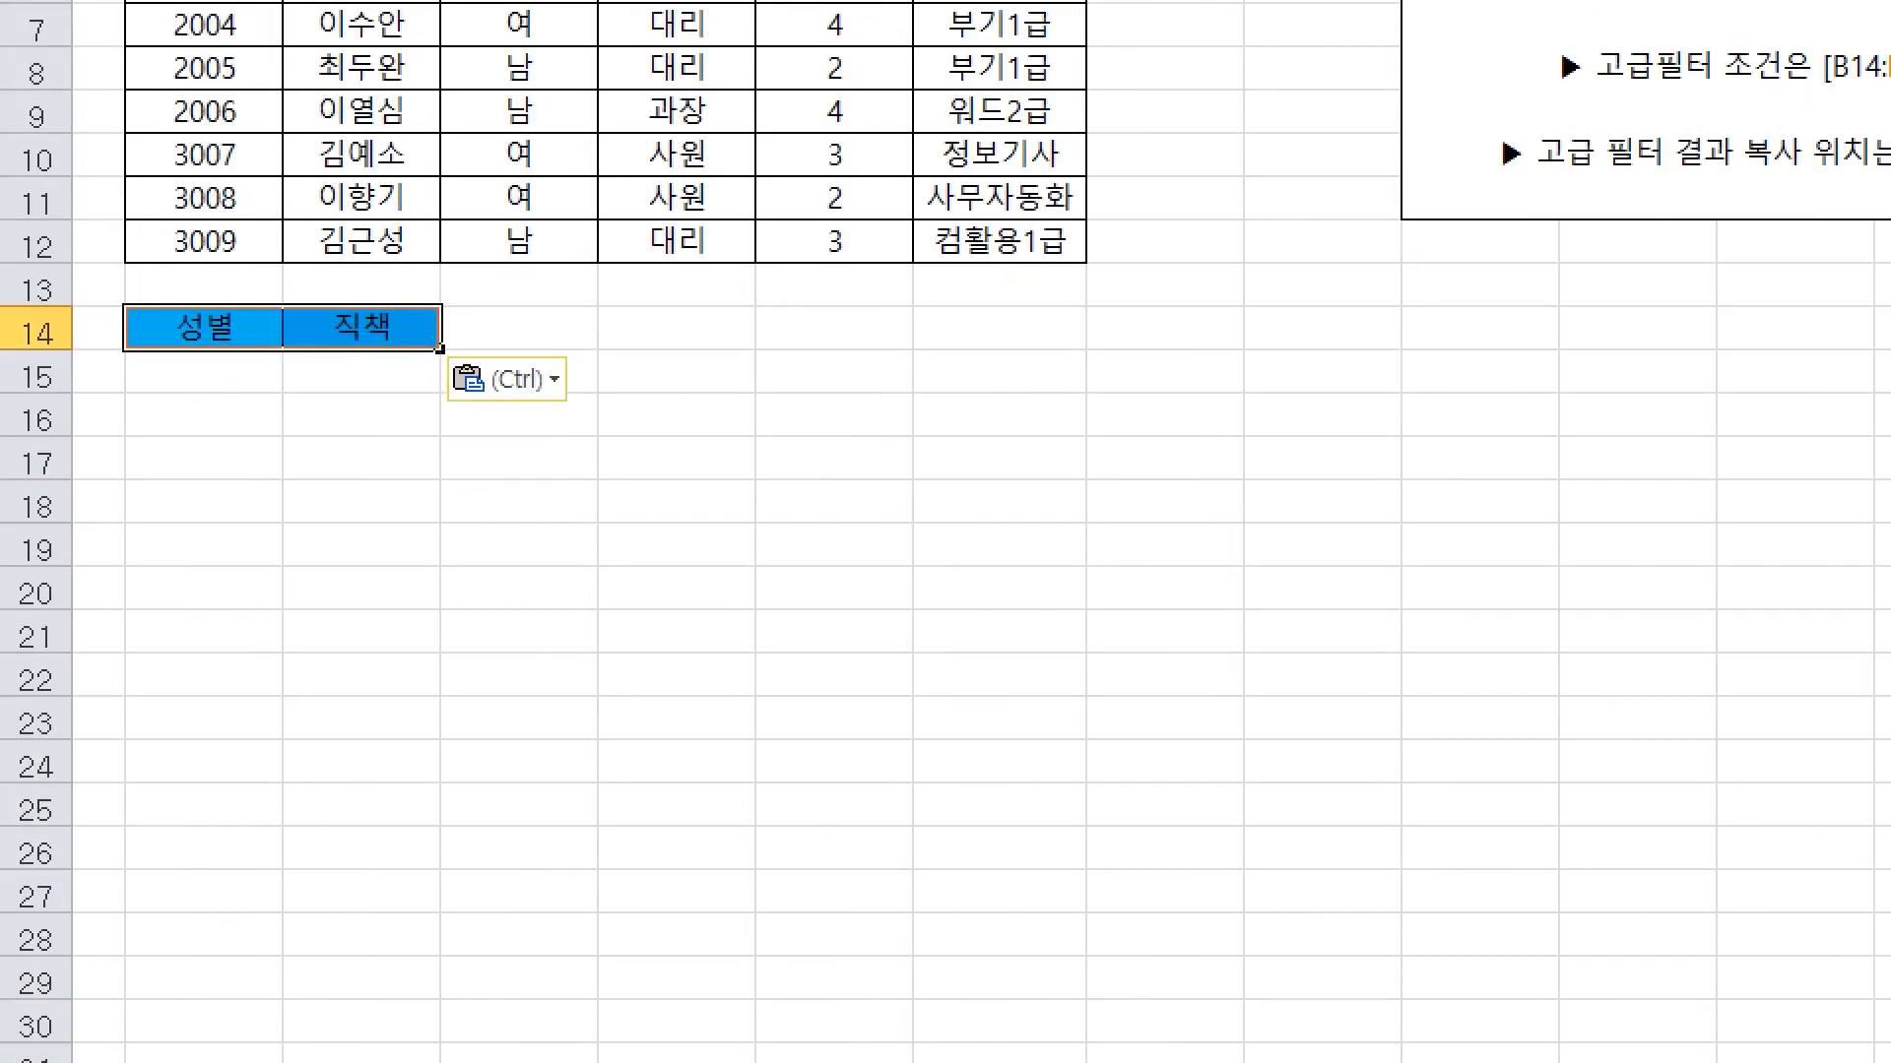
# Enter the criteria 여 under 성별 in B15 and 대리 under 직책 in C15
pyautogui.click(268, 370)
pyautogui.write('여')
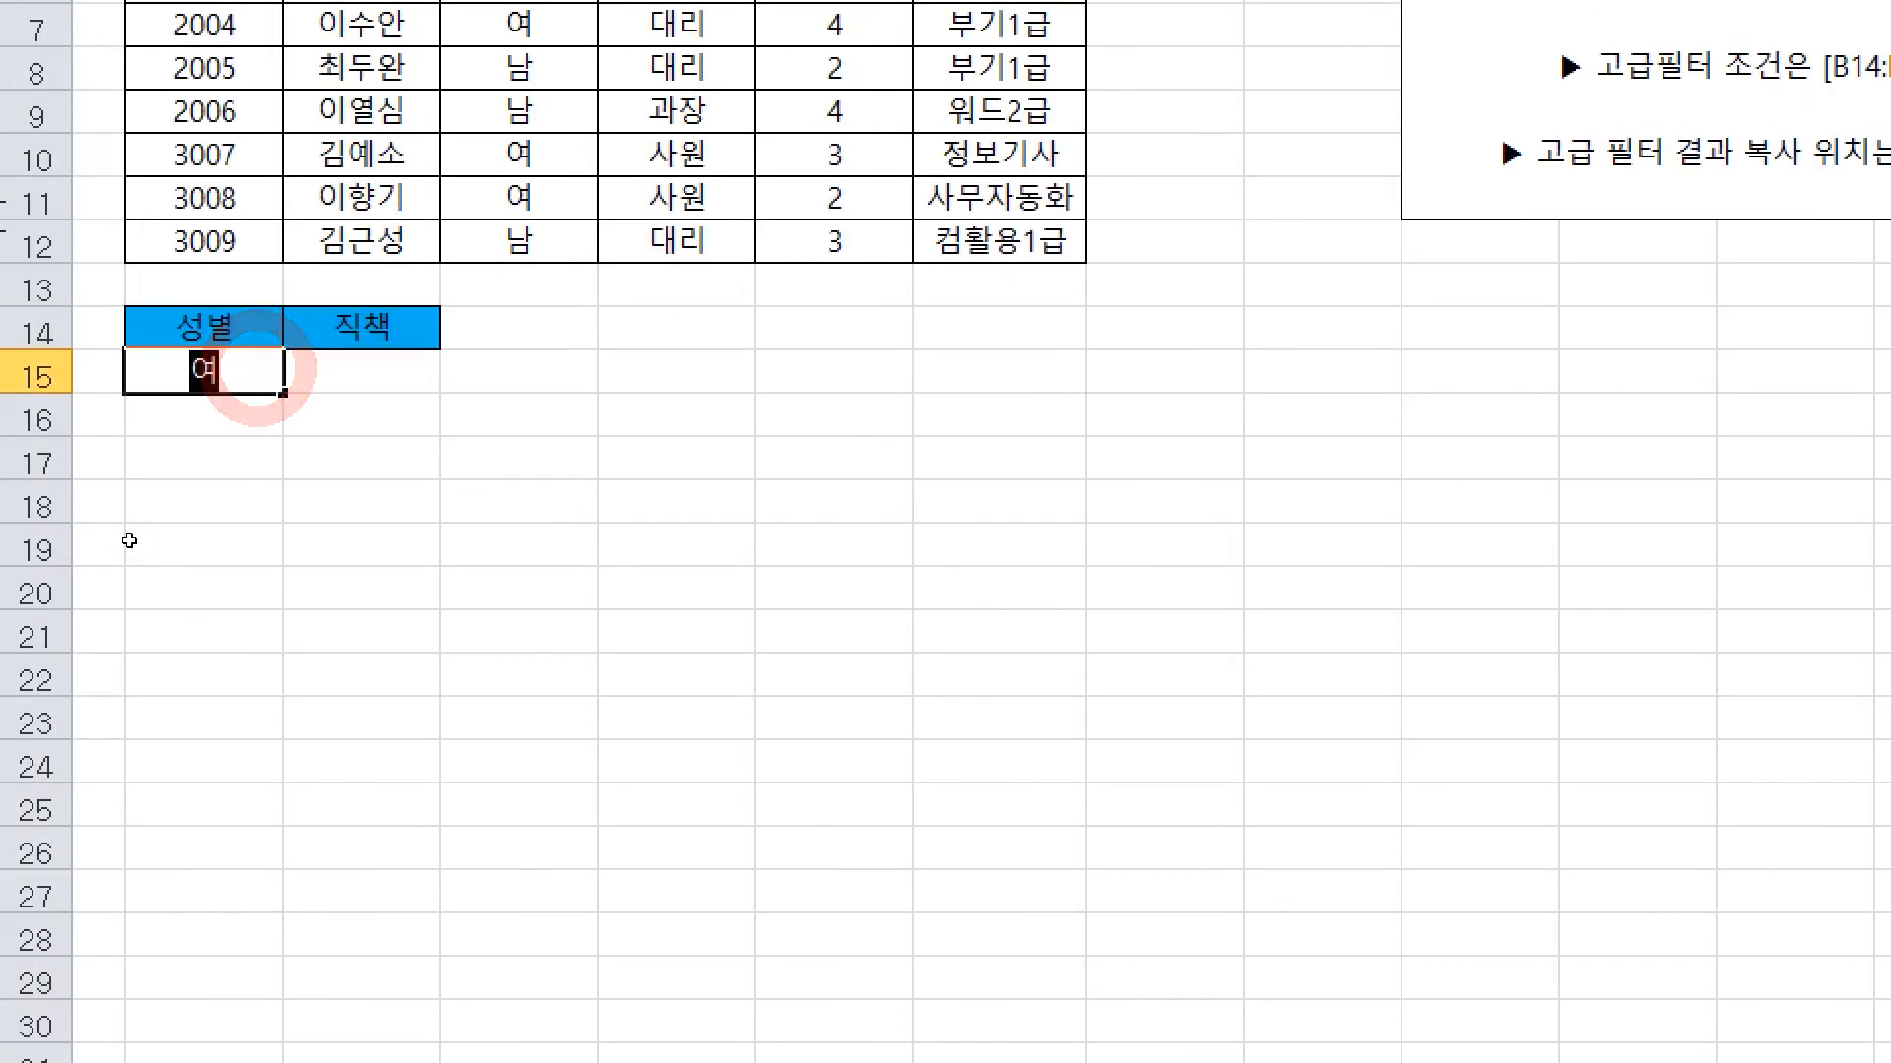
pyautogui.press('Tab')
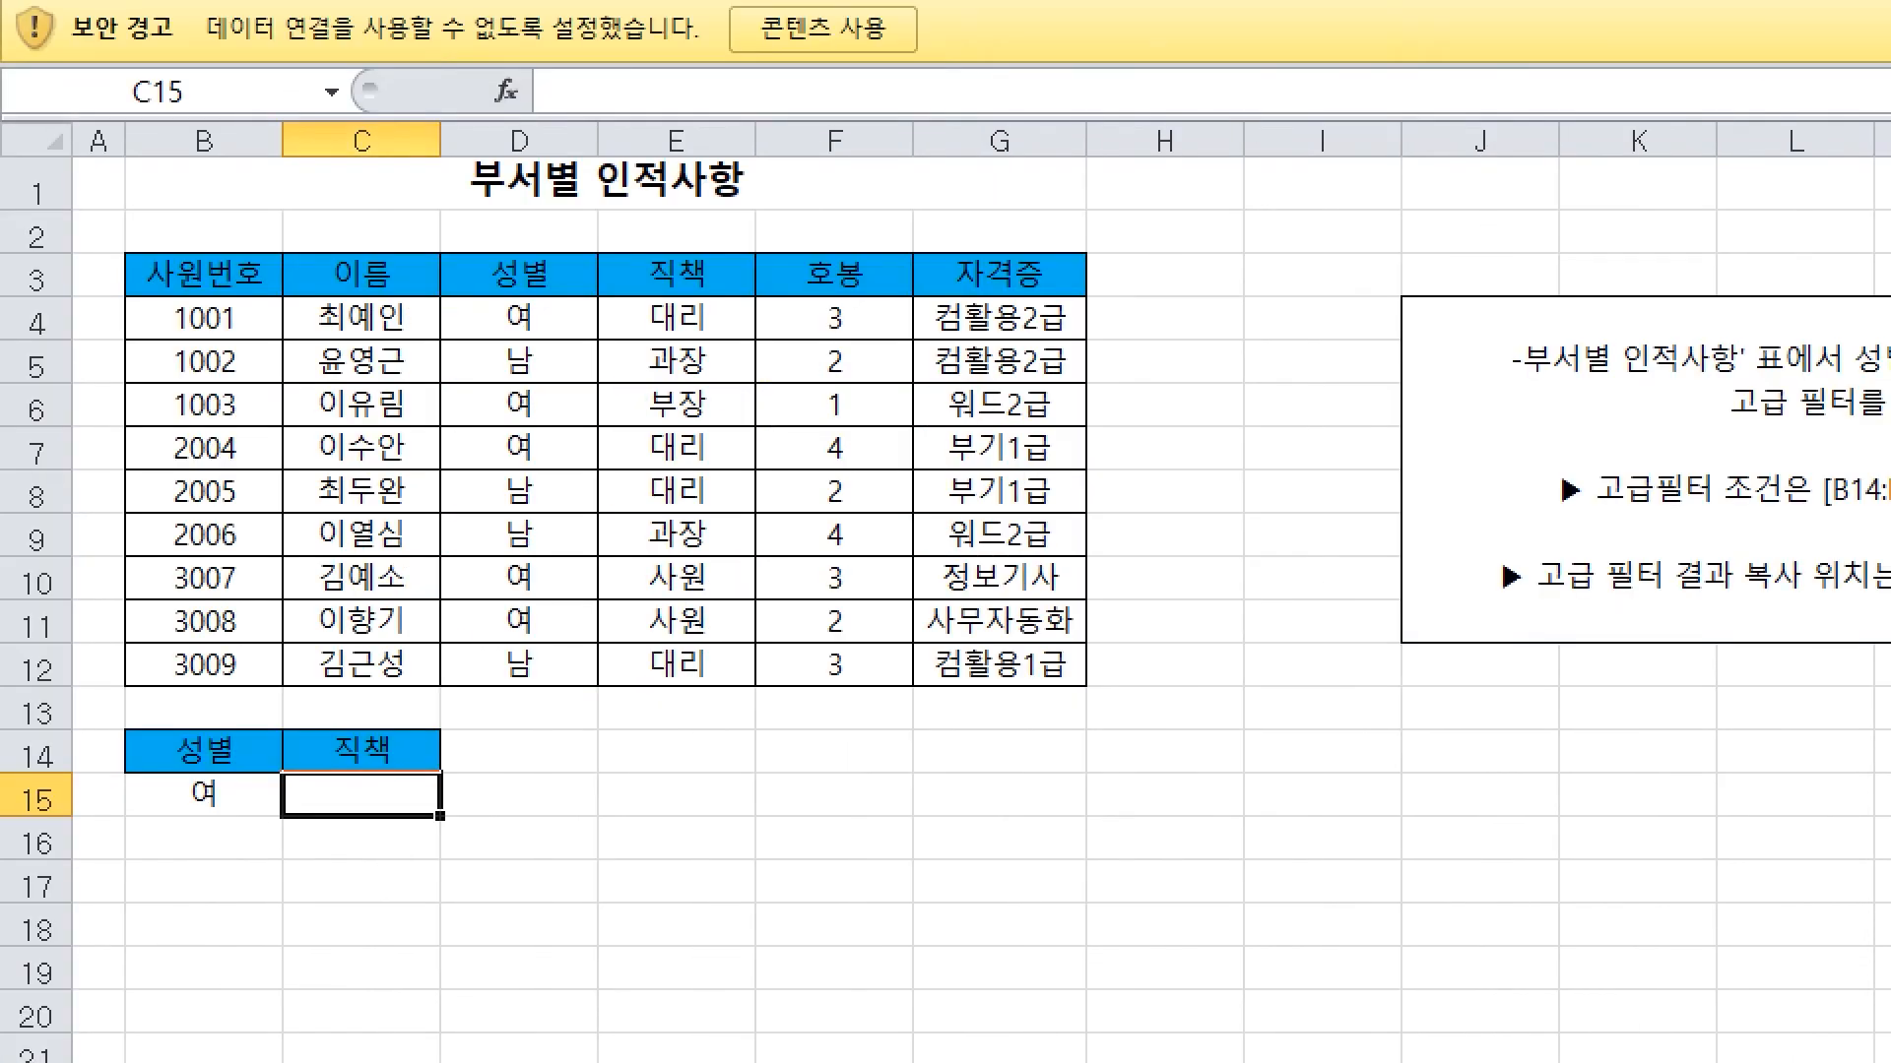
pyautogui.write('대리')
pyautogui.press('Return')
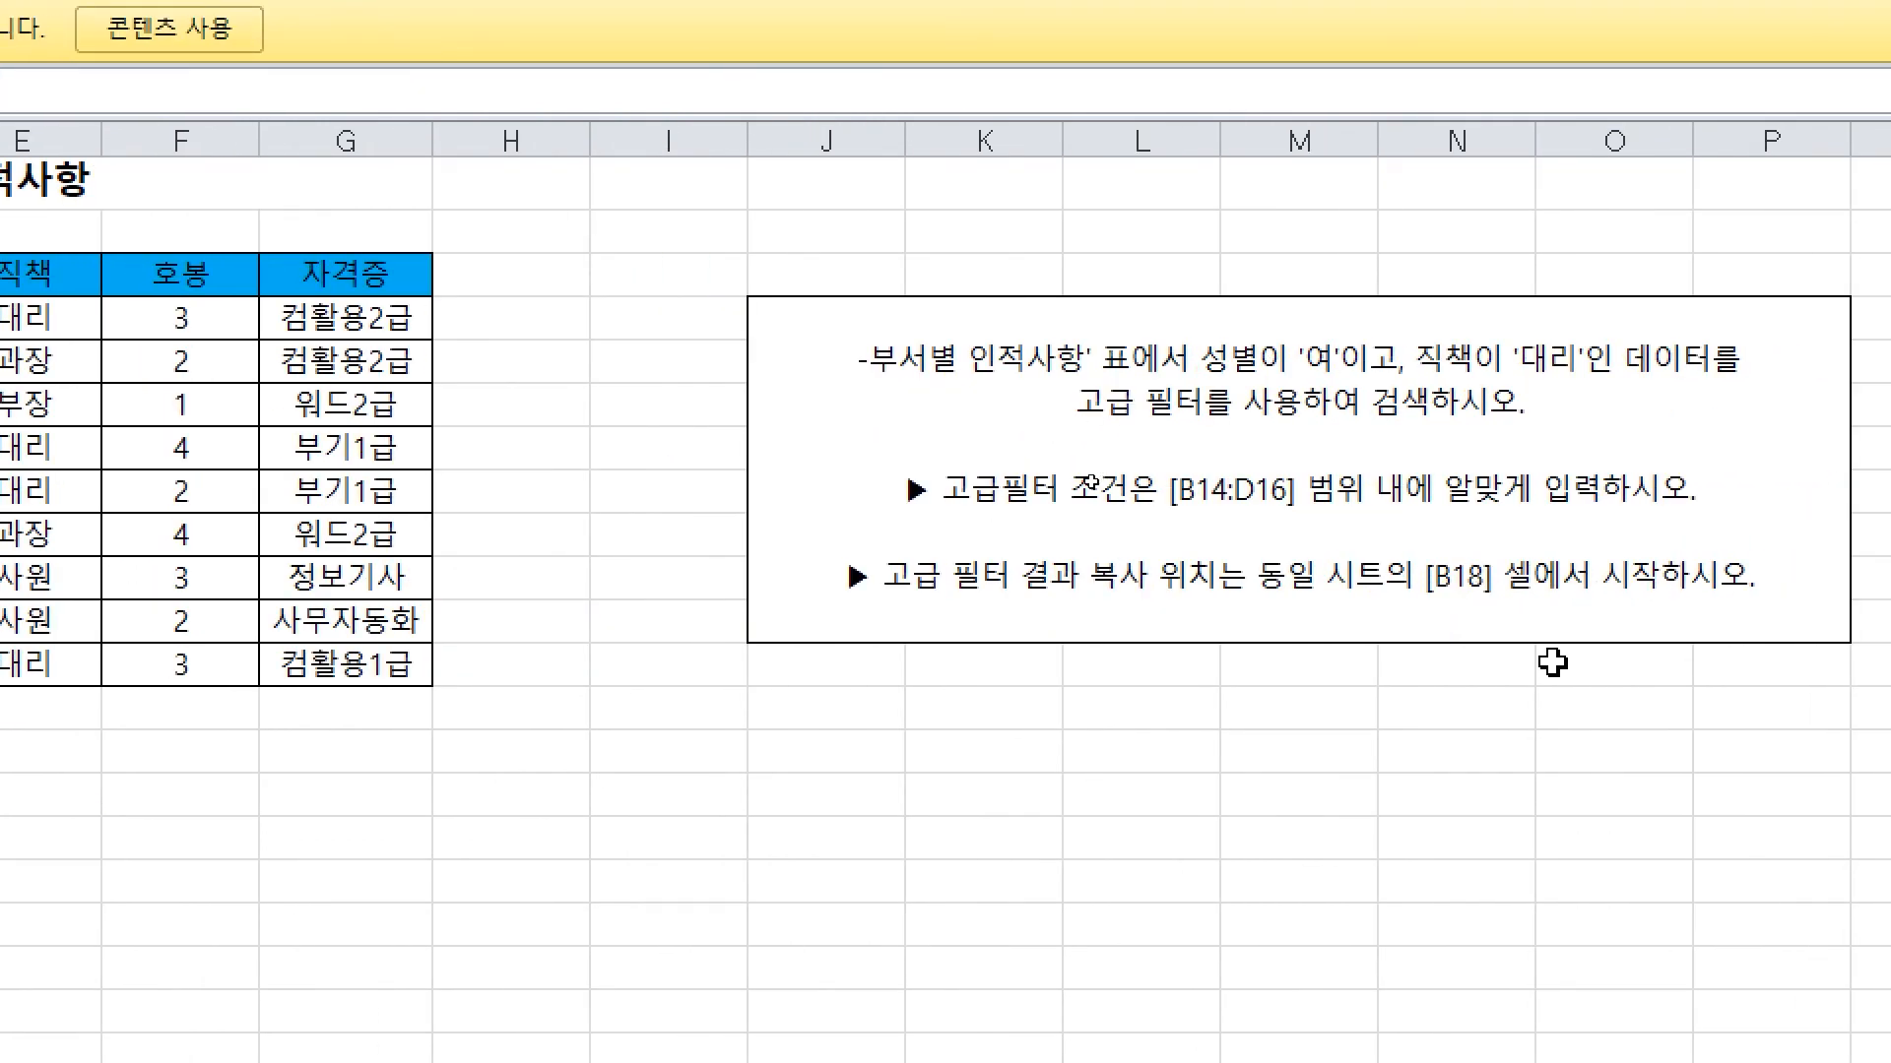
# Open 고급 필터 for the 부서별 인적사항 table B3:G12 and set the criteria range to B14:C15
pyautogui.click(487, 366)
pyautogui.click(399, 542)
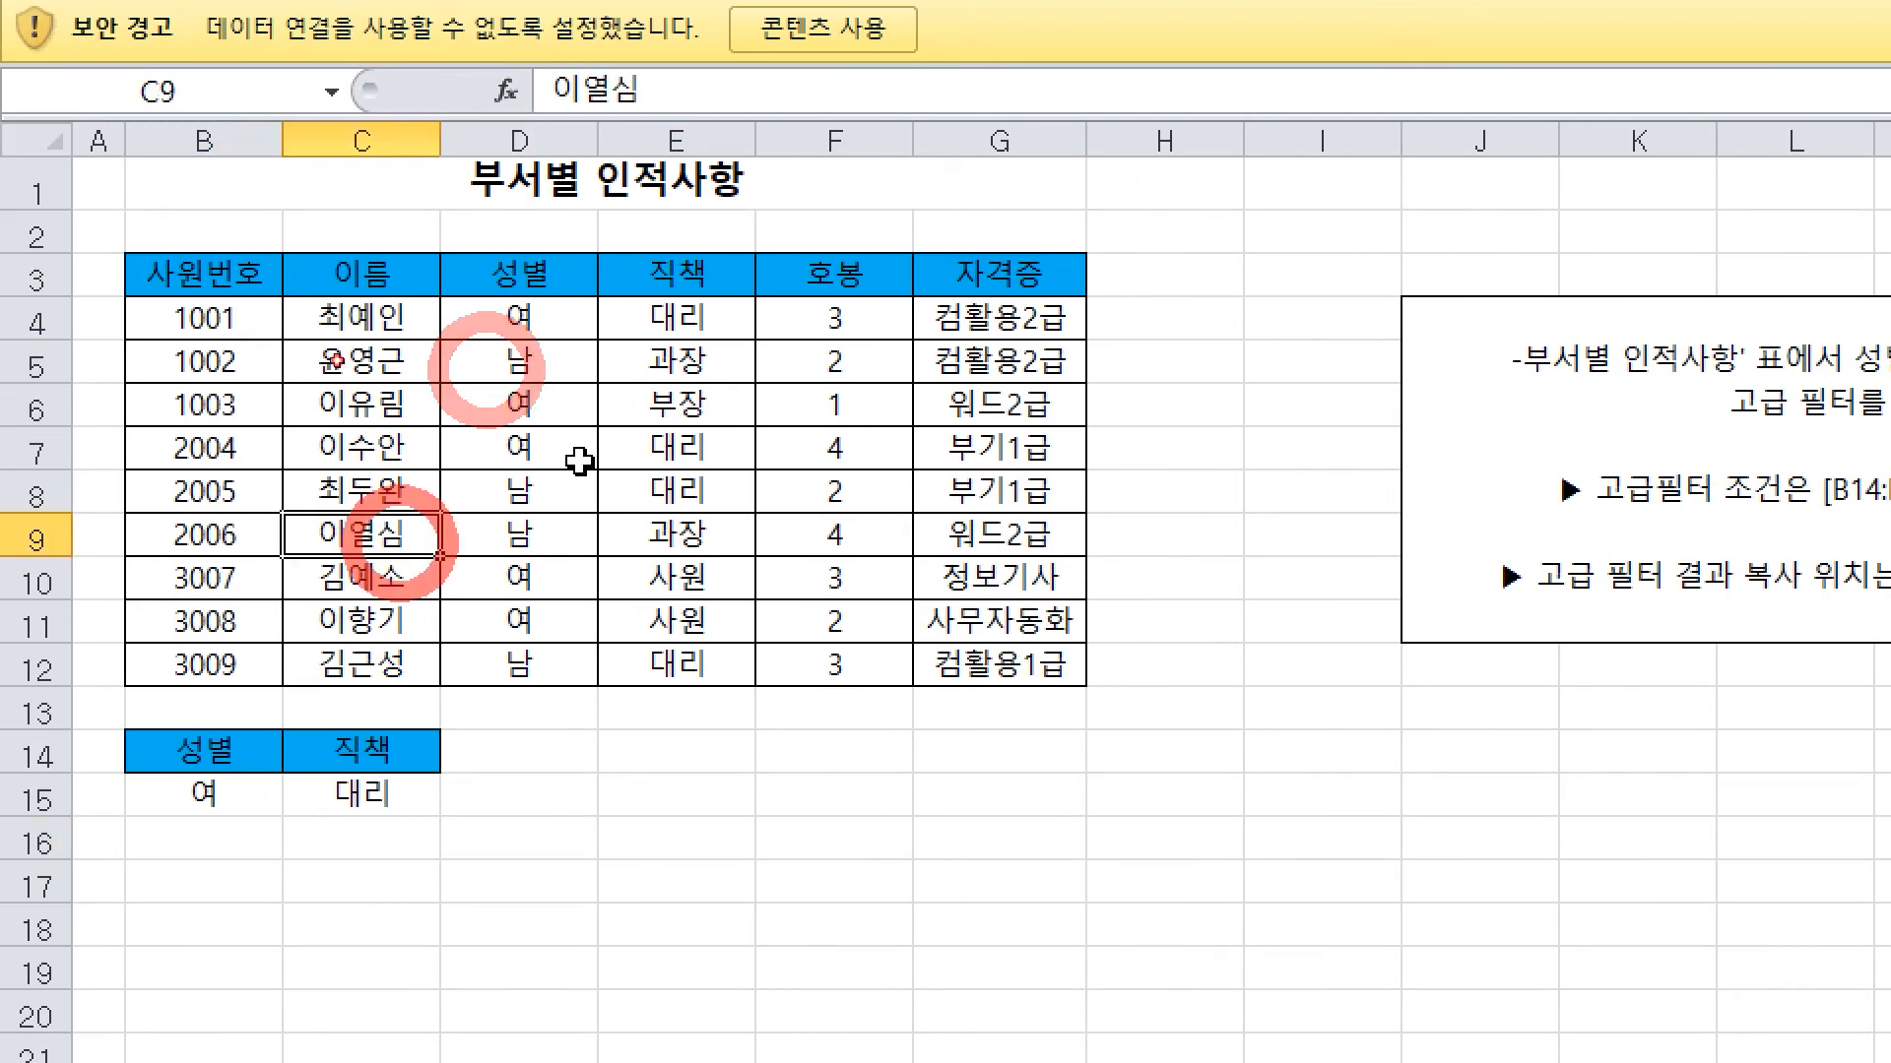
pyautogui.click(677, 431)
pyautogui.click(411, 398)
pyautogui.click(746, 477)
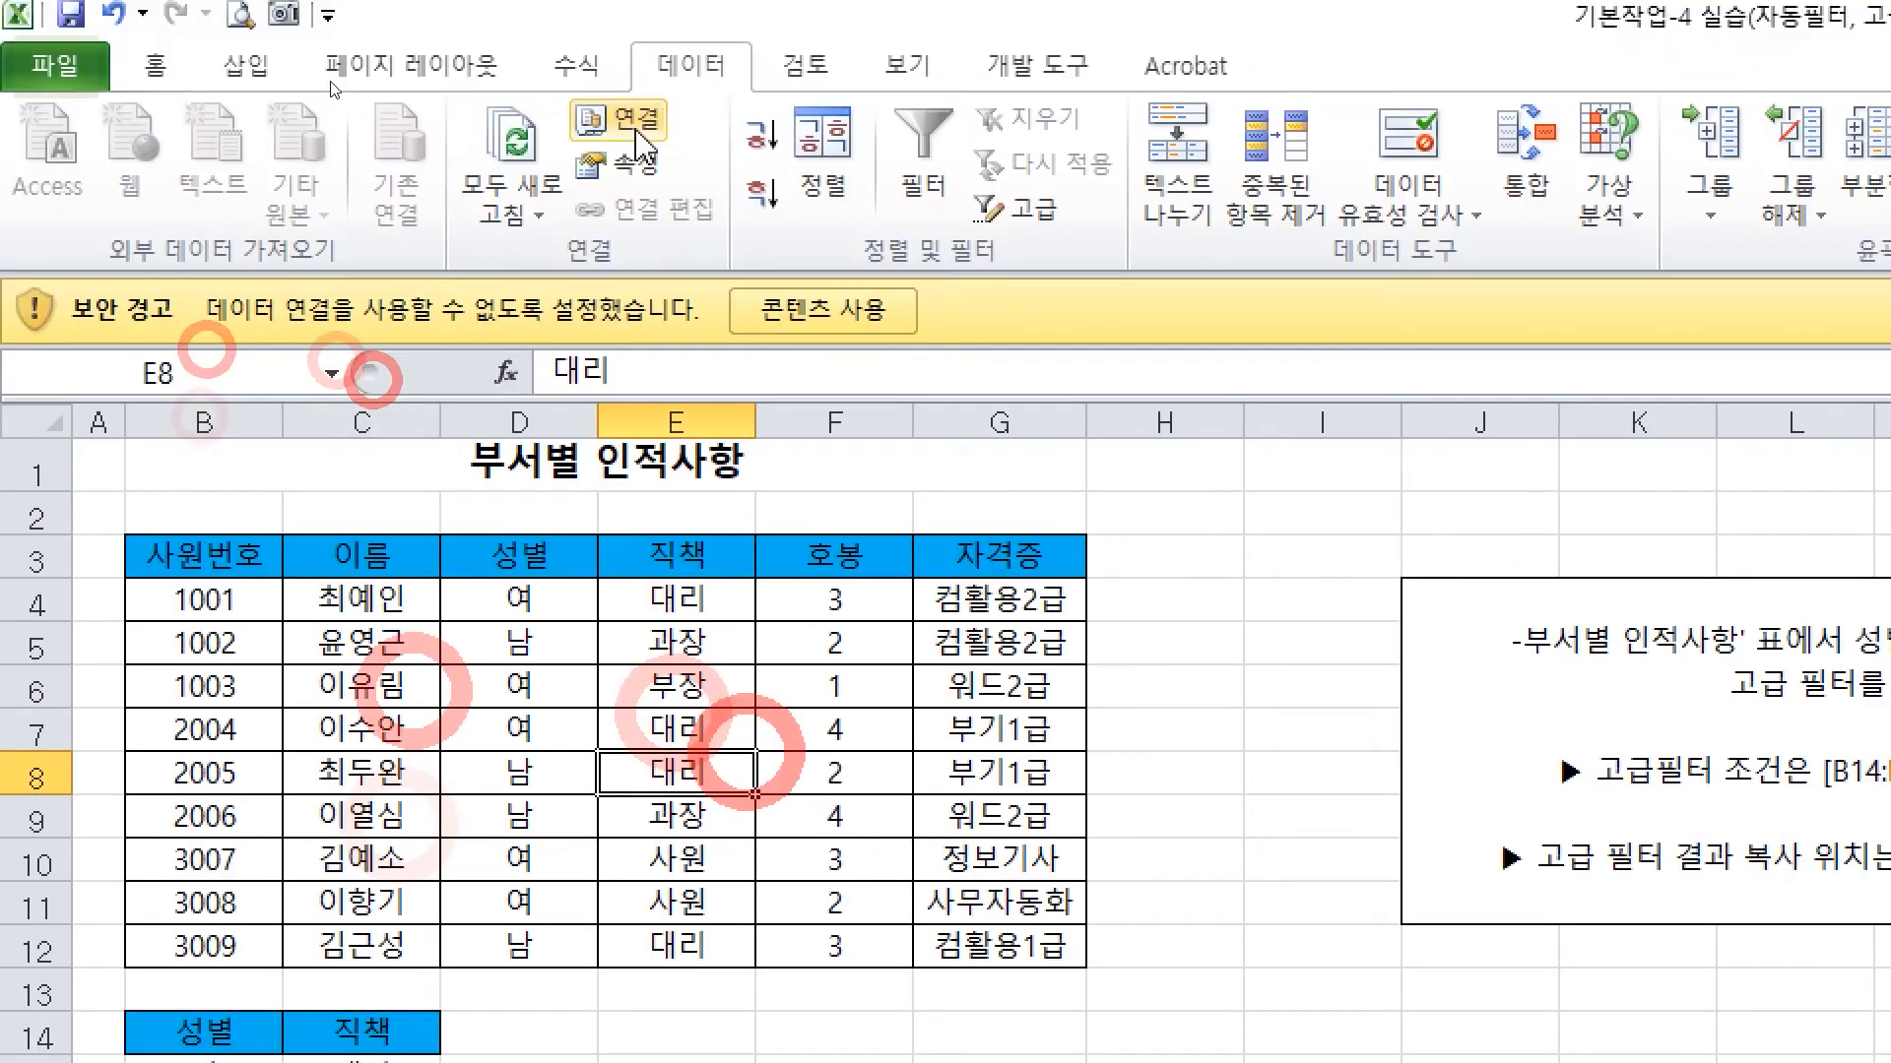
pyautogui.click(697, 66)
pyautogui.click(1024, 214)
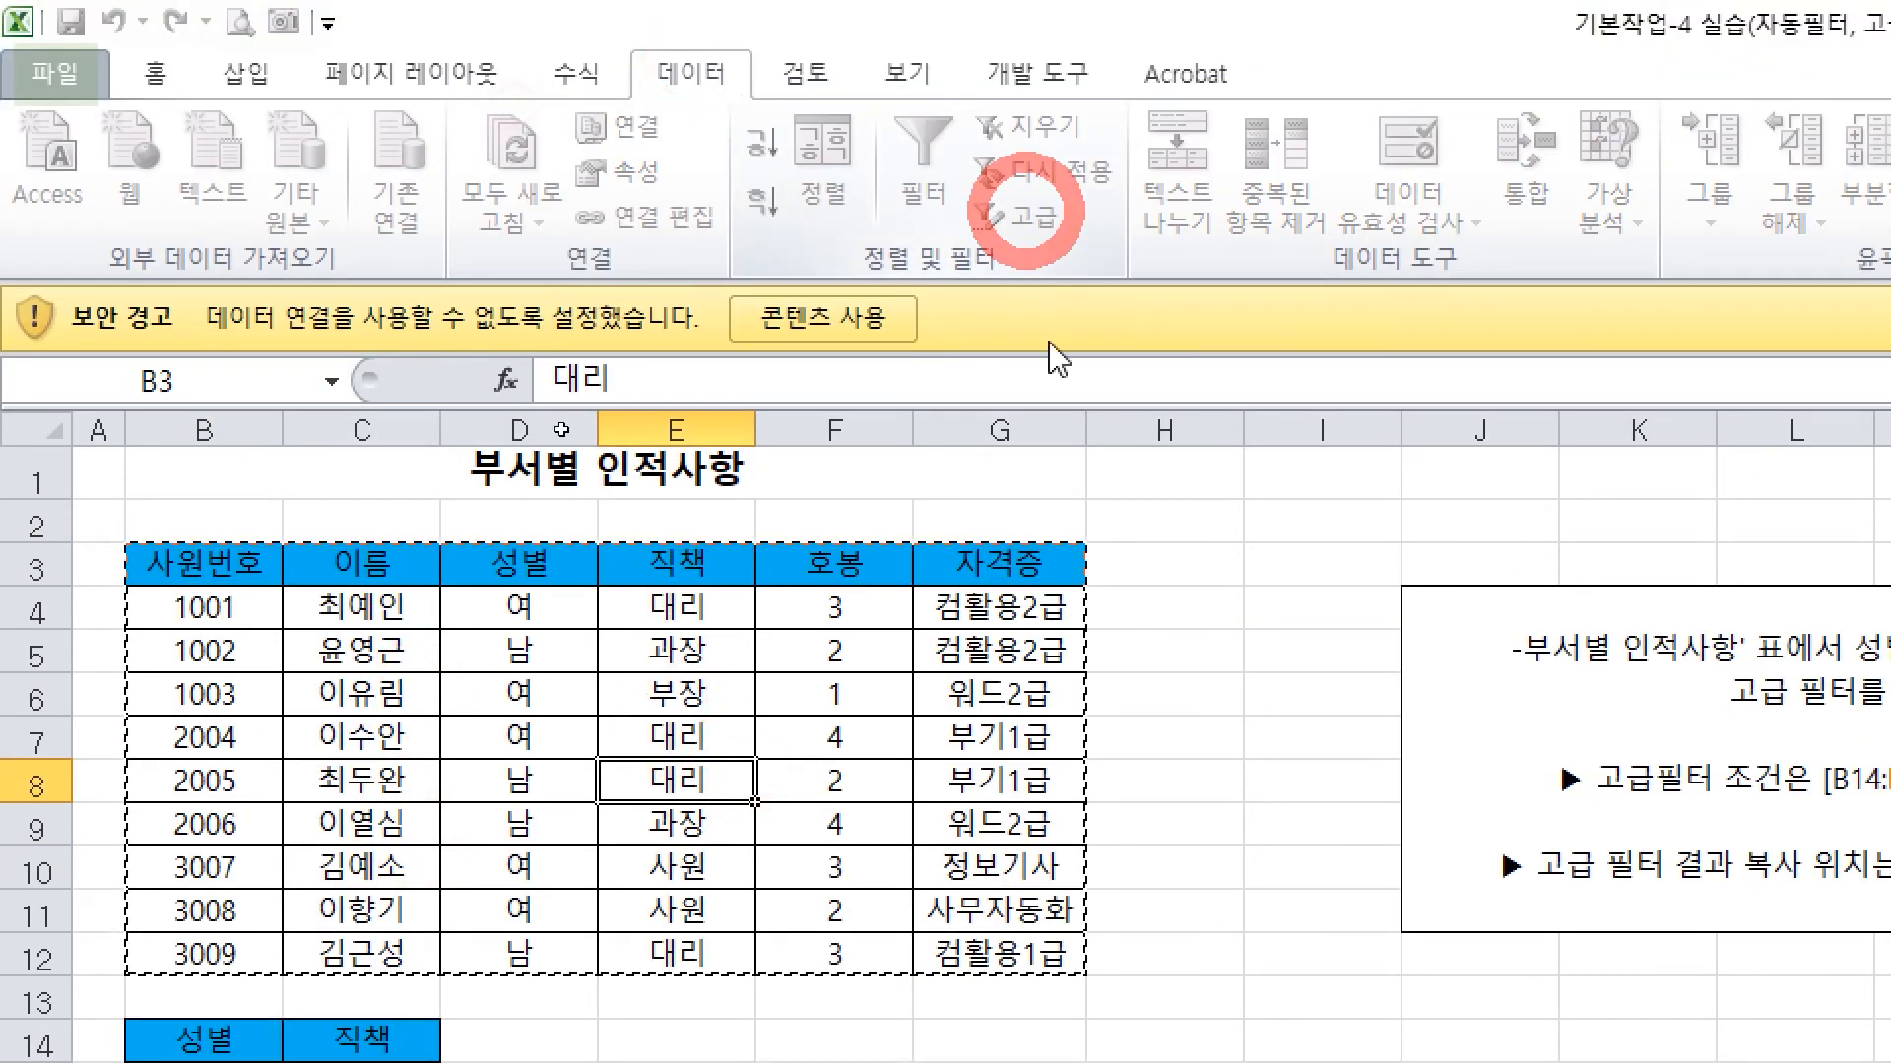
pyautogui.click(962, 654)
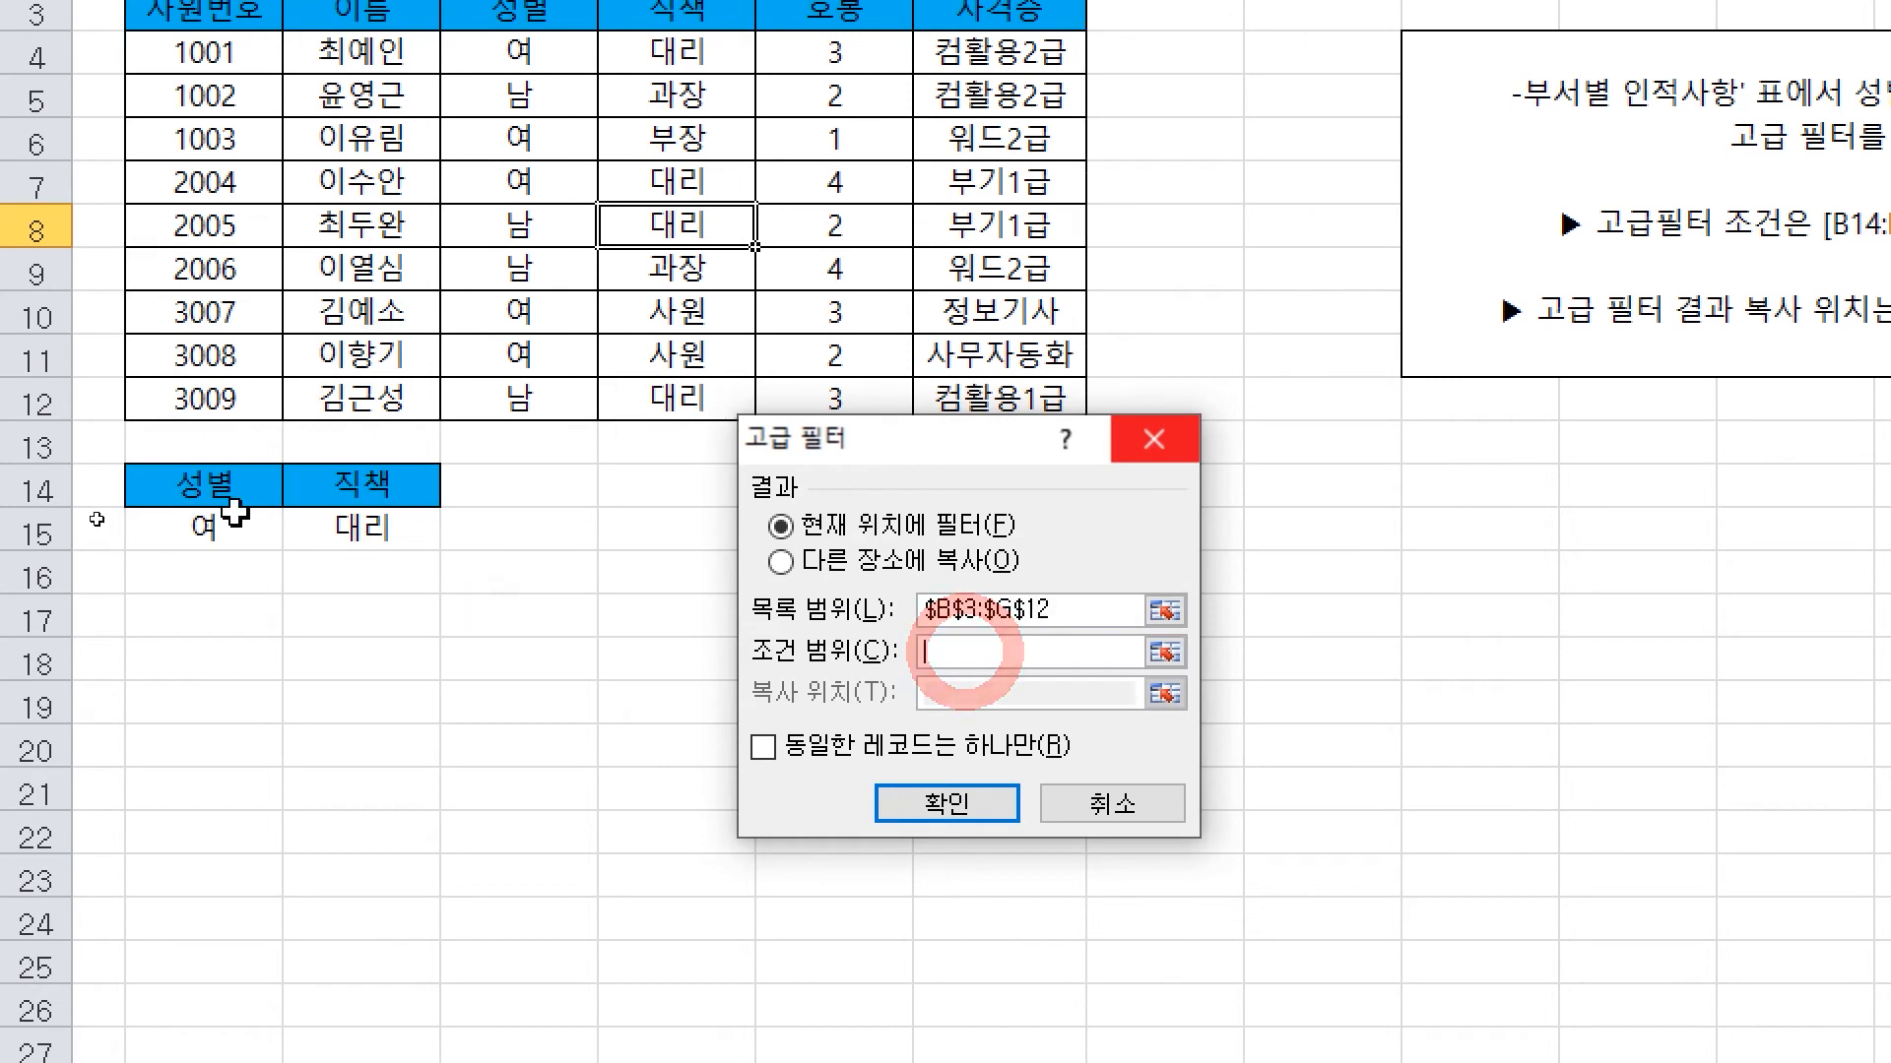
pyautogui.moveTo(192, 485); pyautogui.dragTo(359, 535)
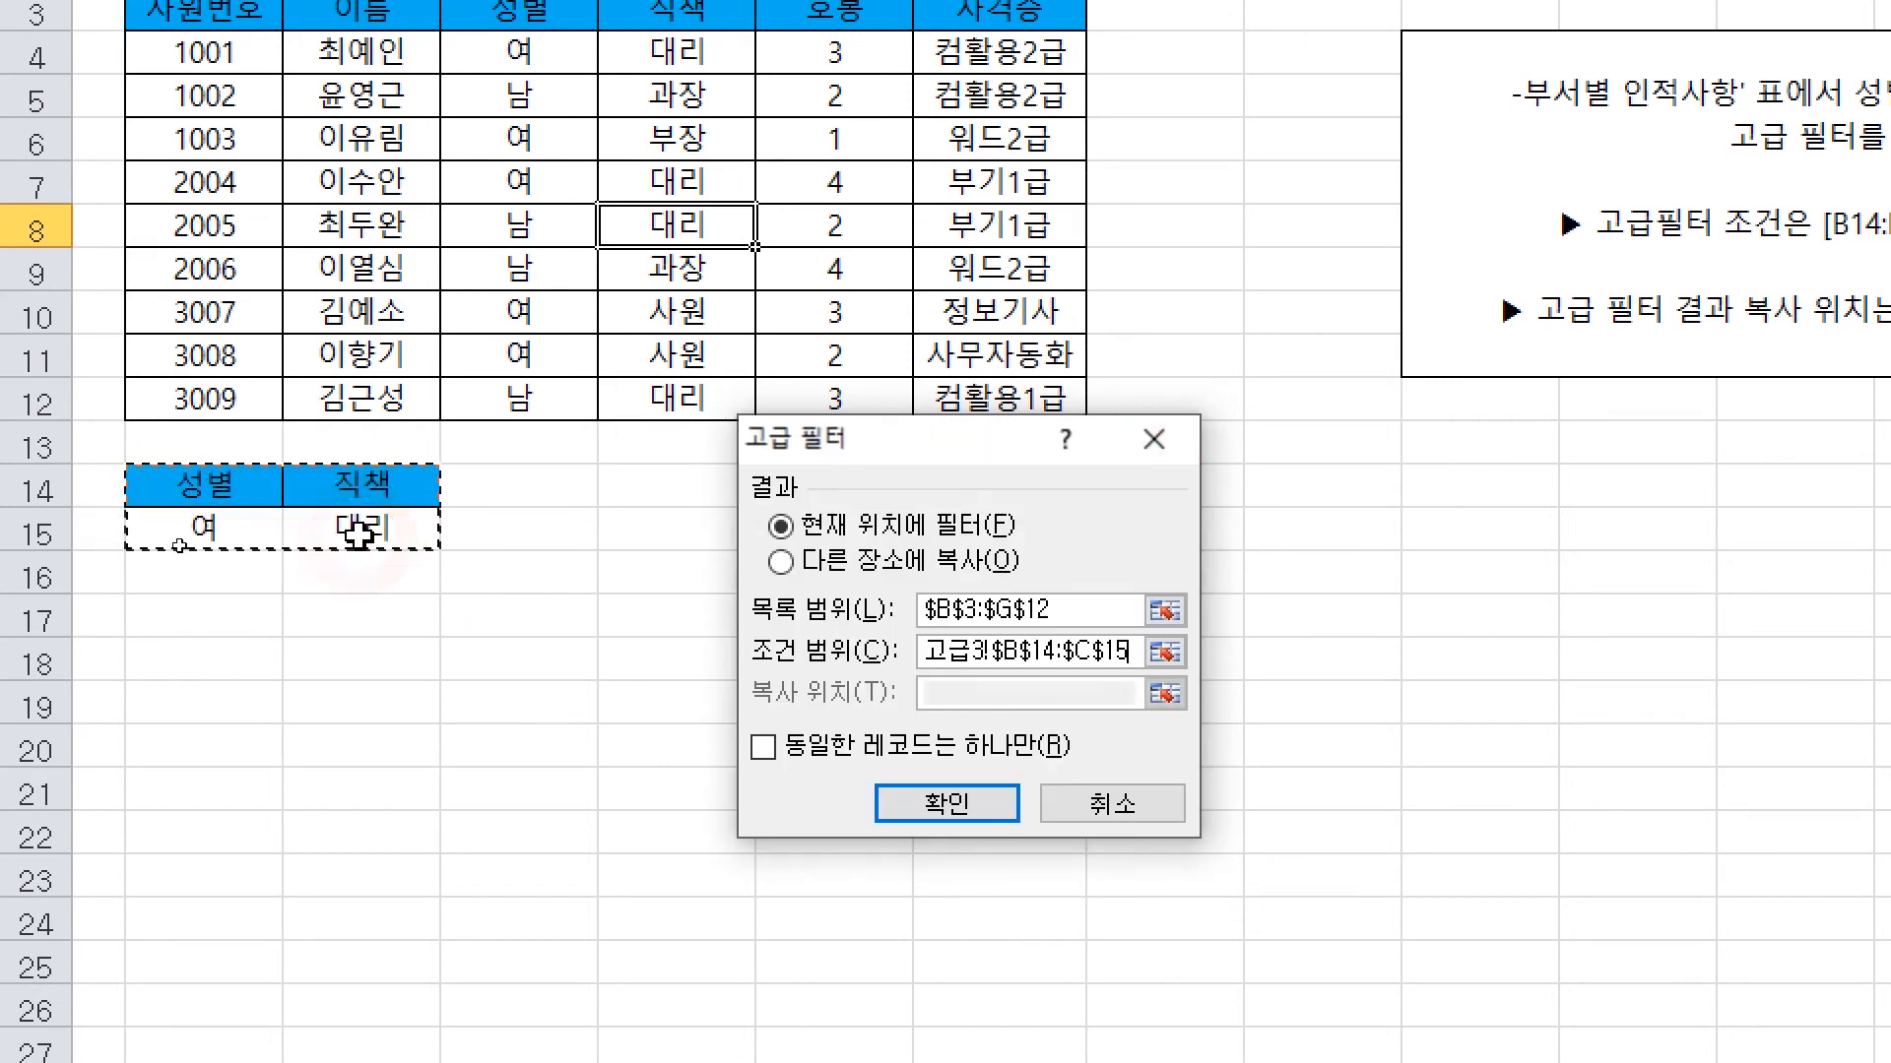
# Choose 다른 장소에 복사, set the copy location to B18 and run the filter
pyautogui.click(793, 558)
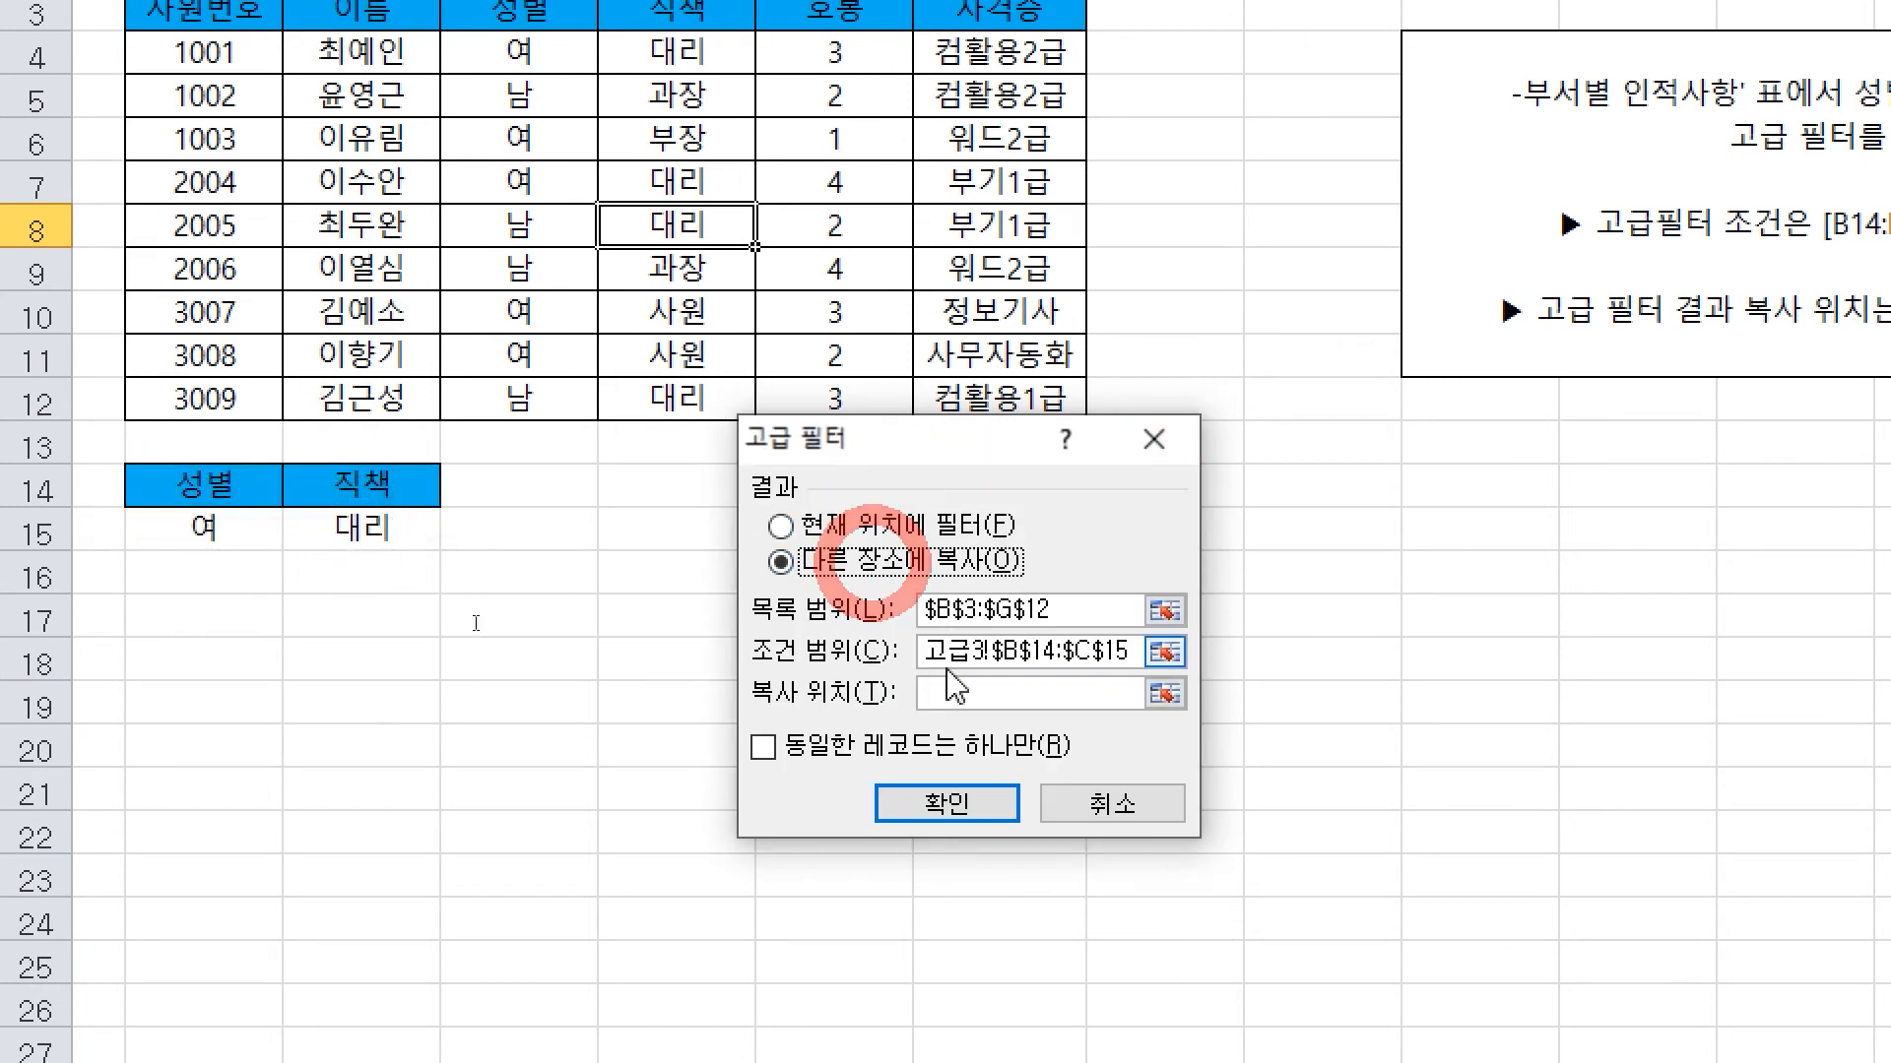
pyautogui.click(958, 689)
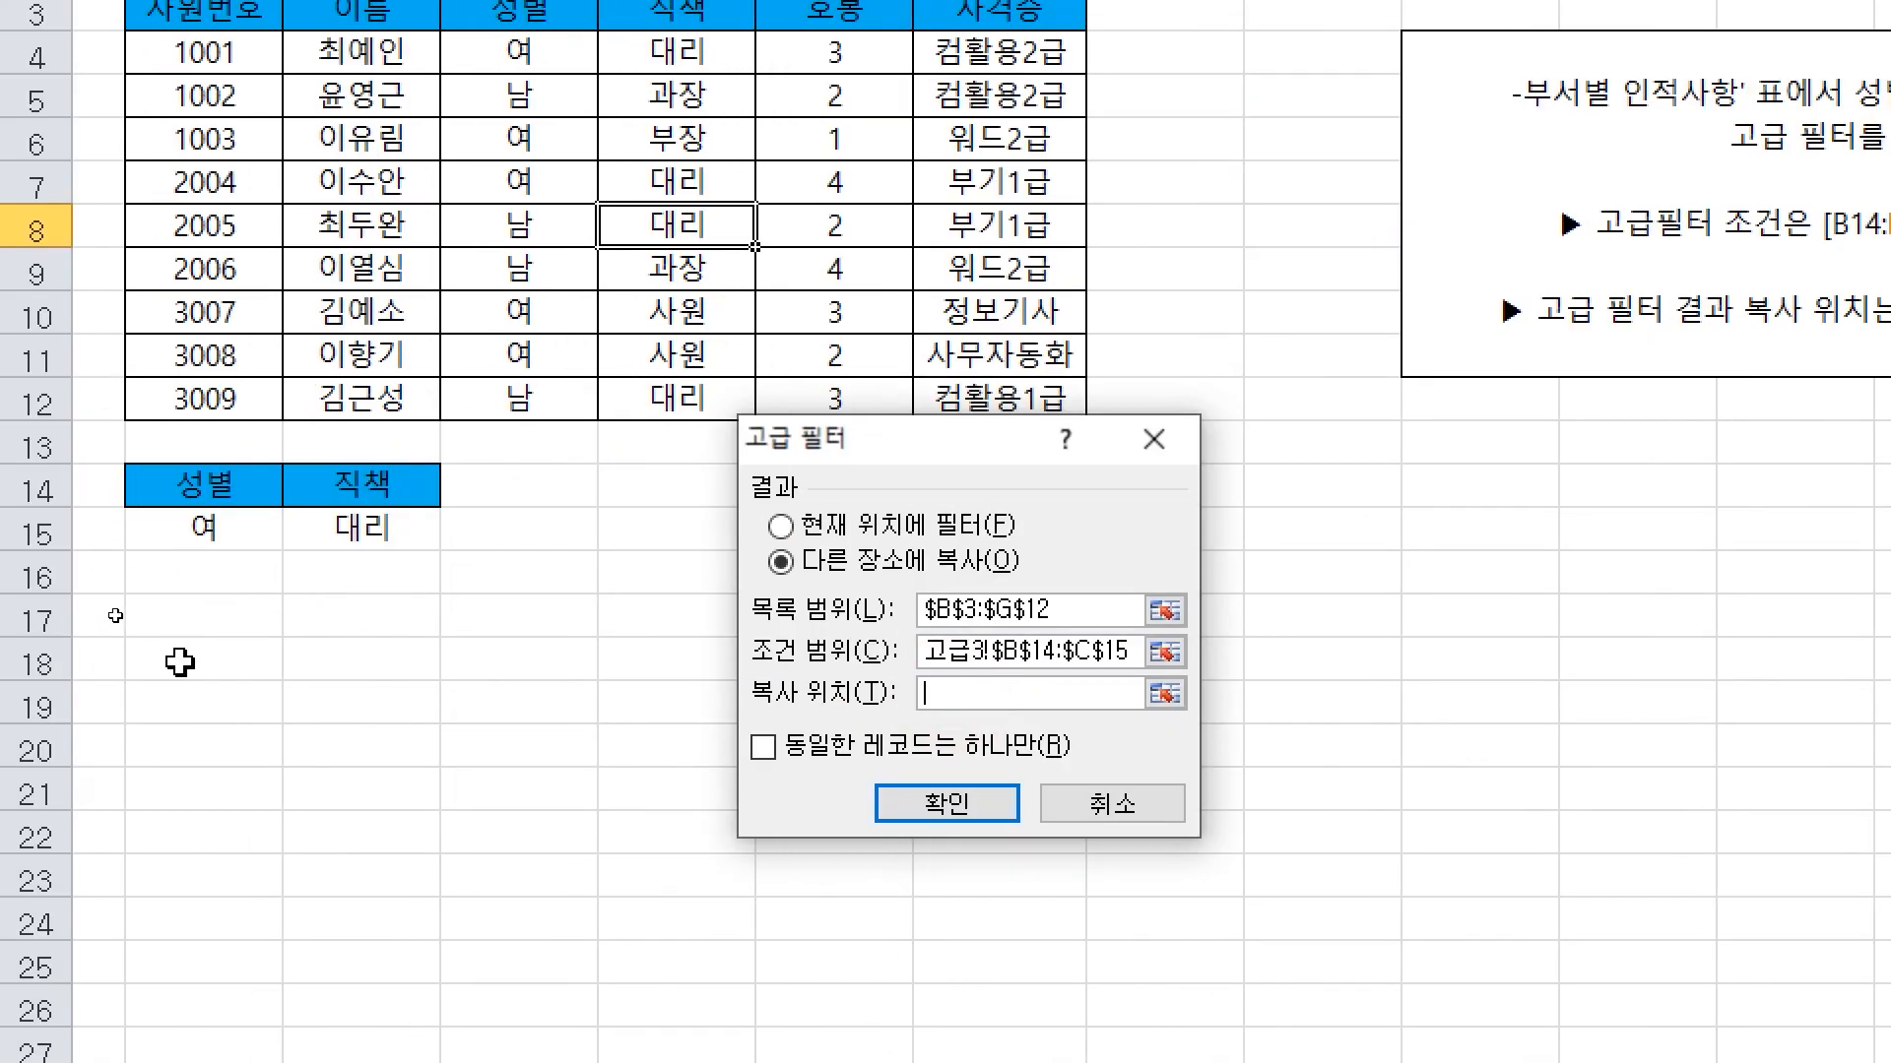
pyautogui.click(0, 660)
pyautogui.click(967, 799)
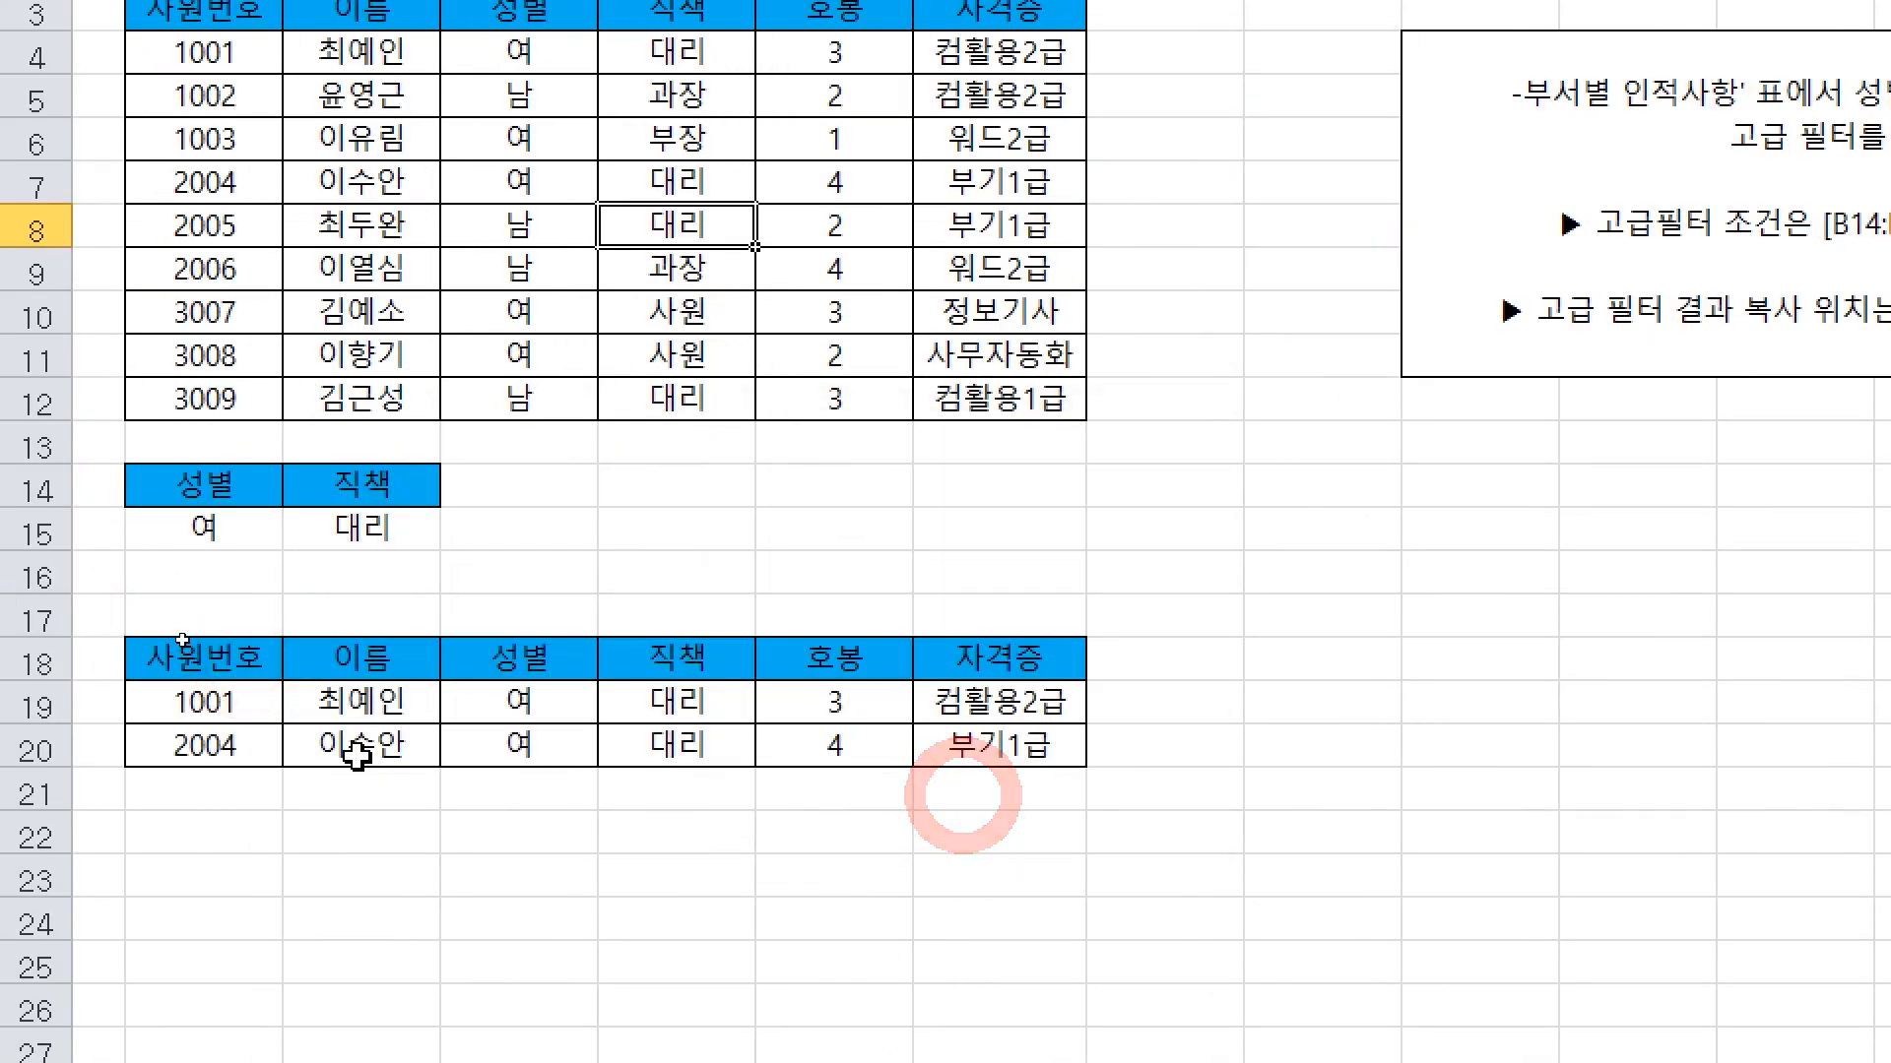
pyautogui.click(402, 717)
pyautogui.click(402, 744)
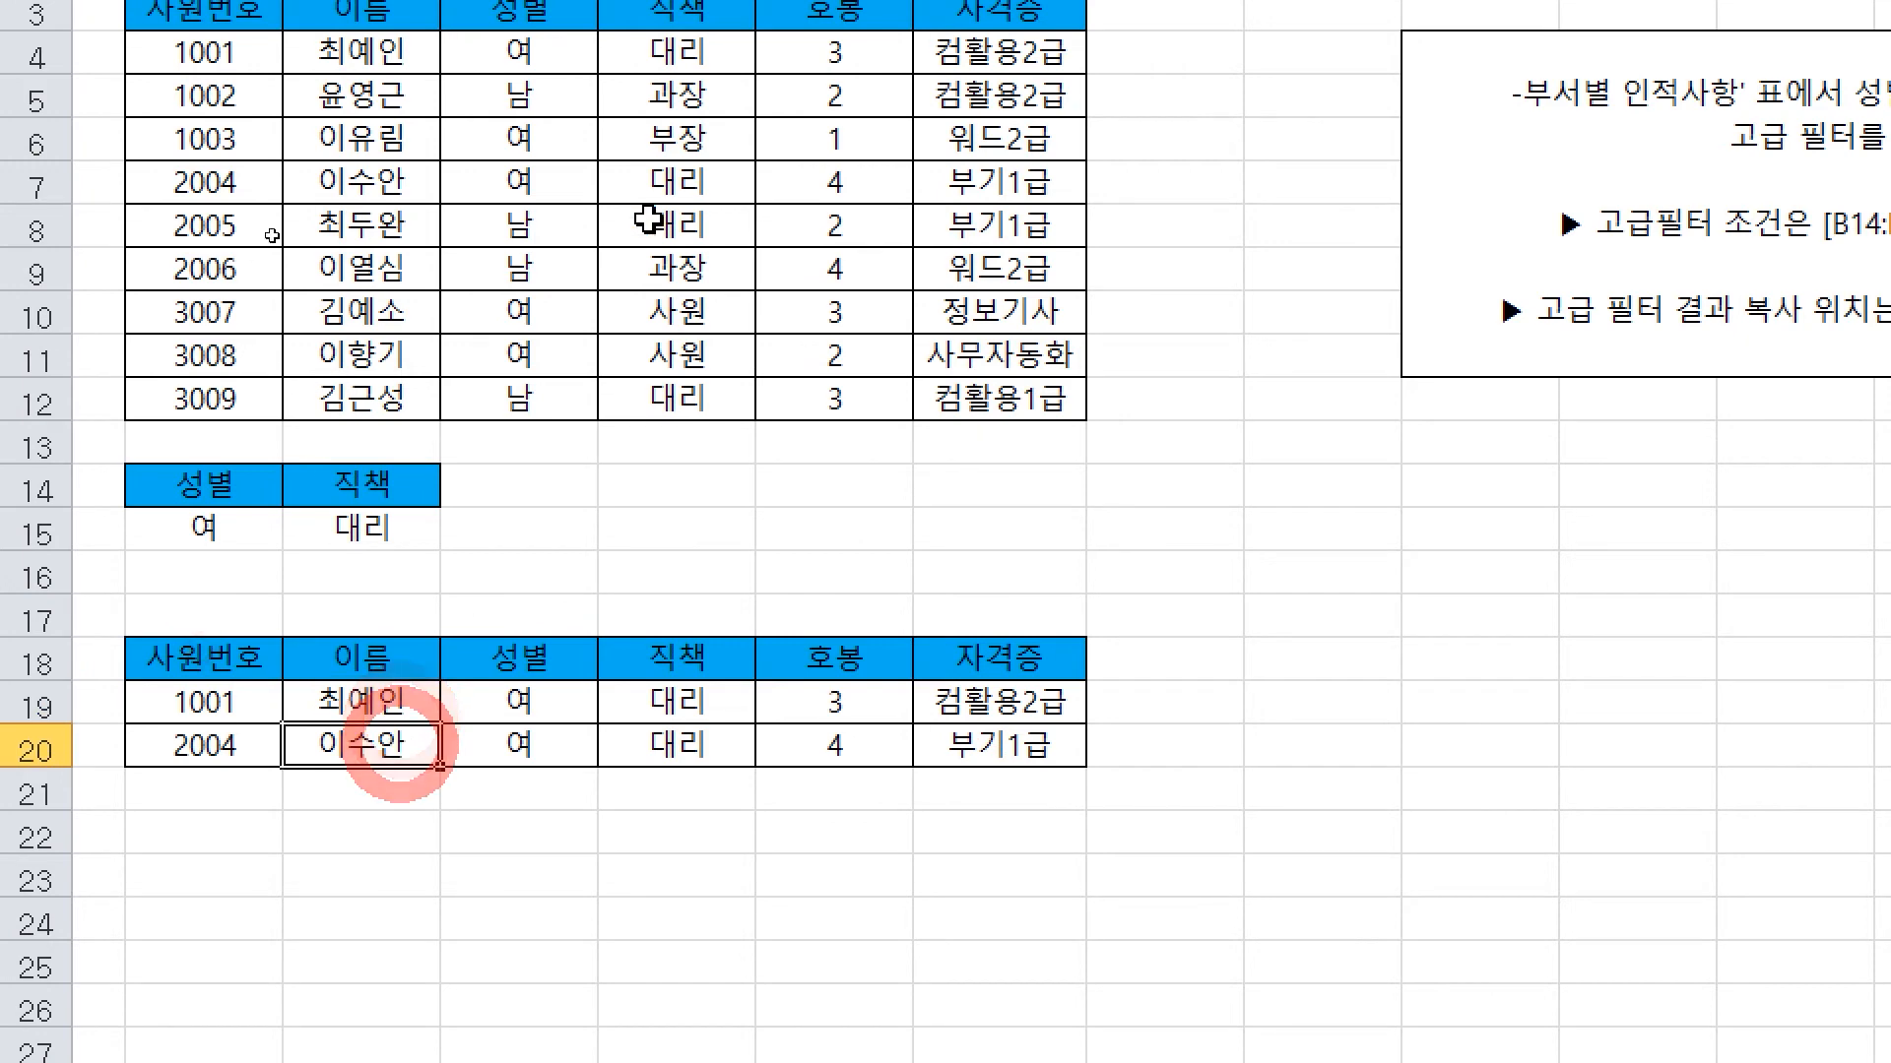
# Open the practice sheet with the 상공전자 사원별 급여 현황 table and select the 연장수당 header in D3
pyautogui.hotkey('ctrl', 'End')
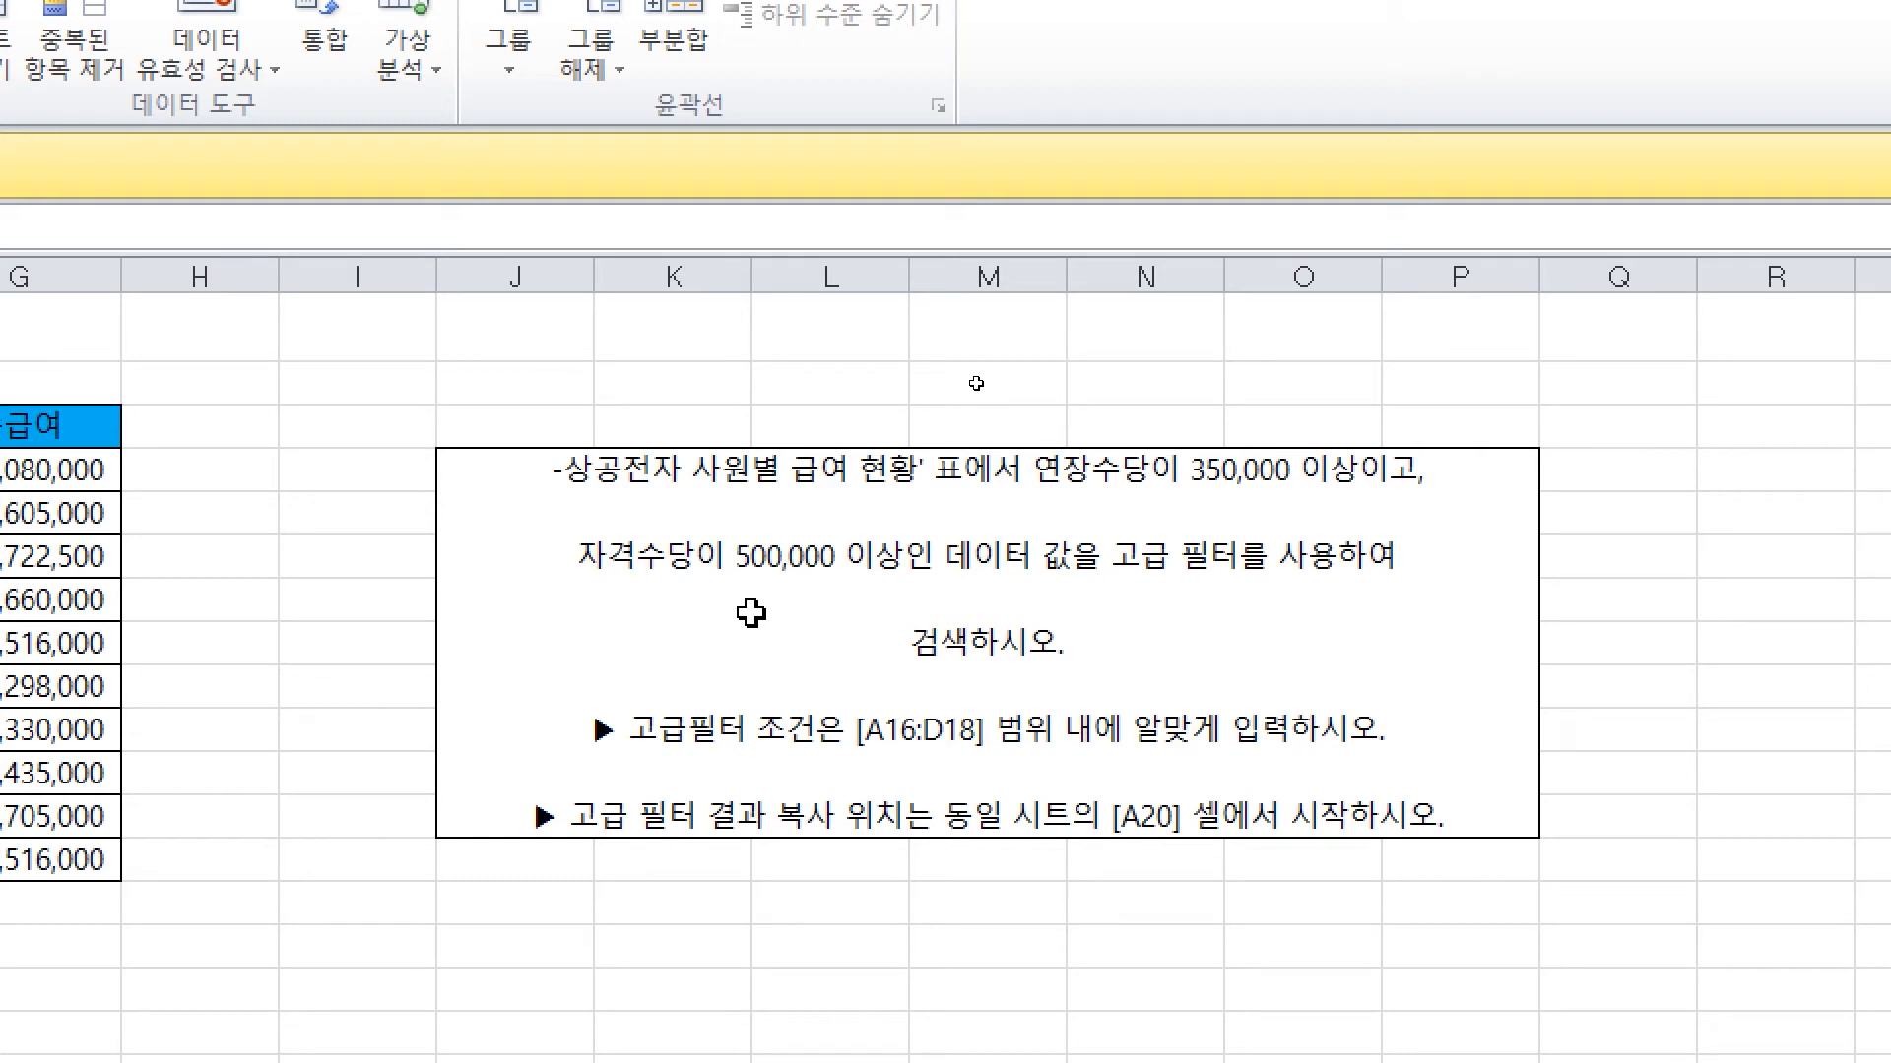
pyautogui.click(654, 421)
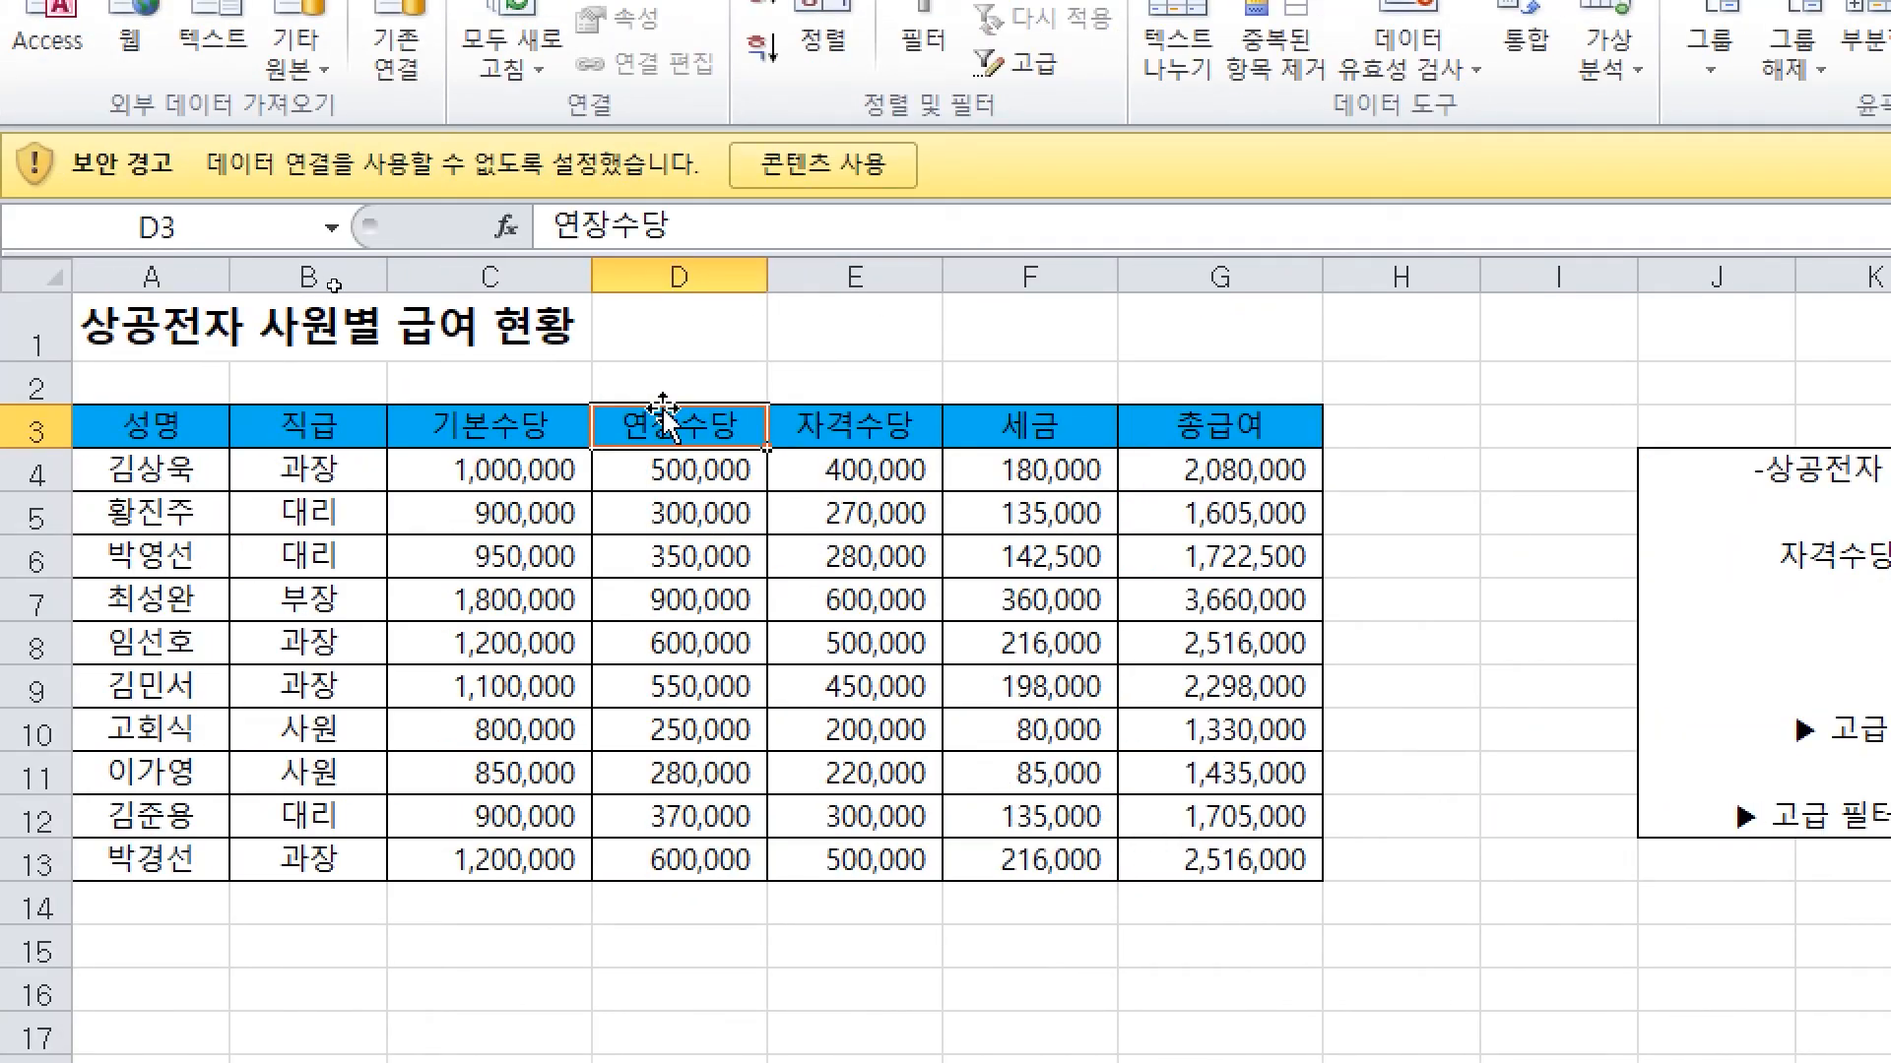
# Copy the 연장수당 and 자격수당 headers from the salary table to A16:B16 as the filter criteria headers
pyautogui.moveTo(662, 414); pyautogui.dragTo(856, 412)
pyautogui.hotkey('ctrl', 'c')
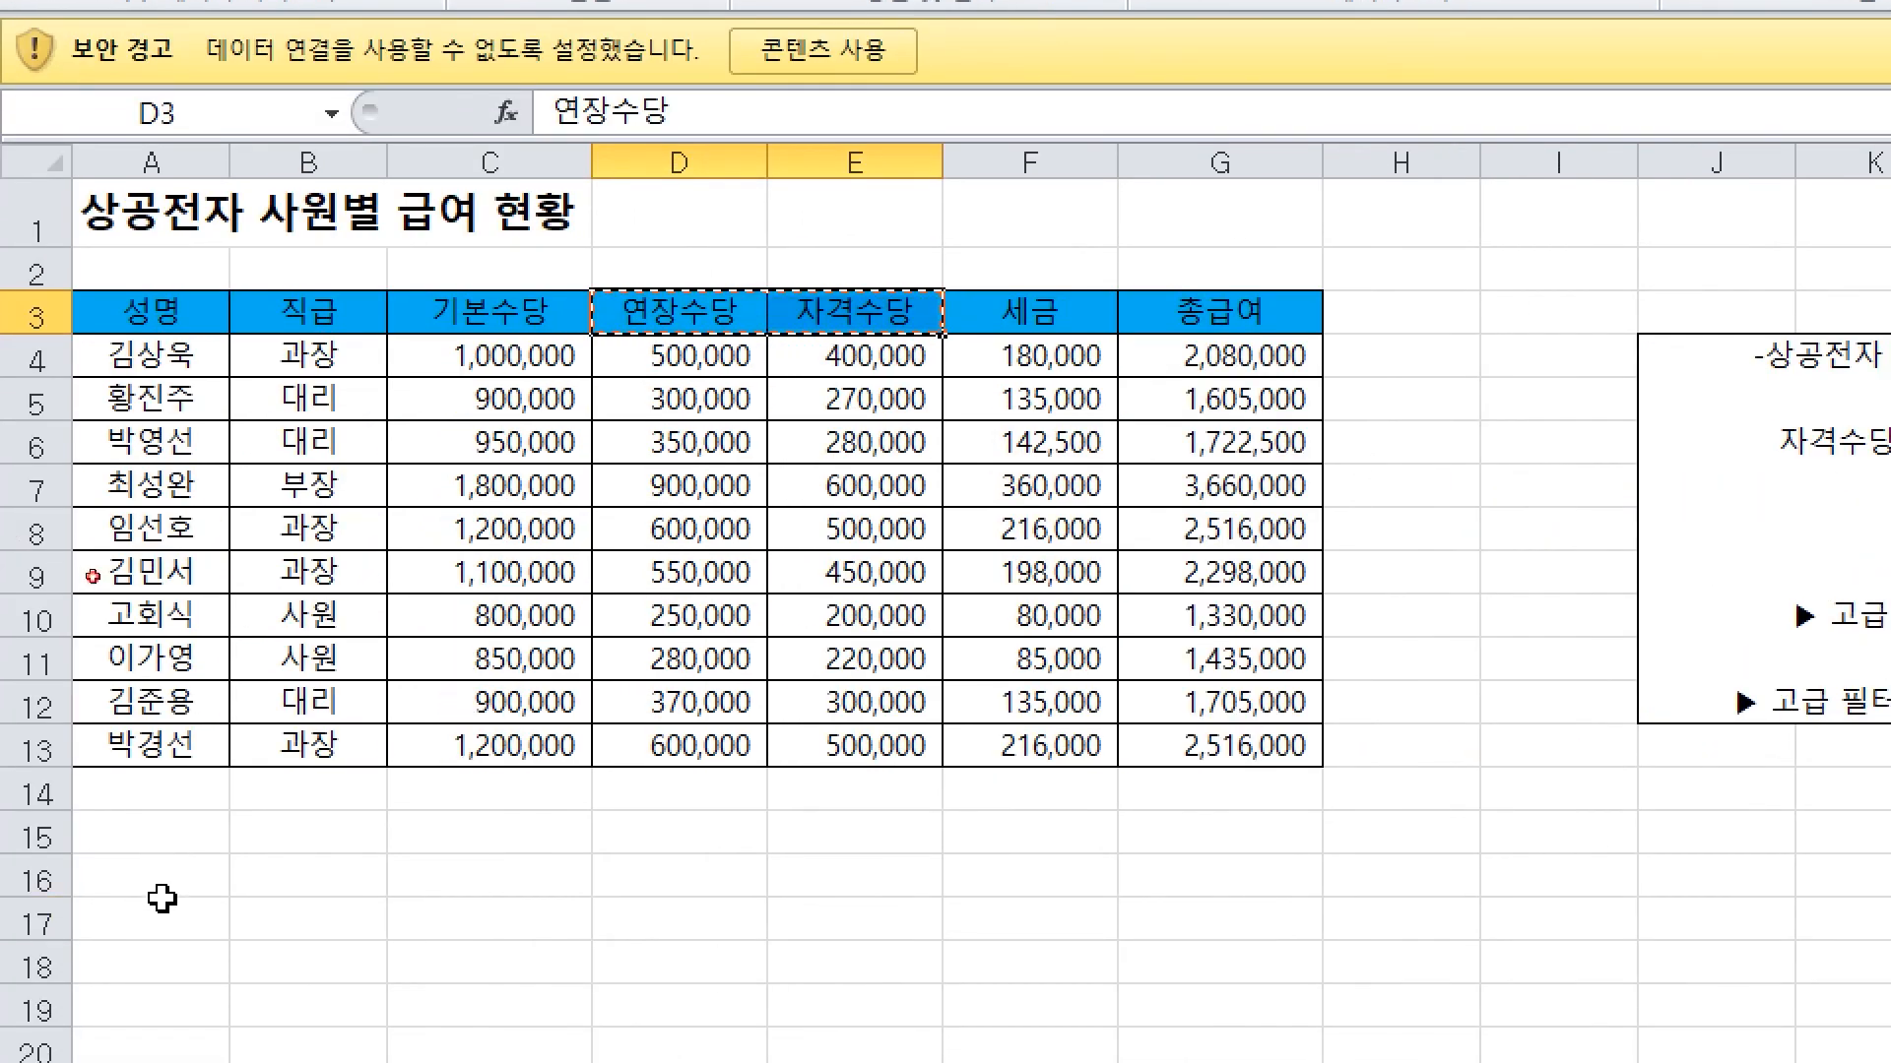
pyautogui.click(156, 899)
pyautogui.hotkey('ctrl', 'v')
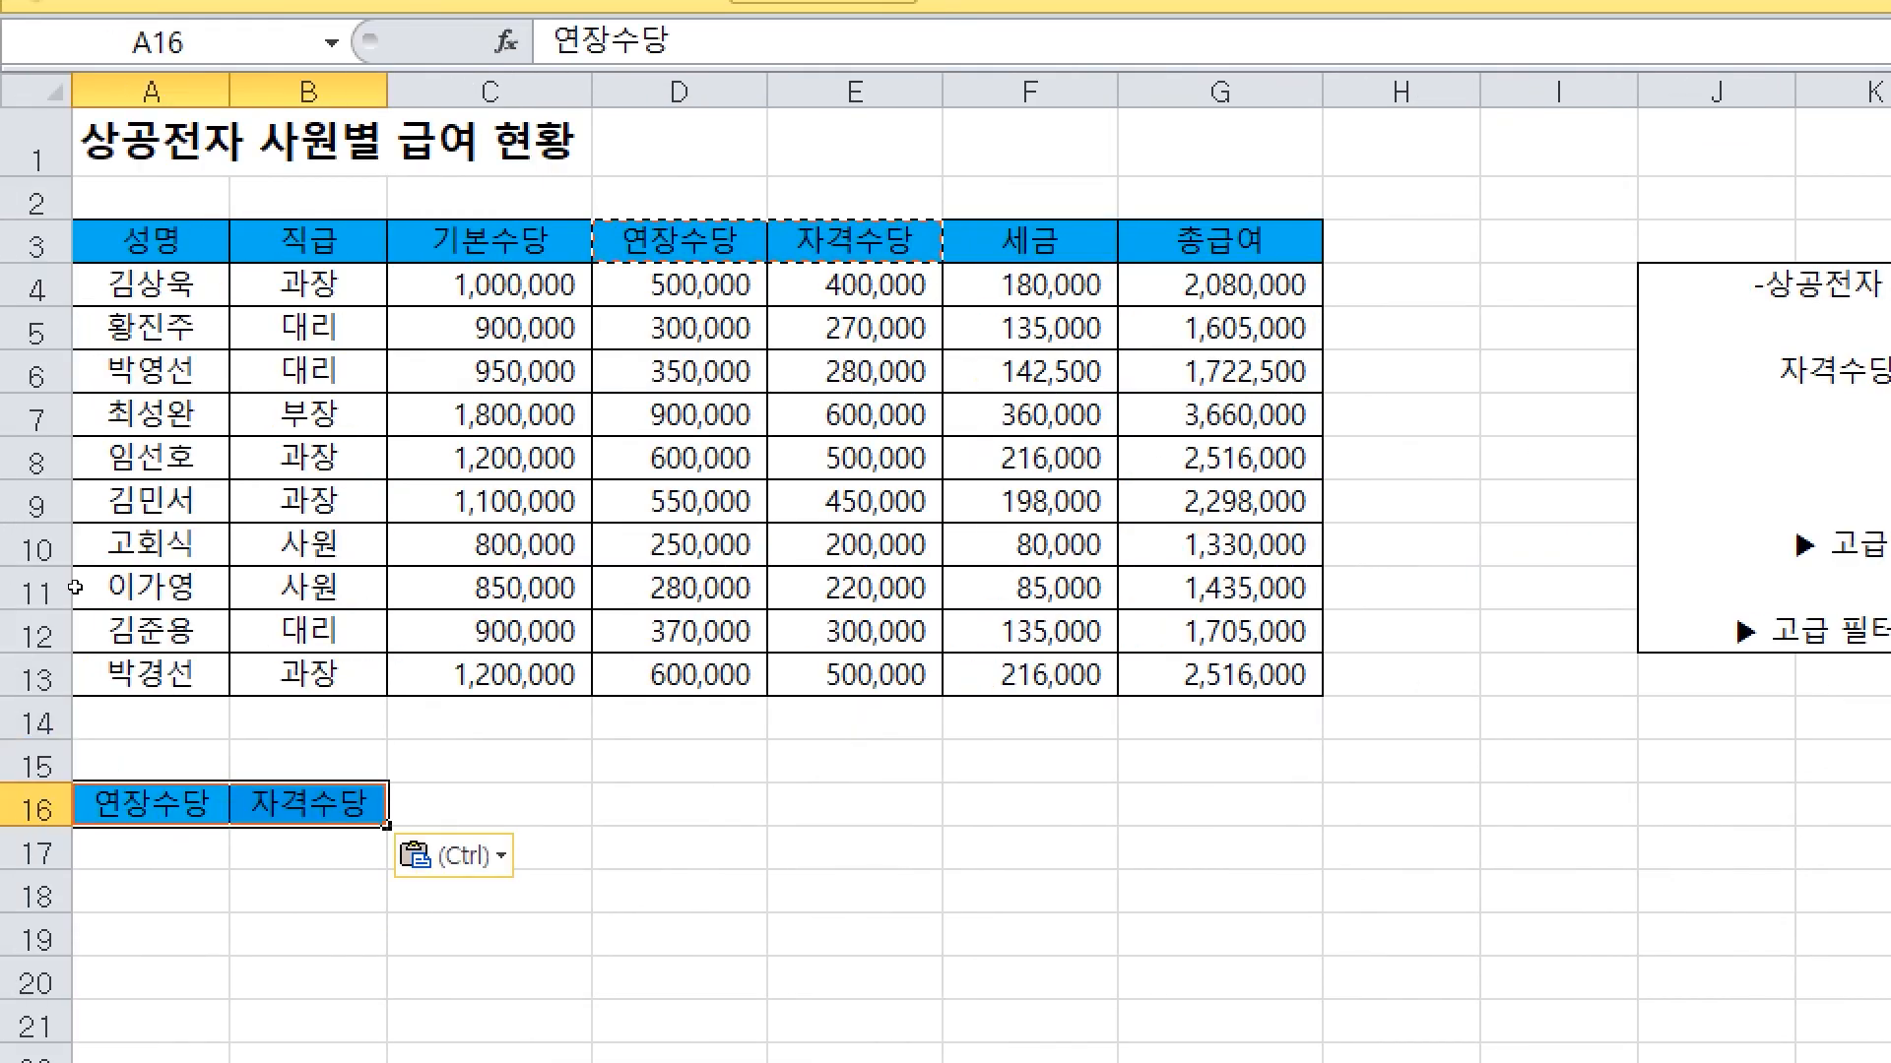
# Enter the criteria >=350000 under 연장수당 in A17 and >=500000 under 자격수당 in B17
pyautogui.click(148, 726)
pyautogui.write('>=')
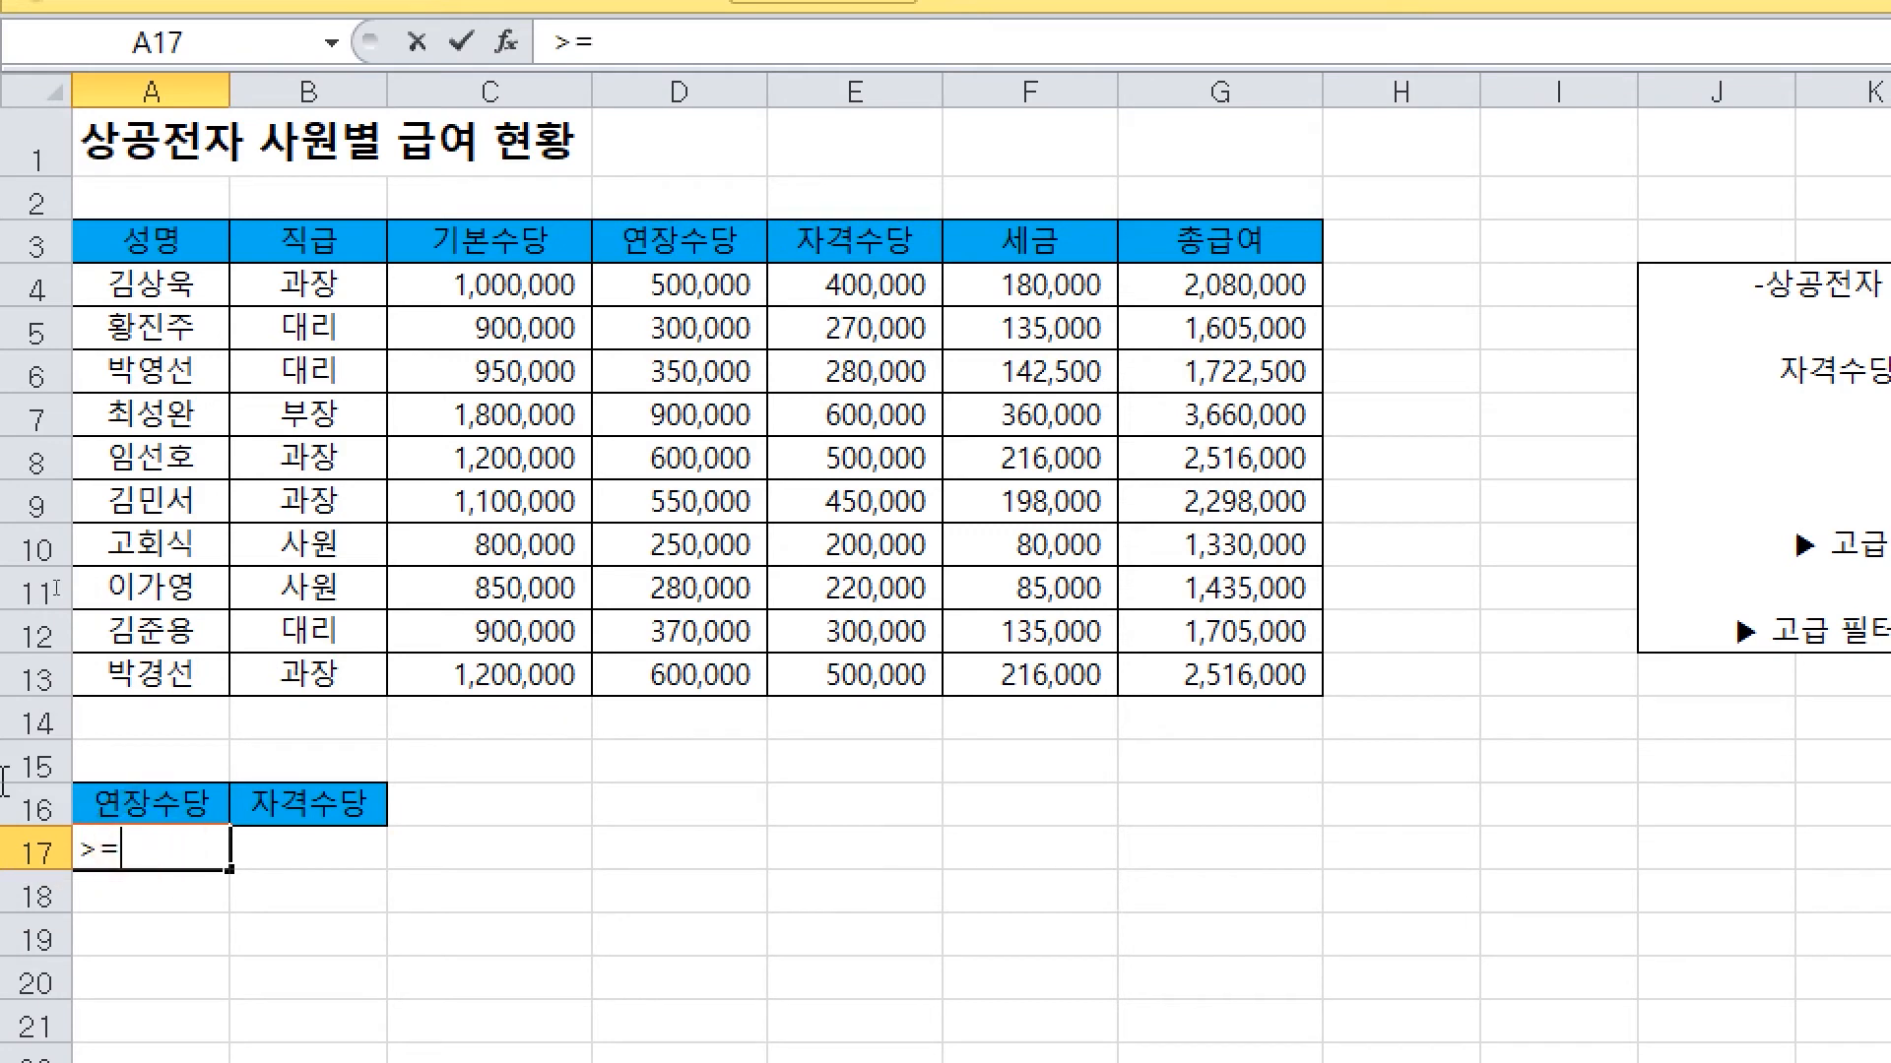
pyautogui.write('350000')
pyautogui.press('Return')
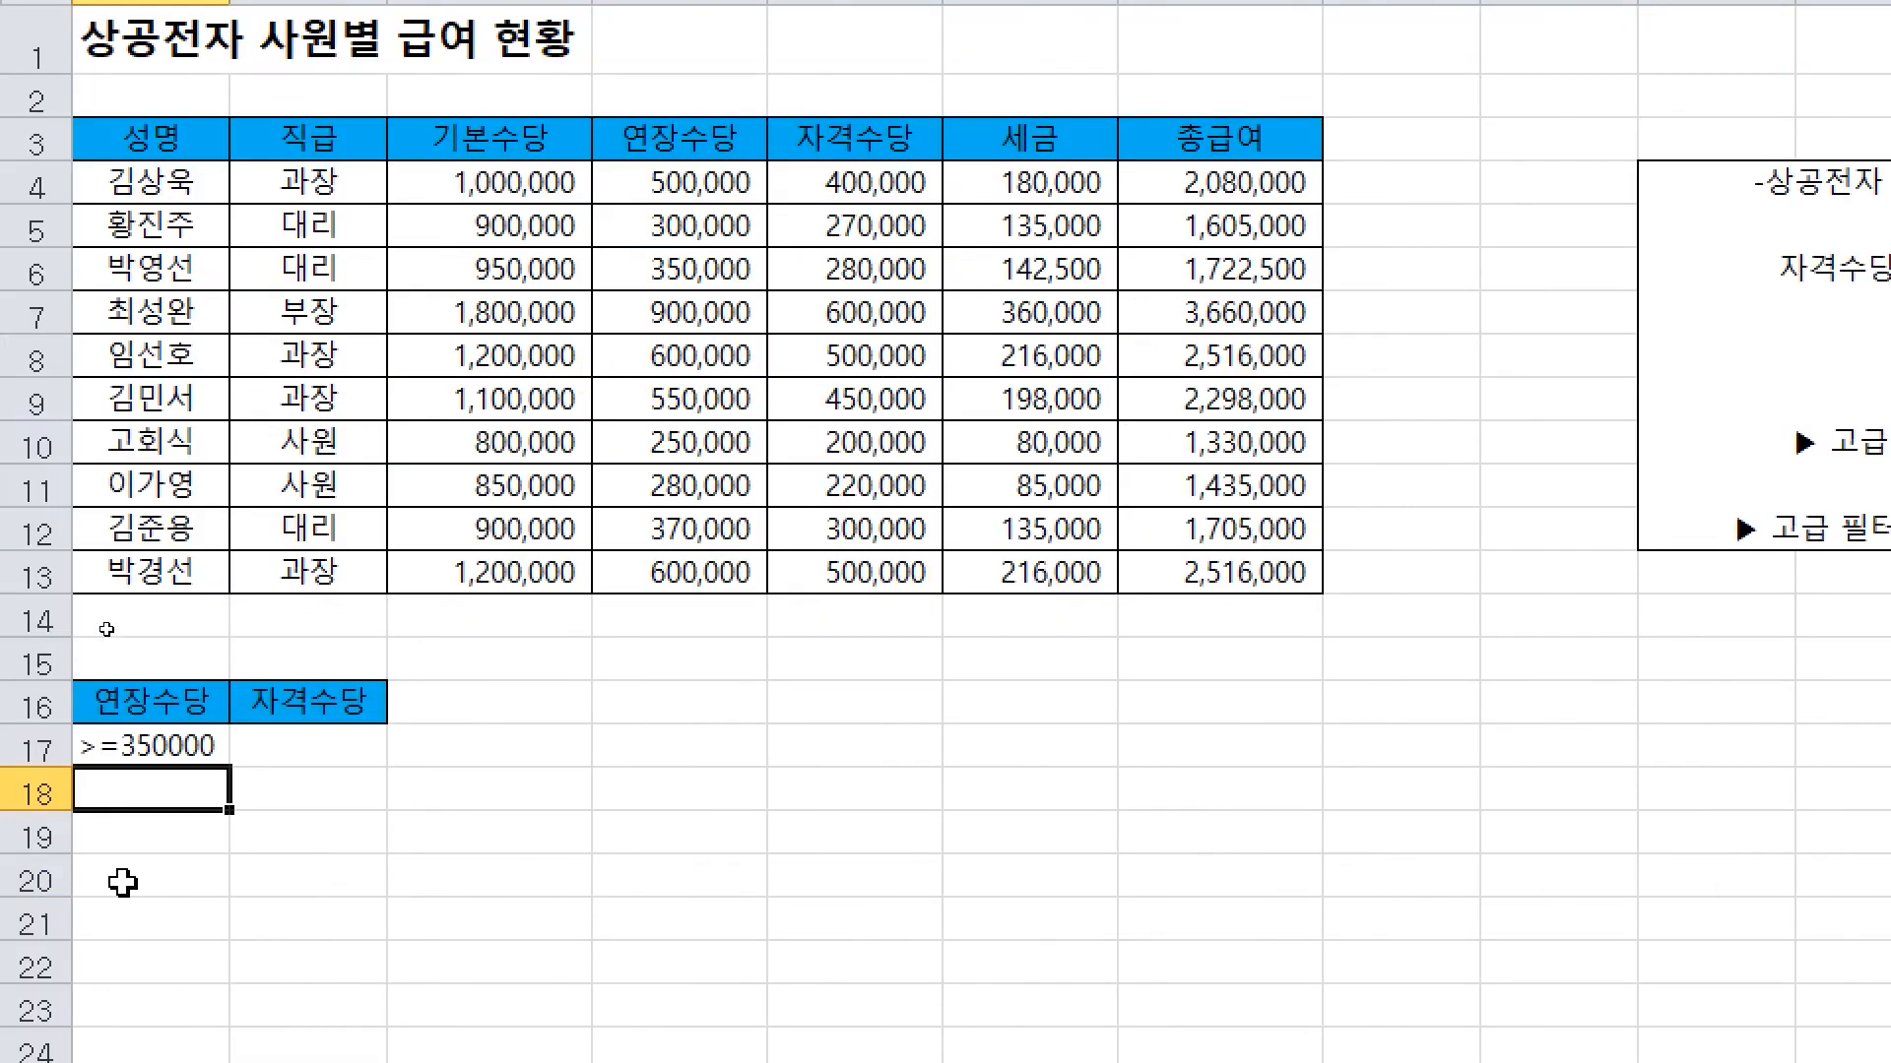
pyautogui.click(295, 746)
pyautogui.write('>=')
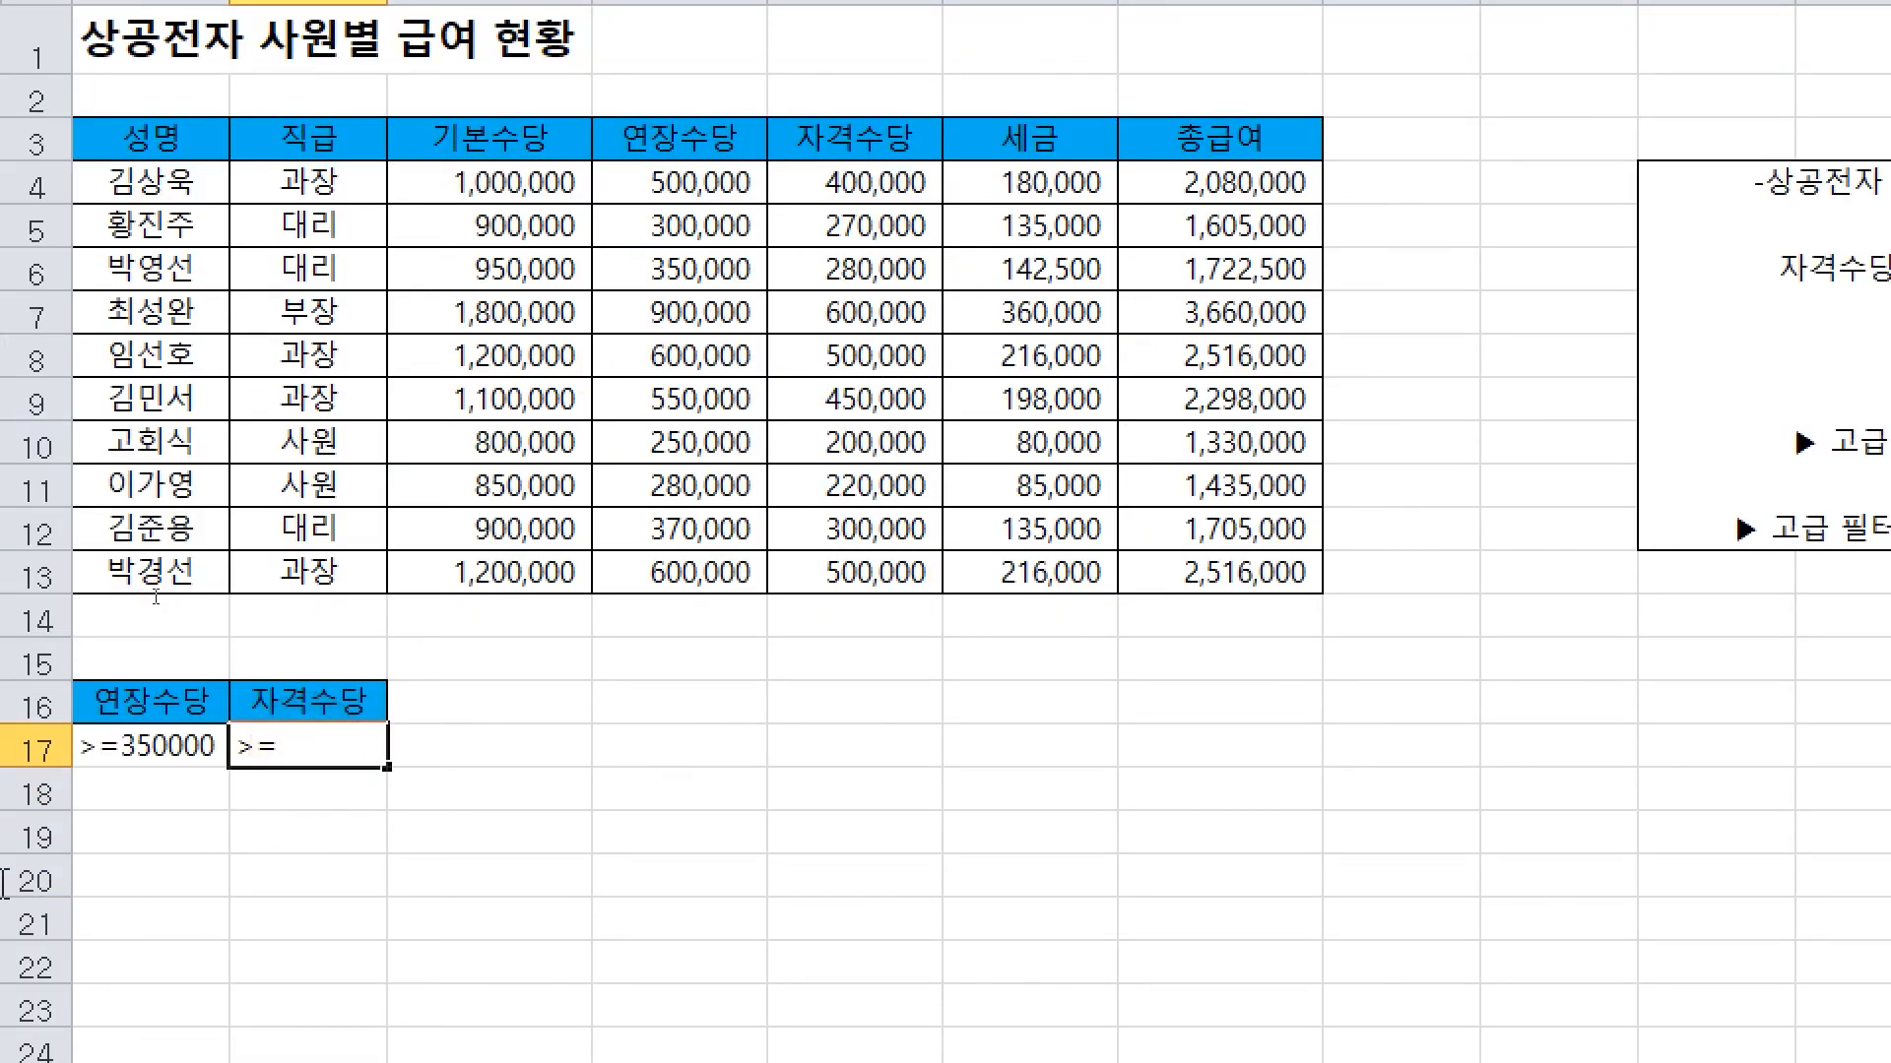
pyautogui.write('500000')
pyautogui.press('Return')
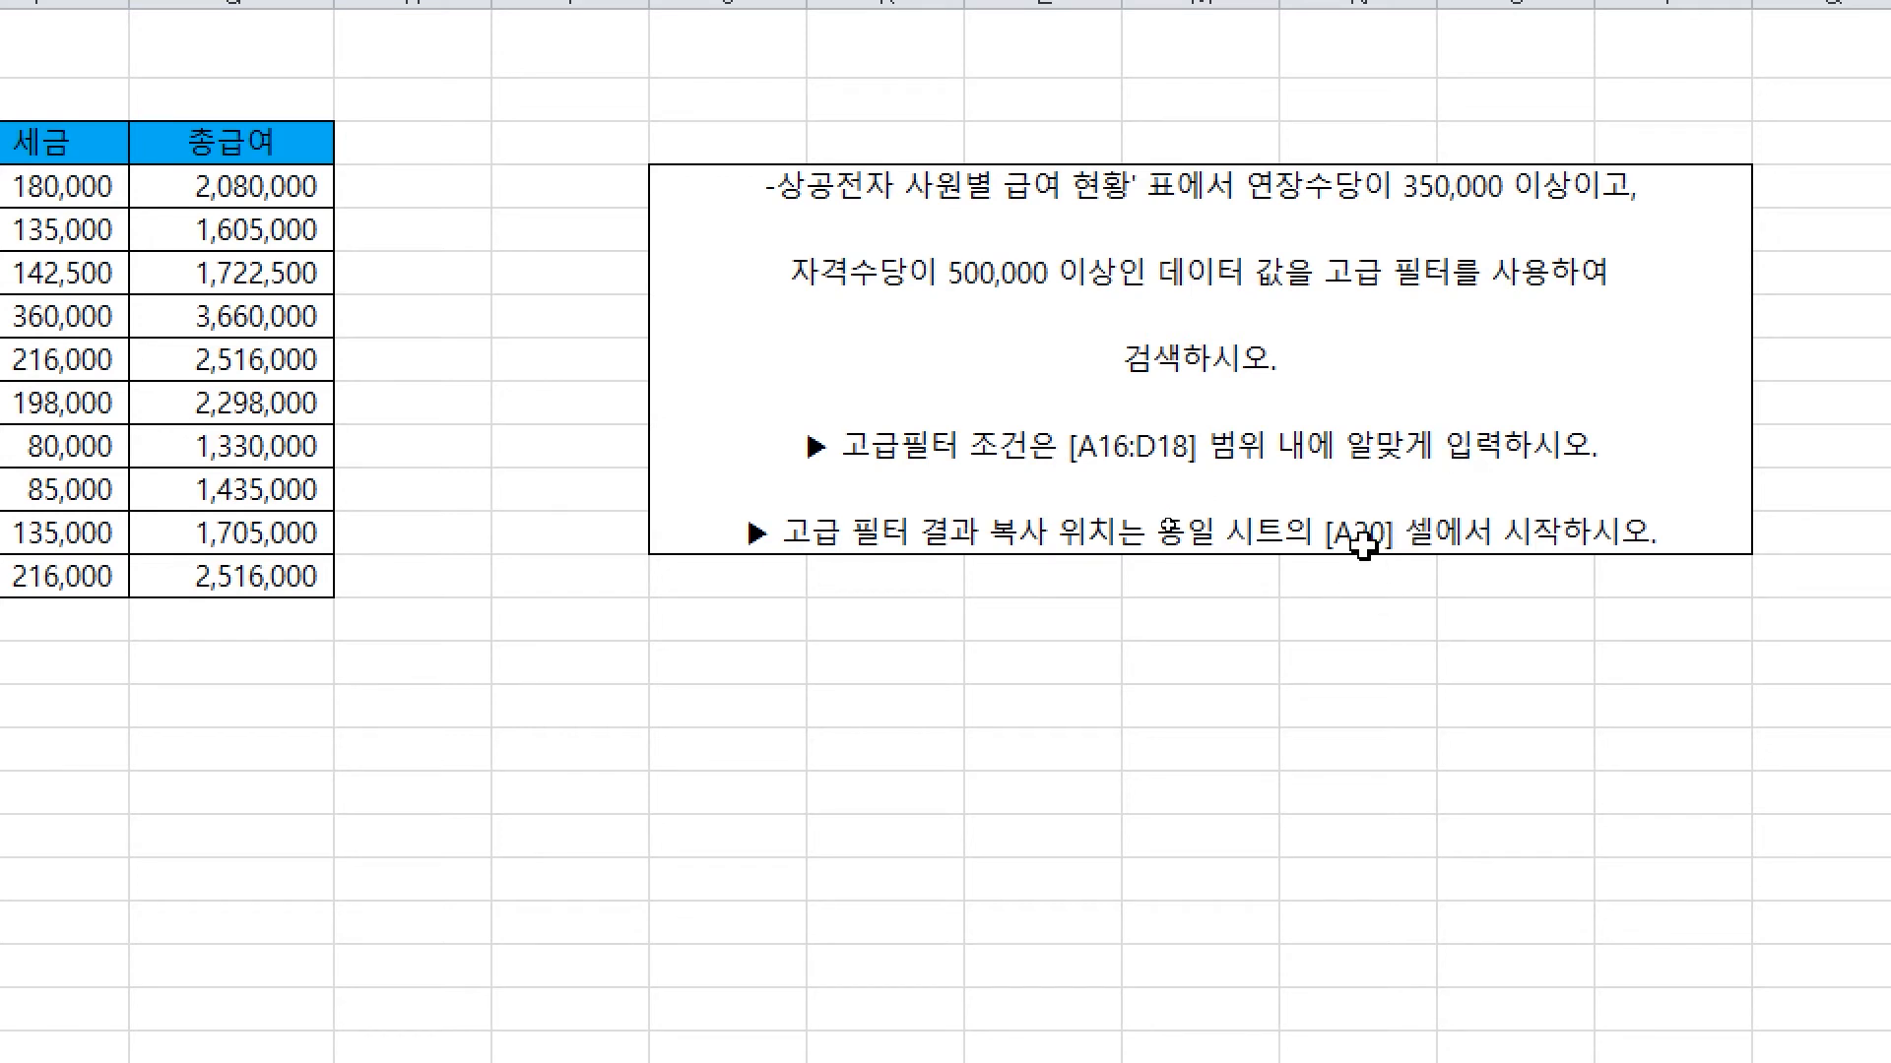
# Start an Advanced Filter on the salary table A3:G13 with A16:B17 as the criteria range
pyautogui.click(254, 317)
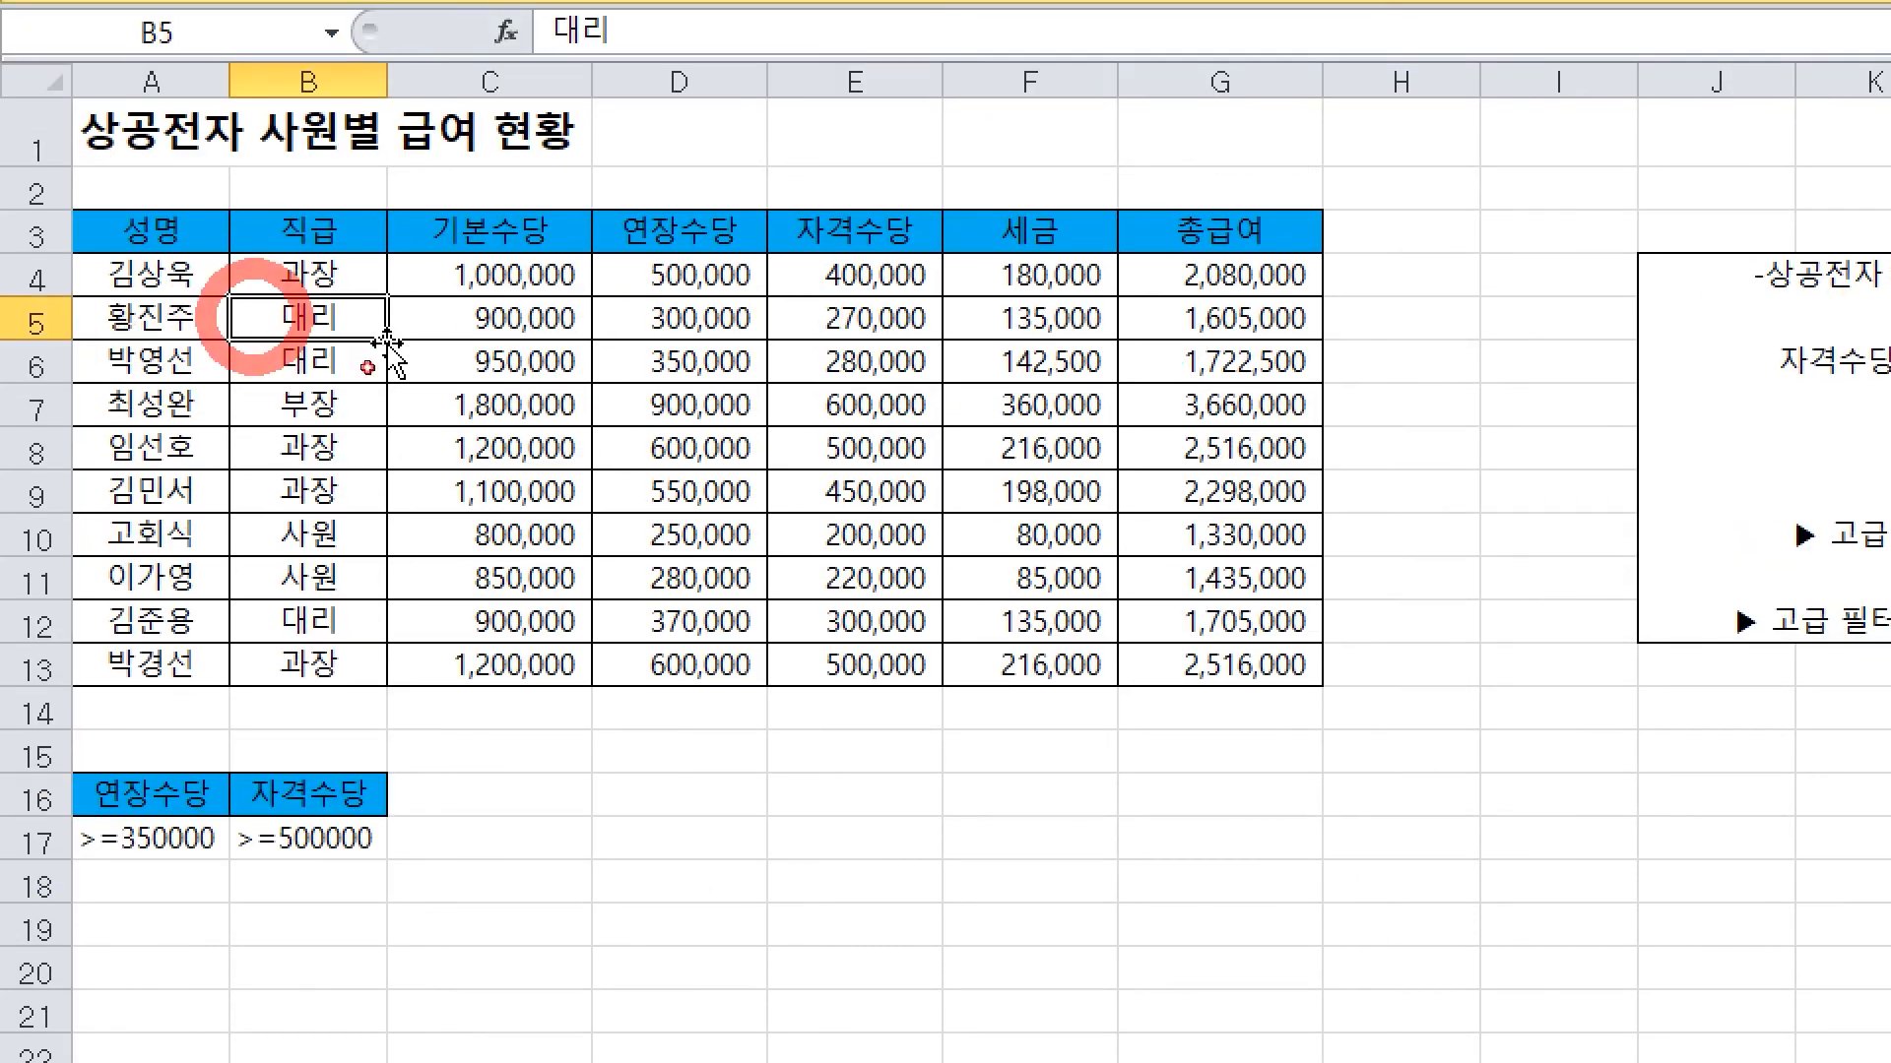
pyautogui.click(736, 387)
pyautogui.click(476, 529)
pyautogui.click(369, 392)
pyautogui.click(874, 411)
pyautogui.click(792, 516)
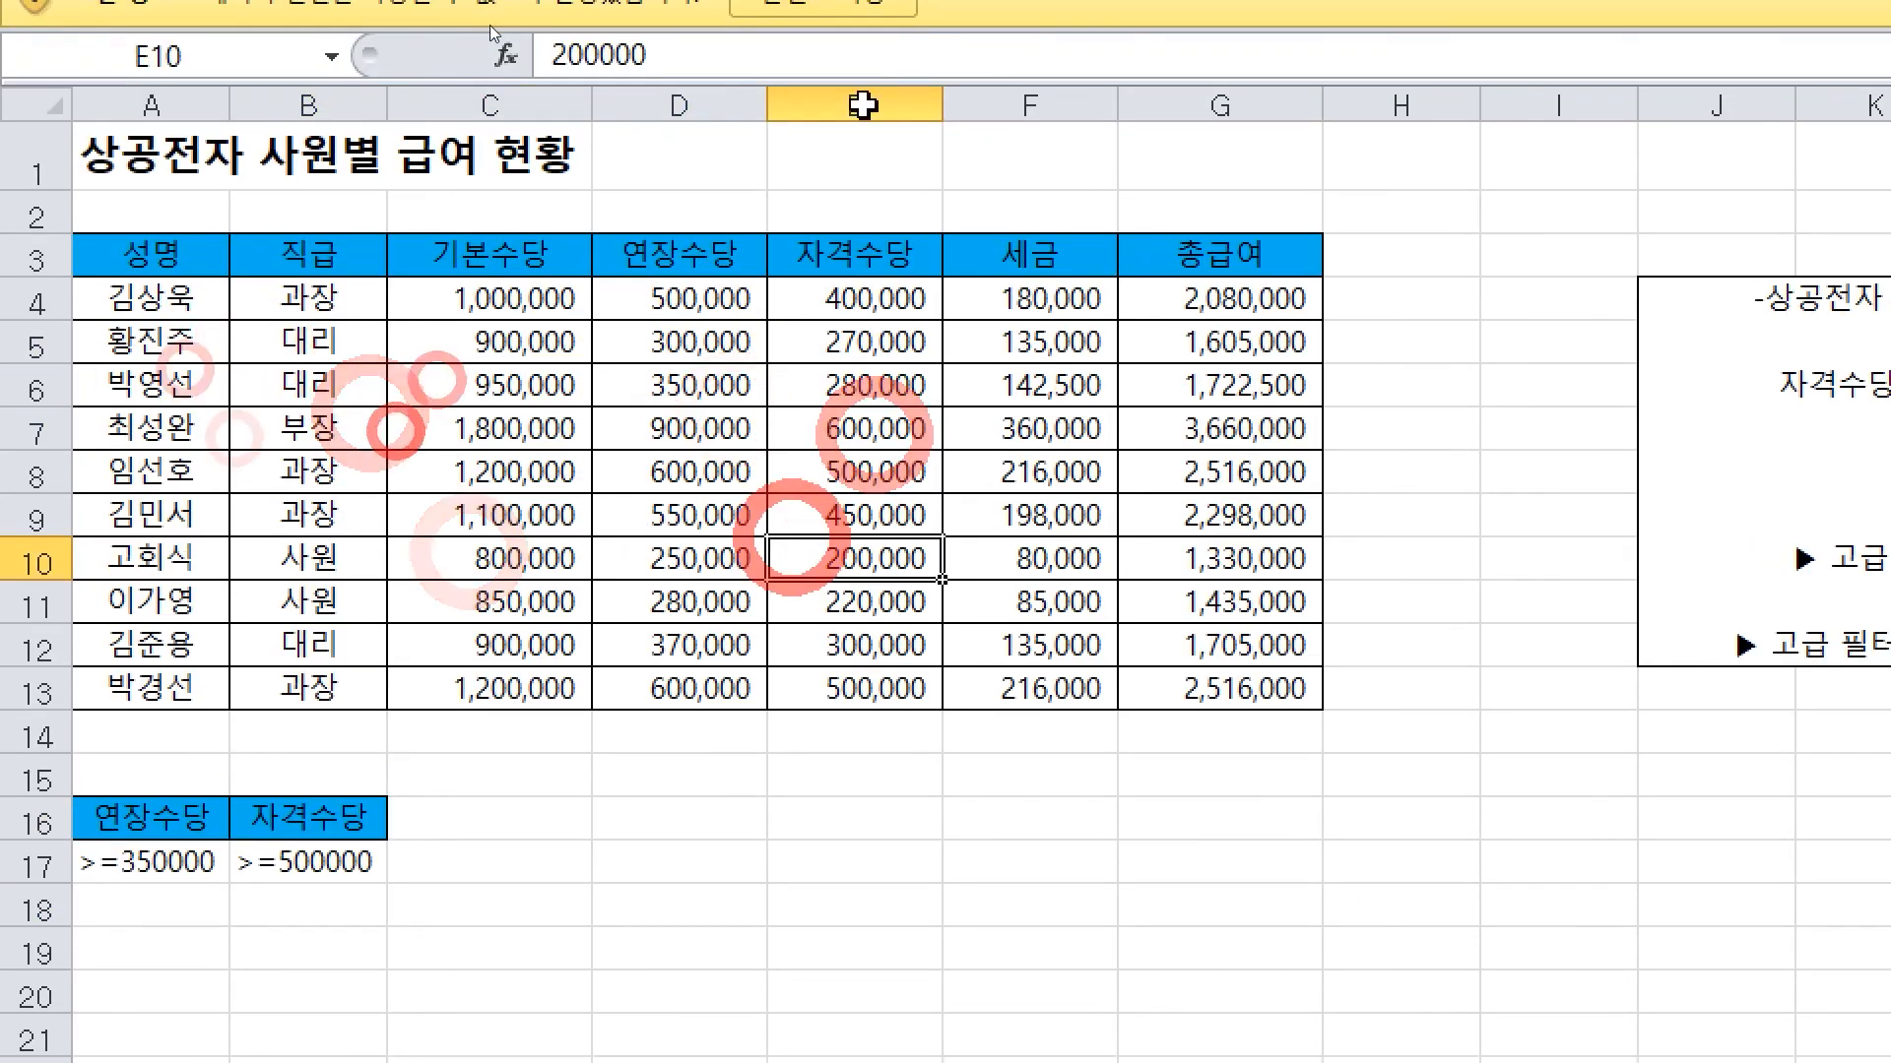
pyautogui.click(689, 73)
pyautogui.click(1024, 214)
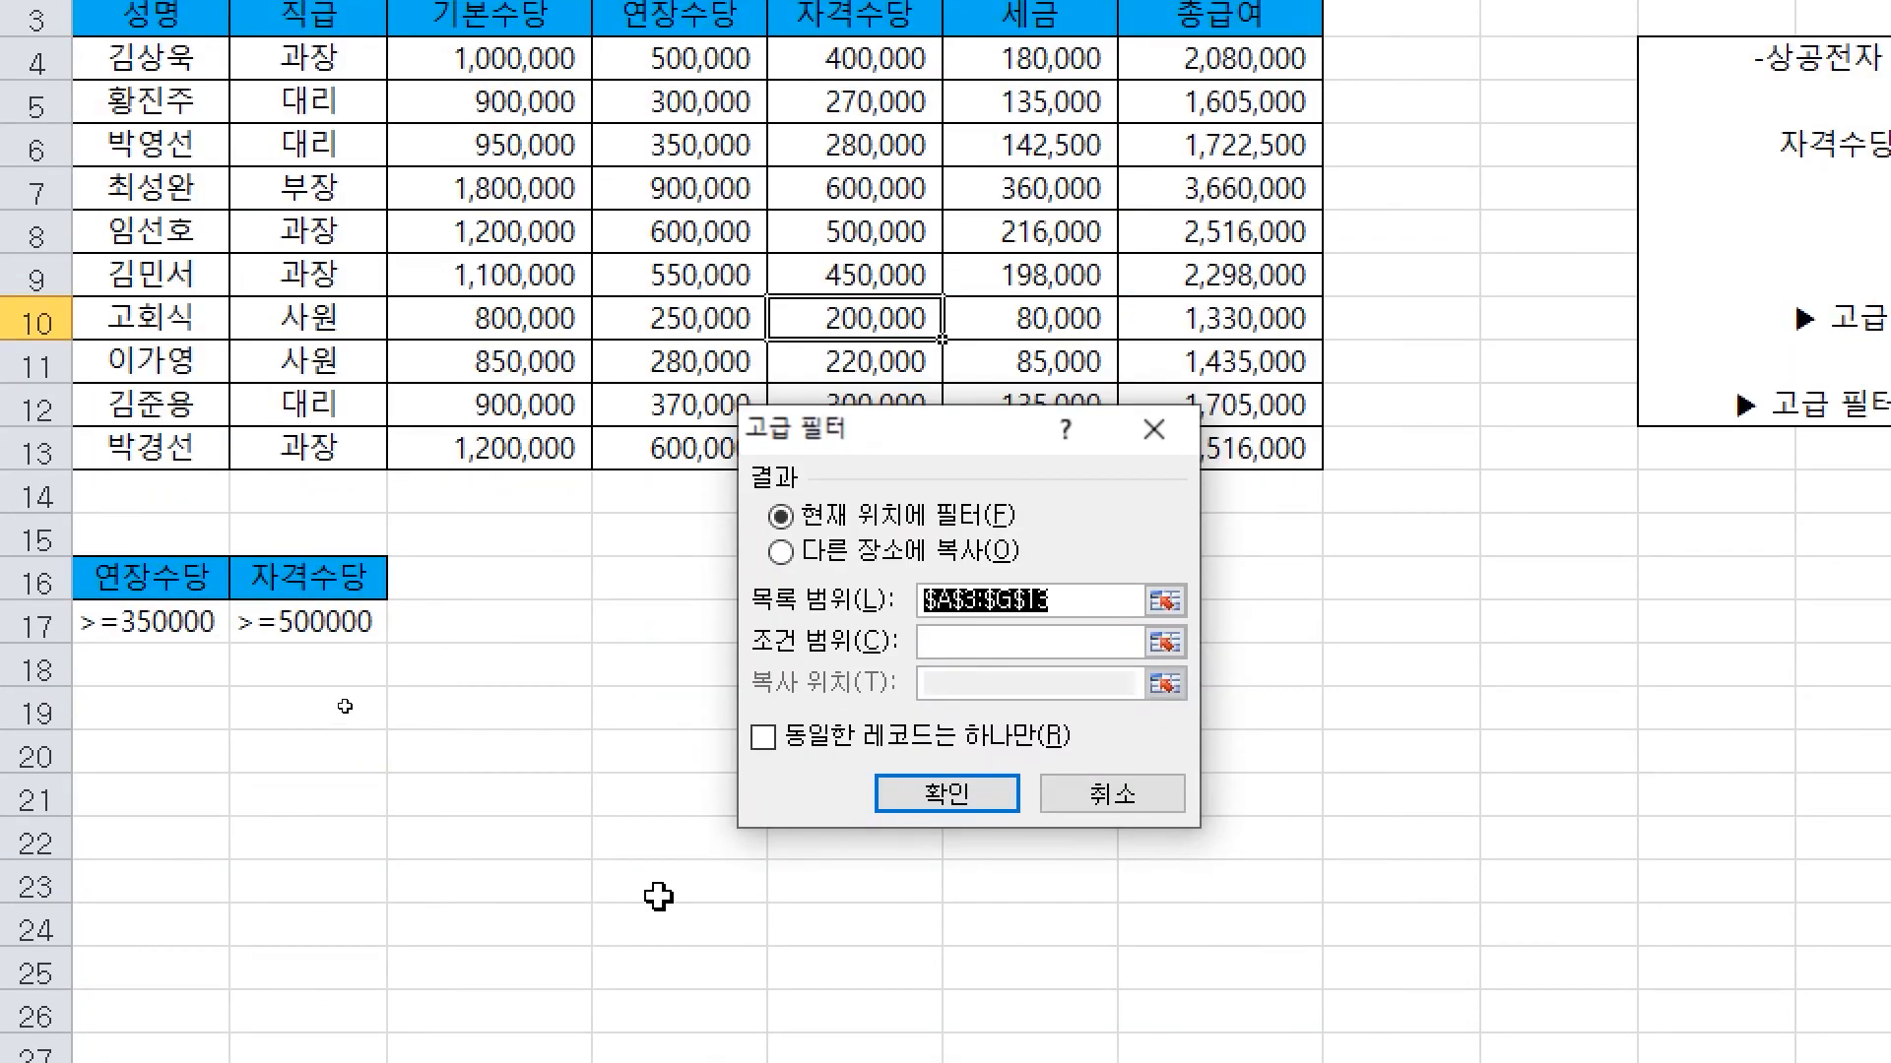
pyautogui.press('Tab')
pyautogui.moveTo(147, 581); pyautogui.dragTo(293, 627)
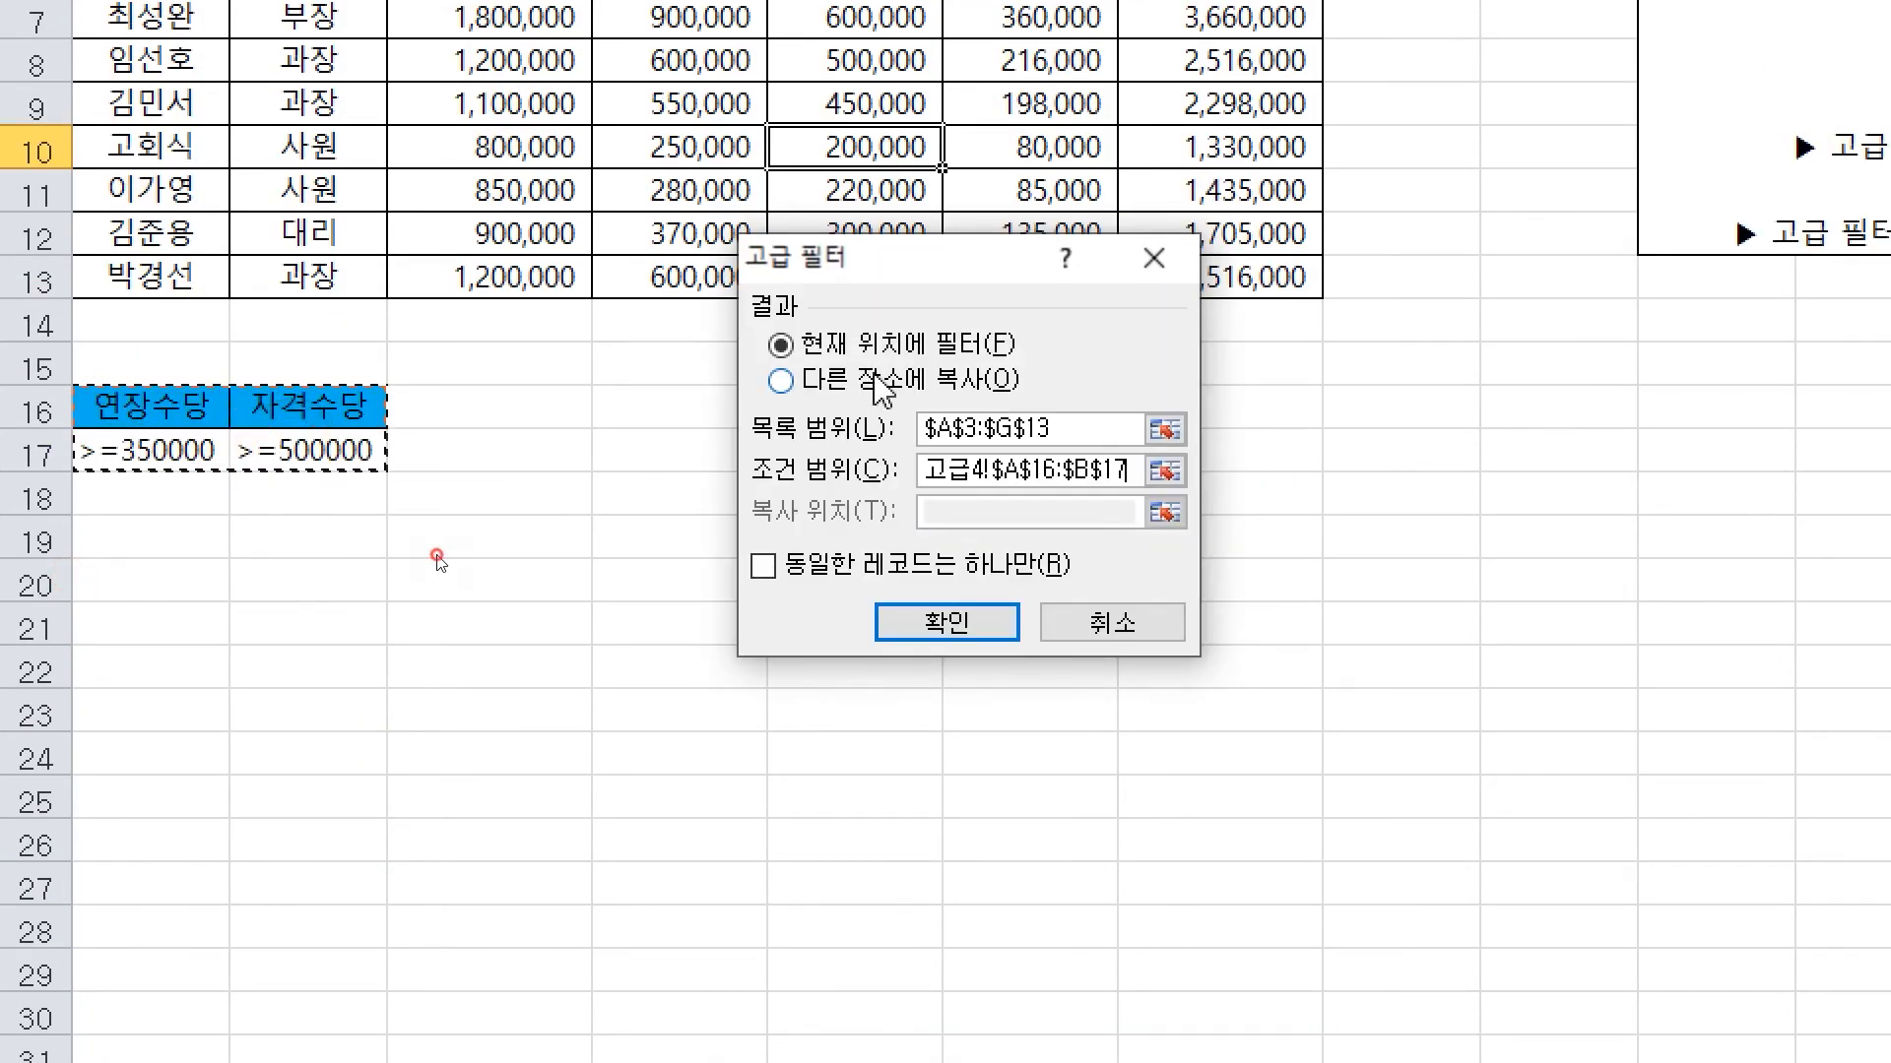
# Set the filter to copy its results to another location starting at A20, and run it
pyautogui.click(872, 374)
pyautogui.click(930, 513)
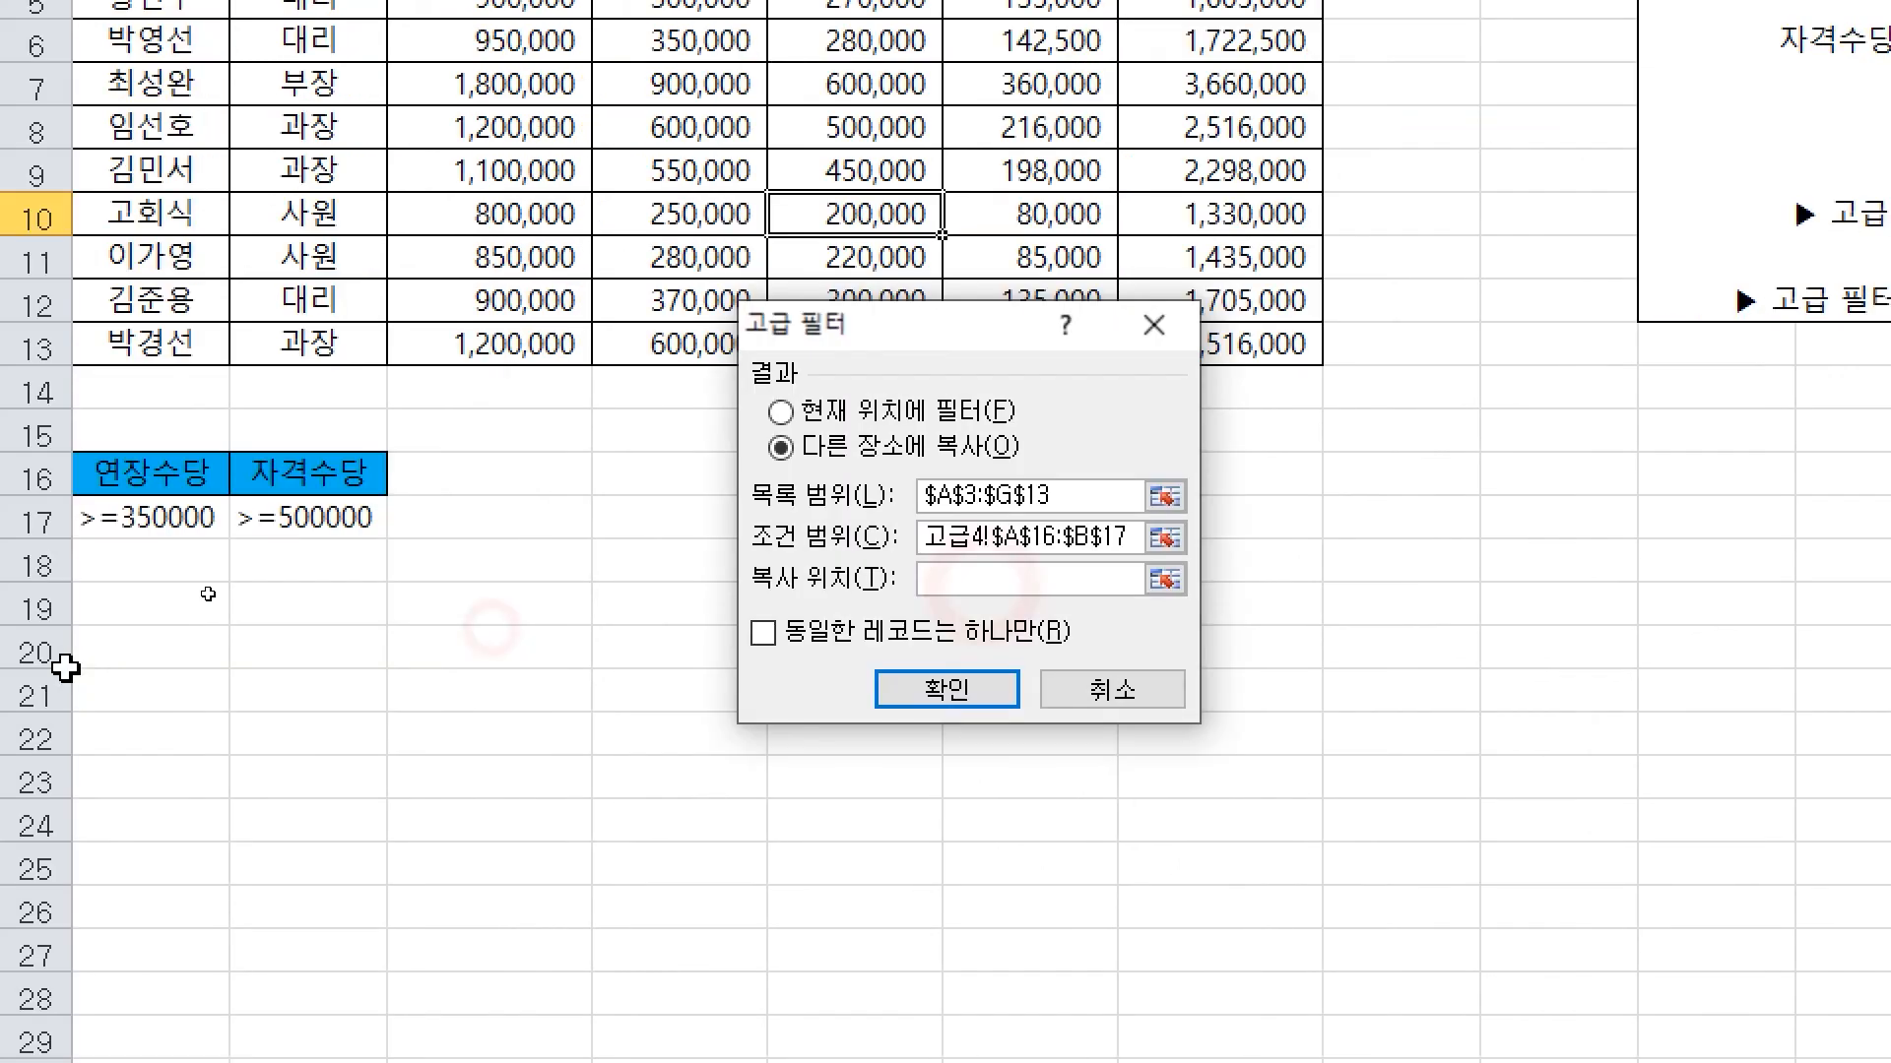
pyautogui.click(173, 648)
pyautogui.click(906, 692)
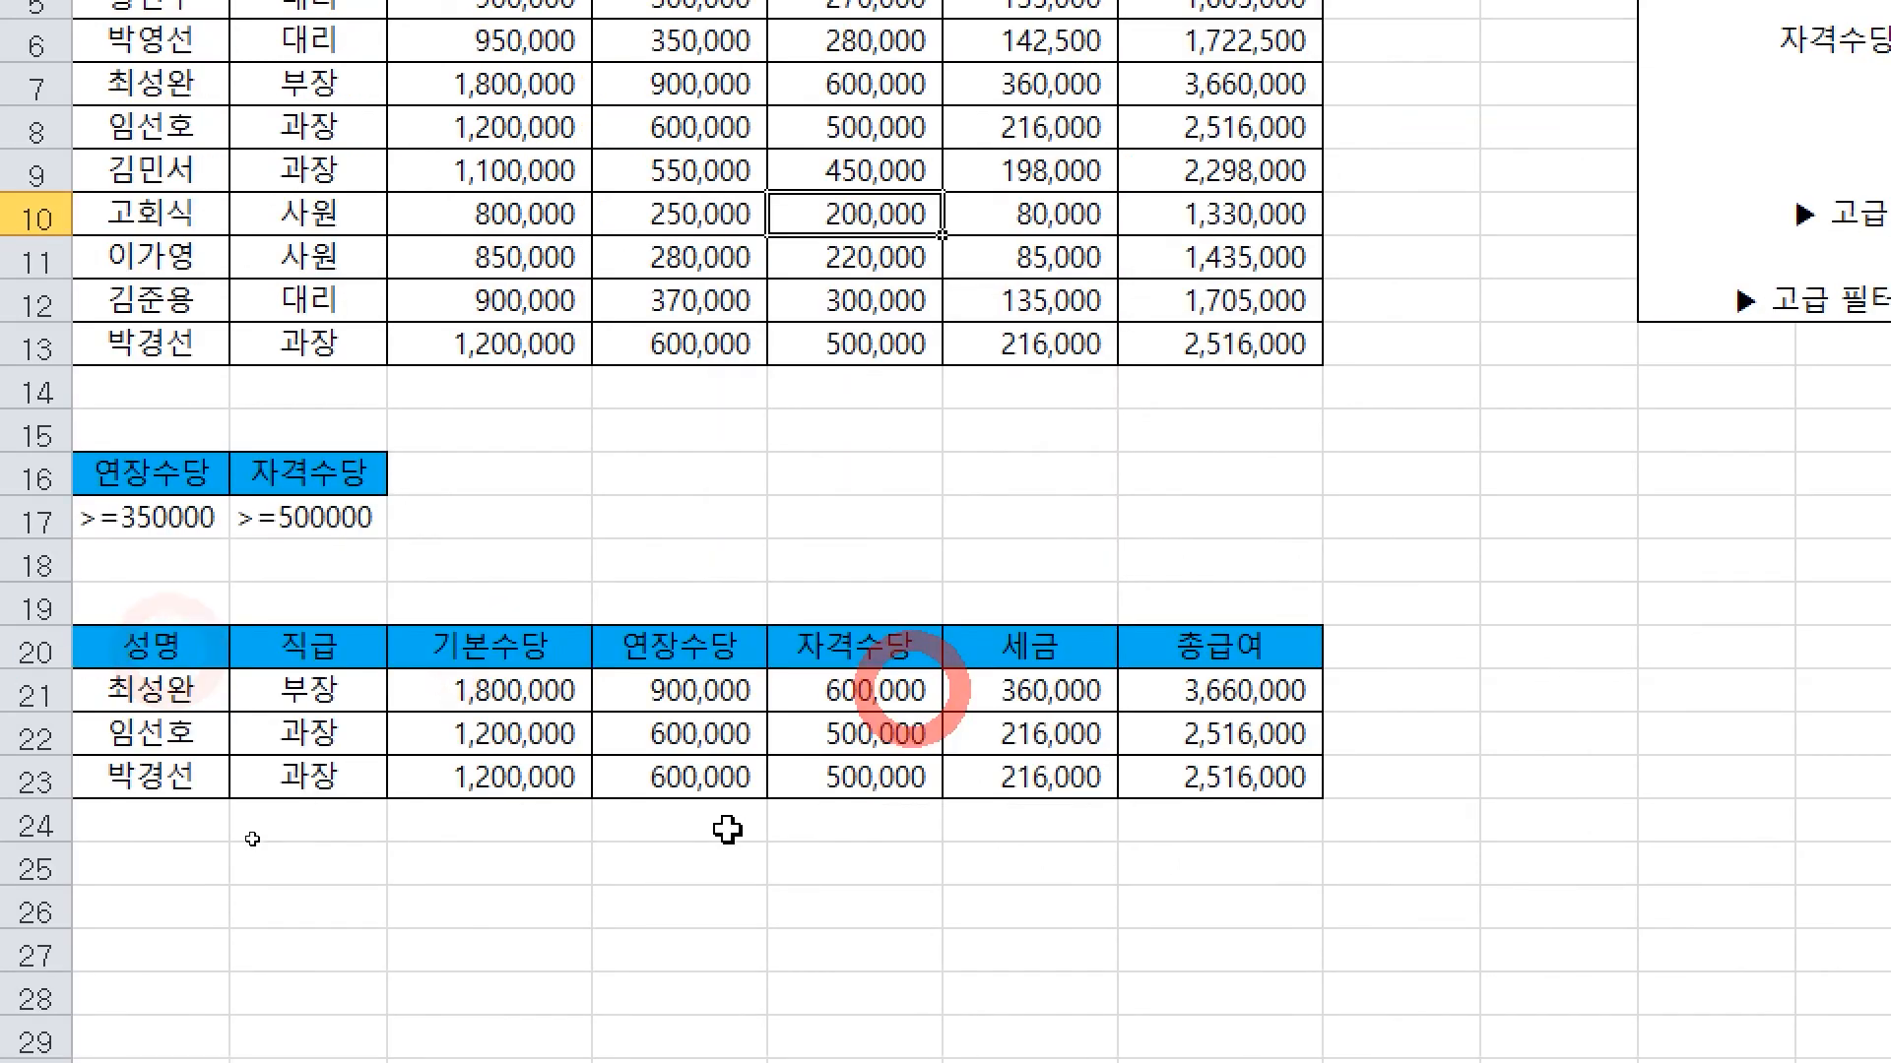
# Check the names in the filtered rows below A20 and open the worksheet containing the 핸드폰 사용 요금 내역 table
pyautogui.click(158, 595)
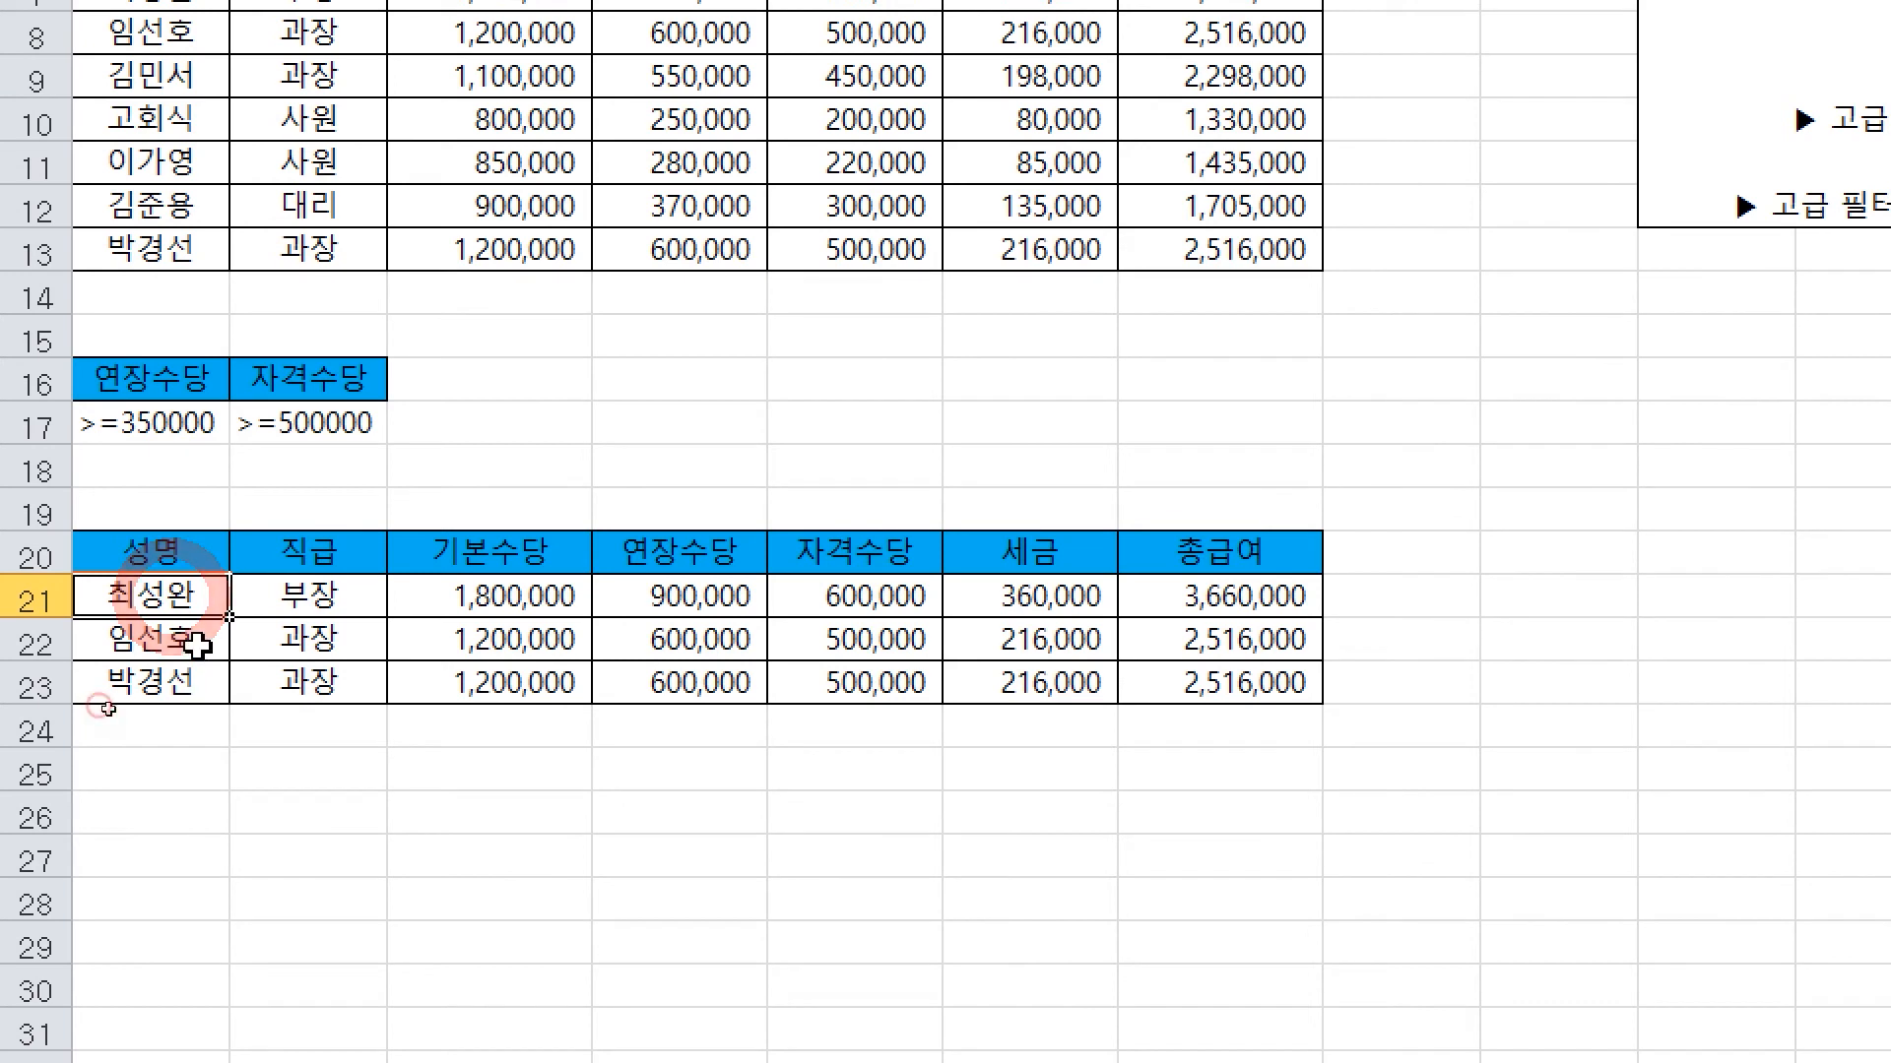
pyautogui.click(197, 642)
pyautogui.click(157, 691)
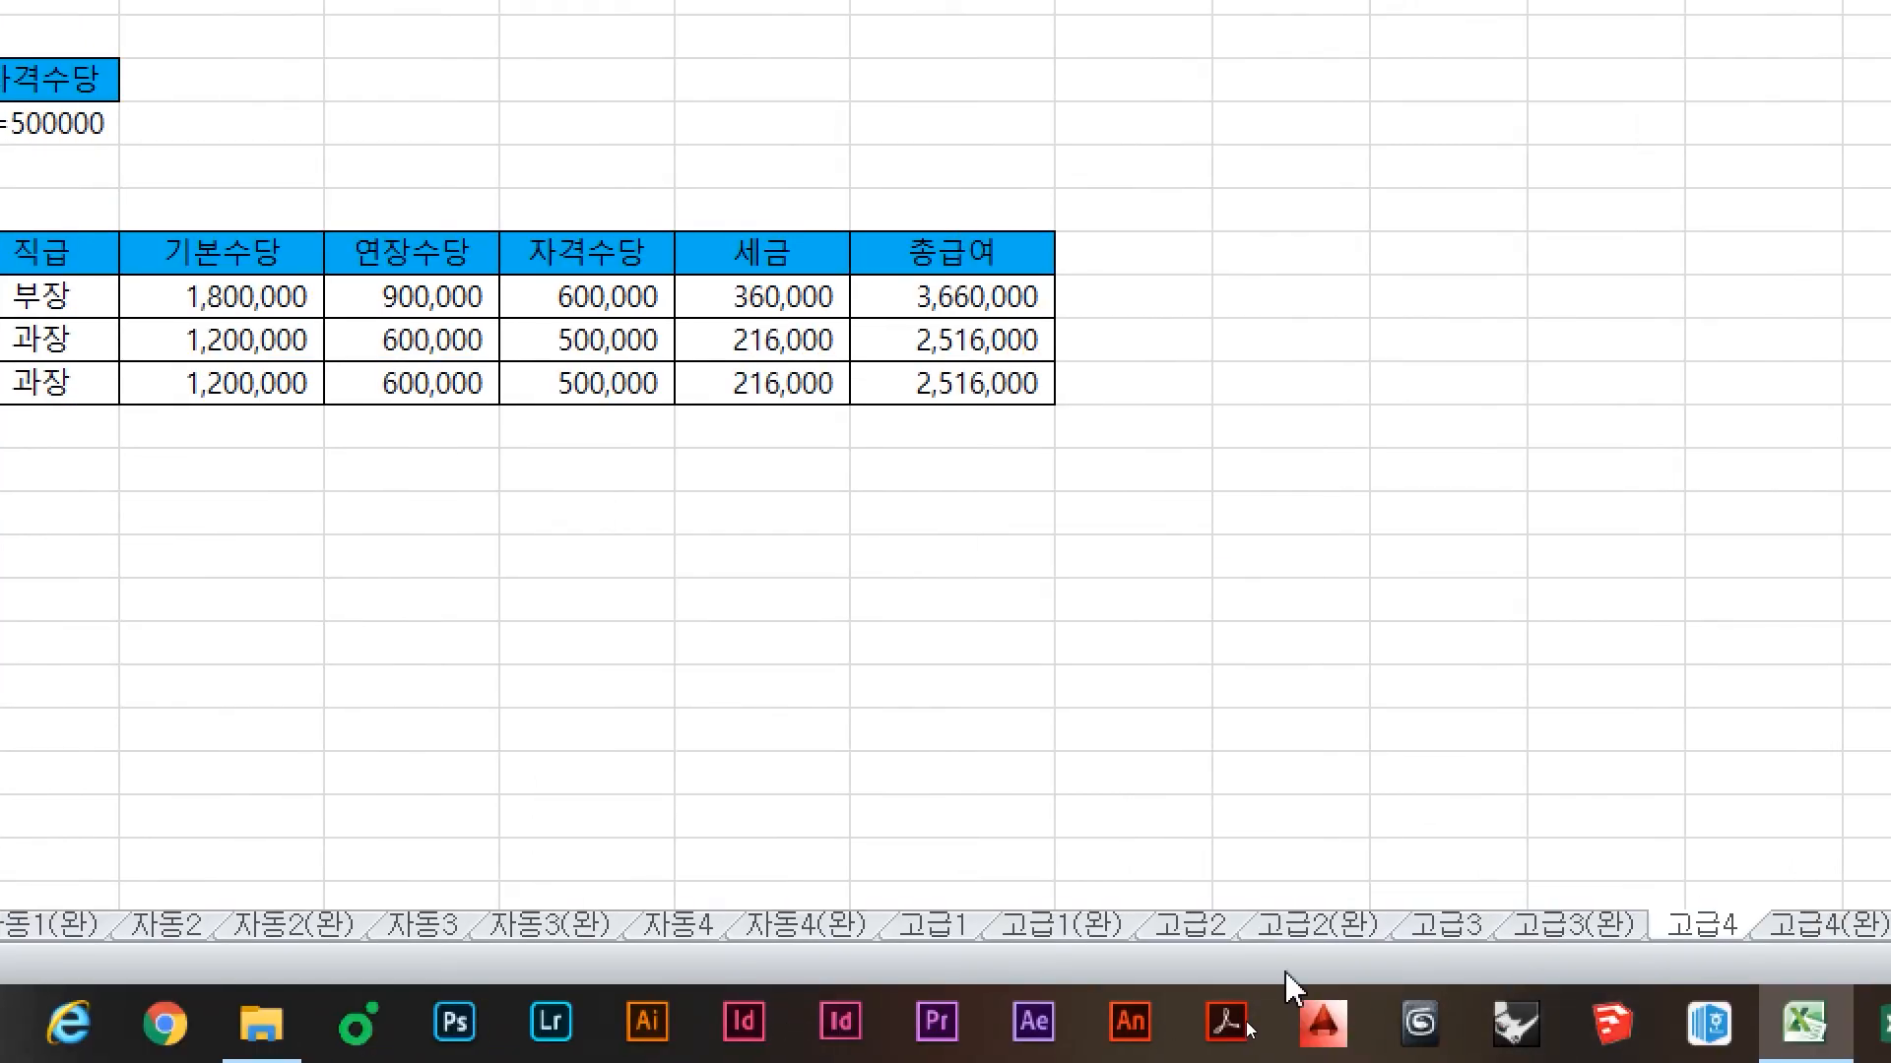
pyautogui.click(1369, 922)
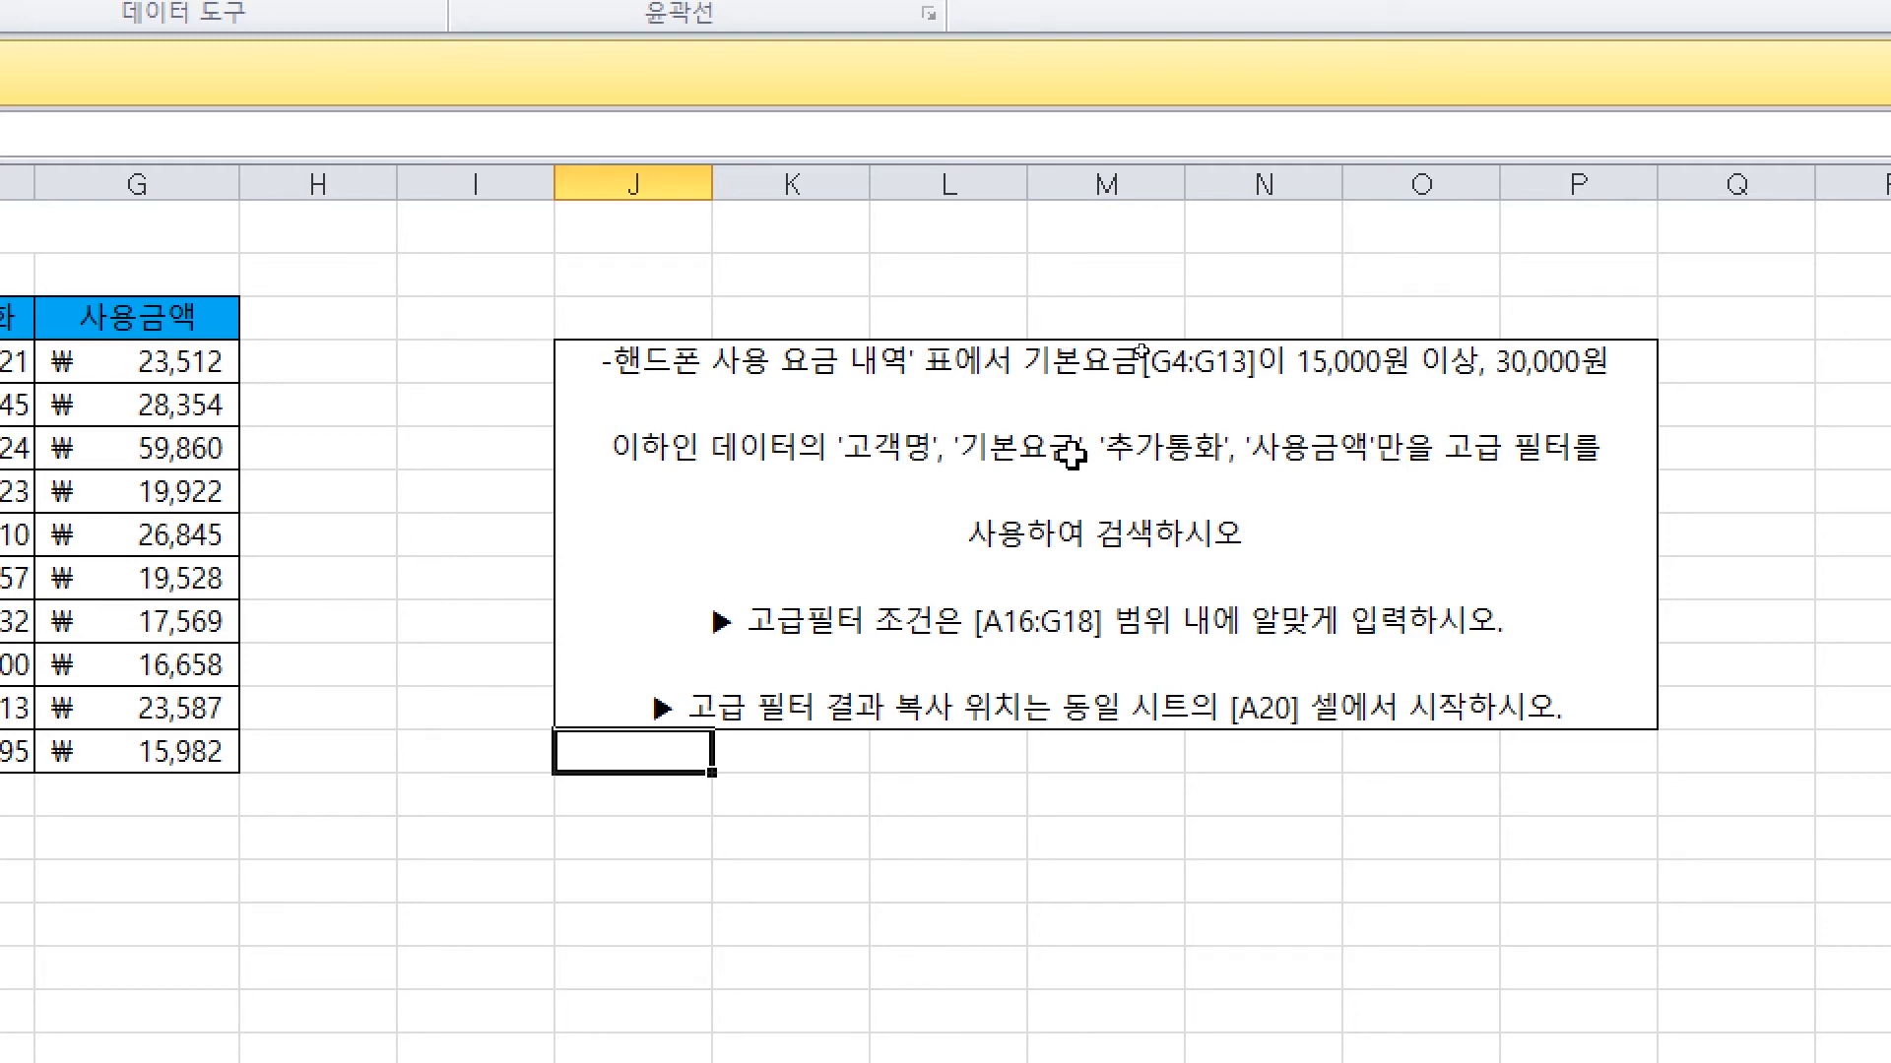
pyautogui.press('ctrl')
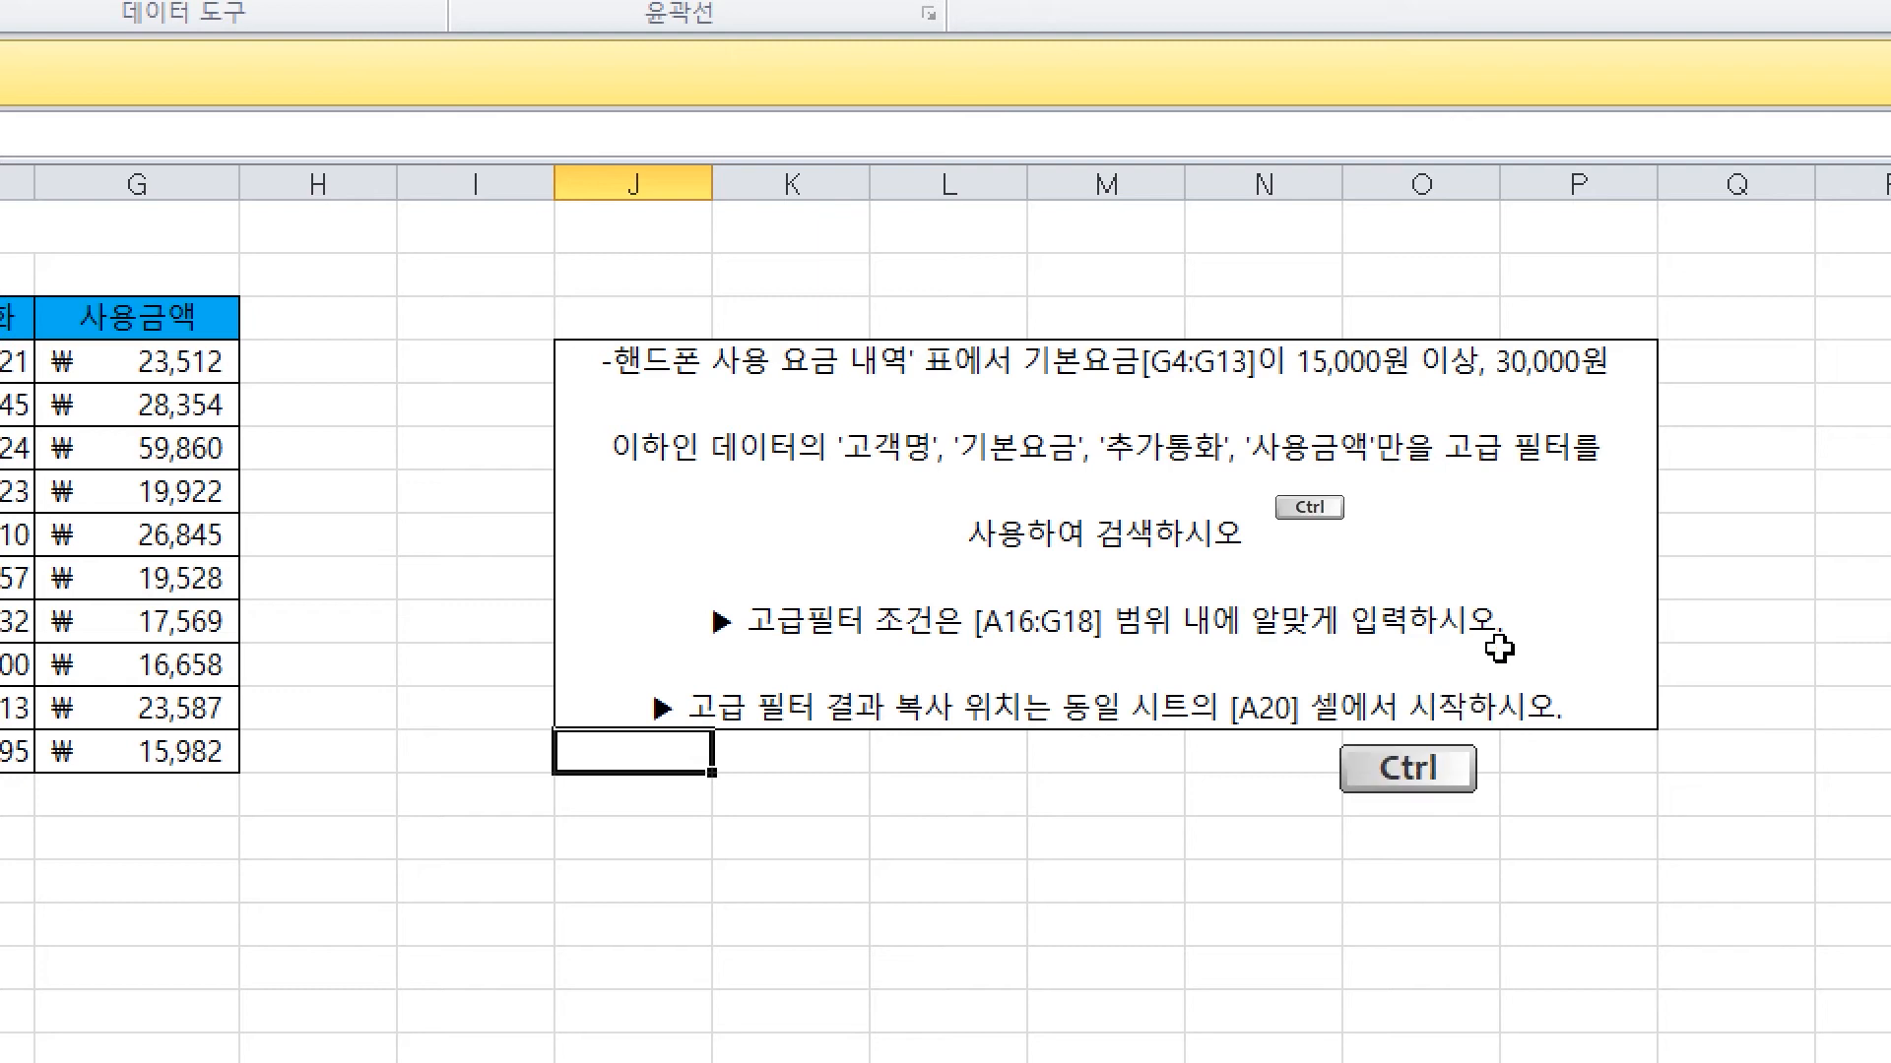
pyautogui.moveTo(862, 476); pyautogui.dragTo(962, 476)
pyautogui.moveTo(994, 473); pyautogui.dragTo(1079, 473)
pyautogui.moveTo(1157, 480); pyautogui.dragTo(1227, 481)
pyautogui.moveTo(1310, 473); pyautogui.dragTo(1438, 473)
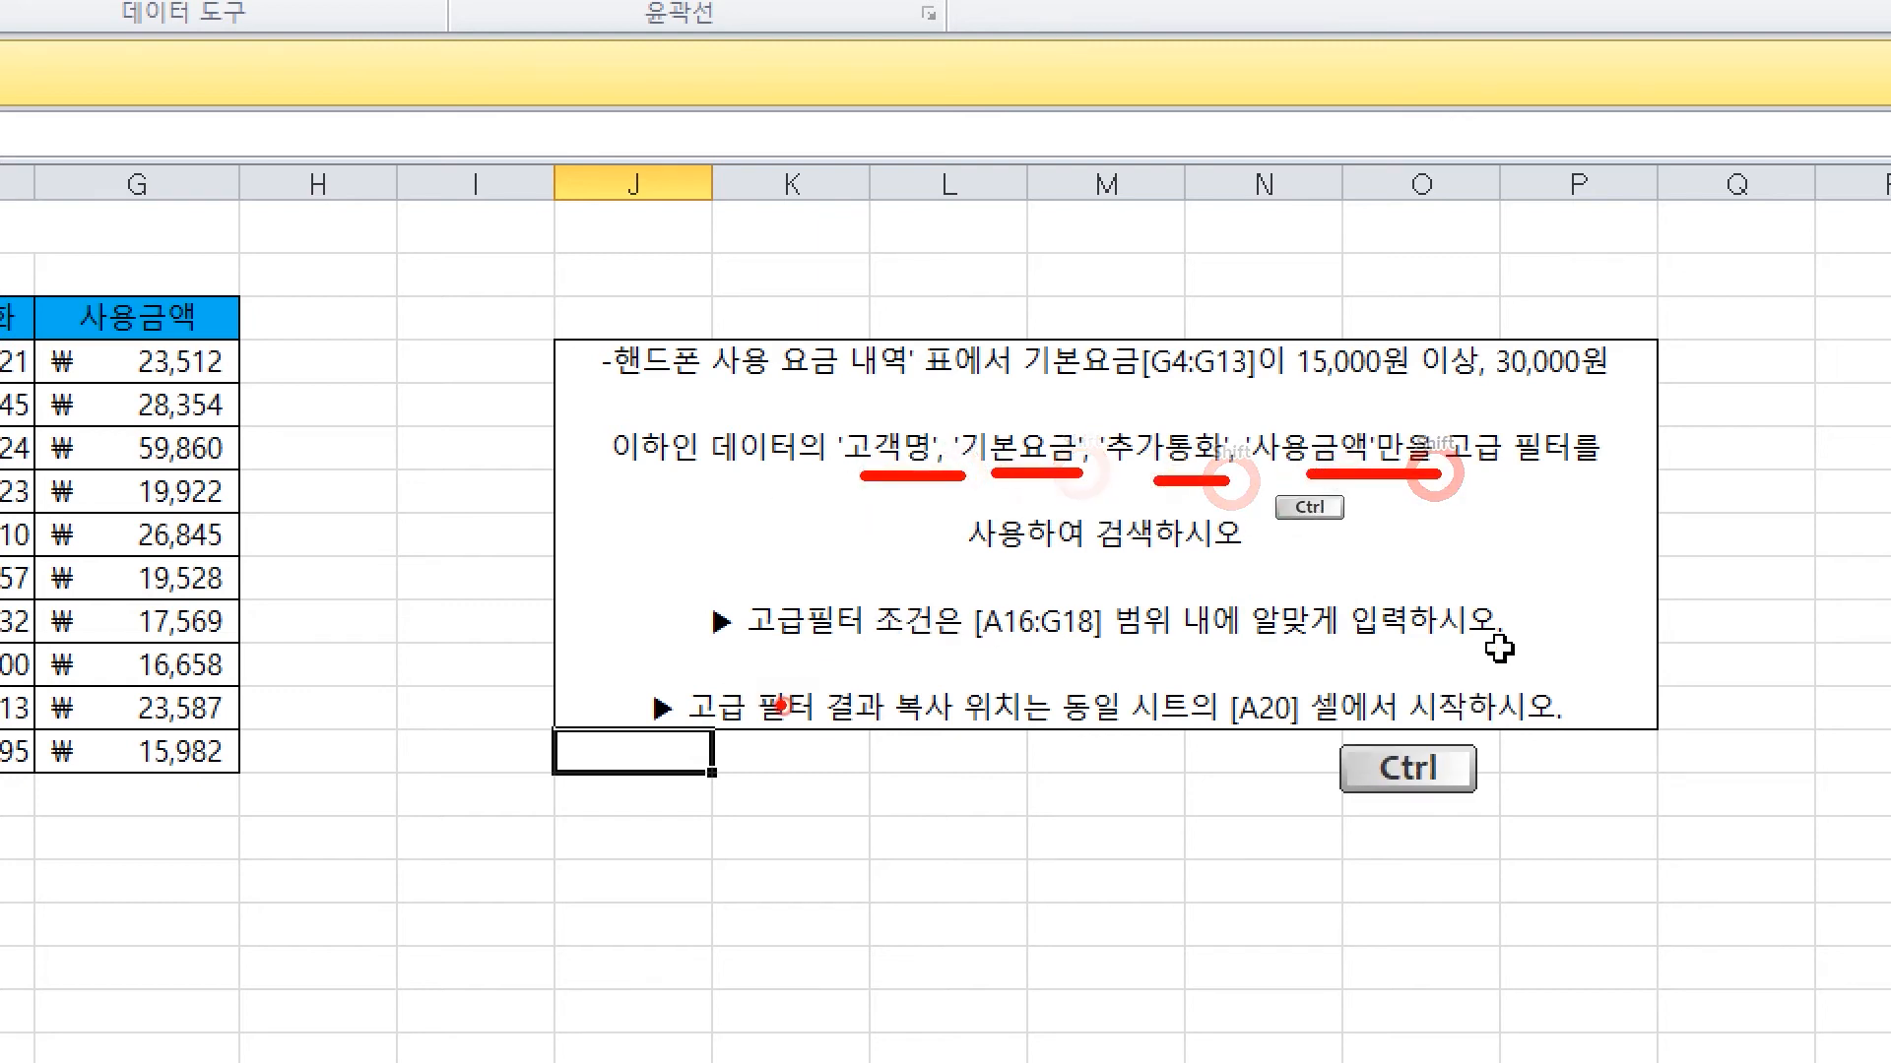
pyautogui.moveTo(780, 706); pyautogui.dragTo(864, 700)
pyautogui.moveTo(784, 711)
pyautogui.mouseDown()
pyautogui.moveTo(825, 761)
pyautogui.moveTo(864, 733)
pyautogui.mouseUp()
pyautogui.moveTo(749, 780); pyautogui.dragTo(832, 785)
pyautogui.moveTo(780, 790); pyautogui.dragTo(813, 833)
pyautogui.moveTo(871, 738)
pyautogui.mouseDown()
pyautogui.moveTo(881, 797)
pyautogui.moveTo(965, 819)
pyautogui.mouseUp()
pyautogui.moveTo(992, 745); pyautogui.dragTo(1069, 735)
pyautogui.moveTo(1100, 729)
pyautogui.mouseDown()
pyautogui.moveTo(1090, 768)
pyautogui.moveTo(1123, 800)
pyautogui.moveTo(1369, 813)
pyautogui.mouseUp()
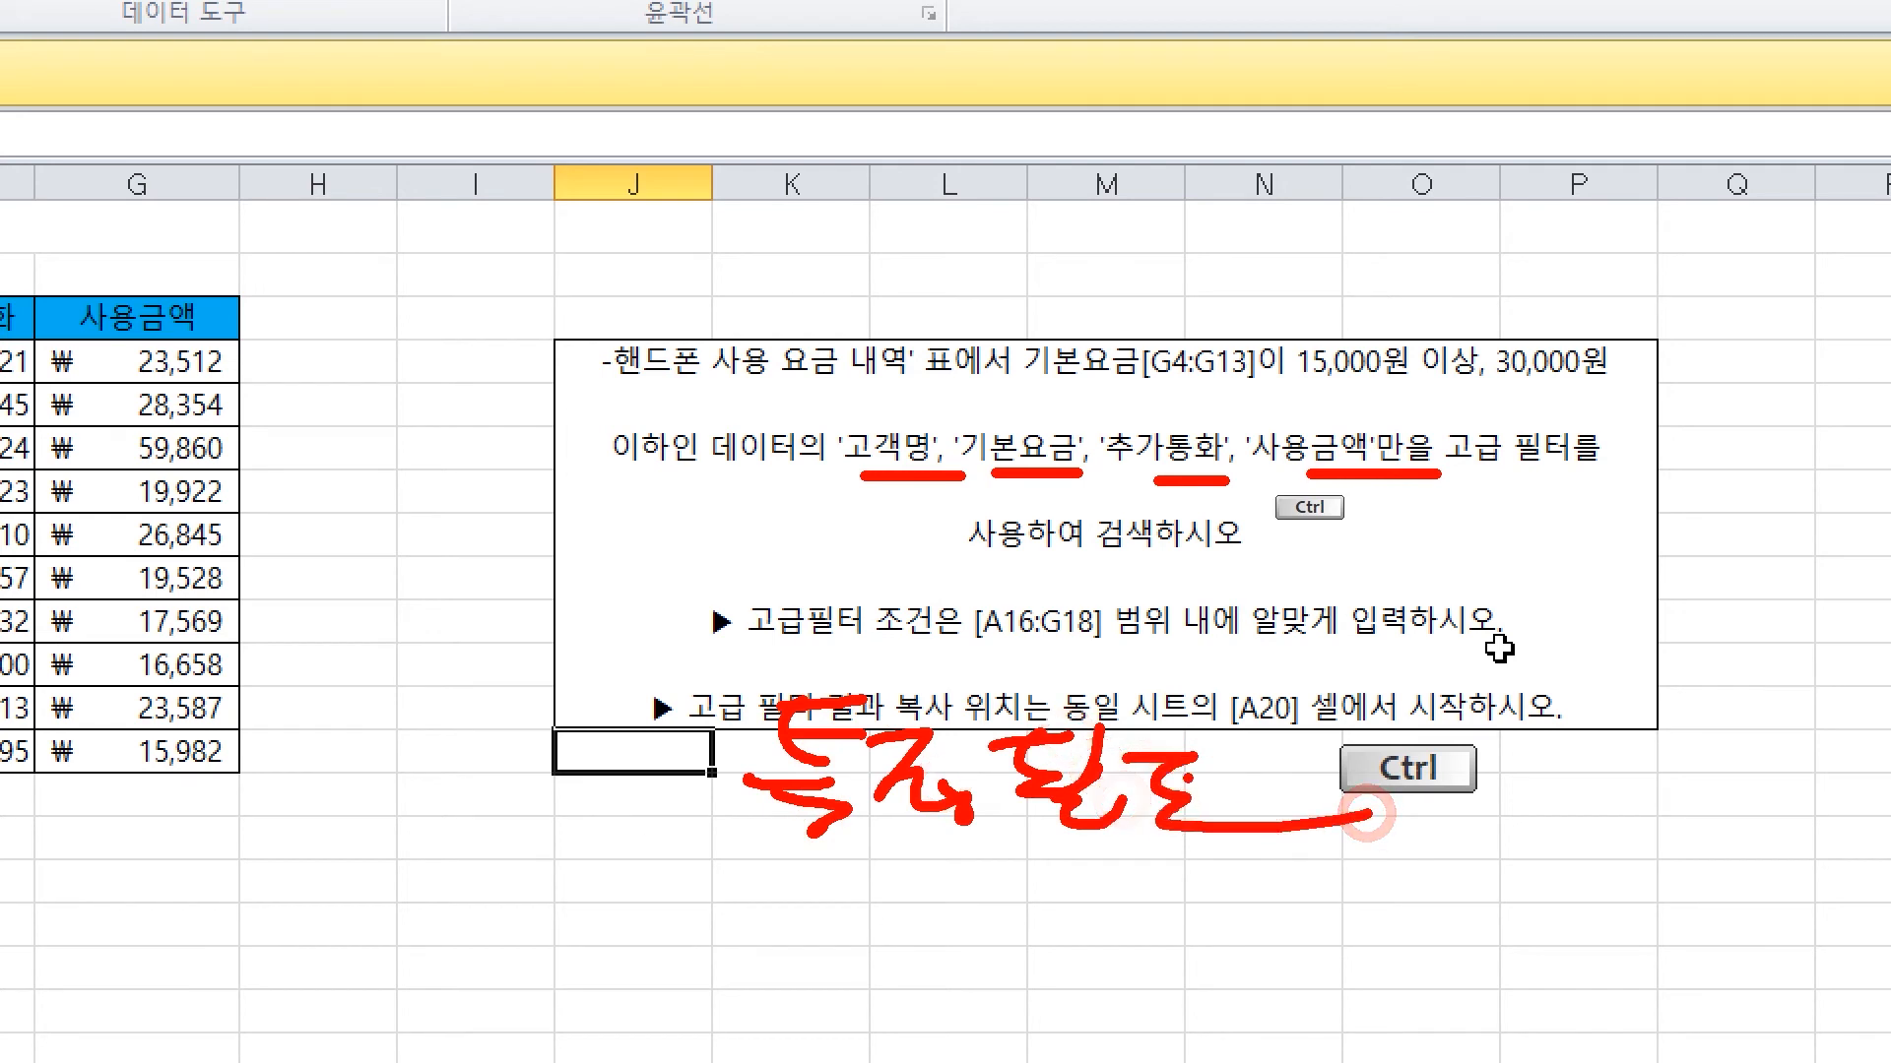
pyautogui.hotkey('ctrl', 'z')
pyautogui.moveTo(1181, 741); pyautogui.dragTo(1253, 785)
pyautogui.moveTo(1141, 837); pyautogui.dragTo(1357, 820)
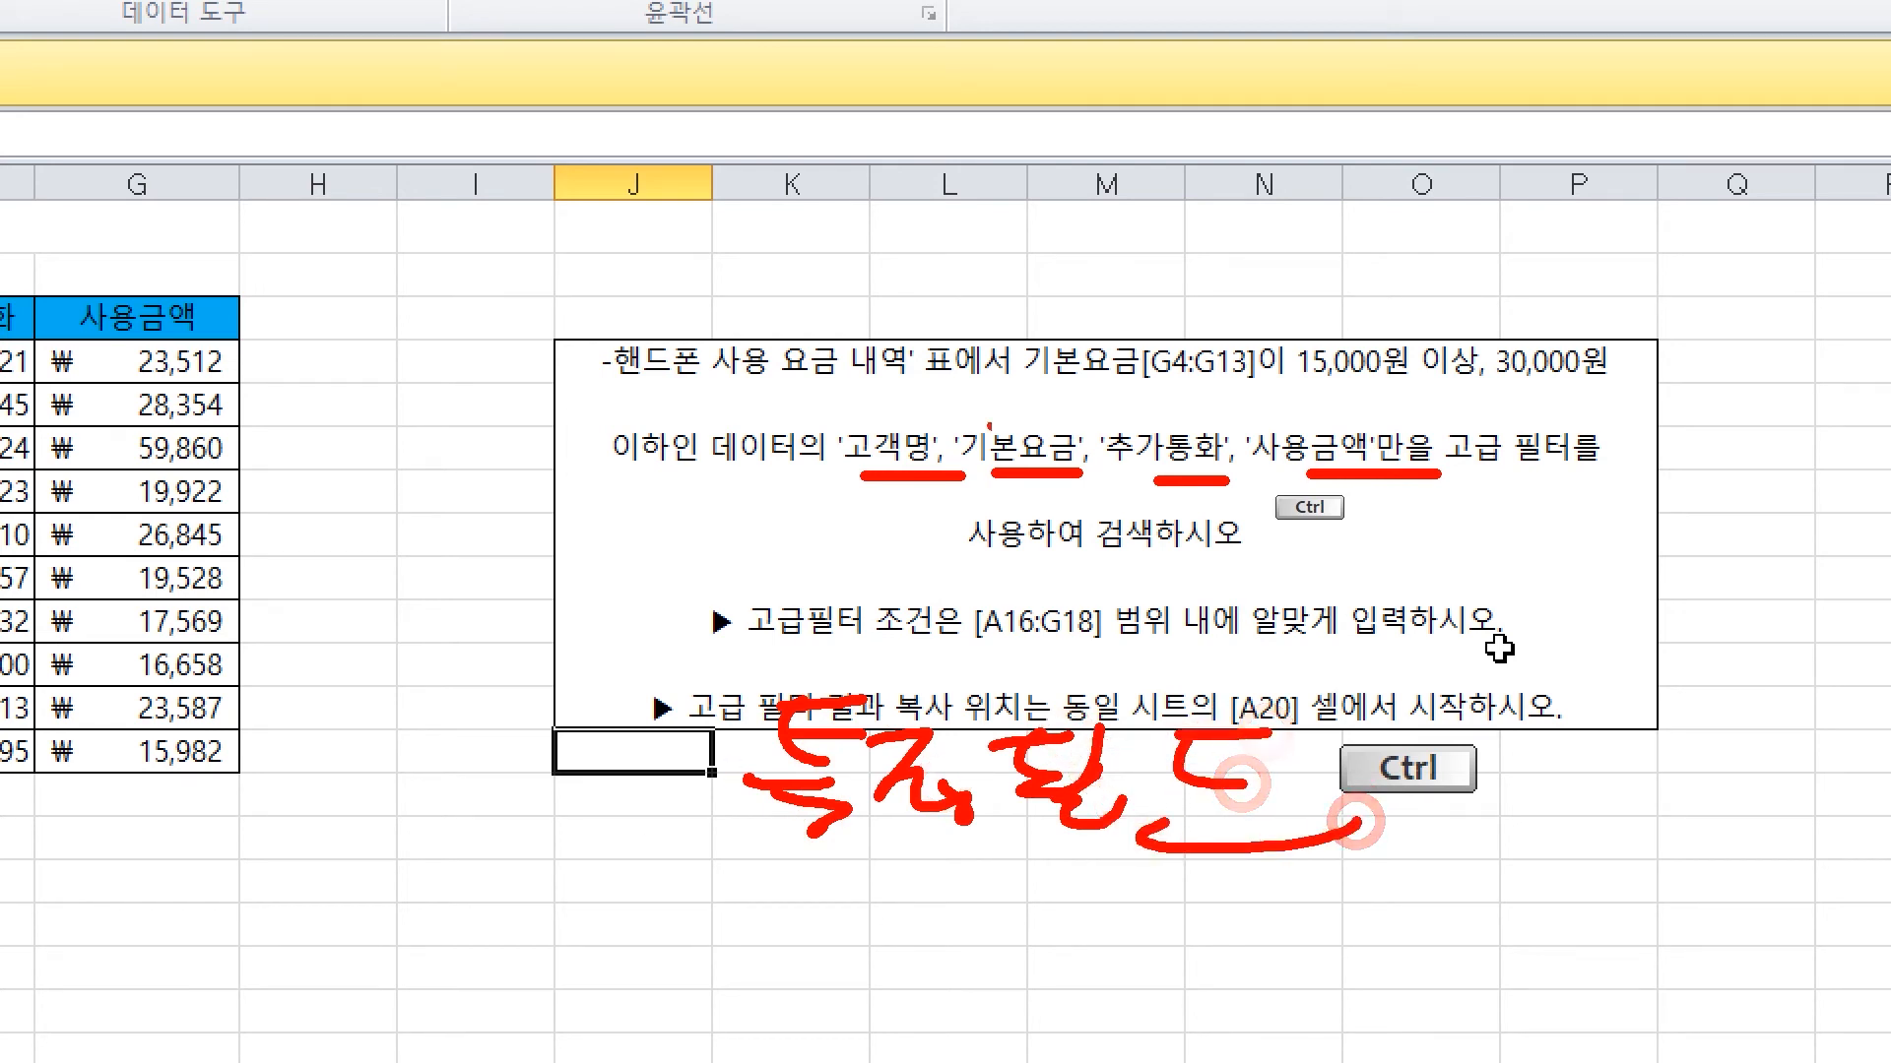
pyautogui.moveTo(1157, 377)
pyautogui.mouseDown()
pyautogui.moveTo(1173, 316)
pyautogui.moveTo(1199, 408)
pyautogui.moveTo(1658, 382)
pyautogui.mouseUp()
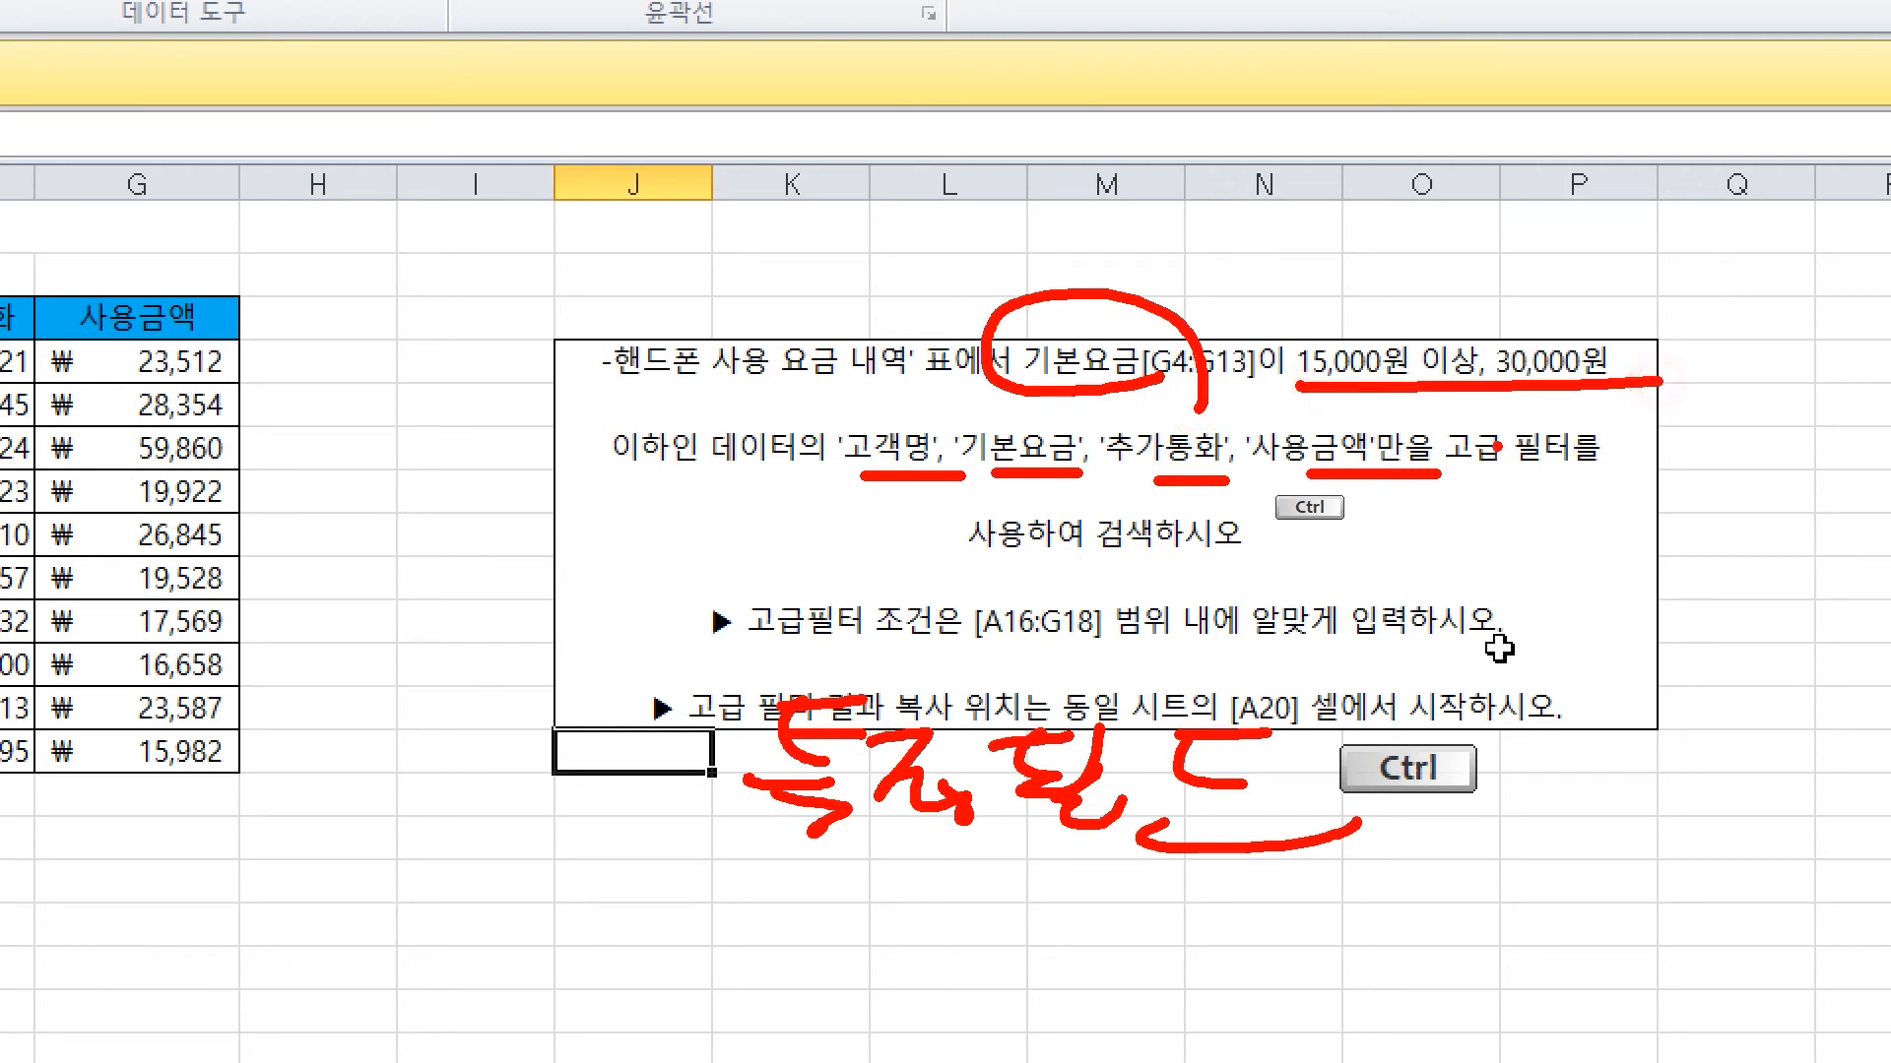
pyautogui.press('Escape')
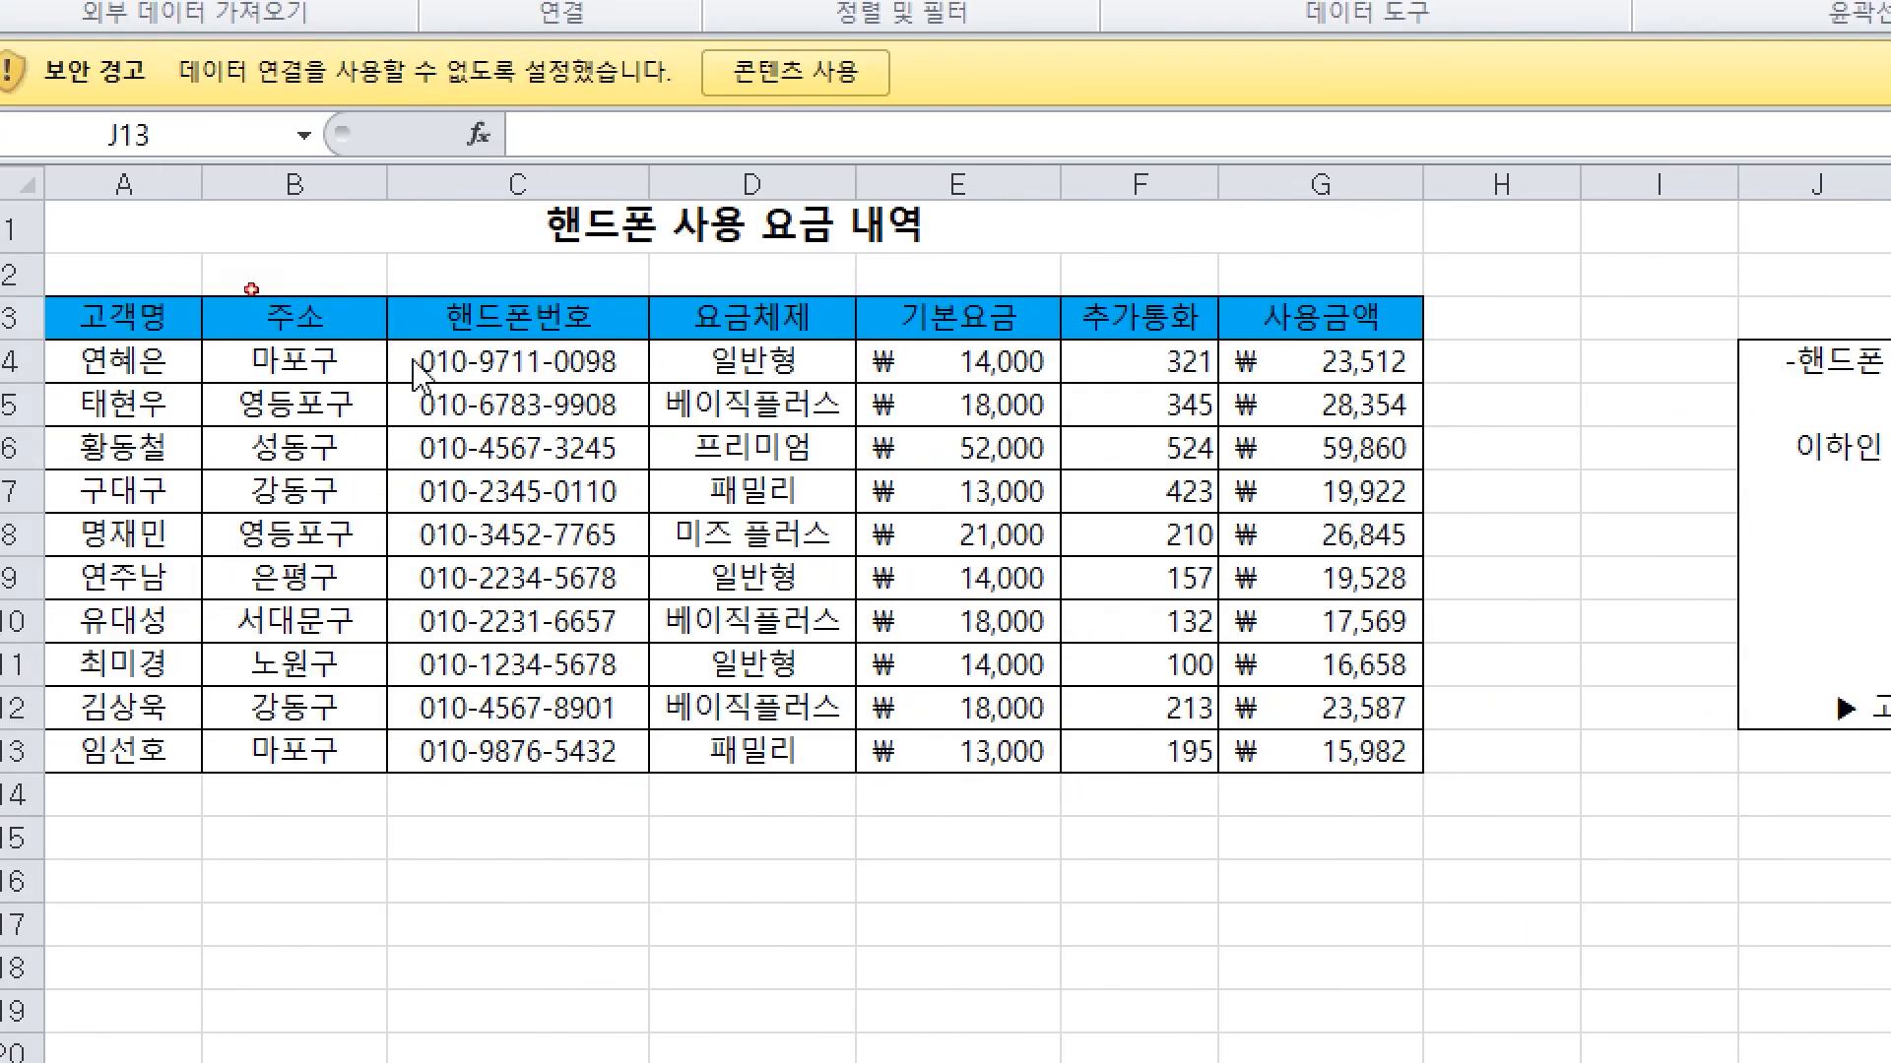
# Copy the 기본요금 header from the phone charges table to A16 as a criteria header
pyautogui.click(882, 321)
pyautogui.press('ctrl')
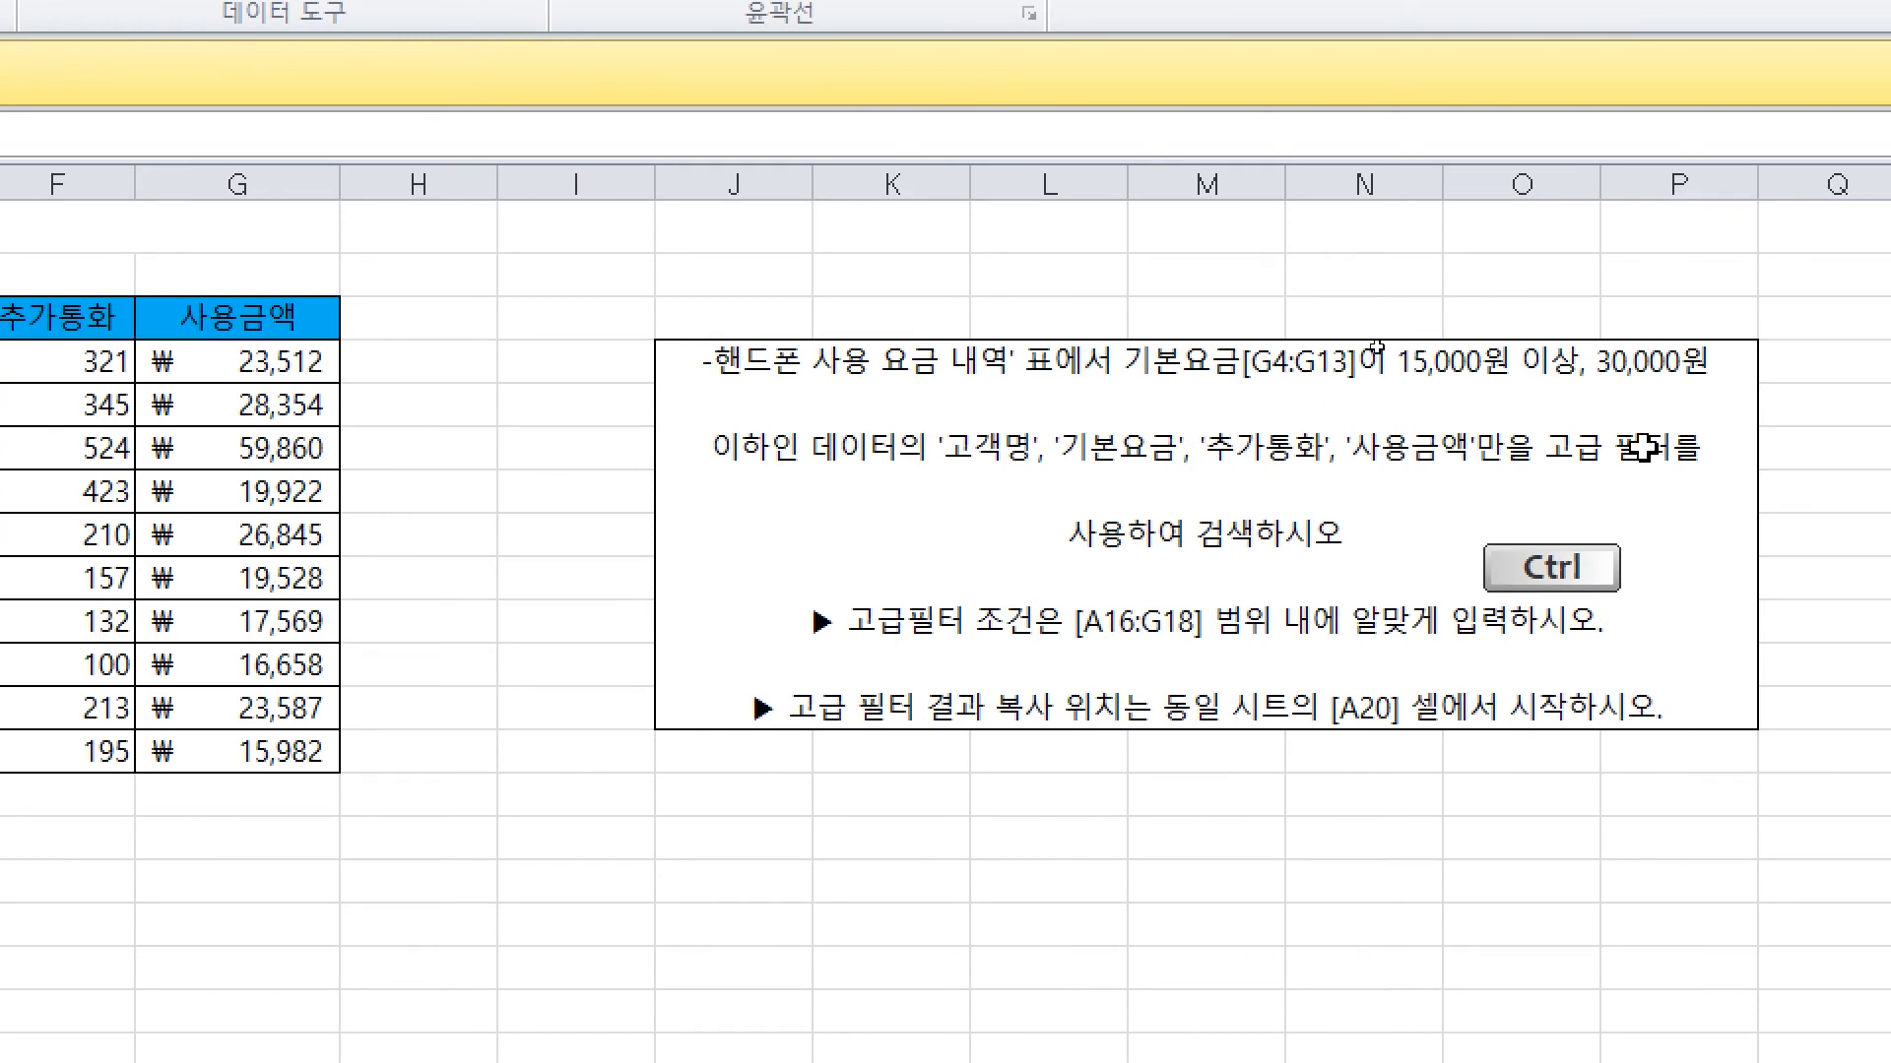
pyautogui.hotkey('ctrl', 'c')
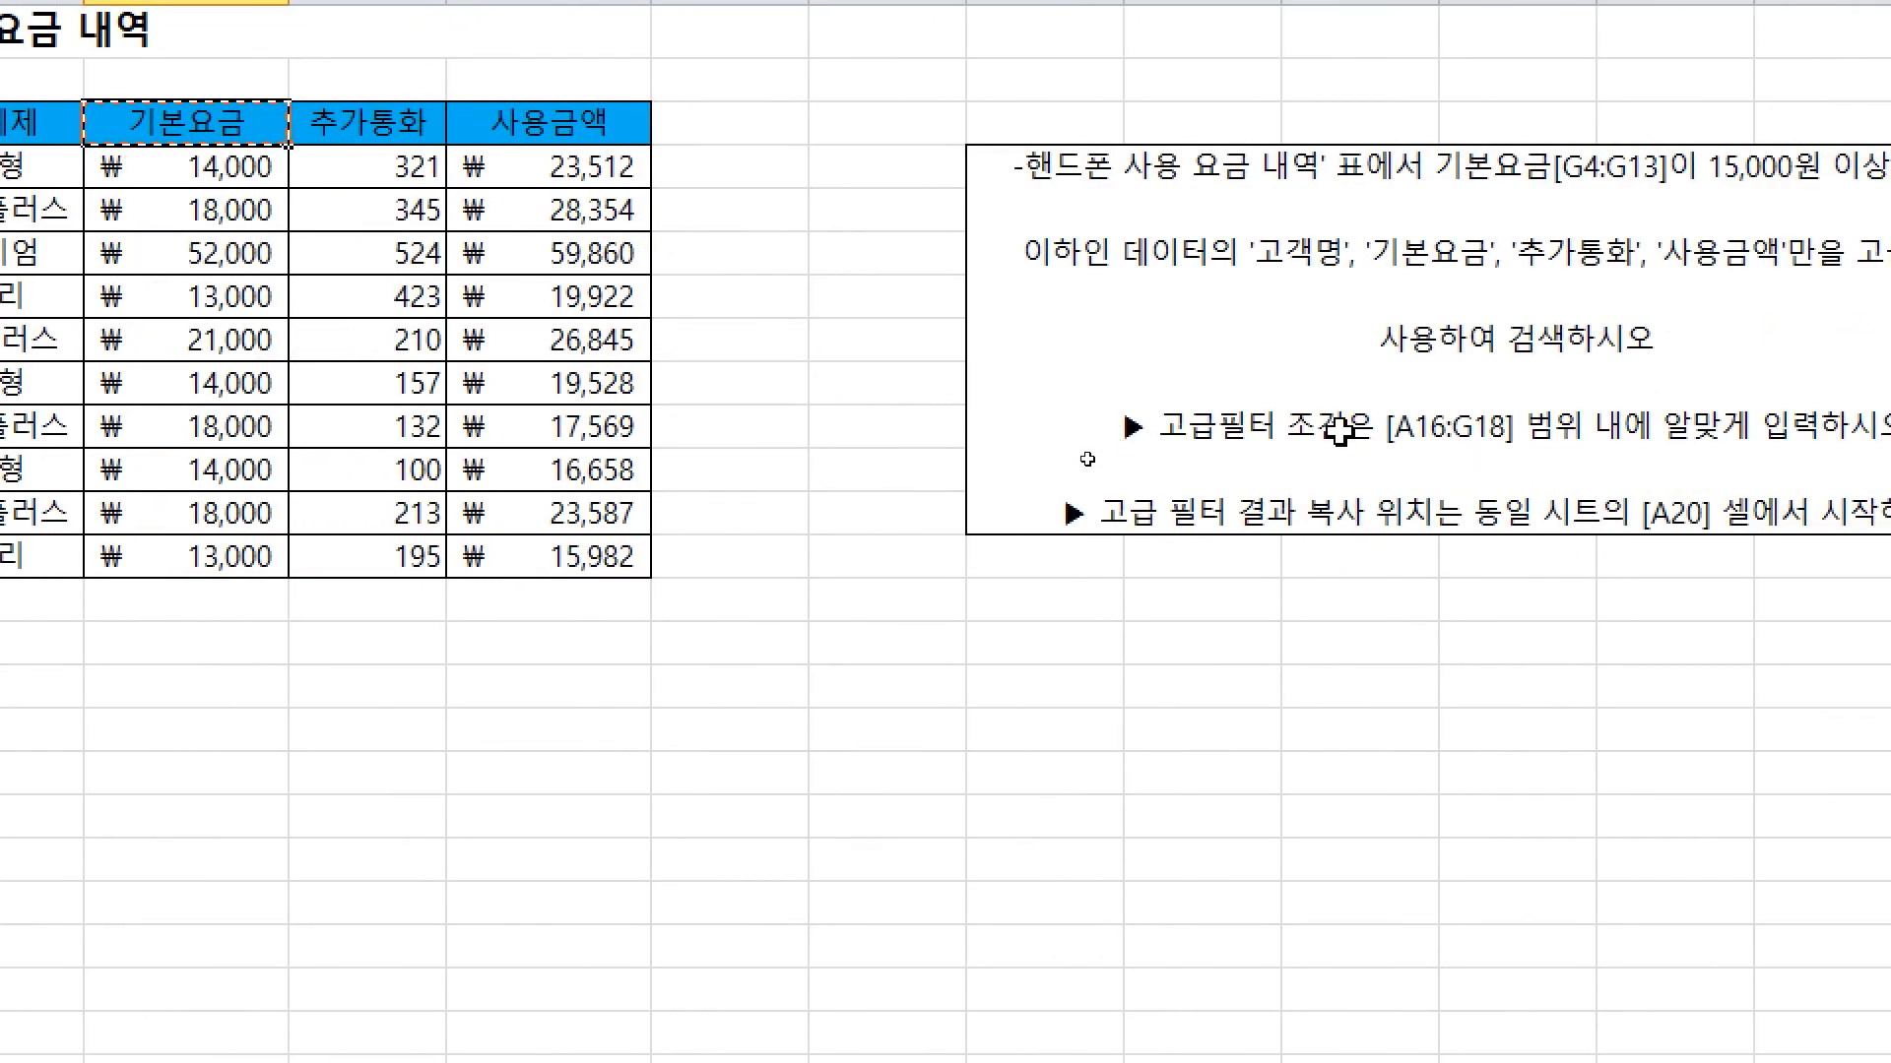
pyautogui.click(154, 688)
pyautogui.hotkey('ctrl', 'v')
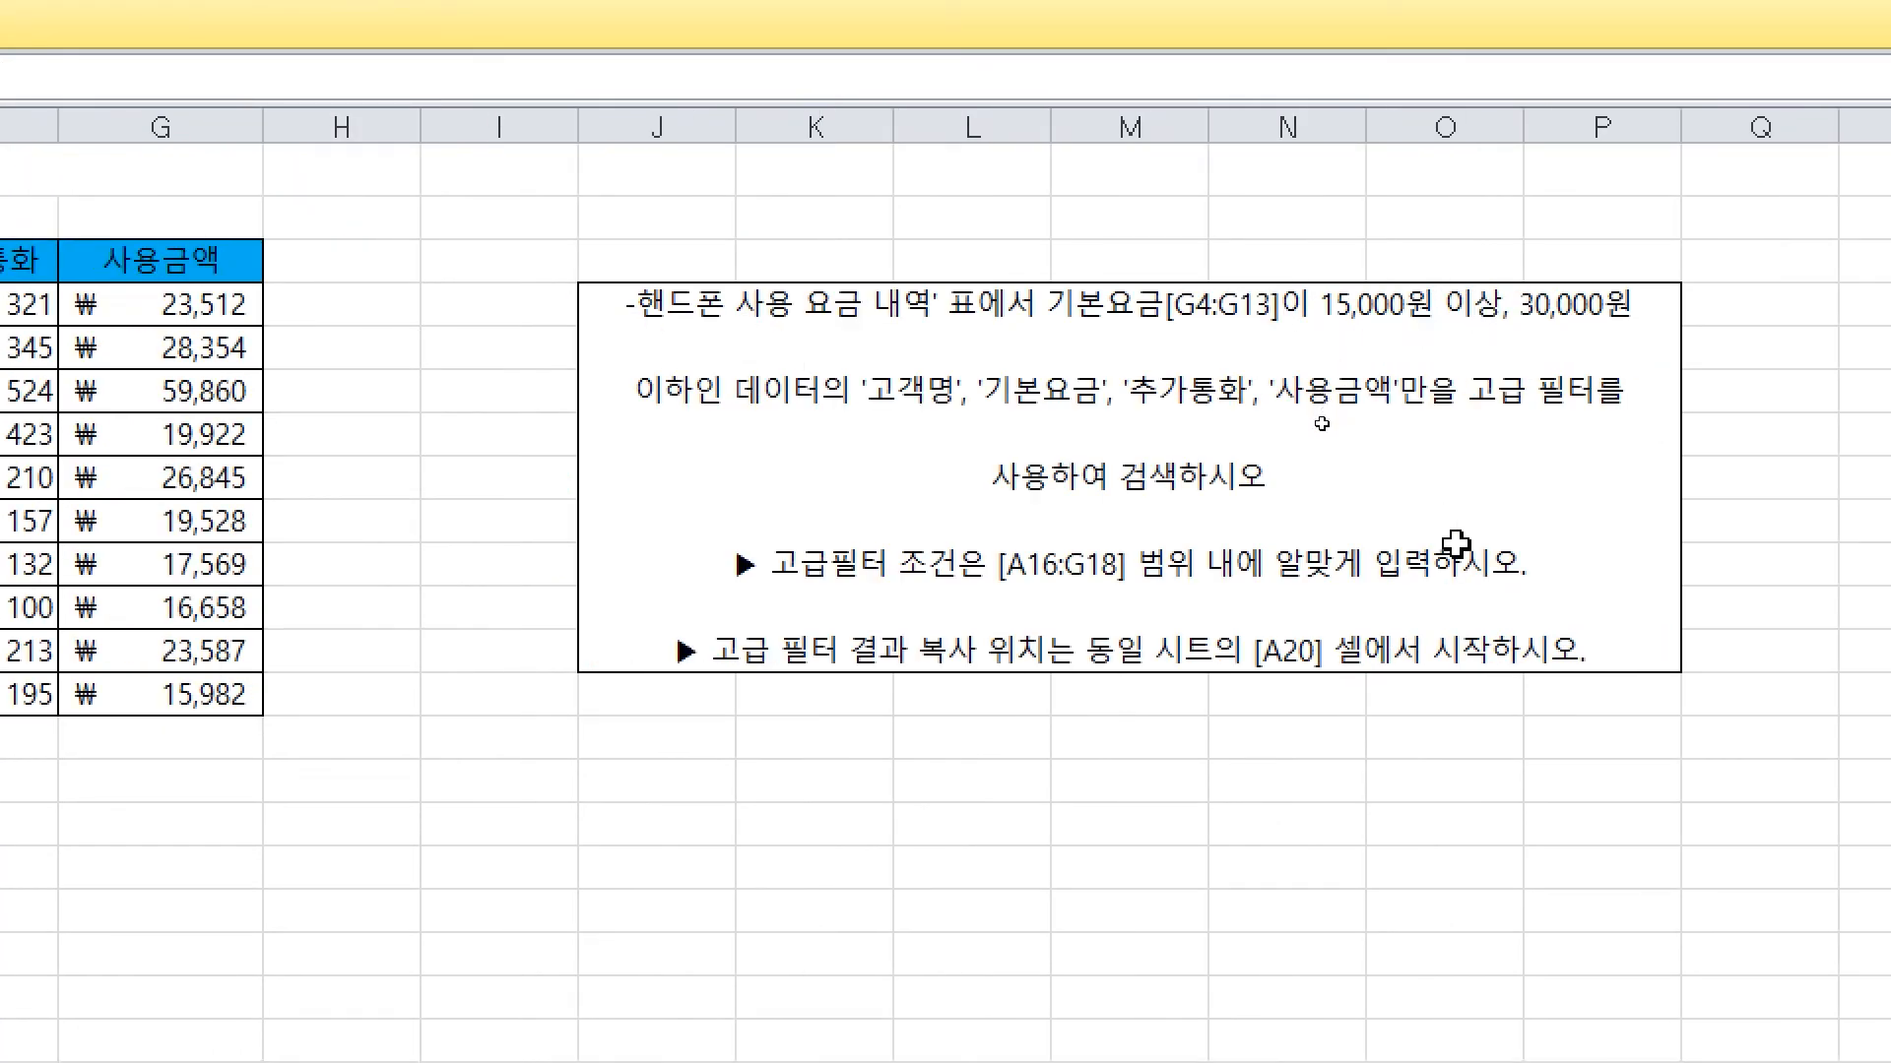
pyautogui.press('ctrl')
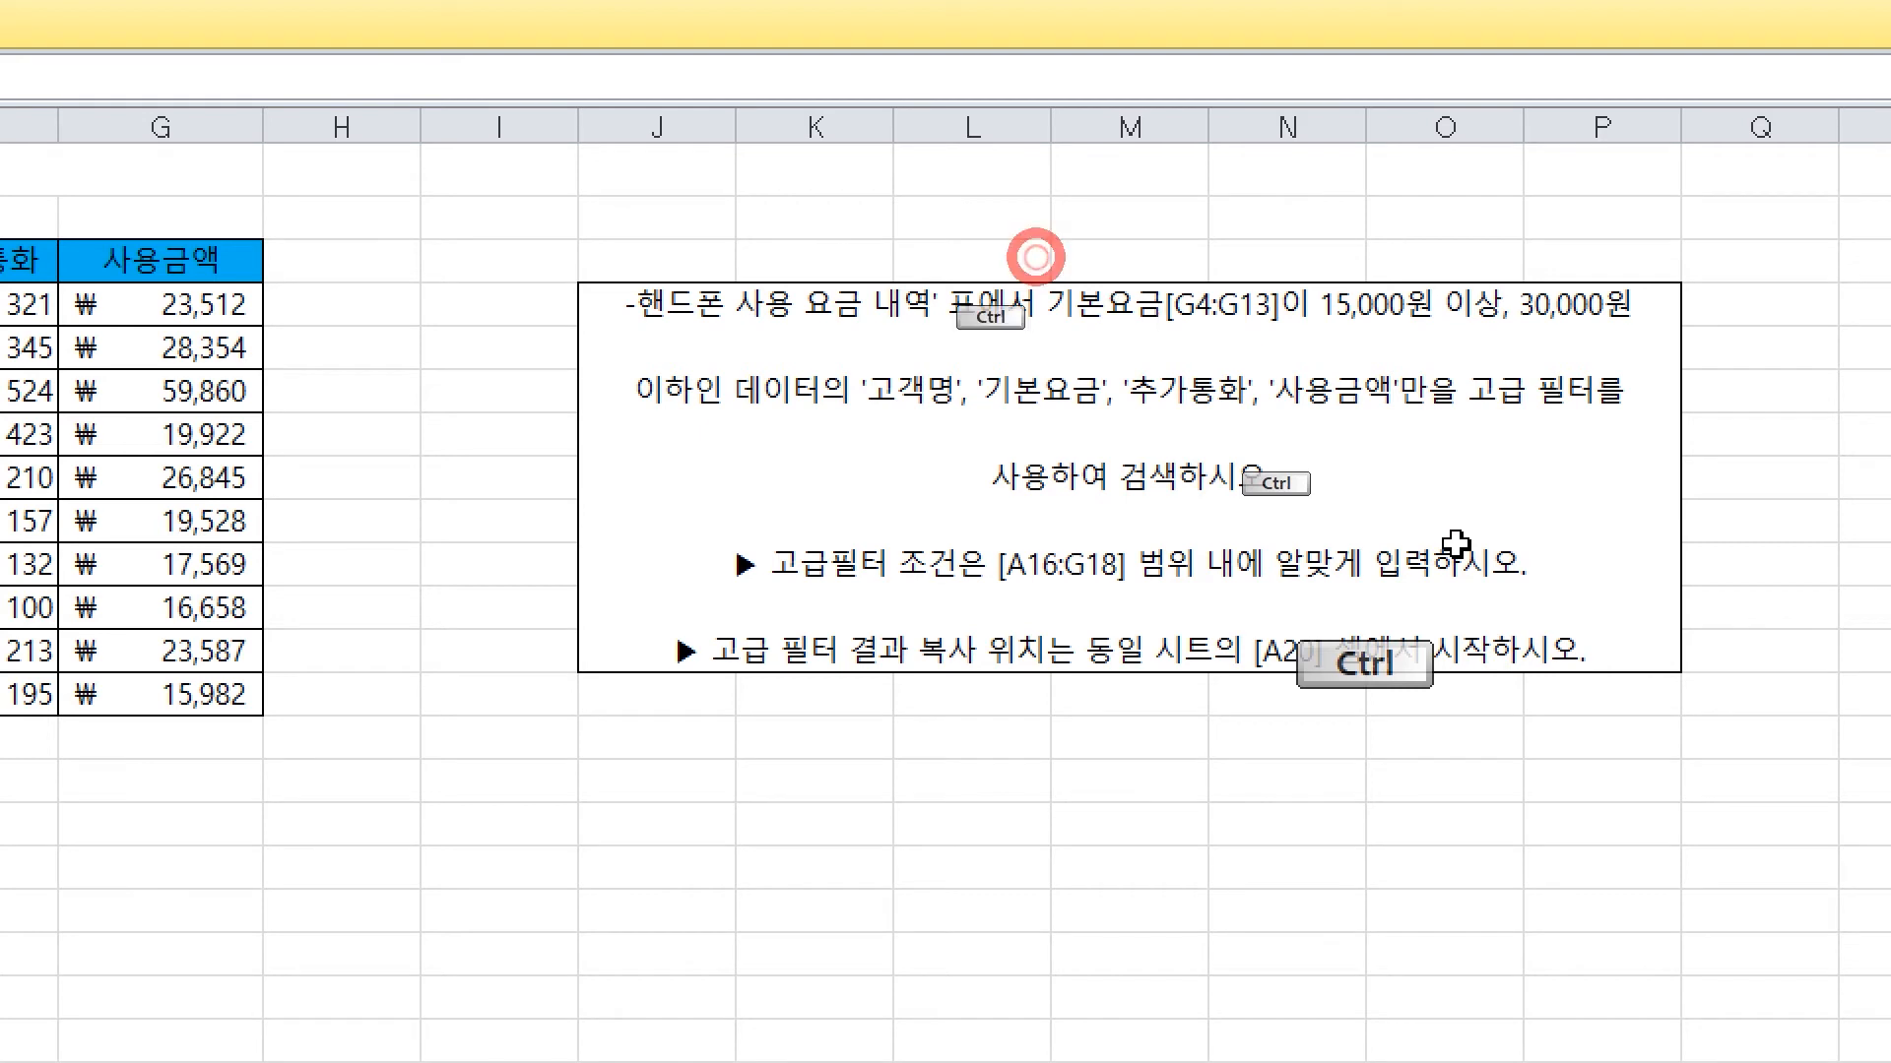
pyautogui.moveTo(1035, 257); pyautogui.dragTo(1276, 358)
pyautogui.press('Escape')
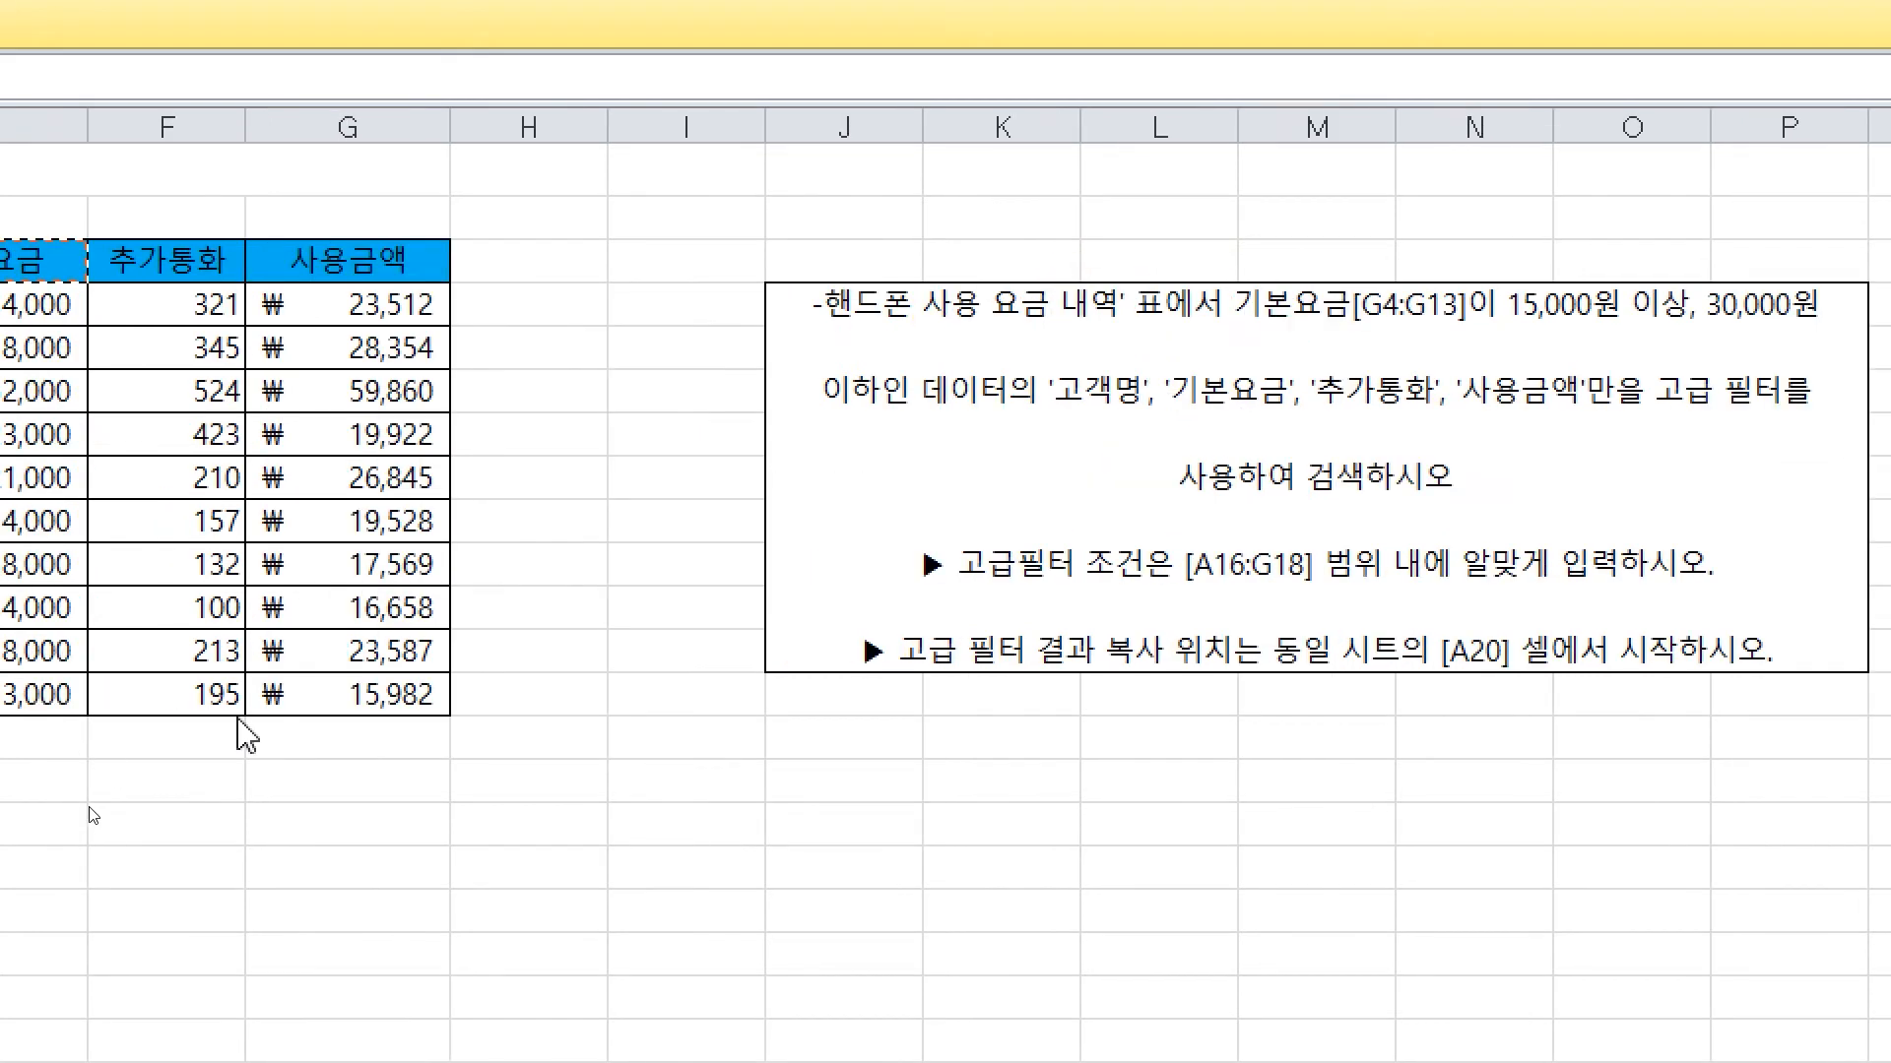
pyautogui.click(467, 545)
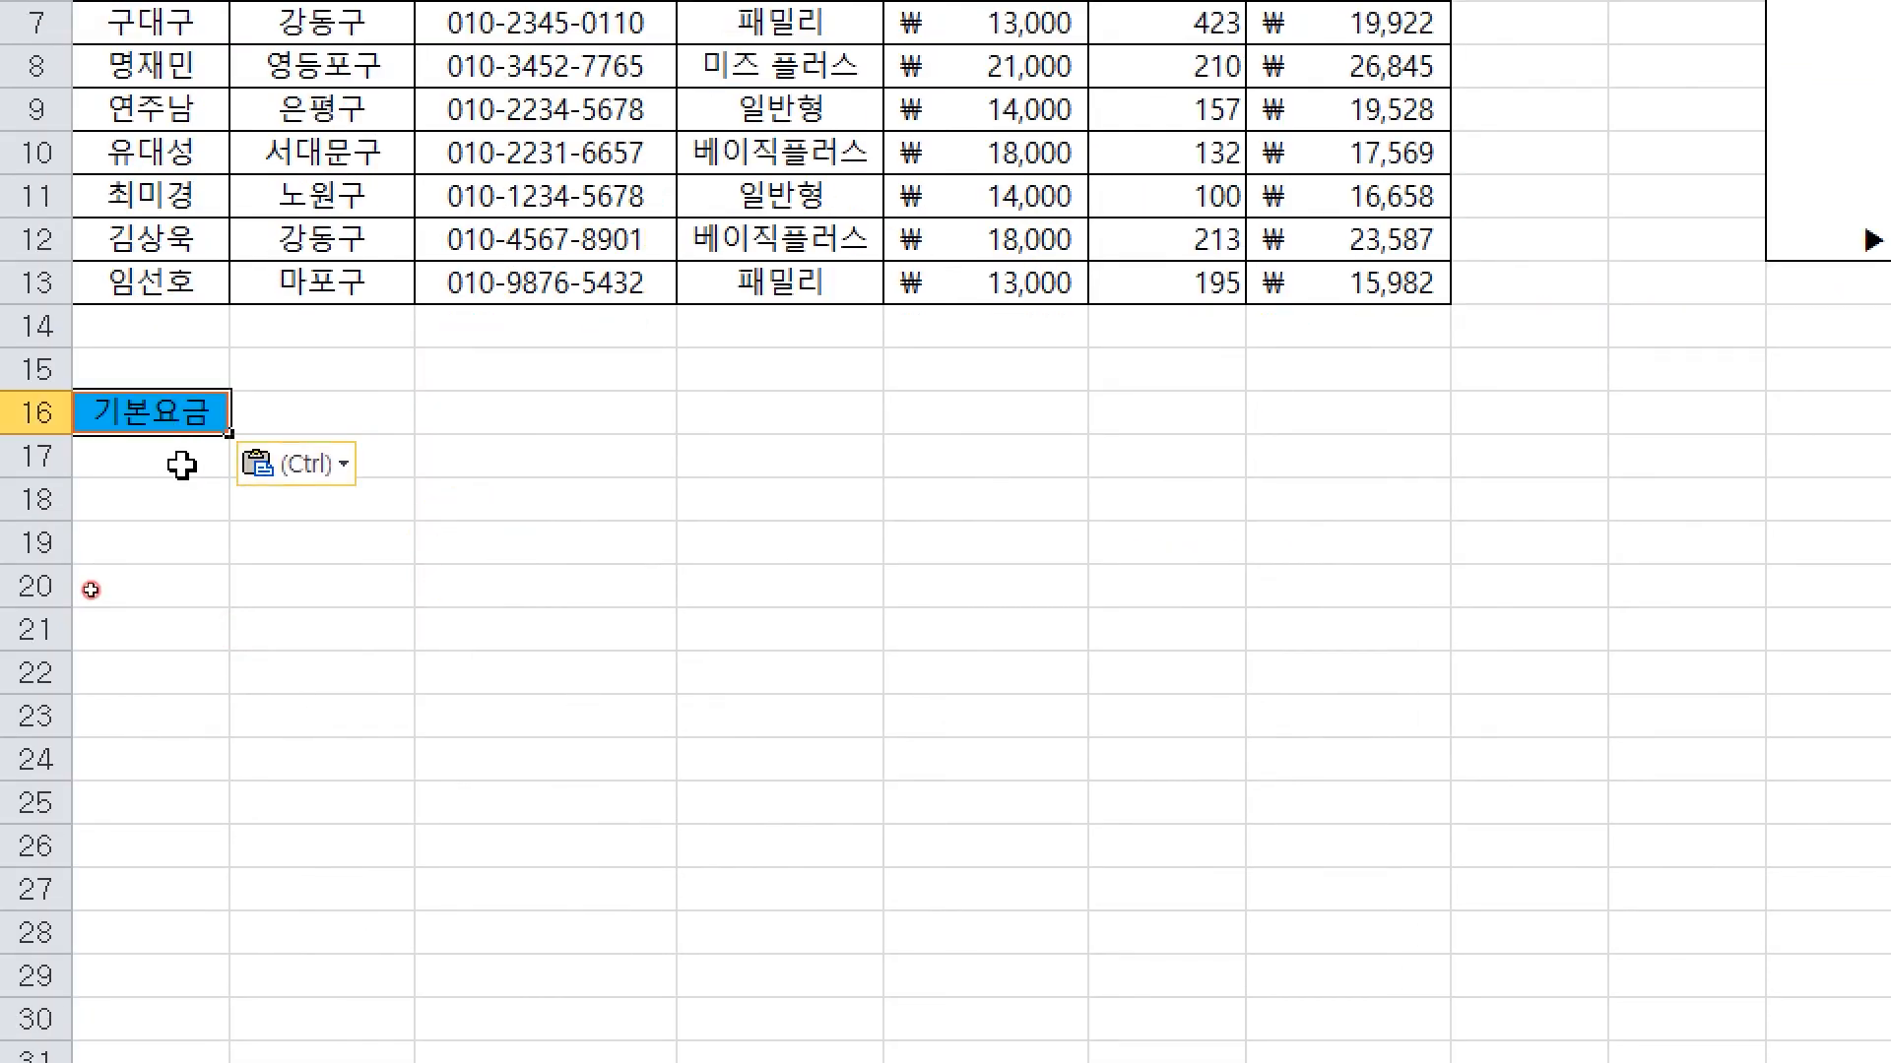
pyautogui.click(178, 464)
pyautogui.write('ㅁ')
pyautogui.click(173, 505)
pyautogui.write('ㅁ')
pyautogui.click(268, 693)
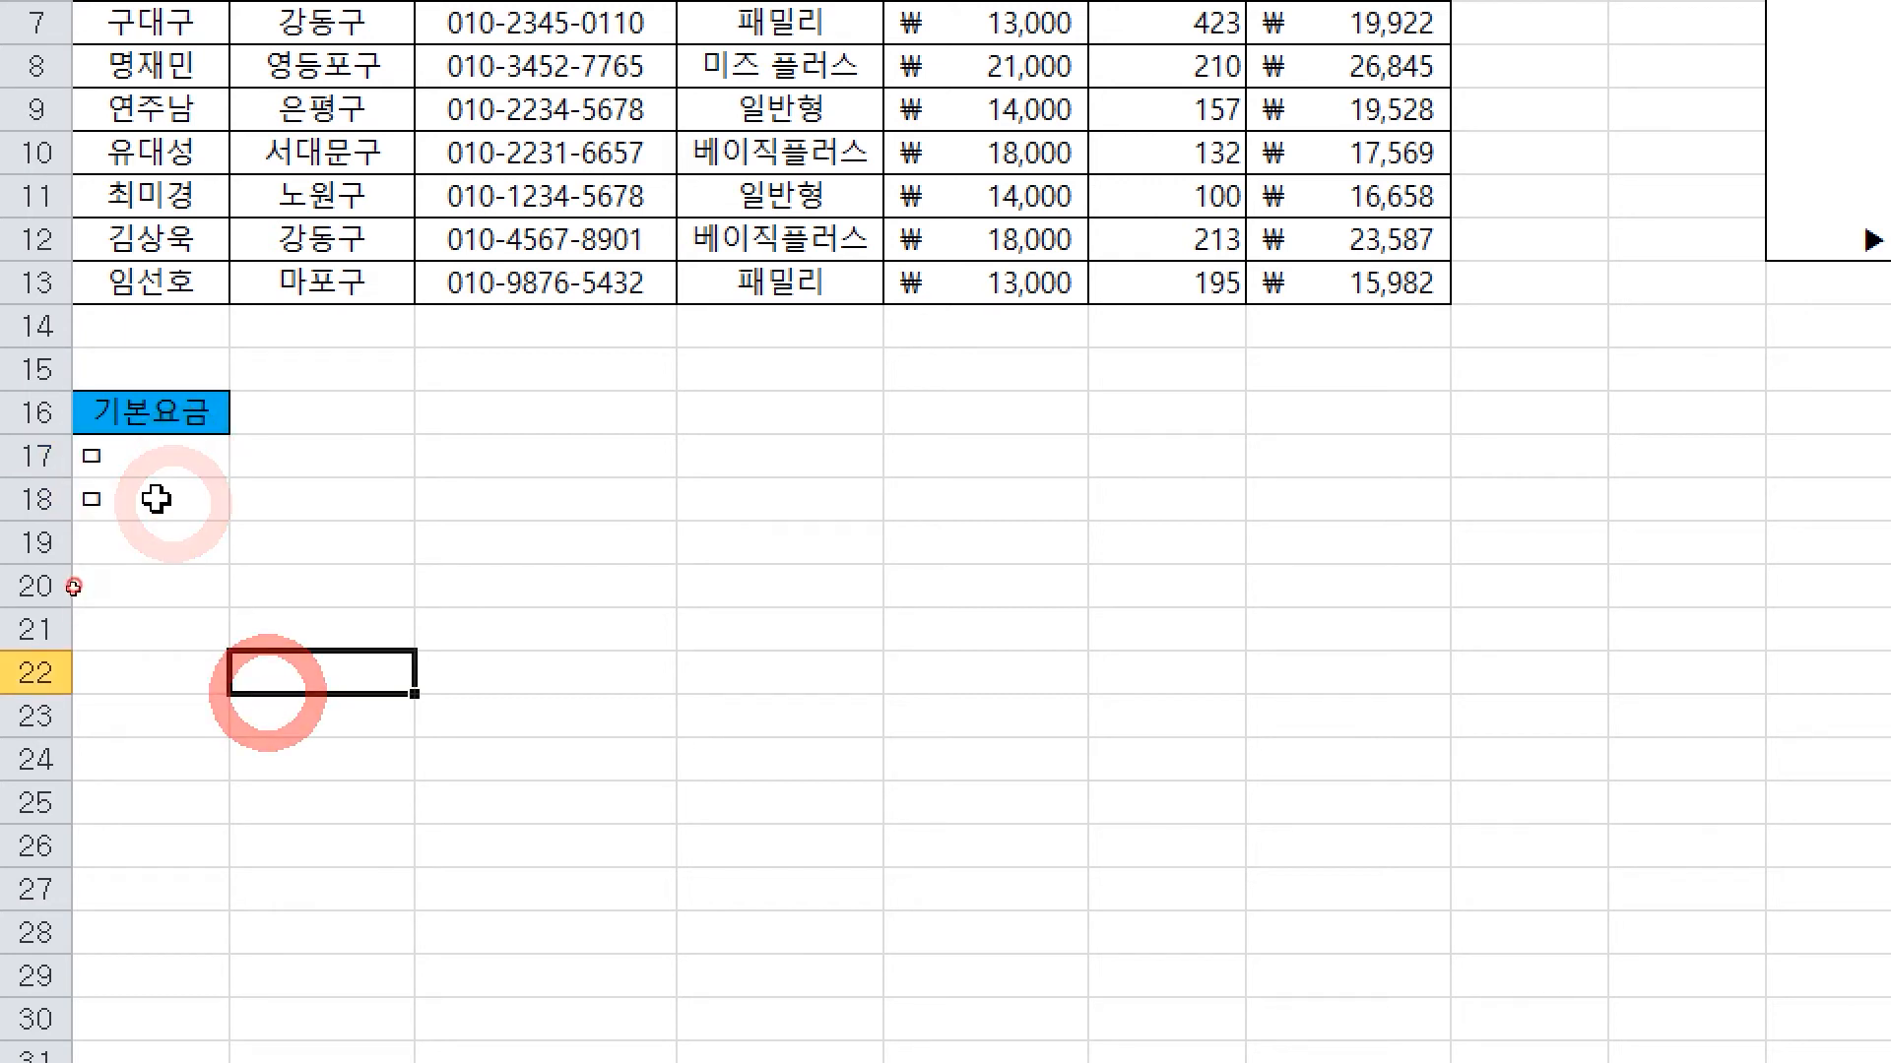
pyautogui.click(148, 456)
pyautogui.moveTo(148, 456); pyautogui.dragTo(131, 494)
pyautogui.press('Delete')
# Duplicate the 기본요금 criteria header from A16 into B16 for a second condition on the same field
pyautogui.click(168, 407)
pyautogui.hotkey('ctrl', 'c')
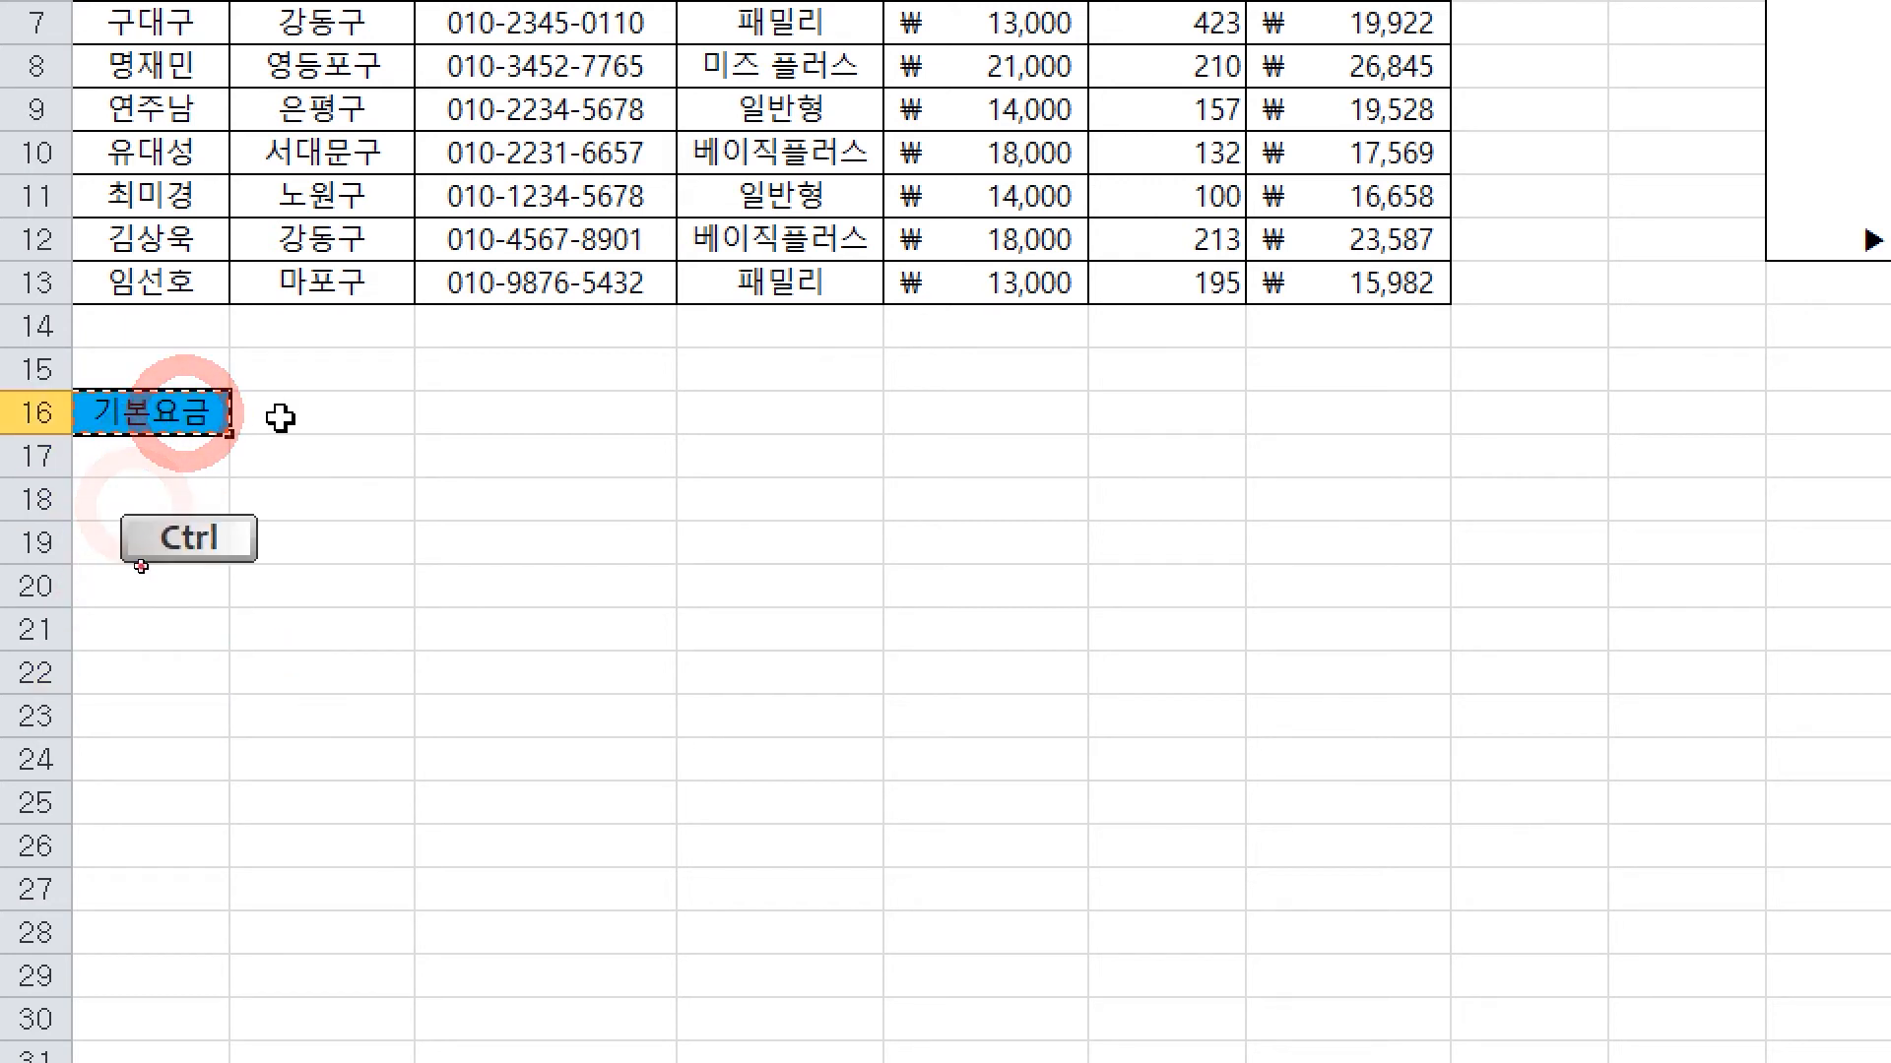
pyautogui.click(280, 412)
pyautogui.hotkey('ctrl', 'v')
# Enter the 기본요금 criteria >=15000 in A17 and <=30000 in B17, side by side in one row
pyautogui.click(193, 465)
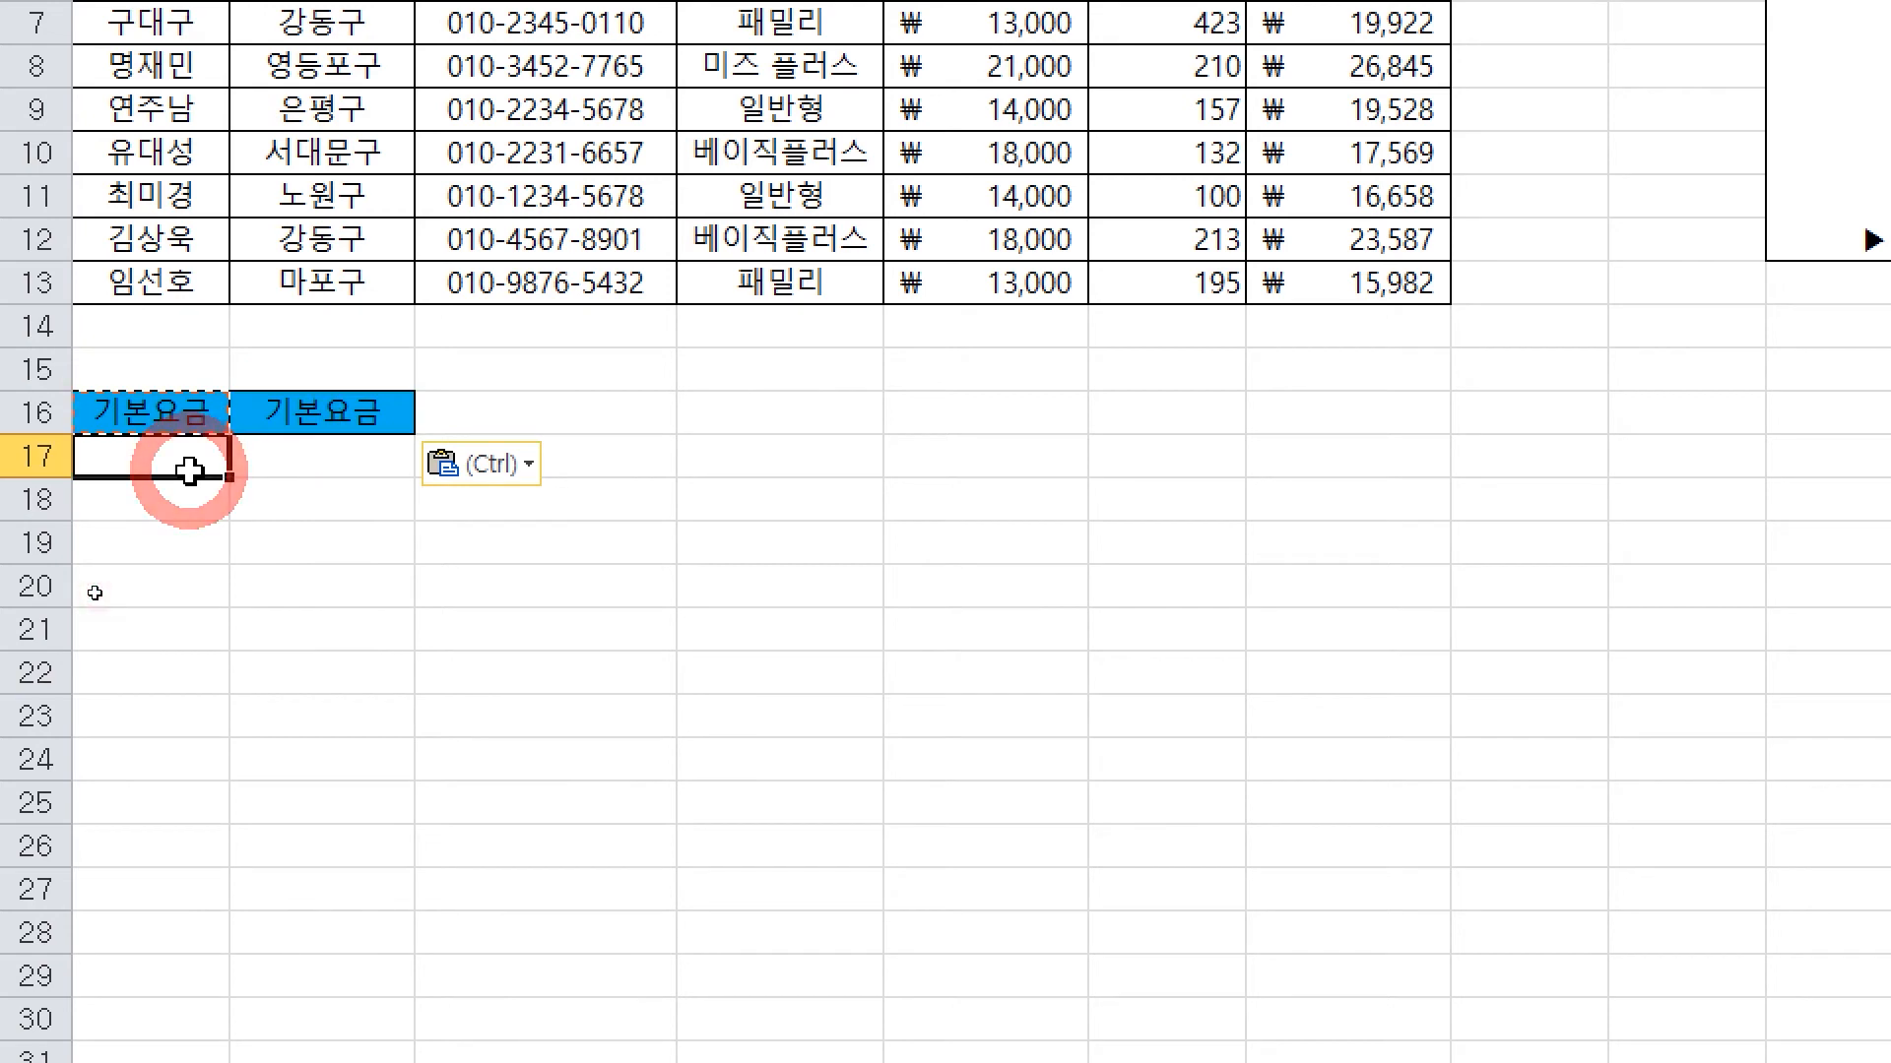
pyautogui.write('>=')
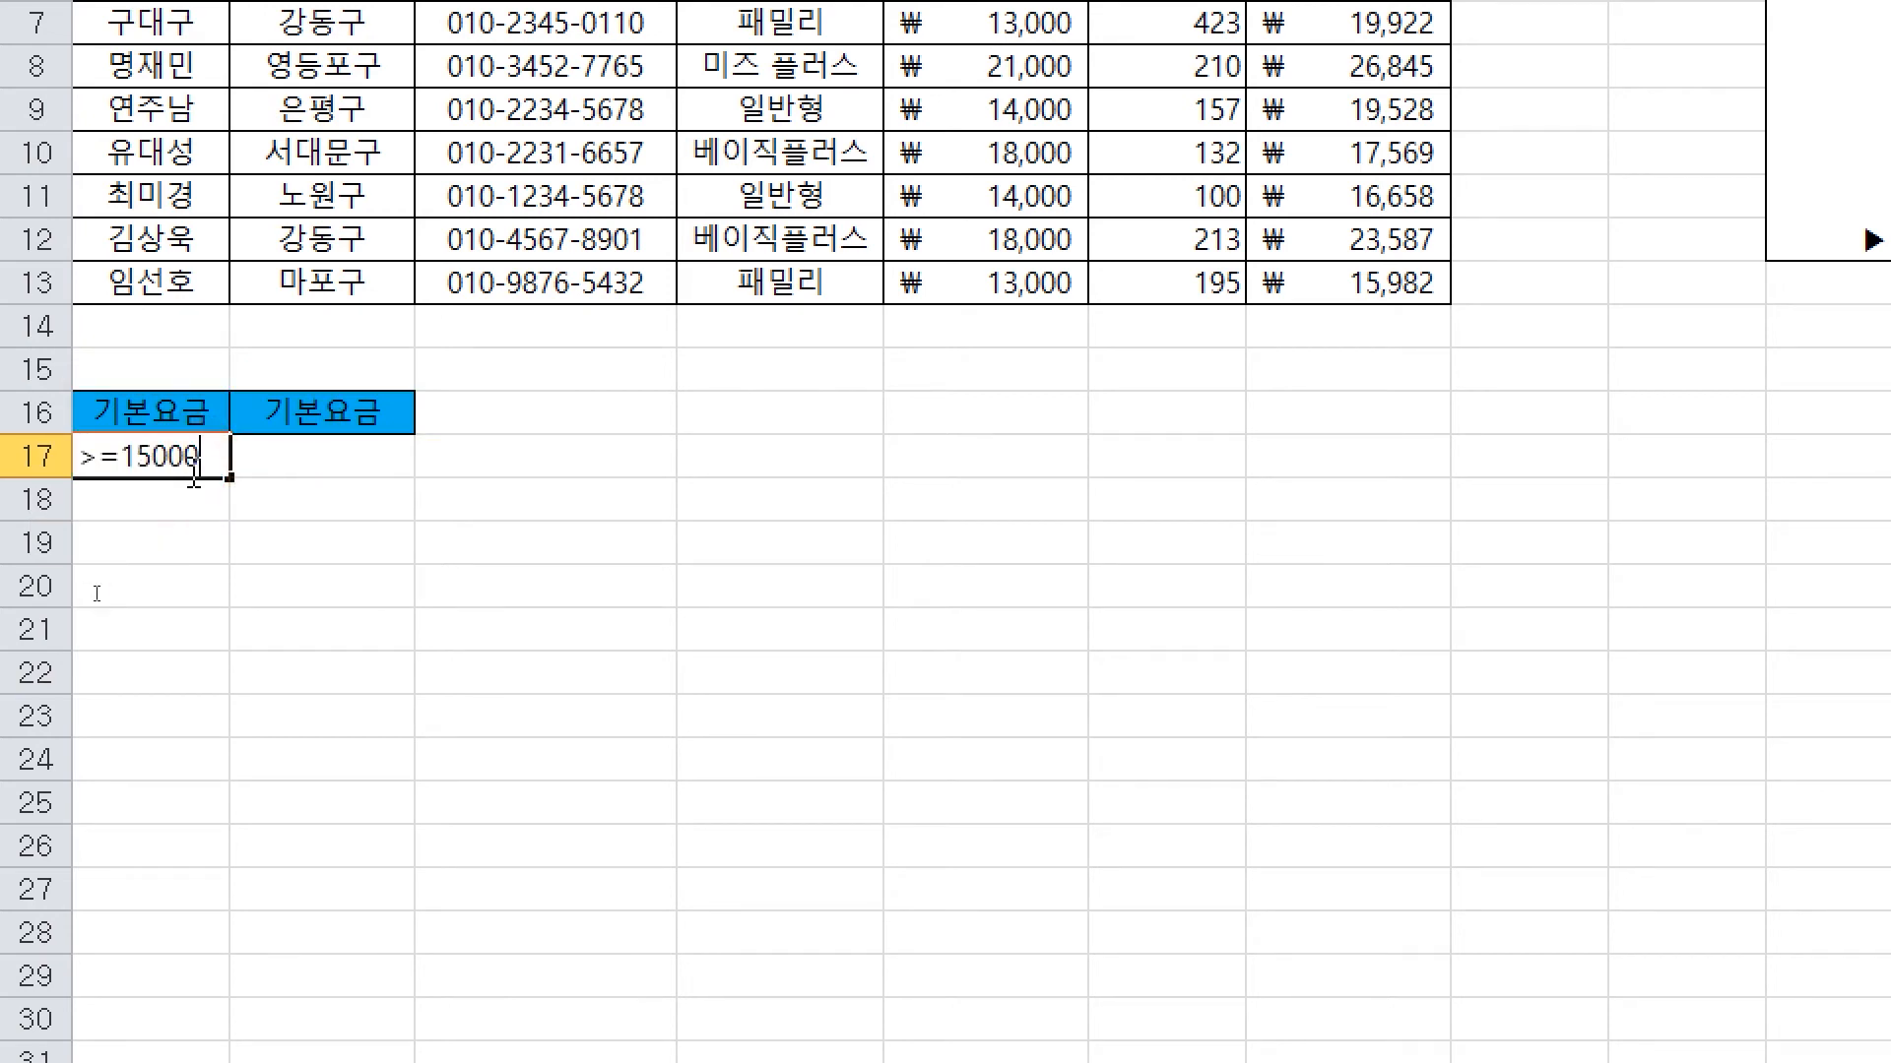
pyautogui.write('15000')
pyautogui.press('Tab')
pyautogui.write('<=')
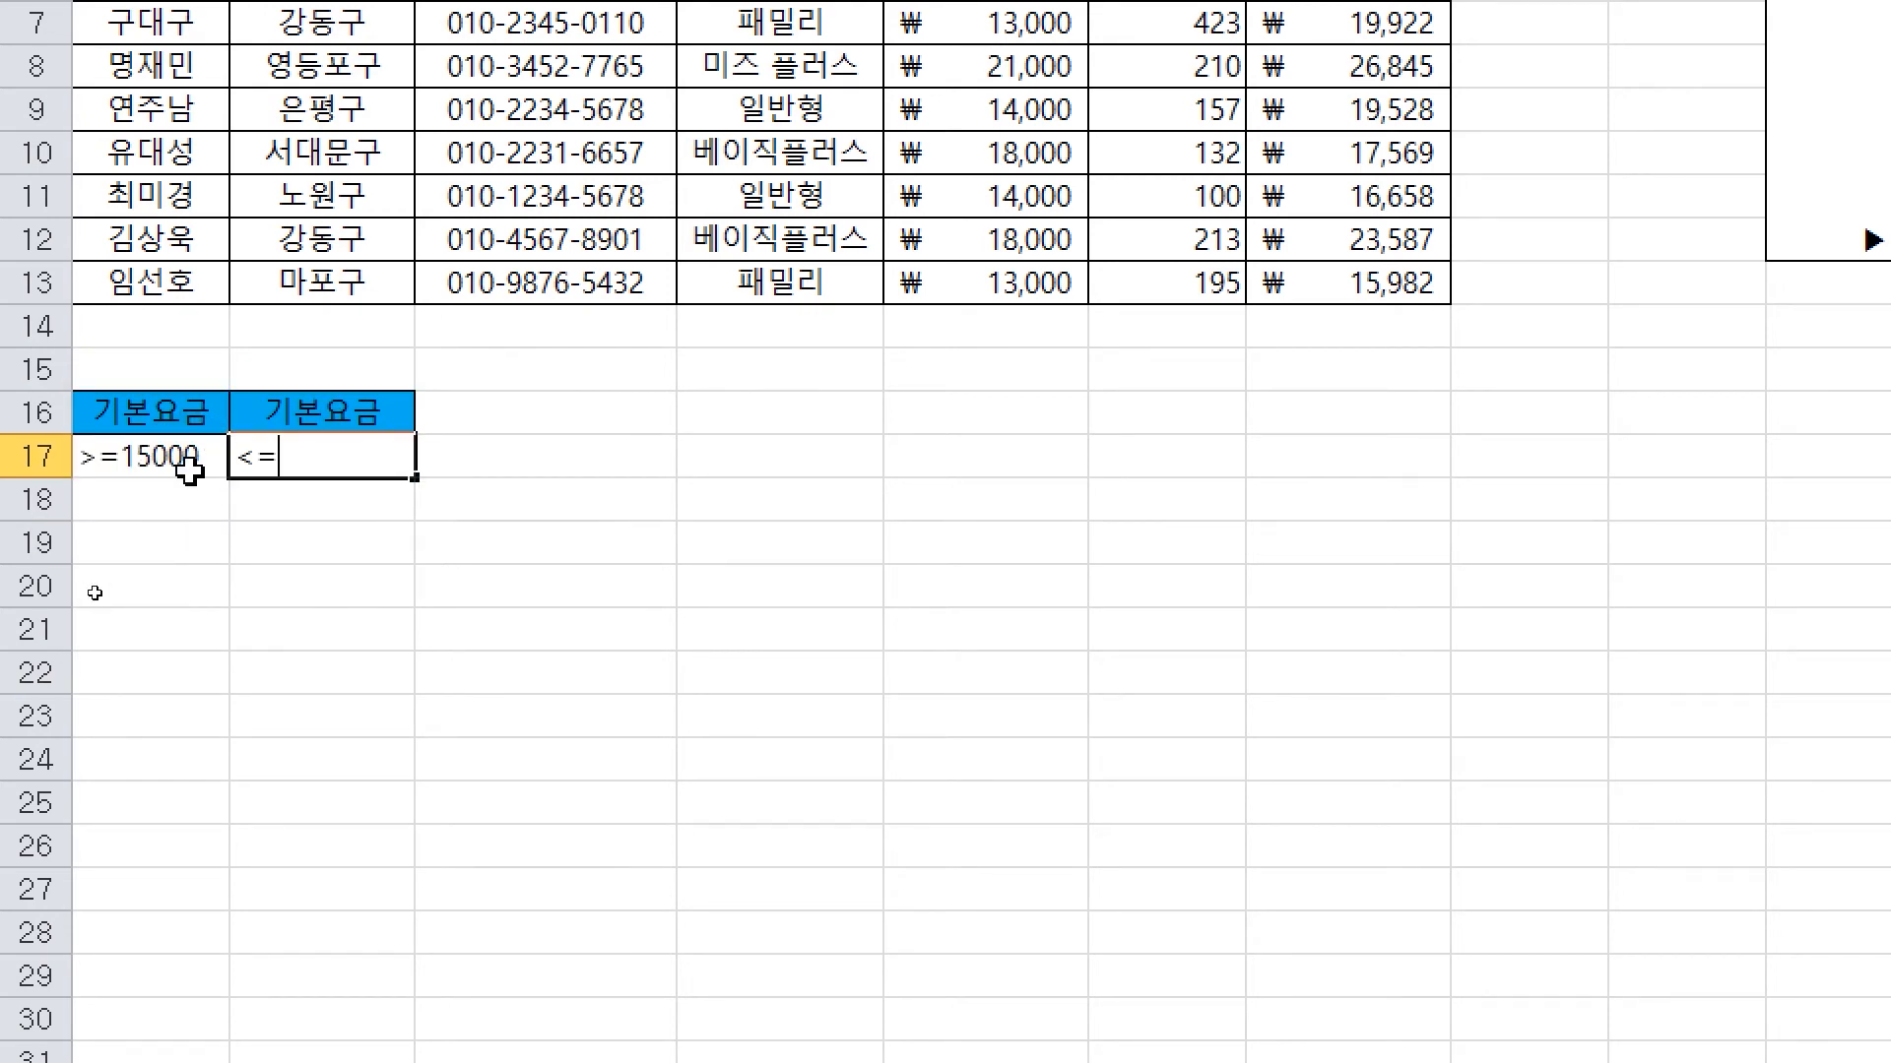
pyautogui.write('30000')
pyautogui.press('Return')
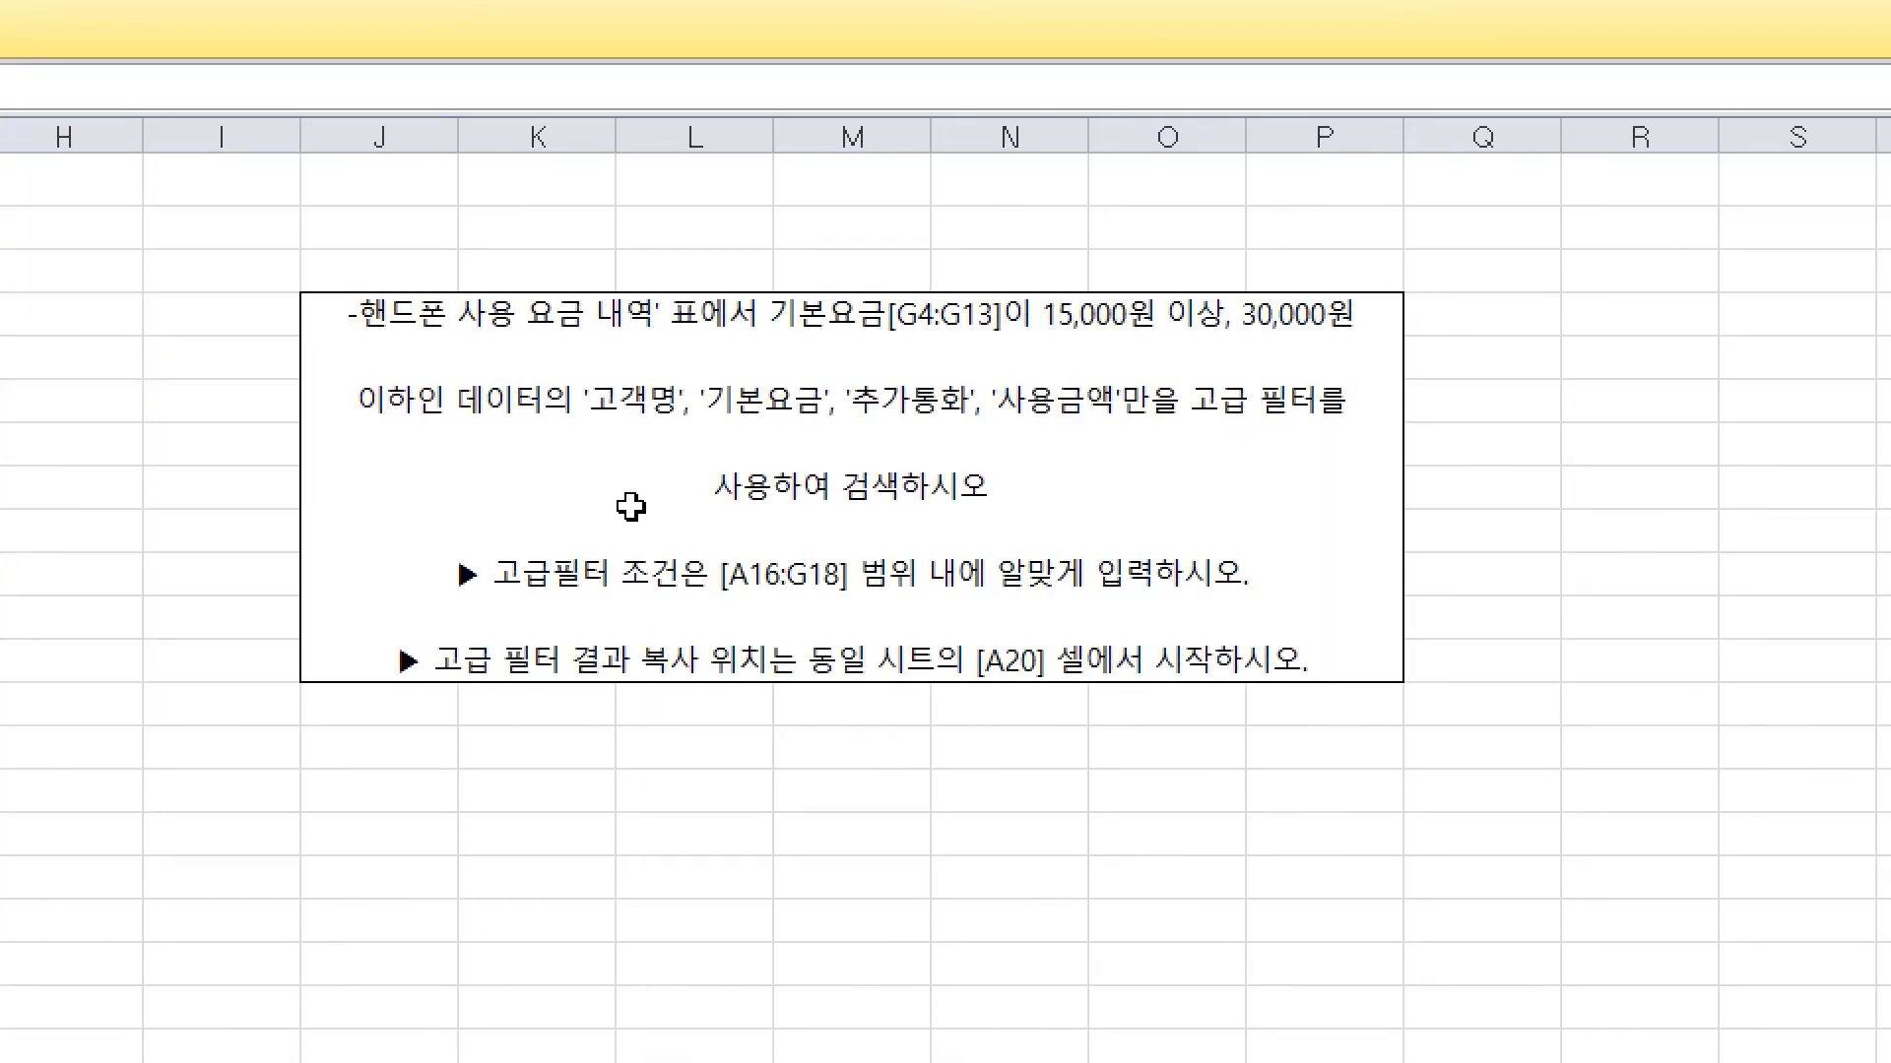
pyautogui.hotkey('ctrl', '2')
pyautogui.moveTo(583, 433); pyautogui.dragTo(1167, 435)
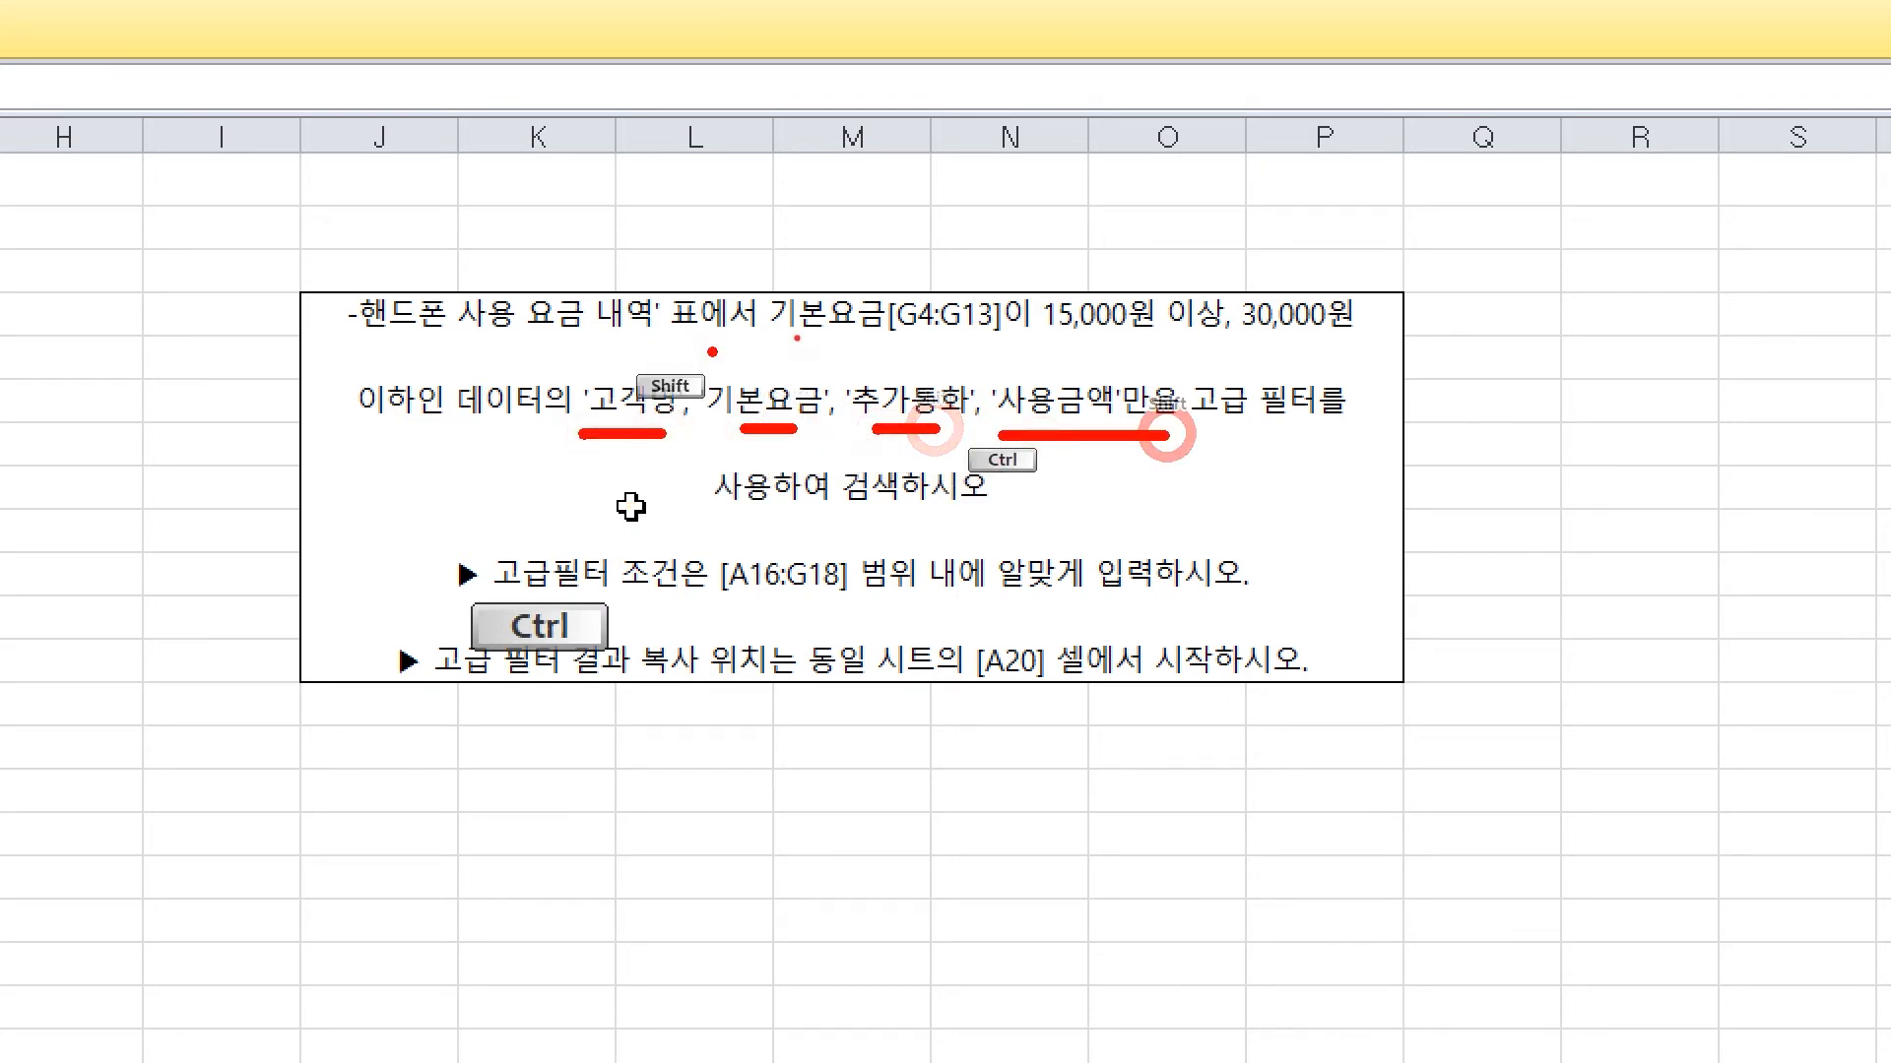
pyautogui.moveTo(672, 340); pyautogui.dragTo(739, 322)
pyautogui.moveTo(799, 313); pyautogui.dragTo(818, 348)
pyautogui.moveTo(911, 319); pyautogui.dragTo(948, 357)
pyautogui.moveTo(1089, 293); pyautogui.dragTo(1131, 330)
pyautogui.press('Escape')
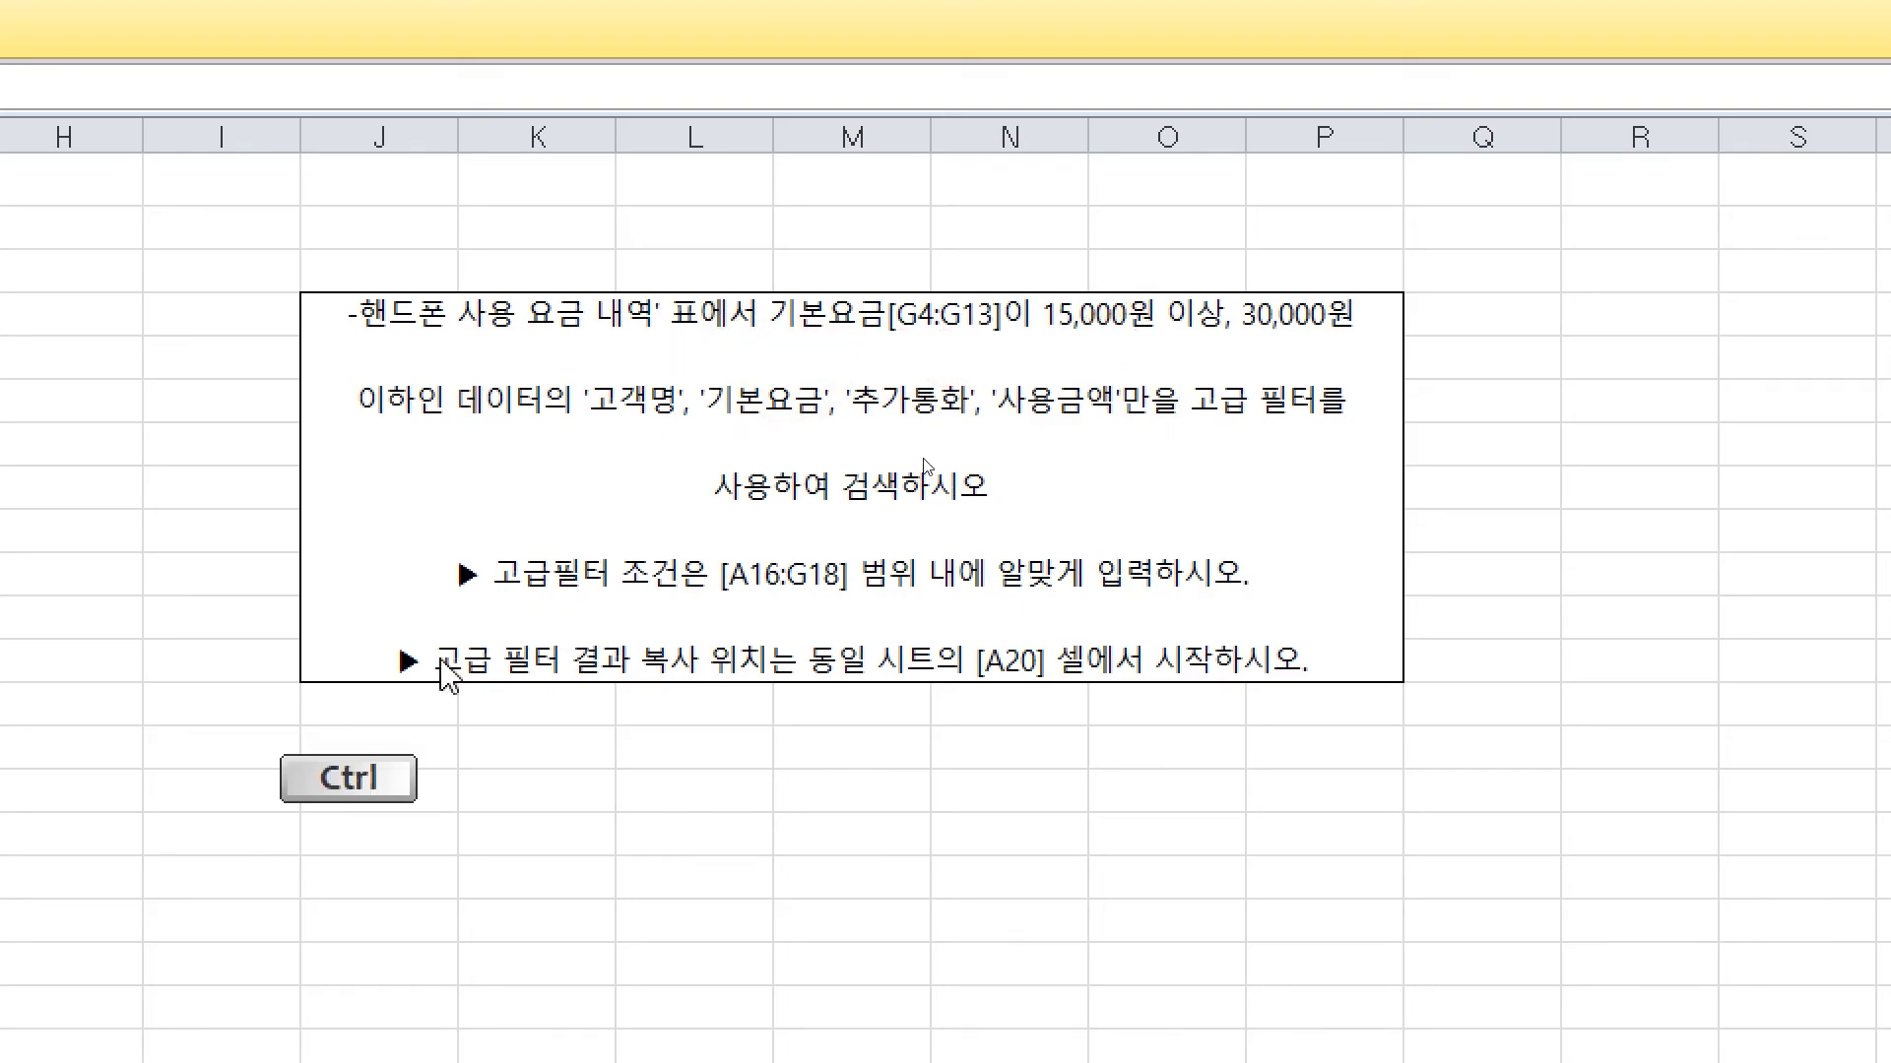
# Copy the 고객명, 기본요금, 추가통화 and 사용금액 headers from the phone charges table to the output row starting at A20
pyautogui.click(276, 325)
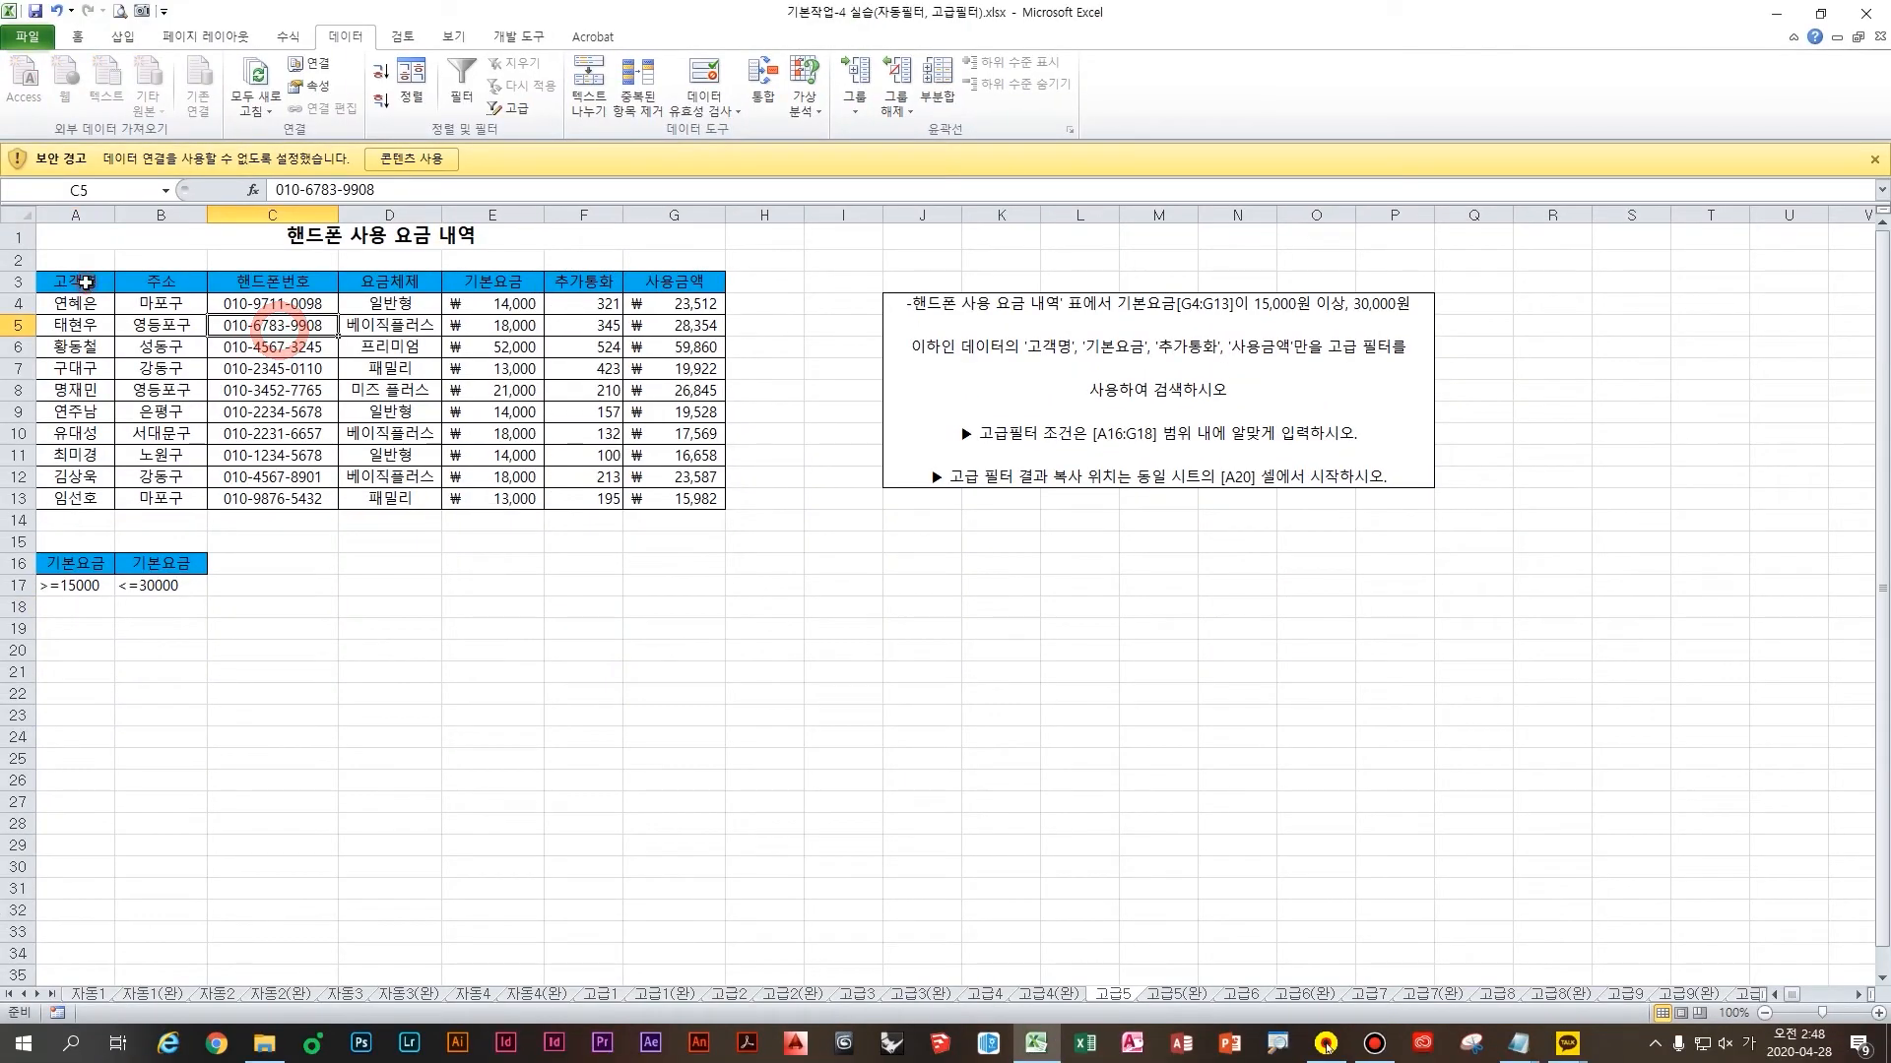
pyautogui.click(85, 284)
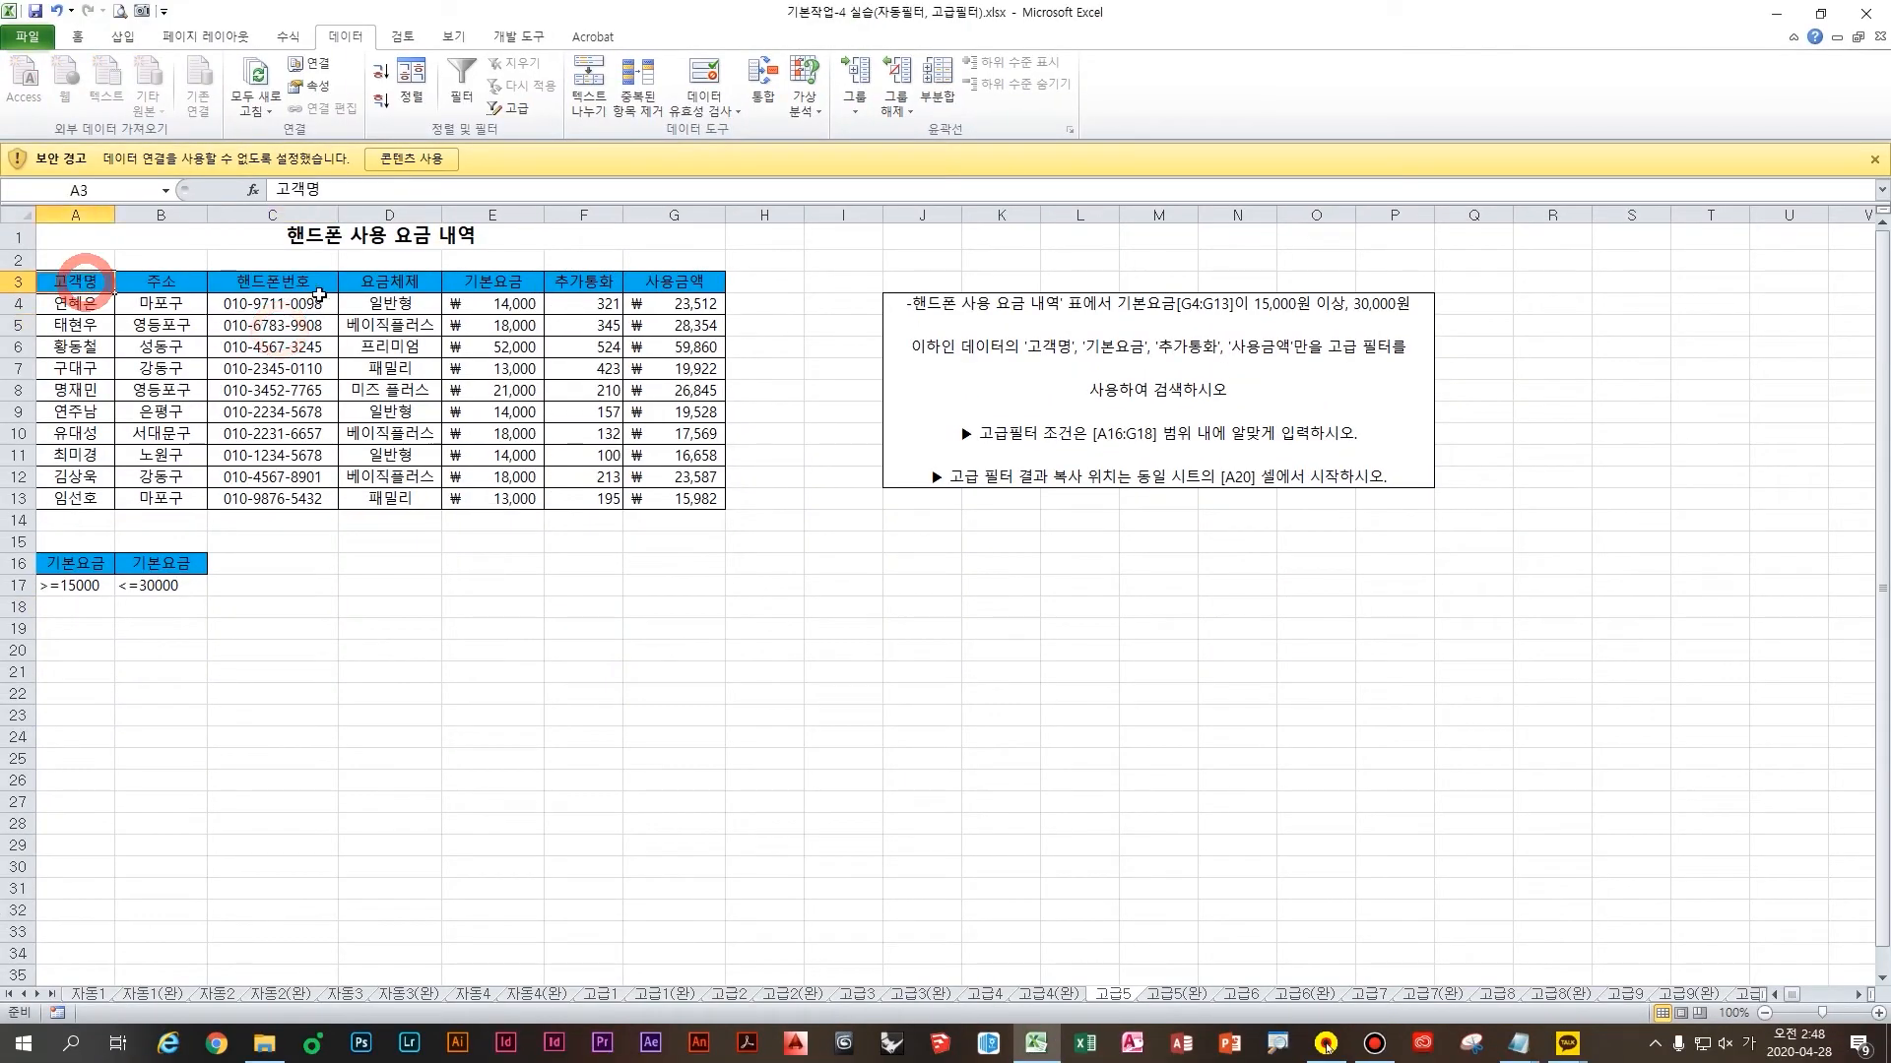
pyautogui.keyDown('ctrl'); pyautogui.click(479, 282); pyautogui.keyUp('ctrl')
pyautogui.keyDown('ctrl'); pyautogui.click(574, 285); pyautogui.keyUp('ctrl')
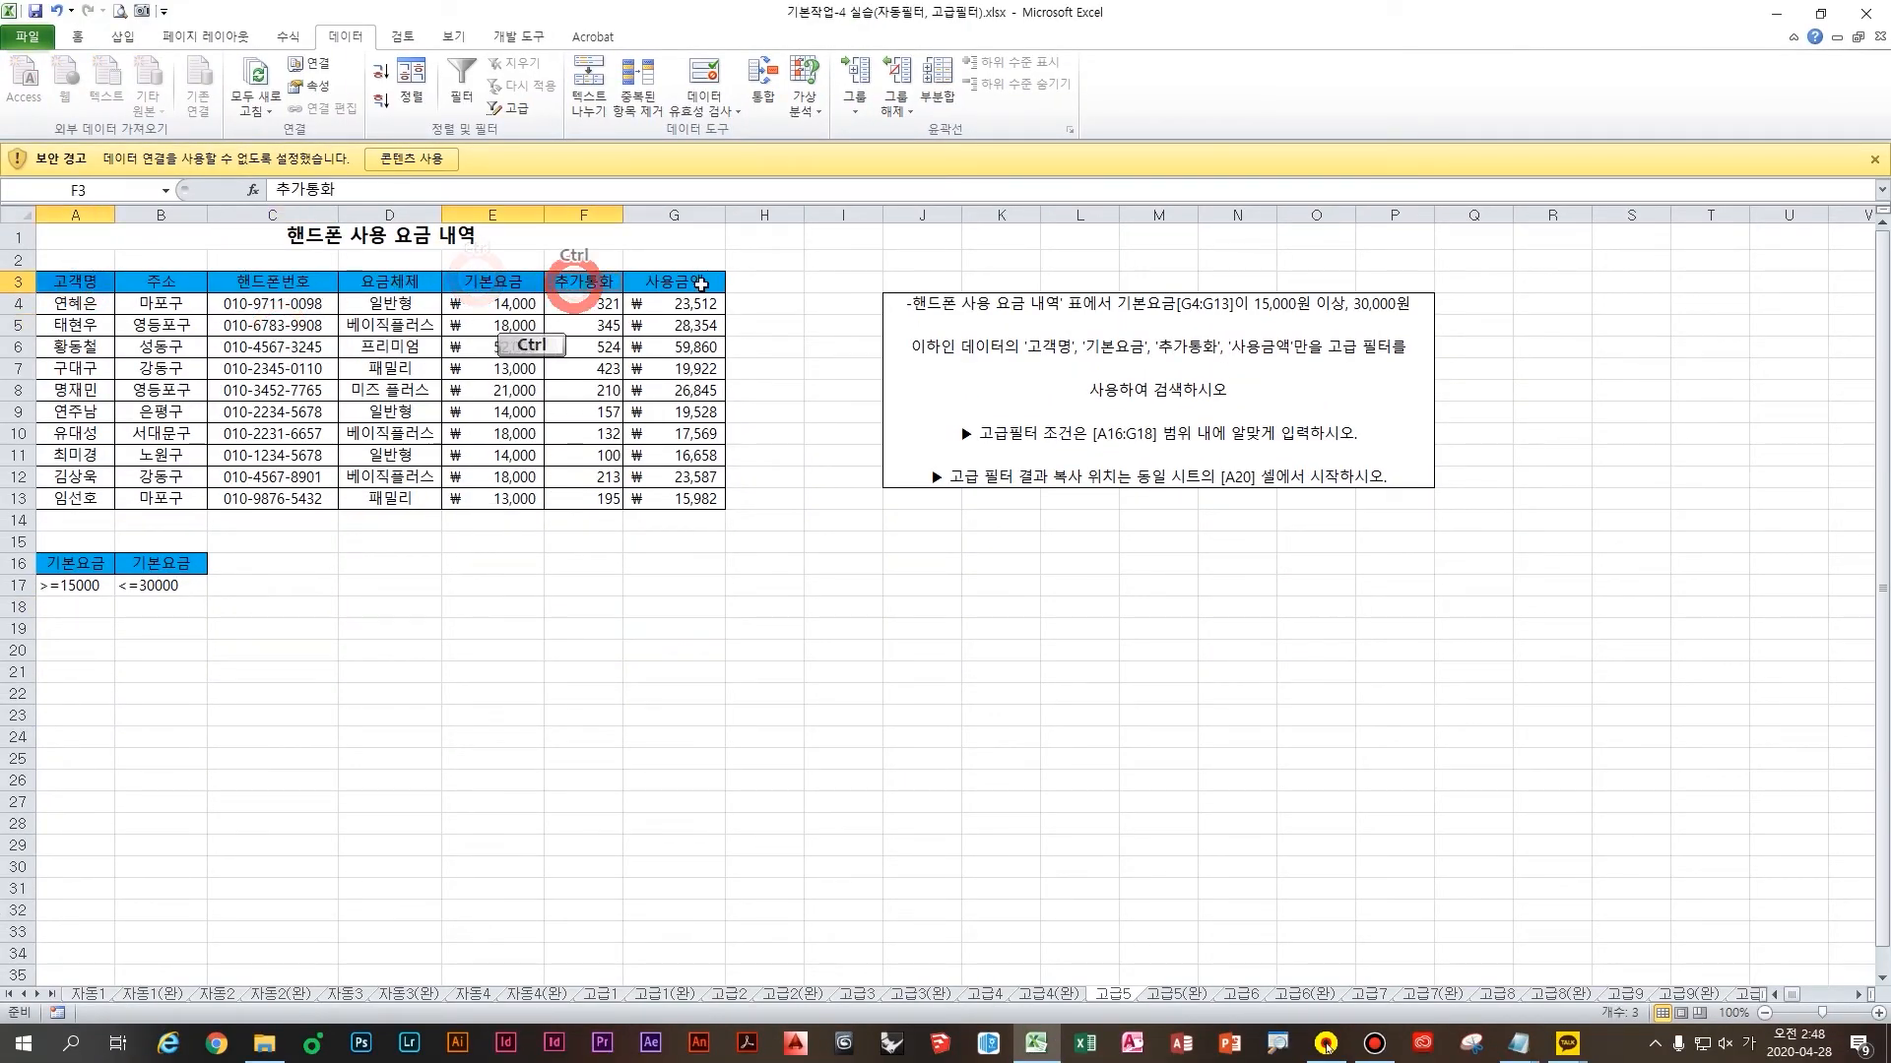
pyautogui.keyDown('ctrl'); pyautogui.click(700, 283); pyautogui.keyUp('ctrl')
pyautogui.hotkey('ctrl', 'c')
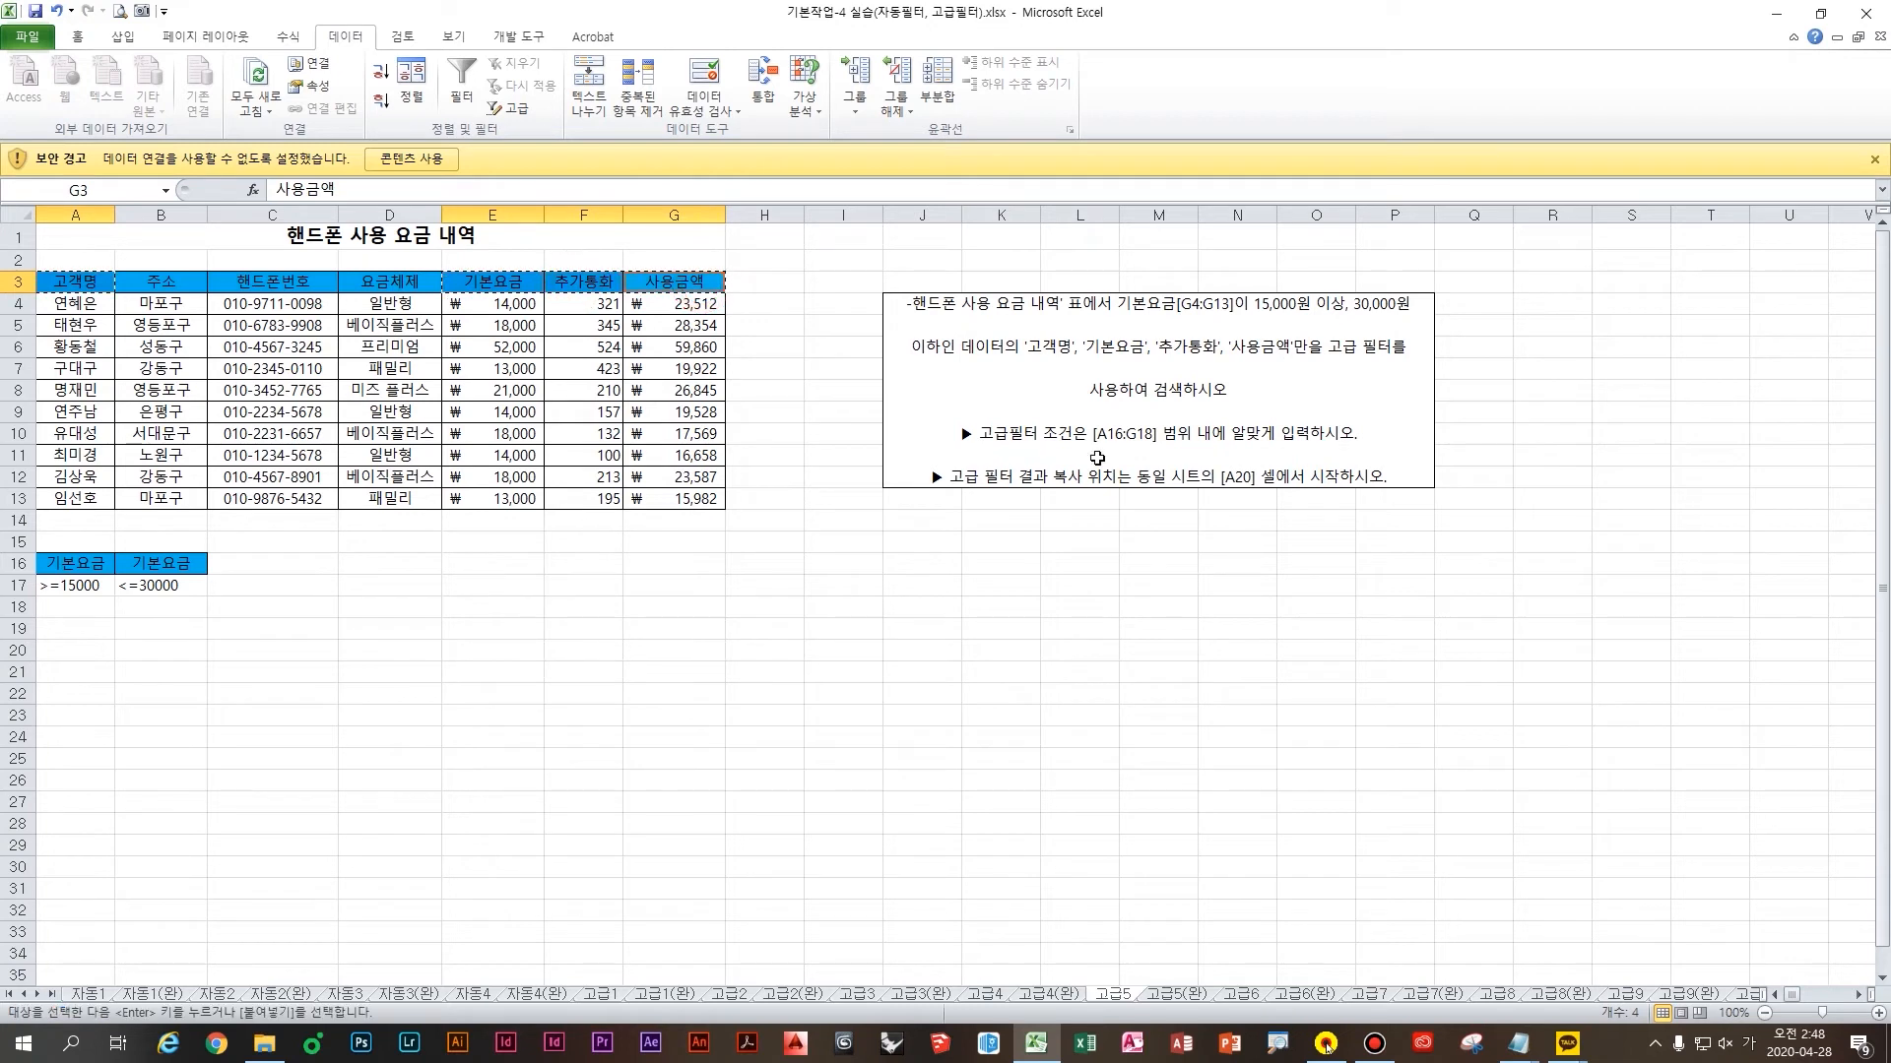
pyautogui.click(1238, 481)
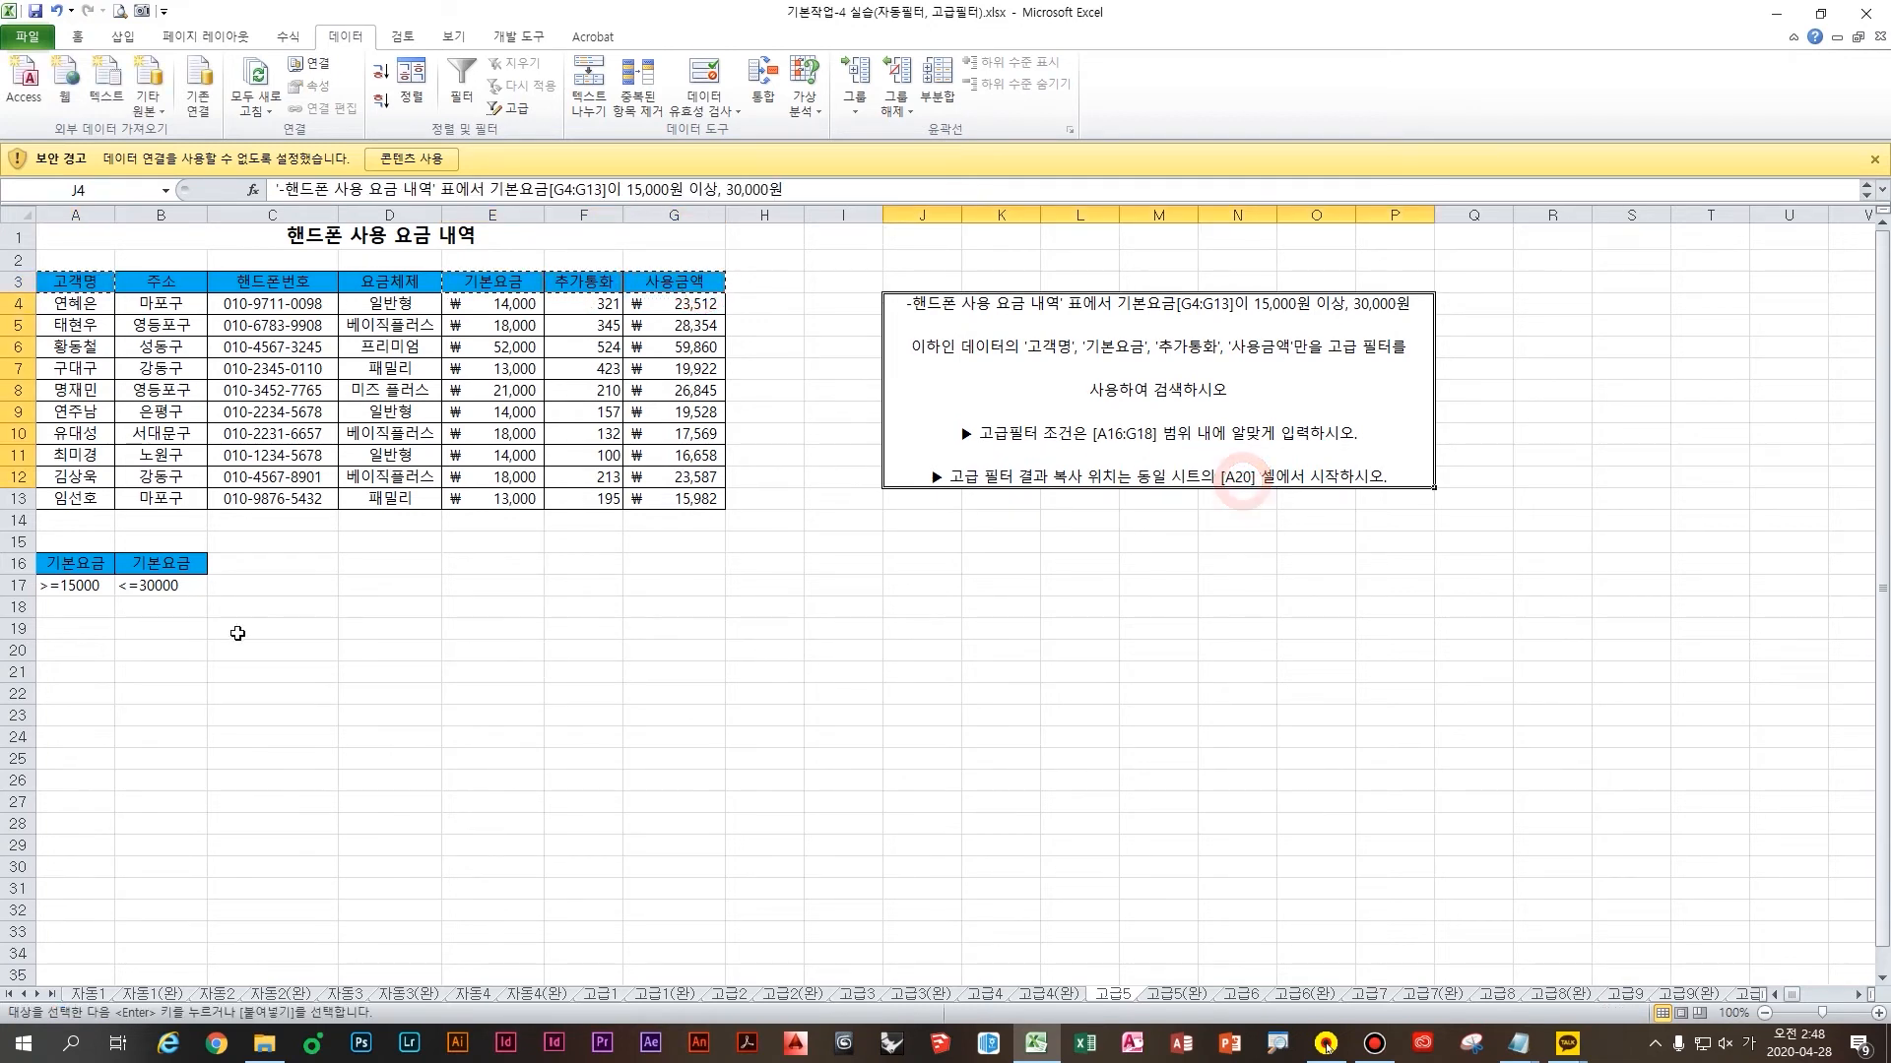
pyautogui.click(74, 651)
pyautogui.hotkey('ctrl', 'v')
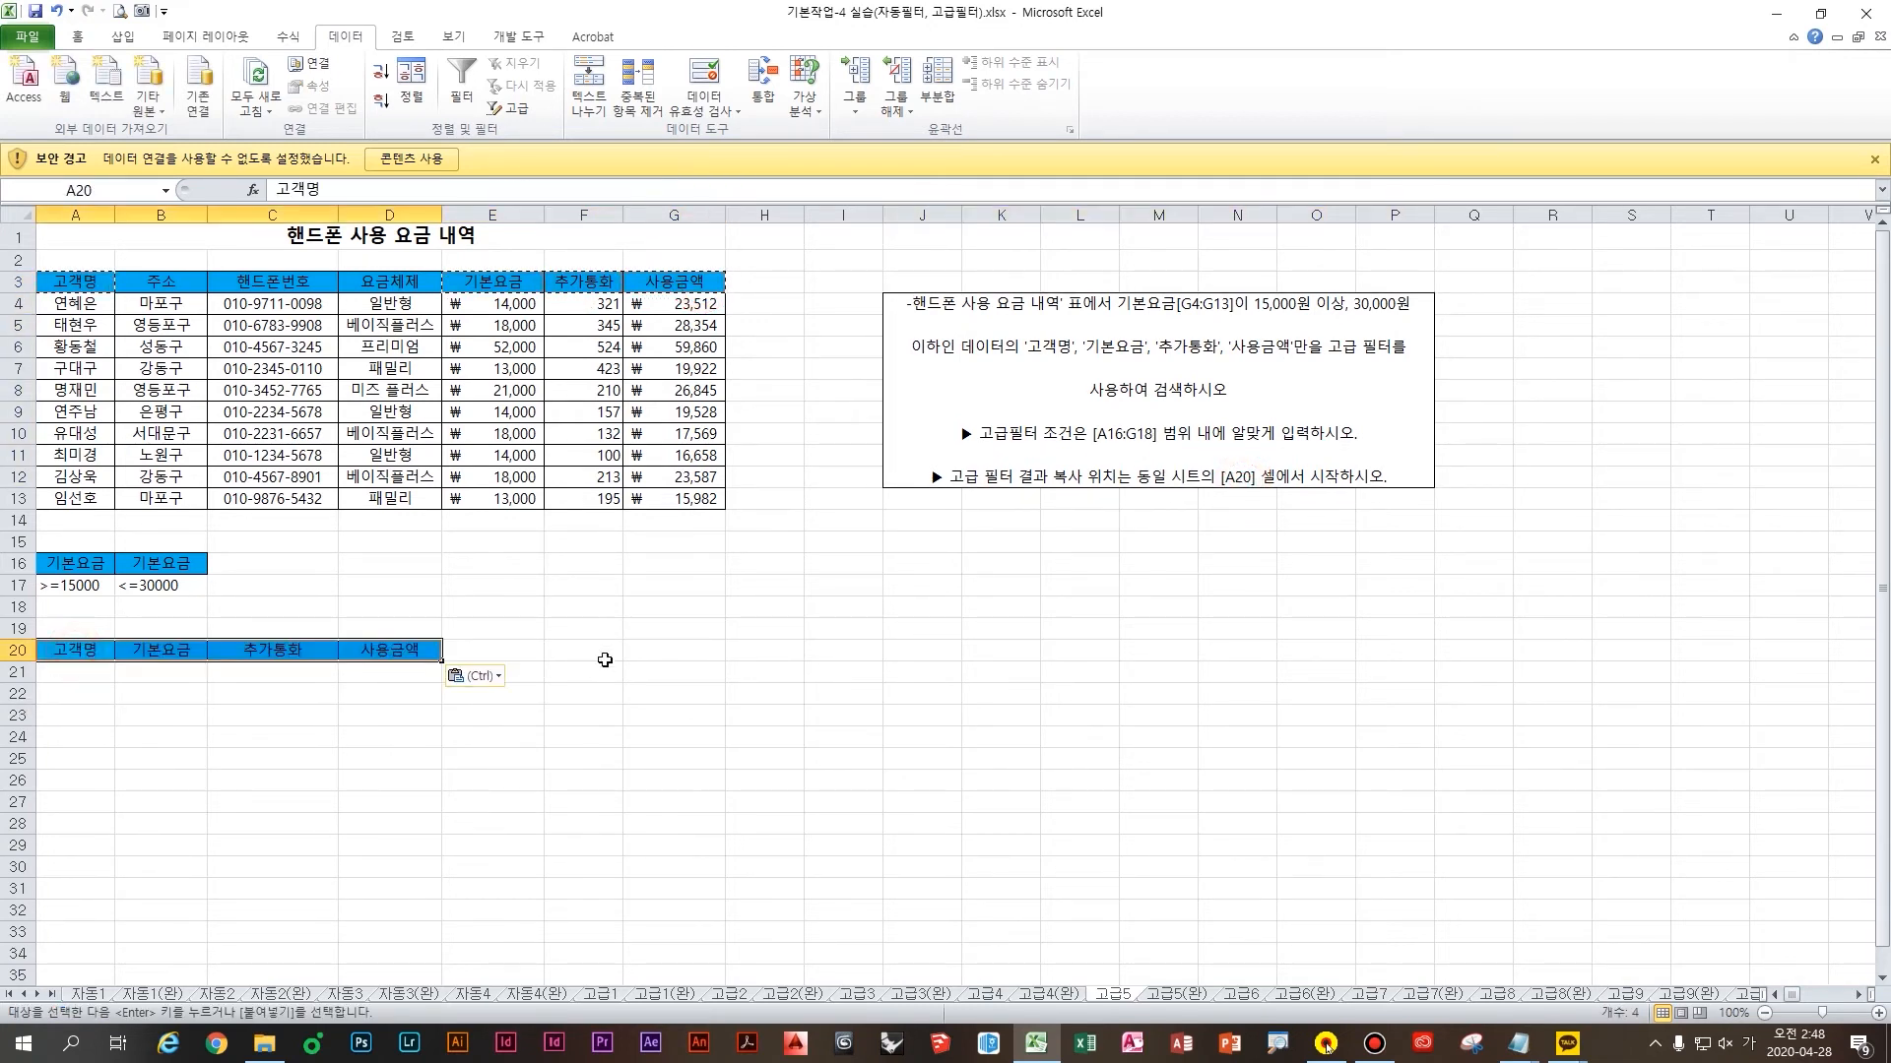
# Start an Advanced Filter on the phone charges table with list range A3:G13 and criteria range A16:B17
pyautogui.click(635, 500)
pyautogui.click(389, 411)
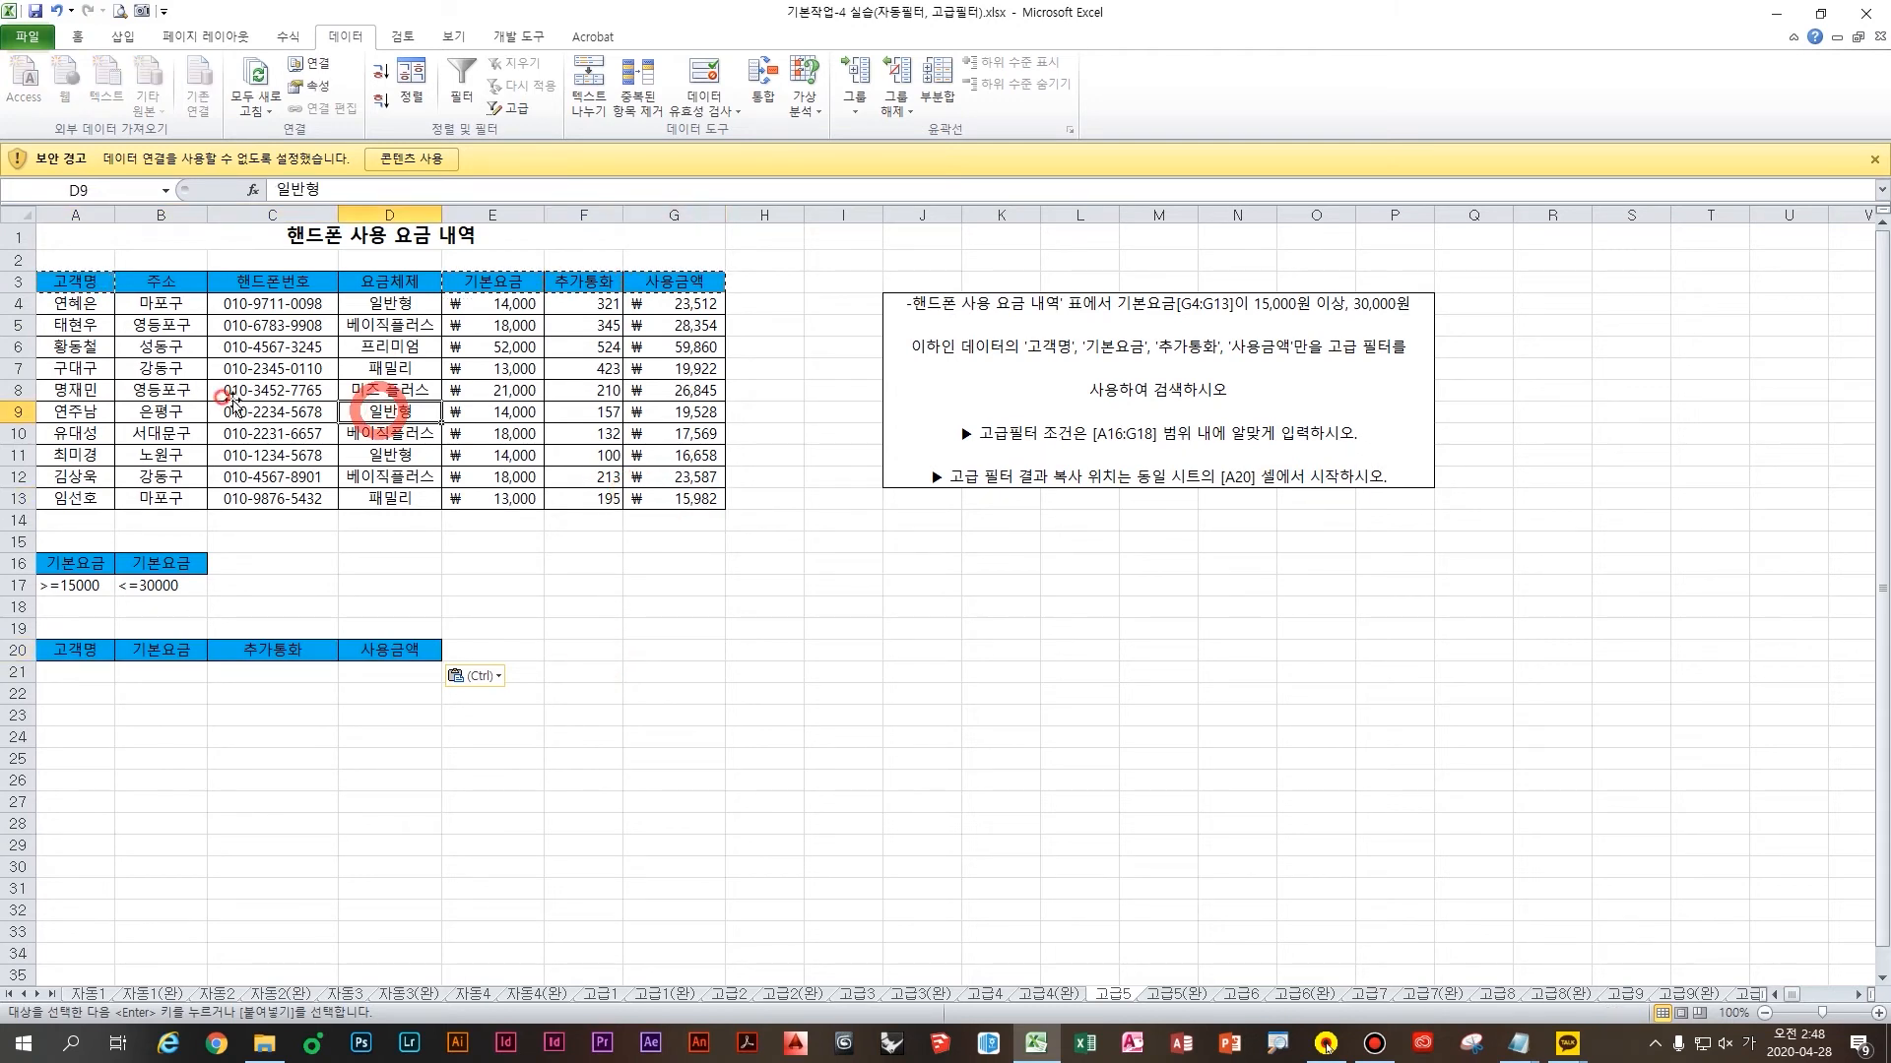
pyautogui.click(222, 392)
pyautogui.click(172, 346)
pyautogui.click(201, 411)
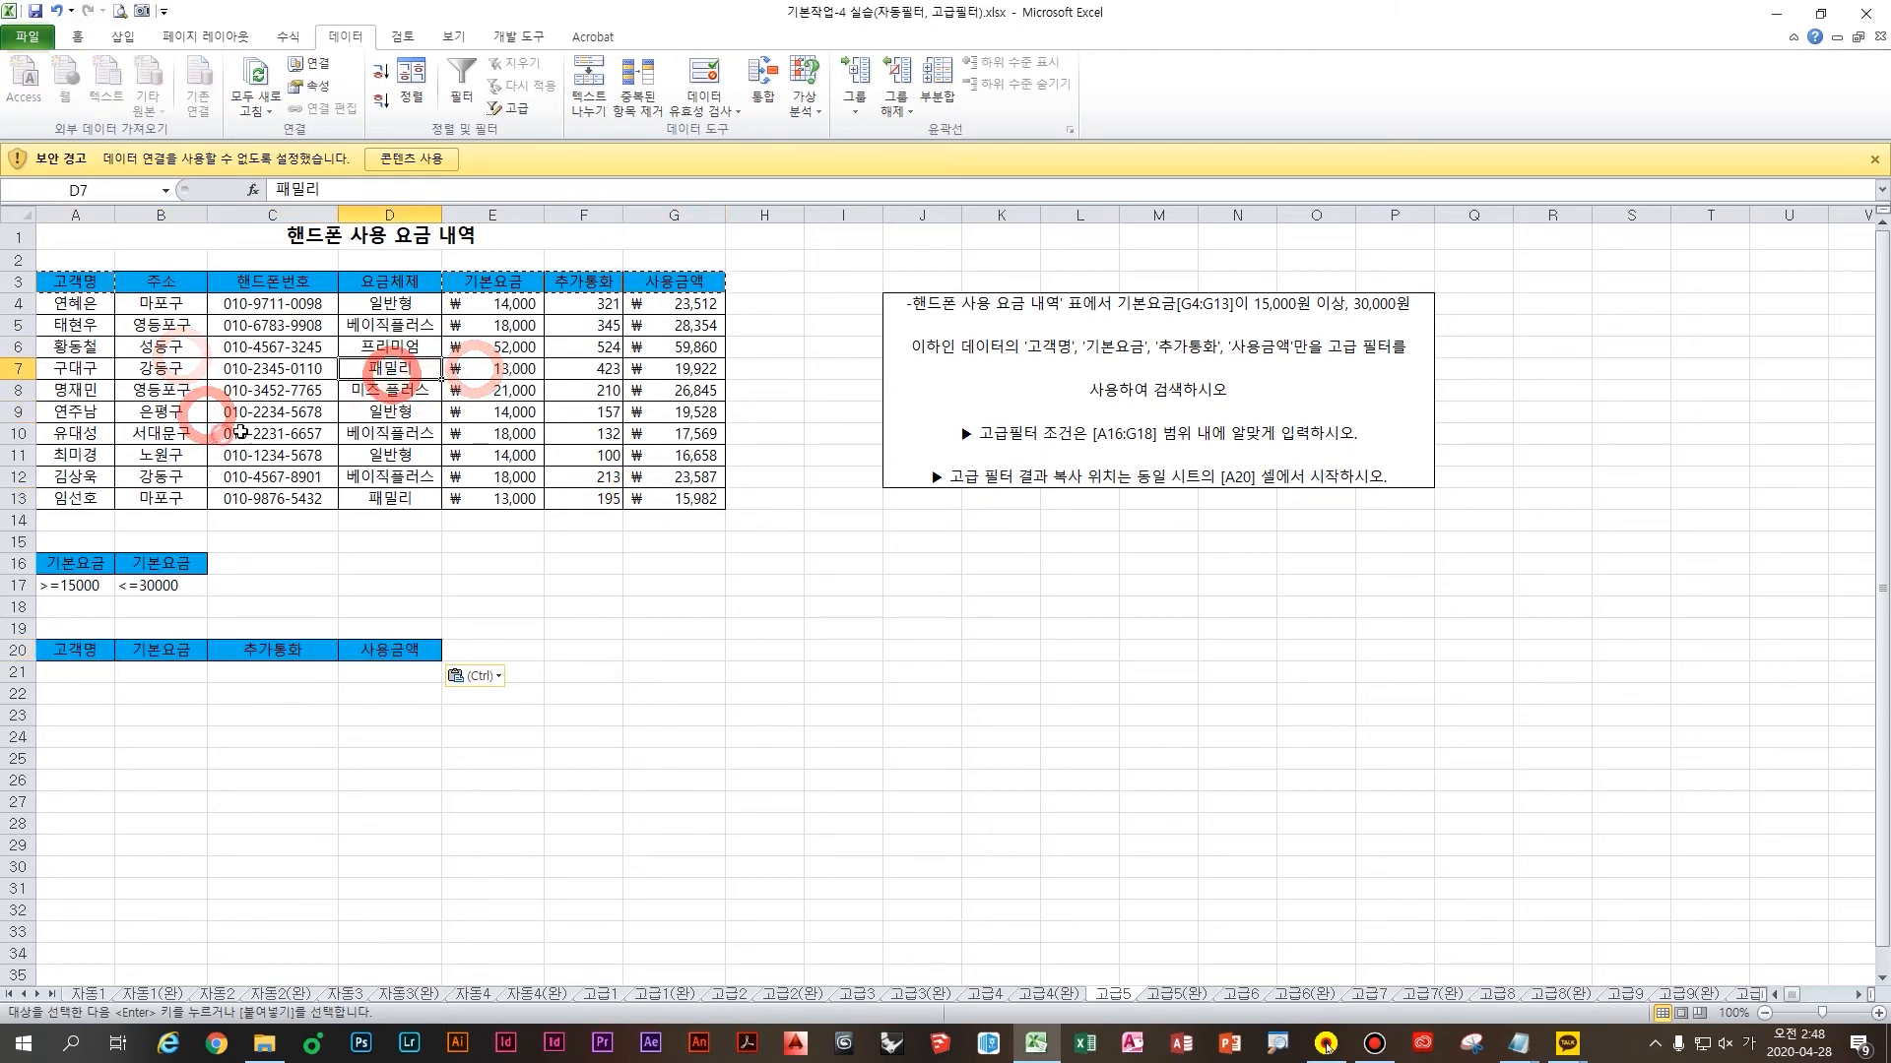
pyautogui.click(273, 433)
pyautogui.click(414, 70)
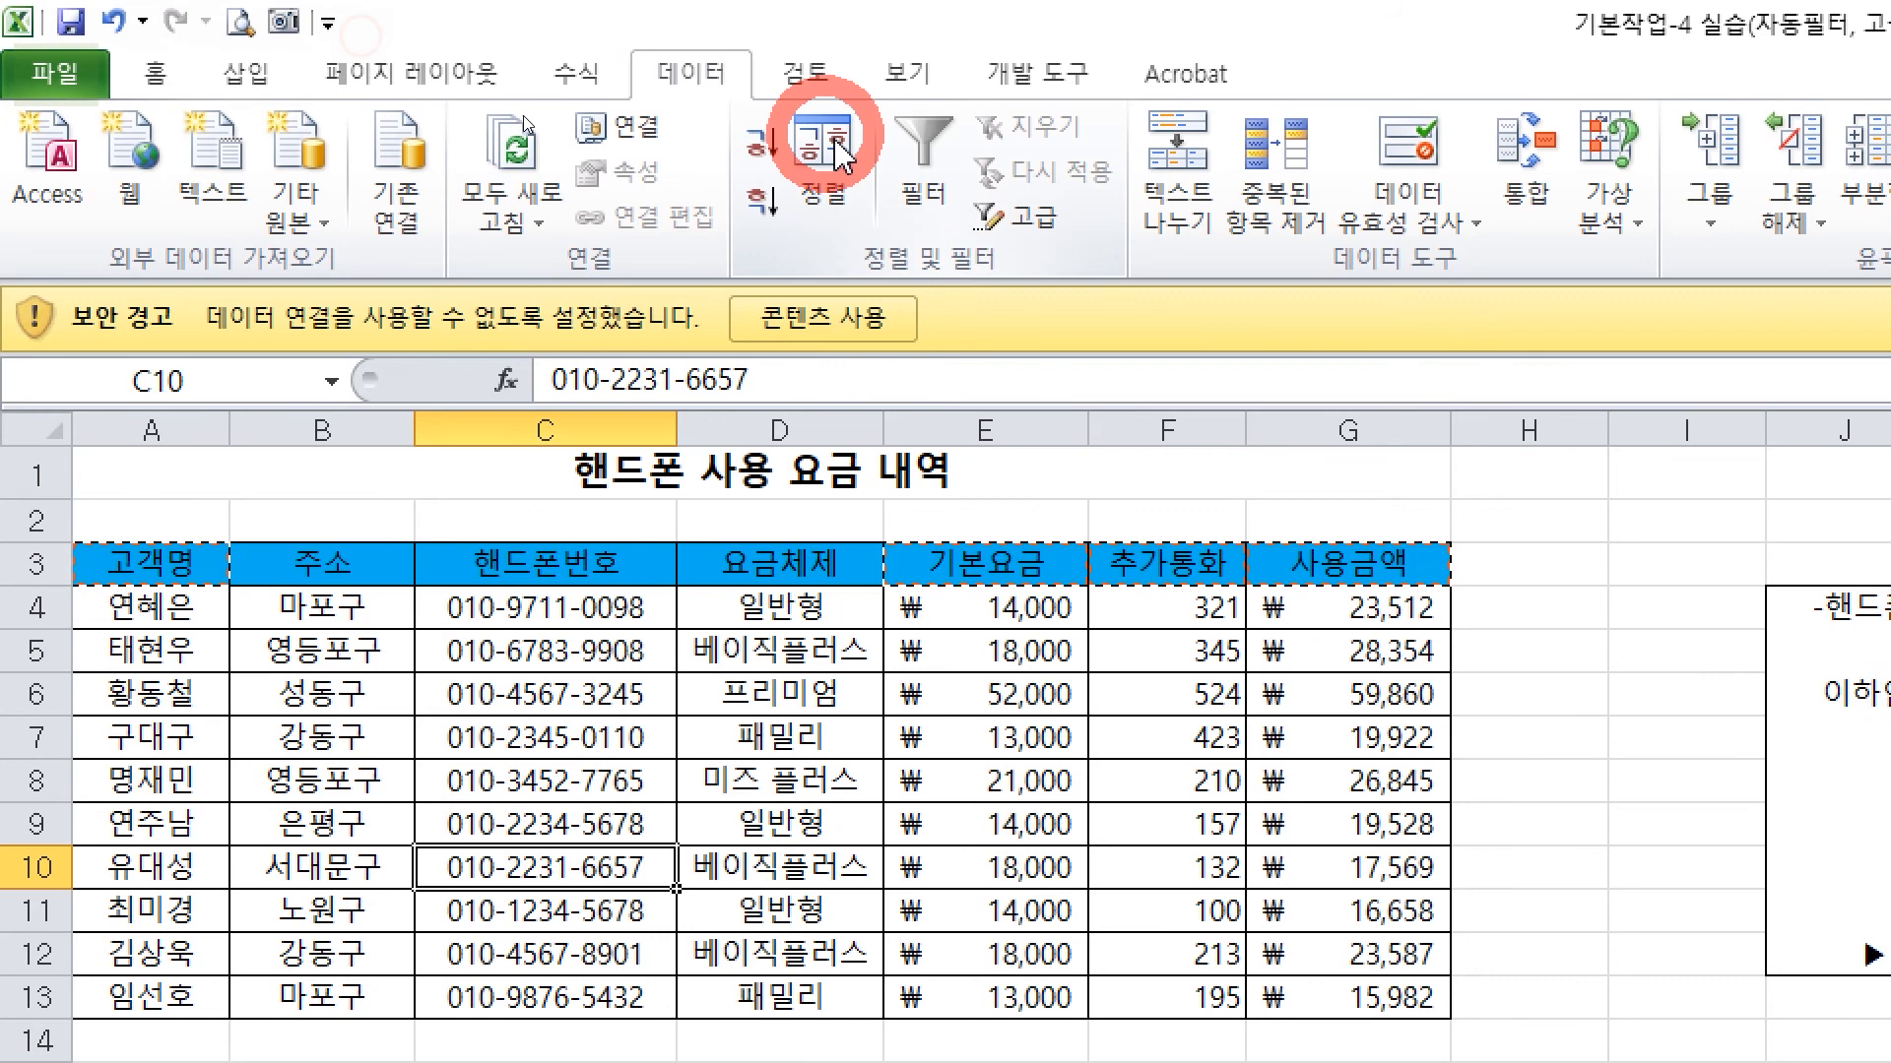
pyautogui.click(1024, 214)
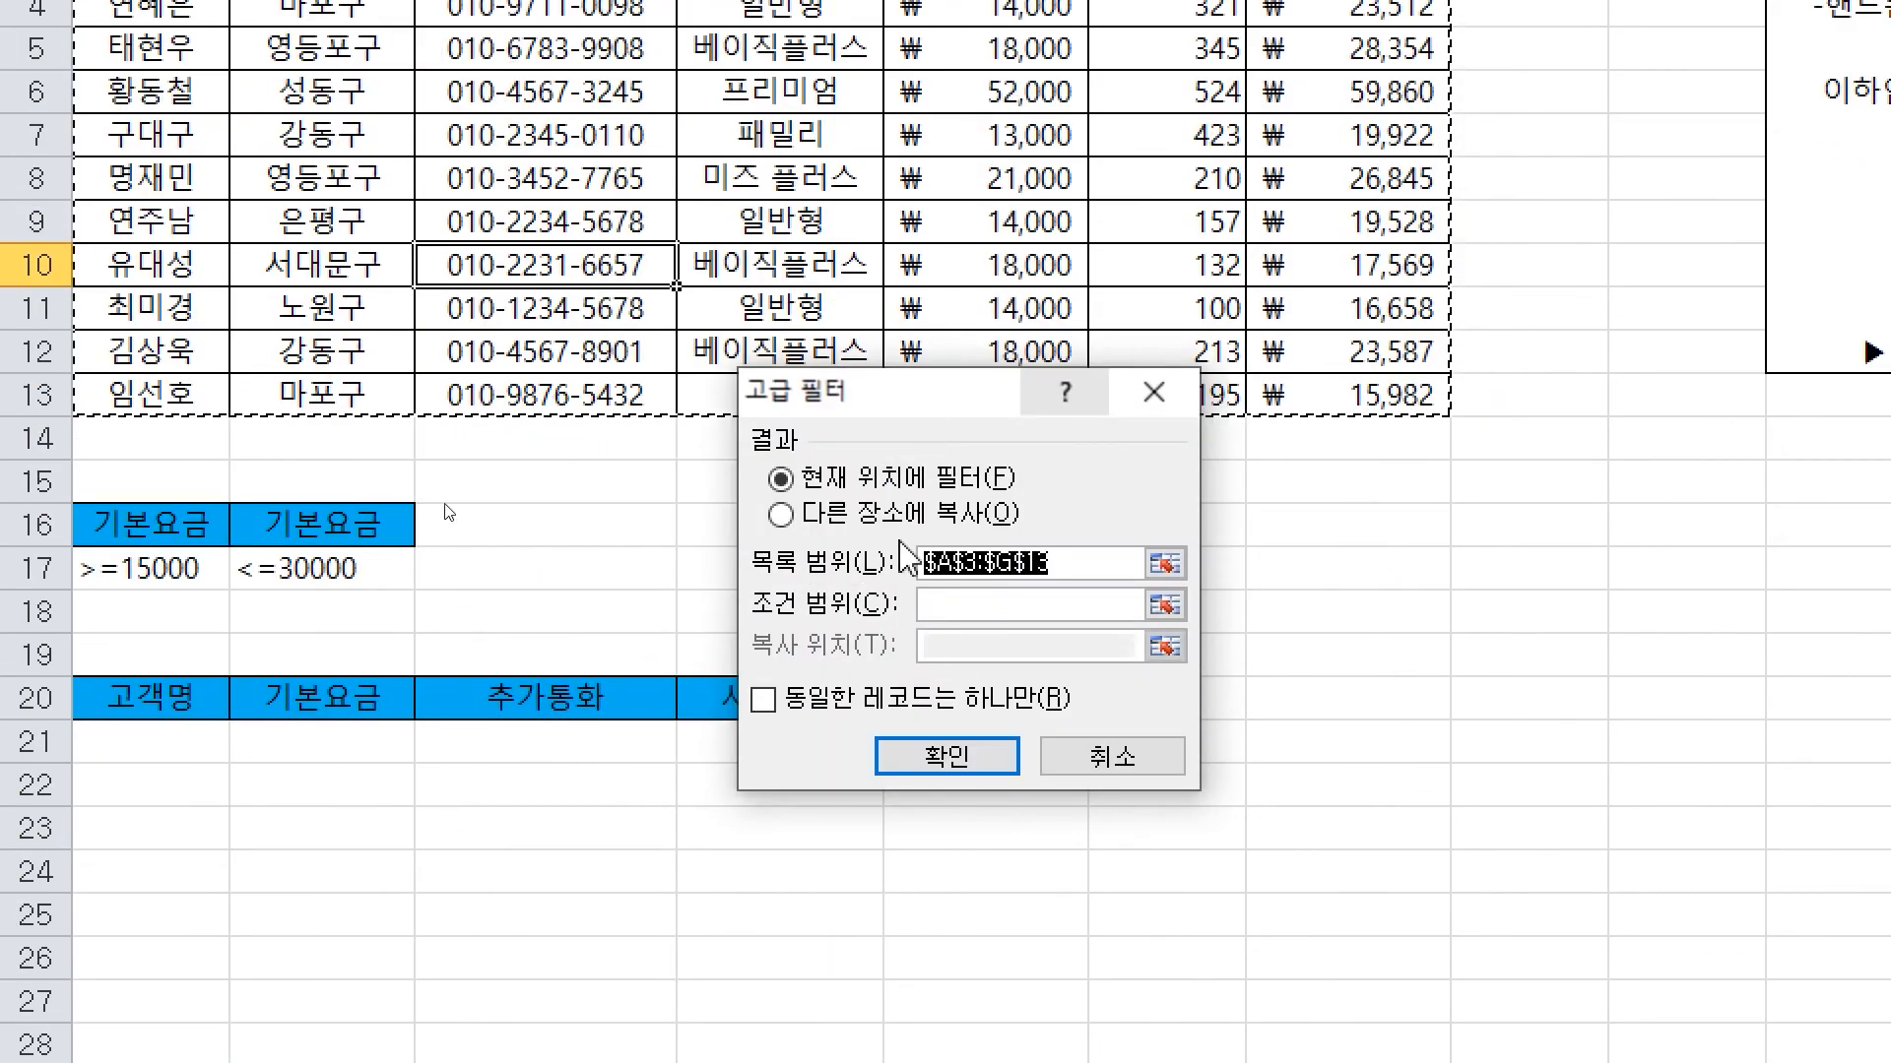
pyautogui.moveTo(891, 1033); pyautogui.dragTo(785, 957)
pyautogui.moveTo(793, 369); pyautogui.dragTo(675, 227)
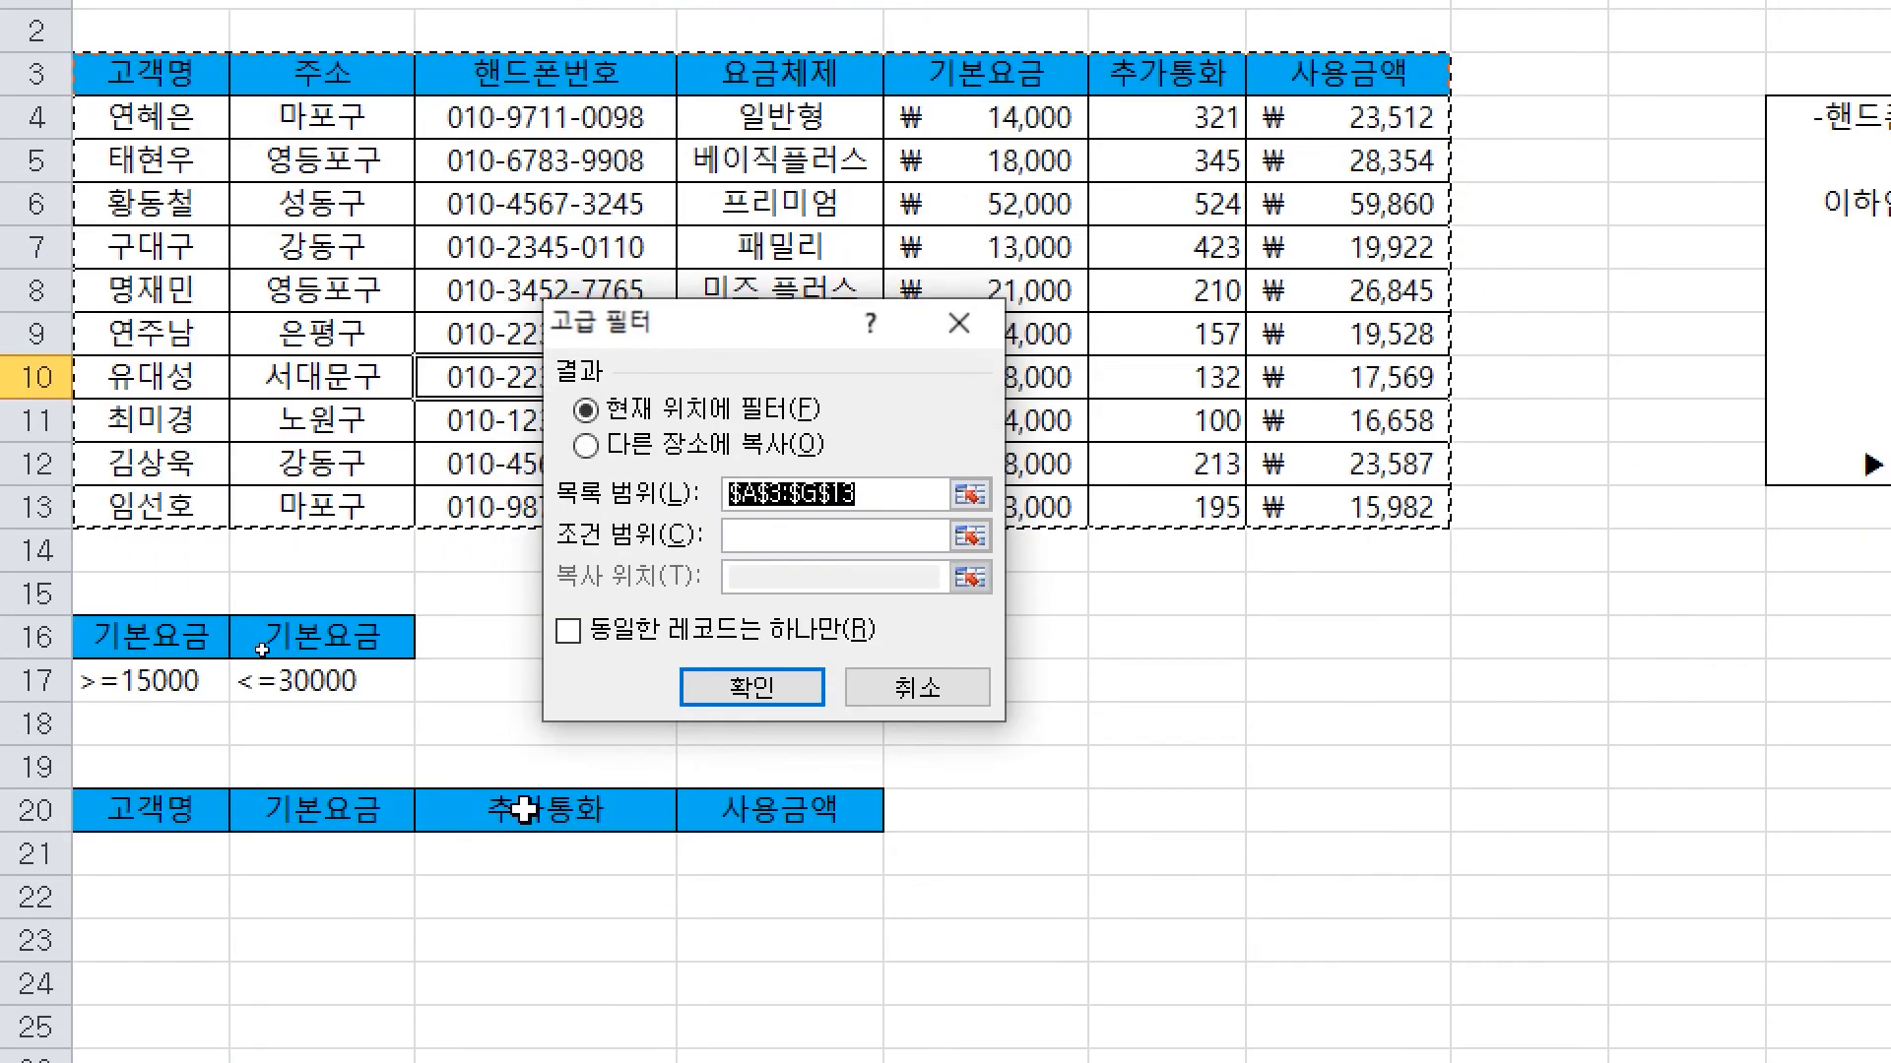
pyautogui.press('Tab')
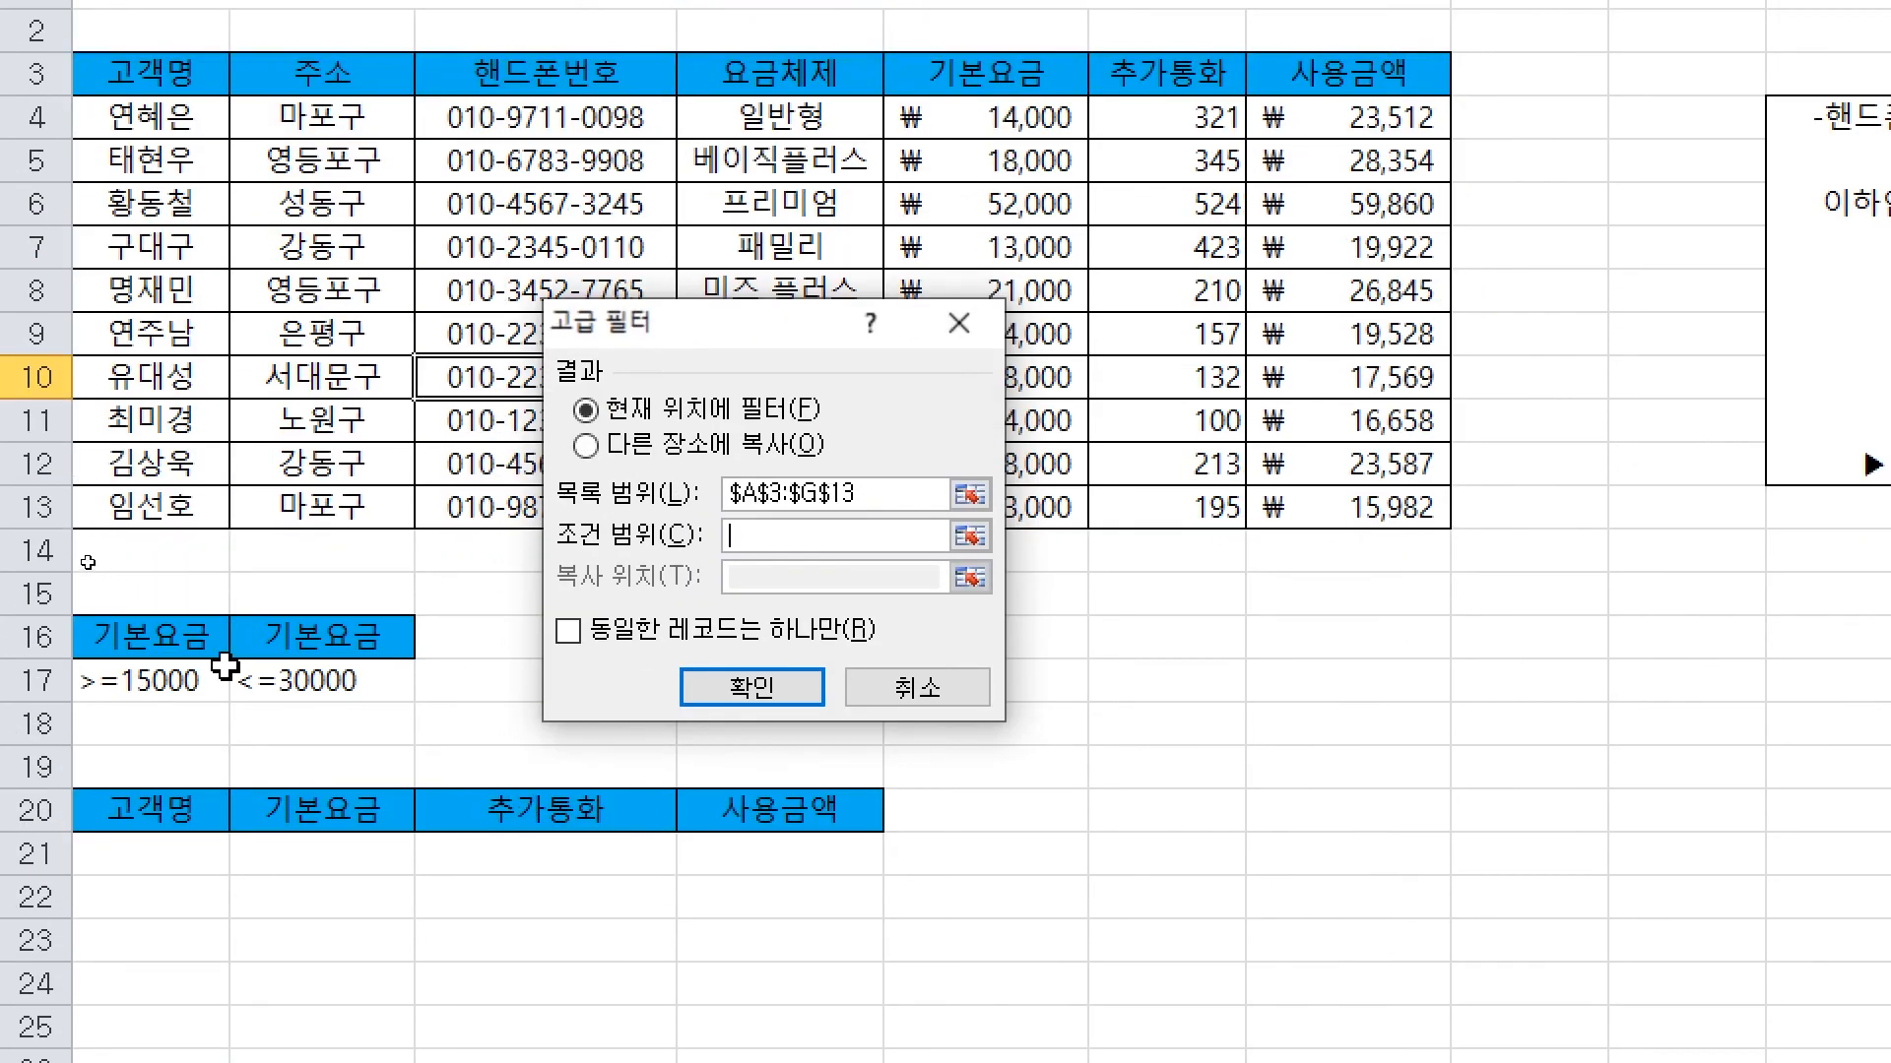
pyautogui.moveTo(175, 640); pyautogui.dragTo(340, 681)
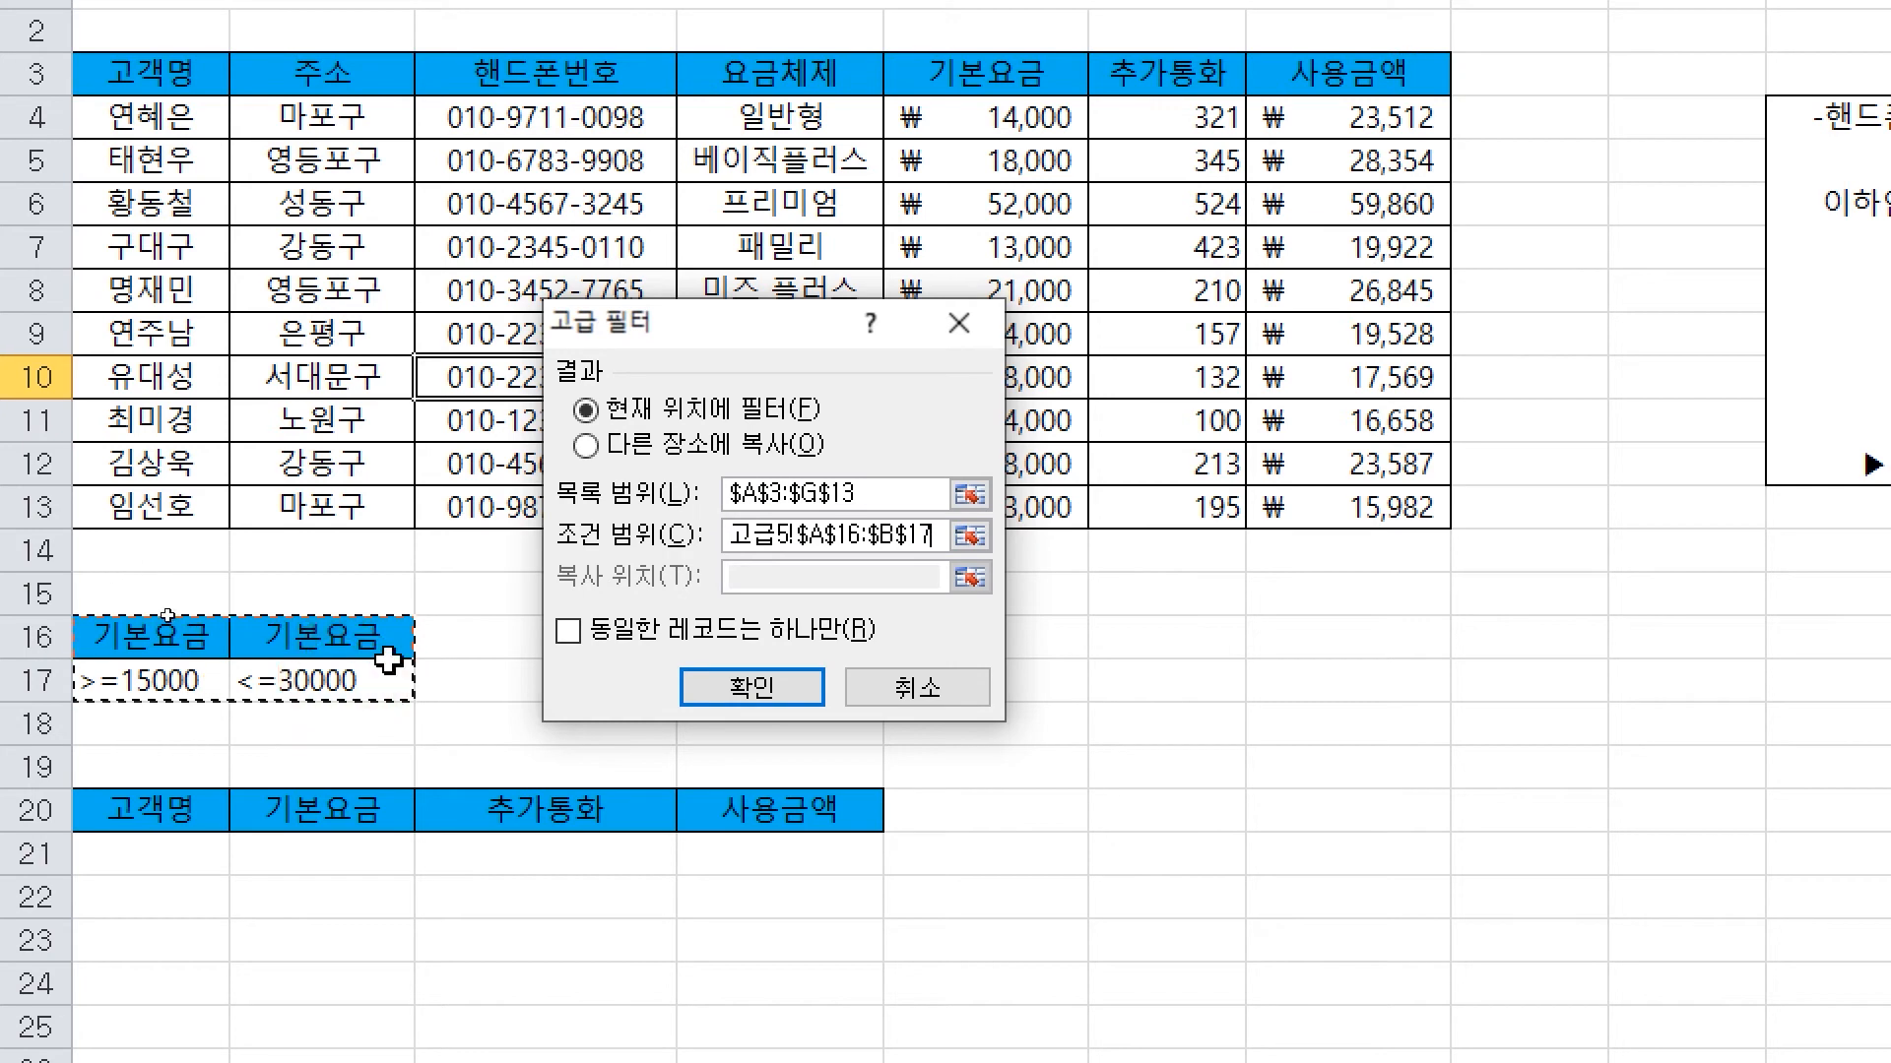
# Set the filter to copy results to another location, using headers A20:D20 as the destination, and run it
pyautogui.click(733, 449)
pyautogui.click(833, 576)
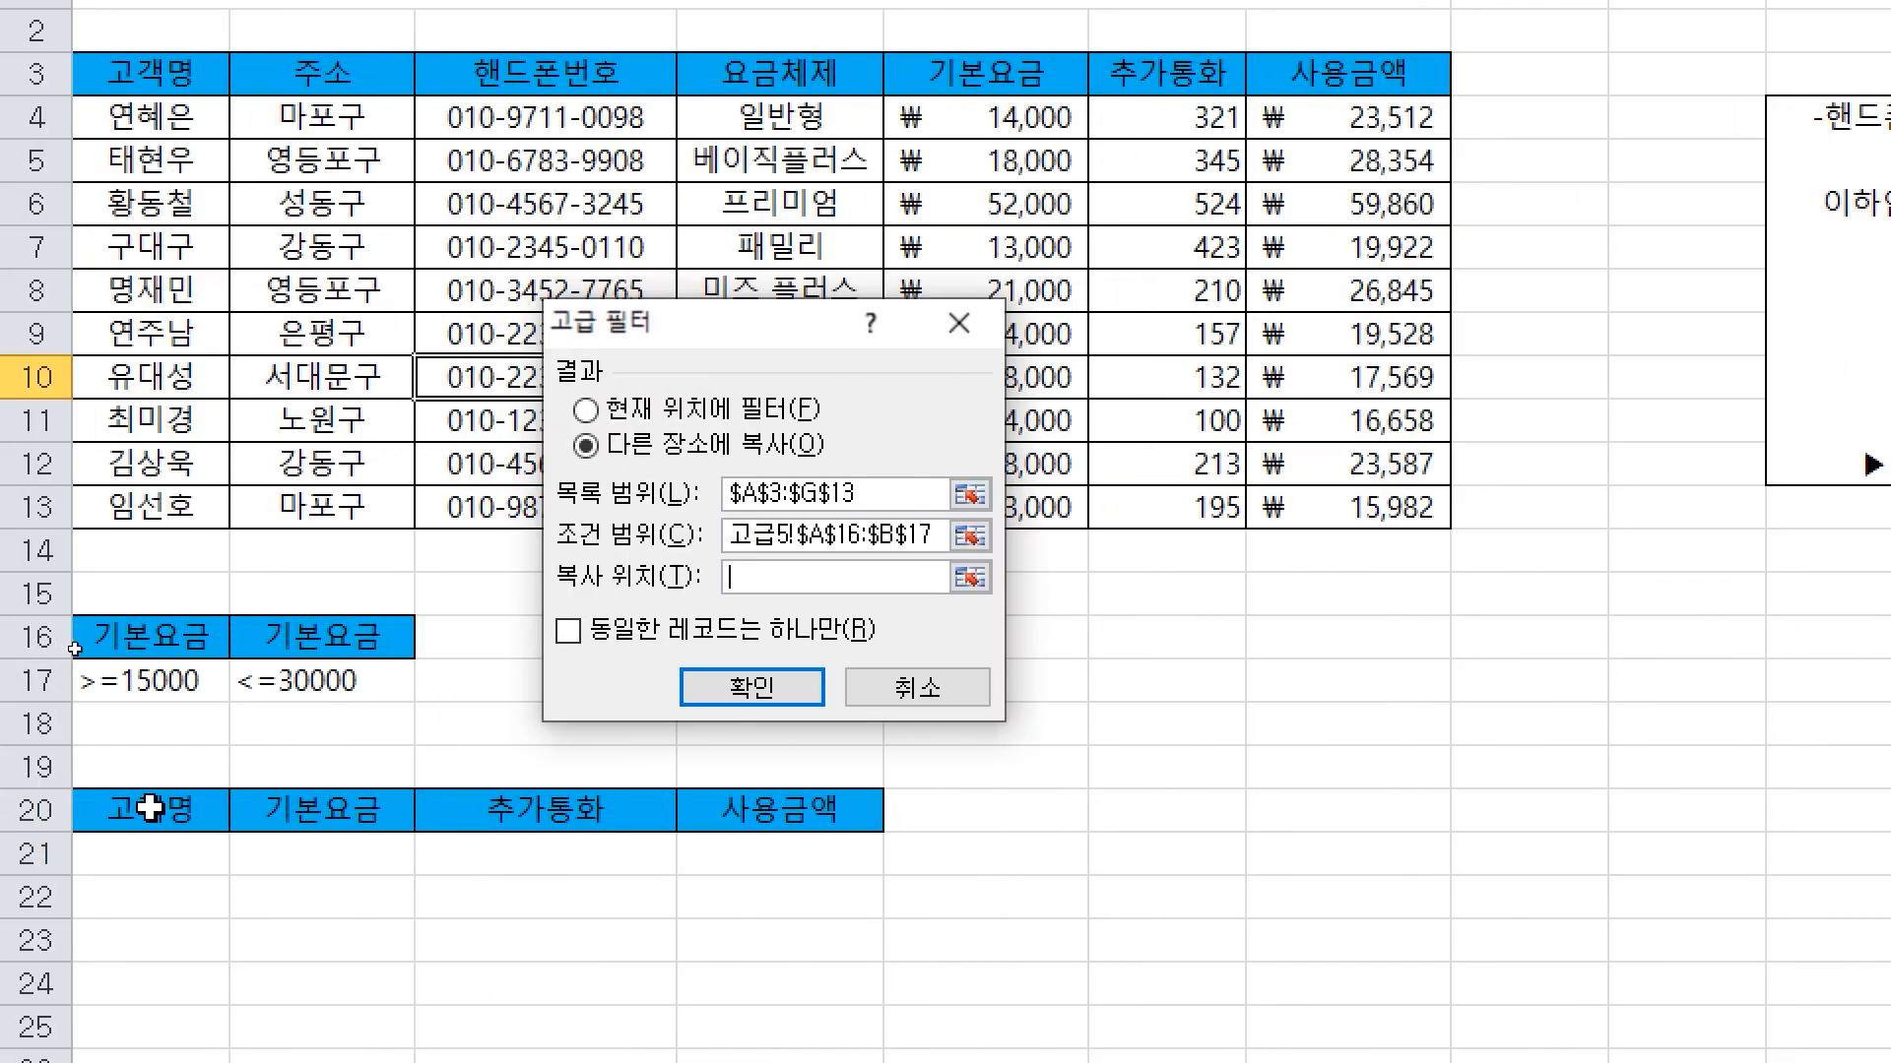
pyautogui.click(150, 808)
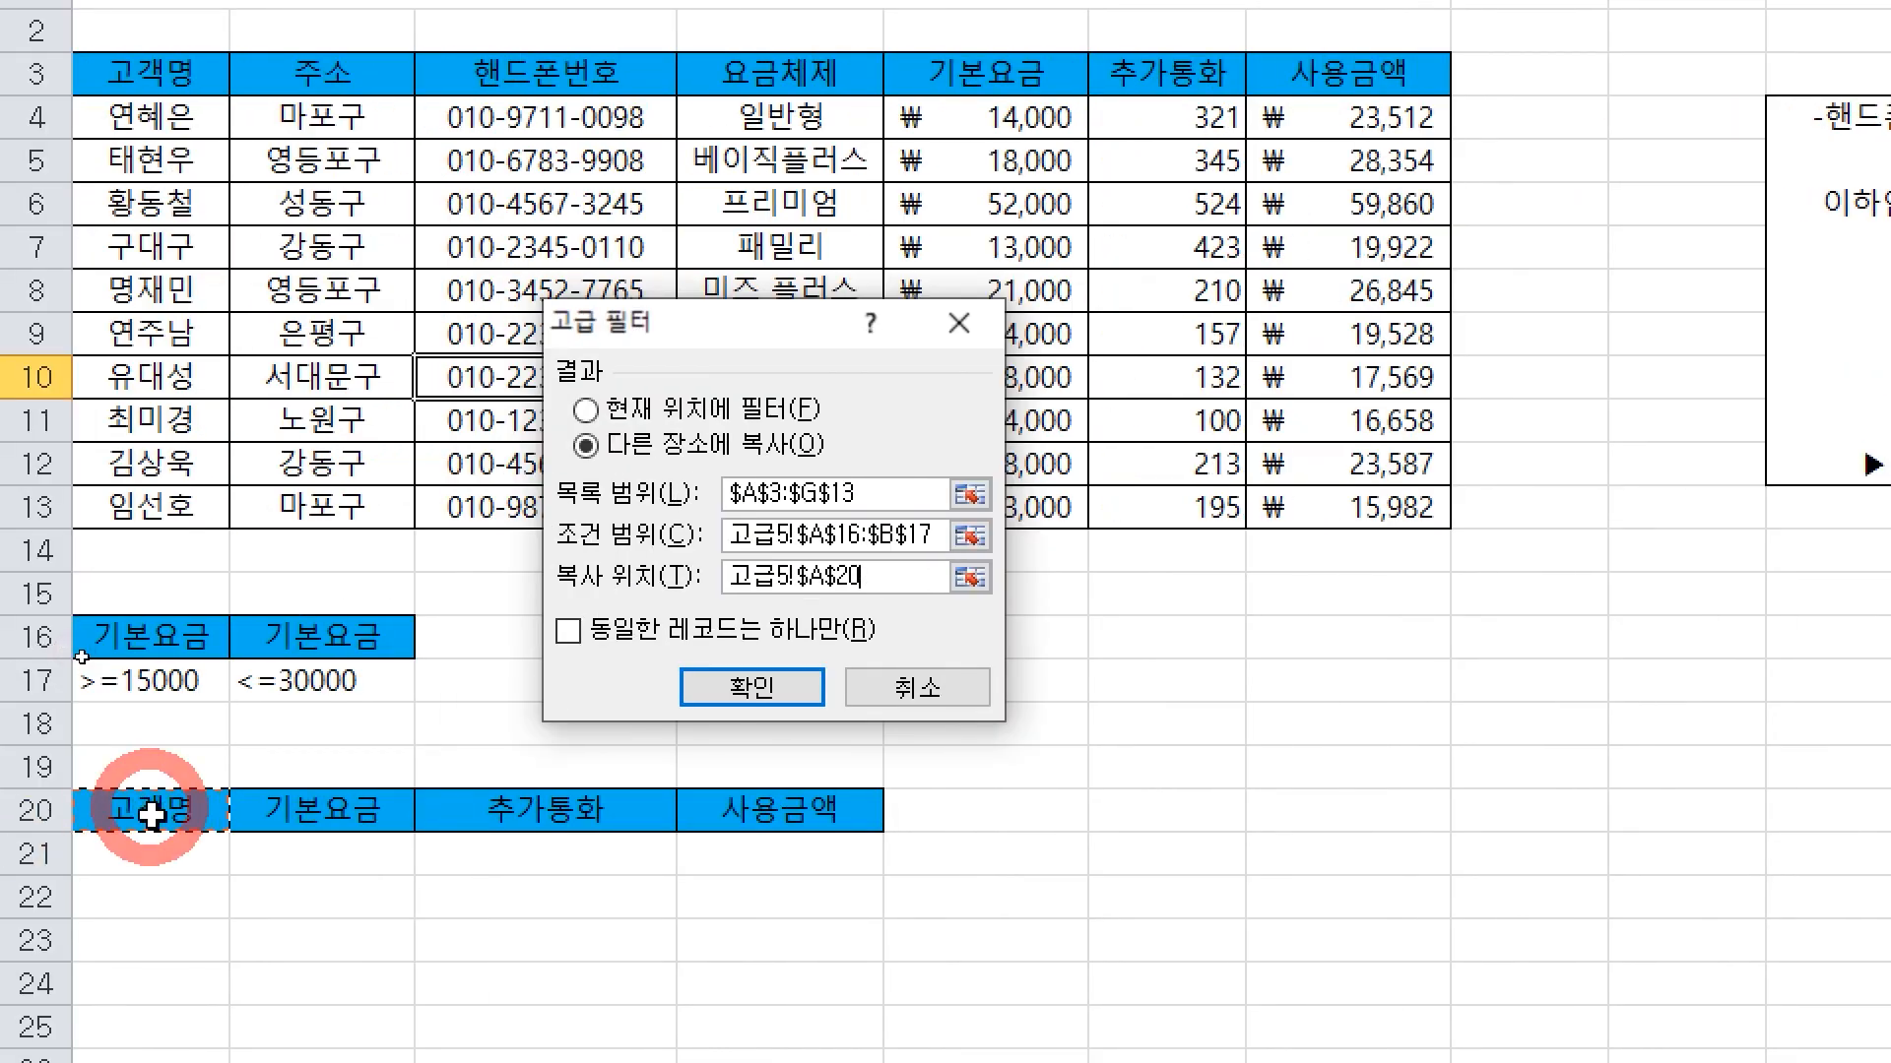
pyautogui.moveTo(140, 816); pyautogui.dragTo(748, 809)
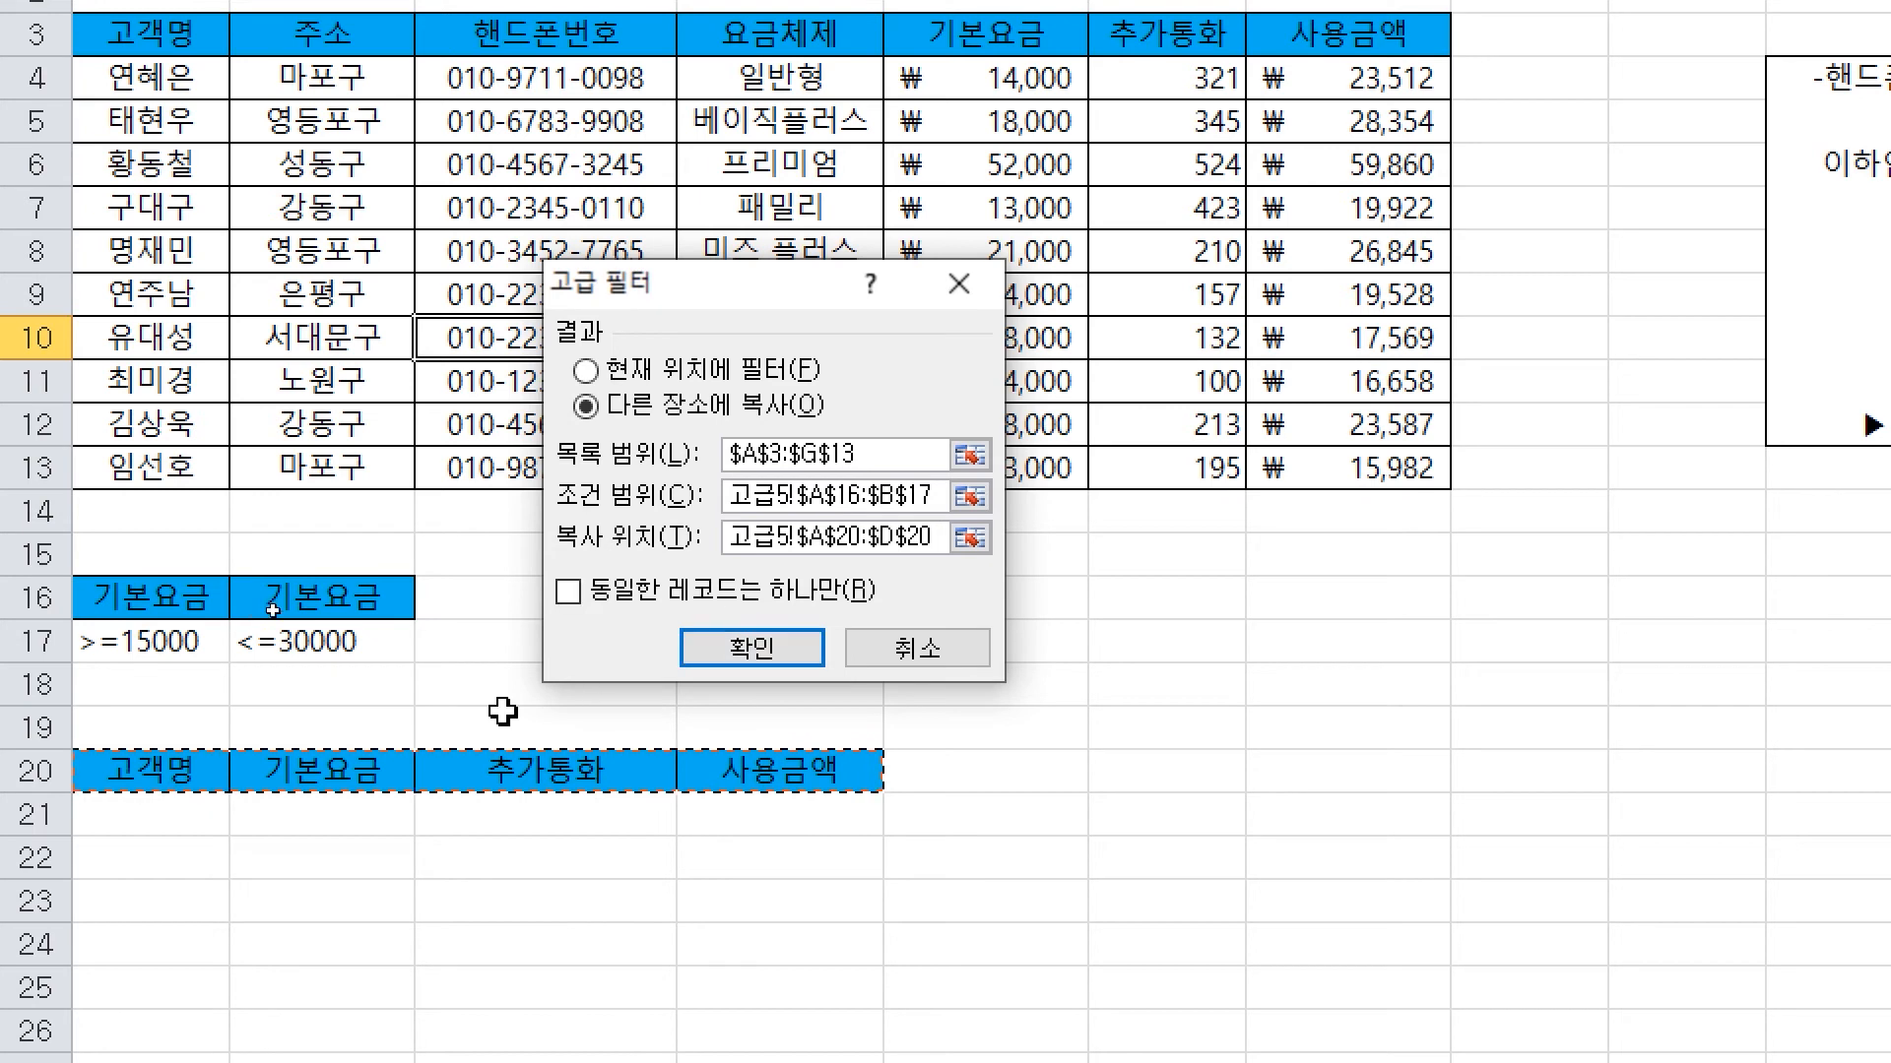
pyautogui.click(739, 658)
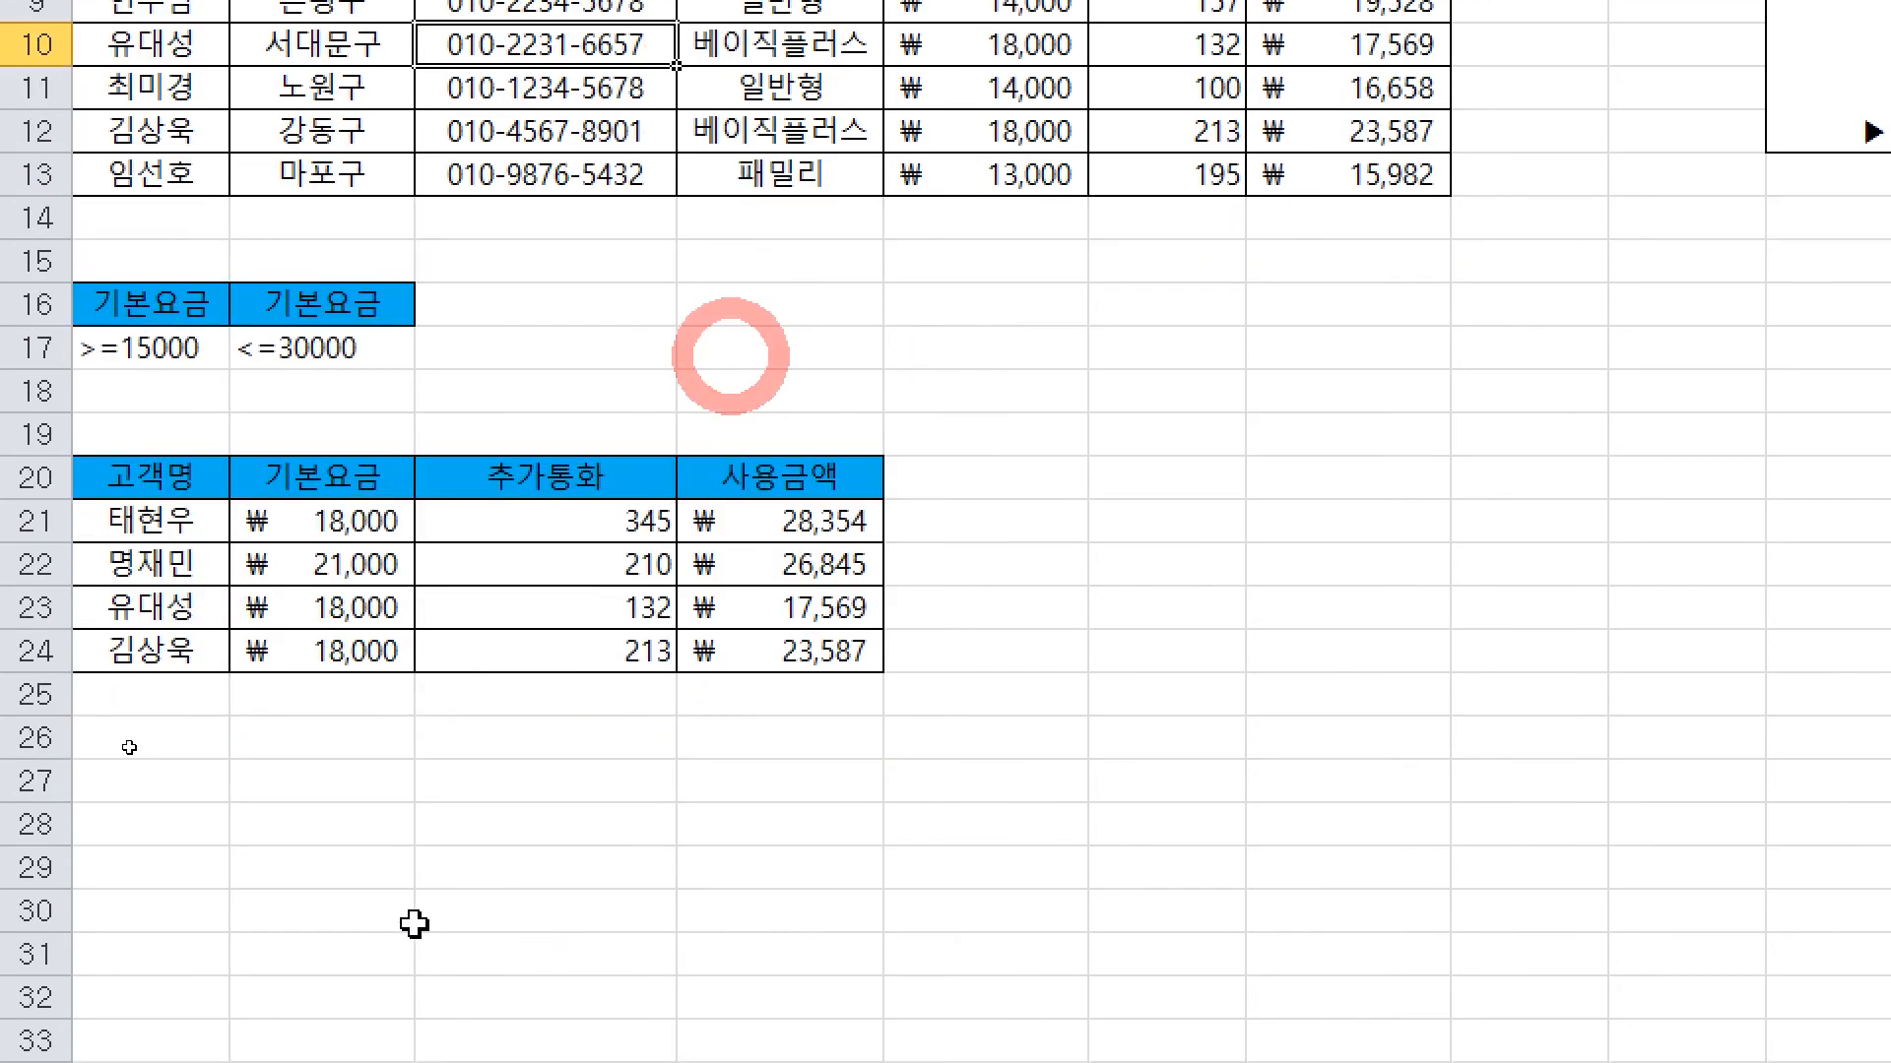
# Check the customer names in the filtered rows below A20 and open the worksheet containing the 카드 사용처별 세부내역 table
pyautogui.moveTo(115, 825); pyautogui.dragTo(162, 935)
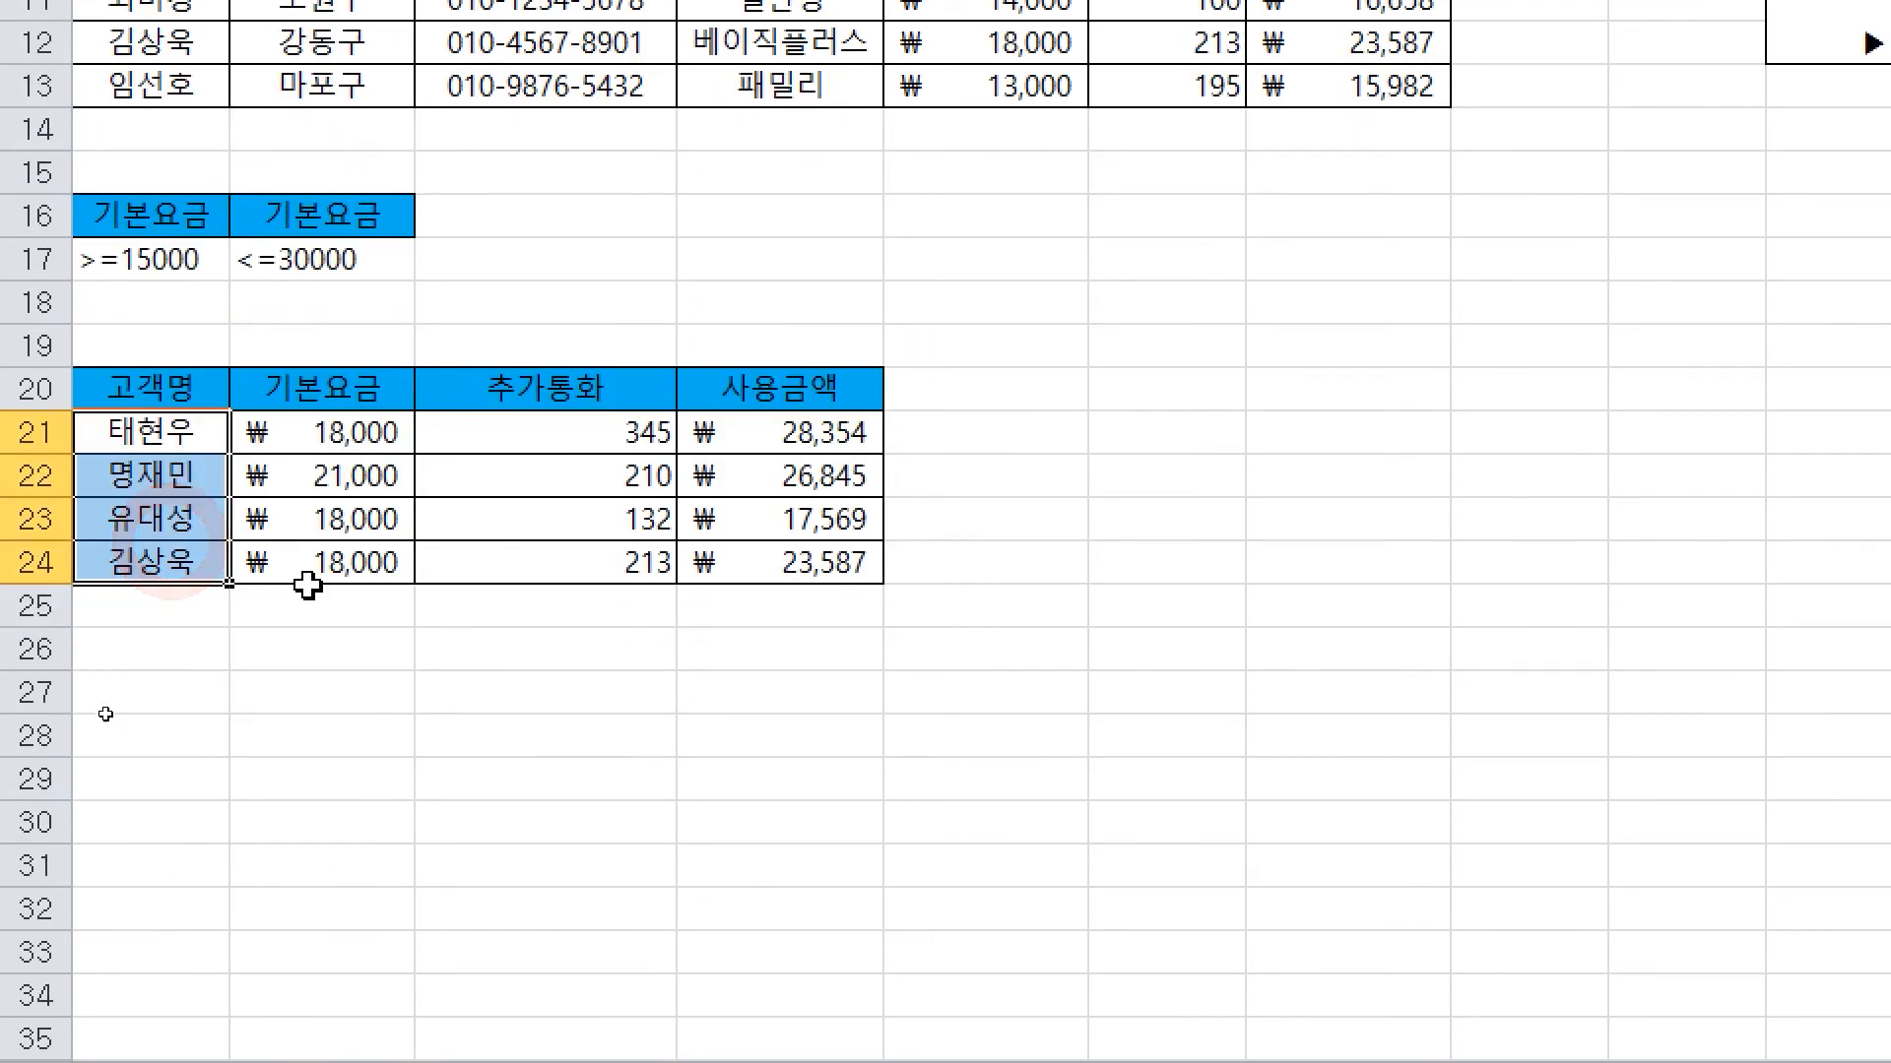
pyautogui.click(153, 433)
pyautogui.click(170, 481)
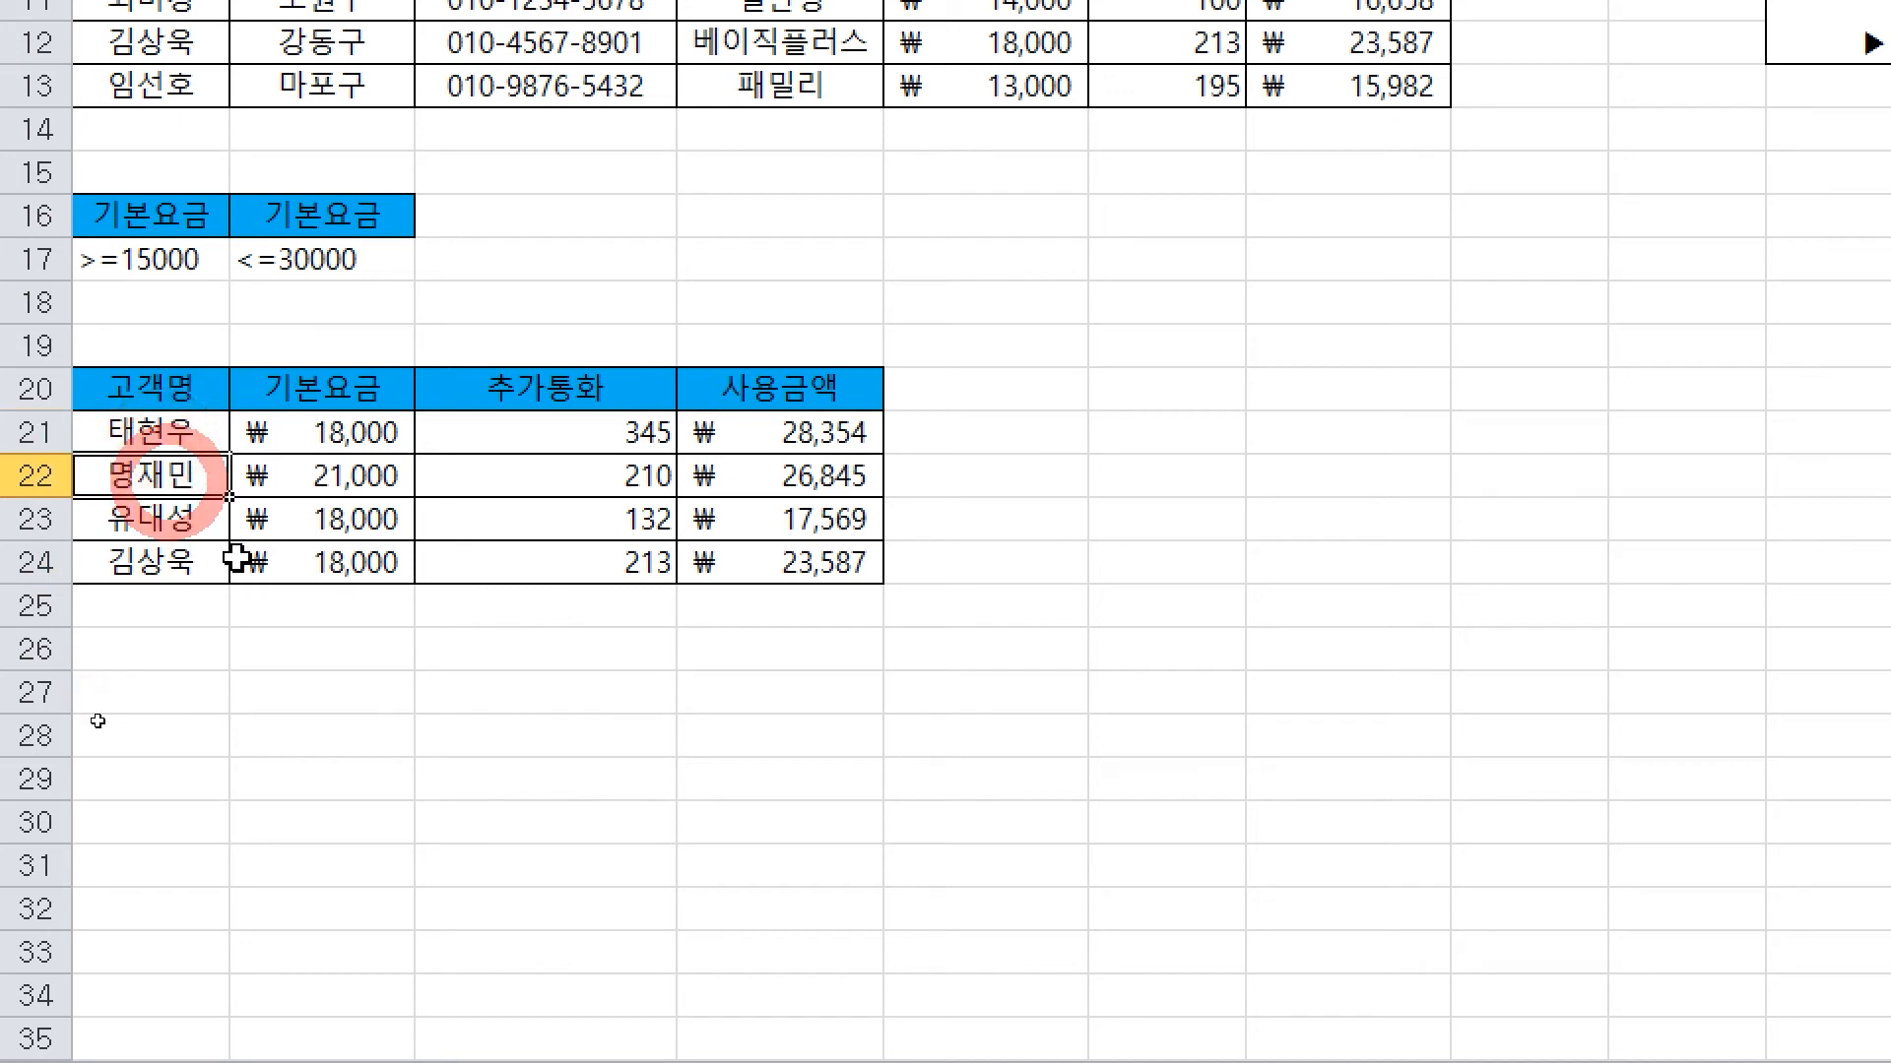
pyautogui.click(187, 519)
pyautogui.click(208, 561)
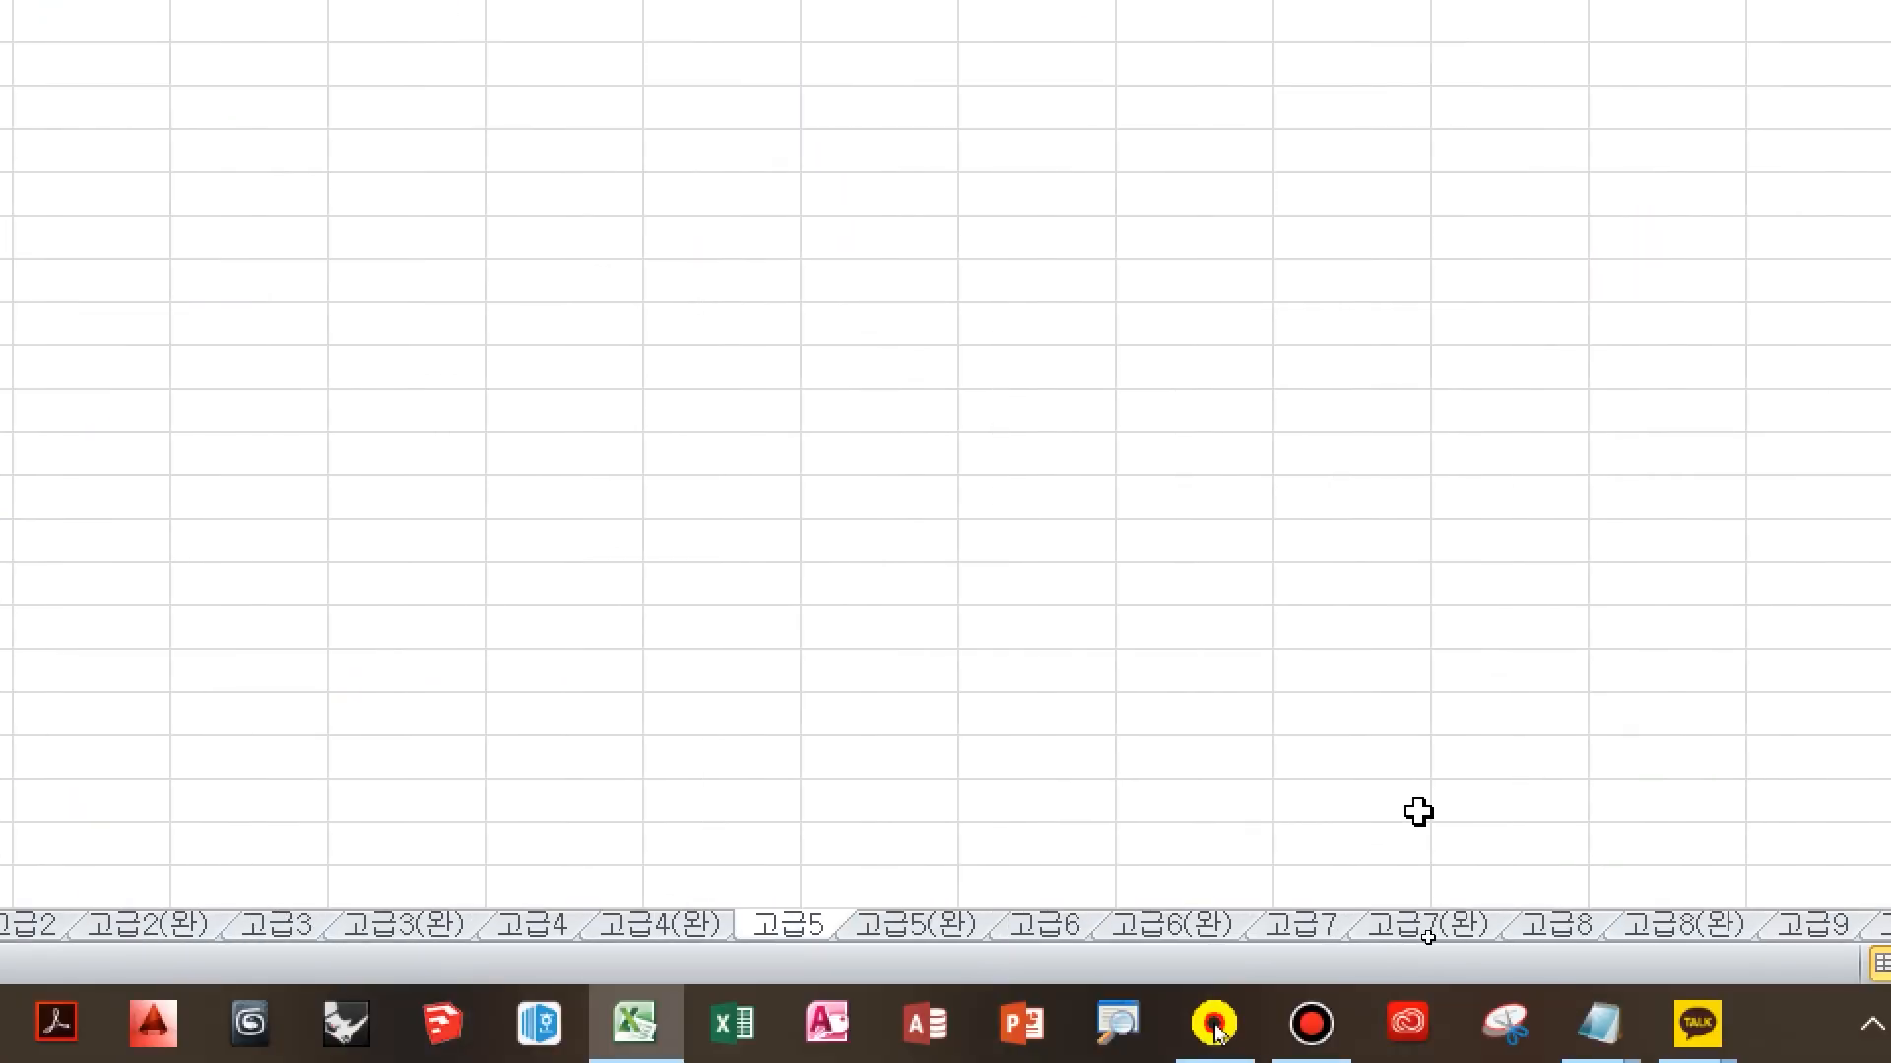
pyautogui.hotkey('ctrl', 'pagedown')
pyautogui.hotkey('ctrl', 'pagedown')
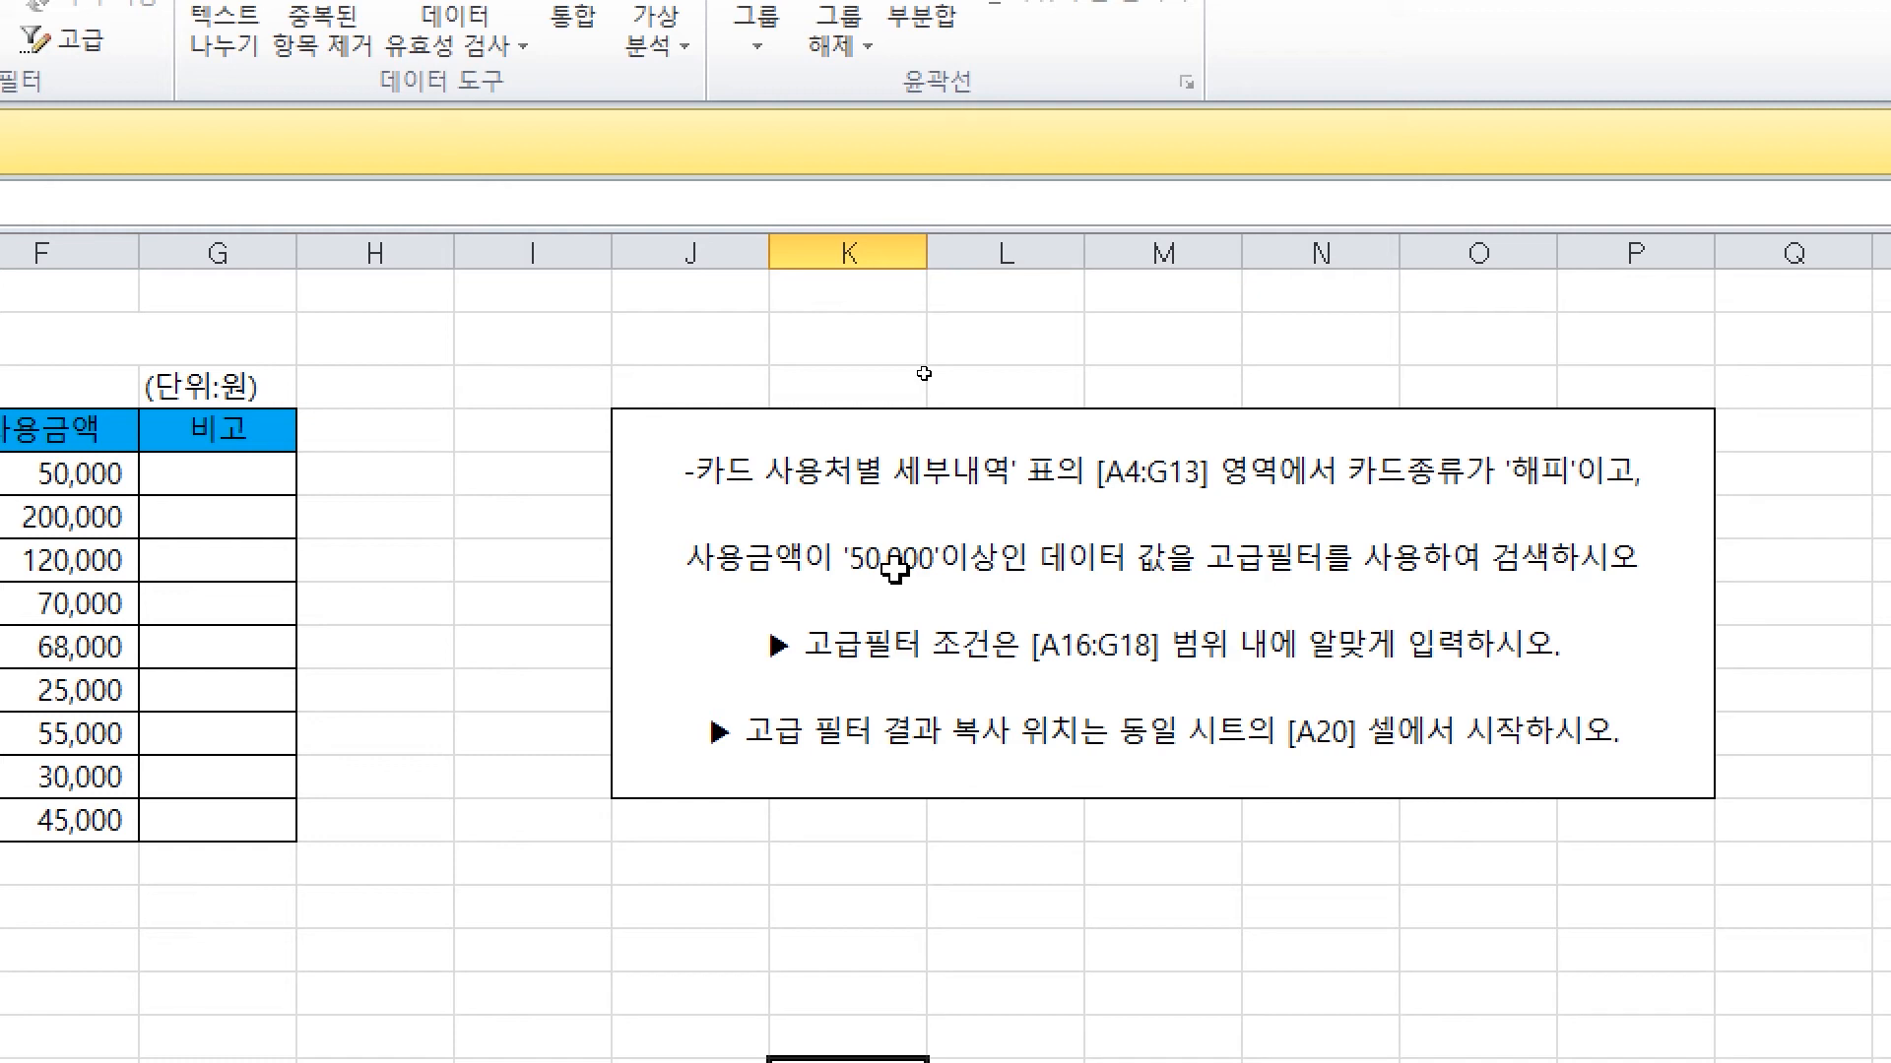
# Copy the 카드종류 and 사용금액 headers from the card usage table to A16:B16 as criteria headers
pyautogui.click(148, 431)
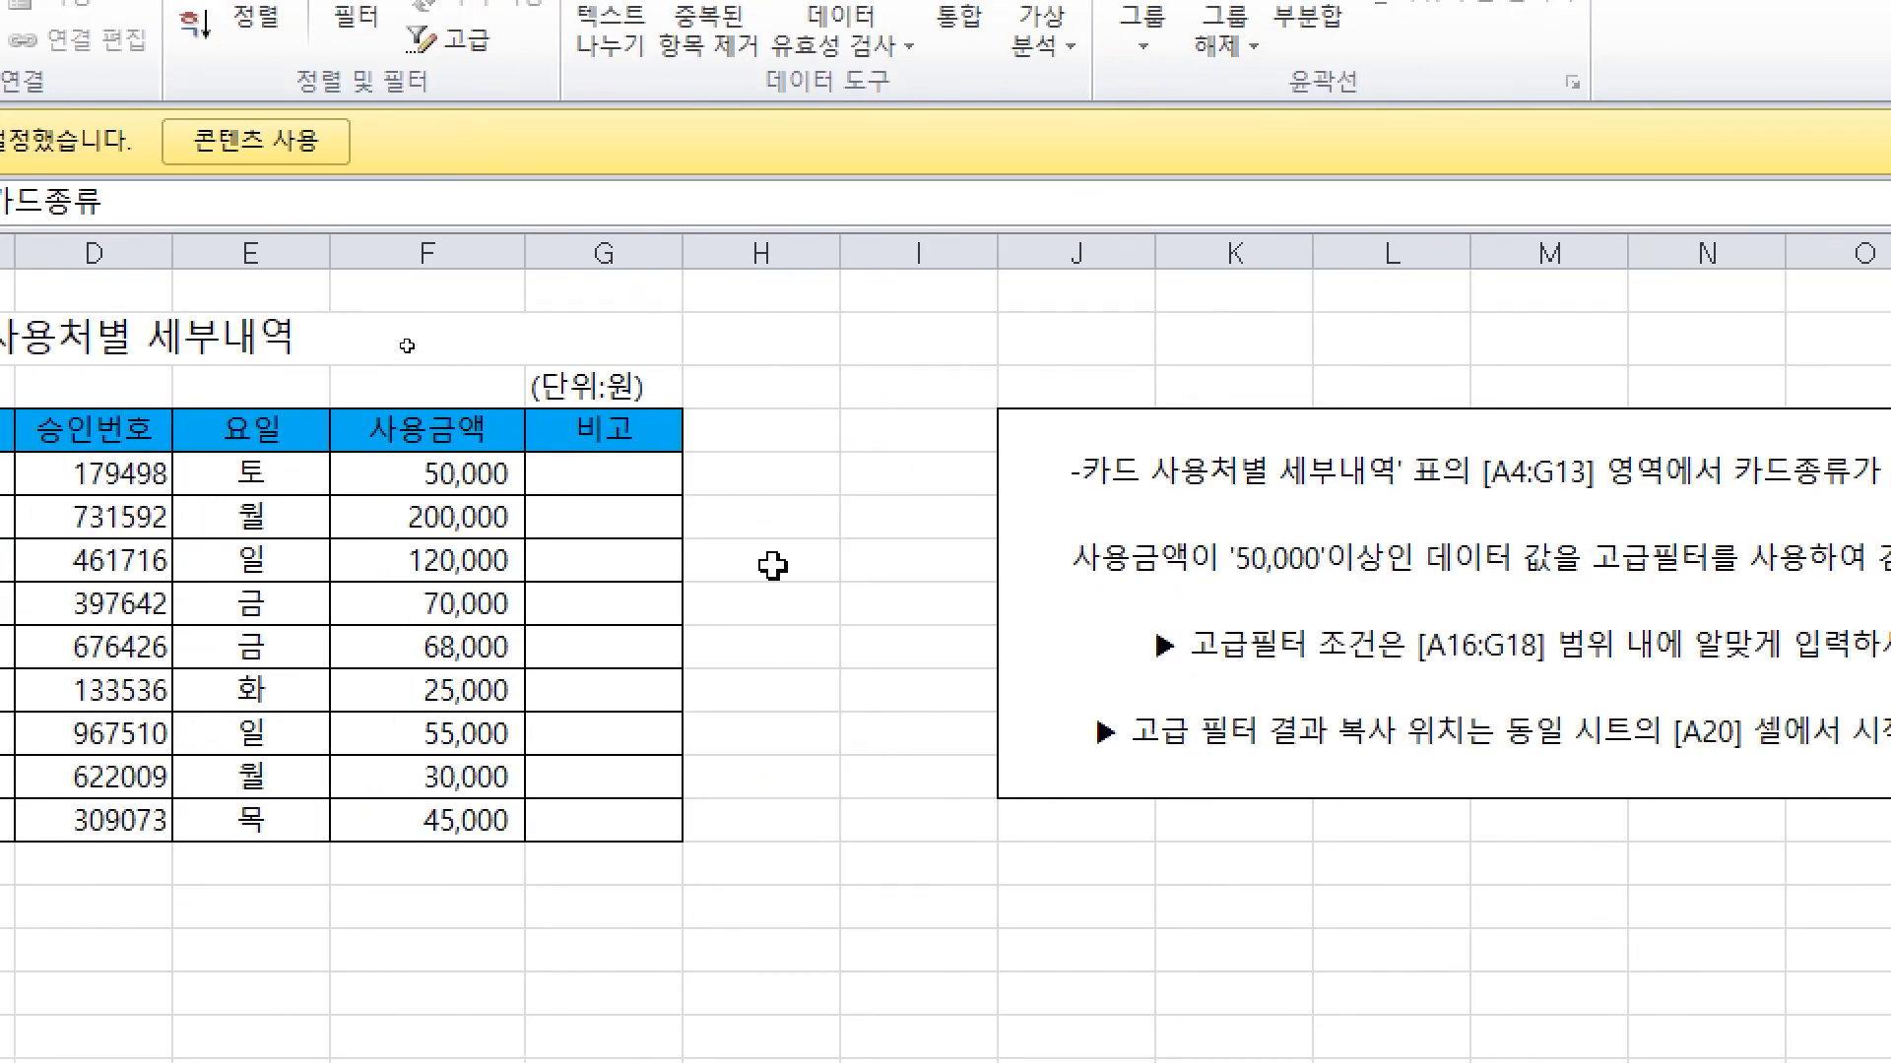
pyautogui.keyDown('ctrl'); pyautogui.click(426, 430); pyautogui.keyUp('ctrl')
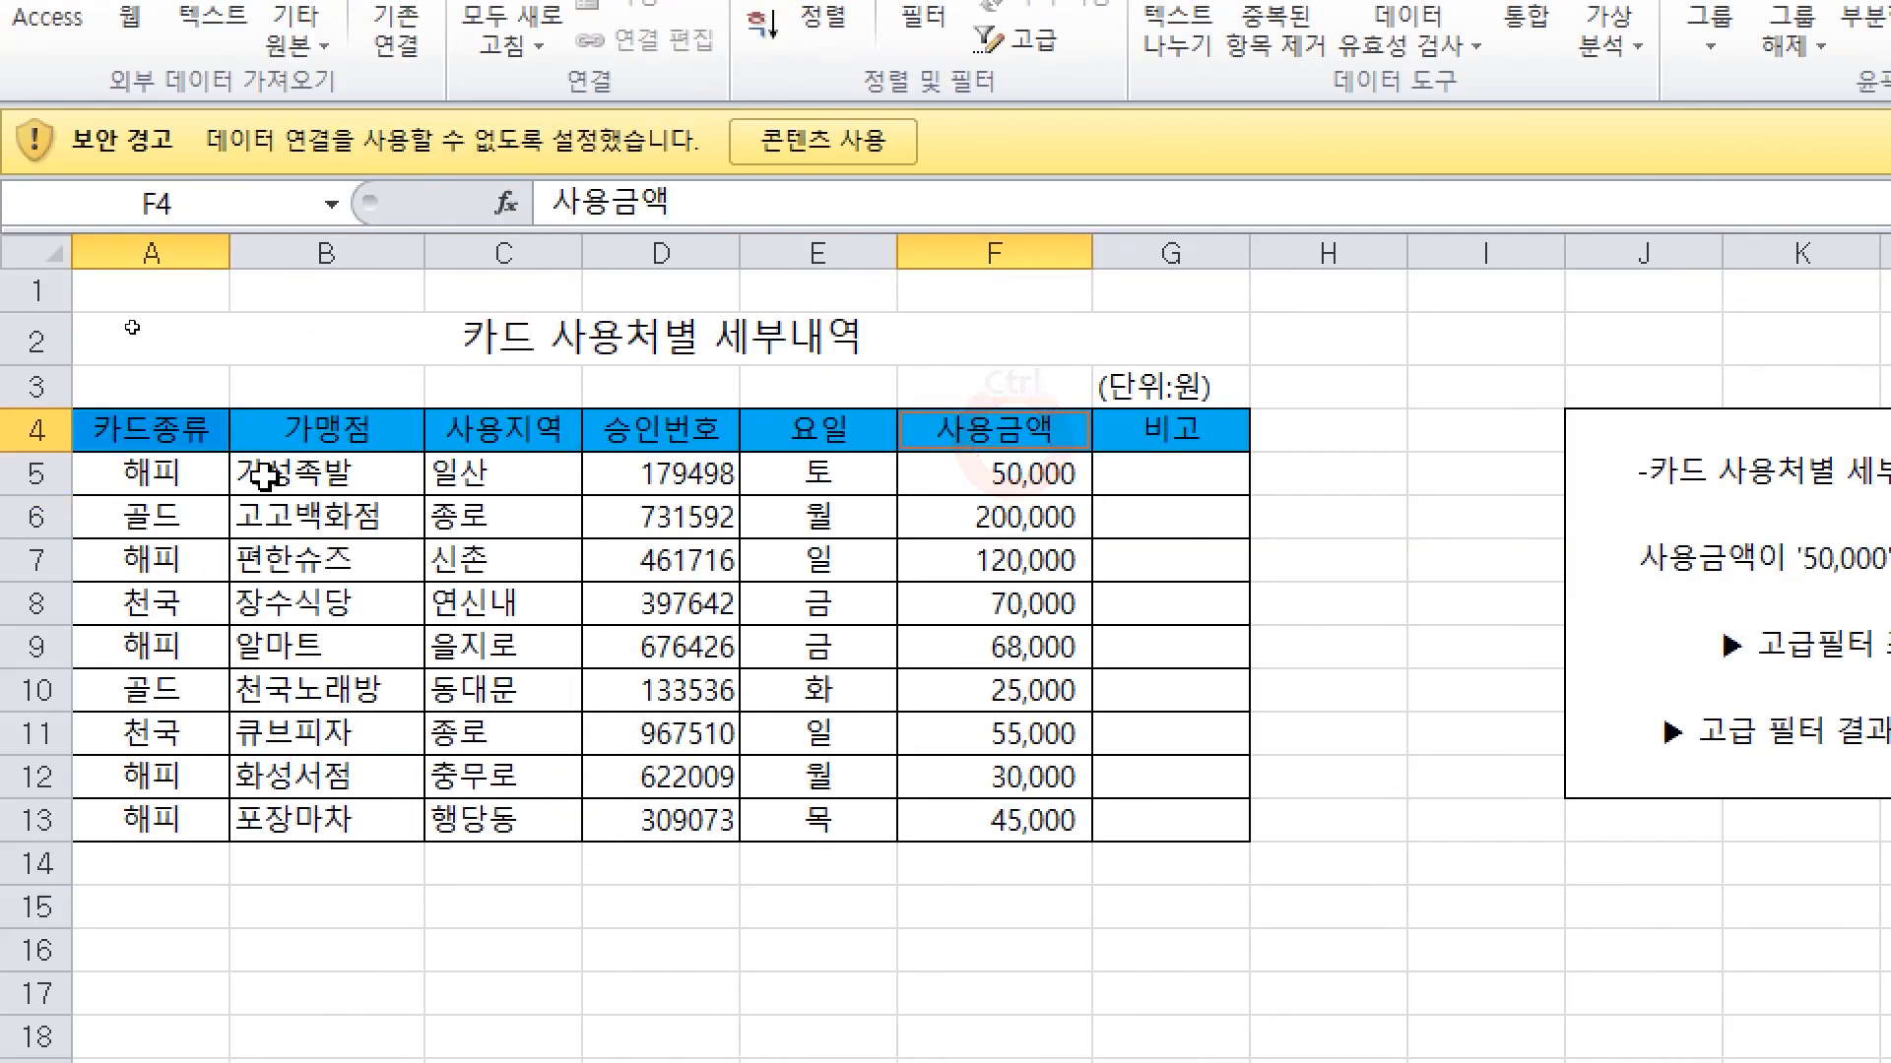
pyautogui.hotkey('ctrl', 'c')
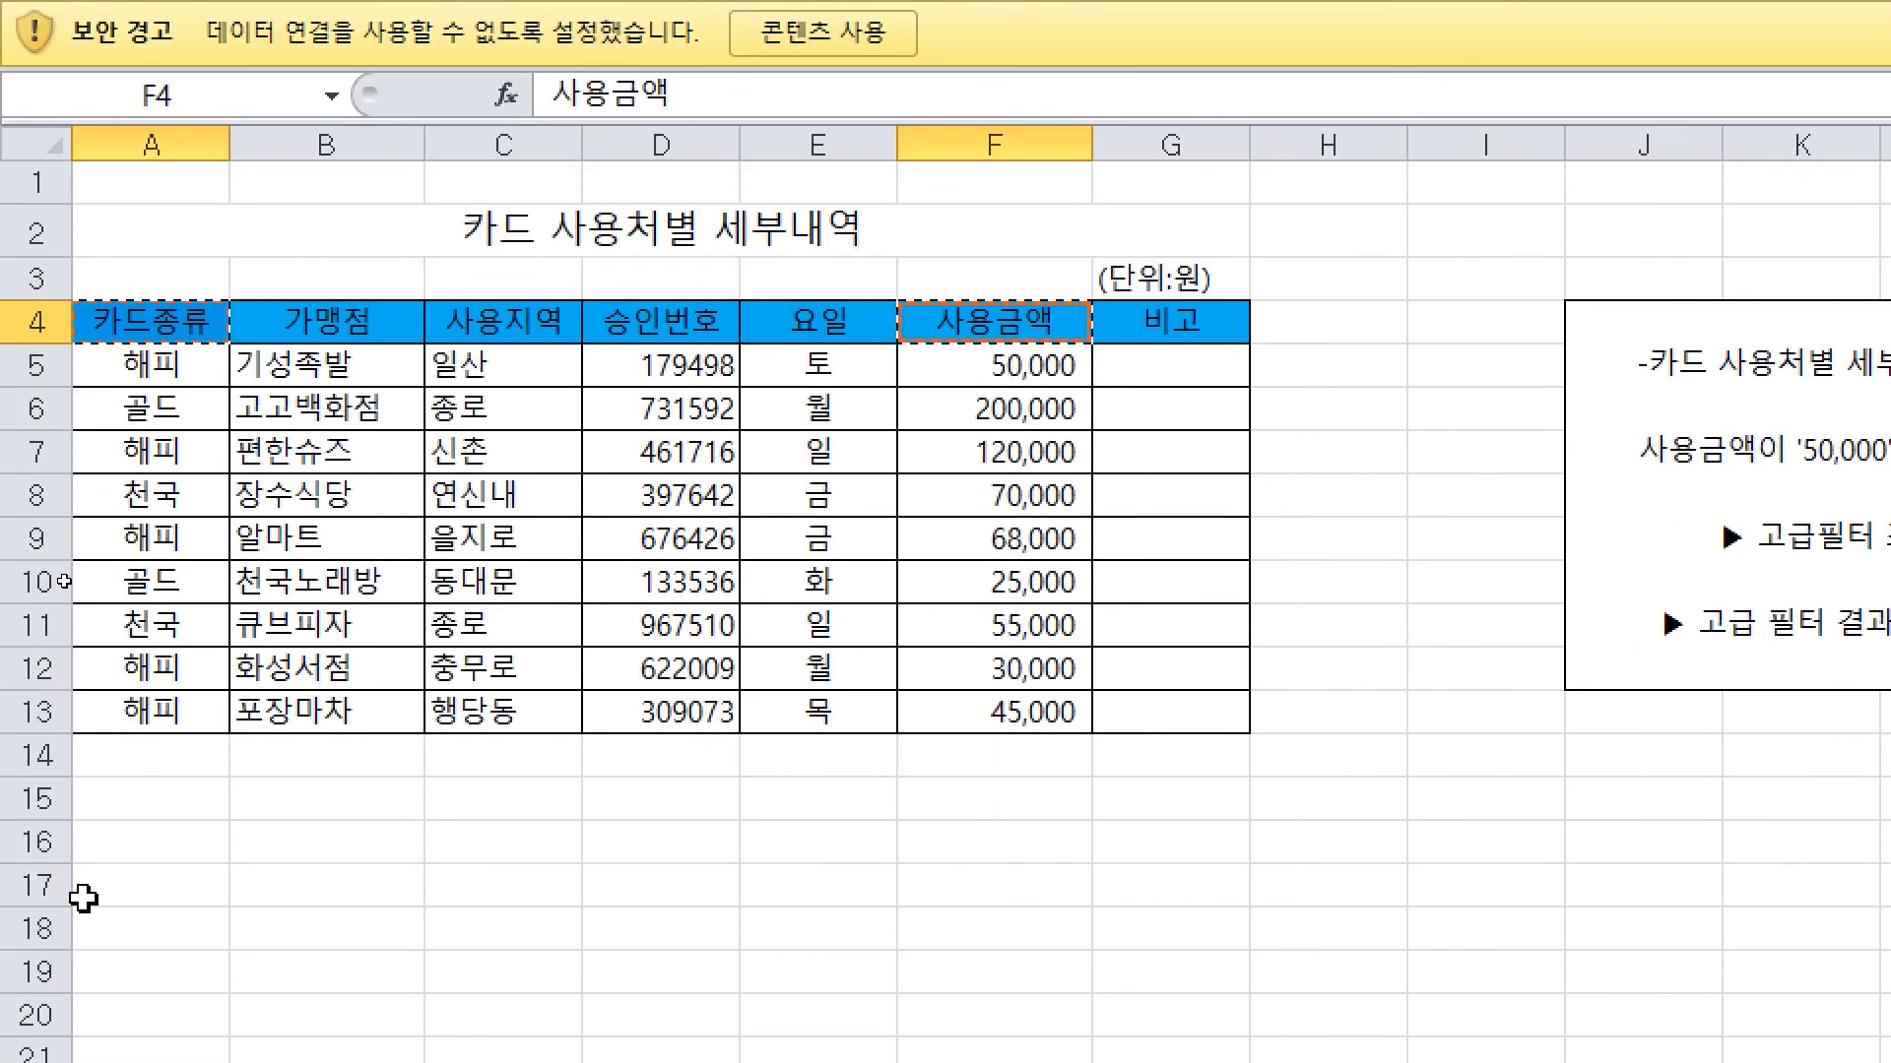
pyautogui.click(143, 845)
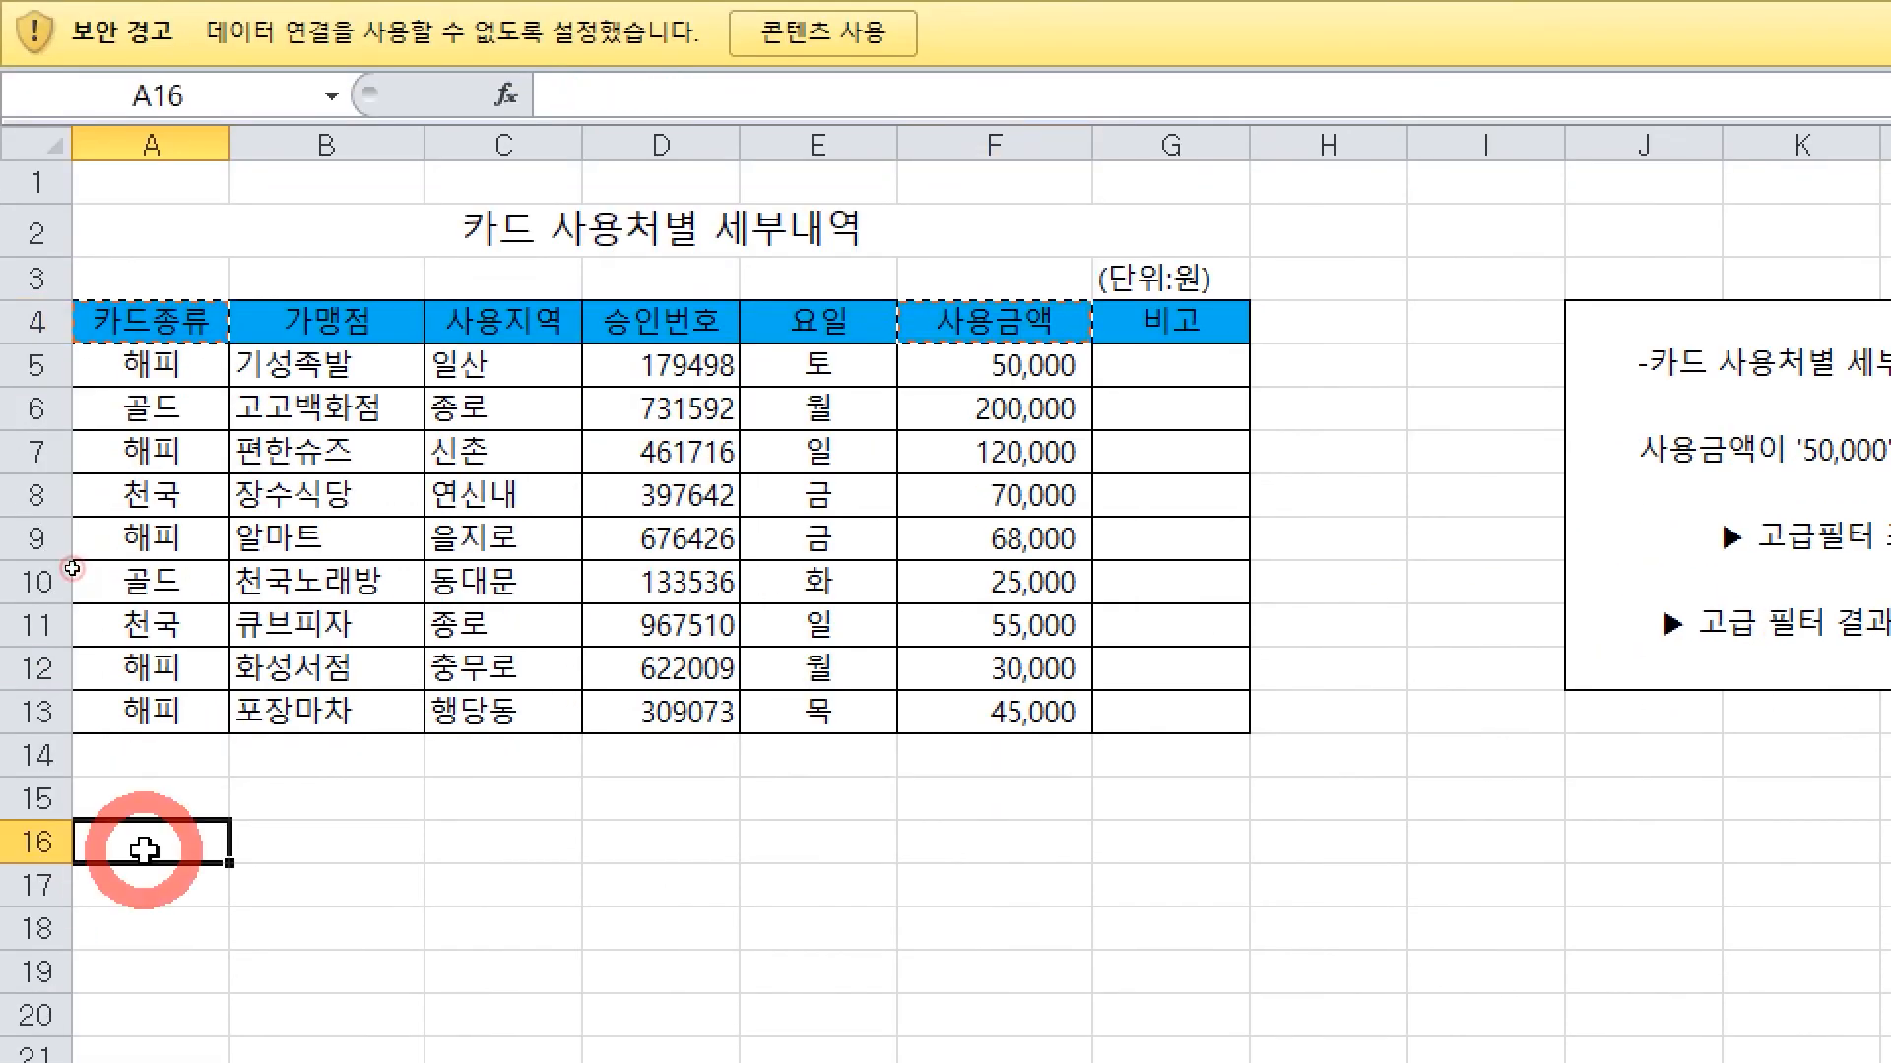
pyautogui.hotkey('ctrl', 'v')
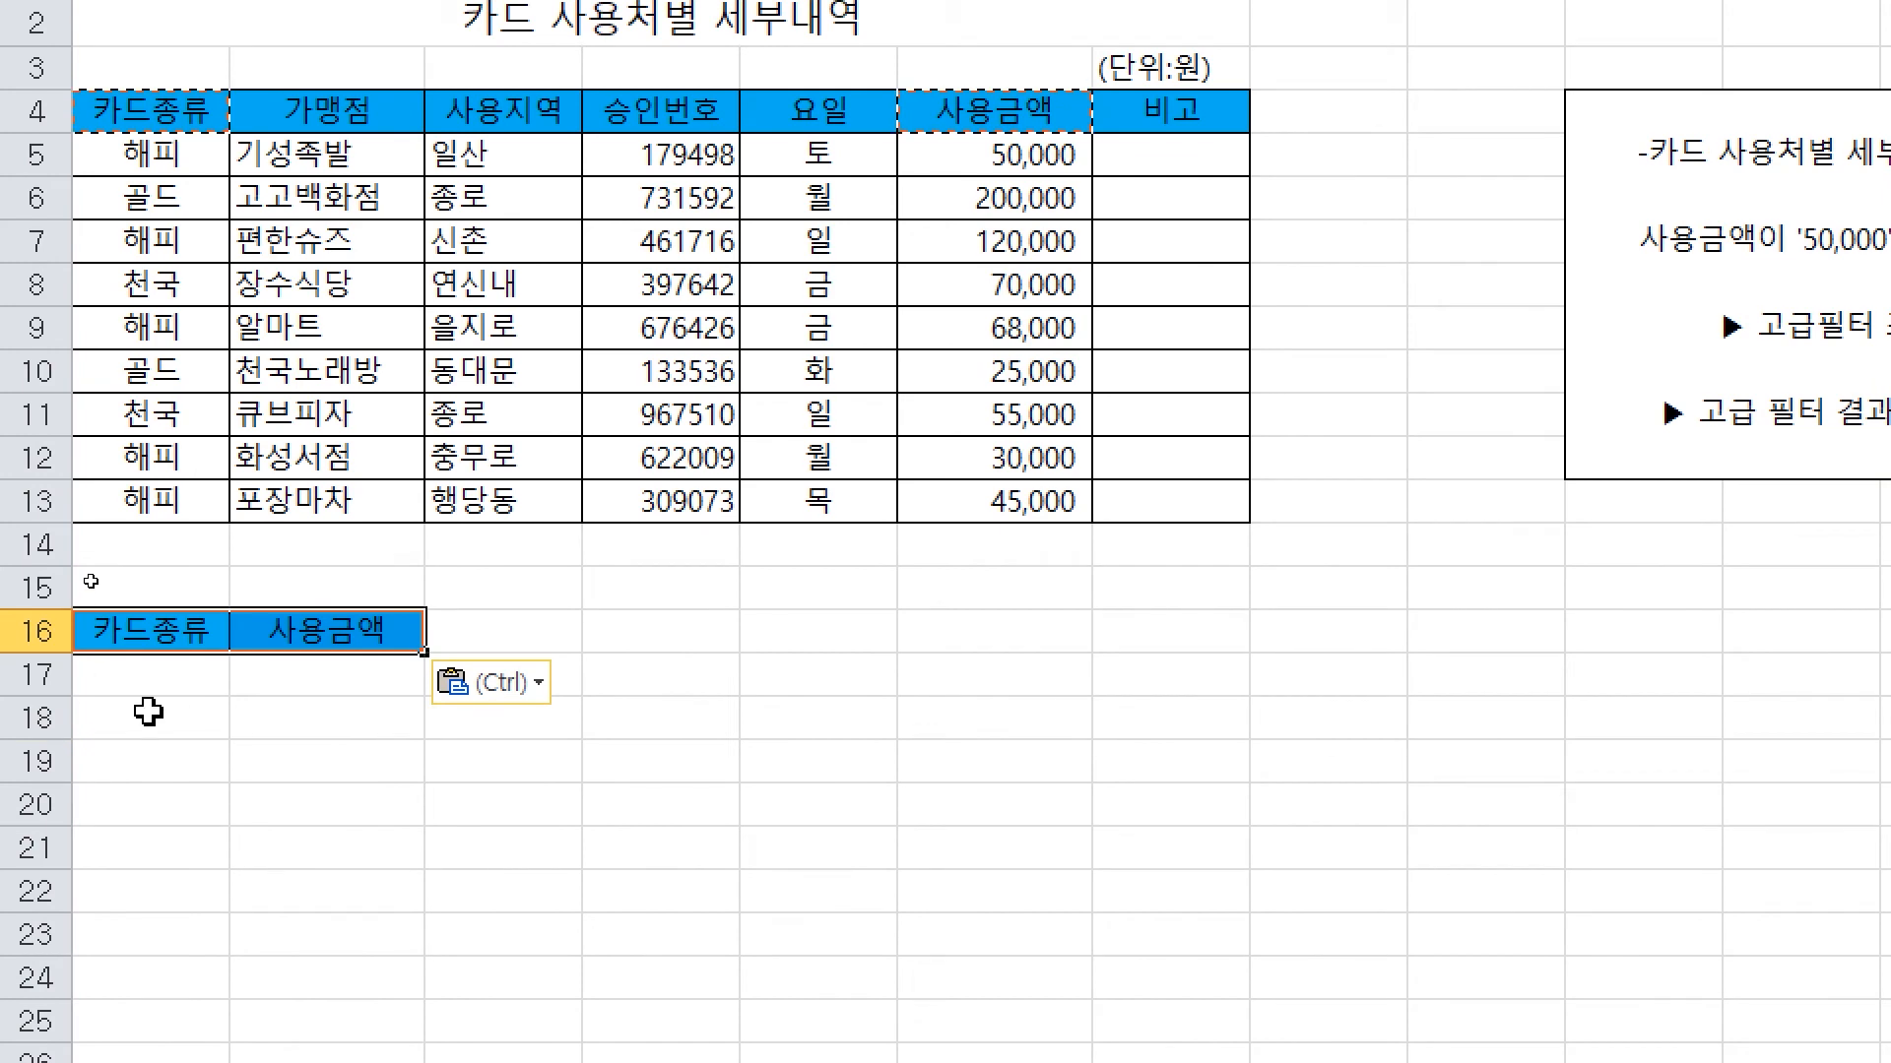
# Enter the criteria 해피 under 카드종류 in A17 and >=50000 under 사용금액 in B17
pyautogui.click(138, 888)
pyautogui.write('ㅎ')
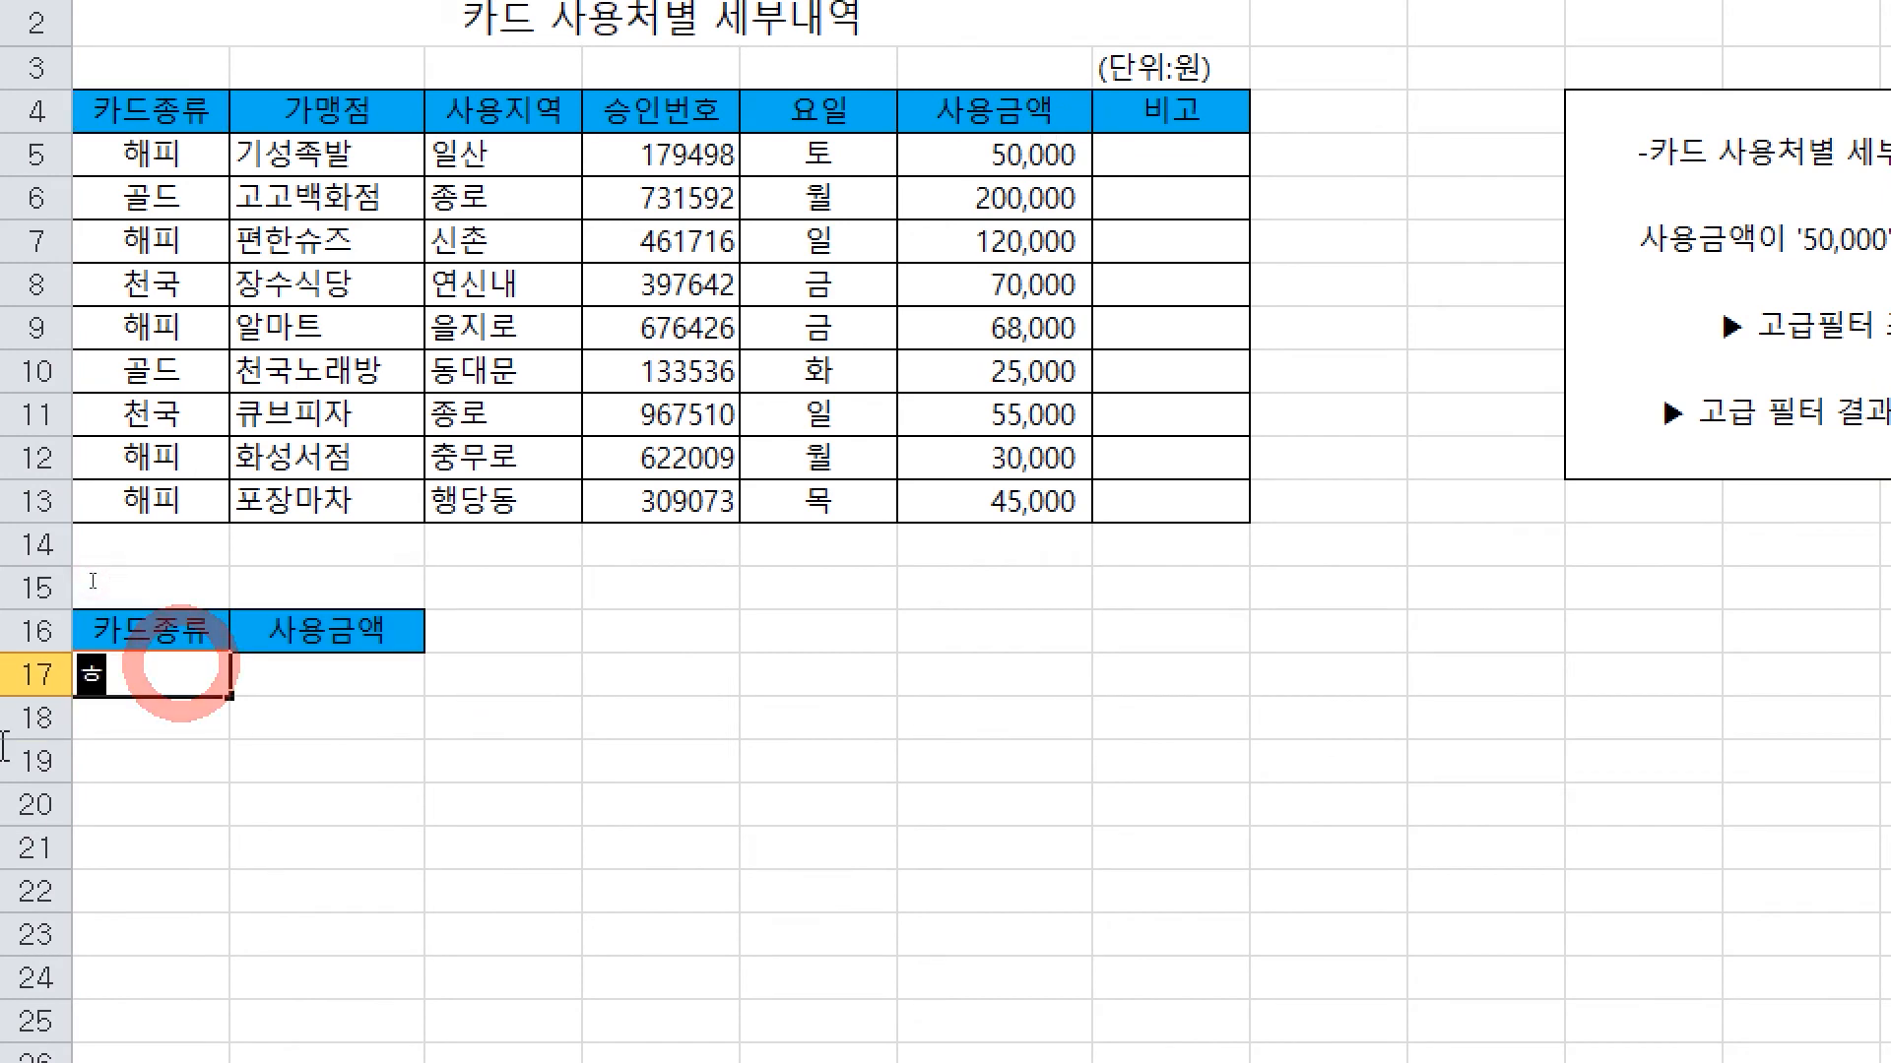
pyautogui.write('ㅐ피')
pyautogui.press('Tab')
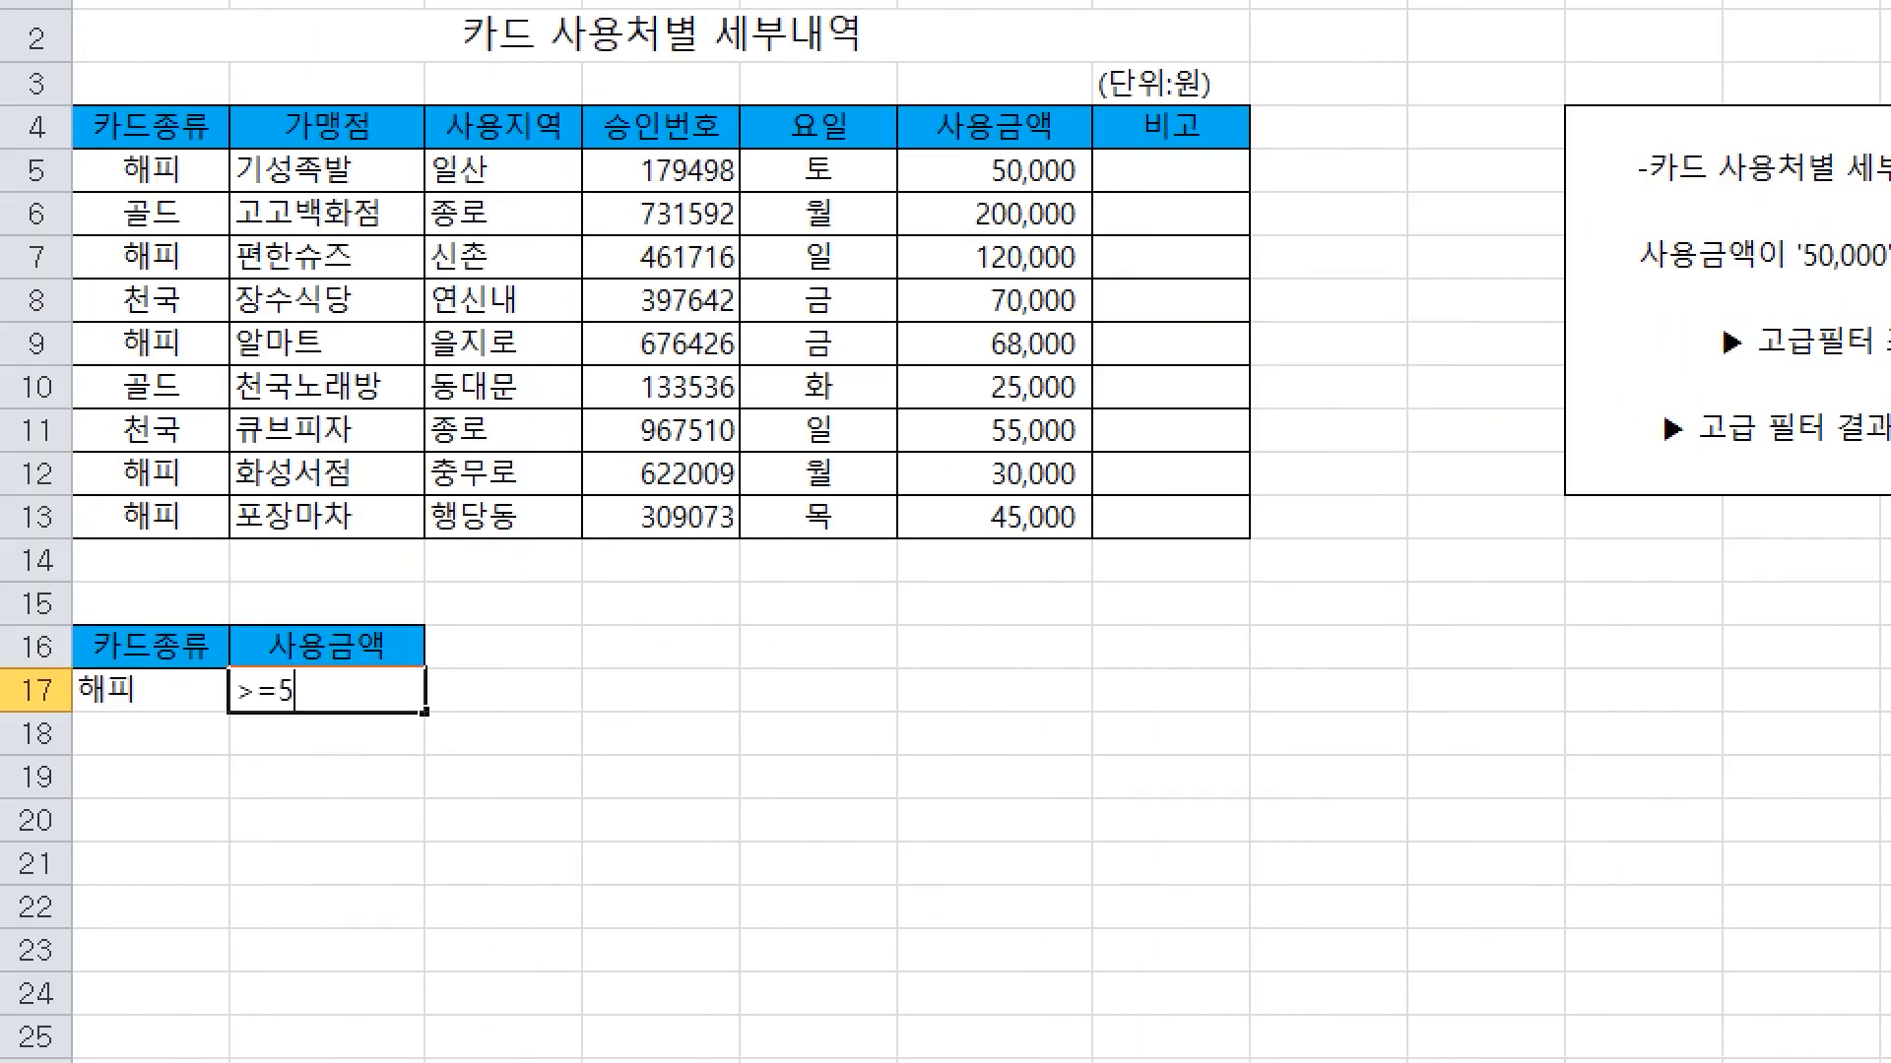
pyautogui.press('Return')
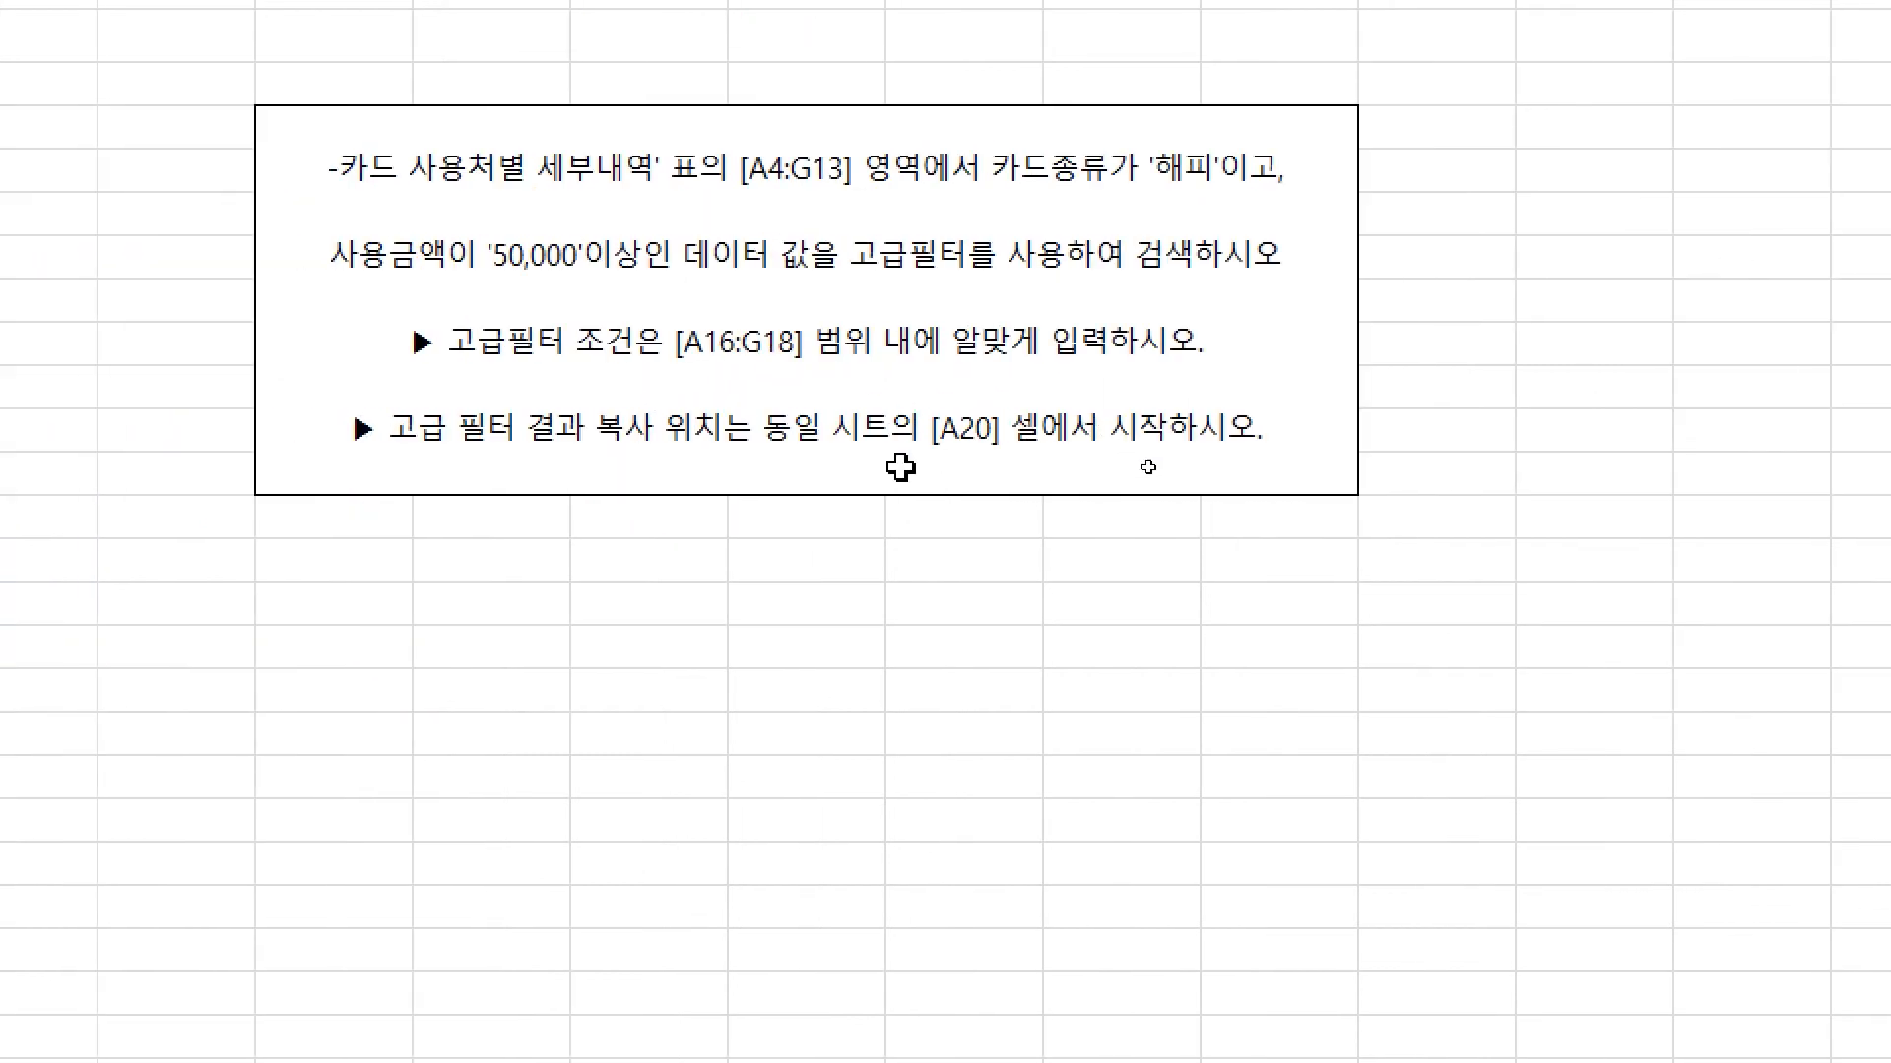
pyautogui.click(148, 329)
pyautogui.click(439, 372)
pyautogui.click(147, 372)
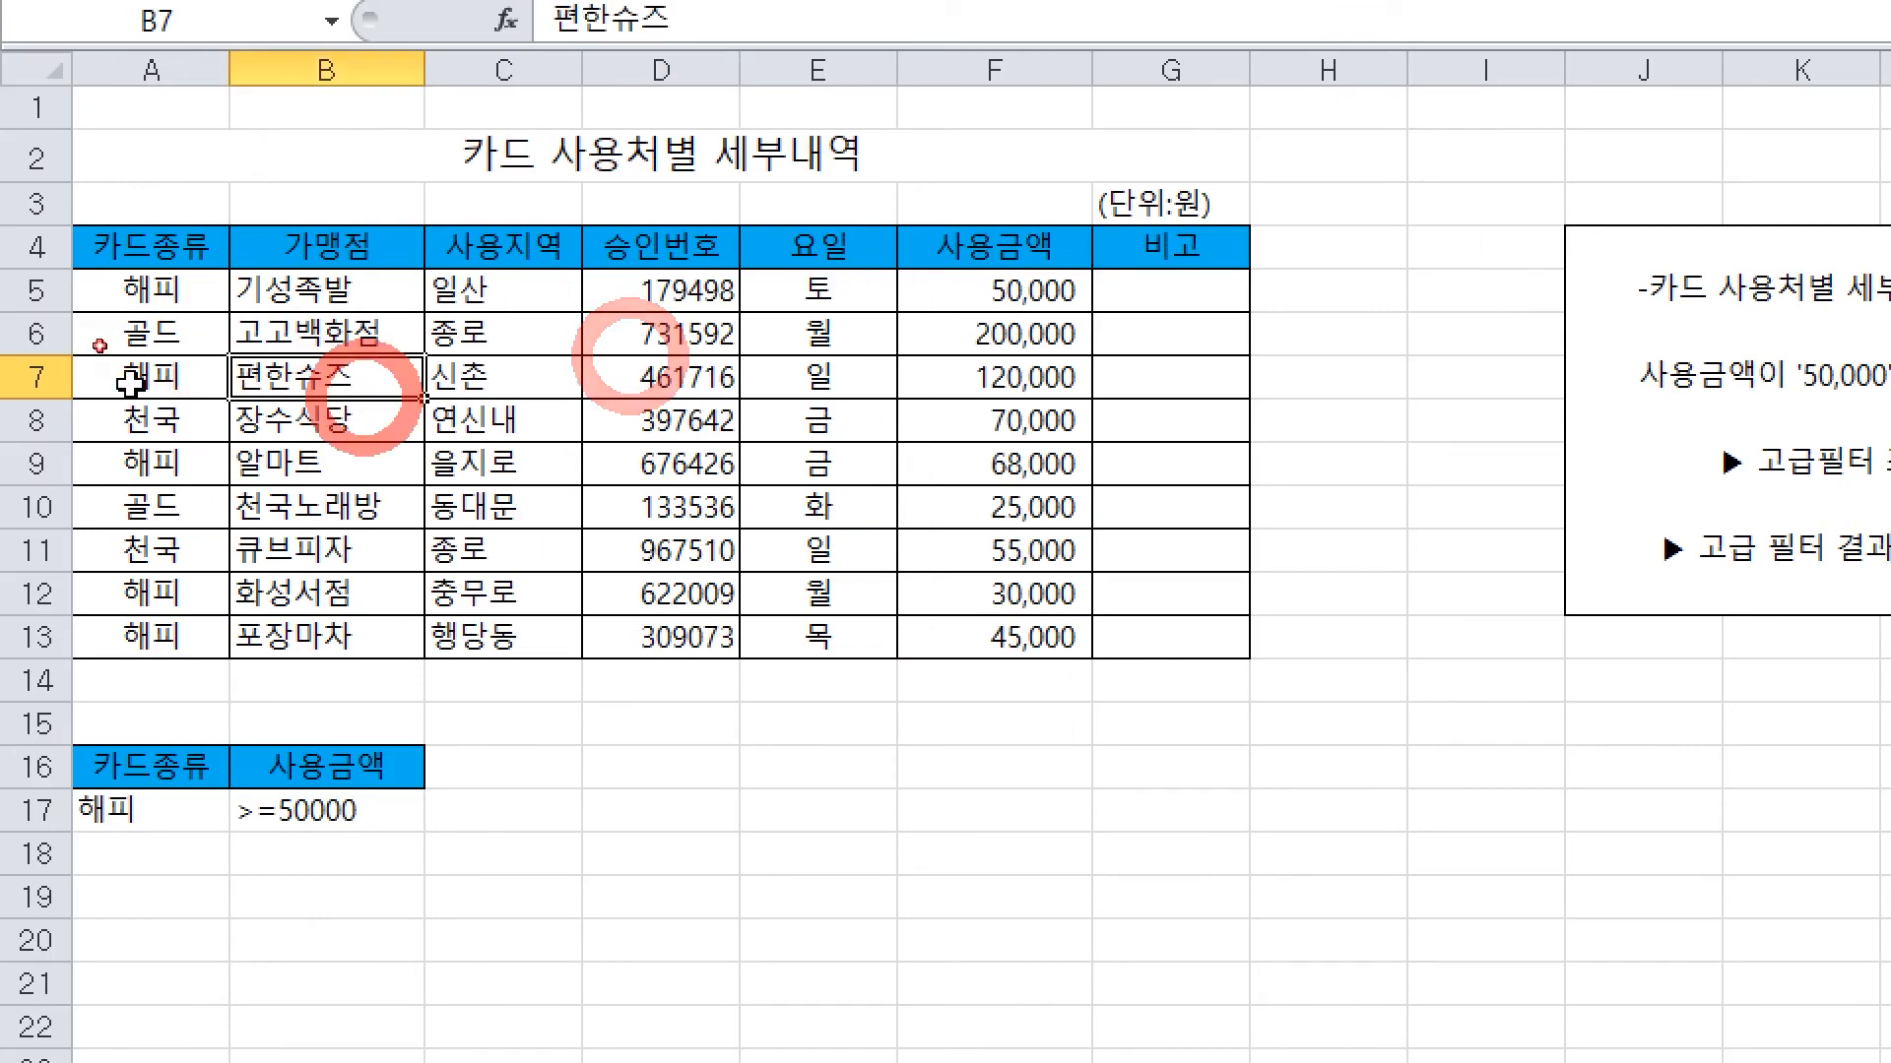
pyautogui.click(439, 371)
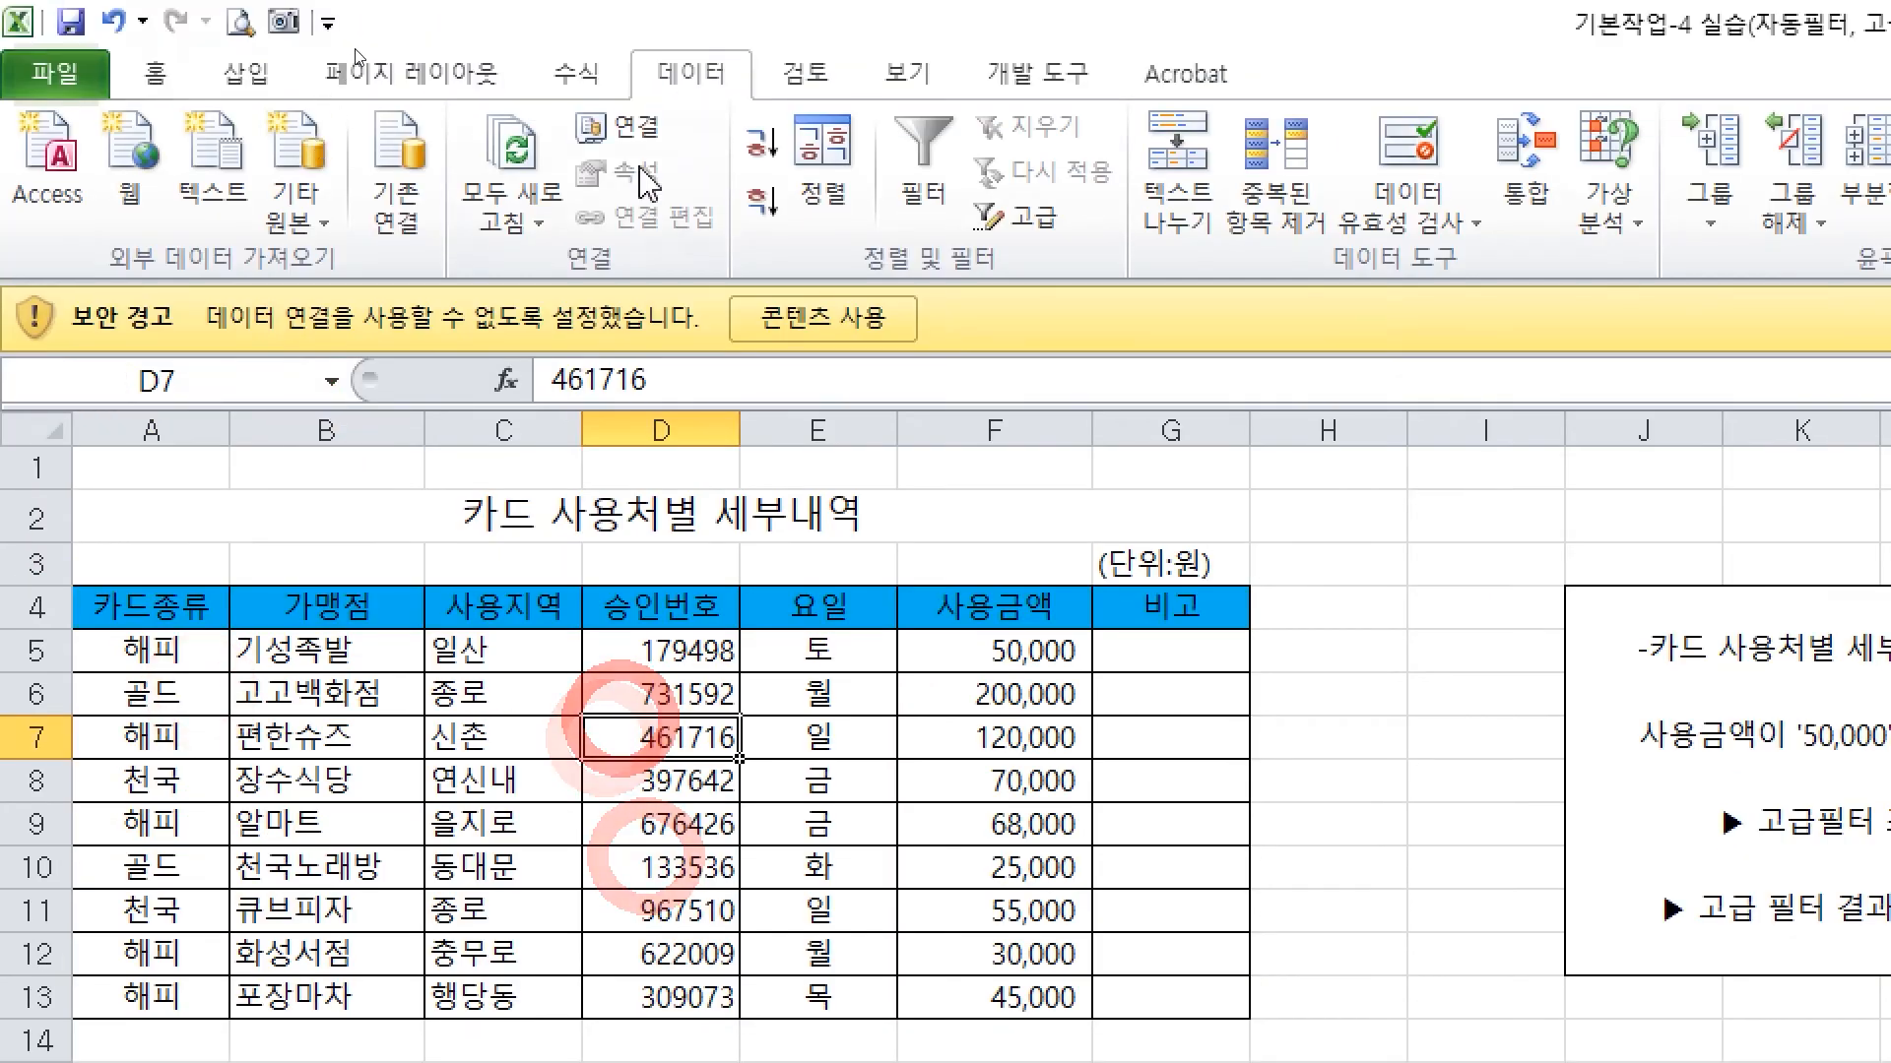
pyautogui.click(707, 75)
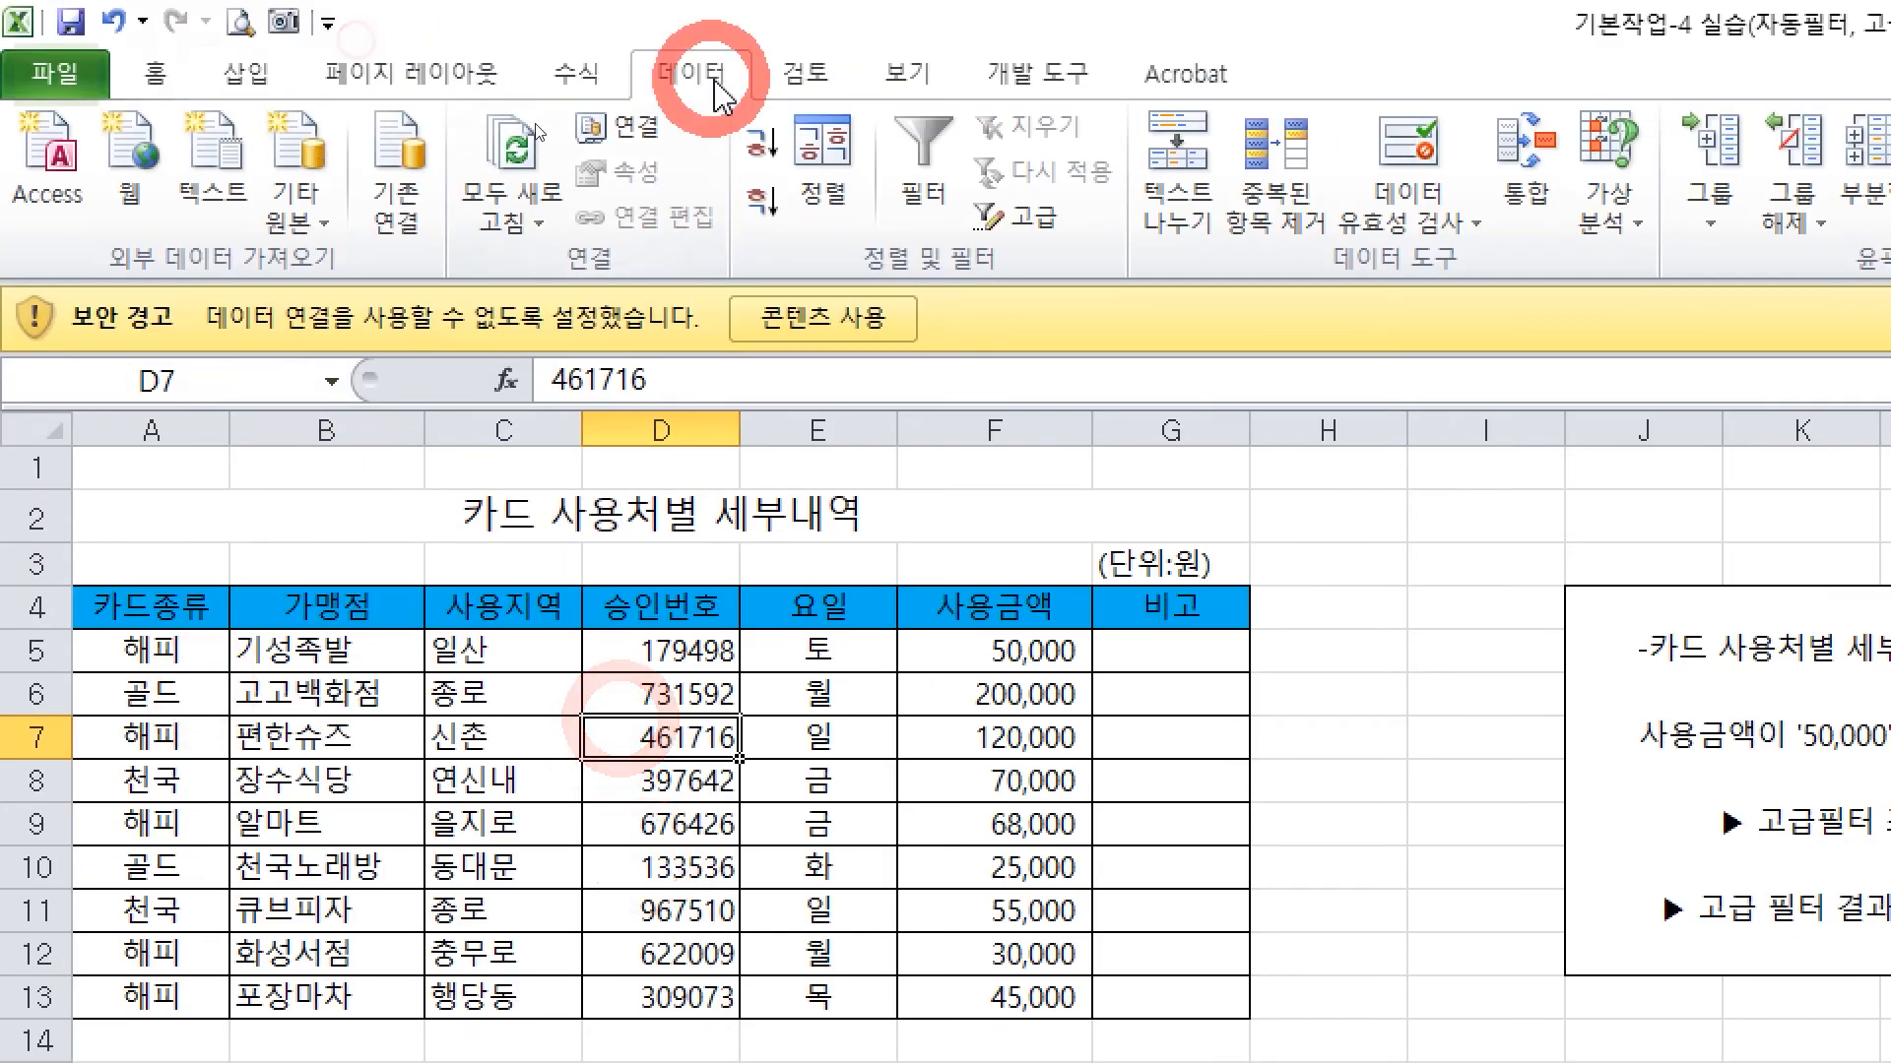
pyautogui.click(1041, 222)
pyautogui.press('Escape')
pyautogui.click(609, 750)
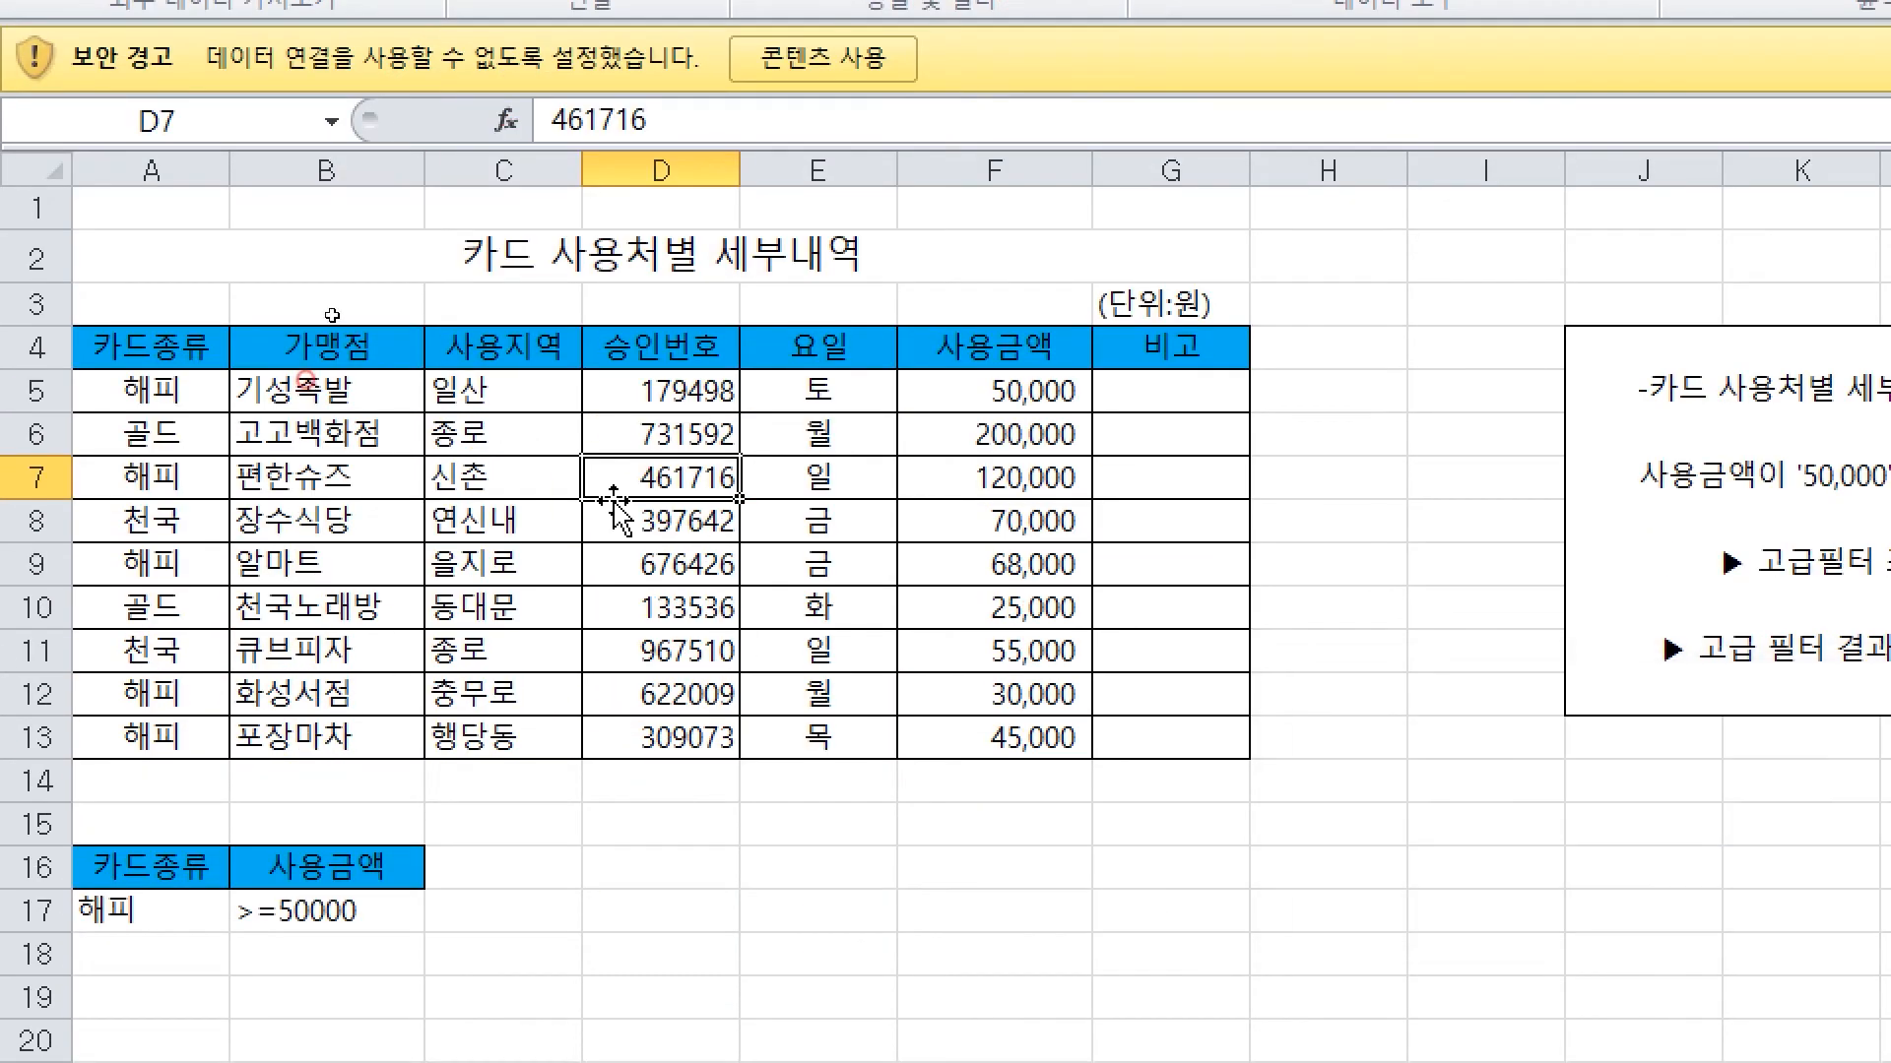
# Try an Advanced Filter from a single cell in the card usage table, changing the list range to A4:G13
pyautogui.click(1029, 218)
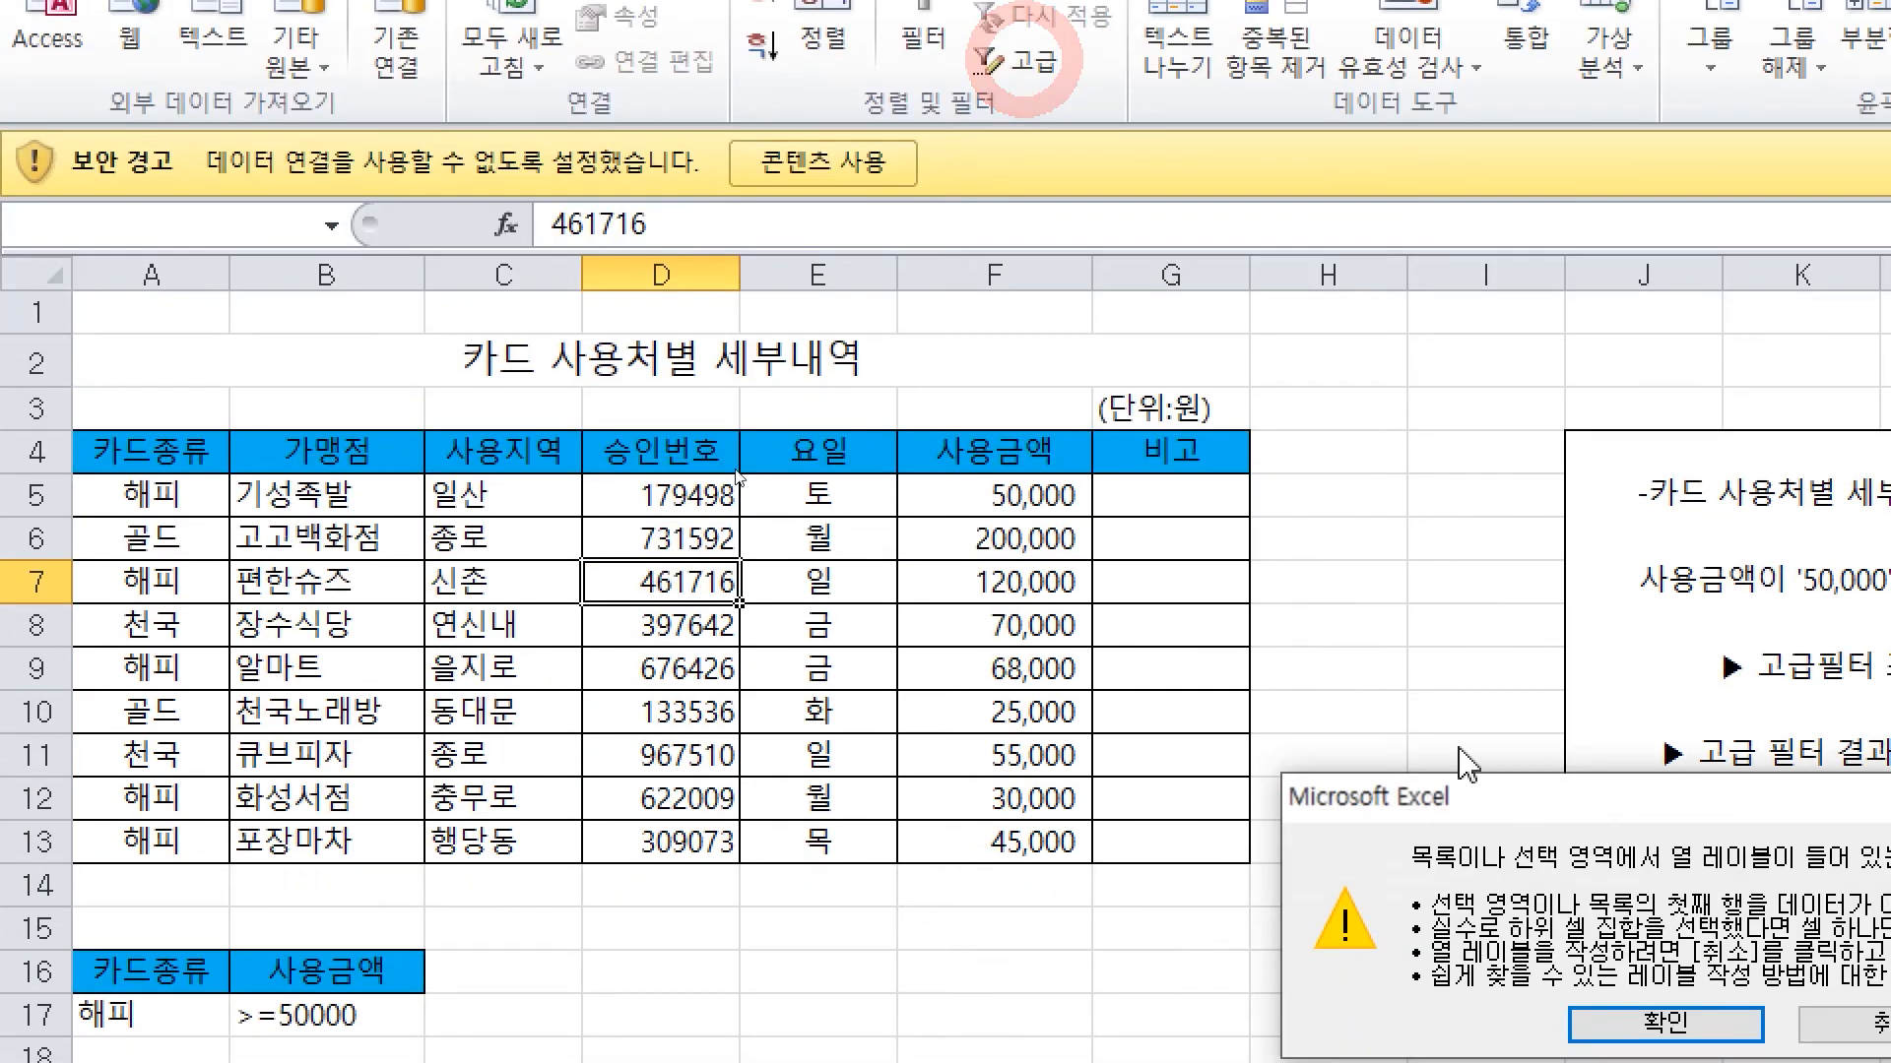
pyautogui.moveTo(1198, 750); pyautogui.dragTo(528, 622)
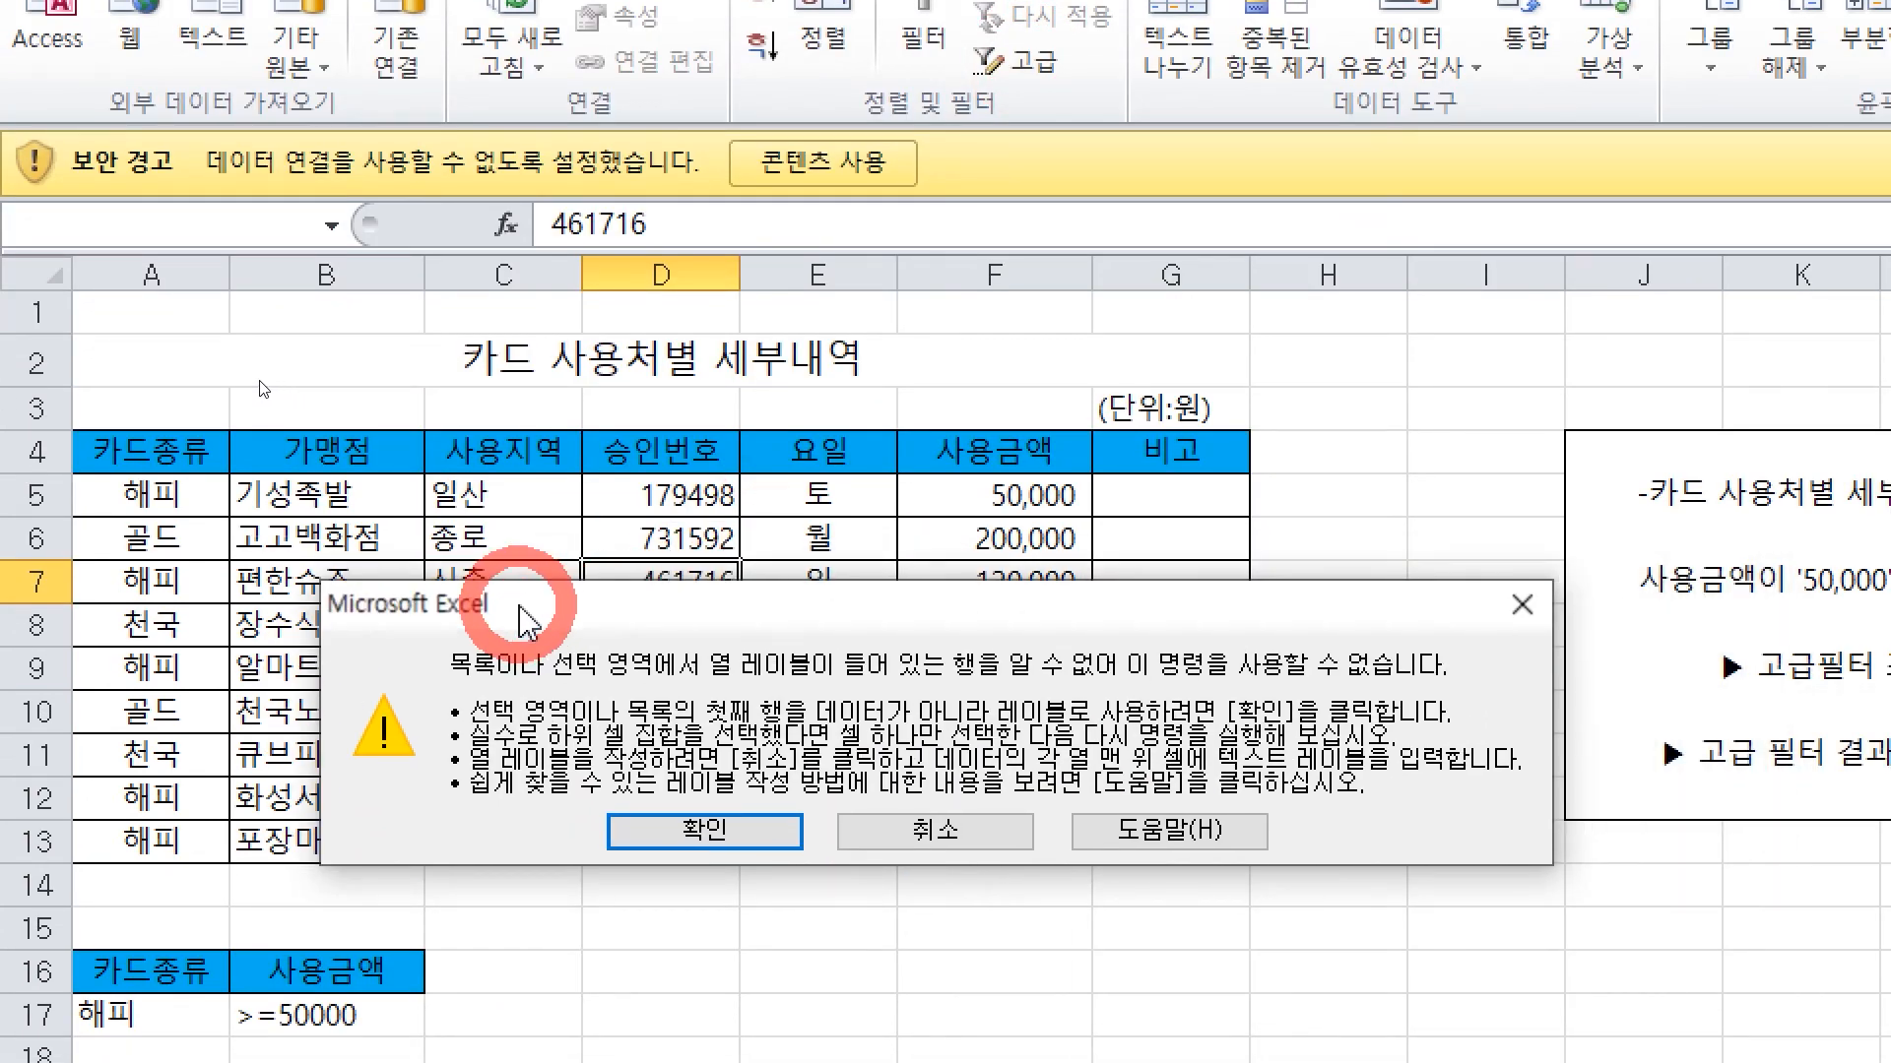
pyautogui.click(733, 830)
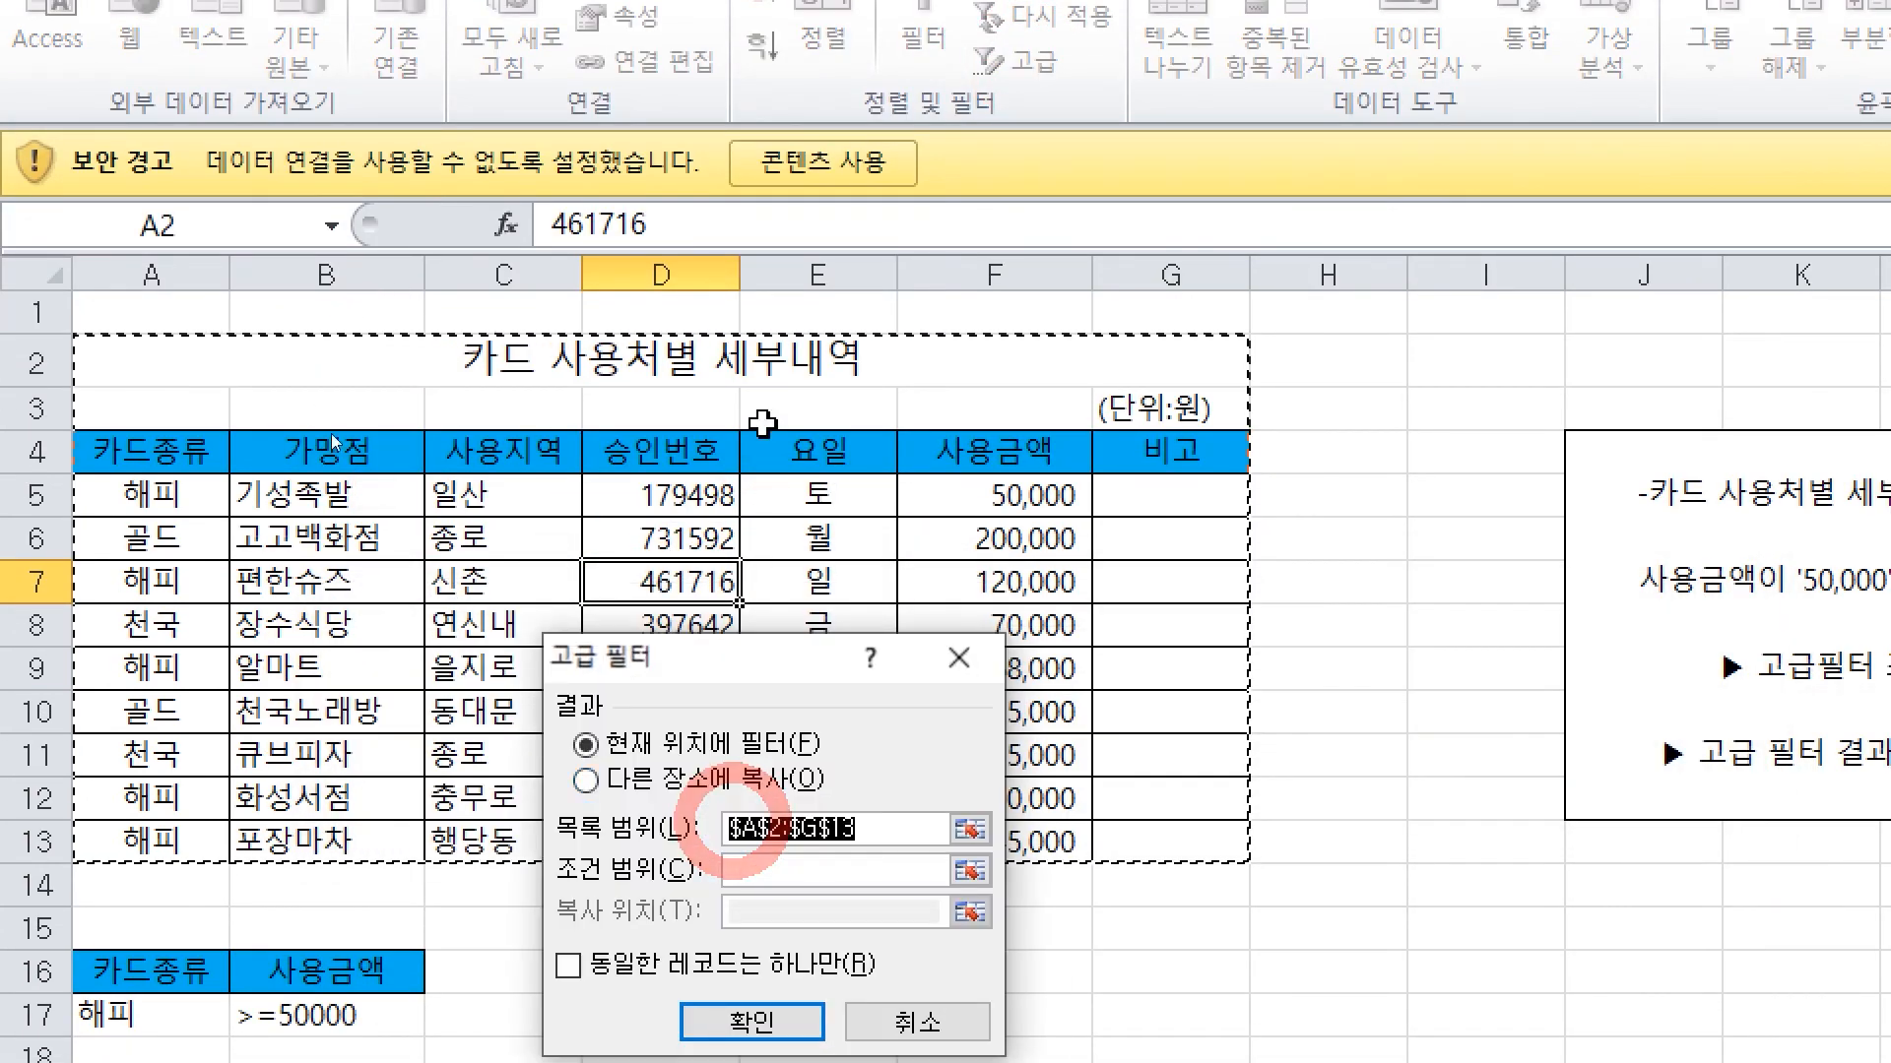
pyautogui.moveTo(652, 668); pyautogui.dragTo(617, 702)
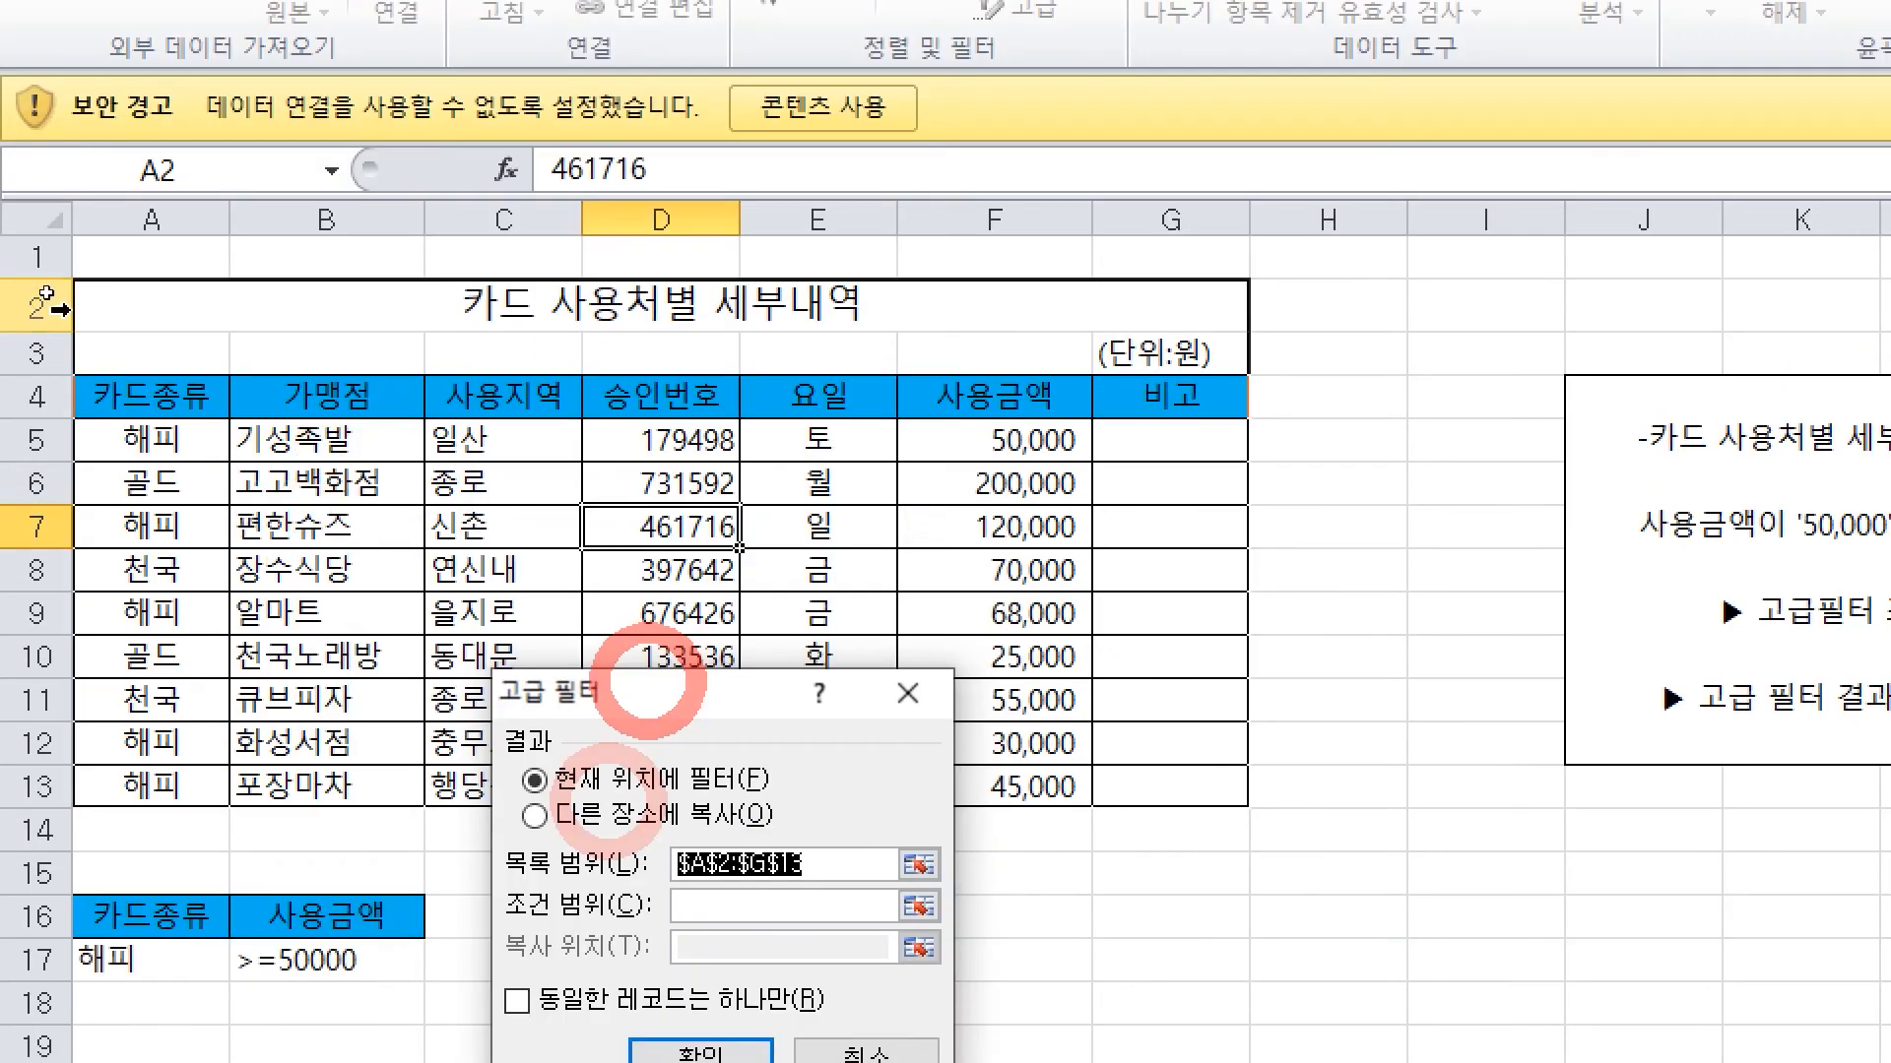
pyautogui.click(156, 170)
pyautogui.moveTo(155, 406); pyautogui.dragTo(1177, 778)
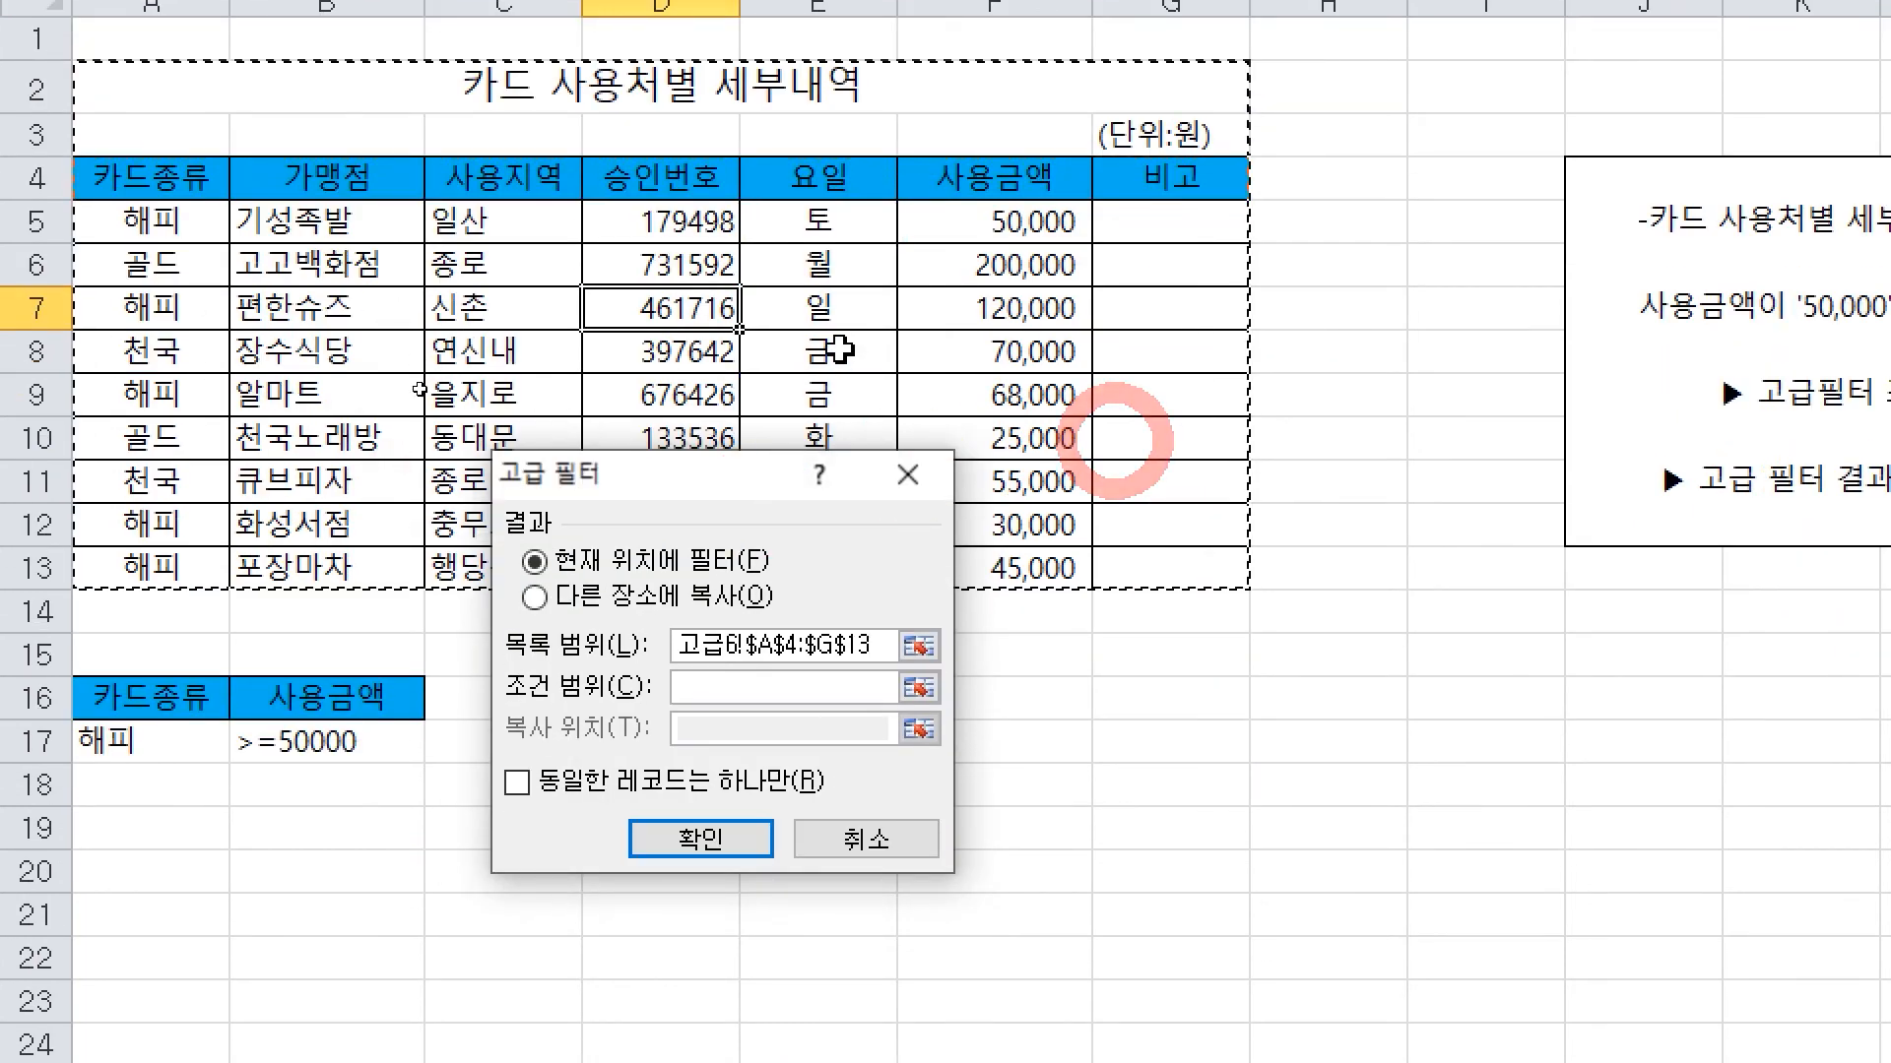
pyautogui.click(626, 279)
pyautogui.click(950, 355)
pyautogui.click(1367, 250)
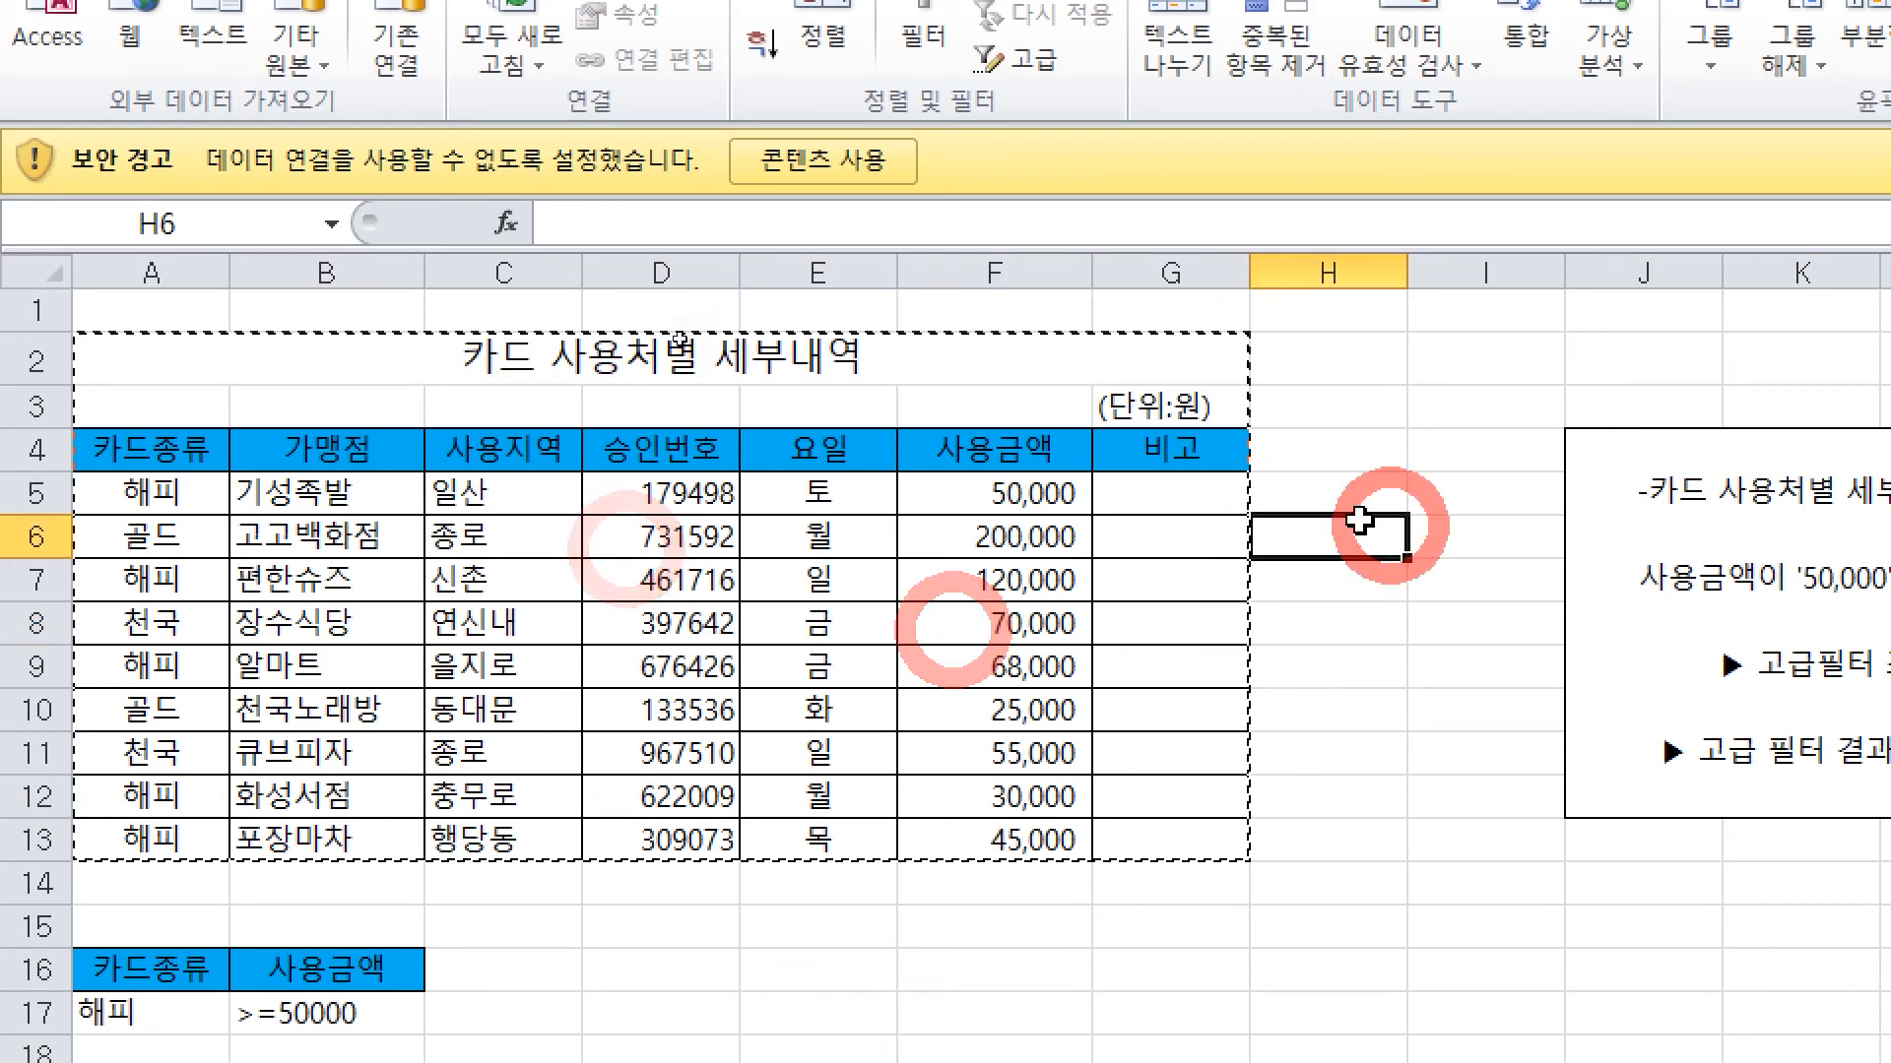
# Select the card usage table A4:G13 including its header row and start an Advanced Filter on it
pyautogui.click(1255, 339)
pyautogui.click(148, 450)
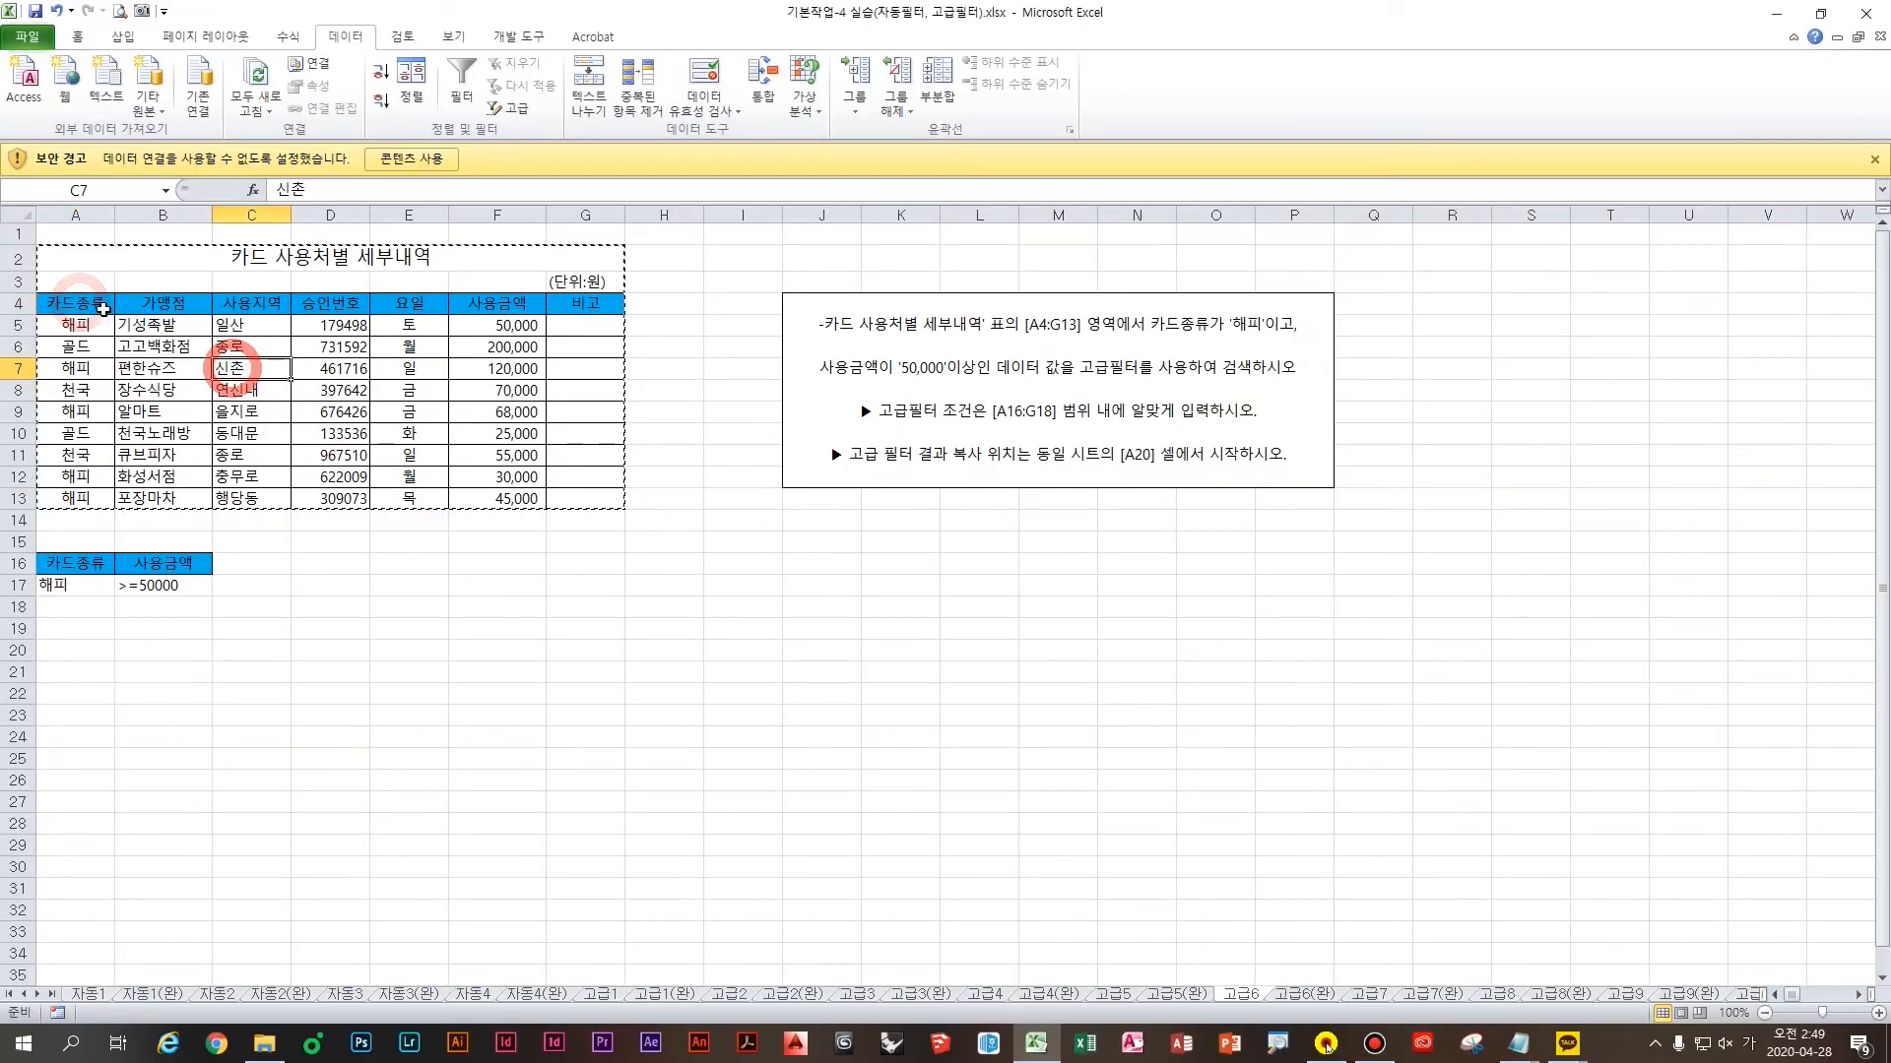
pyautogui.moveTo(148, 450); pyautogui.dragTo(1017, 580)
pyautogui.moveTo(539, 452); pyautogui.dragTo(578, 497)
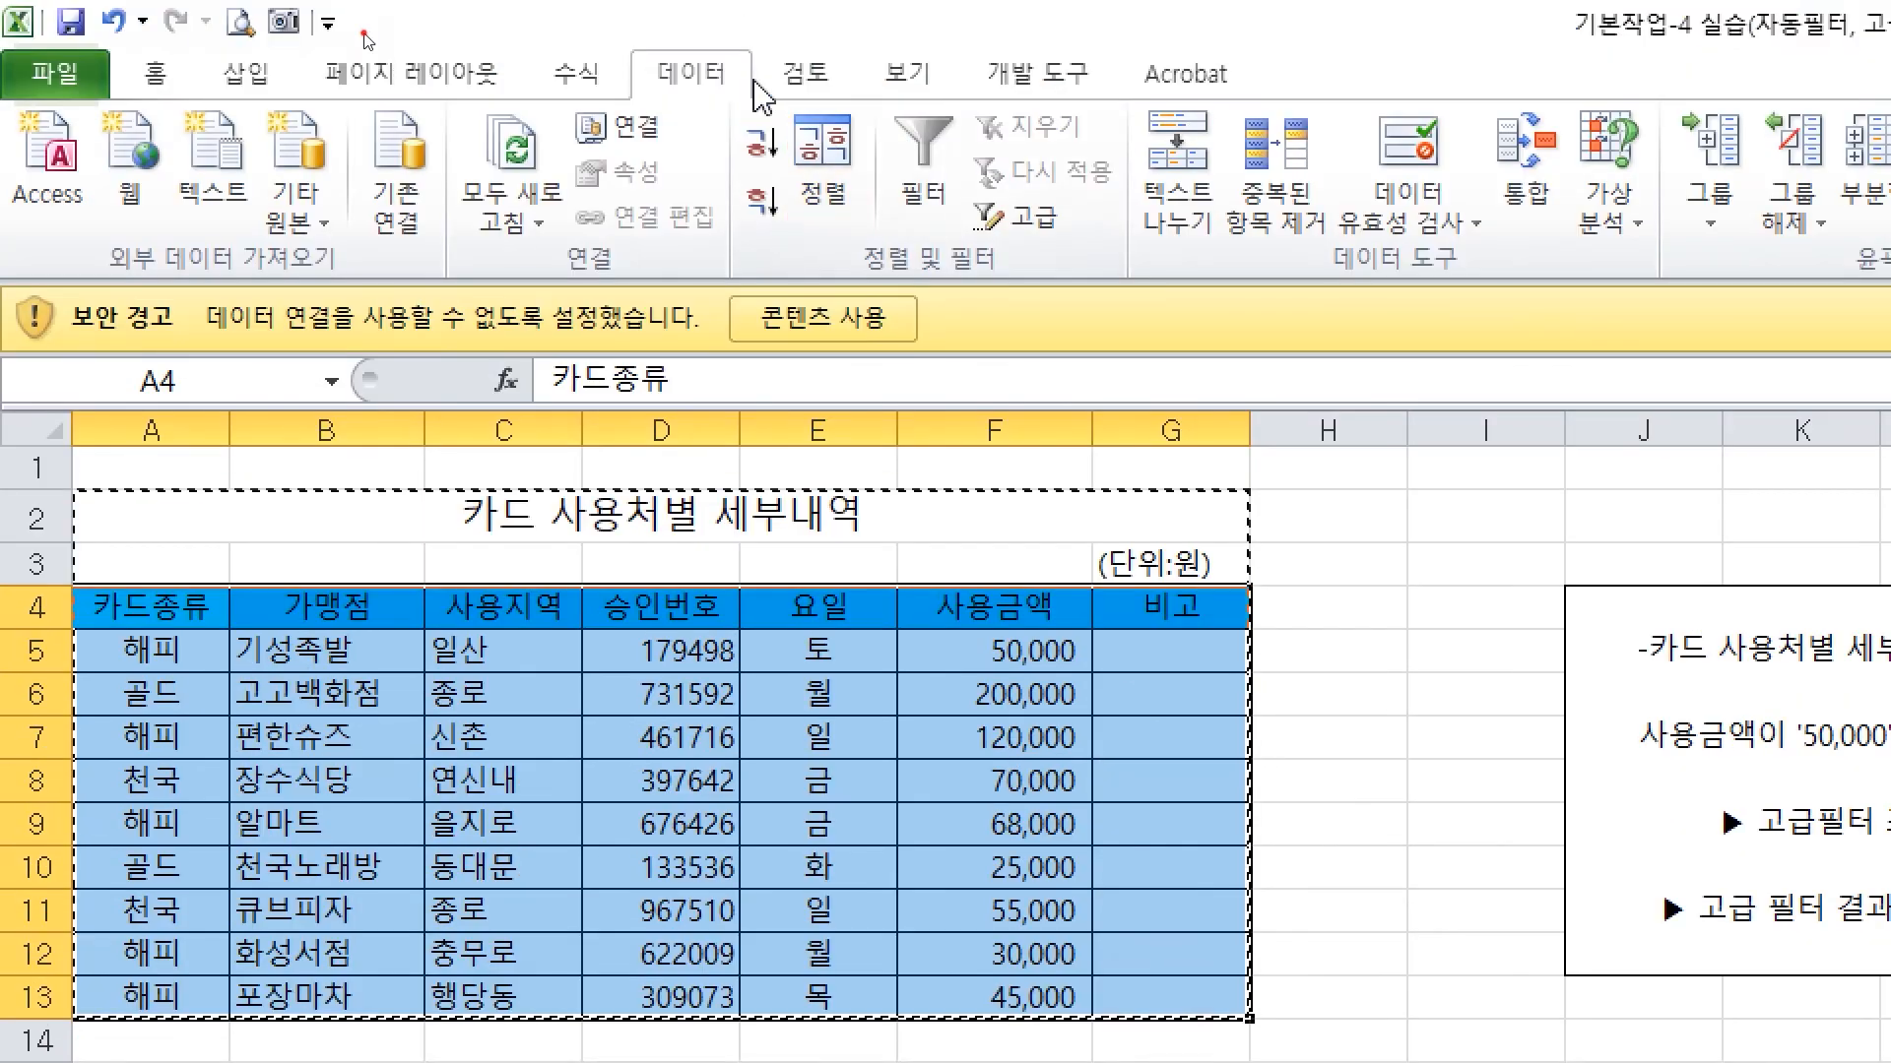
pyautogui.click(357, 36)
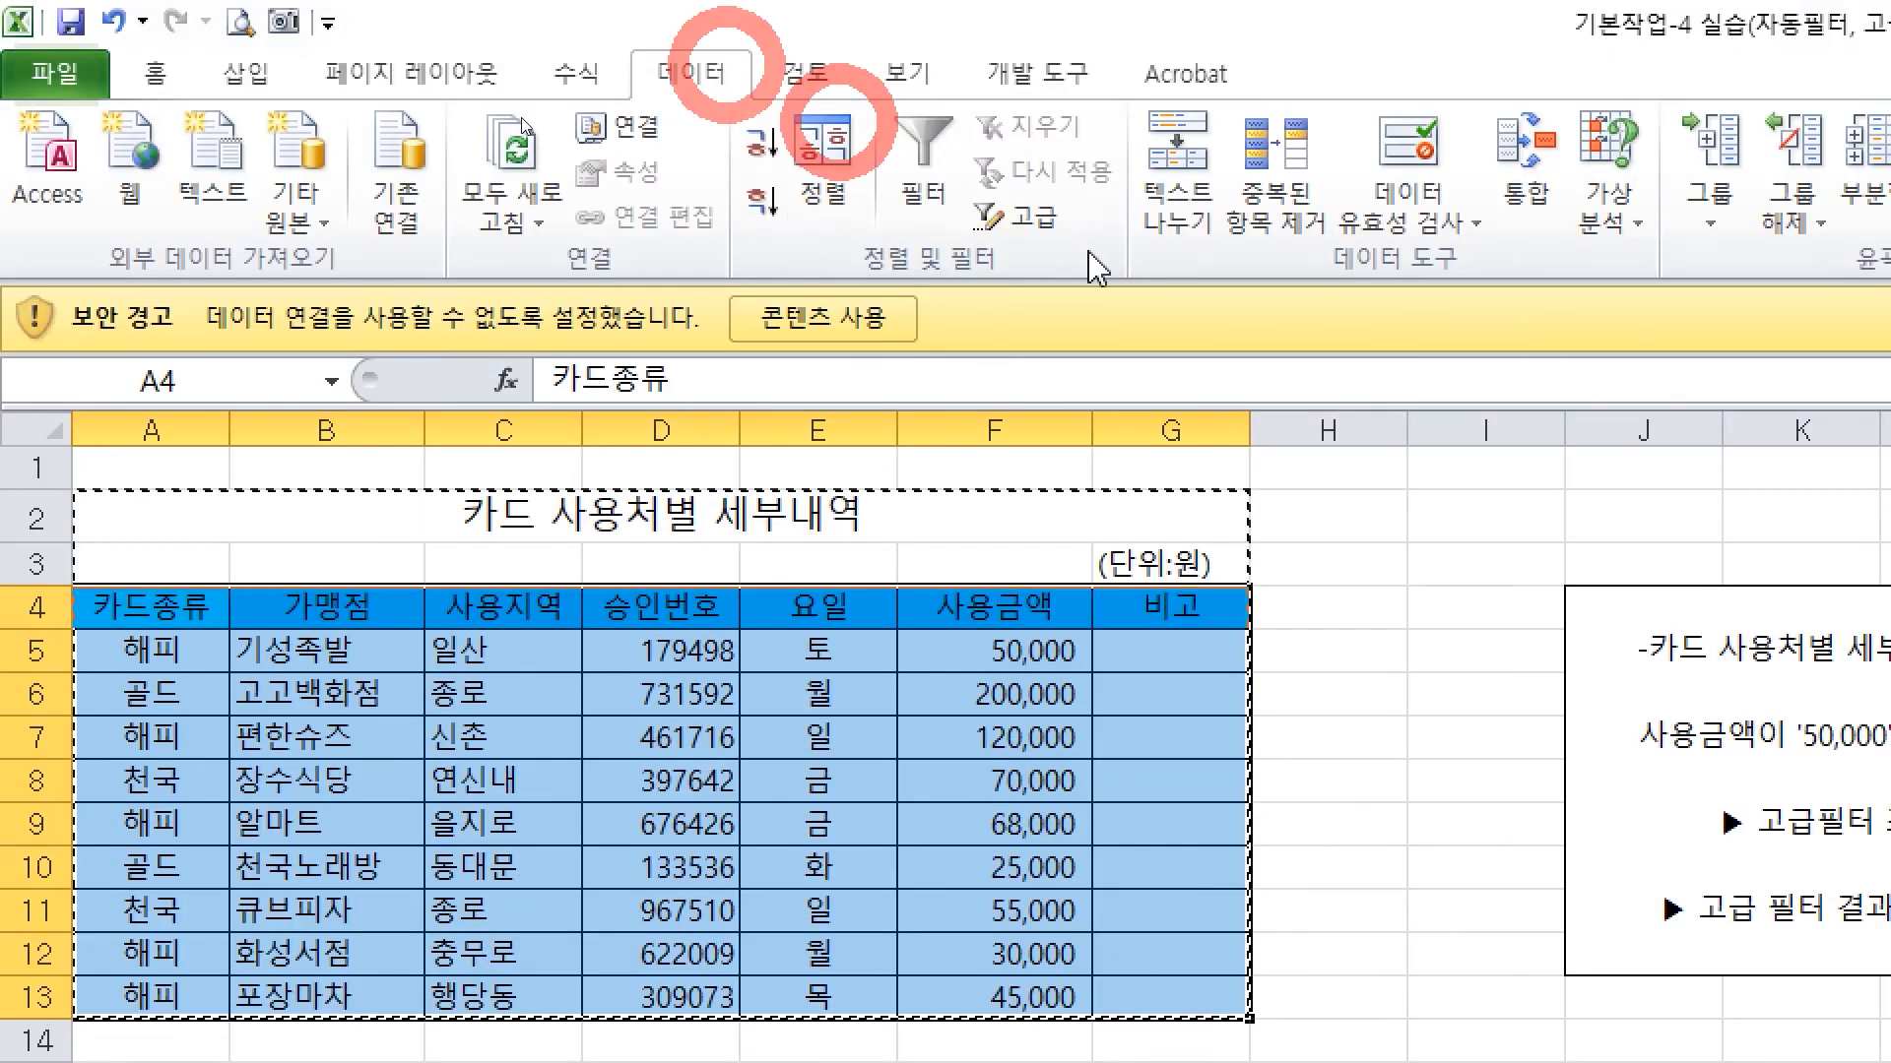
pyautogui.click(1025, 216)
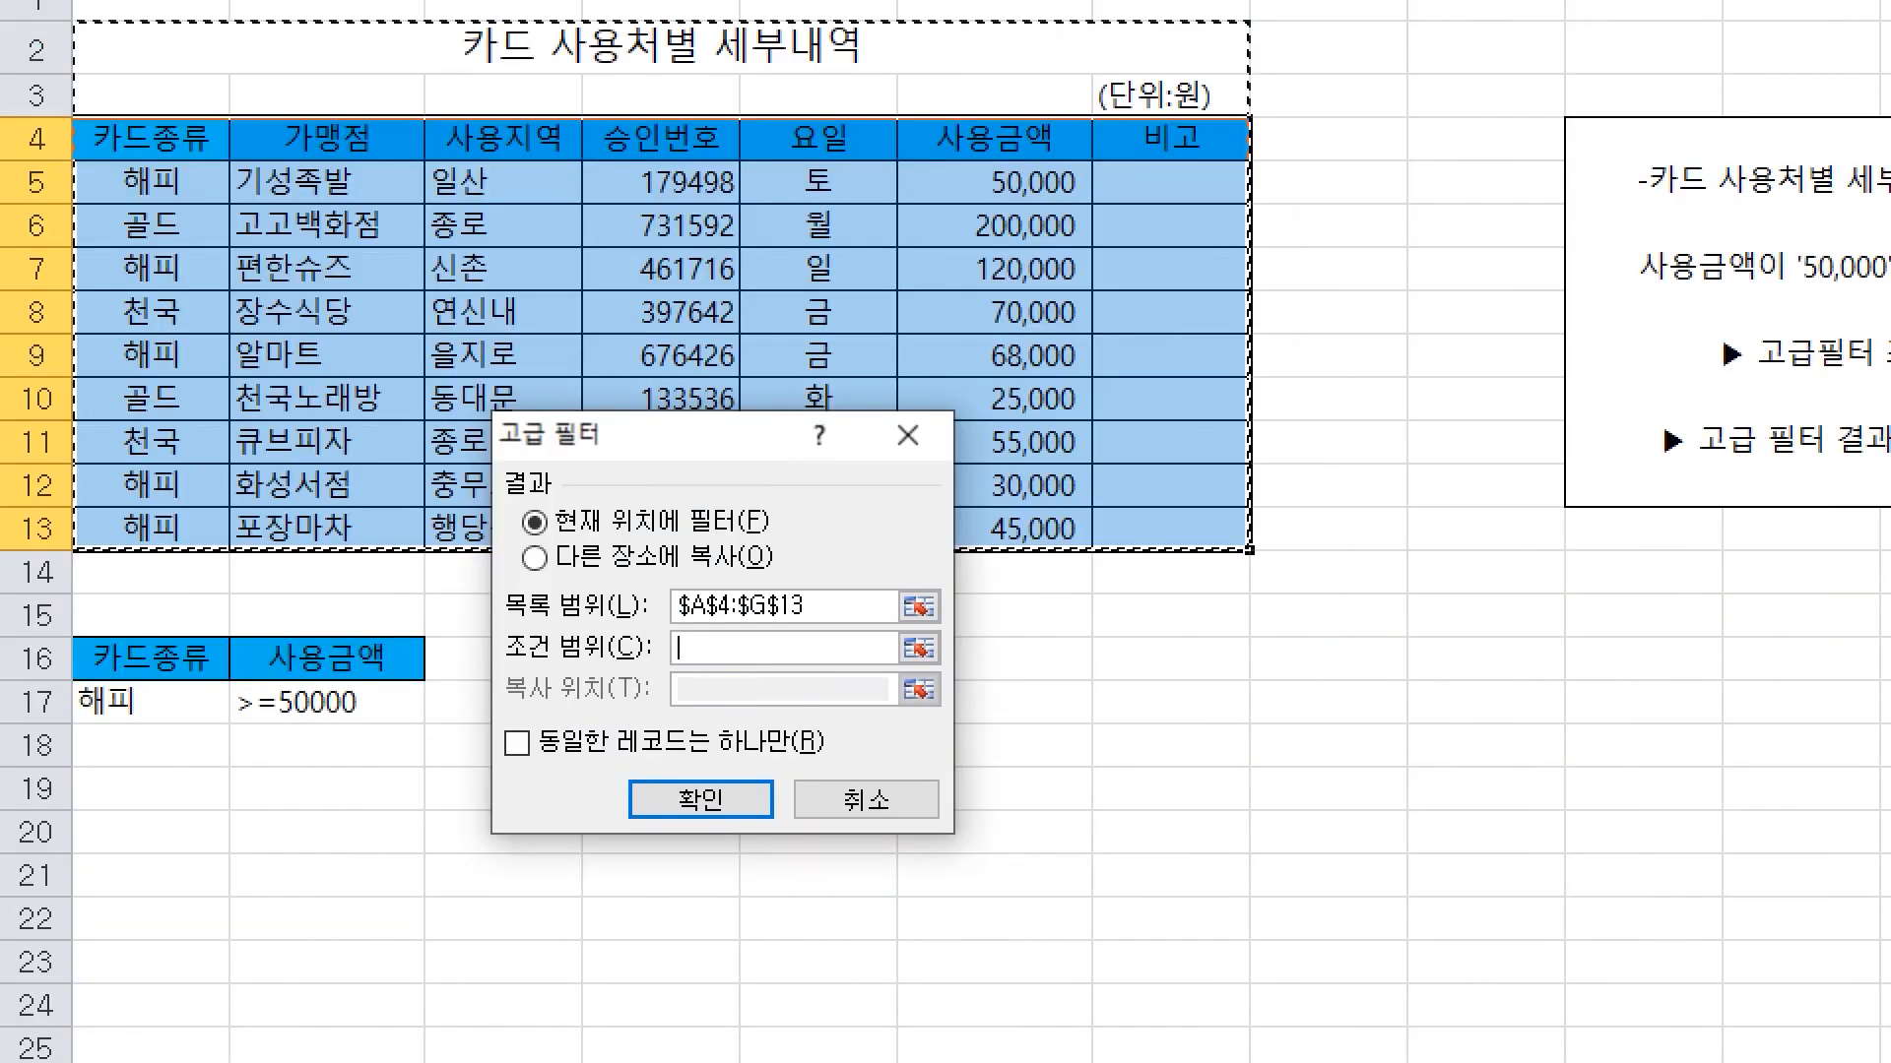
# Set the filter to copy results to another location and use A16:B17 as the criteria range
pyautogui.click(749, 853)
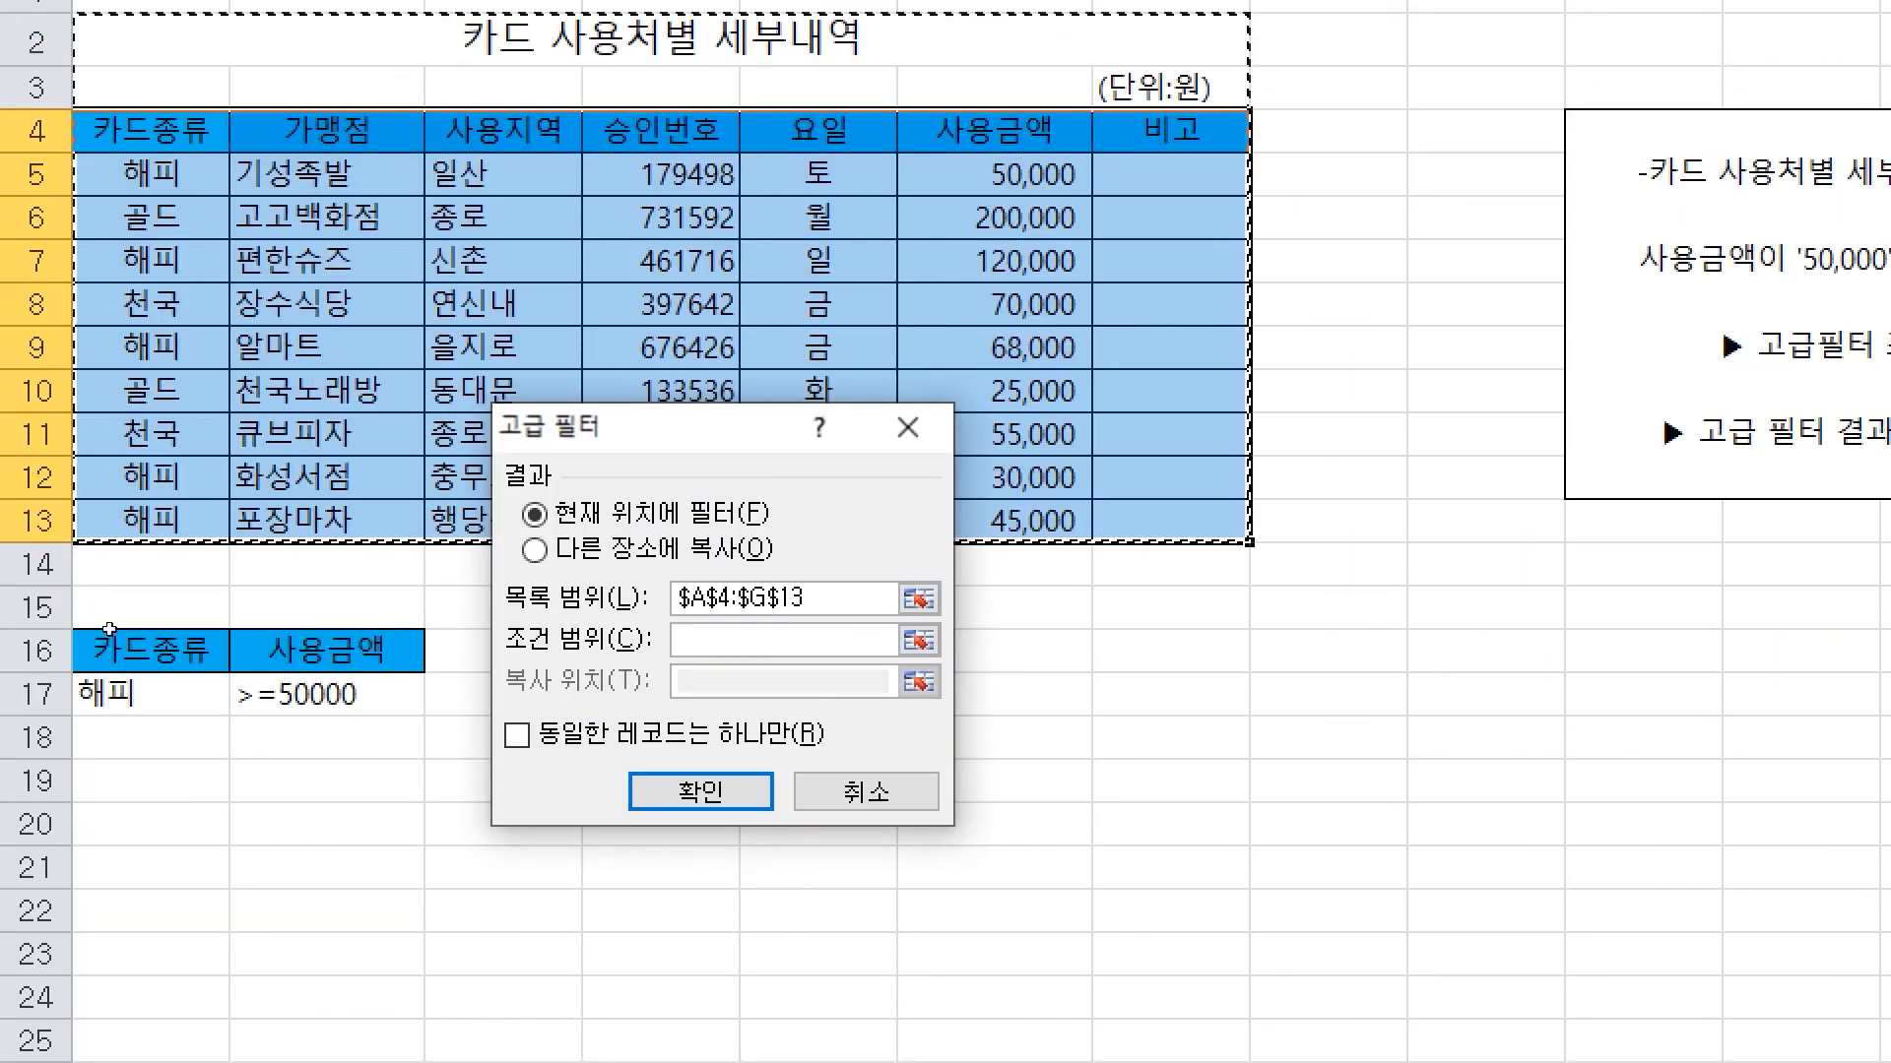
pyautogui.moveTo(179, 670); pyautogui.dragTo(285, 679)
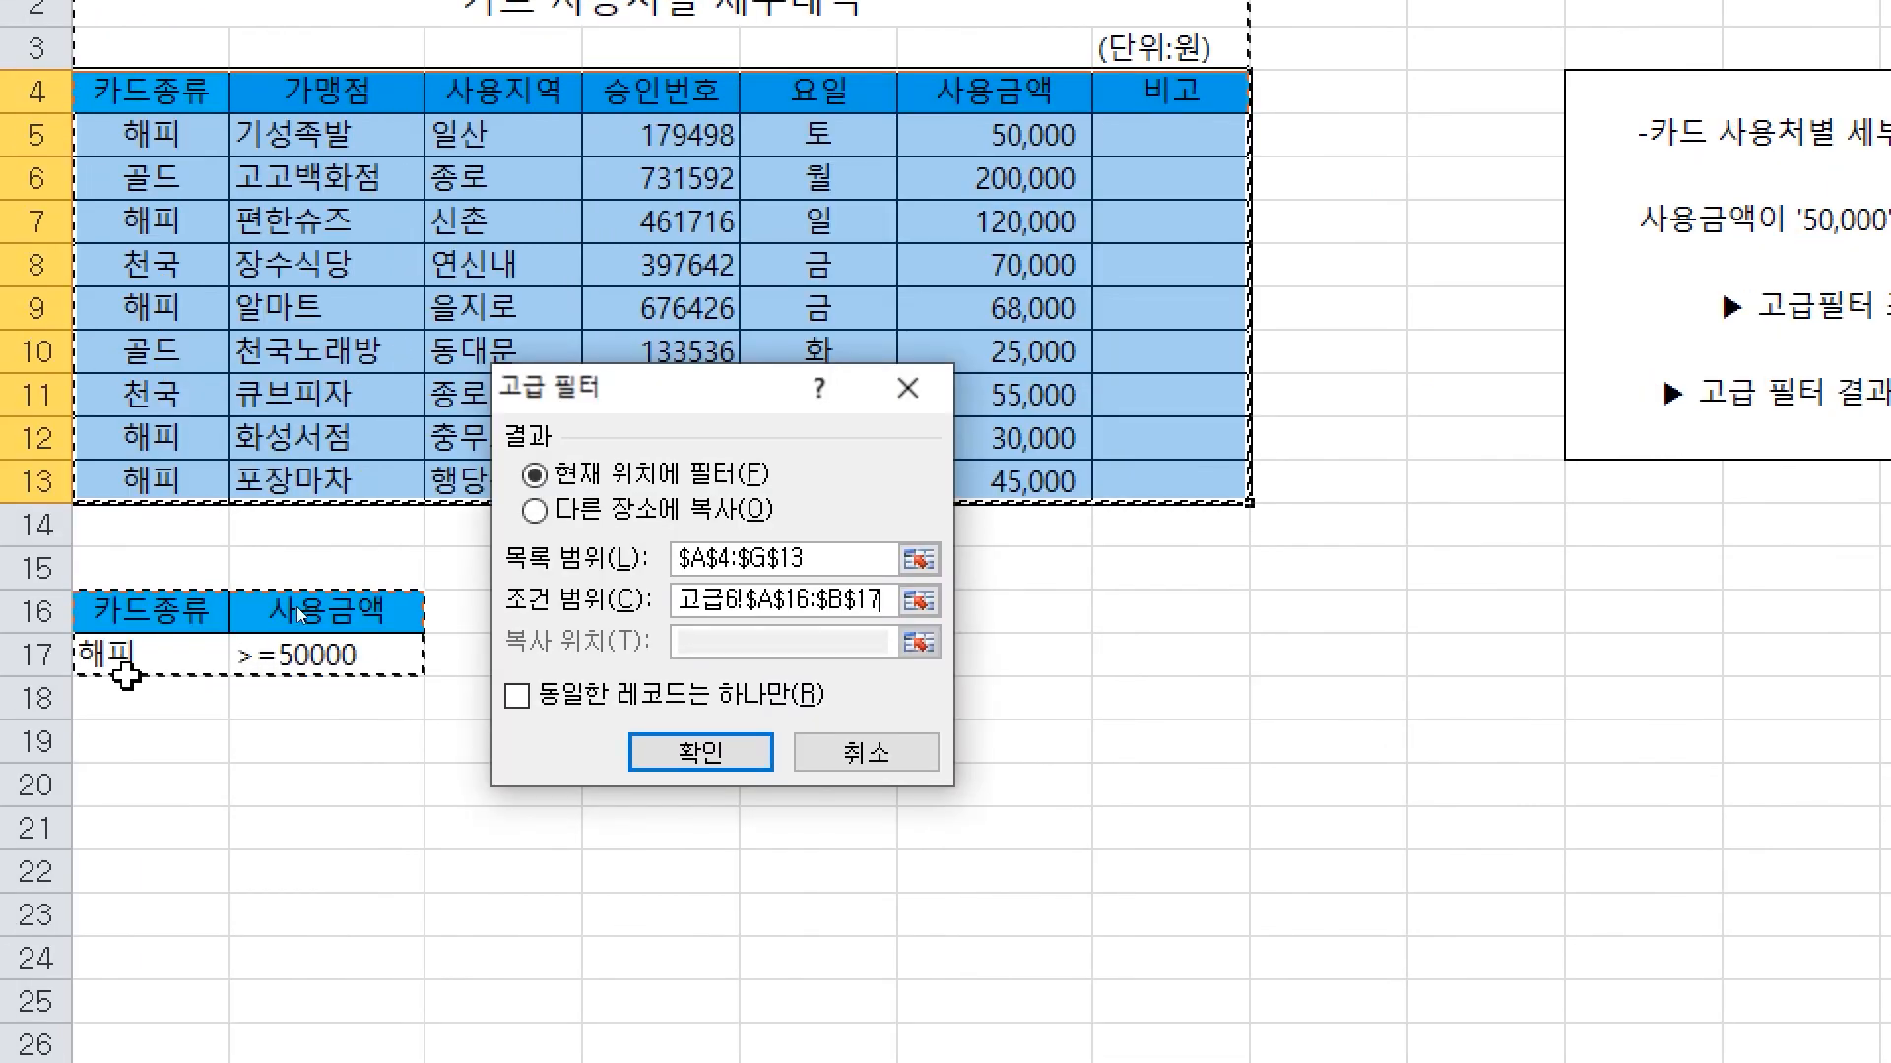
pyautogui.click(166, 792)
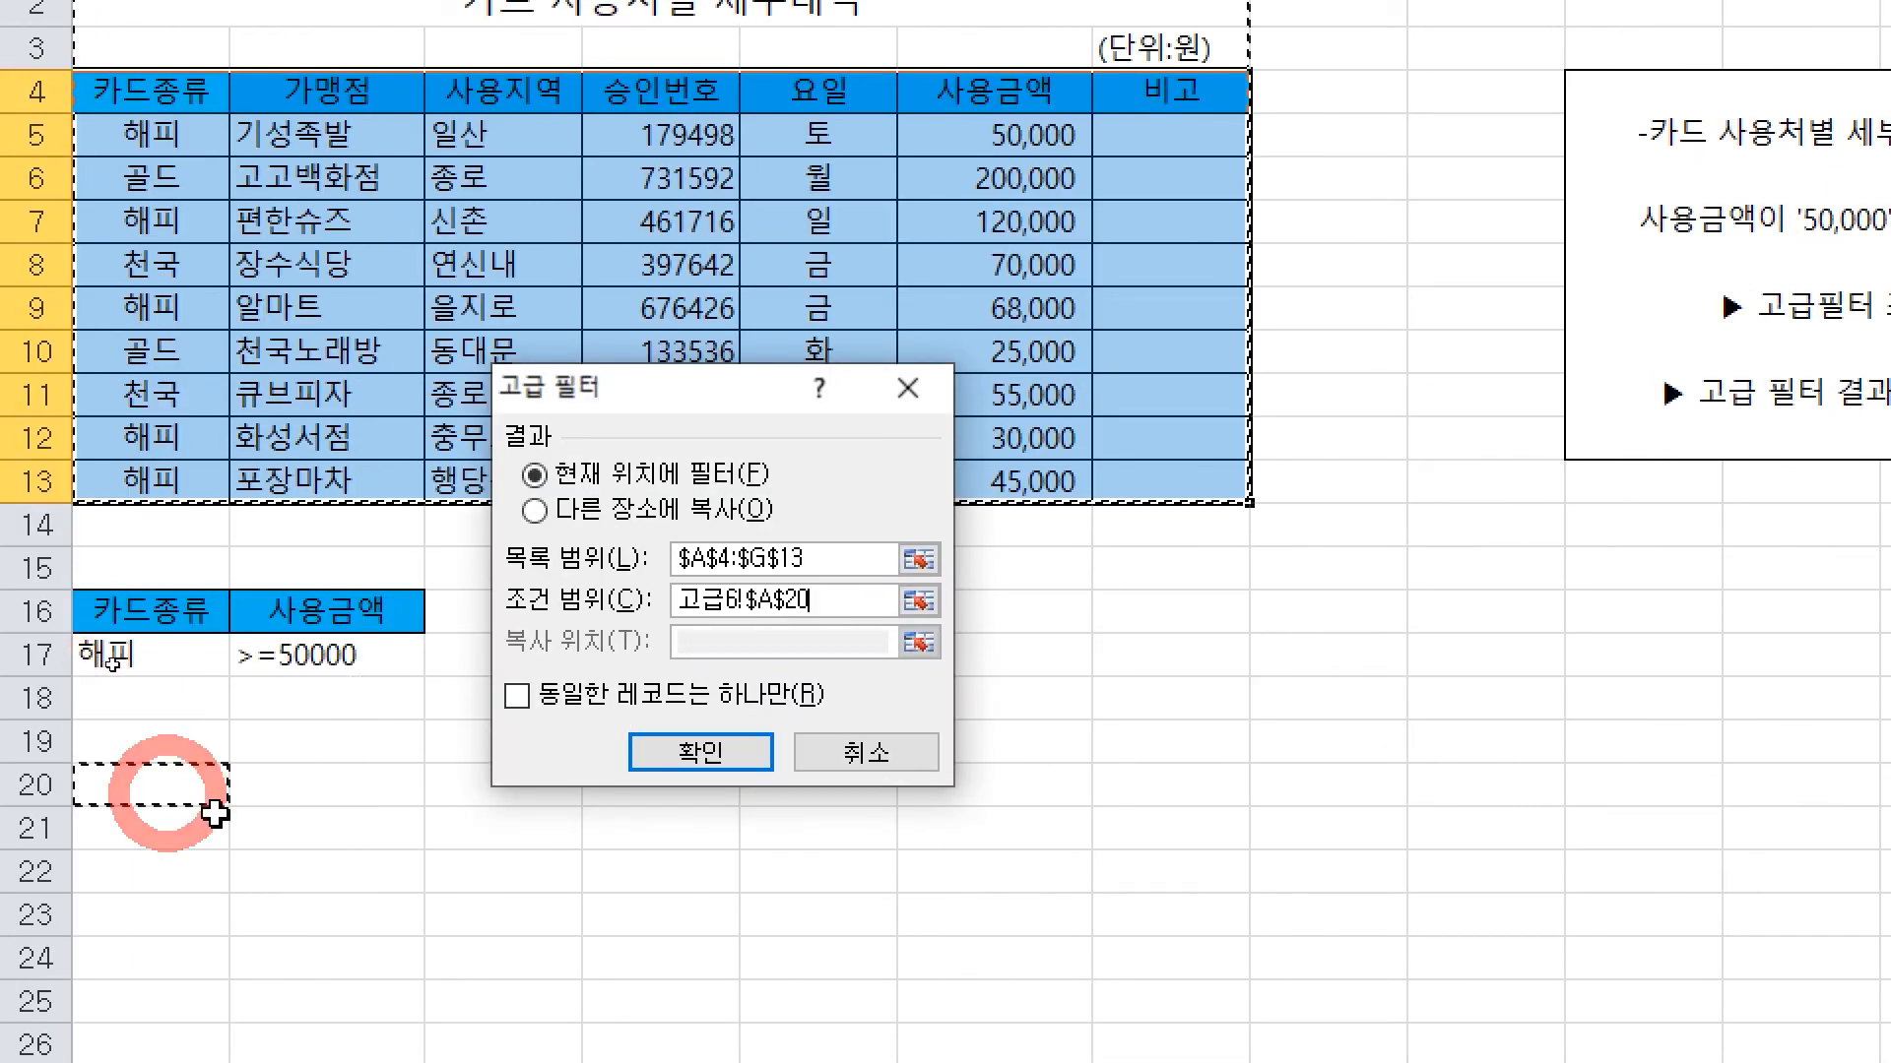
pyautogui.click(648, 509)
pyautogui.moveTo(804, 597); pyautogui.dragTo(567, 591)
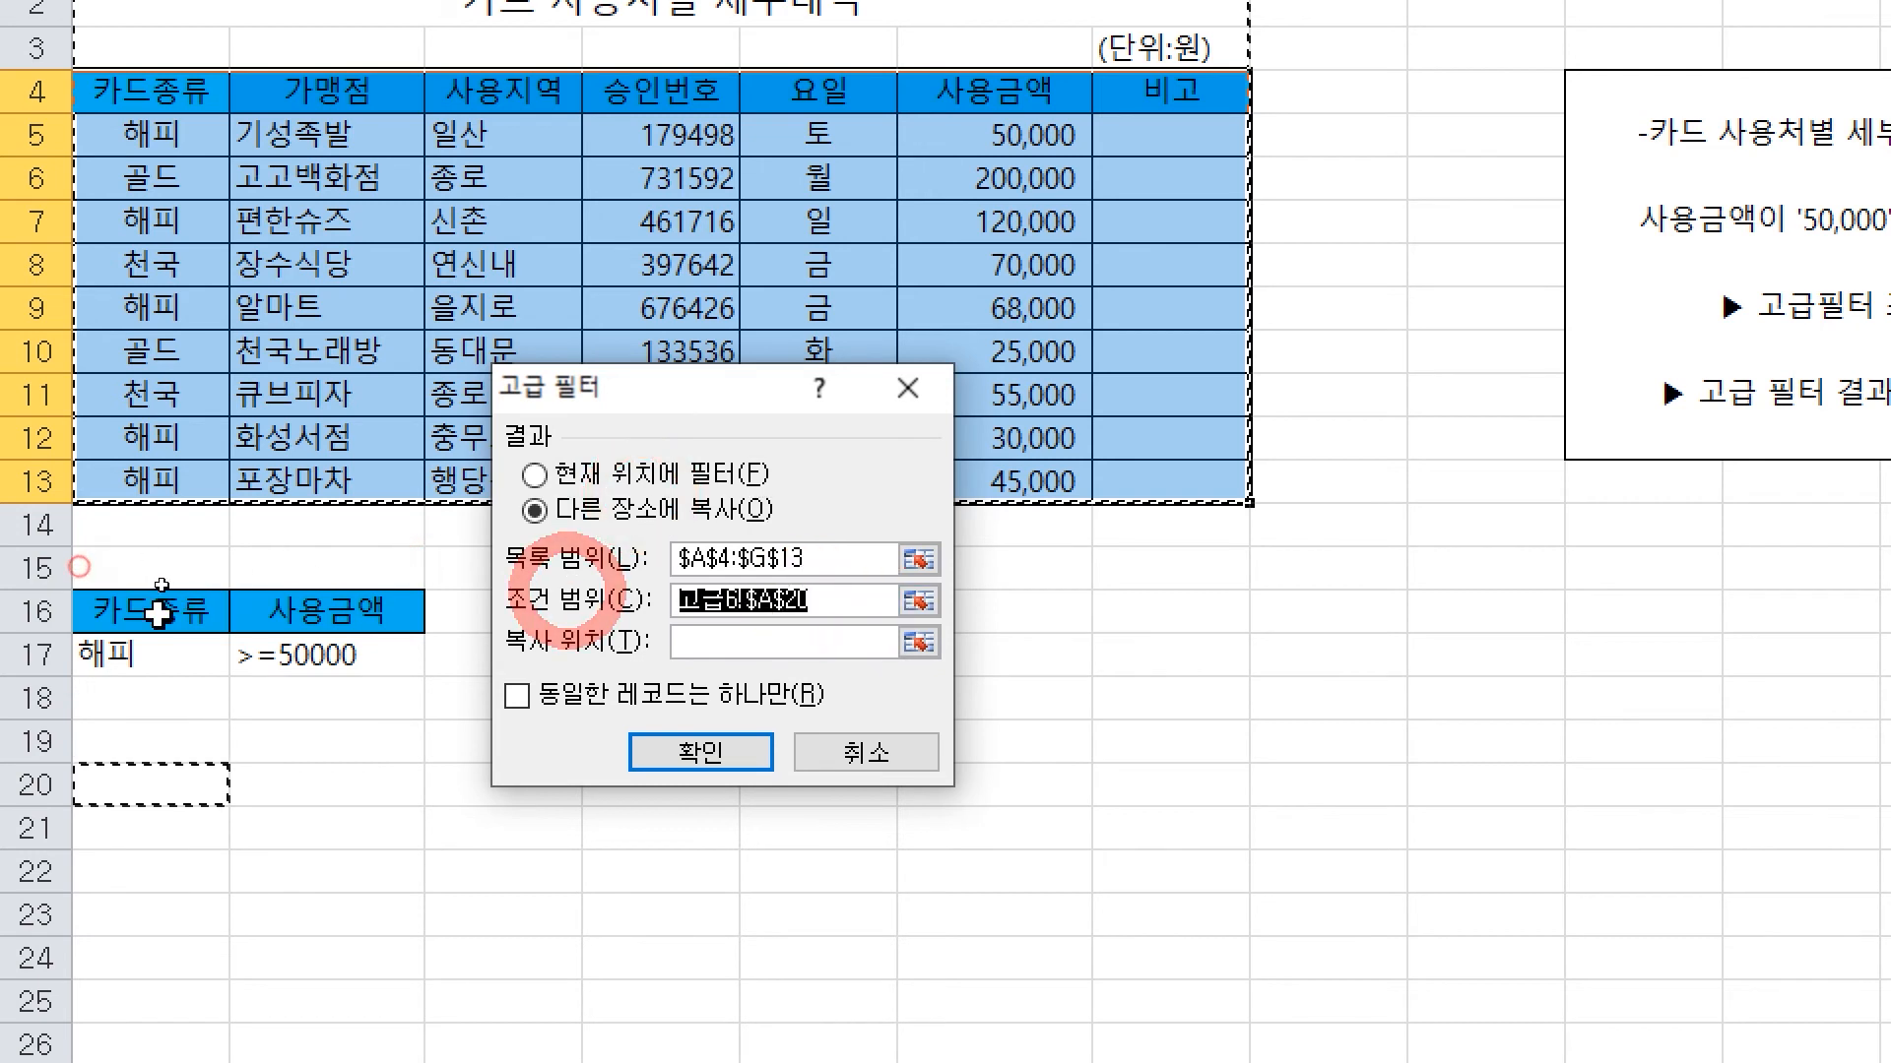
pyautogui.moveTo(157, 613); pyautogui.dragTo(335, 662)
# Set A20 as the copy destination, run the filter and check the extracted rows against the task text
pyautogui.click(710, 640)
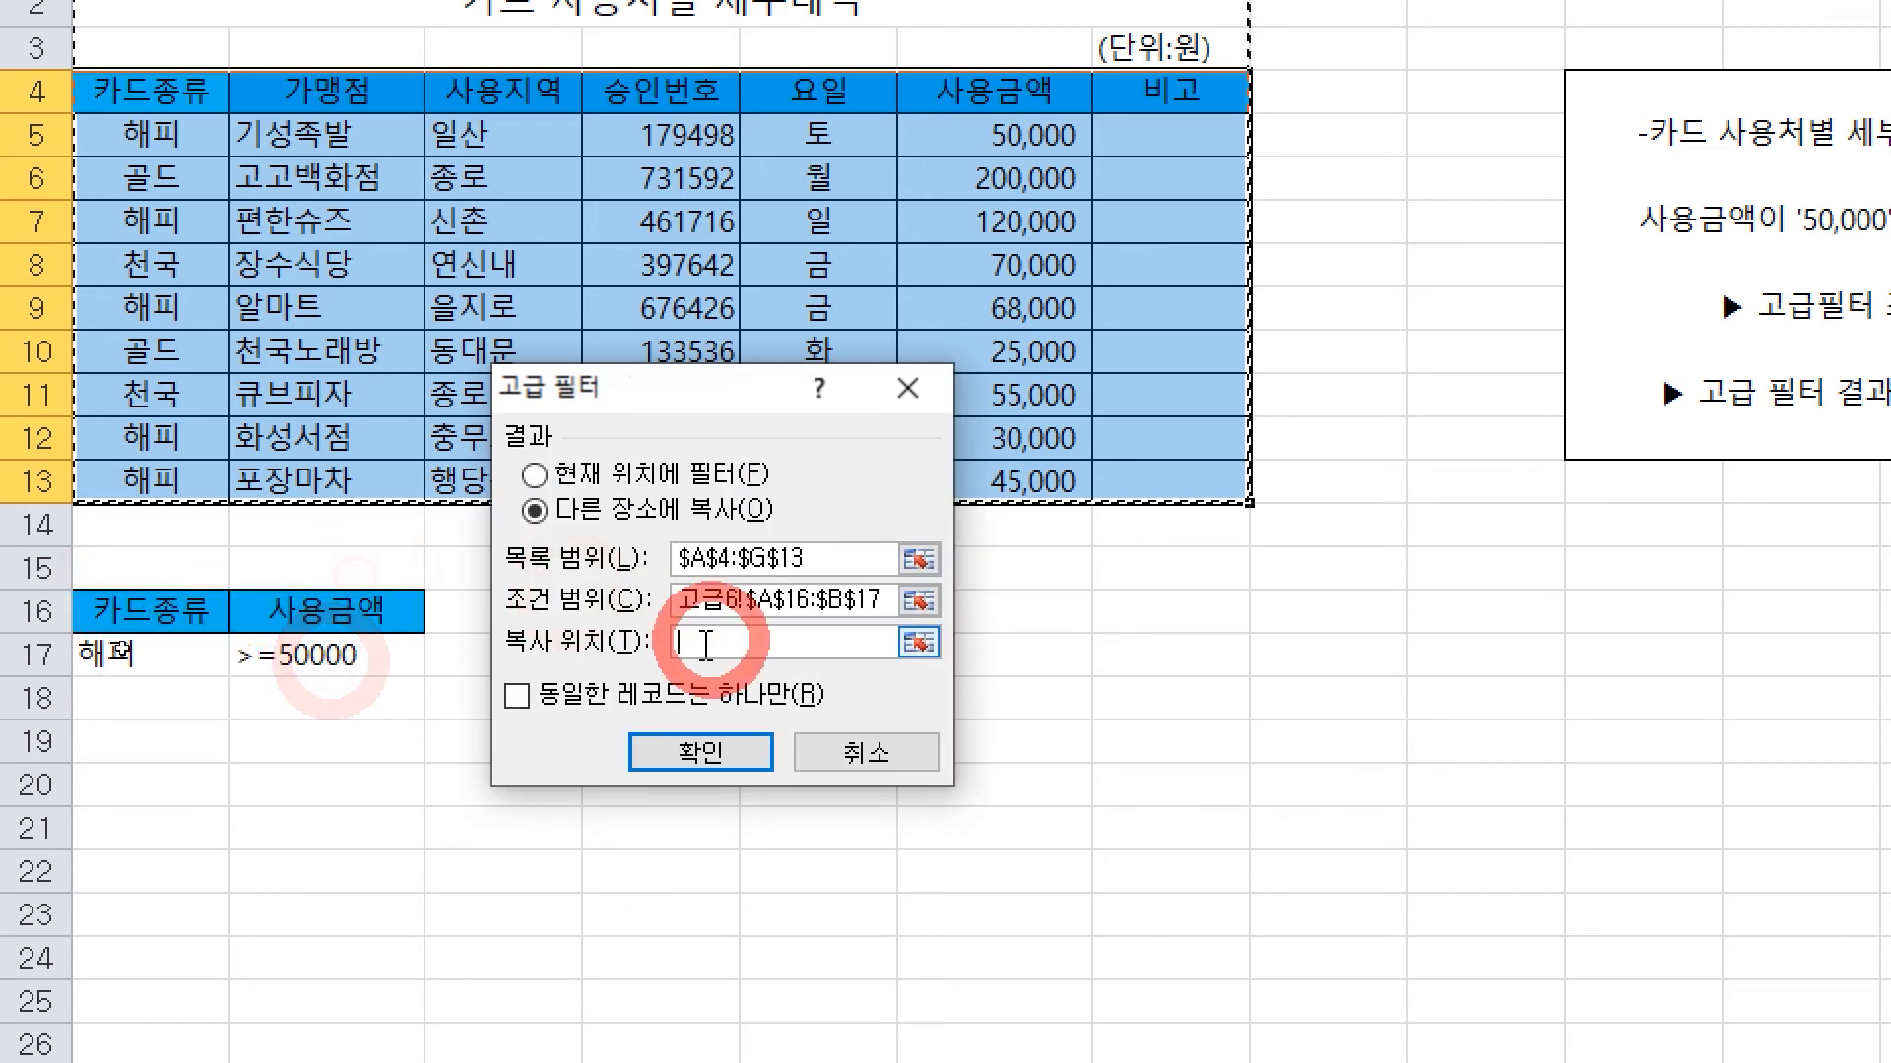
pyautogui.click(163, 791)
pyautogui.click(700, 754)
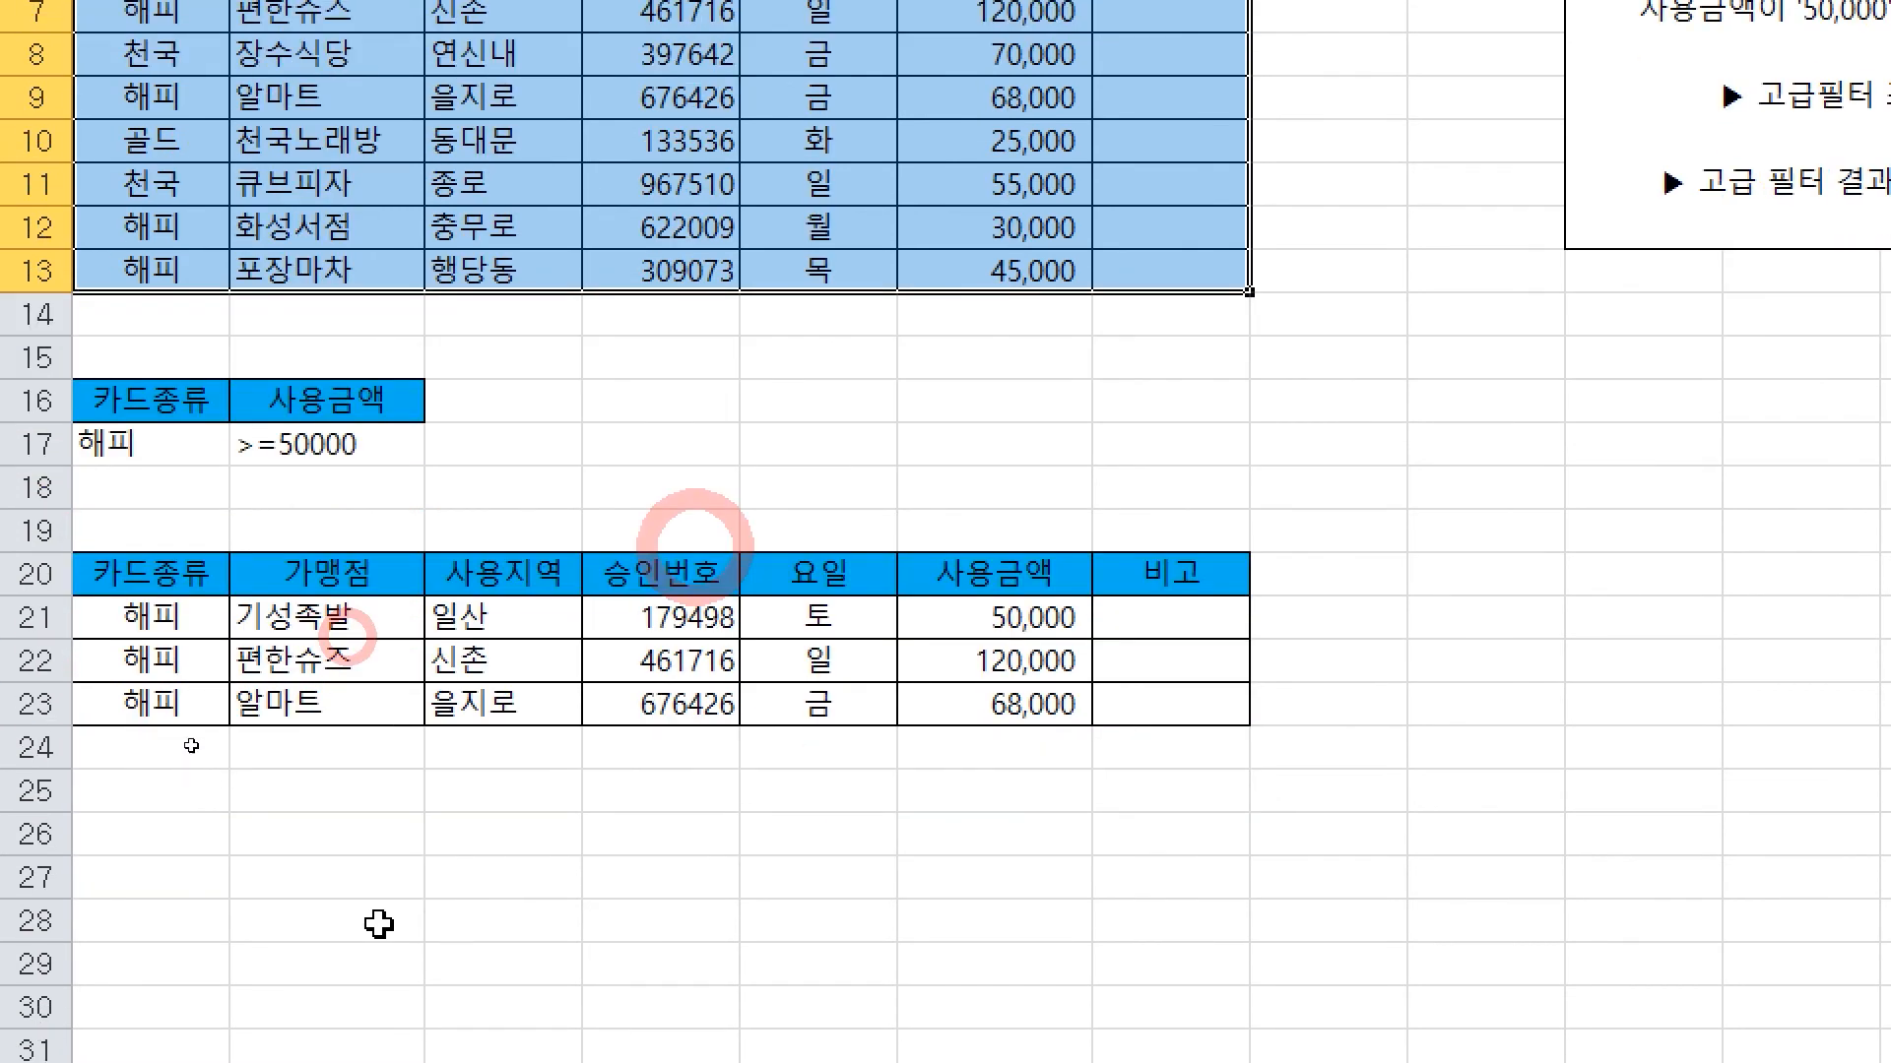
pyautogui.moveTo(182, 629); pyautogui.dragTo(452, 714)
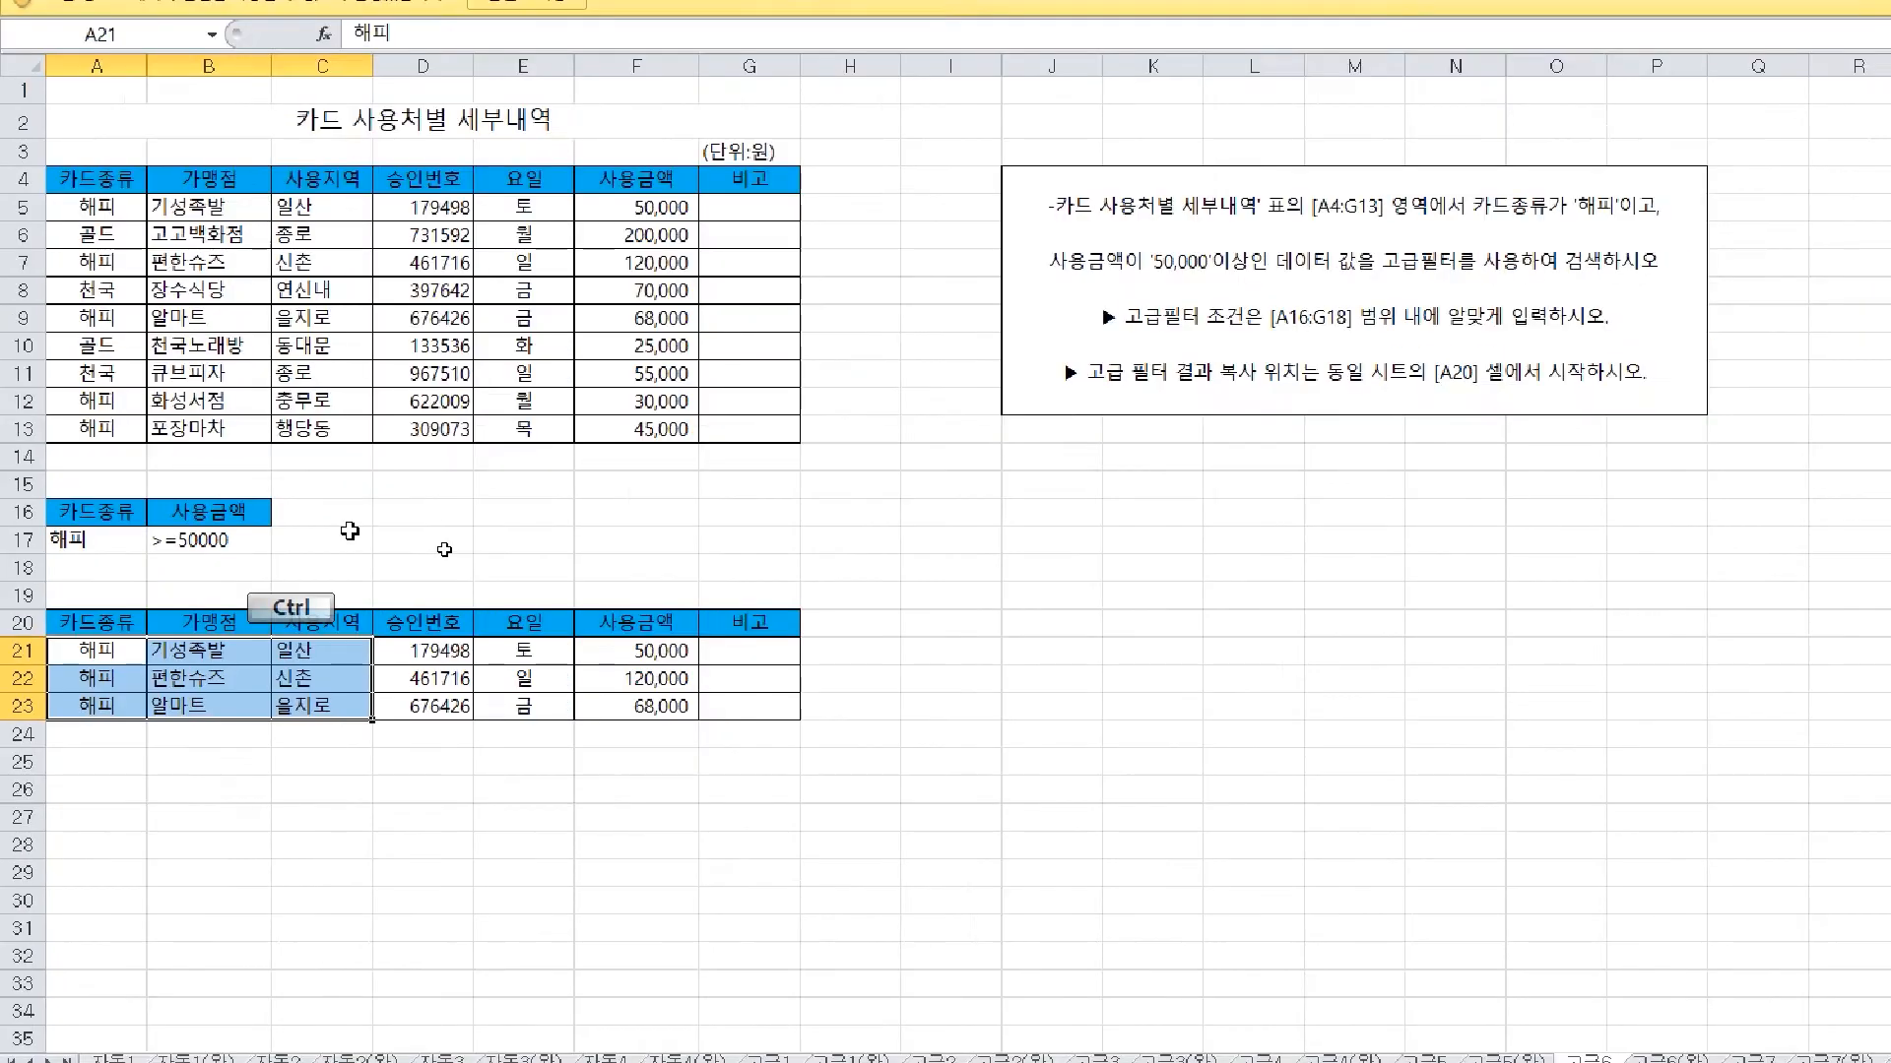
pyautogui.click(980, 237)
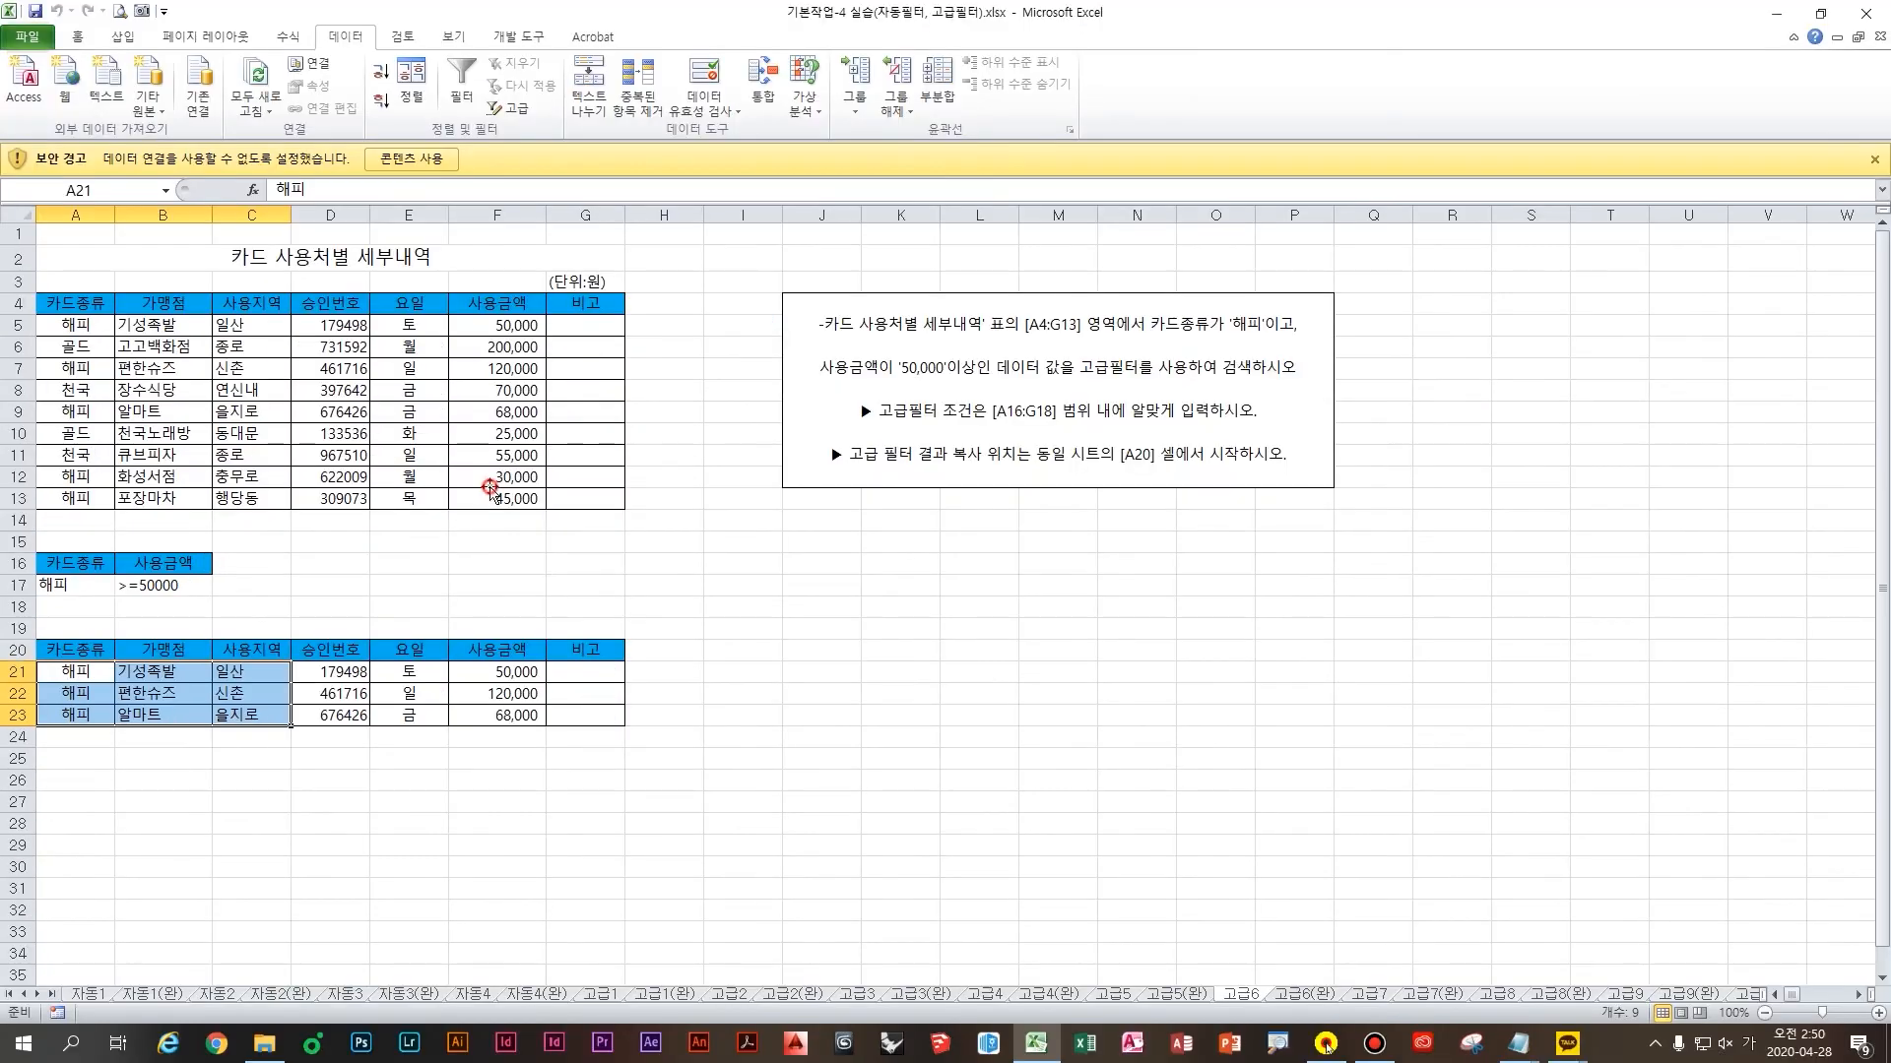
# On the 고급7 sheet, copy the 성별 and 주문횟수 headers to A18:B18 as criteria headers
pyautogui.click(1369, 995)
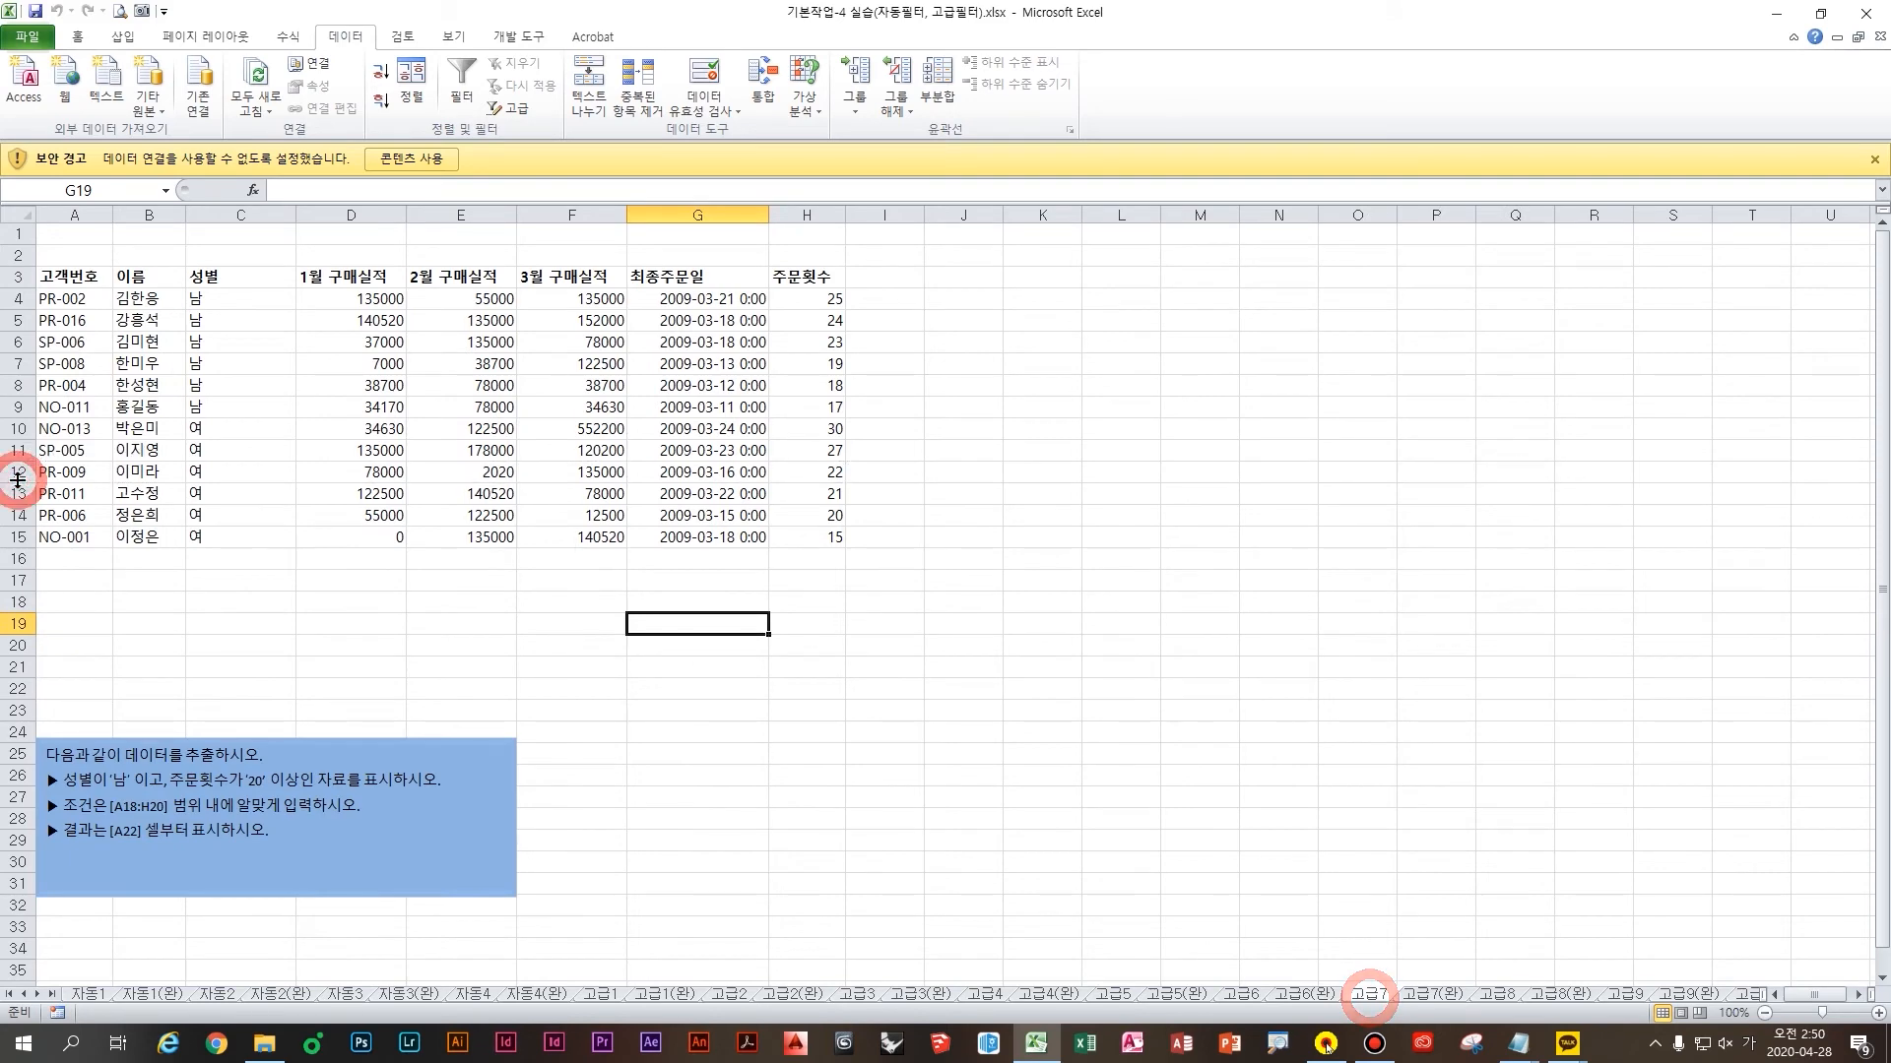
pyautogui.click(241, 443)
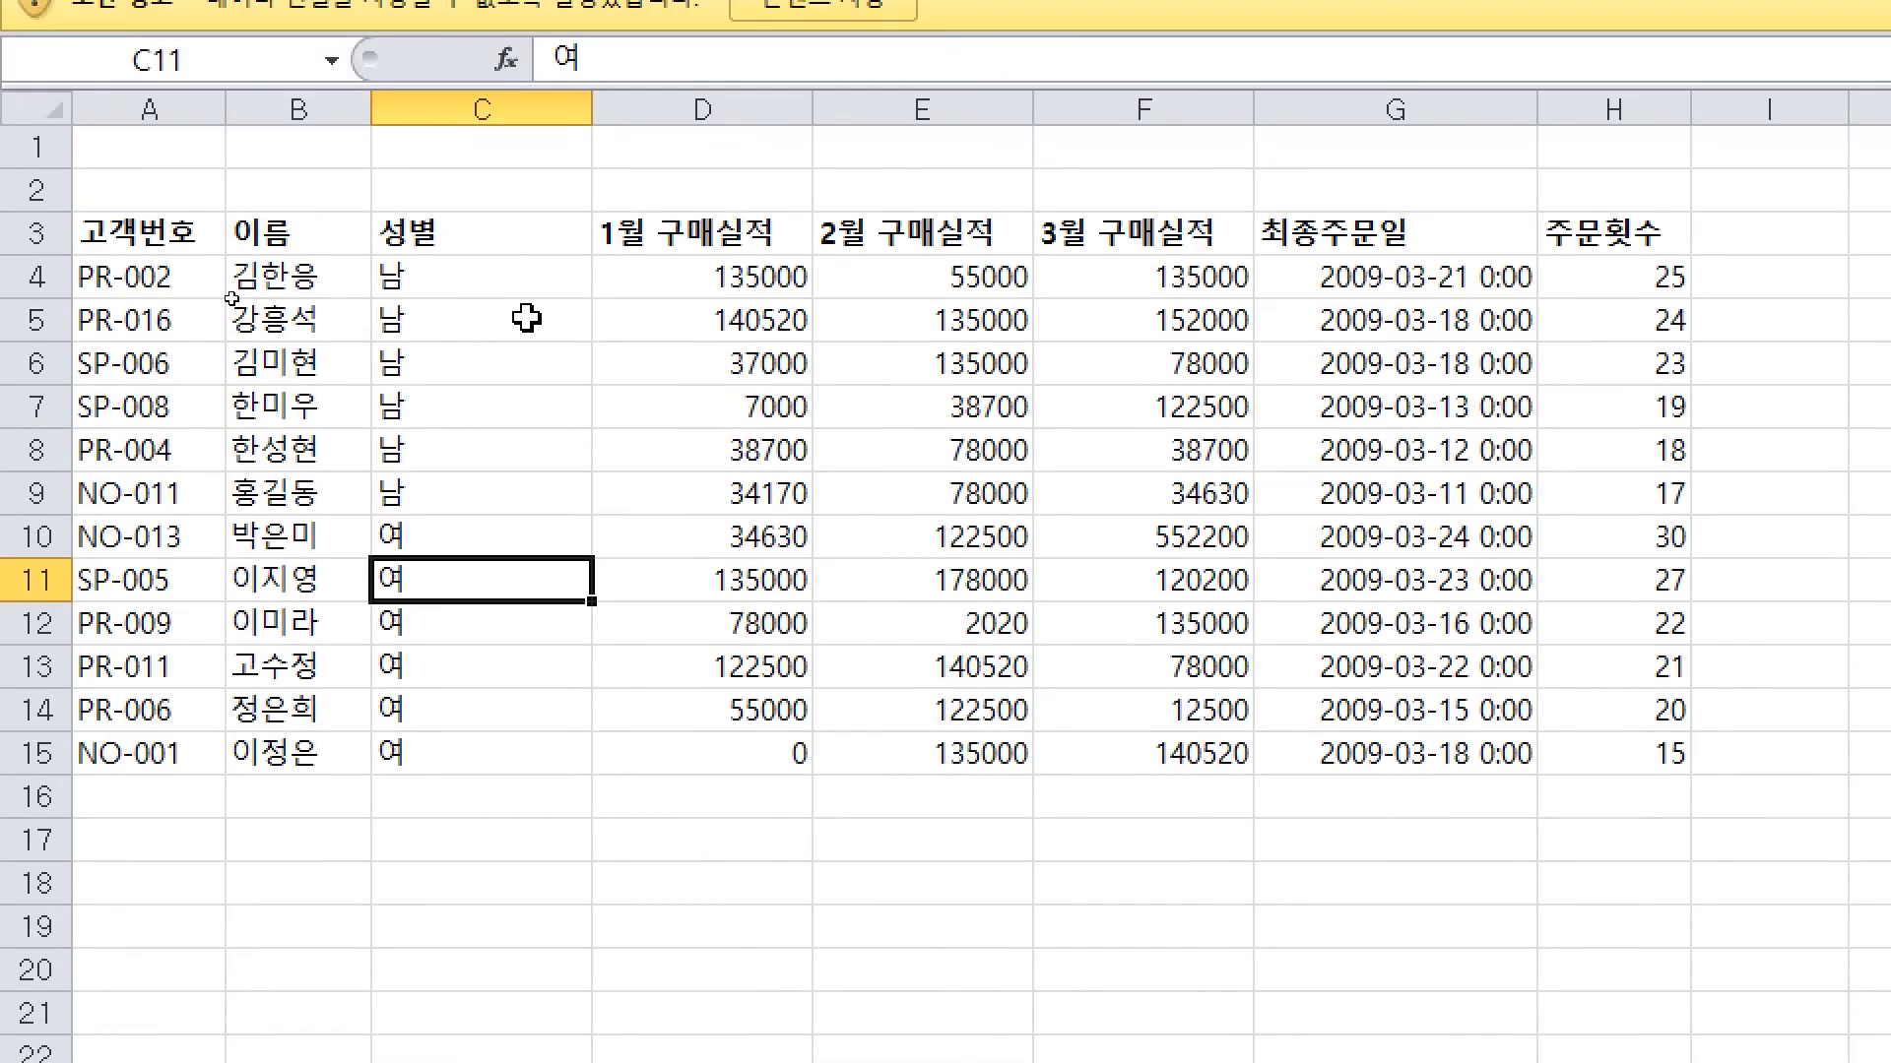
pyautogui.click(456, 232)
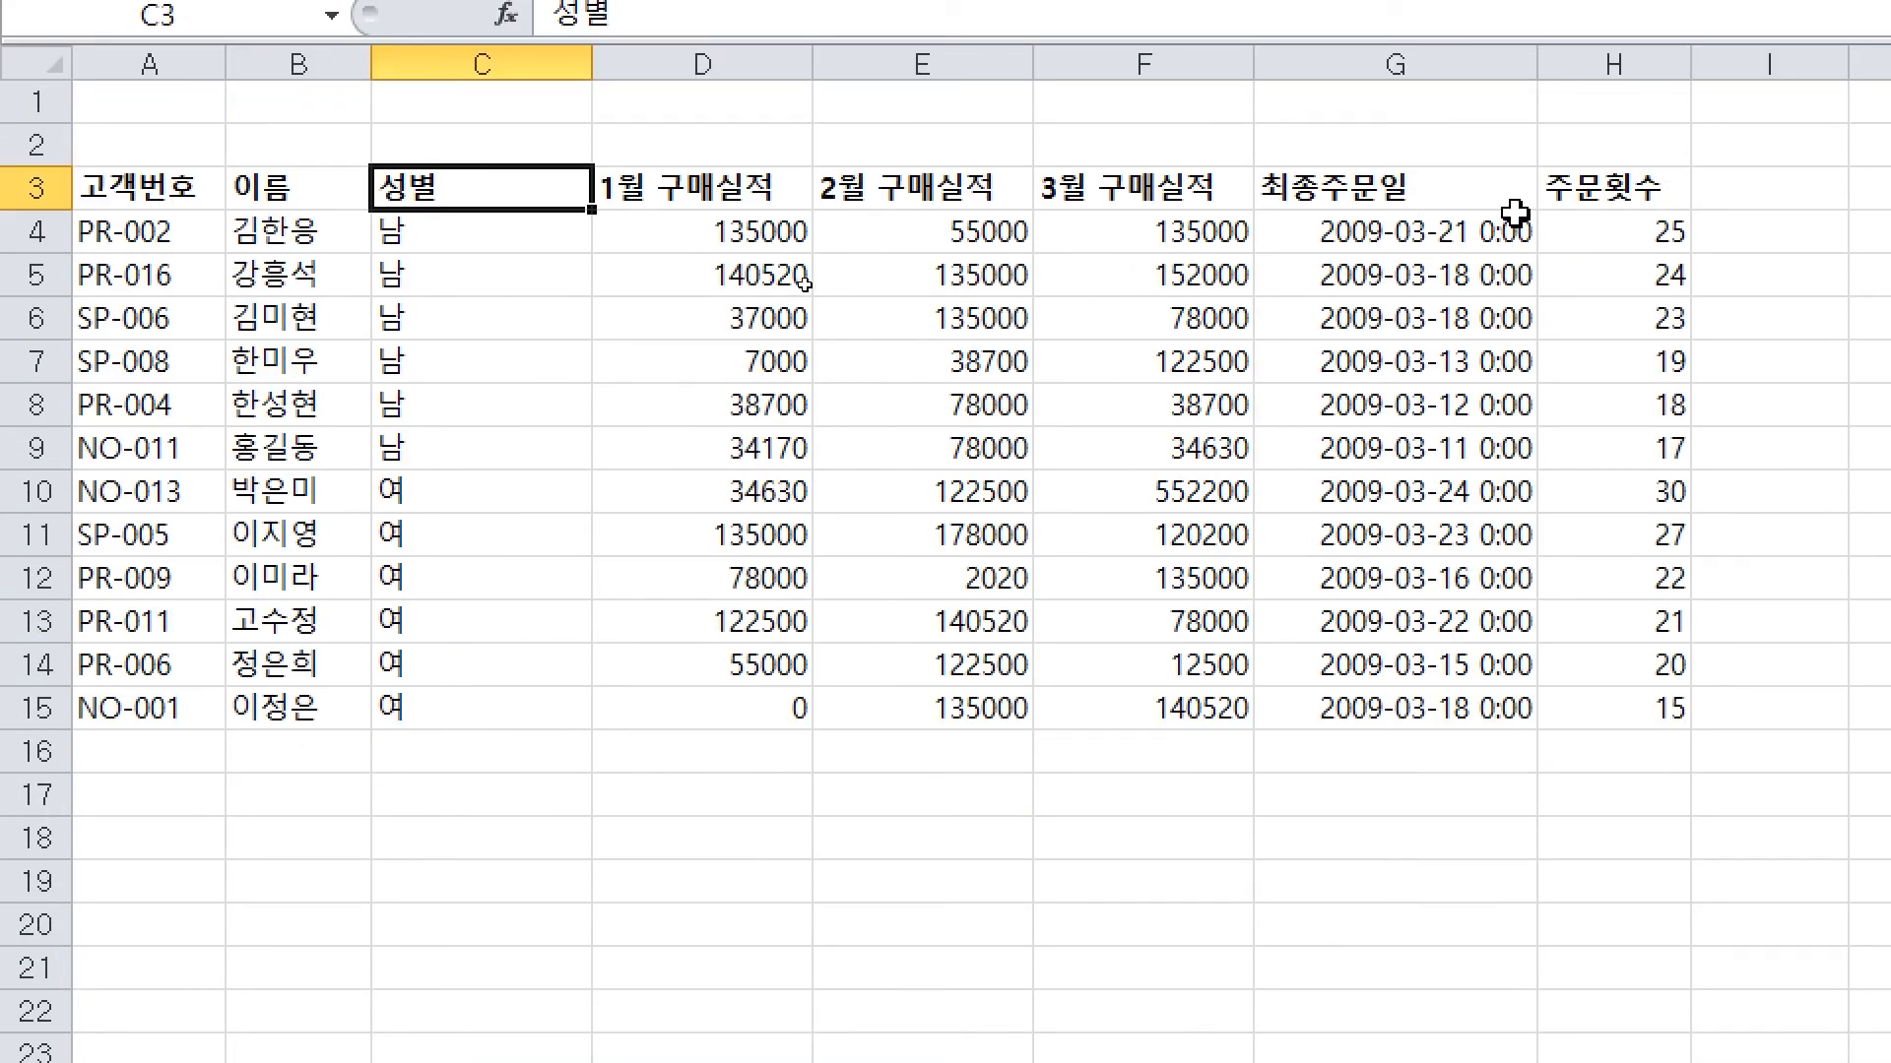
pyautogui.keyDown('ctrl'); pyautogui.click(1605, 187); pyautogui.keyUp('ctrl')
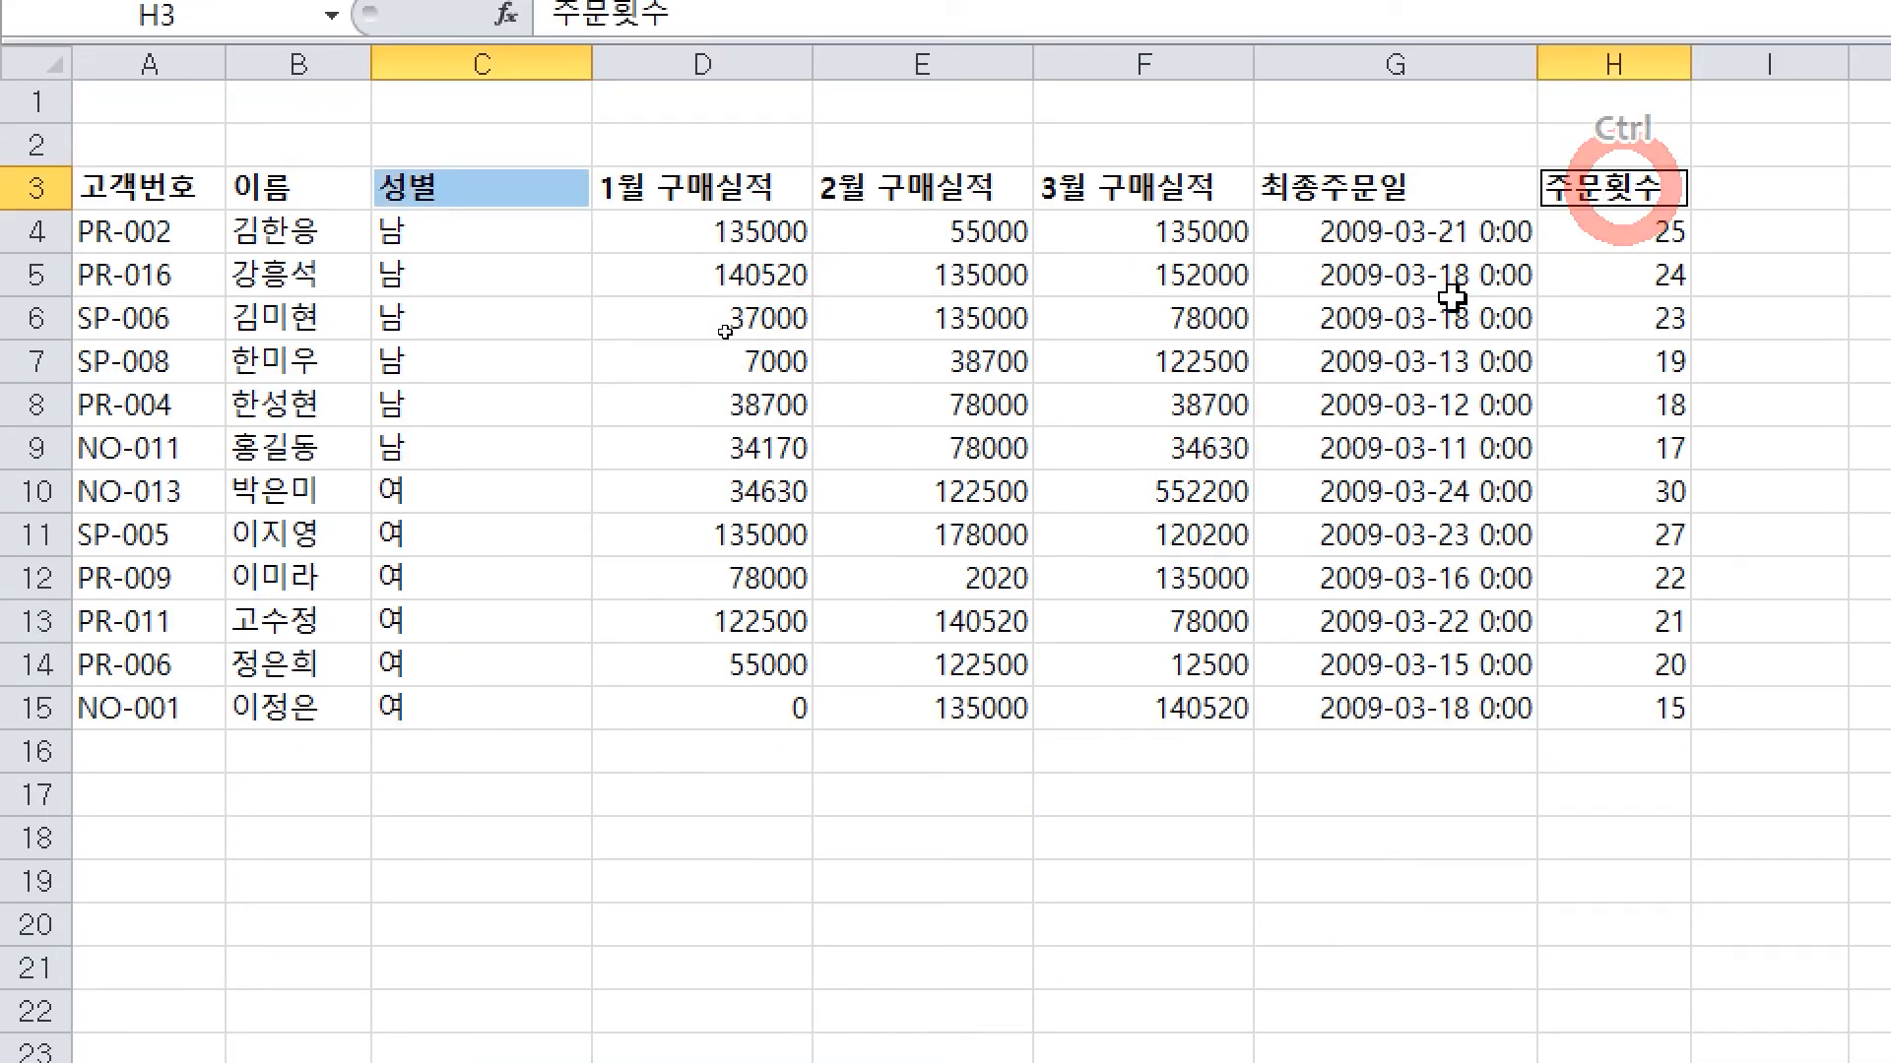
pyautogui.hotkey('ctrl', 'c')
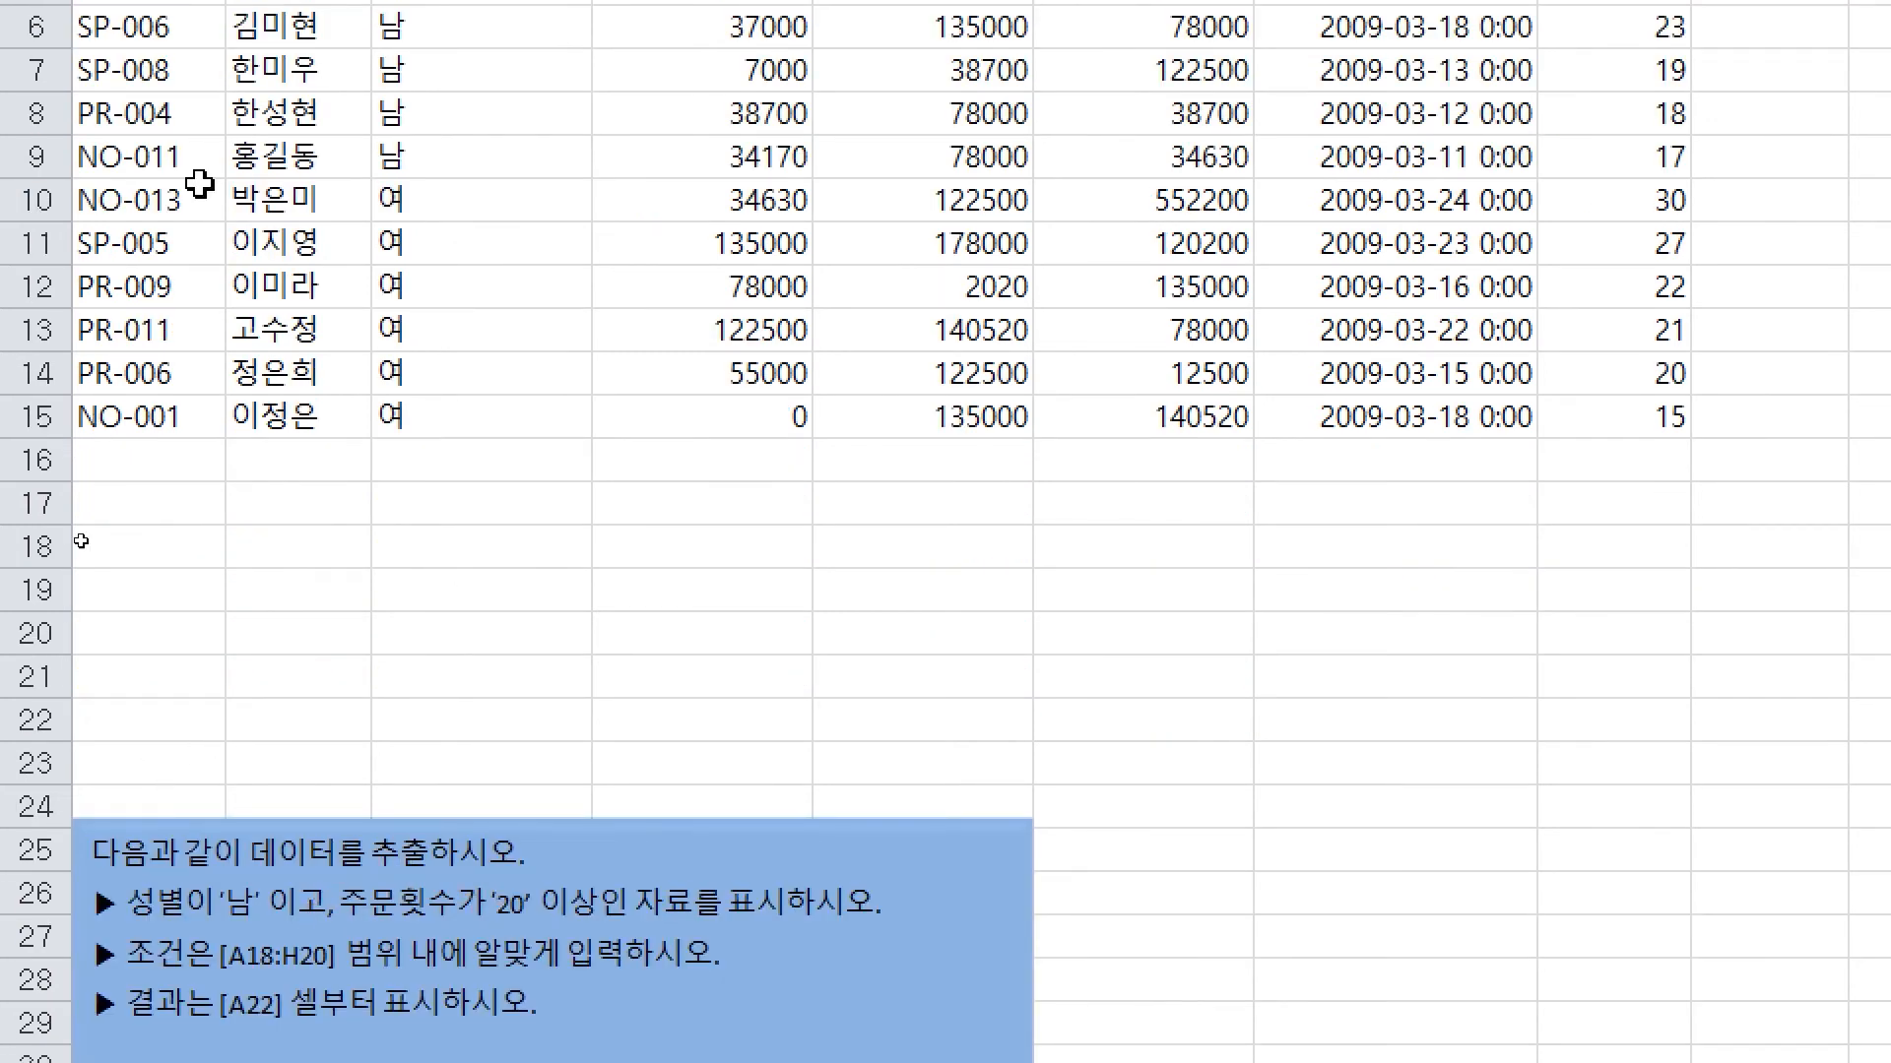
pyautogui.click(157, 532)
pyautogui.hotkey('ctrl', 'v')
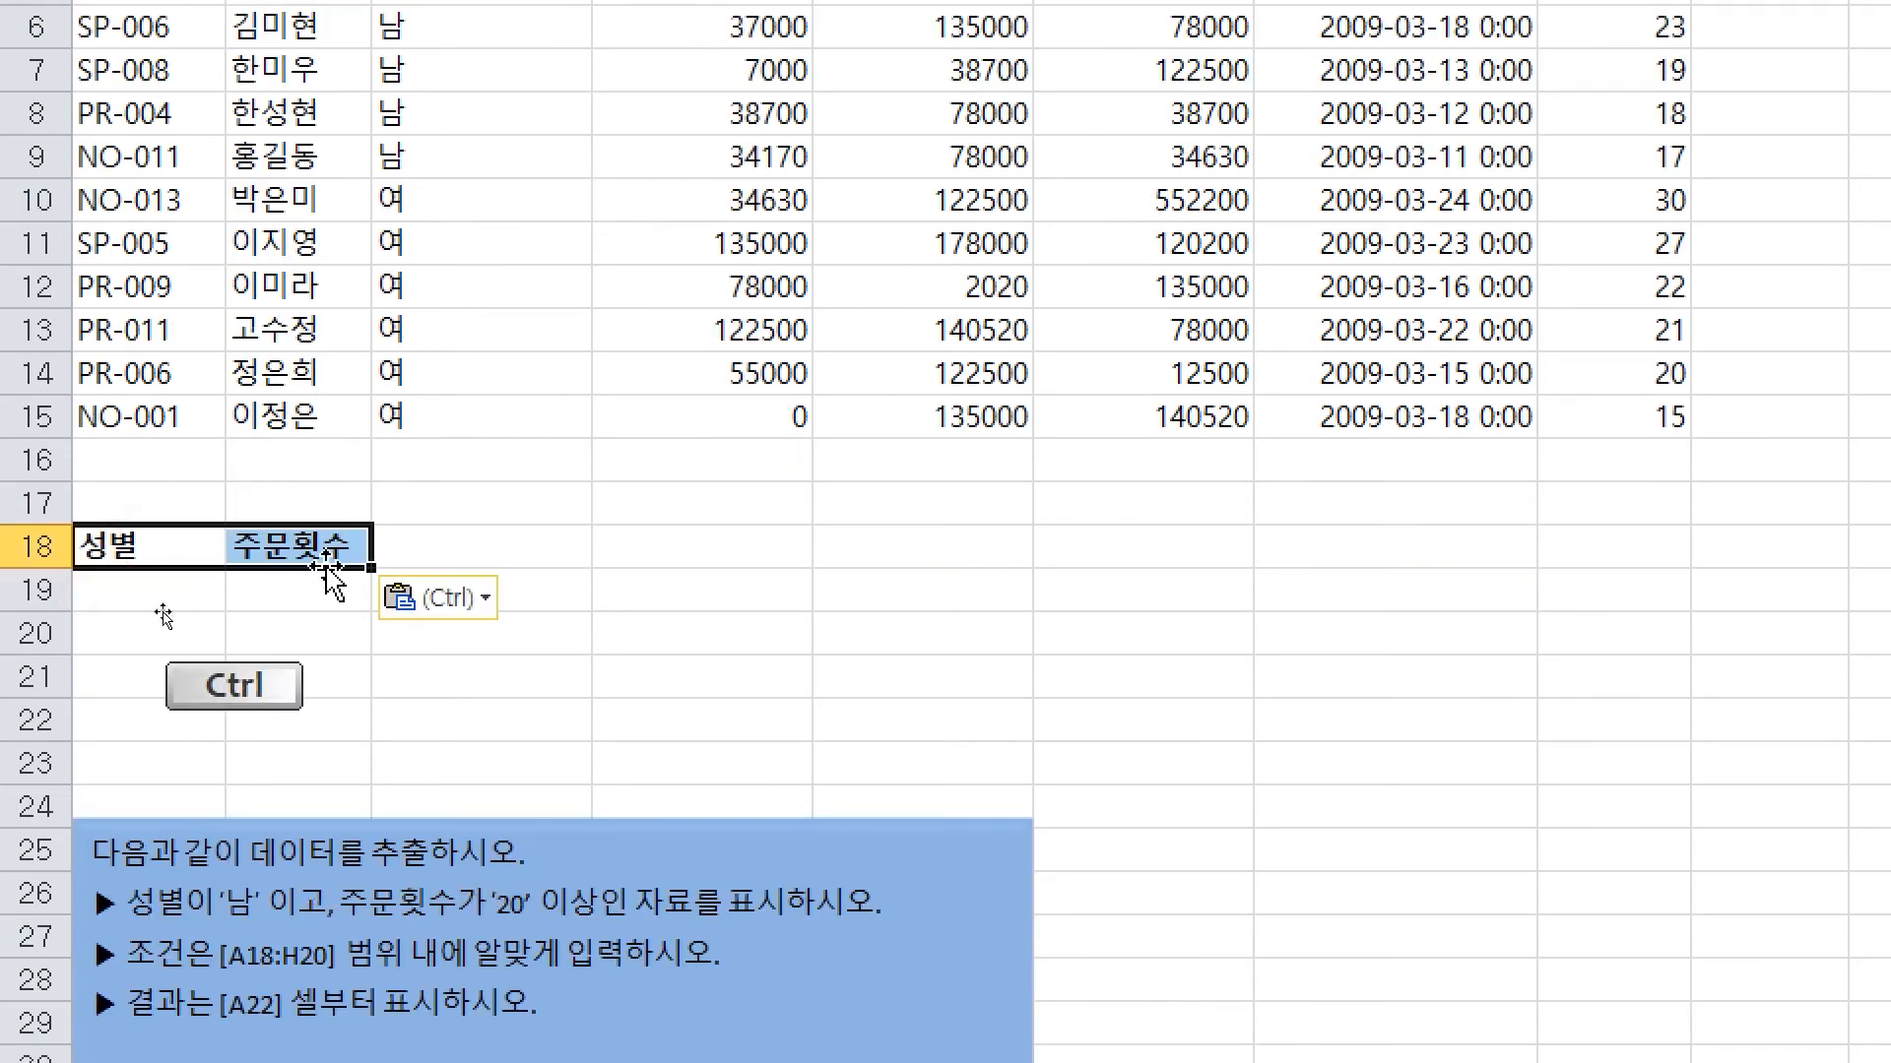
# Enter the criteria 남 under 성별 in A19 and >=20 under 주문횟수 in B19
pyautogui.click(184, 591)
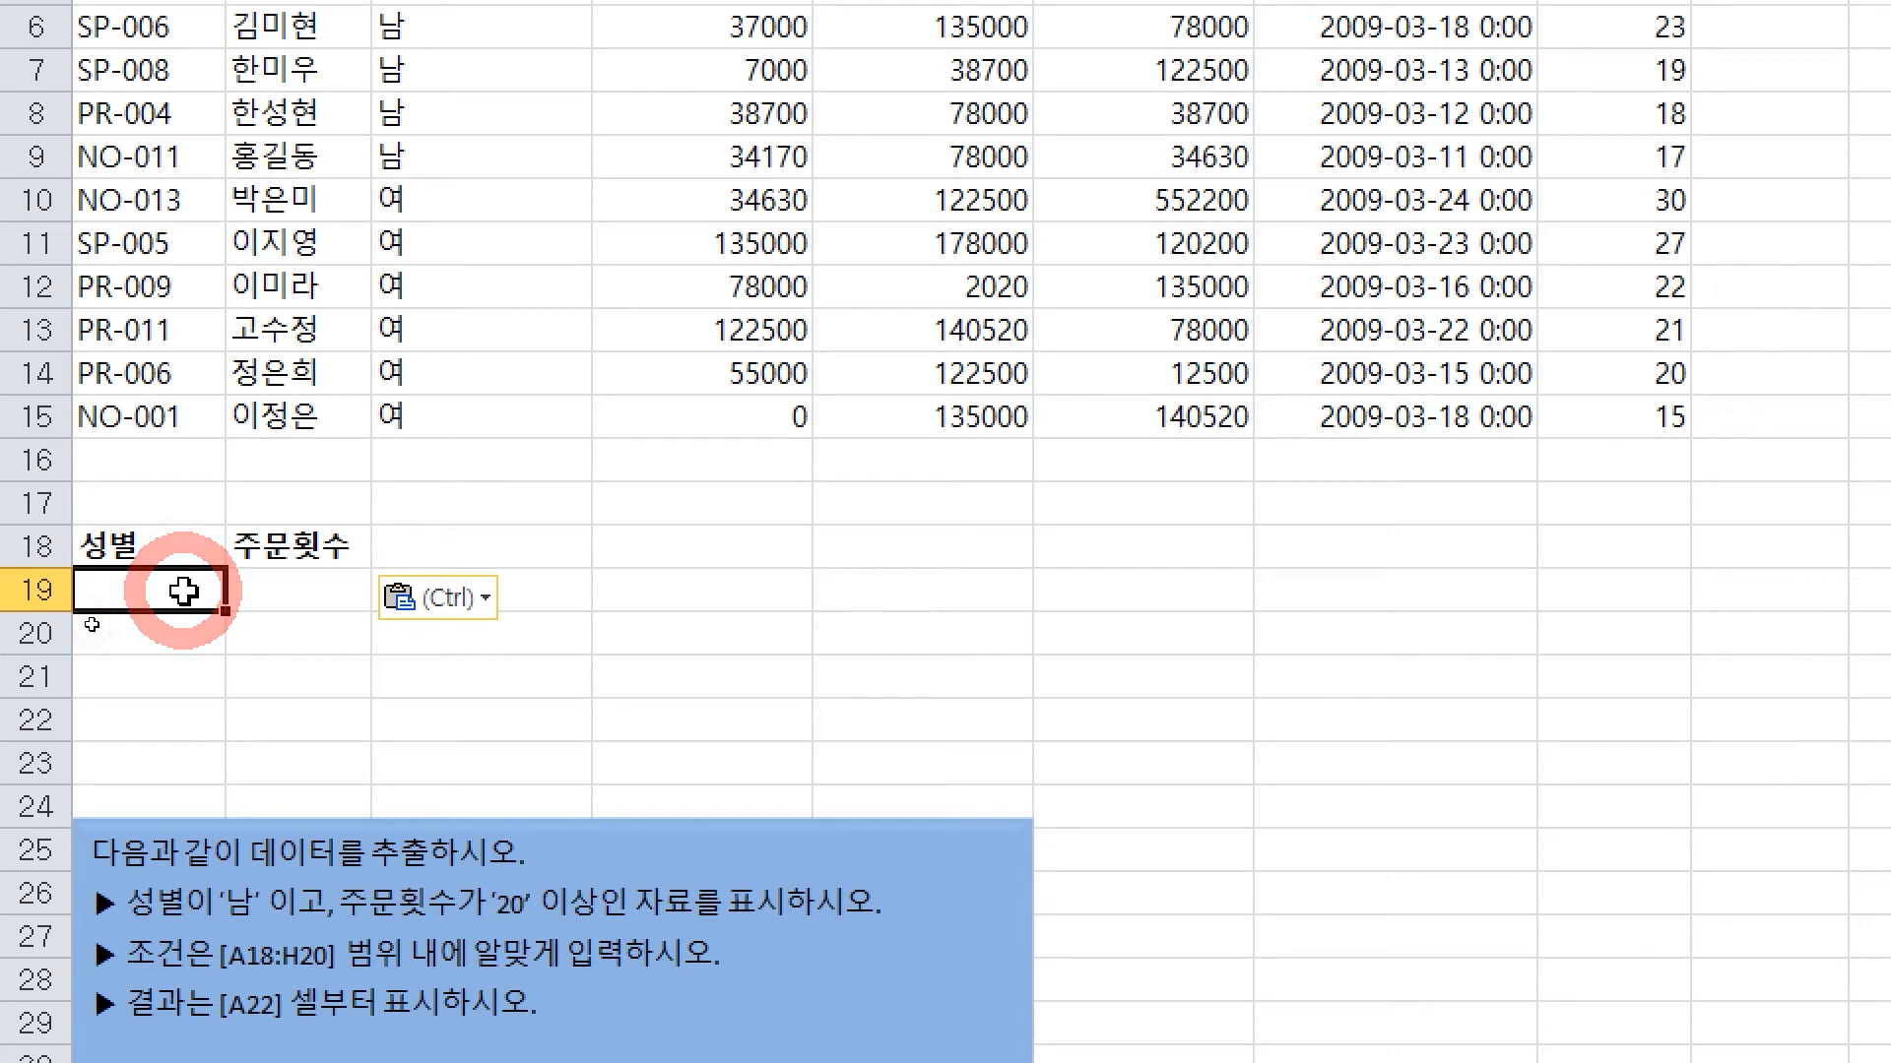
pyautogui.write('ㄴ')
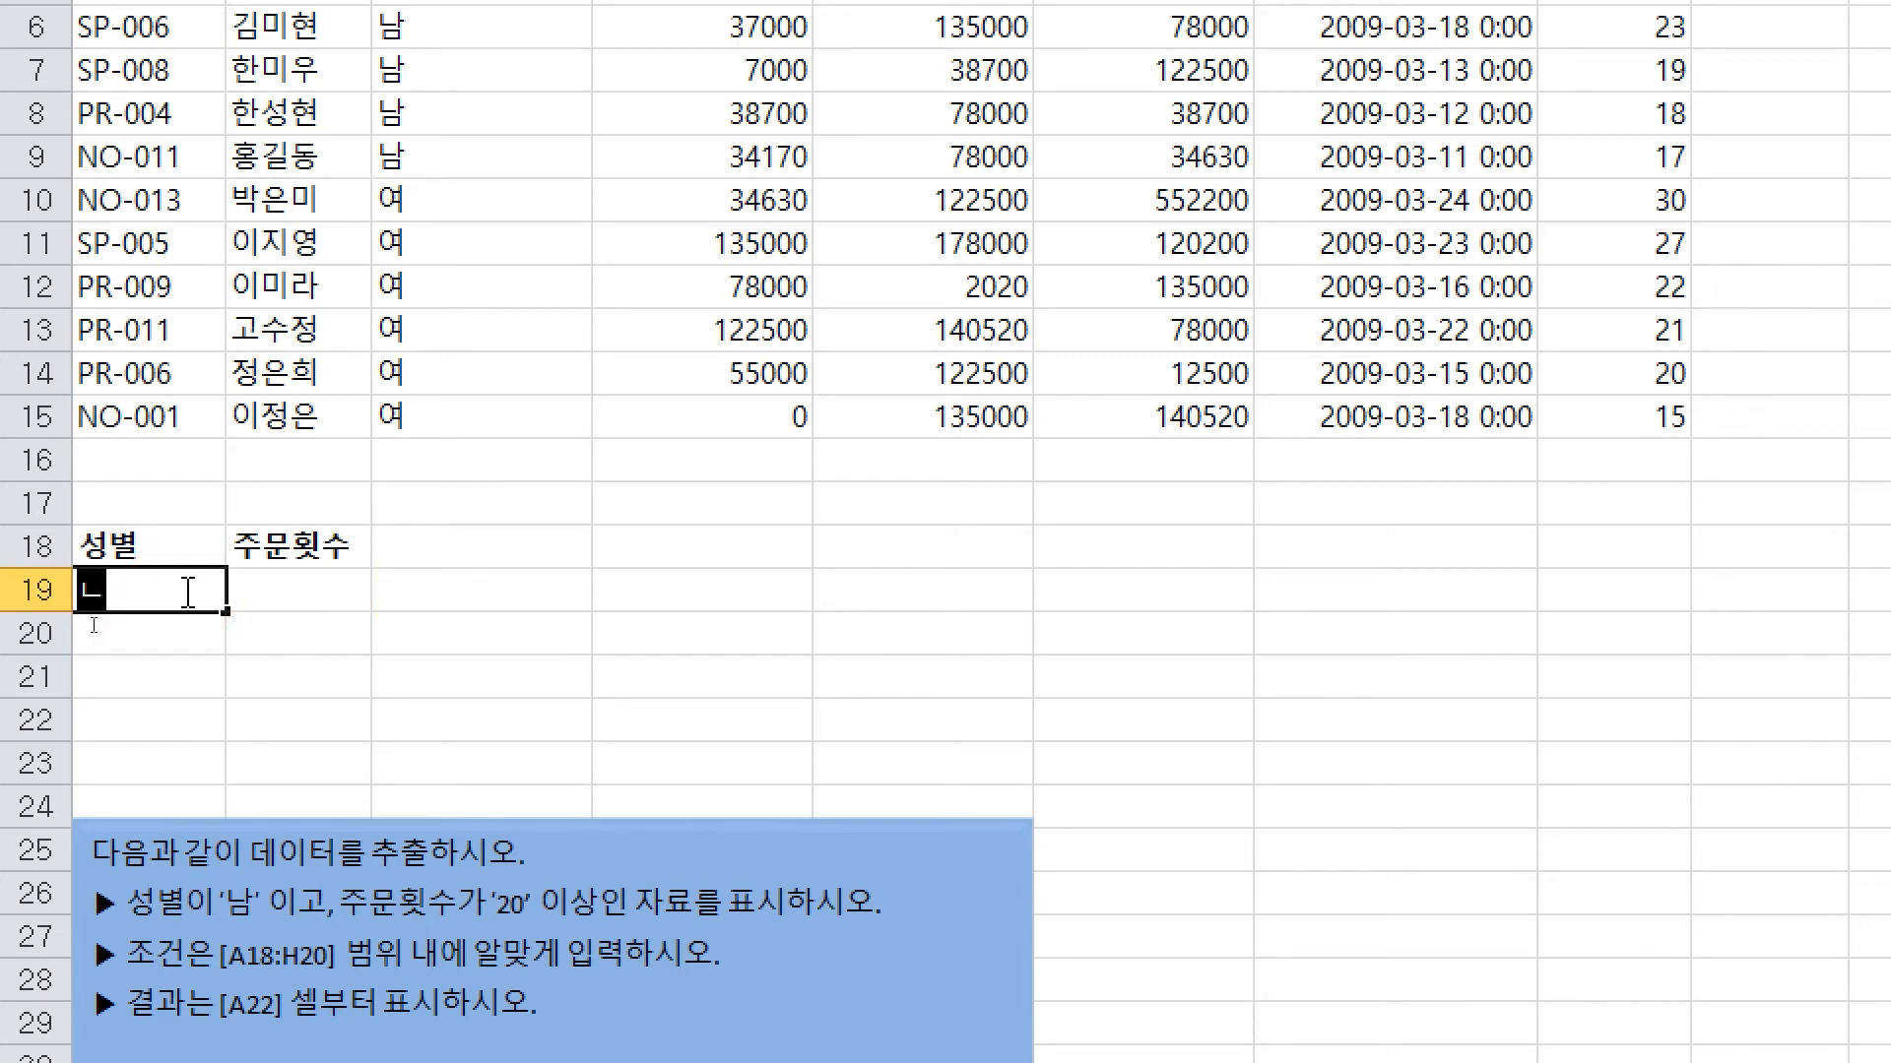
pyautogui.press('Tab')
pyautogui.write('>=20')
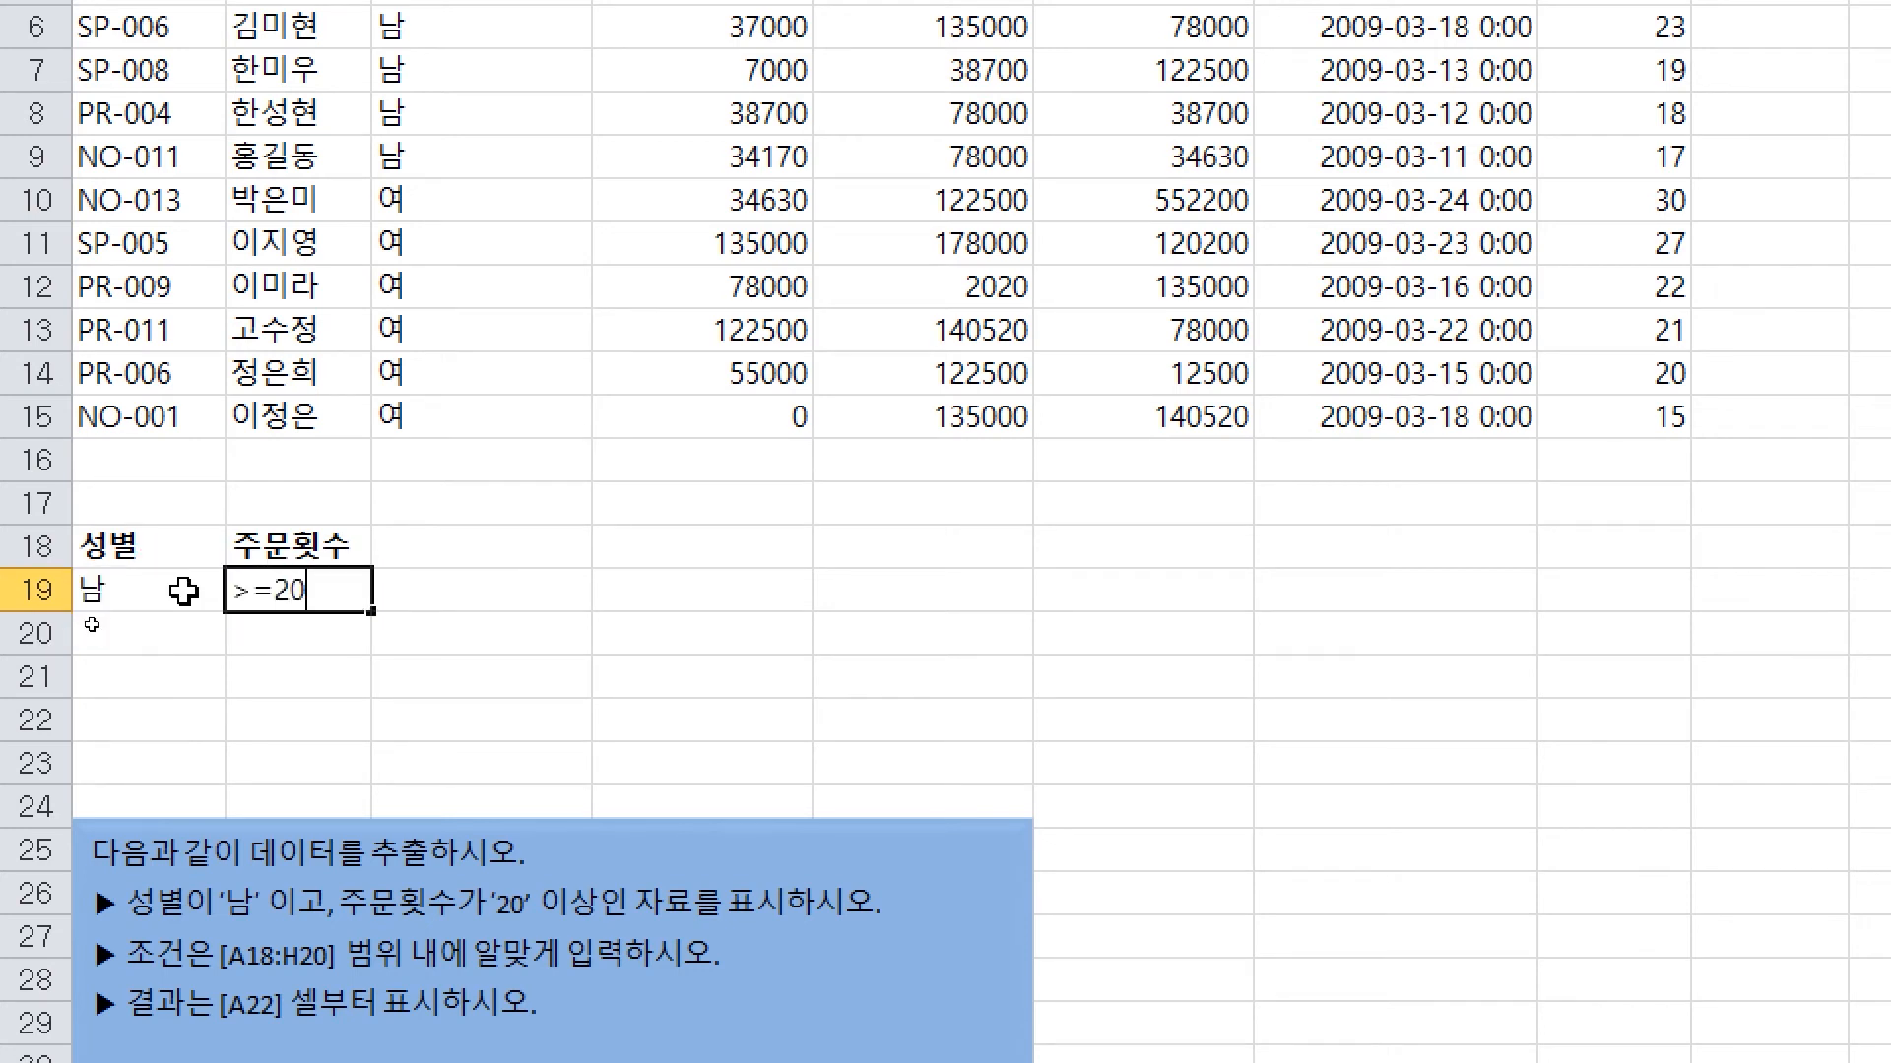
pyautogui.press('Return')
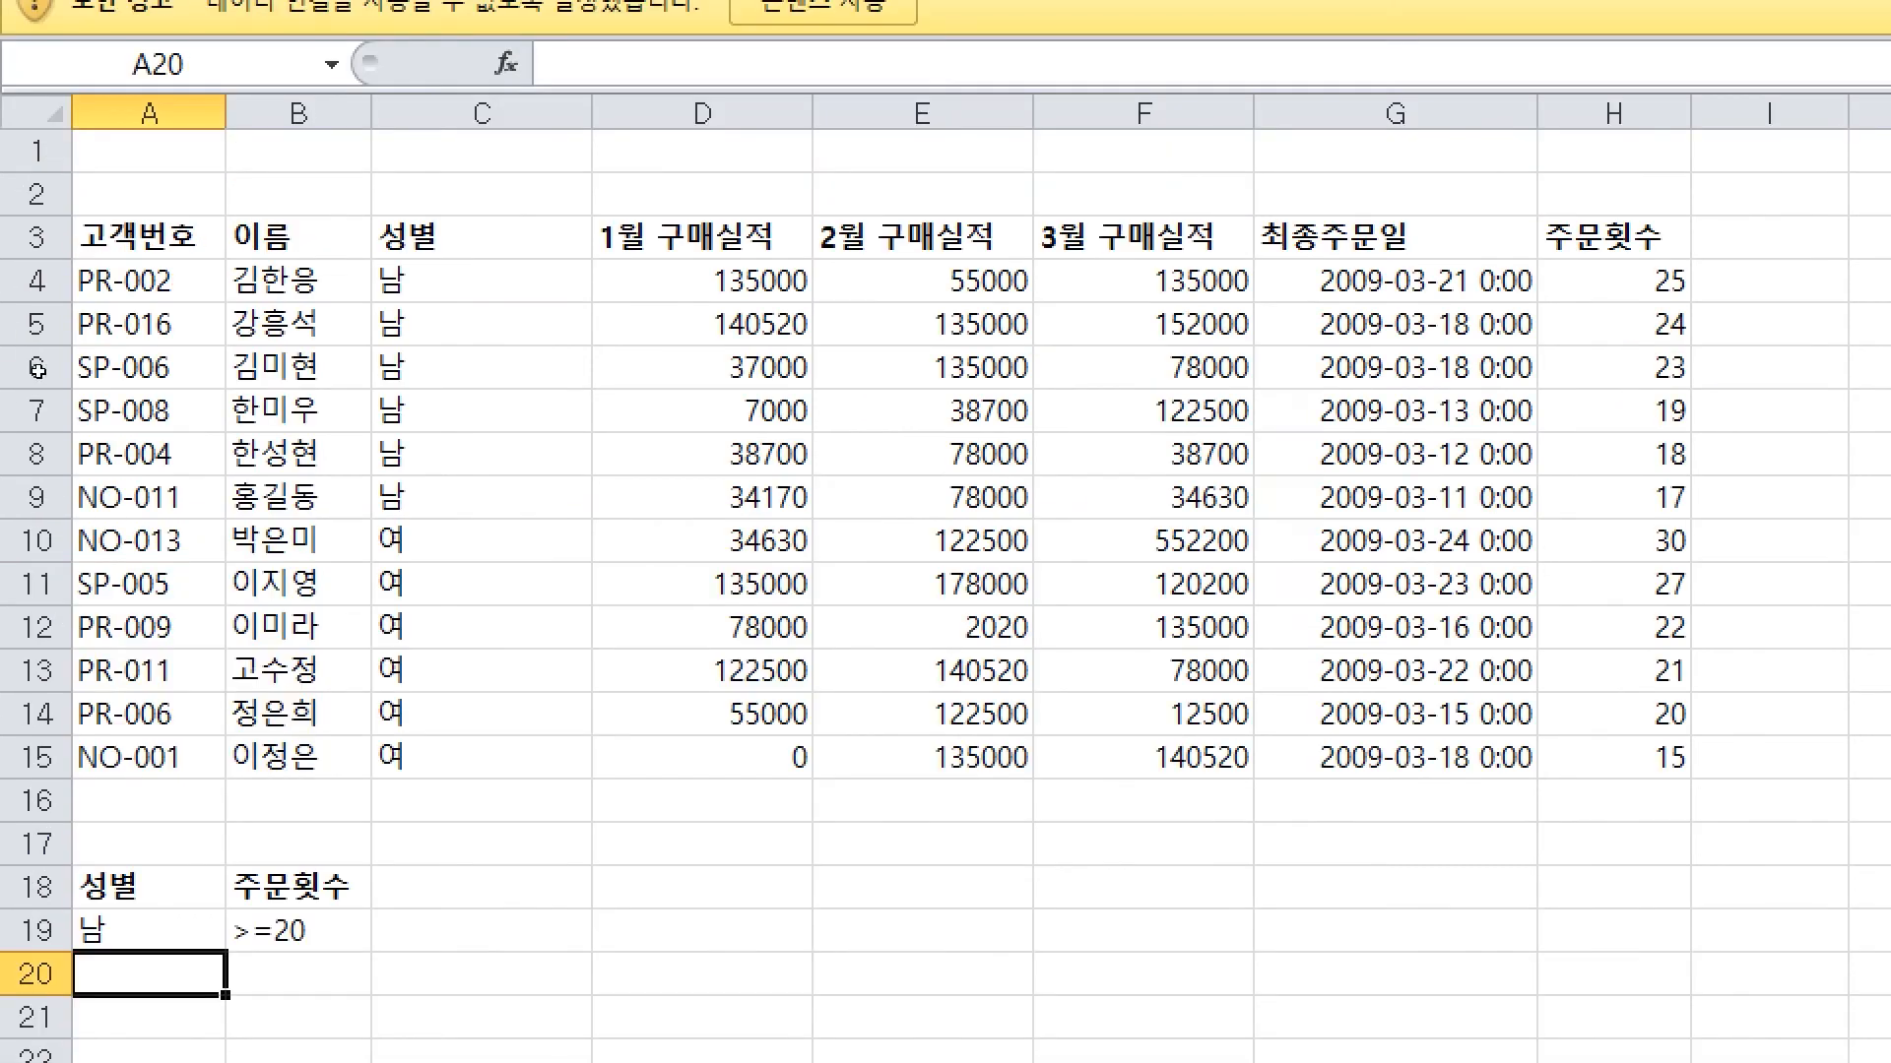
# Start an Advanced Filter on the customer table and set A18:B19 as its criteria range
pyautogui.click(443, 236)
pyautogui.click(887, 414)
pyautogui.click(1069, 329)
pyautogui.click(695, 453)
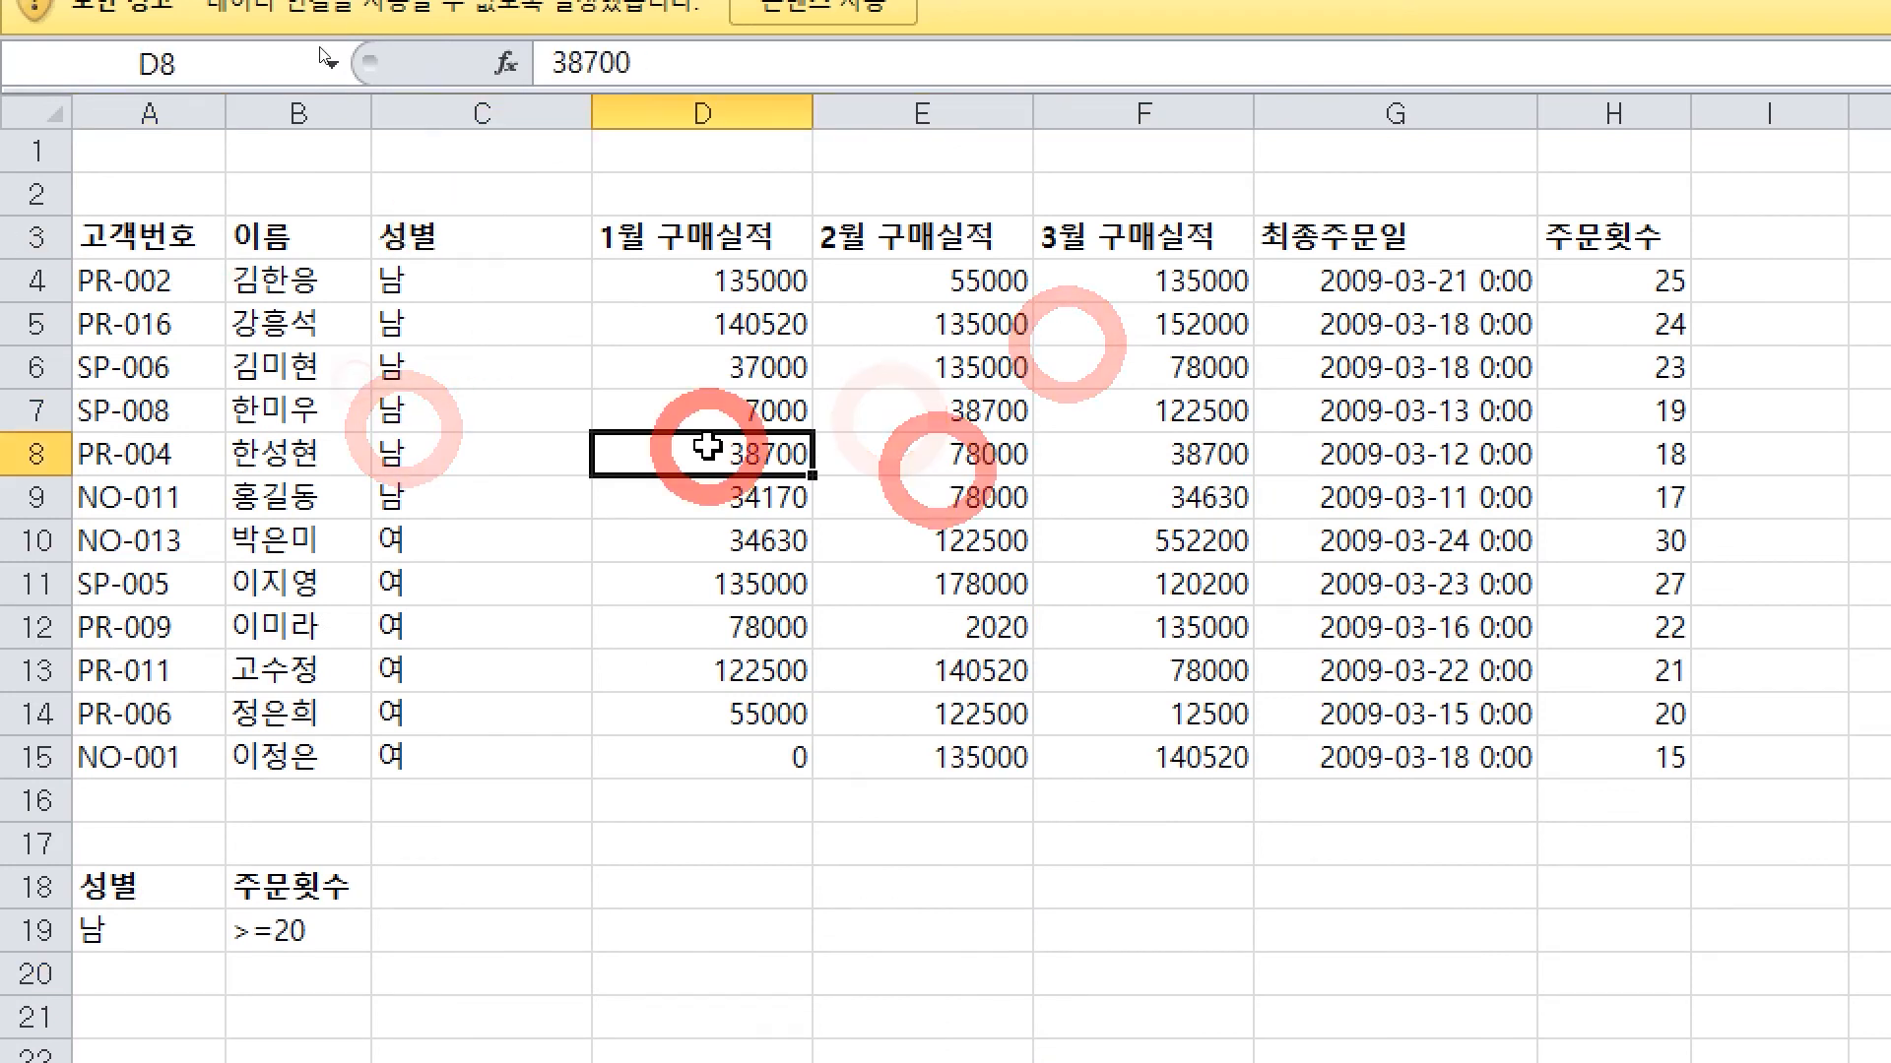
pyautogui.click(1052, 232)
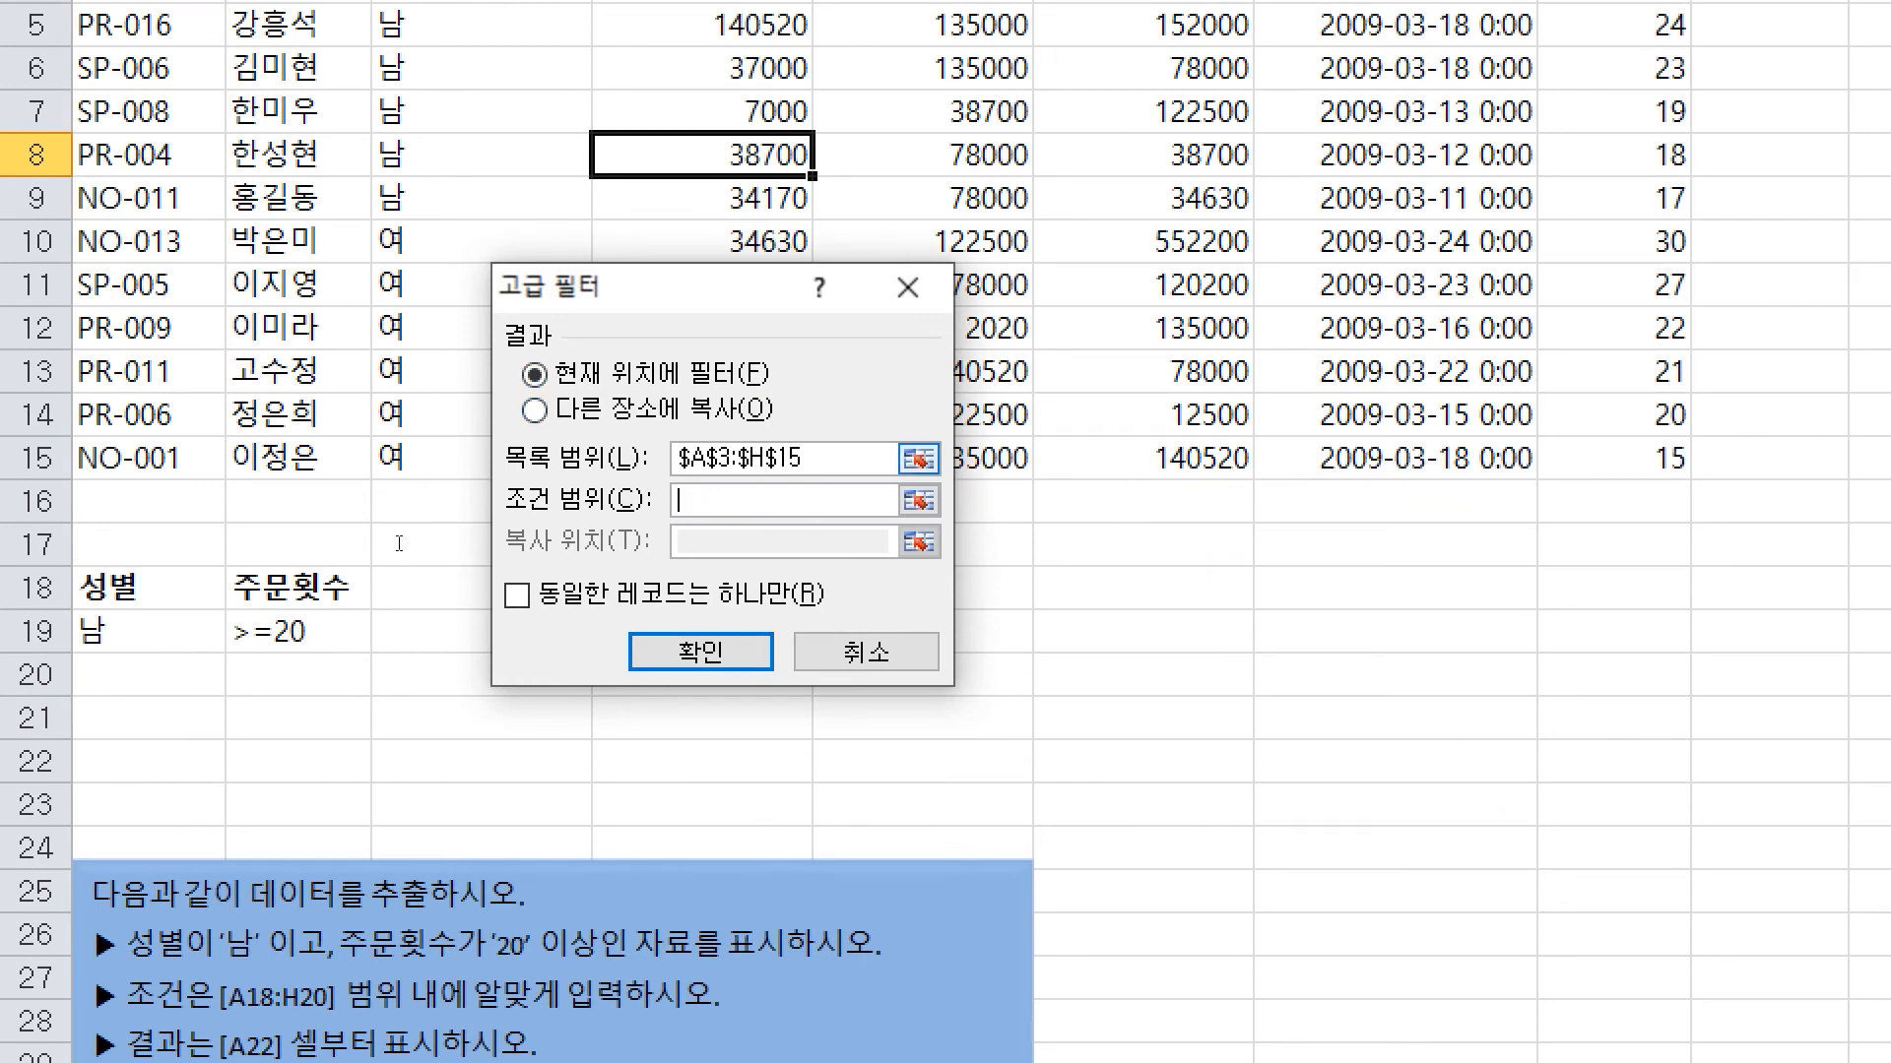
pyautogui.moveTo(88, 596); pyautogui.dragTo(261, 631)
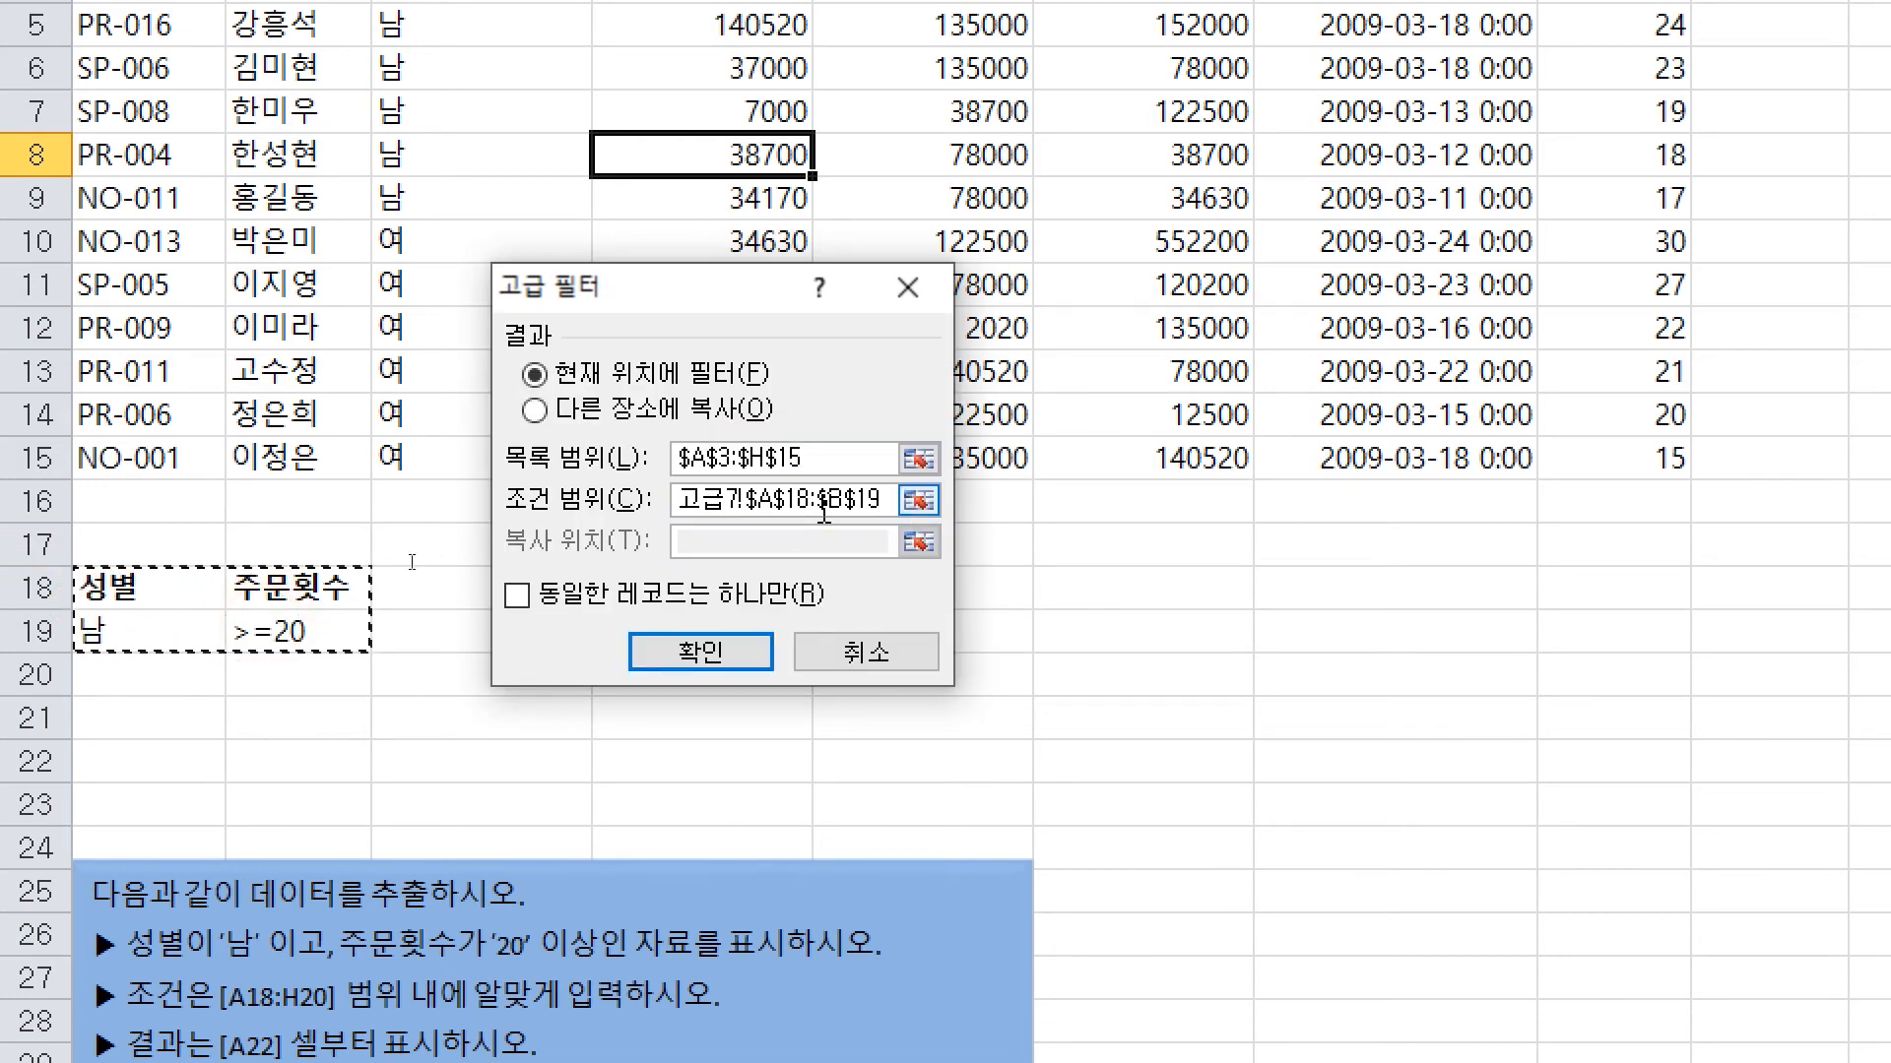
# Set the Advanced Filter to copy its results to another location starting at A22 and run it
pyautogui.click(689, 409)
pyautogui.click(722, 550)
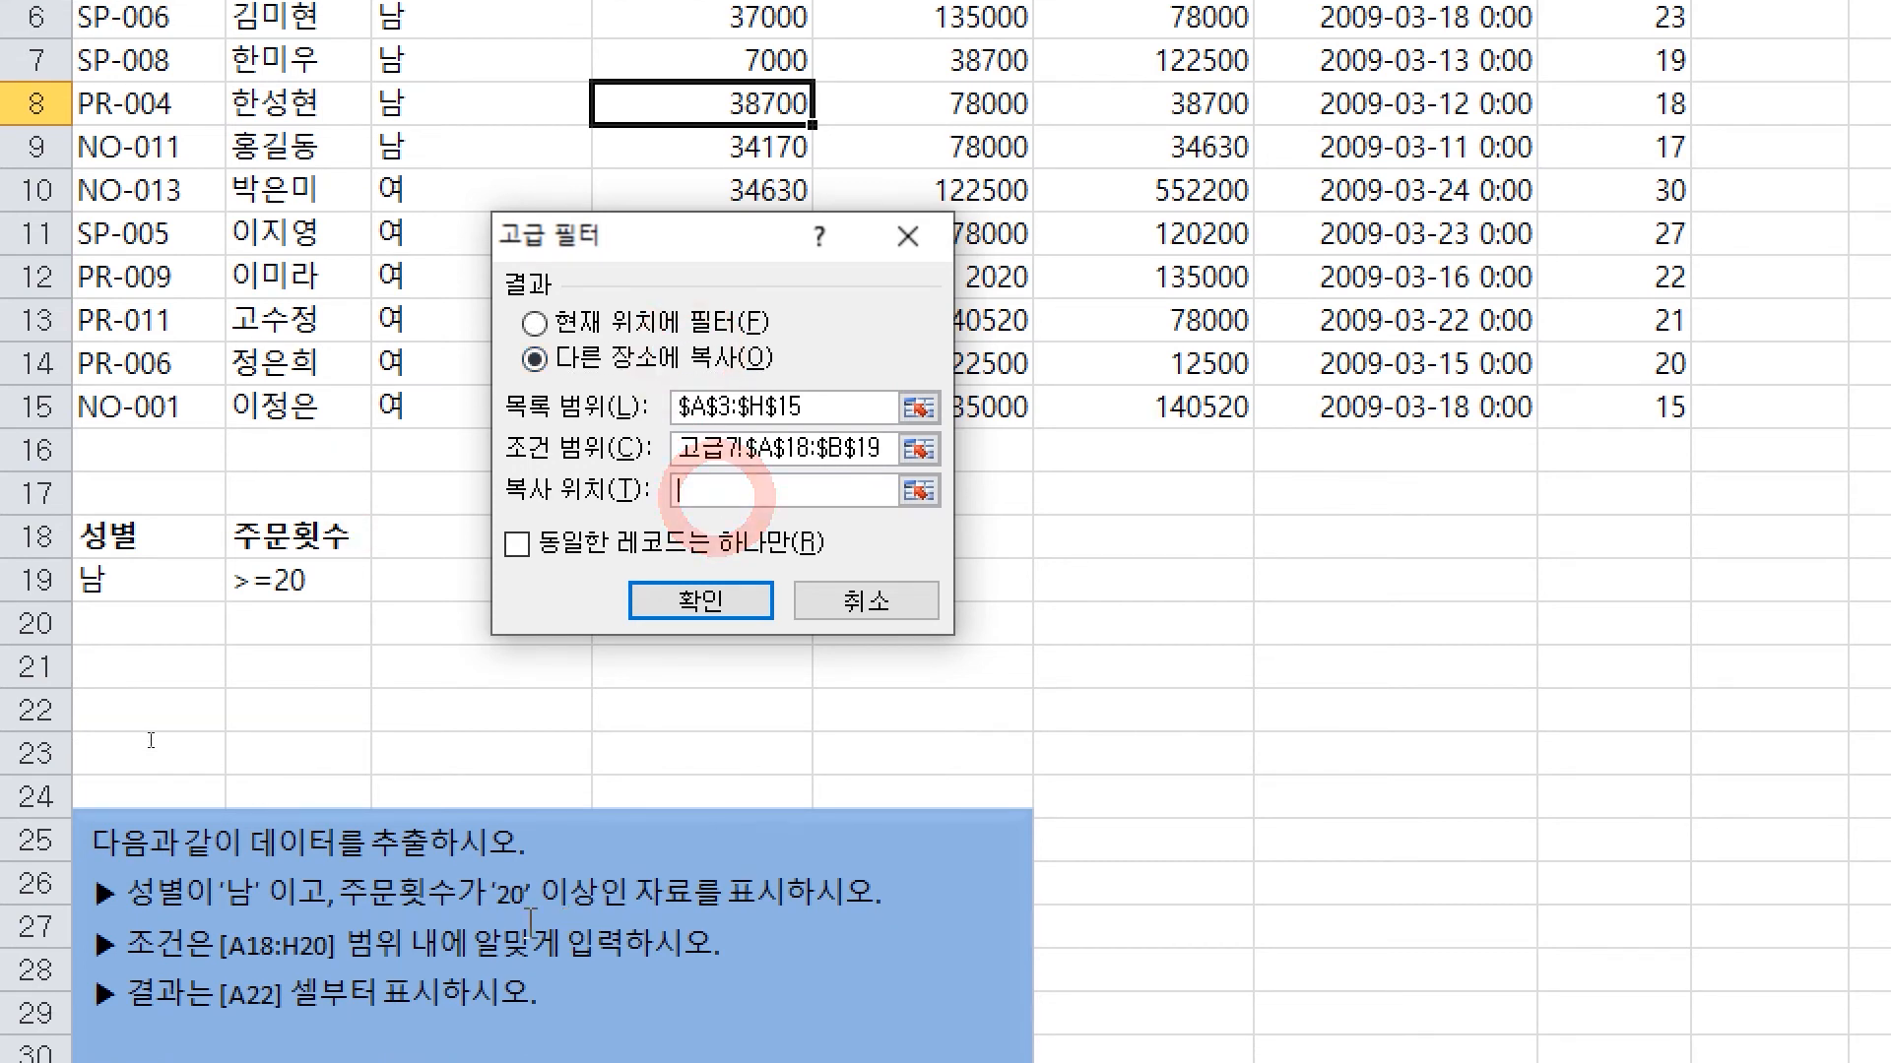
pyautogui.click(169, 755)
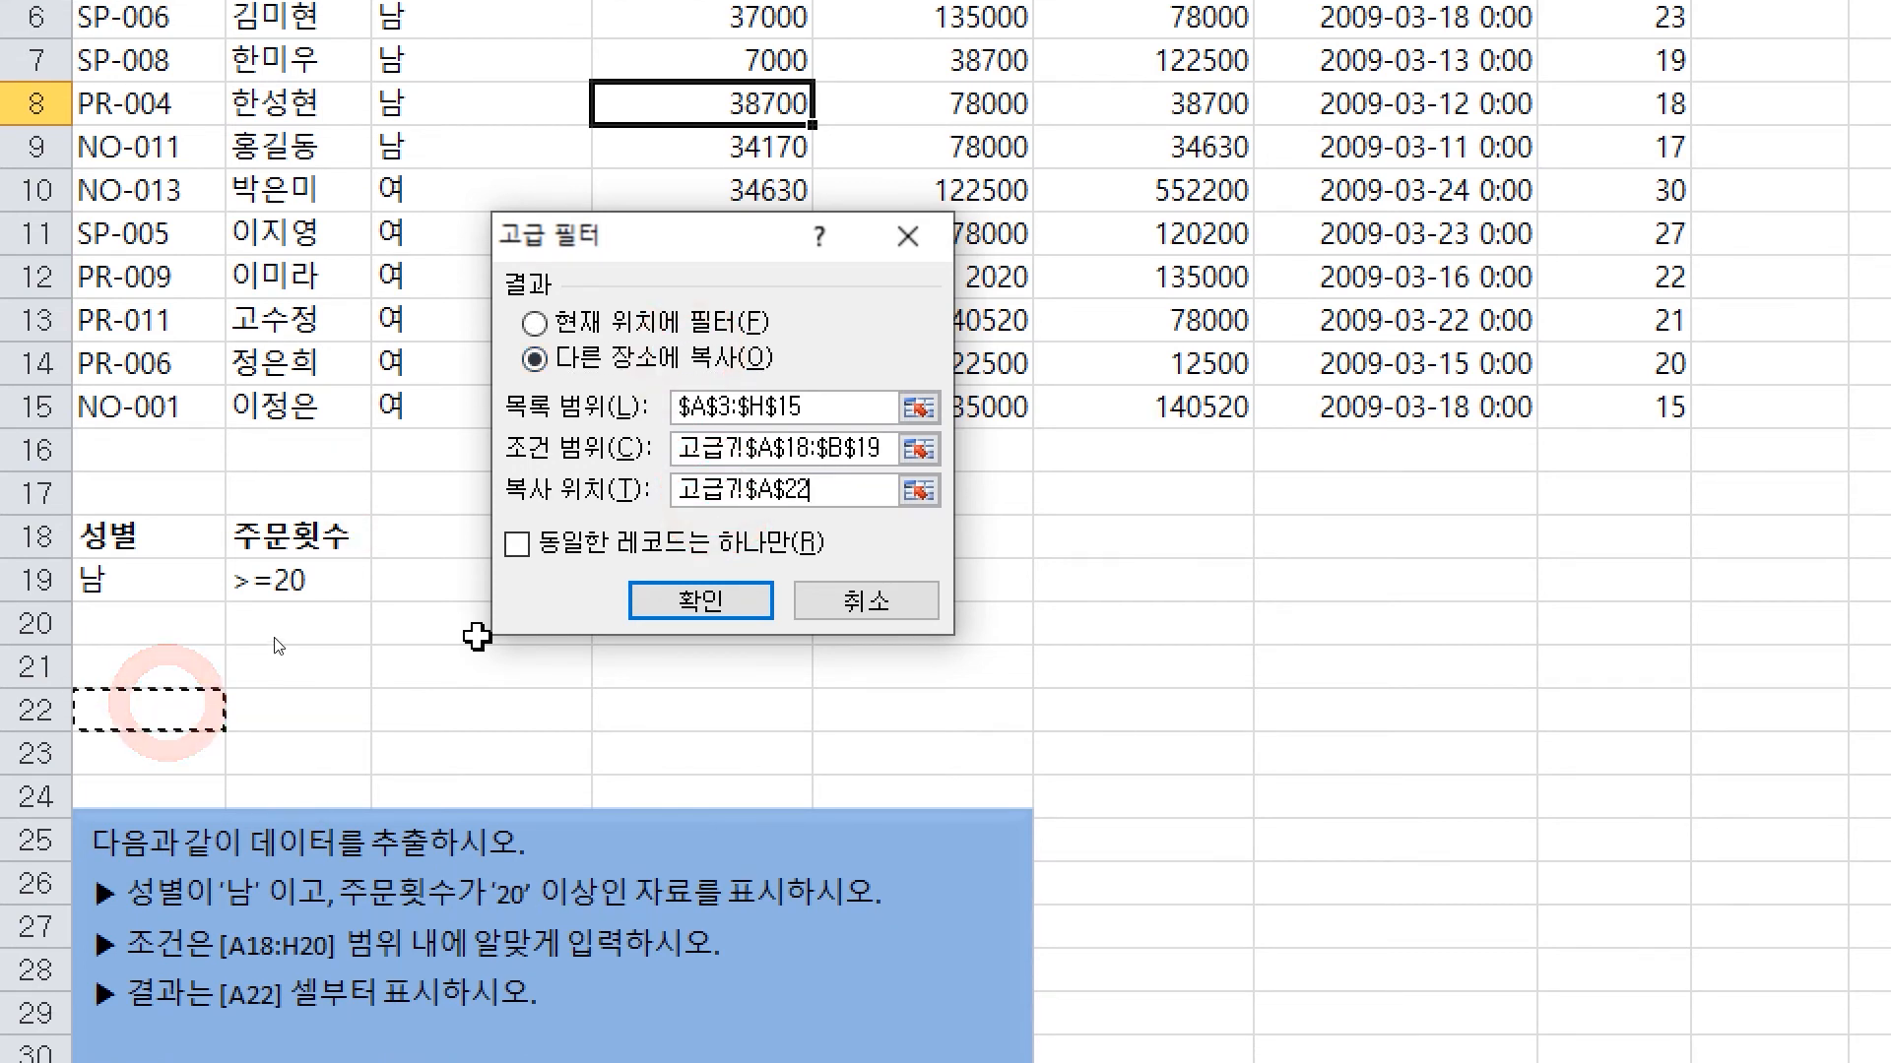
pyautogui.click(637, 599)
# Move the blue task text box down to about row 27 so it clears the extracted rows
pyautogui.click(498, 738)
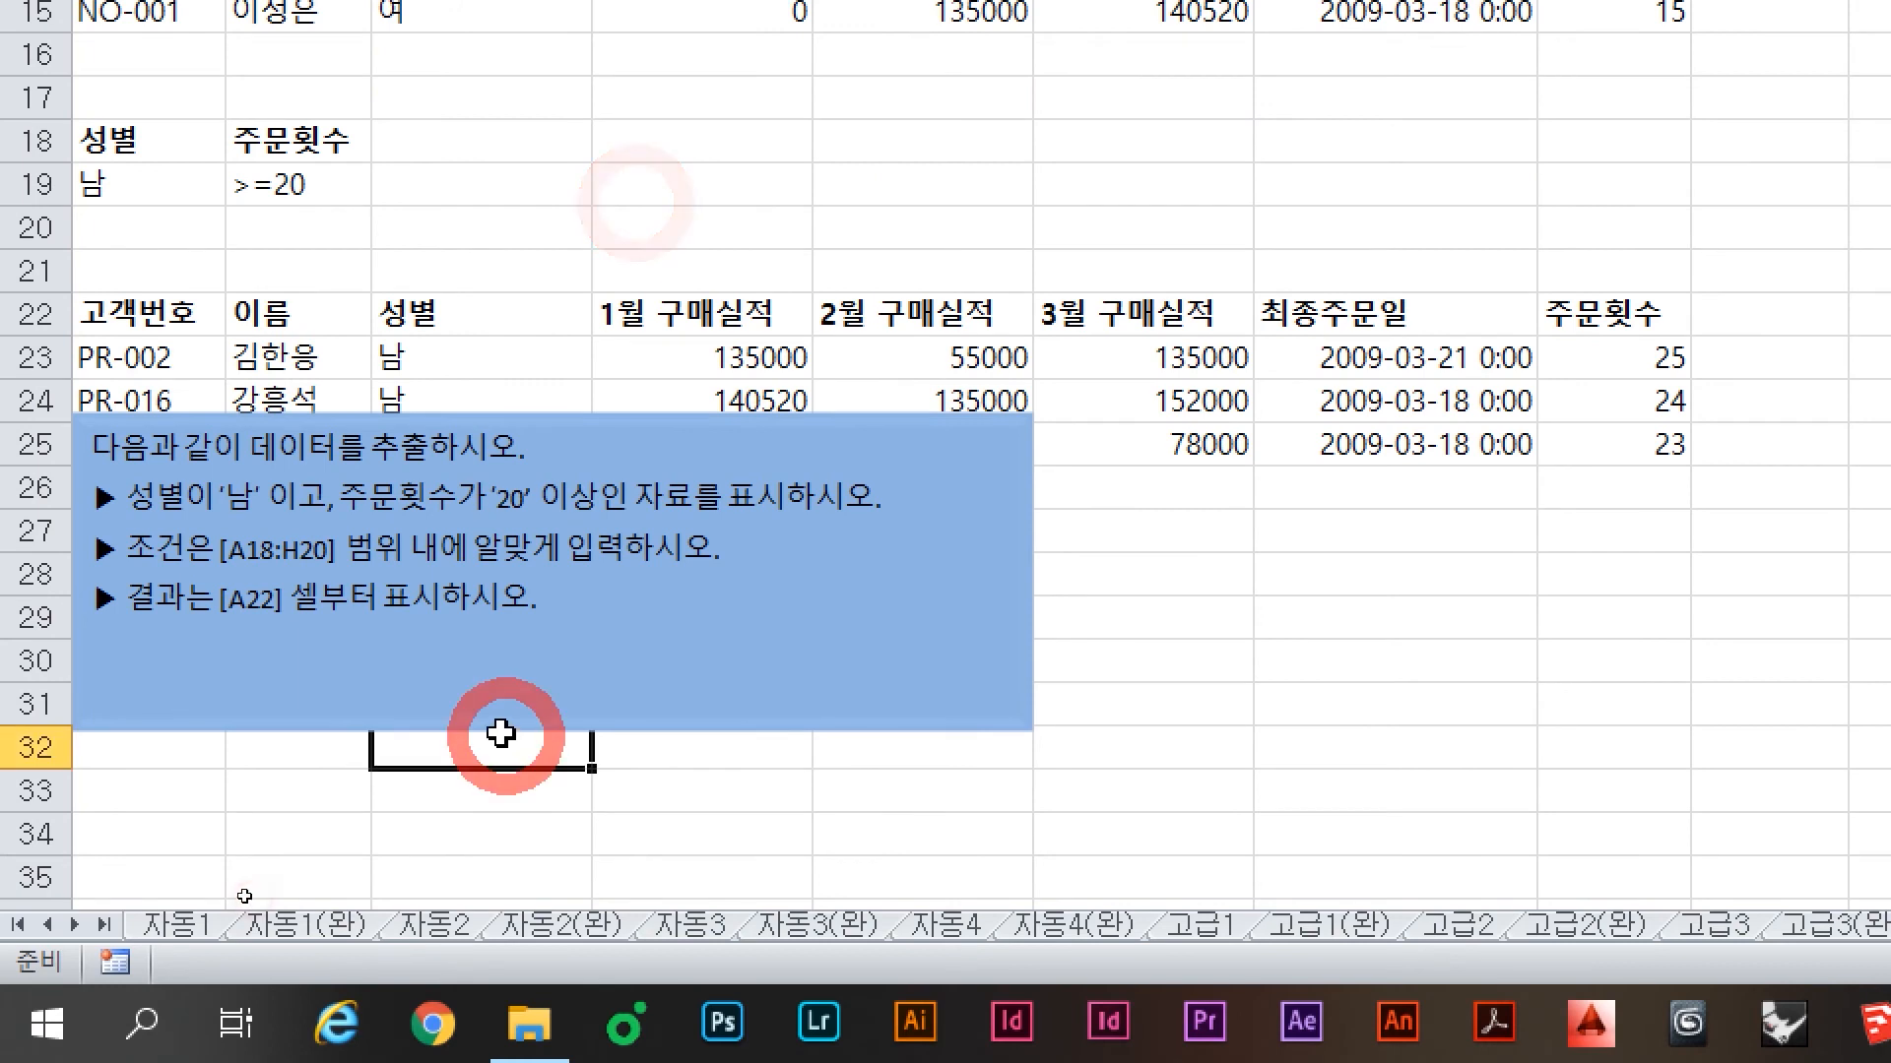
pyautogui.click(477, 731)
pyautogui.moveTo(477, 732); pyautogui.dragTo(488, 857)
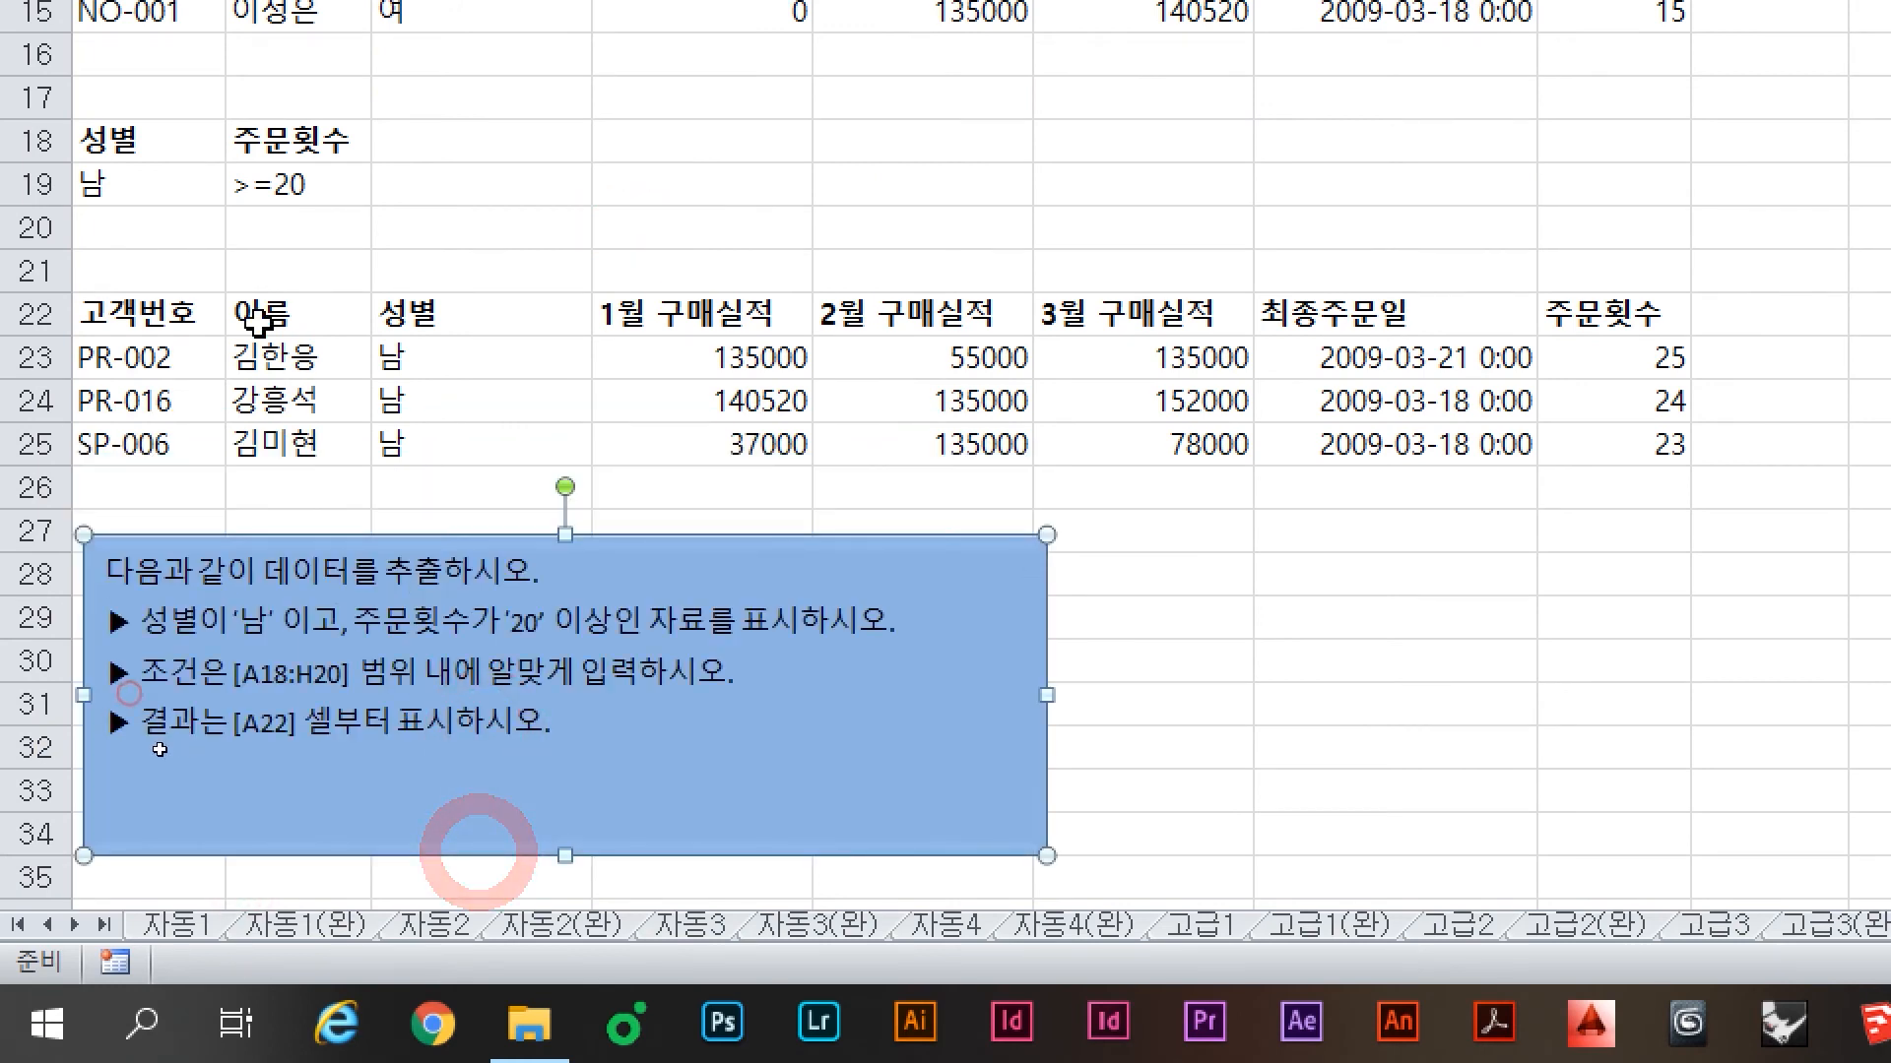
# Check the customer names in the rows extracted below A22
pyautogui.click(315, 443)
pyautogui.click(458, 433)
pyautogui.click(295, 355)
pyautogui.click(288, 399)
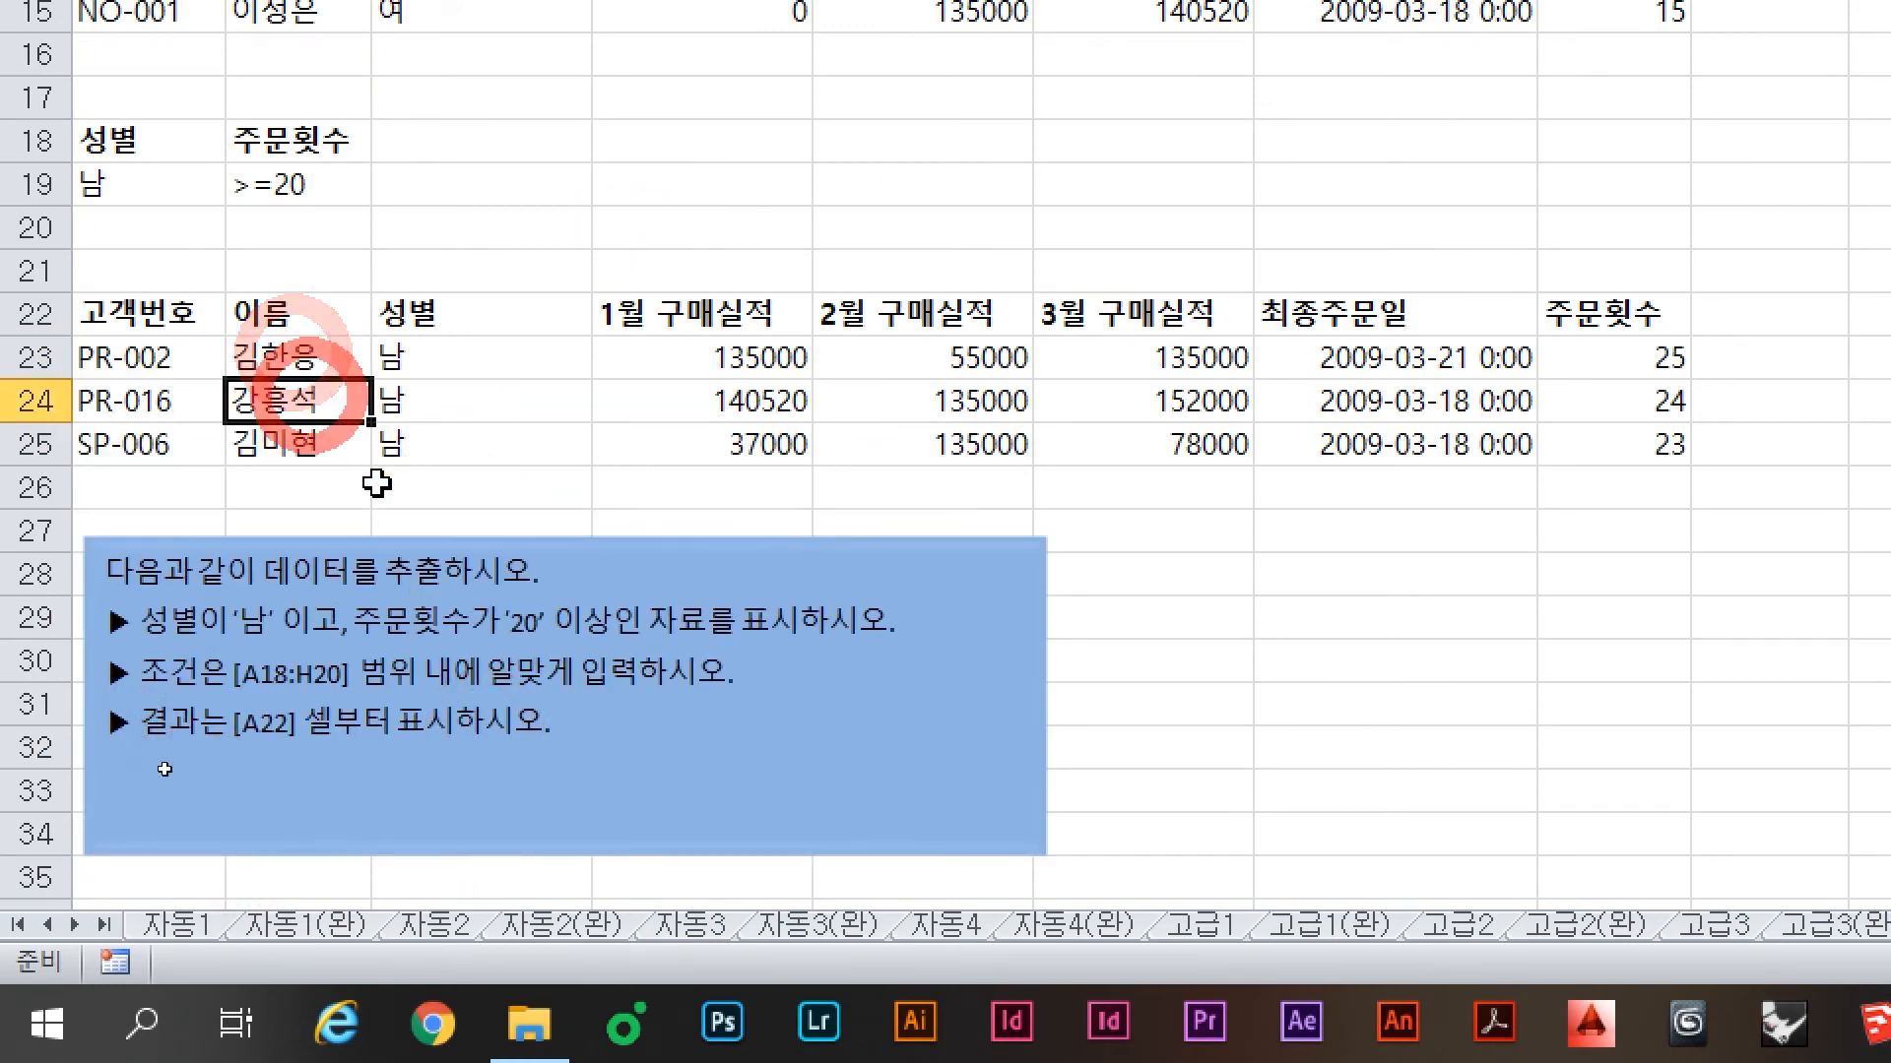
pyautogui.click(298, 455)
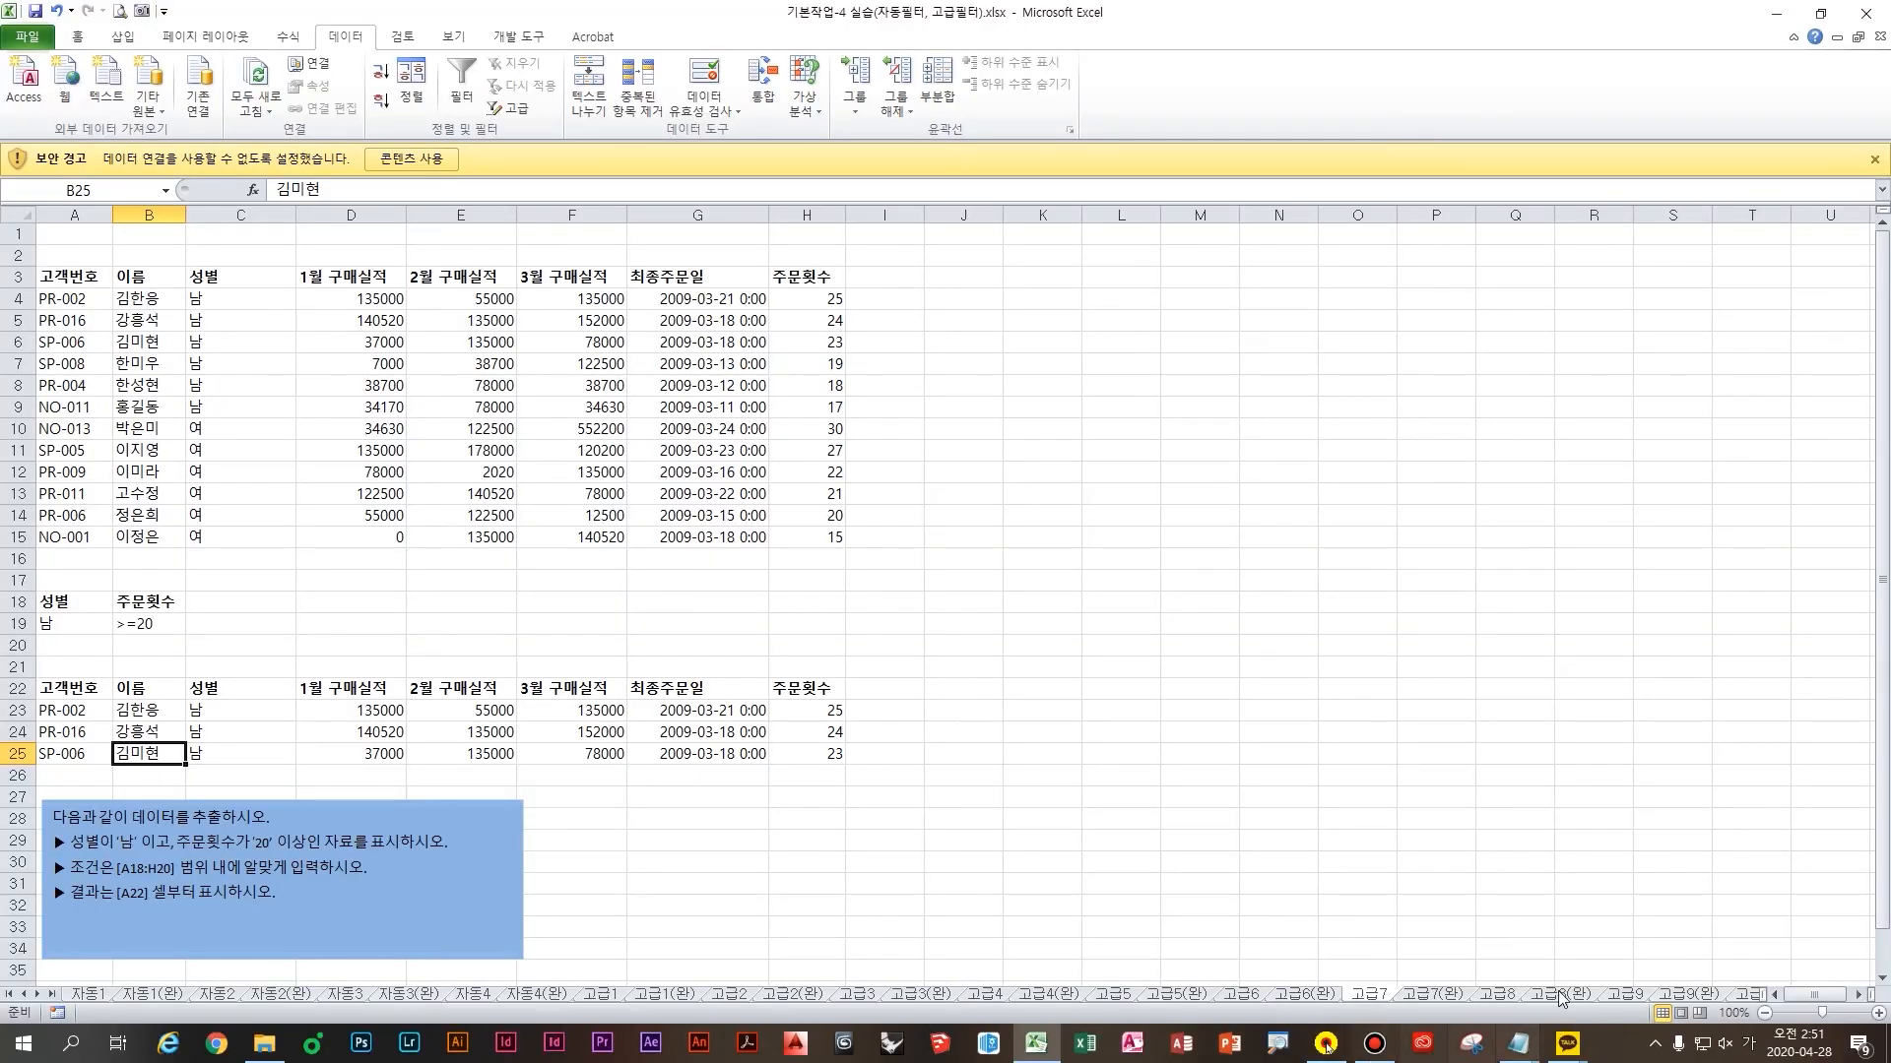
# Open the 고급8 sheet and examine the task text for its OR condition and the three required output fields
pyautogui.click(1498, 995)
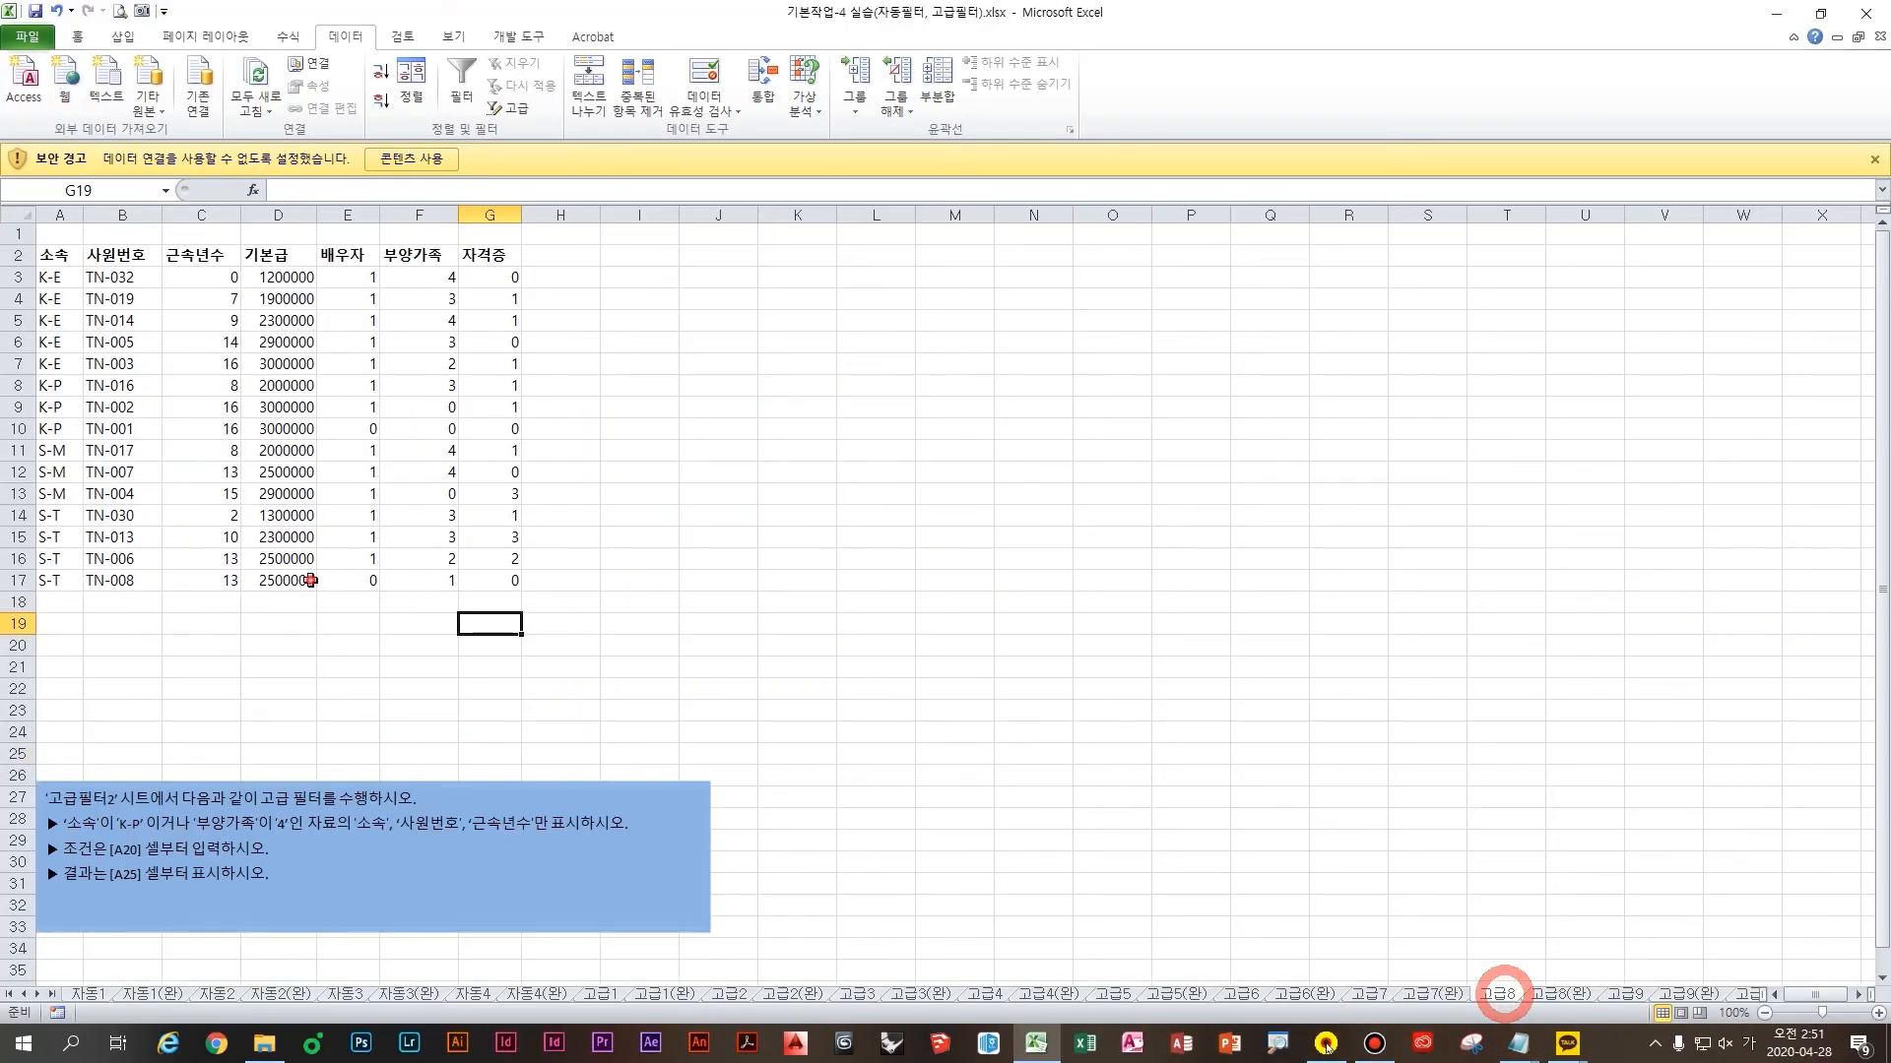
pyautogui.click(347, 536)
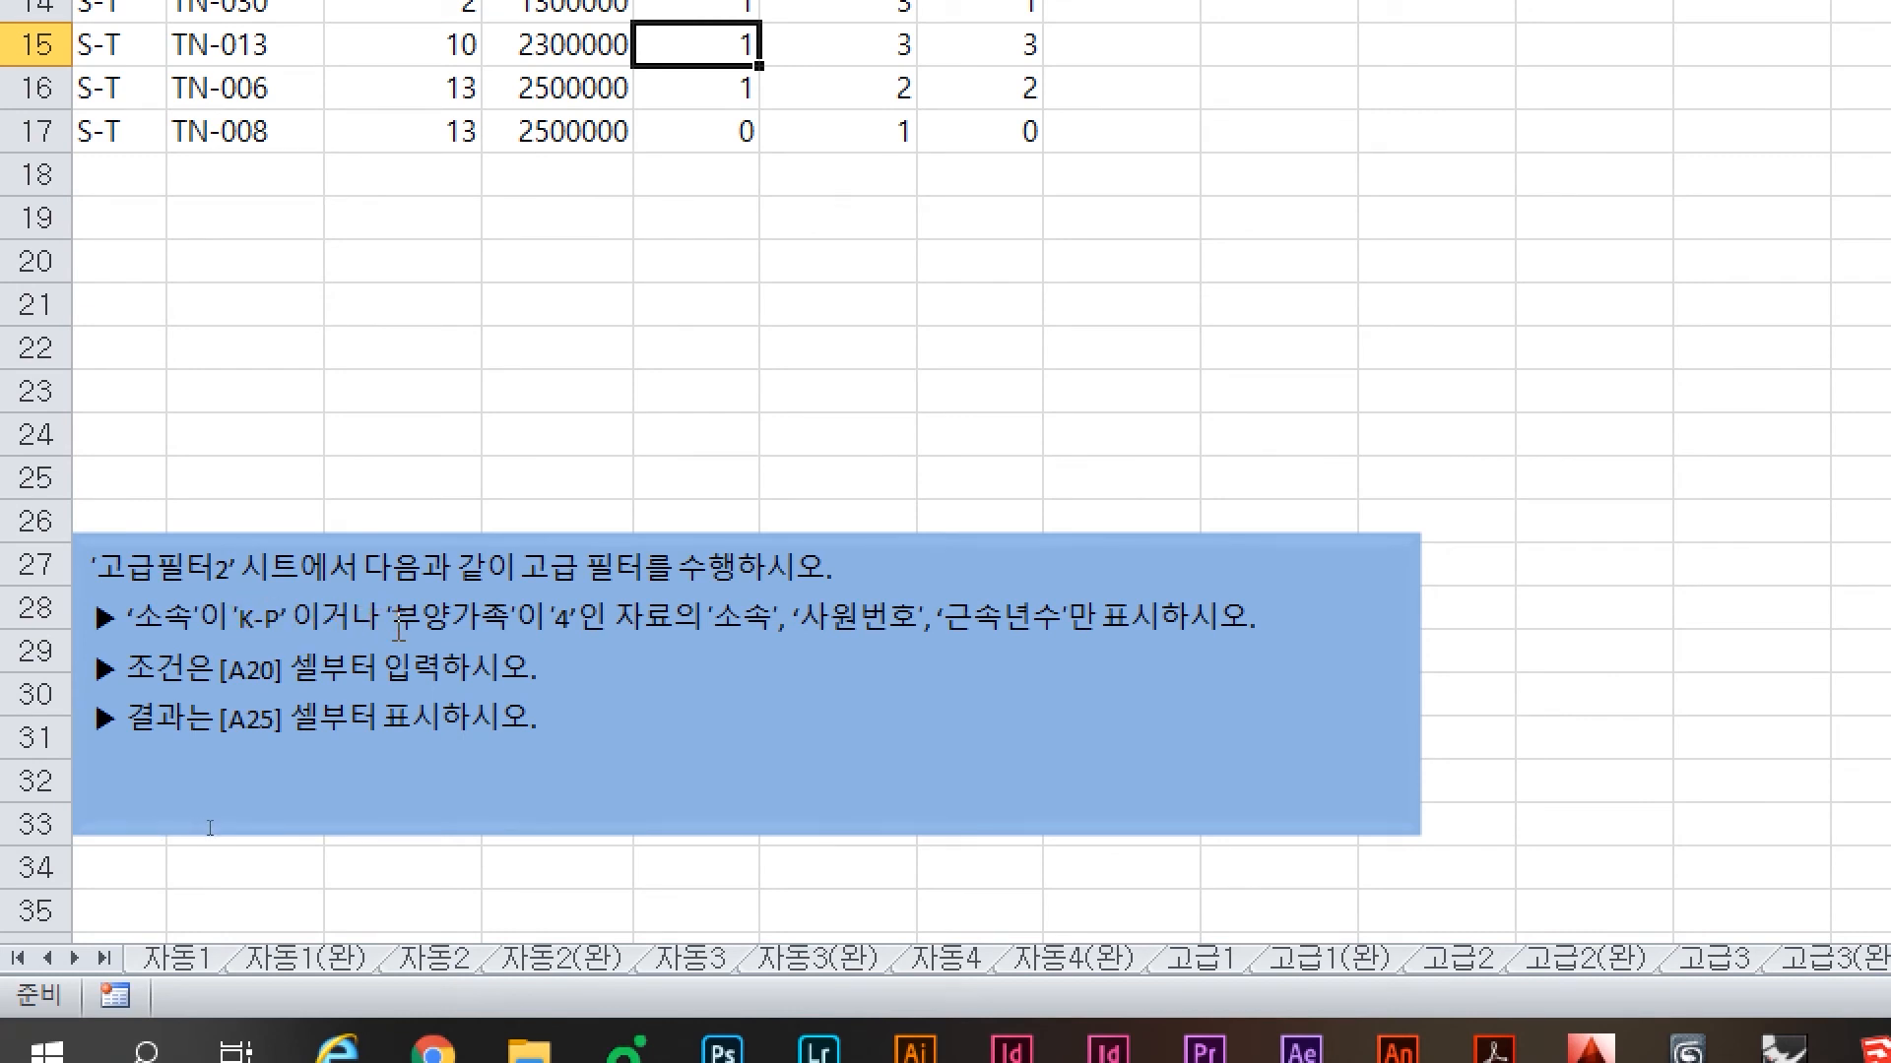
pyautogui.press('ctrl')
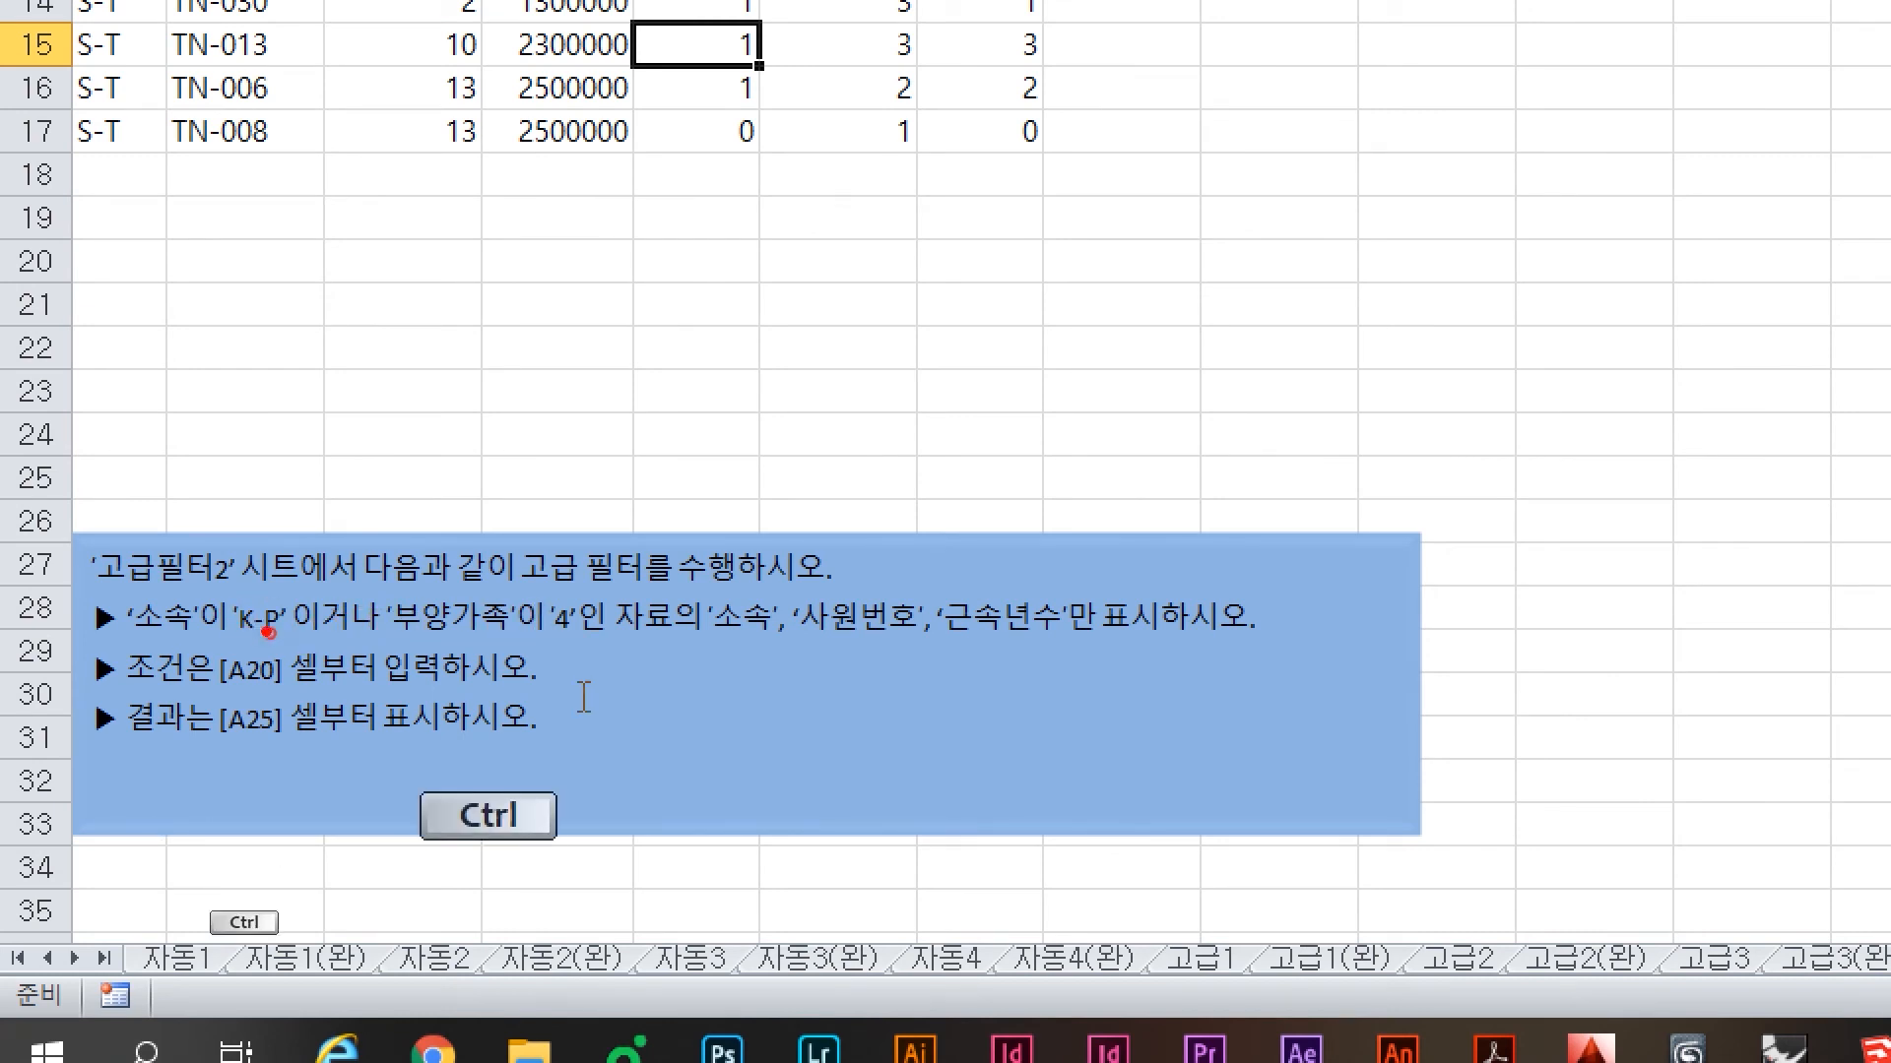
pyautogui.moveTo(268, 632); pyautogui.dragTo(433, 650)
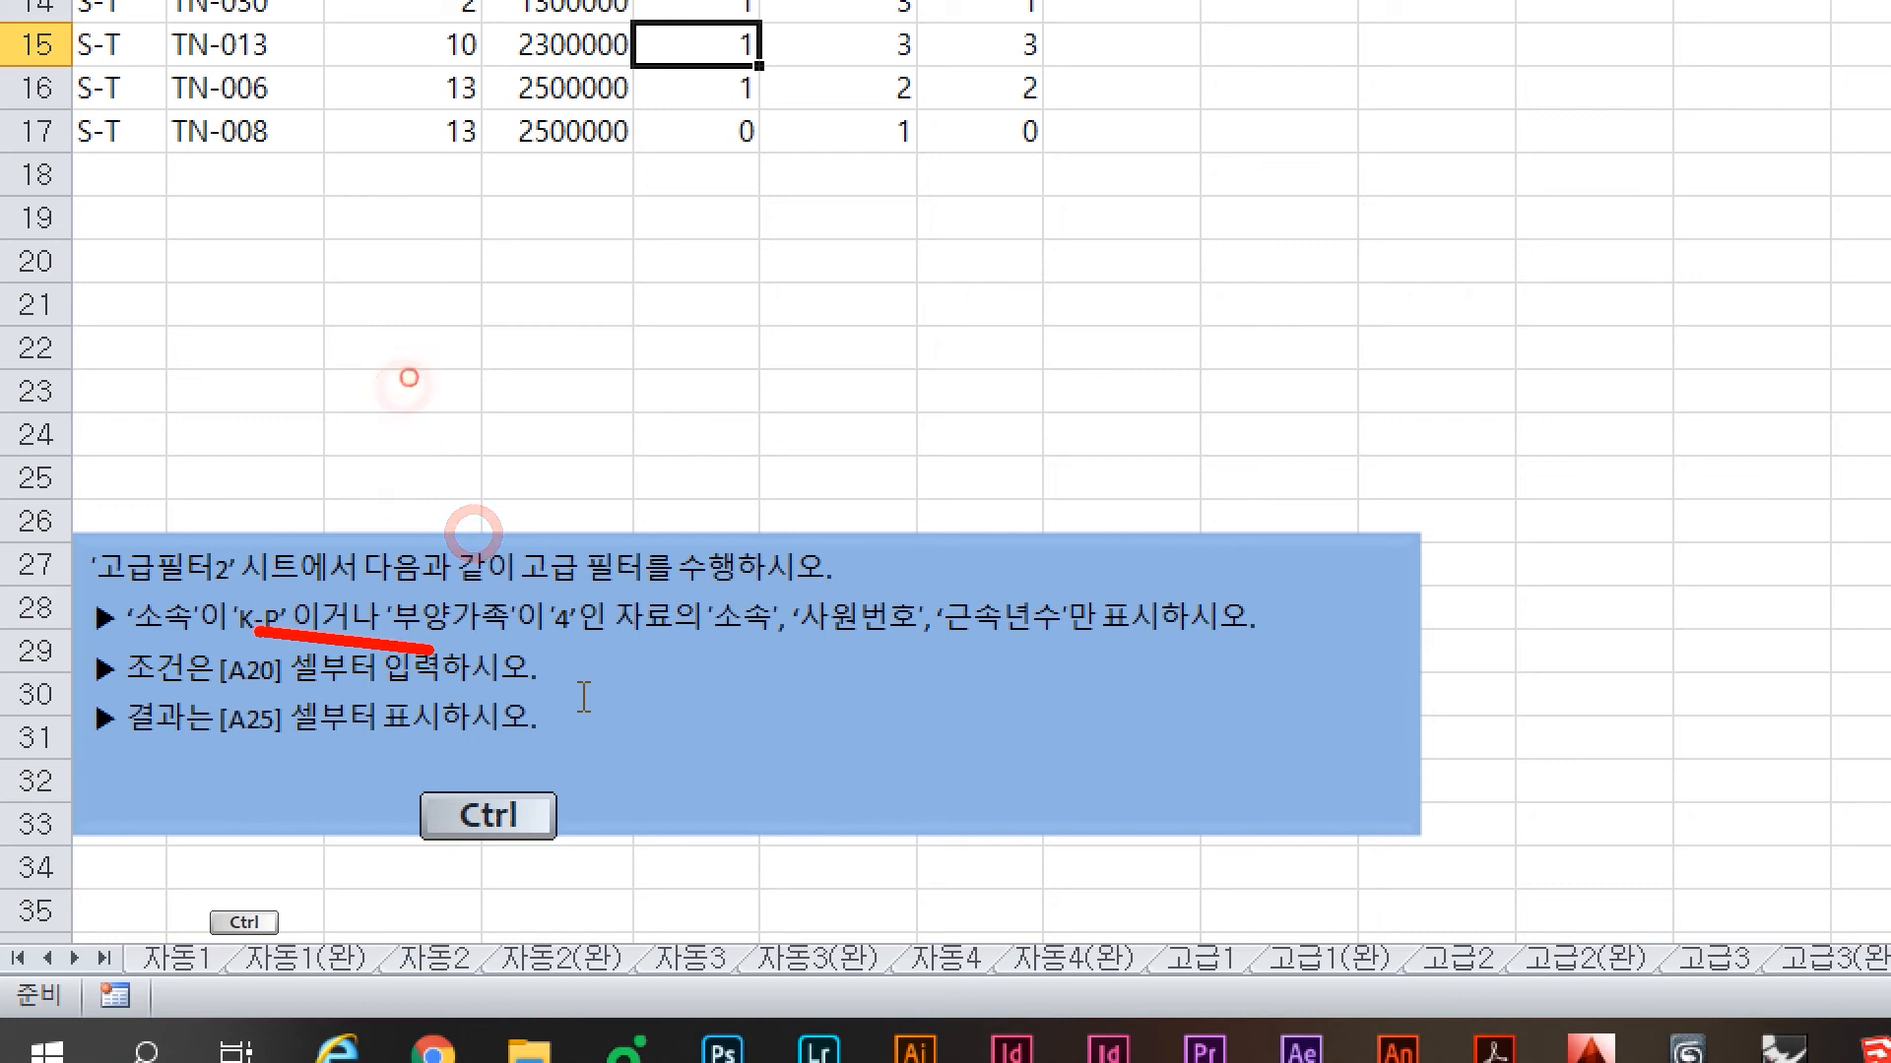
pyautogui.moveTo(409, 378); pyautogui.dragTo(414, 372)
pyautogui.moveTo(486, 339)
pyautogui.mouseDown()
pyautogui.moveTo(475, 510)
pyautogui.moveTo(574, 474)
pyautogui.mouseUp()
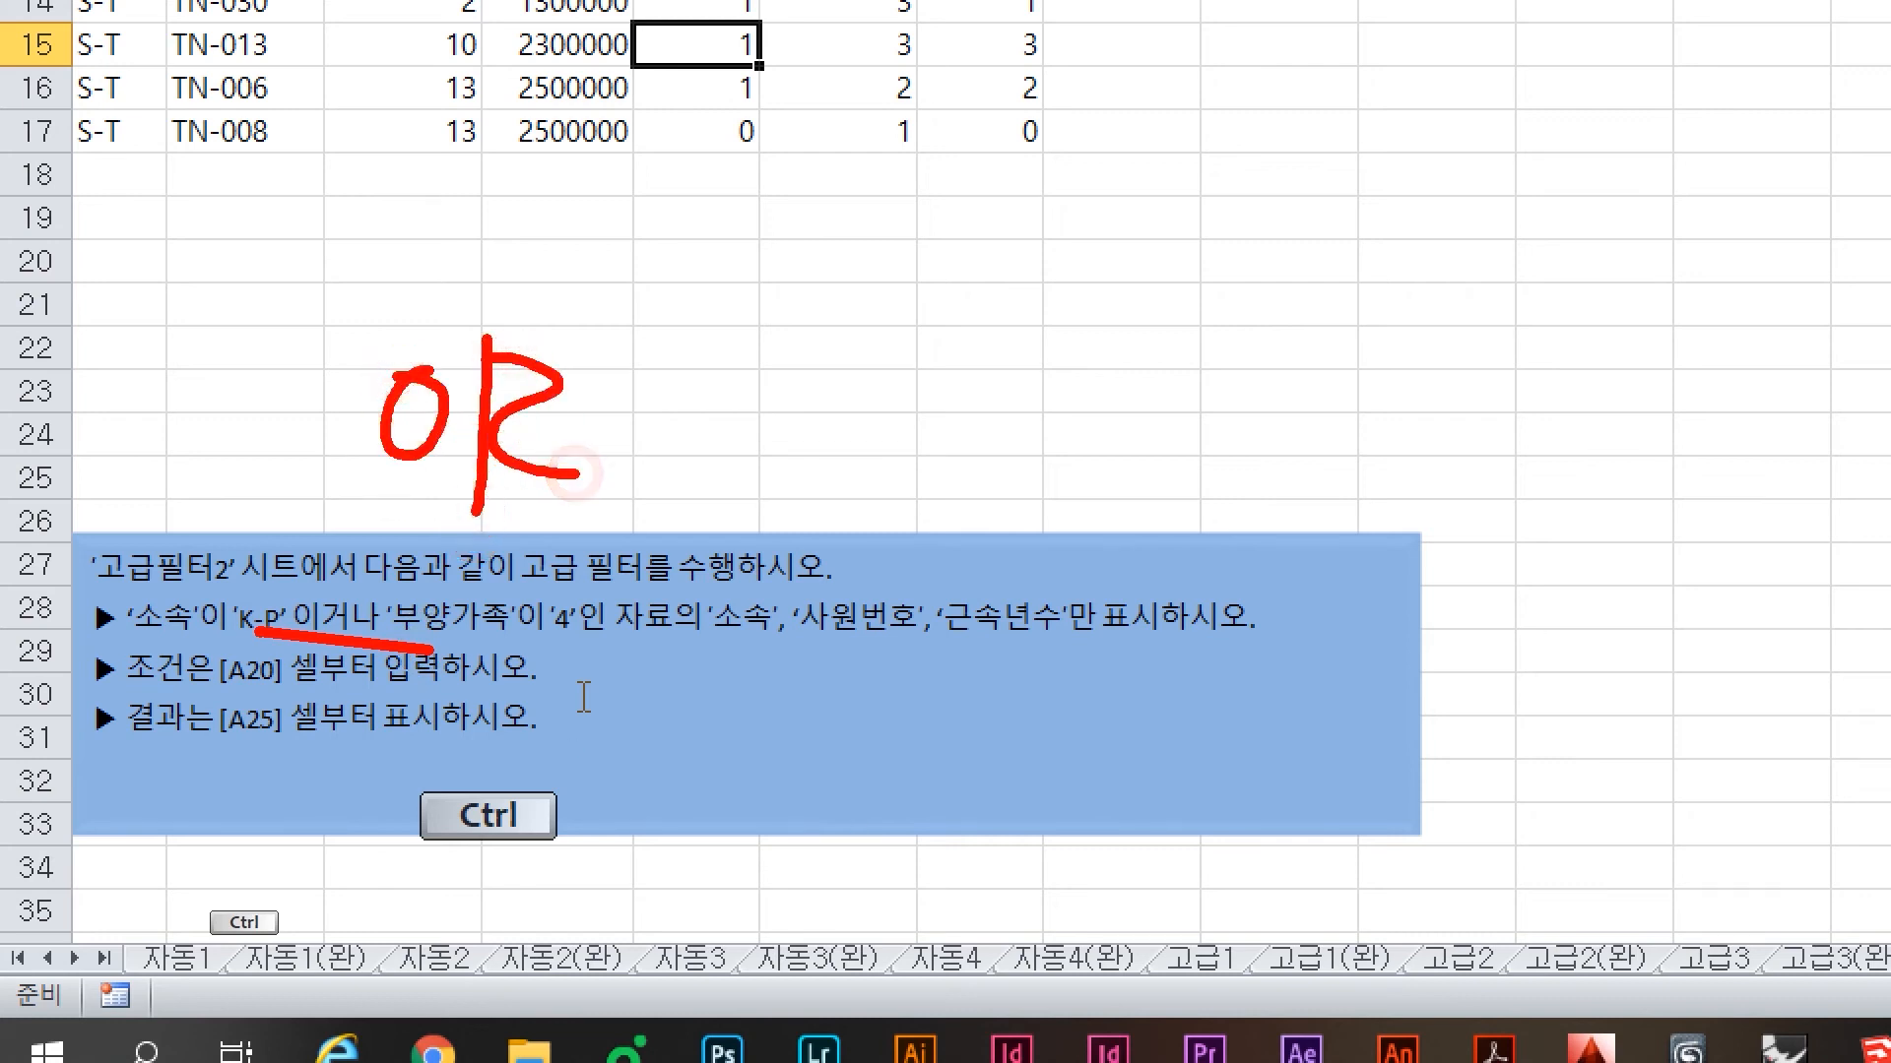
pyautogui.moveTo(953, 563); pyautogui.dragTo(1064, 509)
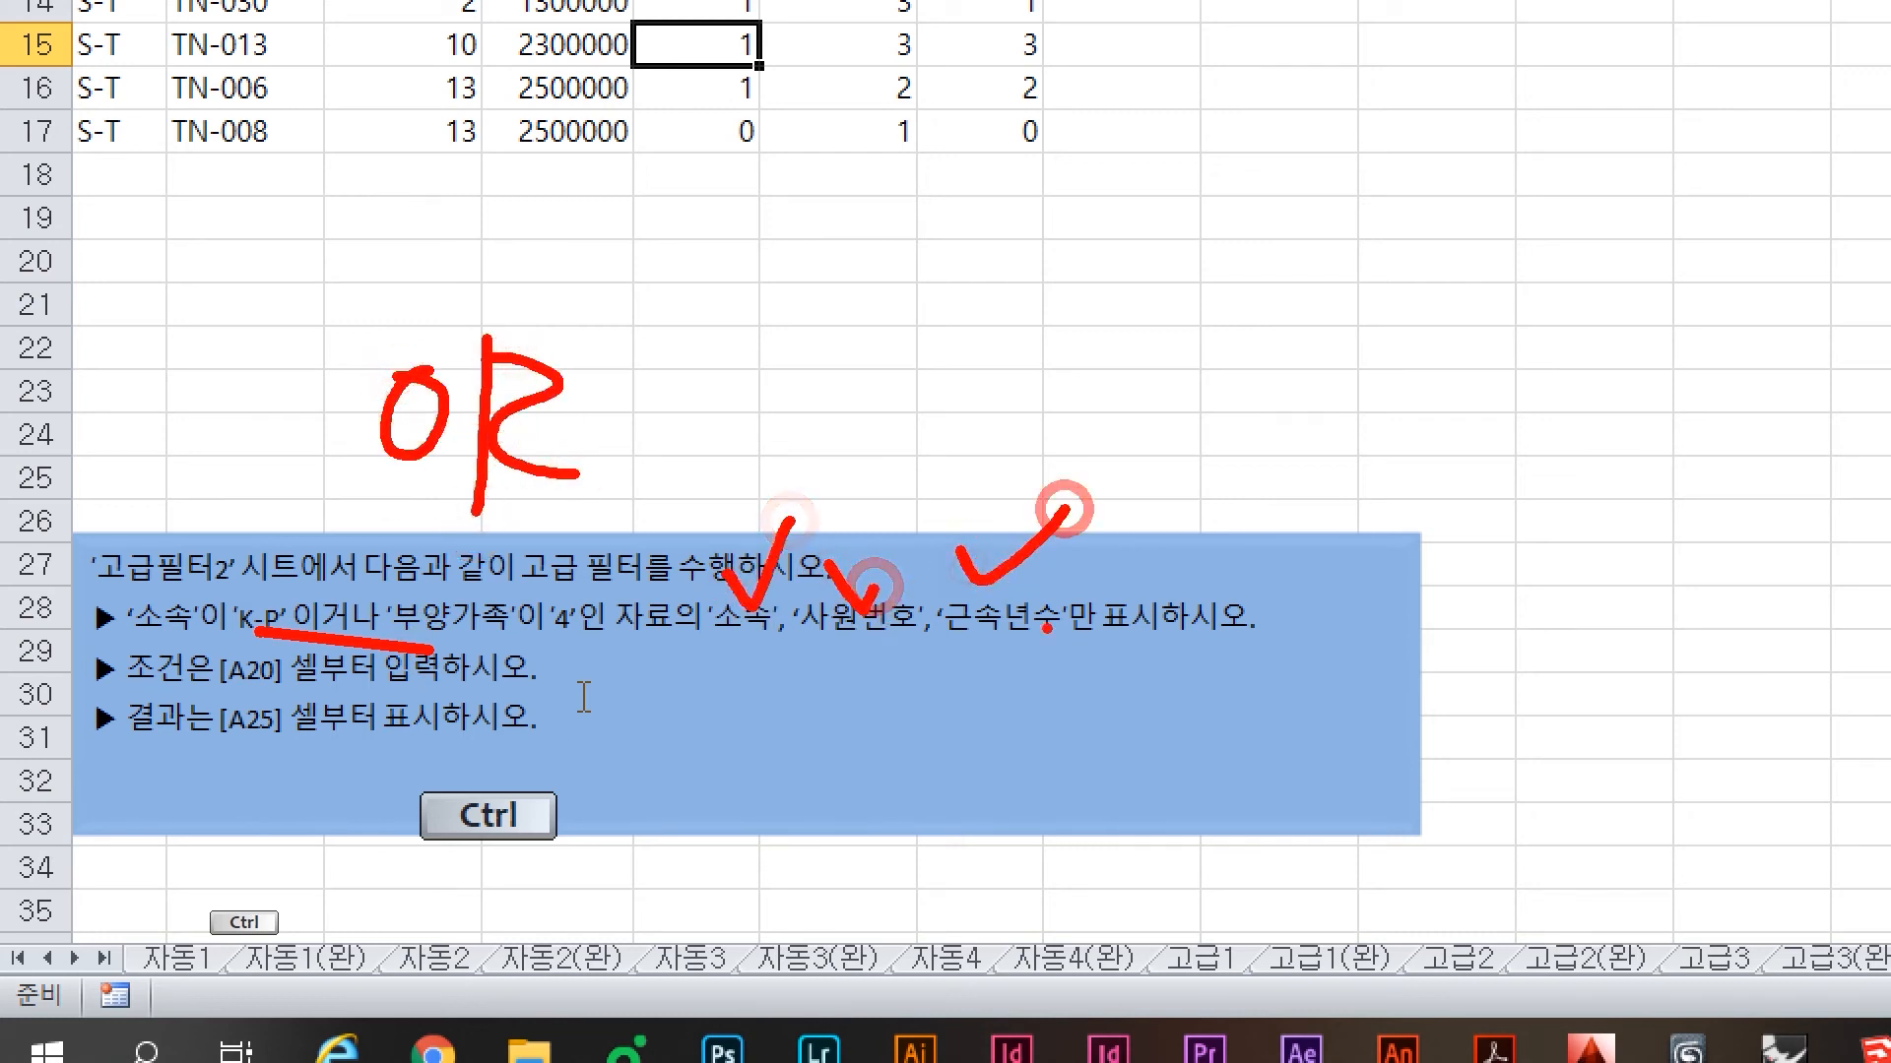
pyautogui.moveTo(706, 649); pyautogui.dragTo(1125, 647)
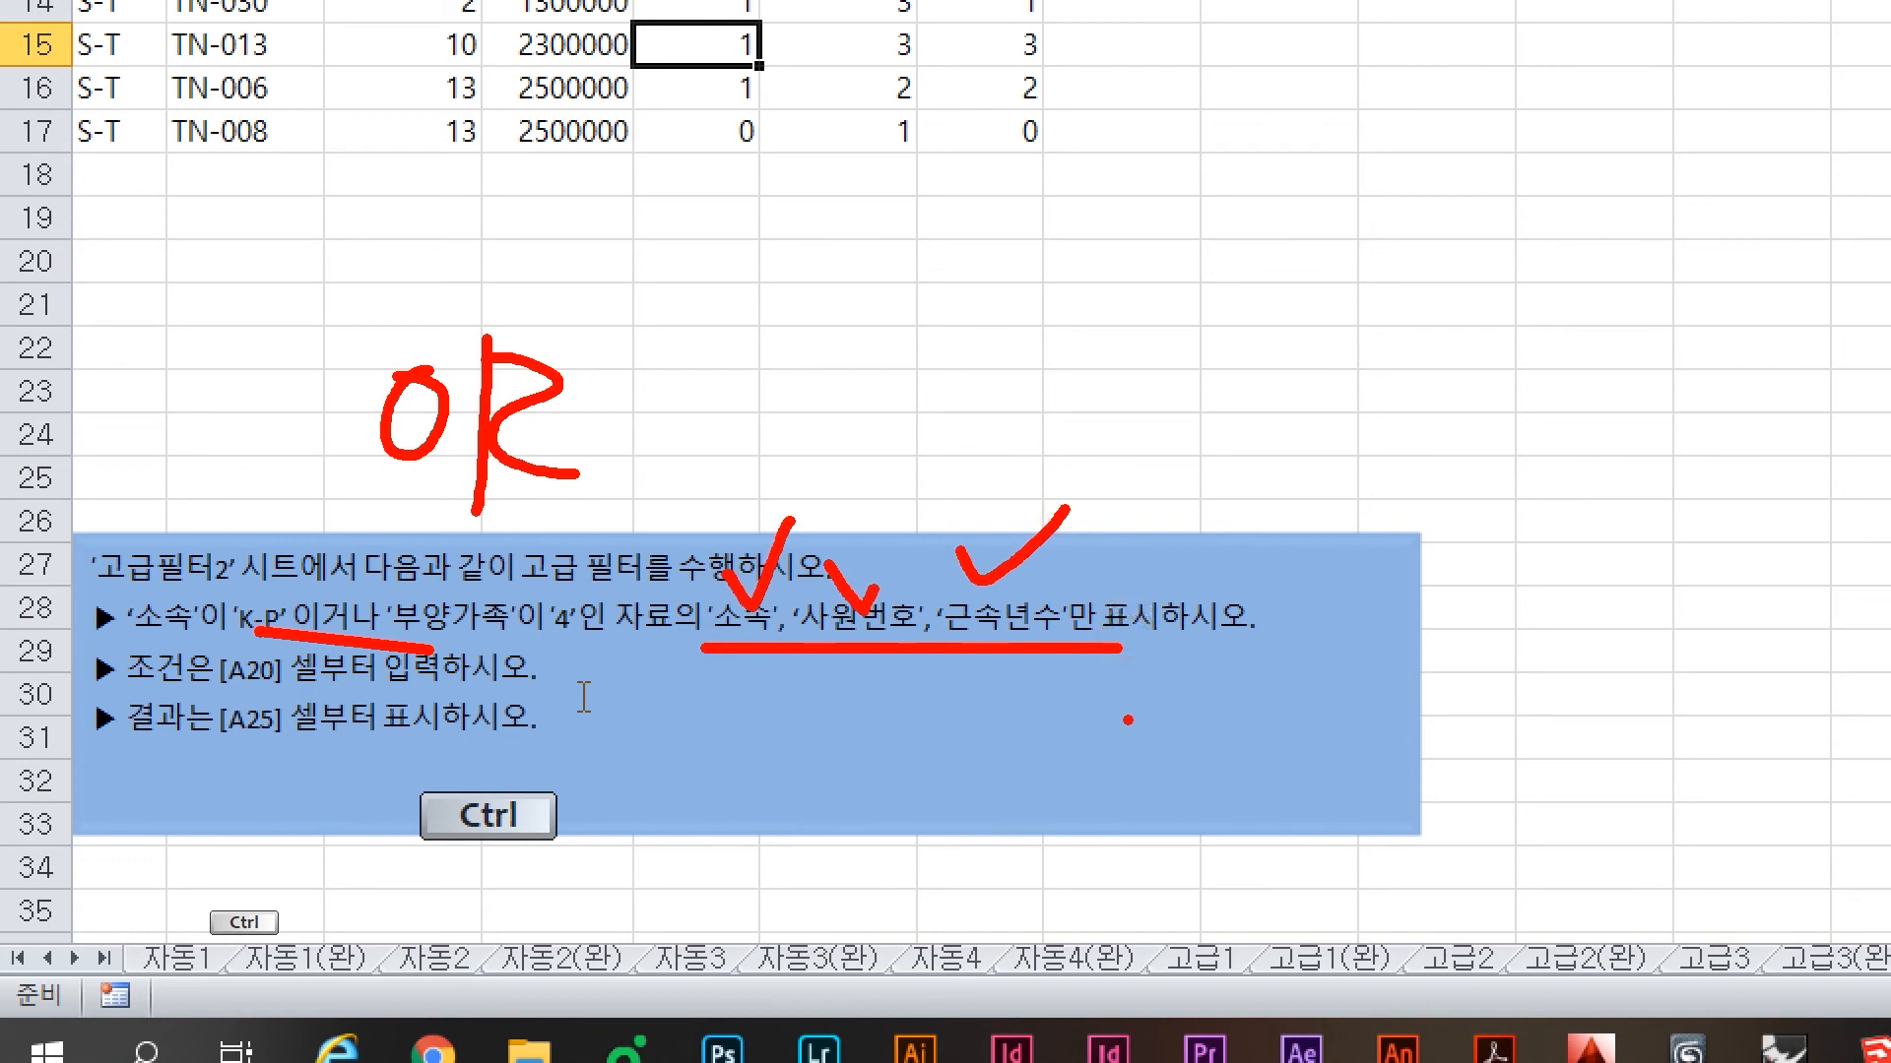
pyautogui.press('Escape')
pyautogui.click(696, 378)
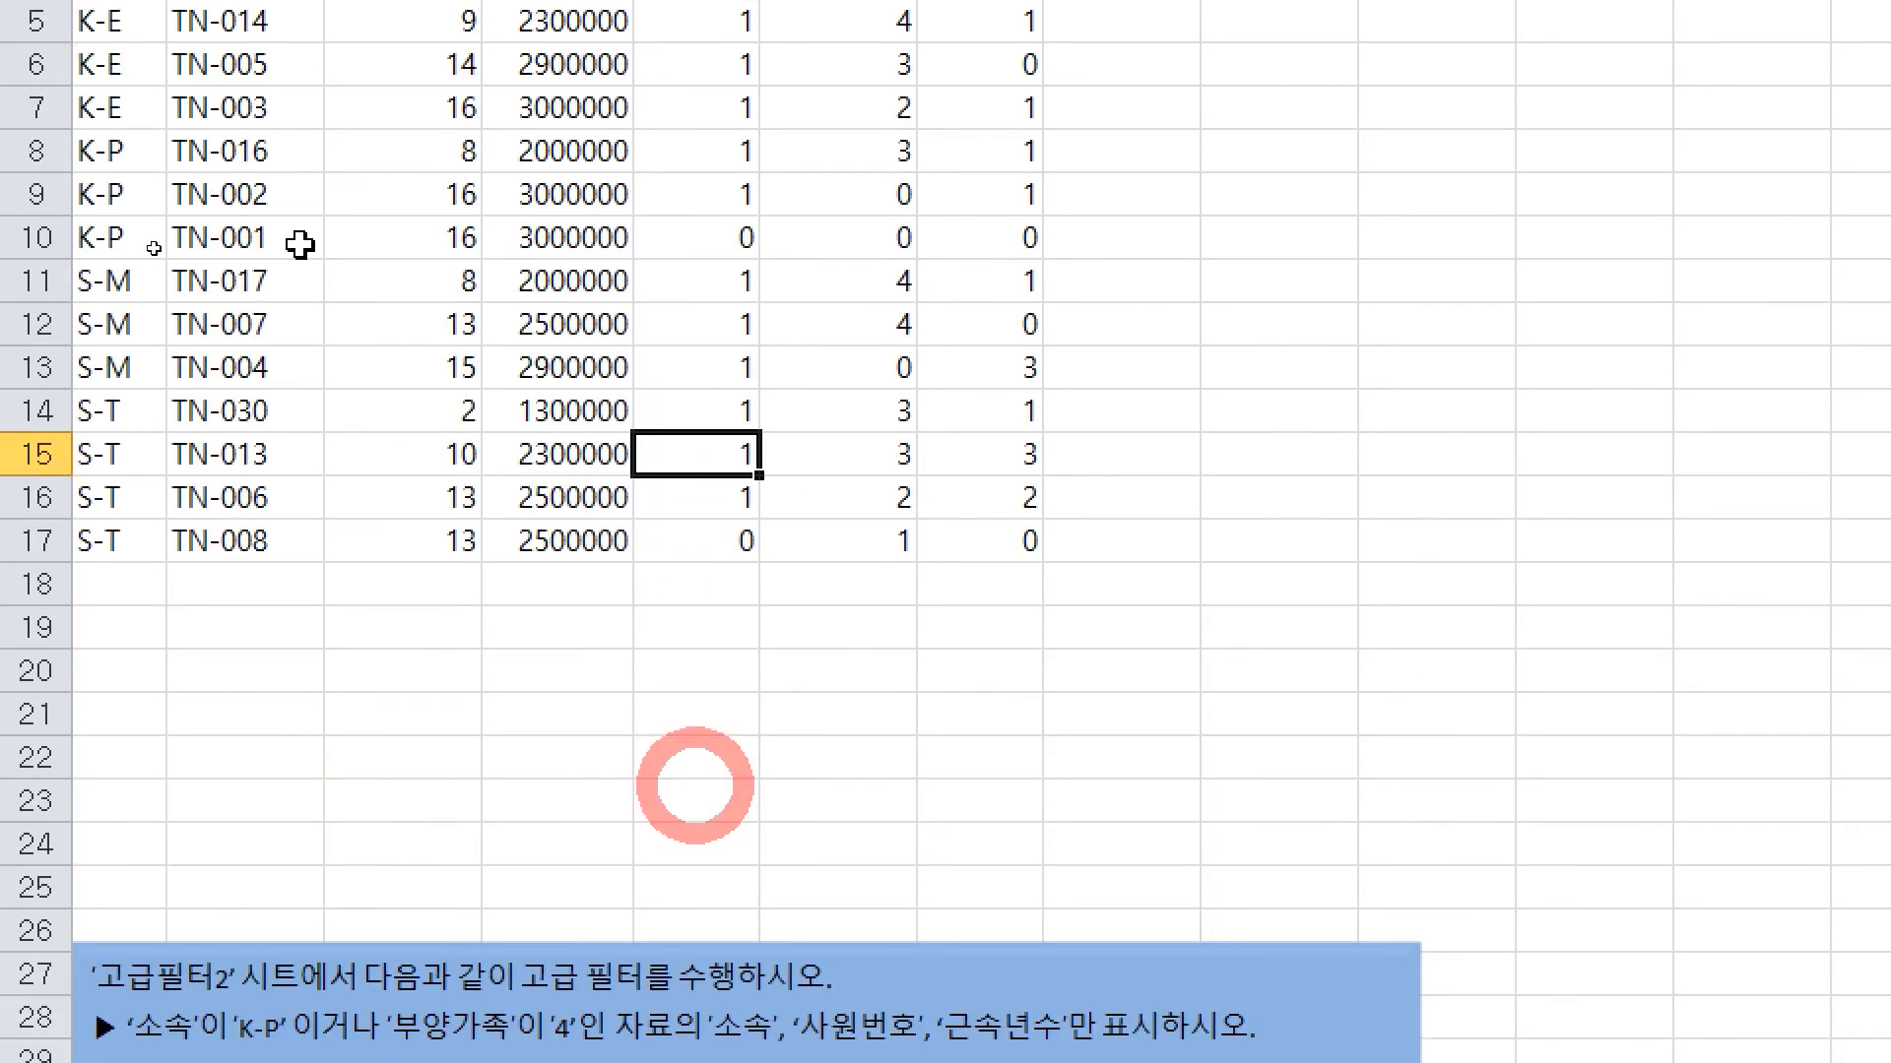
# Copy the 소속 and 부양가족 headers from the employee table to A20:B20 as criteria headers
pyautogui.click(126, 144)
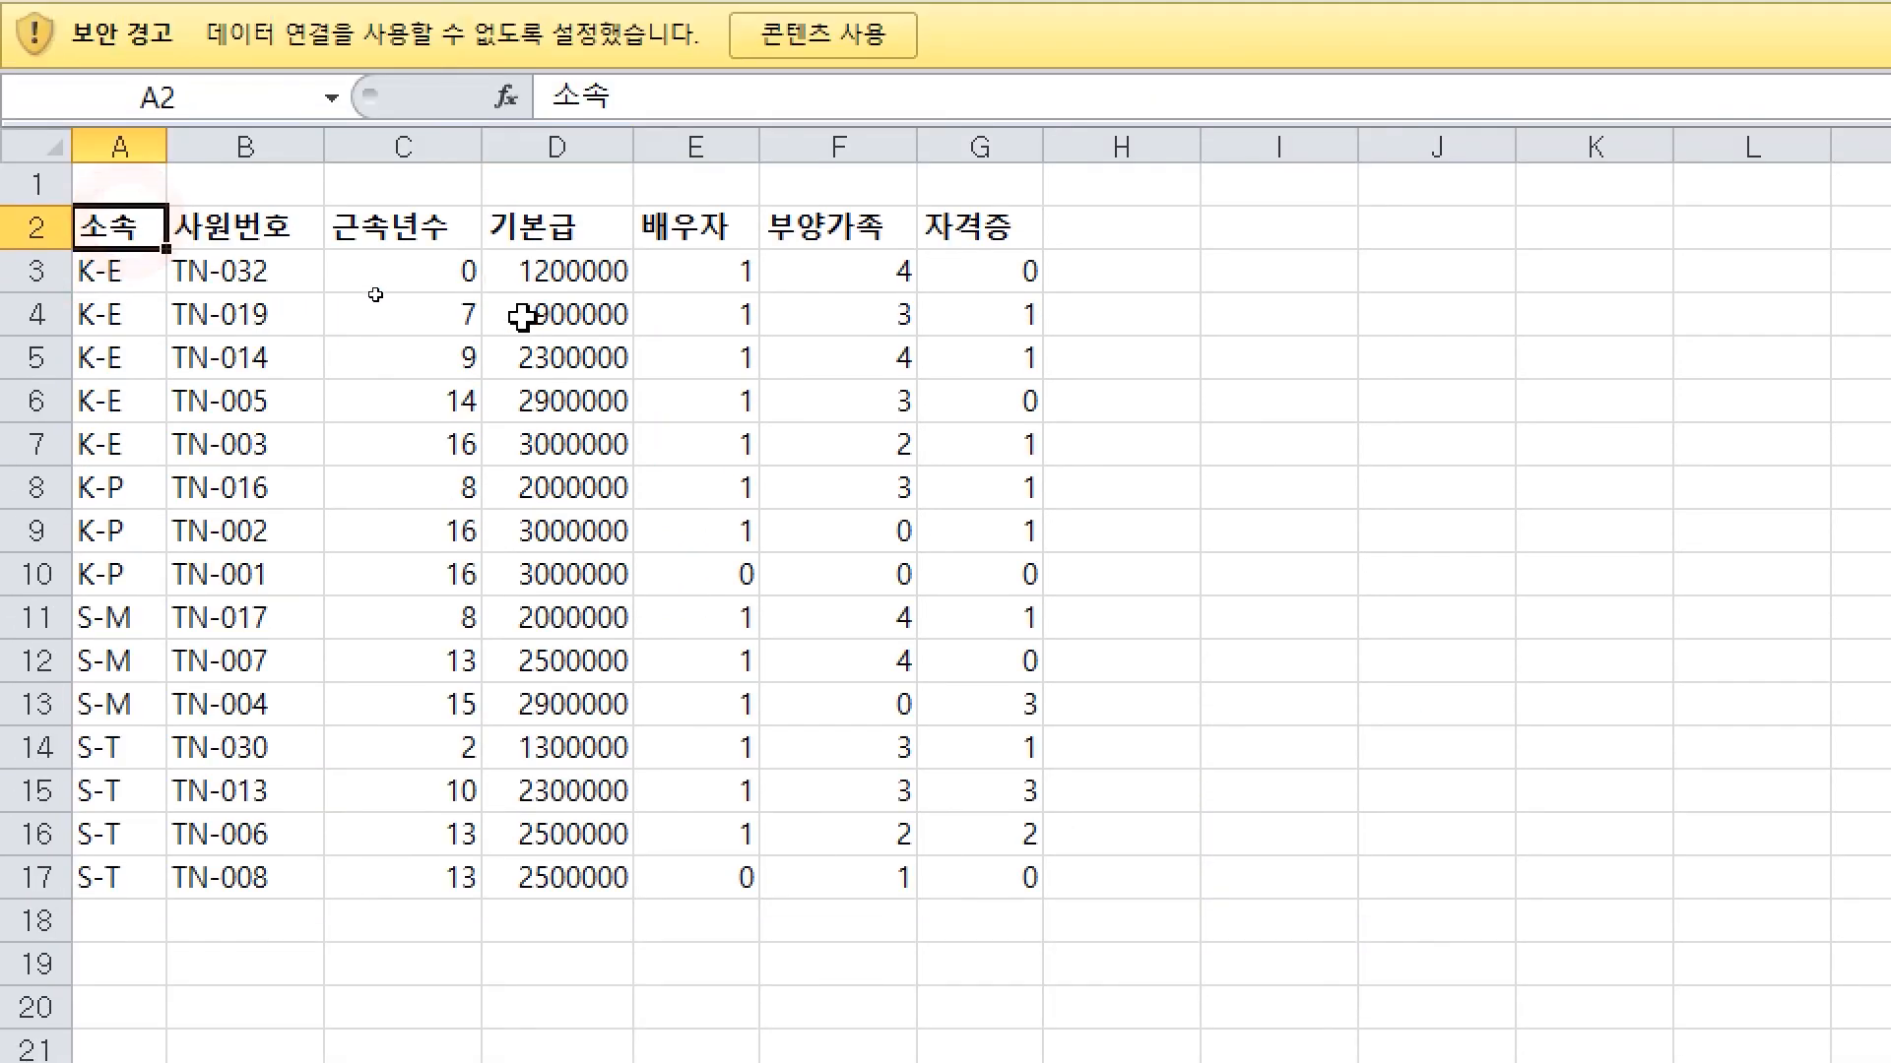
pyautogui.keyDown('ctrl'); pyautogui.click(899, 228); pyautogui.keyUp('ctrl')
pyautogui.hotkey('ctrl', 'c')
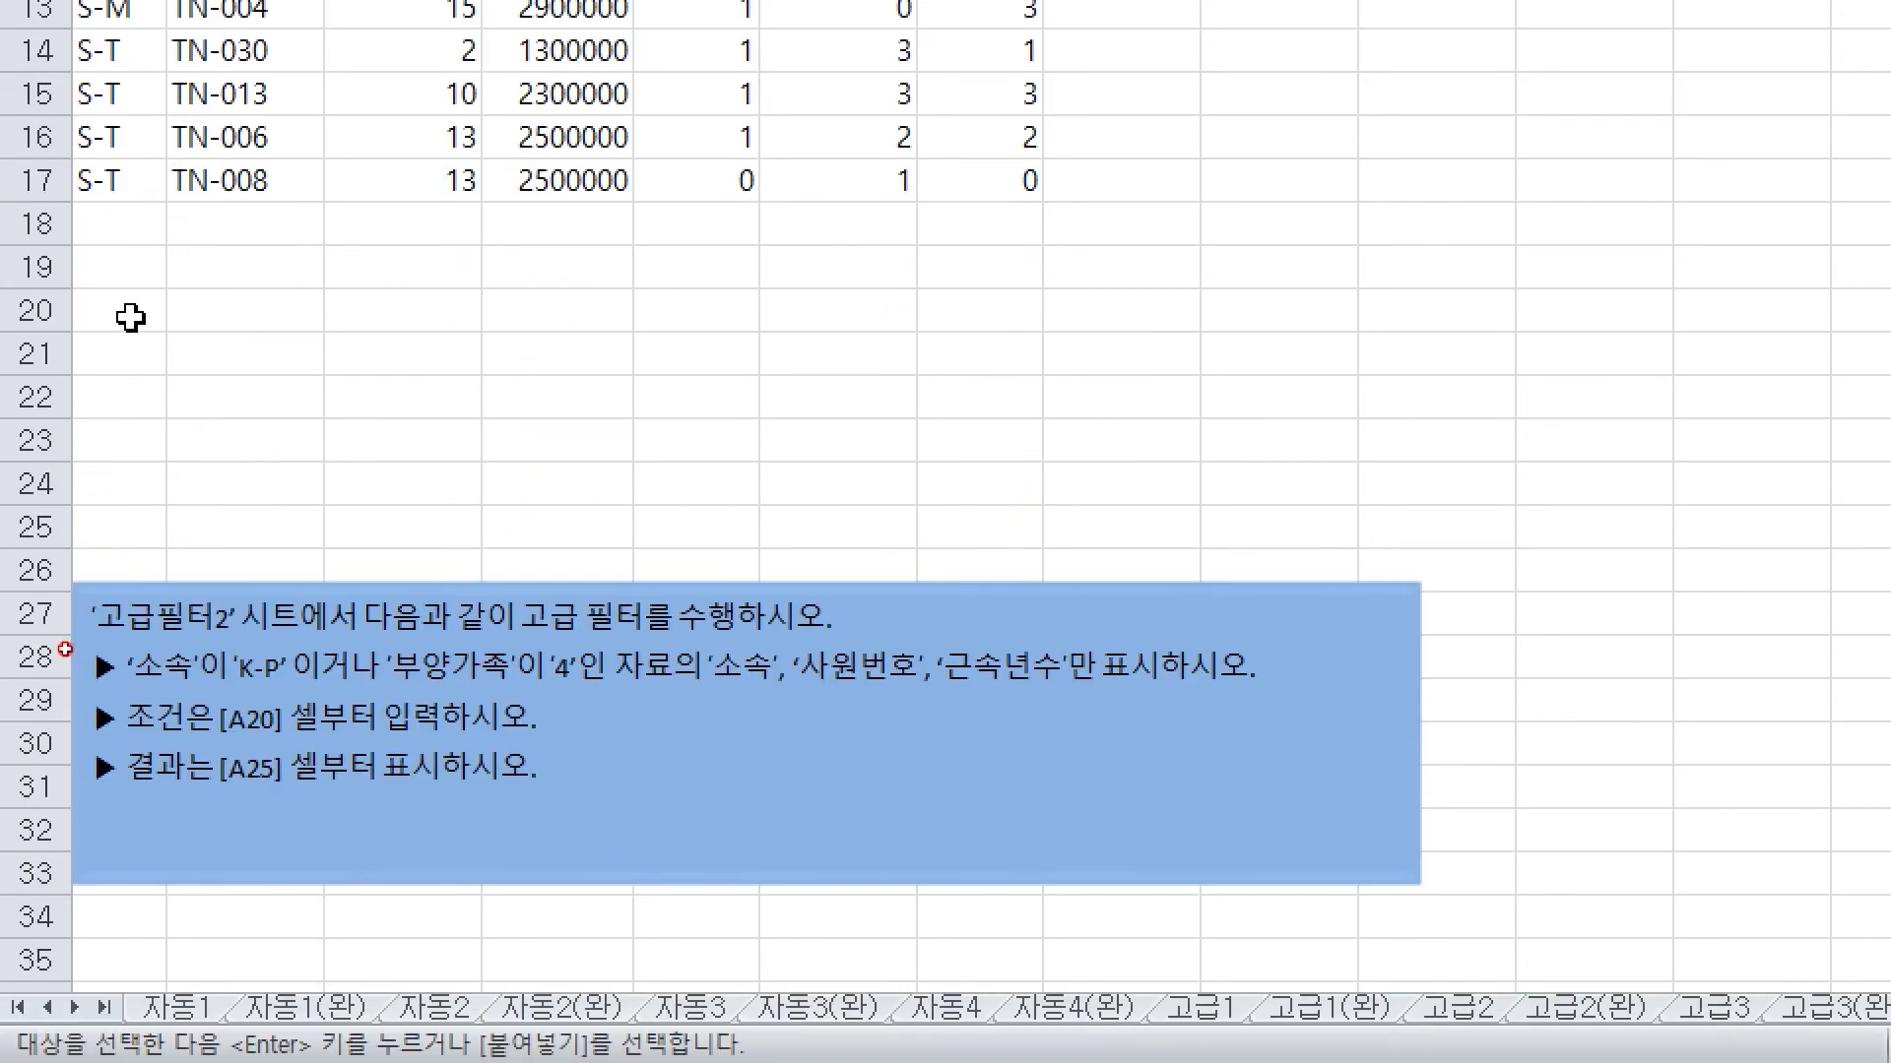
pyautogui.click(131, 317)
pyautogui.hotkey('ctrl', 'v')
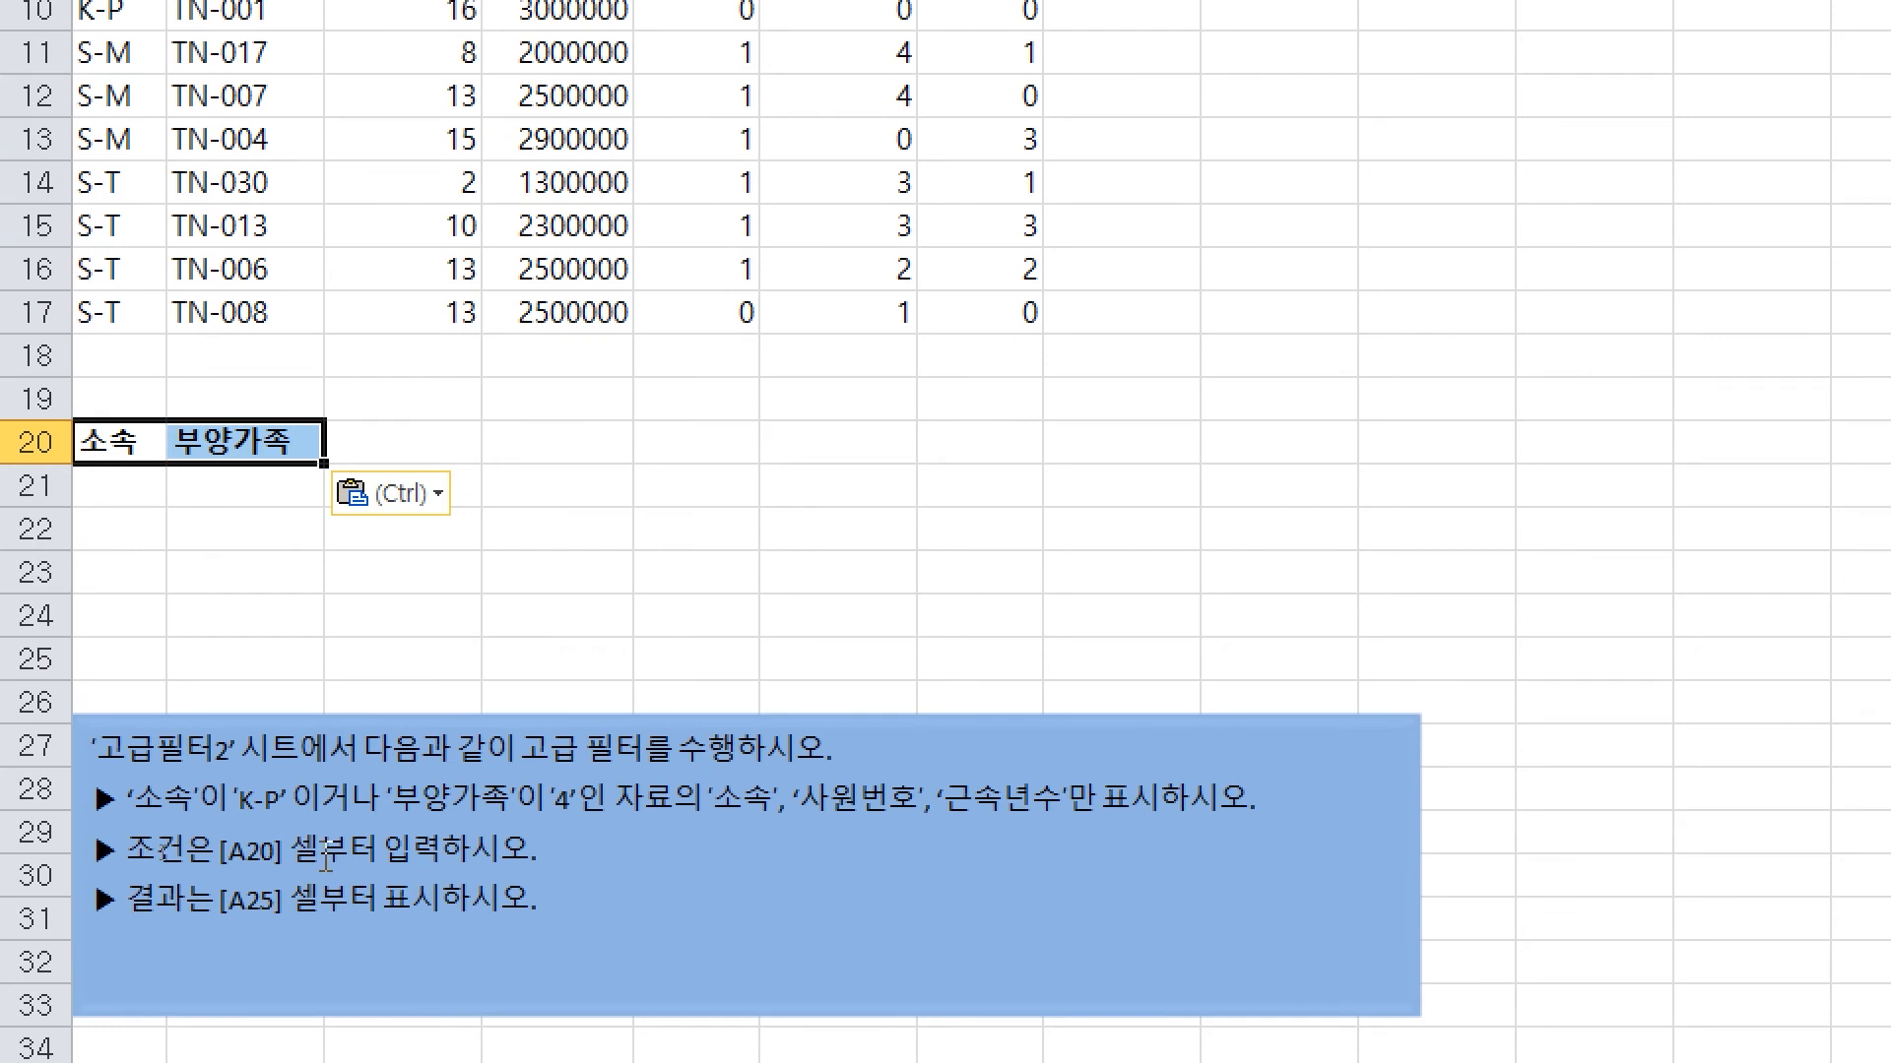
# Enter the OR criteria on separate rows: k-P under 소속 in A21 and 4 under 부양가족 in B22
pyautogui.click(95, 485)
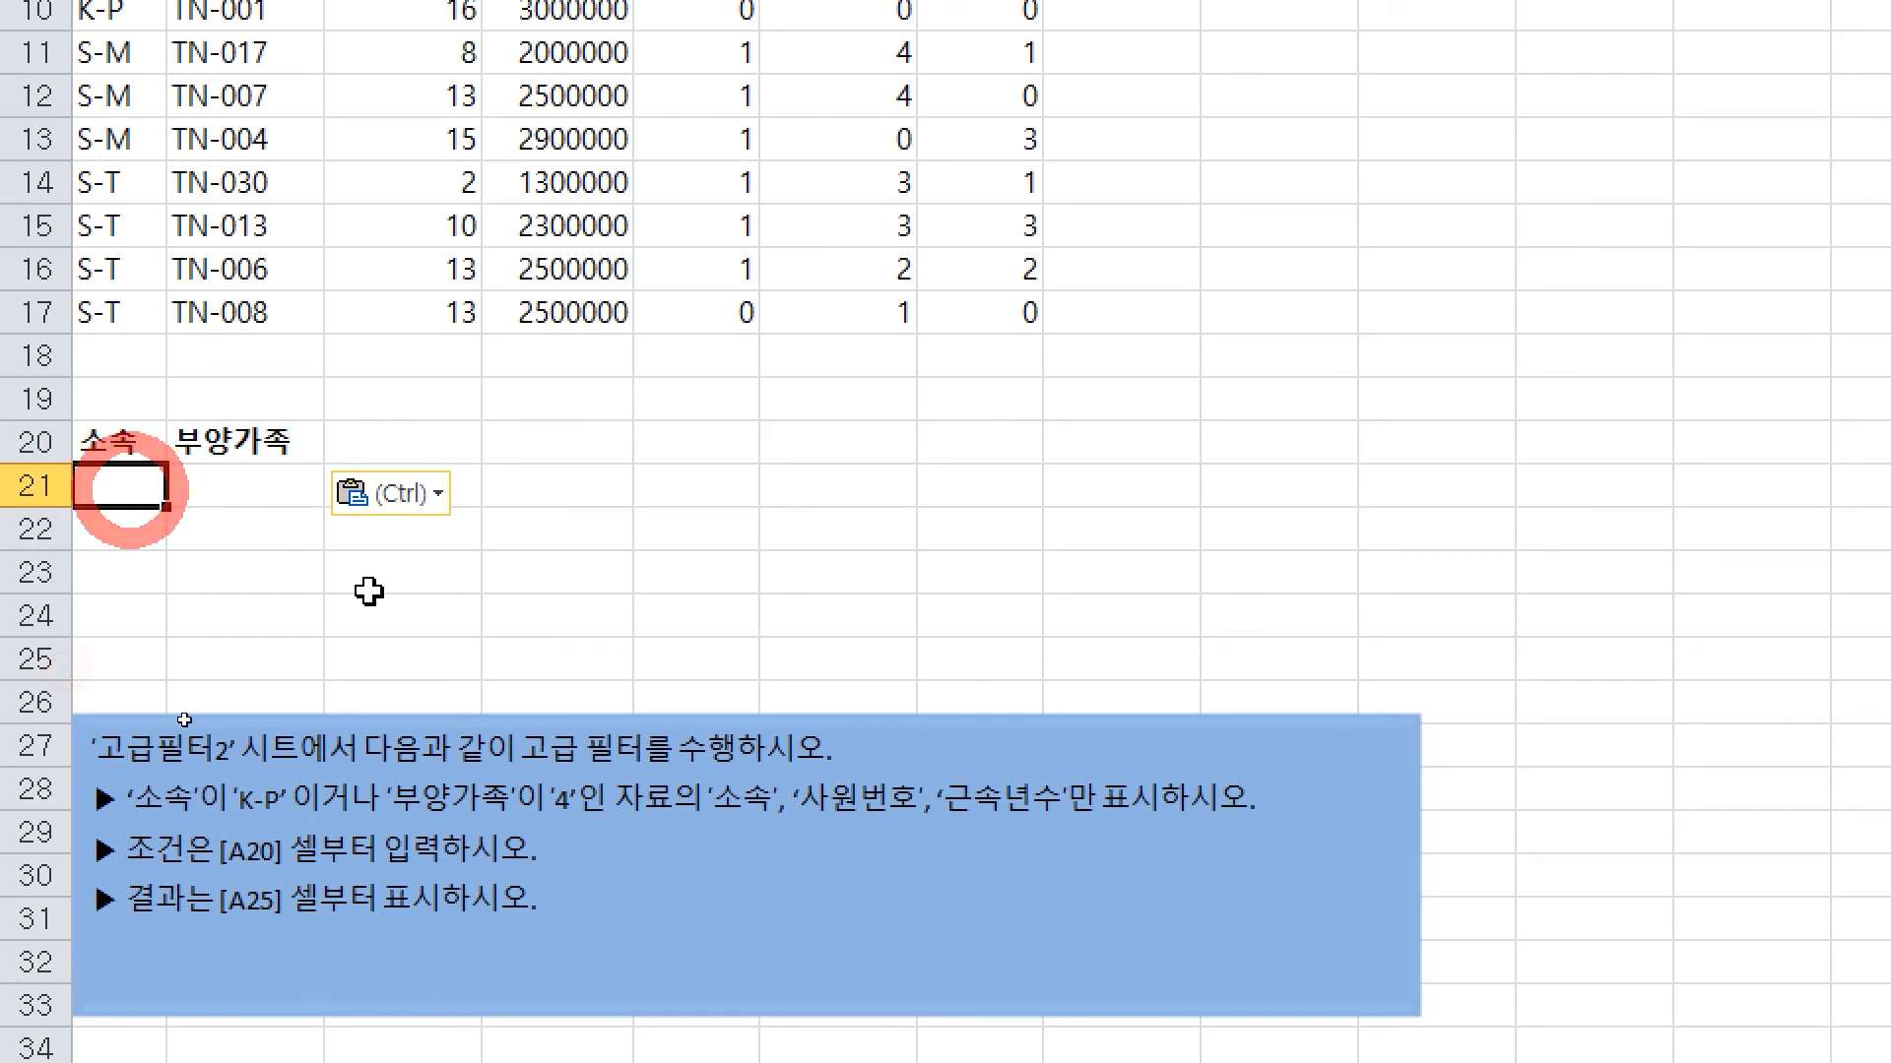
pyautogui.write('k-P')
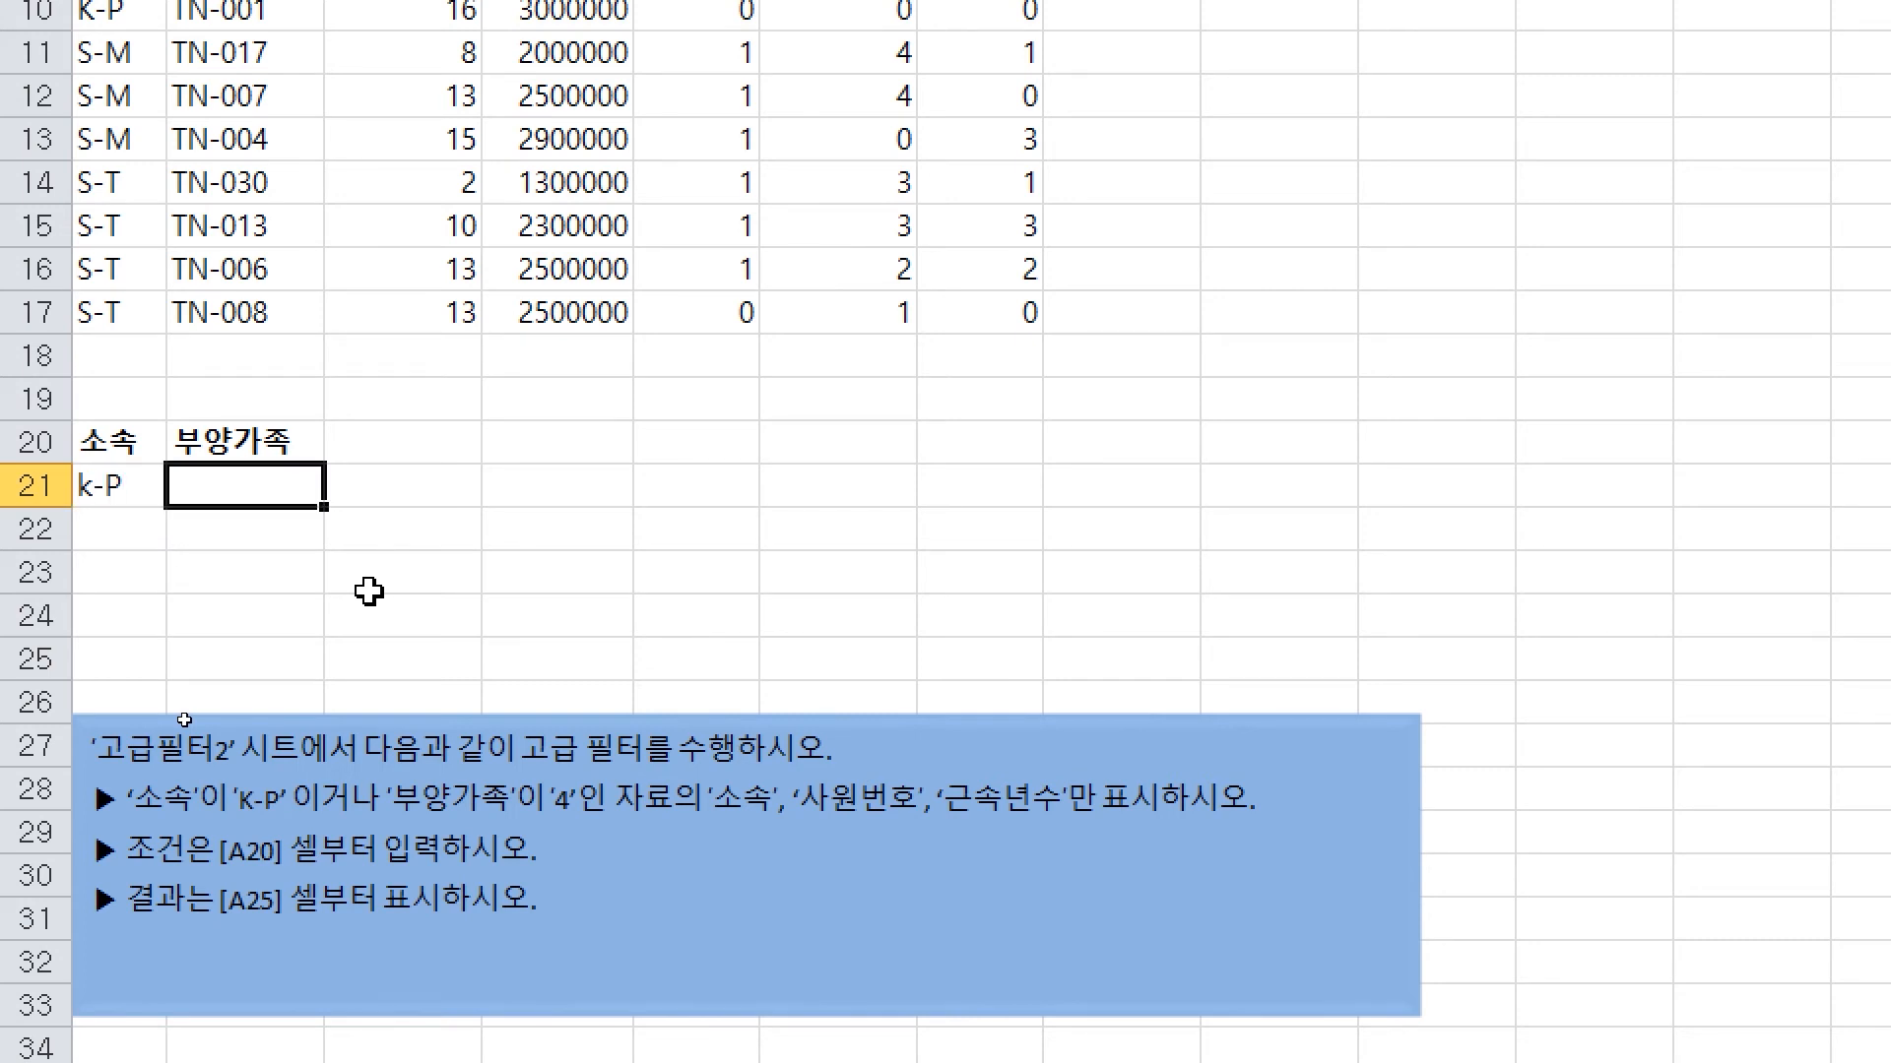
pyautogui.press('Down')
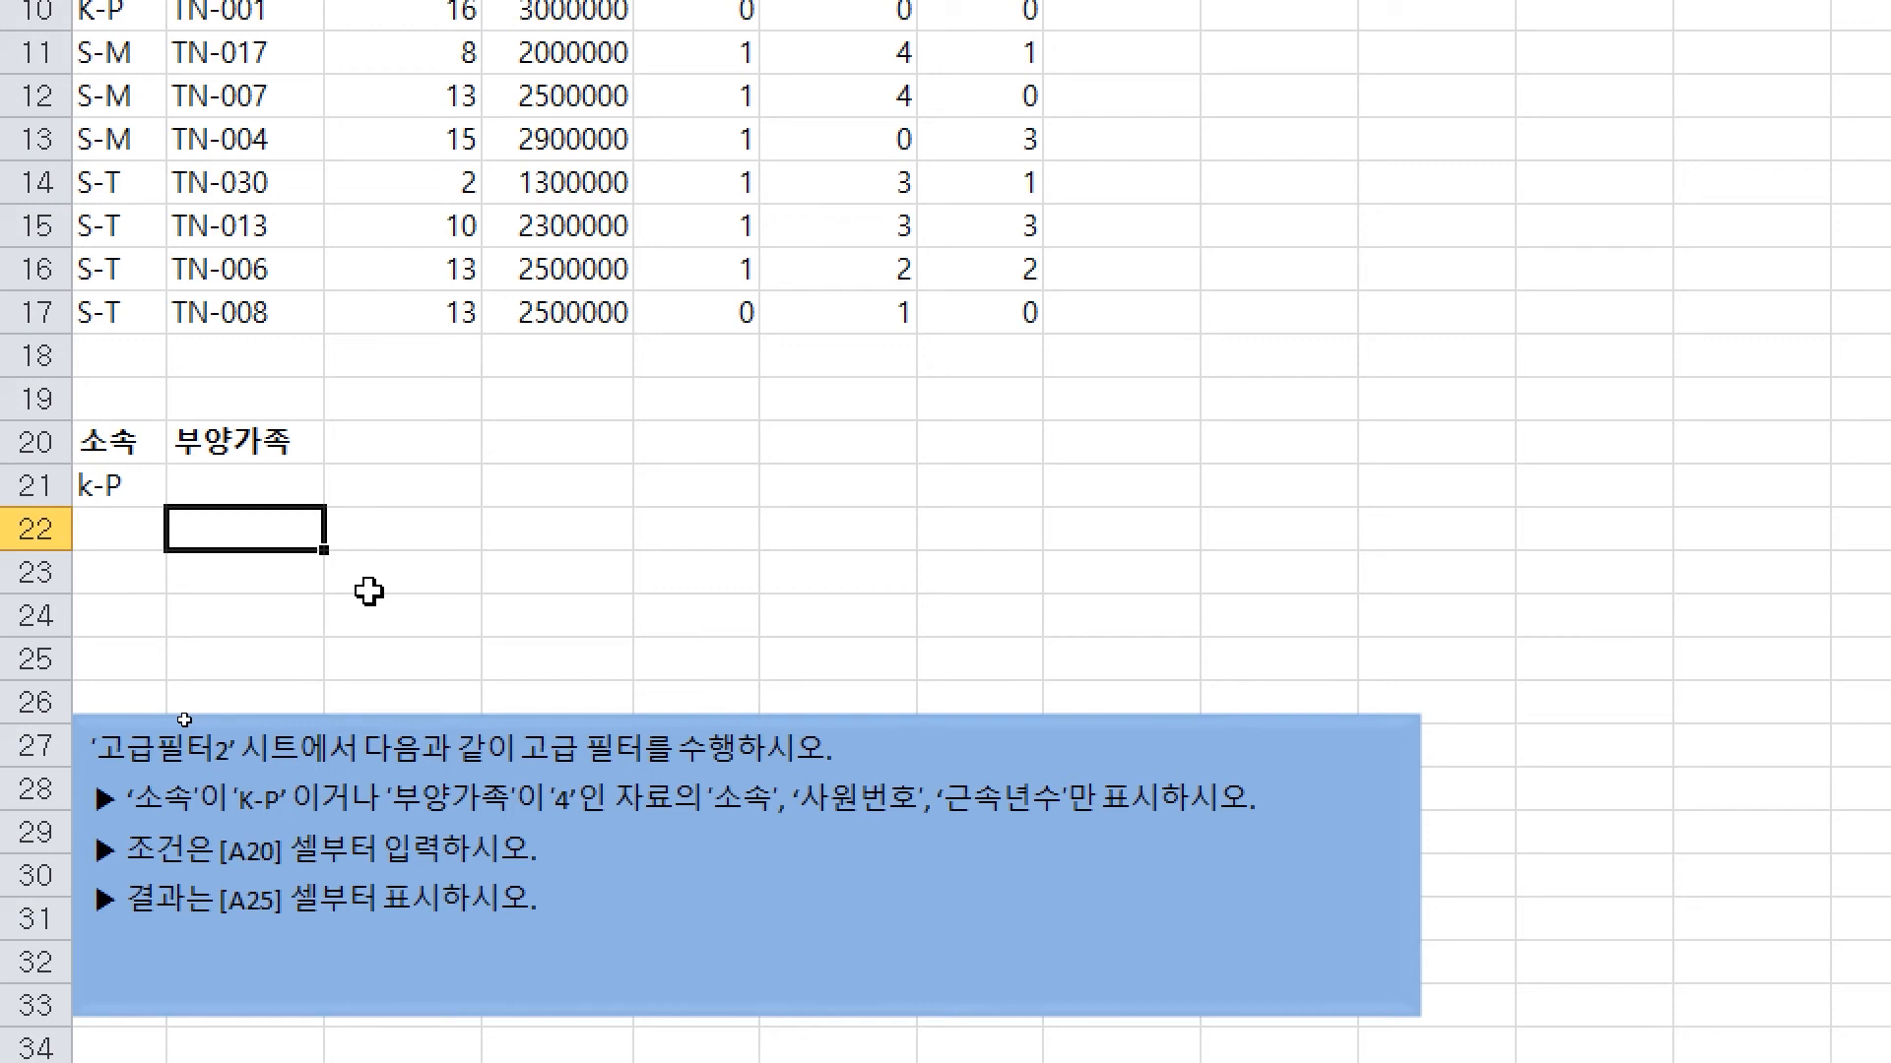
pyautogui.press('Return')
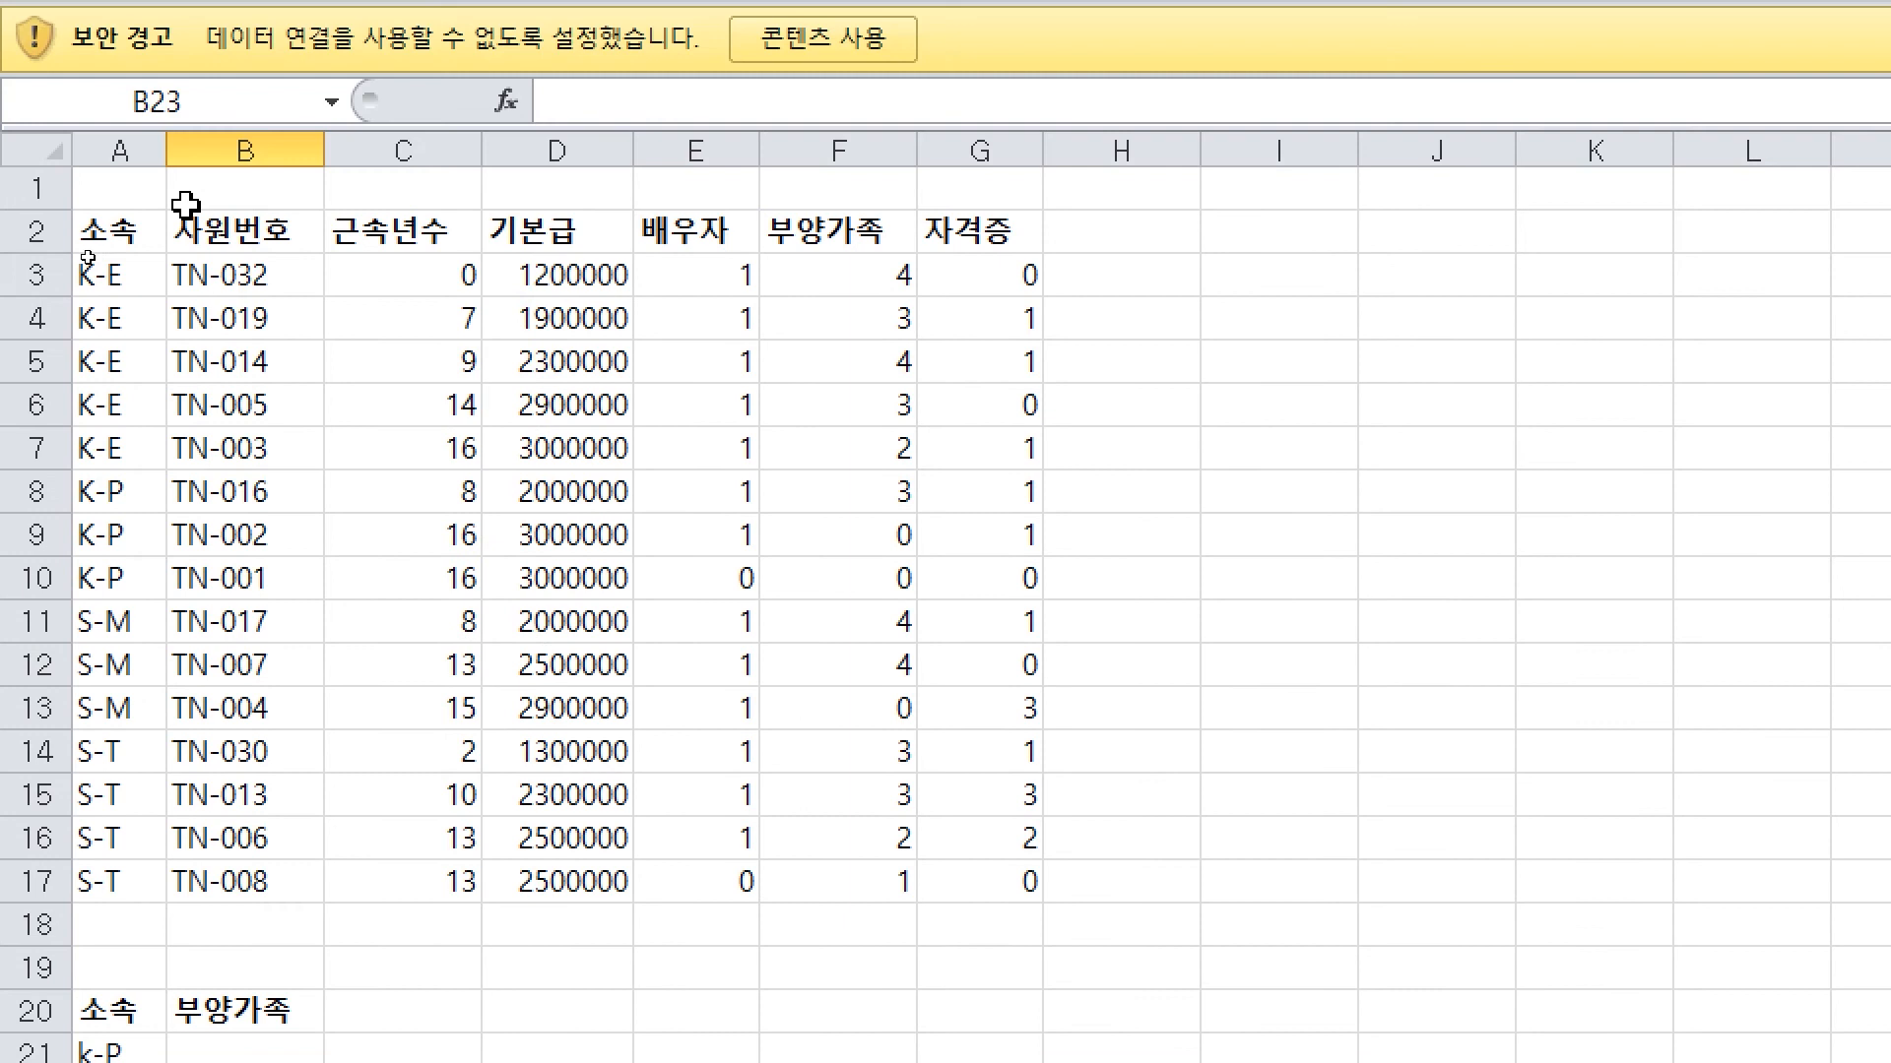
# Copy the 소속, 사원번호 and 근속년수 headers to A25:C25 and move the task text box clear of the output columns
pyautogui.moveTo(122, 237); pyautogui.dragTo(242, 236)
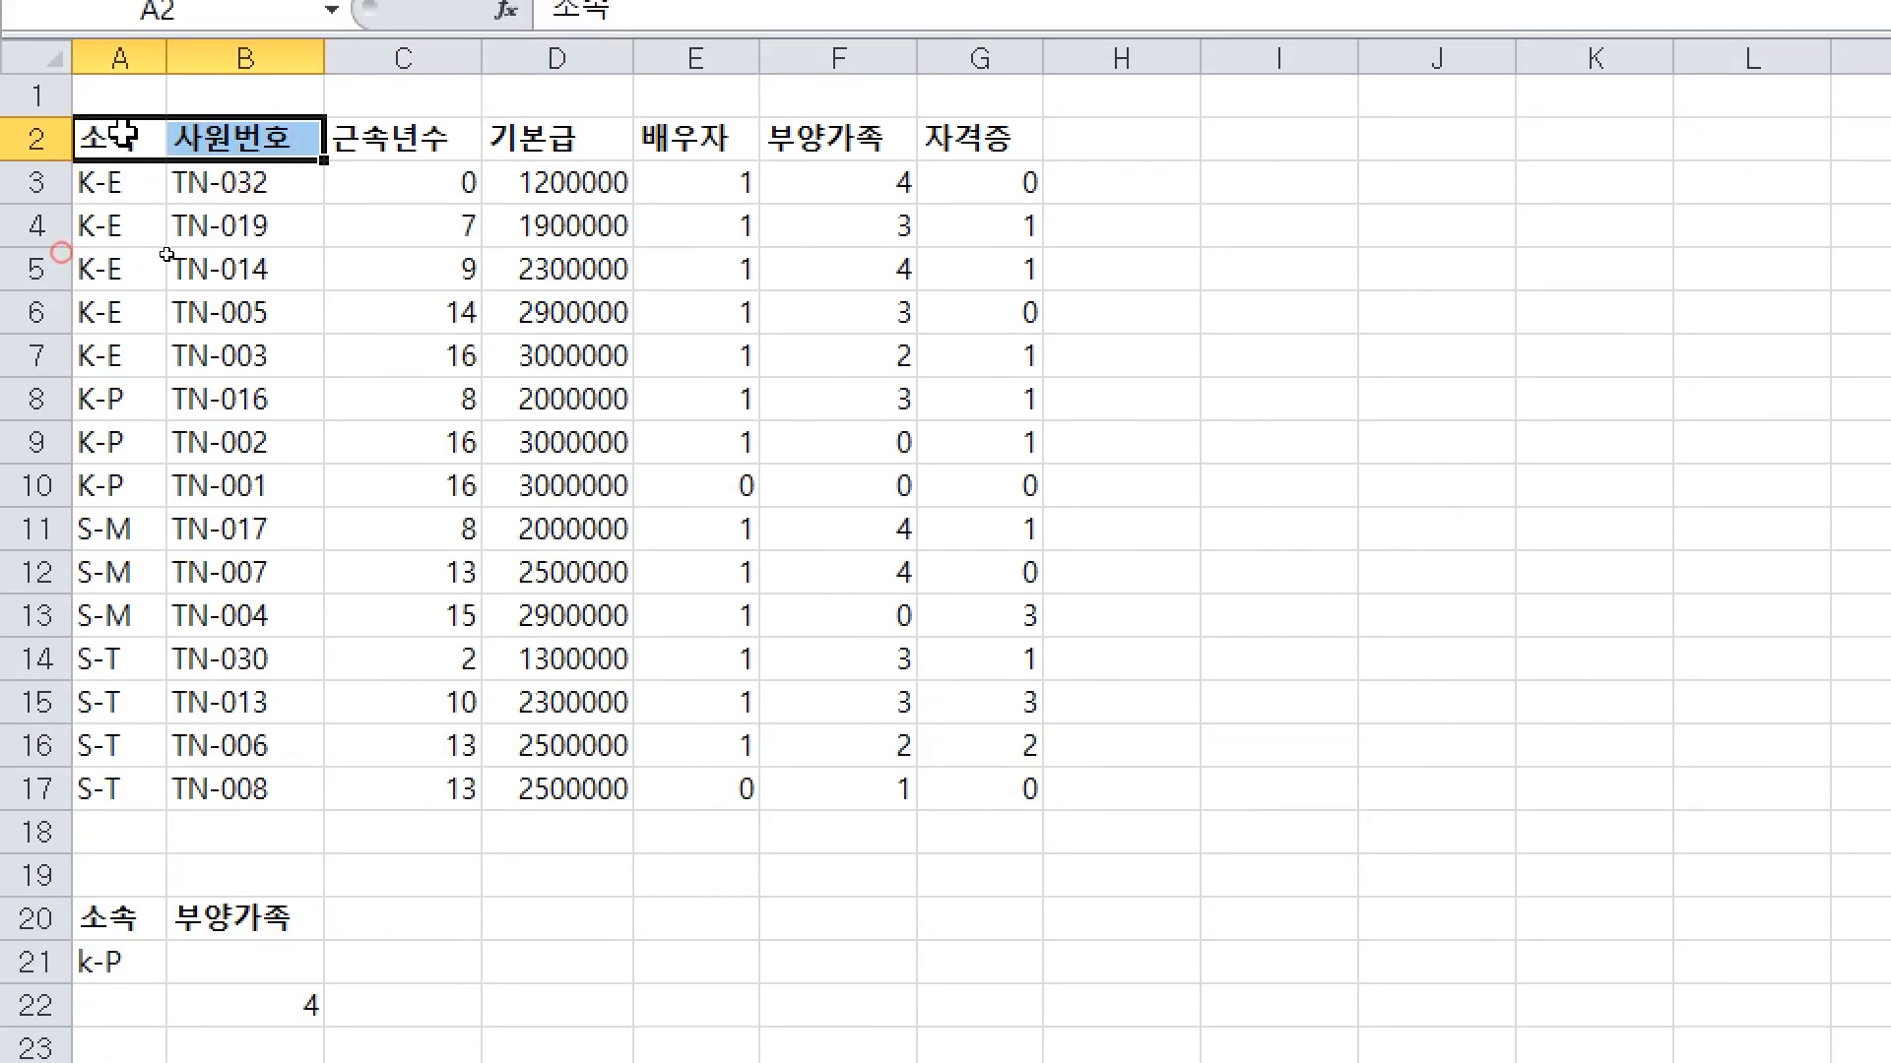
pyautogui.keyDown('ctrl'); pyautogui.click(338, 133); pyautogui.keyUp('ctrl')
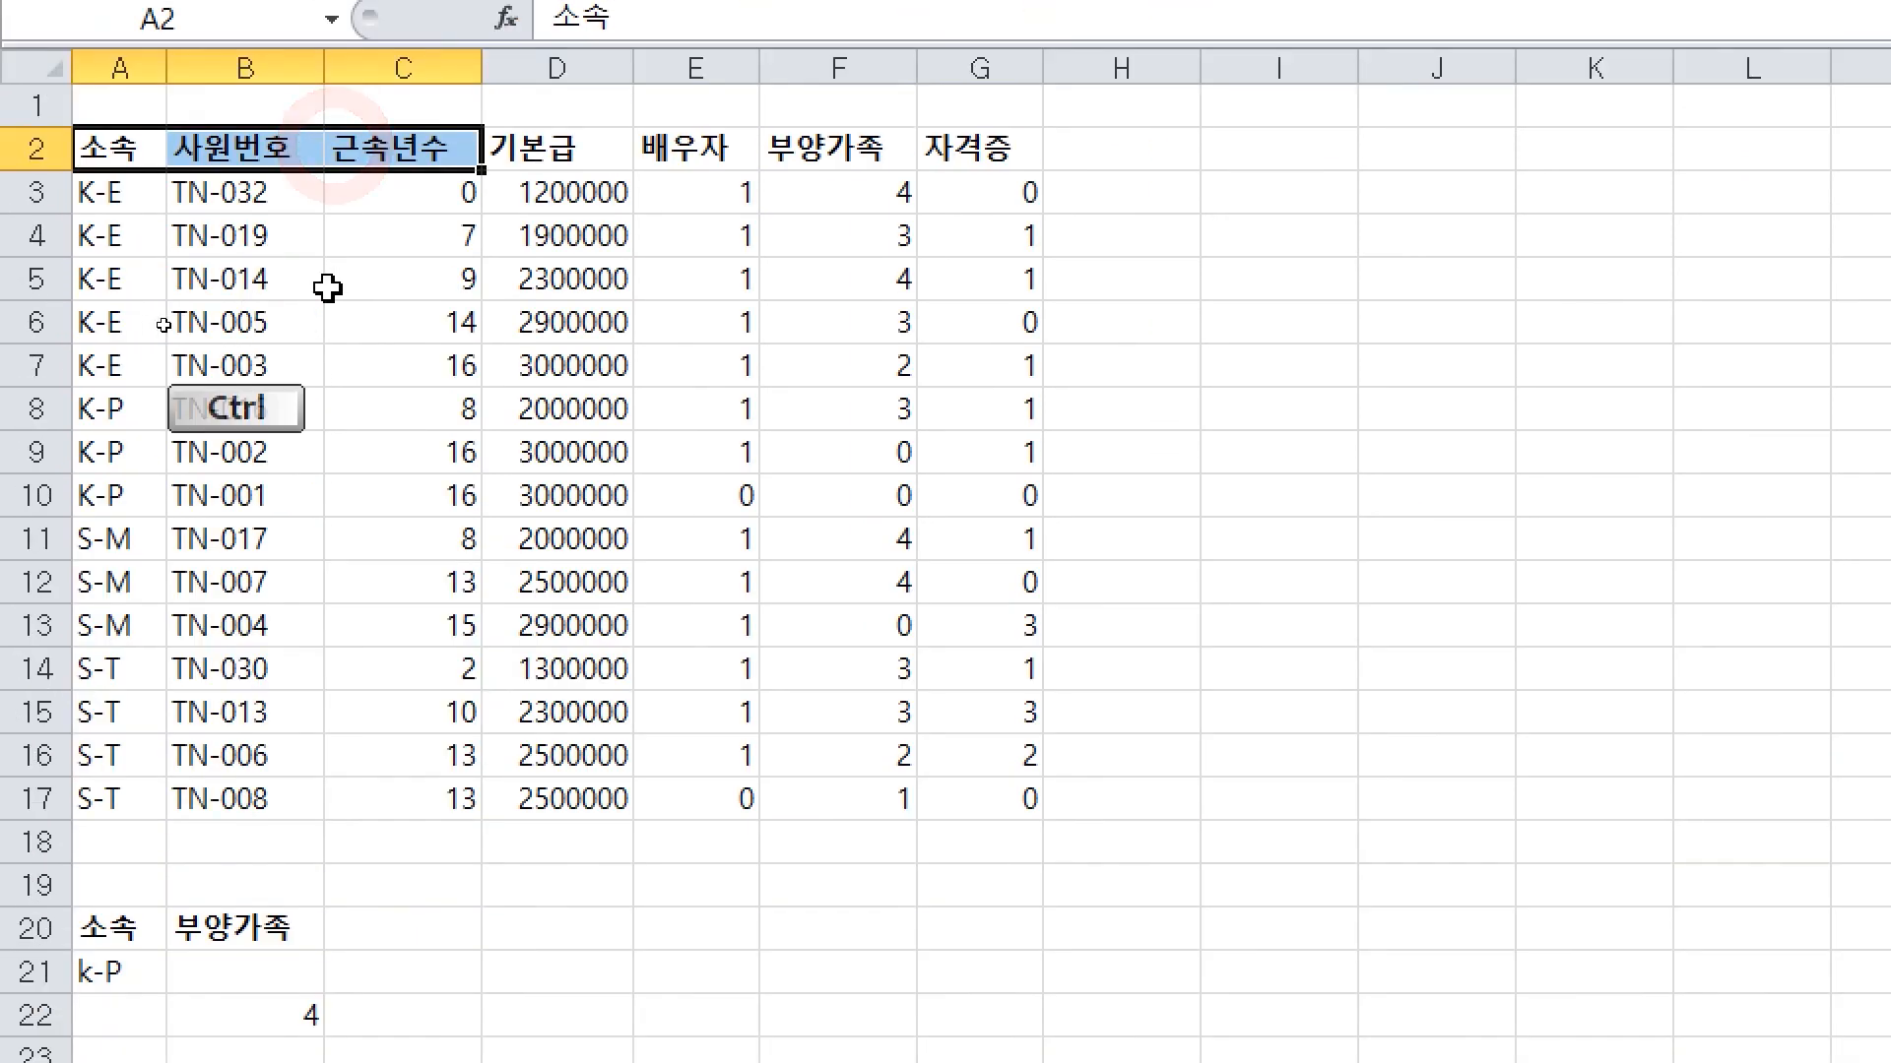
pyautogui.hotkey('ctrl', 'c')
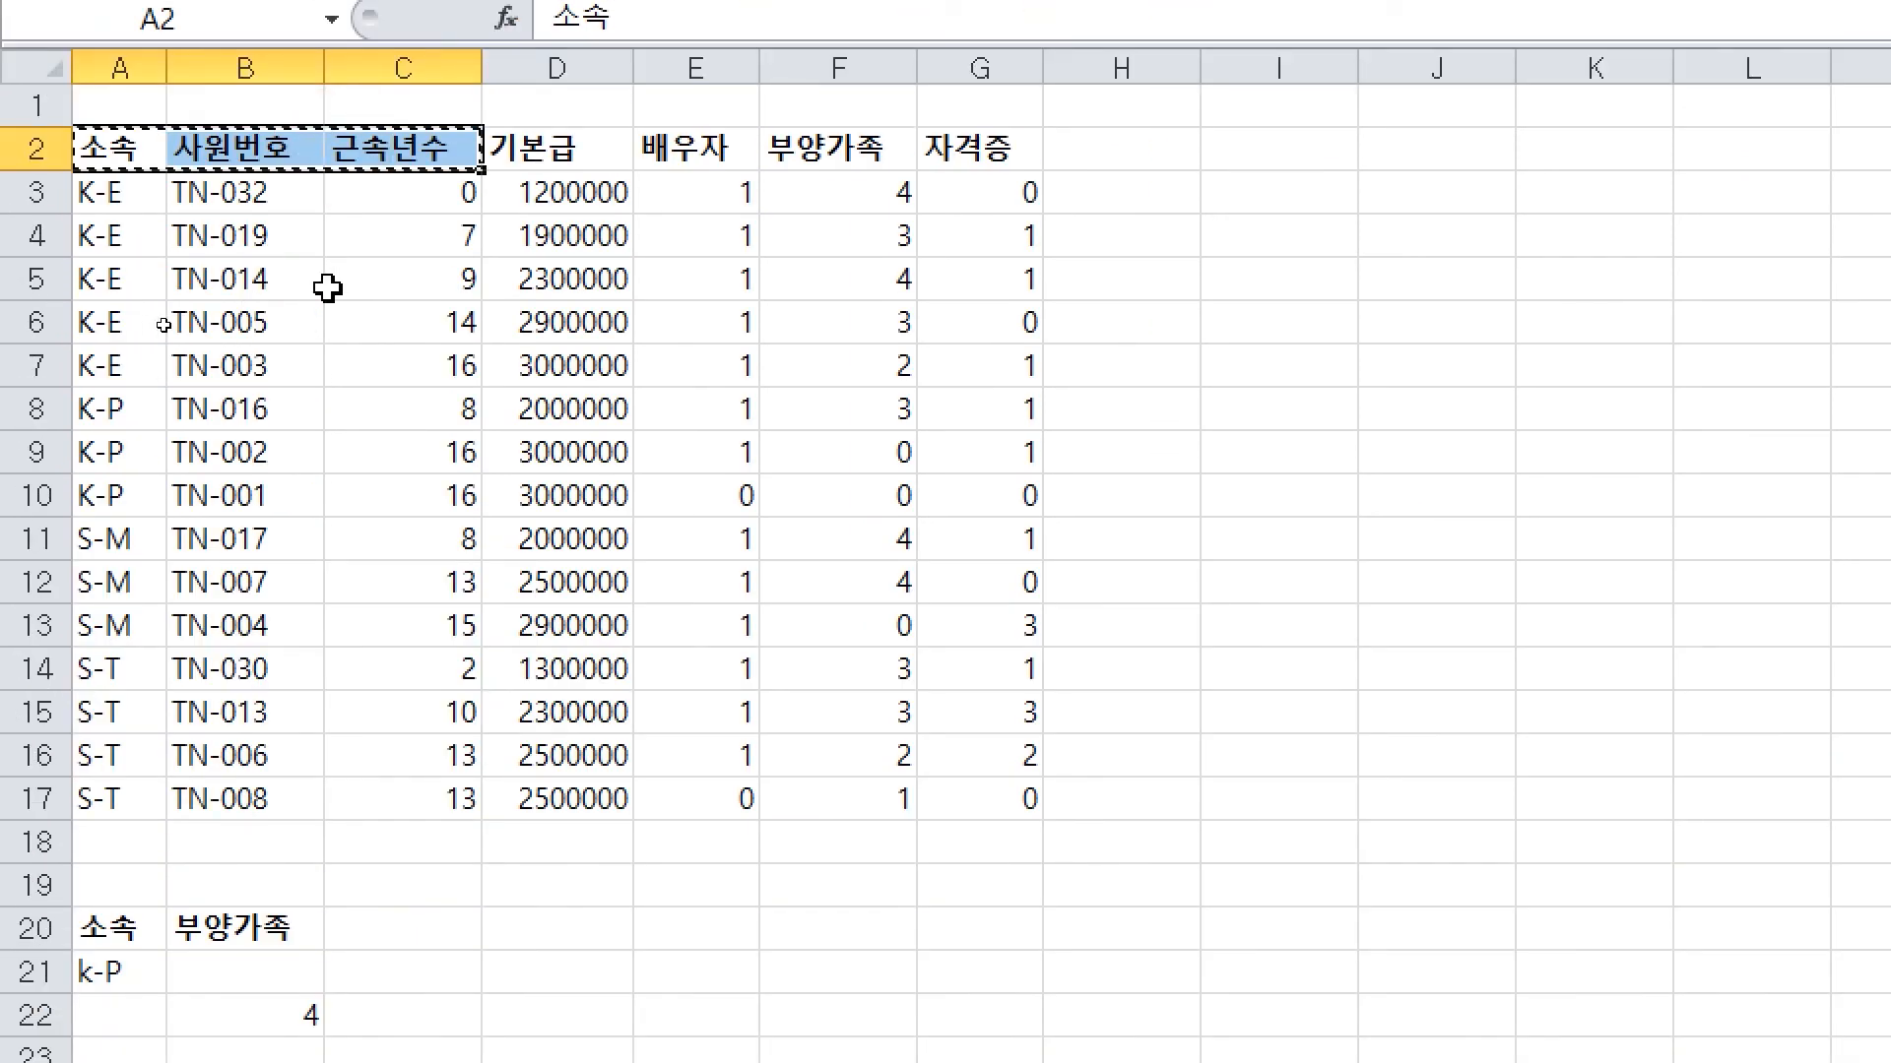
pyautogui.click(128, 449)
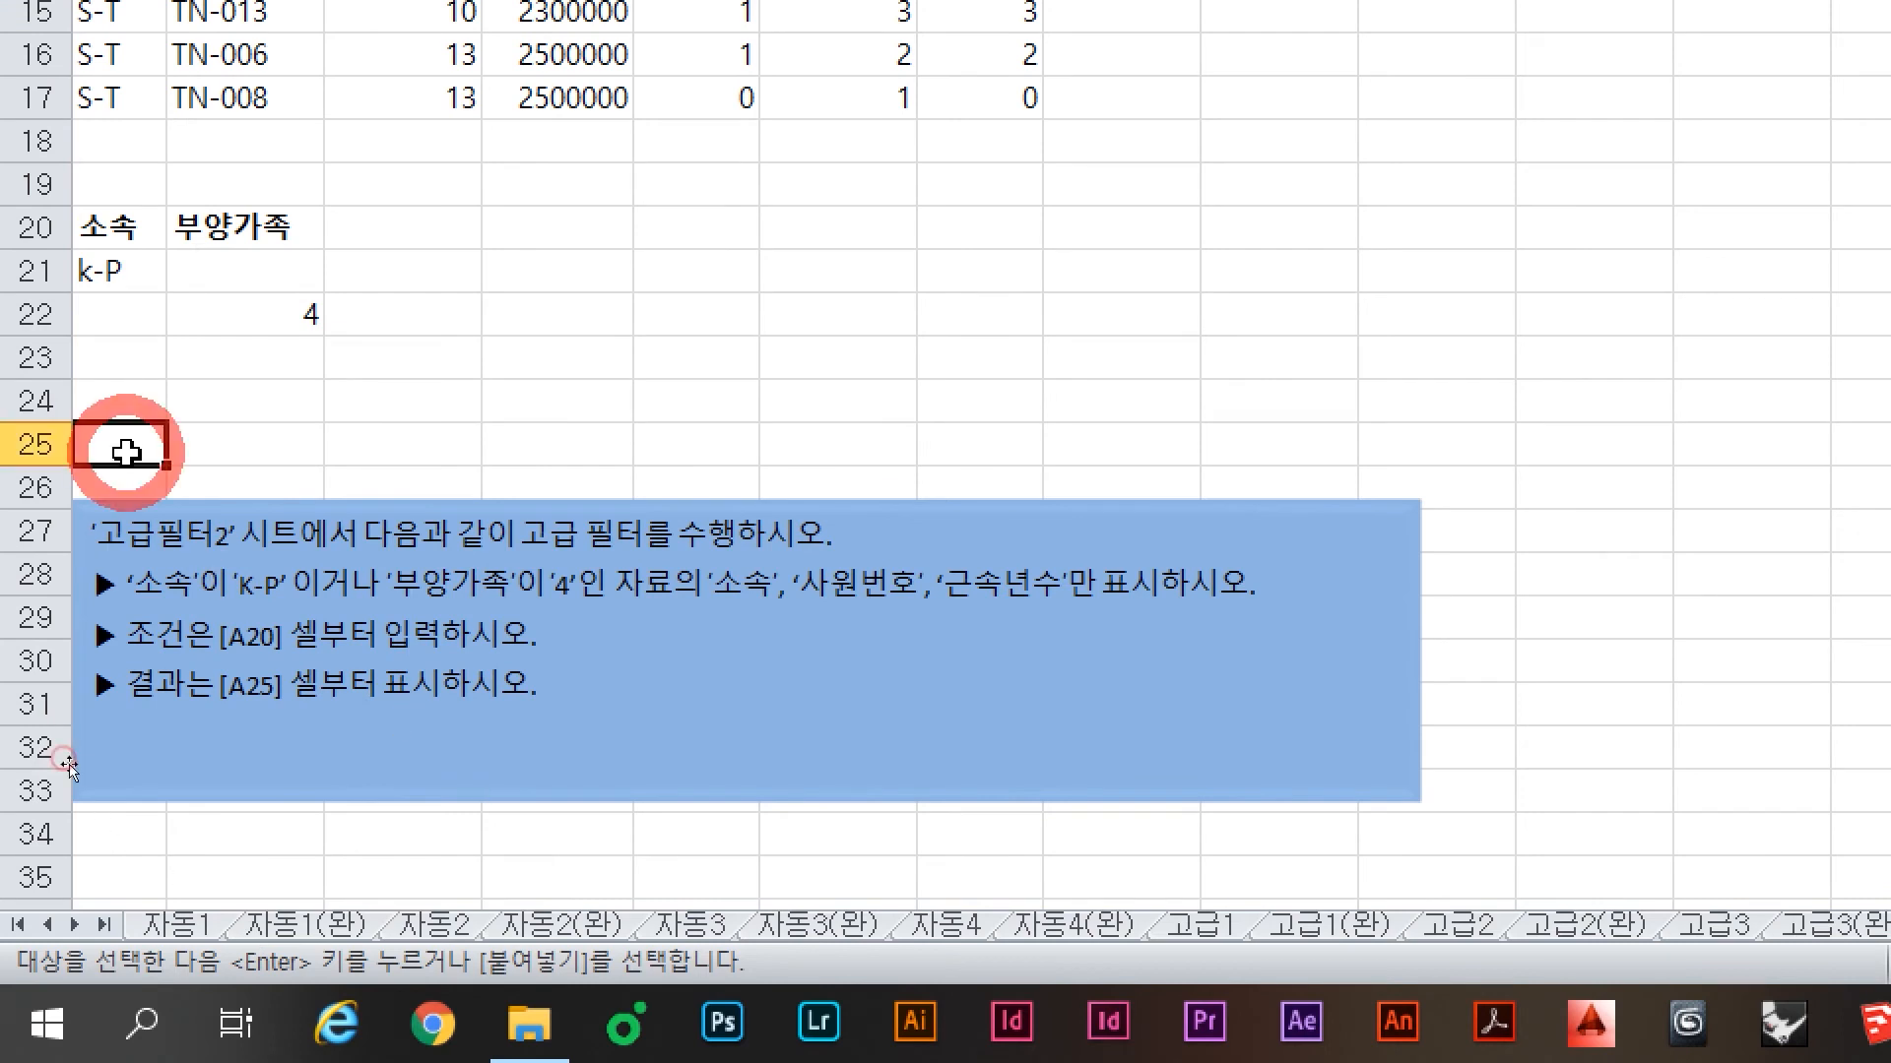
pyautogui.hotkey('ctrl', 'v')
pyautogui.click(246, 802)
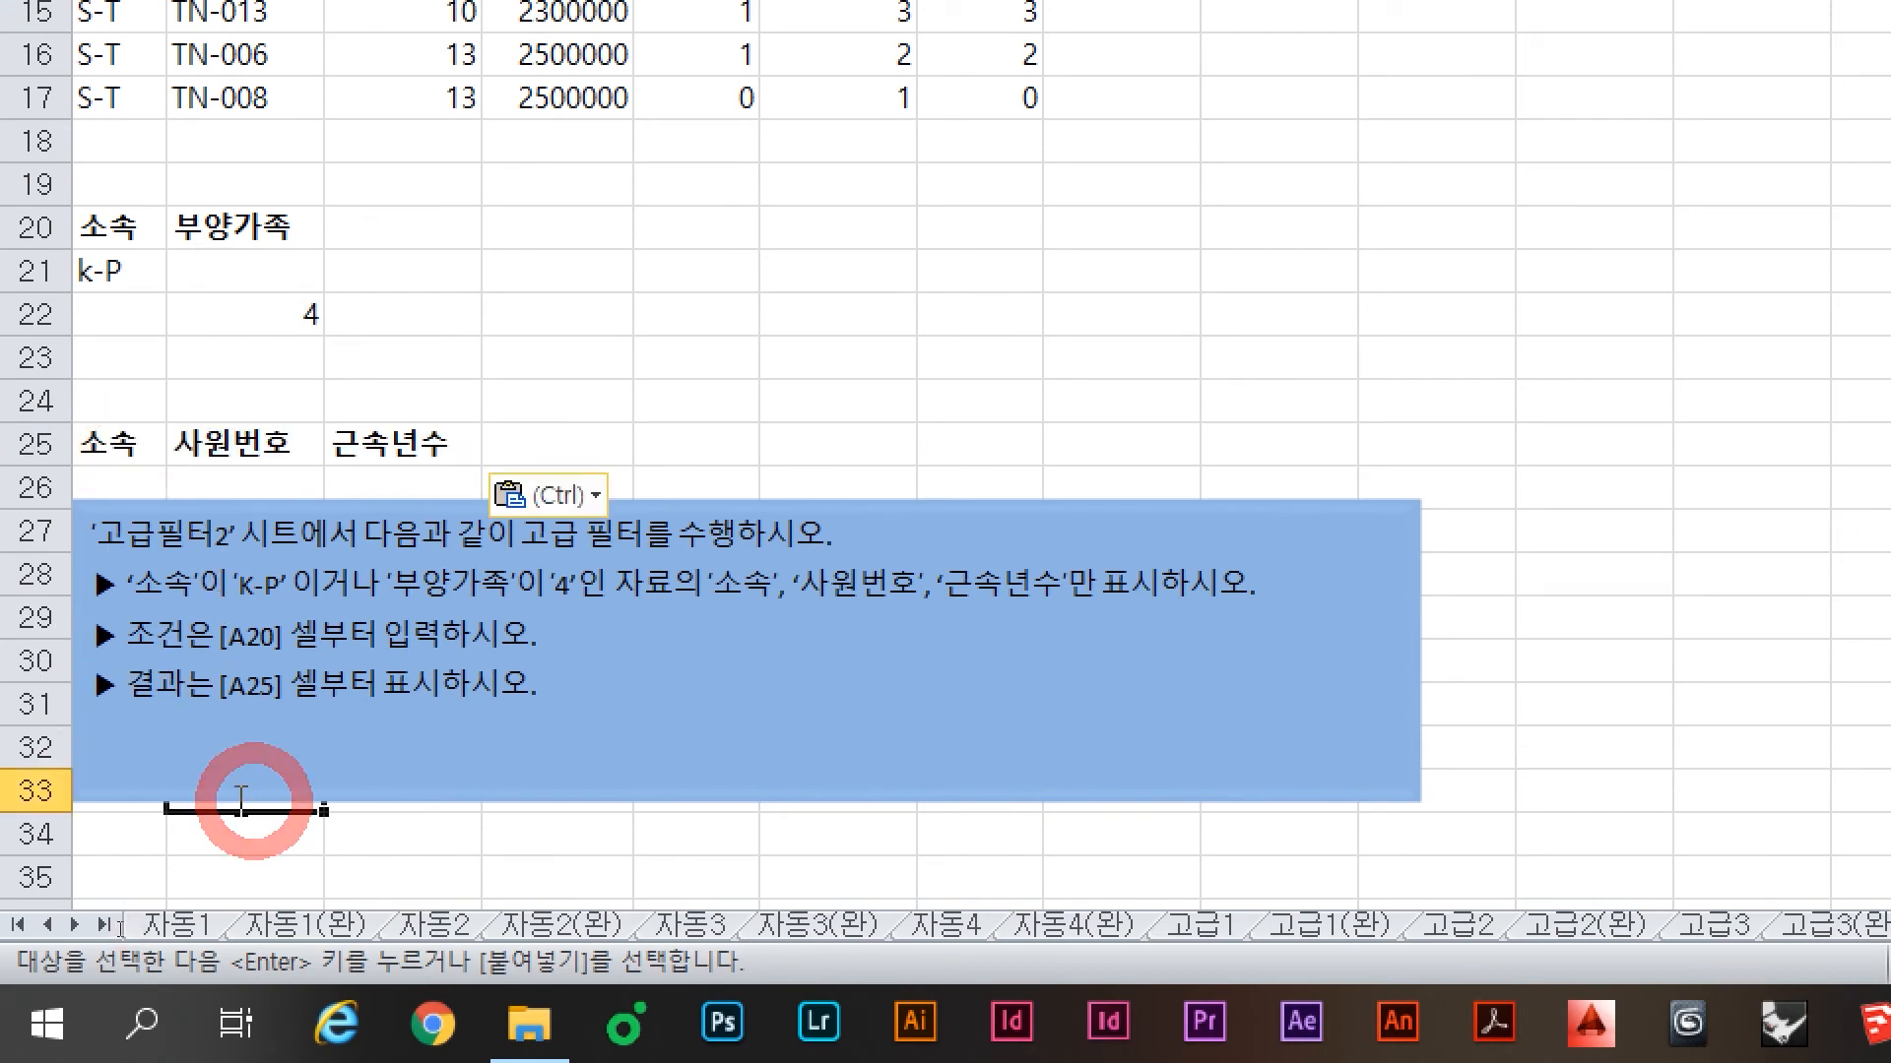
pyautogui.moveTo(211, 802); pyautogui.dragTo(797, 689)
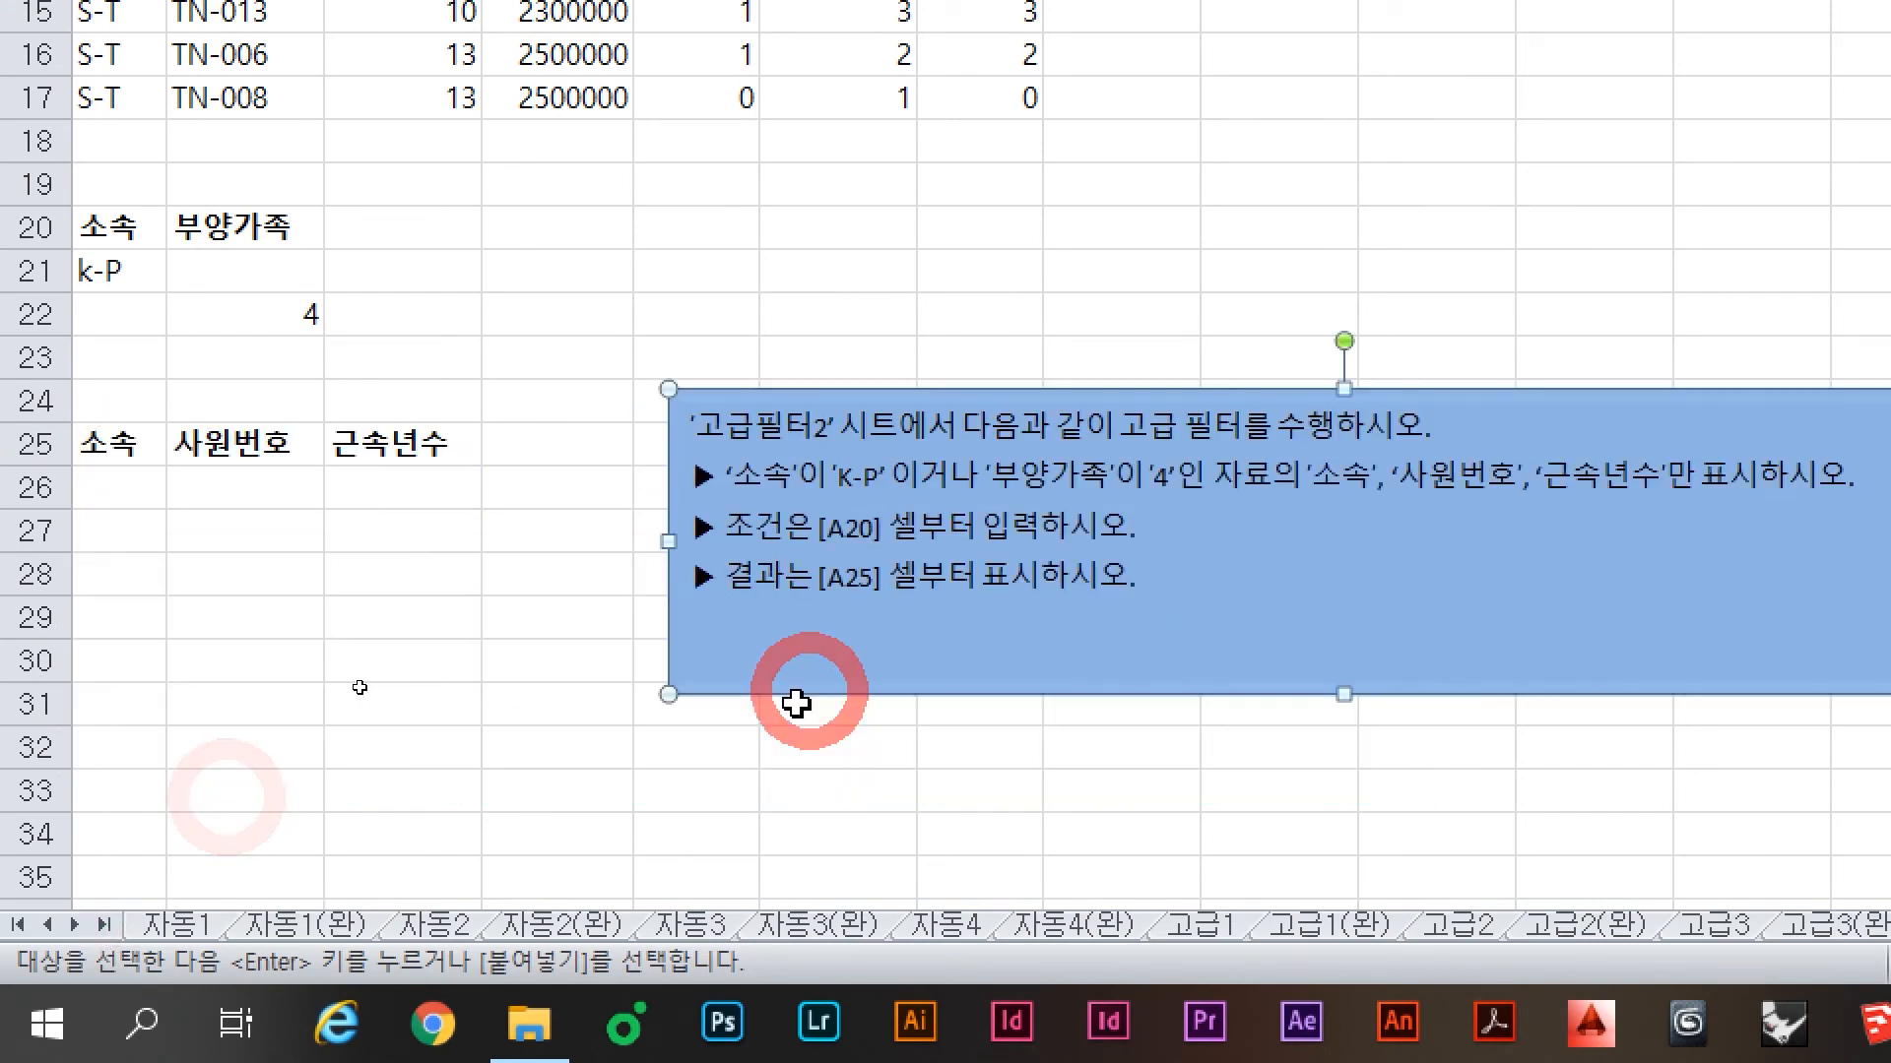
# Start an Advanced Filter on the employee table A2:G17 and set A20:B22 as its criteria range
pyautogui.click(726, 312)
pyautogui.click(801, 328)
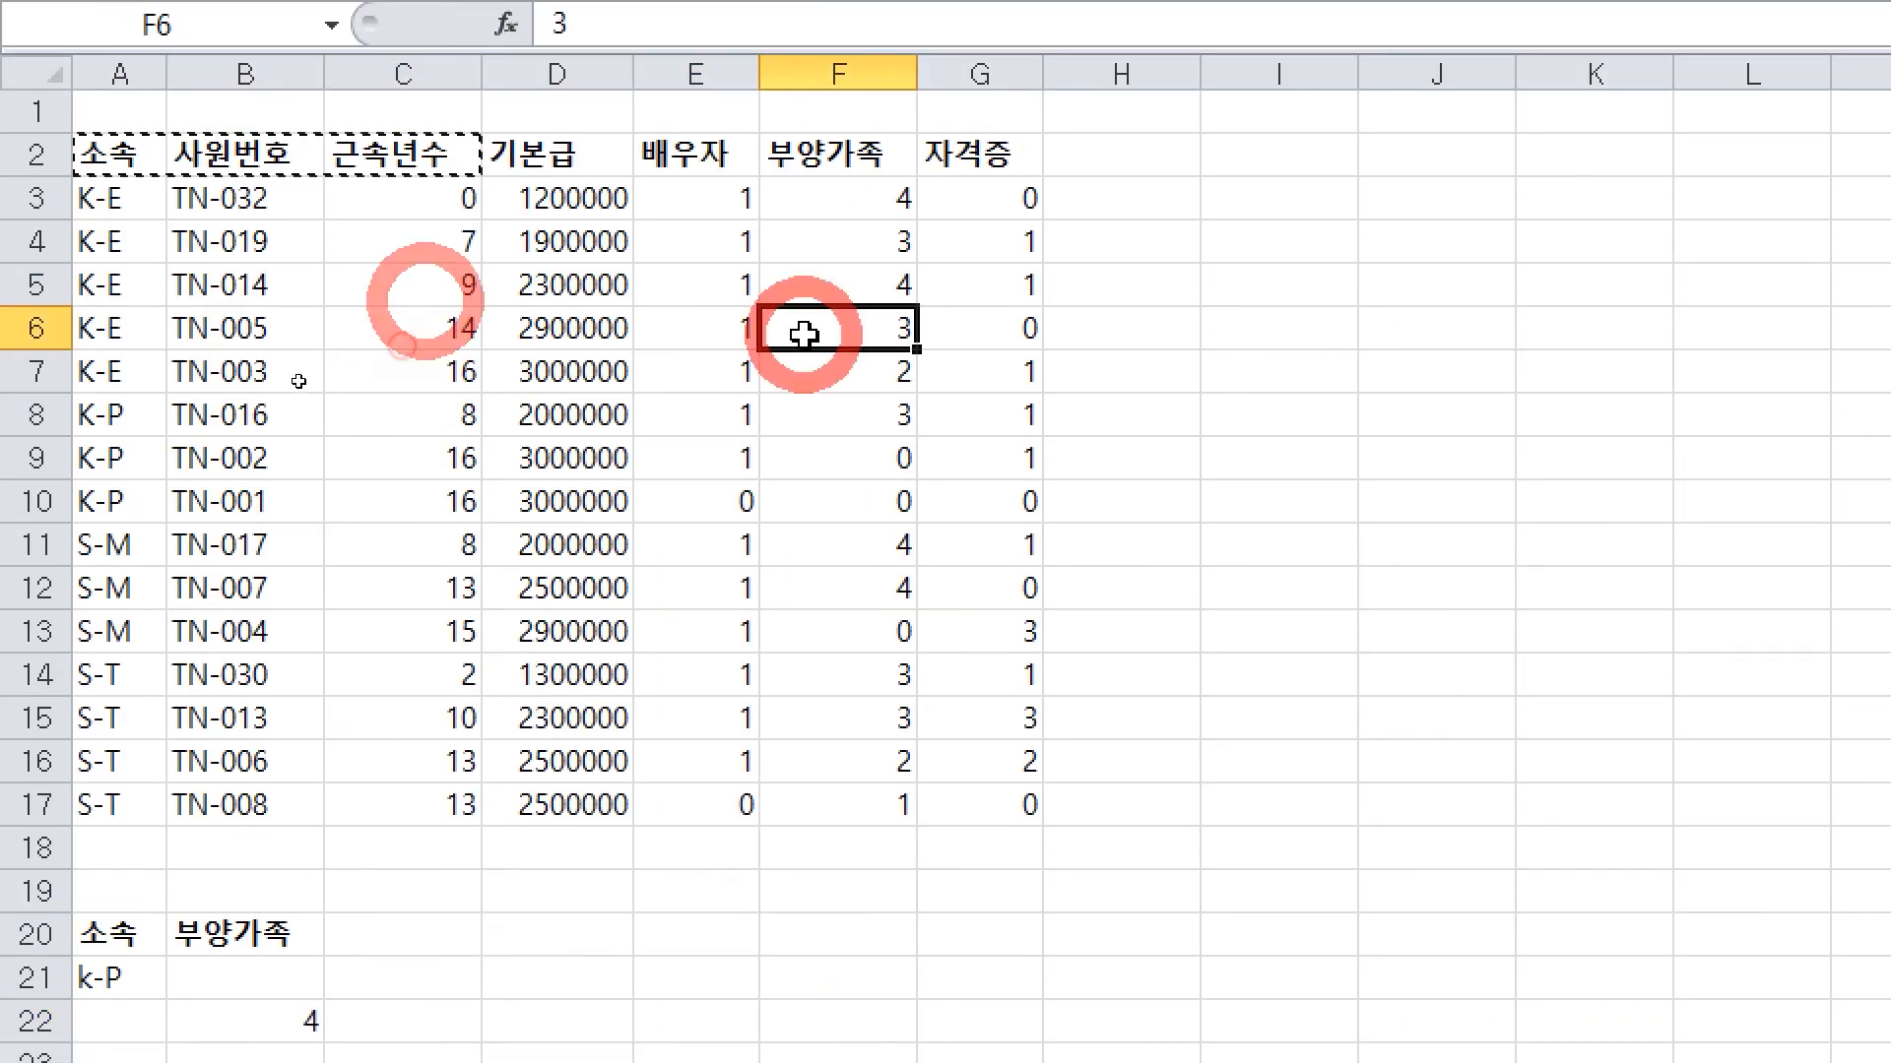
pyautogui.click(591, 413)
pyautogui.click(665, 419)
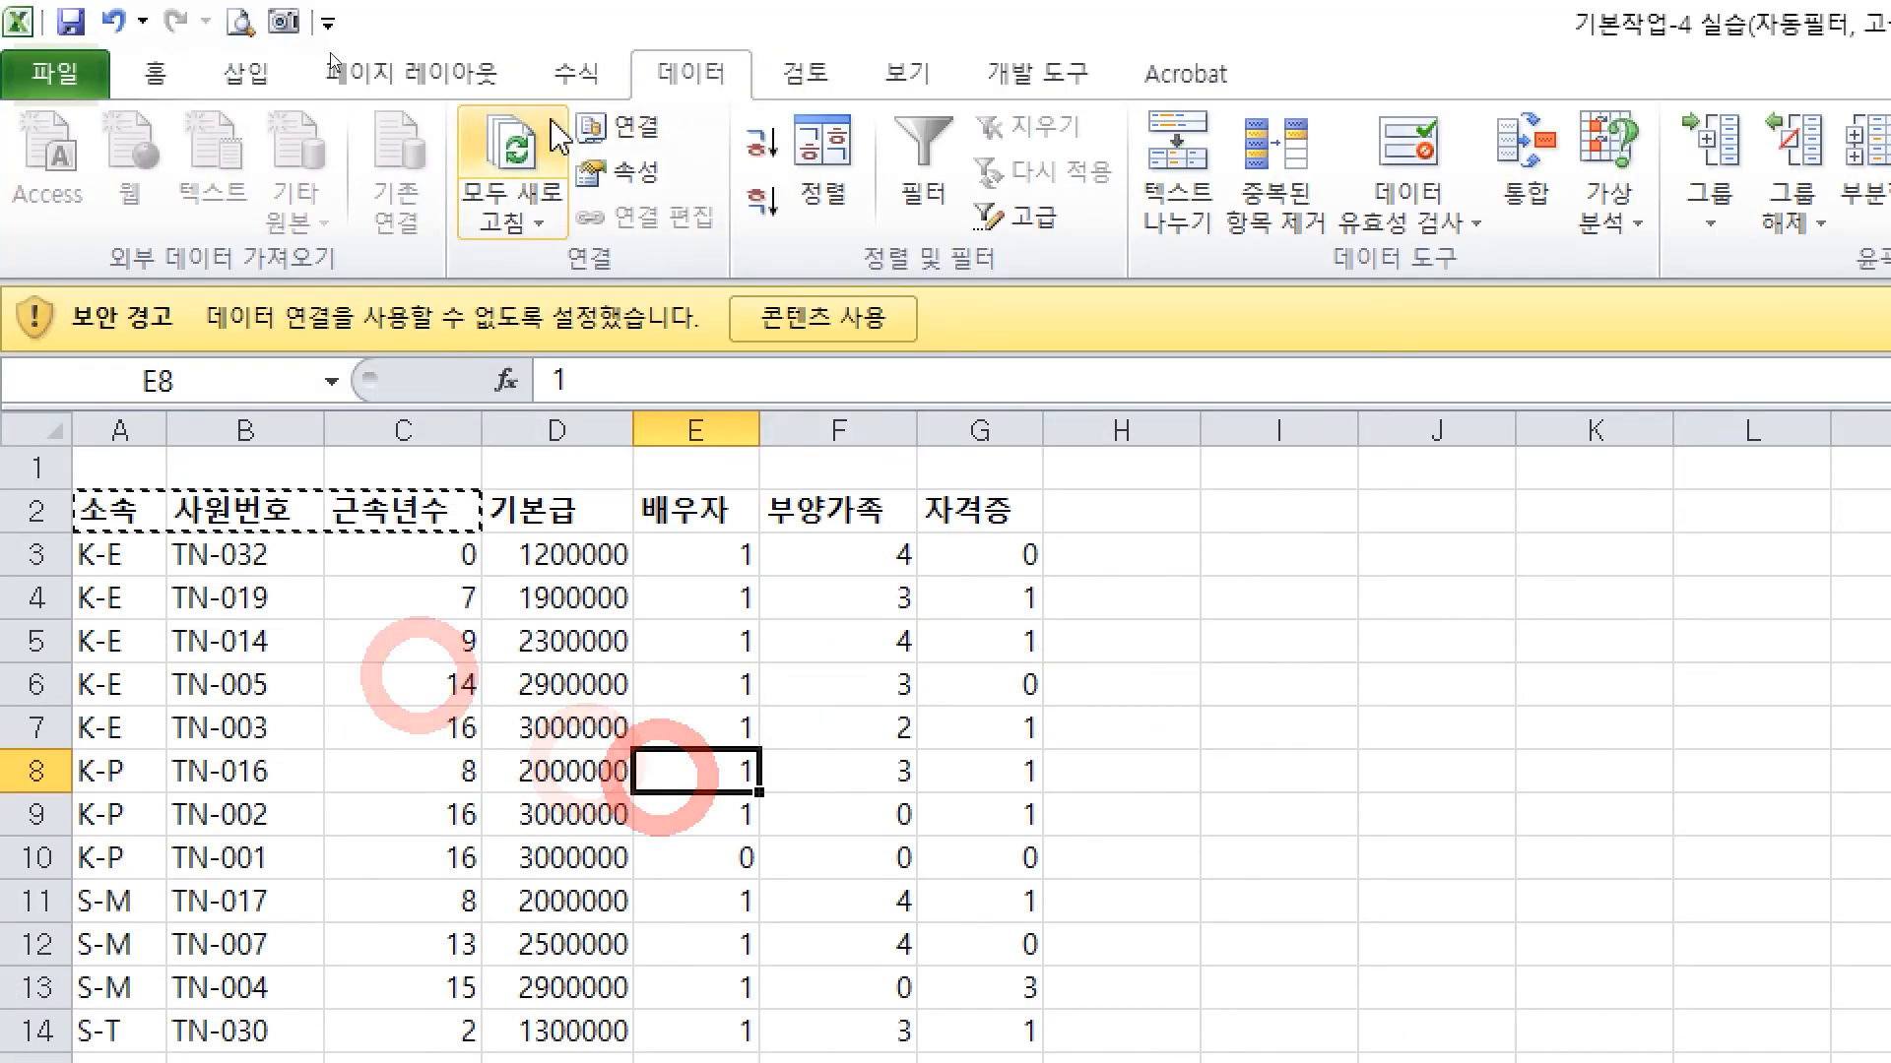
pyautogui.click(705, 79)
pyautogui.click(1014, 216)
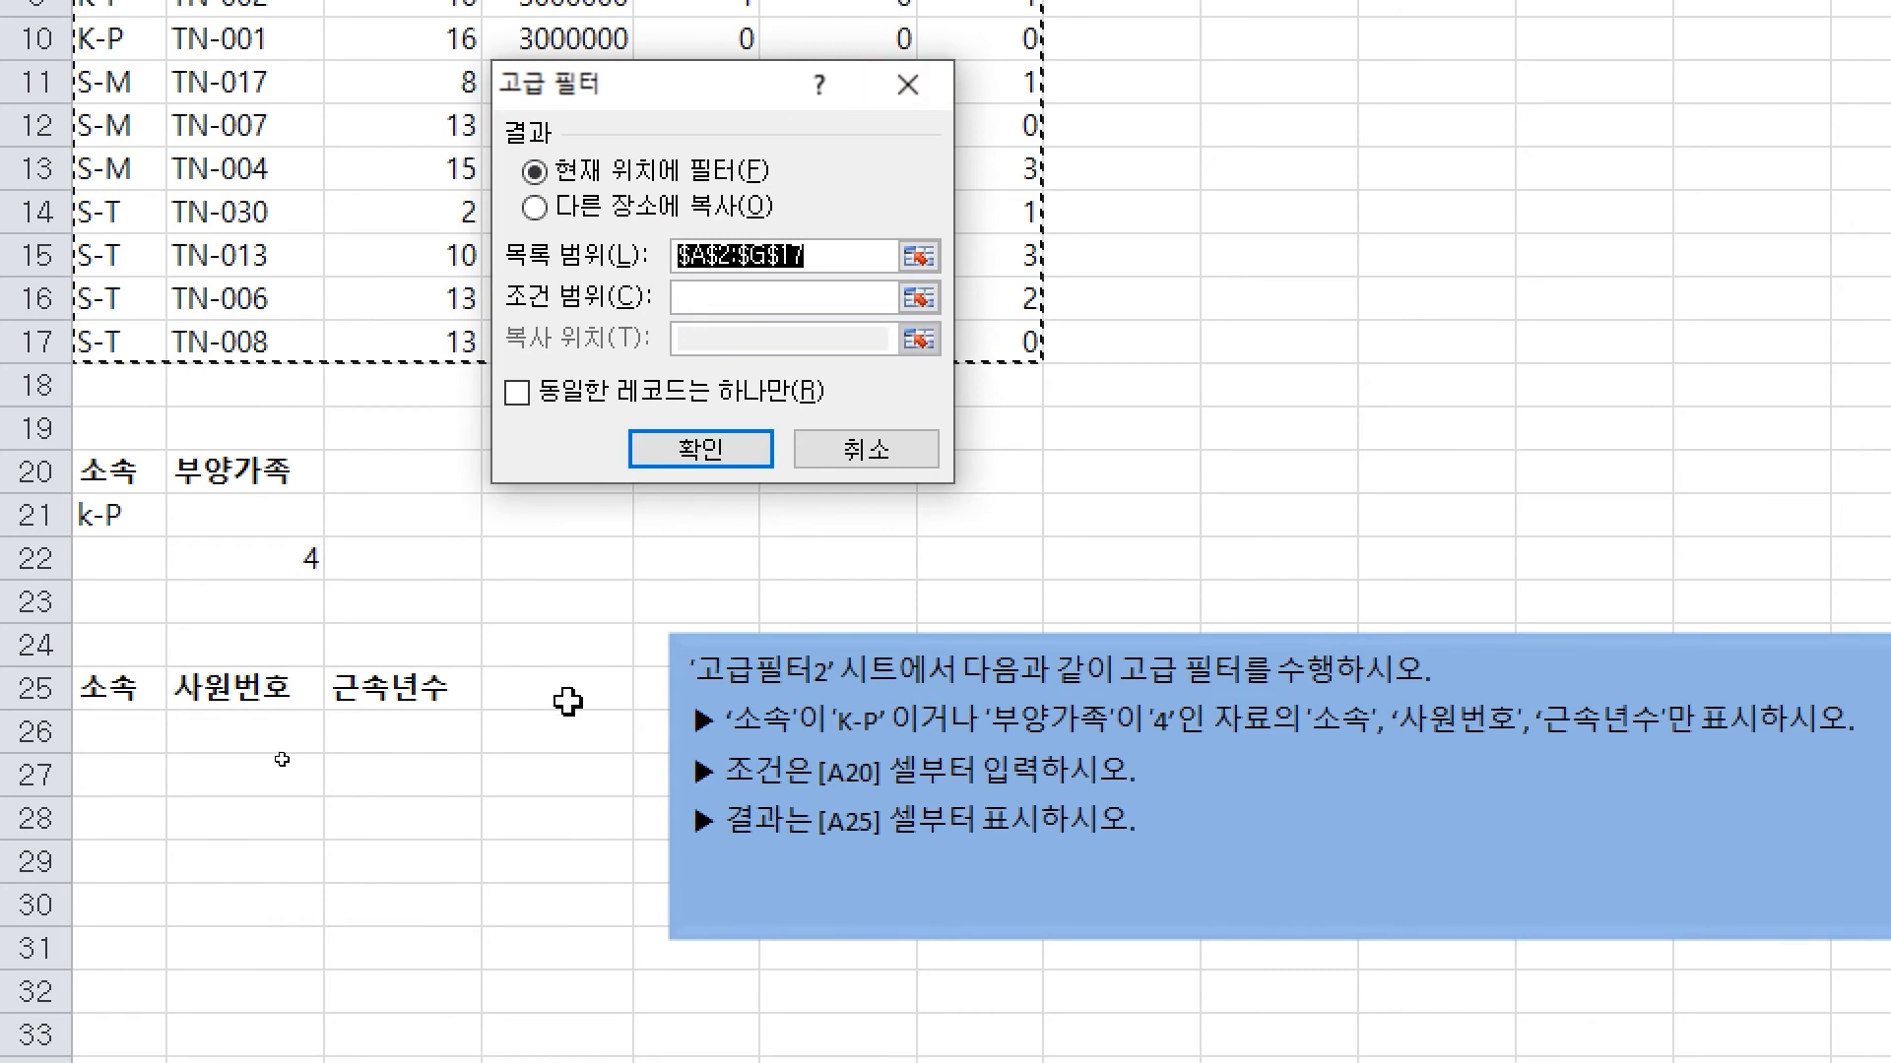
pyautogui.press('Tab')
pyautogui.moveTo(111, 476); pyautogui.dragTo(275, 561)
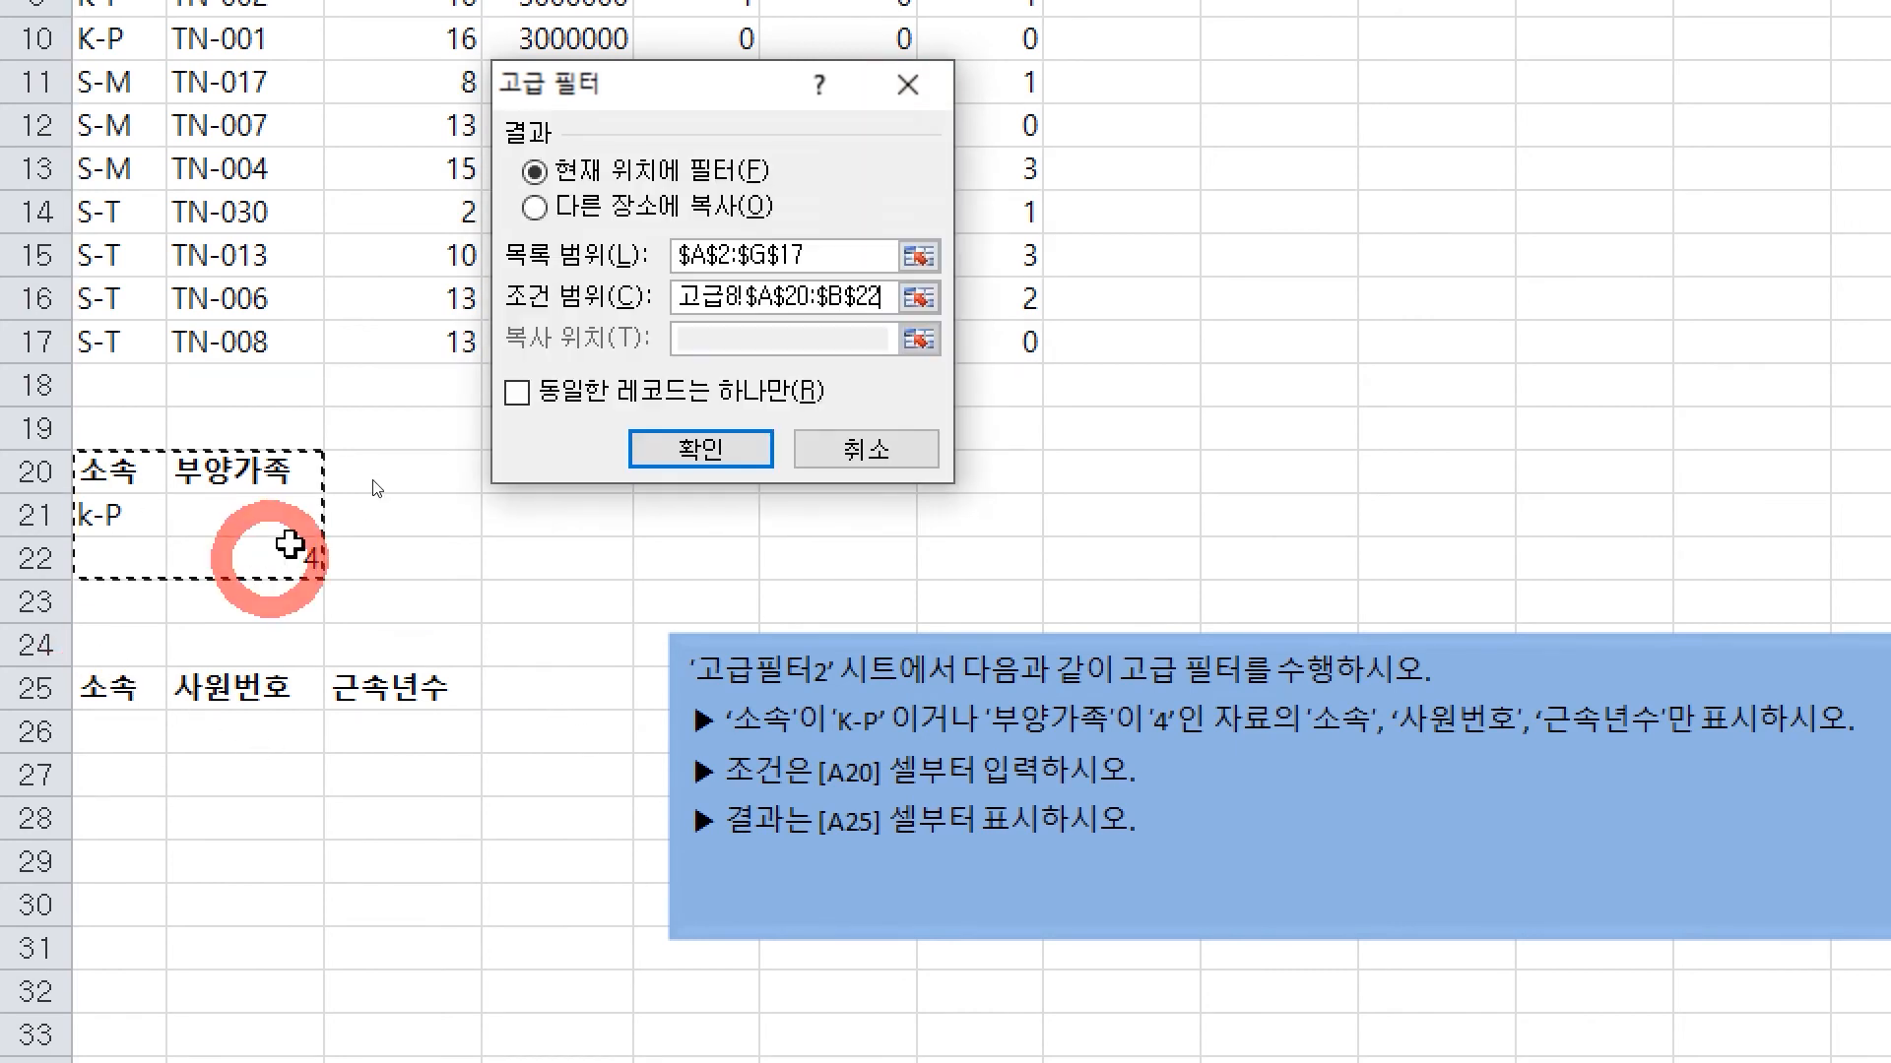
# Set the header range A25:C25 as the copy destination, run the filter and review the criteria cells against the results
pyautogui.moveTo(630, 91); pyautogui.dragTo(551, 246)
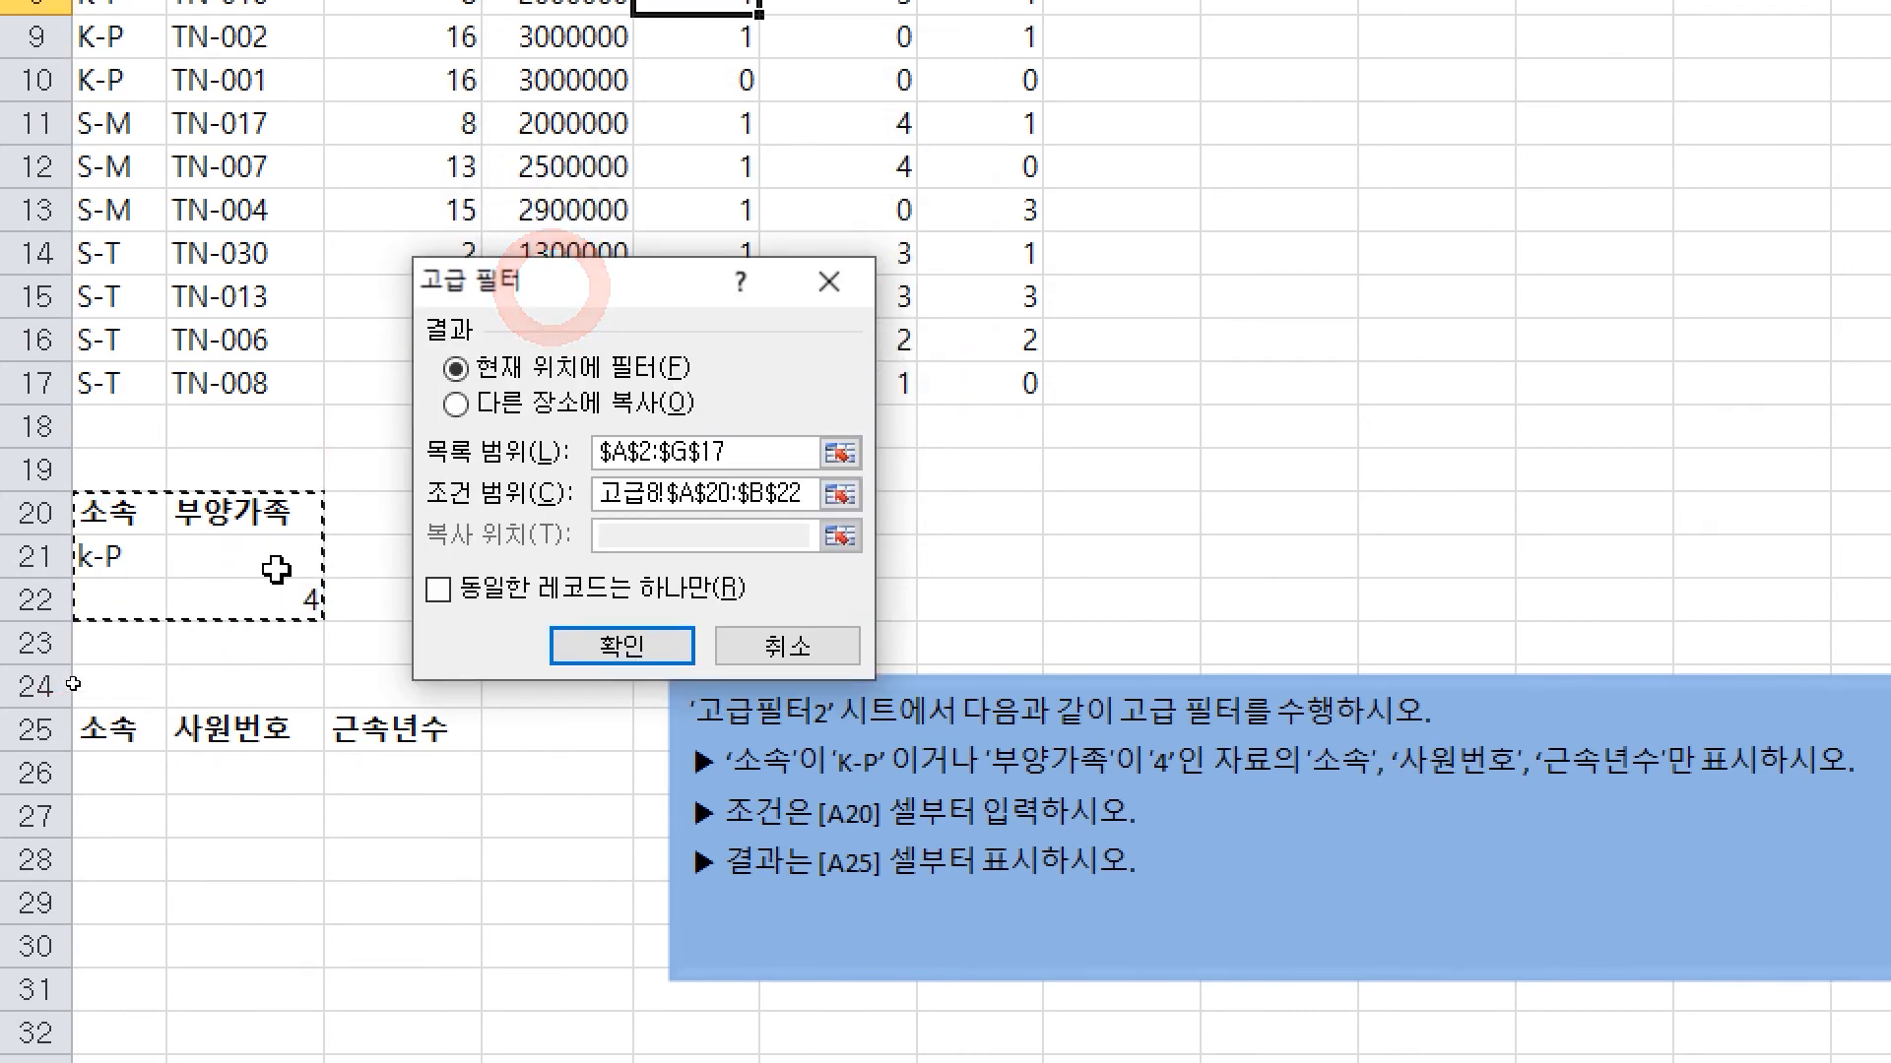
pyautogui.click(595, 404)
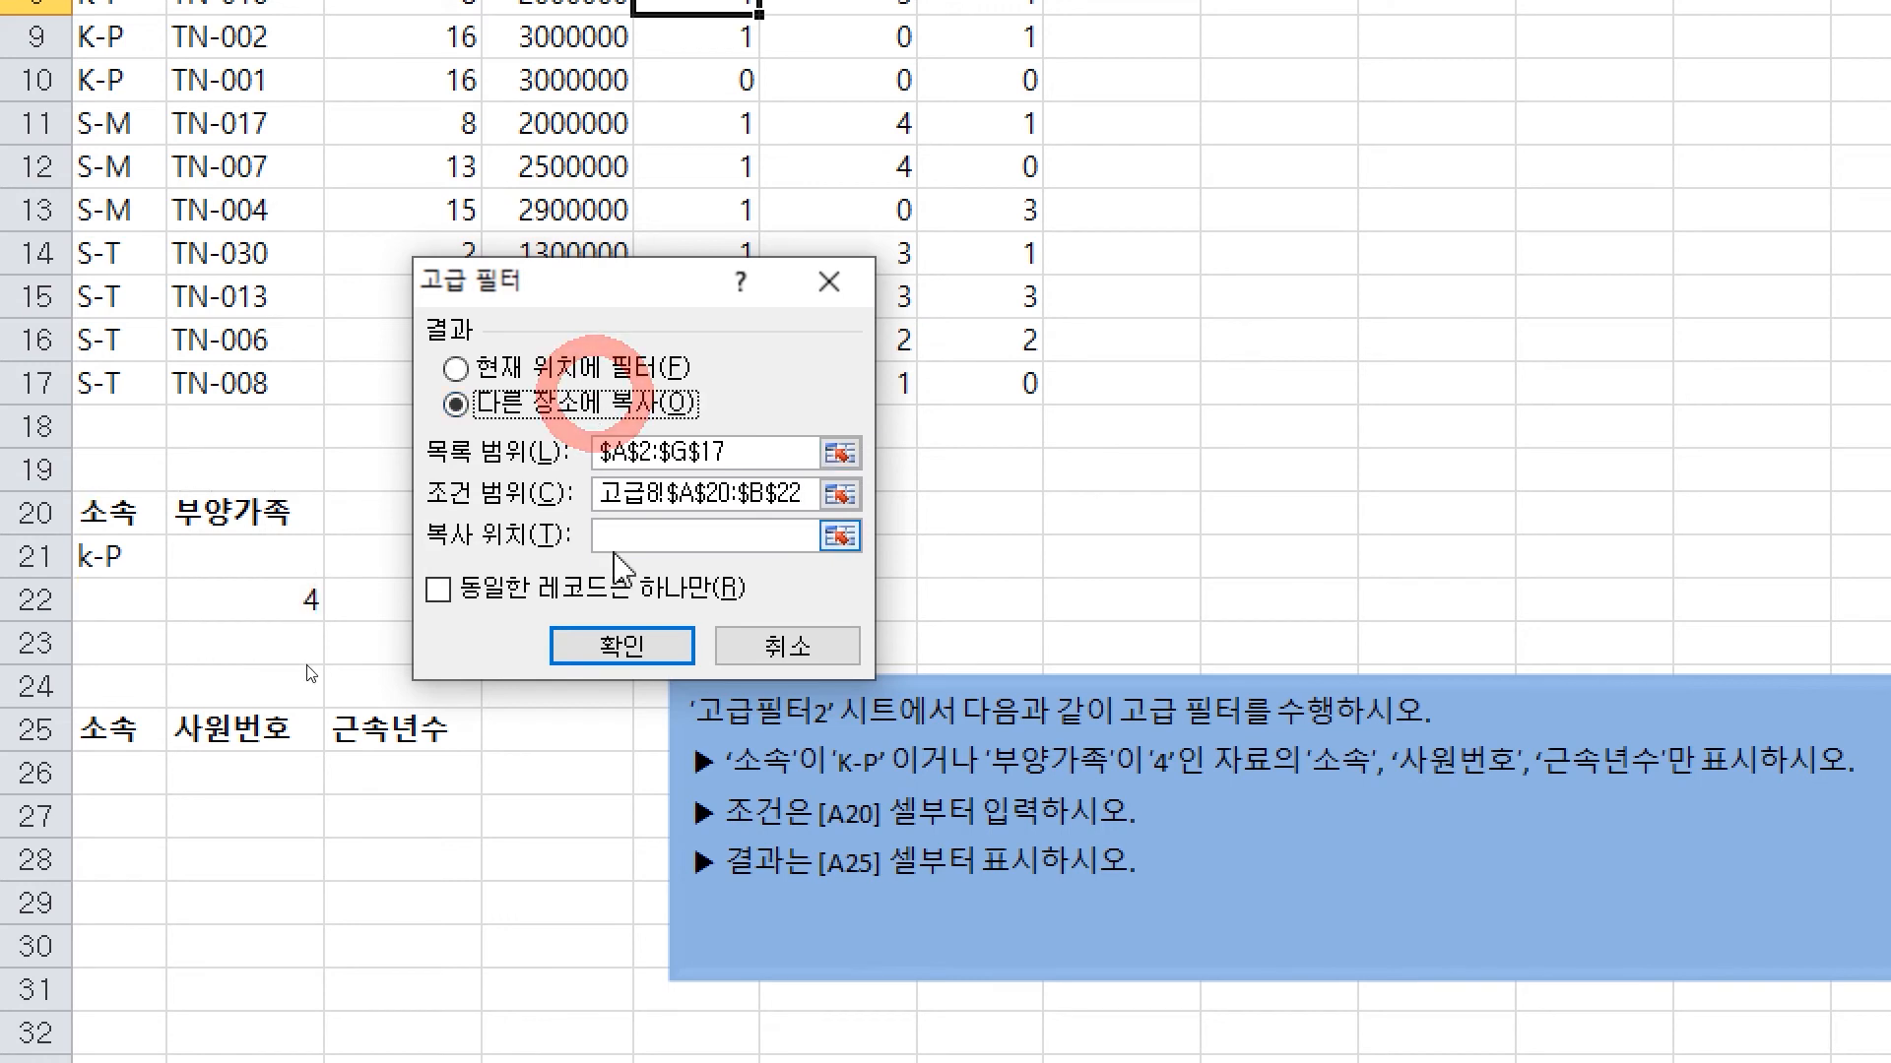
pyautogui.click(650, 537)
pyautogui.moveTo(91, 672); pyautogui.dragTo(392, 674)
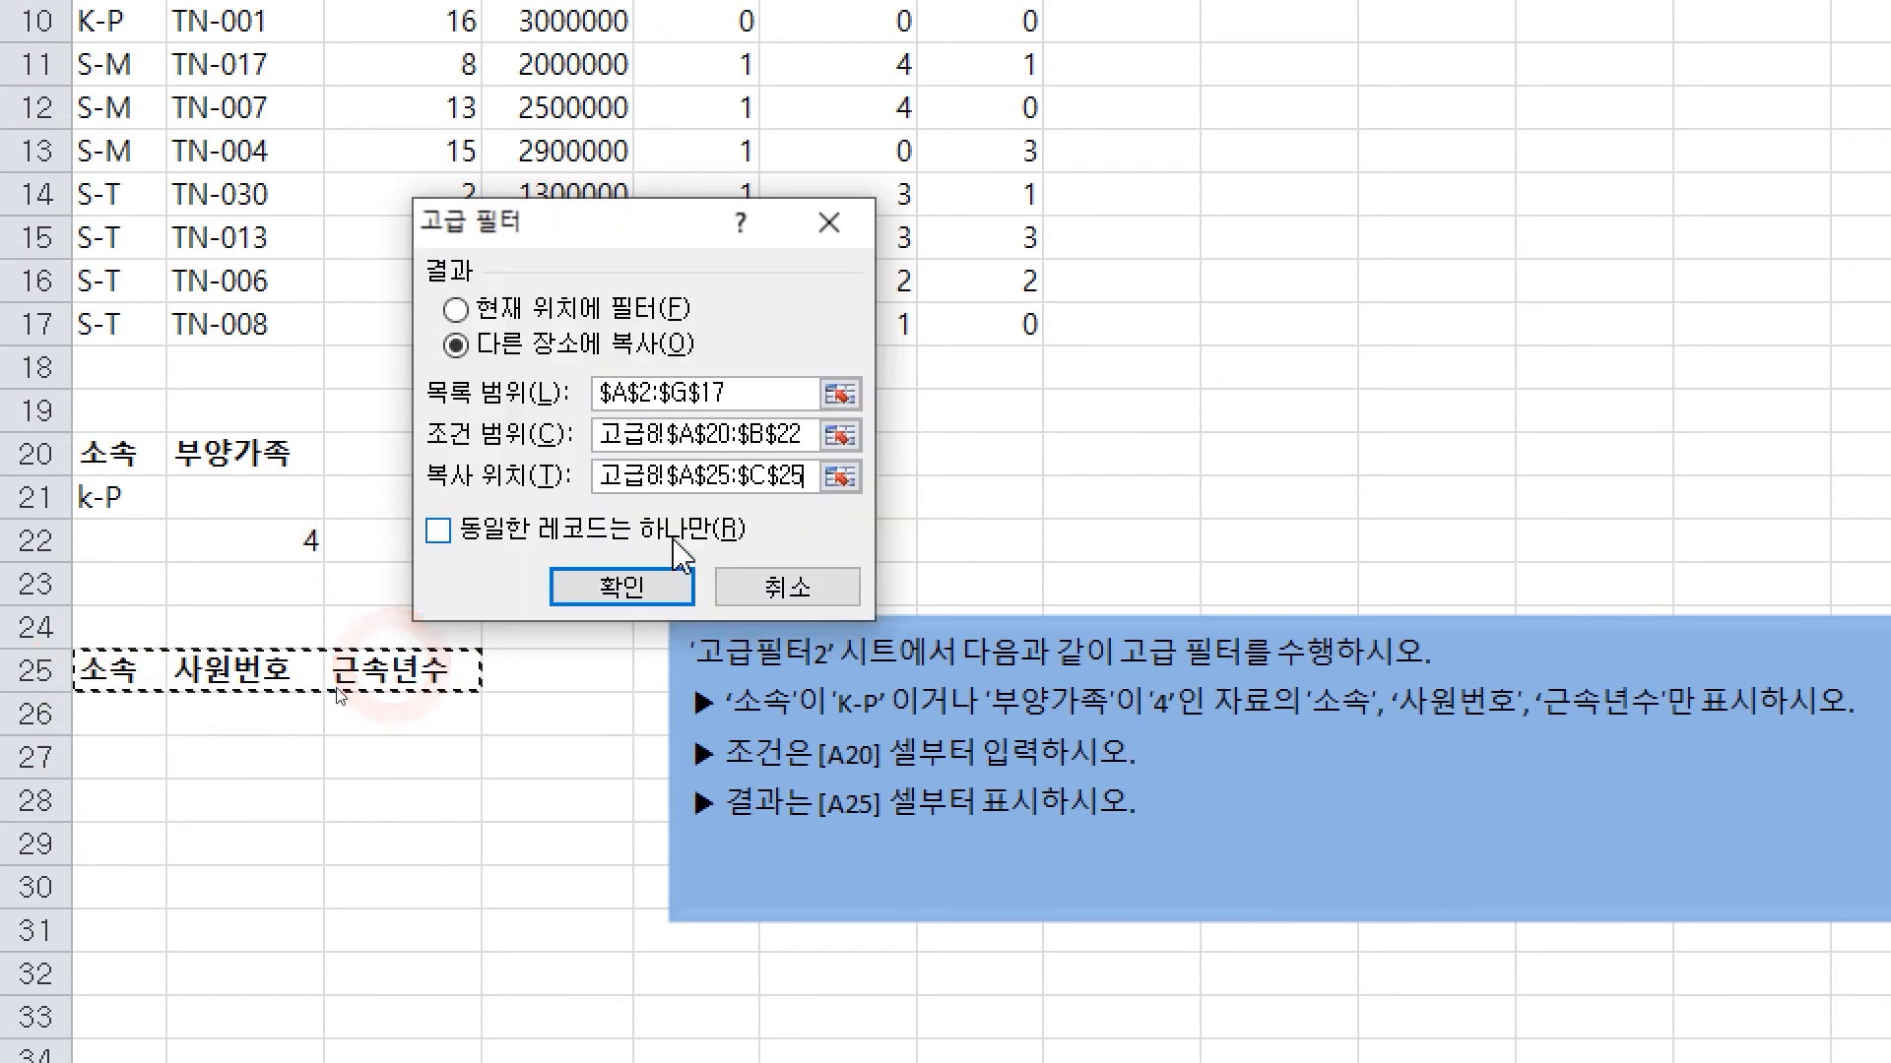
pyautogui.click(583, 583)
pyautogui.moveTo(123, 498); pyautogui.dragTo(270, 581)
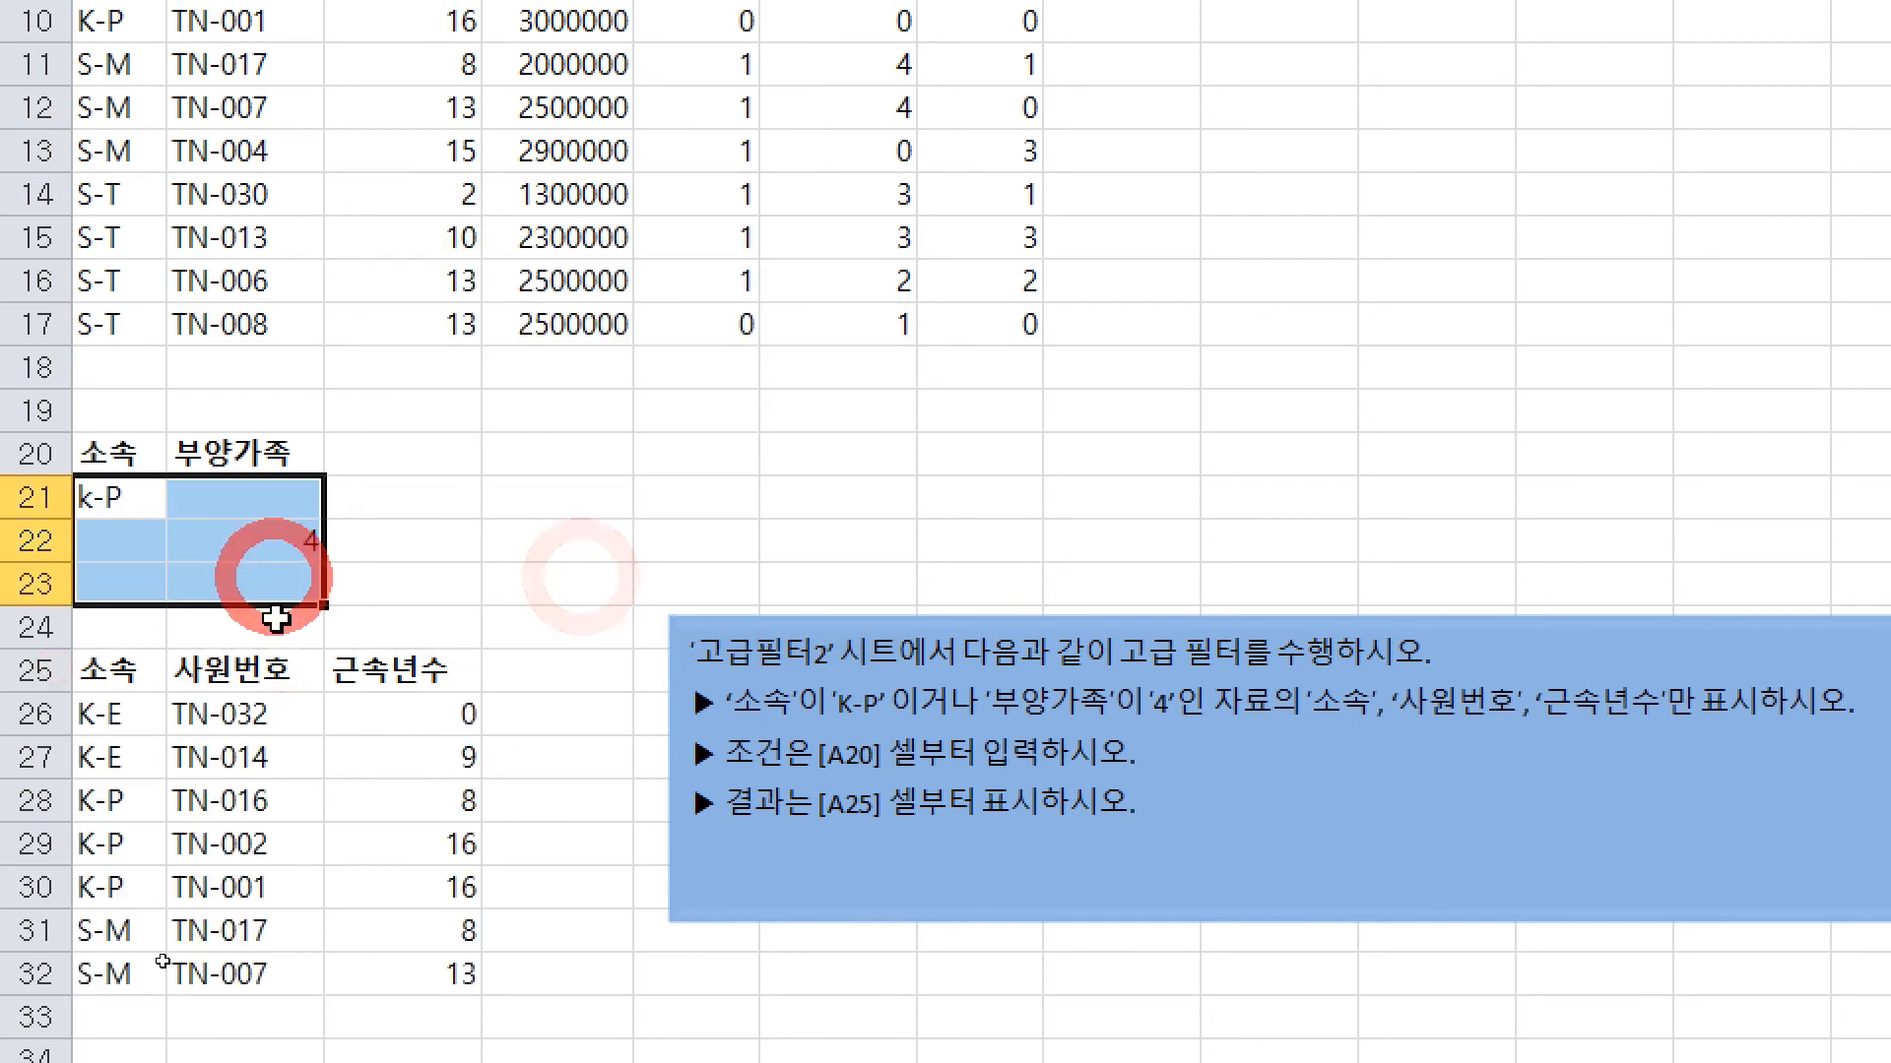
# Check the 사원번호 and 근속년수 values of the copied records in B26:C32 against the task
pyautogui.moveTo(237, 714); pyautogui.dragTo(418, 975)
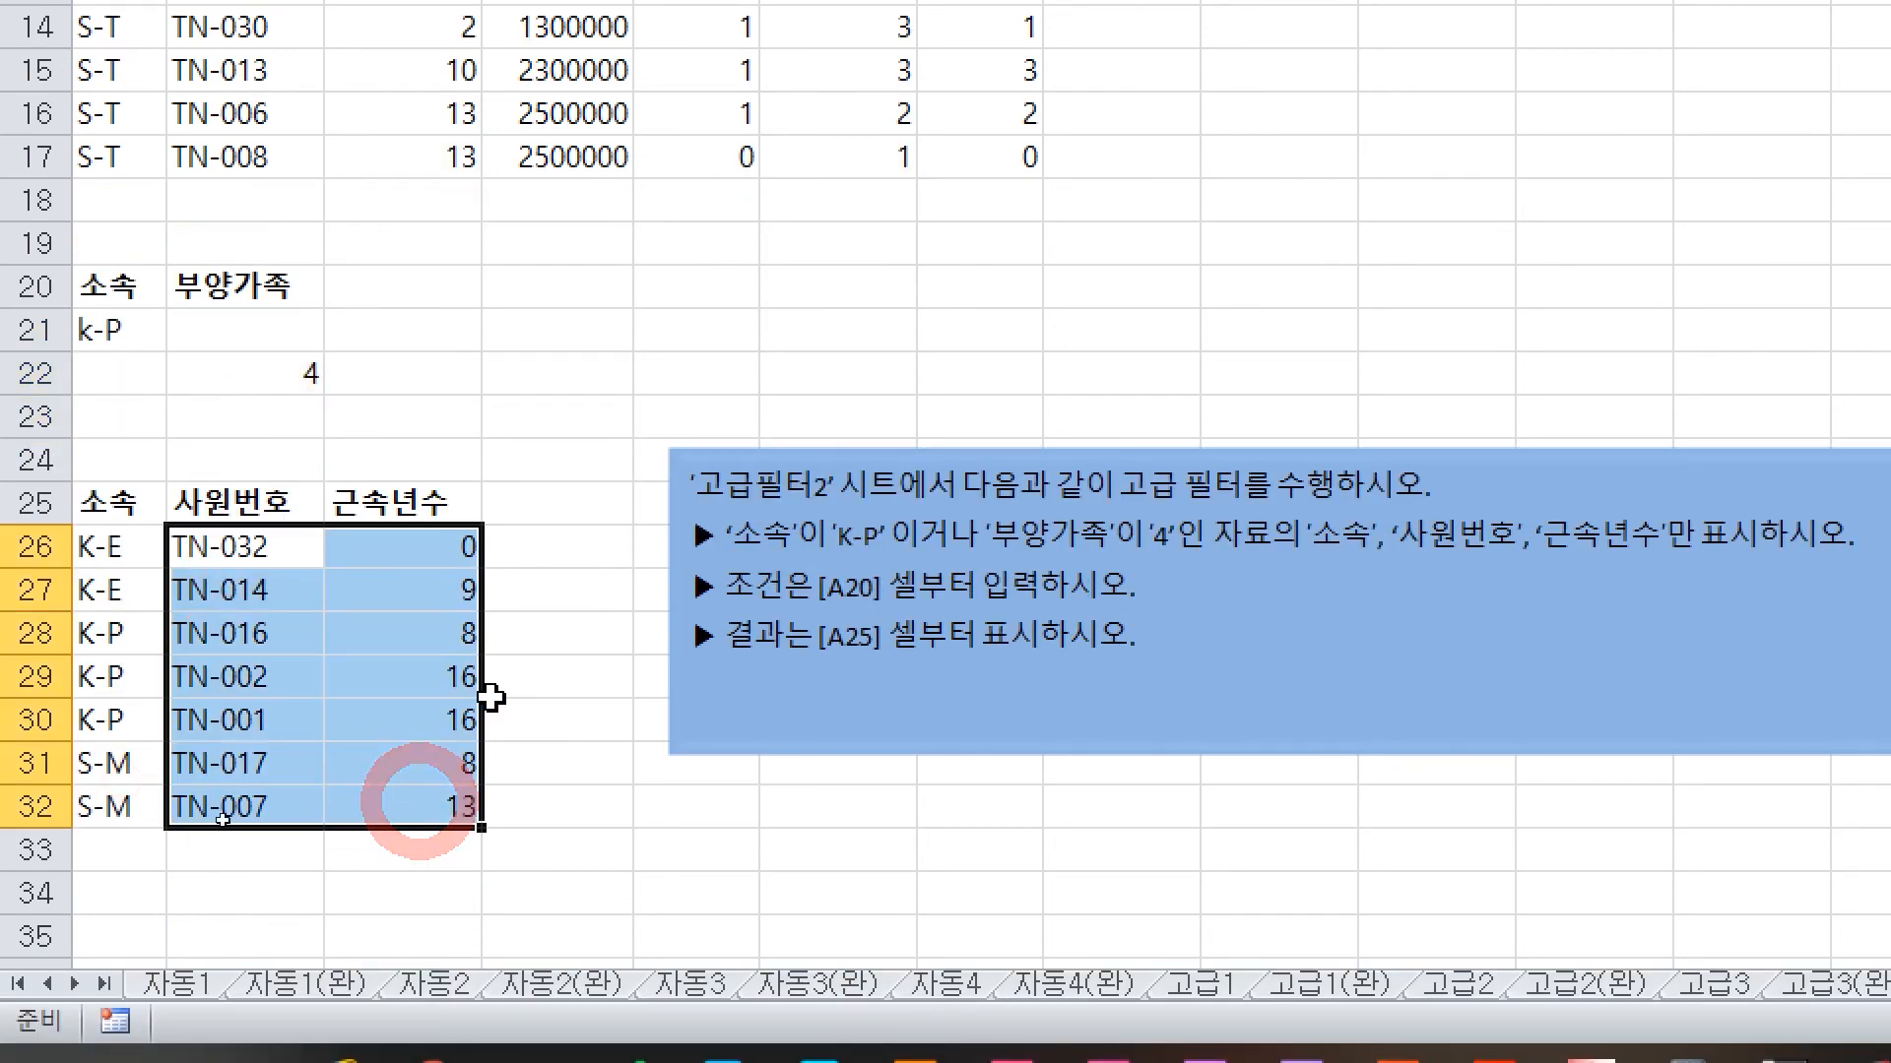
pyautogui.click(460, 546)
pyautogui.click(467, 599)
pyautogui.click(463, 645)
pyautogui.click(471, 678)
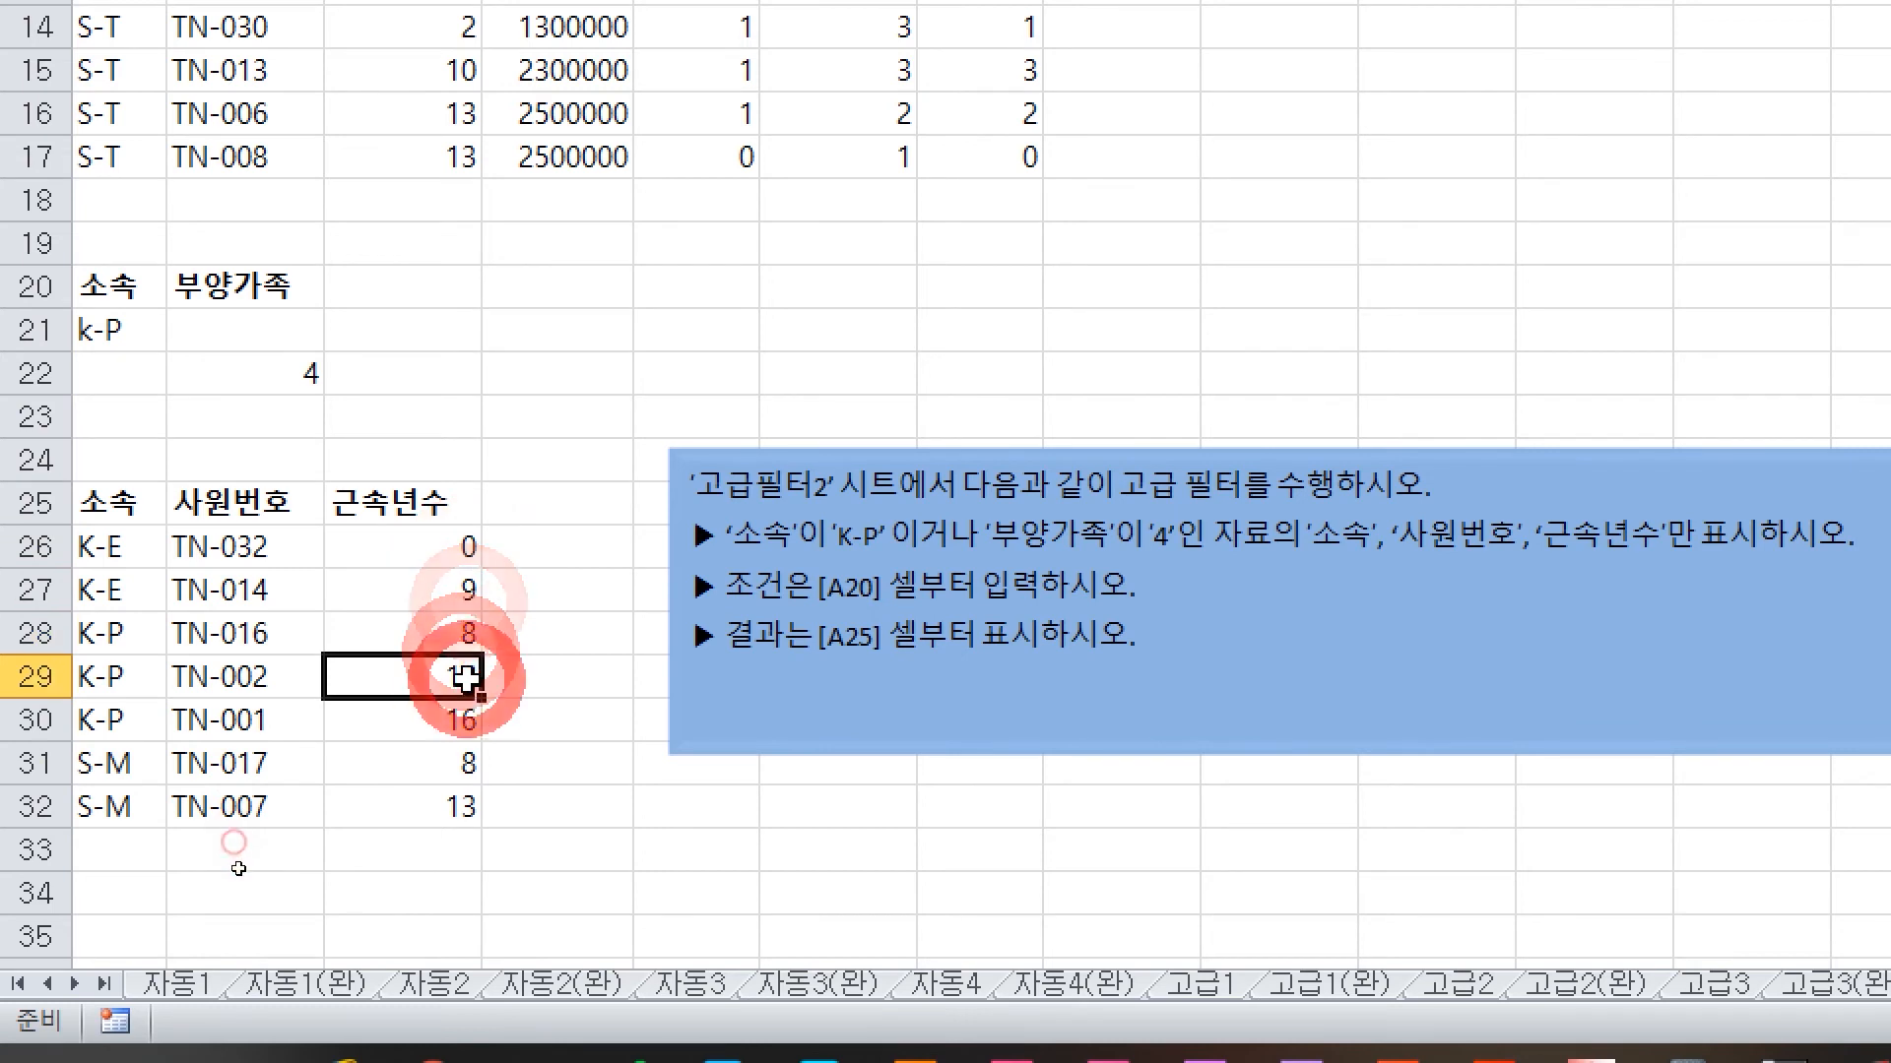
pyautogui.click(473, 721)
pyautogui.click(473, 765)
pyautogui.click(474, 810)
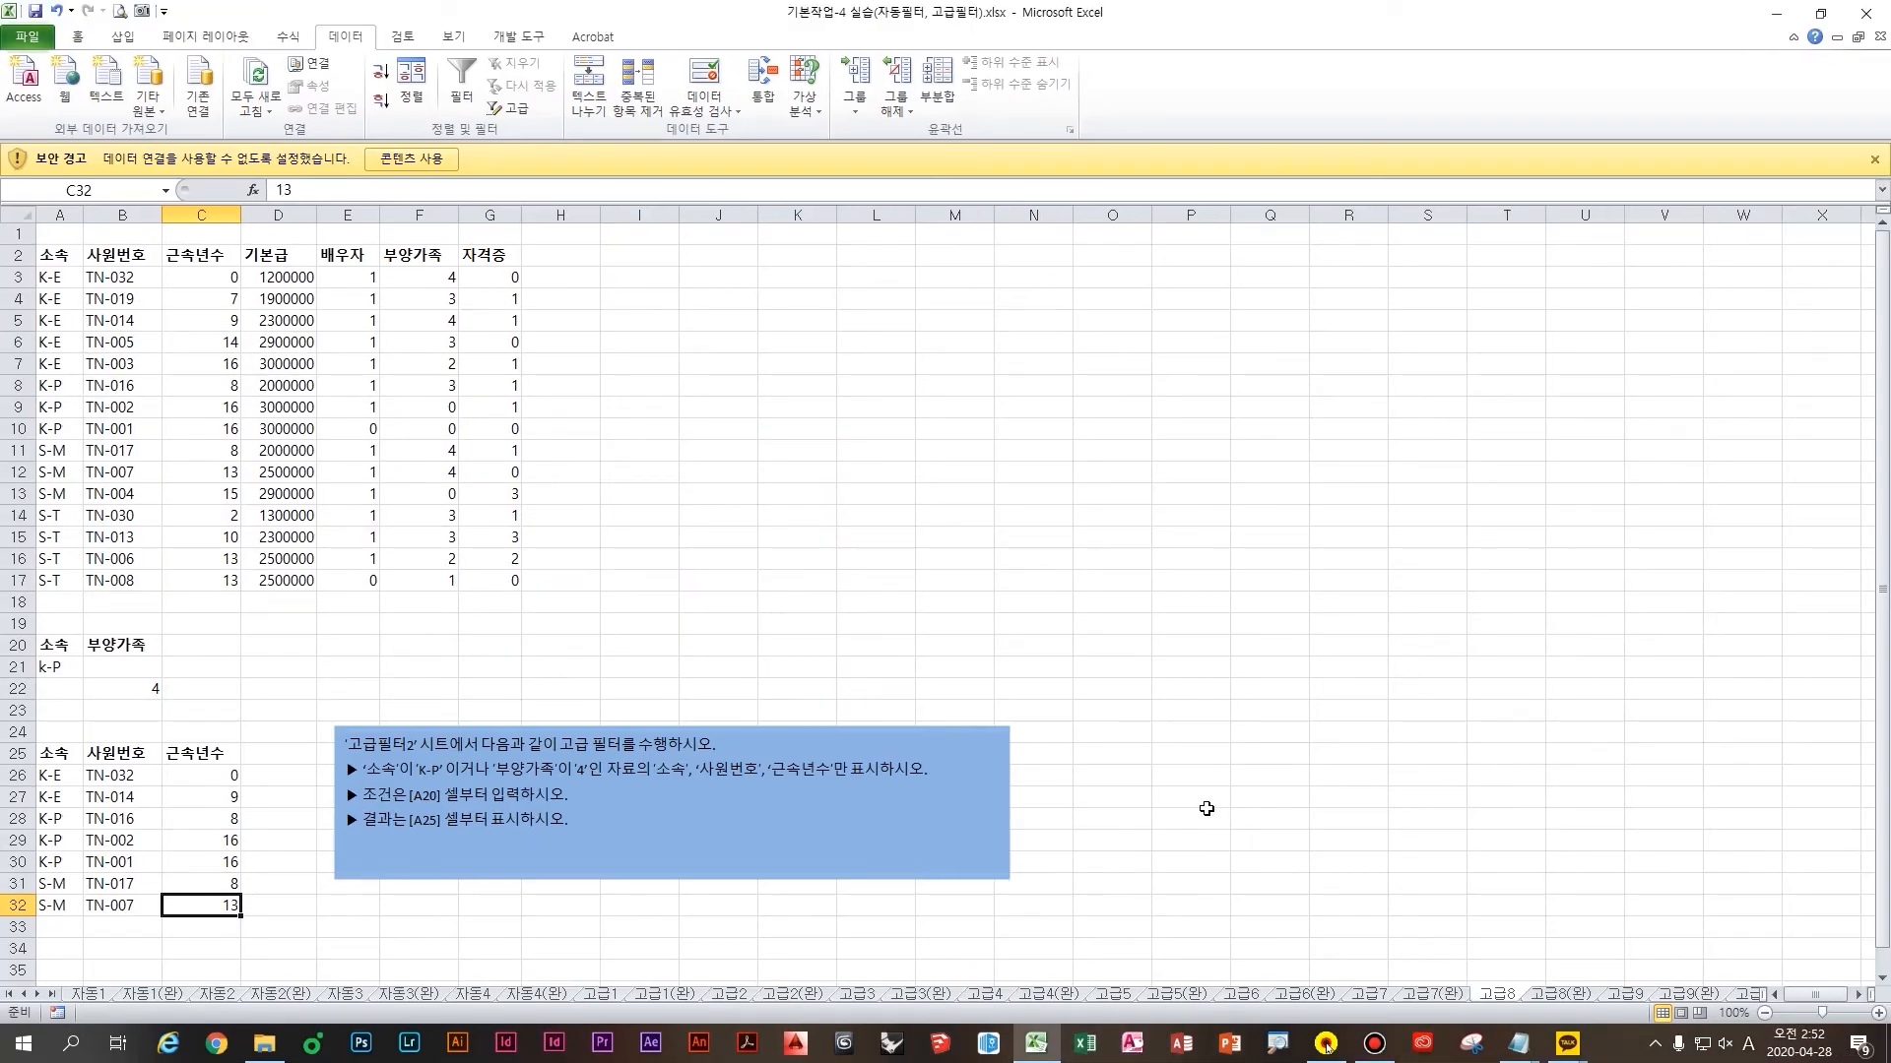
# Switch to the 고급9 sheet and copy the 성명, 근속기간 and 퇴직금 headers to A16:C16
pyautogui.hotkey('ctrl', 'pagedown')
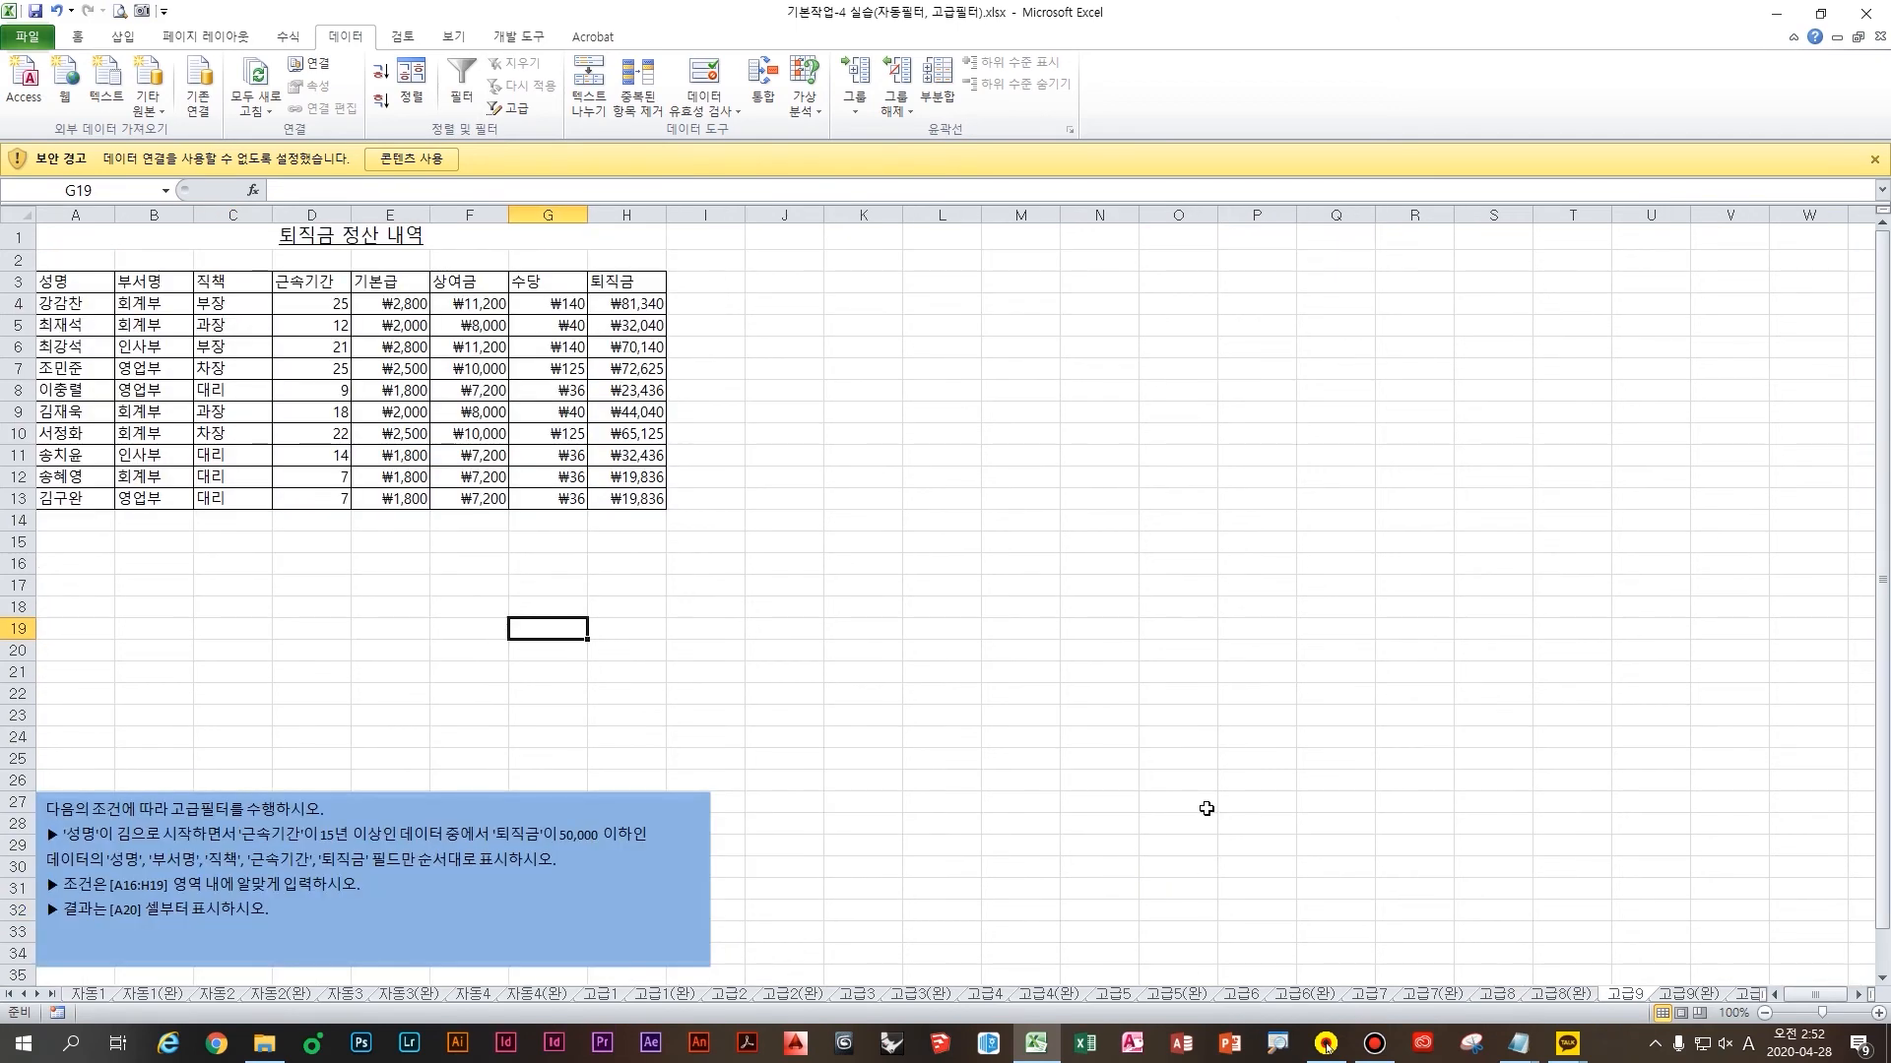
pyautogui.click(477, 630)
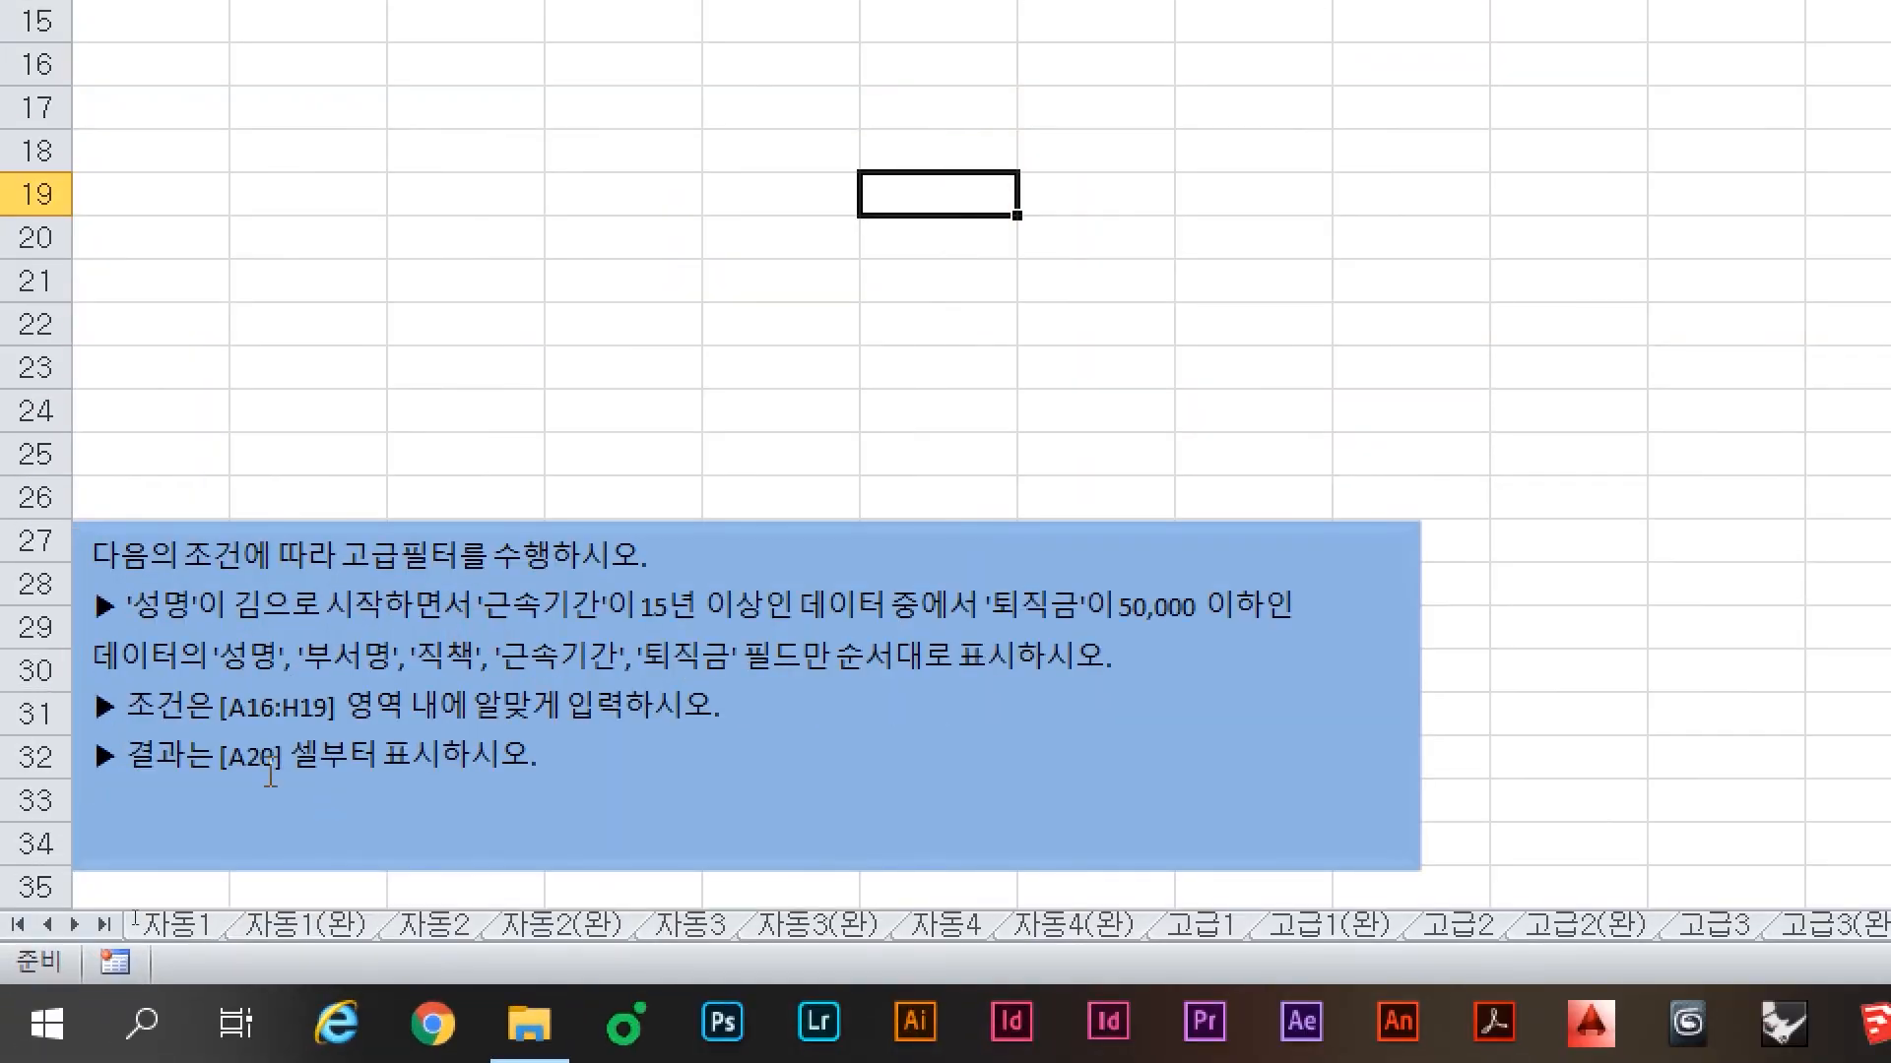
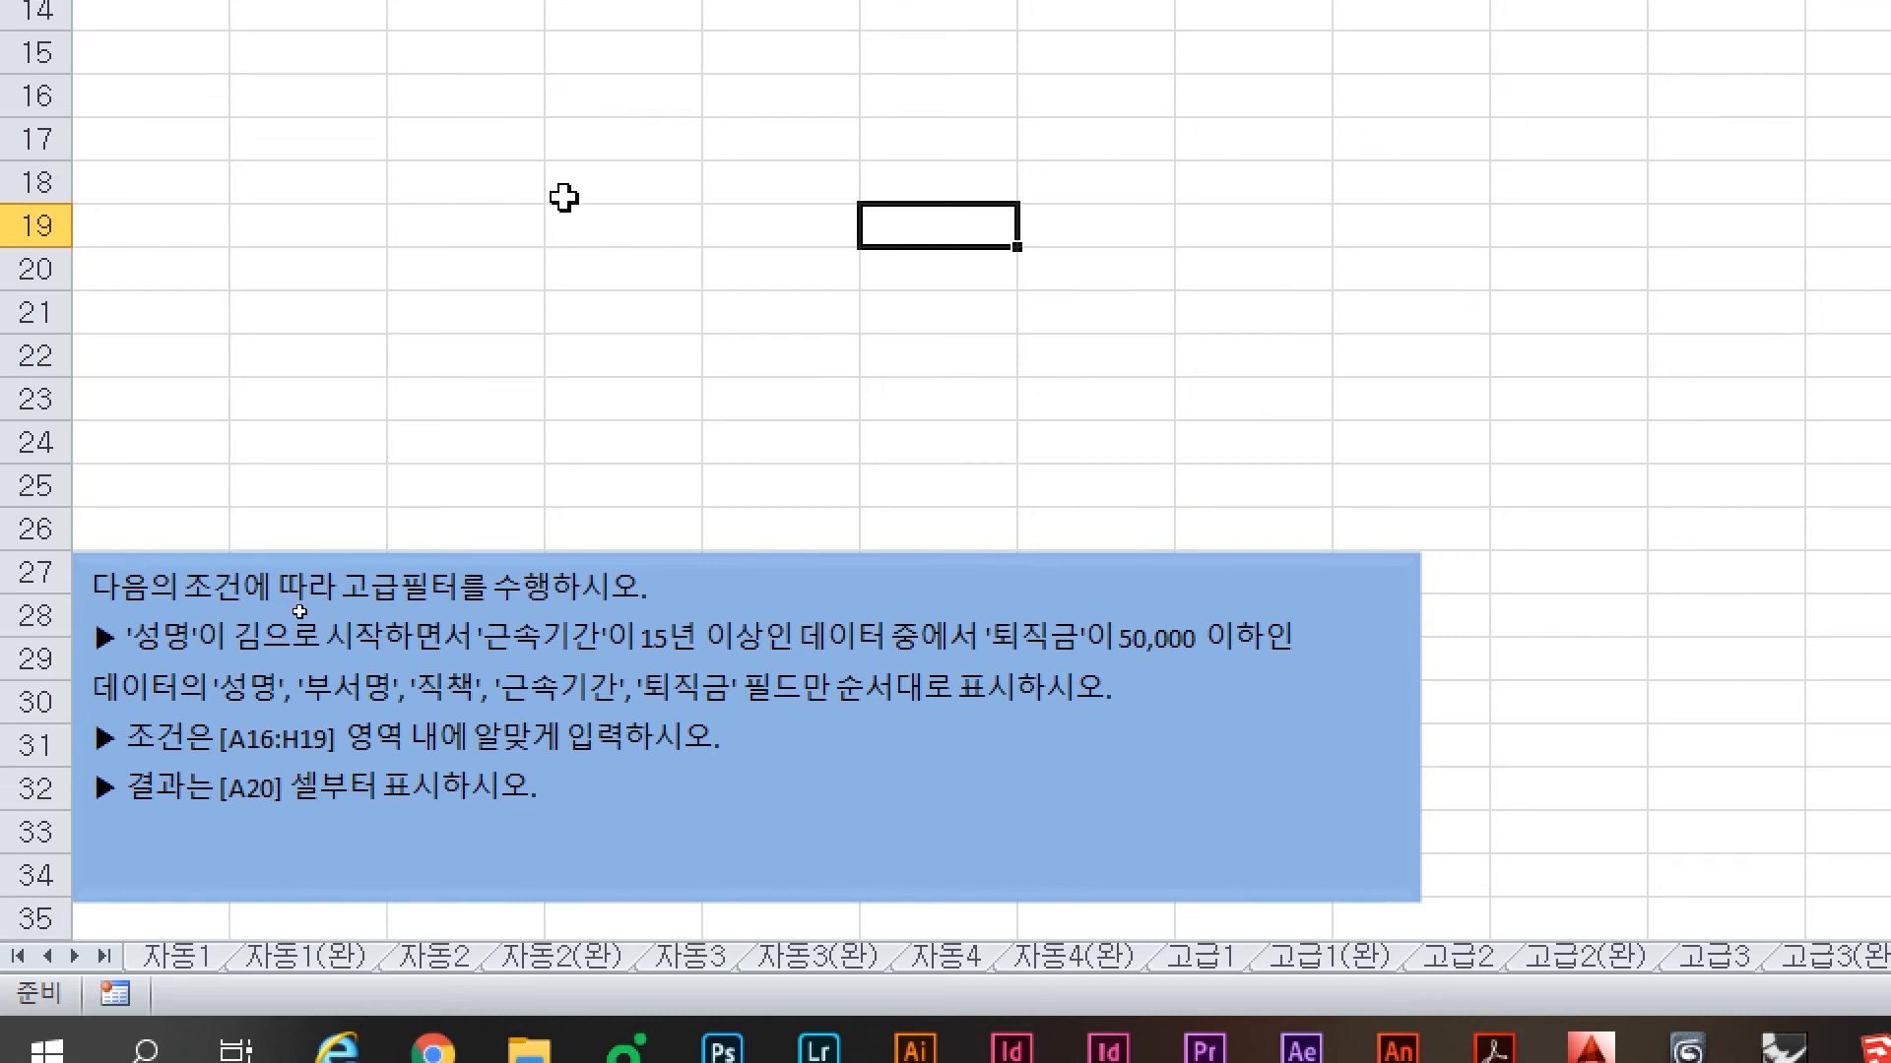
pyautogui.keyDown('ctrl'); pyautogui.scroll(-1, 599, 191); pyautogui.keyUp('ctrl')
pyautogui.scroll(5, 613, 210)
pyautogui.click(131, 157)
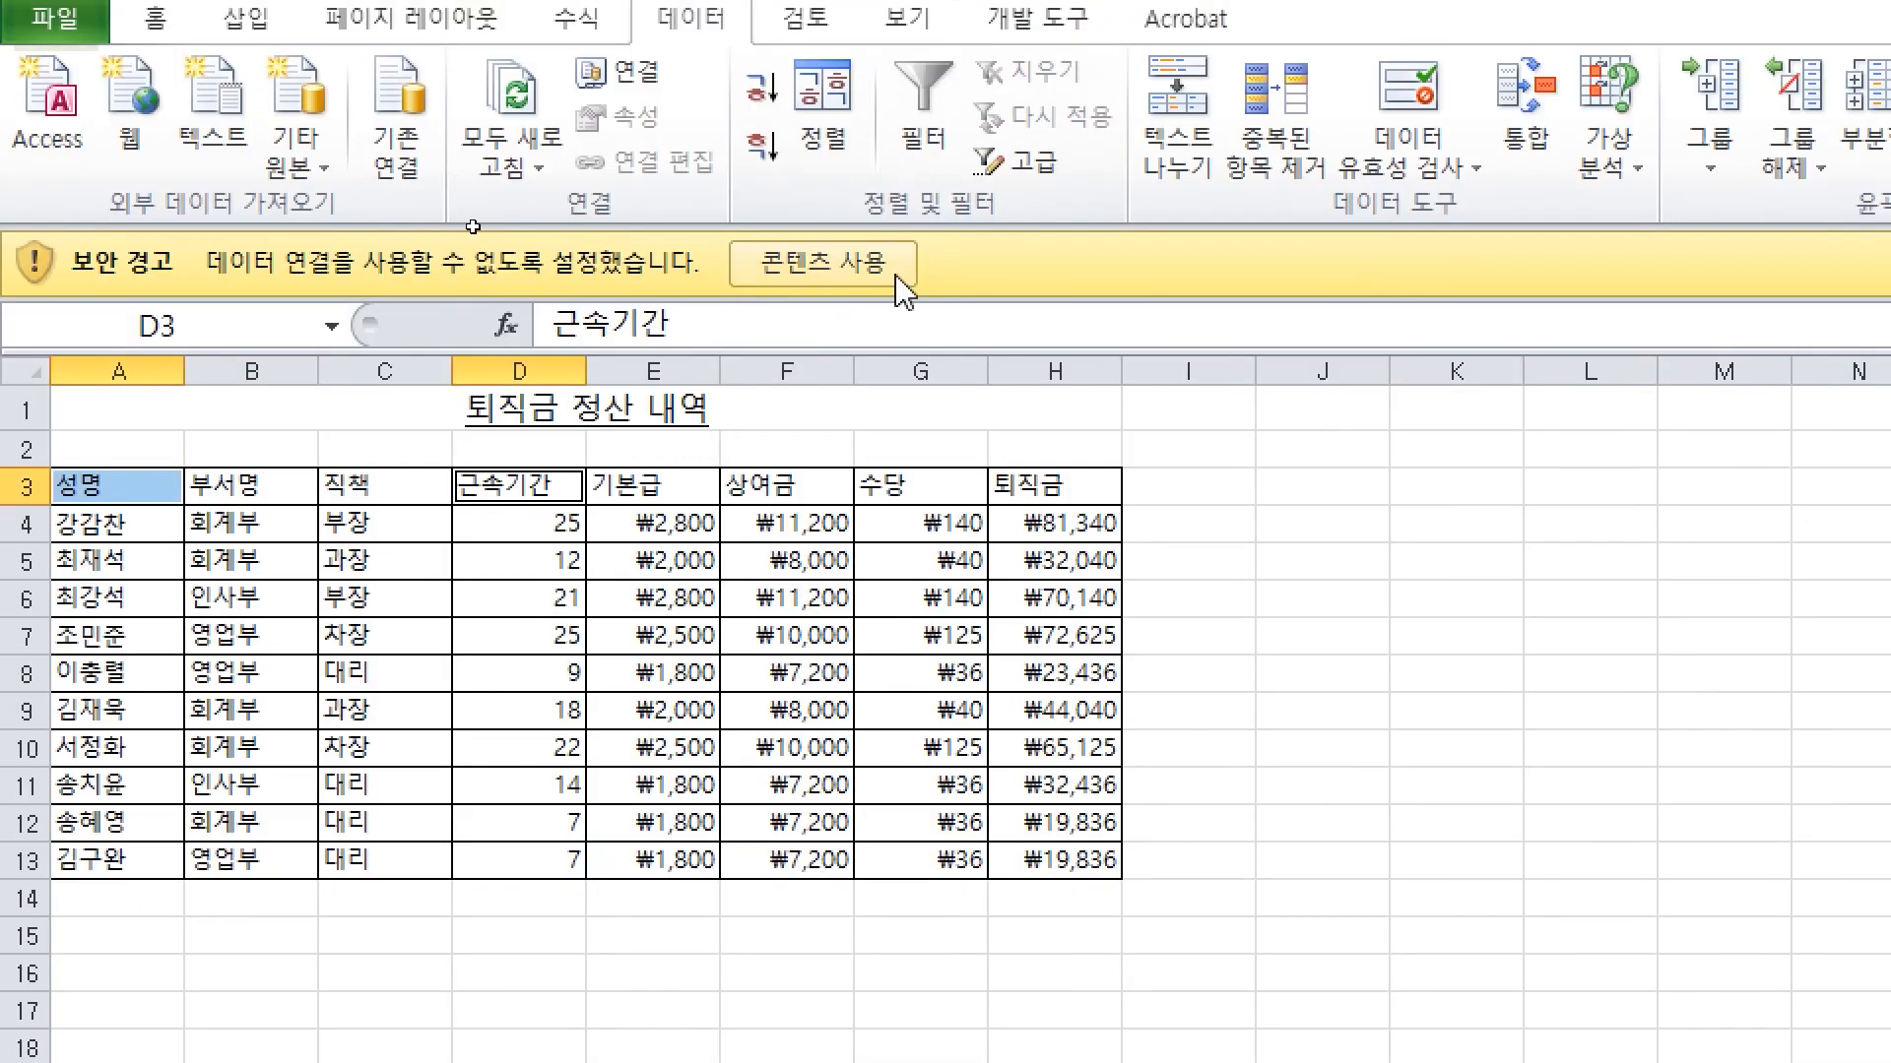
pyautogui.keyDown('ctrl'); pyautogui.click(960, 502); pyautogui.keyUp('ctrl')
pyautogui.hotkey('ctrl', 'c')
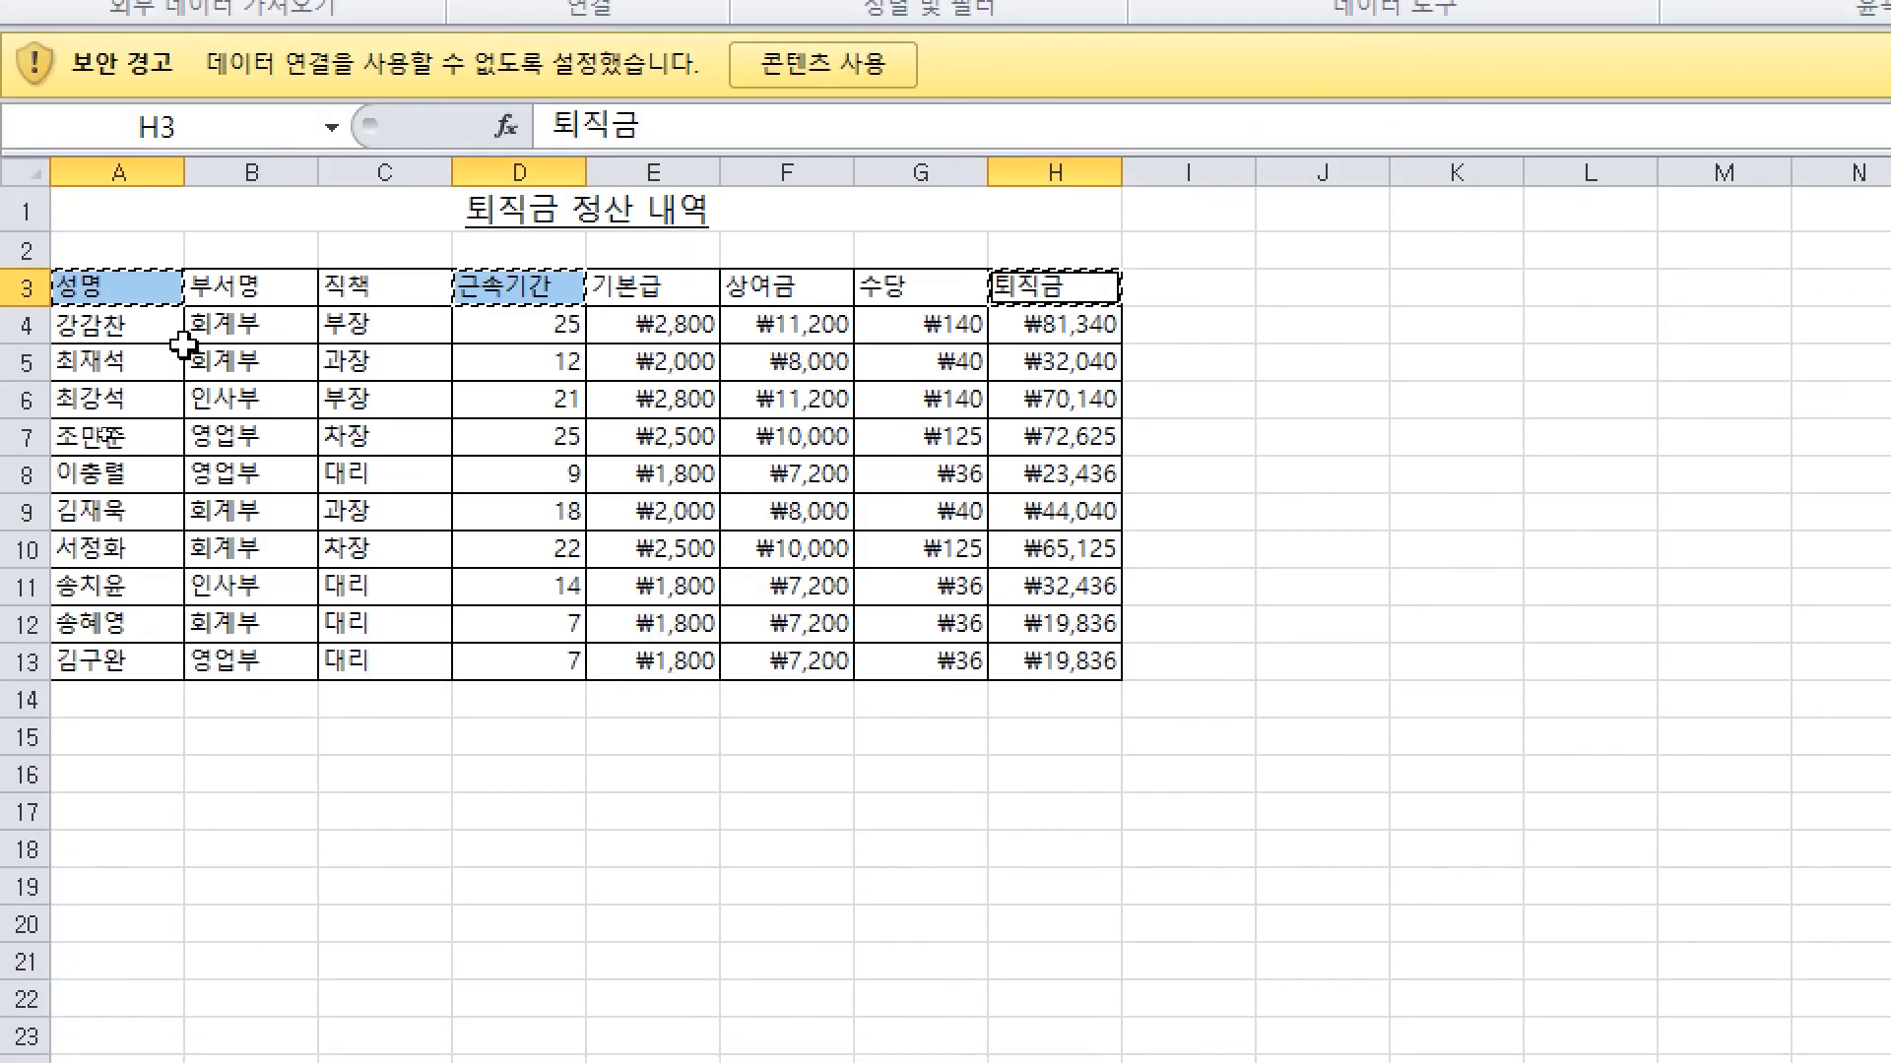
pyautogui.click(135, 755)
pyautogui.hotkey('ctrl', 'v')
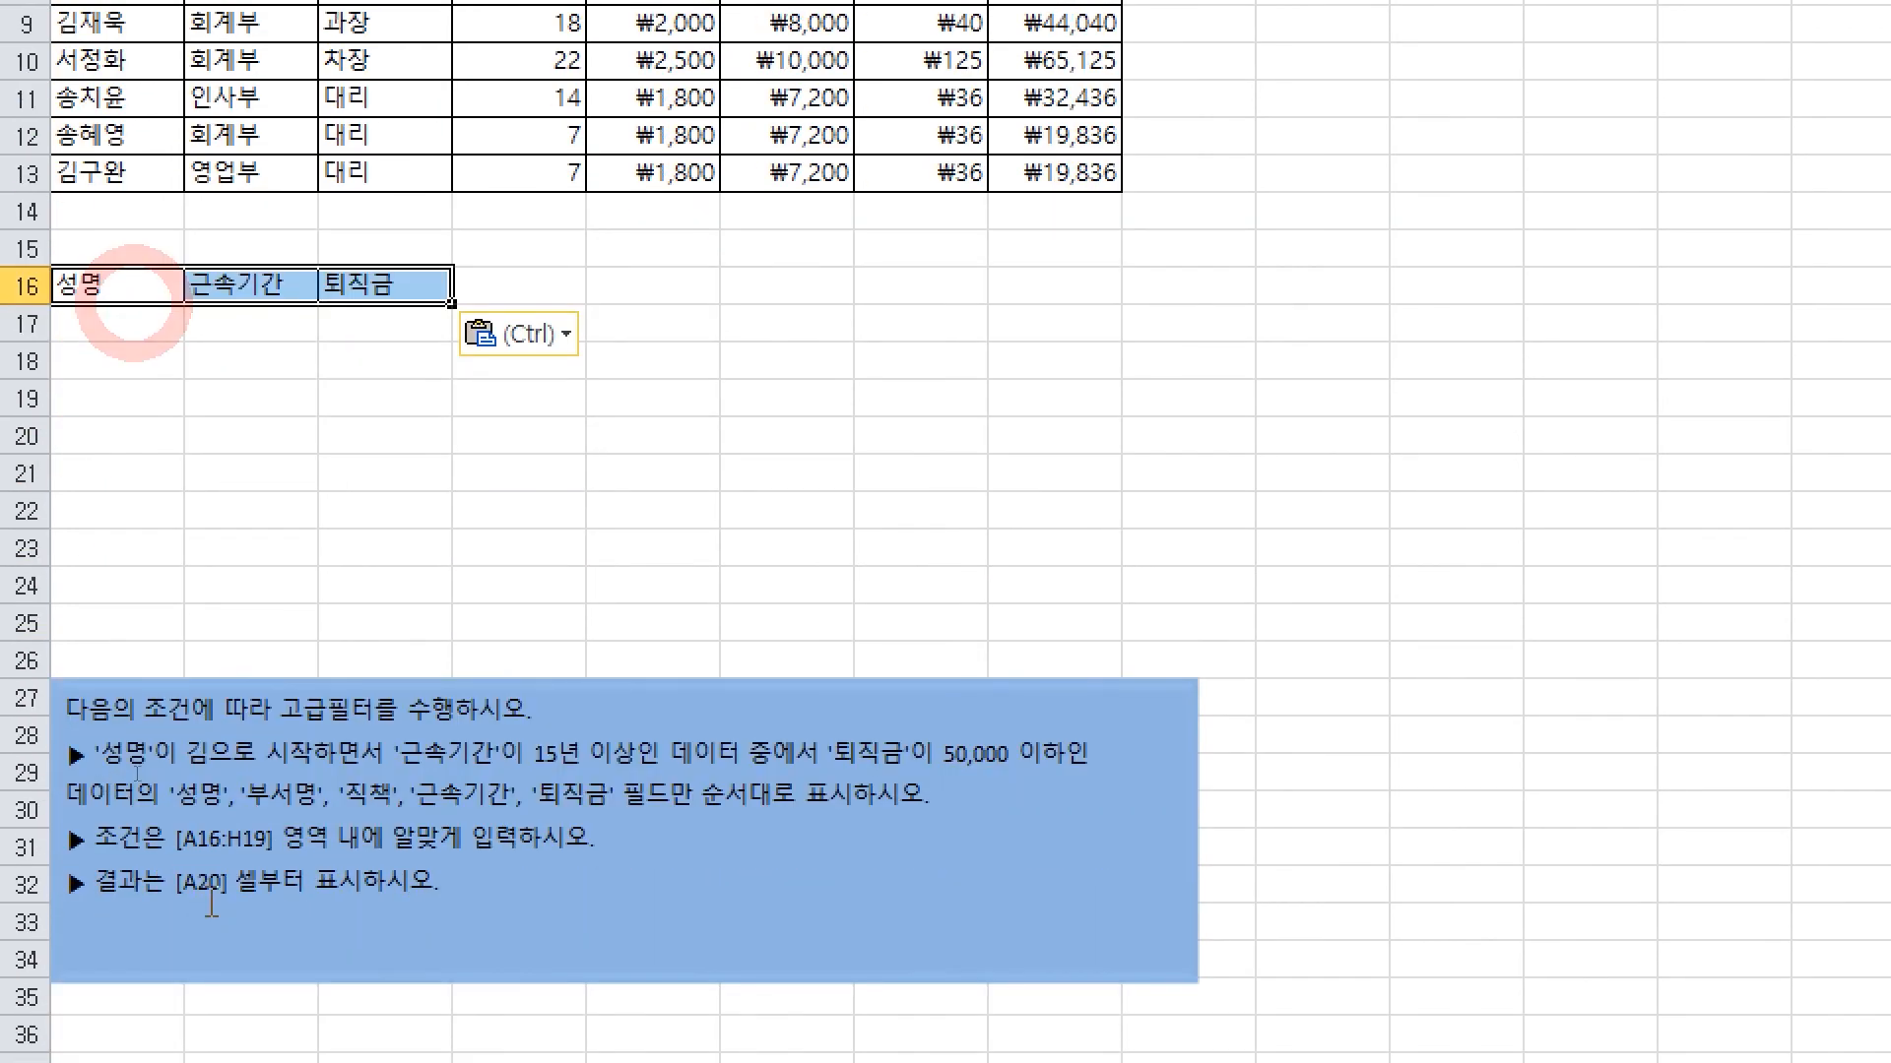
# Enter the AND criteria in row 17: 김* under 성명, >=15 under 근속기간 and <=50000 under 퇴직금
pyautogui.click(120, 337)
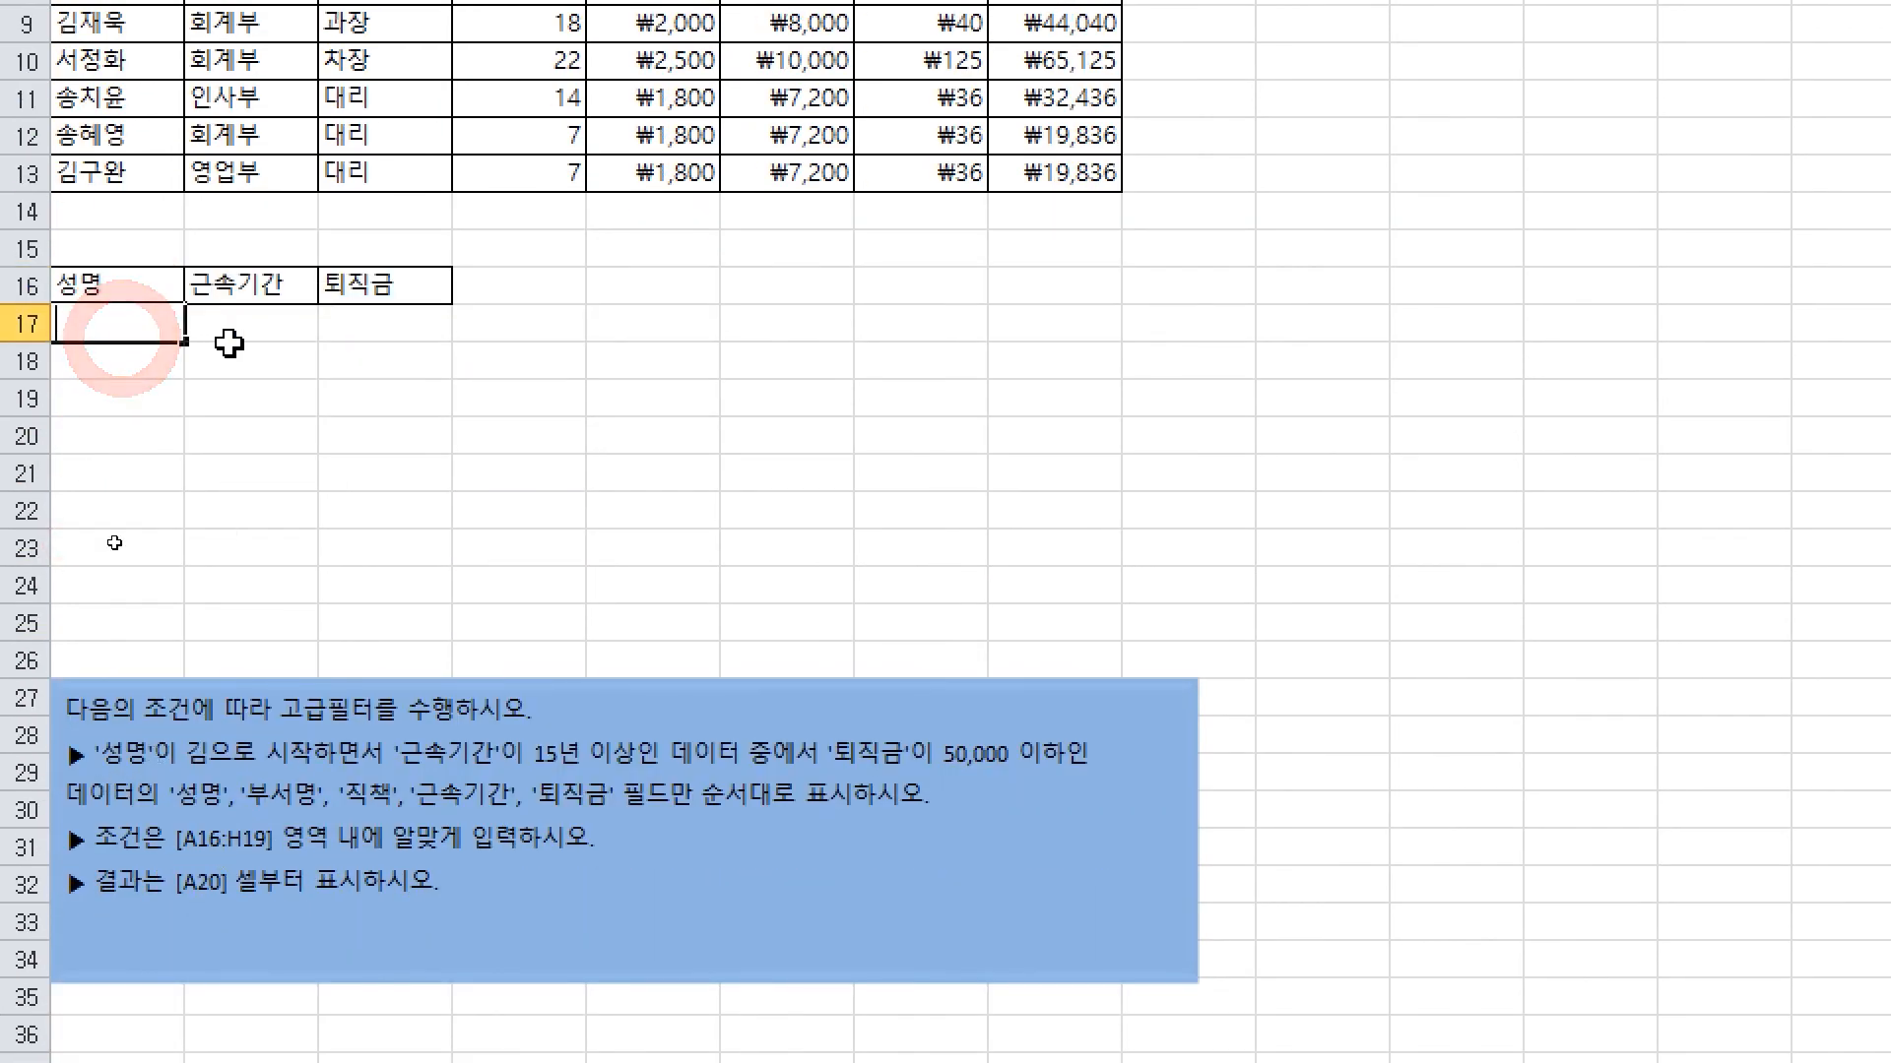
pyautogui.write('김*')
pyautogui.press('Return')
pyautogui.scroll(1, 258, 364)
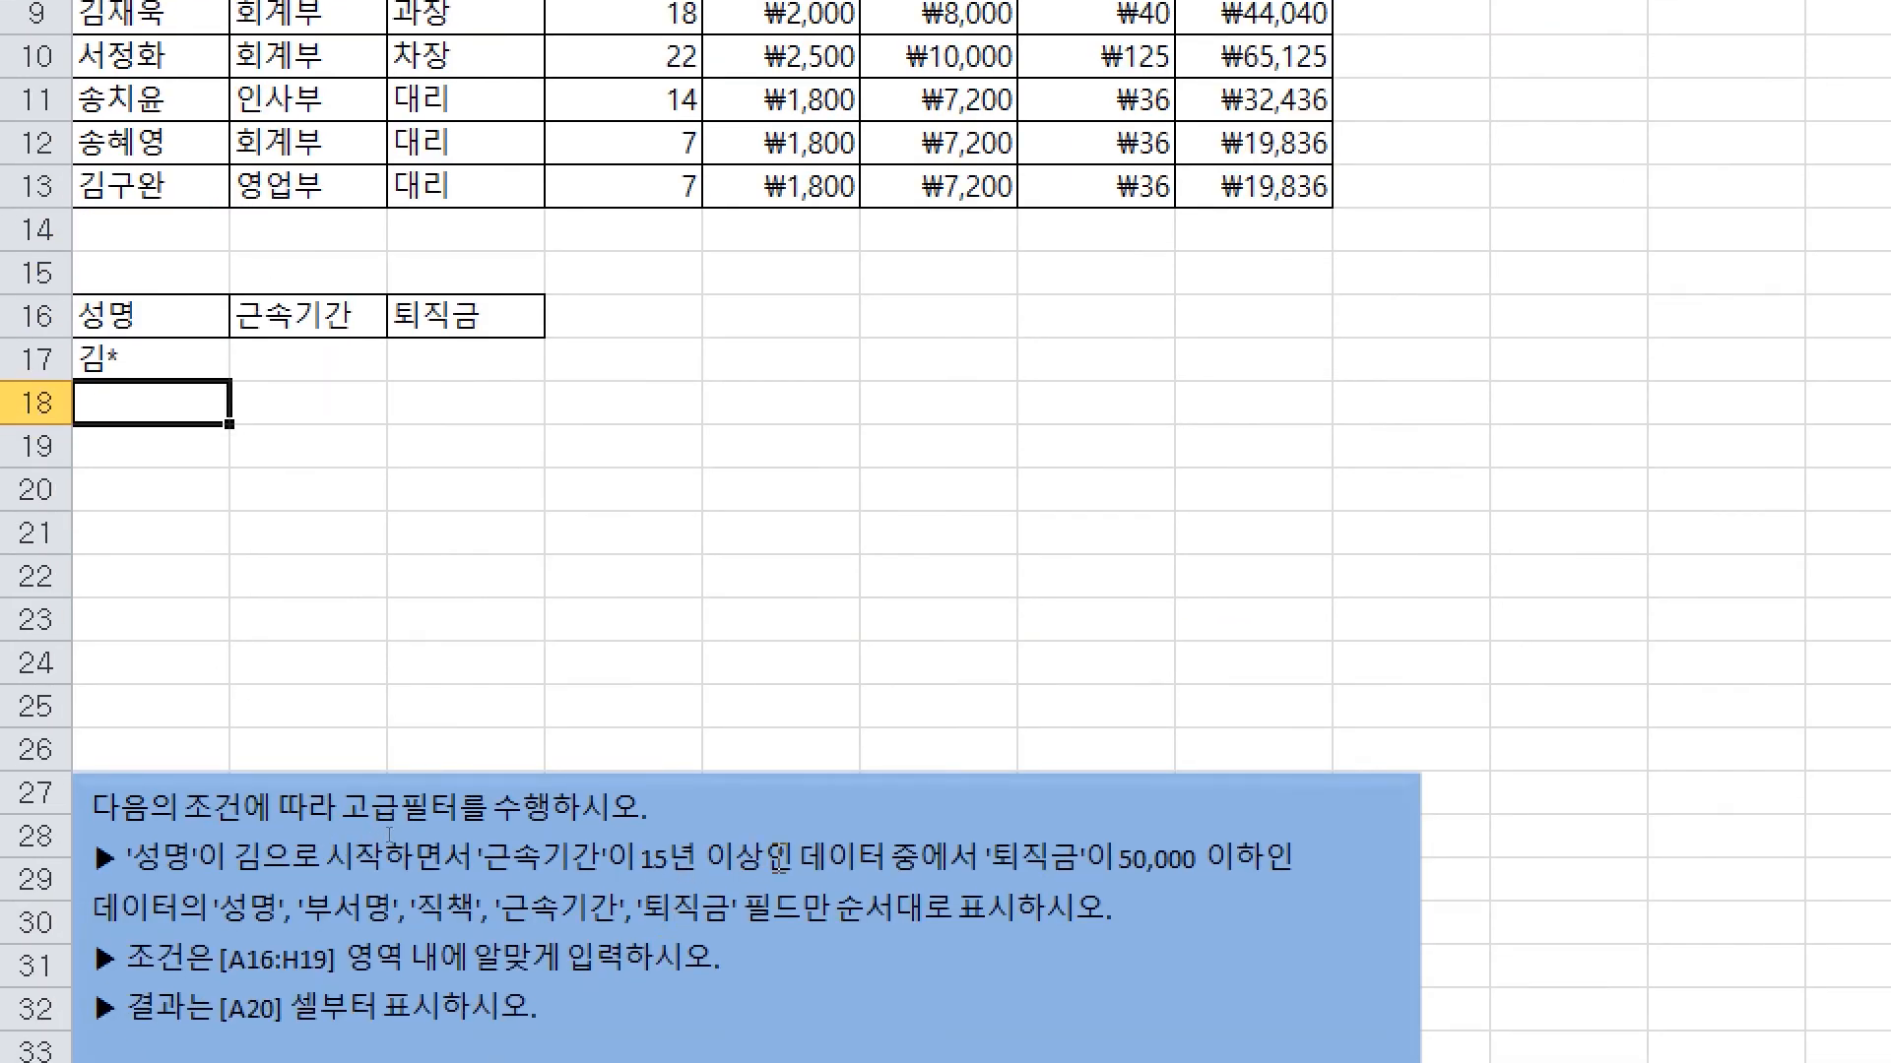
pyautogui.click(315, 356)
pyautogui.write('>')
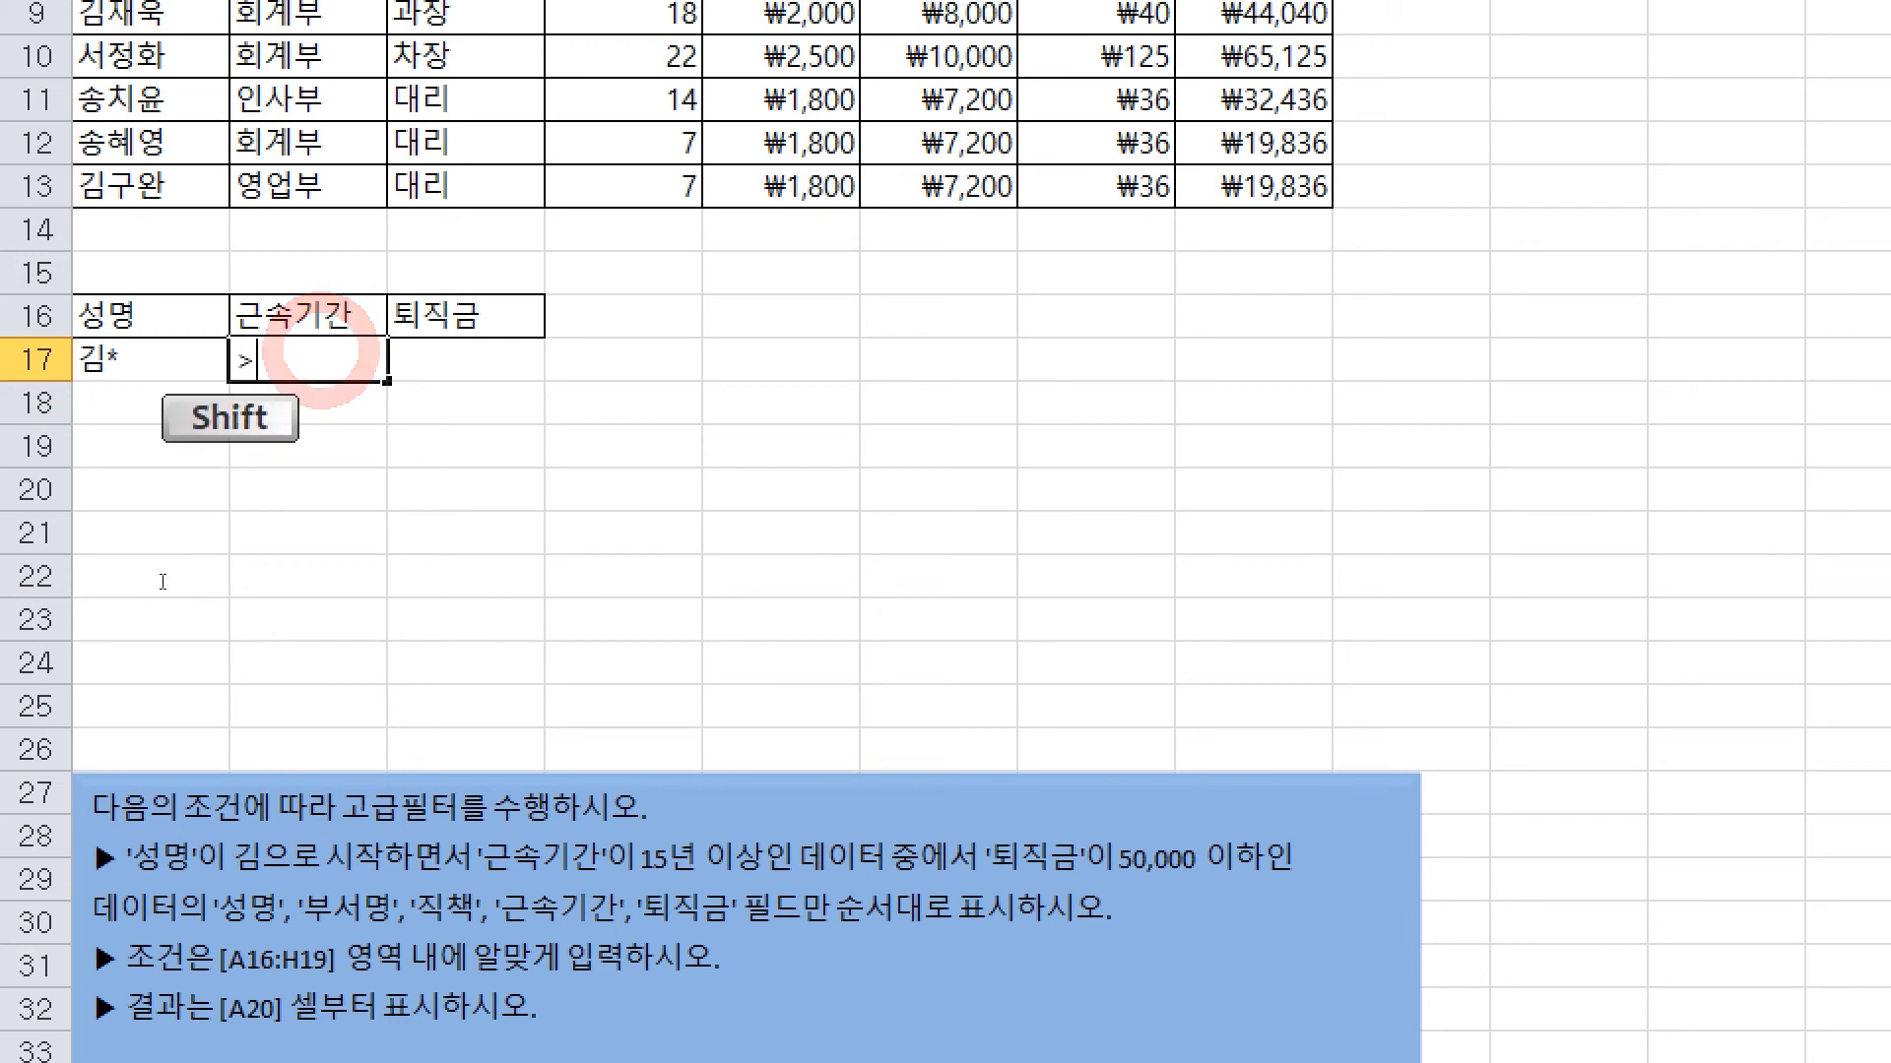
pyautogui.write('=15')
pyautogui.press('Return')
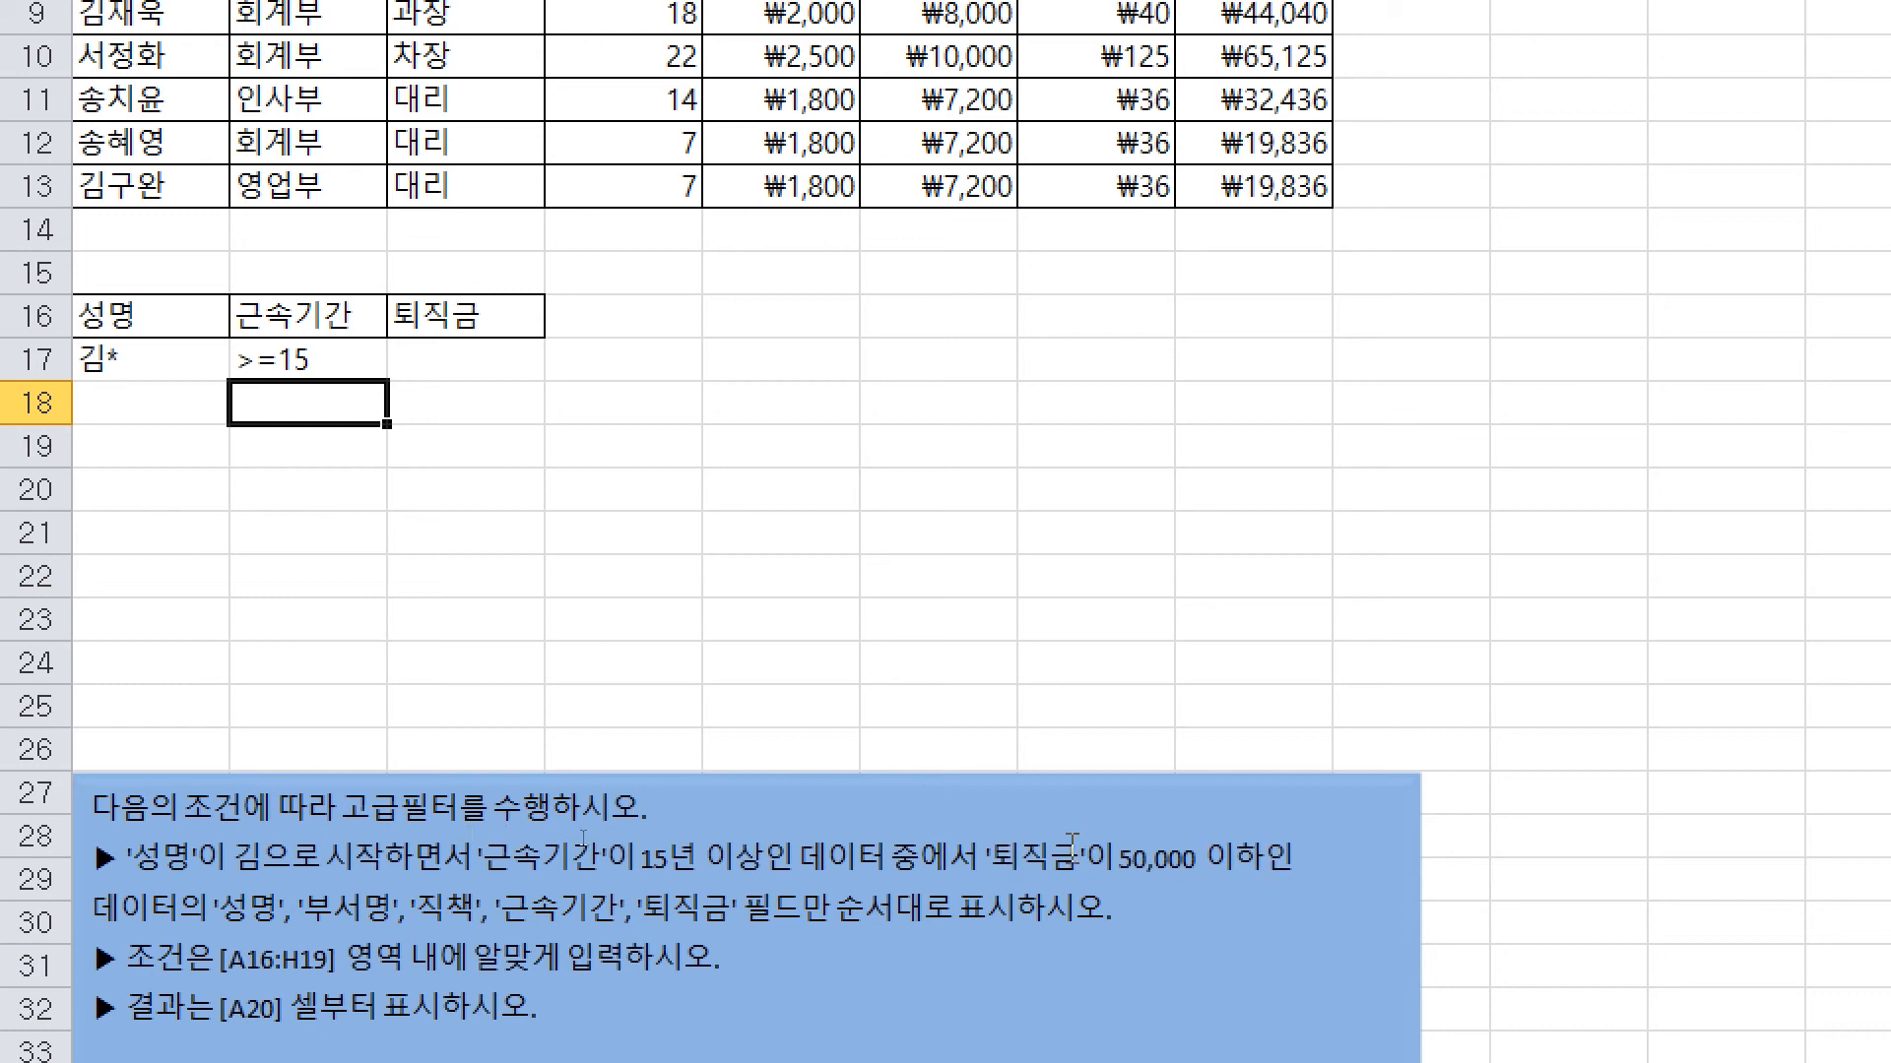
pyautogui.click(434, 359)
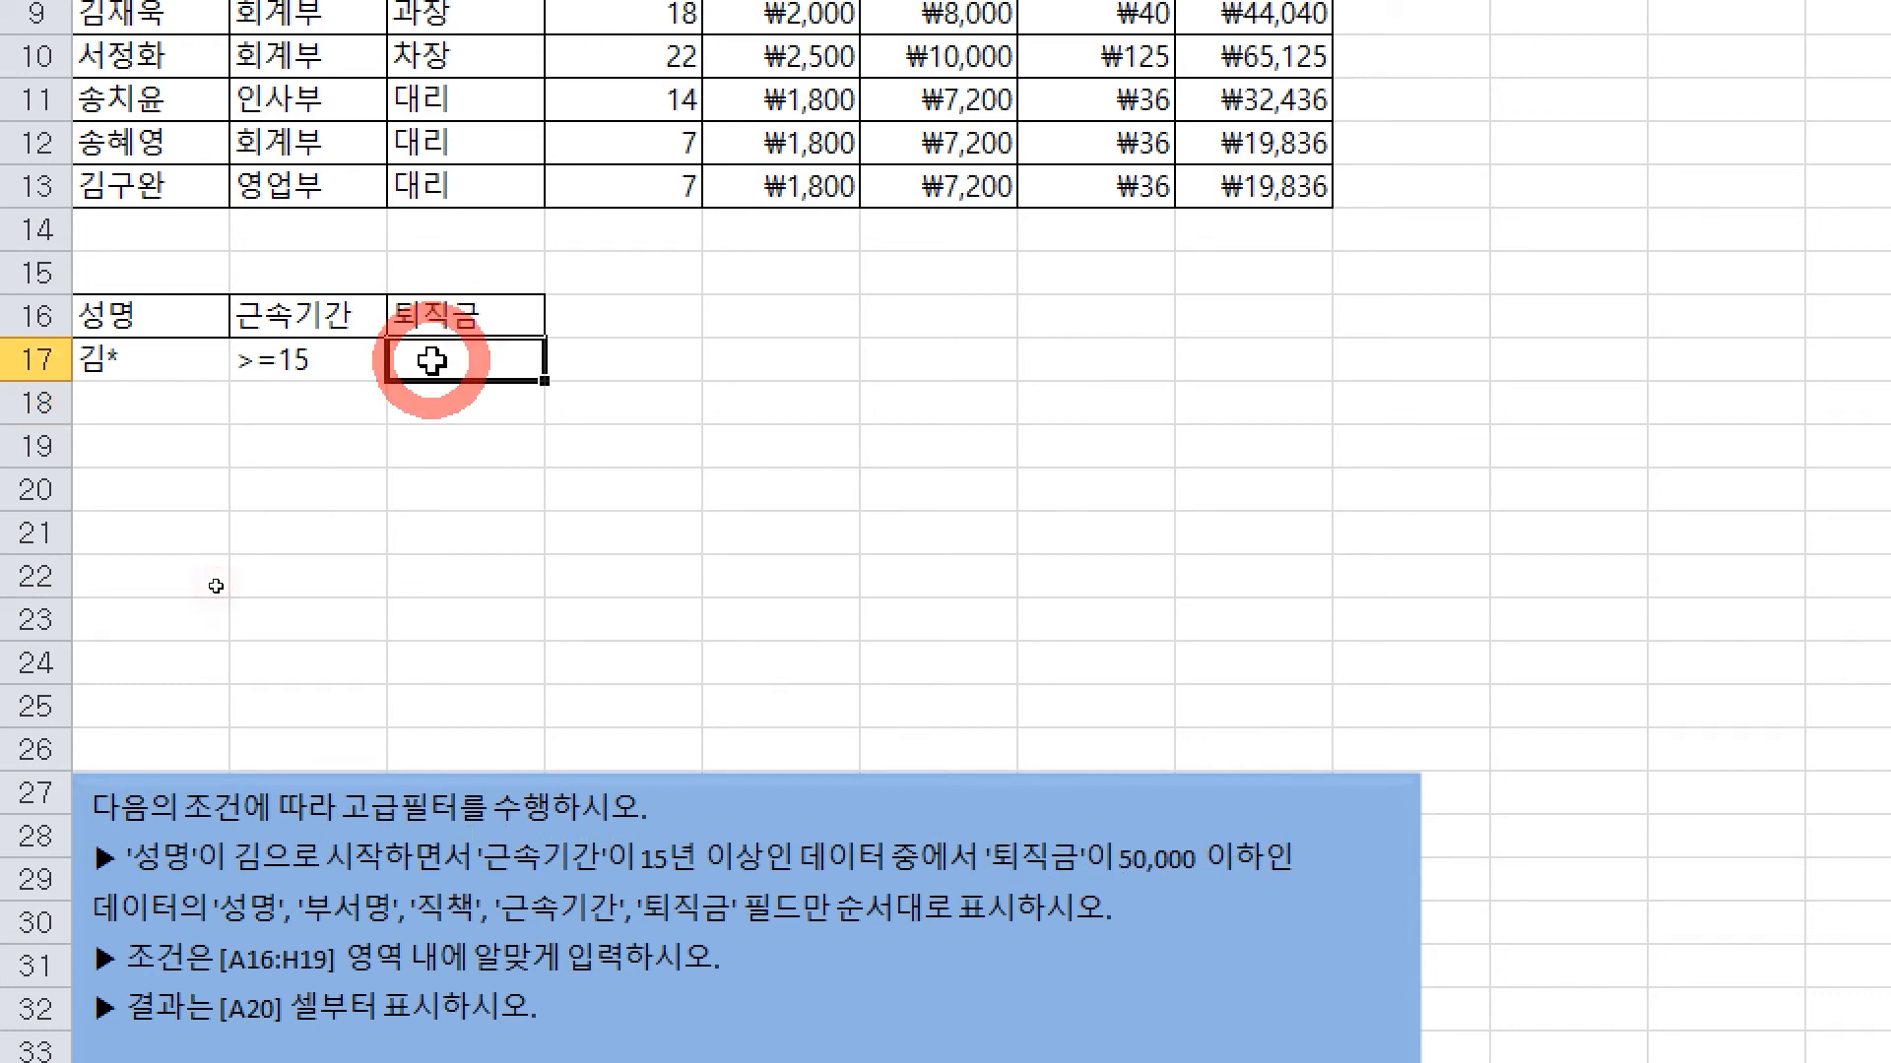
pyautogui.write('<=50000')
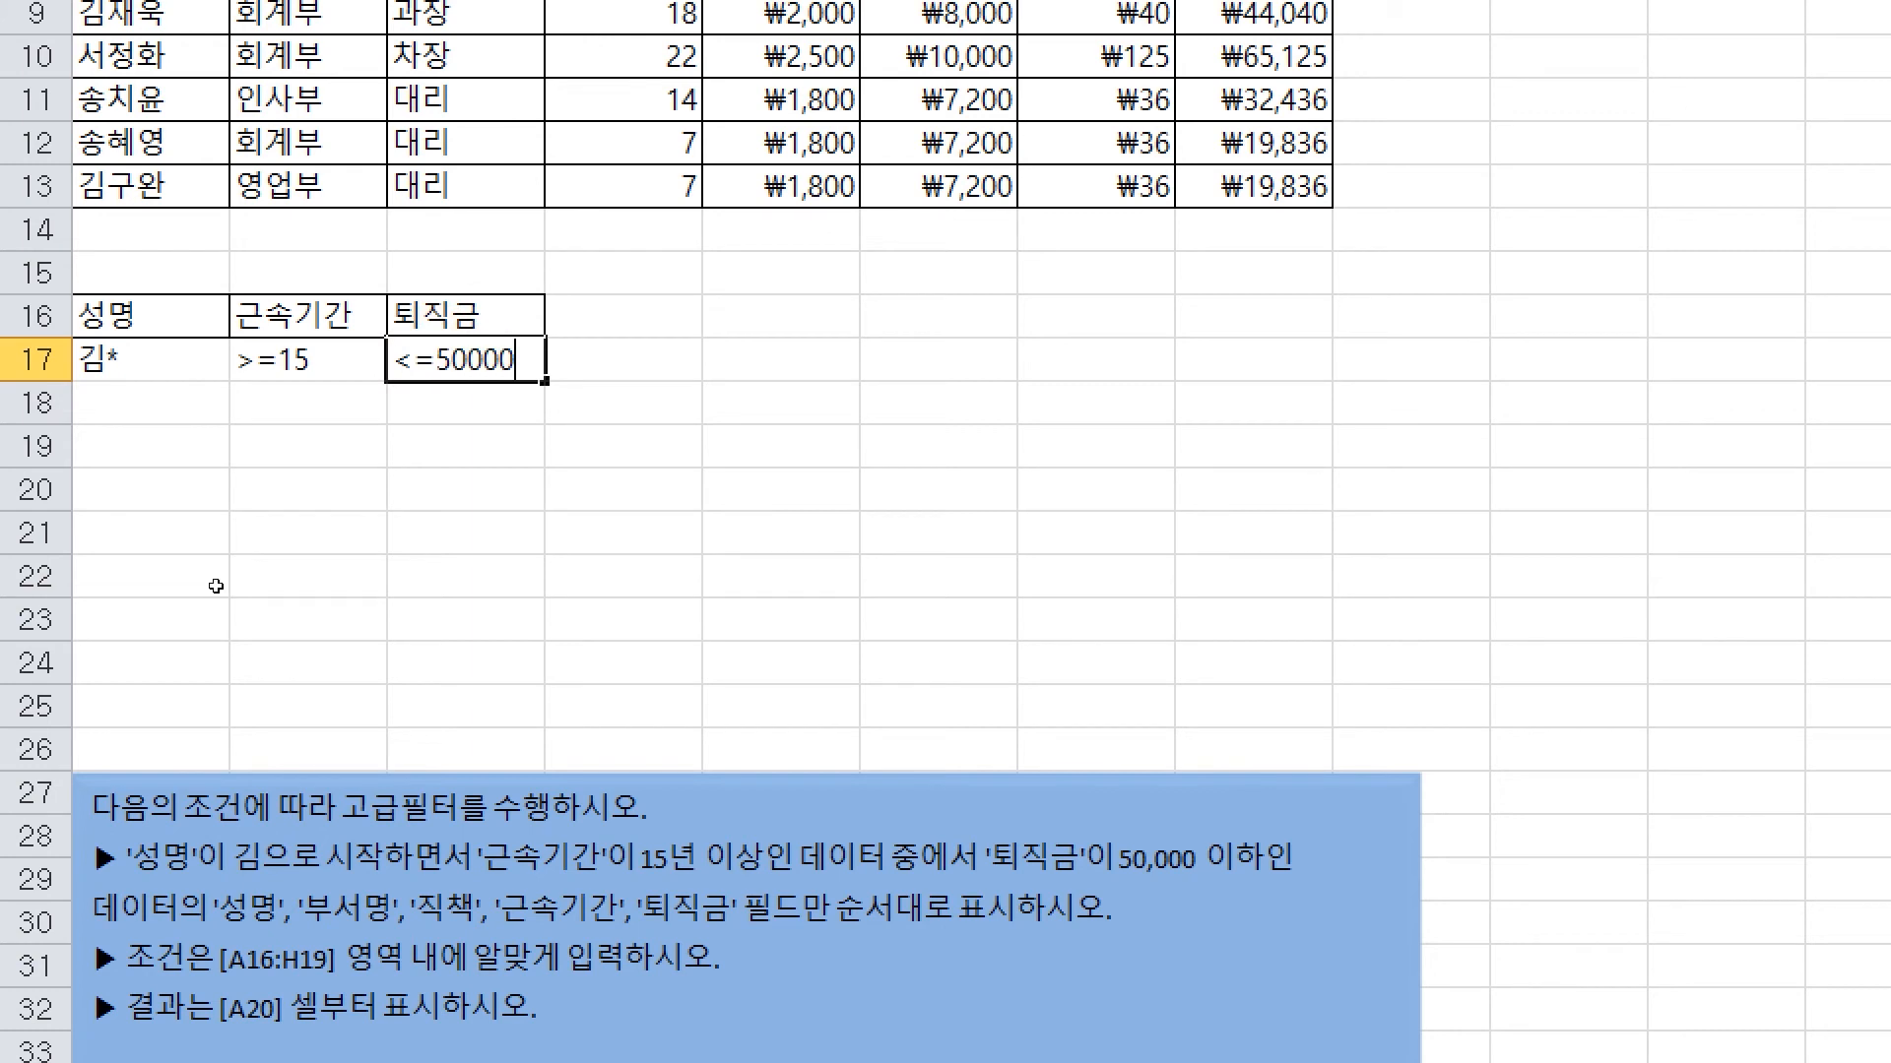
pyautogui.press('Return')
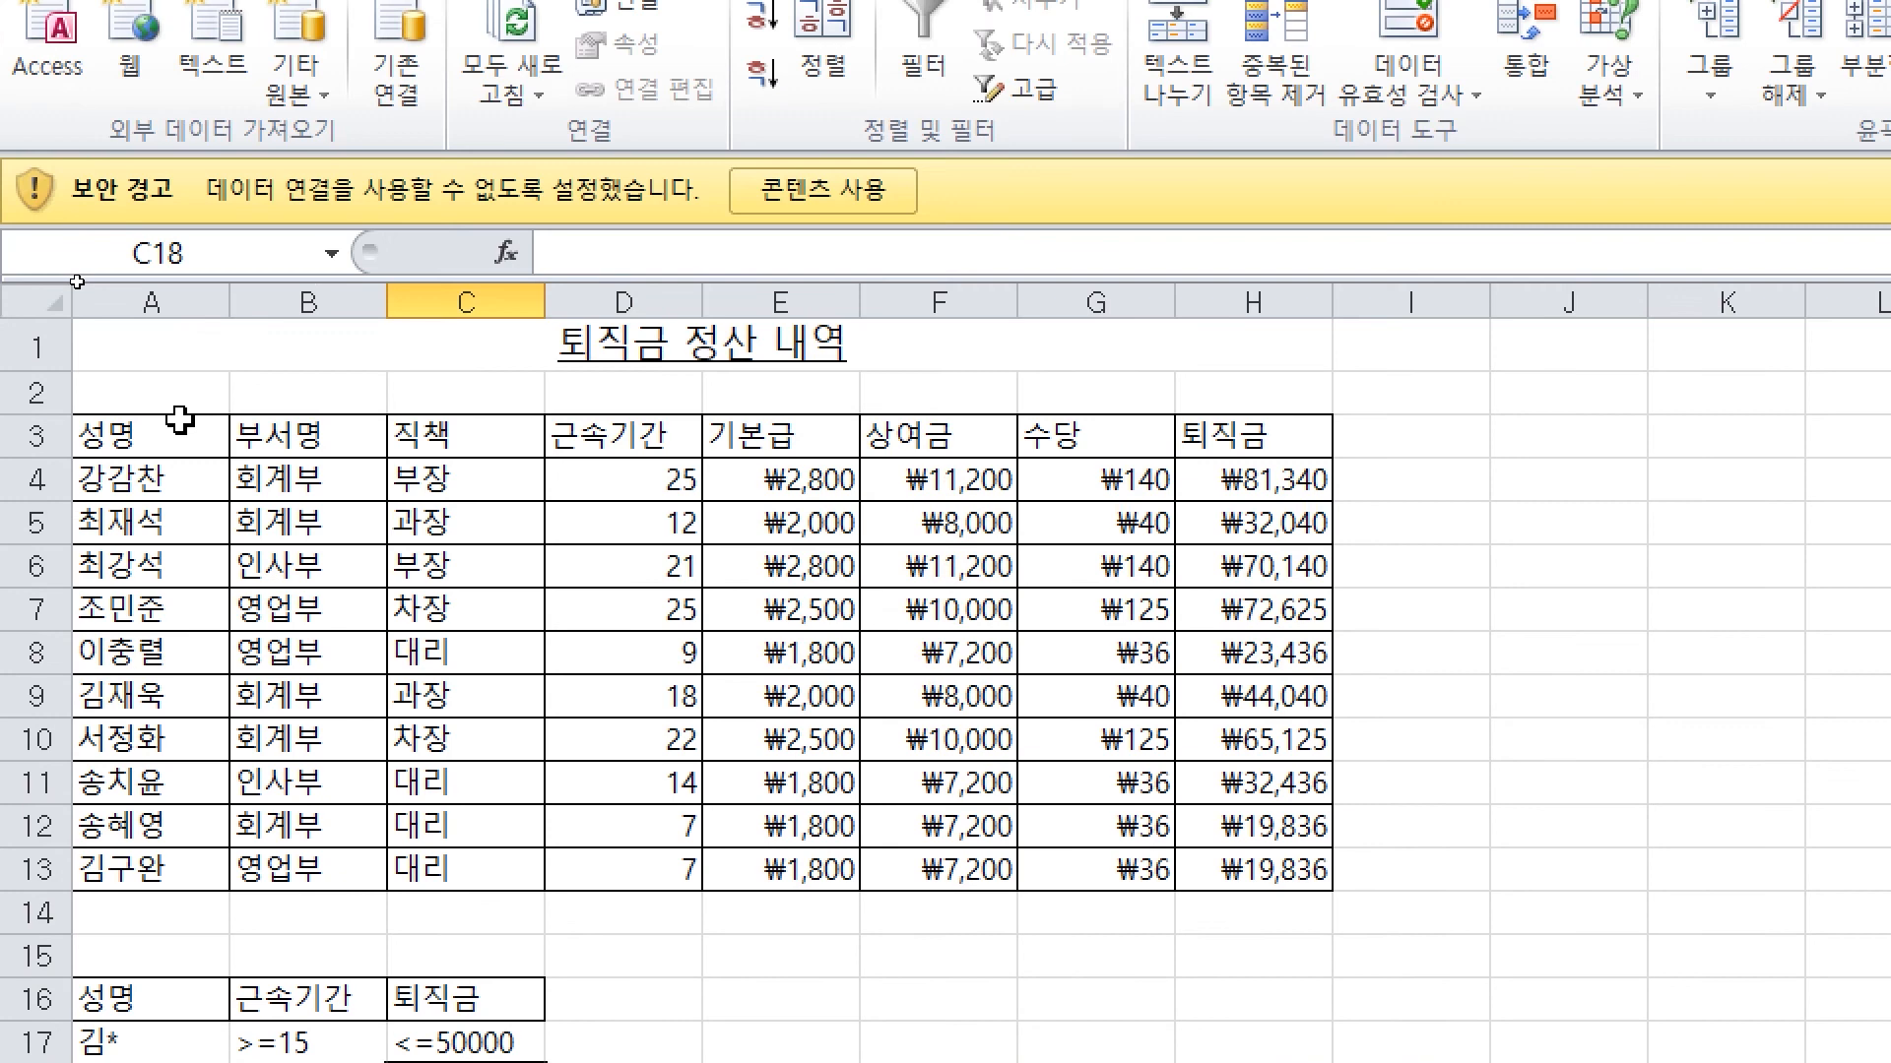
# Copy the 성명, 부서명, 직책, 근속기간 and 퇴직금 headers from the table to A20:E20
pyautogui.moveTo(181, 424); pyautogui.dragTo(279, 426)
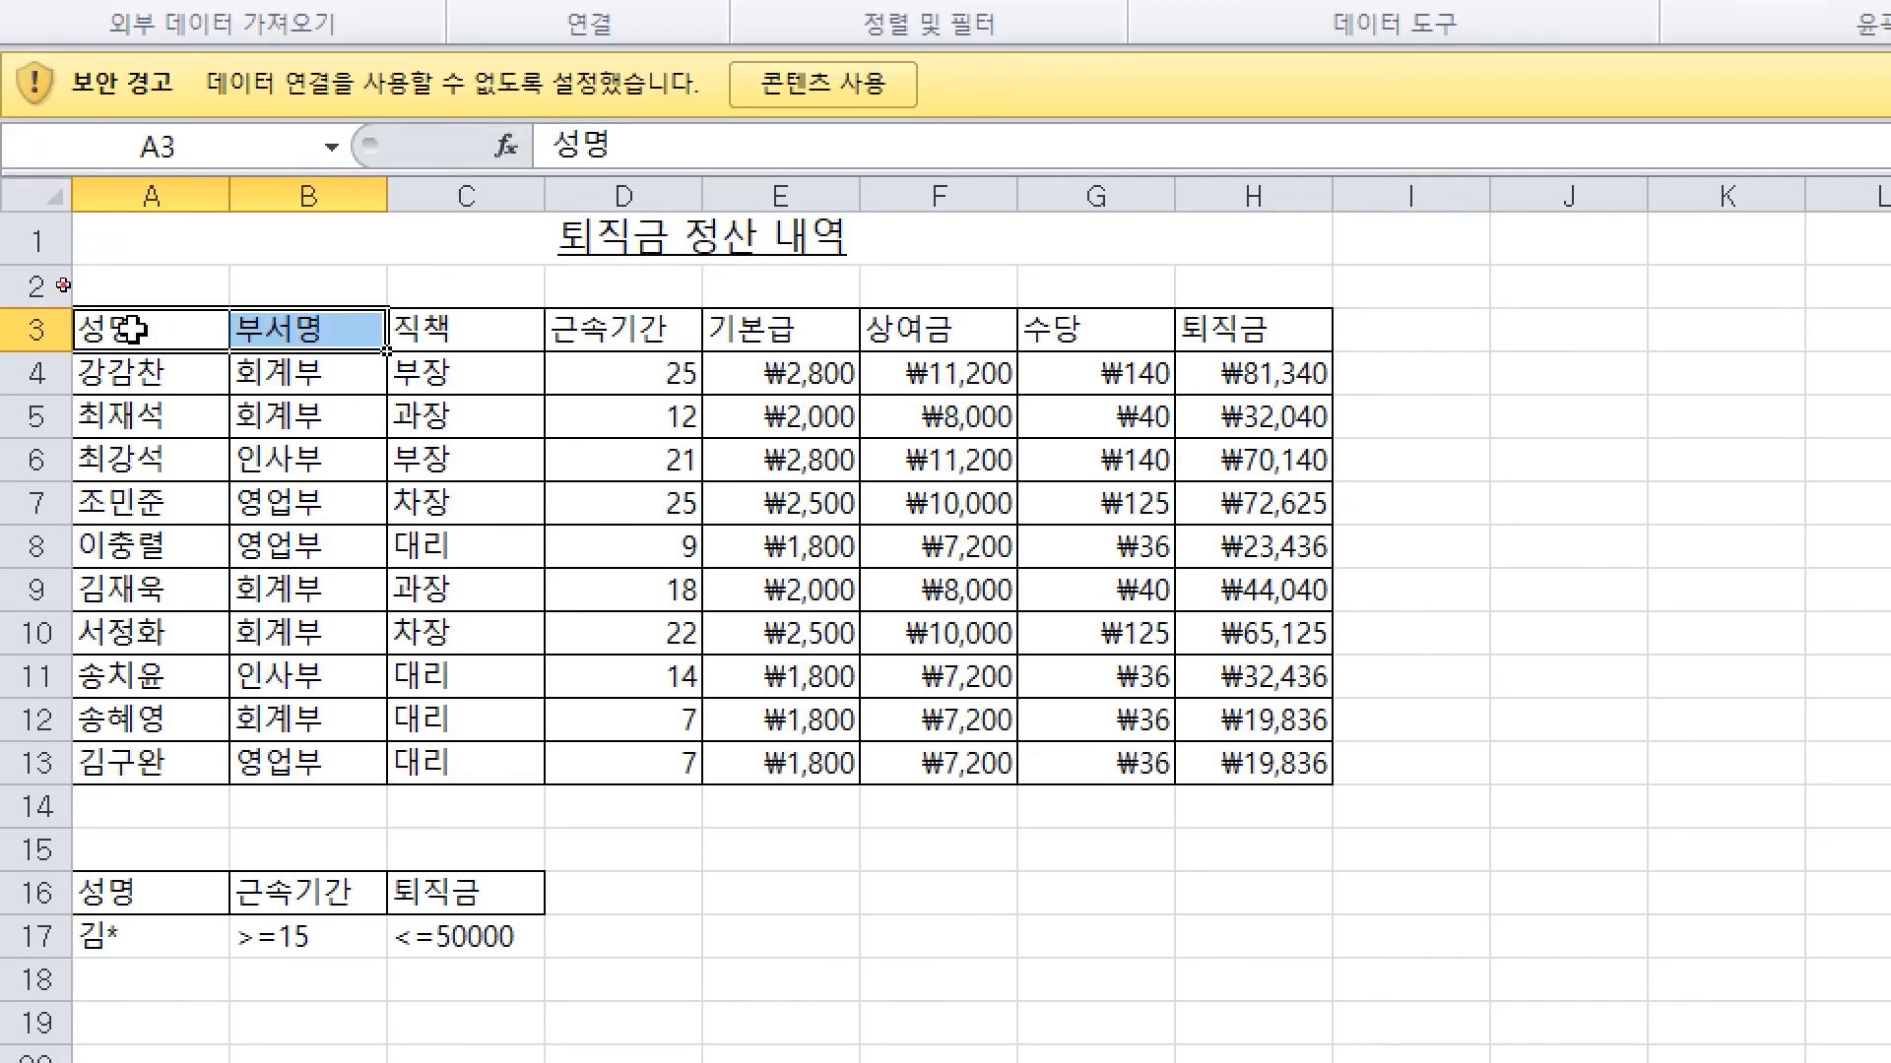
pyautogui.moveTo(141, 327); pyautogui.dragTo(551, 332)
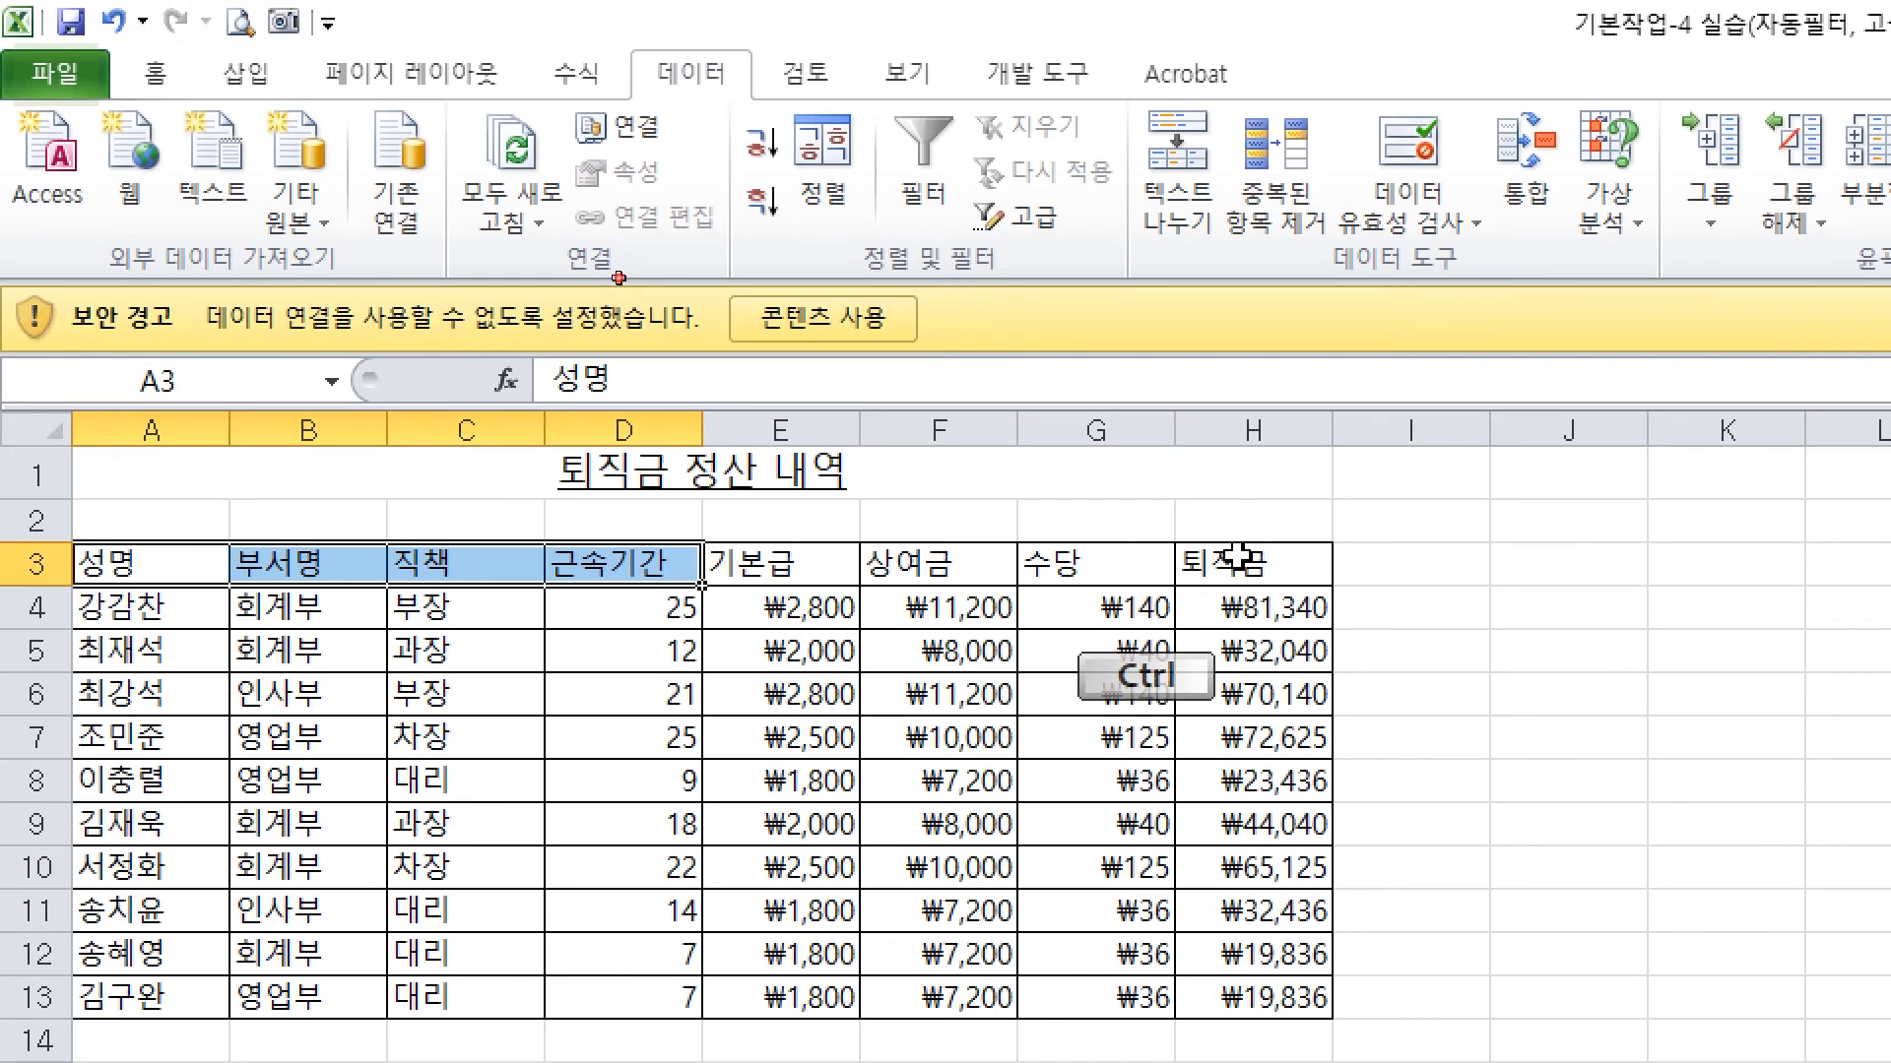
pyautogui.keyDown('ctrl'); pyautogui.click(1239, 553); pyautogui.keyUp('ctrl')
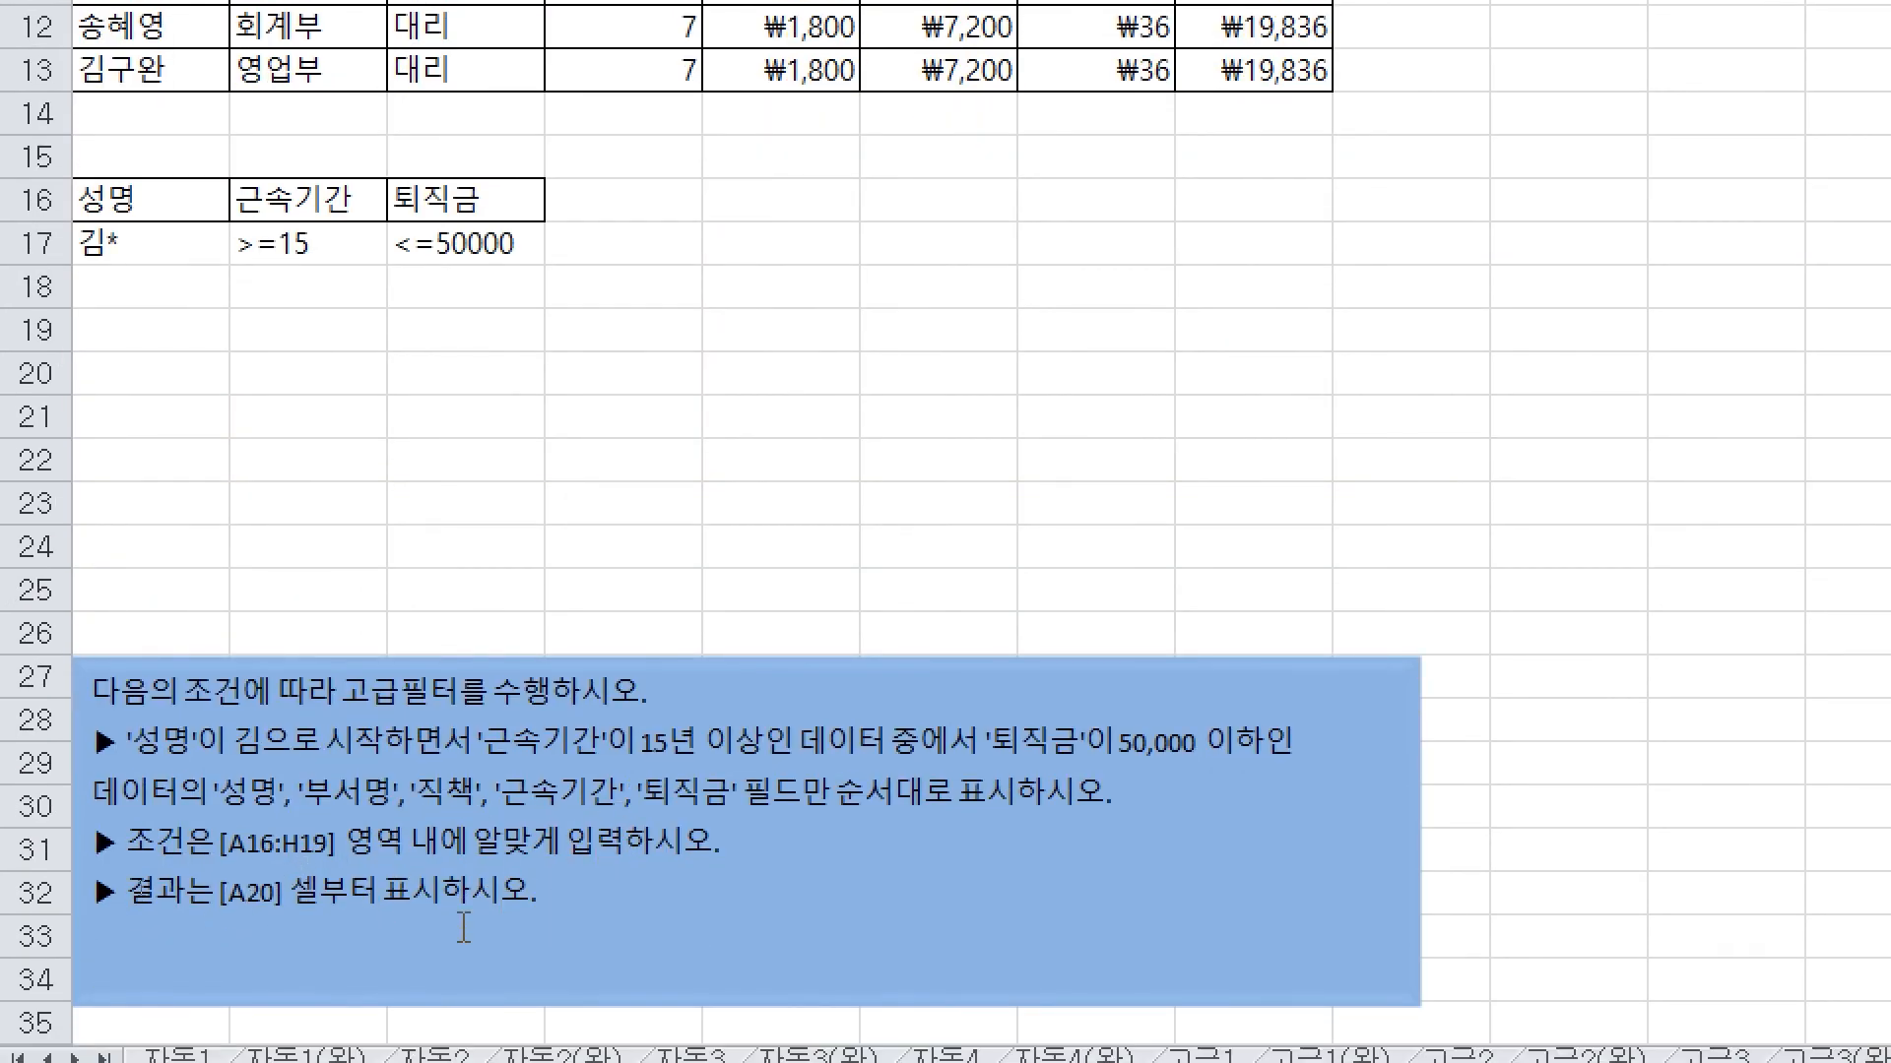
pyautogui.click(146, 352)
pyautogui.hotkey('ctrl', 'v')
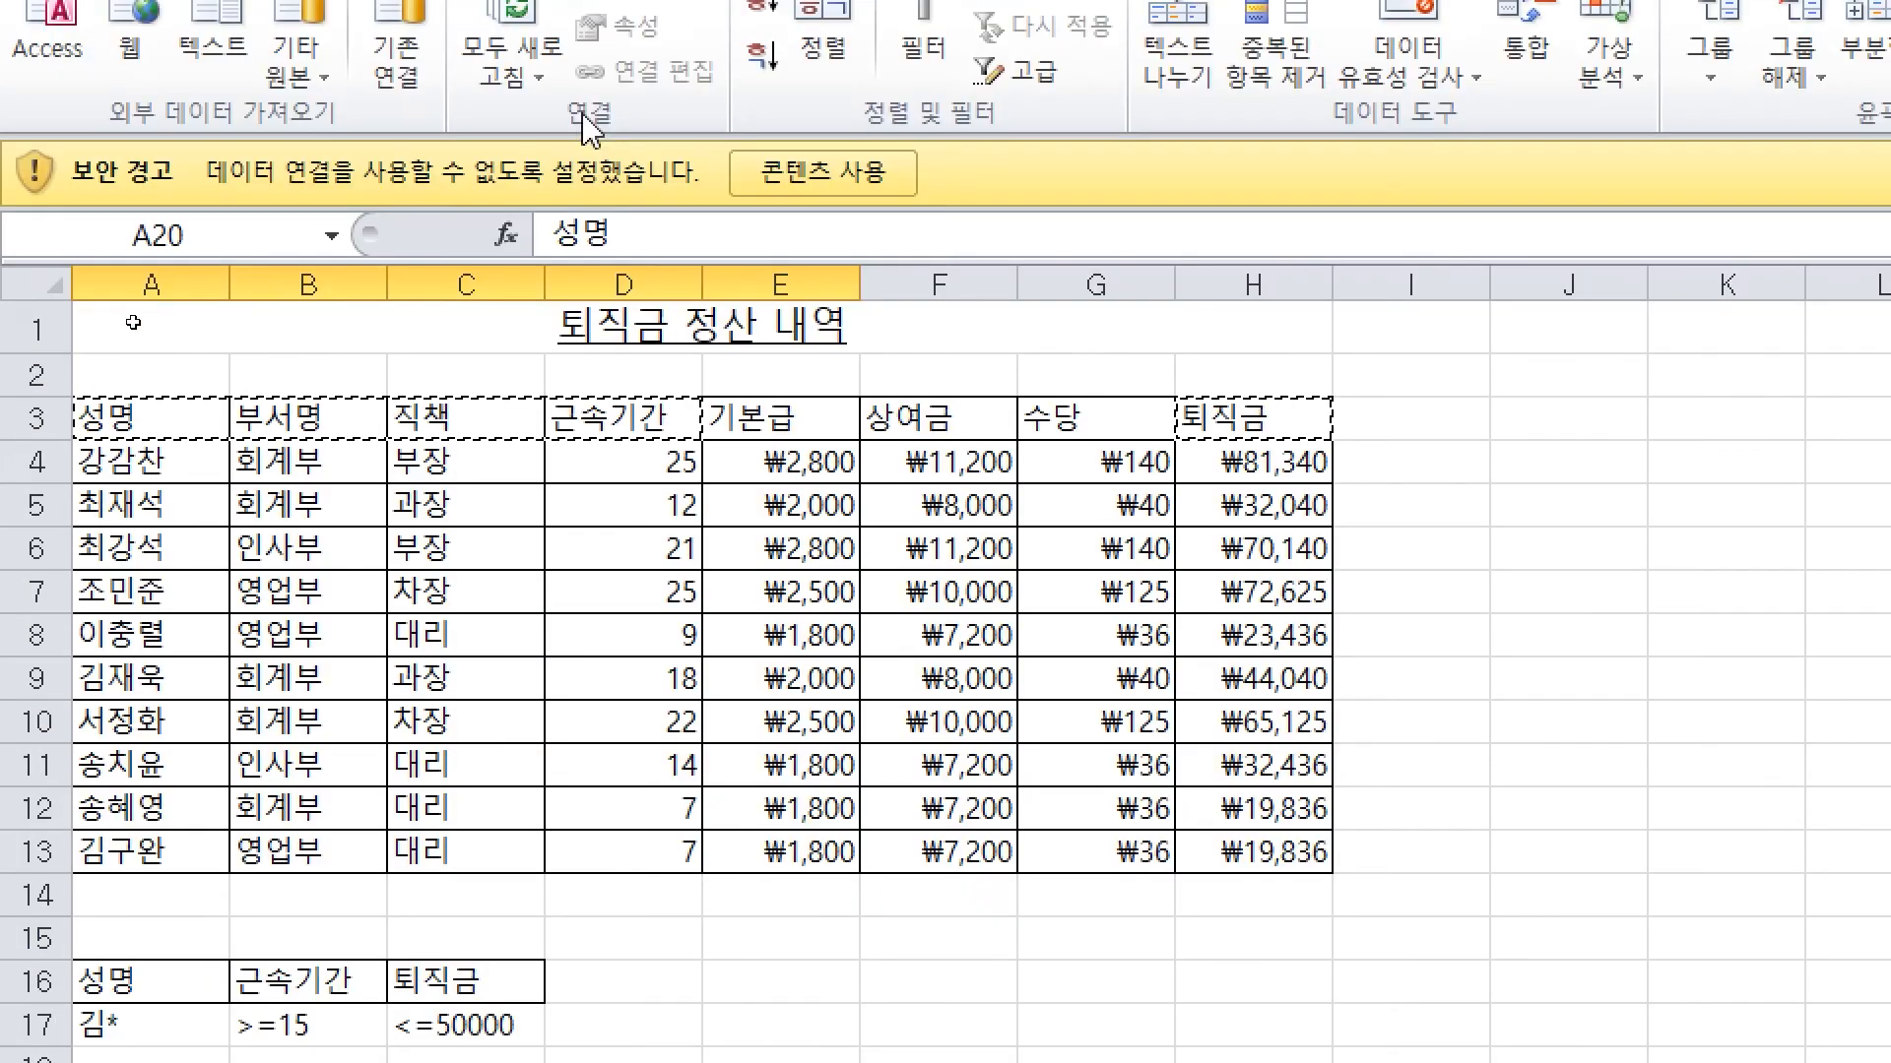
# Start an Advanced Filter on the severance pay table A3:H13 and set A16:C17 as its criteria range
pyautogui.click(309, 610)
pyautogui.click(498, 573)
pyautogui.click(729, 615)
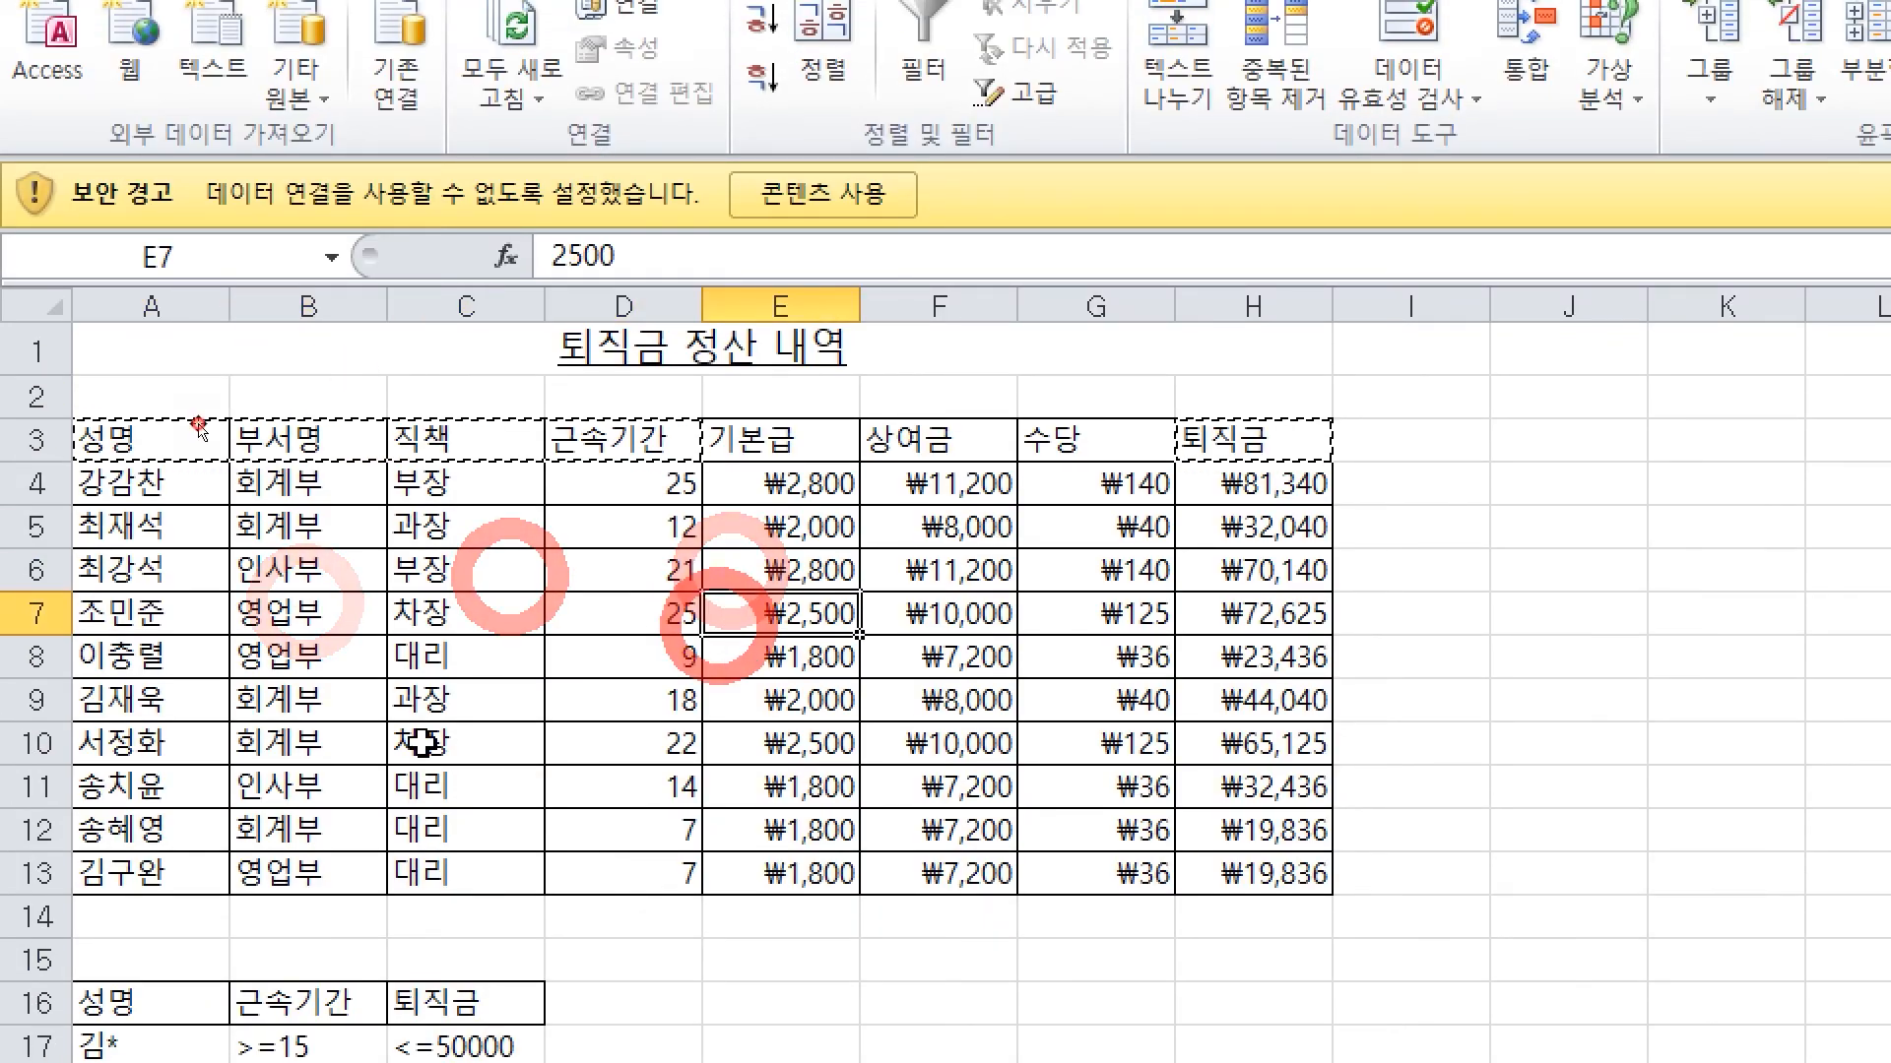
pyautogui.click(498, 573)
pyautogui.click(500, 690)
pyautogui.click(593, 532)
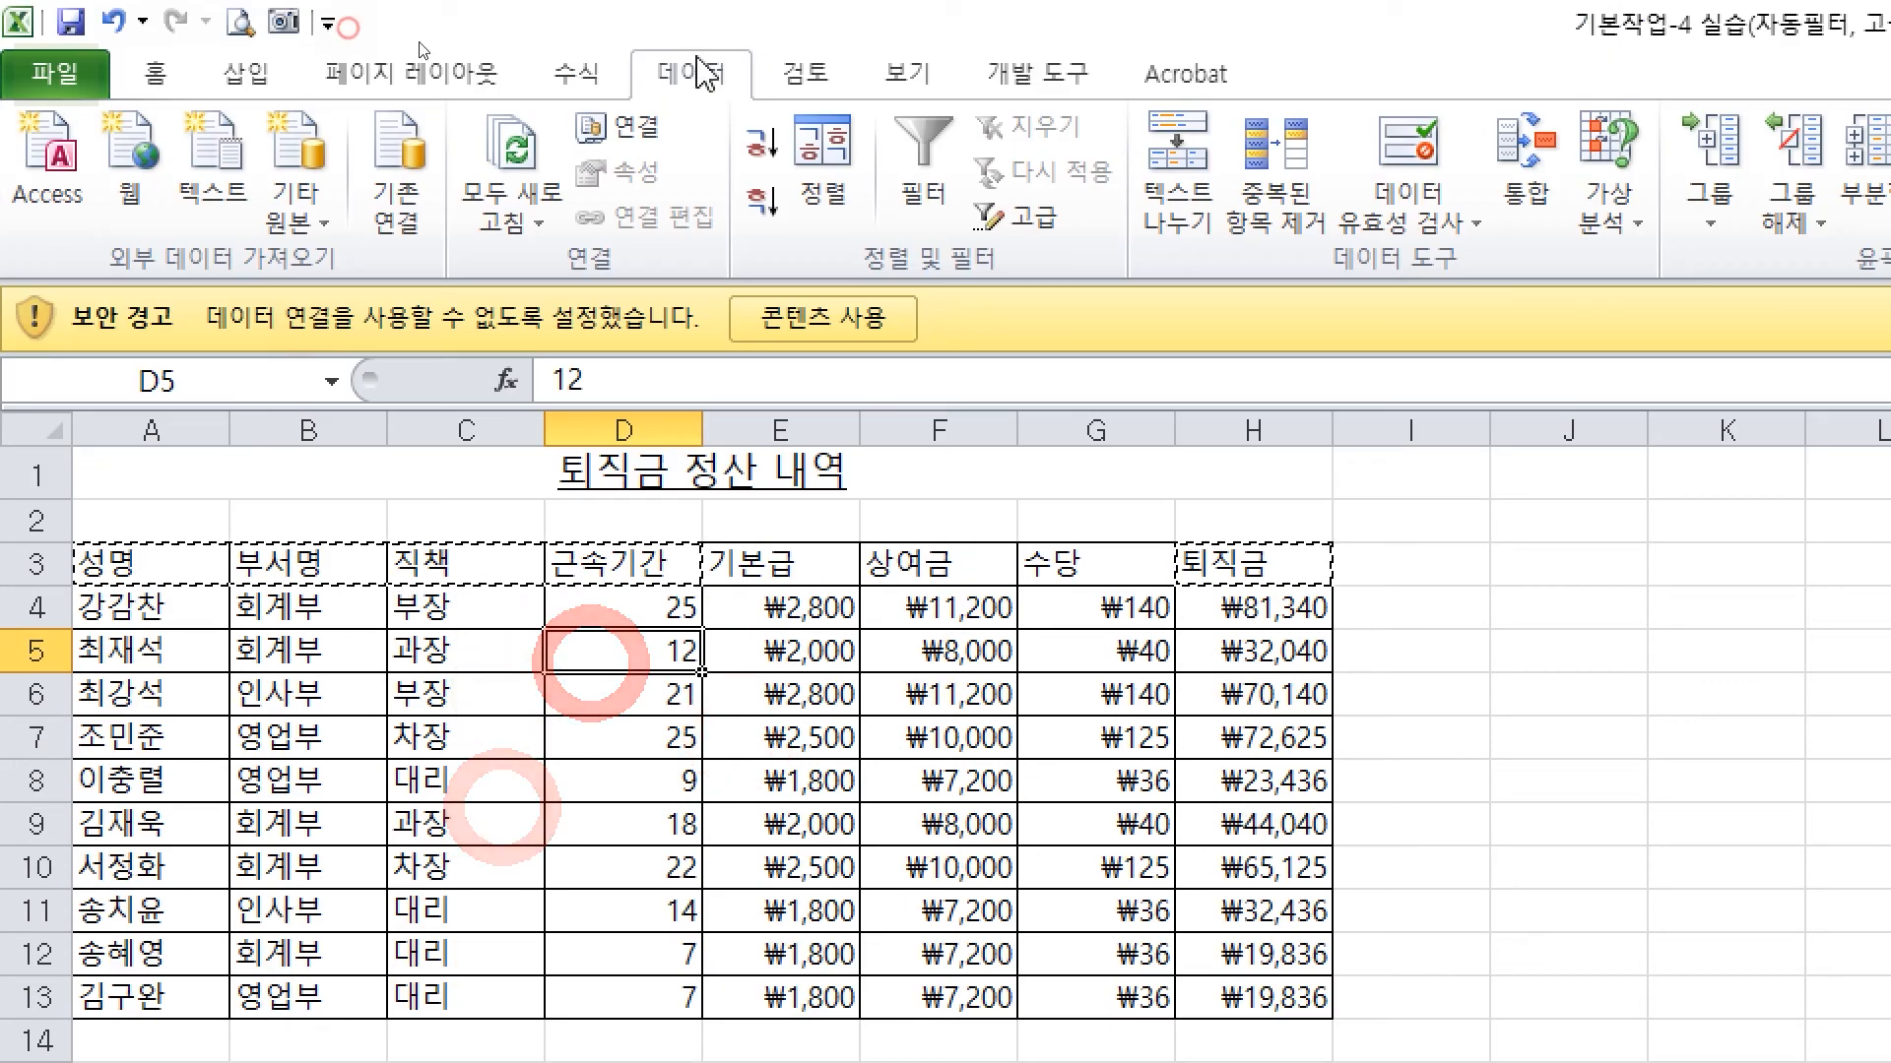
pyautogui.click(690, 73)
pyautogui.click(1029, 214)
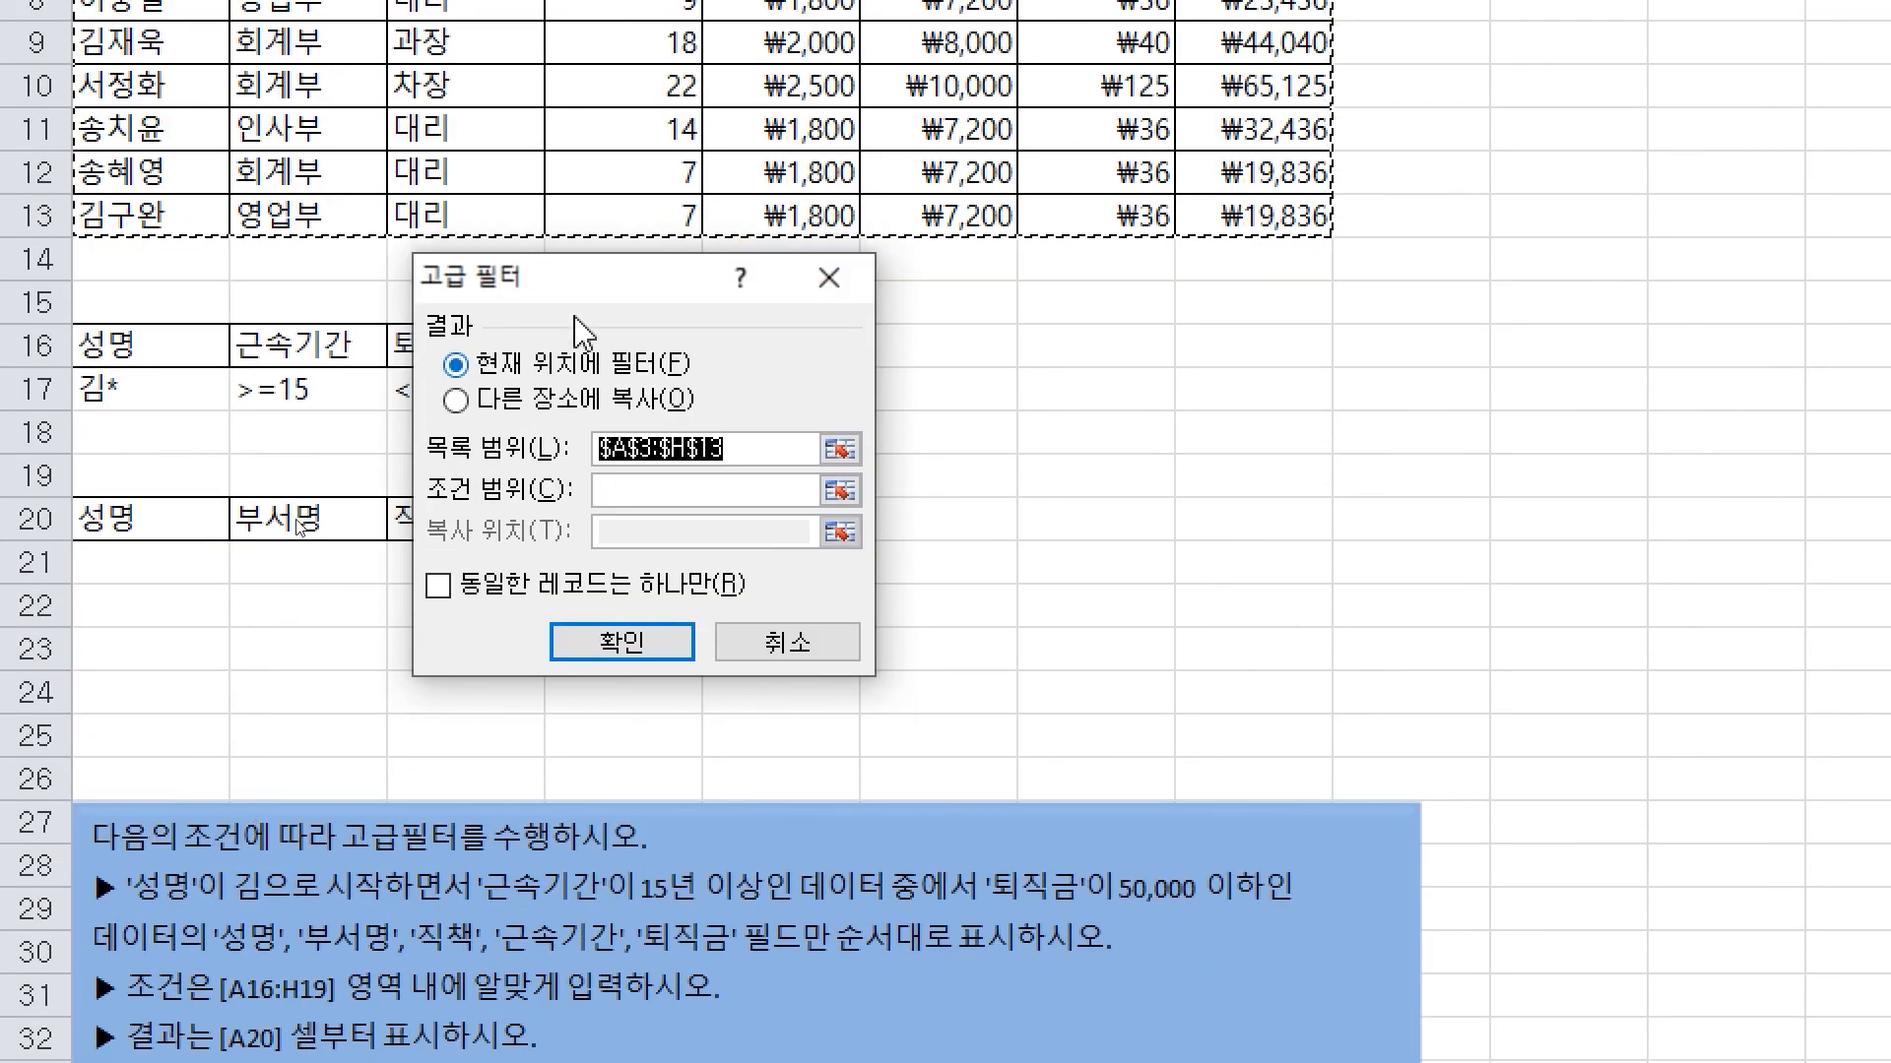
pyautogui.moveTo(581, 286); pyautogui.dragTo(881, 199)
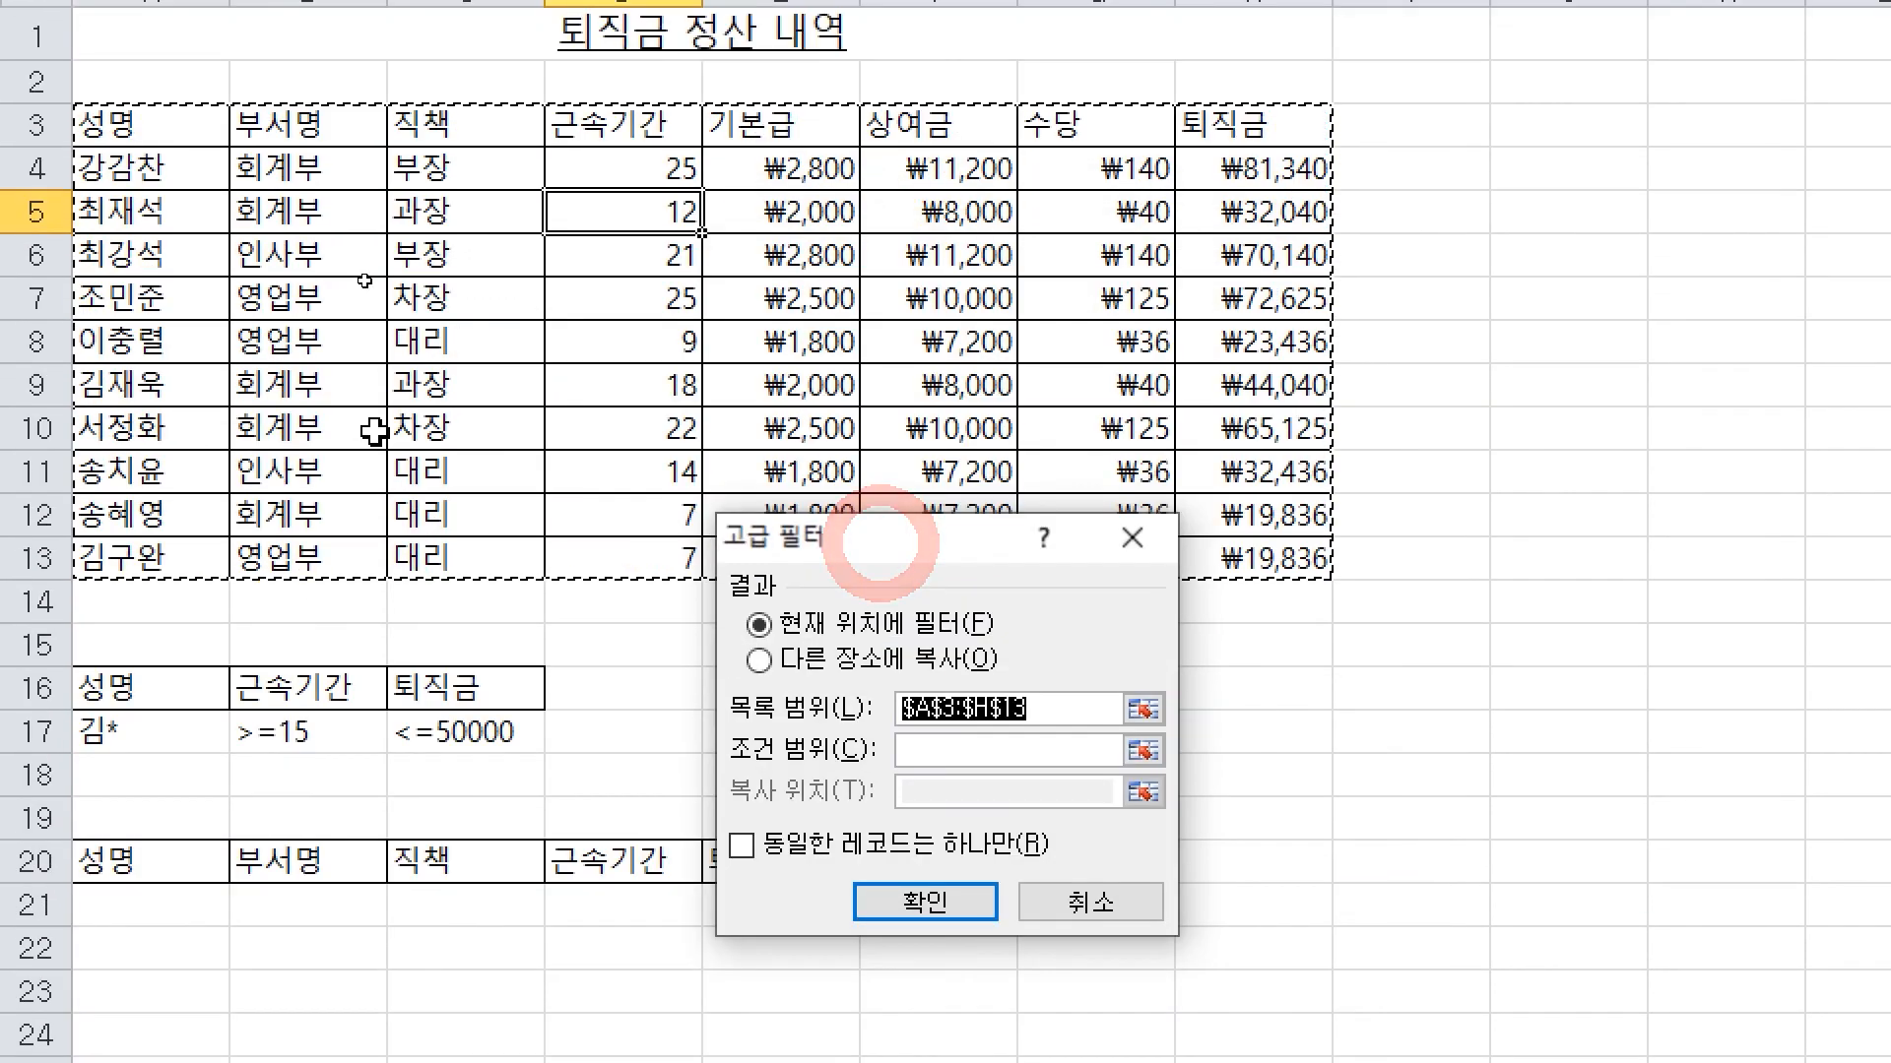
pyautogui.press('Tab')
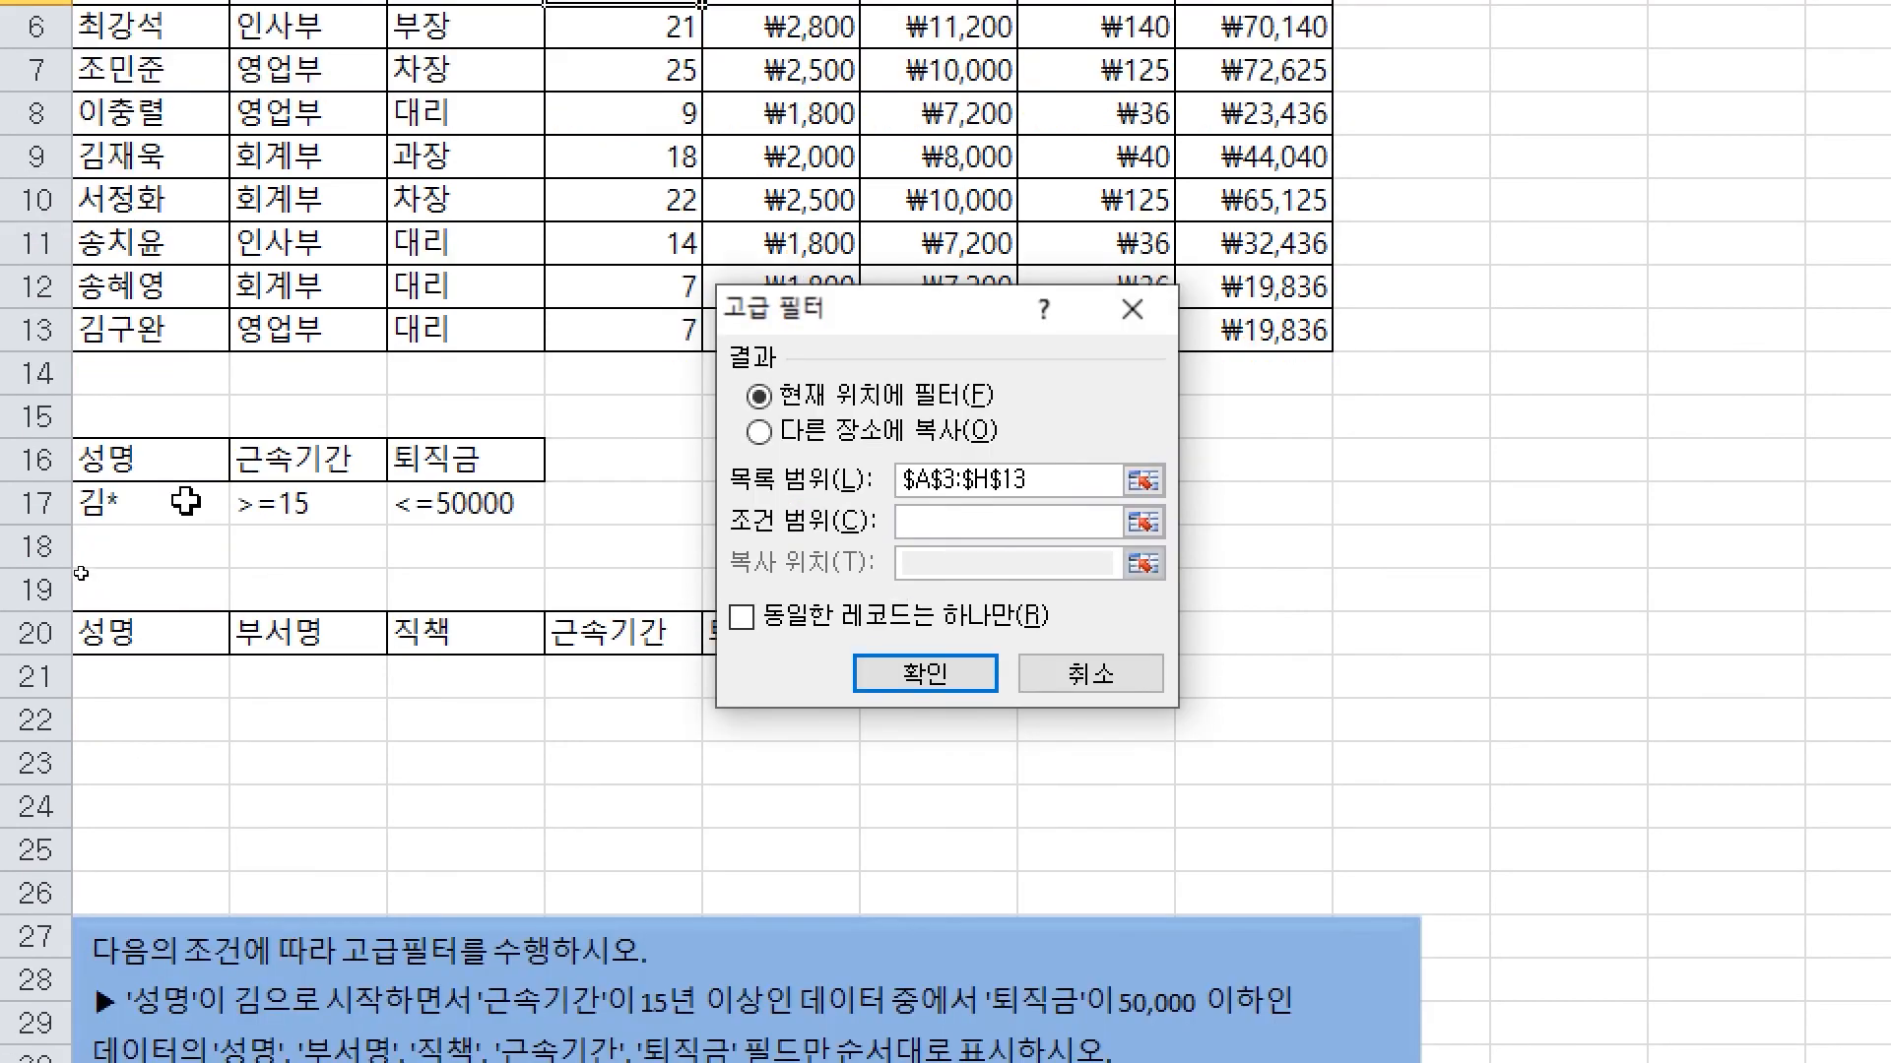
pyautogui.moveTo(157, 477); pyautogui.dragTo(443, 504)
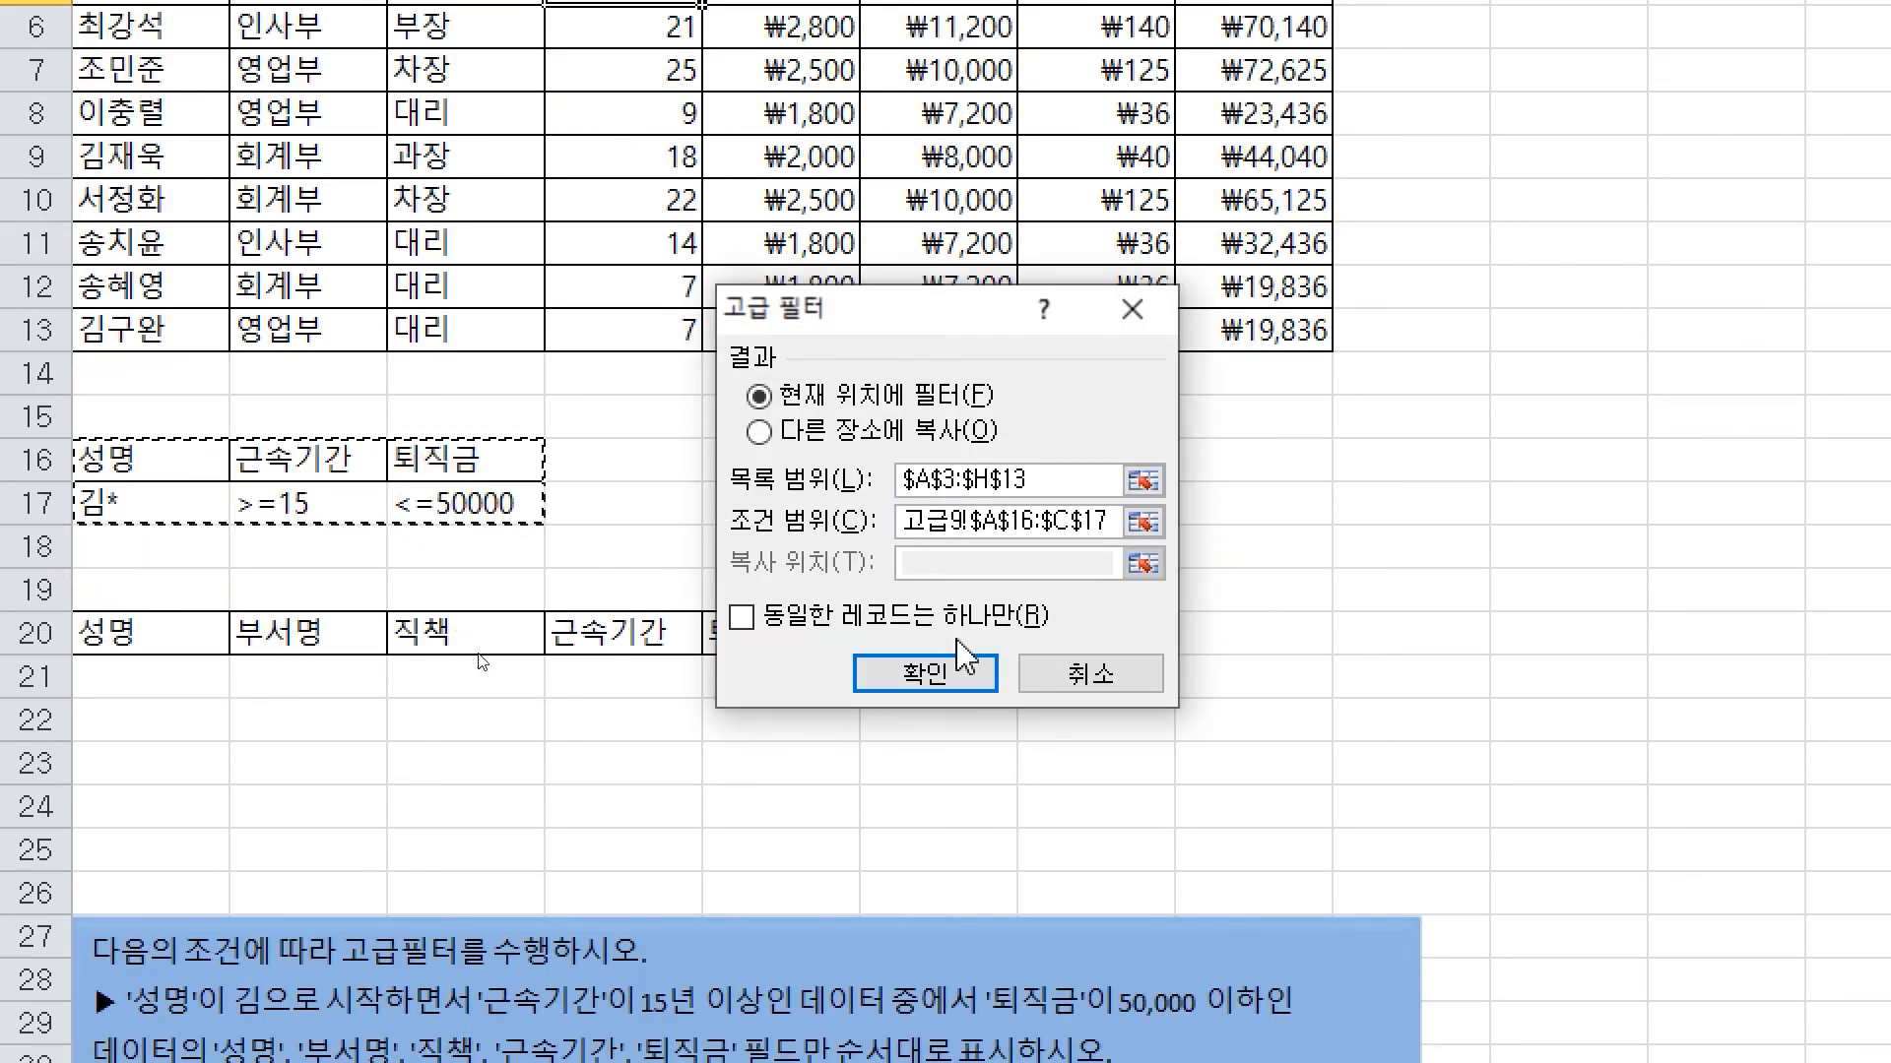
# Choose copying to another location, set the headers A20:E20 as the destination and run the filter
pyautogui.click(886, 433)
pyautogui.click(975, 563)
pyautogui.moveTo(962, 308); pyautogui.dragTo(1015, 181)
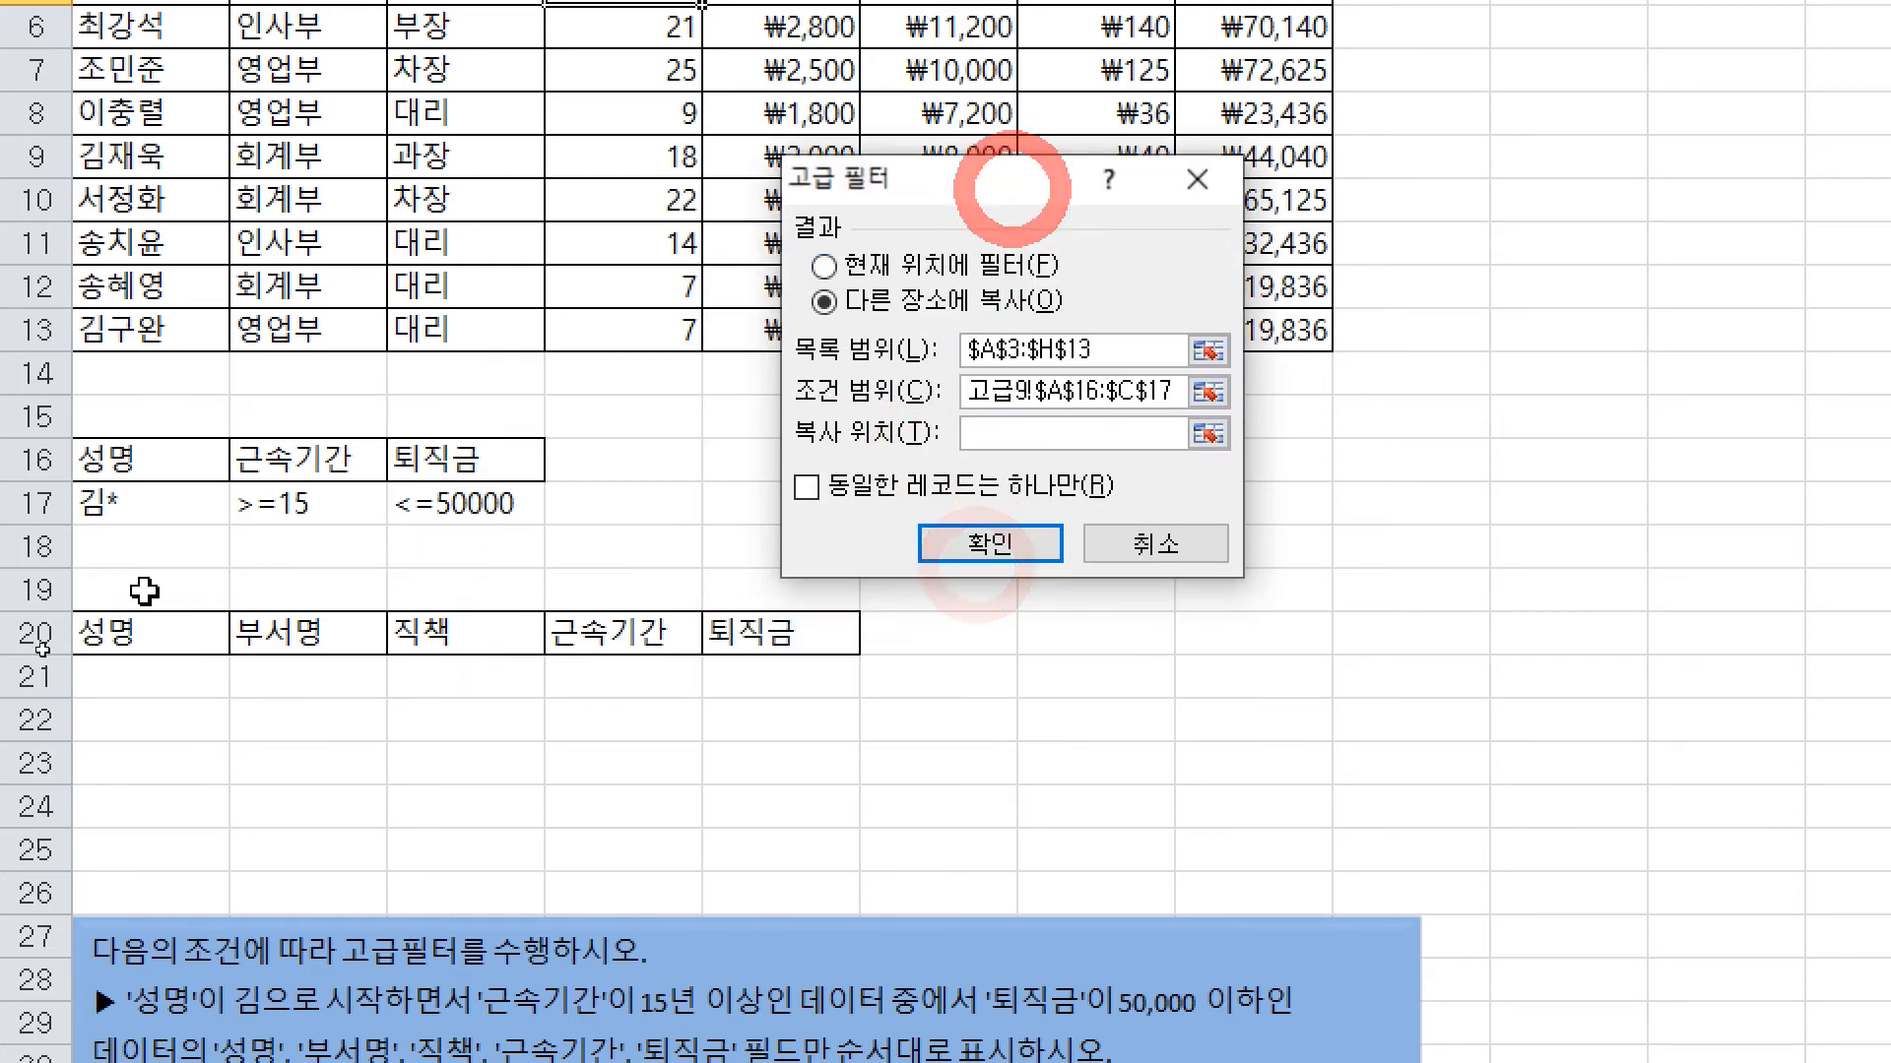
pyautogui.moveTo(212, 633); pyautogui.dragTo(763, 632)
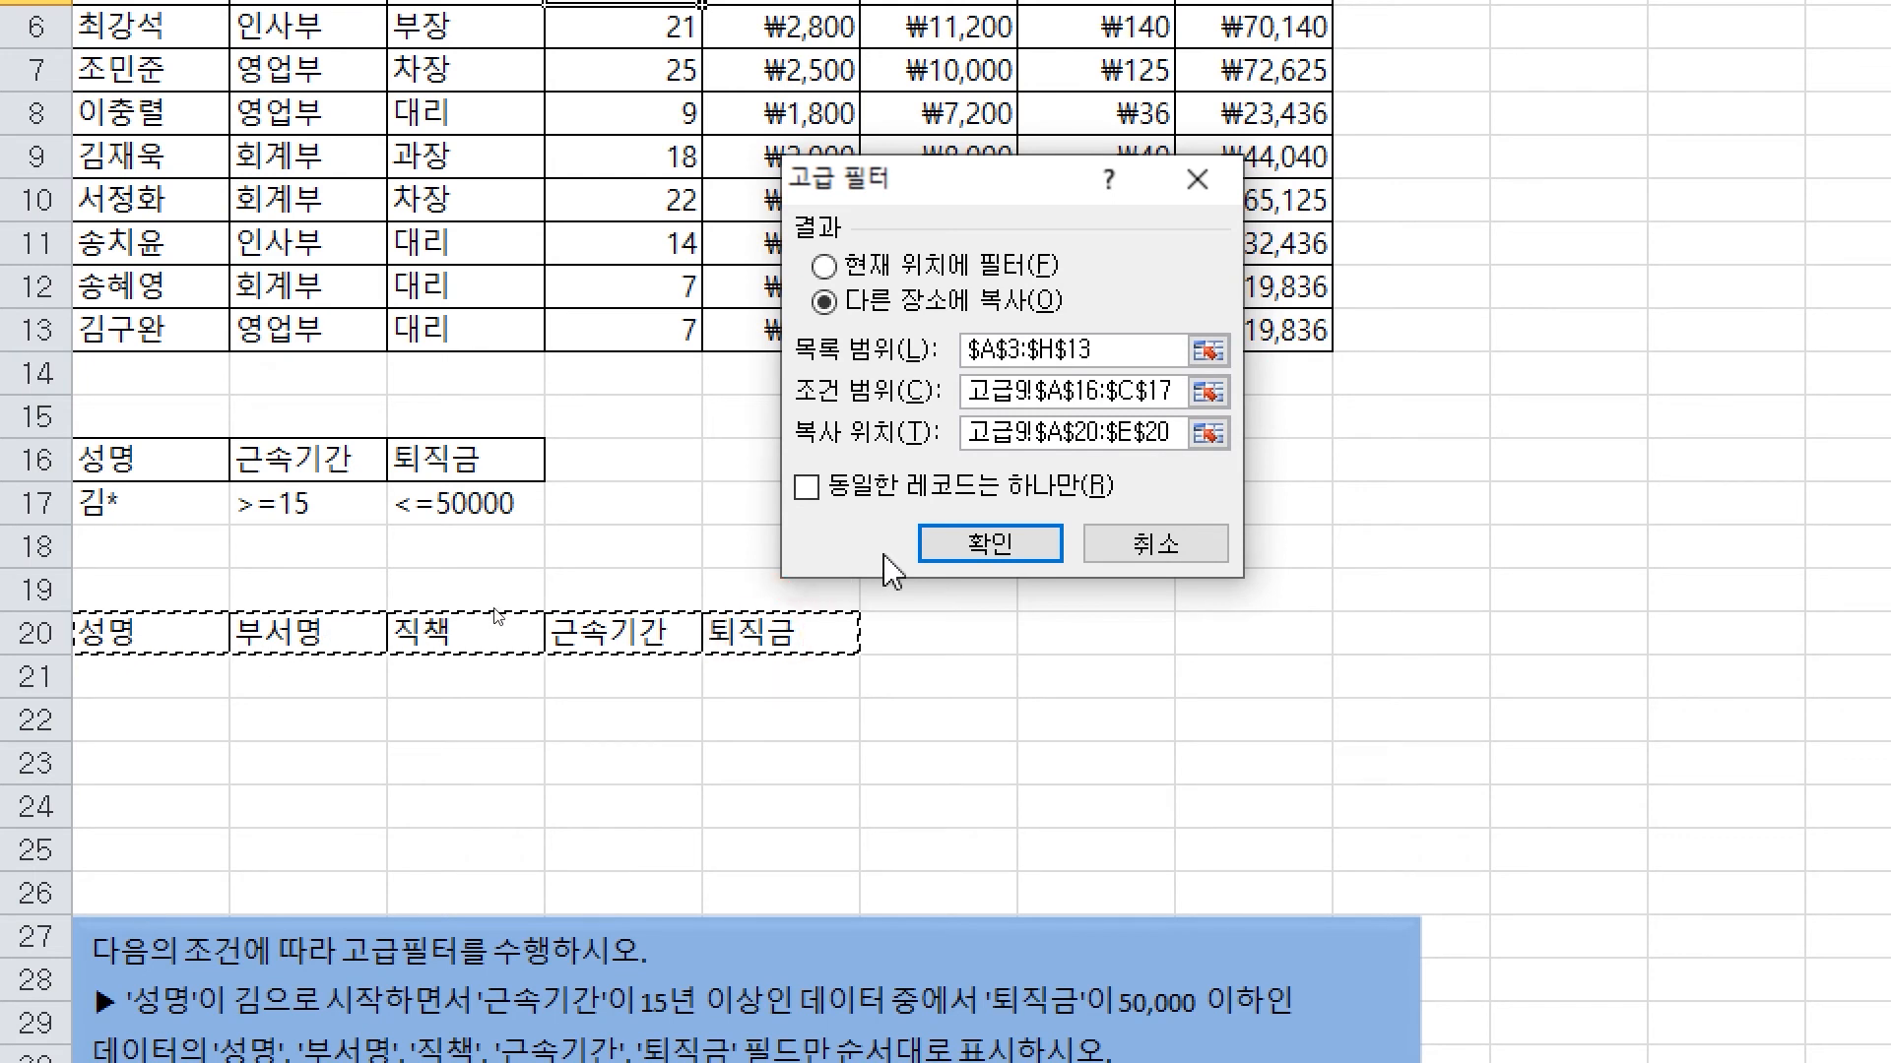
pyautogui.click(980, 541)
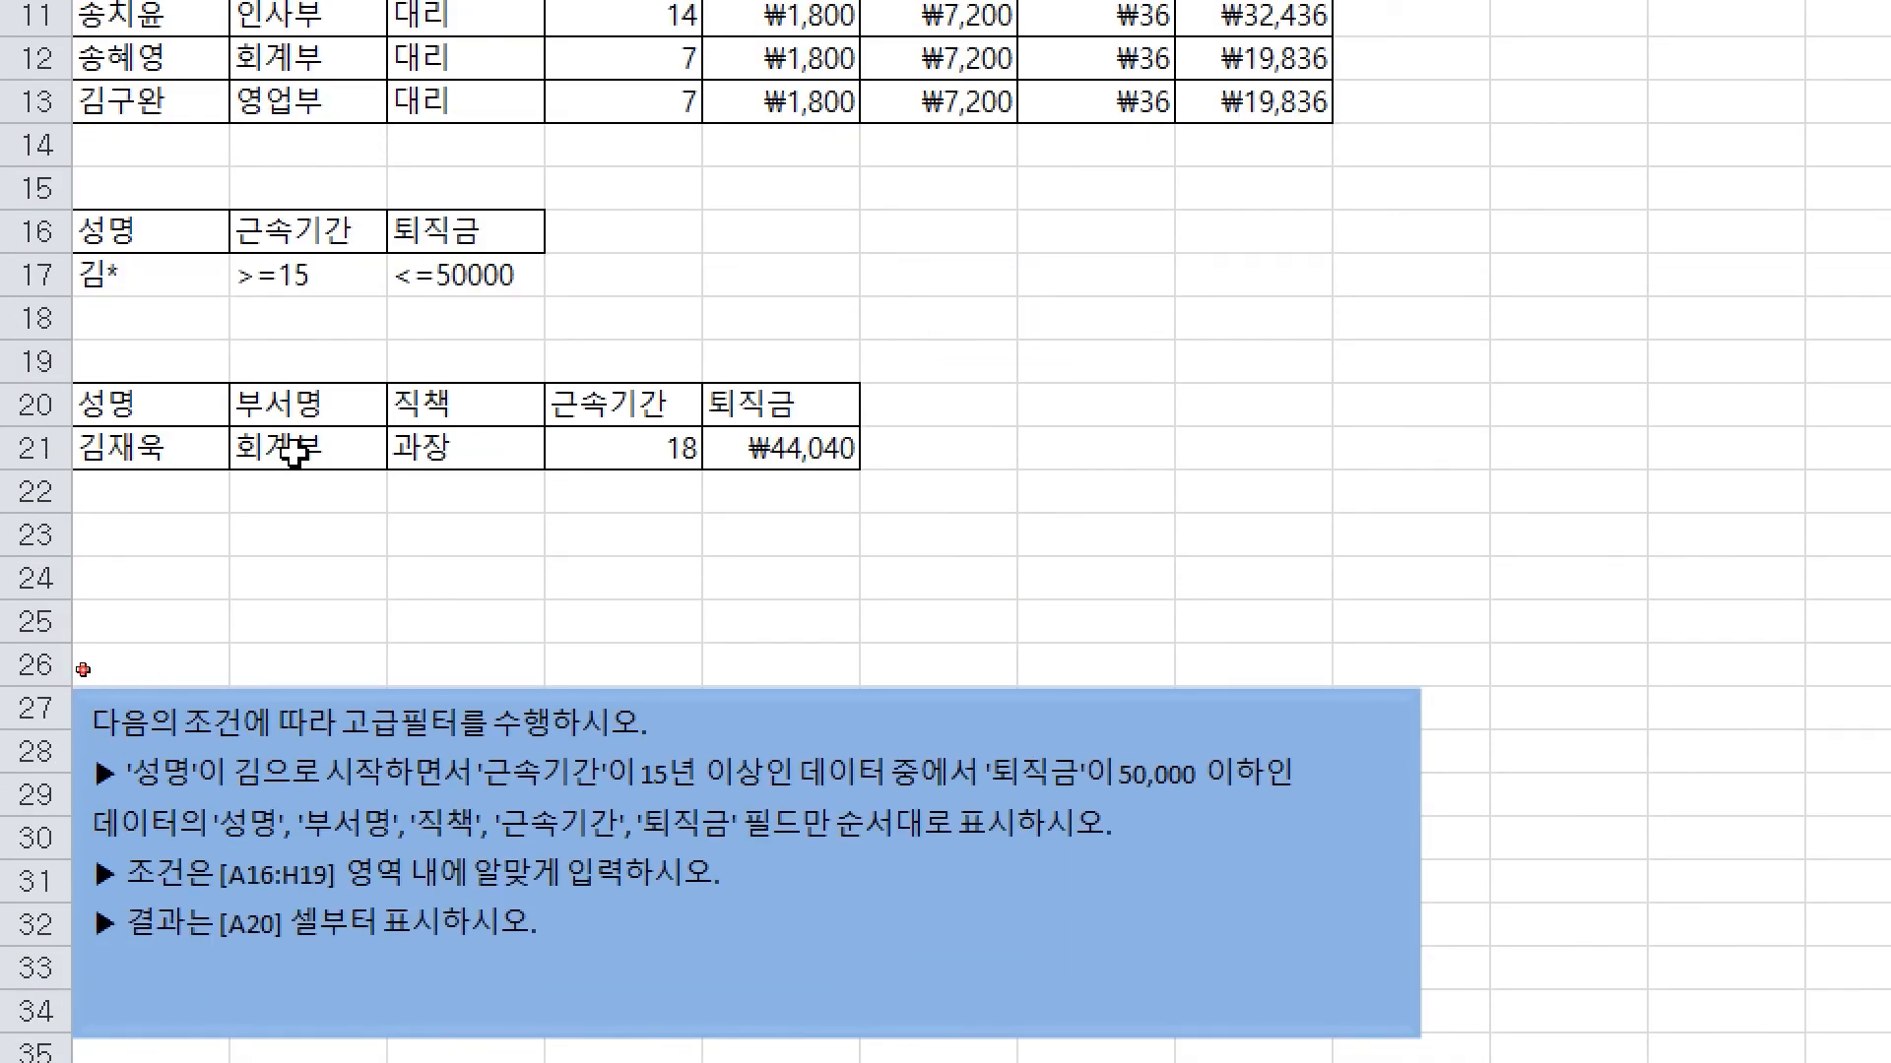
pyautogui.click(126, 445)
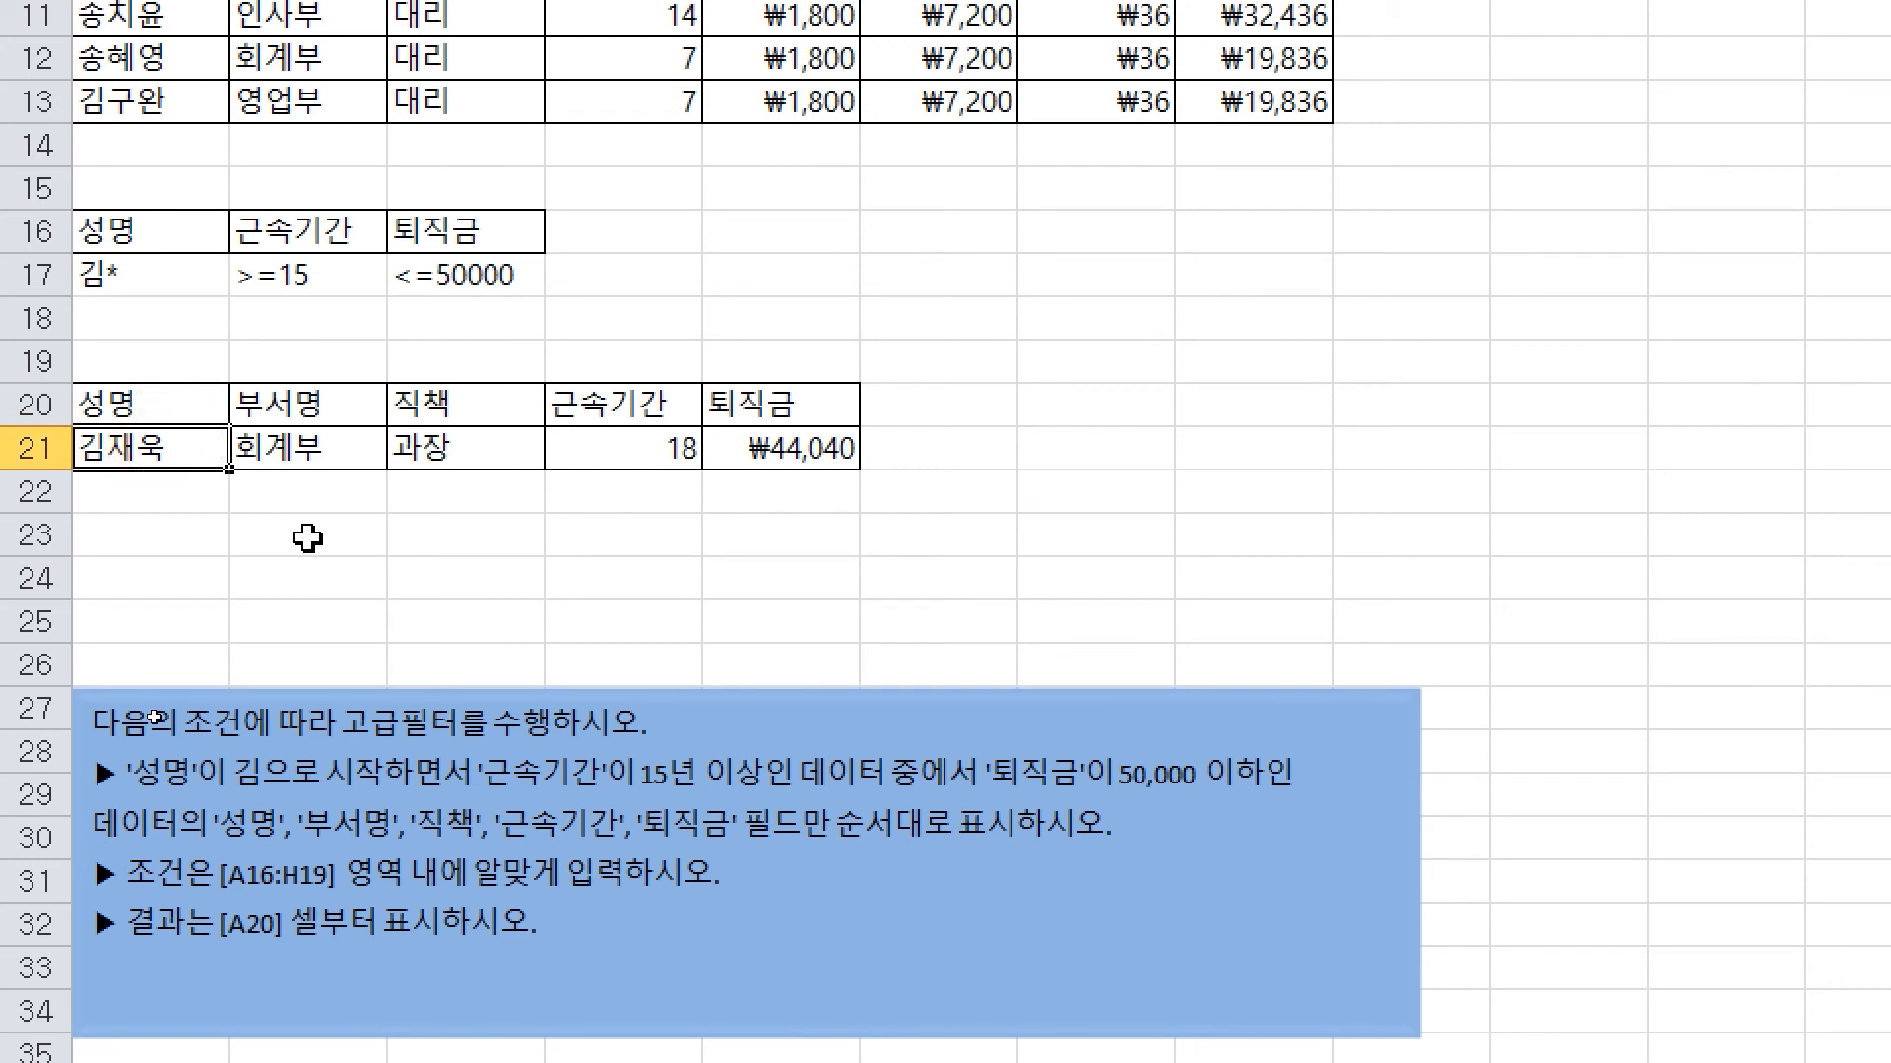
# Switch to the 고급10 sheet and move the task text box clear of the output columns A to D
pyautogui.hotkey('ctrl', 'pagedown')
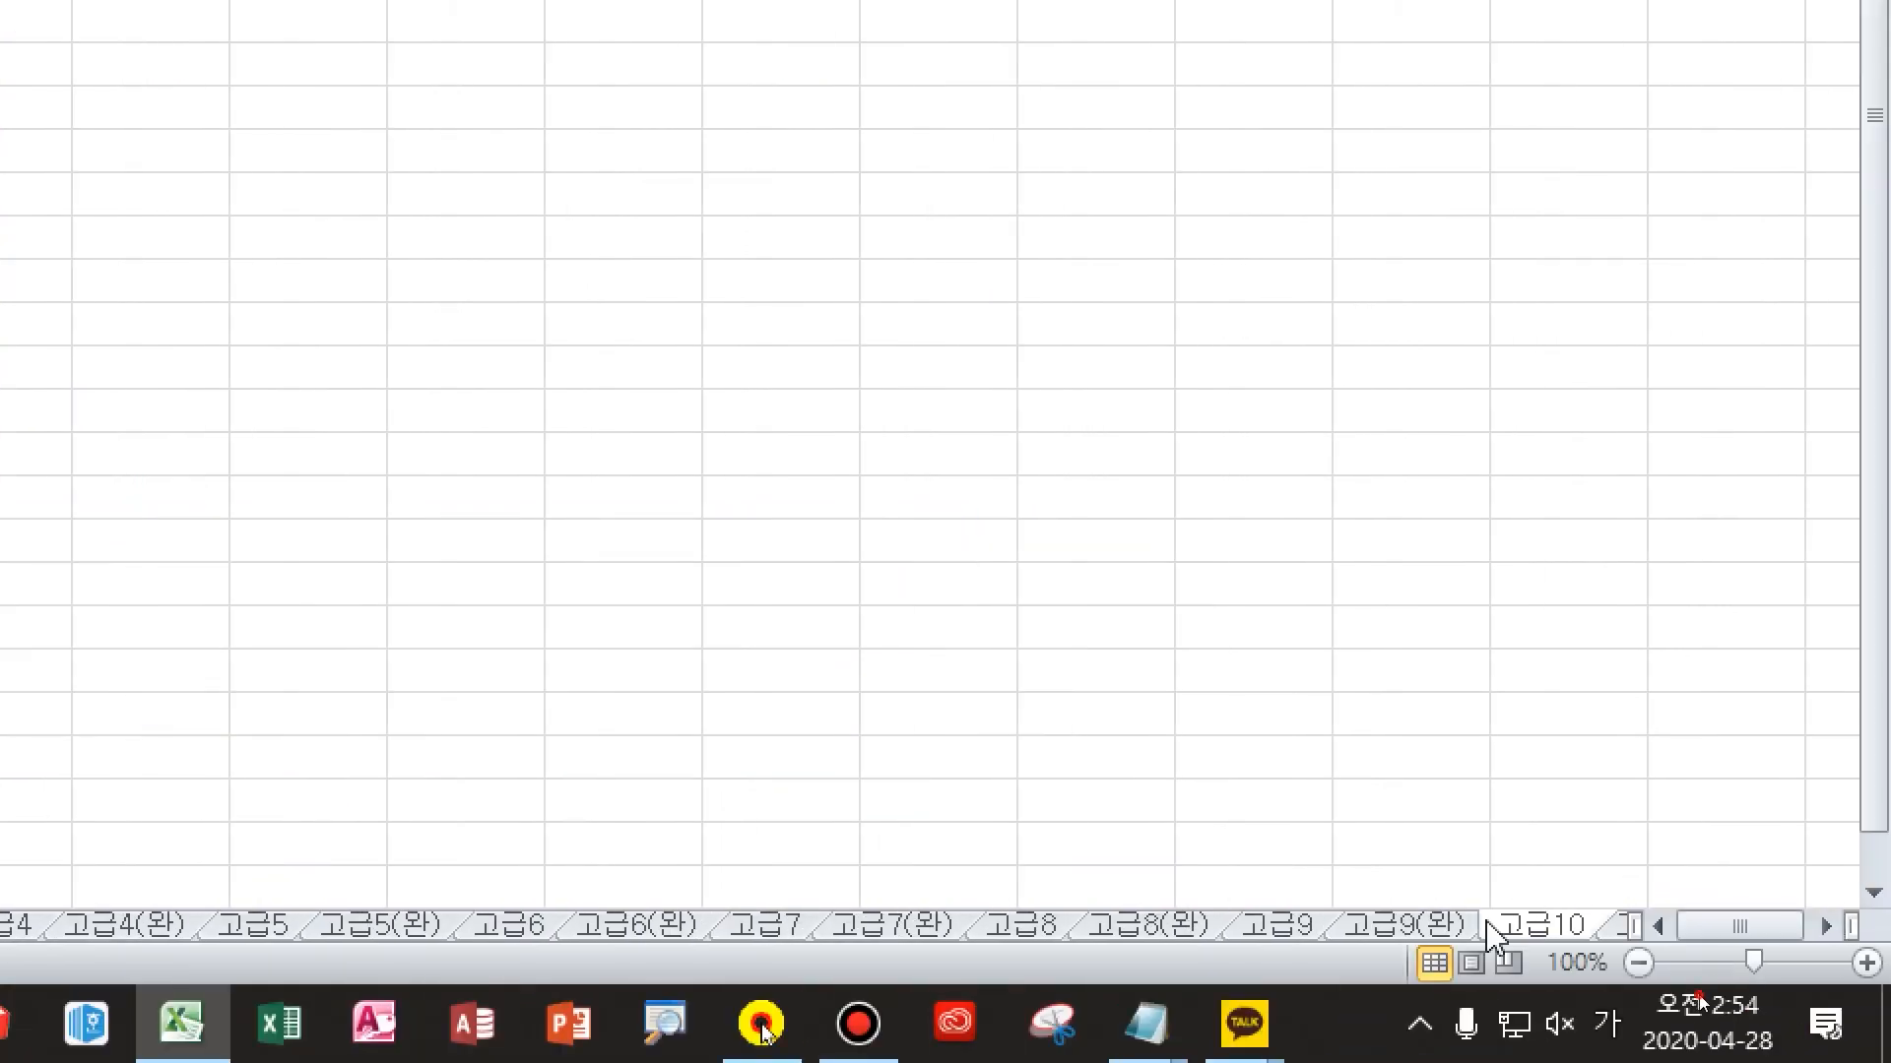
pyautogui.click(1507, 920)
pyautogui.hotkey('ctrl', 'pagedown')
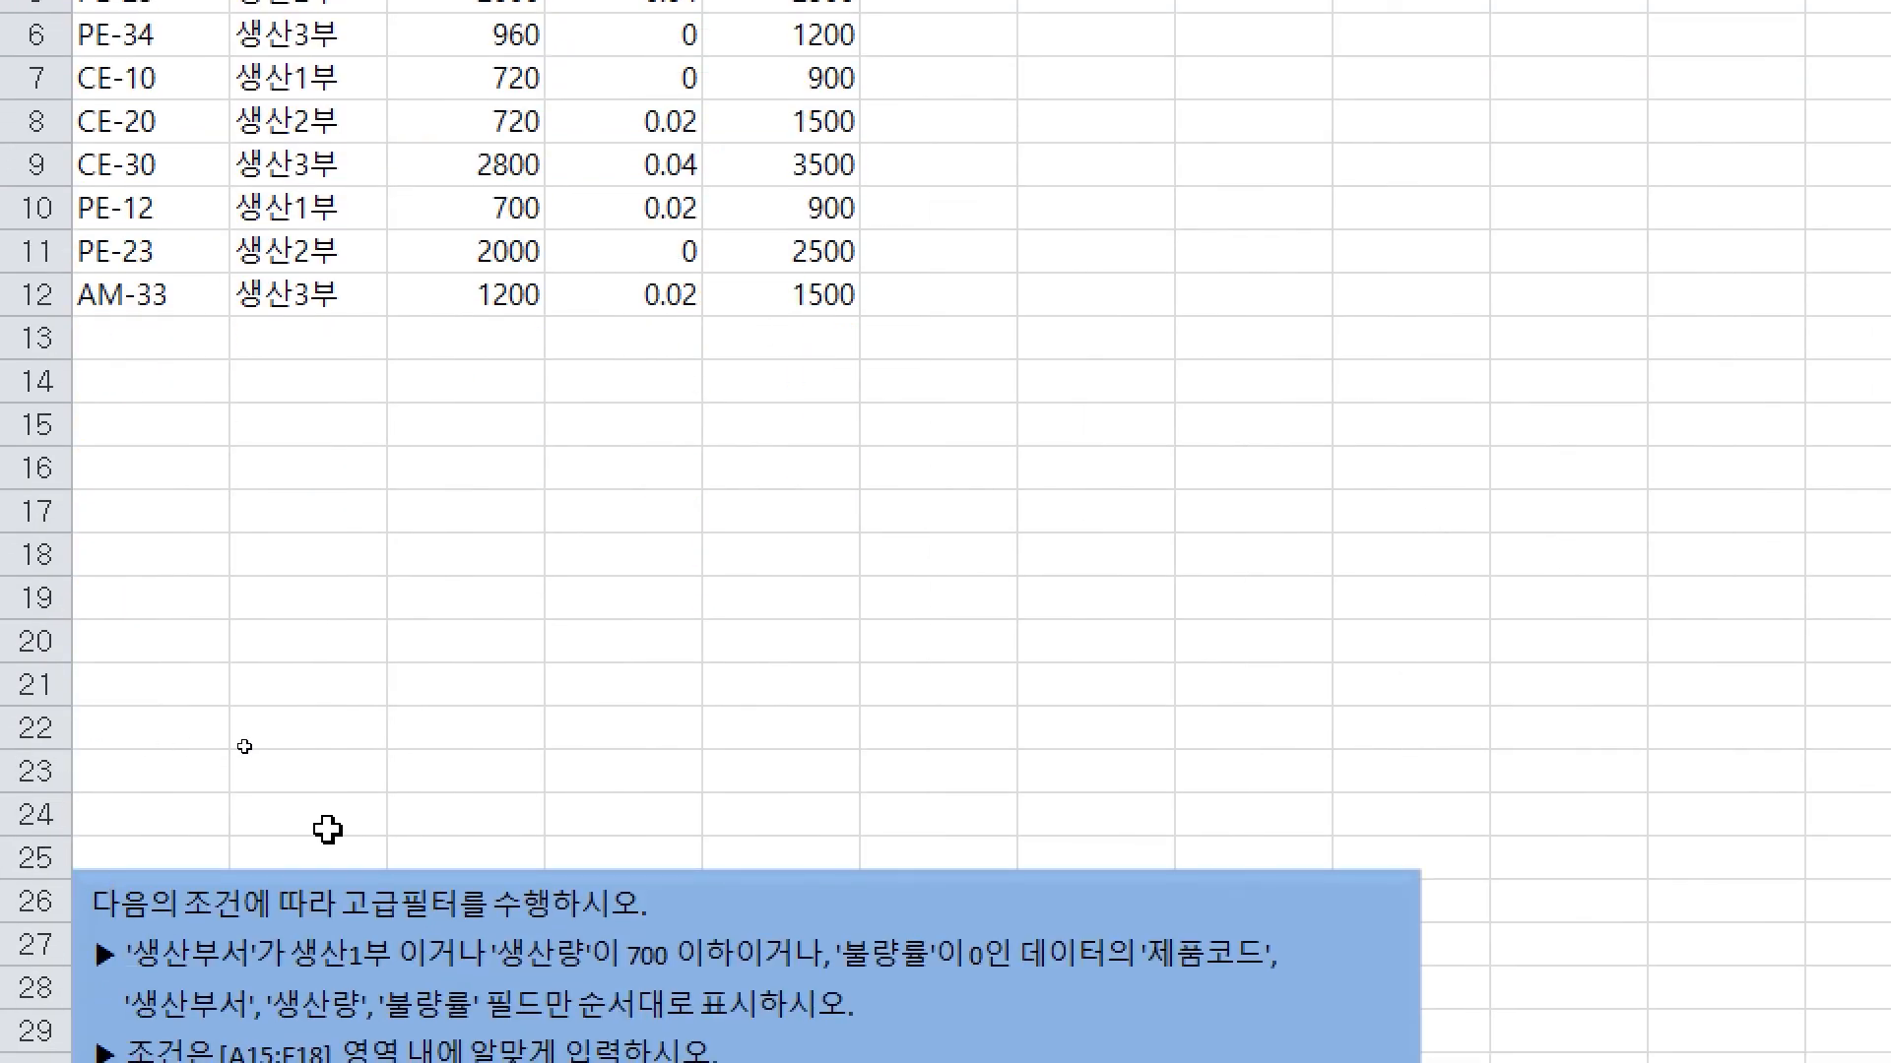
pyautogui.click(537, 880)
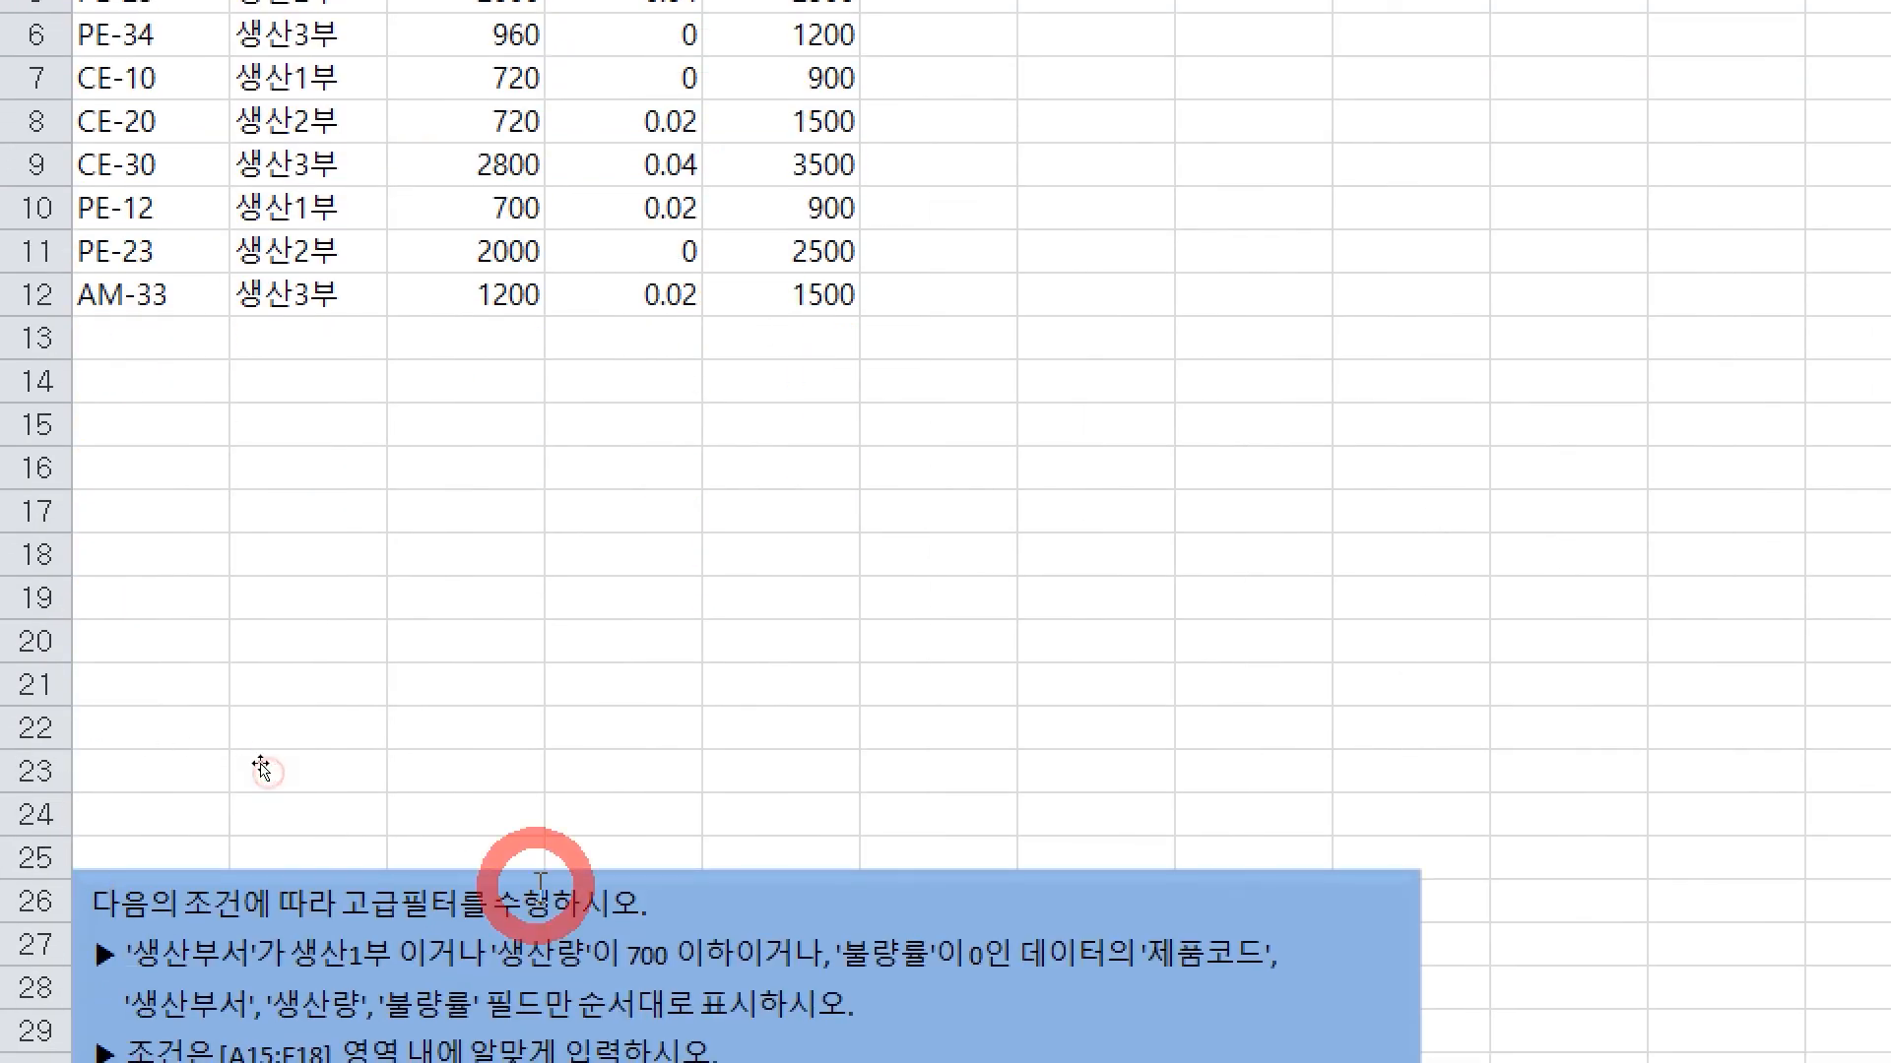
pyautogui.moveTo(508, 863); pyautogui.dragTo(1283, 425)
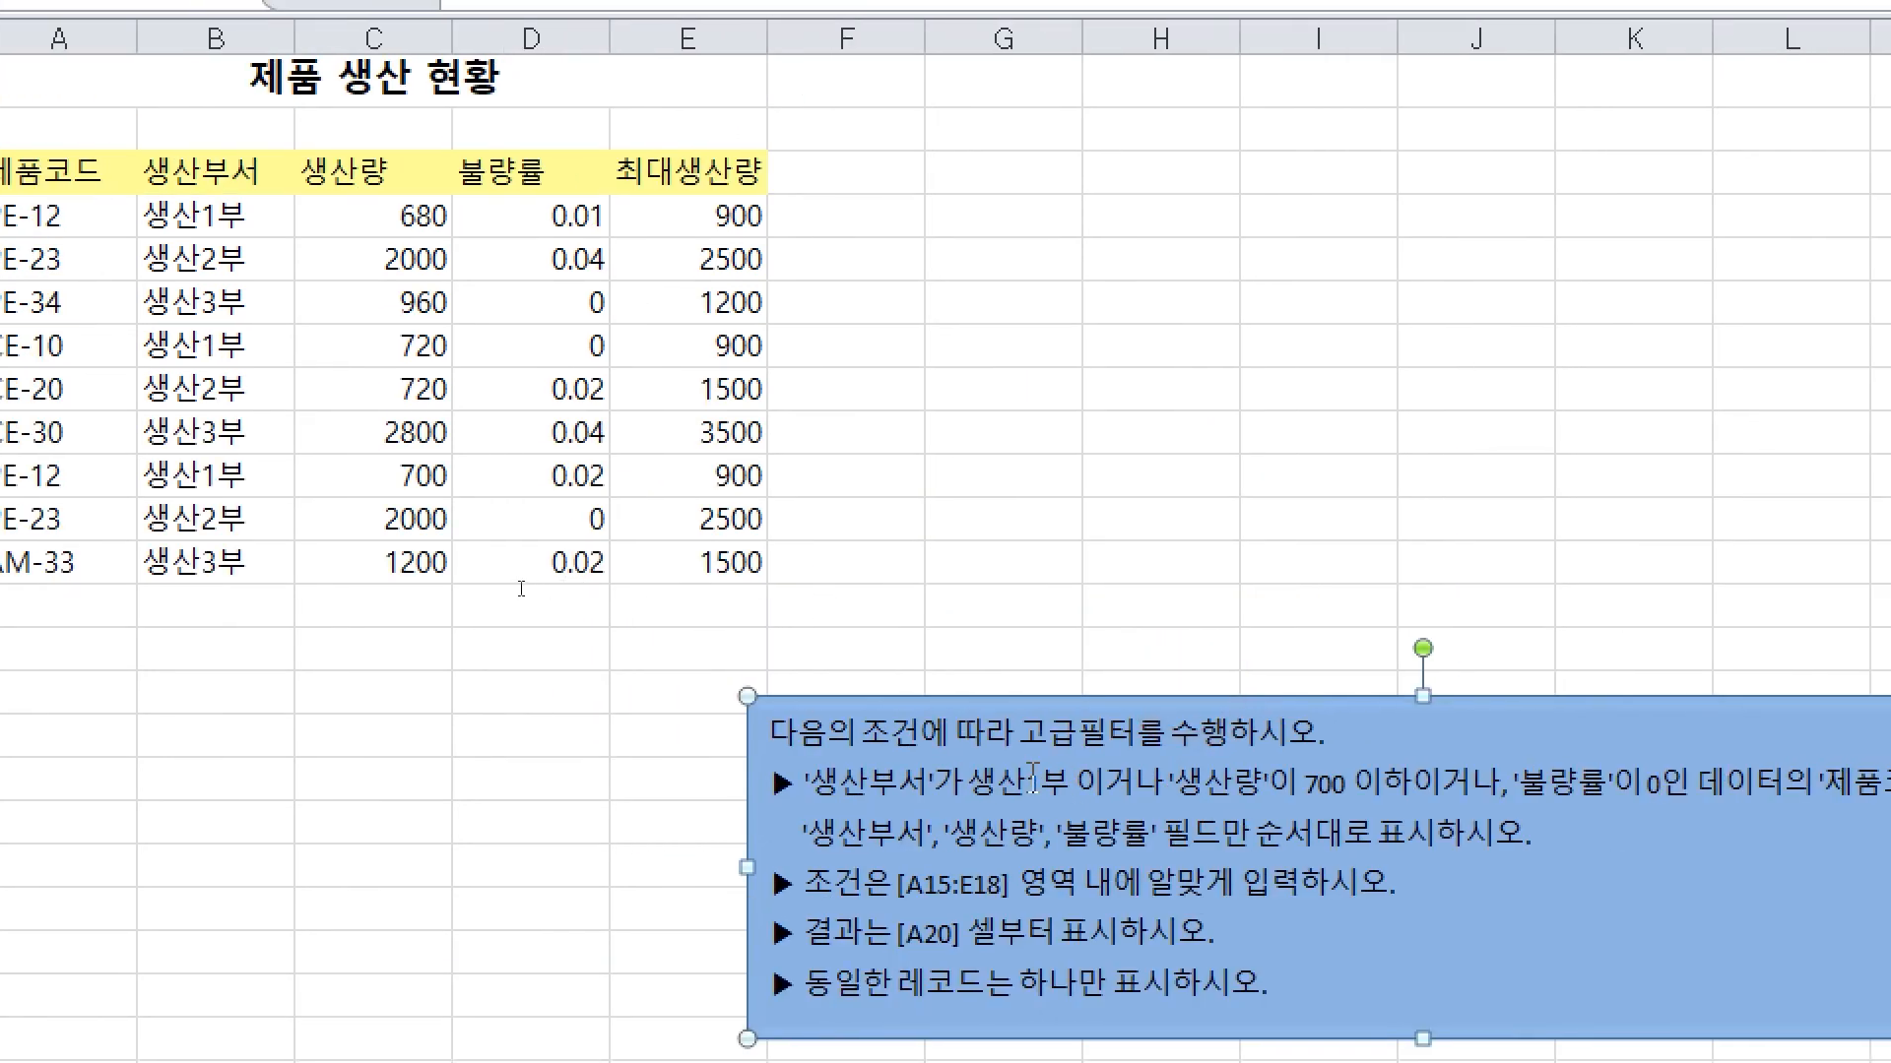
# Copy the 생산부서, 생산량 and 불량률 headers from the production table to A15:C15 as criteria headers
pyautogui.click(286, 174)
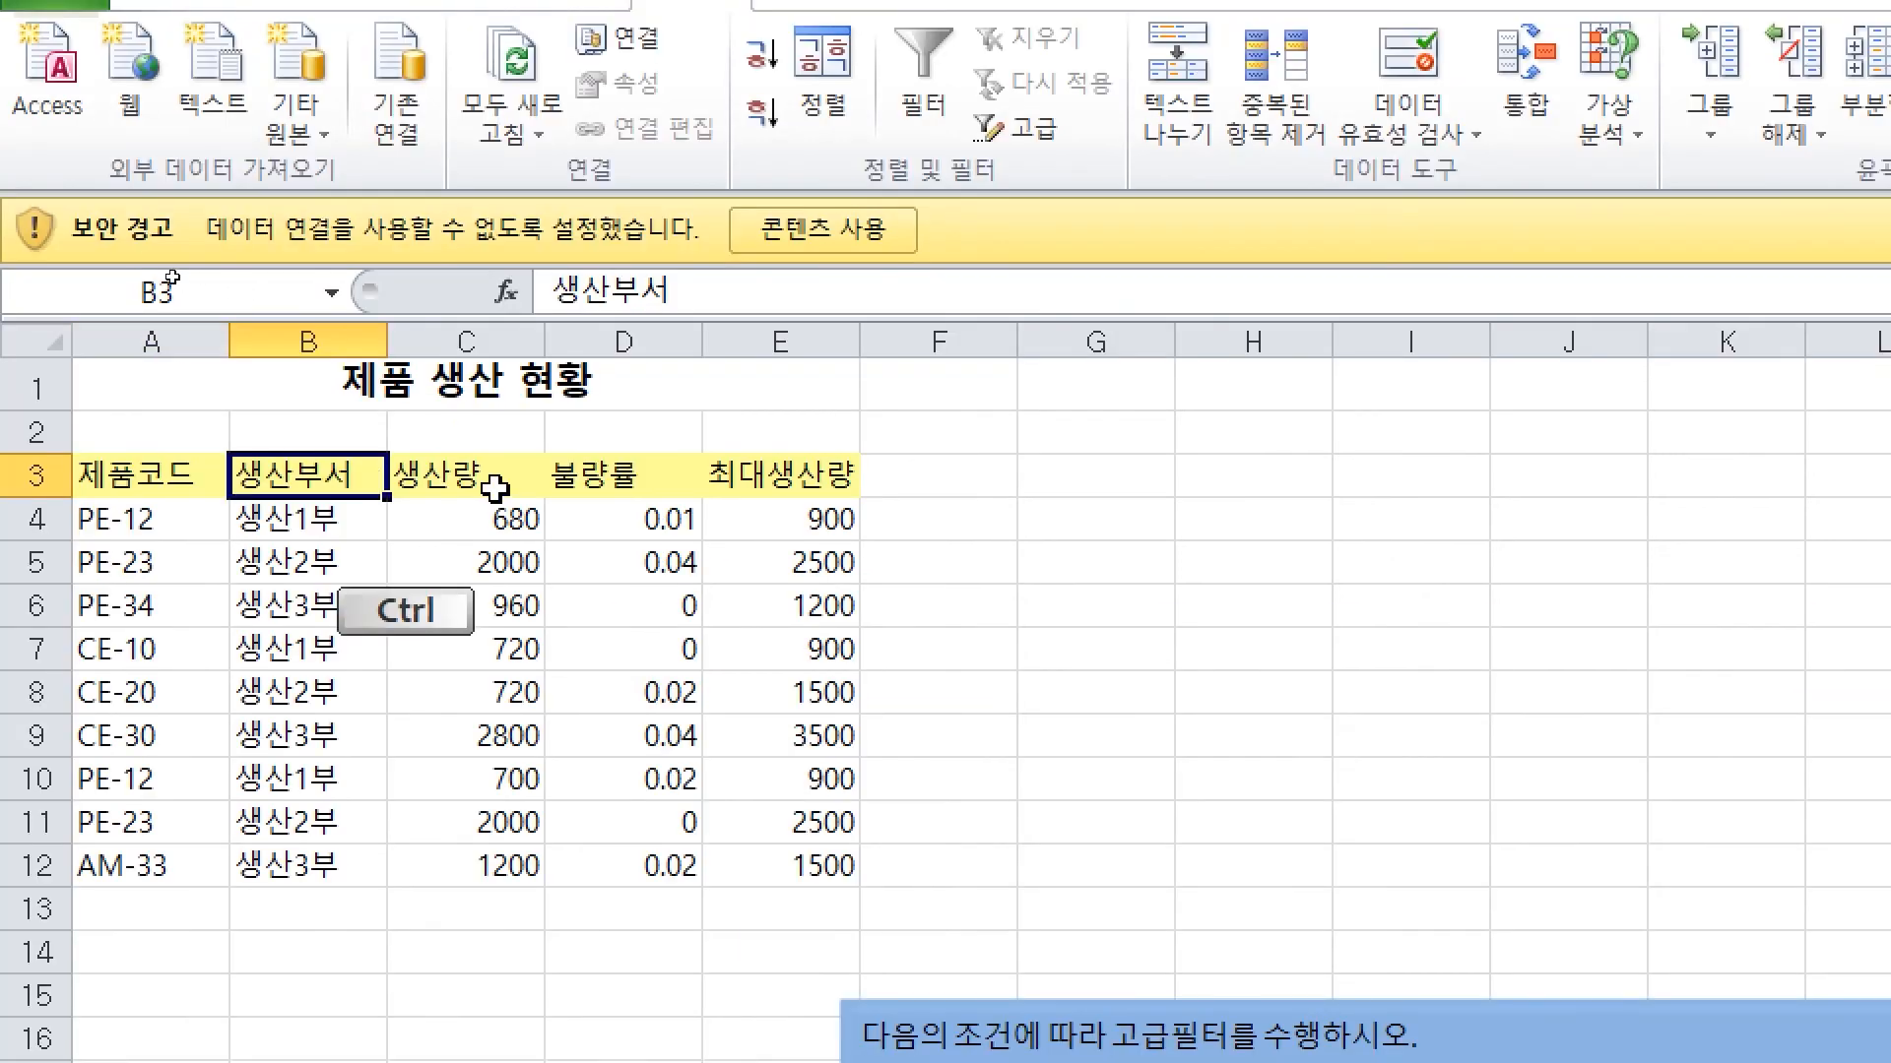
pyautogui.keyDown('ctrl'); pyautogui.click(178, 18); pyautogui.keyUp('ctrl')
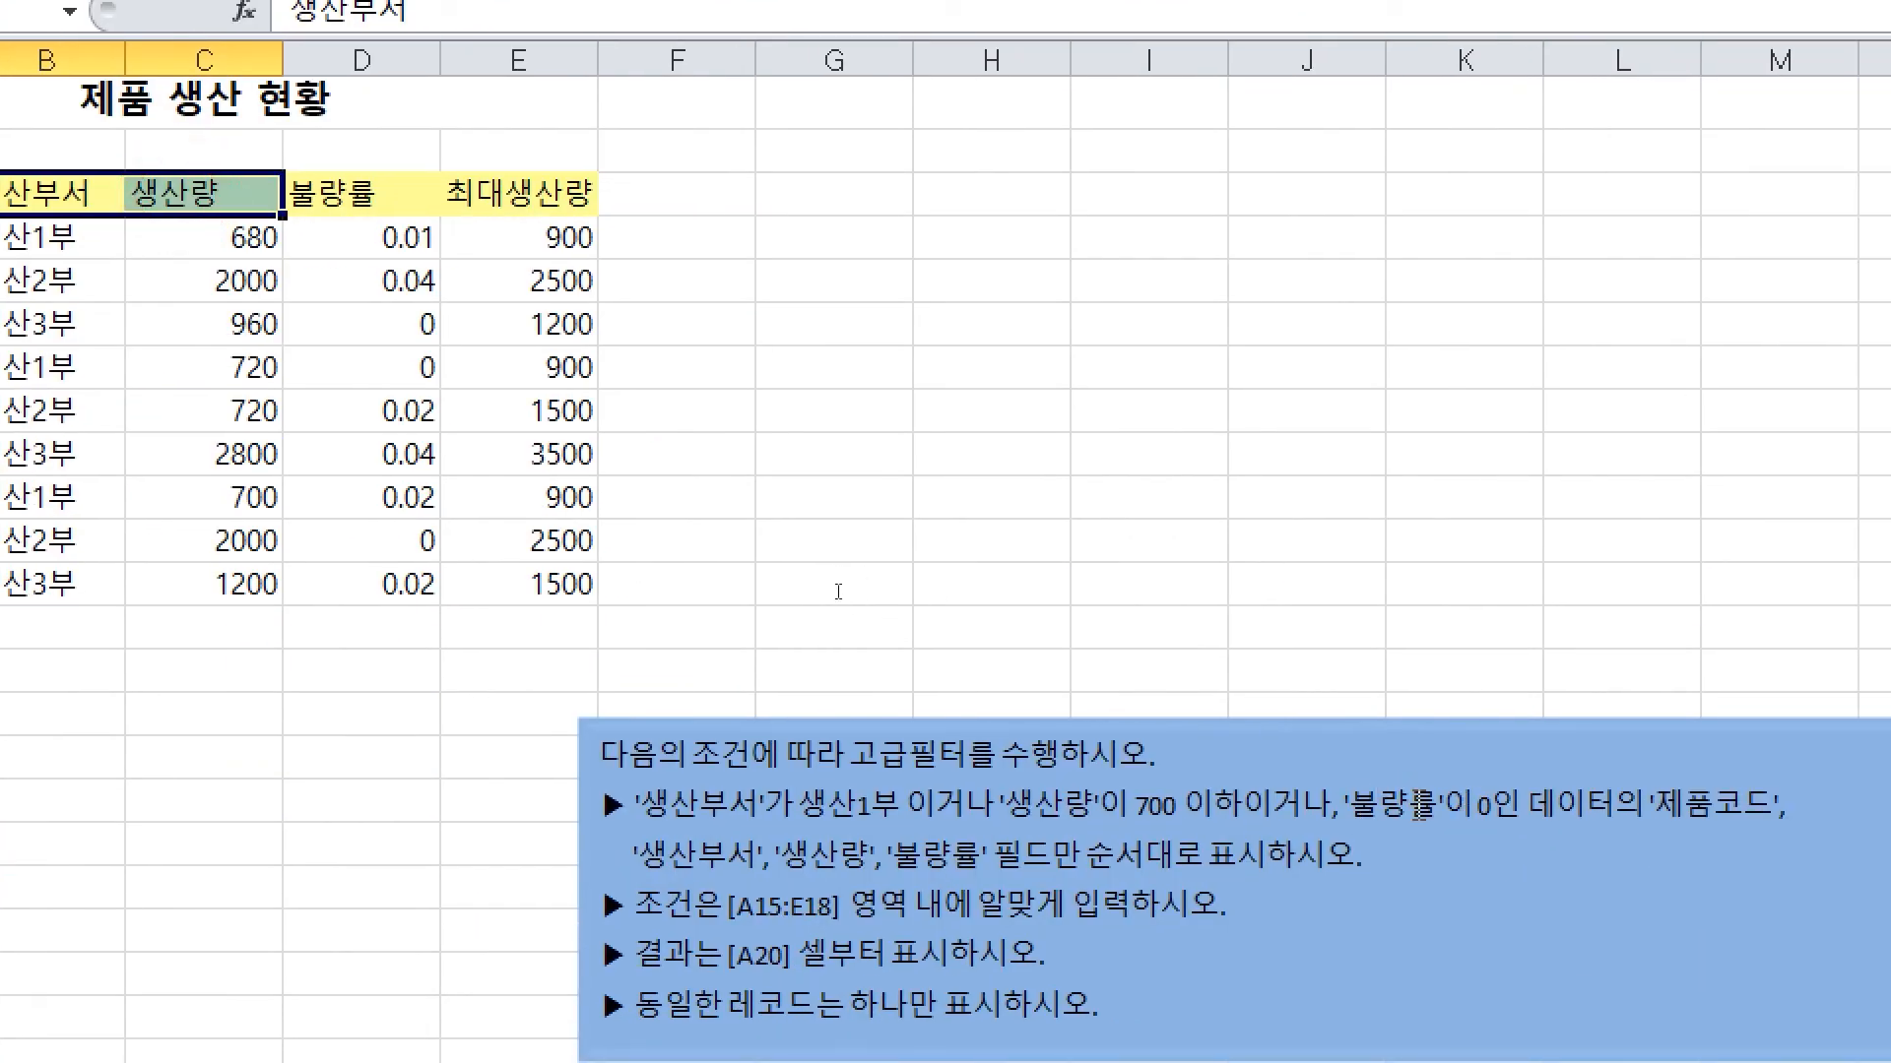
pyautogui.moveTo(53, 197); pyautogui.dragTo(317, 204)
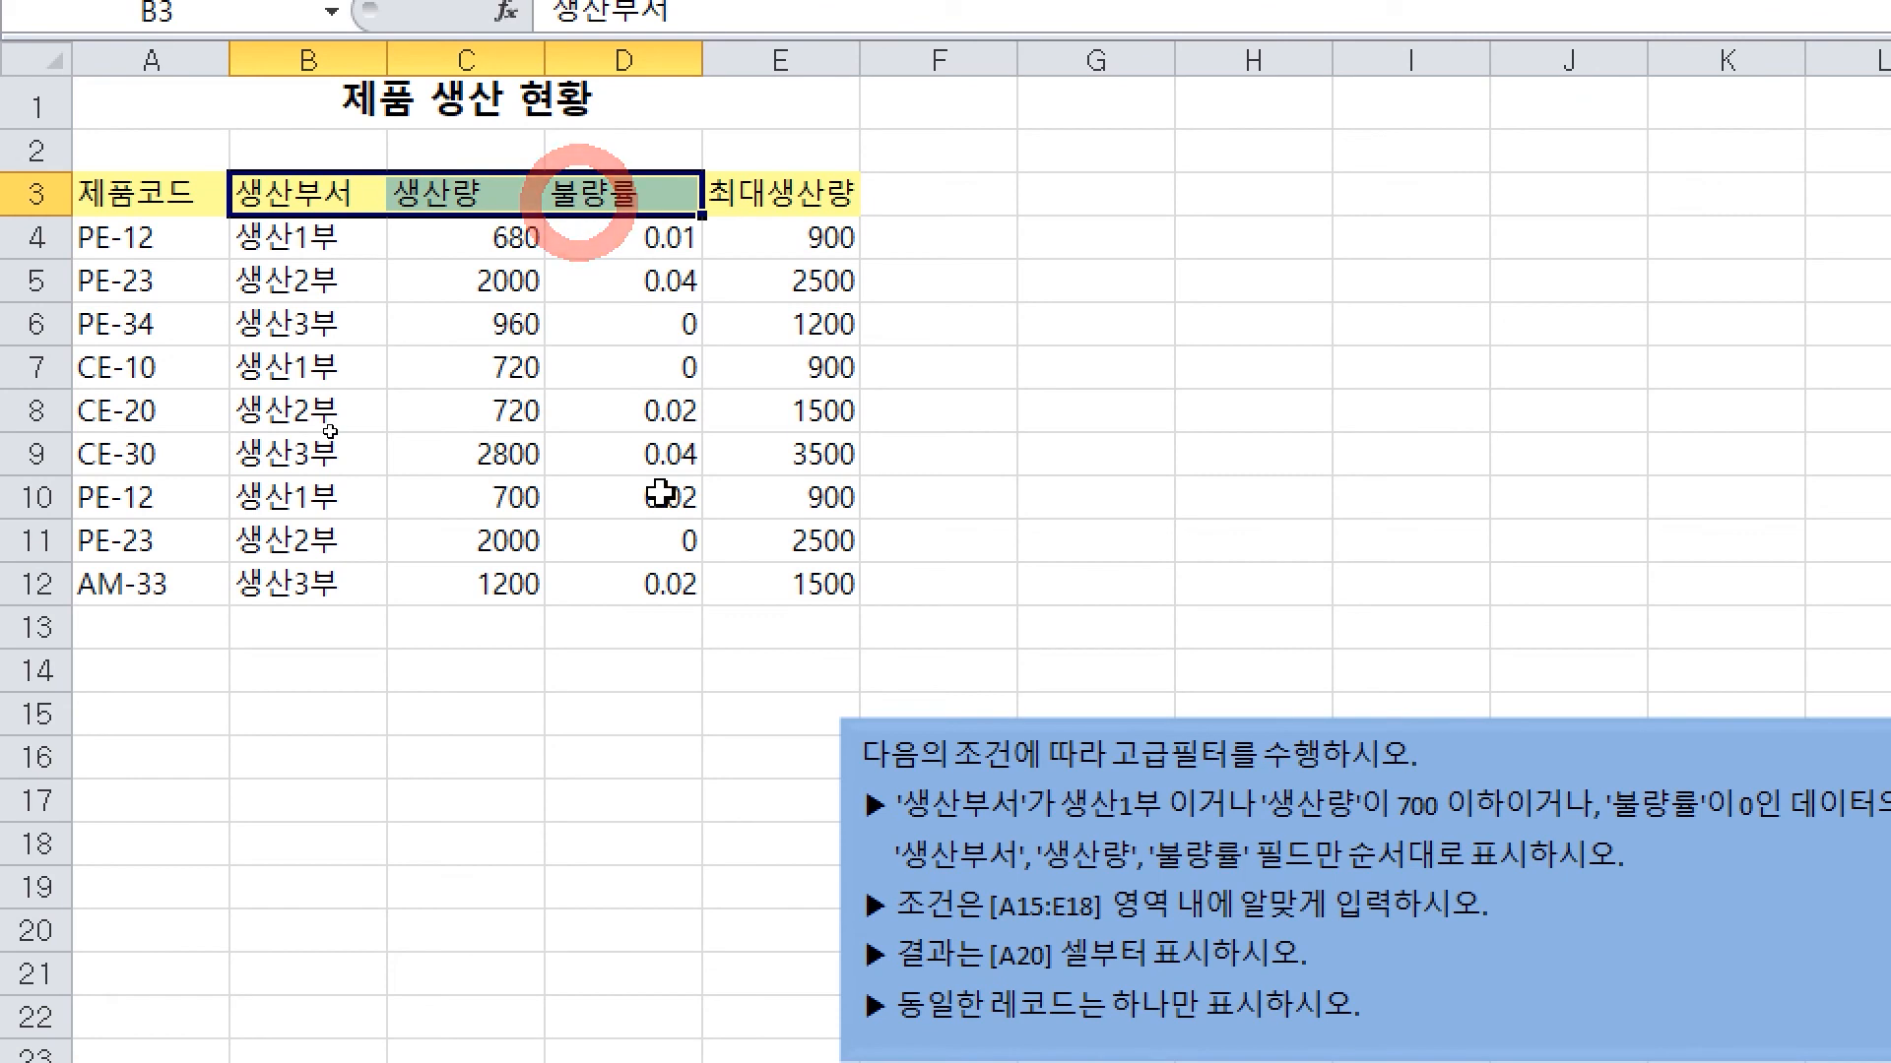
pyautogui.hotkey('ctrl', 'c')
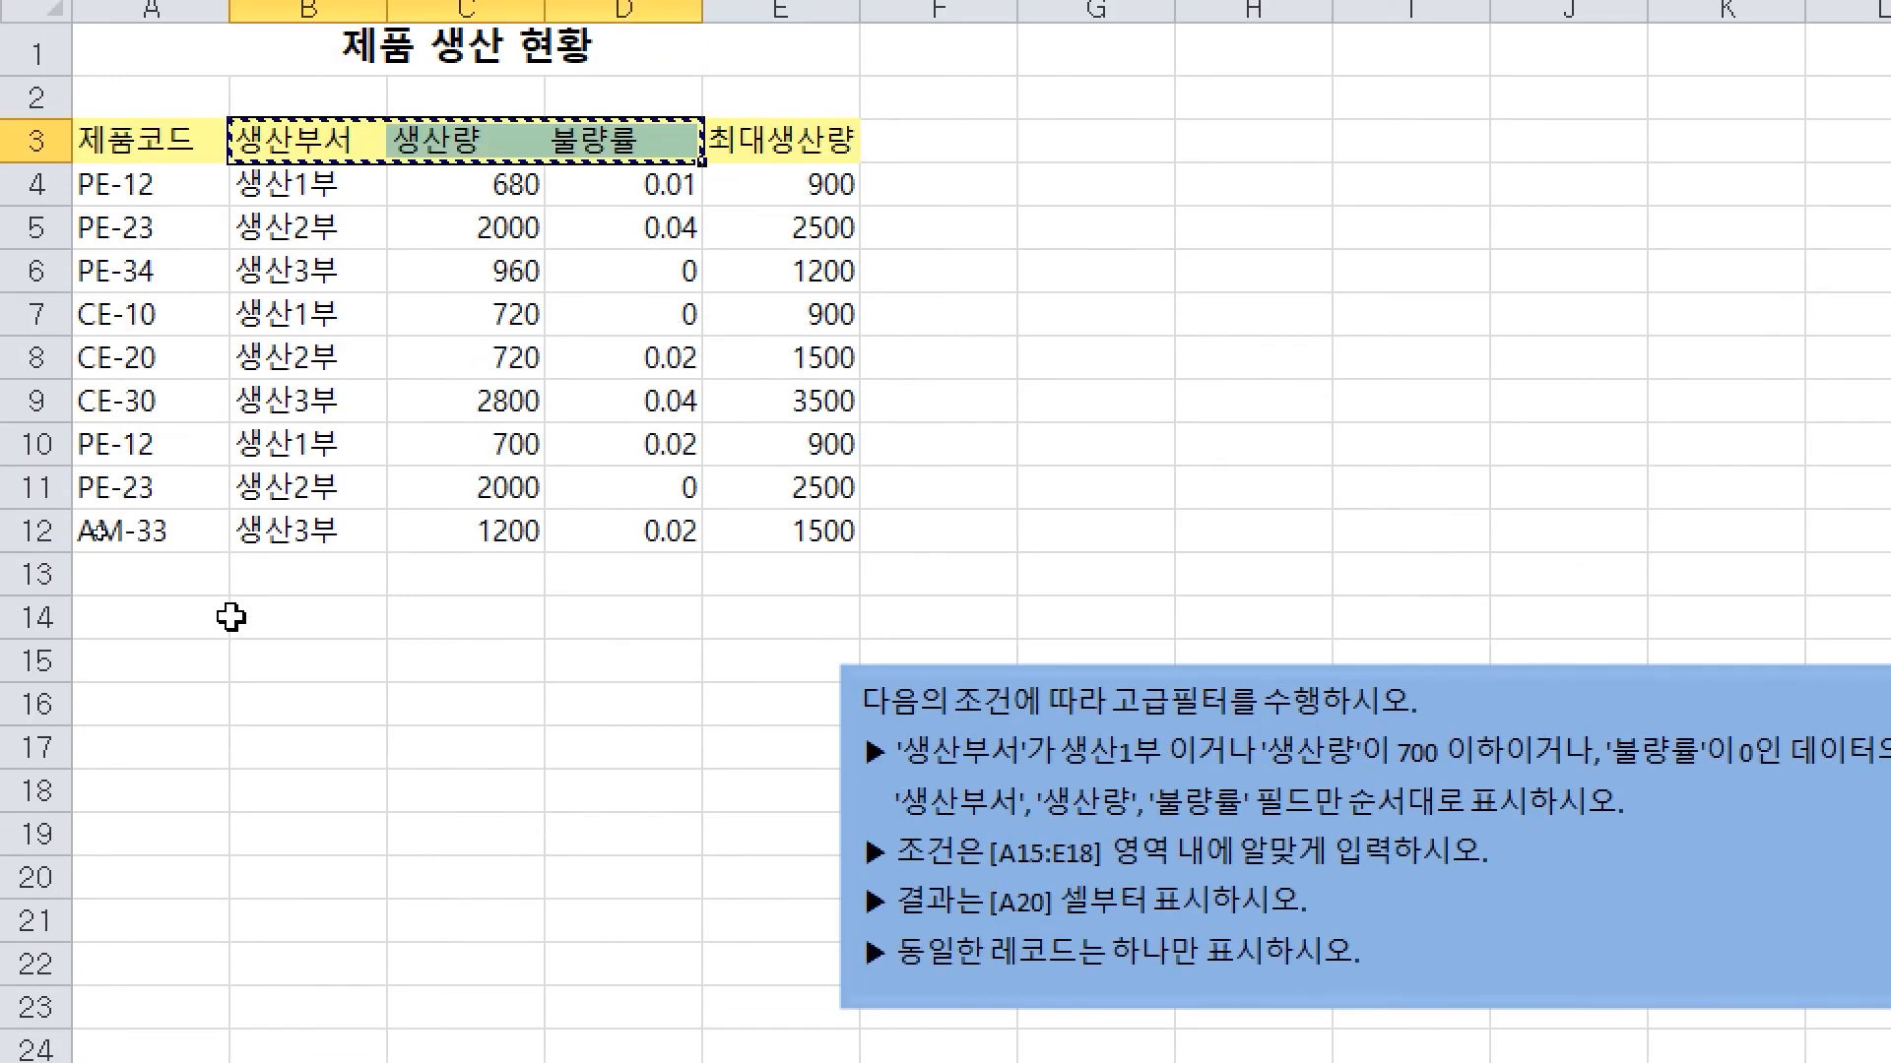
pyautogui.click(176, 366)
pyautogui.hotkey('ctrl', 'v')
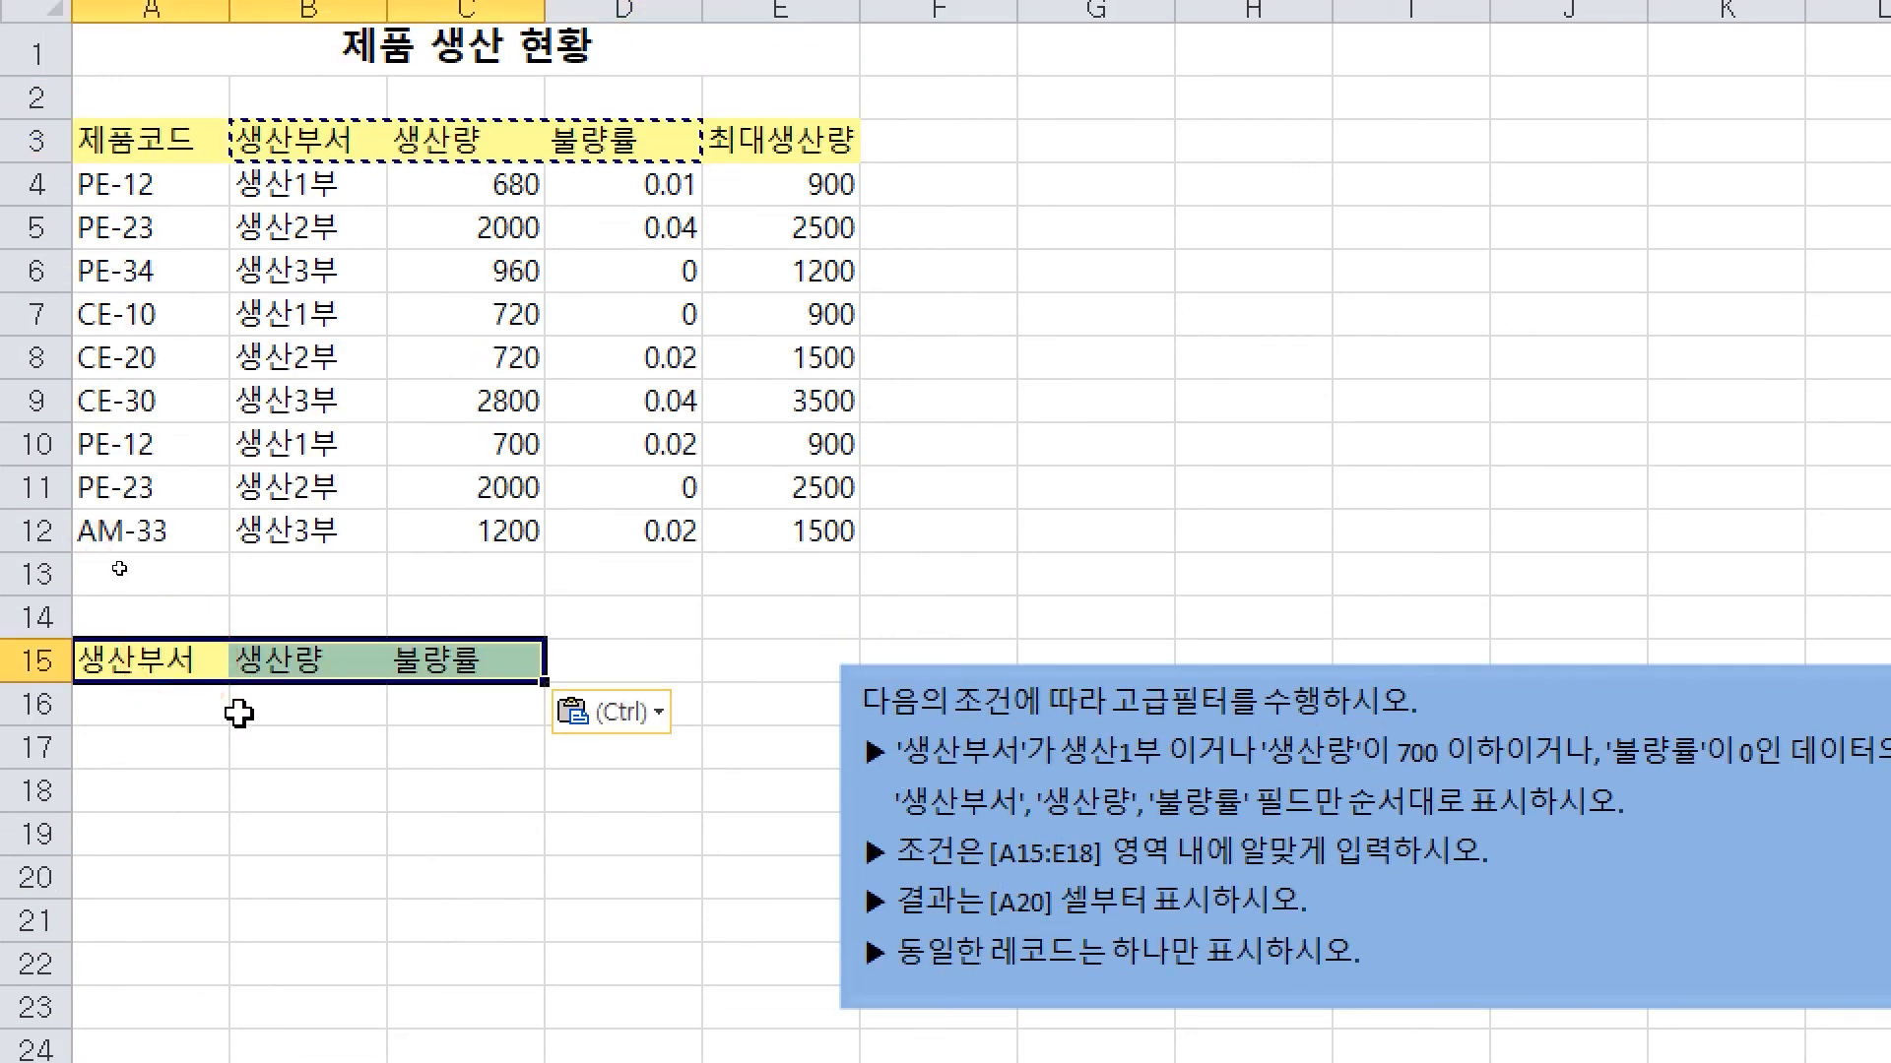
# Enter the OR criteria on separate rows: 생산1부 in A16, <=700 in B17 and 0 in C18
pyautogui.click(222, 719)
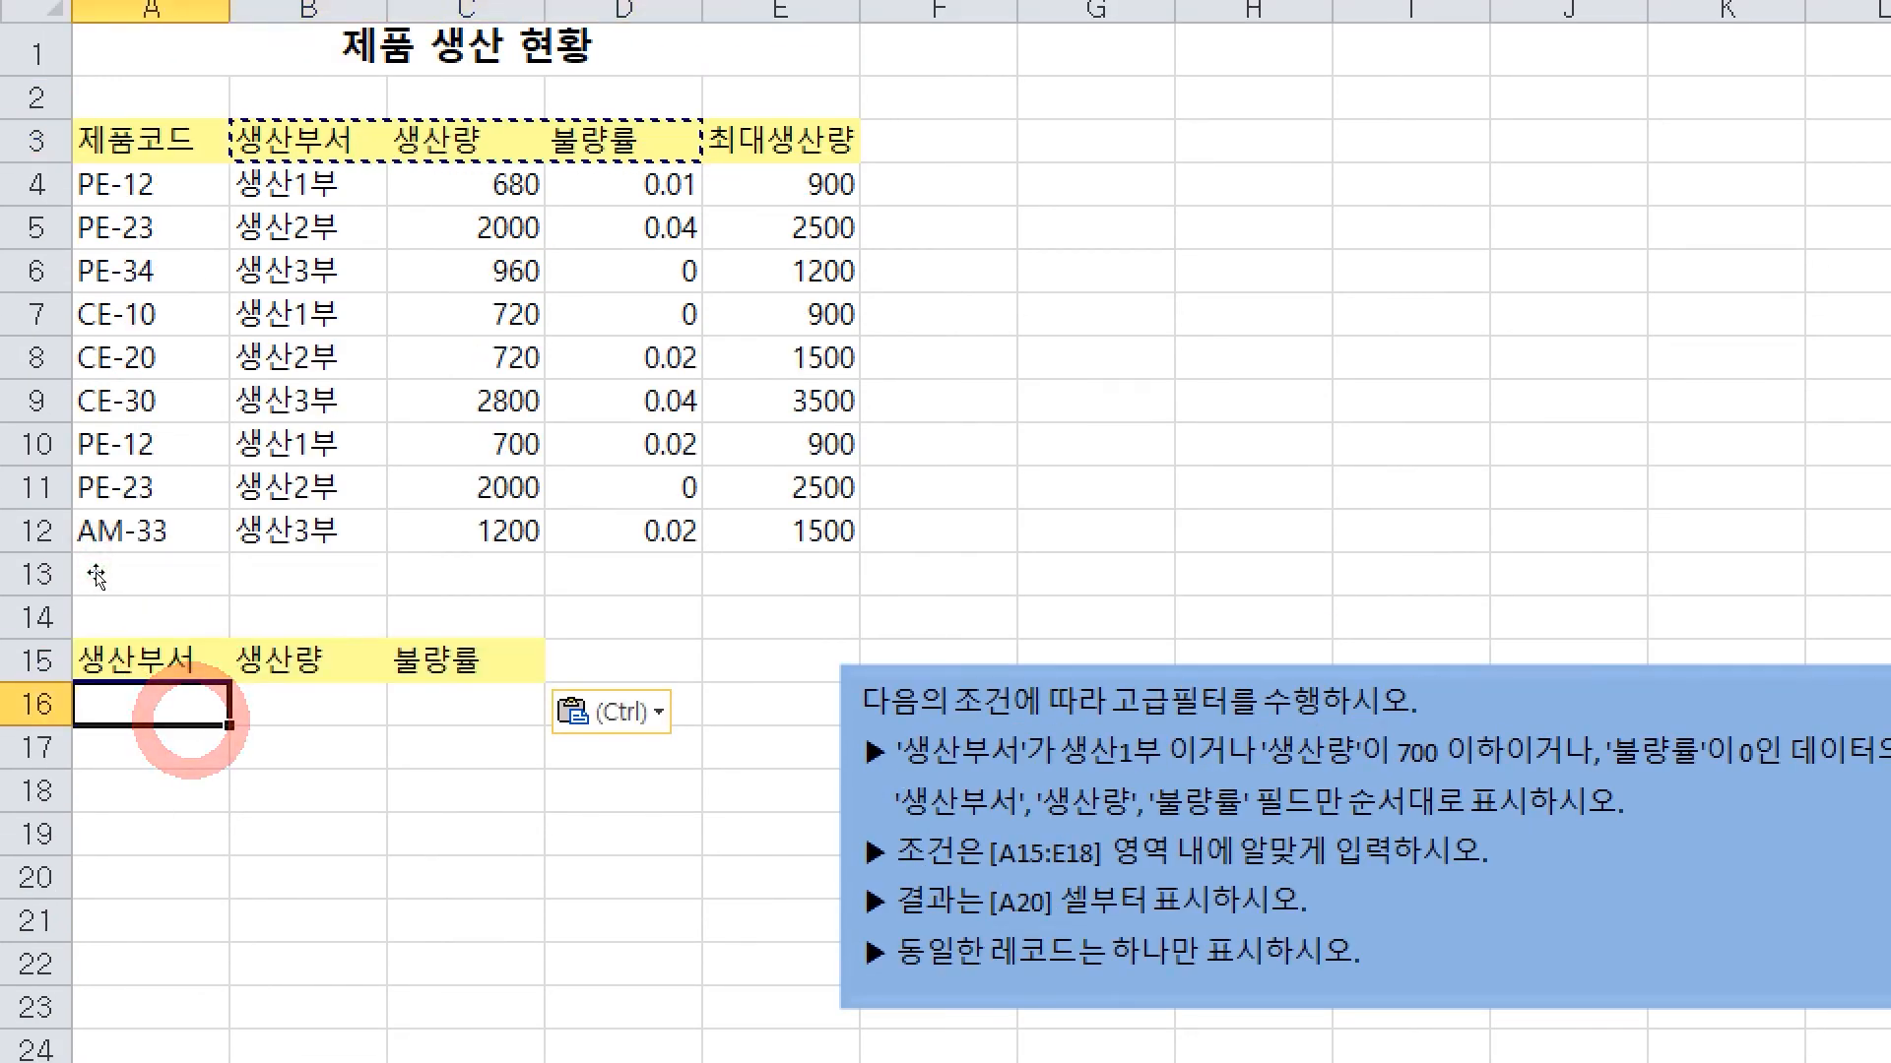
pyautogui.write('ㅇ생산부서')
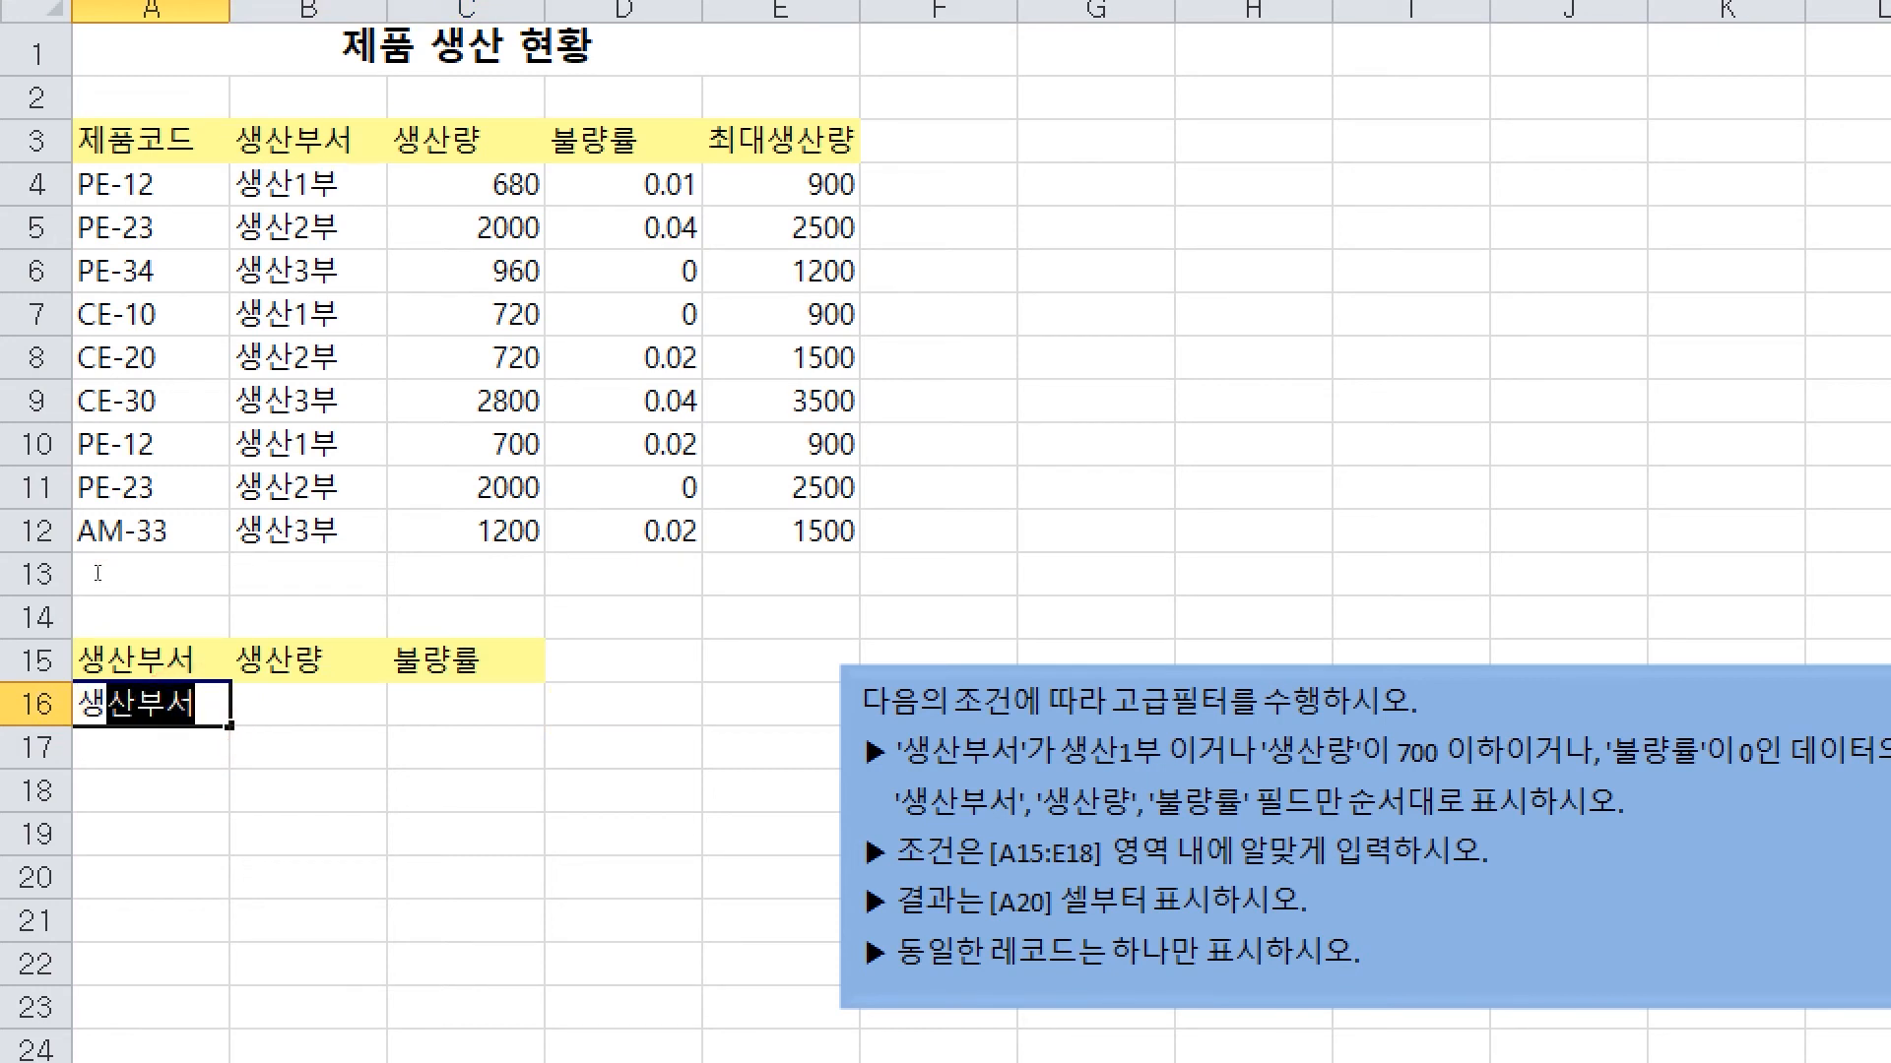
pyautogui.write('산1')
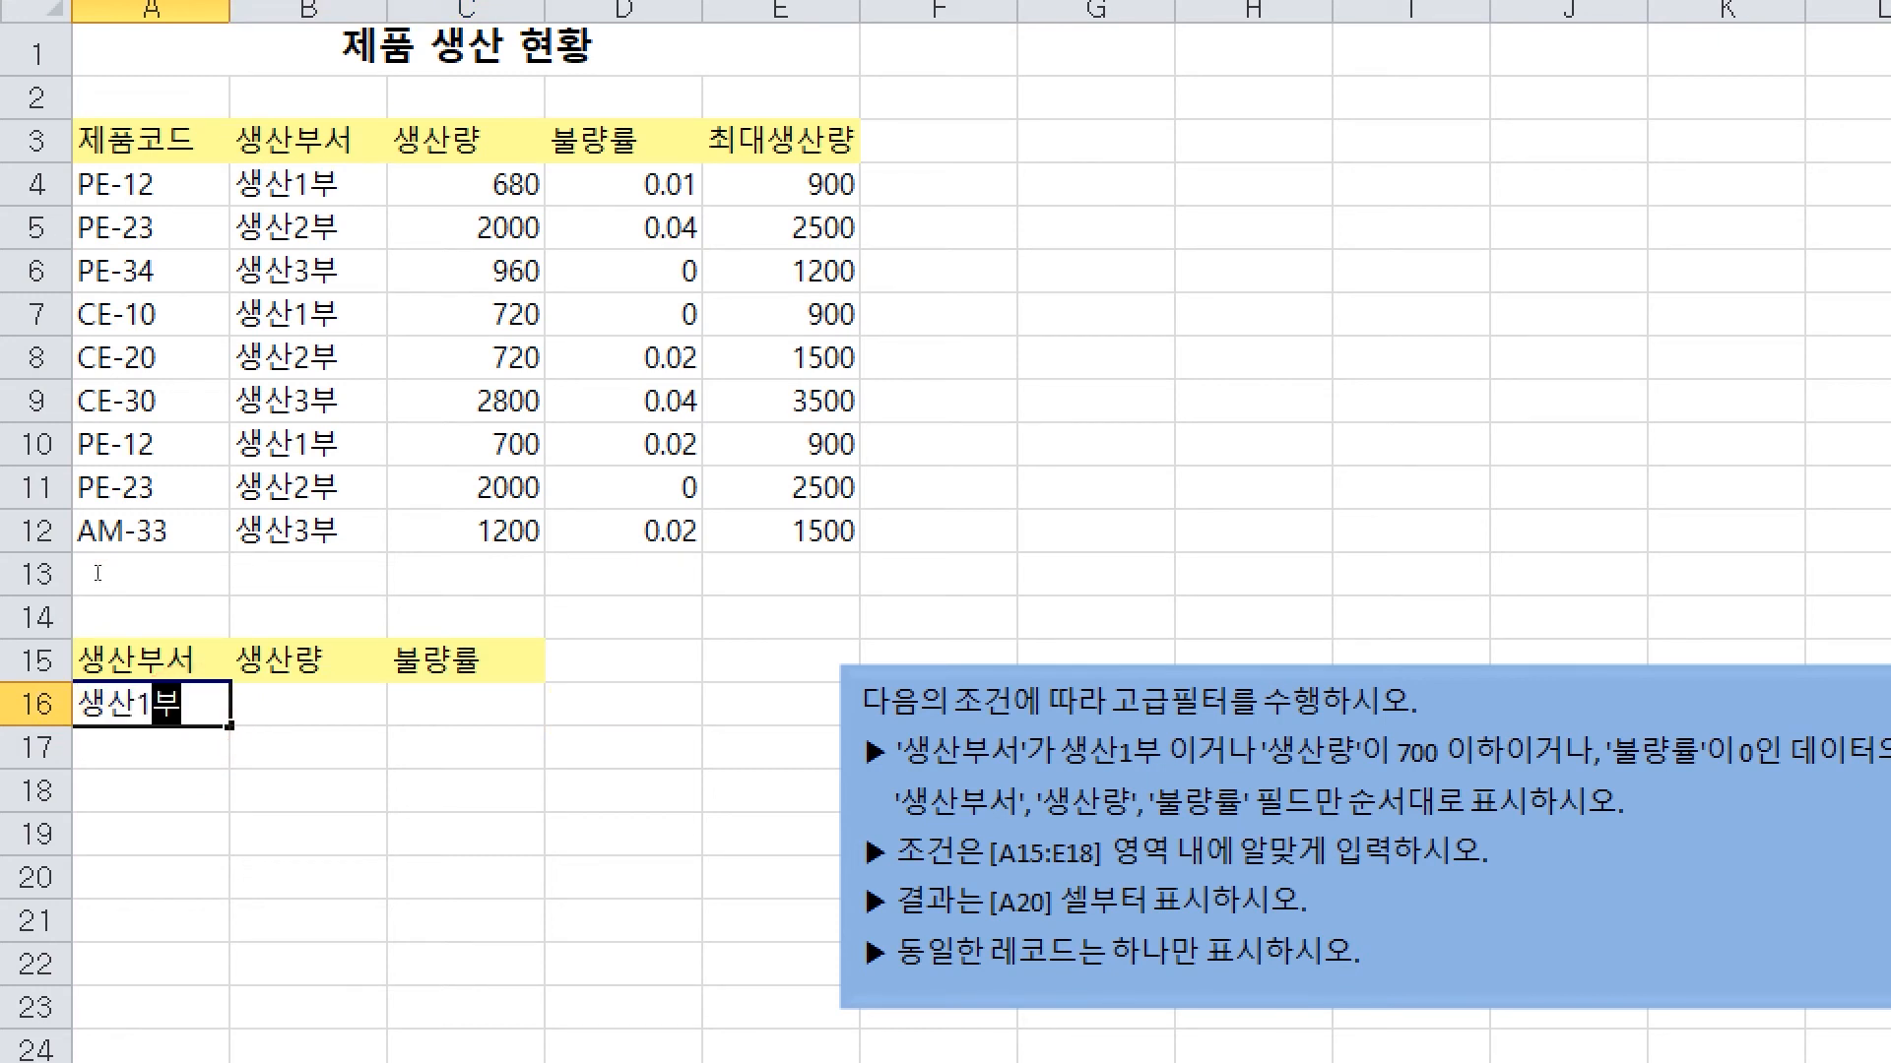
pyautogui.write('부')
pyautogui.press('Tab')
pyautogui.press('Down')
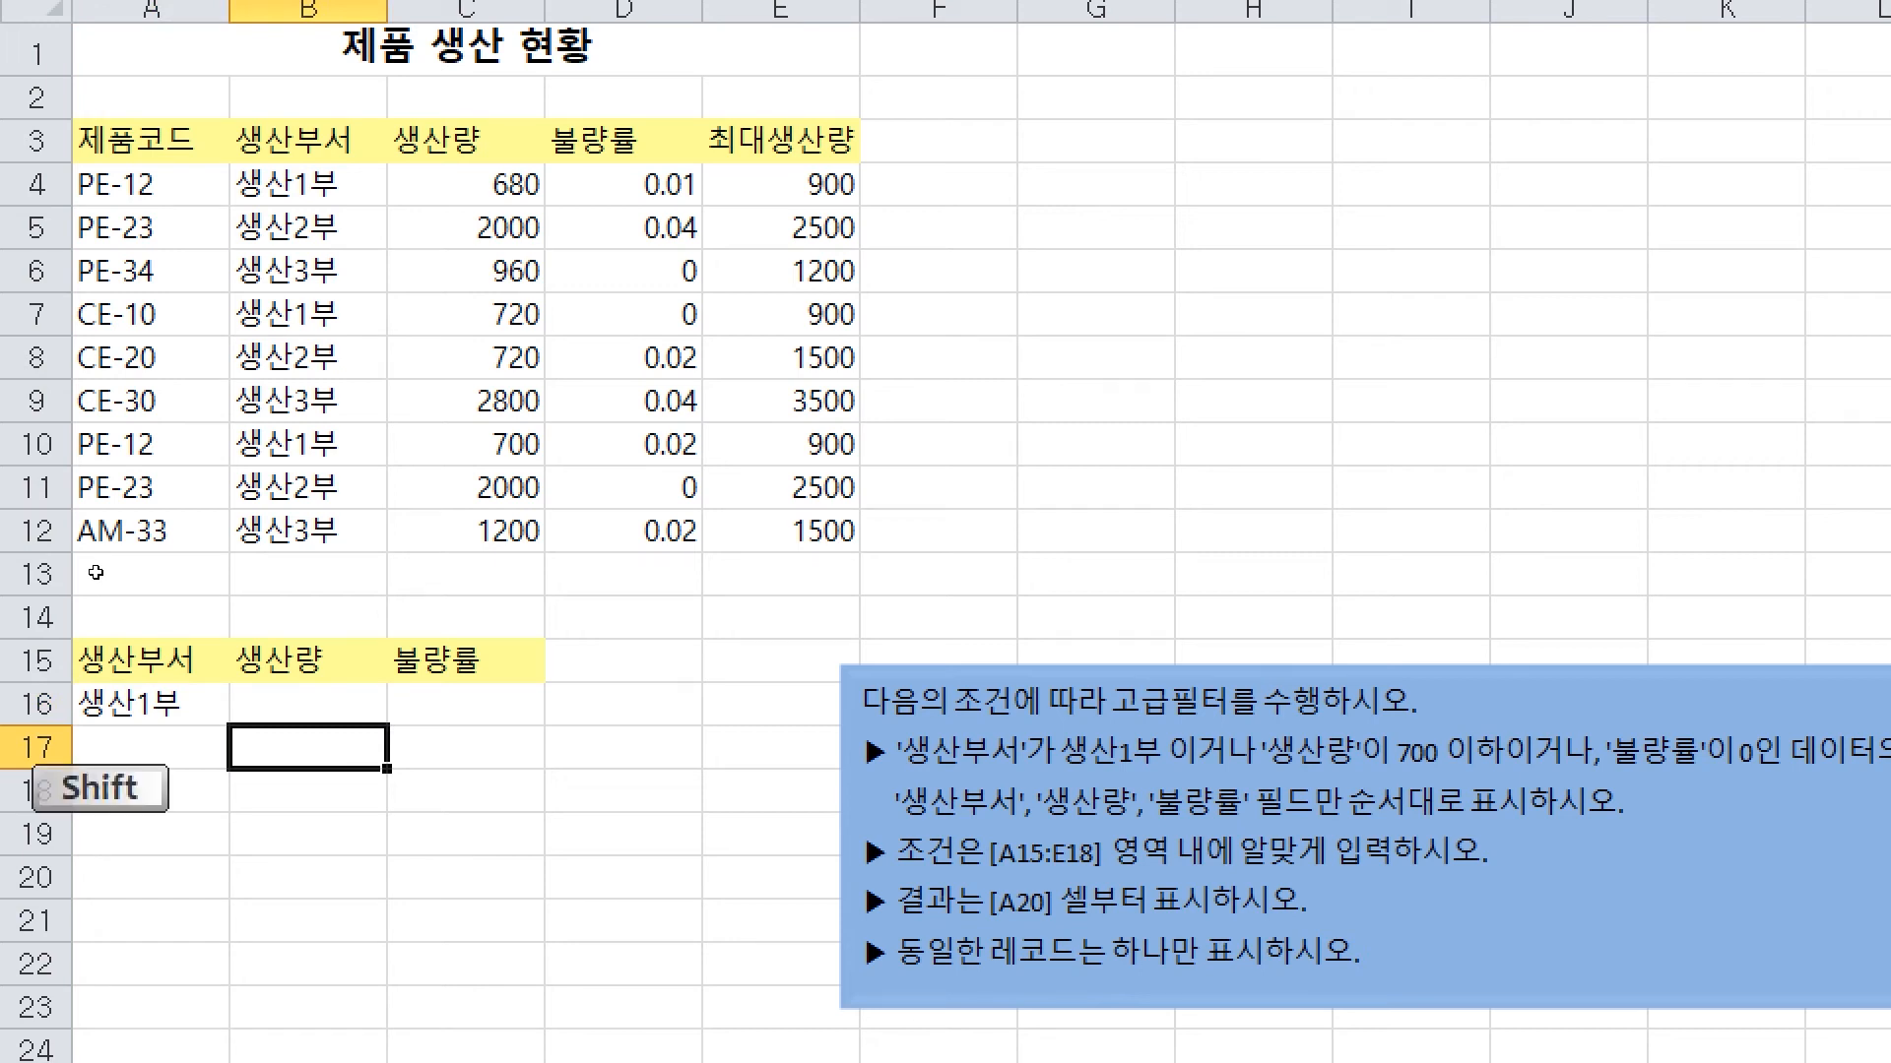
pyautogui.write('<=700')
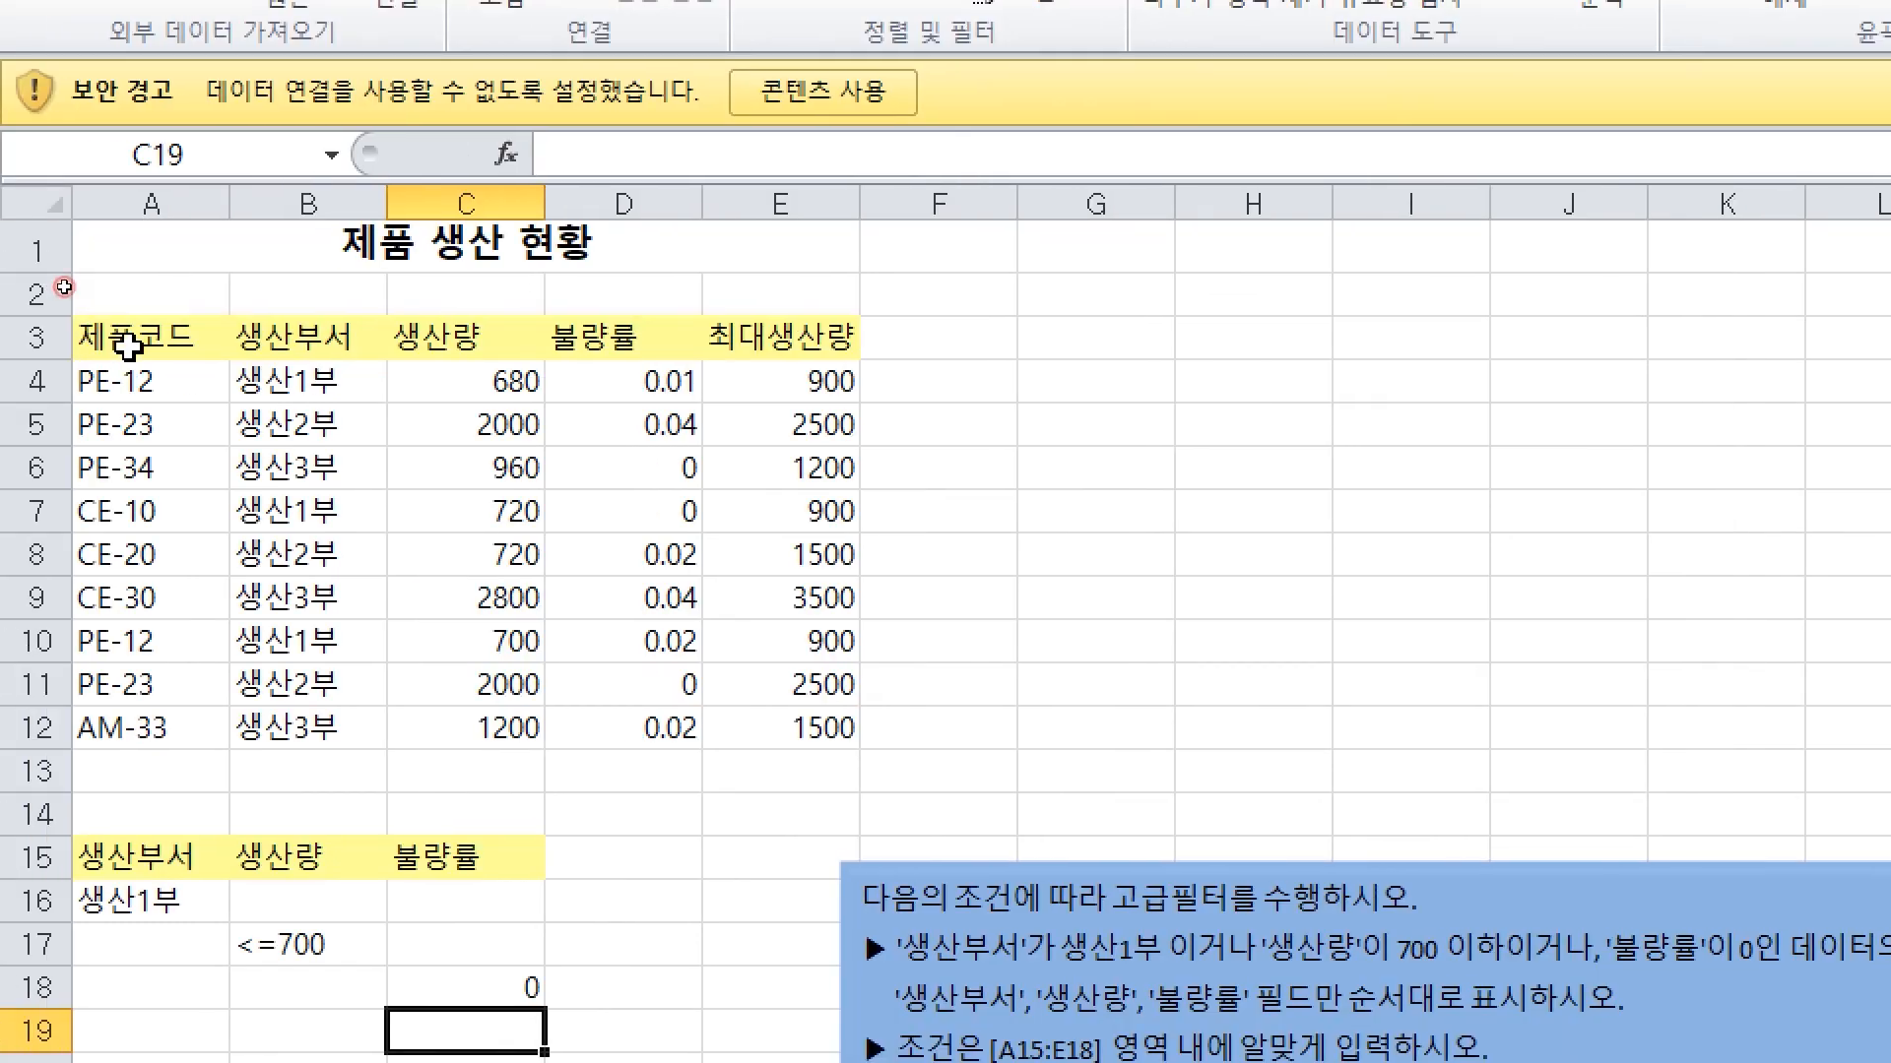
# Copy the 제품코드, 생산부서, 생산량 and 불량률 headers from the table to A20:D20
pyautogui.moveTo(127, 335); pyautogui.dragTo(633, 360)
pyautogui.hotkey('ctrl', 'c')
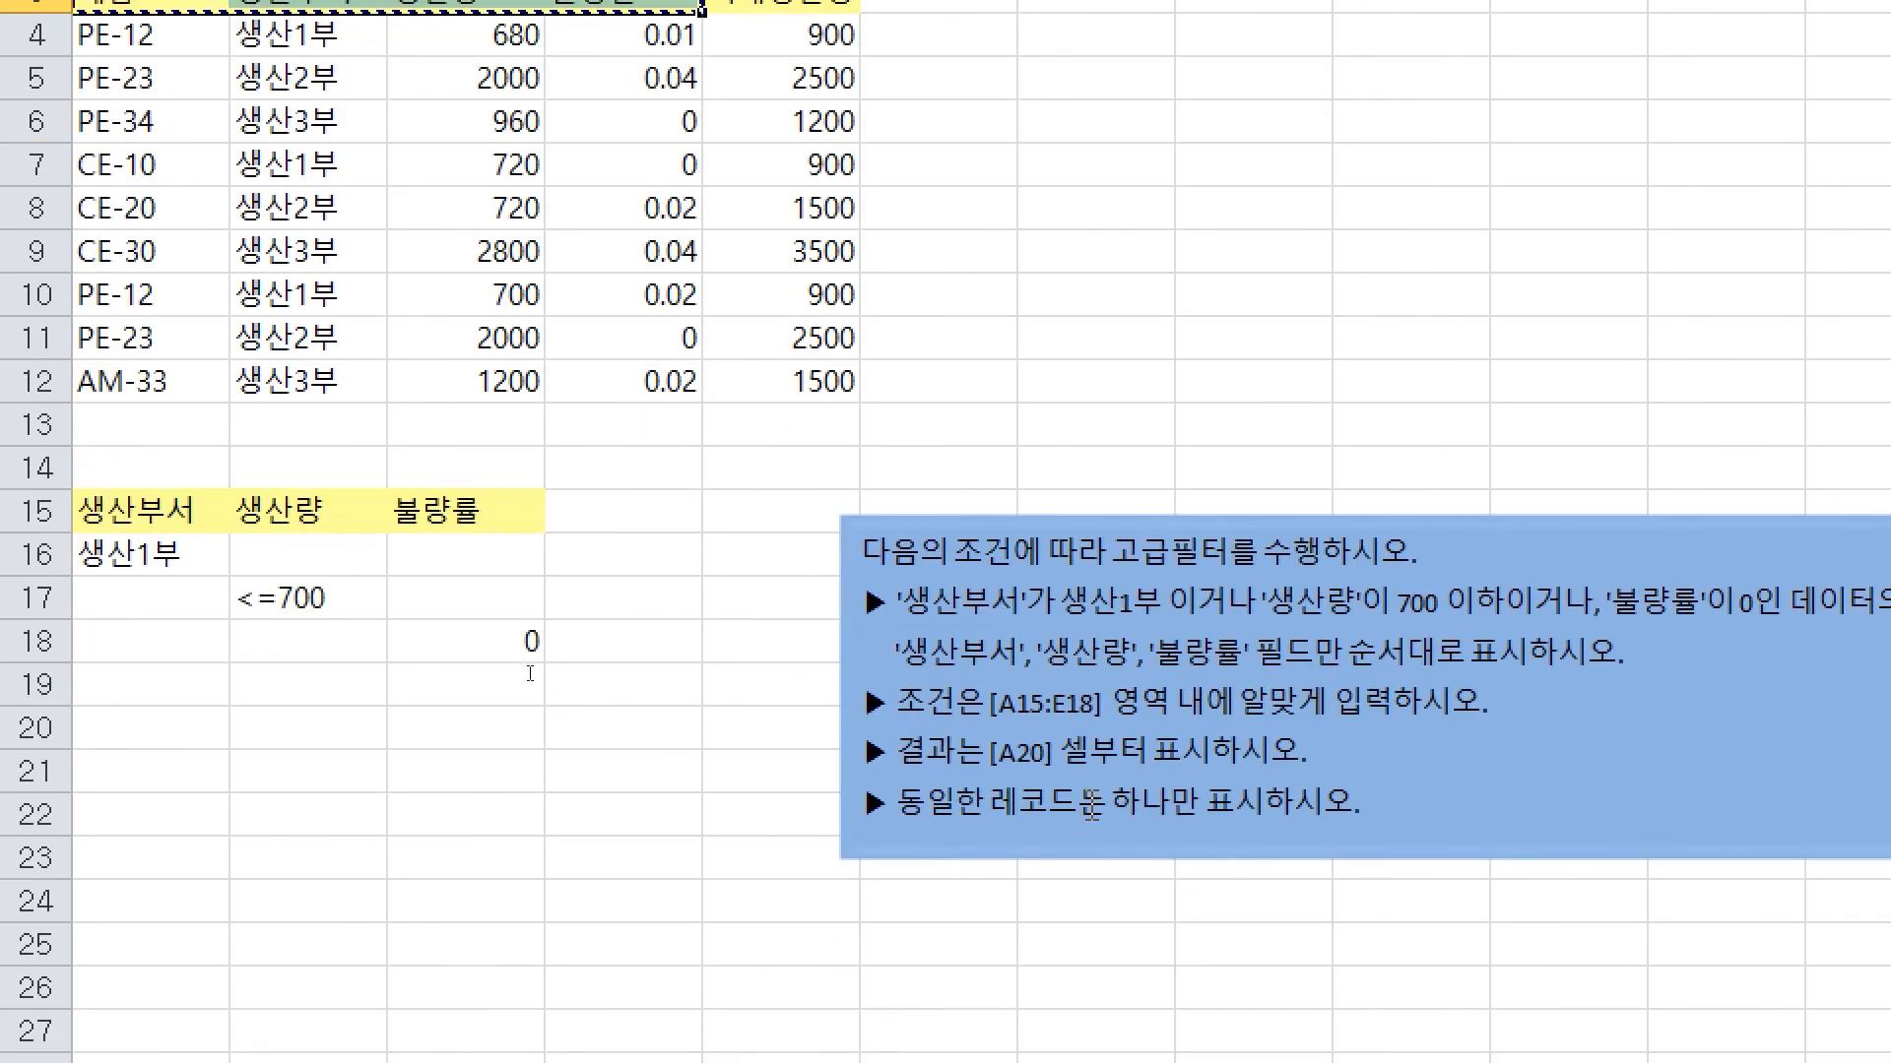
pyautogui.click(138, 736)
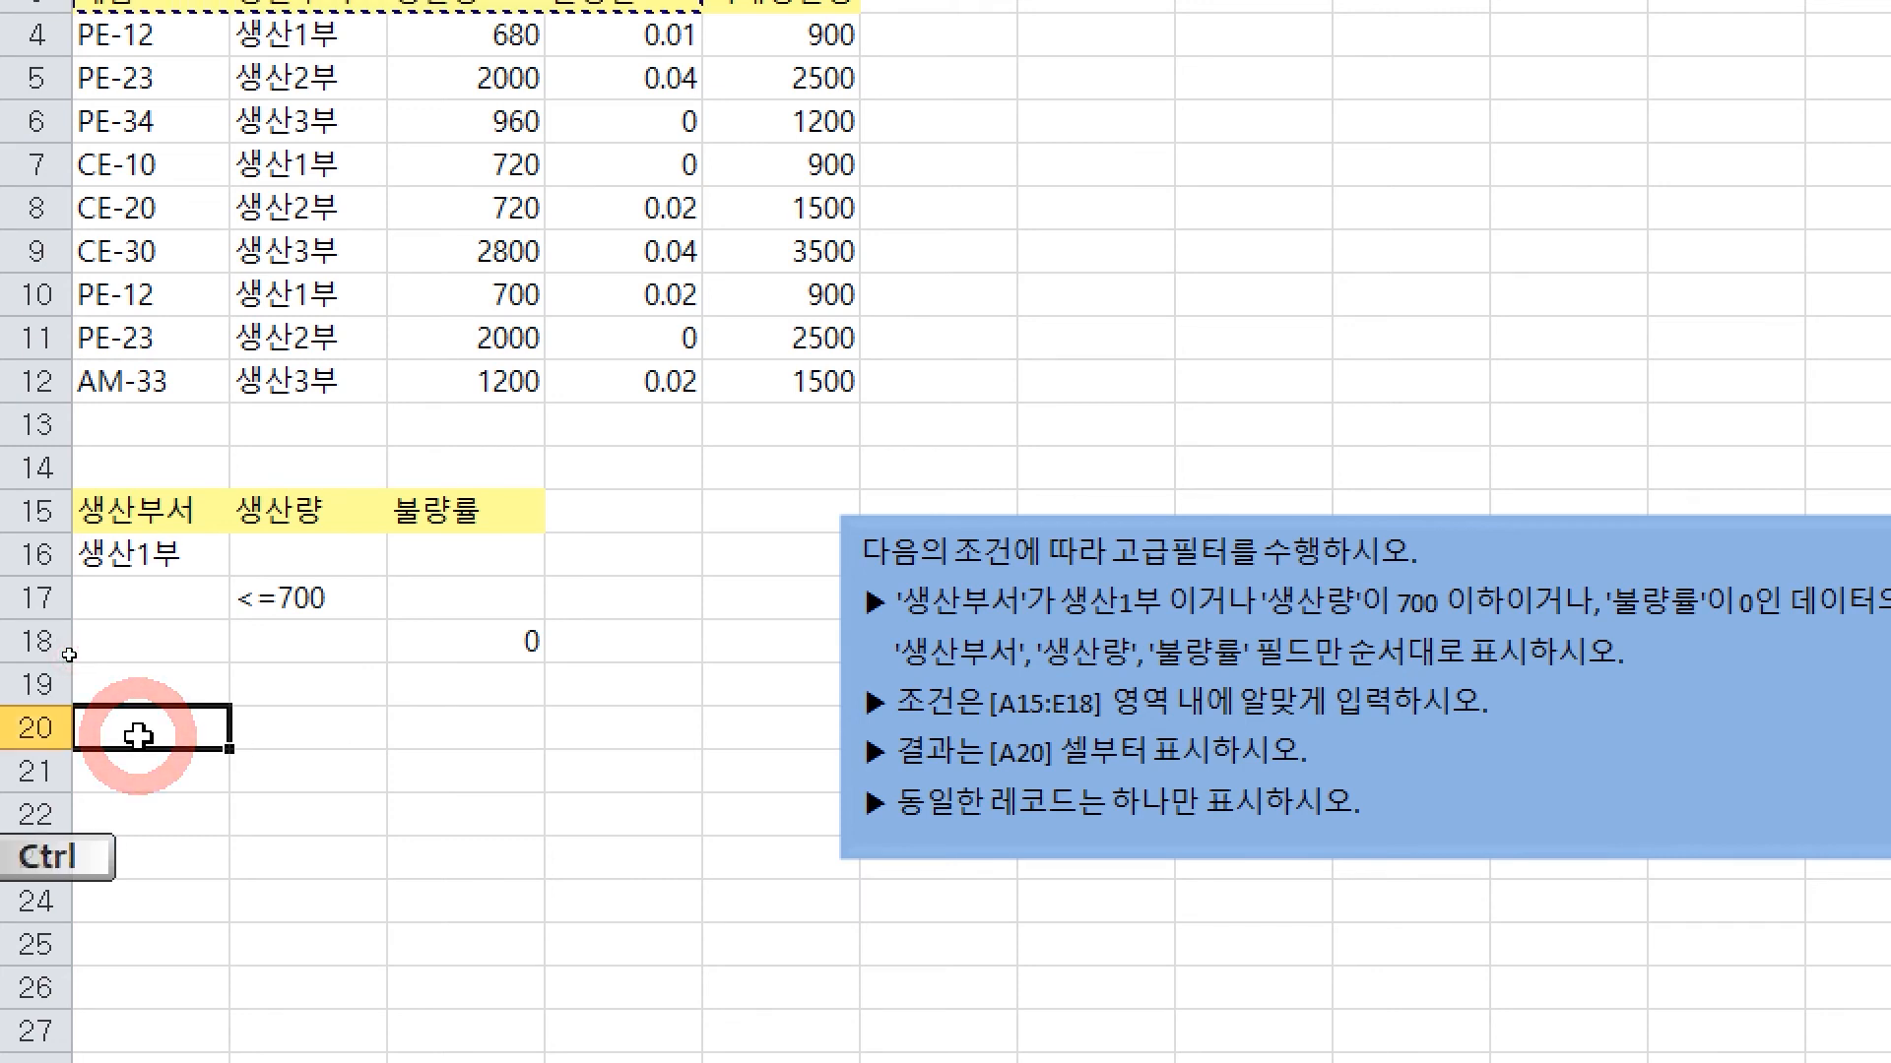
pyautogui.hotkey('ctrl', 'v')
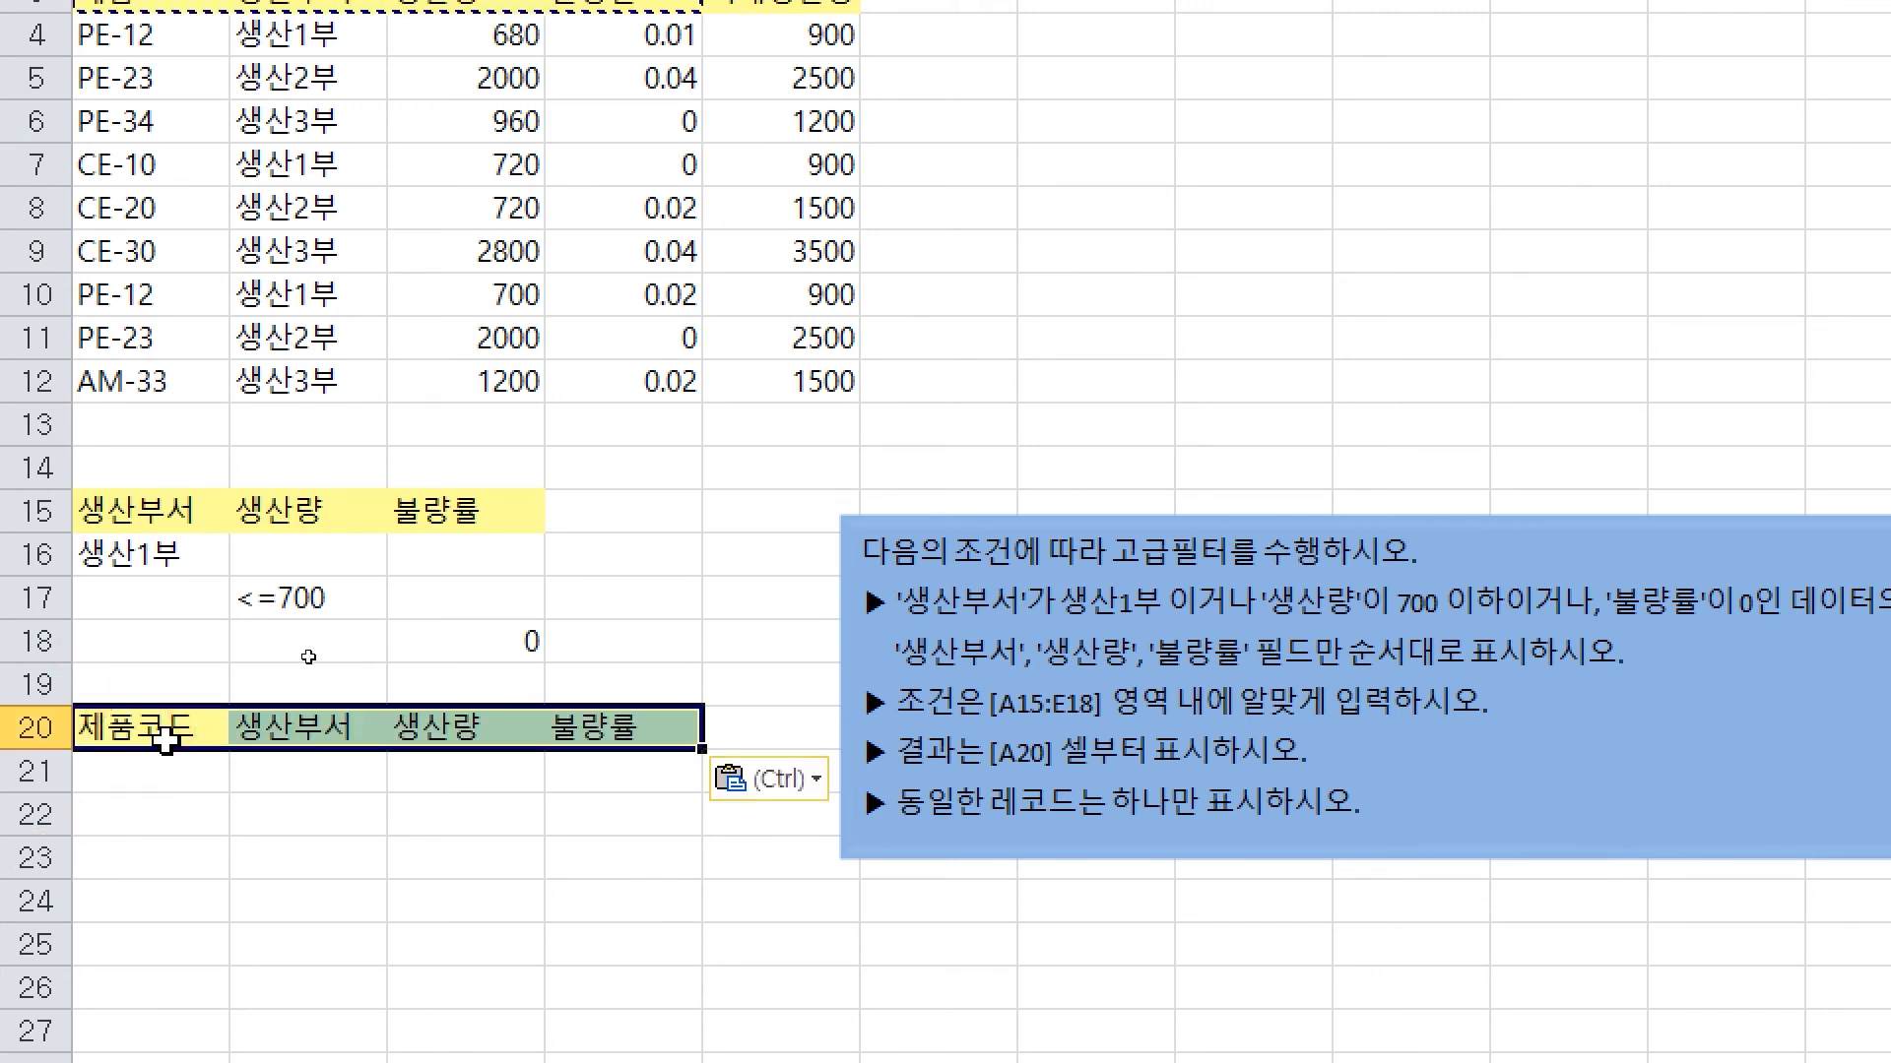
# Start an Advanced Filter on the production table A3:E12 and set A15:C18 as its criteria range
pyautogui.moveTo(907, 801); pyautogui.dragTo(1240, 825)
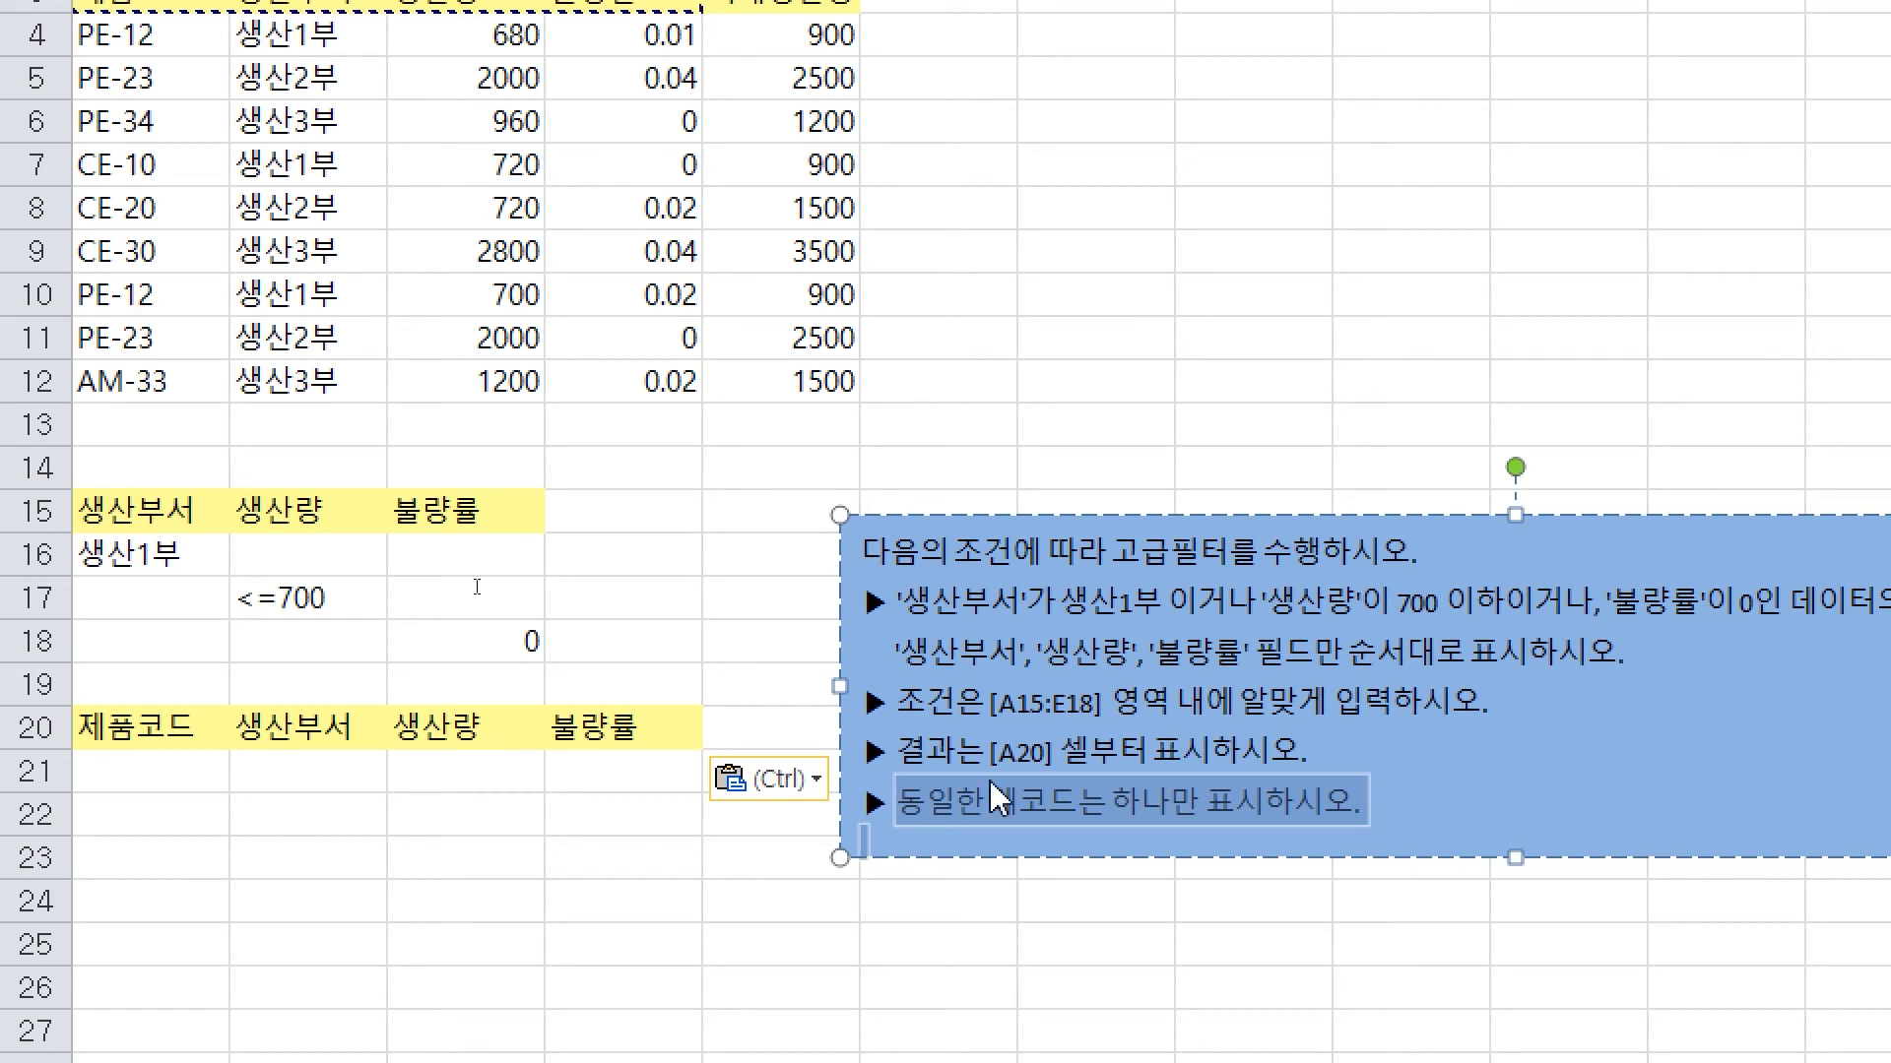
pyautogui.click(585, 340)
pyautogui.click(148, 38)
pyautogui.click(463, 253)
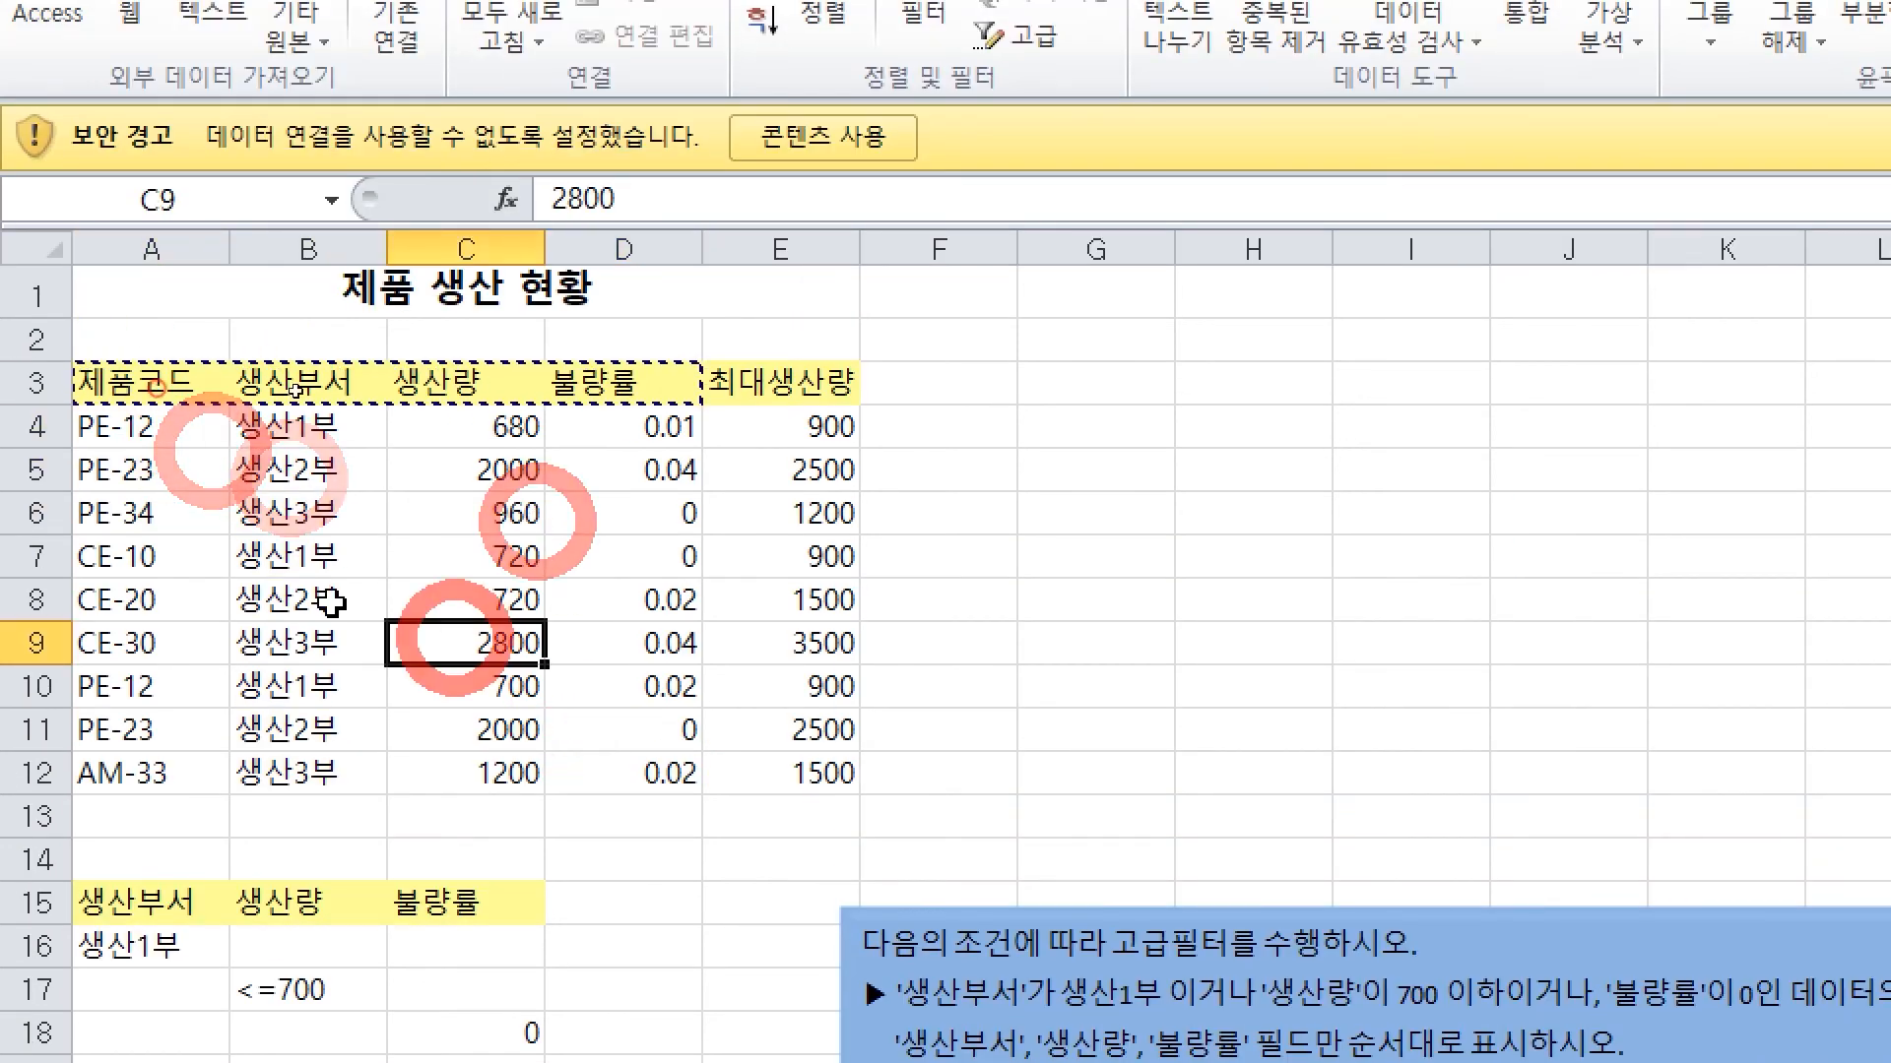
pyautogui.click(623, 210)
pyautogui.click(689, 72)
pyautogui.click(1019, 215)
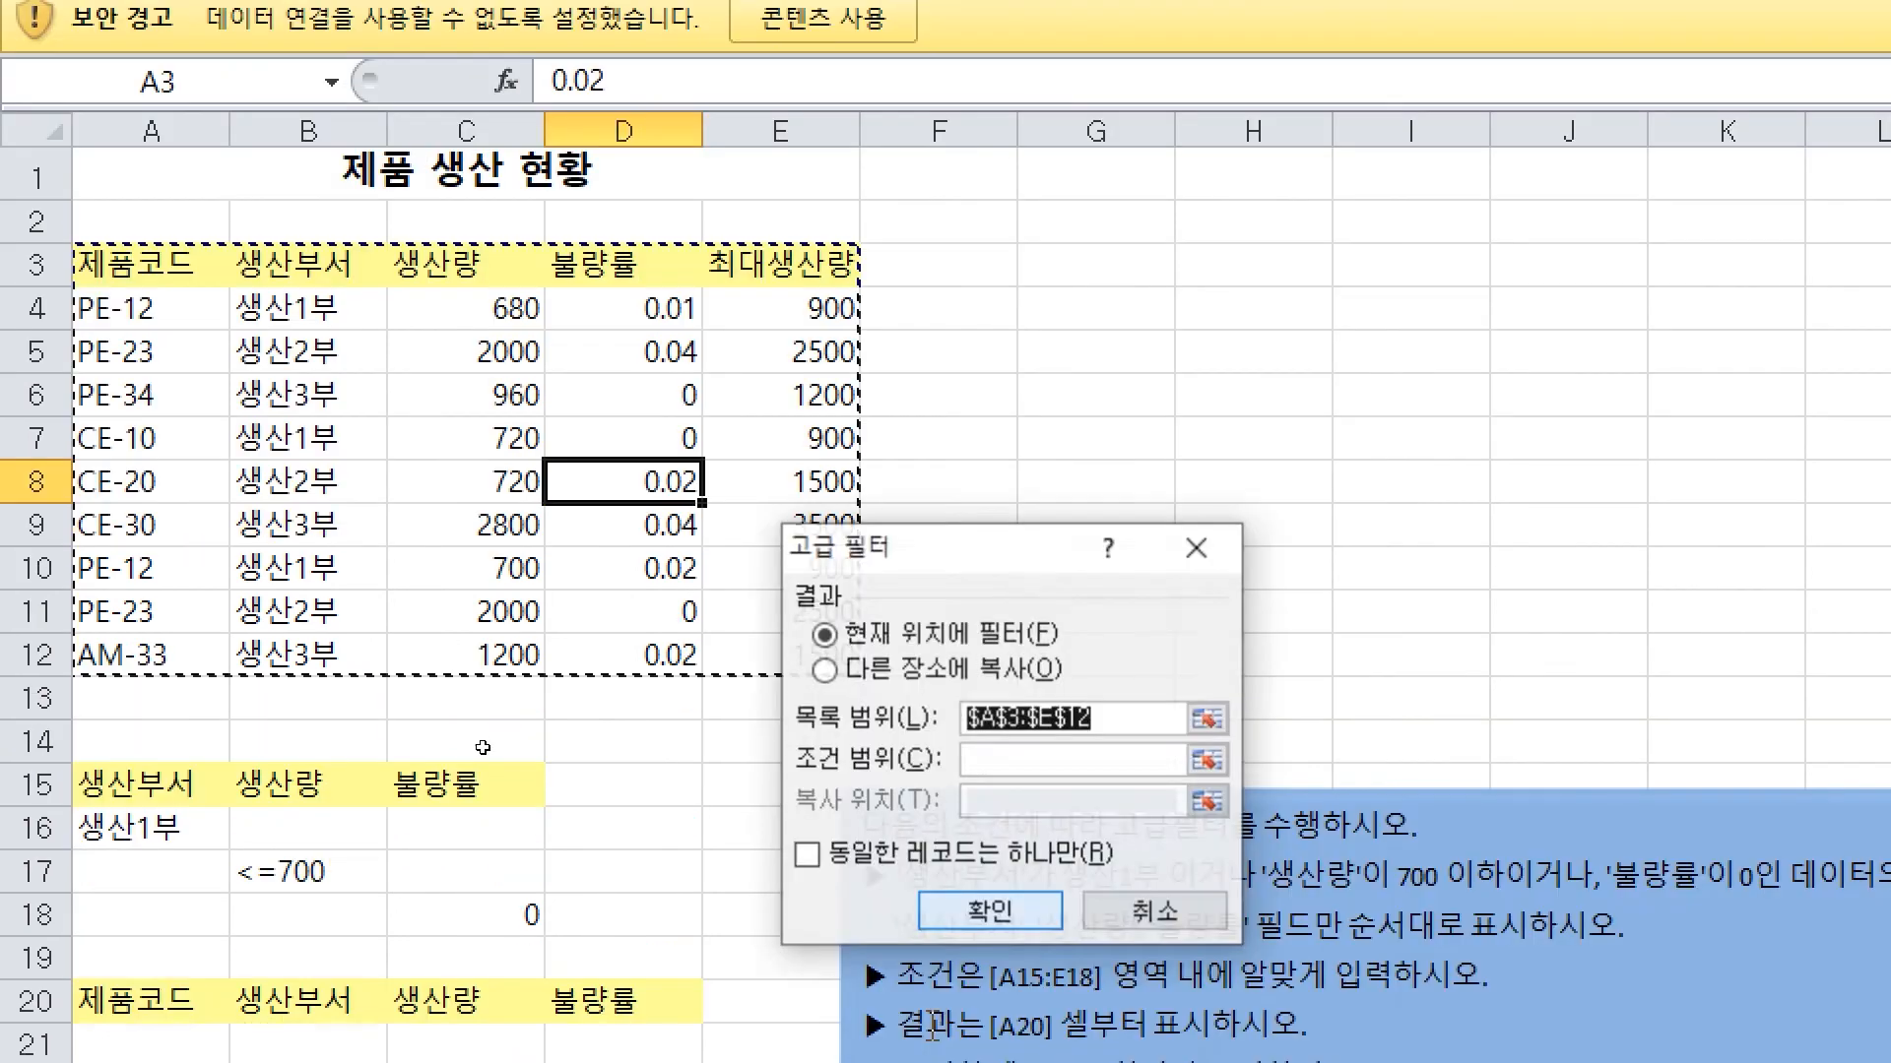
pyautogui.press('Tab')
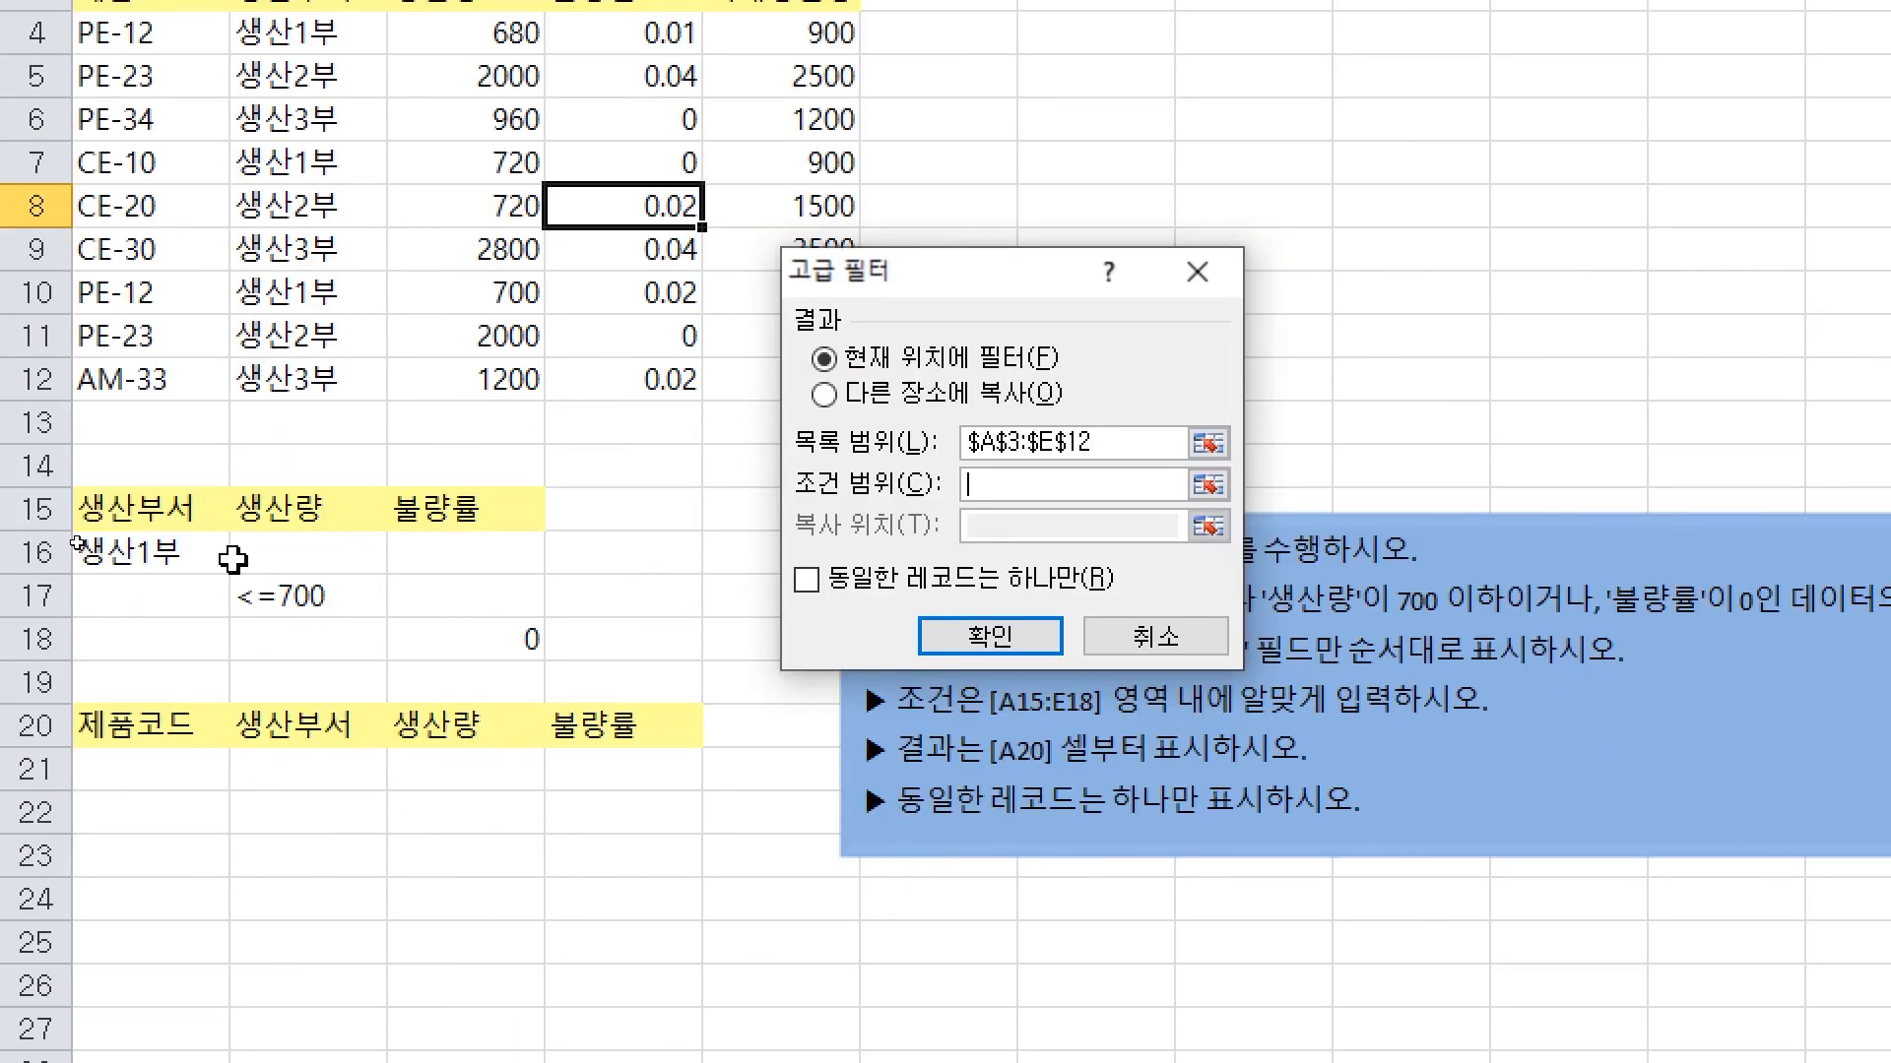
pyautogui.moveTo(138, 507); pyautogui.dragTo(523, 633)
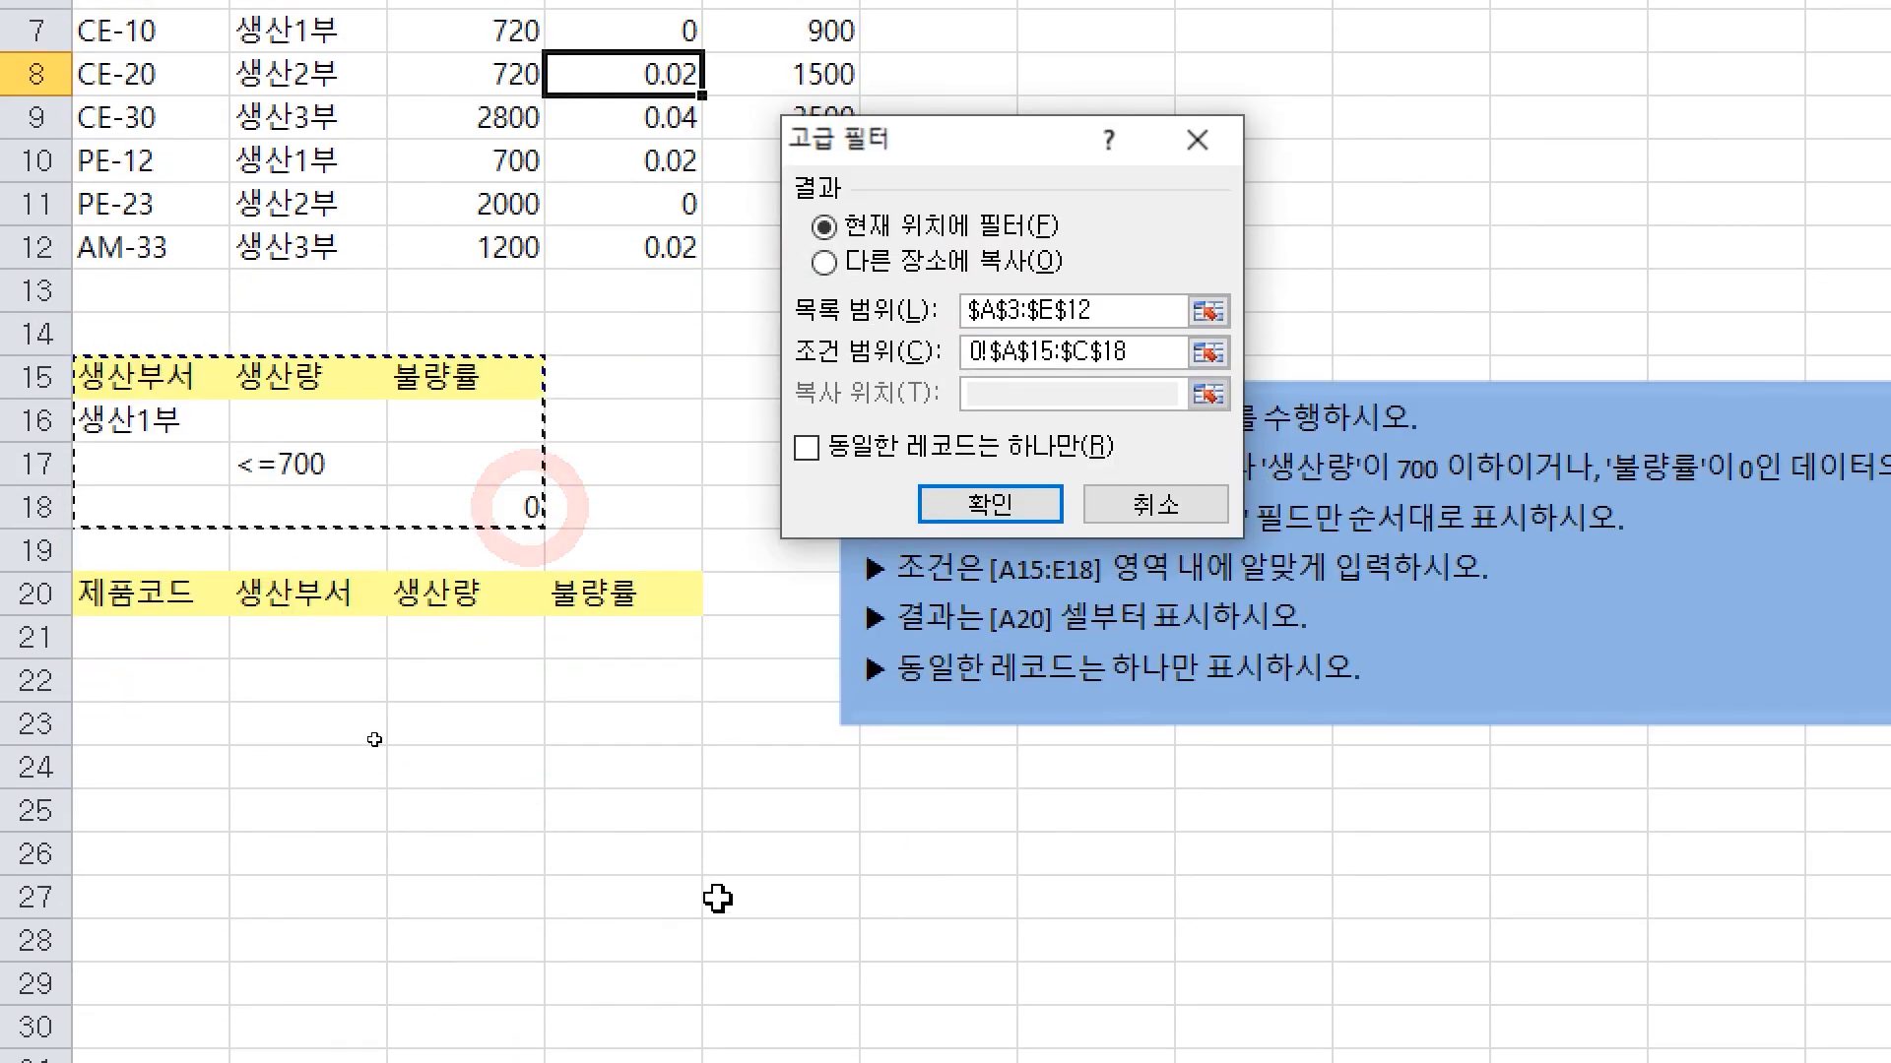
# Choose copying to another location with A20:D20 as the destination, limit the output to unique records and run the filter
pyautogui.click(935, 261)
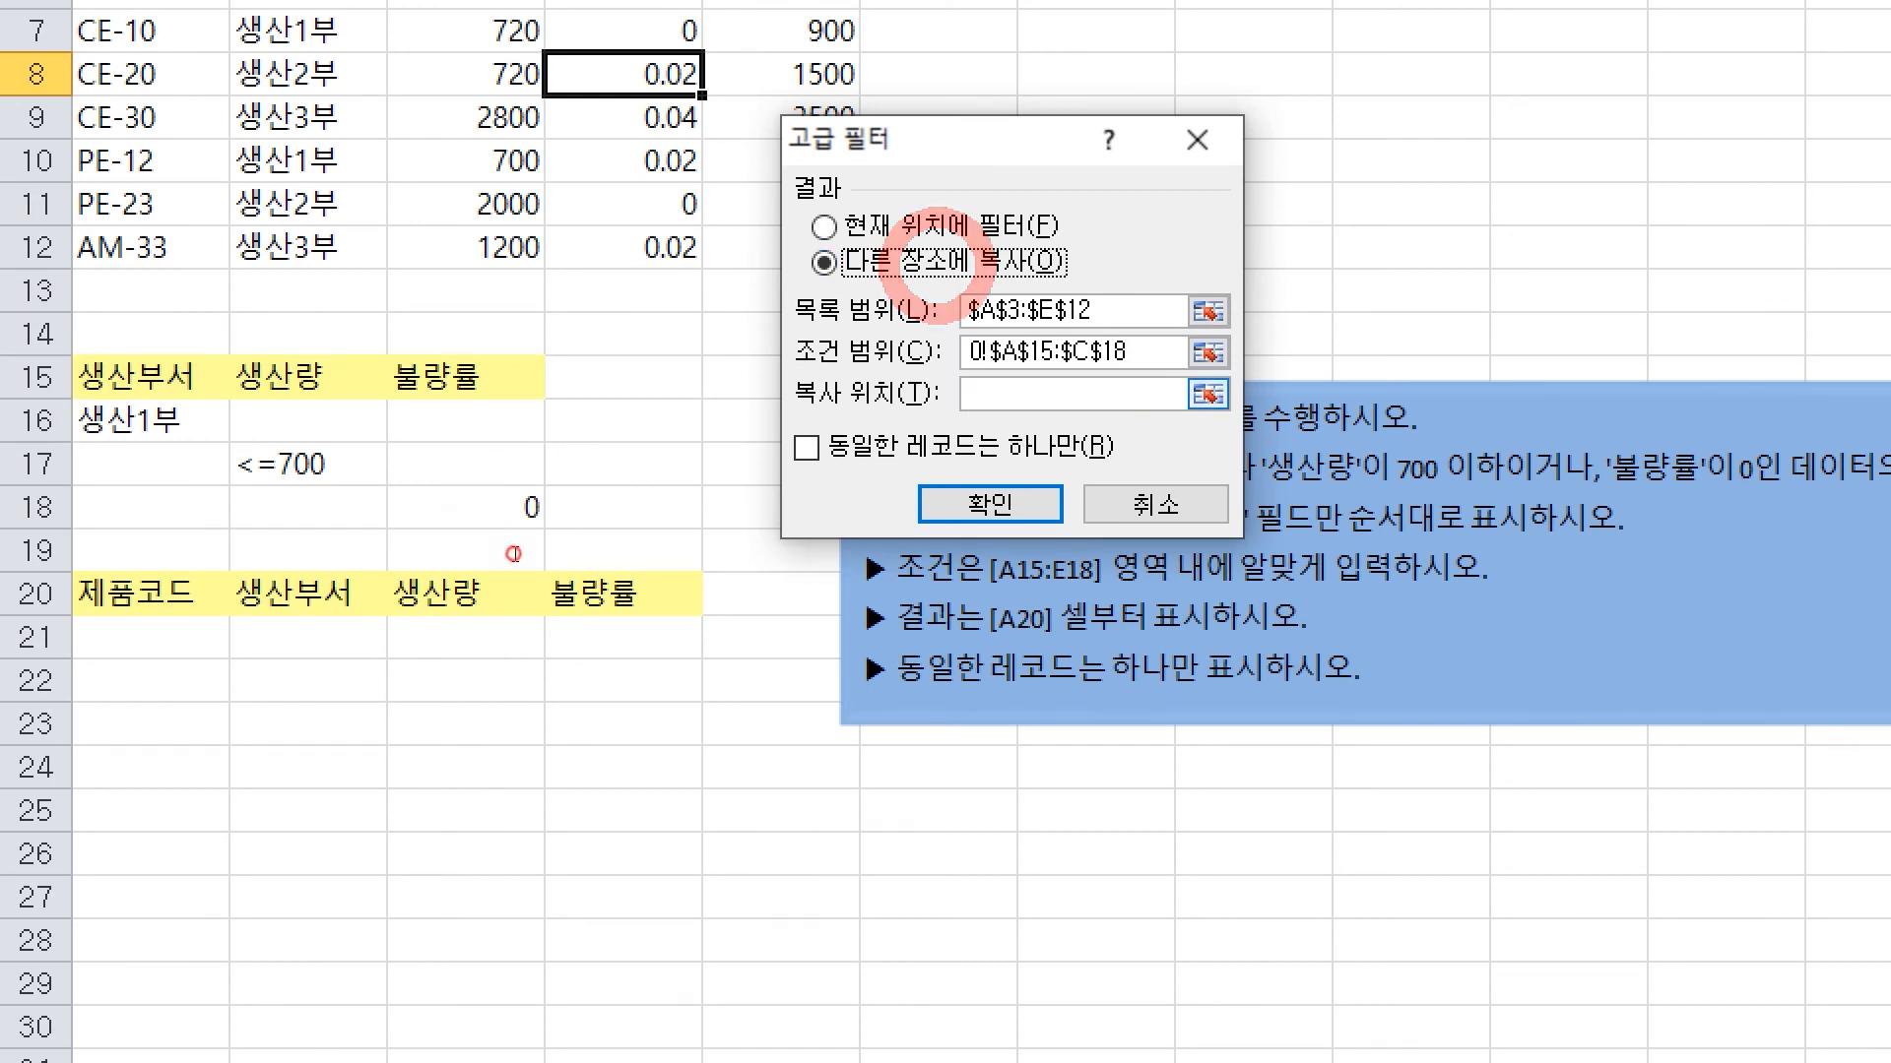
pyautogui.click(1027, 396)
pyautogui.moveTo(138, 591); pyautogui.dragTo(606, 610)
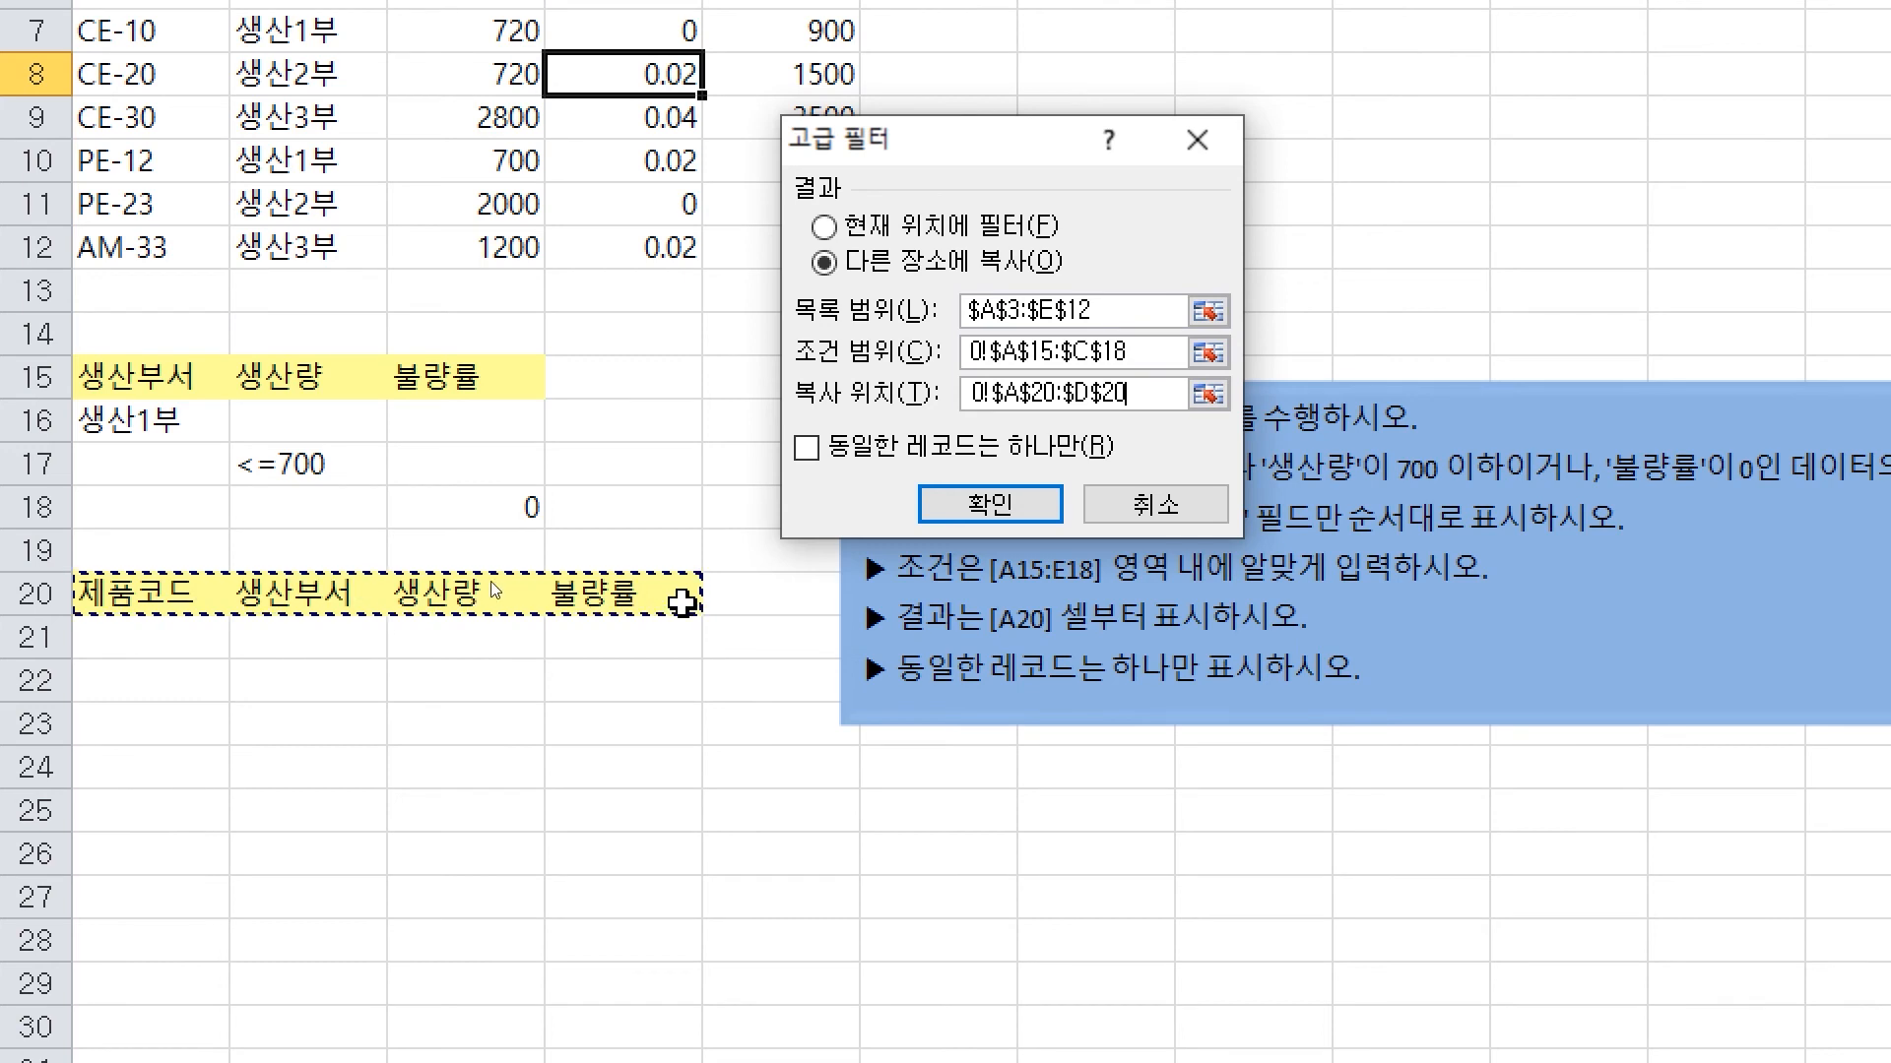
pyautogui.click(1005, 453)
pyautogui.press('ctrl')
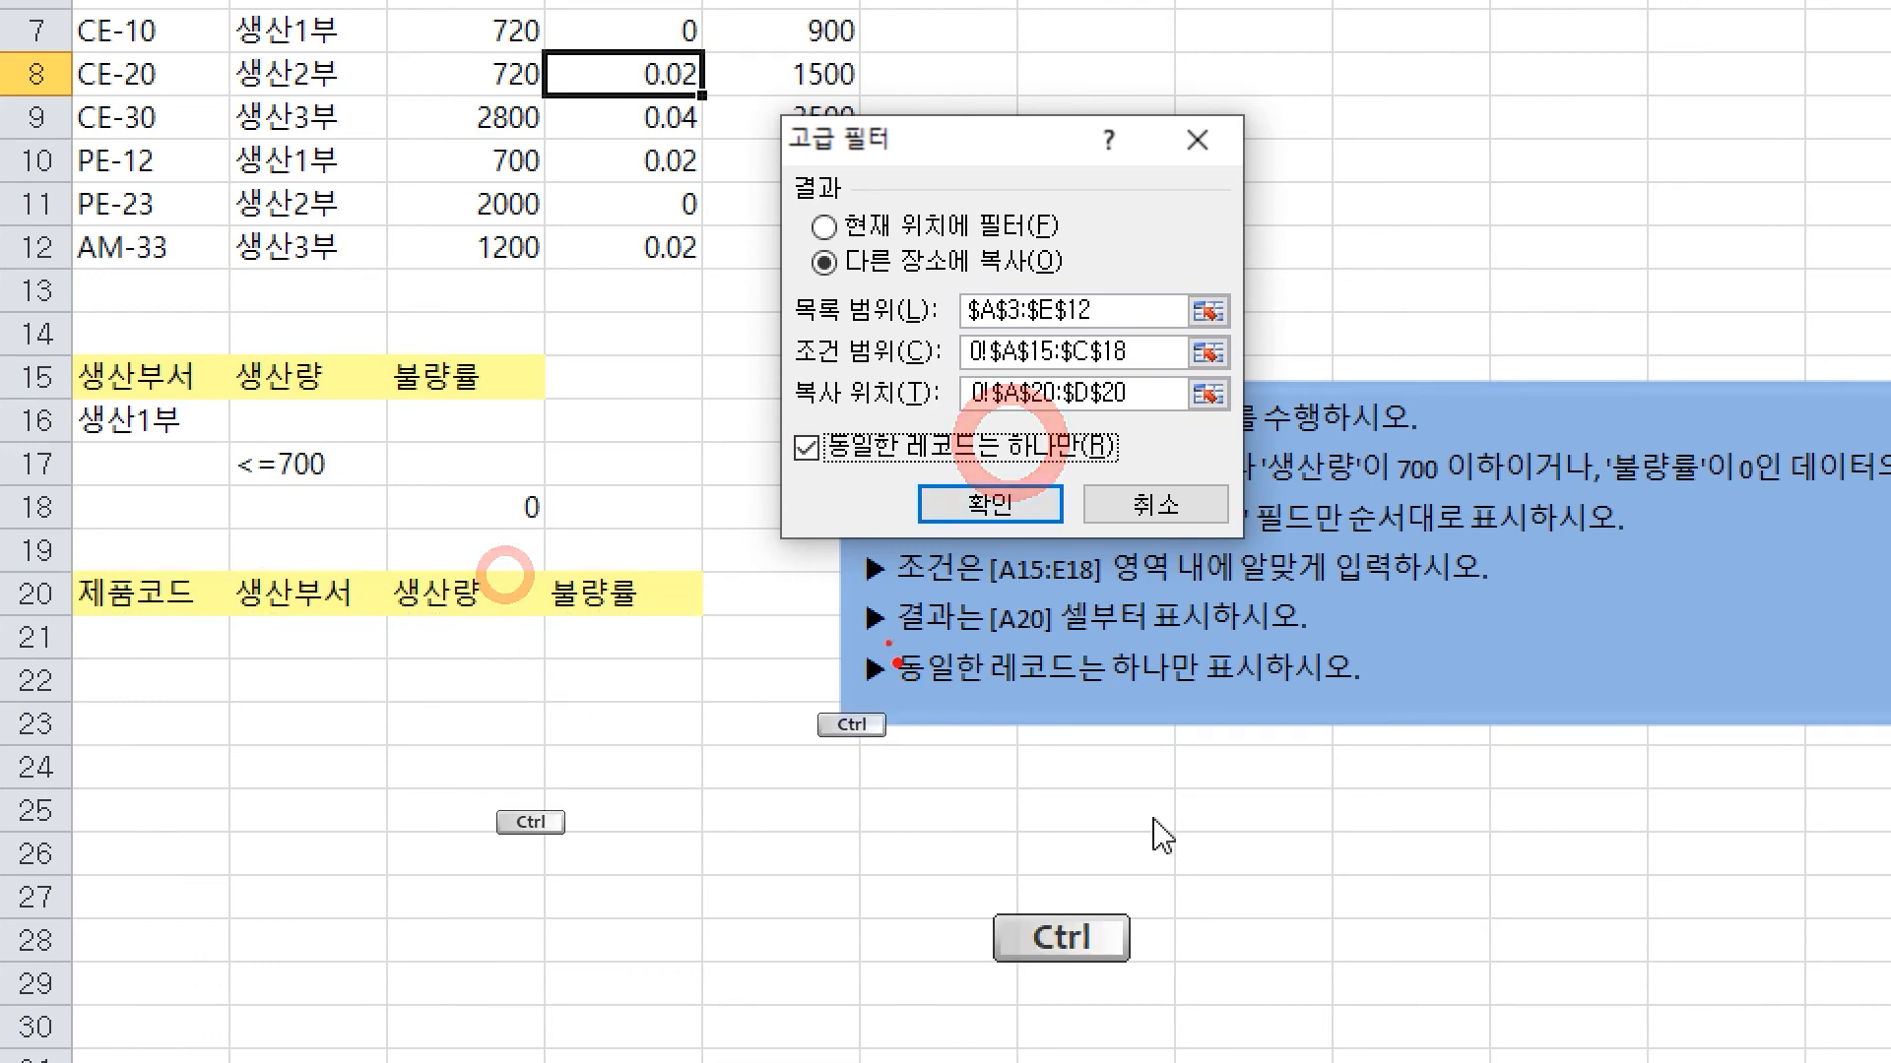
pyautogui.moveTo(1332, 682)
pyautogui.mouseDown()
pyautogui.moveTo(1351, 690)
pyautogui.moveTo(1435, 532)
pyautogui.moveTo(1121, 464)
pyautogui.moveTo(1161, 509)
pyautogui.mouseUp()
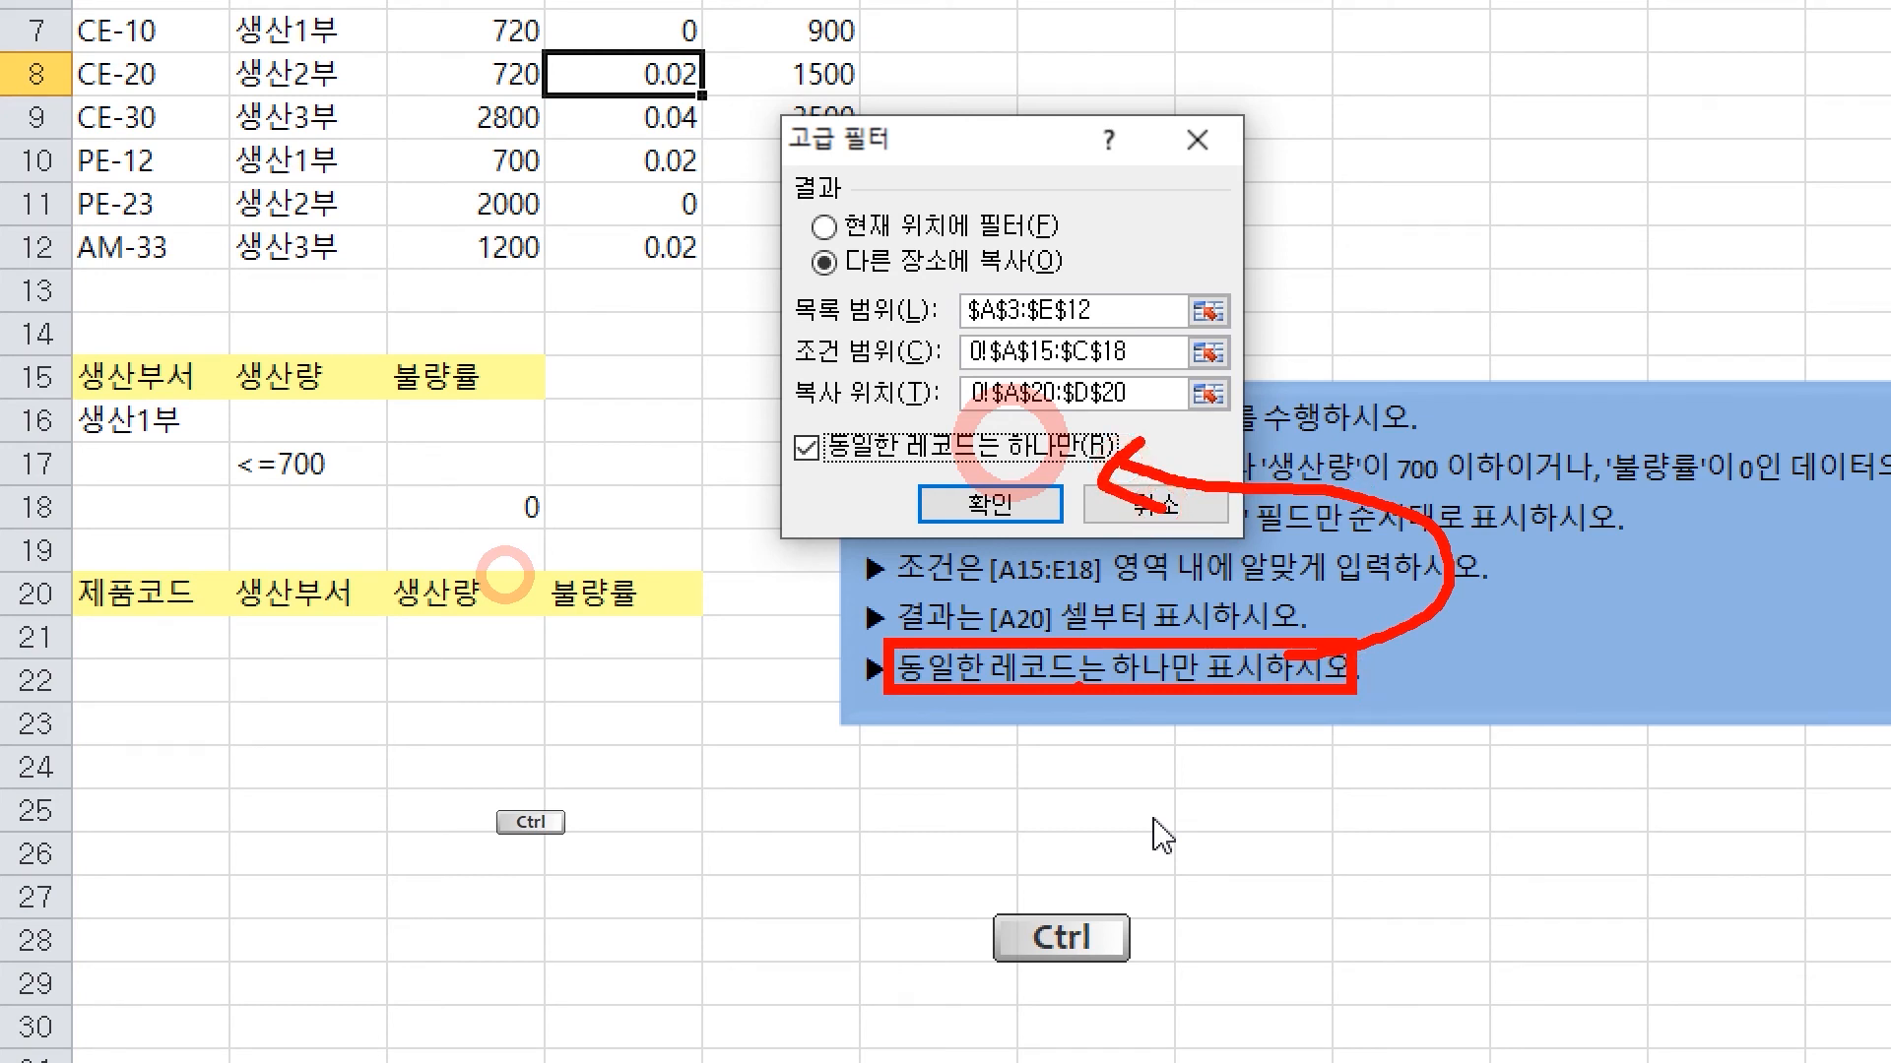
pyautogui.press('Escape')
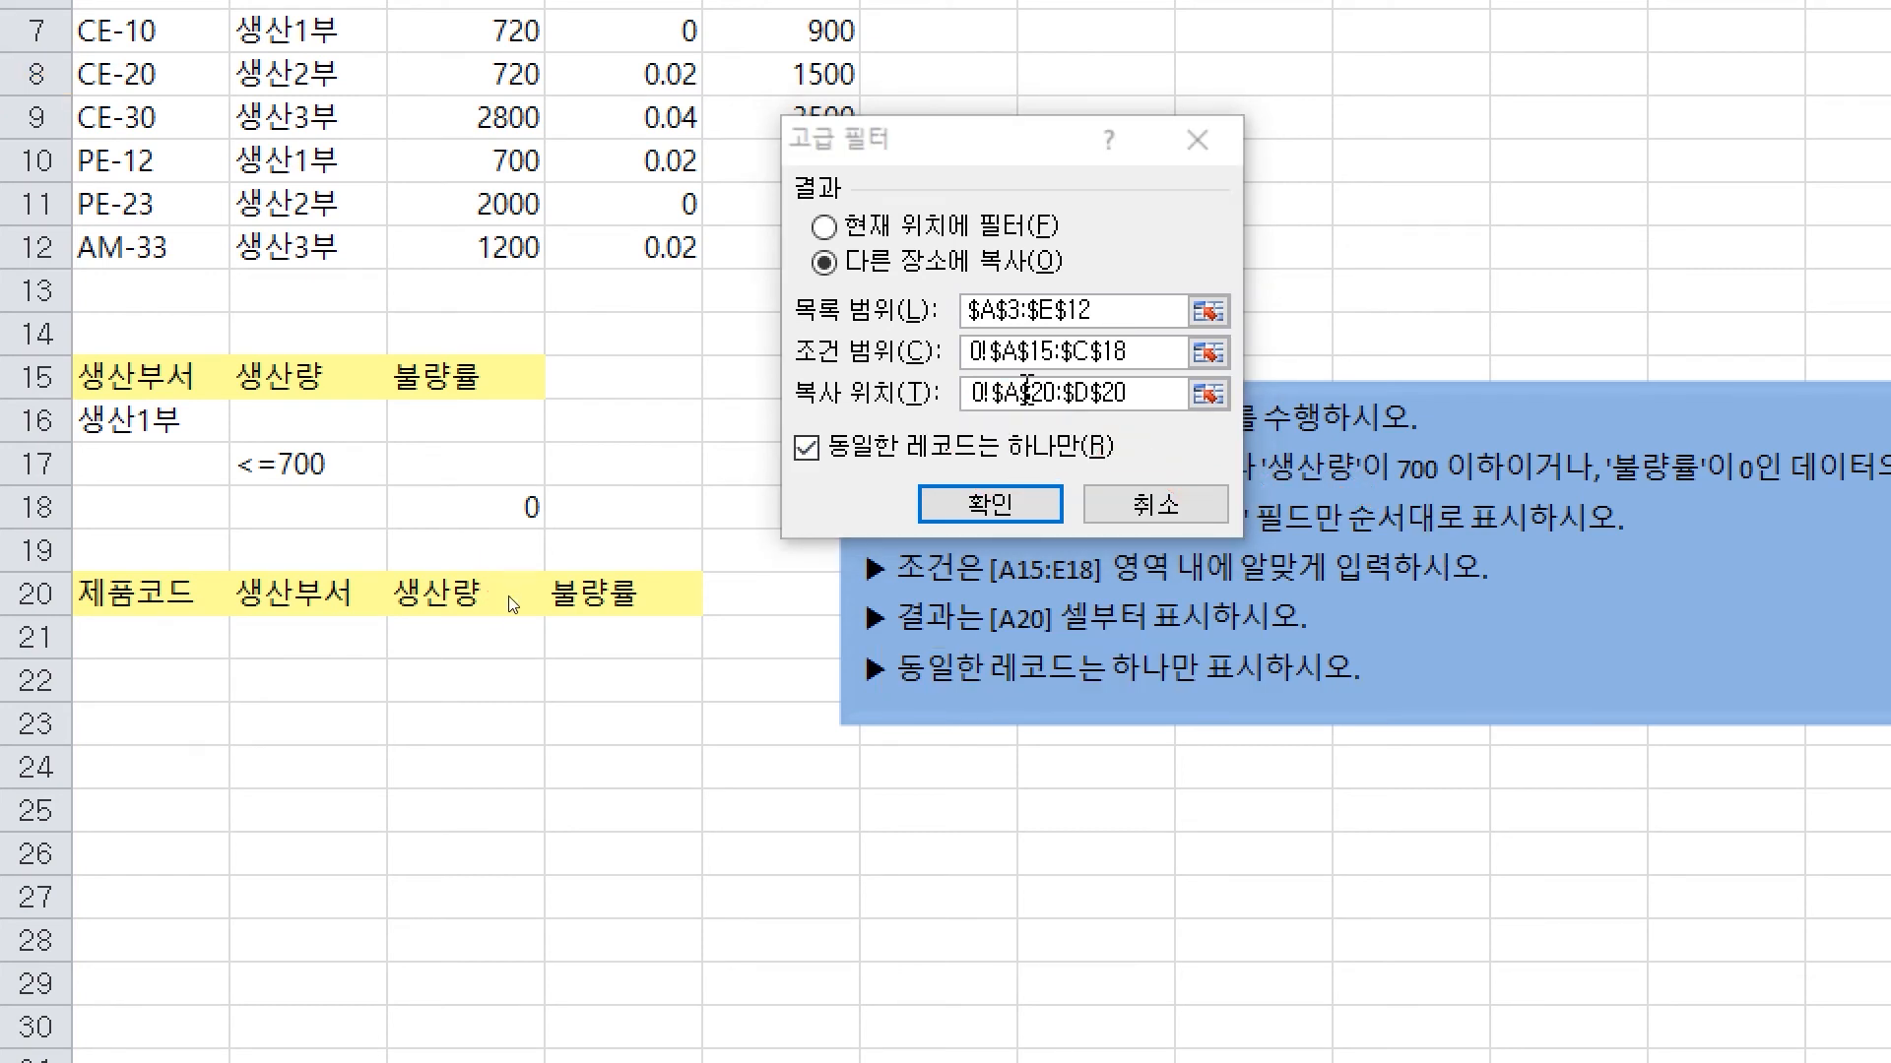
pyautogui.click(990, 504)
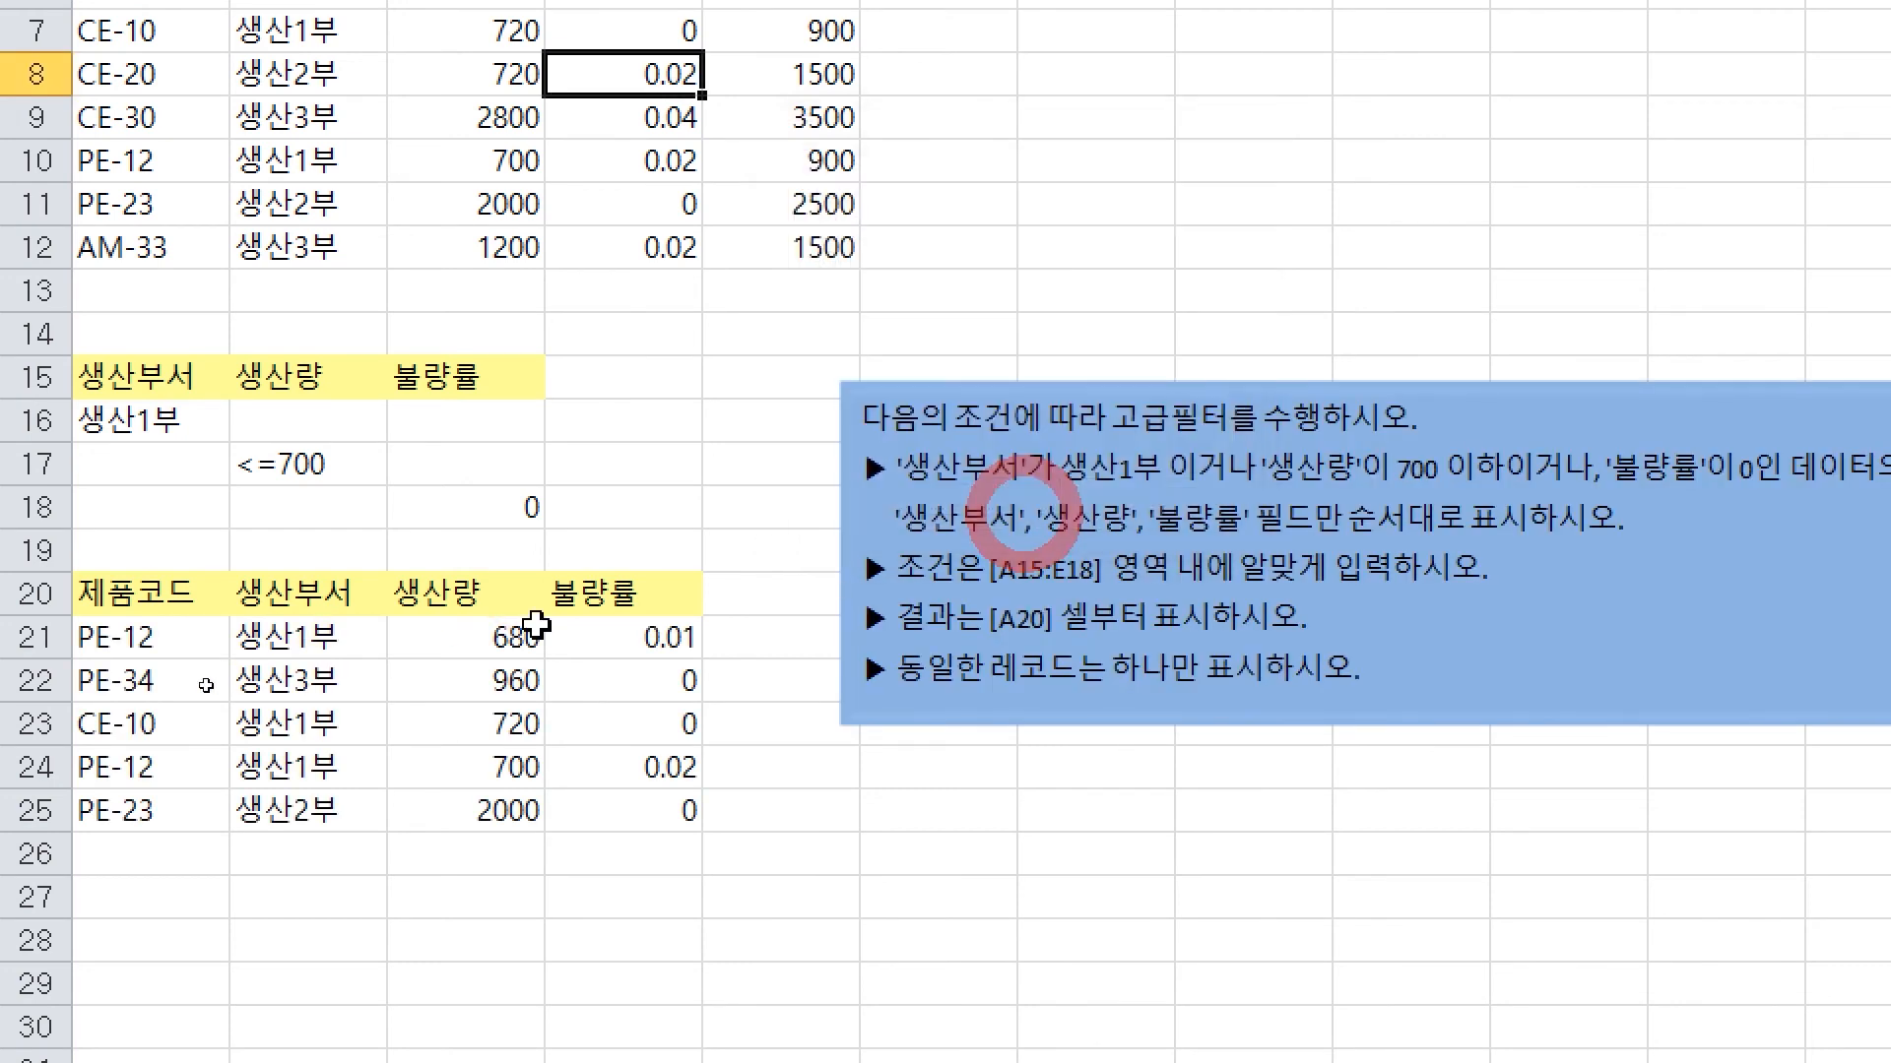
# Check the 생산부서 values of the extracted records in B21:B25 against the criteria
pyautogui.click(350, 647)
pyautogui.click(343, 686)
pyautogui.click(330, 730)
pyautogui.click(333, 773)
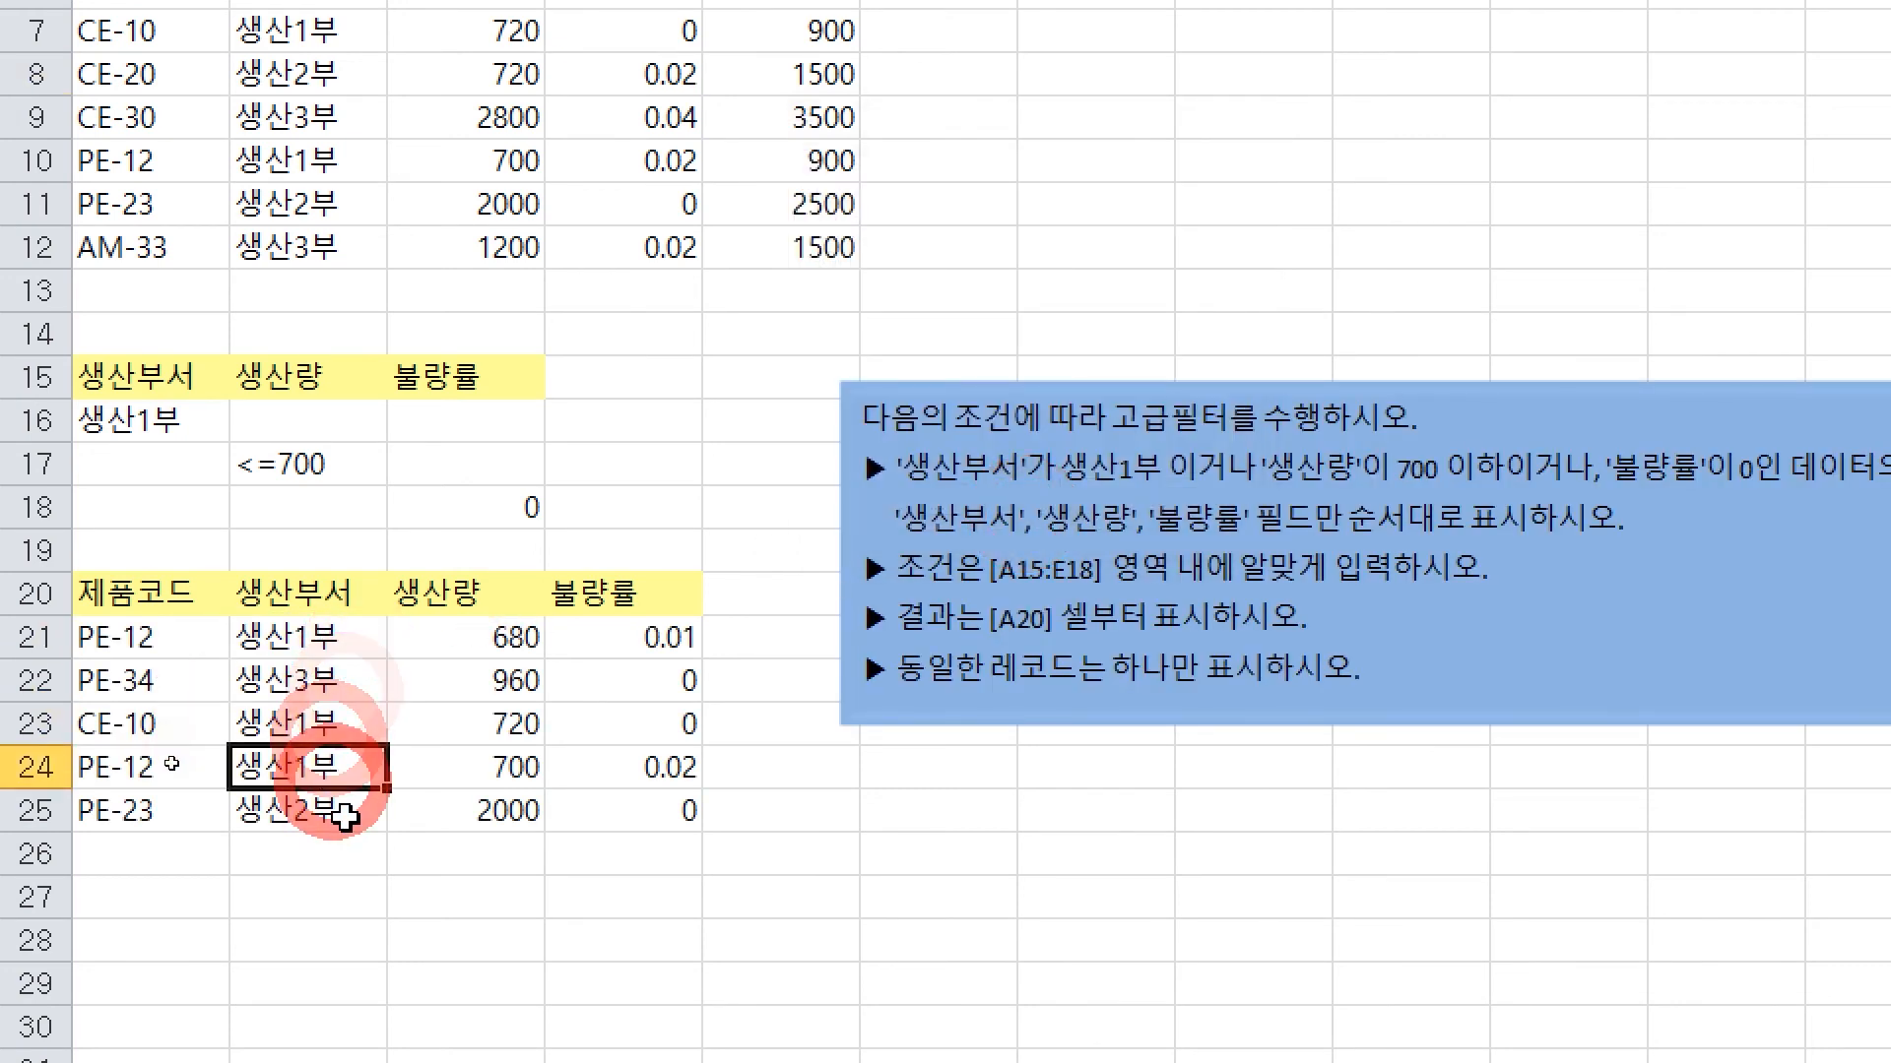
pyautogui.click(341, 812)
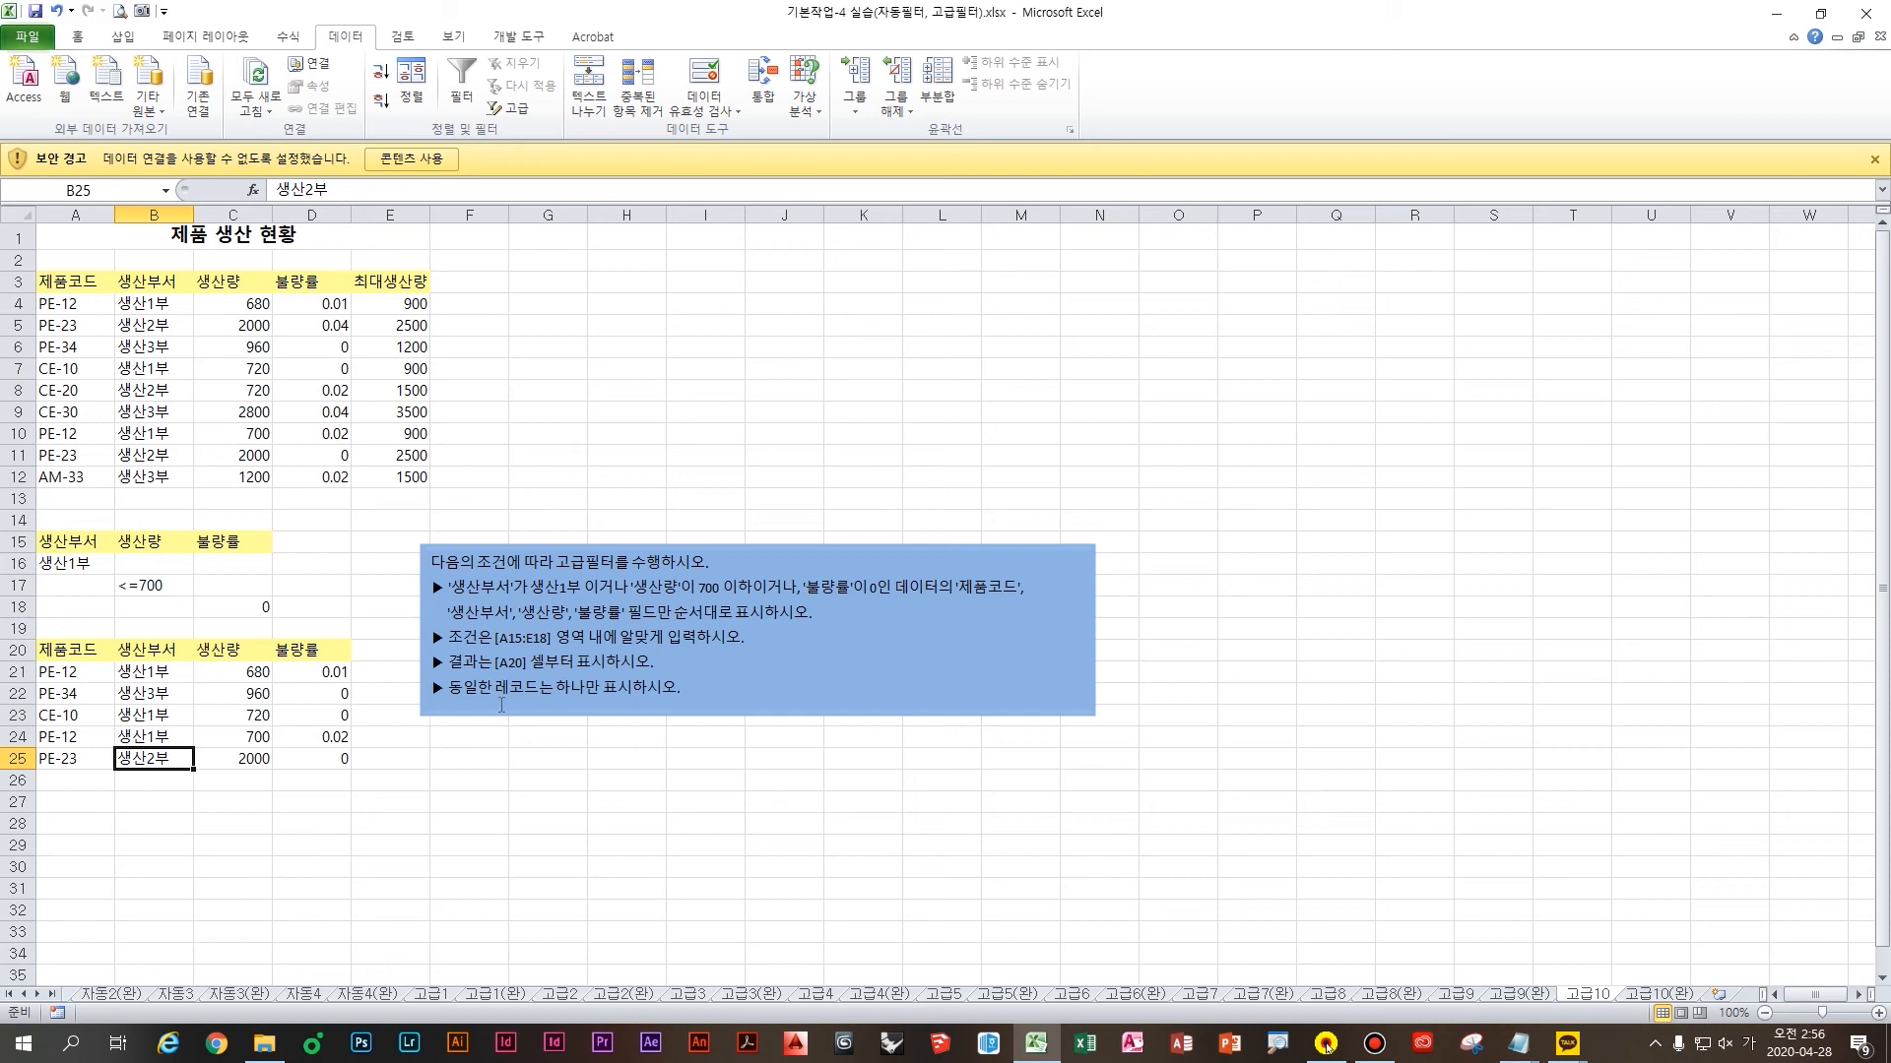
# Switch to the AutoFilter exam questions PDF in Adobe Acrobat and examine question 23 with its custom AutoFilter conditions
pyautogui.hotkey('alt', 'Tab')
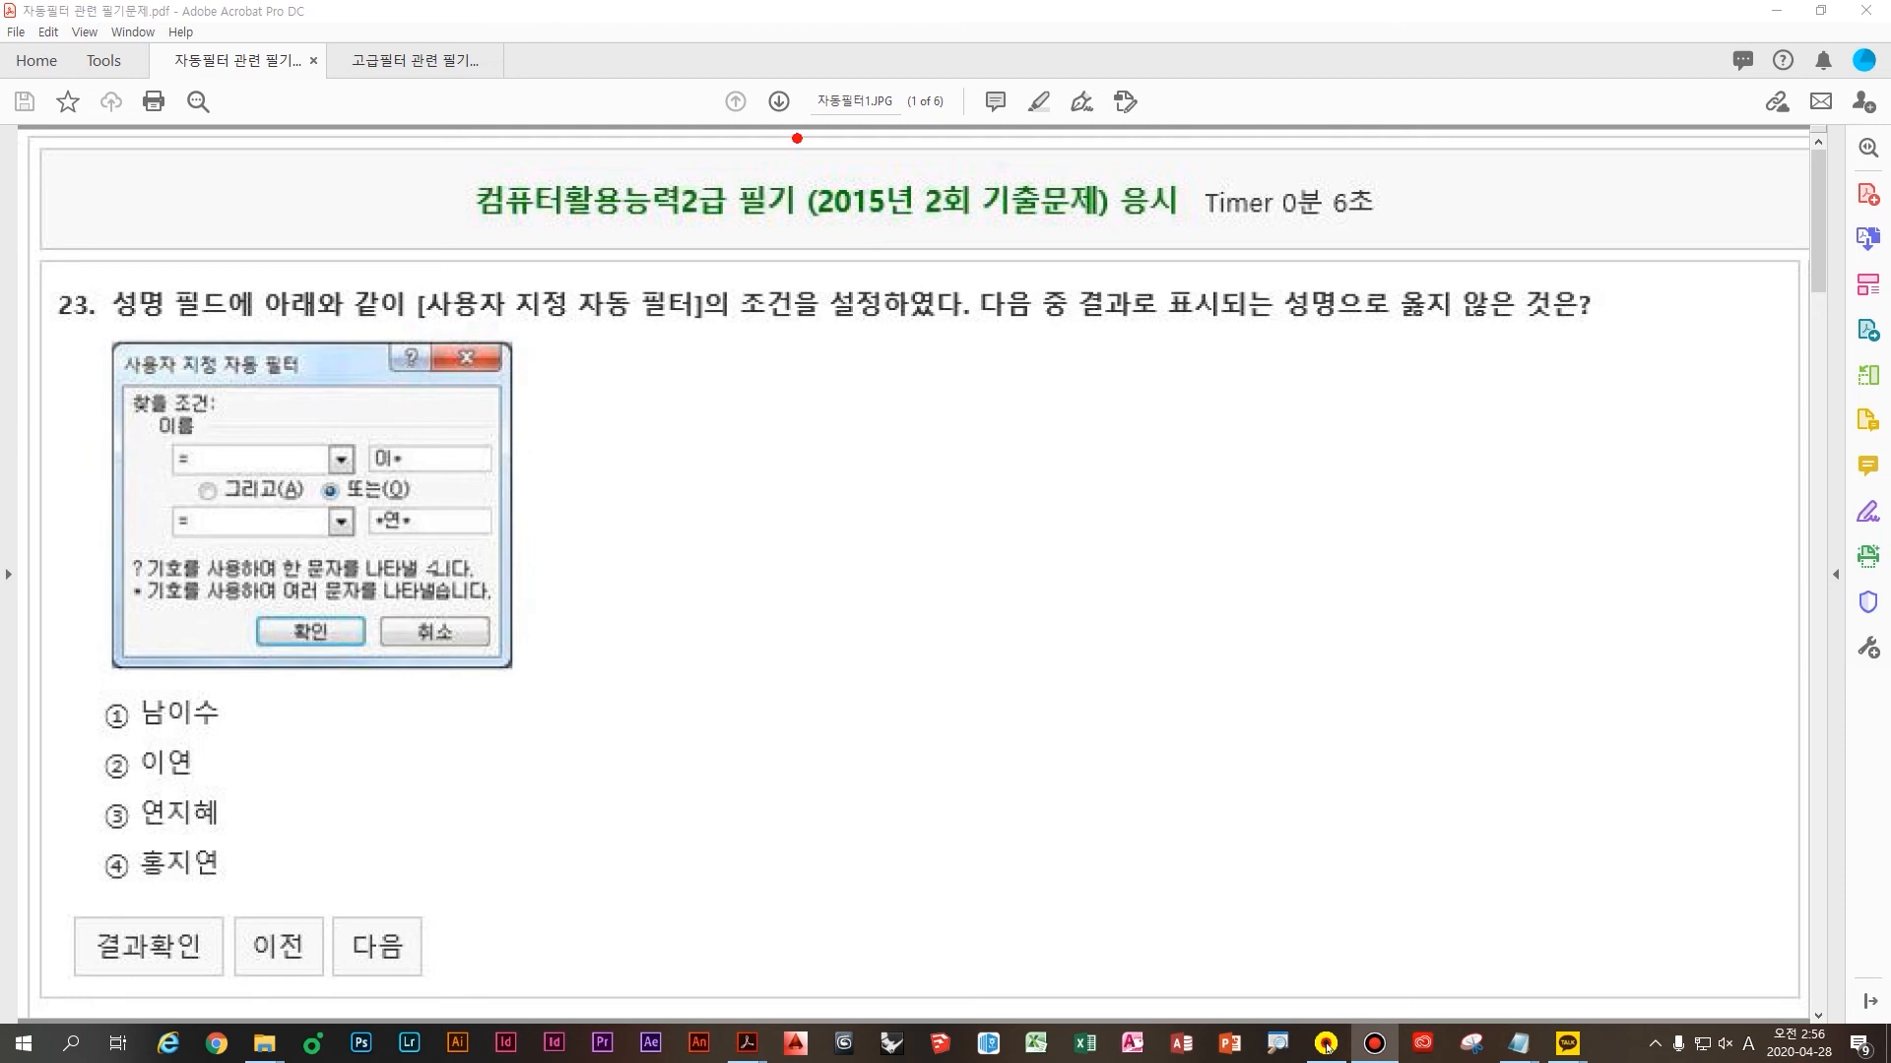
pyautogui.moveTo(443, 166); pyautogui.dragTo(1190, 264)
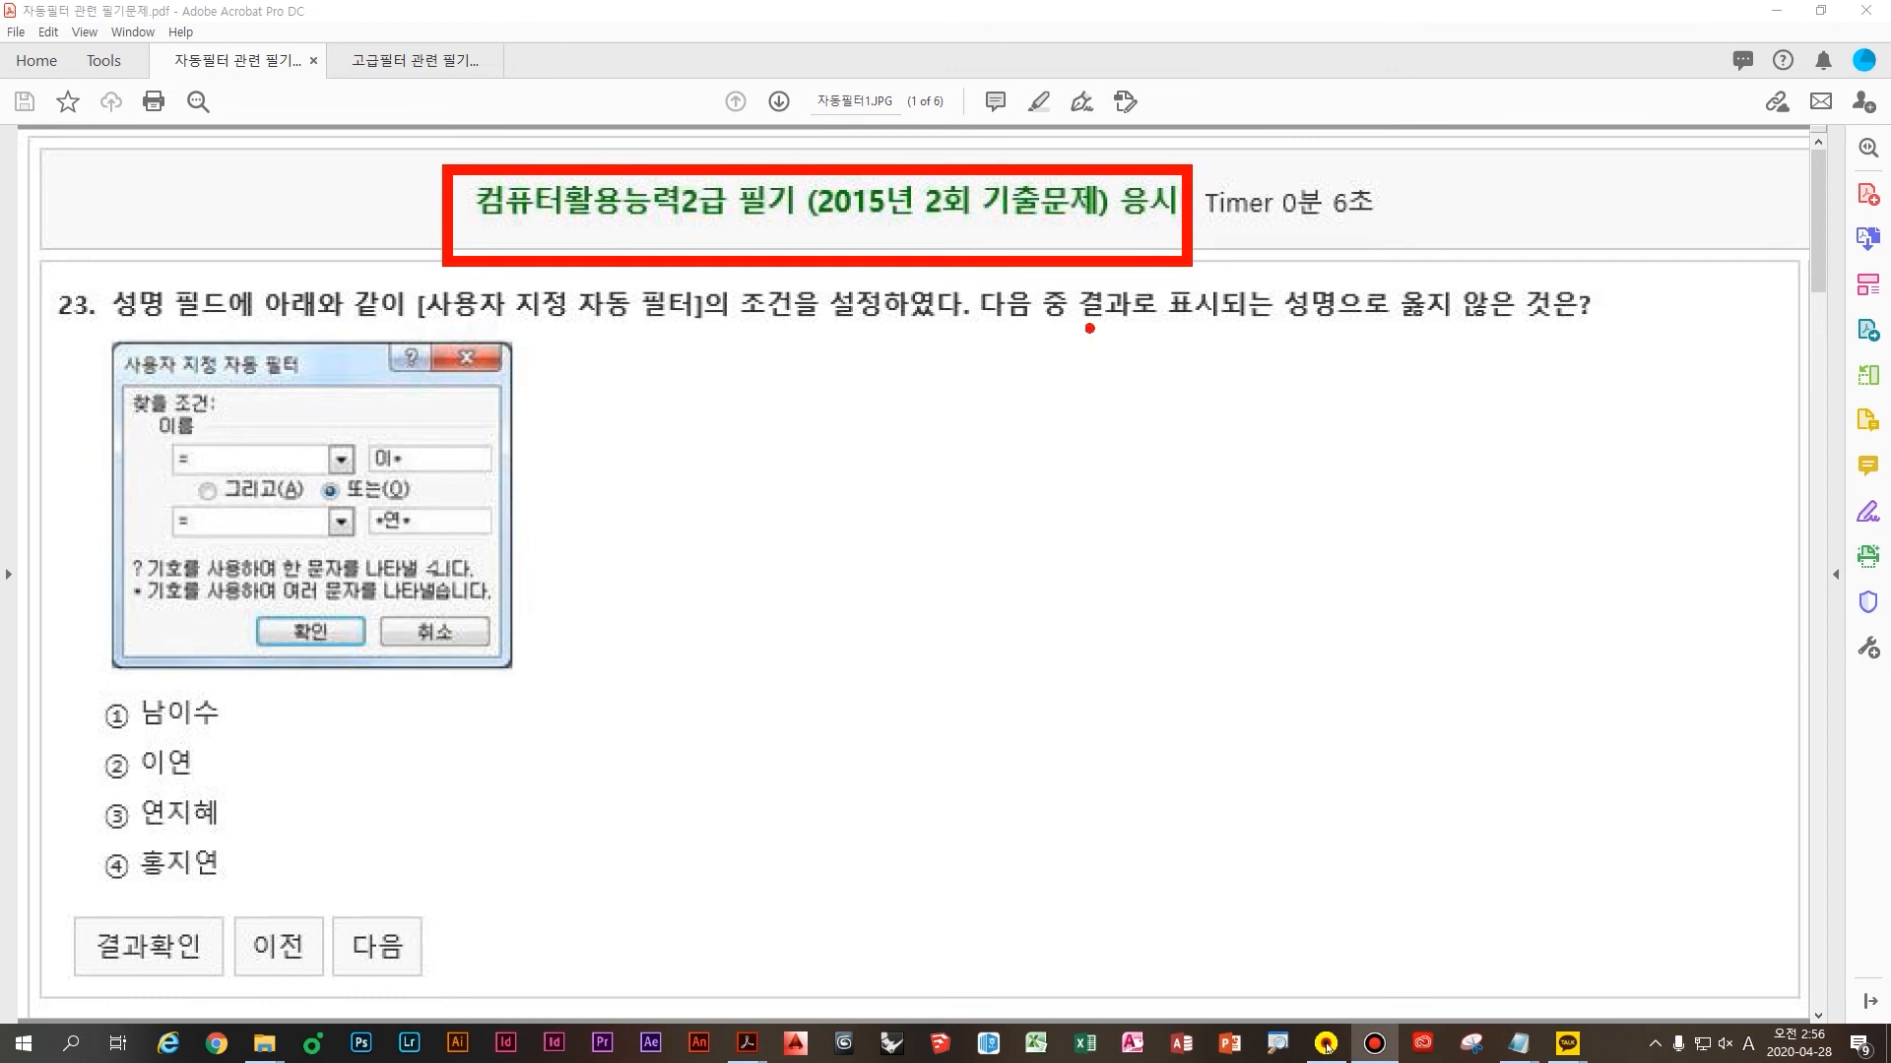
pyautogui.moveTo(1075, 326); pyautogui.dragTo(1568, 328)
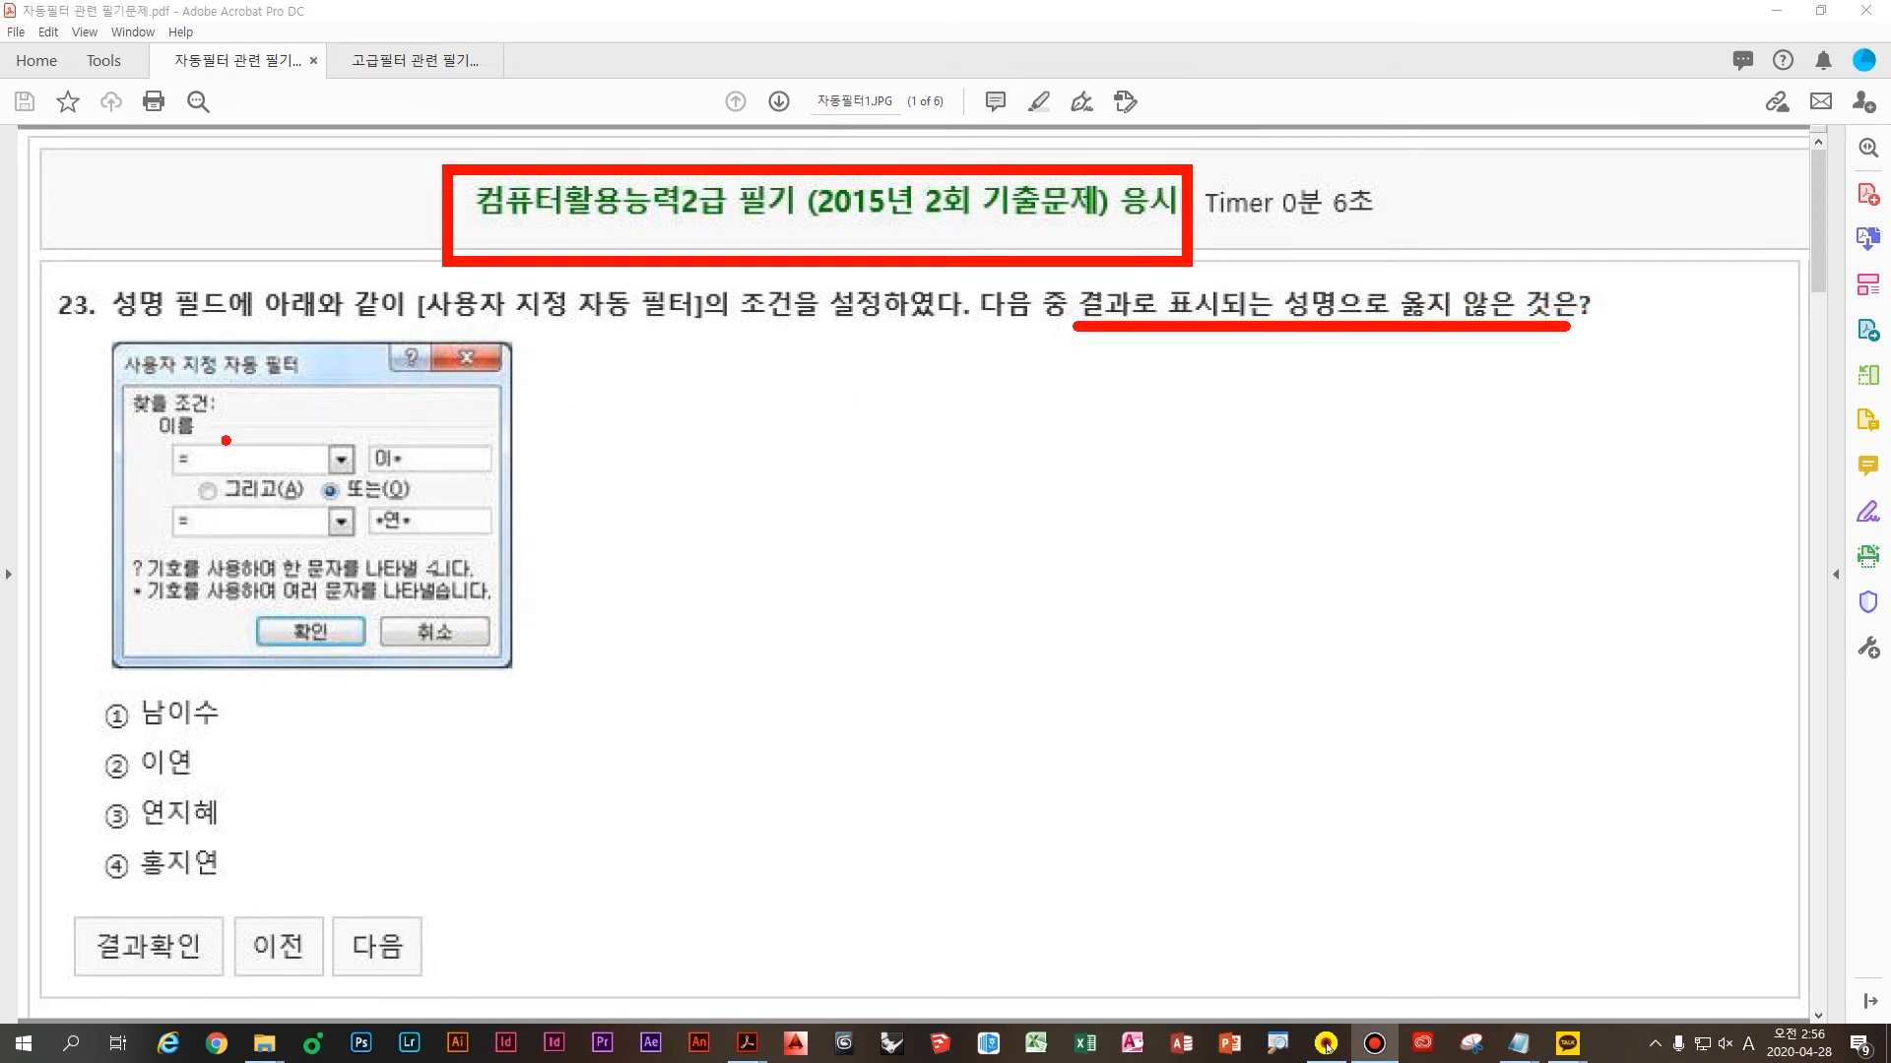
pyautogui.moveTo(233, 549); pyautogui.dragTo(227, 617)
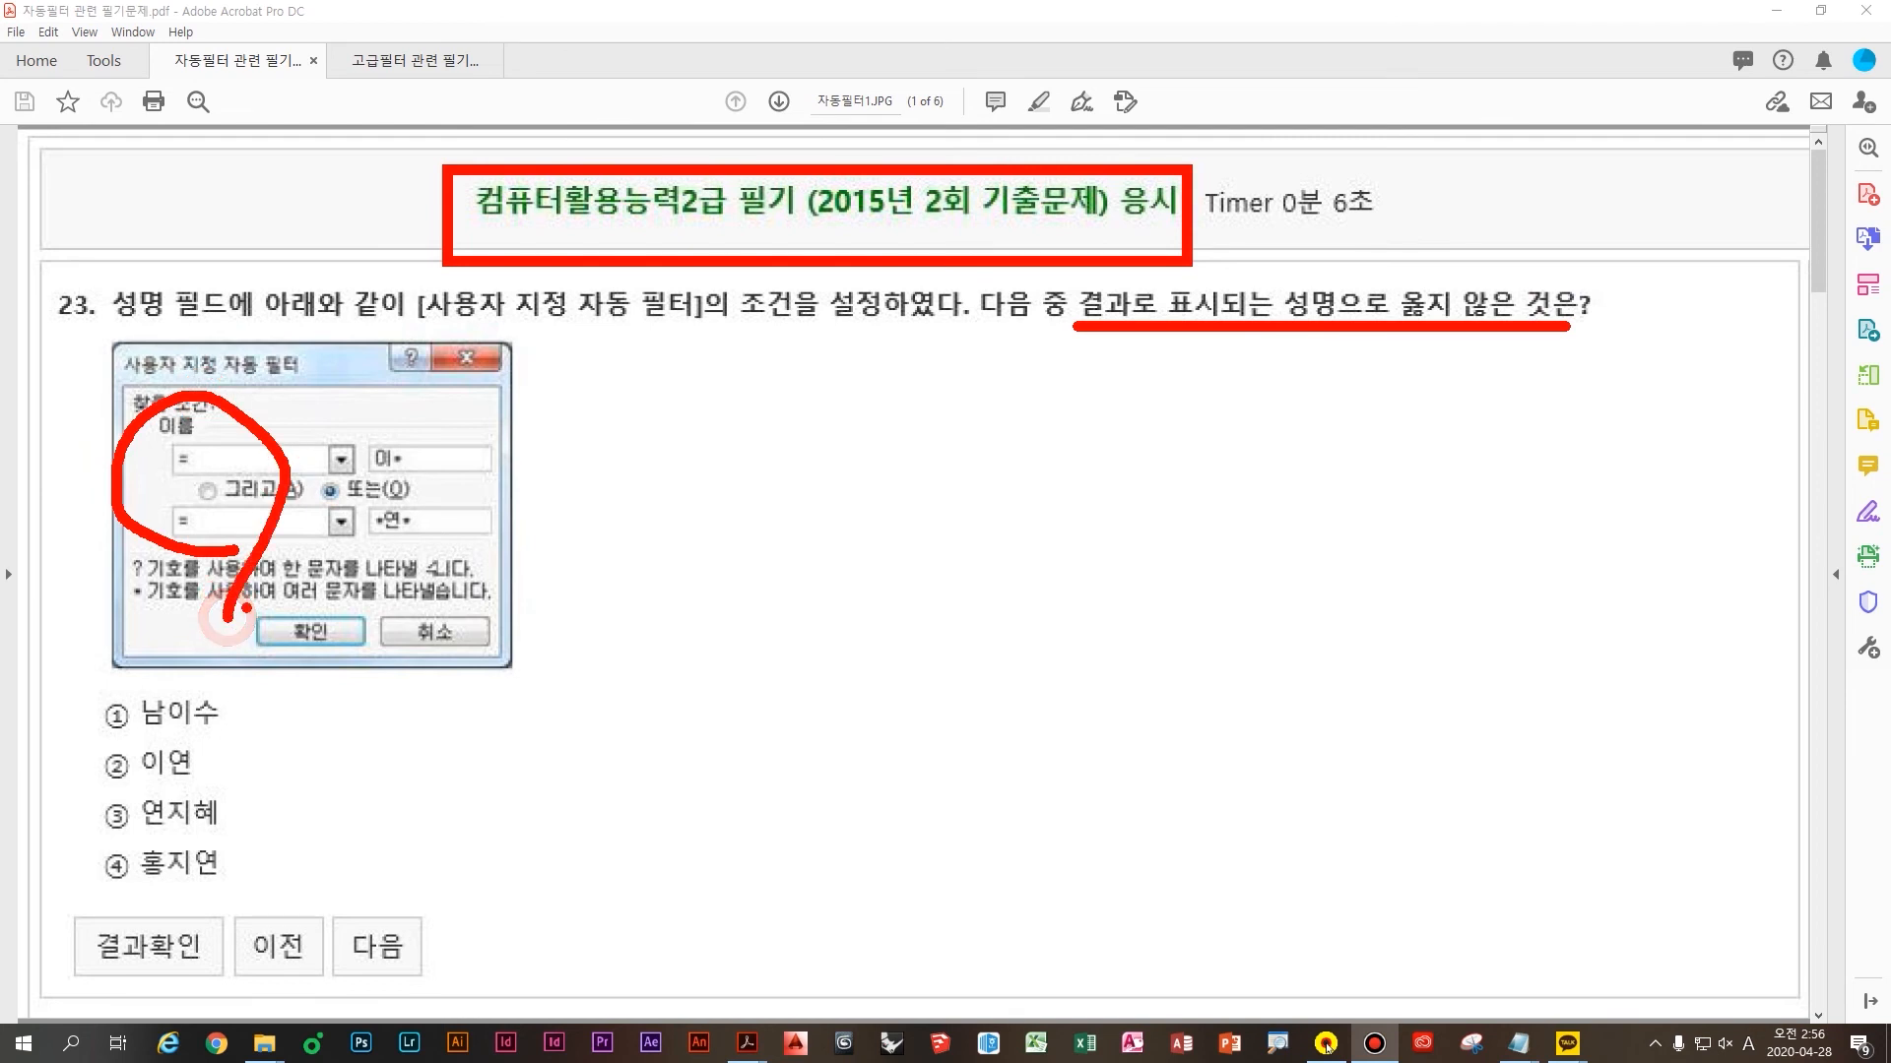
pyautogui.hotkey('ctrl', 'z')
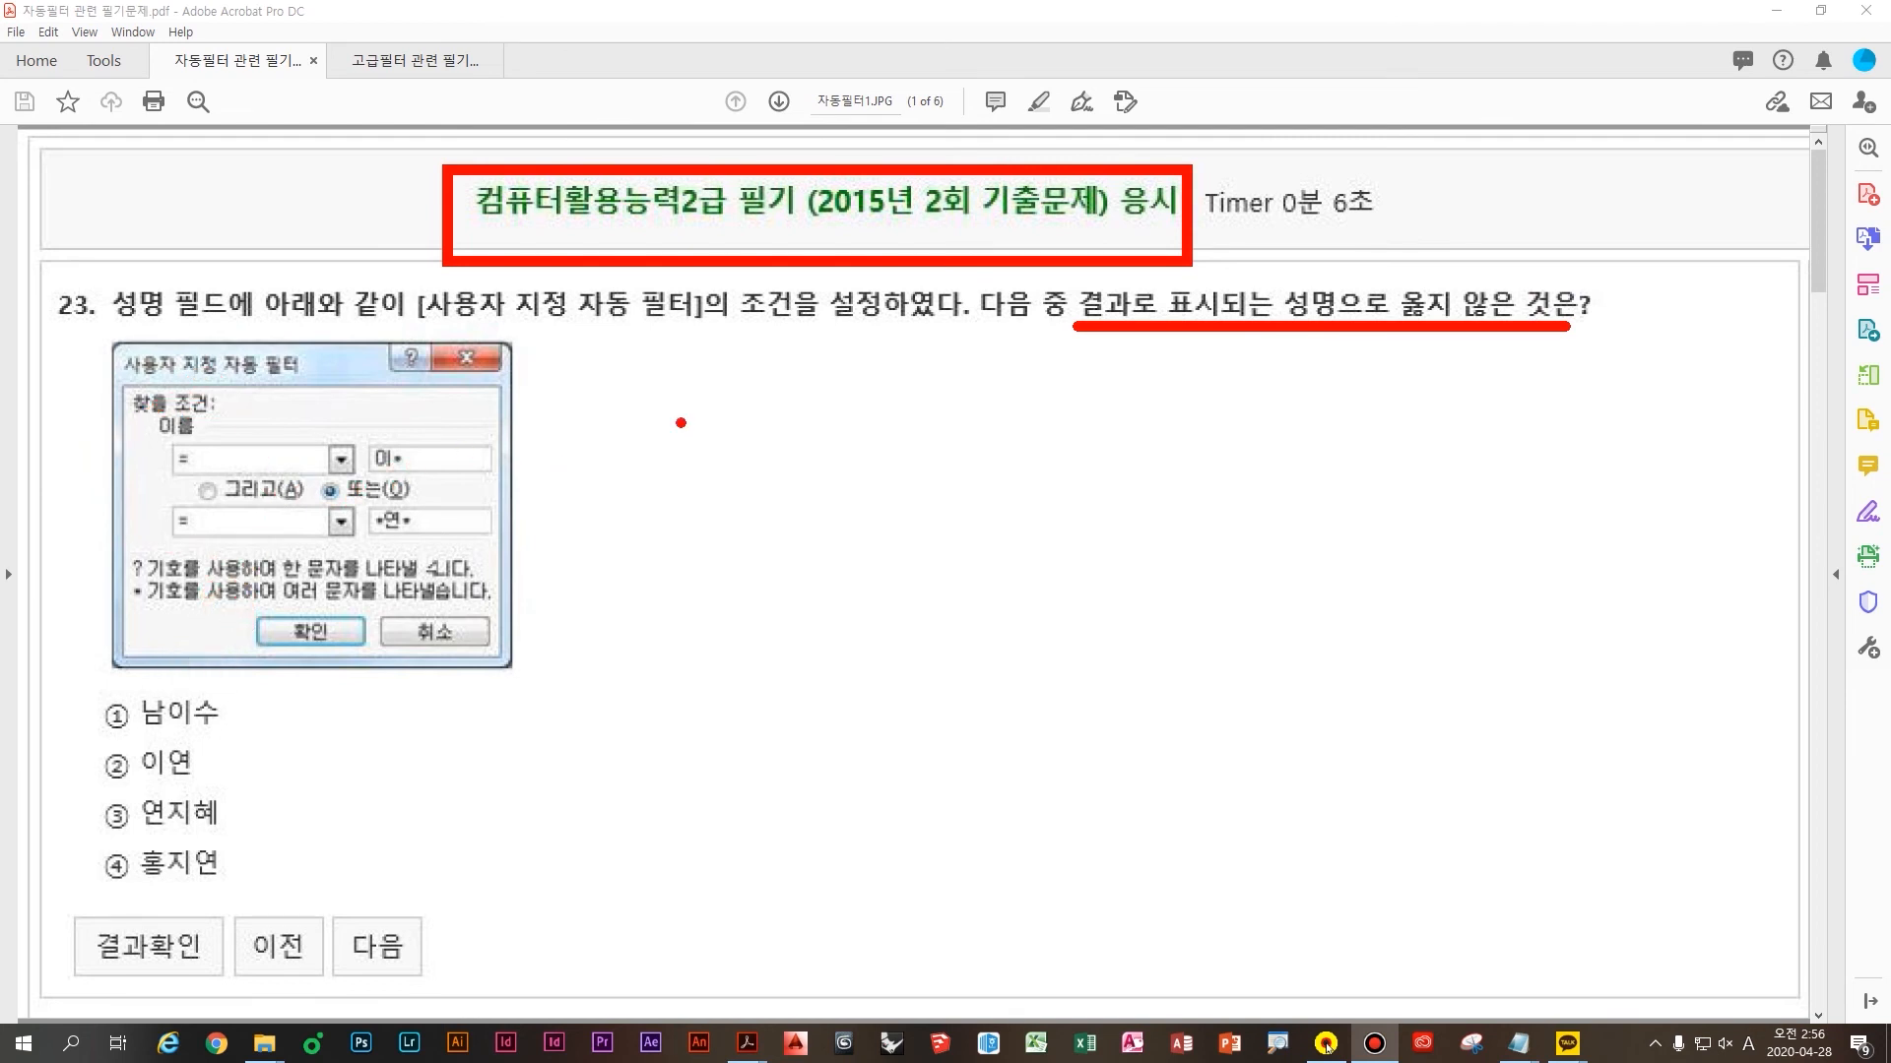
pyautogui.moveTo(680, 406); pyautogui.dragTo(722, 510)
pyautogui.moveTo(787, 386); pyautogui.dragTo(759, 453)
pyautogui.moveTo(794, 434); pyautogui.dragTo(822, 451)
pyautogui.moveTo(865, 386)
pyautogui.mouseDown()
pyautogui.moveTo(844, 507)
pyautogui.moveTo(931, 462)
pyautogui.moveTo(941, 497)
pyautogui.mouseUp()
pyautogui.moveTo(1085, 385); pyautogui.dragTo(1041, 455)
pyautogui.moveTo(1085, 413)
pyautogui.mouseDown()
pyautogui.moveTo(1095, 459)
pyautogui.moveTo(1135, 487)
pyautogui.mouseUp()
pyautogui.moveTo(1164, 410)
pyautogui.mouseDown()
pyautogui.moveTo(1179, 433)
pyautogui.moveTo(1265, 455)
pyautogui.mouseUp()
pyautogui.moveTo(1236, 473); pyautogui.dragTo(1230, 492)
pyautogui.moveTo(1363, 394); pyautogui.dragTo(1364, 488)
pyautogui.moveTo(1364, 448); pyautogui.dragTo(1443, 483)
pyautogui.moveTo(1472, 419); pyautogui.dragTo(1472, 487)
pyautogui.moveTo(1499, 404)
pyautogui.mouseDown()
pyautogui.moveTo(1499, 492)
pyautogui.moveTo(1556, 438)
pyautogui.mouseUp()
pyautogui.moveTo(1458, 473); pyautogui.dragTo(1601, 463)
pyautogui.moveTo(294, 472); pyautogui.dragTo(448, 508)
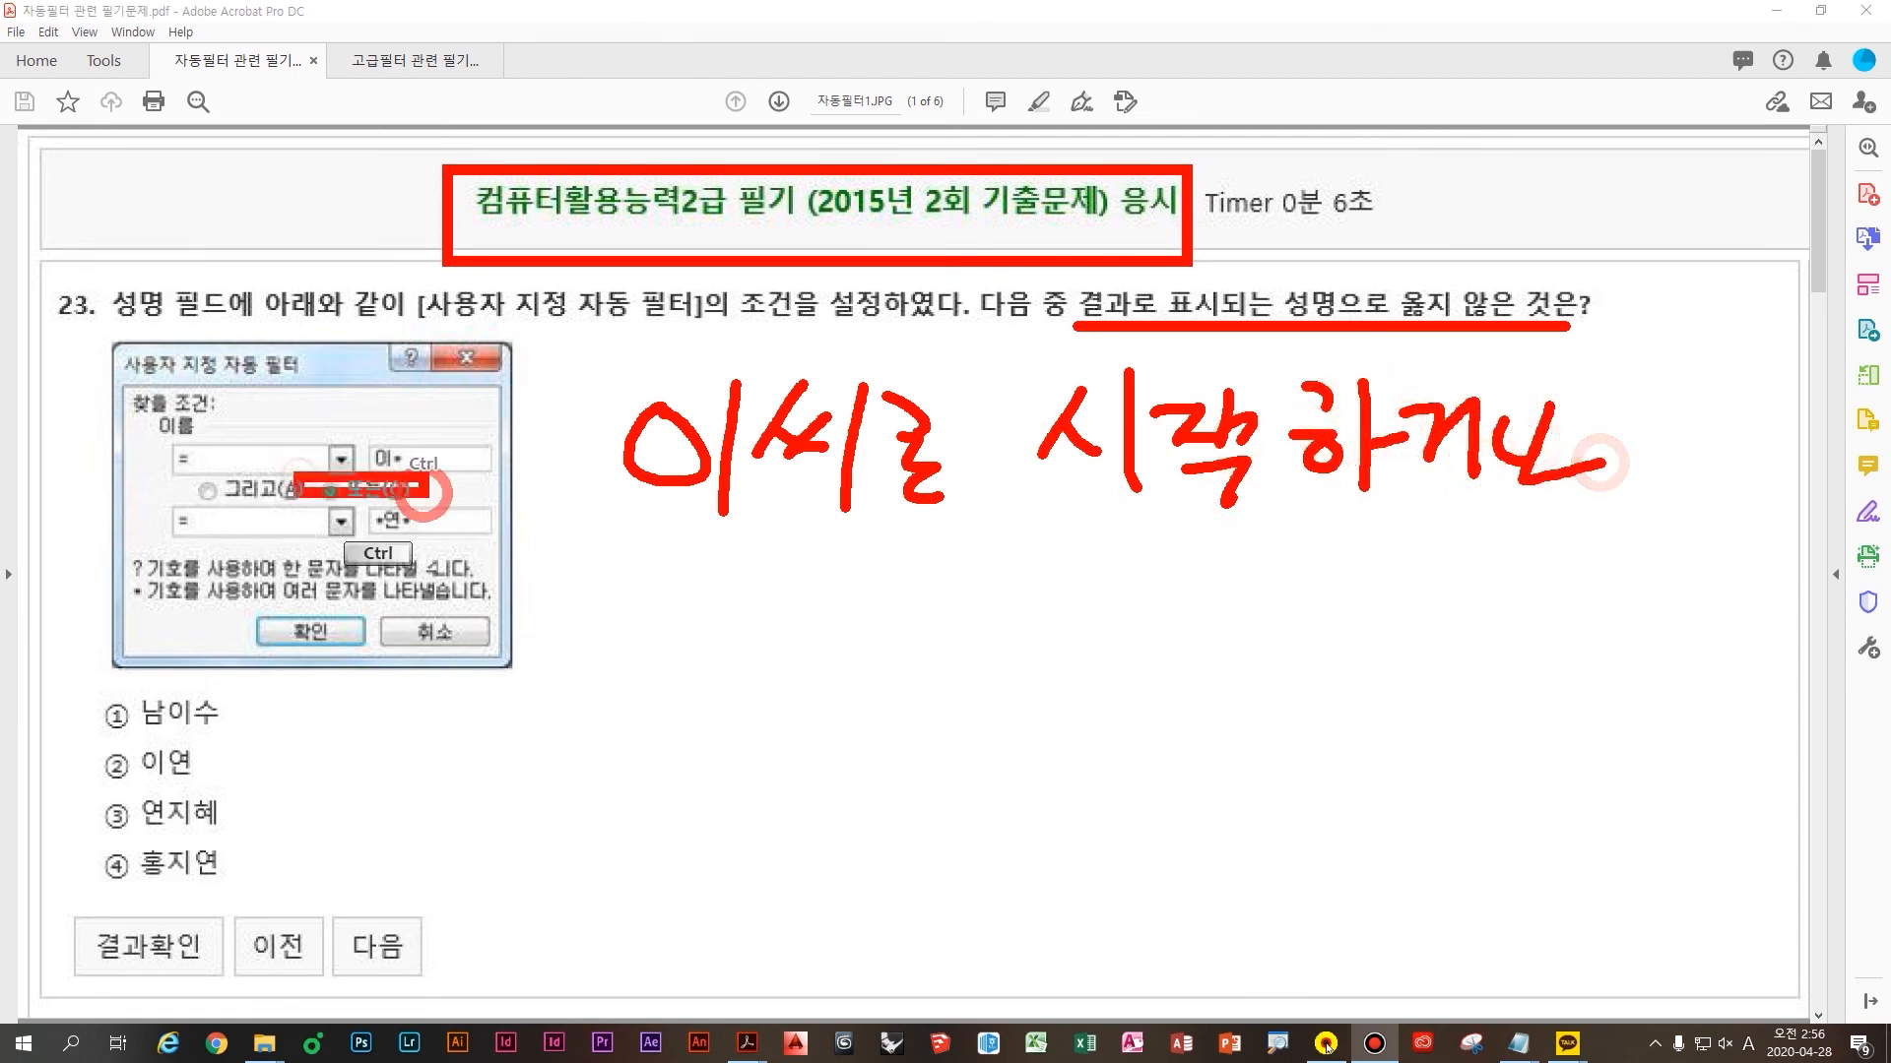
pyautogui.hotkey('ctrl', 'z')
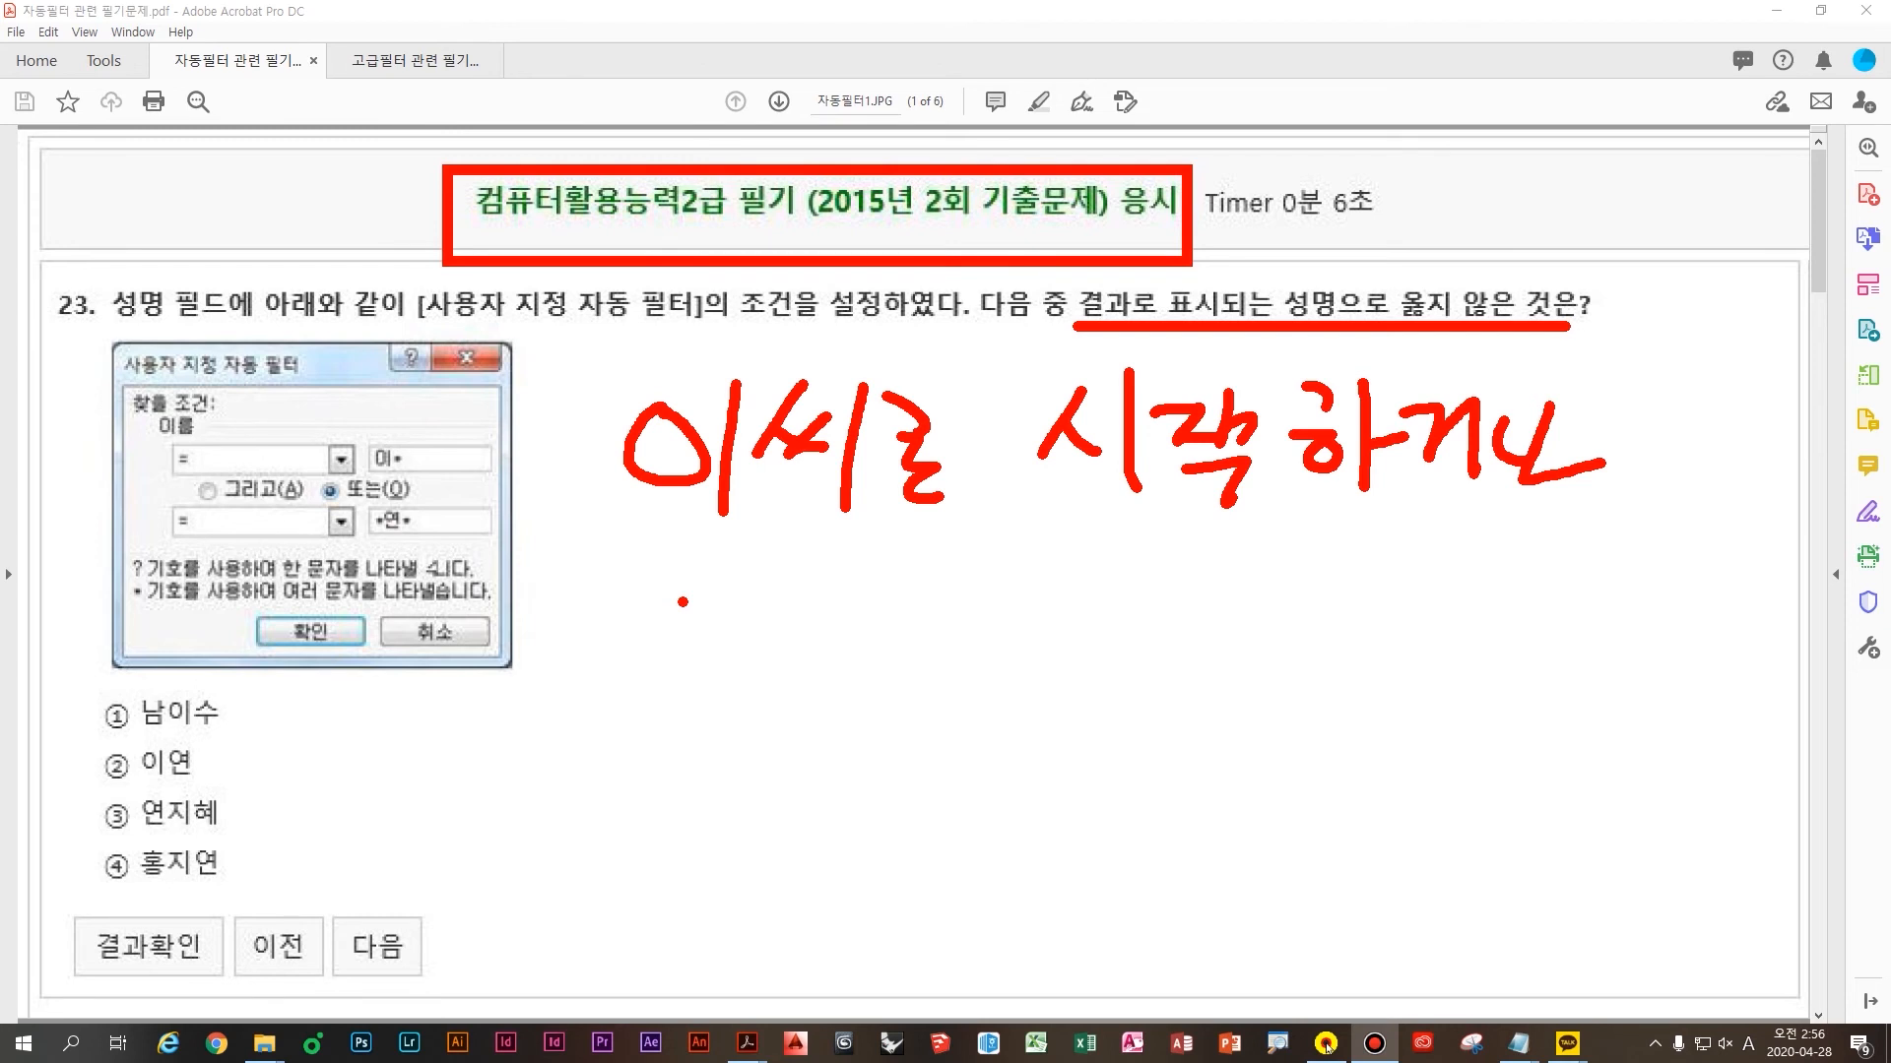
pyautogui.moveTo(690, 591)
pyautogui.mouseDown()
pyautogui.moveTo(680, 606)
pyautogui.moveTo(734, 620)
pyautogui.moveTo(734, 701)
pyautogui.mouseUp()
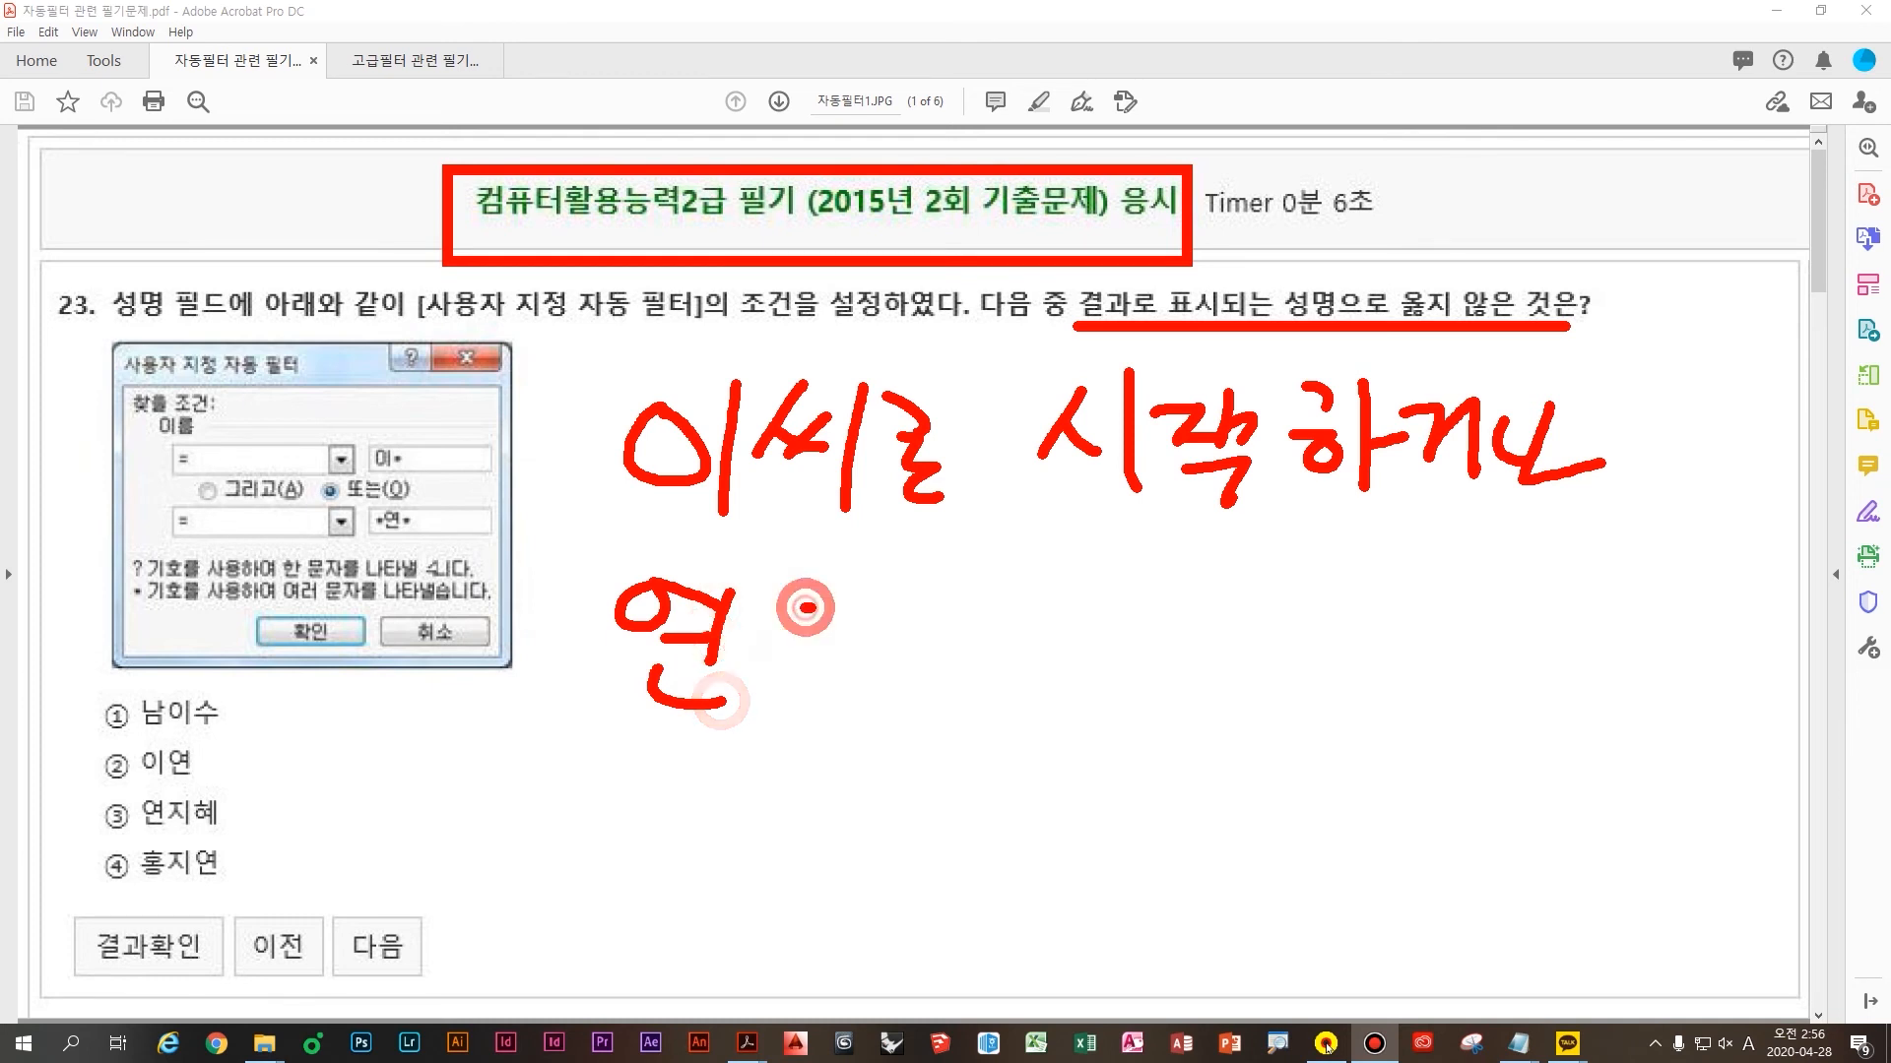
pyautogui.moveTo(805, 611); pyautogui.dragTo(837, 665)
pyautogui.moveTo(771, 672)
pyautogui.mouseDown()
pyautogui.moveTo(854, 673)
pyautogui.moveTo(884, 715)
pyautogui.mouseUp()
pyautogui.moveTo(880, 596); pyautogui.dragTo(891, 704)
pyautogui.moveTo(935, 591); pyautogui.dragTo(933, 724)
pyautogui.moveTo(940, 669); pyautogui.dragTo(985, 668)
pyautogui.moveTo(1024, 591); pyautogui.dragTo(1093, 660)
pyautogui.moveTo(1063, 680); pyautogui.dragTo(1142, 714)
pyautogui.moveTo(1280, 556); pyautogui.dragTo(1325, 561)
pyautogui.moveTo(1349, 571)
pyautogui.mouseDown()
pyautogui.moveTo(1310, 606)
pyautogui.moveTo(1374, 642)
pyautogui.mouseUp()
pyautogui.moveTo(1309, 655); pyautogui.dragTo(1369, 680)
pyautogui.moveTo(1423, 615); pyautogui.dragTo(1458, 620)
pyautogui.moveTo(1437, 635); pyautogui.dragTo(1447, 670)
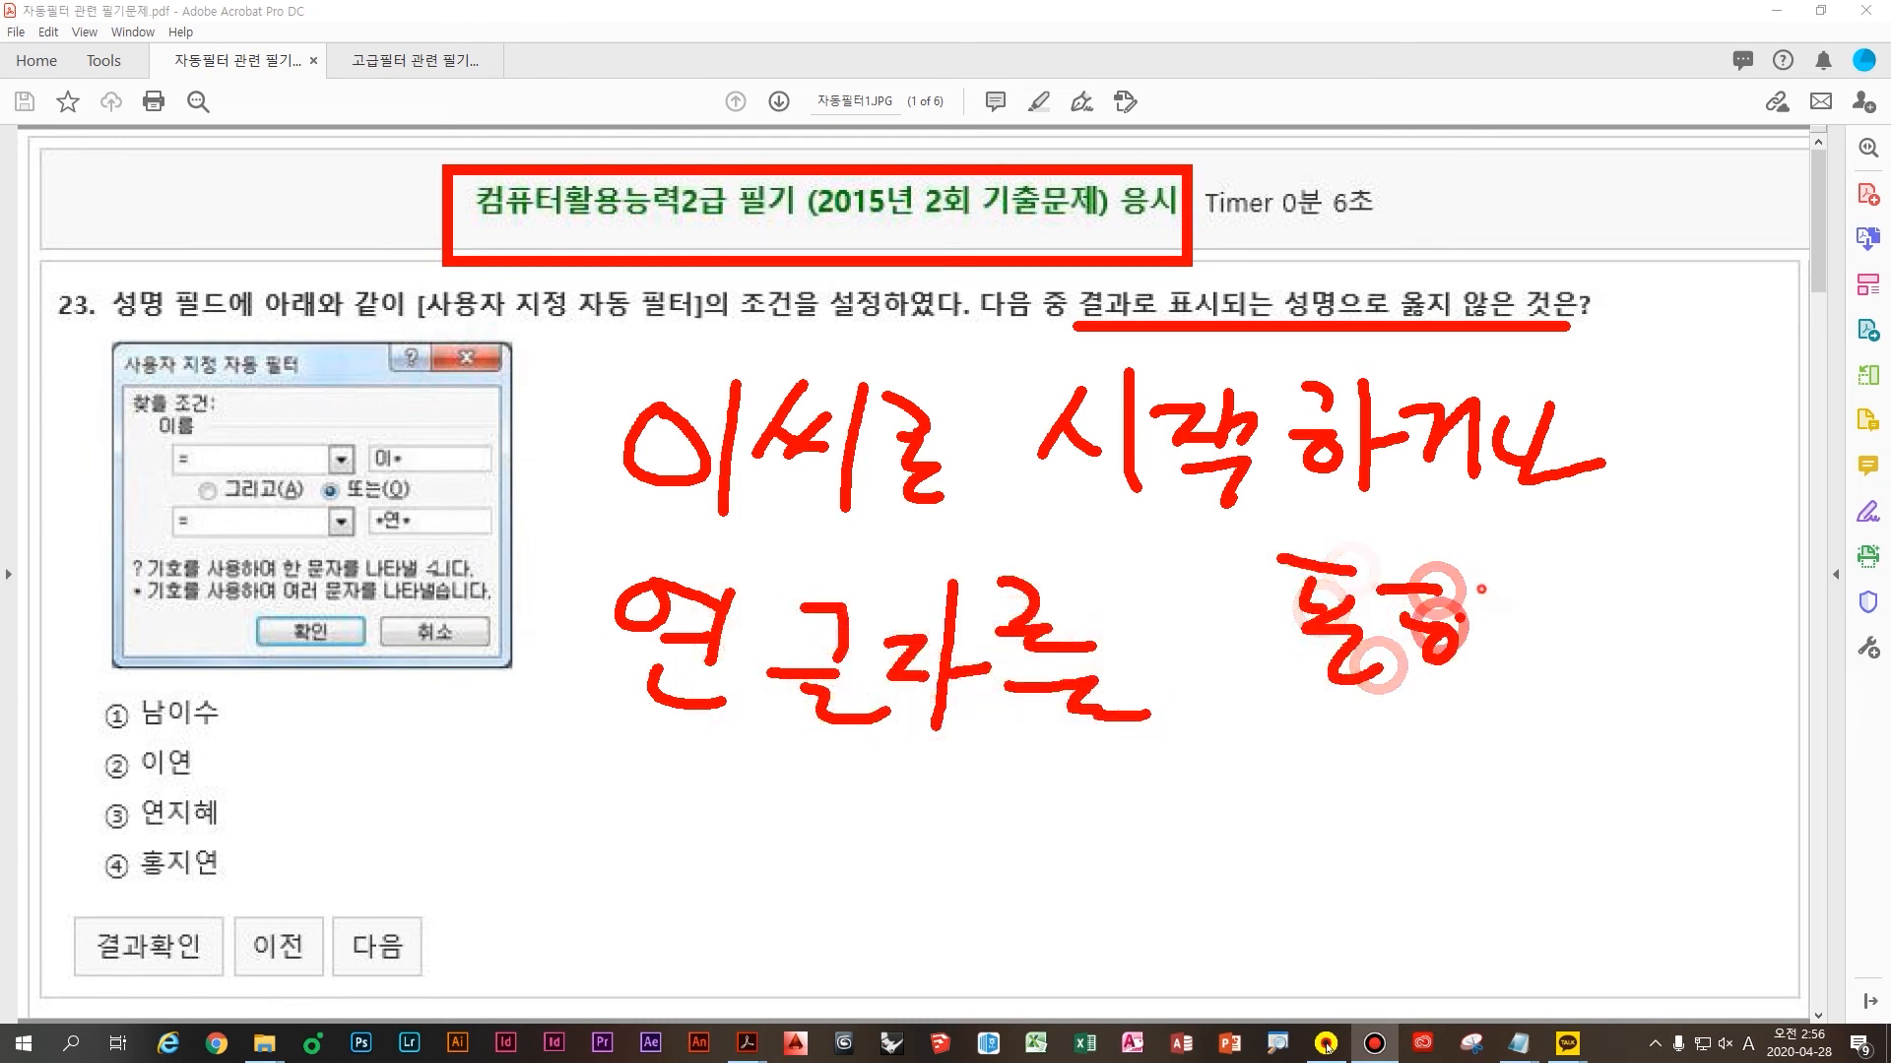
# Finish handwriting 포함 in the red note on question 23 and box answer options 2, 3 and 4 in red
pyautogui.moveTo(1506, 595); pyautogui.dragTo(1507, 690)
pyautogui.moveTo(1512, 650)
pyautogui.mouseDown()
pyautogui.moveTo(1533, 646)
pyautogui.moveTo(1526, 726)
pyautogui.mouseUp()
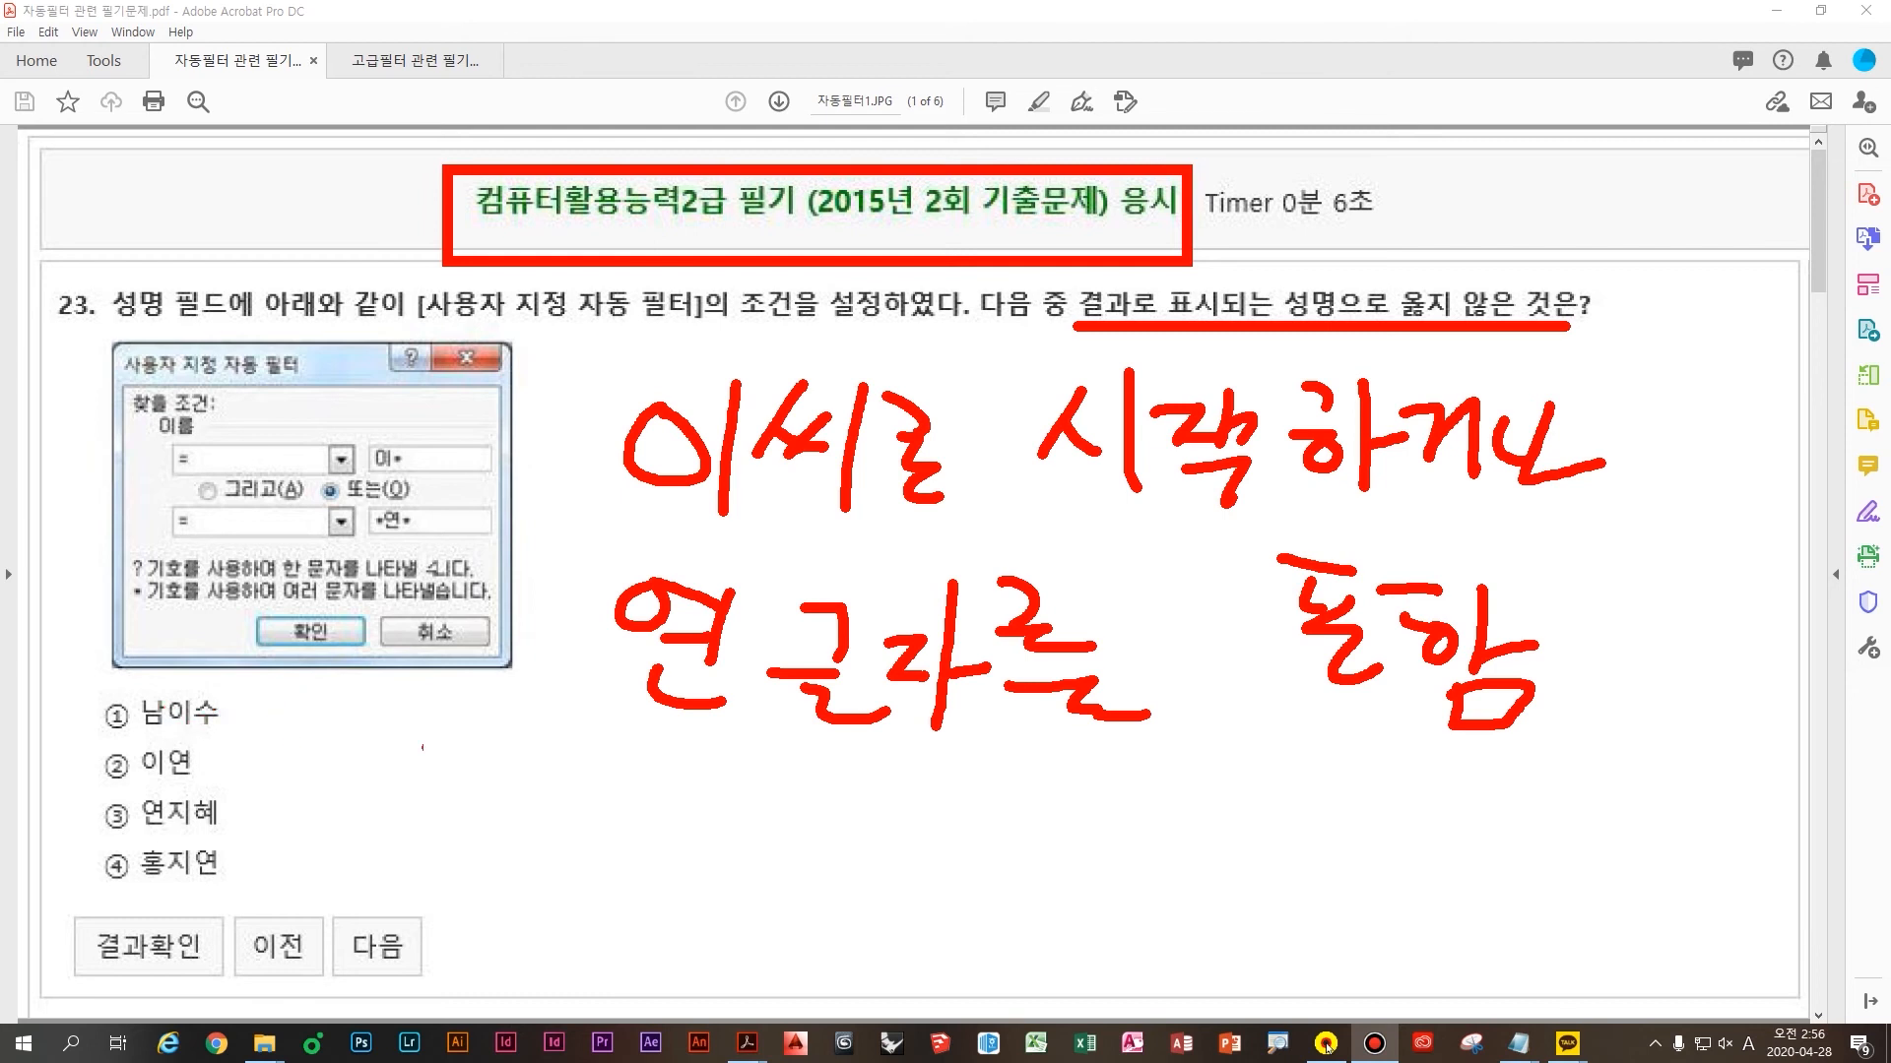
pyautogui.moveTo(83, 743); pyautogui.dragTo(229, 784)
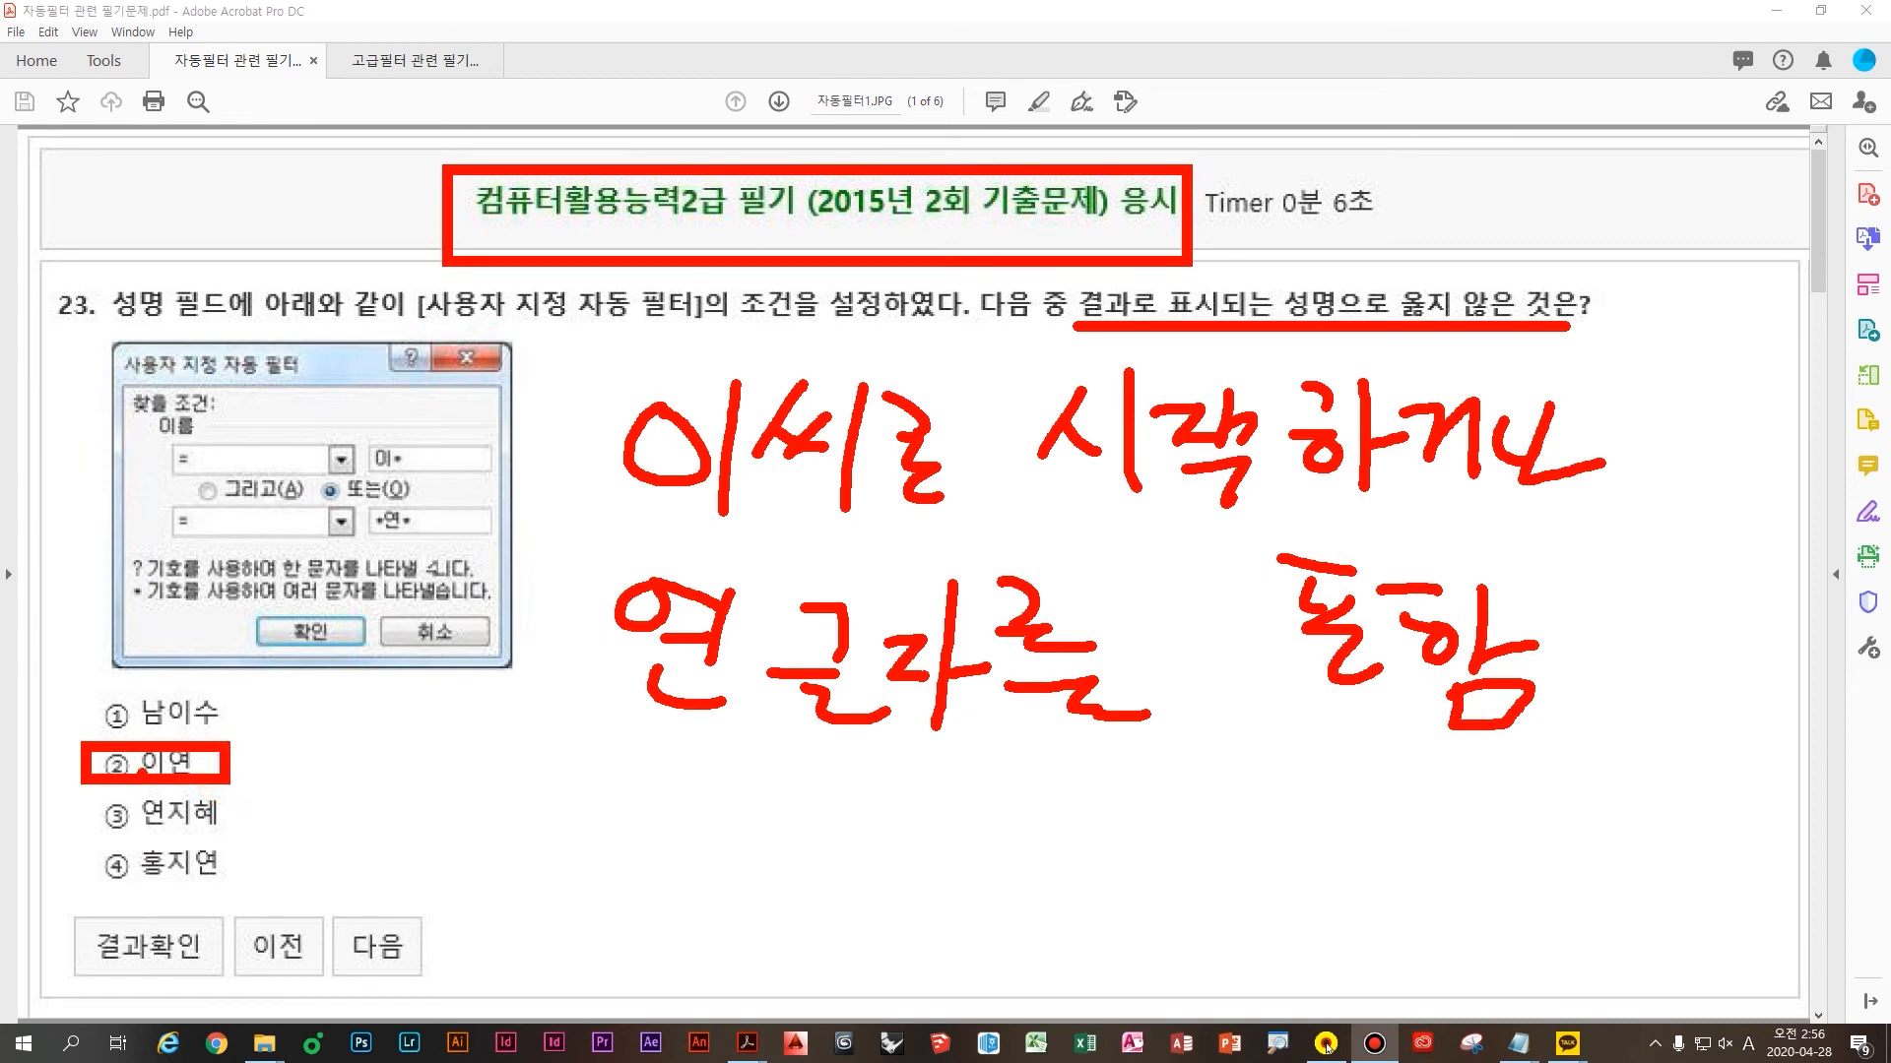
pyautogui.moveTo(90, 797); pyautogui.dragTo(260, 839)
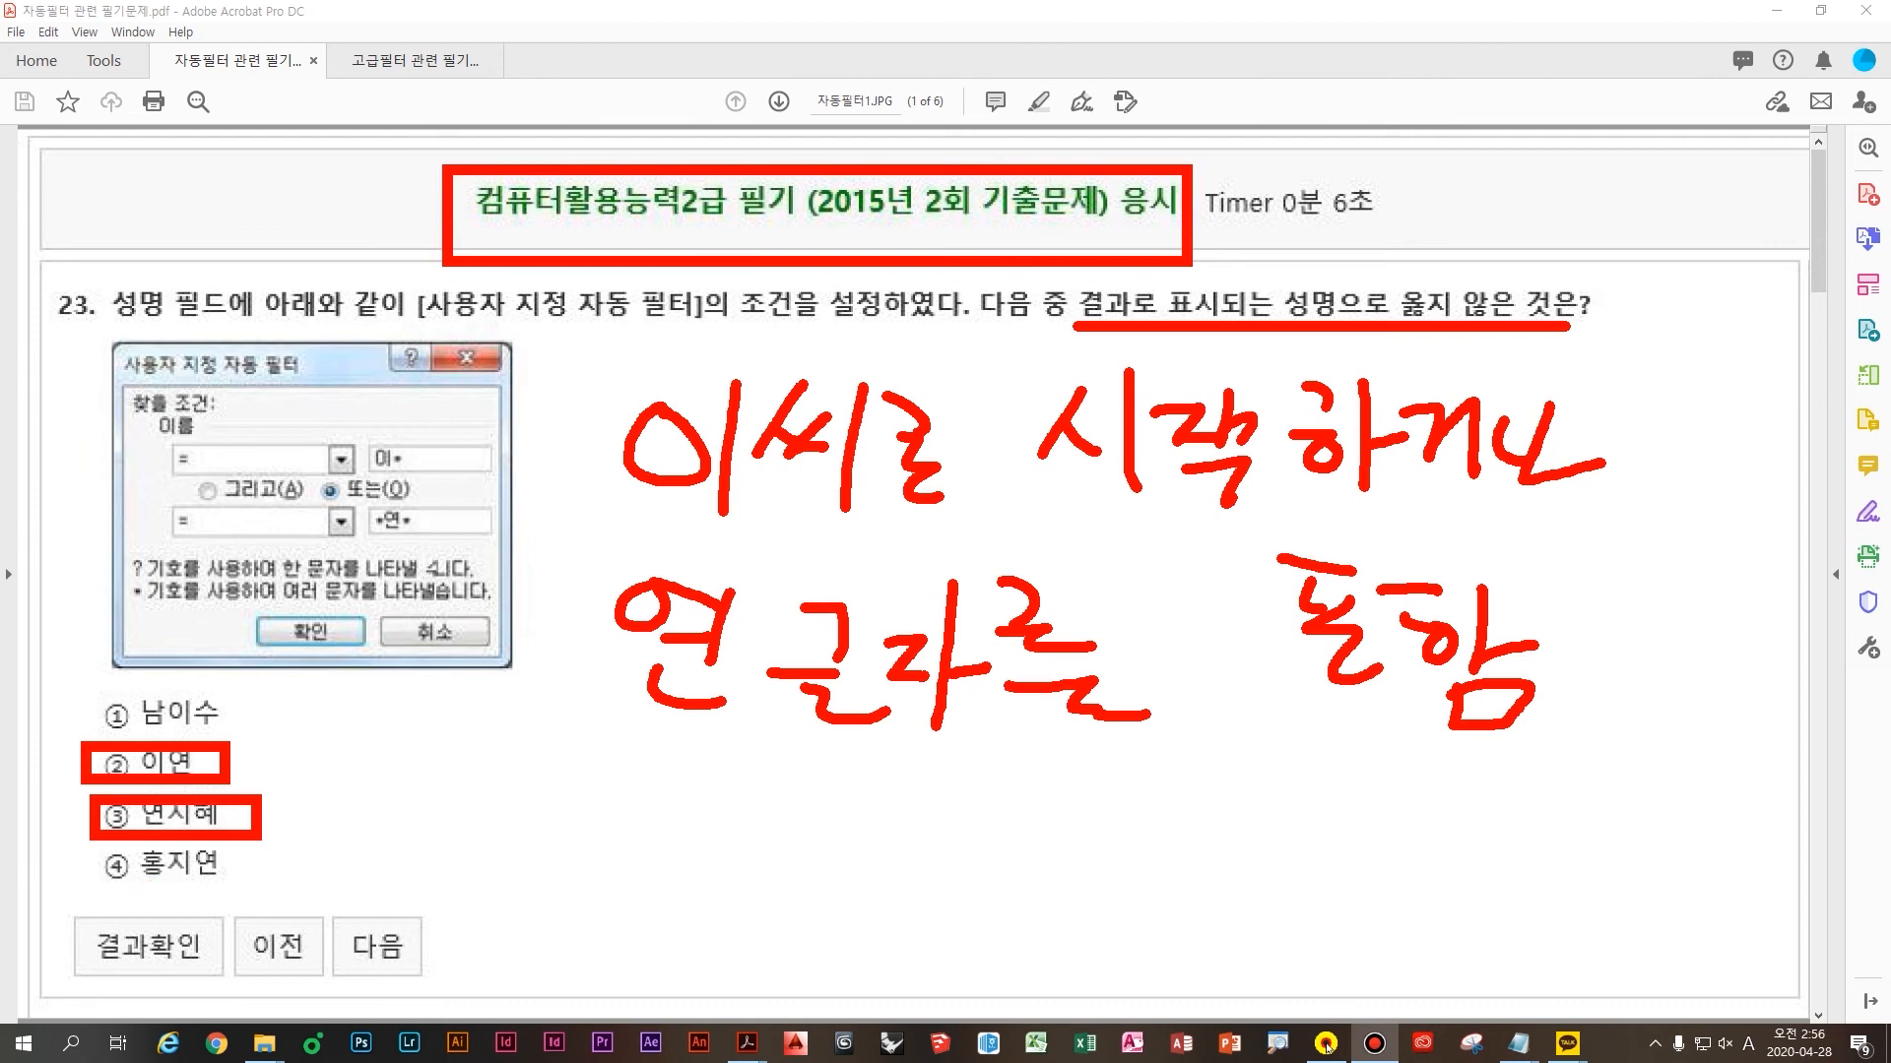
pyautogui.moveTo(87, 845)
pyautogui.mouseDown()
pyautogui.moveTo(133, 884)
pyautogui.moveTo(249, 901)
pyautogui.mouseUp()
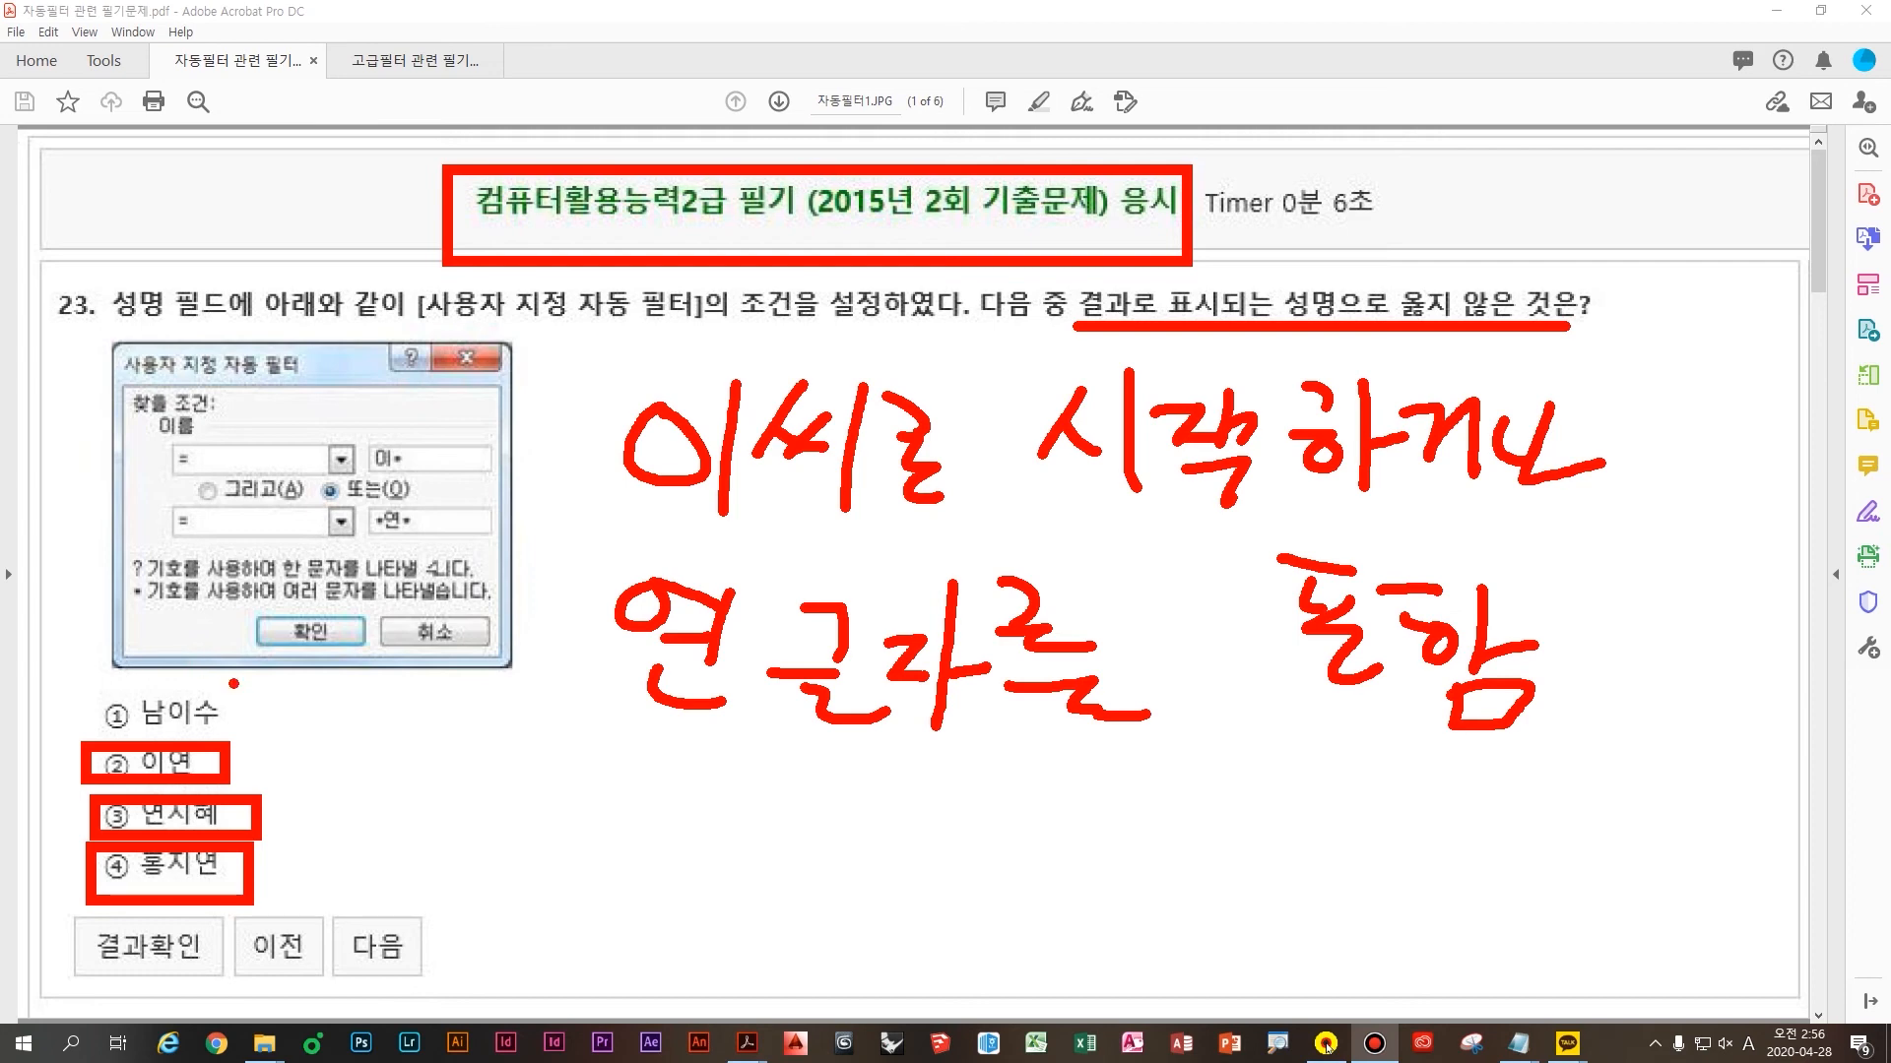
# Tick answer option 1 of question 23 in blue, then clear the markings and go past its answer page to question 21
pyautogui.press('b')
pyautogui.moveTo(93, 687)
pyautogui.mouseDown()
pyautogui.moveTo(116, 719)
pyautogui.moveTo(165, 650)
pyautogui.mouseUp()
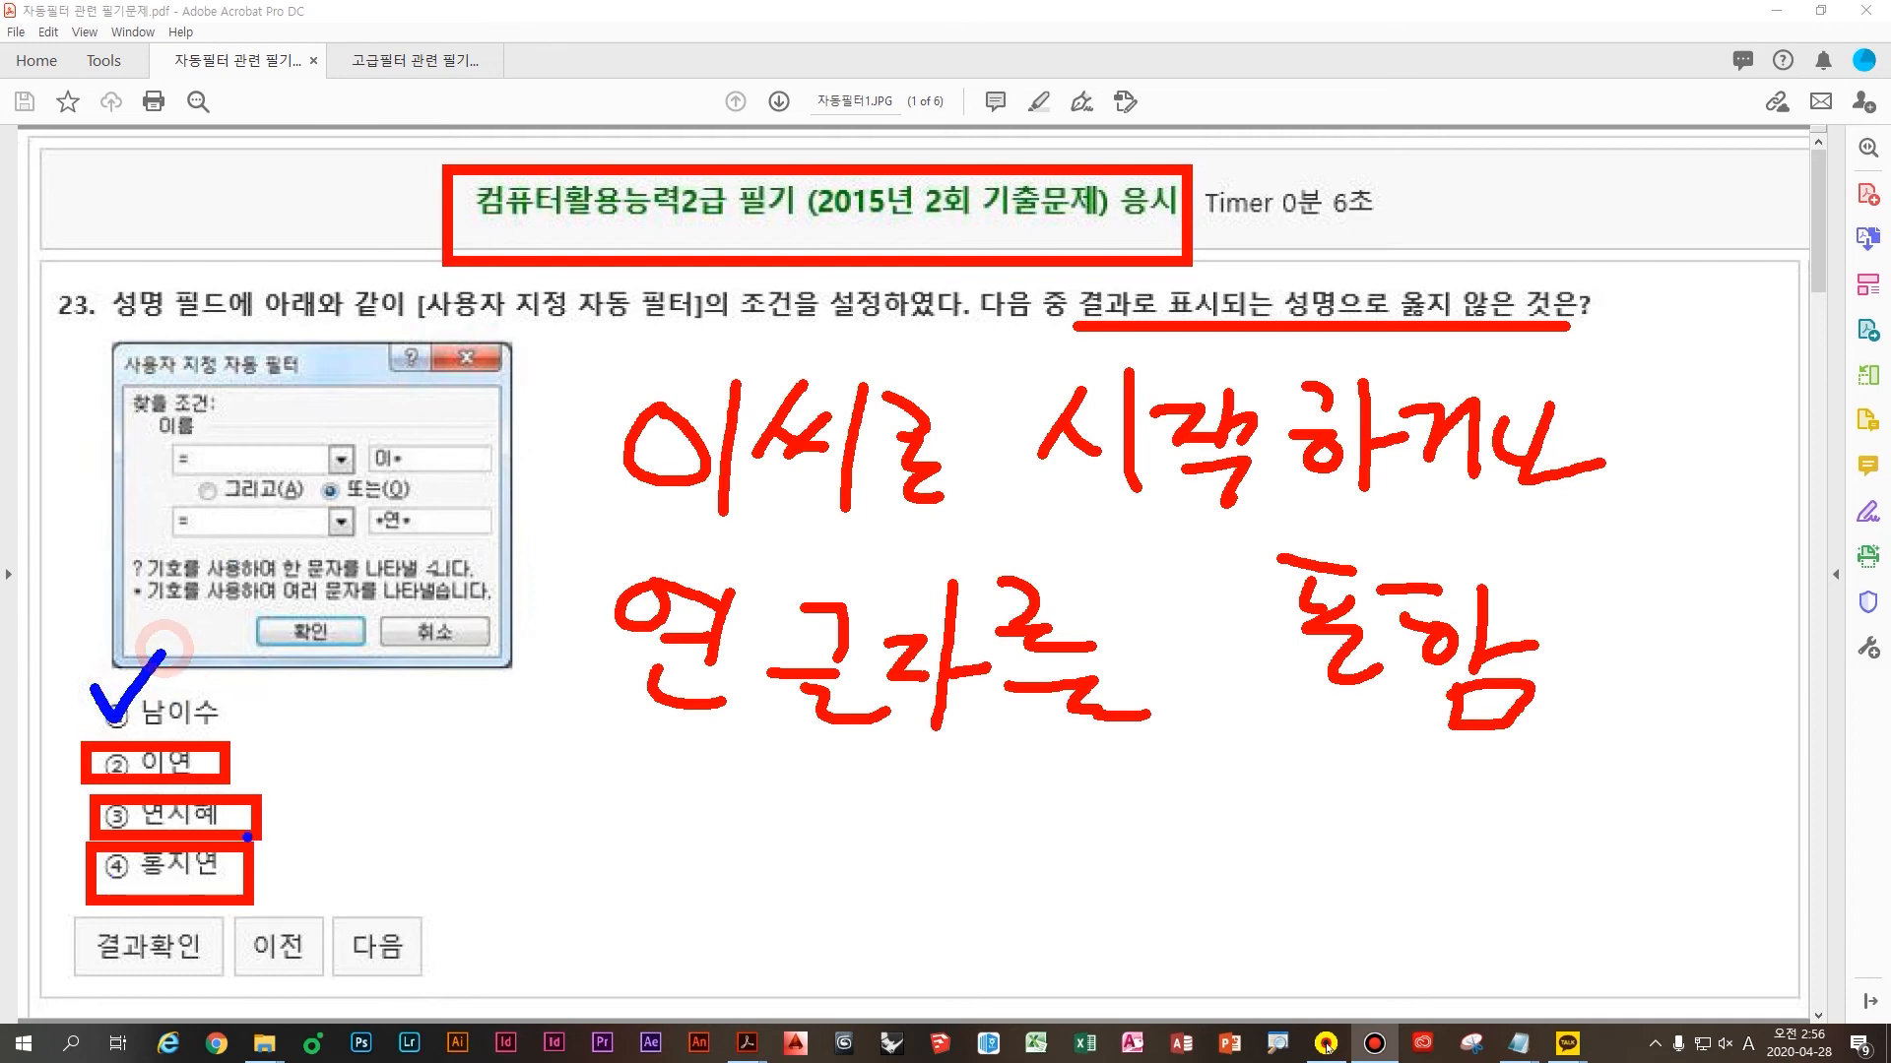
pyautogui.press('e')
pyautogui.click(428, 446)
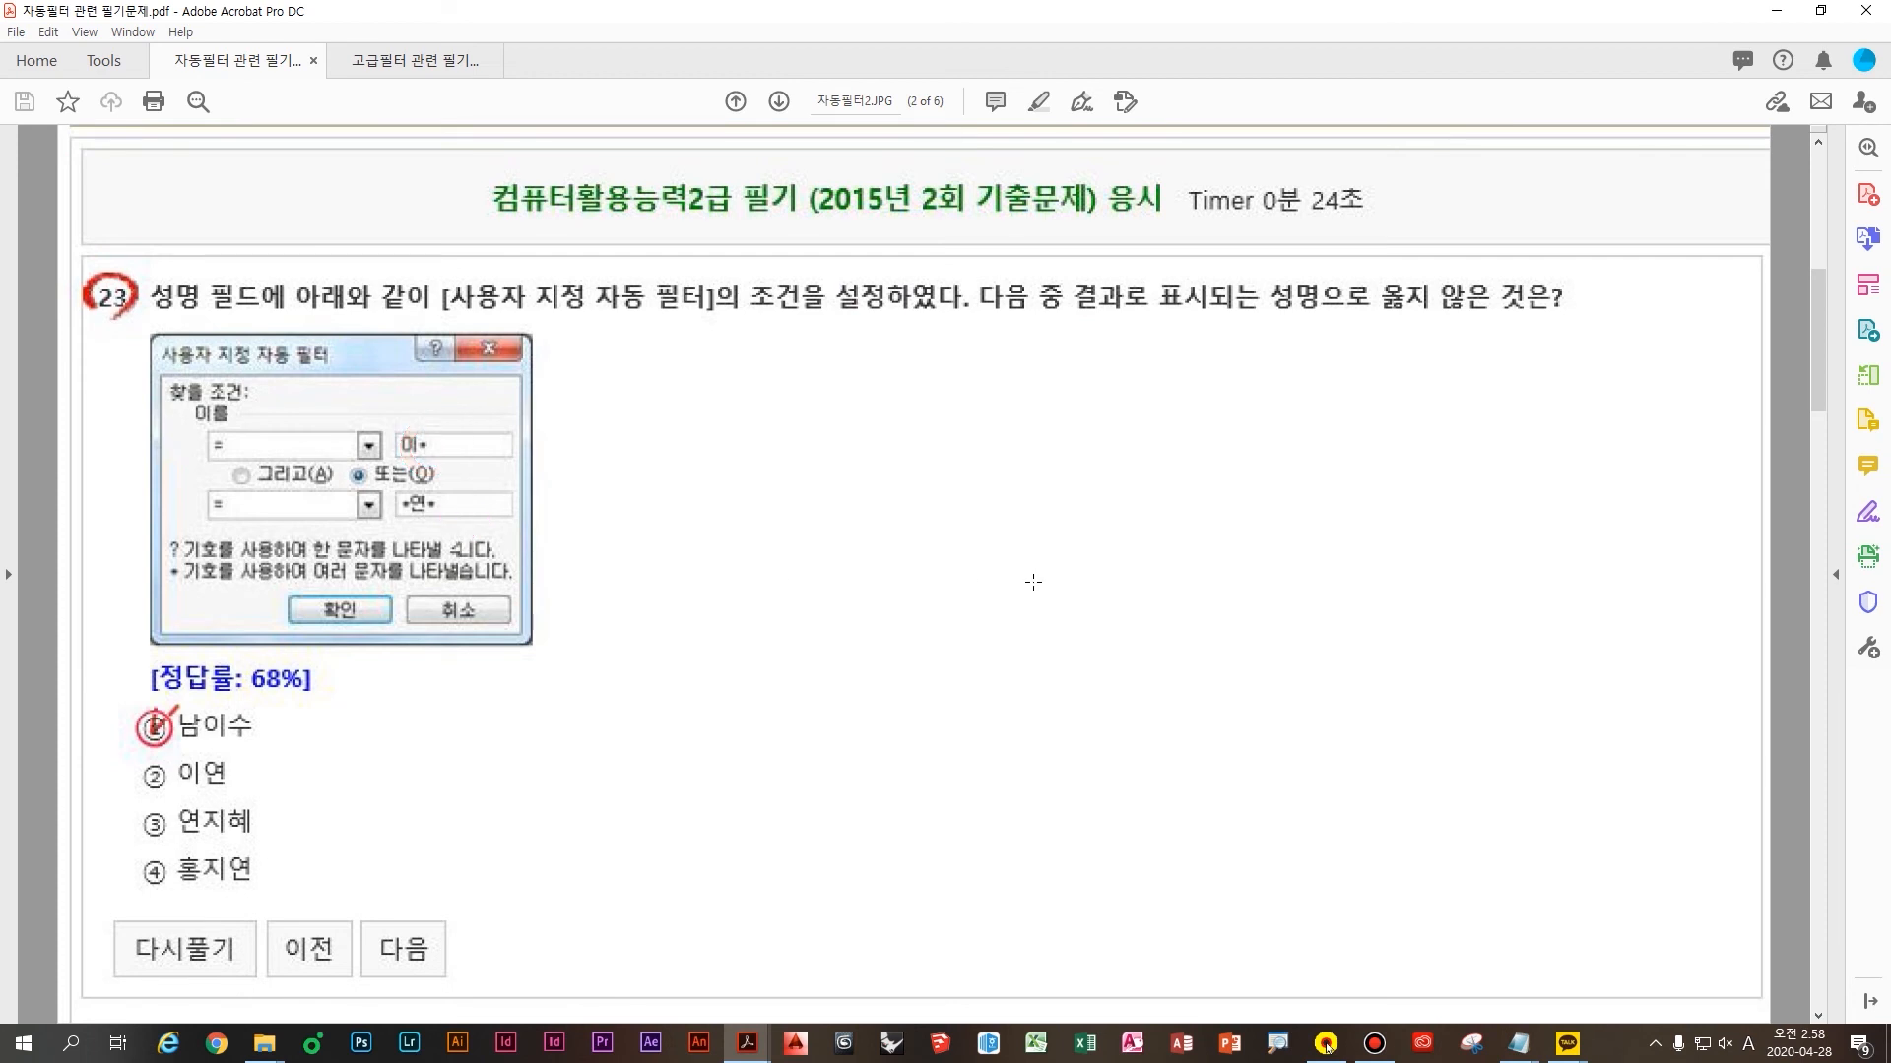
pyautogui.click(760, 634)
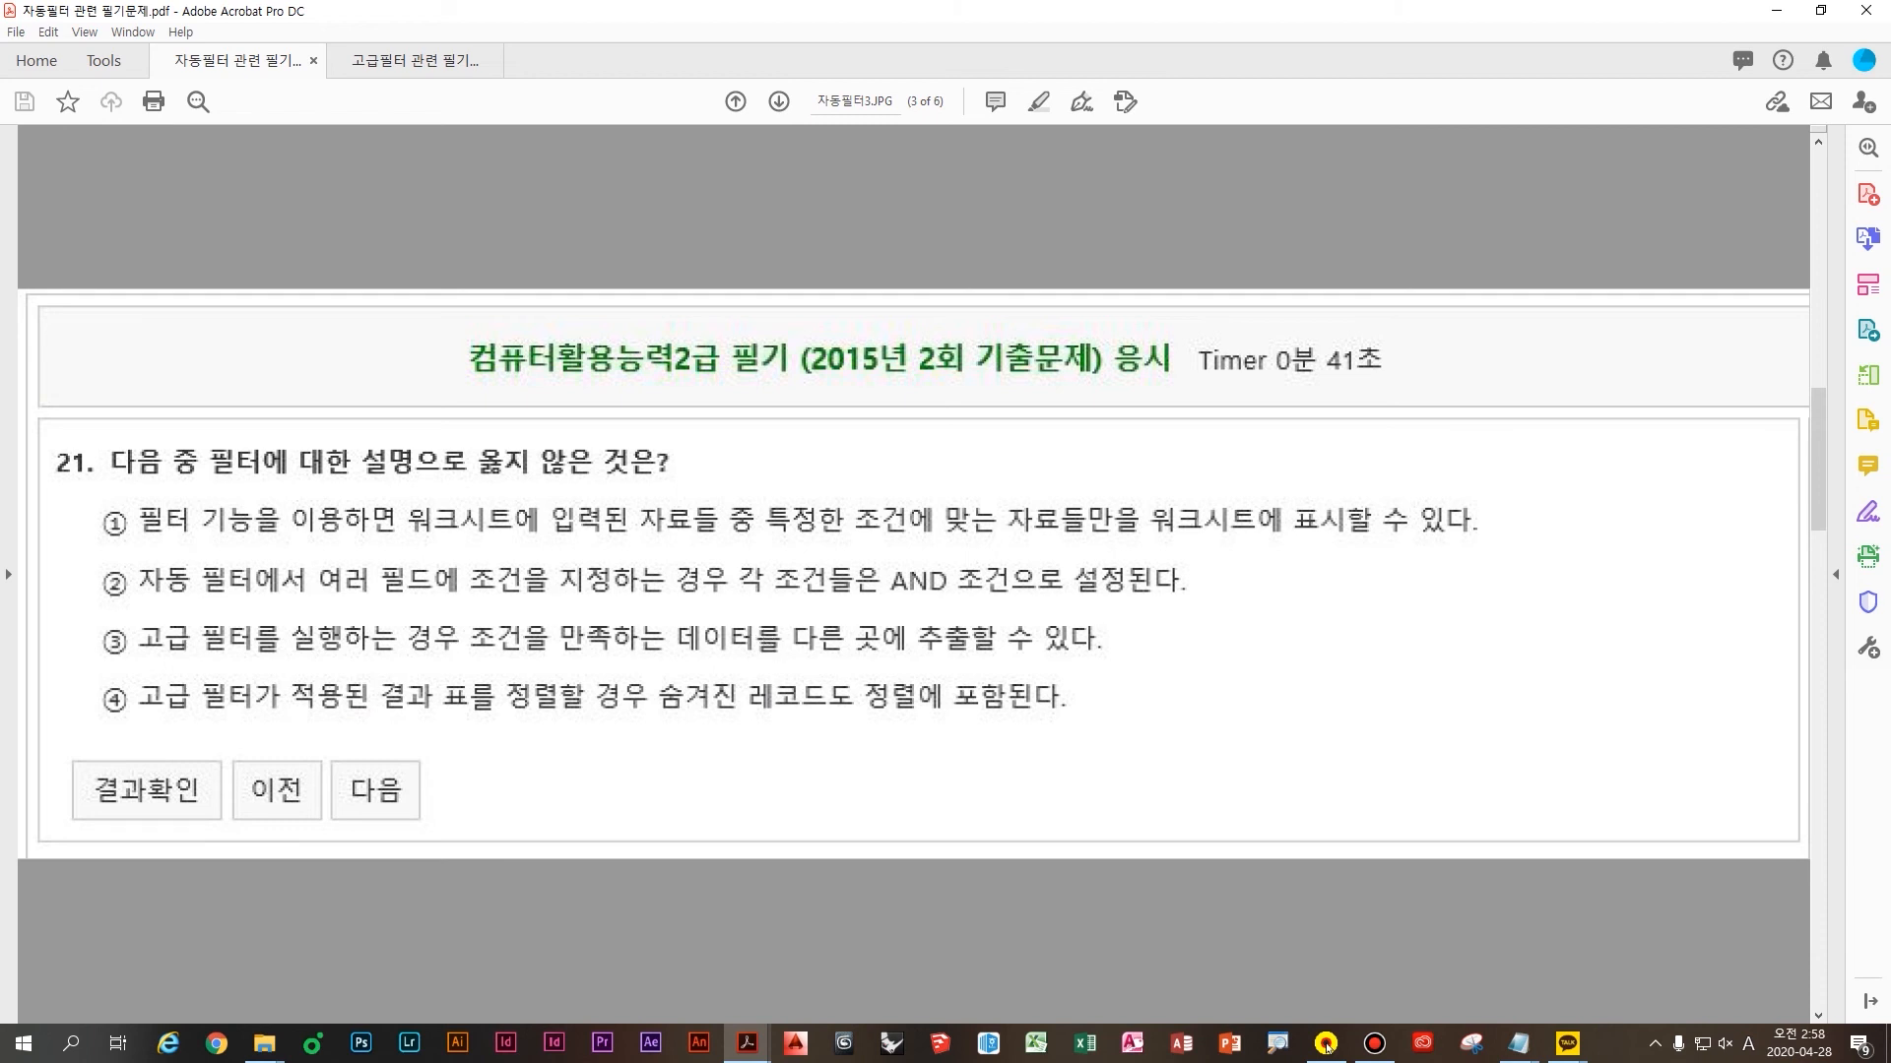
# Box the 2015년 2회 exam title in red and circle 수 있다 in option 1 and AND in option 2
pyautogui.moveTo(430, 309)
pyautogui.mouseDown()
pyautogui.moveTo(871, 406)
pyautogui.moveTo(1211, 402)
pyautogui.mouseUp()
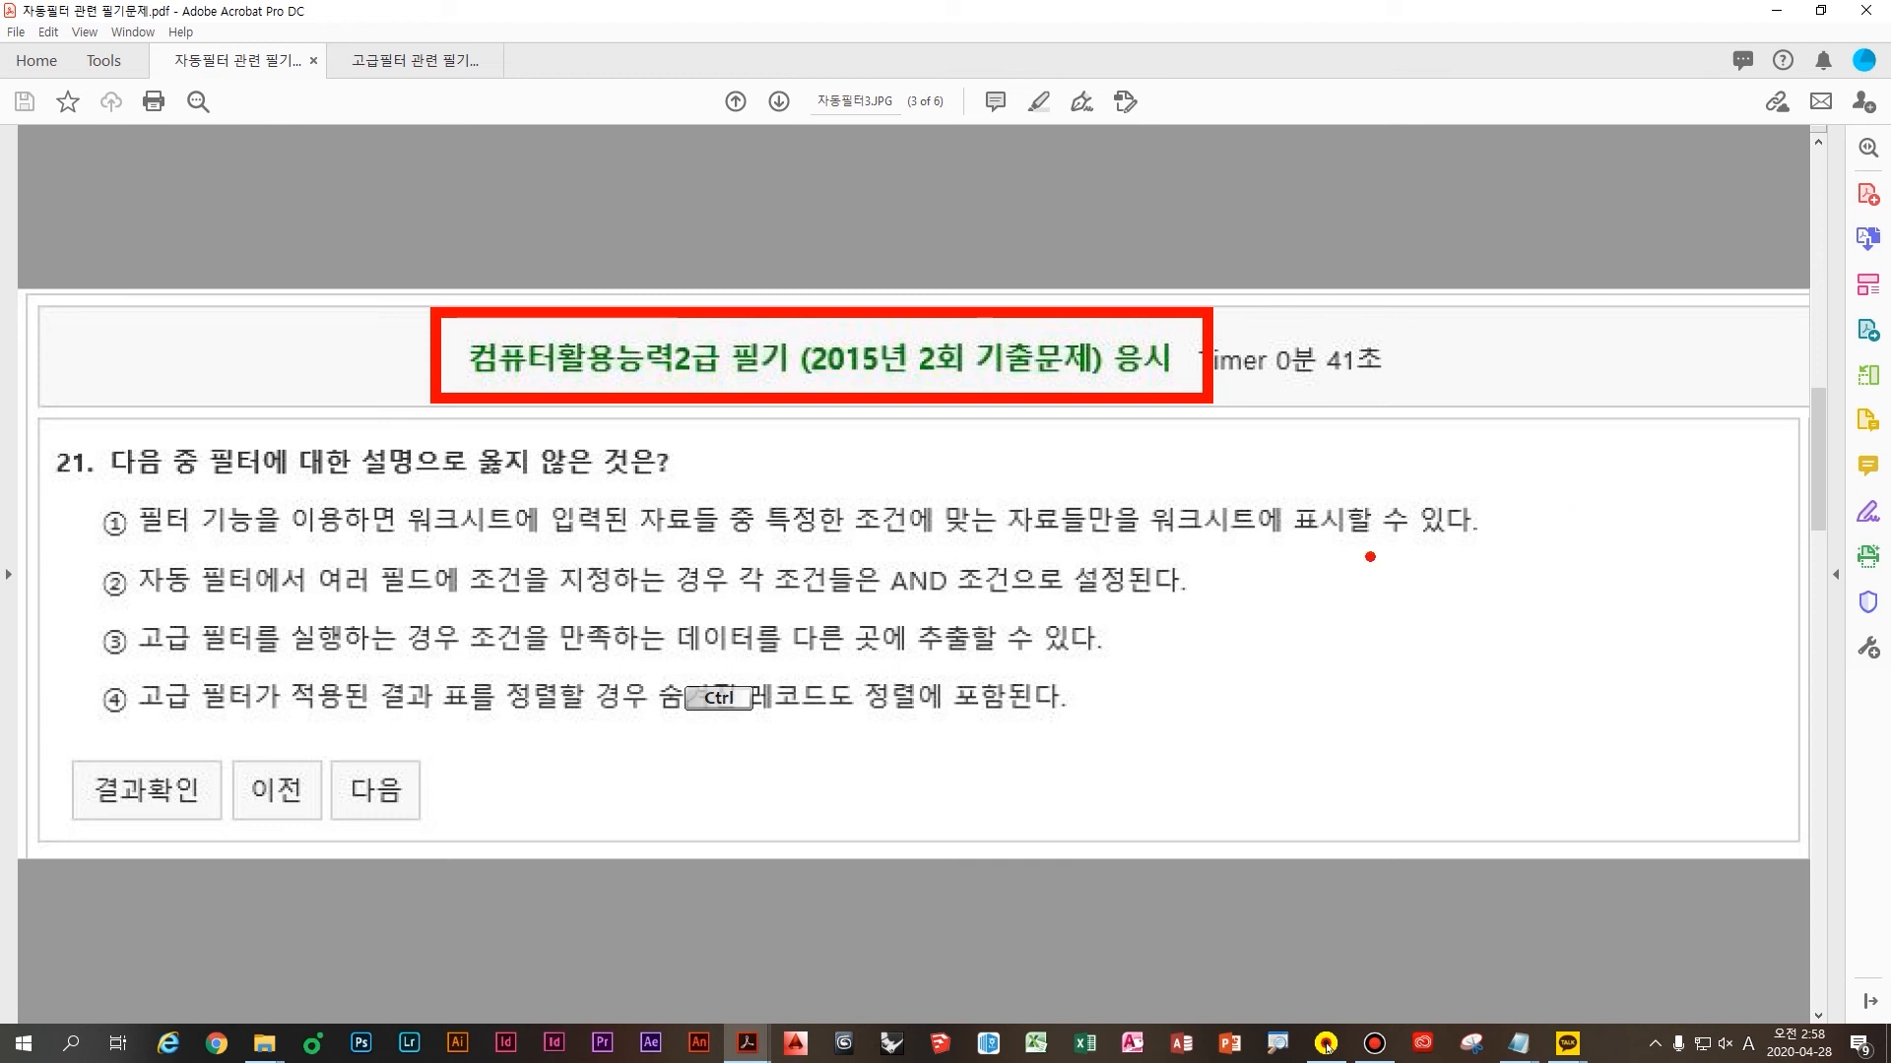
pyautogui.moveTo(1459, 535); pyautogui.dragTo(1416, 565)
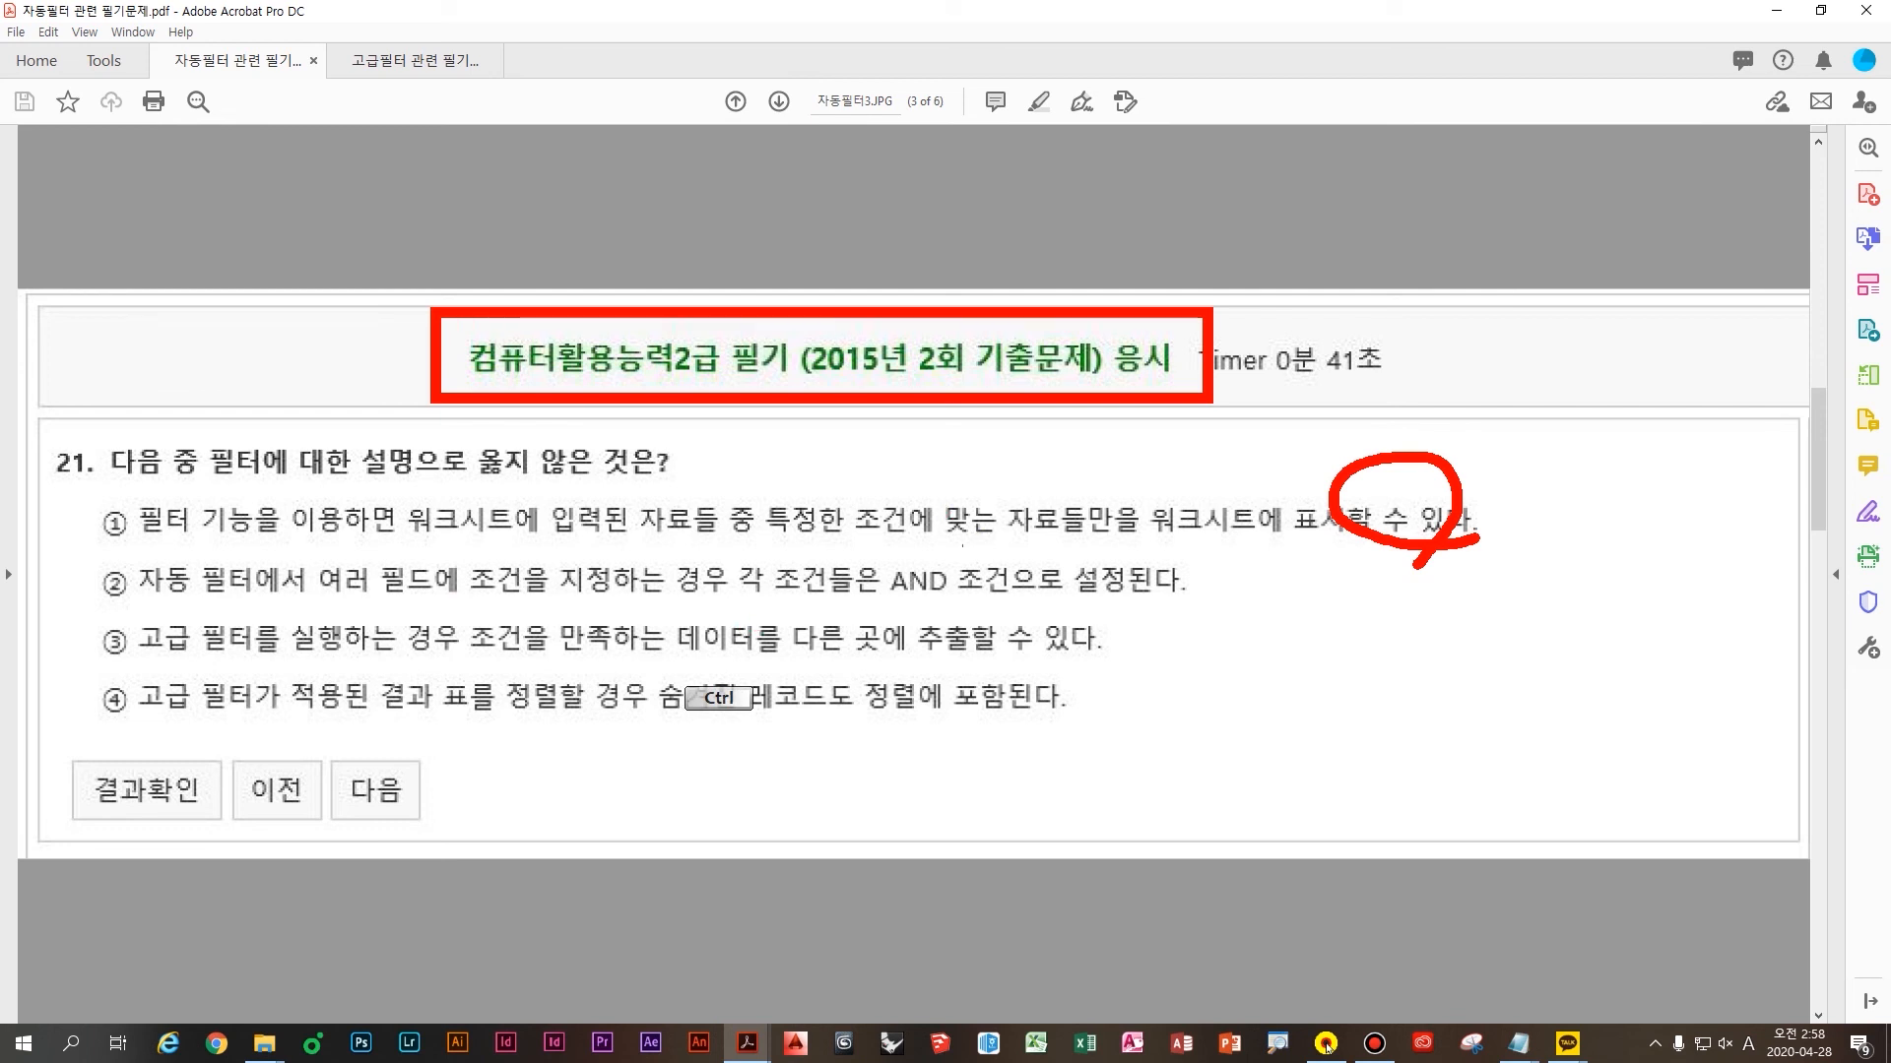
pyautogui.moveTo(972, 605)
pyautogui.mouseDown()
pyautogui.moveTo(916, 539)
pyautogui.moveTo(930, 647)
pyautogui.mouseUp()
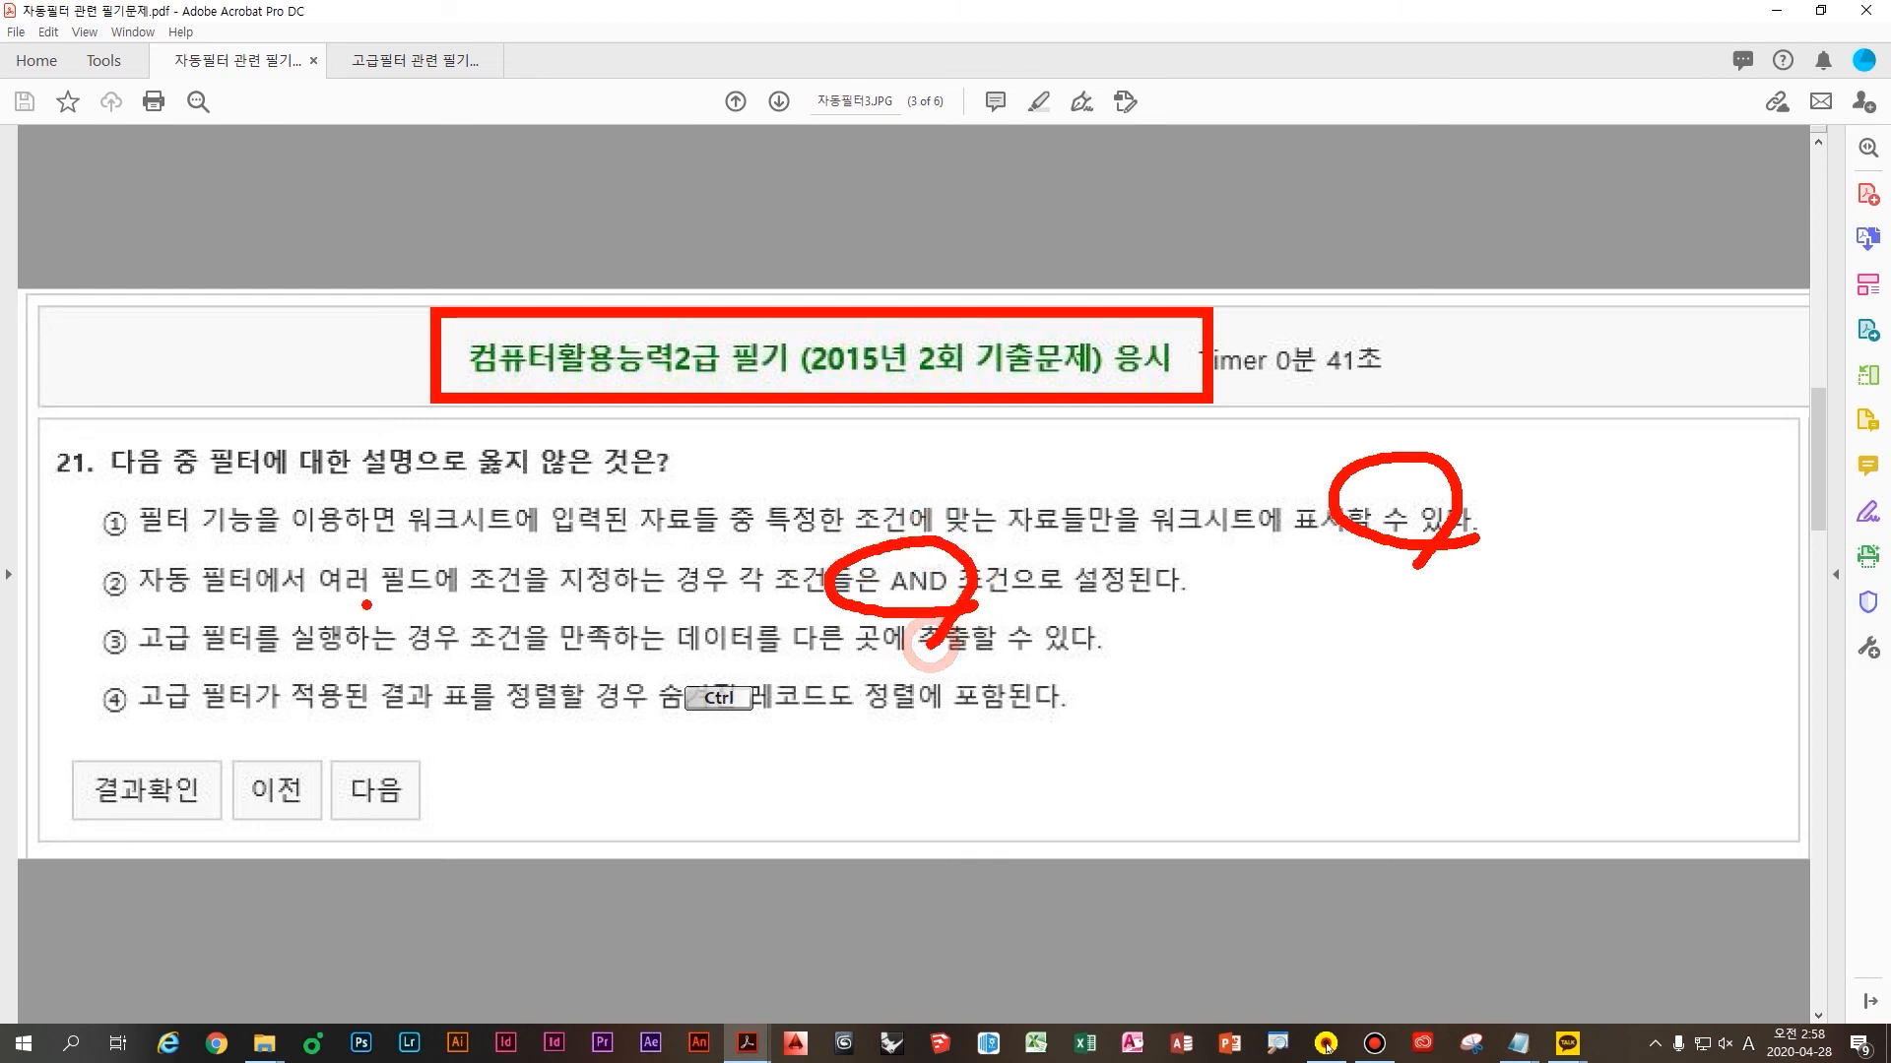
# Underline 여러 필드에 조건을 지정 in option 2, add an arrow to the handwritten note 서로 다른, and clear the markings
pyautogui.moveTo(300, 597); pyautogui.dragTo(621, 598)
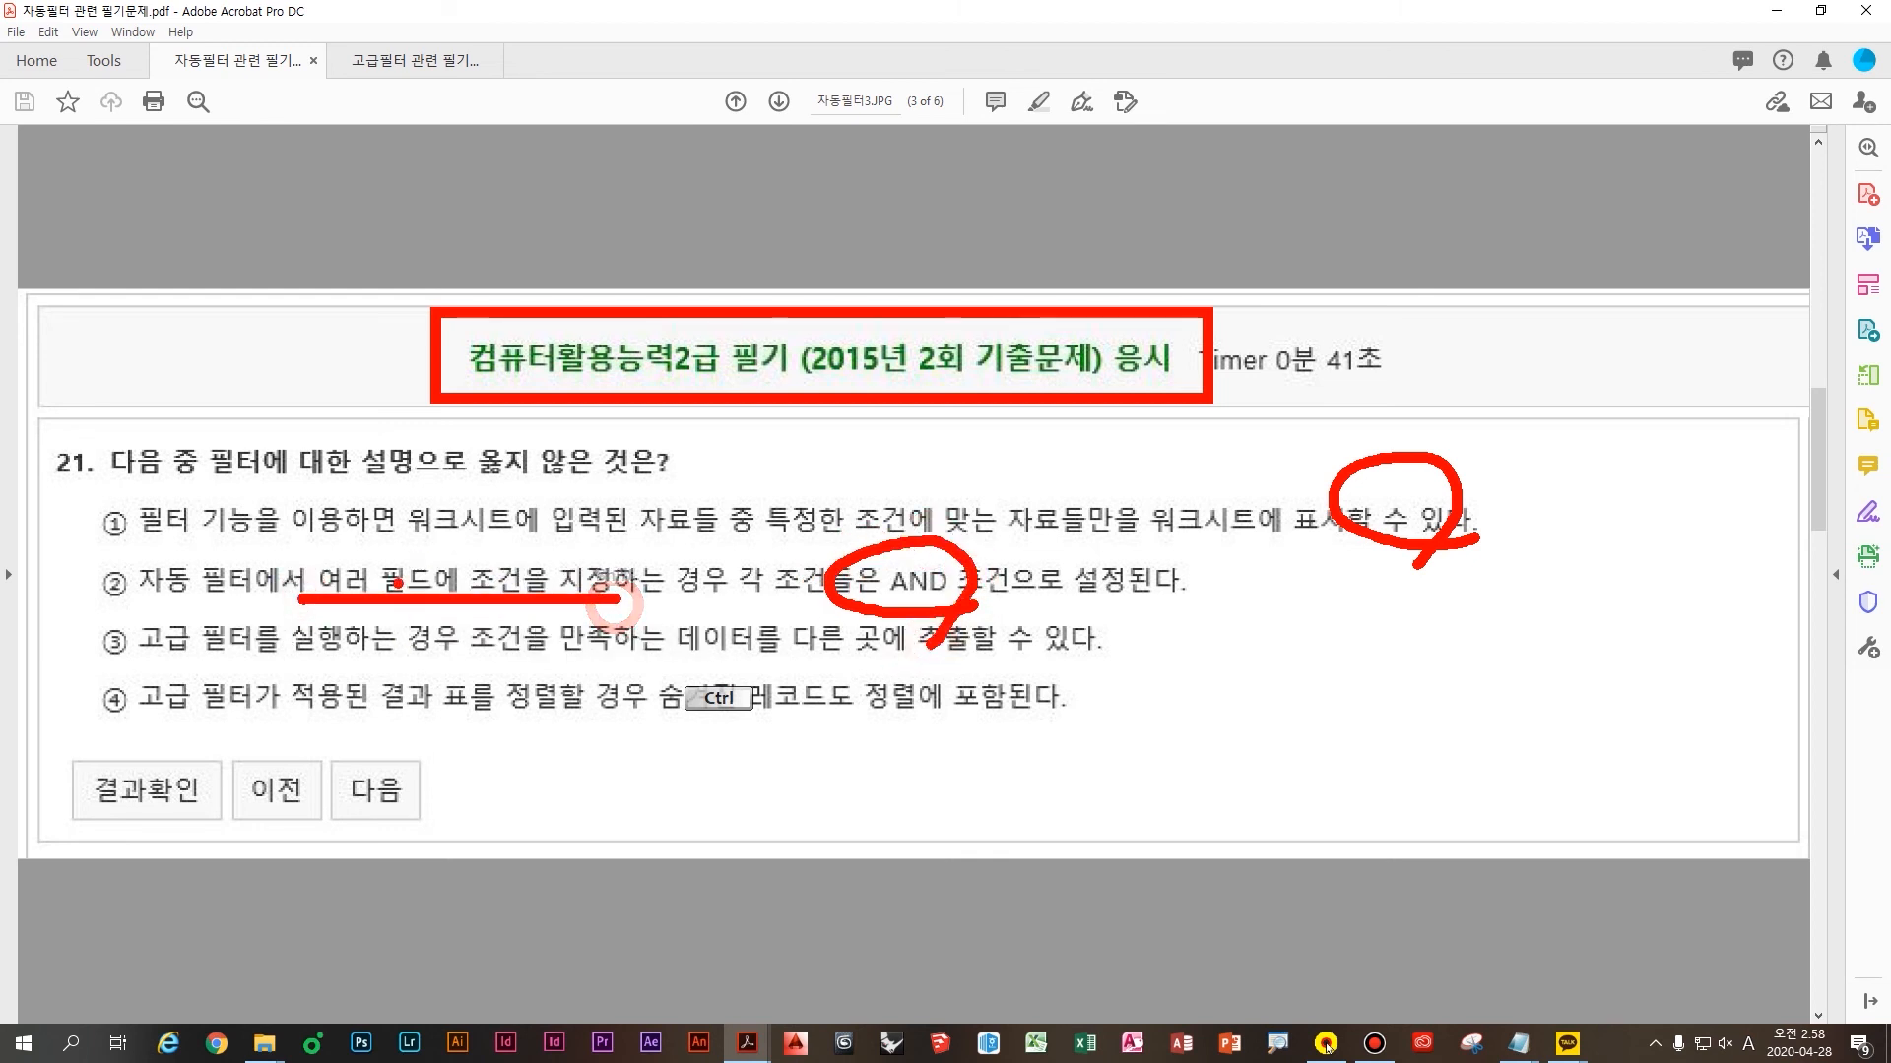
pyautogui.moveTo(484, 548)
pyautogui.mouseDown()
pyautogui.moveTo(893, 451)
pyautogui.moveTo(859, 485)
pyautogui.mouseUp()
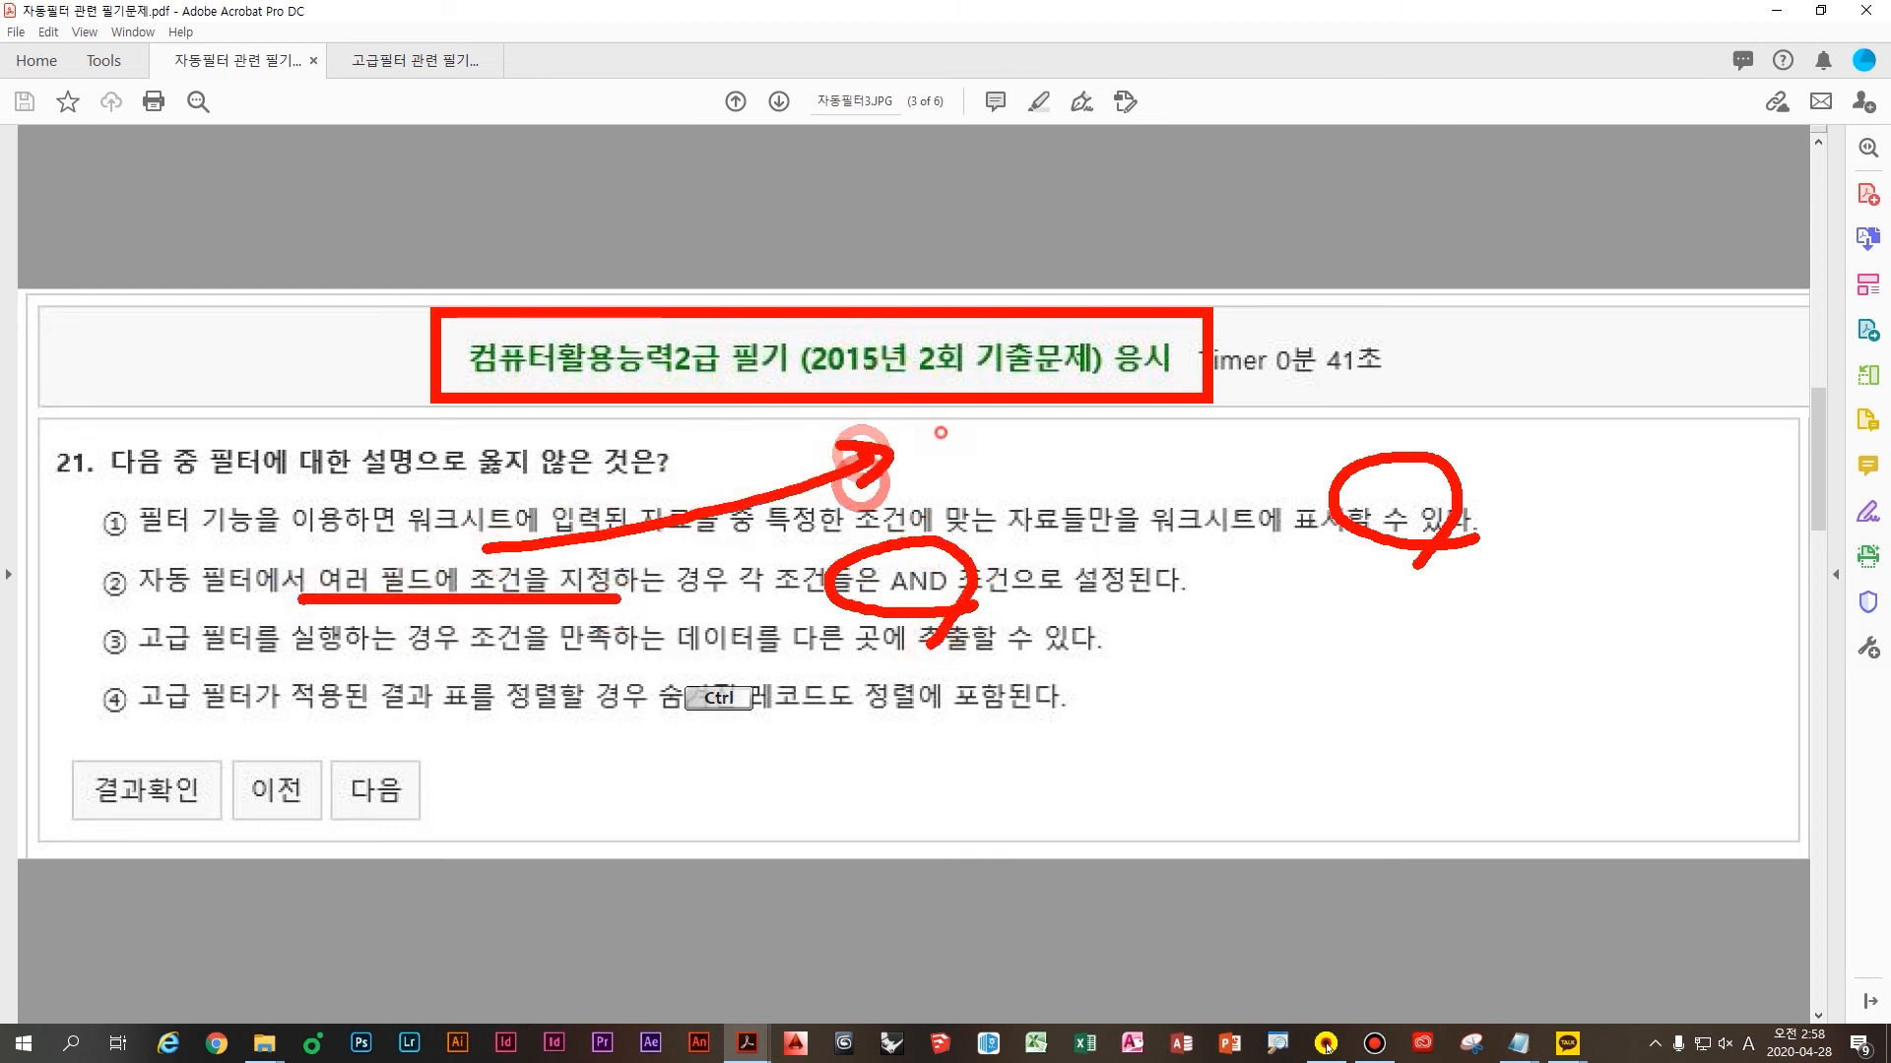
pyautogui.moveTo(940, 432)
pyautogui.mouseDown()
pyautogui.moveTo(985, 493)
pyautogui.moveTo(1186, 430)
pyautogui.moveTo(1270, 507)
pyautogui.mouseUp()
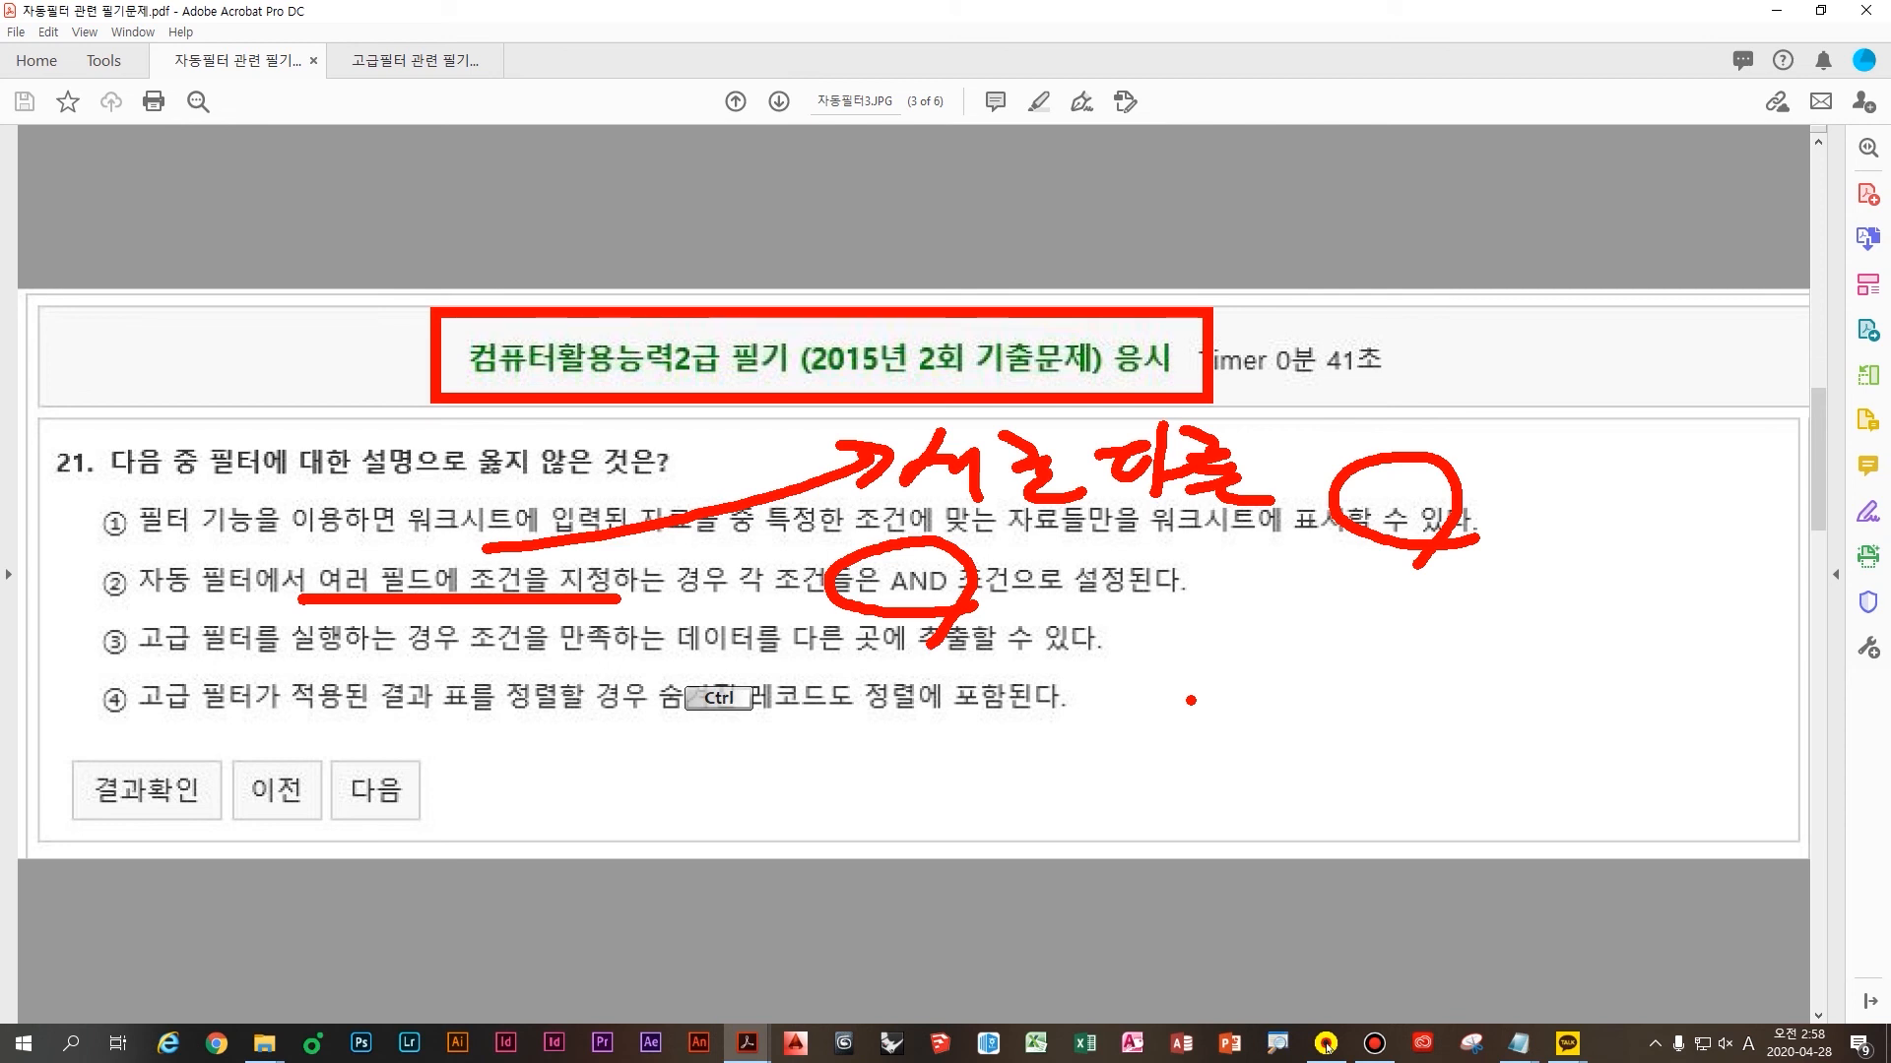
pyautogui.press('Escape')
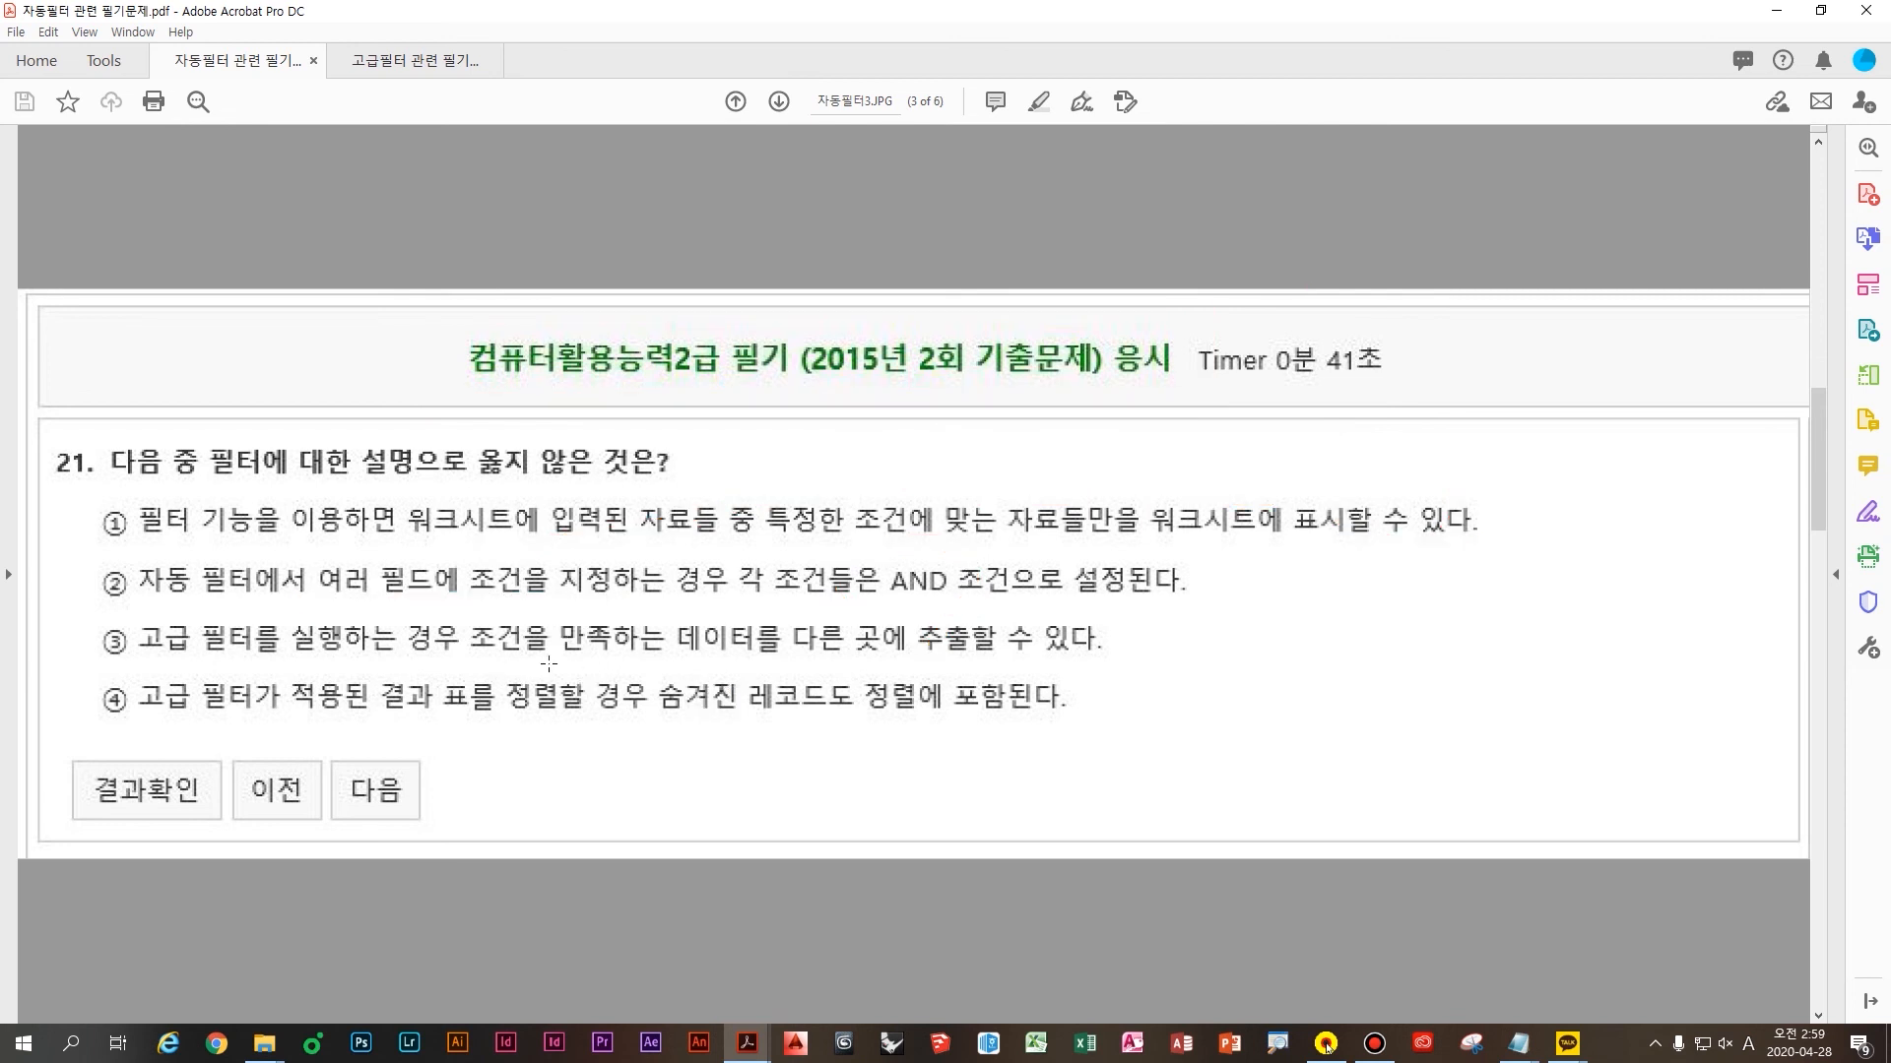
# Underline option 3 about extracting data elsewhere in red and handwrite 복사위치 with a star beside it
pyautogui.hotkey('ctrl', '2')
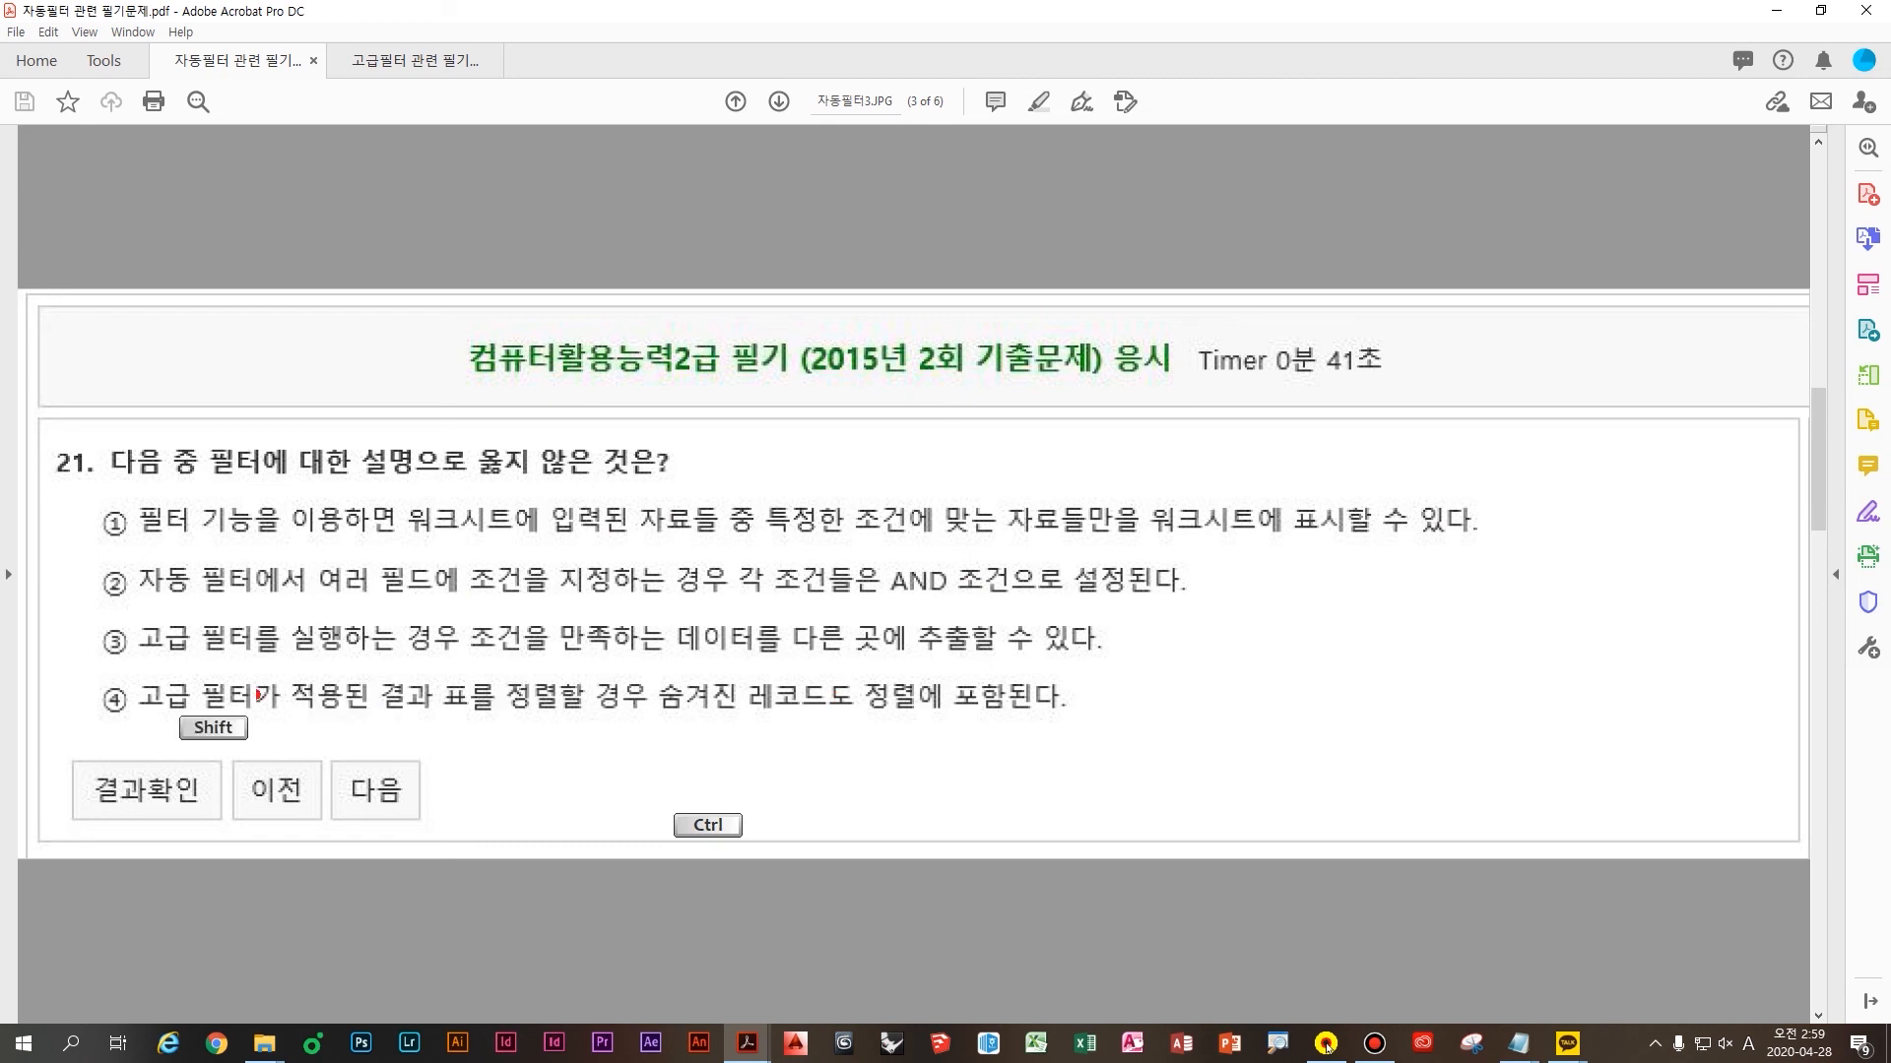
pyautogui.moveTo(99, 669); pyautogui.dragTo(1145, 669)
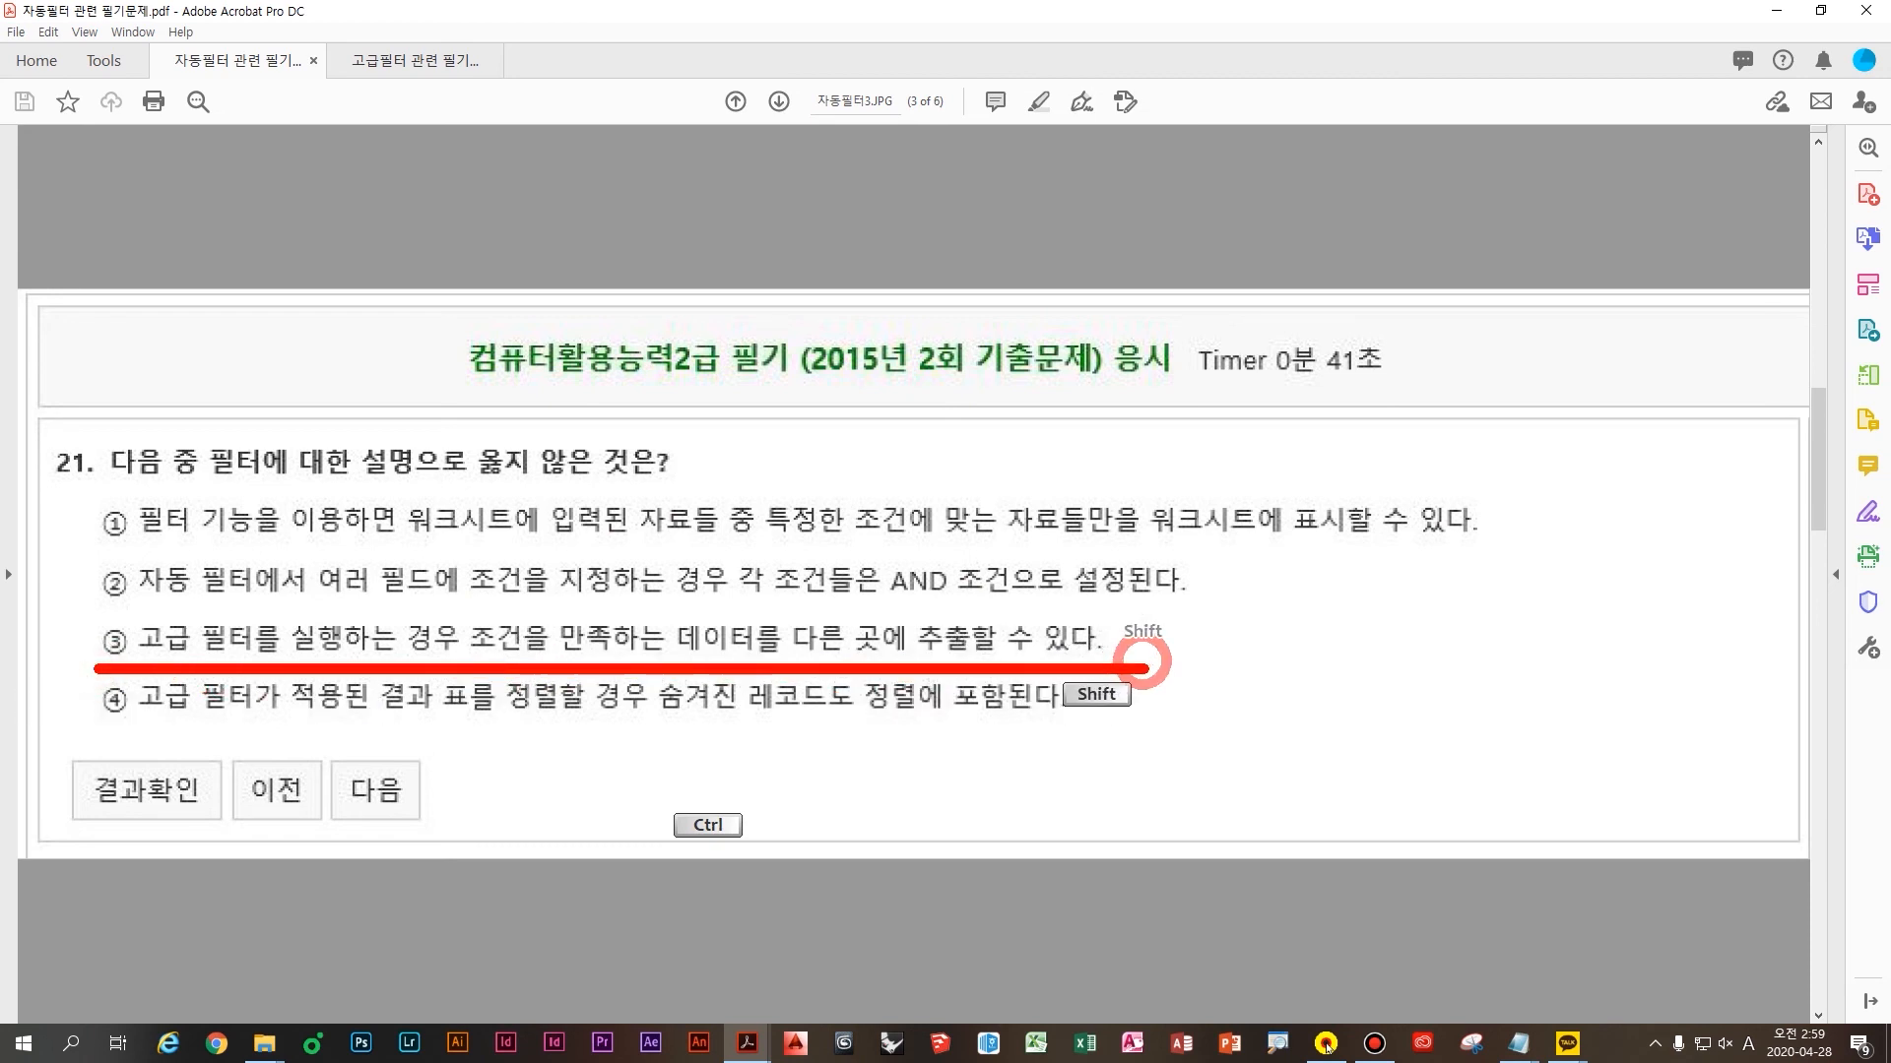
pyautogui.moveTo(1194, 600)
pyautogui.mouseDown()
pyautogui.moveTo(1195, 640)
pyautogui.moveTo(1226, 615)
pyautogui.moveTo(1246, 680)
pyautogui.moveTo(1317, 635)
pyautogui.moveTo(1339, 650)
pyautogui.moveTo(1418, 630)
pyautogui.moveTo(1447, 709)
pyautogui.moveTo(1514, 635)
pyautogui.moveTo(1521, 704)
pyautogui.mouseUp()
pyautogui.moveTo(1636, 618)
pyautogui.mouseDown()
pyautogui.moveTo(1588, 680)
pyautogui.moveTo(1619, 630)
pyautogui.mouseUp()
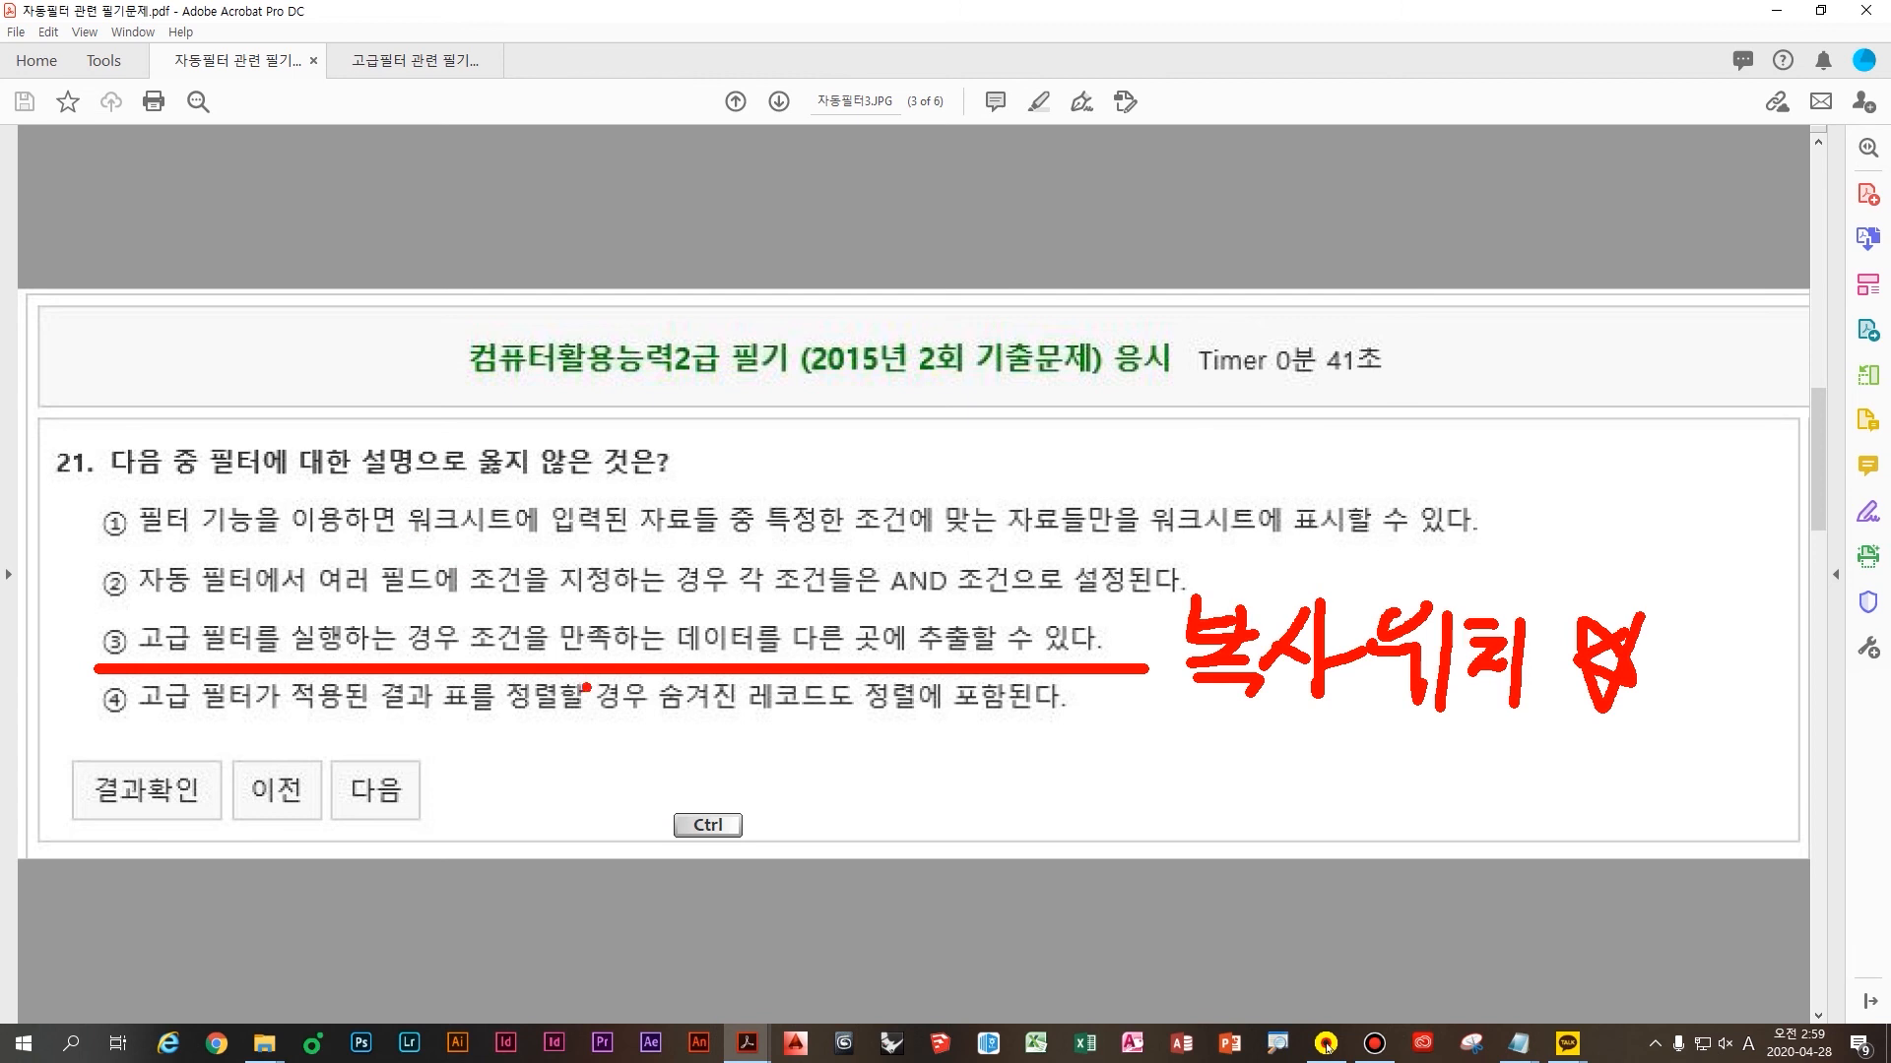
# Tick option 4 in red, then clear the markings and go past the answer page to question 21 of the 2015년 1회 exam
pyautogui.moveTo(81, 659); pyautogui.dragTo(245, 622)
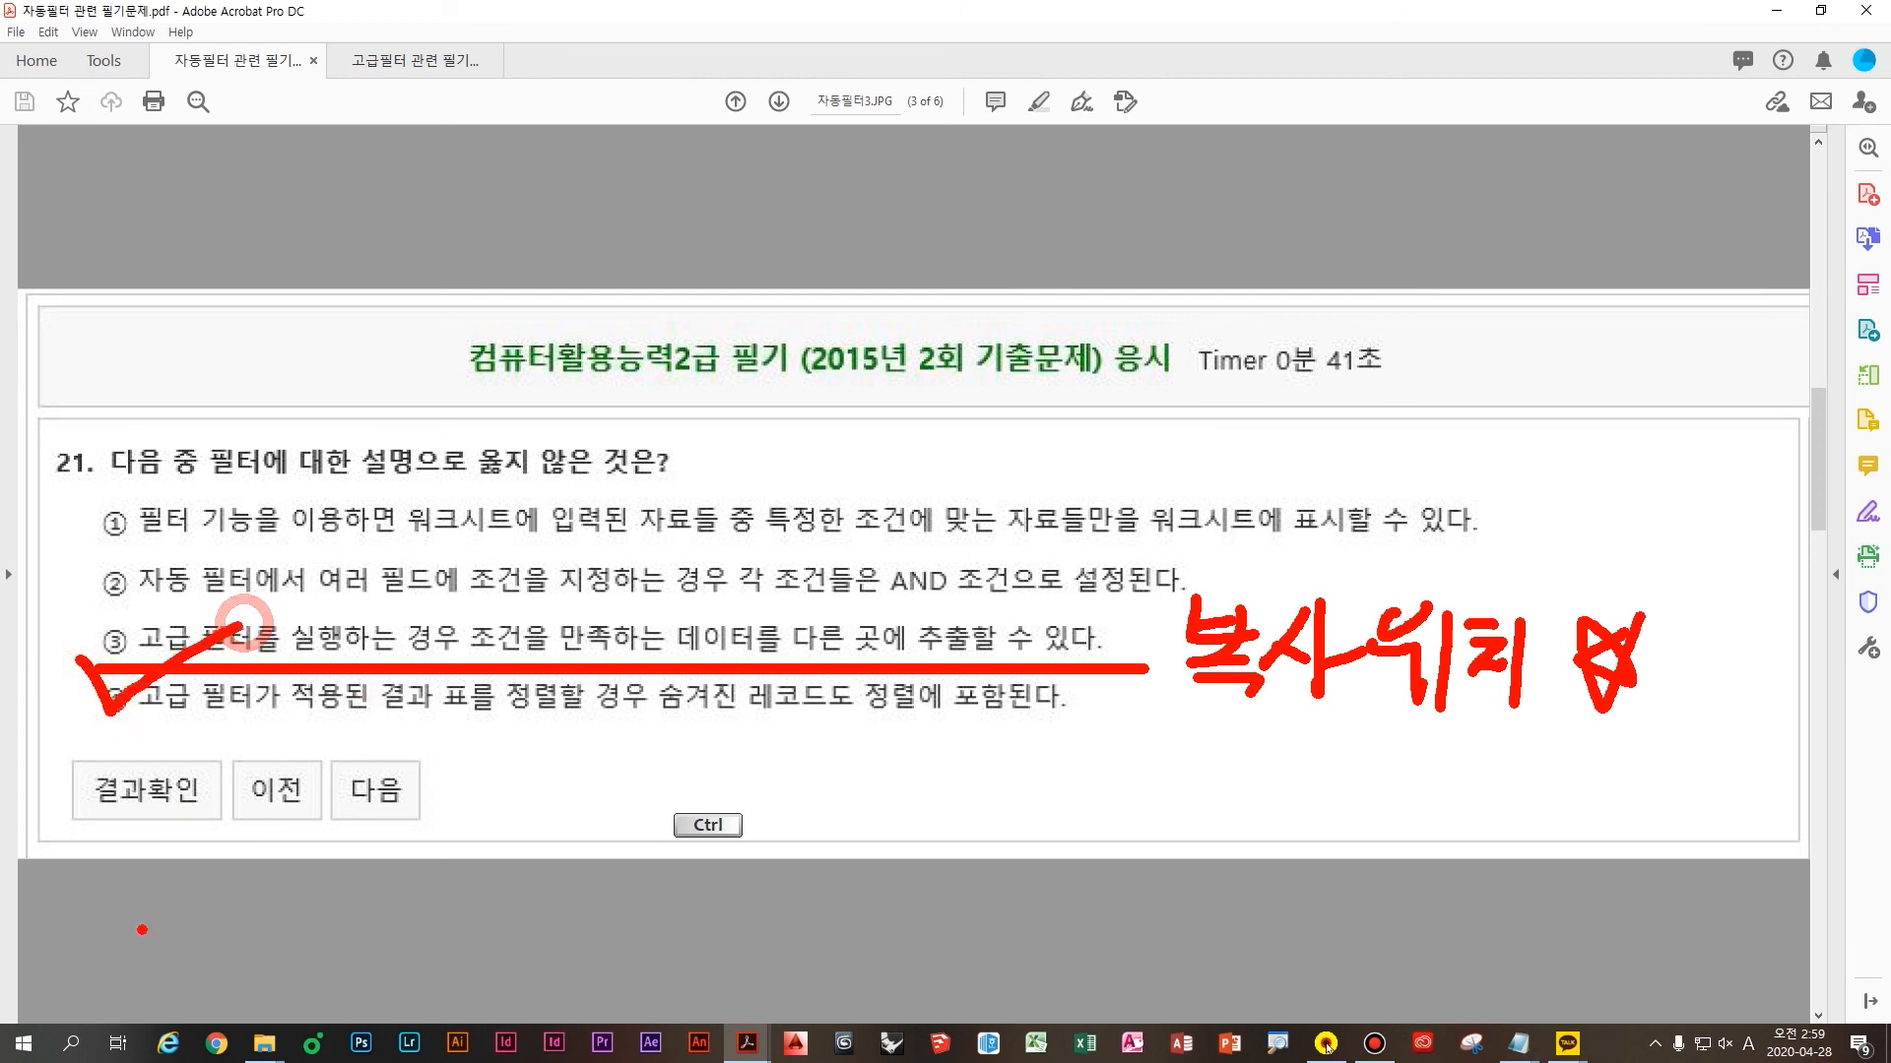
pyautogui.press('Escape')
pyautogui.scroll(-1, 708, 729)
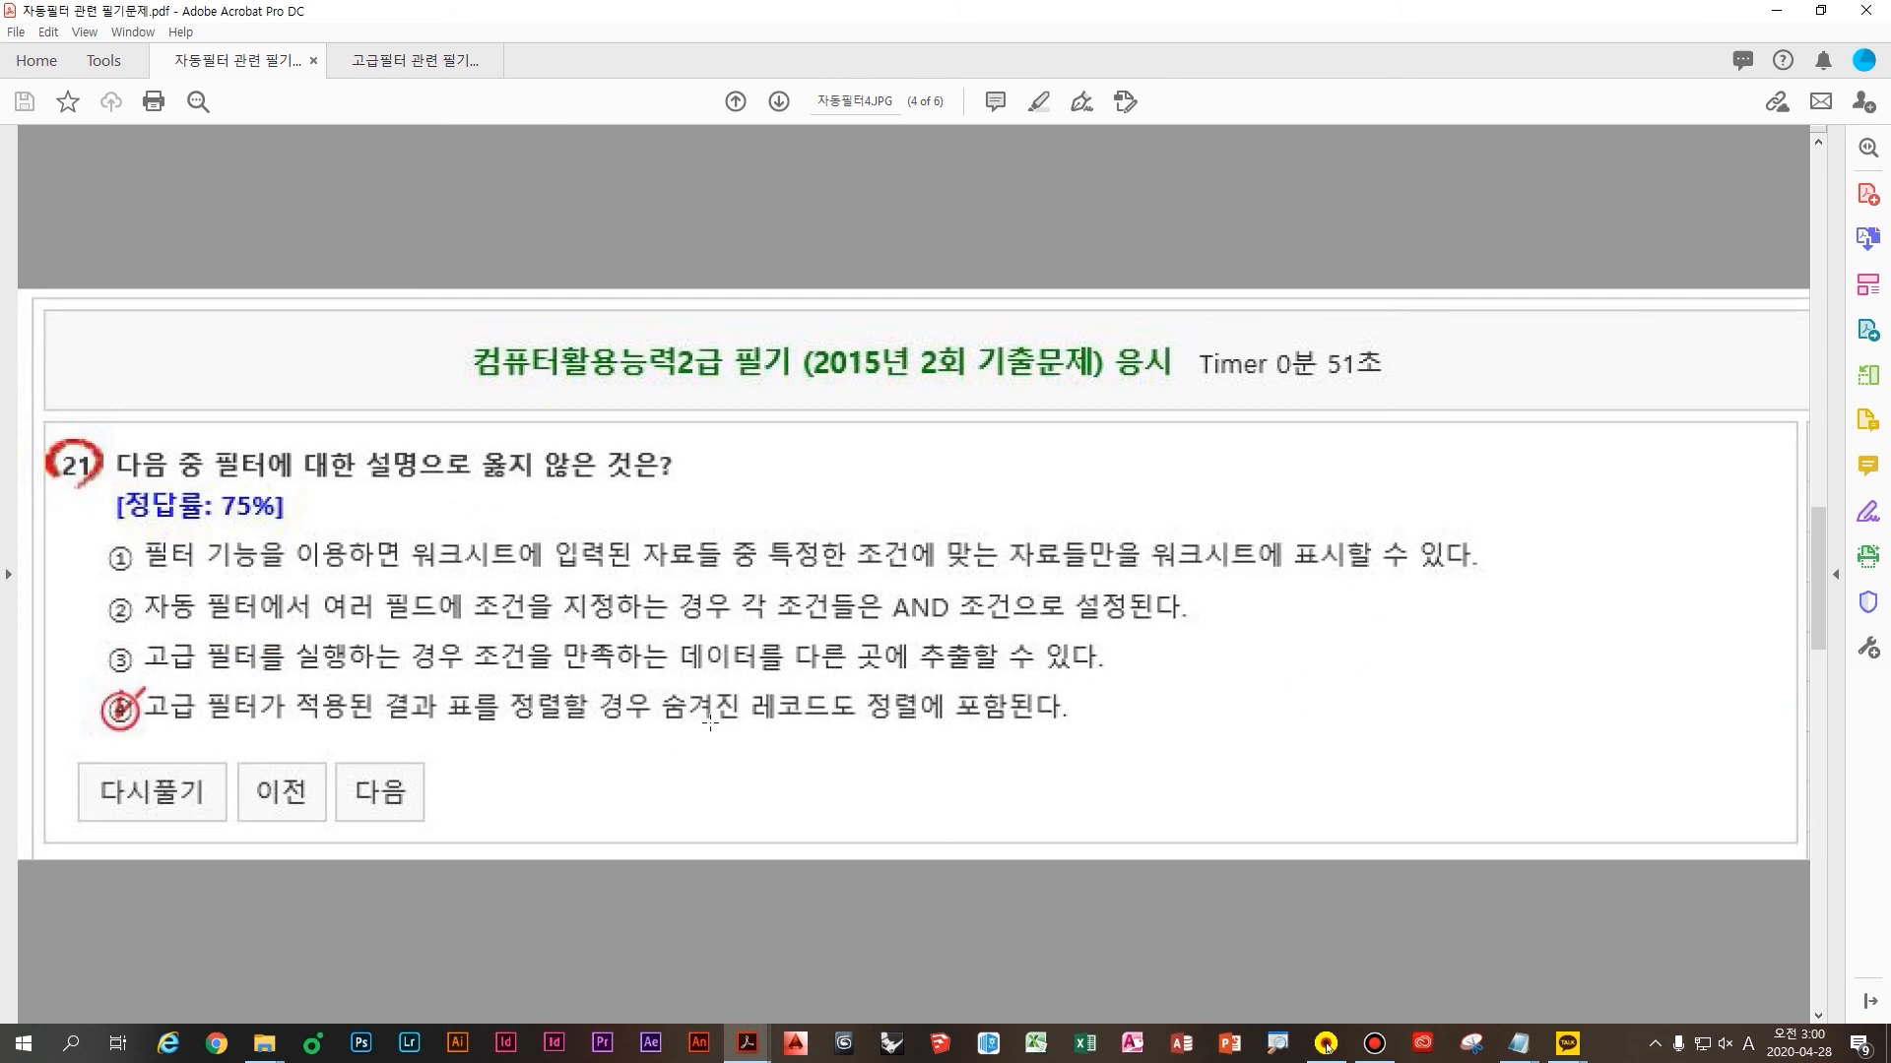
pyautogui.scroll(-1, 691, 761)
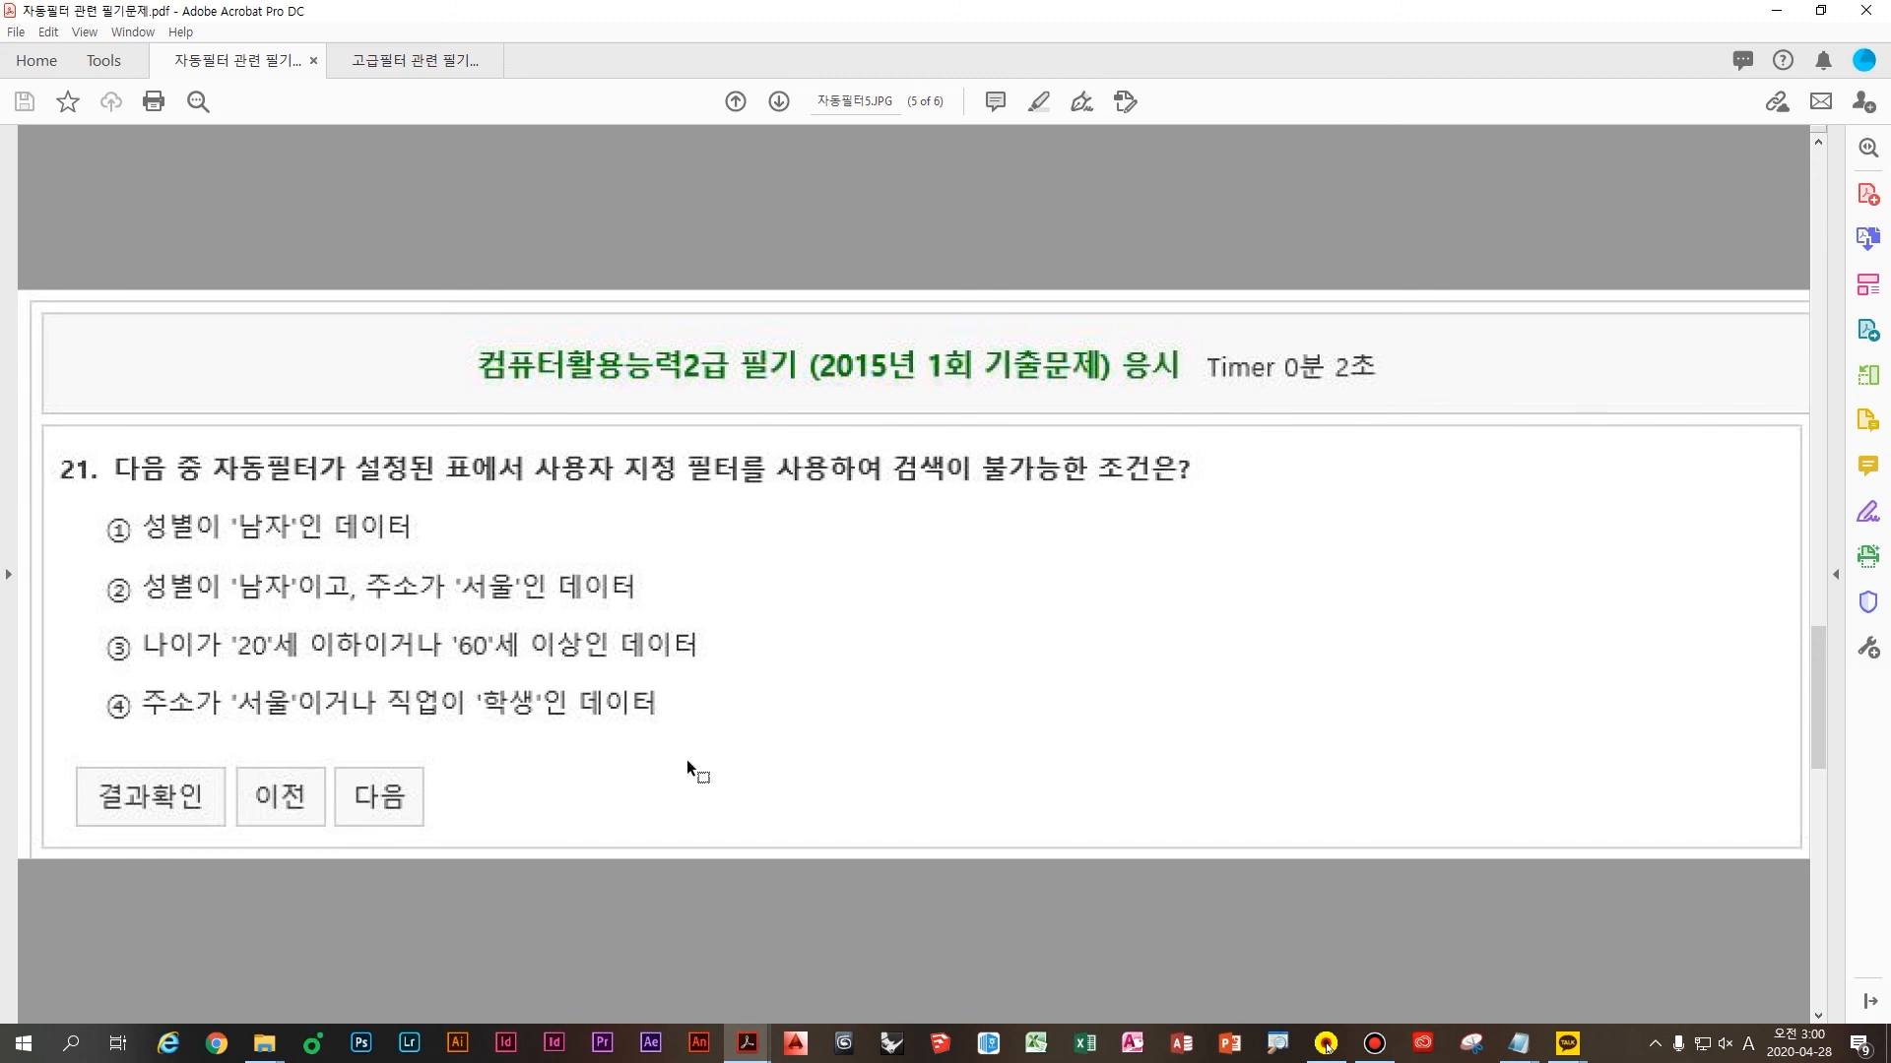
# Draw a red arrow from 성별 to 남자 in option 1 and mark the option with a red circle
pyautogui.press('ctrl')
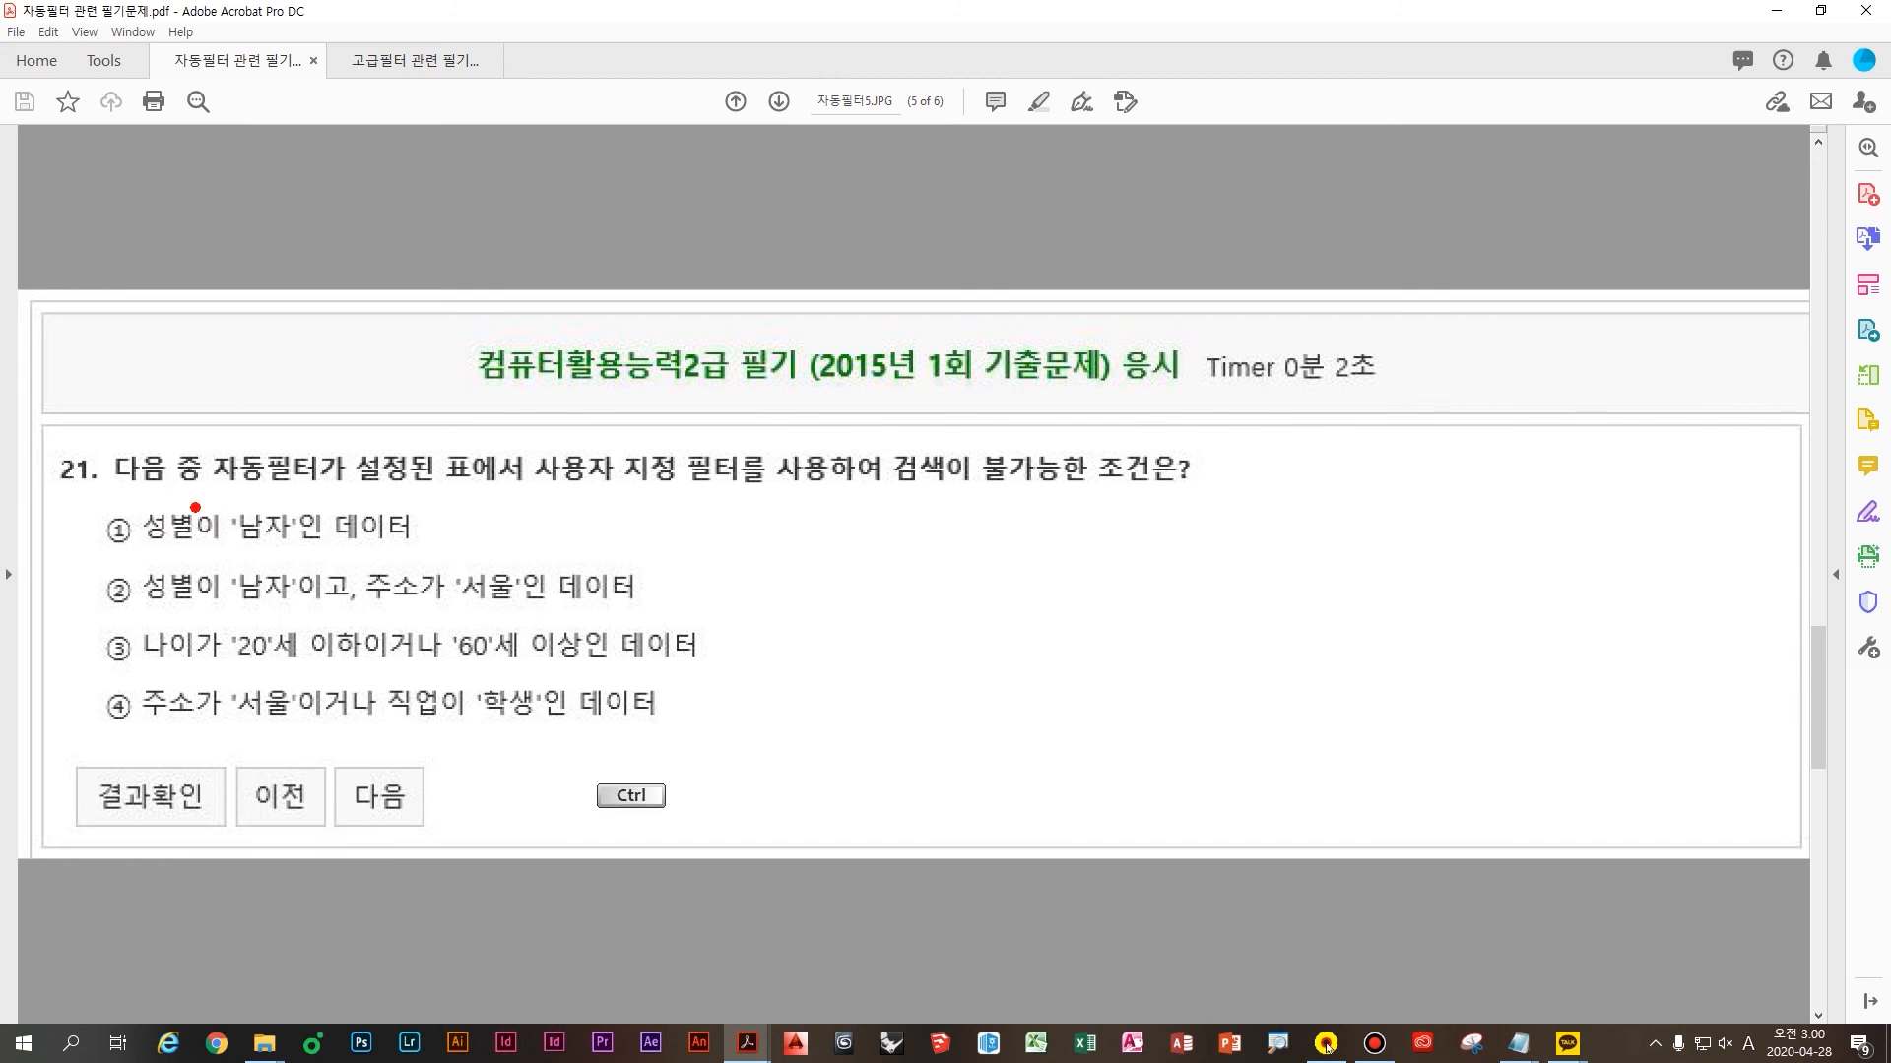
pyautogui.moveTo(174, 521)
pyautogui.mouseDown()
pyautogui.moveTo(169, 463)
pyautogui.moveTo(290, 524)
pyautogui.mouseUp()
pyautogui.moveTo(475, 539)
pyautogui.mouseDown()
pyautogui.moveTo(438, 493)
pyautogui.moveTo(499, 563)
pyautogui.mouseUp()
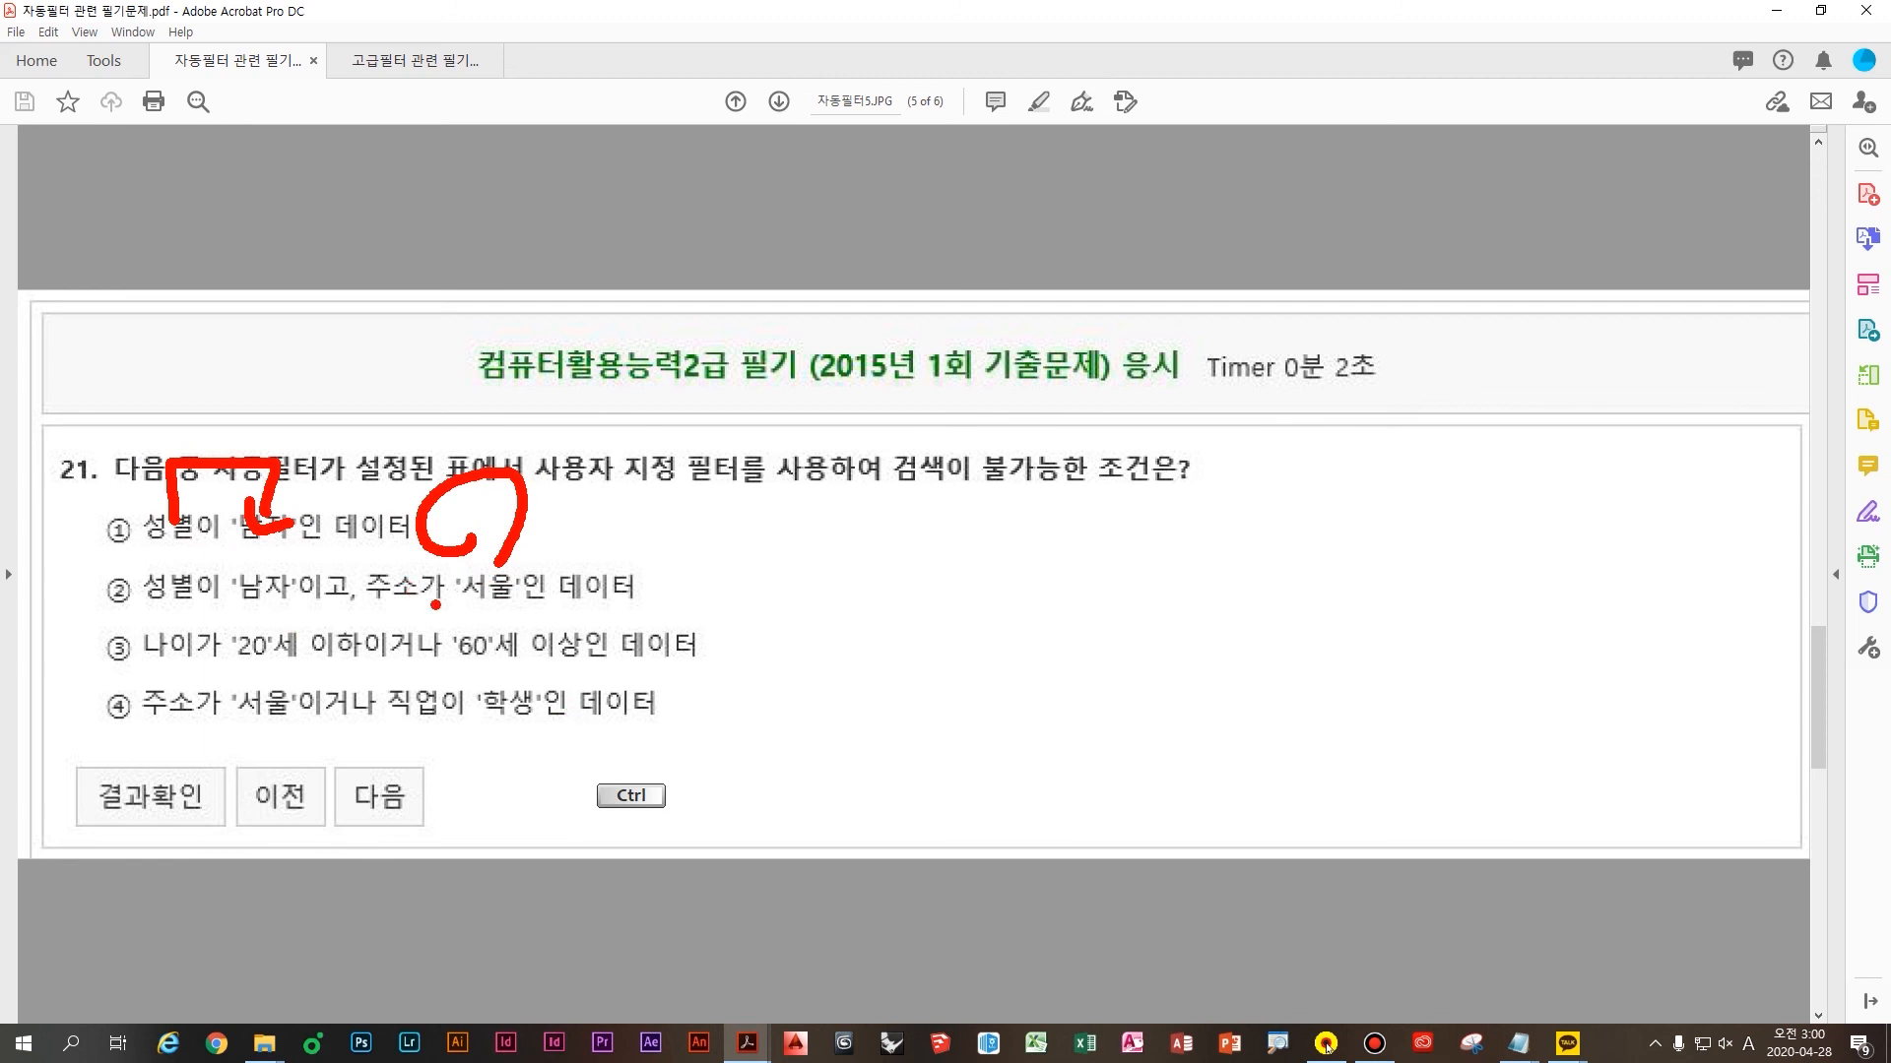
# Underline 성별 and 주소가 in option 2 in red, circle 이고 in blue and mark the option with a red circle
pyautogui.moveTo(123, 606); pyautogui.dragTo(218, 608)
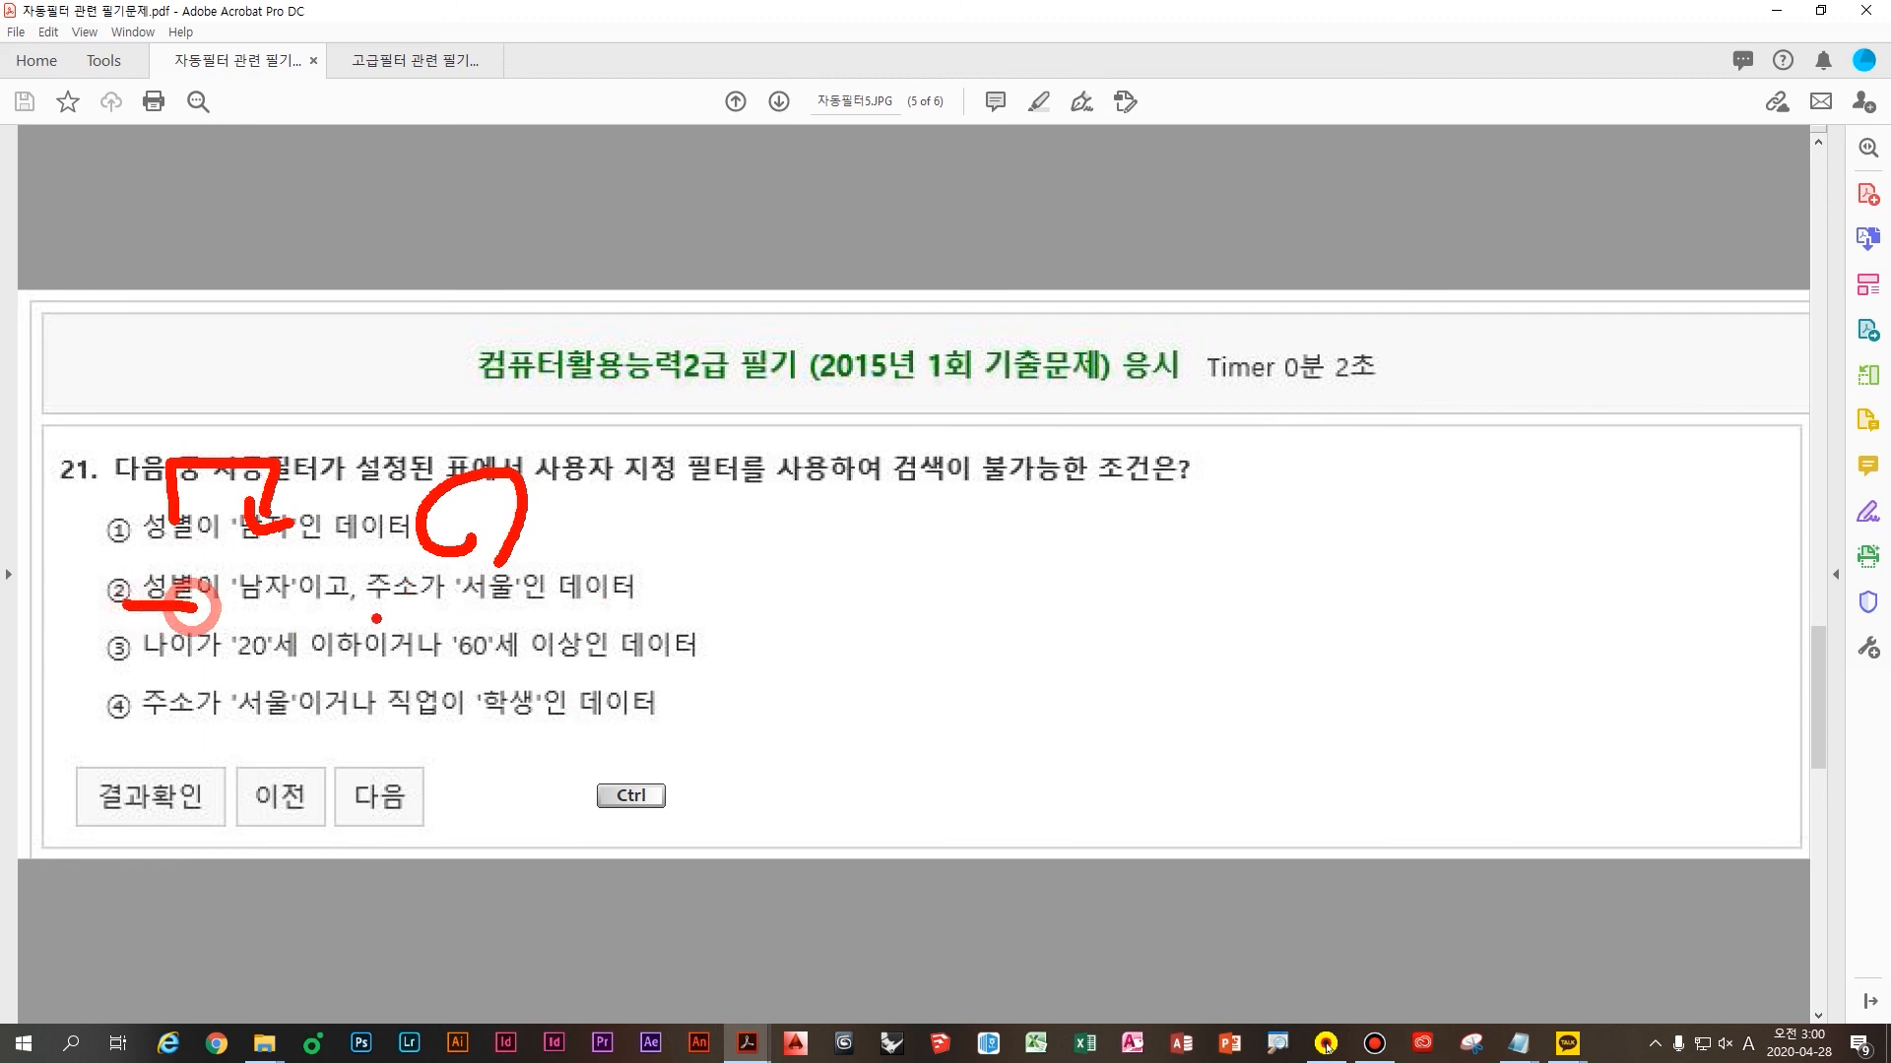
pyautogui.moveTo(364, 612)
pyautogui.mouseDown()
pyautogui.moveTo(443, 611)
pyautogui.moveTo(269, 556)
pyautogui.moveTo(350, 655)
pyautogui.mouseUp()
pyautogui.press('b')
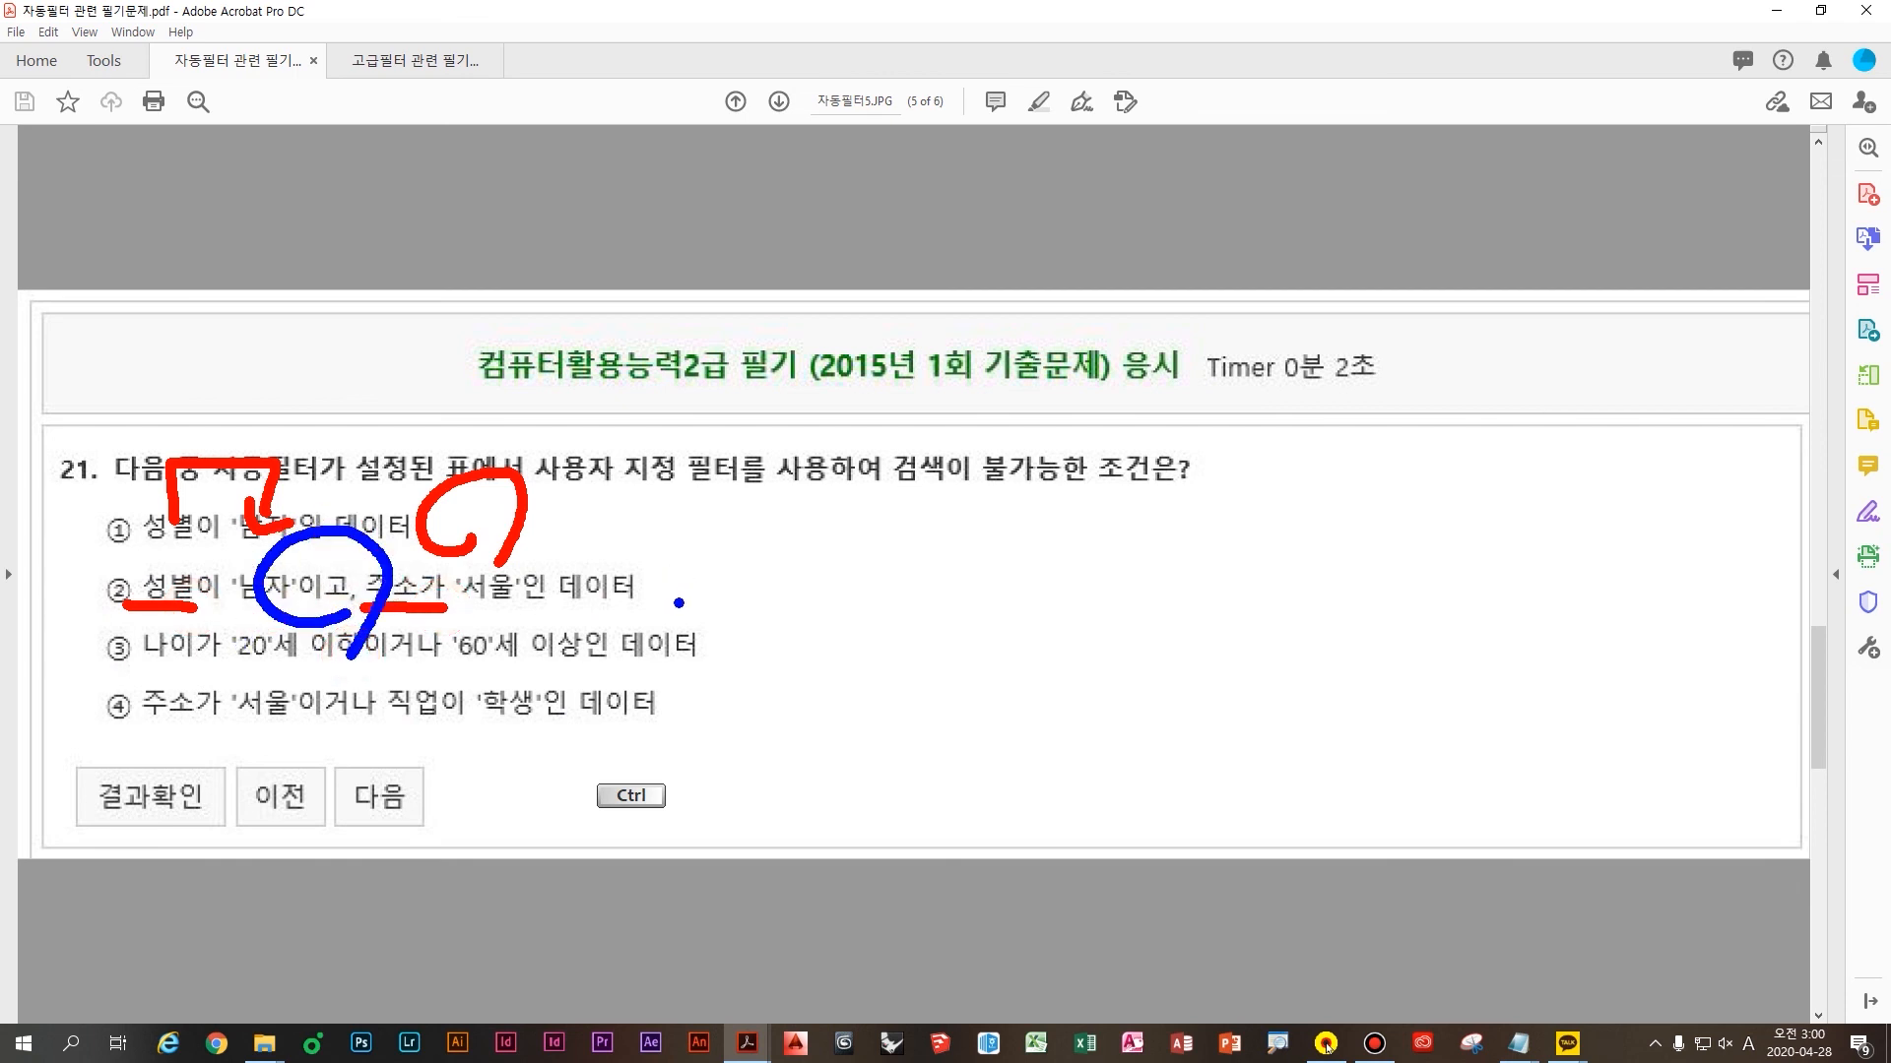
pyautogui.press('r')
pyautogui.moveTo(652, 553); pyautogui.dragTo(689, 579)
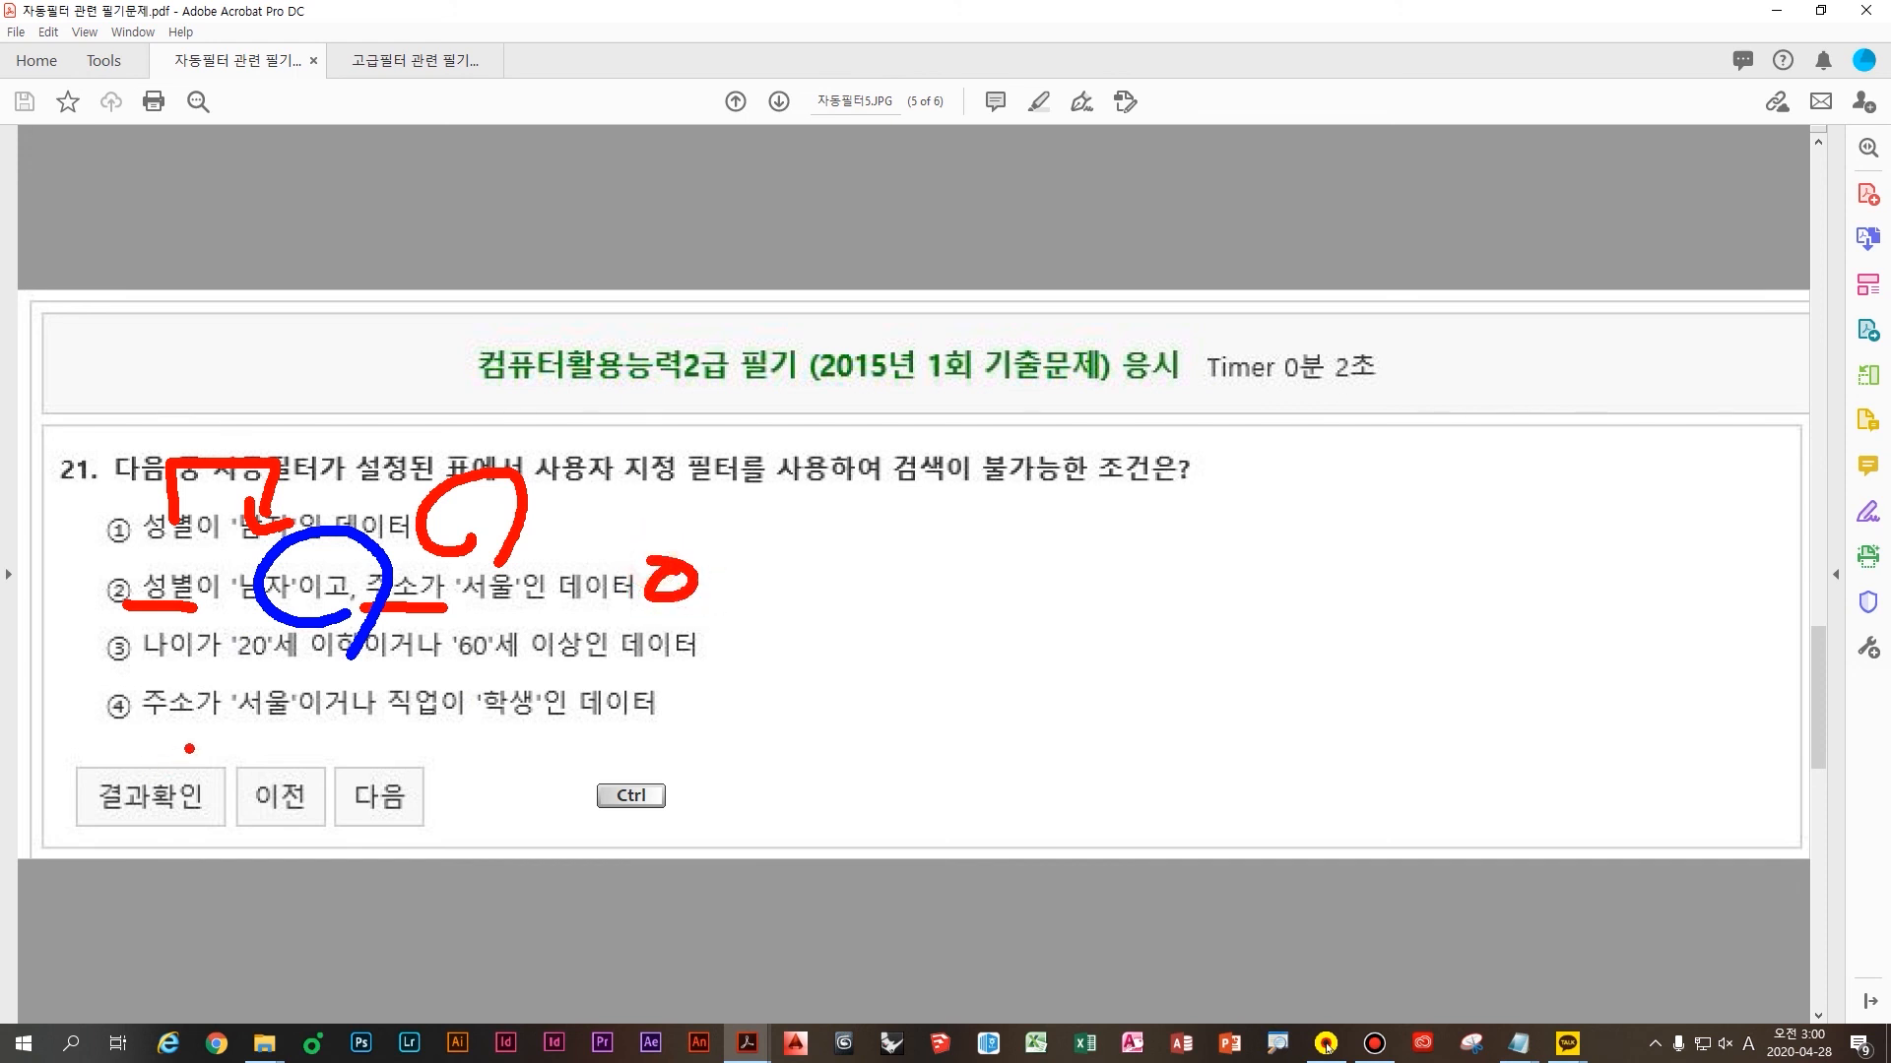
# Underline 나이가 in option 3, bracket its two age conditions and write OR beside it in blue, then clear the markings
pyautogui.press('b')
pyautogui.moveTo(126, 661)
pyautogui.mouseDown()
pyautogui.moveTo(218, 662)
pyautogui.moveTo(251, 710)
pyautogui.moveTo(456, 662)
pyautogui.mouseUp()
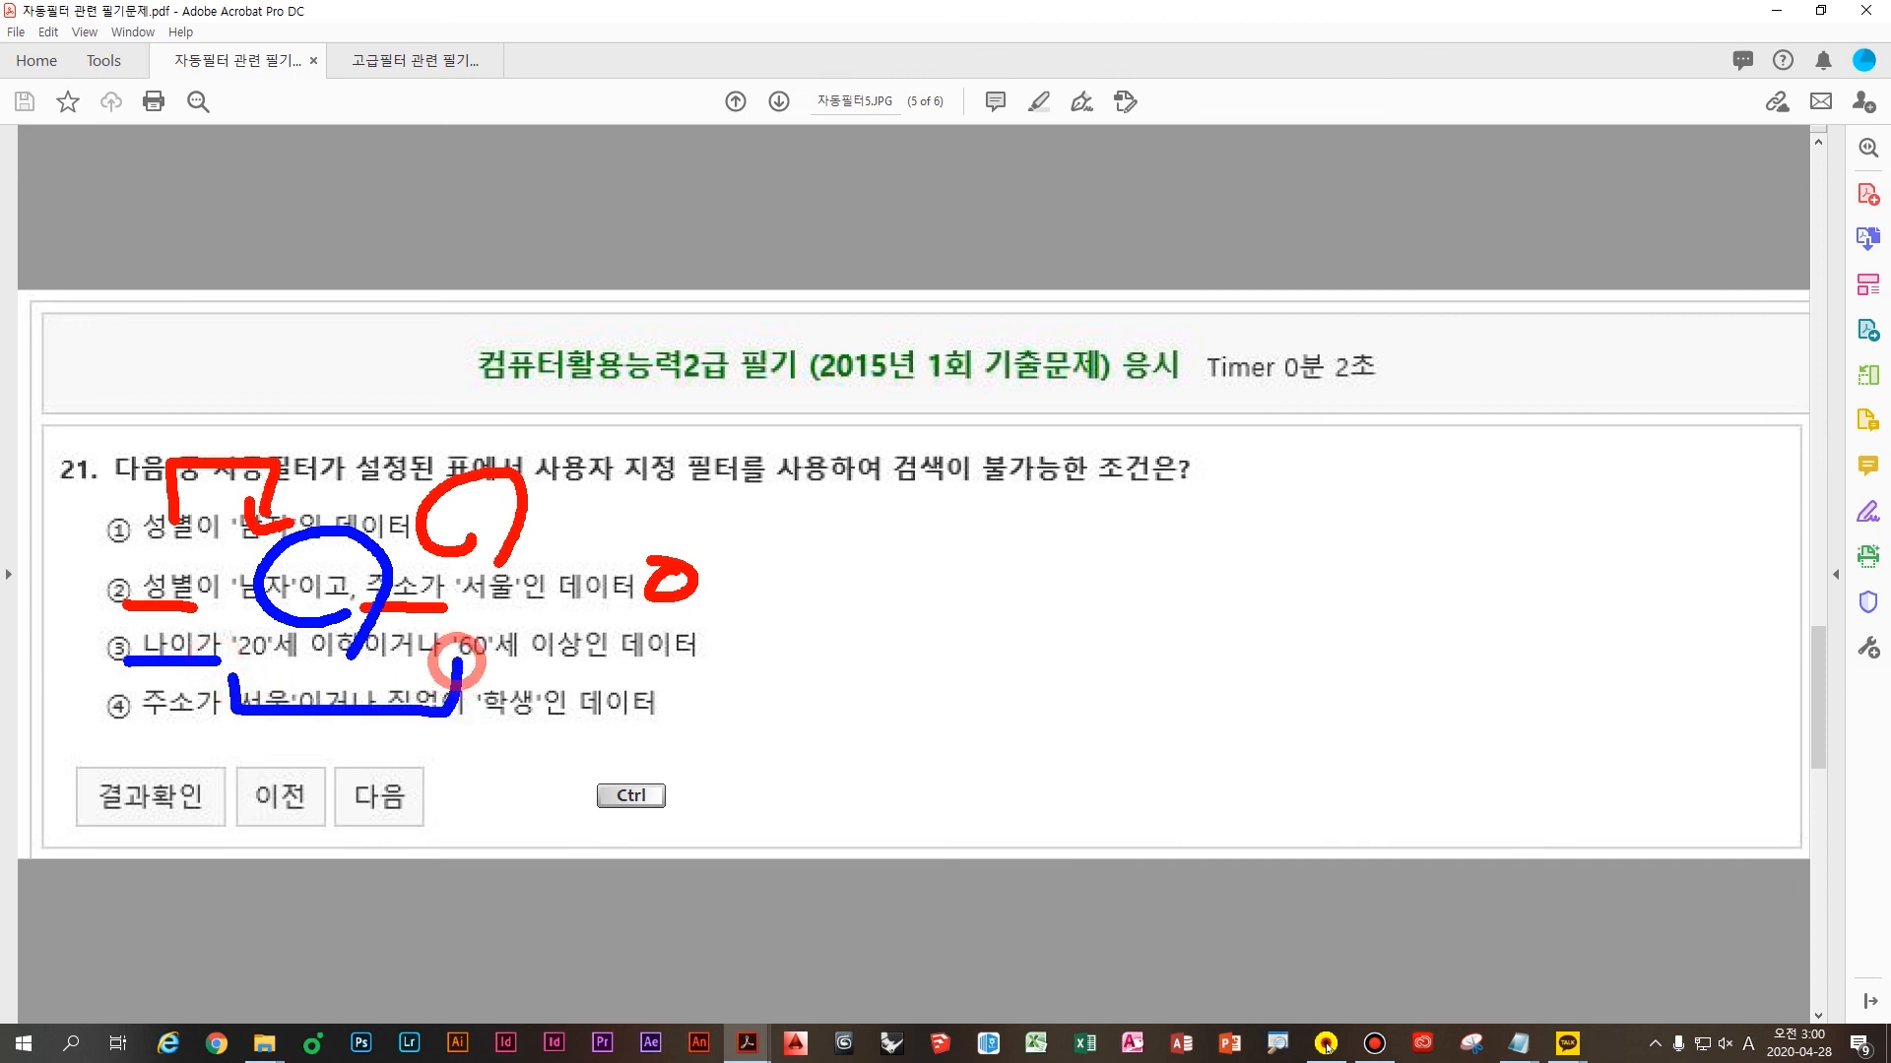
pyautogui.moveTo(734, 642)
pyautogui.mouseDown()
pyautogui.moveTo(727, 669)
pyautogui.moveTo(750, 645)
pyautogui.mouseUp()
pyautogui.moveTo(785, 615); pyautogui.dragTo(782, 667)
pyautogui.moveTo(780, 652); pyautogui.dragTo(840, 694)
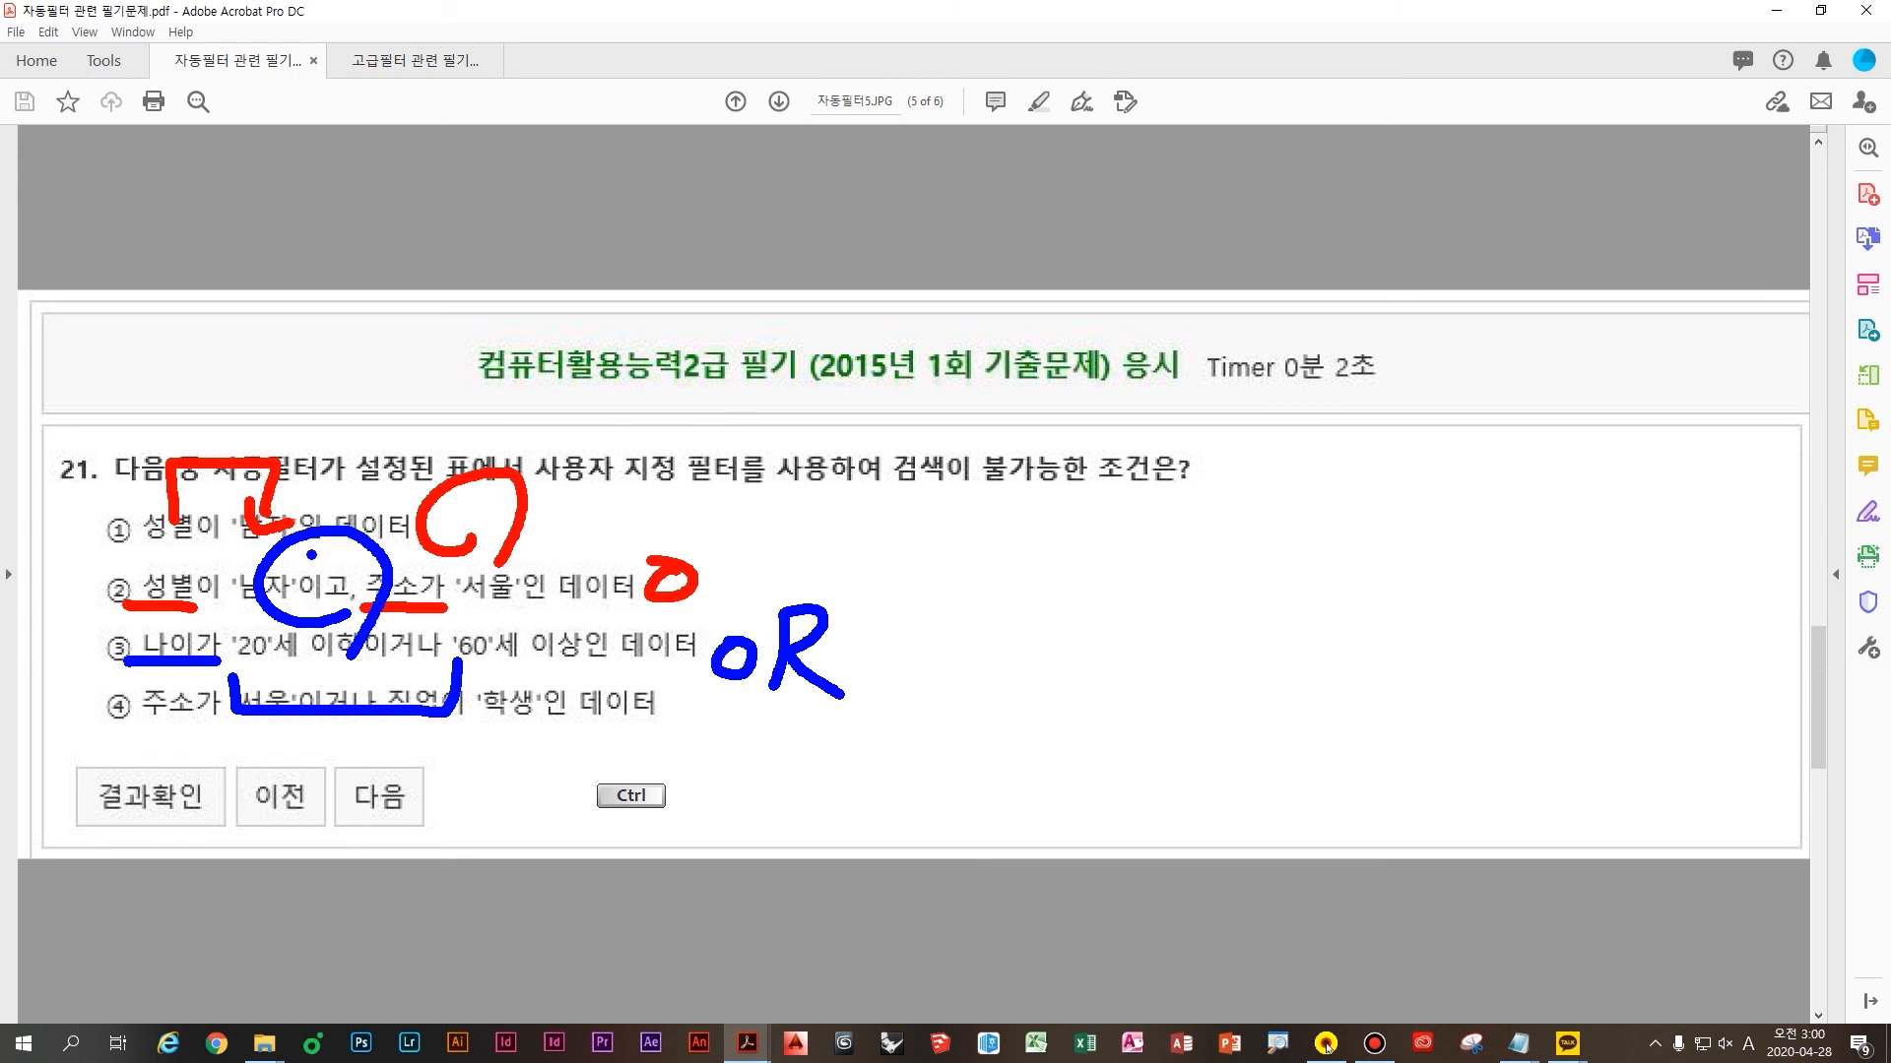
pyautogui.press('Escape')
# Underline 주소 and 직업이 in option 4 in blue, circle both in red and join them with a red bracket
pyautogui.hotkey('ctrl', '2')
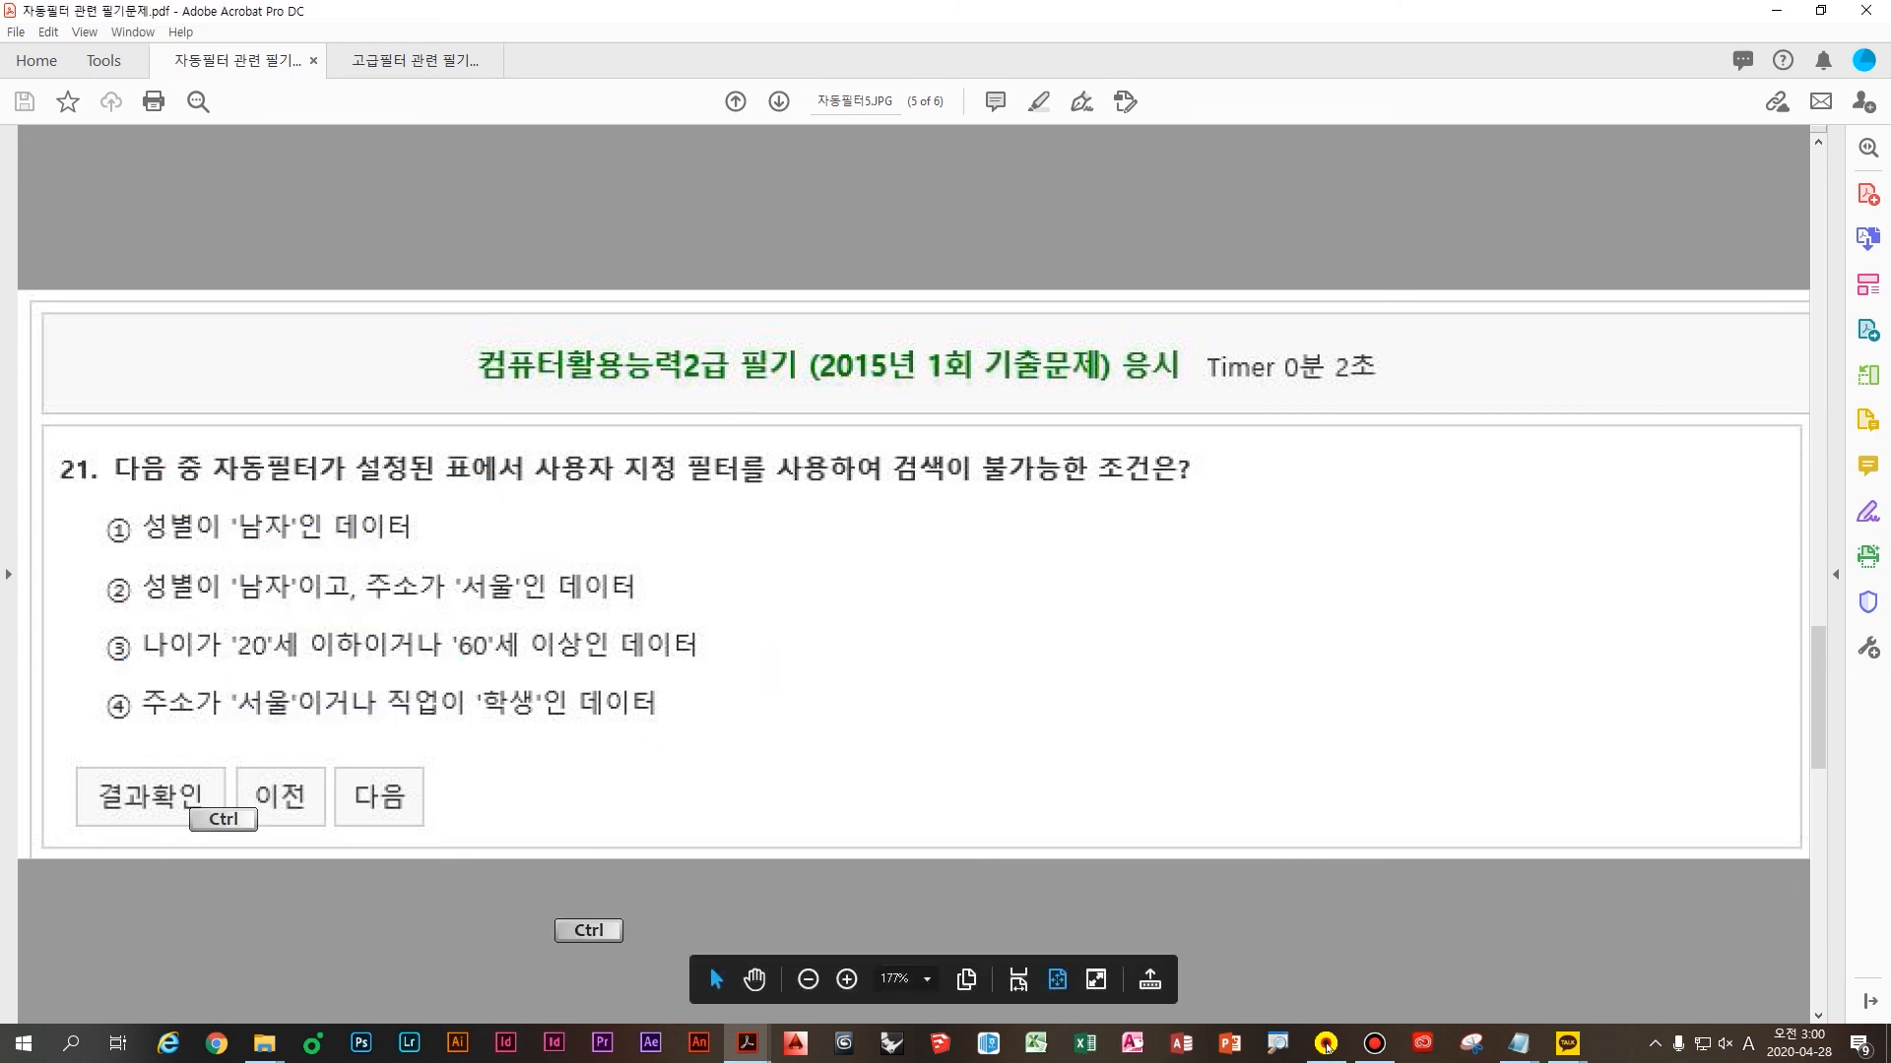
pyautogui.moveTo(116, 722); pyautogui.dragTo(200, 721)
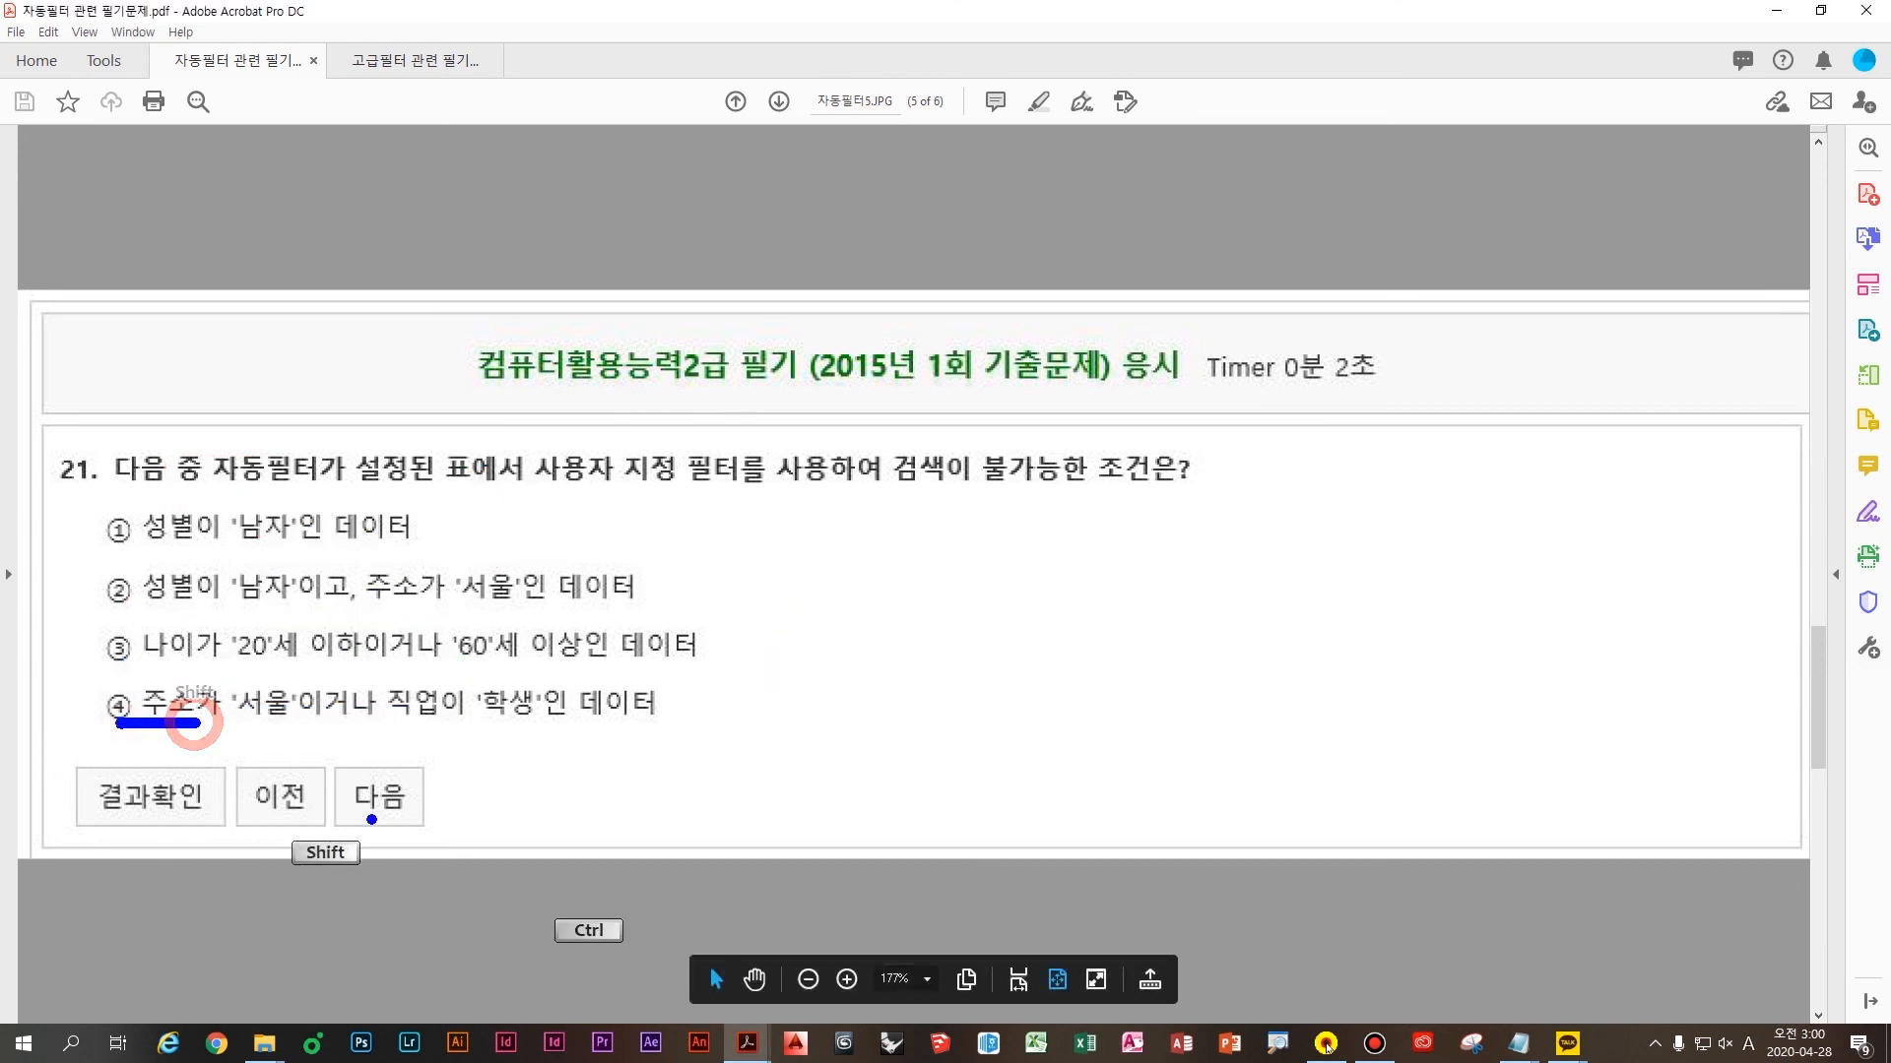
pyautogui.moveTo(371, 722); pyautogui.dragTo(481, 721)
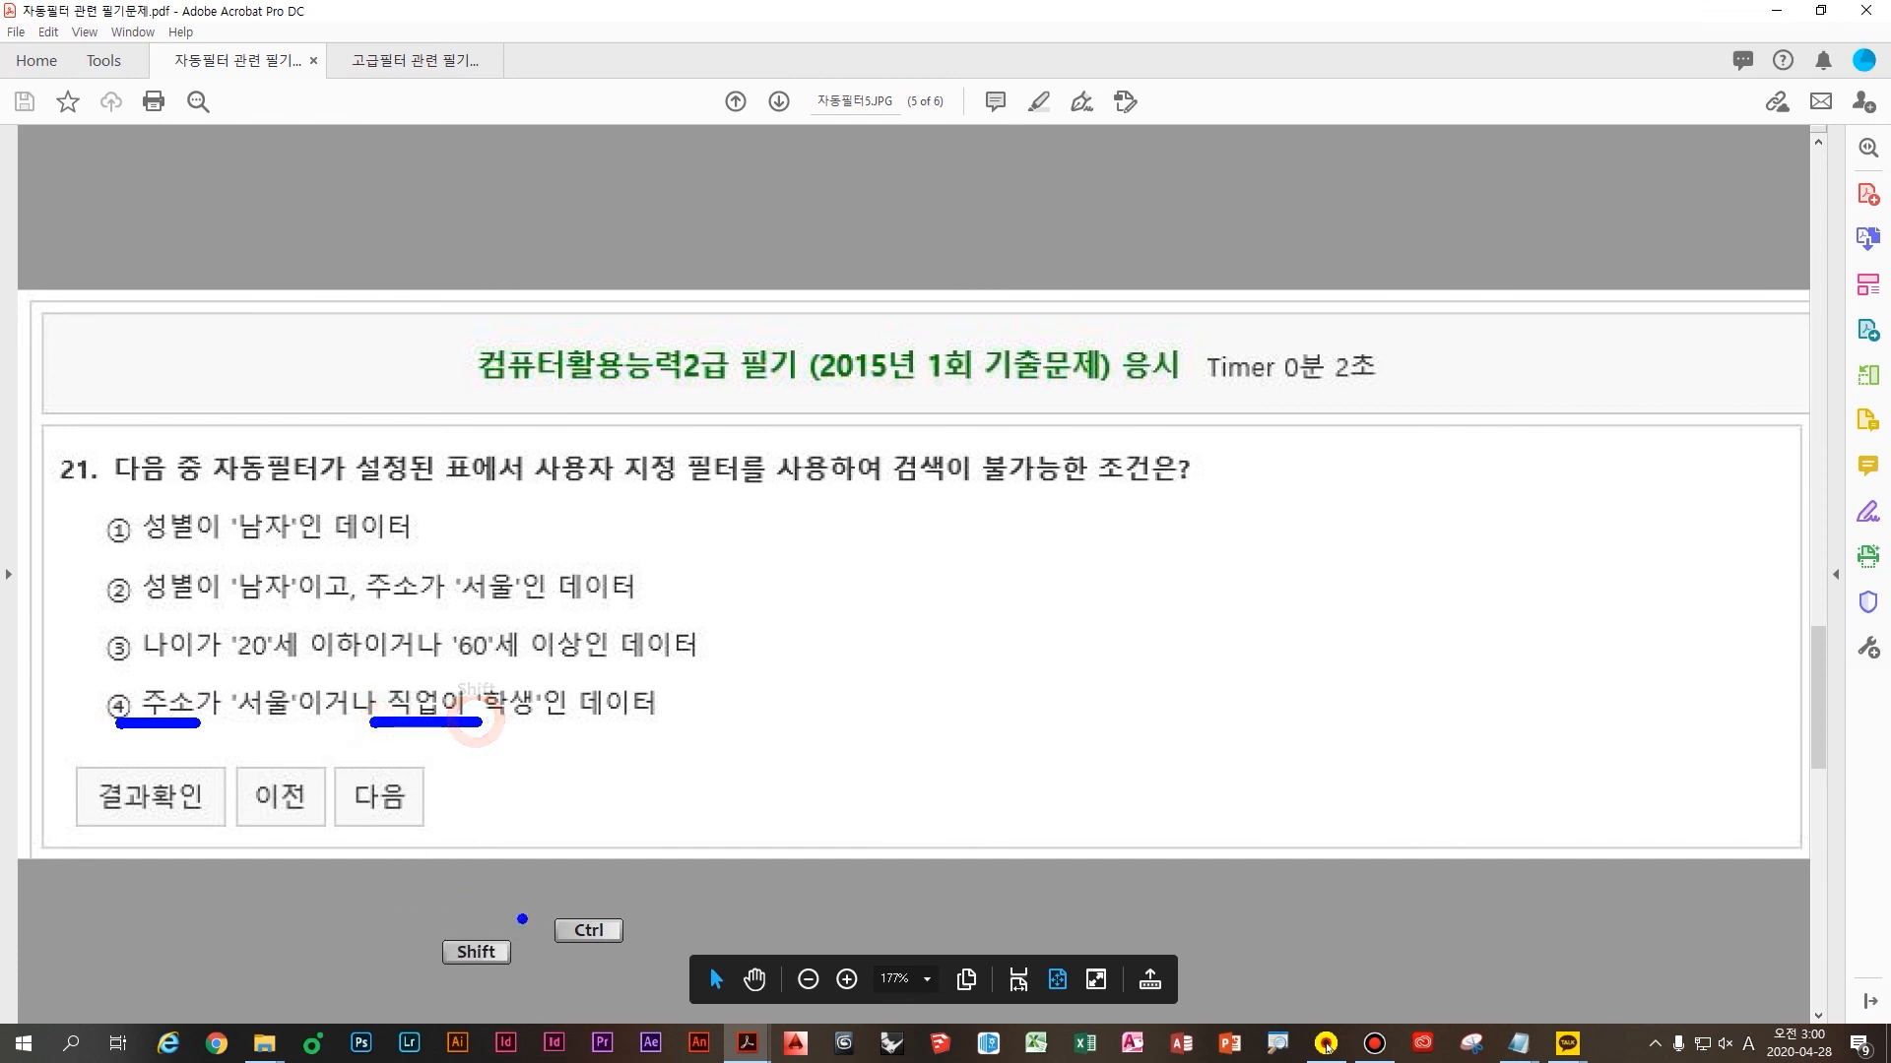
pyautogui.moveTo(180, 732)
pyautogui.mouseDown()
pyautogui.moveTo(201, 669)
pyautogui.moveTo(240, 775)
pyautogui.mouseUp()
pyautogui.moveTo(483, 745)
pyautogui.mouseDown()
pyautogui.moveTo(478, 704)
pyautogui.moveTo(462, 768)
pyautogui.mouseUp()
pyautogui.moveTo(240, 774); pyautogui.dragTo(430, 778)
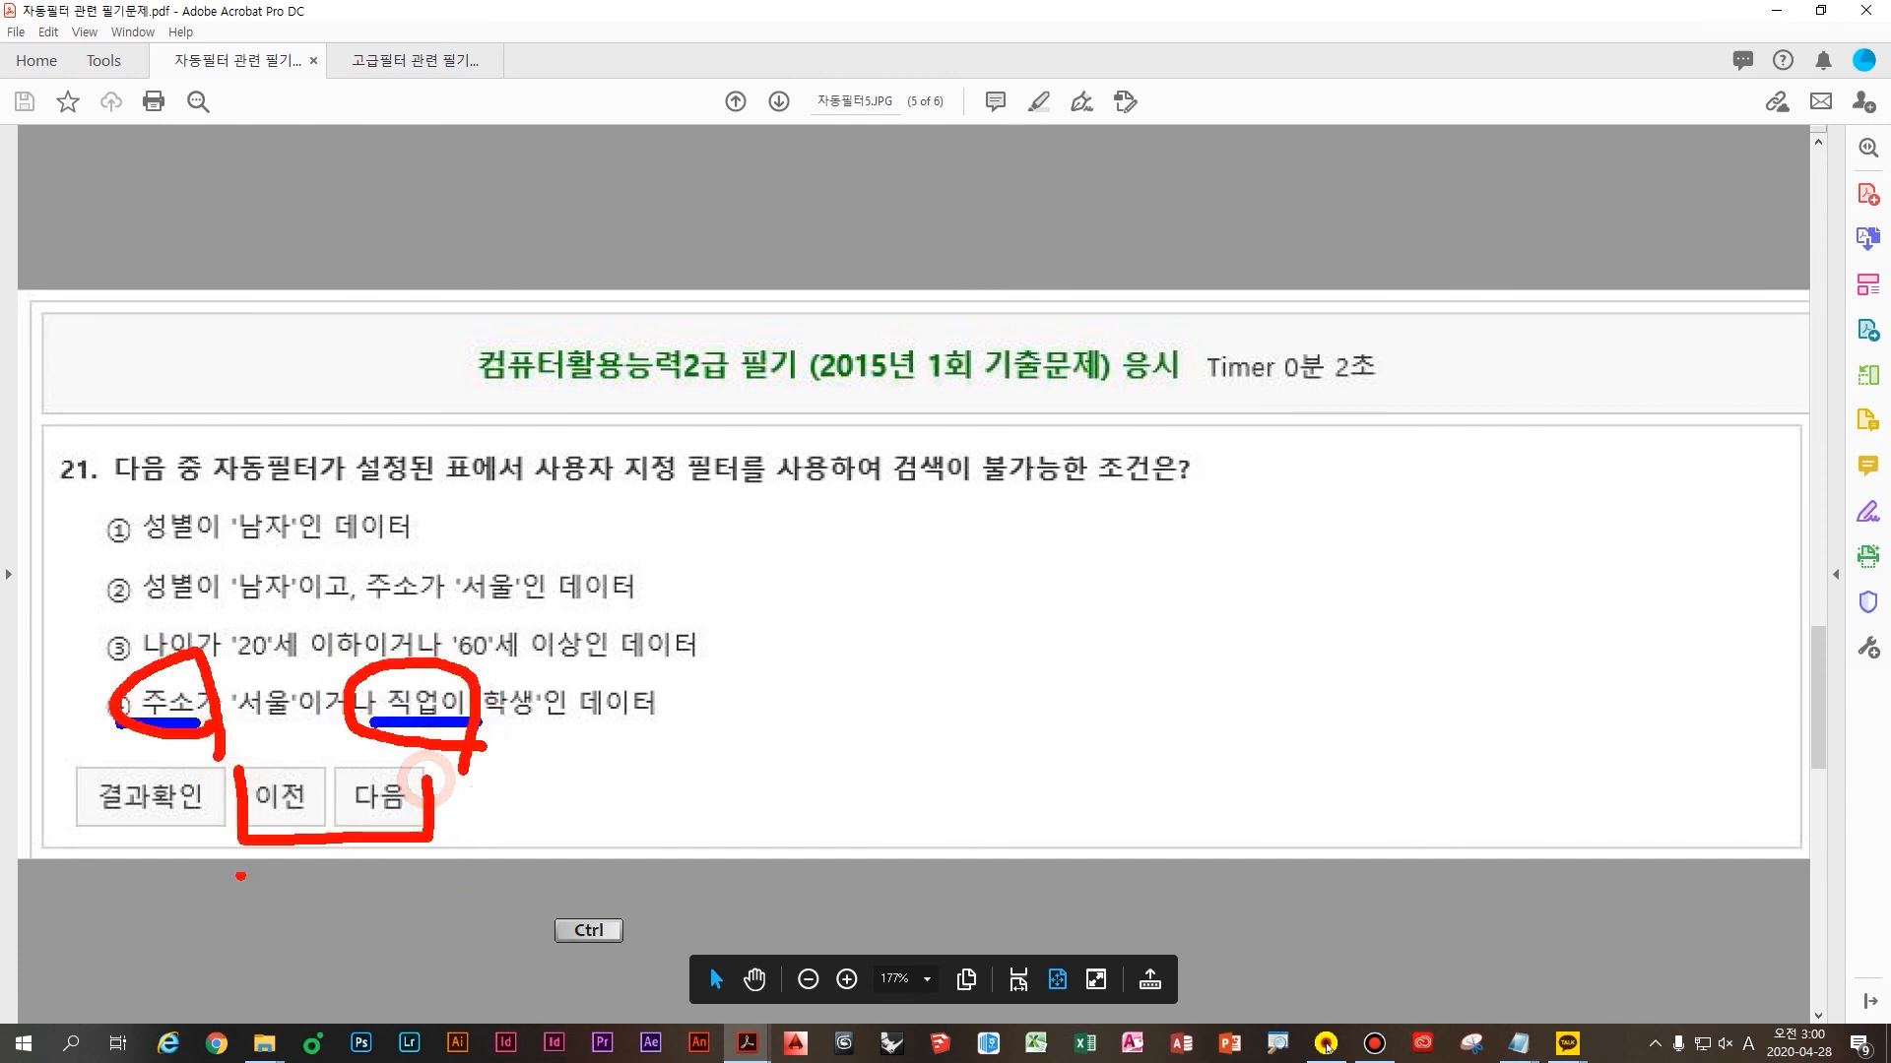
# Tick 이거나 in option 4 and handwrite OR X beside the option in blue
pyautogui.moveTo(303, 651)
pyautogui.mouseDown()
pyautogui.moveTo(313, 678)
pyautogui.moveTo(356, 638)
pyautogui.mouseUp()
pyautogui.moveTo(739, 709)
pyautogui.mouseDown()
pyautogui.moveTo(697, 756)
pyautogui.moveTo(737, 701)
pyautogui.mouseUp()
pyautogui.moveTo(773, 670)
pyautogui.mouseDown()
pyautogui.moveTo(767, 799)
pyautogui.moveTo(819, 756)
pyautogui.mouseUp()
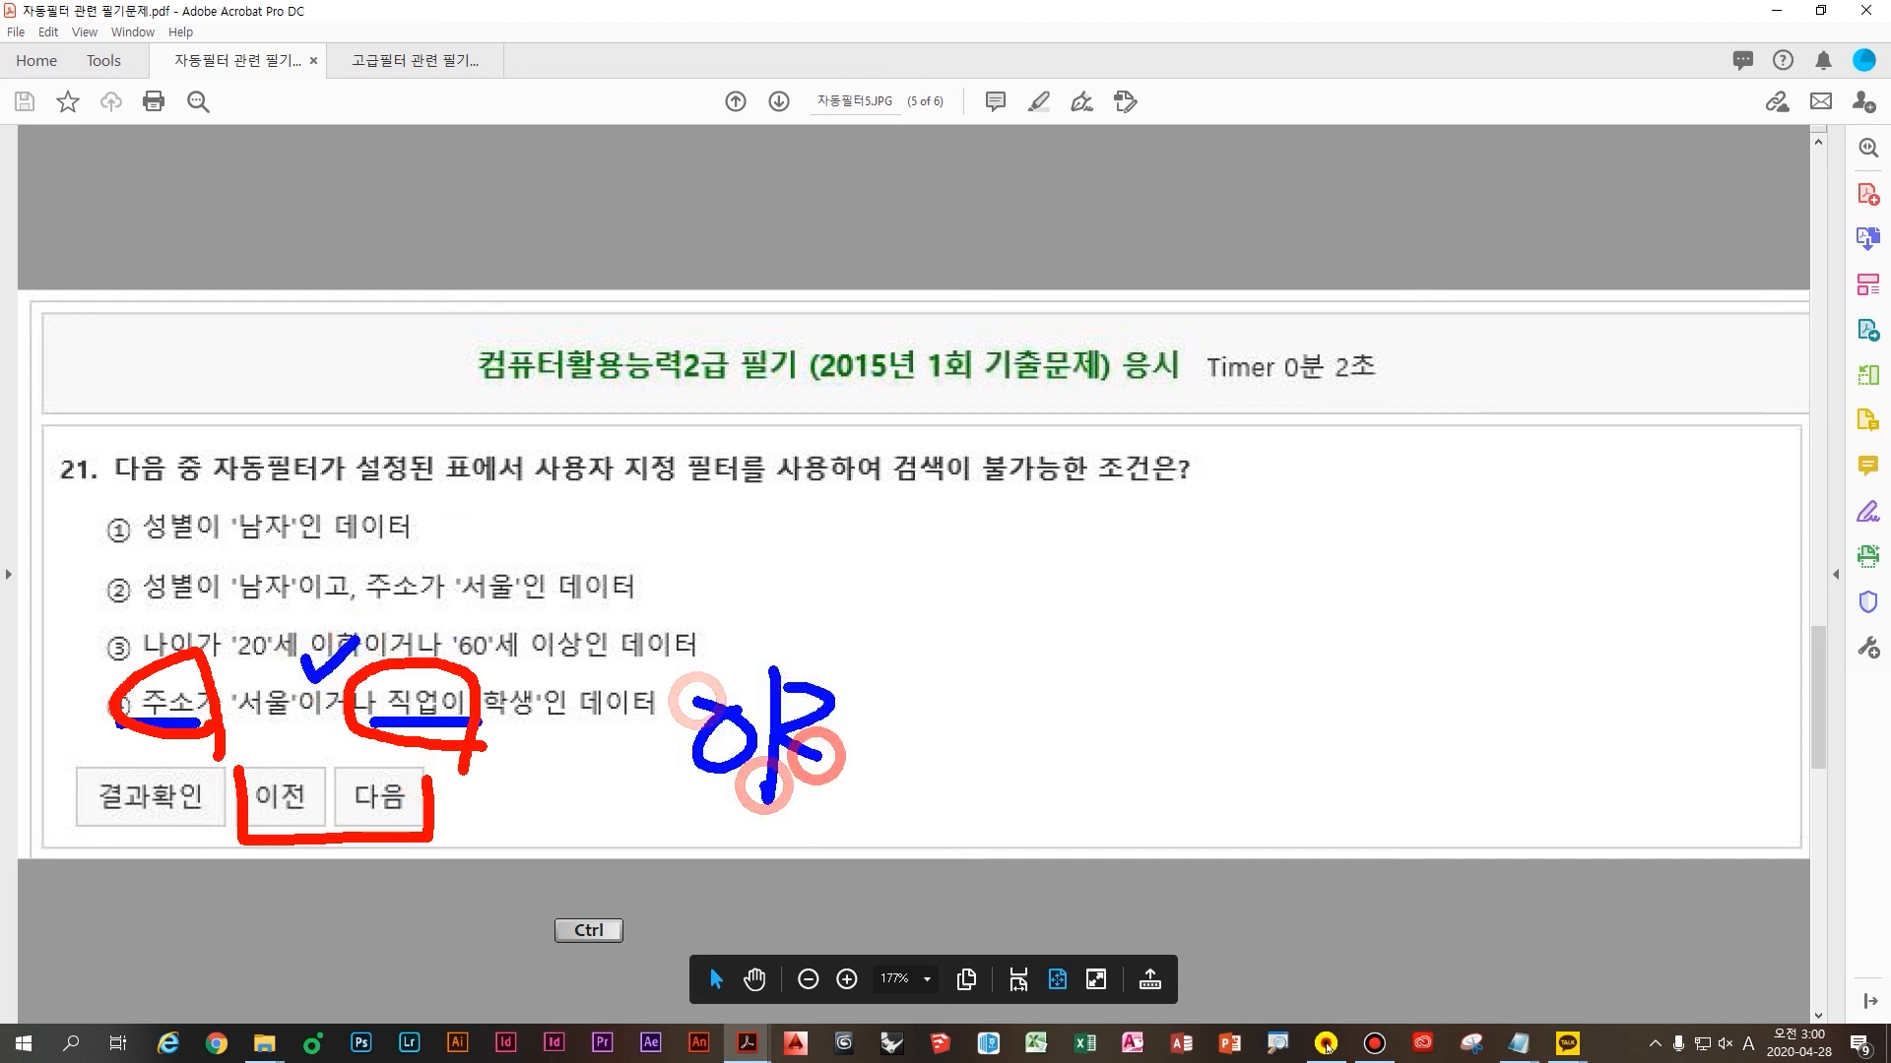
pyautogui.moveTo(940, 699); pyautogui.dragTo(873, 796)
pyautogui.moveTo(867, 697); pyautogui.dragTo(955, 810)
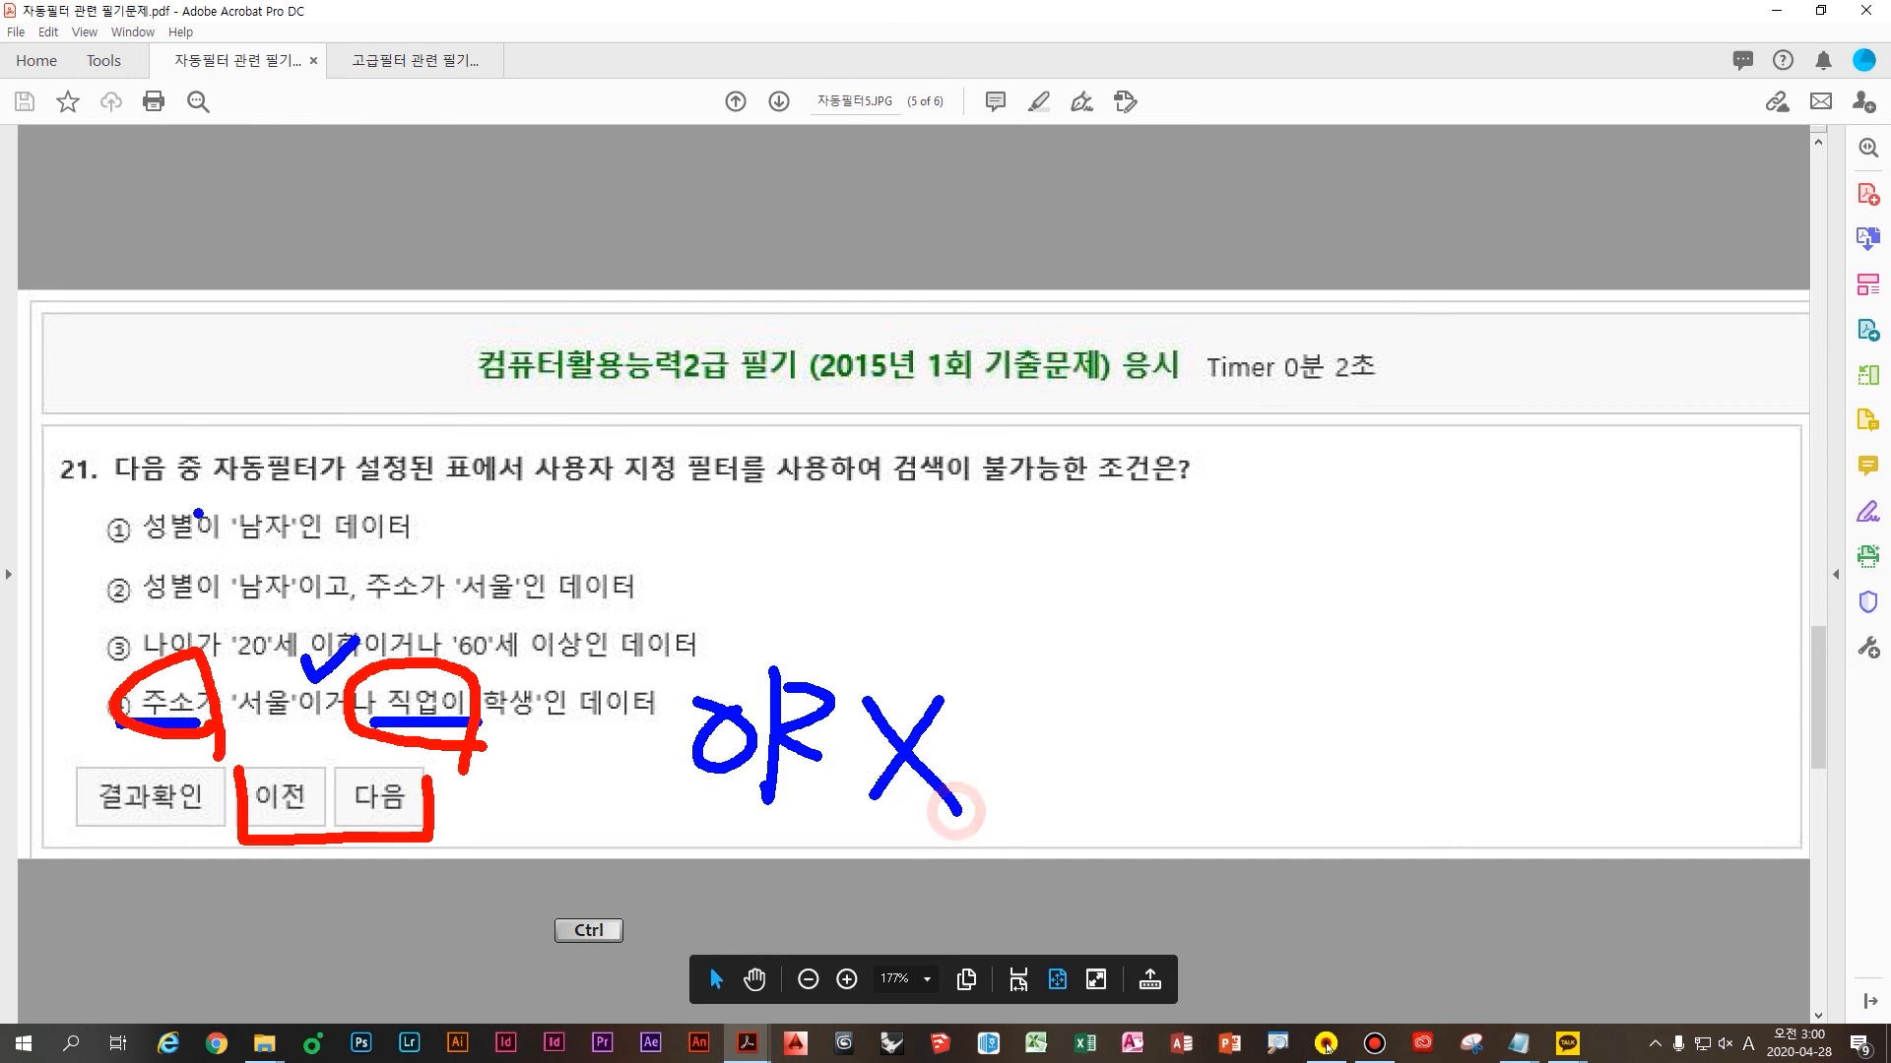
# Box 자동필터가 in the question text in blue, then clear the markings and show the question's answer page
pyautogui.moveTo(185, 431); pyautogui.dragTo(359, 504)
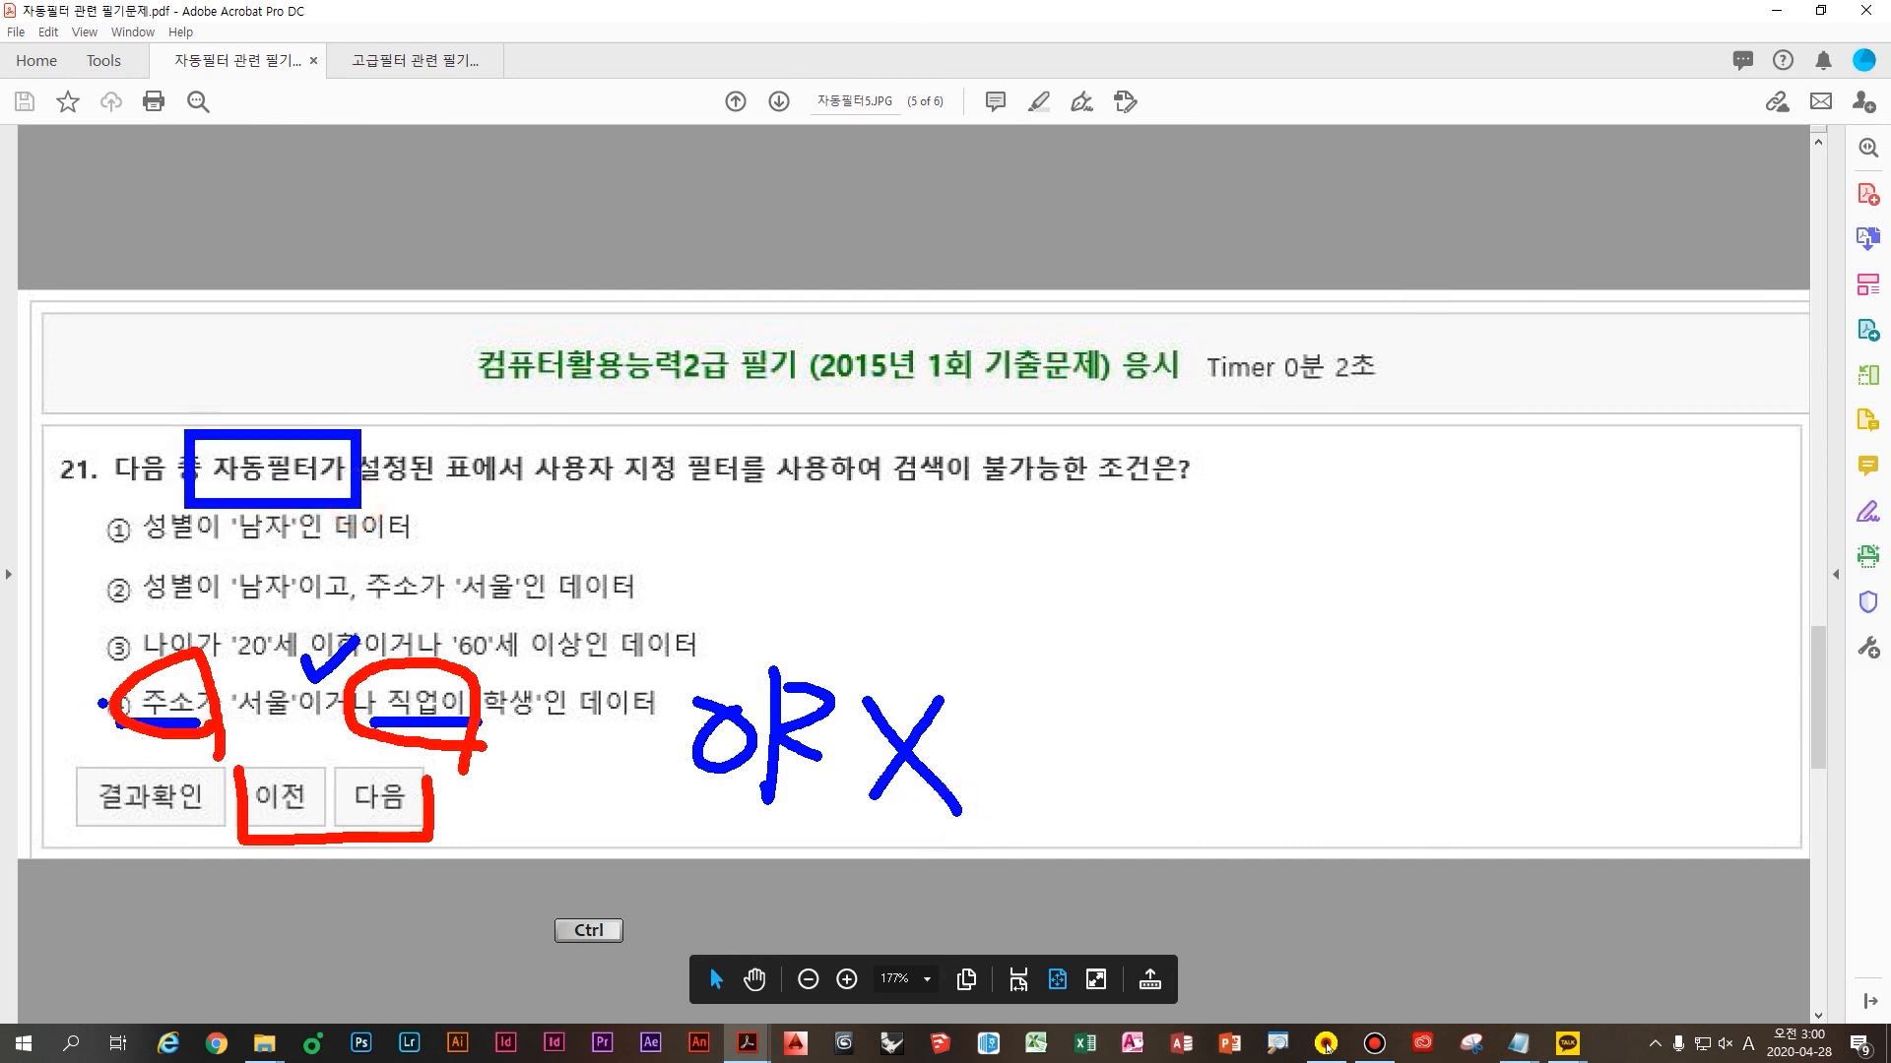
pyautogui.press('Escape')
pyautogui.scroll(-1, 516, 883)
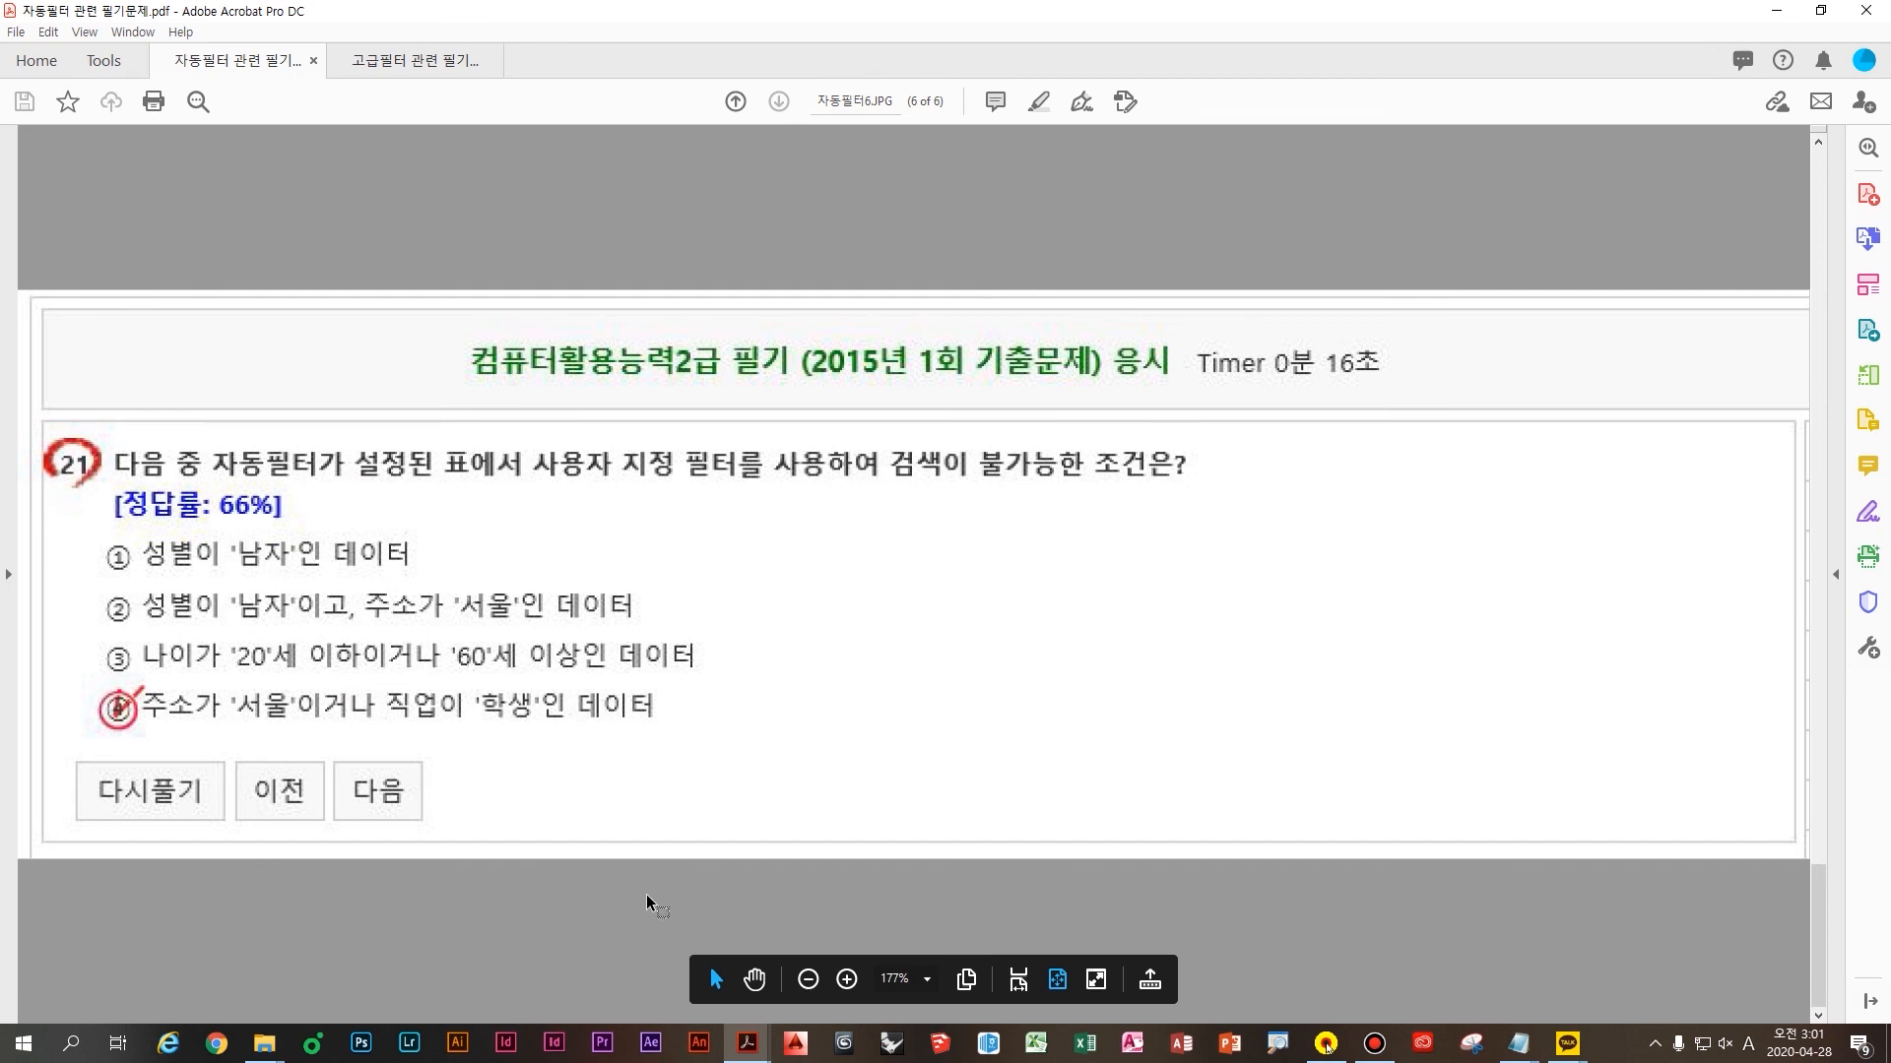
# Open the 고급필터 question document and mark question 22 in red: box the heading, underline the question, circle 옳은 것은? and tick the first criteria row
pyautogui.click(447, 57)
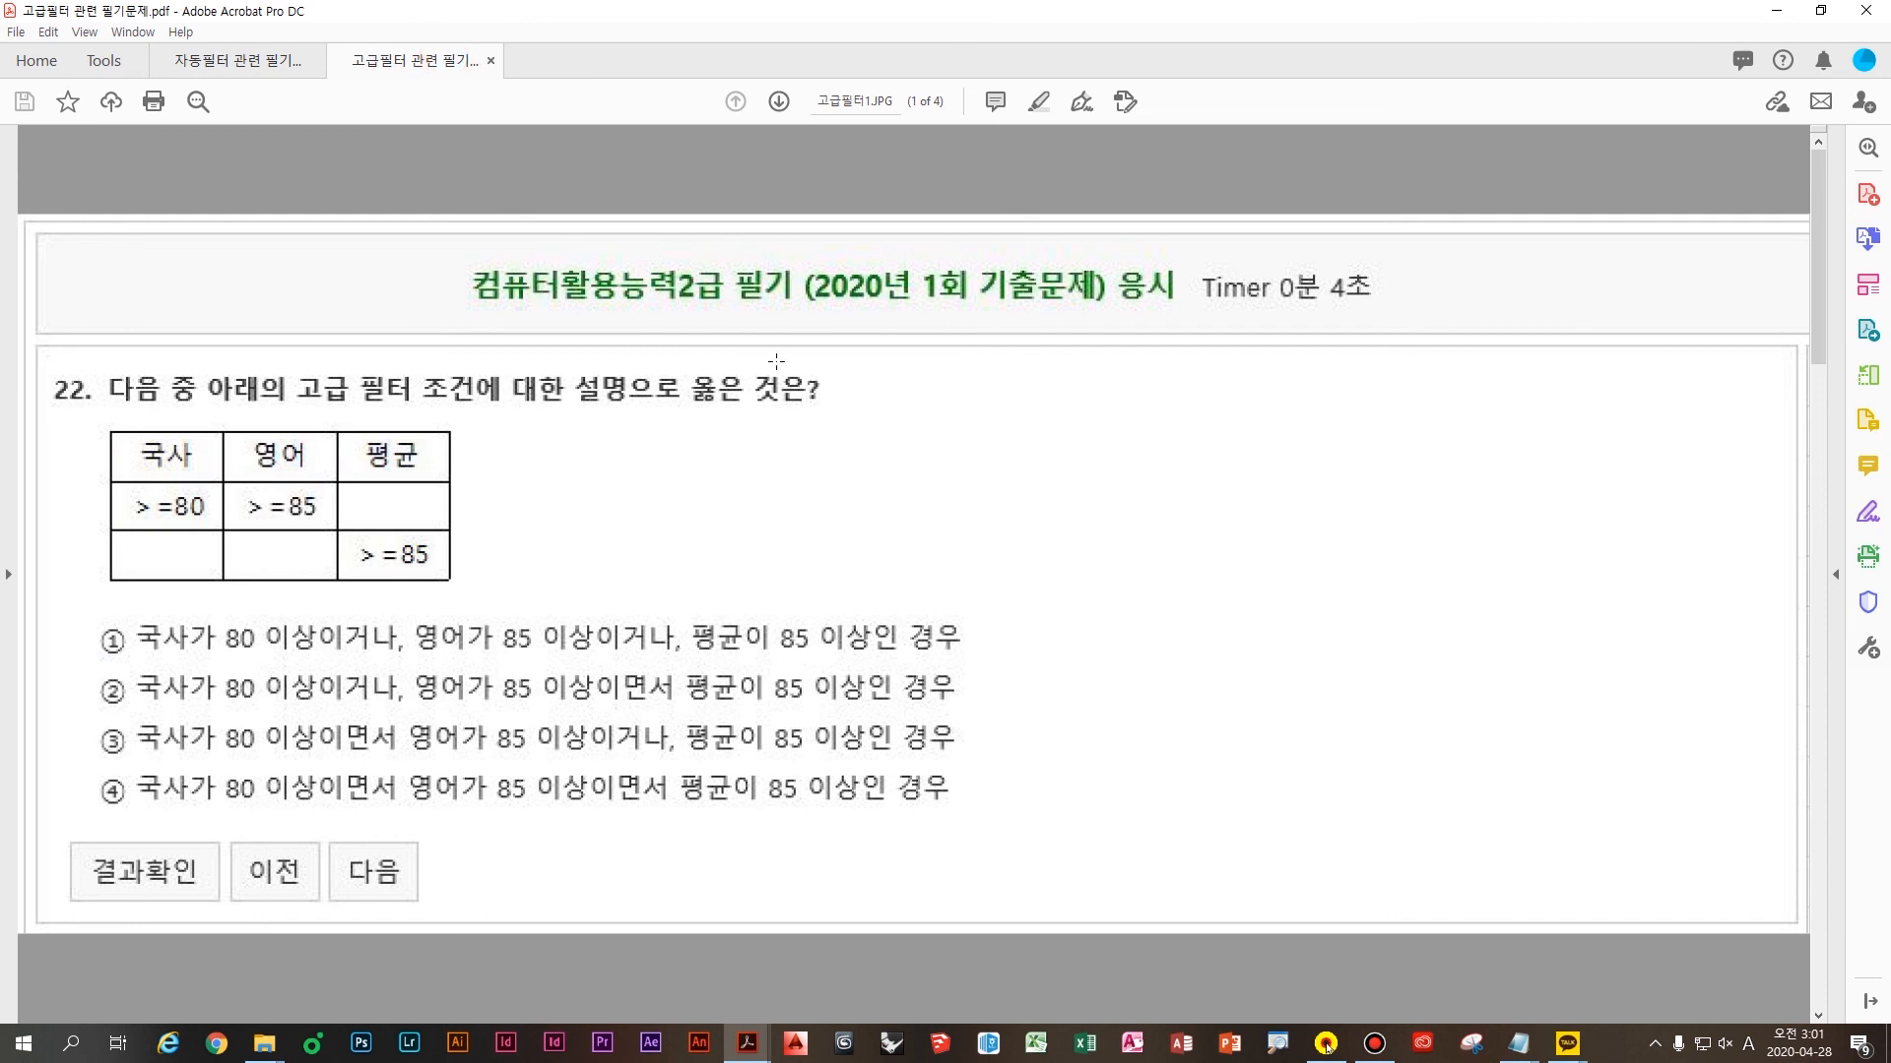
pyautogui.press('ctrl')
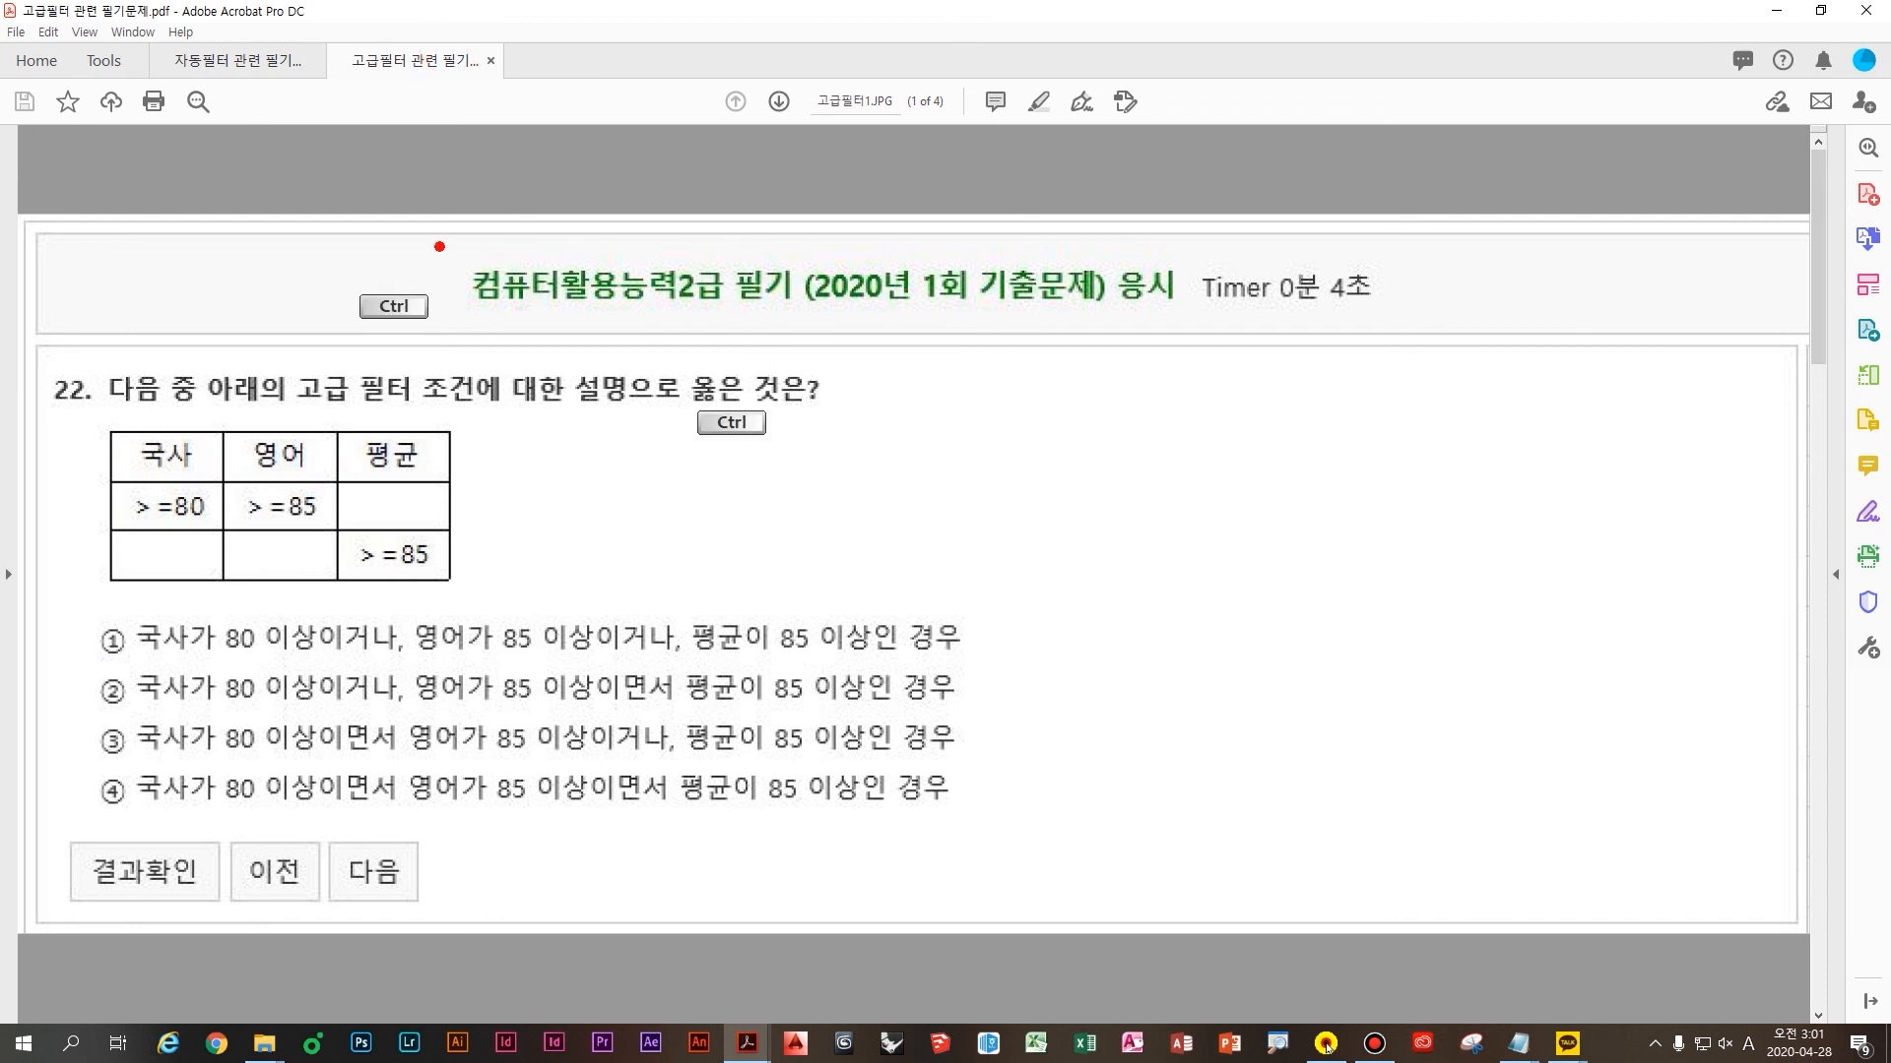
pyautogui.moveTo(438, 246)
pyautogui.mouseDown()
pyautogui.moveTo(938, 359)
pyautogui.moveTo(997, 343)
pyautogui.mouseUp()
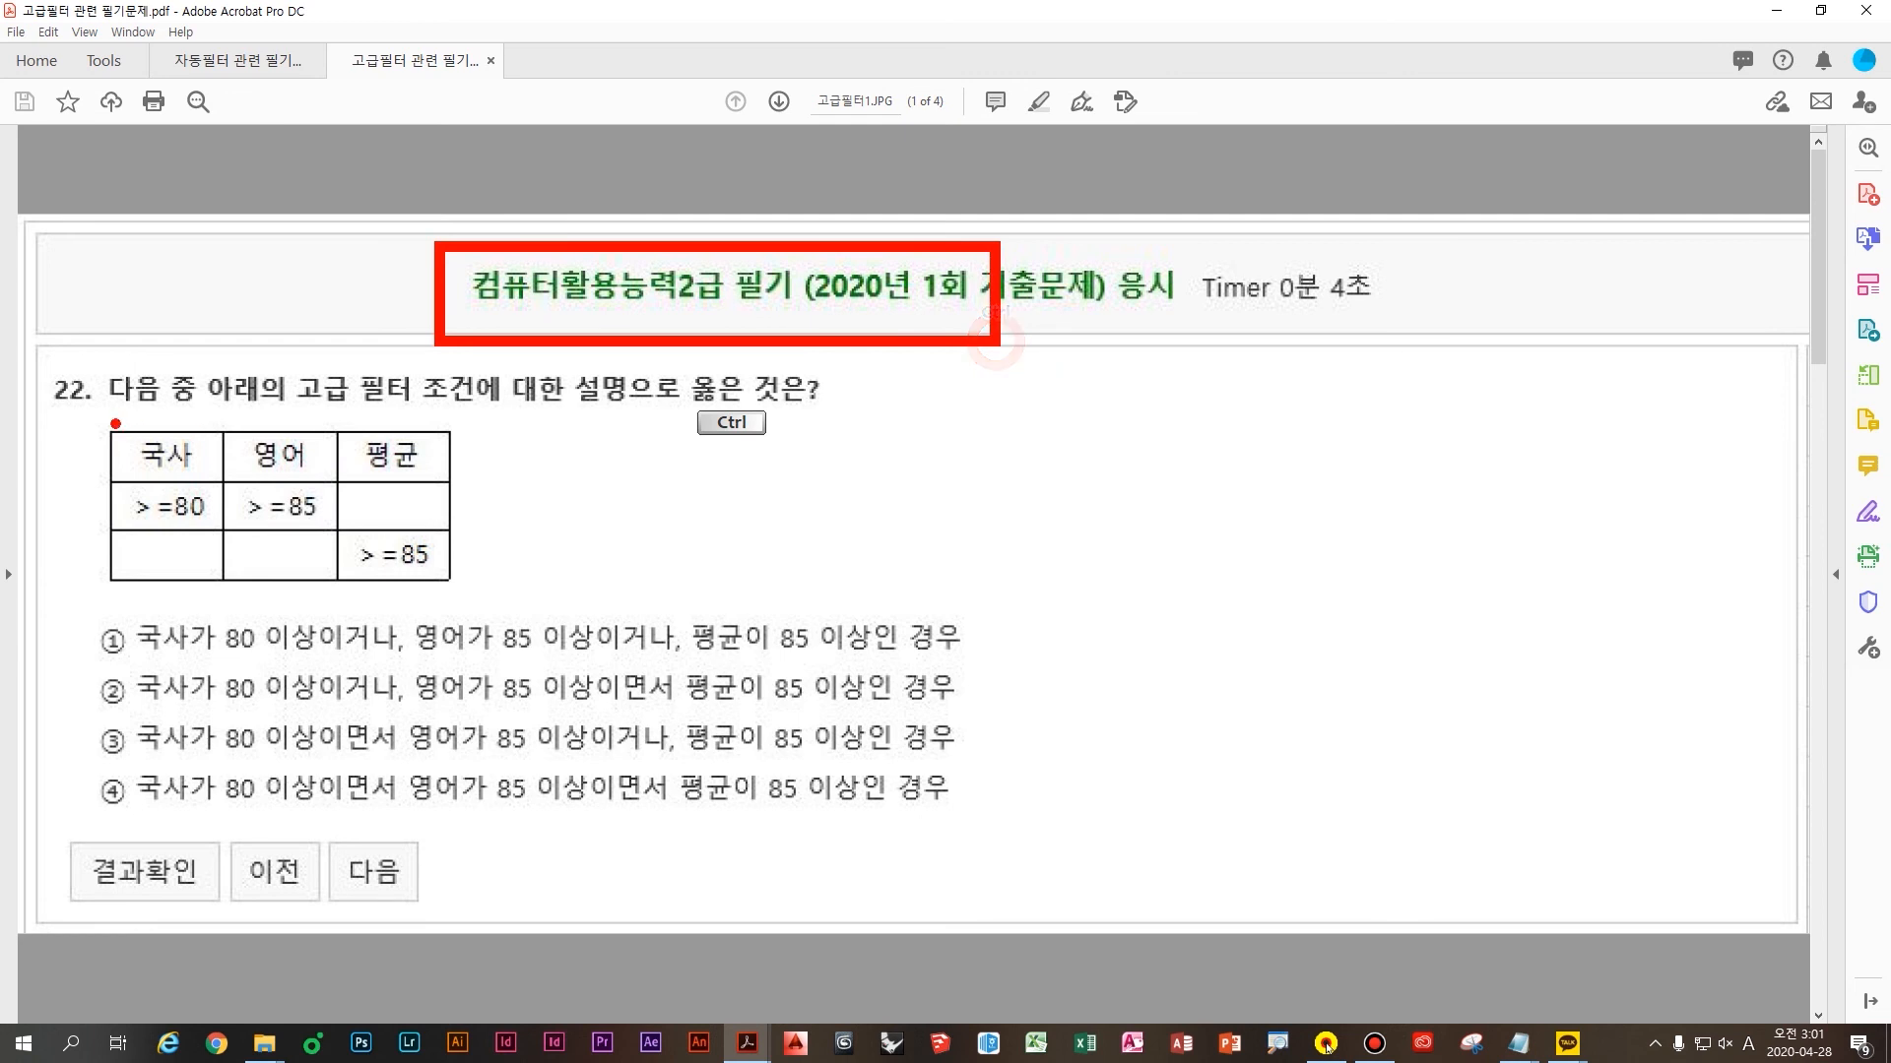
pyautogui.moveTo(110, 417); pyautogui.dragTo(859, 415)
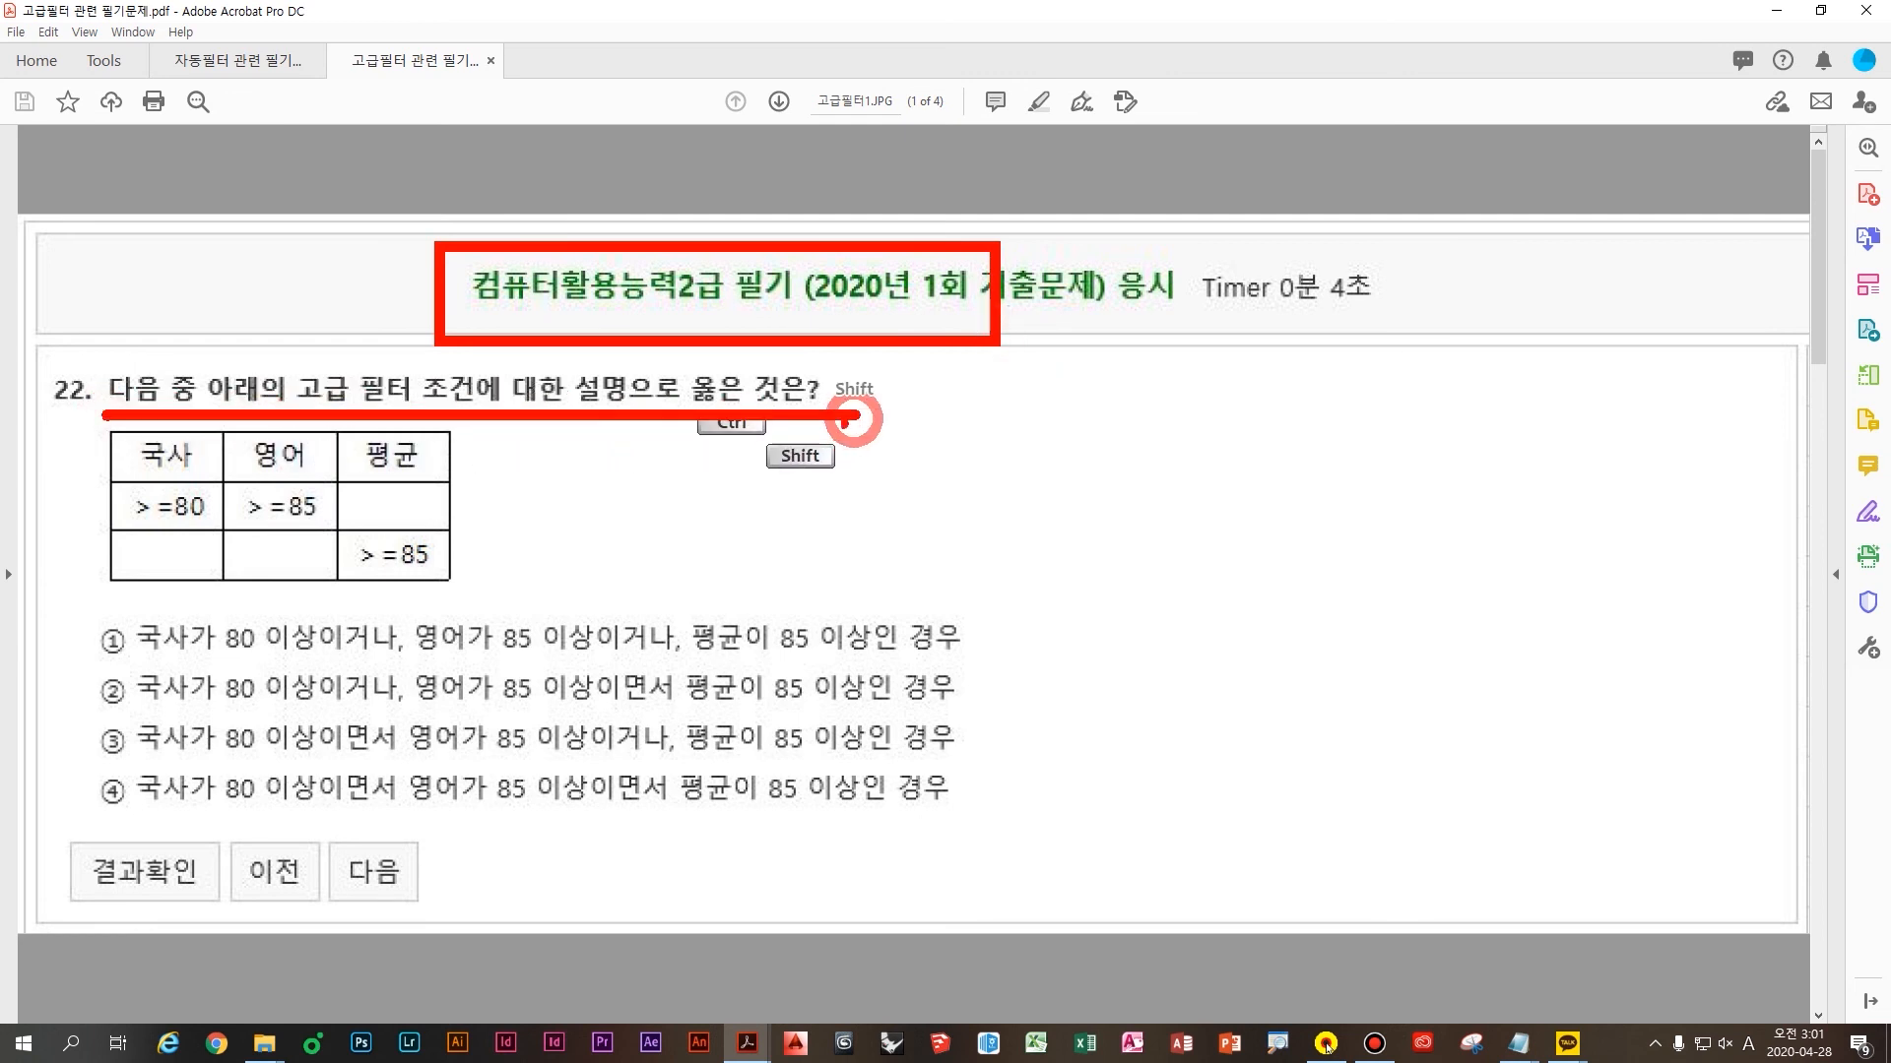
pyautogui.moveTo(682, 419)
pyautogui.mouseDown()
pyautogui.moveTo(690, 355)
pyautogui.moveTo(770, 475)
pyautogui.mouseUp()
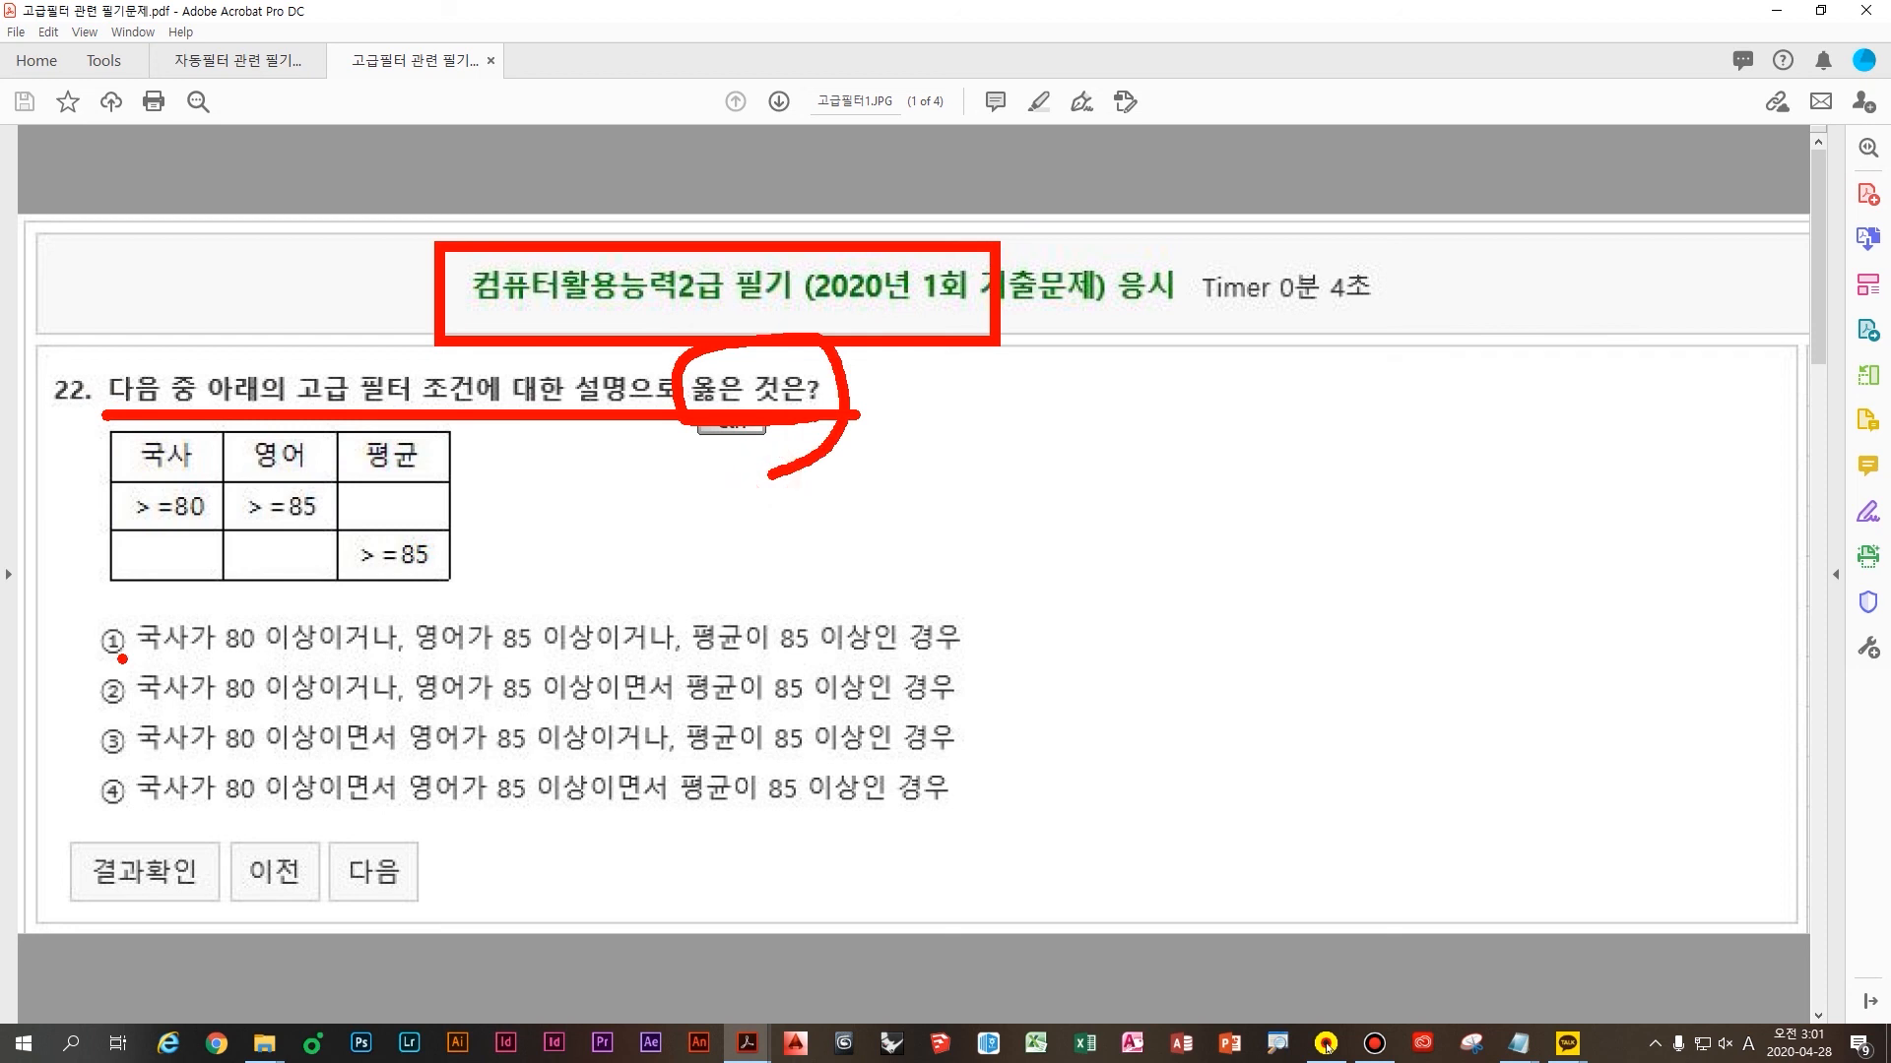
pyautogui.moveTo(455, 486); pyautogui.dragTo(479, 484)
# Strike through 이거나 in options 1 and 2 and draw a red arrow between the criteria rows, then undo these strokes
pyautogui.moveTo(379, 604)
pyautogui.mouseDown()
pyautogui.moveTo(322, 674)
pyautogui.moveTo(381, 675)
pyautogui.mouseUp()
pyautogui.moveTo(388, 677)
pyautogui.mouseDown()
pyautogui.moveTo(314, 713)
pyautogui.moveTo(406, 724)
pyautogui.mouseUp()
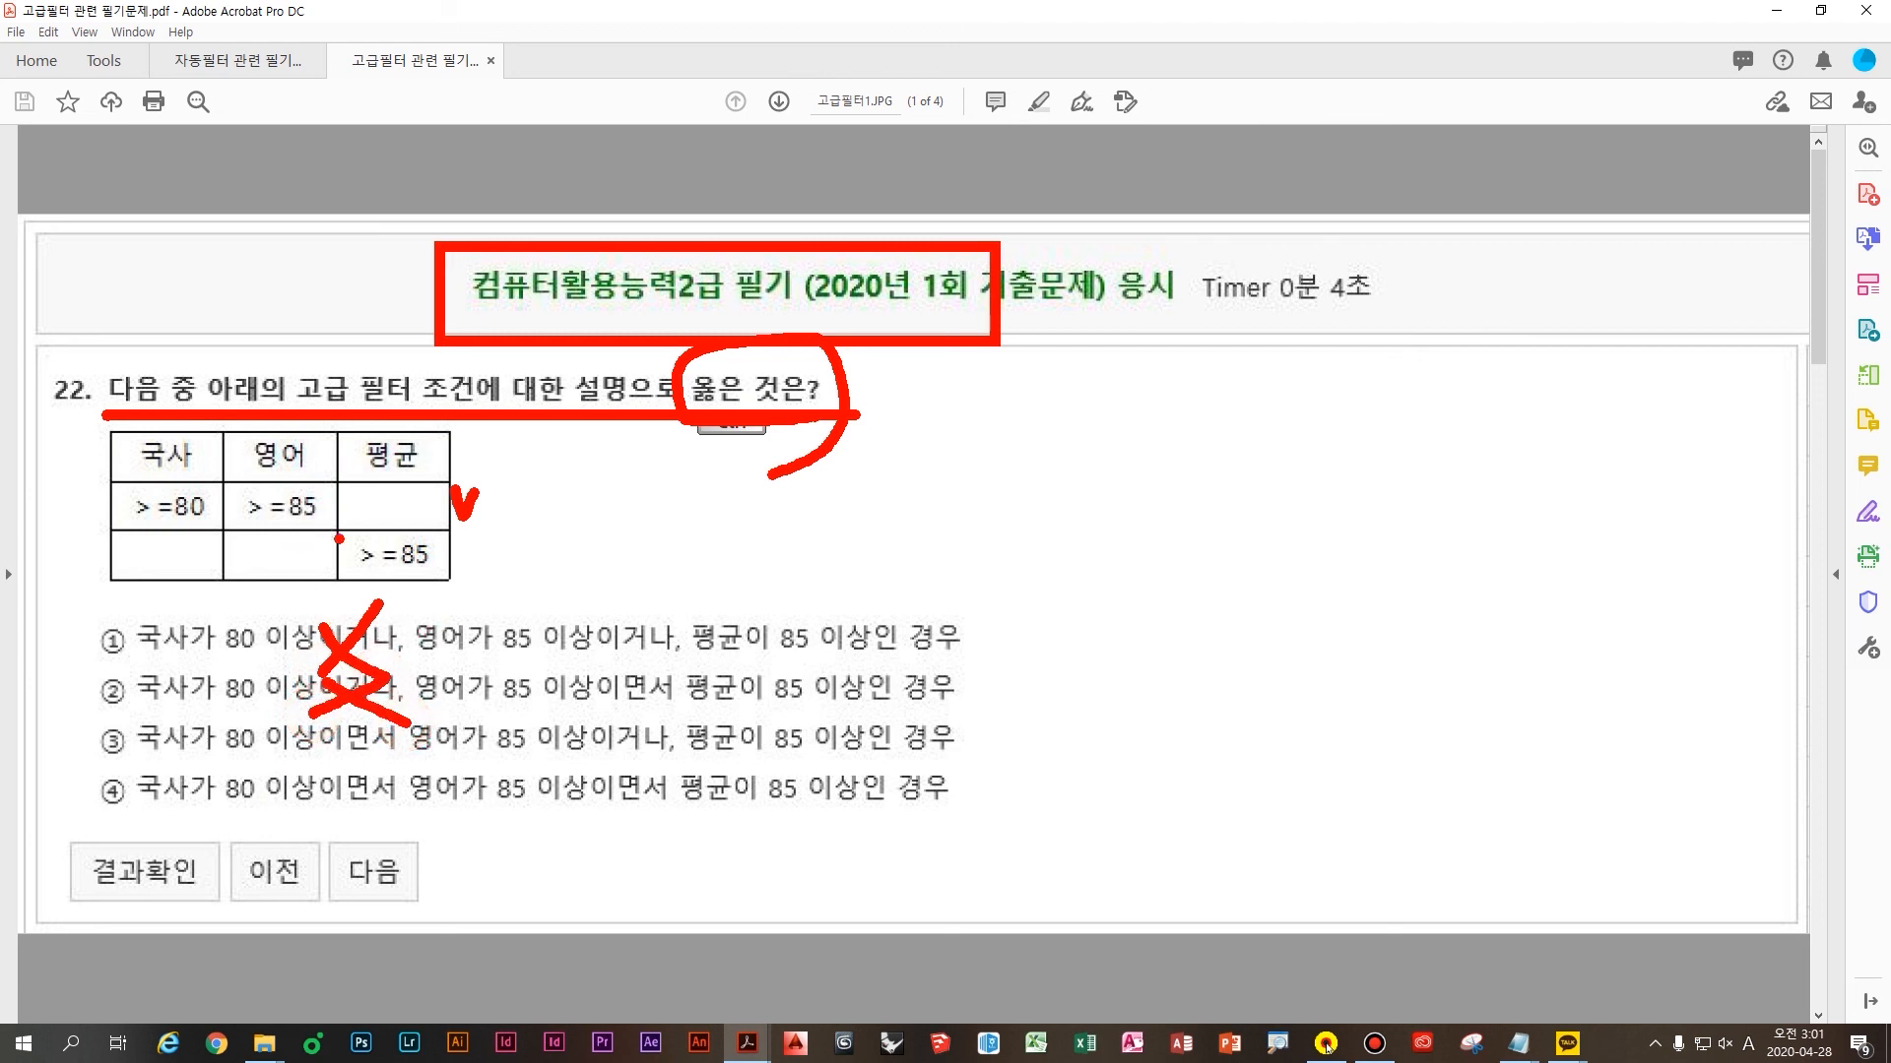
pyautogui.moveTo(329, 504); pyautogui.dragTo(304, 602)
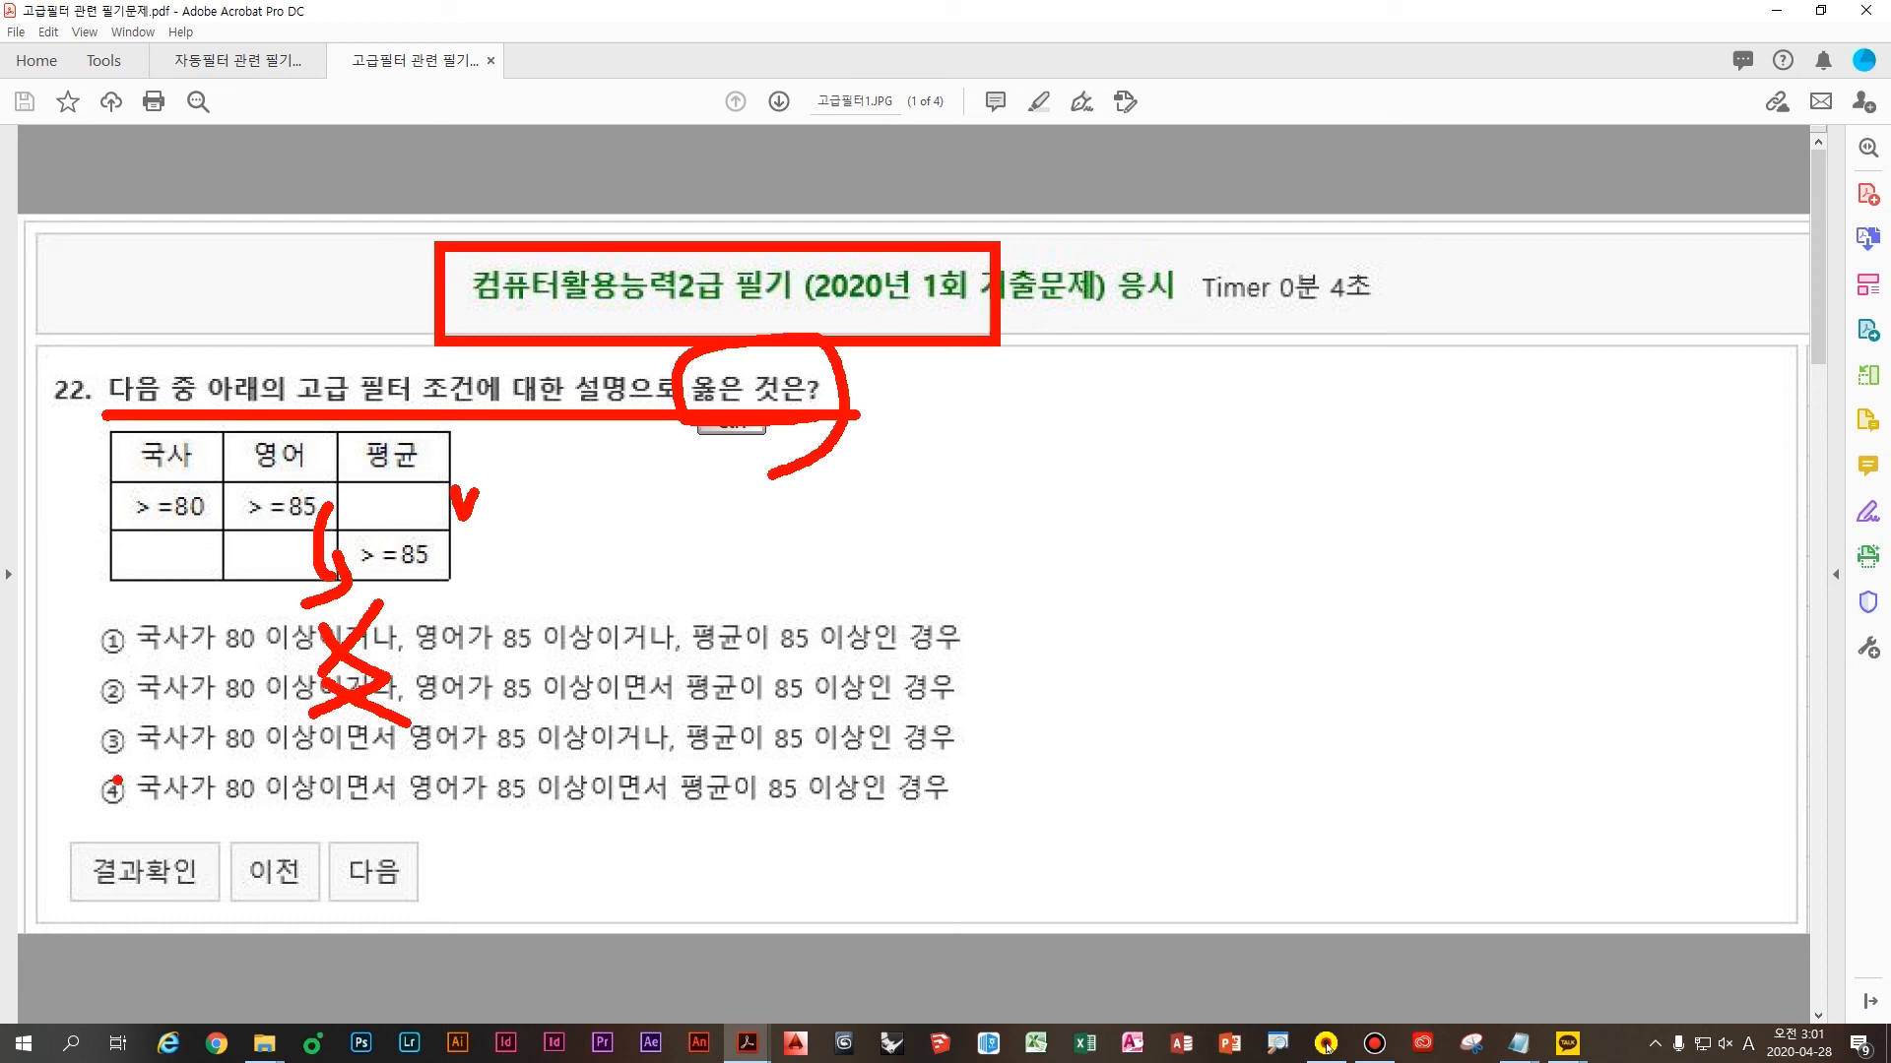
pyautogui.moveTo(98, 711)
pyautogui.mouseDown()
pyautogui.moveTo(117, 736)
pyautogui.moveTo(167, 670)
pyautogui.mouseUp()
pyautogui.hotkey('ctrl', 'z')
pyautogui.hotkey('ctrl', 'z')
pyautogui.hotkey('ctrl', 'z')
pyautogui.hotkey('ctrl', 'z')
pyautogui.hotkey('ctrl', 'z')
pyautogui.hotkey('ctrl', 'z')
# Underline in red the first connective in each option of question 22: 이거나 in options 1 and 2, 이면서 in 3 and 4
pyautogui.moveTo(311, 650); pyautogui.dragTo(393, 650)
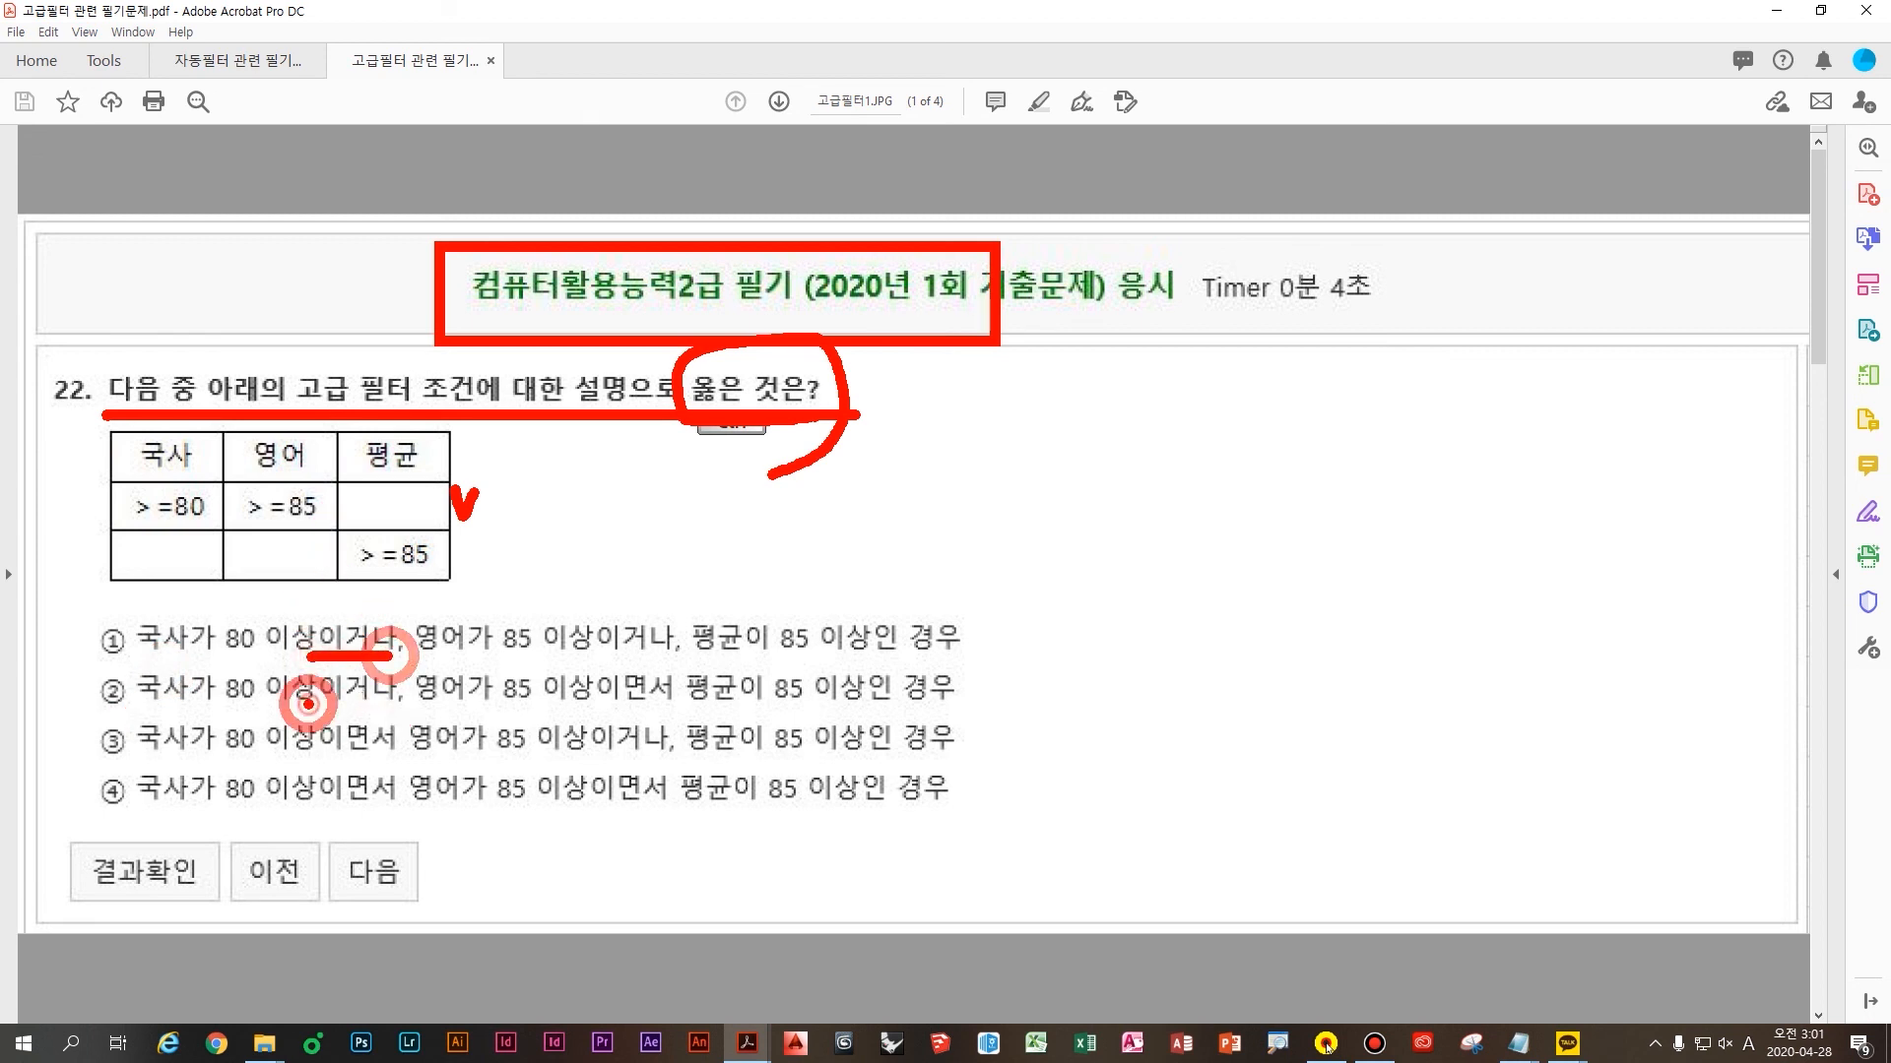
pyautogui.moveTo(307, 703); pyautogui.dragTo(386, 701)
pyautogui.moveTo(298, 756); pyautogui.dragTo(384, 754)
pyautogui.moveTo(284, 801); pyautogui.dragTo(429, 800)
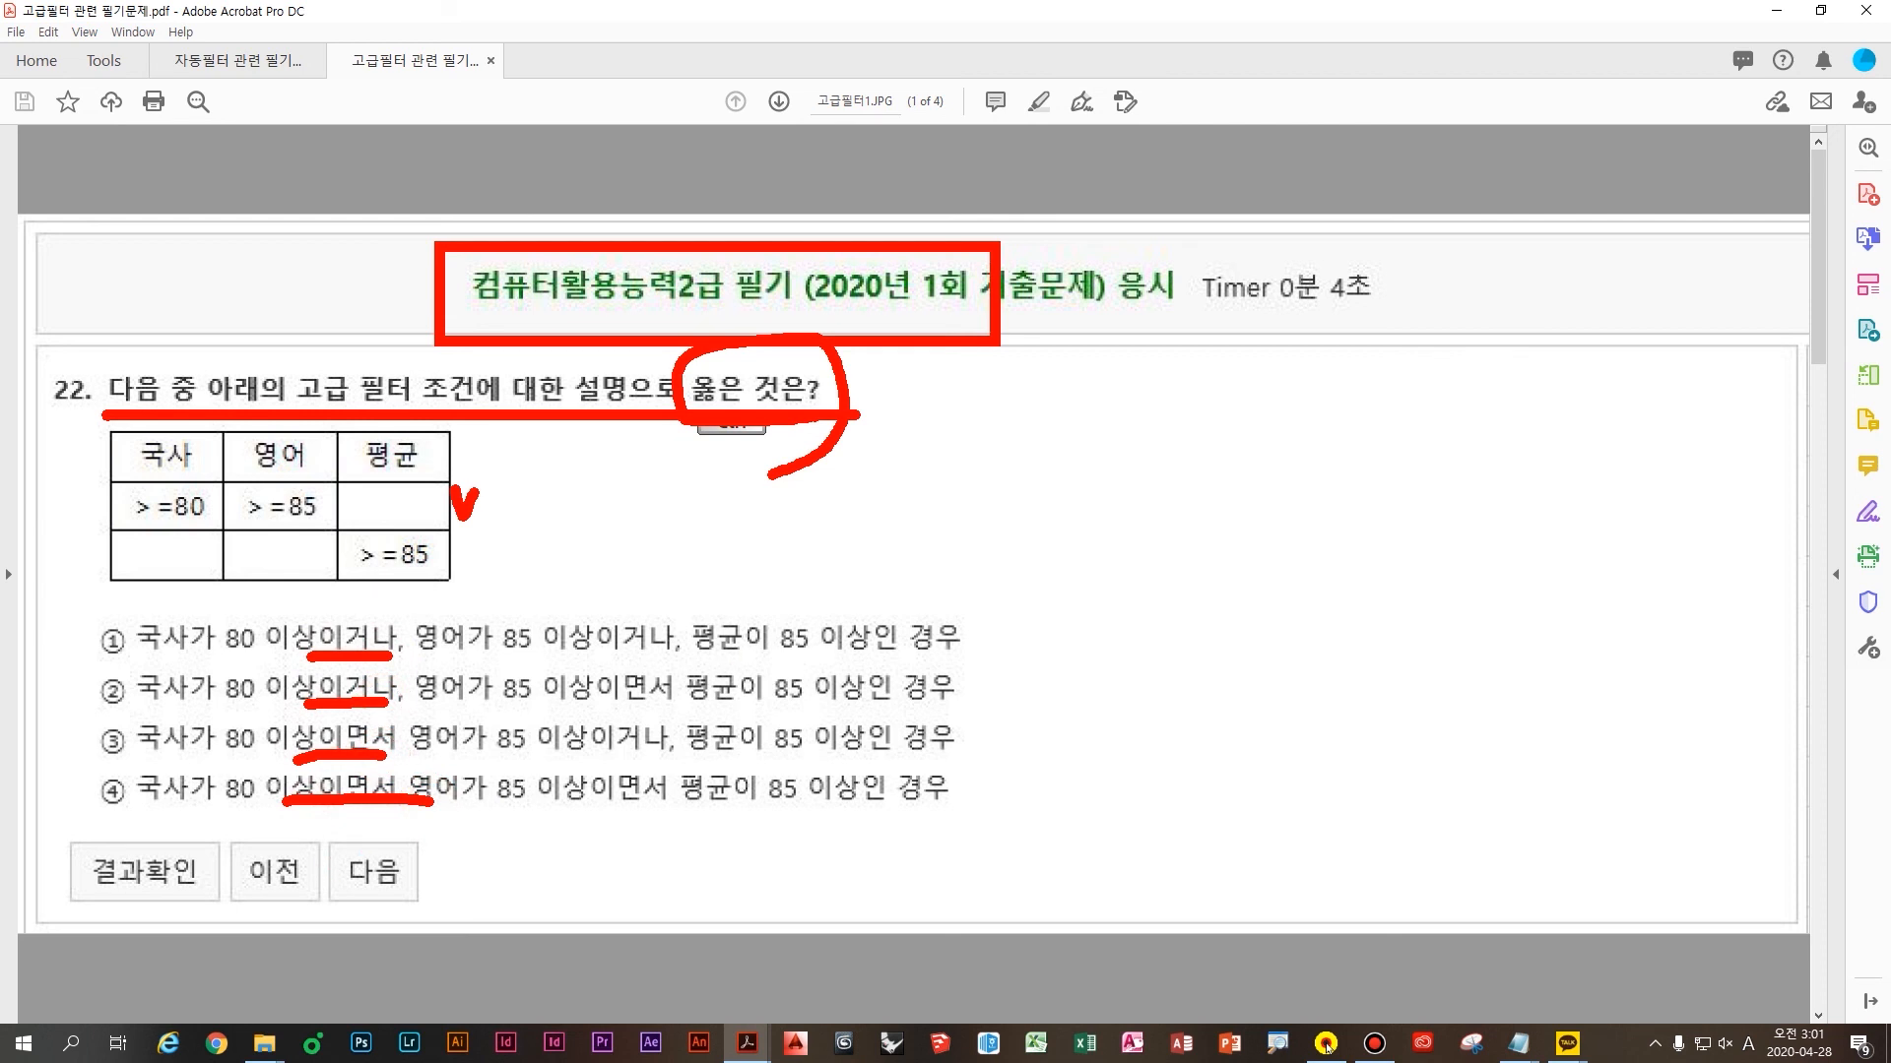
# Underline the second connective, 이거나 or 이면서, in all four options, then clear the markings and show question 22's answer page
pyautogui.moveTo(596, 651); pyautogui.dragTo(673, 650)
pyautogui.moveTo(589, 705); pyautogui.dragTo(668, 703)
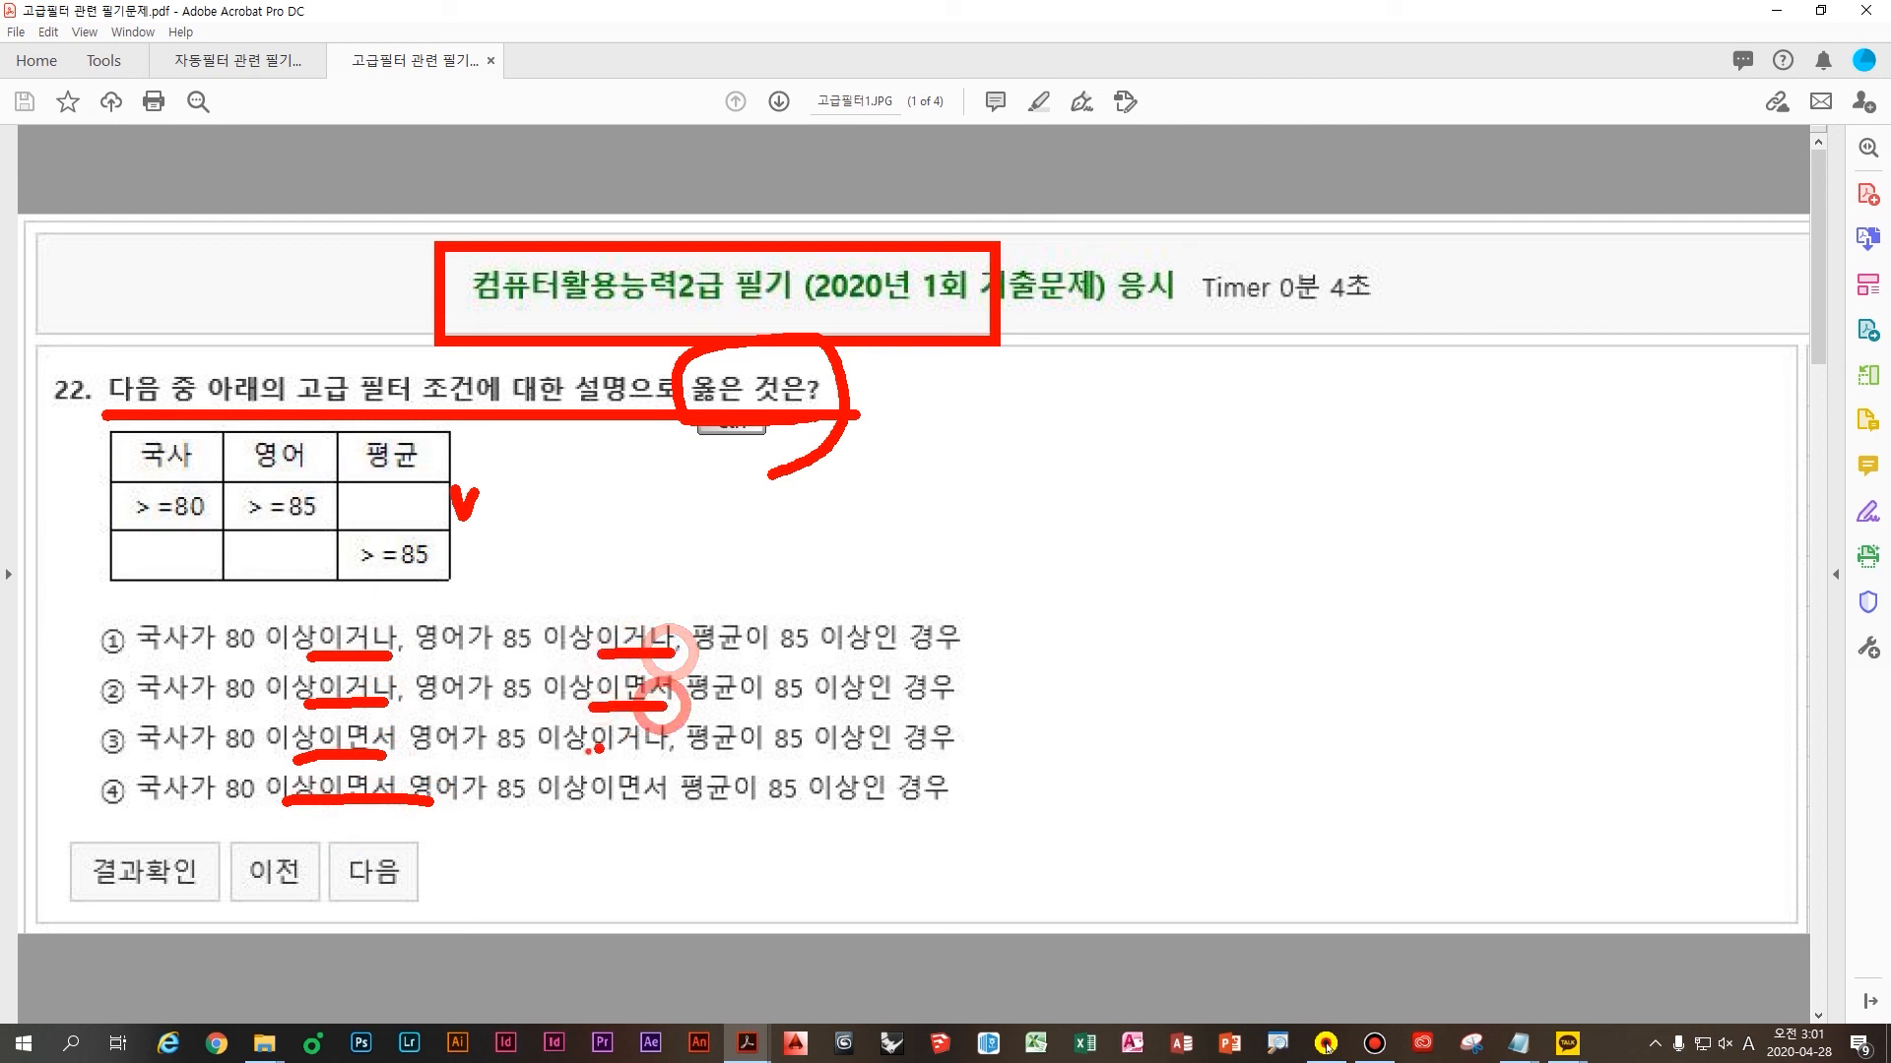
pyautogui.moveTo(581, 755); pyautogui.dragTo(690, 755)
pyautogui.moveTo(583, 812); pyautogui.dragTo(717, 806)
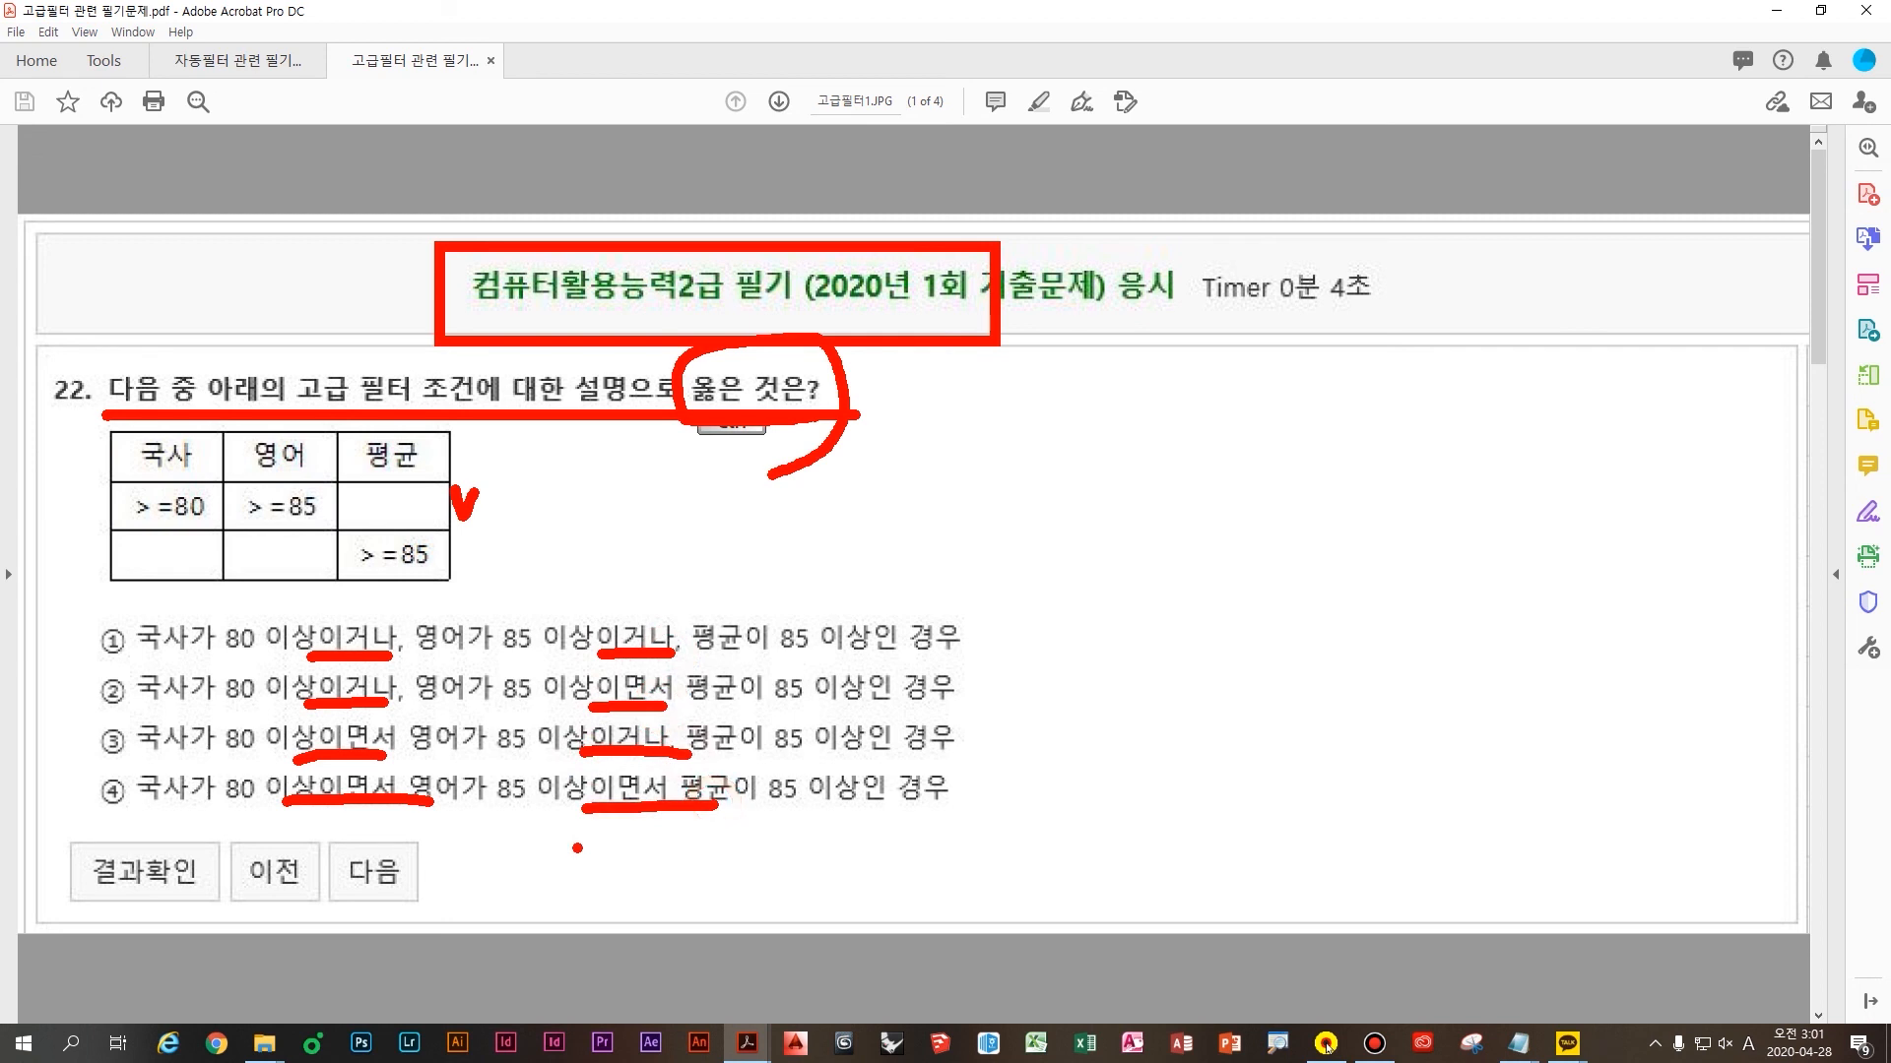
pyautogui.press('Escape')
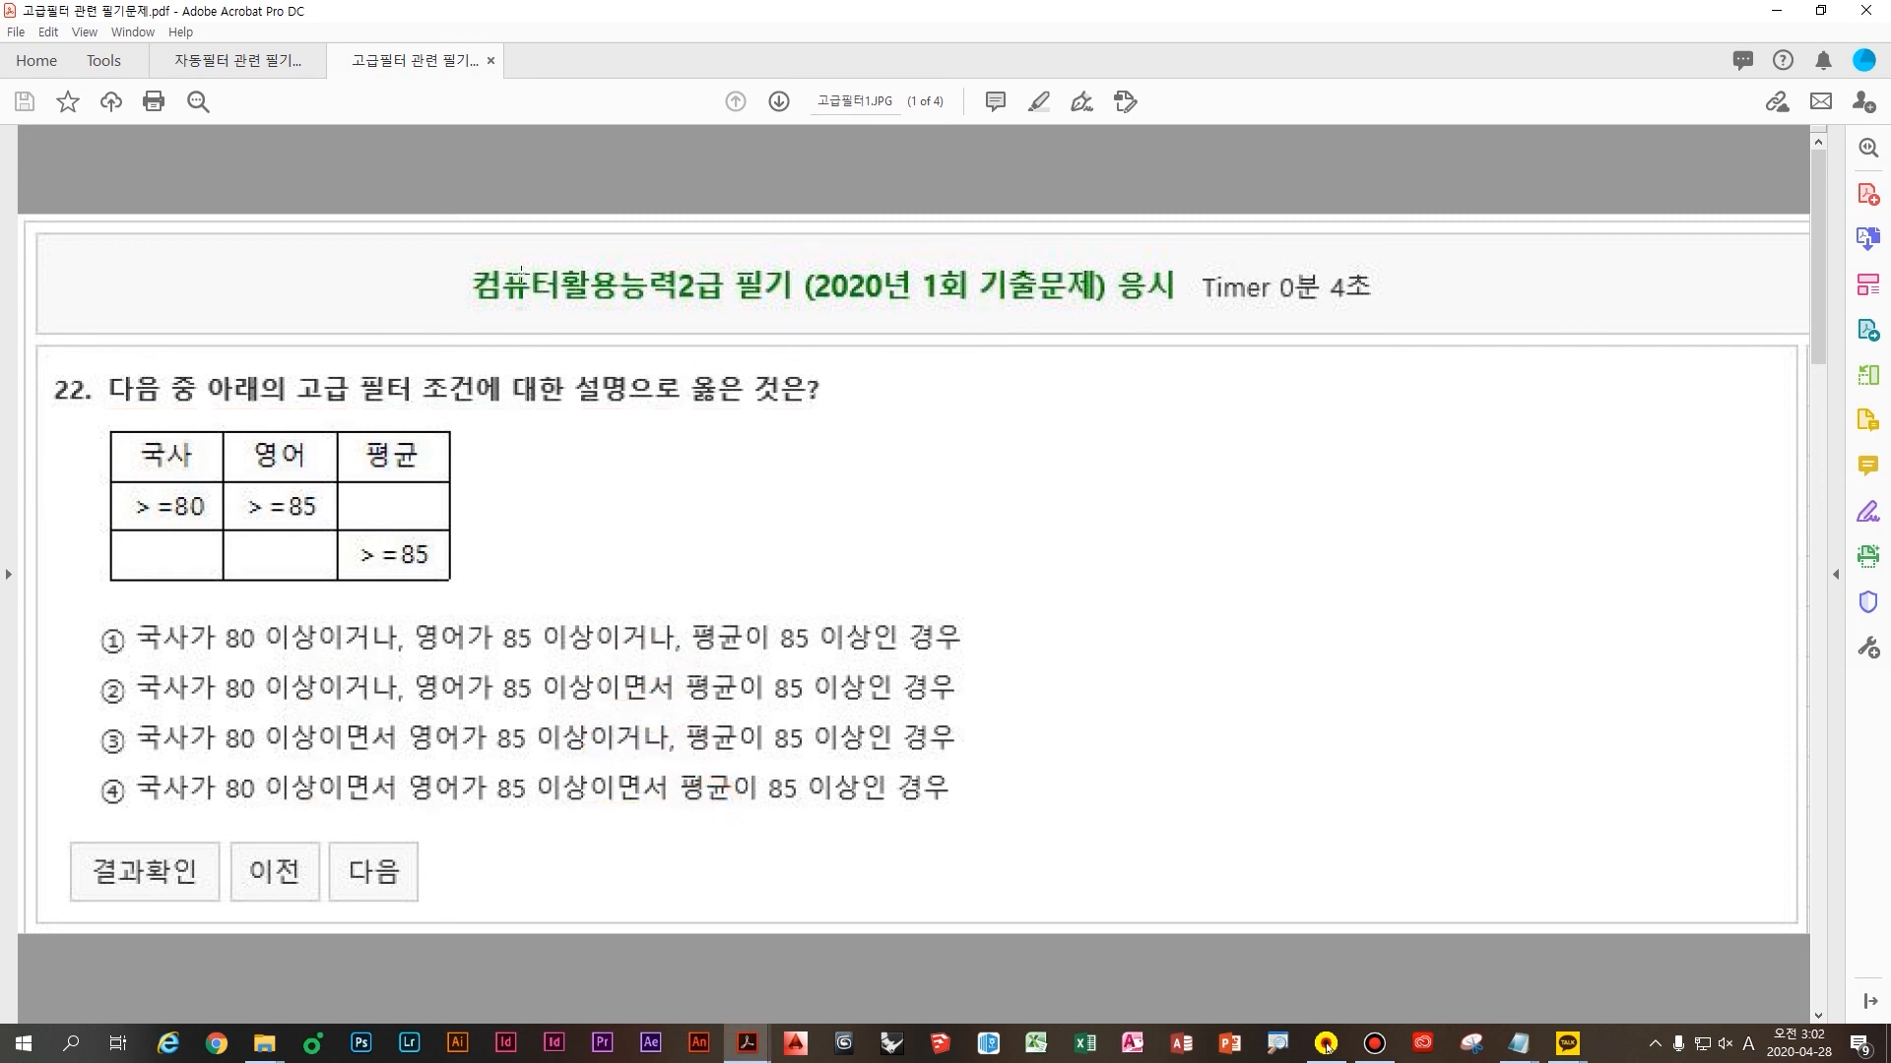
pyautogui.scroll(-1, 644, 268)
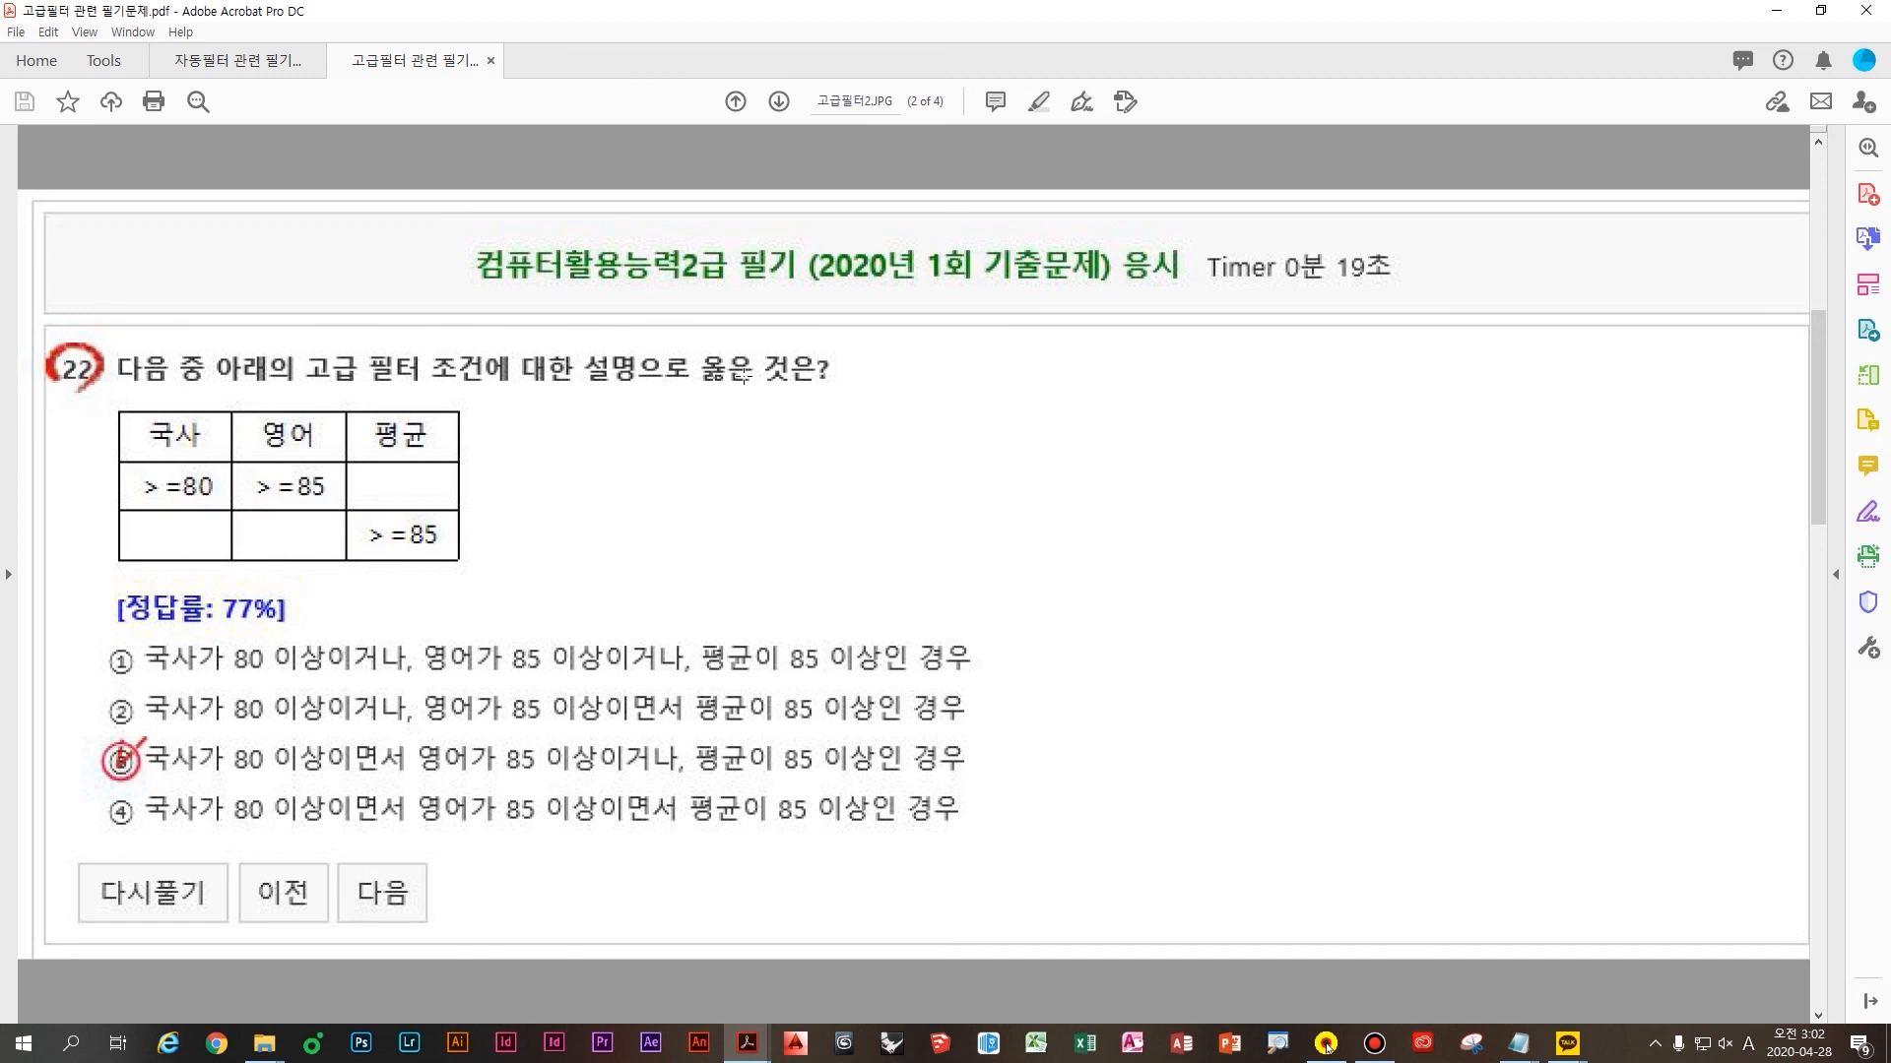
# Go to question 33, underline its 판매수량 condition through 옳은 것은? and circle 2019년 in the exam heading in red
pyautogui.scroll(-1, 744, 374)
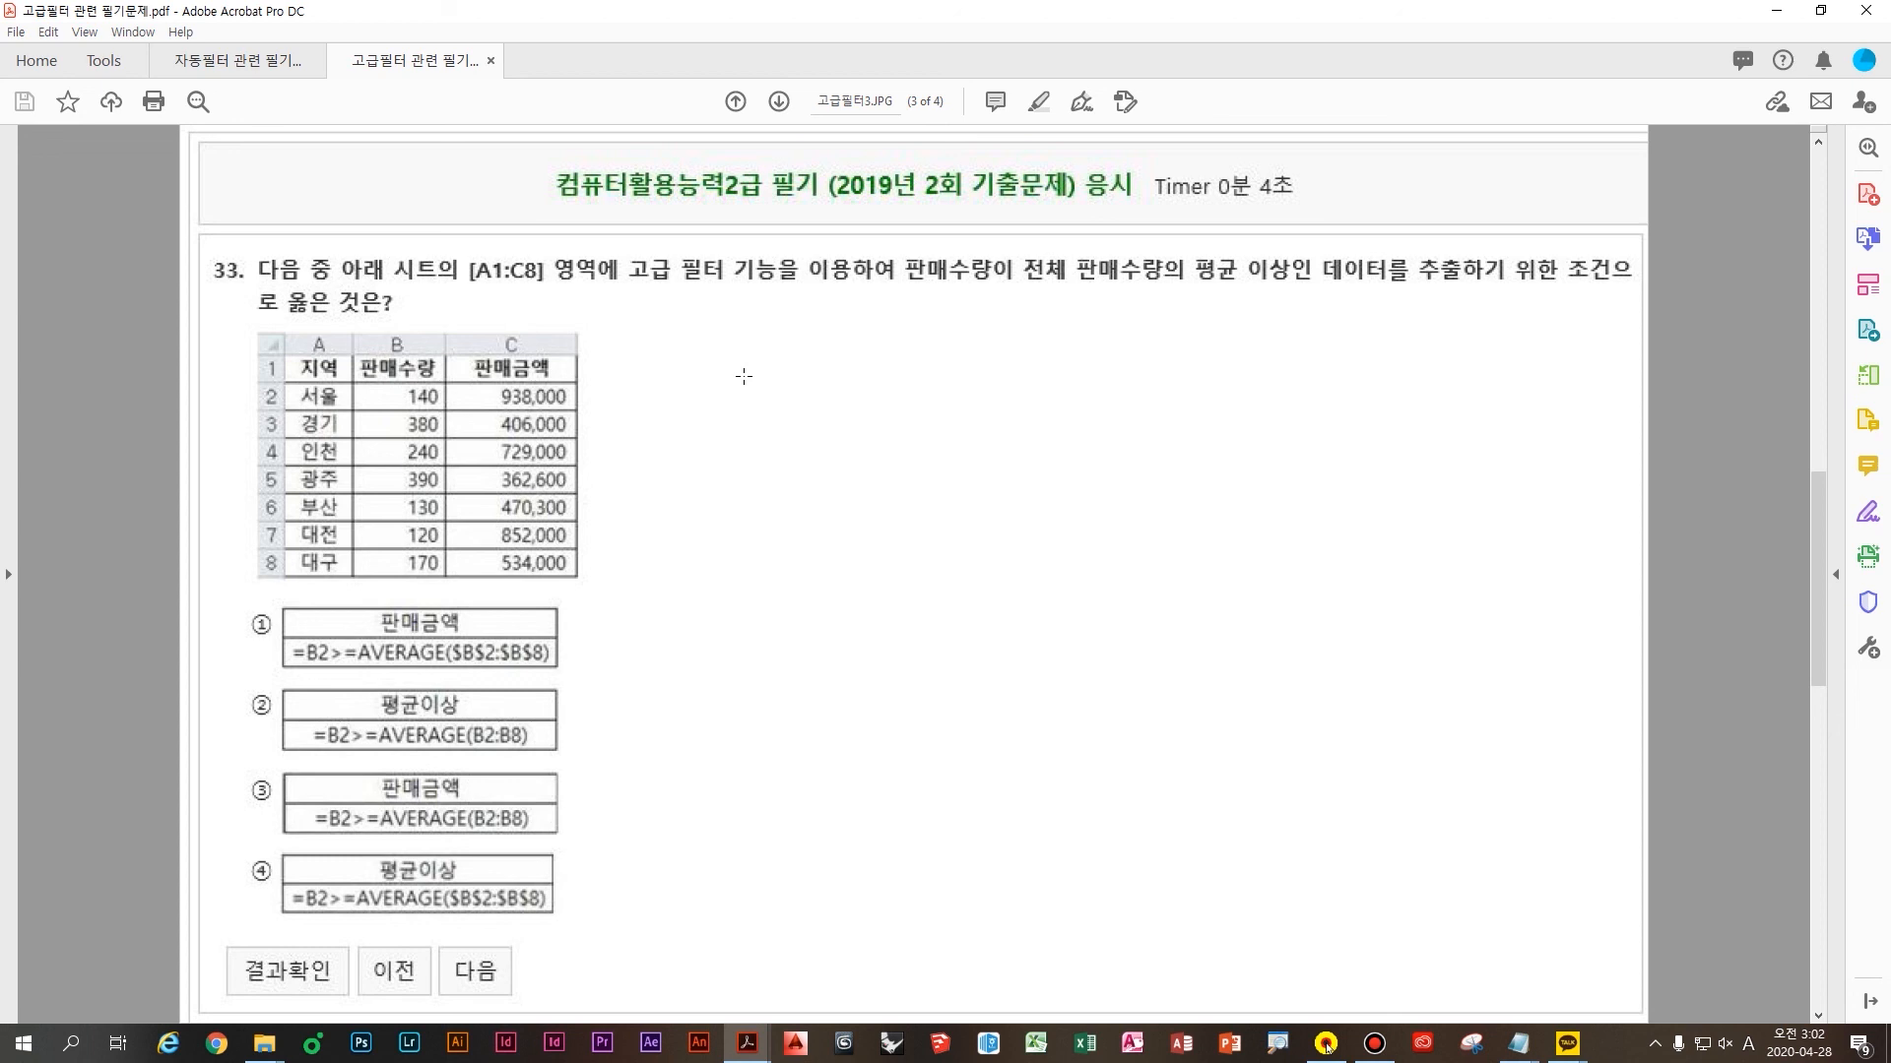
pyautogui.press('ctrl')
pyautogui.press('shift')
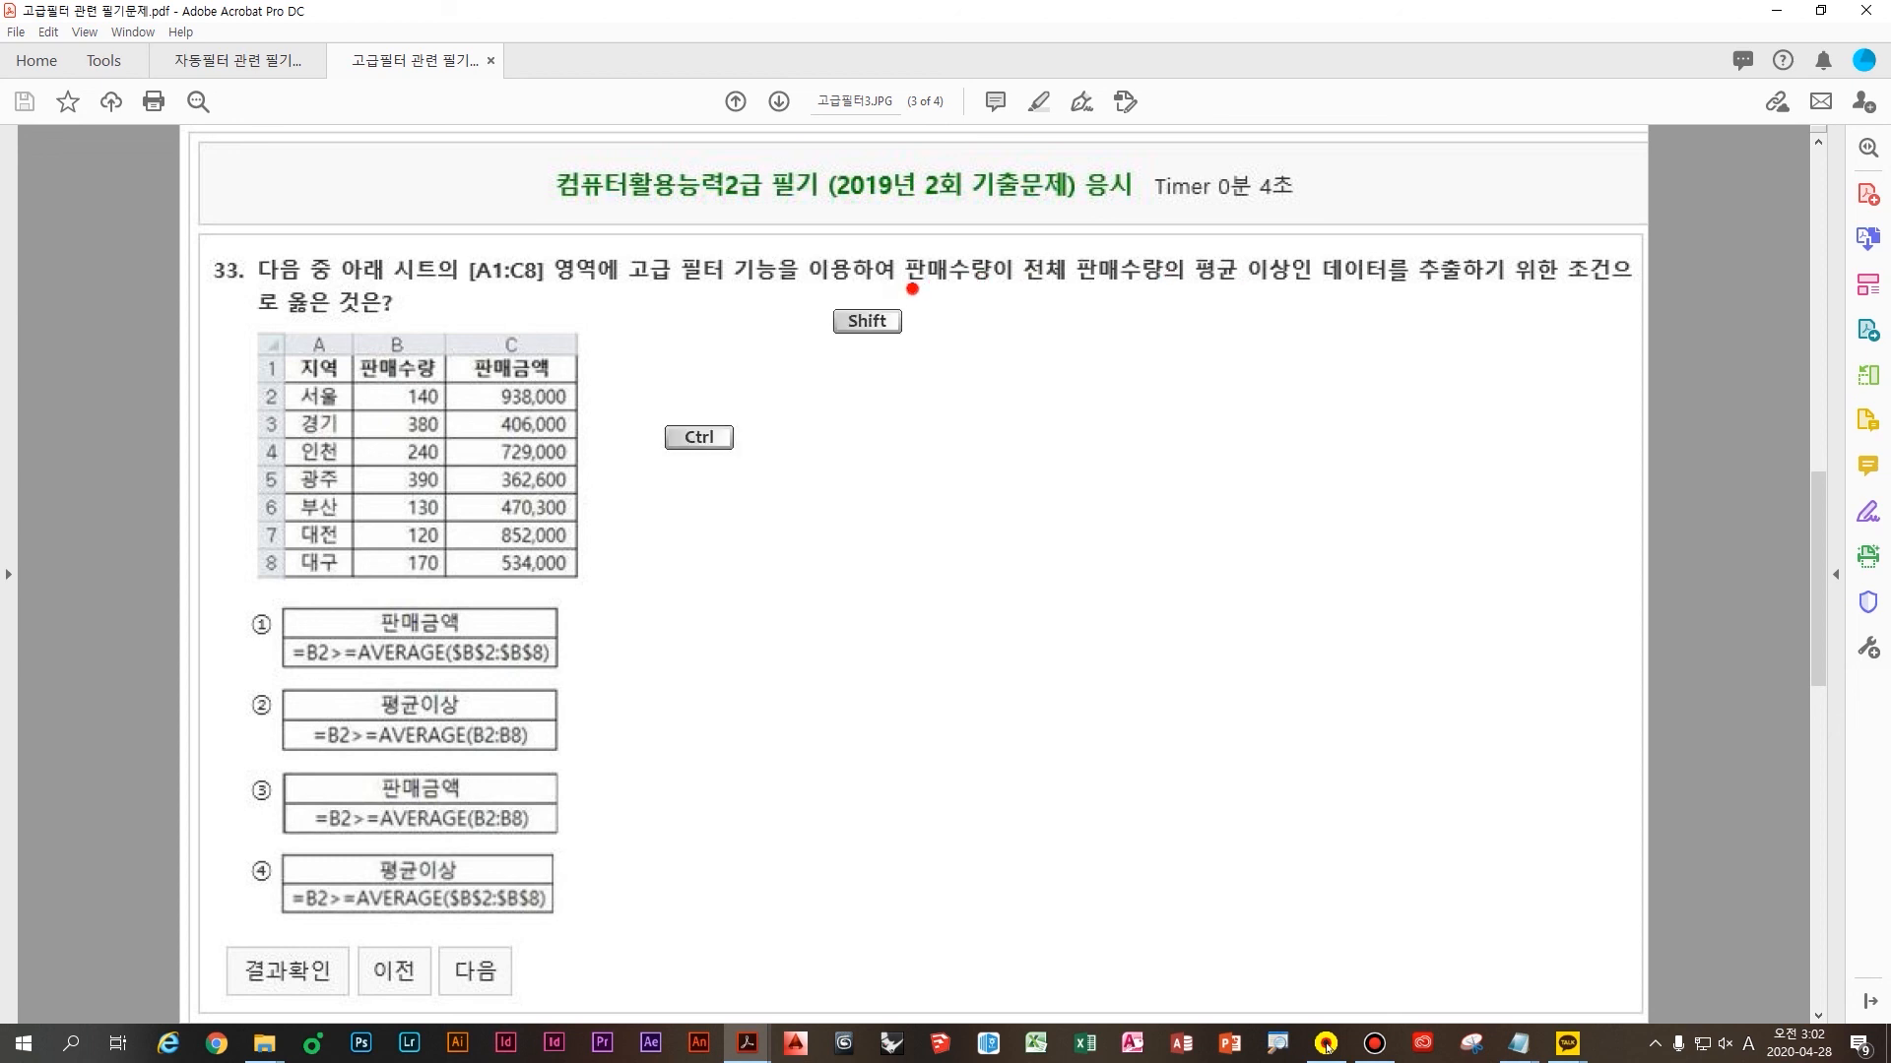
pyautogui.moveTo(913, 289); pyautogui.dragTo(1674, 295)
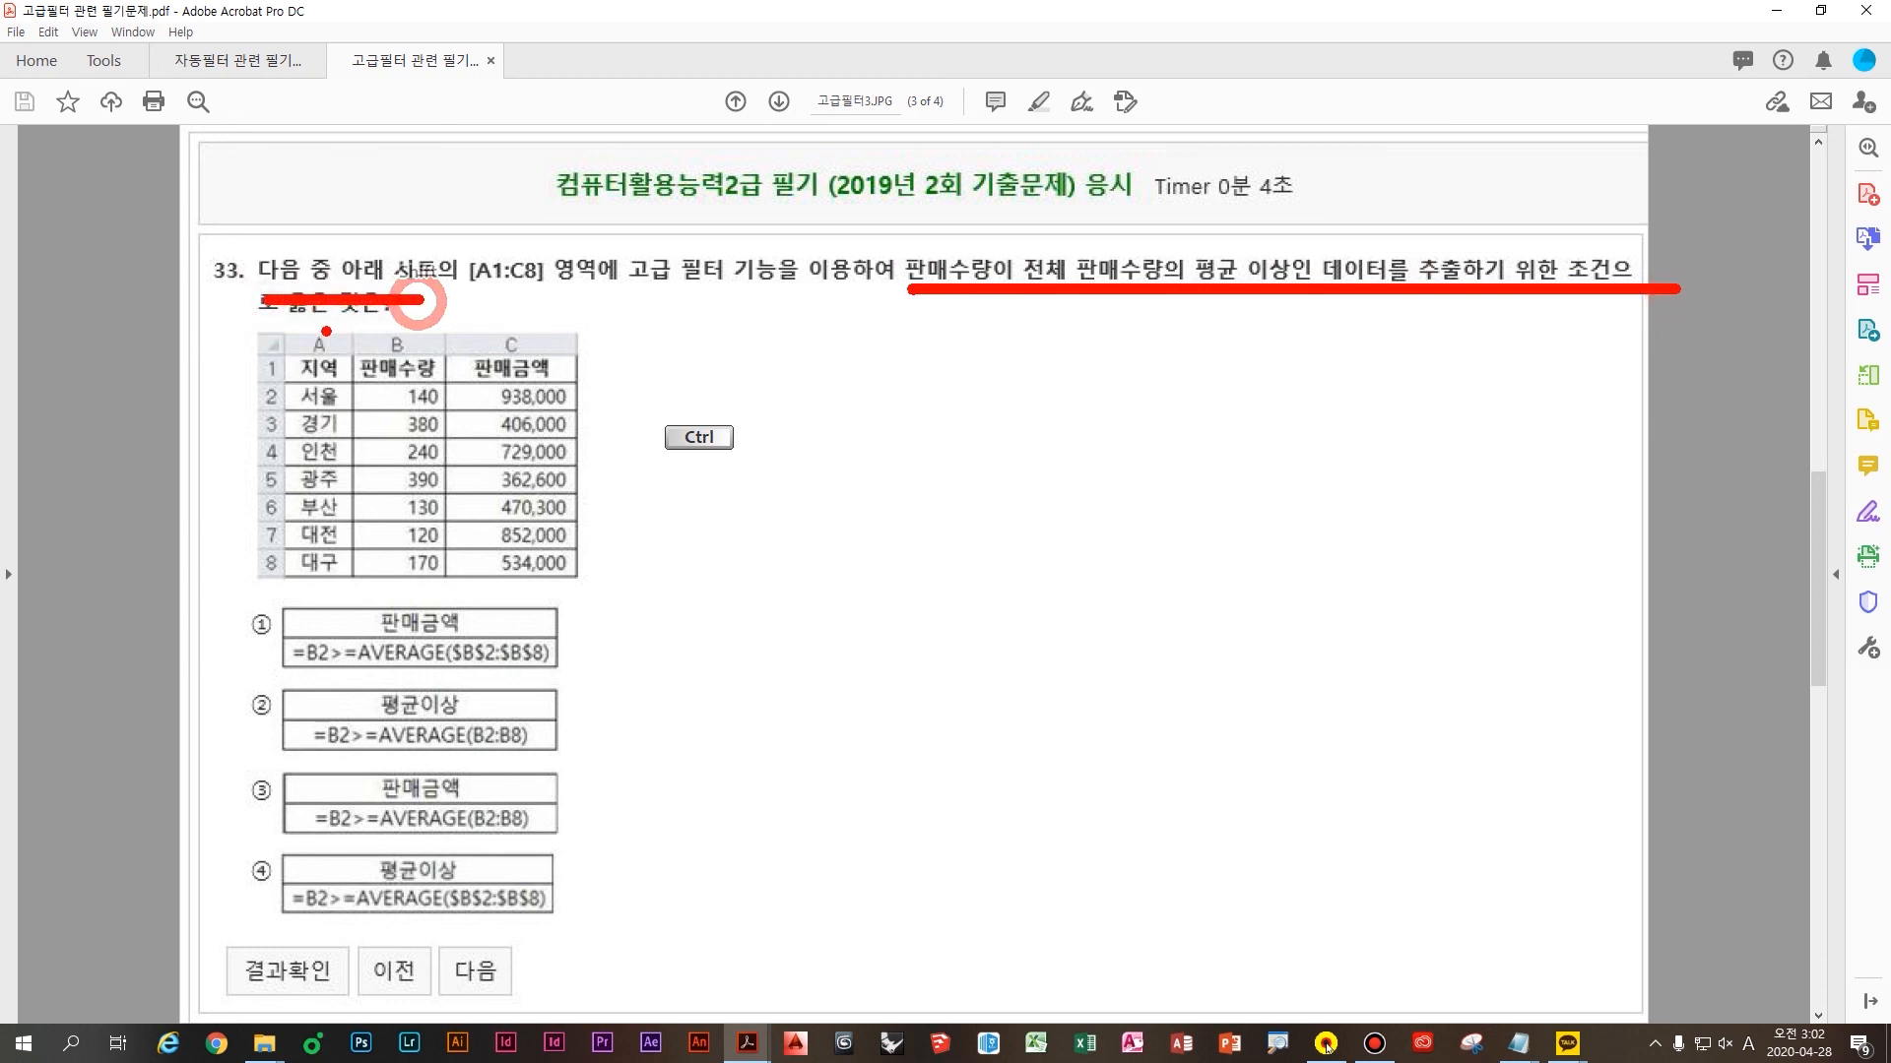
pyautogui.moveTo(216, 331); pyautogui.dragTo(431, 331)
pyautogui.moveTo(987, 217)
pyautogui.mouseDown()
pyautogui.moveTo(862, 108)
pyautogui.moveTo(889, 286)
pyautogui.mouseUp()
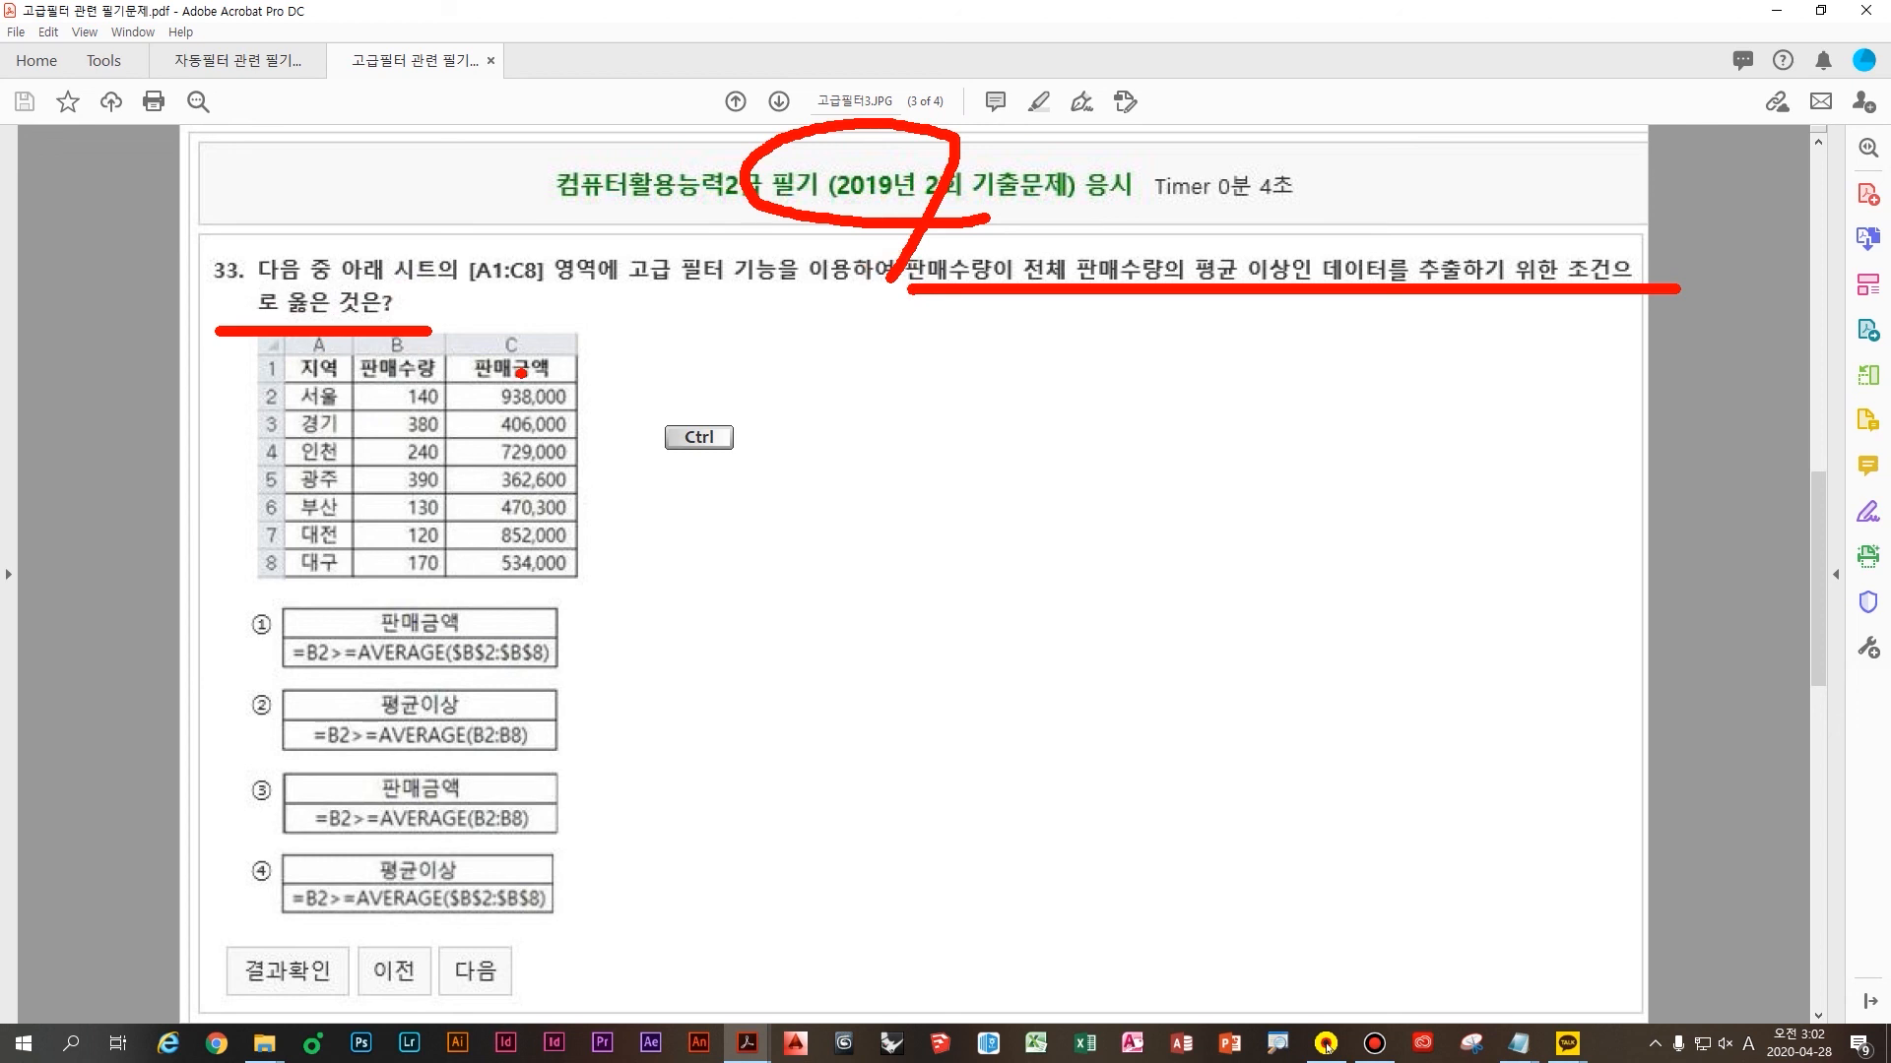
# Handwrite 1급 in red beside question 33's data table, then clear all markings
pyautogui.moveTo(933, 383); pyautogui.dragTo(897, 504)
pyautogui.moveTo(988, 392); pyautogui.dragTo(1018, 456)
pyautogui.moveTo(938, 464)
pyautogui.mouseDown()
pyautogui.moveTo(982, 464)
pyautogui.moveTo(1006, 523)
pyautogui.mouseUp()
pyautogui.moveTo(945, 518)
pyautogui.mouseDown()
pyautogui.moveTo(1003, 509)
pyautogui.moveTo(998, 554)
pyautogui.mouseUp()
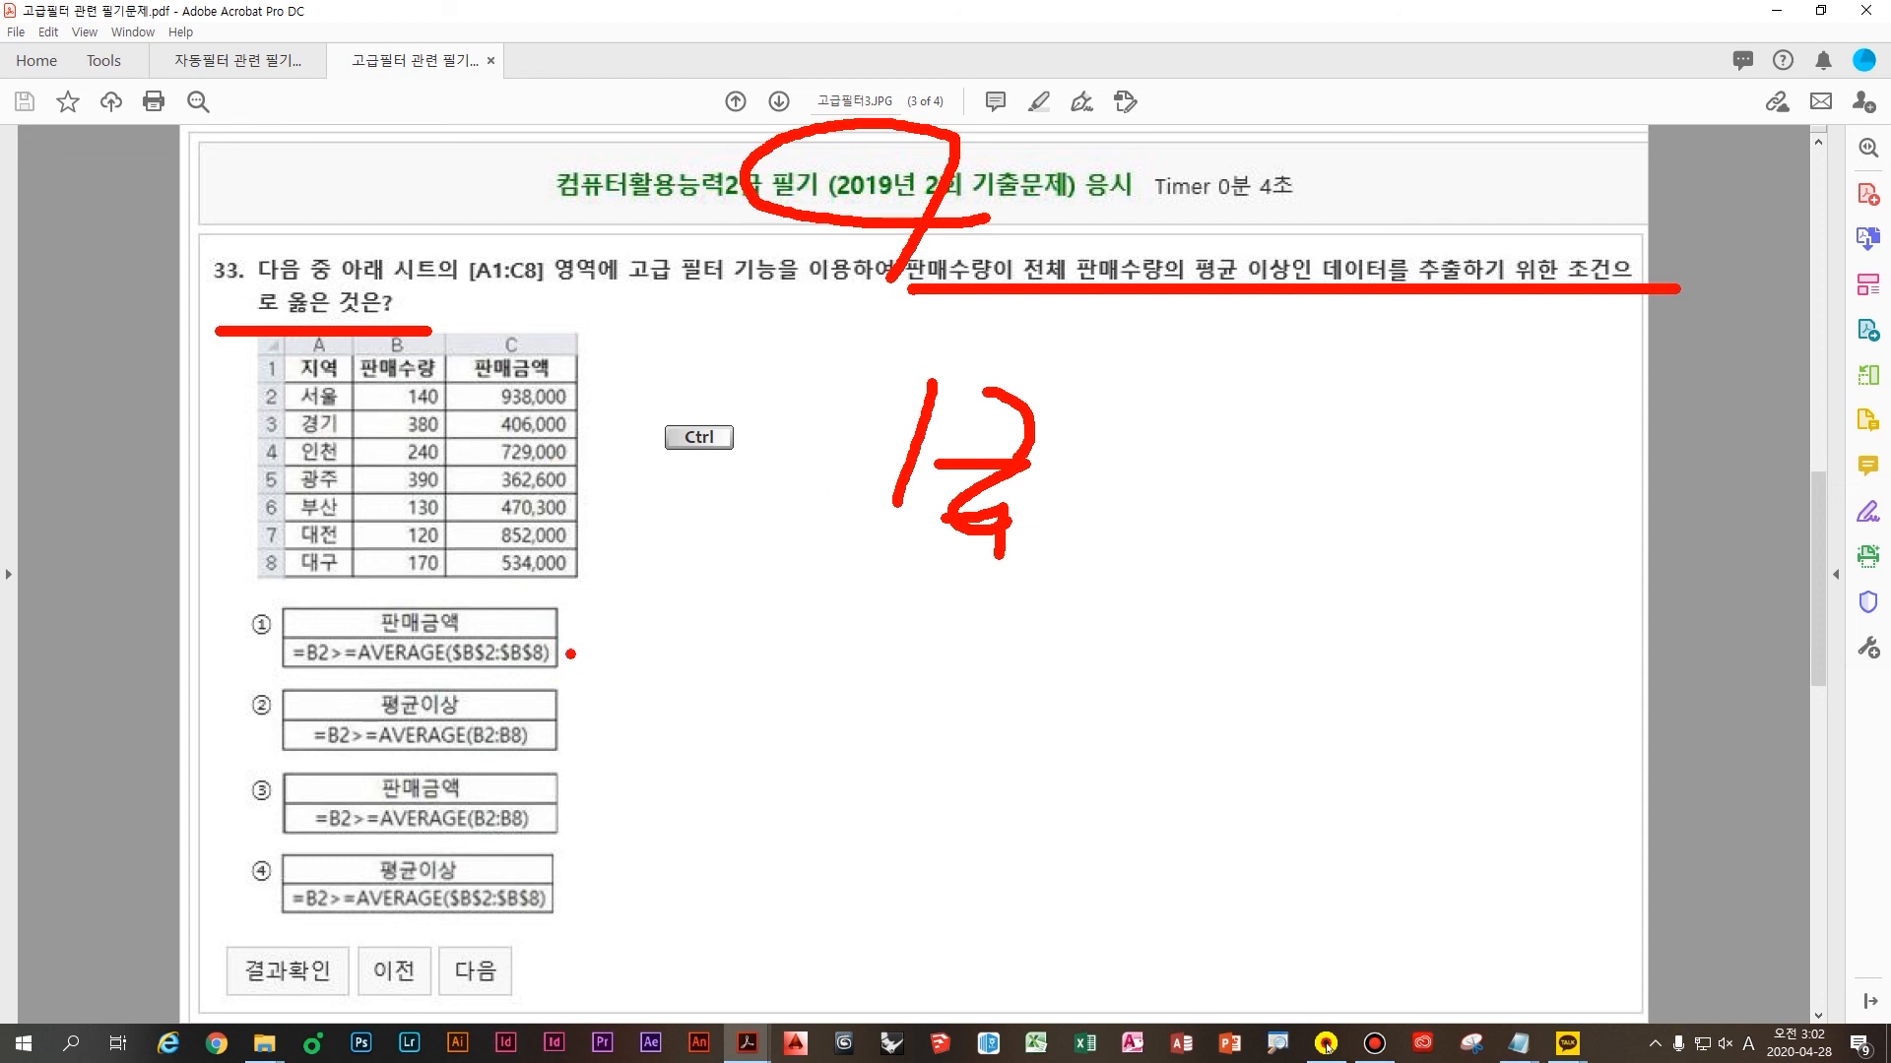
pyautogui.press('Escape')
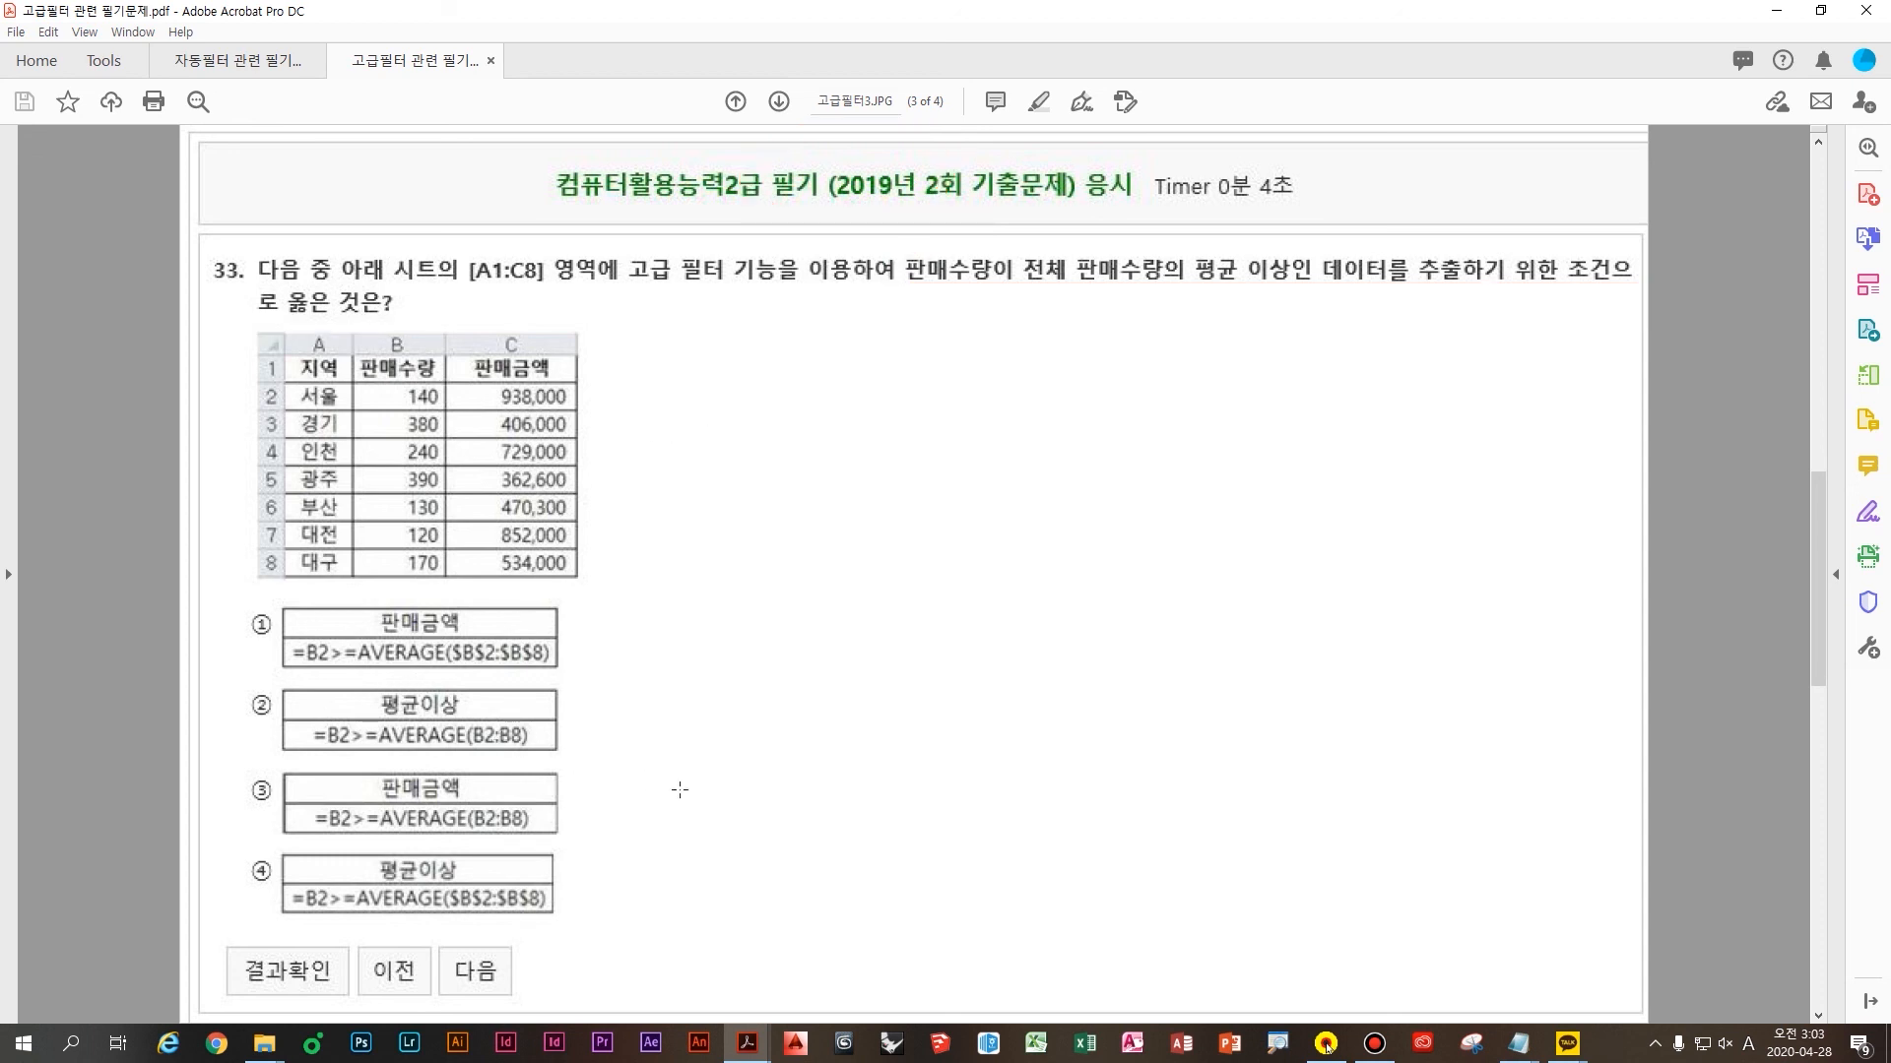
# Underline 판매수량 and 판매수량의 평균 이상인 데이터를 추출하기 in red, and tick the criteria heading of all four options
pyautogui.press('ctrl')
pyautogui.moveTo(872, 292); pyautogui.dragTo(1507, 294)
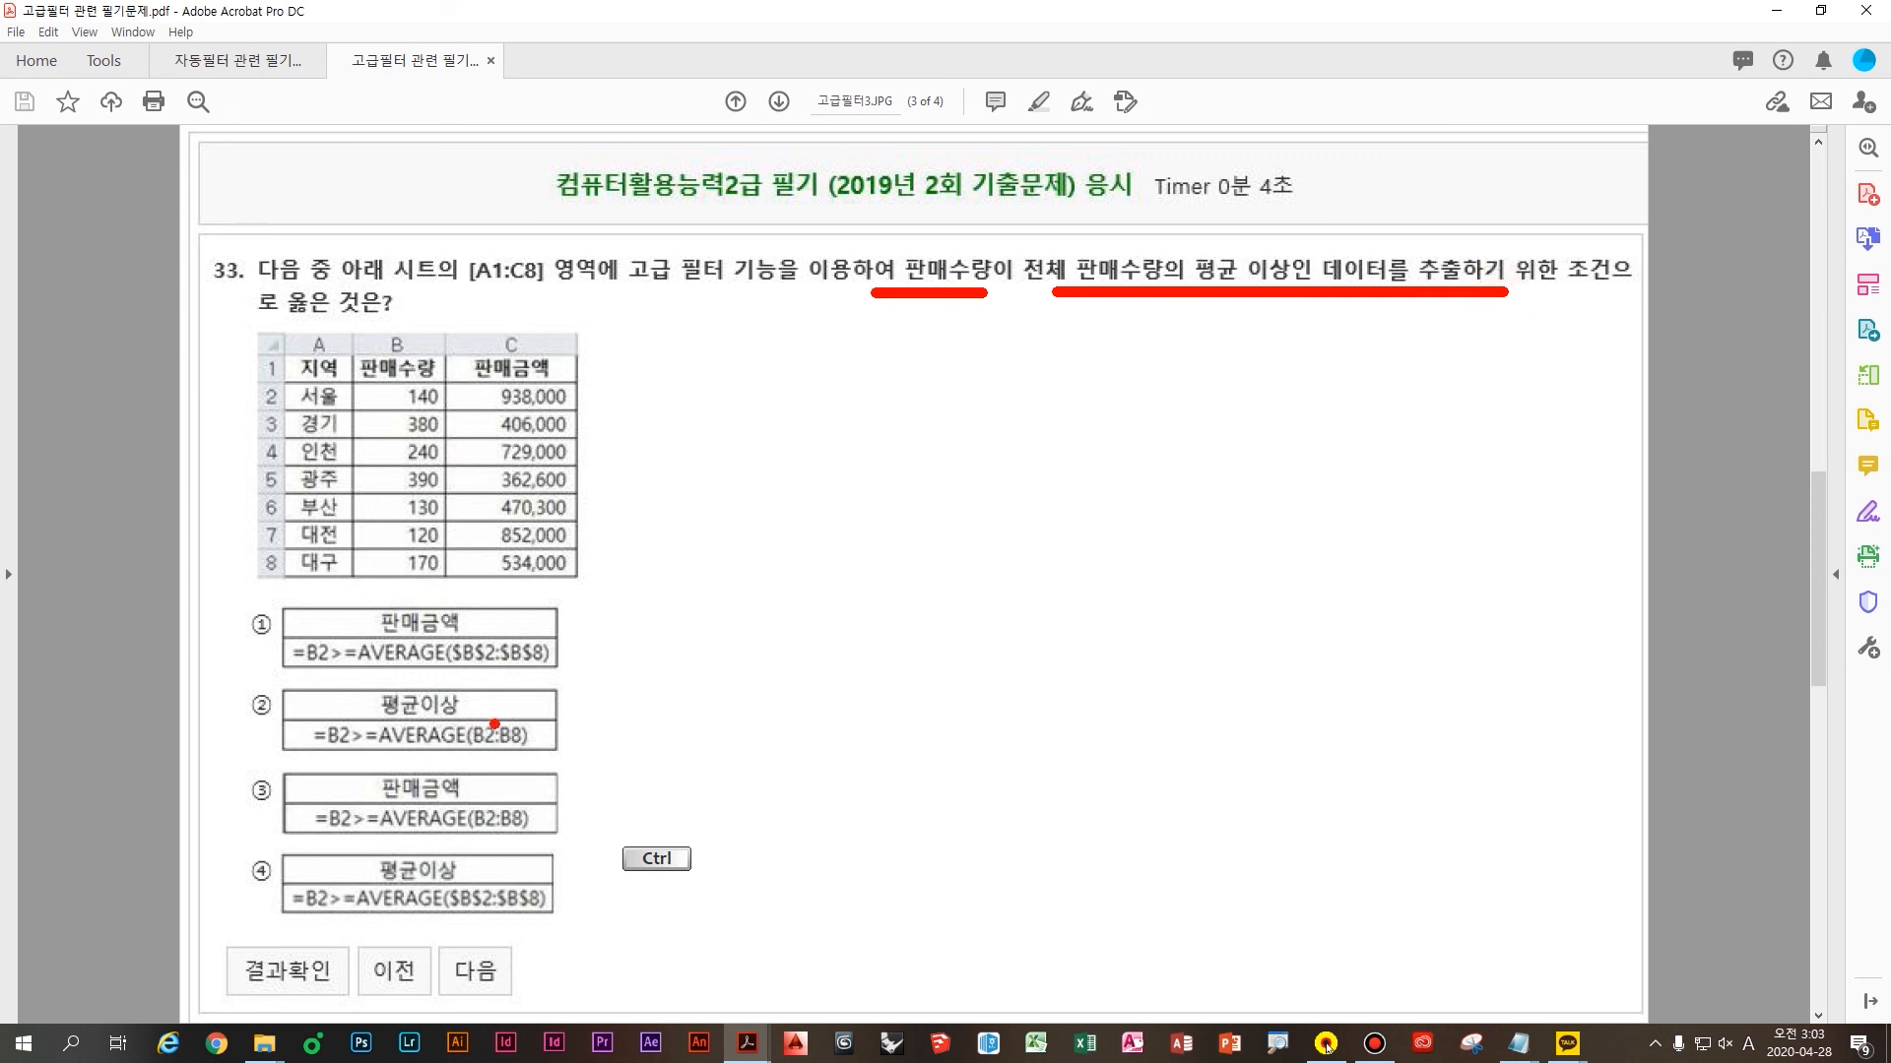
pyautogui.moveTo(455, 603); pyautogui.dragTo(529, 579)
pyautogui.moveTo(450, 694)
pyautogui.mouseDown()
pyautogui.moveTo(463, 709)
pyautogui.moveTo(500, 691)
pyautogui.mouseUp()
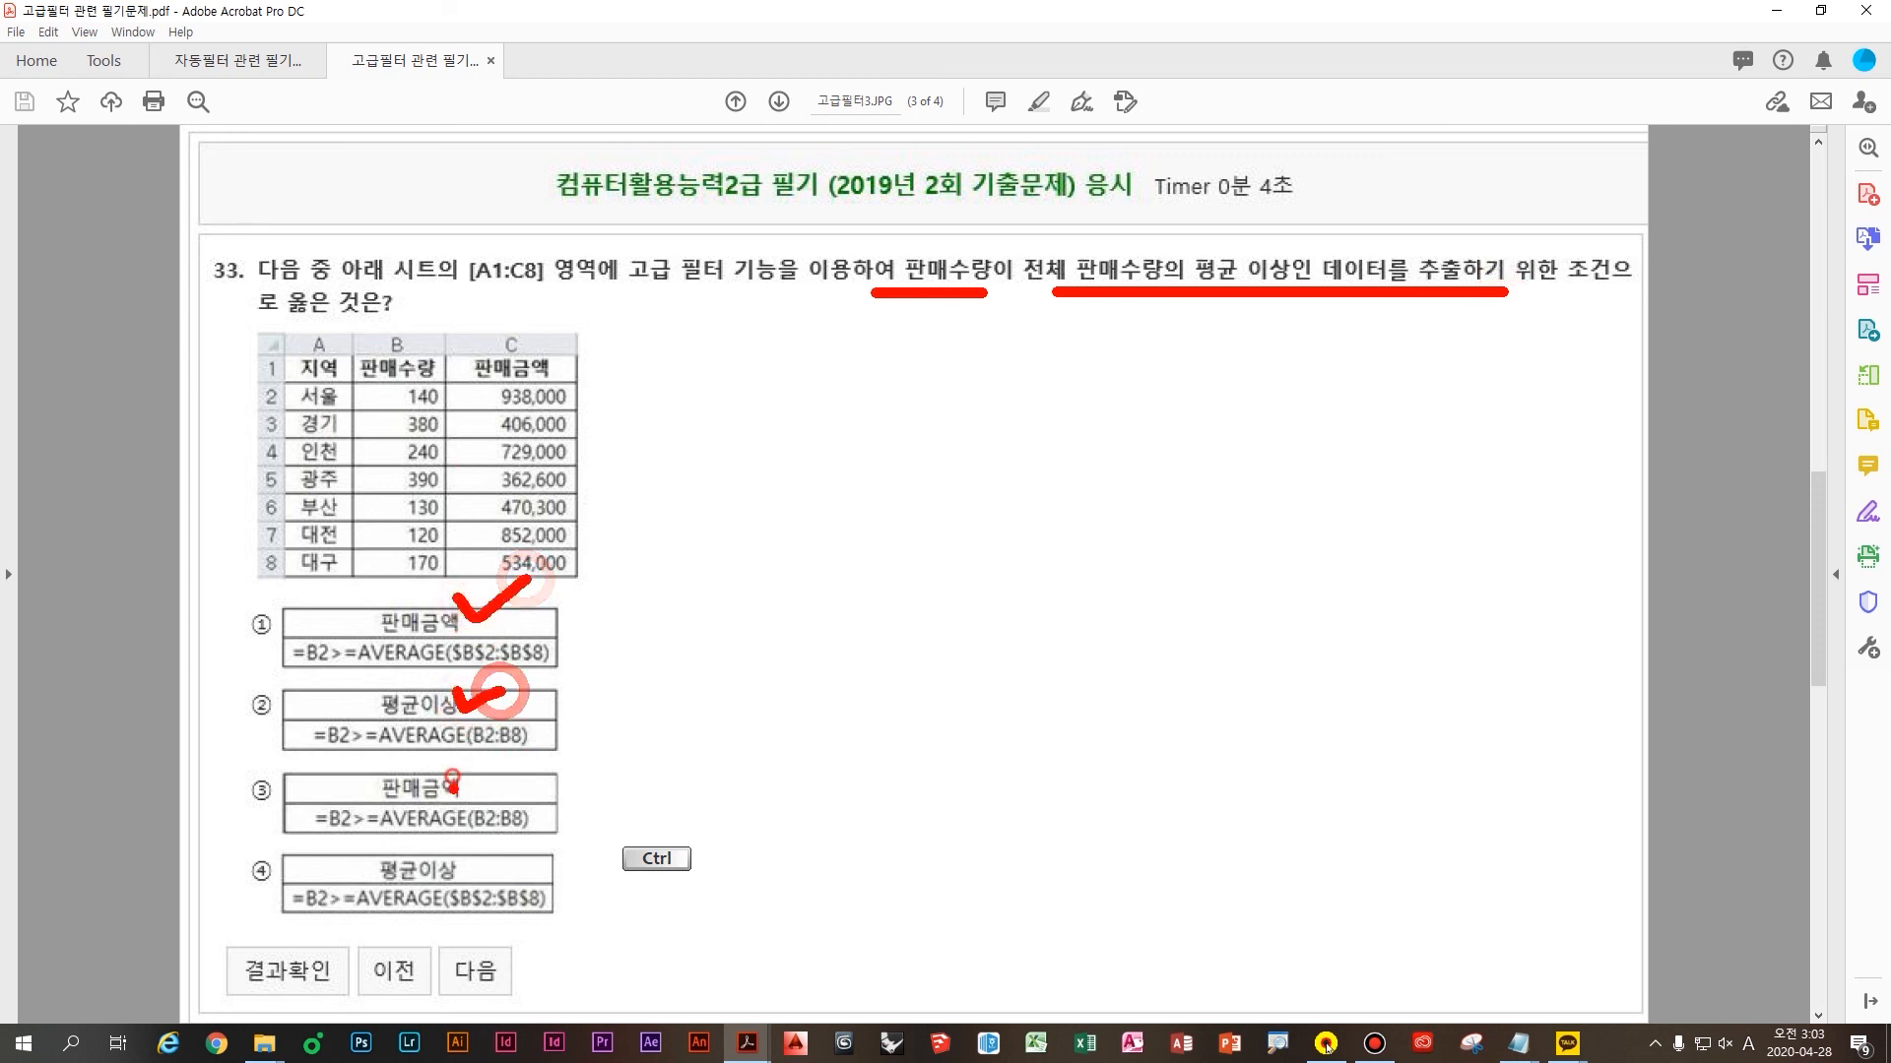
pyautogui.moveTo(449, 780); pyautogui.dragTo(495, 776)
pyautogui.moveTo(463, 849); pyautogui.dragTo(520, 830)
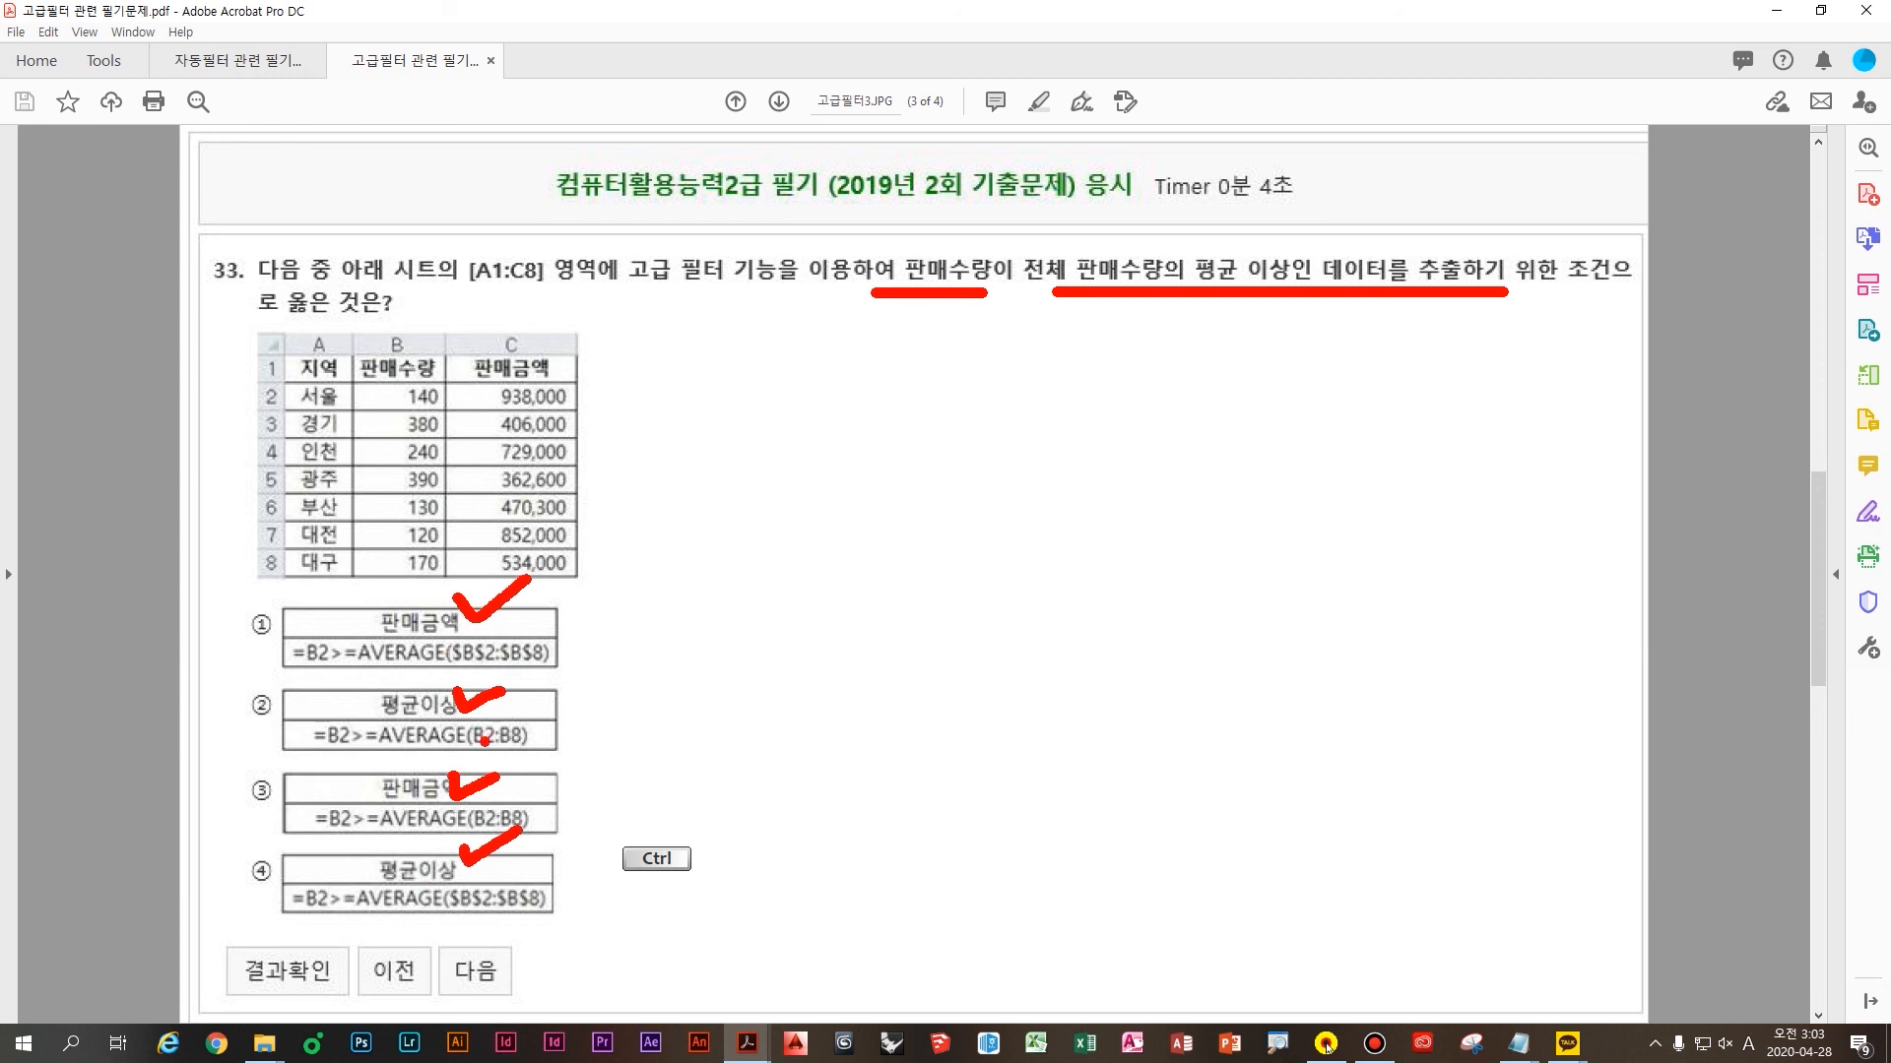
# Handwrite 함수, 수식 고급필터 사용 in large red letters in the blank area beside question 33's table and options
pyautogui.moveTo(655, 374); pyautogui.dragTo(697, 382)
pyautogui.moveTo(693, 427)
pyautogui.mouseDown()
pyautogui.moveTo(691, 475)
pyautogui.moveTo(751, 440)
pyautogui.moveTo(705, 419)
pyautogui.mouseUp()
pyautogui.hotkey('ctrl', 'z')
pyautogui.moveTo(689, 443); pyautogui.dragTo(690, 443)
pyautogui.moveTo(767, 374)
pyautogui.mouseDown()
pyautogui.moveTo(766, 483)
pyautogui.moveTo(818, 459)
pyautogui.mouseUp()
pyautogui.moveTo(719, 488); pyautogui.dragTo(778, 512)
pyautogui.moveTo(891, 398); pyautogui.dragTo(837, 492)
pyautogui.moveTo(867, 453)
pyautogui.mouseDown()
pyautogui.moveTo(926, 483)
pyautogui.moveTo(886, 536)
pyautogui.moveTo(908, 595)
pyautogui.mouseUp()
pyautogui.click(960, 556)
pyautogui.moveTo(1055, 404); pyautogui.dragTo(1004, 497)
pyautogui.moveTo(1032, 433); pyautogui.dragTo(1095, 471)
pyautogui.moveTo(1002, 504); pyautogui.dragTo(1113, 499)
pyautogui.moveTo(1064, 507); pyautogui.dragTo(1063, 544)
pyautogui.moveTo(1123, 485); pyautogui.dragTo(1150, 505)
pyautogui.moveTo(1197, 461)
pyautogui.mouseDown()
pyautogui.moveTo(1147, 531)
pyautogui.moveTo(1169, 601)
pyautogui.mouseUp()
pyautogui.moveTo(1295, 455)
pyautogui.mouseDown()
pyautogui.moveTo(1285, 551)
pyautogui.moveTo(1364, 547)
pyautogui.mouseUp()
pyautogui.moveTo(1334, 507)
pyautogui.mouseDown()
pyautogui.moveTo(1448, 507)
pyautogui.moveTo(1477, 527)
pyautogui.moveTo(1578, 511)
pyautogui.moveTo(1591, 561)
pyautogui.moveTo(1666, 551)
pyautogui.moveTo(1657, 601)
pyautogui.mouseUp()
pyautogui.moveTo(765, 760); pyautogui.dragTo(830, 679)
pyautogui.moveTo(829, 678); pyautogui.dragTo(874, 750)
pyautogui.moveTo(893, 666); pyautogui.dragTo(893, 798)
pyautogui.moveTo(893, 753); pyautogui.dragTo(981, 749)
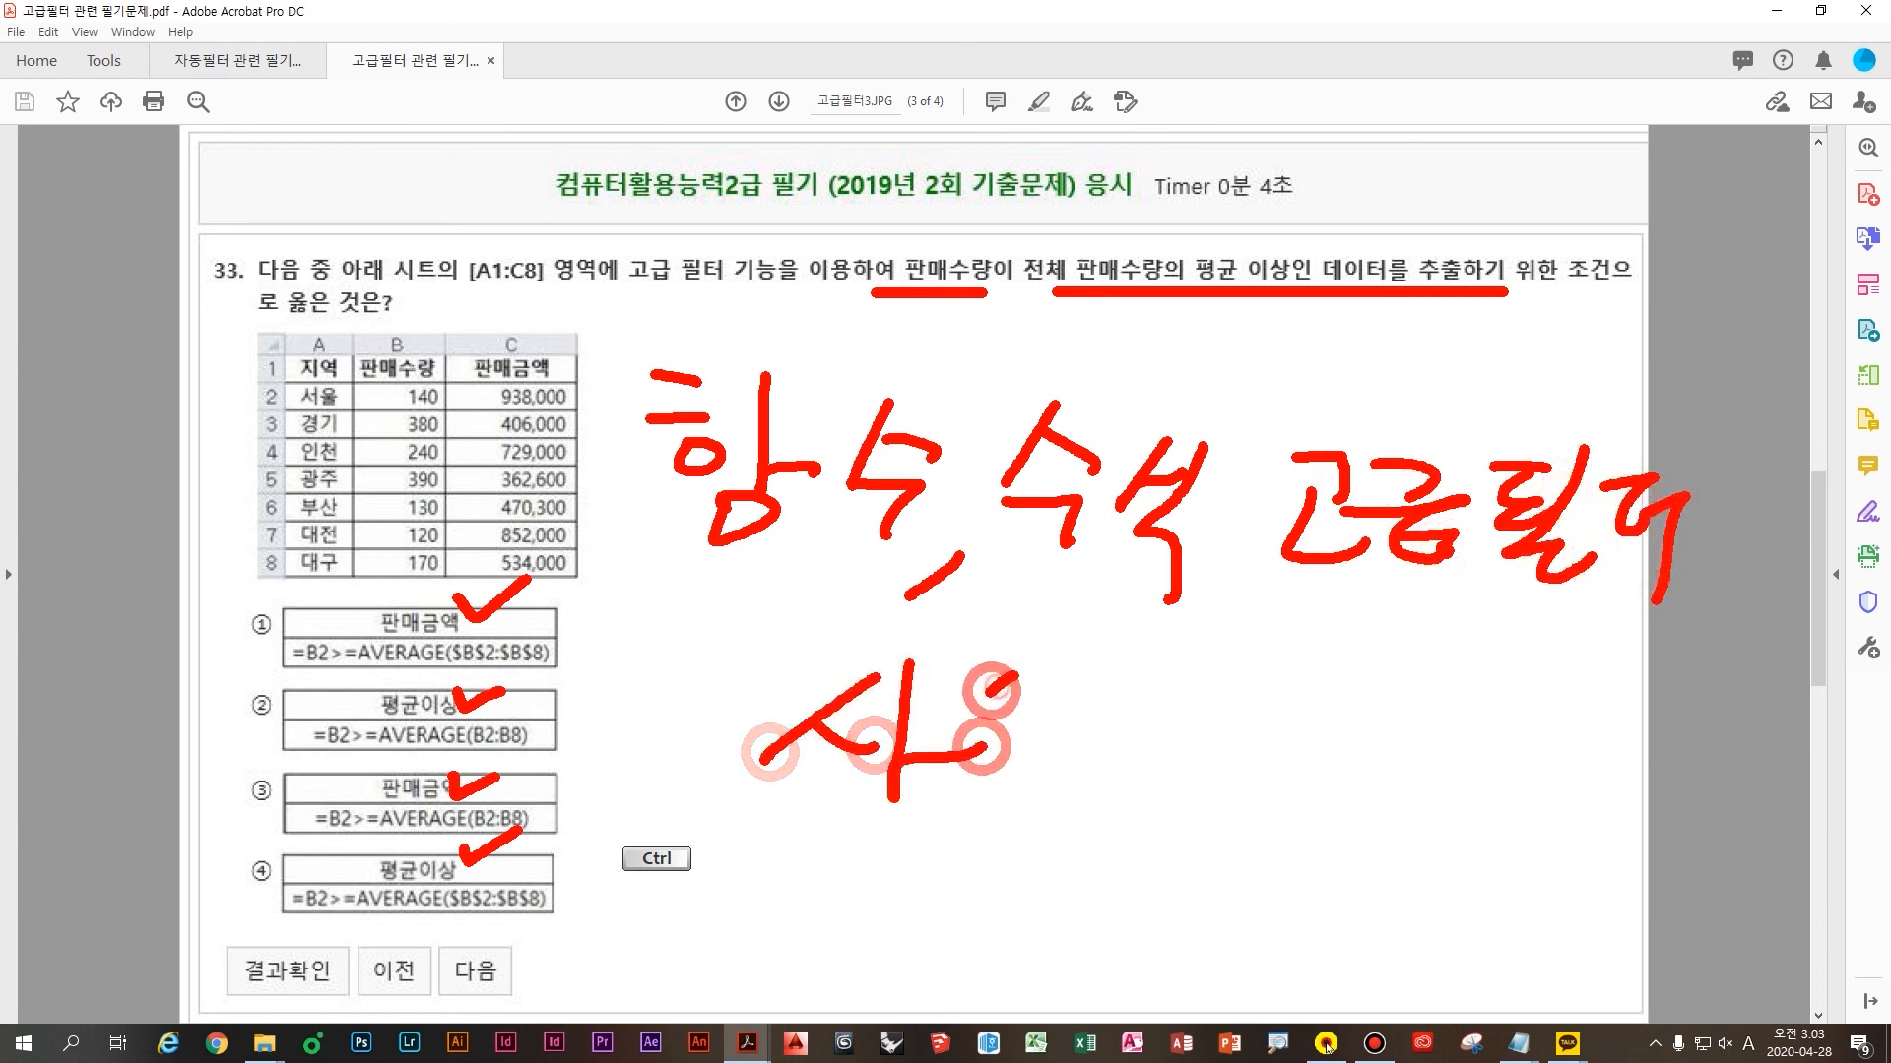
pyautogui.moveTo(1009, 680); pyautogui.dragTo(1024, 740)
pyautogui.moveTo(1024, 741); pyautogui.dragTo(1045, 740)
pyautogui.moveTo(987, 804); pyautogui.dragTo(1042, 813)
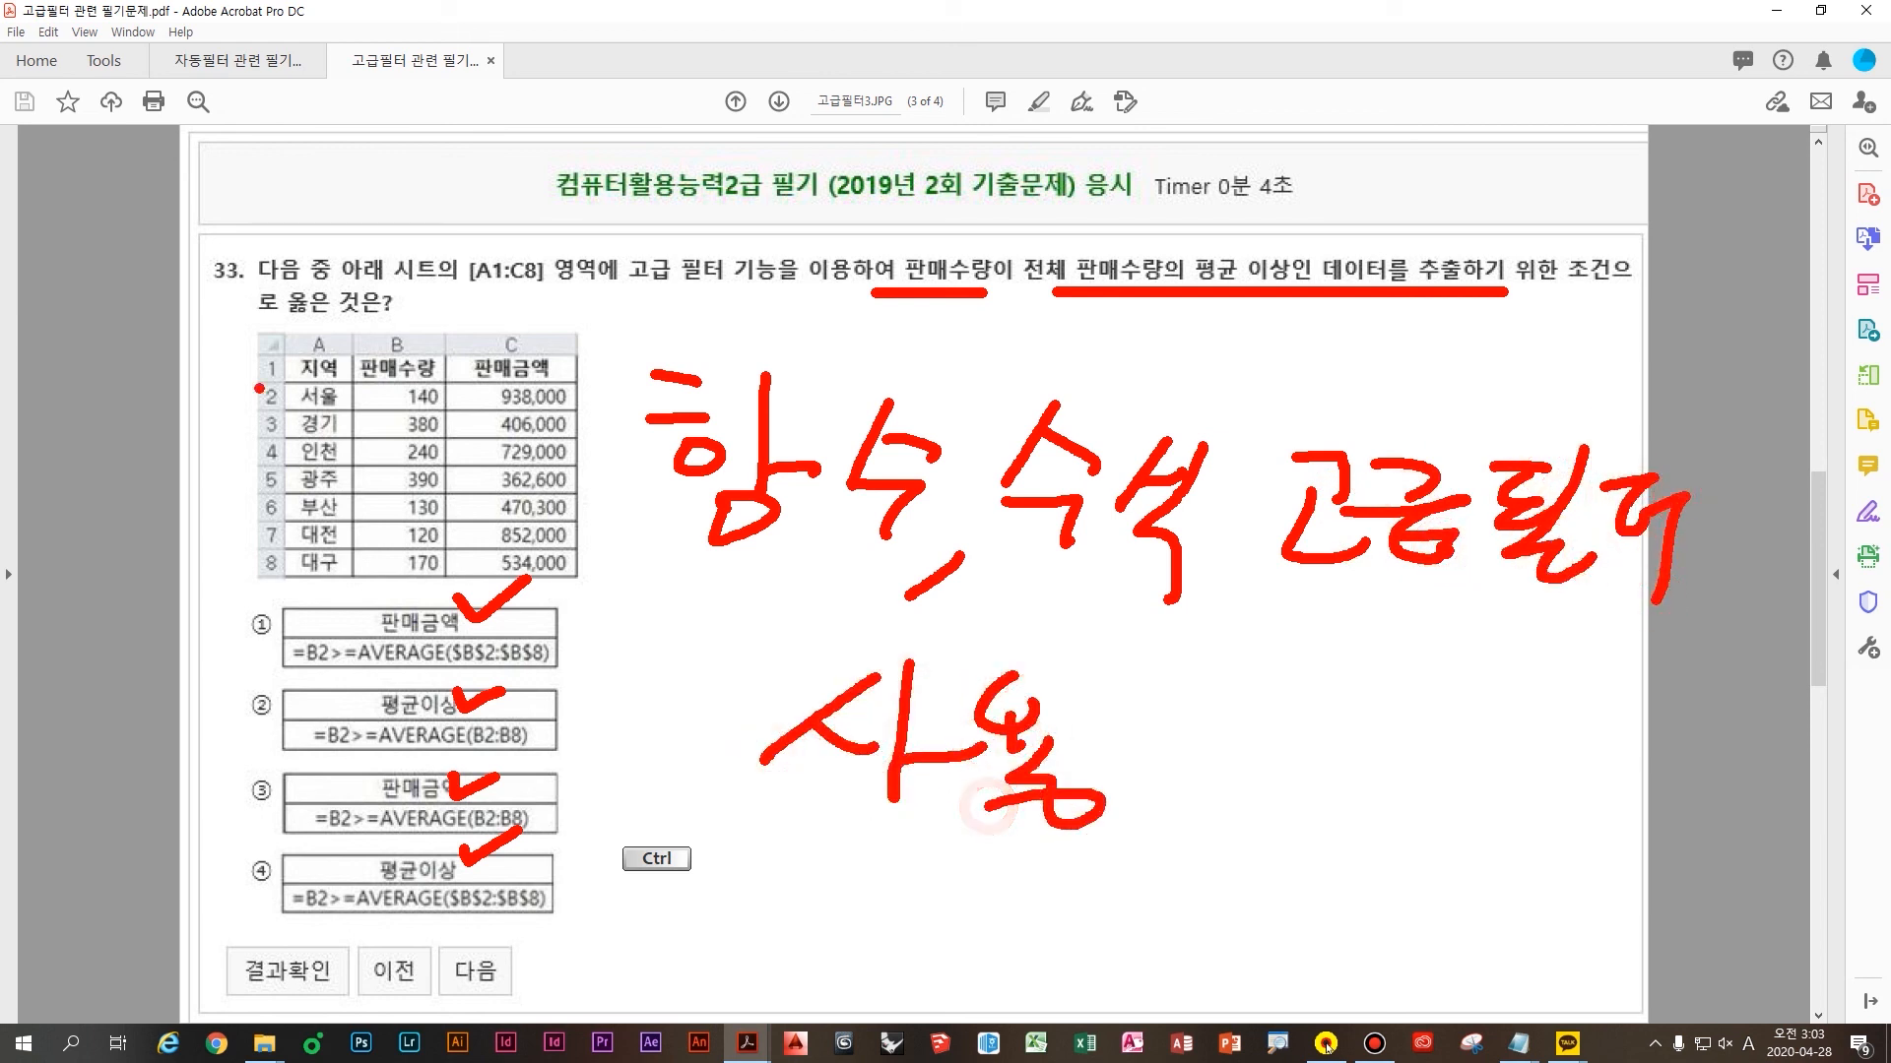
# Tick the 지역, 판매수량 and 판매금액 headings of the data table in red, then clear the markings and leave drawing mode
pyautogui.moveTo(301, 336)
pyautogui.mouseDown()
pyautogui.moveTo(369, 311)
pyautogui.moveTo(586, 338)
pyautogui.mouseUp()
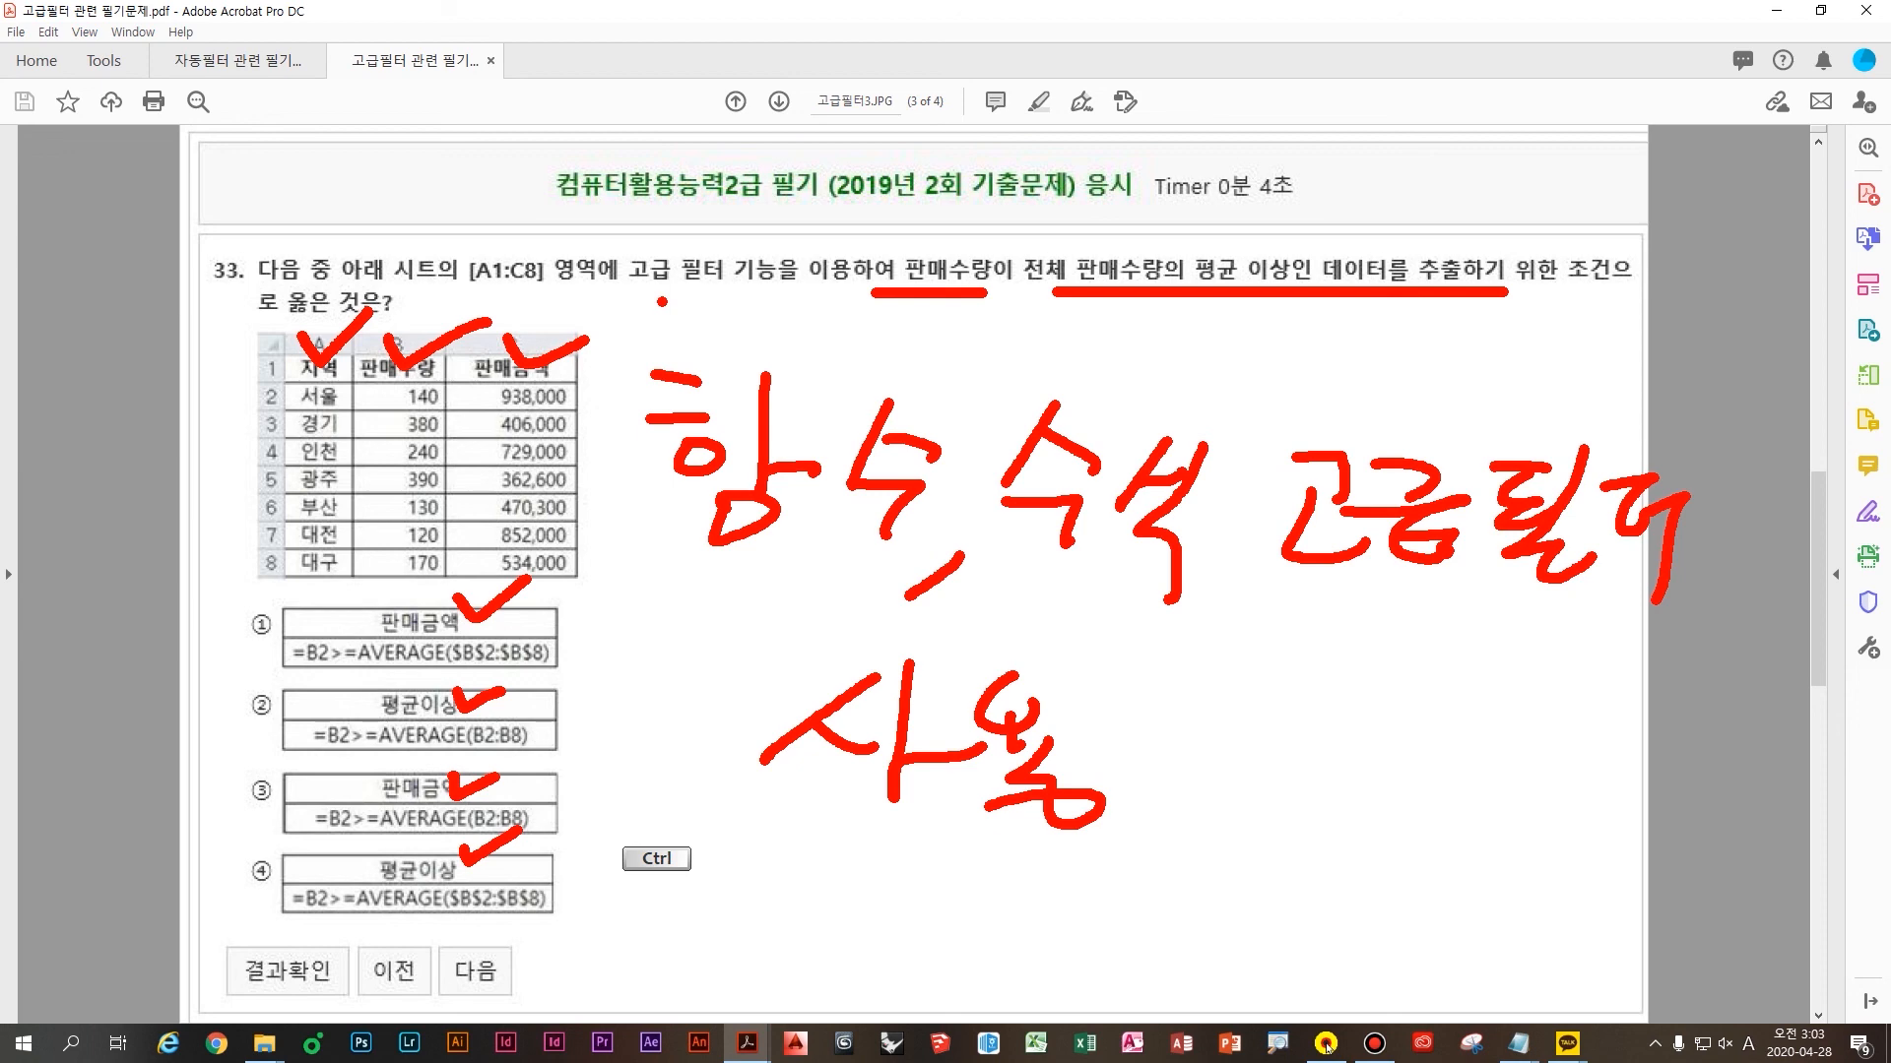
pyautogui.press('Escape')
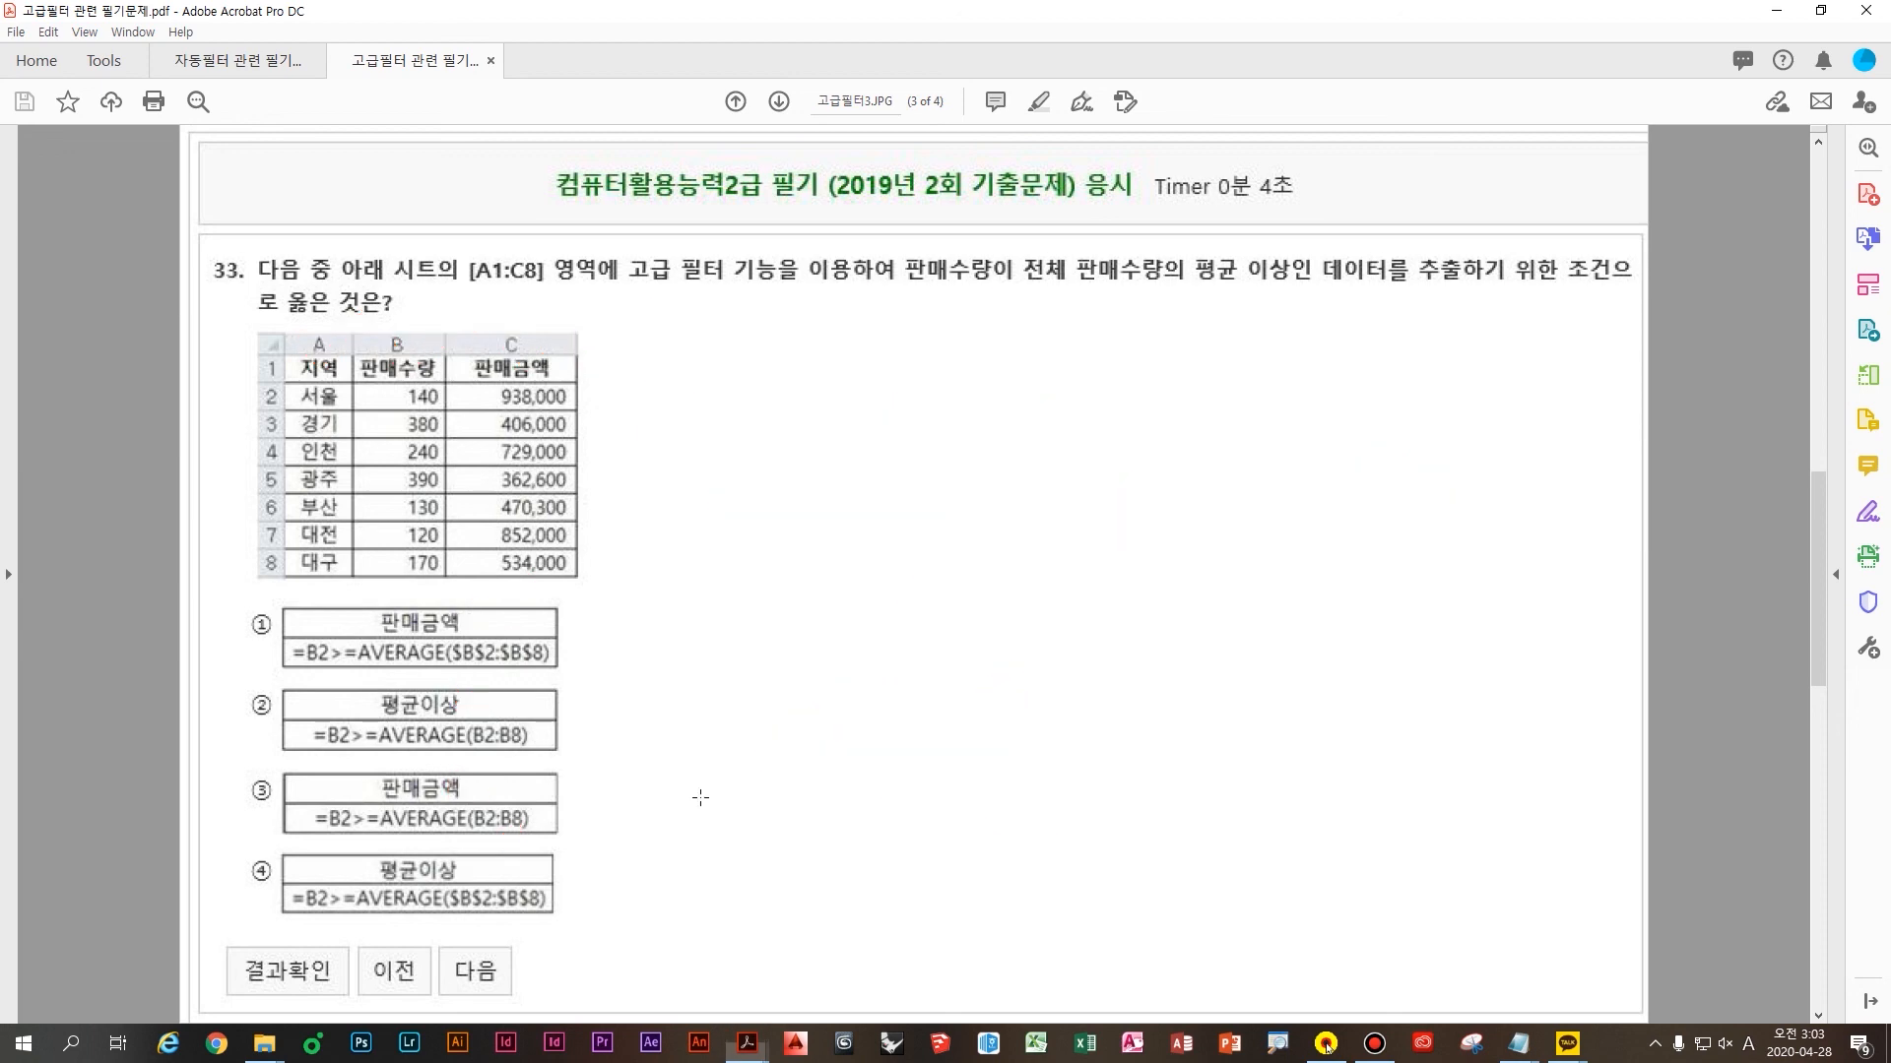
pyautogui.hotkey('ctrl', '1')
pyautogui.press('Escape')
# Switch to the untitled Notepad note and begin a new line at its end with 고급필터 적용 시 함수나, 수식이 들어가는 식은
pyautogui.moveTo(1525, 1041)
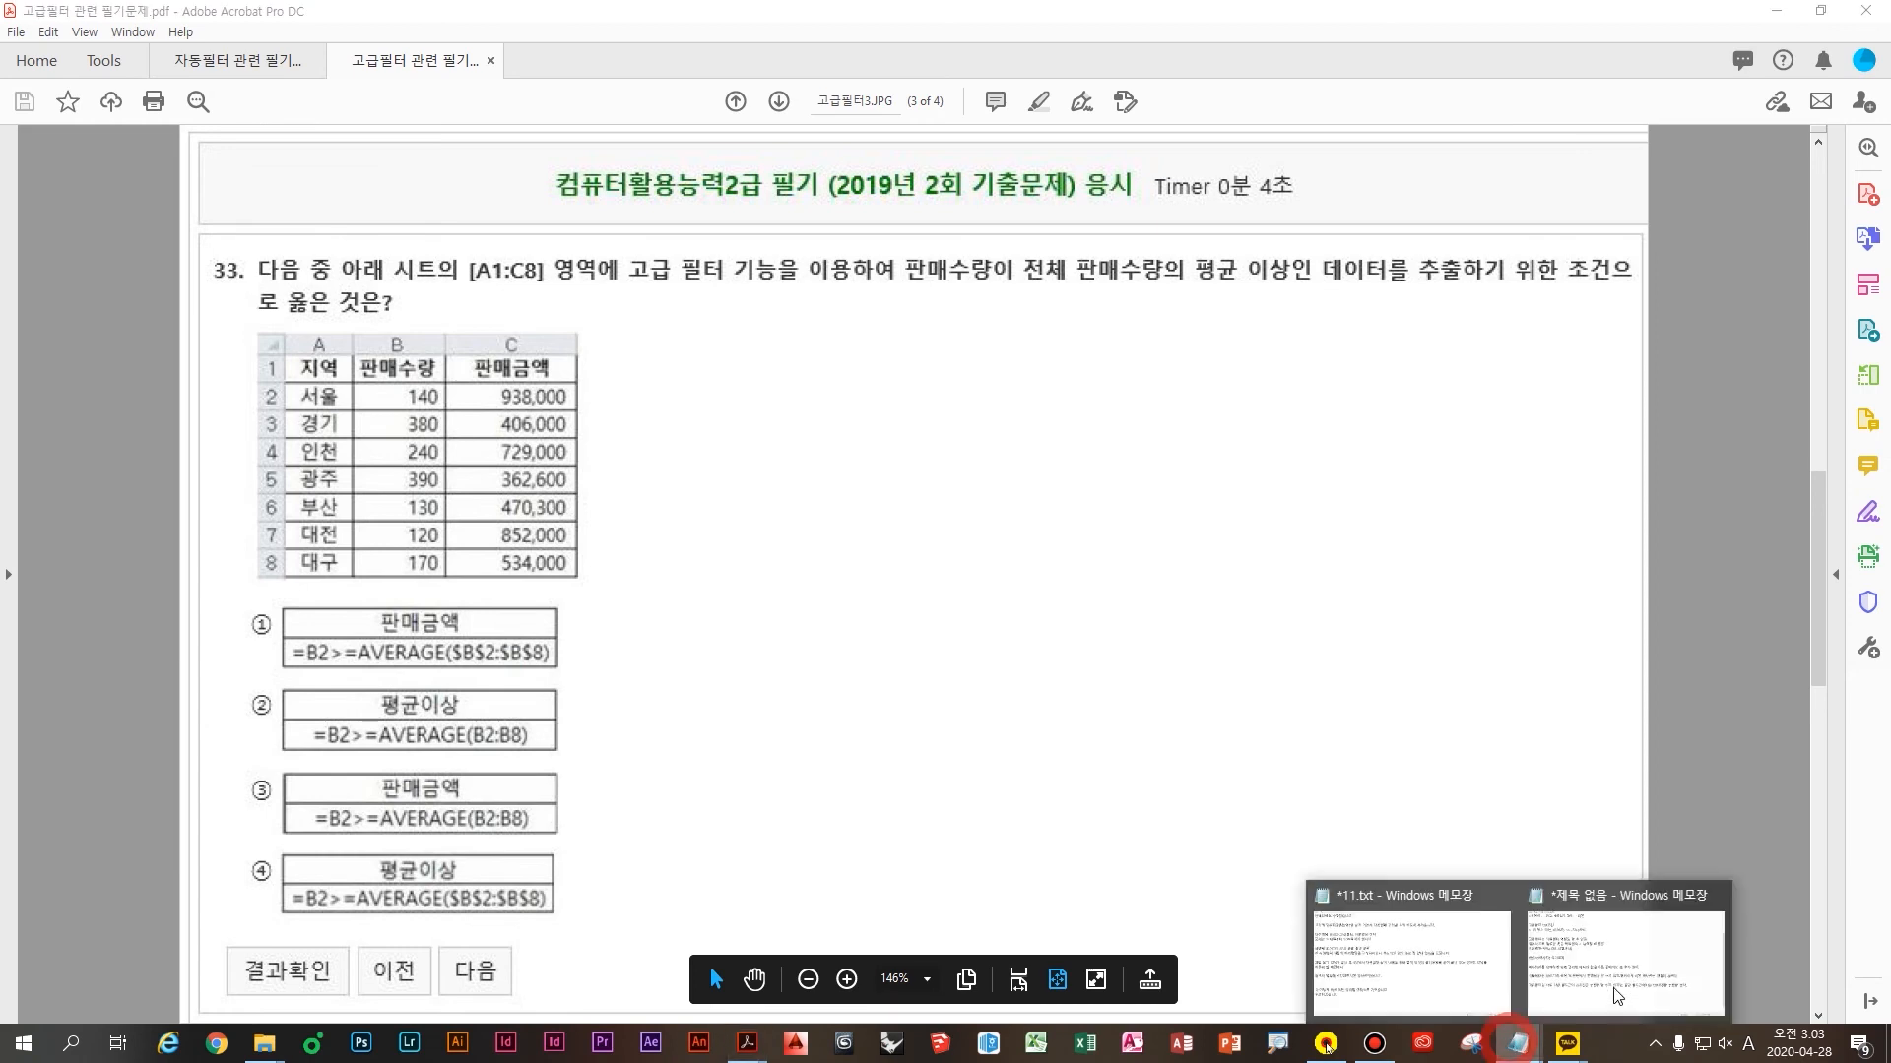
pyautogui.click(1613, 985)
pyautogui.click(776, 864)
pyautogui.click(765, 826)
pyautogui.write('고급필터 적요')
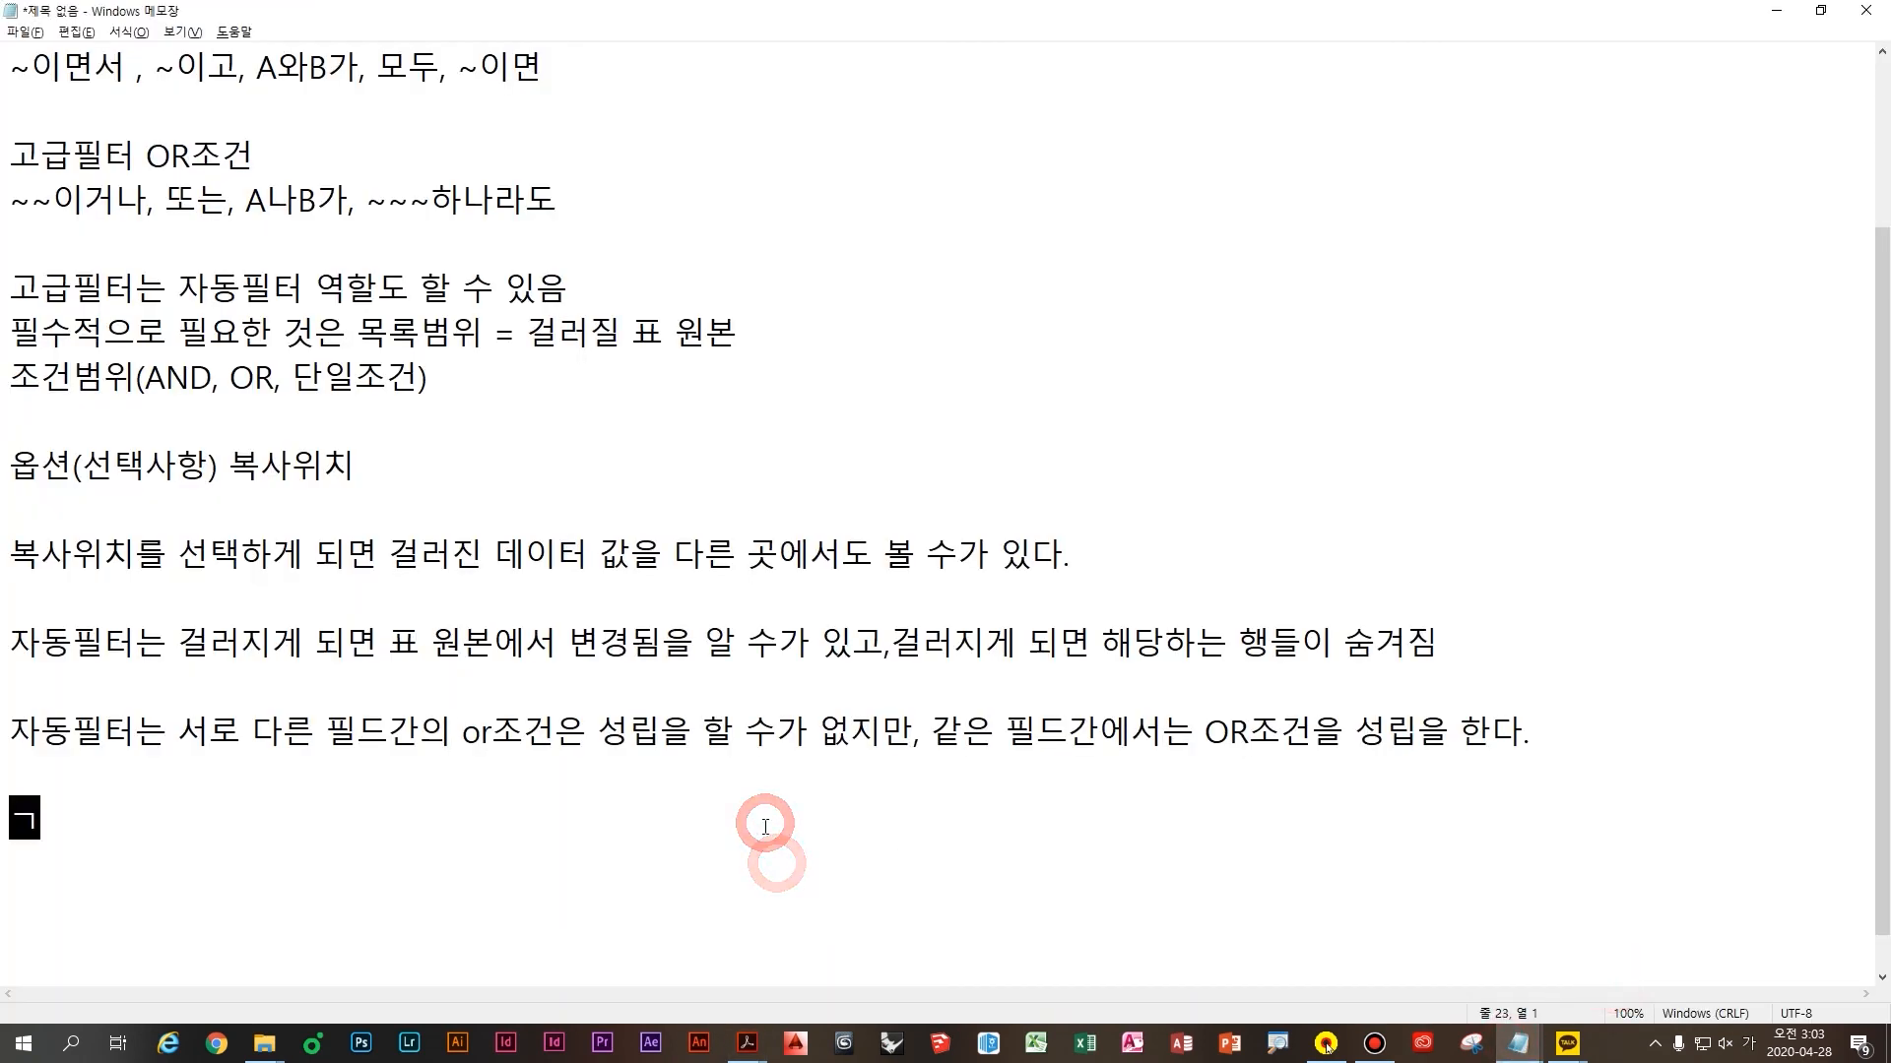
pyautogui.write('ㅇ 시 ')
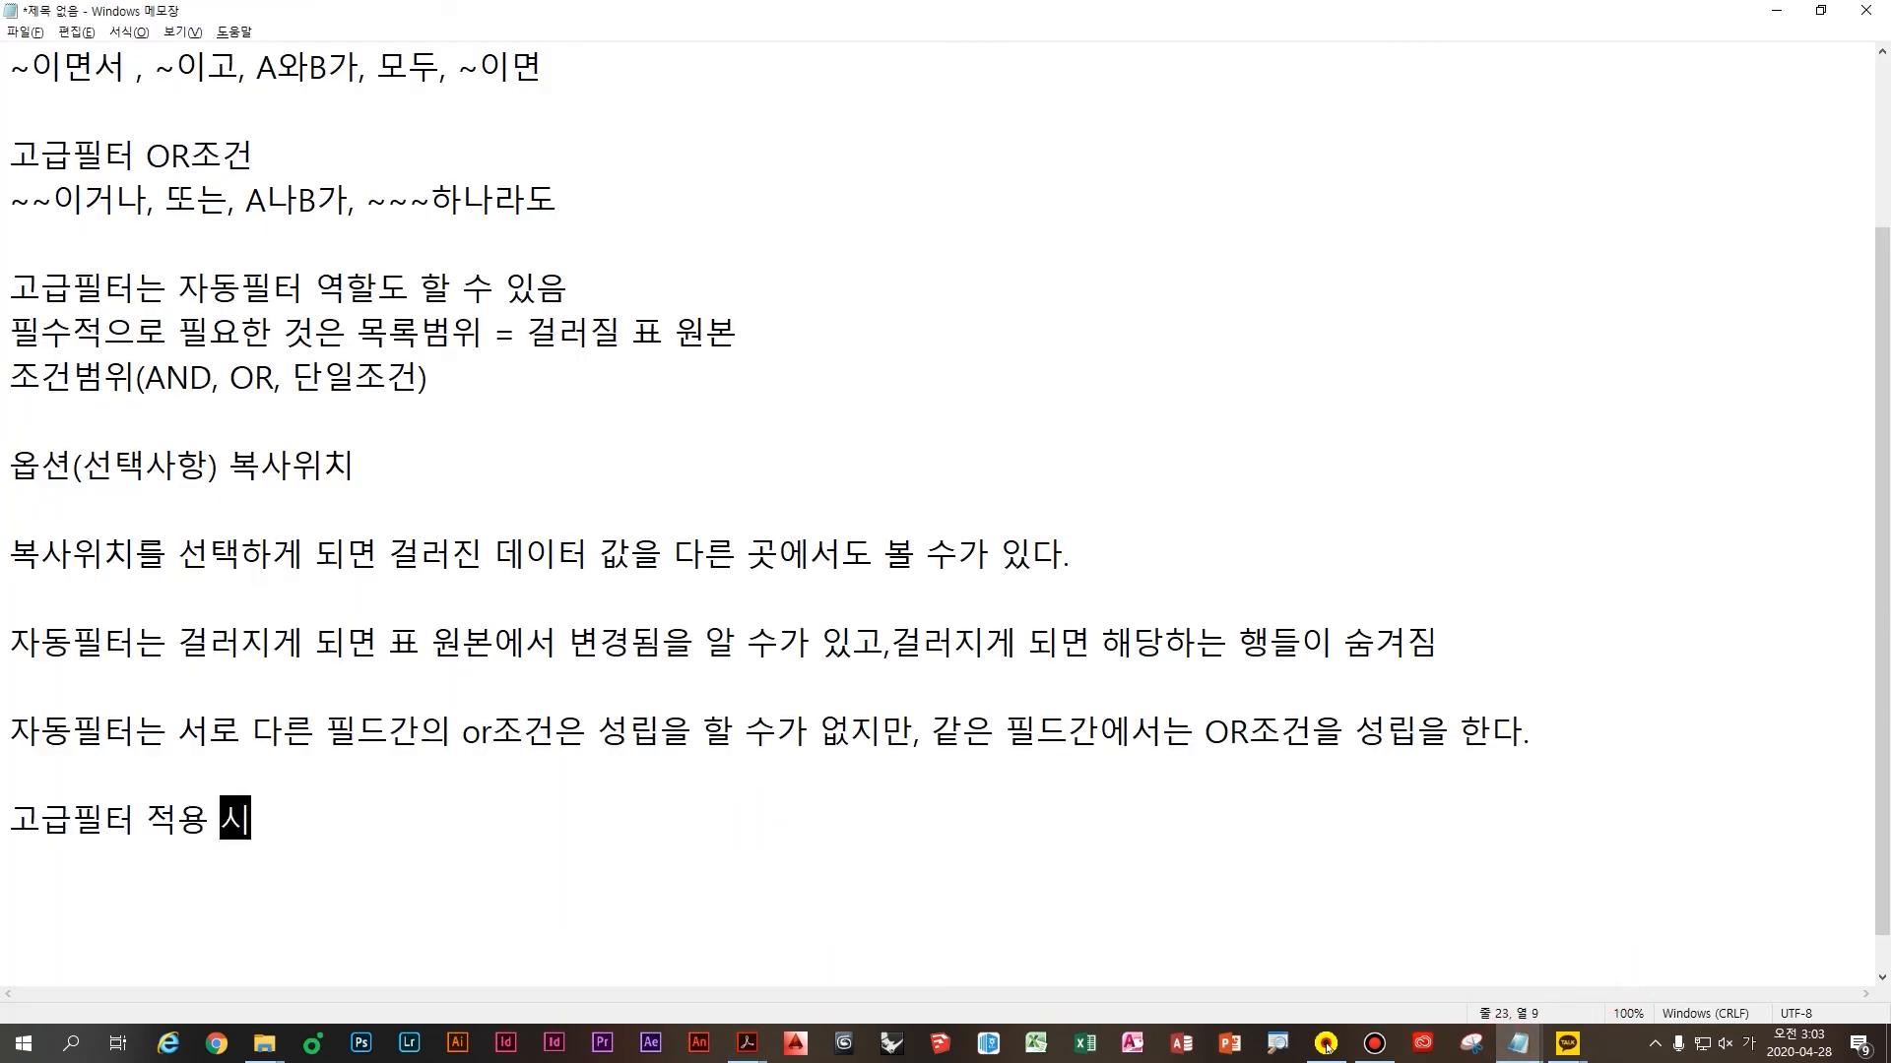
pyautogui.write('함수나, ')
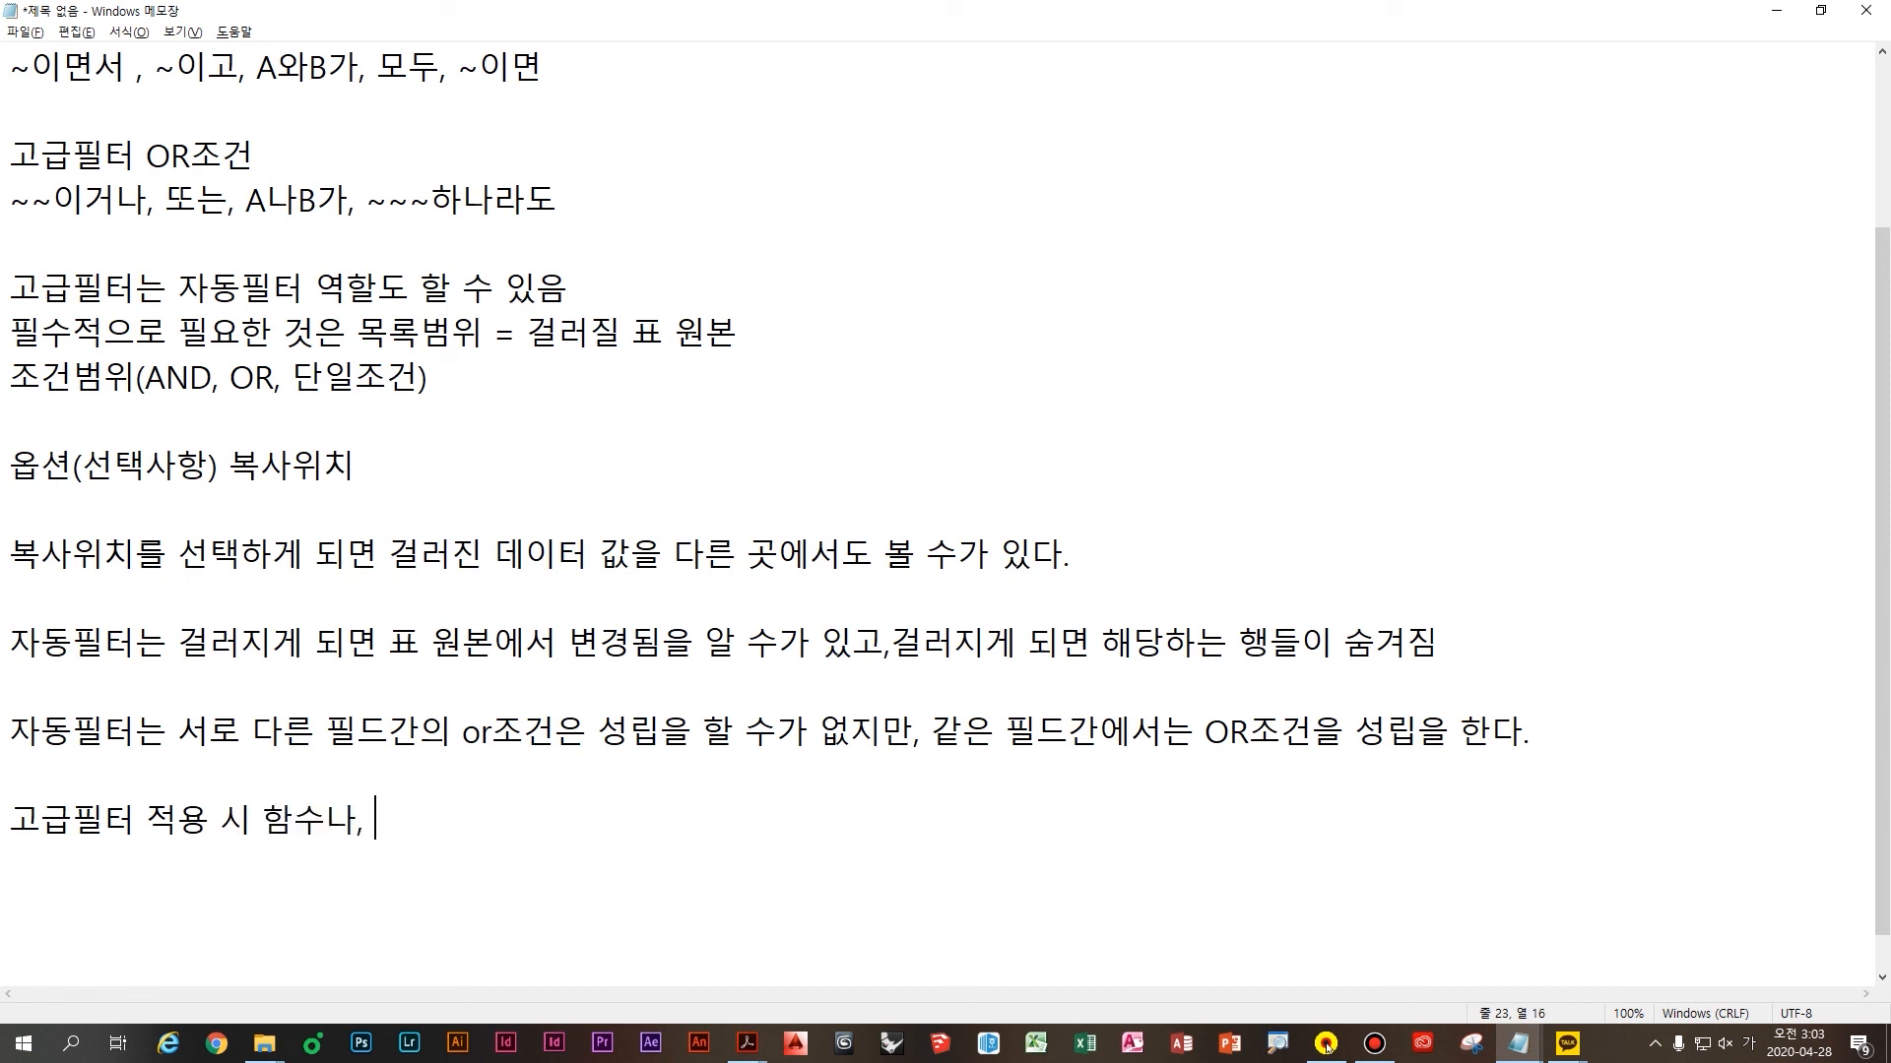
pyautogui.write('수식이 들어가는 식은')
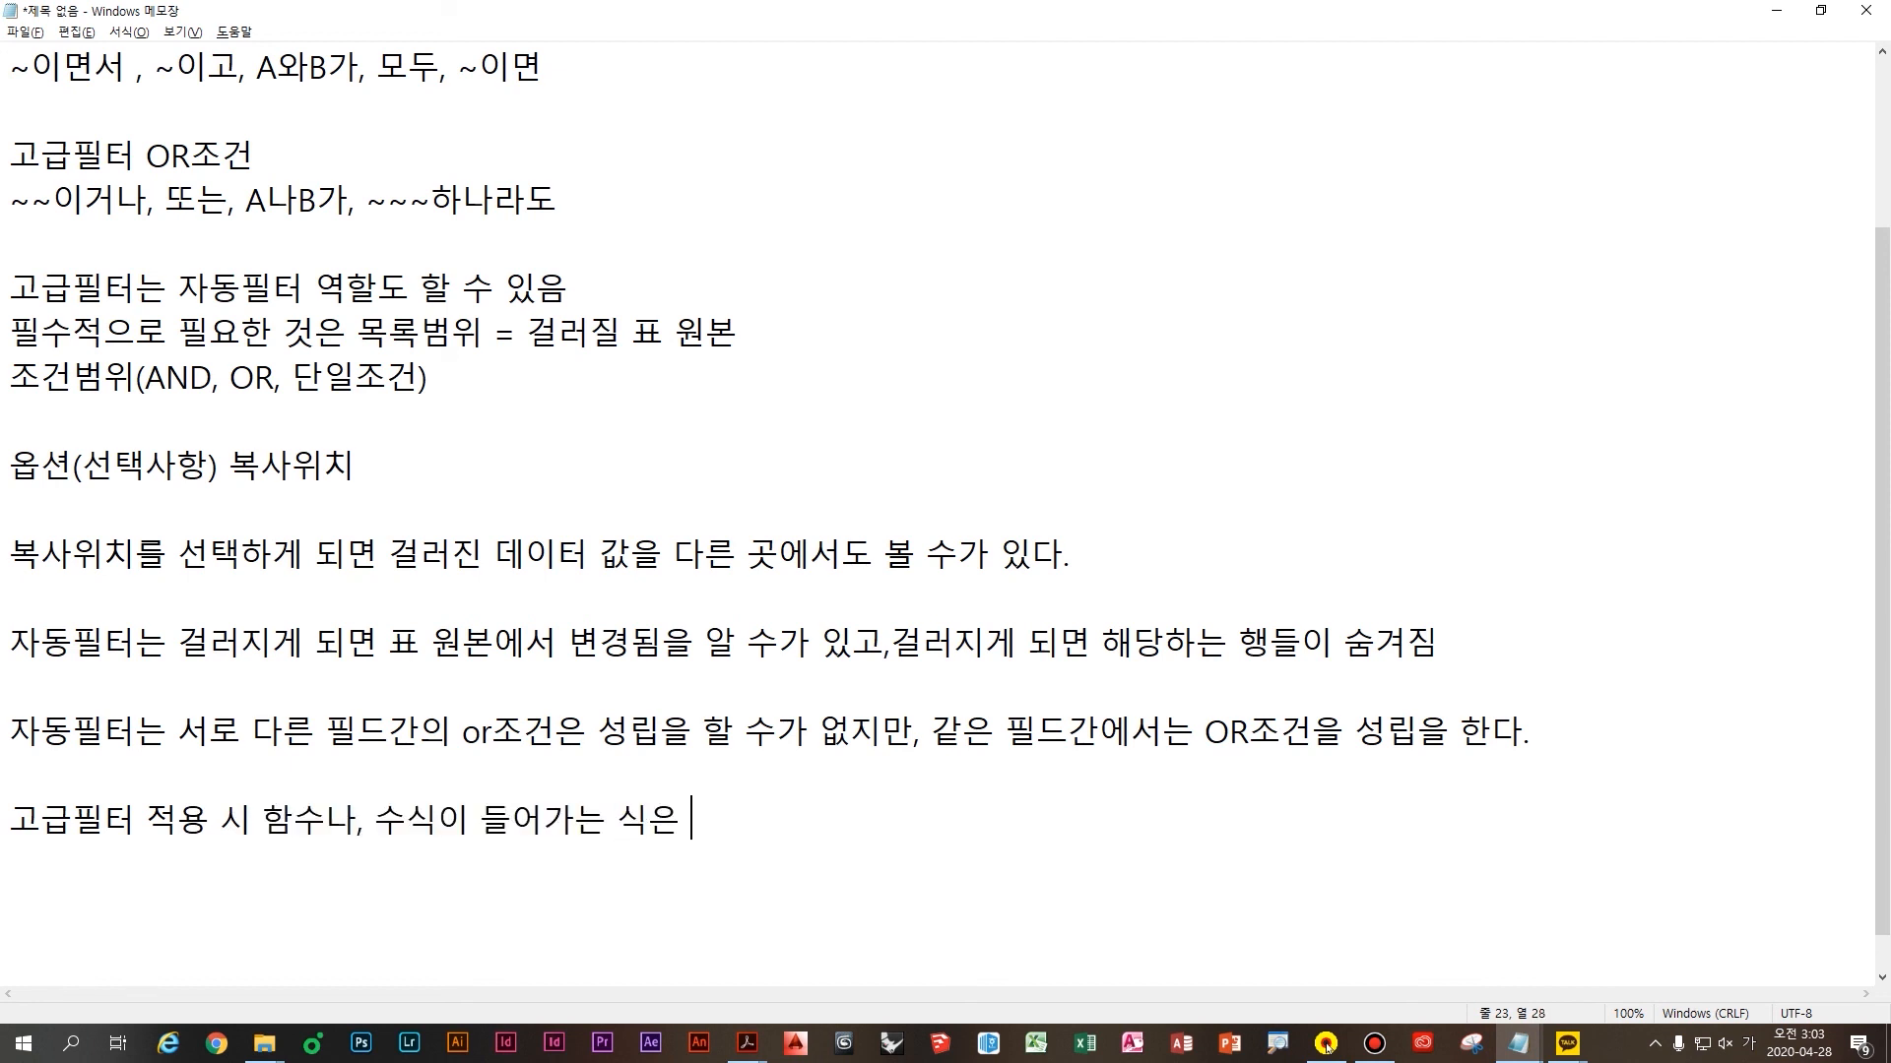
# Complete the note's last sentence with 기존에 목록범위에 해당하는 필드명과 달라야 합니다. and add a line break
pyautogui.write(' 기존에 목록봄ㅇ')
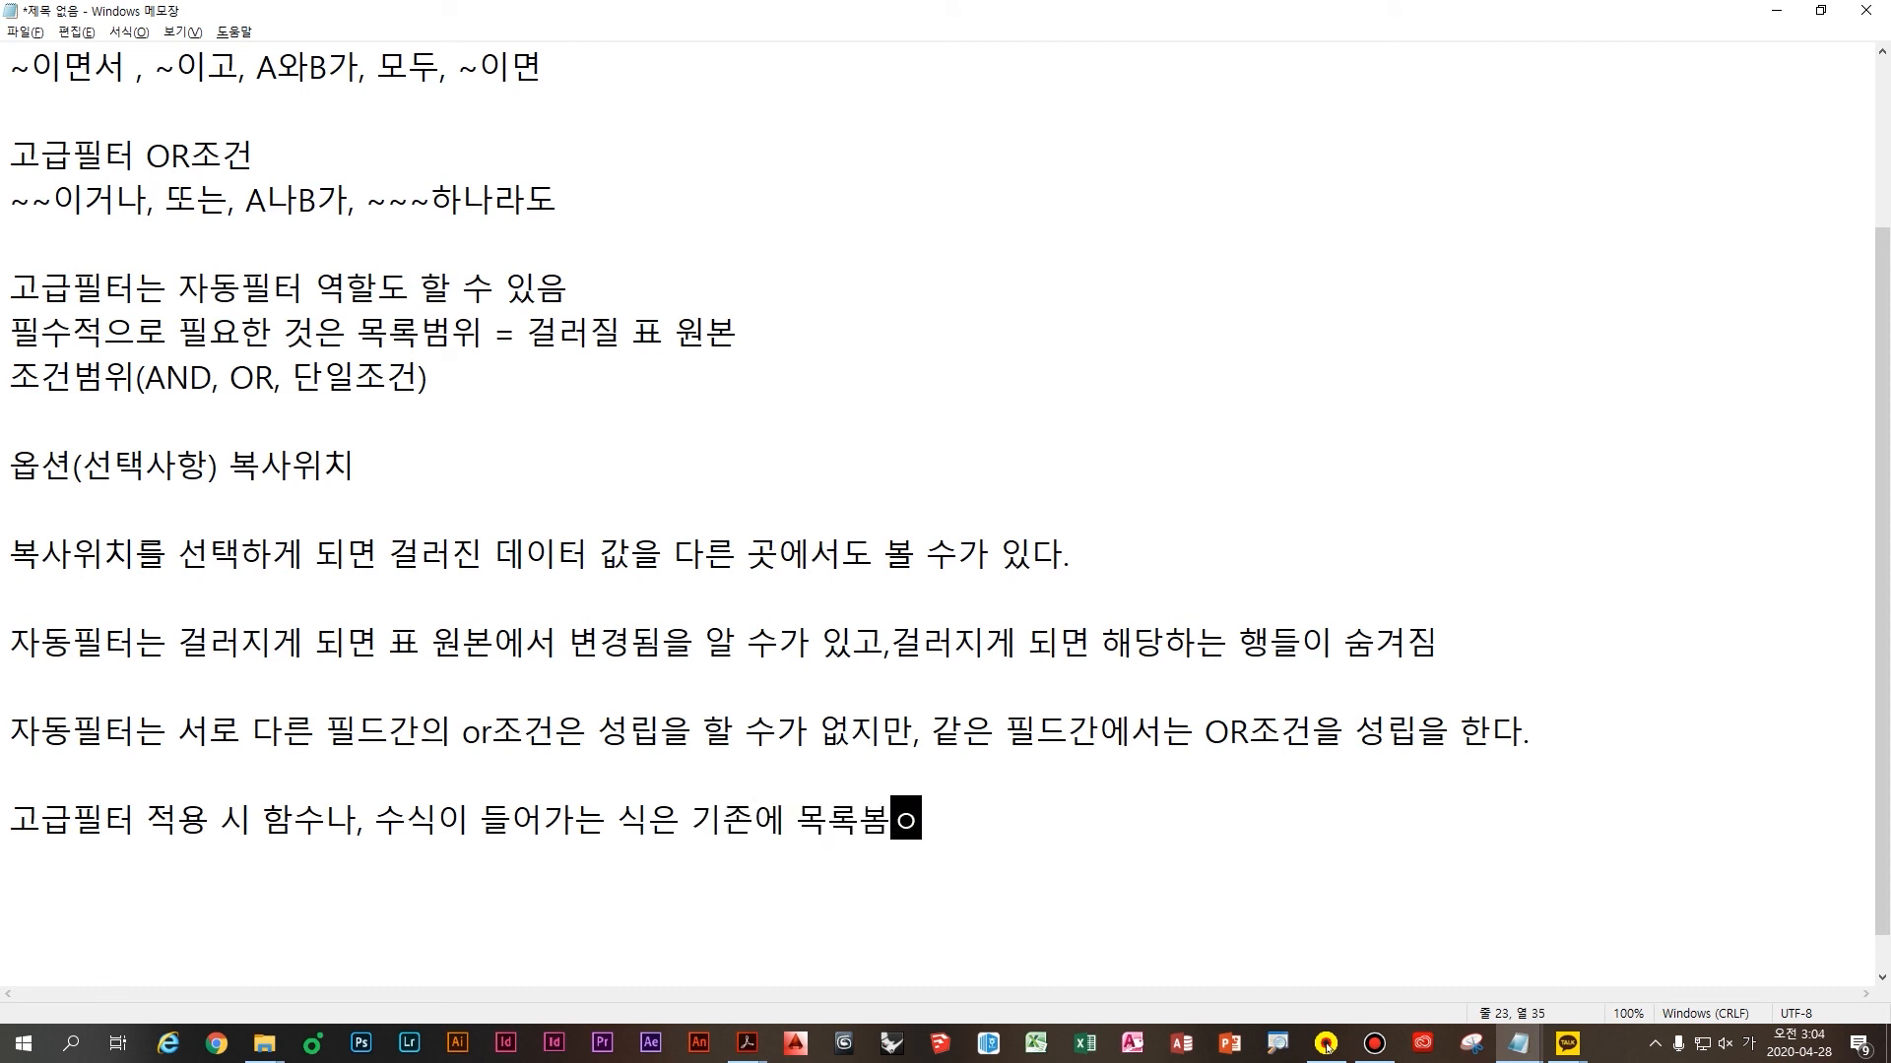
pyautogui.press('BackSpace')
pyautogui.press('BackSpace')
pyautogui.write('범위에 핸')
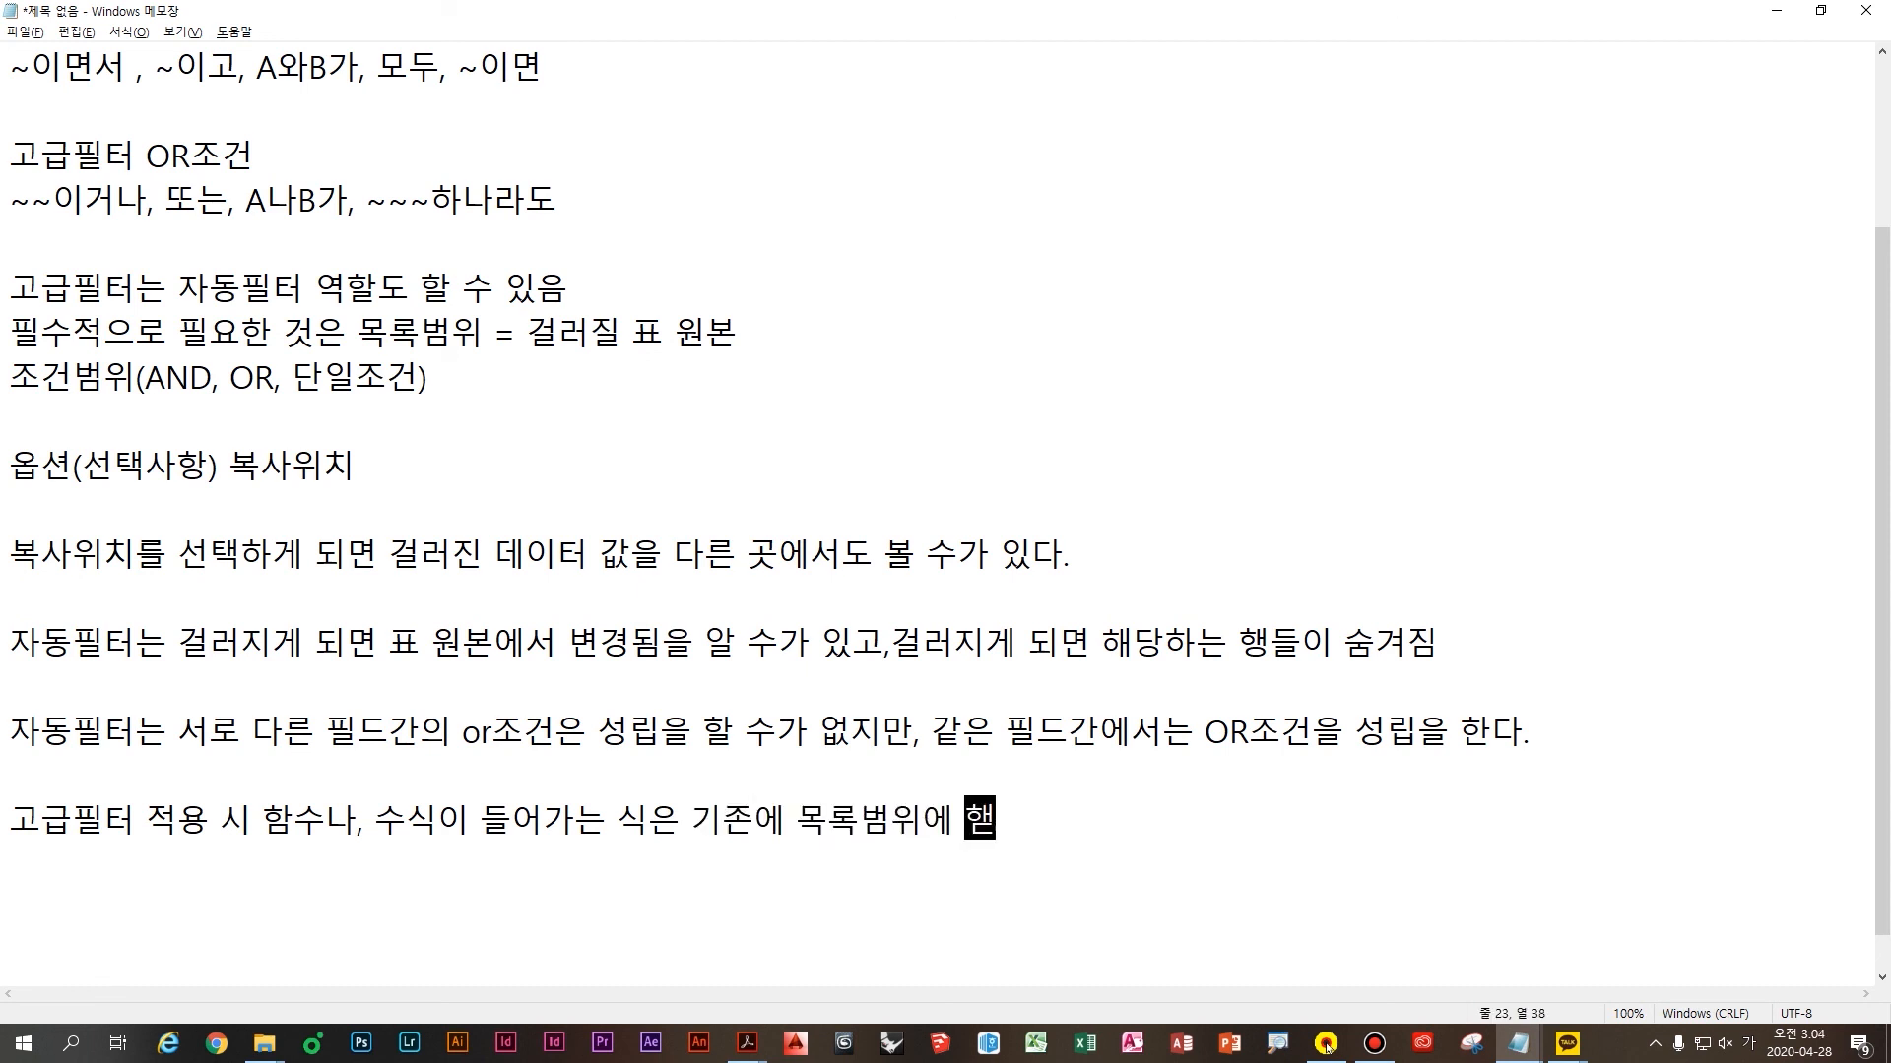
pyautogui.write('당하는')
pyautogui.write('필듬')
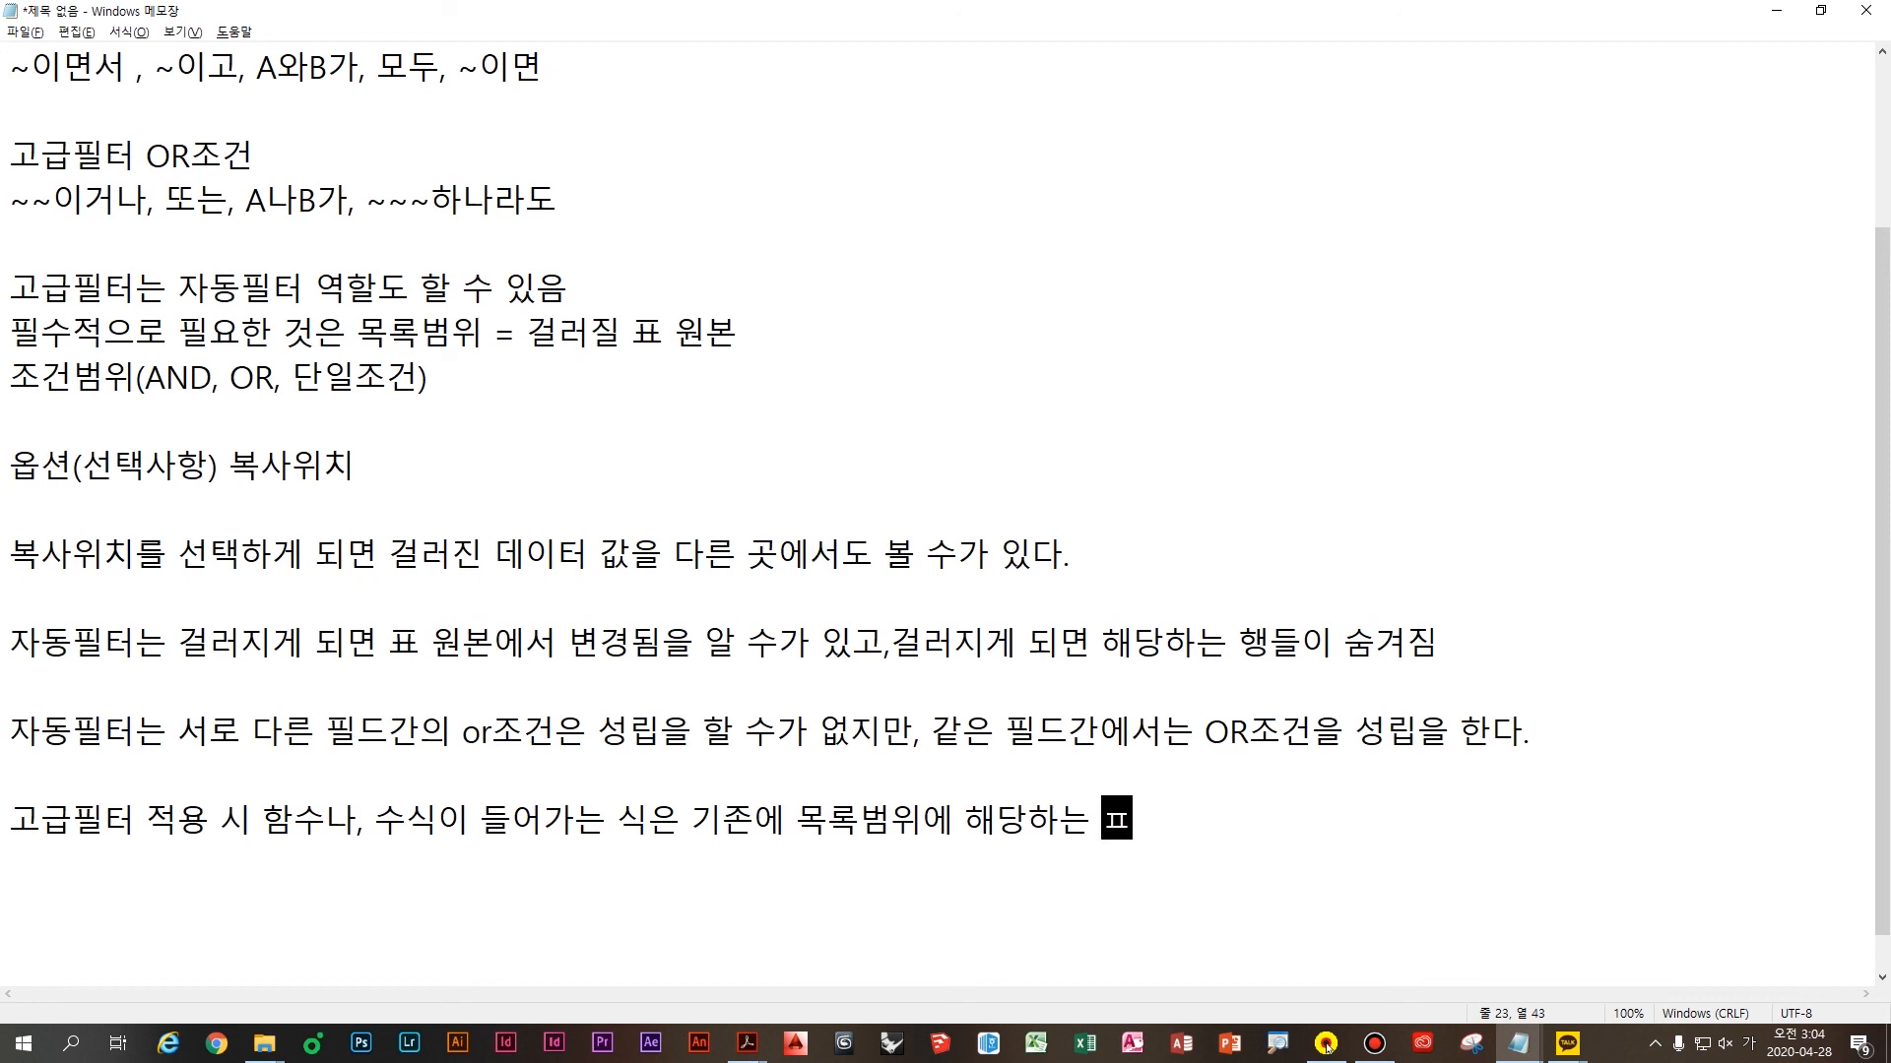
pyautogui.write('명과')
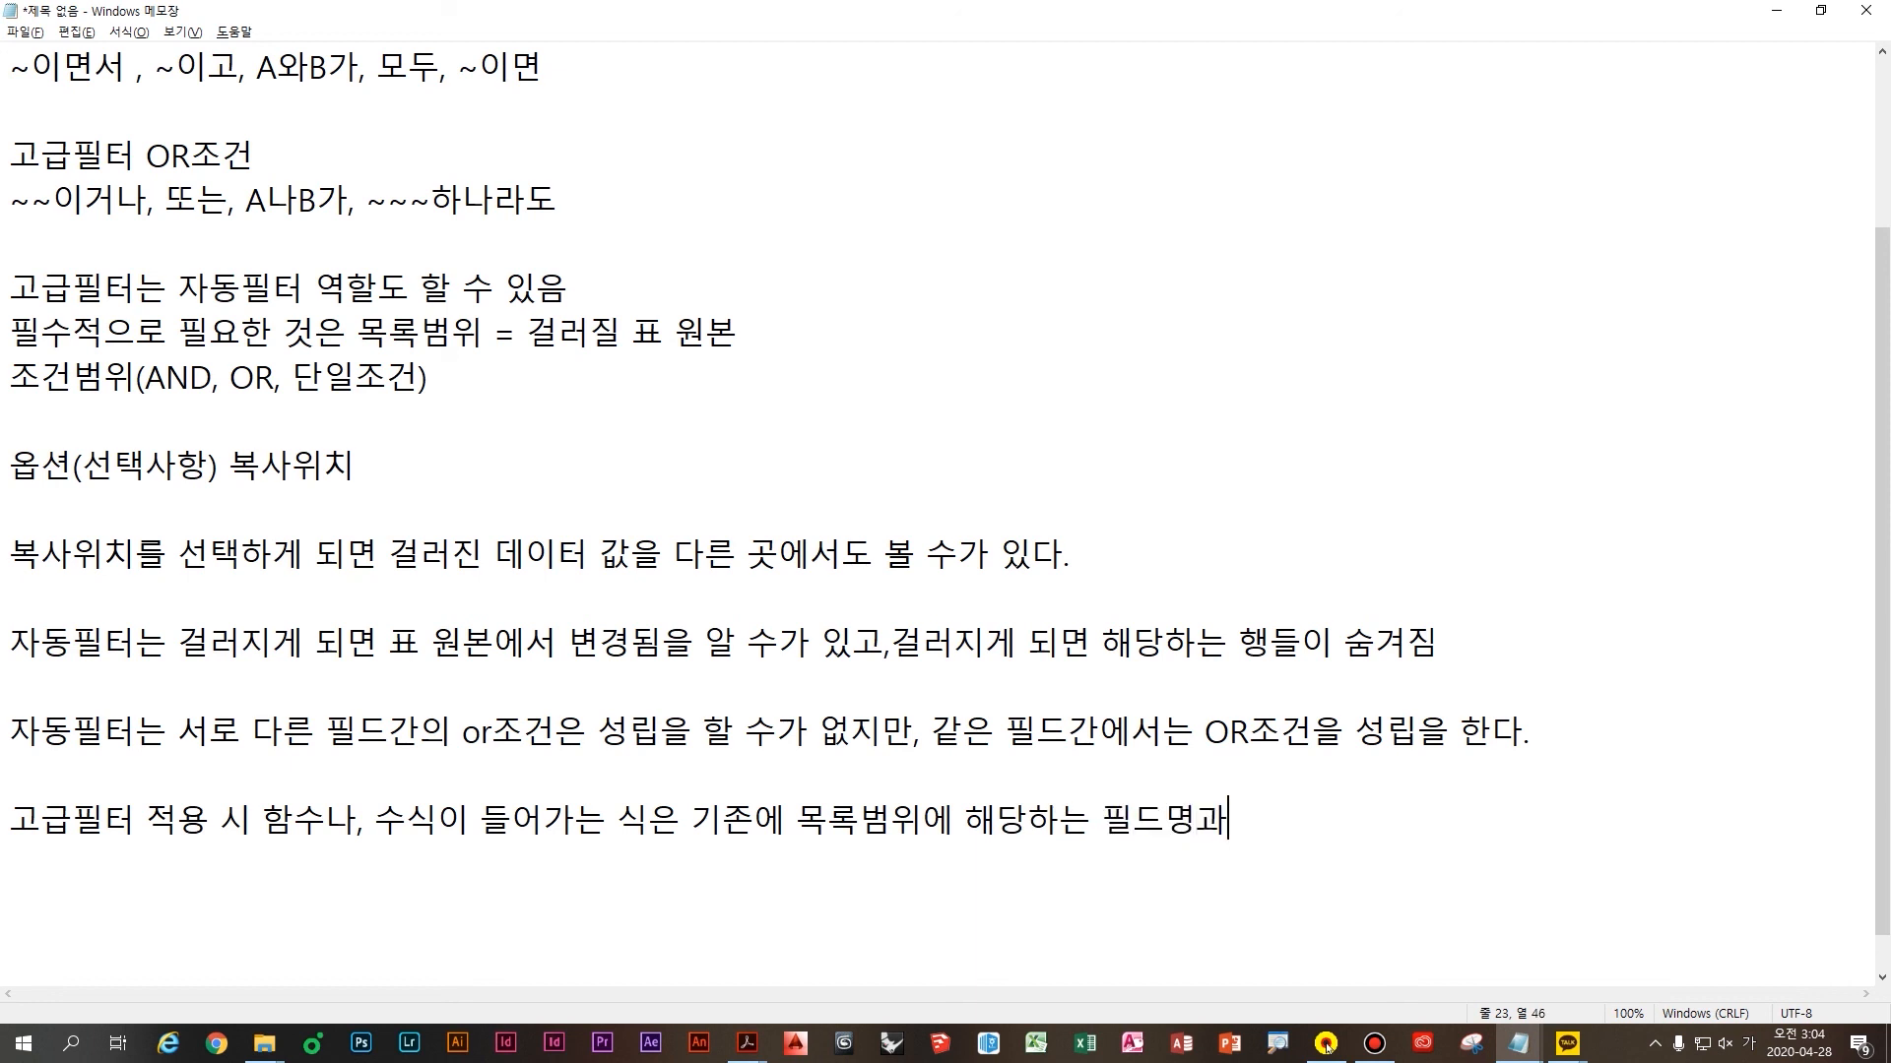
pyautogui.write(' 달라야 합니다.')
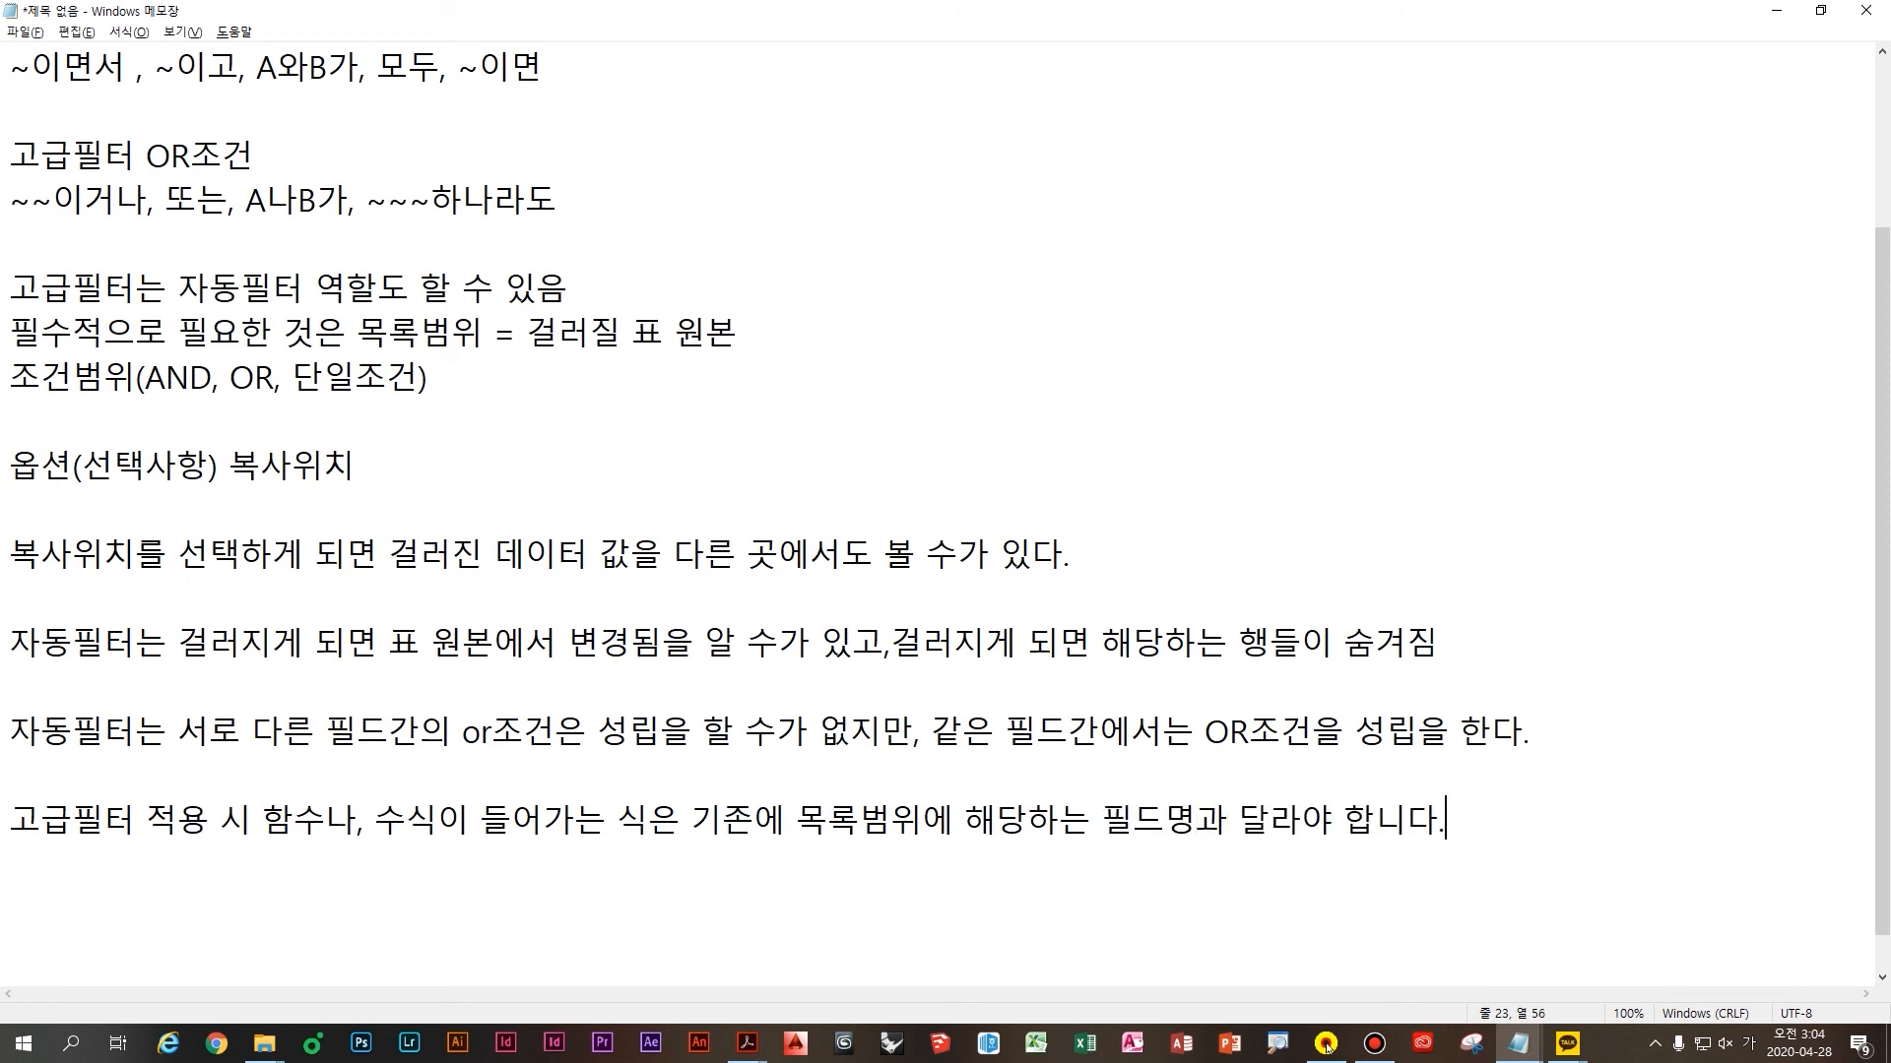
pyautogui.press('Return')
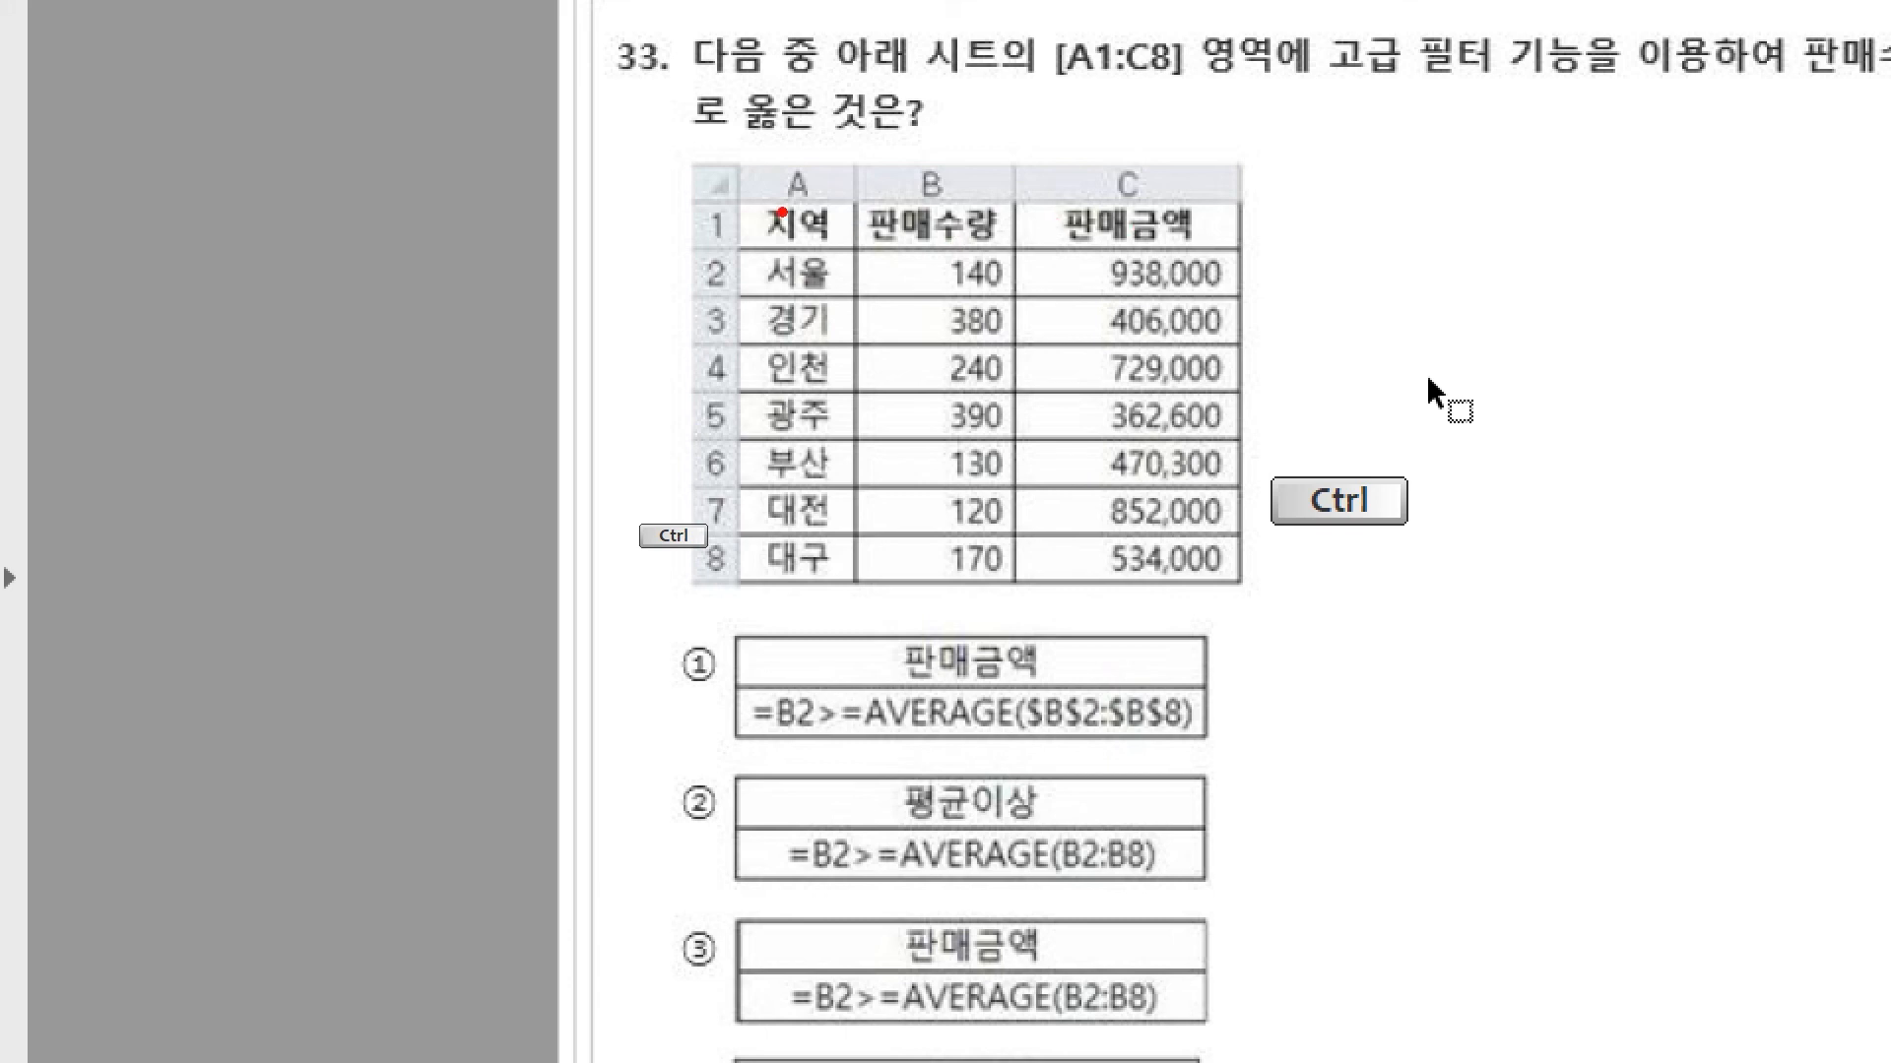
# Back in Acrobat, mark question 33's table heading row, cross out options ① and ③ in red, and clear the markings
pyautogui.moveTo(715, 225); pyautogui.dragTo(1275, 225)
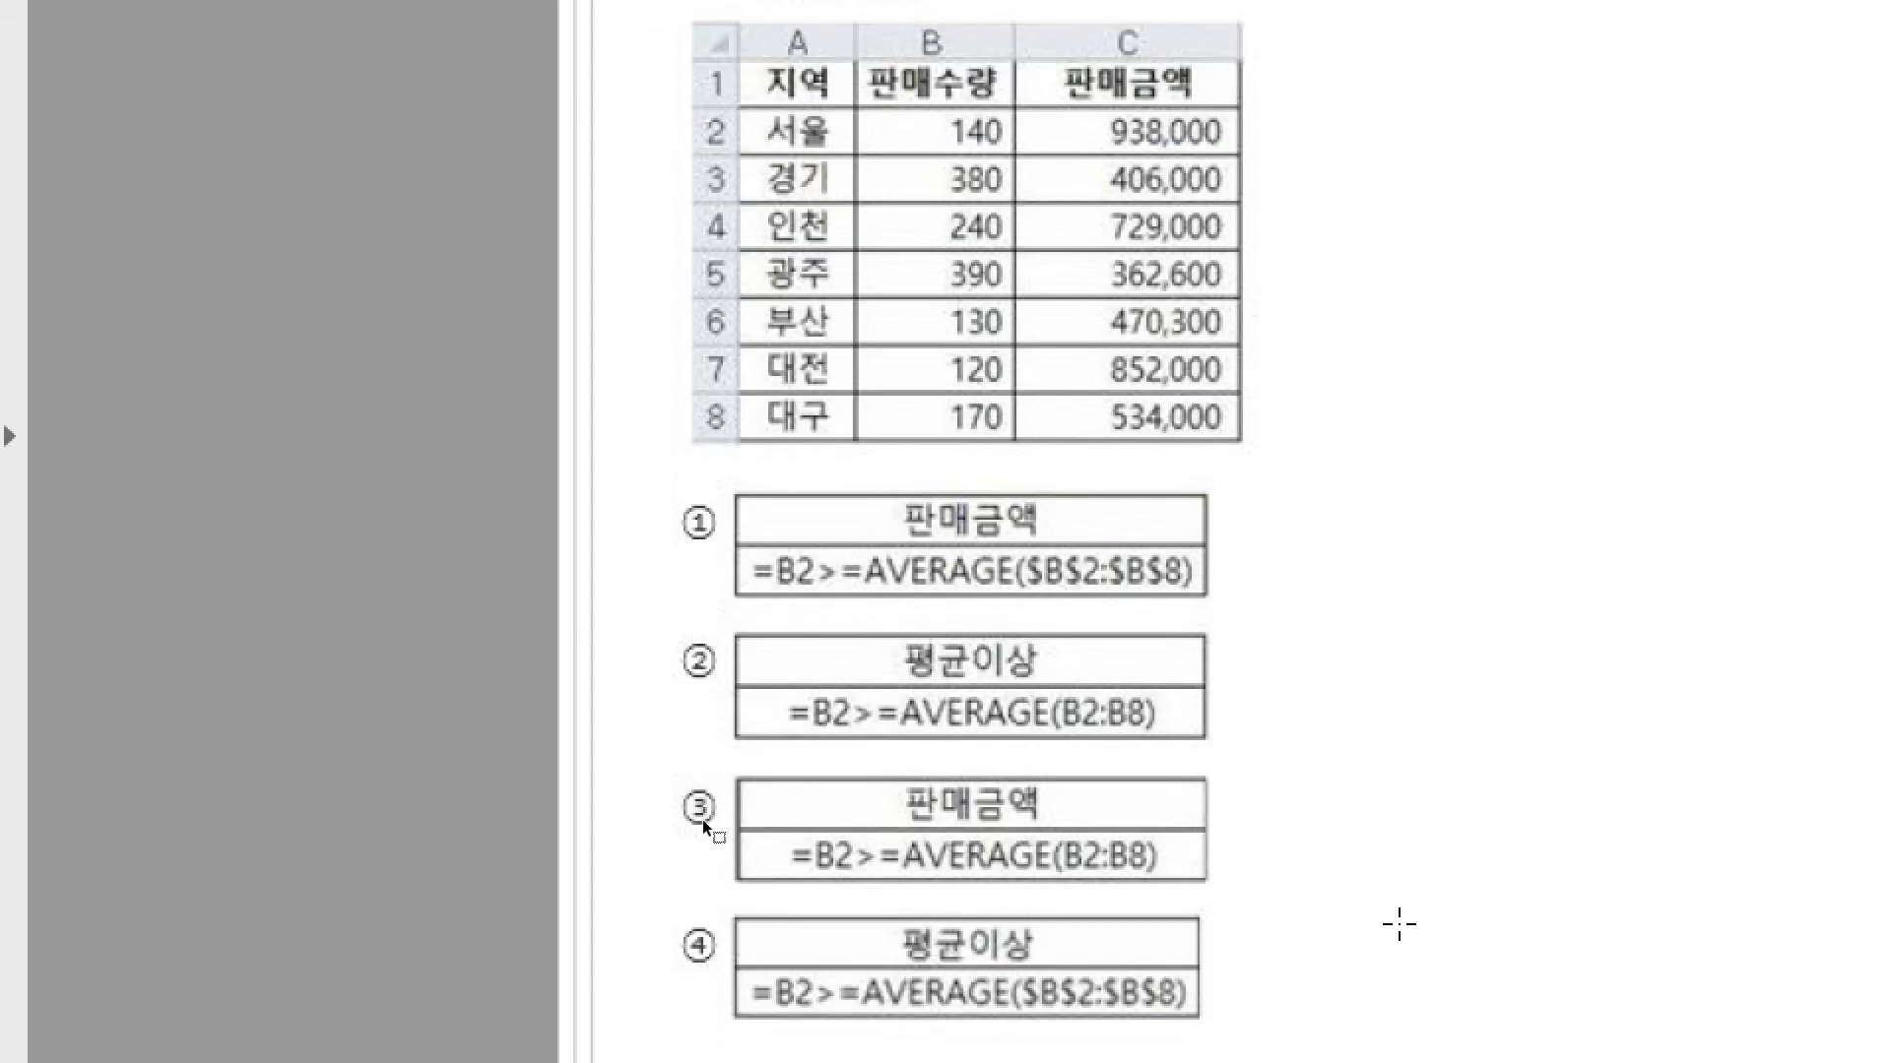
pyautogui.moveTo(1031, 473); pyautogui.dragTo(938, 544)
pyautogui.moveTo(950, 472); pyautogui.dragTo(1038, 588)
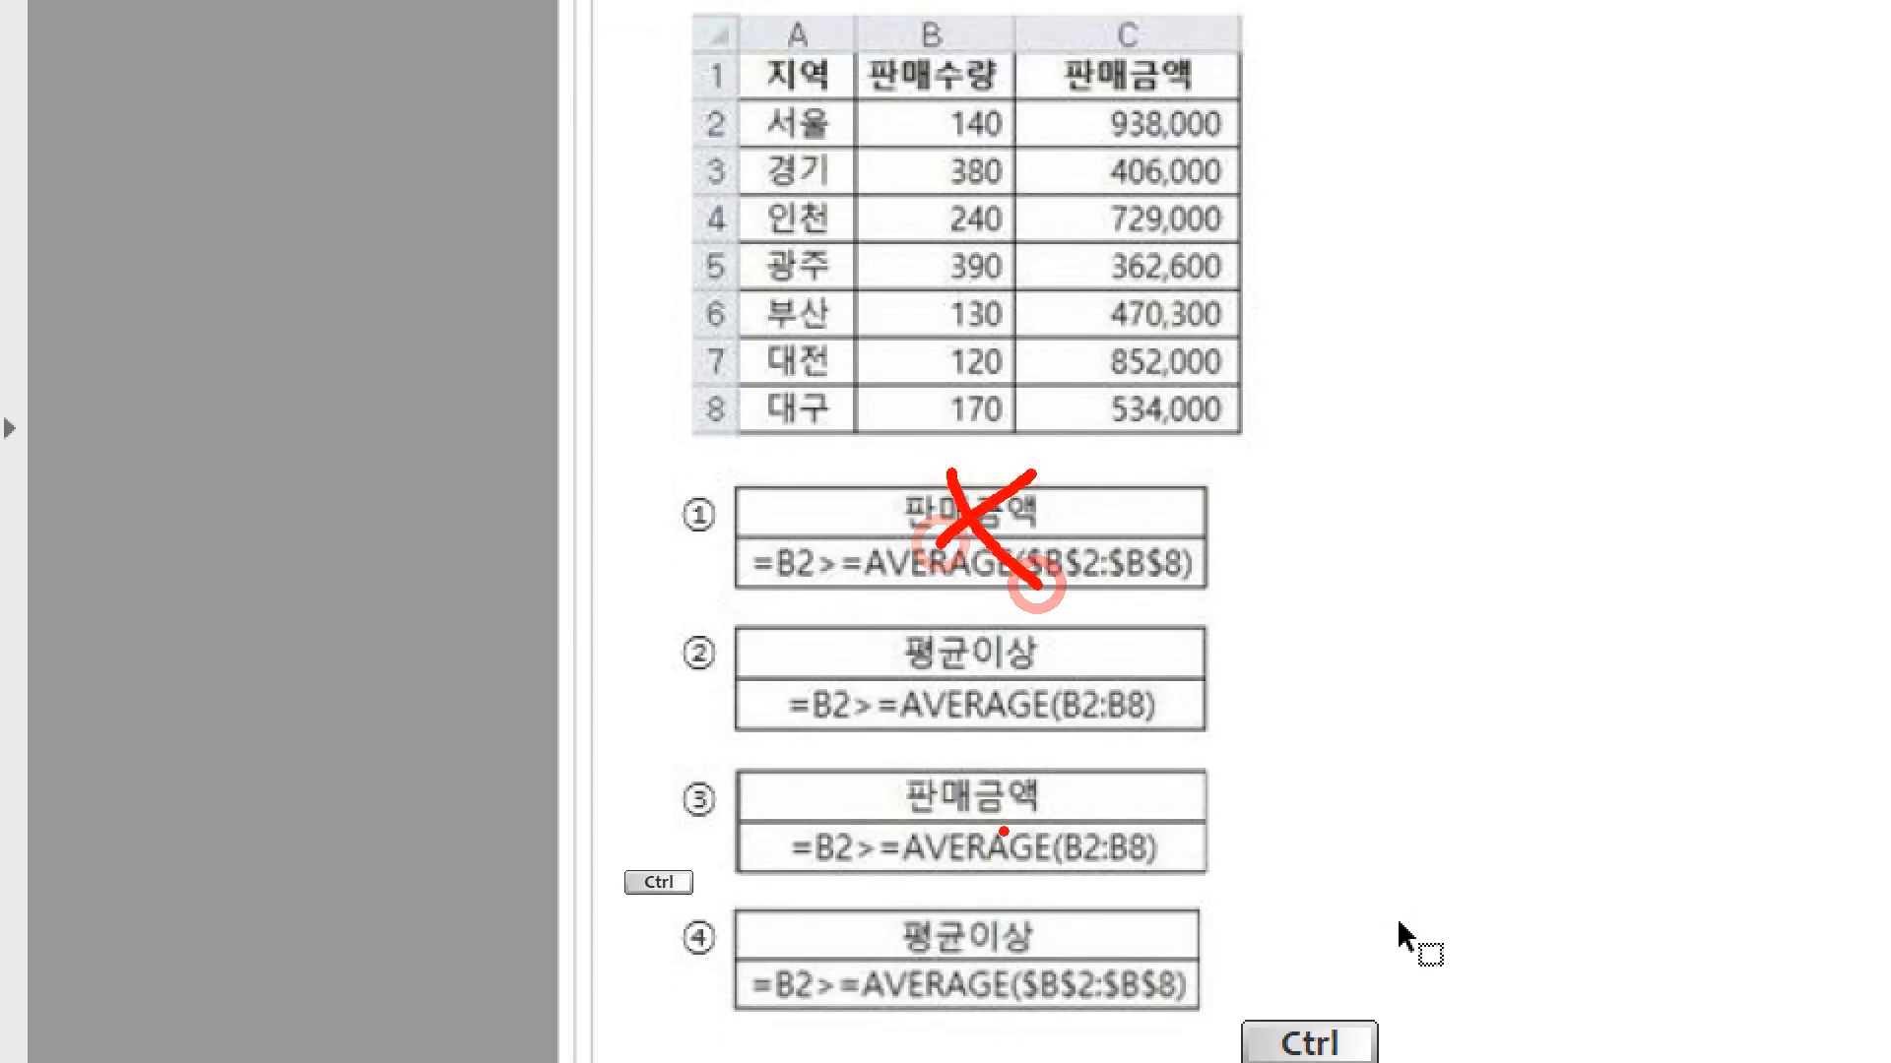
pyautogui.moveTo(1019, 757); pyautogui.dragTo(889, 846)
pyautogui.moveTo(893, 763); pyautogui.dragTo(1049, 865)
pyautogui.click(822, 641)
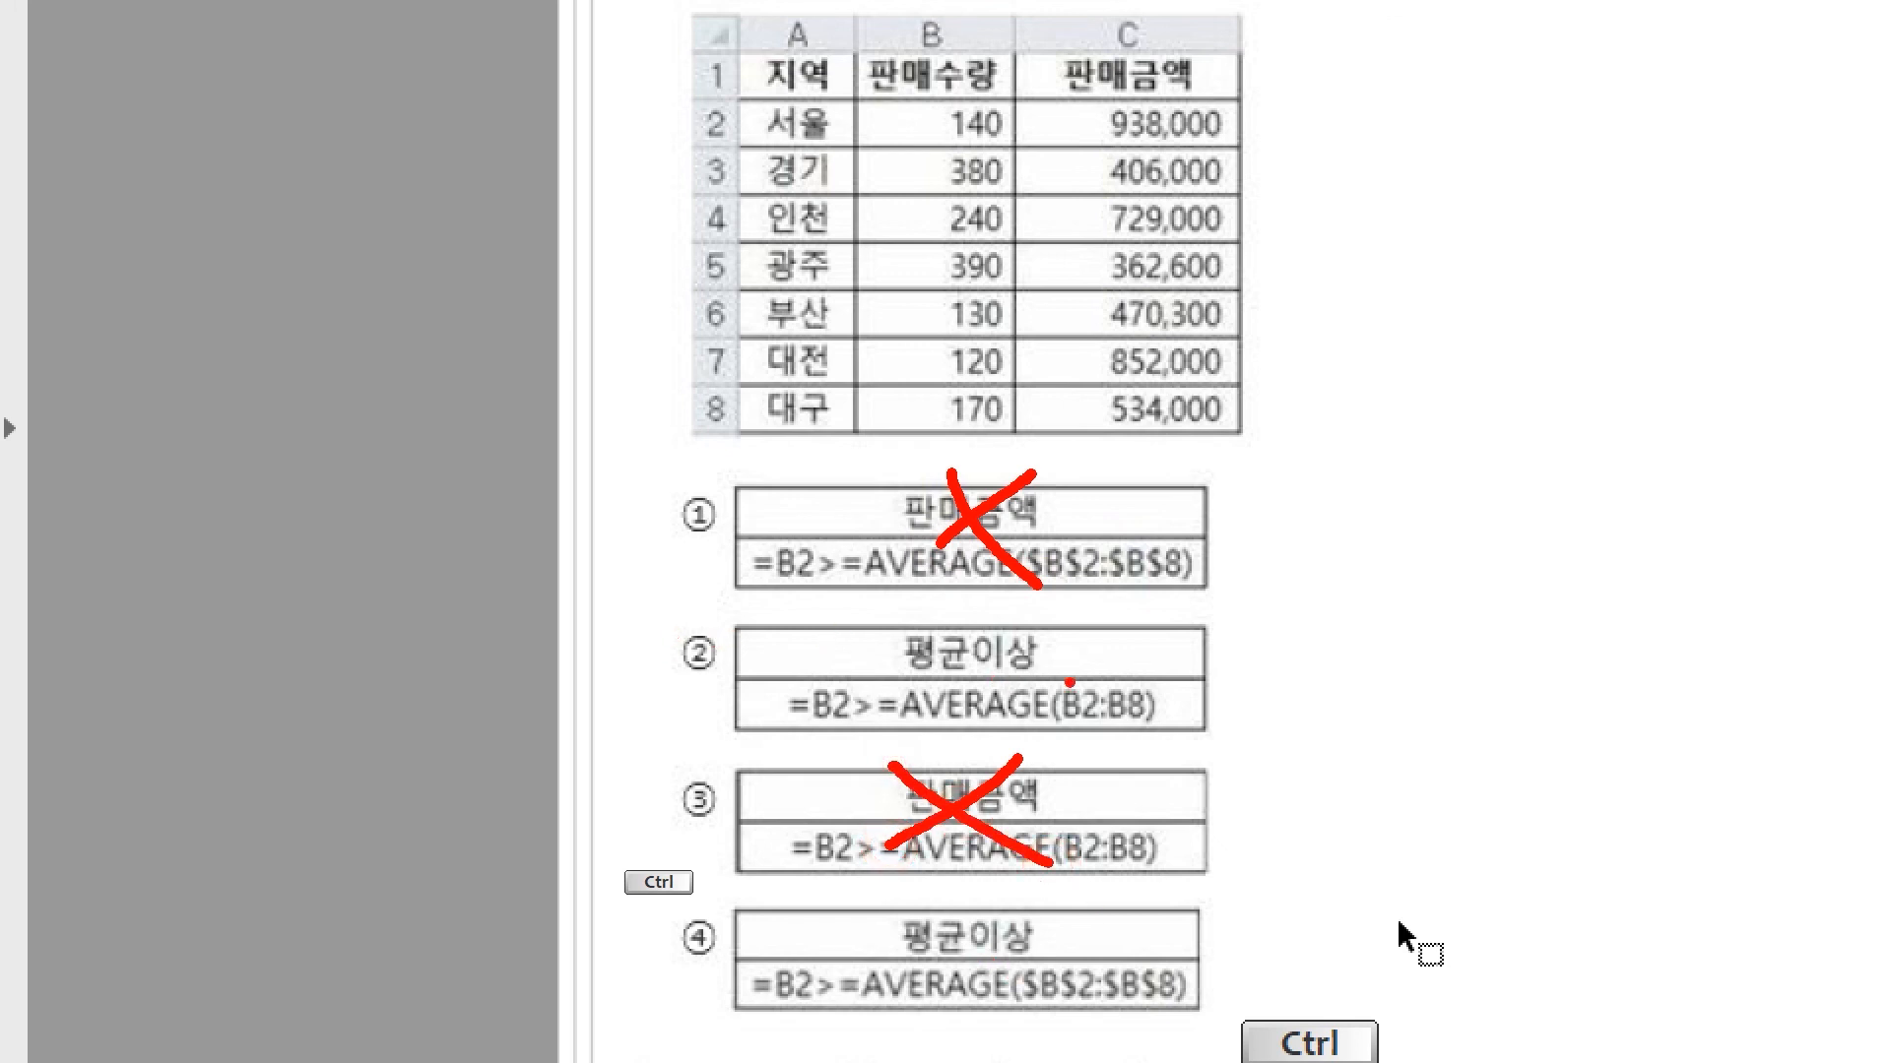
pyautogui.press('Escape')
pyautogui.hotkey('ctrl', '1')
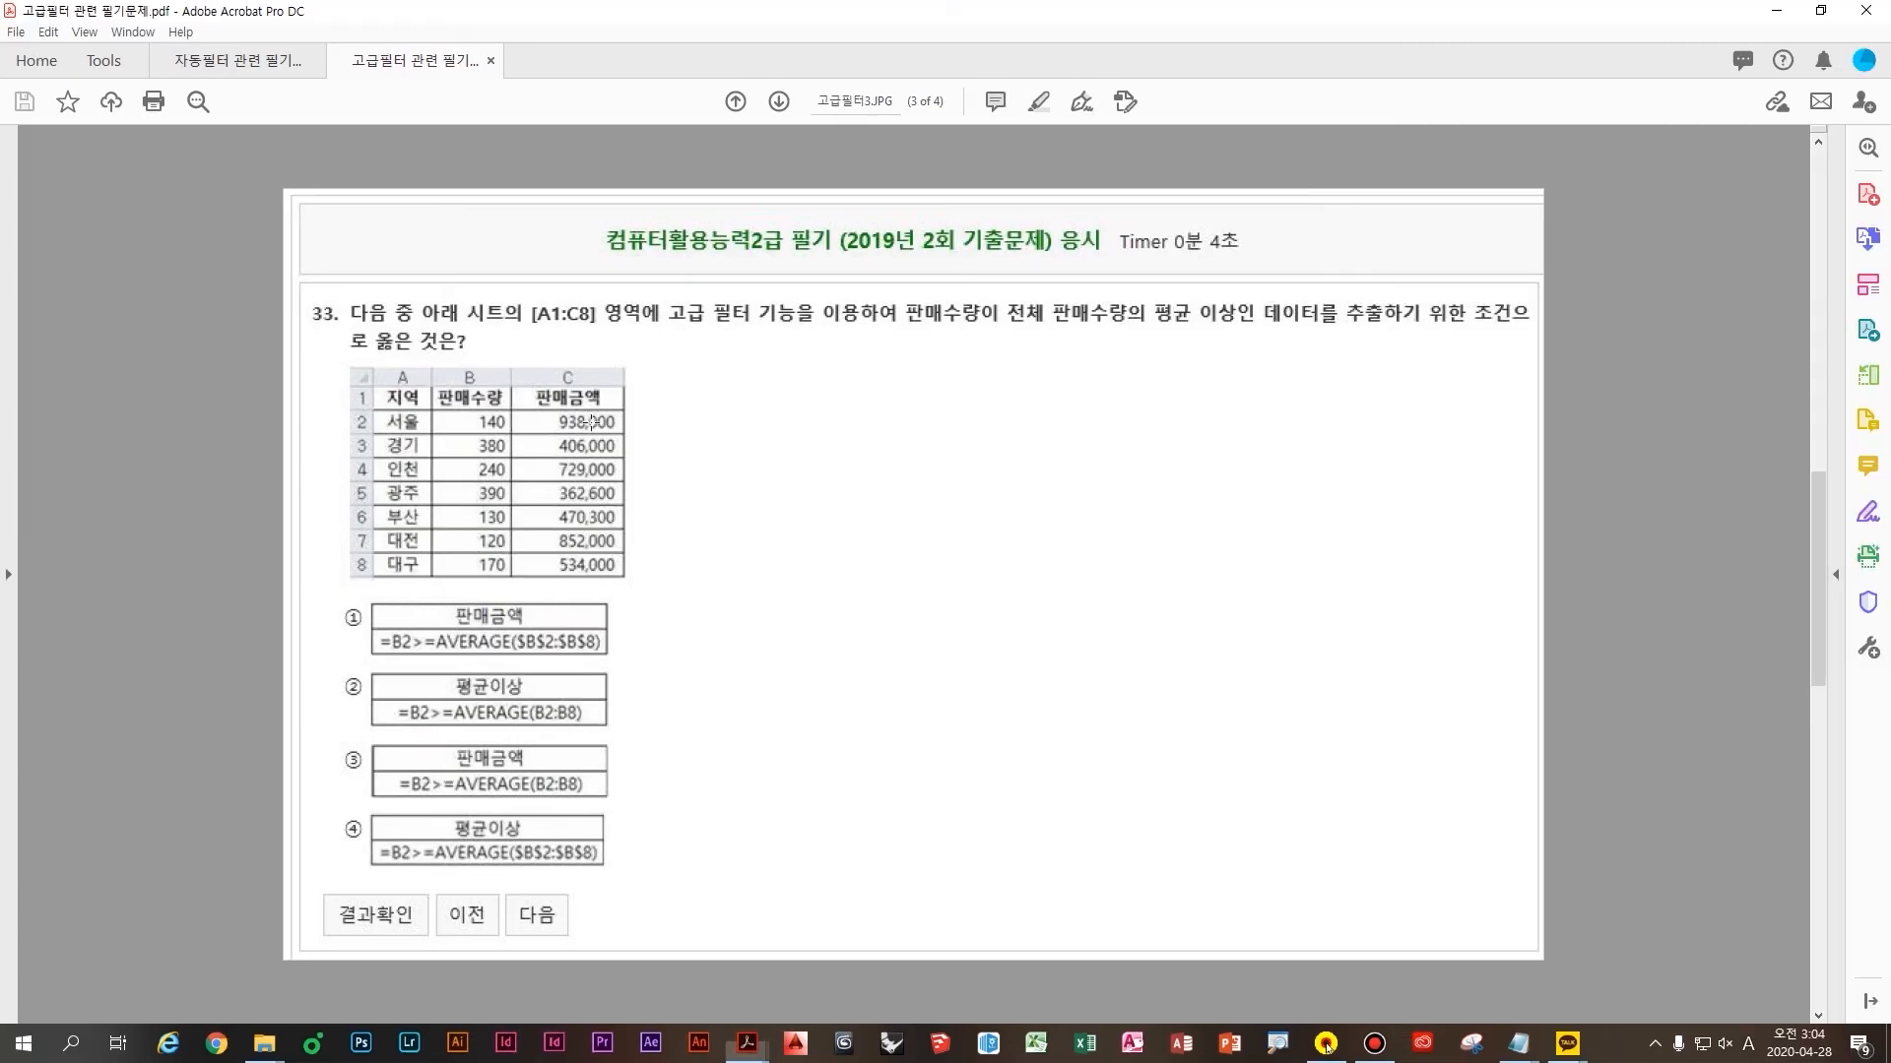
# Underline the =B2>= part and the AVERAGE range in red in the formulas of options ② and ④
pyautogui.press('ctrl')
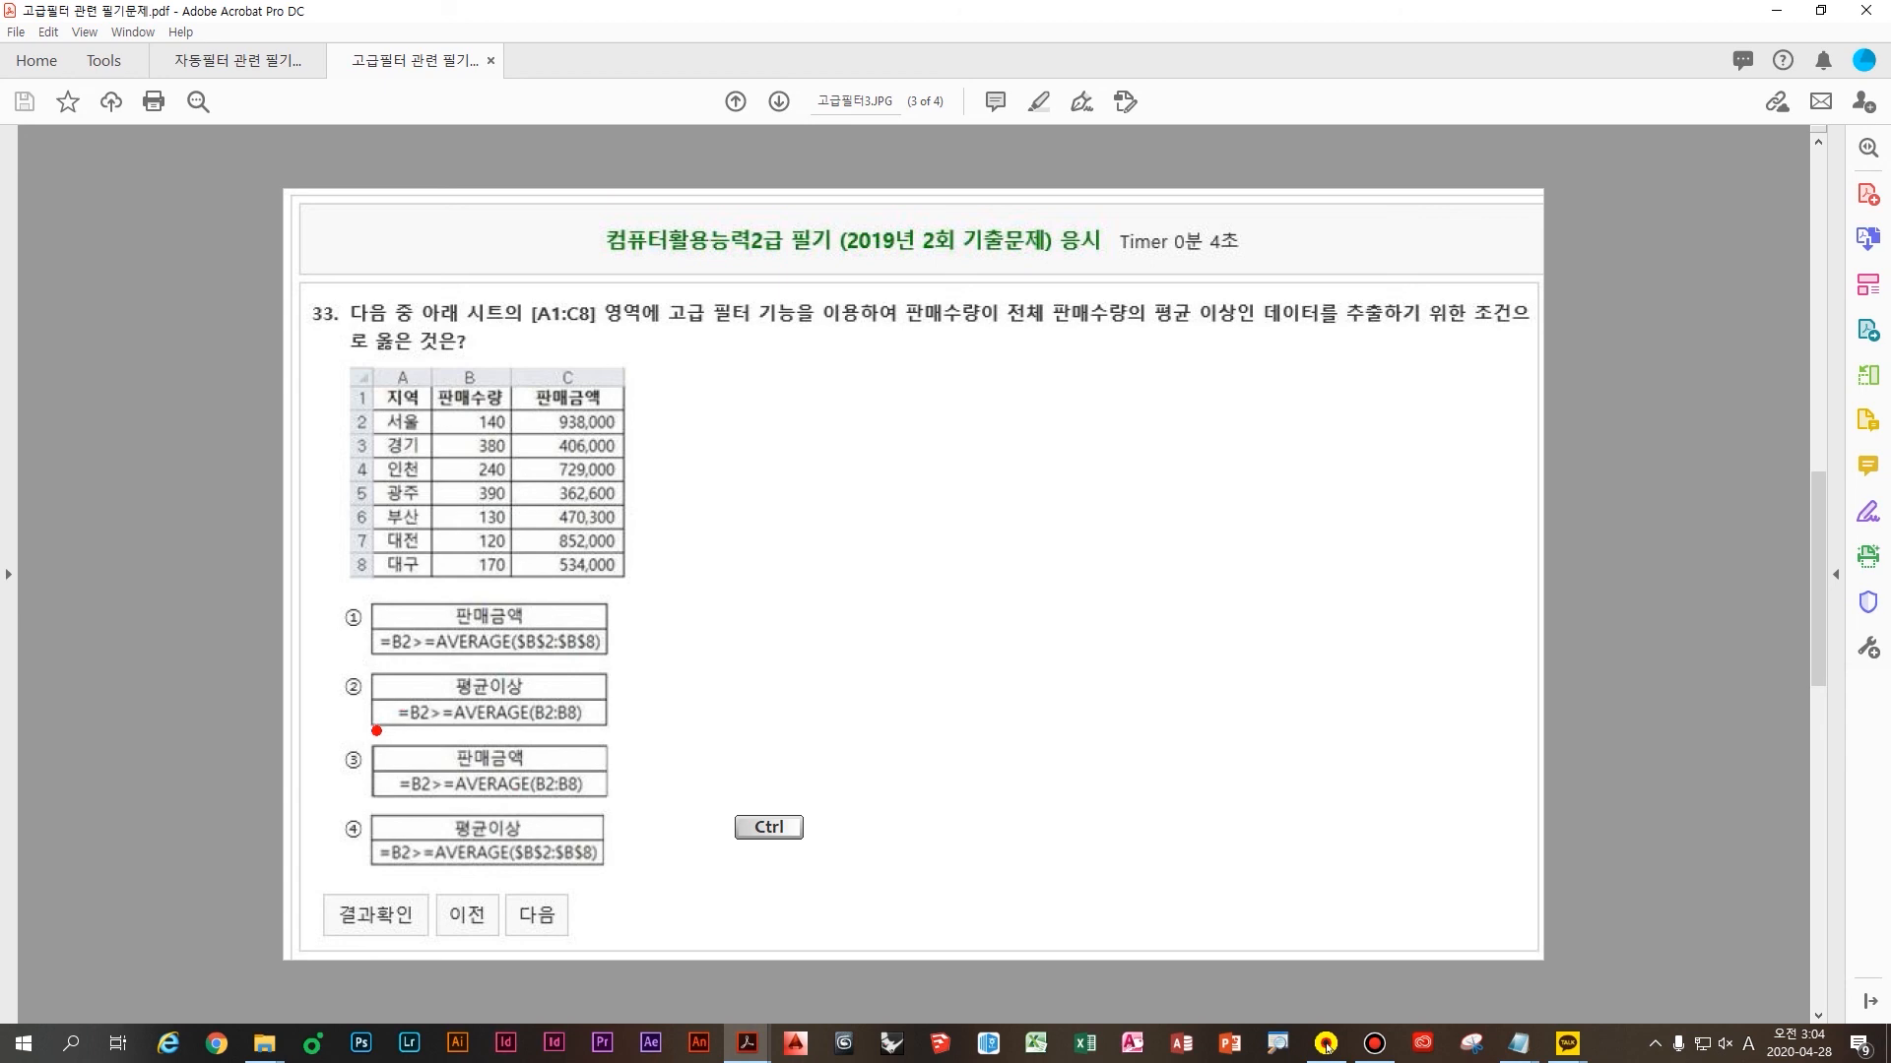
pyautogui.moveTo(376, 730); pyautogui.dragTo(462, 731)
pyautogui.moveTo(362, 869); pyautogui.dragTo(435, 863)
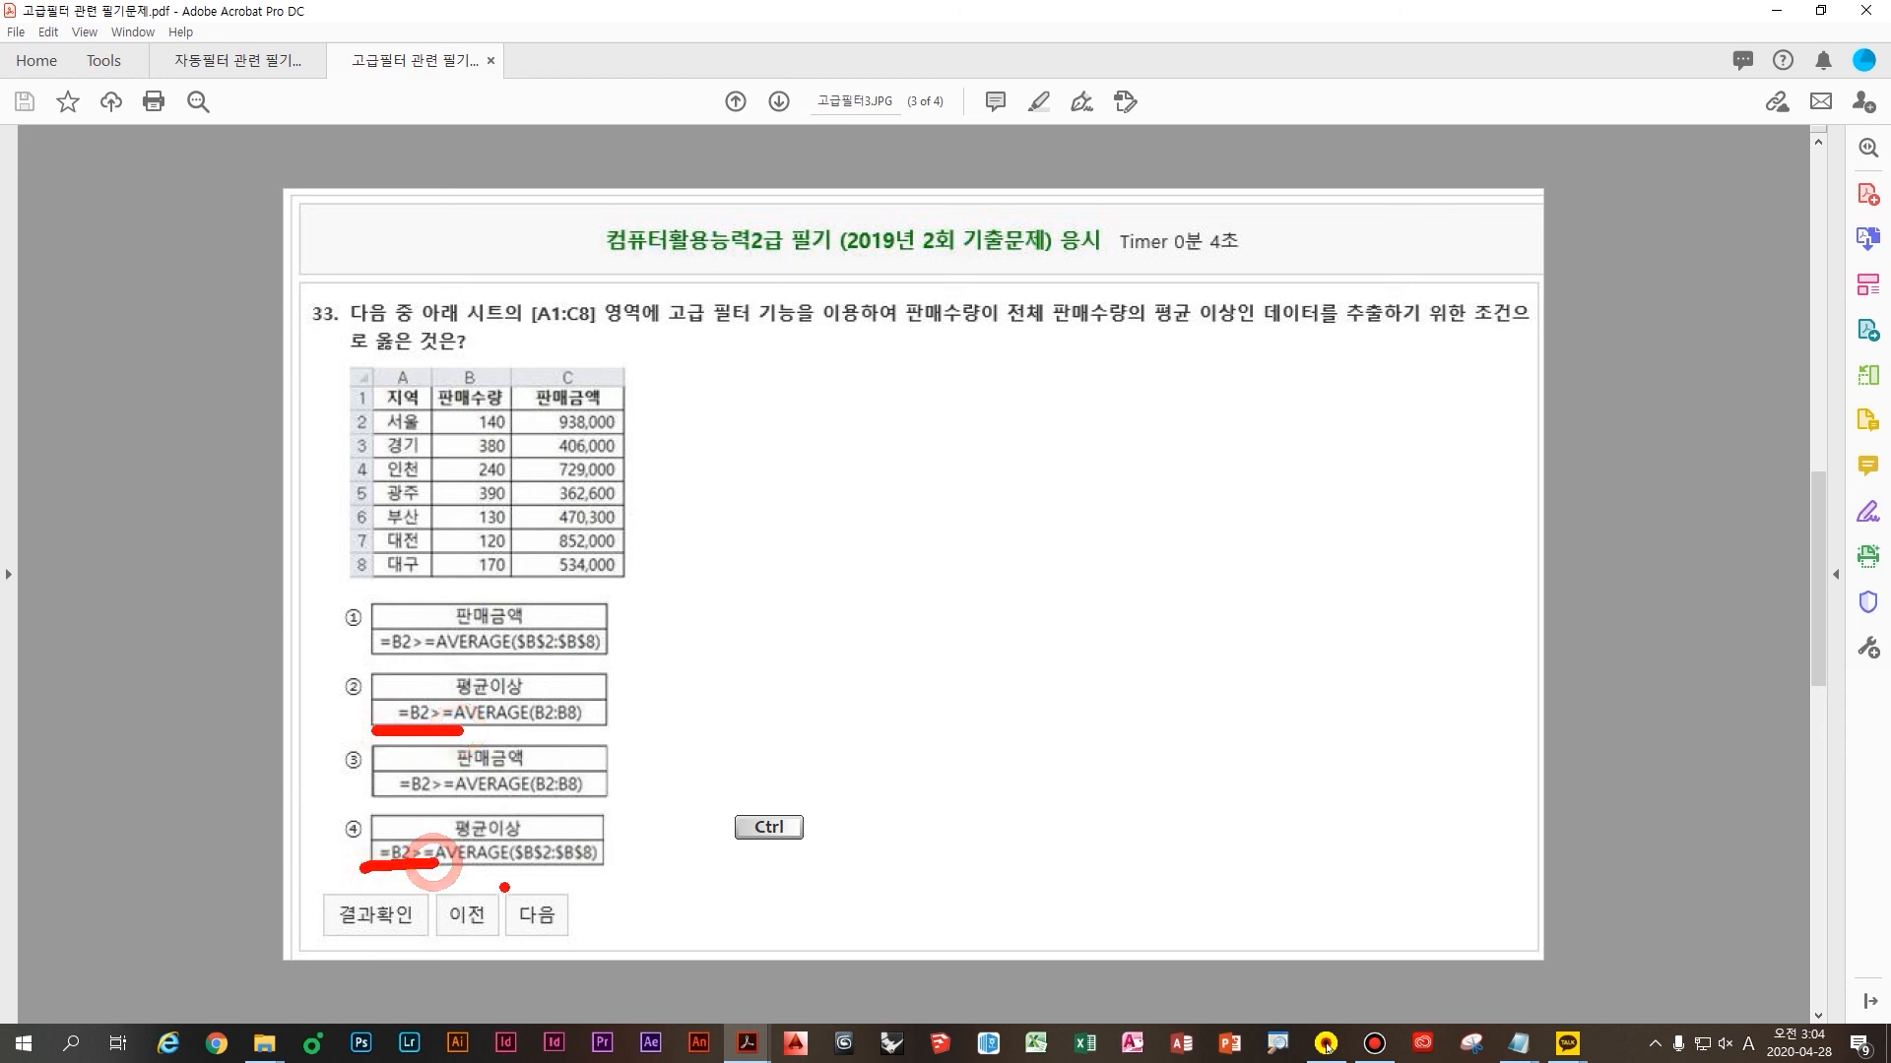
pyautogui.scroll(1, 465, 741)
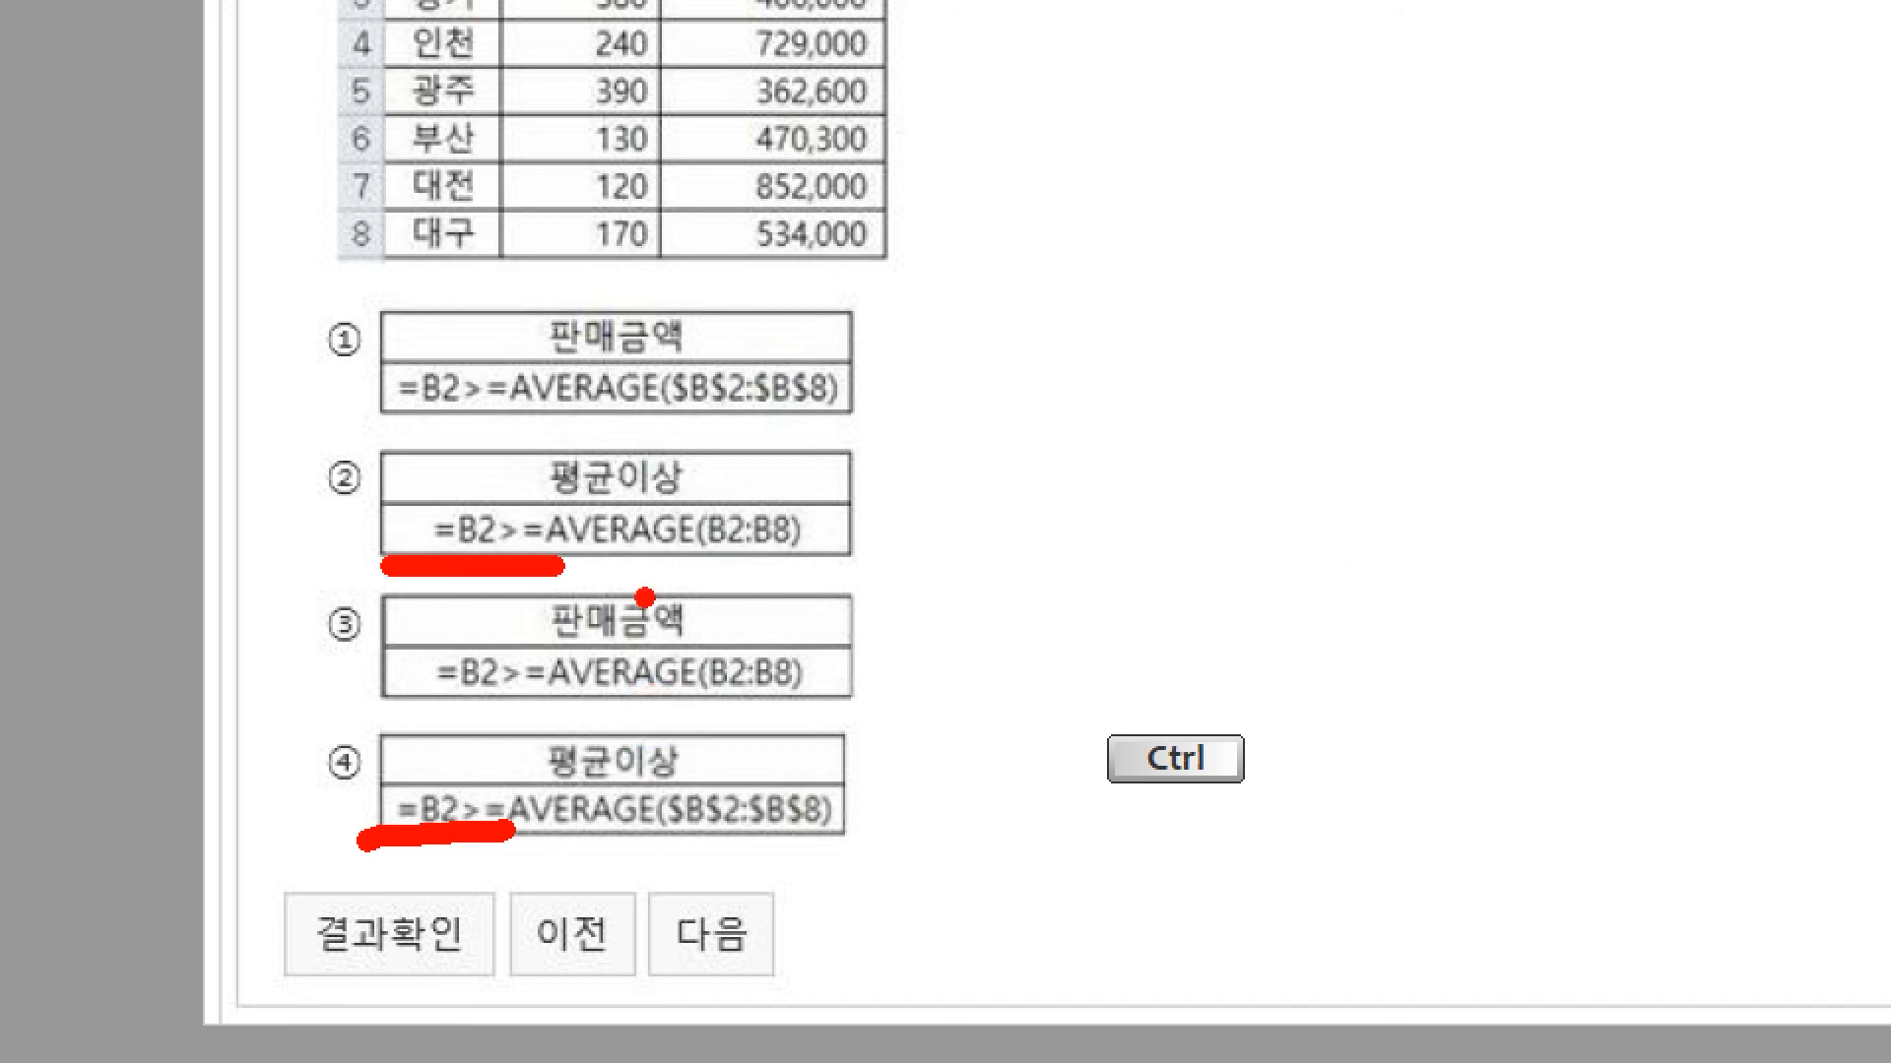
pyautogui.moveTo(673, 562); pyautogui.dragTo(898, 562)
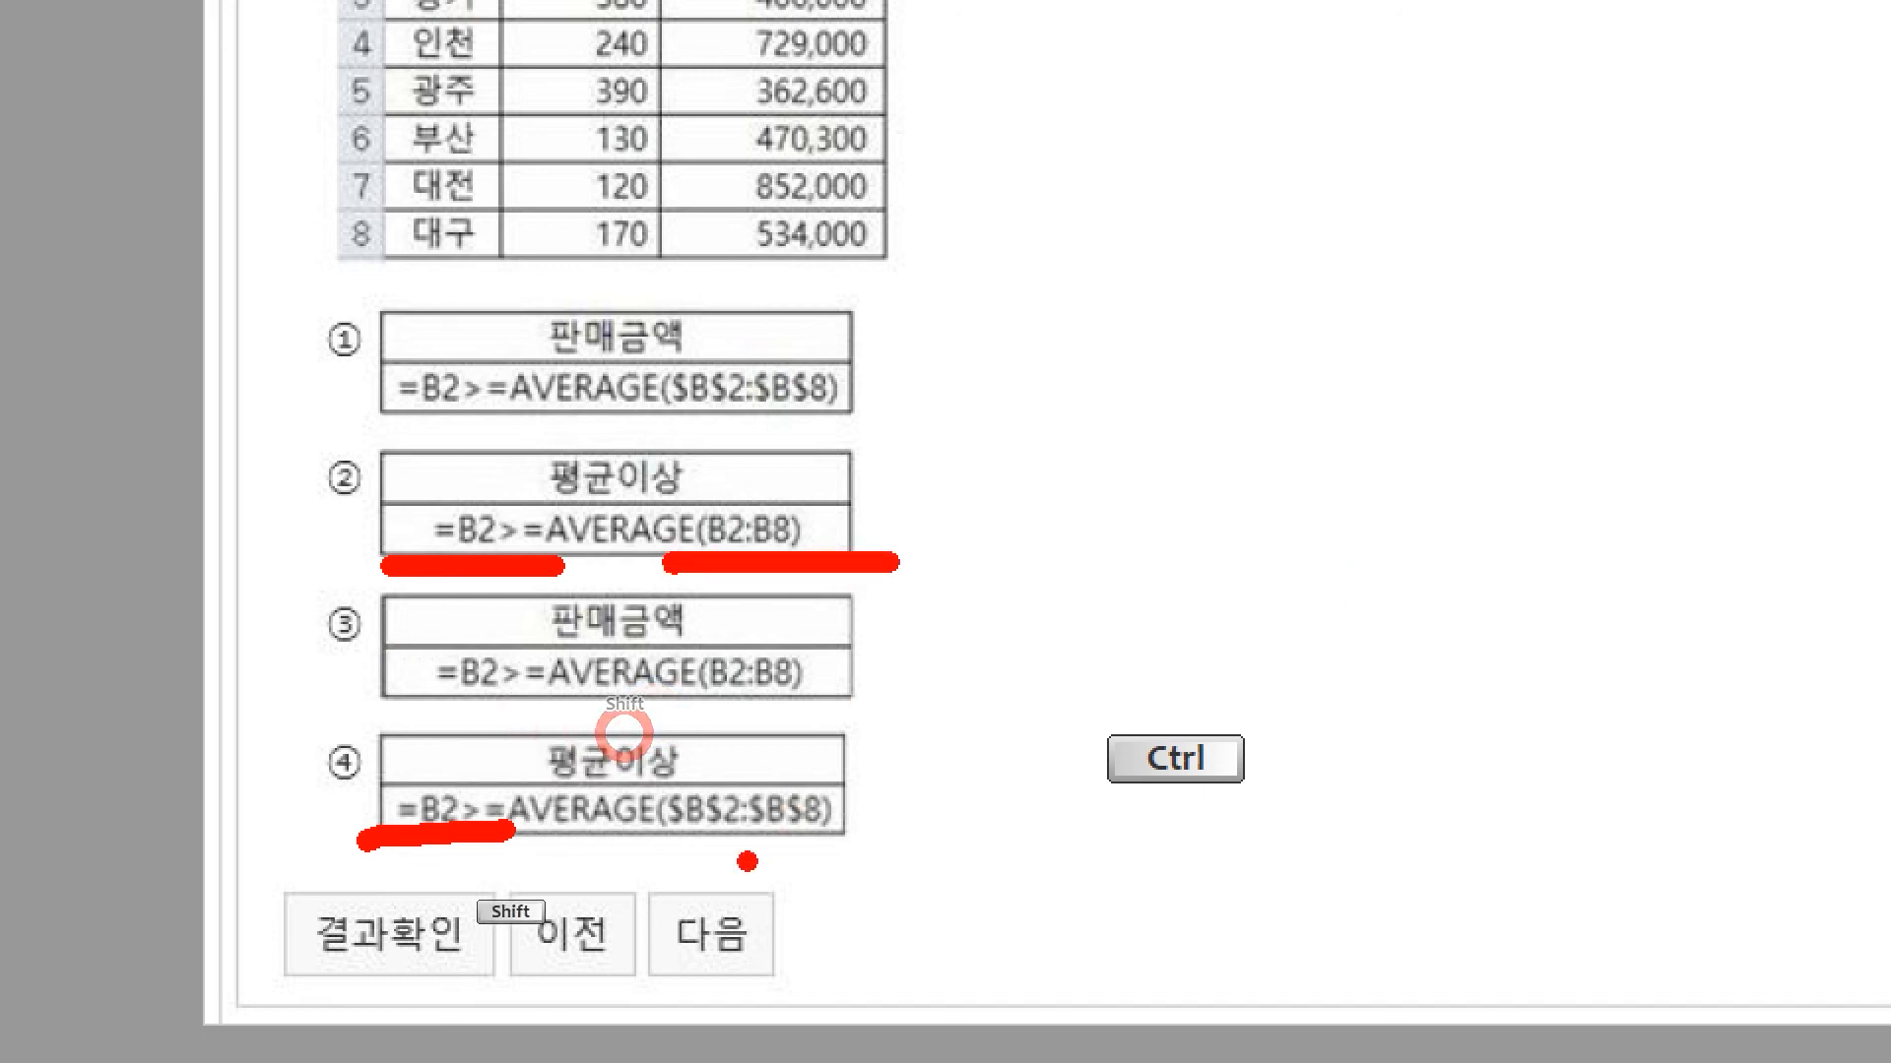
pyautogui.moveTo(624, 837); pyautogui.dragTo(928, 837)
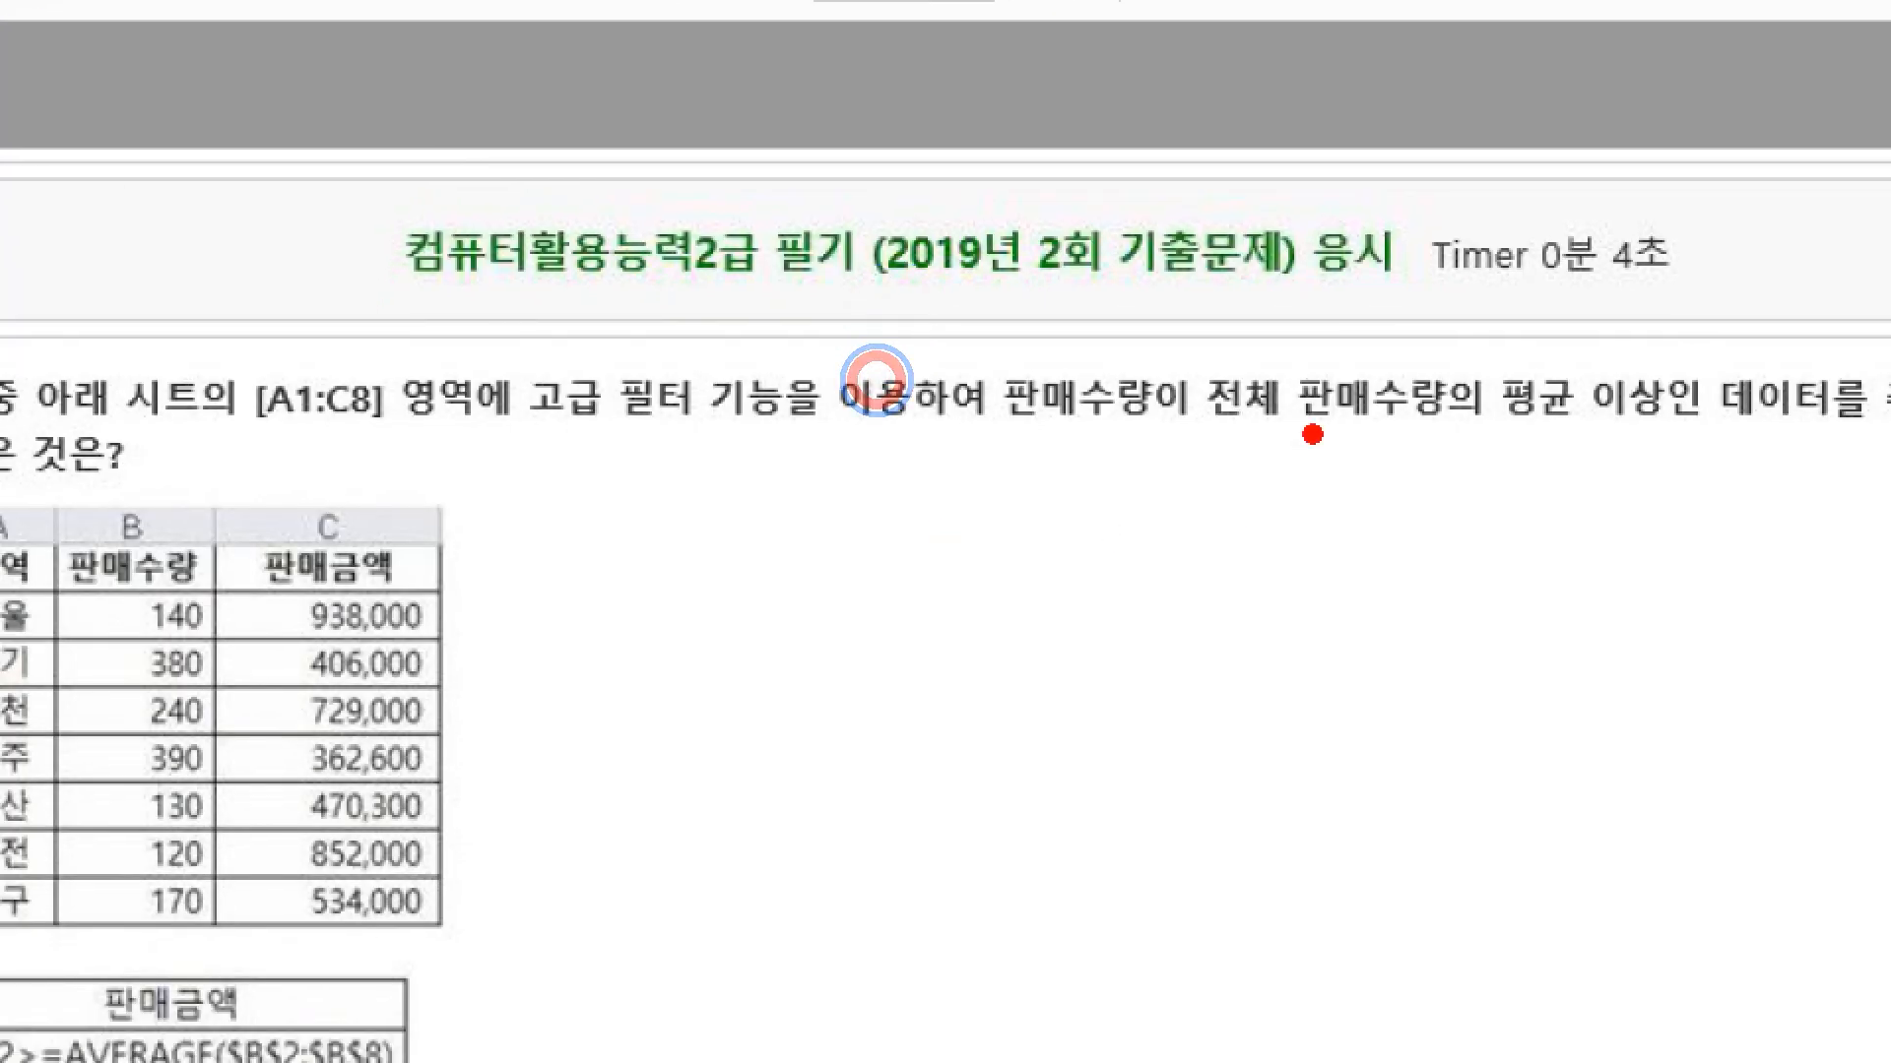
# Underline and circle 전체 판매수량 in the question text, and frame the table's 판매수량 values in red
pyautogui.moveTo(1172, 433); pyautogui.dragTo(1495, 433)
pyautogui.moveTo(1195, 399)
pyautogui.mouseDown()
pyautogui.moveTo(1507, 458)
pyautogui.moveTo(1531, 539)
pyautogui.mouseUp()
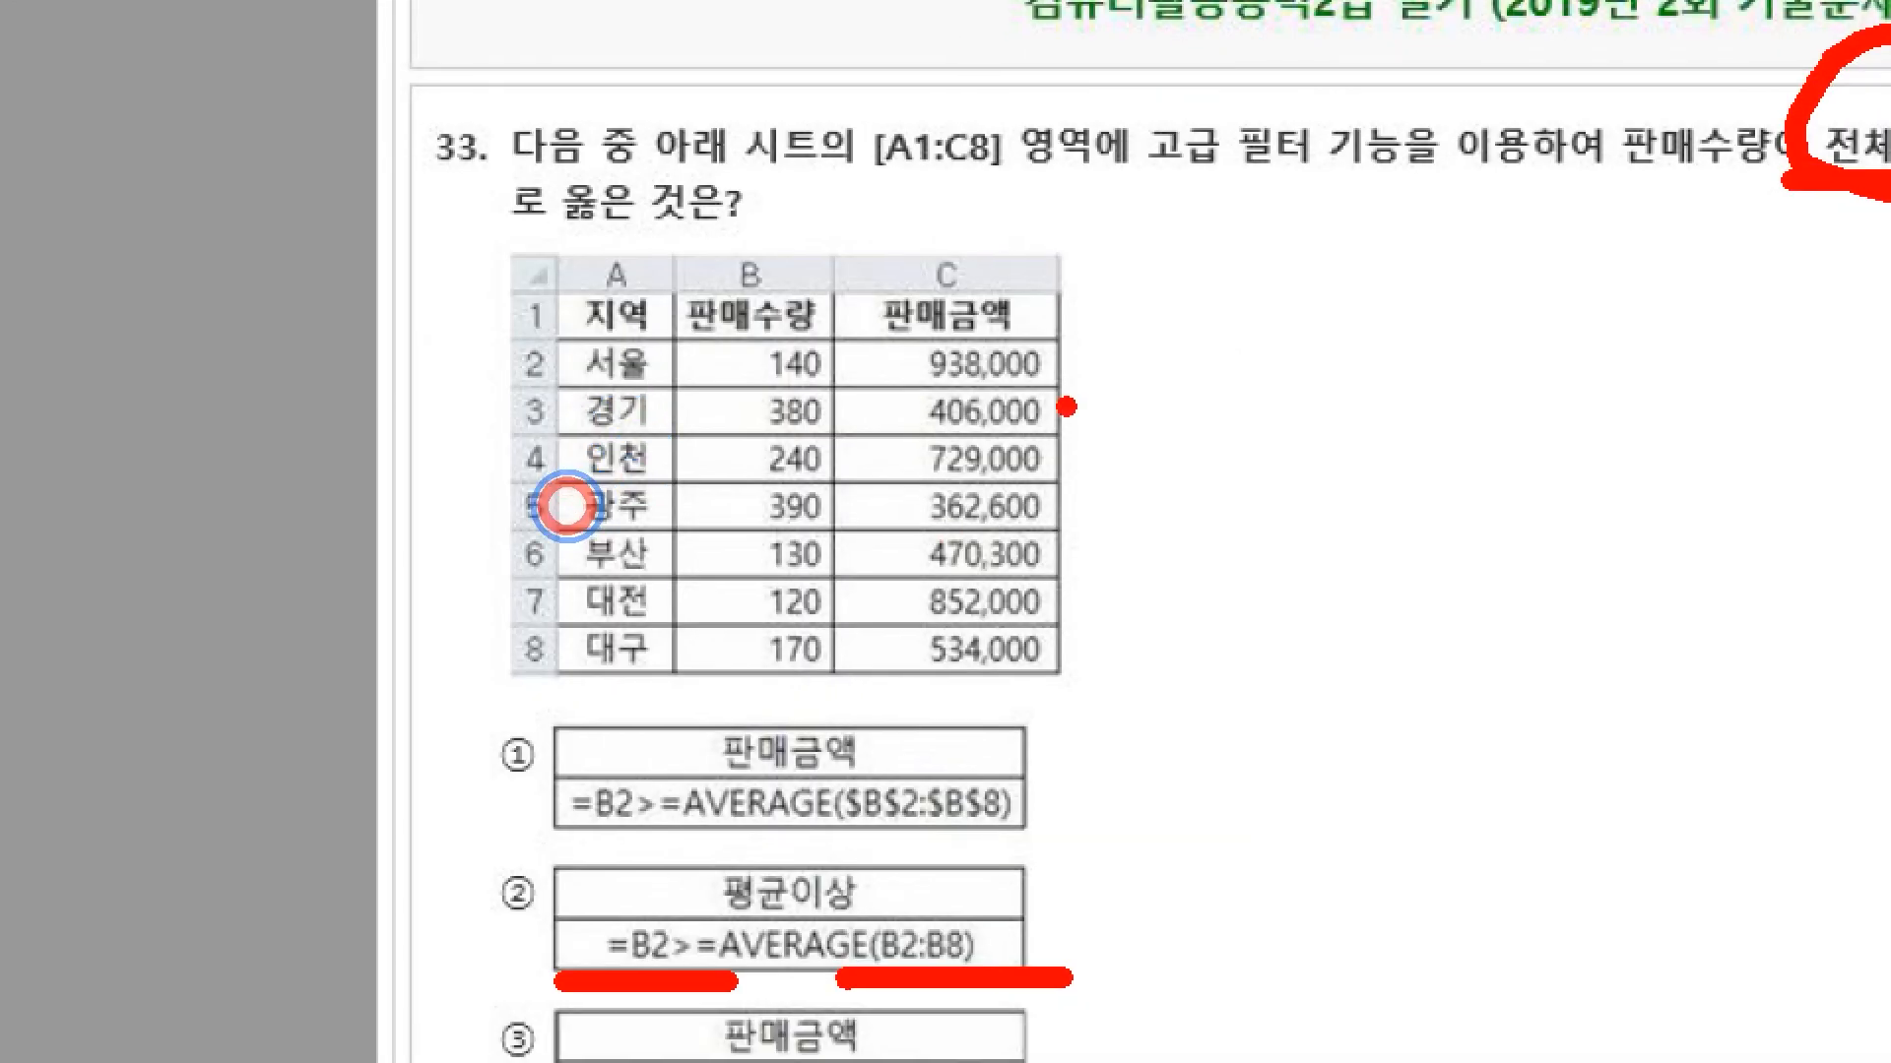
pyautogui.moveTo(663, 332); pyautogui.dragTo(873, 701)
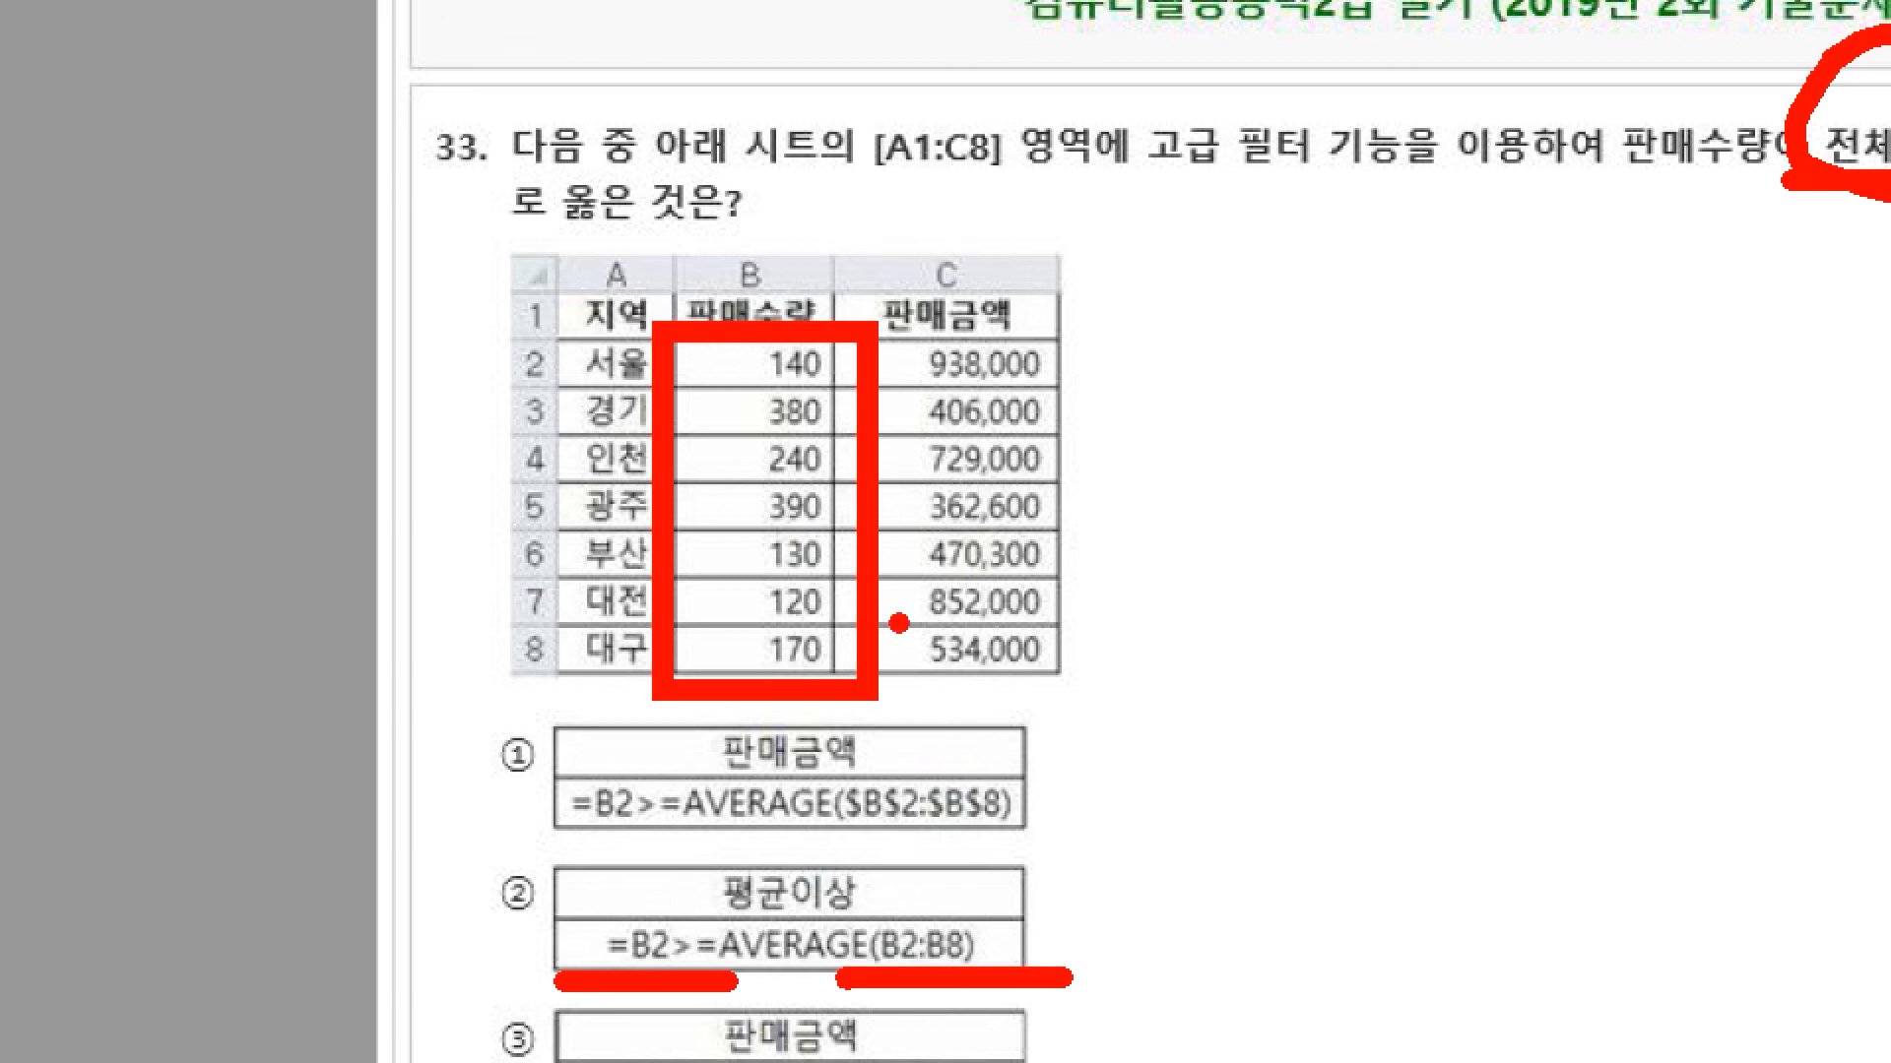
# Handwrite 260 in red beside the table, link it with blue arrows to 140, 380 and 240, frame it in blue, and clear everything
pyautogui.moveTo(1280, 509)
pyautogui.mouseDown()
pyautogui.moveTo(1201, 739)
pyautogui.moveTo(1684, 650)
pyautogui.moveTo(1439, 692)
pyautogui.mouseUp()
pyautogui.moveTo(1309, 545)
pyautogui.mouseDown()
pyautogui.moveTo(849, 248)
pyautogui.moveTo(783, 268)
pyautogui.mouseUp()
pyautogui.moveTo(891, 313); pyautogui.dragTo(778, 320)
pyautogui.moveTo(1301, 689)
pyautogui.mouseDown()
pyautogui.moveTo(1192, 443)
pyautogui.moveTo(847, 380)
pyautogui.moveTo(901, 399)
pyautogui.mouseUp()
pyautogui.moveTo(1253, 714)
pyautogui.mouseDown()
pyautogui.moveTo(857, 451)
pyautogui.moveTo(930, 505)
pyautogui.mouseUp()
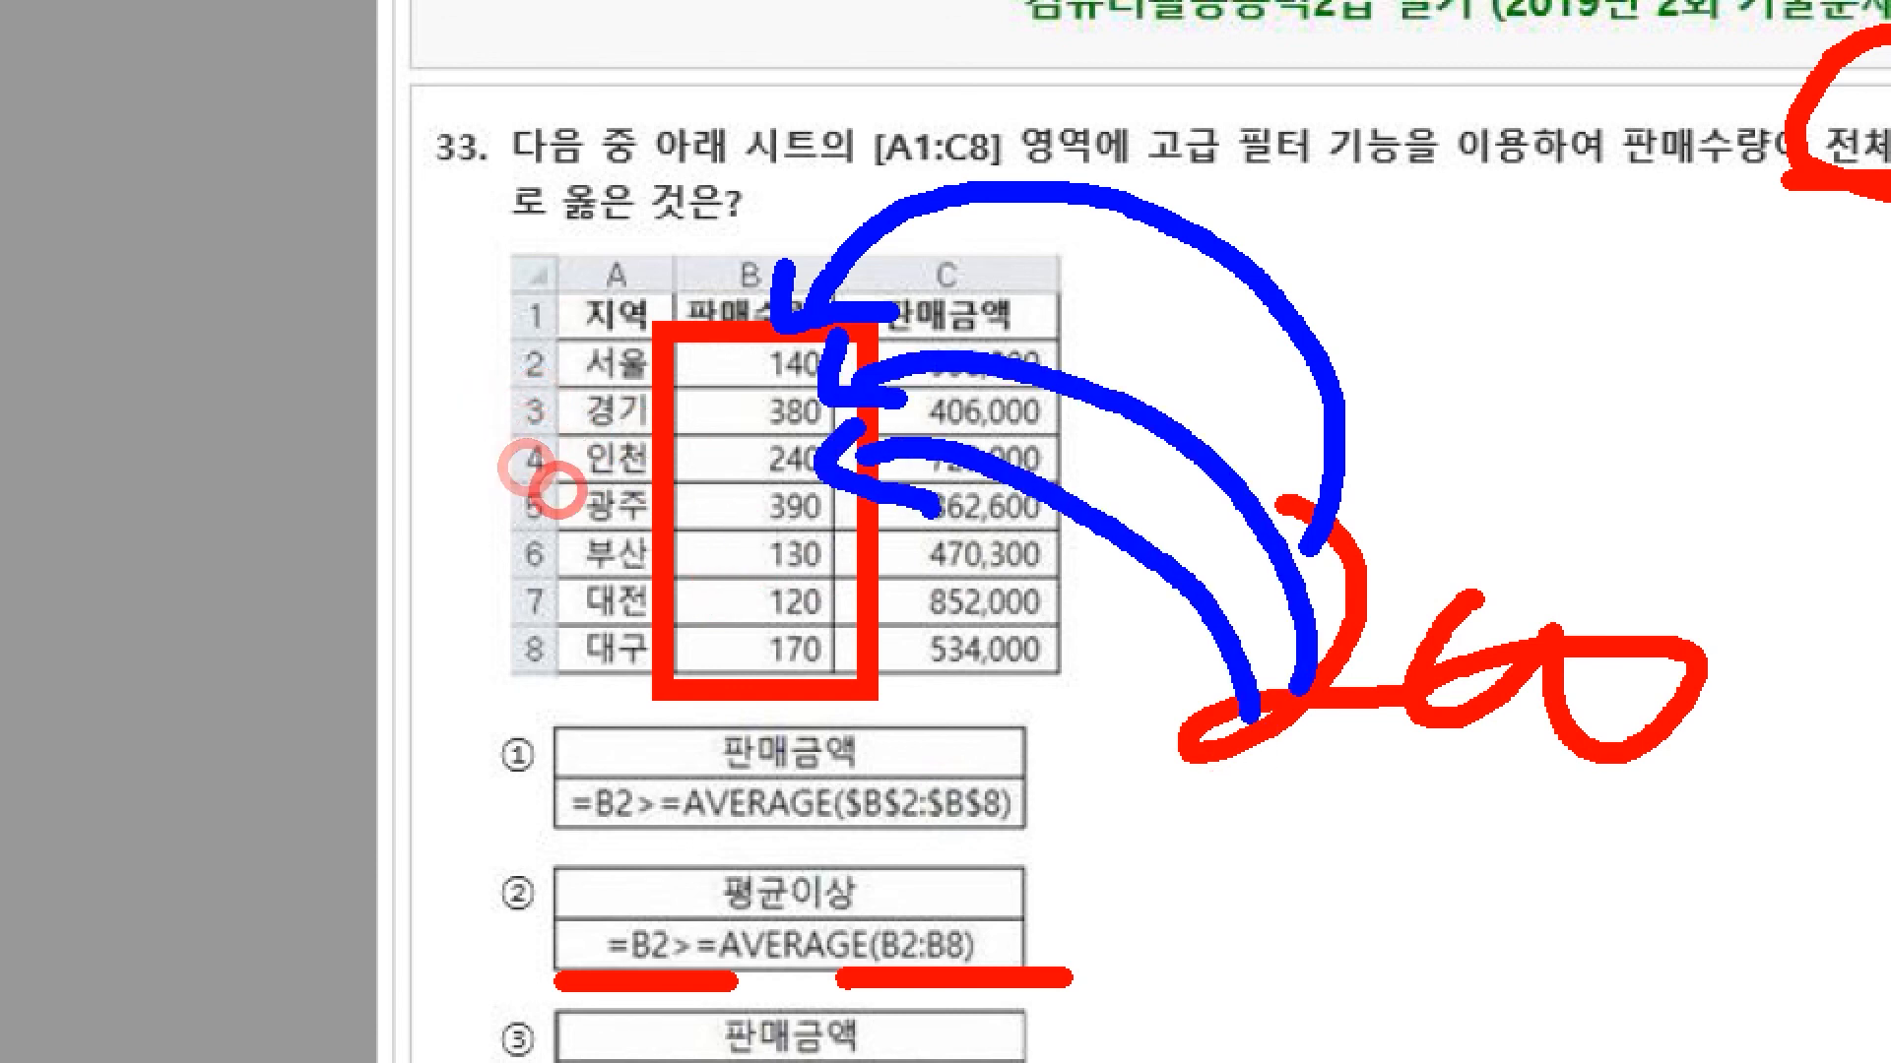
pyautogui.moveTo(1101, 442)
pyautogui.mouseDown()
pyautogui.moveTo(1270, 665)
pyautogui.moveTo(1735, 842)
pyautogui.mouseUp()
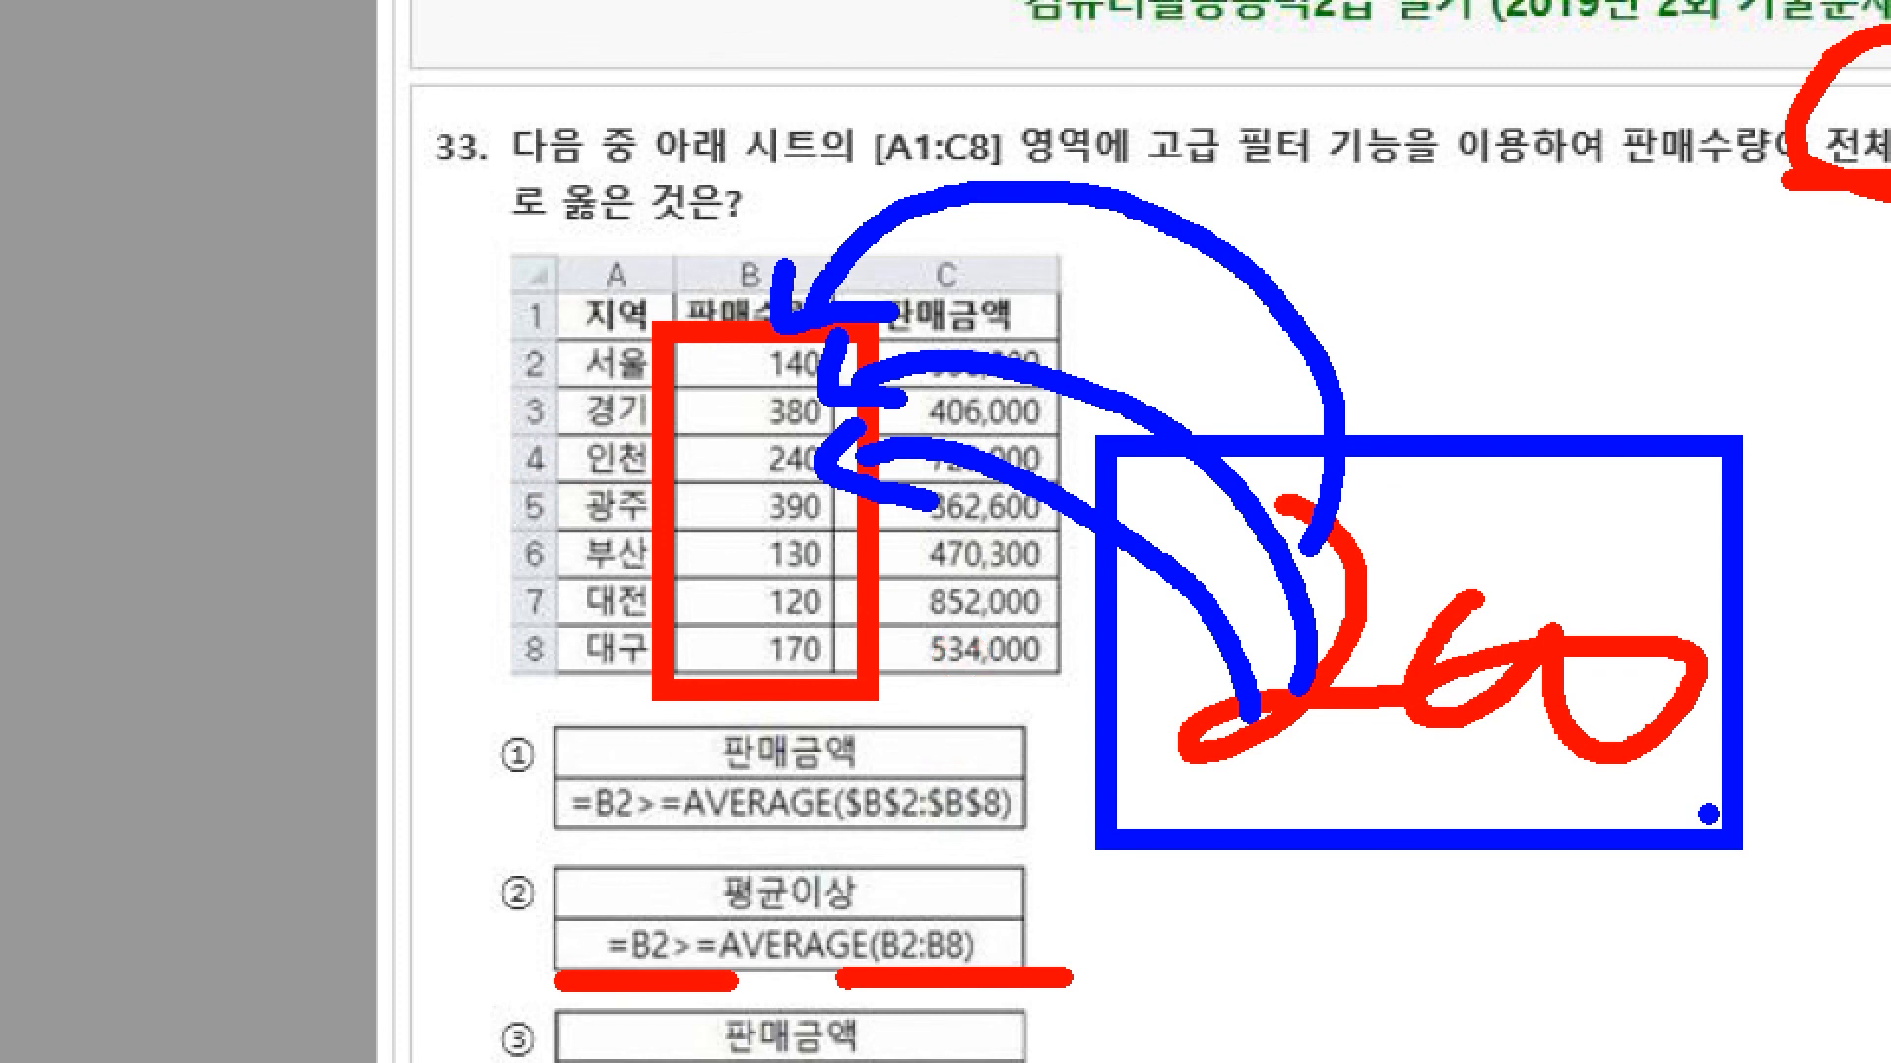
pyautogui.press('Escape')
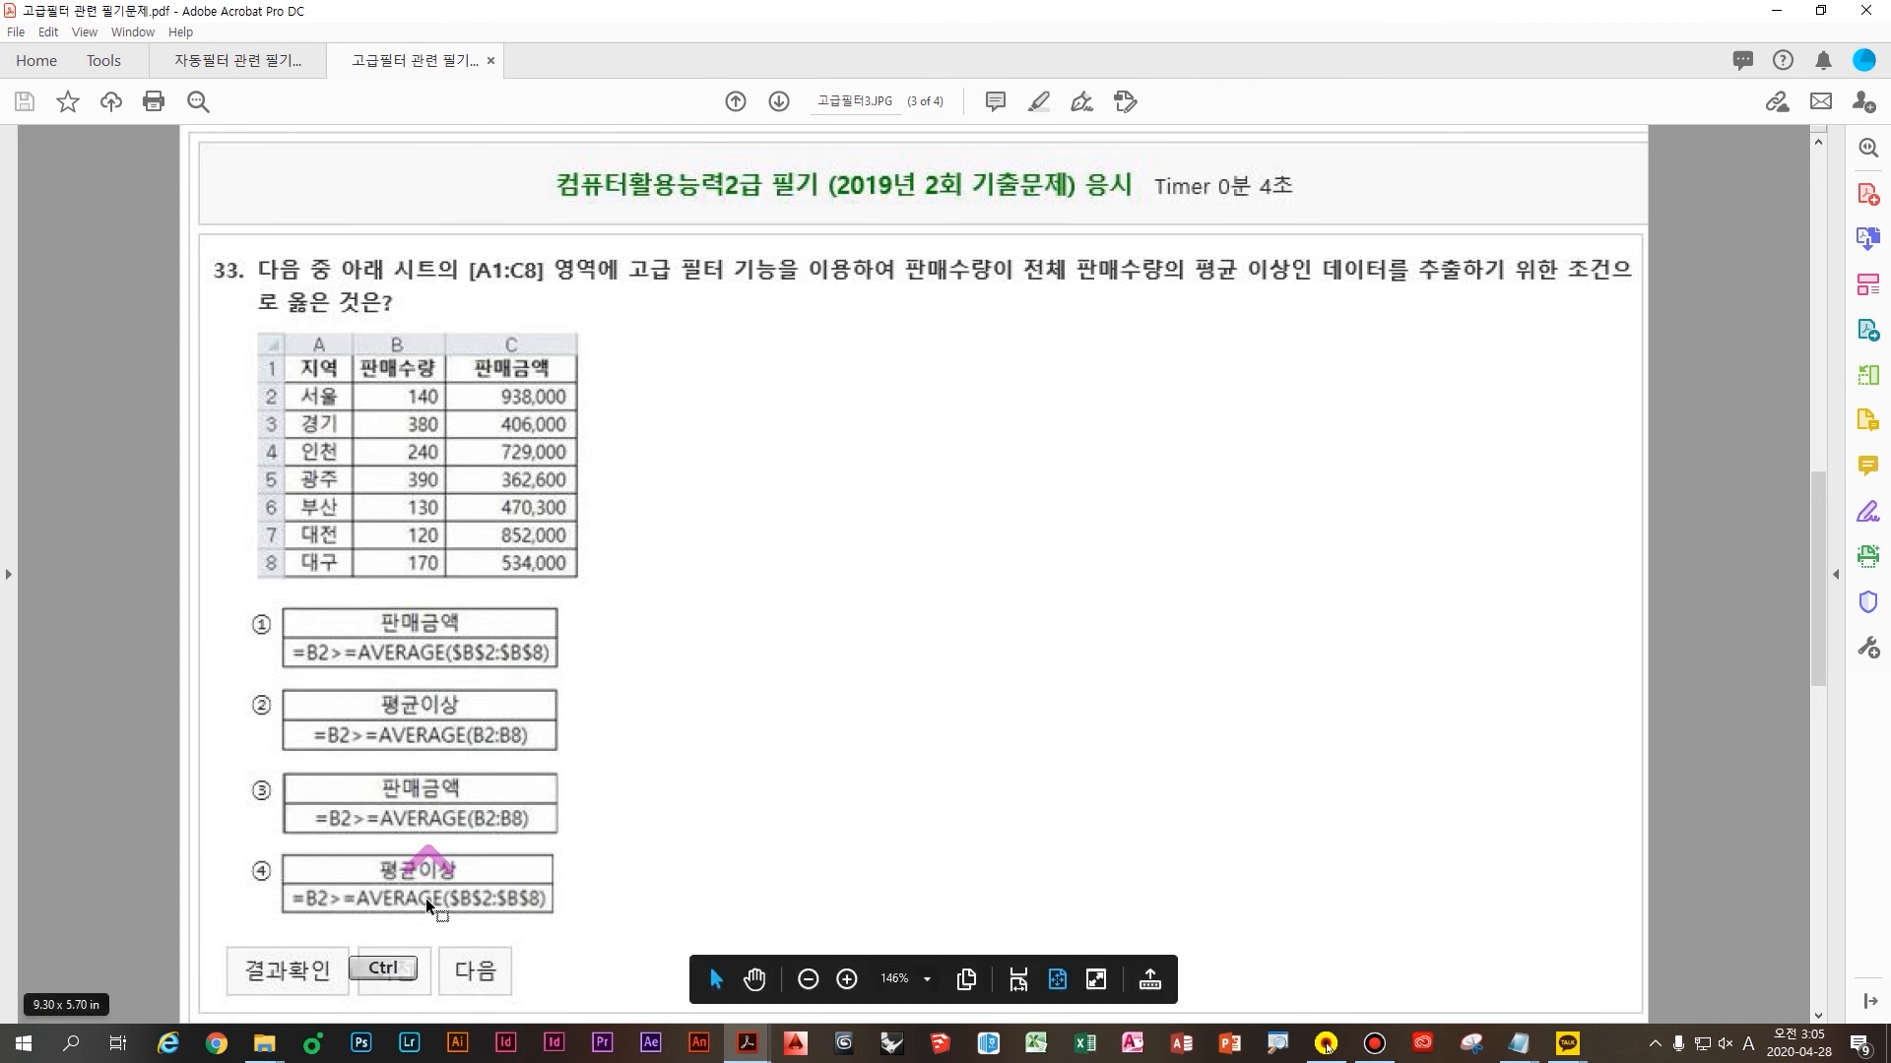
# Underline B2:B8 and cross out option ② in blue, circle AVERAGE($B$2:$B$8) in option ④, and clear the markings
pyautogui.scroll(2, 374, 901)
pyautogui.moveTo(332, 727); pyautogui.dragTo(463, 727)
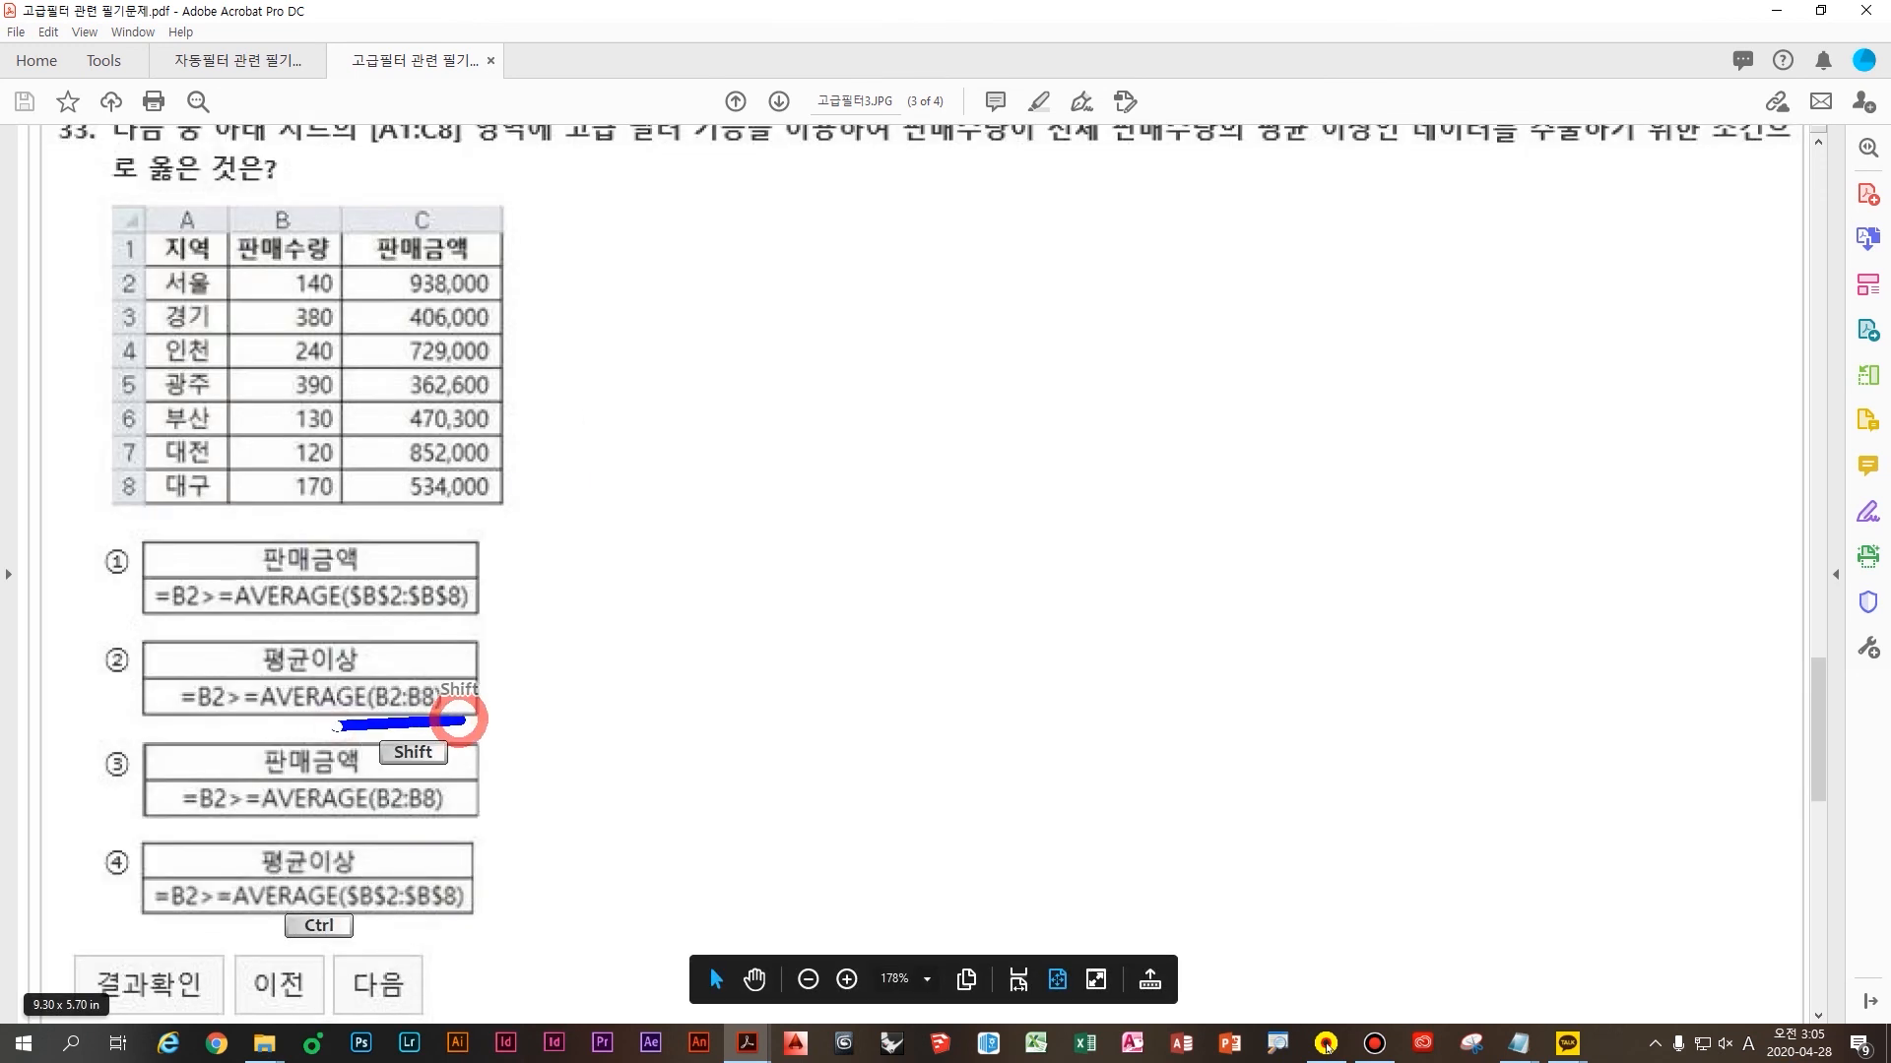
pyautogui.moveTo(509, 632); pyautogui.dragTo(456, 707)
pyautogui.moveTo(426, 633); pyautogui.dragTo(525, 696)
pyautogui.moveTo(522, 889)
pyautogui.mouseDown()
pyautogui.moveTo(399, 931)
pyautogui.moveTo(286, 837)
pyautogui.moveTo(517, 904)
pyautogui.mouseUp()
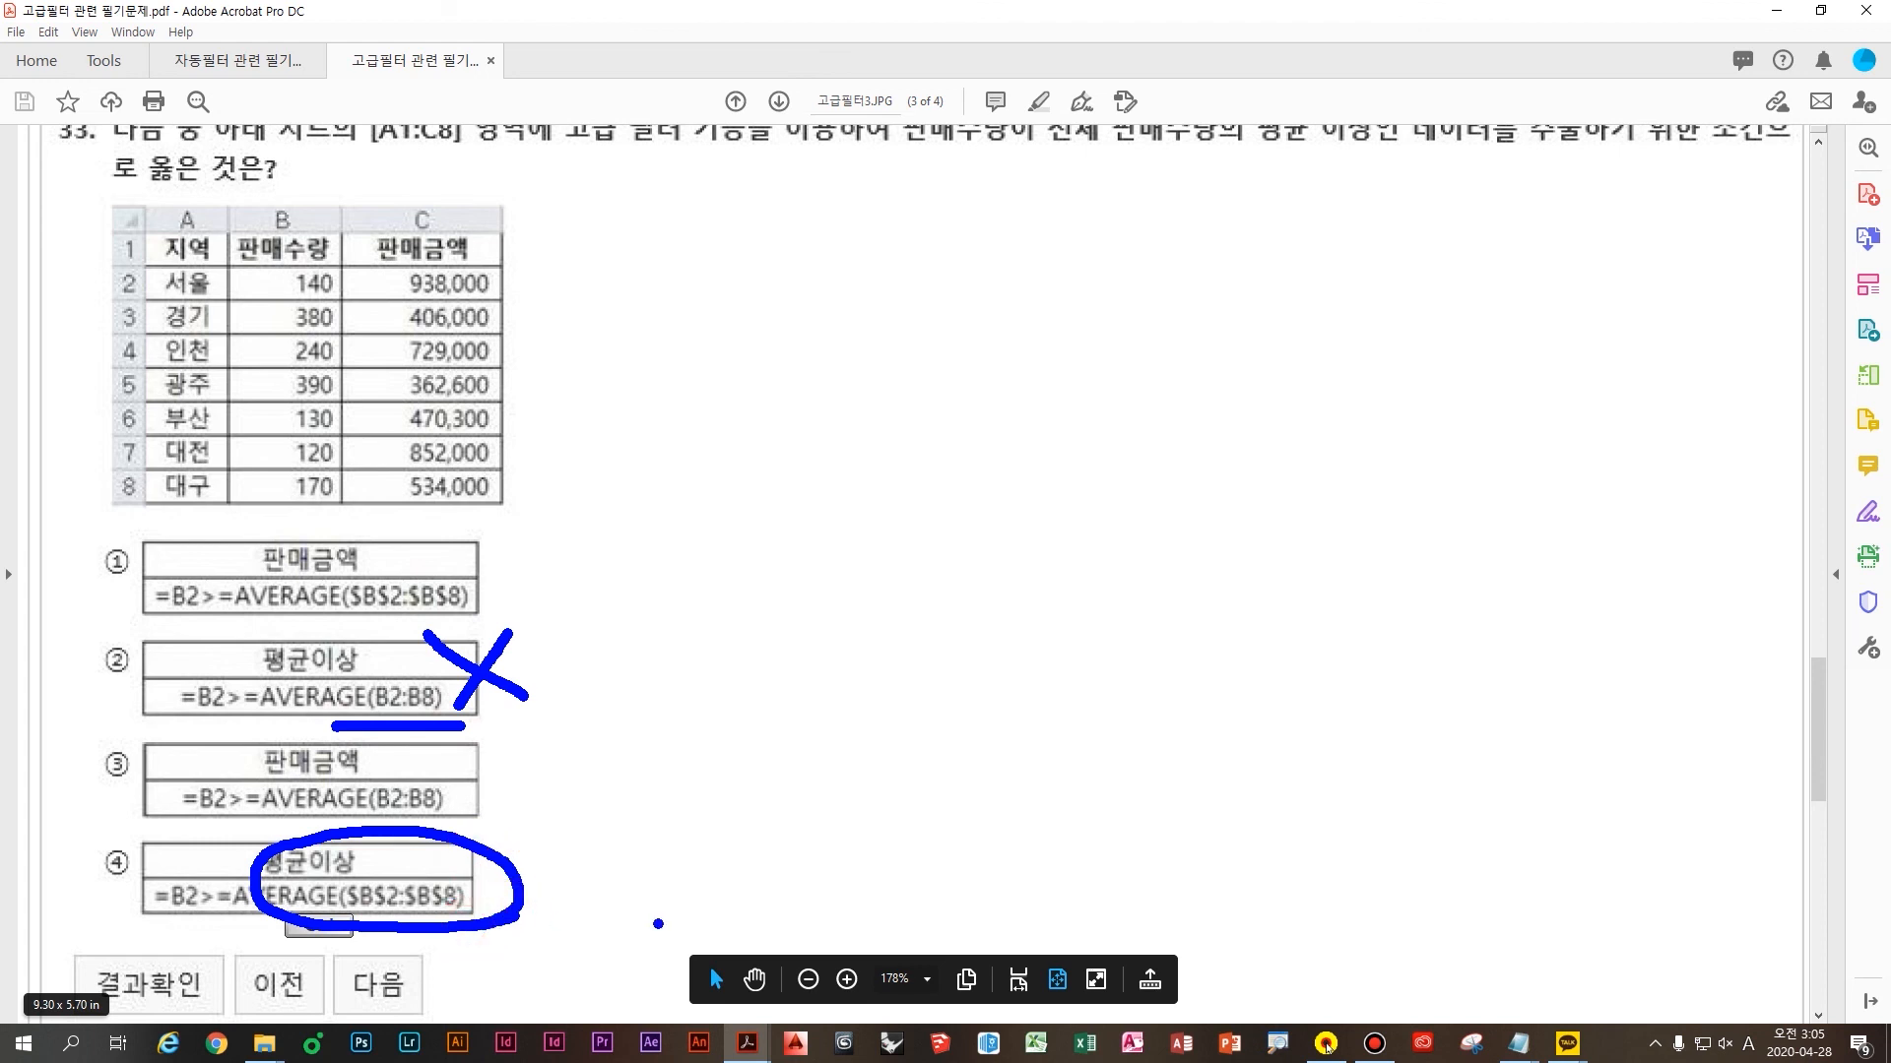
pyautogui.press('Escape')
# Go to question 33's answer page, tick the table headings and option ④'s 평균이상 heading in red, and clear the markings
pyautogui.scroll(-1, 455, 815)
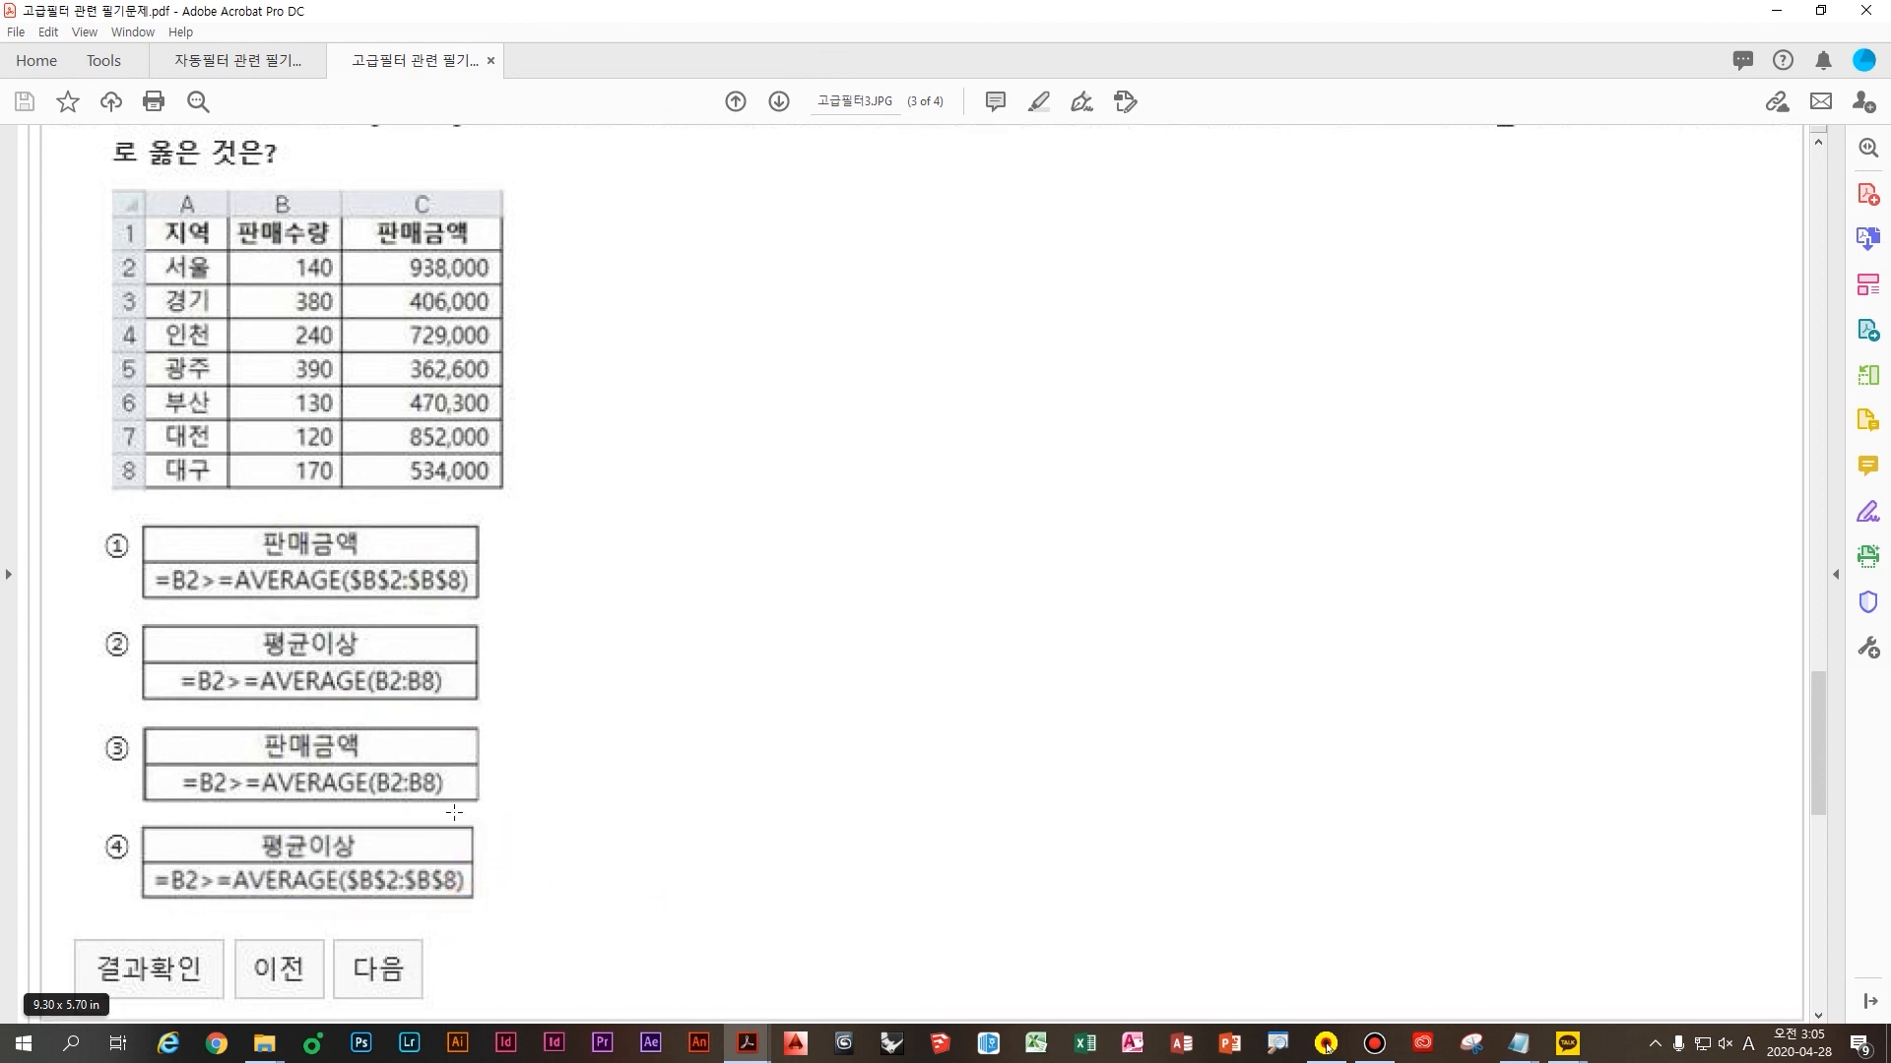
pyautogui.scroll(-2, 460, 811)
pyautogui.scroll(-1, 625, 780)
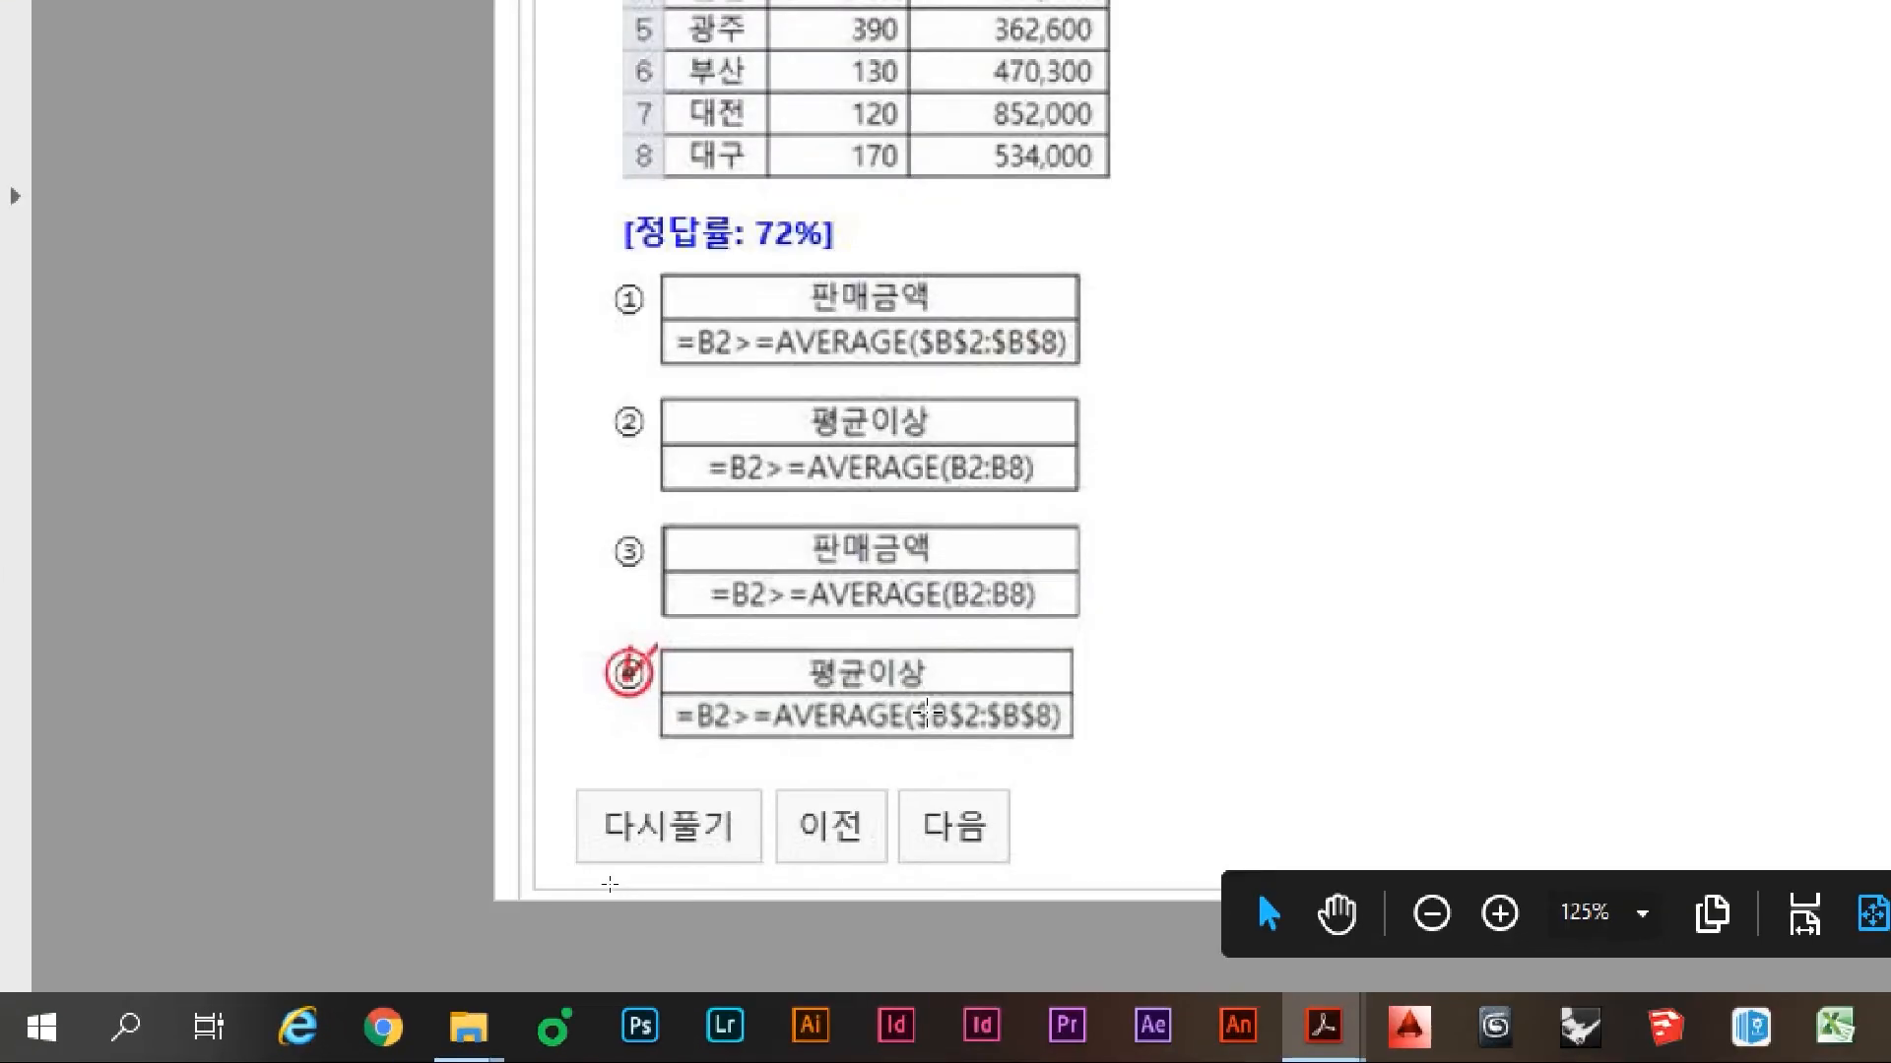
pyautogui.press('ctrl')
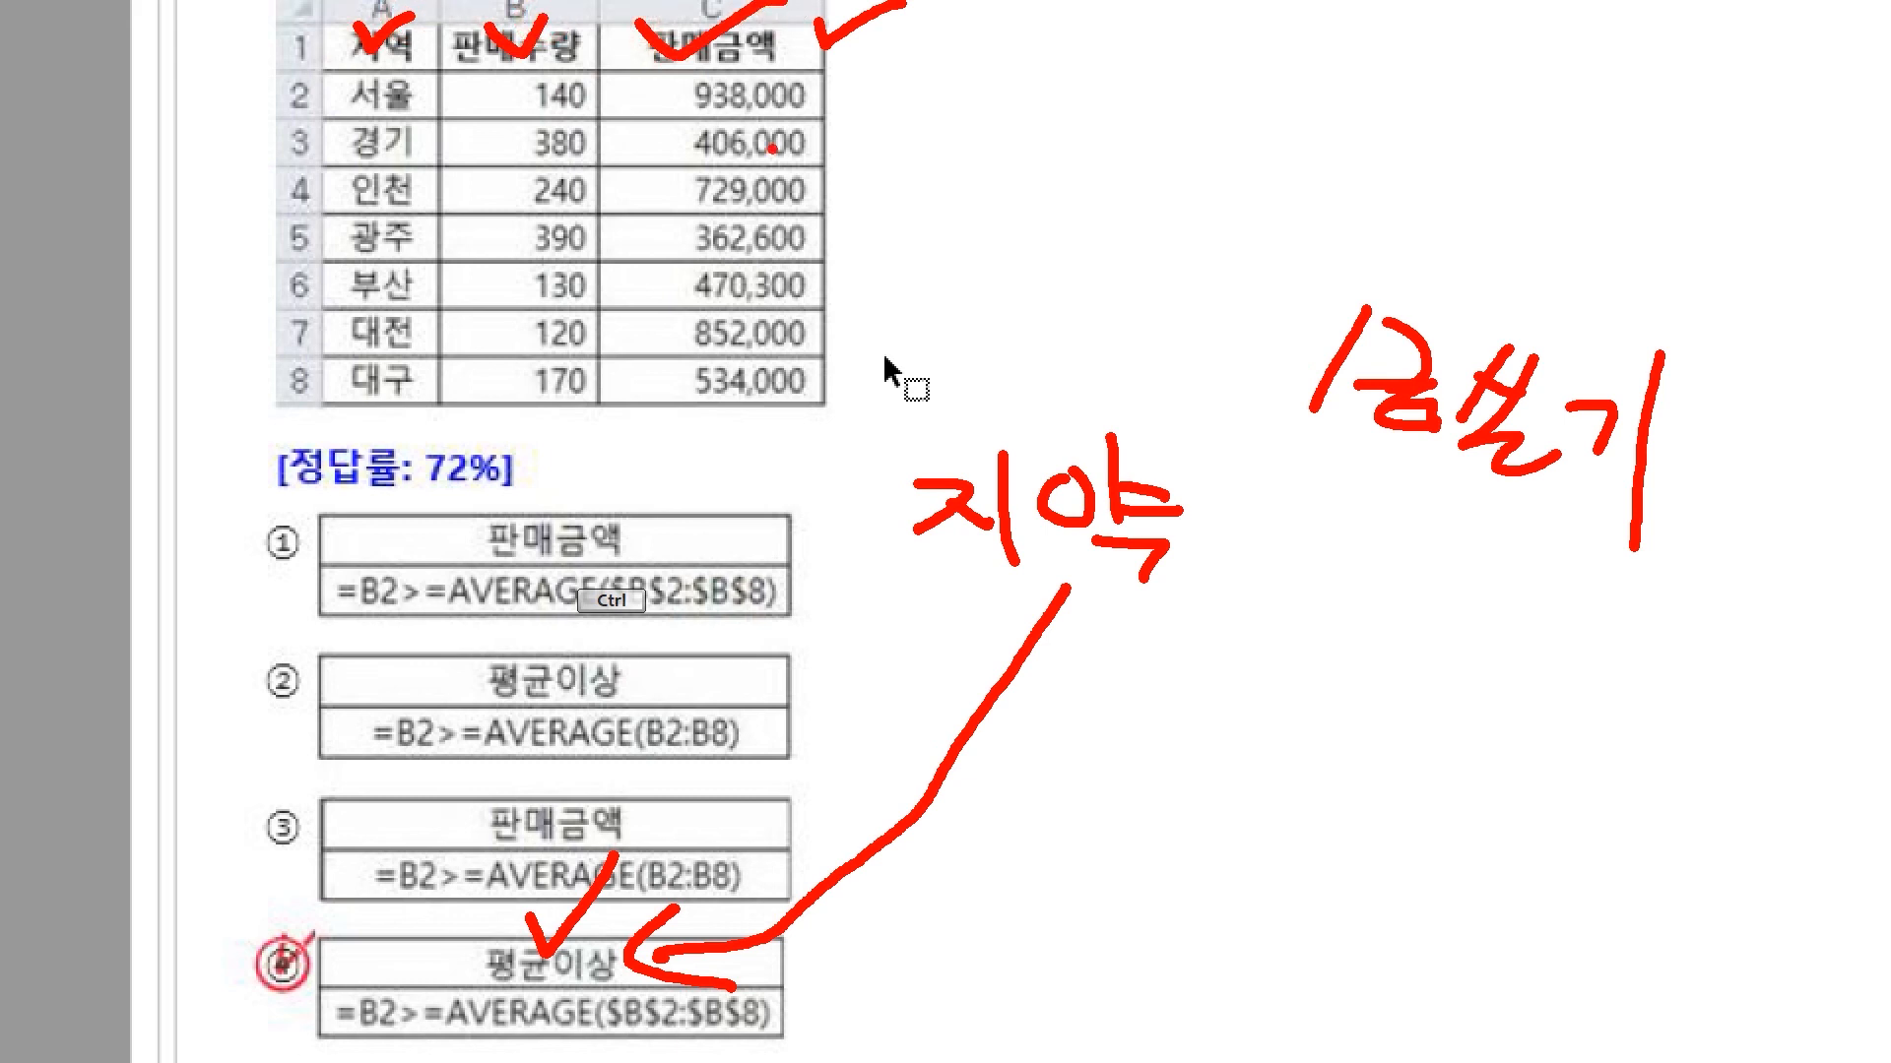
pyautogui.press('Escape')
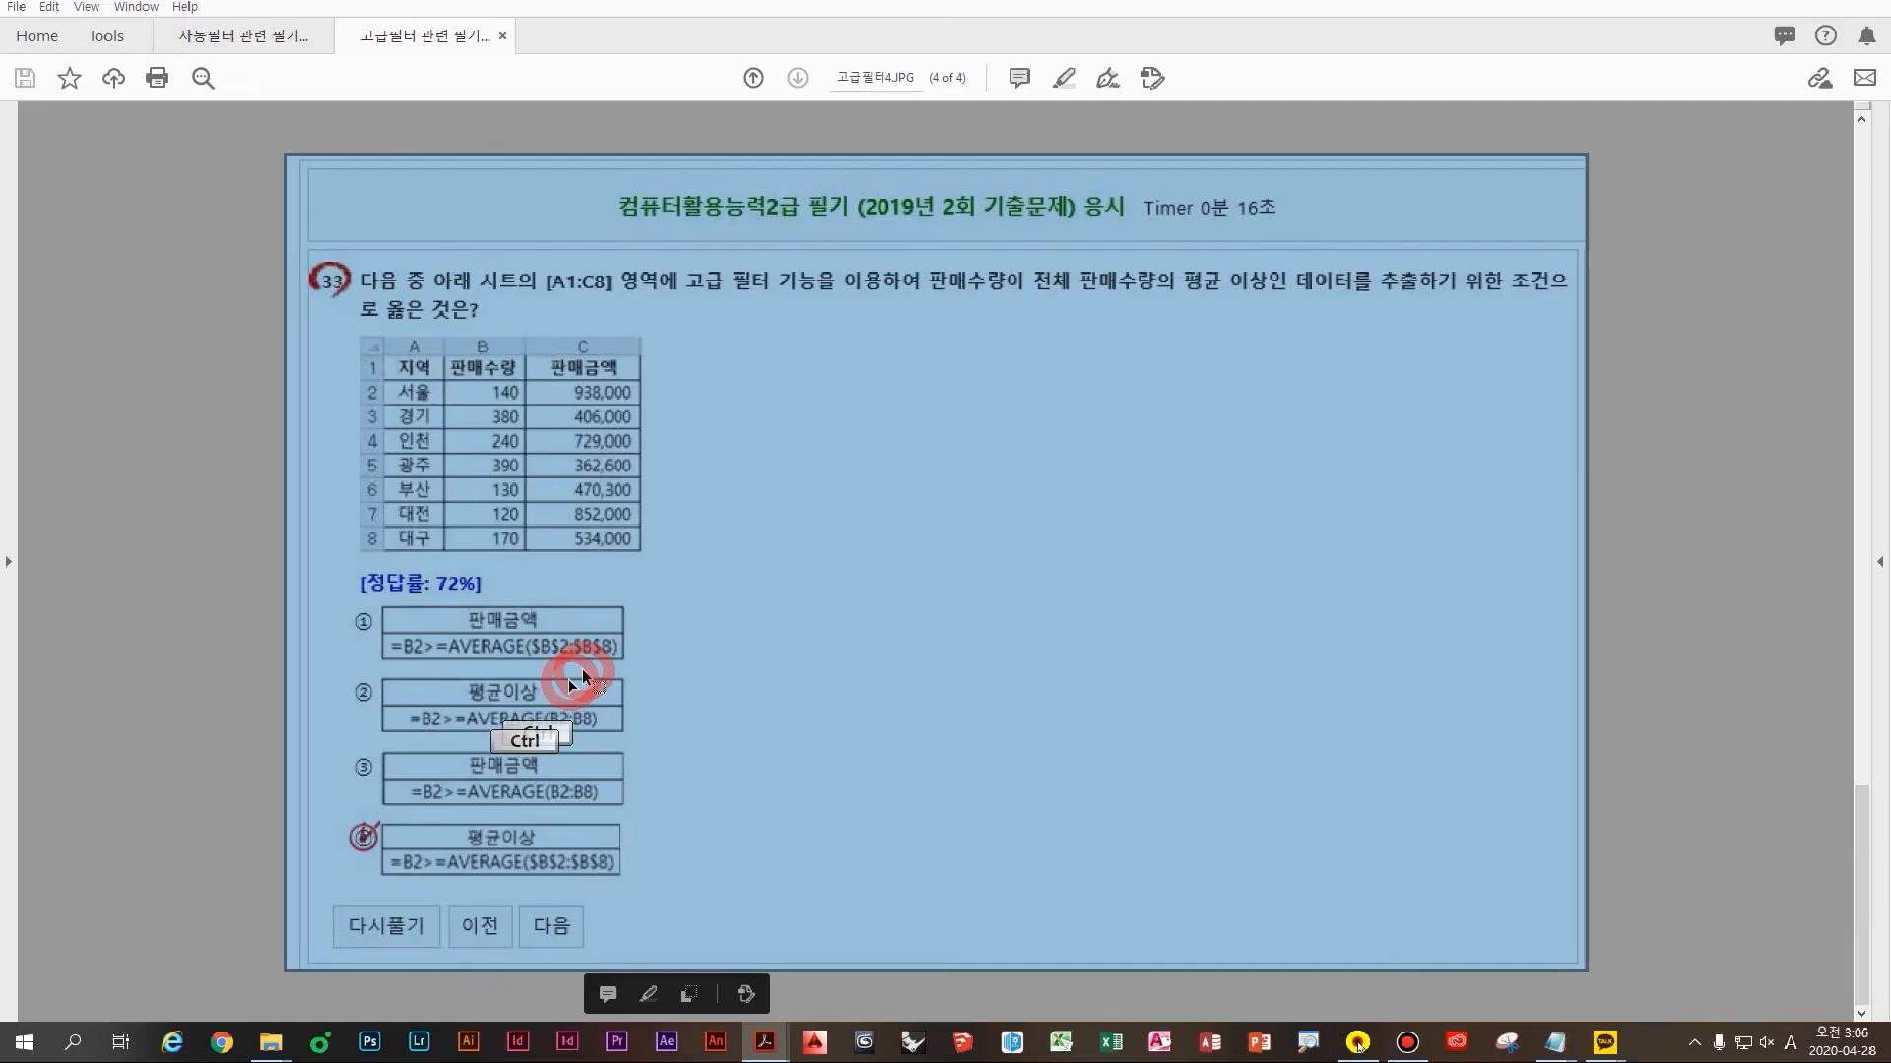